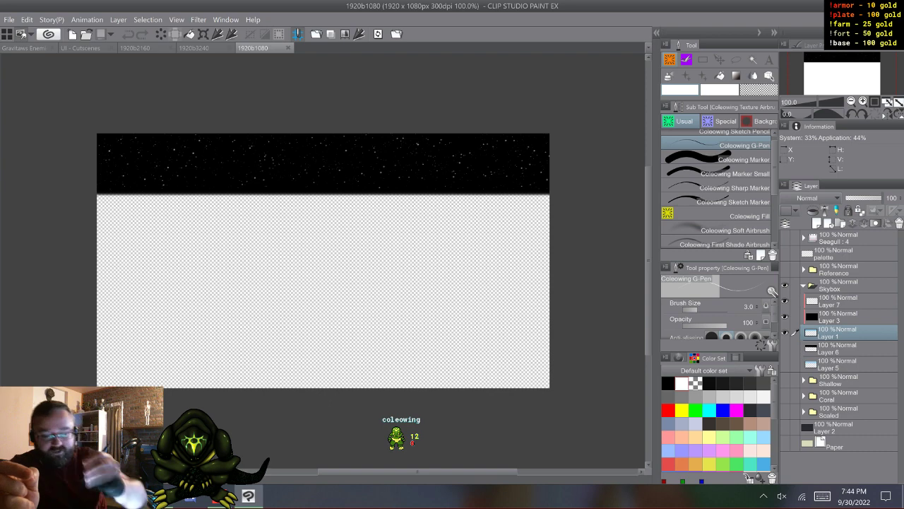
# - Switch to the UI - Cutscenes canvas, preview the Stage Ui and Research Ui folders, and show the Title Ui folder
pyautogui.click(81, 48)
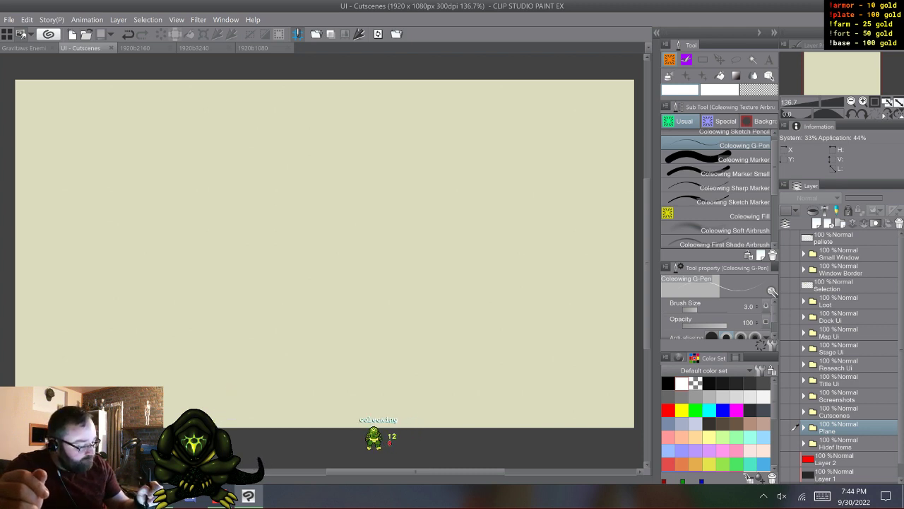
pyautogui.click(785, 349)
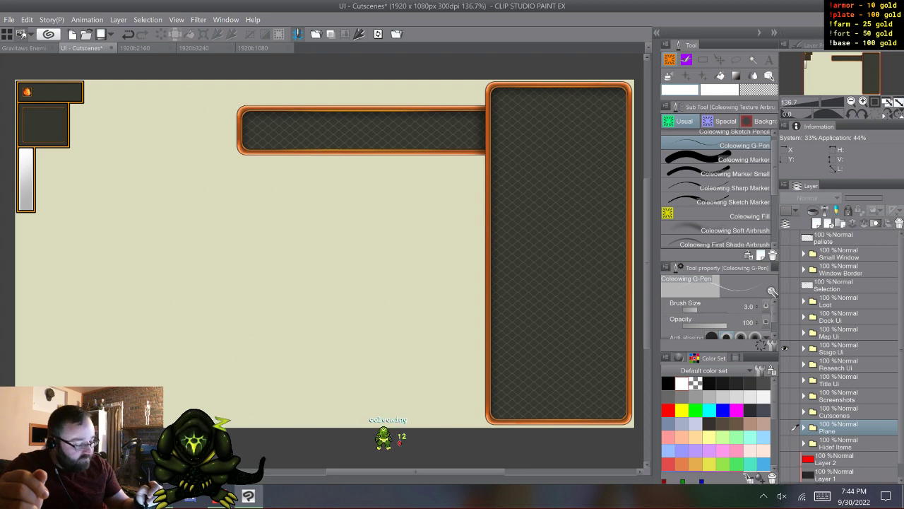
pyautogui.click(784, 348)
pyautogui.click(784, 364)
pyautogui.click(784, 364)
pyautogui.click(785, 381)
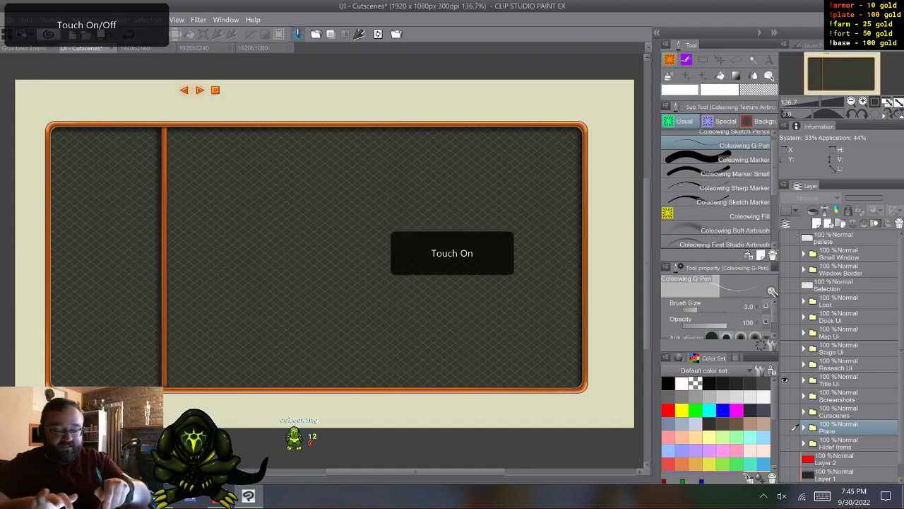
pyautogui.hscroll(-1, 325, 255)
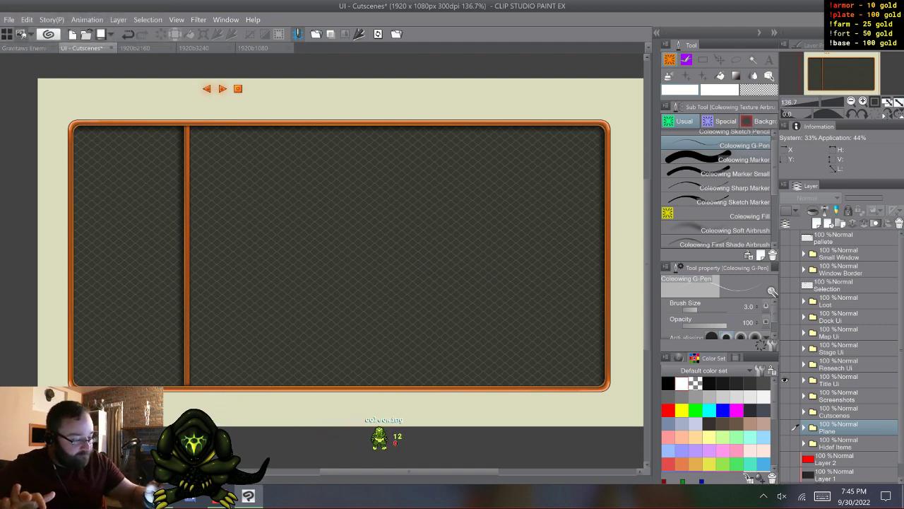
# - Choose the Coleowing Marker with red as the drawing colour, and switch to the Lasso marquee
pyautogui.click(734, 159)
pyautogui.click(668, 411)
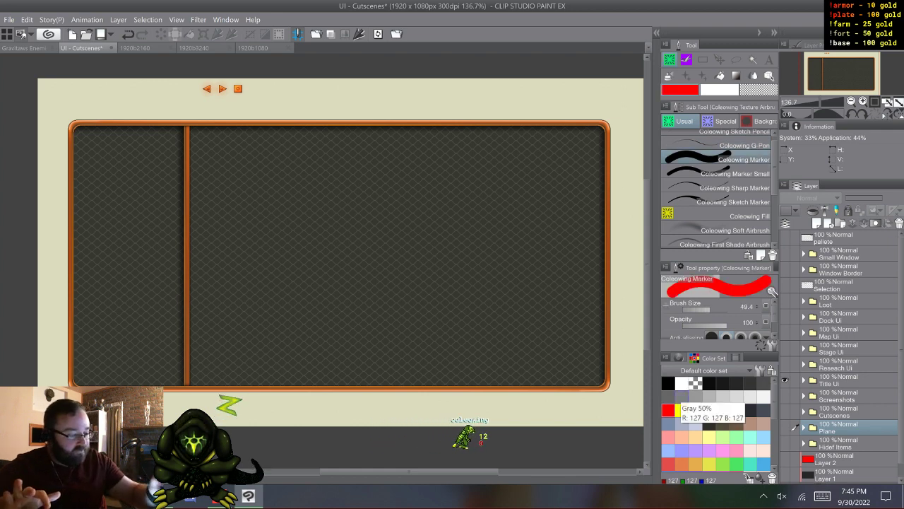
pyautogui.press('m')
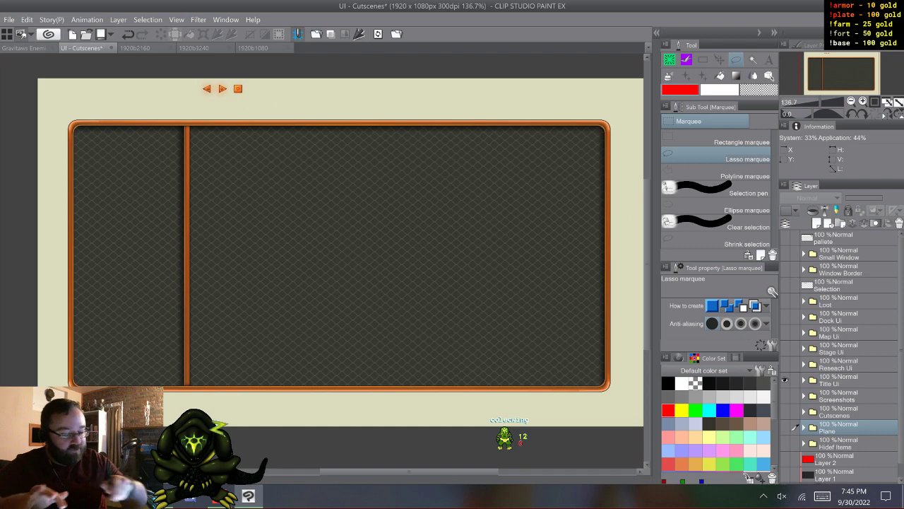
# - Expand the Title Ui folder and inspect its three orange buttons up close, circling them with a temporary lasso selection
pyautogui.scroll(5, 216, 65)
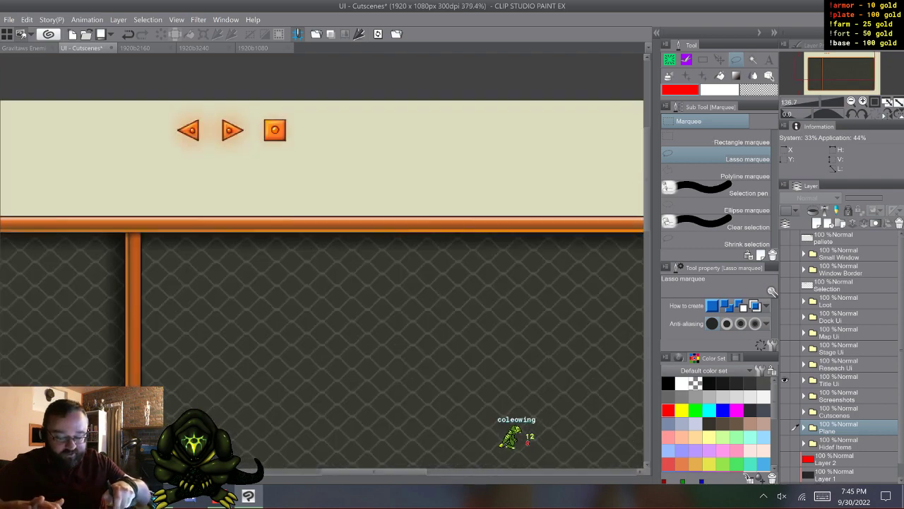
pyautogui.scroll(2, 275, 332)
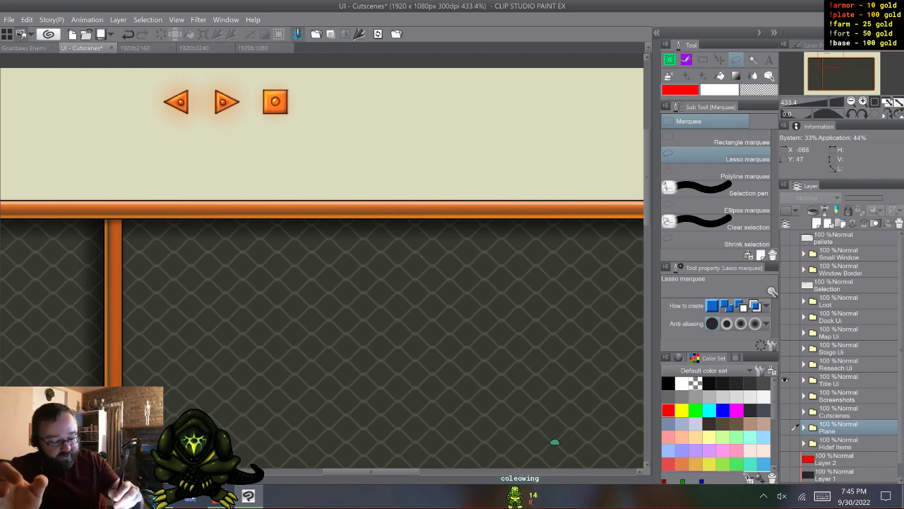
pyautogui.moveTo(426, 259); pyautogui.dragTo(426, 289)
pyautogui.hotkey('ctrl', 'd')
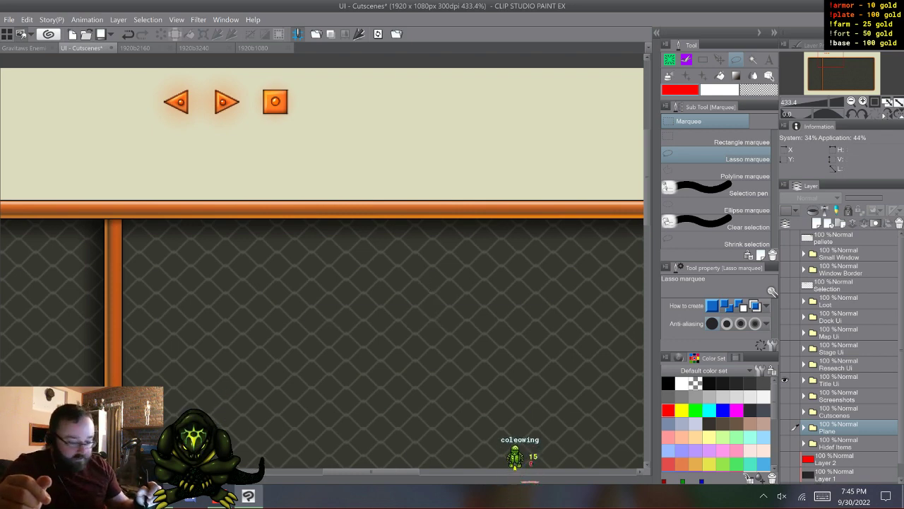
pyautogui.click(804, 381)
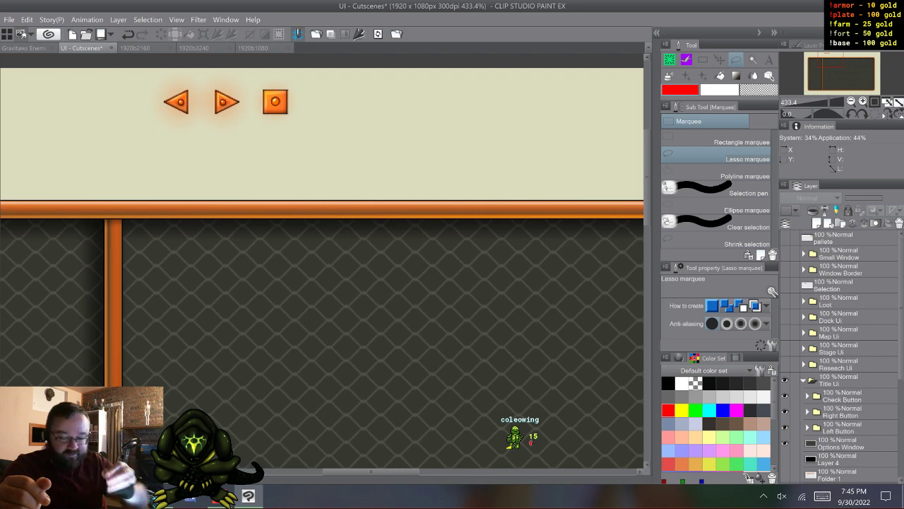
pyautogui.click(194, 48)
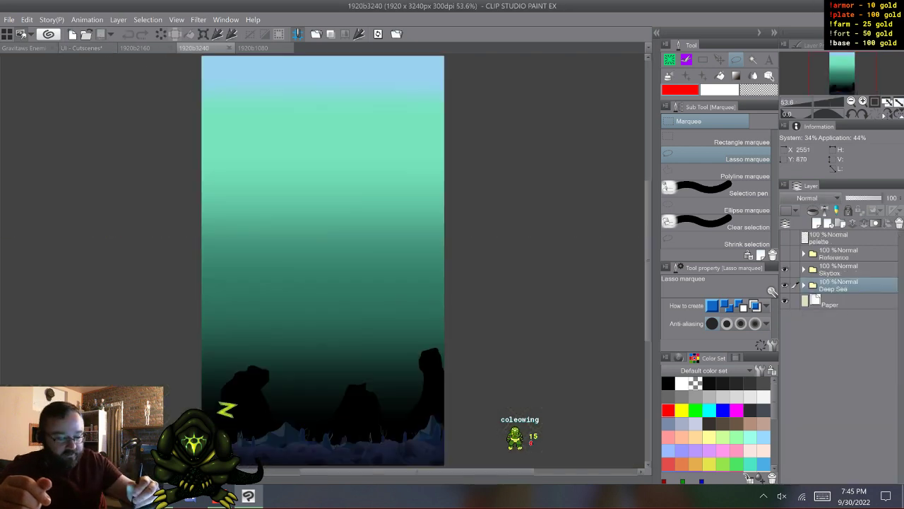
pyautogui.click(81, 48)
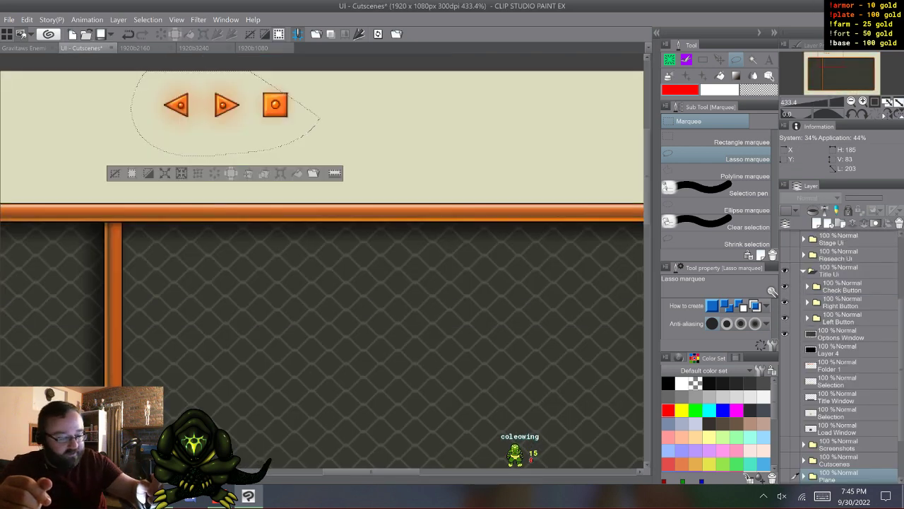
pyautogui.hotkey('ctrl', 'd')
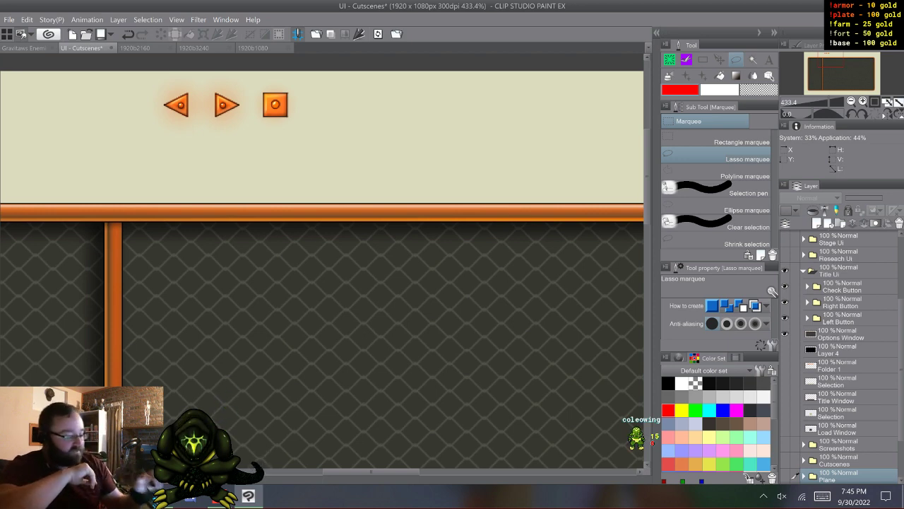
# - Expand the Check Button folder, toggle the C Active layer to compare the button's states, and collapse the folder
pyautogui.click(807, 287)
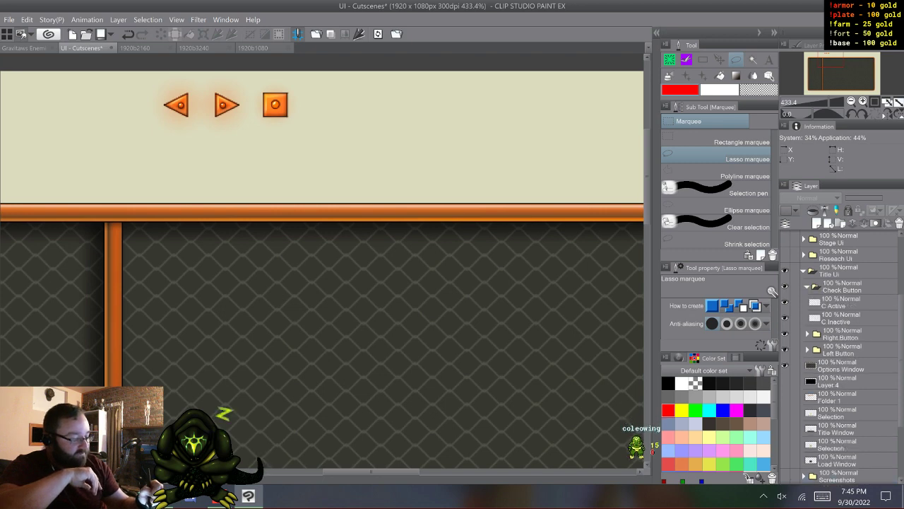
pyautogui.click(785, 302)
pyautogui.click(785, 303)
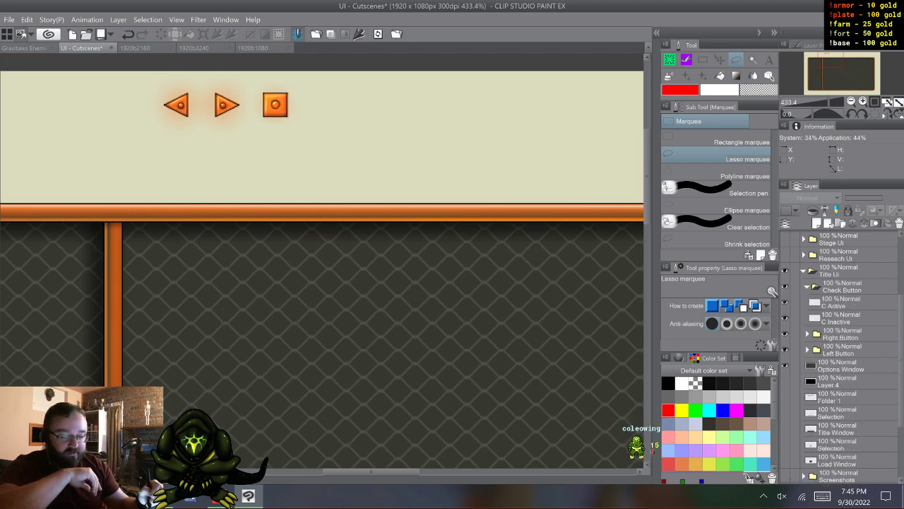
pyautogui.click(785, 302)
pyautogui.click(785, 302)
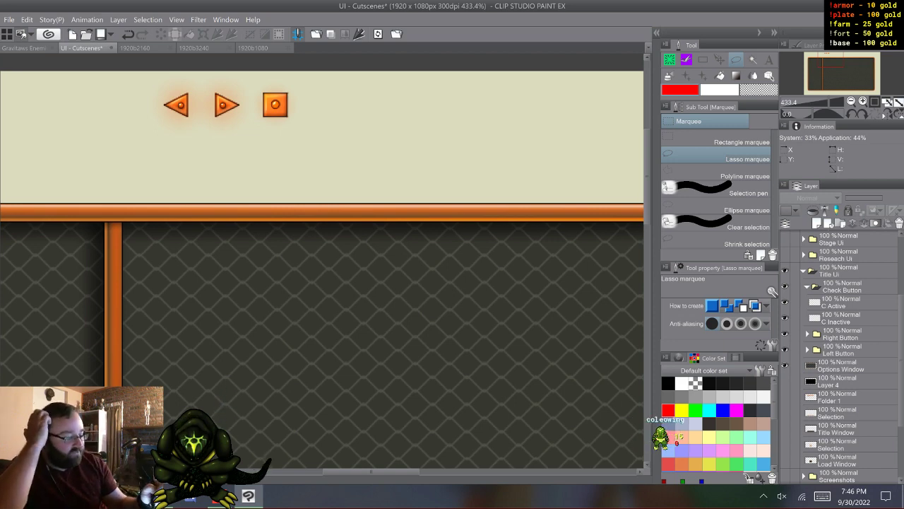
pyautogui.click(808, 287)
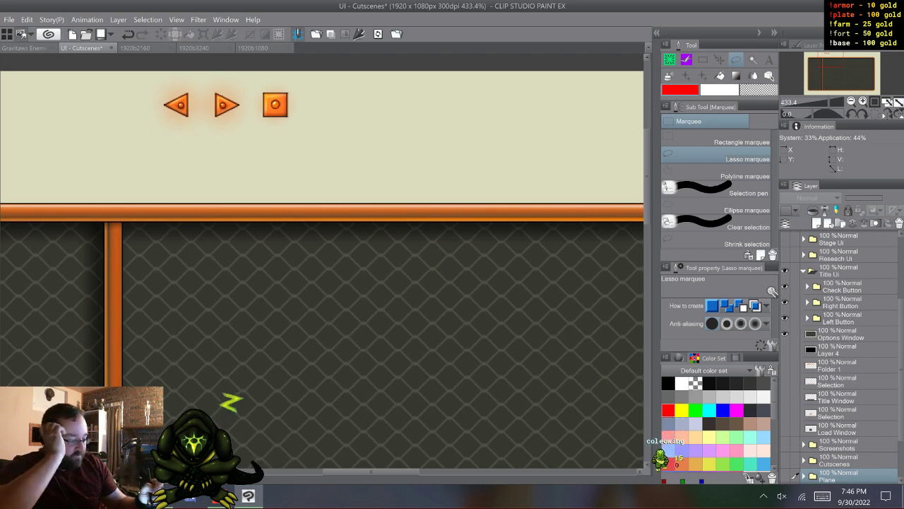
# - Compare the right arrow's active and inactive states by toggling R Active inside the Right Button folder, leaving it shown and the folder collapsed
pyautogui.click(784, 303)
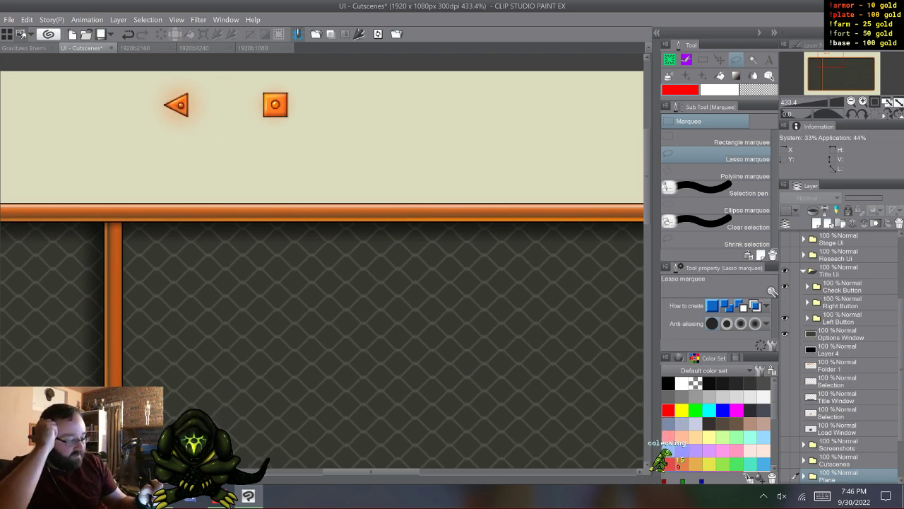
pyautogui.click(784, 303)
pyautogui.click(808, 303)
pyautogui.click(784, 318)
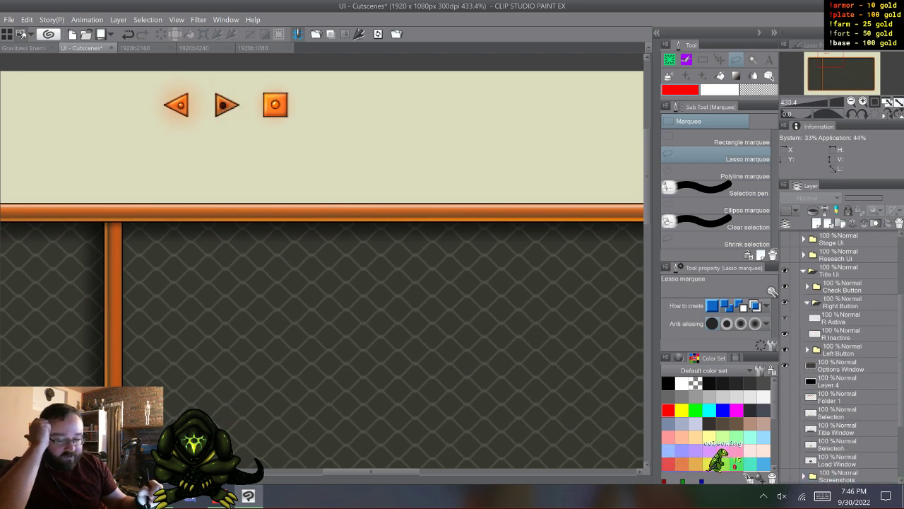
pyautogui.click(784, 318)
pyautogui.click(785, 318)
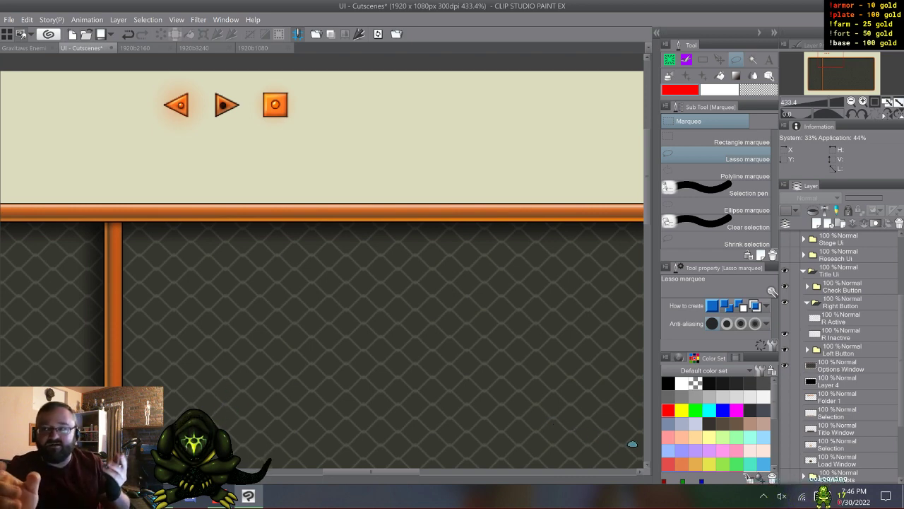
pyautogui.click(785, 318)
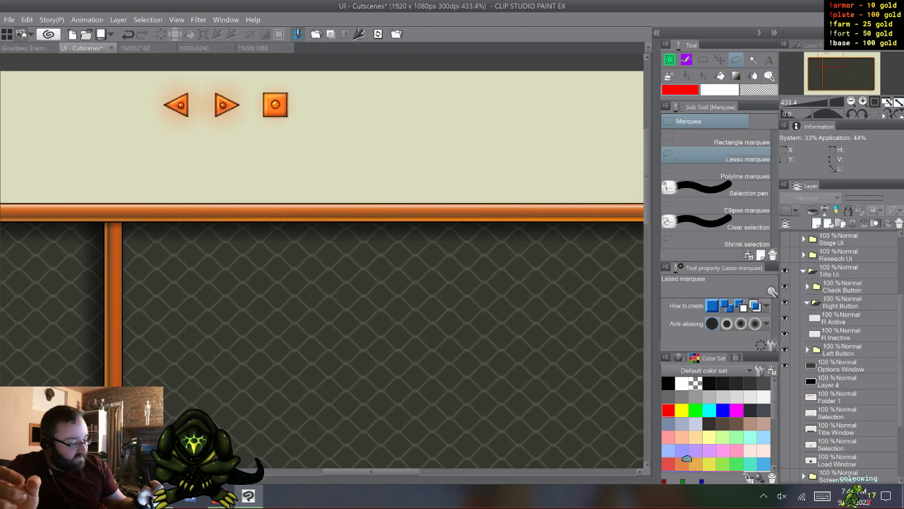
pyautogui.click(808, 302)
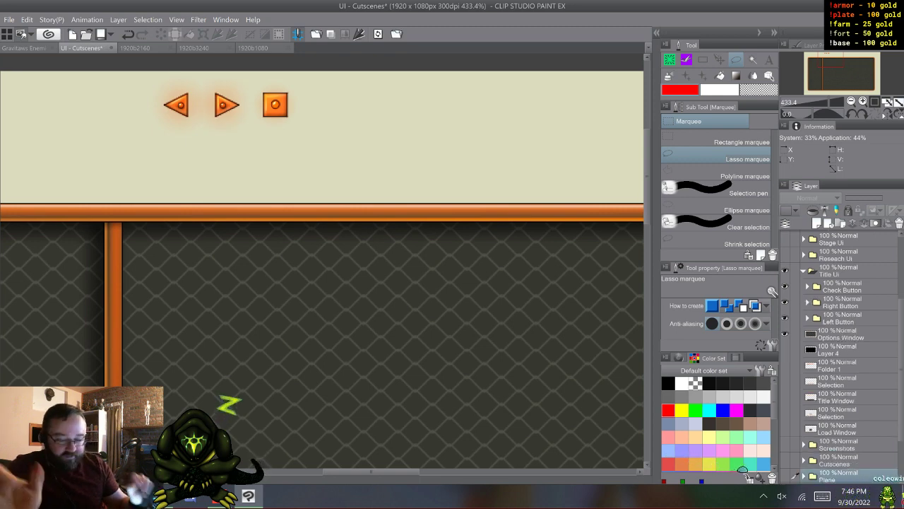
# - Collapse the Title Ui folder, view the whole options window, and hide the folder
pyautogui.click(804, 272)
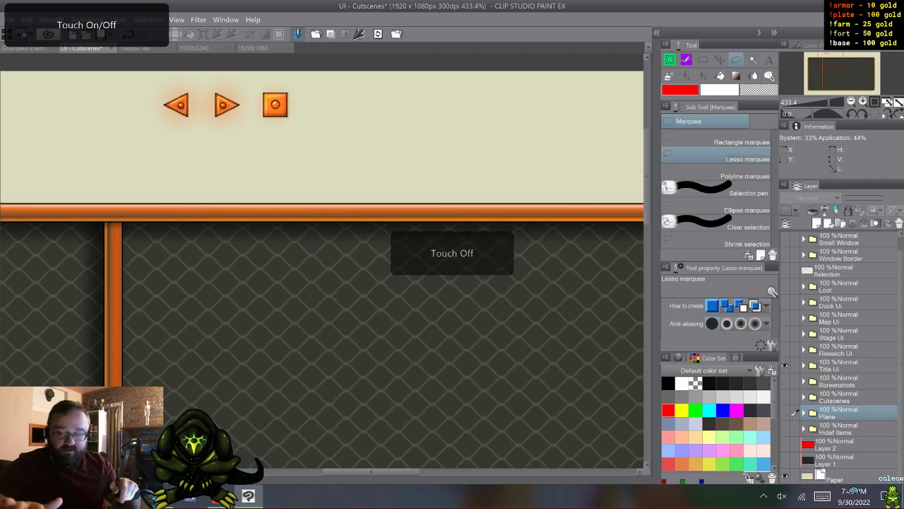
pyautogui.scroll(-4, 351, 359)
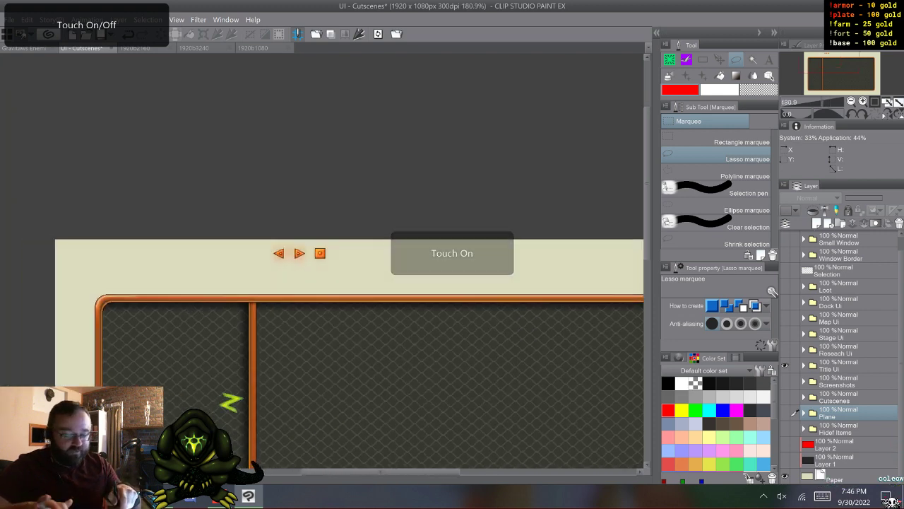
pyautogui.scroll(-3, 322, 271)
pyautogui.scroll(-2, 346, 361)
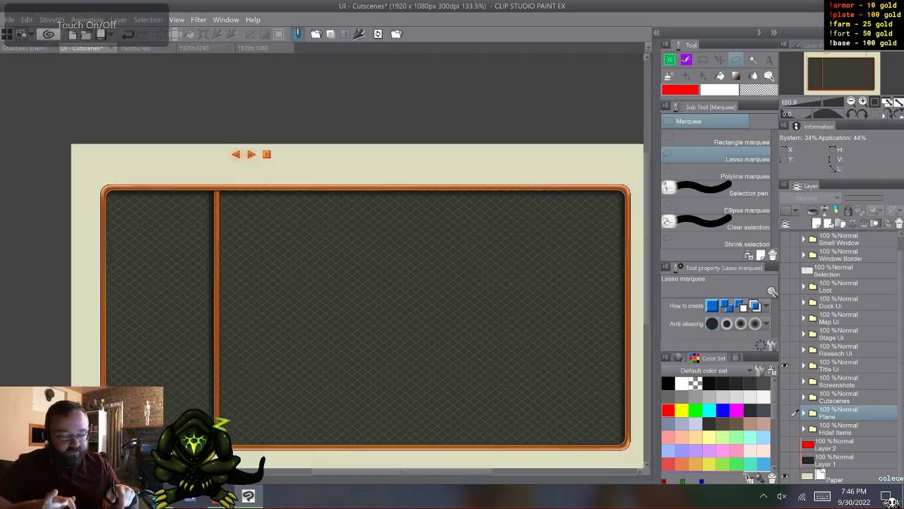
pyautogui.scroll(-1, 325, 261)
pyautogui.scroll(1, 325, 261)
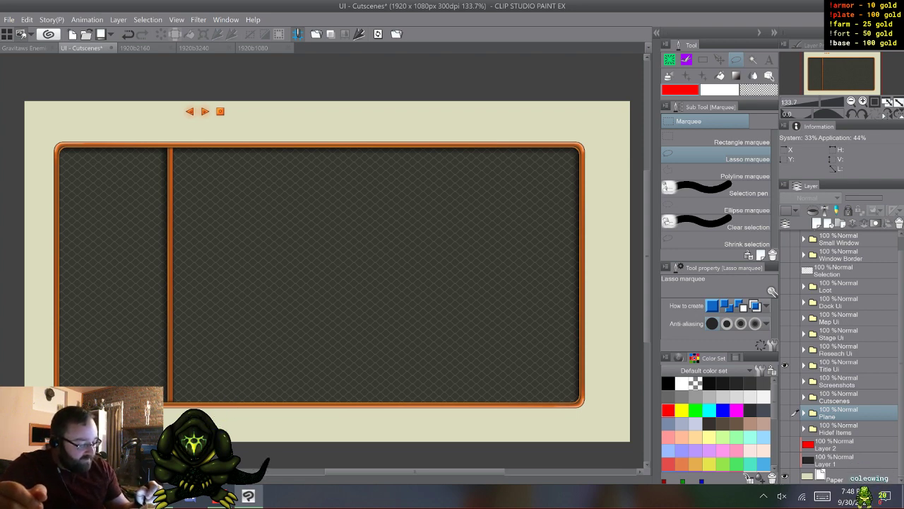
pyautogui.click(784, 365)
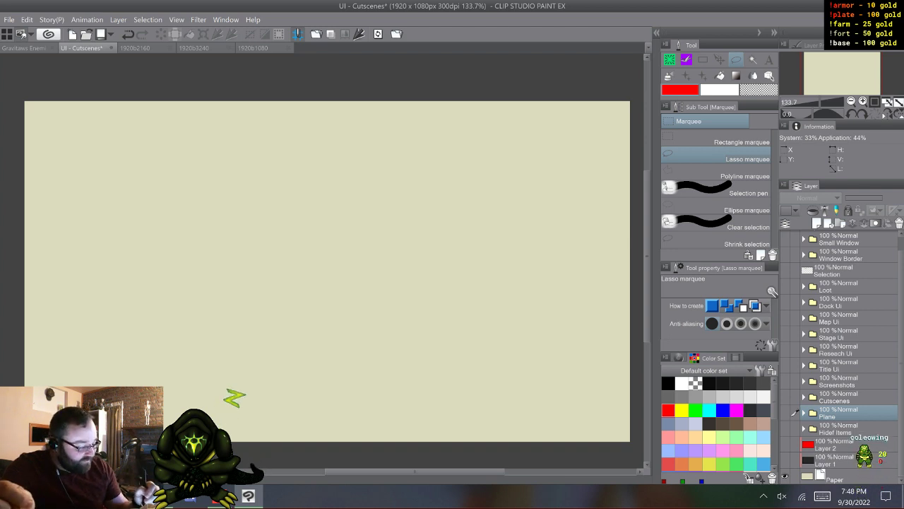
# - Briefly preview the Screenshots folder, and show and expand the Cutscenes folder
pyautogui.click(784, 381)
pyautogui.click(785, 382)
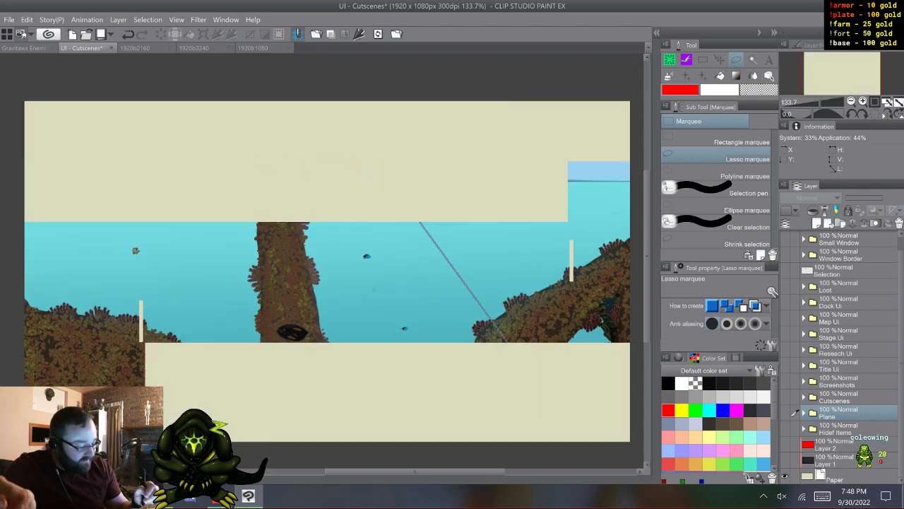
pyautogui.click(784, 397)
pyautogui.click(804, 398)
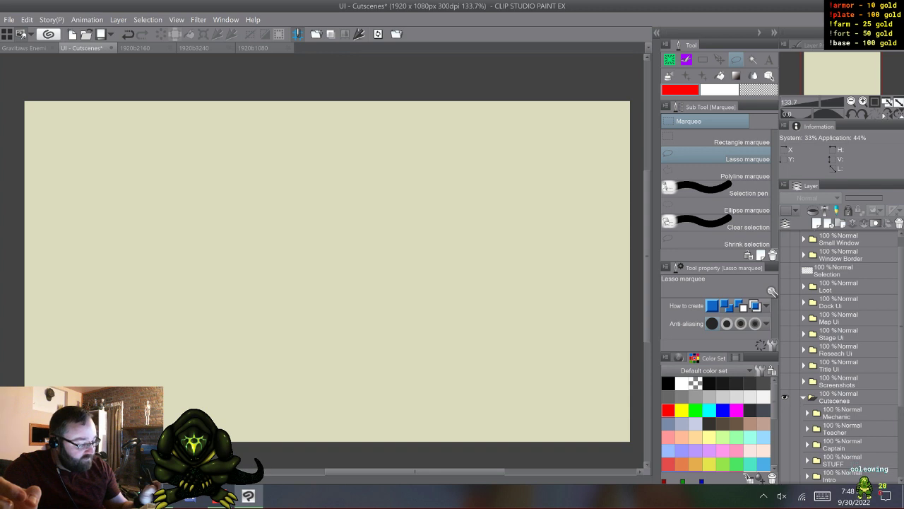
pyautogui.scroll(-3, 841, 357)
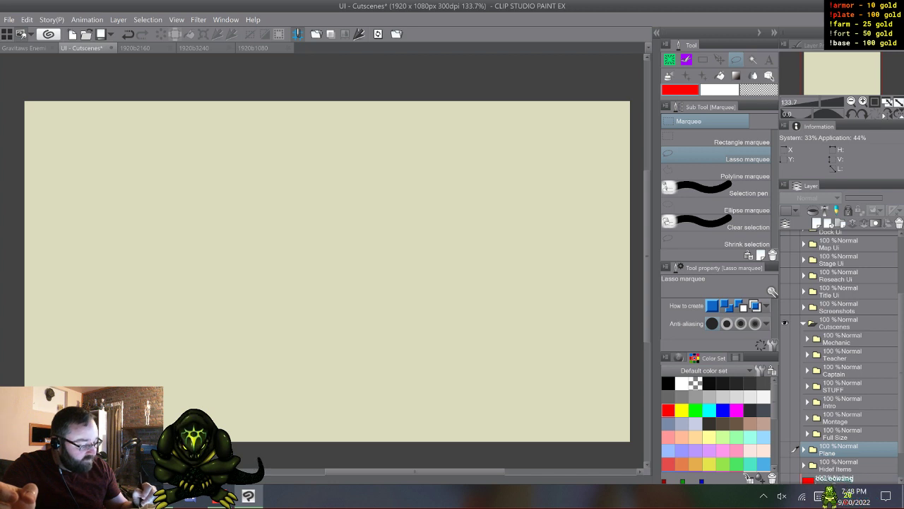
# - Show the Montage folder inside Cutscenes, and expand it to examine the montage artwork and its individual panel layers
pyautogui.click(784, 418)
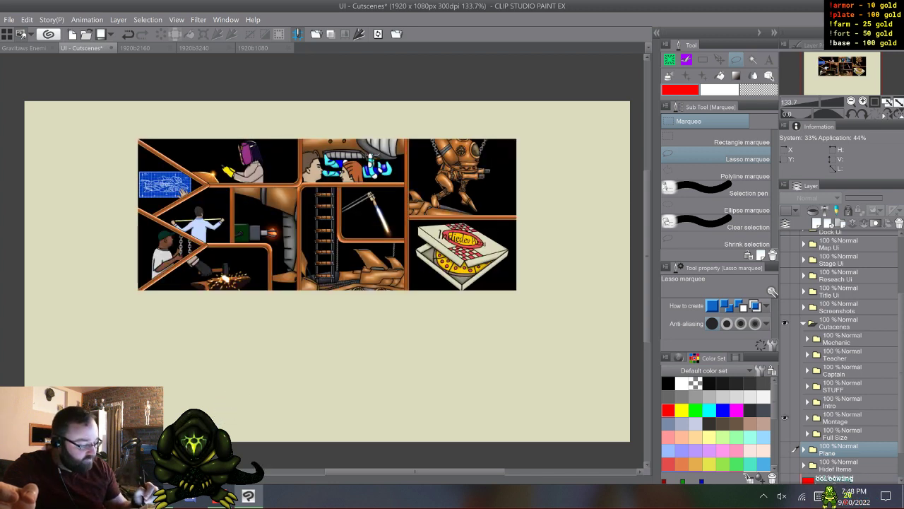
pyautogui.click(807, 418)
pyautogui.scroll(-3, 840, 353)
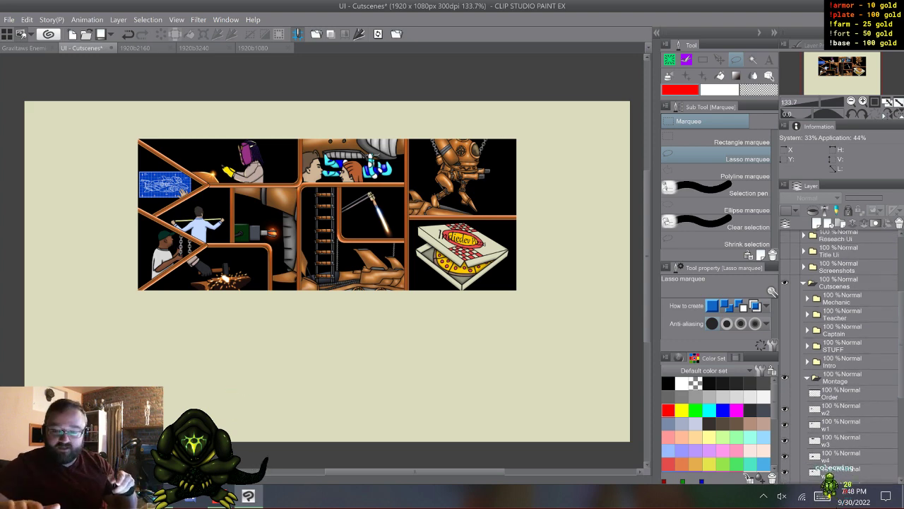
pyautogui.scroll(2, 306, 322)
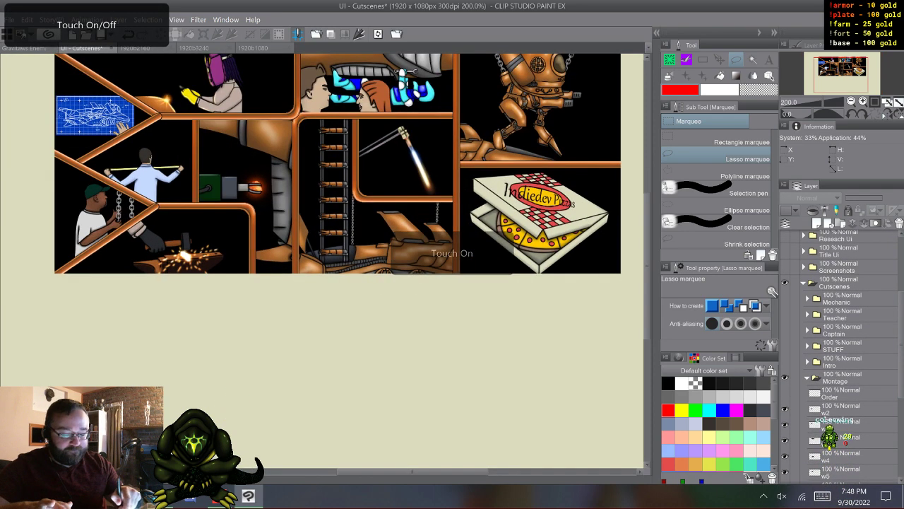
pyautogui.scroll(2, 322, 240)
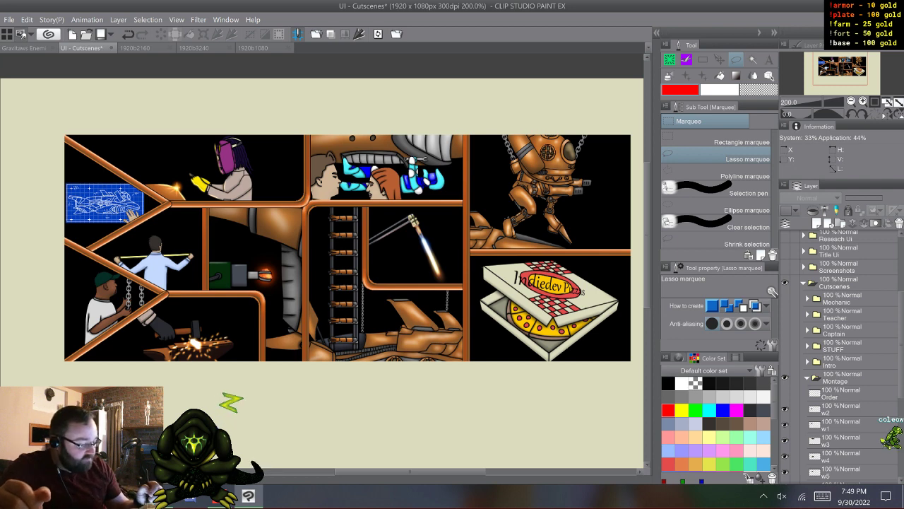
pyautogui.scroll(-2, 841, 353)
pyautogui.scroll(-2, 841, 353)
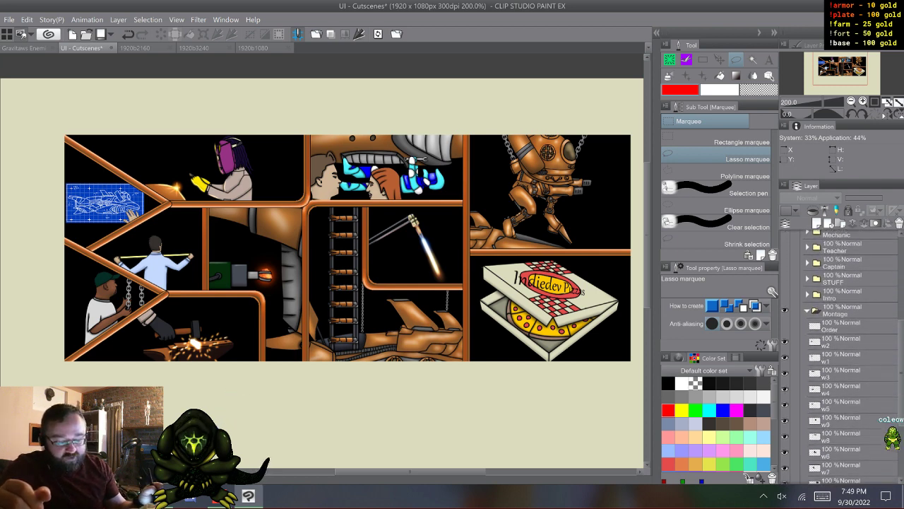
# - Hide panel layers w1 to w11 in the Montage folder and show the Order layer with the numbered arrows
pyautogui.scroll(-2, 840, 353)
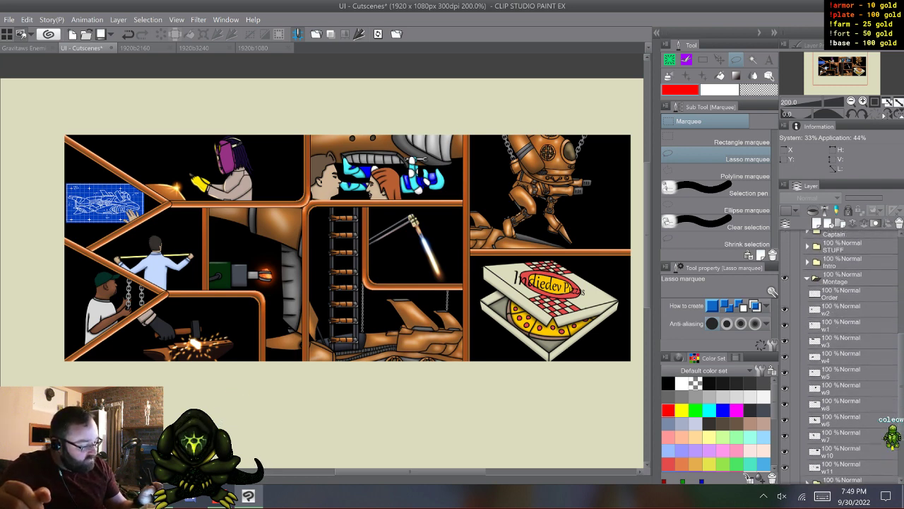
pyautogui.click(785, 465)
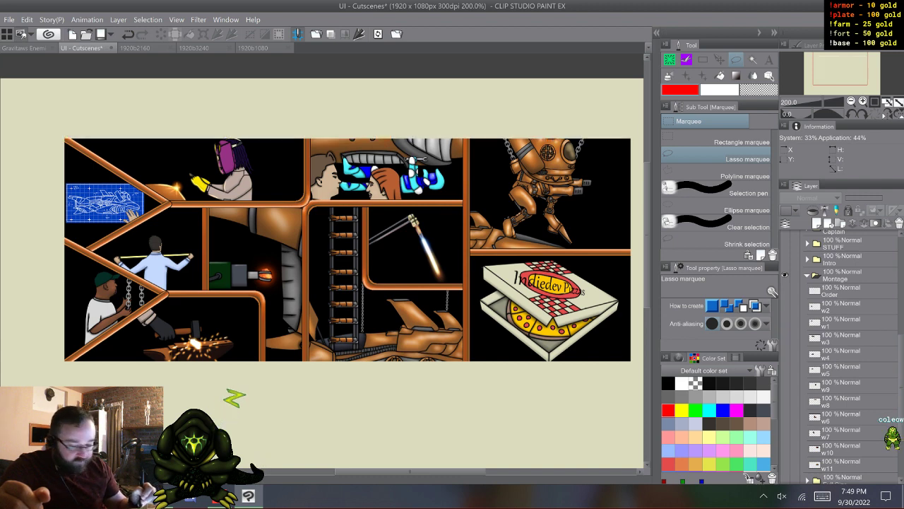
pyautogui.click(785, 290)
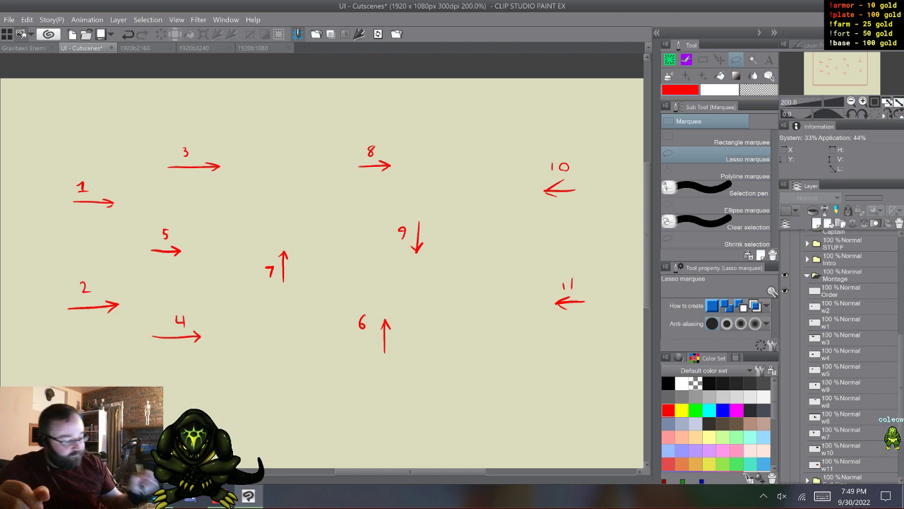
# - Show panel w1 together with the numbered arrows to relate its entry direction, and hide the Order layer
pyautogui.click(785, 322)
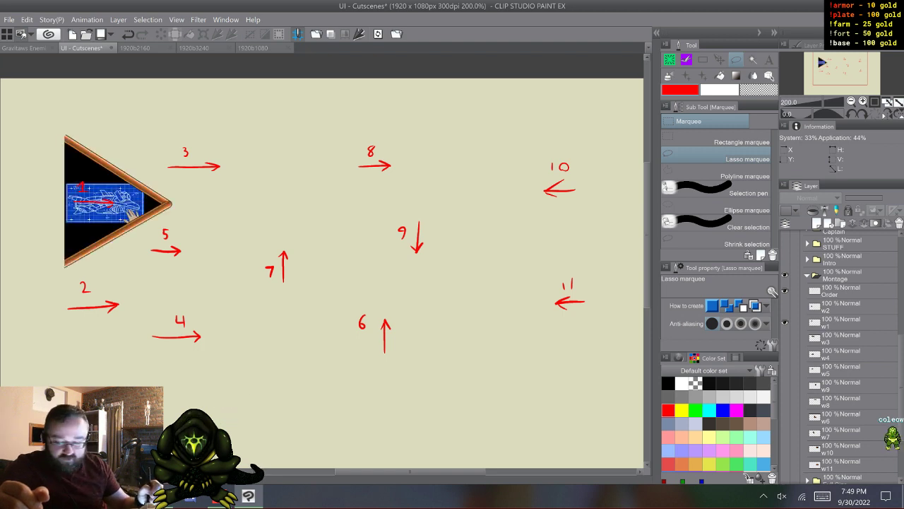
pyautogui.press('super+a')
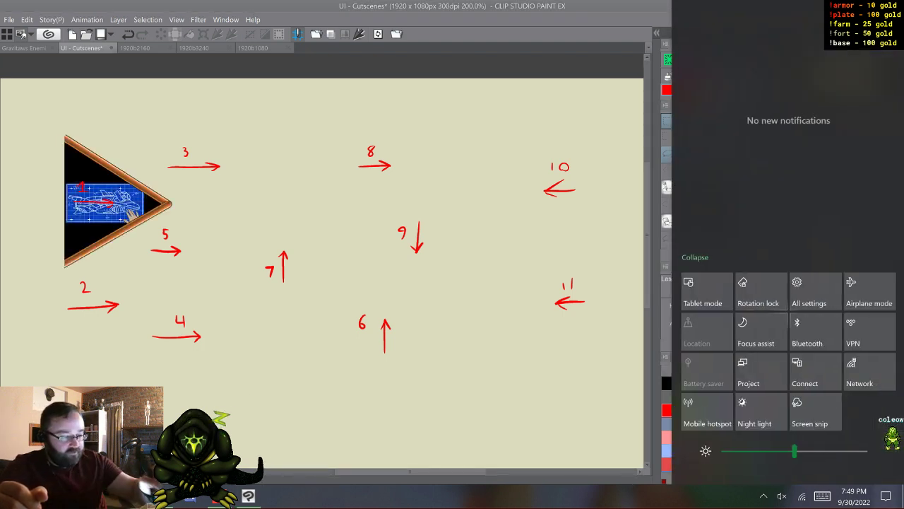
pyautogui.moveTo(626, 2); pyautogui.dragTo(626, 2)
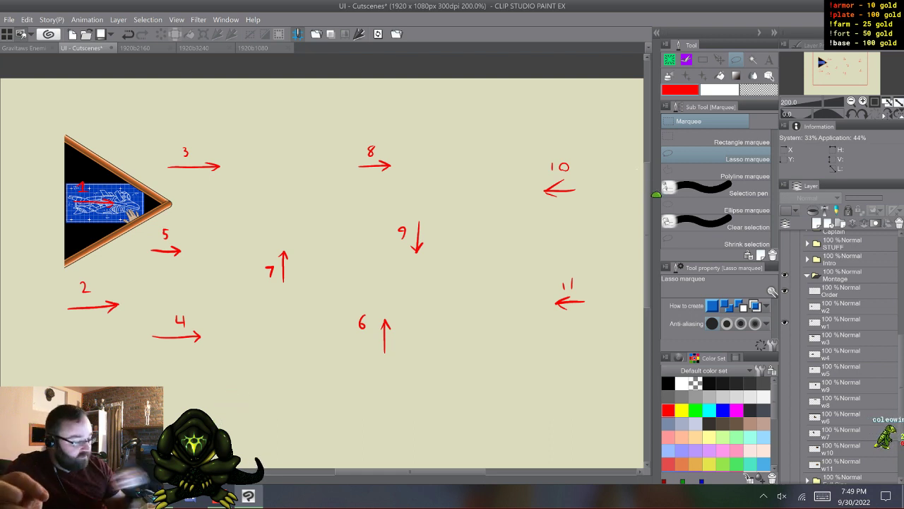
pyautogui.click(785, 290)
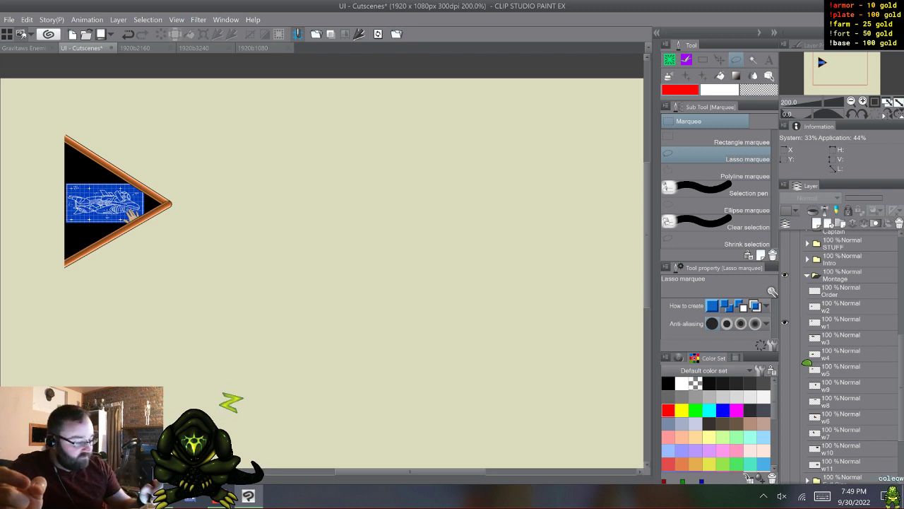
# - Reveal montage panels w2, w3, w4 and w5 in sequence to demonstrate how the scene builds up
pyautogui.click(785, 306)
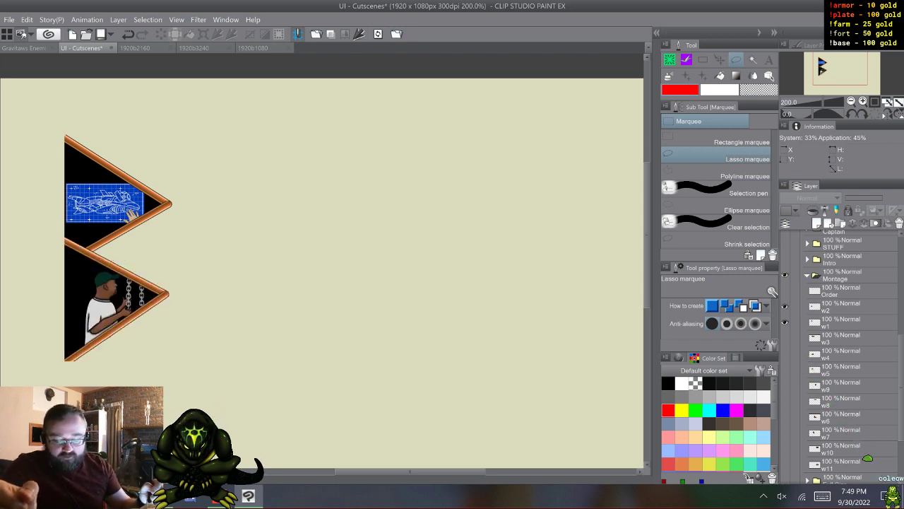
pyautogui.click(785, 338)
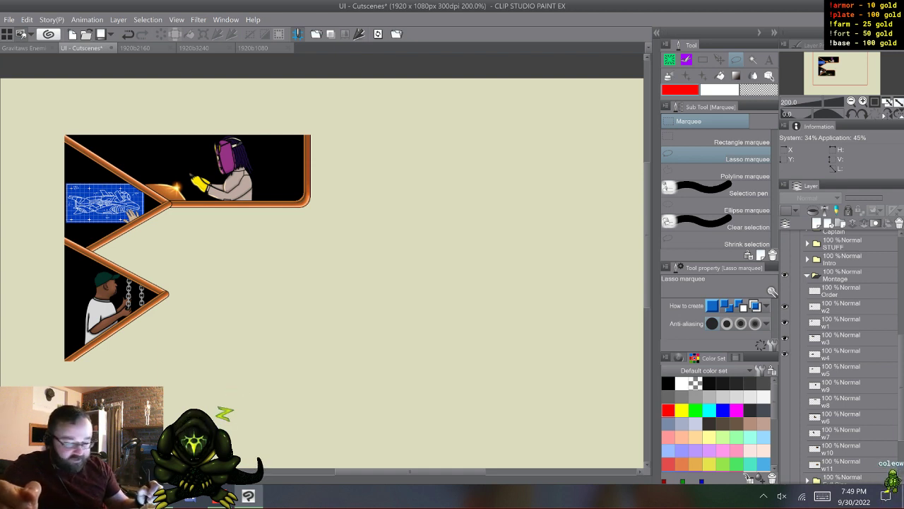
pyautogui.click(785, 369)
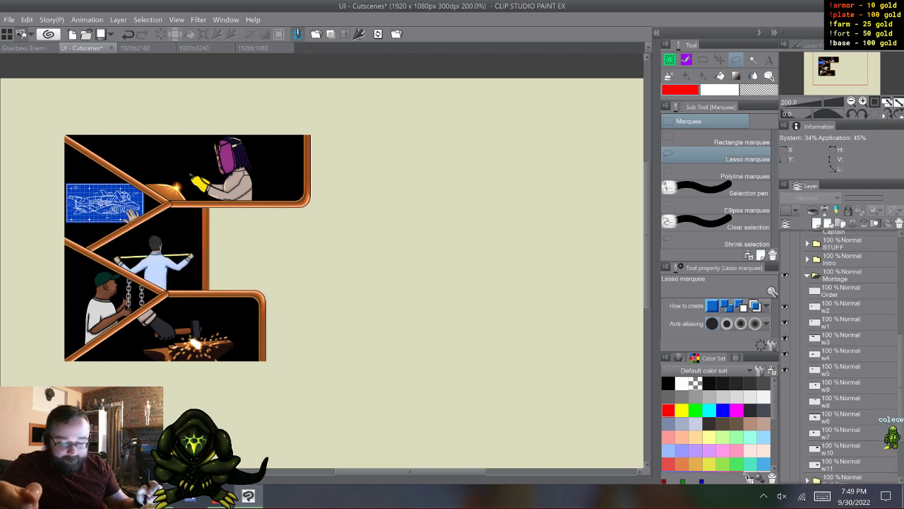
# - Reveal montage panels w9, w8, w6 and w7 one after another, toggling w7 to compare the picture with and without it
pyautogui.click(785, 385)
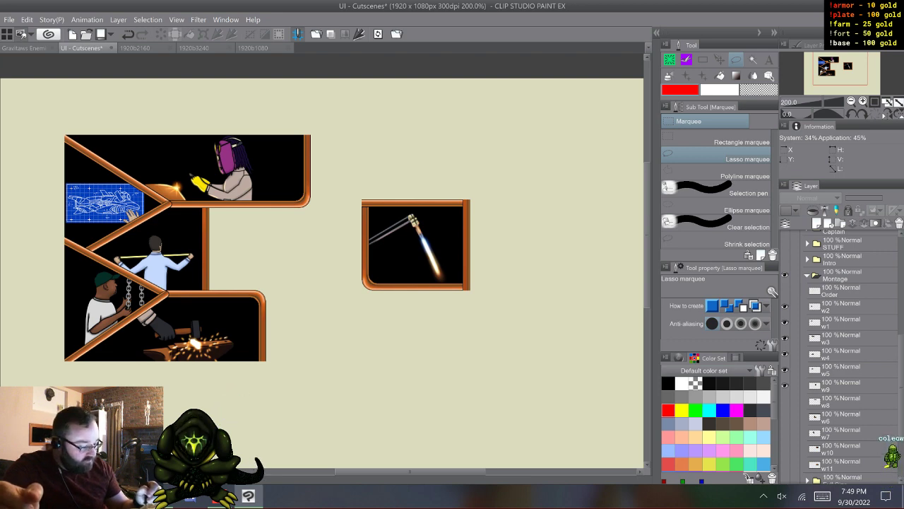
pyautogui.click(784, 401)
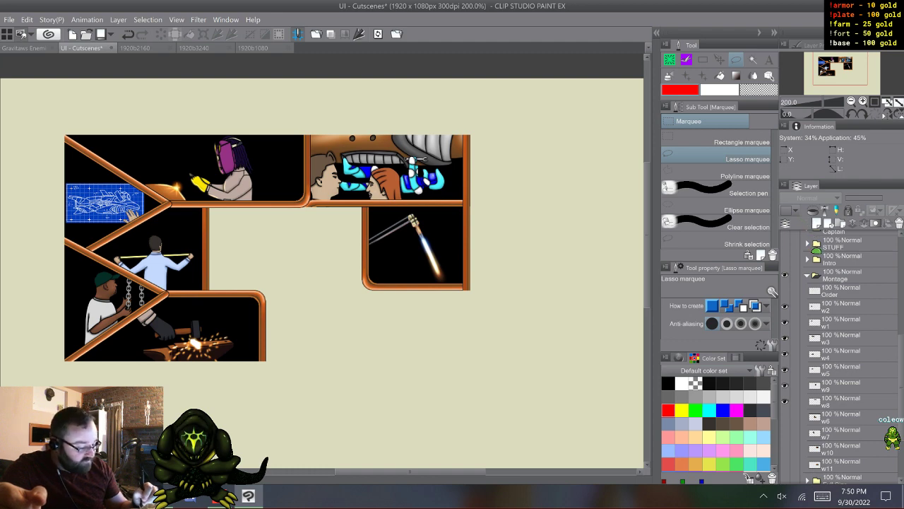
pyautogui.click(785, 417)
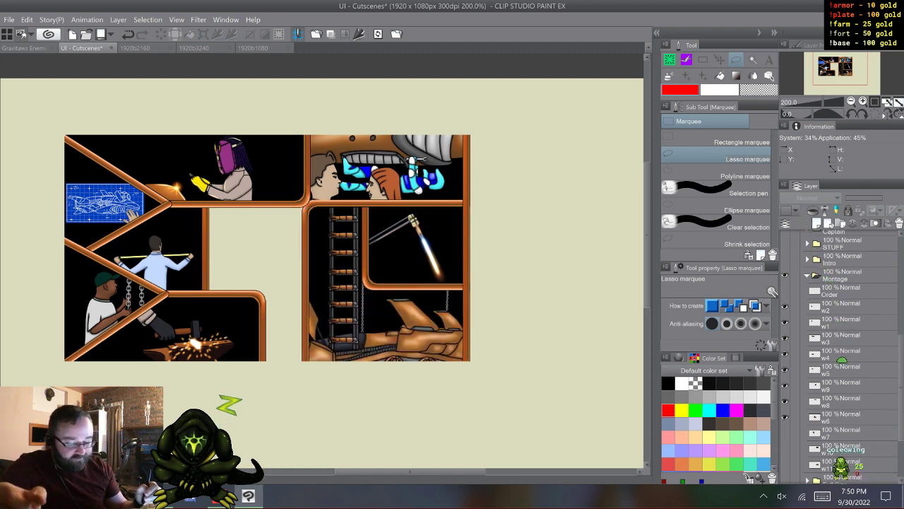
pyautogui.click(785, 432)
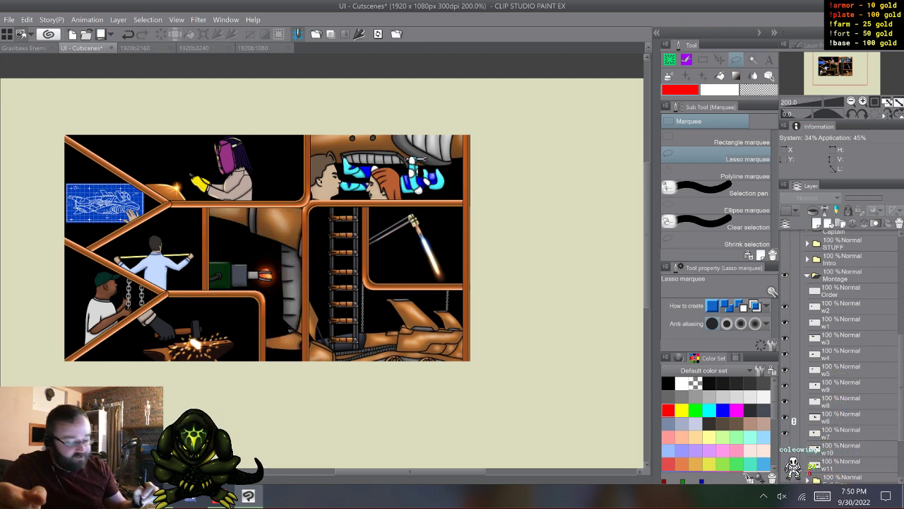
pyautogui.click(785, 432)
pyautogui.click(785, 433)
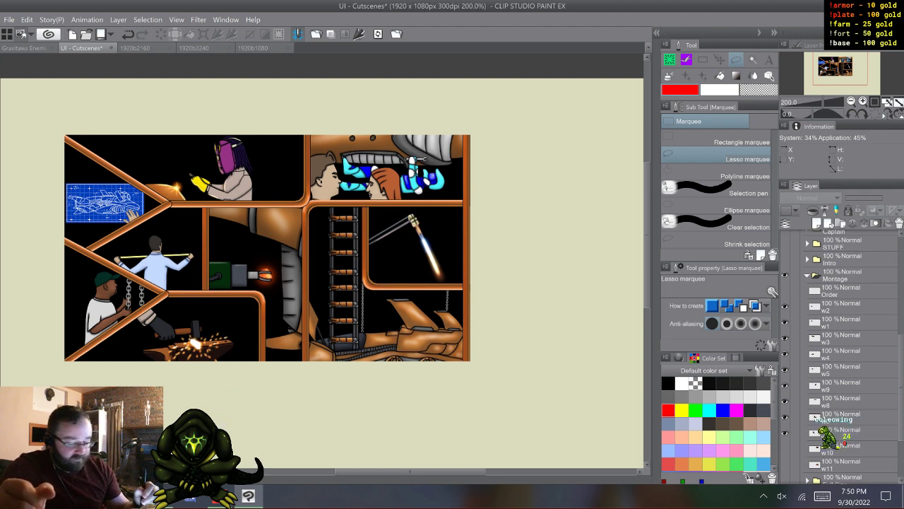
# - Reveal the final montage panels w10 and w11, and collapse the Montage folder
pyautogui.click(785, 449)
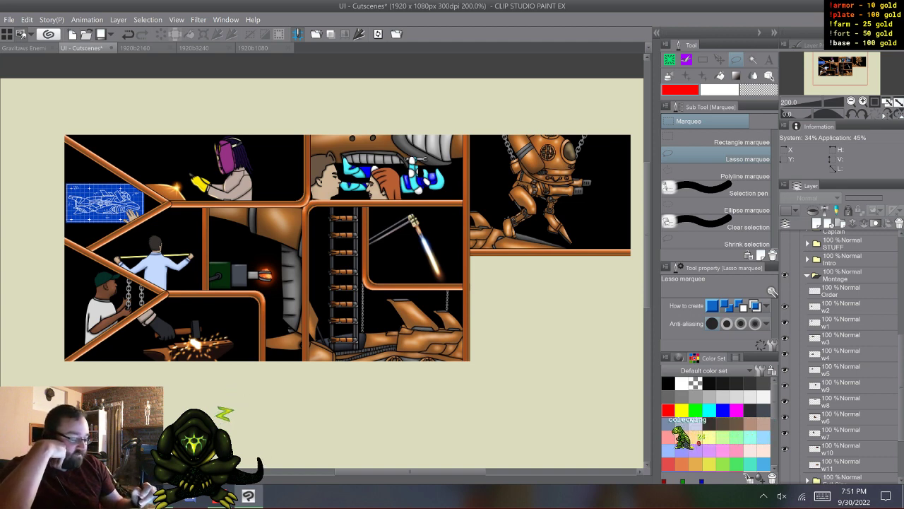
pyautogui.click(785, 465)
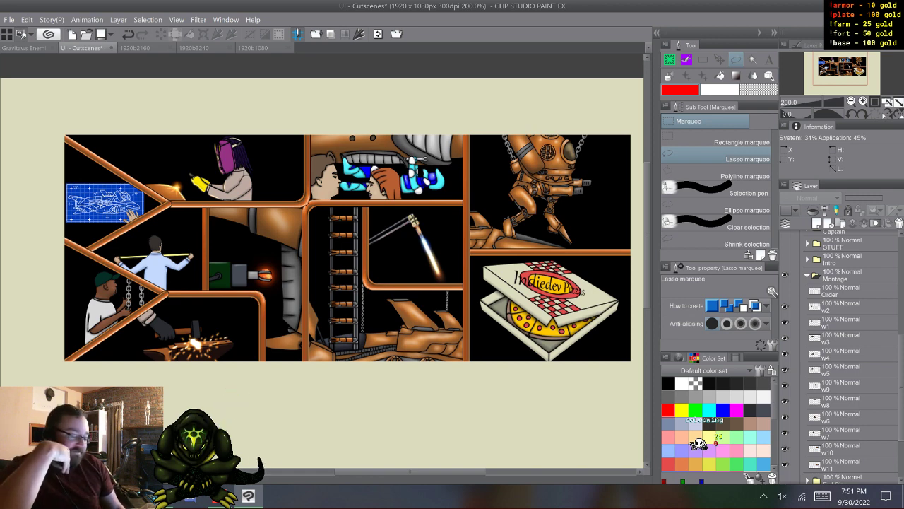
pyautogui.click(807, 276)
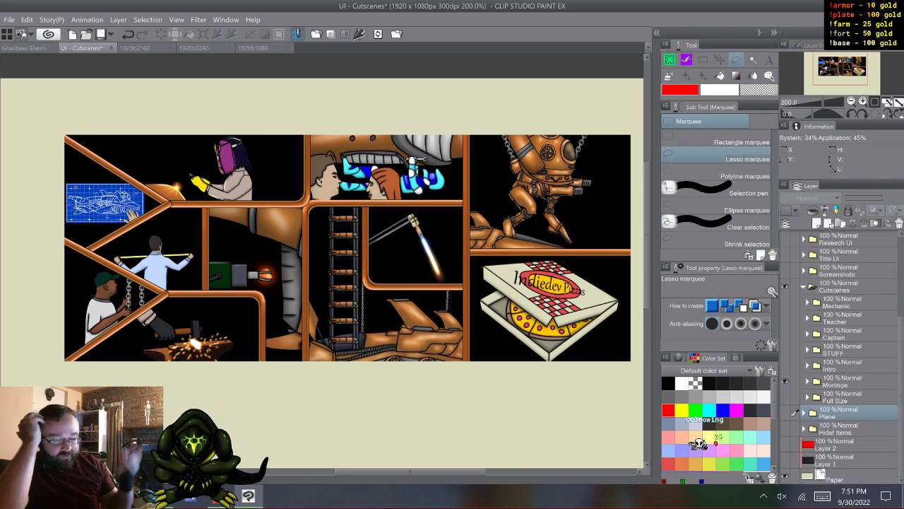
# - Expand the Montage folder and add a new raster layer directly above w2
pyautogui.click(807, 381)
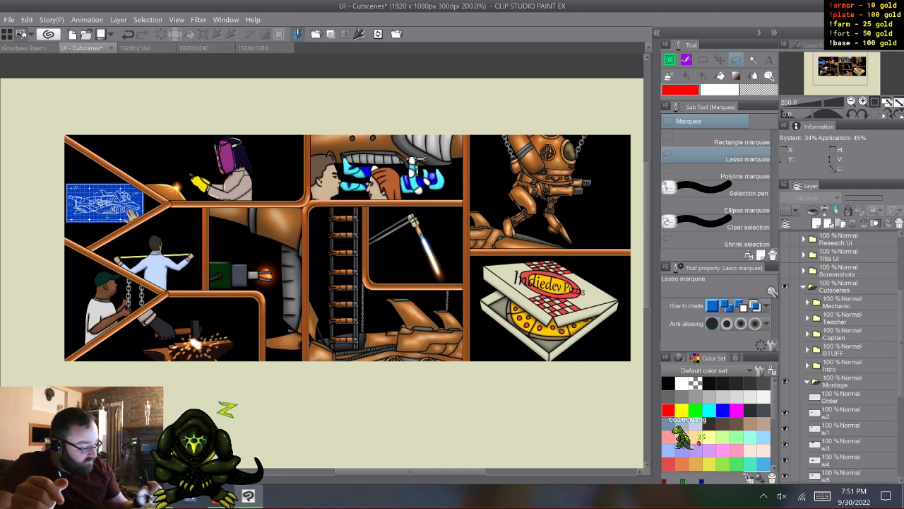
pyautogui.click(840, 413)
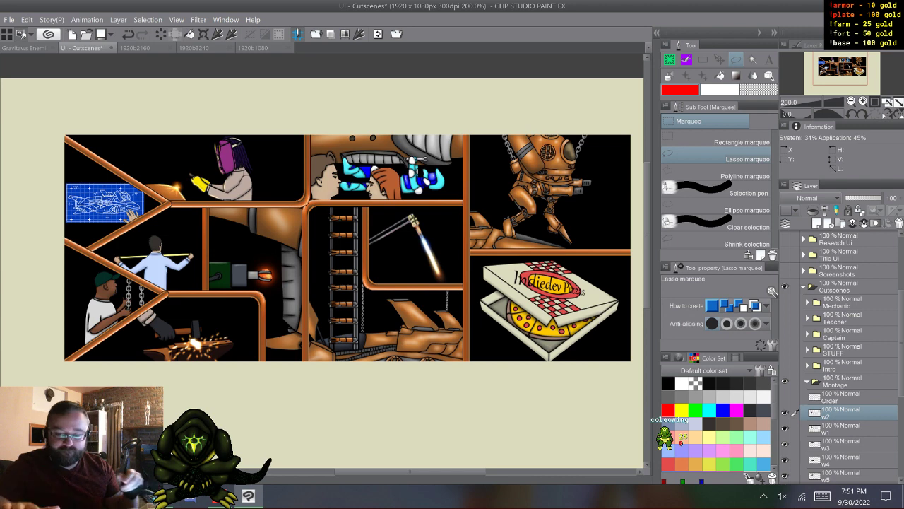
pyautogui.hotkey('ctrl', 'shift', 'n')
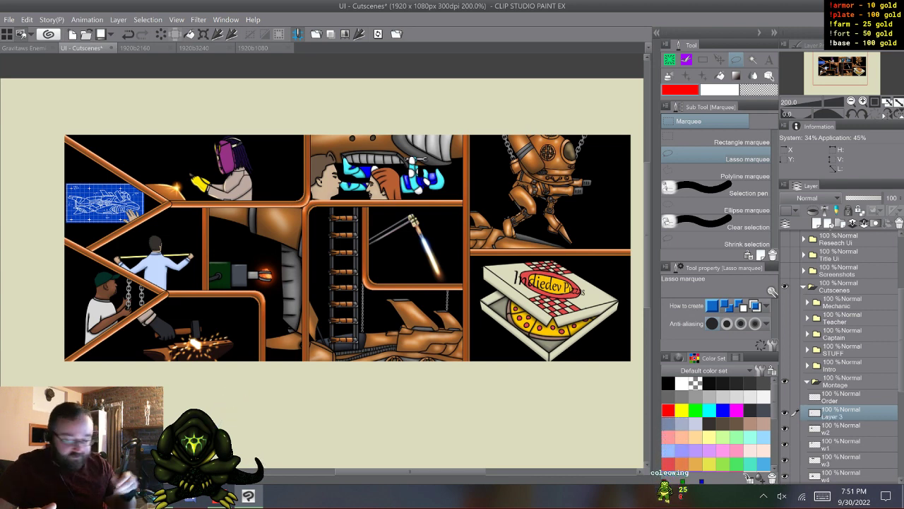
pyautogui.press('XF86TouchpadToggle')
pyautogui.scroll(-3, 321, 282)
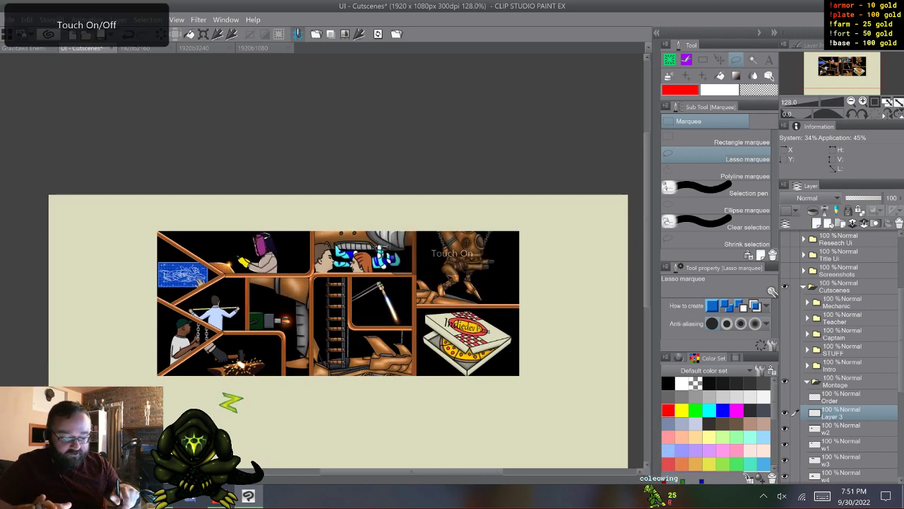
pyautogui.scroll(-2, 321, 282)
pyautogui.scroll(1, 321, 283)
pyautogui.press('XF86TouchpadToggle')
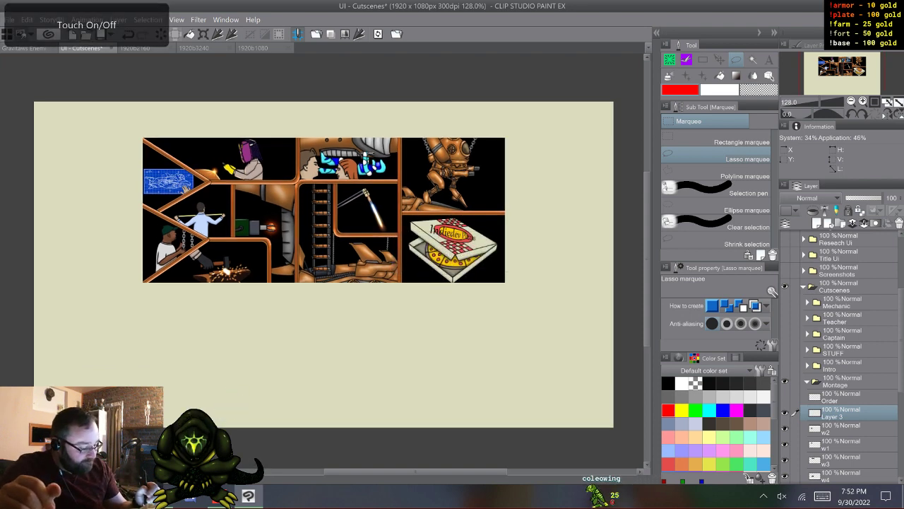
# - Collapse and hide the Montage folder, and show and expand the Intro folder
pyautogui.rightClick(841, 413)
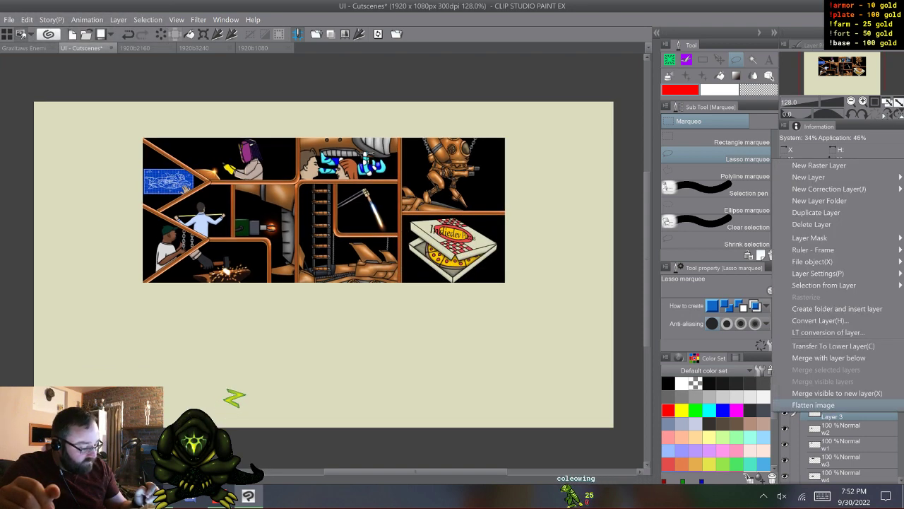
pyautogui.click(840, 415)
pyautogui.click(807, 382)
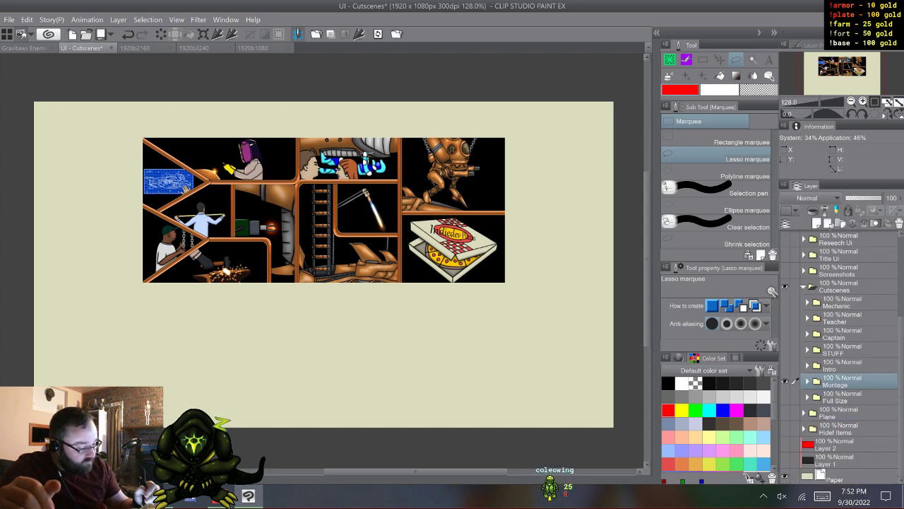
pyautogui.click(785, 382)
pyautogui.click(785, 366)
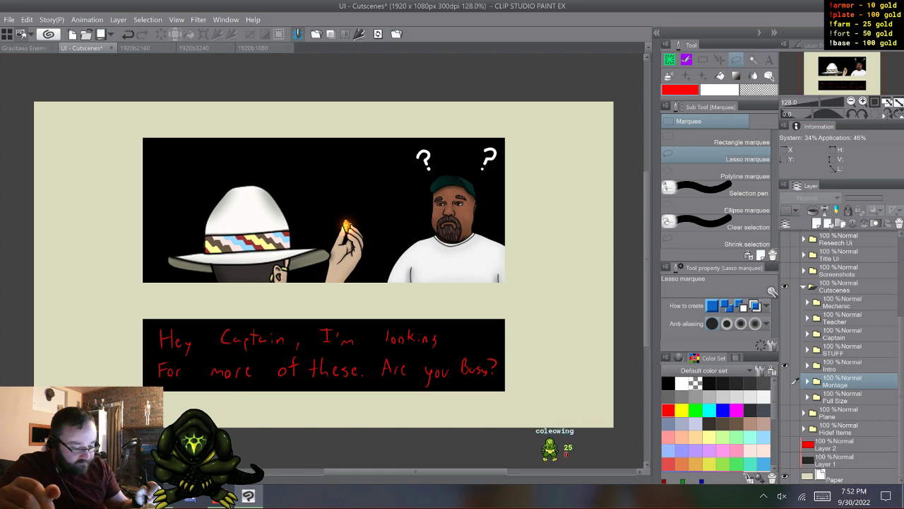
pyautogui.click(807, 366)
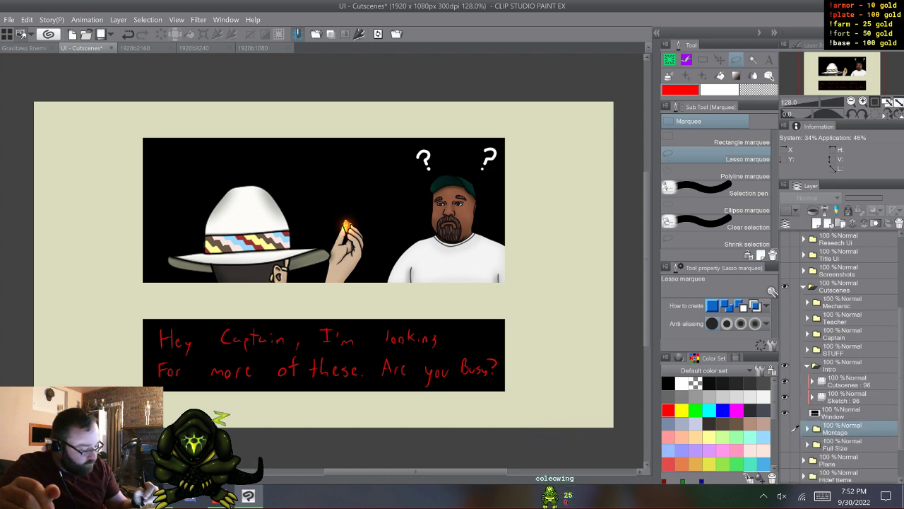
# - Hide Intro's Cutscenes and Sketch folders, and auto-select the area surrounding the two black rectangles of the Window layer
pyautogui.click(847, 414)
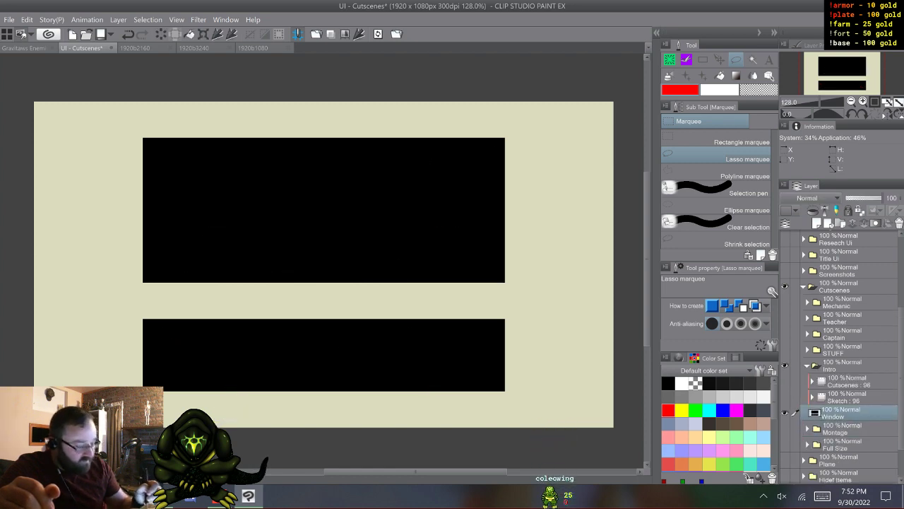
pyautogui.press('w')
pyautogui.click(235, 400)
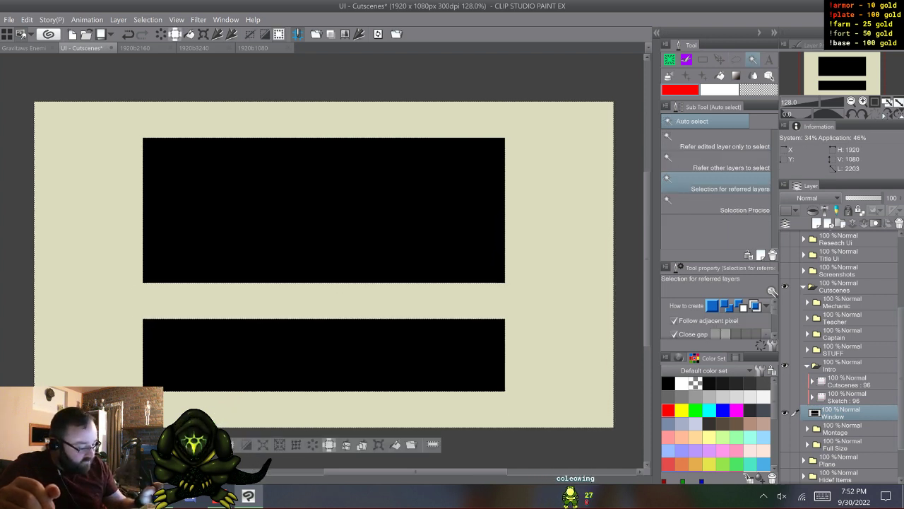
# - Collapse and hide the Intro folder, and show and expand the Montage folder
pyautogui.moveTo(900, 358); pyautogui.dragTo(900, 379)
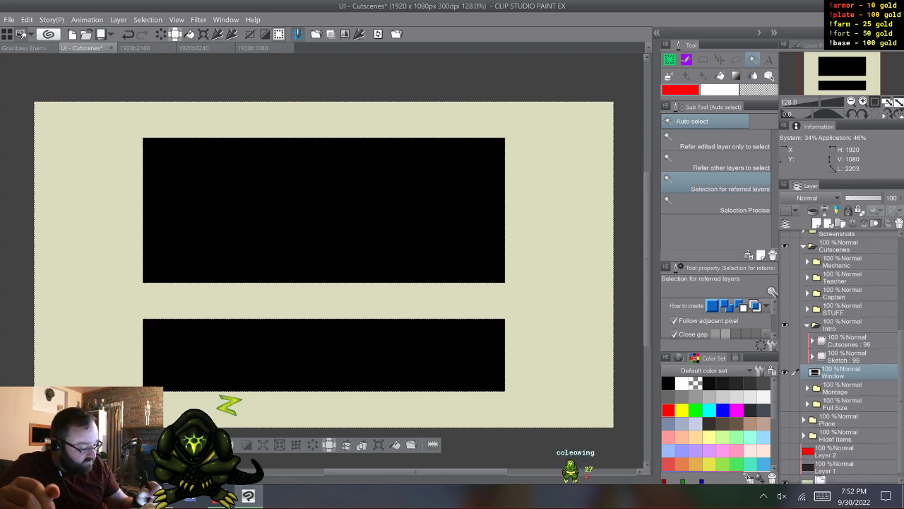
pyautogui.click(807, 325)
pyautogui.click(785, 366)
pyautogui.click(785, 382)
pyautogui.click(806, 382)
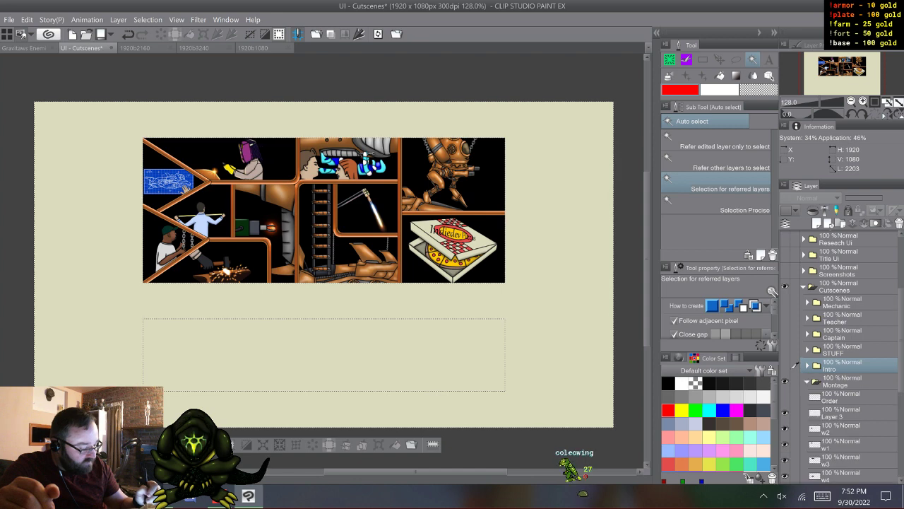
# - Fill the selected area around the two windows with black on the empty layer above w2
pyautogui.click(842, 413)
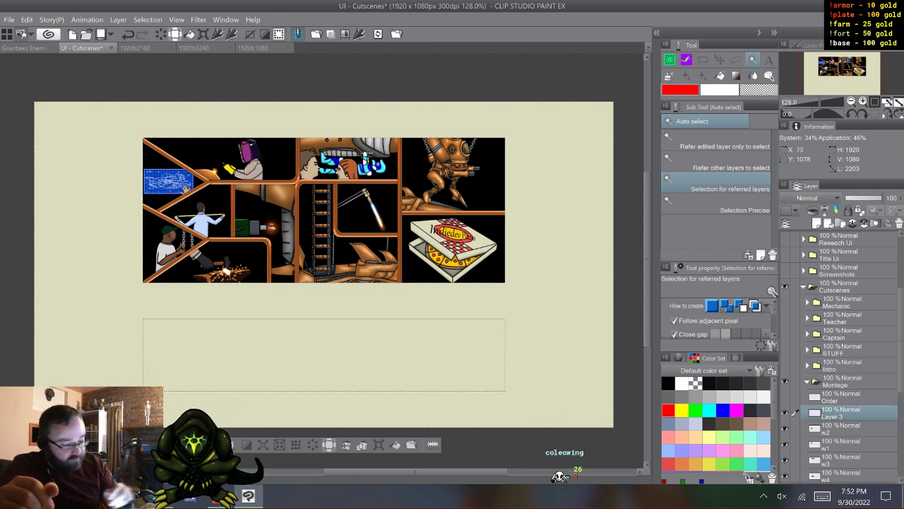
pyautogui.press('b')
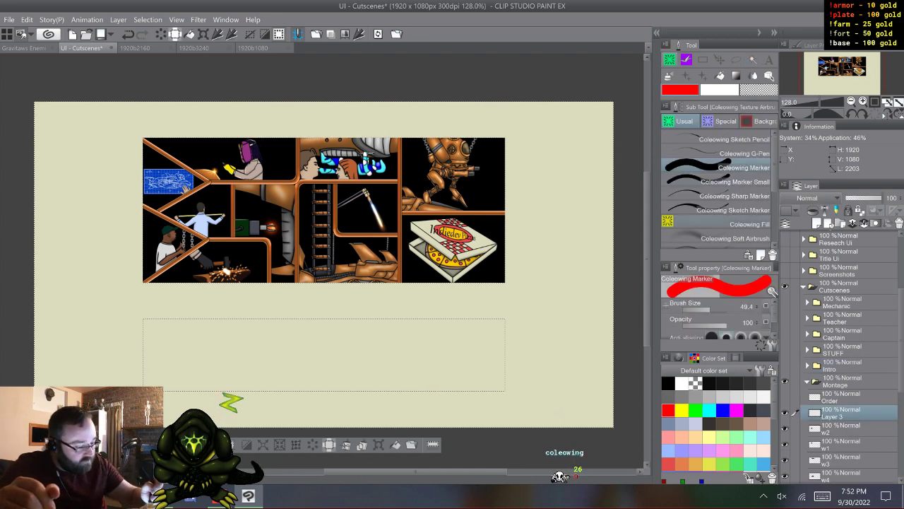
pyautogui.click(668, 383)
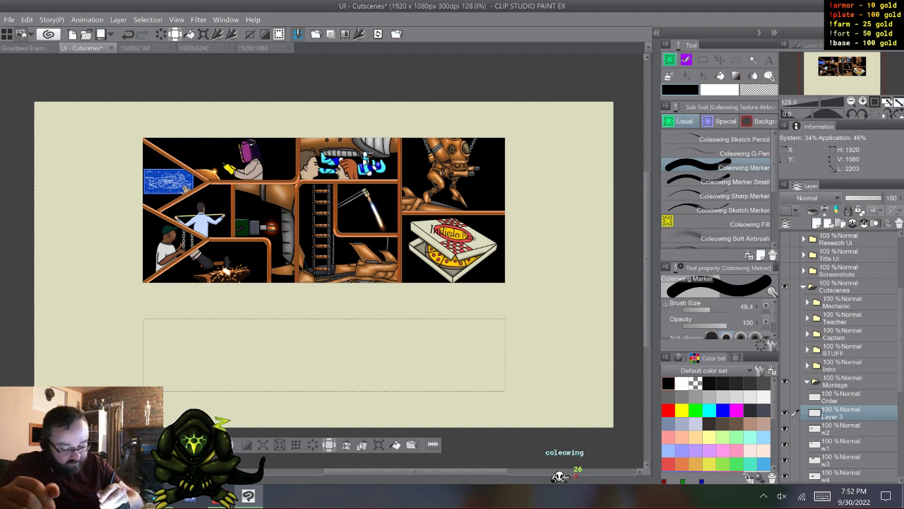
pyautogui.click(395, 445)
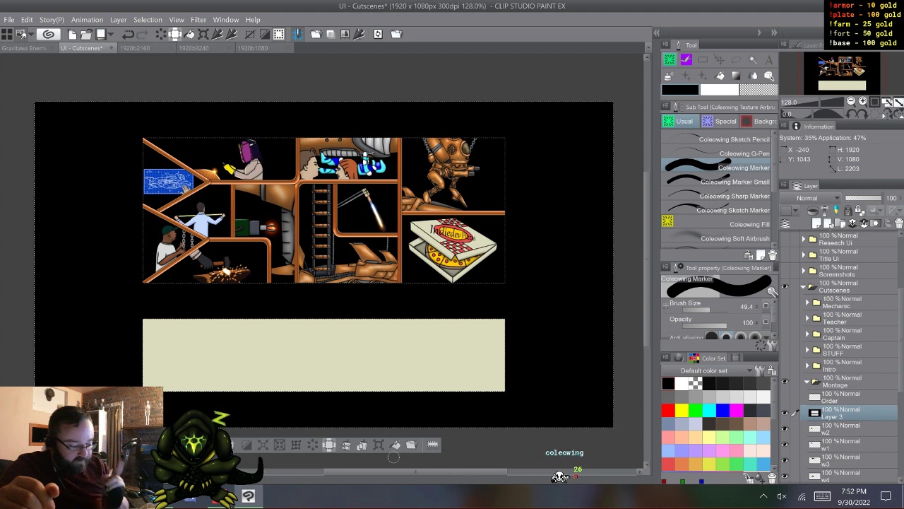
# - Select the lower window area with the Rectangle marquee, fill it with black on the mask layer, and clear the selection
pyautogui.press('m')
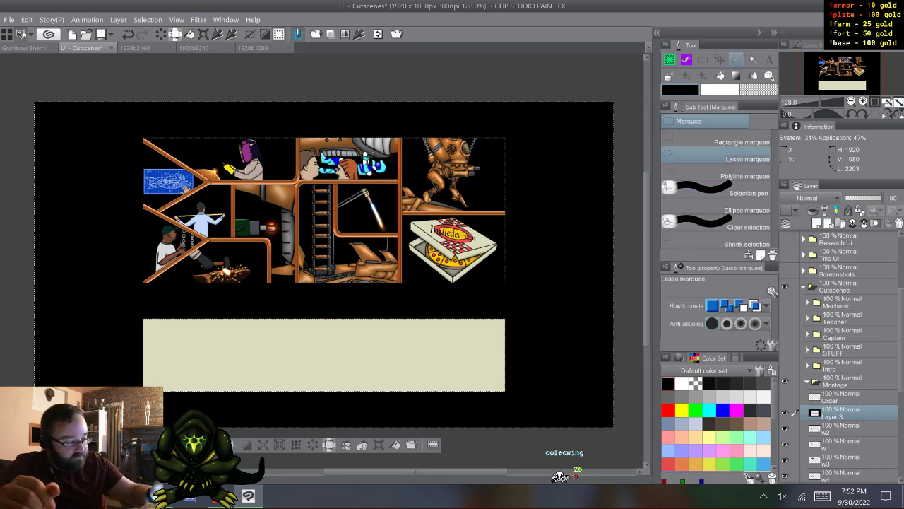
pyautogui.press('m')
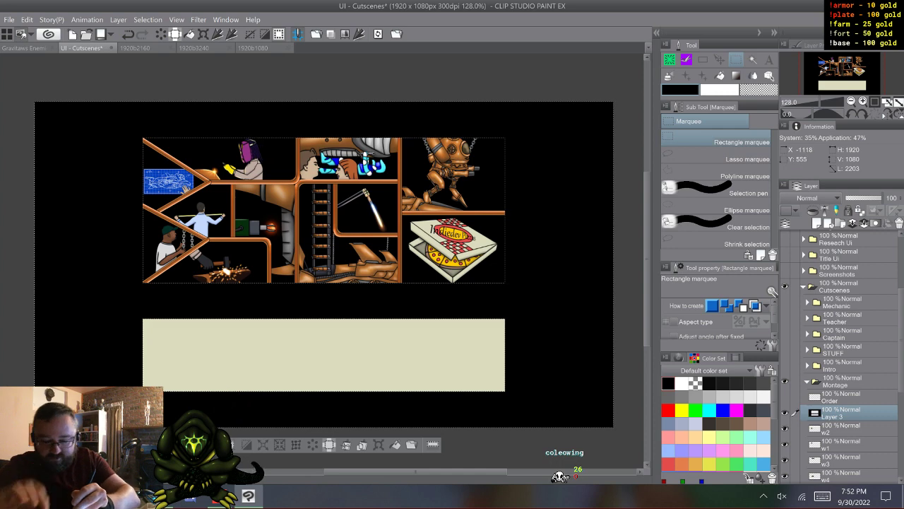
pyautogui.moveTo(127, 310); pyautogui.dragTo(532, 401)
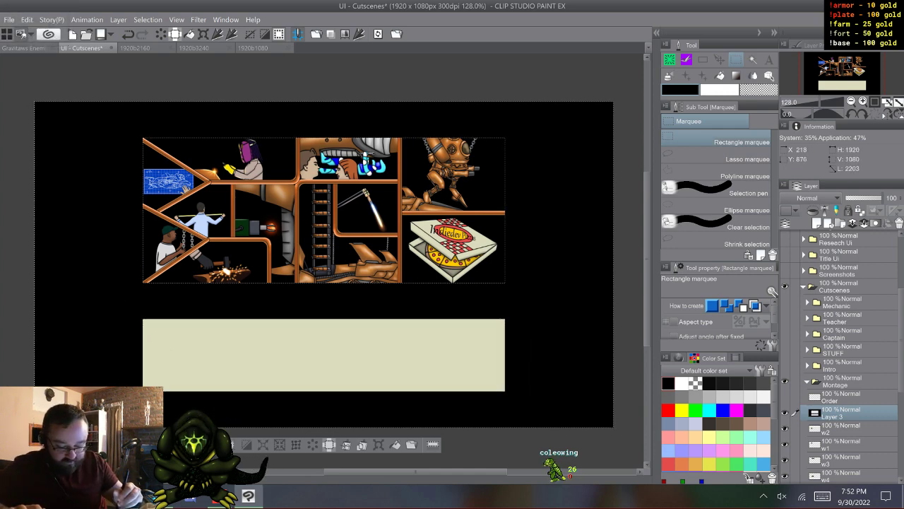
pyautogui.press('Delete')
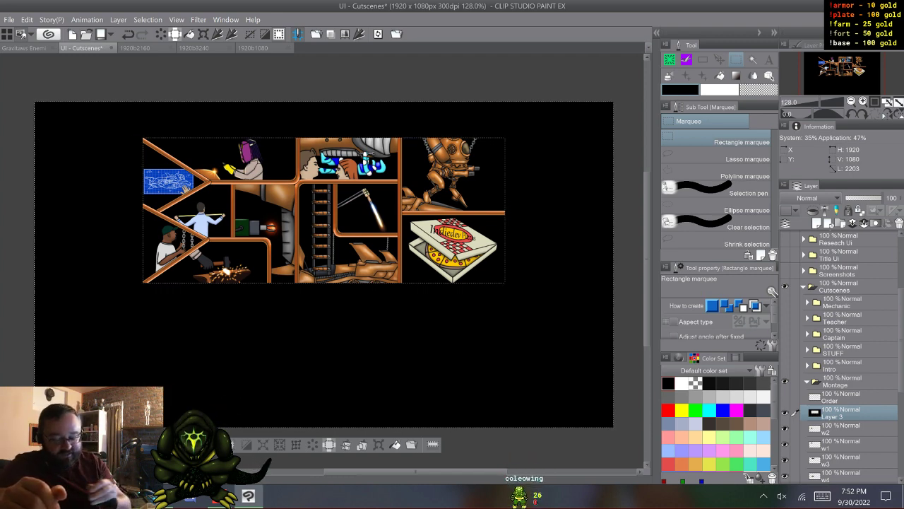
pyautogui.hotkey('ctrl', 'd')
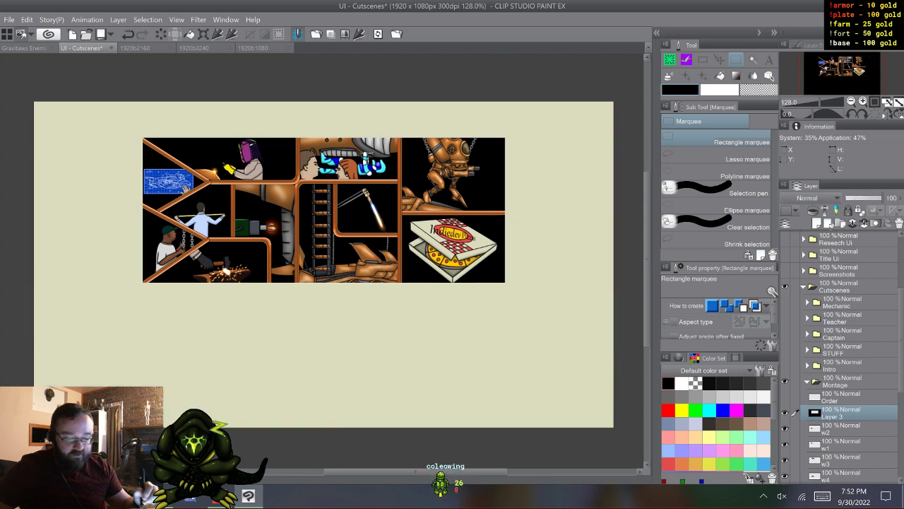
pyautogui.click(785, 413)
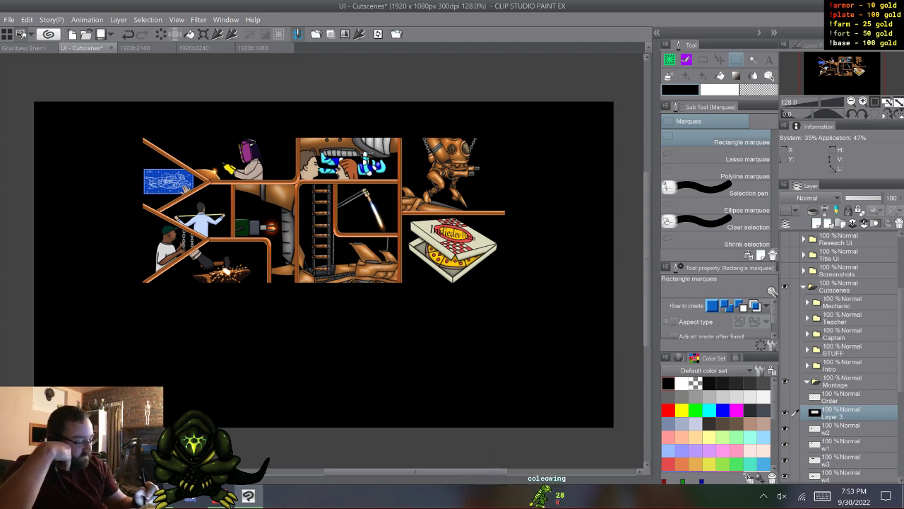
# - Rename the black mask layer above w2 to Cutout
pyautogui.doubleClick(833, 417)
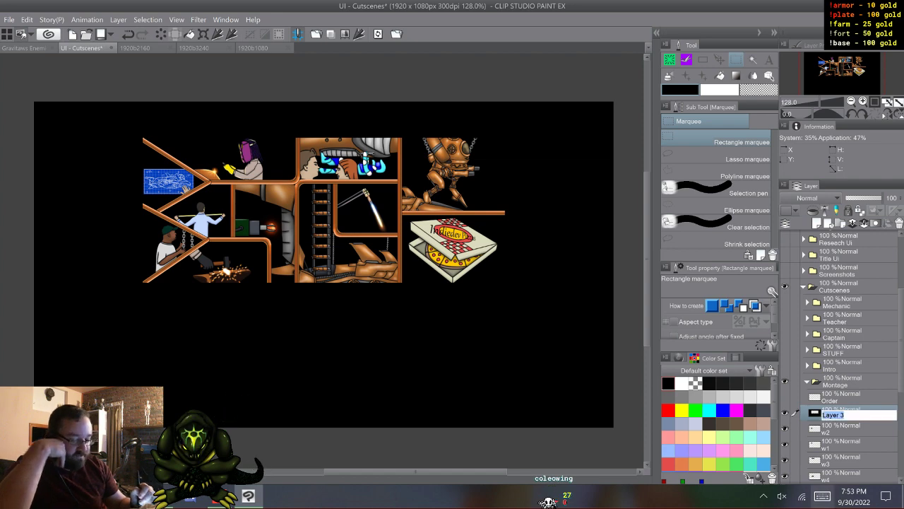
pyautogui.click(823, 496)
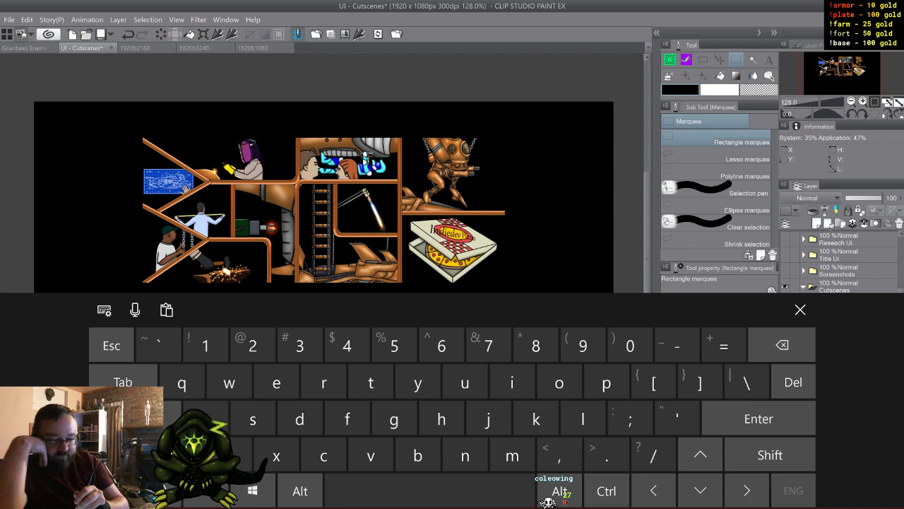
pyautogui.click(771, 455)
pyautogui.click(323, 455)
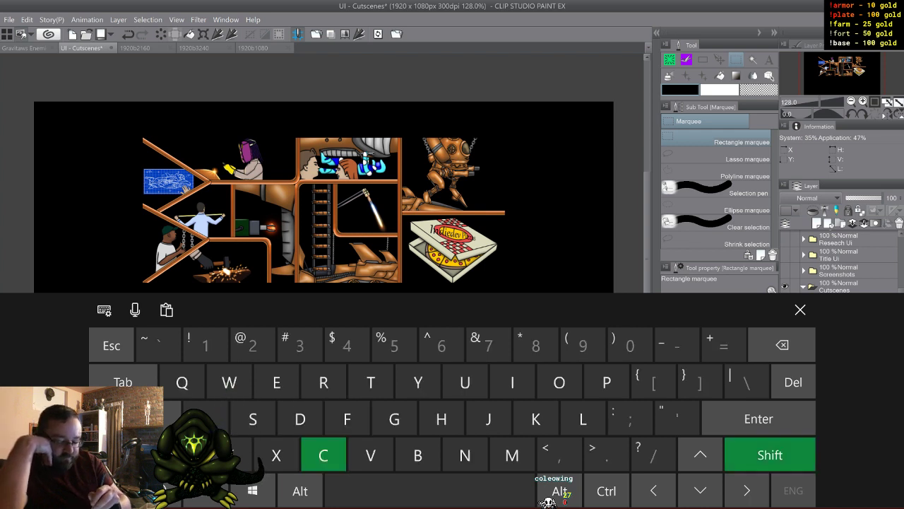
pyautogui.click(465, 382)
pyautogui.click(559, 382)
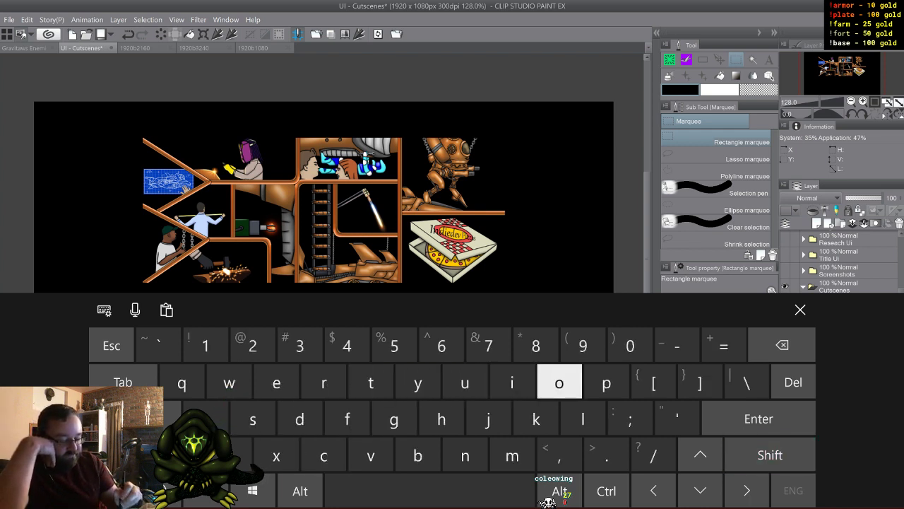
pyautogui.click(465, 383)
pyautogui.click(370, 382)
pyautogui.click(801, 310)
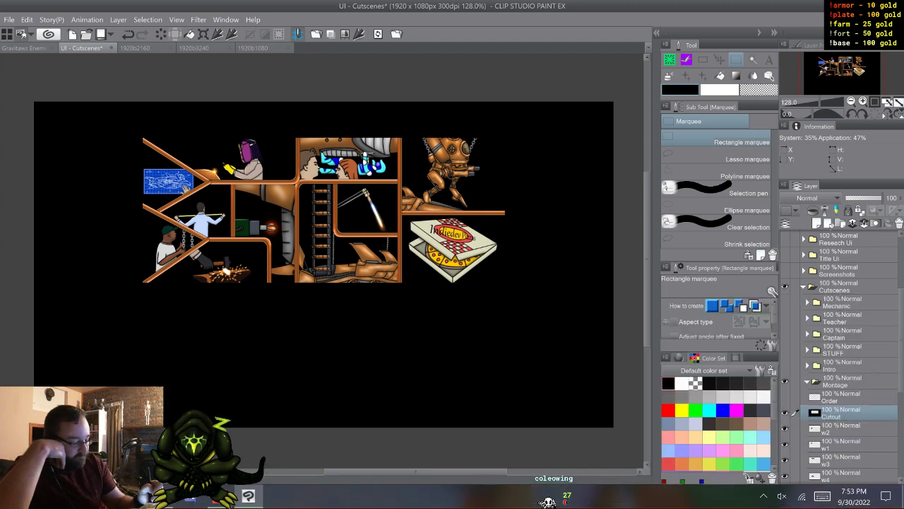
# - Collapse and hide the Montage folder, show and expand the Full Size folder, and show its folder 1
pyautogui.click(808, 381)
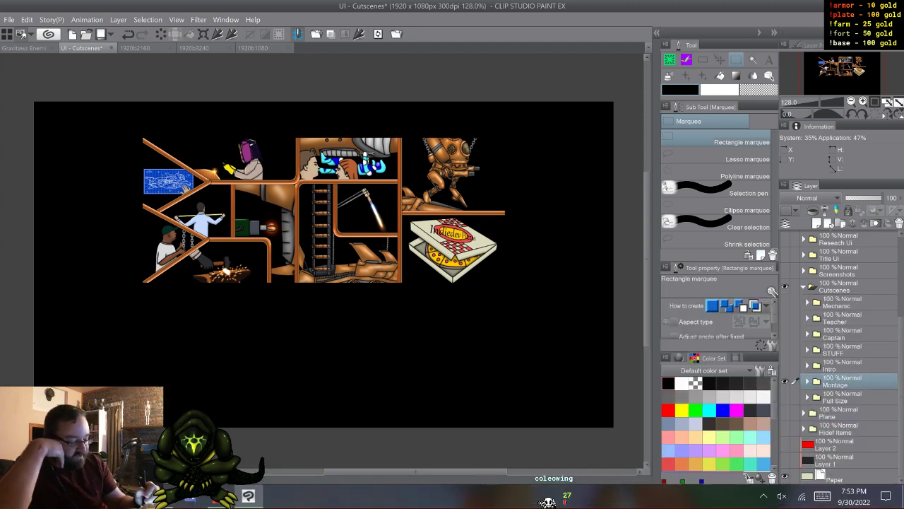
pyautogui.click(785, 381)
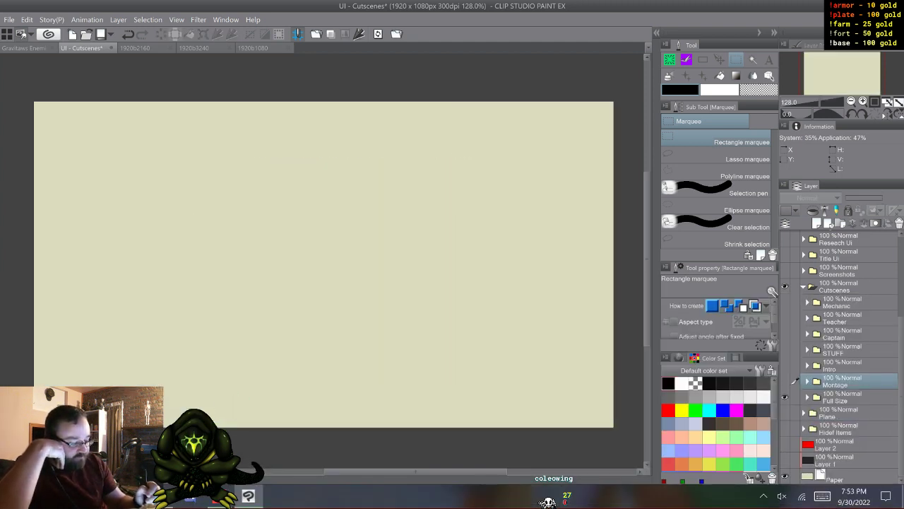
pyautogui.click(807, 397)
pyautogui.scroll(-6, 841, 353)
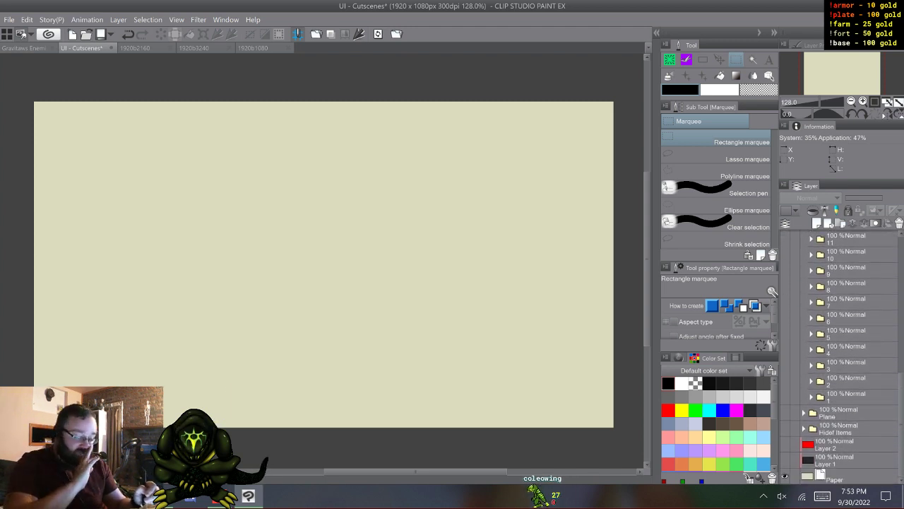
pyautogui.click(784, 396)
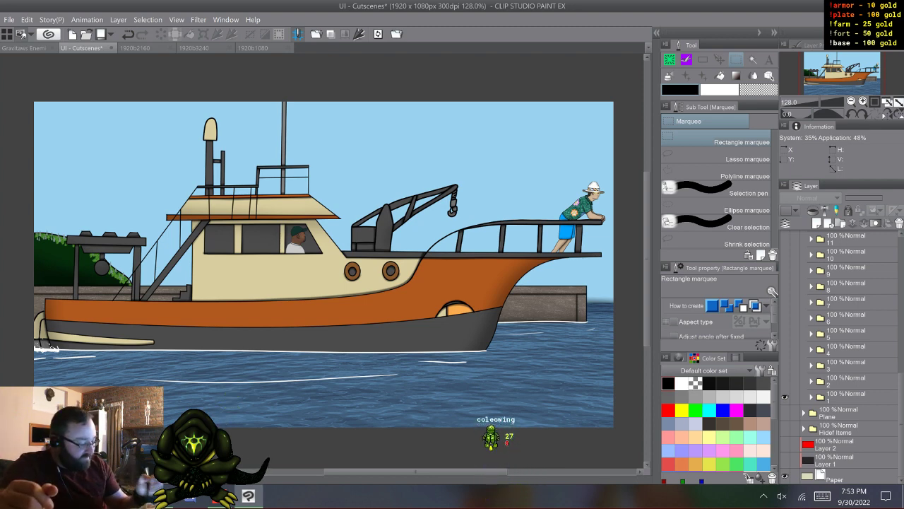
# - Hide folder 1 and preview the artwork of folders 2, 3 and 4 one at a time
pyautogui.click(785, 397)
pyautogui.click(785, 382)
pyautogui.click(785, 382)
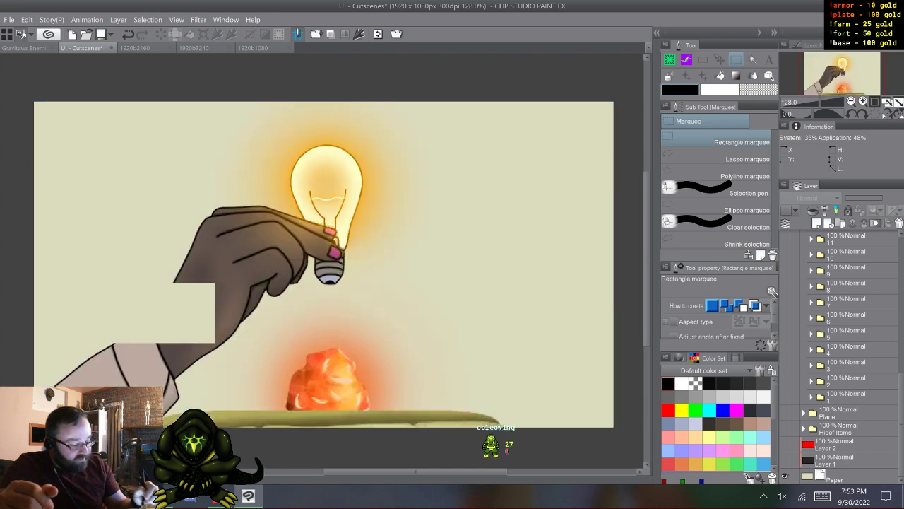
pyautogui.click(785, 365)
pyautogui.click(785, 365)
pyautogui.click(785, 350)
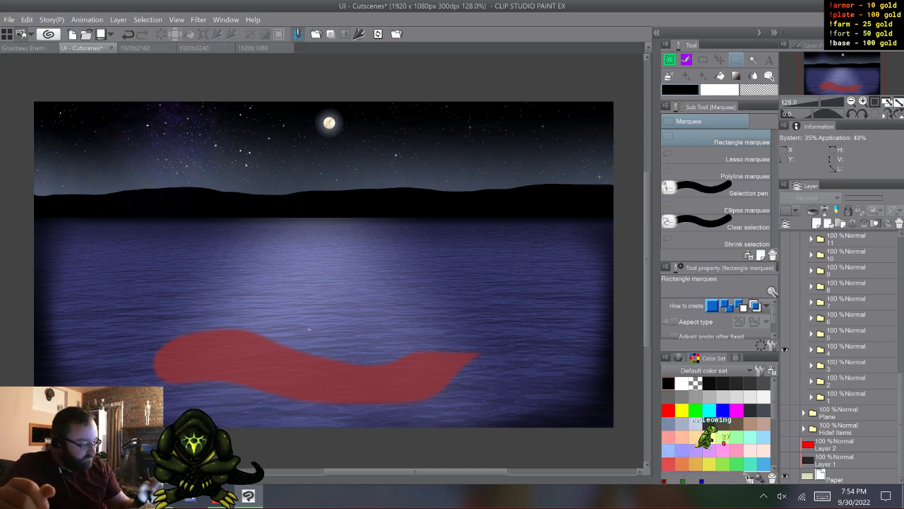
# - Expand folder 4 to view the Fin animation frames, and return to showing only folder 1
pyautogui.click(811, 350)
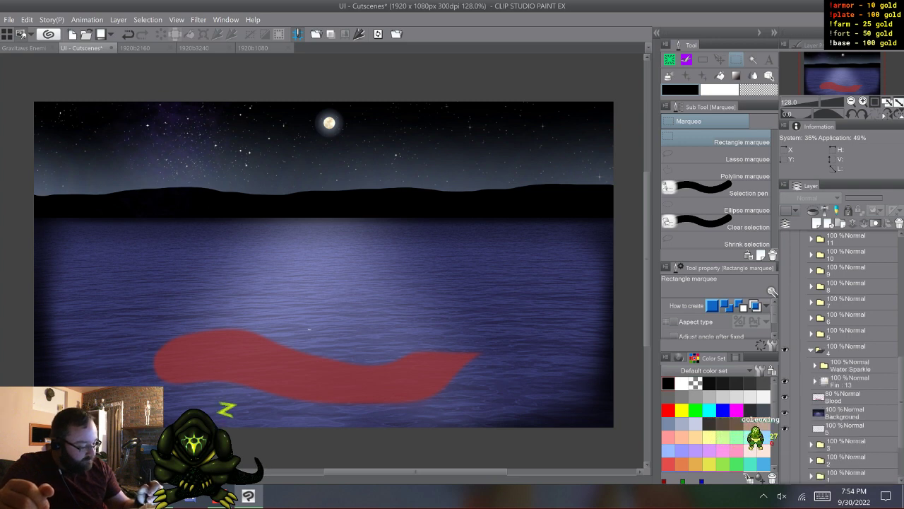
pyautogui.click(852, 382)
pyautogui.press('w')
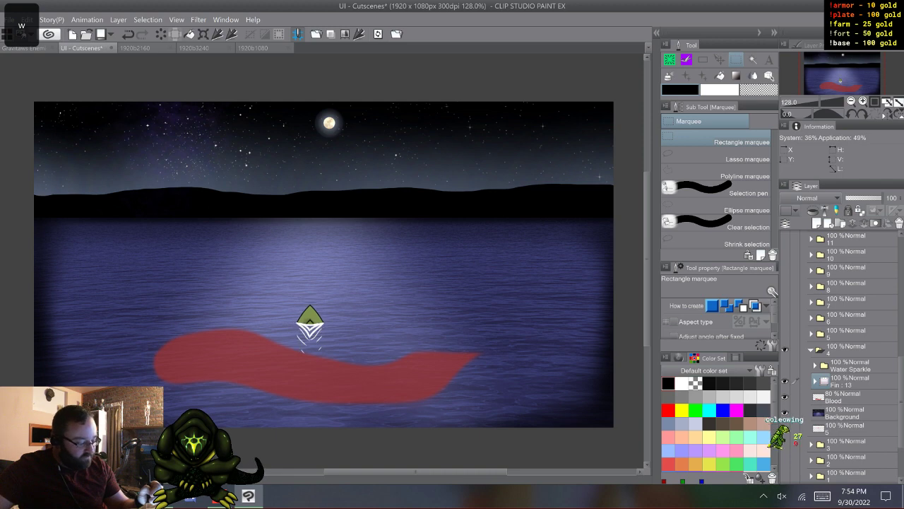
pyautogui.click(811, 350)
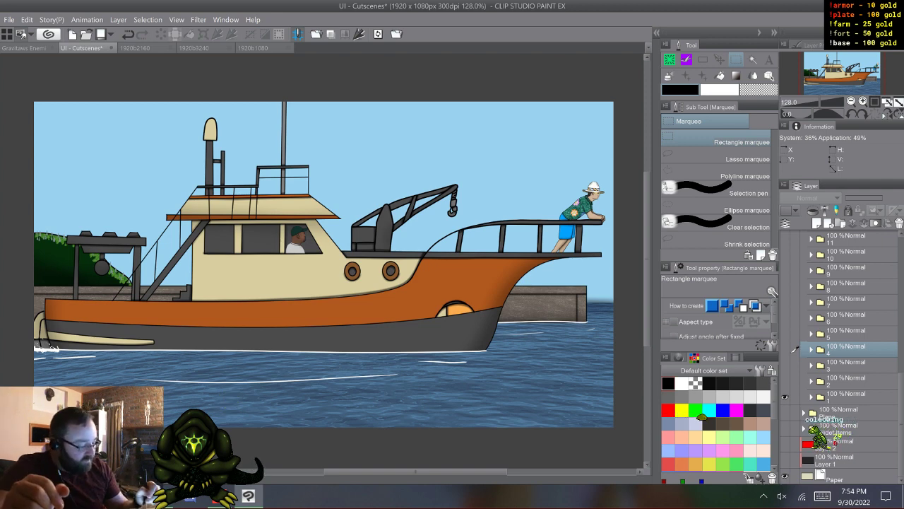
# - Expand folder 1, step through the Front Wave and Side Wave animation frames, and collapse the folder
pyautogui.click(811, 397)
pyautogui.scroll(-3, 844, 353)
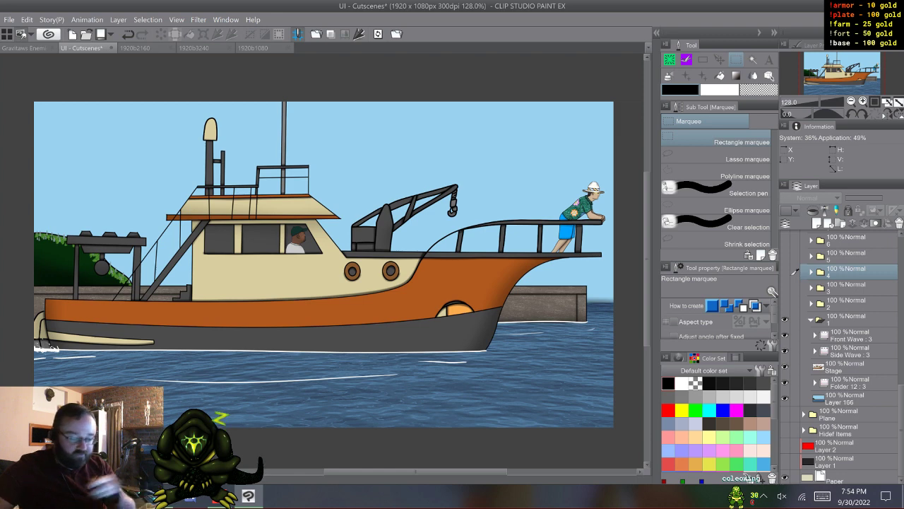
pyautogui.click(854, 335)
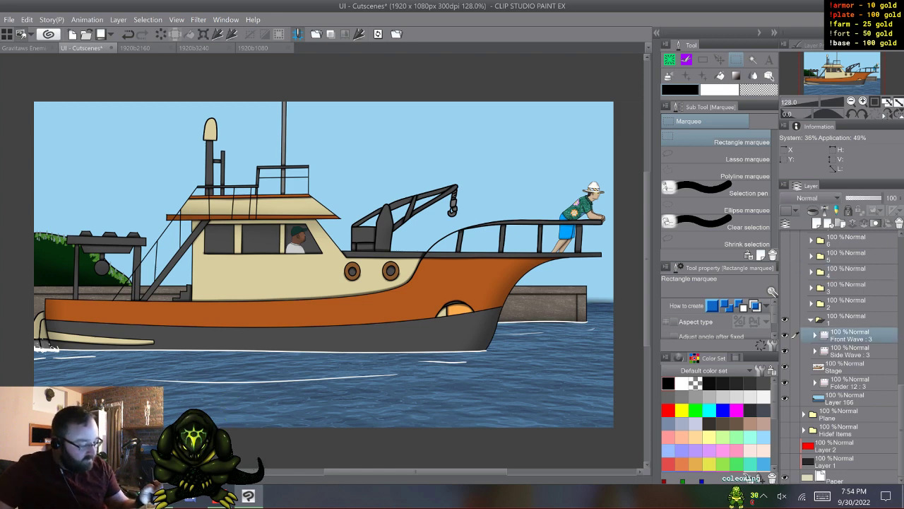
pyautogui.press('w')
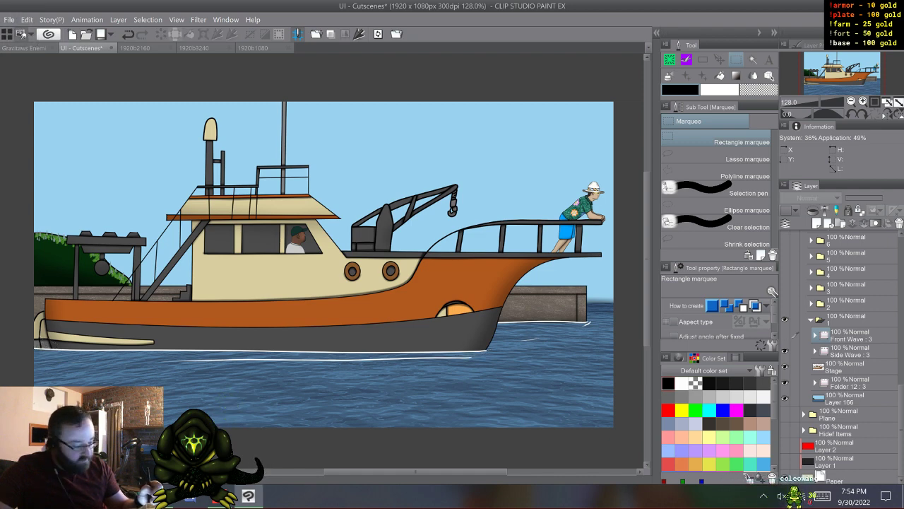
pyautogui.press('w')
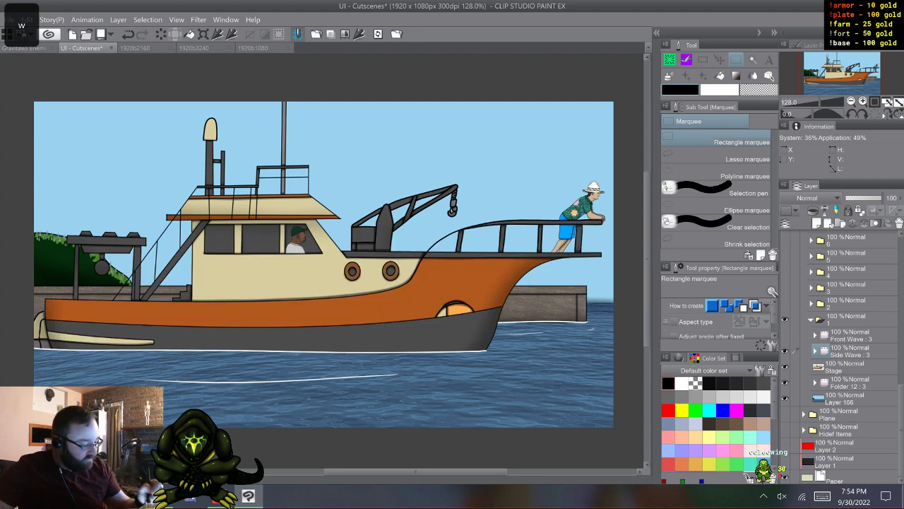
pyautogui.click(851, 335)
pyautogui.press('w')
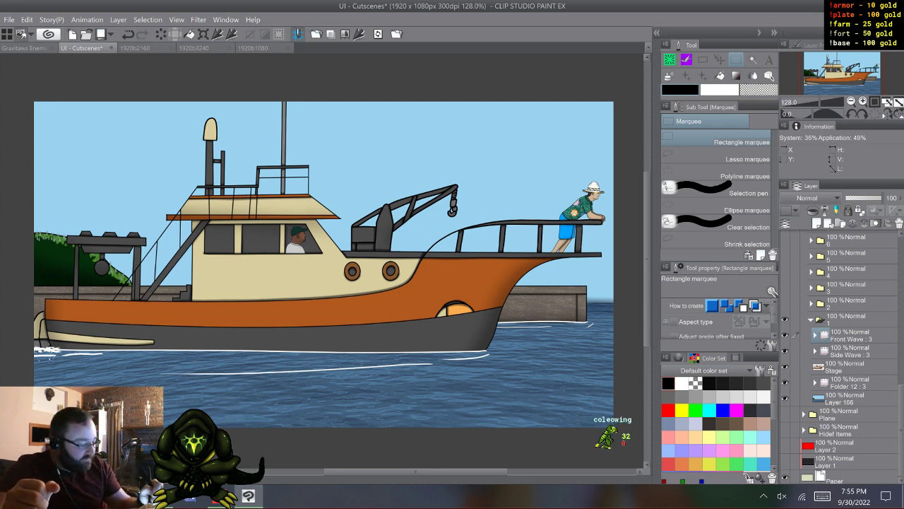
pyautogui.click(811, 320)
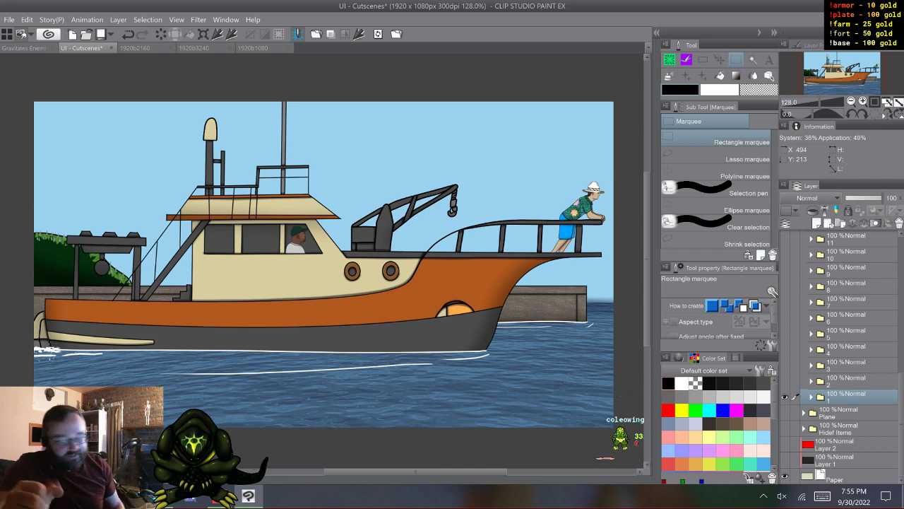
# - Show folder 2 instead of folder 1, expand it, and toggle its Light layer to compare the lightbulb lit and unlit
pyautogui.click(784, 381)
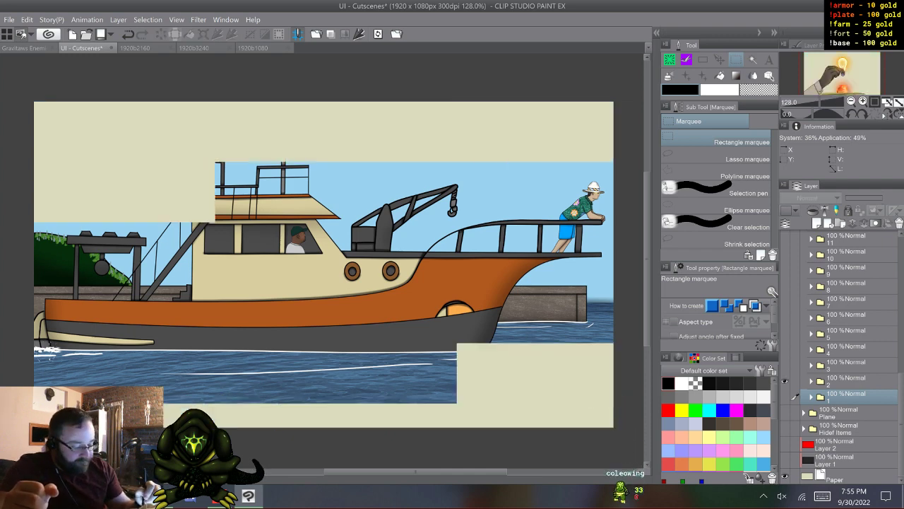
pyautogui.click(811, 381)
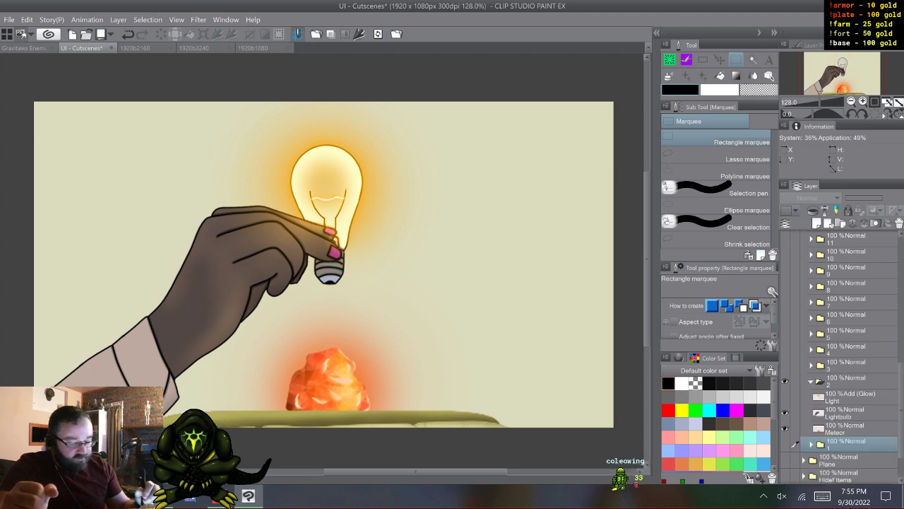
pyautogui.click(784, 397)
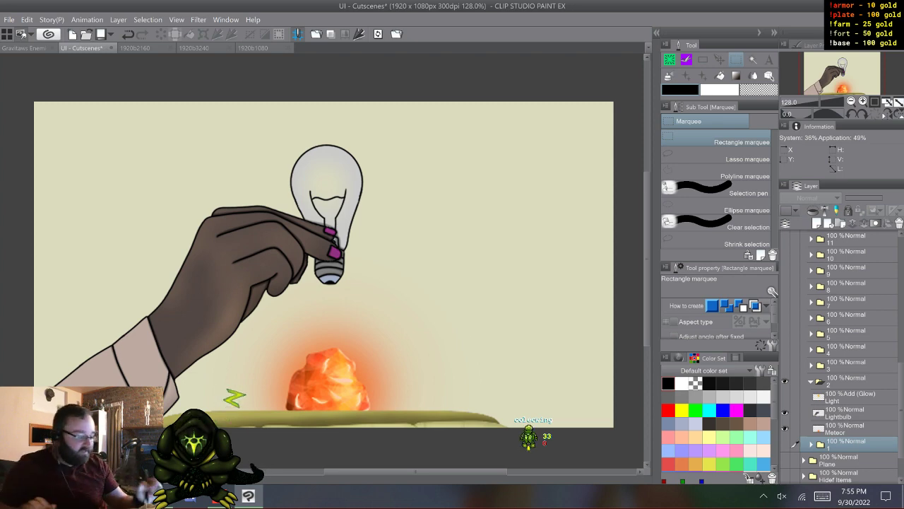
pyautogui.click(785, 397)
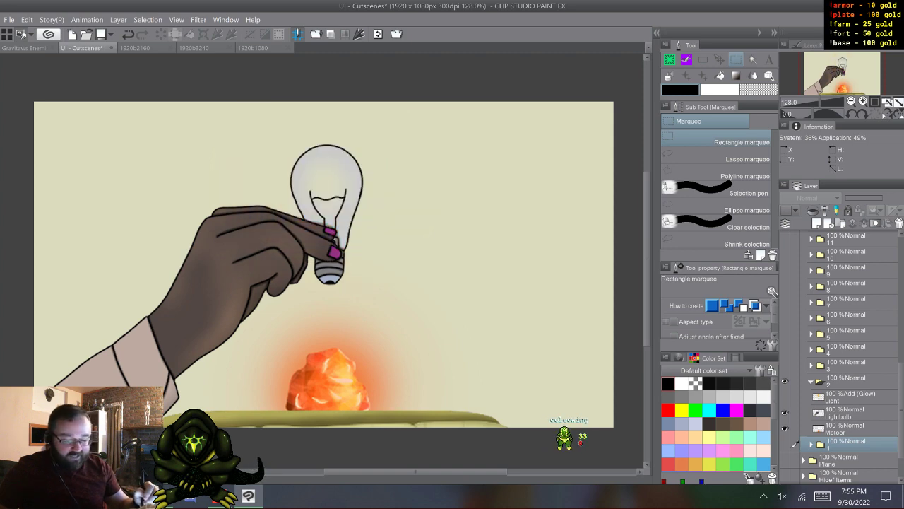
pyautogui.click(785, 397)
pyautogui.click(785, 397)
pyautogui.click(785, 397)
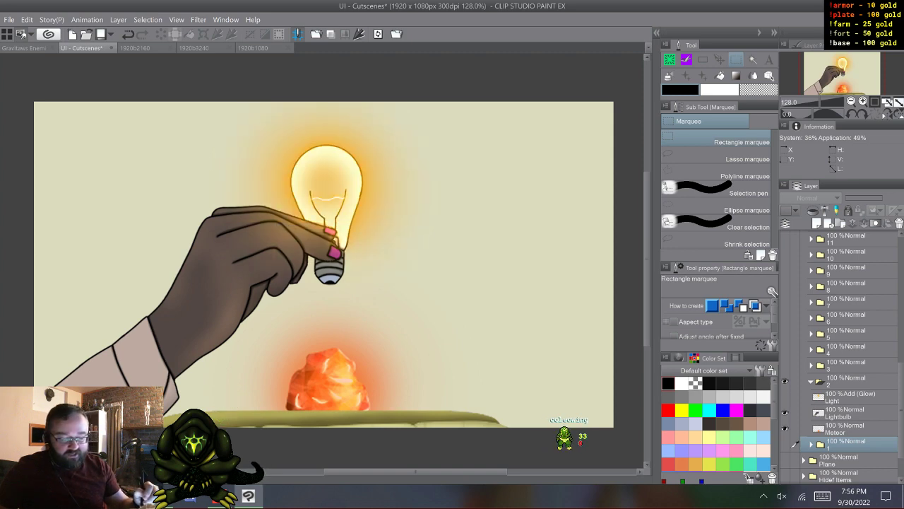
pyautogui.click(785, 397)
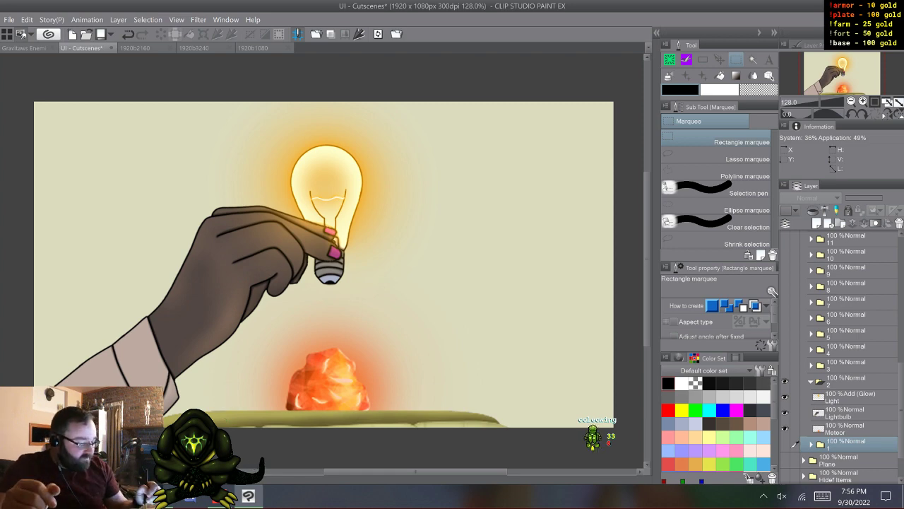
# - Collapse and hide folder 2, and show folder 3
pyautogui.click(785, 444)
pyautogui.click(785, 444)
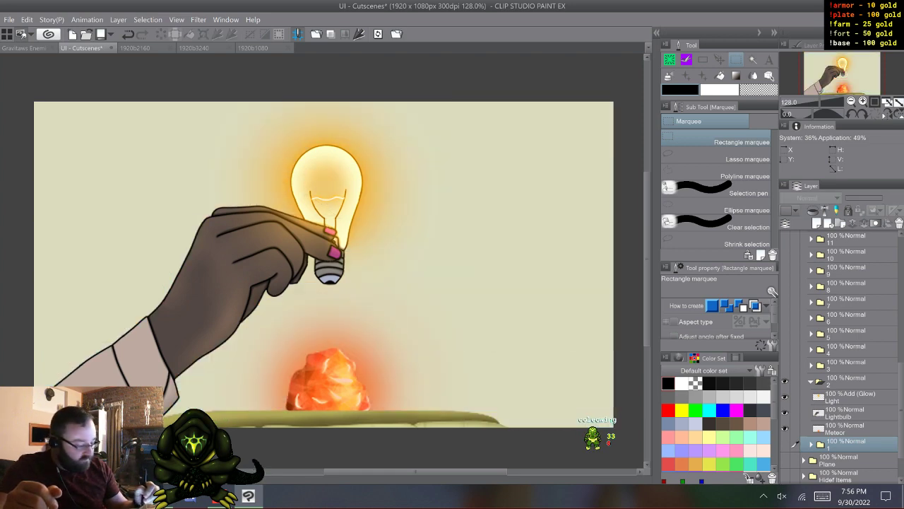
pyautogui.click(811, 381)
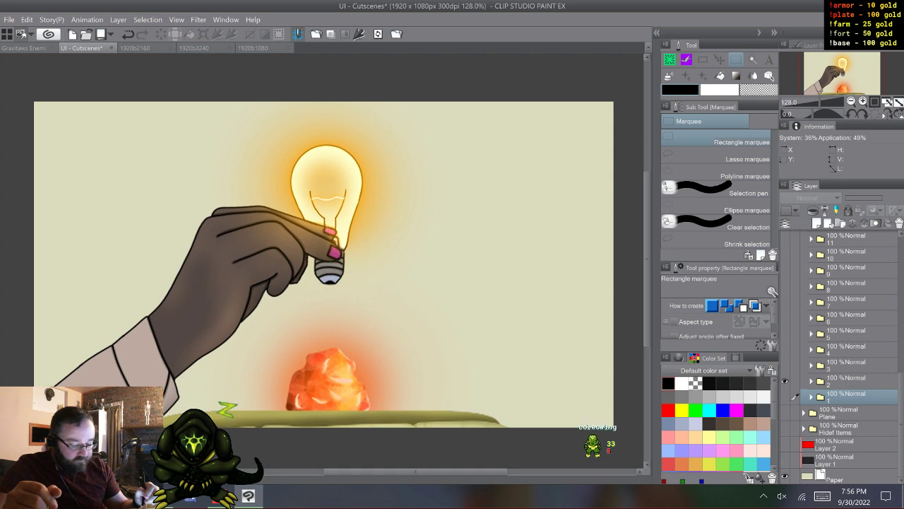
pyautogui.click(785, 381)
pyautogui.click(785, 365)
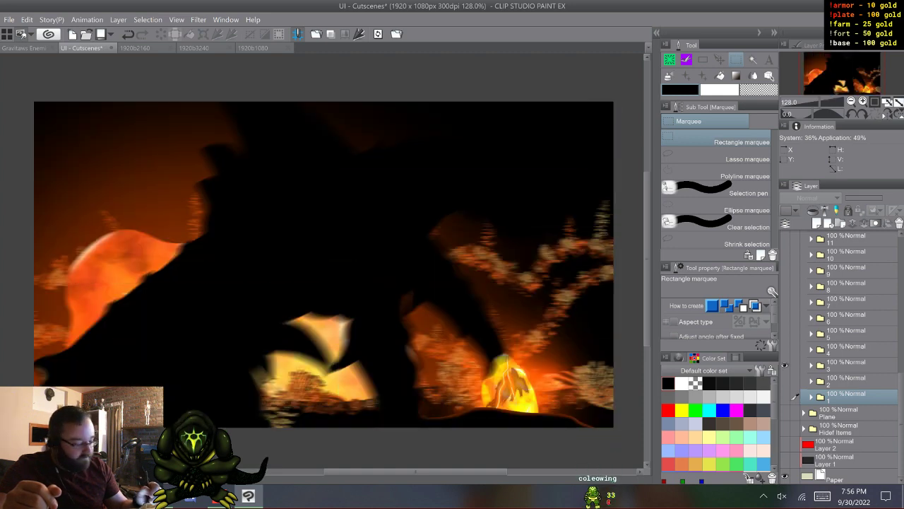
# - Expand folder 3 and preview its scene without the Alien Shadow layer and with the Broken Egg layer in place of the Egg and Crack layers
pyautogui.click(811, 365)
pyautogui.scroll(-3, 794, 443)
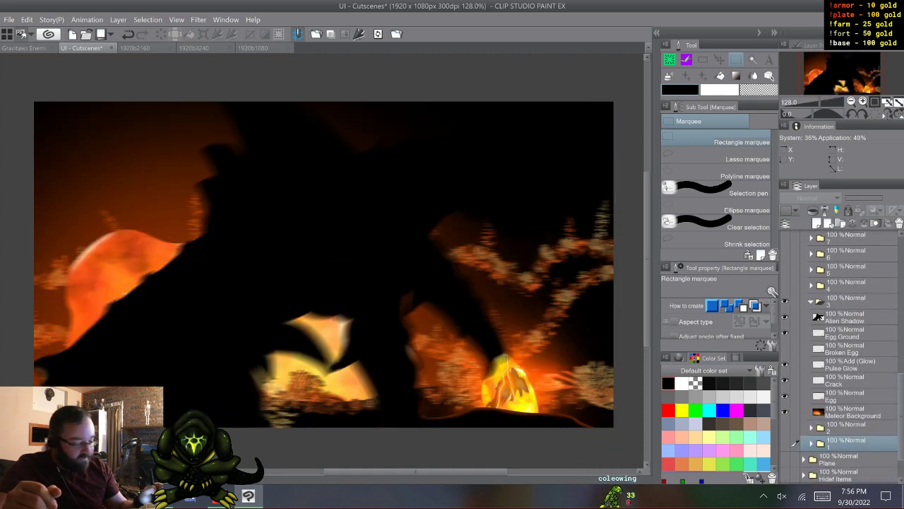
pyautogui.click(785, 317)
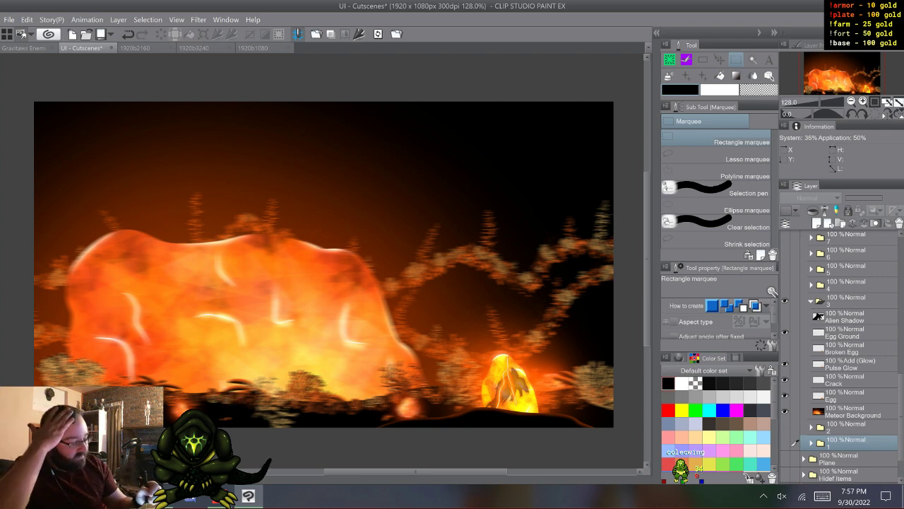
pyautogui.click(785, 317)
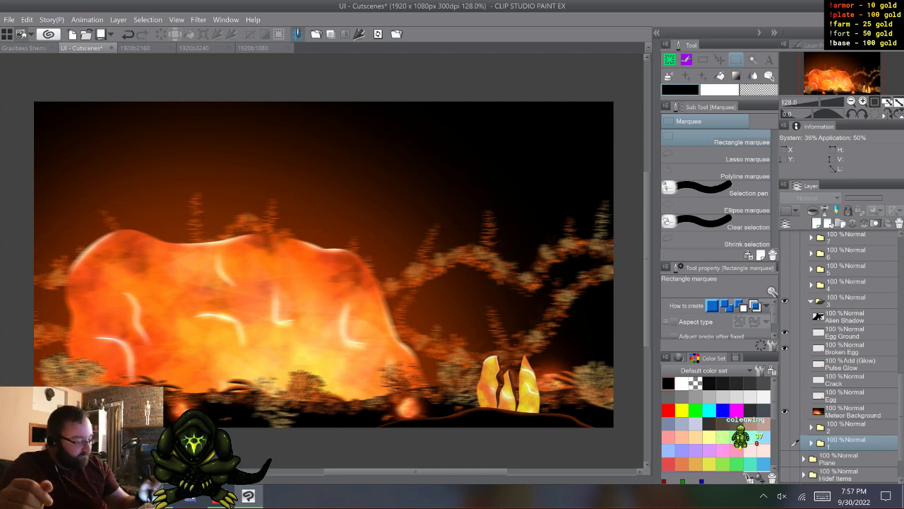
pyautogui.click(785, 316)
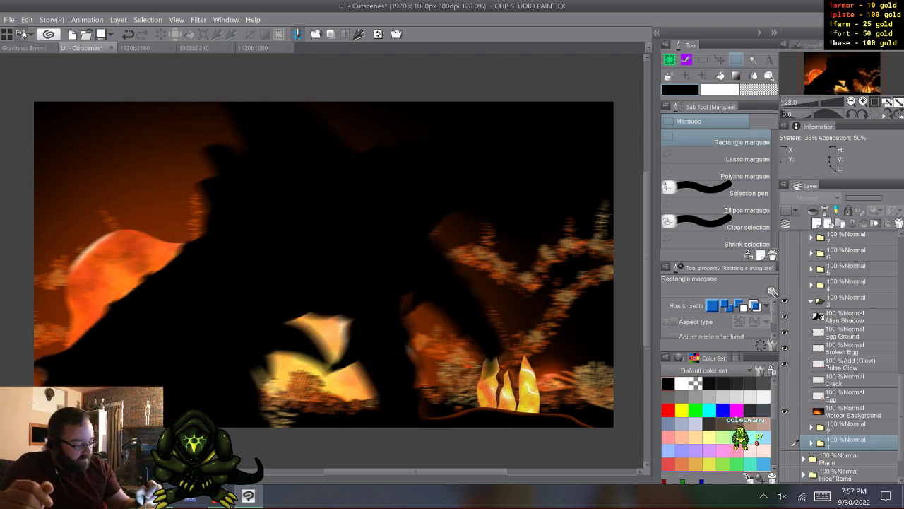
# - Restore the Pulse Glow, Crack and Egg layers, hide Broken Egg, and collapse and hide folder 3
pyautogui.click(785, 364)
pyautogui.click(785, 380)
pyautogui.click(784, 396)
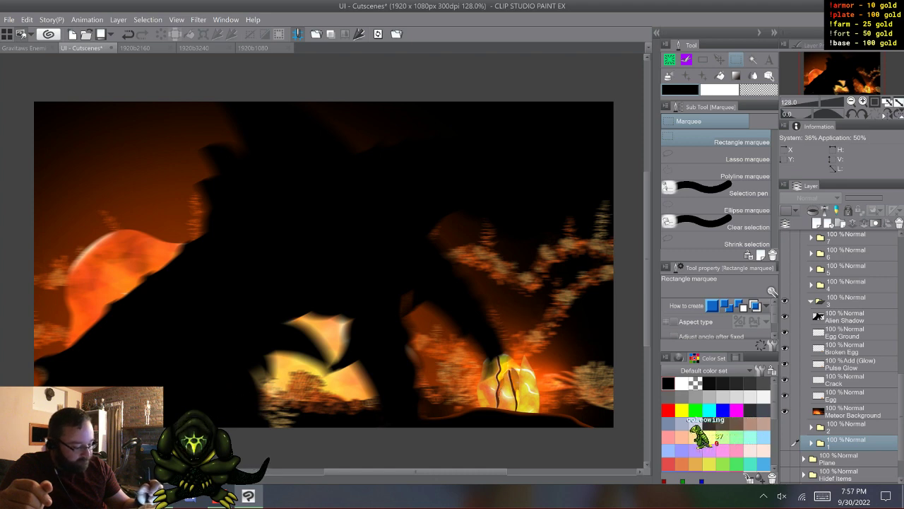
pyautogui.click(785, 349)
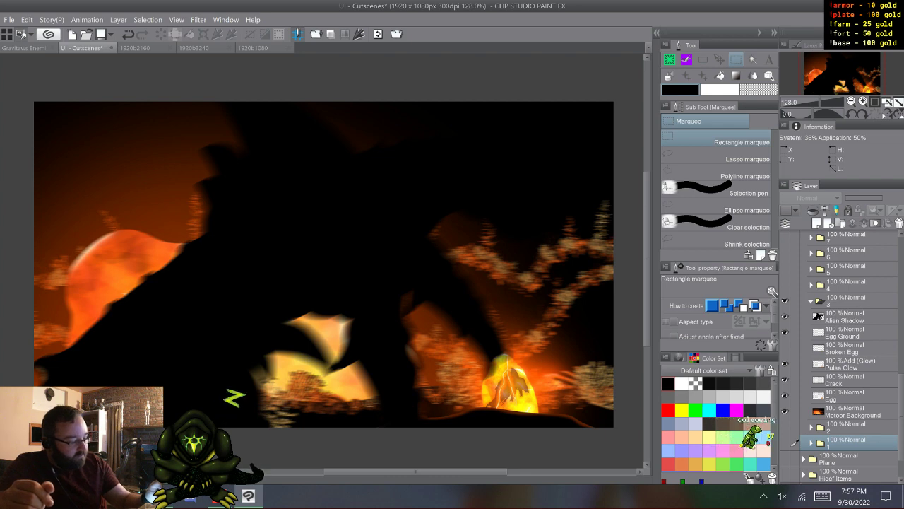
pyautogui.click(811, 302)
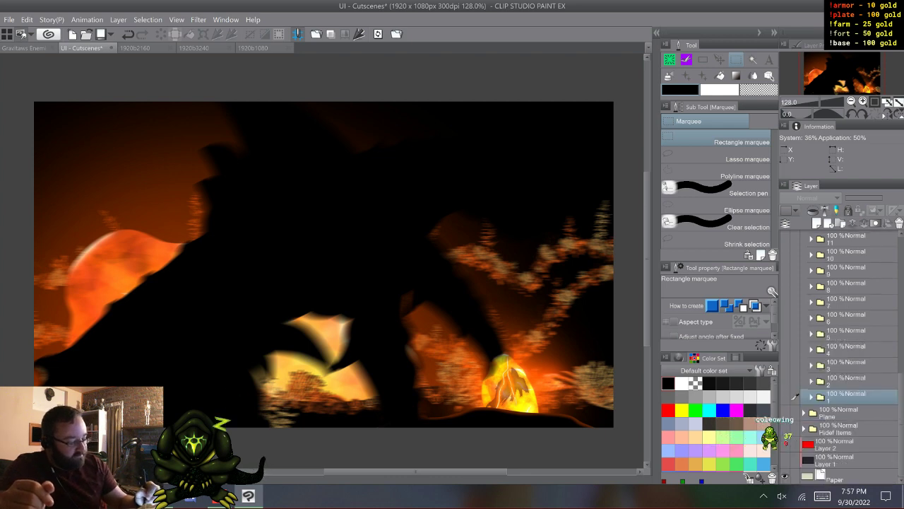
# - Briefly show folder 4, hide it again, and show the boat scene in folder 5
pyautogui.click(785, 349)
pyautogui.click(784, 349)
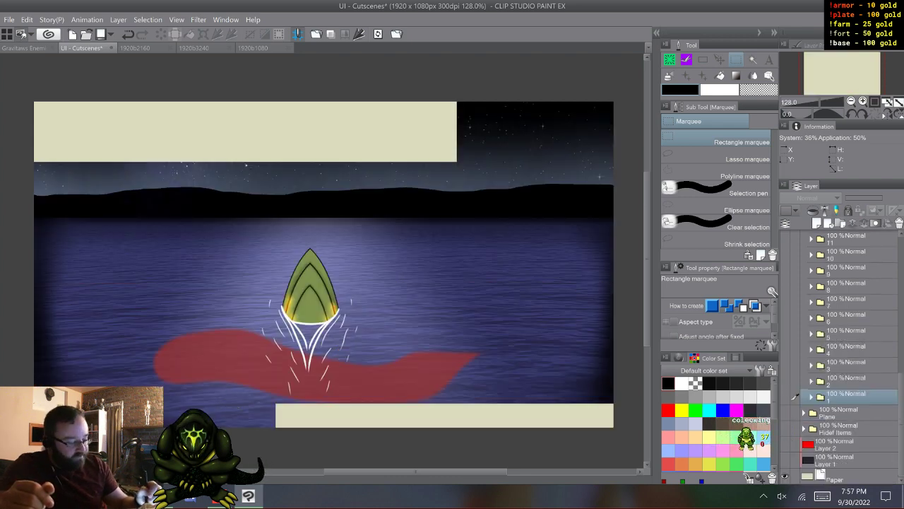
pyautogui.click(784, 333)
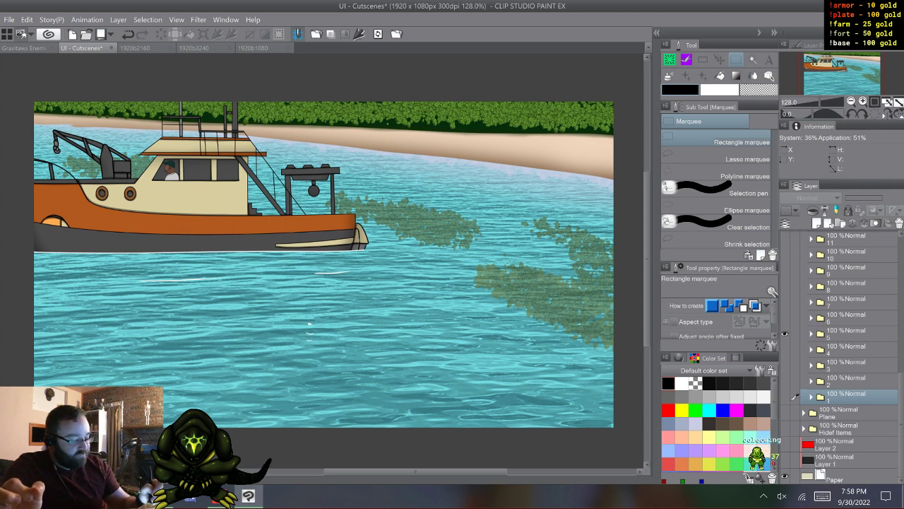
# - Expand folder 5, step through the Alien Emerging animation frames, and collapse the folder
pyautogui.click(811, 334)
pyautogui.click(796, 349)
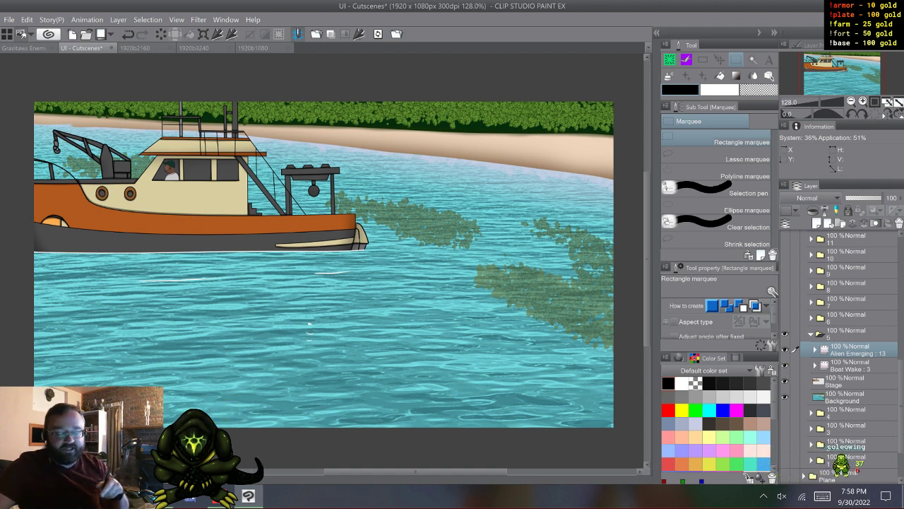
pyautogui.press('w')
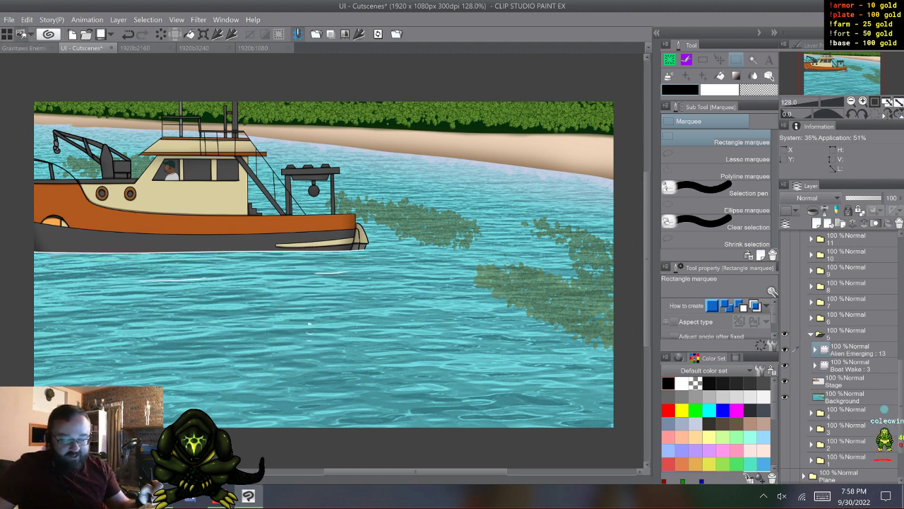
pyautogui.click(811, 334)
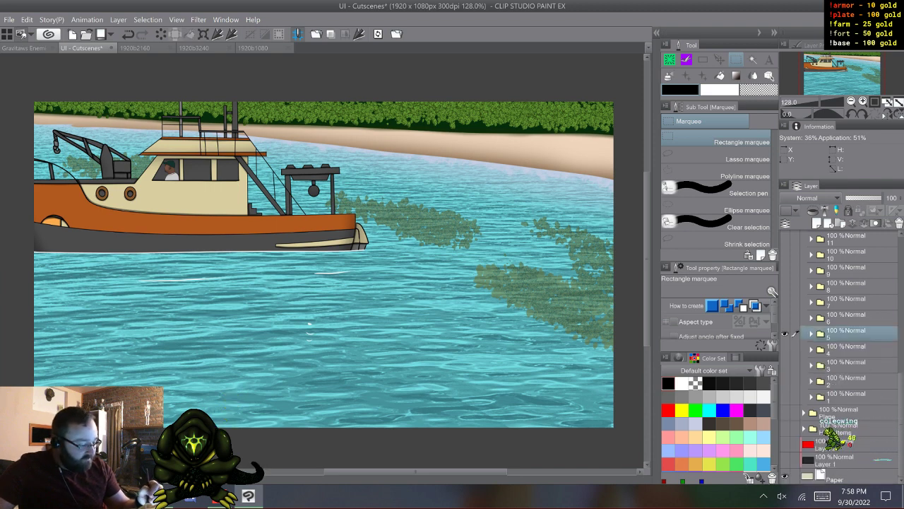
# - Show folder 6 instead of folder 5 and expand it
pyautogui.click(785, 334)
pyautogui.click(785, 318)
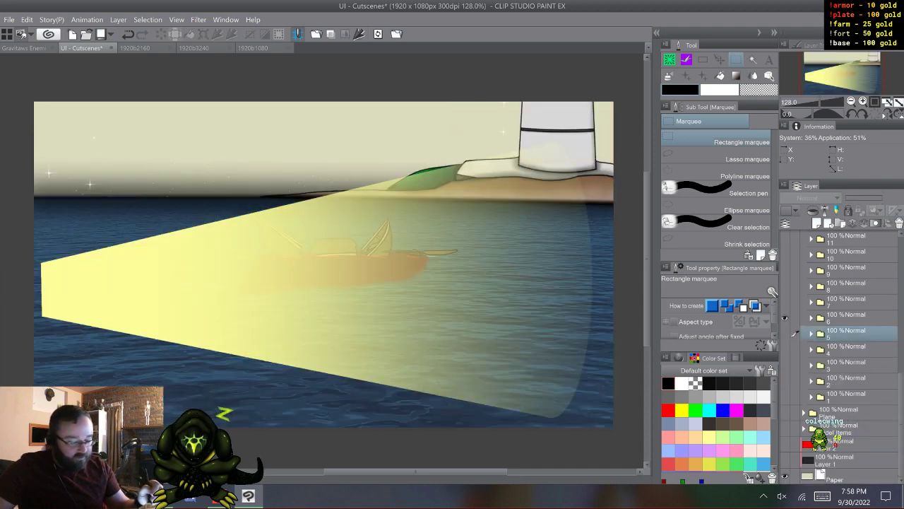
pyautogui.click(847, 318)
pyautogui.click(811, 318)
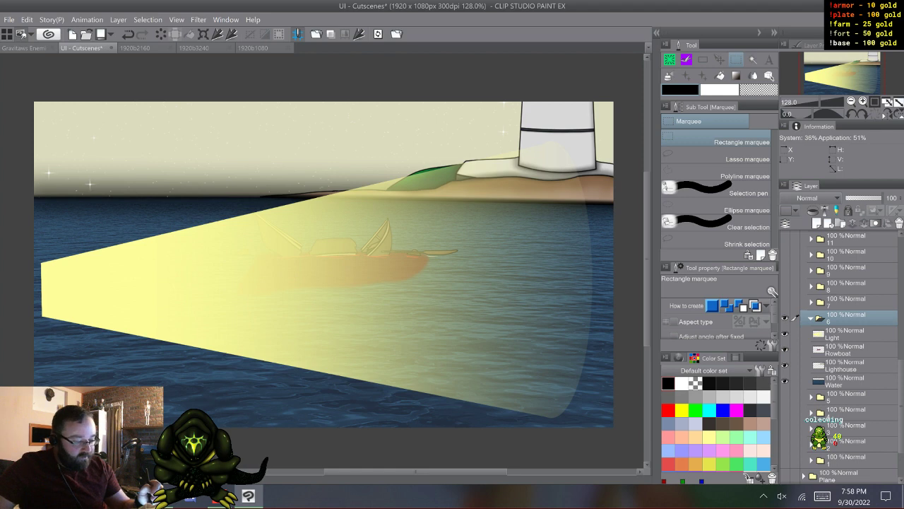
# - Toggle the Light and Rowboat layers of folder 6 to compare the lighthouse scene with and without them
pyautogui.click(785, 333)
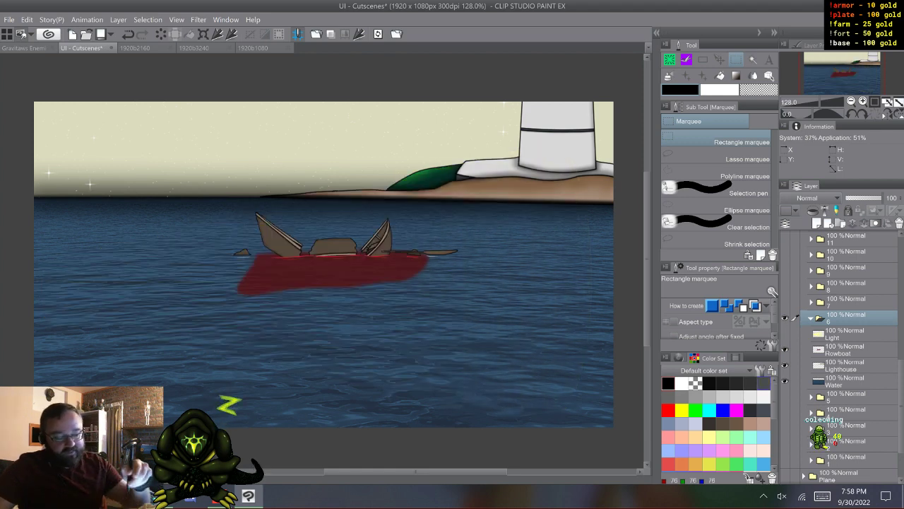
pyautogui.click(785, 333)
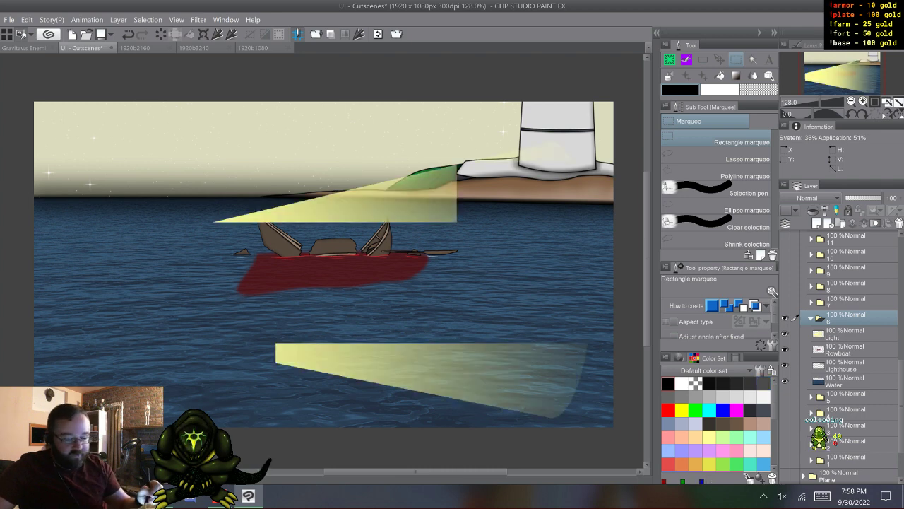
pyautogui.click(785, 333)
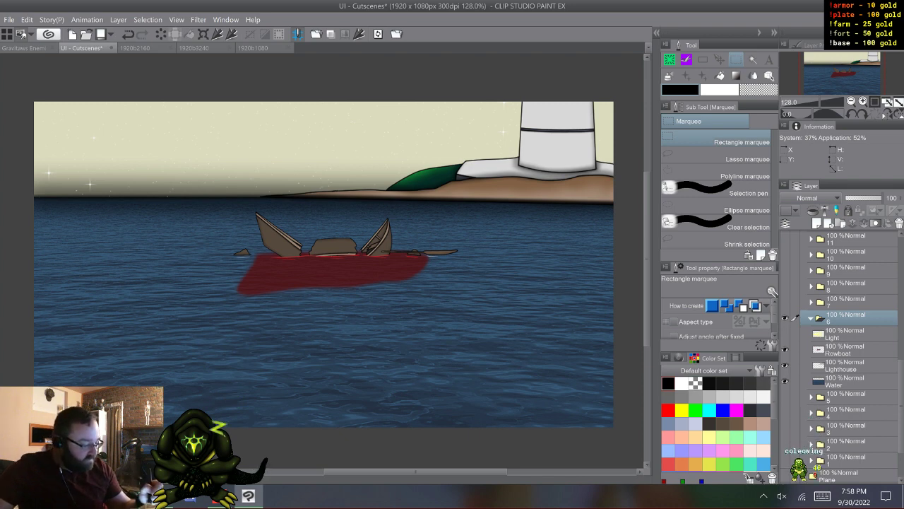
pyautogui.click(785, 349)
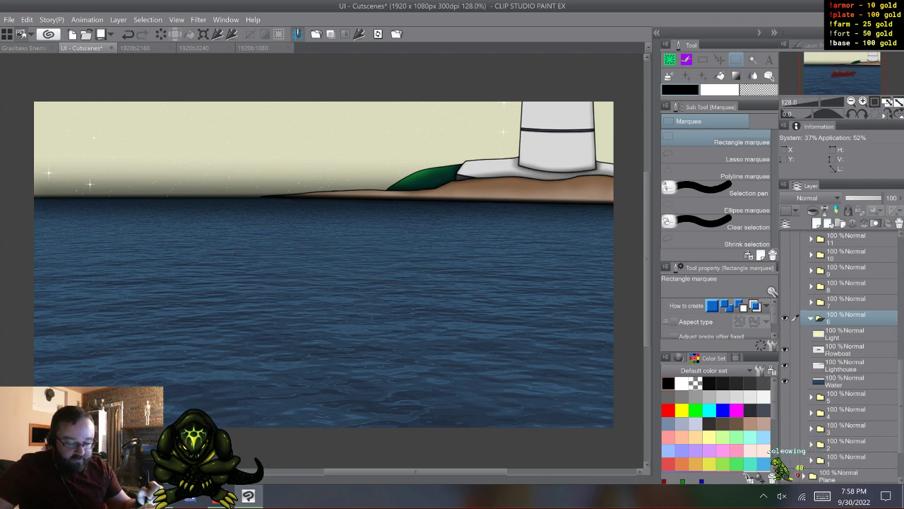
pyautogui.click(785, 349)
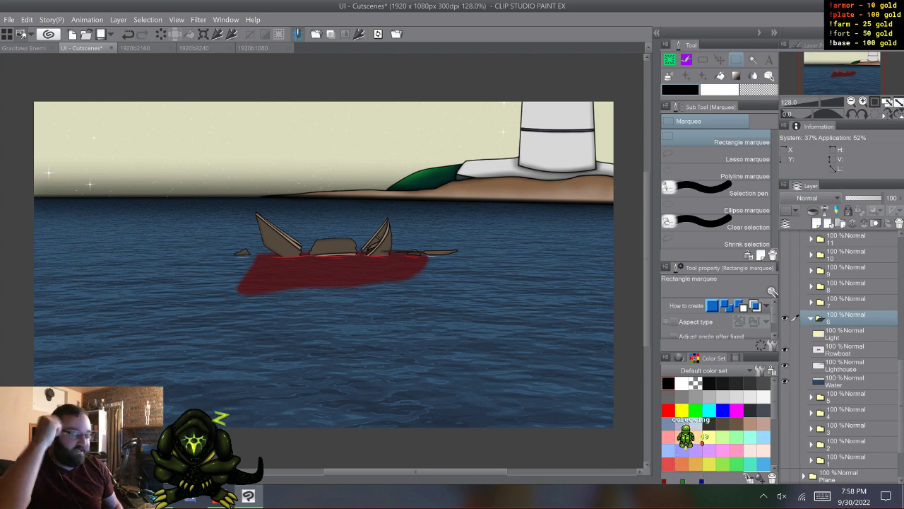
pyautogui.click(785, 333)
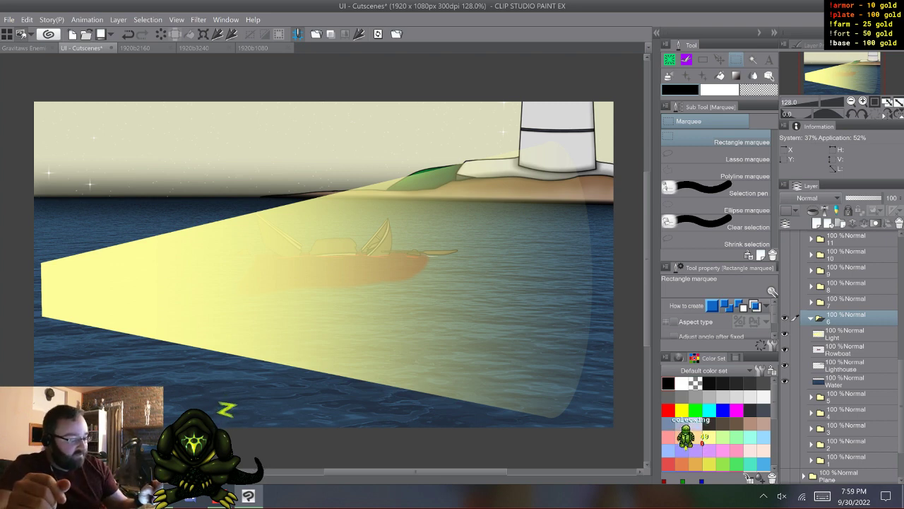
# - Collapse and hide folder 6, and show and expand folder 7
pyautogui.click(811, 318)
pyautogui.click(785, 318)
pyautogui.click(784, 302)
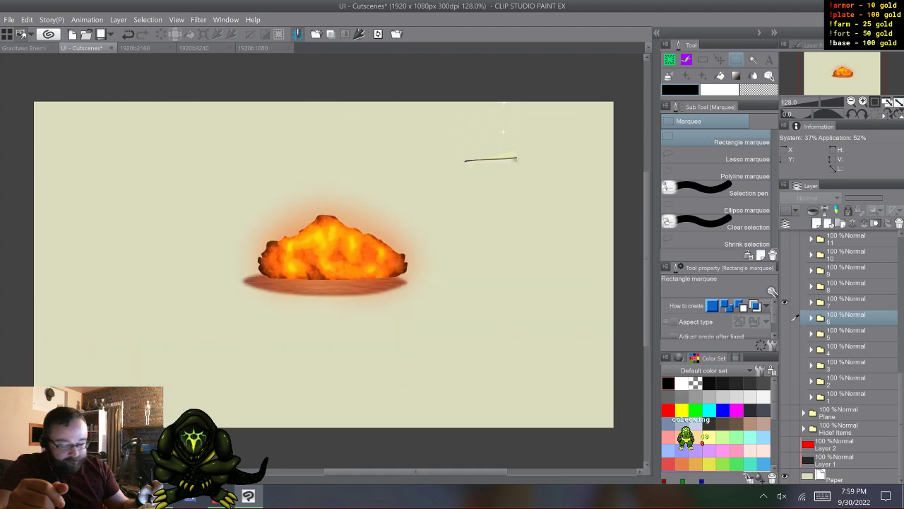
pyautogui.click(811, 302)
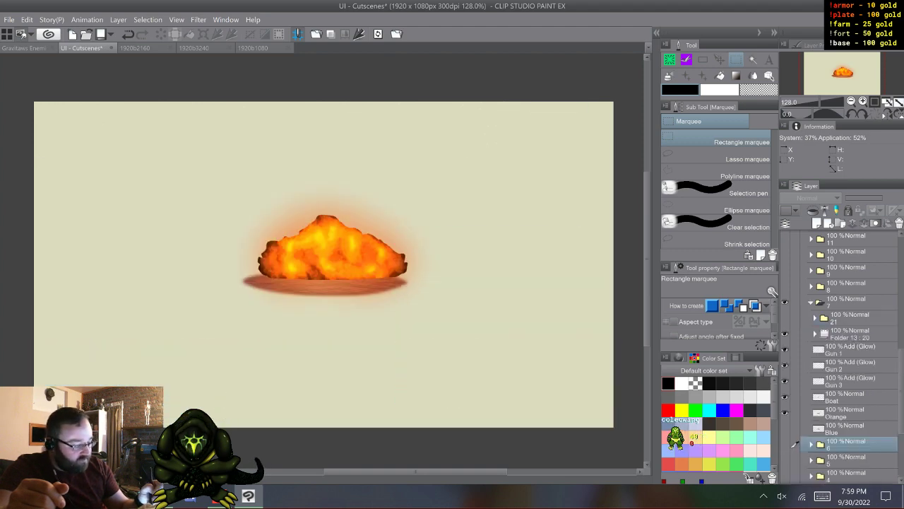
# - Hide the explosion animation and the three Gun glow layers, and show the Blue water layer instead of Orange
pyautogui.click(784, 333)
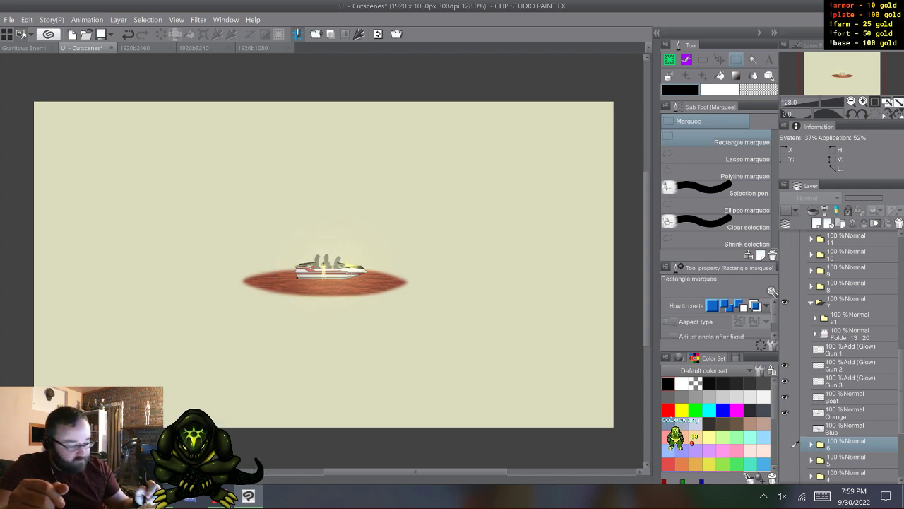
pyautogui.click(785, 380)
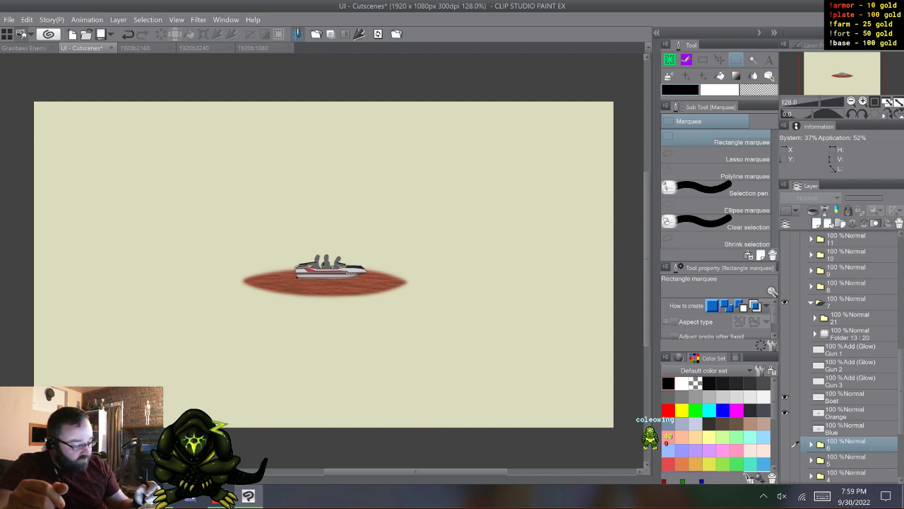
pyautogui.click(785, 412)
pyautogui.click(785, 428)
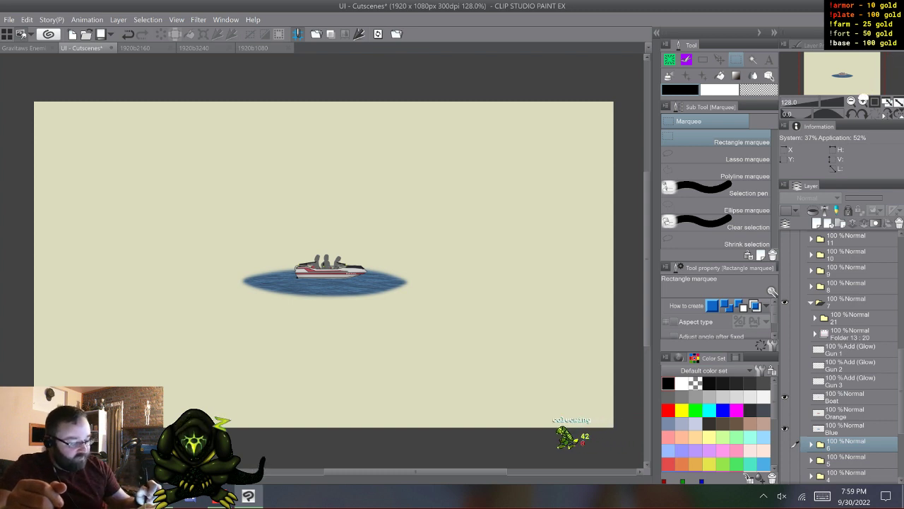
# - Flash the Gun 1, Gun 2 and Gun 3 glow layers on and off one after another
pyautogui.click(785, 349)
pyautogui.click(785, 349)
pyautogui.click(785, 364)
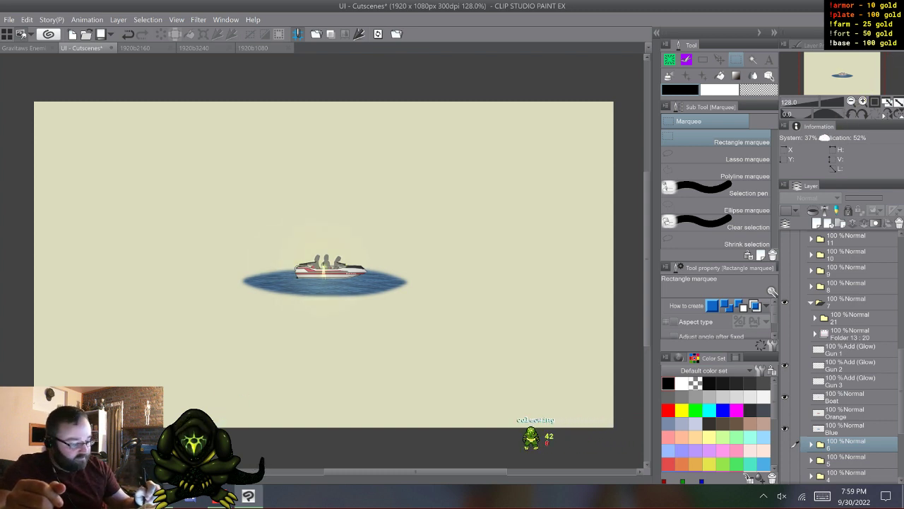
pyautogui.click(785, 365)
pyautogui.click(784, 381)
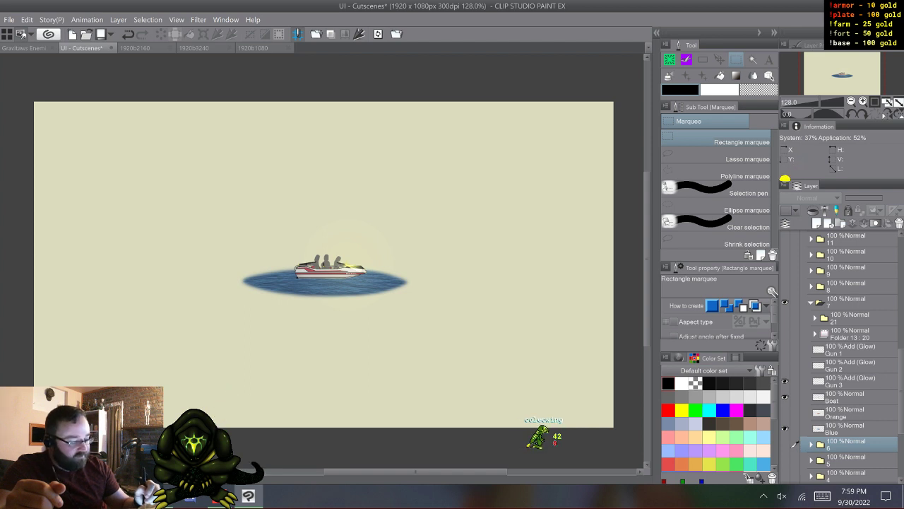
pyautogui.click(785, 381)
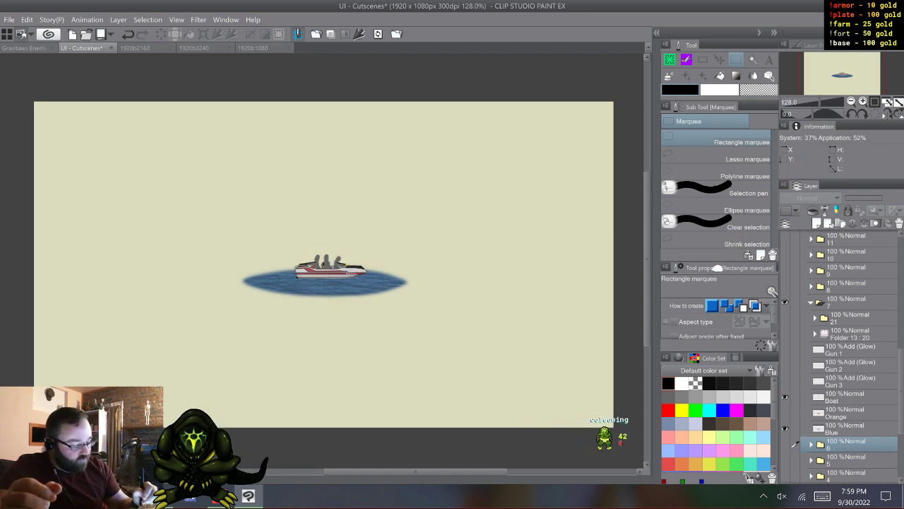
# - Show the Orange layer, hide Boat, and step through the explosion frames in the Folder 13 animation of folder 7
pyautogui.click(785, 412)
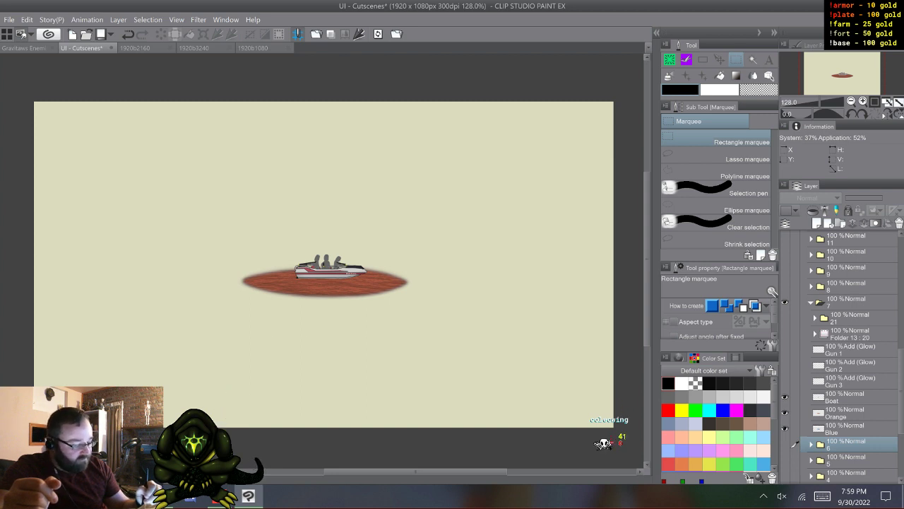
pyautogui.click(784, 397)
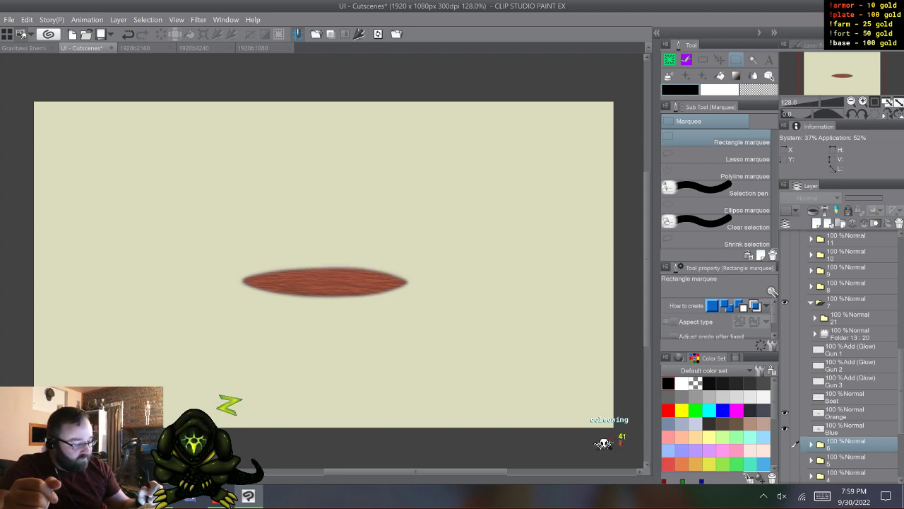
pyautogui.click(785, 334)
pyautogui.click(850, 334)
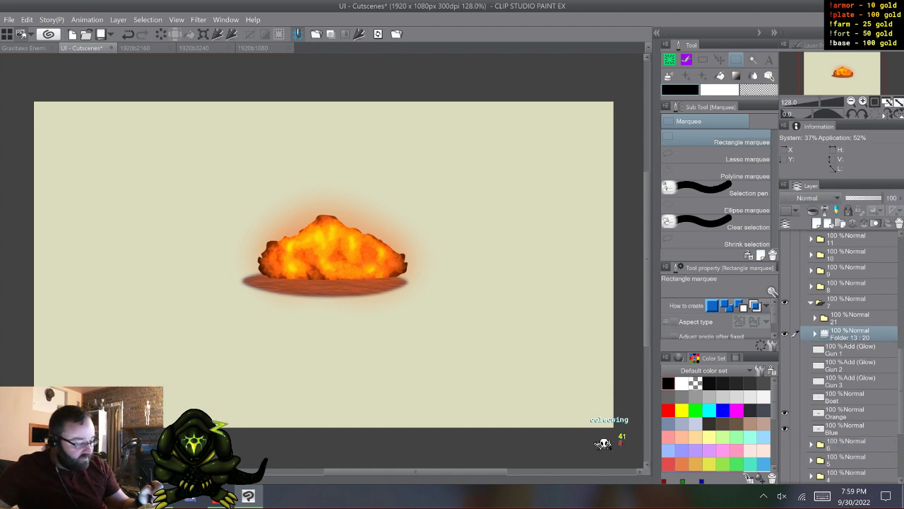
pyautogui.click(815, 333)
pyautogui.click(849, 350)
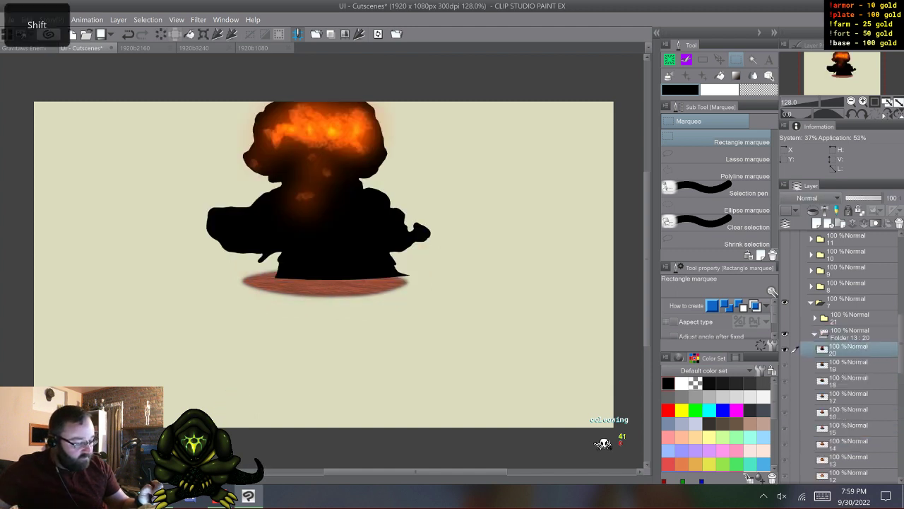
pyautogui.press('w')
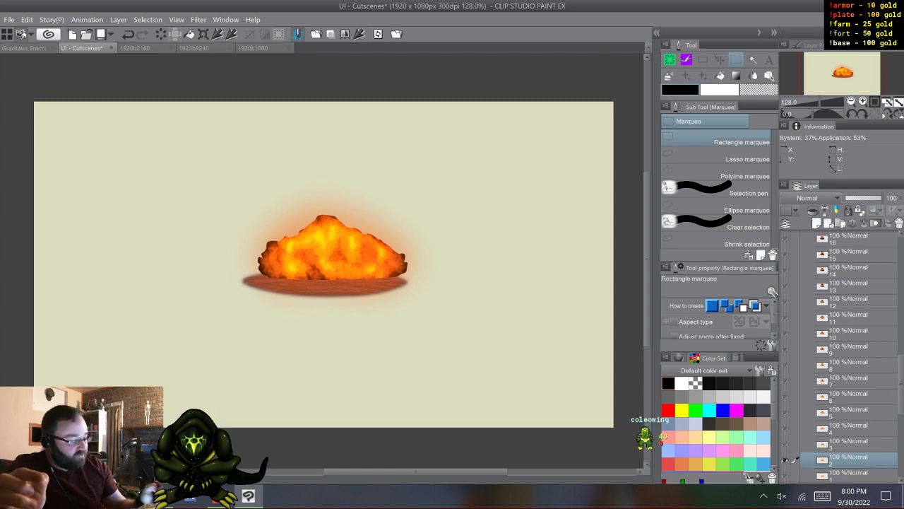
# - Collapse the Folder 13 animation and folder 7, with the Gun and Boat layers shown again
pyautogui.scroll(5, 841, 356)
pyautogui.click(815, 346)
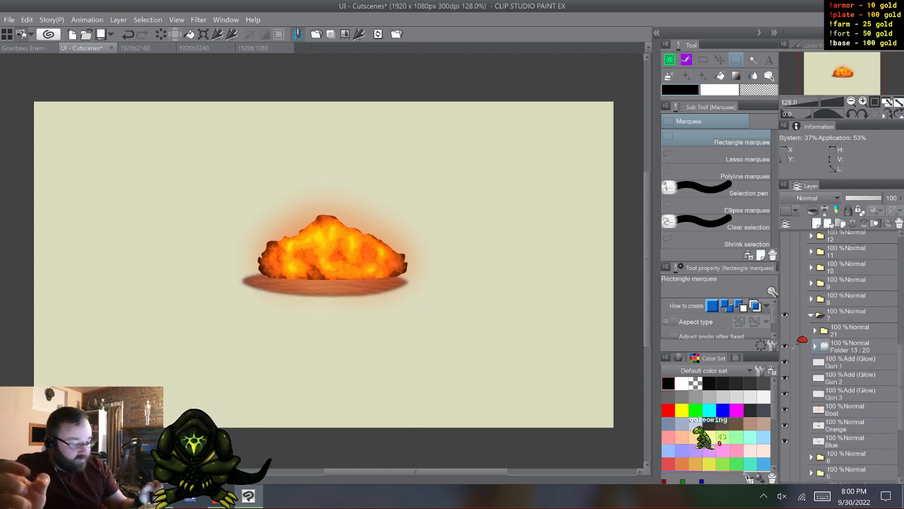
pyautogui.click(812, 316)
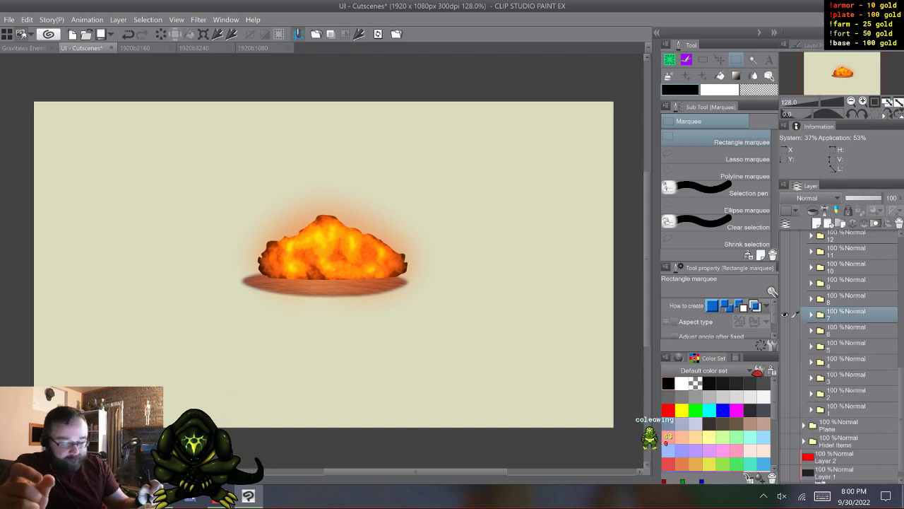
# - Hide folder 7, show folder 8 in its place, and expand folder 8
pyautogui.click(785, 314)
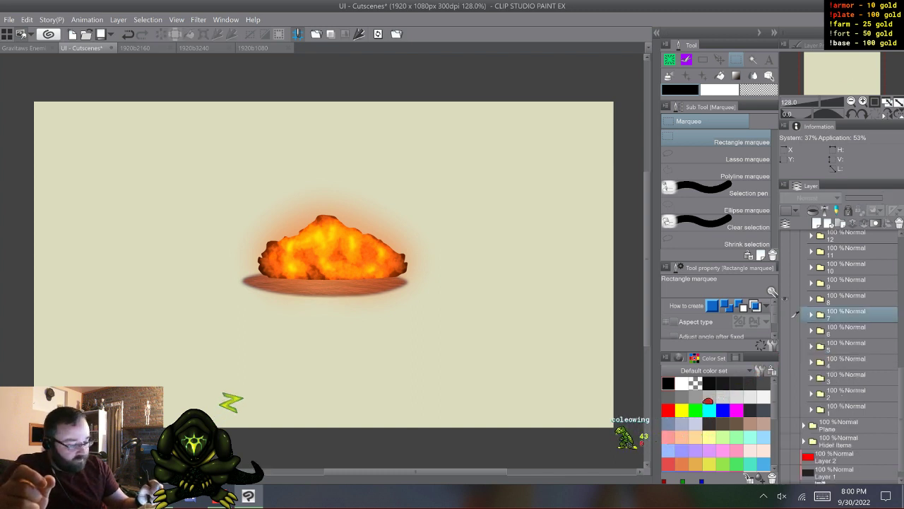
pyautogui.click(785, 299)
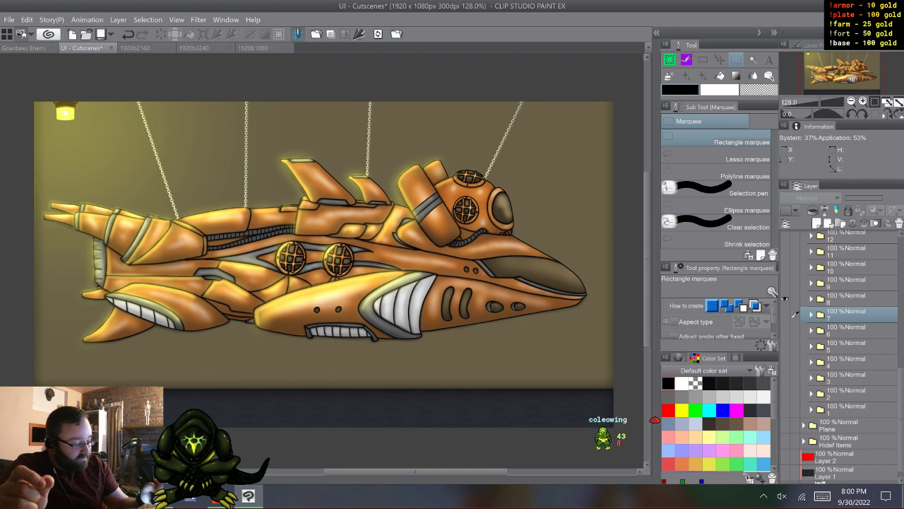
pyautogui.click(811, 299)
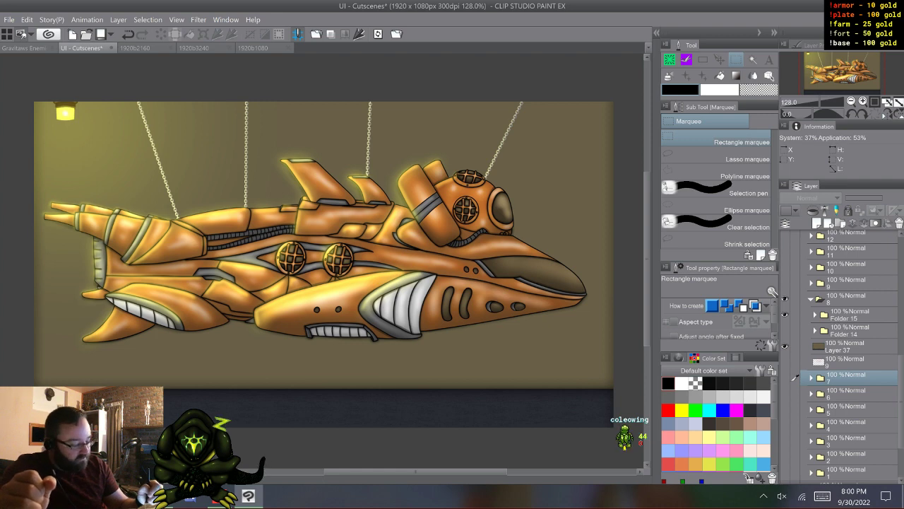
# - Hide Layer 37 in folder 8, then expand Folder 15 to examine its layers and collapse it again
pyautogui.click(785, 346)
pyautogui.click(815, 315)
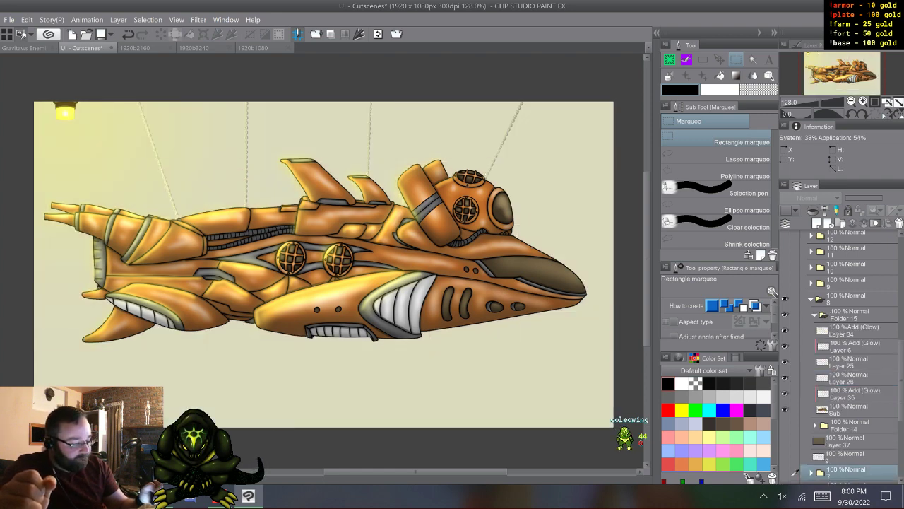
pyautogui.click(850, 315)
pyautogui.click(815, 315)
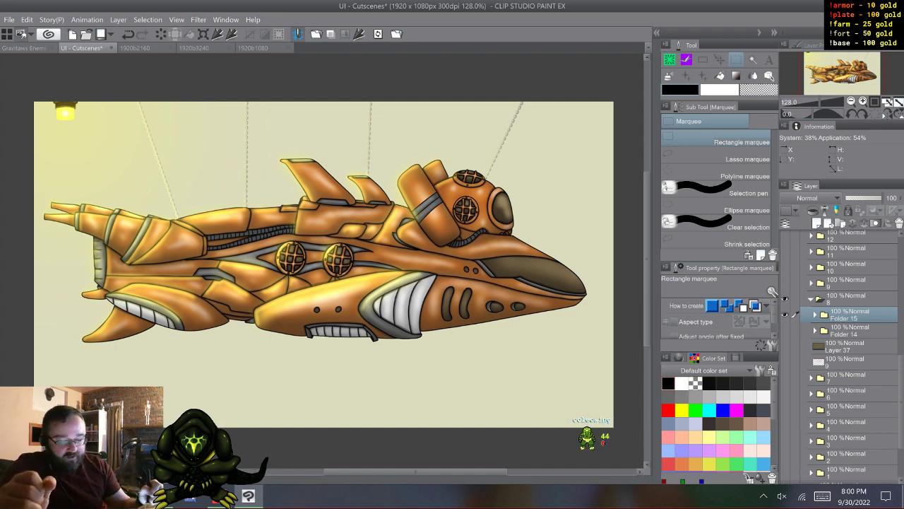
# - Switch repeatedly between Folder 15 and Folder 14 to compare the two submarine lighting versions without the background
pyautogui.click(784, 315)
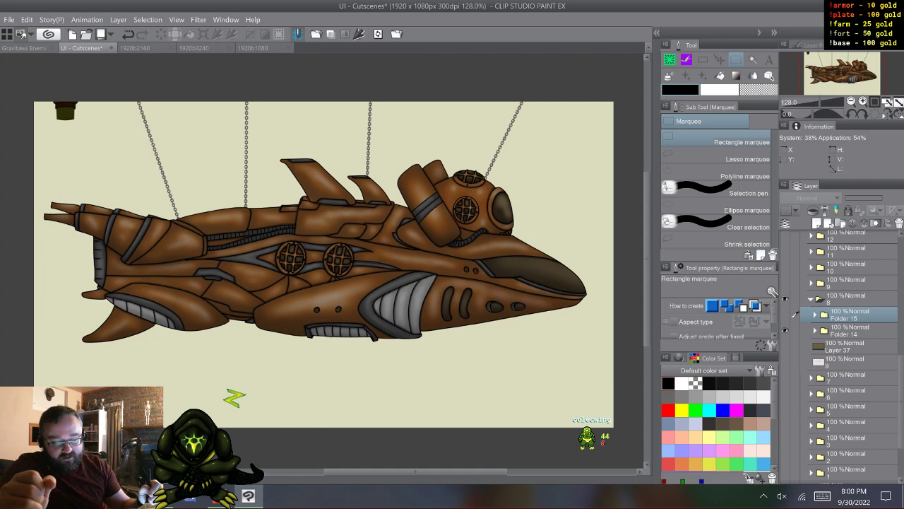
pyautogui.click(785, 316)
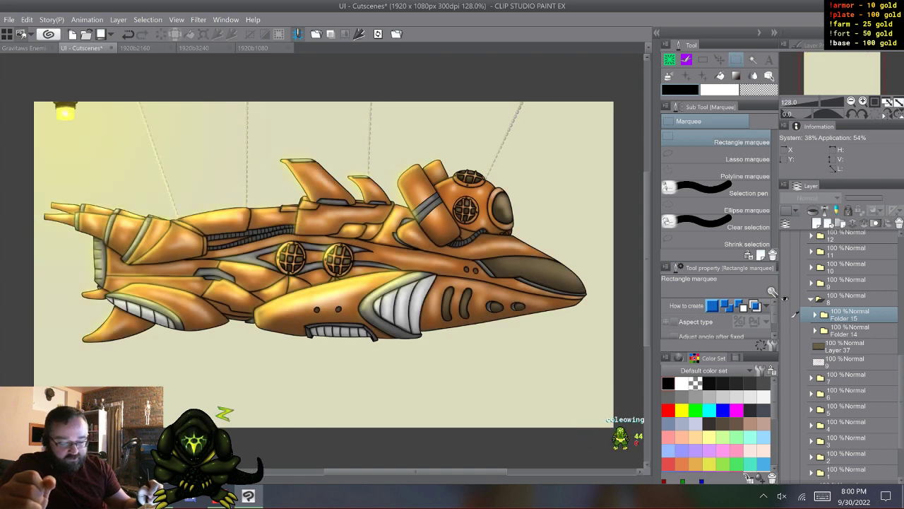
pyautogui.click(784, 315)
pyautogui.click(784, 315)
pyautogui.click(784, 330)
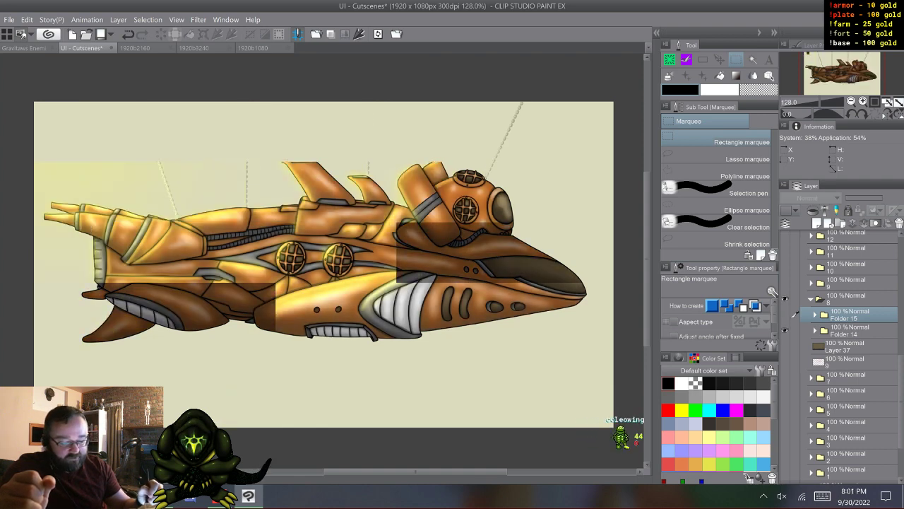
pyautogui.click(784, 331)
pyautogui.click(784, 315)
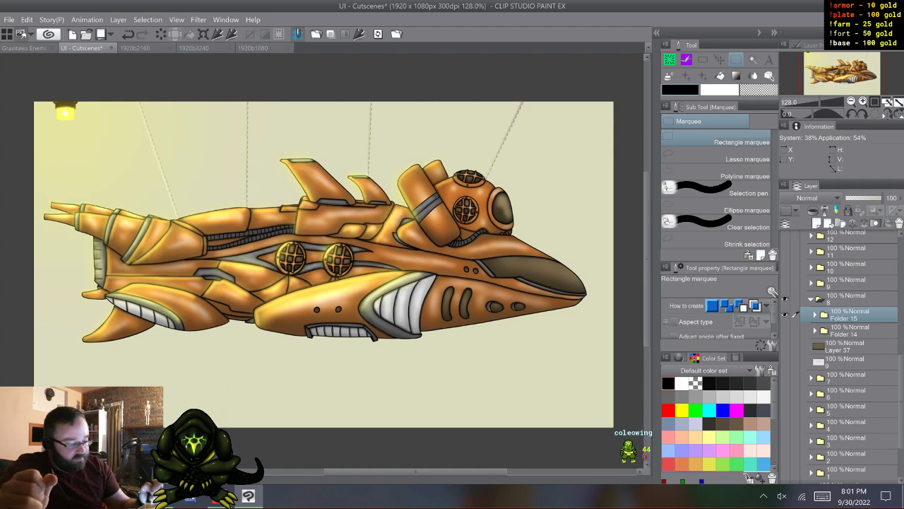
# - Show the Layer 37 background and alternate between Folder 14 and Folder 15 against it, leaving Folder 15 shown
pyautogui.click(784, 346)
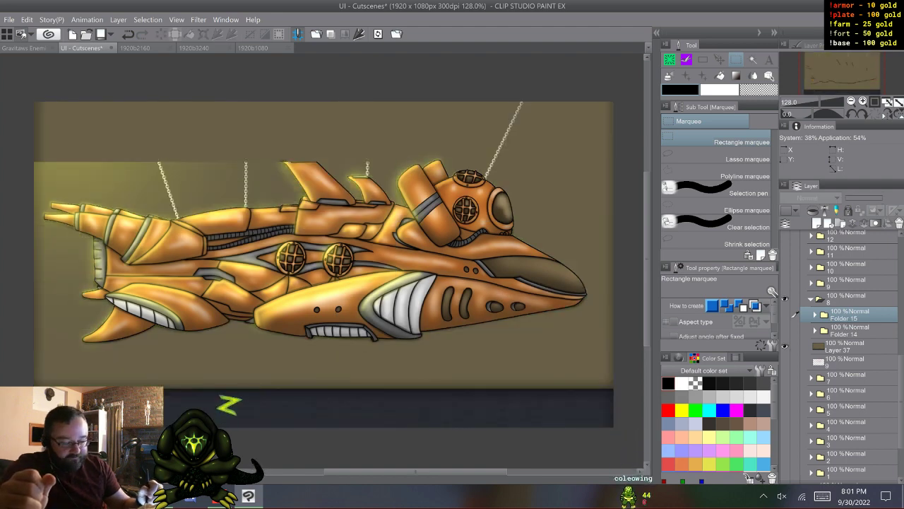
pyautogui.click(784, 330)
pyautogui.click(784, 331)
pyautogui.click(784, 315)
pyautogui.click(784, 315)
pyautogui.click(785, 330)
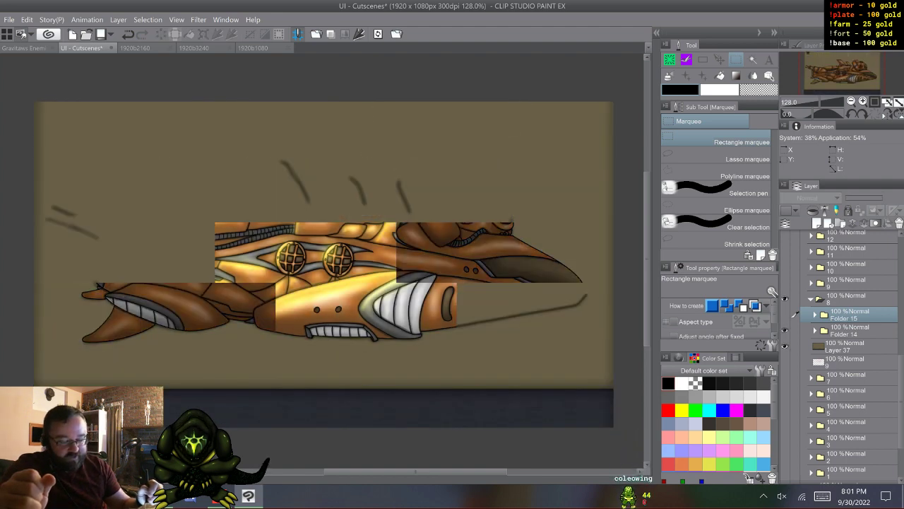
pyautogui.click(784, 330)
pyautogui.click(784, 315)
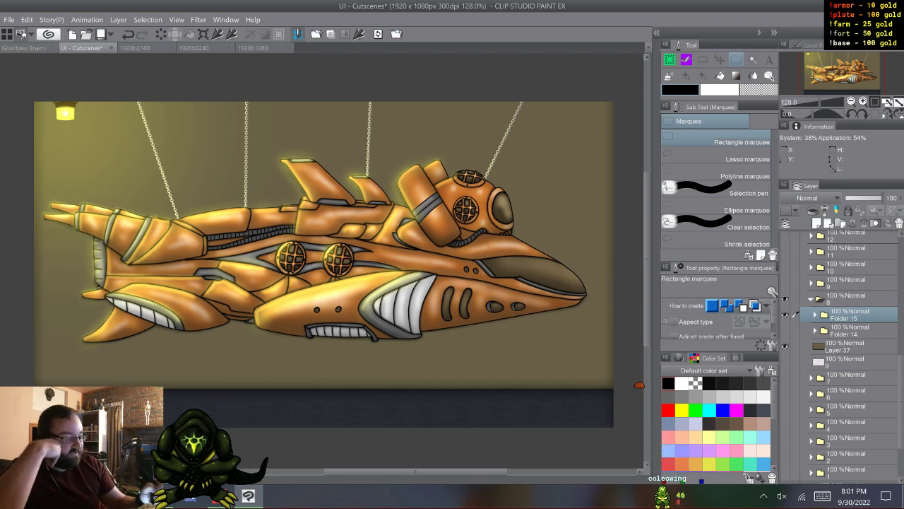
# - Collapse and hide folder 8, and show and expand folder 9
pyautogui.click(811, 299)
pyautogui.click(785, 299)
pyautogui.click(785, 282)
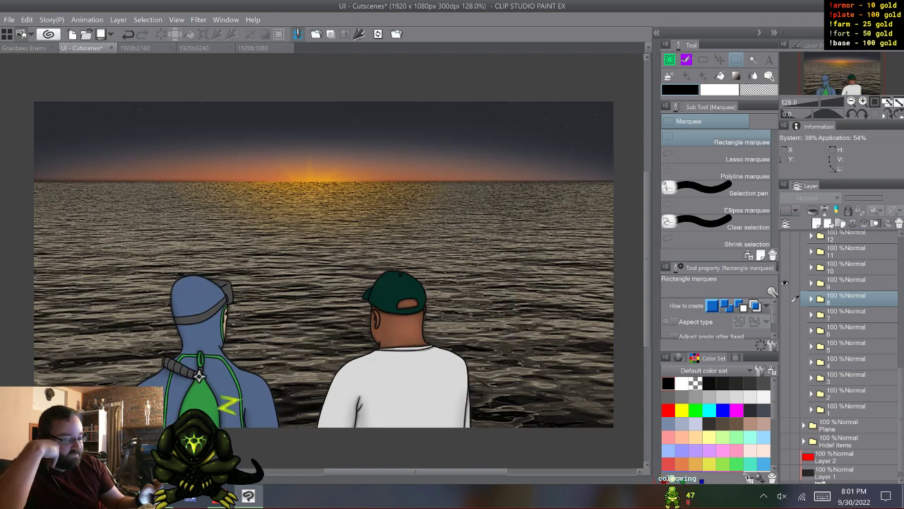
pyautogui.click(811, 284)
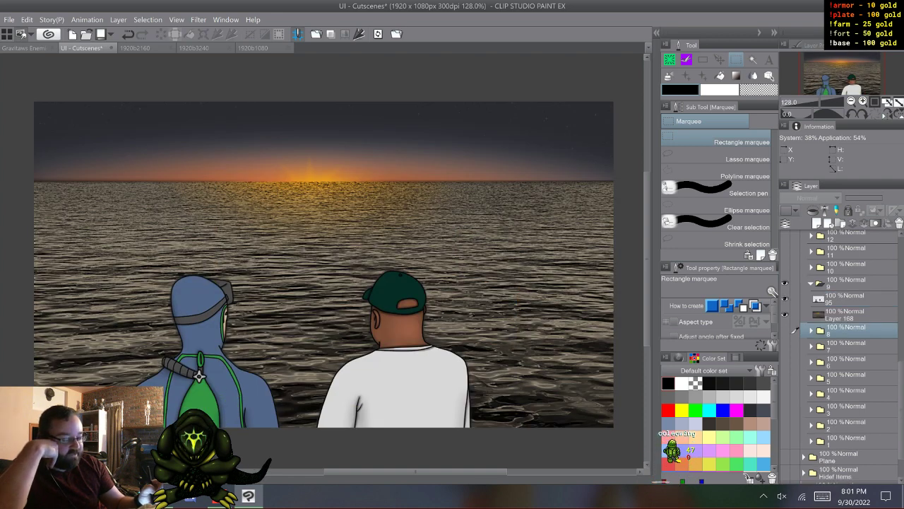
# - Flash layer 95 with the two figures and the Layer 168 background off and on in folder 9
pyautogui.click(847, 298)
pyautogui.click(785, 299)
pyautogui.click(785, 298)
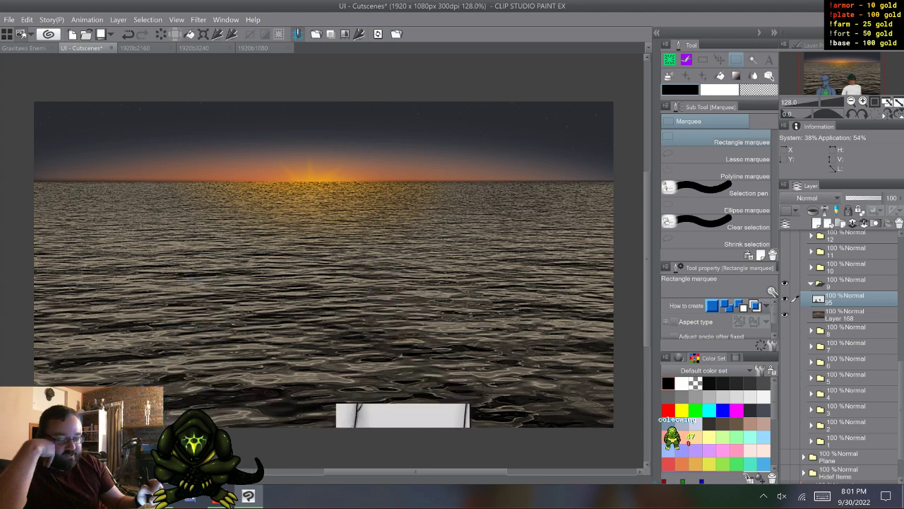
pyautogui.click(785, 314)
pyautogui.click(785, 315)
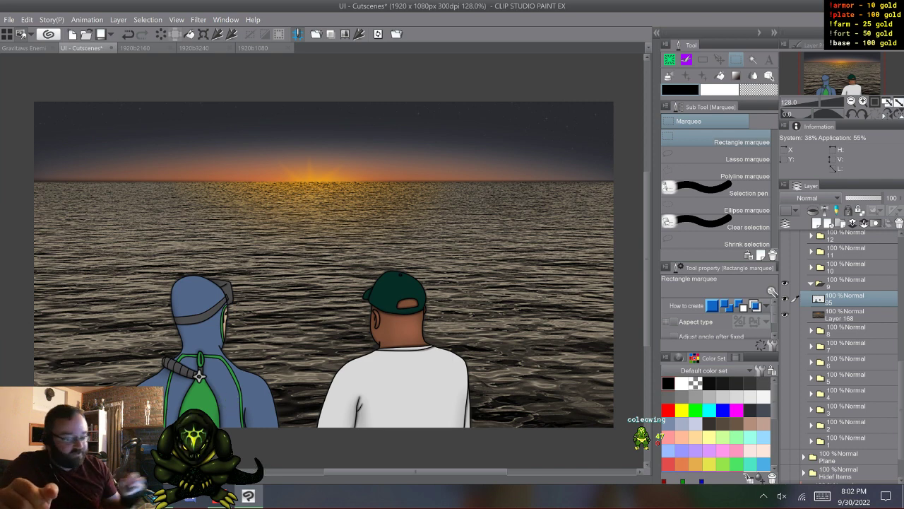
# - Collapse and hide folder 9, and show and expand folder 10
pyautogui.click(811, 283)
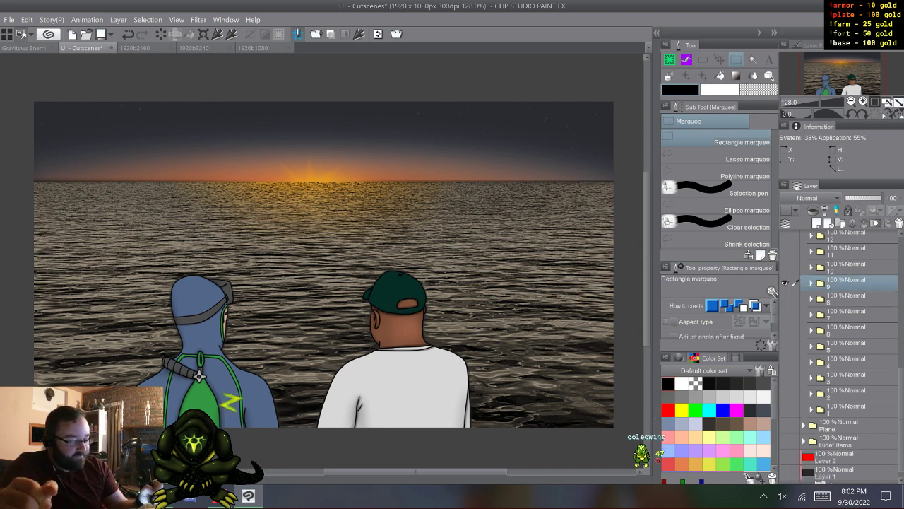
pyautogui.click(785, 283)
pyautogui.click(785, 268)
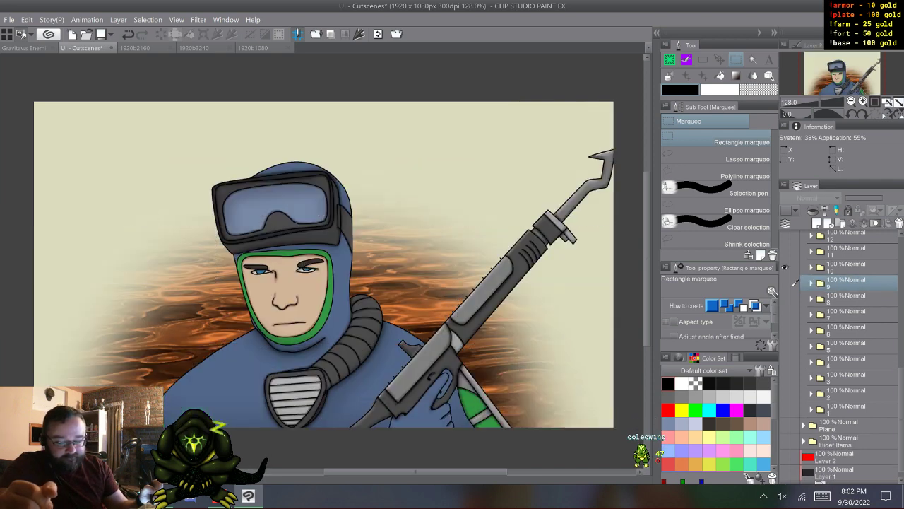
pyautogui.click(811, 267)
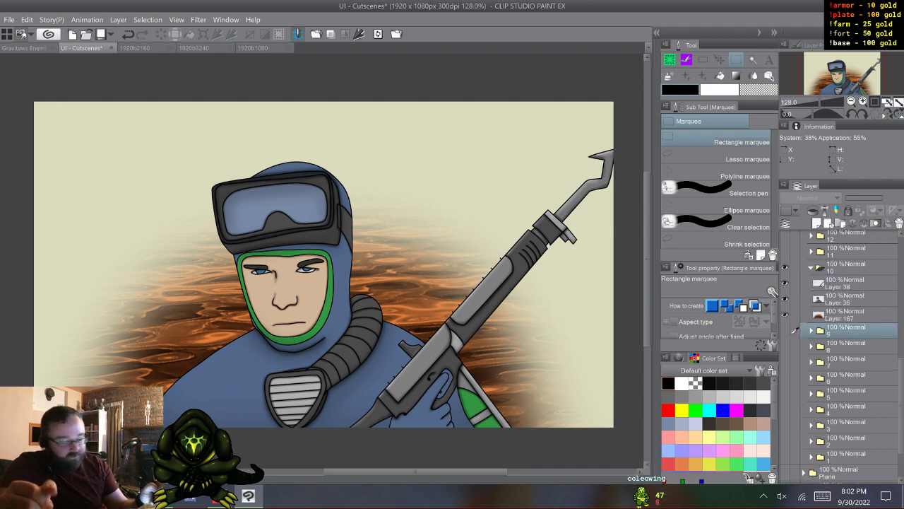
# - Flash Layer 167, Layer 36 and Layer 38 in folder 10 off and on one after another
pyautogui.click(785, 314)
pyautogui.click(785, 314)
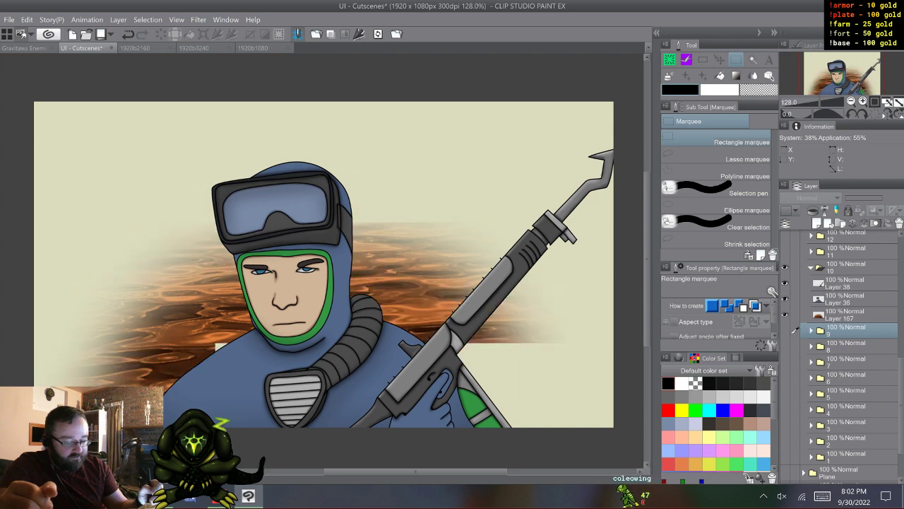
pyautogui.click(785, 299)
pyautogui.click(785, 299)
pyautogui.click(785, 283)
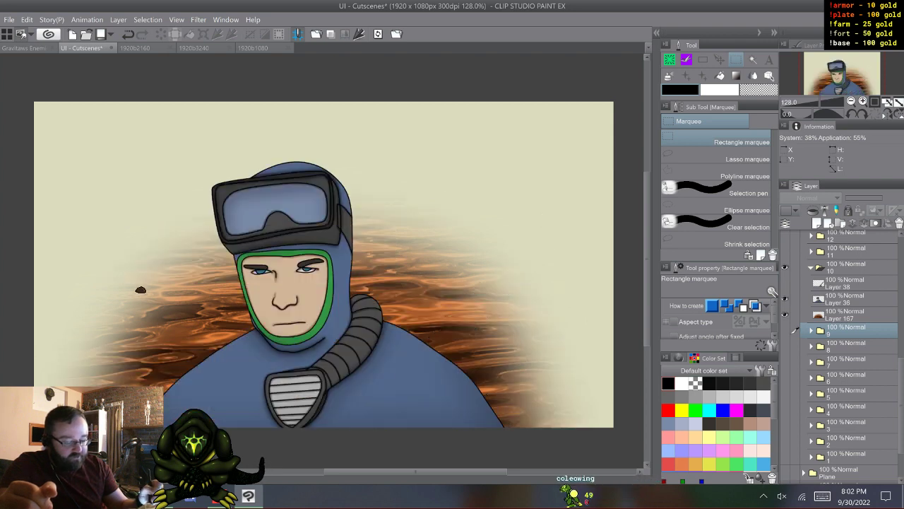
pyautogui.click(785, 283)
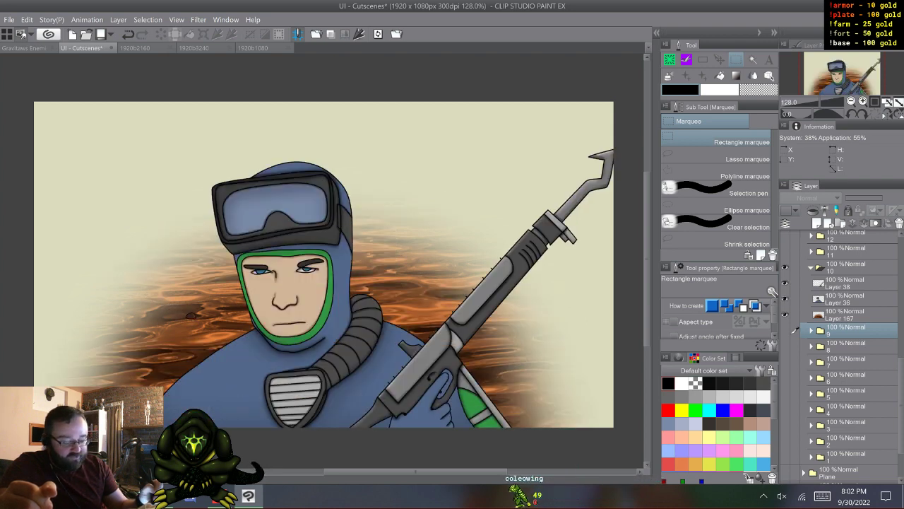
pyautogui.click(845, 283)
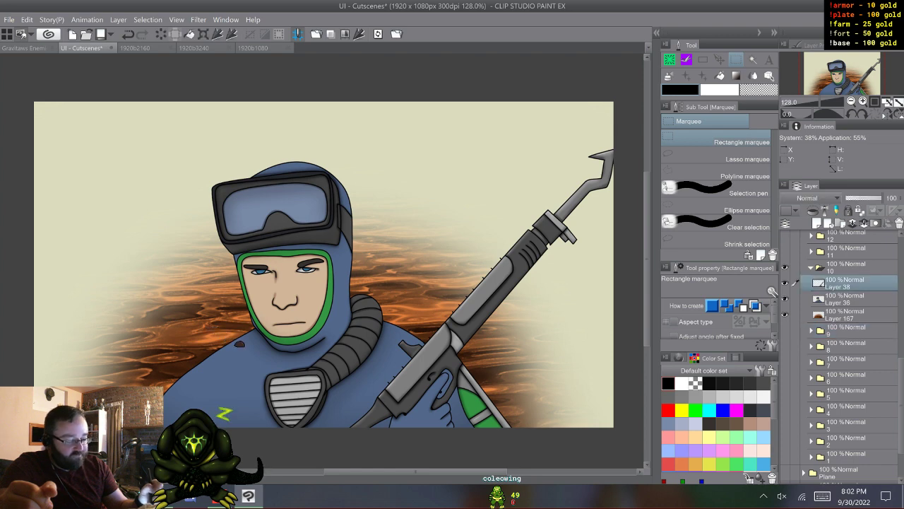
pyautogui.click(785, 283)
pyautogui.click(785, 283)
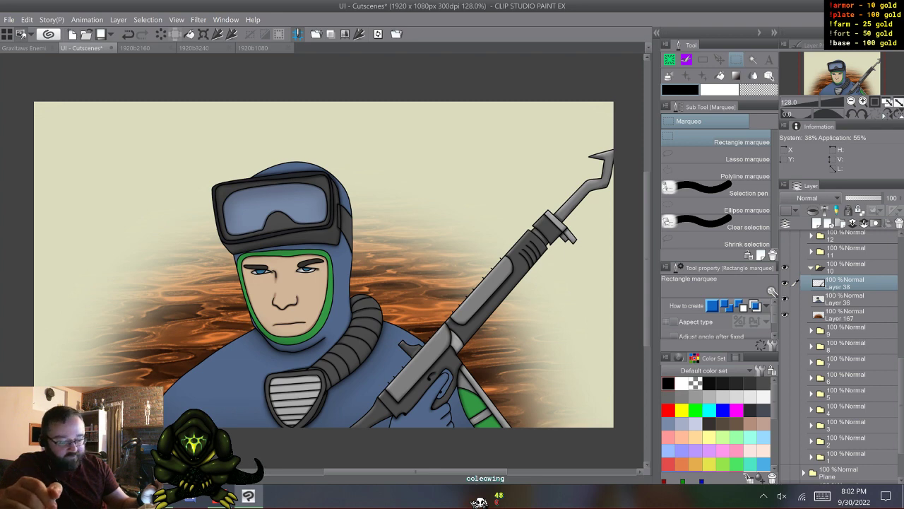
# - Collapse and hide folder 10, and show and expand folder 11
pyautogui.click(811, 267)
pyautogui.click(785, 268)
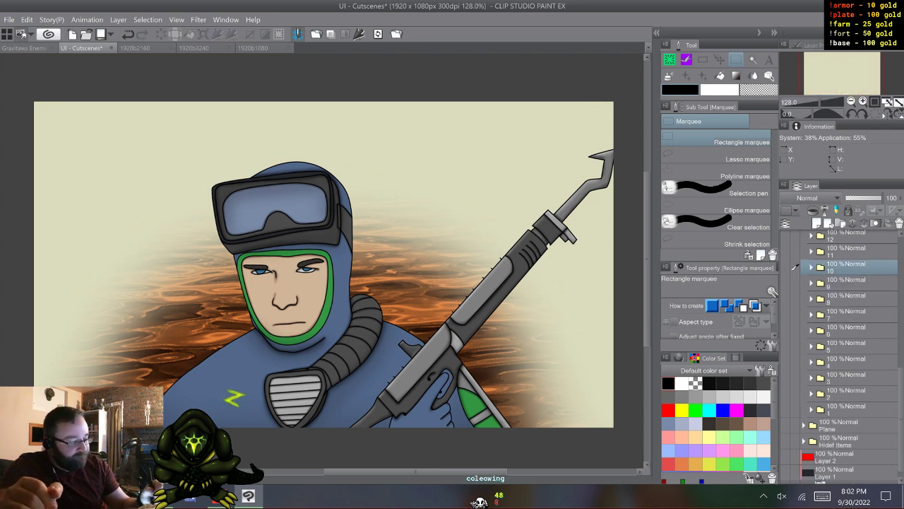
pyautogui.click(785, 251)
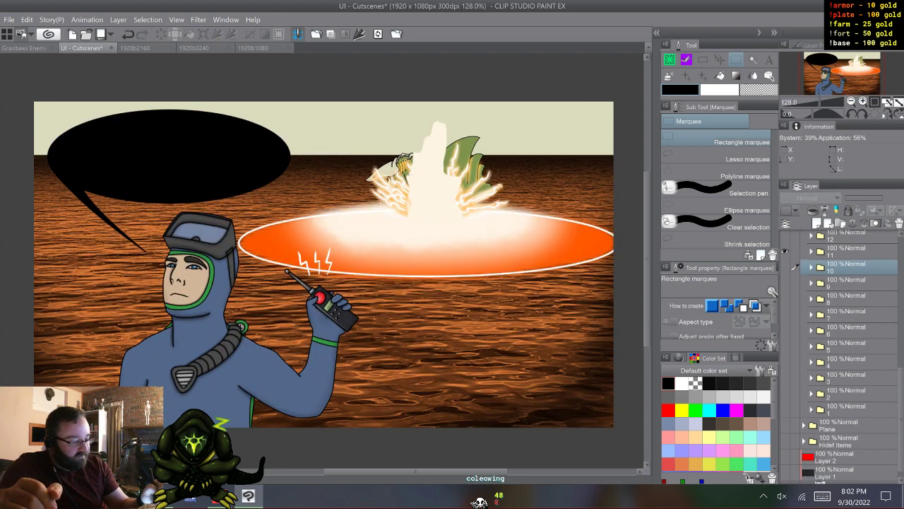
pyautogui.click(811, 251)
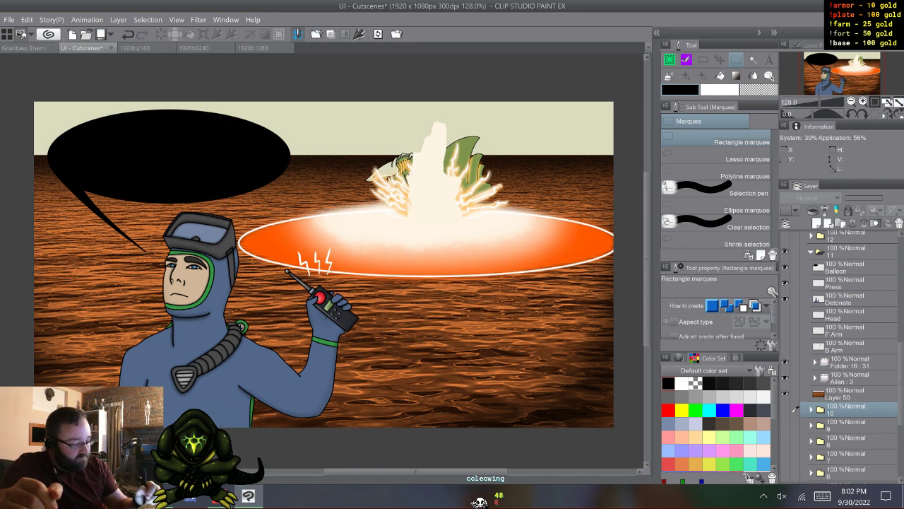
# - Hide the Folder 16 and Alien animations along with the Balloon and Press layers in folder 11
pyautogui.click(785, 361)
pyautogui.click(785, 377)
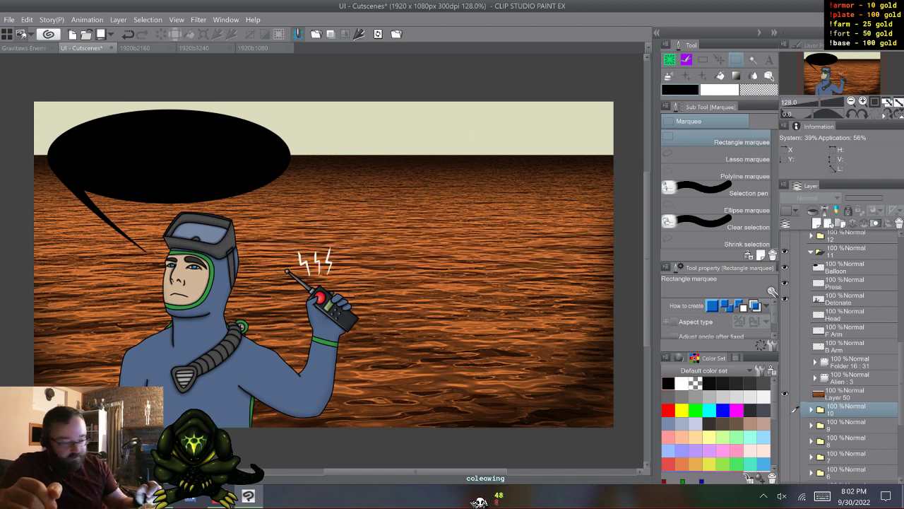
pyautogui.click(785, 268)
pyautogui.click(785, 282)
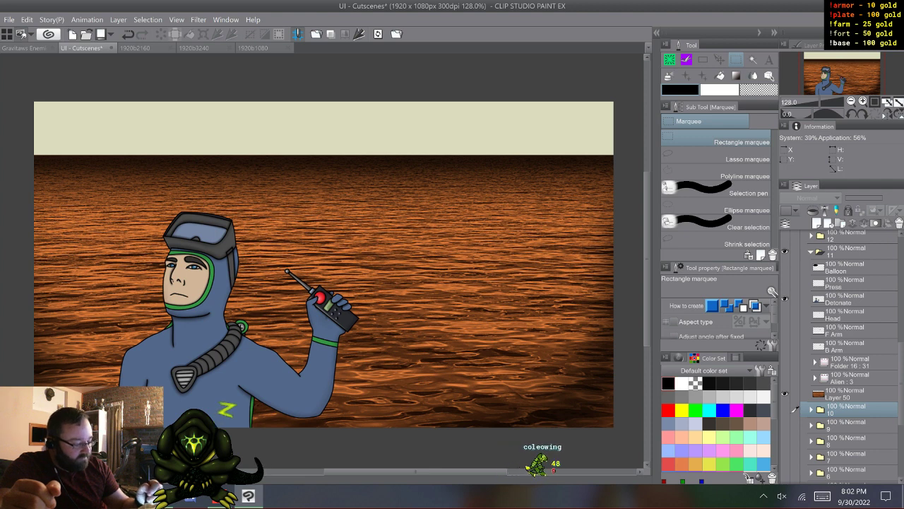
# - Show the Alien animation and step through its frames, with the Balloon and Press layers shown again
pyautogui.click(785, 378)
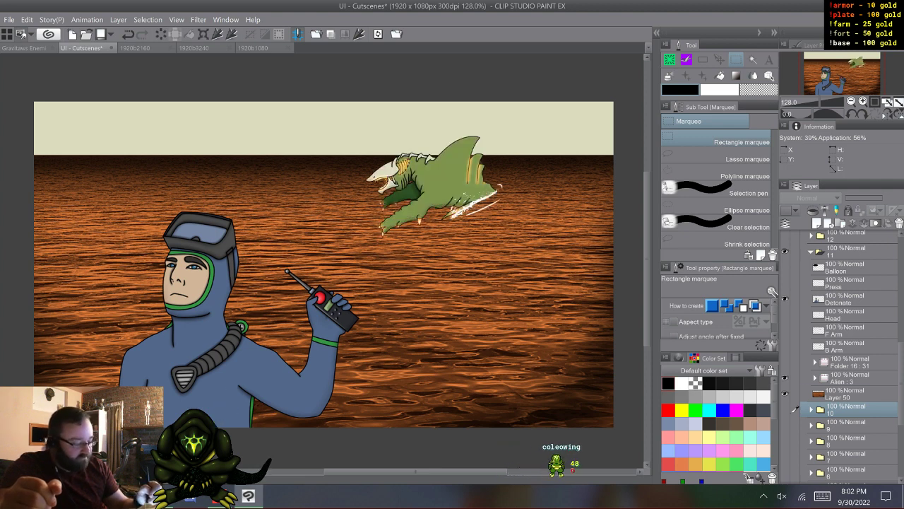
pyautogui.click(850, 378)
pyautogui.press('w')
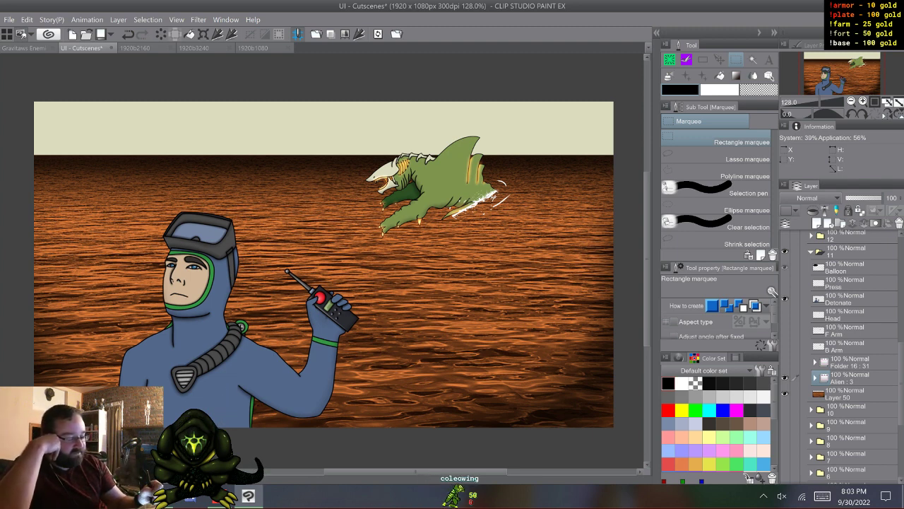
pyautogui.click(785, 267)
pyautogui.click(785, 283)
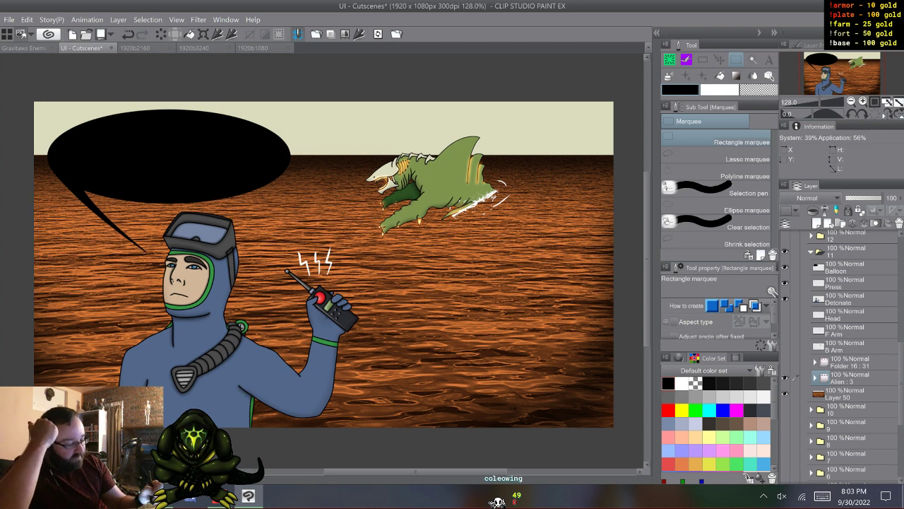
# - Hide the Balloon, Press, Detonate and Alien layers, and show the alien's separate Head and F Arm layers
pyautogui.moveTo(784, 268); pyautogui.dragTo(784, 298)
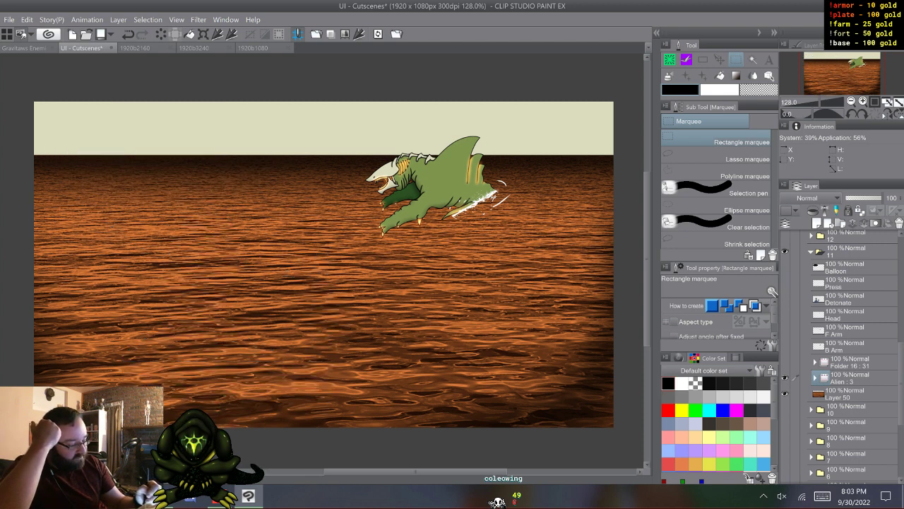
pyautogui.click(784, 378)
pyautogui.click(784, 362)
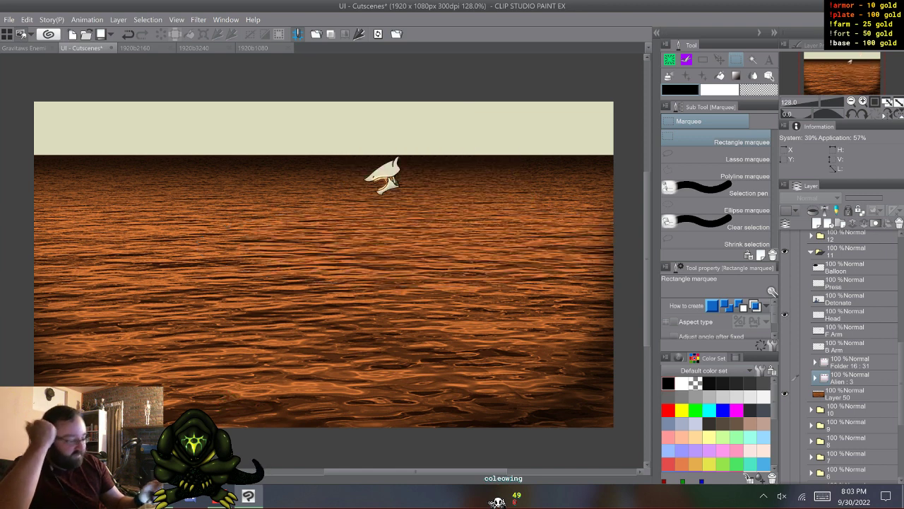
pyautogui.click(784, 330)
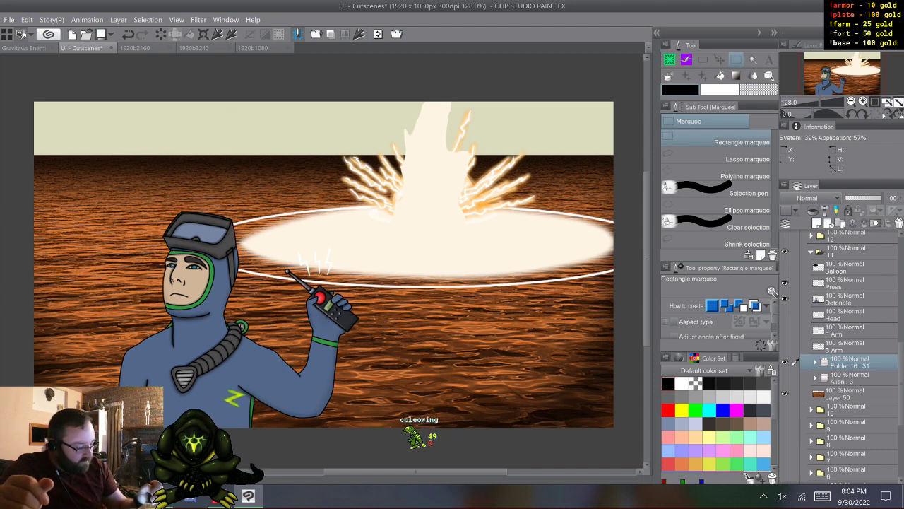
# - Expand the Folder 16 animation, display its first cell, and collapse the folder again
pyautogui.click(850, 362)
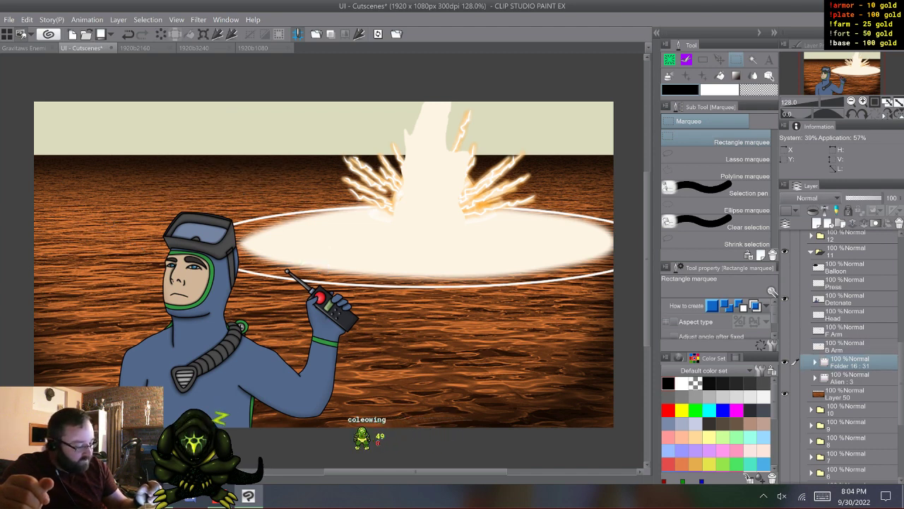
pyautogui.click(814, 361)
pyautogui.scroll(-10, 841, 354)
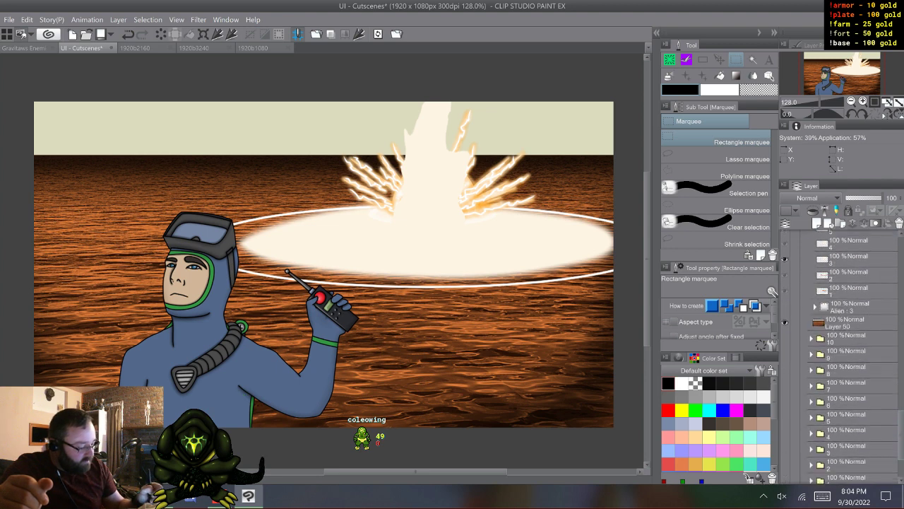
pyautogui.click(850, 320)
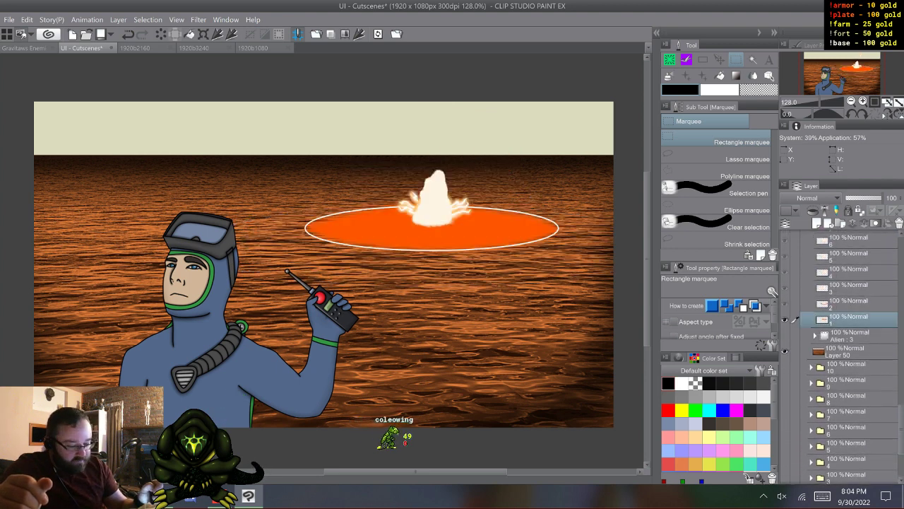
pyautogui.scroll(10, 841, 353)
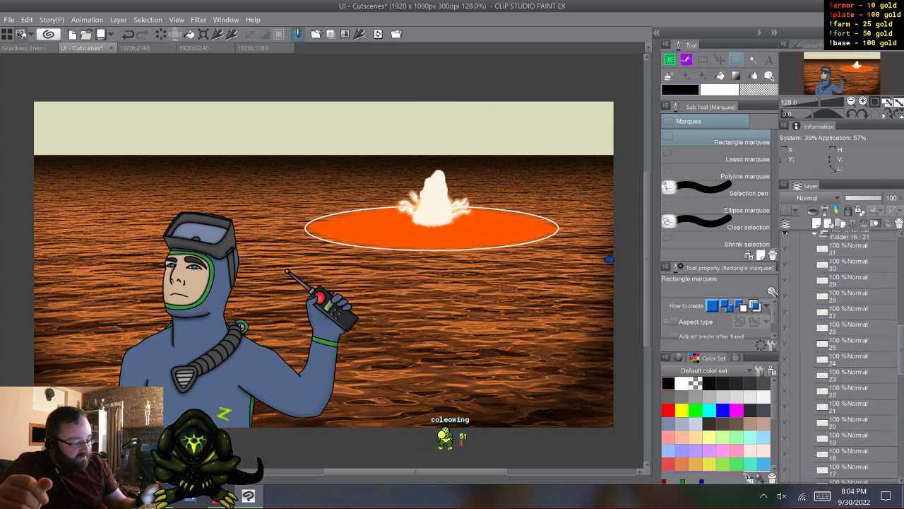
pyautogui.click(815, 339)
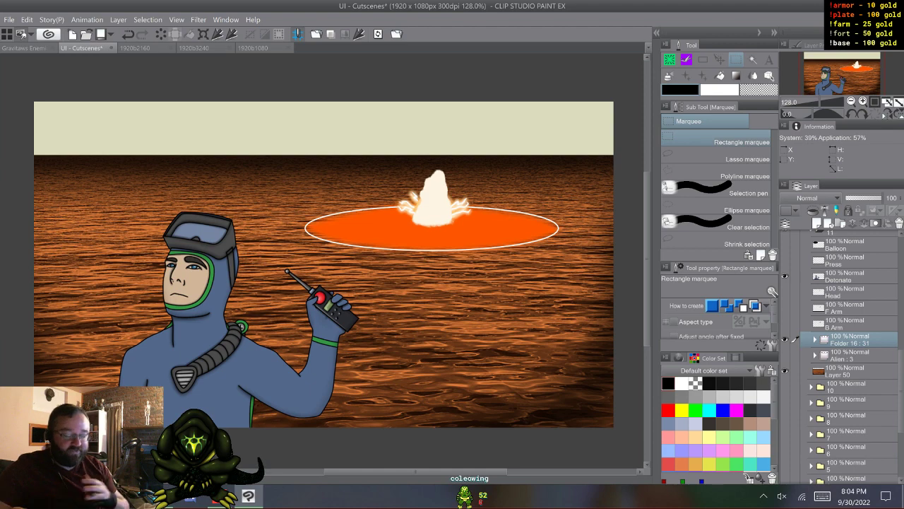
# - Step through the cells of the Folder 16 explosion animation, cycling through the blast frames past the first cell
pyautogui.press('w')
pyautogui.press('w')
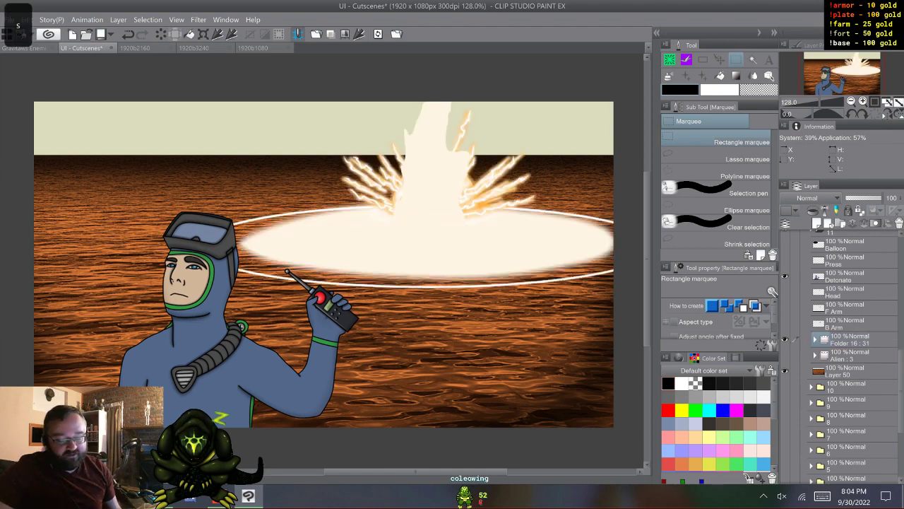
pyautogui.press('s')
pyautogui.press('s')
pyautogui.press('w')
pyautogui.press('w')
pyautogui.press('w')
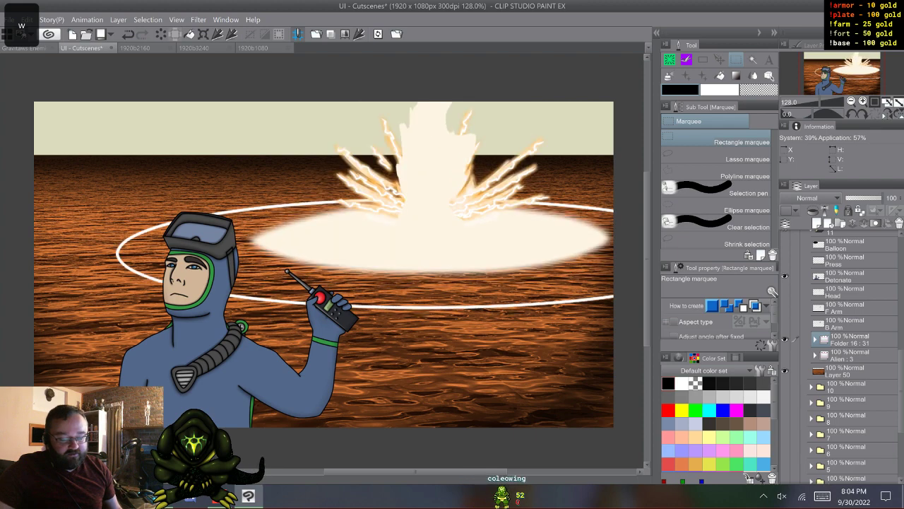
pyautogui.press('w')
pyautogui.press('w')
pyautogui.press('w')
pyautogui.press('w')
pyautogui.press('w')
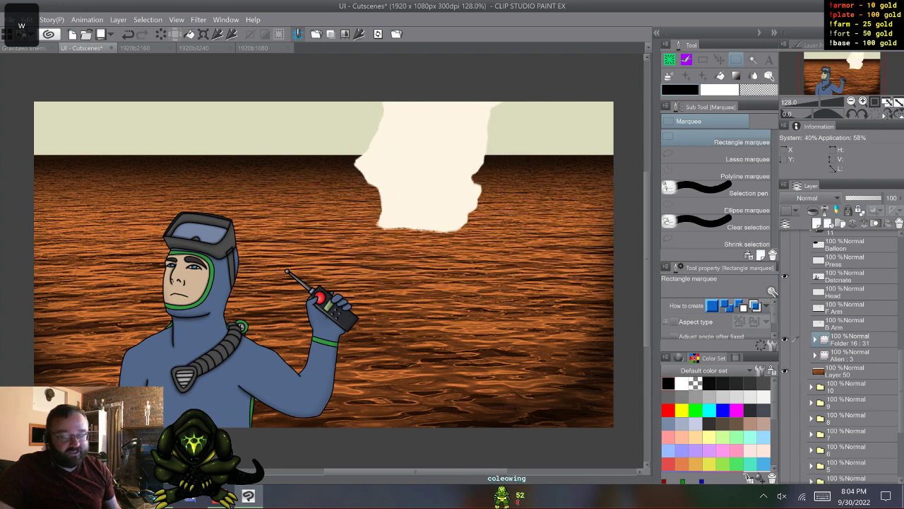
pyautogui.press('w')
pyautogui.press('w')
pyautogui.press('w')
pyautogui.press('w')
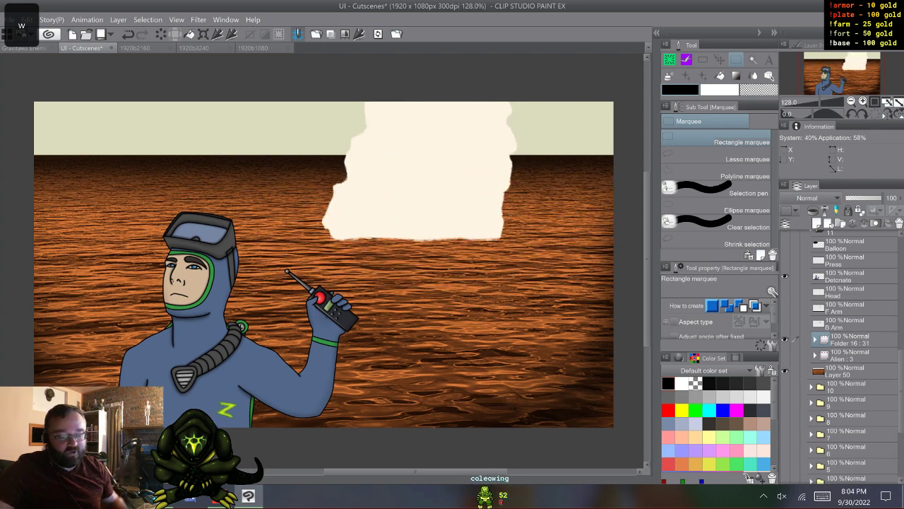
pyautogui.press('w')
pyautogui.press('w')
pyautogui.press('w')
pyautogui.press('w')
pyautogui.press('w')
pyautogui.press('w')
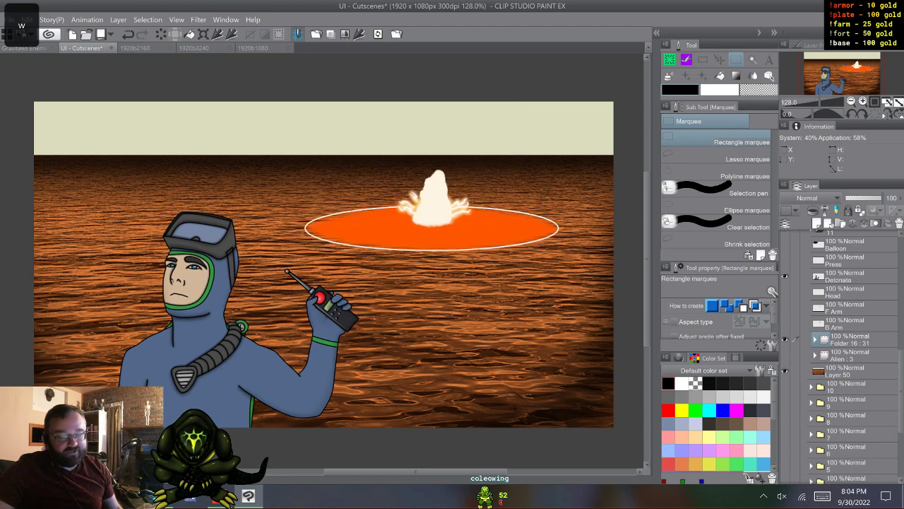
pyautogui.press('w')
pyautogui.press('w')
pyautogui.press('w')
pyautogui.press('w')
pyautogui.press('w')
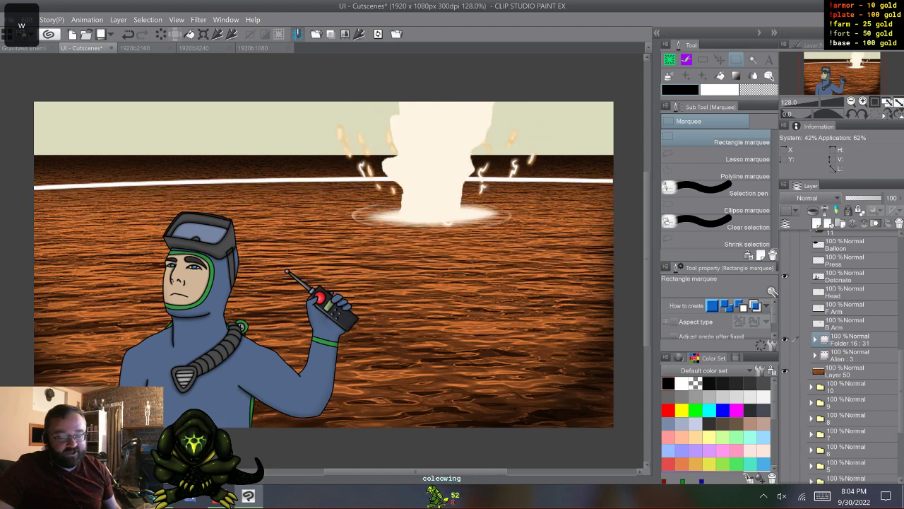
pyautogui.press('w')
pyautogui.press('w')
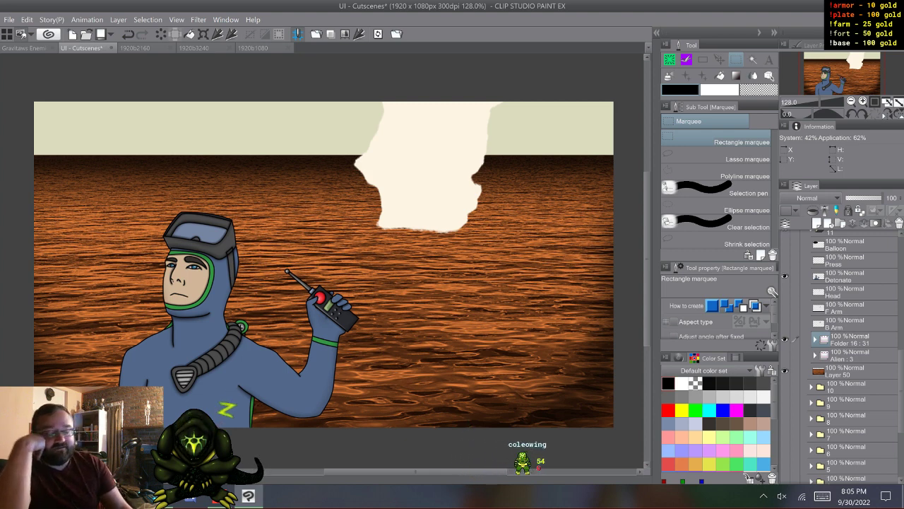
pyautogui.press('w')
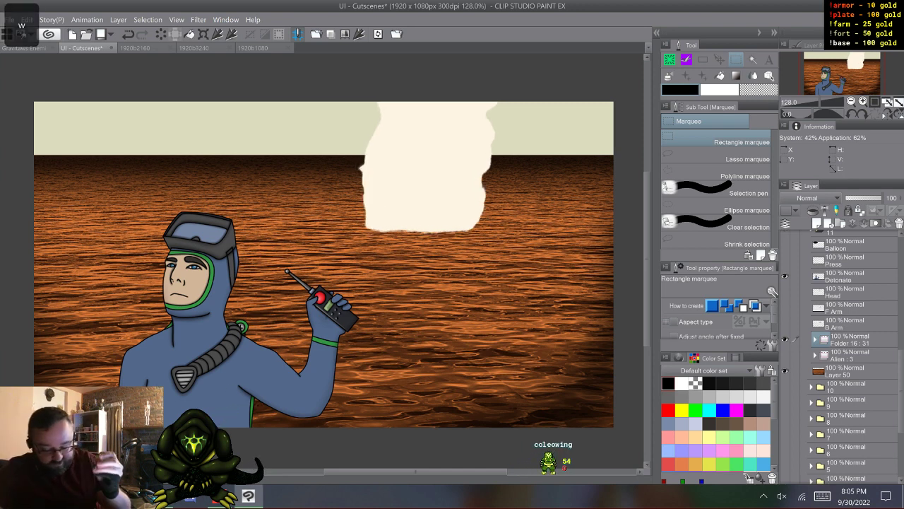
# - Play back the Folder 16 explosion animation with the timeline hidden again, and stop the playback
pyautogui.press('Tab')
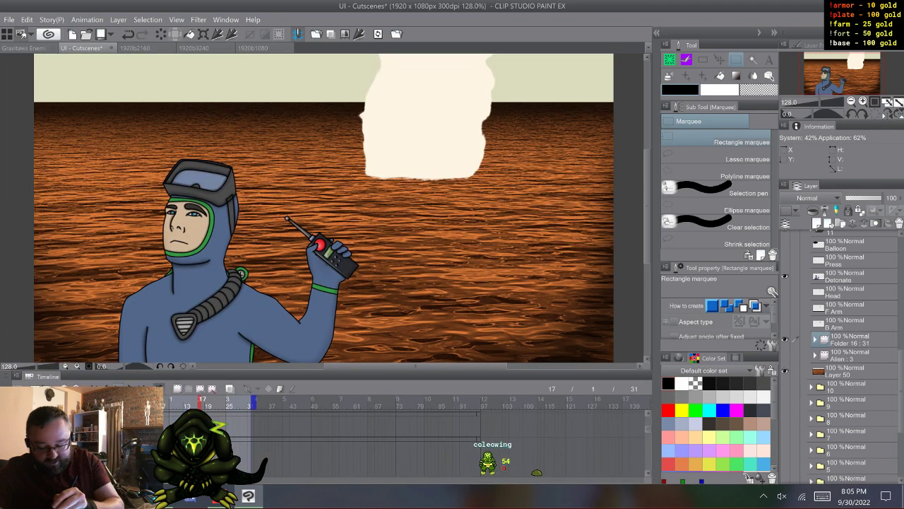
pyautogui.press('Tab')
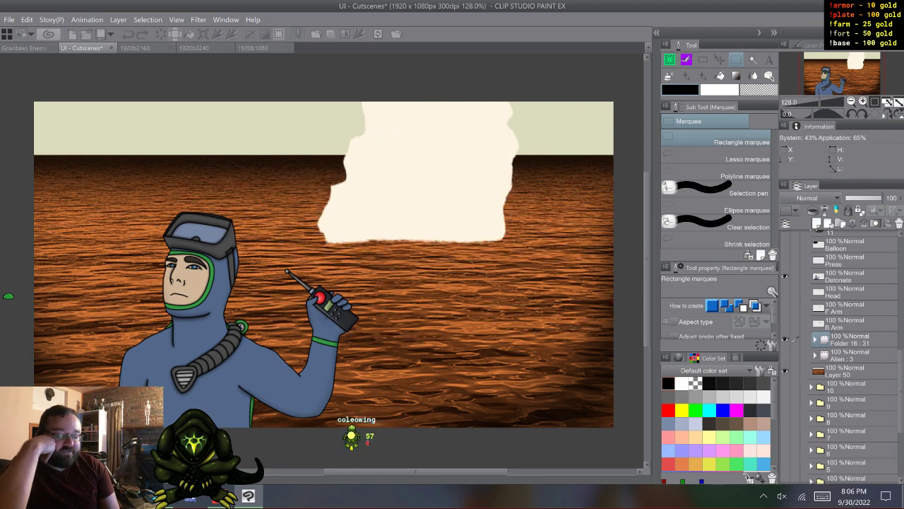
pyautogui.press('space')
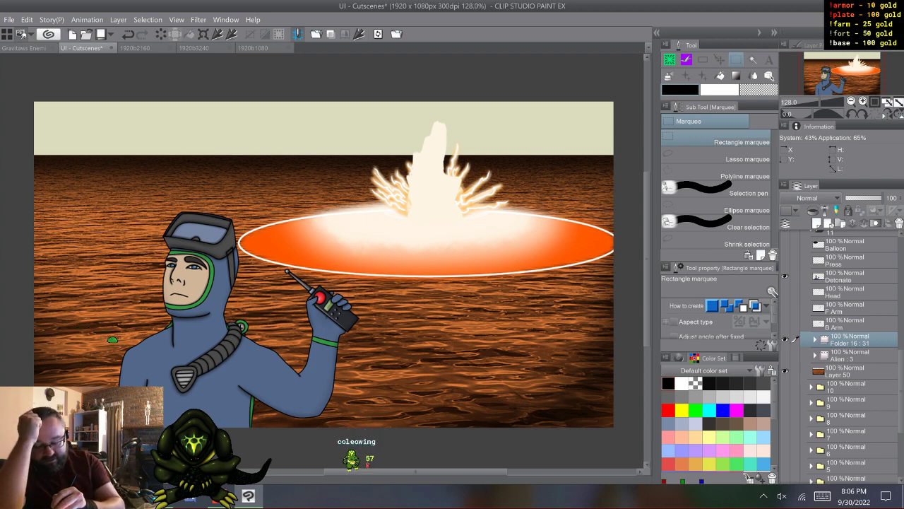
pyautogui.press('t')
pyautogui.press('t')
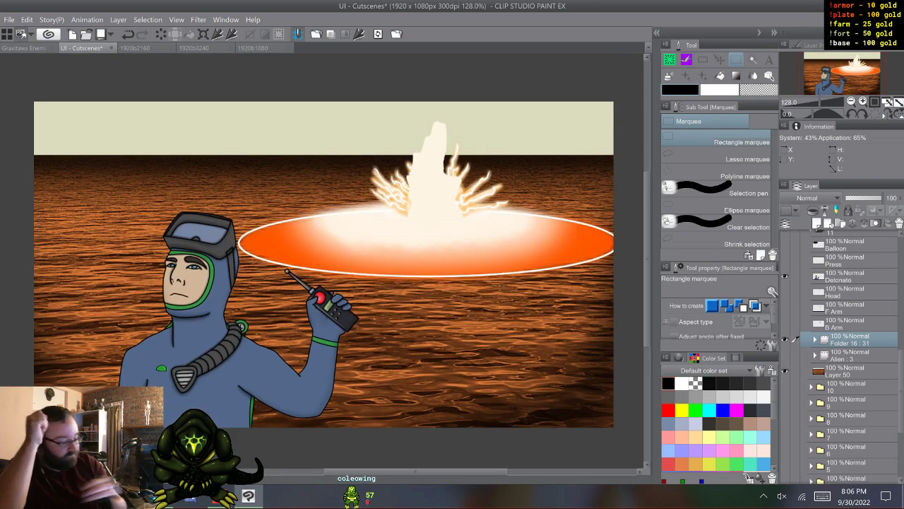
# - Show the Alien, Balloon and Press layers in folder 11, then collapse and hide the folder
pyautogui.click(785, 354)
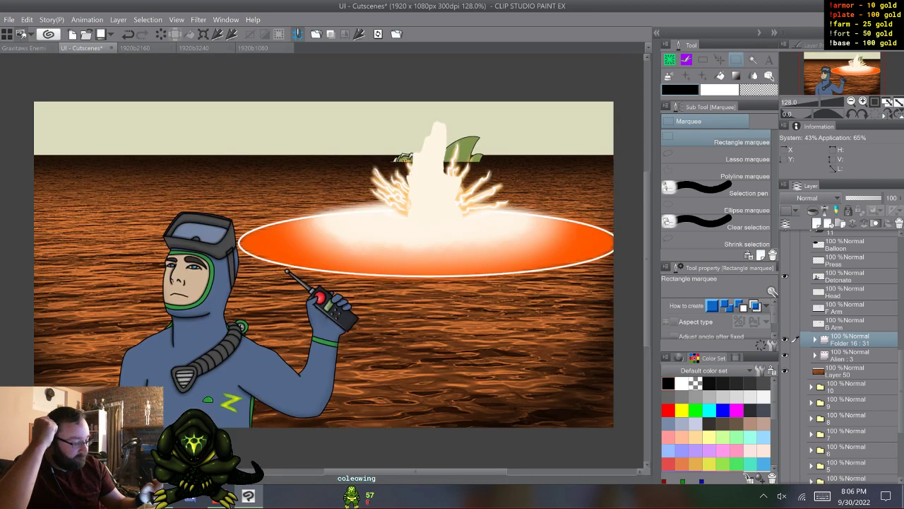
pyautogui.scroll(2, 840, 355)
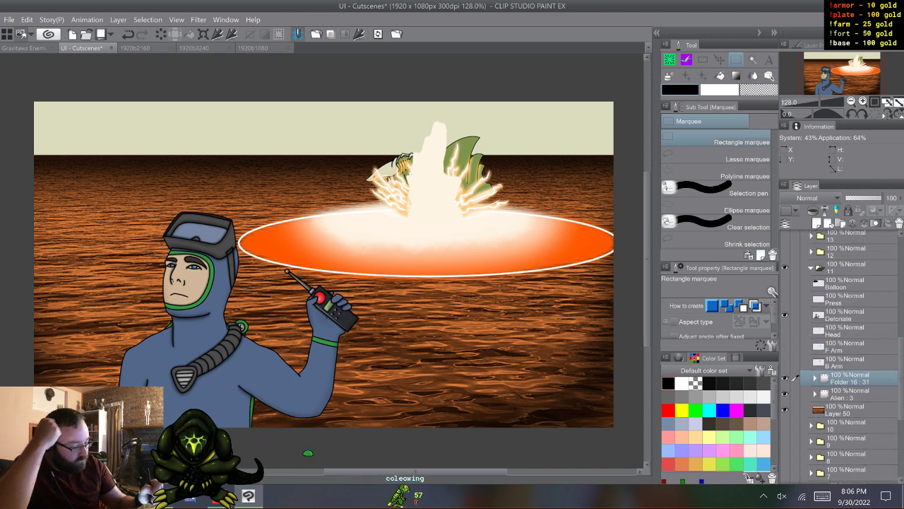
pyautogui.click(785, 283)
pyautogui.click(812, 267)
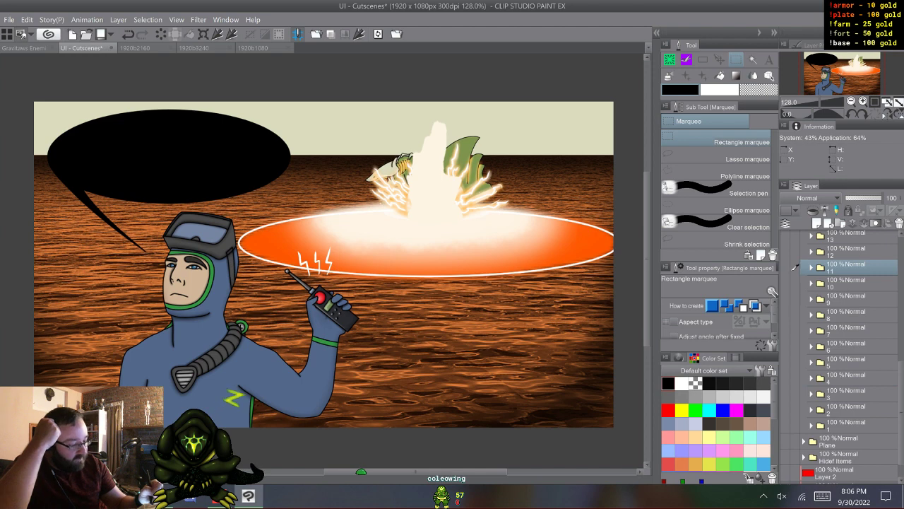
# - Show and expand folder 12, and hide its blue ocean layer, Layer 39 2
pyautogui.click(785, 251)
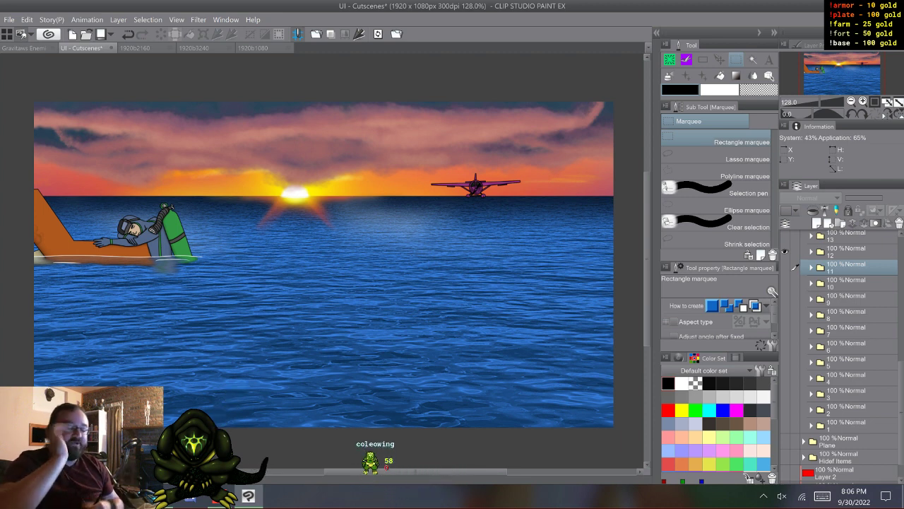
pyautogui.click(811, 252)
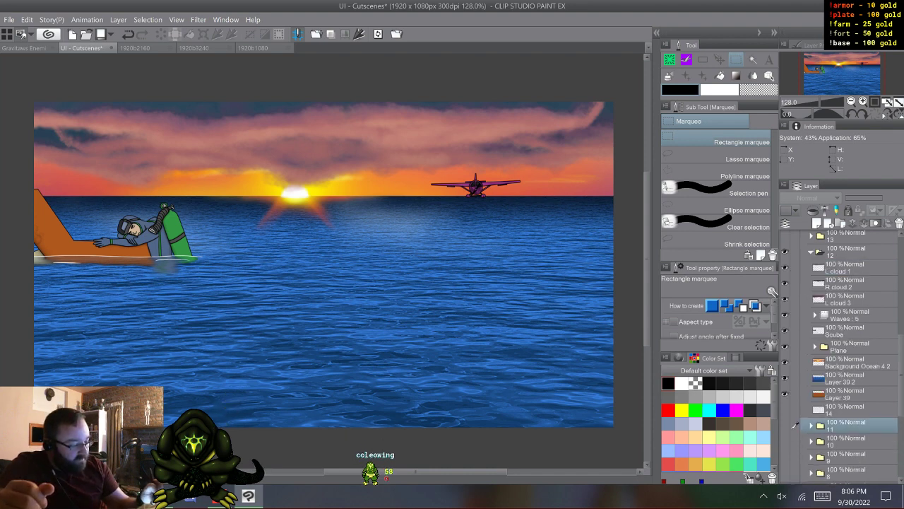
pyautogui.click(784, 377)
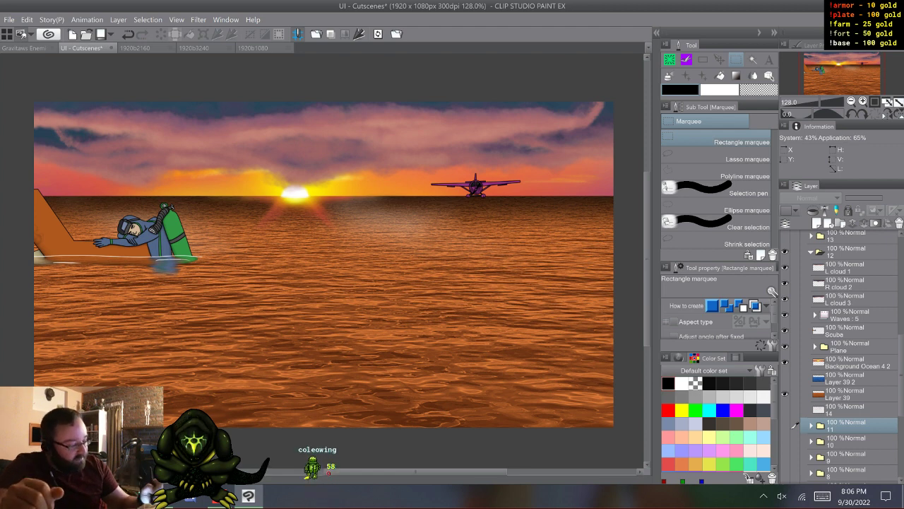
# - Toggle the L cloud 1, R cloud 2 and L cloud 3 layers to preview the sky, leaving all three hidden
pyautogui.click(785, 267)
pyautogui.click(785, 299)
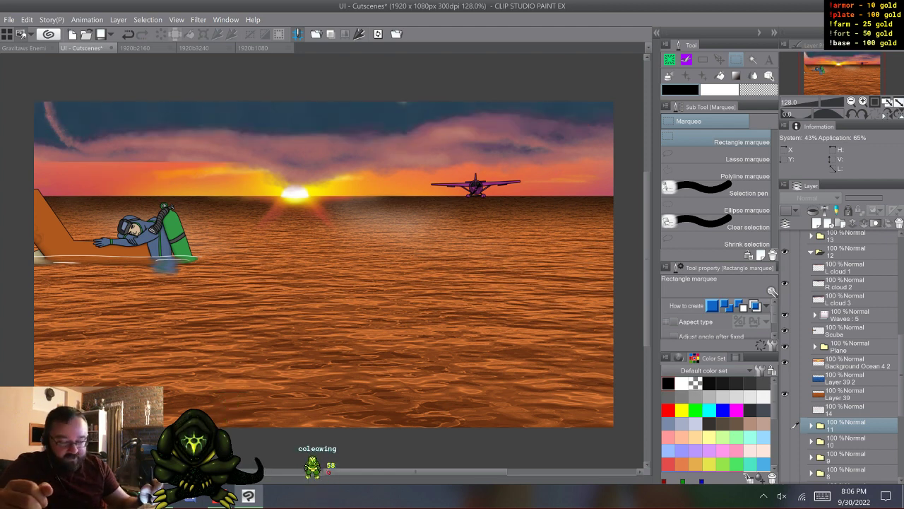
pyautogui.click(785, 300)
pyautogui.click(785, 268)
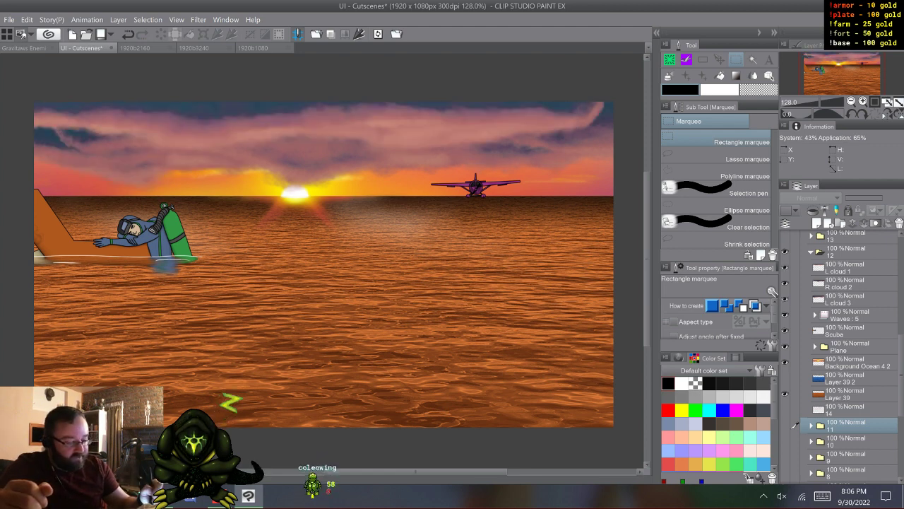
pyautogui.click(785, 283)
pyautogui.click(784, 283)
pyautogui.click(785, 283)
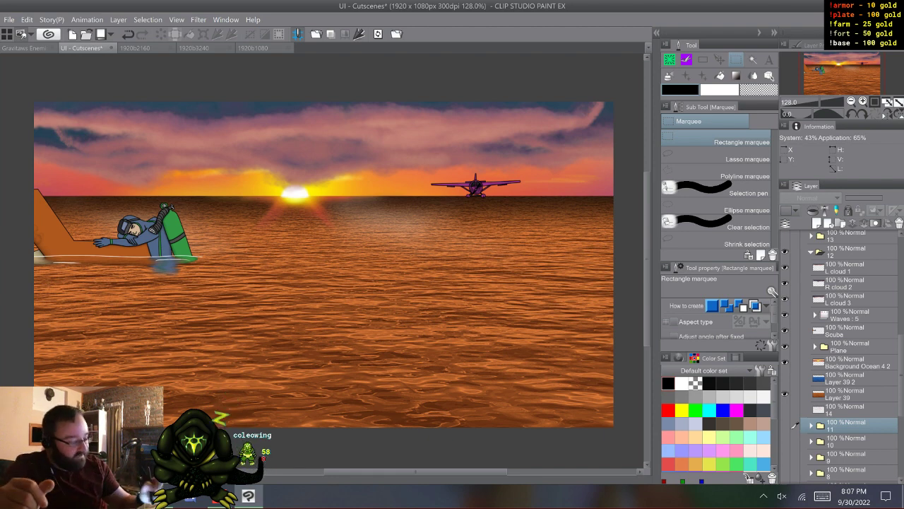
pyautogui.click(785, 283)
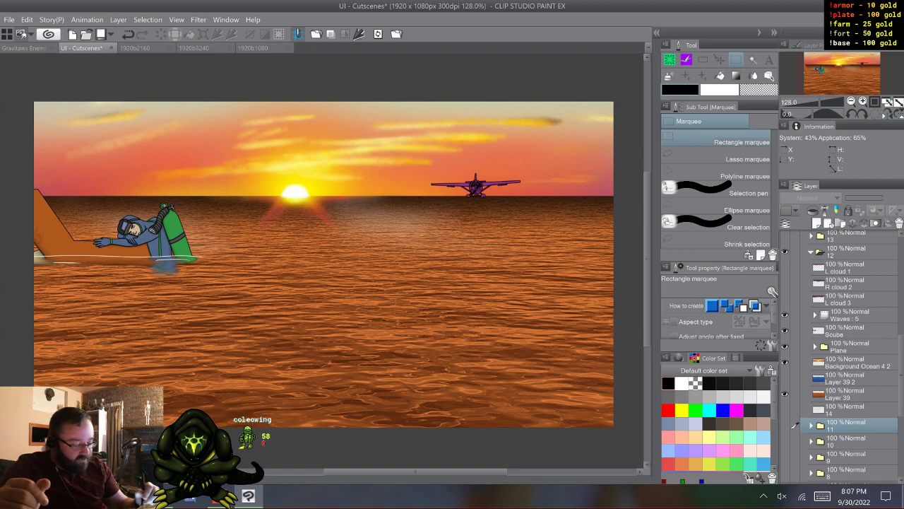
# - Hide the orange ocean on Layer 39, show the blue Layer 39 2, and toggle the Plane folder's visibility
pyautogui.click(784, 393)
pyautogui.click(785, 378)
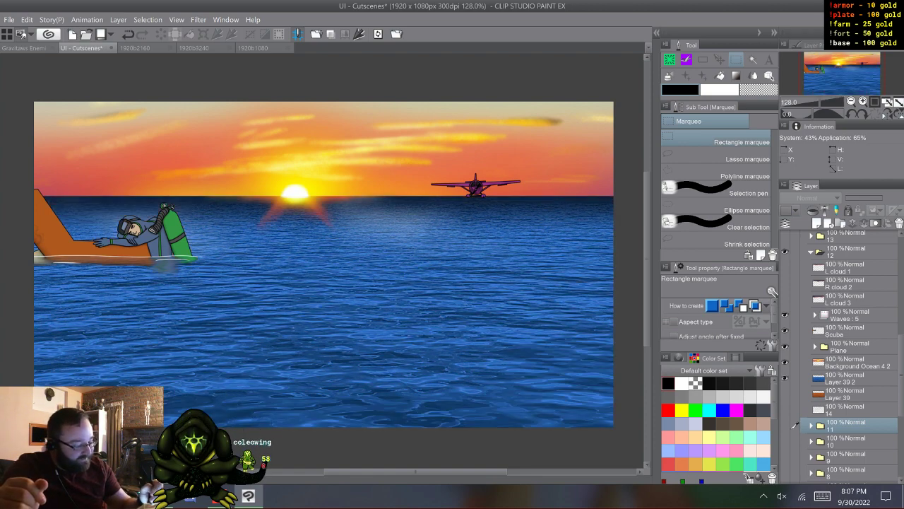
pyautogui.click(785, 346)
pyautogui.click(785, 346)
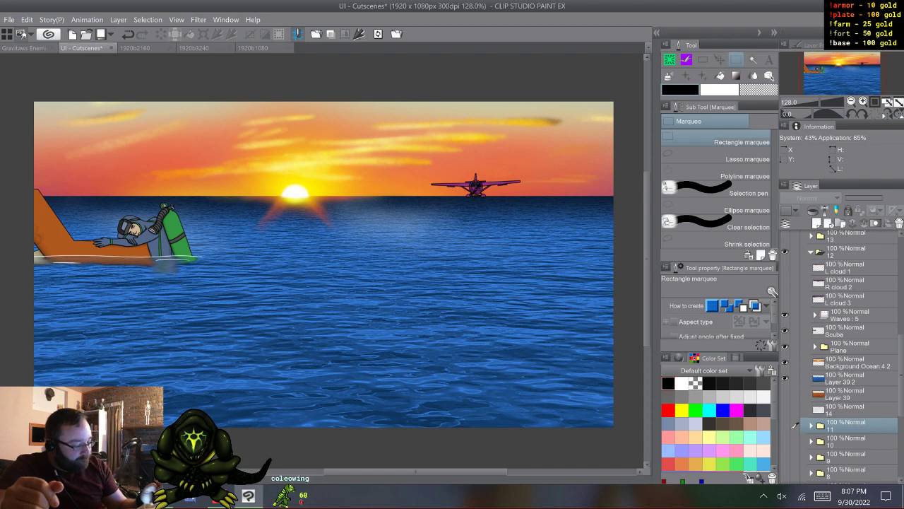
# - Step through the Waves animation, show the cloud layers and Layer 39 again, and collapse folder 12
pyautogui.click(796, 314)
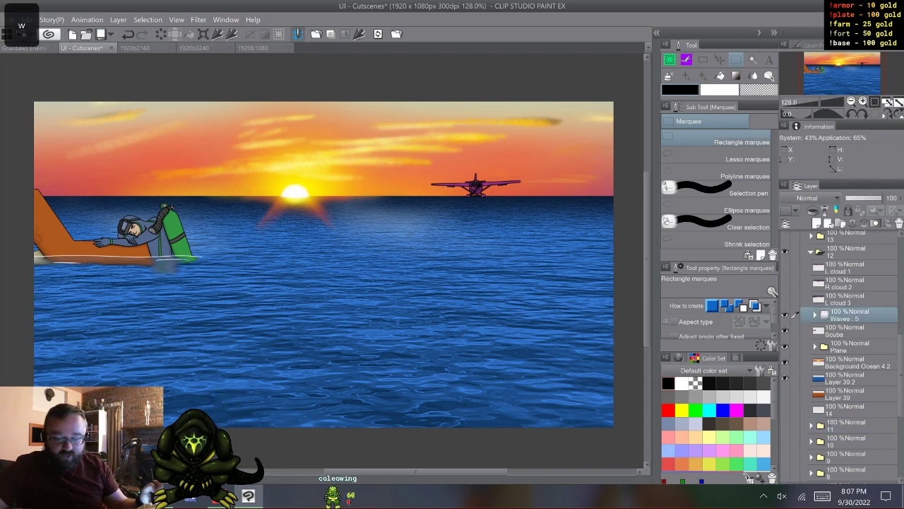
pyautogui.press('w')
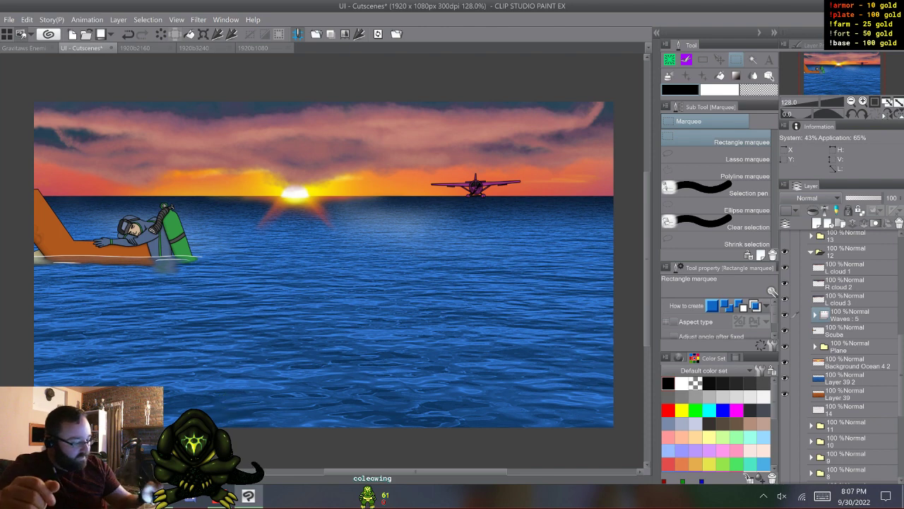
pyautogui.click(811, 252)
pyautogui.scroll(3, 852, 353)
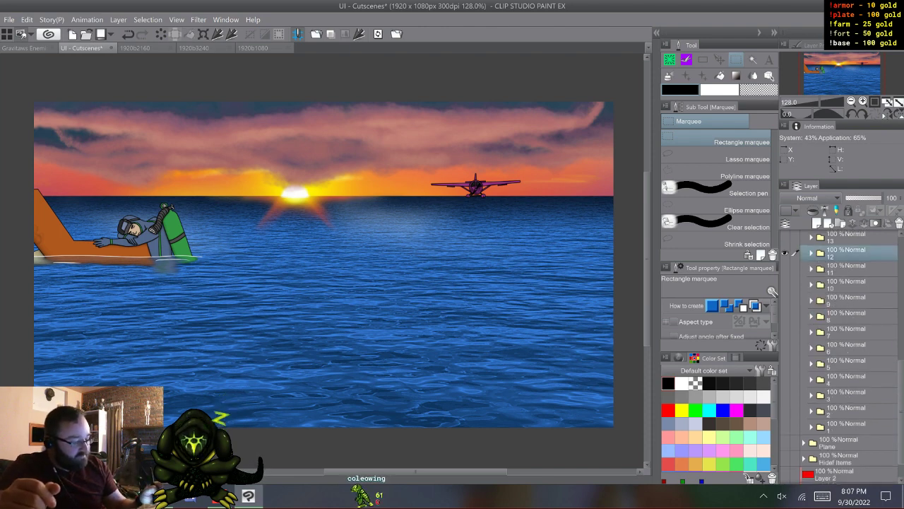
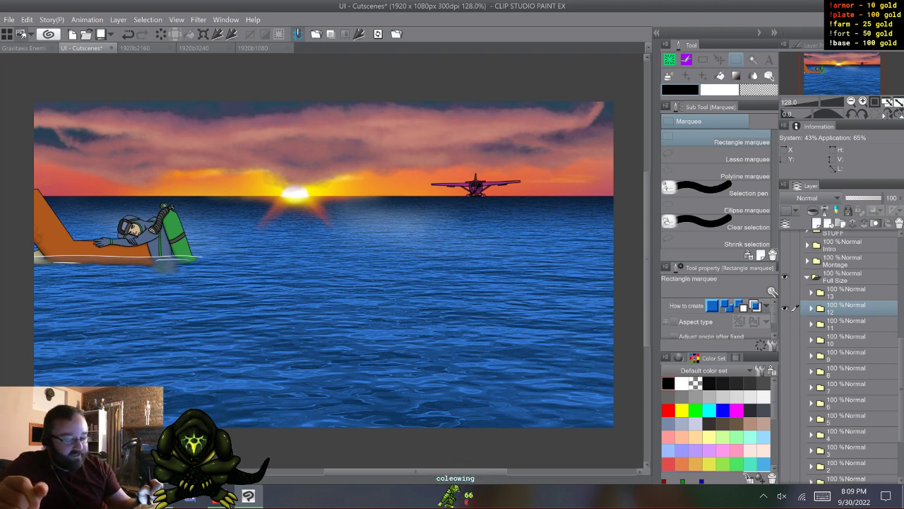
# - Hide folder 12, show folder 13, and expand it to check its layers before collapsing it again
pyautogui.click(785, 308)
pyautogui.click(785, 293)
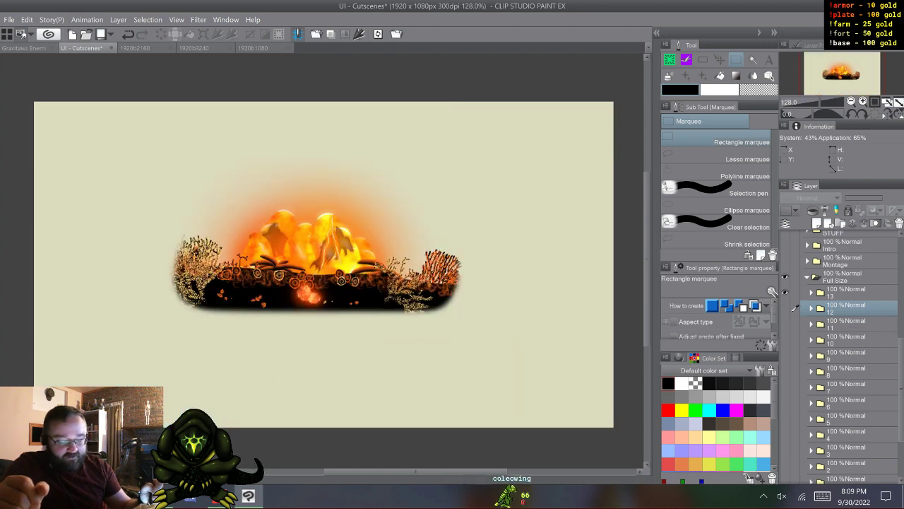
pyautogui.click(811, 292)
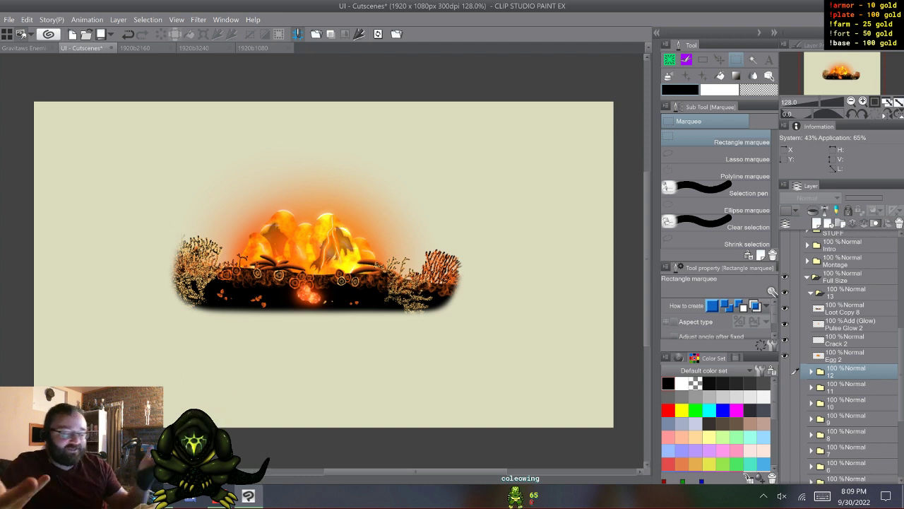
pyautogui.click(811, 293)
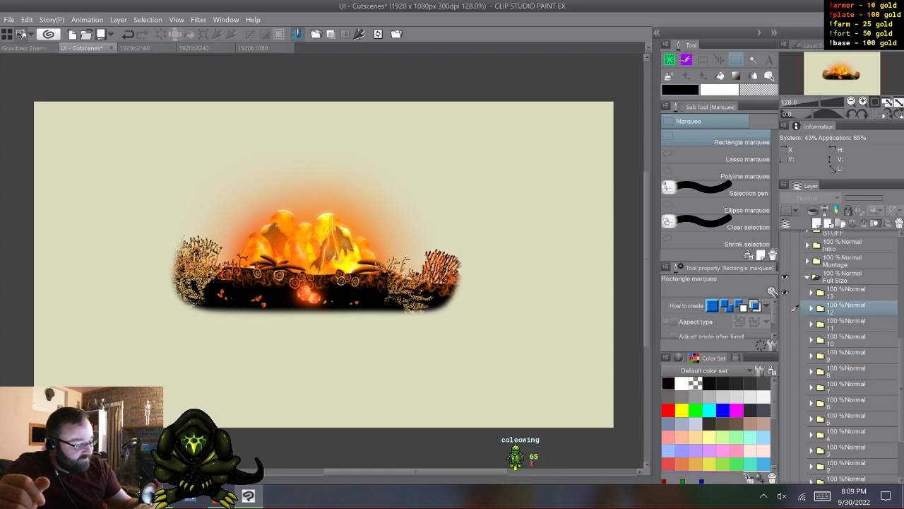
# - Collapse and hide the Full Size folder and its parent Cutscenes folder
pyautogui.click(807, 278)
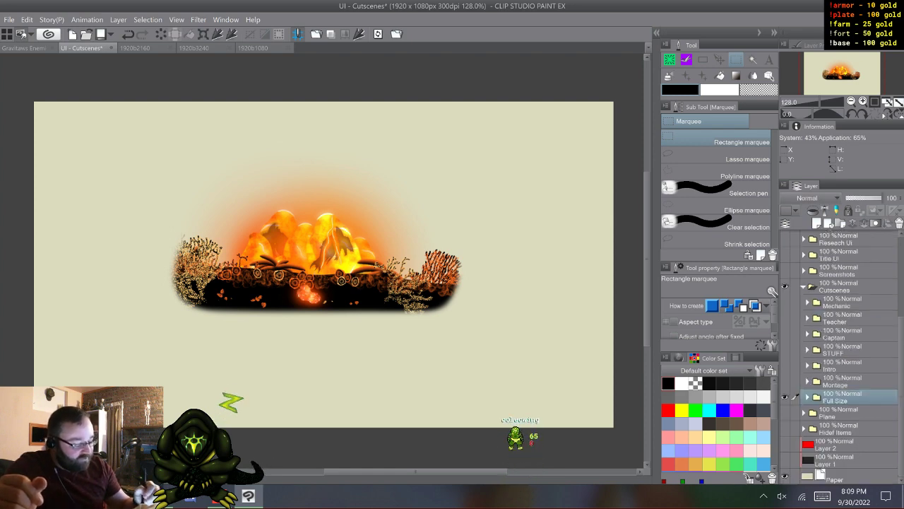
pyautogui.click(784, 397)
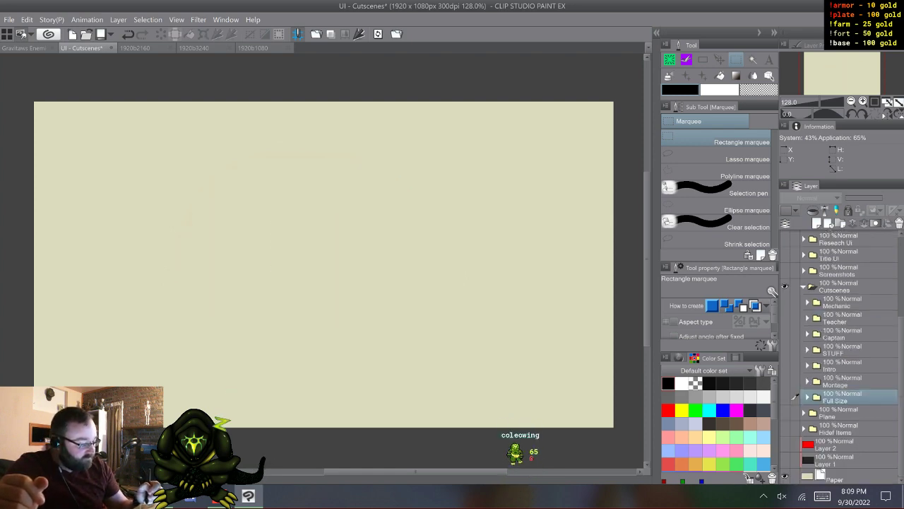
pyautogui.click(803, 287)
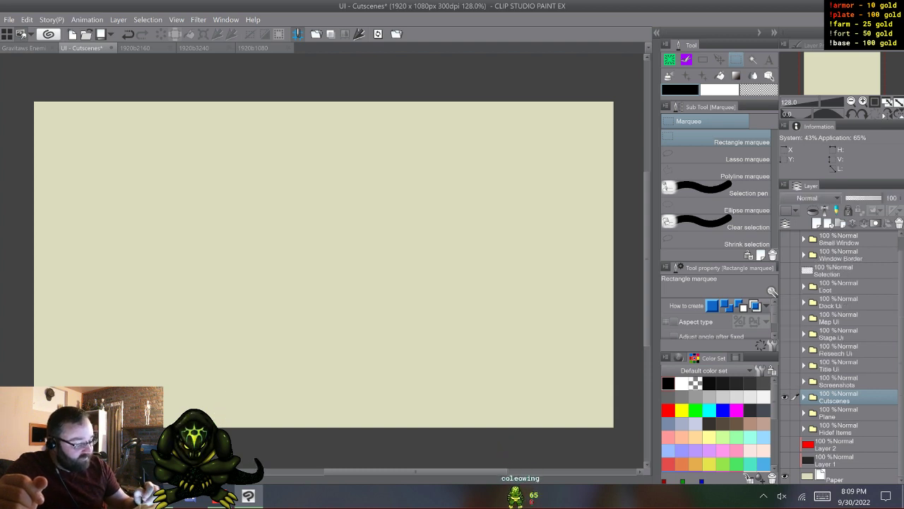
pyautogui.click(785, 397)
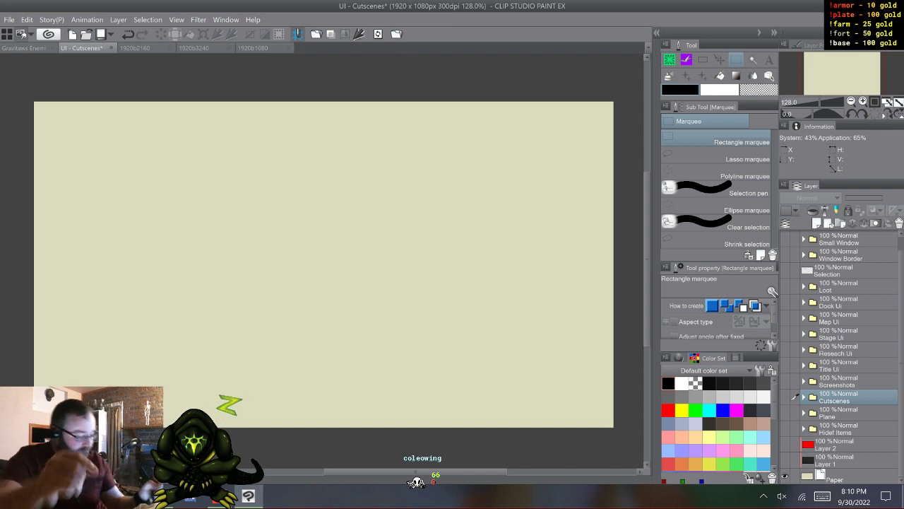
# - Create a new layer folder directly above the Plane folder and name it Minigames
pyautogui.click(848, 413)
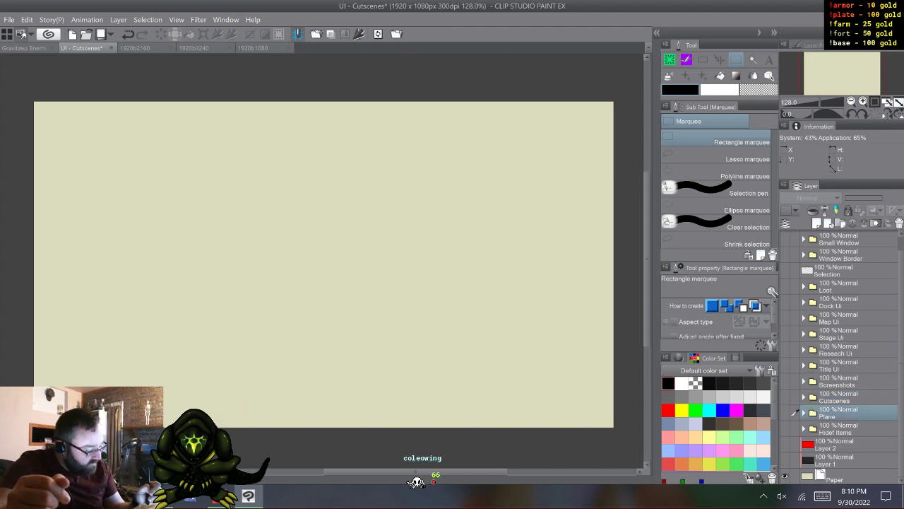
pyautogui.click(840, 223)
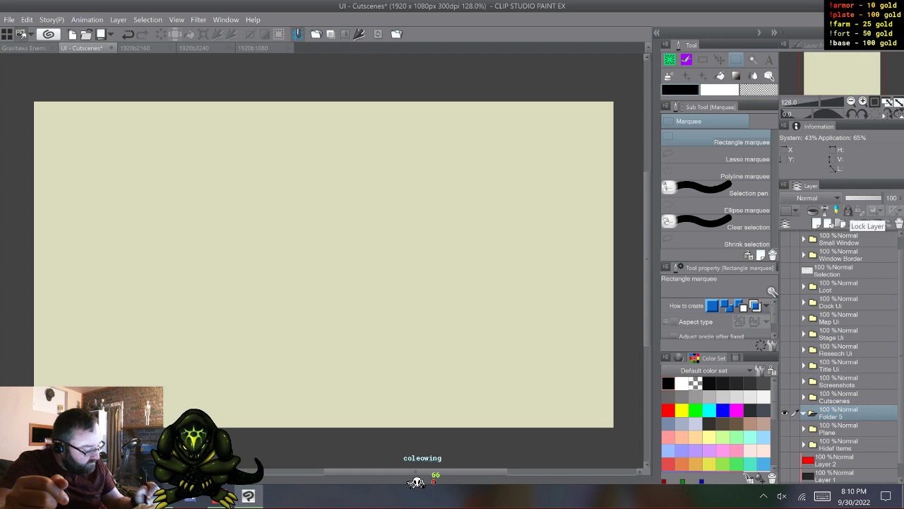
pyautogui.doubleClick(832, 417)
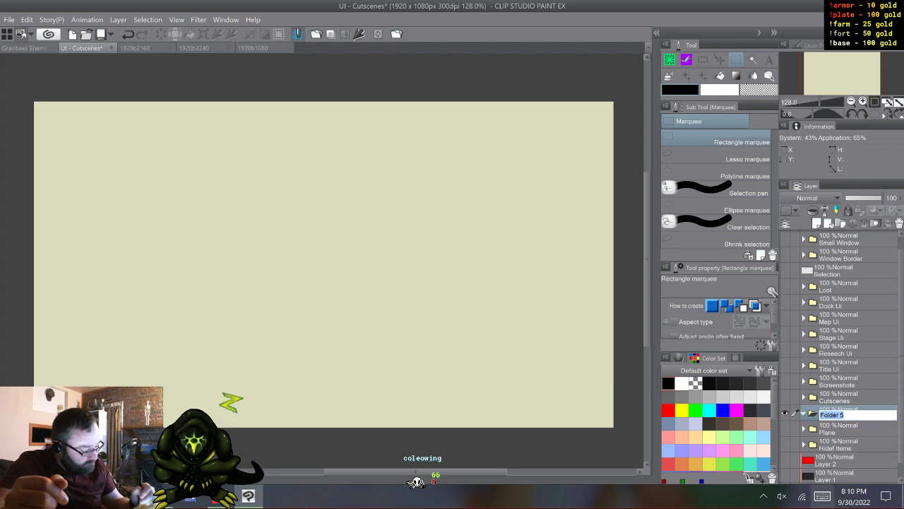
pyautogui.click(823, 496)
pyautogui.click(770, 455)
pyautogui.click(513, 455)
pyautogui.click(512, 382)
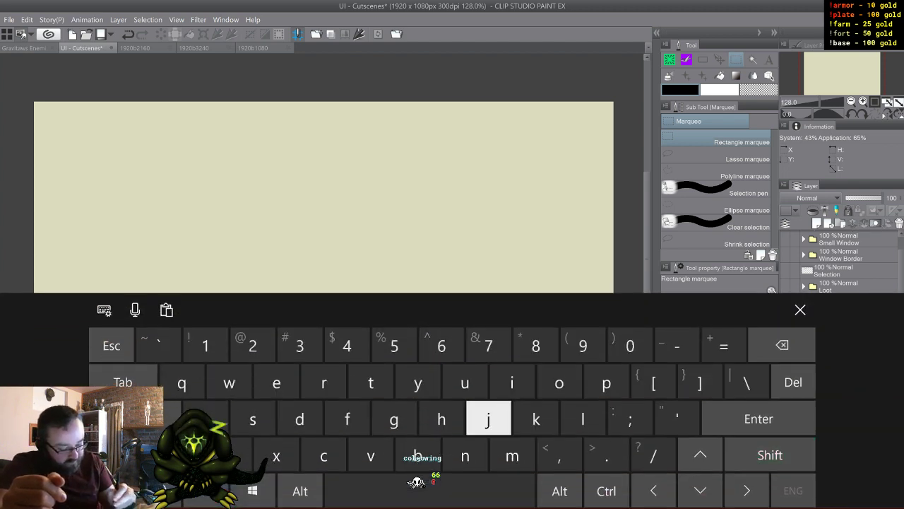
pyautogui.click(465, 455)
pyautogui.click(513, 382)
pyautogui.click(465, 455)
pyautogui.click(394, 419)
pyautogui.click(299, 418)
pyautogui.click(206, 418)
pyautogui.click(488, 418)
pyautogui.click(512, 455)
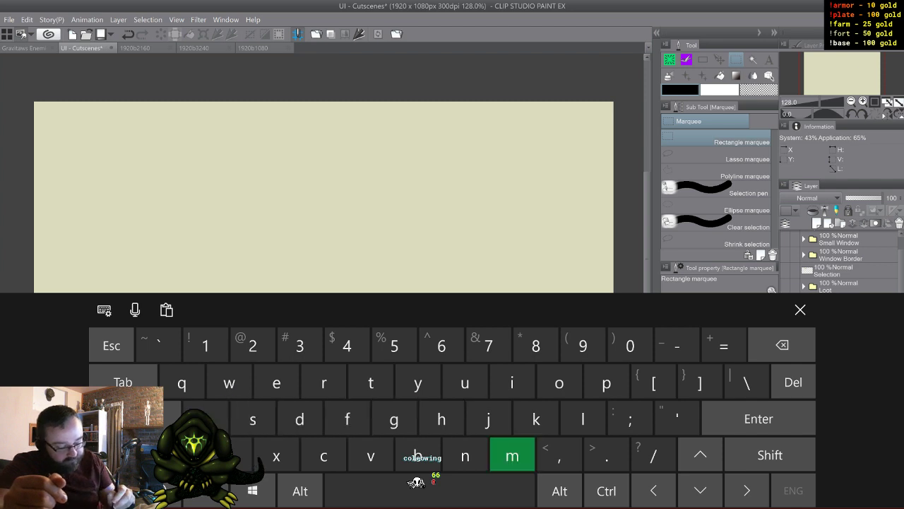
pyautogui.click(394, 418)
pyautogui.click(276, 382)
pyautogui.click(253, 418)
pyautogui.click(582, 345)
pyautogui.click(800, 309)
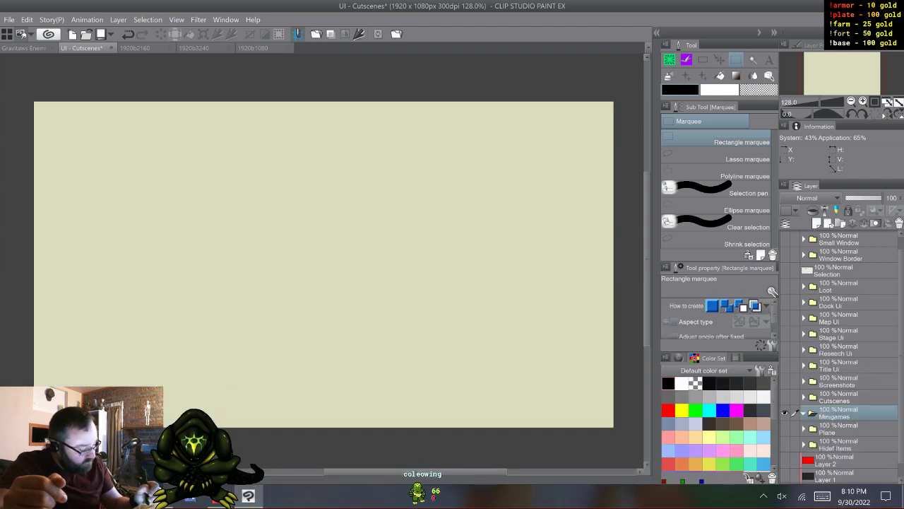
# - Move the Plane folder into the Minigames folder, and show and expand it
pyautogui.moveTo(840, 429); pyautogui.dragTo(840, 415)
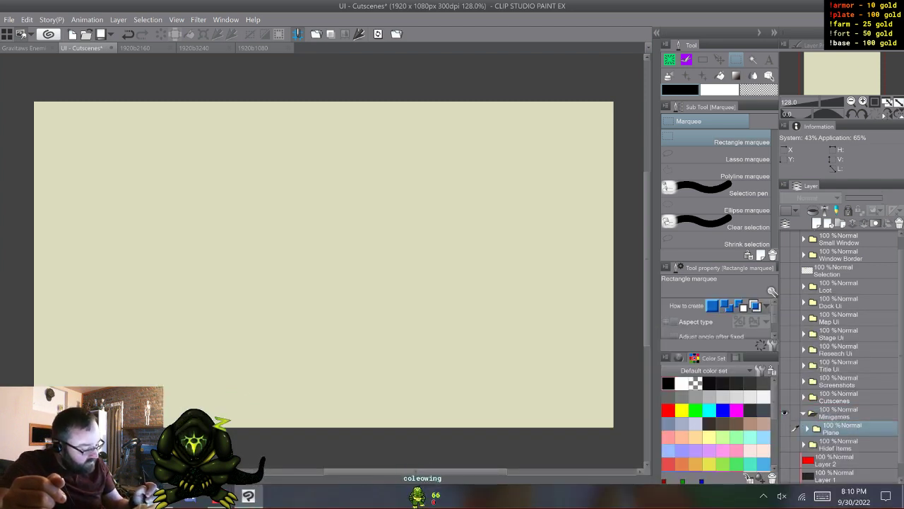
pyautogui.click(785, 429)
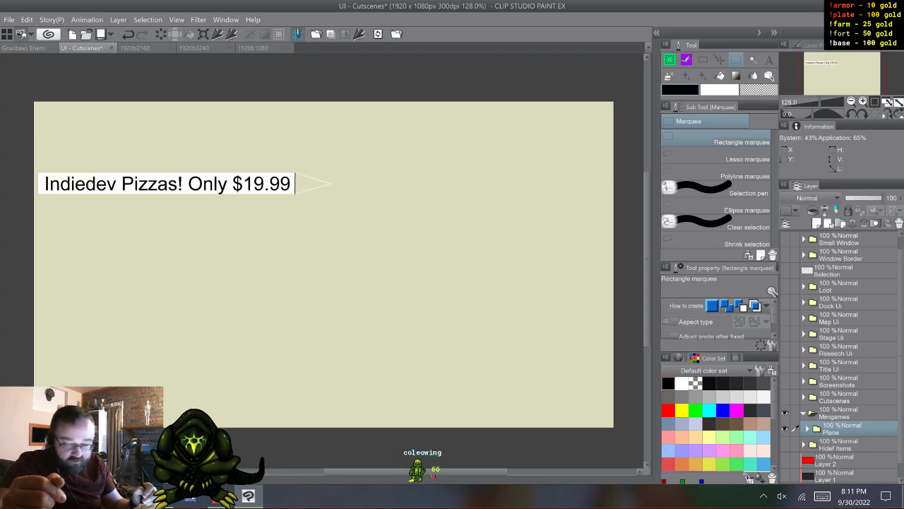
pyautogui.click(807, 429)
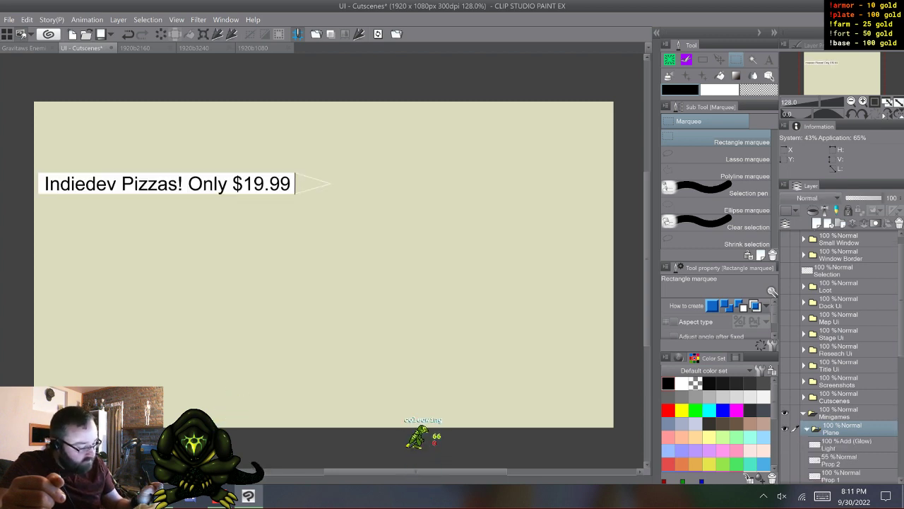
# - Show the Plane Side, Plane Top, Prop 1 and Prop 2 layers in the Plane folder
pyautogui.scroll(-3, 841, 357)
pyautogui.click(784, 404)
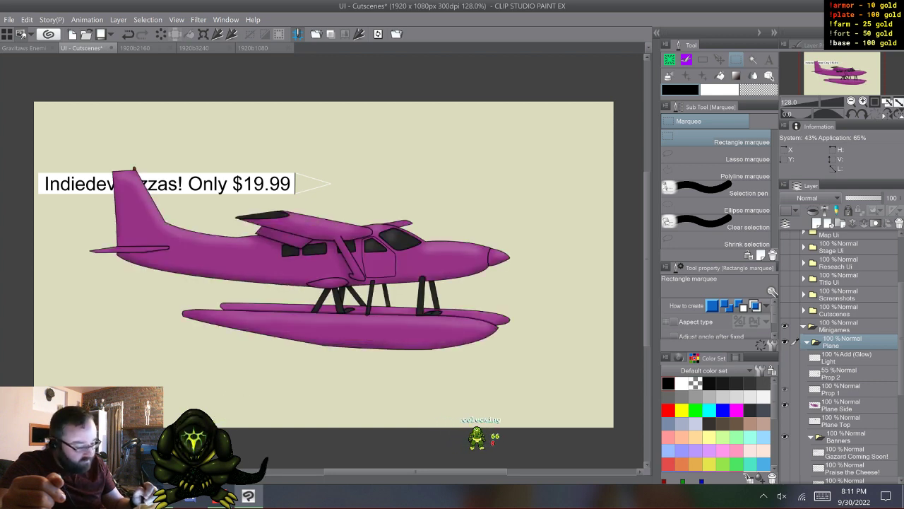
pyautogui.click(784, 389)
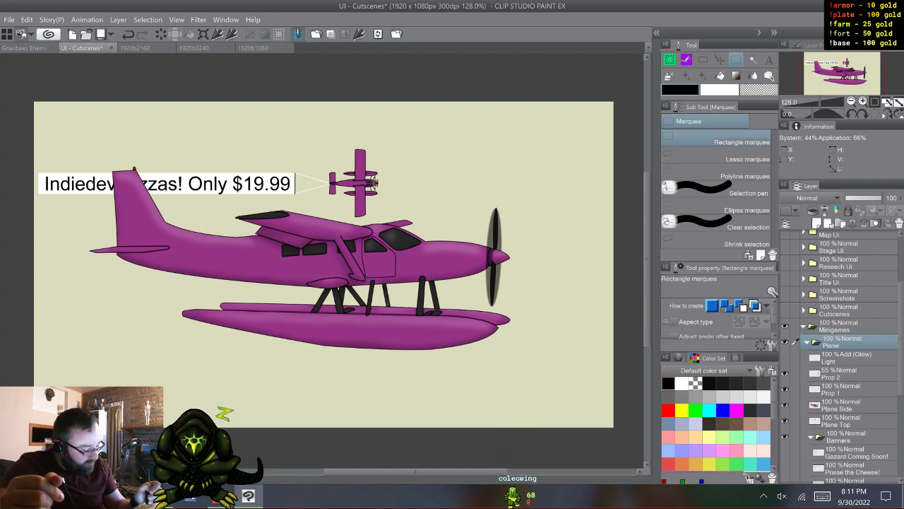
# - Look over the Banners layers, hide the banner and Plane Top, and collapse the Banners and Plane folders
pyautogui.scroll(-5, 840, 353)
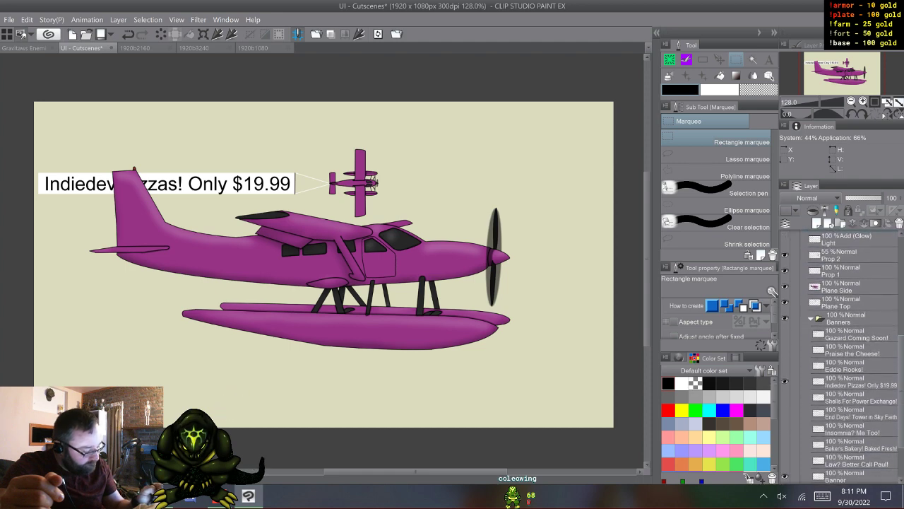
pyautogui.scroll(3, 840, 353)
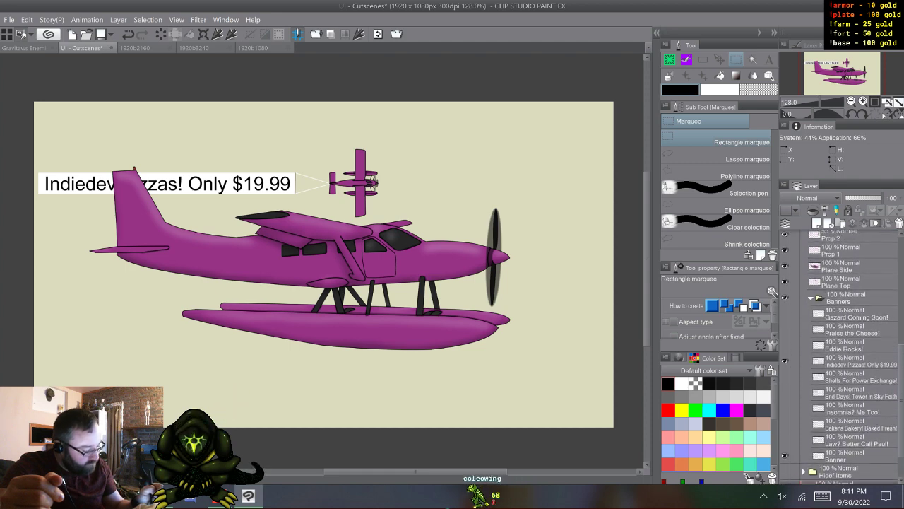
pyautogui.click(811, 371)
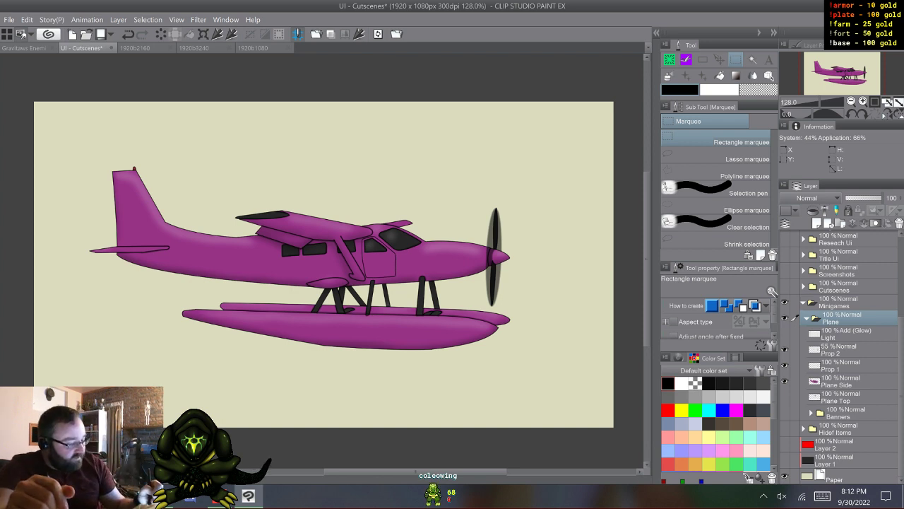
pyautogui.click(807, 318)
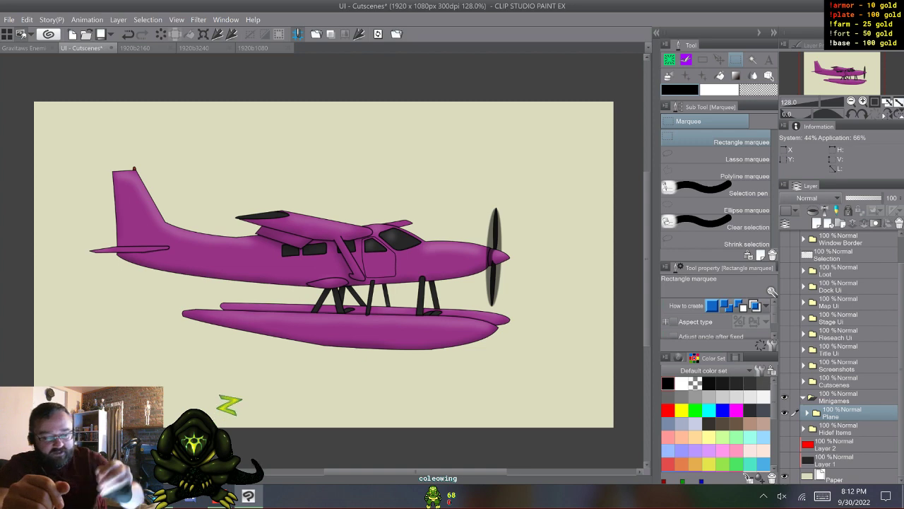
# - In the 1920b2160 document, collapse and hide the Shipwreck folder, and show and expand the Skybox folder
pyautogui.click(135, 47)
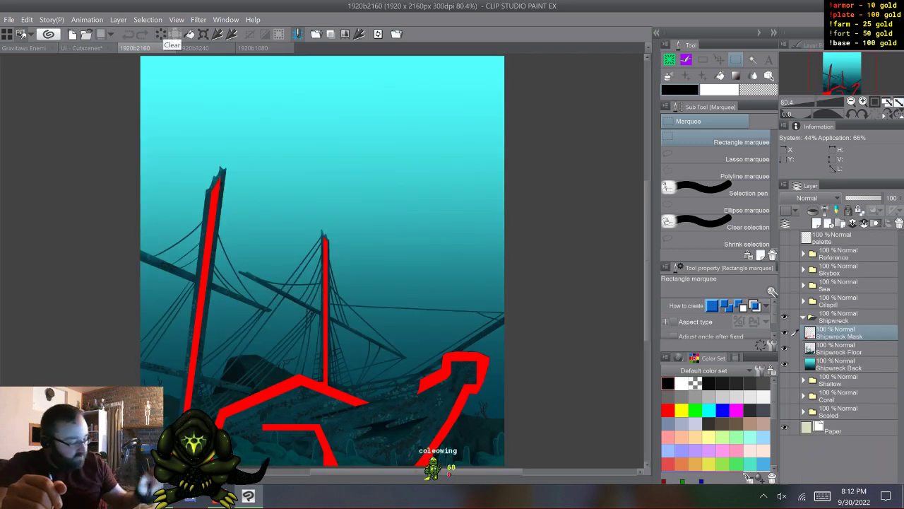
pyautogui.click(803, 317)
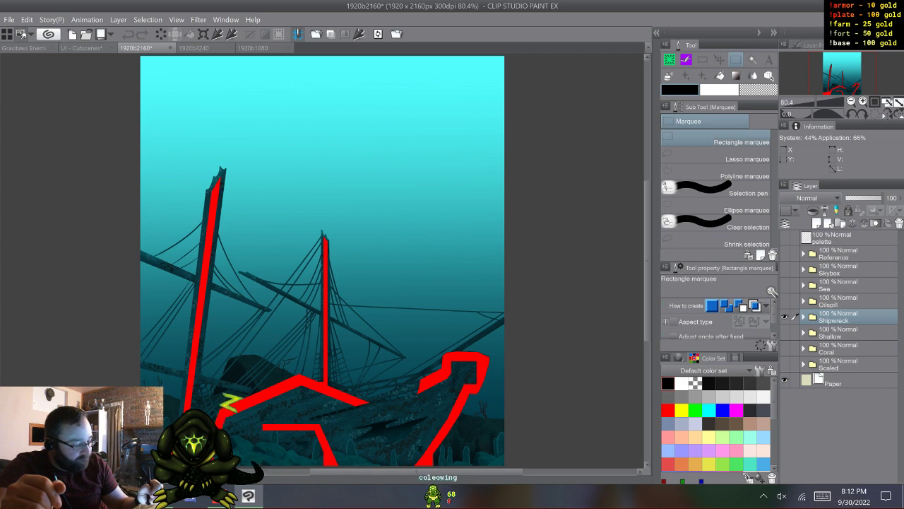
pyautogui.click(785, 316)
pyautogui.click(784, 269)
pyautogui.click(803, 269)
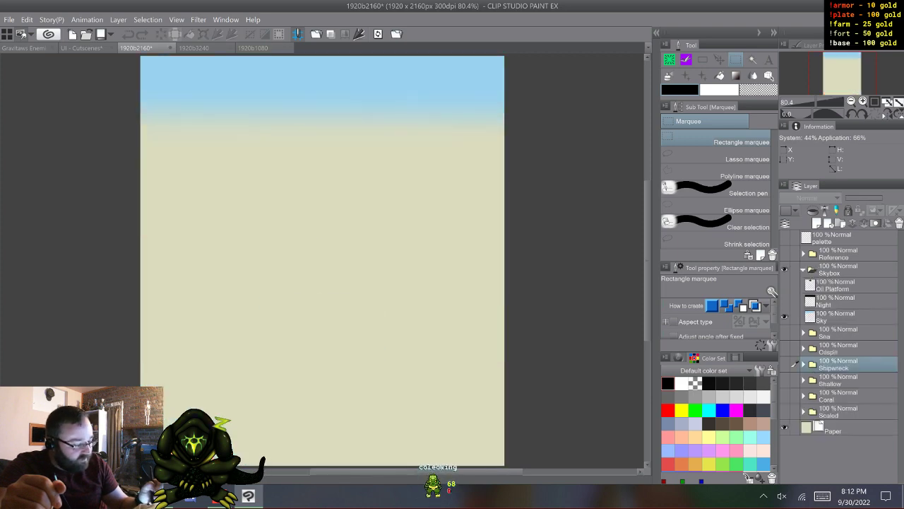
# - Copy the Sky layer from the Skybox folder
pyautogui.click(848, 316)
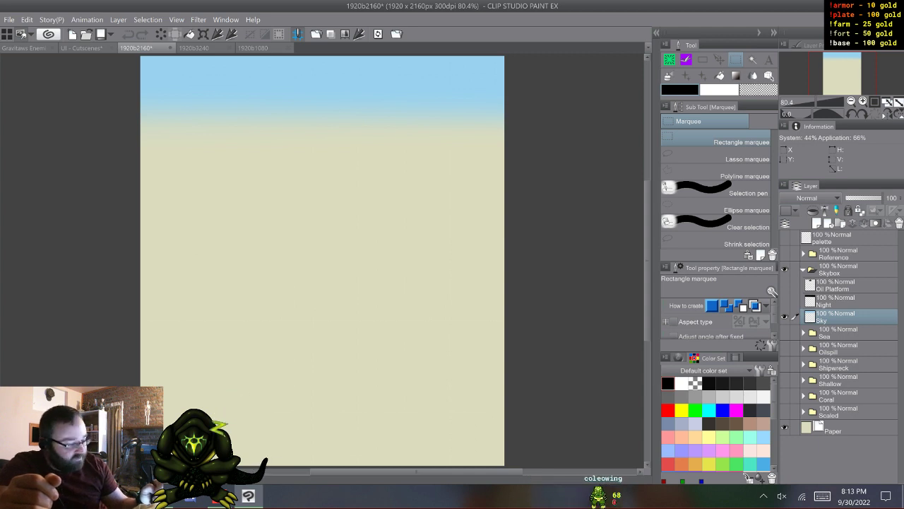
pyautogui.click(27, 20)
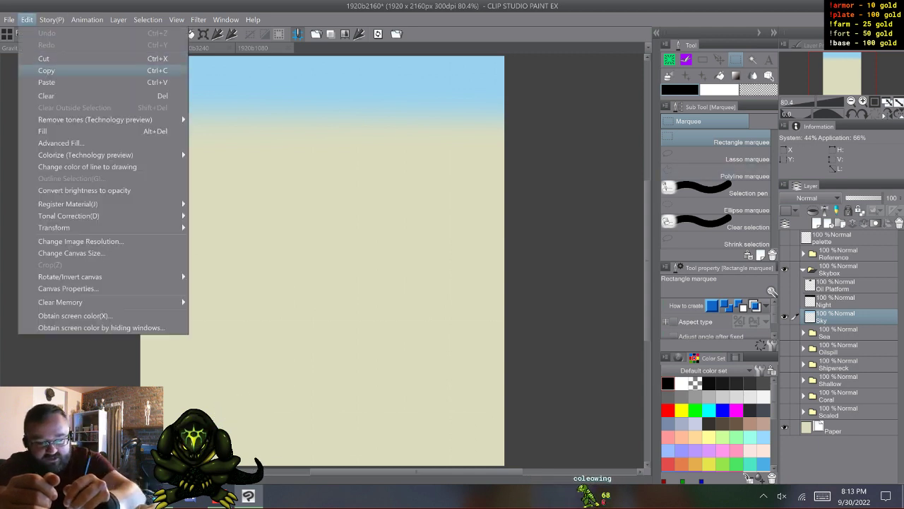
pyautogui.click(47, 70)
pyautogui.click(24, 48)
pyautogui.click(27, 20)
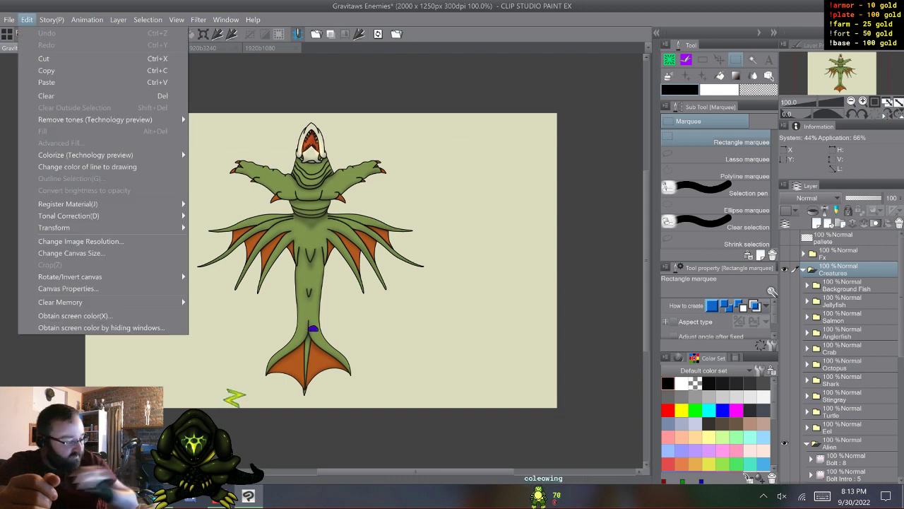
pyautogui.click(27, 20)
# - Paste the Sky layer above the Plane folder in the UI - Cutscenes document and hide it
pyautogui.click(81, 48)
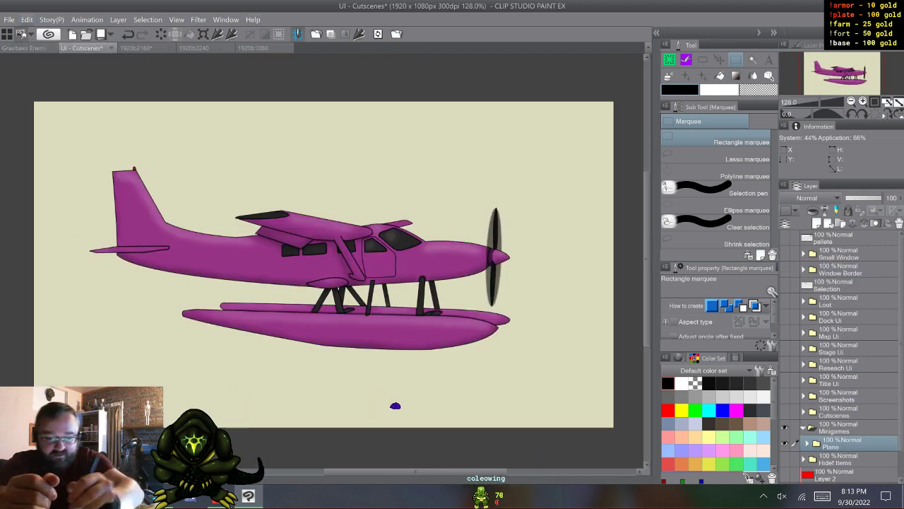
pyautogui.click(27, 19)
pyautogui.click(46, 82)
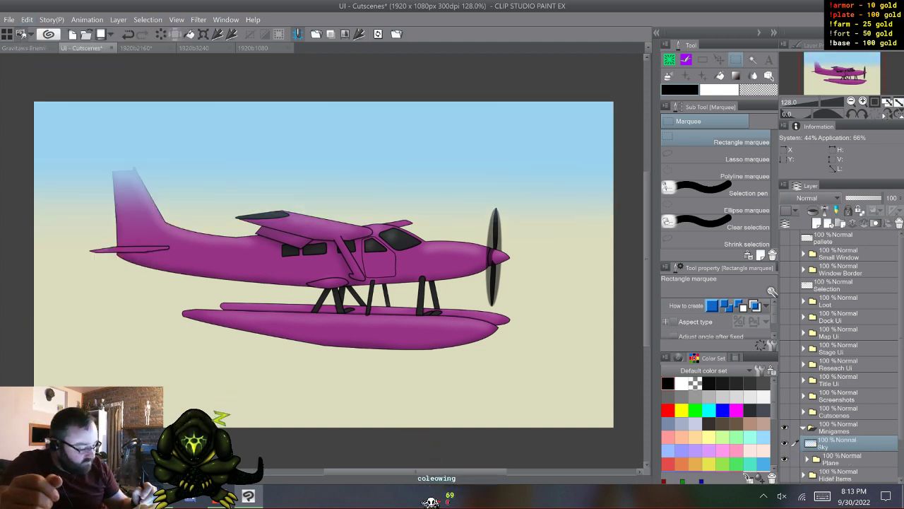
pyautogui.click(785, 443)
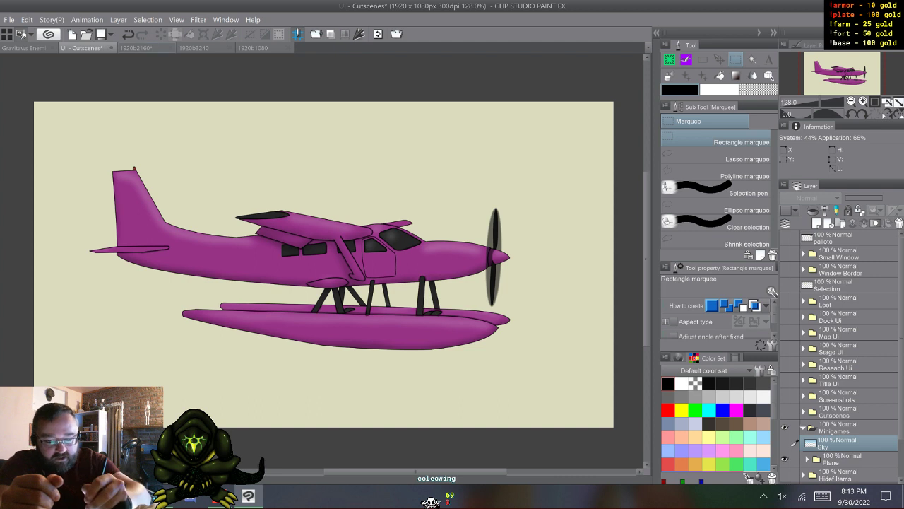
# - Return to the 1920b2160 document, collapse and hide the Skybox folder, and show and expand the Sea folder
pyautogui.hotkey('ctrl', 'Tab')
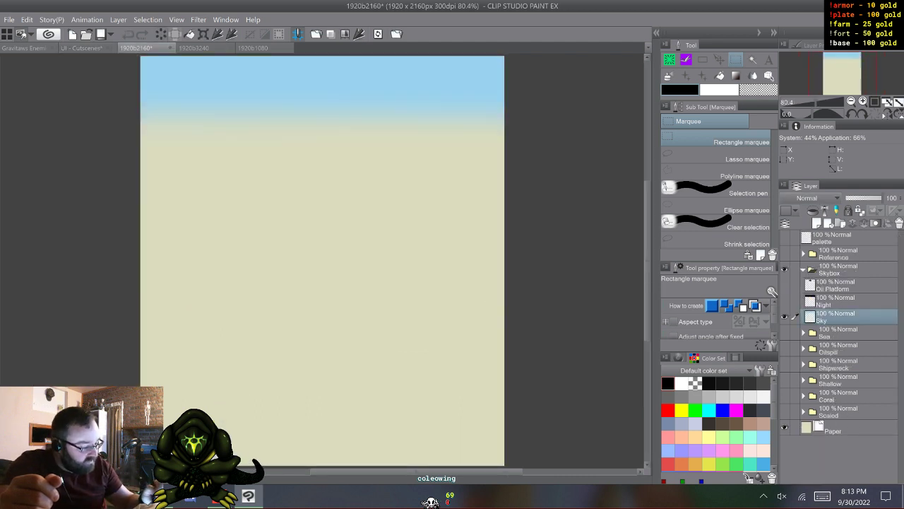
pyautogui.click(803, 269)
pyautogui.click(784, 269)
pyautogui.click(785, 285)
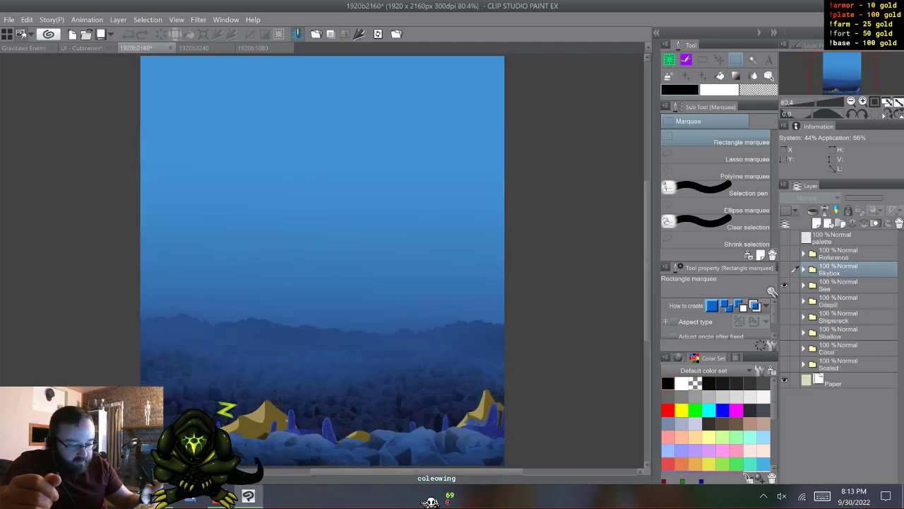
pyautogui.scroll(1, 322, 262)
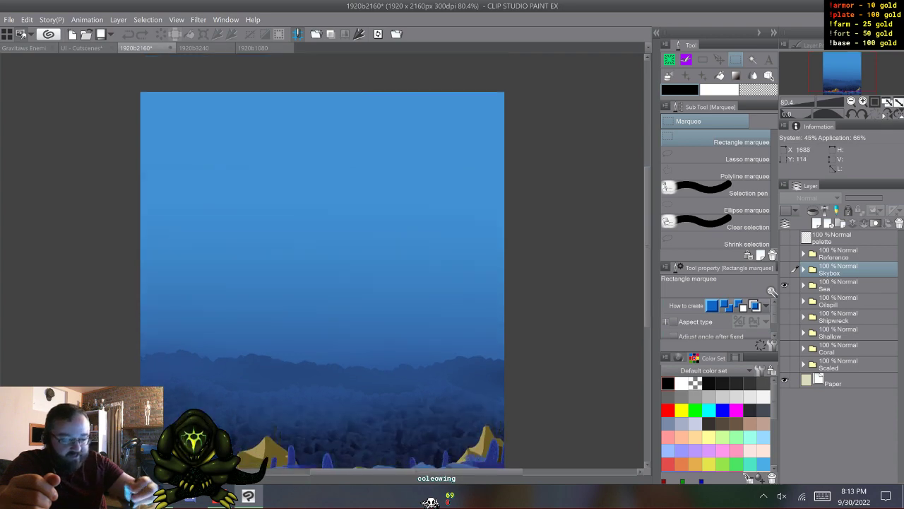
pyautogui.click(803, 284)
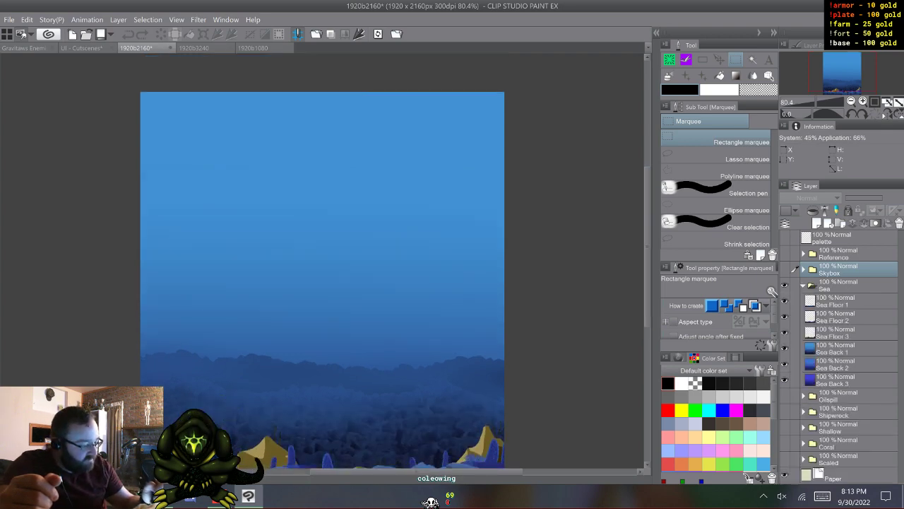
# - Hide the Sea Floor layers and compare the Sea Back 1, 2 and 3 layers by toggling their visibility
pyautogui.moveTo(784, 316); pyautogui.dragTo(784, 333)
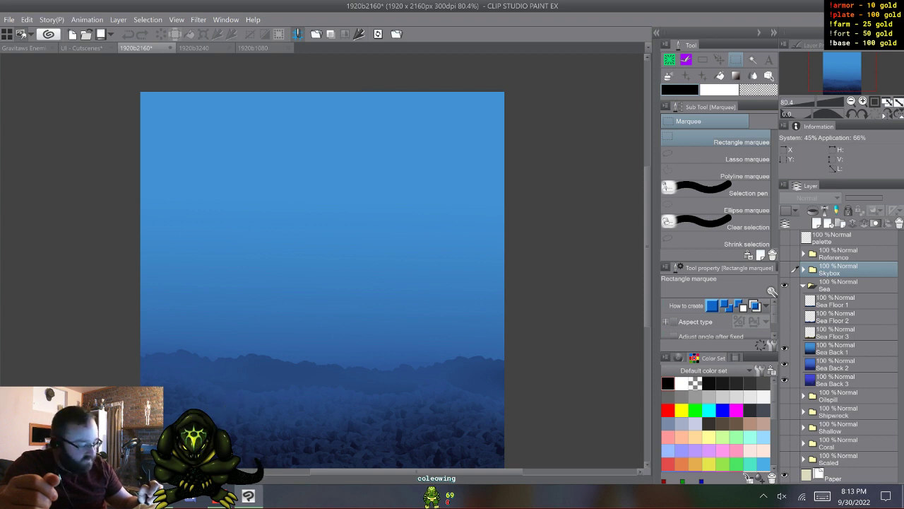
pyautogui.click(784, 349)
pyautogui.click(784, 364)
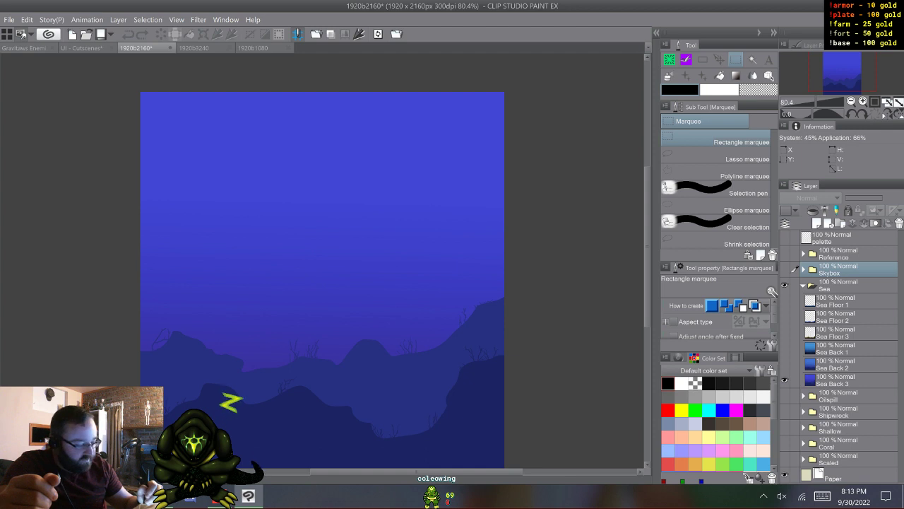
pyautogui.click(784, 380)
pyautogui.click(784, 380)
pyautogui.click(785, 364)
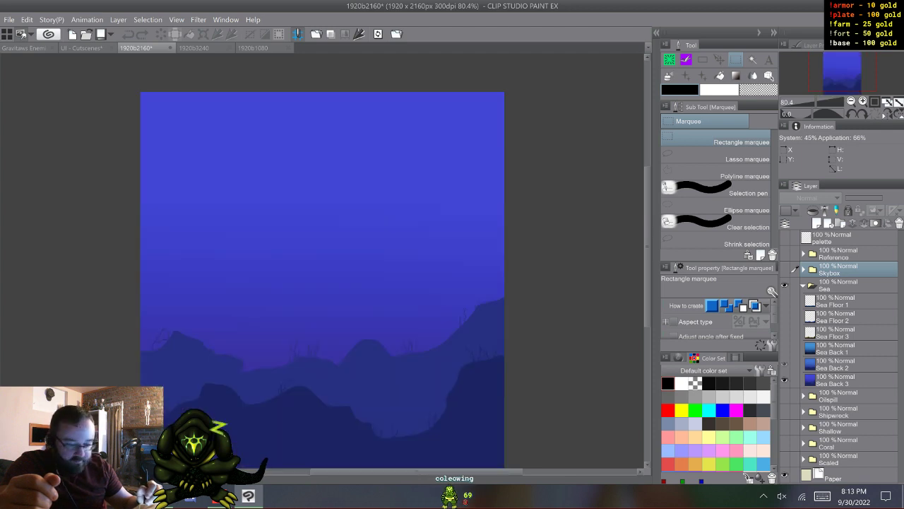
pyautogui.click(784, 348)
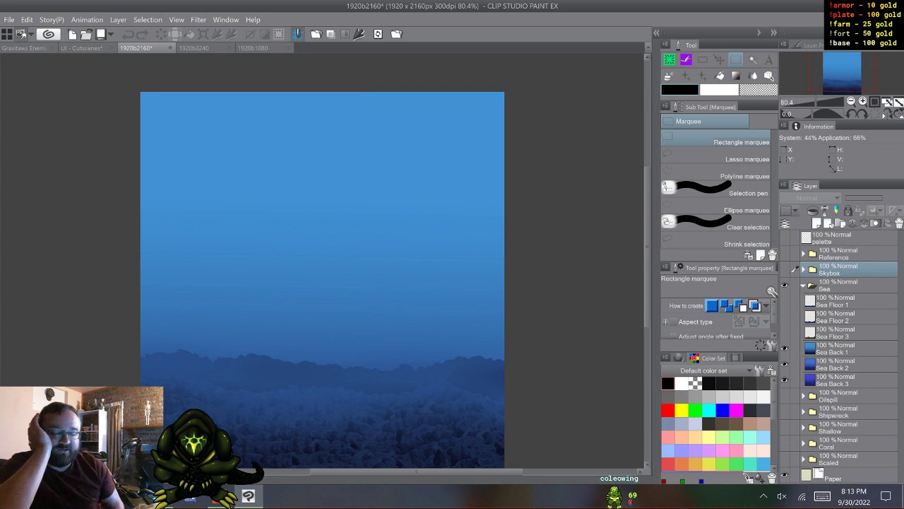
# - In the 1920b3240 document, hide and collapse the Skybox folder, expand the Deep Sea folder and hide its Deep Sea Floor layers
pyautogui.click(194, 47)
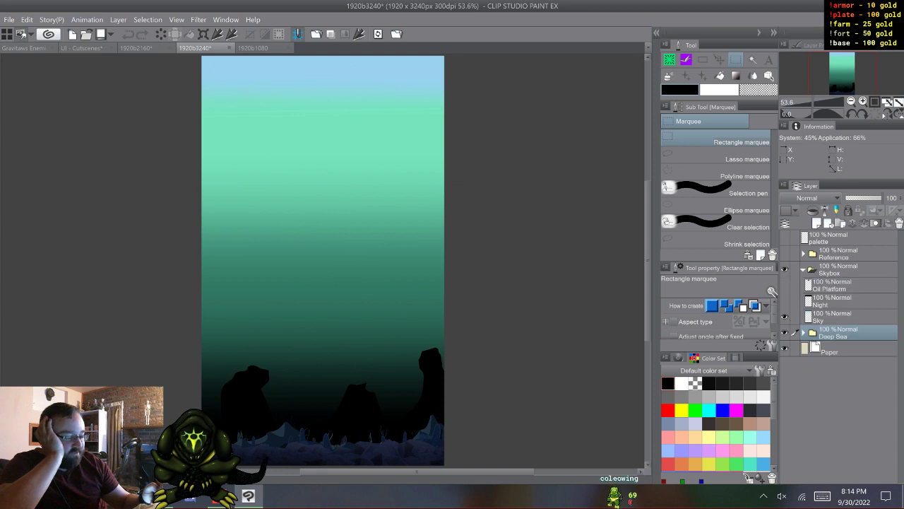
pyautogui.click(785, 270)
pyautogui.click(804, 285)
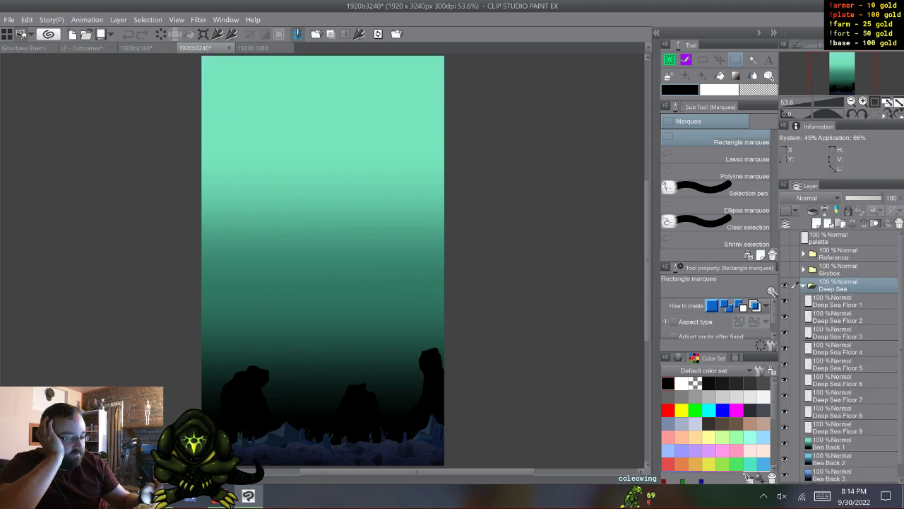
pyautogui.moveTo(784, 301); pyautogui.dragTo(784, 428)
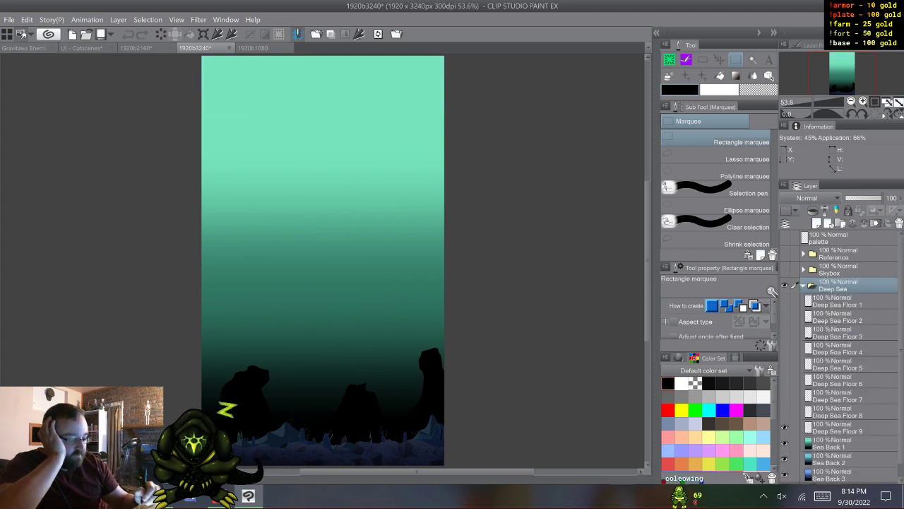
# - Compare the three Sea Back layers in the Deep Sea folder by toggling Sea Back 1 and 2
pyautogui.click(784, 443)
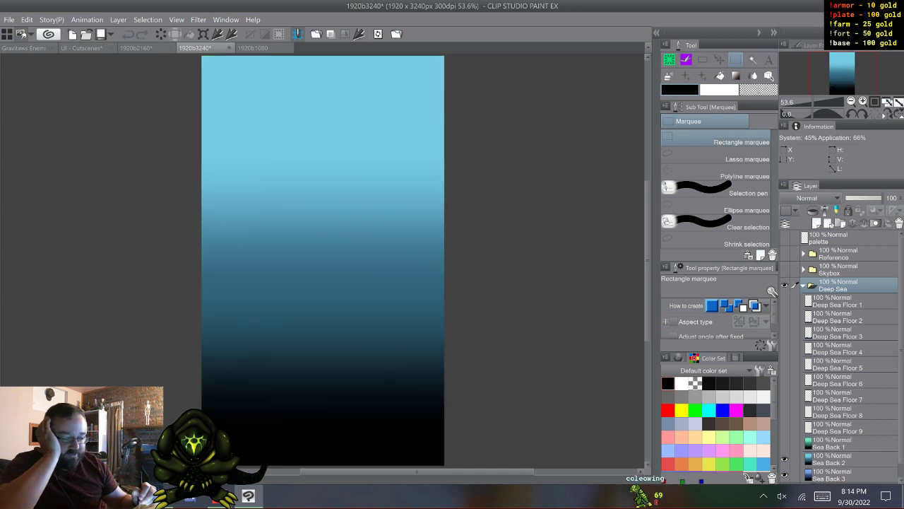
pyautogui.click(784, 459)
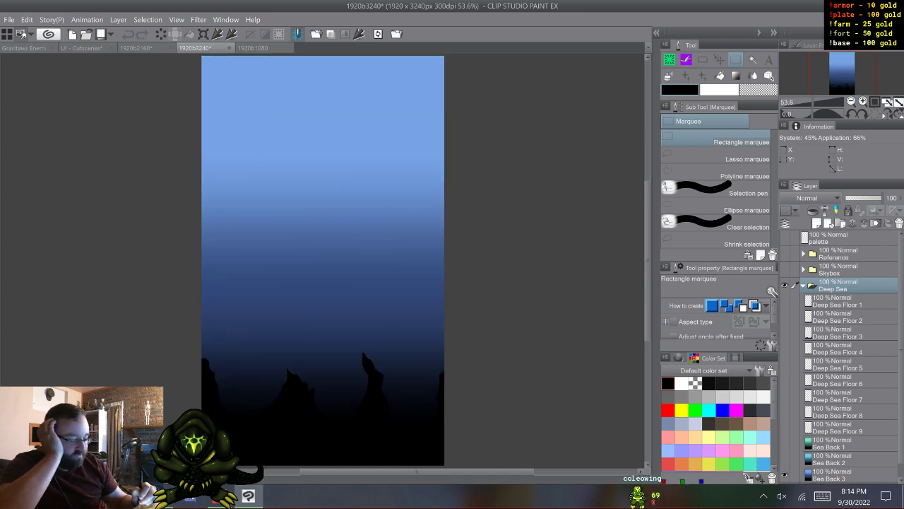
pyautogui.moveTo(784, 459); pyautogui.dragTo(784, 443)
# - In the 1920b1080 document, collapse and hide the Skybox folder, and show and expand the Shallow folder
pyautogui.click(253, 48)
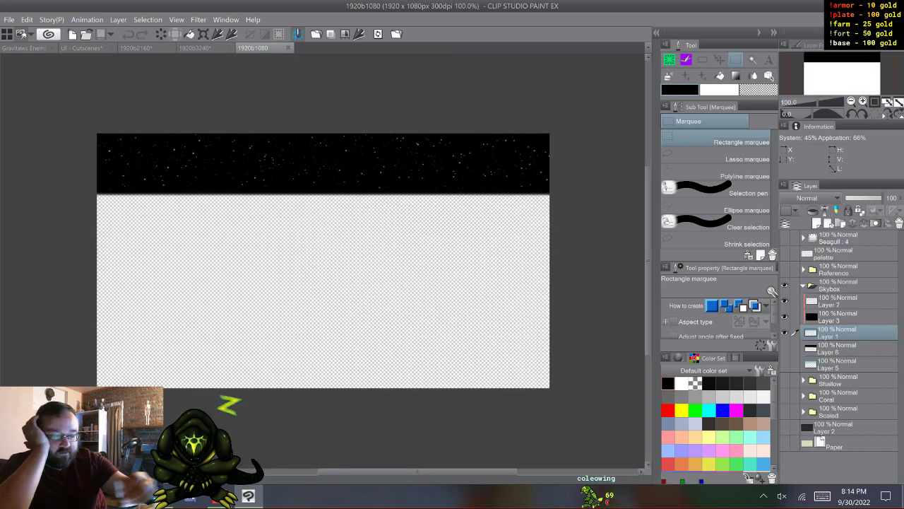
pyautogui.click(803, 286)
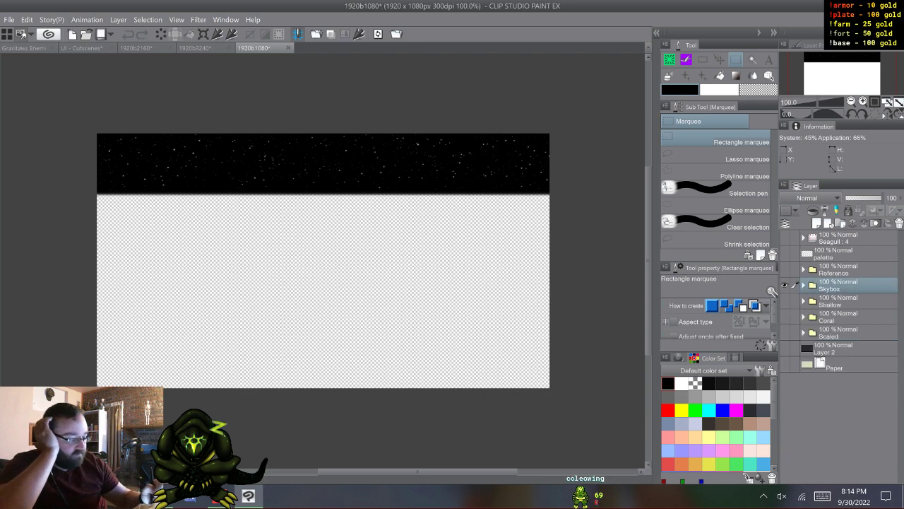
pyautogui.click(785, 286)
pyautogui.click(784, 301)
pyautogui.click(803, 301)
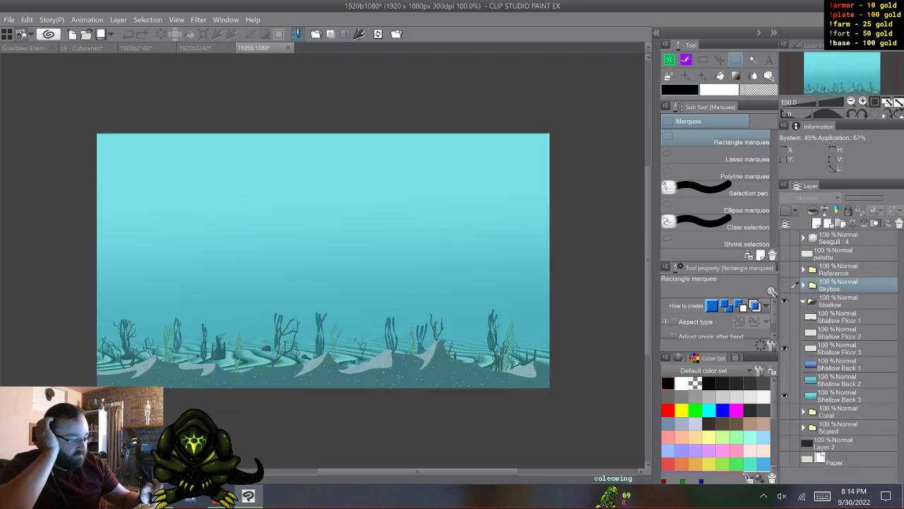
# - Hide Shallow Floor 3 and compare the Shallow Back 1, 2 and 3 layers by toggling their visibility
pyautogui.click(784, 348)
pyautogui.click(784, 364)
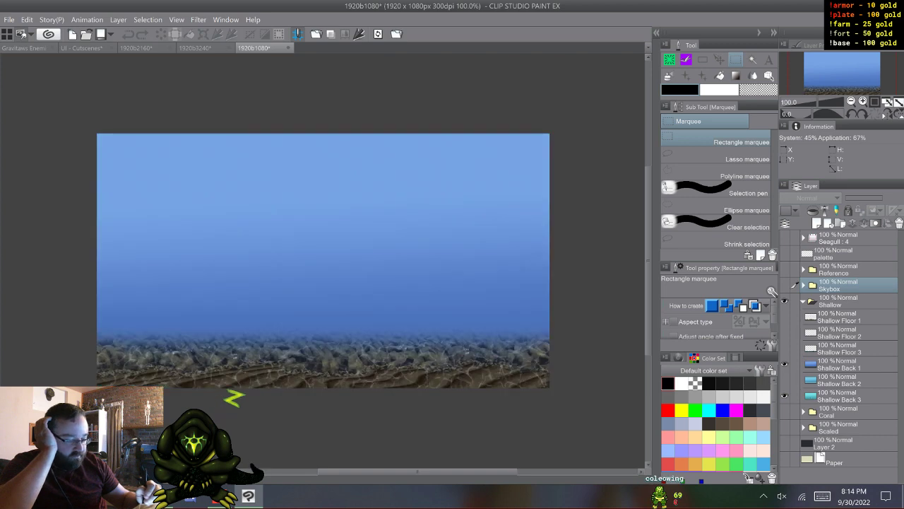
pyautogui.click(784, 364)
pyautogui.click(785, 379)
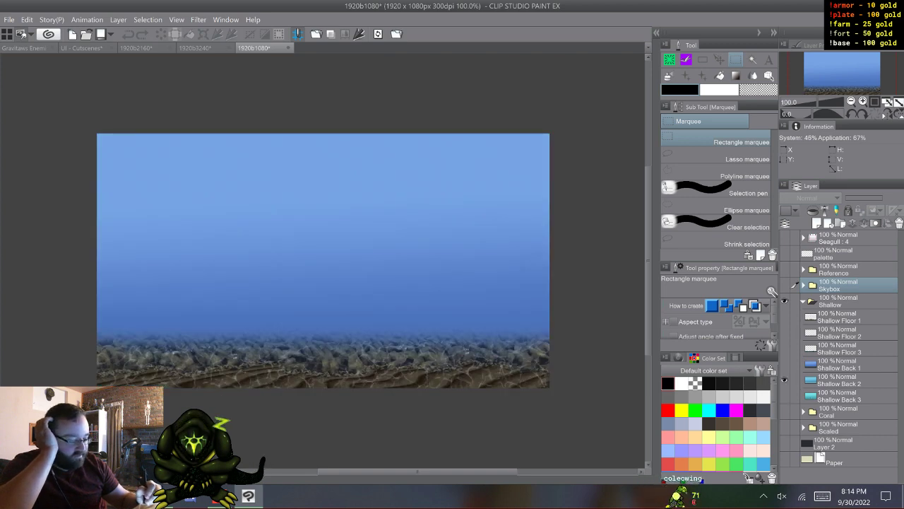
pyautogui.click(784, 379)
pyautogui.click(785, 396)
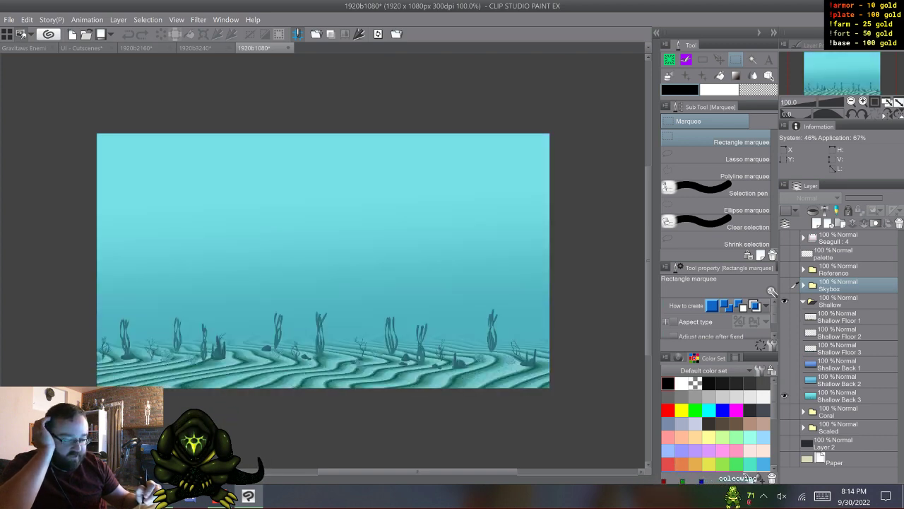
pyautogui.click(784, 379)
pyautogui.click(784, 363)
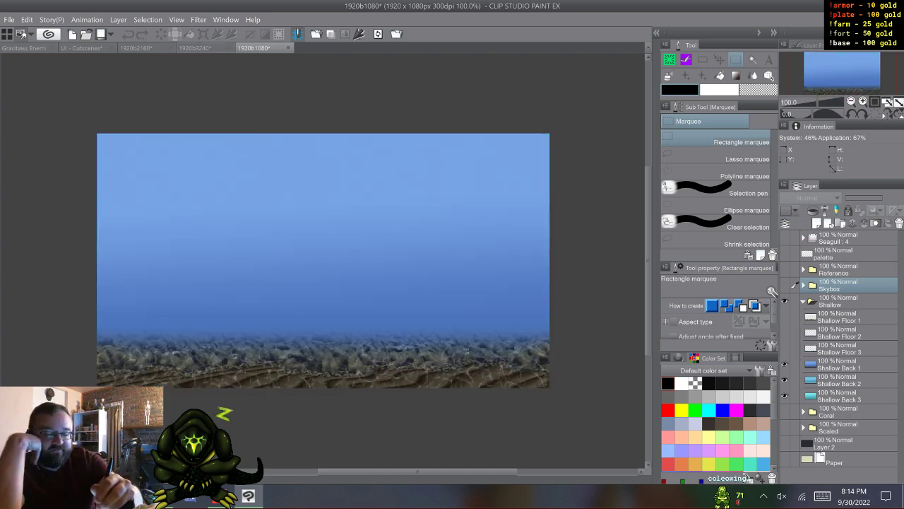
# - Compare the sea backgrounds across the 1920b3240, 1920b2160 and 1920b1080 documents
pyautogui.click(195, 48)
pyautogui.click(136, 48)
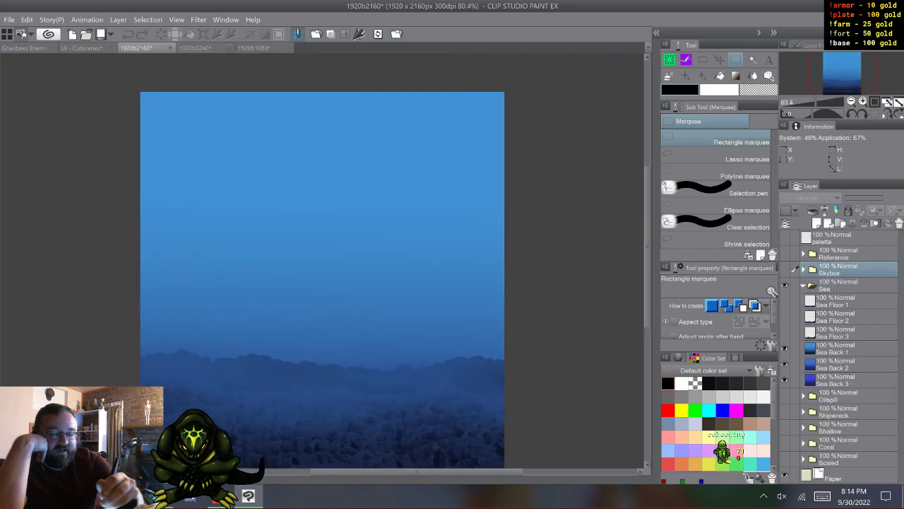
pyautogui.click(254, 48)
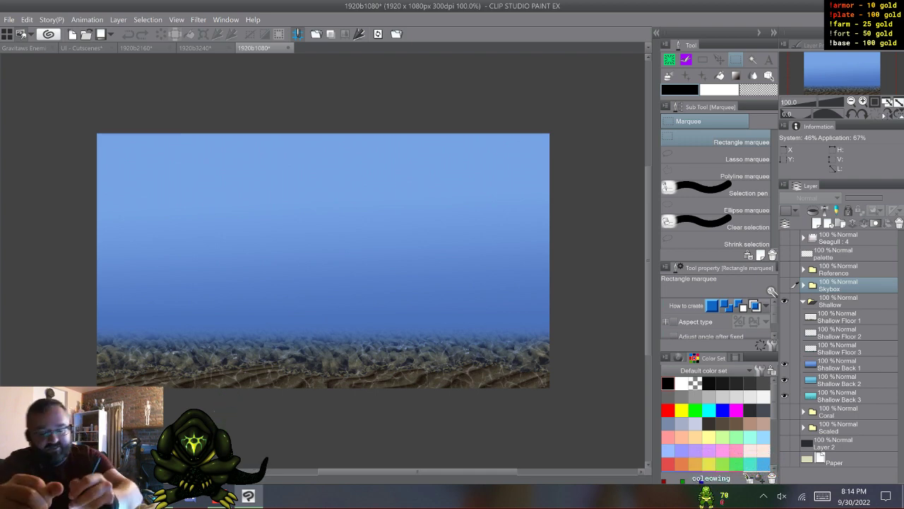
# - Return to the UI - Cutscenes document, add a new layer above Sky in the Minigames folder, and activate the Coleowing Marker brush
pyautogui.click(26, 48)
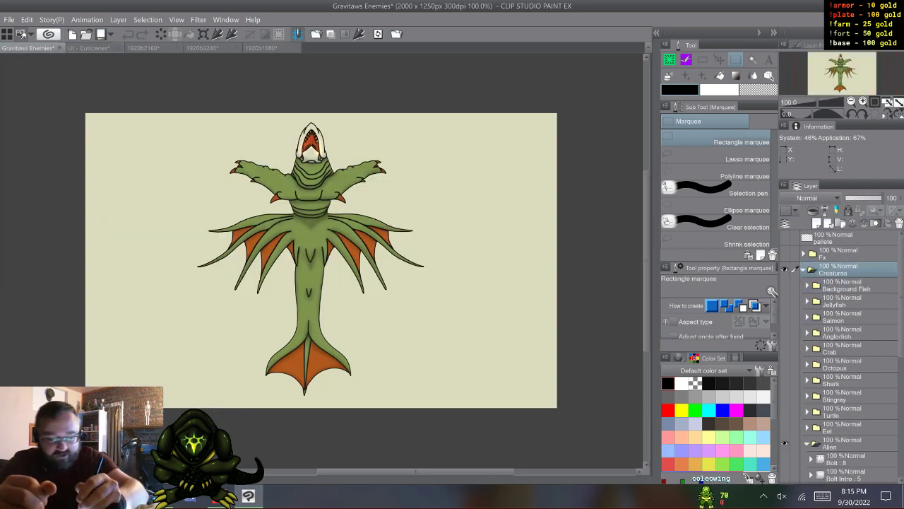
pyautogui.click(88, 48)
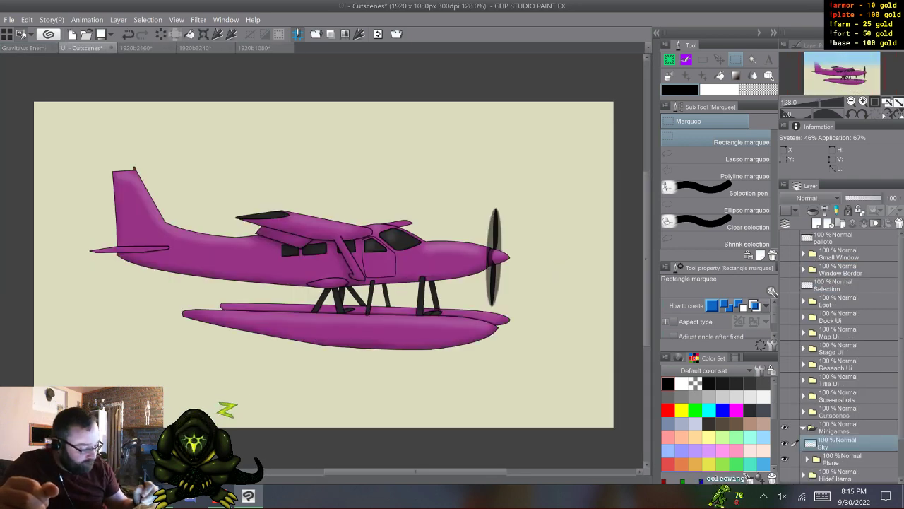
pyautogui.hotkey('ctrl', 'shift', 'n')
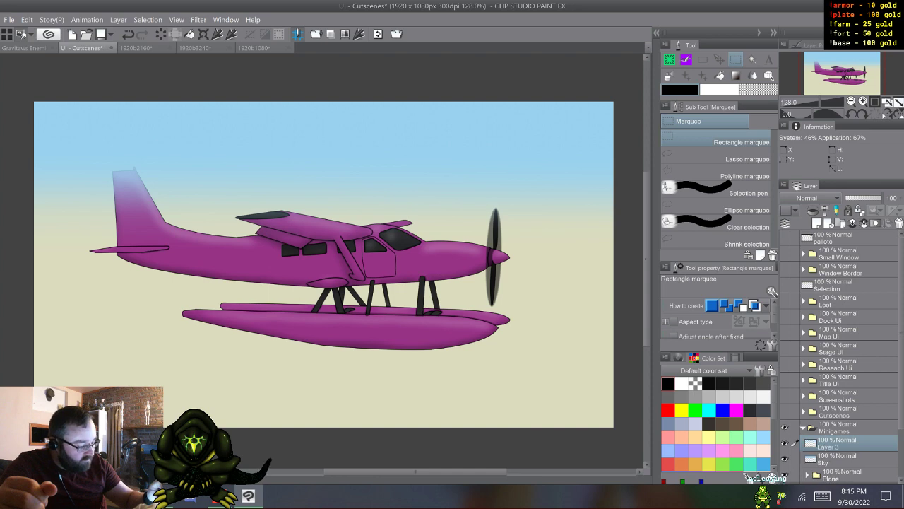
pyautogui.press('b')
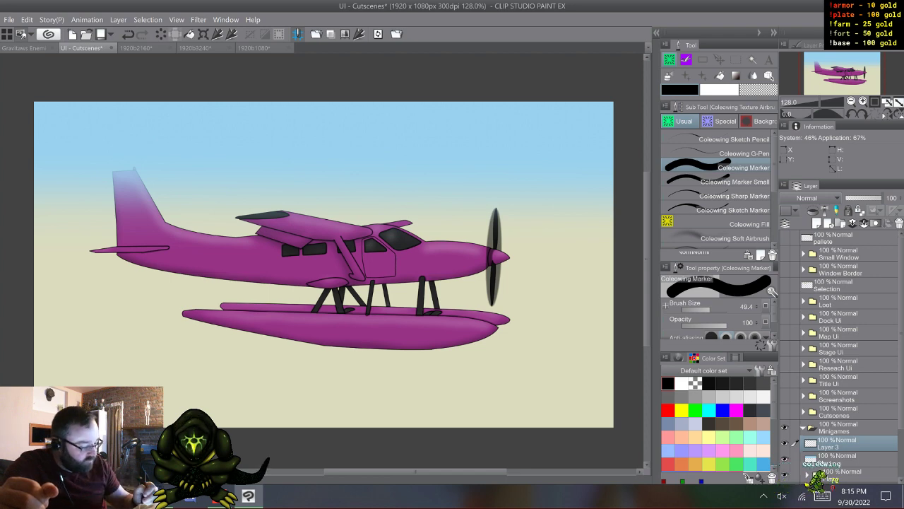
# - Rename the new layer above Sky as Minigame Pallete
pyautogui.doubleClick(829, 446)
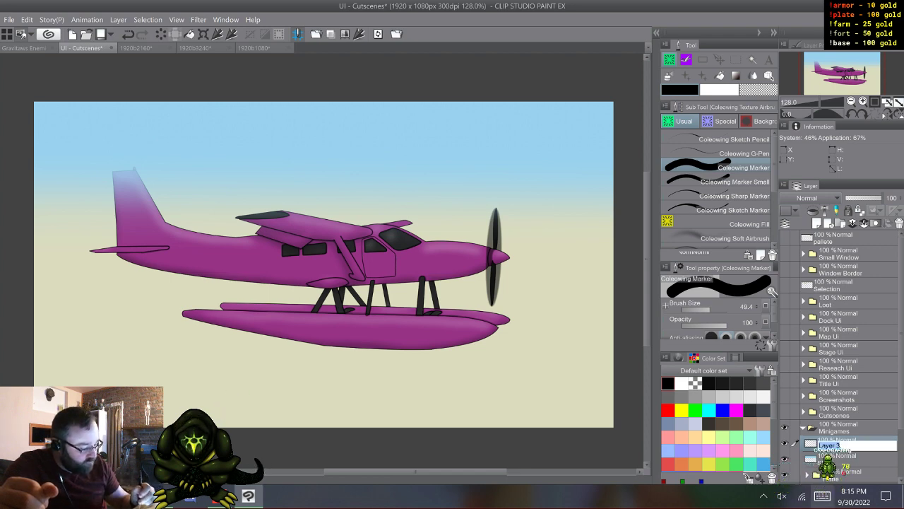
pyautogui.click(770, 455)
pyautogui.click(229, 455)
pyautogui.click(559, 382)
pyautogui.click(606, 382)
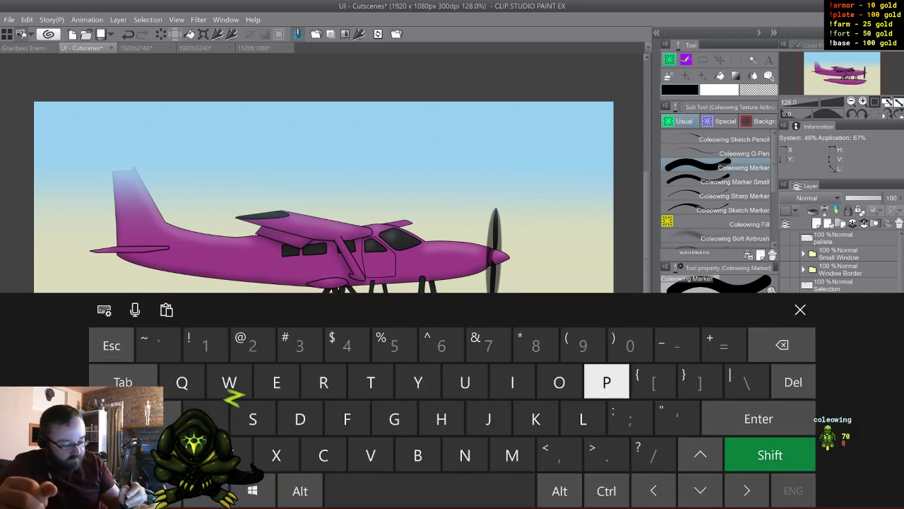
pyautogui.click(394, 419)
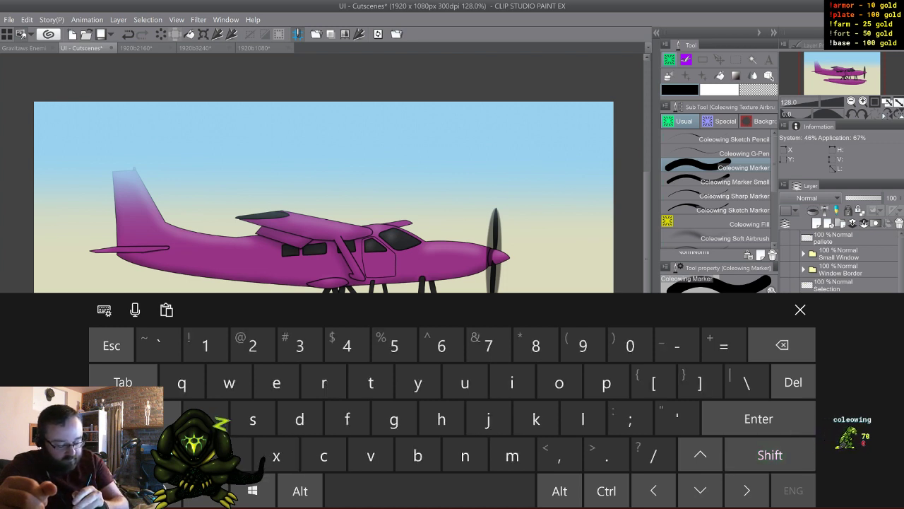
pyautogui.click(770, 455)
pyautogui.click(395, 419)
pyautogui.click(512, 455)
pyautogui.click(512, 382)
pyautogui.click(465, 455)
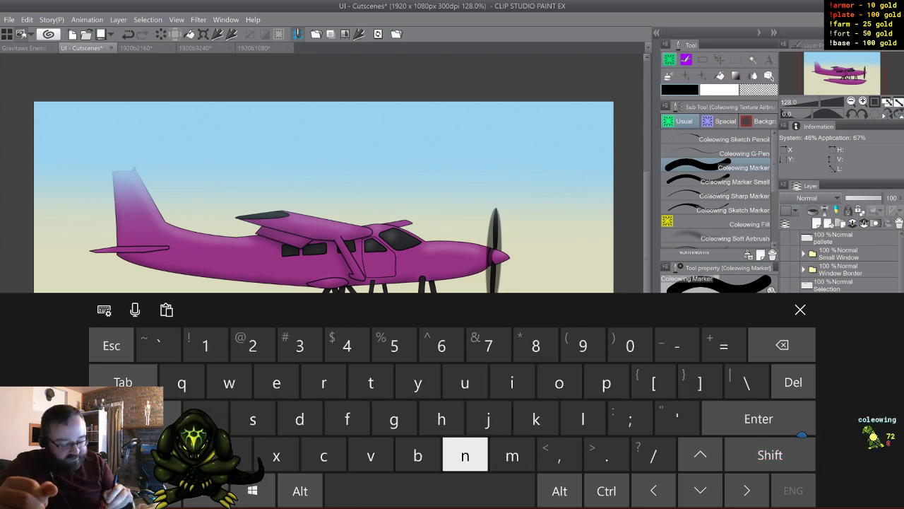
pyautogui.click(512, 382)
pyautogui.click(430, 491)
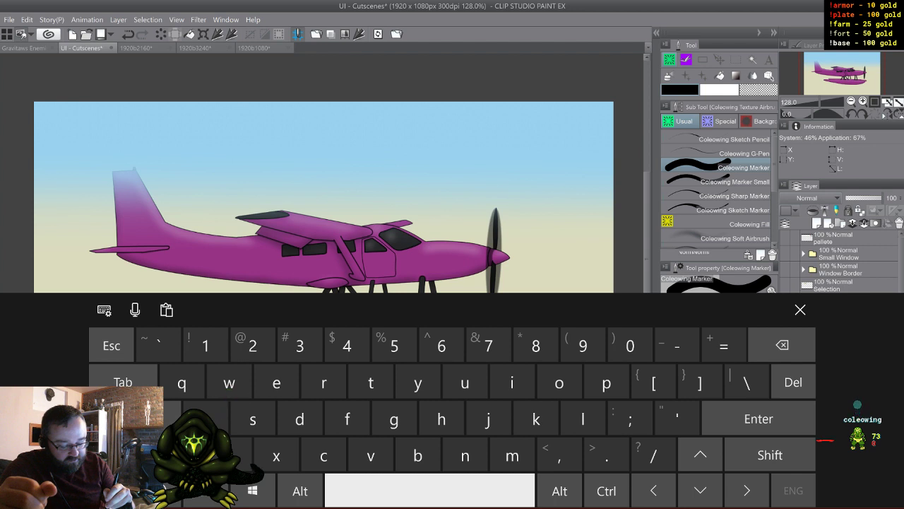
pyautogui.click(394, 418)
pyautogui.click(253, 419)
pyautogui.click(489, 419)
pyautogui.click(559, 455)
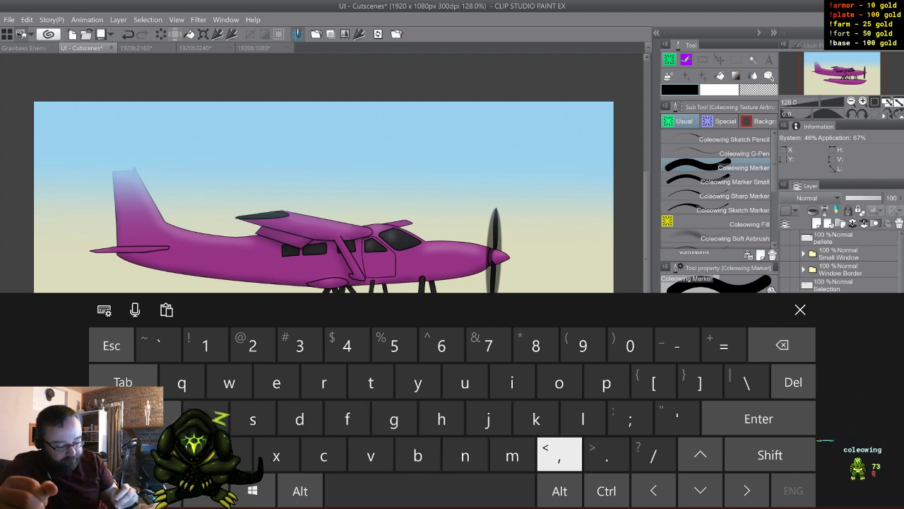
pyautogui.click(512, 455)
pyautogui.click(324, 382)
pyautogui.click(300, 419)
pyautogui.click(430, 490)
pyautogui.click(770, 455)
pyautogui.click(512, 382)
pyautogui.click(606, 382)
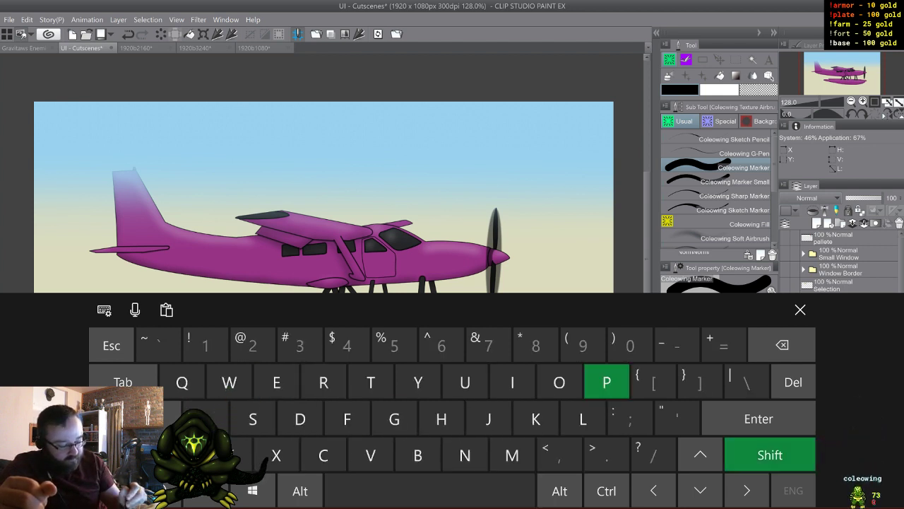
pyautogui.click(441, 419)
pyautogui.click(206, 419)
pyautogui.click(299, 419)
pyautogui.click(583, 419)
pyautogui.click(488, 419)
pyautogui.click(276, 382)
pyautogui.click(324, 382)
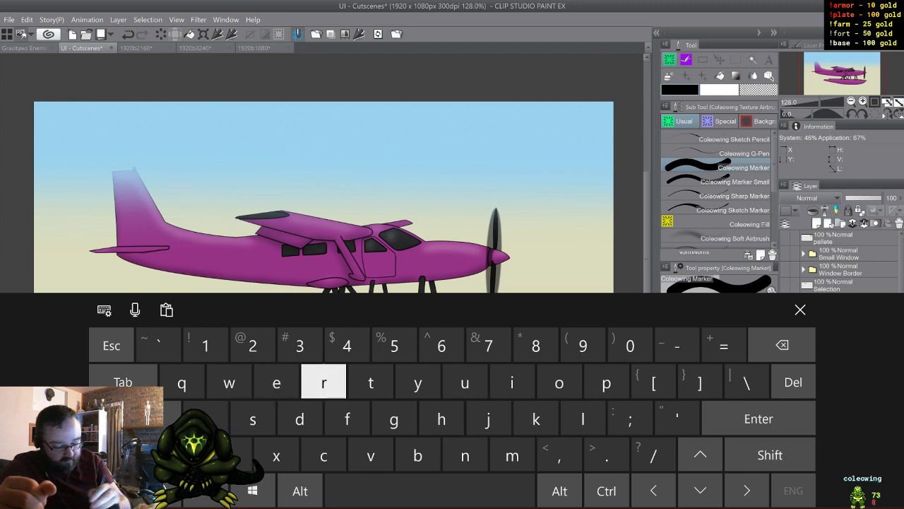
pyautogui.click(371, 383)
pyautogui.click(323, 382)
pyautogui.click(276, 382)
pyautogui.click(347, 419)
pyautogui.click(677, 418)
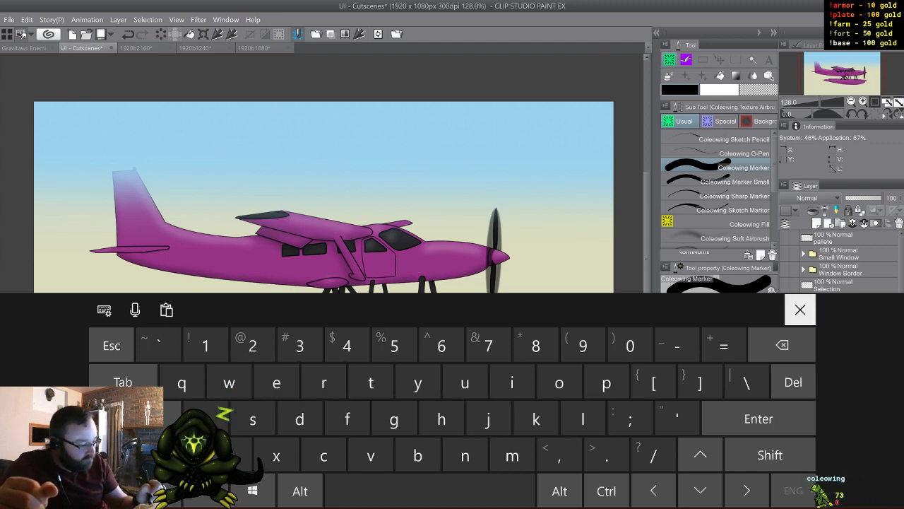
pyautogui.click(801, 309)
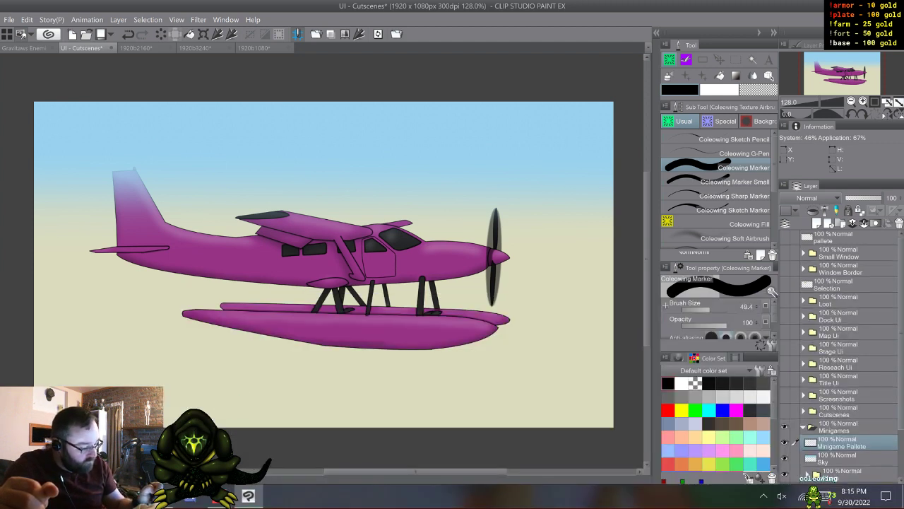
# - Sample the light blue from the upper part of the Sky layer as the drawing colour, and hide the Sky layer
pyautogui.scroll(-1, 841, 353)
pyautogui.click(844, 440)
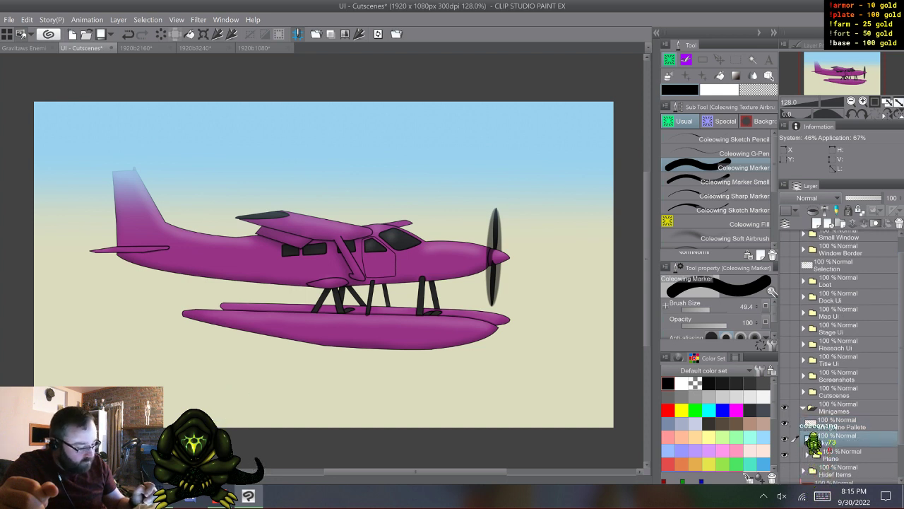
pyautogui.click(845, 424)
pyautogui.click(844, 440)
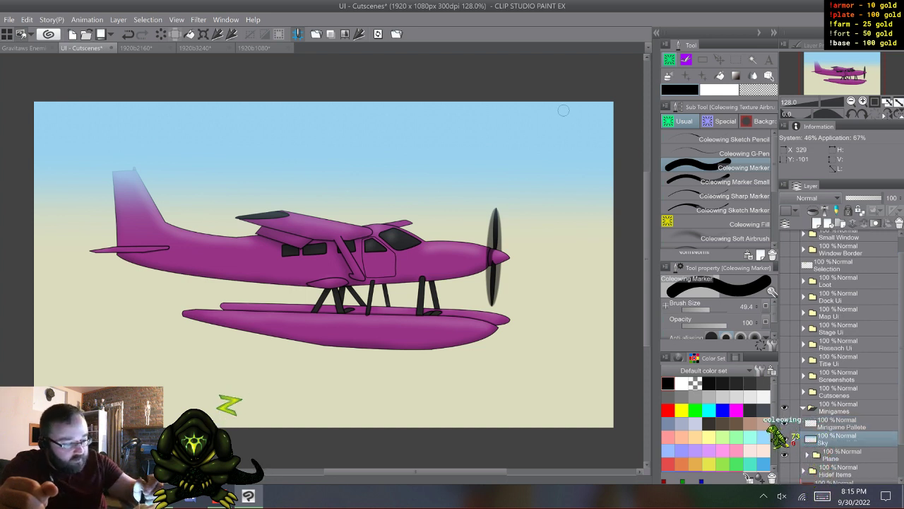
pyautogui.rightClick(138, 121)
pyautogui.click(784, 439)
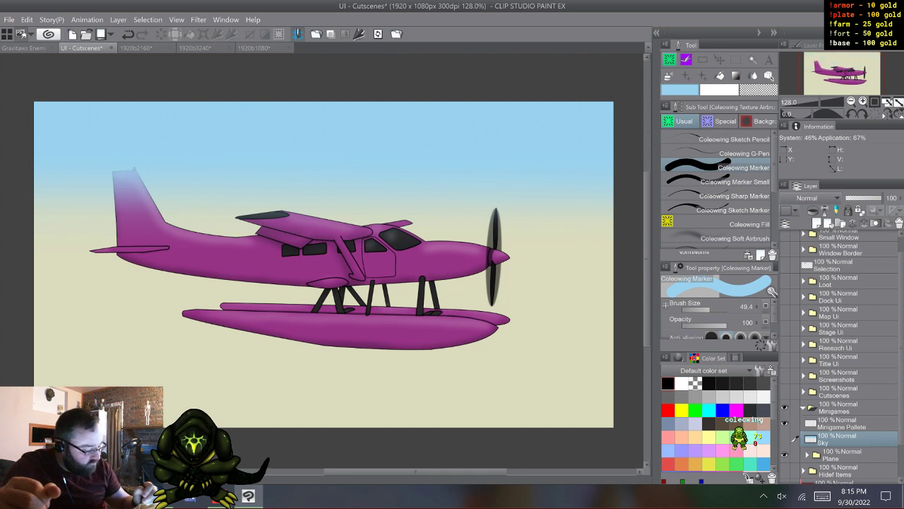
# - On the Minigame Pallete layer, paint a swatch of the sampled sky blue, and one sampled from the upper Shallow Back 1 in 1920b1080
pyautogui.click(842, 424)
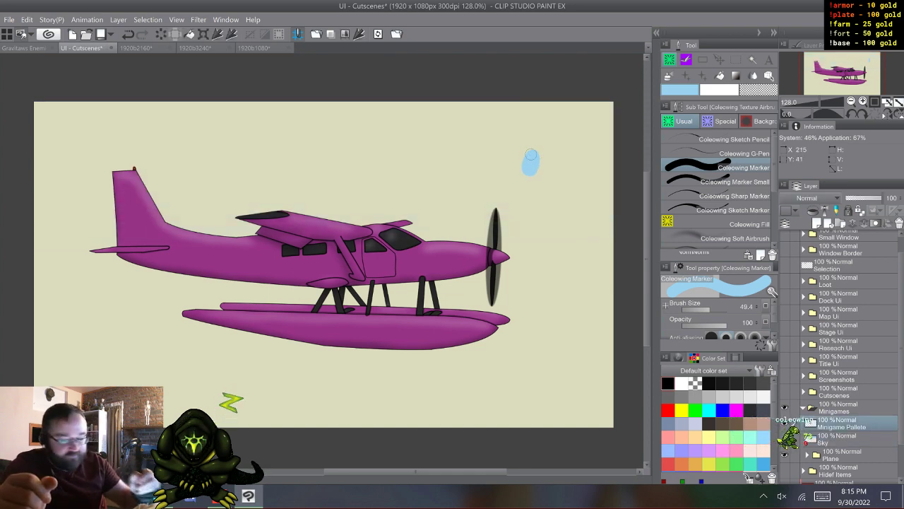
pyautogui.click(255, 48)
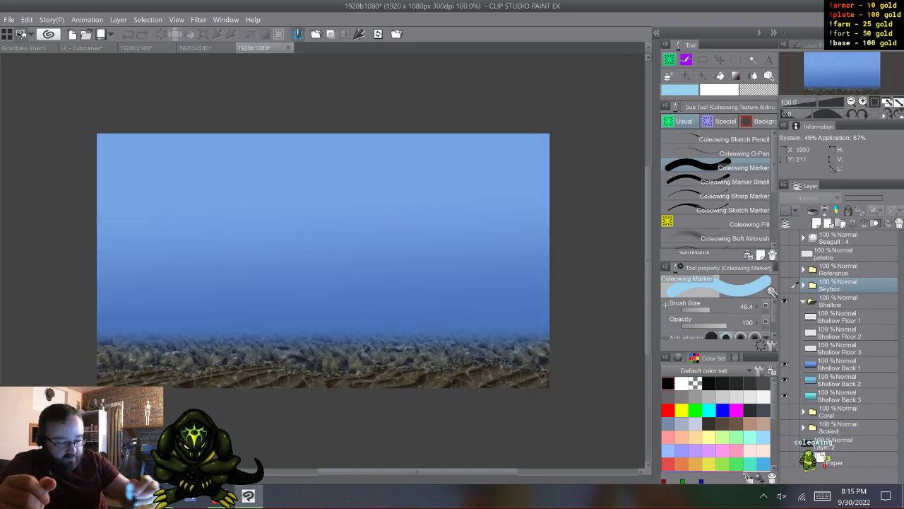
pyautogui.click(839, 364)
pyautogui.keyDown('alt'); pyautogui.click(240, 143); pyautogui.keyUp('alt')
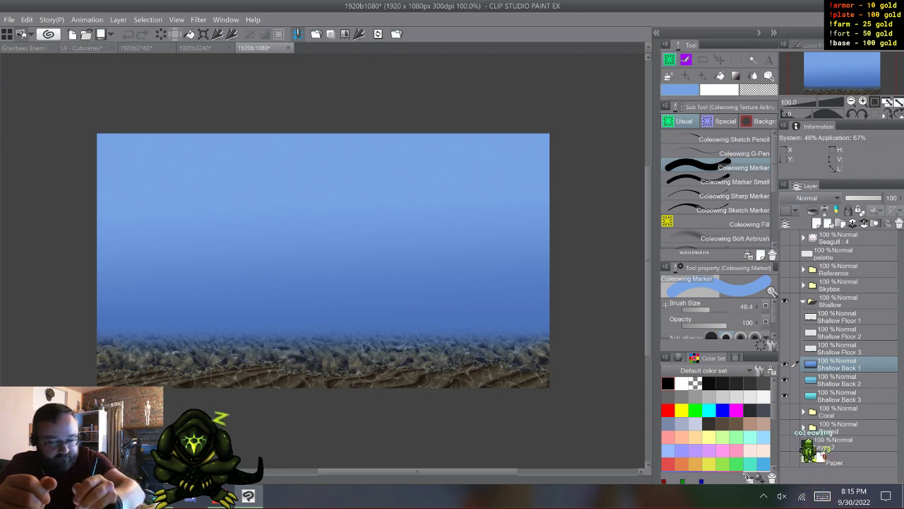
pyautogui.click(81, 48)
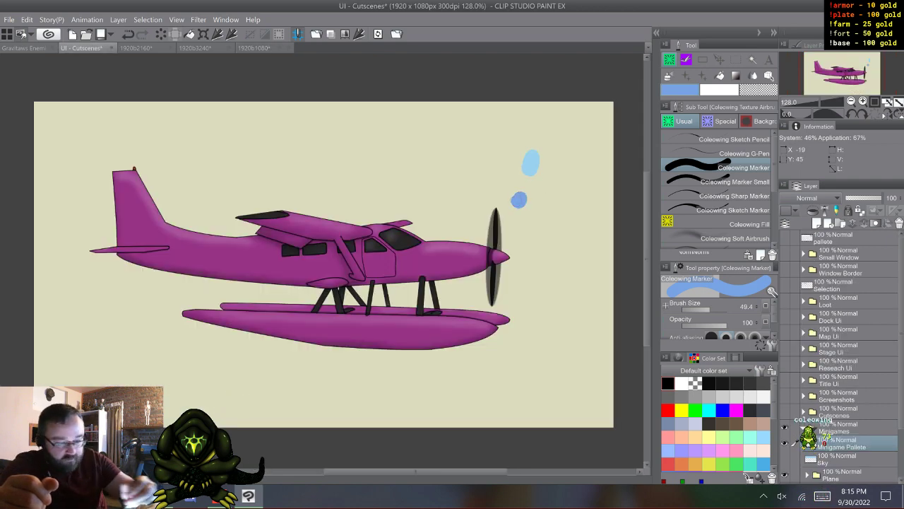
# - Hide Shallow Back 1 in 1920b1080, sample the upper blue of Shallow Back 2, and paint it beside the first shallow swatch
pyautogui.click(255, 48)
pyautogui.click(784, 364)
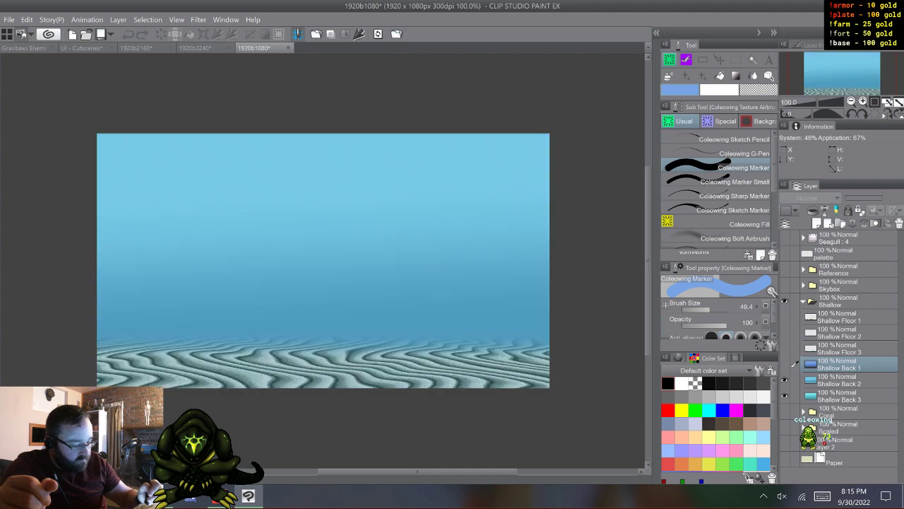
pyautogui.click(839, 380)
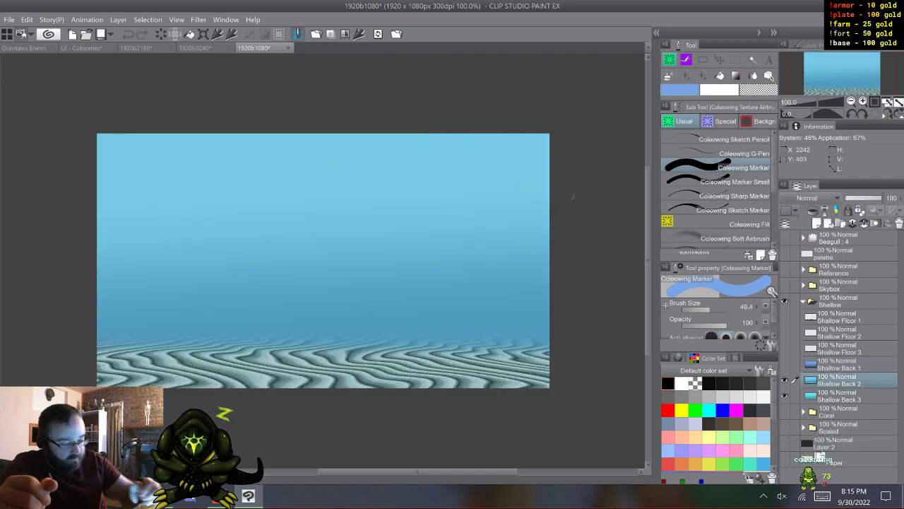
pyautogui.keyDown('alt'); pyautogui.click(505, 137); pyautogui.keyUp('alt')
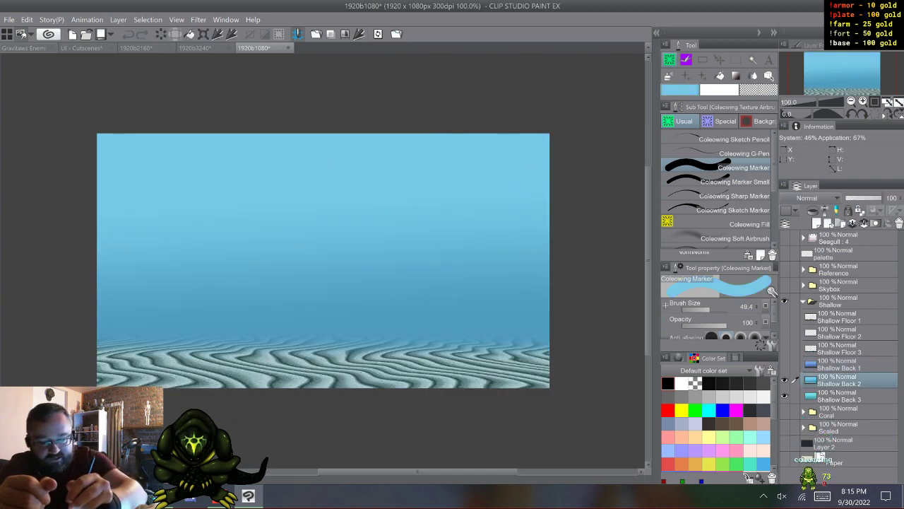
pyautogui.click(76, 48)
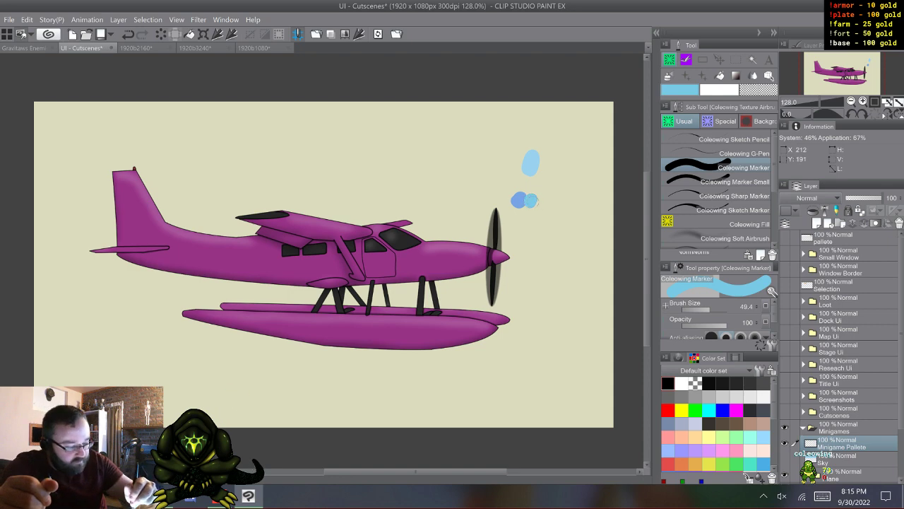
# - Hide Shallow Back 2, sample the turquoise at the top of Shallow Back 3, and paint it as the third swatch in the shallow row
pyautogui.click(255, 48)
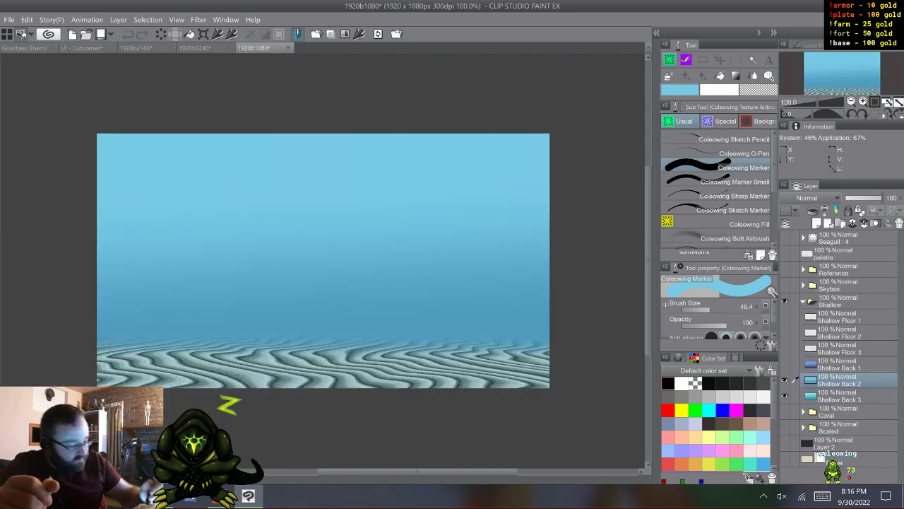
pyautogui.click(784, 380)
pyautogui.click(839, 397)
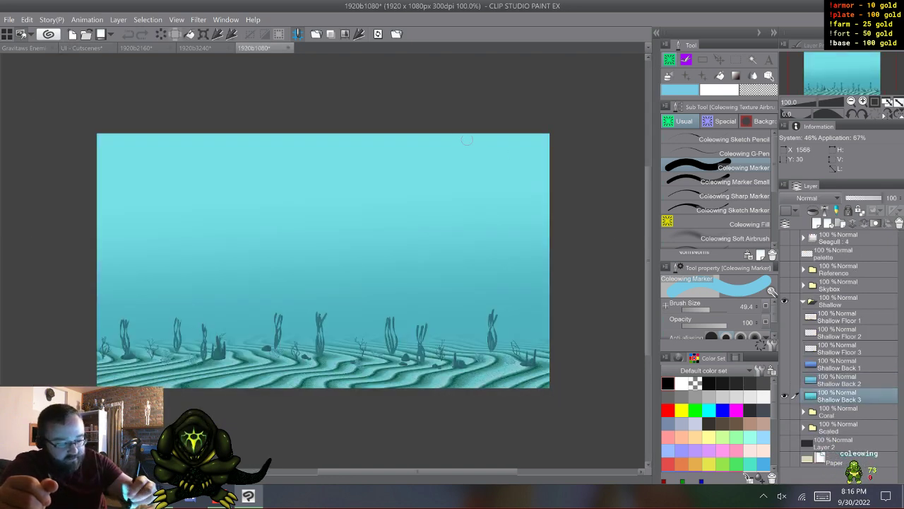
pyautogui.keyDown('alt'); pyautogui.click(469, 139); pyautogui.keyUp('alt')
pyautogui.click(79, 48)
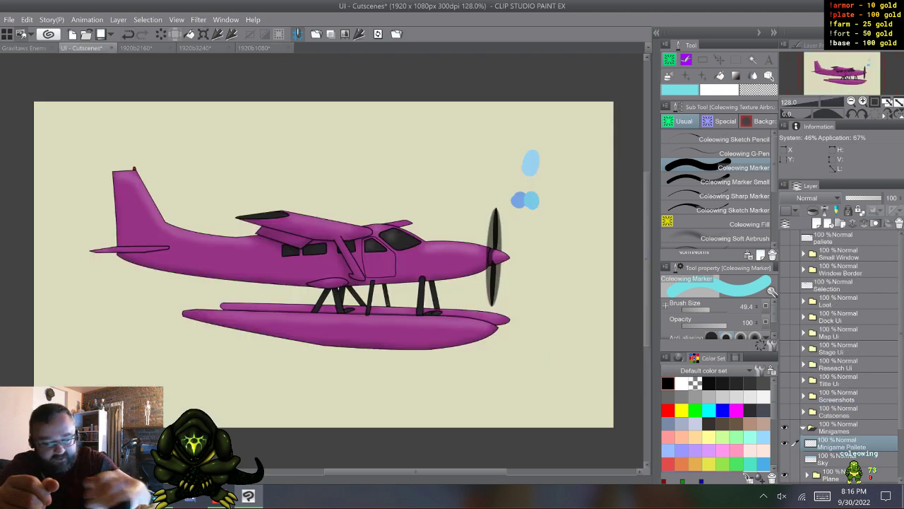
pyautogui.click(542, 200)
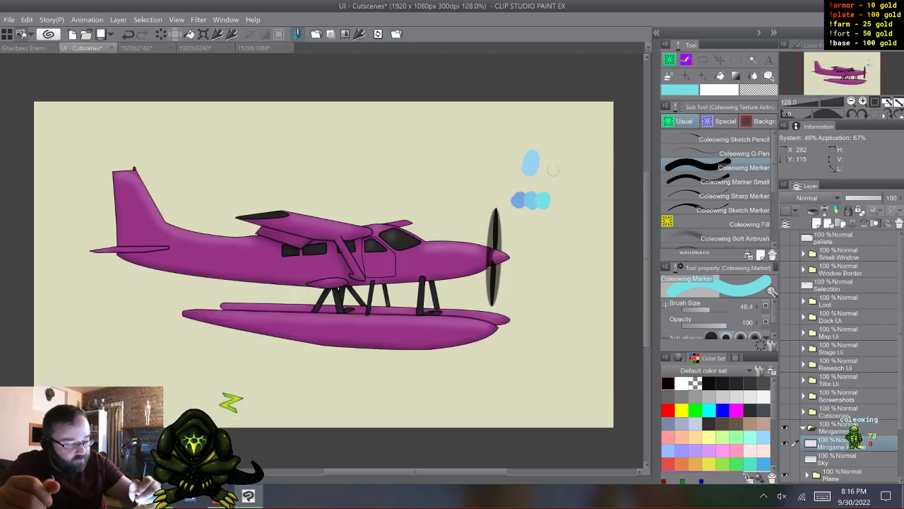
# - Close the 1920b1080 document without saving its changes
pyautogui.click(255, 48)
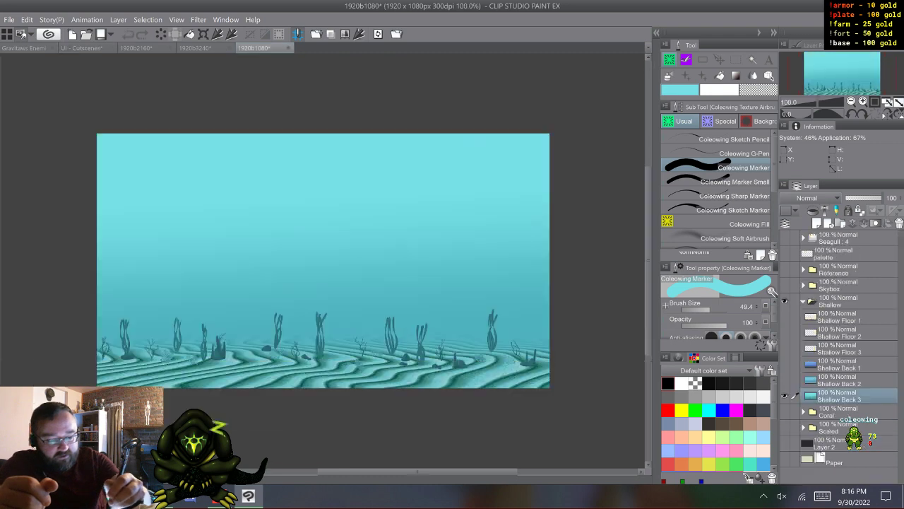
pyautogui.click(288, 48)
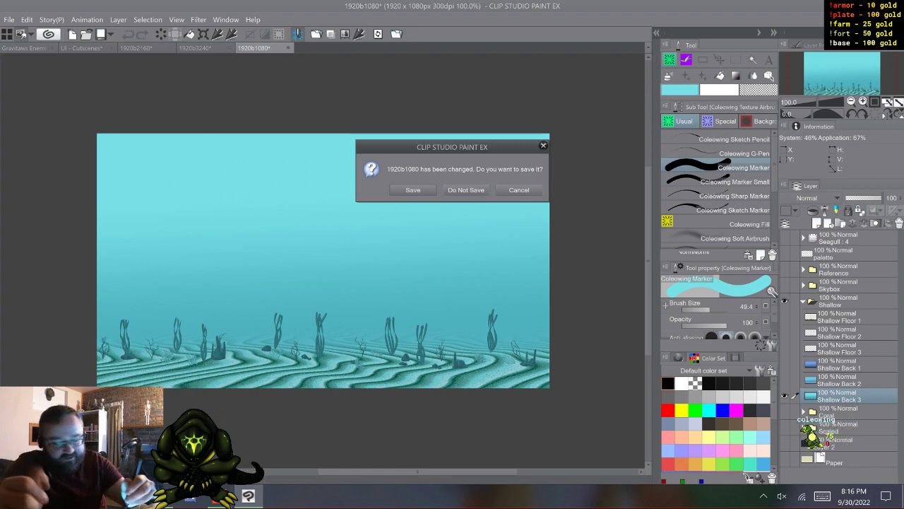
pyautogui.click(467, 190)
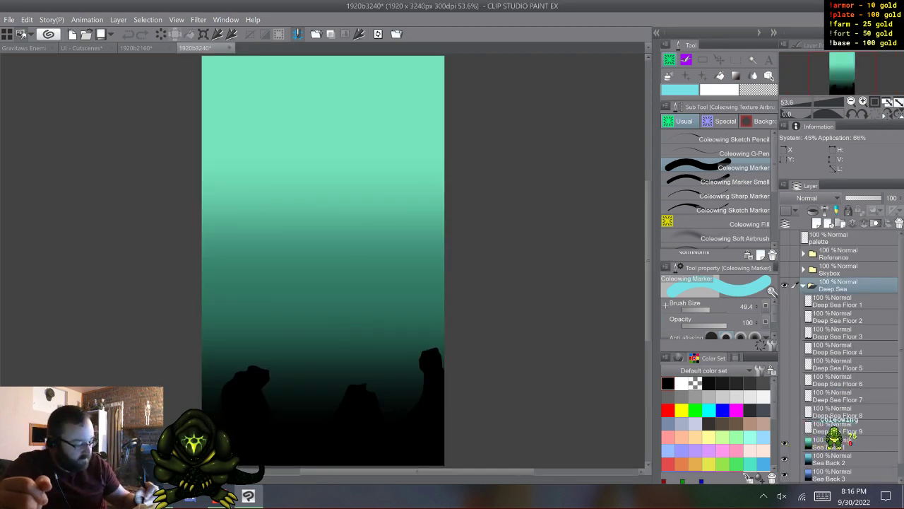
# - Sample the upper blue of Sea Back 1 in 1920b2160 and paint it as the first swatch of a new row on Minigame Pallete
pyautogui.click(848, 443)
pyautogui.keyDown('alt'); pyautogui.click(356, 60); pyautogui.keyUp('alt')
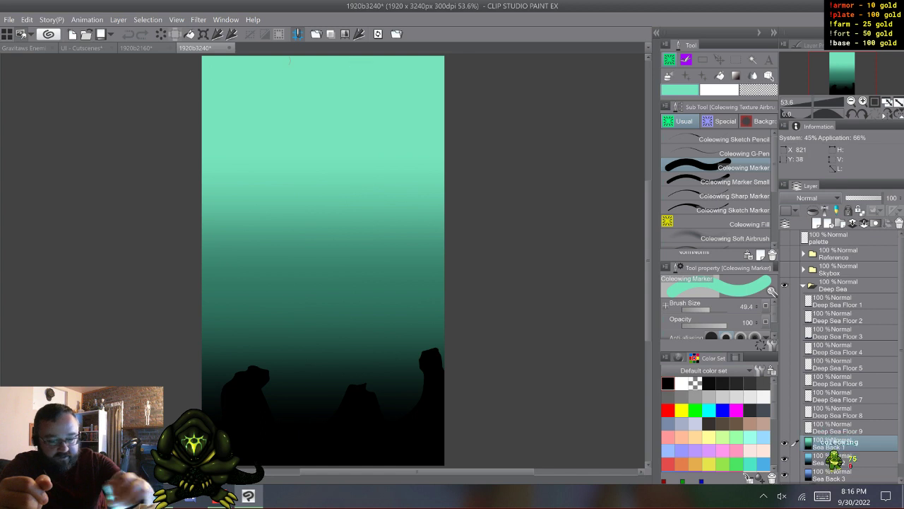
pyautogui.click(136, 48)
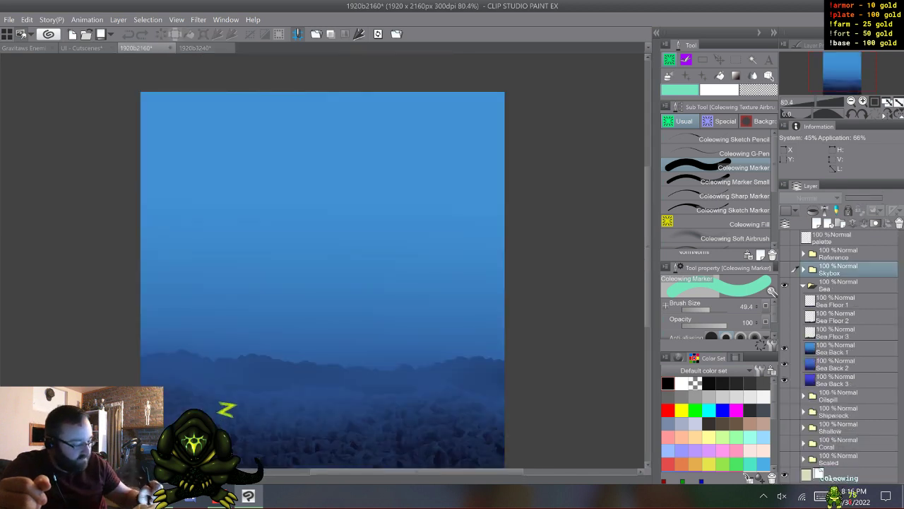
pyautogui.keyDown('alt'); pyautogui.click(349, 93); pyautogui.keyUp('alt')
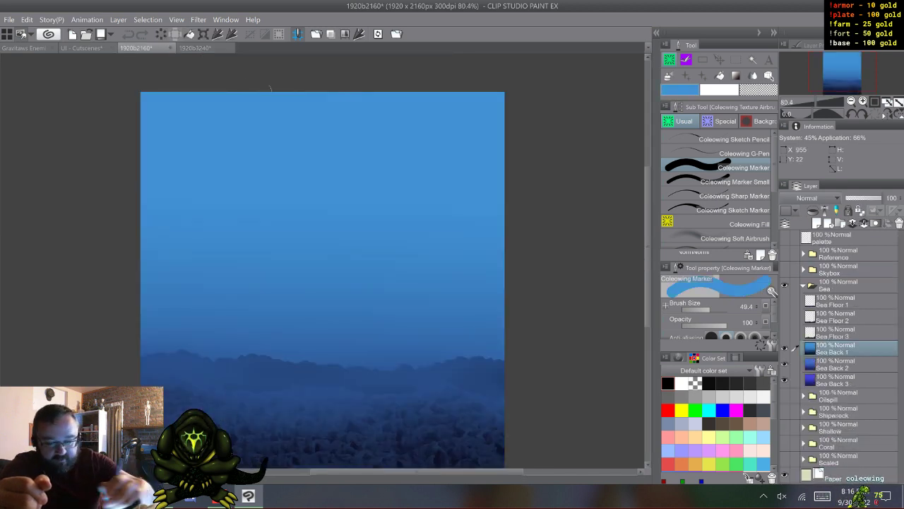
pyautogui.click(82, 48)
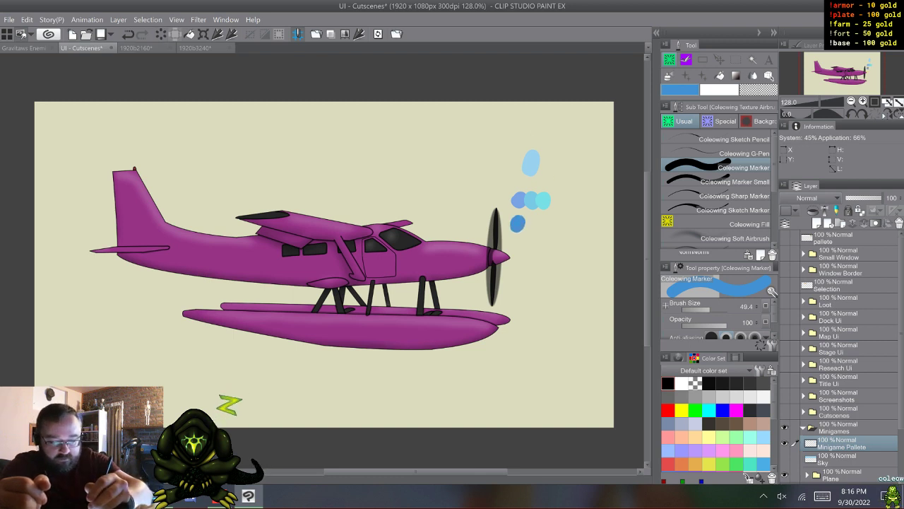
# - Hide Sea Back 1 in 1920b2160, sample the upper blue of Sea Back 2, and paint it as the second swatch in the sea row
pyautogui.click(137, 49)
pyautogui.click(784, 348)
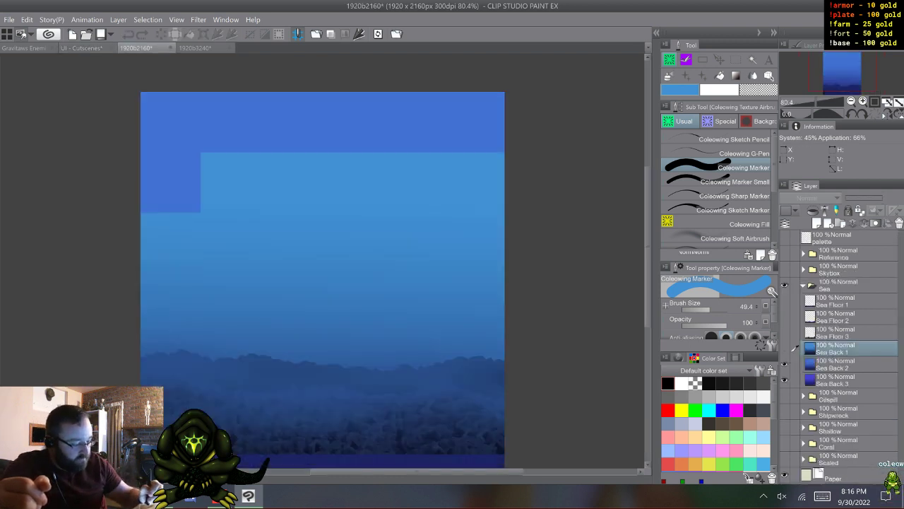
pyautogui.hotkey('alt', '[')
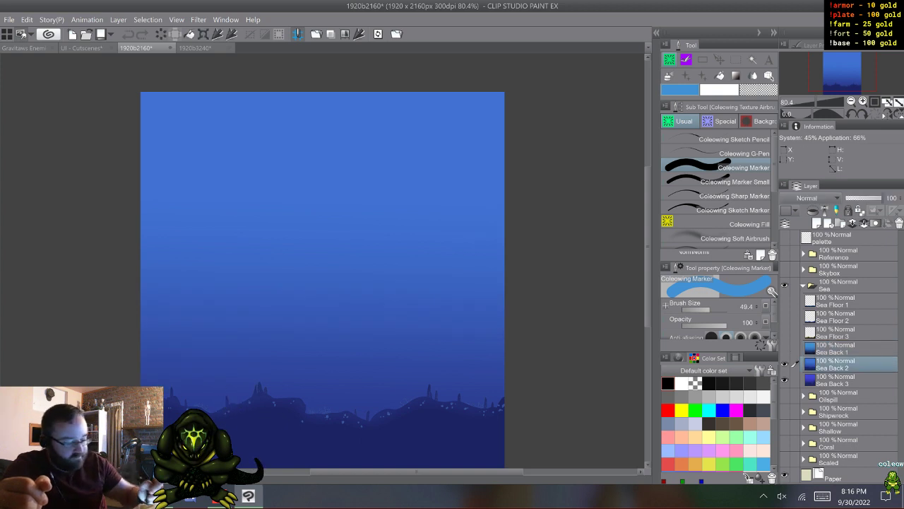
pyautogui.hotkey('alt', ']')
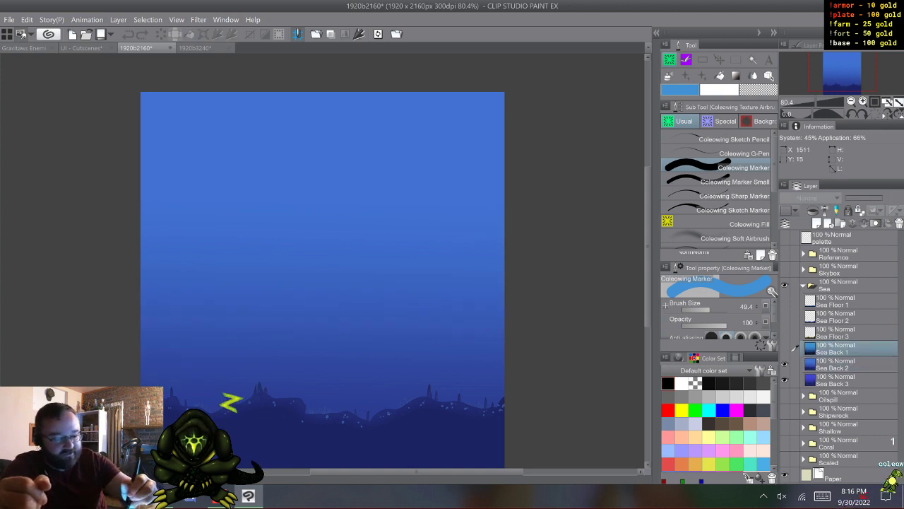
pyautogui.hotkey('alt', '[')
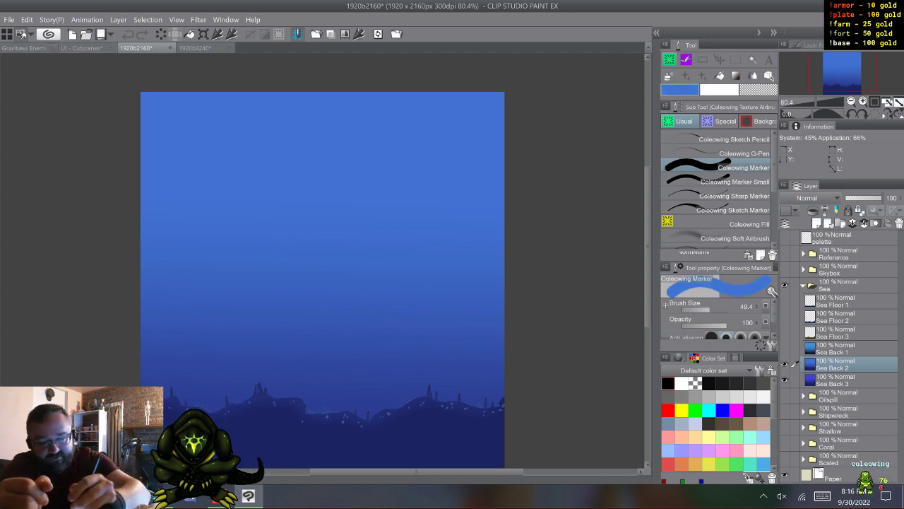
pyautogui.click(81, 48)
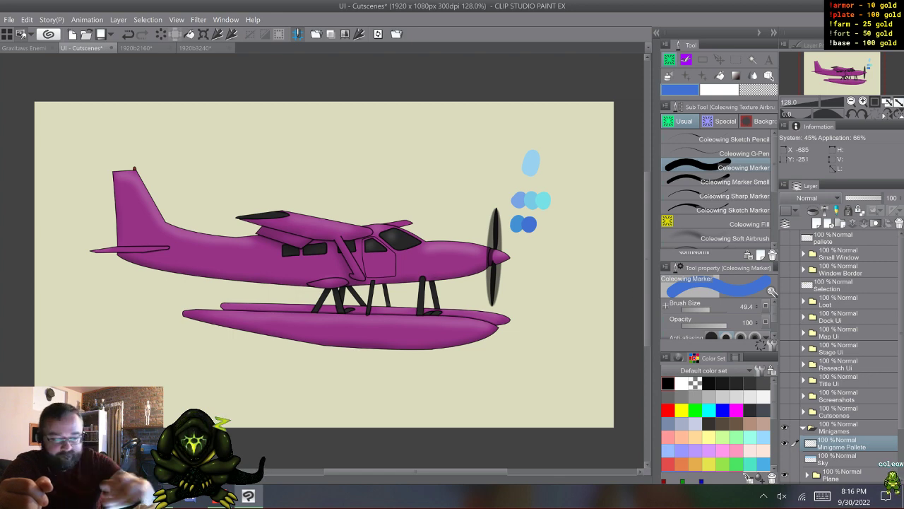
# - Hide Sea Back 2 in 1920b2160, sample the upper violet-blue of Sea Back 3, and paint it as the third swatch in the sea row
pyautogui.click(201, 49)
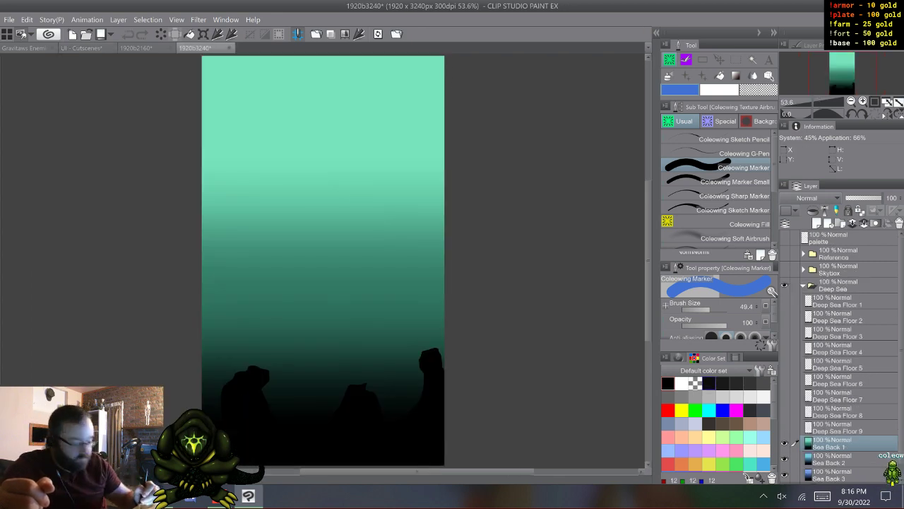
pyautogui.click(136, 48)
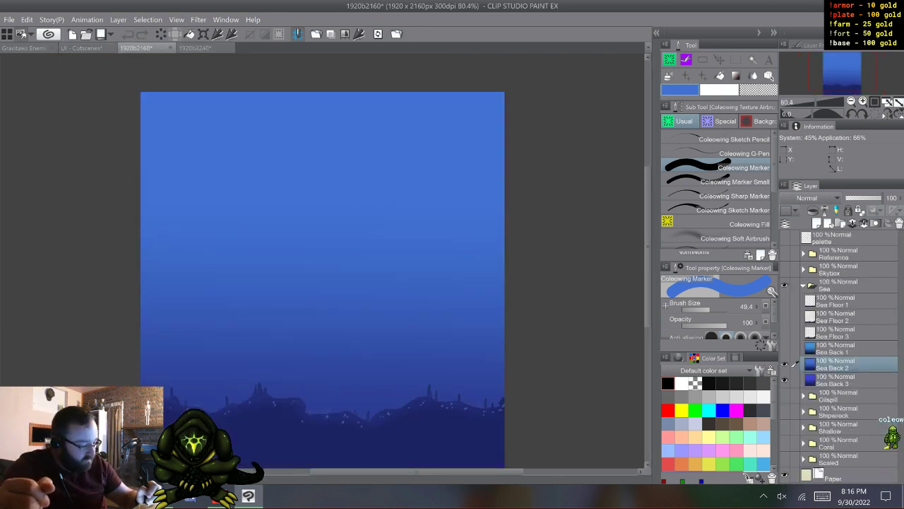
pyautogui.click(784, 363)
pyautogui.click(840, 380)
pyautogui.keyDown('alt'); pyautogui.click(360, 101); pyautogui.keyUp('alt')
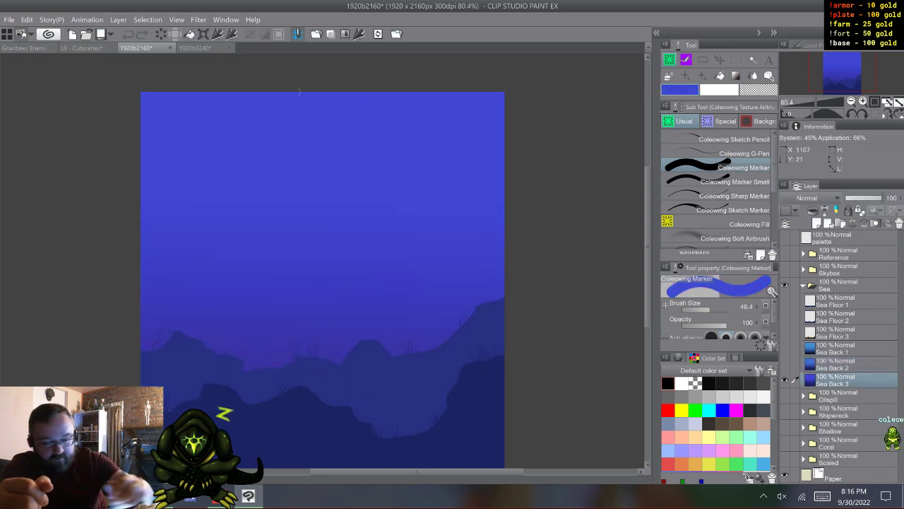
pyautogui.click(81, 48)
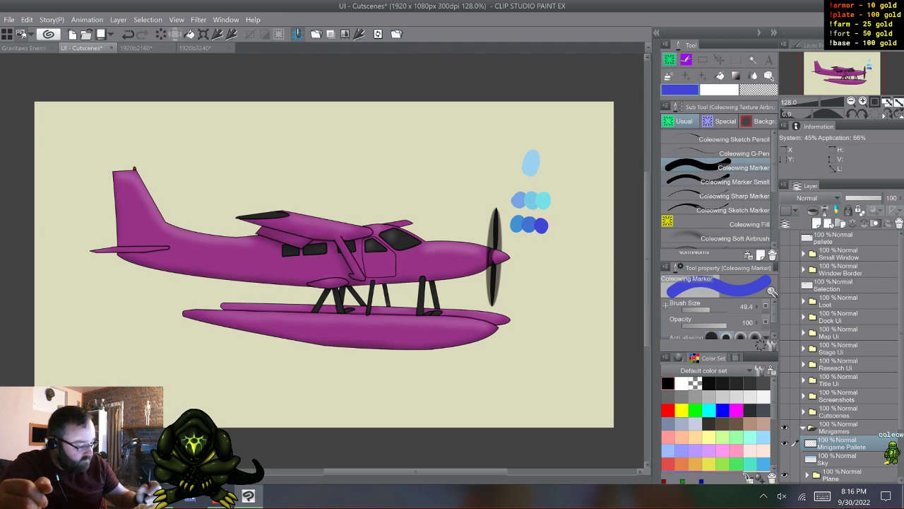
# - Close the 1920b2160 document without saving its changes
pyautogui.click(136, 48)
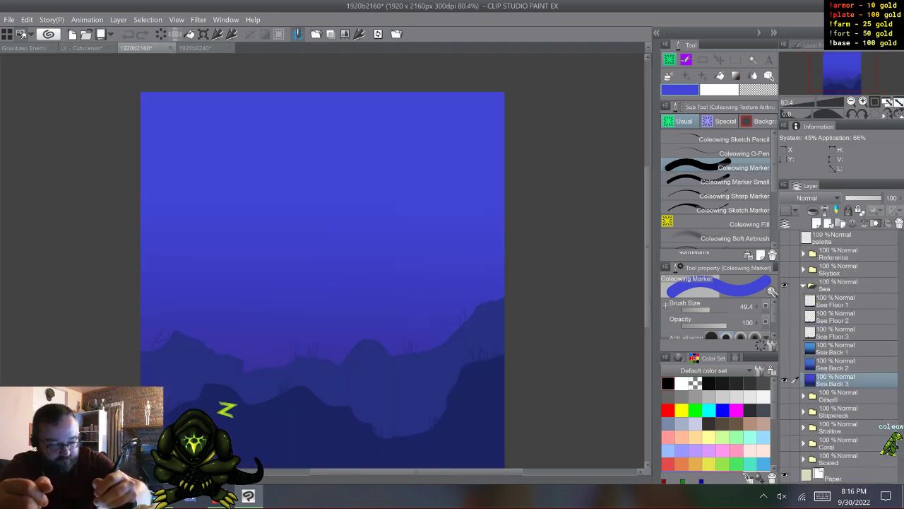
pyautogui.click(170, 48)
pyautogui.click(467, 189)
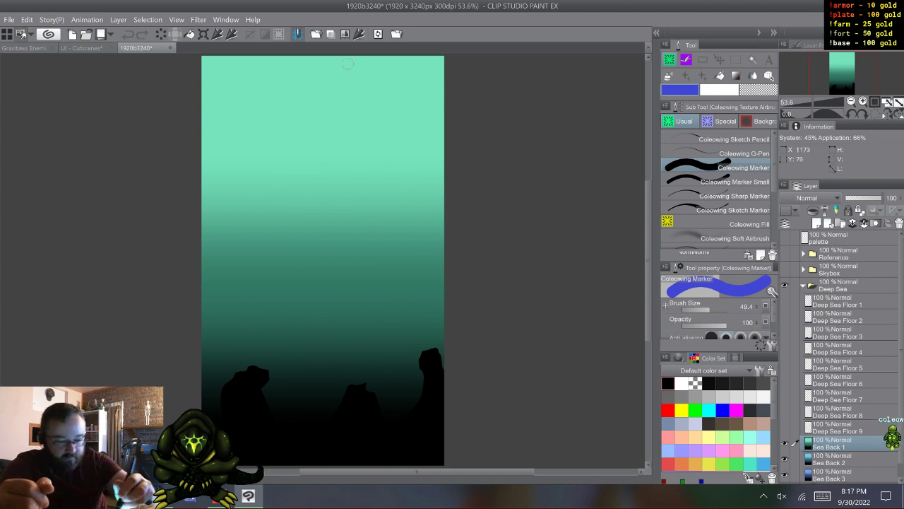
# - Sample the top colours of Sea Back 1 and Sea Back 2 in 1920b3240, hiding the former, and paint both as a new palette row
pyautogui.click(81, 48)
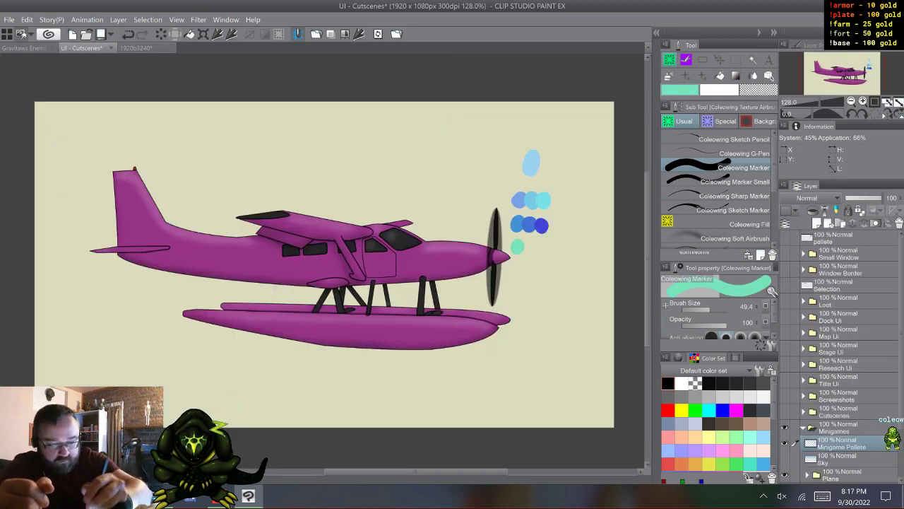
pyautogui.click(136, 48)
pyautogui.click(784, 443)
pyautogui.click(840, 459)
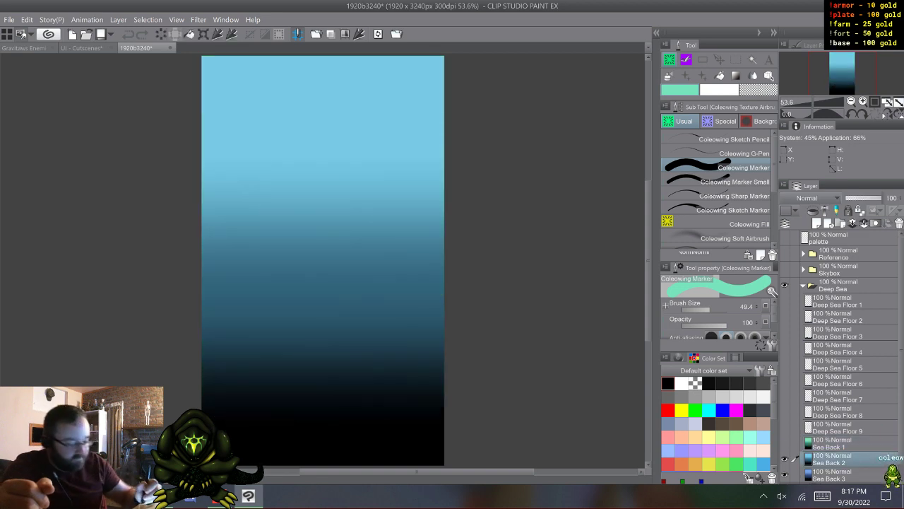
pyautogui.keyDown('alt'); pyautogui.click(351, 66); pyautogui.keyUp('alt')
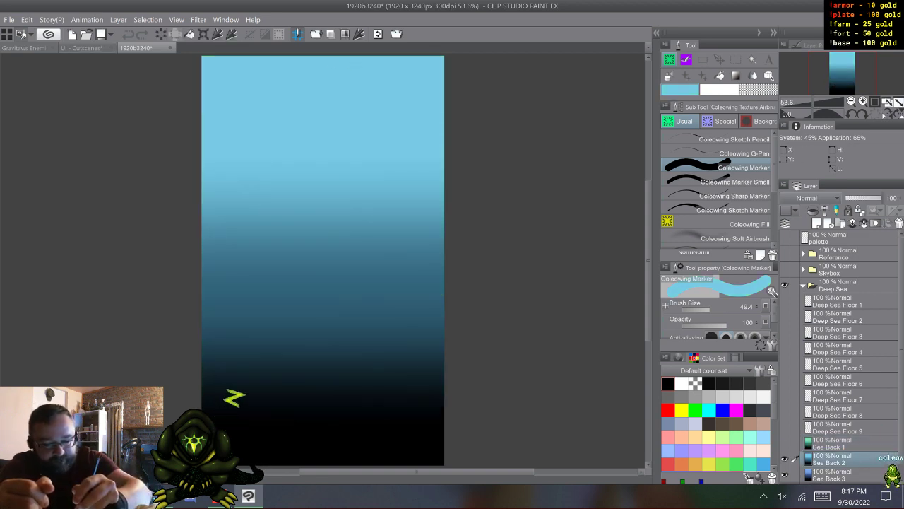
pyautogui.click(82, 48)
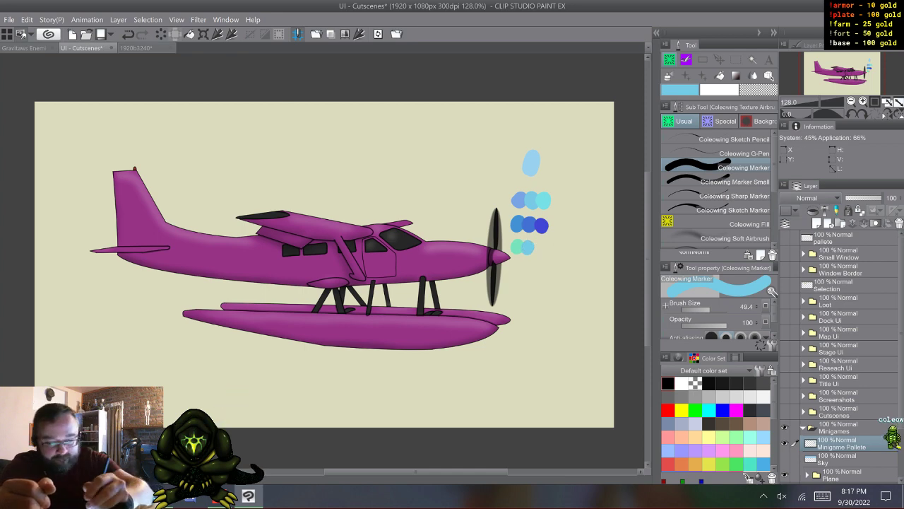
# - Hide Sea Back 2 in 1920b3240, sample Sea Back 3's top blue, and paint it as the third swatch in the UI document's last palette row
pyautogui.click(137, 48)
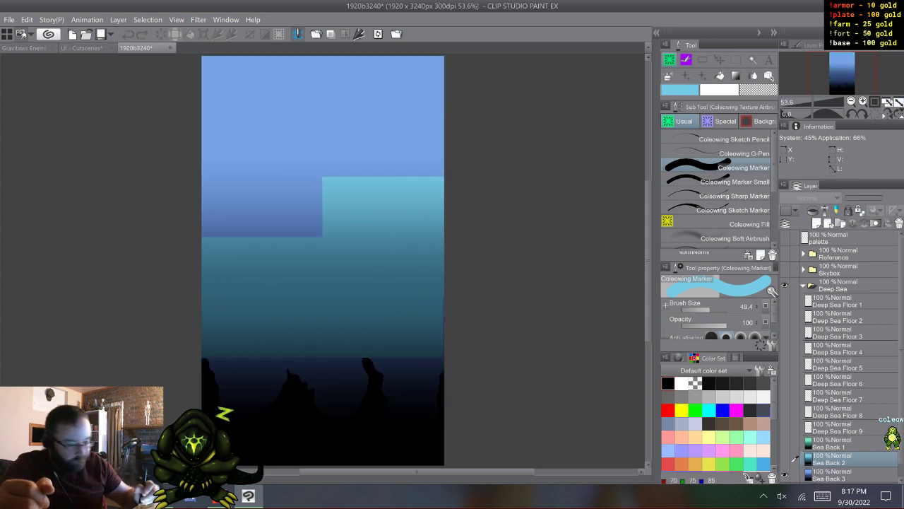
pyautogui.click(838, 474)
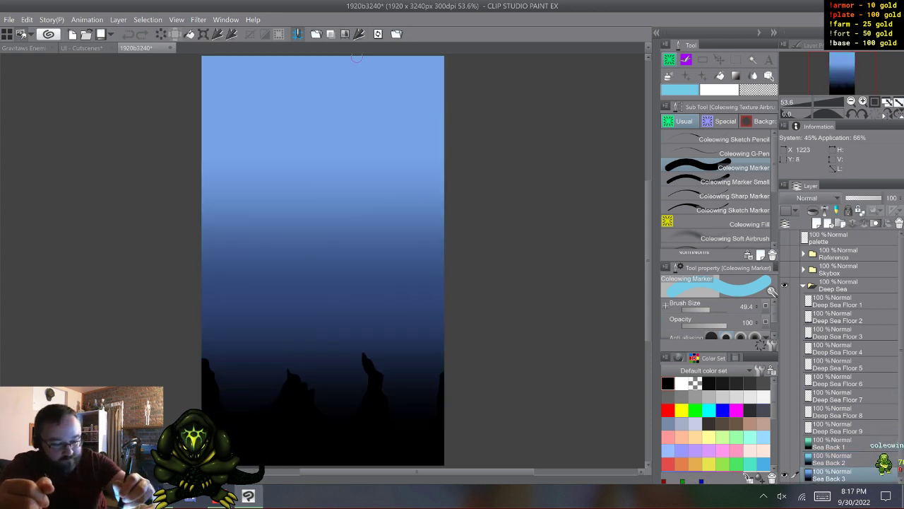
pyautogui.keyDown('alt'); pyautogui.click(219, 79); pyautogui.keyUp('alt')
pyautogui.click(82, 48)
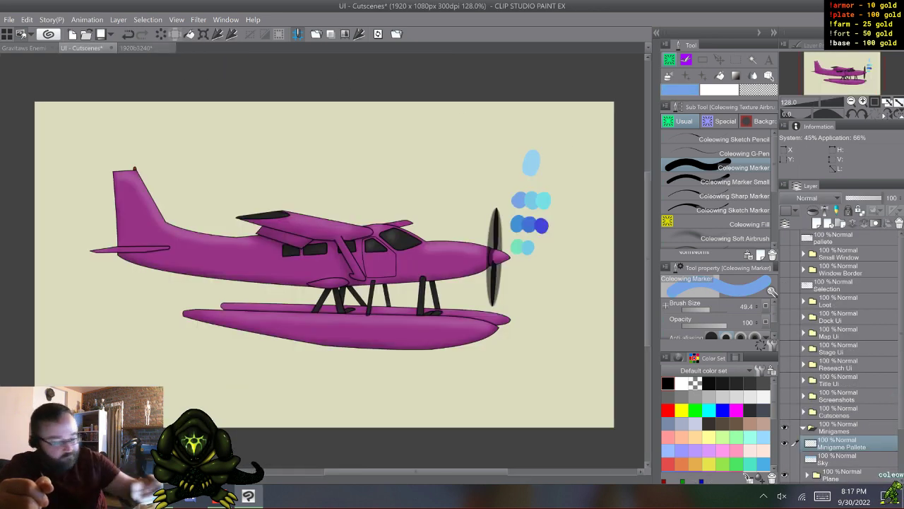
pyautogui.click(539, 245)
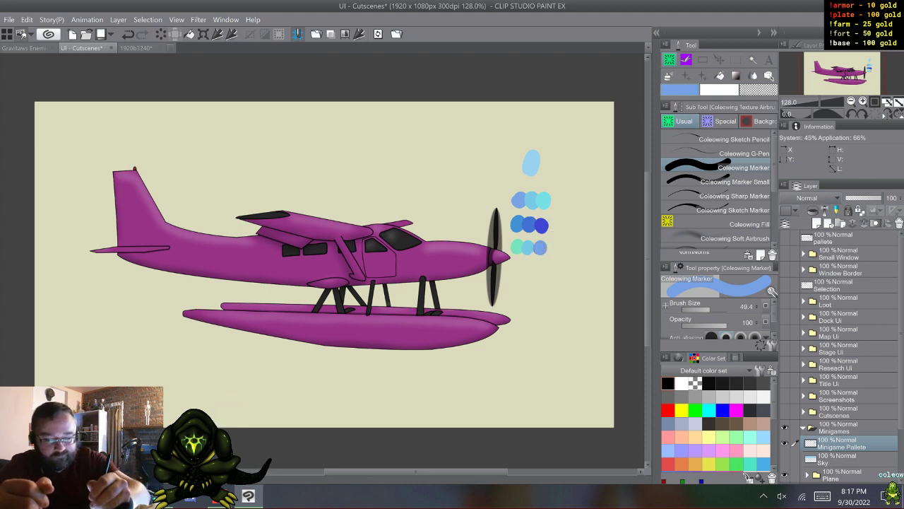
# - Close the 1920b3240 document without saving its changes
pyautogui.click(170, 48)
pyautogui.click(476, 190)
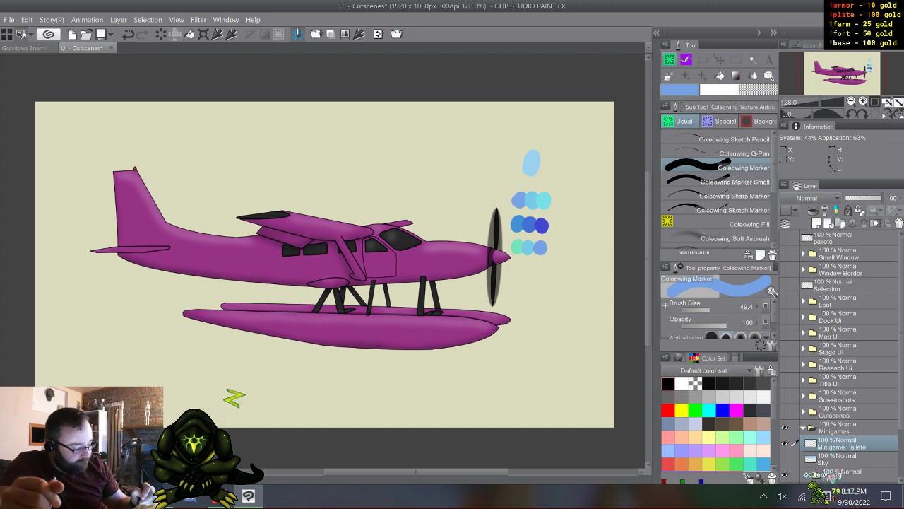
# - Replace the Sky layer with a new blank raster layer below Minigame Pallete, and hide the plane artwork
pyautogui.click(785, 459)
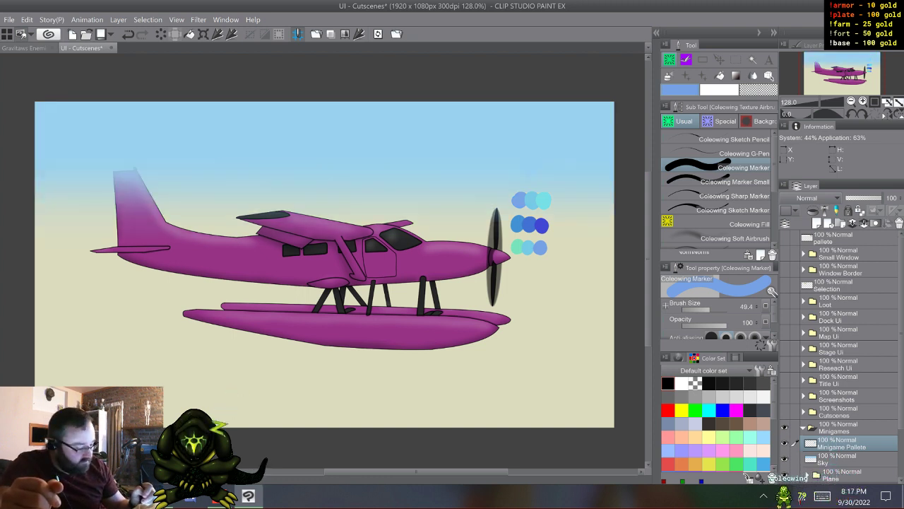
pyautogui.click(840, 460)
pyautogui.rightClick(839, 459)
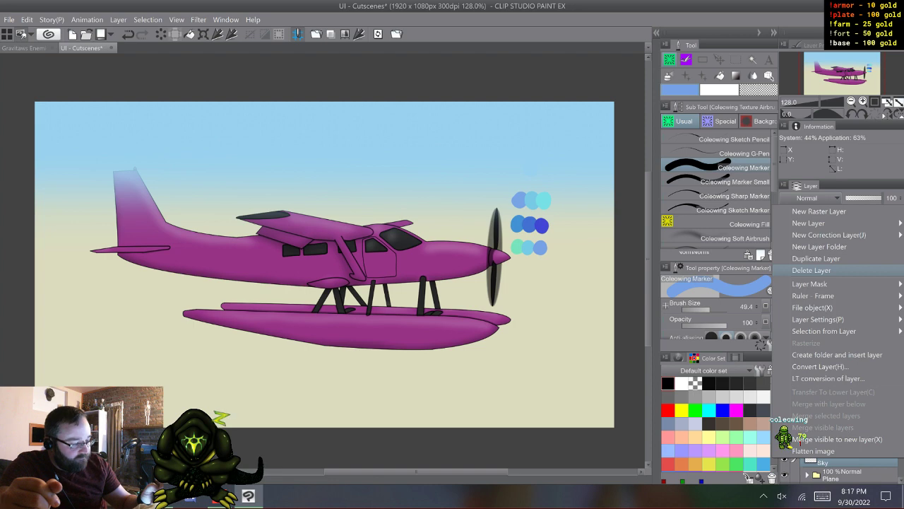
pyautogui.press('Escape')
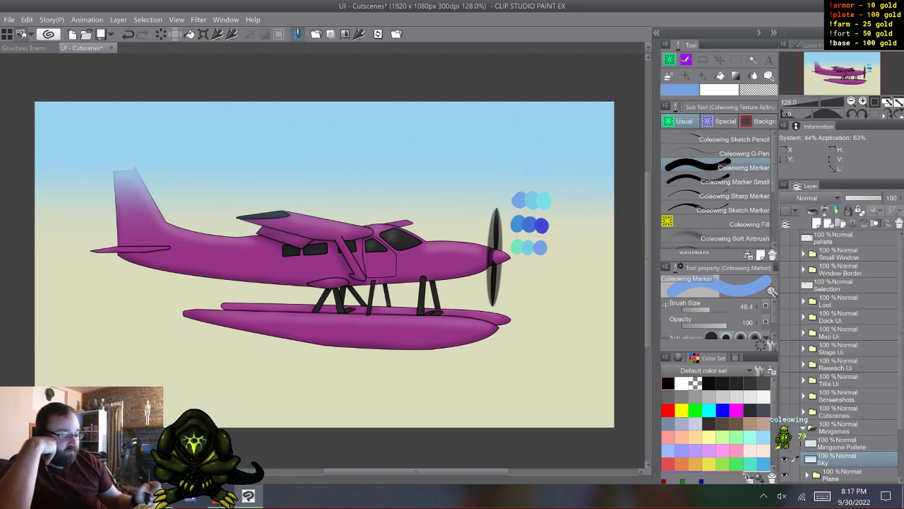
pyautogui.rightClick(834, 458)
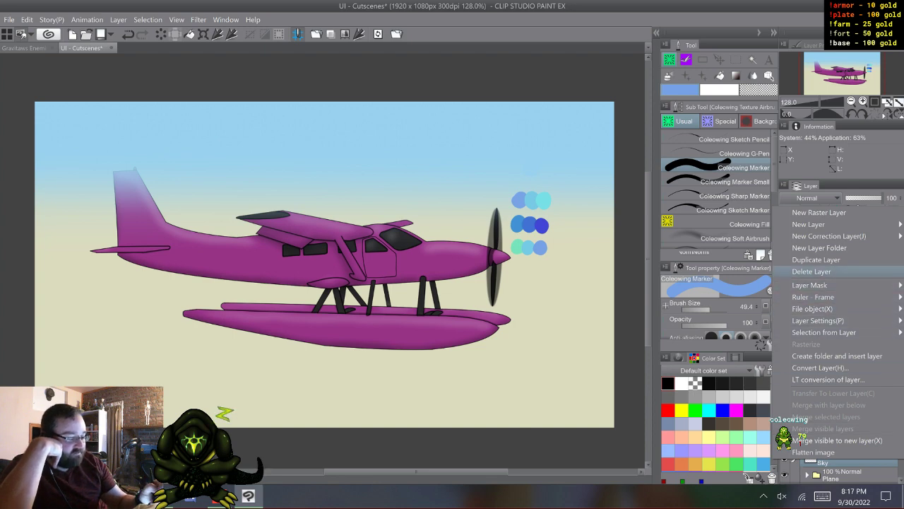
pyautogui.click(827, 270)
pyautogui.hotkey('ctrl', 'shift', 'n')
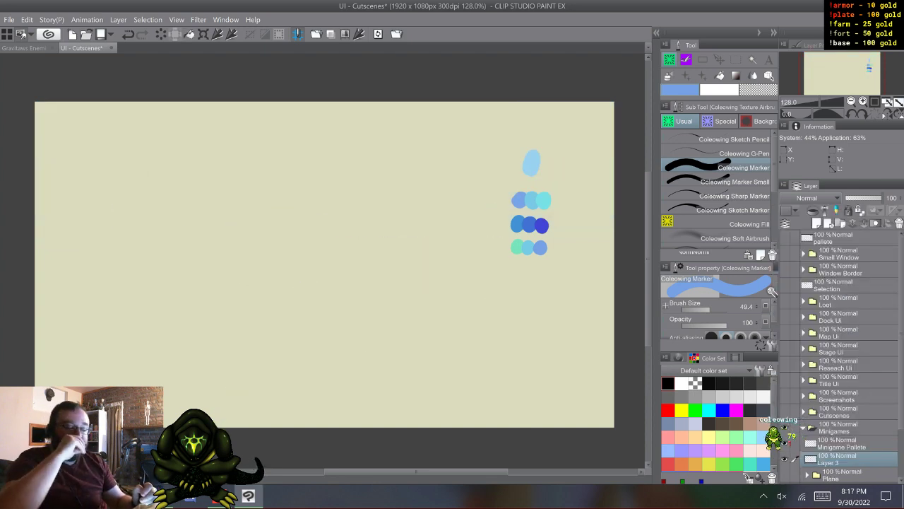
# - Select the upper 1920 × 848 px of the canvas and fill it with the light-blue sky swatch on Layer 3
pyautogui.press('m')
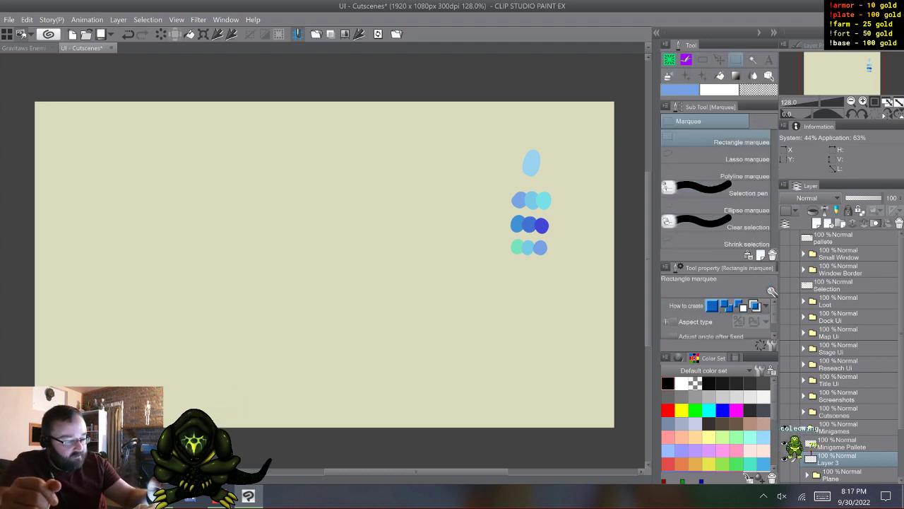
pyautogui.rightClick(535, 162)
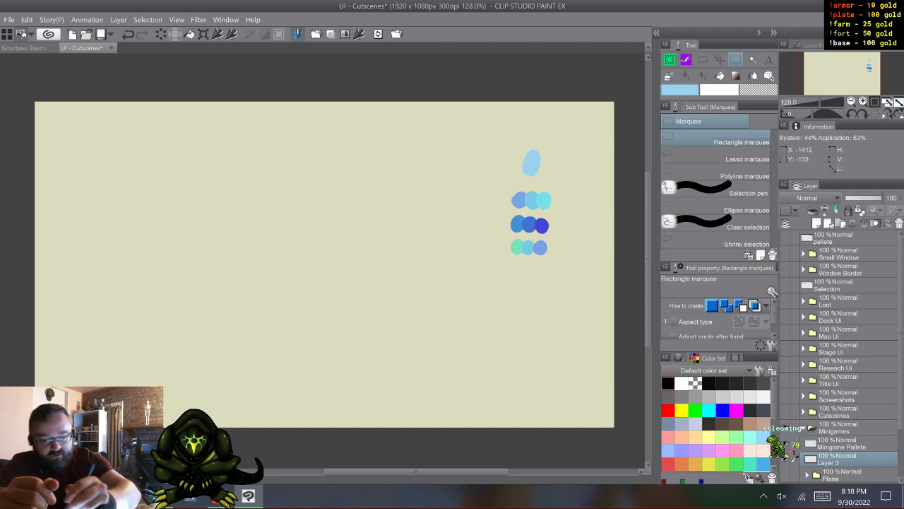
pyautogui.moveTo(17, 88); pyautogui.dragTo(620, 358)
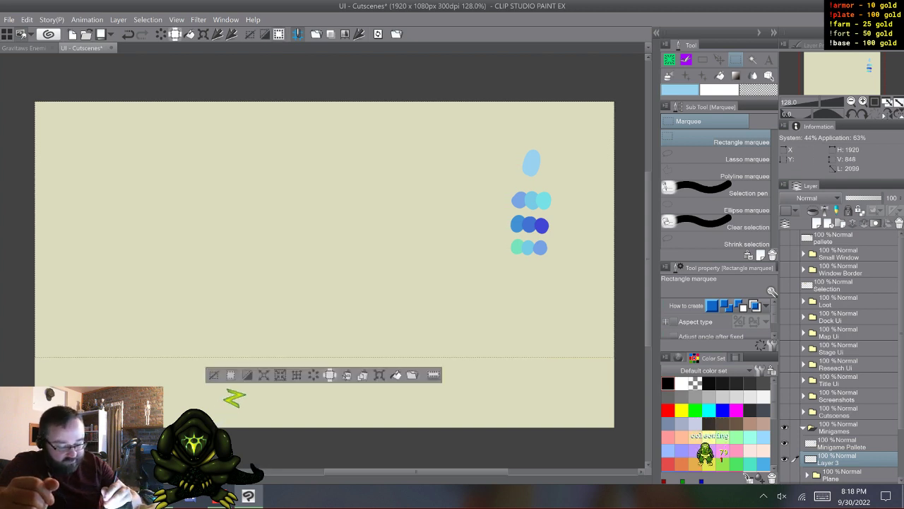
pyautogui.hotkey('alt', 'BackSpace')
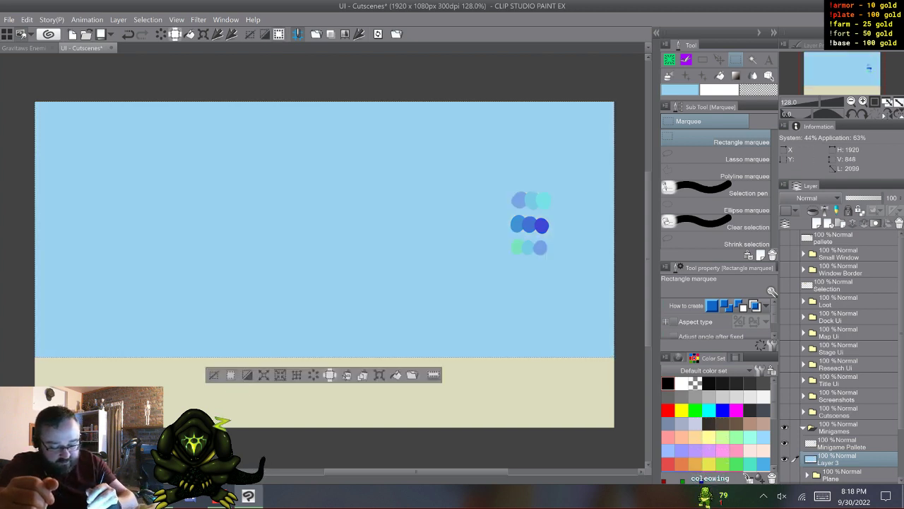
# - Invert the selection and fill the lower strip with the first swatch of the upper row on a new layer below the sky
pyautogui.hotkey('ctrl', 'shift', 'i')
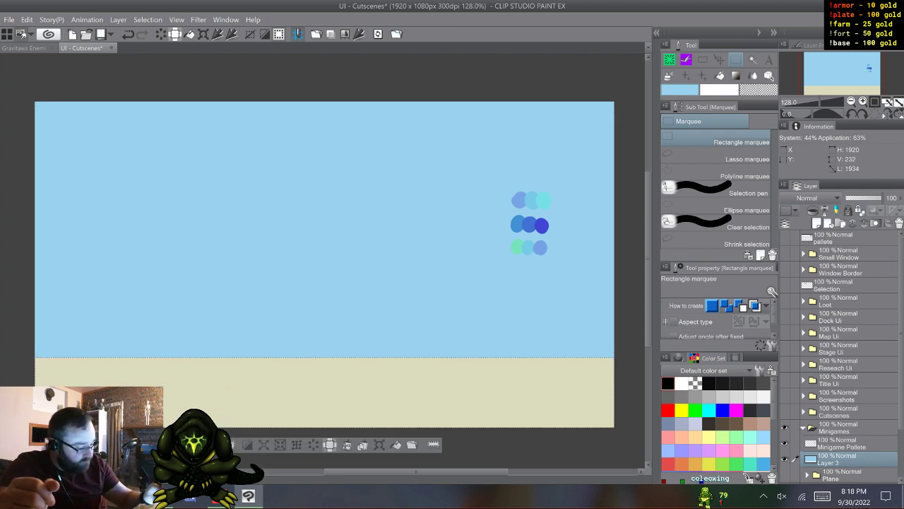
pyautogui.moveTo(841, 460); pyautogui.dragTo(840, 480)
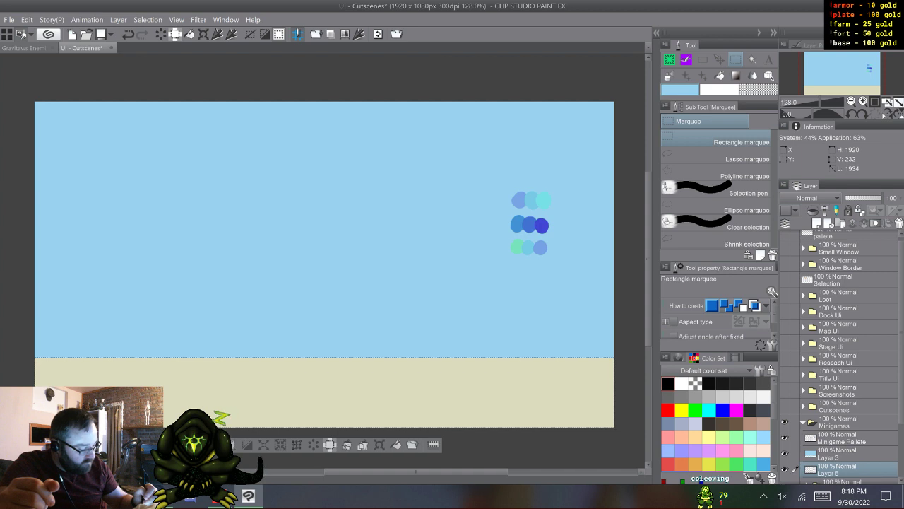
pyautogui.rightClick(520, 200)
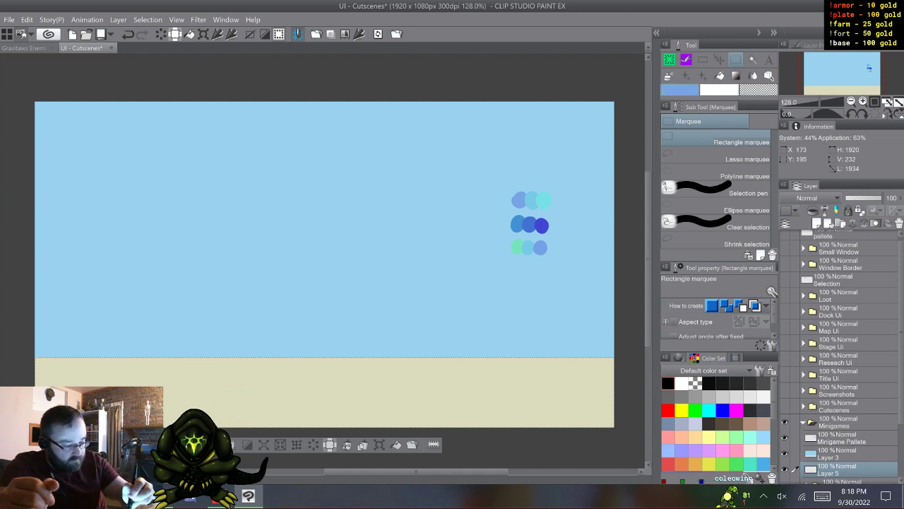
pyautogui.hotkey('alt', 'BackSpace')
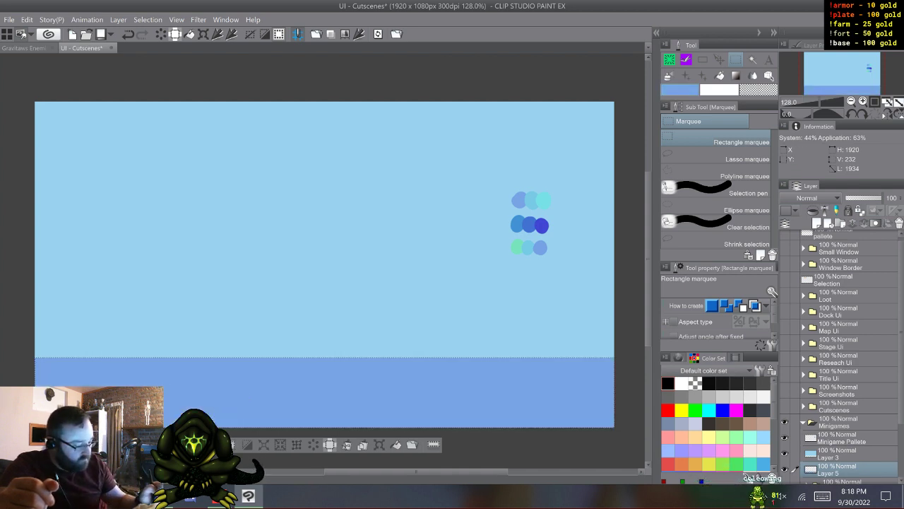
# - Add a stack of blank raster layers beneath Layer 5 for the remaining water colours
pyautogui.scroll(-2, 840, 356)
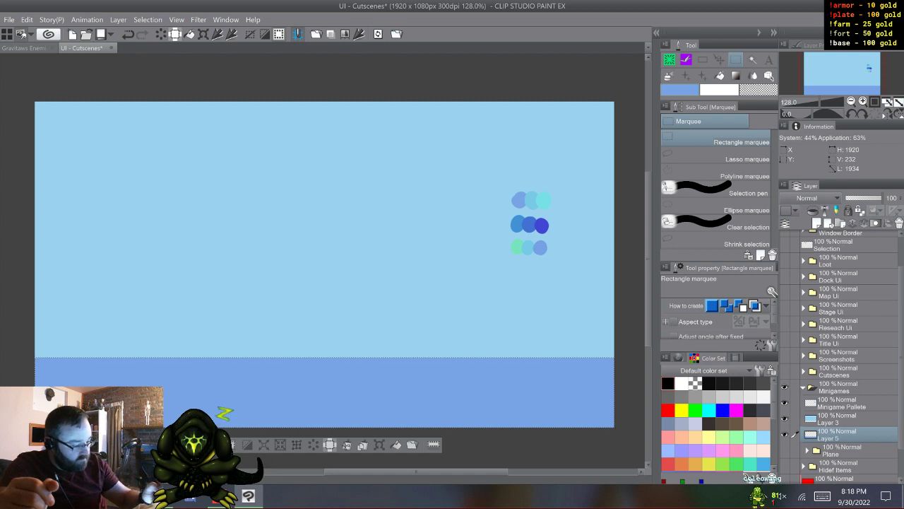
pyautogui.hotkey('ctrl', 'shift', 'n')
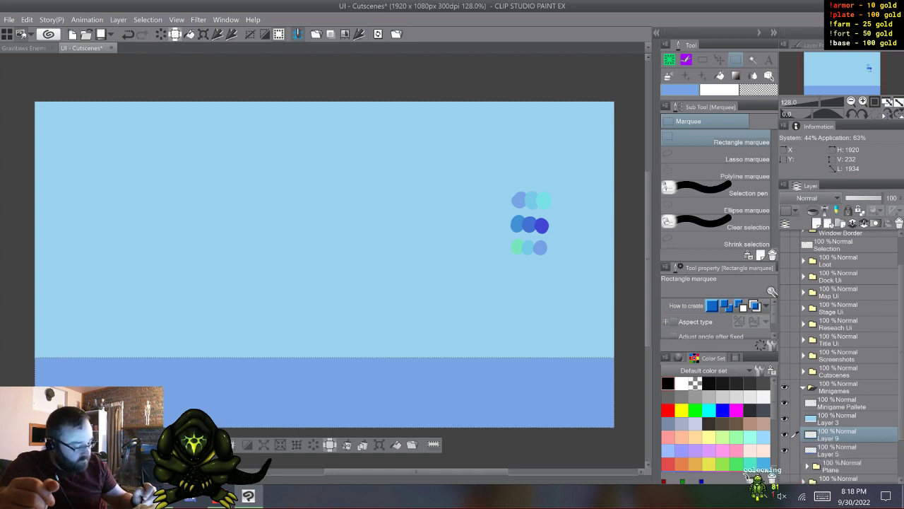
pyautogui.moveTo(841, 450); pyautogui.dragTo(841, 429)
pyautogui.click(841, 450)
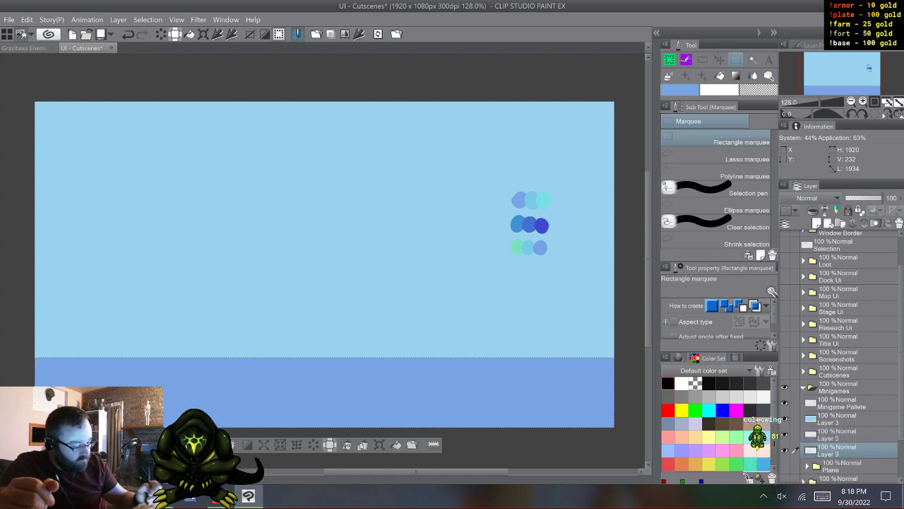
pyautogui.click(817, 223)
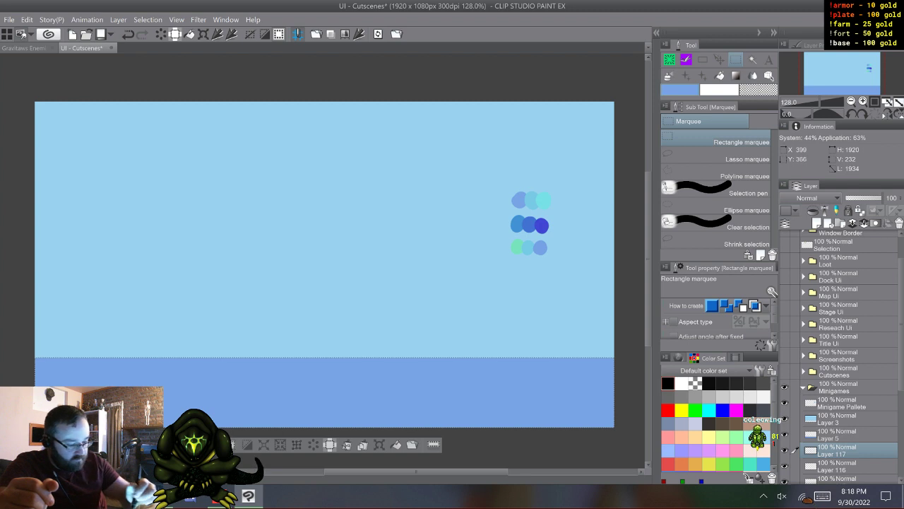
# - Fill the lower strip on Layer 117 with the second swatch of the upper row, and hide Layer 5 and Layer 117
pyautogui.rightClick(532, 200)
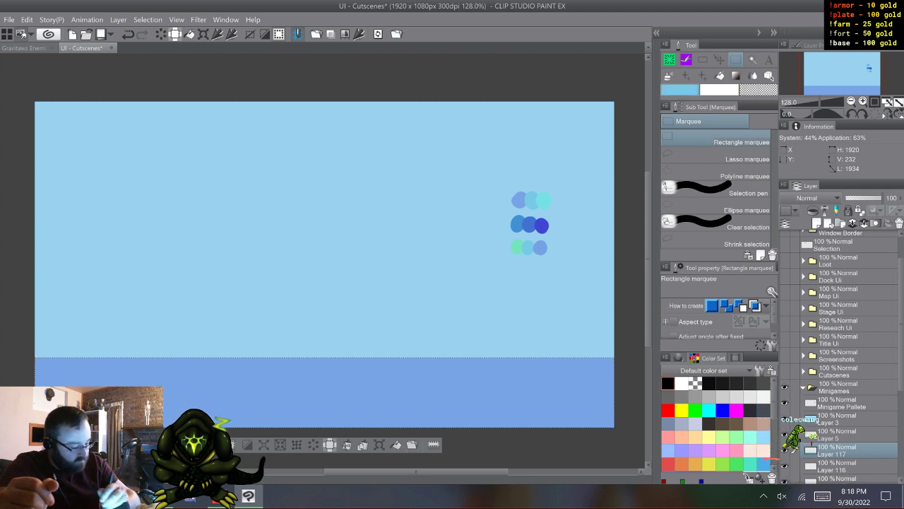
pyautogui.click(785, 435)
pyautogui.click(784, 450)
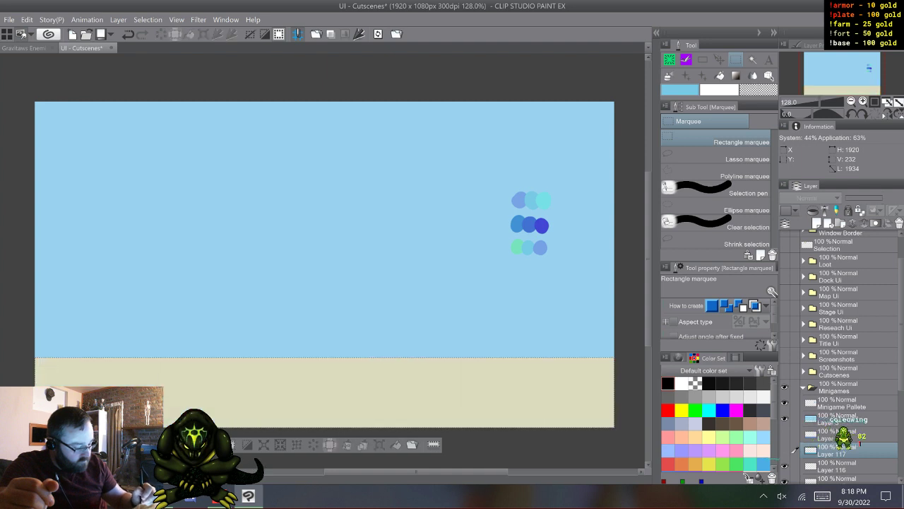
# - Fill the lower strip on Layer 116 with the turquoise third swatch, compare it with Layer 117, and hide both layers
pyautogui.click(848, 466)
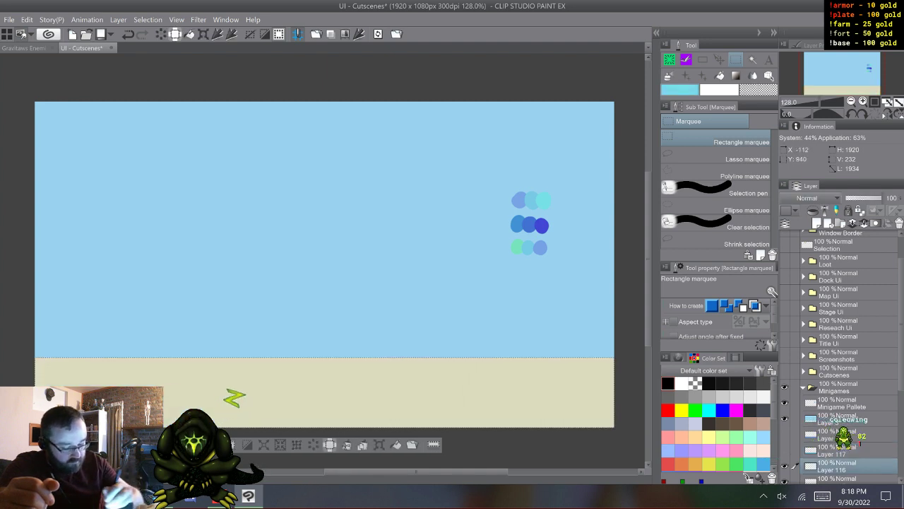
pyautogui.hotkey('alt', 'Delete')
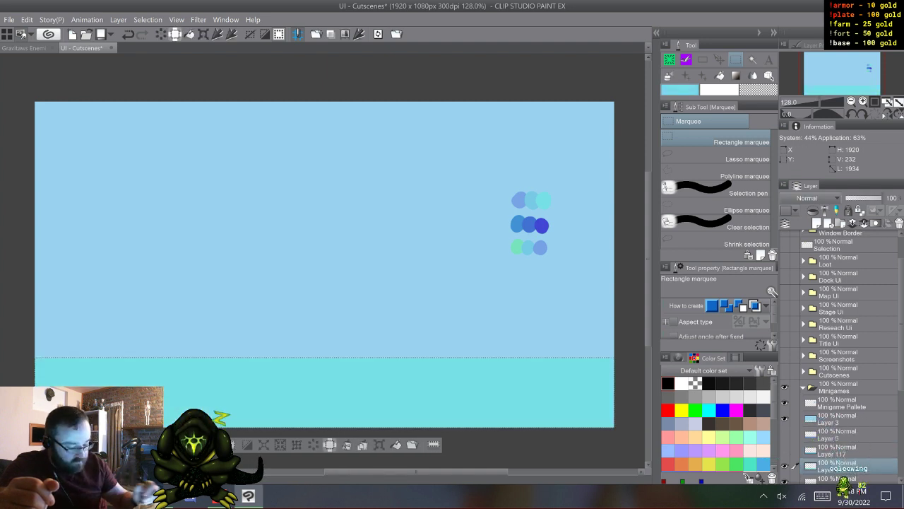
pyautogui.click(784, 450)
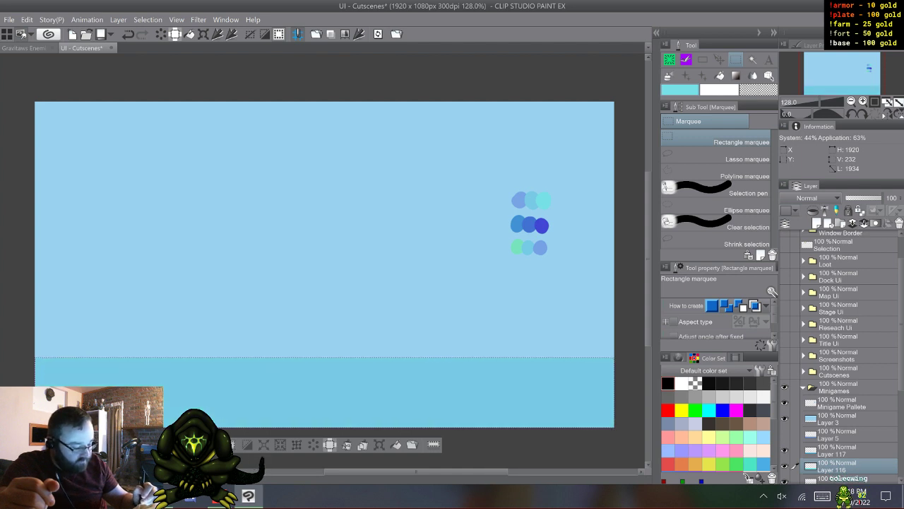
pyautogui.click(784, 450)
pyautogui.click(784, 465)
# - Fill the lower strip on Layer 115 with the first blue swatch of the middle row, and hide that layer
pyautogui.click(838, 479)
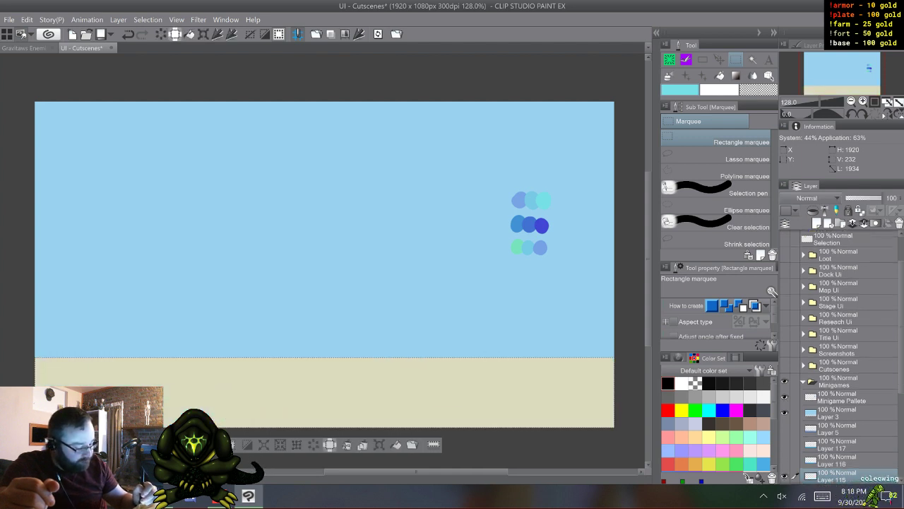
pyautogui.rightClick(518, 224)
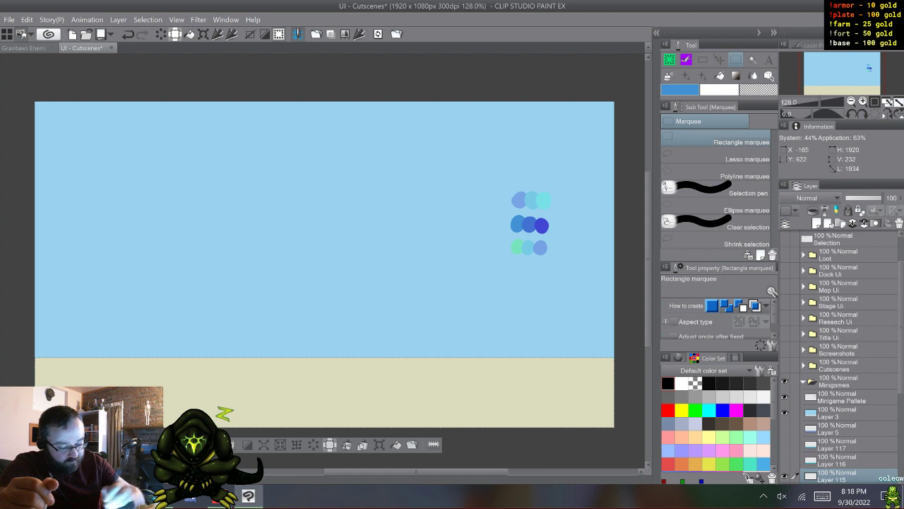
pyautogui.hotkey('alt', 'BackSpace')
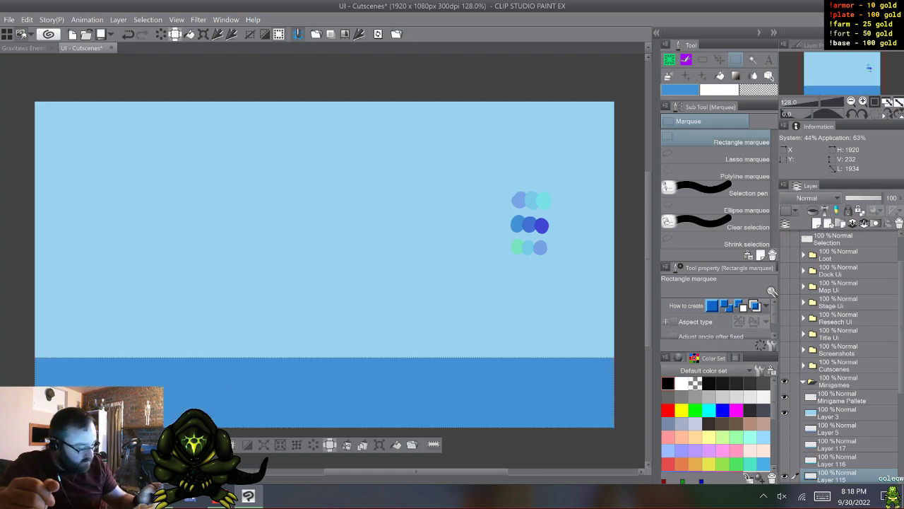
pyautogui.scroll(-3, 838, 431)
pyautogui.click(784, 432)
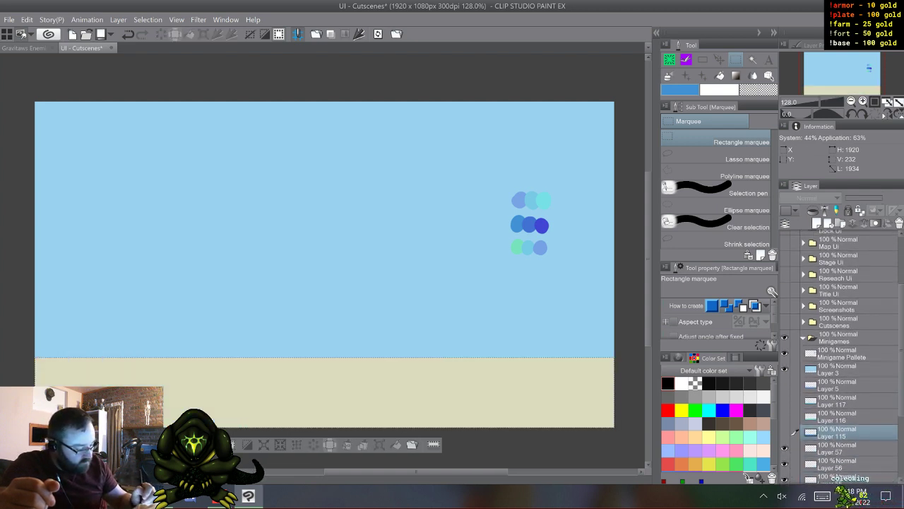
# - Fill the lower strip on Layer 57 with the second blue swatch of the middle row, and hide that layer
pyautogui.click(841, 449)
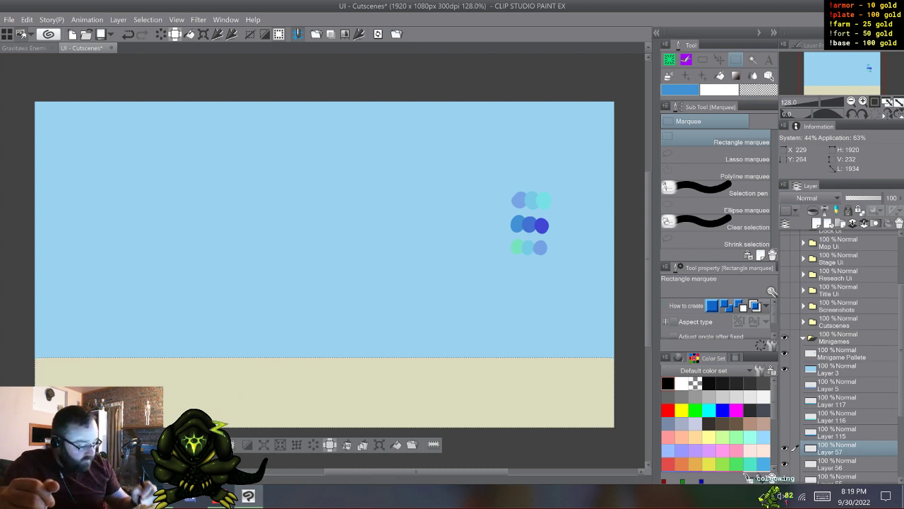
pyautogui.hotkey('alt', 'BackSpace')
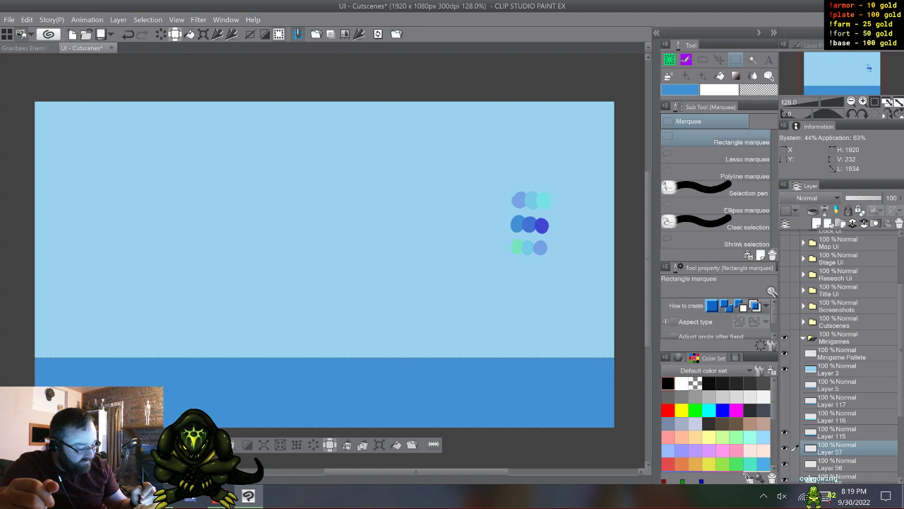
pyautogui.hotkey('ctrl', 'z')
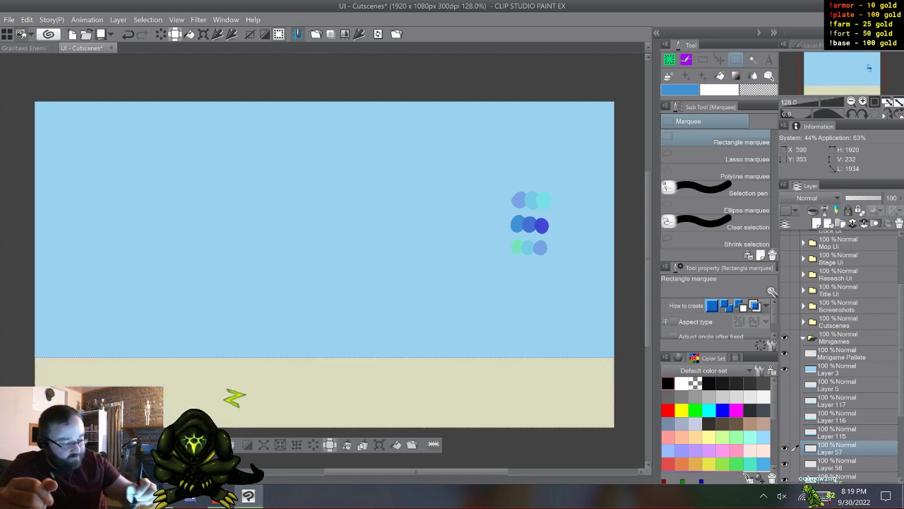
pyautogui.rightClick(530, 225)
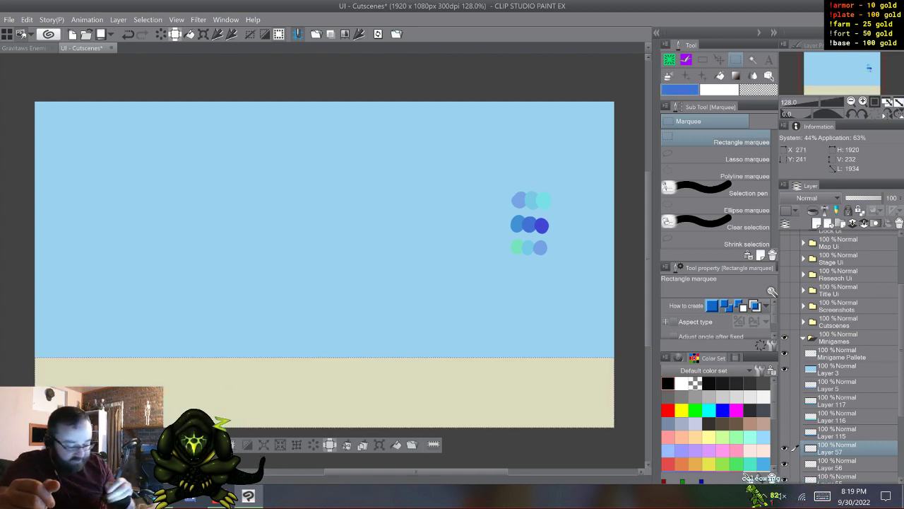
pyautogui.hotkey('alt', 'BackSpace')
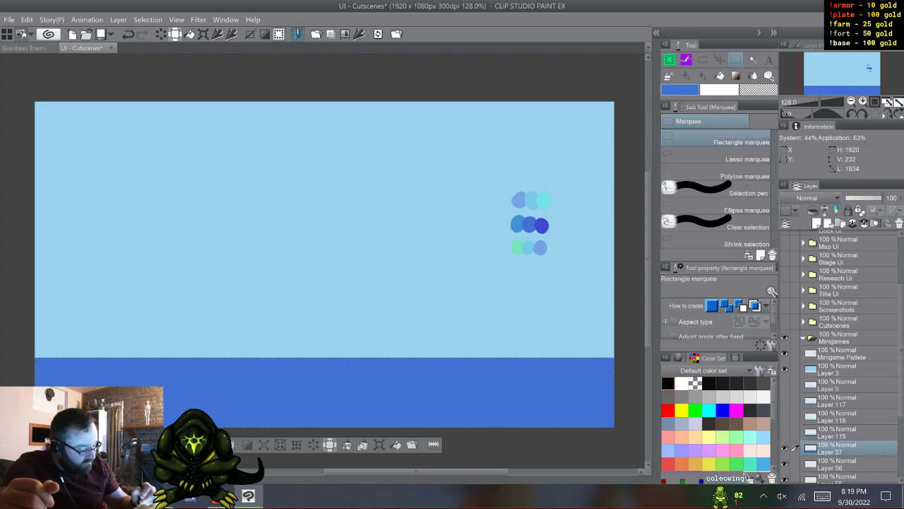
pyautogui.hotkey('ctrl', 'z')
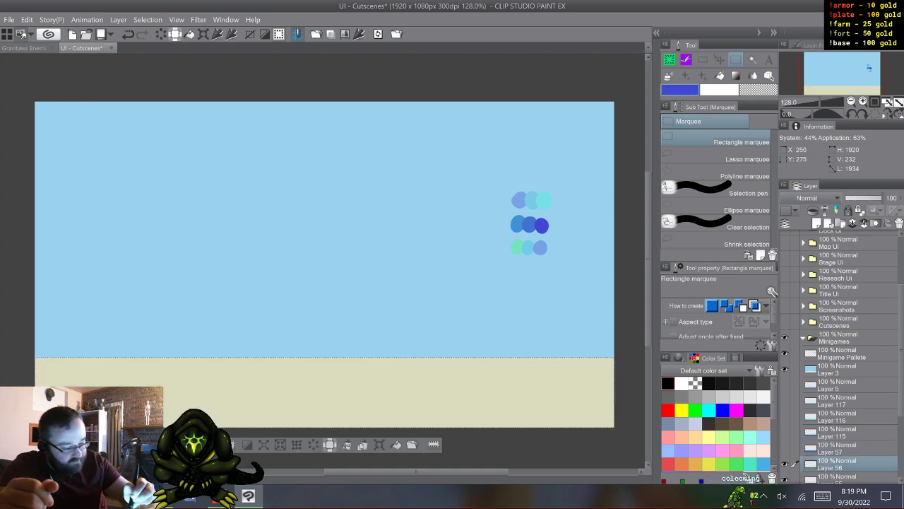
# - Fill the lower strip with the indigo swatch on Layer 56 and the green swatch on Layer 55, hiding each layer
pyautogui.hotkey('alt', 'BackSpace')
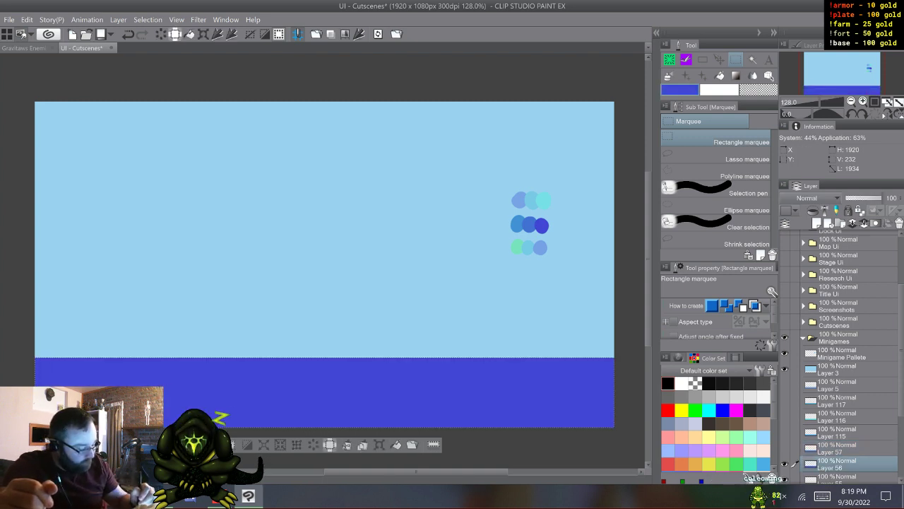
pyautogui.hotkey('ctrl', 'z')
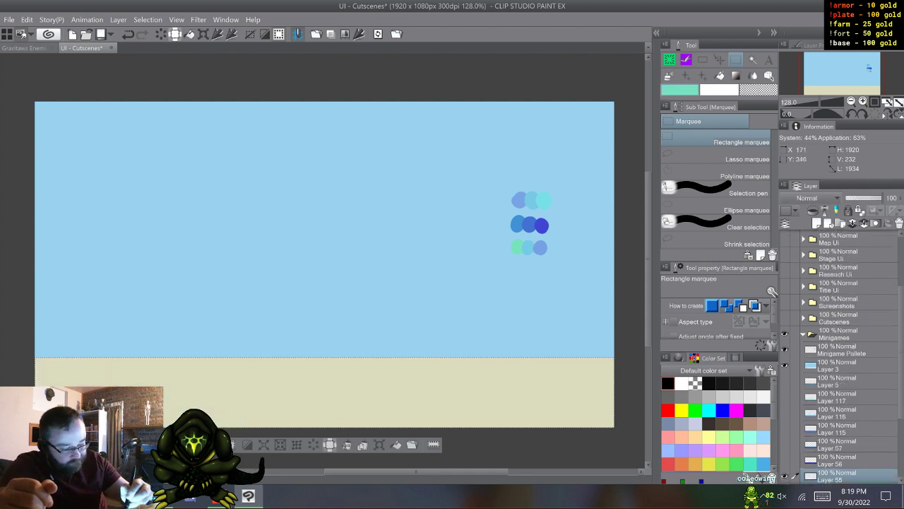
pyautogui.hotkey('alt', 'BackSpace')
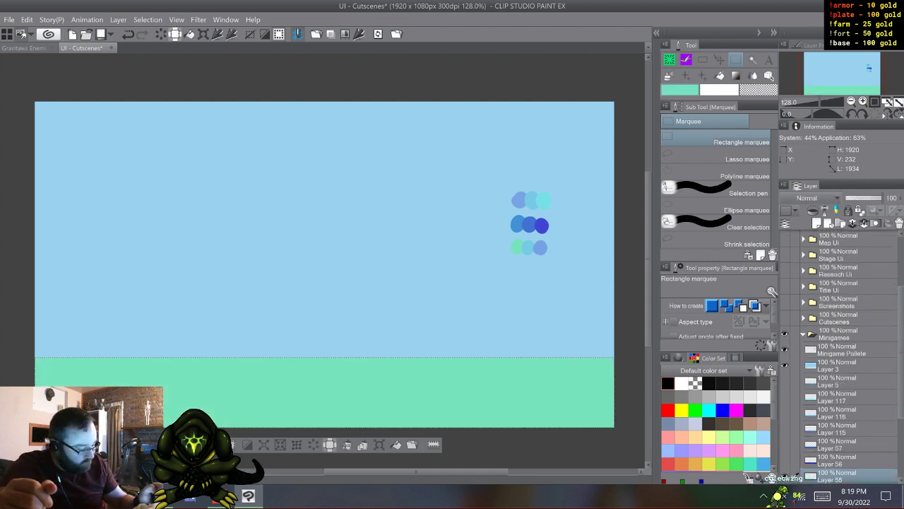
pyautogui.hotkey('ctrl', 'z')
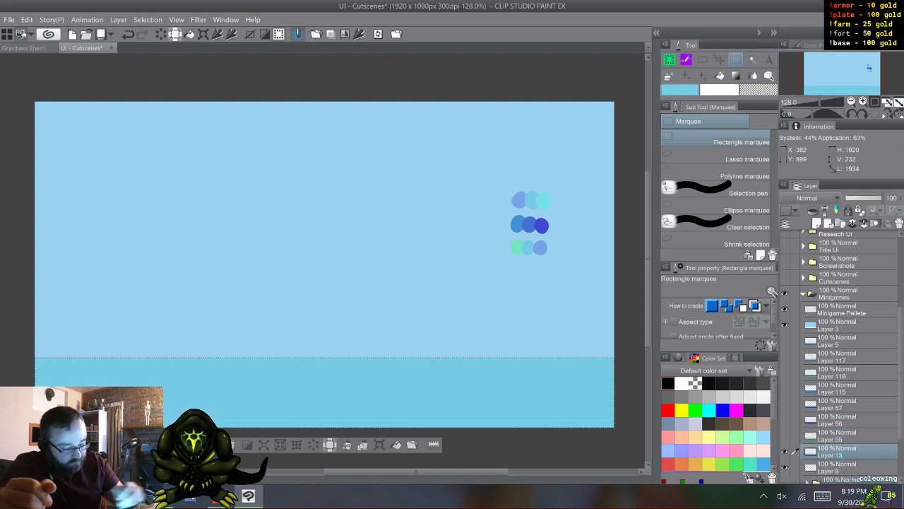
# - Fill the lower strip on Layers 13 and 9 with the second and third swatches of the bottom row, and hide all water-strip layers
pyautogui.hotkey('alt', 'BackSpace')
pyautogui.hotkey('ctrl', 'z')
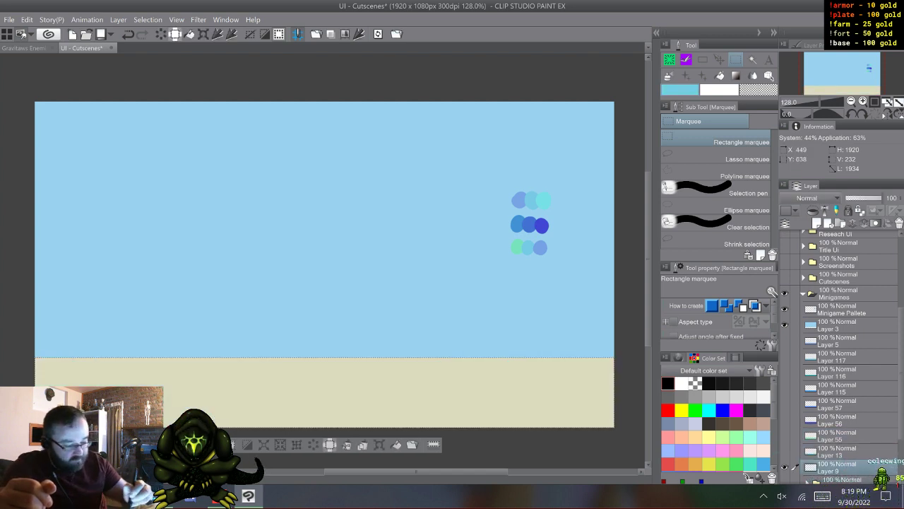
pyautogui.rightClick(541, 248)
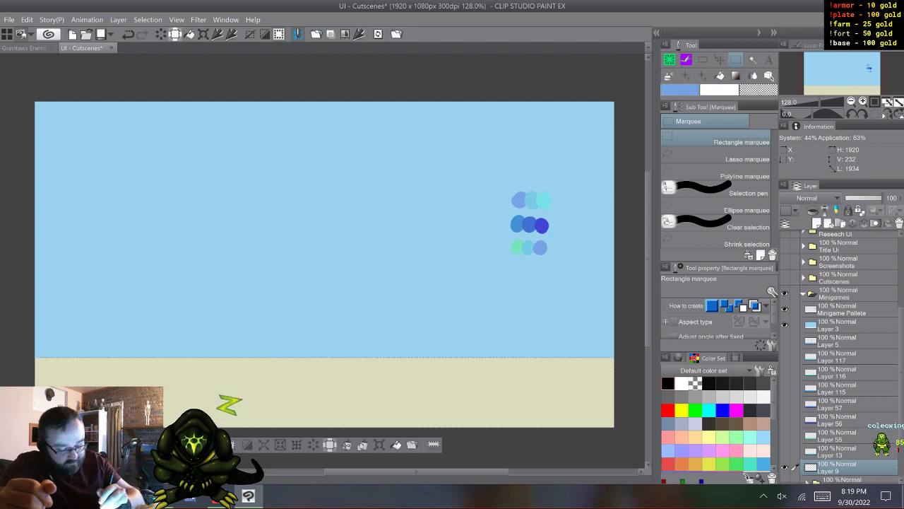
pyautogui.hotkey('alt', 'BackSpace')
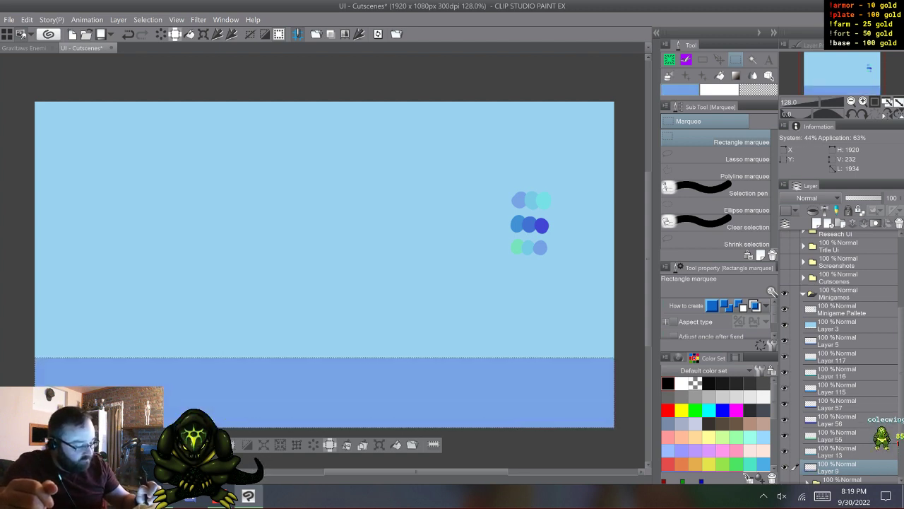
pyautogui.hotkey('ctrl', 'z')
# - Make the sky fill on Layer 3 the active layer and clear the marquee selection
pyautogui.click(851, 341)
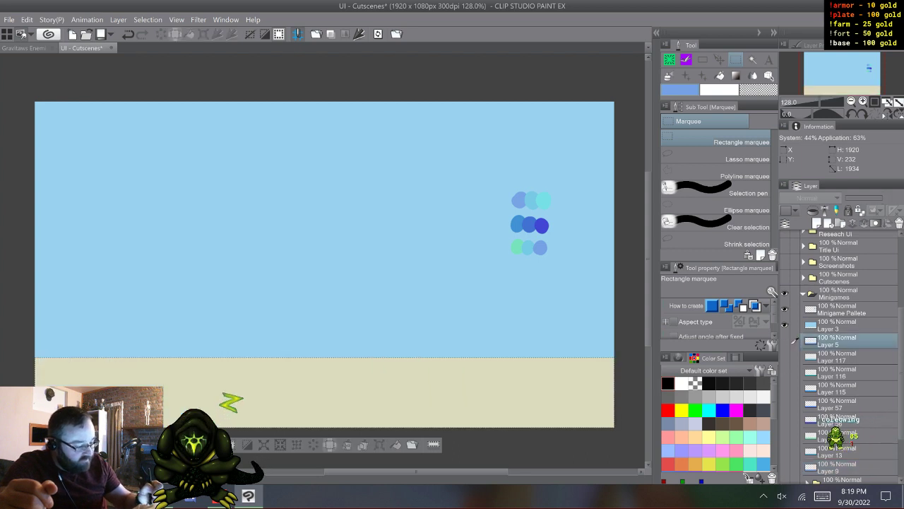
pyautogui.click(851, 325)
pyautogui.click(785, 325)
pyautogui.click(785, 325)
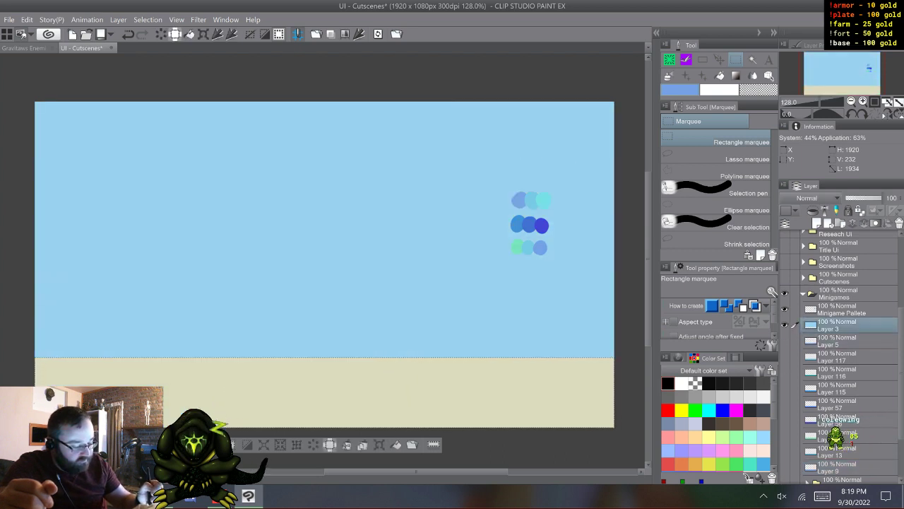
pyautogui.click(852, 341)
pyautogui.click(851, 325)
pyautogui.hotkey('ctrl', 'd')
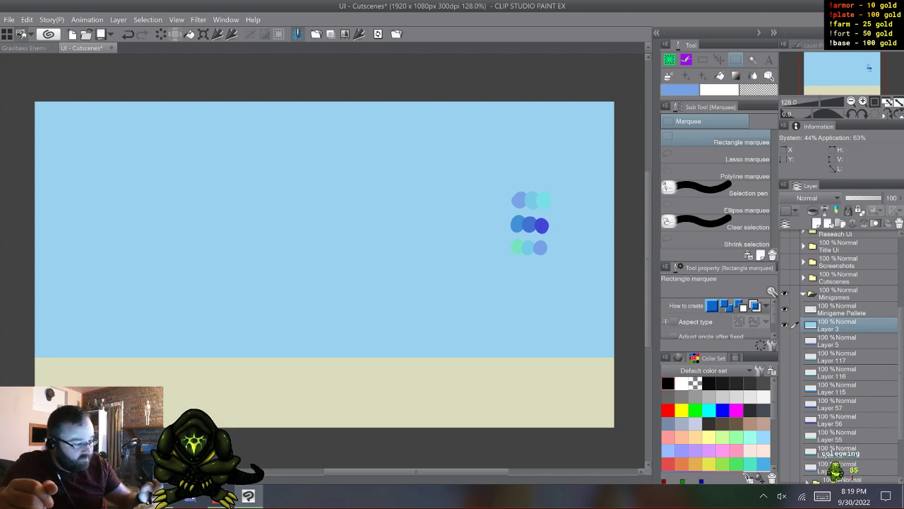
# - Soften the sky's lower edge on Layer 3 with straight sky-blue Coleowing Custom Airbrush Erase strokes at size 11.6, and show Layer 5
pyautogui.press('b')
pyautogui.scroll(-3, 719, 189)
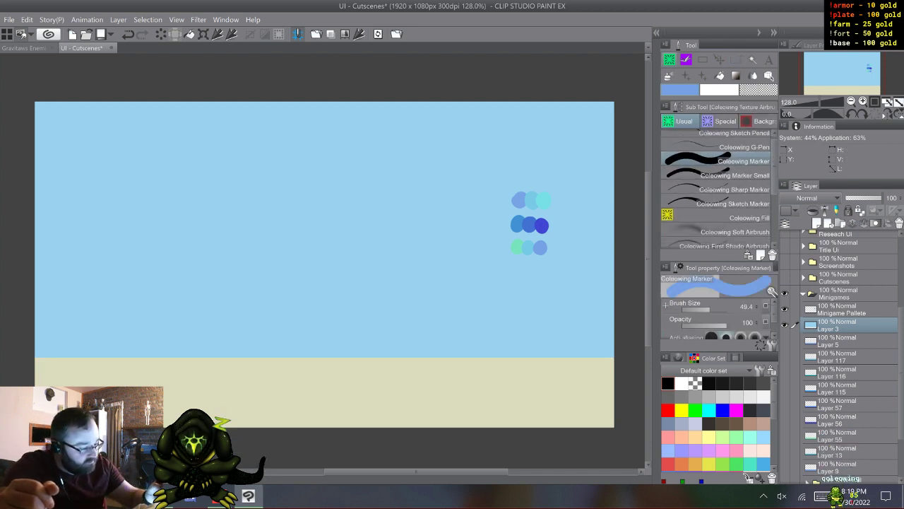
pyautogui.click(721, 211)
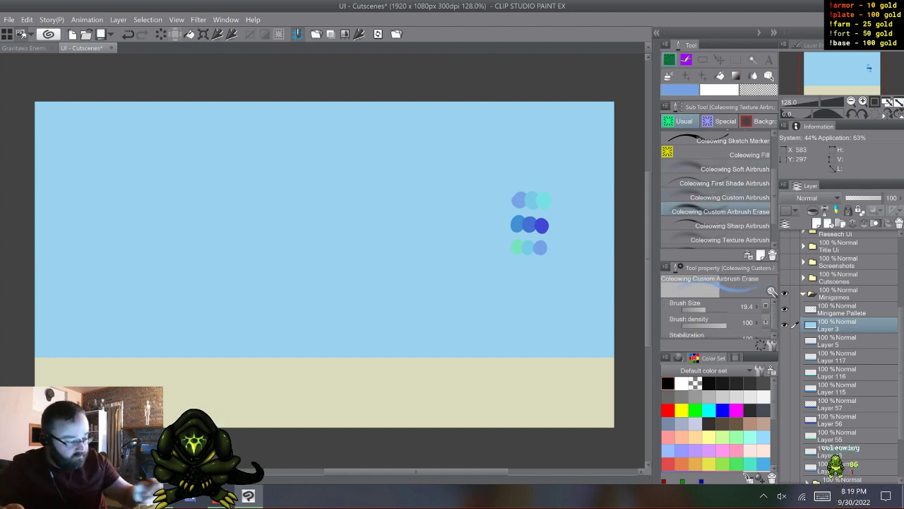
pyautogui.keyDown('alt'); pyautogui.click(106, 316); pyautogui.keyUp('alt')
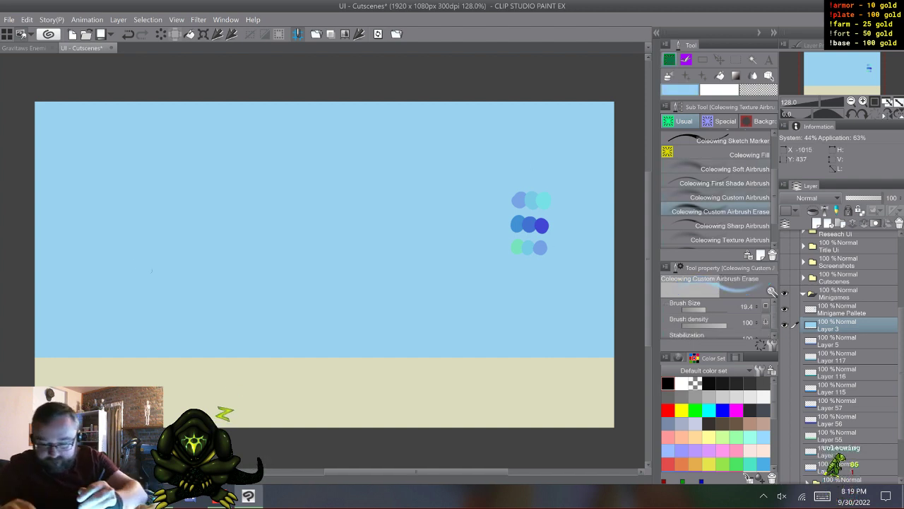
pyautogui.press('[')
pyautogui.press('[')
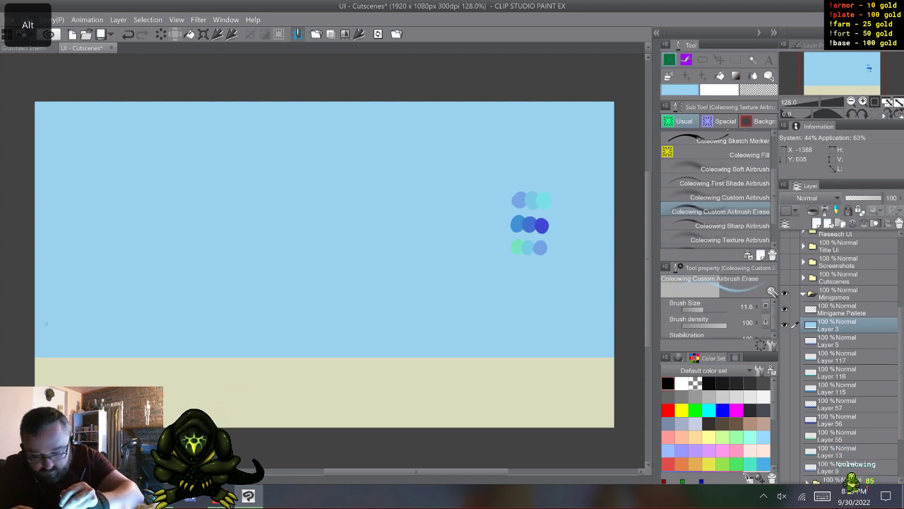
pyautogui.click(30, 357)
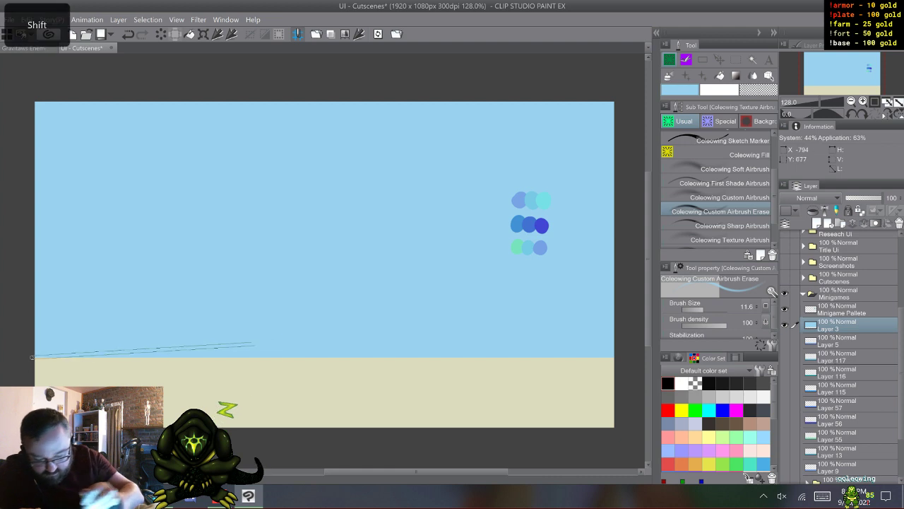
pyautogui.keyDown('shift'); pyautogui.click(620, 359); pyautogui.keyUp('shift')
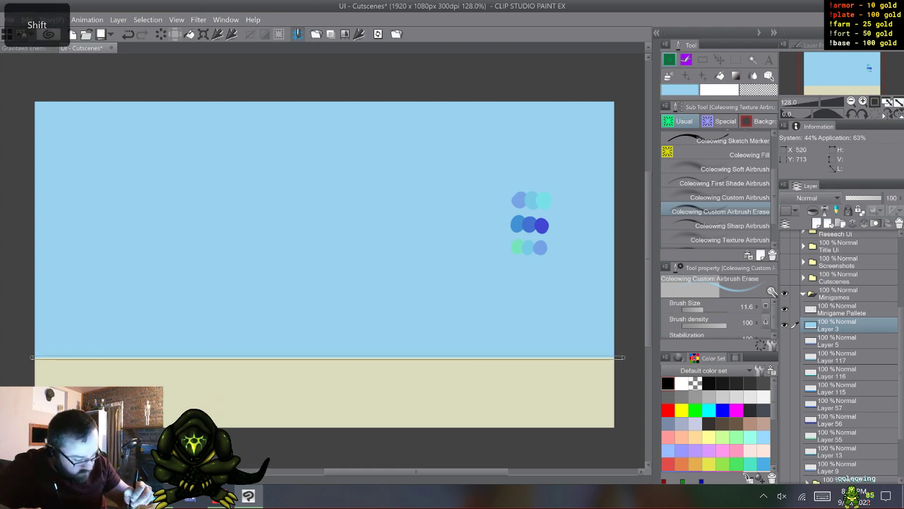
pyautogui.keyDown('shift'); pyautogui.click(622, 359); pyautogui.keyUp('shift')
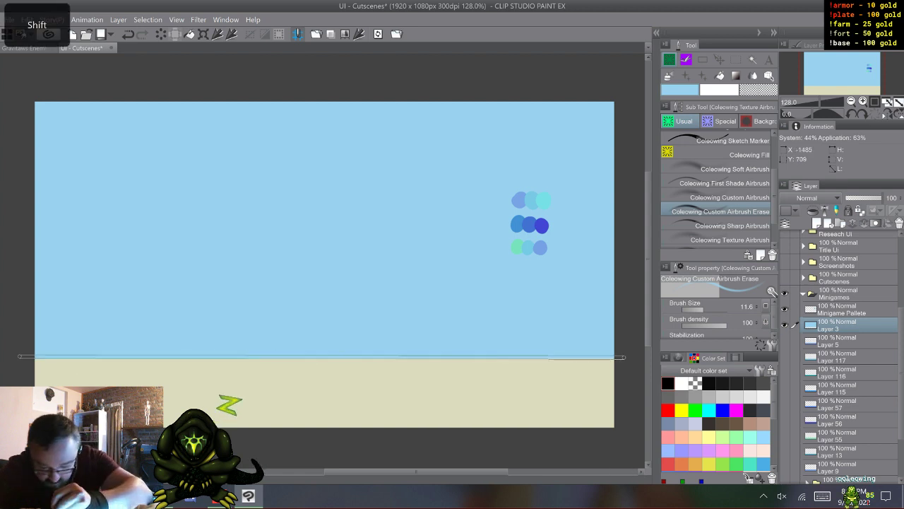
pyautogui.keyDown('shift'); pyautogui.click(21, 356); pyautogui.keyUp('shift')
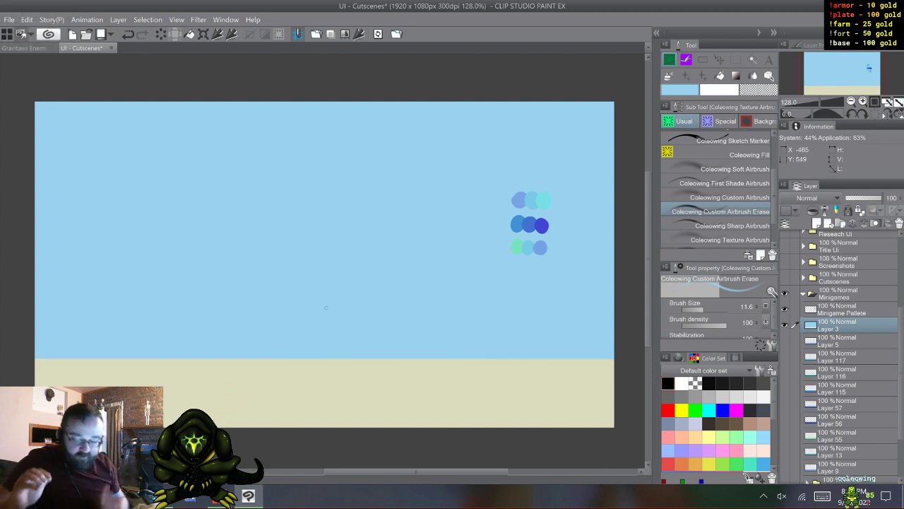
pyautogui.click(784, 341)
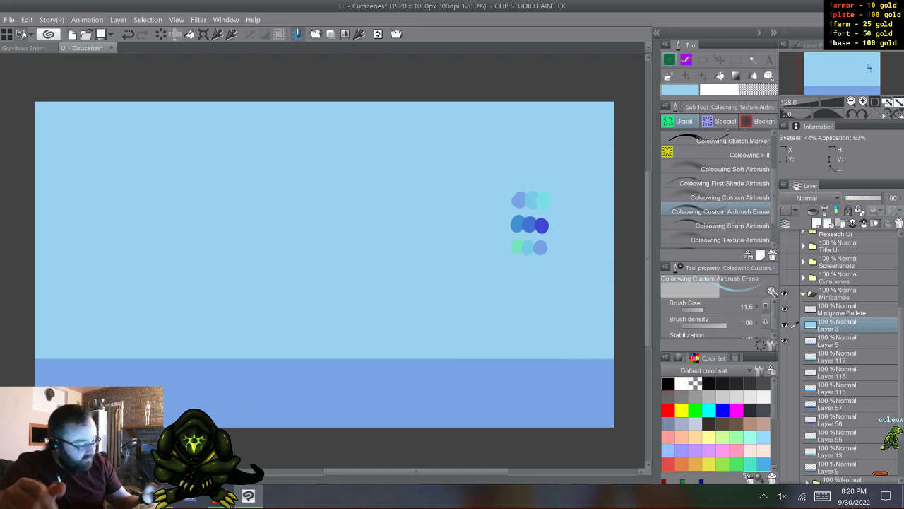
# - Collapse and hide the Minigames folder, and show the Screenshots folder instead
pyautogui.click(803, 294)
pyautogui.click(785, 412)
pyautogui.click(785, 382)
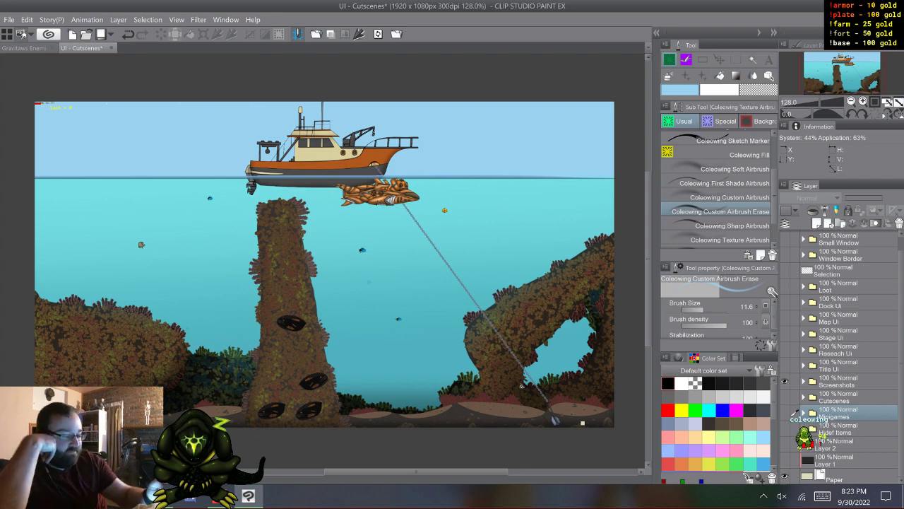
# - Add a raster layer above the first image in the Screenshots folder and set up the Coleowing Sharp Marker in red
pyautogui.click(804, 381)
pyautogui.click(858, 397)
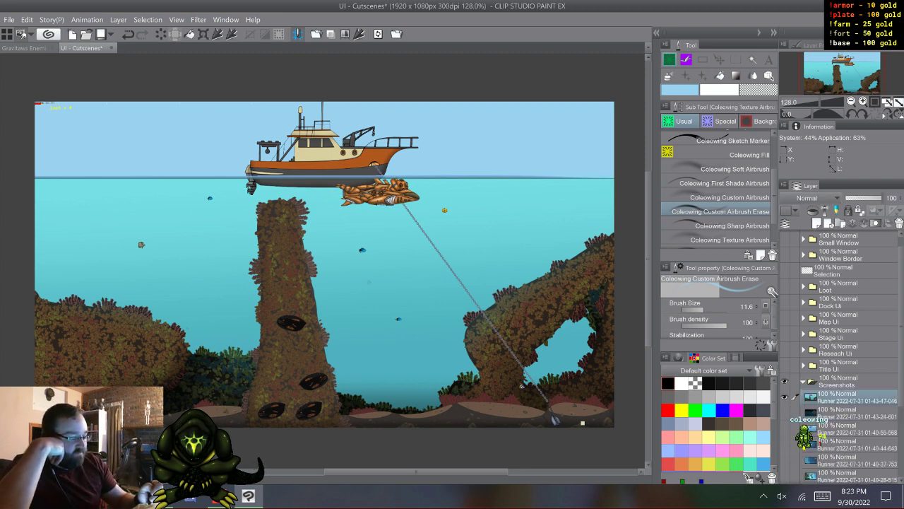
pyautogui.click(817, 223)
pyautogui.click(667, 410)
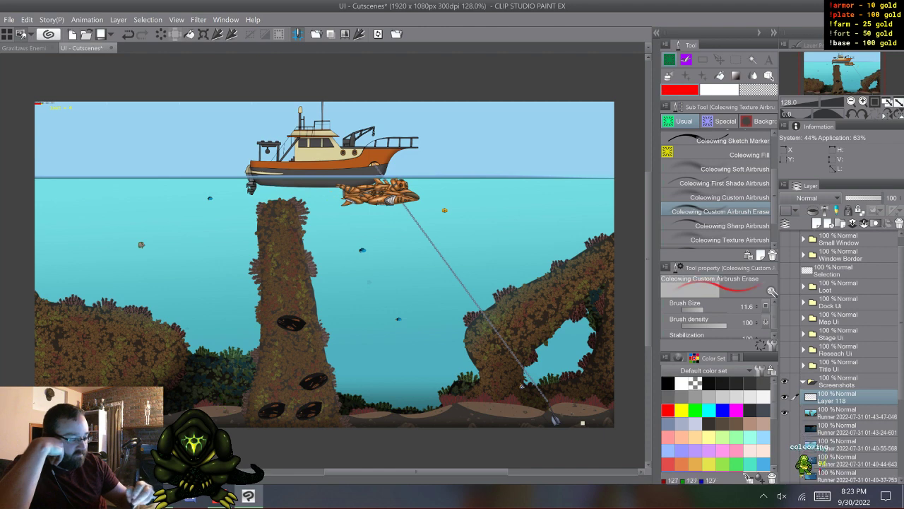
pyautogui.moveTo(775, 194); pyautogui.dragTo(775, 169)
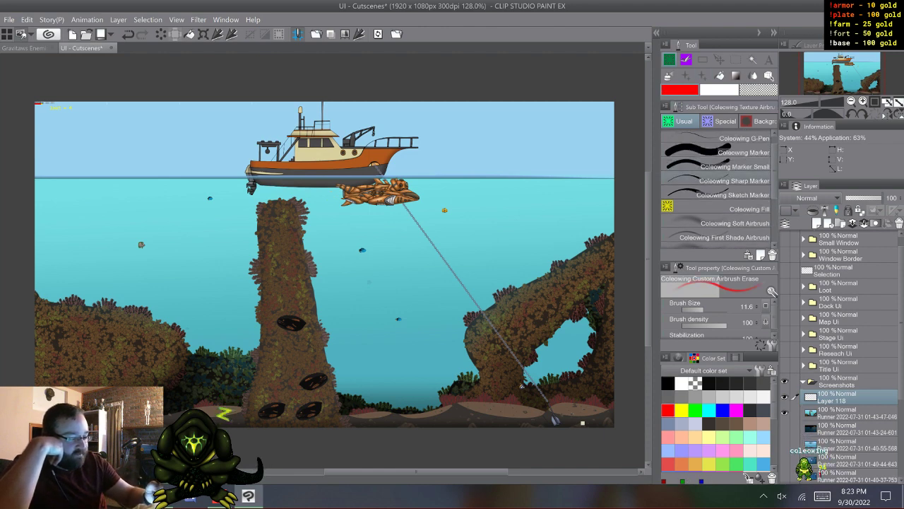
pyautogui.click(733, 180)
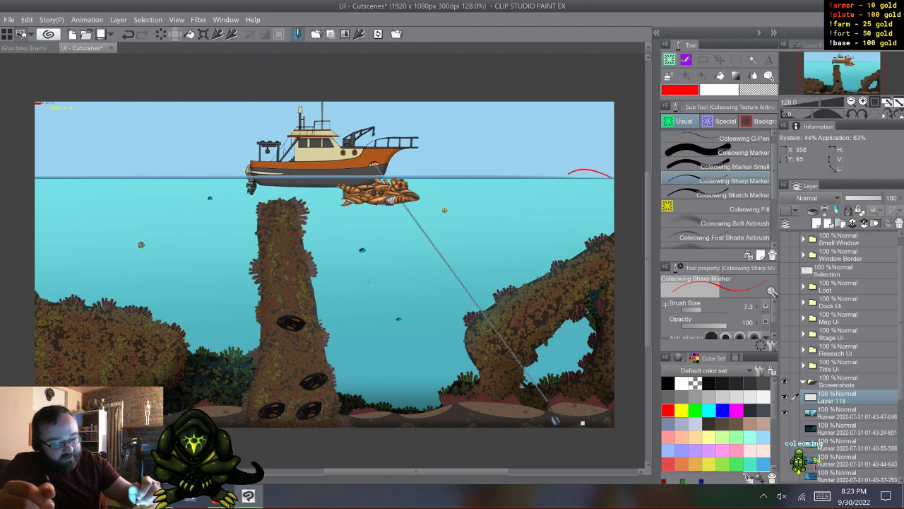
# - Sketch a red wavy line along the waterline and an arrow pointing at the boat's bow on Layer 118, and clear the sketch
pyautogui.moveTo(613, 177); pyautogui.dragTo(494, 171)
pyautogui.moveTo(339, 170); pyautogui.dragTo(35, 173)
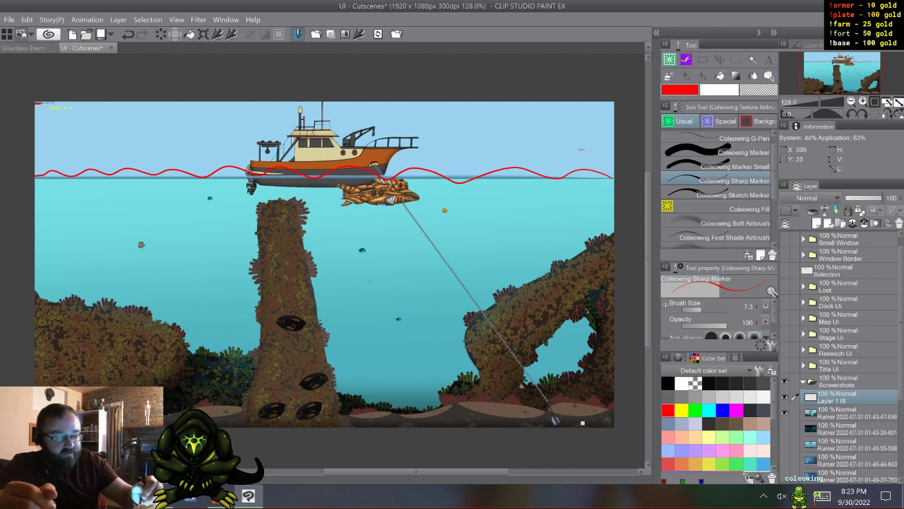
pyautogui.moveTo(585, 149)
pyautogui.mouseDown()
pyautogui.moveTo(424, 149)
pyautogui.moveTo(482, 139)
pyautogui.mouseUp()
pyautogui.moveTo(425, 152); pyautogui.dragTo(460, 160)
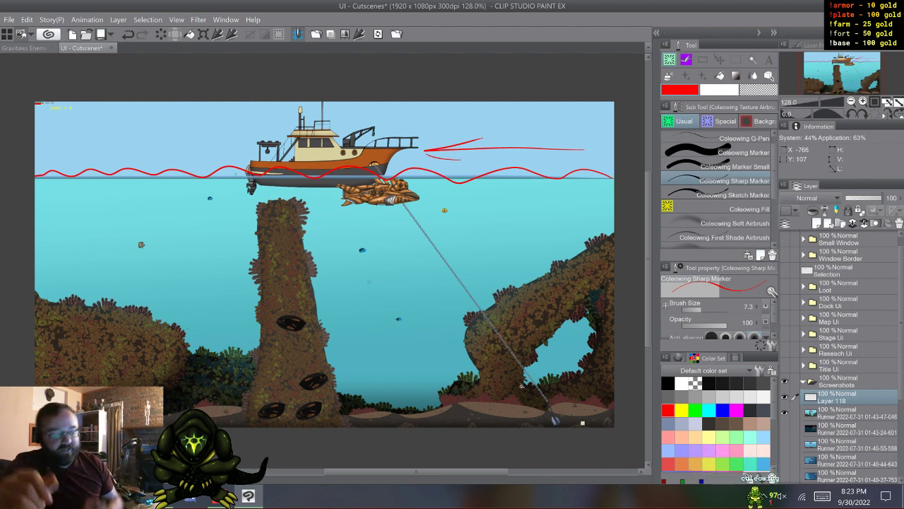
pyautogui.click(161, 34)
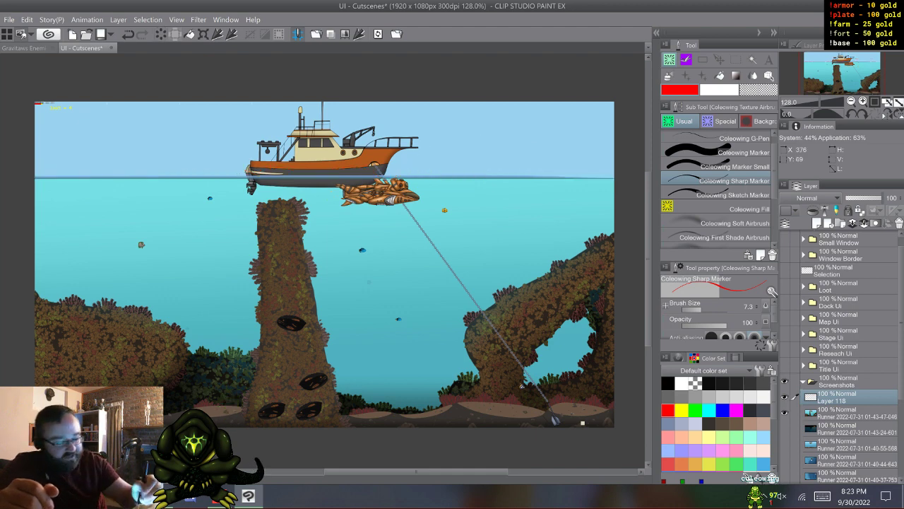
# - Sketch red wavy vertical lines below the waterline, a leftward arrow above them and wave outlines near the boat's bow on Layer 118
pyautogui.moveTo(596, 177)
pyautogui.mouseDown()
pyautogui.moveTo(598, 204)
pyautogui.moveTo(575, 192)
pyautogui.moveTo(581, 214)
pyautogui.mouseUp()
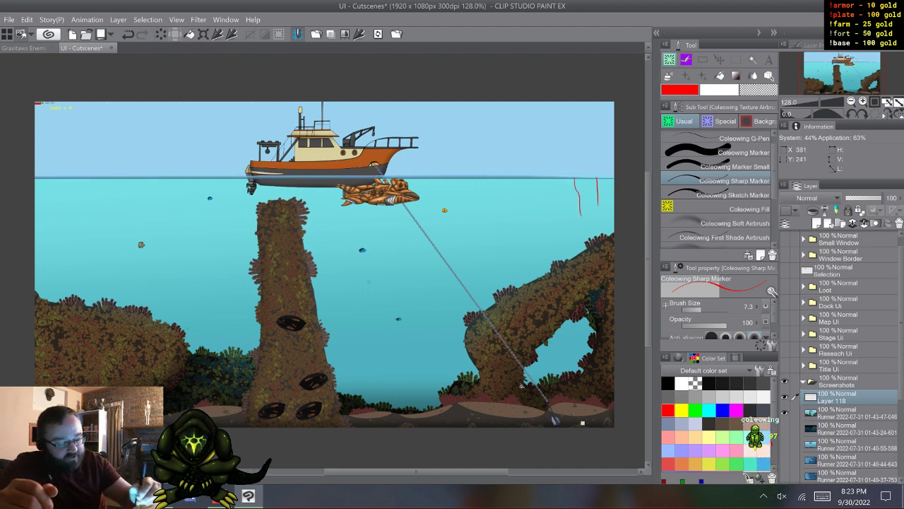
pyautogui.moveTo(550, 179); pyautogui.dragTo(554, 212)
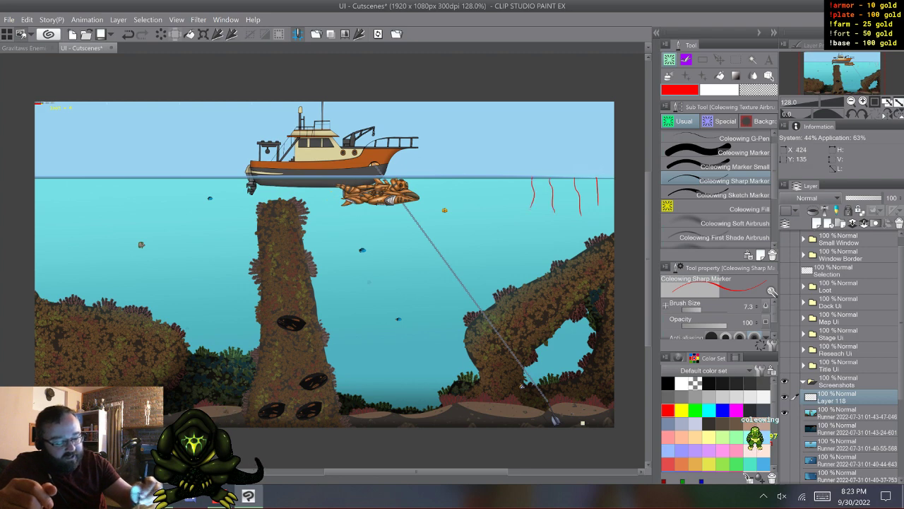
pyautogui.moveTo(531, 166); pyautogui.dragTo(558, 170)
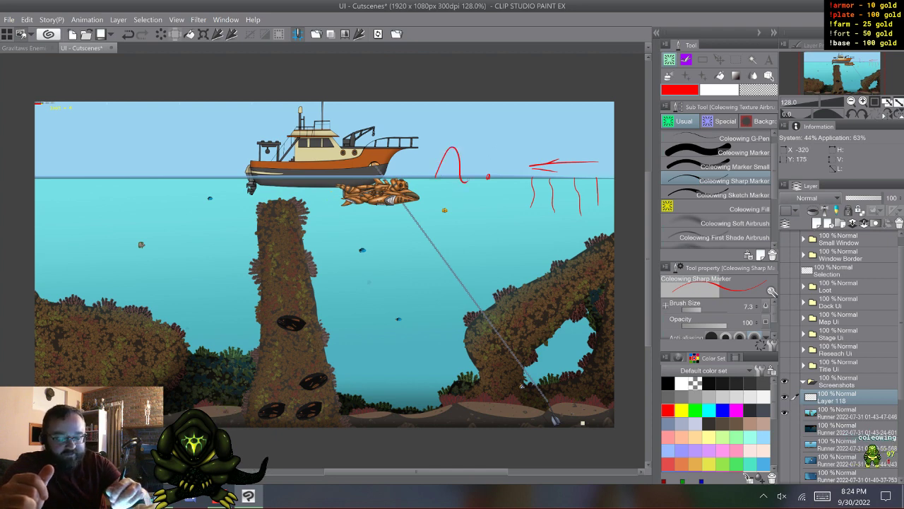
pyautogui.moveTo(374, 192)
pyautogui.mouseDown()
pyautogui.moveTo(426, 131)
pyautogui.moveTo(437, 144)
pyautogui.mouseUp()
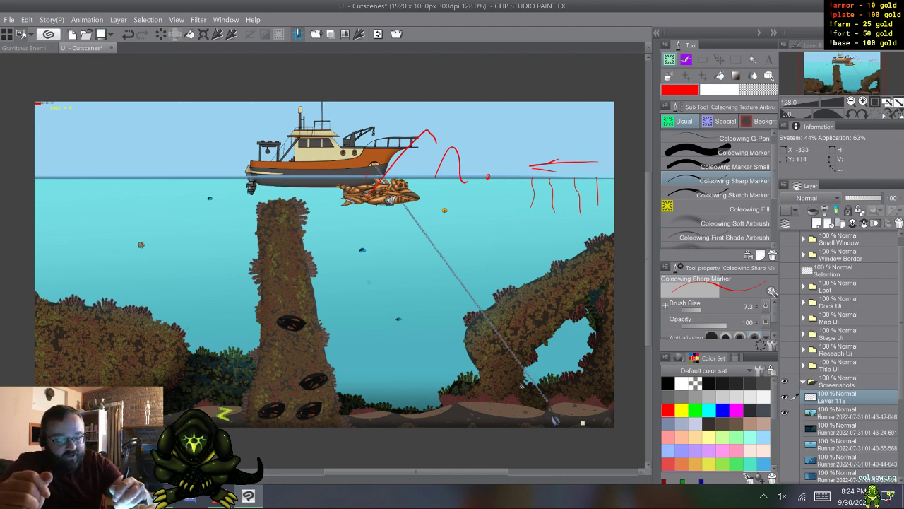
pyautogui.moveTo(391, 167); pyautogui.dragTo(415, 171)
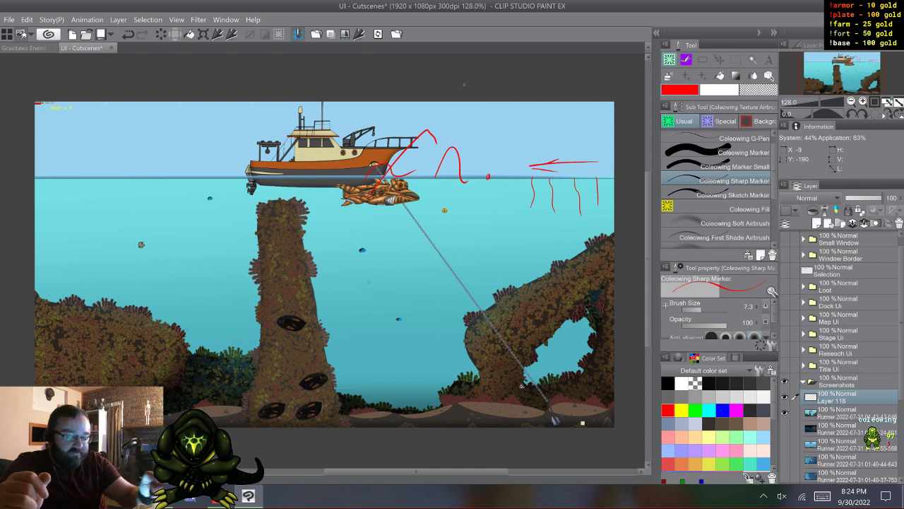
pyautogui.moveTo(487, 176); pyautogui.dragTo(607, 170)
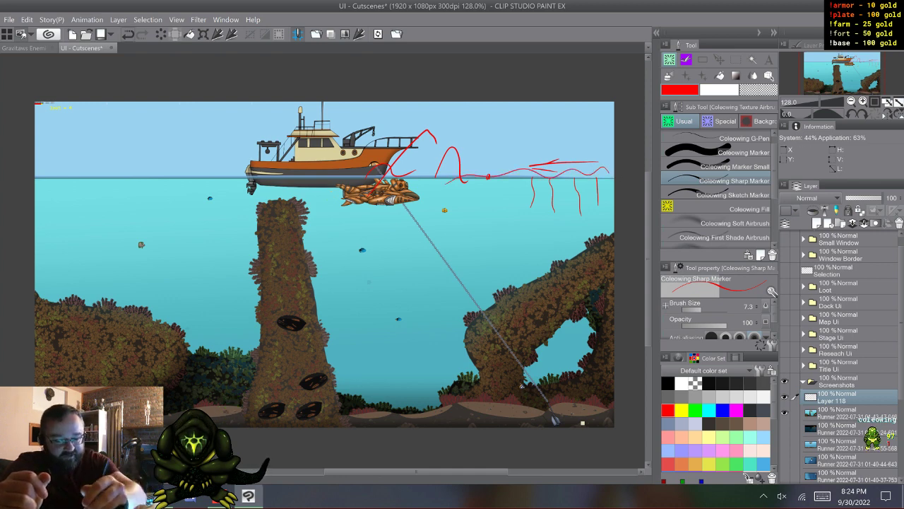
pyautogui.hotkey('ctrl', 'z')
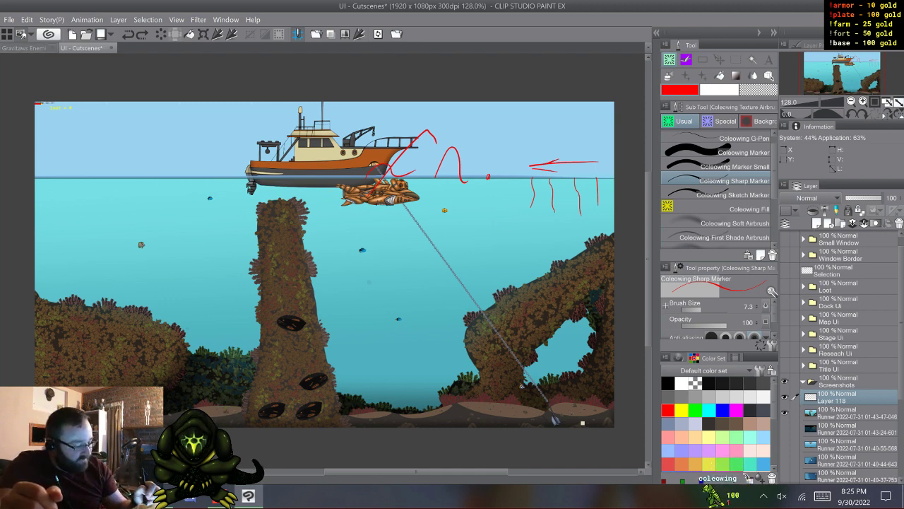
# - Delete the red sketch layer above the screenshots, and collapse and hide the Screenshots folder
pyautogui.rightClick(839, 397)
pyautogui.press('Escape')
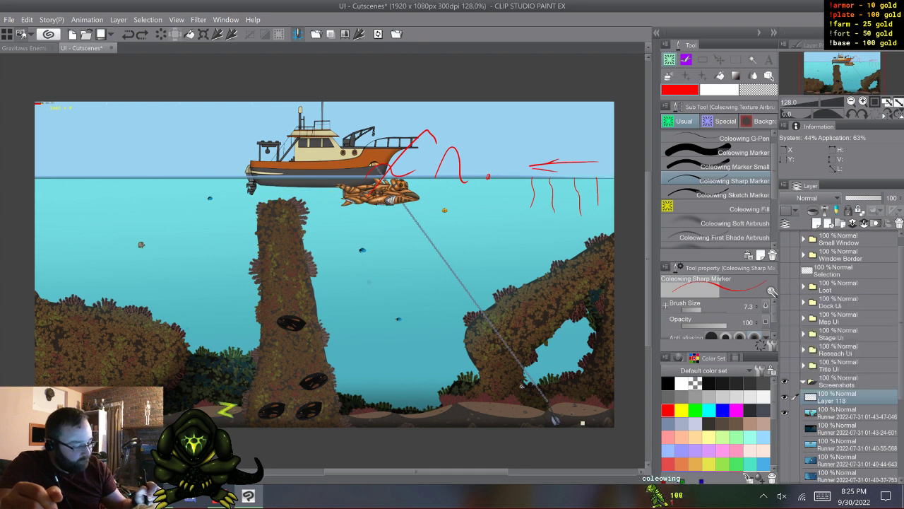
pyautogui.rightClick(840, 397)
pyautogui.click(811, 209)
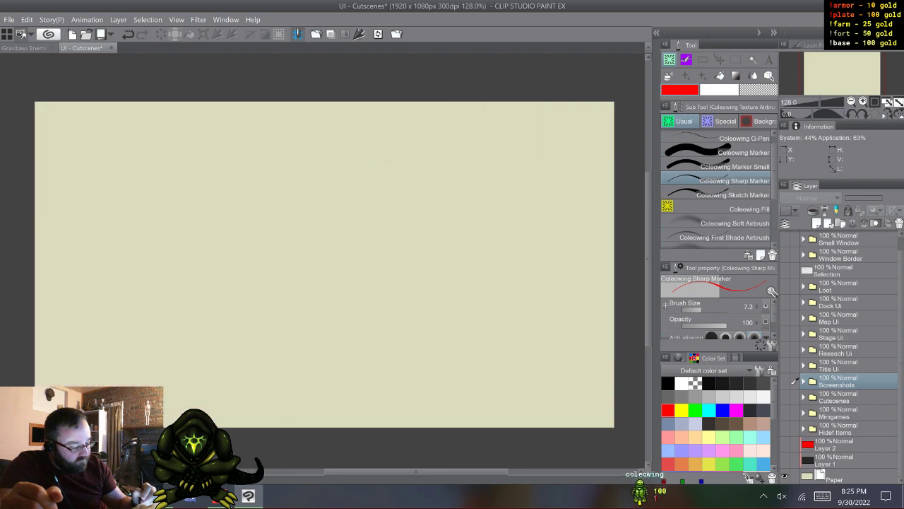
# - Show and expand the Minigames folder, and add a raster layer above Layer 3
pyautogui.click(784, 413)
pyautogui.click(803, 413)
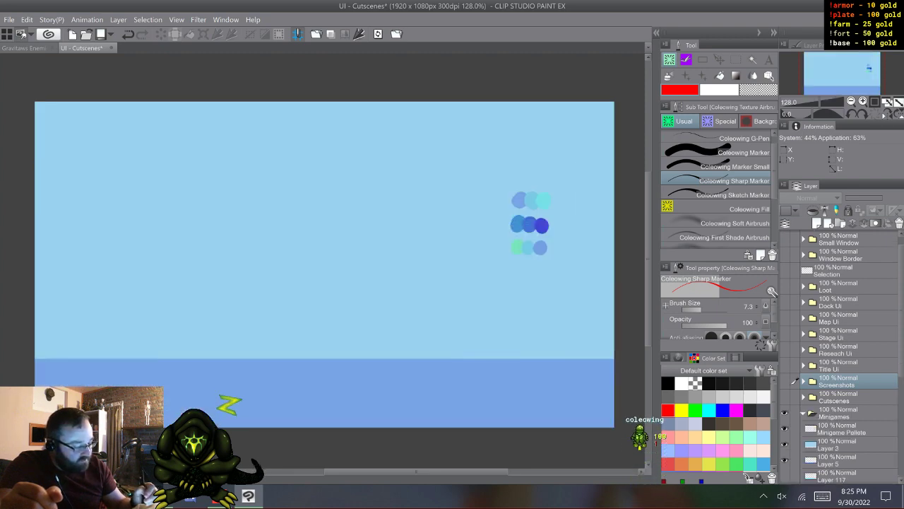
pyautogui.click(839, 444)
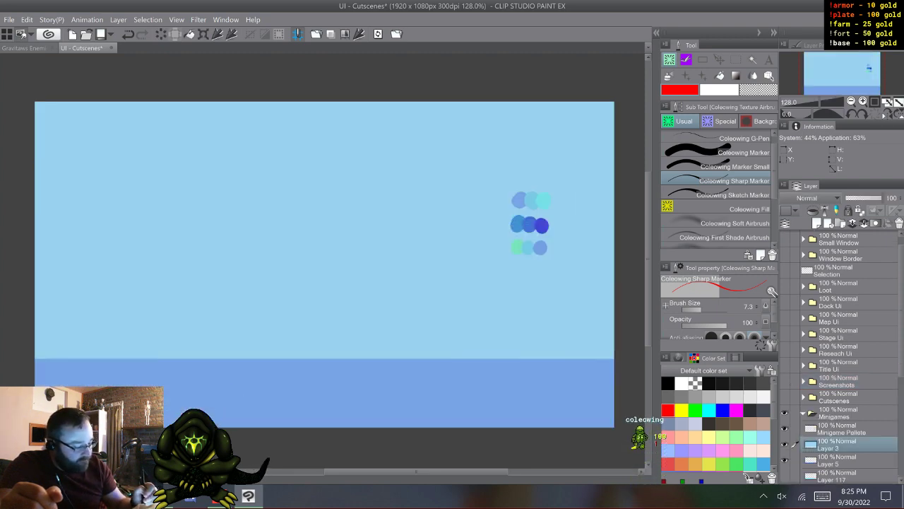
pyautogui.click(818, 223)
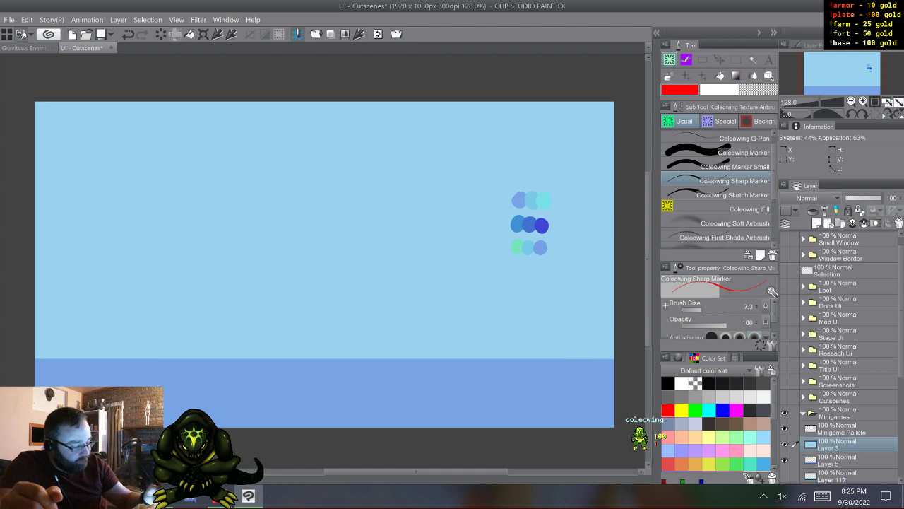
# - Draw four short white wavy strokes side by side above the water strip with the Coleowing Sharp Marker at size 8.0
pyautogui.click(719, 90)
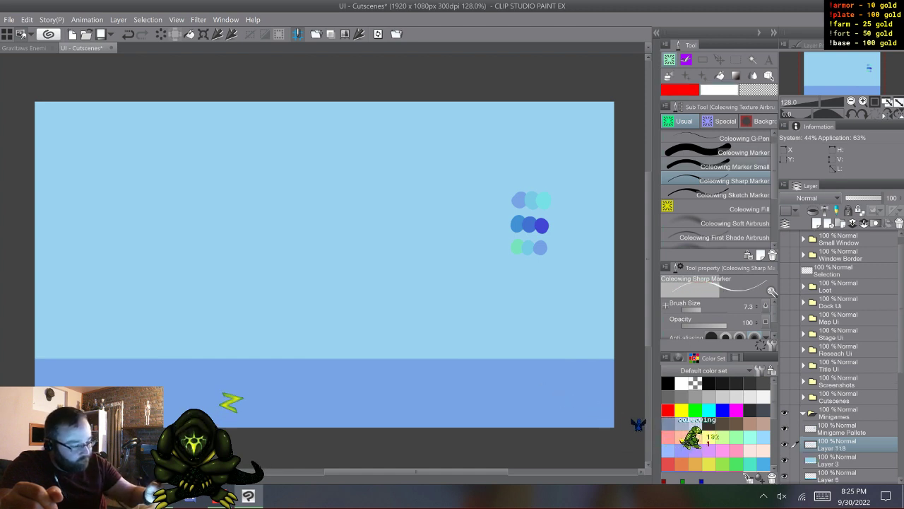
pyautogui.click(735, 138)
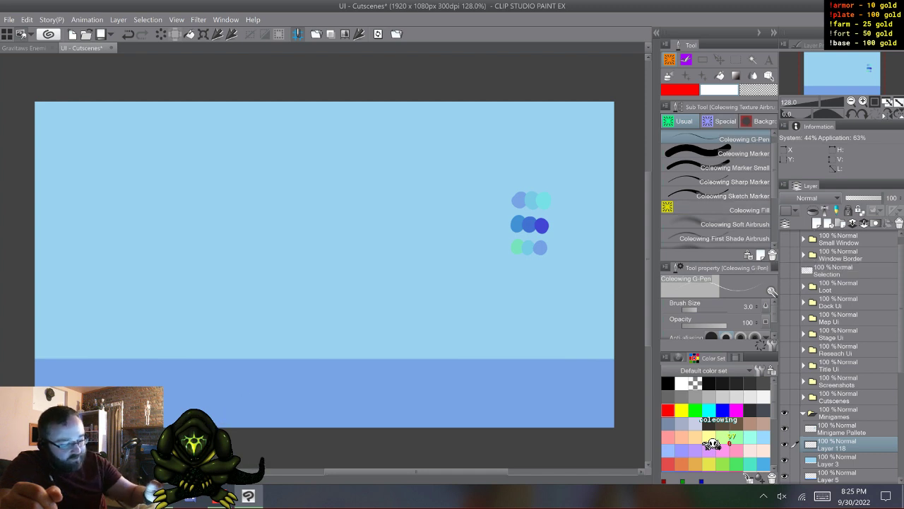
pyautogui.click(716, 182)
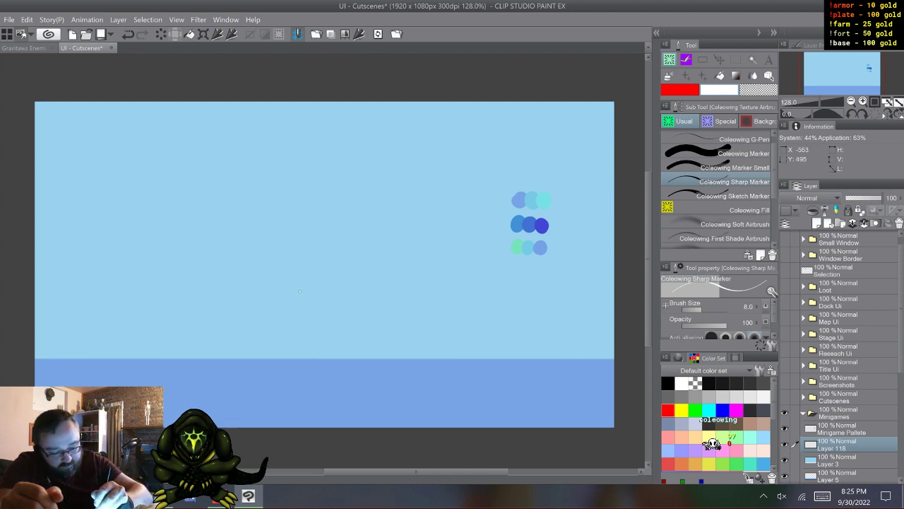
pyautogui.moveTo(305, 301); pyautogui.dragTo(311, 309)
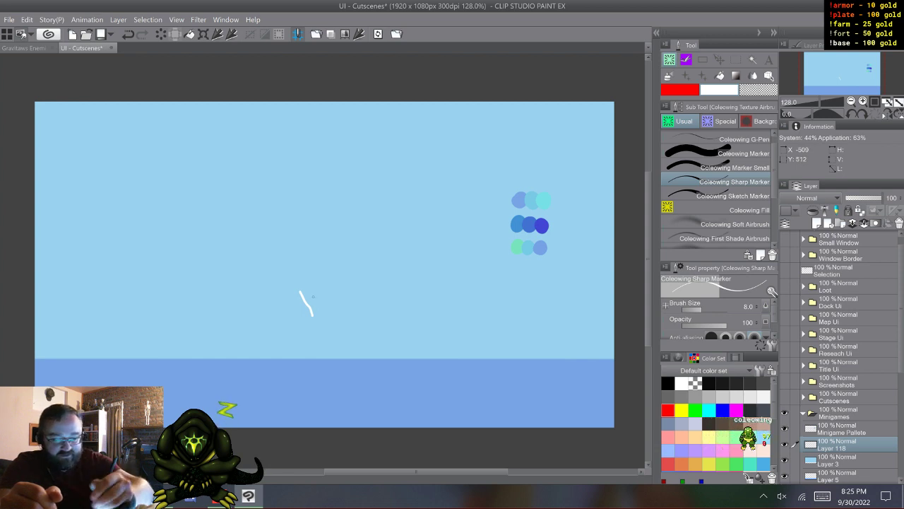
pyautogui.hotkey('ctrl', 'z')
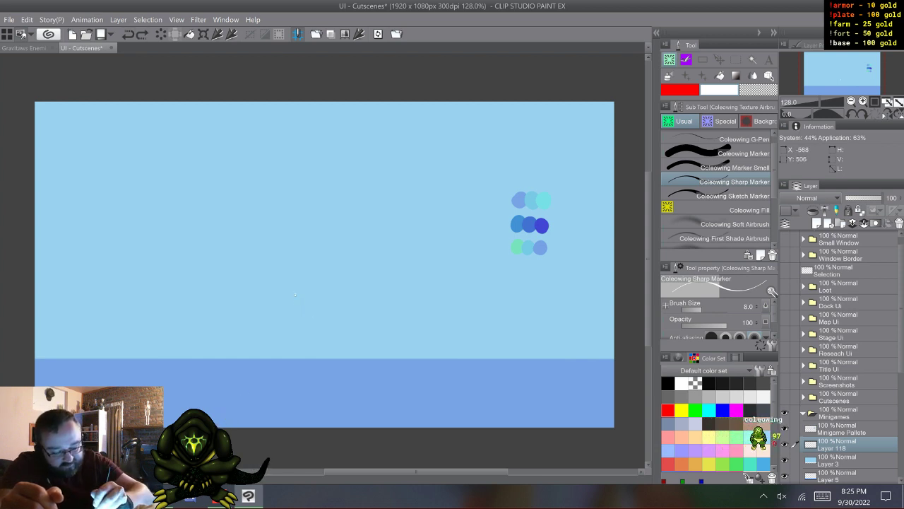
pyautogui.moveTo(296, 294)
pyautogui.mouseDown()
pyautogui.moveTo(303, 319)
pyautogui.moveTo(311, 311)
pyautogui.moveTo(314, 319)
pyautogui.mouseUp()
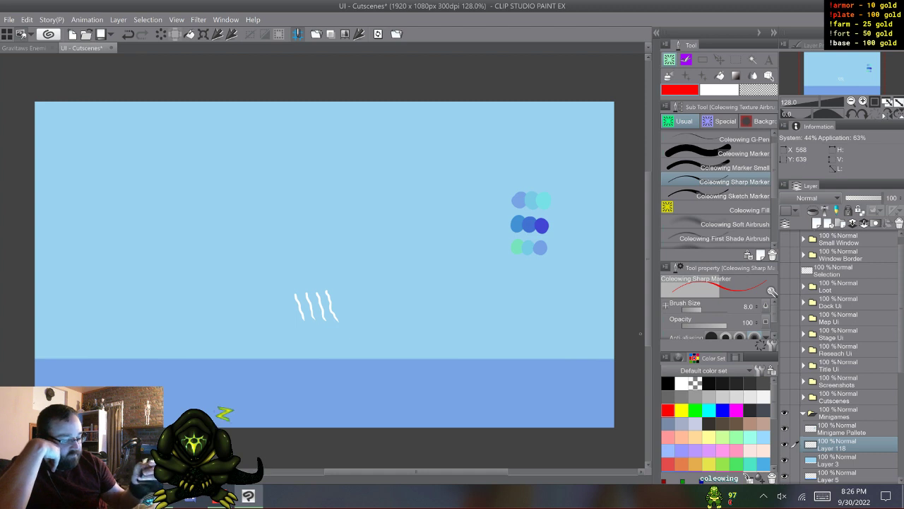
# - Mark a short red dash at the canvas's right edge just above the water, and number the four white strokes 1 to 4 in red
pyautogui.moveTo(617, 352); pyautogui.dragTo(608, 351)
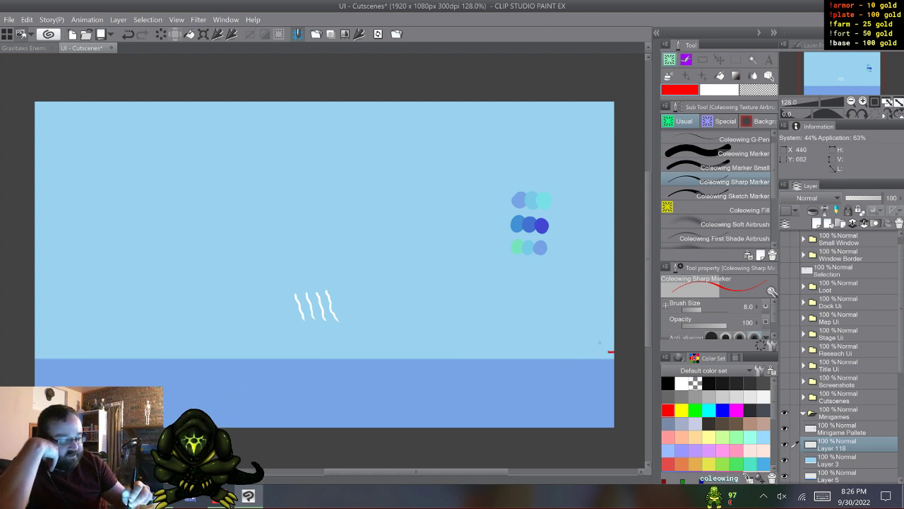
pyautogui.moveTo(299, 274); pyautogui.dragTo(331, 277)
pyautogui.moveTo(330, 271); pyautogui.dragTo(329, 282)
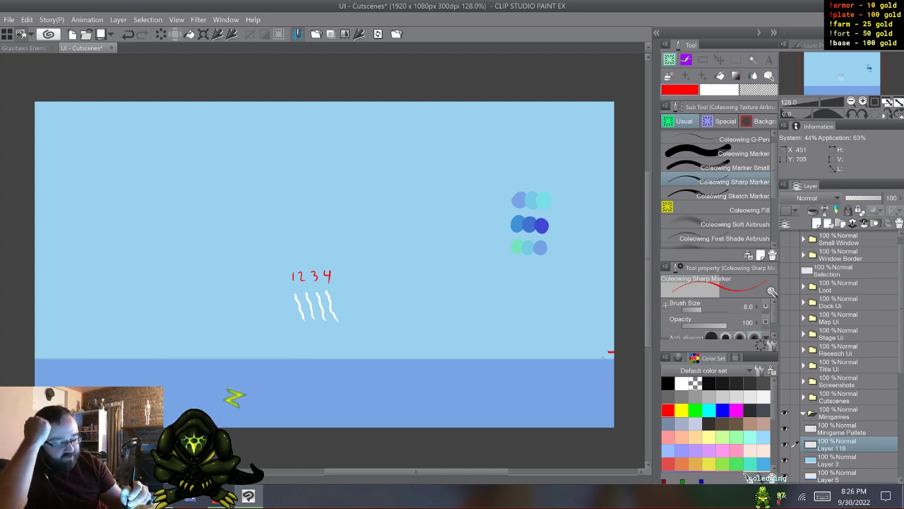
# - Sketch a long shallow red arc and short strokes above the water, and undo them together with the 1 to 4 labels
pyautogui.moveTo(609, 351)
pyautogui.mouseDown()
pyautogui.moveTo(347, 342)
pyautogui.moveTo(144, 349)
pyautogui.mouseUp()
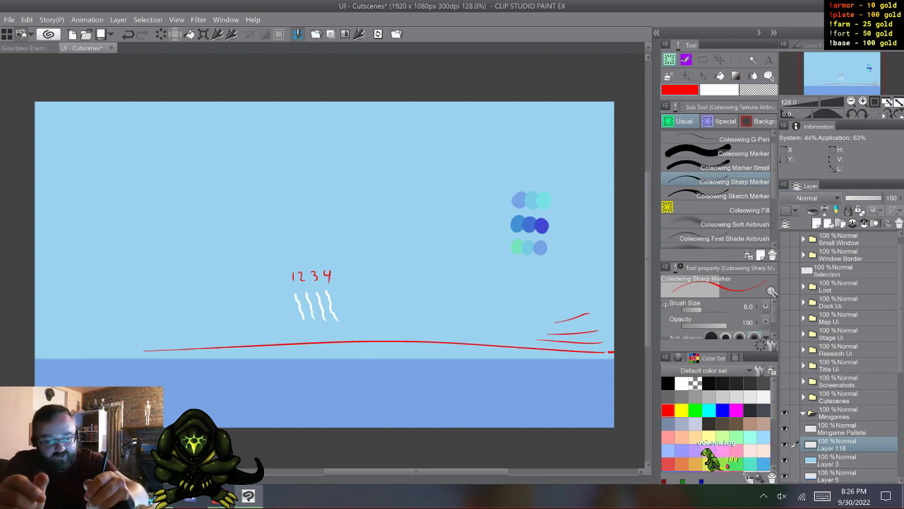
pyautogui.hotkey('ctrl', 'z')
pyautogui.hotkey('ctrl', 'z')
pyautogui.hotkey('ctrl', 'z')
pyautogui.hotkey('ctrl', 'z')
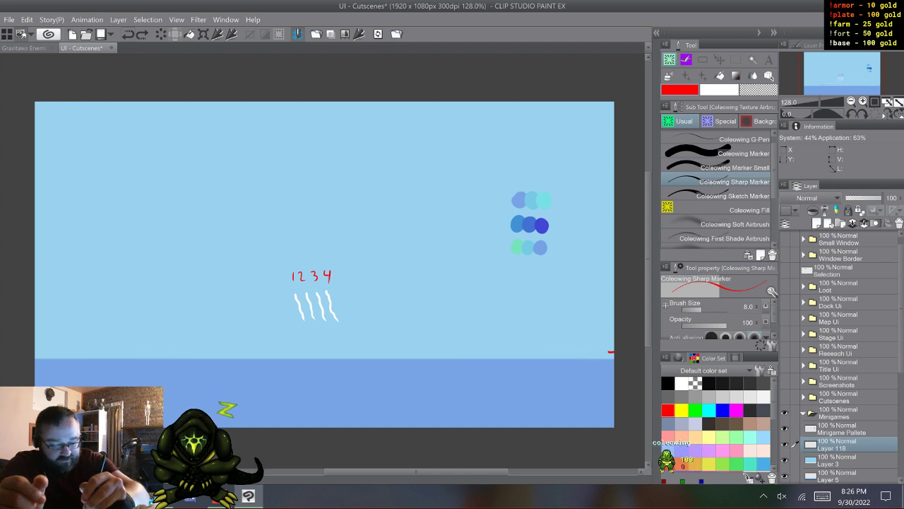
pyautogui.hotkey('ctrl', 'z')
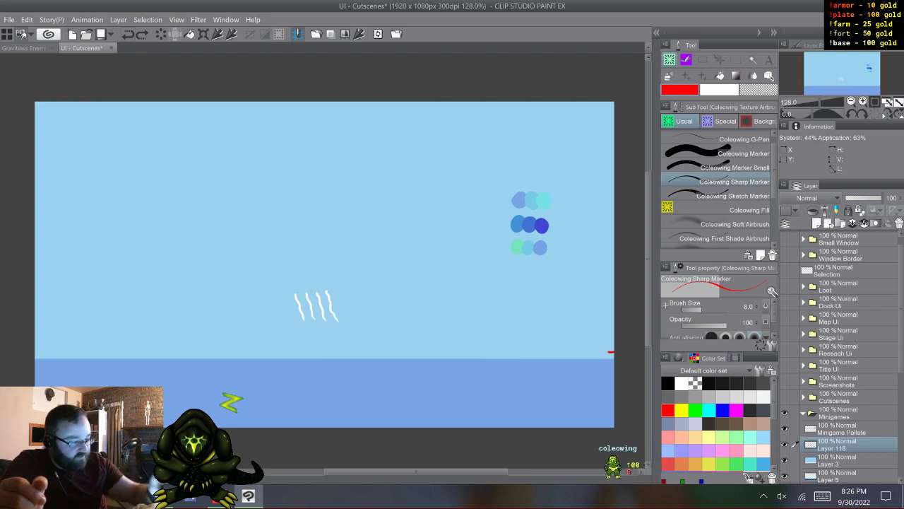
# - Rename Layer 118 in the Minigames folder as Speedwaves
pyautogui.press('m')
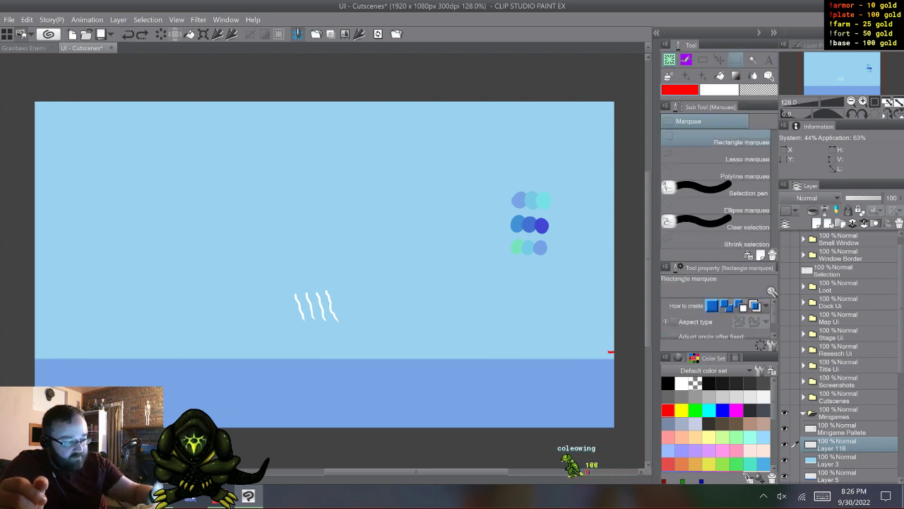
pyautogui.press('k')
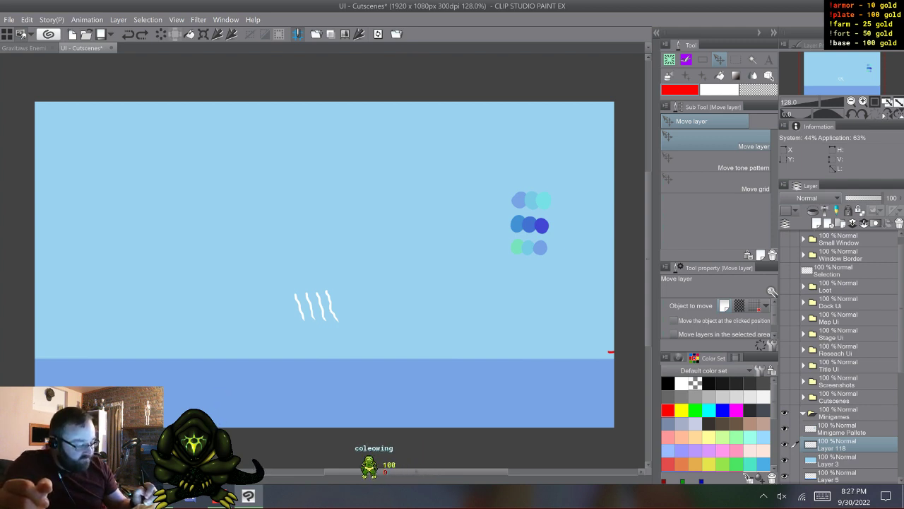
pyautogui.doubleClick(833, 447)
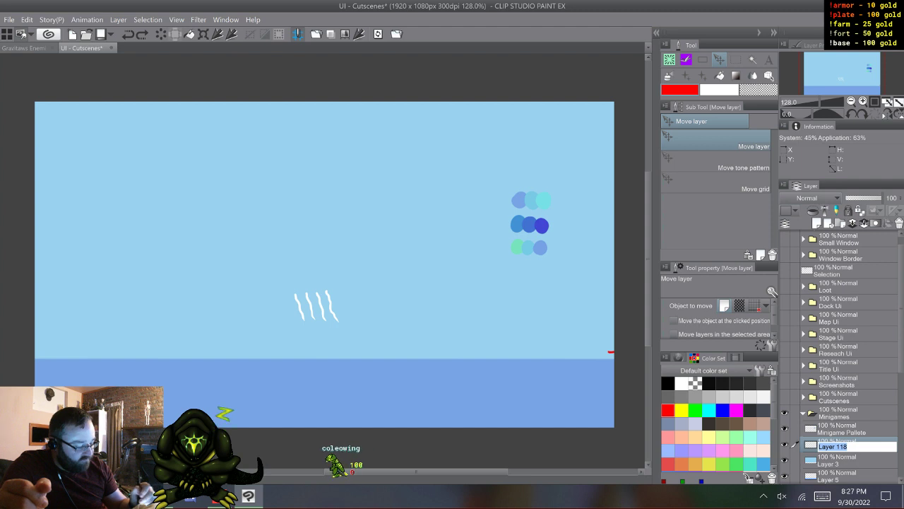
pyautogui.click(823, 496)
pyautogui.click(770, 455)
pyautogui.click(253, 418)
pyautogui.click(465, 382)
pyautogui.click(607, 382)
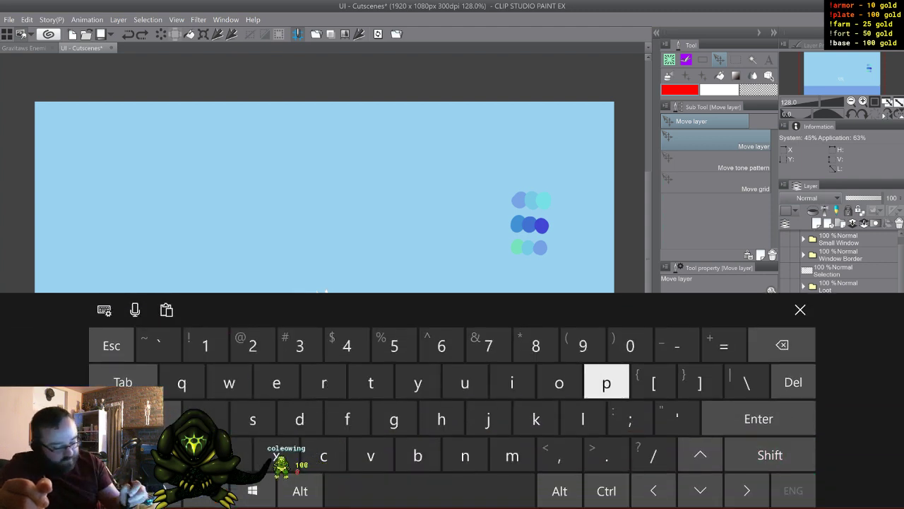
pyautogui.click(465, 382)
pyautogui.click(276, 382)
pyautogui.click(300, 418)
pyautogui.click(346, 418)
pyautogui.click(229, 383)
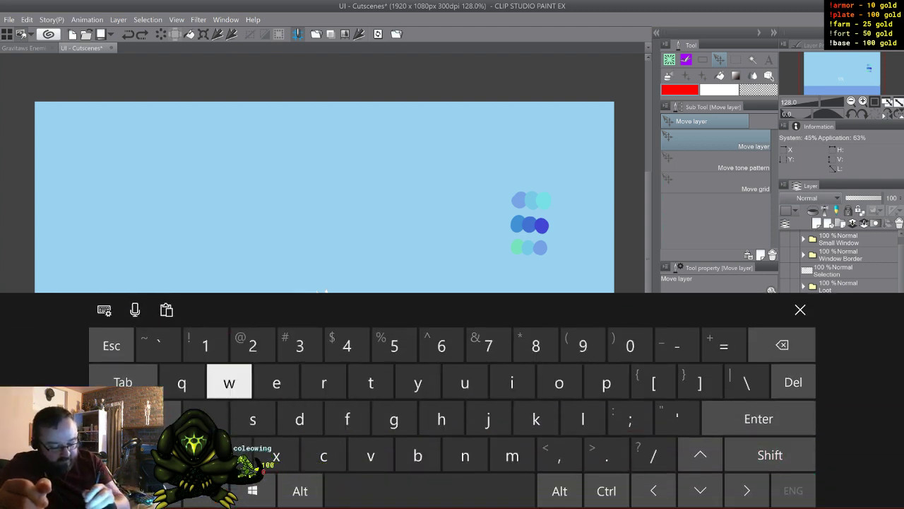
pyautogui.click(253, 418)
pyautogui.click(346, 419)
pyautogui.click(370, 455)
pyautogui.click(276, 382)
pyautogui.click(253, 418)
pyautogui.click(347, 418)
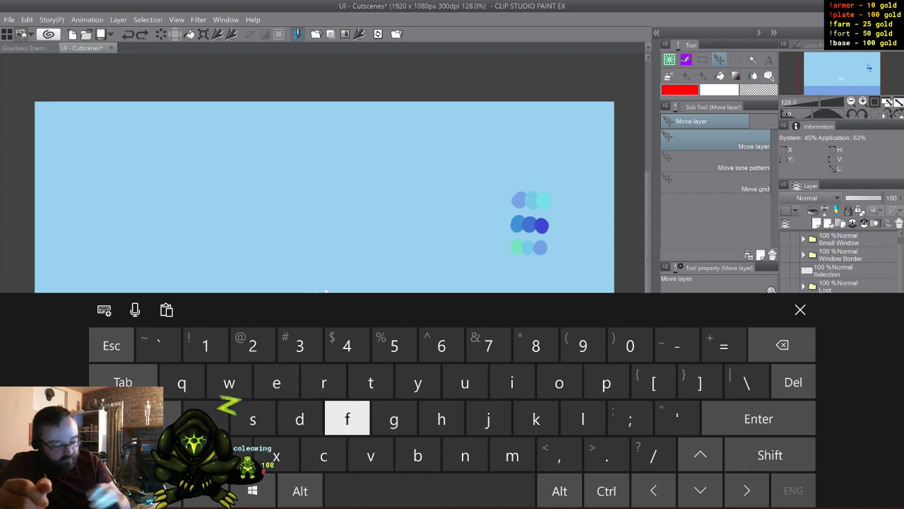
pyautogui.click(800, 310)
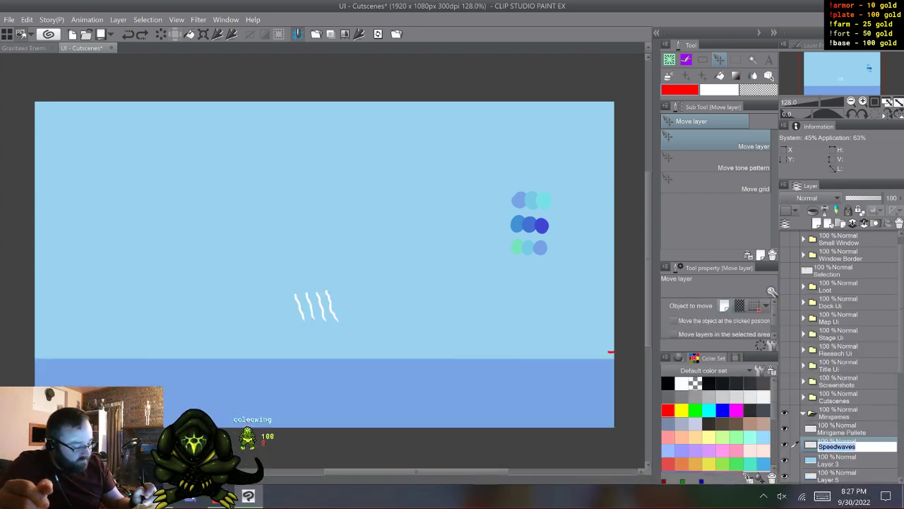
# - Change the white-stroke layer's name to Sw 1
pyautogui.click(822, 496)
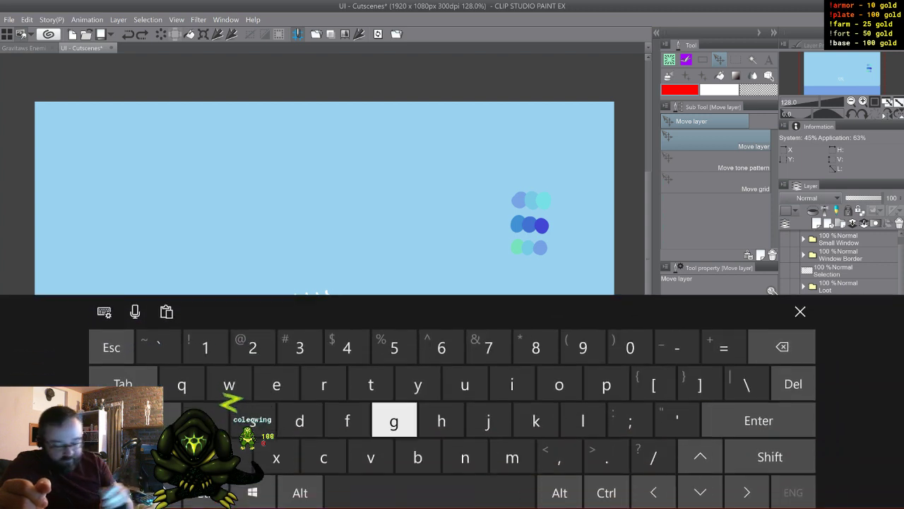
pyautogui.click(276, 383)
pyautogui.click(229, 382)
pyautogui.click(277, 455)
pyautogui.click(431, 490)
pyautogui.click(300, 419)
pyautogui.click(206, 346)
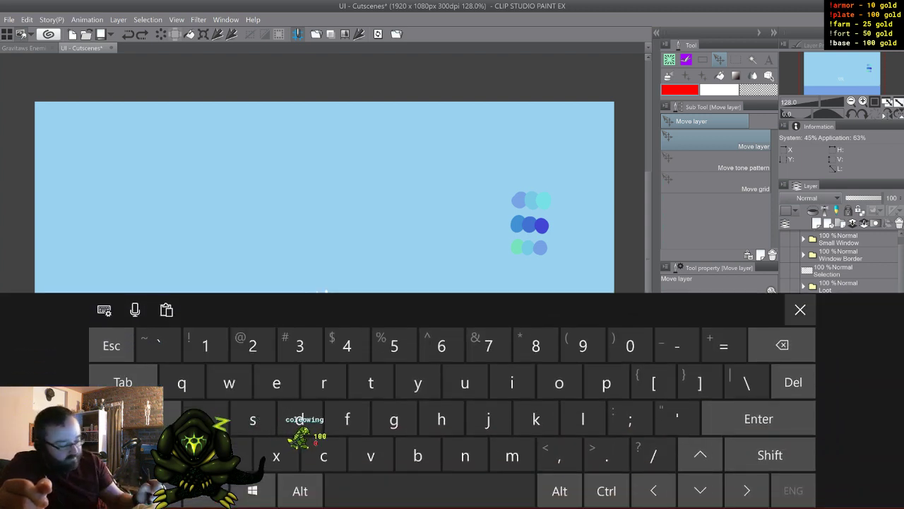
pyautogui.click(800, 309)
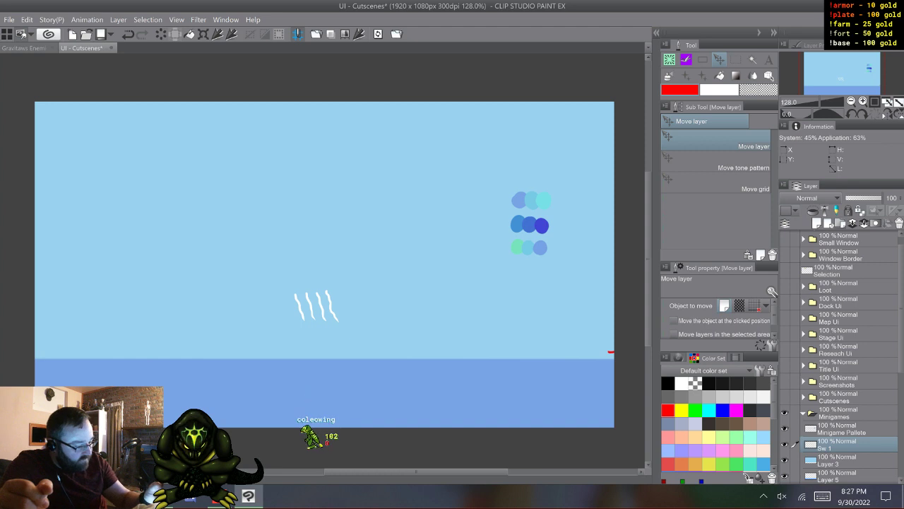
# - Create a layer folder named Speed Waves in the Minigames folder and move the Sw 1 layer into it
pyautogui.click(840, 223)
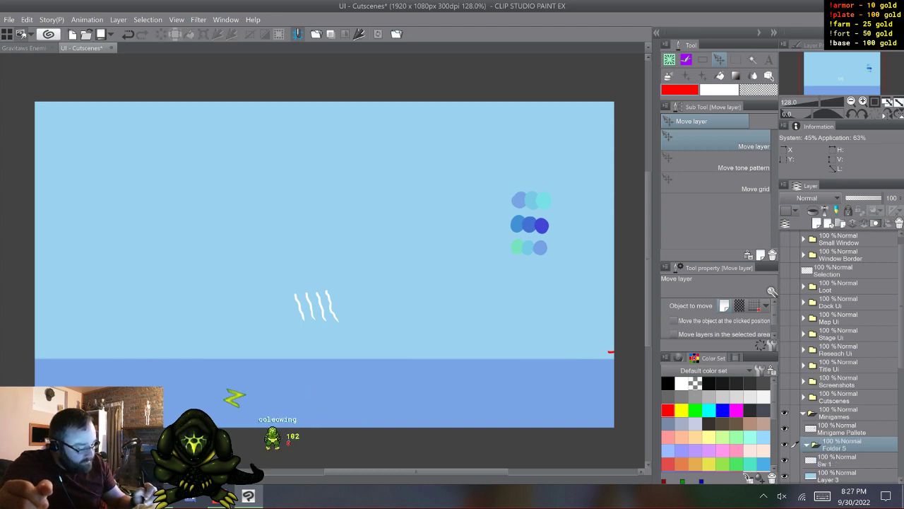
pyautogui.doubleClick(835, 447)
pyautogui.click(823, 496)
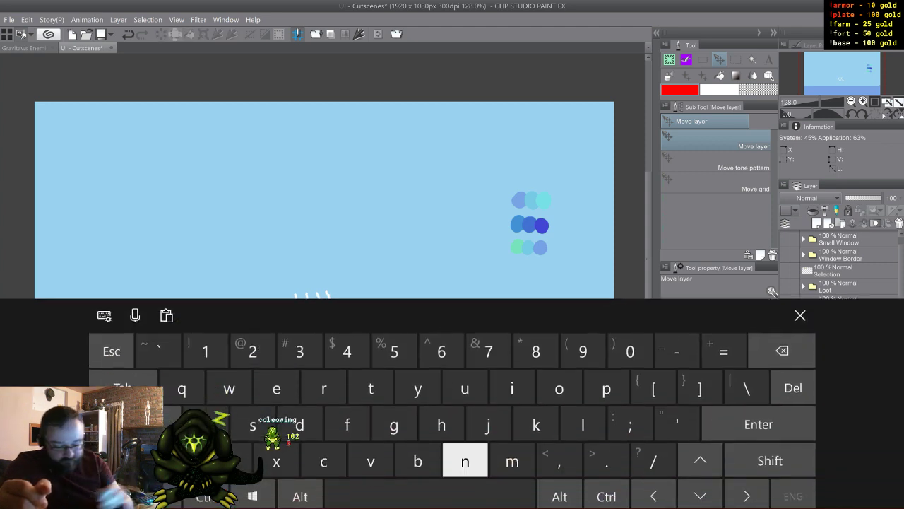
pyautogui.click(771, 455)
pyautogui.click(253, 419)
pyautogui.click(607, 382)
pyautogui.click(276, 382)
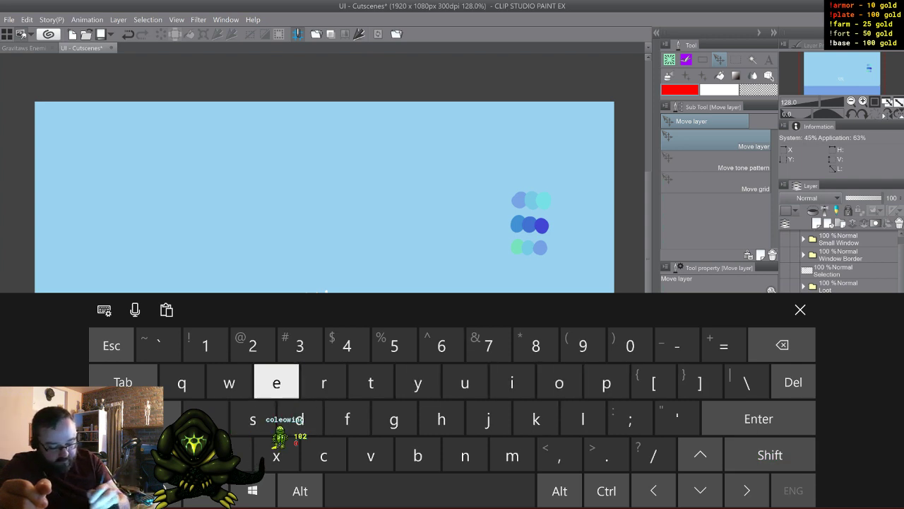
pyautogui.click(276, 382)
pyautogui.click(299, 419)
pyautogui.click(354, 490)
pyautogui.click(147, 455)
pyautogui.click(229, 382)
pyautogui.click(206, 419)
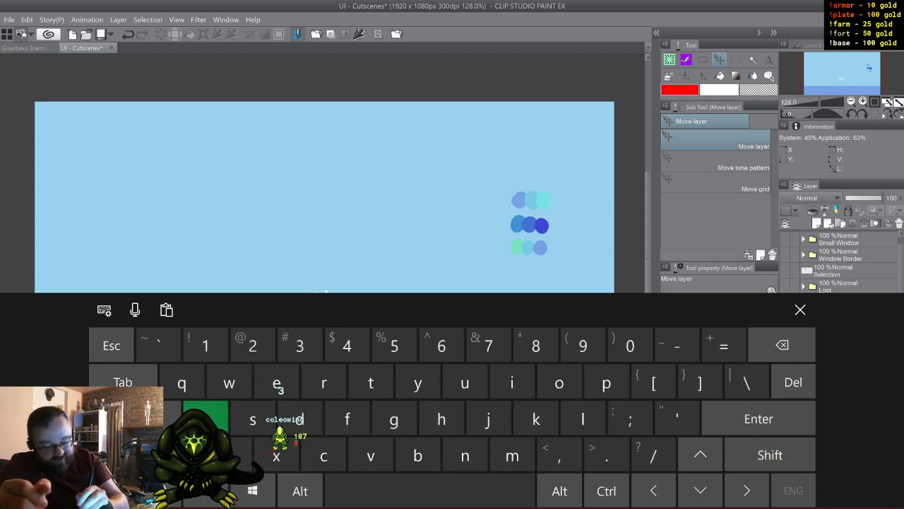
pyautogui.click(370, 455)
pyautogui.click(276, 383)
pyautogui.click(801, 309)
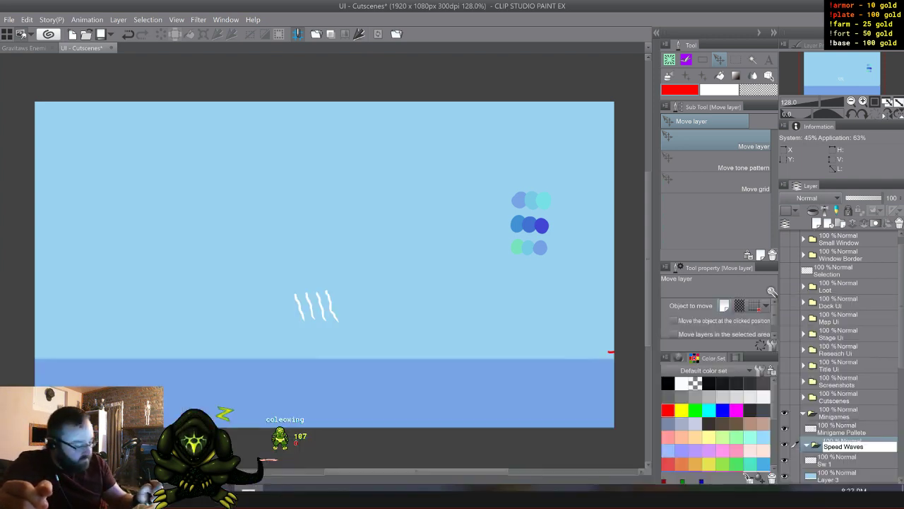
pyautogui.scroll(-3, 841, 409)
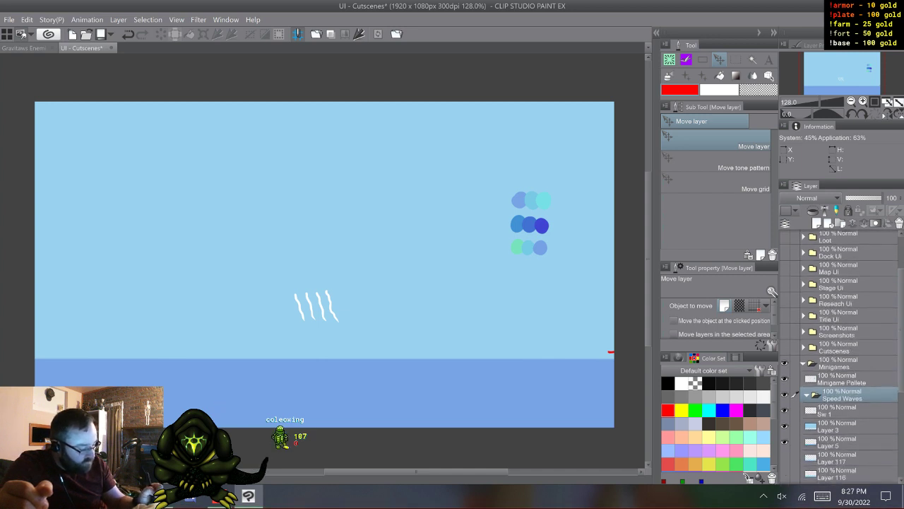
pyautogui.moveTo(841, 409); pyautogui.dragTo(840, 393)
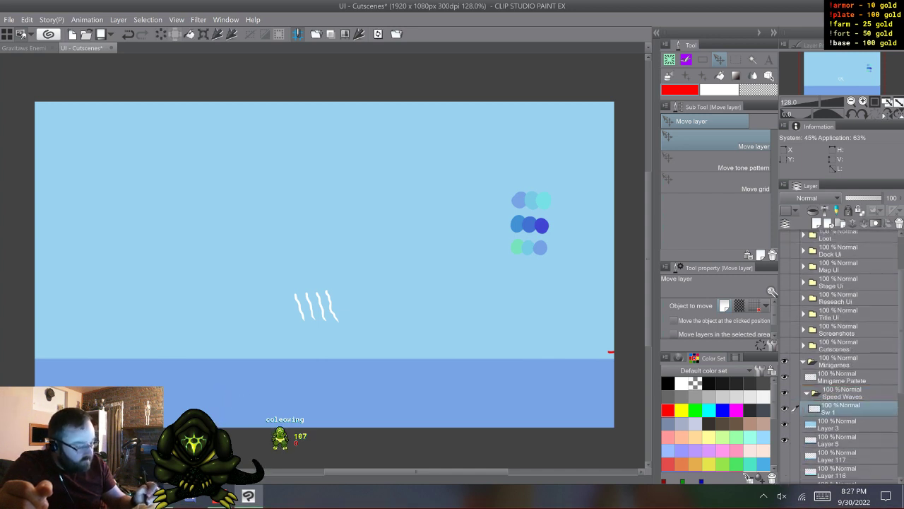
# - Lasso the first of the four white strokes on Sw 1, then cut and paste it onto its own layer
pyautogui.press('m')
pyautogui.press('m')
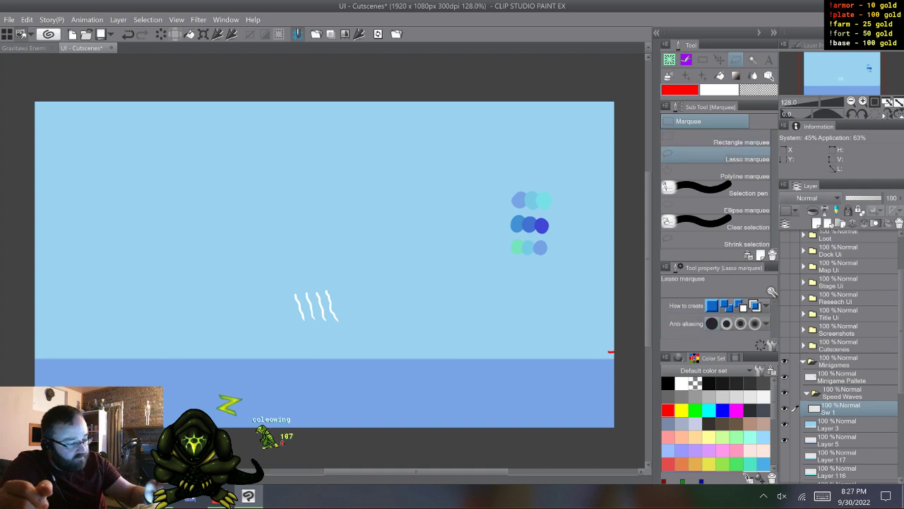
pyautogui.moveTo(300, 284)
pyautogui.mouseDown()
pyautogui.moveTo(308, 316)
pyautogui.moveTo(300, 330)
pyautogui.moveTo(299, 285)
pyautogui.mouseUp()
pyautogui.click(27, 20)
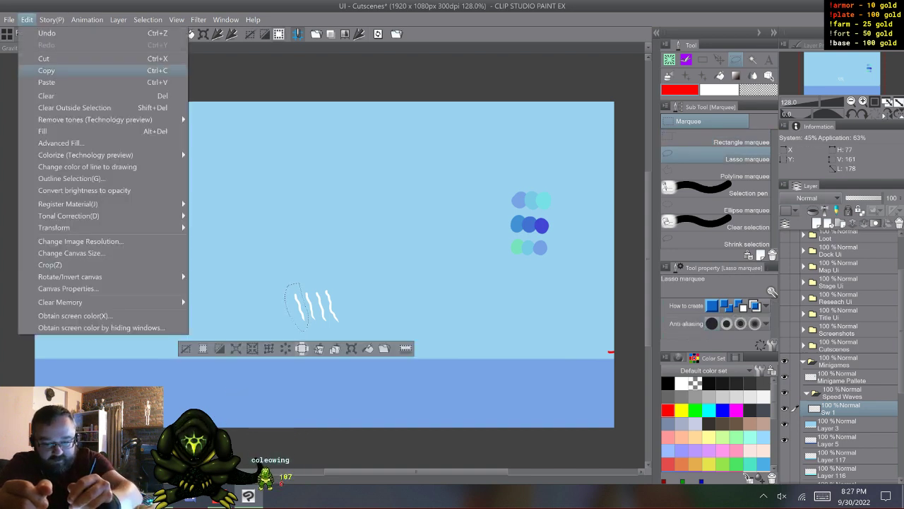
pyautogui.click(47, 71)
pyautogui.click(27, 20)
pyautogui.click(46, 71)
pyautogui.hotkey('ctrl', 'v')
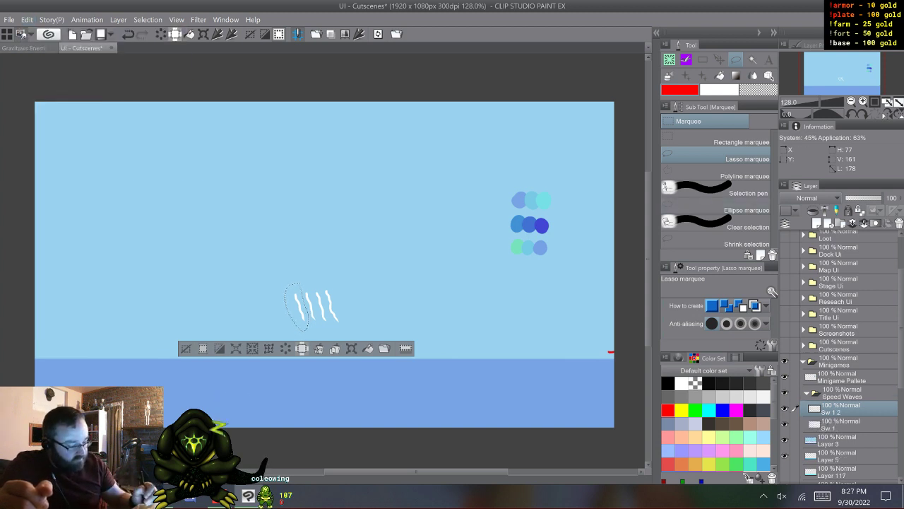
# - Lasso the second white stroke on the original Sw 1 layer and move it onto its own layer by cutting and pasting
pyautogui.click(841, 424)
pyautogui.hotkey('ctrl', 'd')
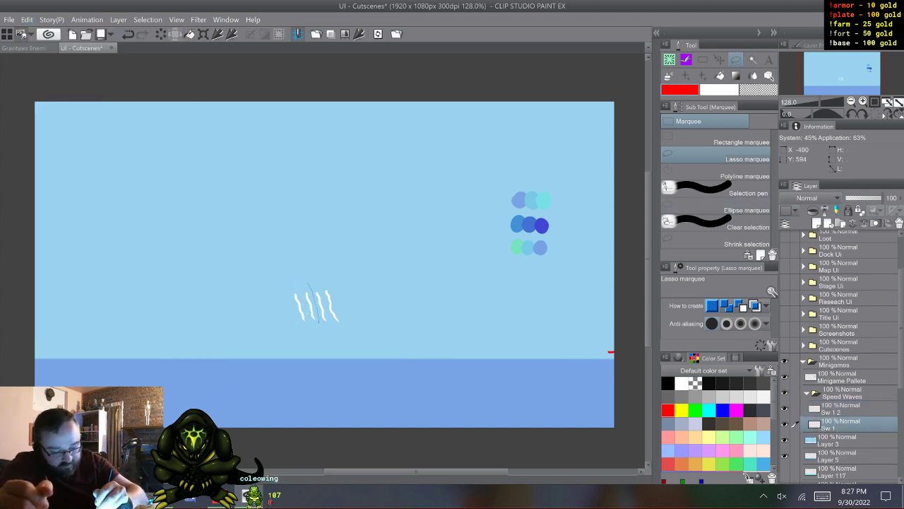
pyautogui.moveTo(306, 286); pyautogui.dragTo(306, 287)
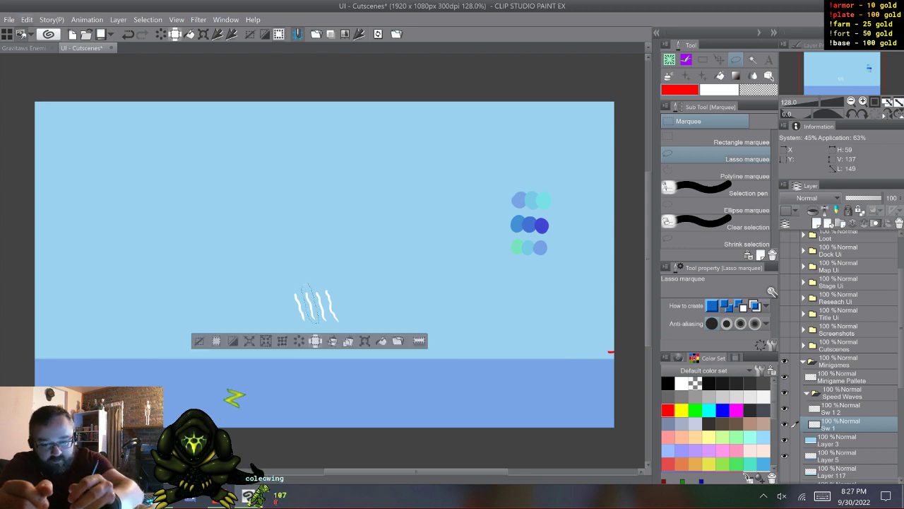
pyautogui.click(27, 19)
pyautogui.click(47, 67)
pyautogui.click(27, 19)
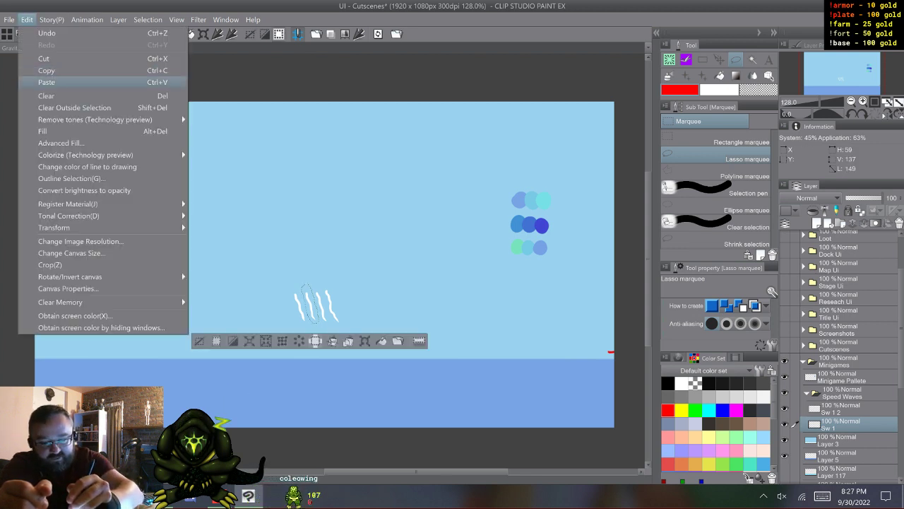
pyautogui.click(46, 81)
pyautogui.hotkey('ctrl', 'd')
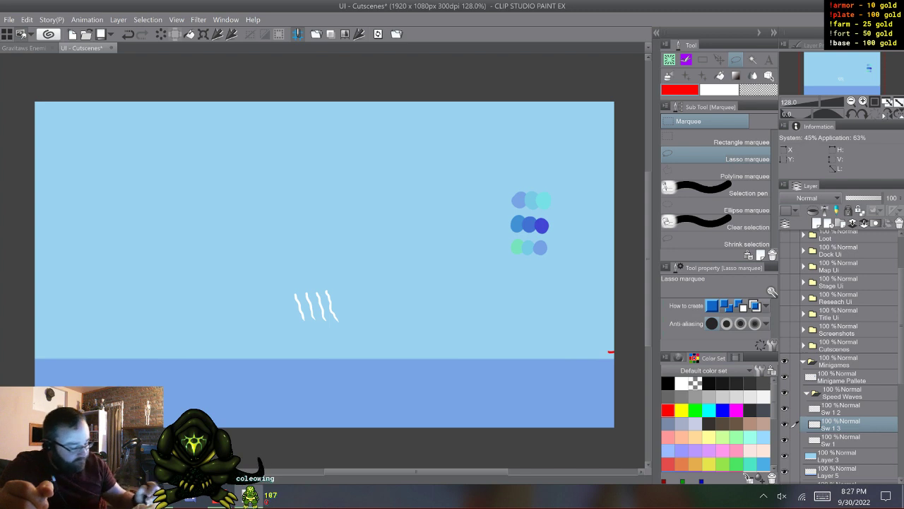
# - Cut the third white stroke from the original Sw 1 layer, paste it onto its own layer, and clear the selection
pyautogui.click(842, 440)
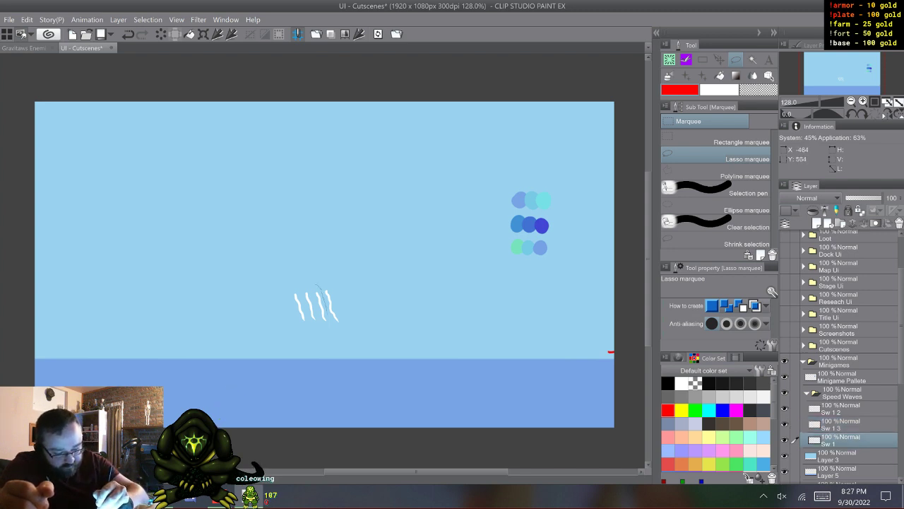
pyautogui.moveTo(326, 325)
pyautogui.mouseDown()
pyautogui.moveTo(314, 311)
pyautogui.moveTo(315, 287)
pyautogui.mouseUp()
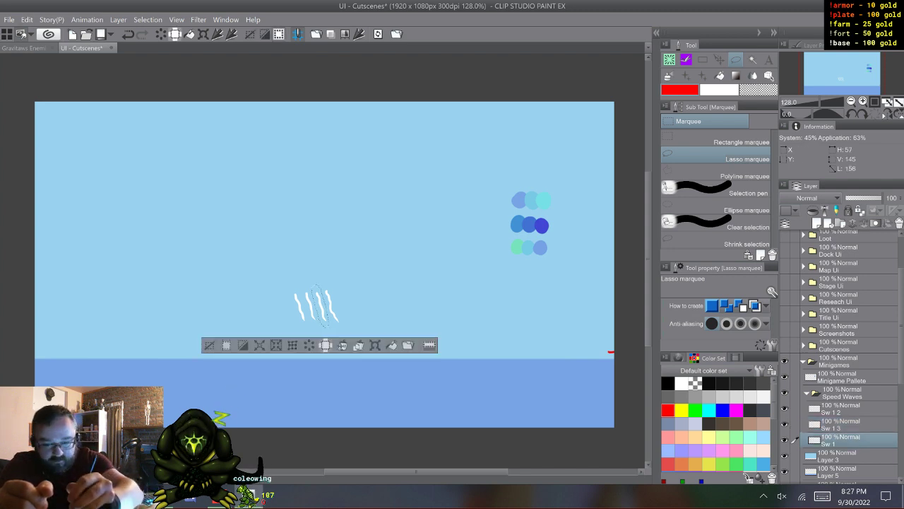
pyautogui.click(27, 19)
pyautogui.click(46, 70)
pyautogui.click(26, 19)
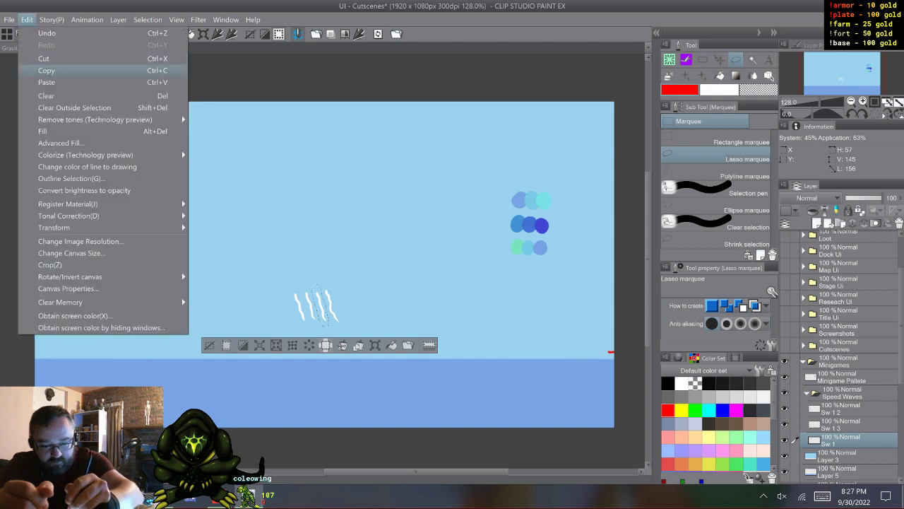
pyautogui.click(46, 82)
pyautogui.click(841, 456)
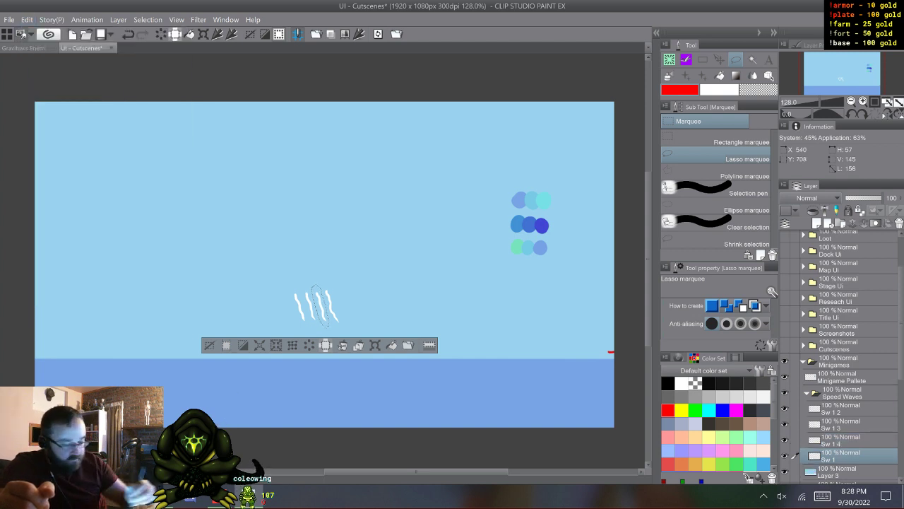
pyautogui.hotkey('ctrl', 'd')
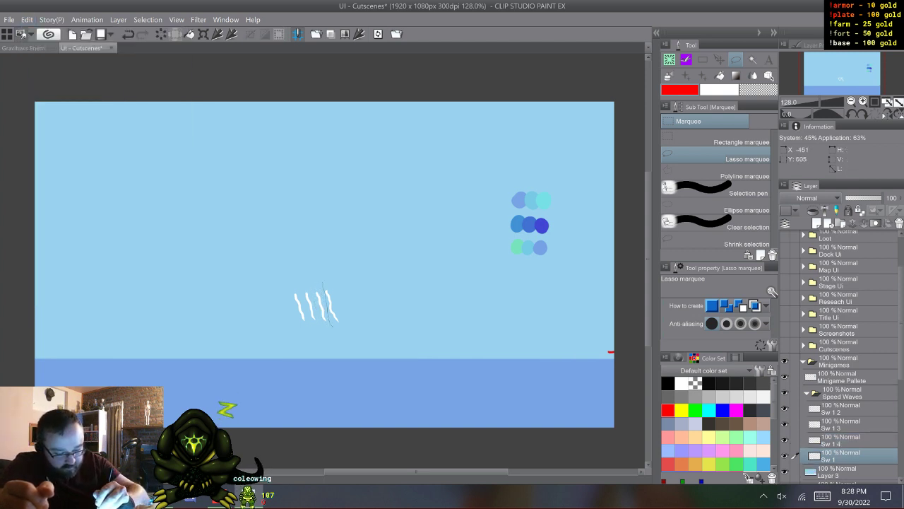
pyautogui.hotkey('ctrl', 'd')
pyautogui.moveTo(338, 294)
pyautogui.mouseDown()
pyautogui.moveTo(325, 283)
pyautogui.moveTo(347, 303)
pyautogui.moveTo(338, 327)
pyautogui.mouseUp()
pyautogui.hotkey('ctrl', 'd')
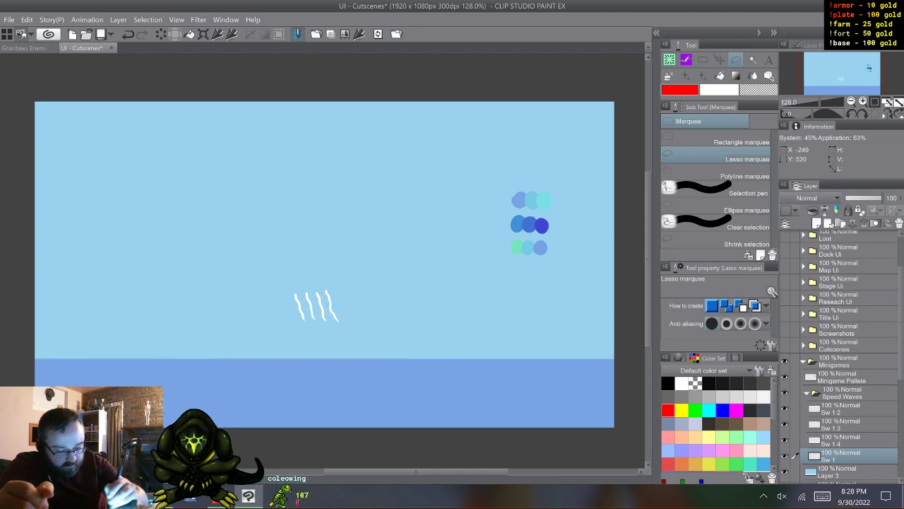
# - Rename the layer holding the first white stroke as Sw 1
pyautogui.click(840, 408)
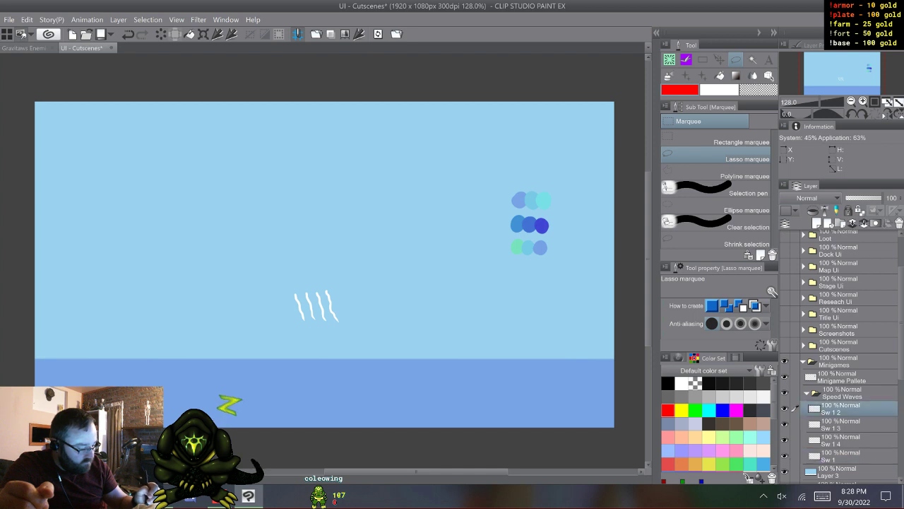
pyautogui.click(822, 496)
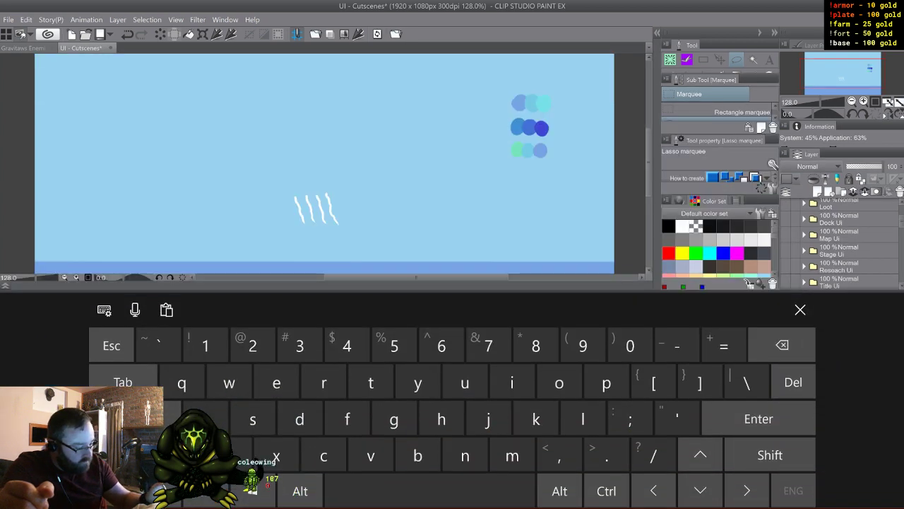
pyautogui.scroll(-4, 840, 244)
# - Rename the second stroke's layer as Sw 2
pyautogui.click(841, 259)
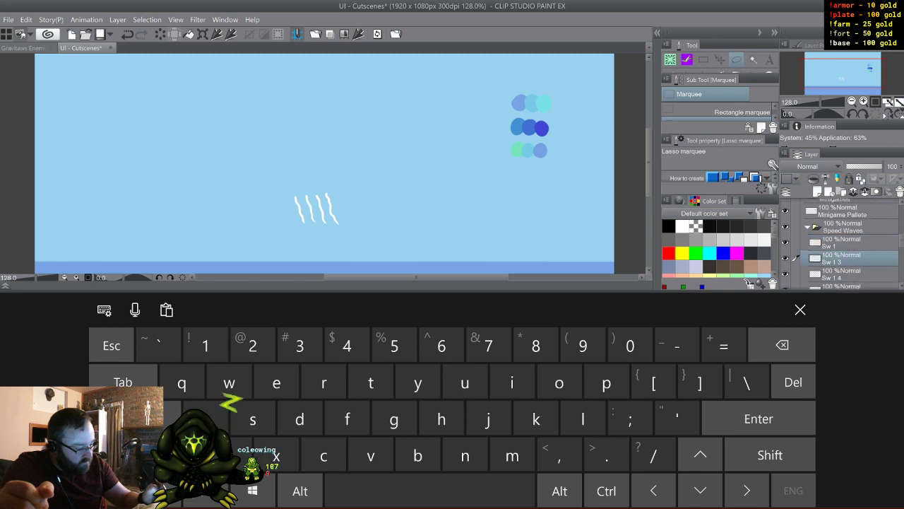
pyautogui.doubleClick(835, 261)
pyautogui.click(843, 262)
pyautogui.click(783, 345)
pyautogui.click(782, 345)
pyautogui.click(782, 345)
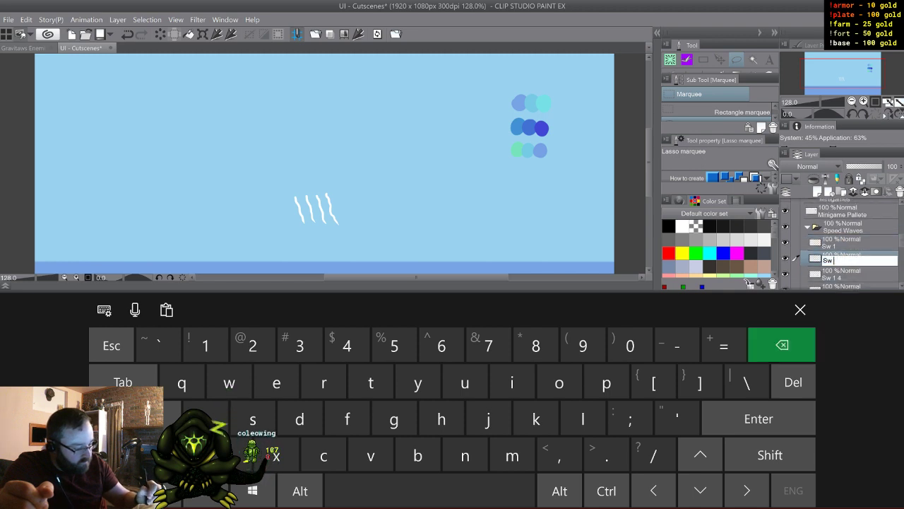
pyautogui.click(252, 345)
pyautogui.click(758, 418)
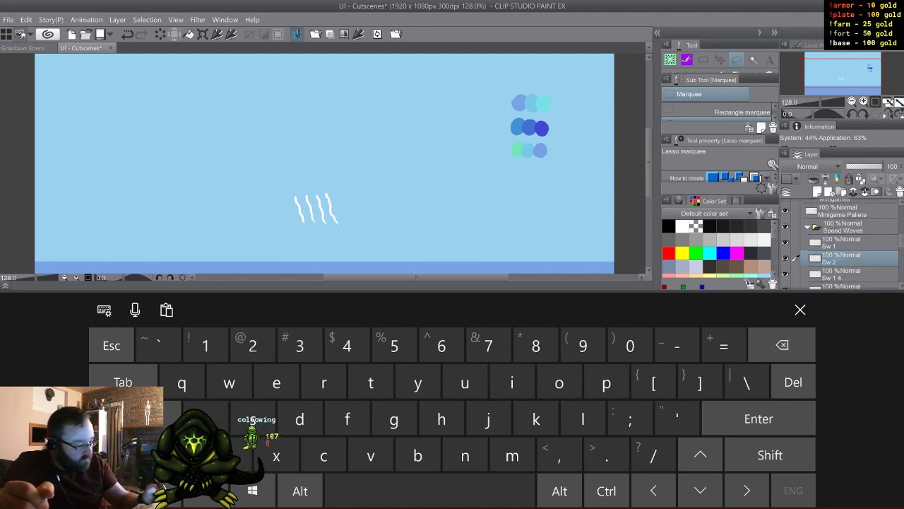
# - Rename the third stroke's layer as Sw 3
pyautogui.doubleClick(835, 276)
pyautogui.click(843, 277)
pyautogui.click(783, 345)
pyautogui.click(782, 345)
pyautogui.click(782, 345)
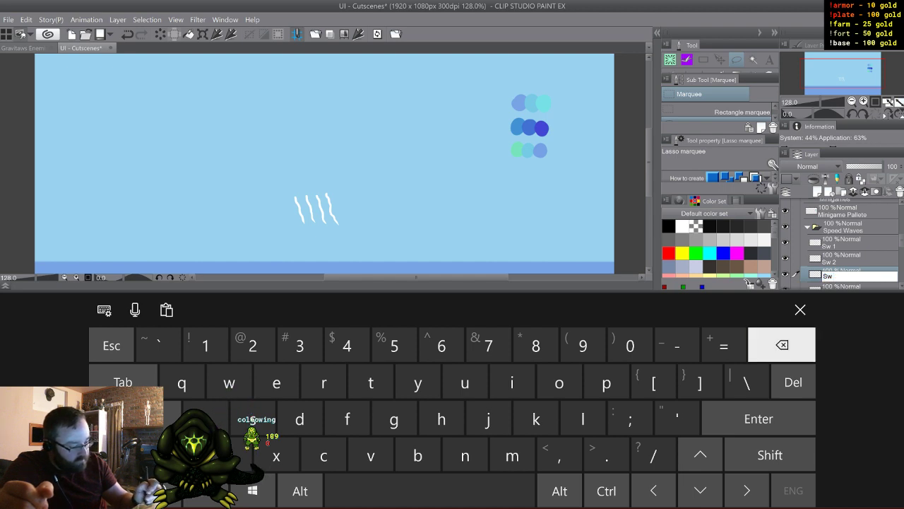
pyautogui.click(299, 345)
pyautogui.click(758, 418)
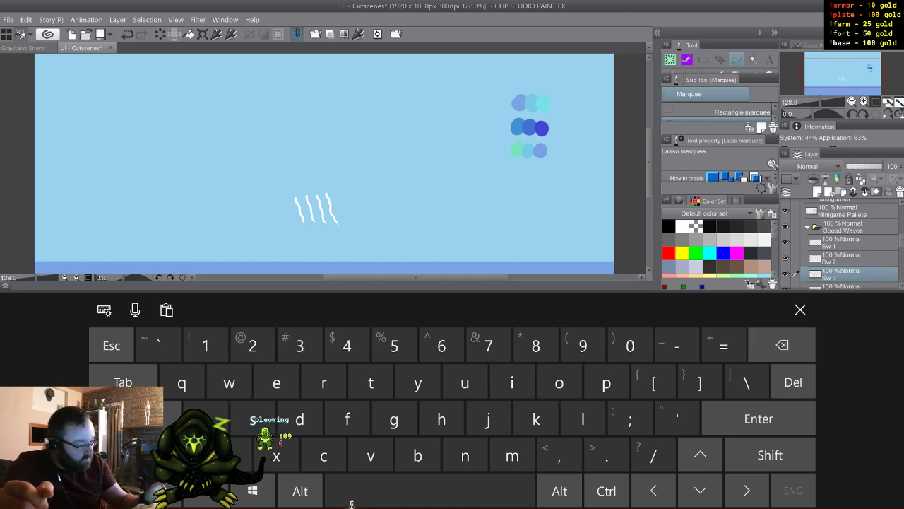
# - Rename the original layer, which holds the fourth white stroke, as Sw 4
pyautogui.scroll(-2, 841, 244)
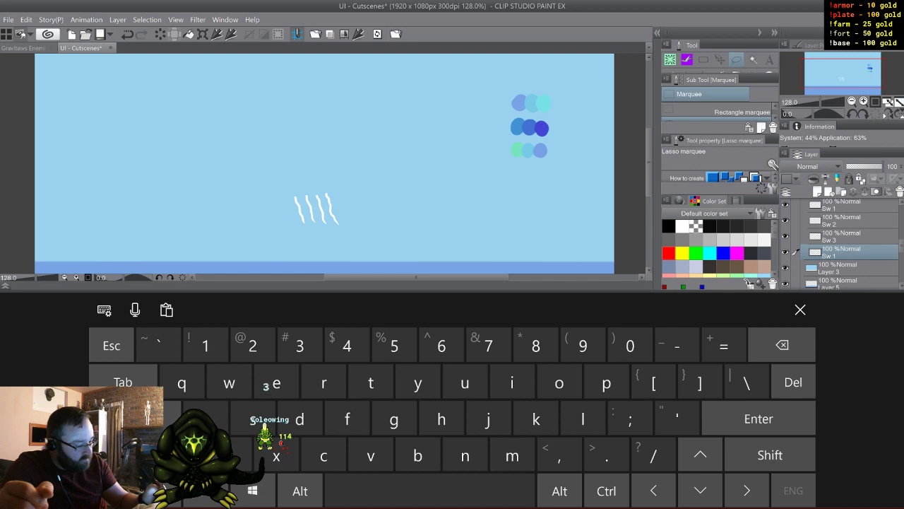
pyautogui.doubleClick(829, 255)
pyautogui.click(839, 254)
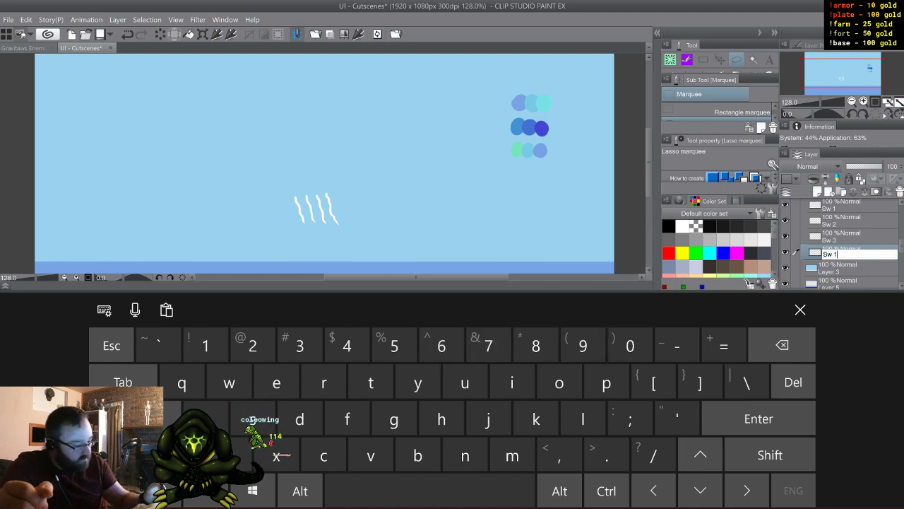
pyautogui.click(782, 345)
pyautogui.click(347, 345)
pyautogui.click(800, 310)
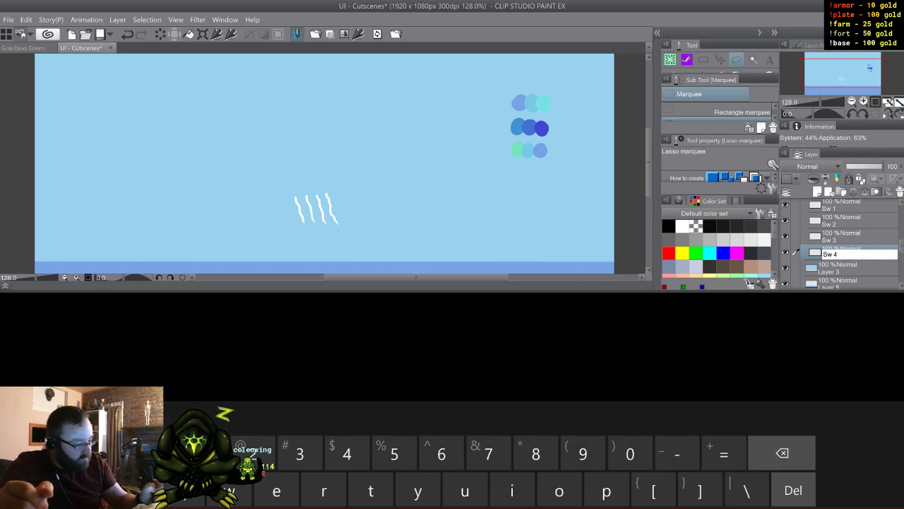
pyautogui.press('Return')
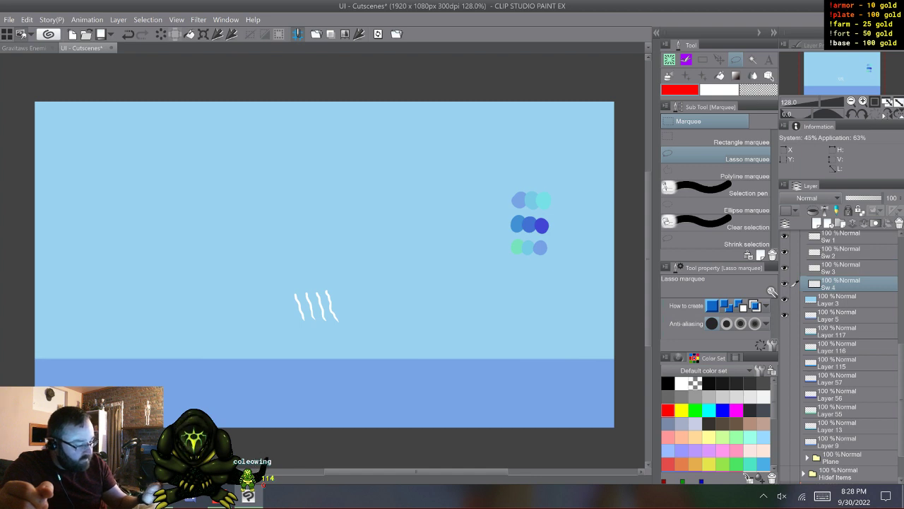
# - Check each white stroke by toggling the visibility of layers Sw 1 to Sw 4, leaving all visible, and collapse the Speed Waves folder
pyautogui.scroll(2, 845, 357)
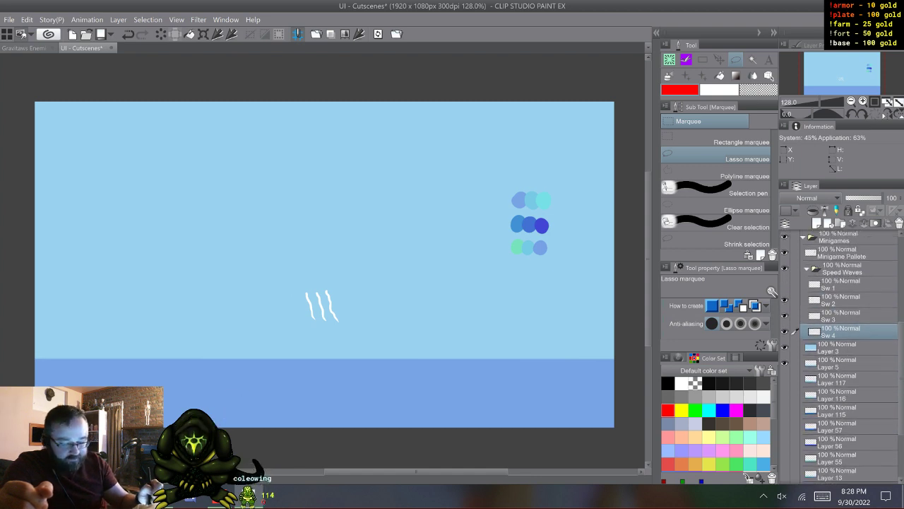
pyautogui.click(784, 300)
pyautogui.click(785, 300)
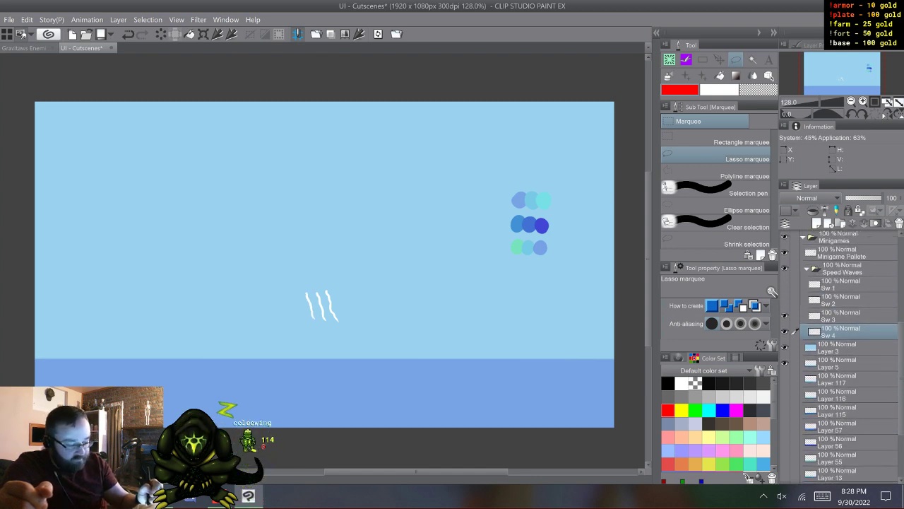
pyautogui.click(784, 300)
pyautogui.click(784, 316)
pyautogui.click(784, 331)
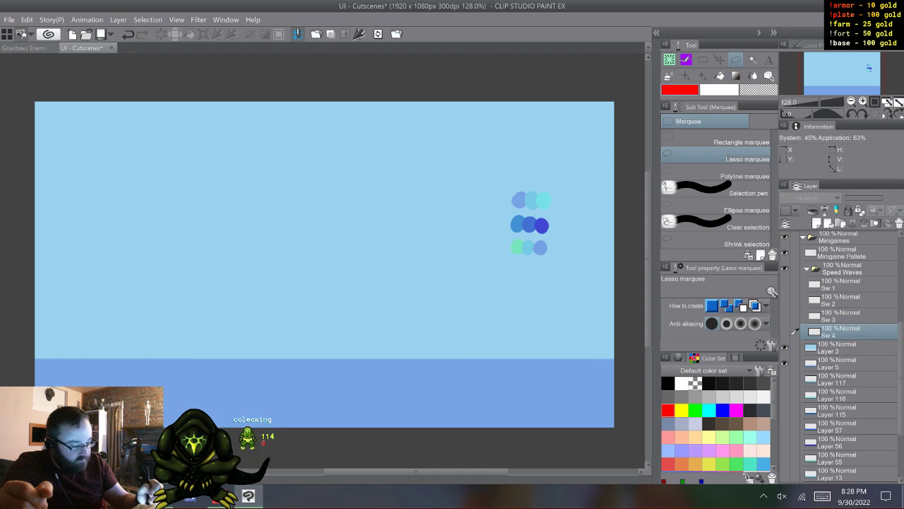
pyautogui.click(784, 331)
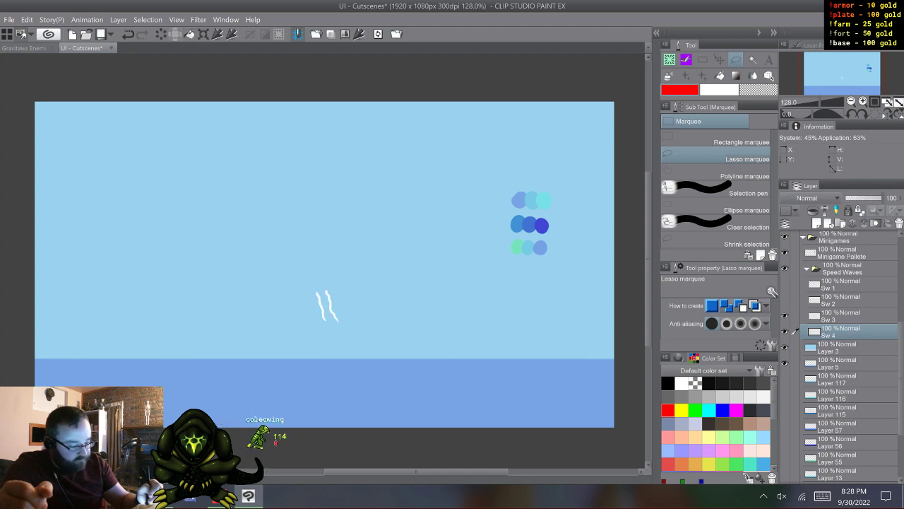
pyautogui.click(784, 331)
pyautogui.click(784, 316)
pyautogui.click(784, 300)
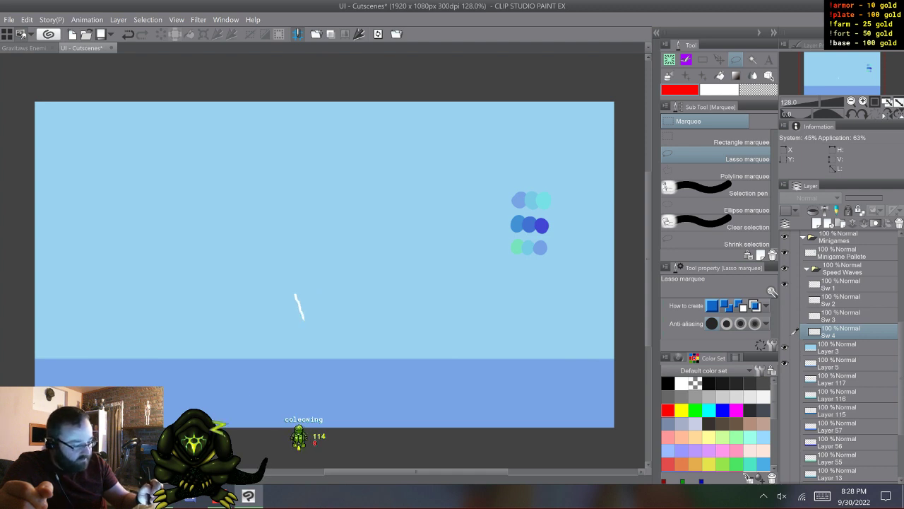
pyautogui.click(785, 331)
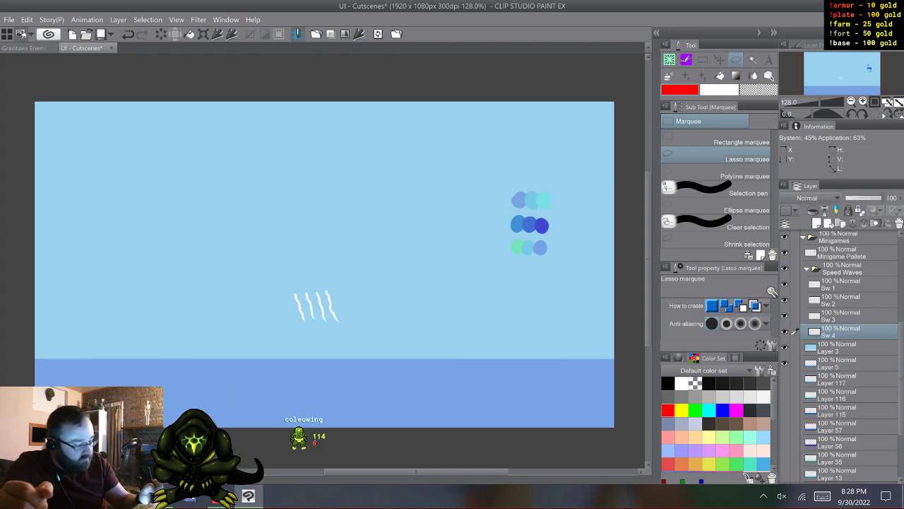
pyautogui.click(807, 268)
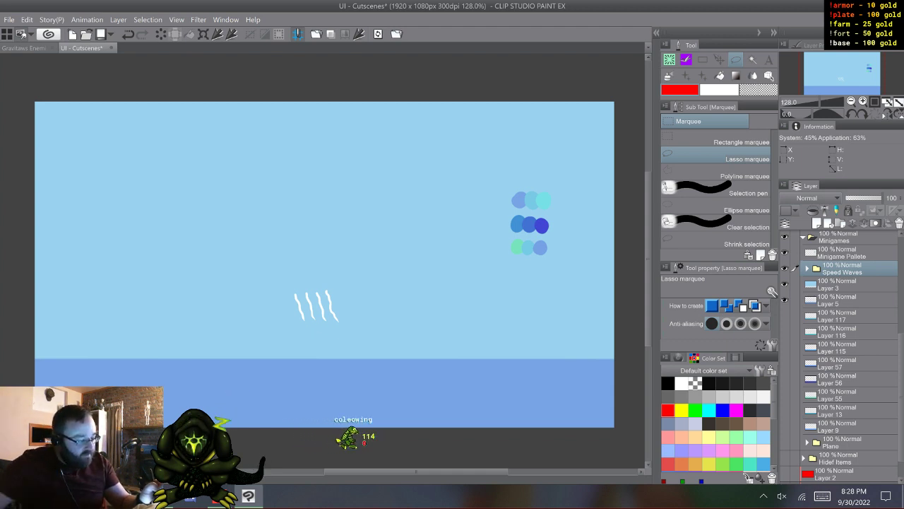
# - Create a new layer folder directly above the Minigame Pallete layer and name it Plane Mg
pyautogui.click(841, 253)
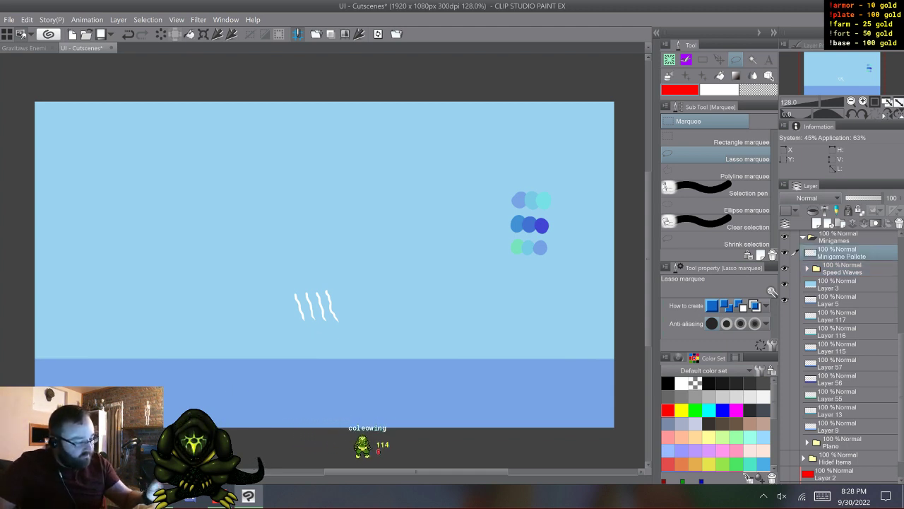
pyautogui.click(841, 223)
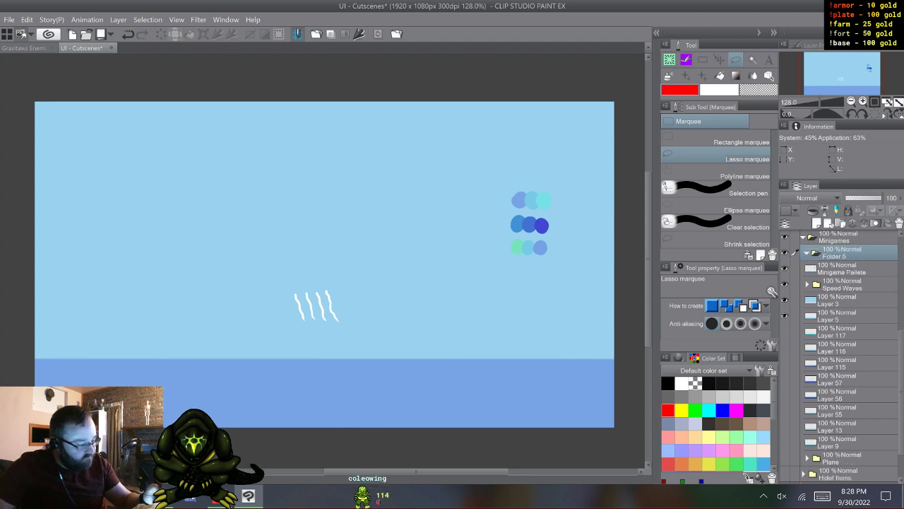
pyautogui.doubleClick(836, 254)
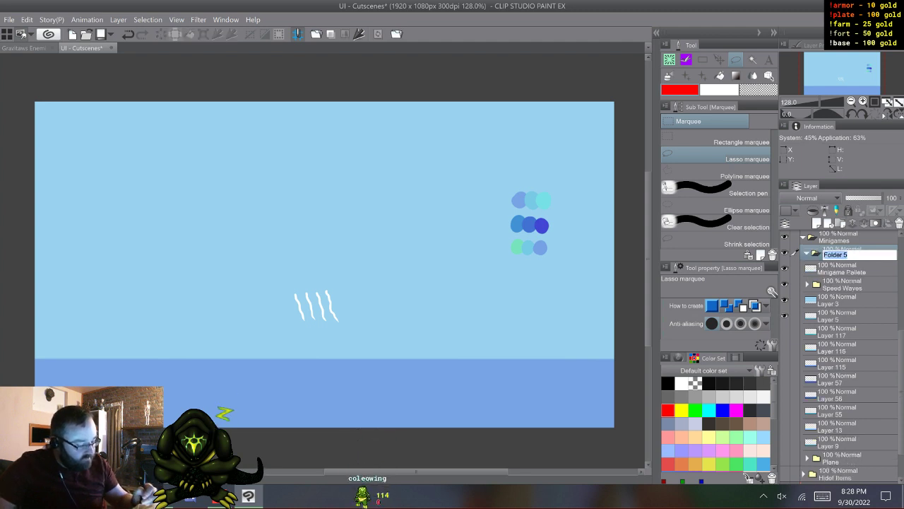
pyautogui.click(822, 496)
pyautogui.write('P')
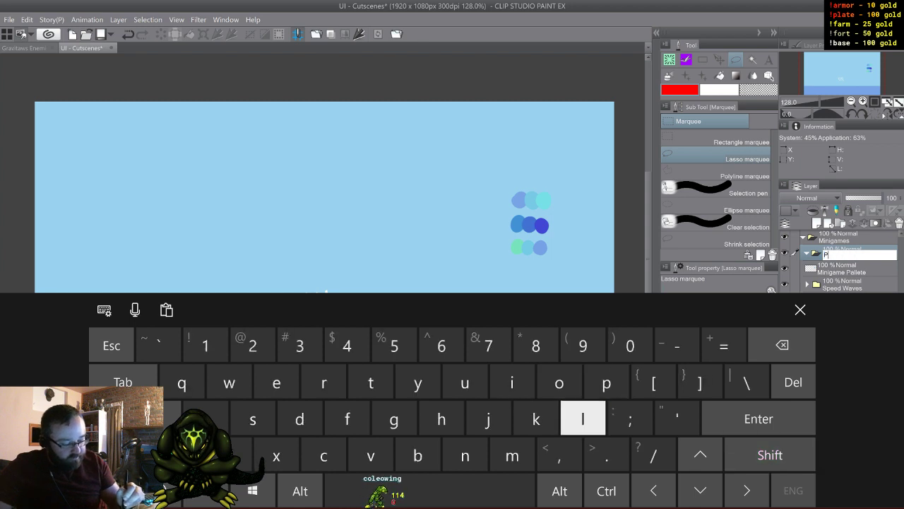
pyautogui.write('lan')
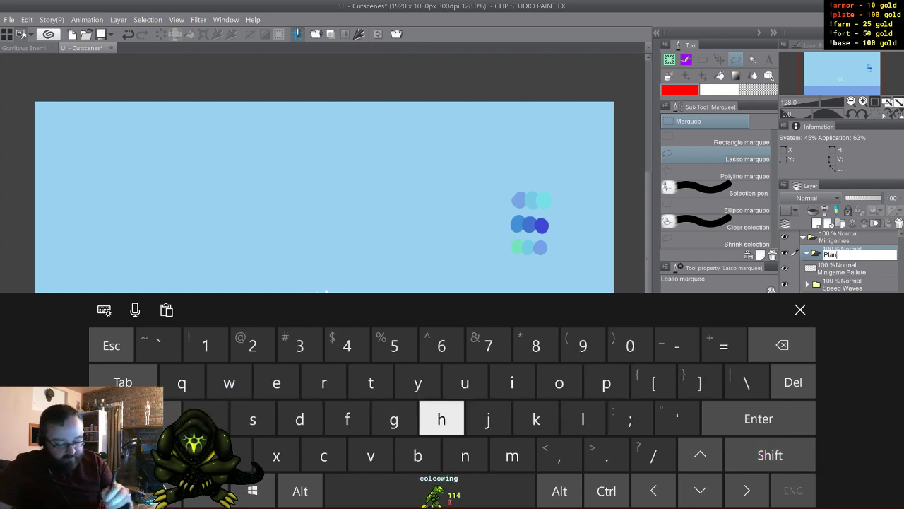
pyautogui.write('e Mi')
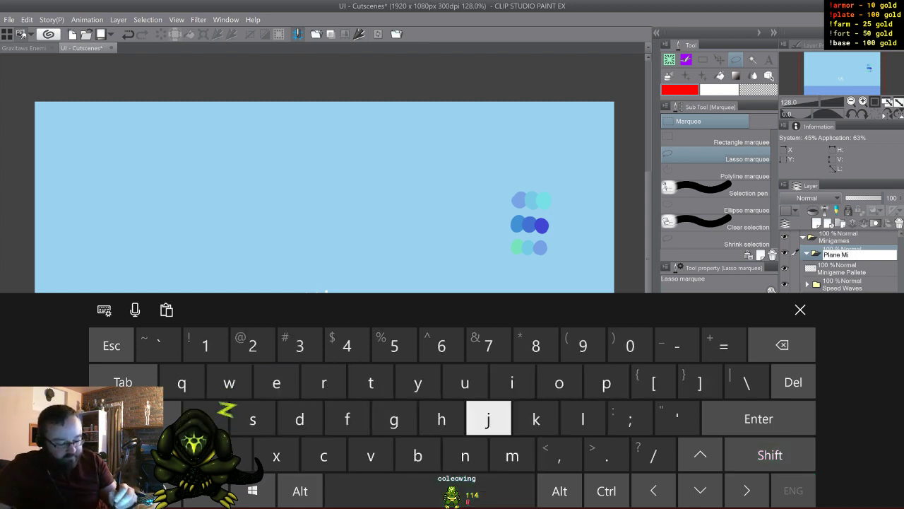
pyautogui.write('jnil')
pyautogui.press('BackSpace')
pyautogui.press('BackSpace')
pyautogui.press('BackSpace')
pyautogui.press('BackSpace')
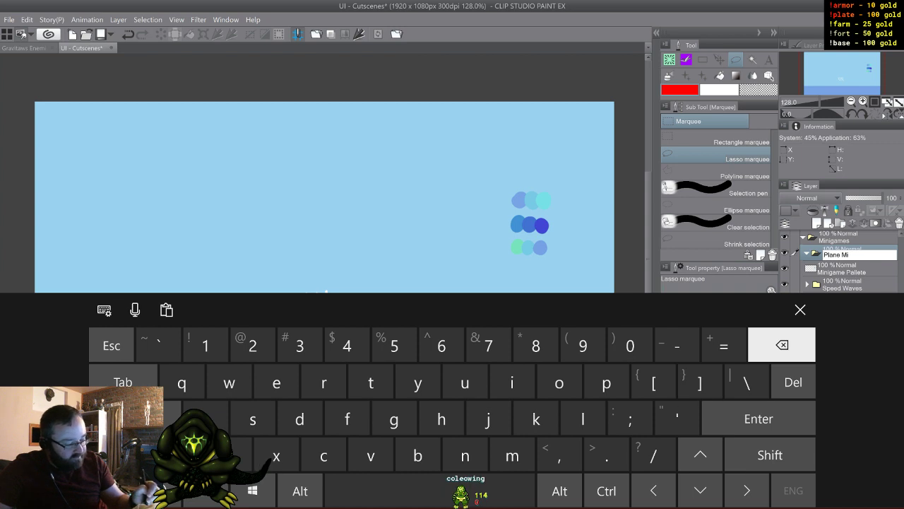
pyautogui.press('BackSpace')
pyautogui.write('g')
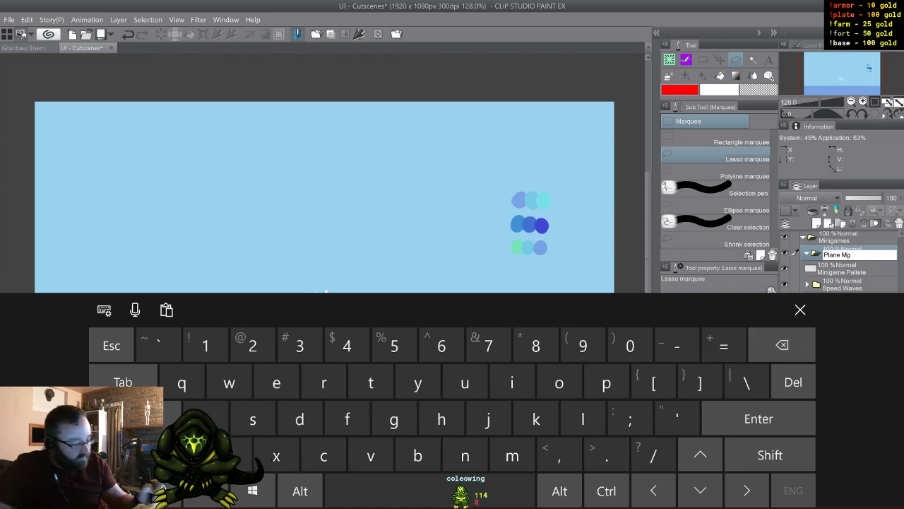
pyautogui.press('Return')
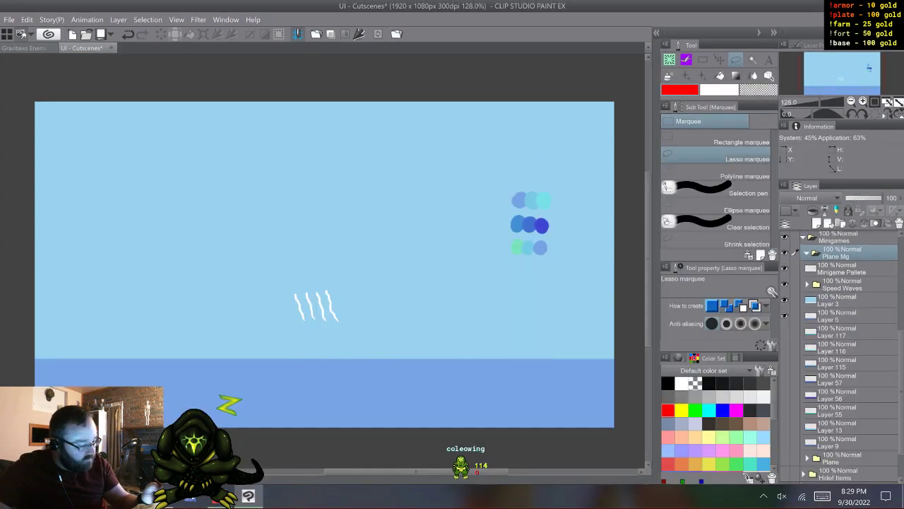
# - Move the Minigame Pallete layer above the Plane Mg folder, inside the Minigames folder
pyautogui.click(842, 268)
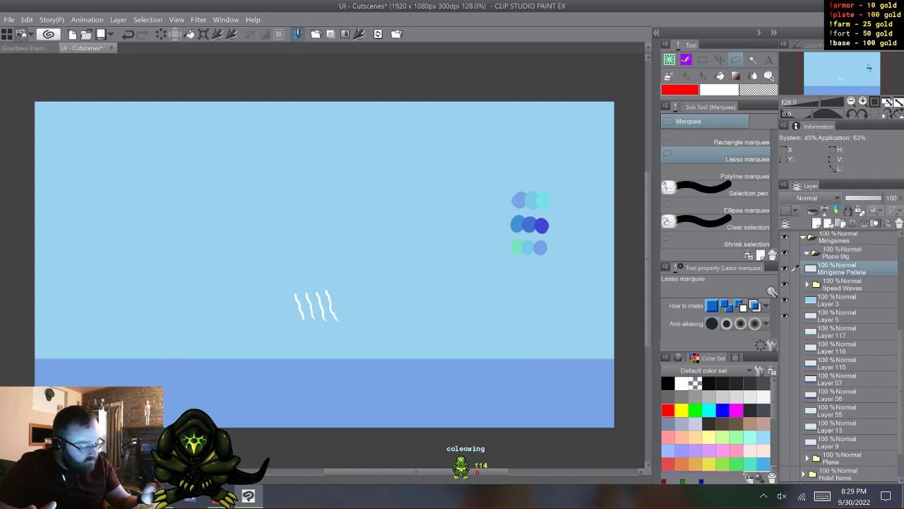
pyautogui.moveTo(842, 268); pyautogui.dragTo(841, 246)
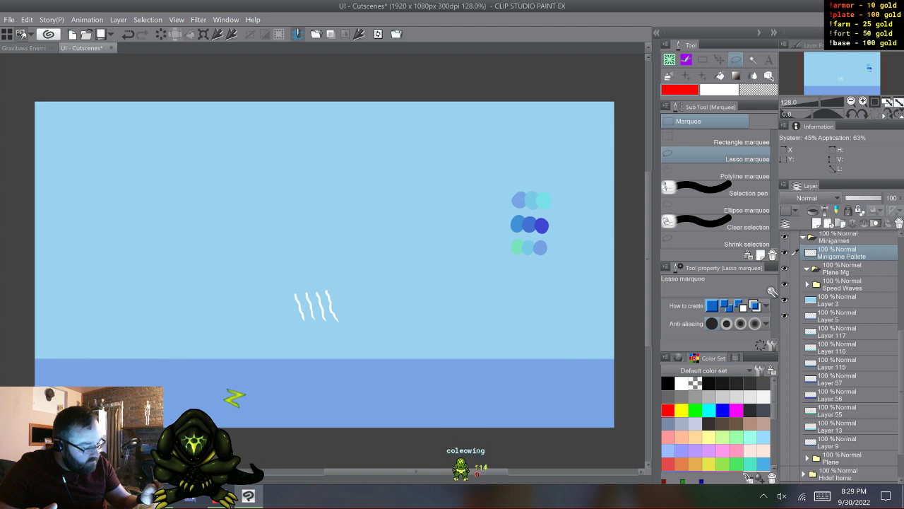
# - Select Layer 3, the sky background directly below the Speed Waves folder
pyautogui.click(842, 284)
pyautogui.click(842, 301)
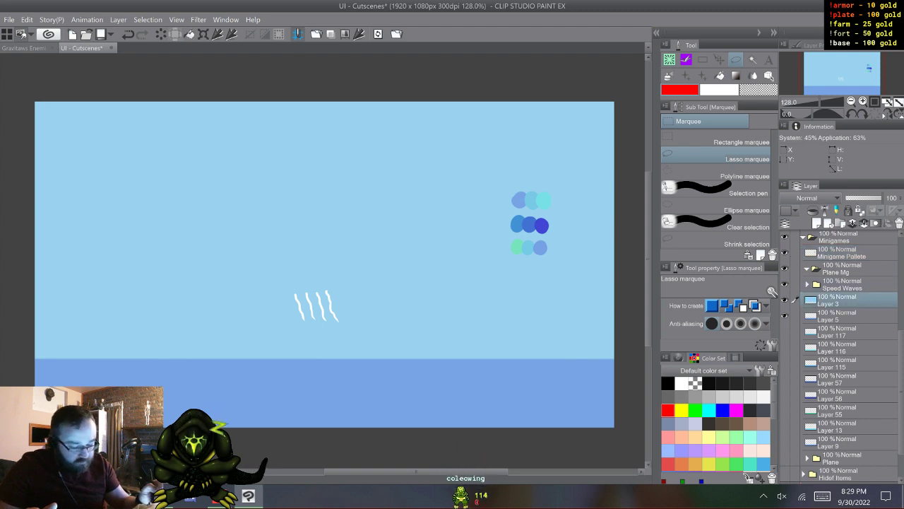
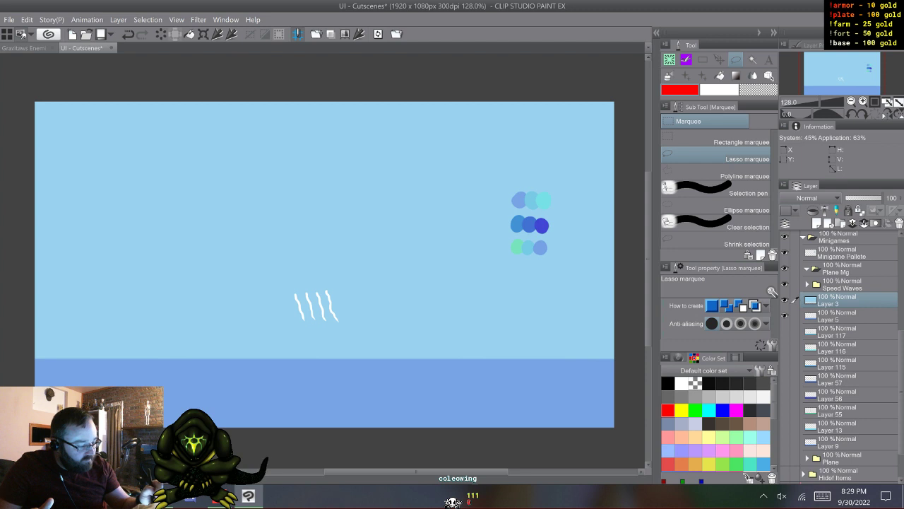
# - Rename Layer 3, the sky background below the Speed Waves folder, as Sky
pyautogui.doubleClick(829, 302)
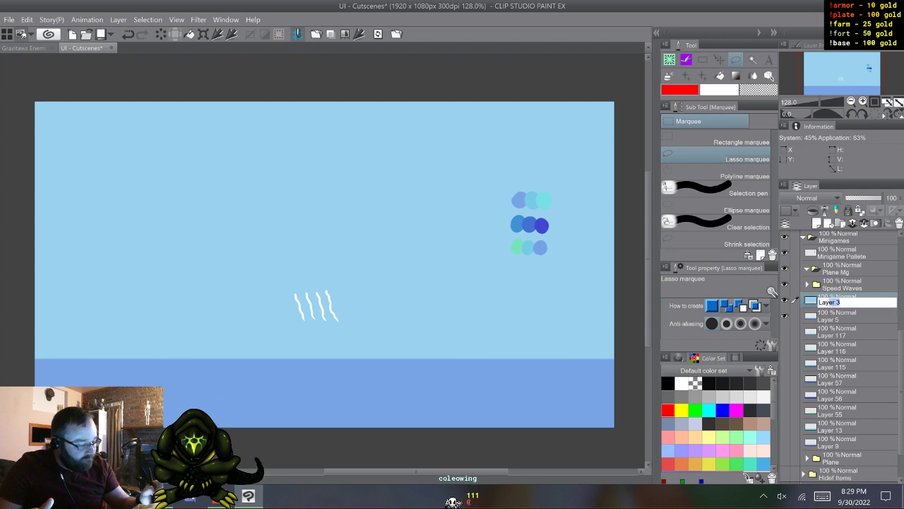
pyautogui.moveTo(831, 302); pyautogui.dragTo(818, 302)
pyautogui.click(822, 496)
pyautogui.click(157, 454)
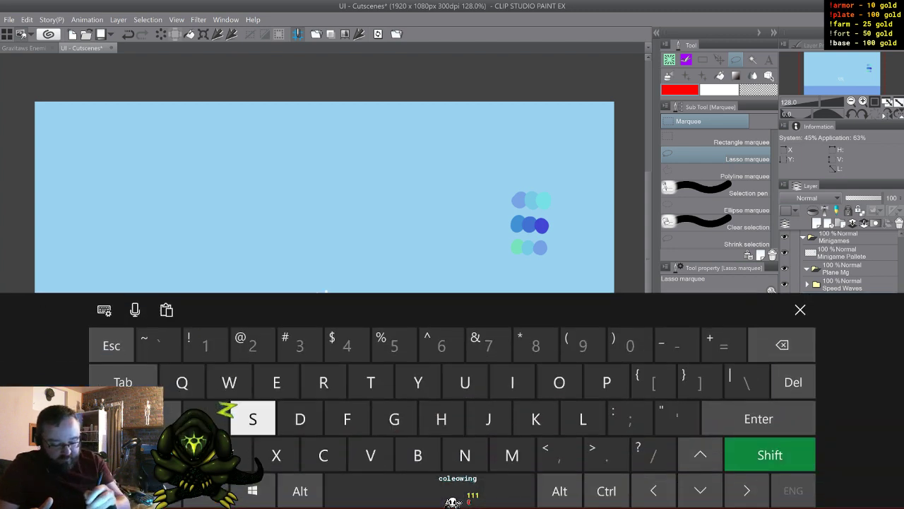
pyautogui.click(253, 419)
pyautogui.click(536, 419)
pyautogui.click(418, 382)
pyautogui.click(801, 309)
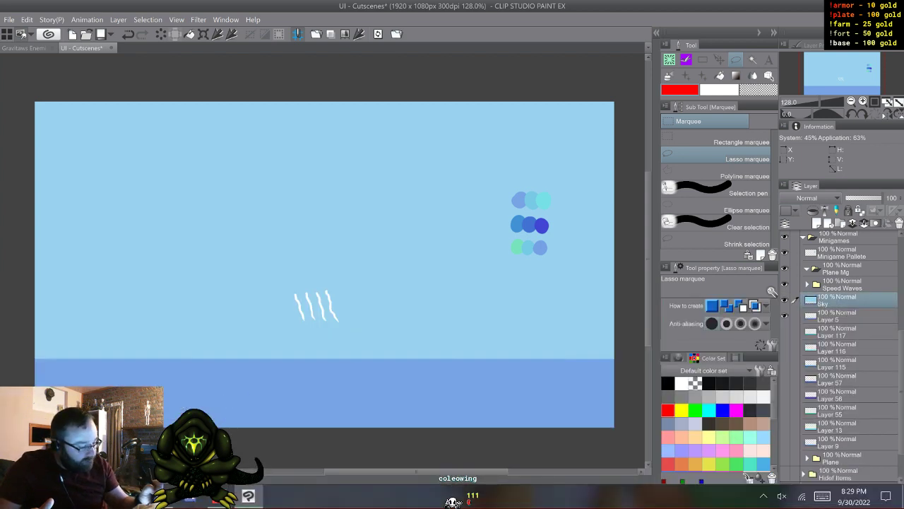
# - Turn on the visibility of all hidden water strip layers from Layer 117 down to Layer 9, and reselect the Sky layer
pyautogui.click(841, 317)
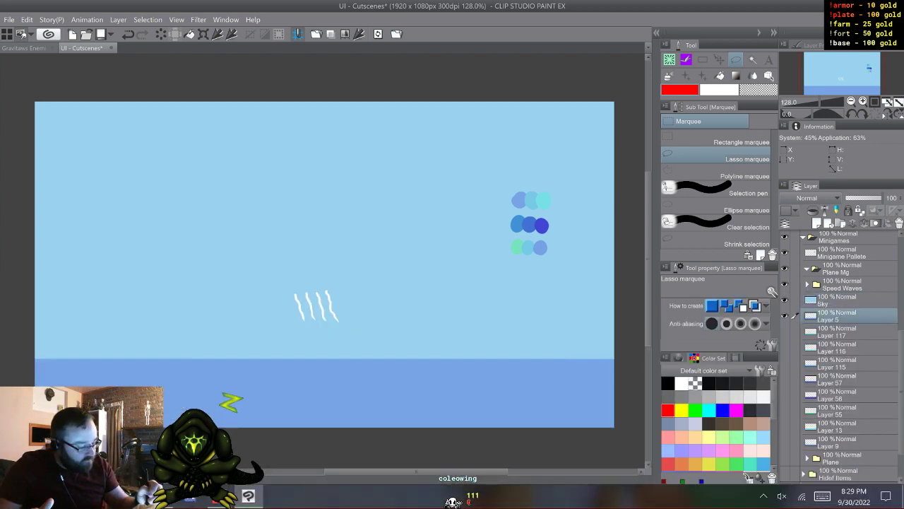
pyautogui.moveTo(785, 332); pyautogui.dragTo(785, 442)
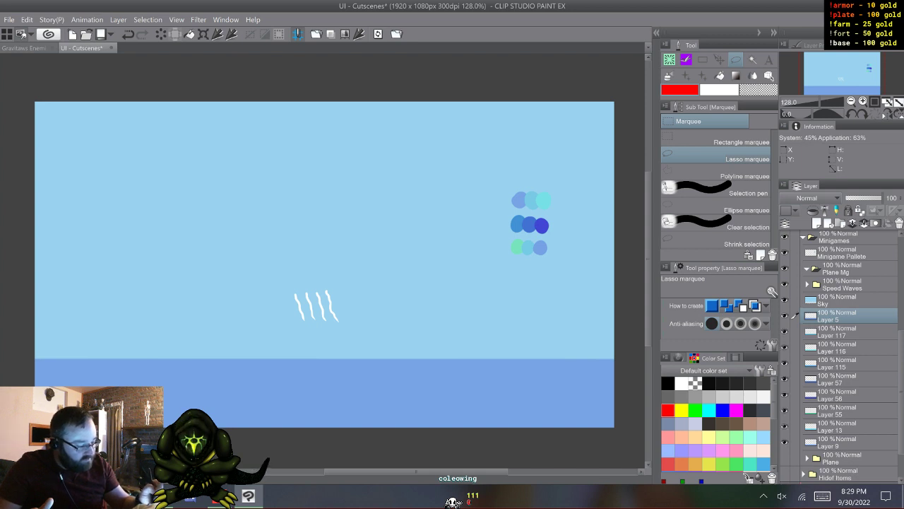
pyautogui.click(841, 300)
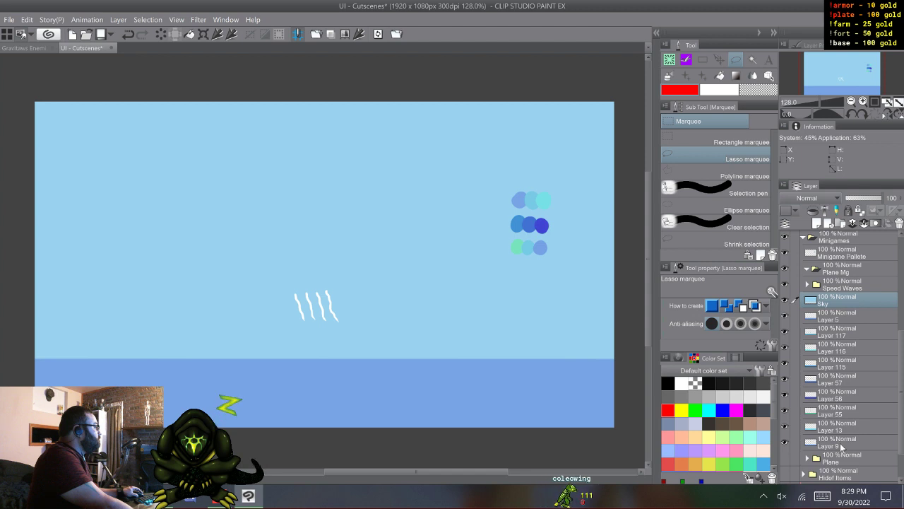
# - Rename Layer 5, the water strip directly below Sky, as Sh1
pyautogui.click(843, 317)
pyautogui.doubleClick(844, 319)
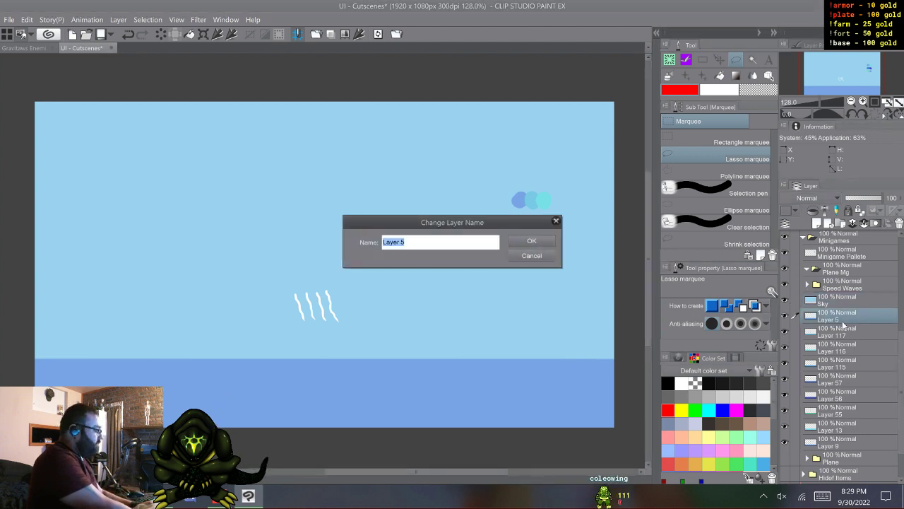
pyautogui.write('Sh')
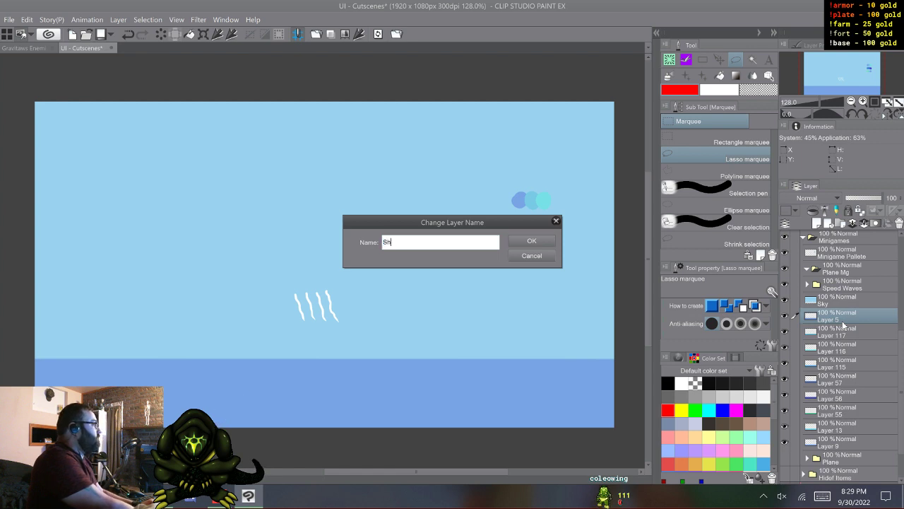
pyautogui.write('1')
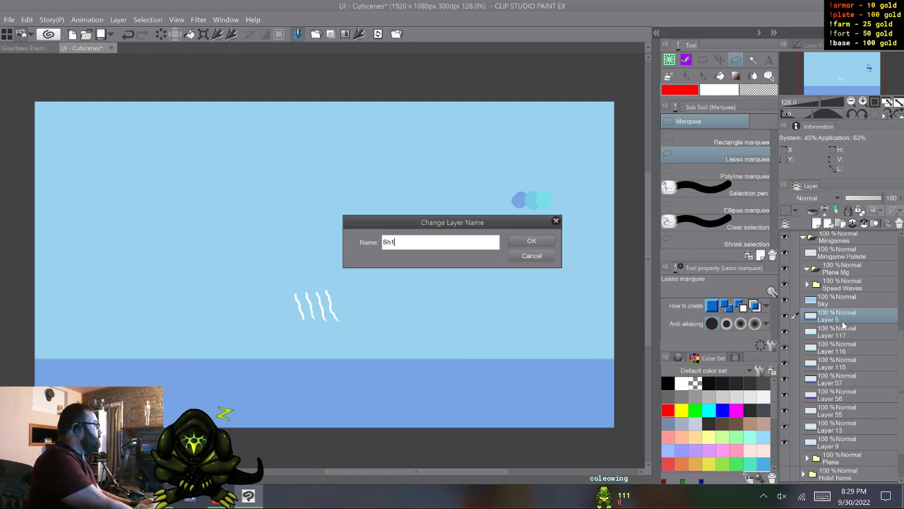
pyautogui.press('Return')
# - Rename the two water strips below Sh1, Layer 117 as Sh2 and Layer 116 as Sh3
pyautogui.click(843, 325)
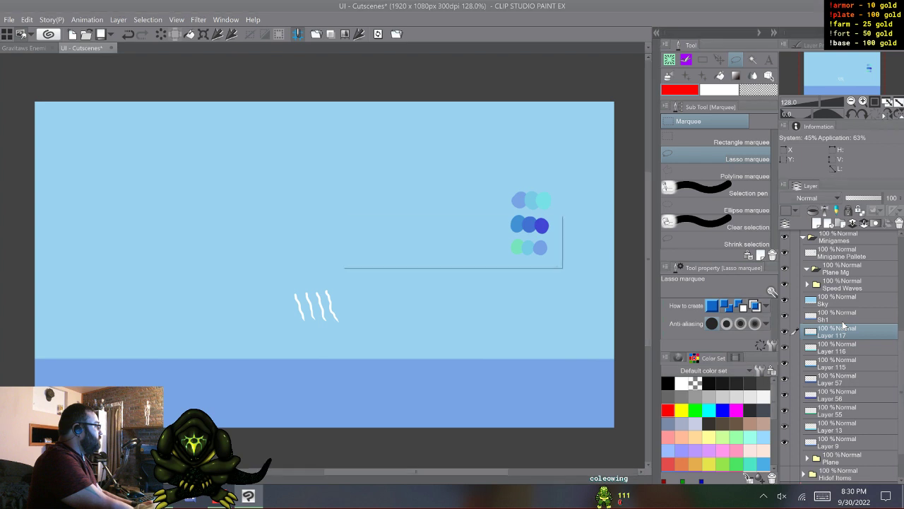
pyautogui.doubleClick(843, 324)
pyautogui.write('Sh2')
pyautogui.press('Return')
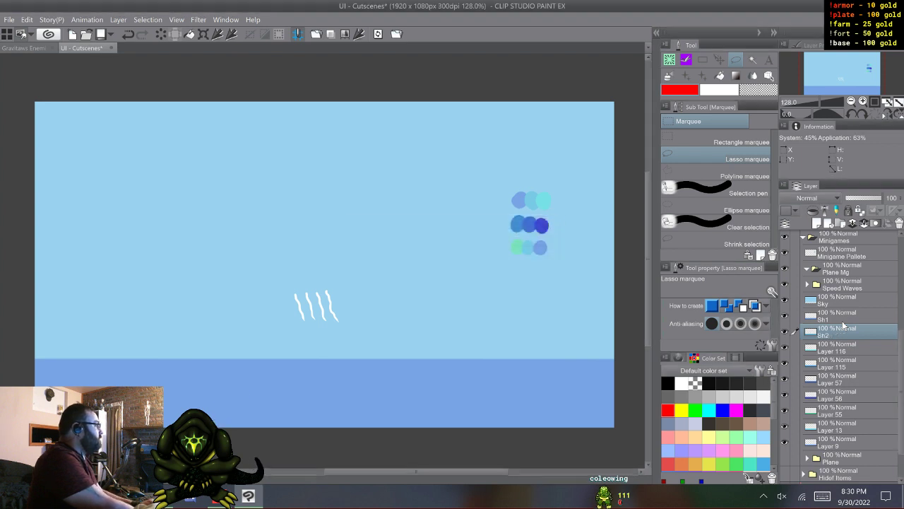
pyautogui.hotkey('alt', '[')
pyautogui.press('F2')
pyautogui.write('Sh')
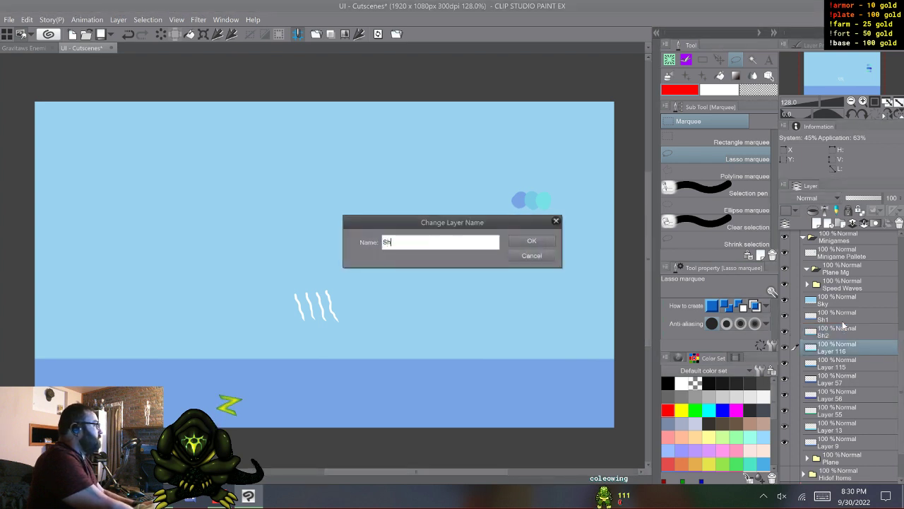
pyautogui.write('3')
pyautogui.press('Return')
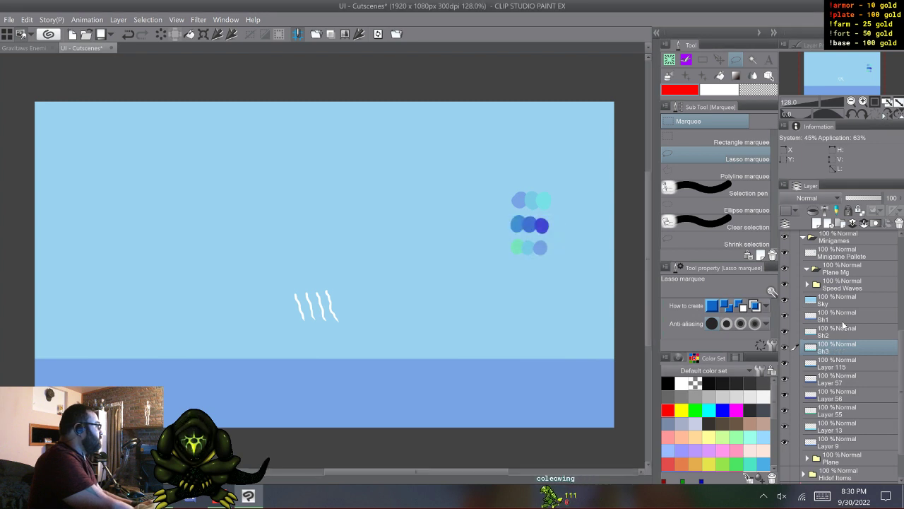
# - Rename the three strips below Sh3, Layers 115, 57 and 56, as Se1, Se2 and Se3
pyautogui.hotkey('alt', '[')
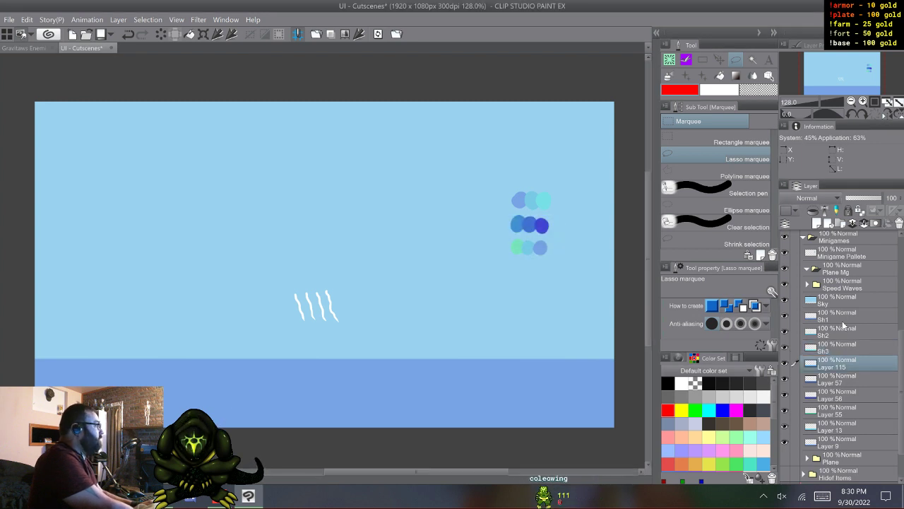
pyautogui.press('F2')
pyautogui.write('Se')
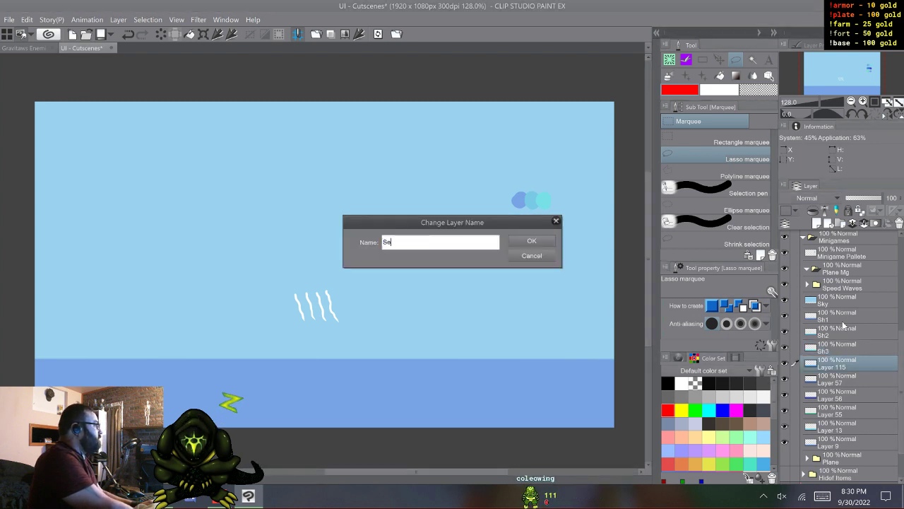
pyautogui.write('1')
pyautogui.press('Return')
pyautogui.hotkey('alt', '[')
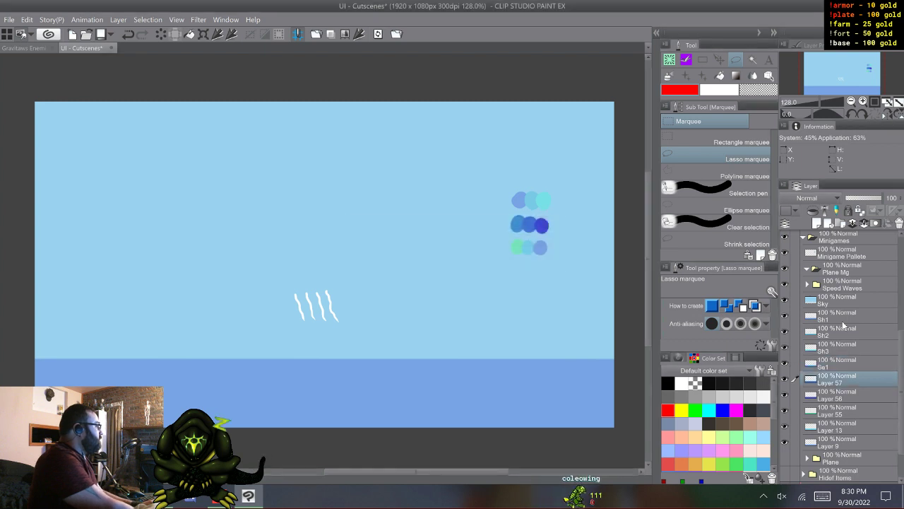
pyautogui.press('F2')
pyautogui.write('Se2')
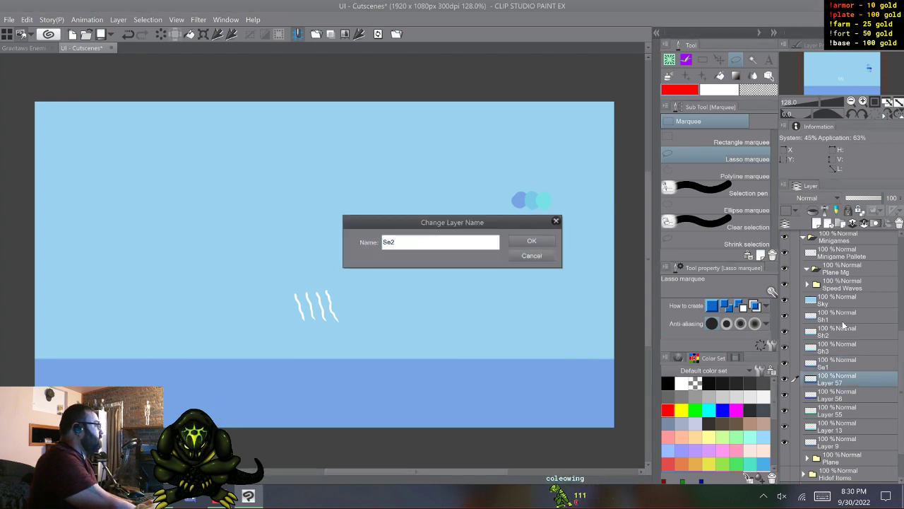
pyautogui.press('Return')
pyautogui.hotkey('alt', '[')
pyautogui.press('F2')
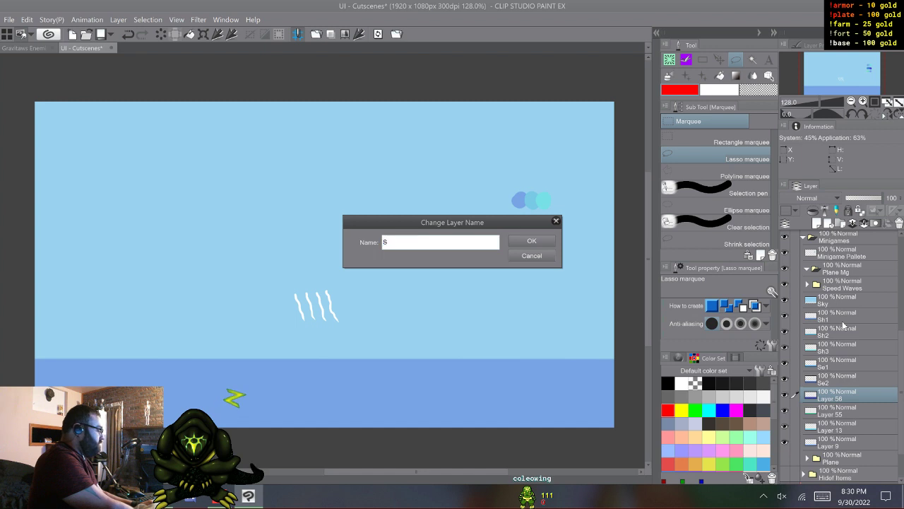
pyautogui.press('Return')
# - Rename the last three strips, Layers 55, 13 and 9, as De1, De2 and De3
pyautogui.hotkey('alt', '[')
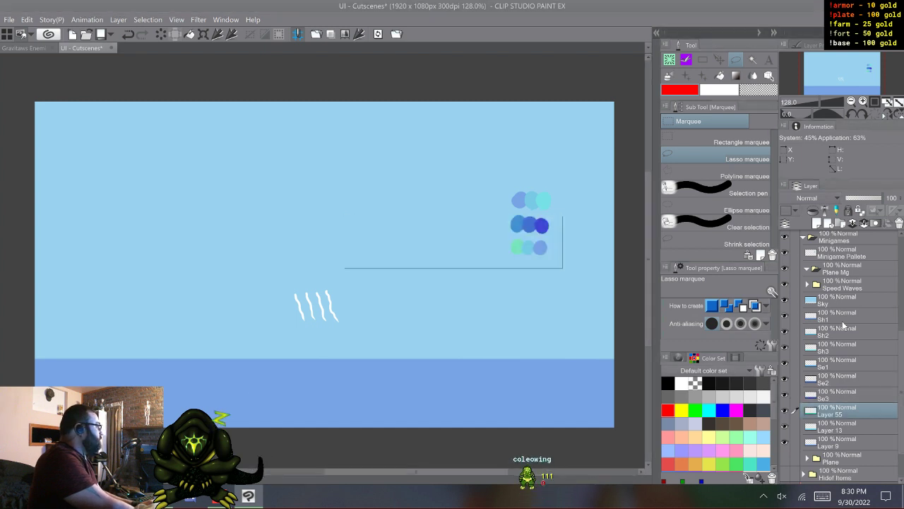
pyautogui.press('F2')
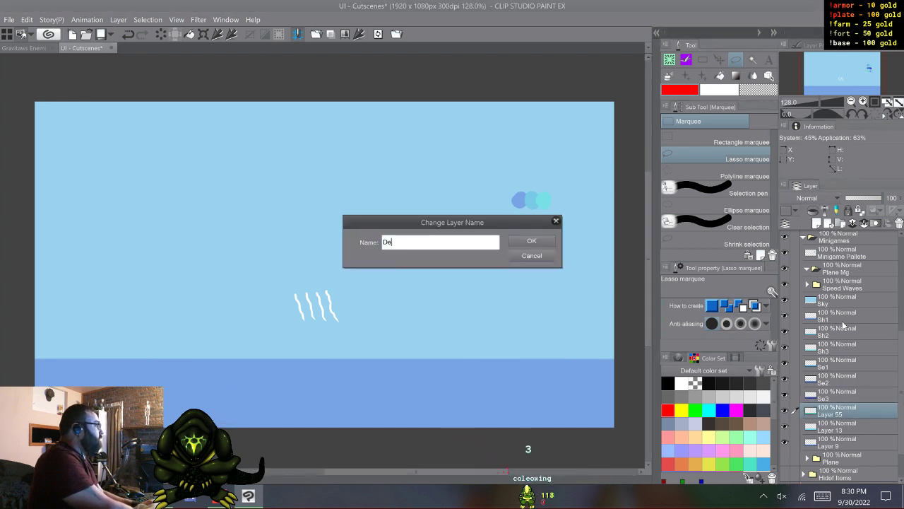
pyautogui.press('Return')
pyautogui.hotkey('alt', '[')
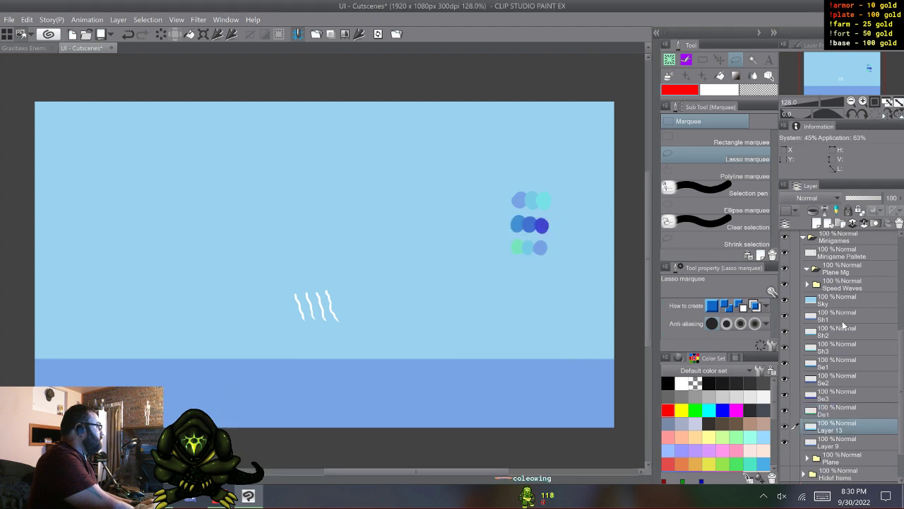
pyautogui.press('F2')
pyautogui.write('De2')
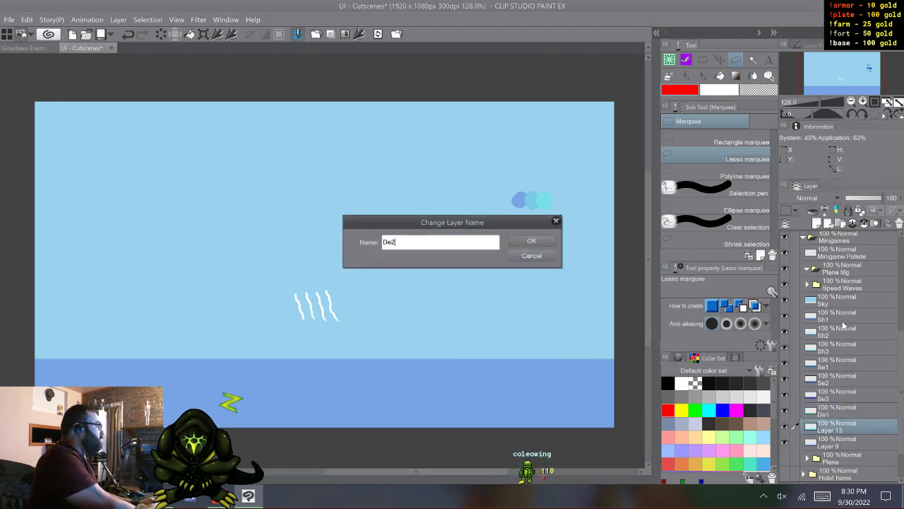
pyautogui.press('Return')
pyautogui.hotkey('alt', '[')
pyautogui.press('F2')
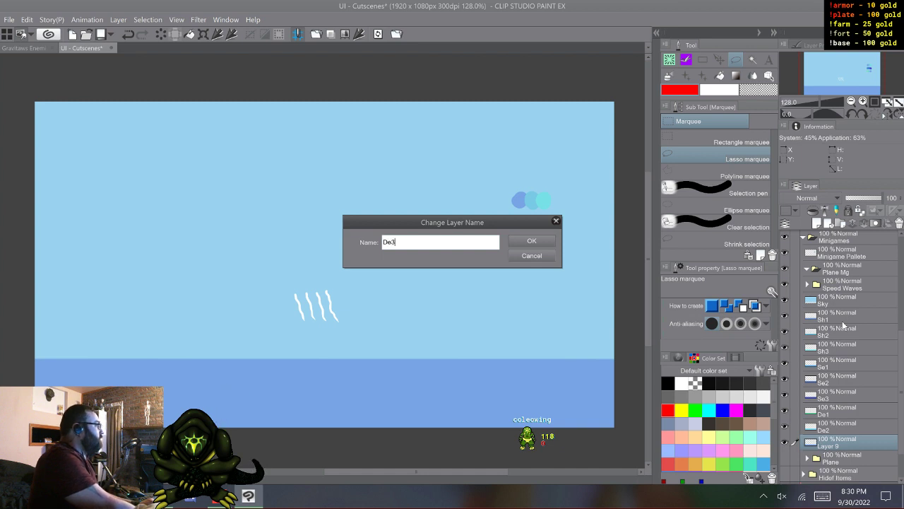
pyautogui.press('Return')
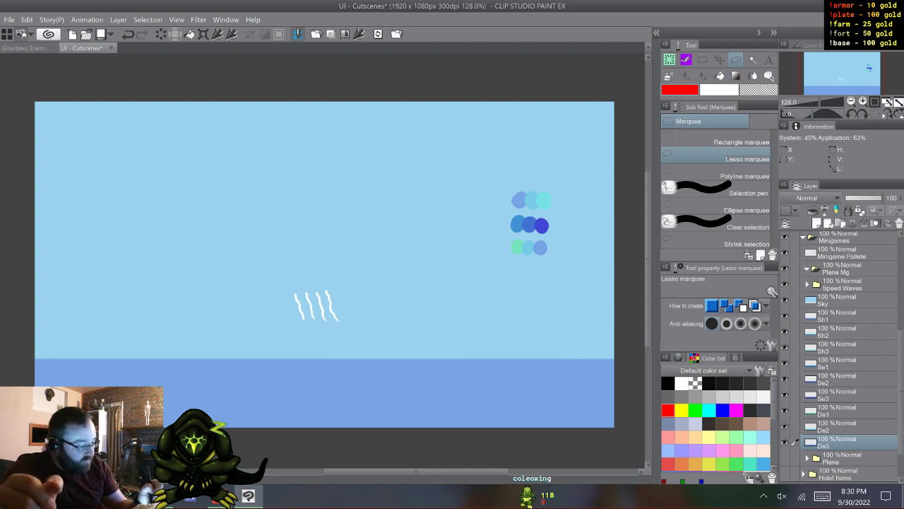
# - Hide layers Se1 to De3 and toggle the Sh strips to check their water colours, leaving Sh1 to Sh3 visible
pyautogui.click(848, 316)
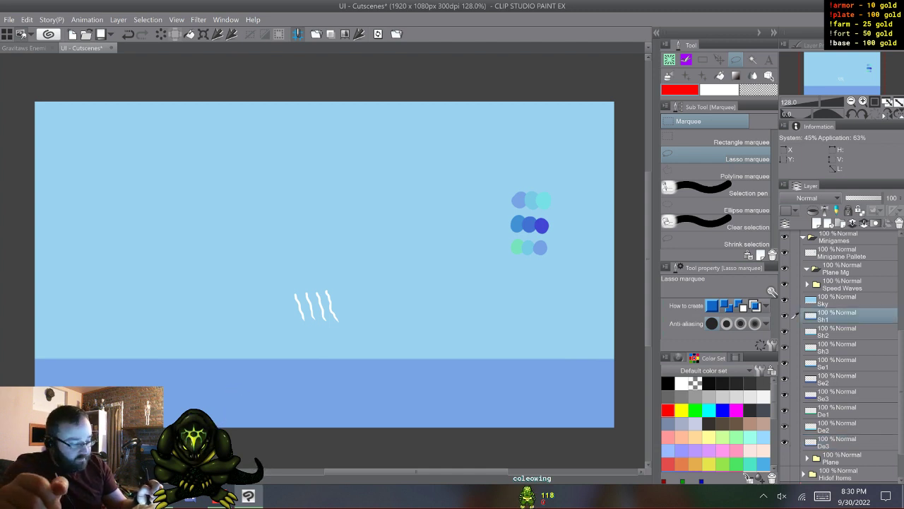
pyautogui.click(785, 316)
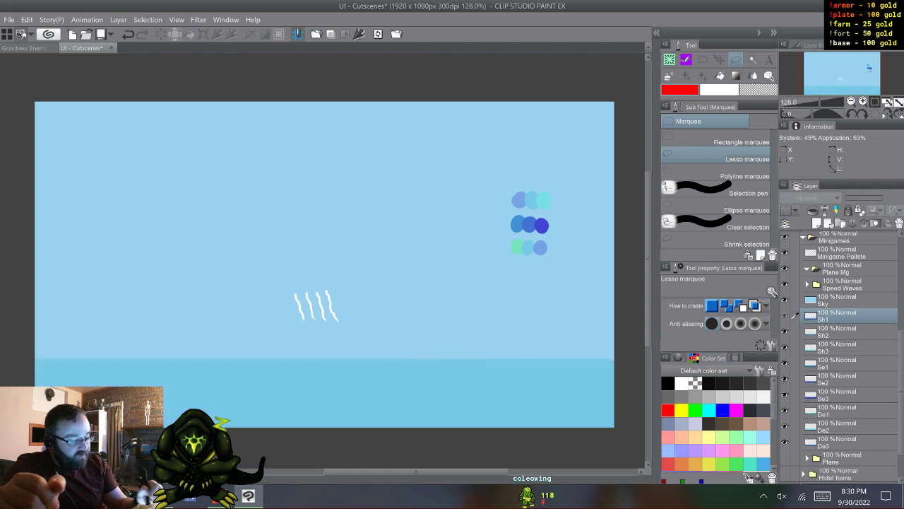
pyautogui.click(784, 316)
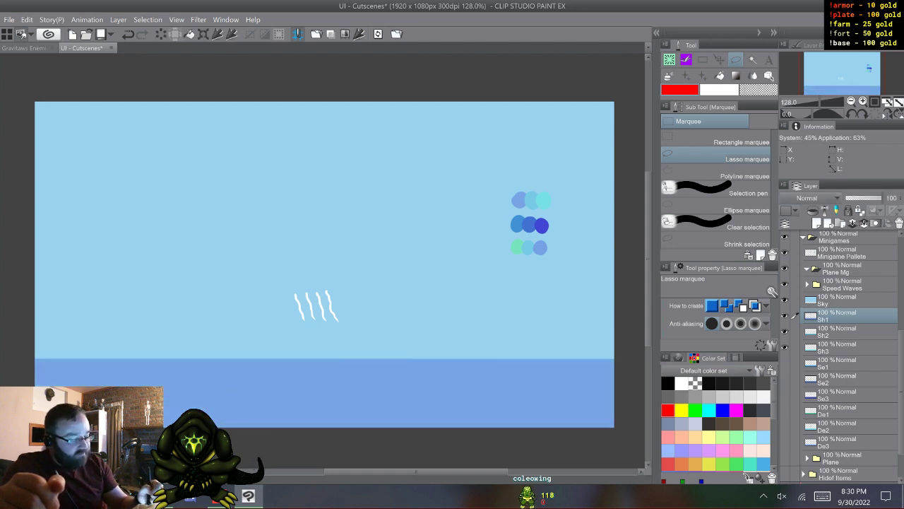
pyautogui.click(785, 331)
pyautogui.click(784, 346)
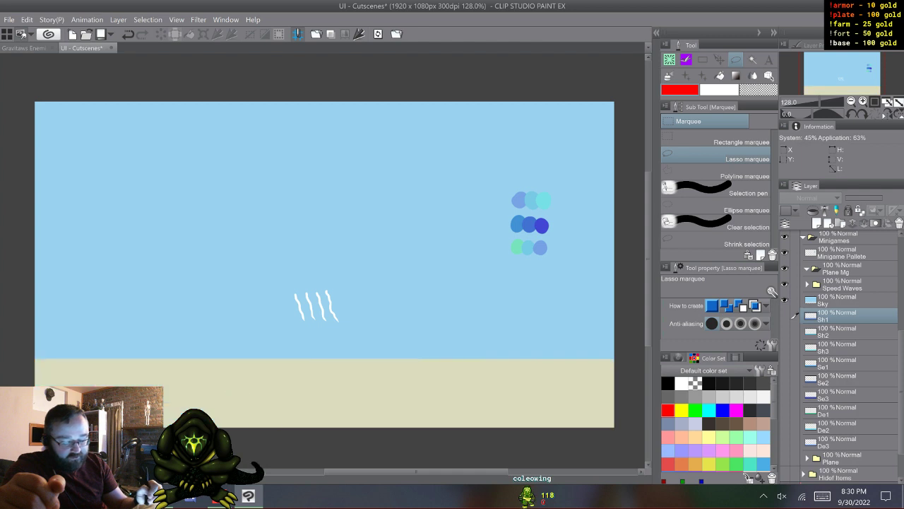
pyautogui.click(784, 331)
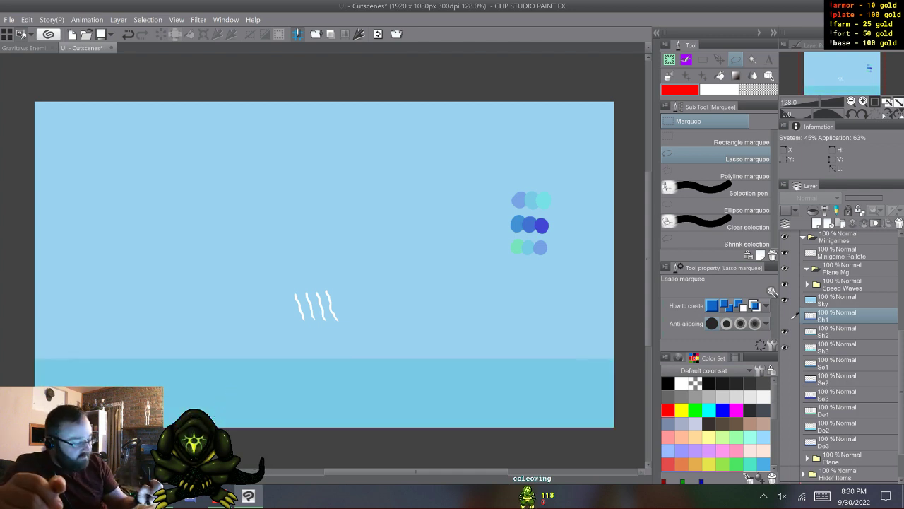
pyautogui.click(784, 316)
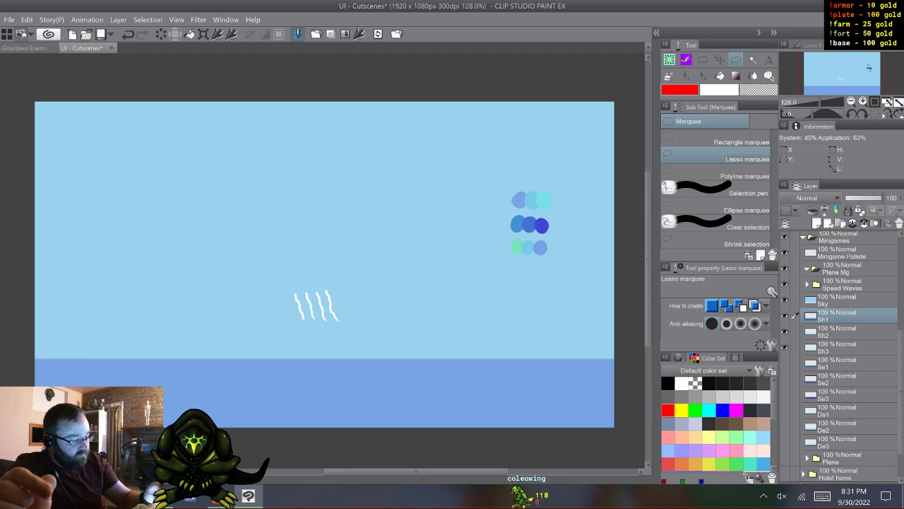
# - Create a new layer and move it directly above the Sky layer, below the Speed Waves folder
pyautogui.hotkey('ctrl', 'shift', 'n')
pyautogui.press('b')
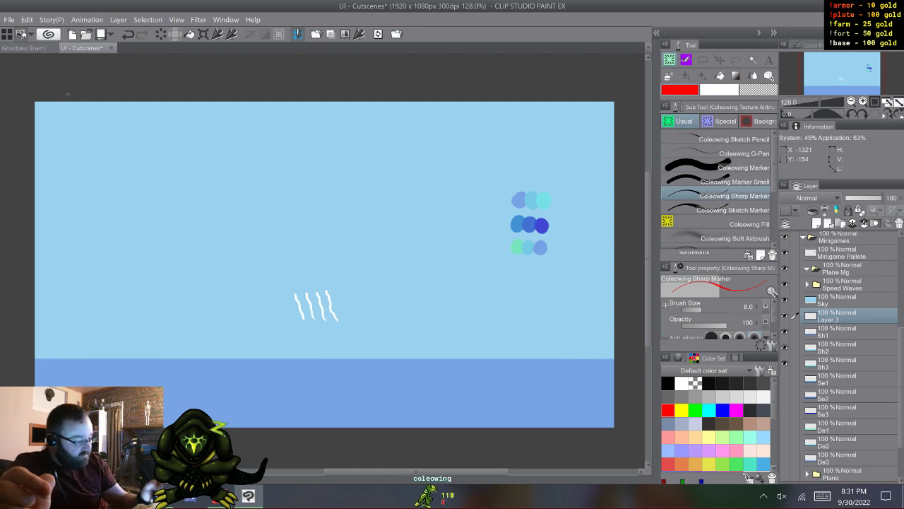
pyautogui.moveTo(839, 315); pyautogui.dragTo(839, 293)
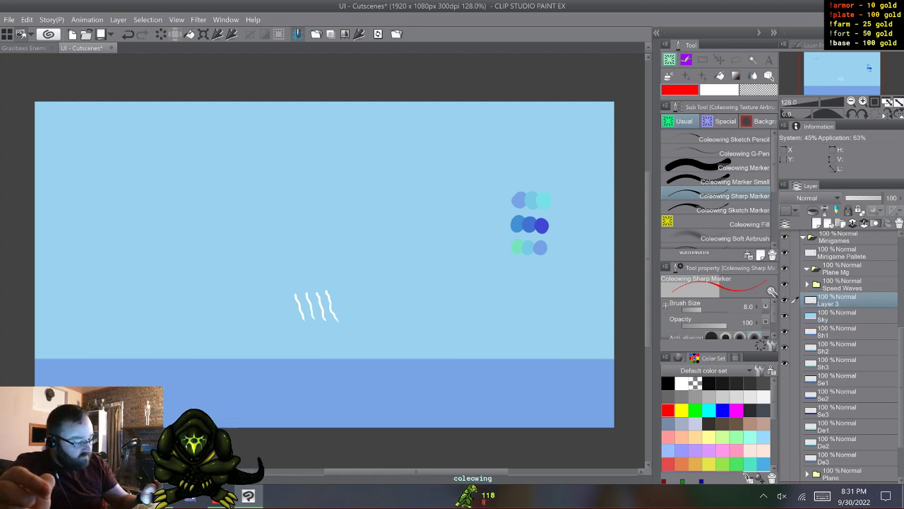
# - Sketch a small plane, a wide looping flight path, direction marks and a turning curve in red with the Sharp Marker
pyautogui.moveTo(100, 151); pyautogui.dragTo(140, 149)
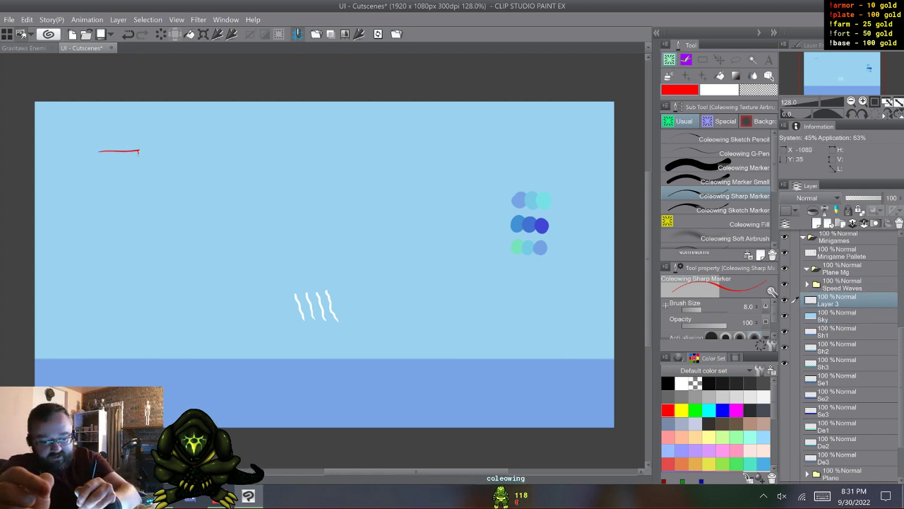
pyautogui.moveTo(117, 151)
pyautogui.mouseDown()
pyautogui.moveTo(108, 169)
pyautogui.moveTo(124, 161)
pyautogui.mouseUp()
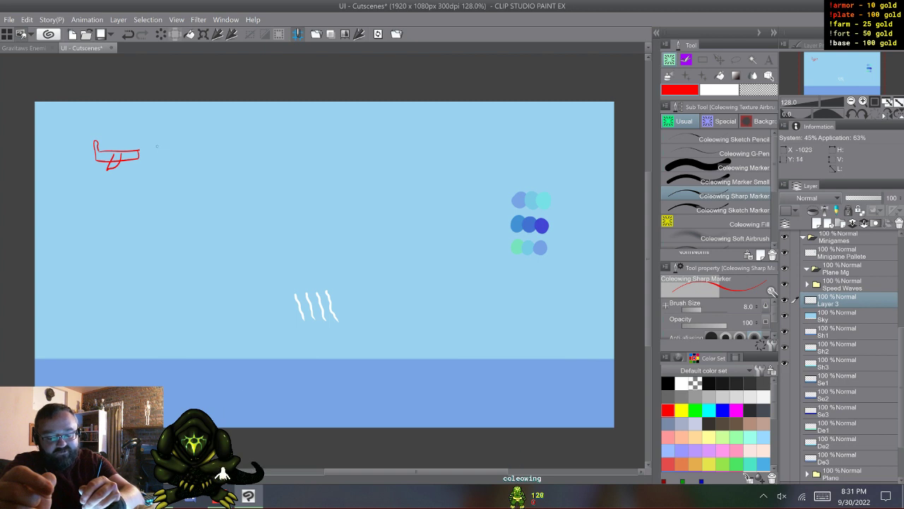
pyautogui.moveTo(163, 130)
pyautogui.mouseDown()
pyautogui.moveTo(523, 149)
pyautogui.moveTo(511, 225)
pyautogui.moveTo(454, 293)
pyautogui.moveTo(244, 292)
pyautogui.moveTo(85, 180)
pyautogui.mouseUp()
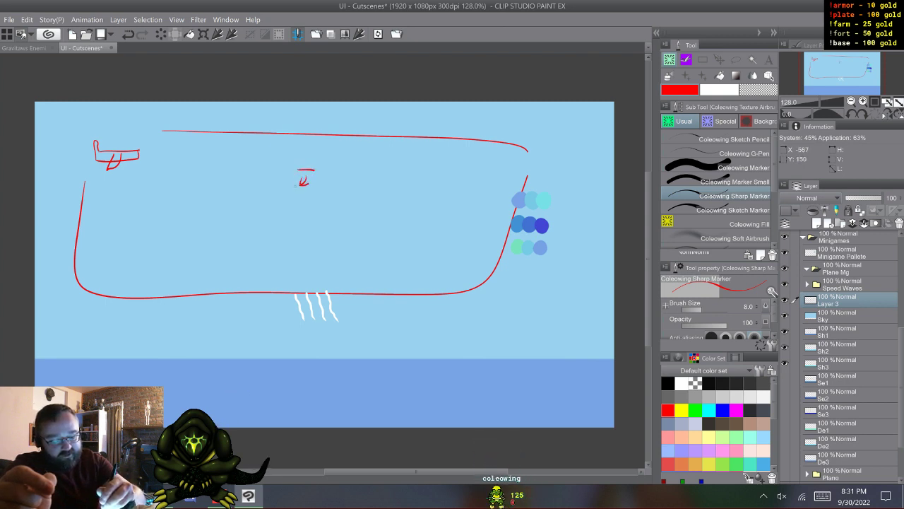
pyautogui.moveTo(290, 187); pyautogui.dragTo(289, 203)
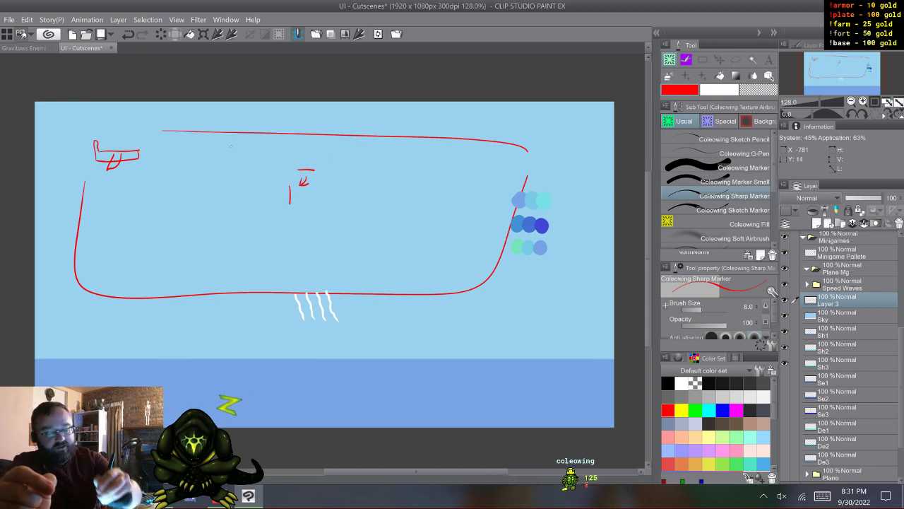
pyautogui.moveTo(344, 175); pyautogui.dragTo(373, 191)
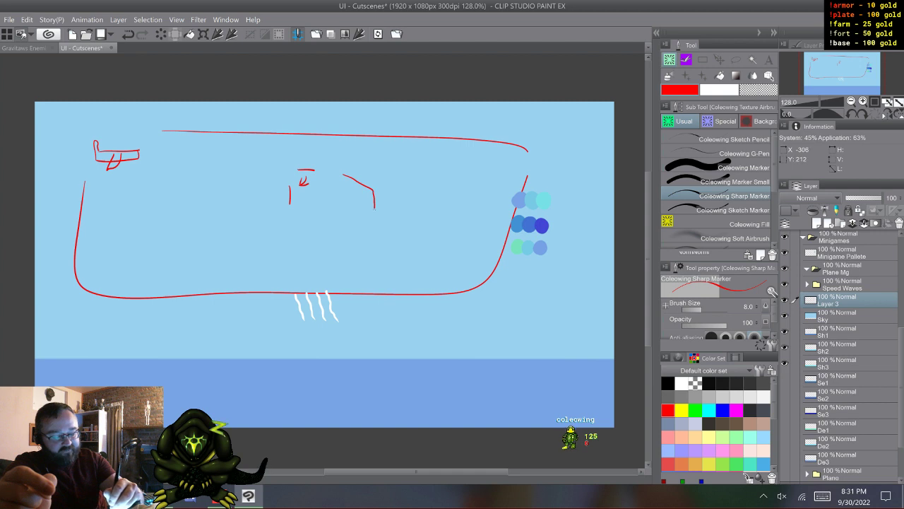
pyautogui.moveTo(354, 231); pyautogui.dragTo(147, 328)
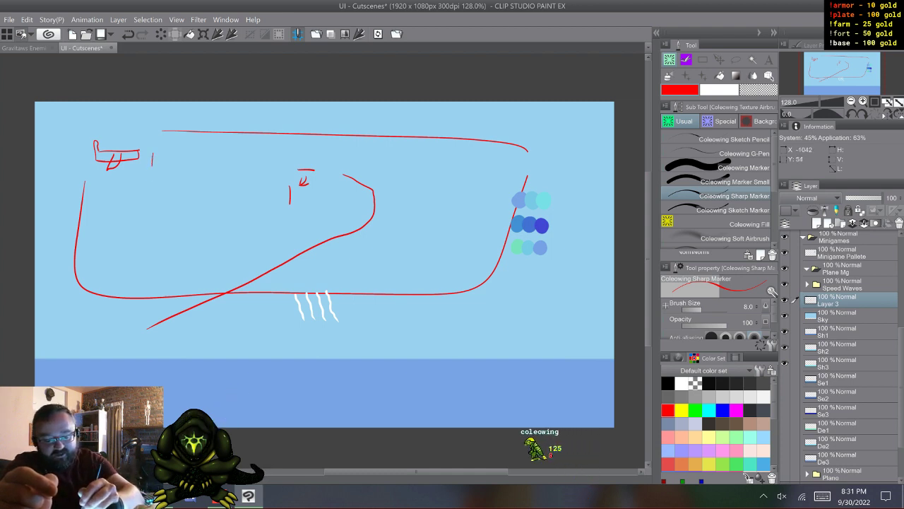
# - Sketch an alternative path running from the plane across the sky and back, and undo it together with the turning curve
pyautogui.moveTo(150, 153)
pyautogui.mouseDown()
pyautogui.moveTo(149, 217)
pyautogui.moveTo(511, 221)
pyautogui.mouseUp()
pyautogui.moveTo(524, 161); pyautogui.dragTo(157, 146)
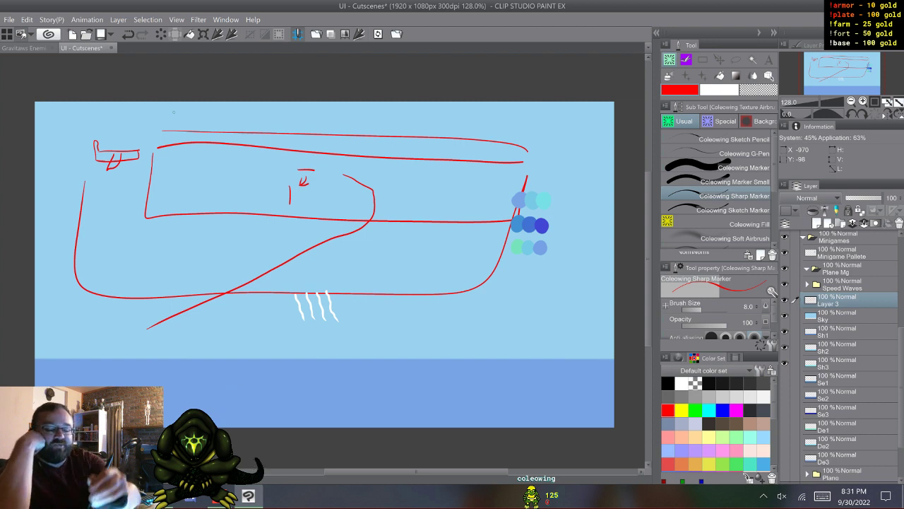
pyautogui.moveTo(154, 148)
pyautogui.mouseDown()
pyautogui.moveTo(456, 136)
pyautogui.moveTo(572, 145)
pyautogui.mouseUp()
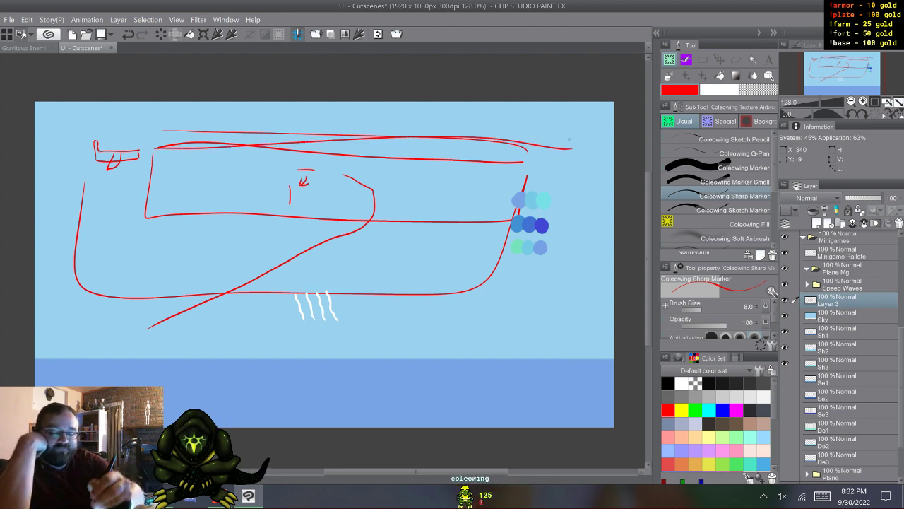
pyautogui.hotkey('ctrl', 'z')
pyautogui.hotkey('ctrl', 'z')
pyautogui.hotkey('ctrl', 'z')
pyautogui.hotkey('ctrl', 'z')
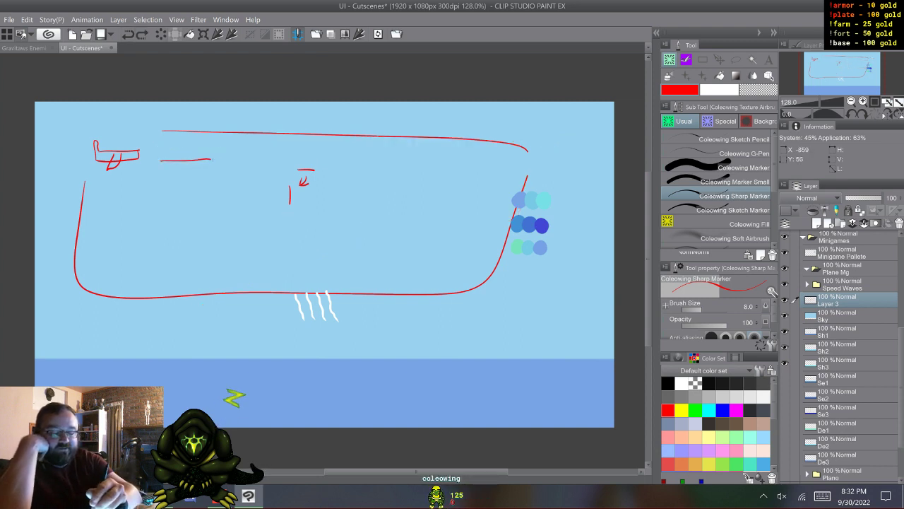
# - Sketch a tighter turning curve by the plane plus arcs and motion lines over the water, and clear the sketch layer
pyautogui.moveTo(210, 160)
pyautogui.mouseDown()
pyautogui.moveTo(239, 191)
pyautogui.moveTo(229, 217)
pyautogui.moveTo(136, 283)
pyautogui.mouseUp()
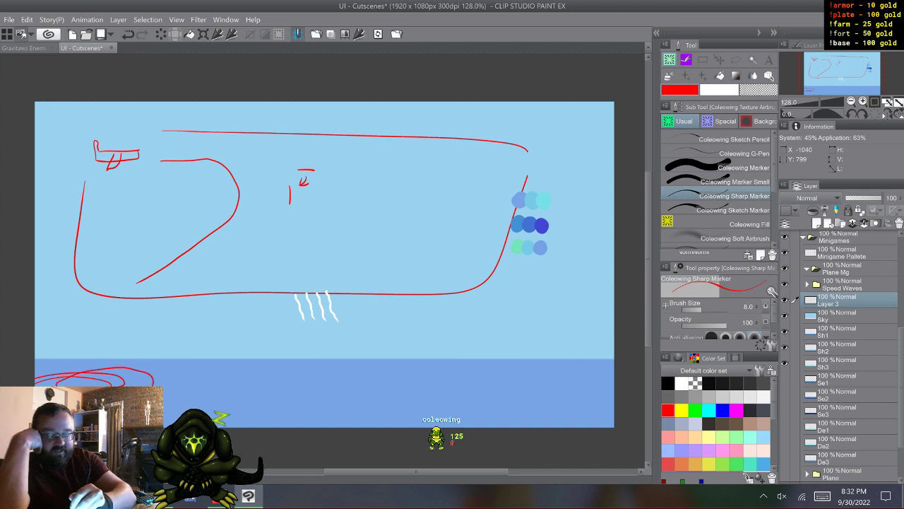
pyautogui.moveTo(133, 376)
pyautogui.mouseDown()
pyautogui.moveTo(205, 371)
pyautogui.moveTo(217, 380)
pyautogui.moveTo(196, 391)
pyautogui.moveTo(172, 382)
pyautogui.moveTo(417, 374)
pyautogui.mouseUp()
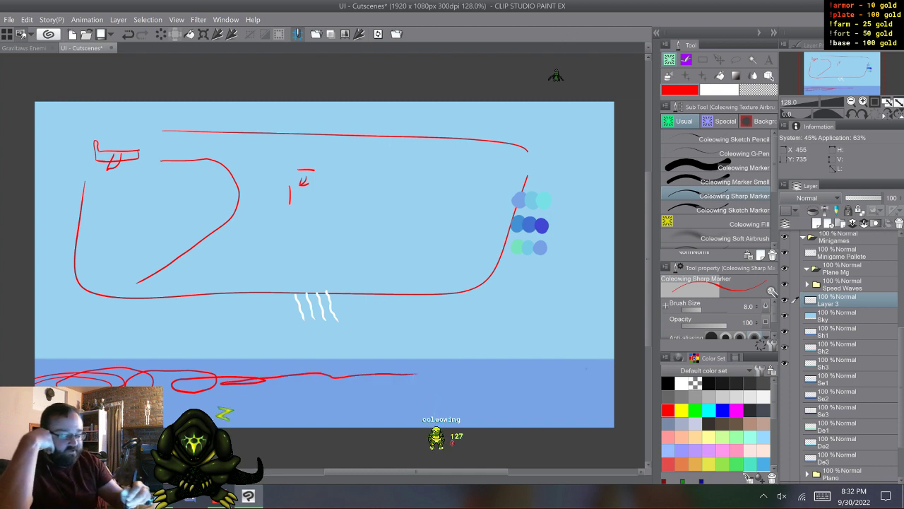
pyautogui.moveTo(602, 374); pyautogui.dragTo(631, 378)
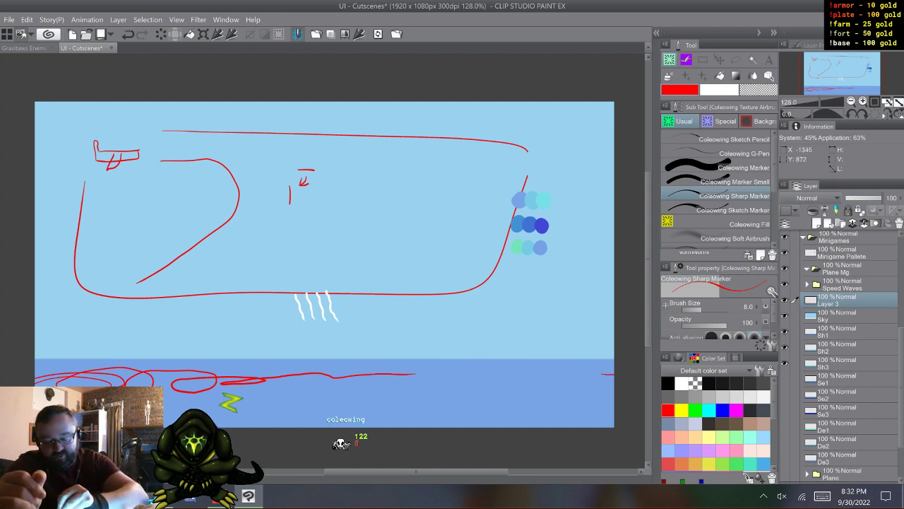
pyautogui.moveTo(164, 404); pyautogui.dragTo(449, 407)
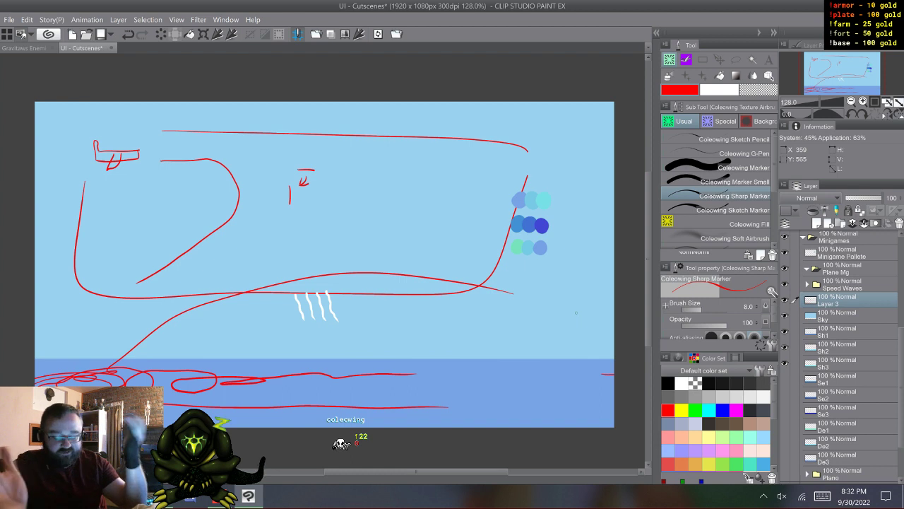
pyautogui.moveTo(36, 375)
pyautogui.mouseDown()
pyautogui.moveTo(120, 368)
pyautogui.moveTo(213, 415)
pyautogui.moveTo(406, 425)
pyautogui.mouseUp()
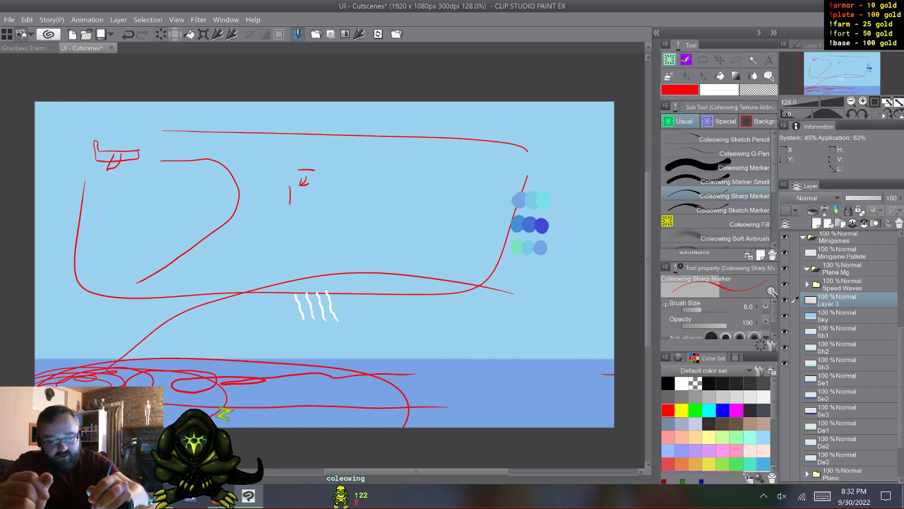
pyautogui.press('Delete')
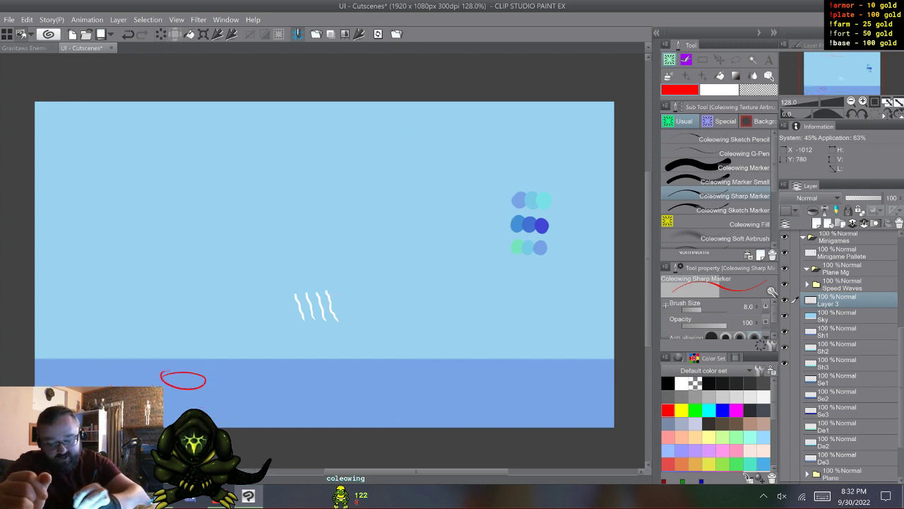
# - Sketch an ellipse in the water, a tall arch above it and a left-pointing arrow in the sky, and undo these strokes
pyautogui.moveTo(164, 374)
pyautogui.mouseDown()
pyautogui.moveTo(204, 377)
pyautogui.moveTo(202, 318)
pyautogui.moveTo(162, 292)
pyautogui.moveTo(149, 359)
pyautogui.mouseUp()
pyautogui.moveTo(229, 230)
pyautogui.mouseDown()
pyautogui.moveTo(127, 227)
pyautogui.moveTo(173, 184)
pyautogui.mouseUp()
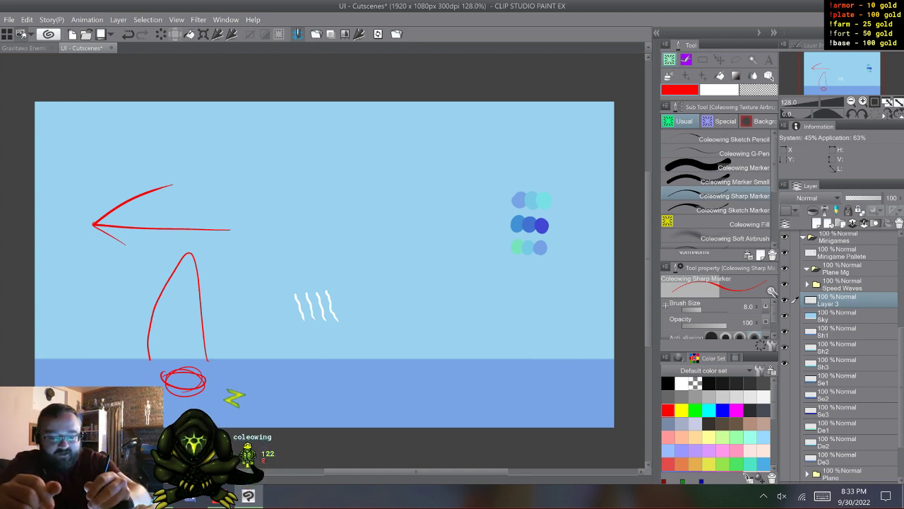
pyautogui.hotkey('ctrl', 'z')
pyautogui.hotkey('ctrl', 'z')
pyautogui.hotkey('ctrl', 'z')
pyautogui.hotkey('ctrl', 'z')
pyautogui.hotkey('ctrl', 'z')
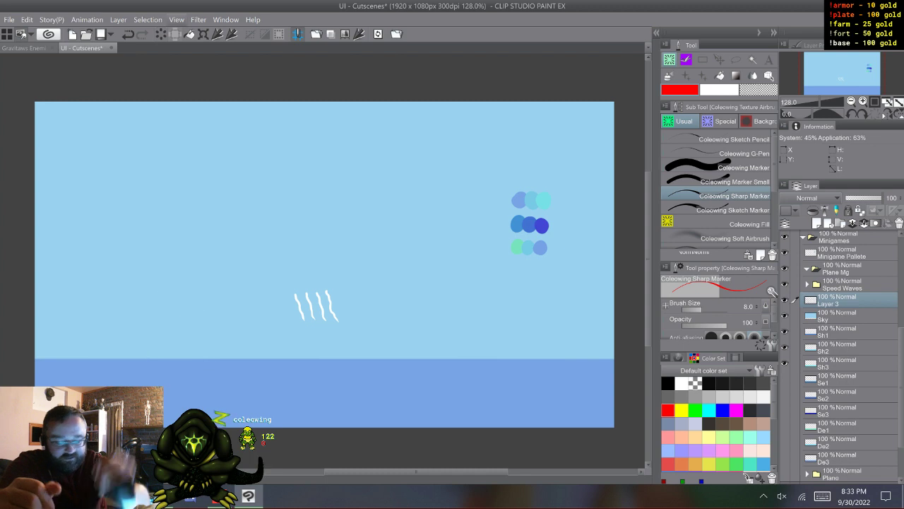
# - Delete the empty sketch layer above Sky and make layers Se1 to De3 visible again
pyautogui.rightClick(777, 300)
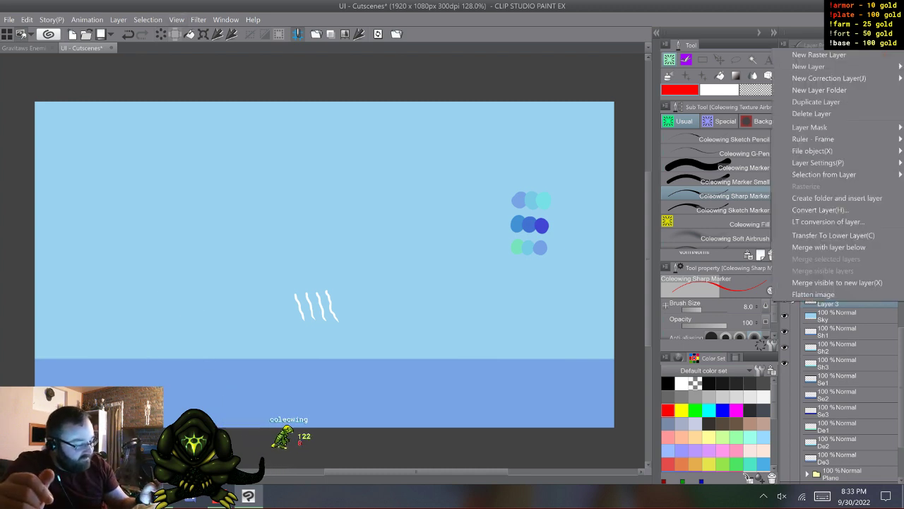
pyautogui.click(812, 113)
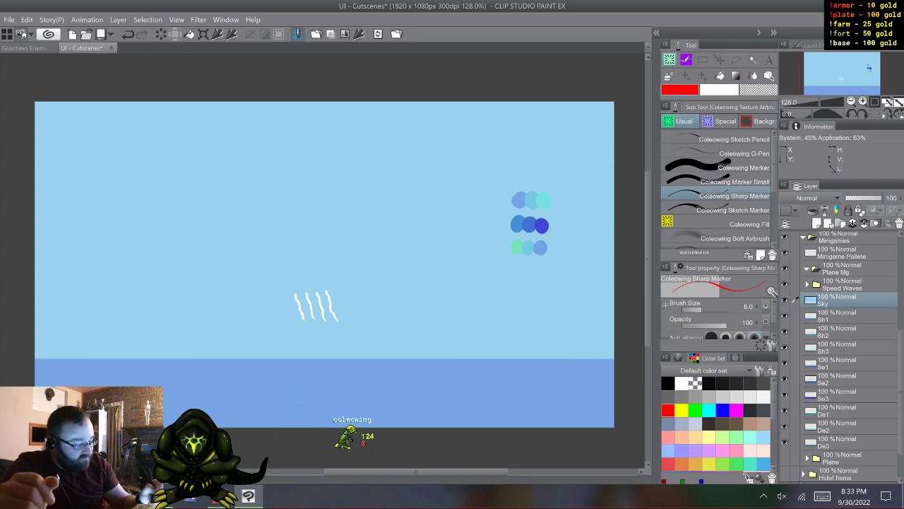
# - Move the Speed Waves folder and the layers from Sky to De3 into the Plane Mg folder, and collapse that folder
pyautogui.click(840, 457)
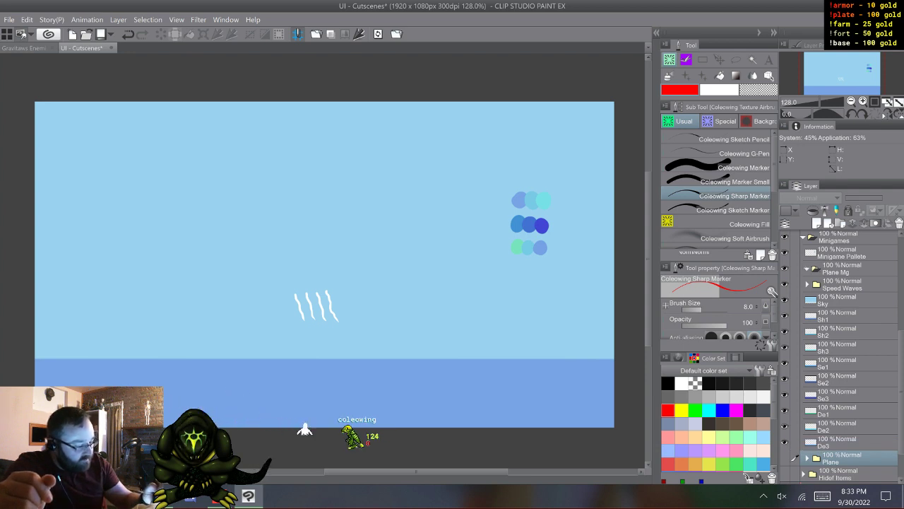
pyautogui.click(841, 284)
pyautogui.click(807, 269)
pyautogui.keyDown('shift'); pyautogui.click(841, 443); pyautogui.keyUp('shift')
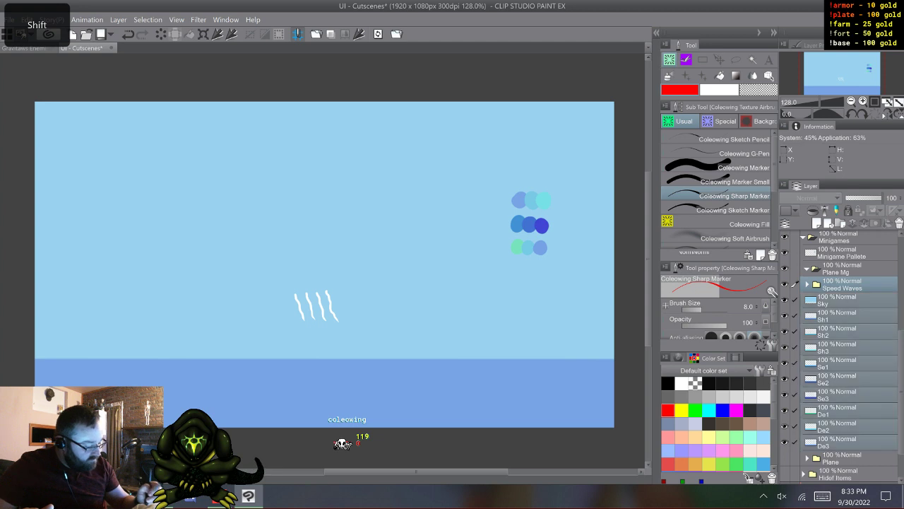
pyautogui.moveTo(841, 425); pyautogui.dragTo(840, 271)
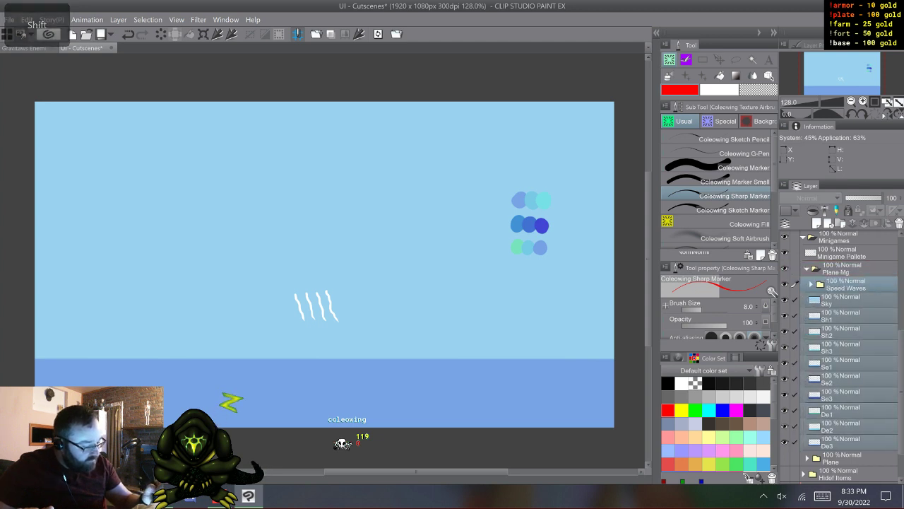
pyautogui.click(808, 268)
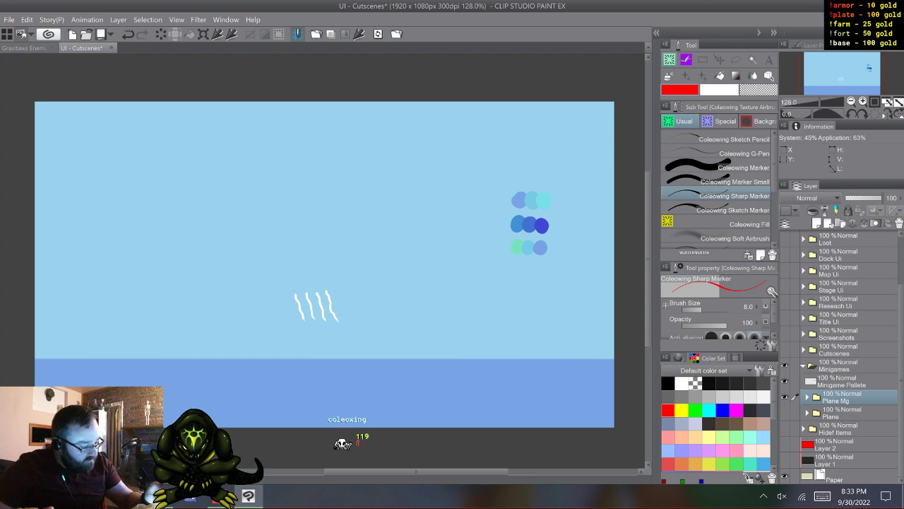
# - Create a new layer folder directly above Plane Mg inside Minigames and name it Fishin Mg
pyautogui.click(840, 223)
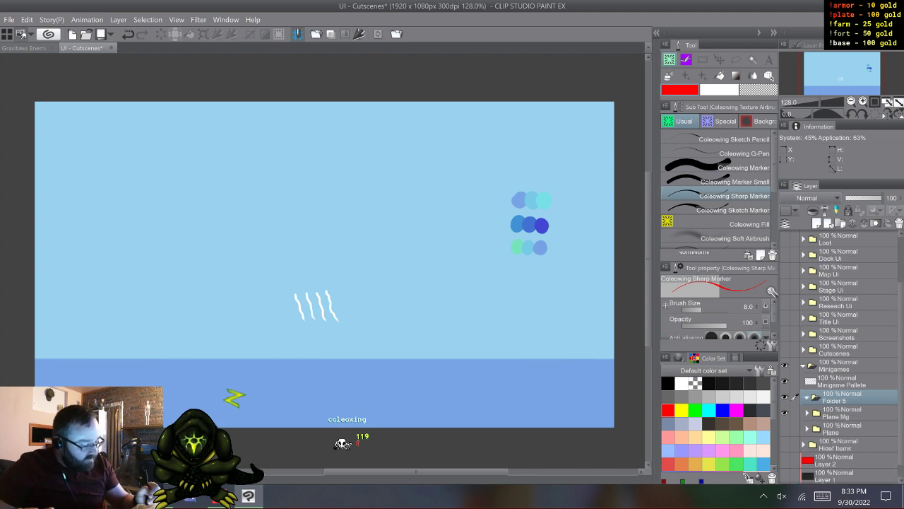
pyautogui.doubleClick(835, 401)
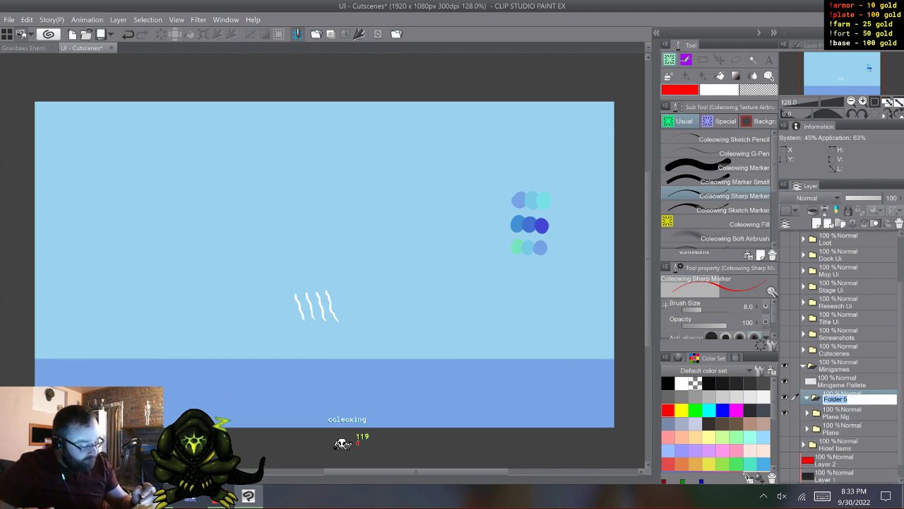
pyautogui.click(822, 495)
pyautogui.click(770, 455)
pyautogui.click(348, 418)
pyautogui.click(513, 383)
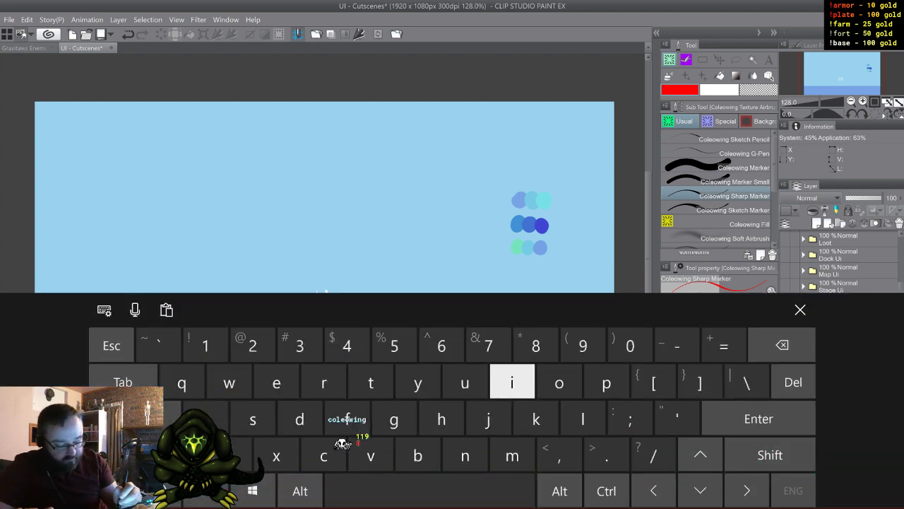
pyautogui.click(253, 419)
pyautogui.click(442, 418)
pyautogui.click(513, 382)
pyautogui.click(464, 455)
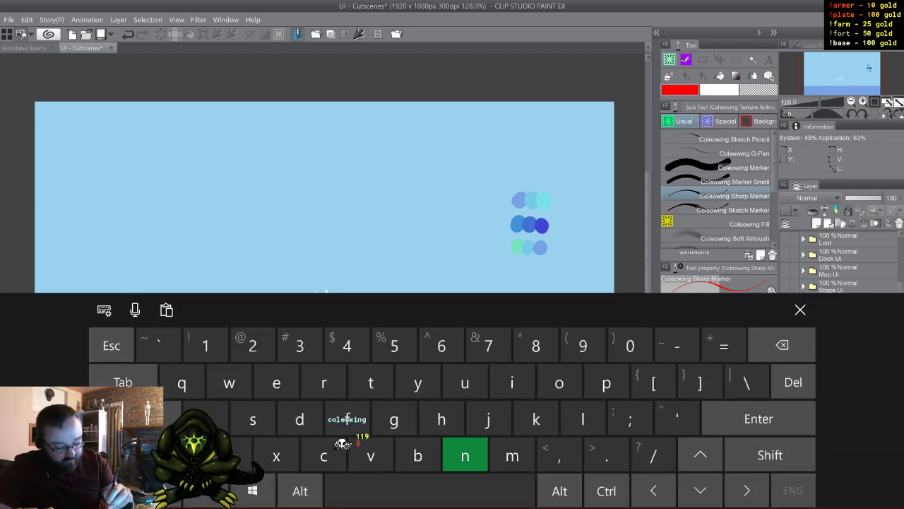
pyautogui.click(429, 490)
pyautogui.click(152, 455)
pyautogui.click(512, 455)
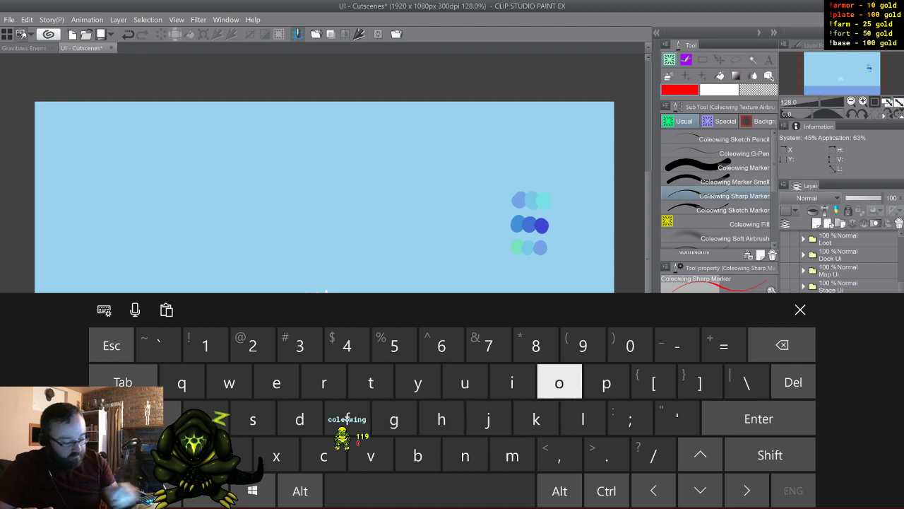
pyautogui.click(800, 309)
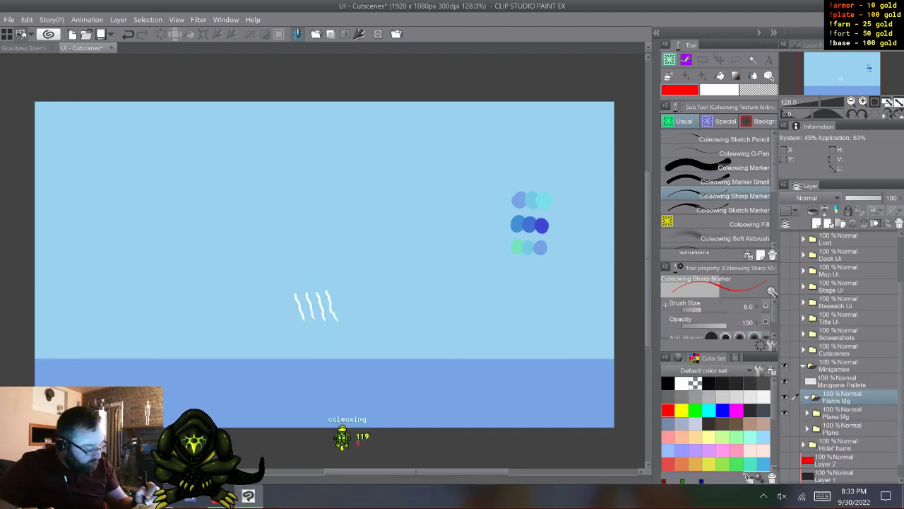
# - Expand the Plane Mg folder and shift the Sky layer upward so its lower edge sits well above the water strip
pyautogui.click(808, 412)
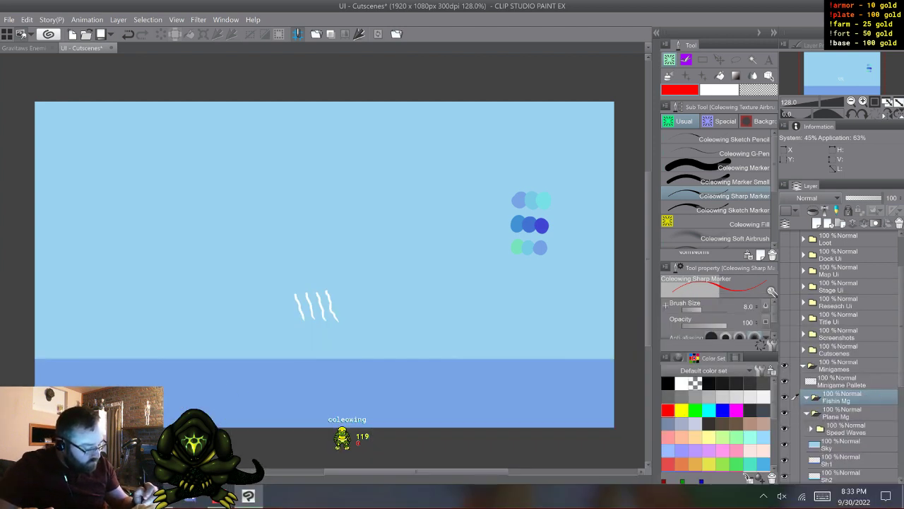
pyautogui.click(840, 445)
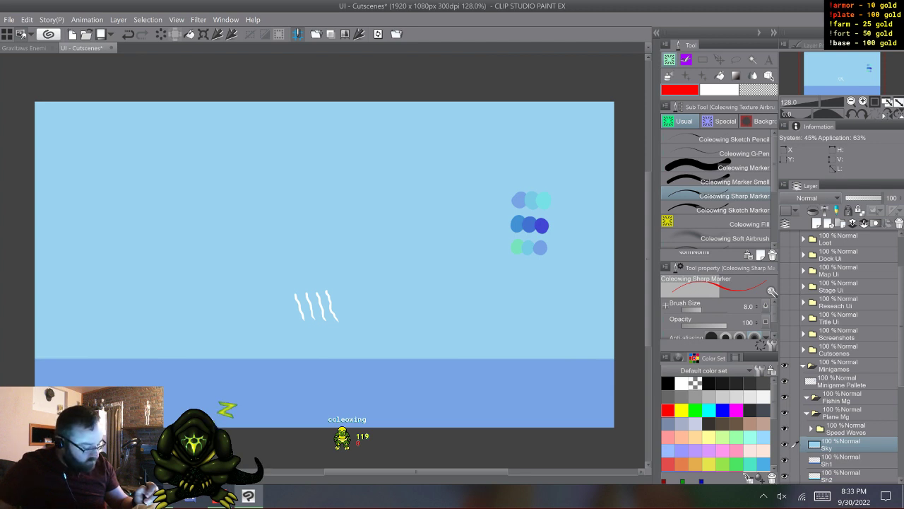
pyautogui.scroll(-5, 841, 353)
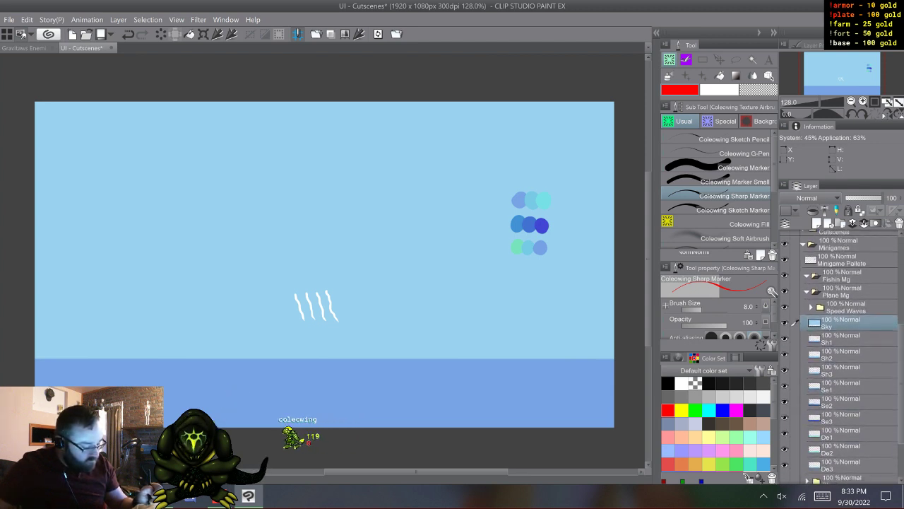
pyautogui.scroll(-1, 841, 354)
pyautogui.scroll(1, 841, 354)
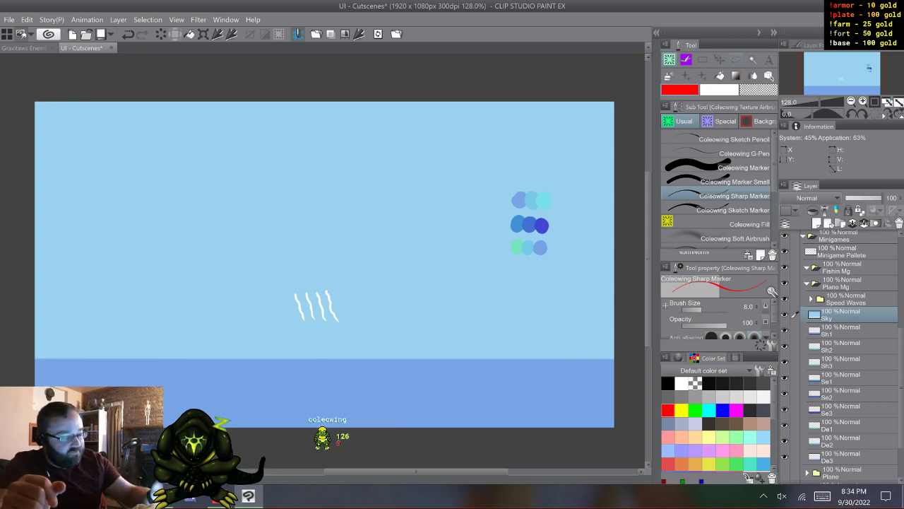
pyautogui.press('k')
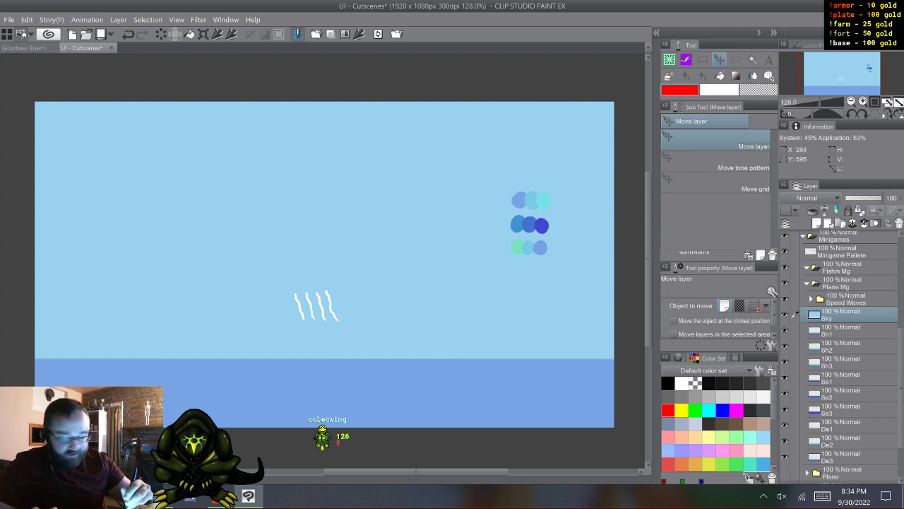
pyautogui.moveTo(120, 290); pyautogui.dragTo(129, 150)
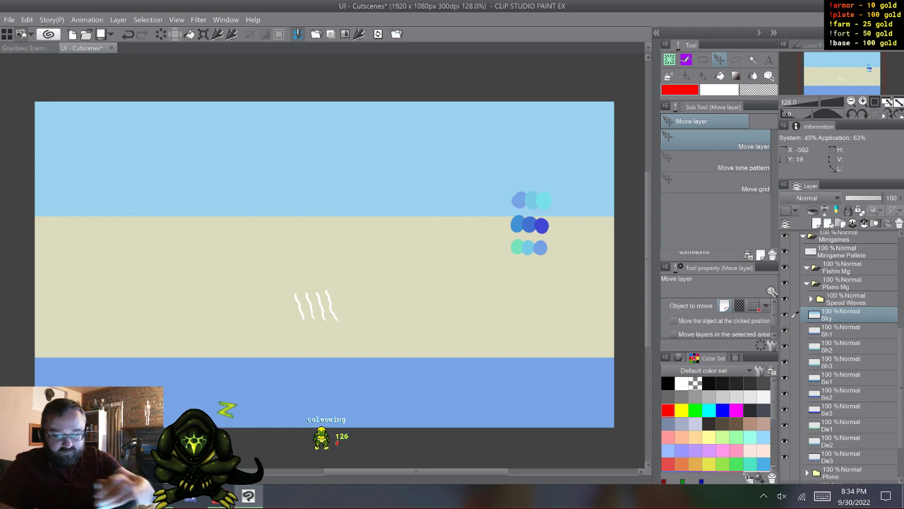
# - Undo the last shift of the Sky layer and toggle Sky off and on to check the layers beneath it
pyautogui.hotkey('ctrl', 'z')
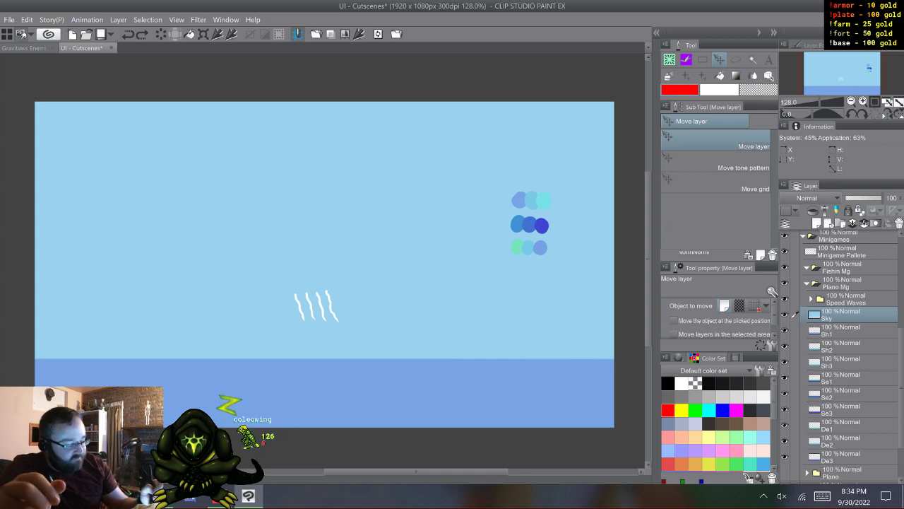
pyautogui.click(847, 330)
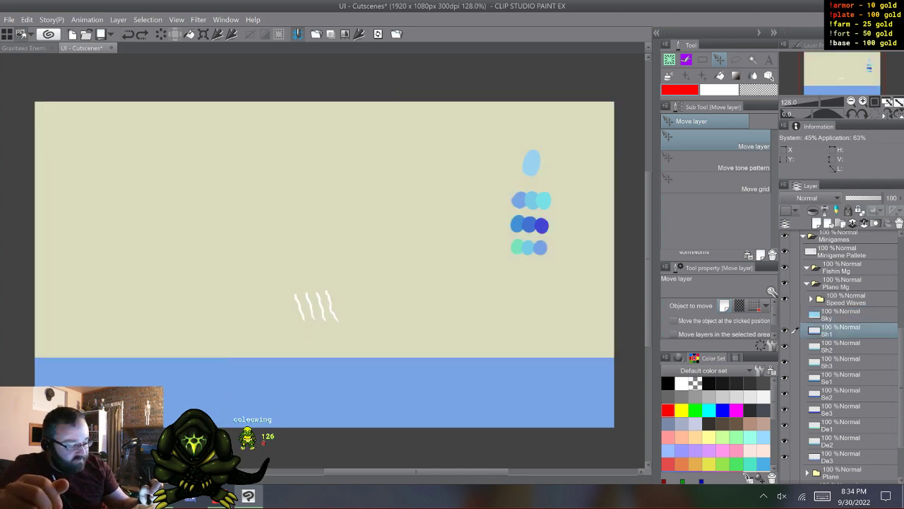
pyautogui.click(784, 314)
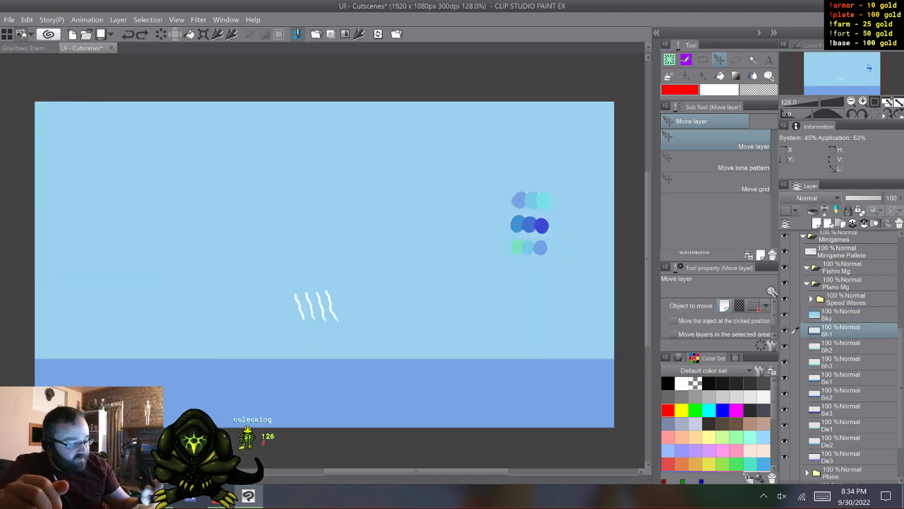
# - Add a new raster layer inside the Fishin Mg folder and hide the Plane Mg folder
pyautogui.click(848, 268)
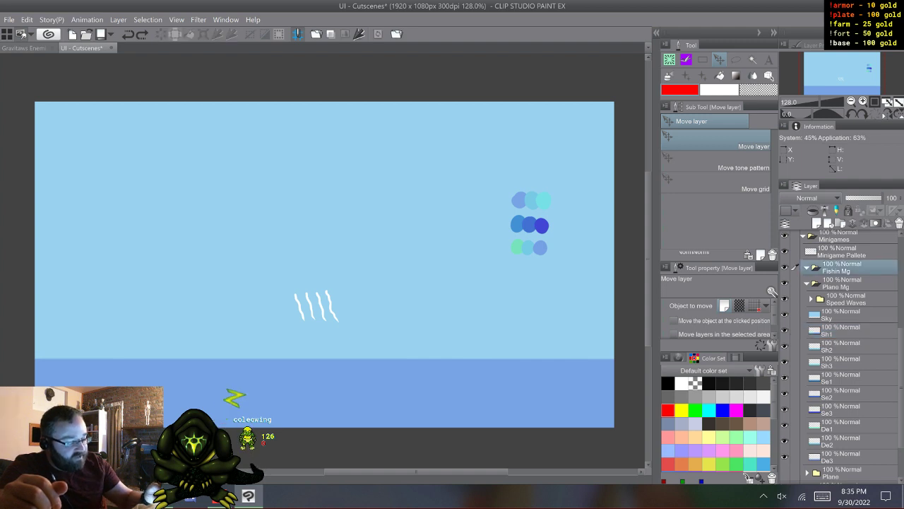
pyautogui.click(818, 224)
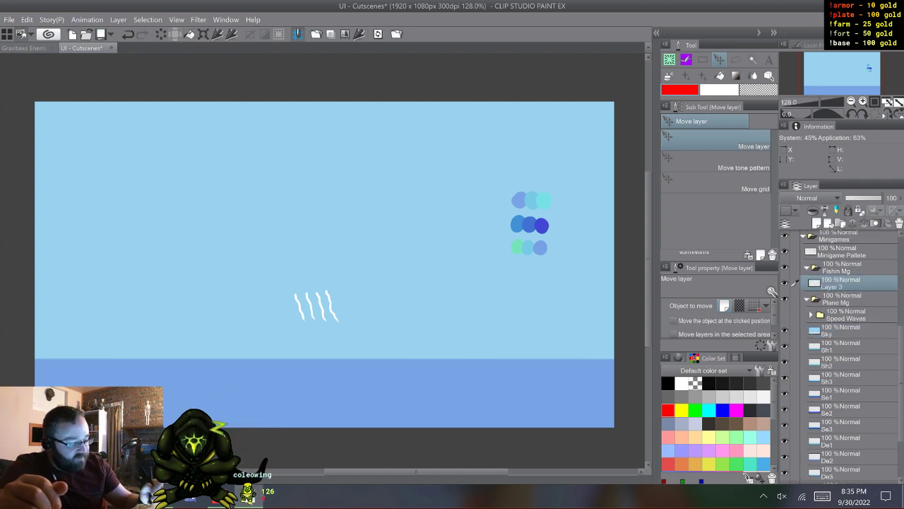
pyautogui.click(784, 299)
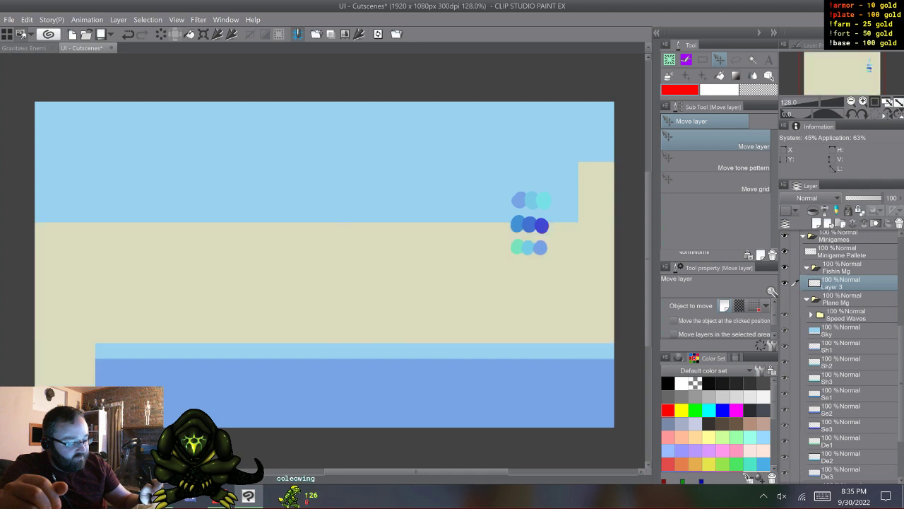
# - Sketch the fishing scene in red with the Sharp Marker: a mid-canvas waterline, marks below it, a dock at the left edge and a casting arc
pyautogui.press('b')
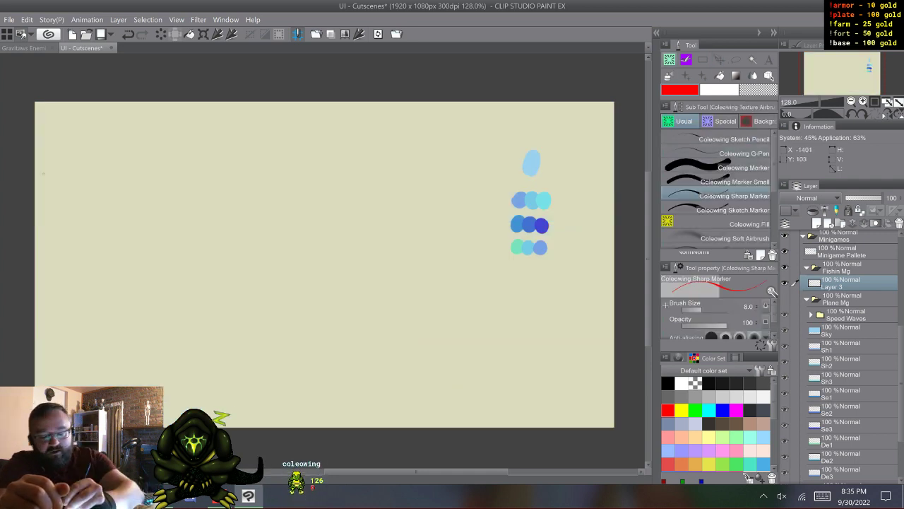
pyautogui.moveTo(99, 172)
pyautogui.mouseDown()
pyautogui.moveTo(289, 181)
pyautogui.moveTo(618, 177)
pyautogui.mouseUp()
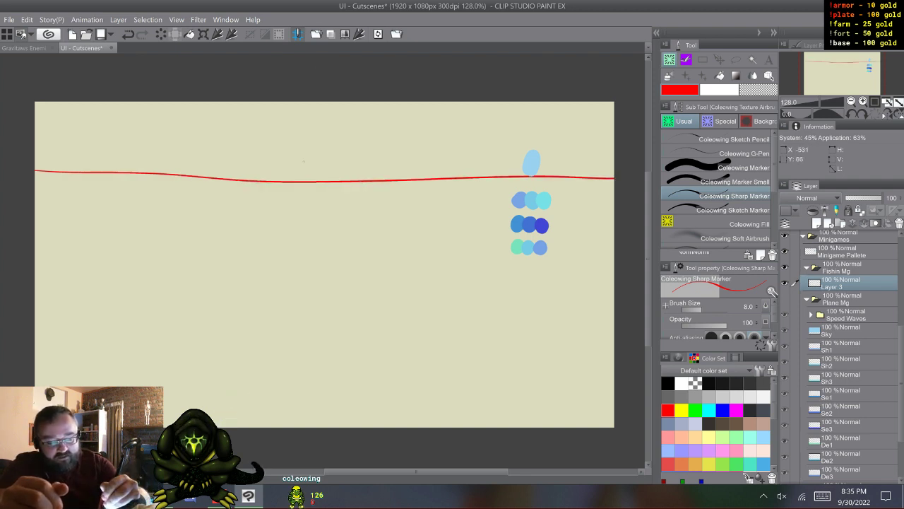
pyautogui.hotkey('ctrl', 'z')
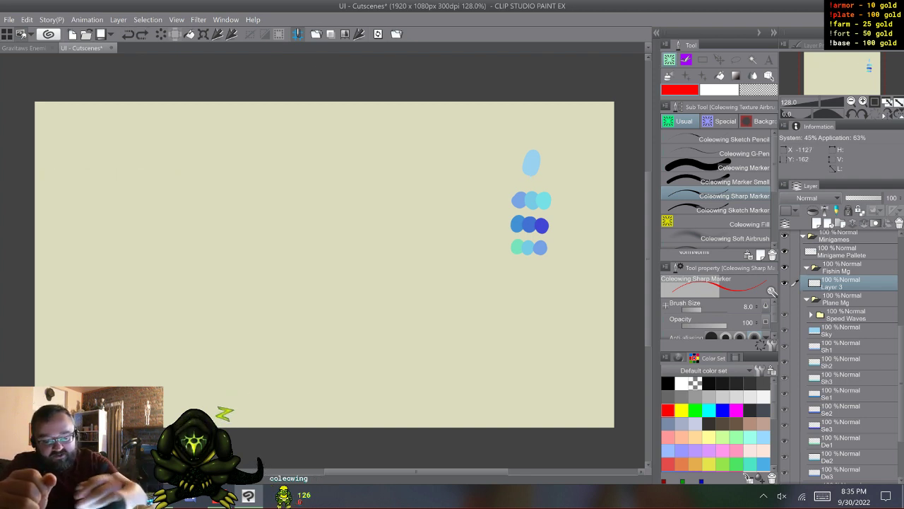
pyautogui.moveTo(29, 234); pyautogui.dragTo(620, 234)
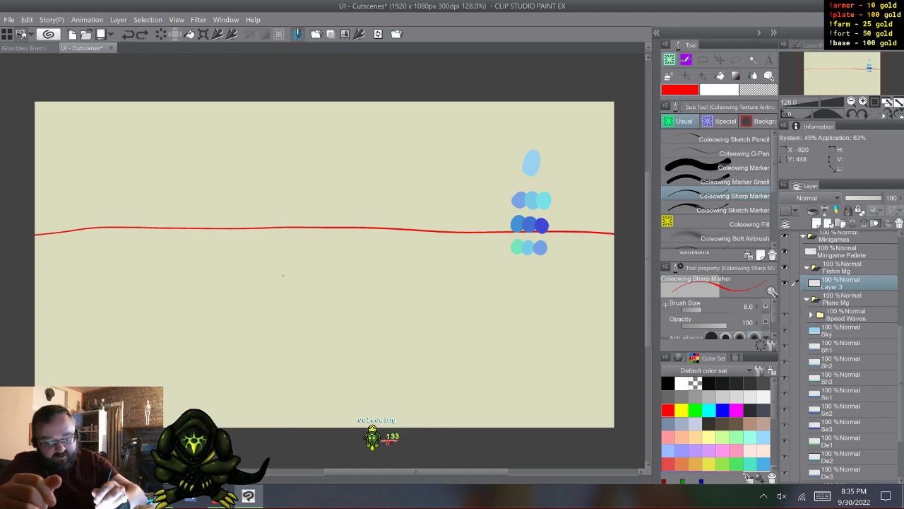
pyautogui.moveTo(271, 270); pyautogui.dragTo(244, 345)
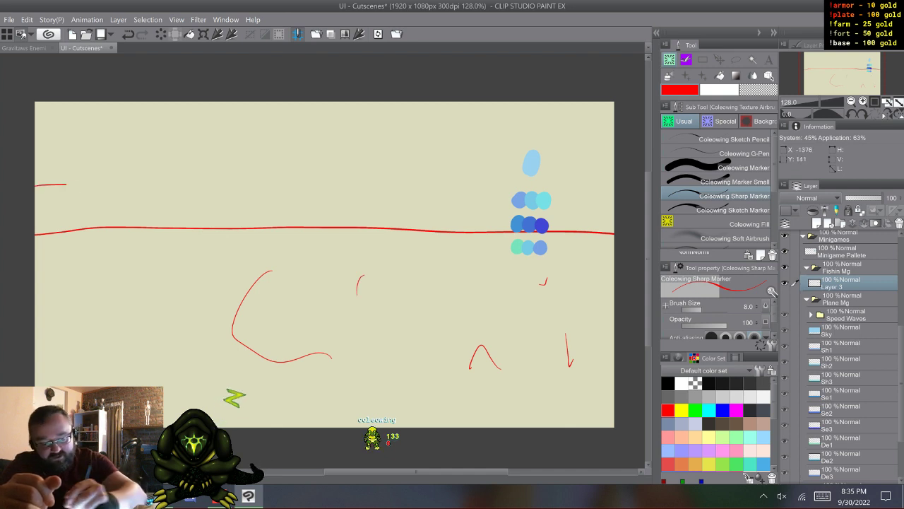
pyautogui.moveTo(67, 184)
pyautogui.mouseDown()
pyautogui.moveTo(178, 173)
pyautogui.moveTo(176, 197)
pyautogui.moveTo(146, 214)
pyautogui.moveTo(35, 219)
pyautogui.mouseUp()
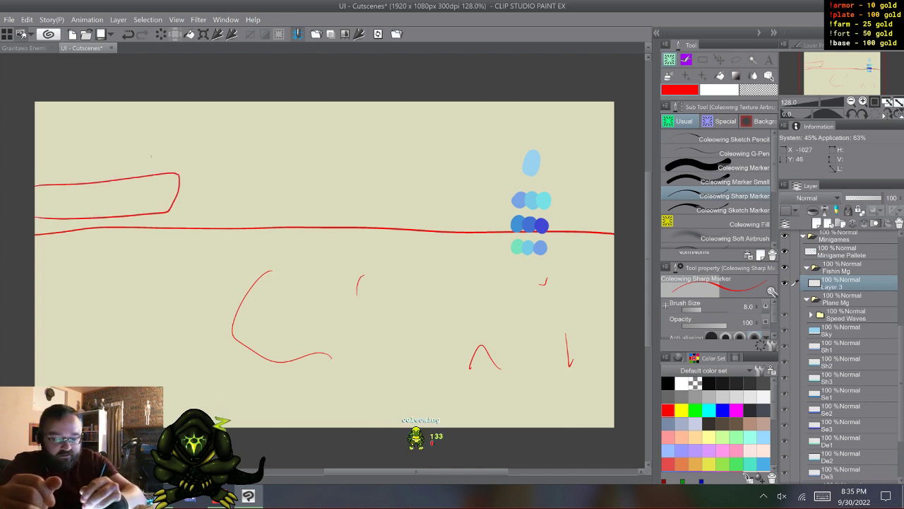
pyautogui.moveTo(139, 169); pyautogui.dragTo(171, 160)
pyautogui.moveTo(210, 154); pyautogui.dragTo(555, 255)
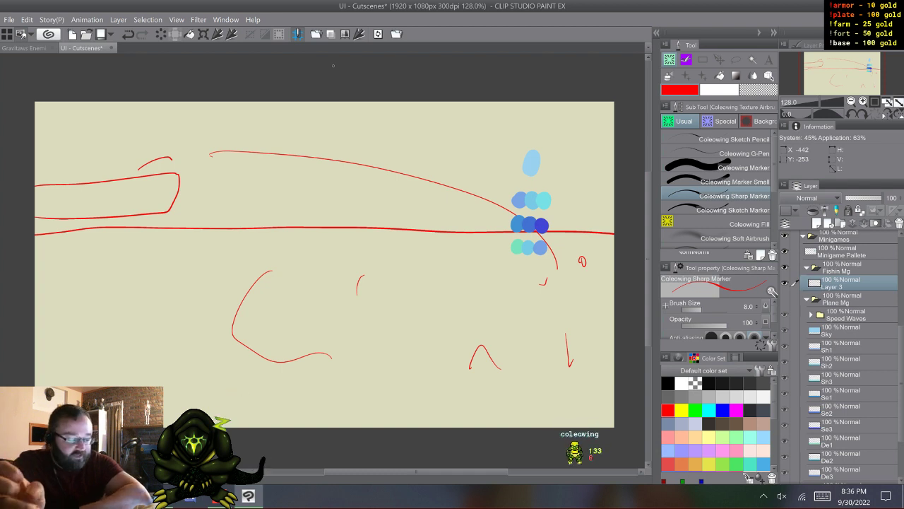
# - Make the Plane Mg folder visible again with its Sh1 layer active
pyautogui.click(845, 347)
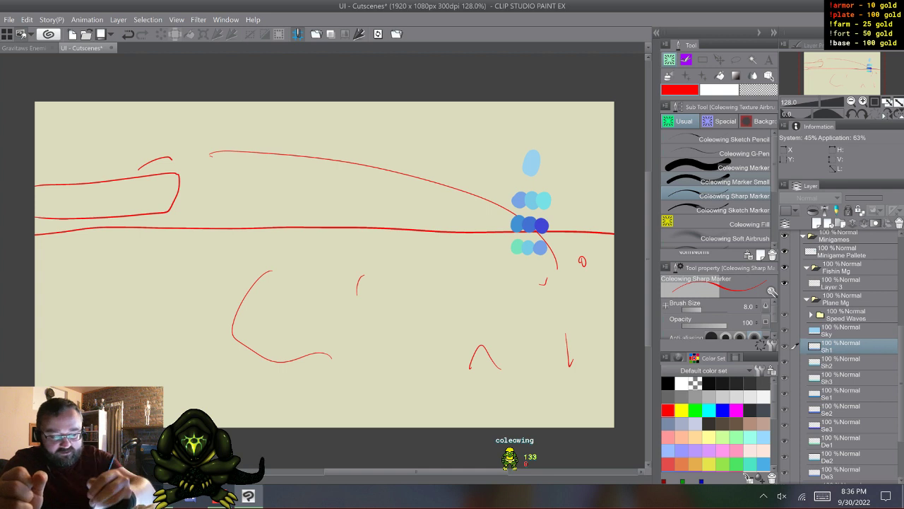
pyautogui.click(845, 284)
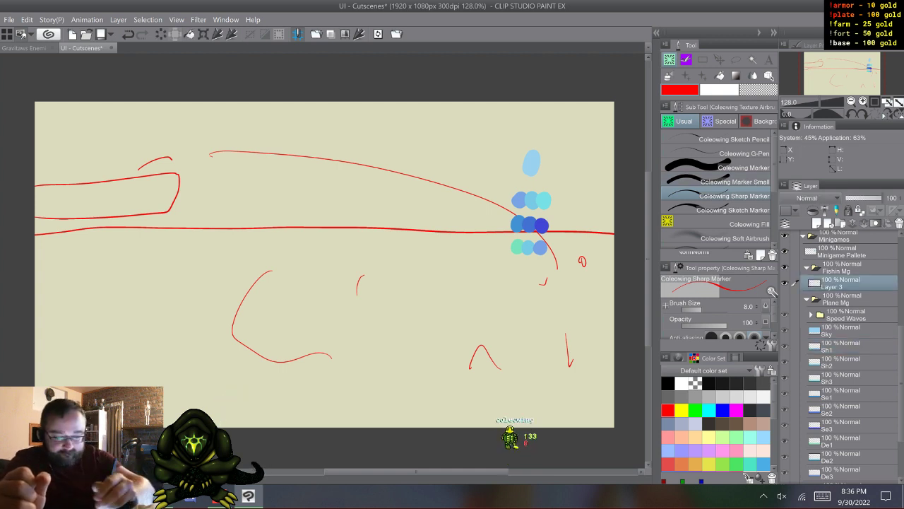
pyautogui.click(845, 347)
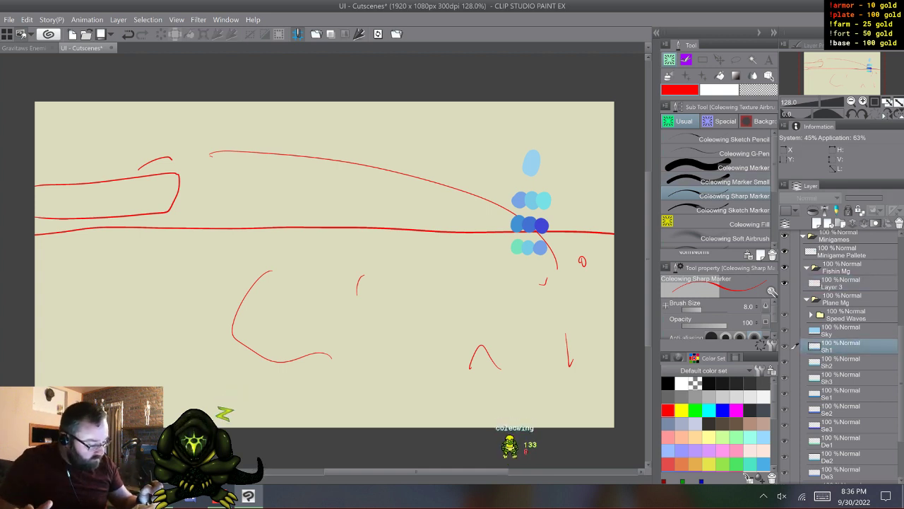
pyautogui.click(785, 299)
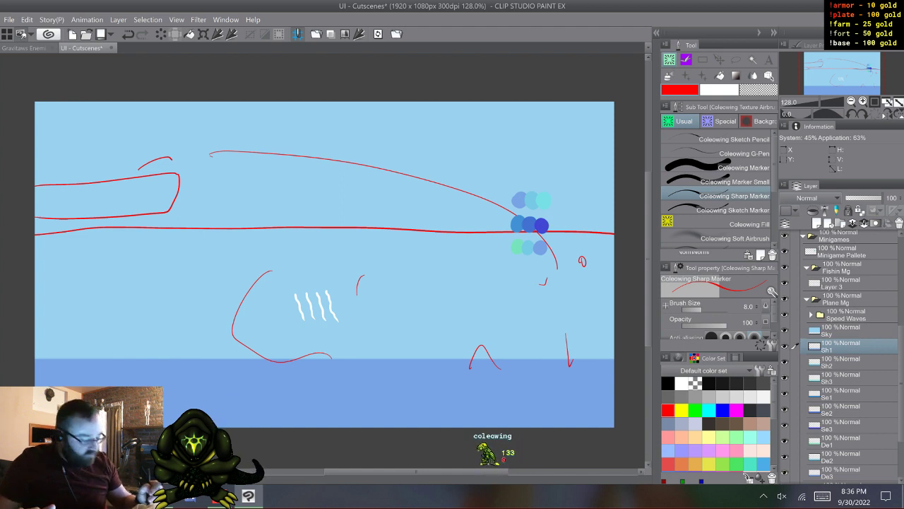
# - Move layers Sh1 to De3 up together so their upper edge sits just above the sketched waterline, and hide Sky
pyautogui.press('shift')
pyautogui.scroll(-3, 845, 353)
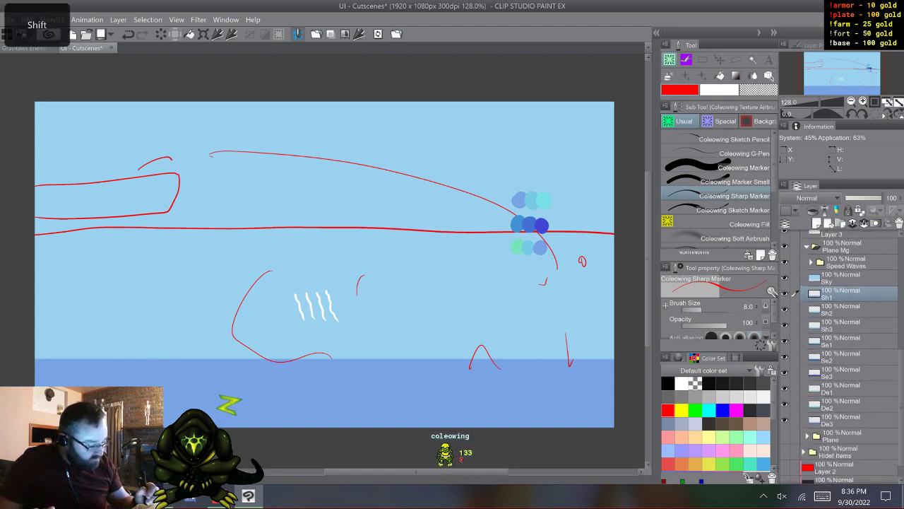
pyautogui.keyDown('shift'); pyautogui.click(845, 419); pyautogui.keyUp('shift')
pyautogui.press('k')
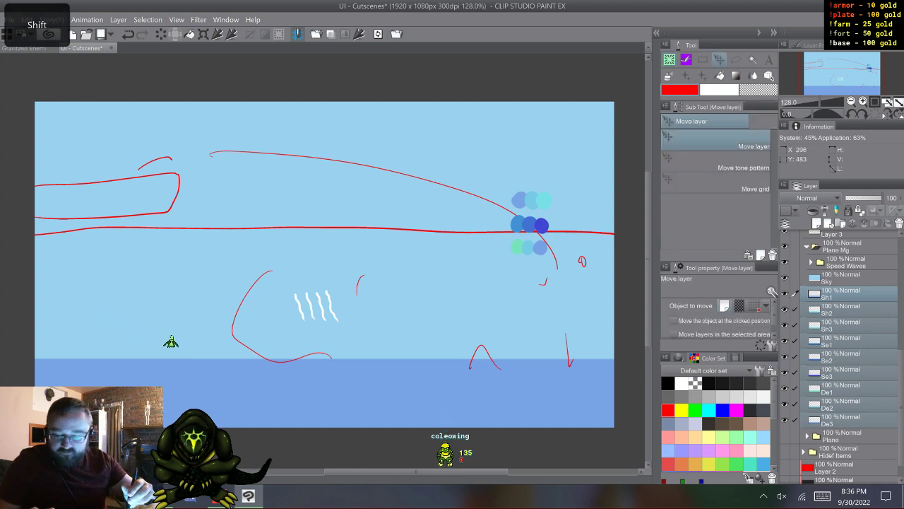
pyautogui.moveTo(102, 297); pyautogui.dragTo(102, 215)
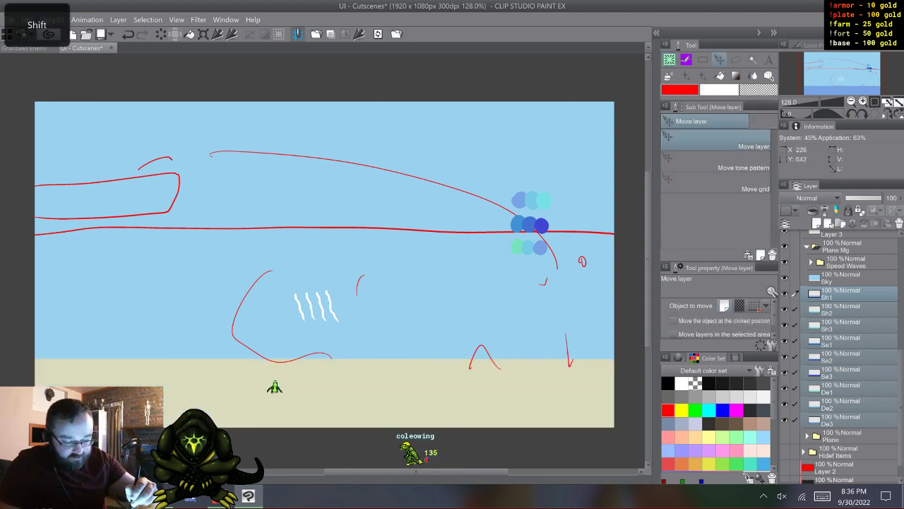
pyautogui.click(785, 278)
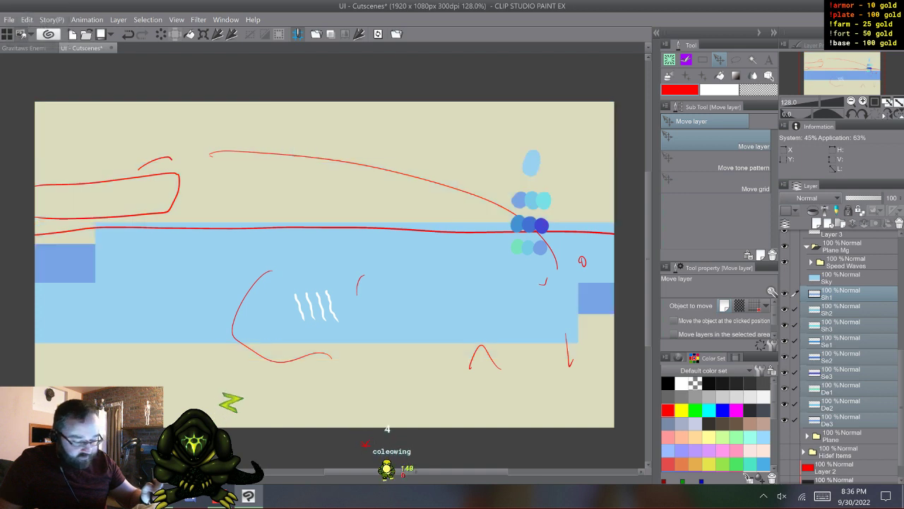
pyautogui.moveTo(119, 244); pyautogui.dragTo(119, 216)
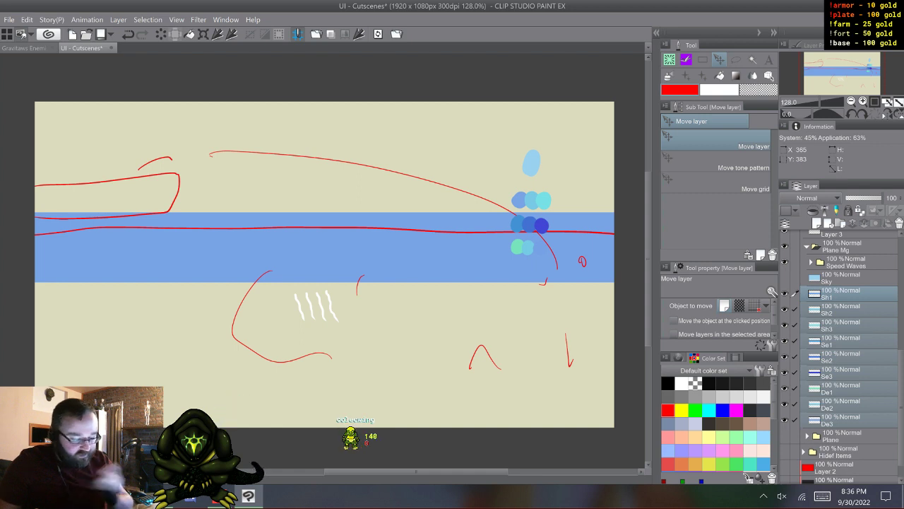
# - Fill the area below the water strip on Sh1 with the strip's own blue using Coleowing Fill, and hide Sh1
pyautogui.click(848, 294)
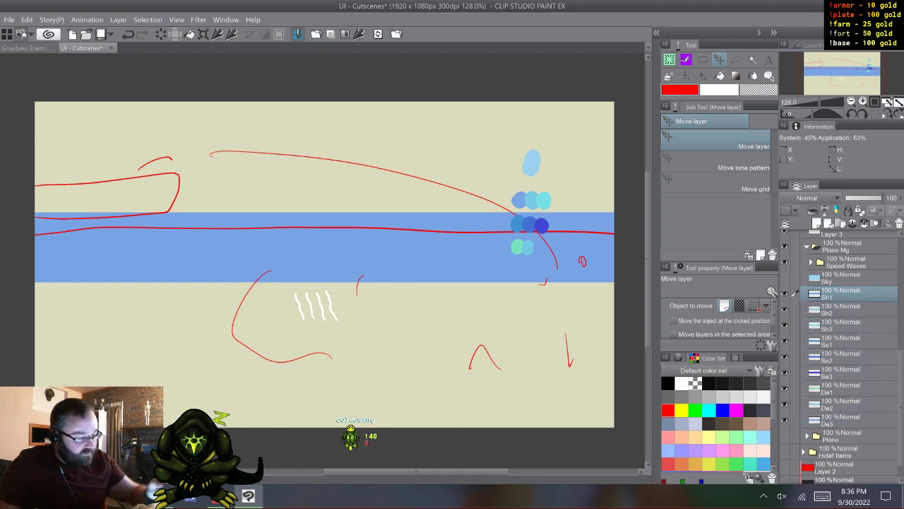
pyautogui.press('b')
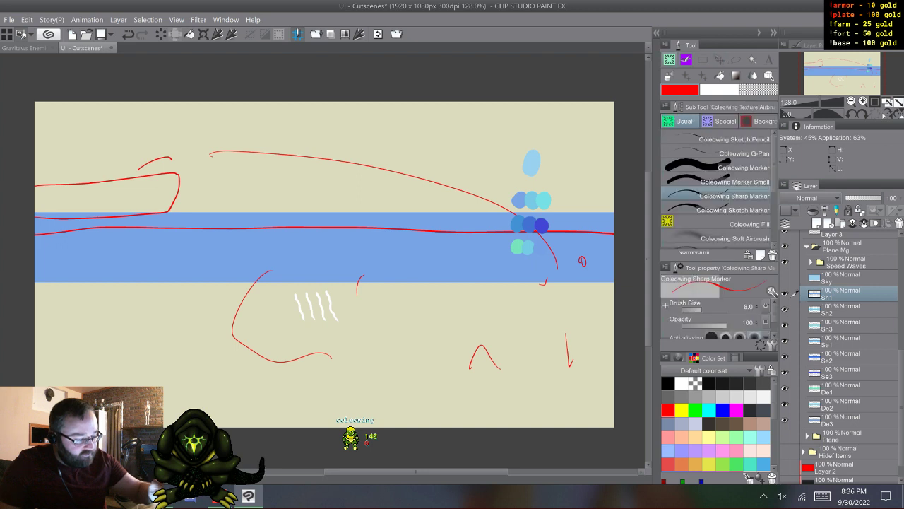
pyautogui.click(742, 224)
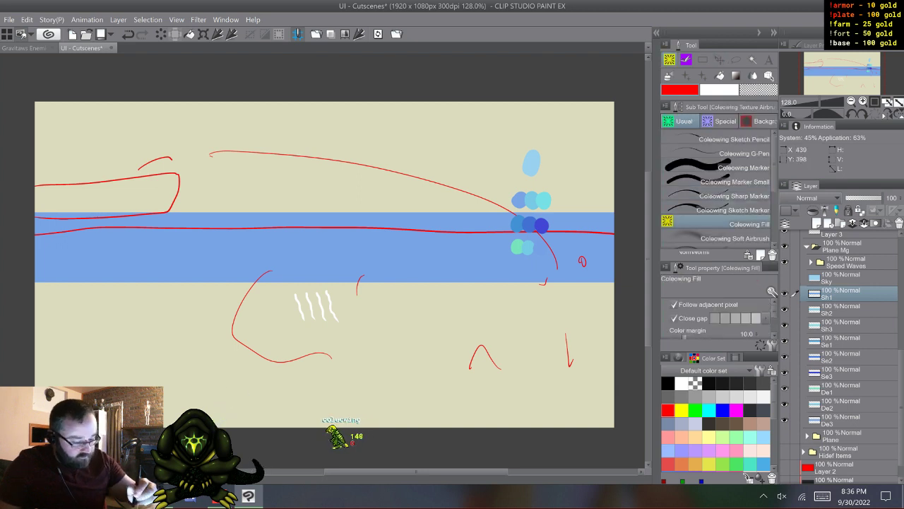
pyautogui.keyDown('alt'); pyautogui.click(424, 256); pyautogui.keyUp('alt')
pyautogui.click(423, 318)
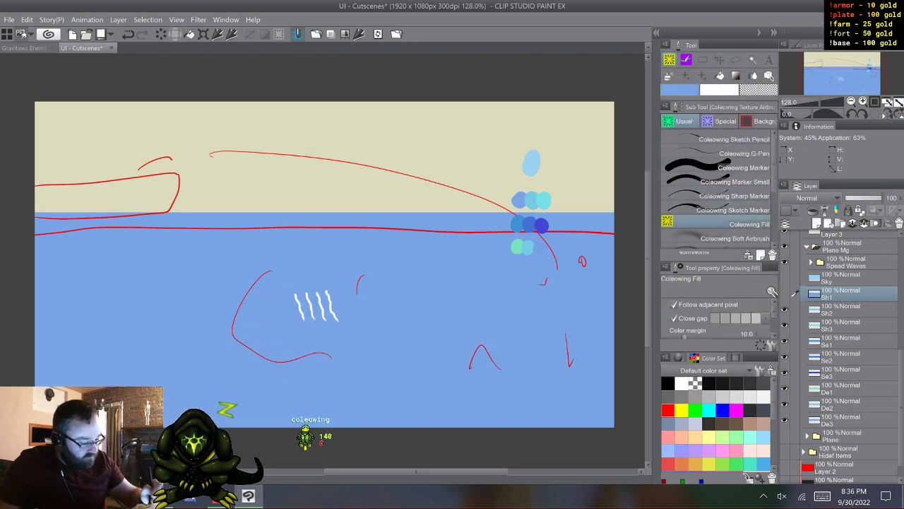
# - Extend the water on Sh2 and Sh3 to the canvas bottom by filling with each strip's own colour, hiding each layer when filled
pyautogui.click(840, 310)
pyautogui.keyDown('alt'); pyautogui.click(189, 259); pyautogui.keyUp('alt')
pyautogui.click(195, 310)
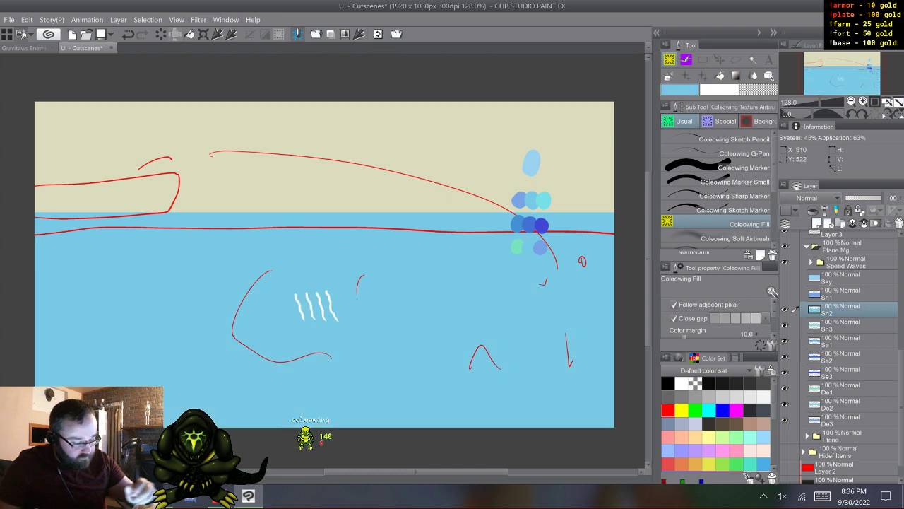
pyautogui.click(785, 310)
pyautogui.click(841, 326)
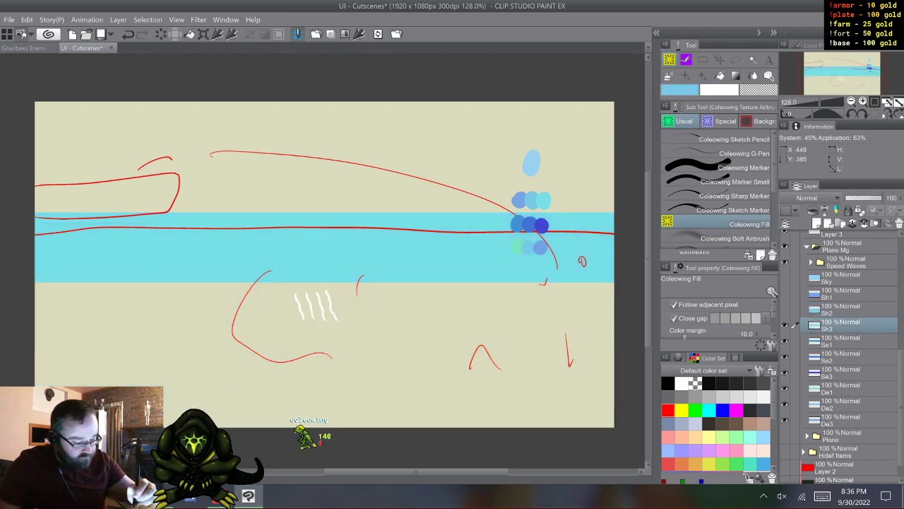
pyautogui.keyDown('alt'); pyautogui.click(169, 220); pyautogui.keyUp('alt')
pyautogui.click(178, 311)
pyautogui.click(784, 326)
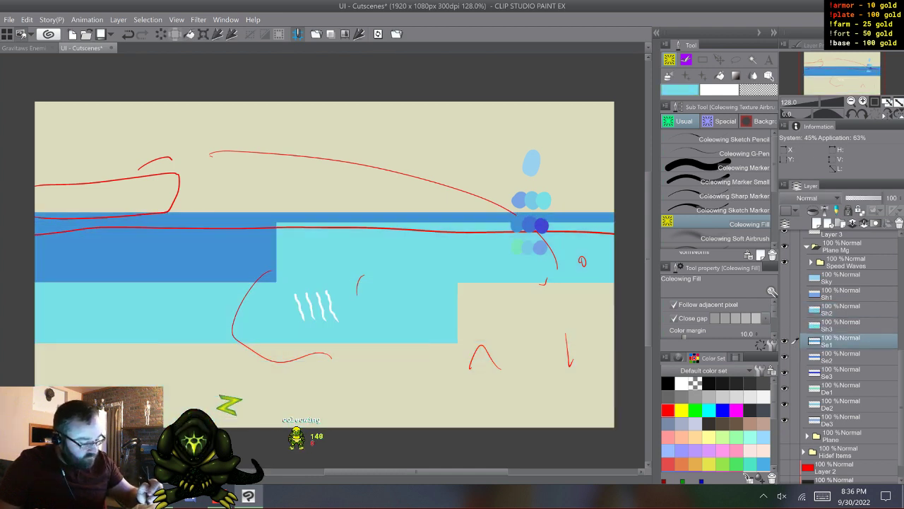
# - Fill the area below the strip on Se1 and Se2 with each layer's own blue, hiding each layer when filled
pyautogui.click(841, 342)
pyautogui.click(174, 311)
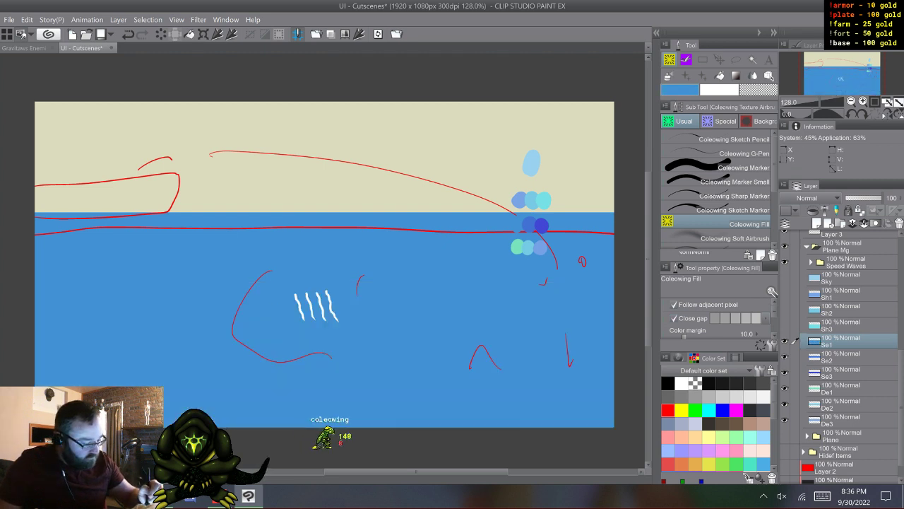
pyautogui.click(785, 341)
pyautogui.click(841, 357)
pyautogui.keyDown('alt'); pyautogui.click(193, 248); pyautogui.keyUp('alt')
pyautogui.click(195, 310)
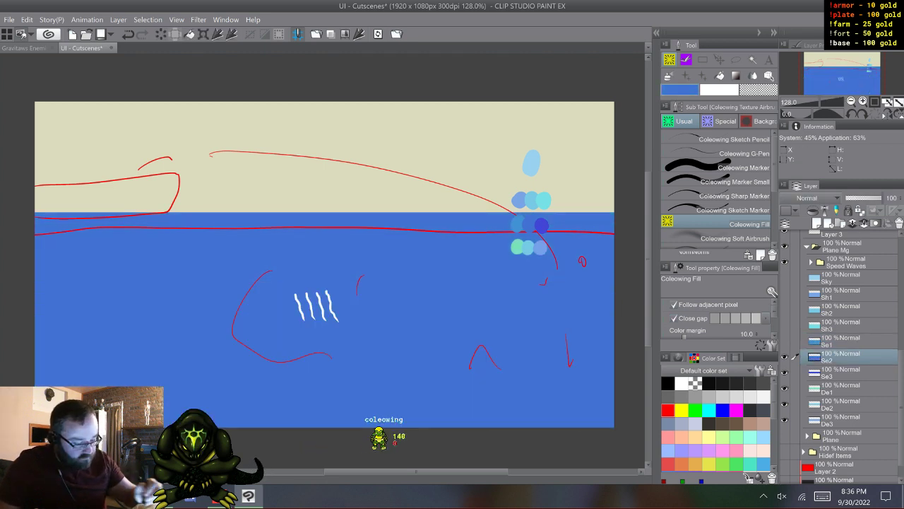
pyautogui.click(784, 356)
# - Fill below the strip on Se3 with its indigo and on De1 with its sea green, hiding each layer when filled
pyautogui.click(841, 372)
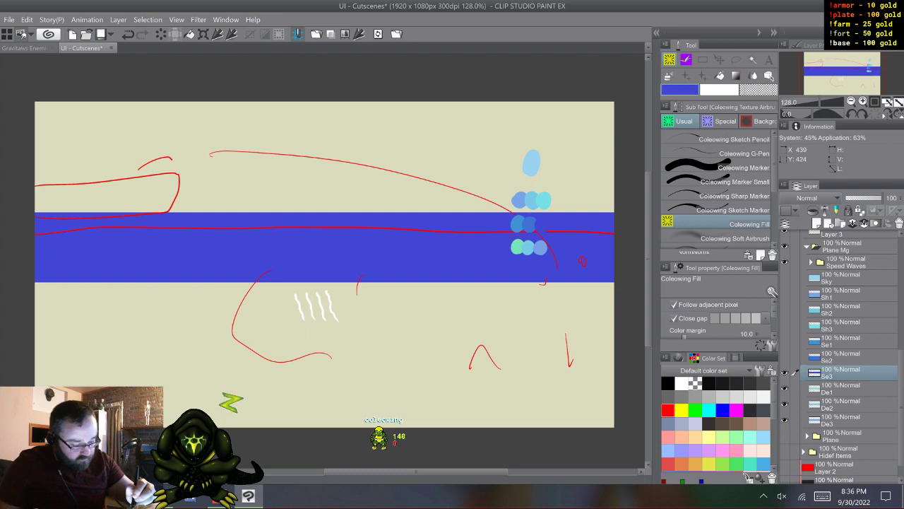
pyautogui.click(168, 309)
pyautogui.click(784, 372)
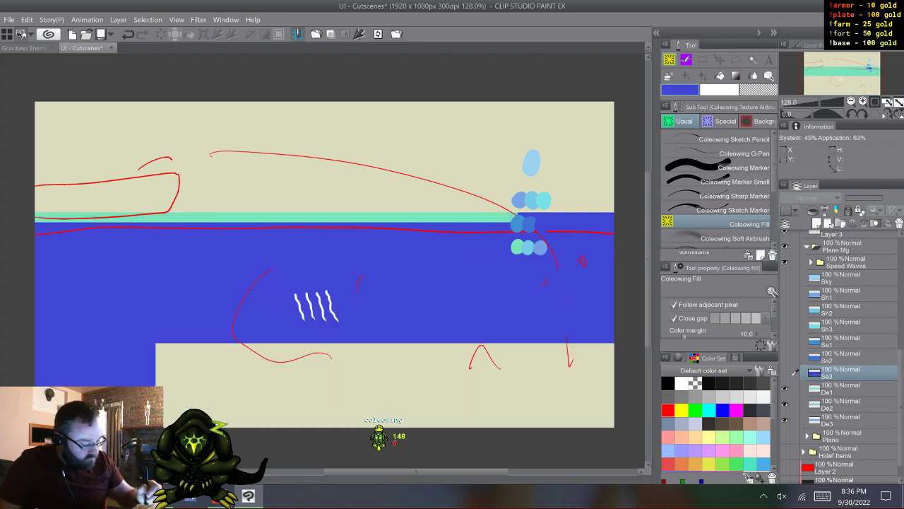
pyautogui.click(840, 388)
pyautogui.keyDown('alt'); pyautogui.click(185, 253); pyautogui.keyUp('alt')
pyautogui.click(185, 311)
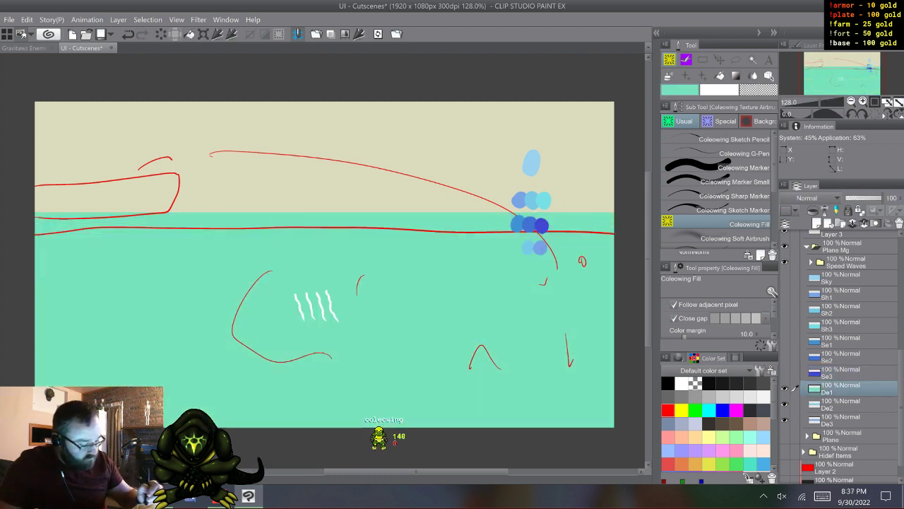
pyautogui.click(785, 389)
# - Extend the water on De2 and De3 to the canvas bottom by filling with each strip's own blue, hiding De2 when filled
pyautogui.click(841, 404)
pyautogui.keyDown('alt'); pyautogui.click(153, 277); pyautogui.keyUp('alt')
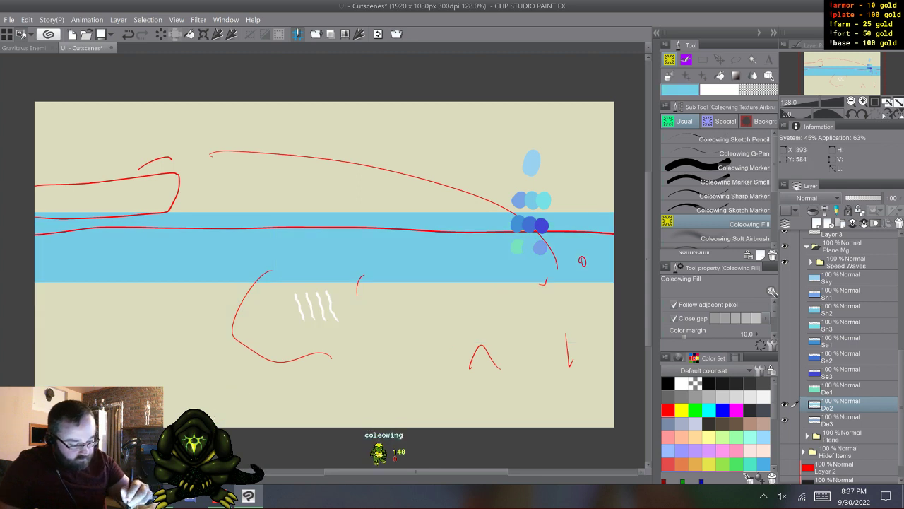
pyautogui.click(168, 311)
pyautogui.click(784, 404)
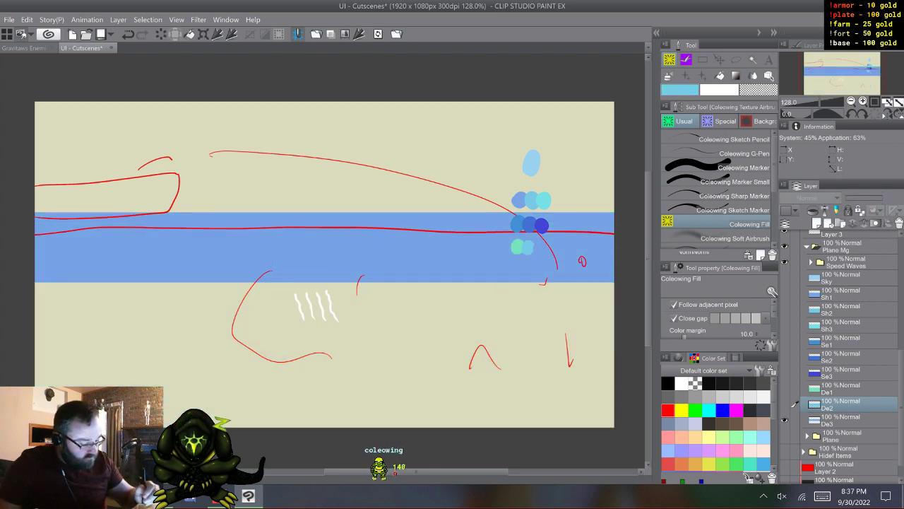
pyautogui.click(841, 420)
pyautogui.keyDown('alt'); pyautogui.click(163, 272); pyautogui.keyUp('alt')
pyautogui.click(168, 311)
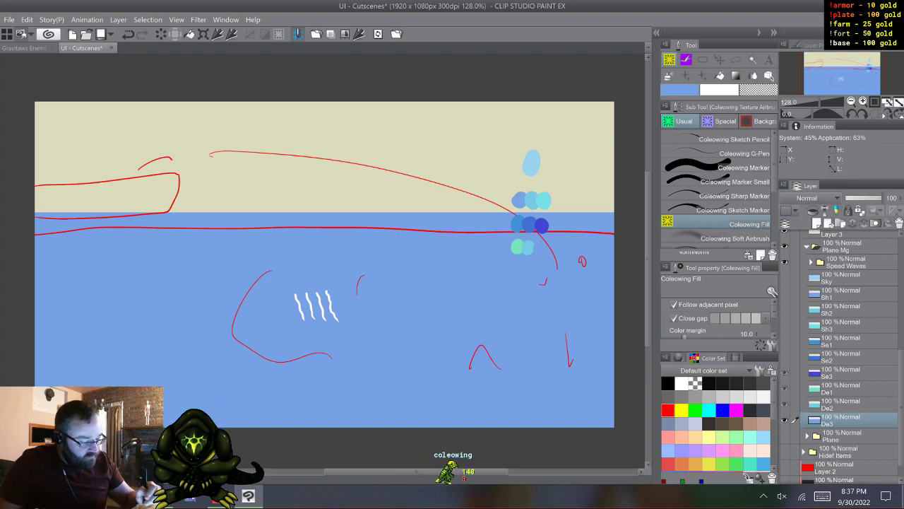
# - Make the hidden layers from Sky through De2 visible again
pyautogui.moveTo(785, 405); pyautogui.dragTo(784, 278)
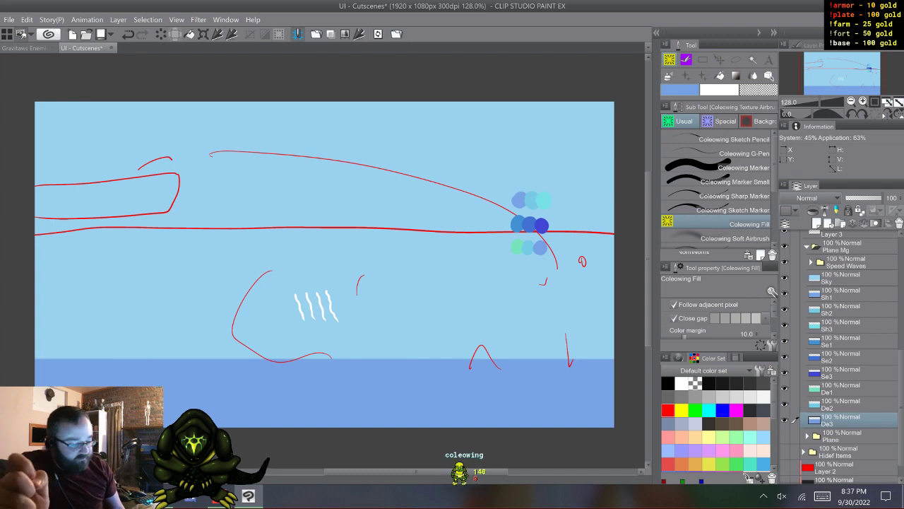
pyautogui.hotkey('ctrl', 'z')
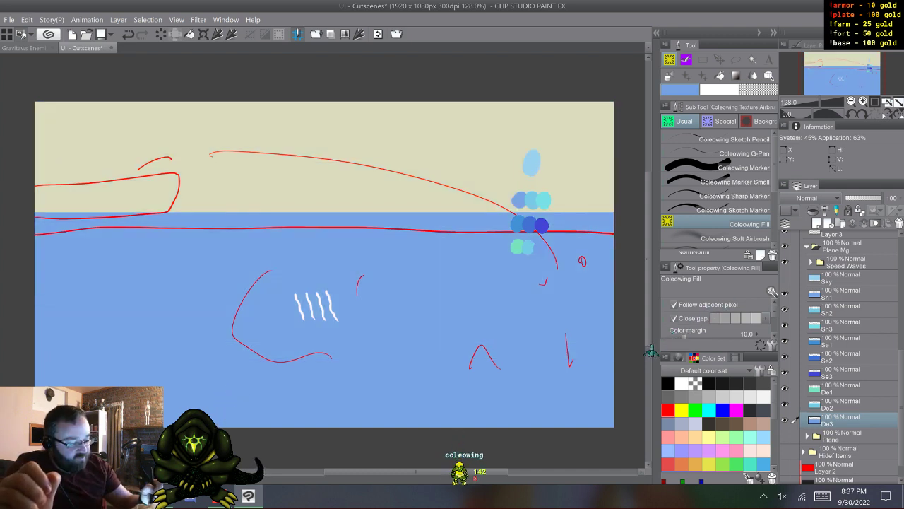
pyautogui.hotkey('ctrl', 'y')
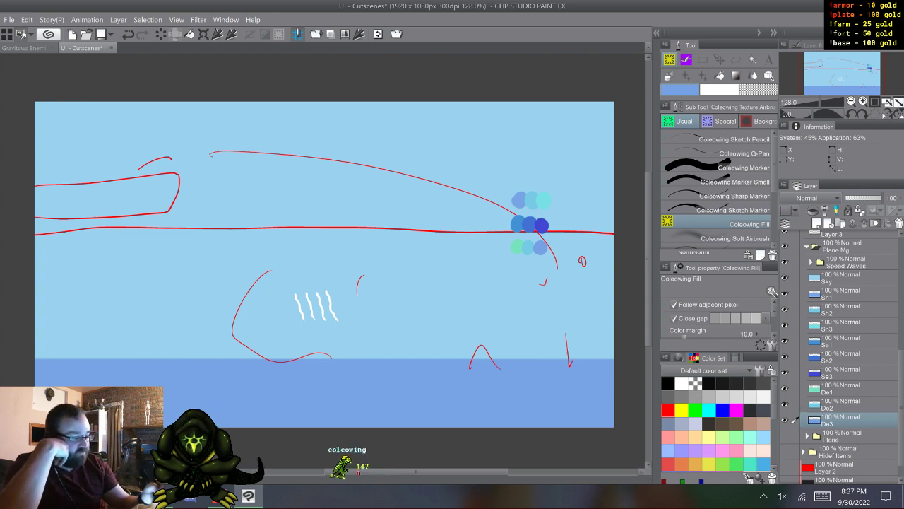
# - Move the layers Sky through De3 together from Plane Mg into Fishin Mg, below Layer 3
pyautogui.click(841, 279)
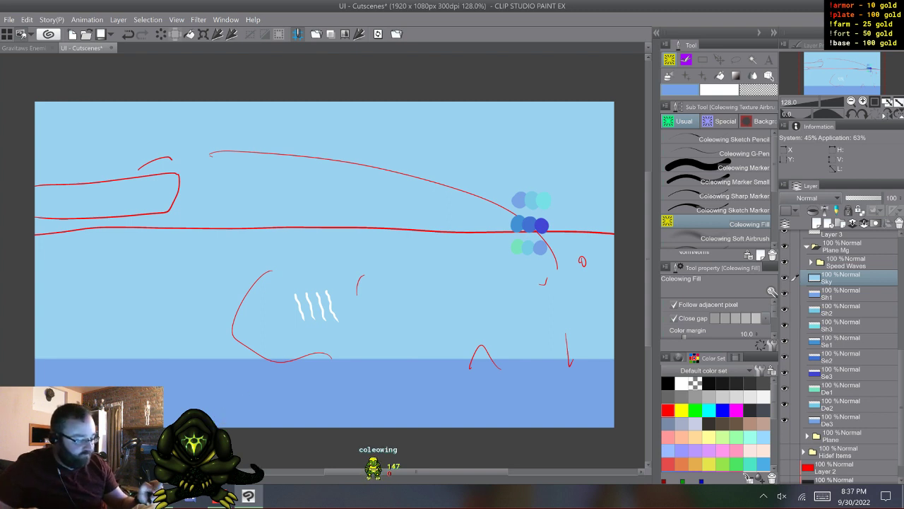
pyautogui.press('shift')
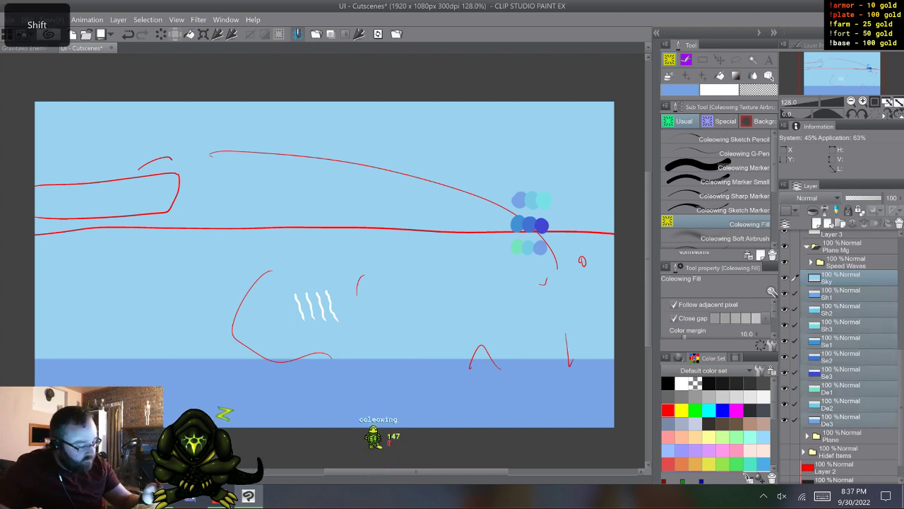
pyautogui.moveTo(840, 279); pyautogui.dragTo(841, 241)
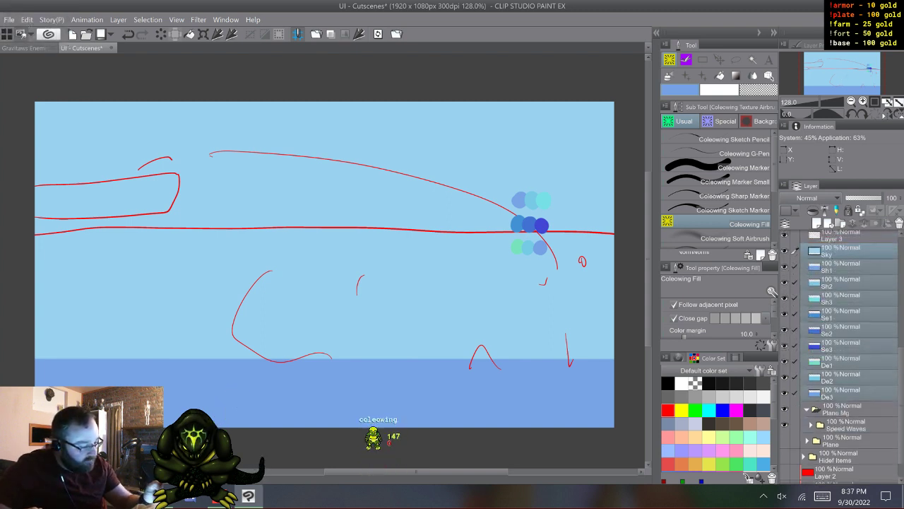
# - Place the Plane folder above Speed Waves inside Plane Mg, and collapse Speed Waves and Plane Mg
pyautogui.moveTo(841, 440); pyautogui.dragTo(841, 425)
pyautogui.click(811, 425)
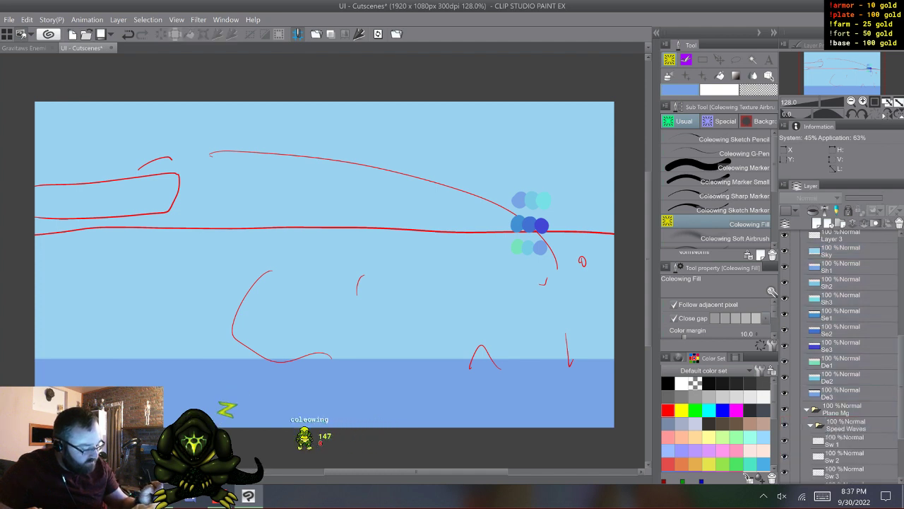
pyautogui.scroll(-3, 841, 396)
pyautogui.moveTo(841, 419); pyautogui.dragTo(841, 336)
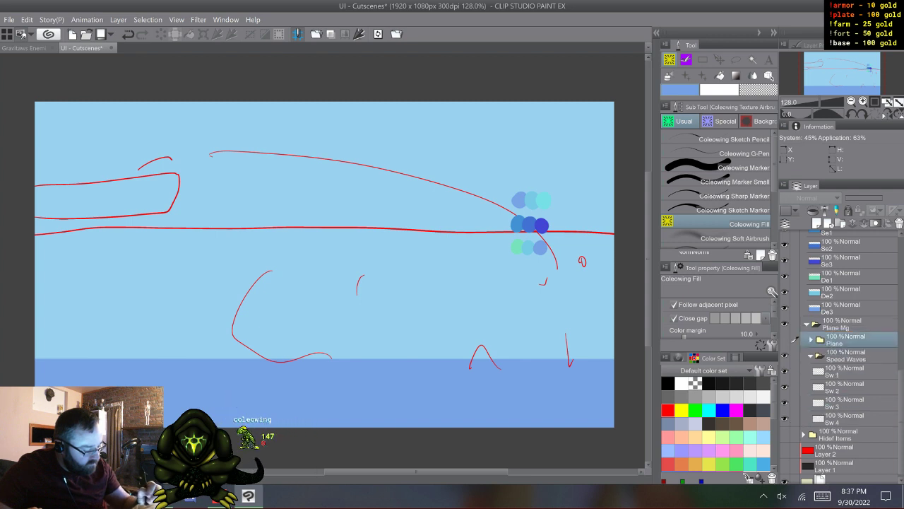
pyautogui.click(811, 357)
pyautogui.click(807, 380)
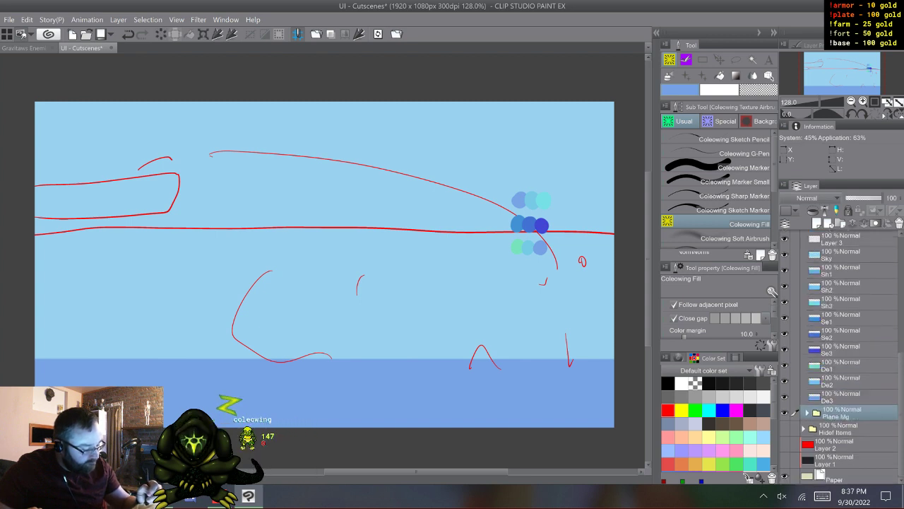
# - Hide the Plane Mg folder, leaving it and Fishin Mg collapsed
pyautogui.click(808, 413)
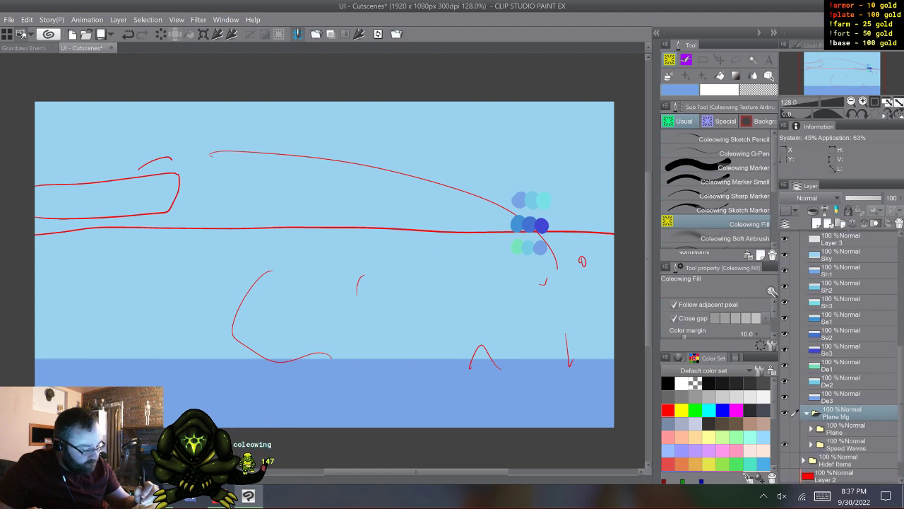
pyautogui.click(808, 412)
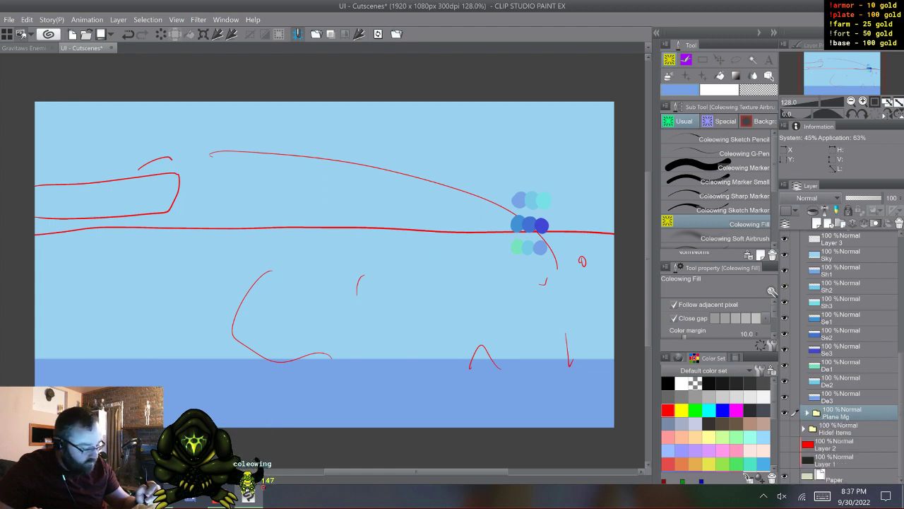
pyautogui.scroll(3, 840, 367)
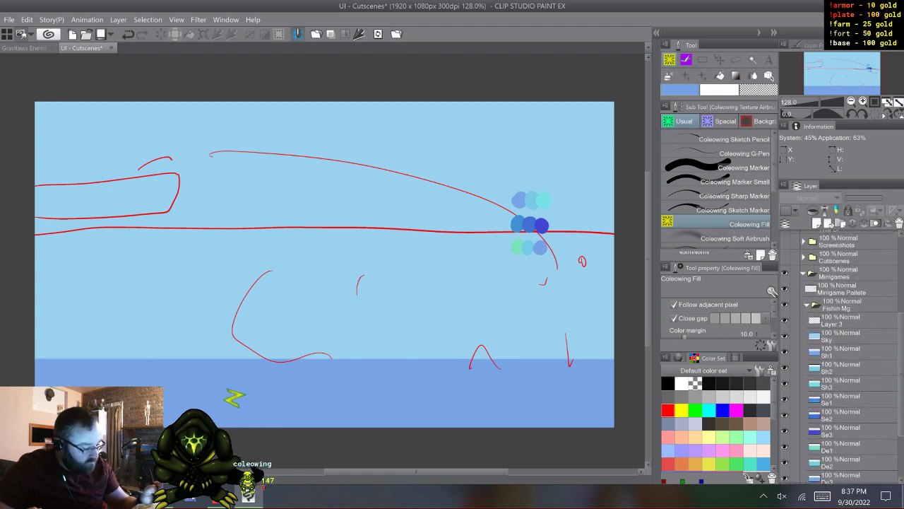
pyautogui.click(806, 322)
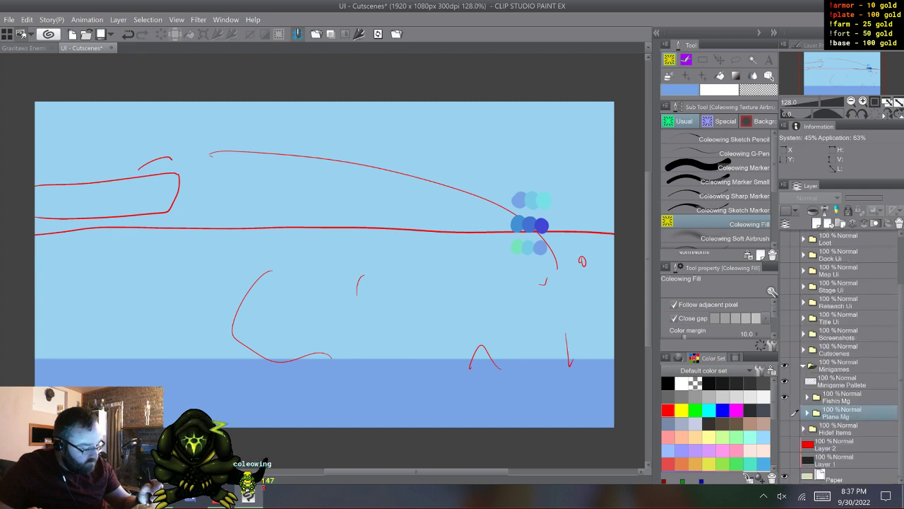
# - Move the layers Sky through De3 out of Fishin Mg so they sit directly in Minigames, below Plane Mg
pyautogui.click(807, 397)
pyautogui.click(841, 412)
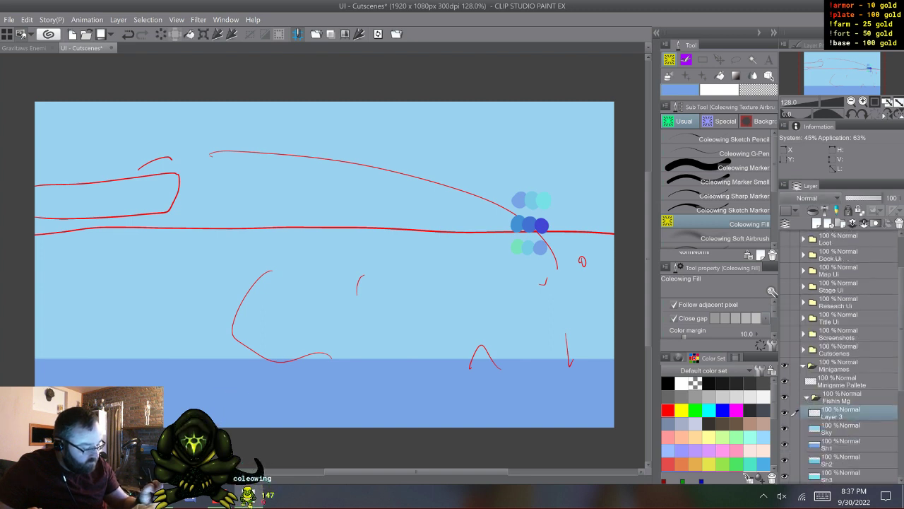
pyautogui.scroll(-3, 841, 353)
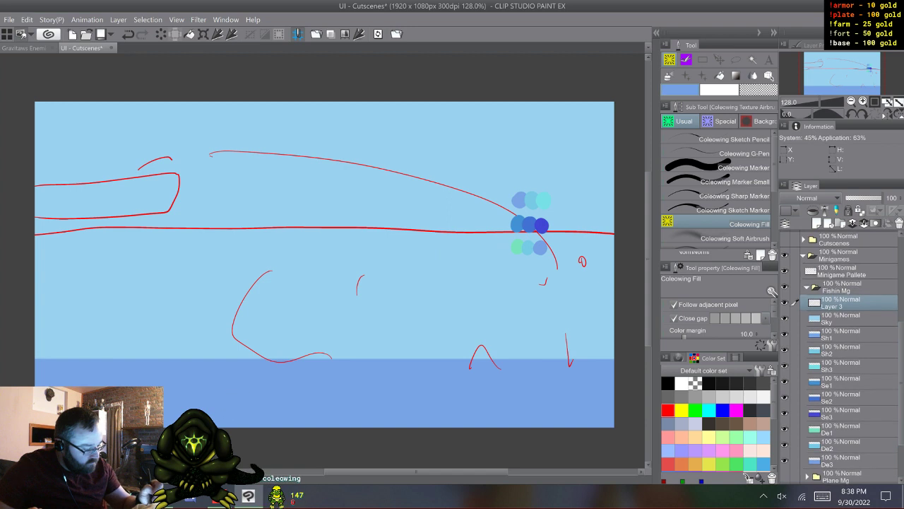
pyautogui.click(847, 318)
pyautogui.keyDown('shift'); pyautogui.click(848, 461); pyautogui.keyUp('shift')
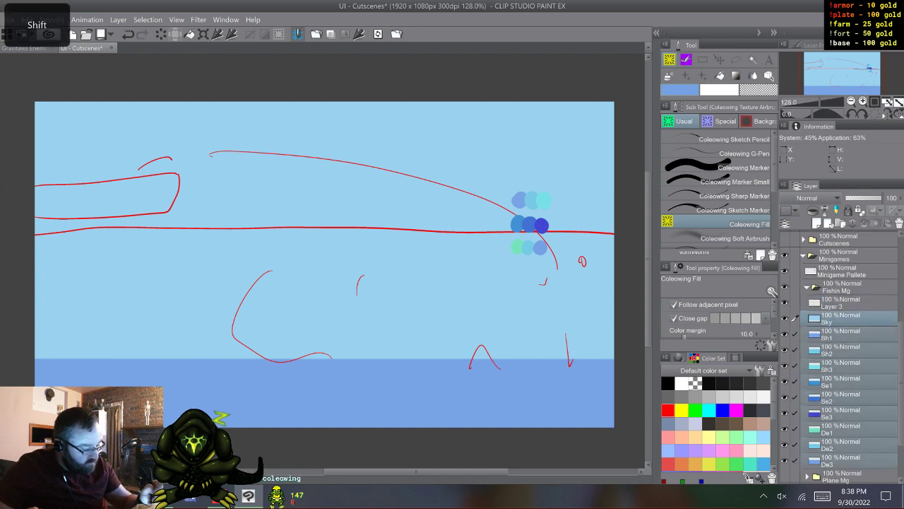
pyautogui.moveTo(847, 319); pyautogui.dragTo(848, 279)
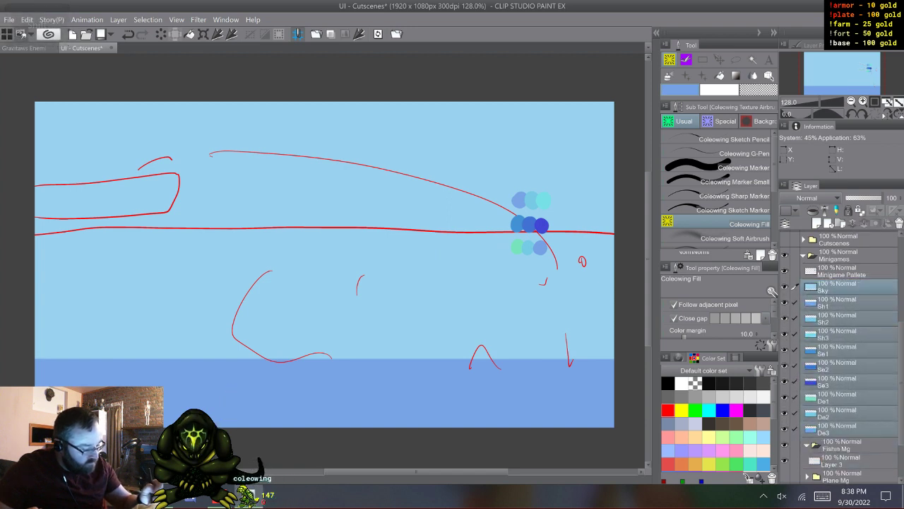
pyautogui.click(807, 446)
pyautogui.moveTo(847, 429); pyautogui.dragTo(846, 468)
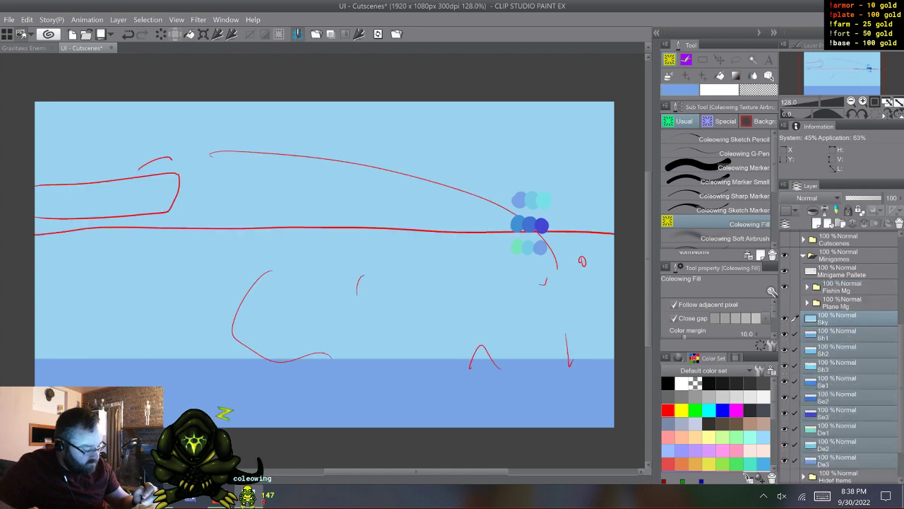
# - Create a new layer folder directly above Sky in Minigames
pyautogui.click(803, 256)
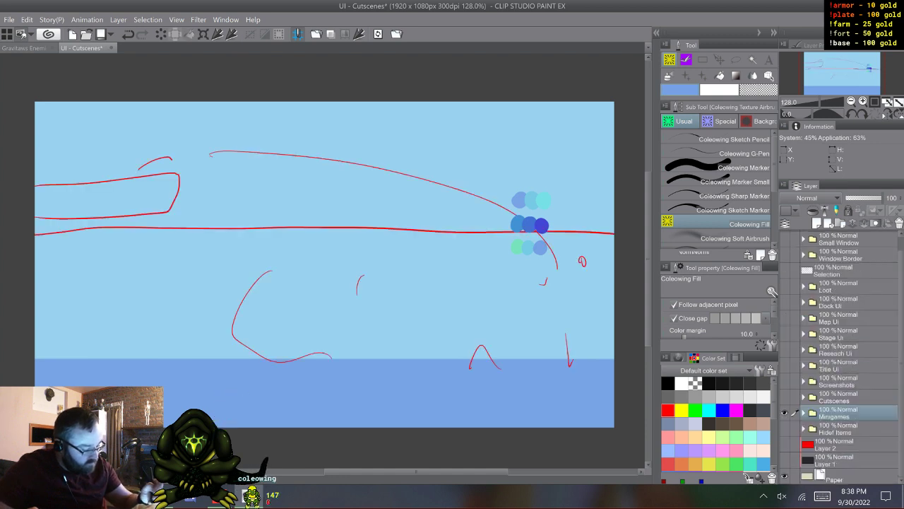
pyautogui.click(804, 413)
pyautogui.scroll(-4, 840, 354)
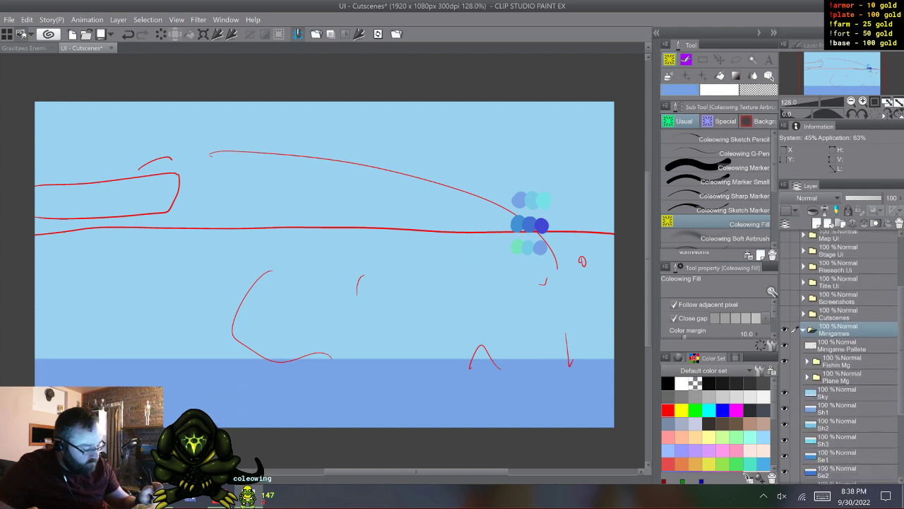
pyautogui.click(841, 358)
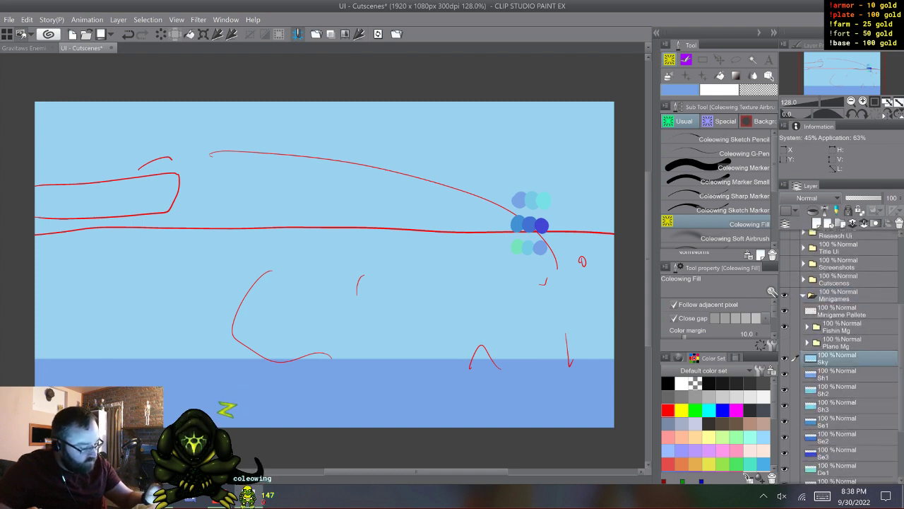
pyautogui.click(840, 223)
# - Rename the new folder as Backgrounds
pyautogui.doubleClick(834, 361)
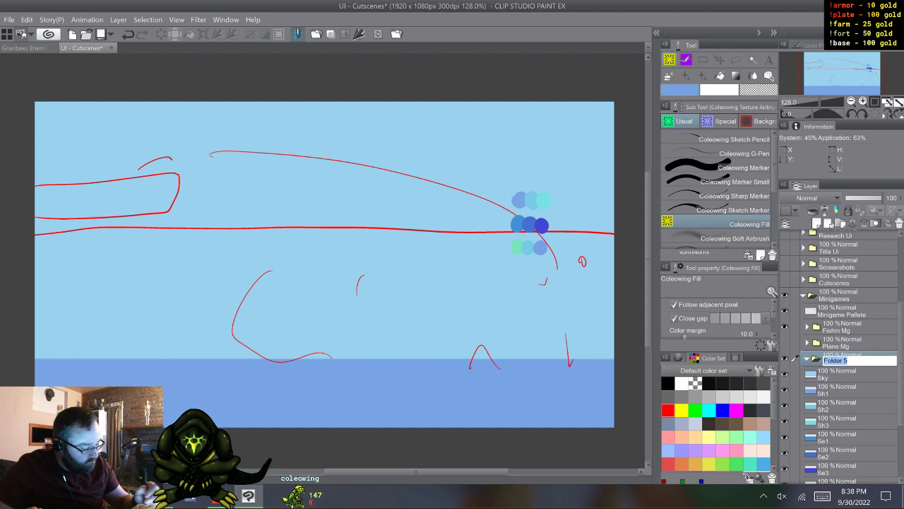
pyautogui.click(823, 496)
pyautogui.click(770, 455)
pyautogui.click(417, 454)
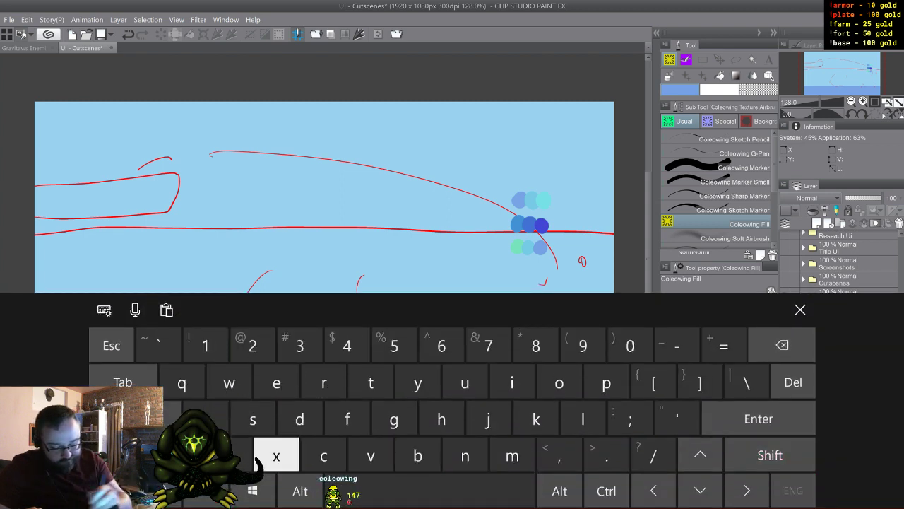
pyautogui.click(206, 419)
pyautogui.click(324, 454)
pyautogui.click(393, 418)
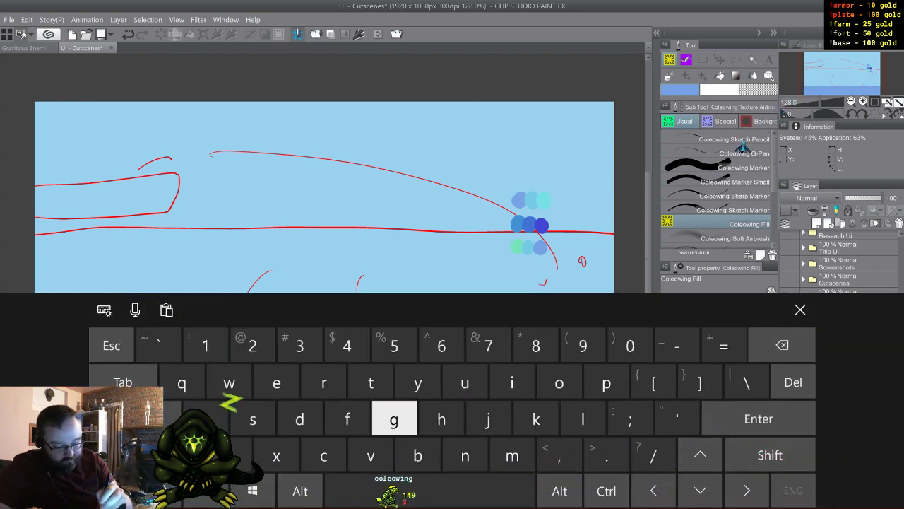
pyautogui.click(323, 382)
pyautogui.click(559, 382)
pyautogui.click(465, 382)
pyautogui.click(464, 454)
pyautogui.click(300, 418)
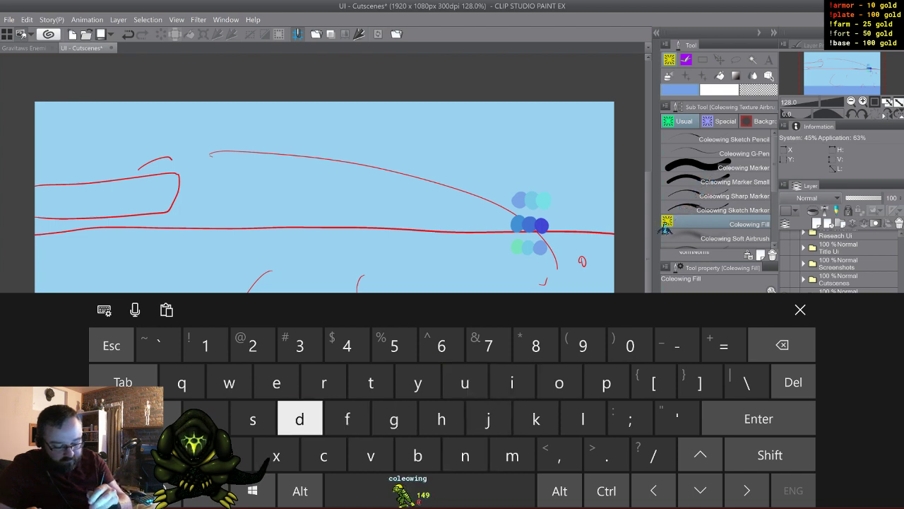
pyautogui.click(253, 418)
pyautogui.click(800, 309)
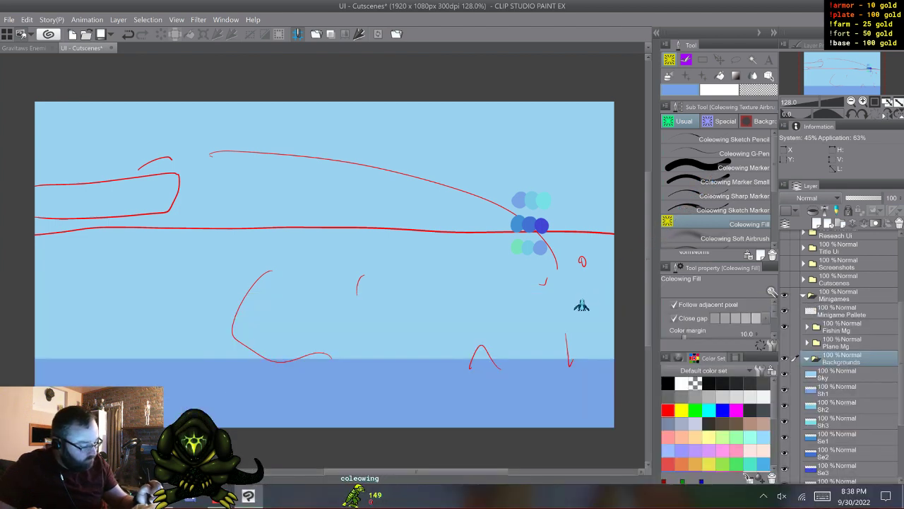
# - Move the layers Sky through De3 into the Backgrounds folder, and hide the folder once collapsed
pyautogui.click(841, 374)
pyautogui.scroll(-3, 841, 375)
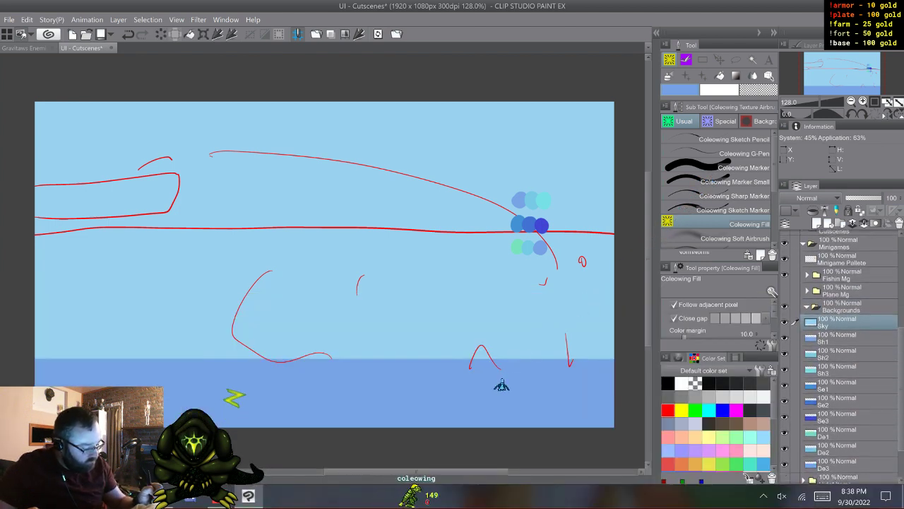
pyautogui.keyDown('shift'); pyautogui.click(841, 427); pyautogui.keyUp('shift')
pyautogui.moveTo(840, 300); pyautogui.dragTo(841, 272)
pyautogui.click(840, 270)
pyautogui.click(807, 270)
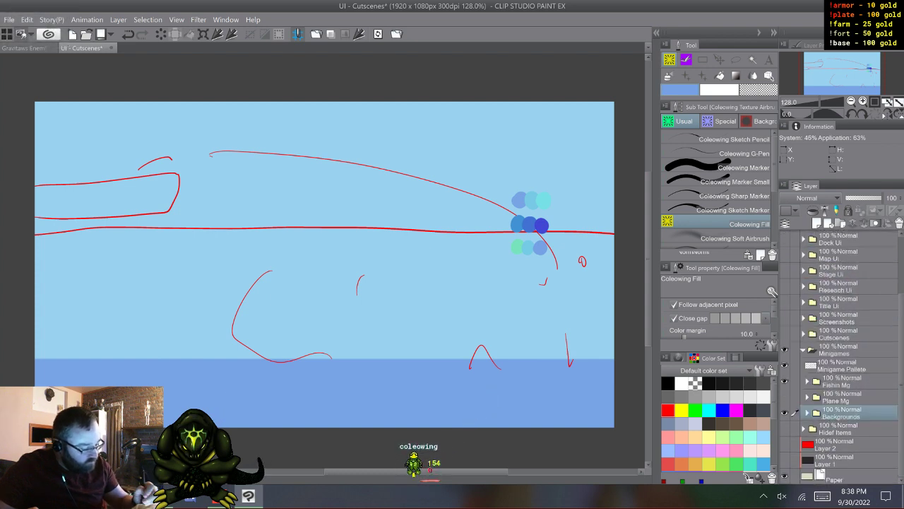
pyautogui.click(785, 412)
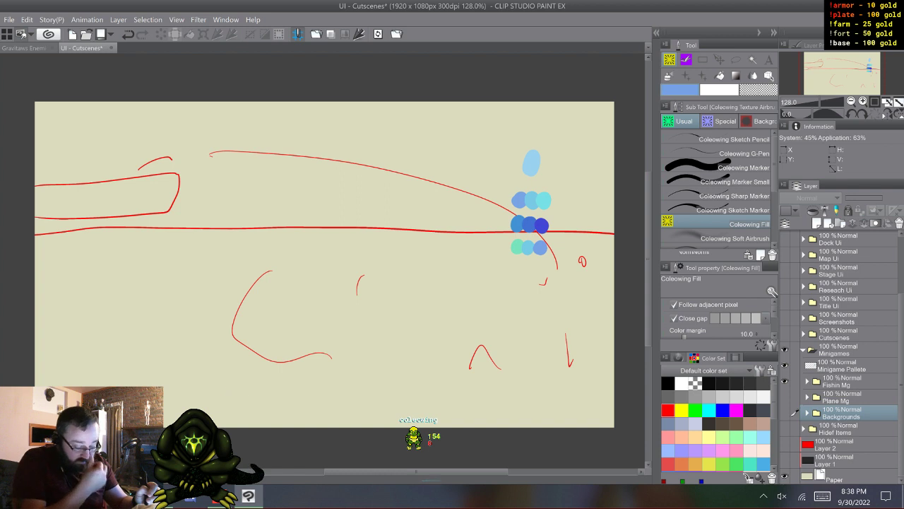
# - Erase the whole rough red layout sketch from Layer 3 in Fishin Mg
pyautogui.click(806, 380)
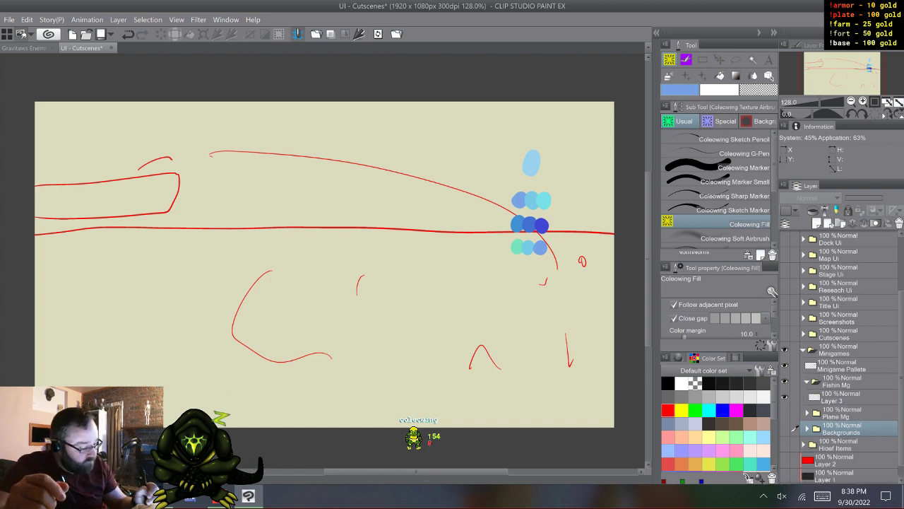
pyautogui.click(841, 397)
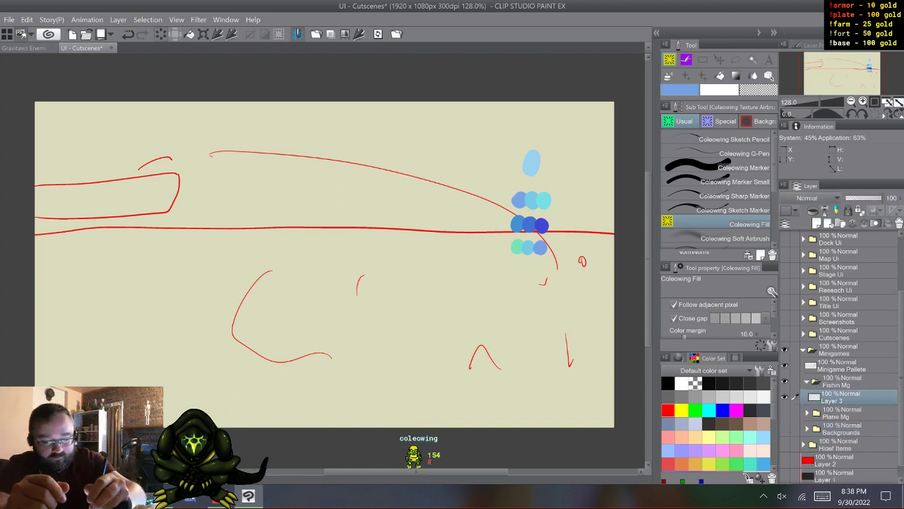
pyautogui.press('Delete')
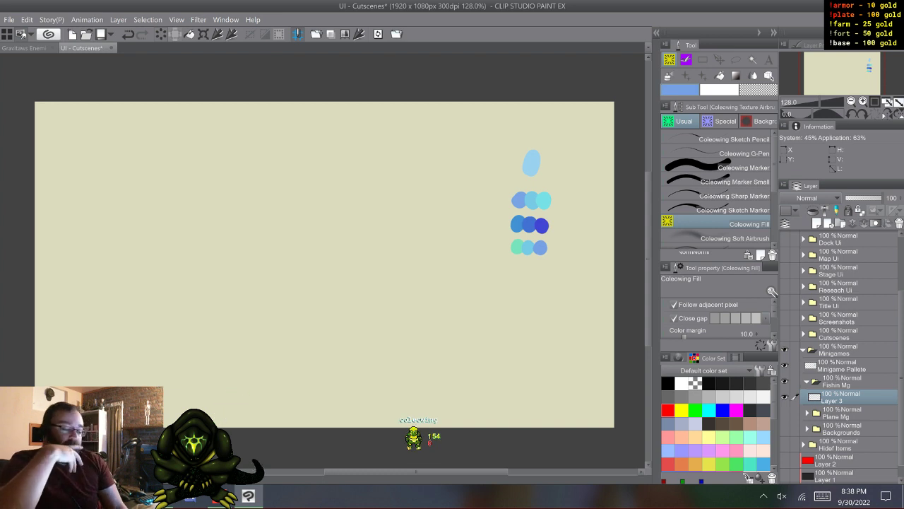
# - Delete the Minigame Pallete layer, make Layer 3 in Fishin Mg the active layer, and save the document
pyautogui.click(841, 365)
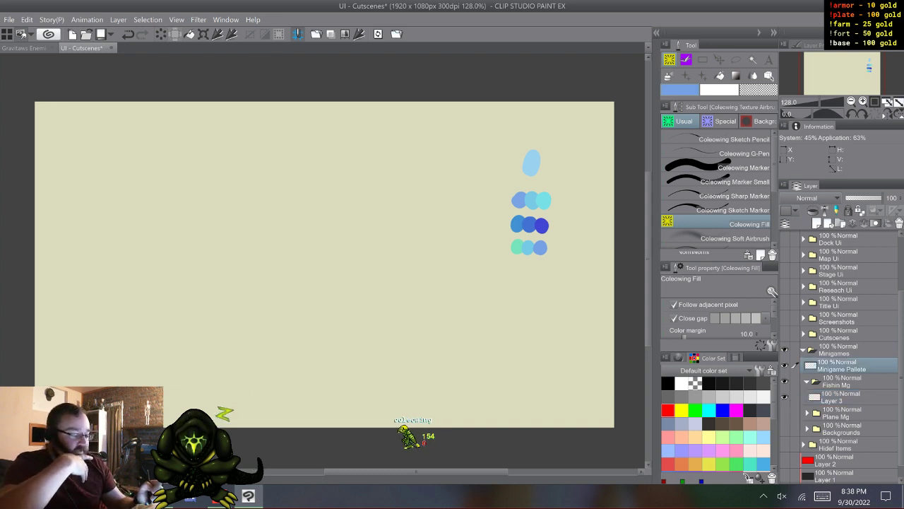
pyautogui.rightClick(841, 366)
pyautogui.click(826, 178)
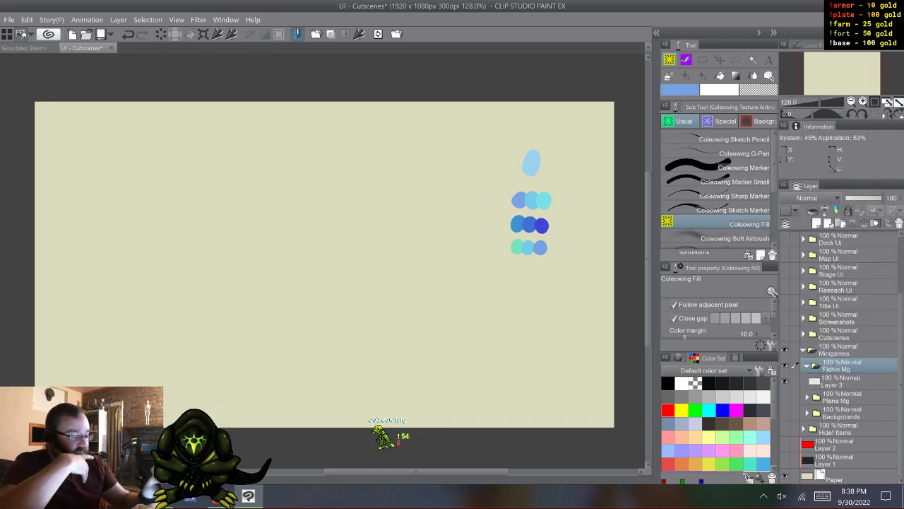
pyautogui.click(841, 381)
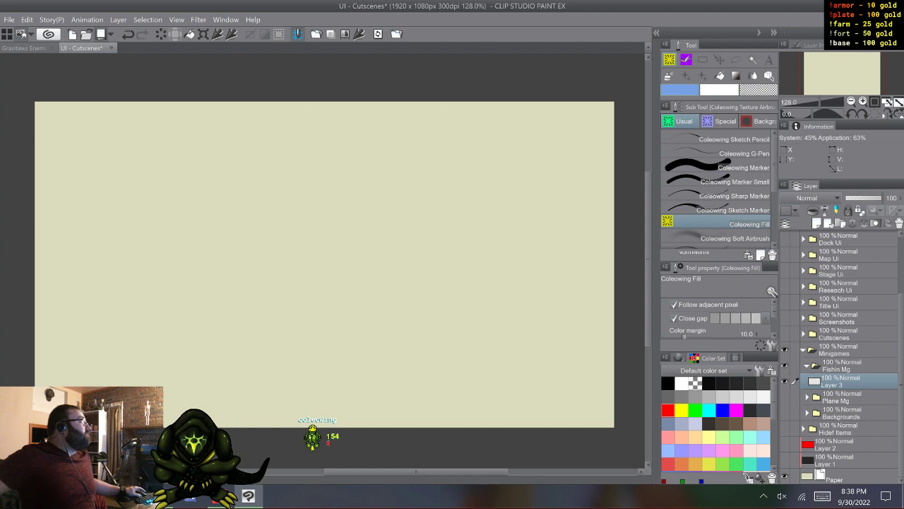
pyautogui.hotkey('ctrl', 's')
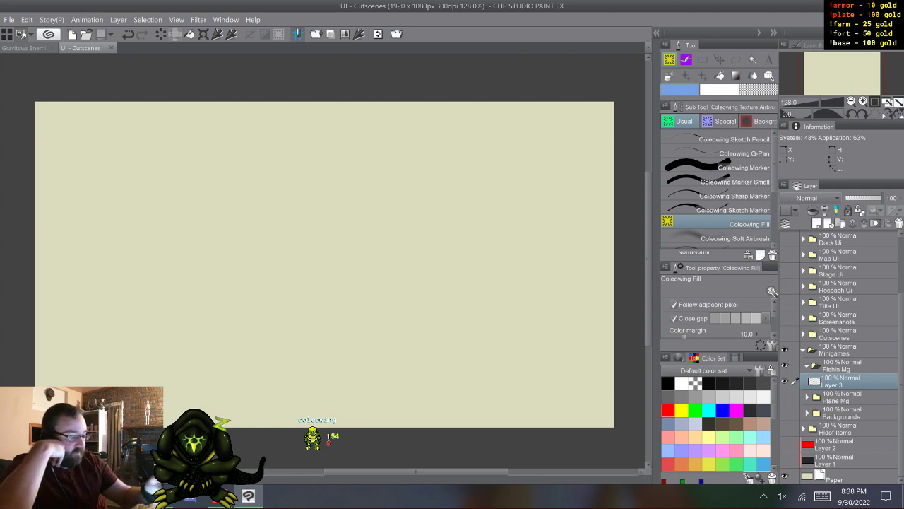
# - Using the Coleowing Sharp Marker in red, sketch a curved stroke and a stick figure holding a fishing rod in the canvas's upper-left area
pyautogui.click(734, 196)
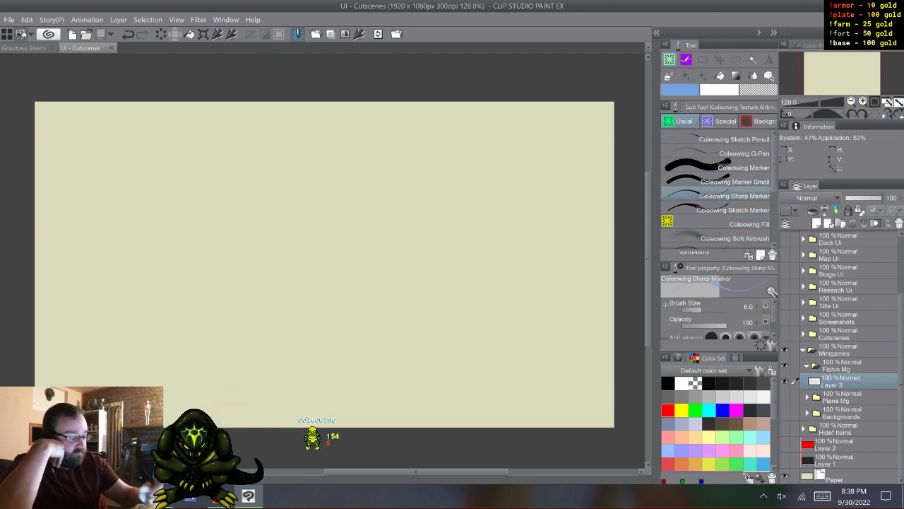
pyautogui.click(668, 410)
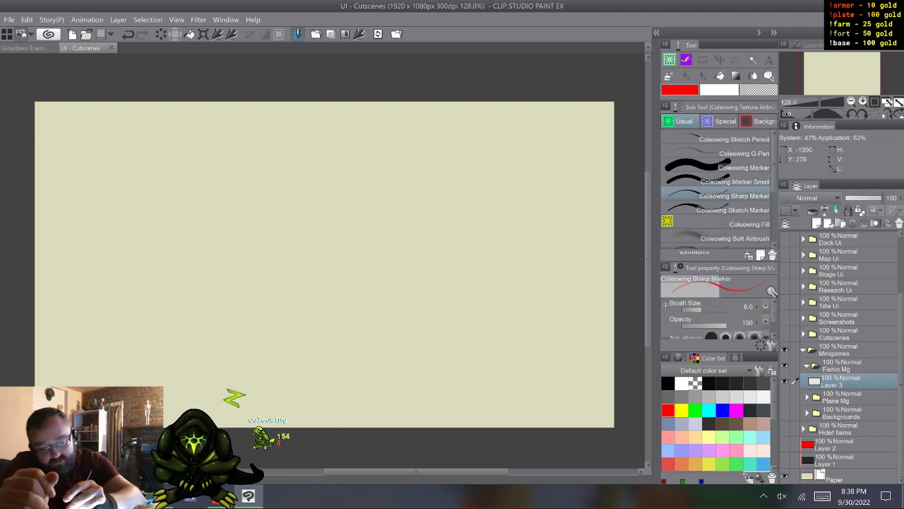
pyautogui.moveTo(108, 178); pyautogui.dragTo(55, 212)
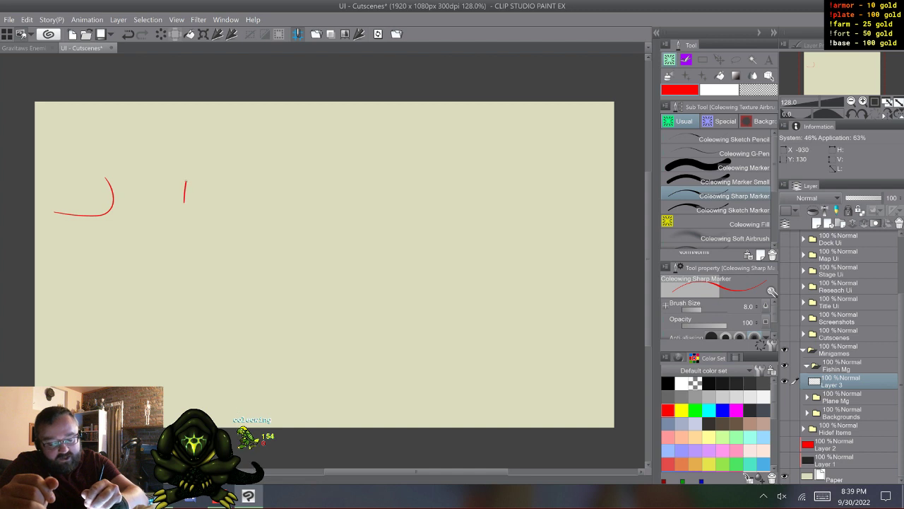
pyautogui.moveTo(185, 182); pyautogui.dragTo(195, 201)
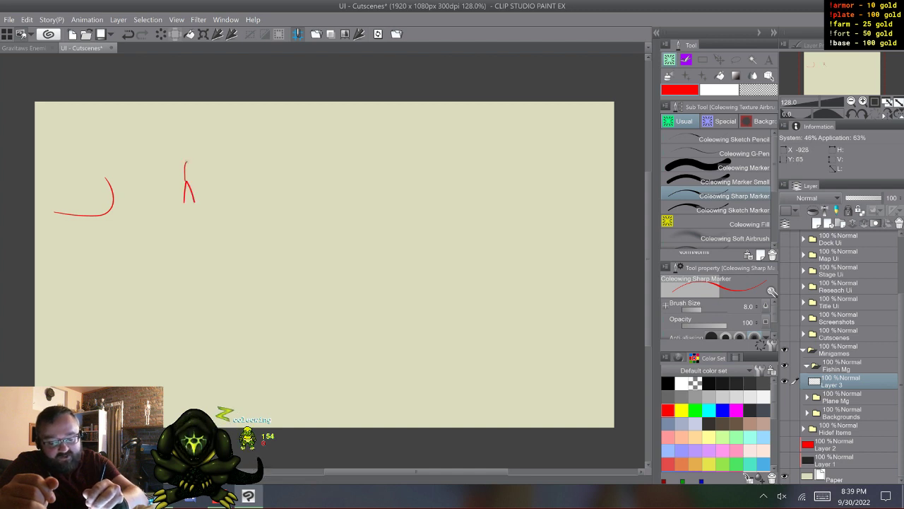
pyautogui.moveTo(186, 168); pyautogui.dragTo(191, 164)
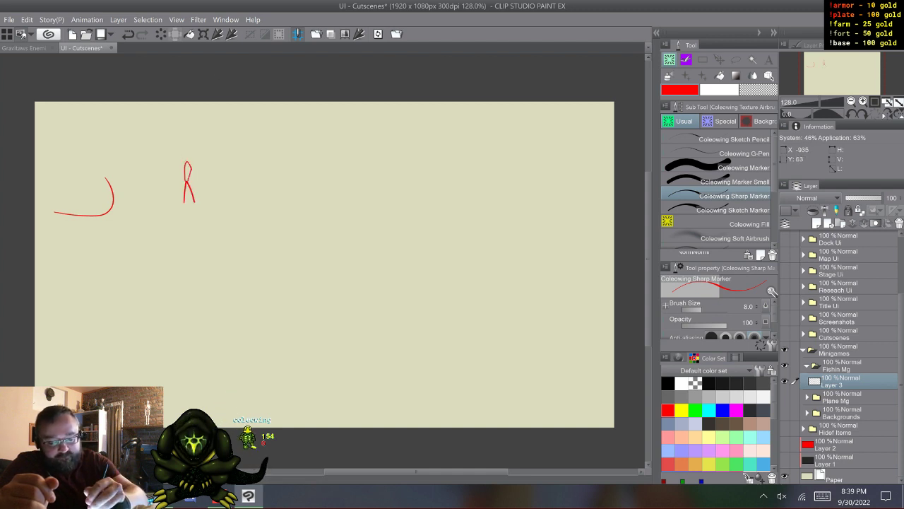
pyautogui.moveTo(188, 164)
pyautogui.mouseDown()
pyautogui.moveTo(221, 148)
pyautogui.moveTo(189, 161)
pyautogui.mouseUp()
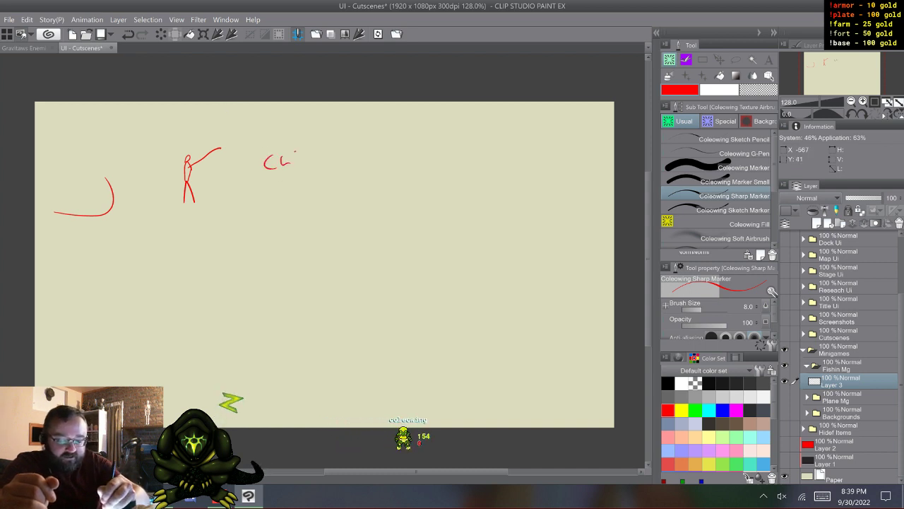
# - Handwrite the animation list Cast, Reel, Fall, Get up and Victory in a column beside the stick figure
pyautogui.moveTo(296, 152); pyautogui.dragTo(294, 164)
pyautogui.moveTo(306, 151)
pyautogui.mouseDown()
pyautogui.moveTo(307, 162)
pyautogui.moveTo(310, 150)
pyautogui.mouseUp()
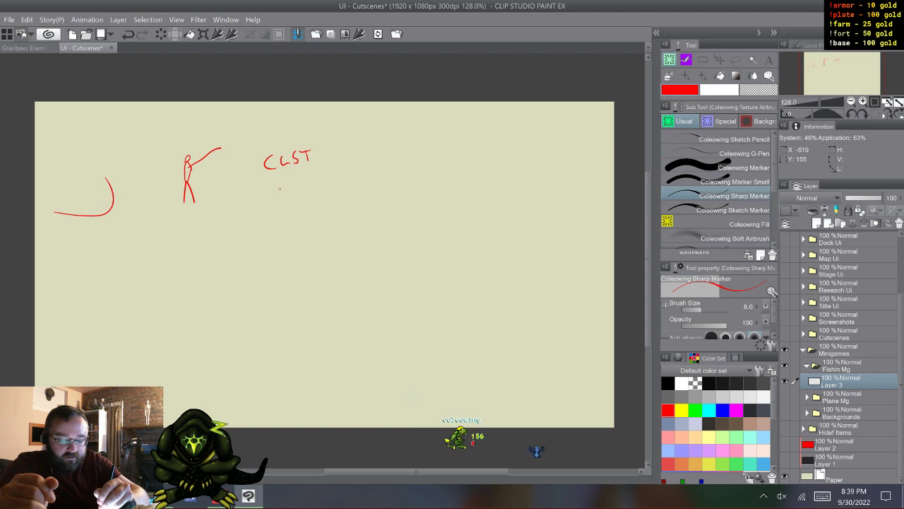
pyautogui.moveTo(281, 188)
pyautogui.mouseDown()
pyautogui.moveTo(280, 204)
pyautogui.moveTo(313, 200)
pyautogui.mouseUp()
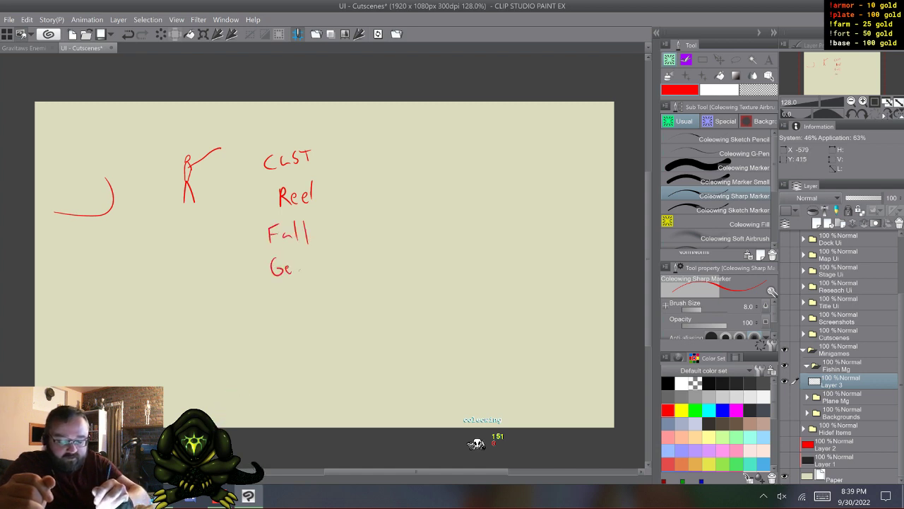
pyautogui.moveTo(317, 260); pyautogui.dragTo(329, 268)
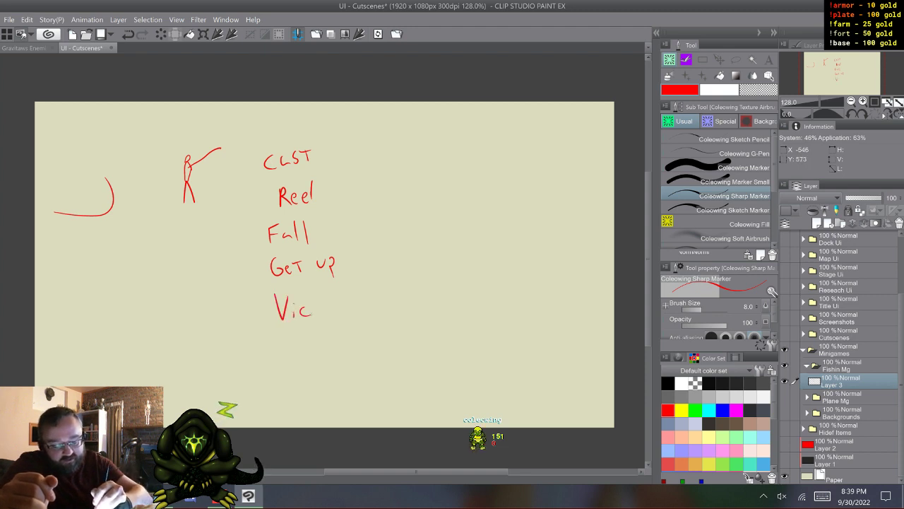
pyautogui.moveTo(319, 297)
pyautogui.mouseDown()
pyautogui.moveTo(322, 317)
pyautogui.moveTo(340, 305)
pyautogui.moveTo(344, 326)
pyautogui.mouseUp()
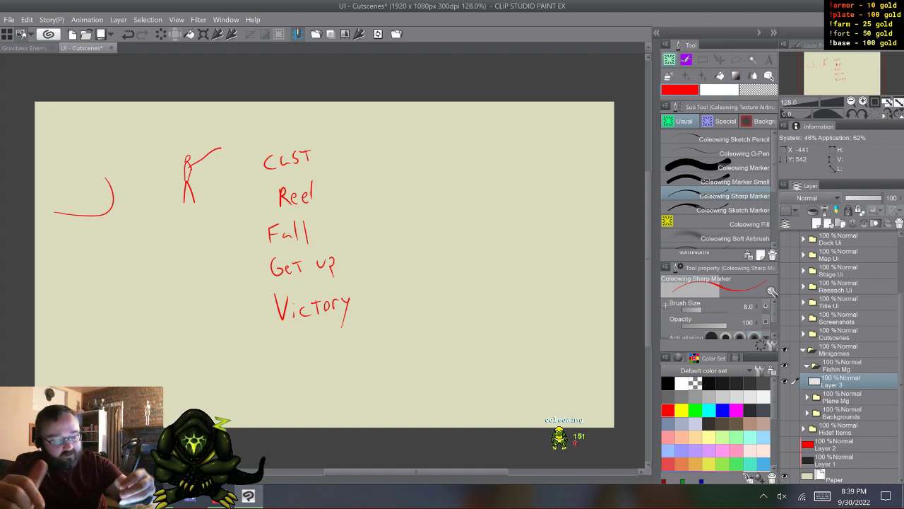
# - Handwrite Lure beside Cast, and sketch a small fallen figure with an arrow near the canvas's upper-left corner
pyautogui.moveTo(352, 162)
pyautogui.mouseDown()
pyautogui.moveTo(364, 175)
pyautogui.moveTo(383, 166)
pyautogui.mouseUp()
pyautogui.moveTo(384, 170); pyautogui.dragTo(390, 173)
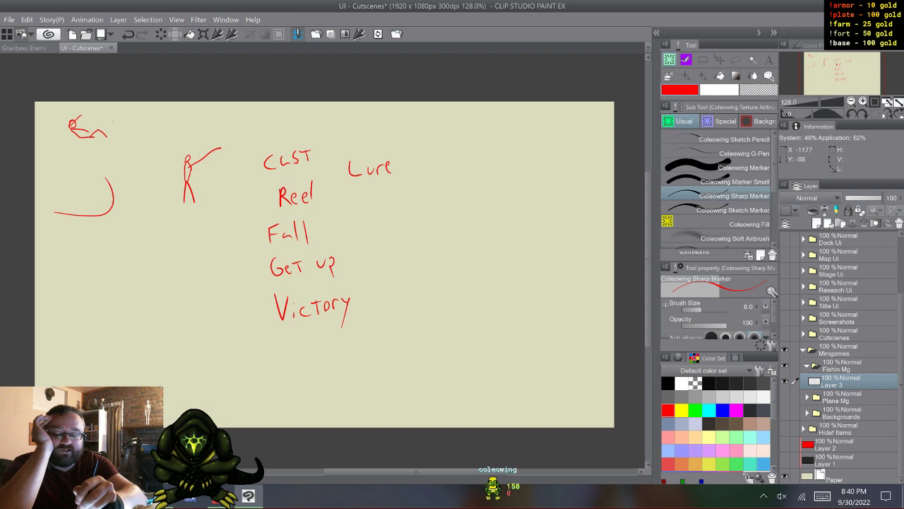
pyautogui.moveTo(109, 118); pyautogui.dragTo(124, 116)
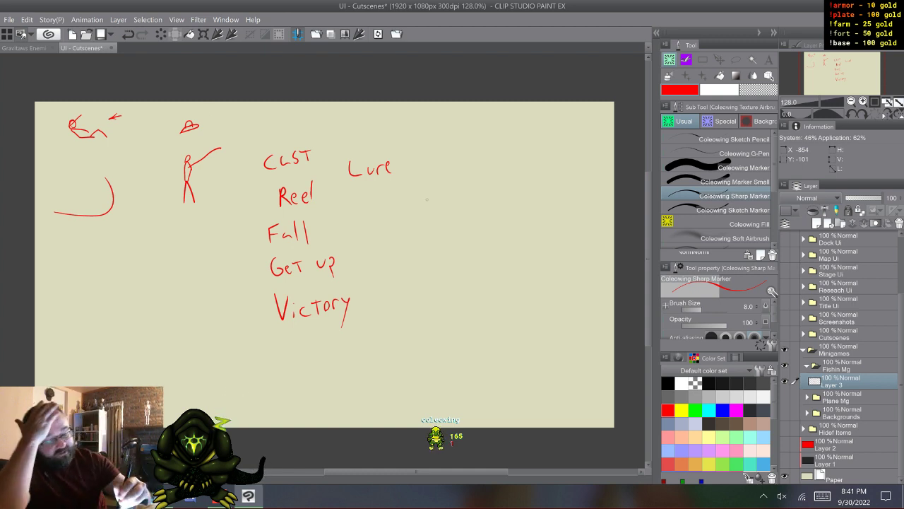
# - Handwrite the heading Fishing UI in the empty area to the right of the animation list
pyautogui.moveTo(434, 200); pyautogui.dragTo(434, 217)
pyautogui.moveTo(434, 201)
pyautogui.mouseDown()
pyautogui.moveTo(444, 198)
pyautogui.moveTo(454, 210)
pyautogui.mouseUp()
pyautogui.click(448, 199)
pyautogui.moveTo(465, 193); pyautogui.dragTo(471, 210)
pyautogui.moveTo(477, 204); pyautogui.dragTo(477, 209)
pyautogui.click(476, 198)
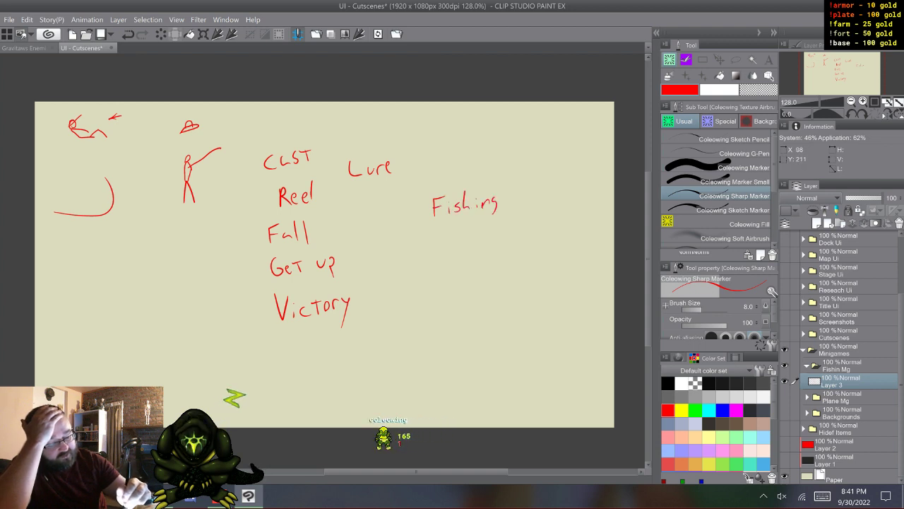
pyautogui.moveTo(522, 185)
pyautogui.mouseDown()
pyautogui.moveTo(533, 185)
pyautogui.moveTo(541, 208)
pyautogui.moveTo(546, 184)
pyautogui.moveTo(545, 205)
pyautogui.mouseUp()
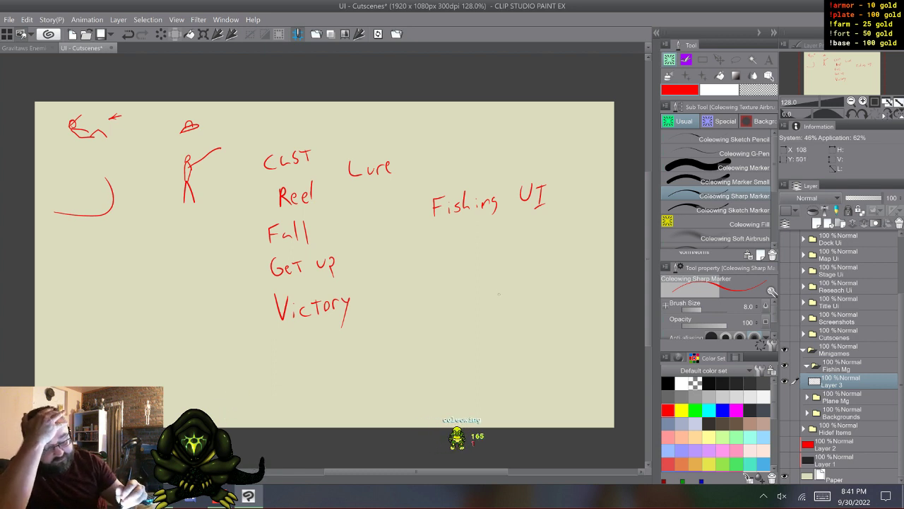
# - Sketch a long horizontal bar below the list, containing a smaller box divided by six wavy vertical lines
pyautogui.moveTo(223, 366)
pyautogui.mouseDown()
pyautogui.moveTo(224, 391)
pyautogui.moveTo(263, 399)
pyautogui.moveTo(375, 394)
pyautogui.moveTo(385, 362)
pyautogui.mouseUp()
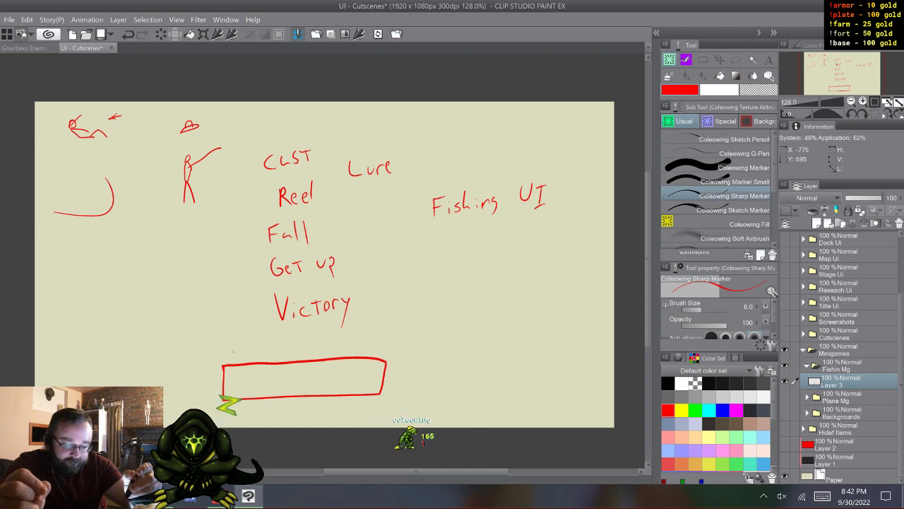
pyautogui.moveTo(125, 357)
pyautogui.mouseDown()
pyautogui.moveTo(171, 400)
pyautogui.moveTo(498, 396)
pyautogui.moveTo(511, 394)
pyautogui.moveTo(514, 346)
pyautogui.moveTo(136, 363)
pyautogui.mouseUp()
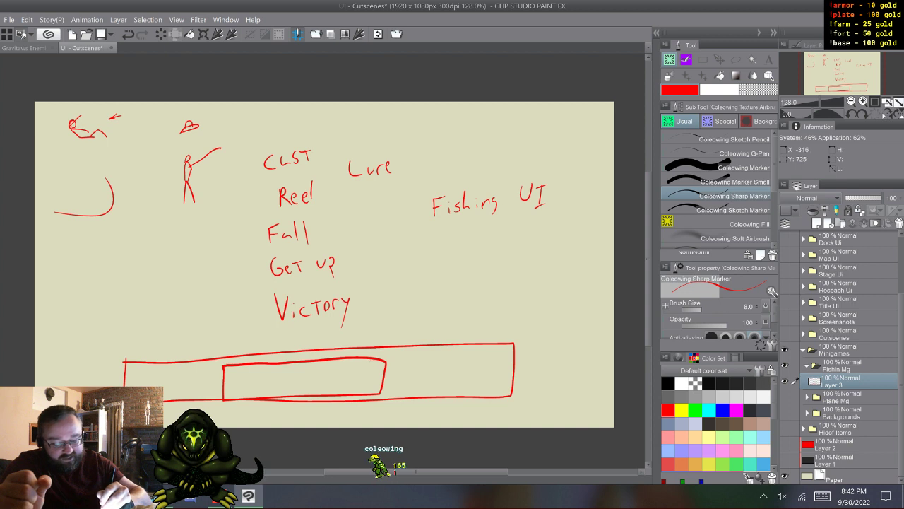
pyautogui.moveTo(367, 361); pyautogui.dragTo(368, 392)
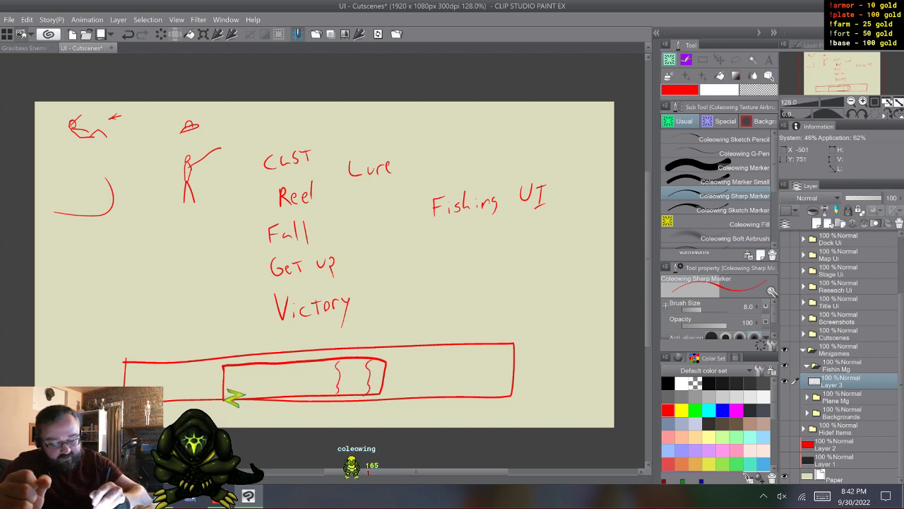
pyautogui.moveTo(279, 363); pyautogui.dragTo(279, 393)
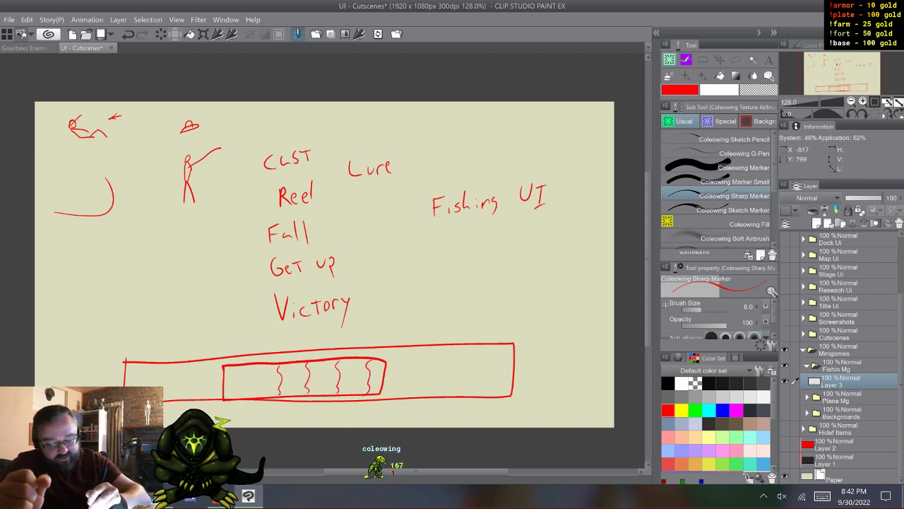
pyautogui.moveTo(256, 364); pyautogui.dragTo(255, 393)
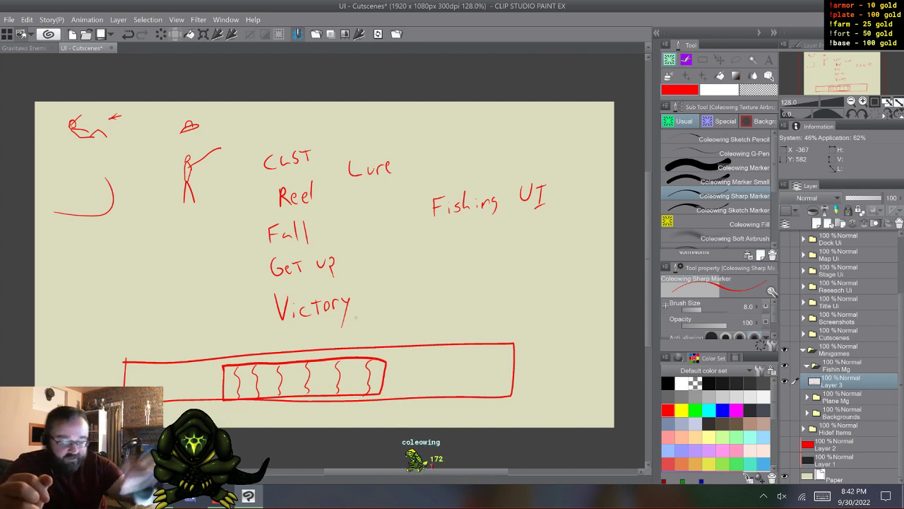
# - Sketch a small fish with an eye above the bar, and add a thin strip with an arrow along the bar's top edge
pyautogui.moveTo(425, 298)
pyautogui.mouseDown()
pyautogui.moveTo(481, 280)
pyautogui.moveTo(484, 301)
pyautogui.moveTo(470, 290)
pyautogui.moveTo(425, 299)
pyautogui.mouseUp()
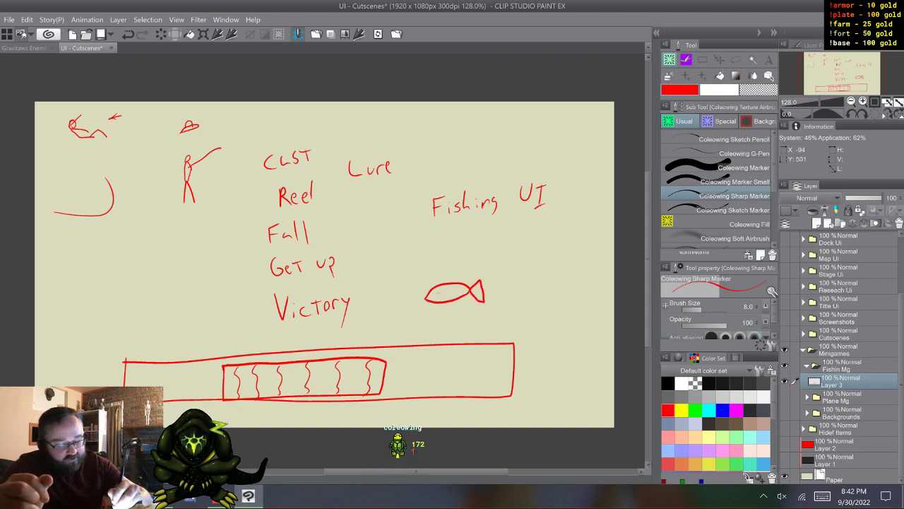
pyautogui.click(439, 291)
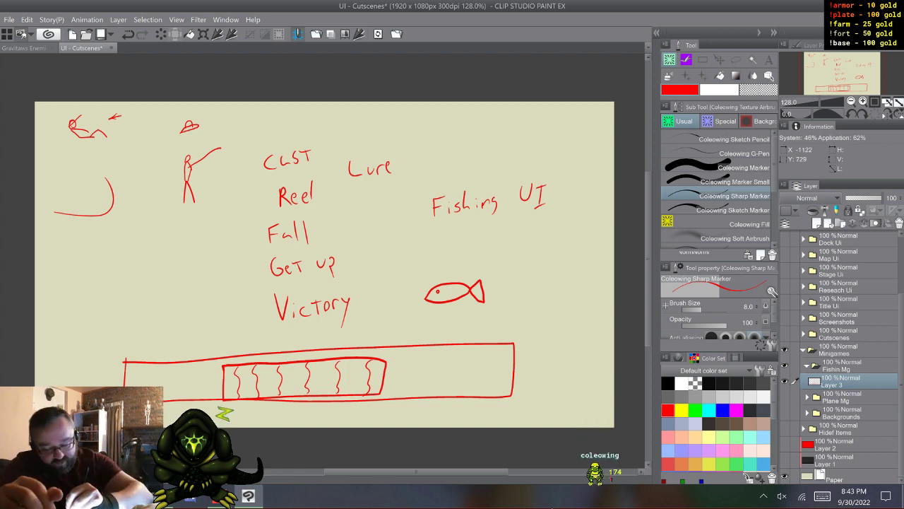
pyautogui.moveTo(124, 361)
pyautogui.mouseDown()
pyautogui.moveTo(303, 342)
pyautogui.moveTo(516, 342)
pyautogui.mouseUp()
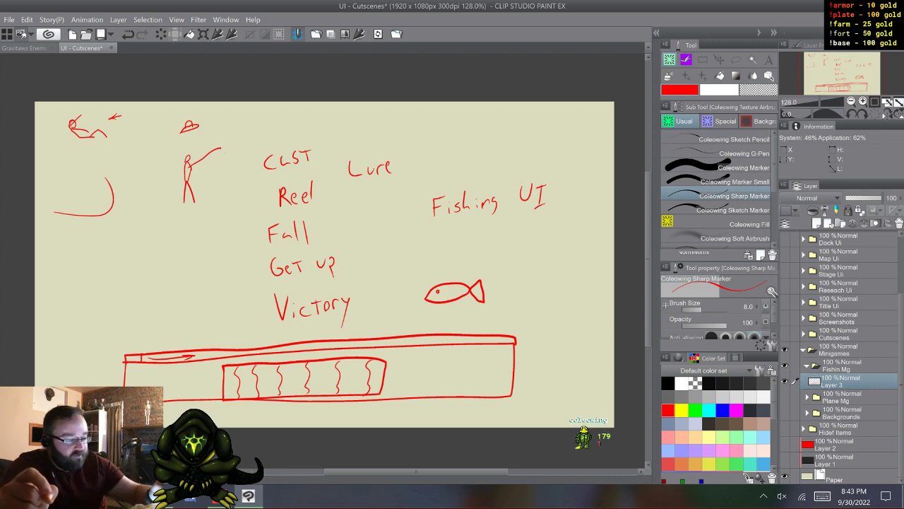
# - Draw a white diagonal line below the curved stroke, and trace over it in red
pyautogui.press('x')
pyautogui.moveTo(204, 290); pyautogui.dragTo(219, 302)
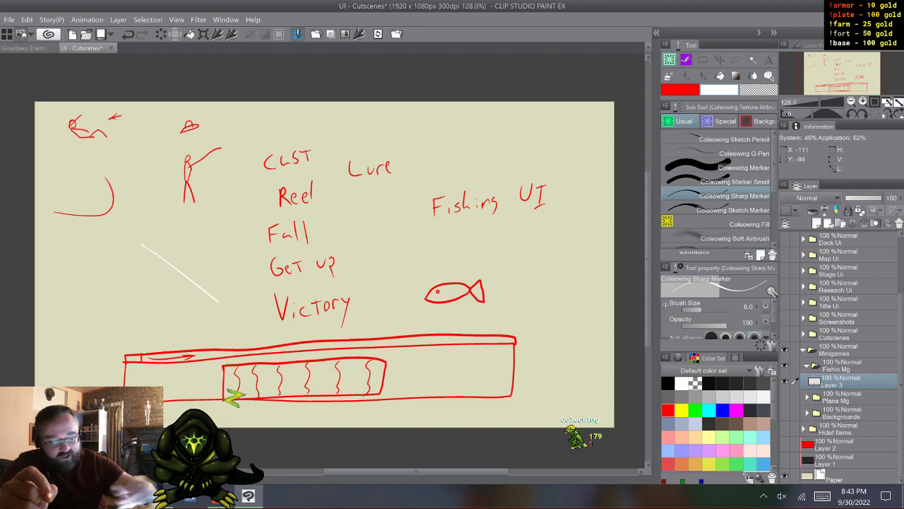
pyautogui.press('x')
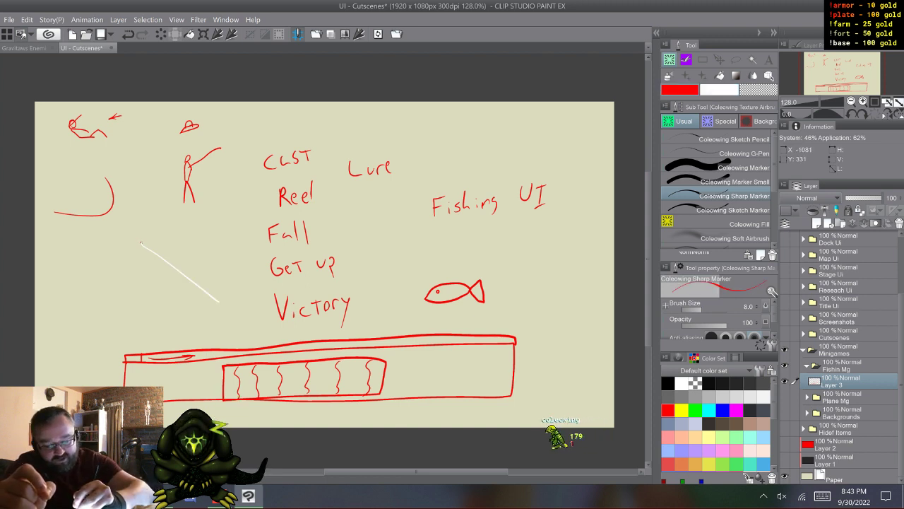
pyautogui.moveTo(141, 242); pyautogui.dragTo(219, 302)
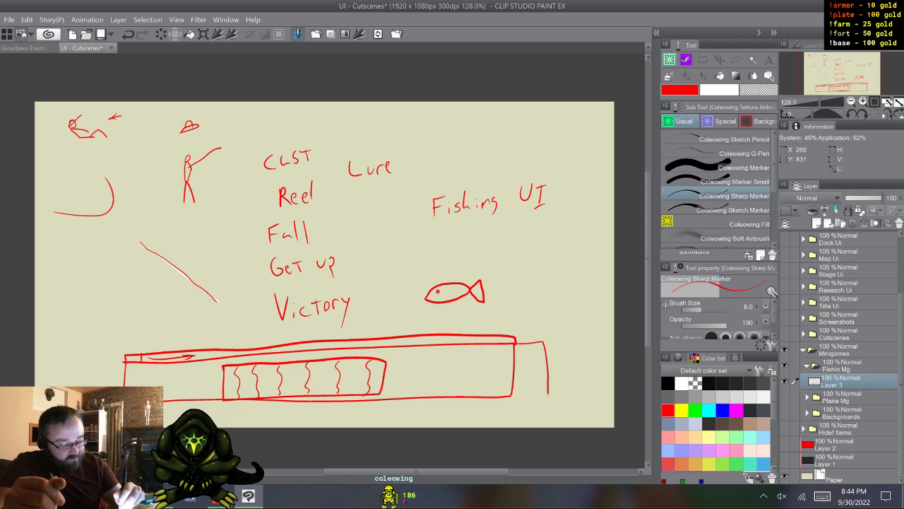
# - Sketch a box with a 00m counter at the bar's right end, and cross out both that box and the arrow in the strip
pyautogui.moveTo(547, 393); pyautogui.dragTo(517, 397)
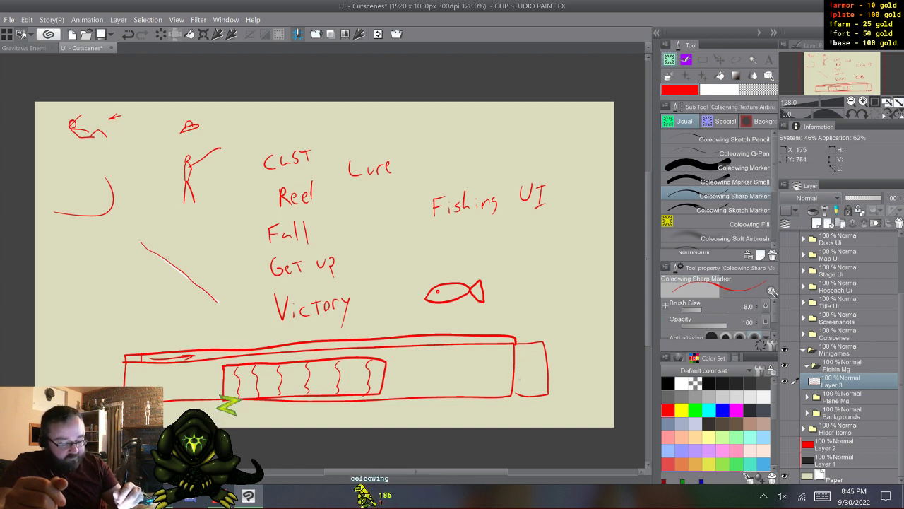
pyautogui.moveTo(521, 368); pyautogui.dragTo(544, 382)
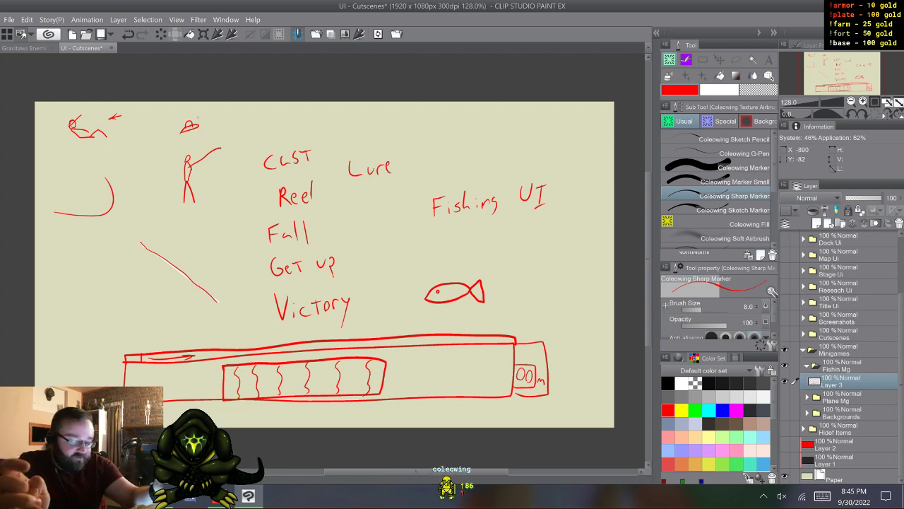
pyautogui.moveTo(521, 348); pyautogui.dragTo(546, 401)
pyautogui.moveTo(544, 344); pyautogui.dragTo(517, 394)
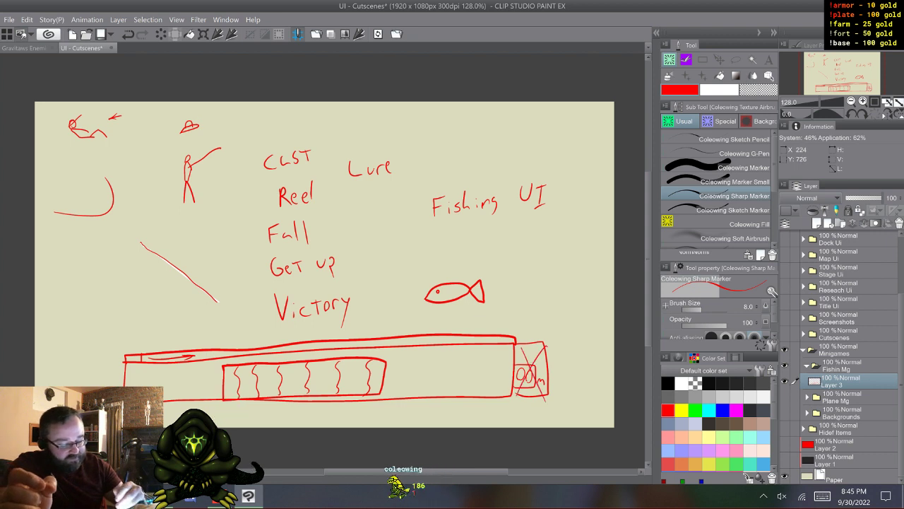
pyautogui.moveTo(155, 348)
pyautogui.mouseDown()
pyautogui.moveTo(197, 359)
pyautogui.moveTo(183, 333)
pyautogui.mouseUp()
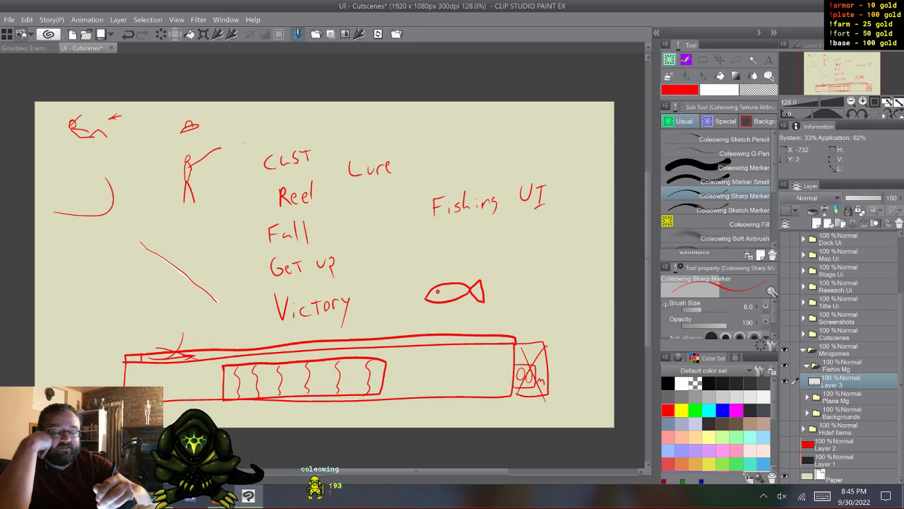
# - Sketch an upright fish with an eye and tail in front of the angler, and a small V mark behind the angler's head
pyautogui.moveTo(239, 138)
pyautogui.mouseDown()
pyautogui.moveTo(243, 171)
pyautogui.moveTo(241, 134)
pyautogui.mouseUp()
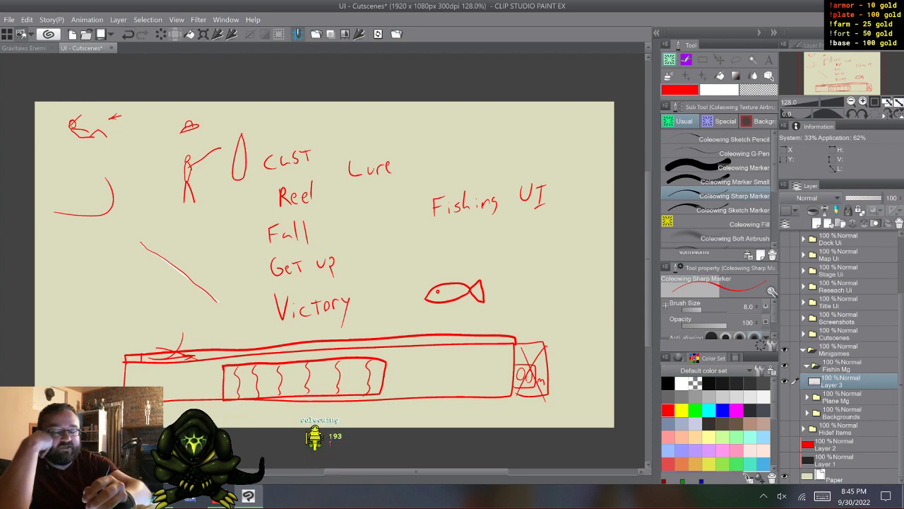
pyautogui.moveTo(243, 141); pyautogui.dragTo(248, 166)
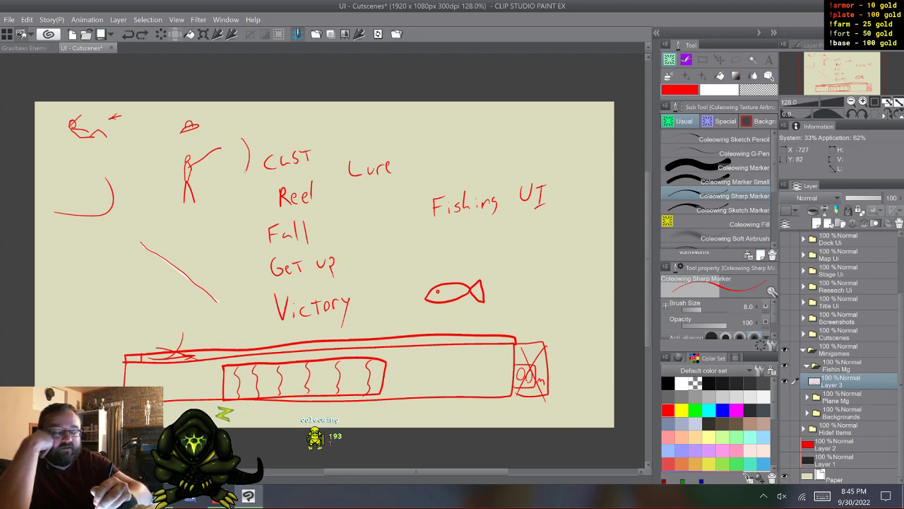
pyautogui.moveTo(243, 140)
pyautogui.mouseDown()
pyautogui.moveTo(238, 185)
pyautogui.moveTo(251, 185)
pyautogui.moveTo(248, 176)
pyautogui.mouseUp()
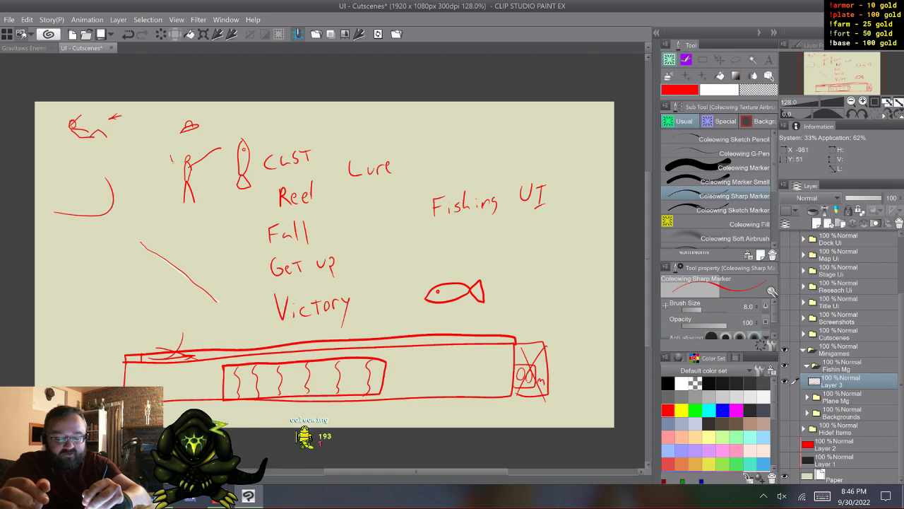
pyautogui.moveTo(173, 162); pyautogui.dragTo(176, 157)
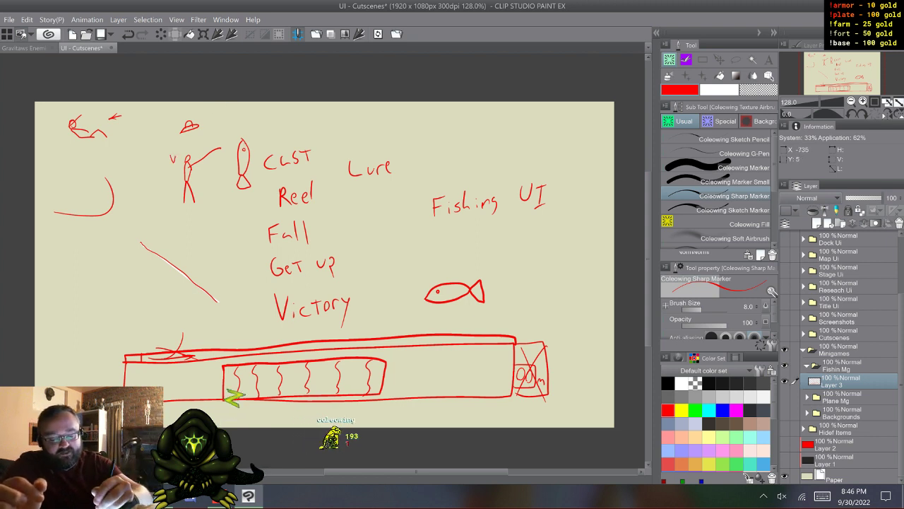
# - Sketch a diagonal line ending in three small circles above the upright fish, and add direction arrows on both sides of the bar's inner box
pyautogui.moveTo(261, 126)
pyautogui.mouseDown()
pyautogui.moveTo(261, 136)
pyautogui.moveTo(203, 104)
pyautogui.mouseUp()
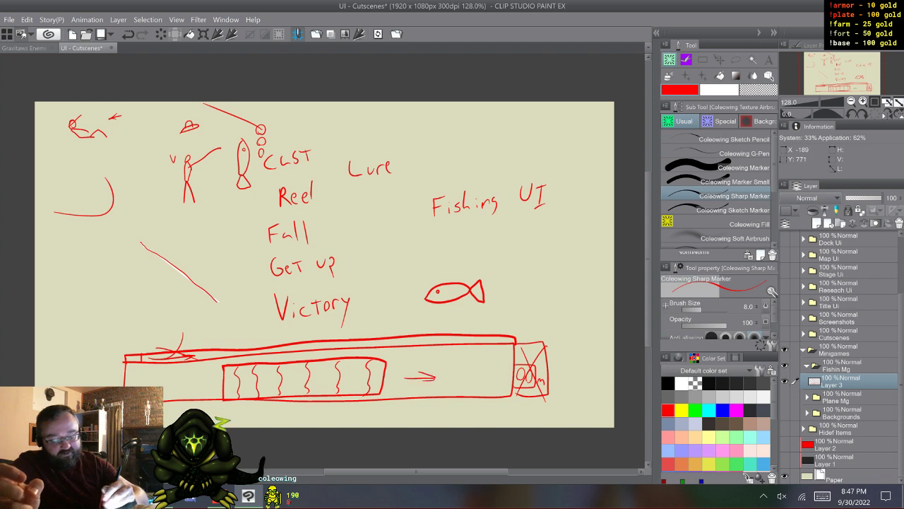
pyautogui.moveTo(198, 381); pyautogui.dragTo(176, 380)
pyautogui.moveTo(184, 373); pyautogui.dragTo(185, 384)
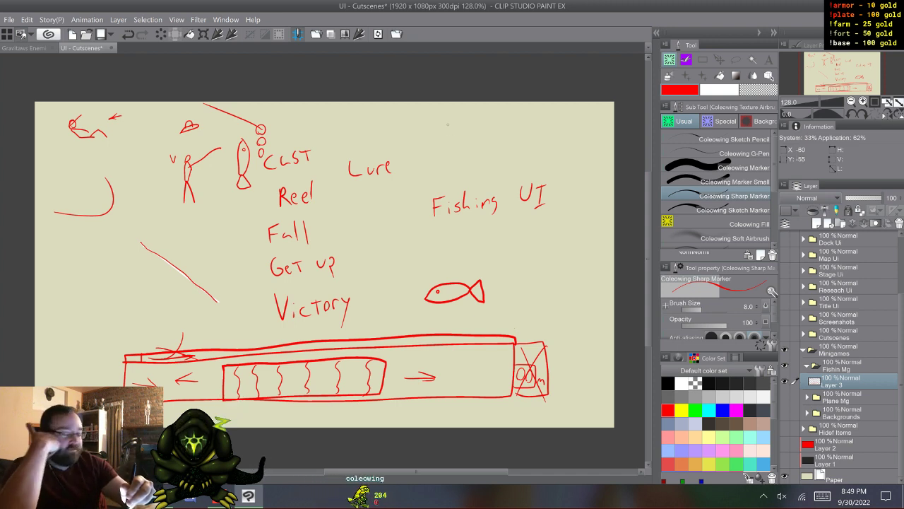
# - Write READY! in large red letters above the Fishing UI heading
pyautogui.moveTo(447, 124)
pyautogui.mouseDown()
pyautogui.moveTo(438, 171)
pyautogui.moveTo(452, 119)
pyautogui.mouseUp()
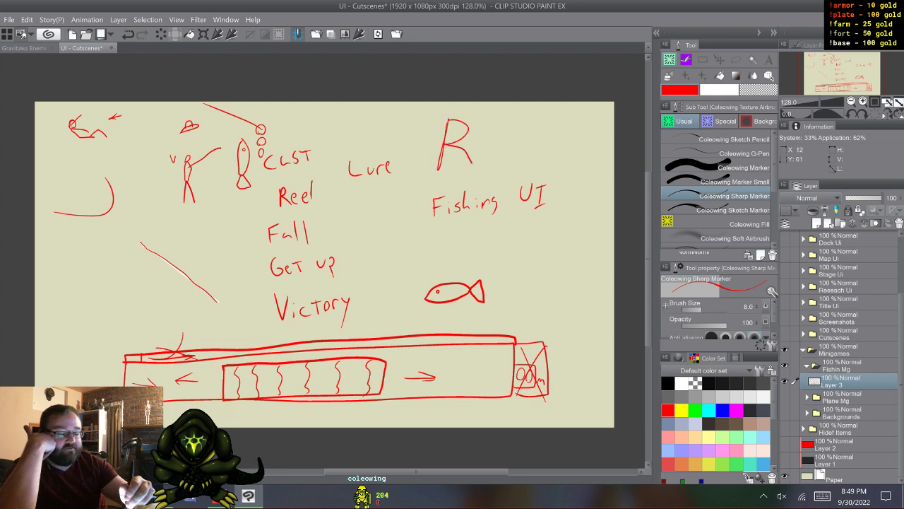
pyautogui.hotkey('ctrl', 'z')
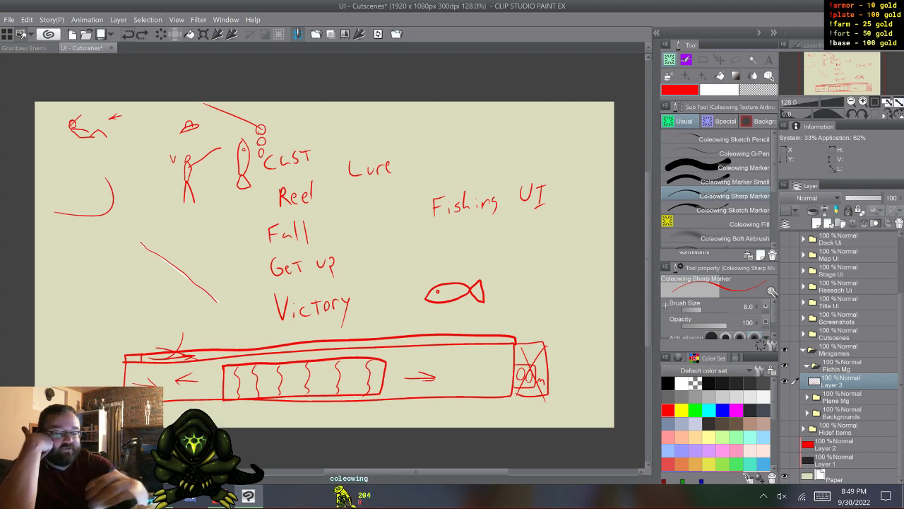
pyautogui.moveTo(446, 122); pyautogui.dragTo(440, 171)
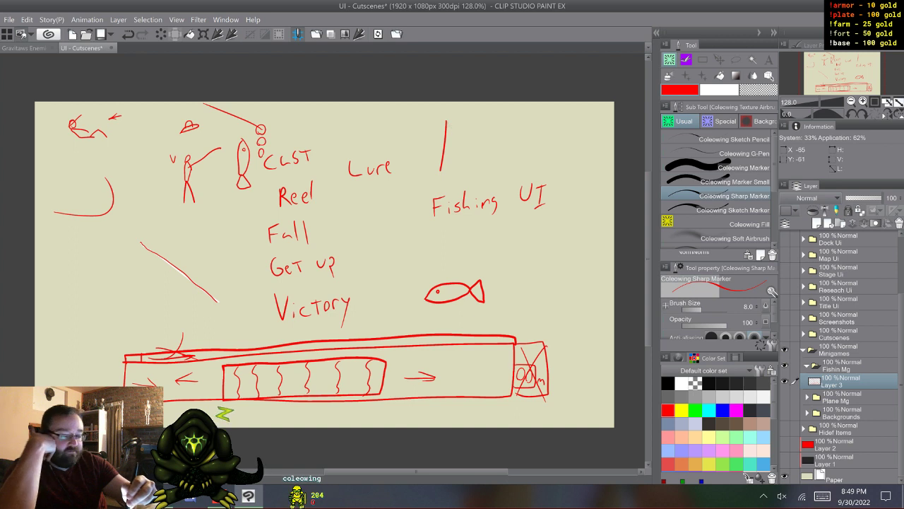
pyautogui.moveTo(444, 122)
pyautogui.mouseDown()
pyautogui.moveTo(467, 127)
pyautogui.moveTo(444, 150)
pyautogui.moveTo(472, 169)
pyautogui.mouseUp()
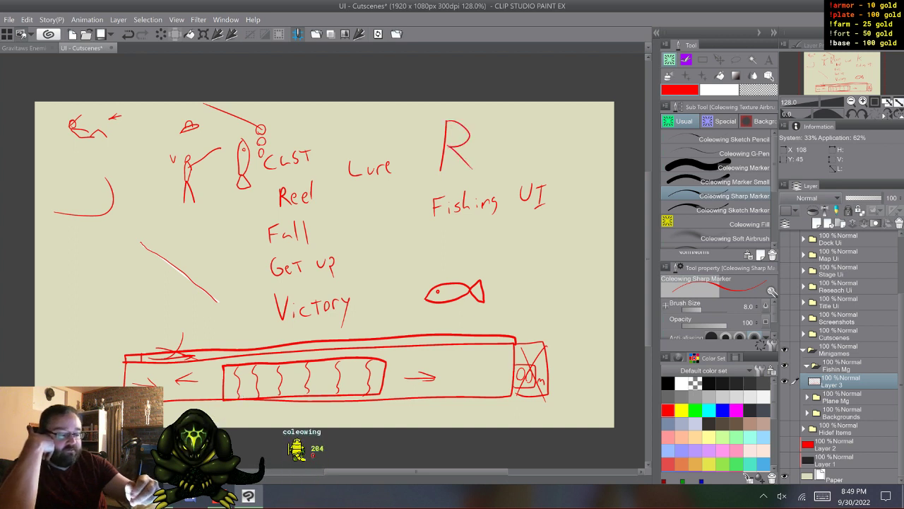
pyautogui.moveTo(503, 122)
pyautogui.mouseDown()
pyautogui.moveTo(484, 161)
pyautogui.moveTo(496, 167)
pyautogui.moveTo(510, 124)
pyautogui.moveTo(502, 162)
pyautogui.moveTo(530, 170)
pyautogui.mouseUp()
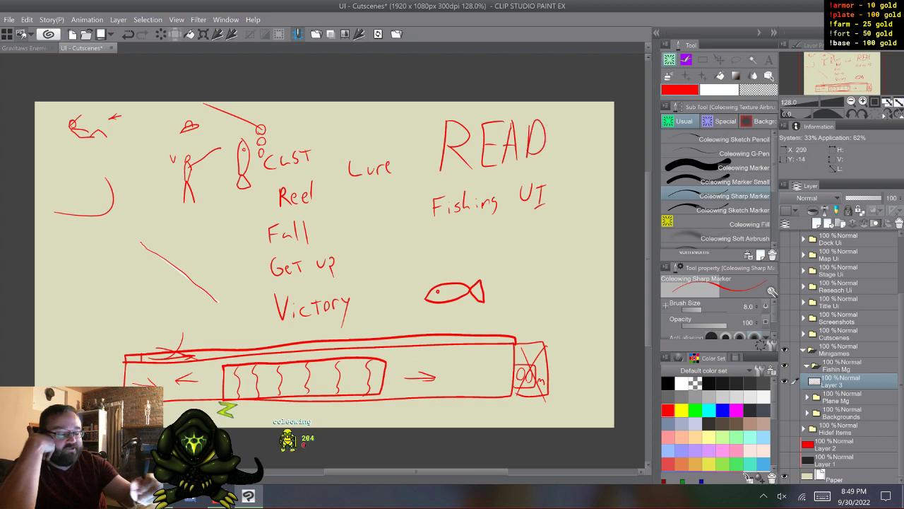
pyautogui.moveTo(553, 126); pyautogui.dragTo(565, 145)
pyautogui.moveTo(578, 119)
pyautogui.mouseDown()
pyautogui.moveTo(559, 151)
pyautogui.moveTo(573, 161)
pyautogui.moveTo(575, 154)
pyautogui.mouseUp()
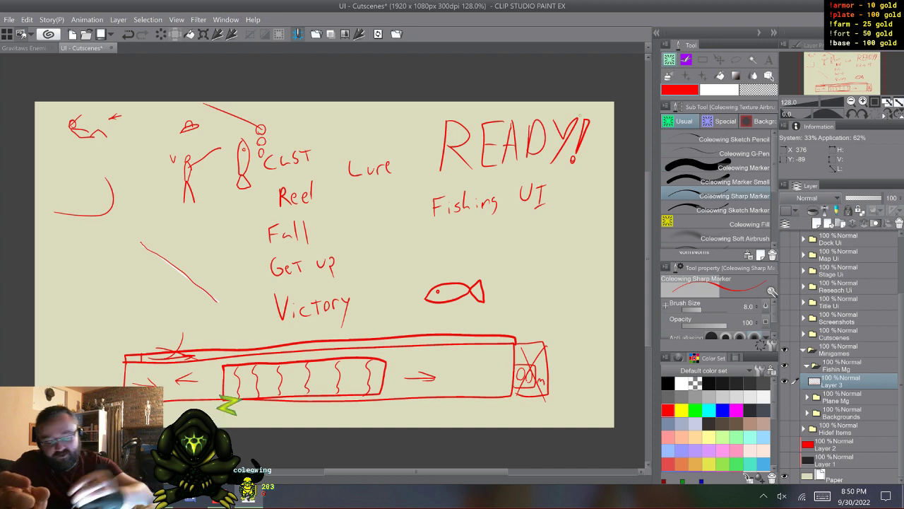
# - Sketch a long line with tick marks down the canvas's left side, and add a new raster layer above the sketch layer
pyautogui.moveTo(68, 197)
pyautogui.mouseDown()
pyautogui.moveTo(85, 196)
pyautogui.moveTo(110, 385)
pyautogui.moveTo(100, 363)
pyautogui.mouseUp()
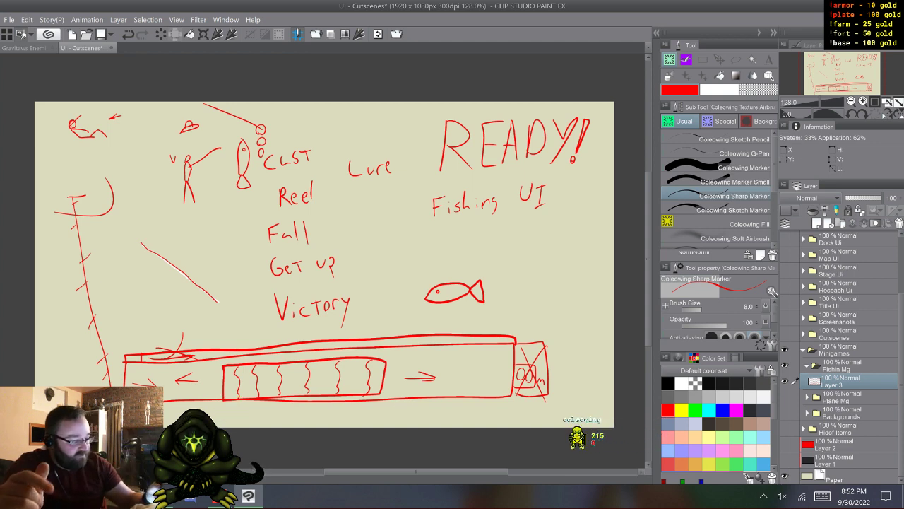
pyautogui.hotkey('ctrl', 'shift', 'n')
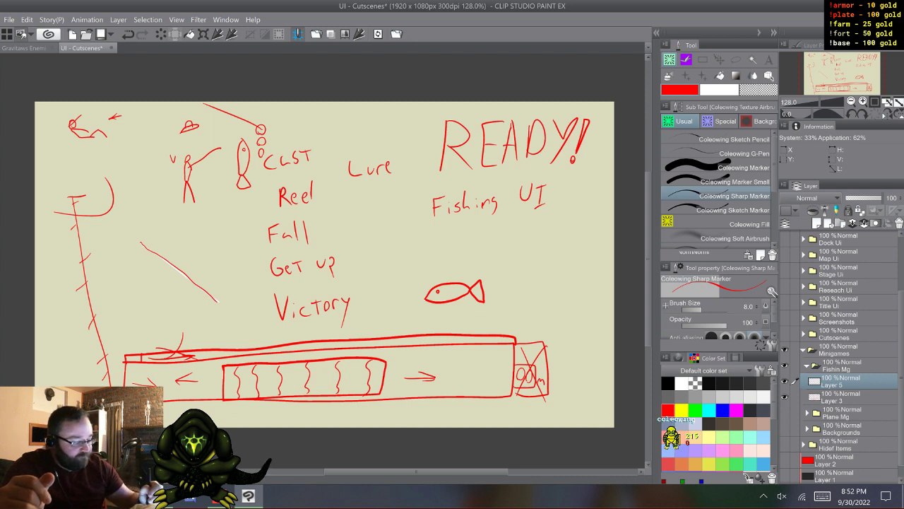
pyautogui.click(736, 60)
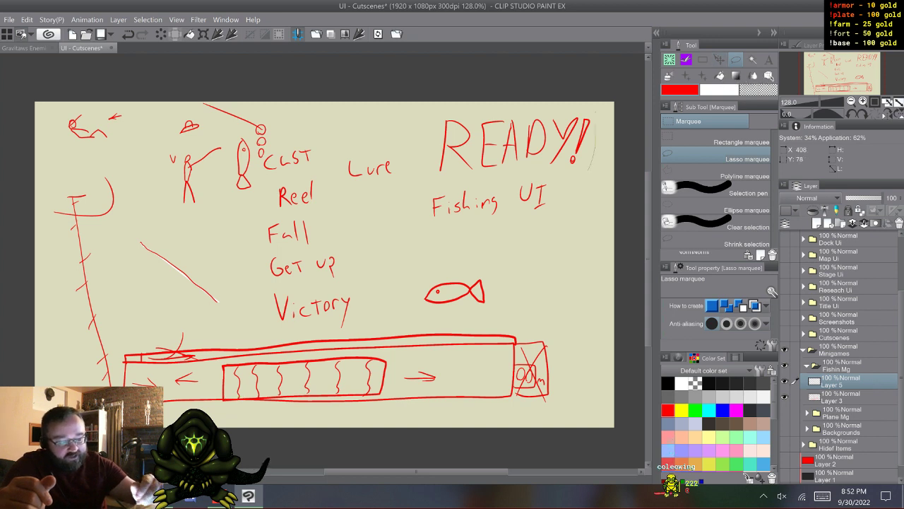
pyautogui.moveTo(539, 177); pyautogui.dragTo(487, 175)
pyautogui.hotkey('ctrl', 'd')
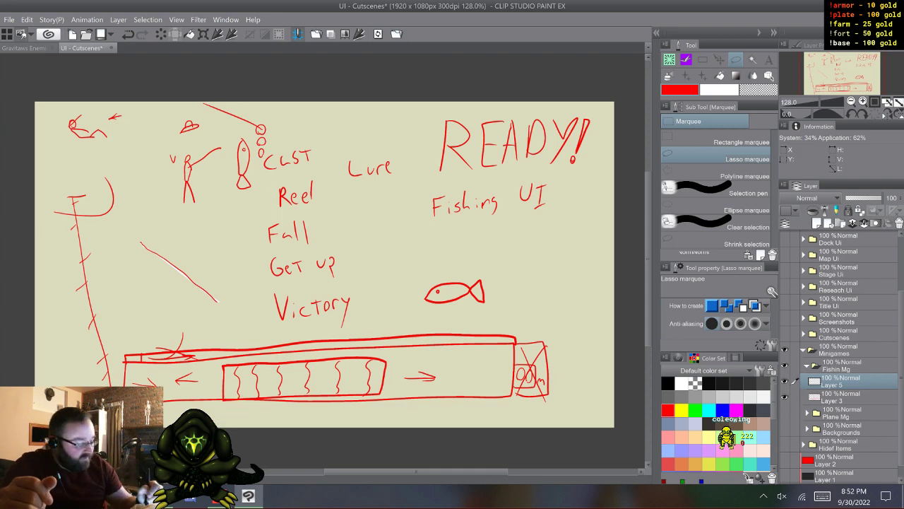
pyautogui.press('b')
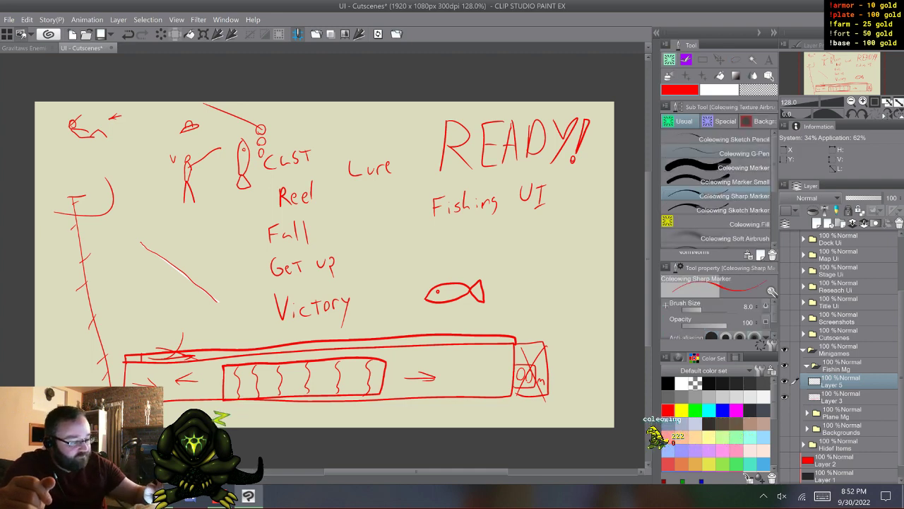
pyautogui.click(728, 153)
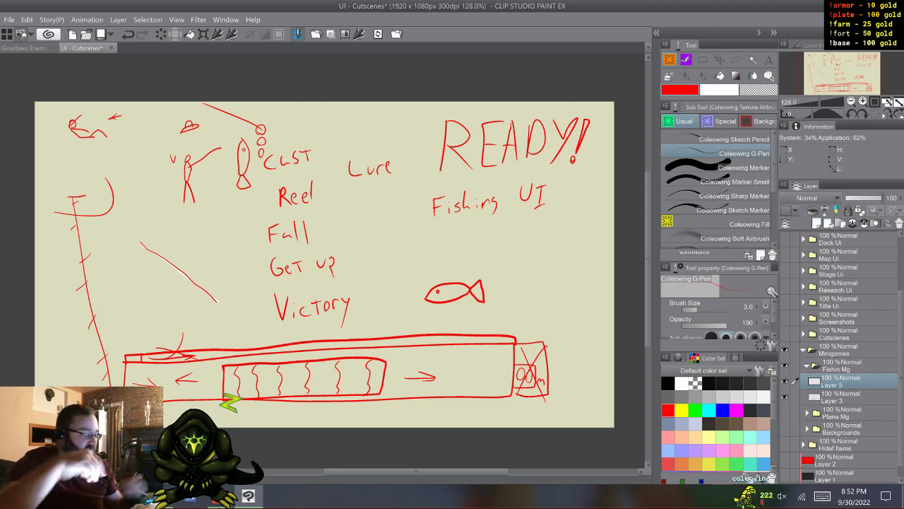
# - Show the Screenshots folder and add a new raster layer above it
pyautogui.scroll(1, 841, 357)
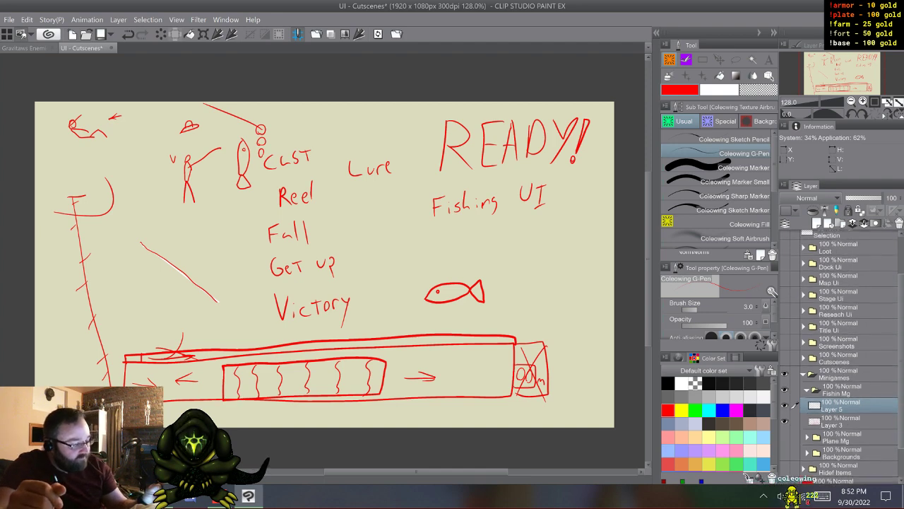
pyautogui.scroll(-1, 841, 357)
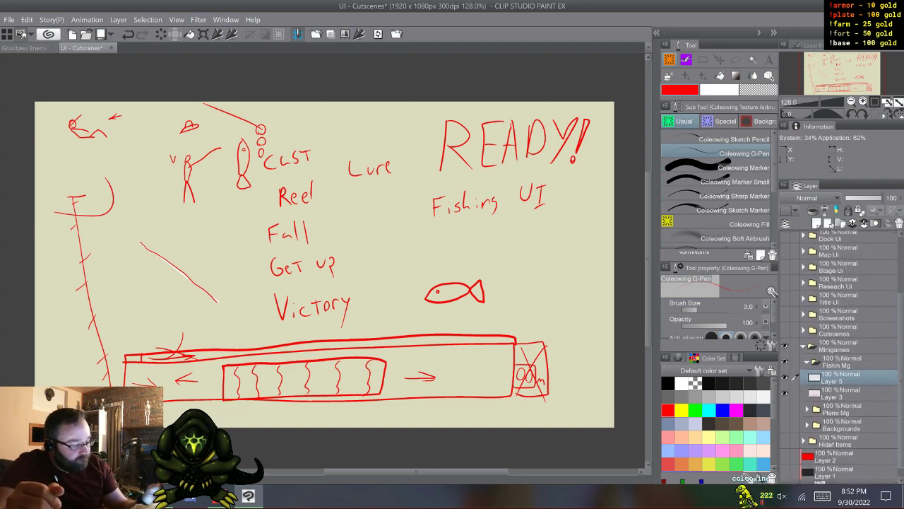
pyautogui.scroll(1, 841, 356)
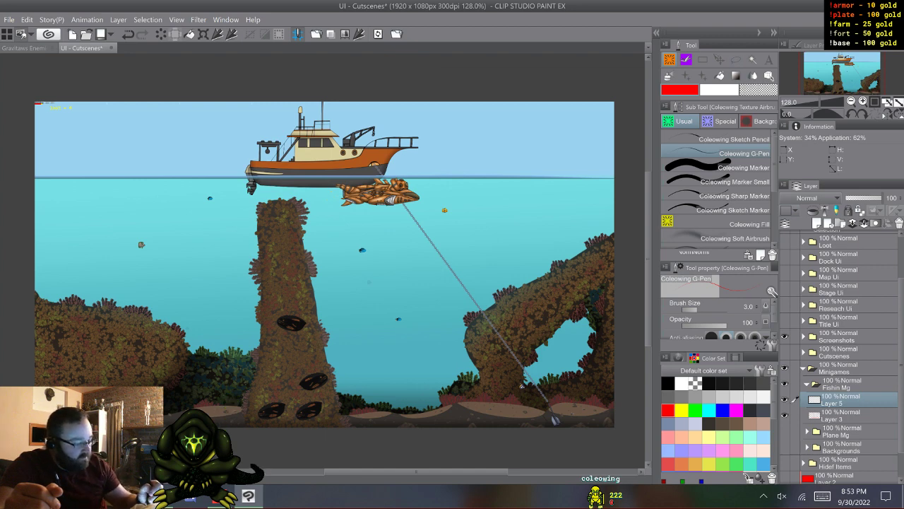
pyautogui.click(838, 337)
pyautogui.click(821, 224)
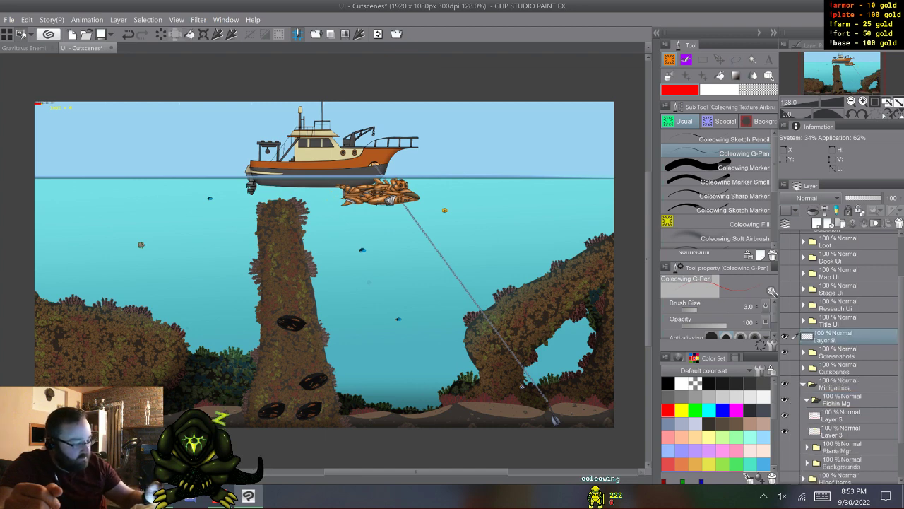
# - Annotate the boat screenshot with Coleowing Sharp Marker, drawing a vertical divider through the cabin, a roof figure, a bow oval and red fishing lines
pyautogui.click(743, 196)
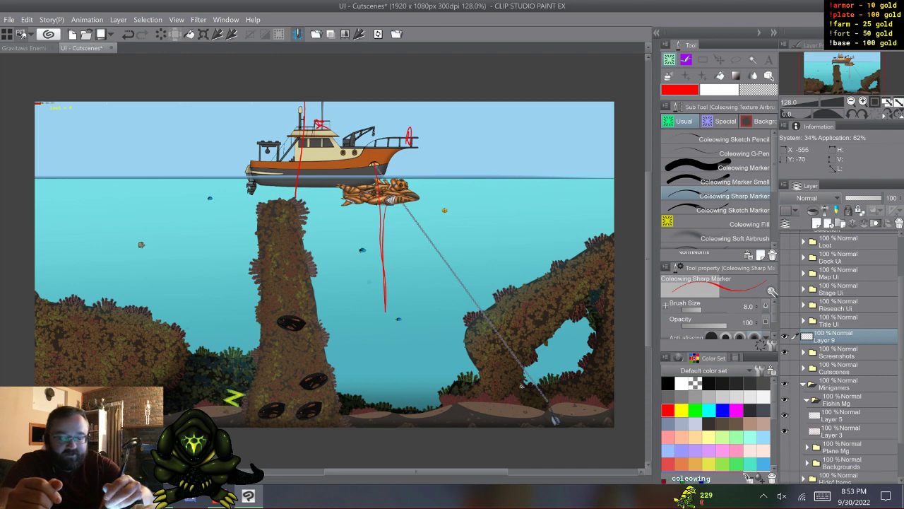
pyautogui.moveTo(305, 104)
pyautogui.mouseDown()
pyautogui.moveTo(301, 191)
pyautogui.moveTo(303, 120)
pyautogui.mouseUp()
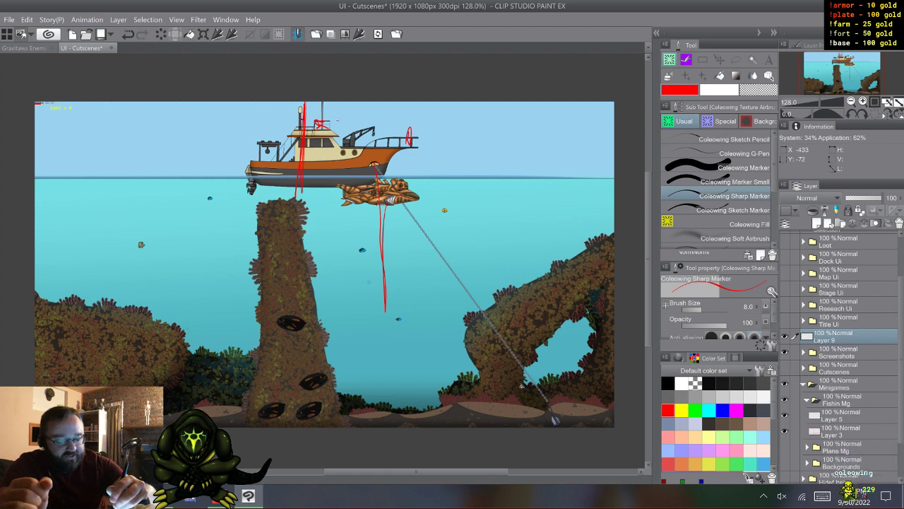
pyautogui.moveTo(337, 120); pyautogui.dragTo(394, 137)
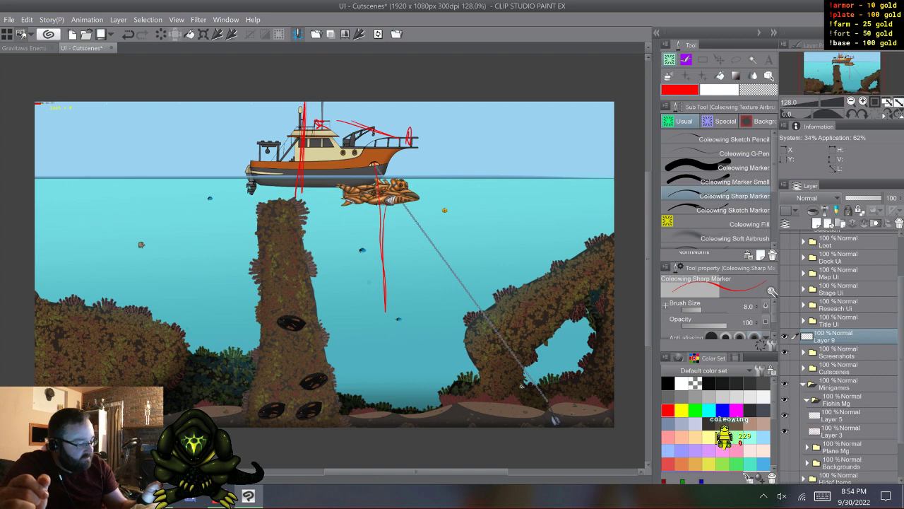
# - Hide the Screenshots folder and delete the annotation layer above it, returning to Layer 5 in the Fishin Mg folder
pyautogui.scroll(3, 841, 353)
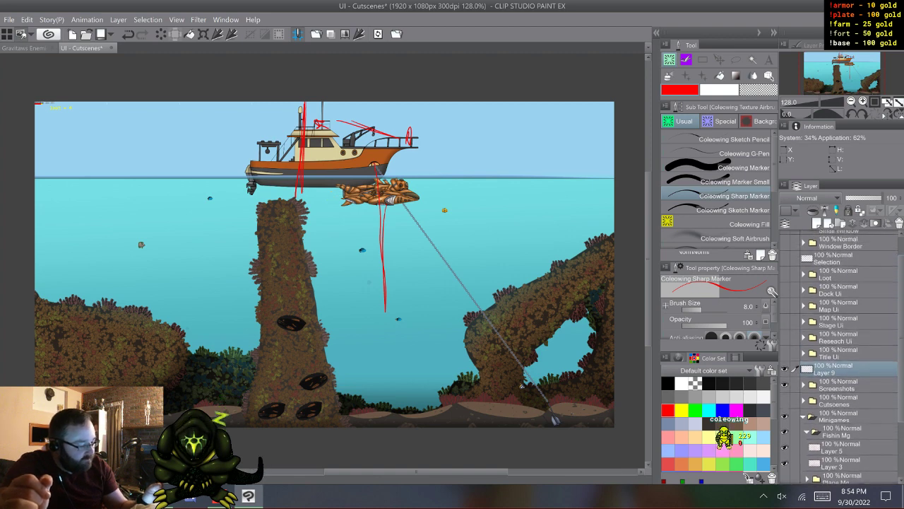
pyautogui.scroll(-3, 840, 353)
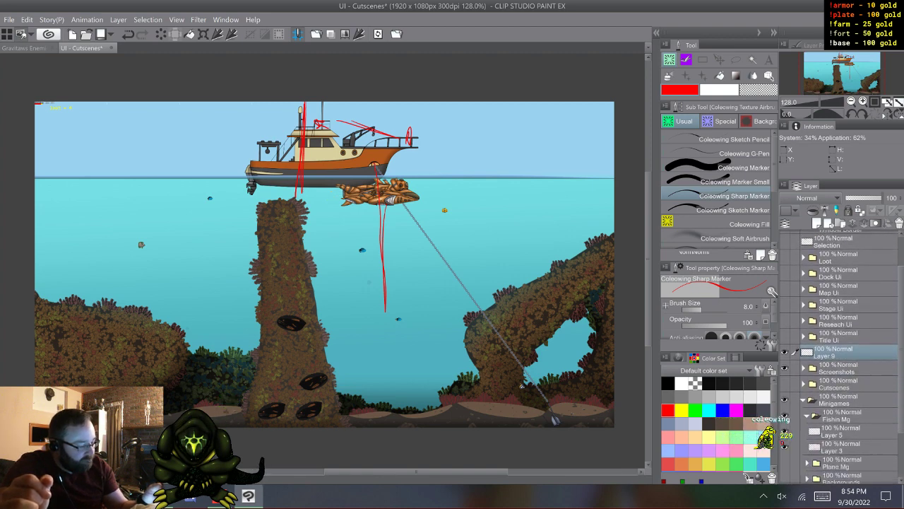
pyautogui.scroll(-1, 840, 353)
pyautogui.click(785, 334)
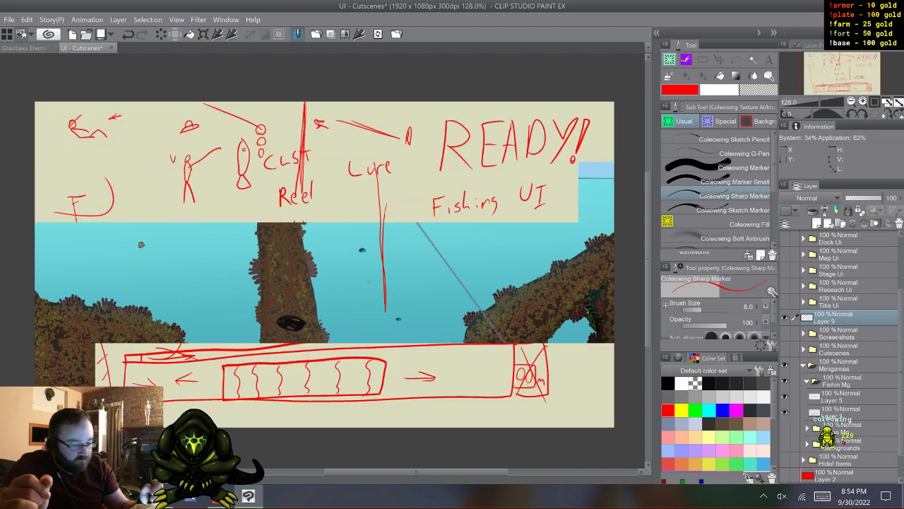
pyautogui.rightClick(826, 316)
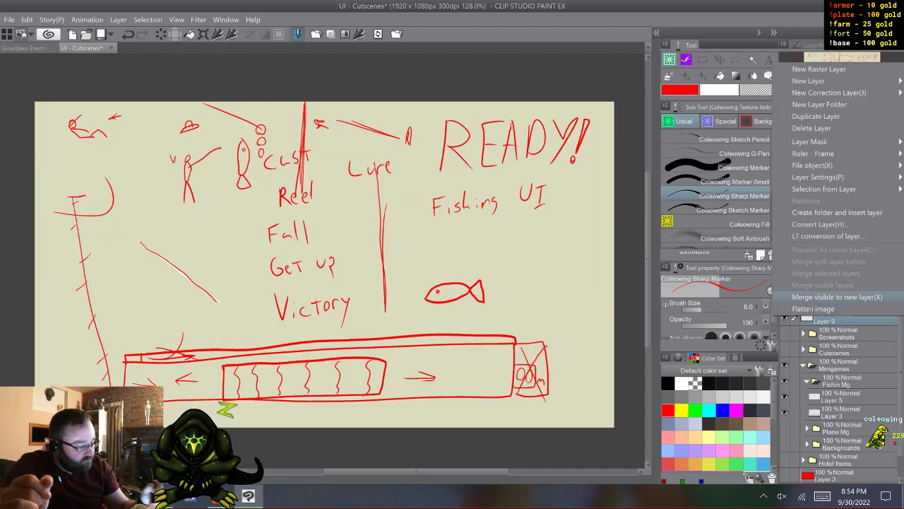
pyautogui.click(811, 128)
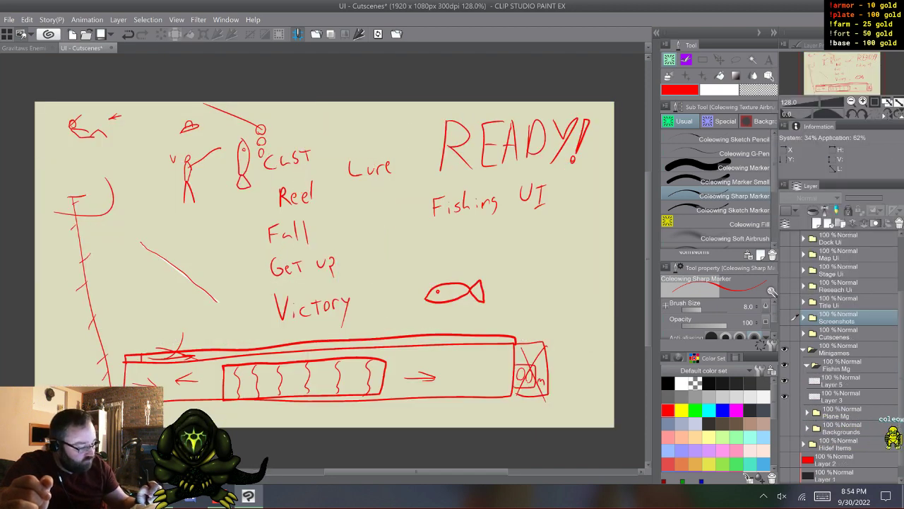
pyautogui.click(837, 382)
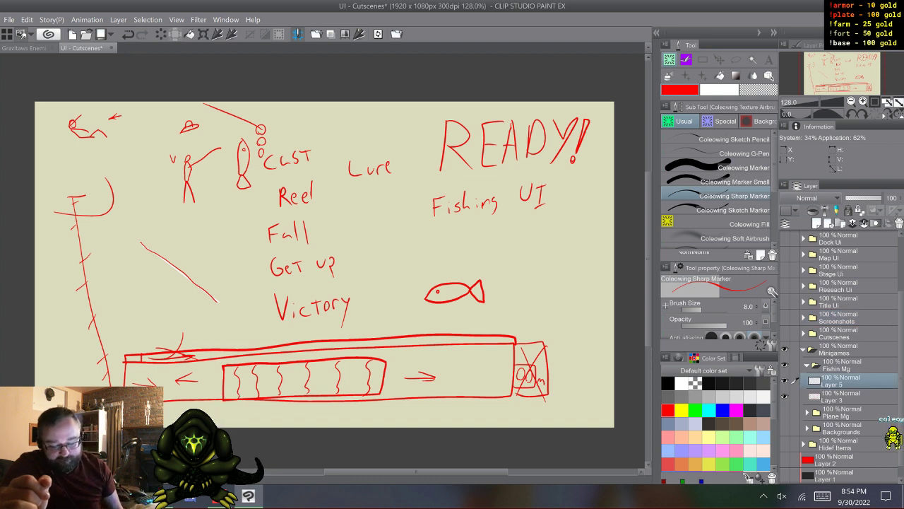
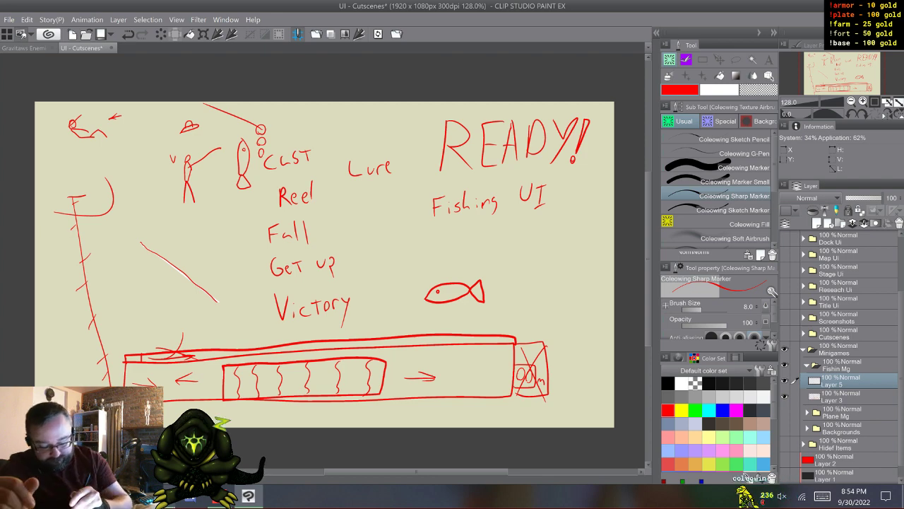
# - Open the Ship - Stage image from the Public Documents folder in Clip Studio Paint and copy it
pyautogui.hotkey('alt', 'Tab')
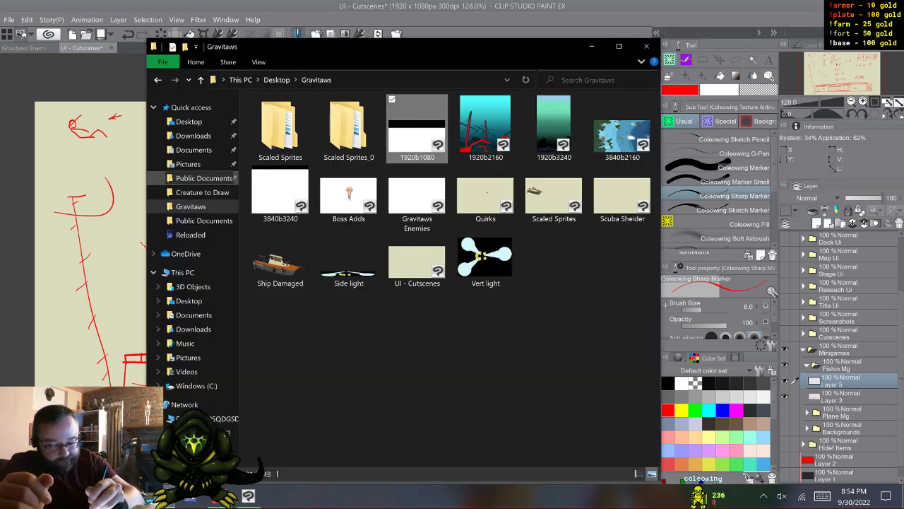
pyautogui.click(204, 179)
pyautogui.moveTo(327, 144); pyautogui.dragTo(92, 205)
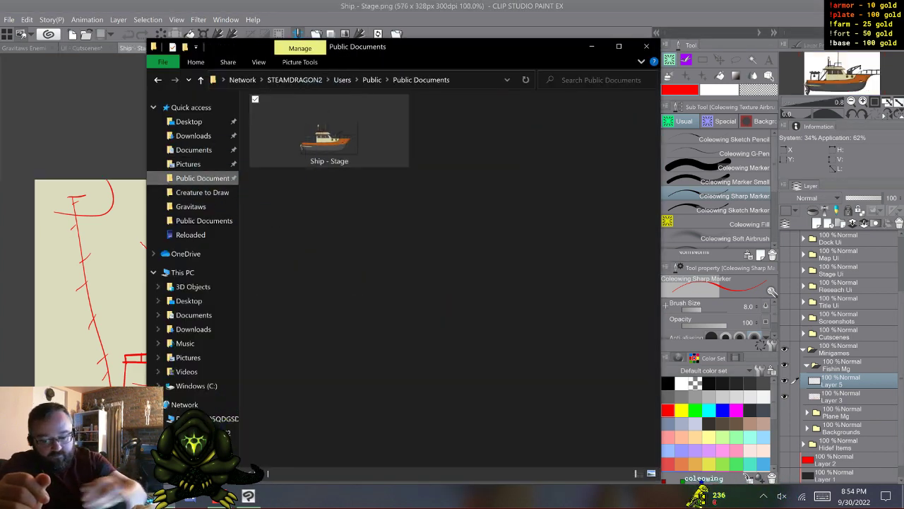
pyautogui.click(92, 205)
pyautogui.click(26, 20)
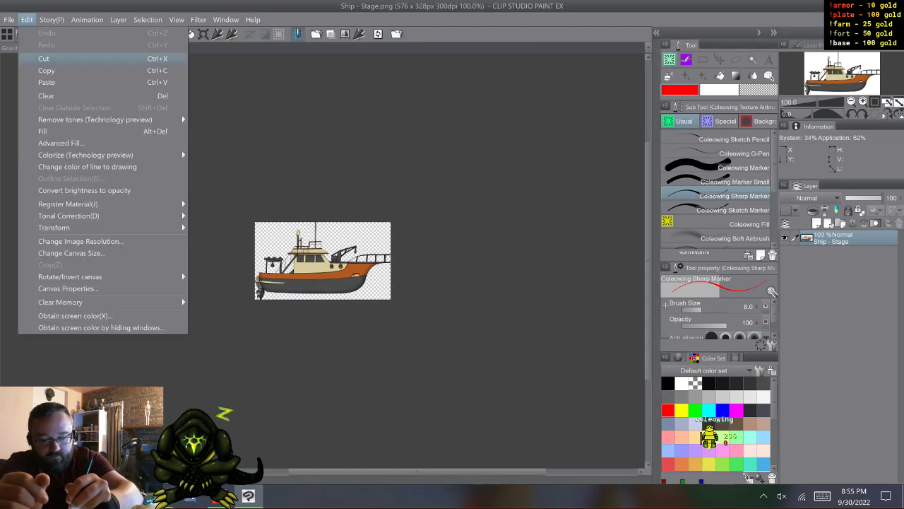
pyautogui.click(46, 71)
# - Paste the copied ship into the UI - Cutscenes canvas above Layer 5 in the Fishin Mg folder
pyautogui.click(27, 48)
pyautogui.click(27, 19)
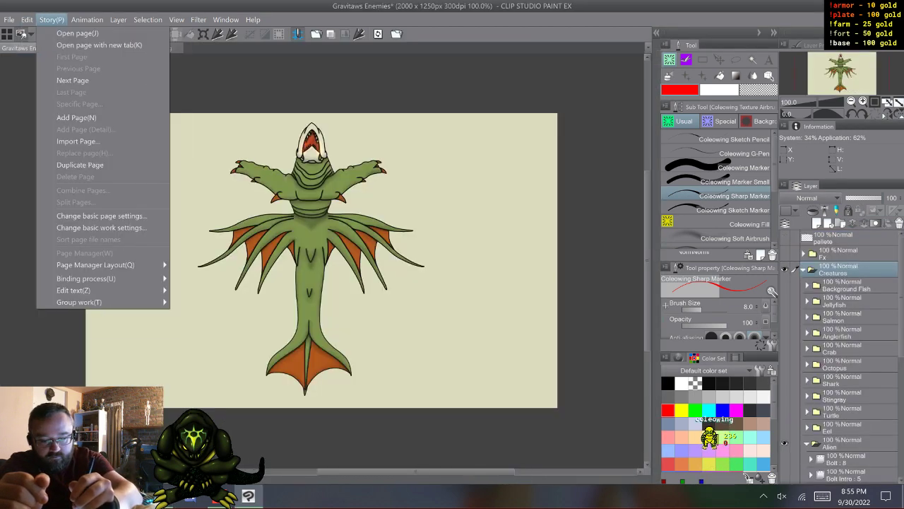
pyautogui.click(51, 20)
pyautogui.click(89, 49)
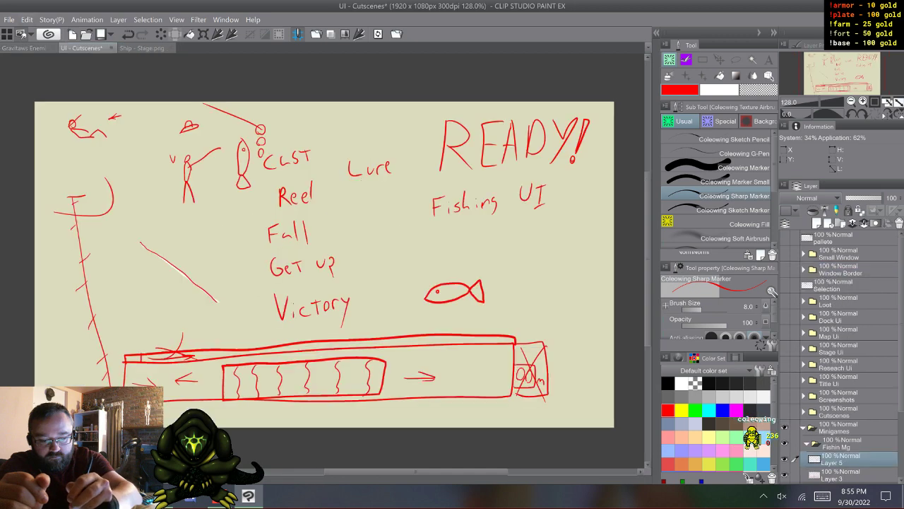
pyautogui.click(27, 20)
pyautogui.click(48, 82)
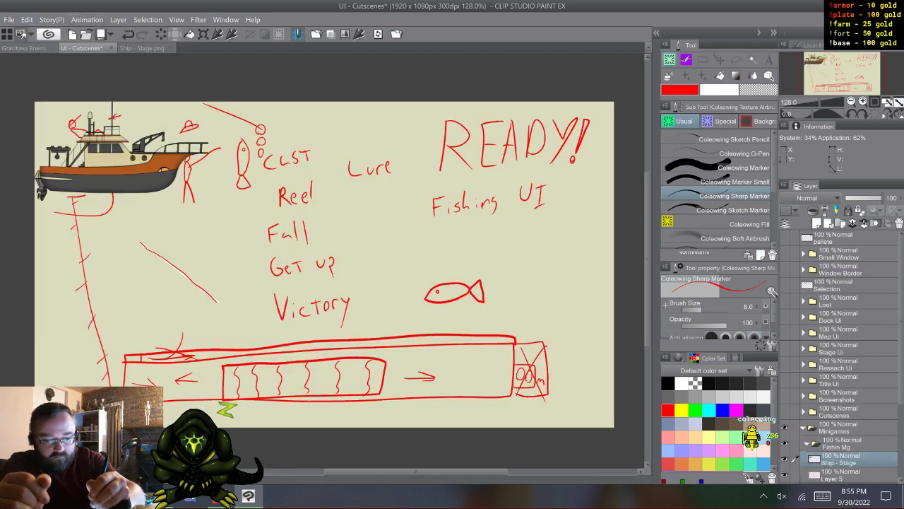
# - Close the Gravitaws Enemies document without saving and close Ship - Stage.png, leaving only UI - Cutscenes open
pyautogui.click(26, 48)
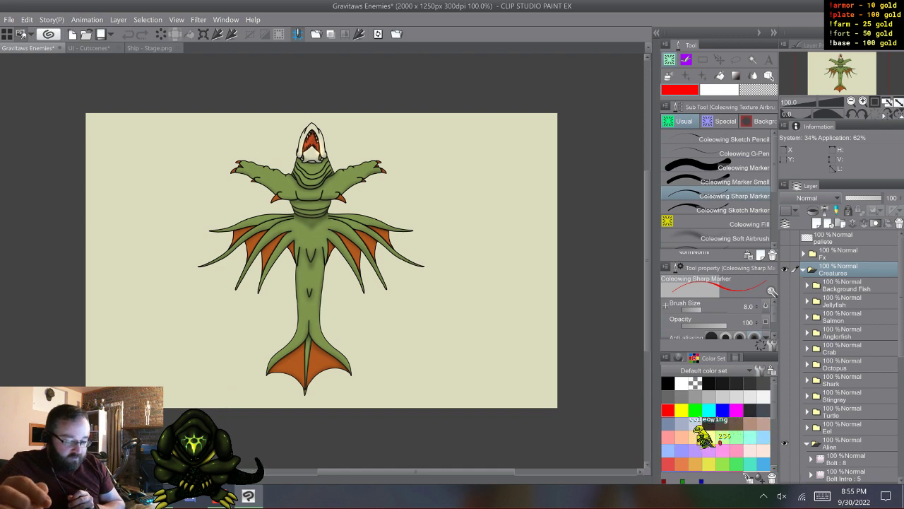
pyautogui.hotkey('ctrl', 'w')
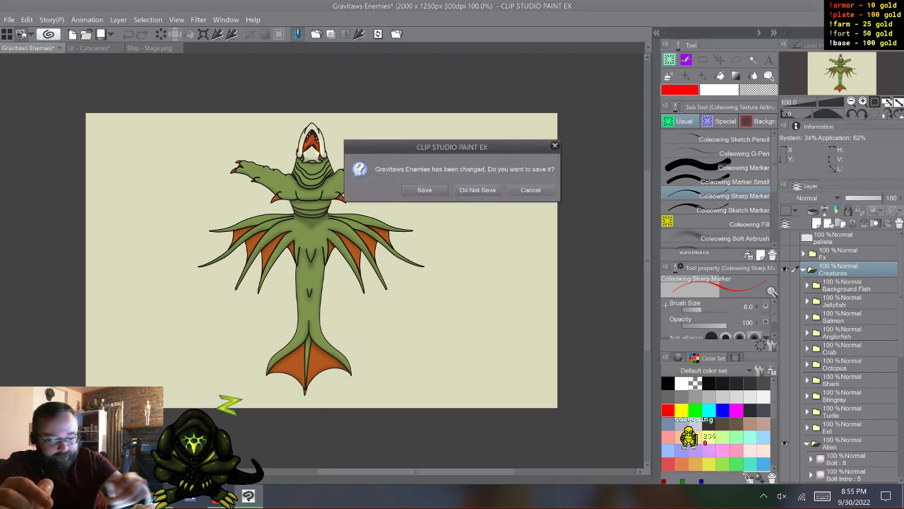
pyautogui.click(477, 190)
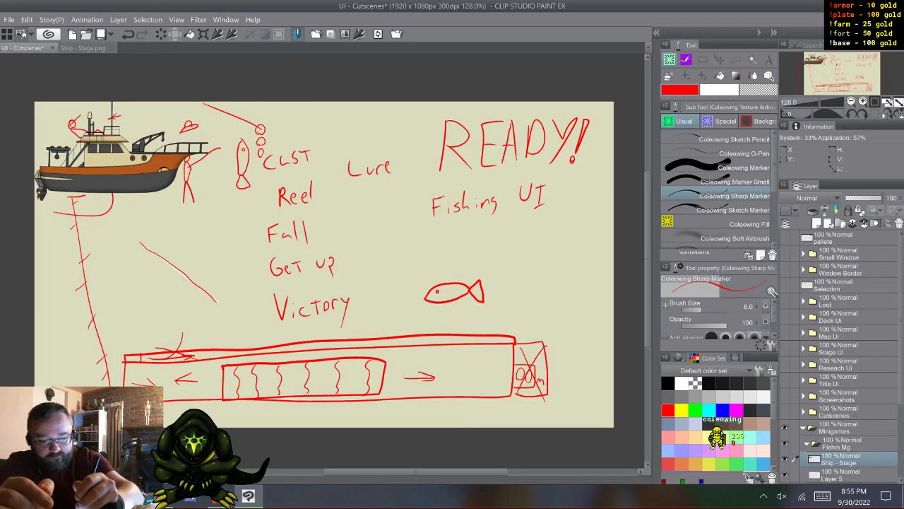
pyautogui.click(83, 48)
pyautogui.click(23, 48)
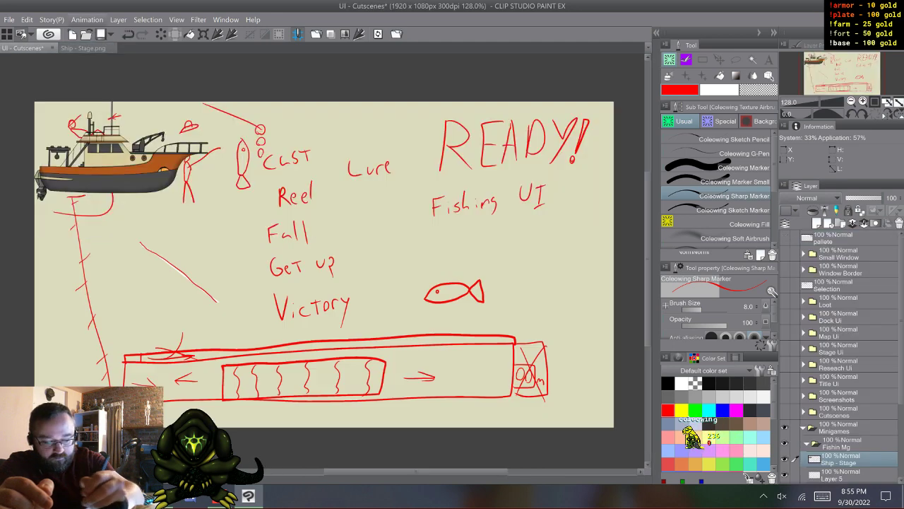
pyautogui.click(112, 48)
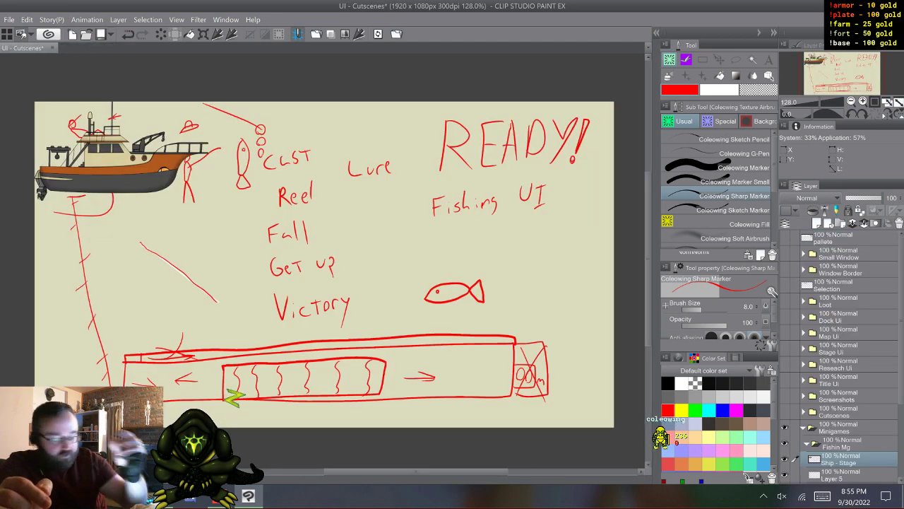
# - Move the ship partly off the canvas's left edge so only its front half shows, and place Layer 5 above the Ship - Stage layer
pyautogui.scroll(-3, 841, 357)
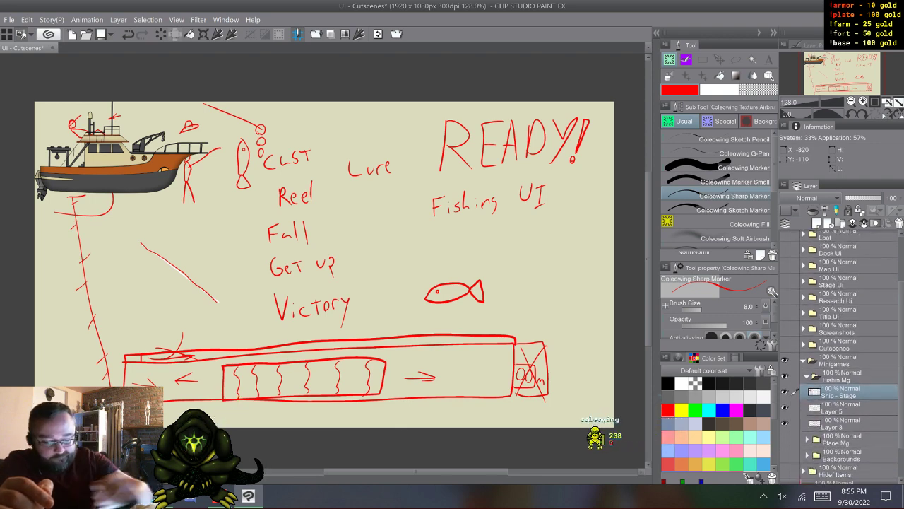
pyautogui.press('k')
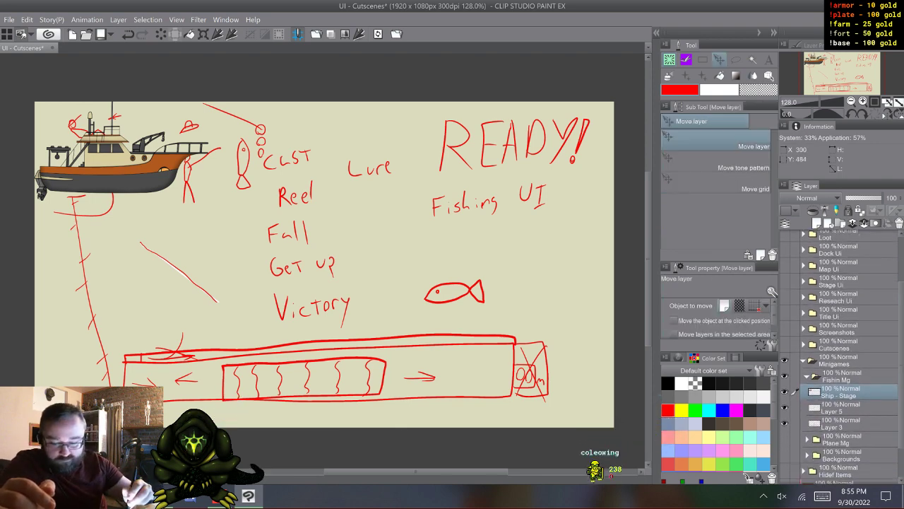
pyautogui.moveTo(128, 249); pyautogui.dragTo(65, 274)
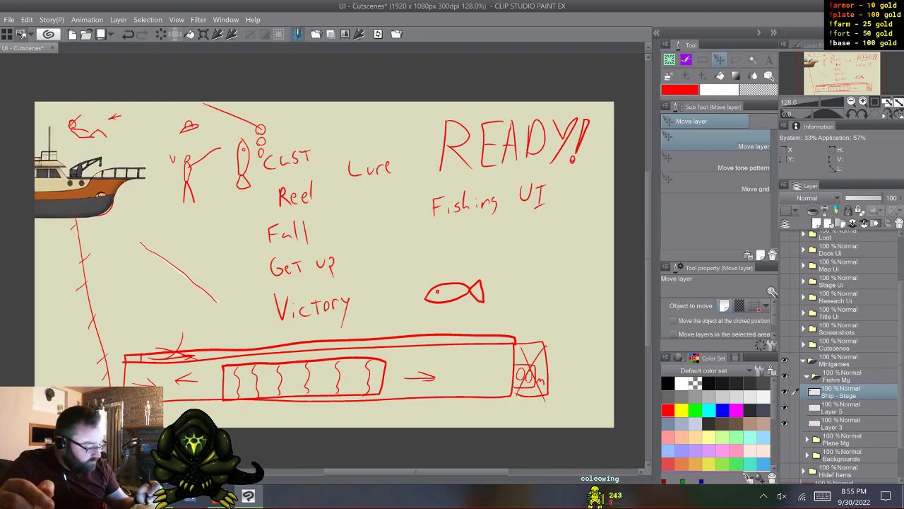
pyautogui.moveTo(840, 408); pyautogui.dragTo(841, 386)
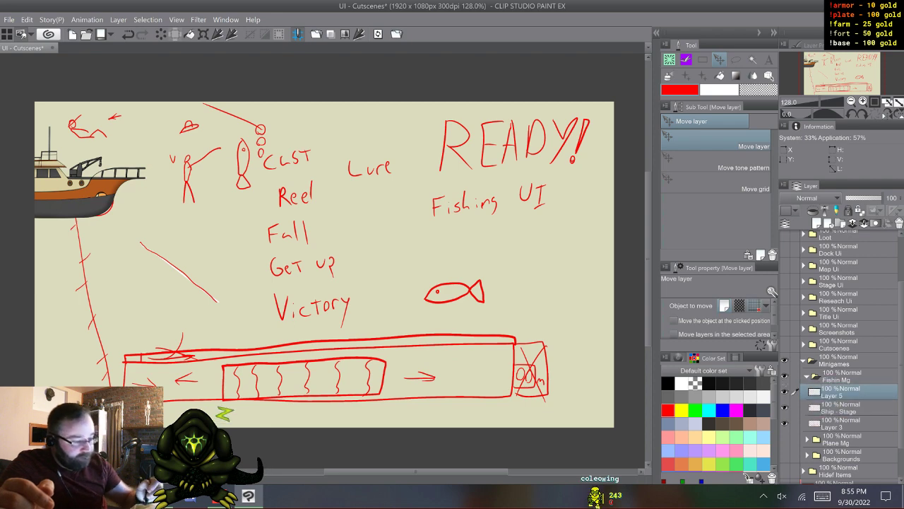
# - Choose the Coleowing Sketch Pencil brush and frame the ship's bow for sketching on Layer 5
pyautogui.press('b')
pyautogui.click(721, 139)
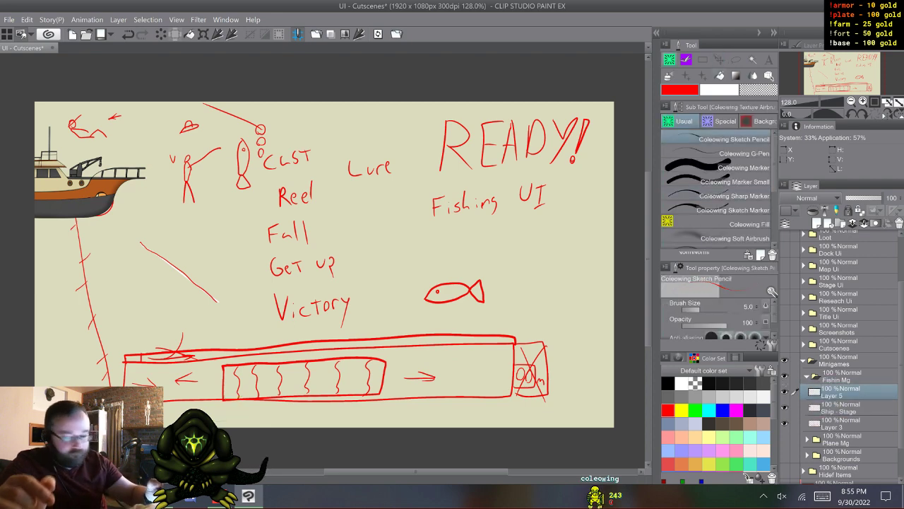
pyautogui.hscroll(-3, 339, 262)
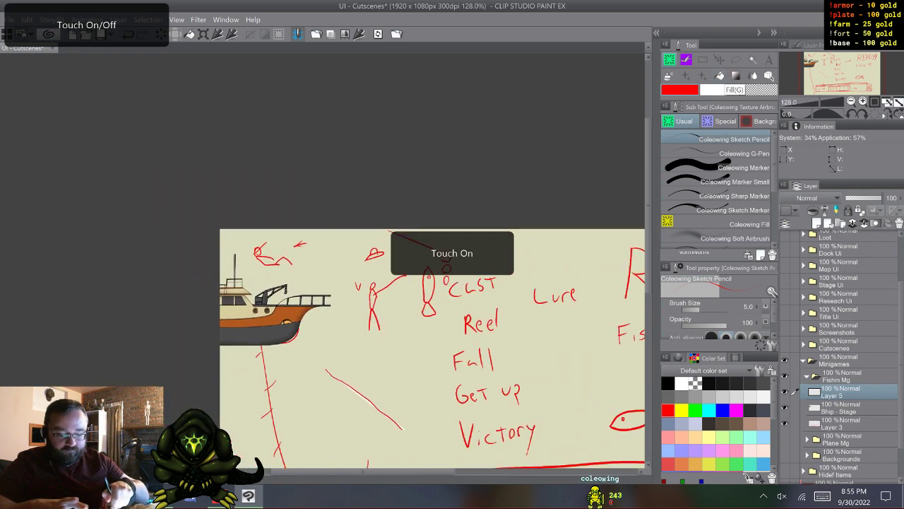
pyautogui.scroll(7, 366, 396)
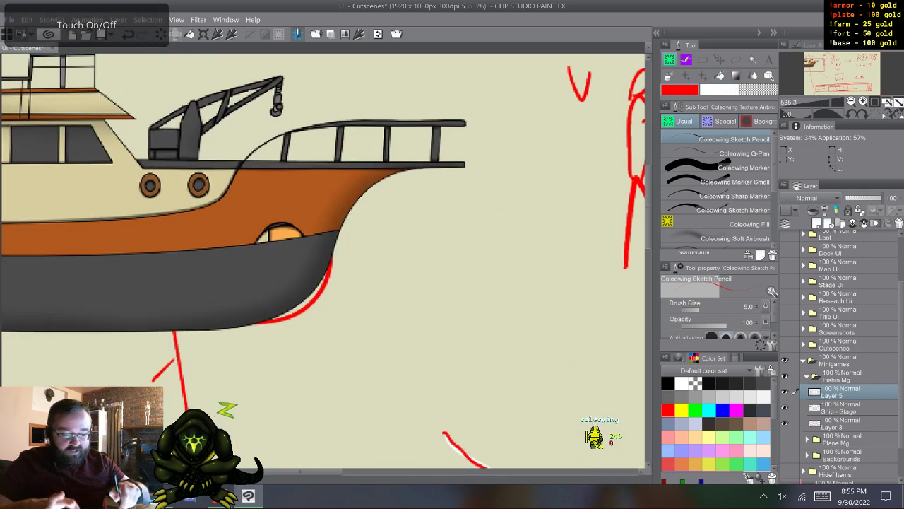
pyautogui.scroll(3, 325, 261)
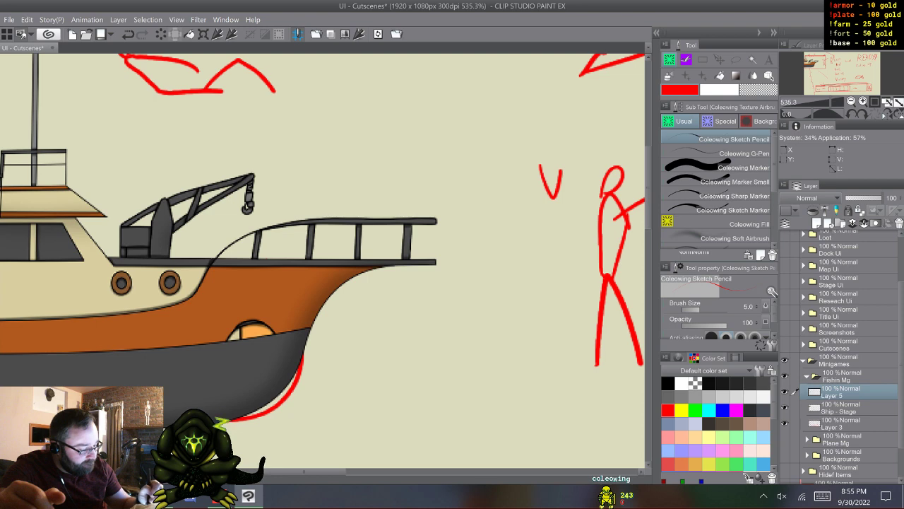
# - Examine the contents of the STUFF folder within Cutscenes, then hide and collapse both folders again
pyautogui.click(804, 345)
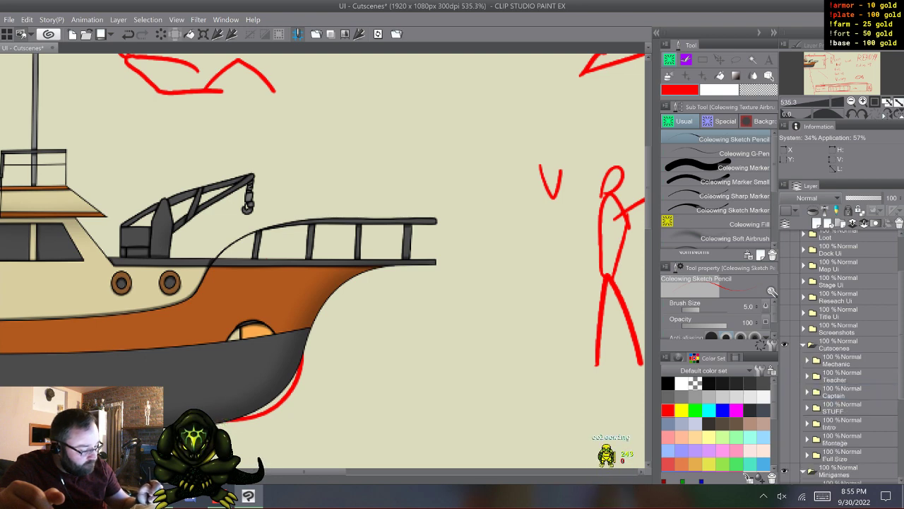
pyautogui.click(784, 408)
pyautogui.click(807, 408)
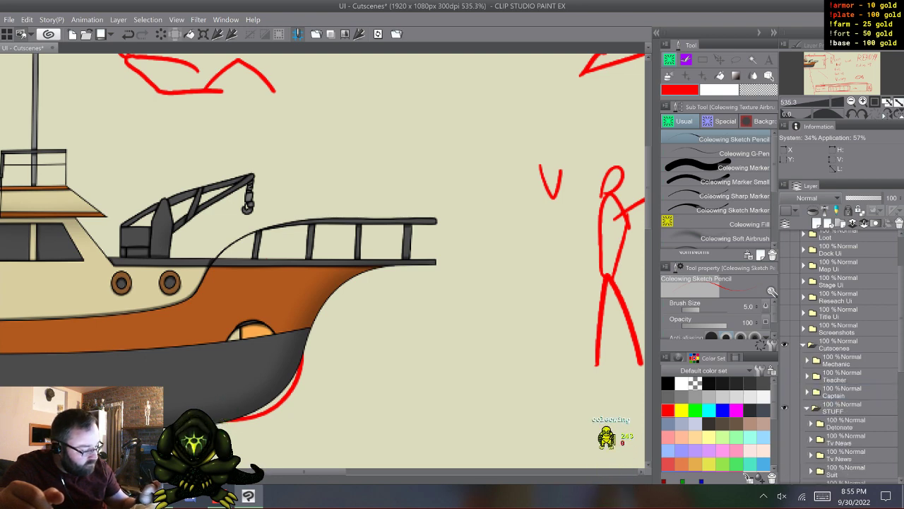
pyautogui.moveTo(900, 318); pyautogui.dragTo(901, 373)
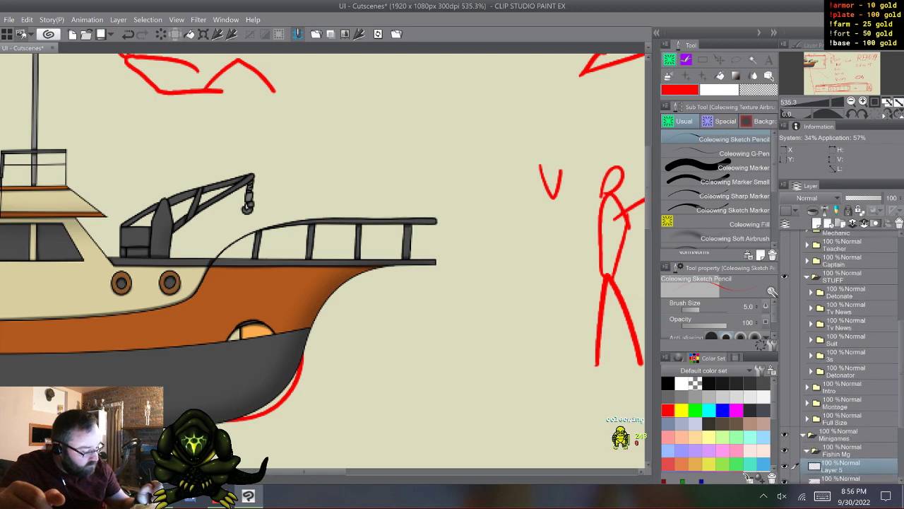
pyautogui.click(807, 277)
pyautogui.click(784, 277)
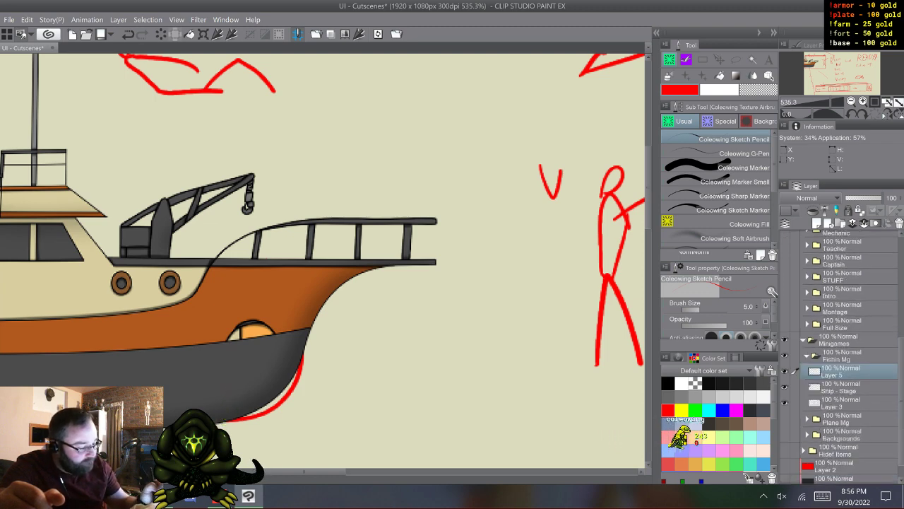
pyautogui.moveTo(900, 381); pyautogui.dragTo(900, 343)
pyautogui.click(803, 290)
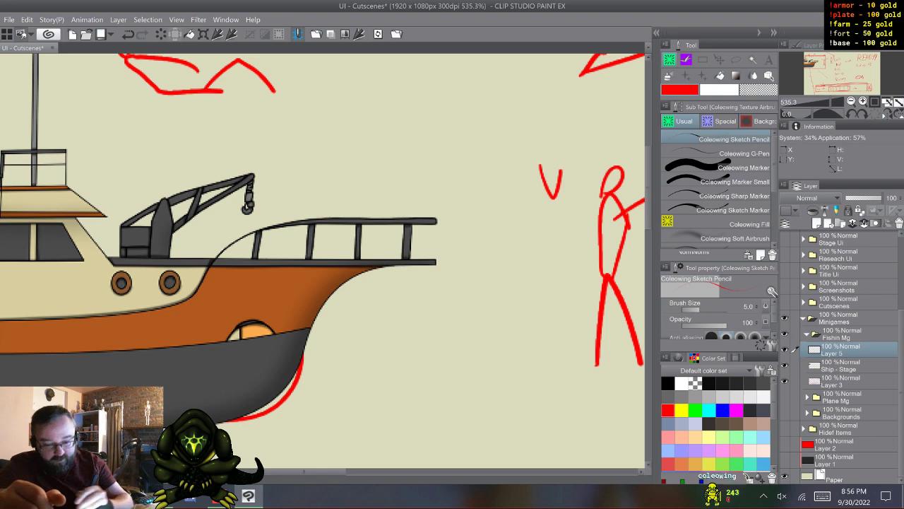
# - Open the Scaled Sprites document from the Gravitaws folder in Clip Studio Paint
pyautogui.hotkey('alt', 'Tab')
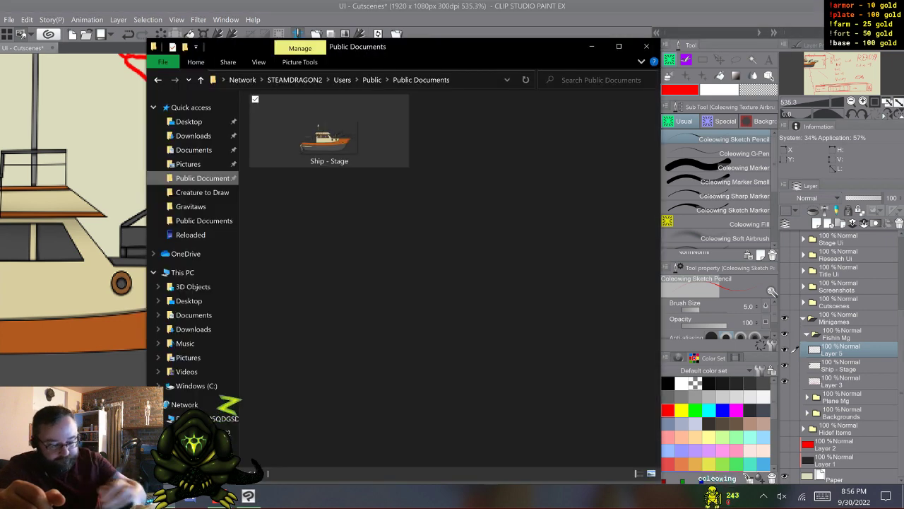
pyautogui.click(191, 206)
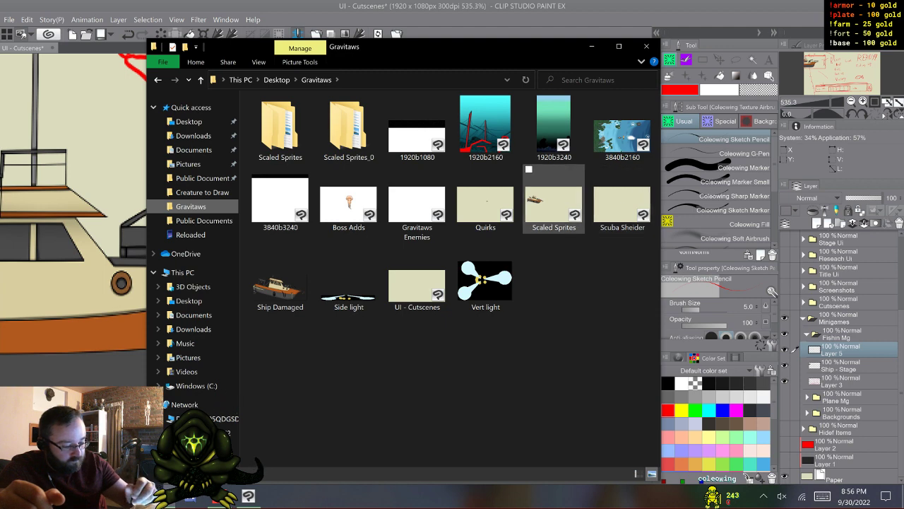
pyautogui.hotkey('alt', 'Tab')
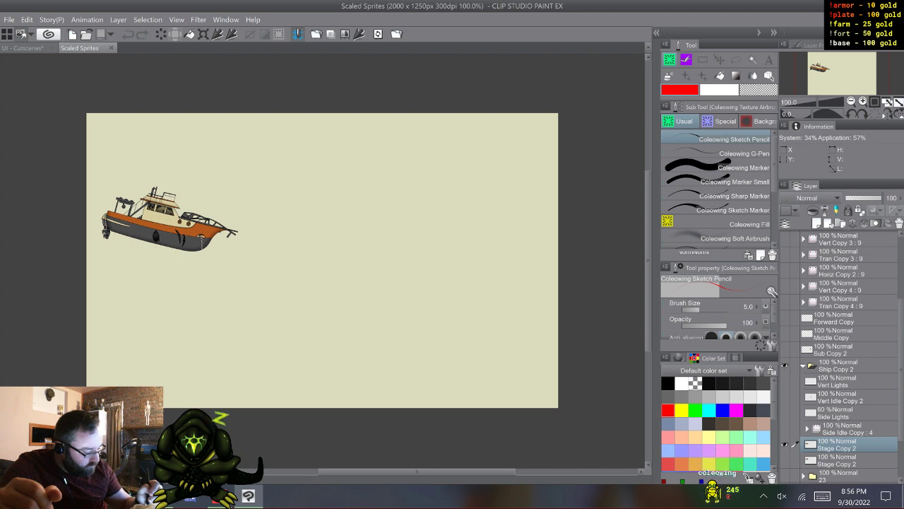
# - Collapse and hide the Ship Copy 2 folder, hide the first Horiz Copy animation, and show folder 23
pyautogui.click(803, 366)
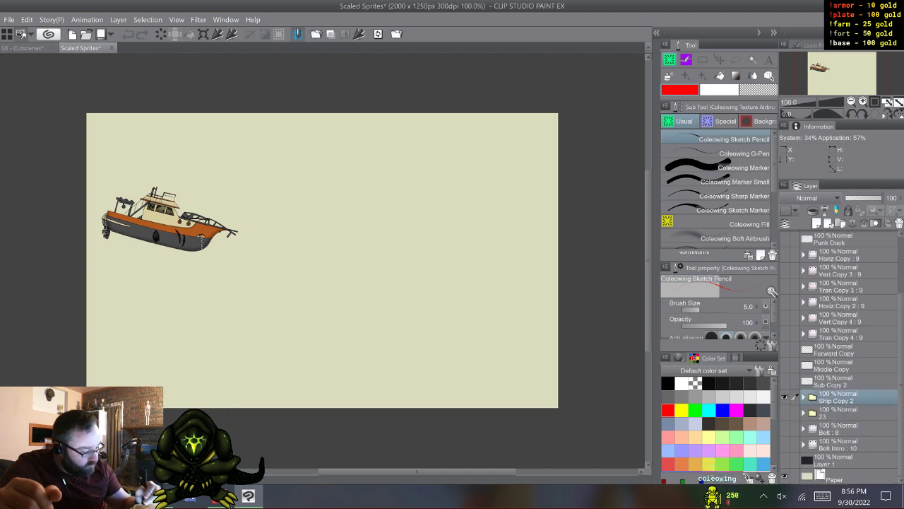
pyautogui.click(784, 398)
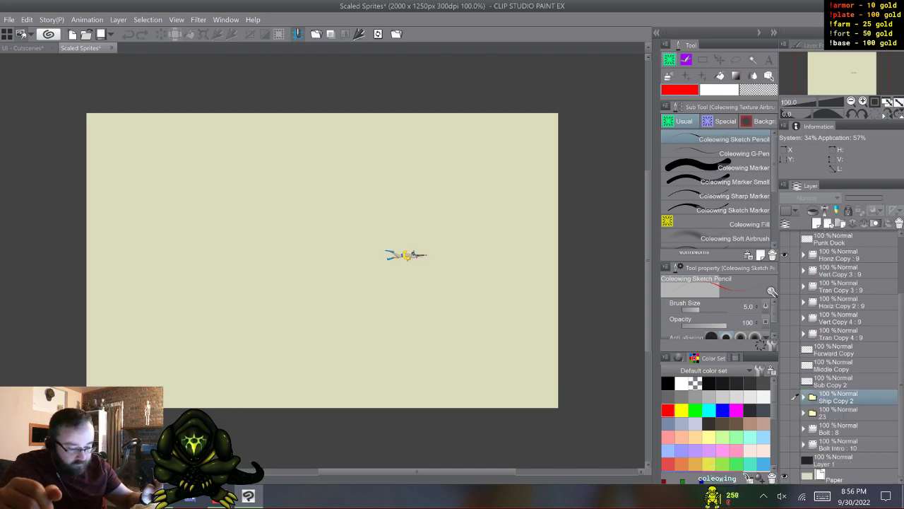
pyautogui.click(785, 254)
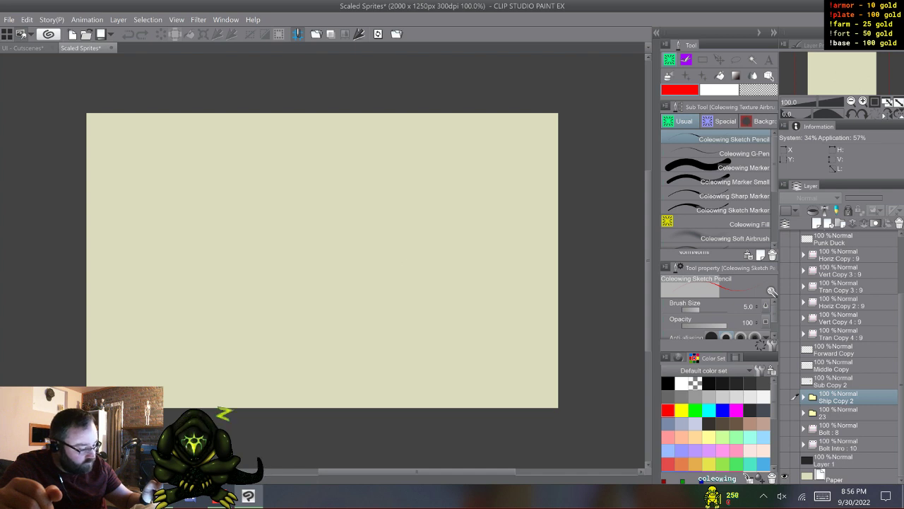
pyautogui.click(784, 412)
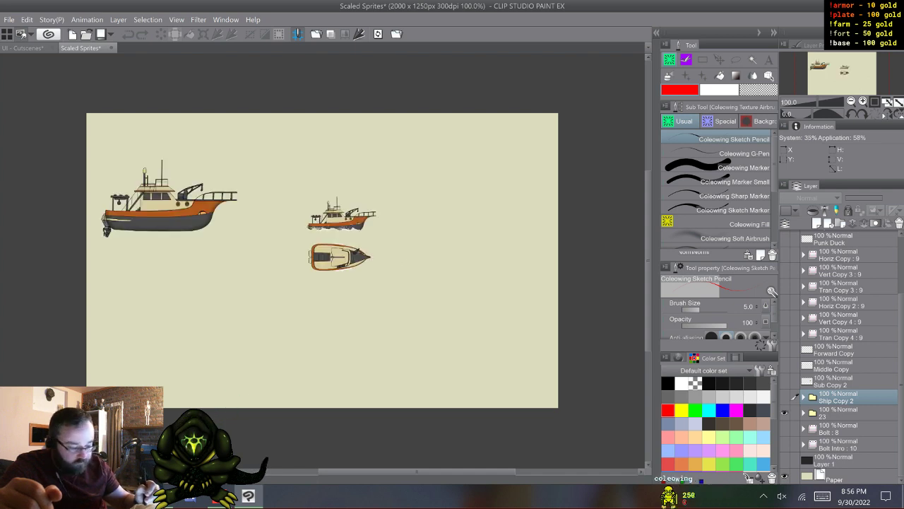
# - Expand folder 23, hide the ship inside its Player folder, and show and expand the Snorkel Copy 2 folder
pyautogui.click(803, 413)
pyautogui.scroll(-5, 841, 356)
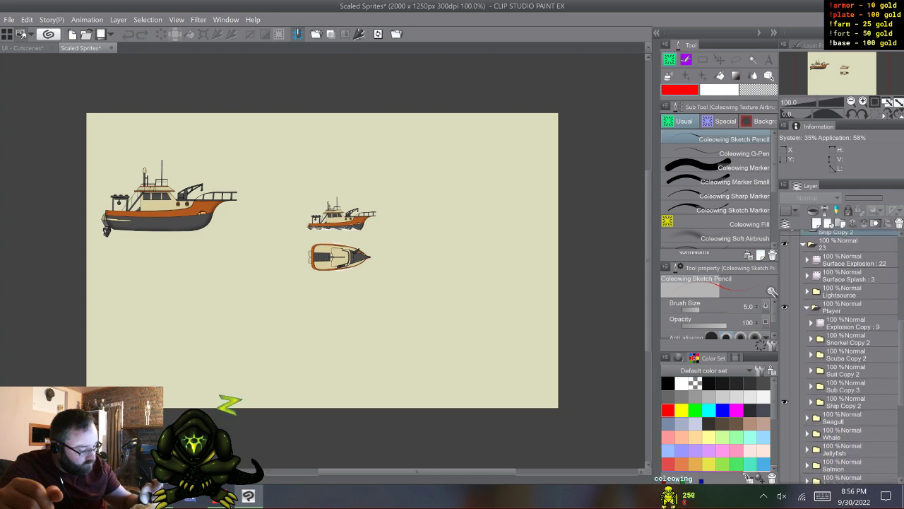
pyautogui.click(784, 402)
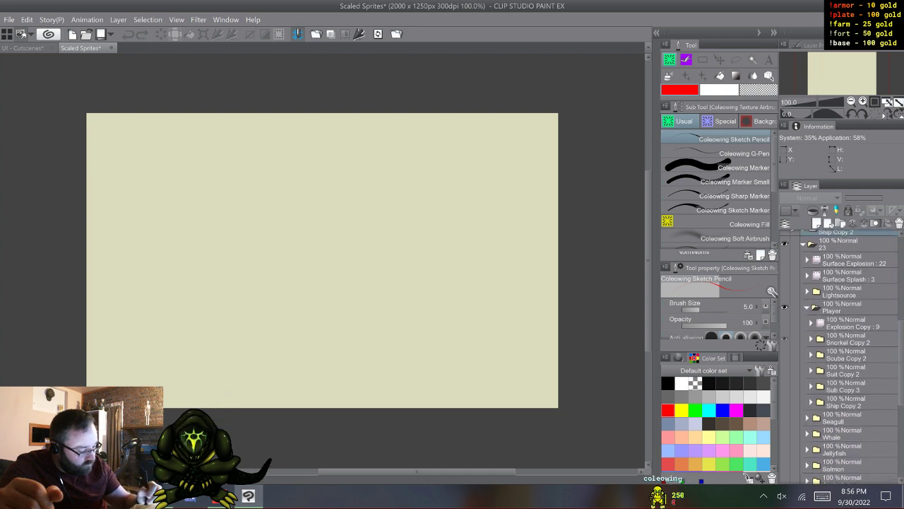
pyautogui.click(784, 340)
pyautogui.click(811, 340)
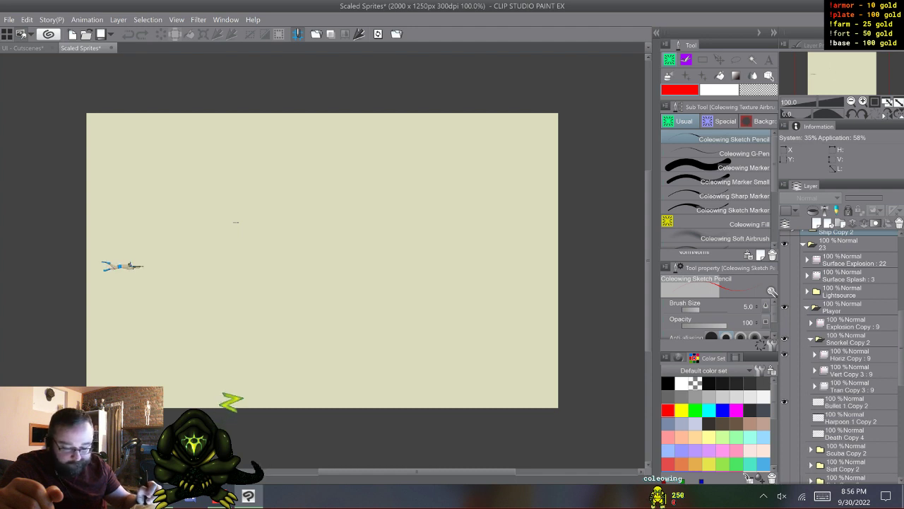
# - Hide the snorkeler's Horiz Copy animation, then show Vert Copy 3 and expand its frames
pyautogui.click(784, 354)
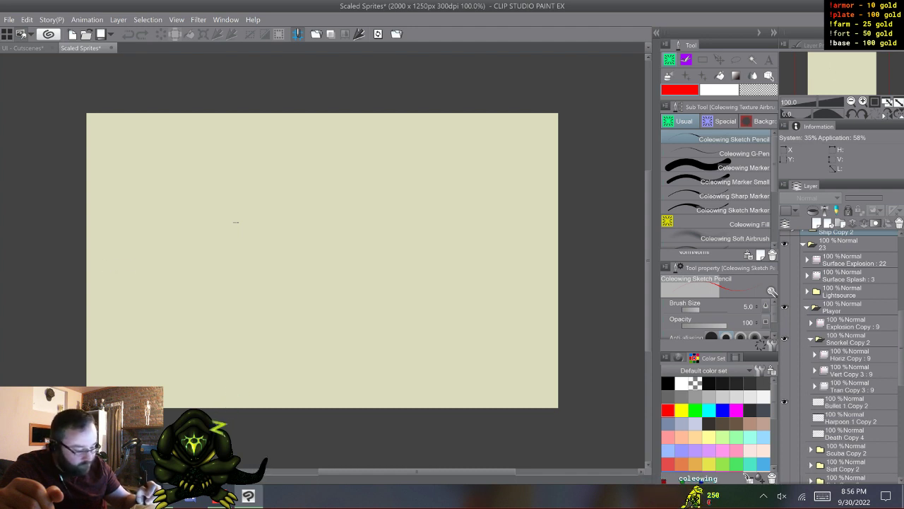
pyautogui.click(785, 370)
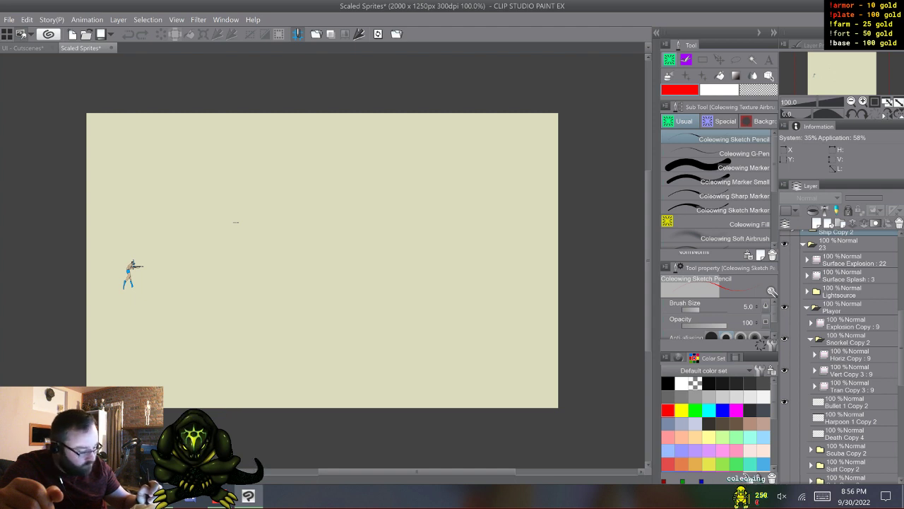
pyautogui.click(815, 370)
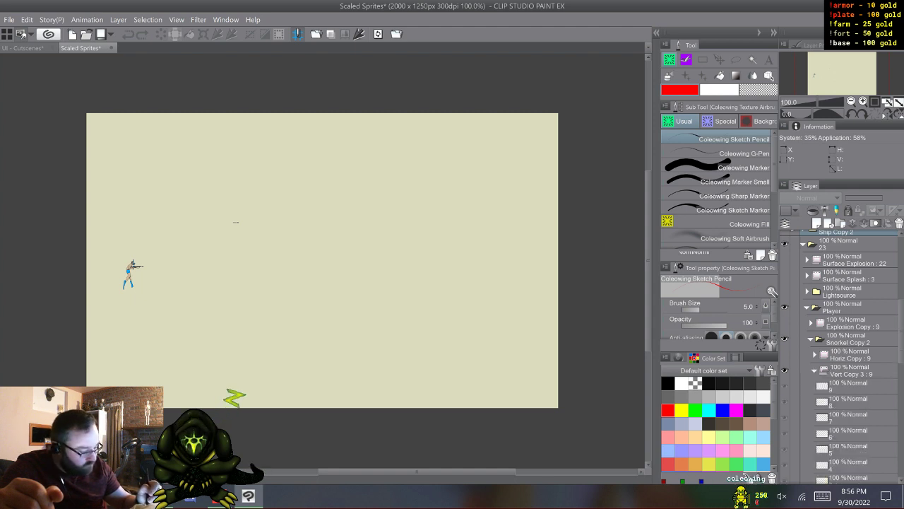
# - Cycle through the Vert Copy 3 frames and select frame 5, with the diver's legs together
pyautogui.click(849, 386)
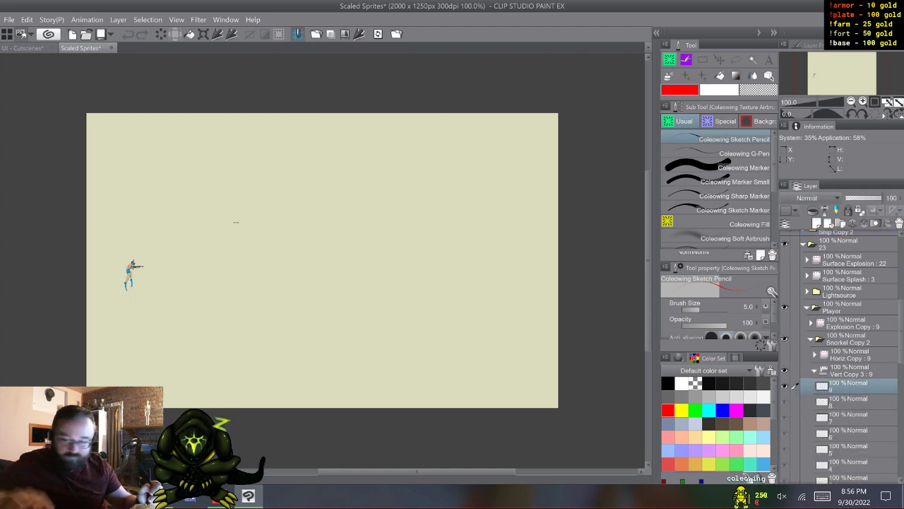
pyautogui.press('w')
pyautogui.press('w')
pyautogui.press('w')
pyautogui.press('w')
pyautogui.press('w')
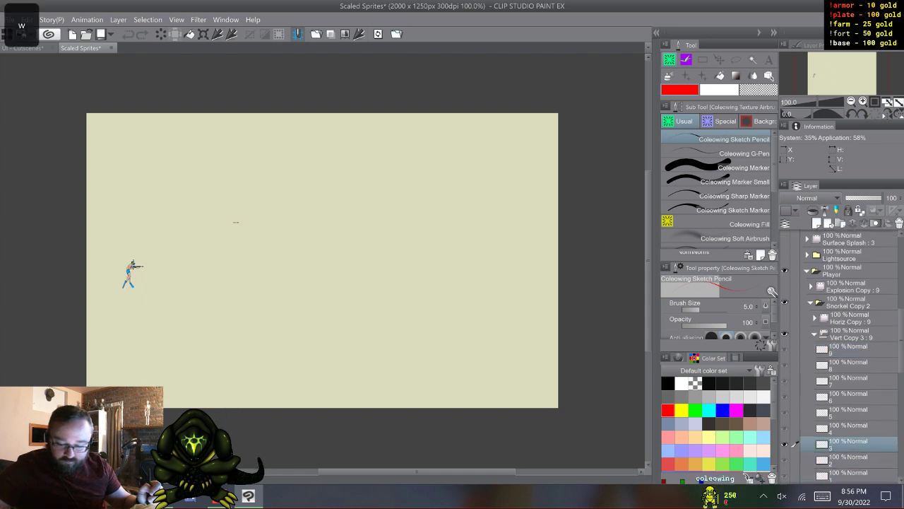
pyautogui.press('w')
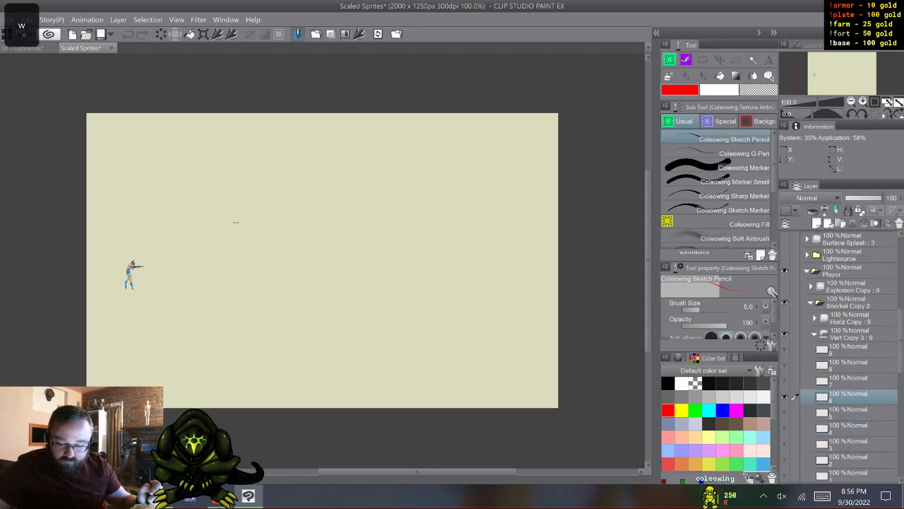
pyautogui.press('s')
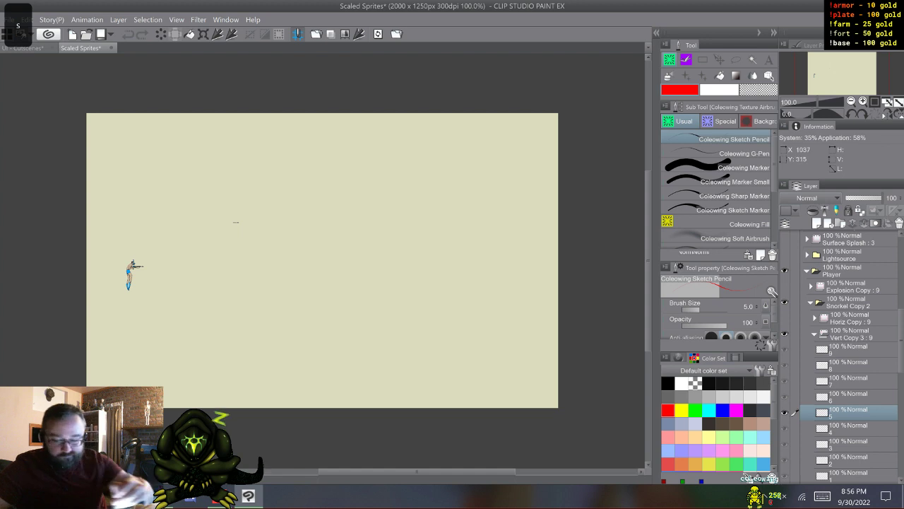
# - Copy the frame 5 snorkeler into the UI - Cutscenes document and place its layer directly below Layer 5
pyautogui.click(27, 19)
pyautogui.click(48, 67)
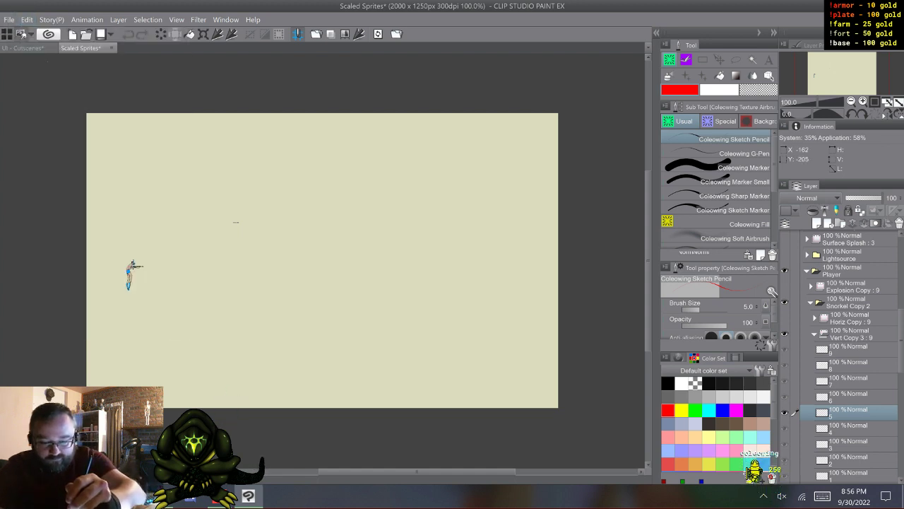
pyautogui.click(24, 48)
pyautogui.click(27, 20)
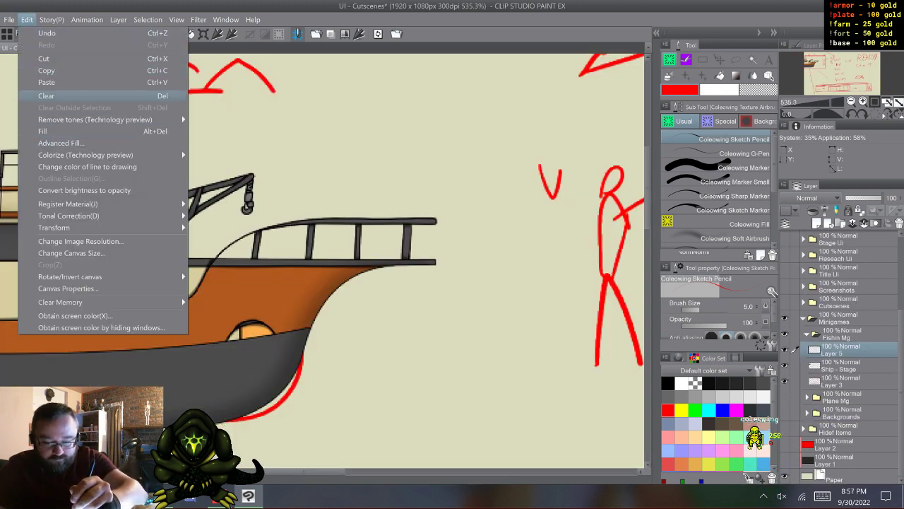
pyautogui.click(74, 82)
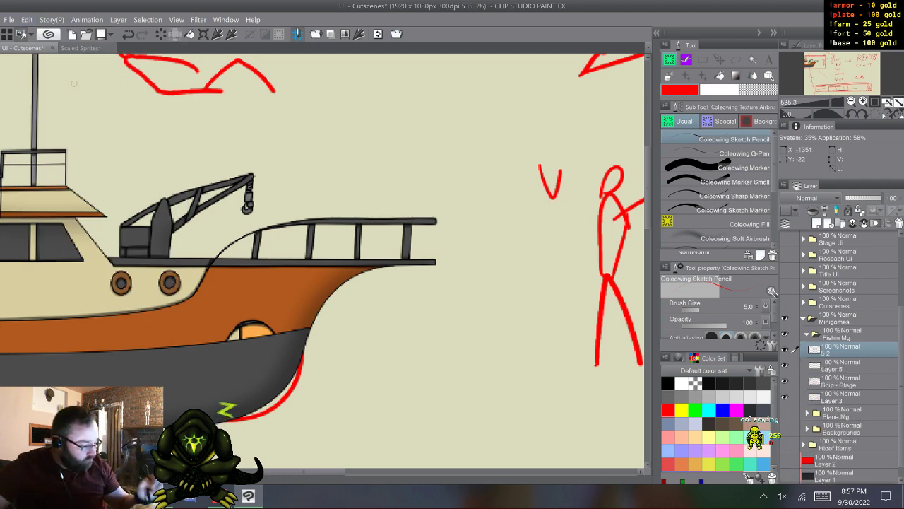
pyautogui.moveTo(846, 349); pyautogui.dragTo(846, 373)
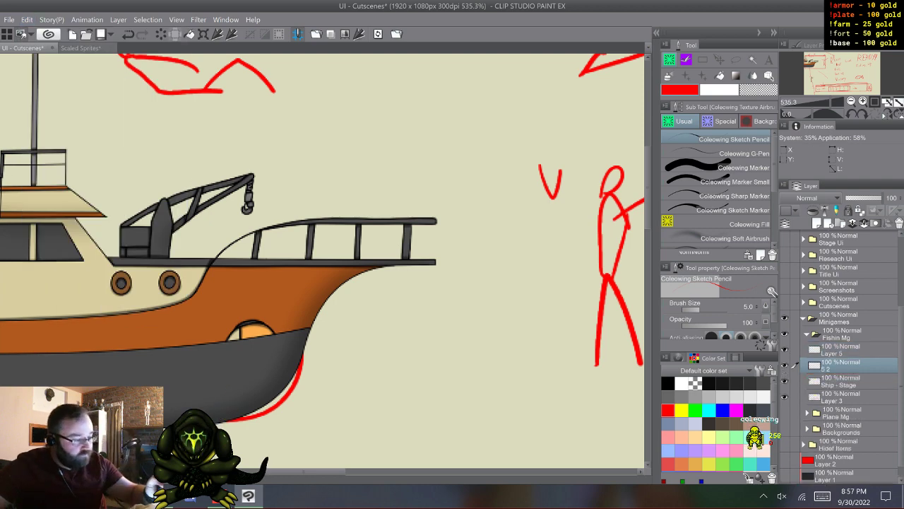
# - Move the pasted snorkeler sprite just beyond the tip of the ship's bow railing
pyautogui.press('k')
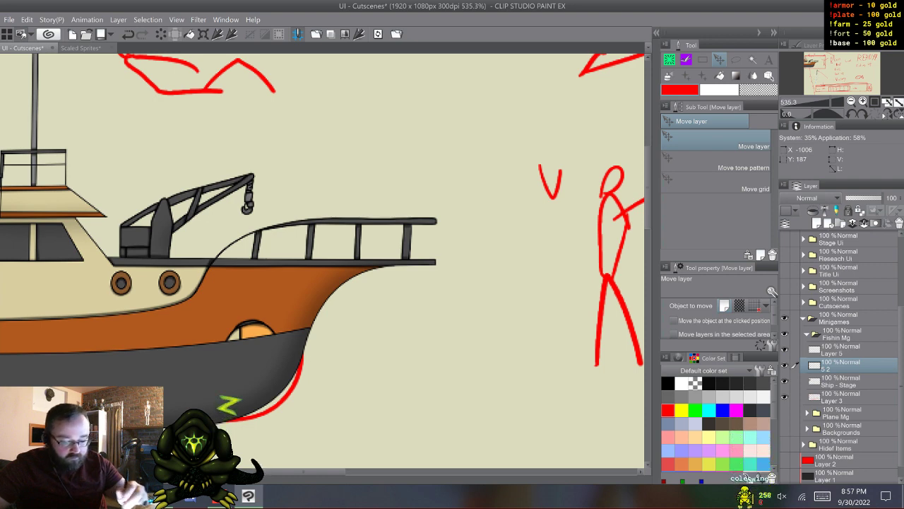
pyautogui.moveTo(425, 428); pyautogui.dragTo(485, 201)
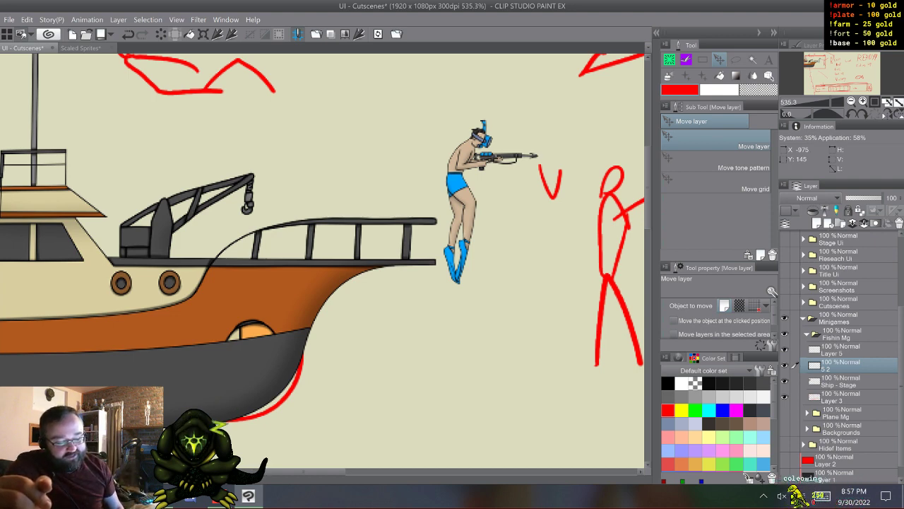
pyautogui.moveTo(486, 201)
pyautogui.mouseDown()
pyautogui.moveTo(429, 205)
pyautogui.moveTo(311, 332)
pyautogui.moveTo(335, 301)
pyautogui.moveTo(431, 297)
pyautogui.moveTo(438, 204)
pyautogui.moveTo(486, 206)
pyautogui.mouseUp()
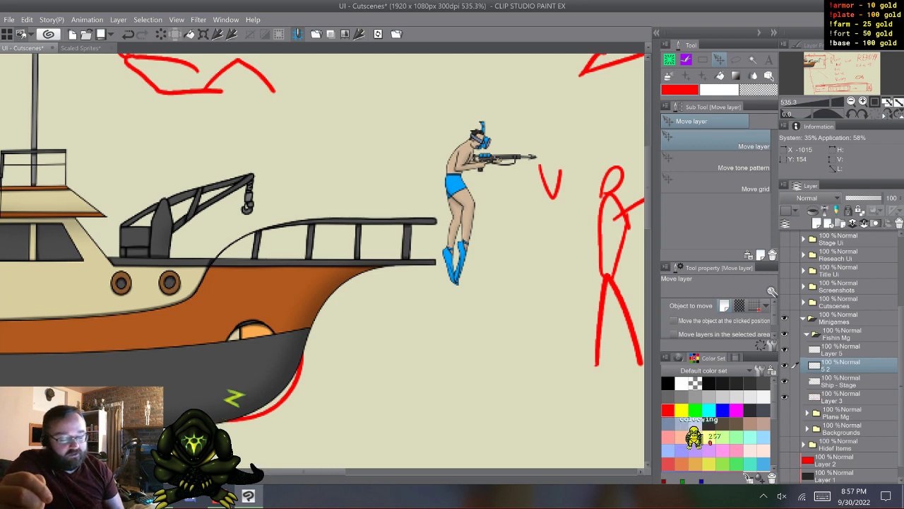
pyautogui.moveTo(463, 205); pyautogui.dragTo(457, 243)
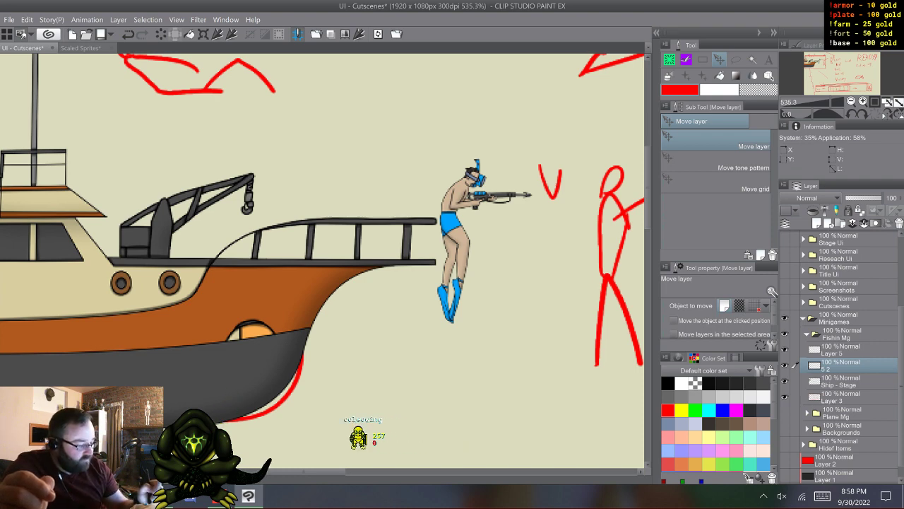
# - Try enlarging and repositioning the Ship - Stage sprite to compare its bow with the snorkeler's size
pyautogui.click(839, 381)
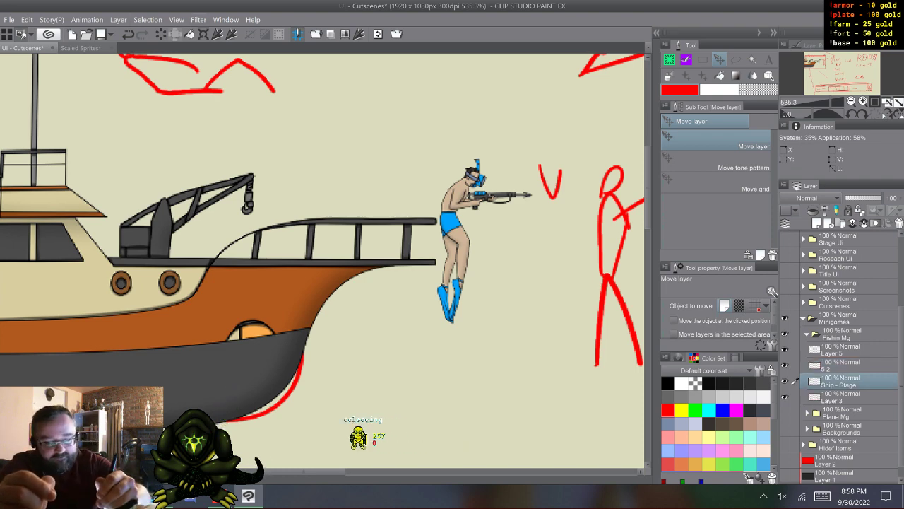
pyautogui.hotkey('ctrl', 't')
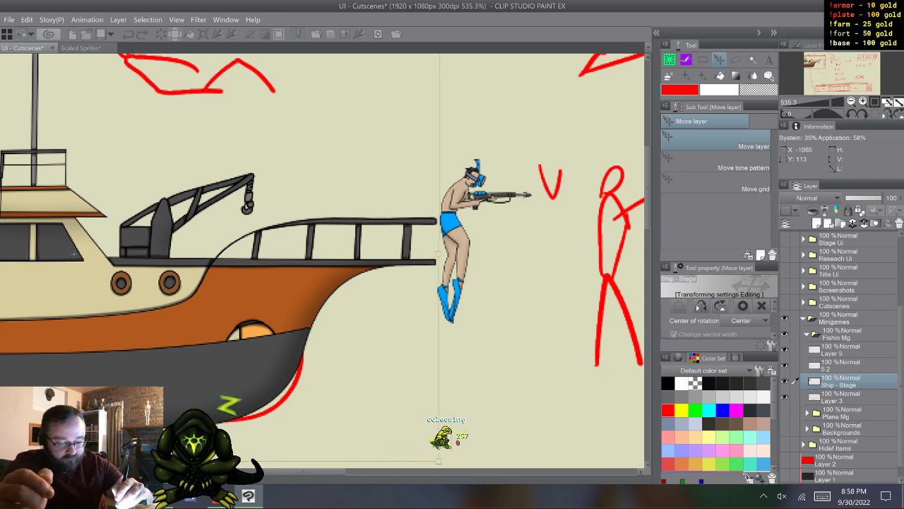
pyautogui.moveTo(439, 253); pyautogui.dragTo(542, 254)
pyautogui.moveTo(479, 254); pyautogui.dragTo(412, 252)
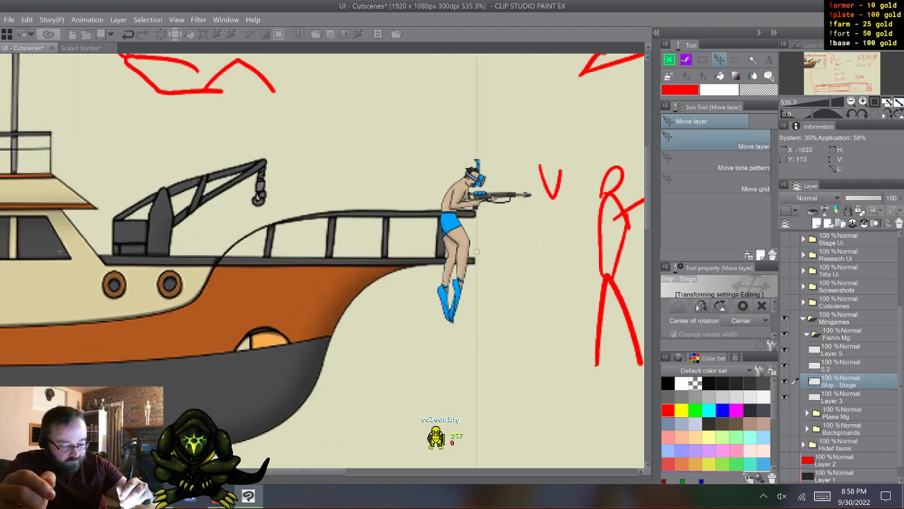
pyautogui.moveTo(495, 252); pyautogui.dragTo(437, 283)
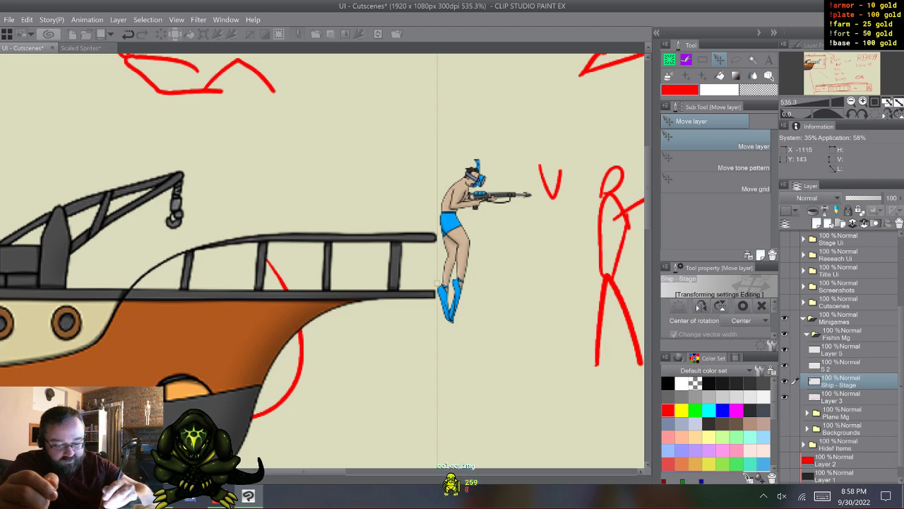
pyautogui.moveTo(444, 286); pyautogui.dragTo(529, 283)
pyautogui.moveTo(25, 281); pyautogui.dragTo(174, 278)
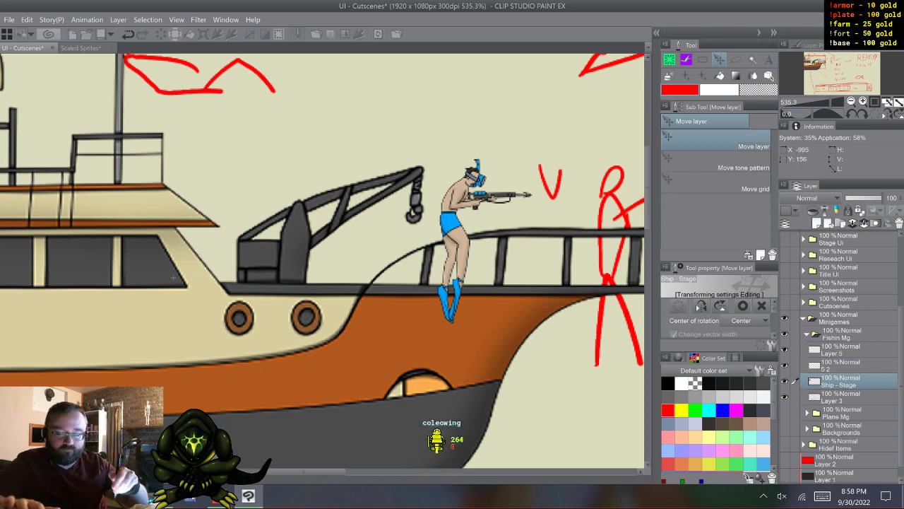
pyautogui.scroll(-5, 335, 349)
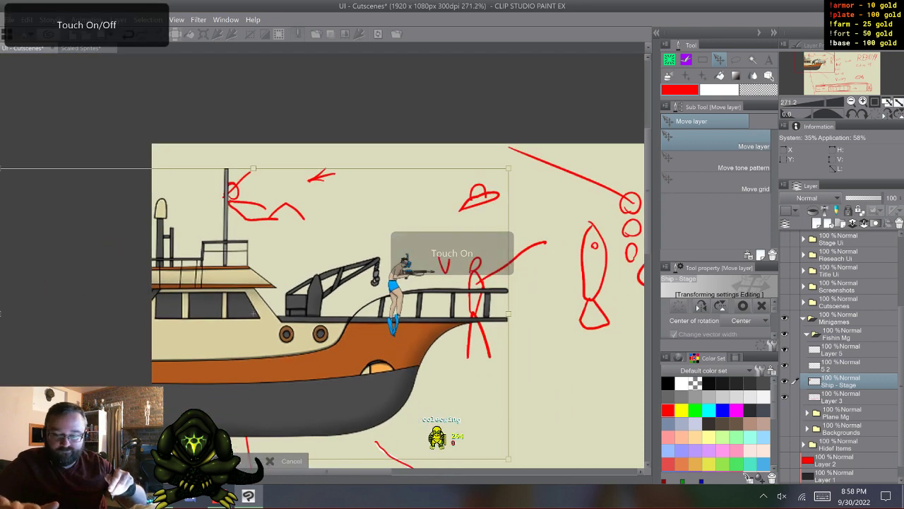
pyautogui.moveTo(253, 313); pyautogui.dragTo(208, 307)
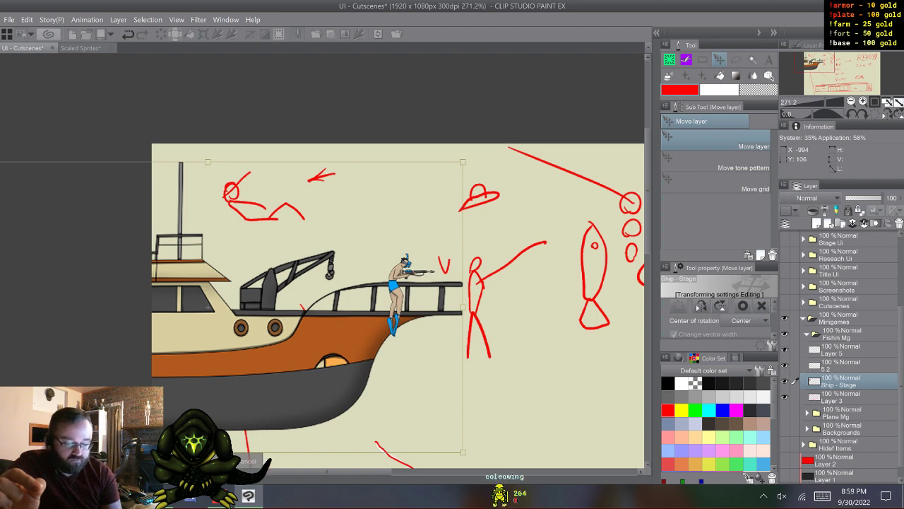
pyautogui.hotkey('ctrl', 's')
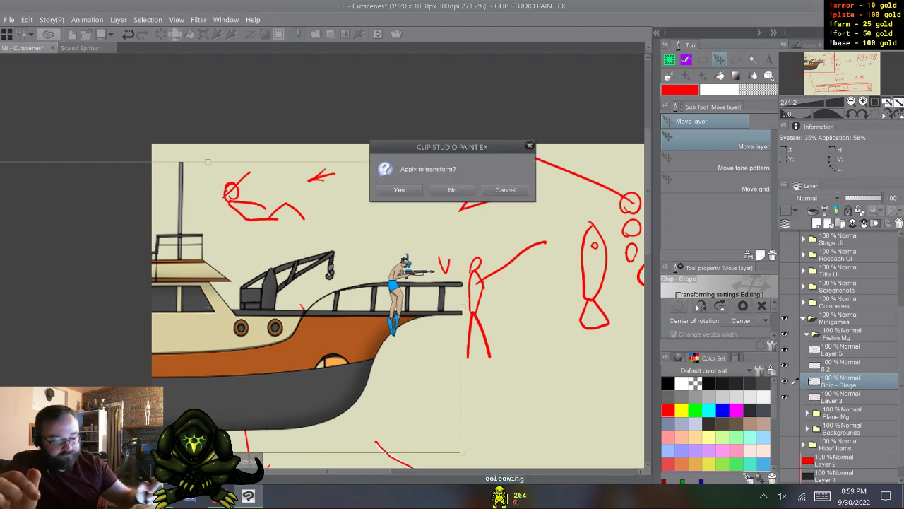
pyautogui.press('Return')
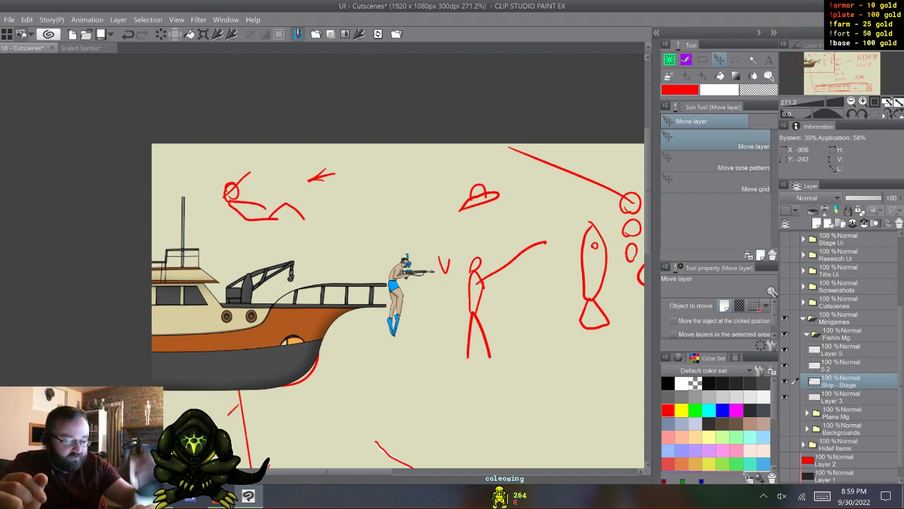
# - Scale the pasted snorkeler down to roughly half its size beside the bow and apply the transform
pyautogui.click(841, 365)
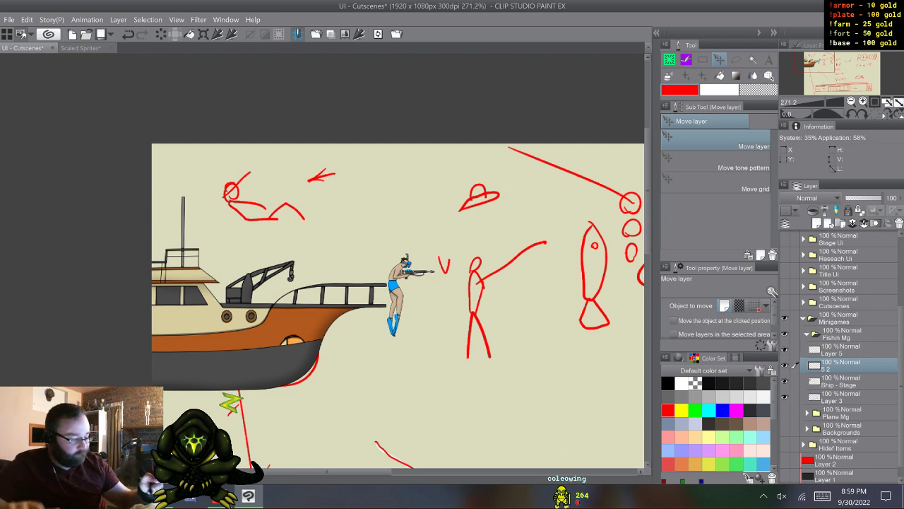
pyautogui.hotkey('ctrl', 't')
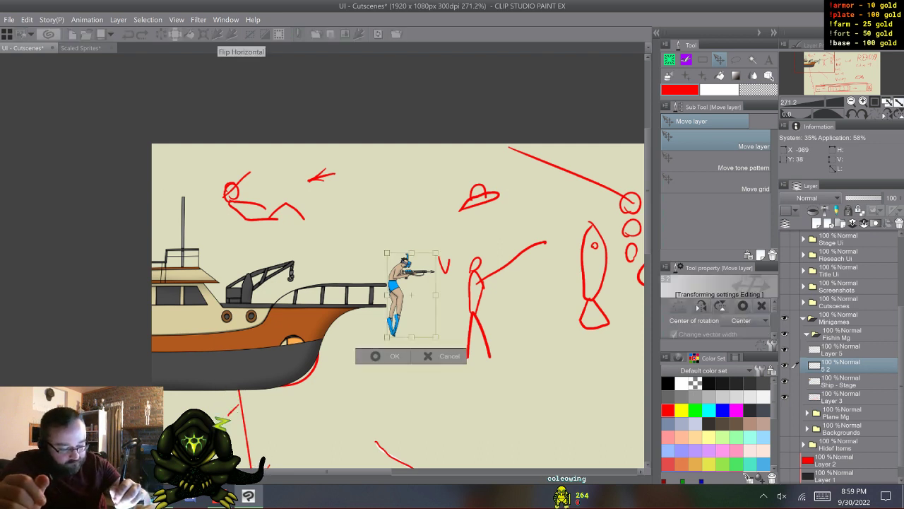
pyautogui.moveTo(436, 252); pyautogui.dragTo(402, 285)
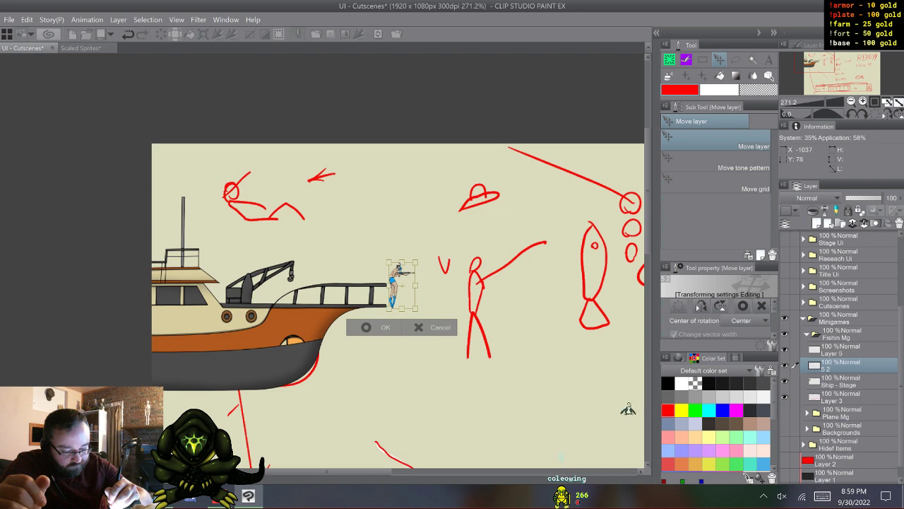
pyautogui.press('Return')
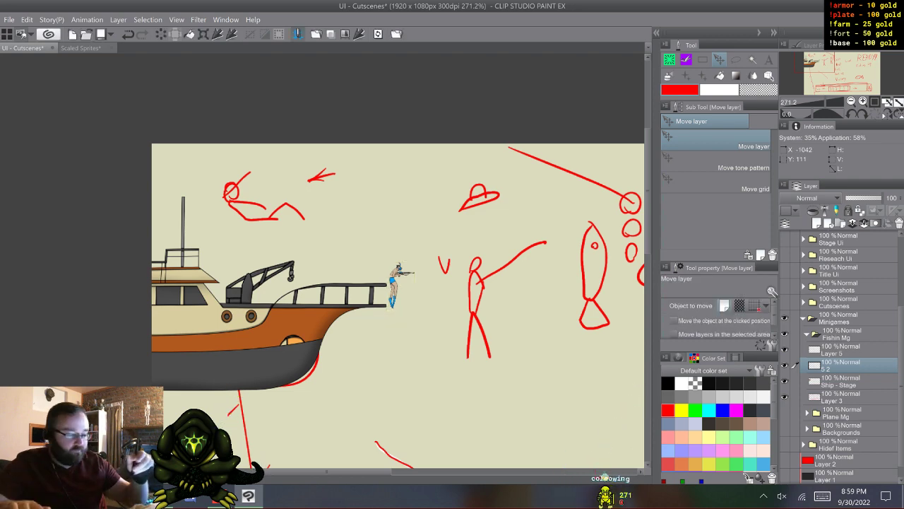
# - Choose the Coleowing G-Pen in black and select Layer 5 for drawing near the bow
pyautogui.scroll(5, 372, 327)
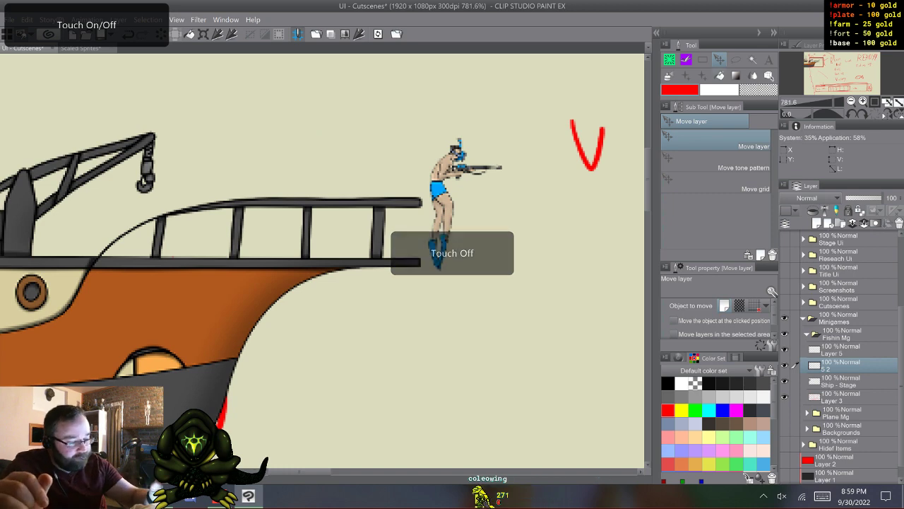
pyautogui.press('b')
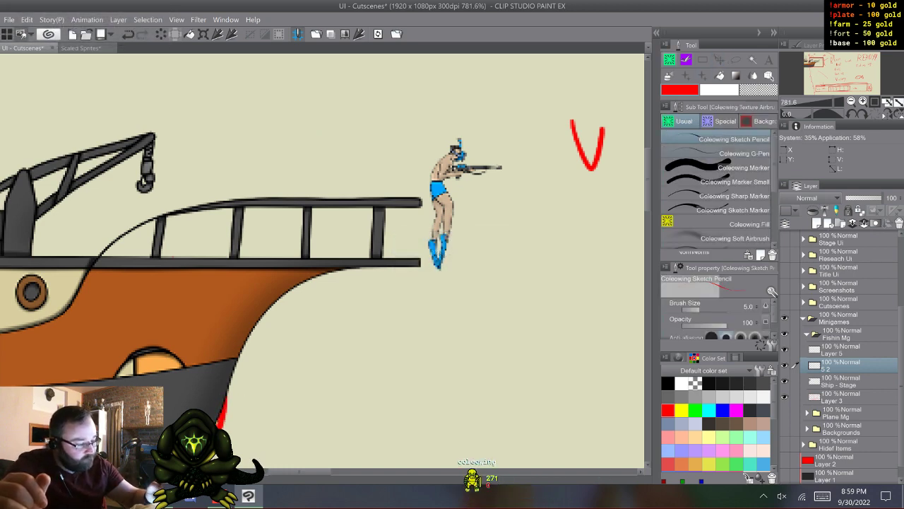
pyautogui.click(719, 154)
pyautogui.click(668, 384)
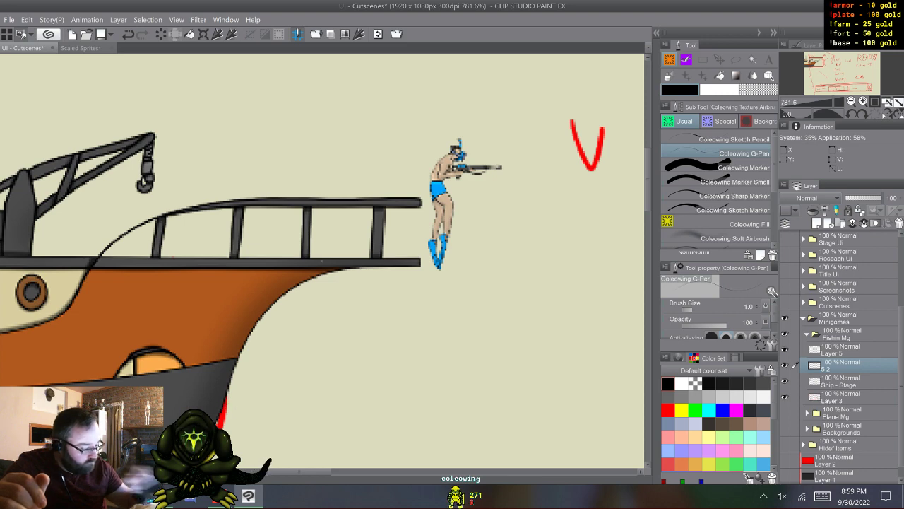
pyautogui.click(842, 350)
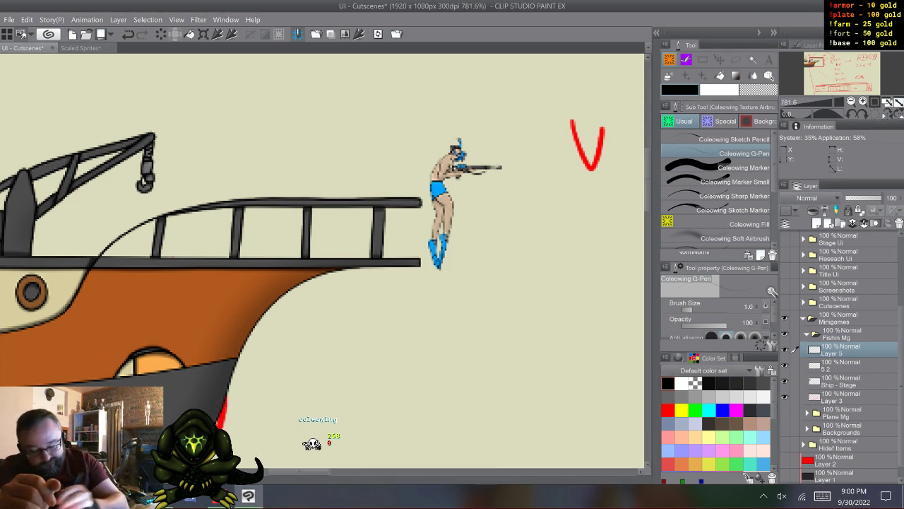
# - Open the animation timeline and create an animation folder with four blank cels above Layer 5, leaving the folder collapsed
pyautogui.click(5, 479)
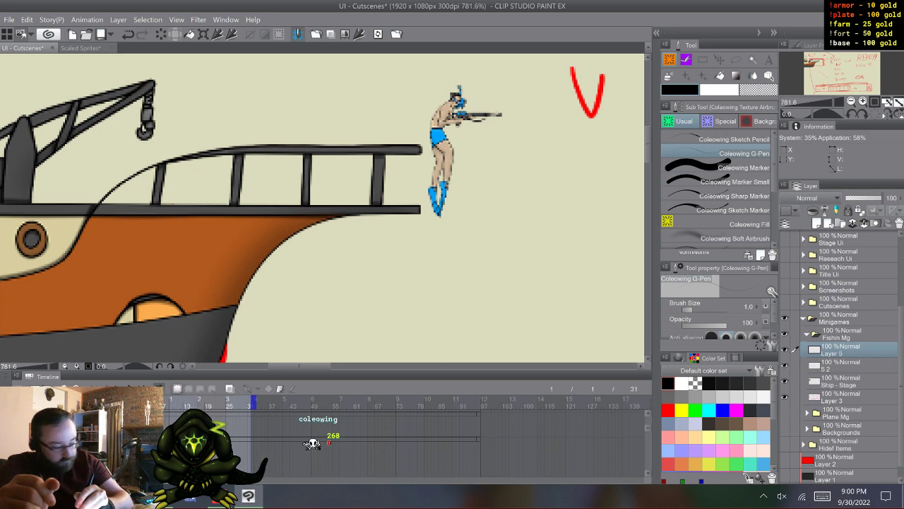
pyautogui.click(177, 388)
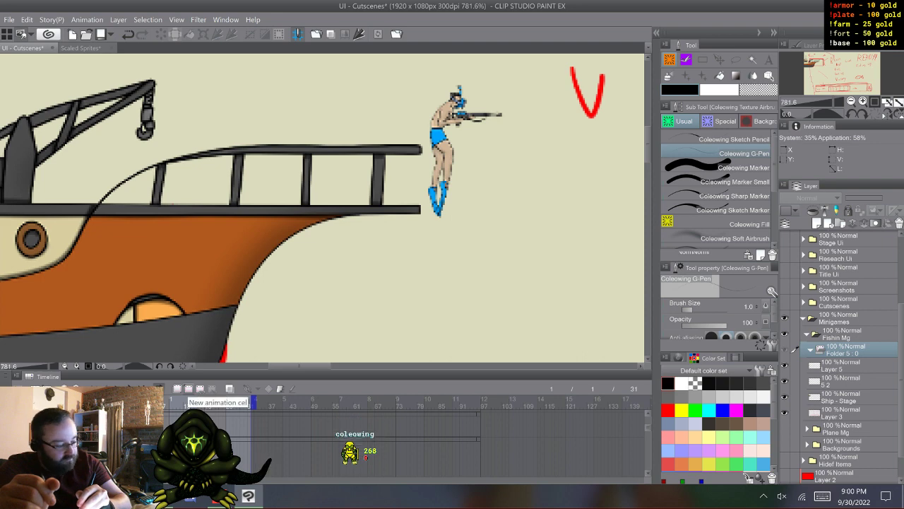
pyautogui.click(188, 389)
pyautogui.click(188, 389)
pyautogui.click(189, 389)
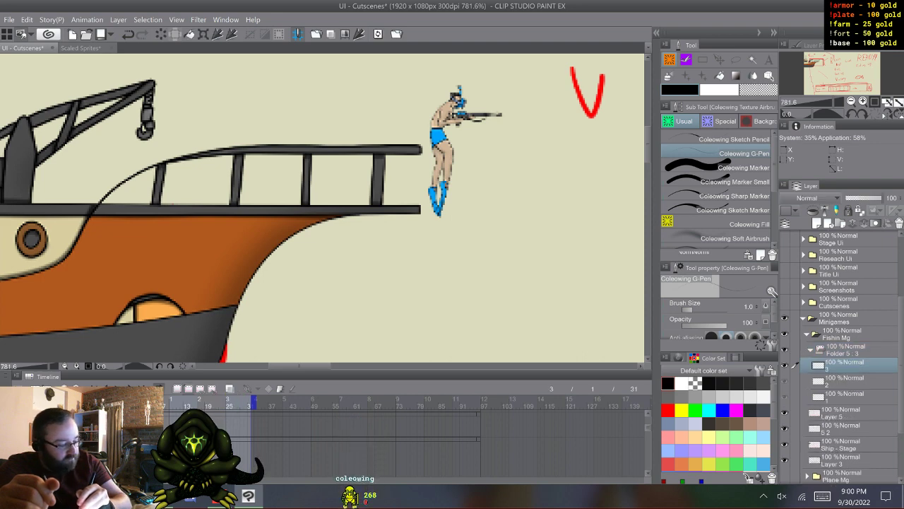
pyautogui.click(189, 388)
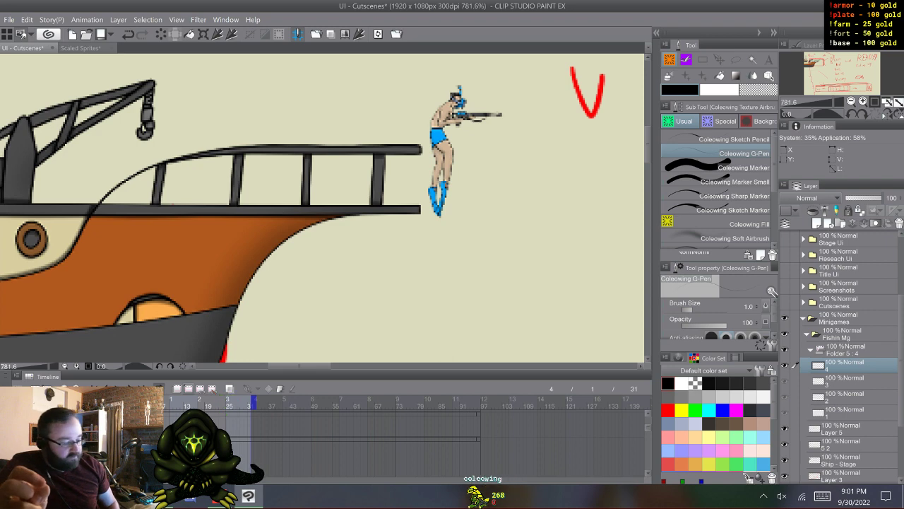
pyautogui.click(811, 349)
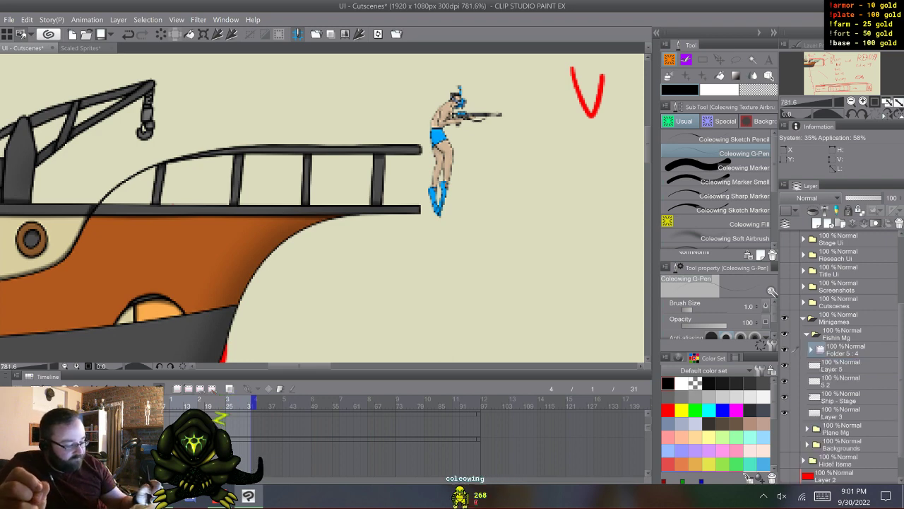
pyautogui.click(844, 365)
pyautogui.click(844, 350)
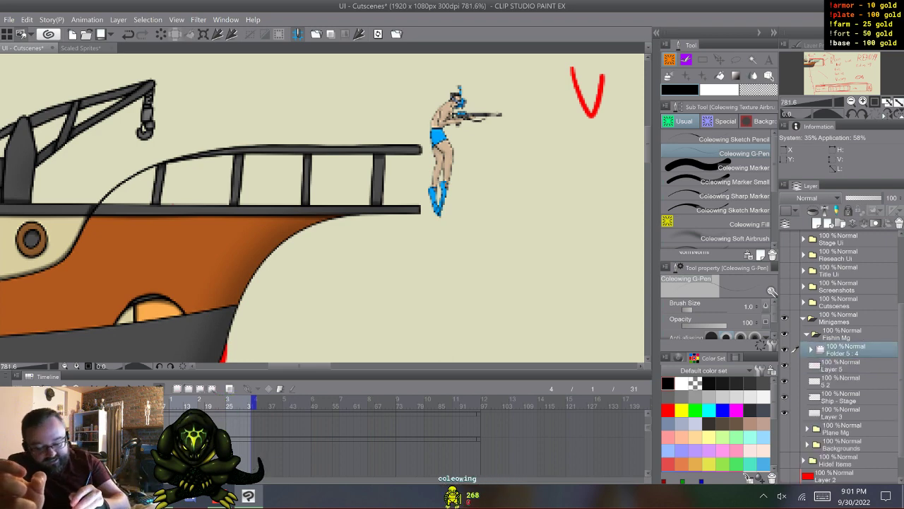
# - Create a second animation folder with eight blank cels above the four-cel folder
pyautogui.click(147, 424)
pyautogui.click(177, 389)
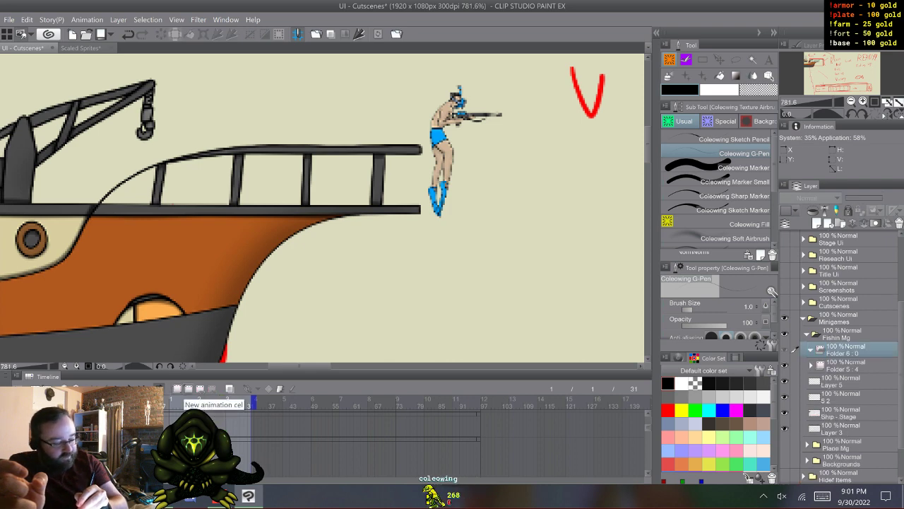
pyautogui.click(189, 388)
pyautogui.click(189, 388)
pyautogui.click(189, 388)
pyautogui.click(188, 389)
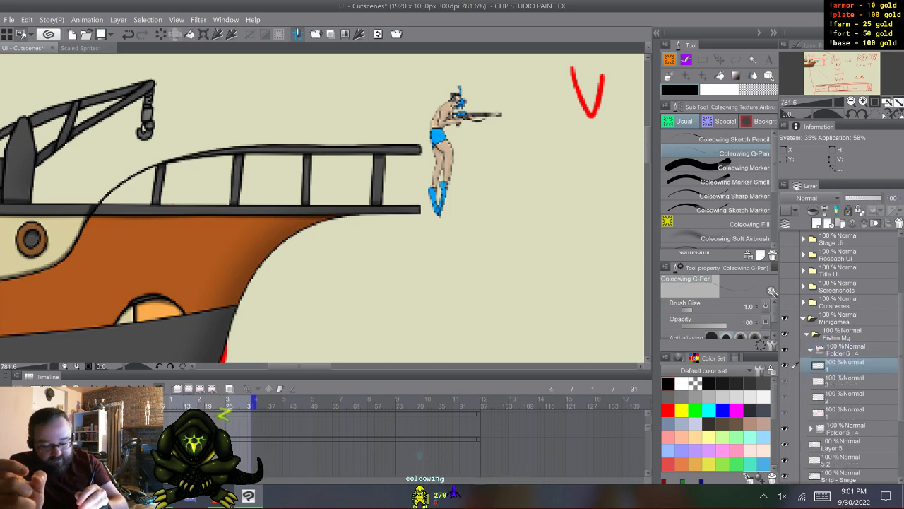
pyautogui.click(188, 389)
pyautogui.click(189, 389)
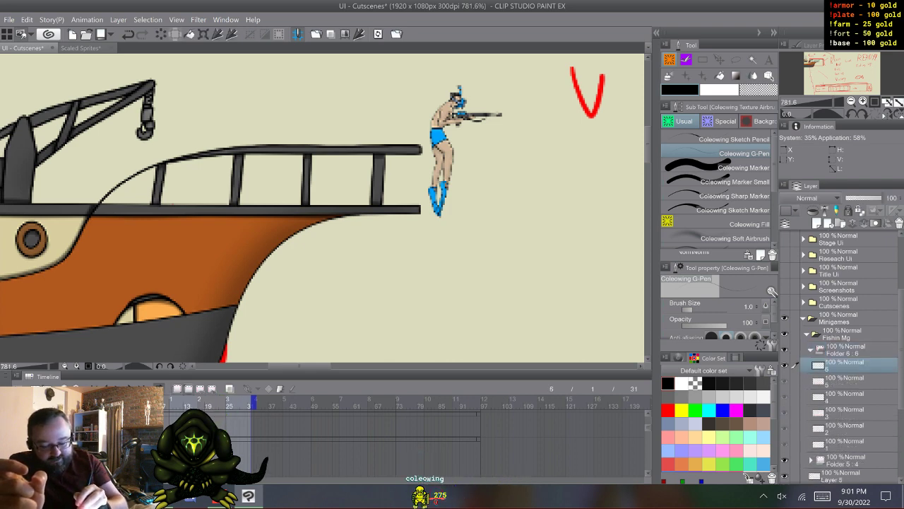
pyautogui.click(189, 388)
pyautogui.click(188, 389)
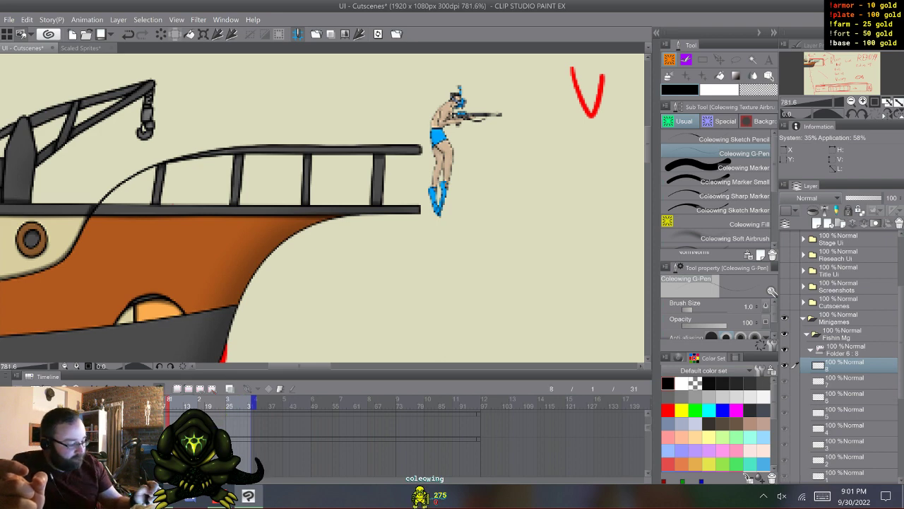
# - Collapse the eight-cel animation folder and hide the animation timeline
pyautogui.click(811, 349)
pyautogui.click(844, 365)
pyautogui.click(844, 349)
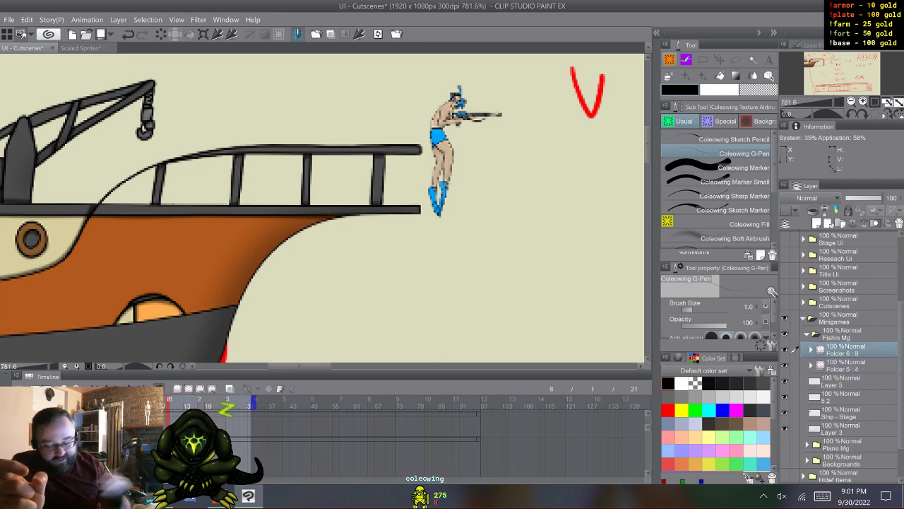
pyautogui.click(145, 403)
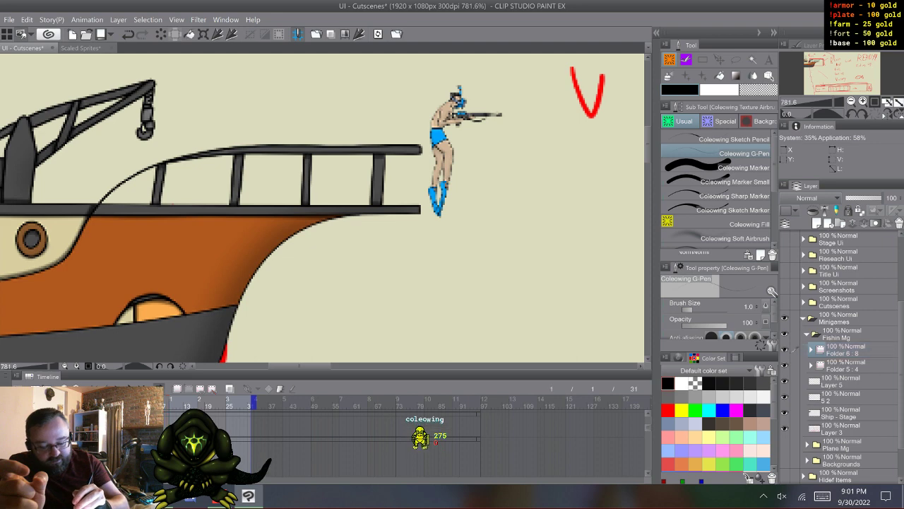
pyautogui.click(6, 377)
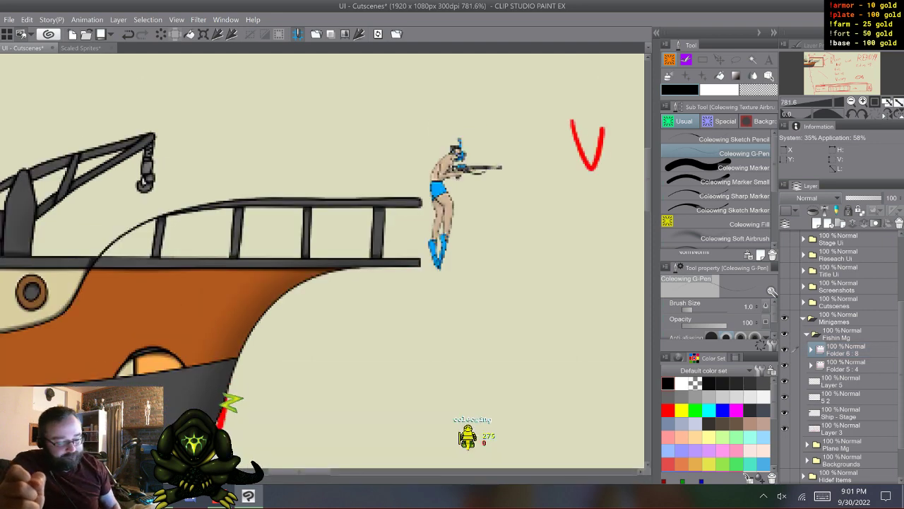
# - Hide the eight-cel folder and duplicate the four-cel animation folder, leaving the copy collapsed
pyautogui.click(811, 364)
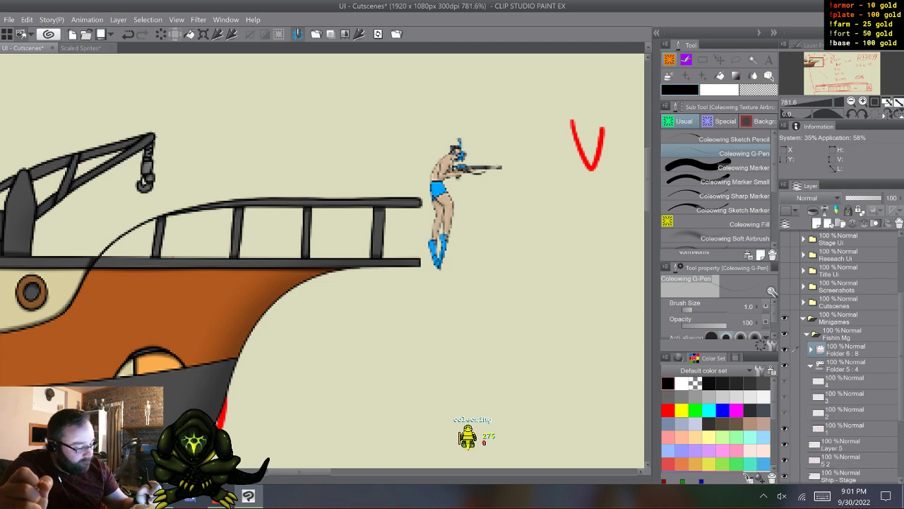
pyautogui.click(812, 365)
pyautogui.click(848, 365)
pyautogui.keyDown('ctrl'); pyautogui.click(848, 350); pyautogui.keyUp('ctrl')
pyautogui.click(785, 350)
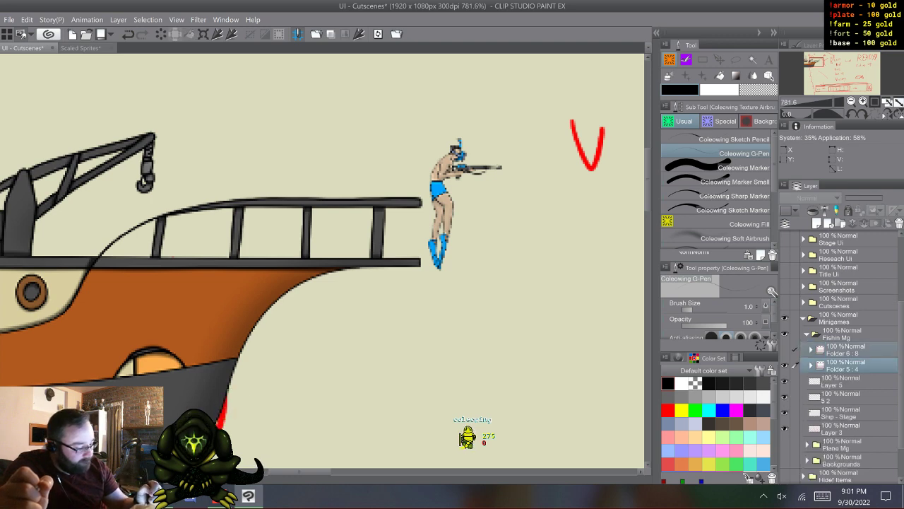
pyautogui.click(812, 365)
pyautogui.click(848, 365)
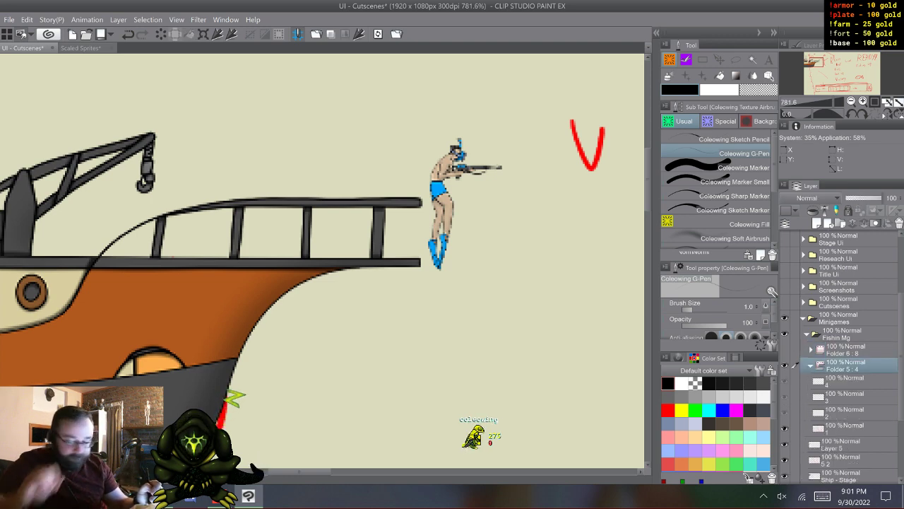
pyautogui.press('F9')
pyautogui.click(810, 365)
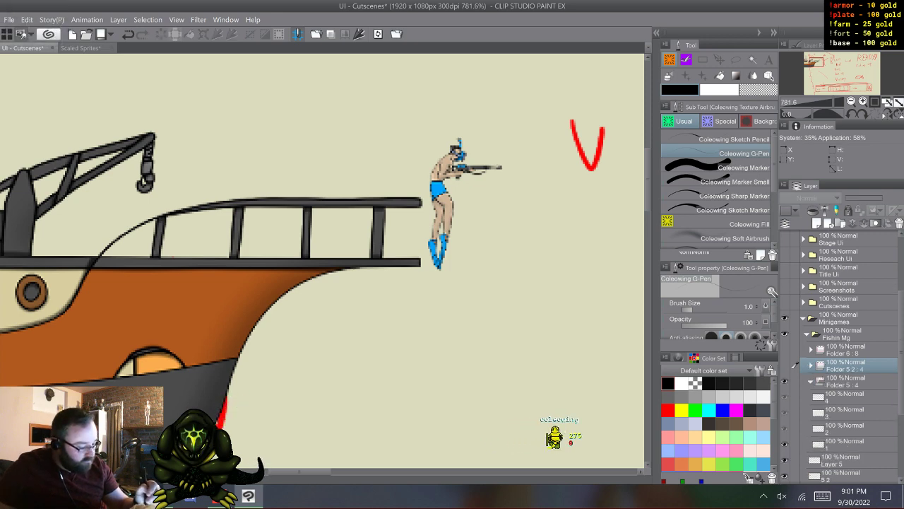
# - Select cel 1 in the original four-cel folder and set the Coleowing G-Pen to red
pyautogui.click(794, 395)
pyautogui.click(794, 443)
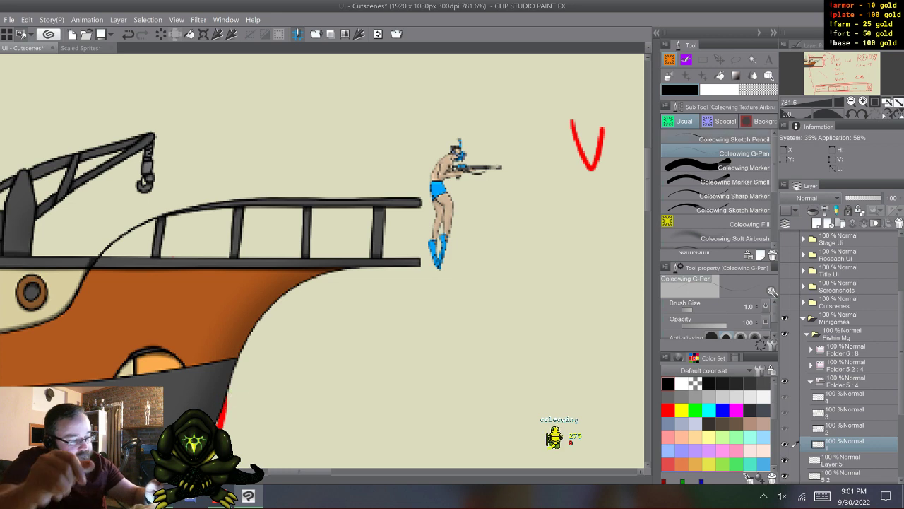
pyautogui.click(728, 139)
pyautogui.click(728, 153)
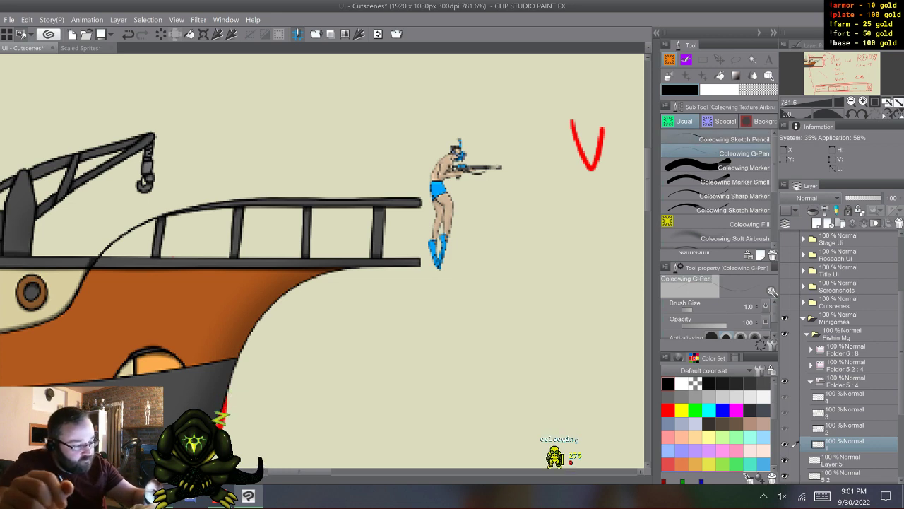
pyautogui.click(668, 410)
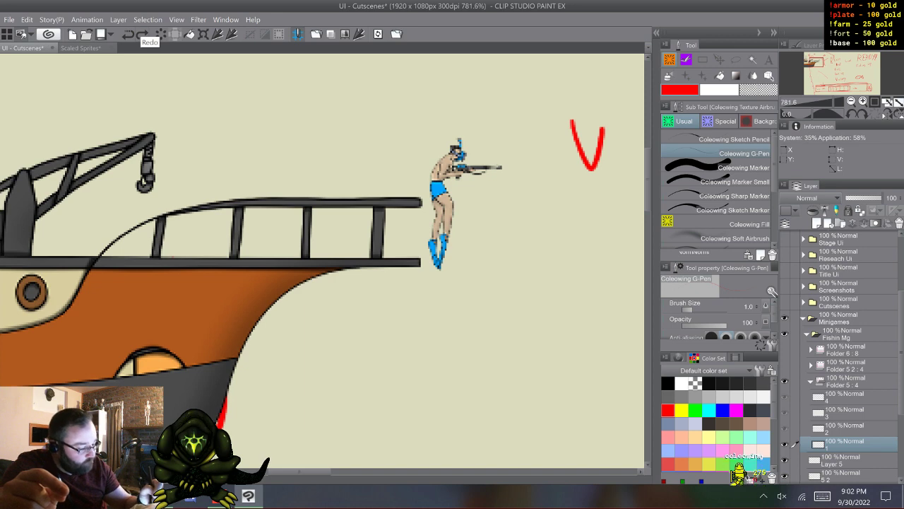
# - Hide the Minigames folder and show the Cutscenes folder with its Full Size subfolder expanded
pyautogui.click(803, 319)
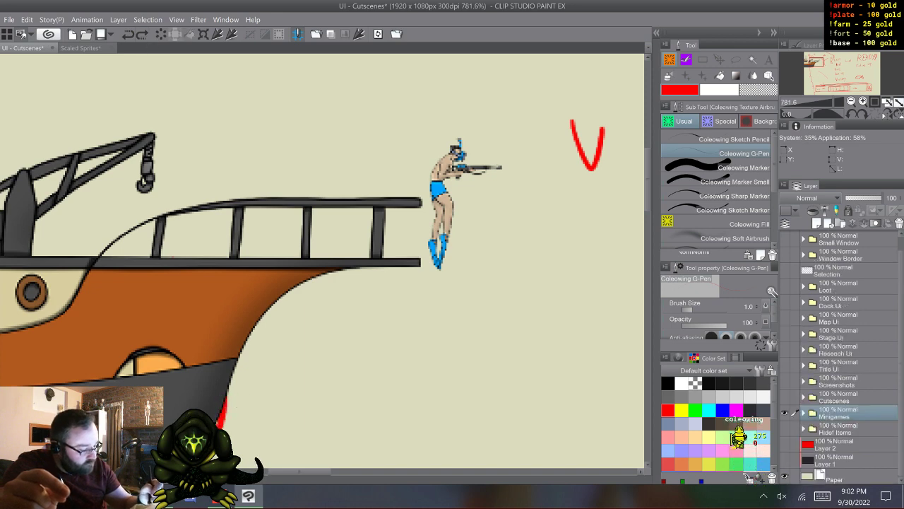
pyautogui.click(784, 413)
pyautogui.click(784, 397)
pyautogui.click(803, 397)
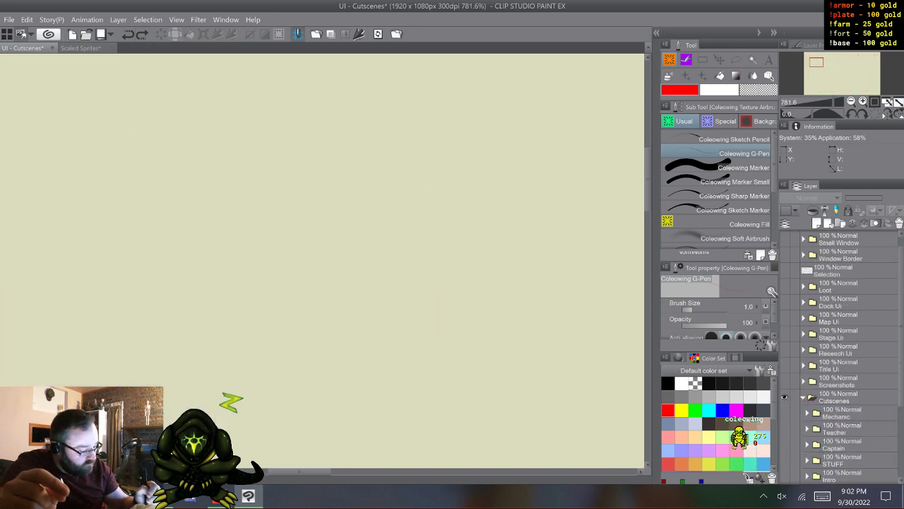
pyautogui.scroll(-3, 840, 357)
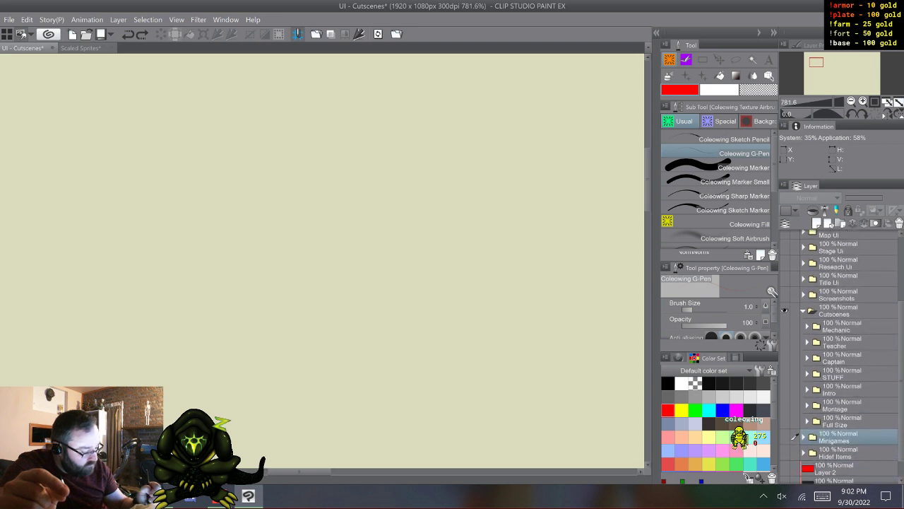
pyautogui.click(784, 422)
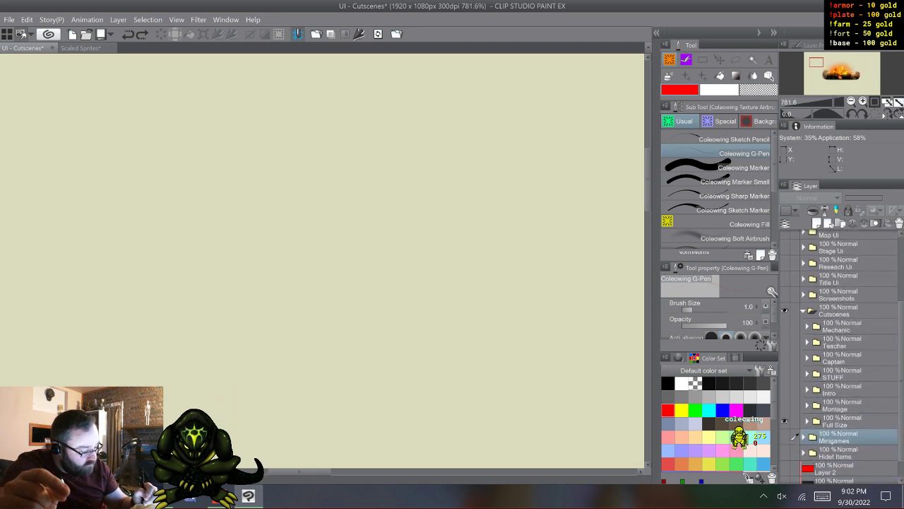
pyautogui.click(807, 421)
# - Hide cutscene folder 13 inside Full Size, and show and expand folder 1 containing the ship scene
pyautogui.scroll(-4, 841, 357)
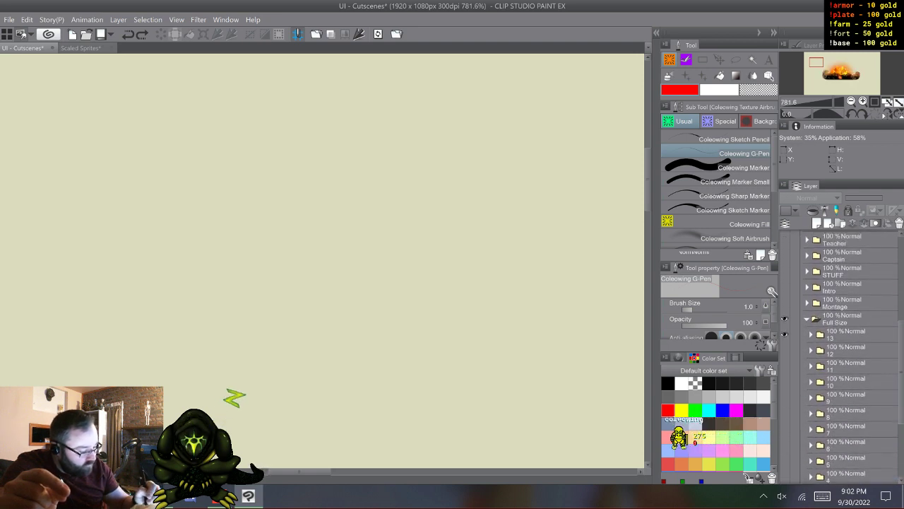
pyautogui.click(784, 334)
pyautogui.scroll(-4, 841, 357)
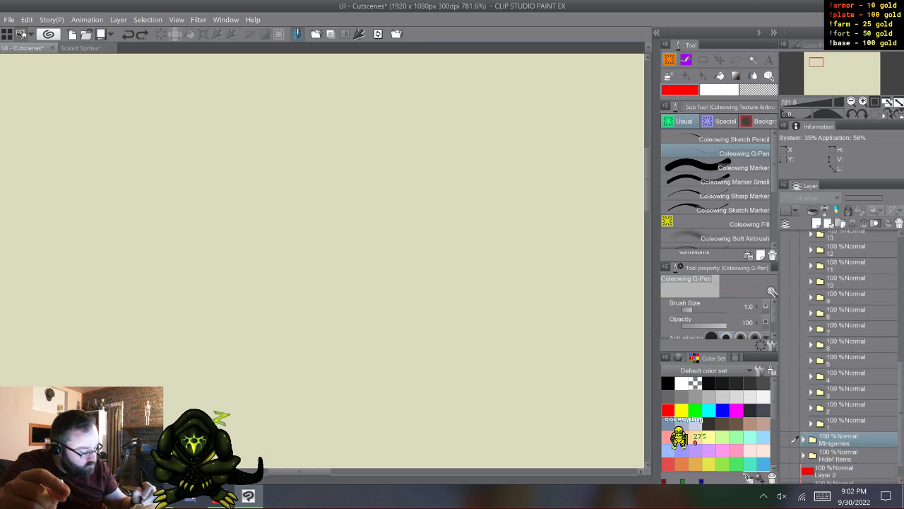
pyautogui.click(784, 424)
pyautogui.click(811, 424)
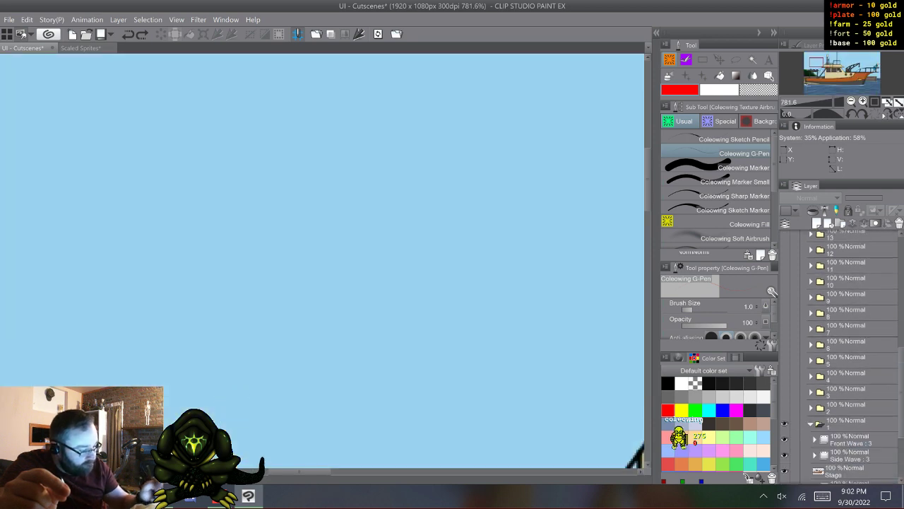
# - Copy the Stage layer from cutscene folder 1, which holds the man leaning on the bow railing
pyautogui.moveTo(817, 62); pyautogui.dragTo(878, 66)
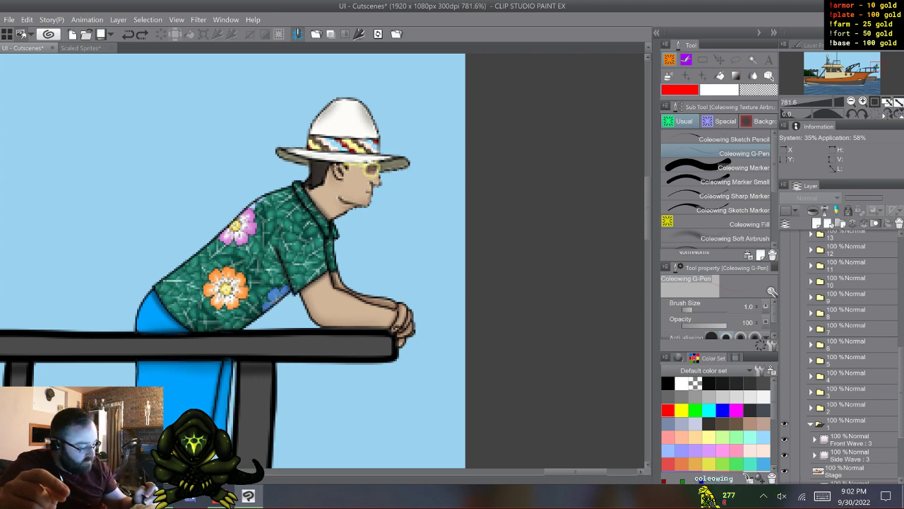
pyautogui.moveTo(901, 393); pyautogui.dragTo(901, 409)
pyautogui.click(848, 424)
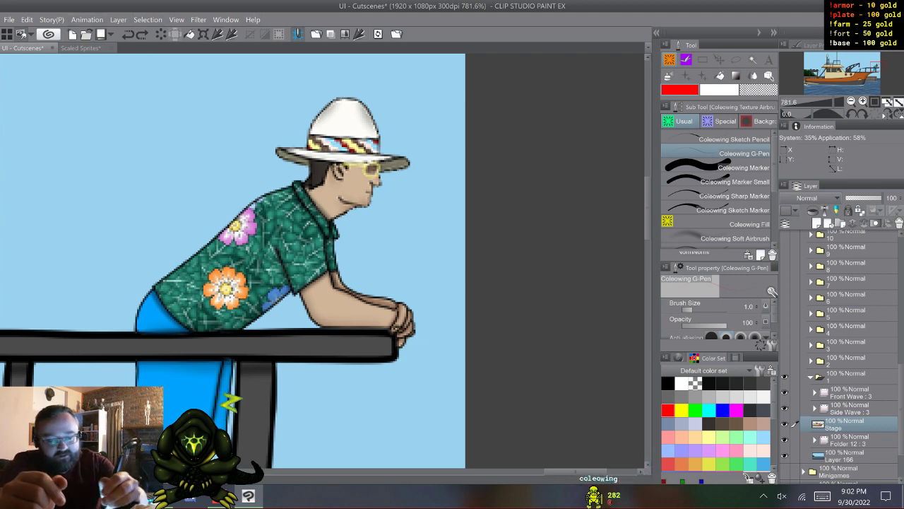
pyautogui.click(27, 20)
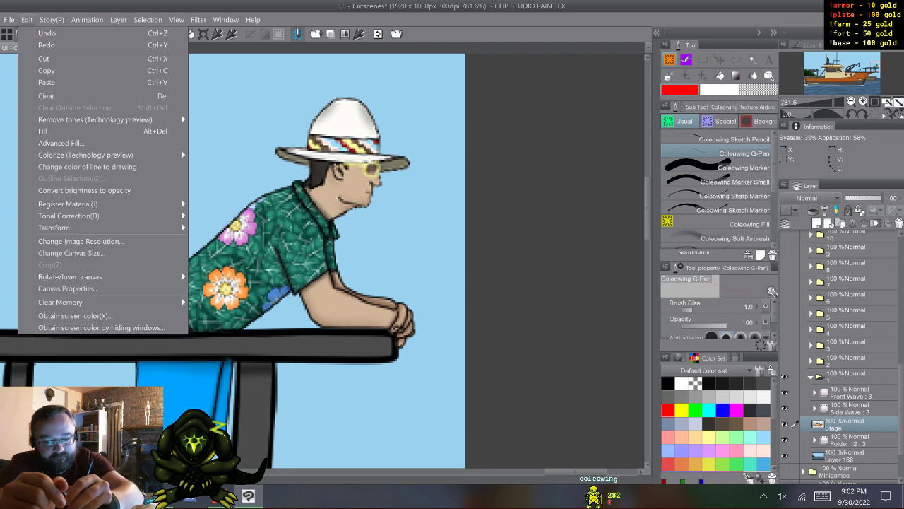
pyautogui.click(55, 69)
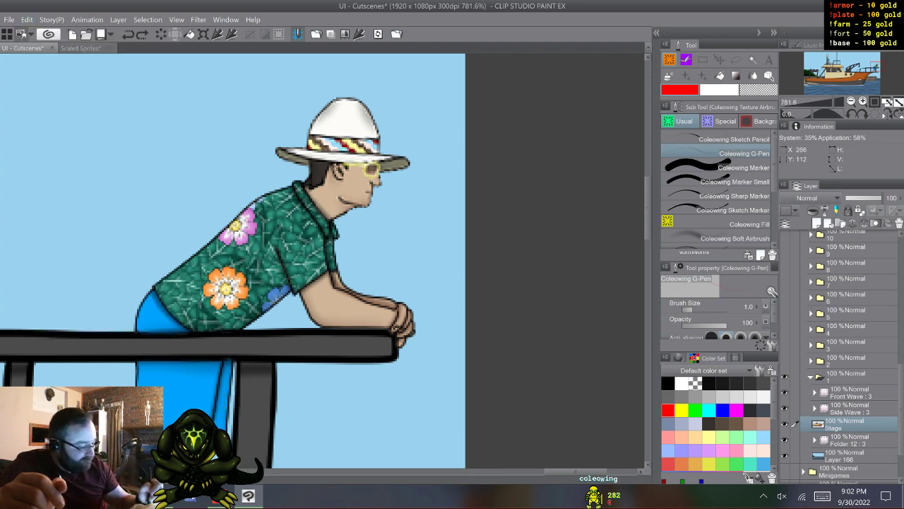
# - Collapse and hide the Cutscenes folders, and show and expand the Minigames folder again
pyautogui.click(812, 376)
pyautogui.scroll(5, 848, 353)
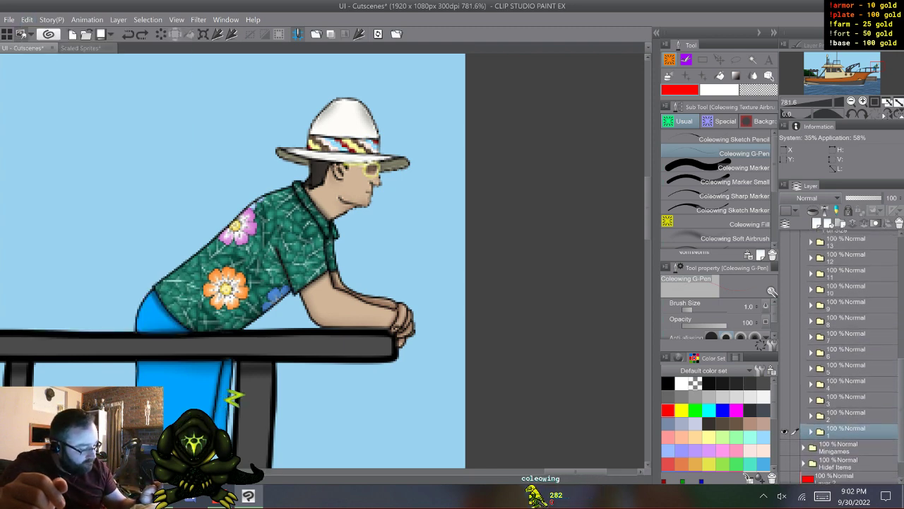
pyautogui.click(807, 326)
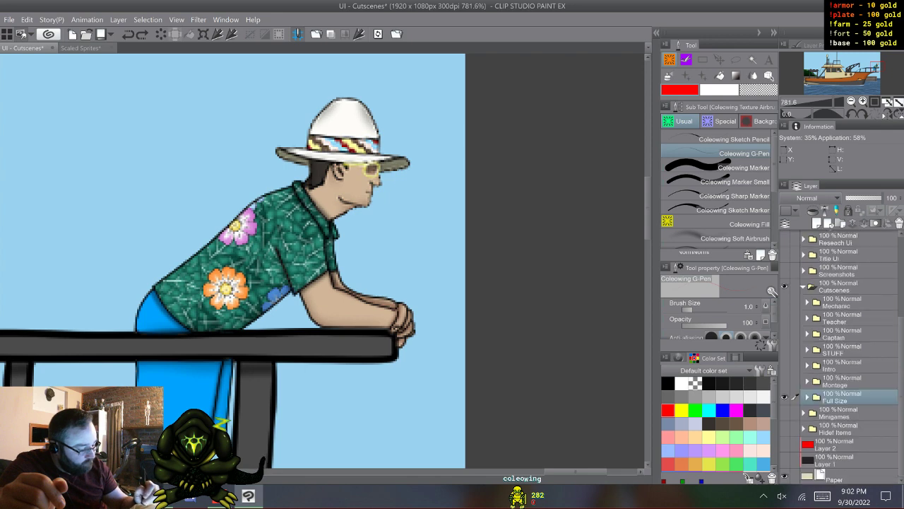
pyautogui.click(784, 397)
pyautogui.click(804, 287)
pyautogui.click(784, 397)
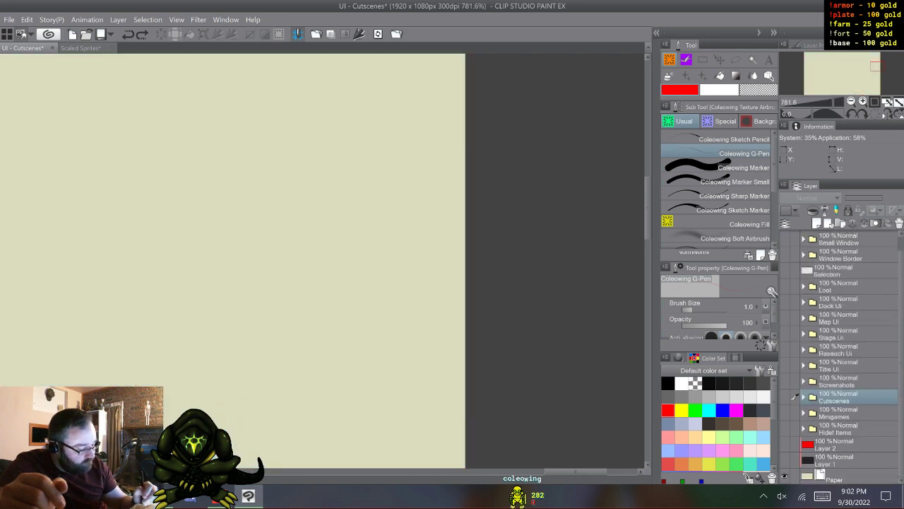
pyautogui.click(785, 412)
pyautogui.click(803, 413)
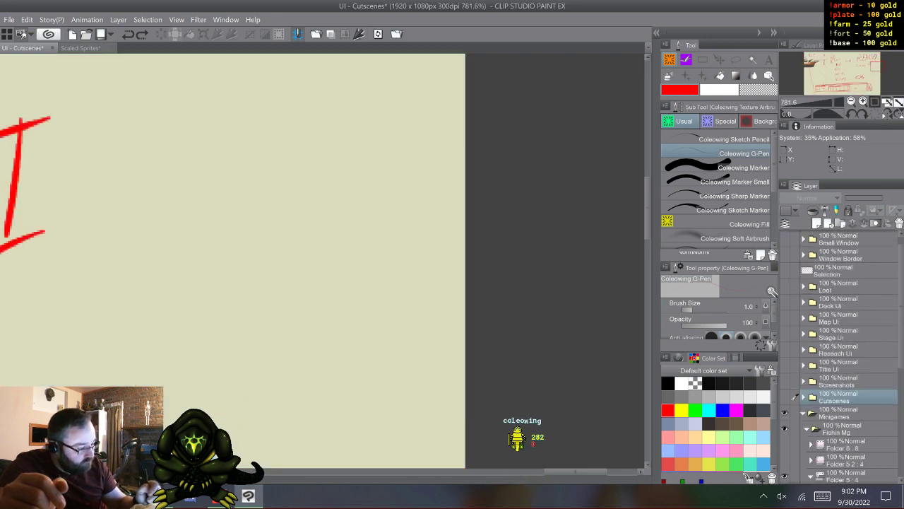
# - Paste the copied Stage layer and place it at the top inside the Fishin Mg folder
pyautogui.moveTo(877, 66); pyautogui.dragTo(828, 65)
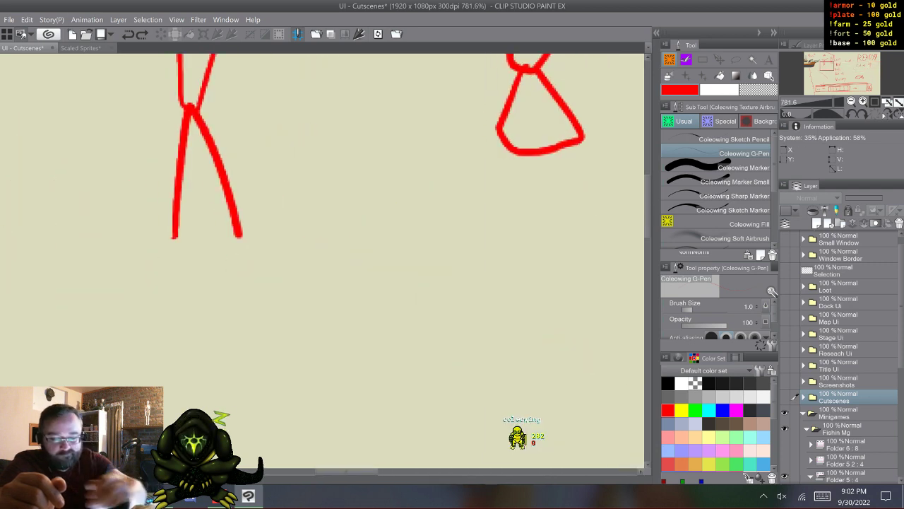
pyautogui.click(27, 20)
pyautogui.click(35, 80)
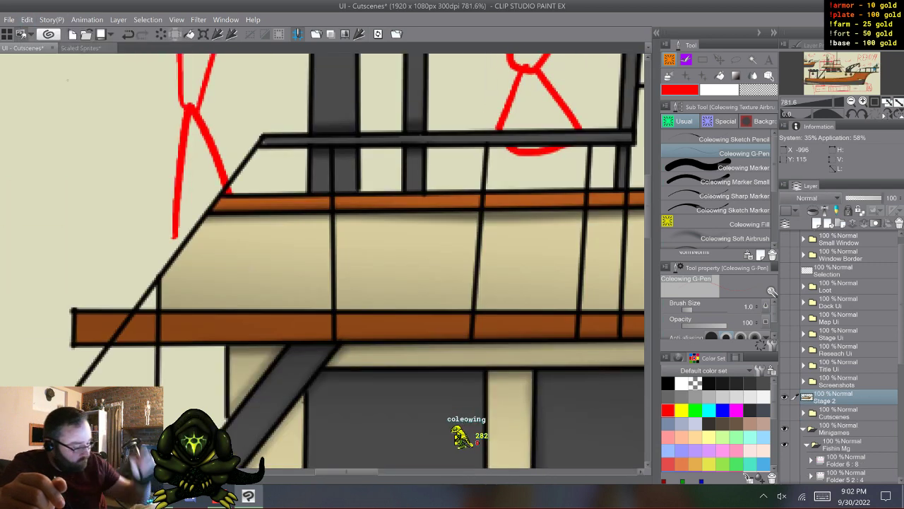
pyautogui.moveTo(839, 397); pyautogui.dragTo(839, 451)
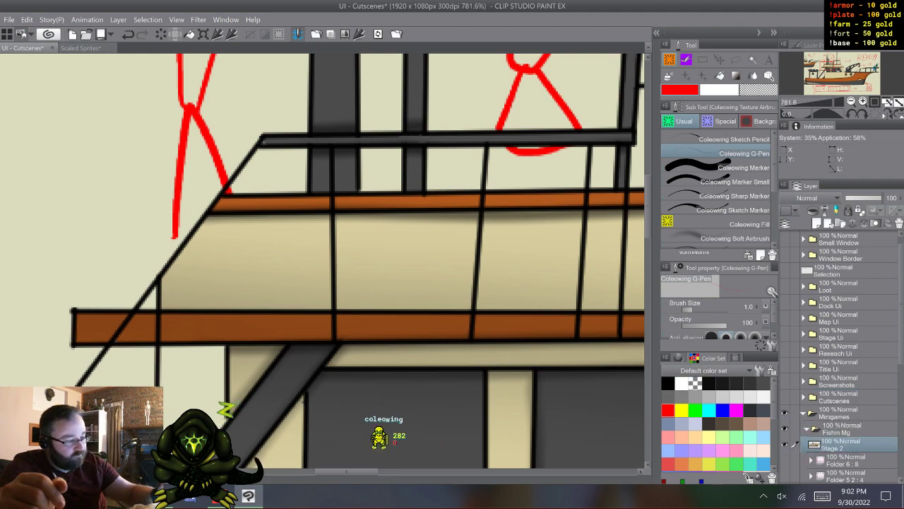
# - Lasso the leaning man's head and hat on the pasted layer, erase everything outside the selection, and deselect
pyautogui.moveTo(843, 68); pyautogui.dragTo(877, 68)
pyautogui.press('m')
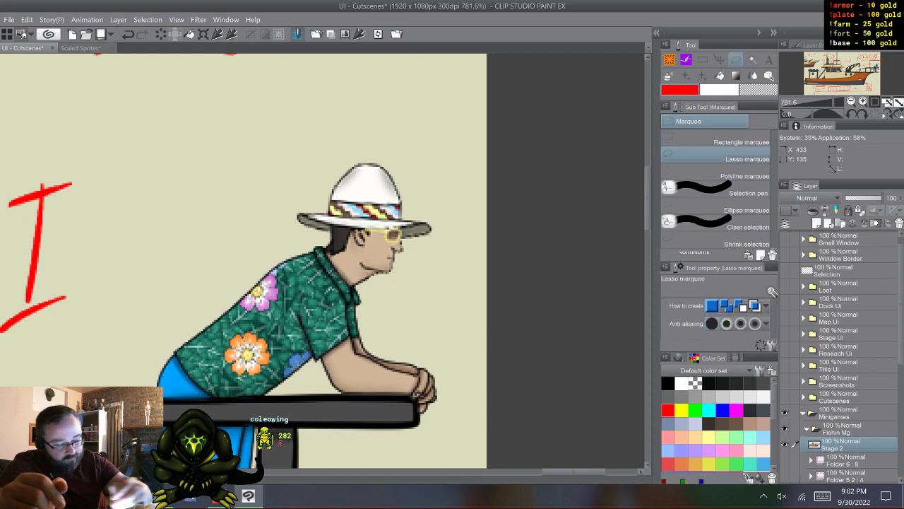
pyautogui.moveTo(304, 151)
pyautogui.mouseDown()
pyautogui.moveTo(276, 189)
pyautogui.moveTo(286, 226)
pyautogui.mouseUp()
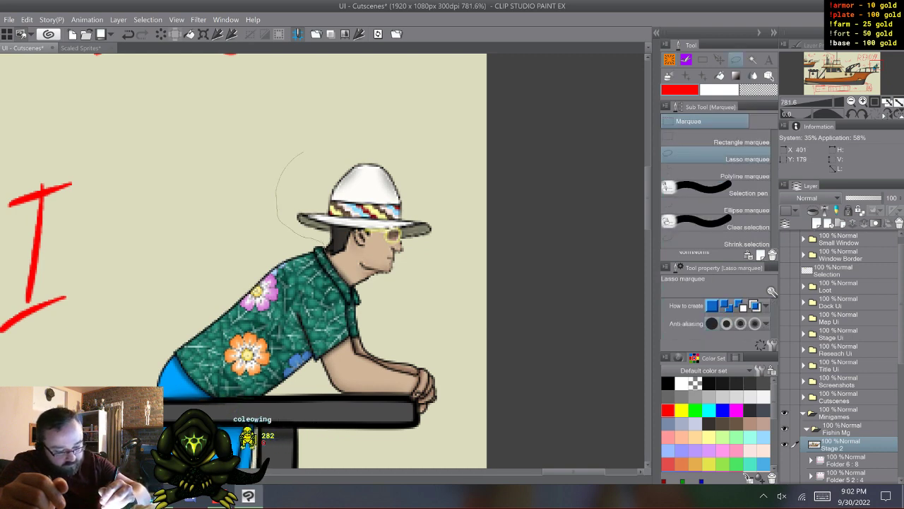
pyautogui.moveTo(355, 275)
pyautogui.mouseDown()
pyautogui.moveTo(422, 265)
pyautogui.moveTo(445, 215)
pyautogui.moveTo(431, 176)
pyautogui.moveTo(399, 152)
pyautogui.moveTo(311, 149)
pyautogui.mouseUp()
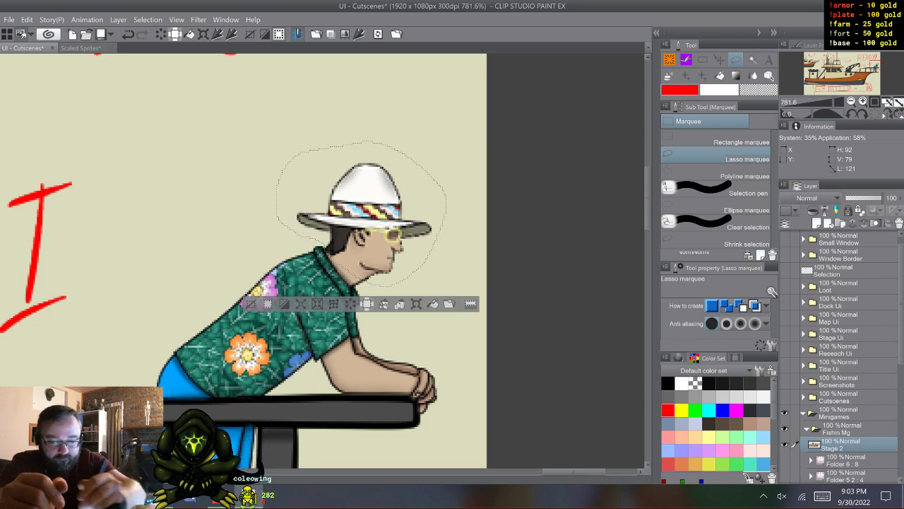
pyautogui.click(27, 19)
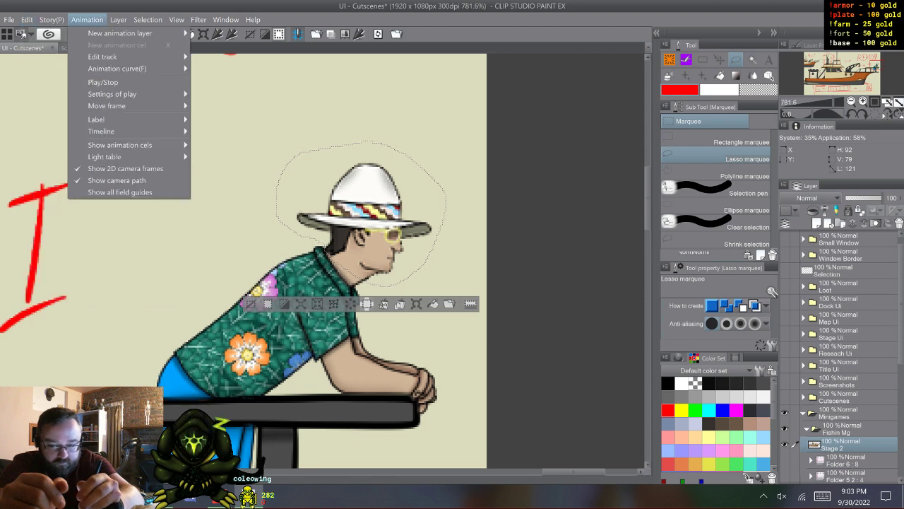
pyautogui.click(87, 20)
pyautogui.click(366, 303)
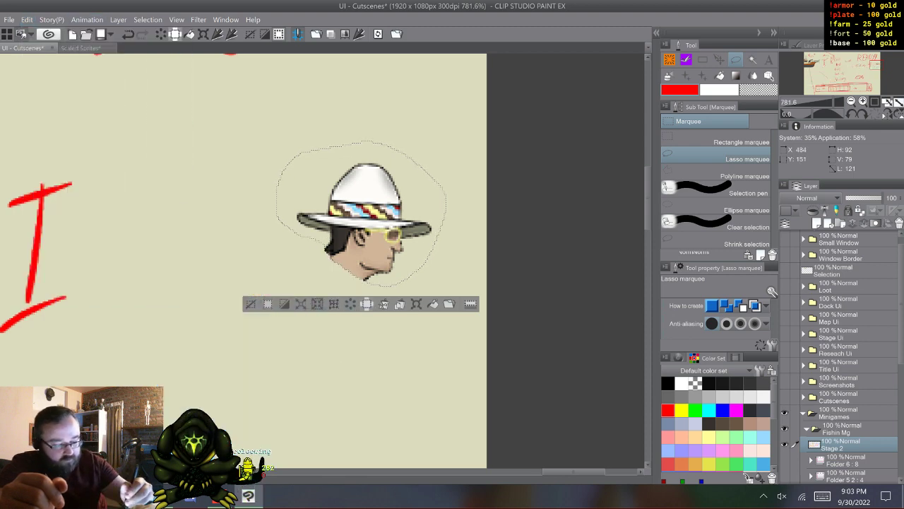
pyautogui.hotkey('ctrl', 'd')
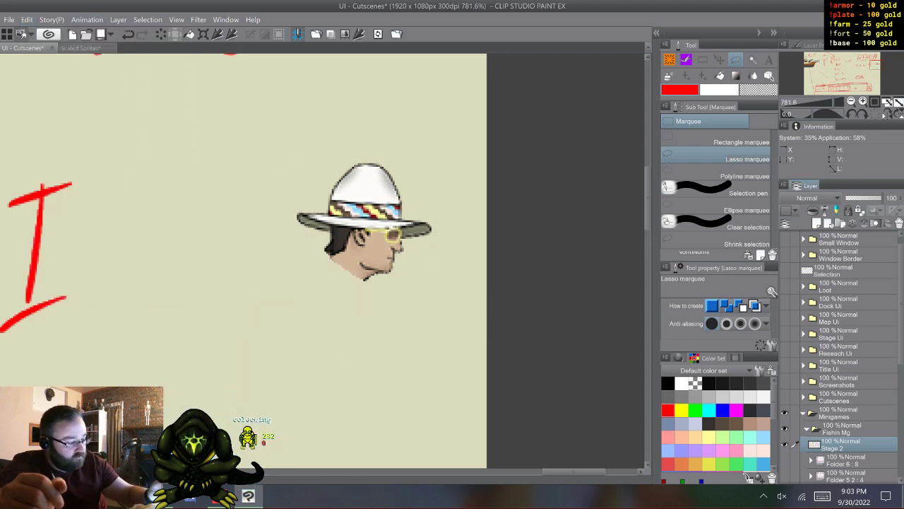
# - Scale the cut-out head down to match the snorkeler's head and place it above the bow railing, behind the snorkeler
pyautogui.scroll(-3, 840, 353)
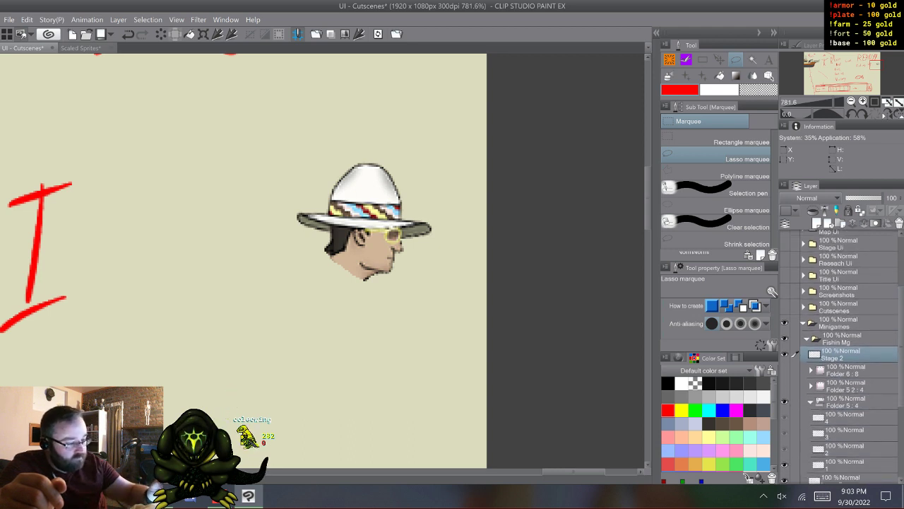
pyautogui.press('k')
pyautogui.moveTo(846, 67); pyautogui.dragTo(816, 61)
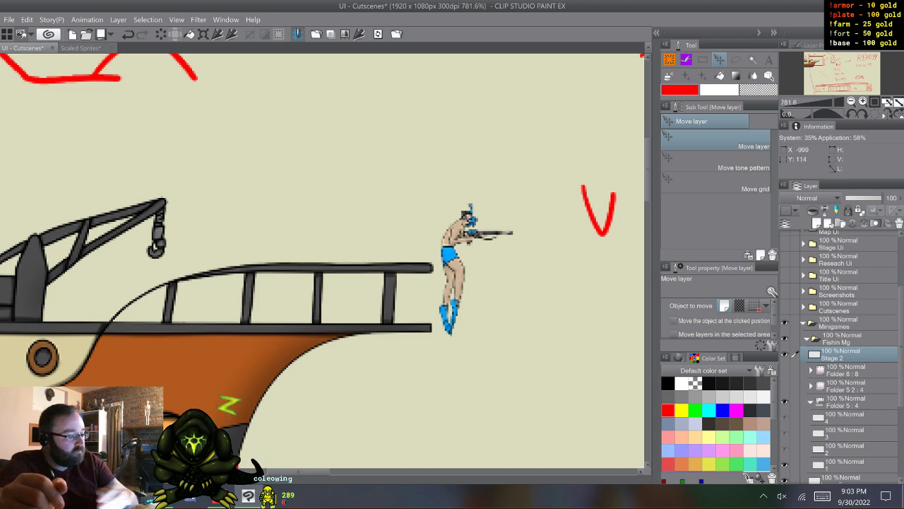
pyautogui.moveTo(621, 339); pyautogui.dragTo(312, 168)
pyautogui.hotkey('ctrl', 't')
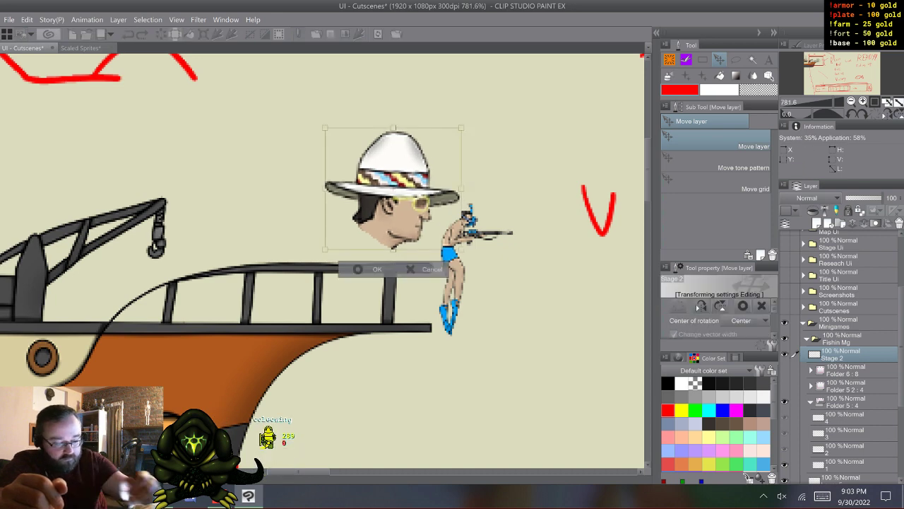
pyautogui.moveTo(462, 128); pyautogui.dragTo(504, 202)
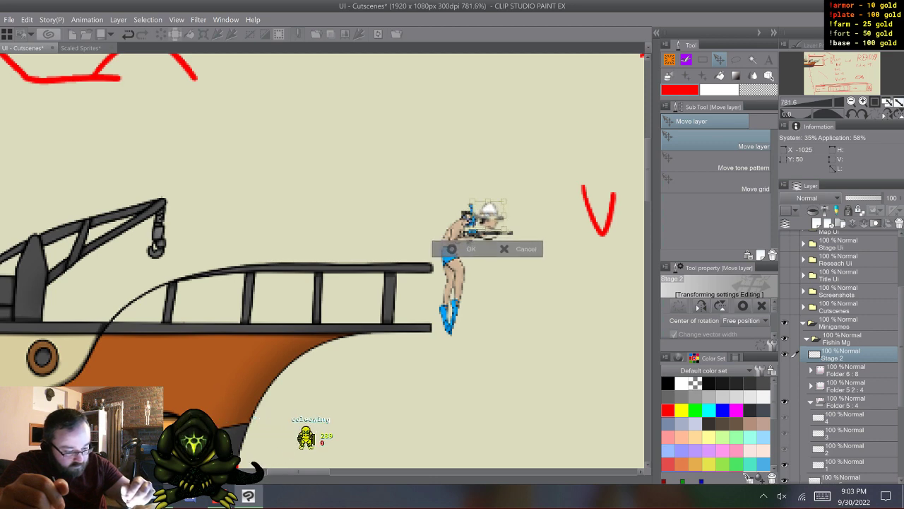
pyautogui.moveTo(489, 213); pyautogui.dragTo(488, 212)
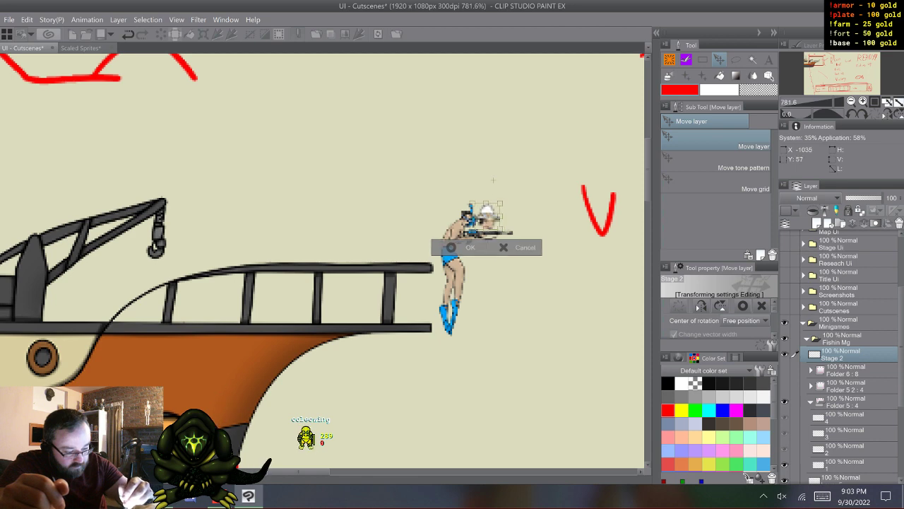
pyautogui.moveTo(493, 180); pyautogui.dragTo(371, 177)
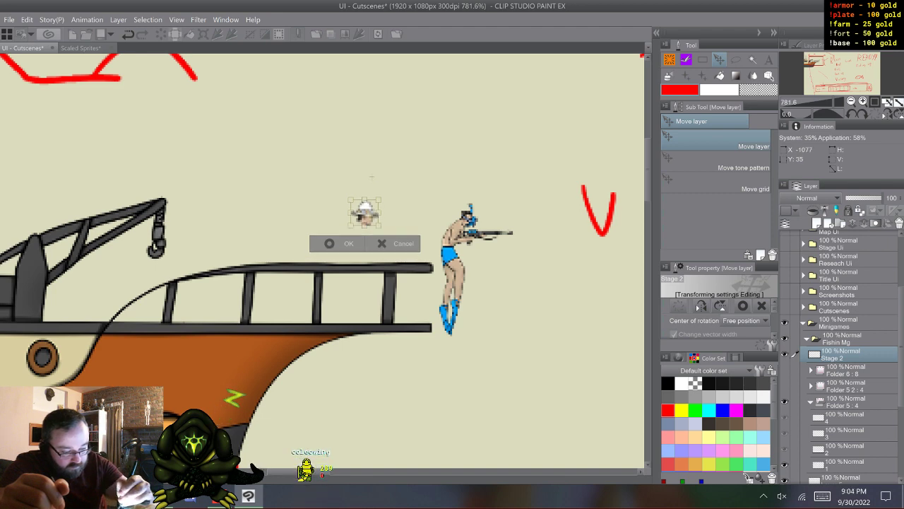
pyautogui.press('Return')
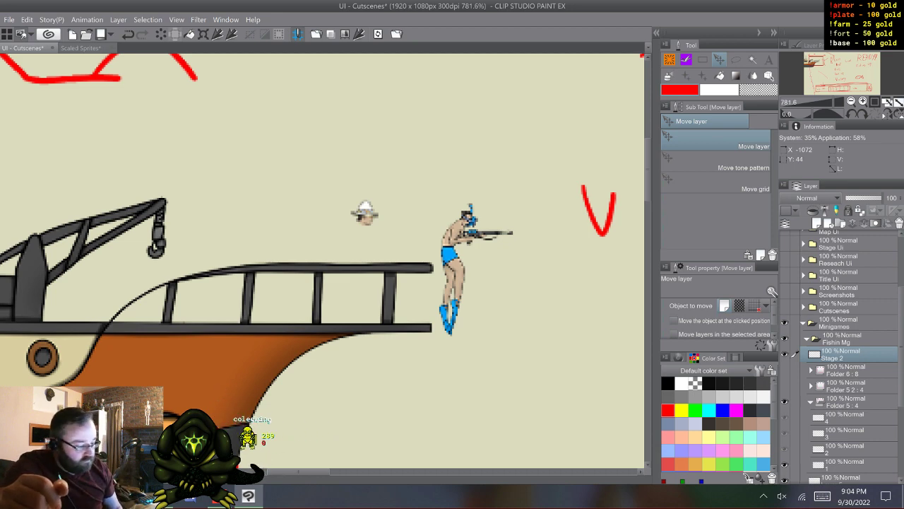
# - On cel 1 of Folder 5, outline the angler's torso, legs, arm and hand below the head in black with the Coleowing G-Pen
pyautogui.click(845, 464)
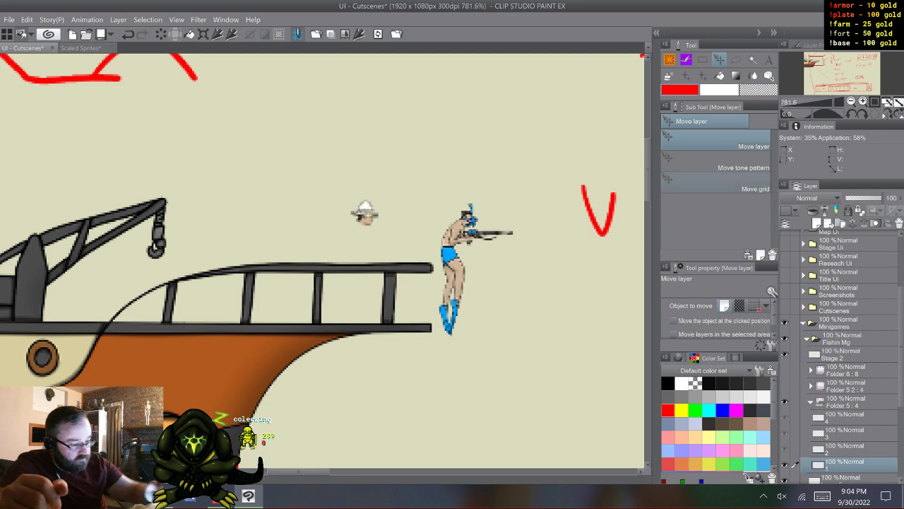
pyautogui.press('p')
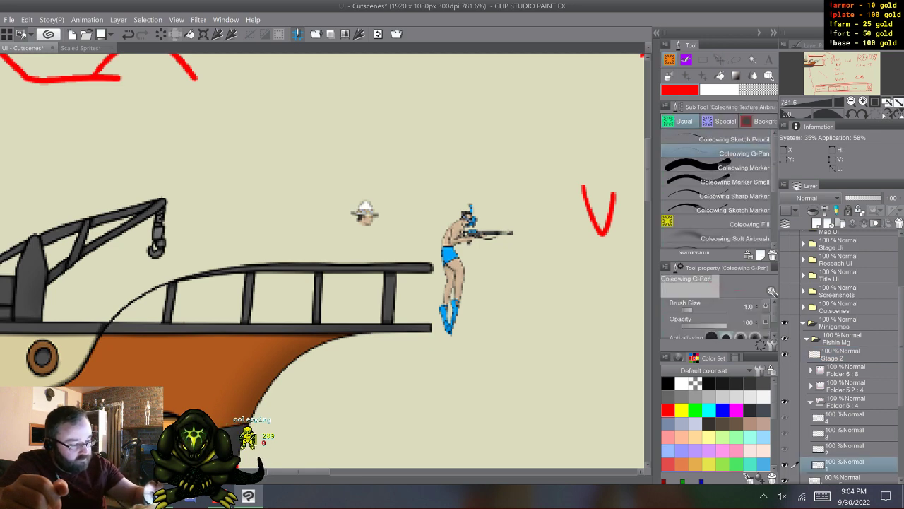
pyautogui.click(669, 383)
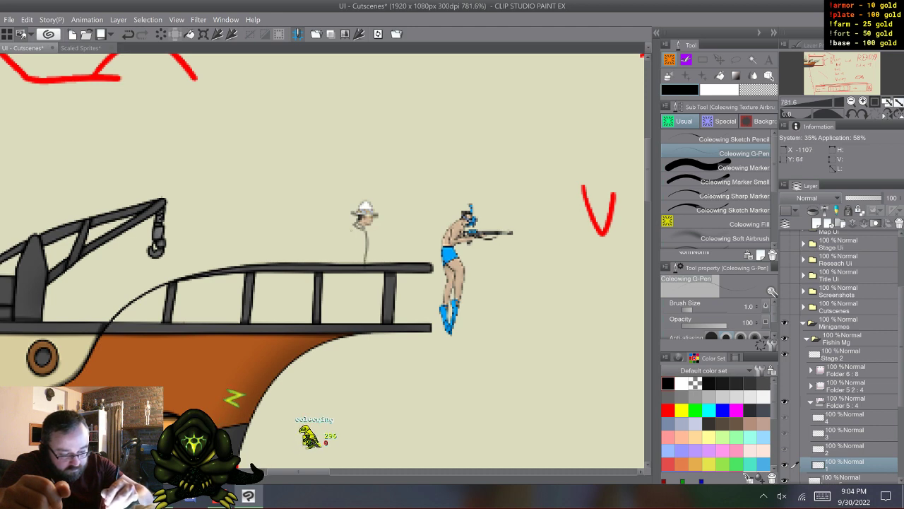
pyautogui.moveTo(359, 227); pyautogui.dragTo(349, 263)
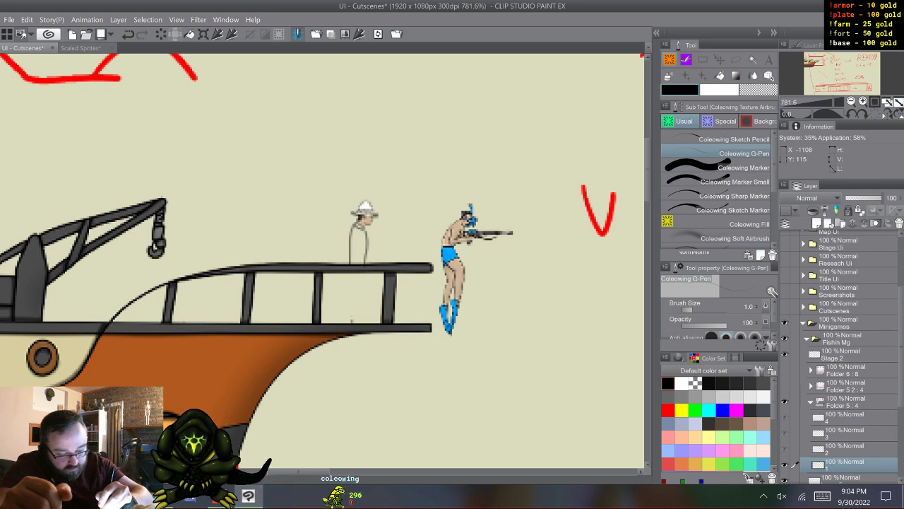
pyautogui.moveTo(352, 318); pyautogui.dragTo(352, 297)
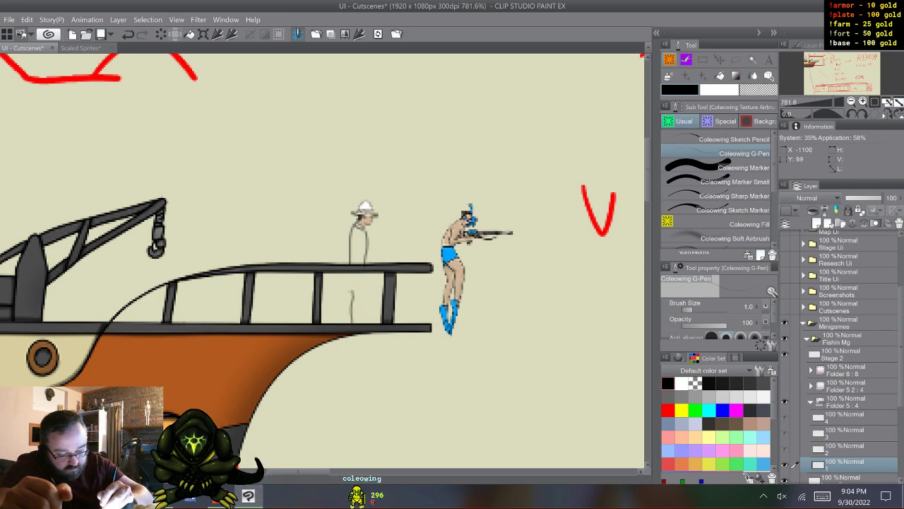
pyautogui.hotkey('ctrl', 'z')
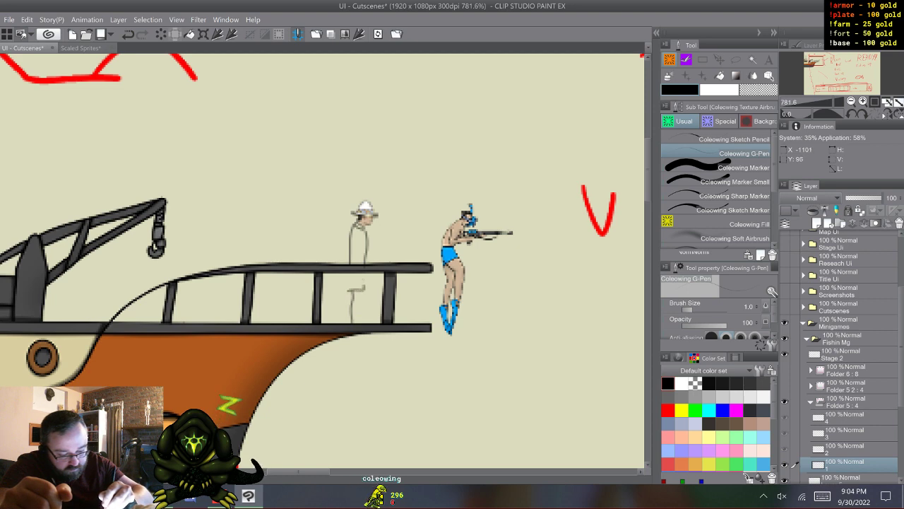
pyautogui.moveTo(364, 273); pyautogui.dragTo(349, 291)
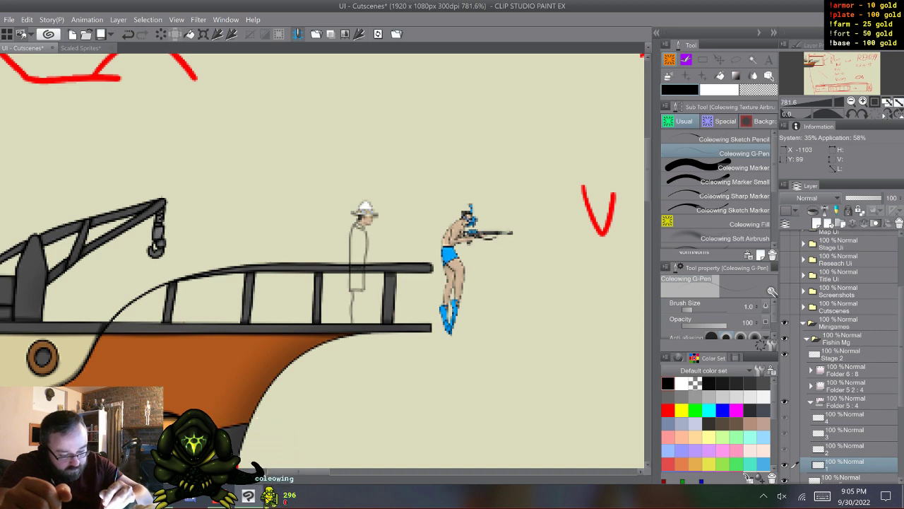
pyautogui.moveTo(363, 291); pyautogui.dragTo(360, 320)
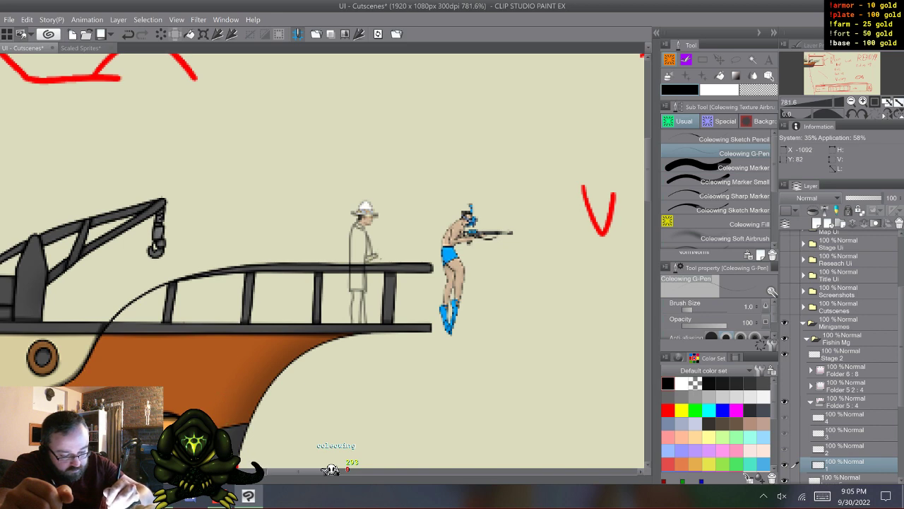
pyautogui.moveTo(381, 253); pyautogui.dragTo(383, 256)
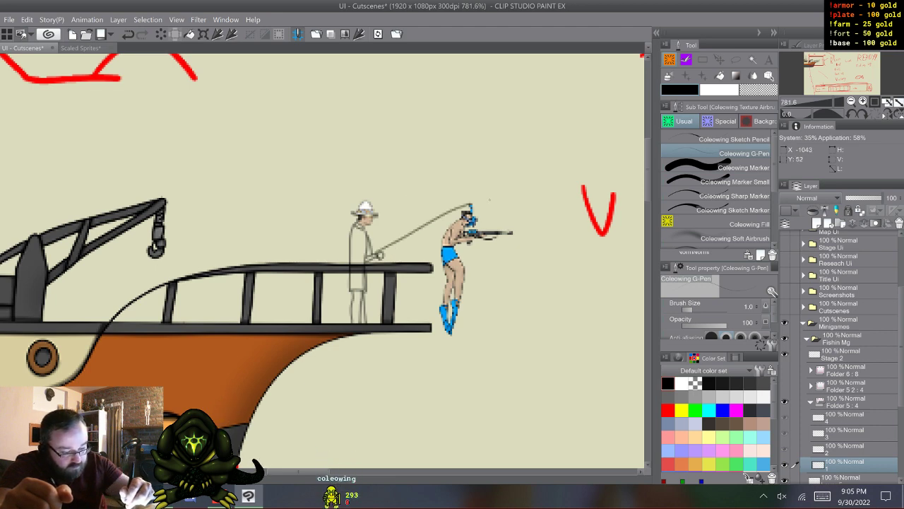
pyautogui.moveTo(469, 205); pyautogui.dragTo(510, 203)
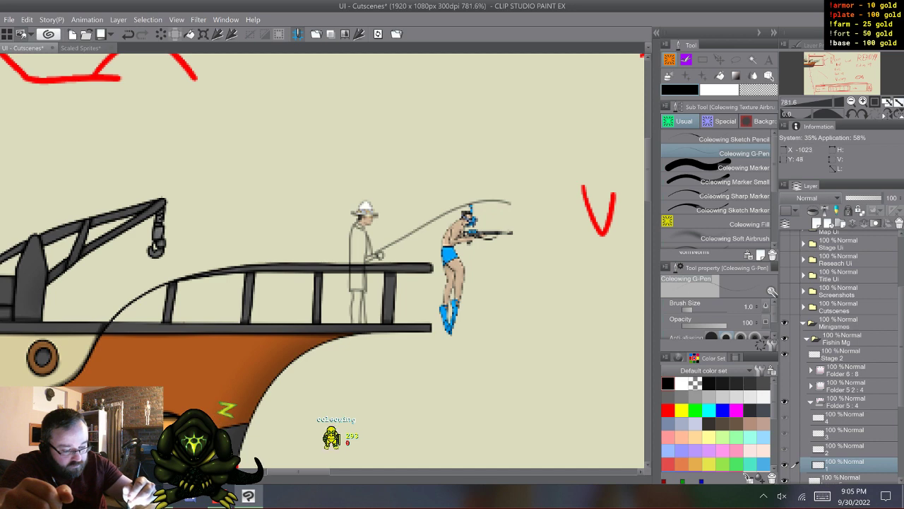
pyautogui.hotkey('ctrl', 'z')
pyautogui.hotkey('ctrl', 'z')
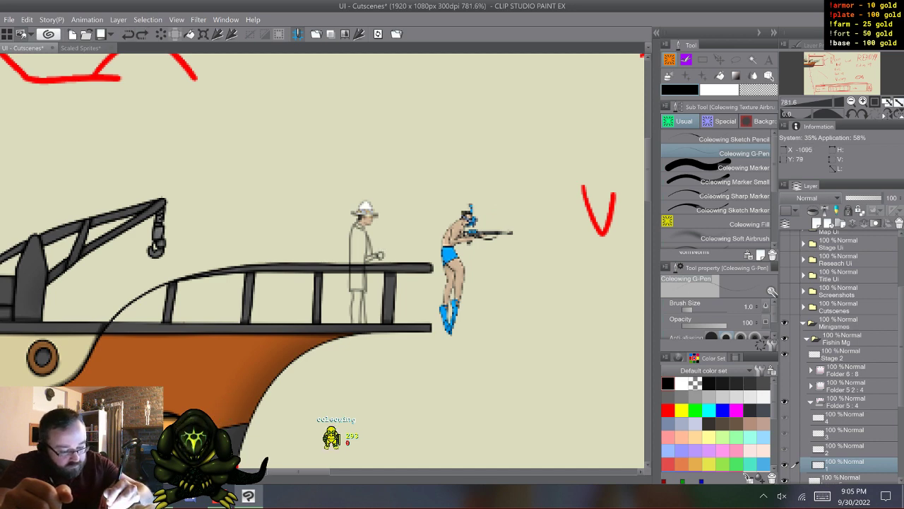
pyautogui.moveTo(380, 256)
pyautogui.mouseDown()
pyautogui.moveTo(468, 199)
pyautogui.moveTo(518, 189)
pyautogui.mouseUp()
pyautogui.hotkey('ctrl', 'z')
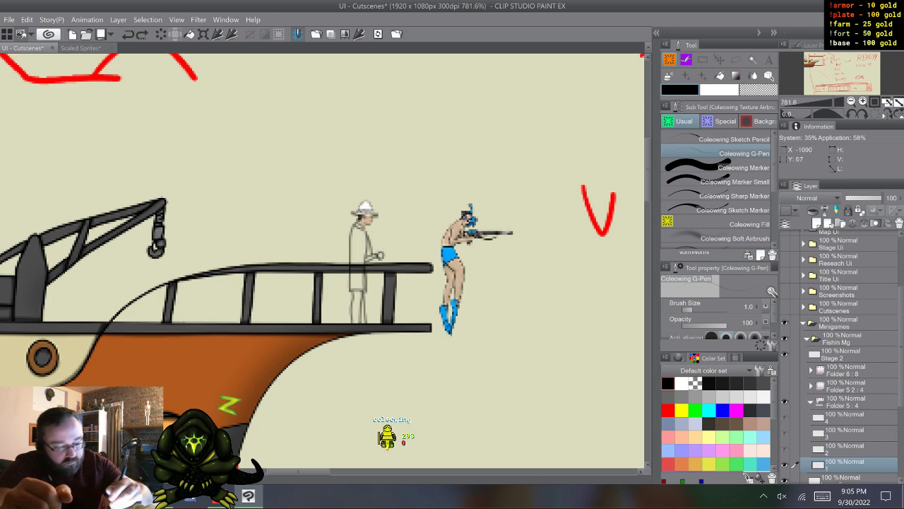
# - Draw the bent fishing rod as two curved lines tapering from the angler's hand to a tip beyond the snorkeler
pyautogui.moveTo(379, 256)
pyautogui.mouseDown()
pyautogui.moveTo(469, 200)
pyautogui.moveTo(533, 183)
pyautogui.mouseUp()
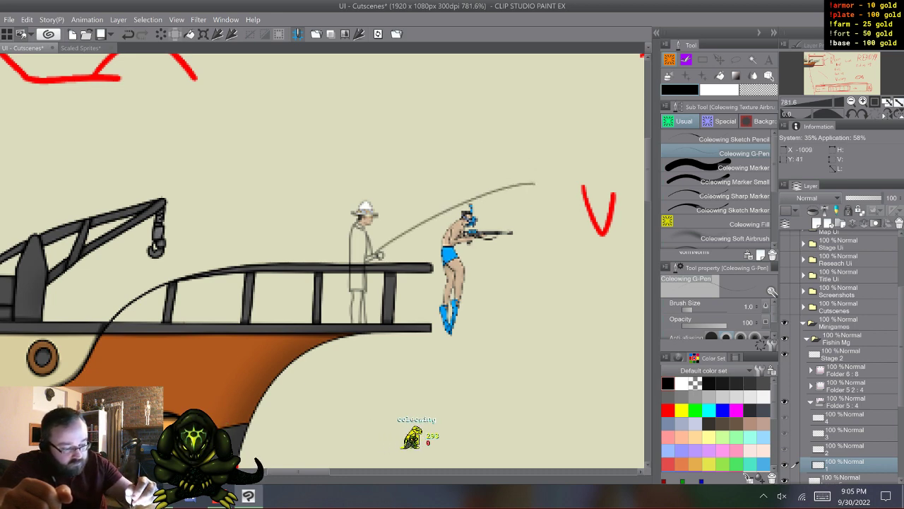
pyautogui.moveTo(534, 184); pyautogui.dragTo(396, 243)
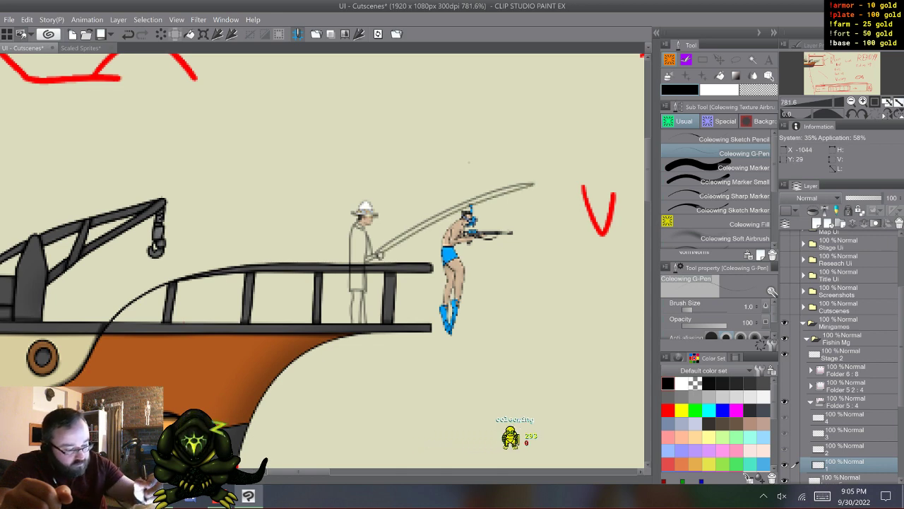
pyautogui.hotkey('ctrl', 'z')
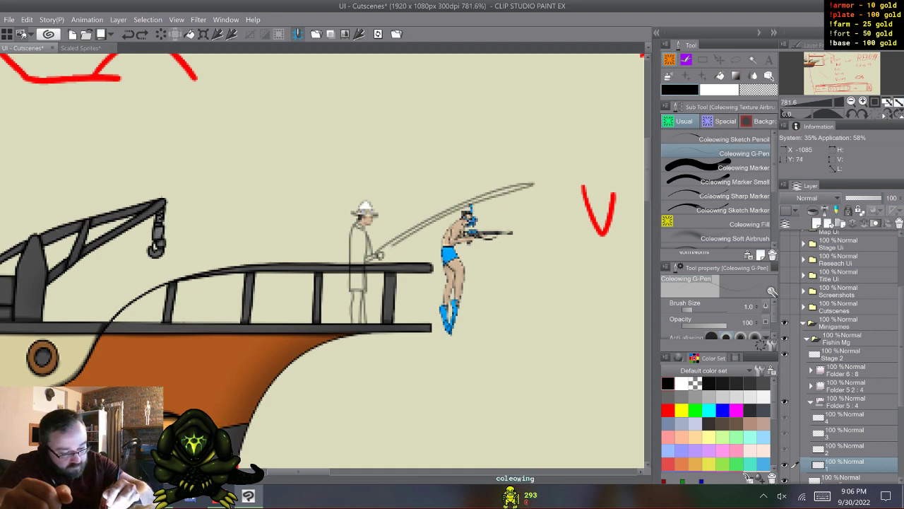
pyautogui.hotkey('ctrl', 'z')
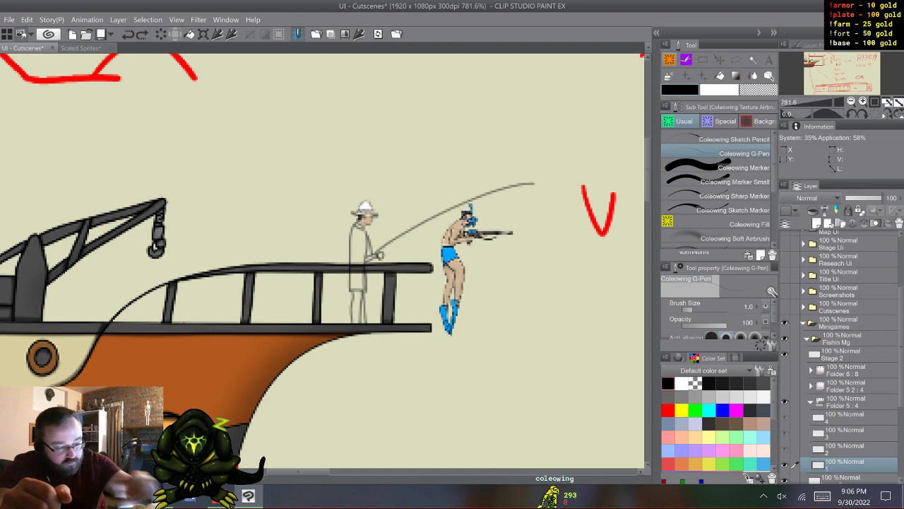
pyautogui.moveTo(534, 184); pyautogui.dragTo(425, 226)
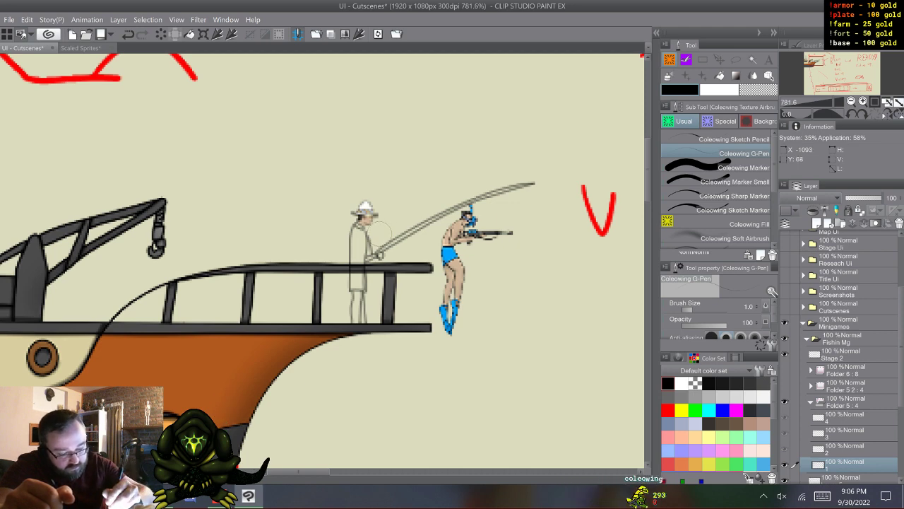
# - Clean up the lines around the angler's hand and rod handle using the Coleowing Marker Small in transparent colour and the Coleowing G-Pen
pyautogui.click(735, 181)
pyautogui.click(758, 90)
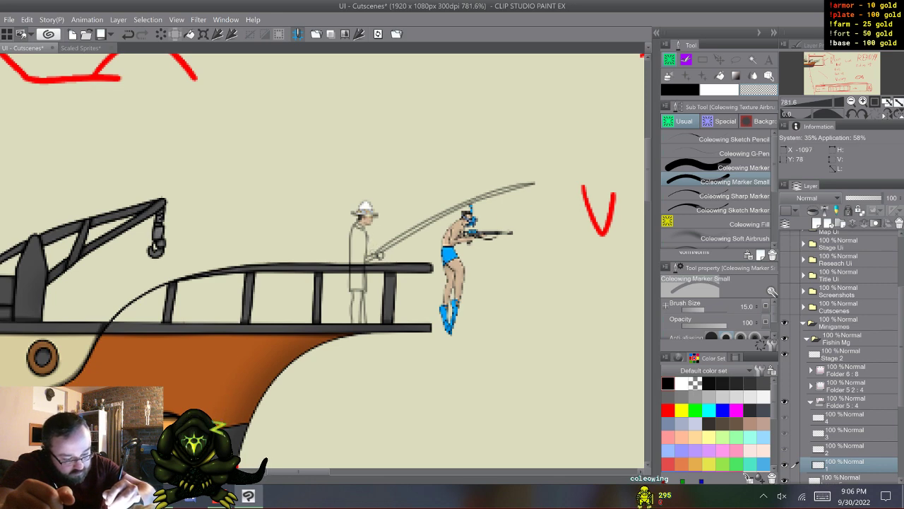
pyautogui.click(735, 153)
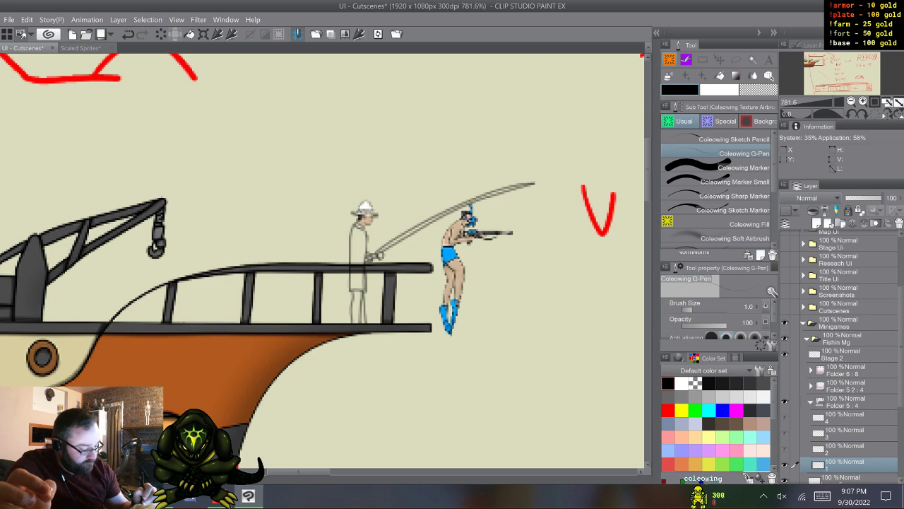
# - Move the angler's cel 1 out of Folder 5 to just below Stage 2, rename it 1a, and collapse and hide Folder 5
pyautogui.moveTo(844, 461); pyautogui.dragTo(844, 366)
pyautogui.press('F9')
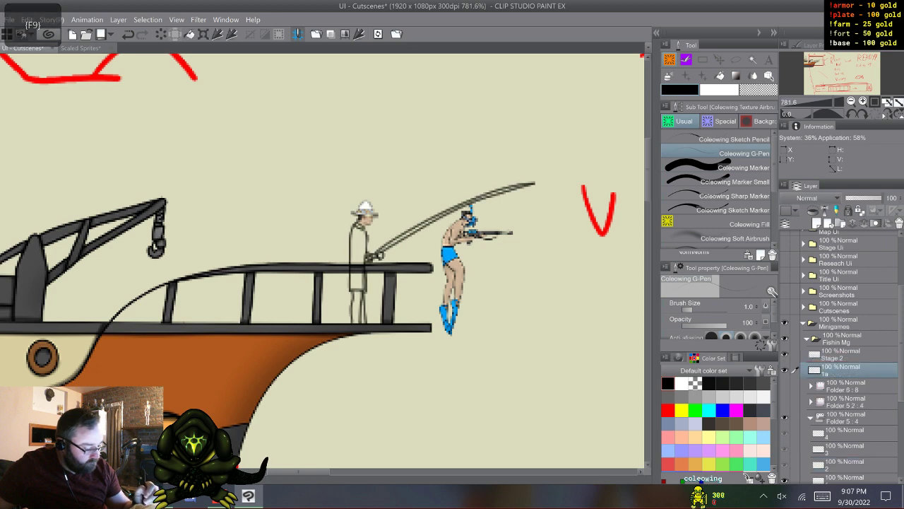
pyautogui.click(784, 418)
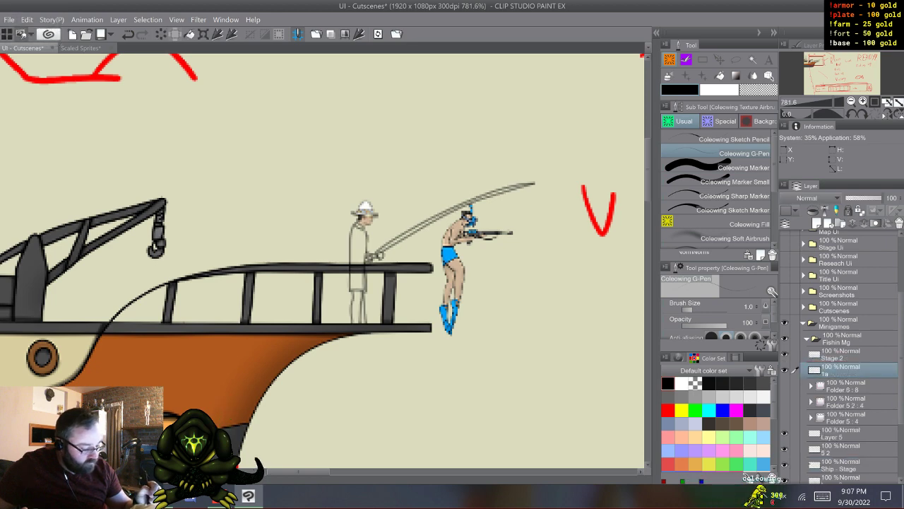
pyautogui.click(844, 355)
pyautogui.click(844, 370)
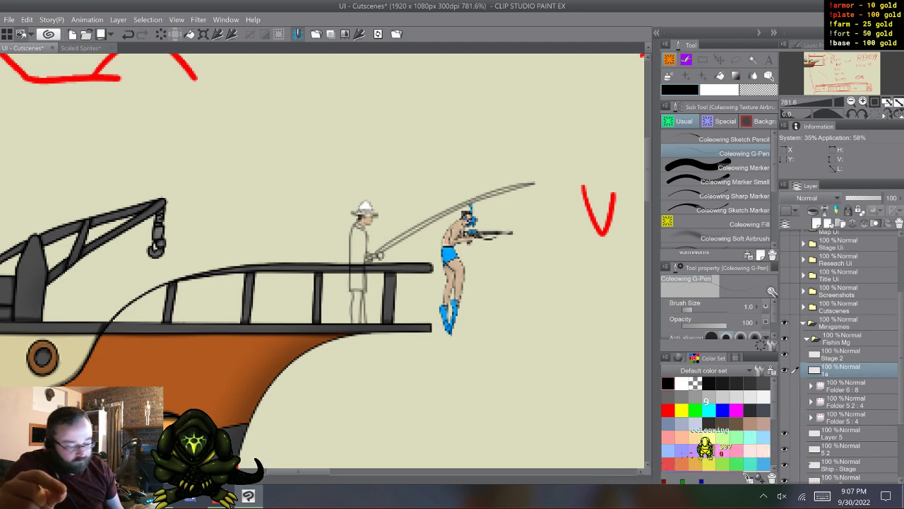
# - Paste the Hard light, Overlay and Normal colouring layers above Folder 6, directly beneath layer 1a
pyautogui.click(848, 386)
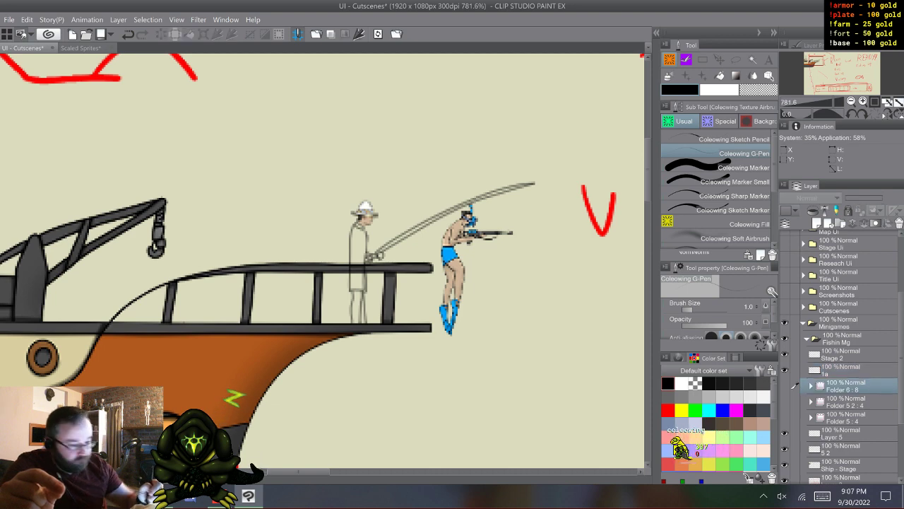
pyautogui.hotkey('ctrl', 'v')
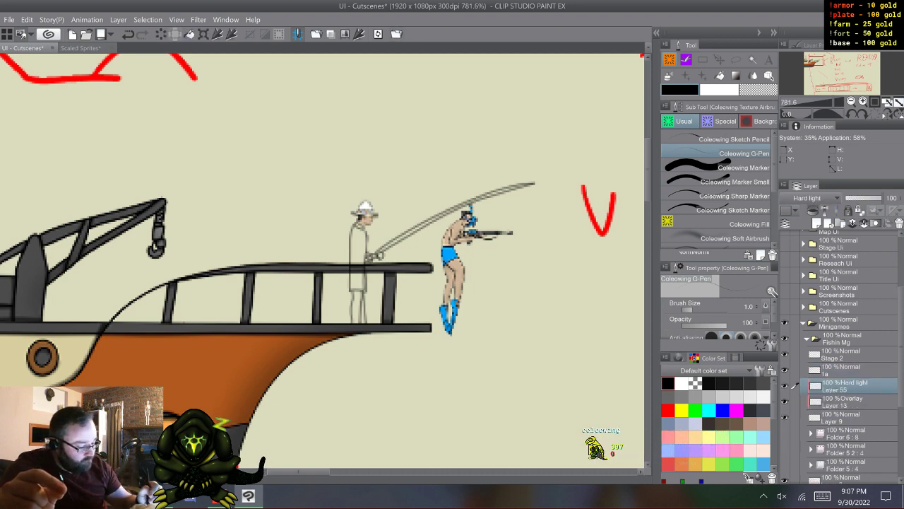
pyautogui.click(847, 370)
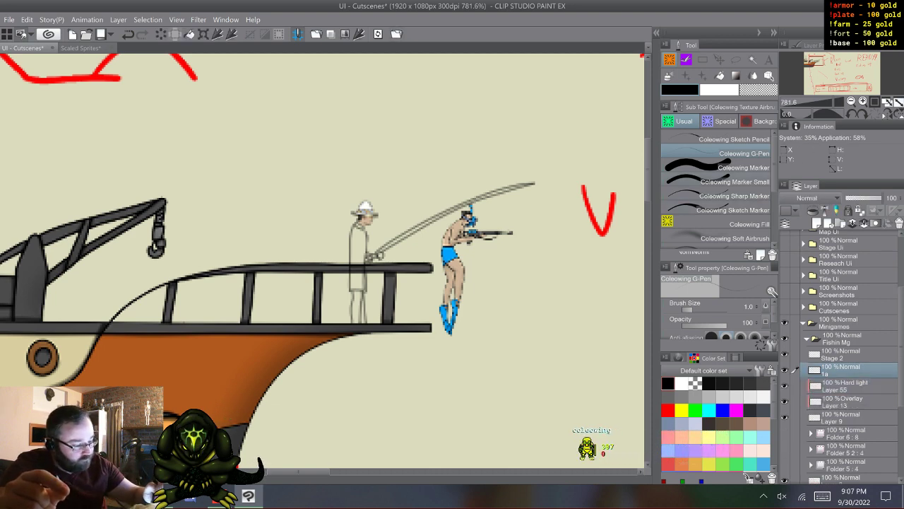
# - Fill the angler's torso, legs, arm and hand with grey on Layer 9 using the Coleowing Marker
pyautogui.click(735, 182)
pyautogui.click(682, 396)
pyautogui.click(708, 382)
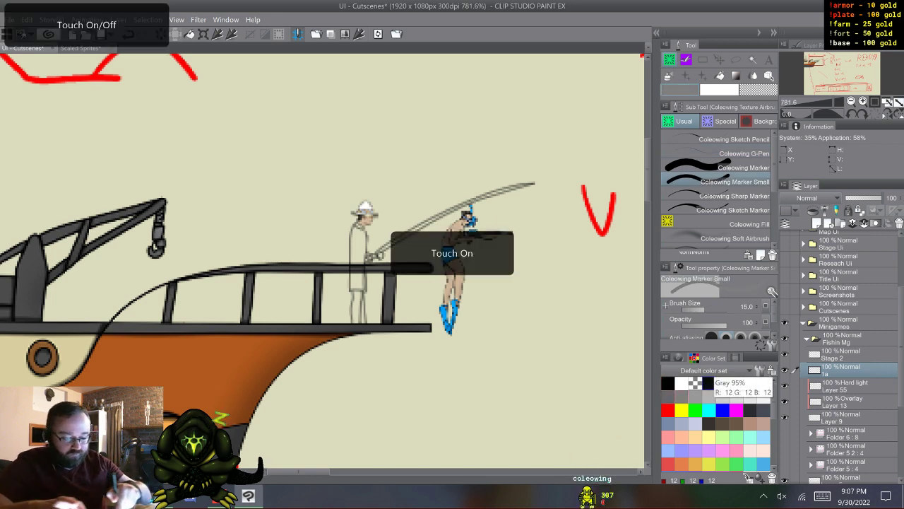
pyautogui.scroll(5, 334, 283)
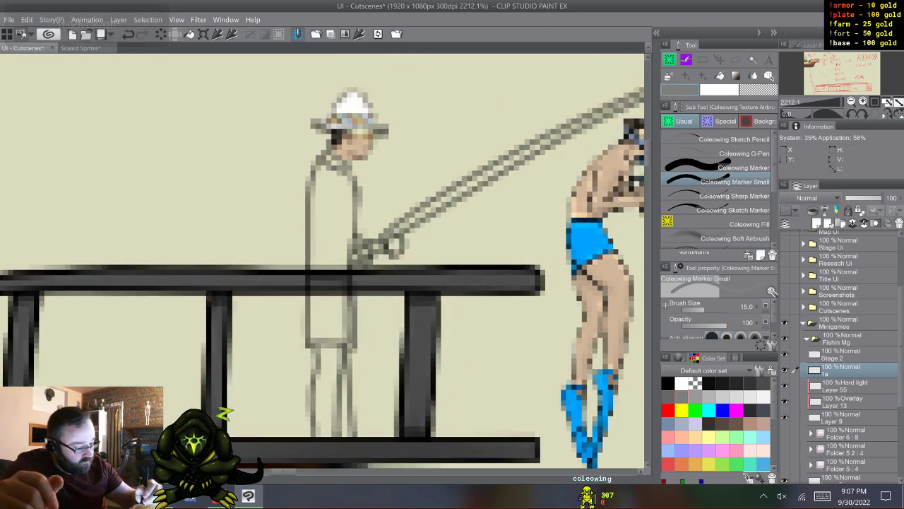
pyautogui.click(716, 168)
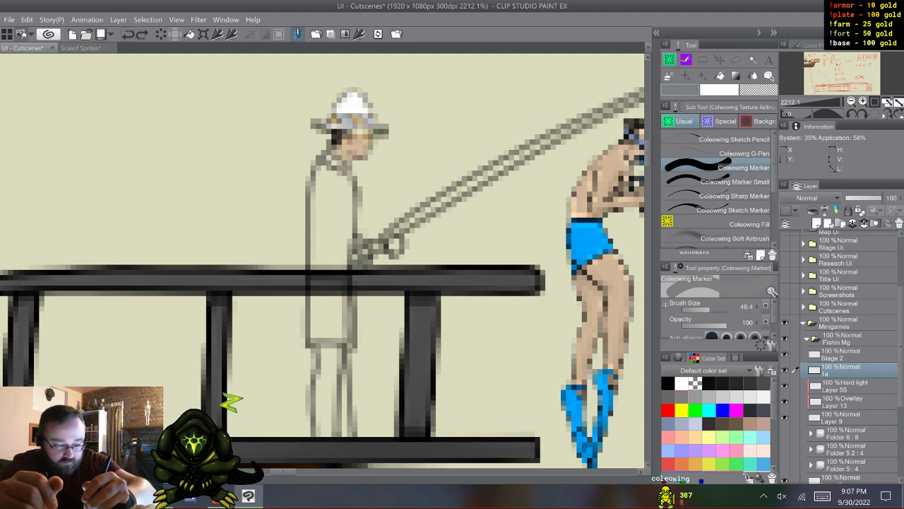
pyautogui.click(841, 417)
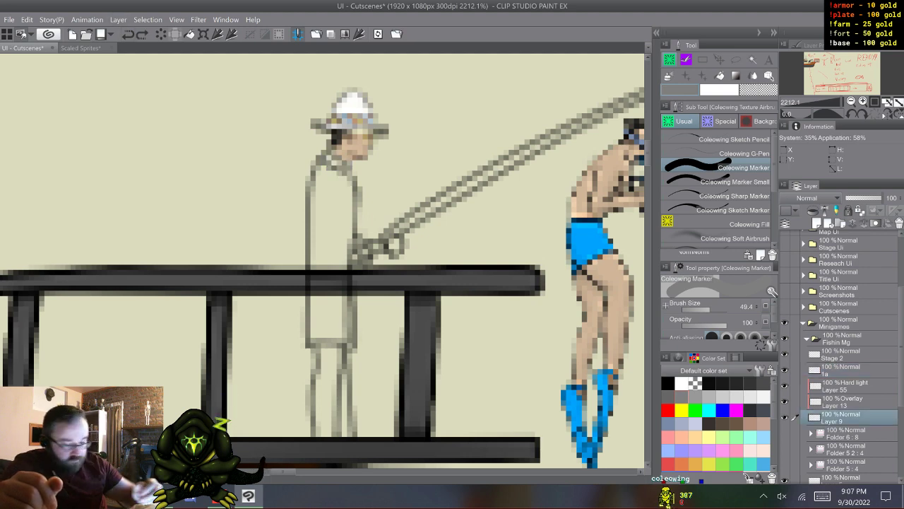
pyautogui.moveTo(336, 151)
pyautogui.mouseDown()
pyautogui.moveTo(310, 192)
pyautogui.moveTo(314, 285)
pyautogui.moveTo(321, 266)
pyautogui.moveTo(314, 310)
pyautogui.mouseUp()
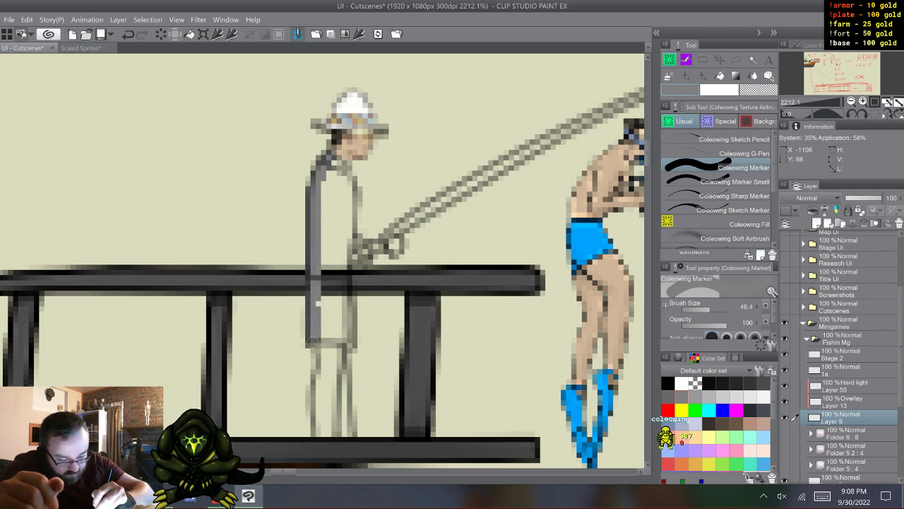
pyautogui.moveTo(312, 342)
pyautogui.mouseDown()
pyautogui.moveTo(321, 439)
pyautogui.moveTo(314, 431)
pyautogui.moveTo(331, 428)
pyautogui.moveTo(342, 362)
pyautogui.moveTo(340, 345)
pyautogui.moveTo(336, 353)
pyautogui.moveTo(331, 328)
pyautogui.mouseUp()
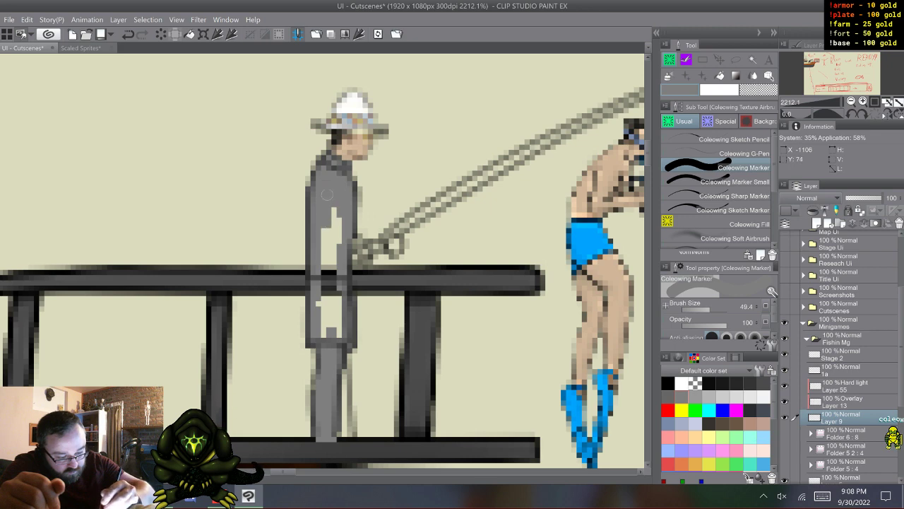
pyautogui.moveTo(336, 214)
pyautogui.mouseDown()
pyautogui.moveTo(335, 330)
pyautogui.moveTo(322, 321)
pyautogui.moveTo(332, 317)
pyautogui.moveTo(322, 248)
pyautogui.mouseUp()
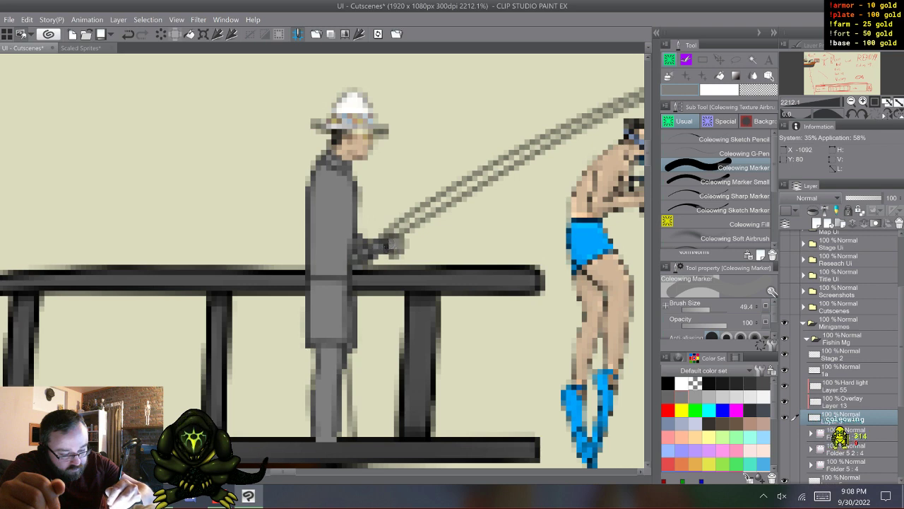
pyautogui.moveTo(397, 237); pyautogui.dragTo(400, 255)
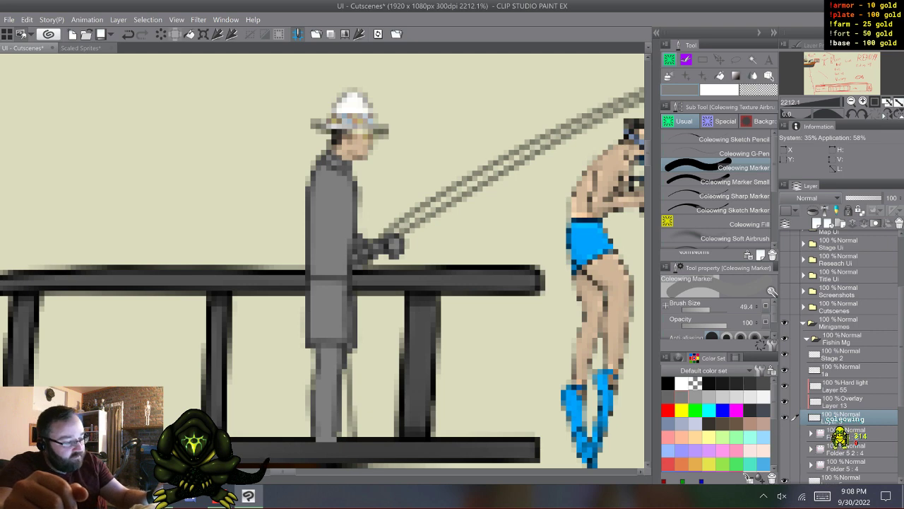
# - Fill the inside of the fishing rod with the same grey from its tip down to the handle
pyautogui.moveTo(586, 141); pyautogui.dragTo(338, 294)
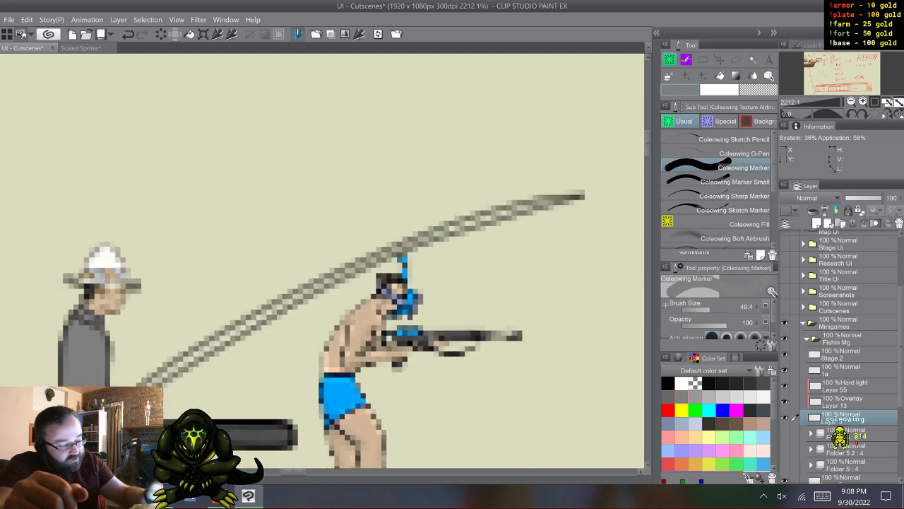
pyautogui.moveTo(543, 204)
pyautogui.mouseDown()
pyautogui.moveTo(564, 196)
pyautogui.moveTo(499, 214)
pyautogui.mouseUp()
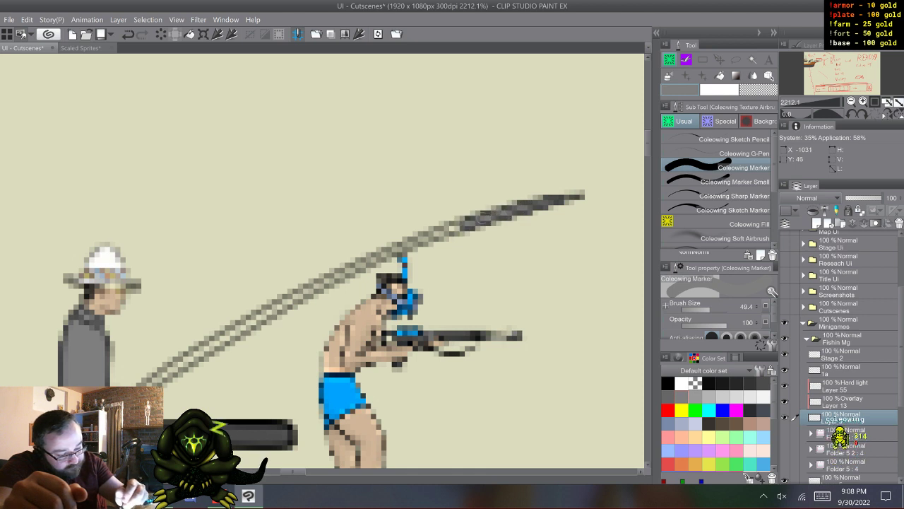
pyautogui.moveTo(443, 231)
pyautogui.mouseDown()
pyautogui.moveTo(288, 299)
pyautogui.moveTo(188, 361)
pyautogui.mouseUp()
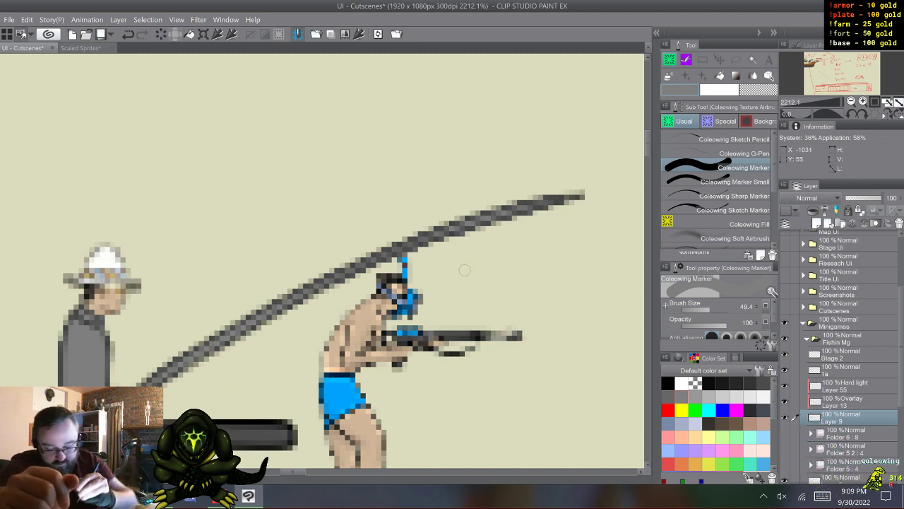
# - Colour the angler's legs and forearm in a skin tone on the Overlay layer, Layer 13, using a colour from the history
pyautogui.moveTo(283, 127)
pyautogui.mouseDown()
pyautogui.moveTo(283, 417)
pyautogui.moveTo(318, 176)
pyautogui.moveTo(566, 209)
pyautogui.moveTo(501, 365)
pyautogui.moveTo(407, 241)
pyautogui.moveTo(407, 335)
pyautogui.moveTo(412, 301)
pyautogui.mouseUp()
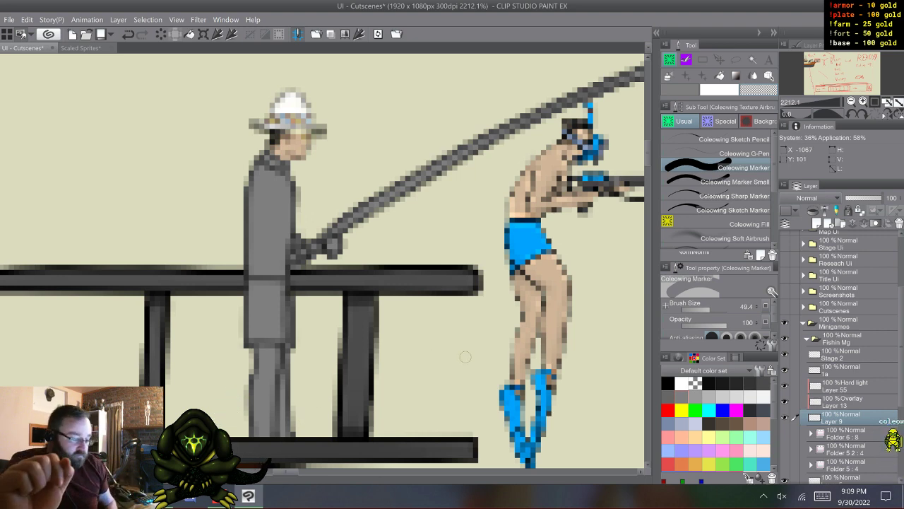
pyautogui.click(845, 401)
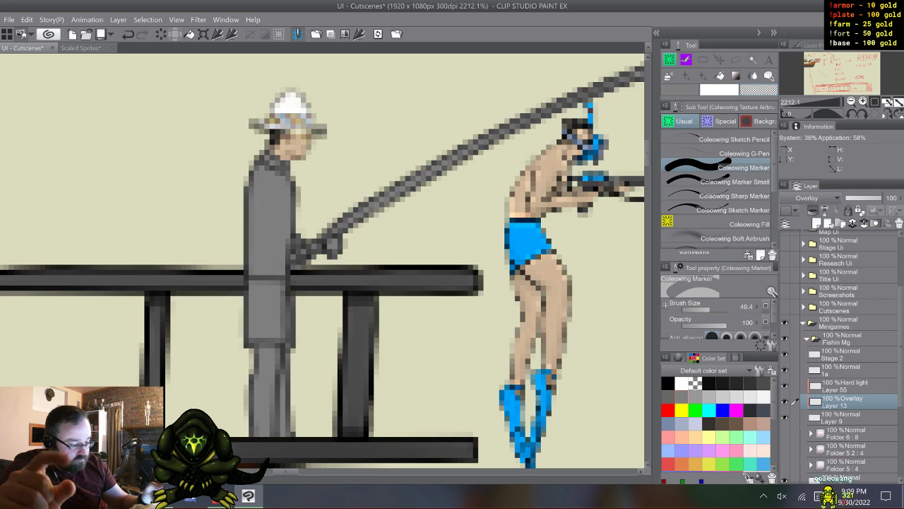
pyautogui.click(735, 357)
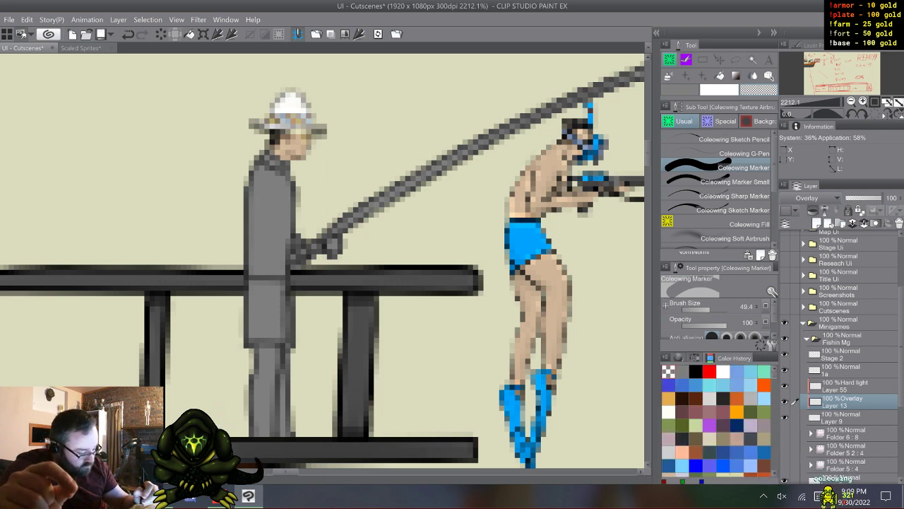
pyautogui.moveTo(774, 373); pyautogui.dragTo(775, 381)
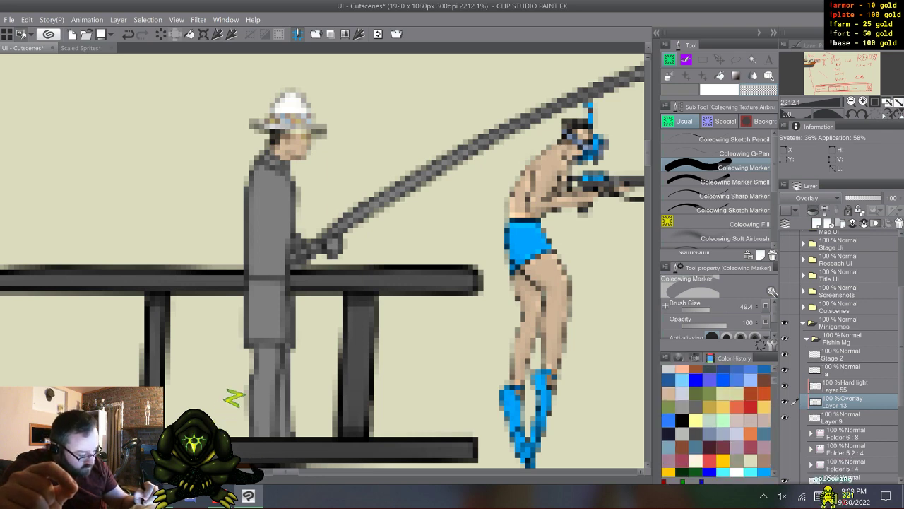
pyautogui.click(668, 397)
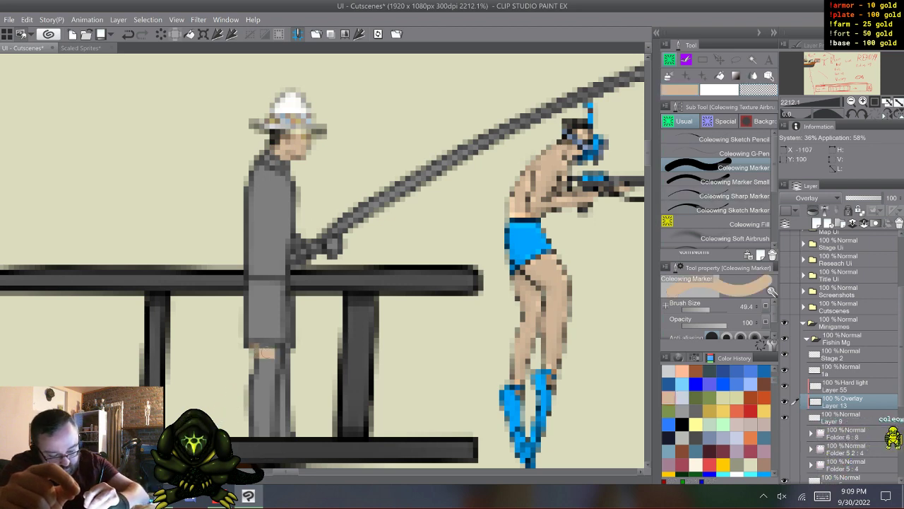
pyautogui.moveTo(265, 352)
pyautogui.mouseDown()
pyautogui.moveTo(286, 365)
pyautogui.moveTo(289, 347)
pyautogui.moveTo(290, 371)
pyautogui.moveTo(271, 364)
pyautogui.moveTo(309, 325)
pyautogui.moveTo(295, 348)
pyautogui.moveTo(250, 360)
pyautogui.moveTo(294, 375)
pyautogui.moveTo(240, 371)
pyautogui.mouseUp()
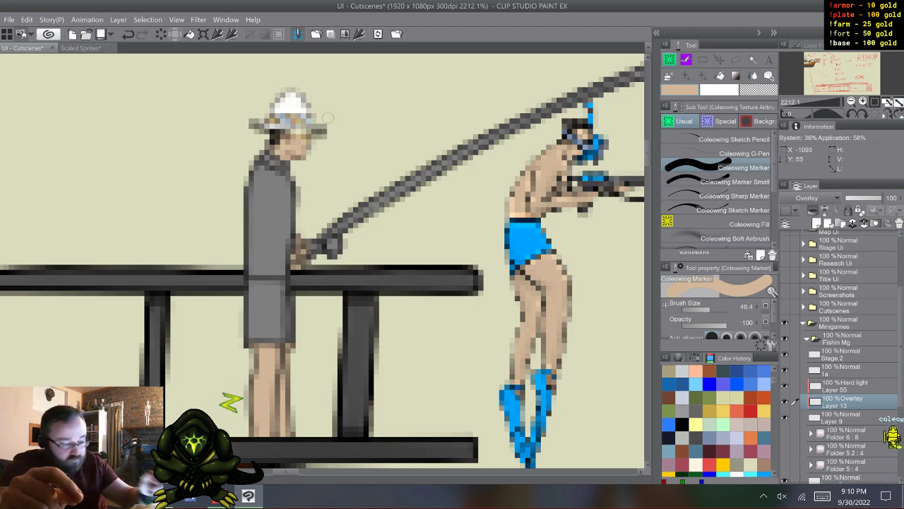
# - Paint the angler's shorts bright blue from waist to hem on Layer 13, undoing the stray stroke made on Layer 9
pyautogui.click(842, 418)
pyautogui.press('c')
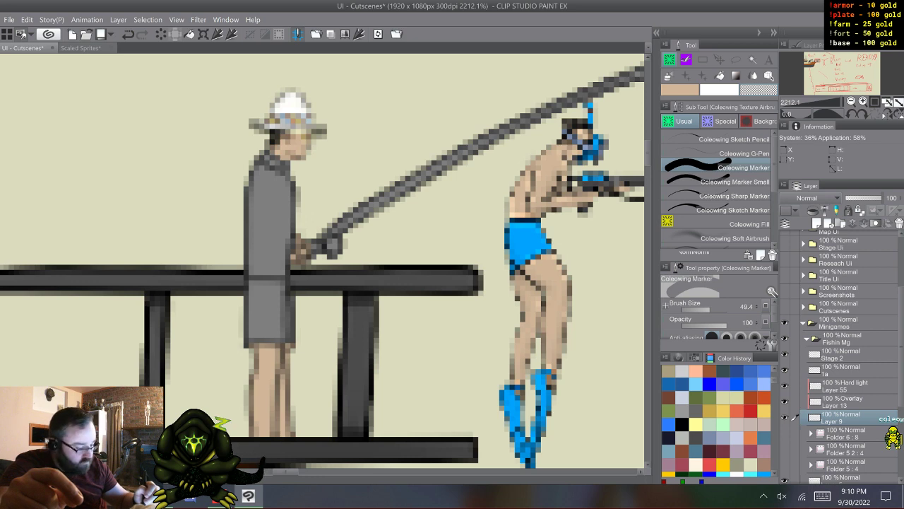
pyautogui.click(695, 358)
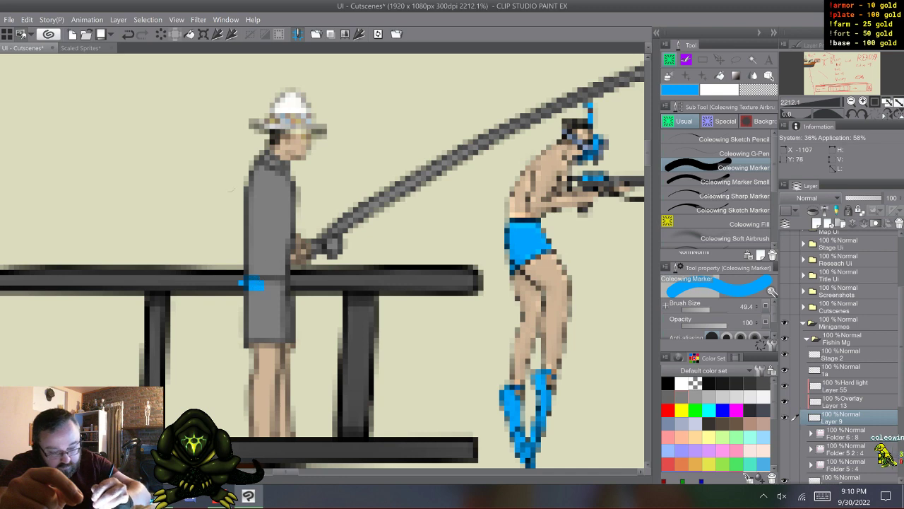
pyautogui.hotkey('ctrl', 'z')
pyautogui.click(843, 402)
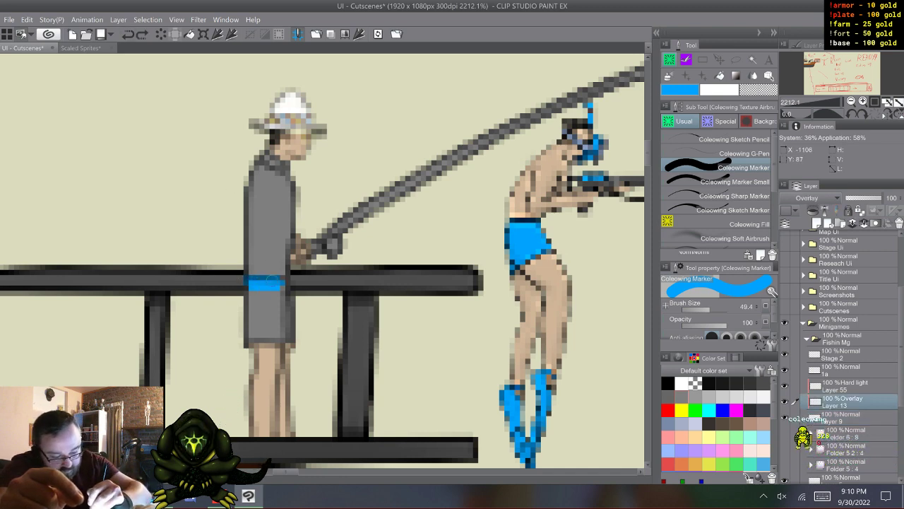
pyautogui.moveTo(294, 293); pyautogui.dragTo(245, 281)
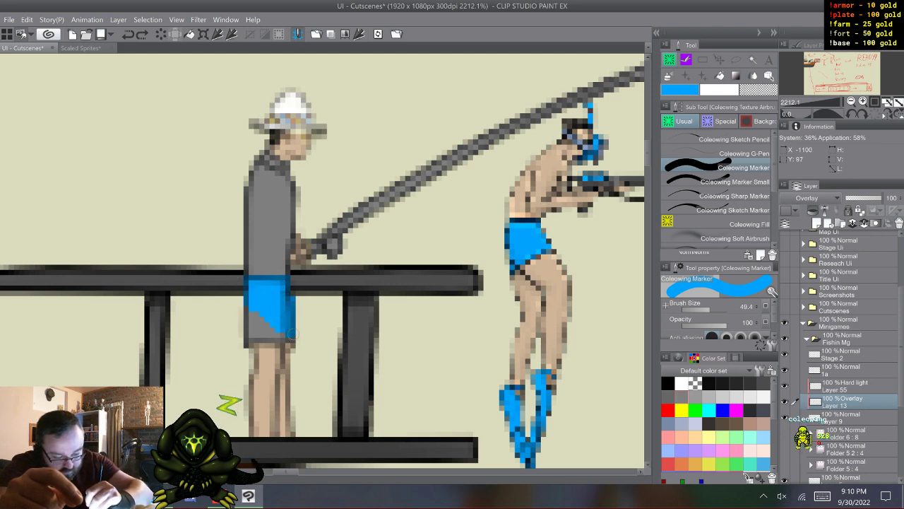
pyautogui.moveTo(262, 335)
pyautogui.mouseDown()
pyautogui.moveTo(251, 334)
pyautogui.moveTo(253, 327)
pyautogui.moveTo(274, 328)
pyautogui.moveTo(253, 313)
pyautogui.moveTo(275, 302)
pyautogui.mouseUp()
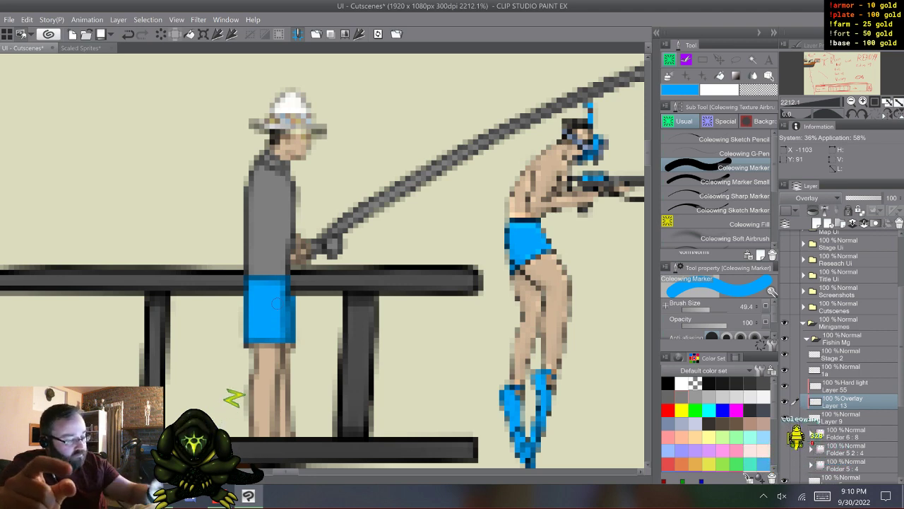
# - Try out a green foliage pattern on the angler's shirt with the Leaf brush on Layer 13, undoing each attempt
pyautogui.click(719, 121)
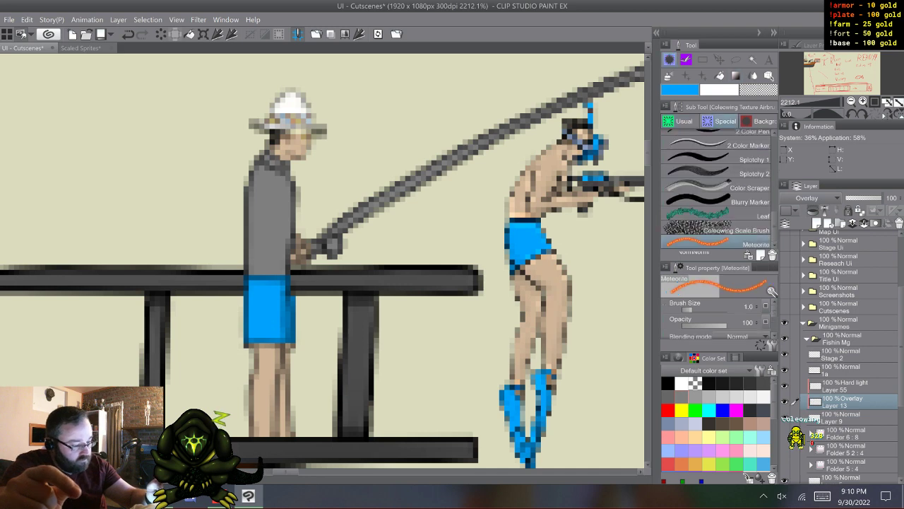
pyautogui.click(719, 214)
pyautogui.moveTo(264, 191); pyautogui.dragTo(273, 286)
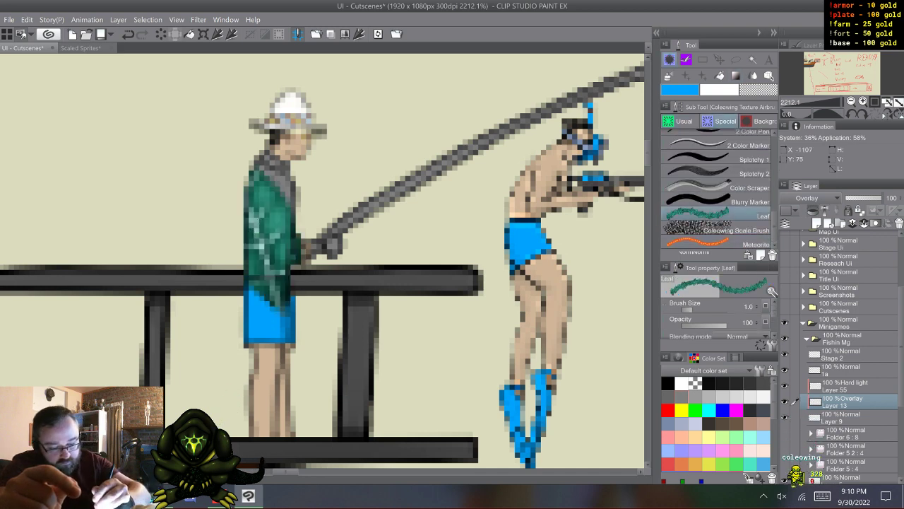
pyautogui.hotkey('ctrl', 'z')
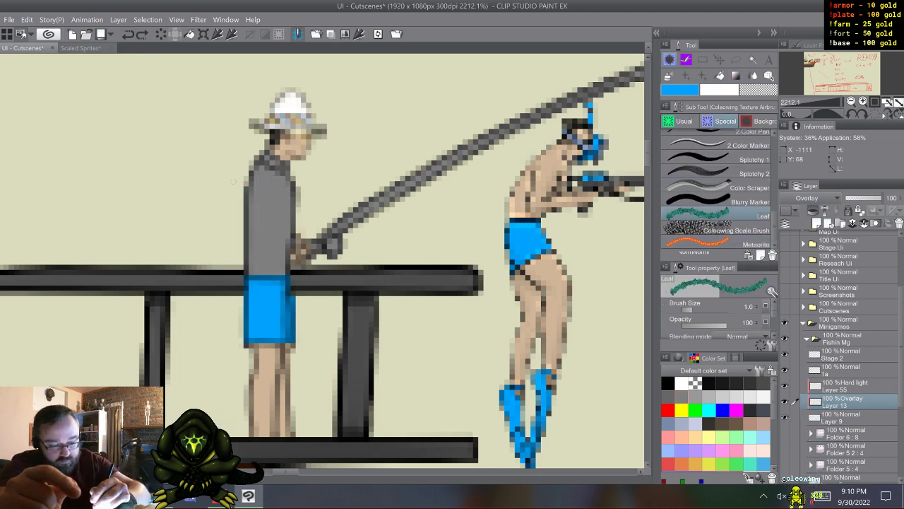
pyautogui.hotkey('ctrl', 'y')
pyautogui.hotkey('ctrl', 'z')
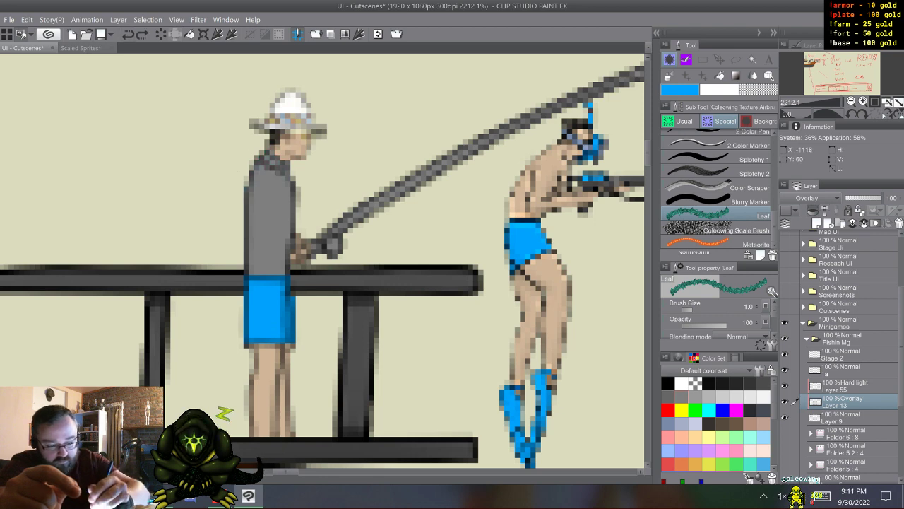
pyautogui.hotkey('ctrl', 'y')
pyautogui.hotkey('ctrl', 'z')
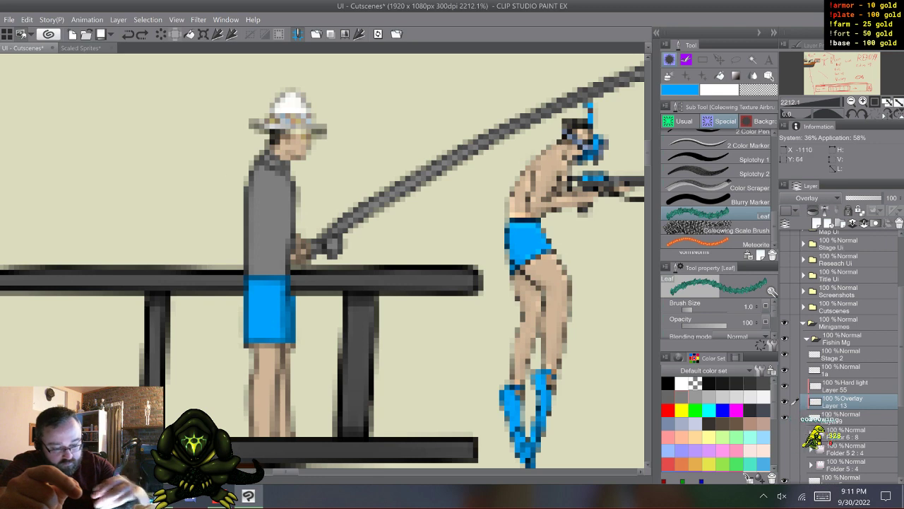
pyautogui.hotkey('ctrl', 'y')
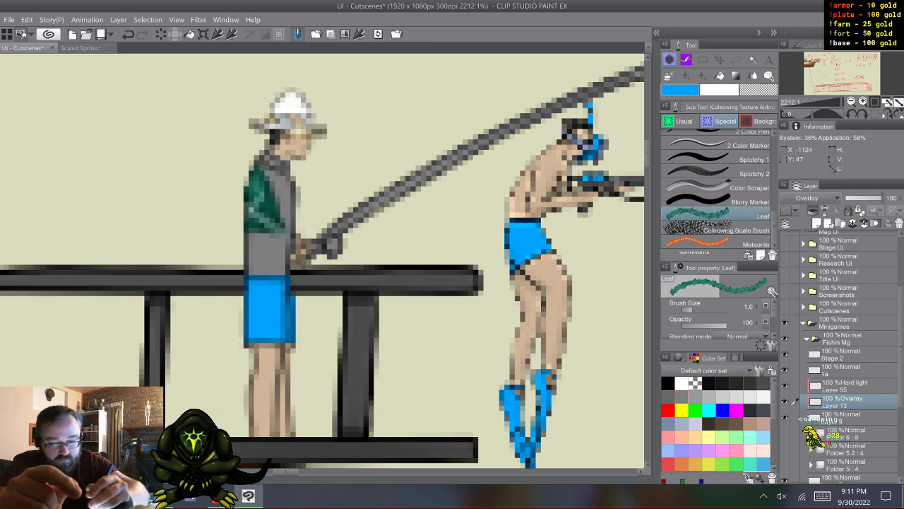
pyautogui.hotkey('ctrl', 'z')
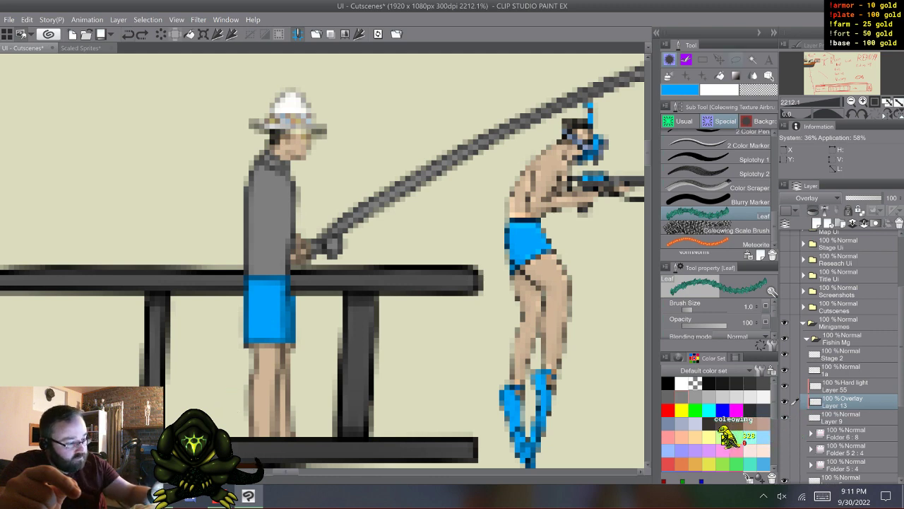
# - Lasso the area around the angler's shirt and cover it with the green Leaf brush pattern on Layer 13
pyautogui.press('m')
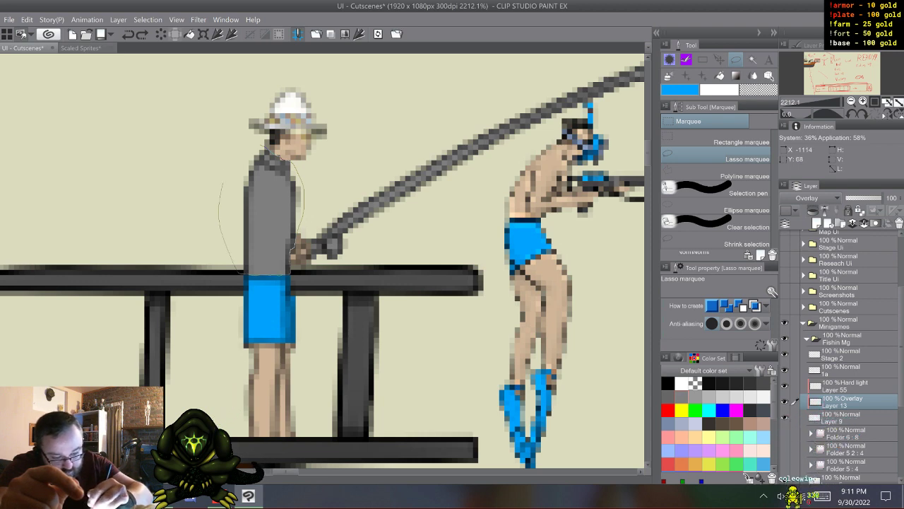
pyautogui.moveTo(230, 150); pyautogui.dragTo(259, 146)
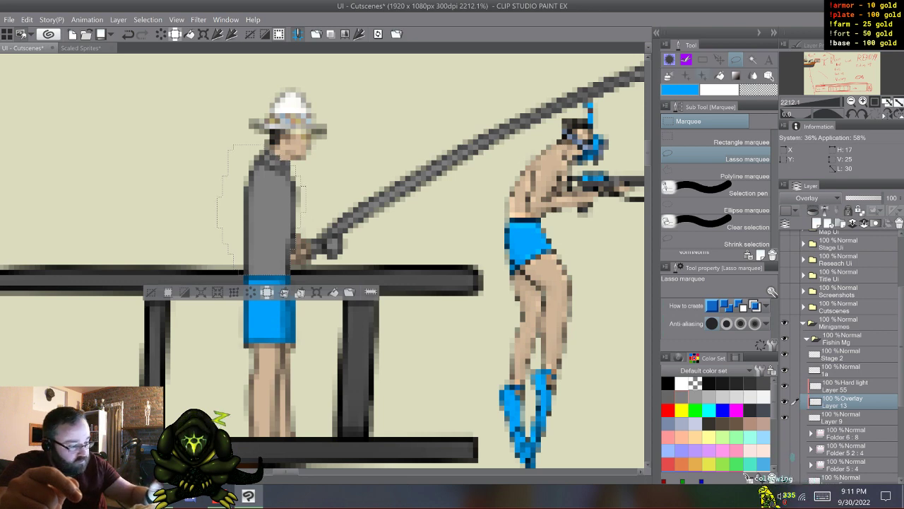
pyautogui.press('b')
pyautogui.moveTo(268, 160)
pyautogui.mouseDown()
pyautogui.moveTo(274, 256)
pyautogui.moveTo(280, 163)
pyautogui.mouseUp()
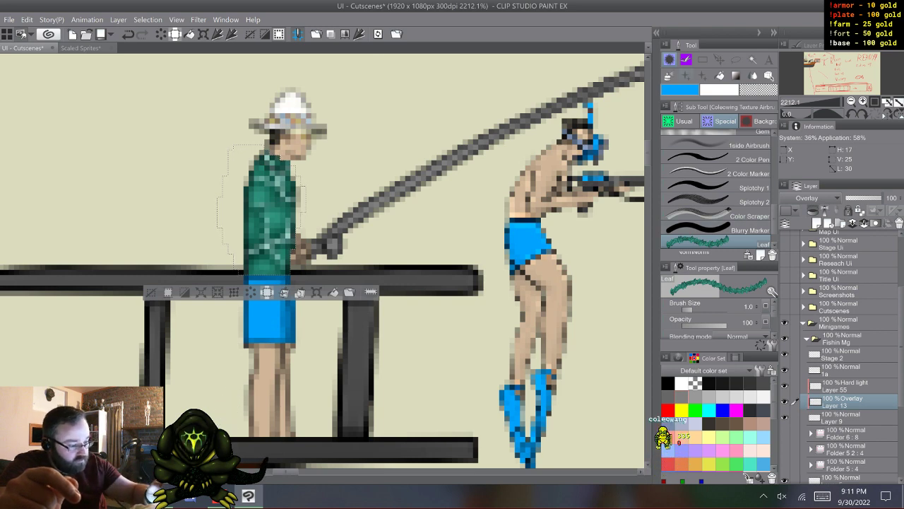
# - Look through the cloth pattern, flower and vegetation decoration brushes for a motif that suits the angler's shirt
pyautogui.press('b')
pyautogui.press('b')
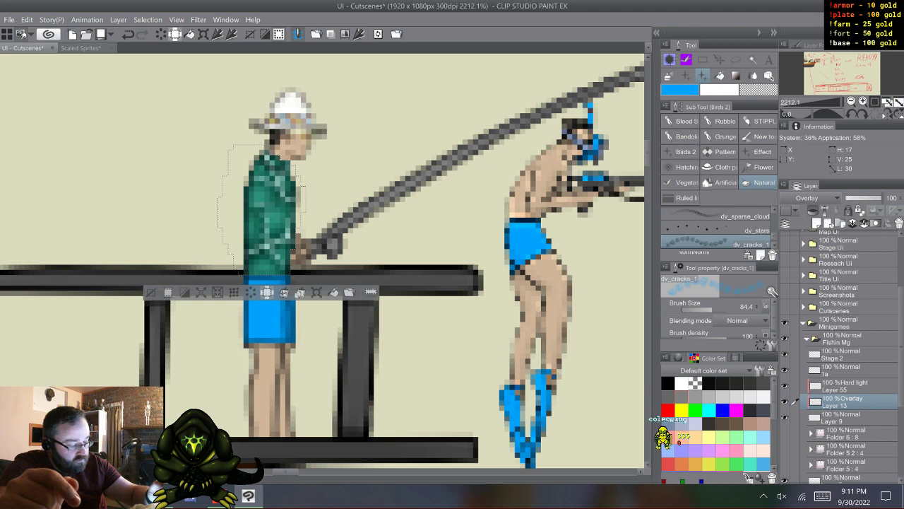
pyautogui.press('b')
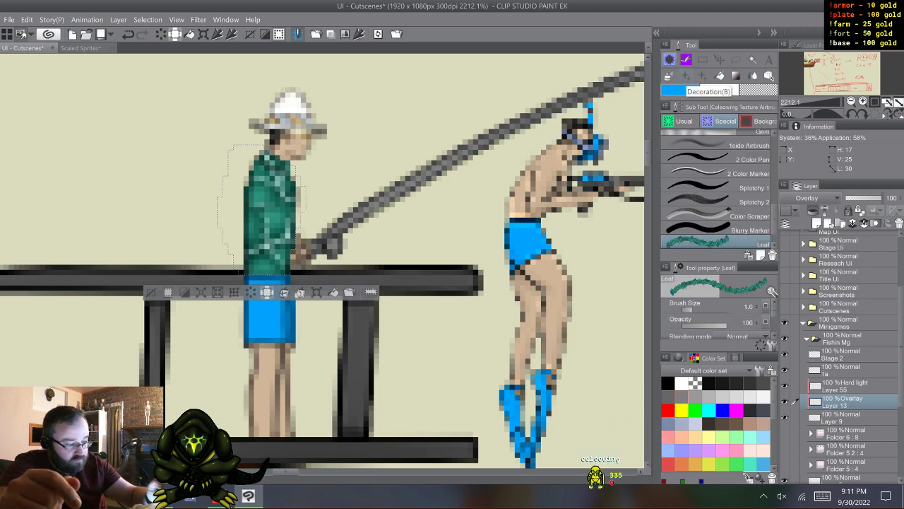
pyautogui.press('p')
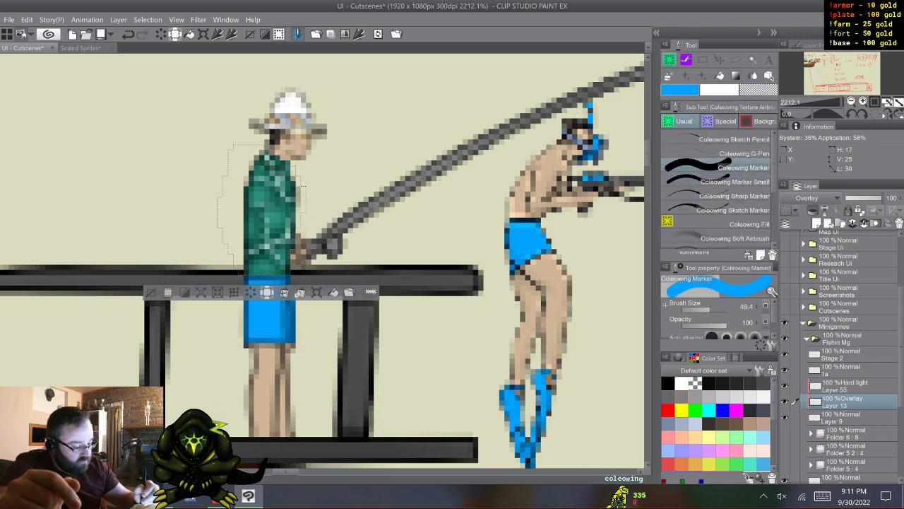
pyautogui.press('b')
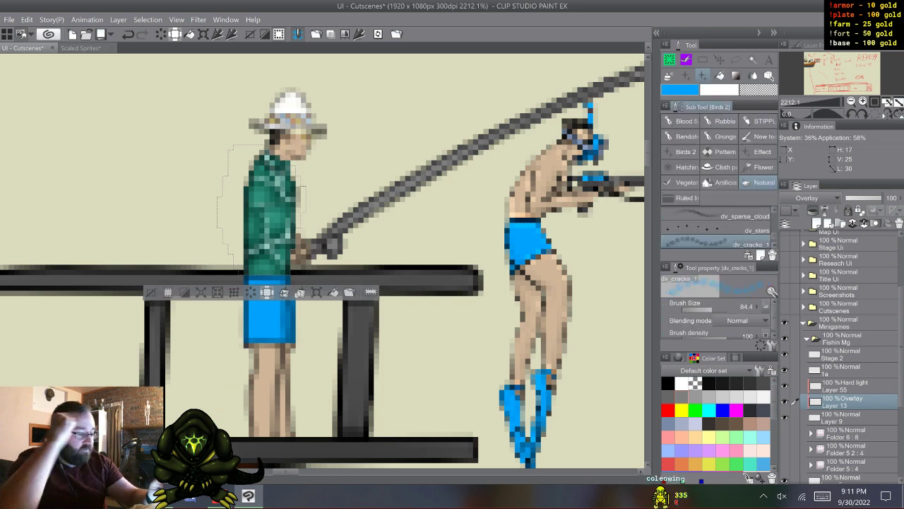
pyautogui.click(721, 168)
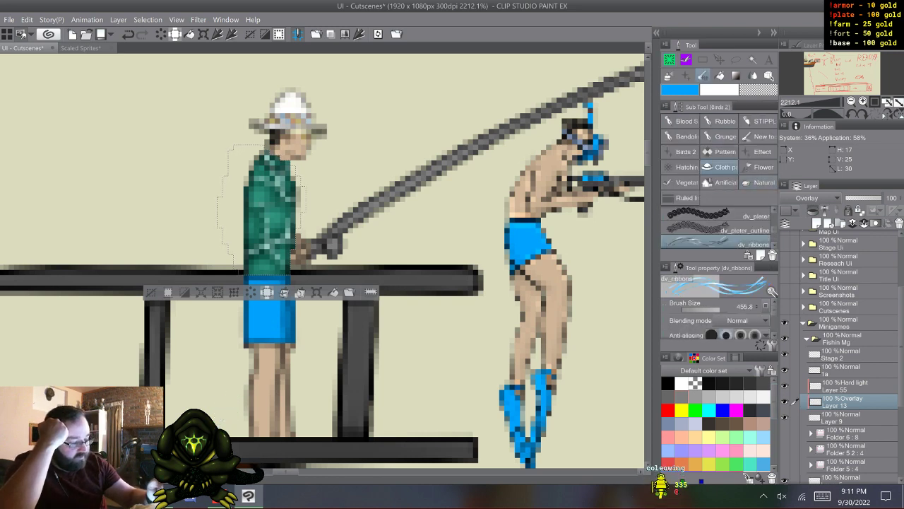
pyautogui.scroll(-6, 719, 228)
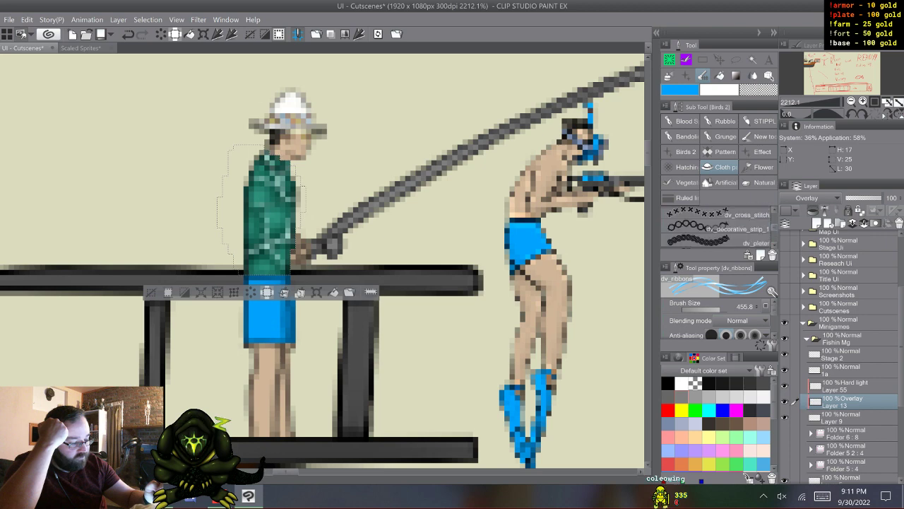
pyautogui.scroll(-3, 720, 228)
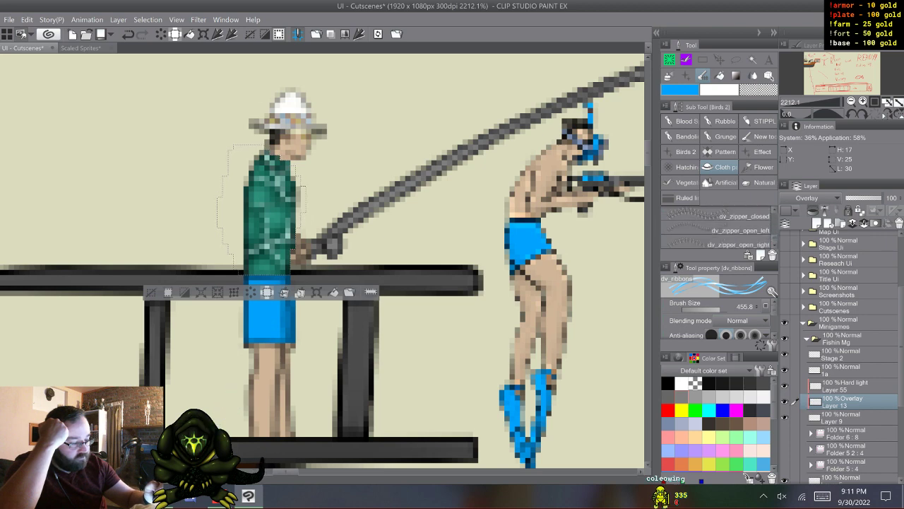
pyautogui.click(763, 168)
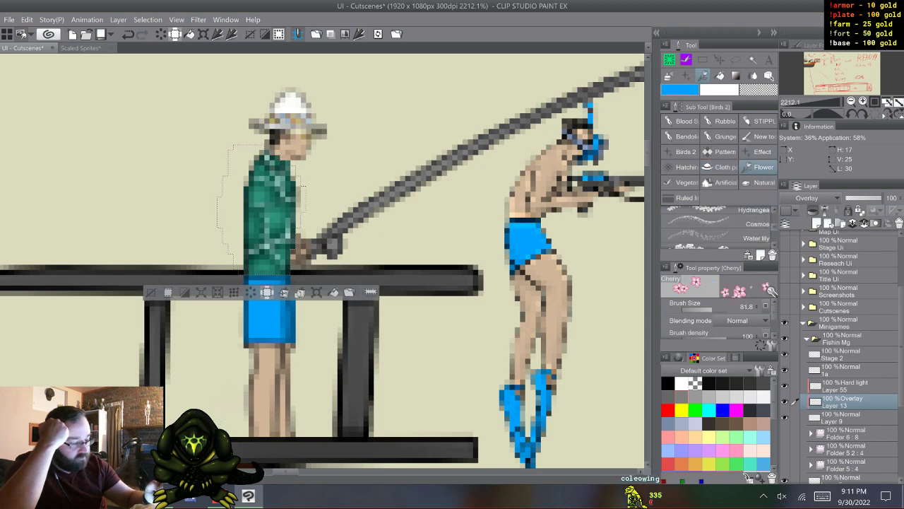
pyautogui.scroll(-3, 715, 226)
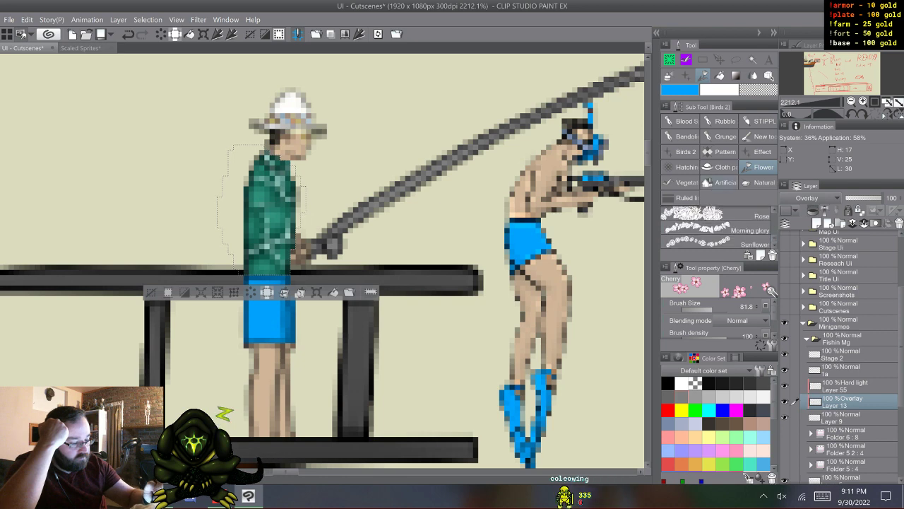
pyautogui.click(722, 182)
pyautogui.click(684, 182)
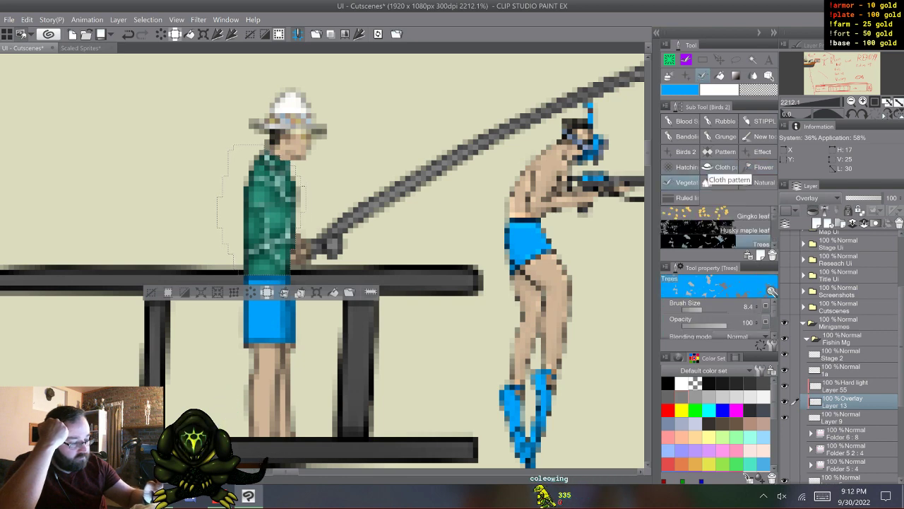
# - Check the remaining decoration brush groups, including stippling and birds, and settle on the Seven petaled flower pattern brush
pyautogui.click(763, 121)
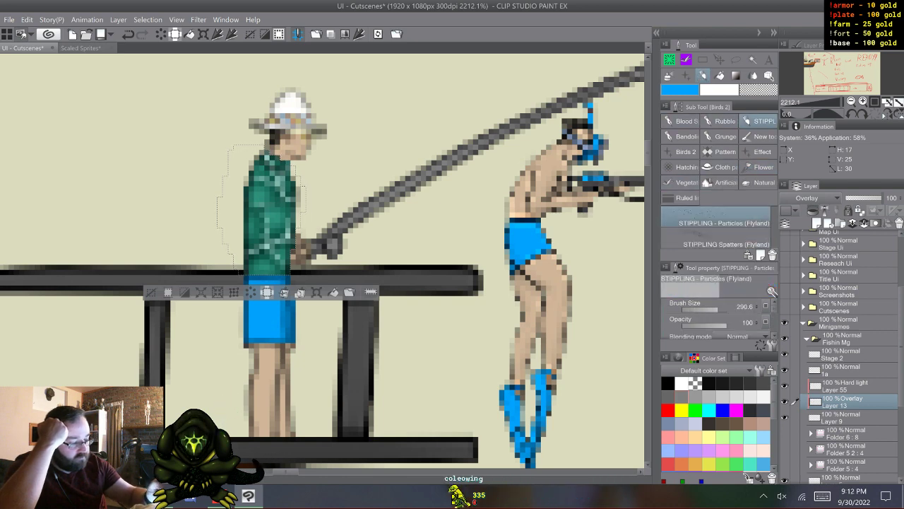
pyautogui.click(684, 136)
pyautogui.click(726, 137)
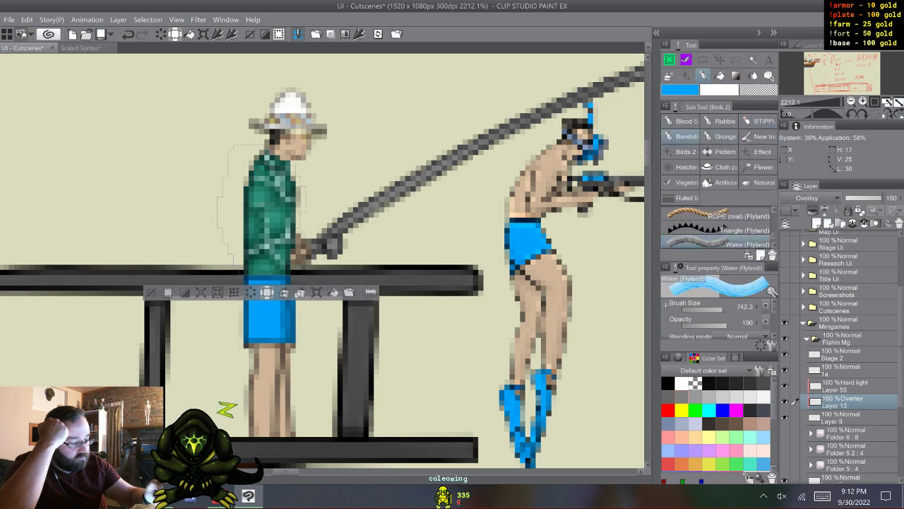
pyautogui.click(763, 136)
pyautogui.click(686, 151)
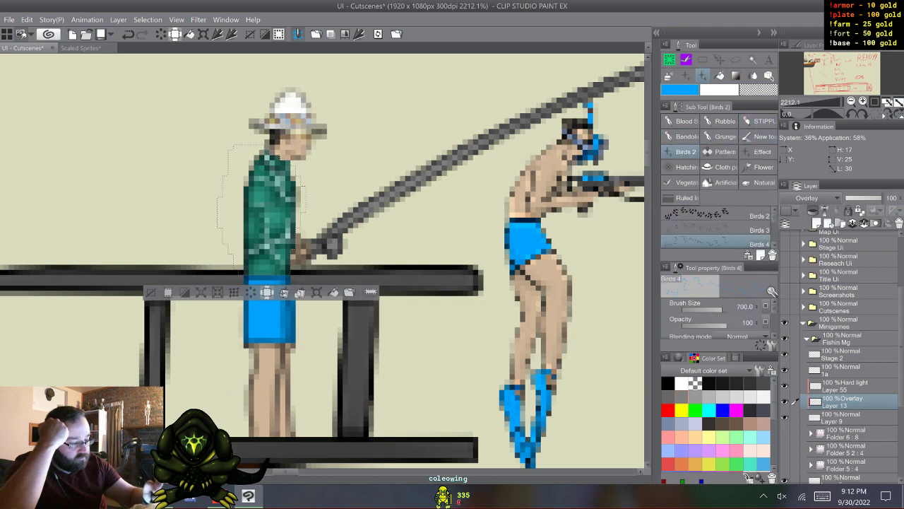
pyautogui.click(721, 152)
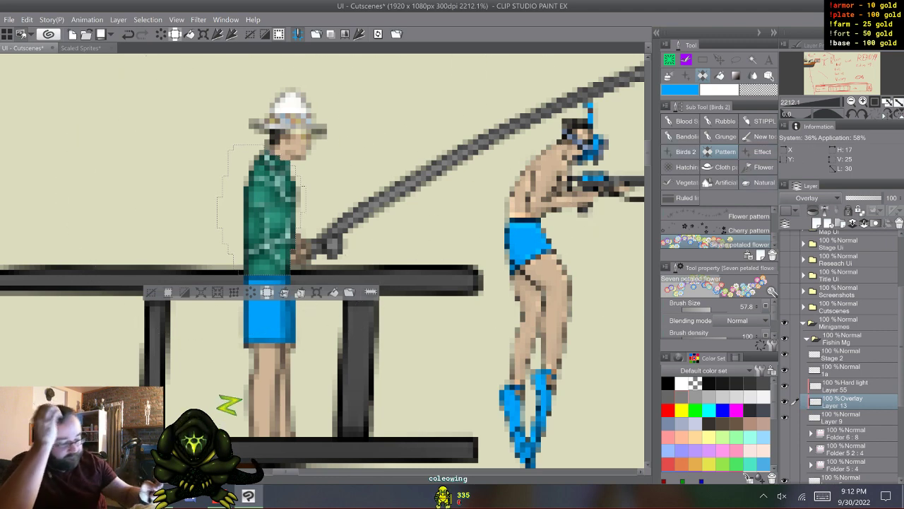
# - Reduce the Seven petaled flower brush size to 4.2 and test it on the shirt, undoing the stamp
pyautogui.moveTo(474, 117); pyautogui.dragTo(461, 116)
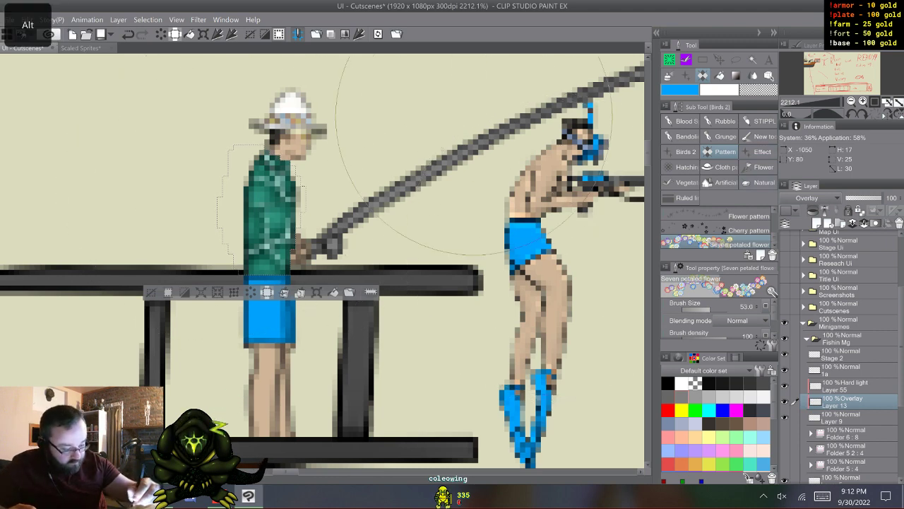
pyautogui.moveTo(536, 242); pyautogui.dragTo(469, 106)
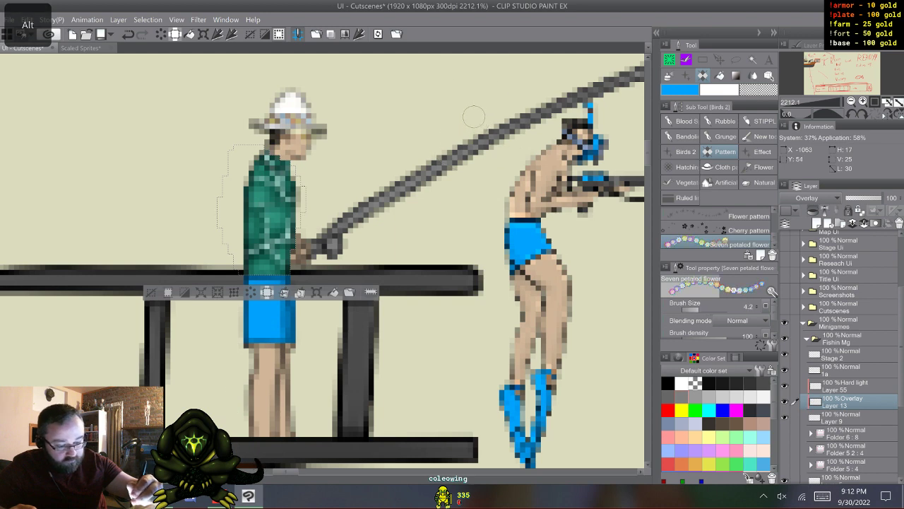
pyautogui.click(246, 231)
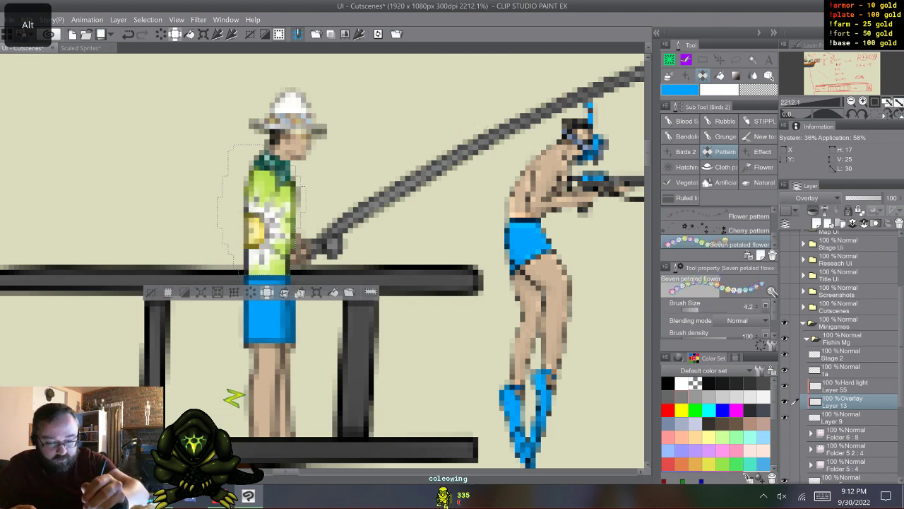
pyautogui.hotkey('ctrl', 'z')
# - Set the flower brush's particle size to 3.5 and try flowers on the shirt on Layer 13, undoing them
pyautogui.scroll(-2, 714, 318)
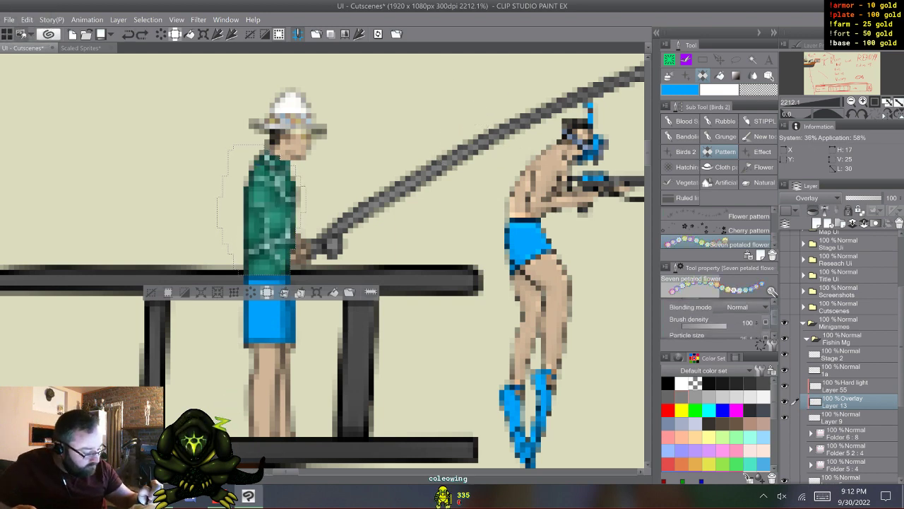
pyautogui.click(702, 322)
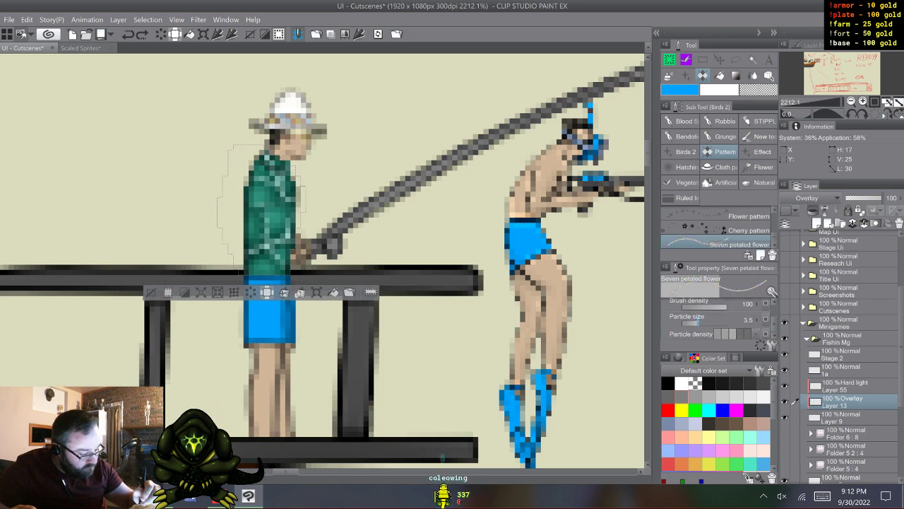
pyautogui.moveTo(256, 201); pyautogui.dragTo(251, 237)
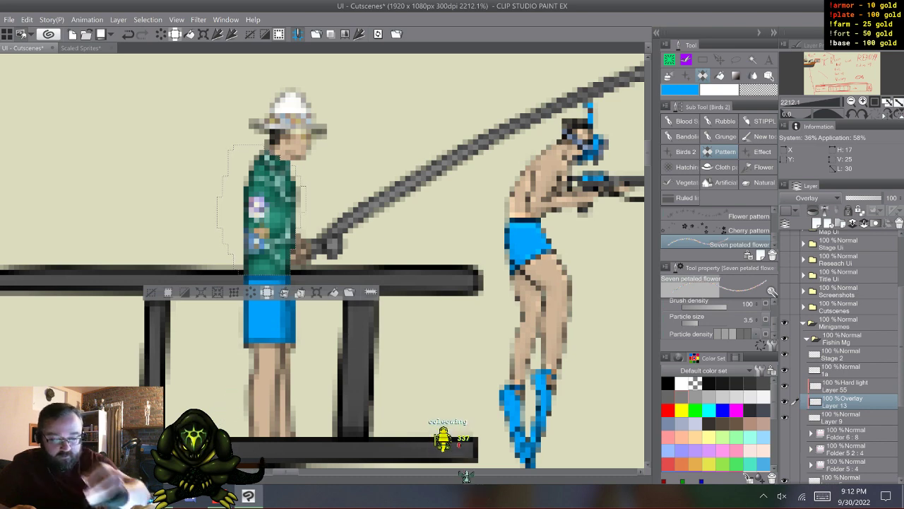
pyautogui.hotkey('ctrl', 'z')
pyautogui.hotkey('ctrl', 'z')
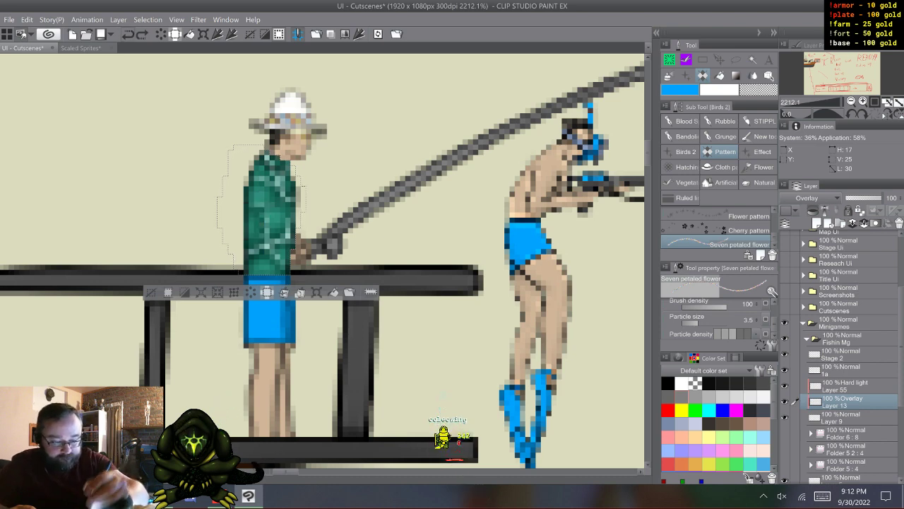
# - Add a new layer above Stage 2 and stamp two flowers along the back of the angler's shirt
pyautogui.click(842, 354)
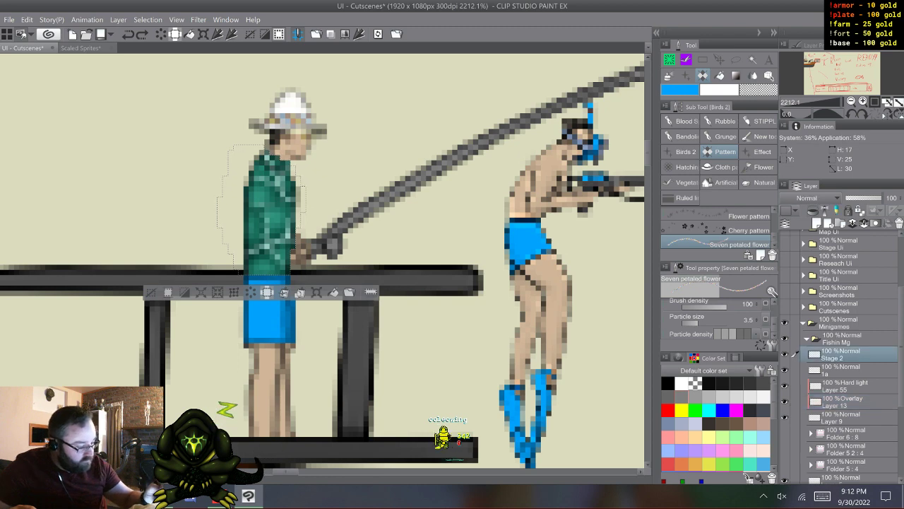
pyautogui.hotkey('ctrl', 'shift', 'n')
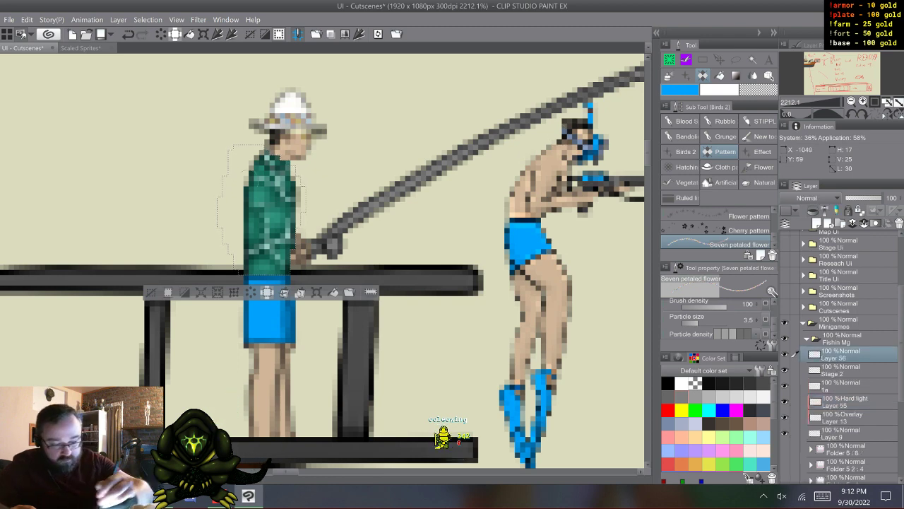
pyautogui.click(251, 238)
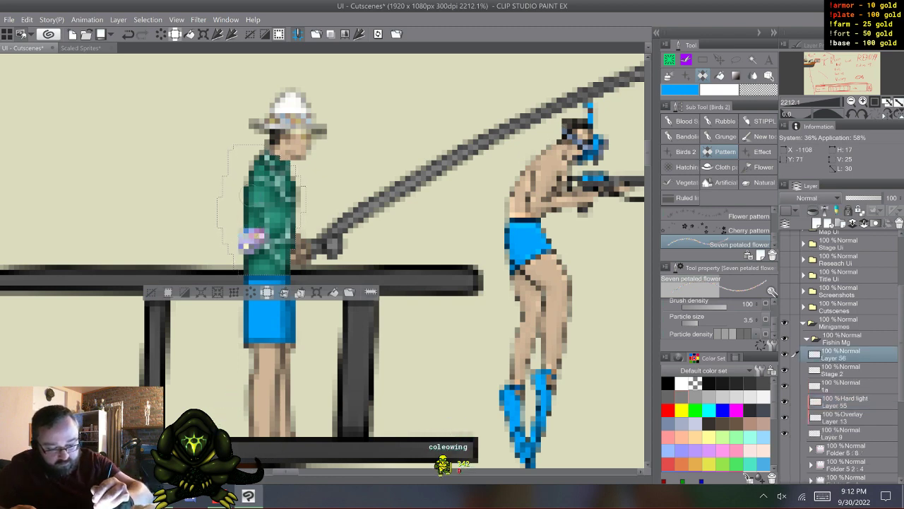
pyautogui.click(248, 191)
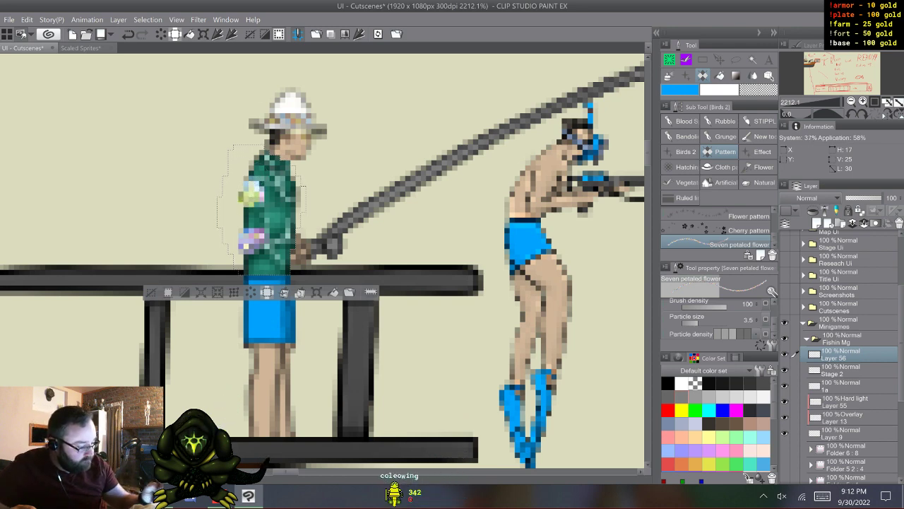
# - Rename the new flower layer as Pattern
pyautogui.doubleClick(834, 357)
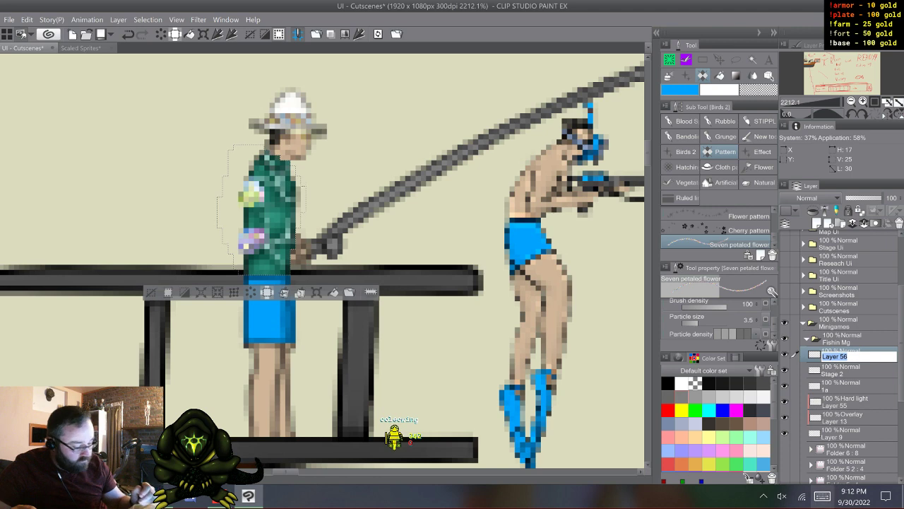
pyautogui.write('P')
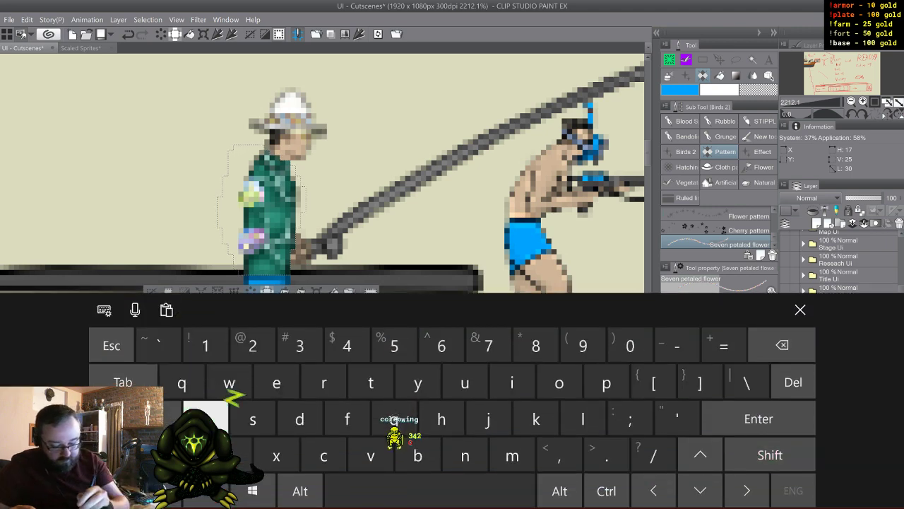
pyautogui.write('attern')
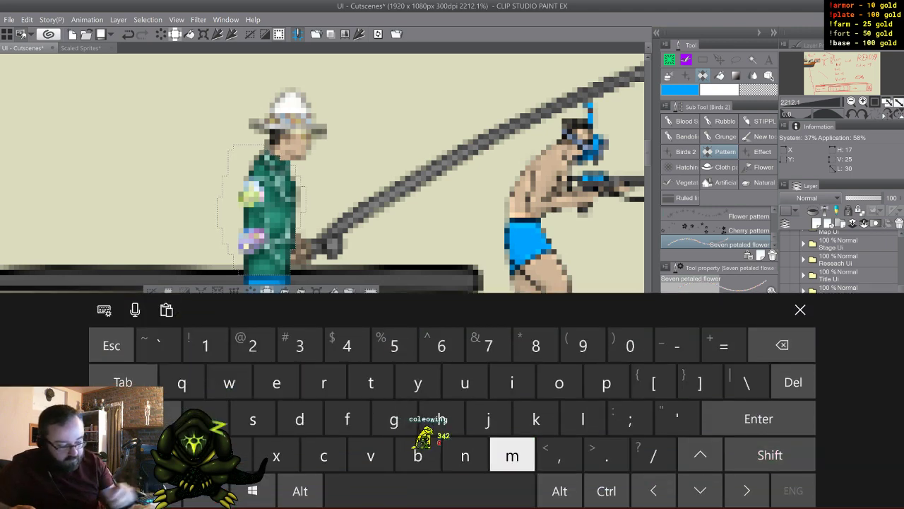
pyautogui.press('Return')
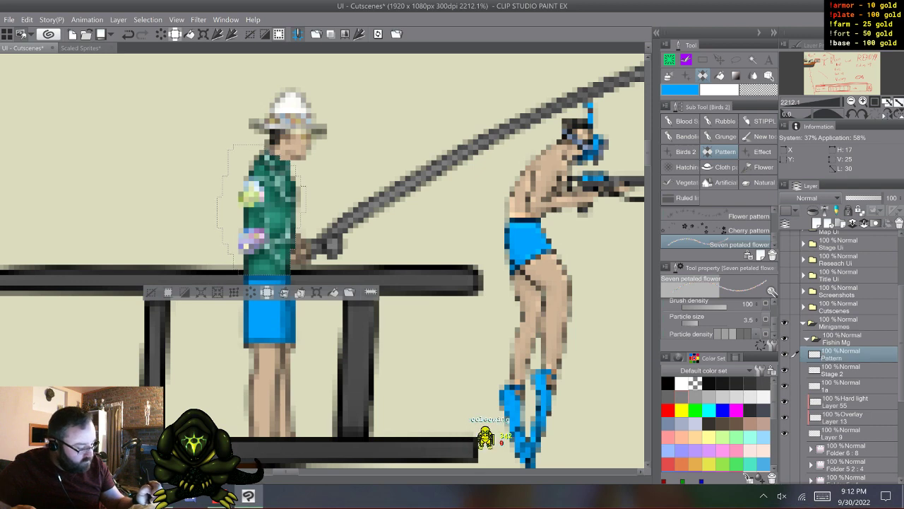
# - Move the Pattern layer between Layer 55 and Layer 13 to clip the flowers to the shirt, clear the selection and activate Layer 55
pyautogui.hotkey('ctrl', 'z')
pyautogui.hotkey('ctrl', 'z')
pyautogui.moveTo(841, 355); pyautogui.dragTo(840, 409)
pyautogui.moveTo(253, 194); pyautogui.dragTo(253, 239)
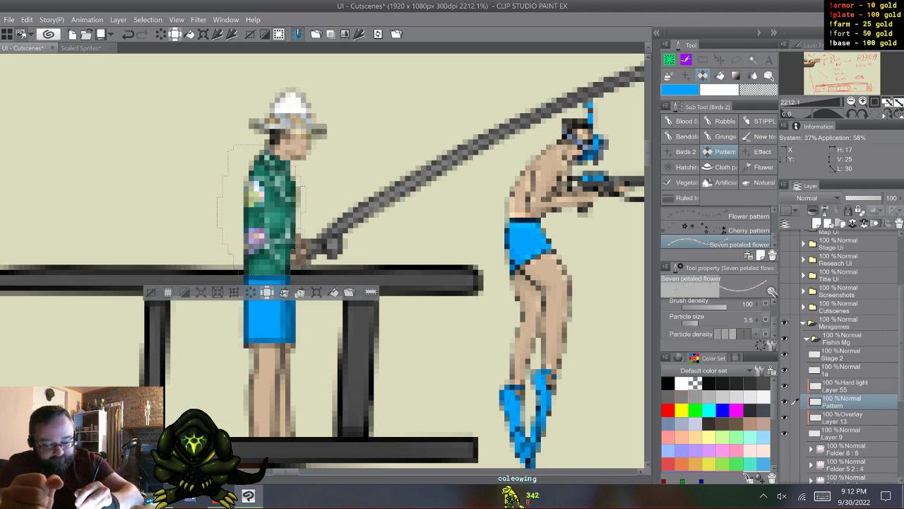
pyautogui.click(151, 292)
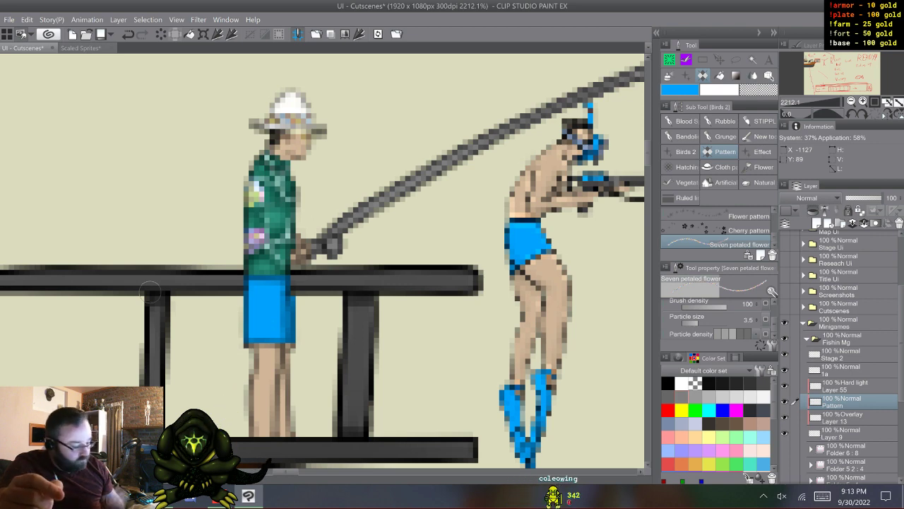
pyautogui.click(845, 385)
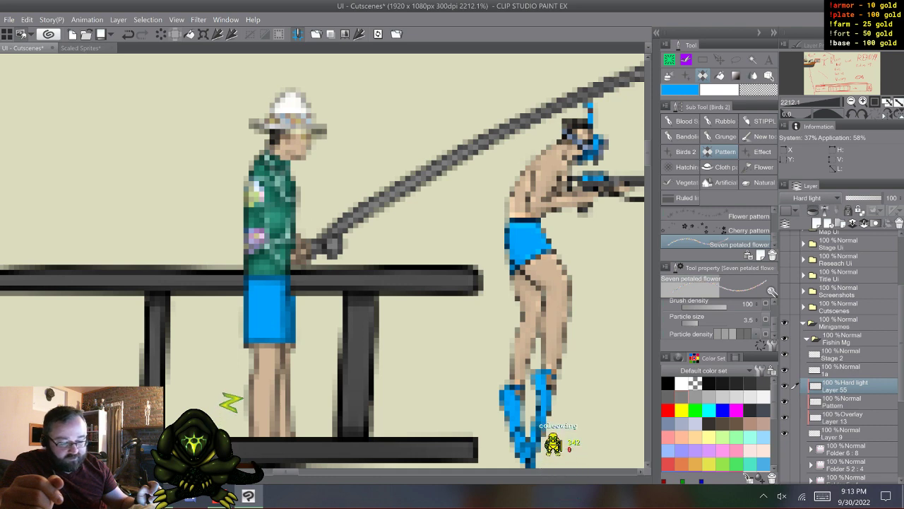
# - Paint the lower end of the fishing rod brown on Layer 13 with the Coleowing Marker
pyautogui.click(843, 370)
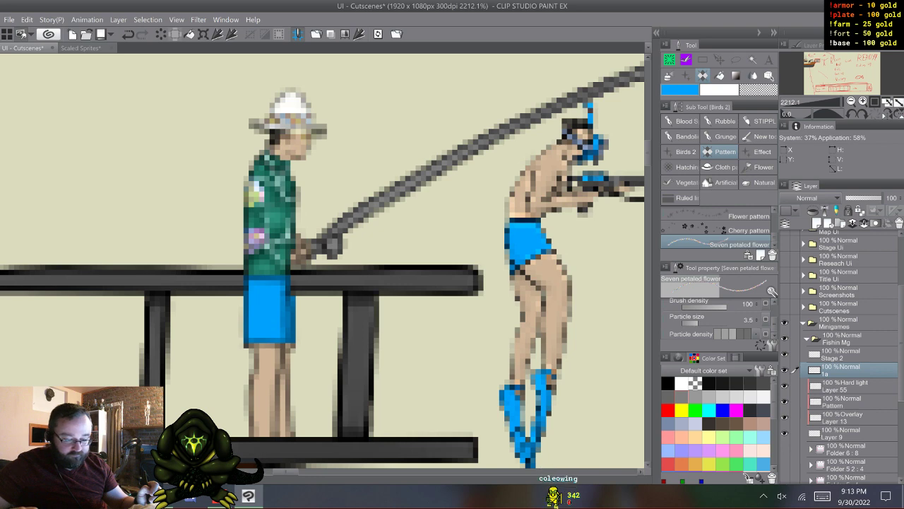
pyautogui.click(843, 418)
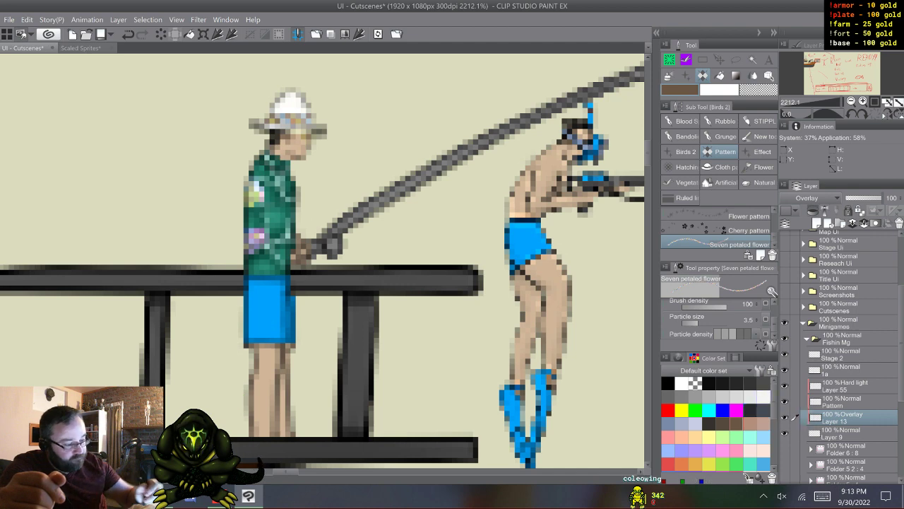
pyautogui.press('b')
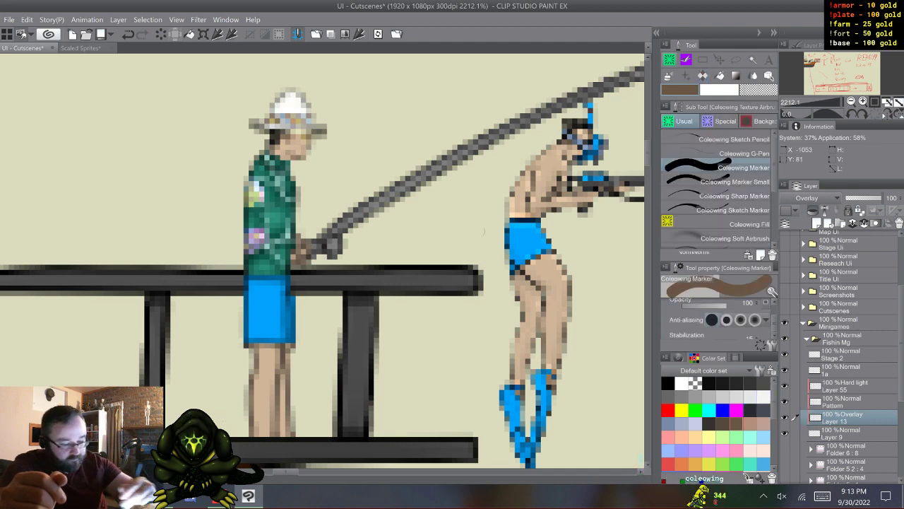
pyautogui.moveTo(344, 225); pyautogui.dragTo(360, 215)
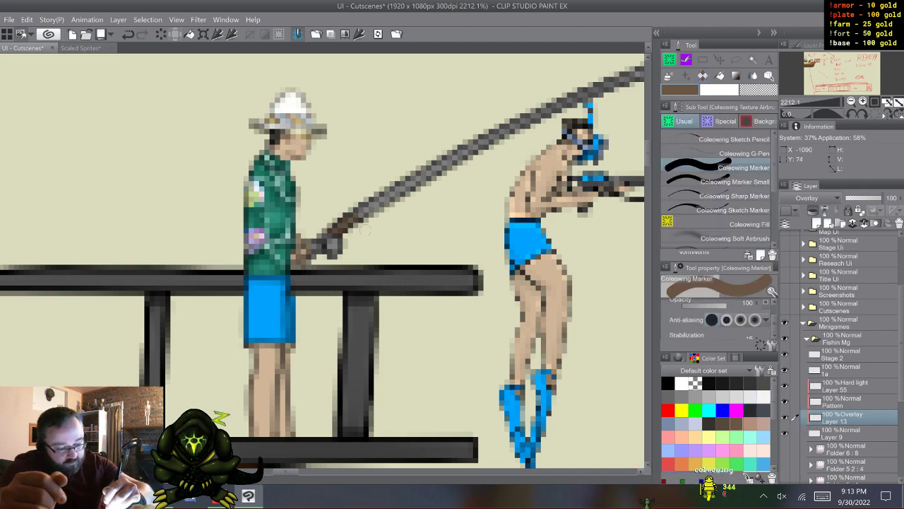
# - Lasso the remaining length of the fishing rod on Layer 13, fill it with the same brown and clear the selection
pyautogui.moveTo(287, 471); pyautogui.dragTo(296, 471)
pyautogui.moveTo(648, 151); pyautogui.dragTo(647, 146)
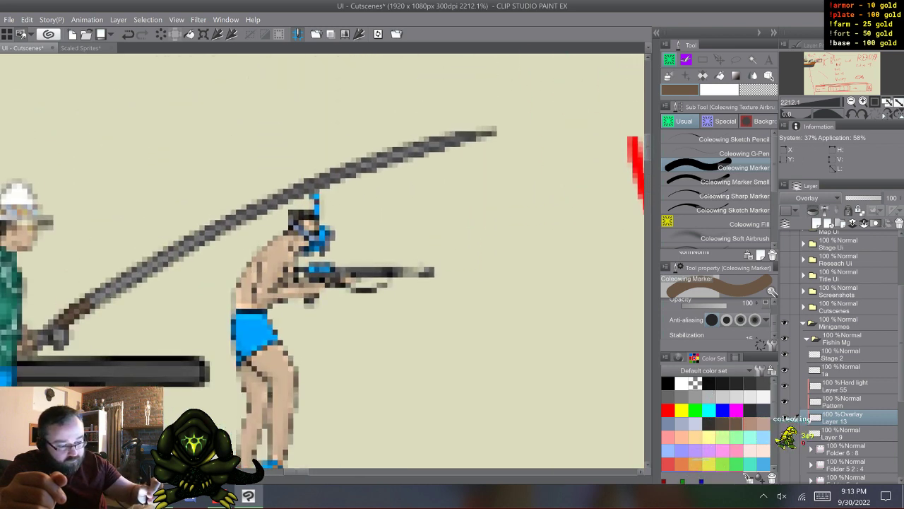
pyautogui.press('m')
pyautogui.moveTo(524, 112); pyautogui.dragTo(382, 241)
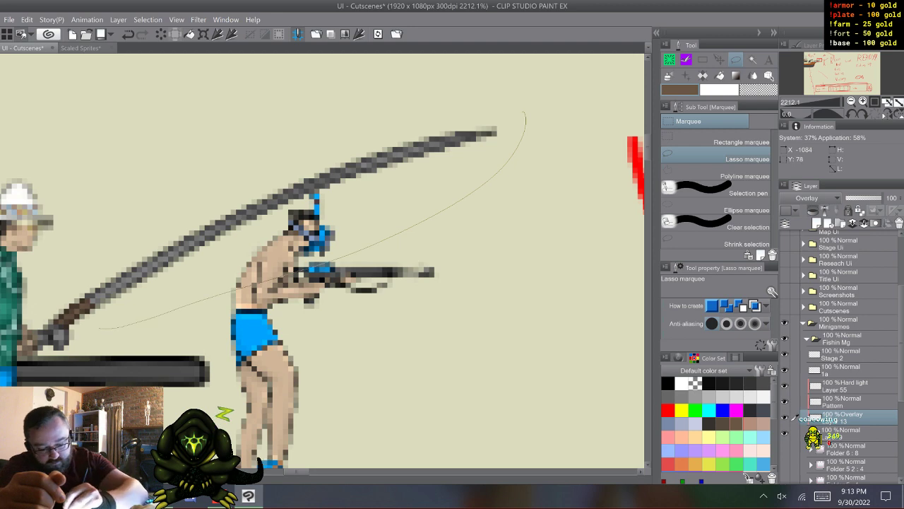
pyautogui.moveTo(100, 328)
pyautogui.mouseDown()
pyautogui.moveTo(147, 196)
pyautogui.moveTo(472, 80)
pyautogui.moveTo(522, 110)
pyautogui.mouseUp()
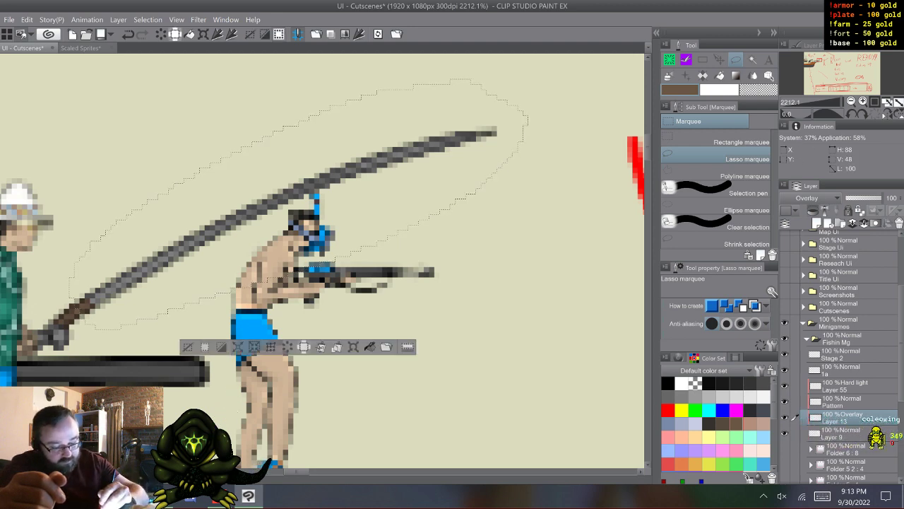
pyautogui.hotkey('alt', 'BackSpace')
pyautogui.hotkey('ctrl', 'd')
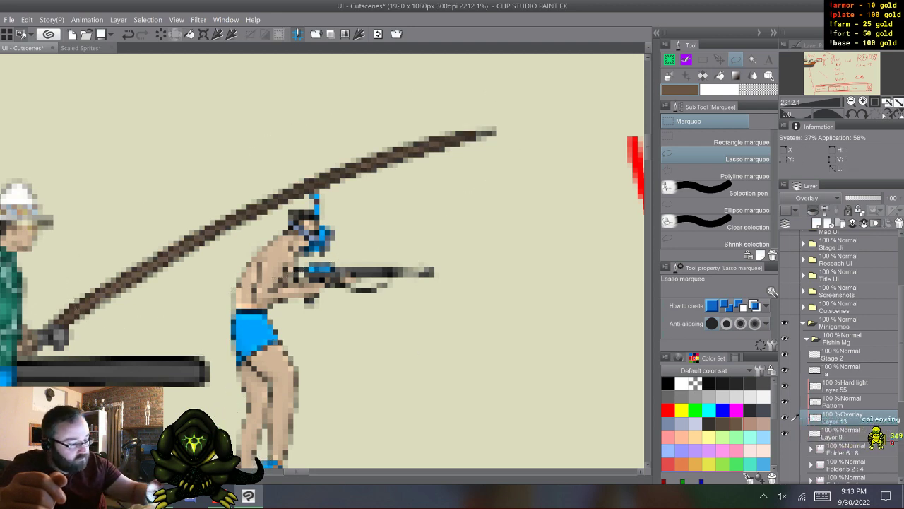
pyautogui.press('b')
pyautogui.press('b')
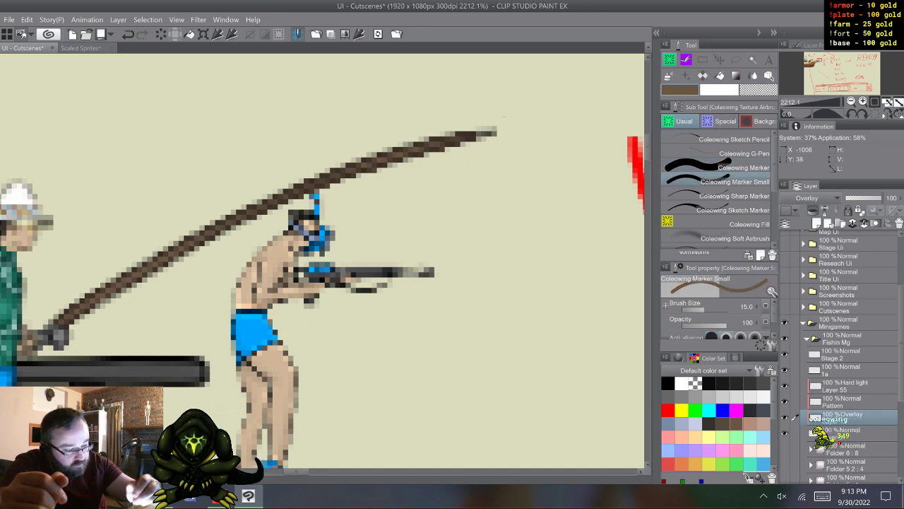
pyautogui.press('b')
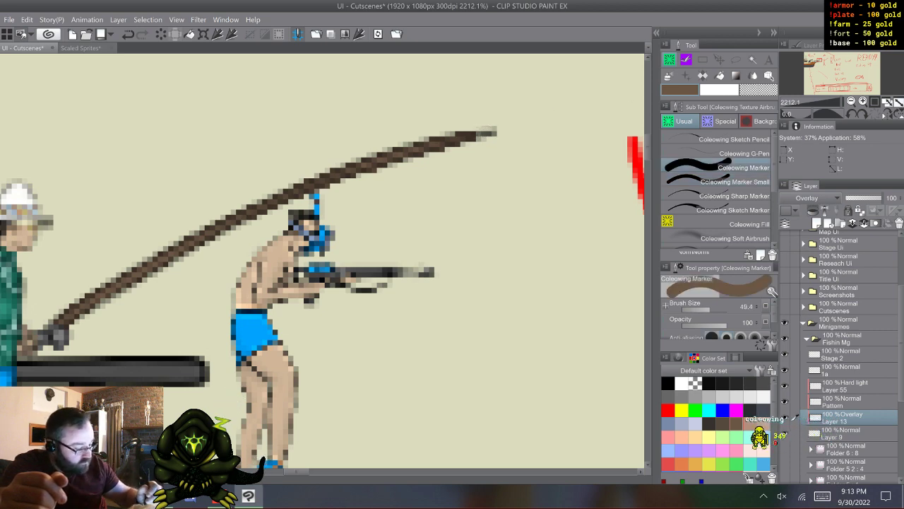
pyautogui.click(840, 433)
pyautogui.click(735, 182)
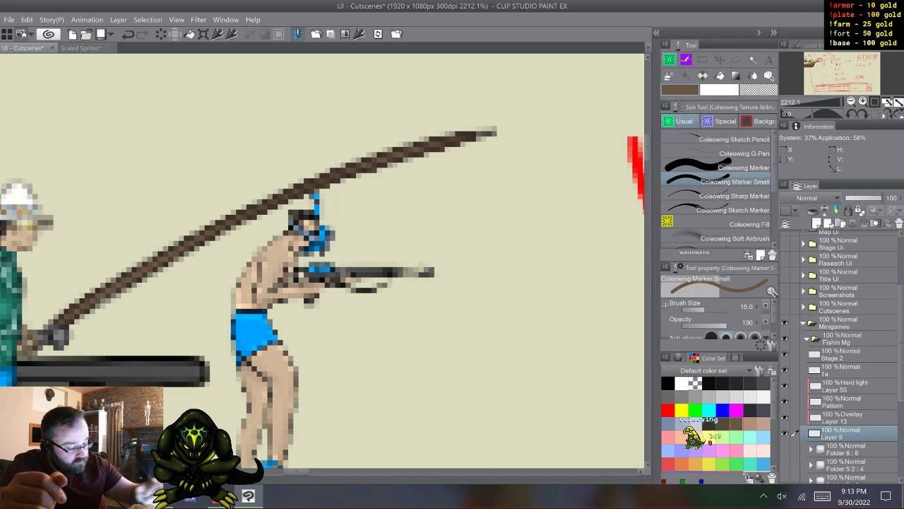
pyautogui.click(682, 397)
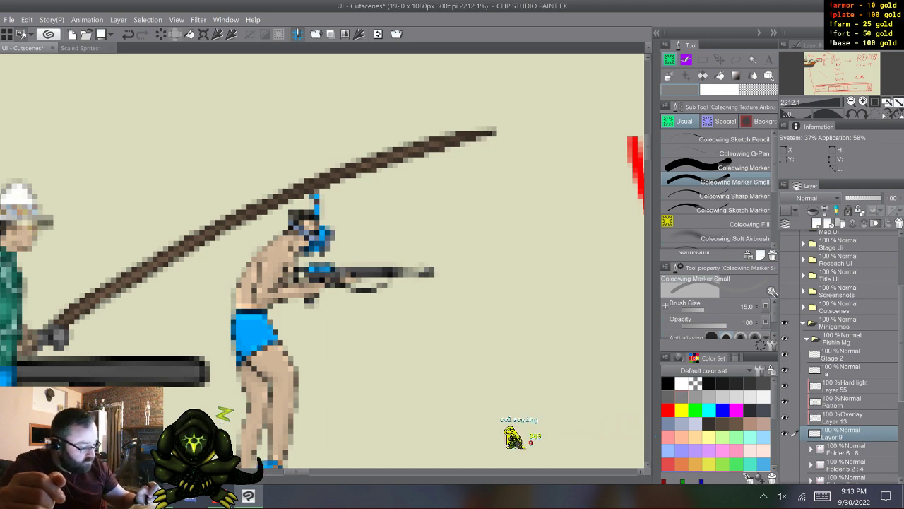
# - Colour the rod's handle dark brown and its reel white on Layer 13 with the Coleowing Marker
pyautogui.click(843, 417)
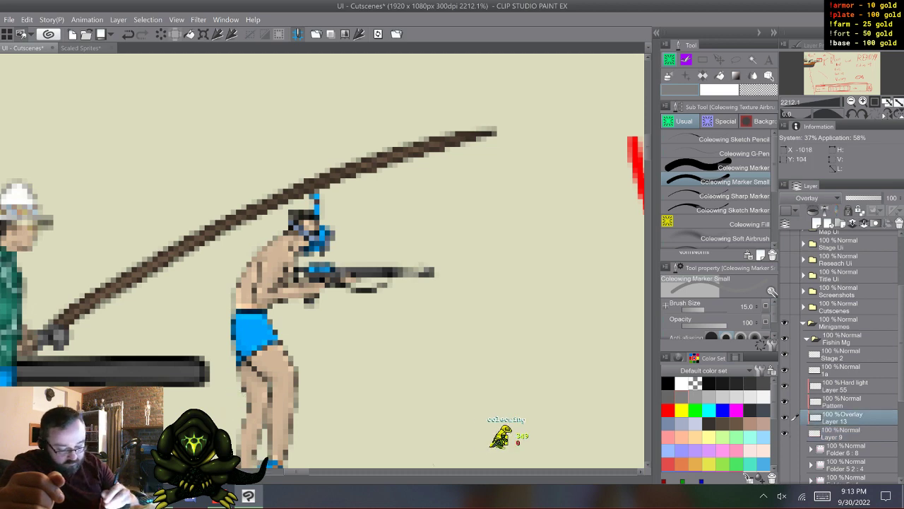
pyautogui.hscroll(-5, 322, 262)
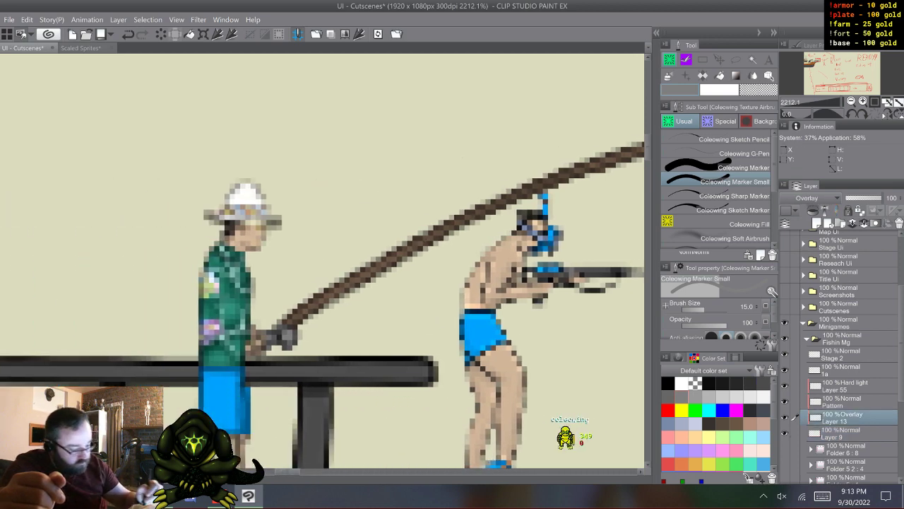
pyautogui.click(709, 424)
pyautogui.click(727, 168)
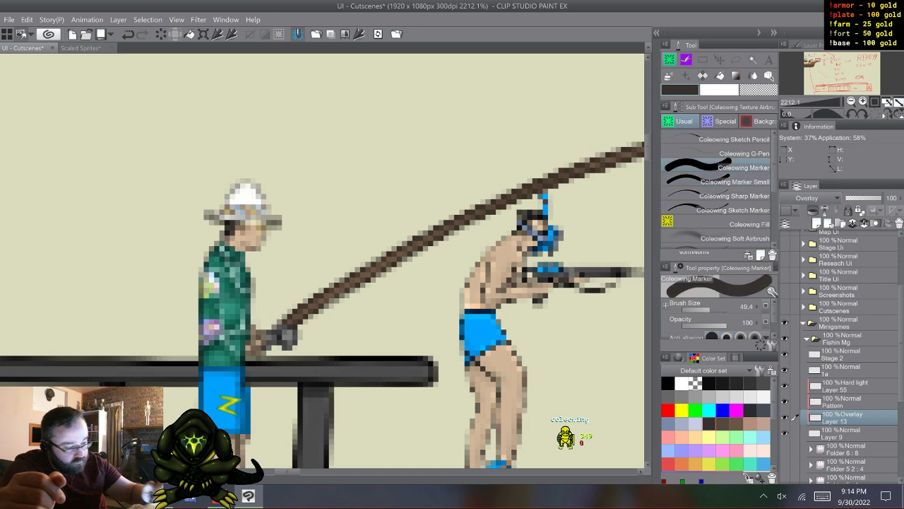
pyautogui.moveTo(272, 335); pyautogui.dragTo(271, 343)
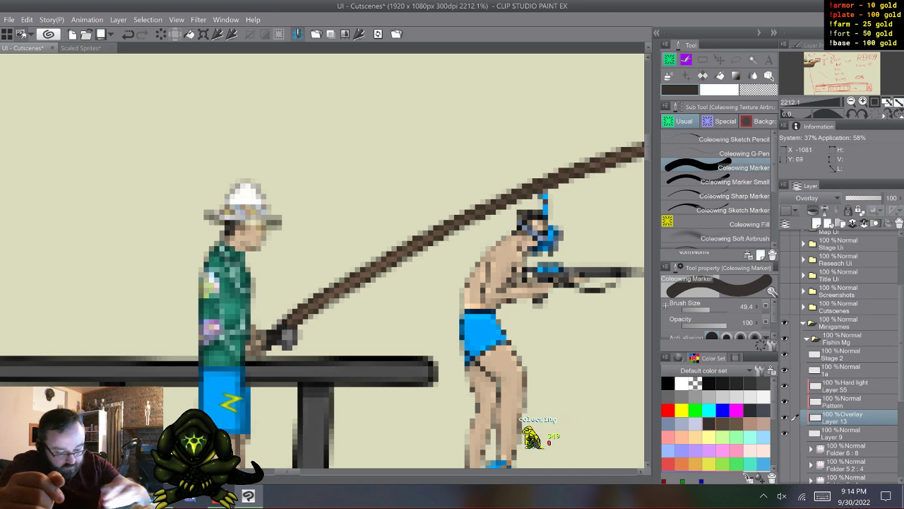
pyautogui.click(682, 383)
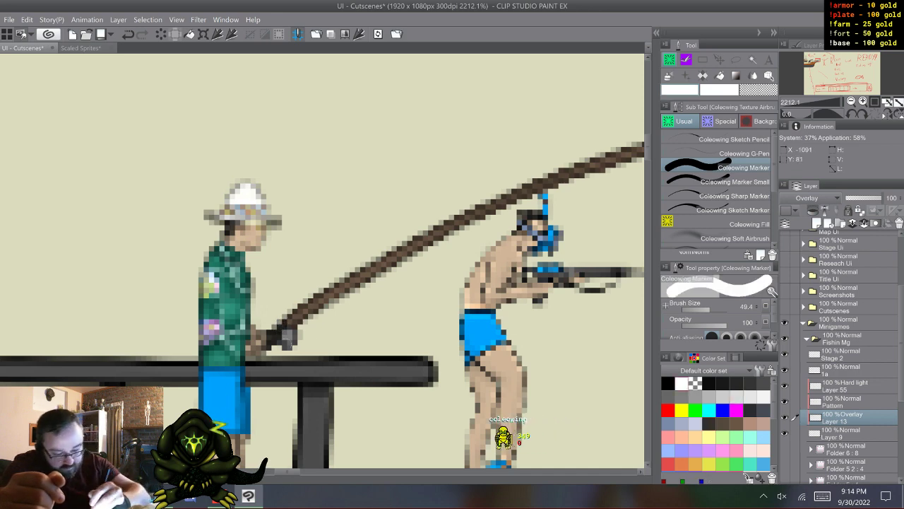
pyautogui.click(288, 338)
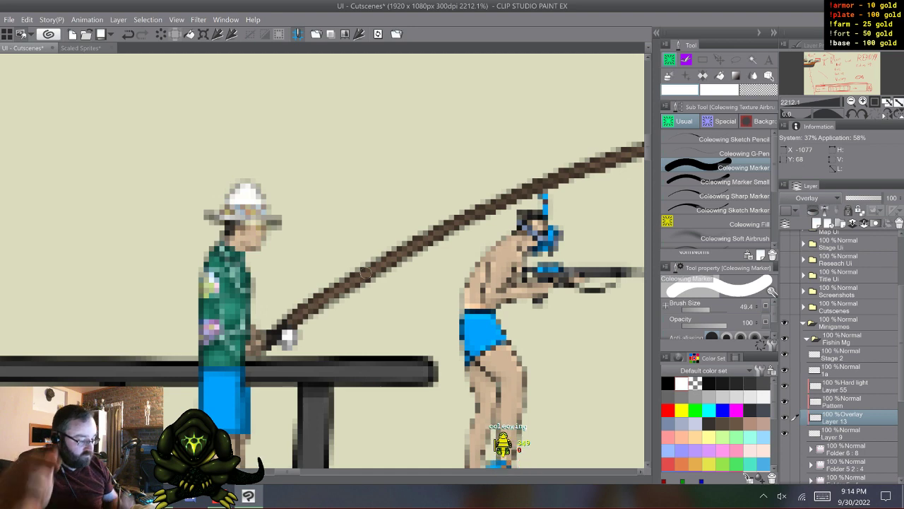
# - Select the angler's layers from 1a down to Layer 9, and return to layer 1a alone as the active layer
pyautogui.click(794, 369)
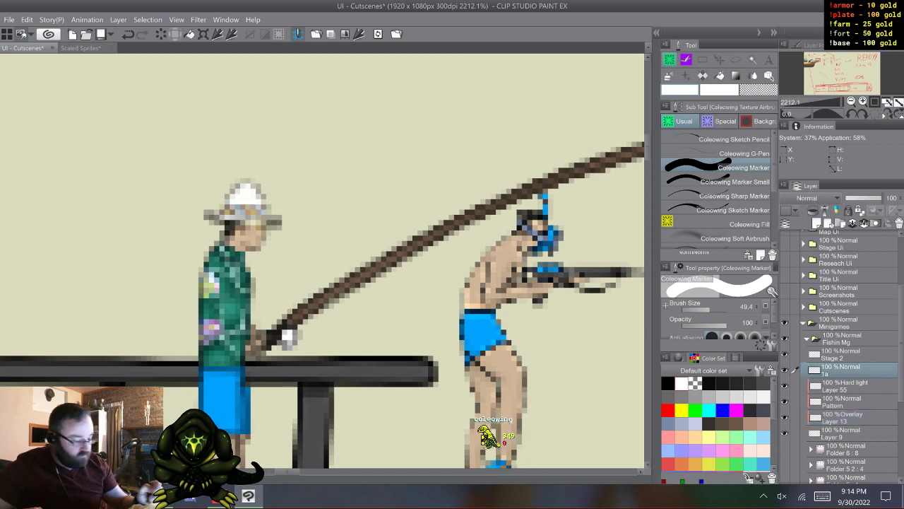
pyautogui.keyDown('shift'); pyautogui.click(841, 433); pyautogui.keyUp('shift')
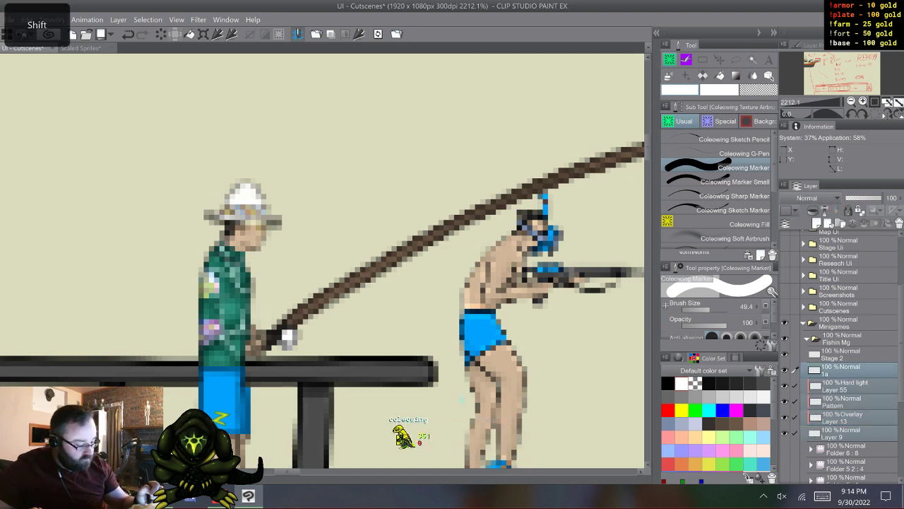
pyautogui.click(841, 354)
pyautogui.click(841, 370)
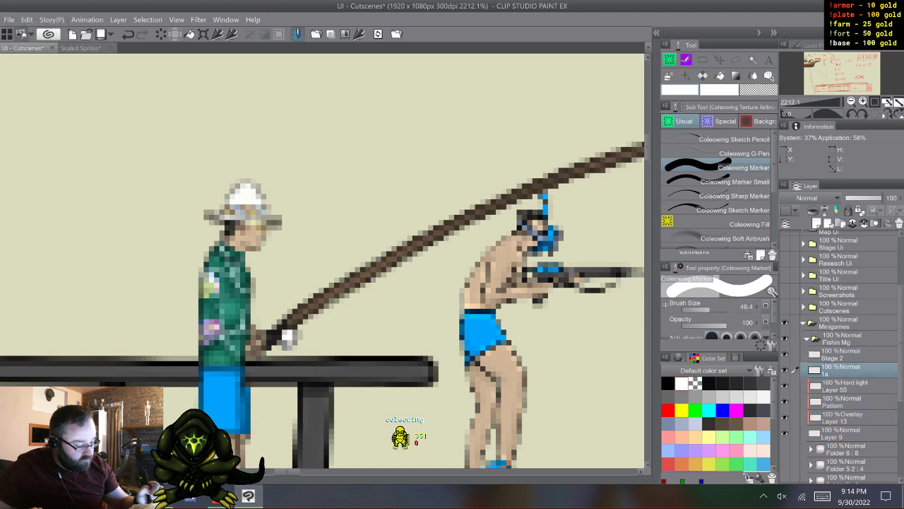
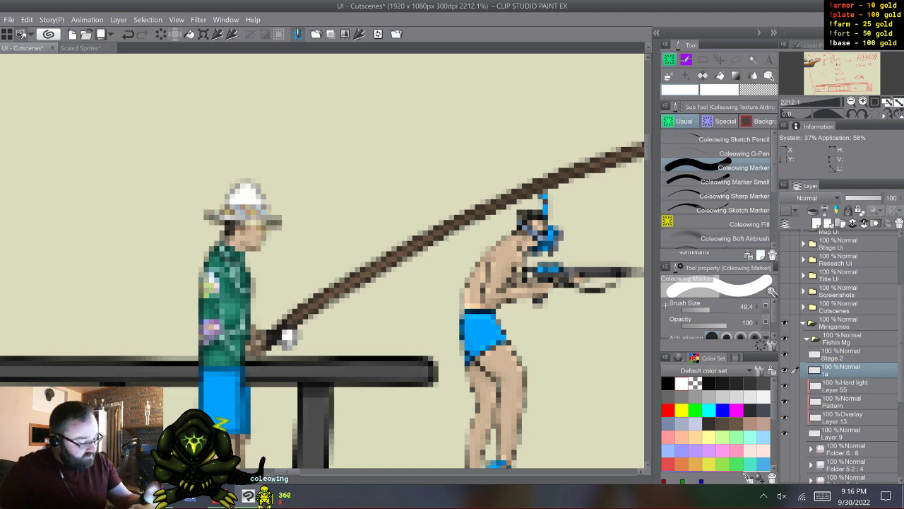
# - Group the fisherman's layers, from 1a down through Layer 9, into a new layer folder and collapse it
pyautogui.click(840, 223)
pyautogui.click(843, 386)
pyautogui.keyDown('shift'); pyautogui.click(843, 449); pyautogui.keyUp('shift')
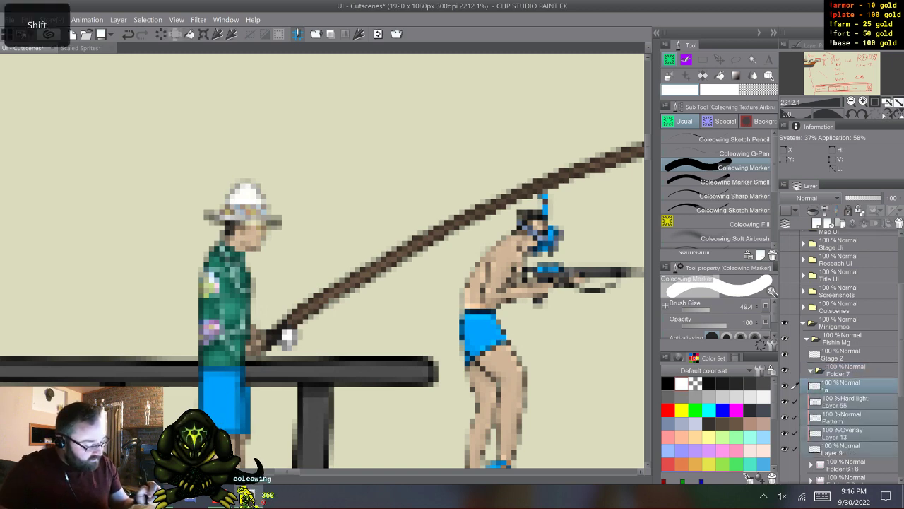
pyautogui.moveTo(842, 433); pyautogui.dragTo(842, 371)
pyautogui.click(811, 370)
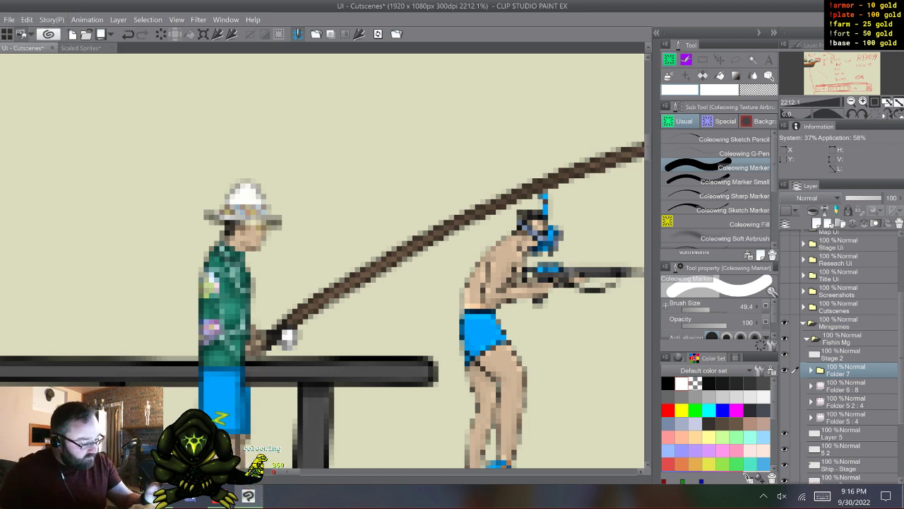
# - Add a raster layer above Folder 7 and hide the folder's Layer 9 so only the fisherman's outline shows
pyautogui.click(817, 223)
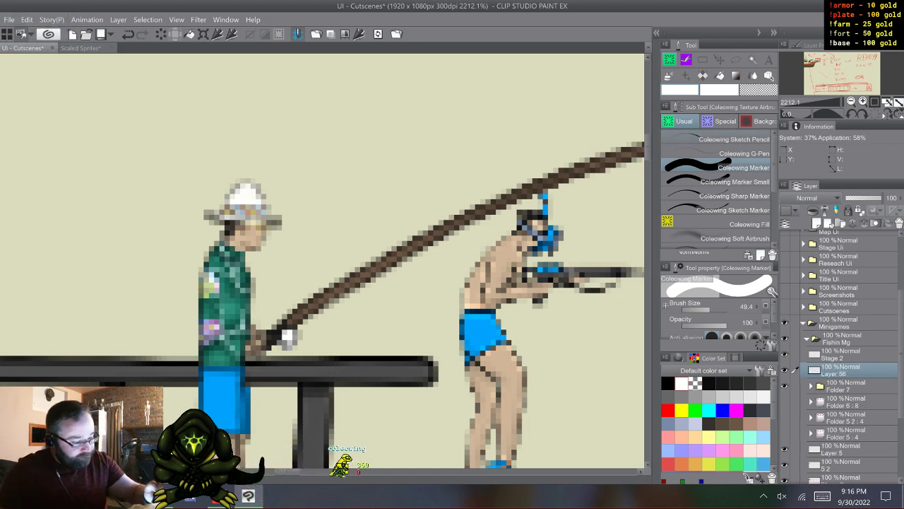
pyautogui.click(811, 386)
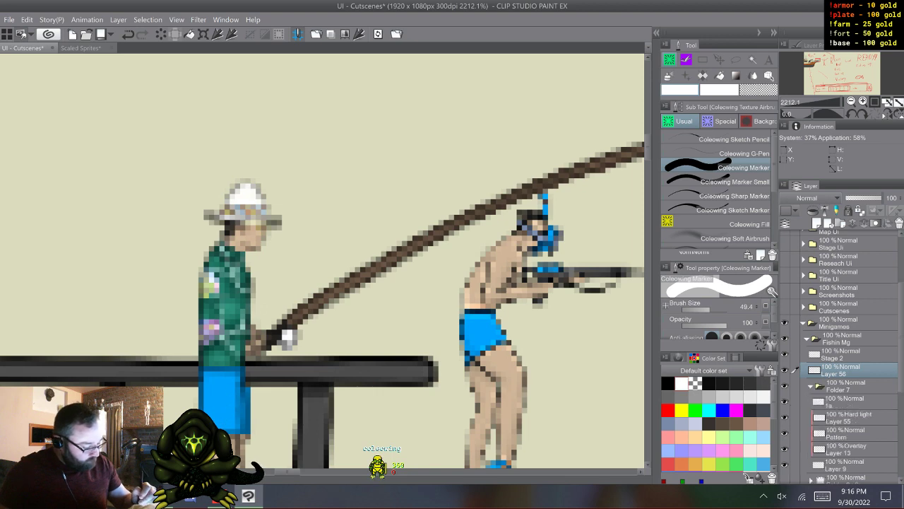
pyautogui.click(785, 465)
pyautogui.click(811, 386)
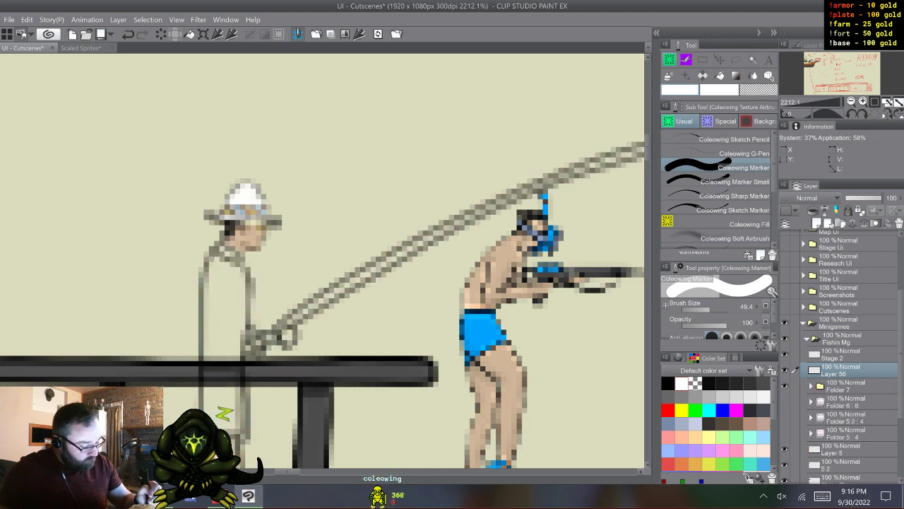
# - Draw the outline of the fisherman's near sleeve, forearm and hand in black with the Coleowing G-Pen
pyautogui.click(717, 153)
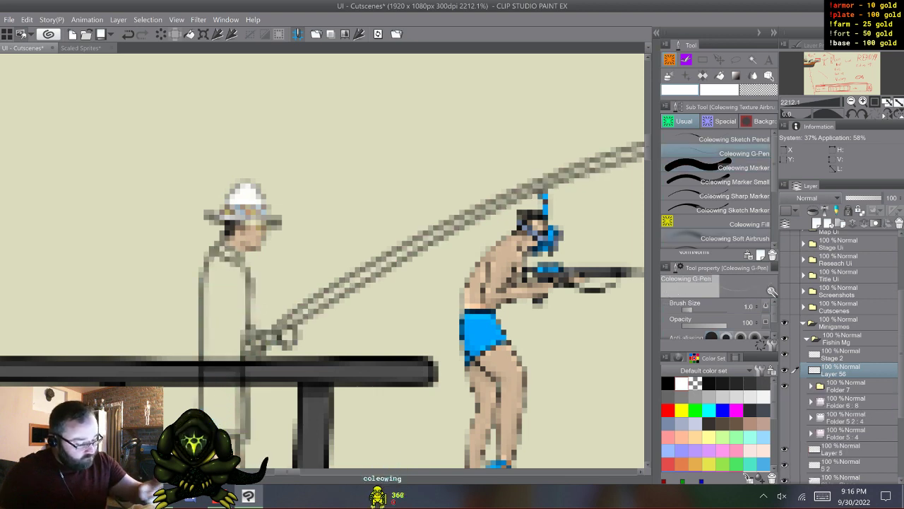
pyautogui.click(668, 384)
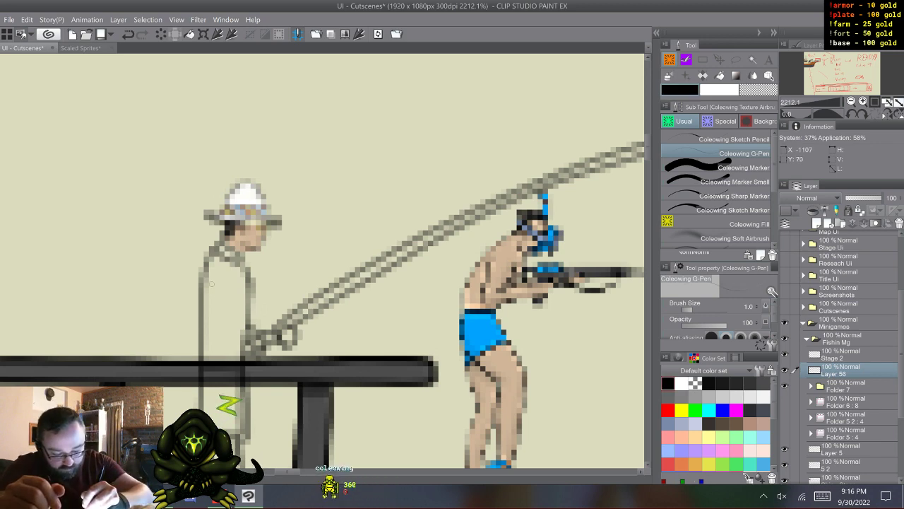
pyautogui.moveTo(219, 313); pyautogui.dragTo(242, 311)
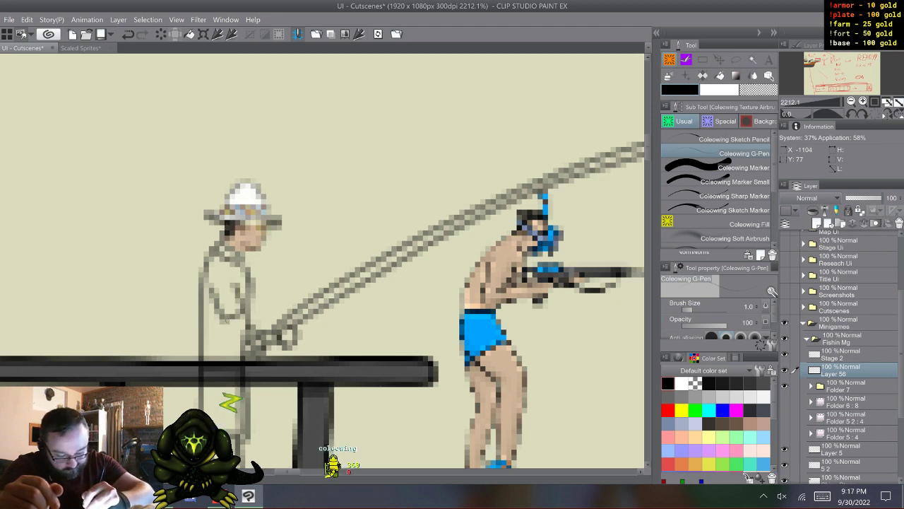
pyautogui.moveTo(263, 339)
pyautogui.mouseDown()
pyautogui.moveTo(291, 347)
pyautogui.moveTo(300, 337)
pyautogui.moveTo(243, 310)
pyautogui.mouseUp()
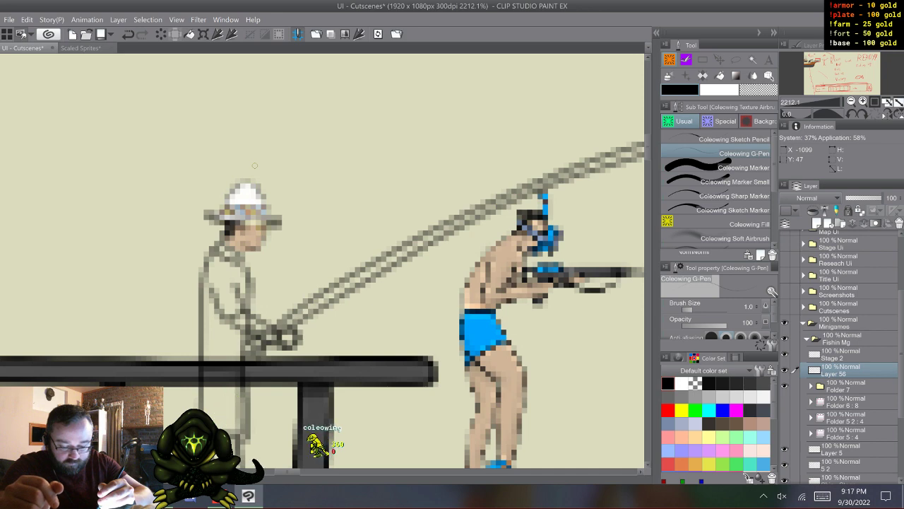
# - Run the Basic Setup action above Folder 7 and make its Normal base layer active
pyautogui.click(845, 386)
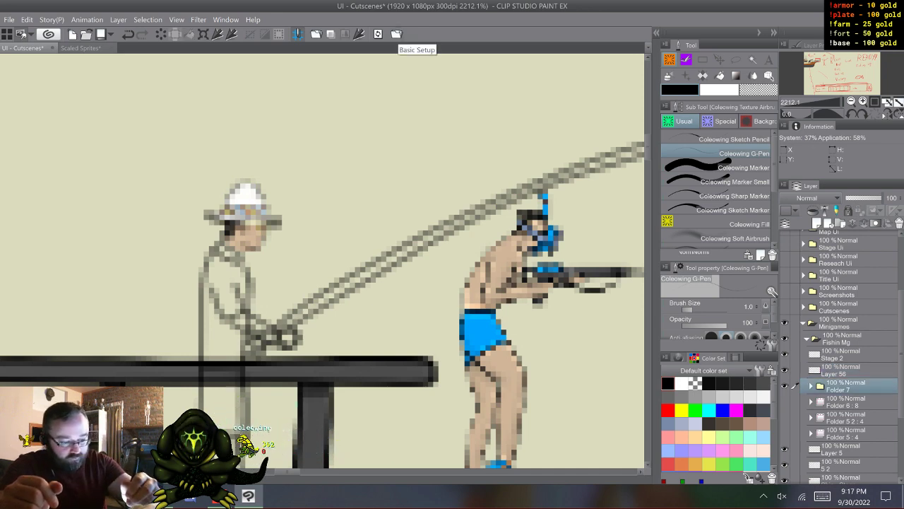
pyautogui.click(397, 34)
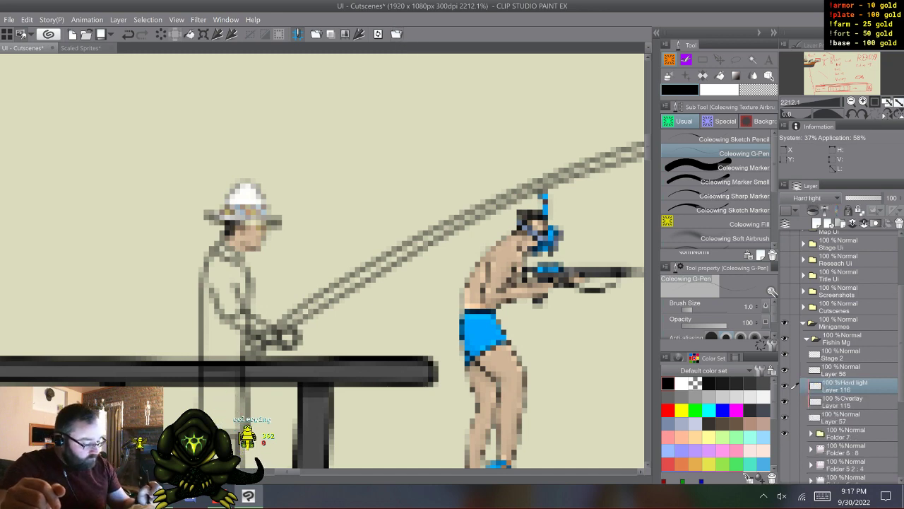
pyautogui.click(842, 370)
pyautogui.click(843, 417)
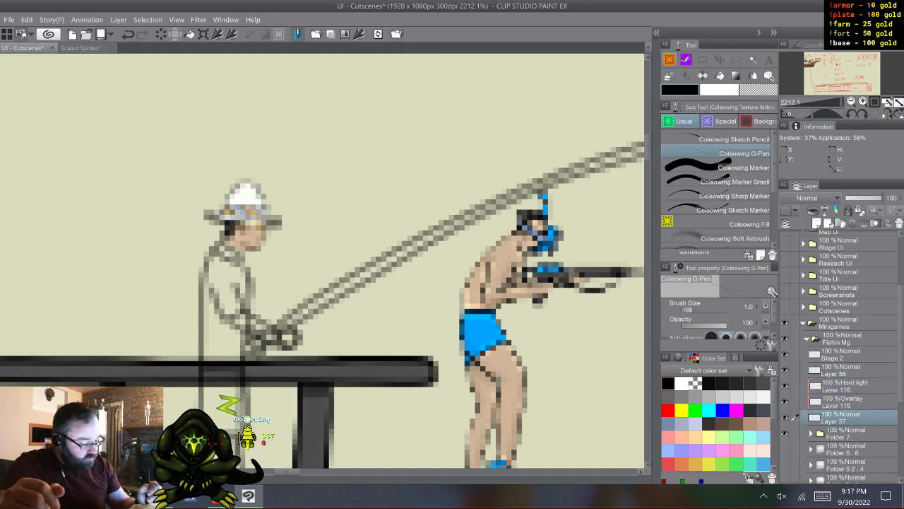
# - Fill the near arm's silhouette with gray using the Coleowing Marker, hiding Folder 7 for a clear view
pyautogui.click(682, 397)
pyautogui.click(739, 168)
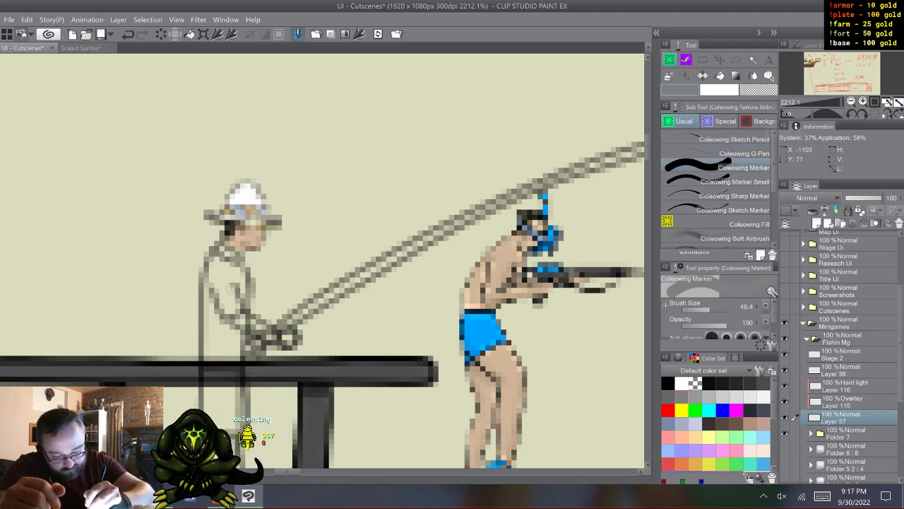
pyautogui.moveTo(236, 286); pyautogui.dragTo(213, 293)
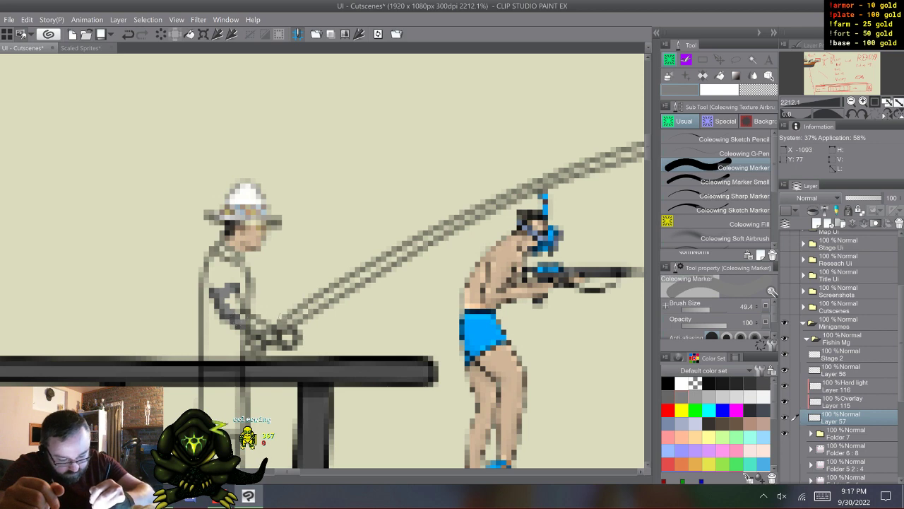
pyautogui.click(784, 433)
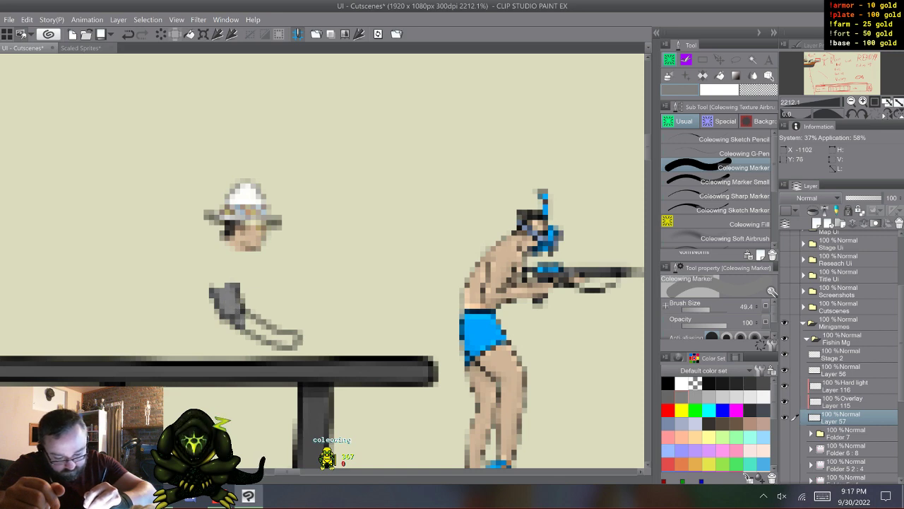
pyautogui.moveTo(236, 306)
pyautogui.mouseDown()
pyautogui.moveTo(290, 340)
pyautogui.moveTo(282, 343)
pyautogui.mouseUp()
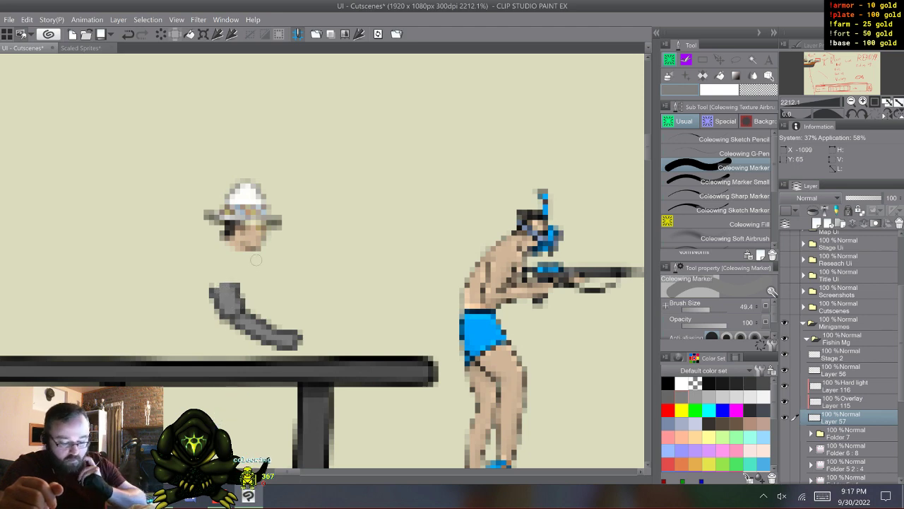
# - Paint the near forearm and hand in the tan skin tone from the color history on overlay Layer 115
pyautogui.click(842, 401)
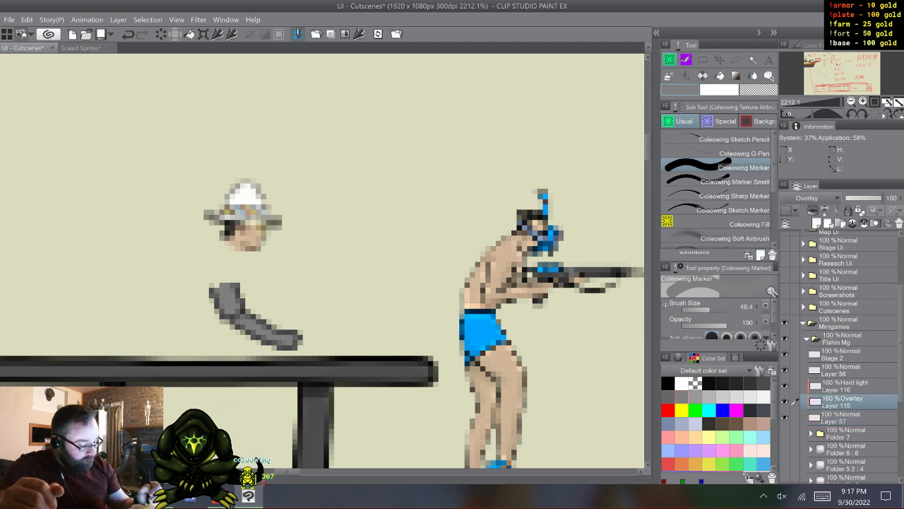
pyautogui.click(735, 358)
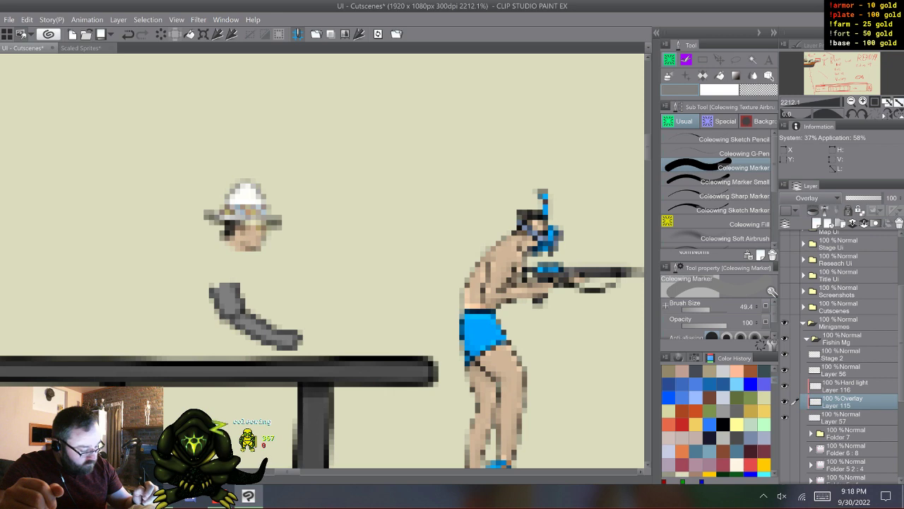
pyautogui.scroll(2, 717, 421)
pyautogui.click(763, 371)
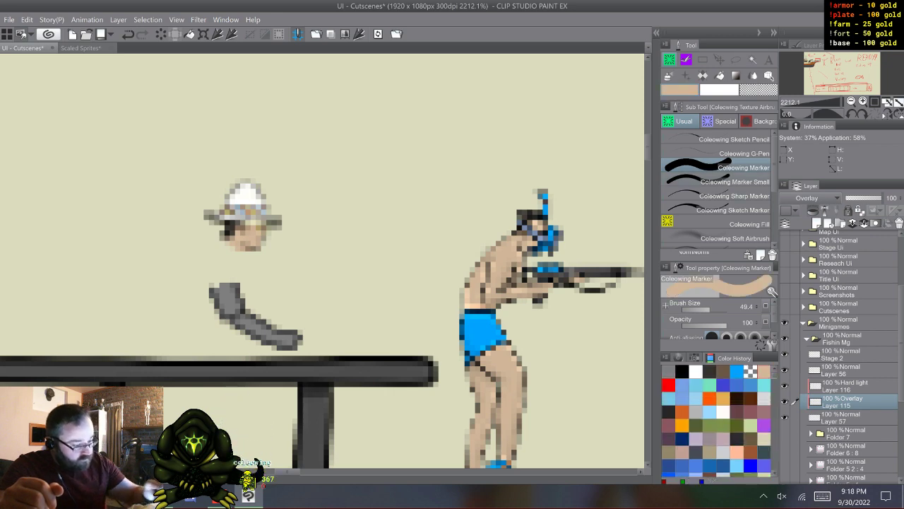
pyautogui.moveTo(298, 341)
pyautogui.mouseDown()
pyautogui.moveTo(272, 314)
pyautogui.moveTo(249, 322)
pyautogui.mouseUp()
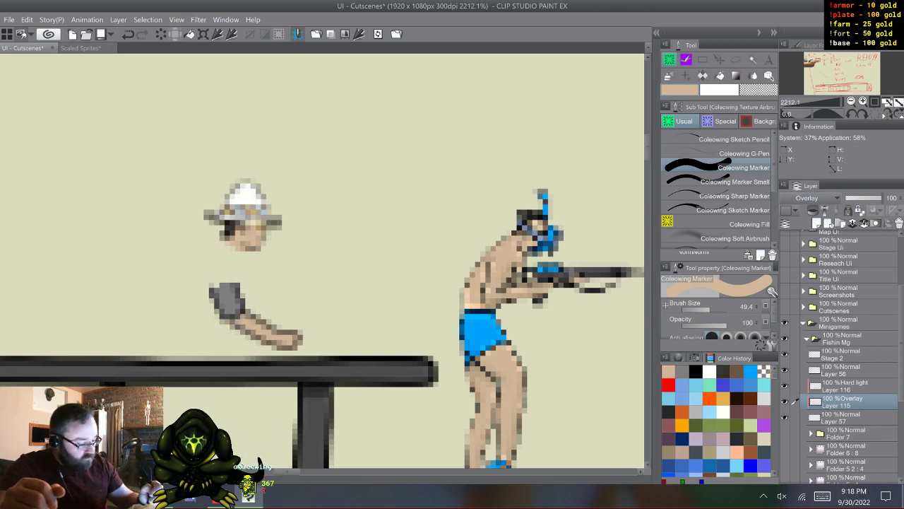
# - Lasso the gray sleeve, paint it with the green Leaf brush on the overlay layer, and clear the selection
pyautogui.press('m')
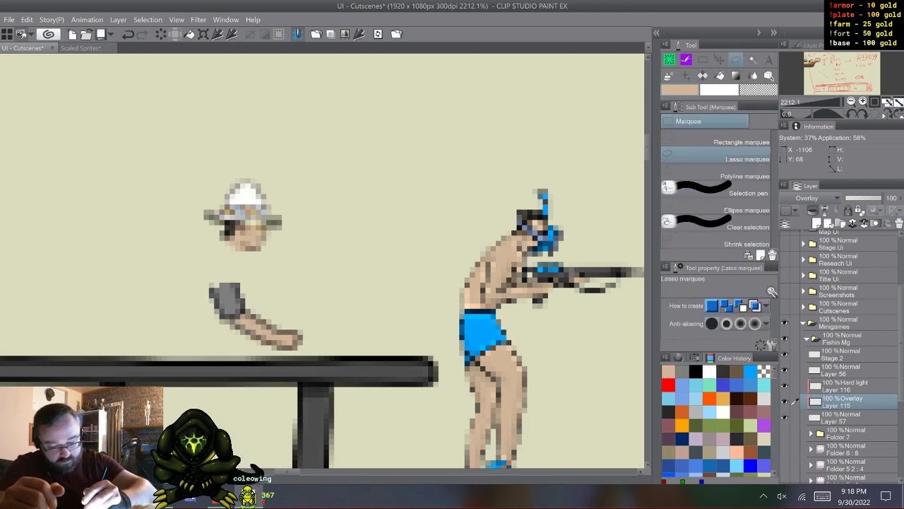
pyautogui.moveTo(210, 264)
pyautogui.mouseDown()
pyautogui.moveTo(247, 303)
pyautogui.moveTo(240, 317)
pyautogui.moveTo(192, 311)
pyautogui.moveTo(203, 272)
pyautogui.mouseUp()
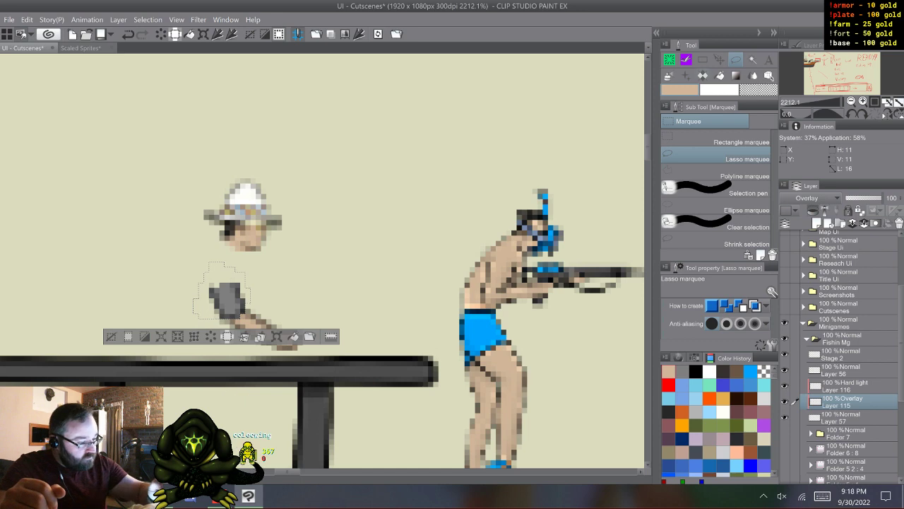
pyautogui.press('p')
pyautogui.press('b')
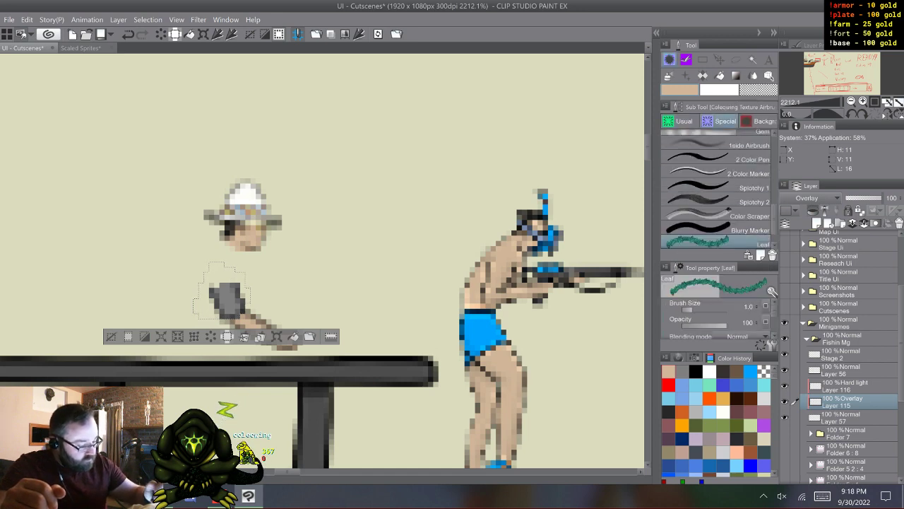
pyautogui.moveTo(217, 286)
pyautogui.mouseDown()
pyautogui.moveTo(236, 309)
pyautogui.moveTo(227, 291)
pyautogui.mouseUp()
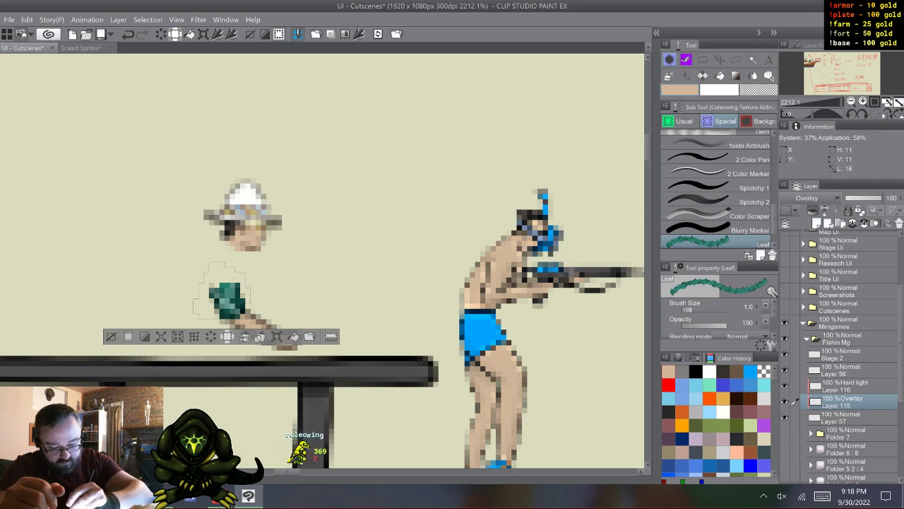
pyautogui.click(111, 337)
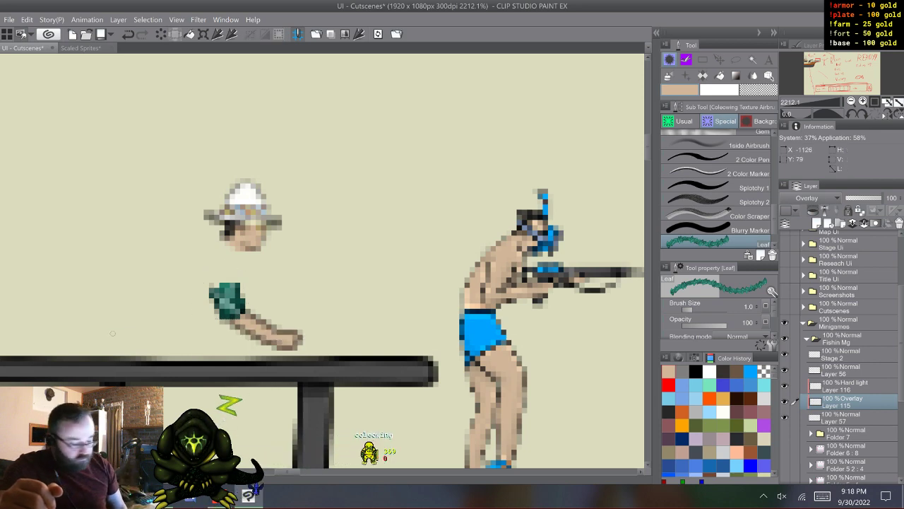
# - Delete the unused Hard light layer, Layer 116, from the new arm's layers
pyautogui.click(796, 369)
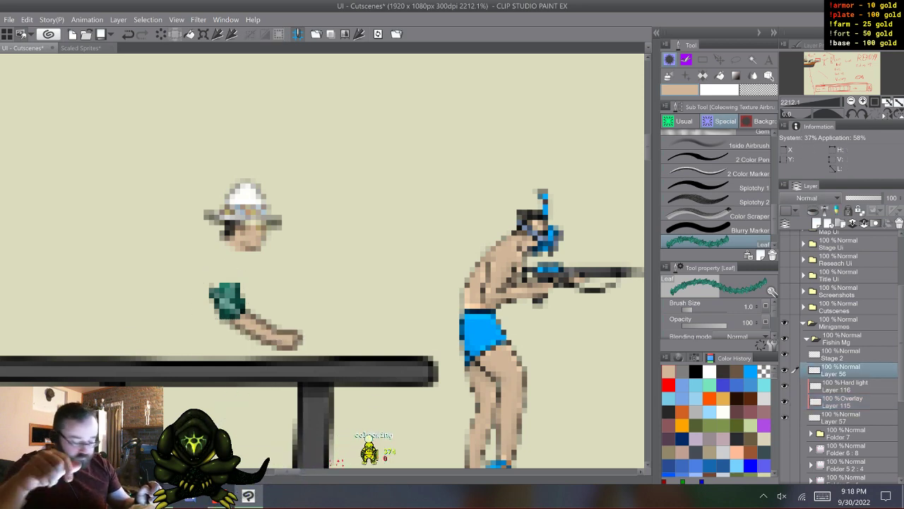
pyautogui.keyDown('shift'); pyautogui.click(842, 417); pyautogui.keyUp('shift')
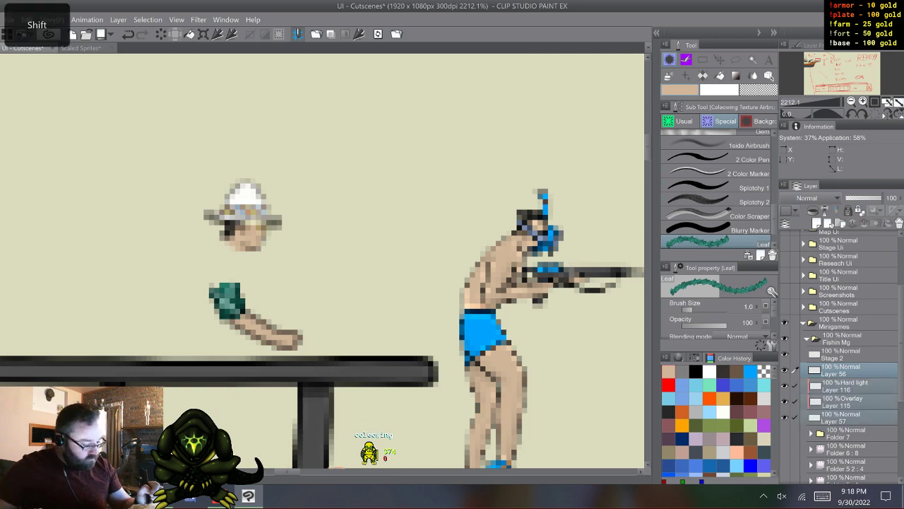
pyautogui.rightClick(787, 383)
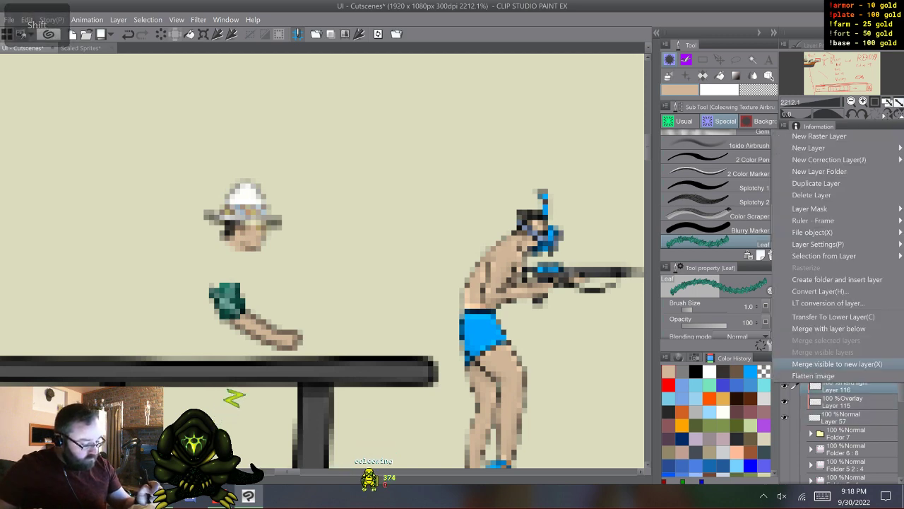
pyautogui.click(812, 195)
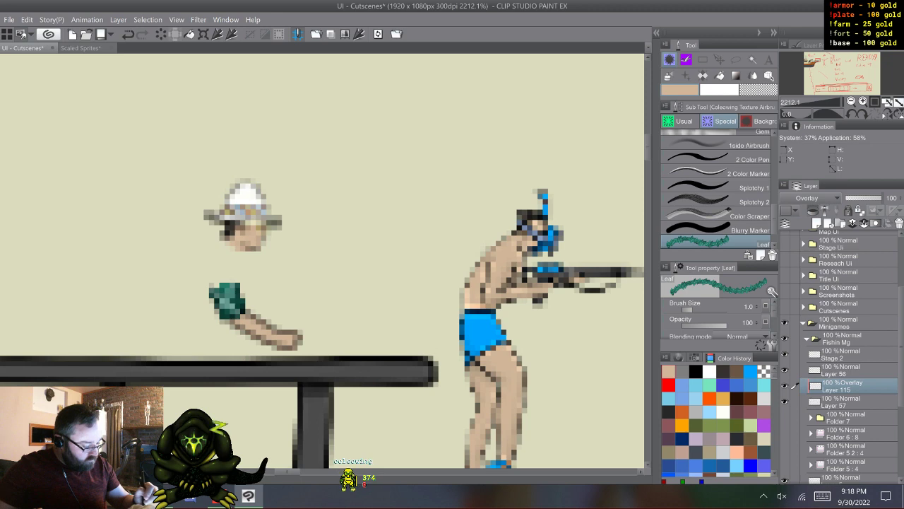
# - Delete the Hard light layer, Layer 55, inside Folder 7 and collapse the folder
pyautogui.click(811, 417)
pyautogui.click(841, 448)
pyautogui.rightClick(840, 448)
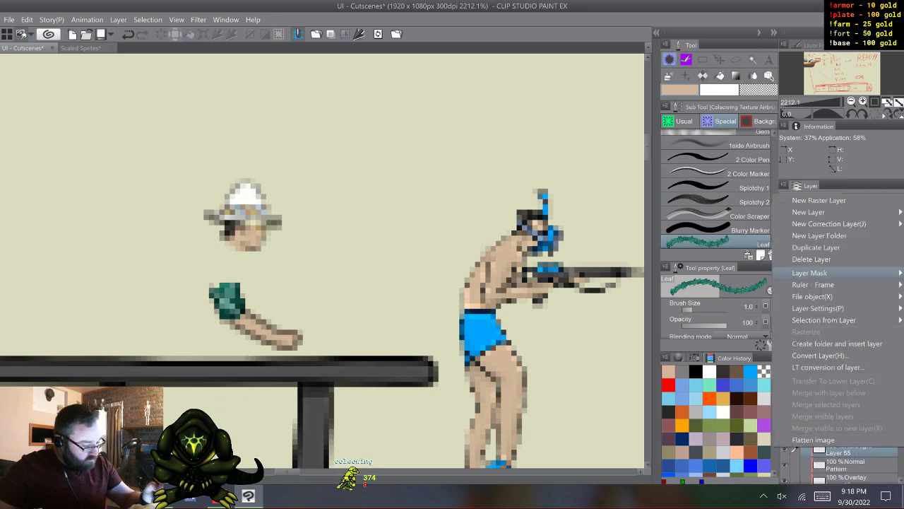
pyautogui.click(812, 259)
pyautogui.click(811, 418)
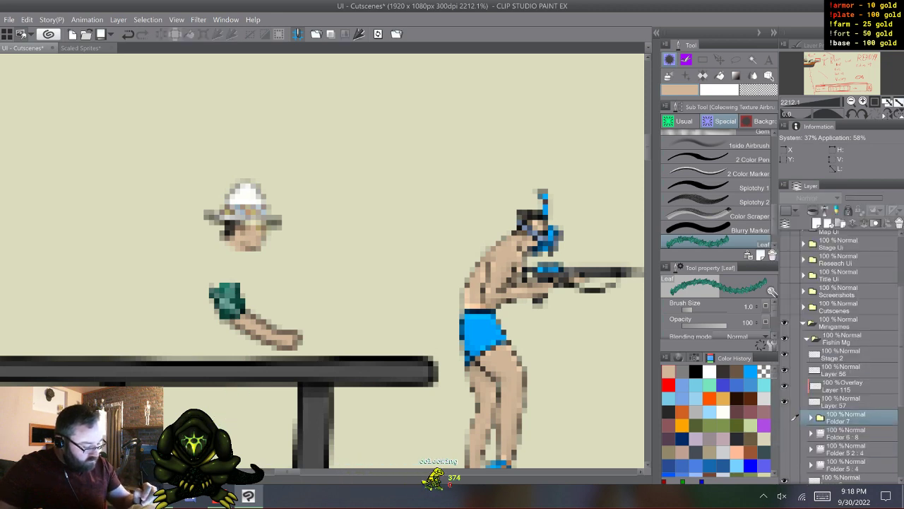
# - Make Folder 7 and its Layer 9 visible again to restore the fisherman's colored body, and collapse the folder
pyautogui.click(784, 416)
pyautogui.click(811, 418)
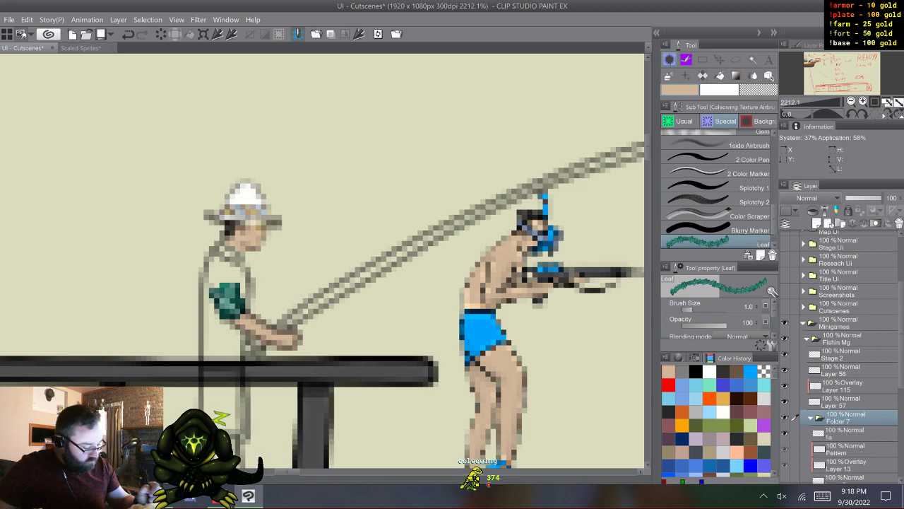
pyautogui.scroll(-3, 841, 381)
pyautogui.click(784, 414)
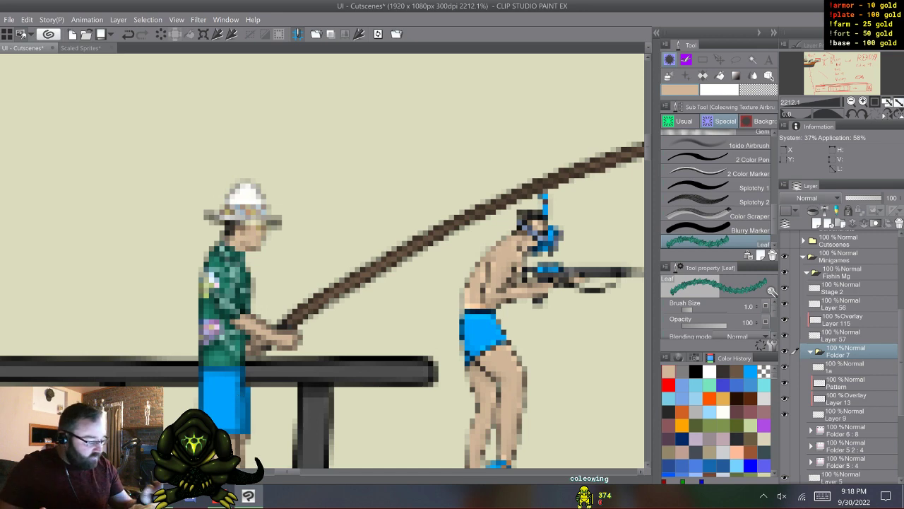
pyautogui.click(811, 351)
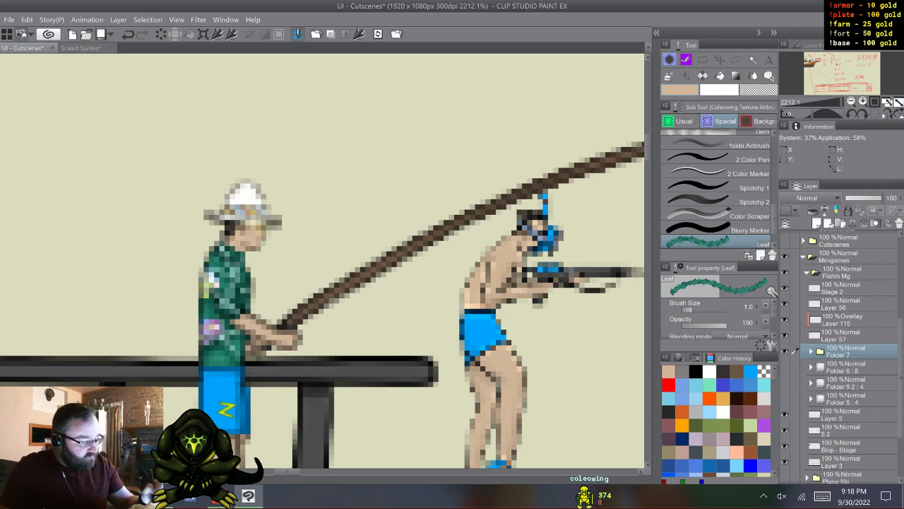
pyautogui.click(807, 273)
pyautogui.click(808, 380)
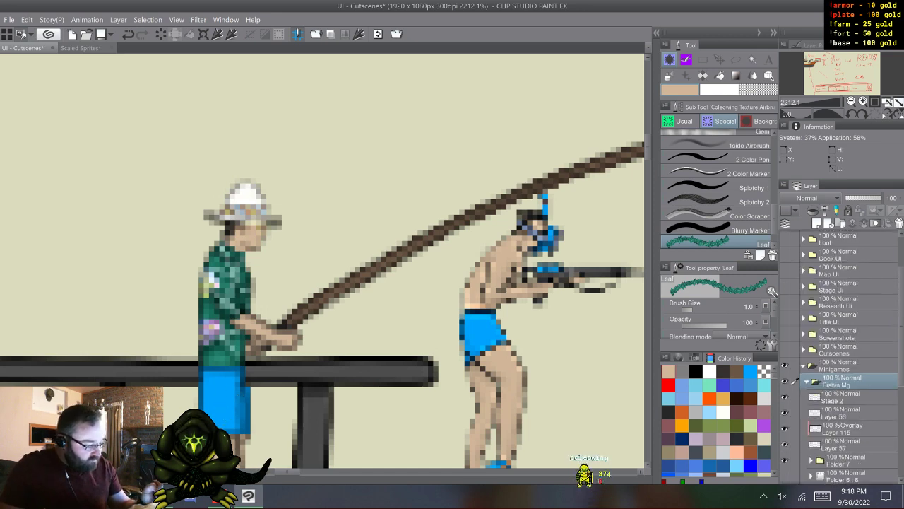
# - Put Layer 56, overlay Layer 115 and Layer 57 into a new folder above Folder 7 and collapse it
pyautogui.scroll(-3, 841, 353)
pyautogui.click(842, 322)
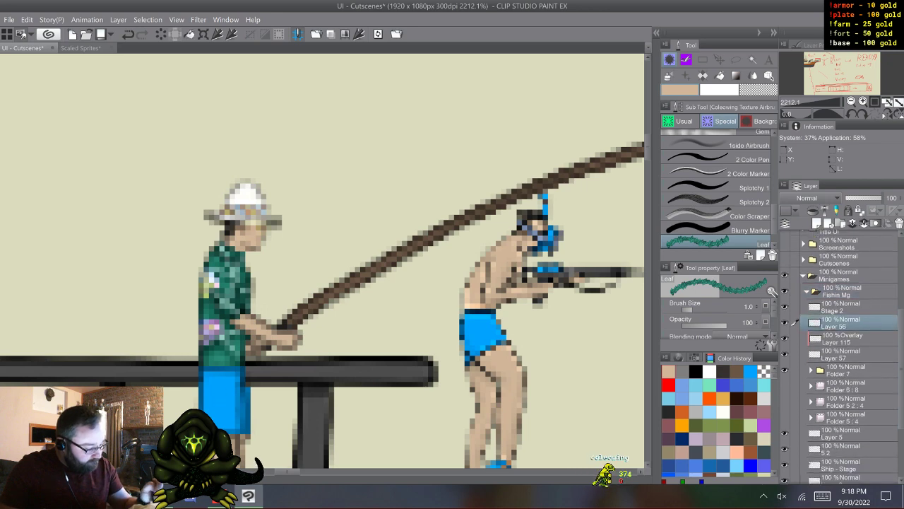
pyautogui.click(840, 224)
pyautogui.click(842, 339)
pyautogui.keyDown('shift'); pyautogui.click(842, 371); pyautogui.keyUp('shift')
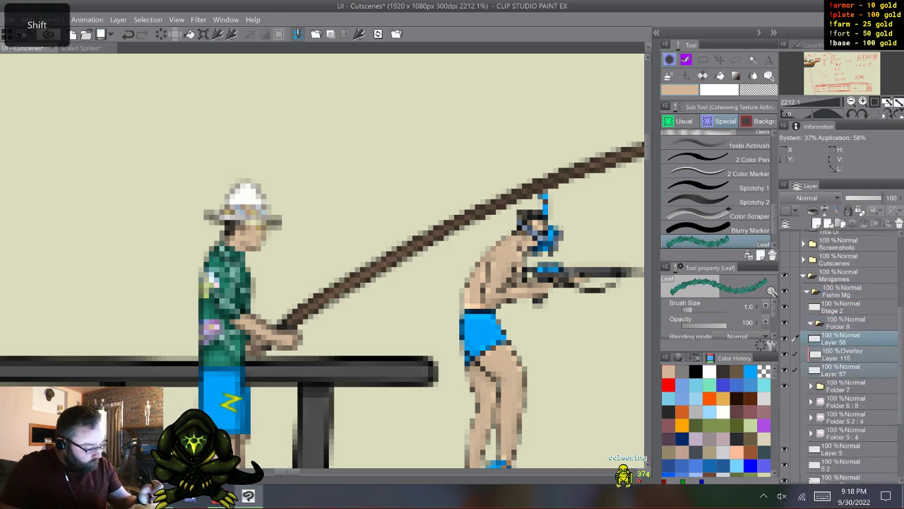
pyautogui.moveTo(843, 338); pyautogui.dragTo(842, 323)
pyautogui.click(811, 323)
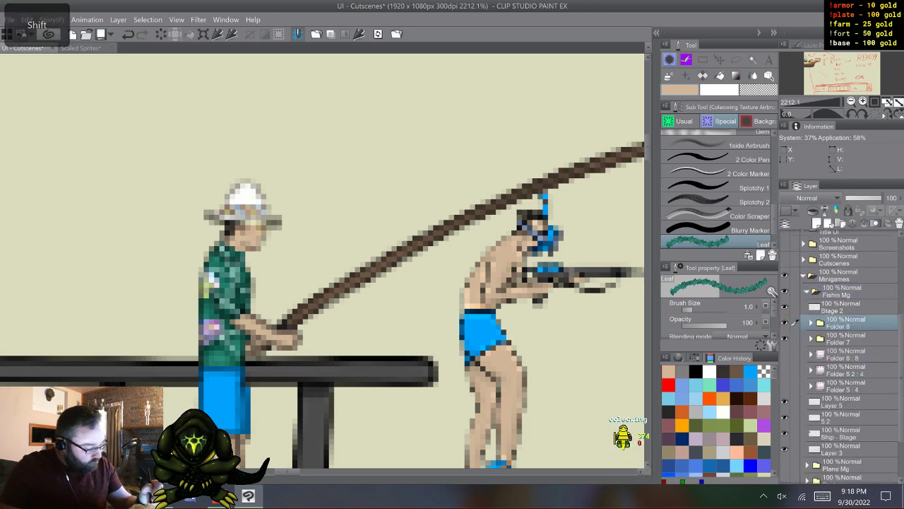
# - Make Folder 5 : 4 visible and expand it to check its numbered frame layers
pyautogui.click(842, 338)
pyautogui.press('shift')
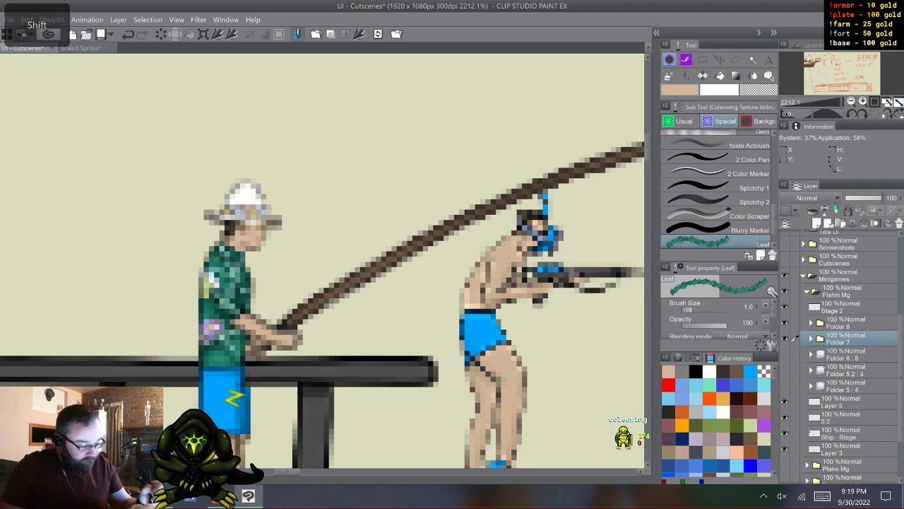
pyautogui.click(844, 323)
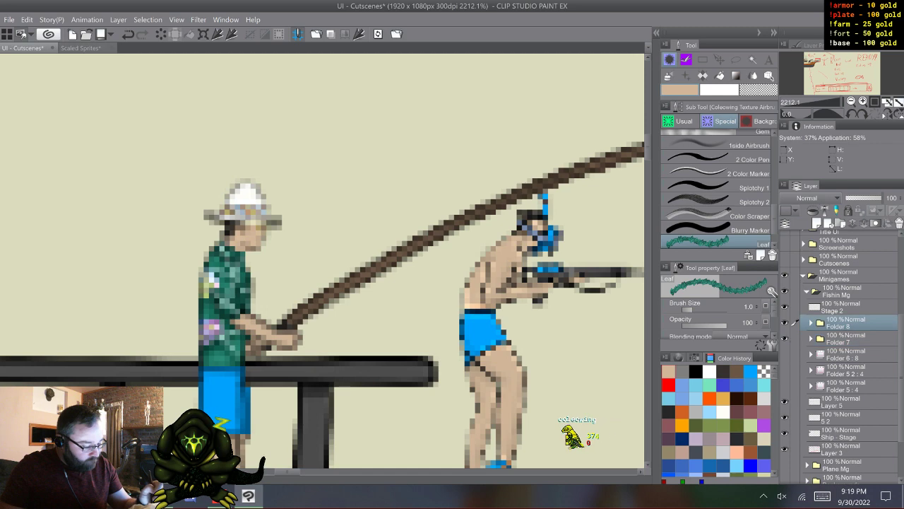
pyautogui.click(785, 386)
pyautogui.click(811, 386)
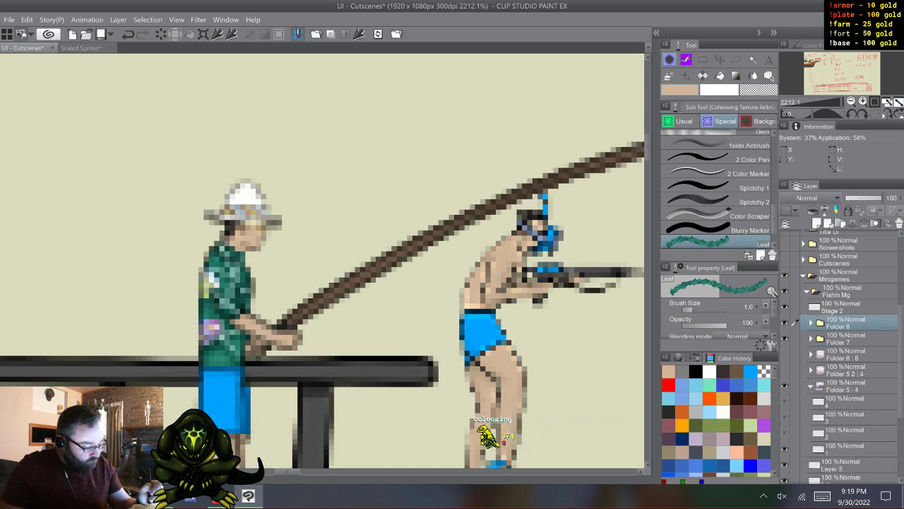
pyautogui.click(811, 385)
pyautogui.click(811, 385)
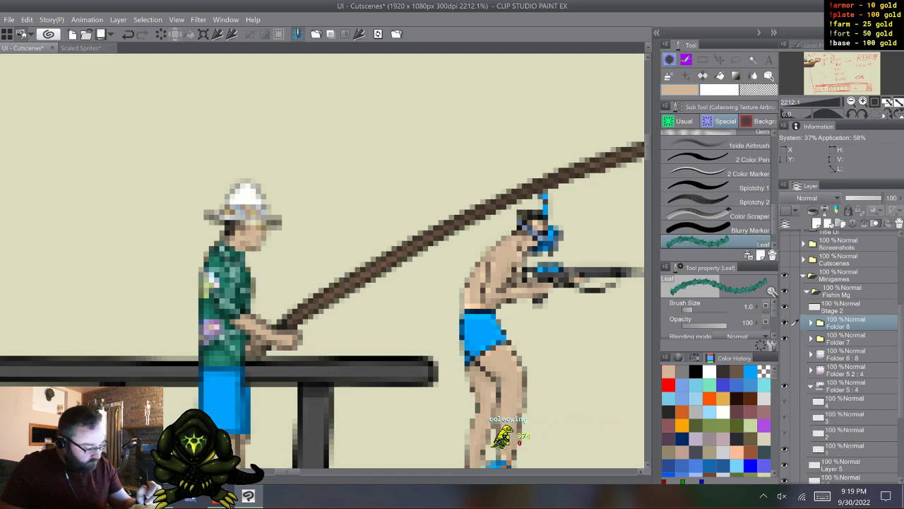
pyautogui.click(811, 386)
pyautogui.click(811, 386)
pyautogui.click(844, 449)
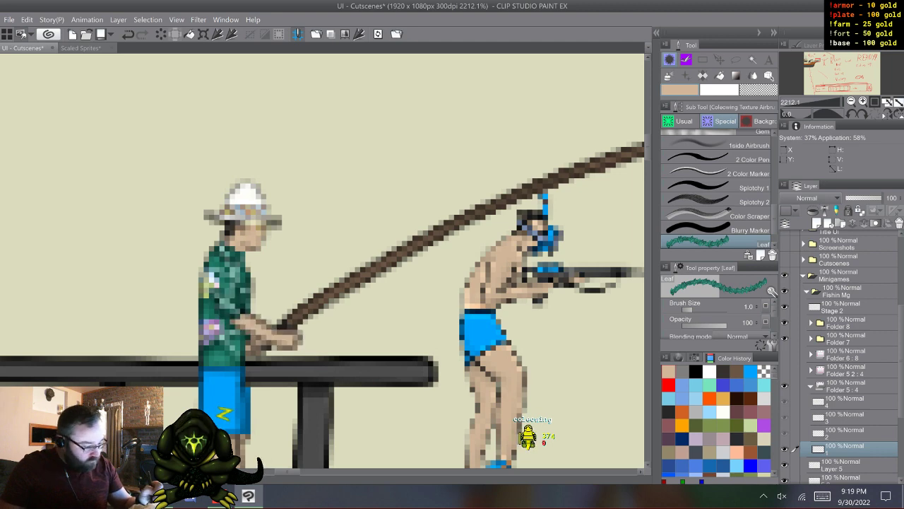
# - Duplicate the arm's Folder 8 and merge the copy into a single layer
pyautogui.click(845, 322)
pyautogui.press('F9')
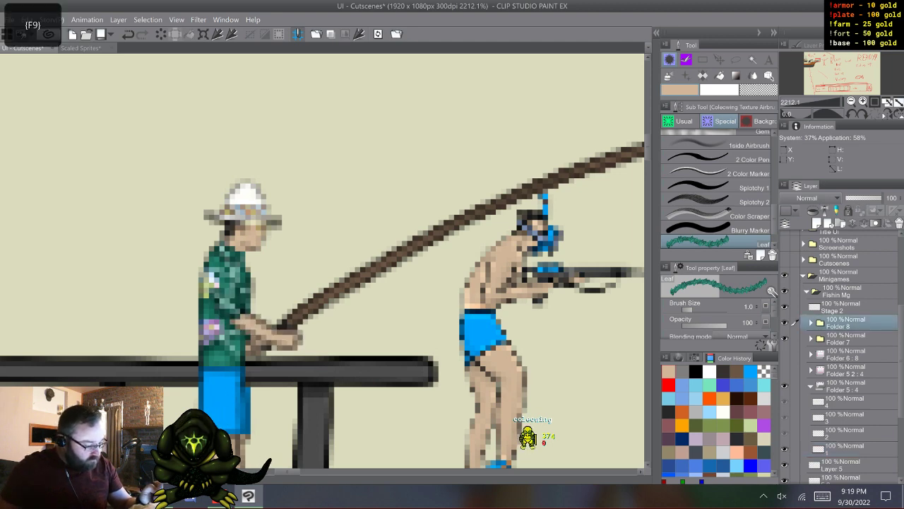
pyautogui.rightClick(846, 323)
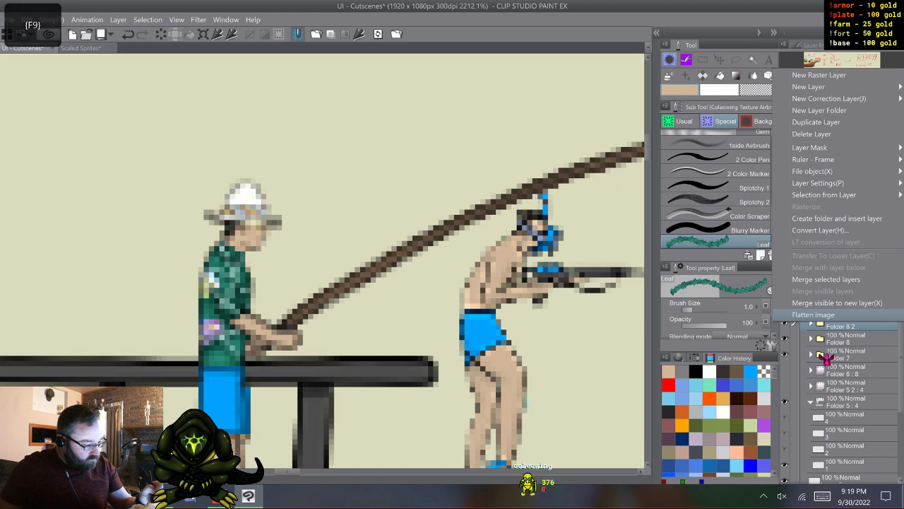
pyautogui.click(826, 279)
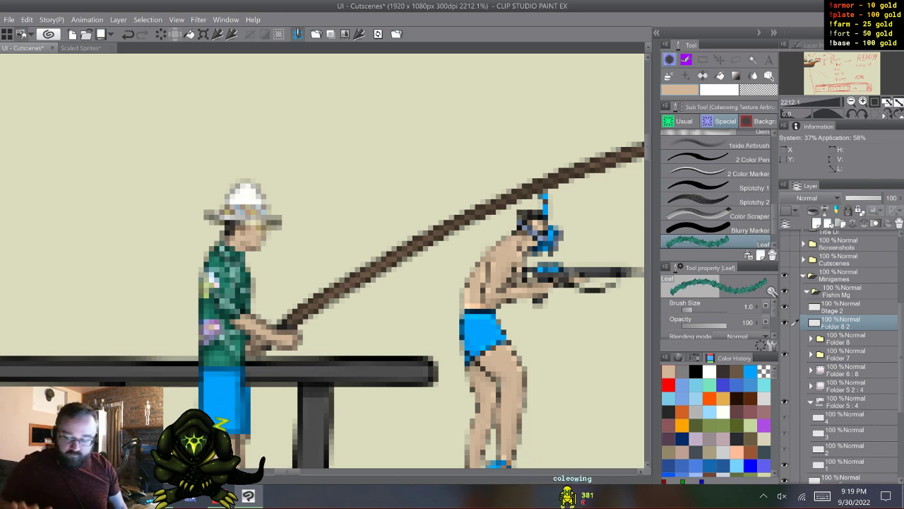
# - Duplicate the merged arm layer three times and show only Folder 8 2 2 2 among the copies
pyautogui.press('F9')
pyautogui.press('F9')
pyautogui.press('F9')
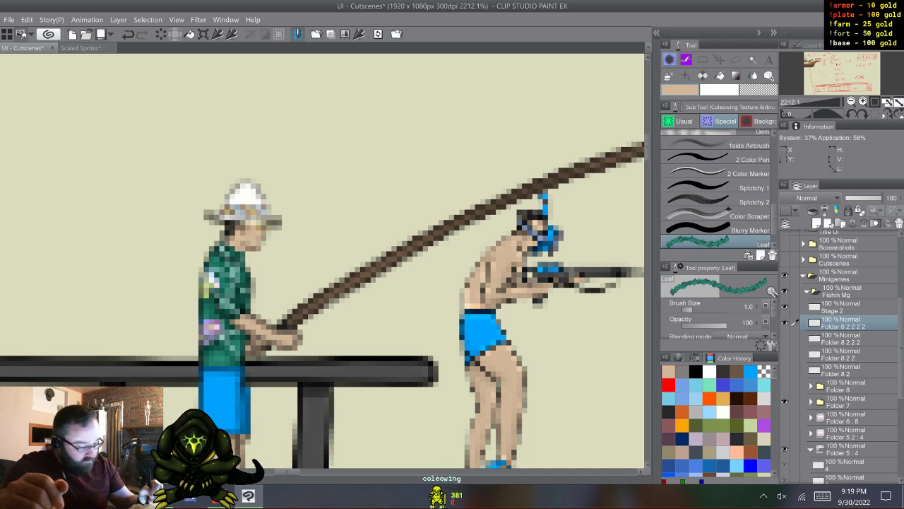
pyautogui.click(785, 338)
pyautogui.click(784, 323)
pyautogui.click(842, 338)
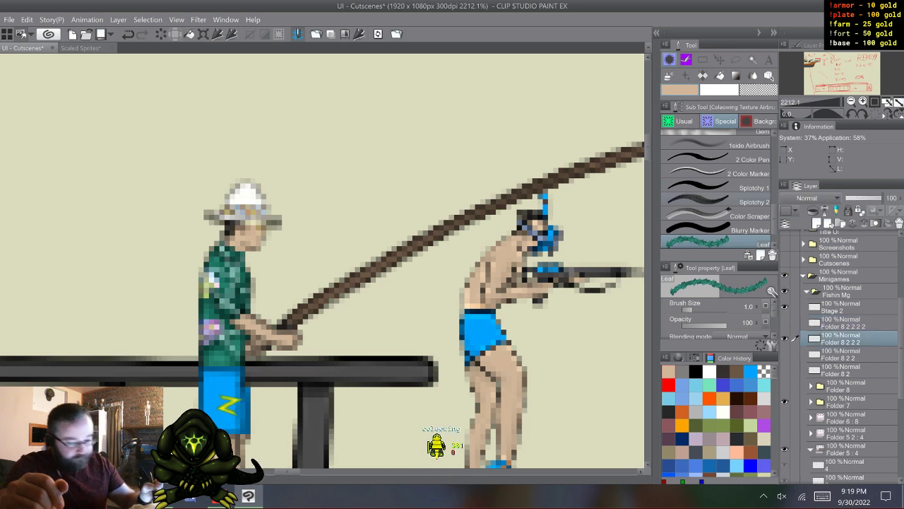
# - Try a slight clockwise rotation of the arm on Folder 8 2 2 2 and undo it
pyautogui.hotkey('ctrl', 't')
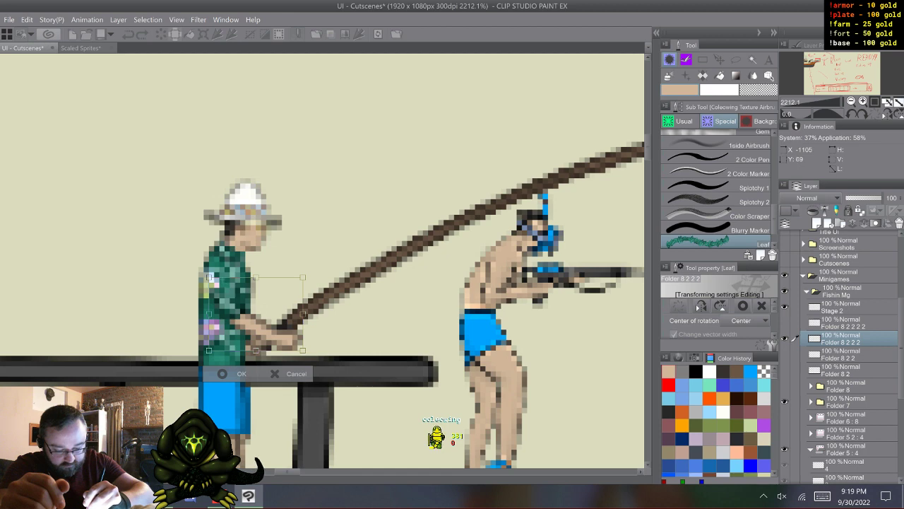
pyautogui.moveTo(339, 284); pyautogui.dragTo(339, 293)
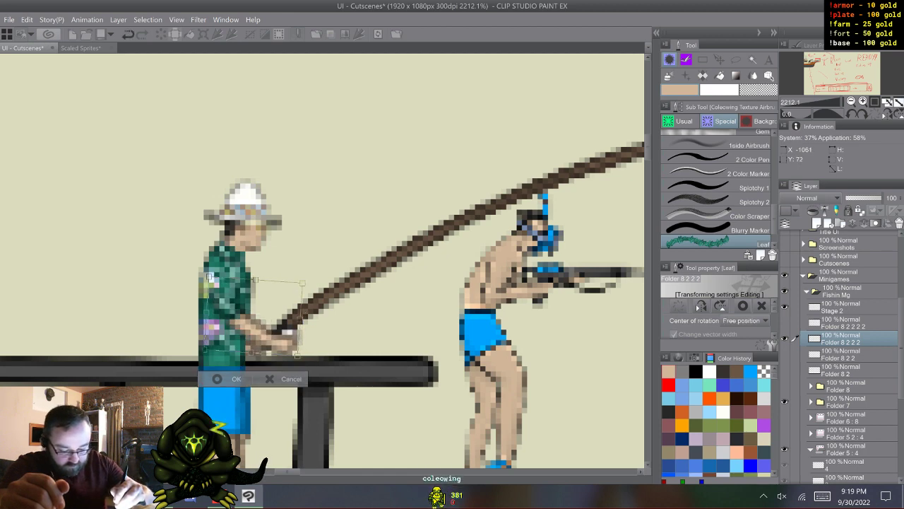
pyautogui.click(236, 379)
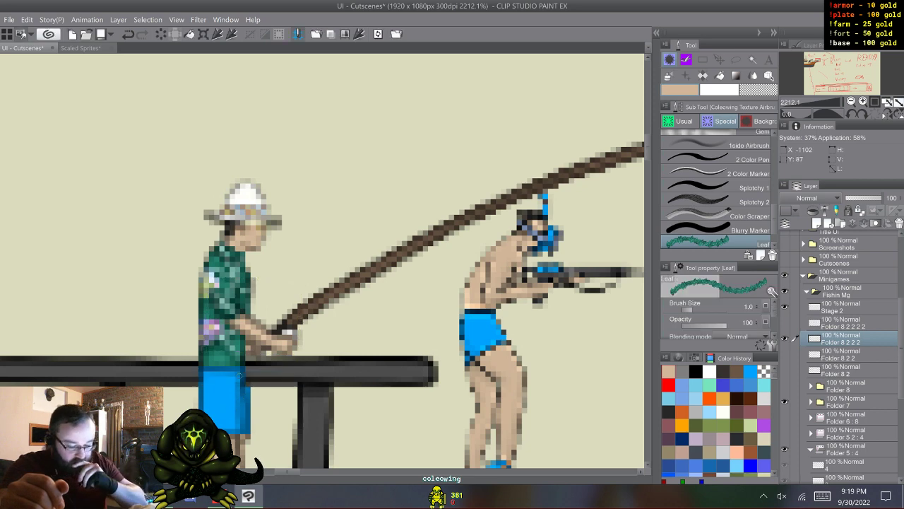
pyautogui.hotkey('ctrl', 'z')
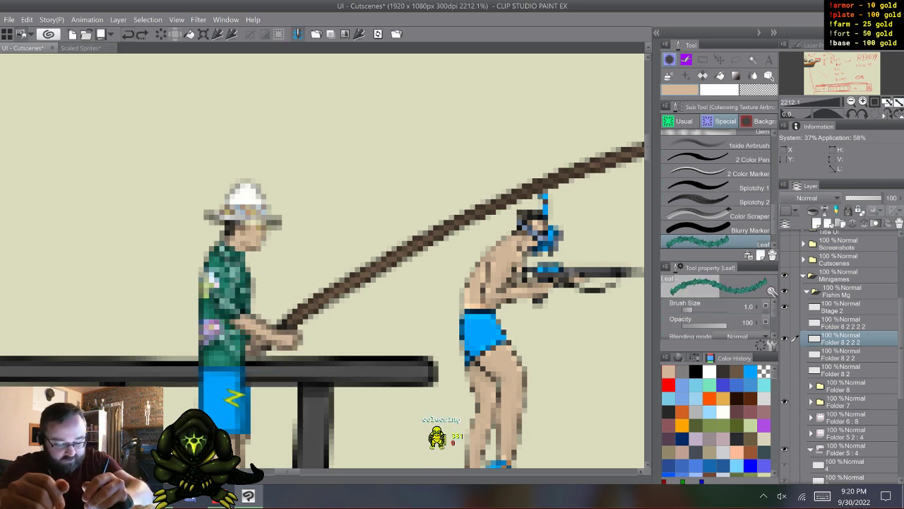
# - Rotate the arm on Folder 8 2 2 2 slightly clockwise around a pivot placed at the shoulder
pyautogui.hotkey('ctrl', 't')
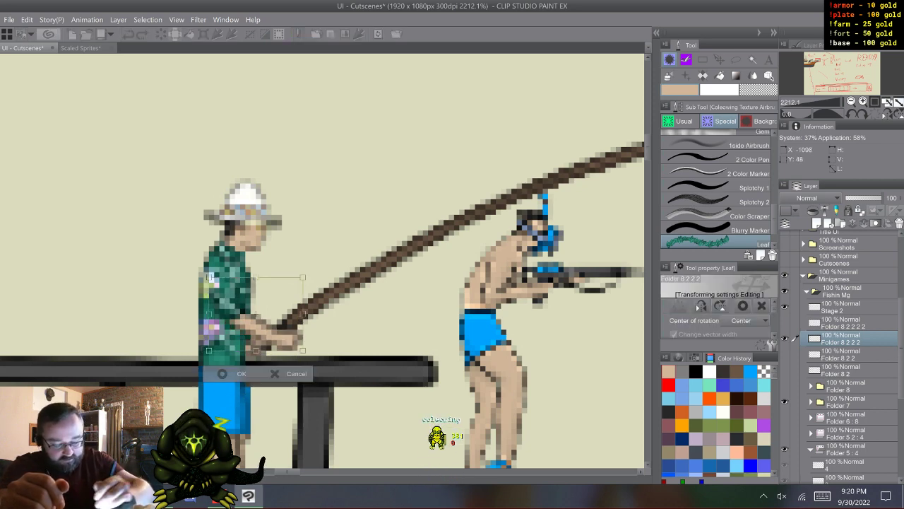
pyautogui.moveTo(256, 314); pyautogui.dragTo(209, 277)
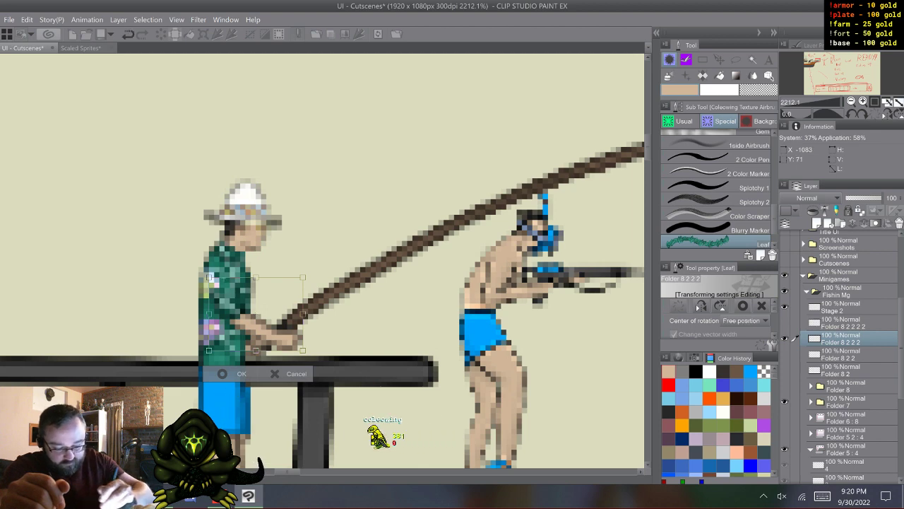
pyautogui.moveTo(434, 342); pyautogui.dragTo(433, 355)
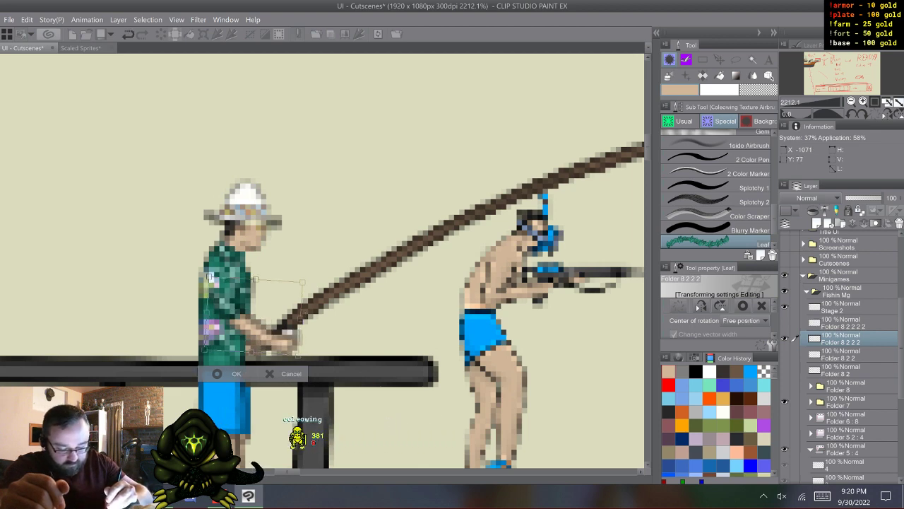
pyautogui.click(236, 373)
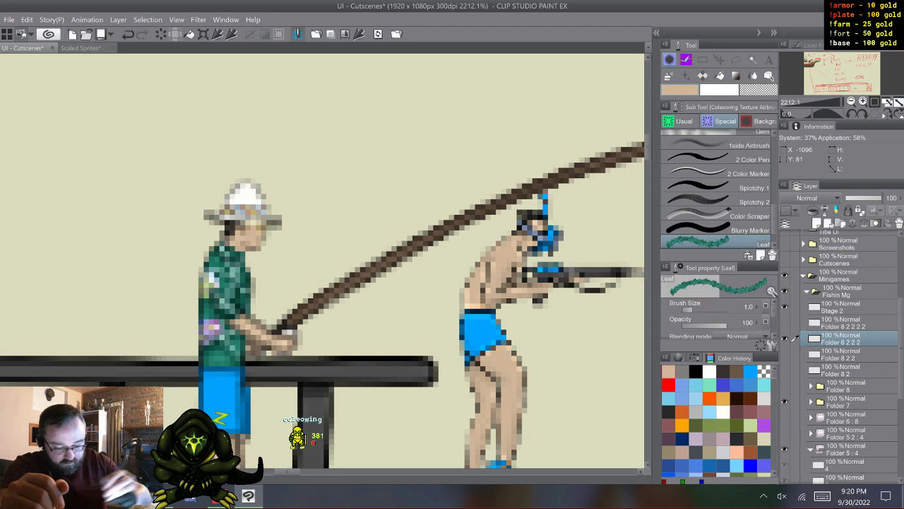
# - Switch to the arm copy Folder 8 2 2 and nudge it one pixel left and one pixel up
pyautogui.hotkey('alt', '[')
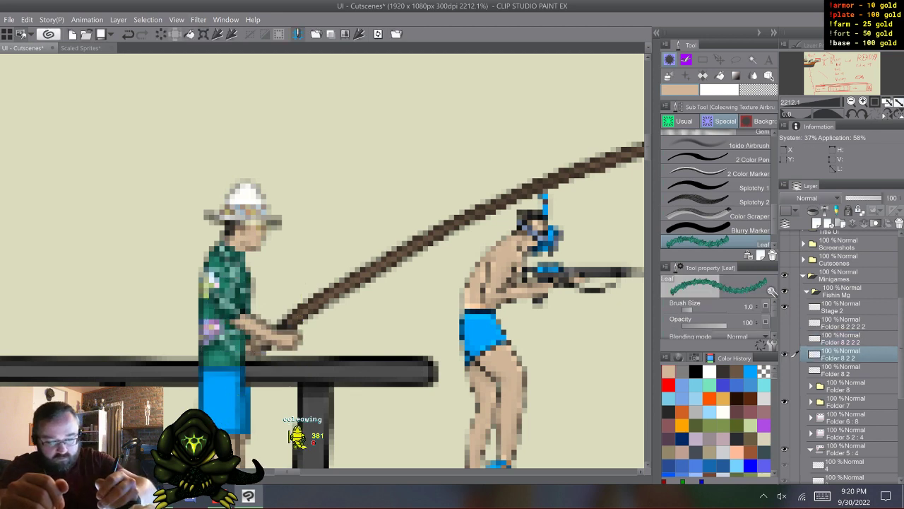
pyautogui.hotkey('ctrl', 't')
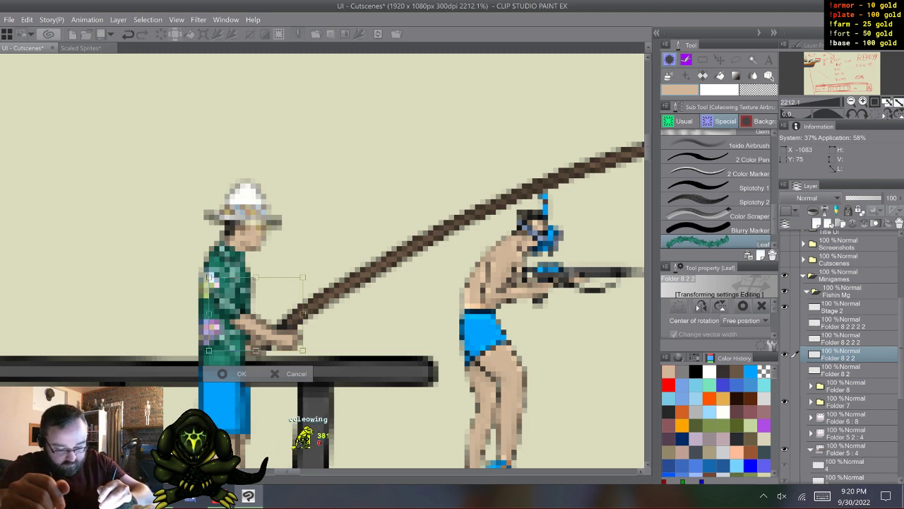
pyautogui.press('Left')
pyautogui.press('Up')
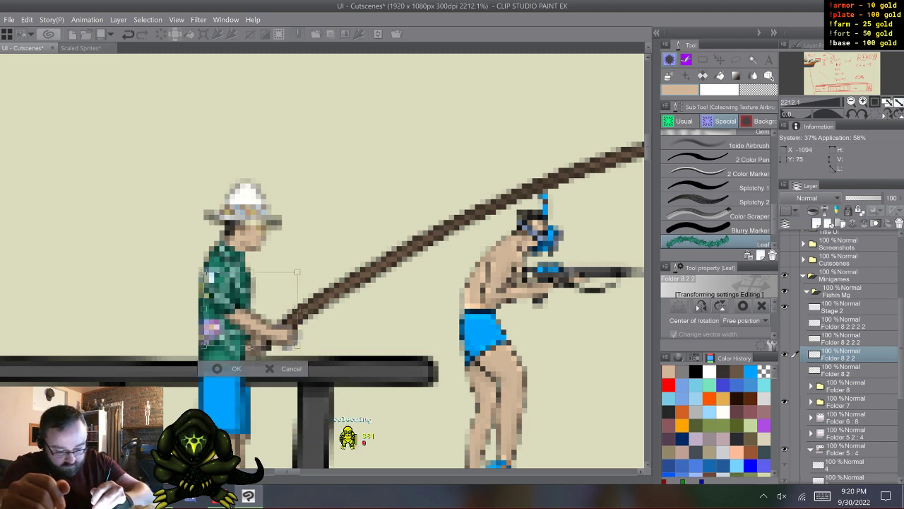
pyautogui.press('Return')
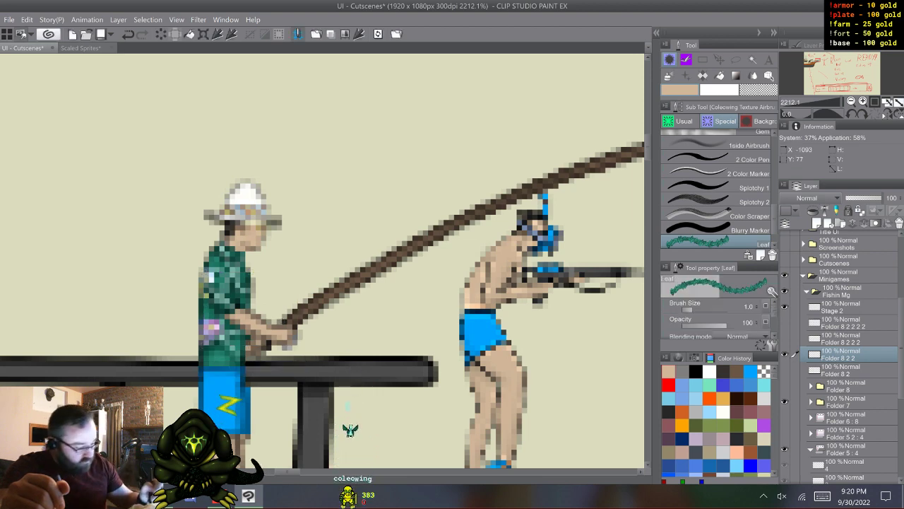
# - Show Folder 8 2 instead of Folder 8 2 2, rotate its arm slightly counterclockwise around the shoulder and shift it slightly left
pyautogui.click(784, 354)
pyautogui.click(784, 370)
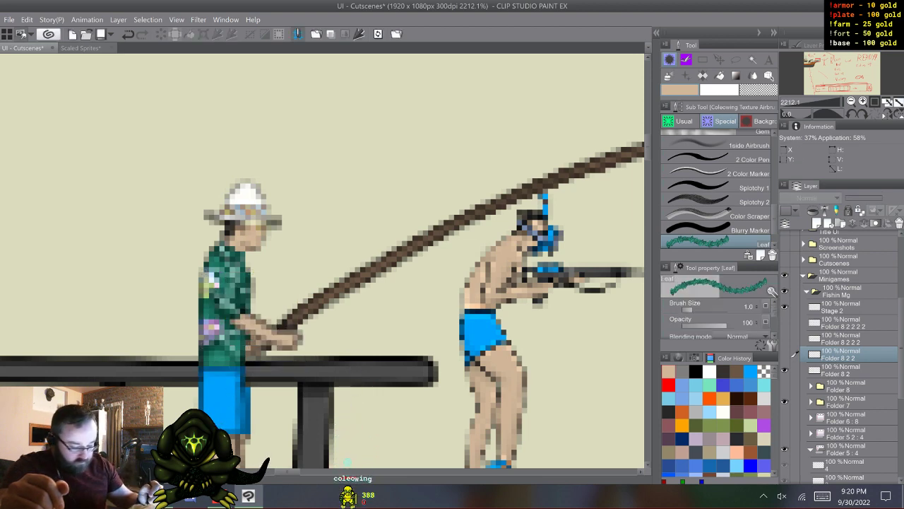
pyautogui.click(840, 370)
pyautogui.hotkey('ctrl', 't')
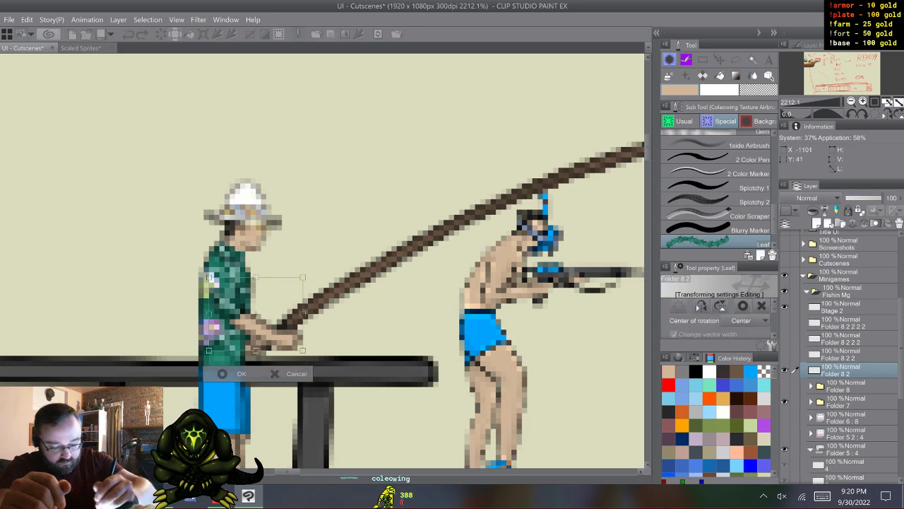
pyautogui.moveTo(256, 314); pyautogui.dragTo(235, 293)
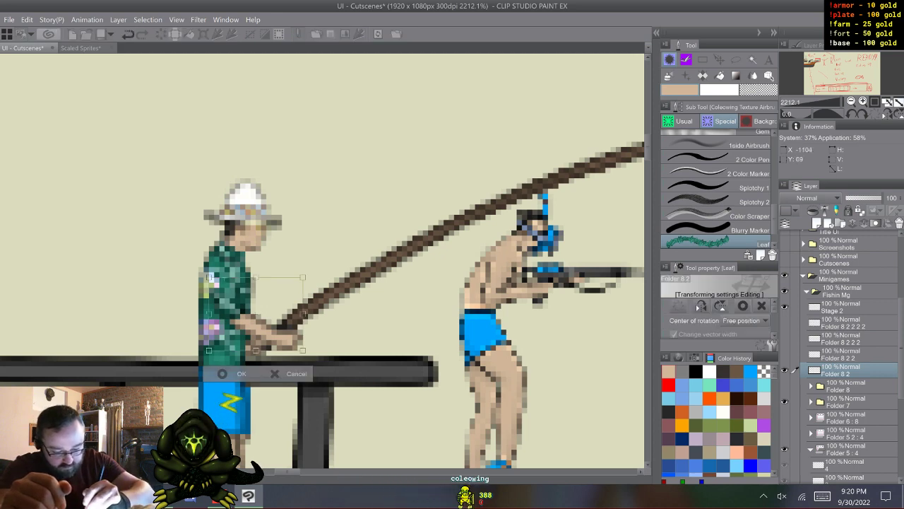
pyautogui.moveTo(374, 304); pyautogui.dragTo(375, 289)
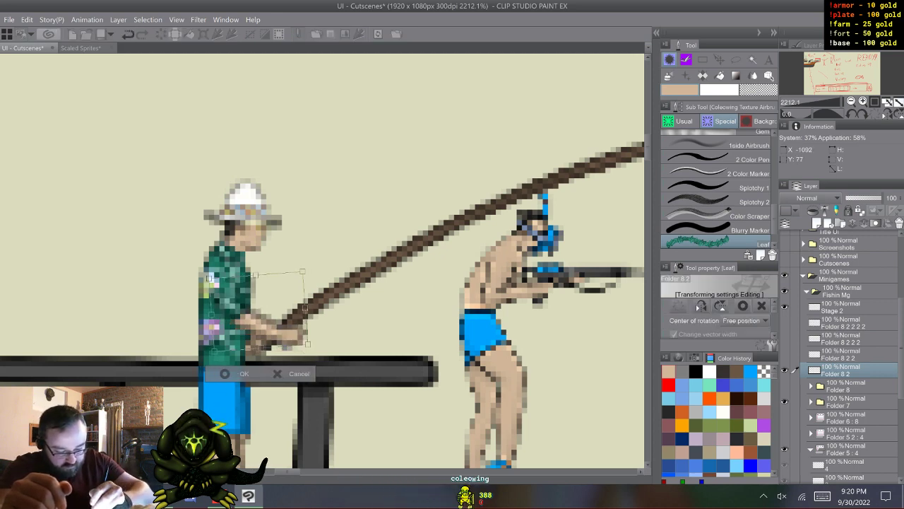
pyautogui.moveTo(258, 311); pyautogui.dragTo(254, 311)
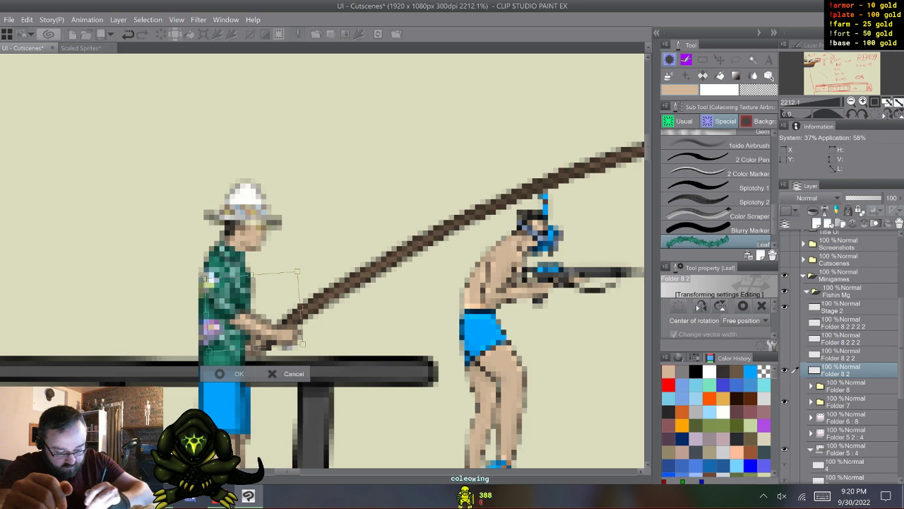
pyautogui.press('Return')
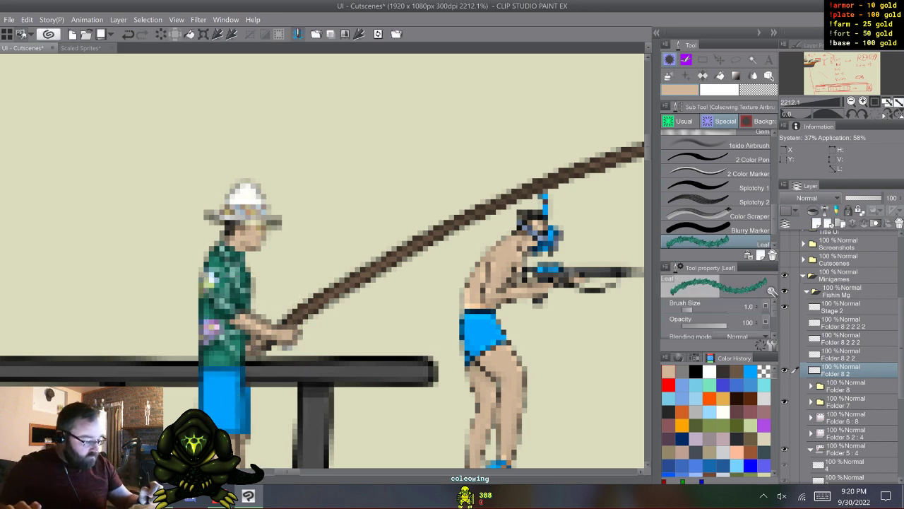
# - Show all the fisherman's arm copies and rename the four layers from lowest to highest as 1, 2, 3 and 4
pyautogui.moveTo(784, 354); pyautogui.dragTo(784, 323)
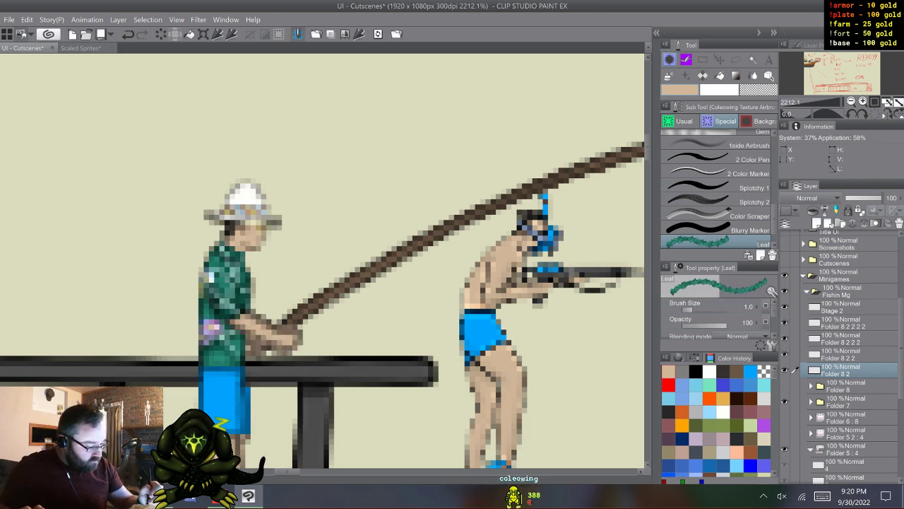
pyautogui.doubleClick(837, 373)
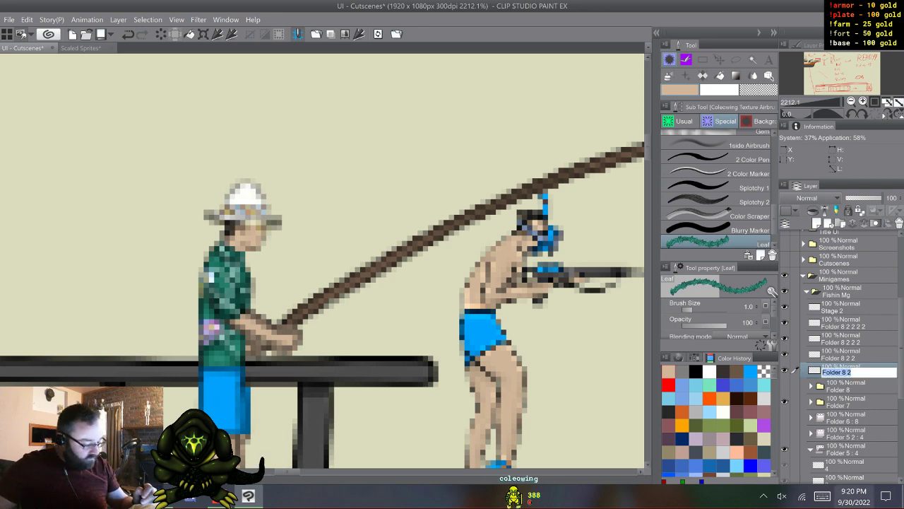
pyautogui.click(823, 496)
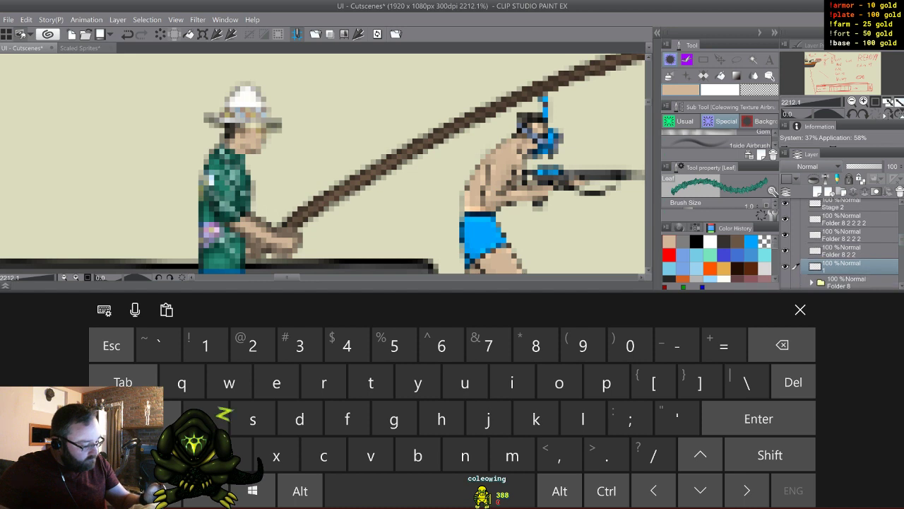
pyautogui.write('2')
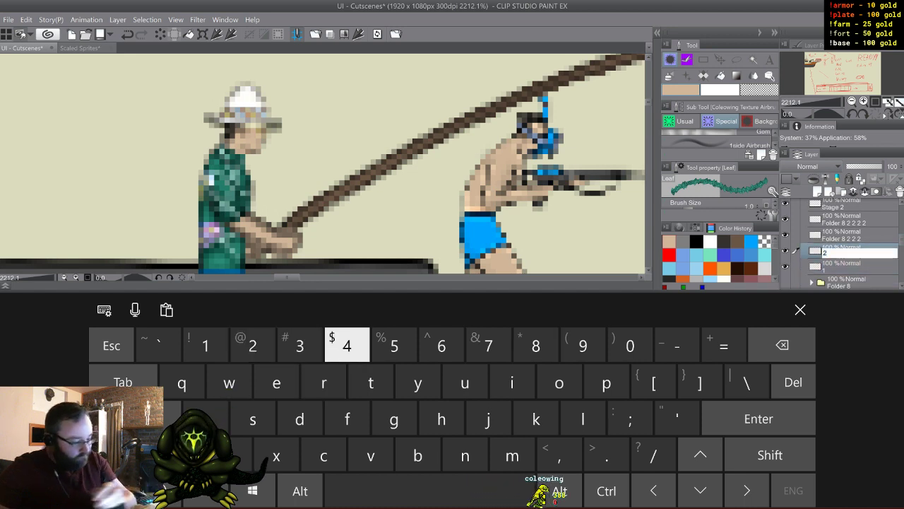
pyautogui.press('Tab')
pyautogui.write('3')
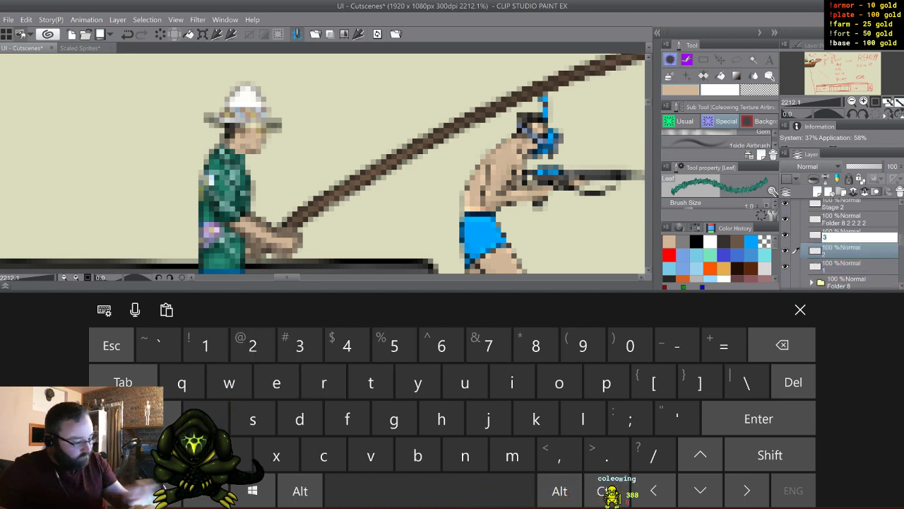
pyautogui.press('Tab')
pyautogui.write('4')
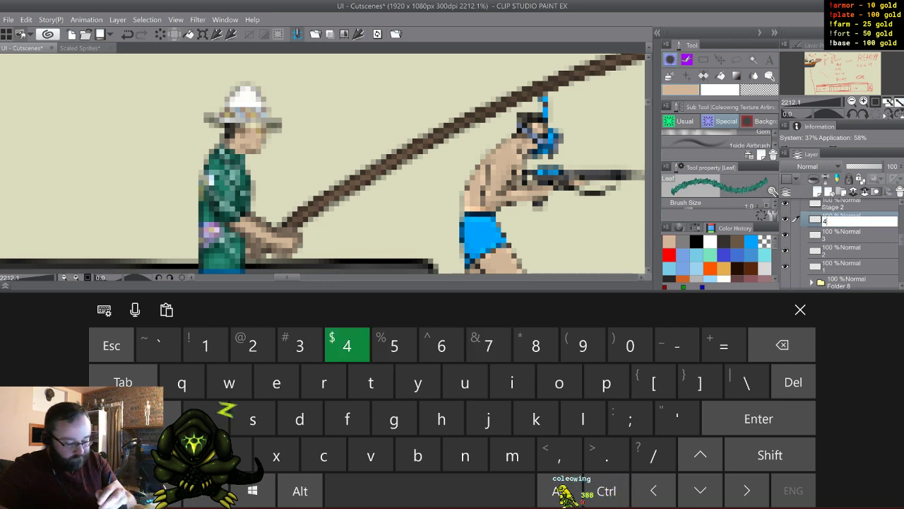
pyautogui.press('Return')
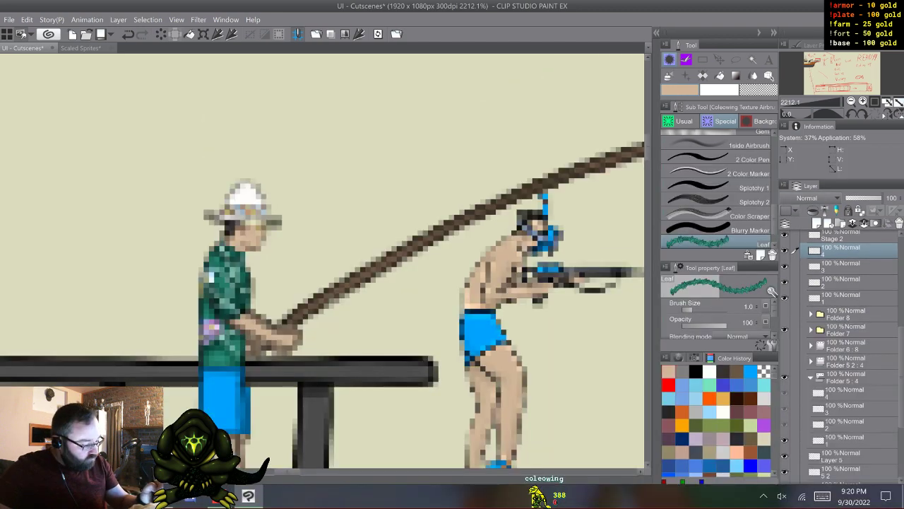
# - Delete the four old frame layers 1 to 4 inside the animation folder Folder 5
pyautogui.click(844, 392)
pyautogui.keyDown('shift'); pyautogui.click(844, 439); pyautogui.keyUp('shift')
pyautogui.rightClick(844, 394)
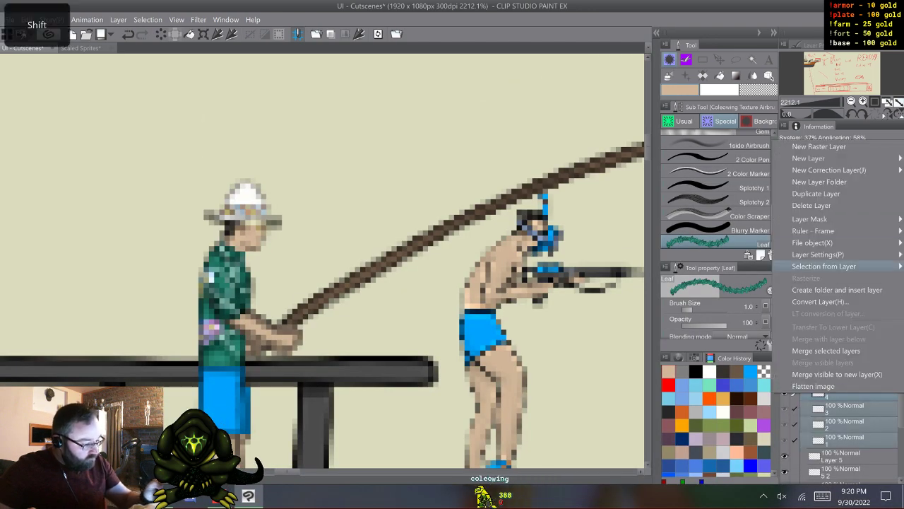
pyautogui.click(820, 205)
# - Move the four new arm layers 1 to 4 together into the animation folder Folder 5
pyautogui.click(845, 297)
pyautogui.keyDown('shift'); pyautogui.click(844, 251); pyautogui.keyUp('shift')
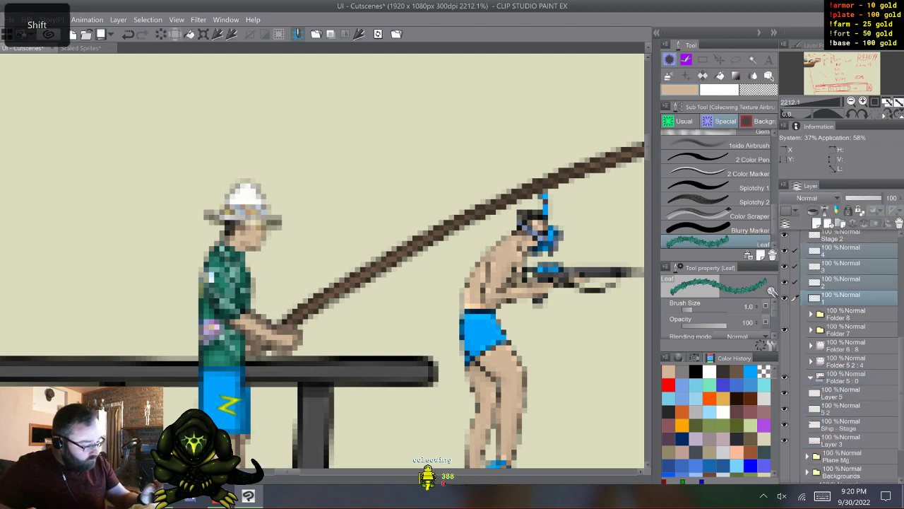
pyautogui.moveTo(844, 266); pyautogui.dragTo(845, 378)
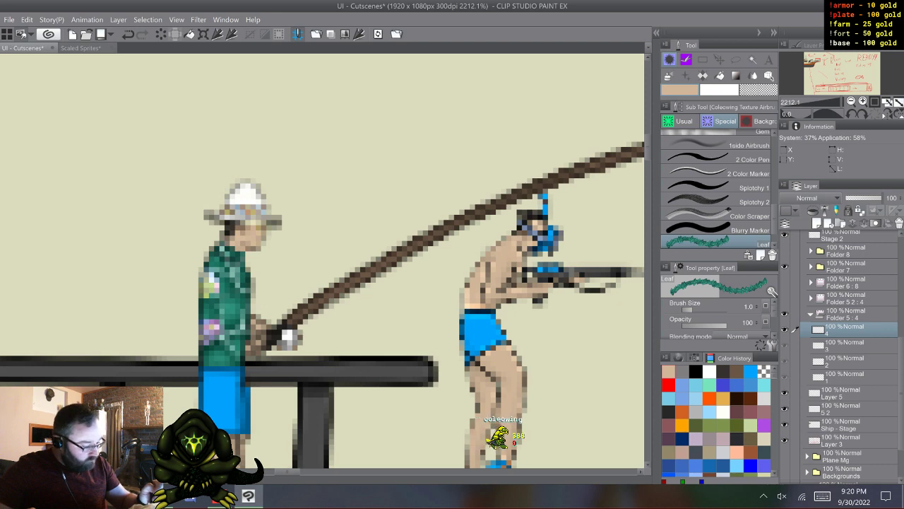
pyautogui.click(845, 315)
pyautogui.click(845, 330)
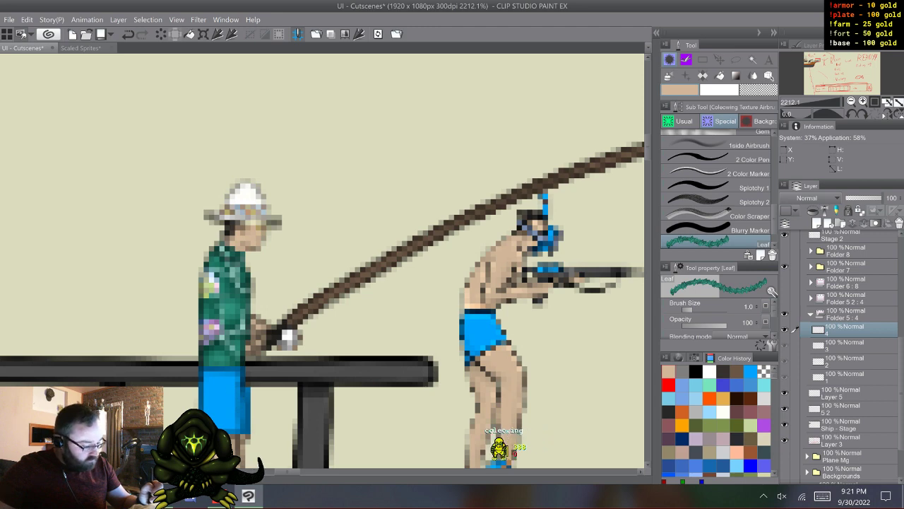
# - Collapse Folder 5 and move it above Folder 7 so the arm frames sit in front of the body
pyautogui.press('w')
pyautogui.press('w')
pyautogui.press('w')
pyautogui.press('w')
pyautogui.press('w')
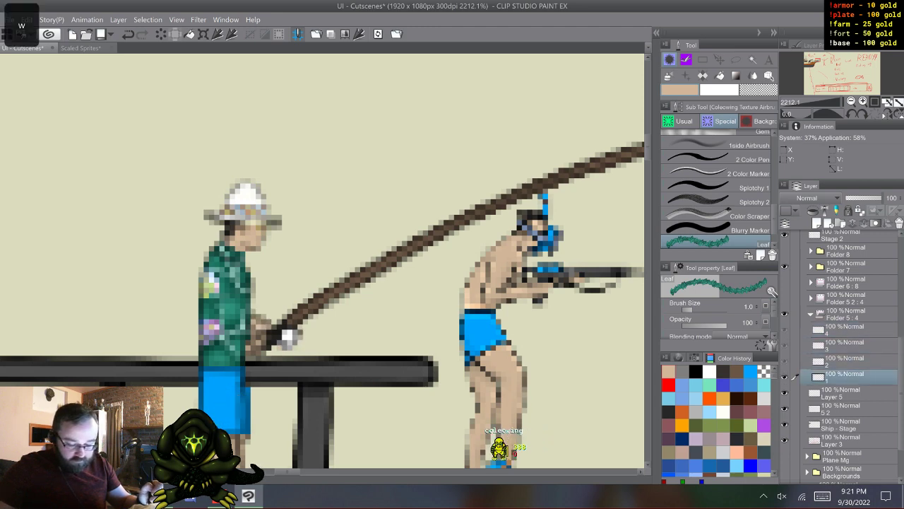
pyautogui.click(811, 314)
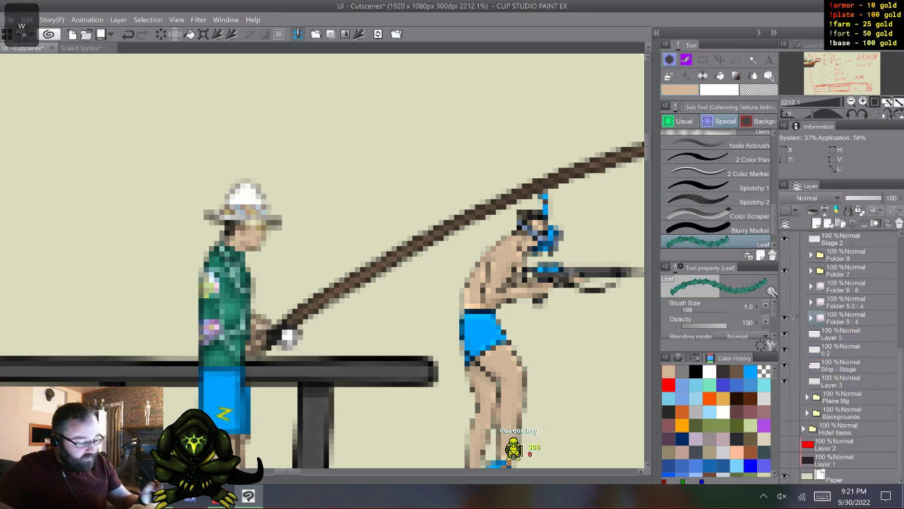
pyautogui.moveTo(851, 318); pyautogui.dragTo(851, 263)
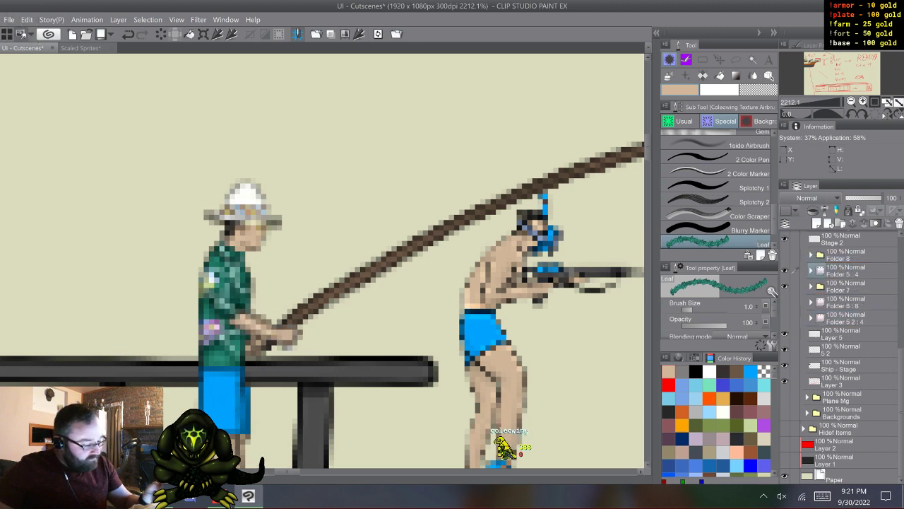
# - Step through the arm frames in Folder 5 and compare the individual poses to check the direction of the motion
pyautogui.press('w')
pyautogui.press('w')
pyautogui.press('w')
pyautogui.press('w')
pyautogui.press('w')
pyautogui.press('w')
pyautogui.press('w')
pyautogui.press('w')
pyautogui.press('w')
pyautogui.press('w')
pyautogui.press('w')
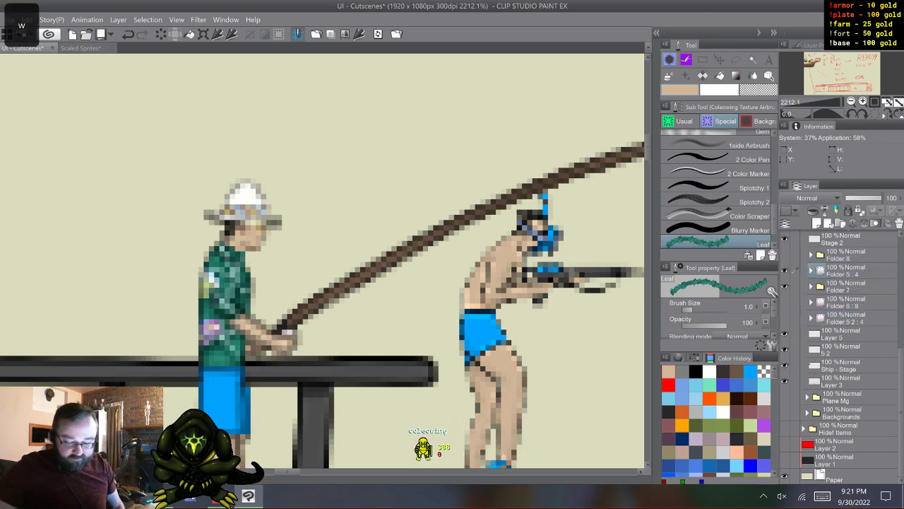
pyautogui.press('w')
pyautogui.press('w')
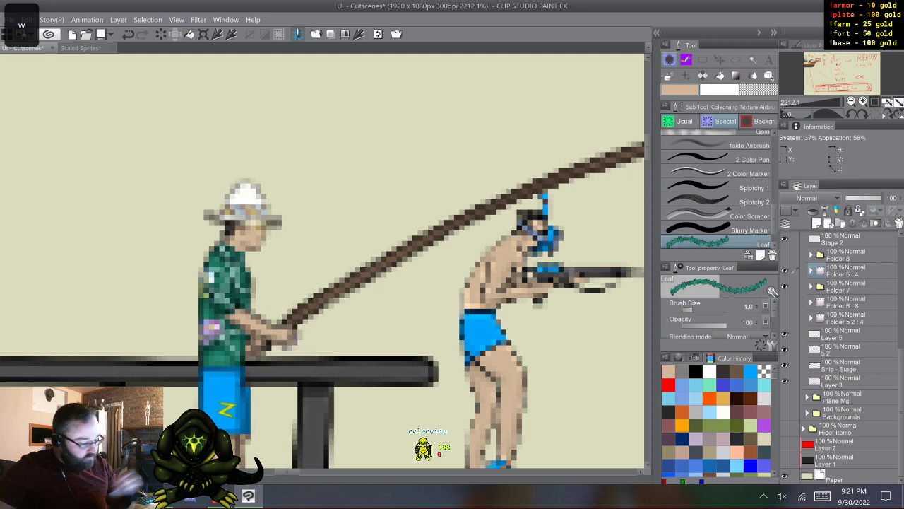
pyautogui.click(811, 271)
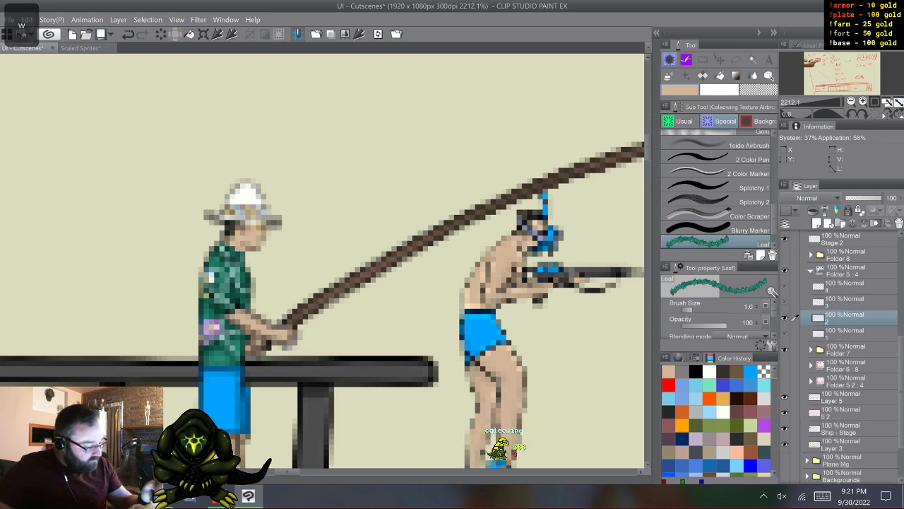
pyautogui.click(844, 302)
pyautogui.click(844, 287)
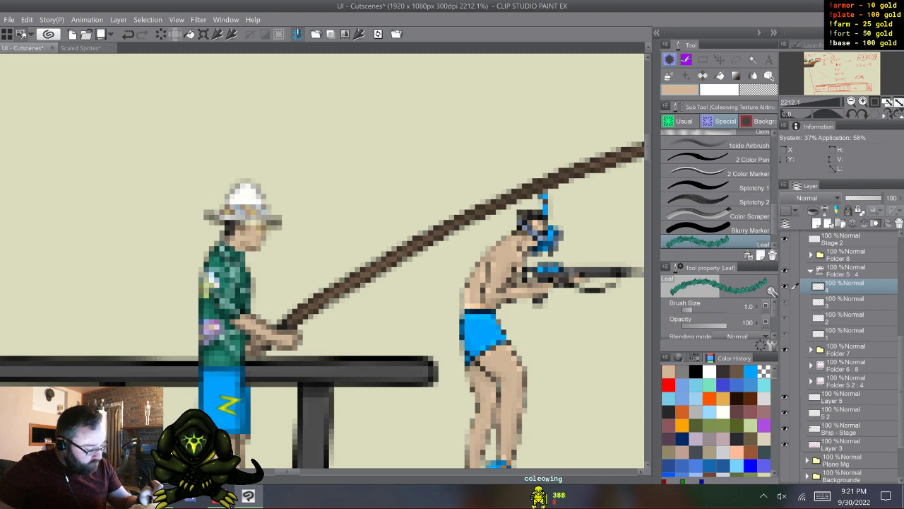
pyautogui.click(844, 333)
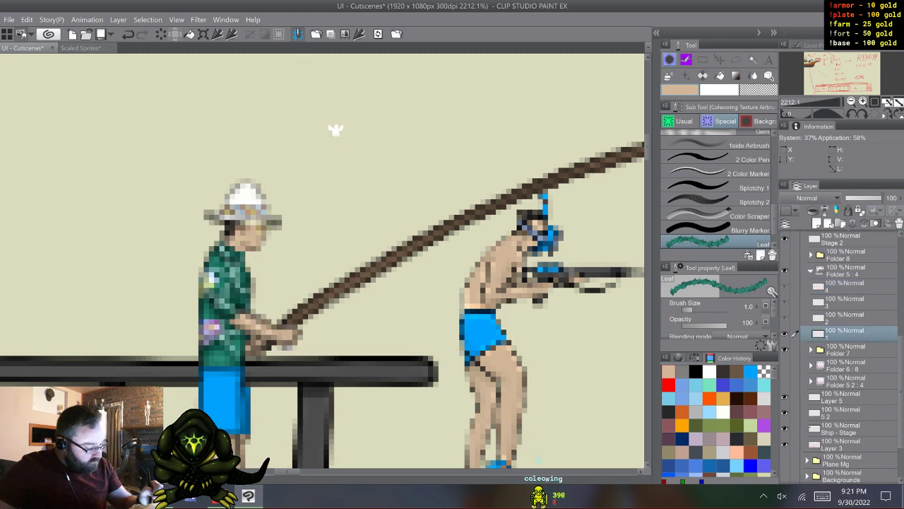
# - Reverse the numbering of the arm frames, naming the layers 4, 3, 2 and 1 from lowest to highest
pyautogui.doubleClick(831, 337)
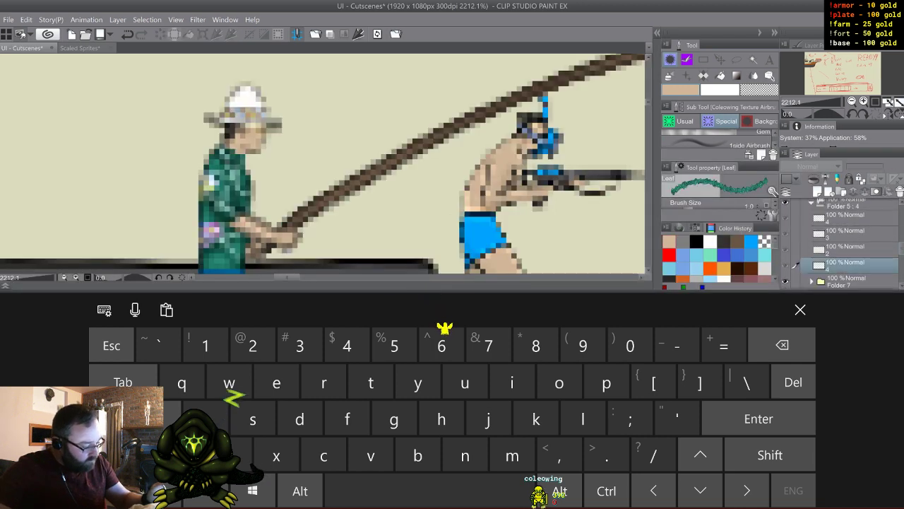
pyautogui.click(299, 345)
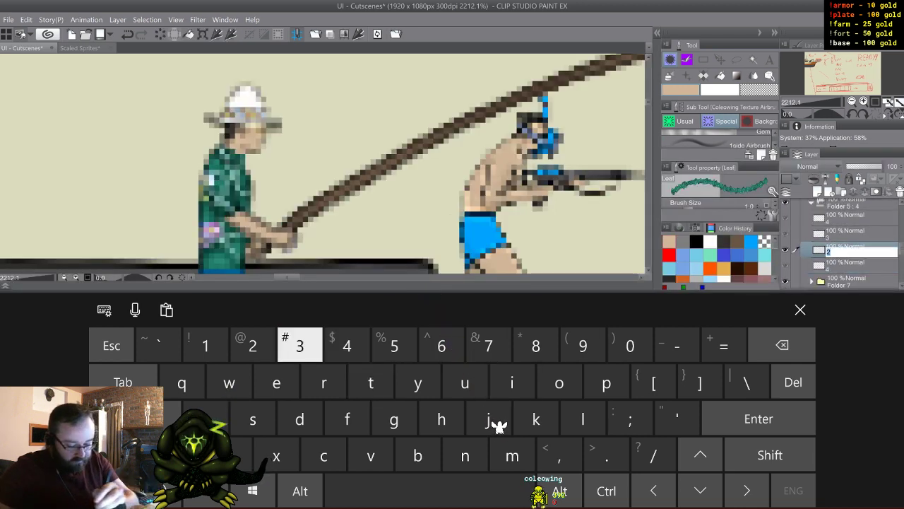
pyautogui.doubleClick(838, 237)
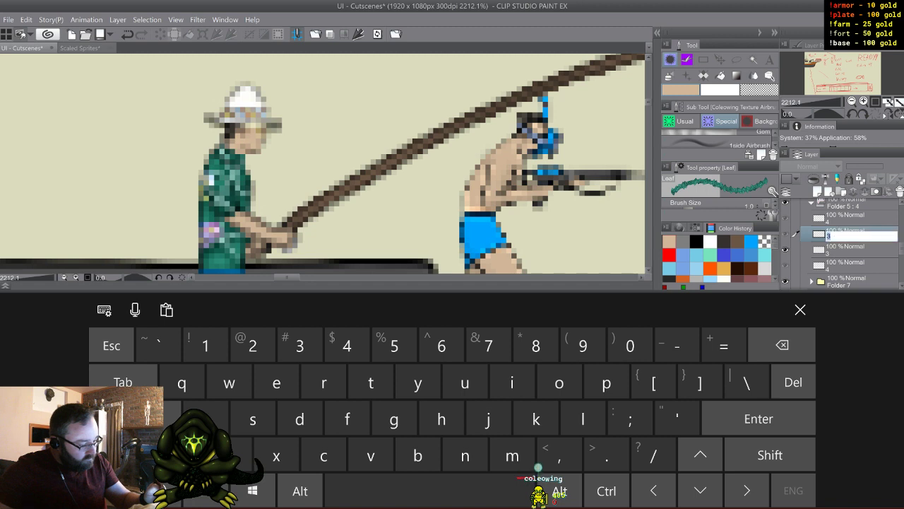
pyautogui.click(299, 345)
pyautogui.click(253, 344)
pyautogui.click(845, 219)
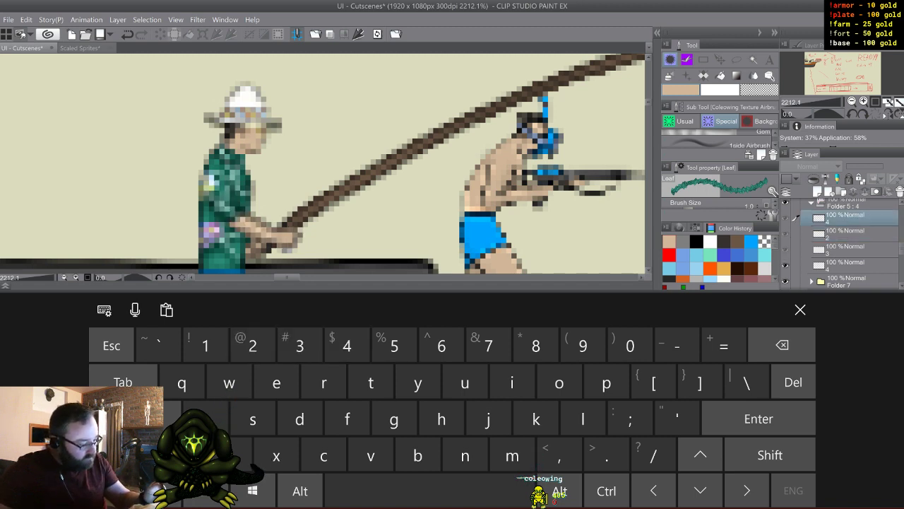
pyautogui.doubleClick(845, 218)
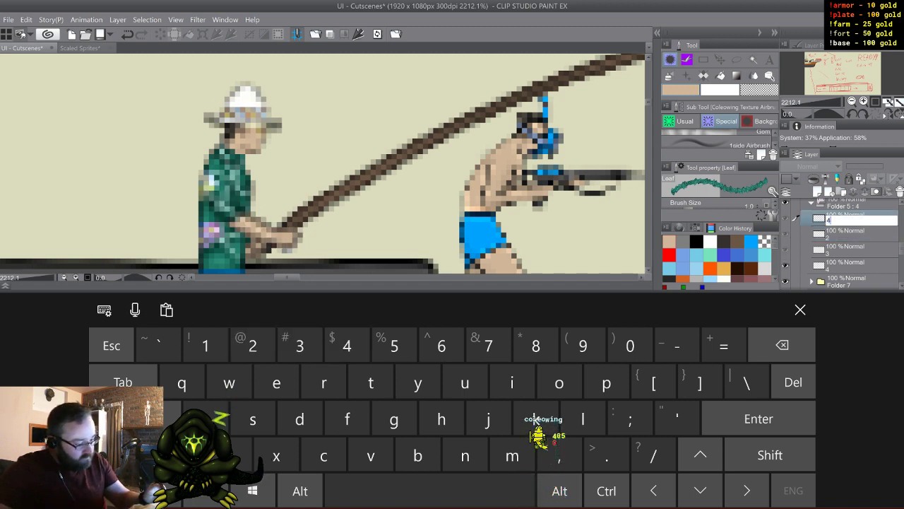
pyautogui.click(253, 345)
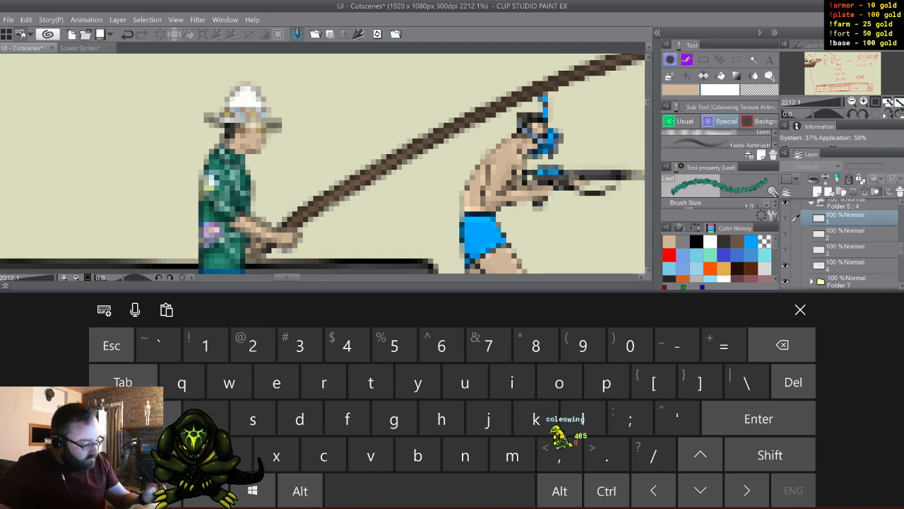
# - Reorder the renumbered arm layers in Folder 5 so they stack 4, 3, 2, 1 from highest to lowest
pyautogui.click(845, 262)
pyautogui.moveTo(845, 264); pyautogui.dragTo(845, 213)
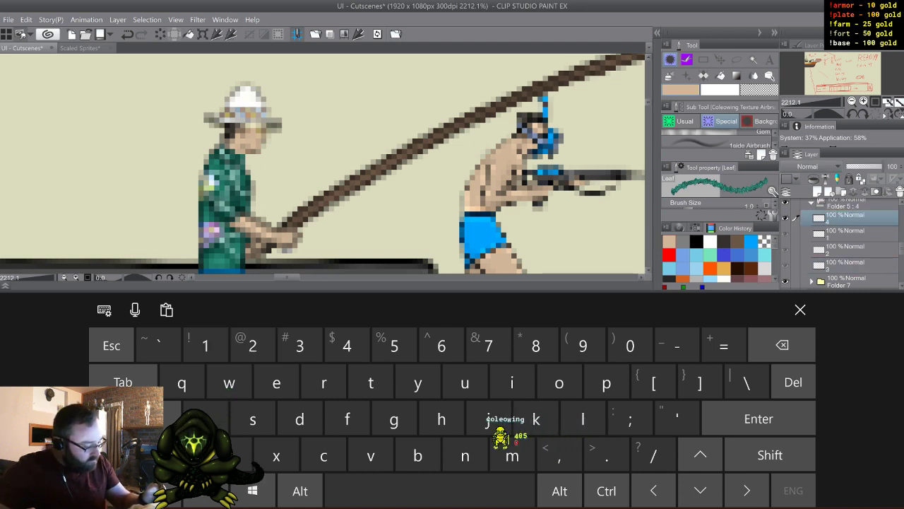
pyautogui.click(845, 263)
pyautogui.moveTo(845, 263); pyautogui.dragTo(845, 242)
pyautogui.click(800, 310)
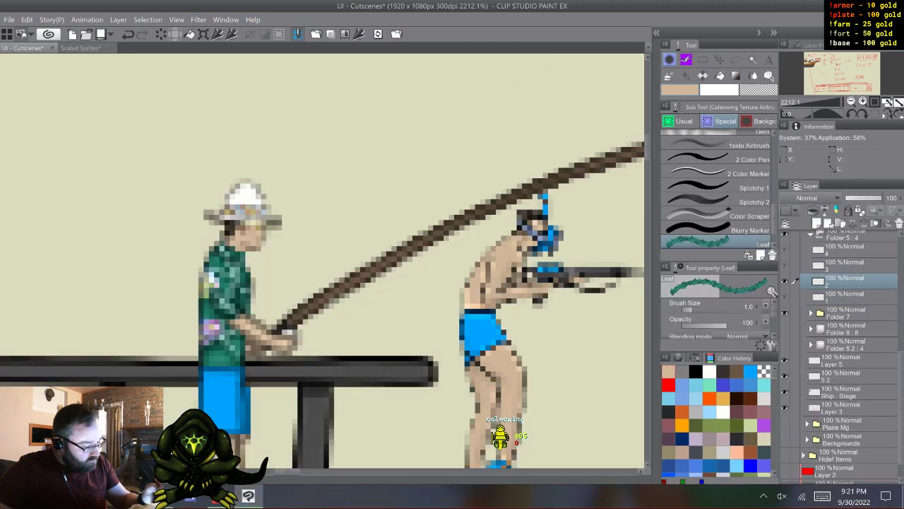
# - Flip repeatedly through the reordered arm frames to preview the reeling motion
pyautogui.press('w')
pyautogui.press('w')
pyautogui.press('w')
pyautogui.press('w')
pyautogui.press('w')
pyautogui.press('w')
pyautogui.press('w')
pyautogui.press('w')
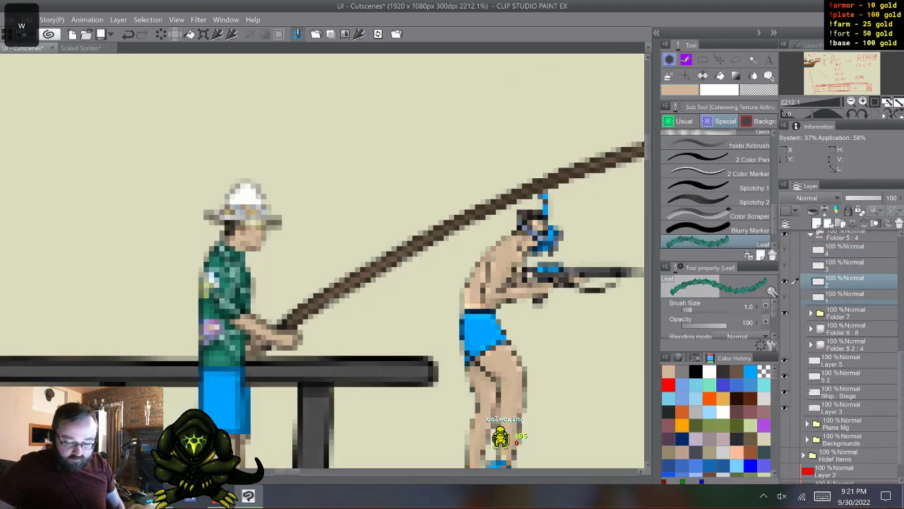
pyautogui.press('w')
pyautogui.press('w')
pyautogui.press('w')
pyautogui.press('w')
pyautogui.press('w')
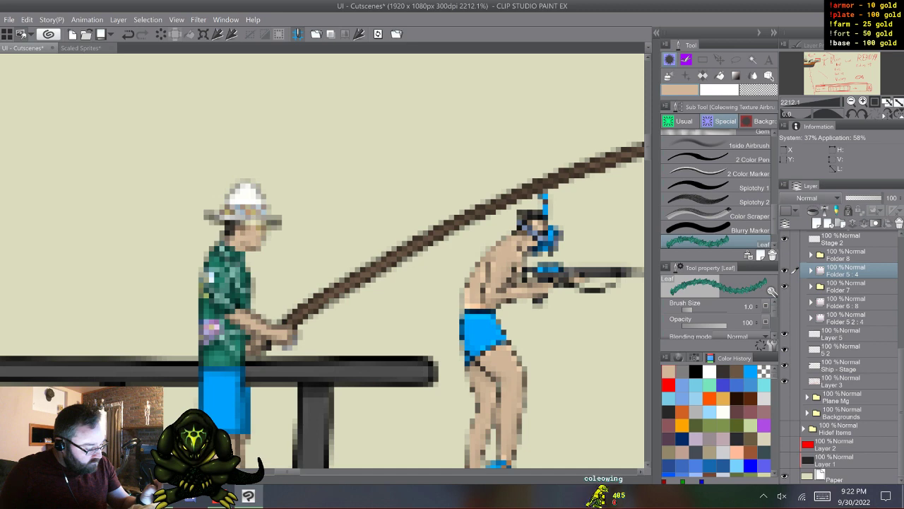
# - Rename the arm animation folder Folder 5 as Reel
pyautogui.click(839, 288)
pyautogui.doubleClick(840, 274)
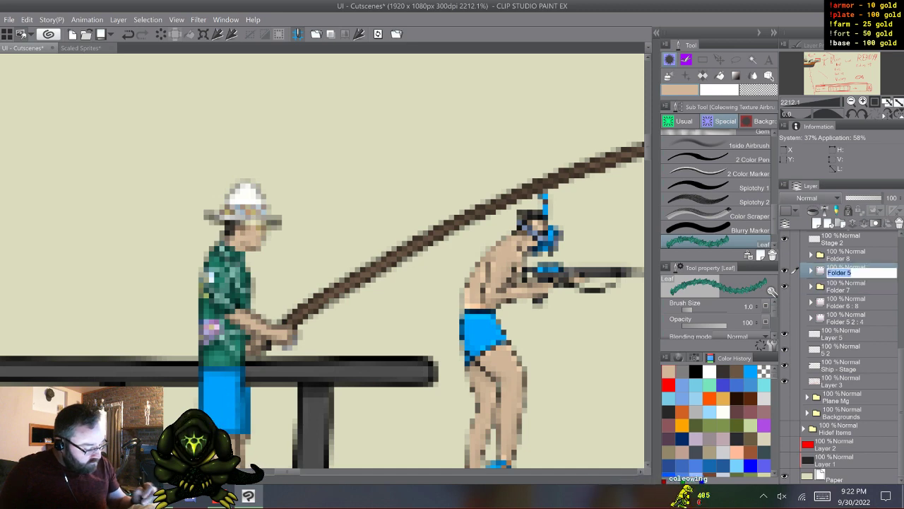
pyautogui.click(823, 496)
pyautogui.click(770, 455)
pyautogui.write('Reel')
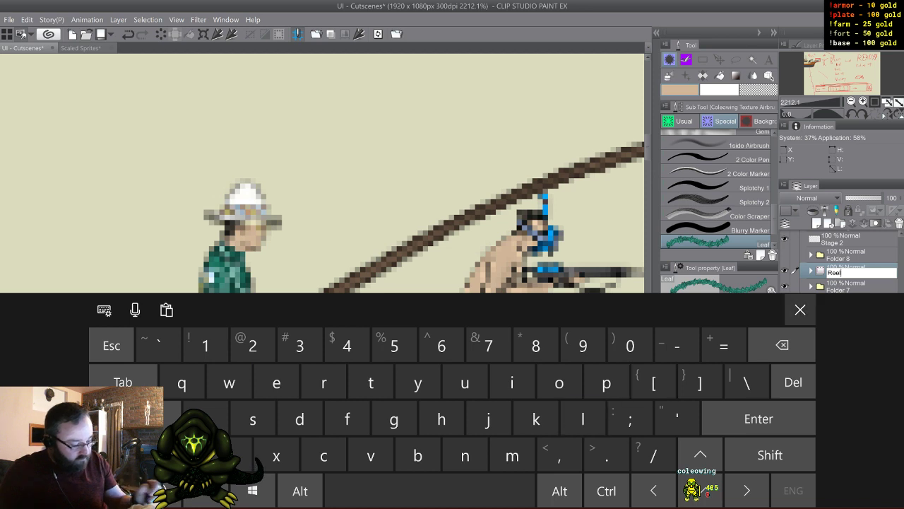
pyautogui.click(800, 310)
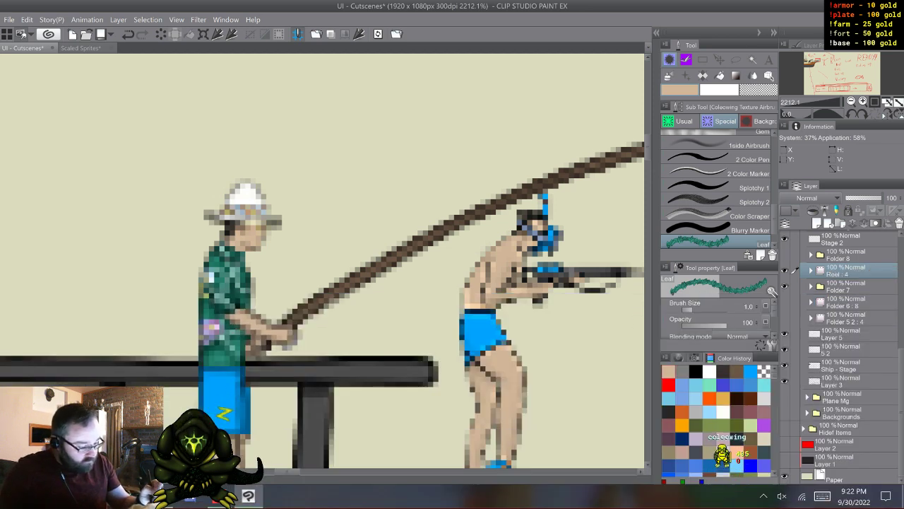
pyautogui.press('.')
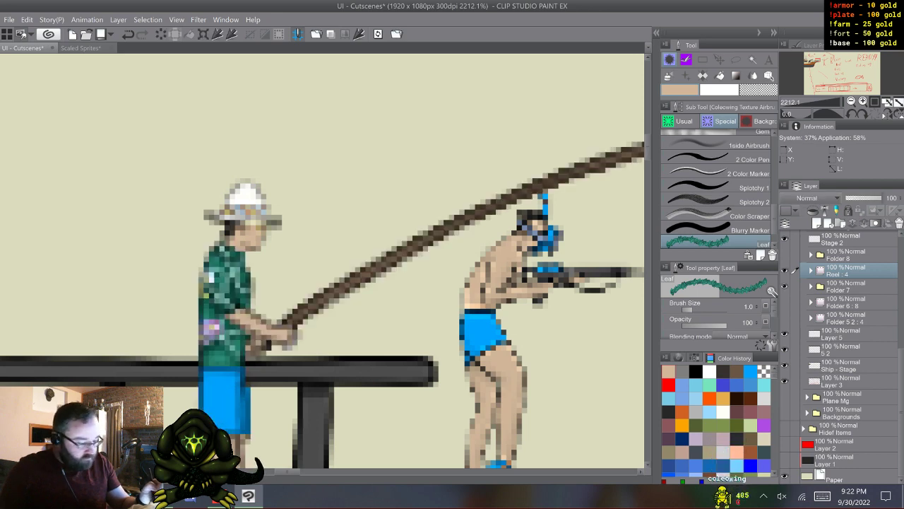
pyautogui.press('XF86TouchpadToggle')
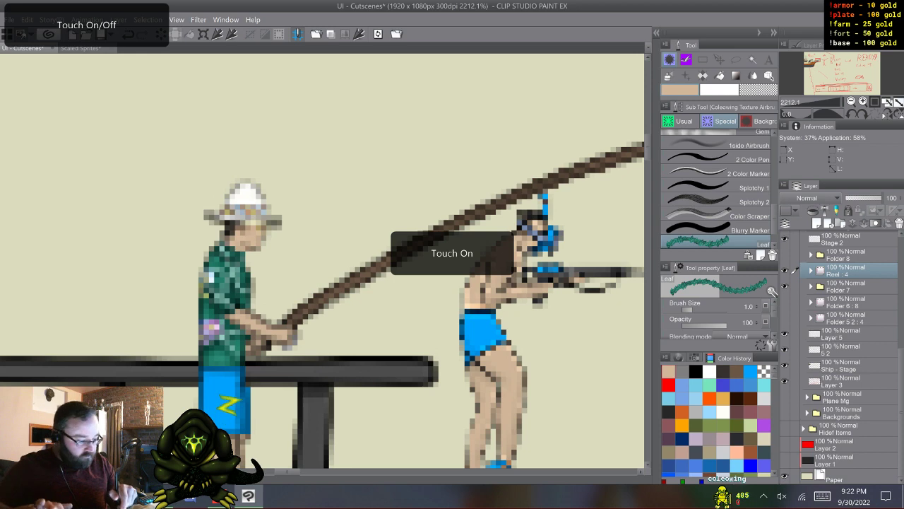
pyautogui.scroll(-3, 342, 410)
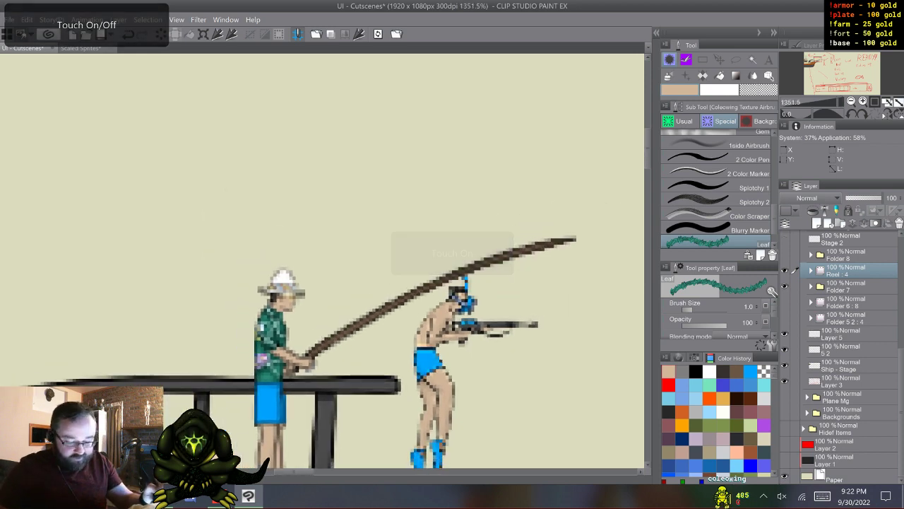
# - Undo and redo the last change repeatedly to compare the fisherman with and without his hat
pyautogui.hotkey('ctrl', 'z')
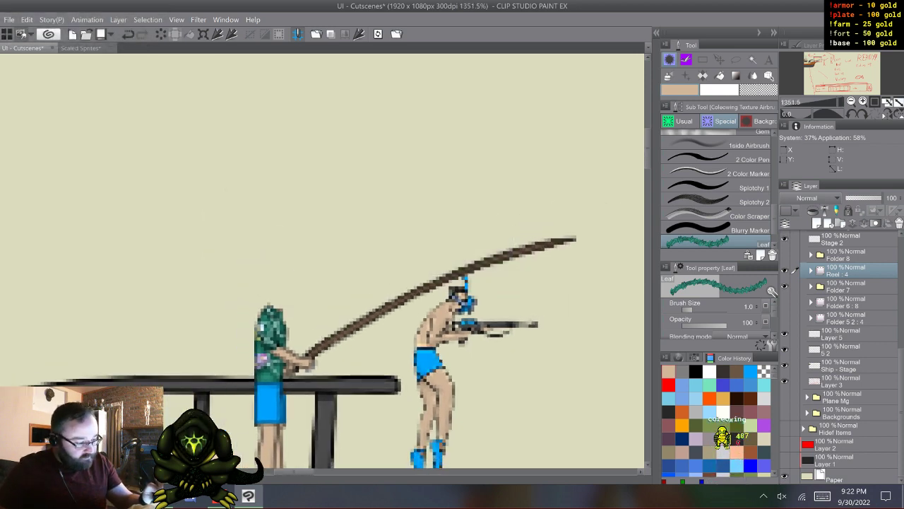
pyautogui.hotkey('ctrl', 'y')
pyautogui.hotkey('ctrl', 'z')
pyautogui.hotkey('ctrl', 'y')
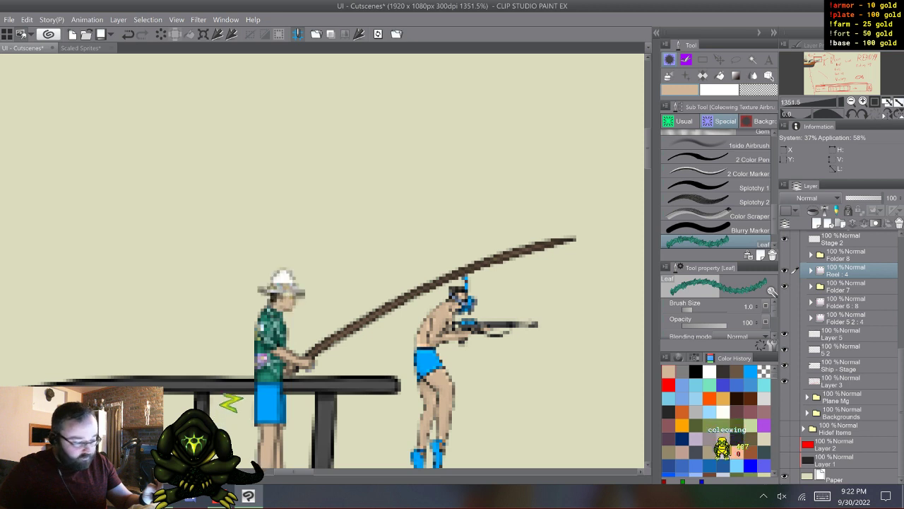
# - Reorder the fisherman's folders in Fishin Mg so that Reel and Folder 7 sit above Folder 8
pyautogui.scroll(2, 841, 353)
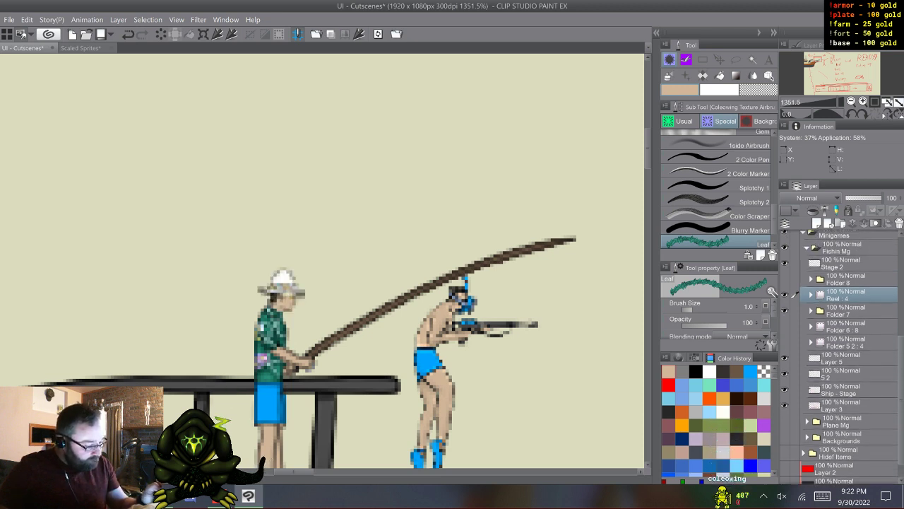
pyautogui.scroll(-1, 841, 354)
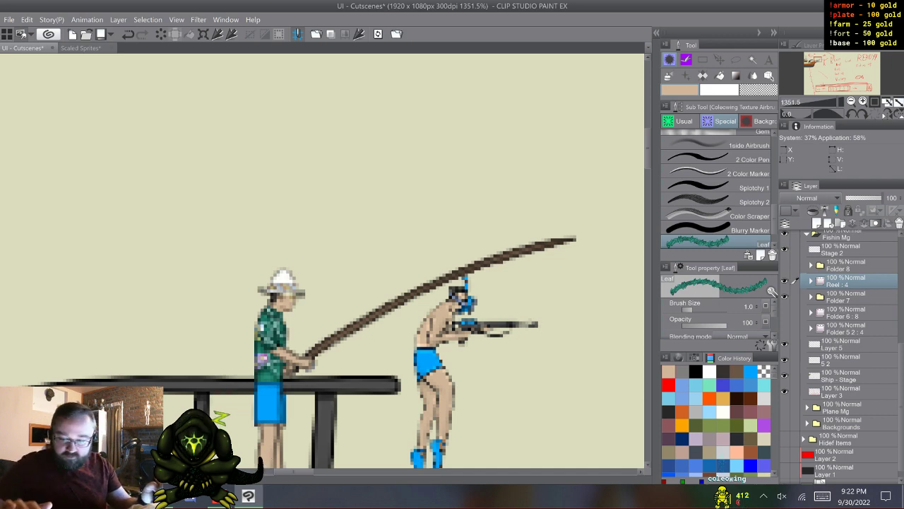
pyautogui.keyDown('shift'); pyautogui.click(841, 297); pyautogui.keyUp('shift')
pyautogui.moveTo(840, 281); pyautogui.dragTo(841, 260)
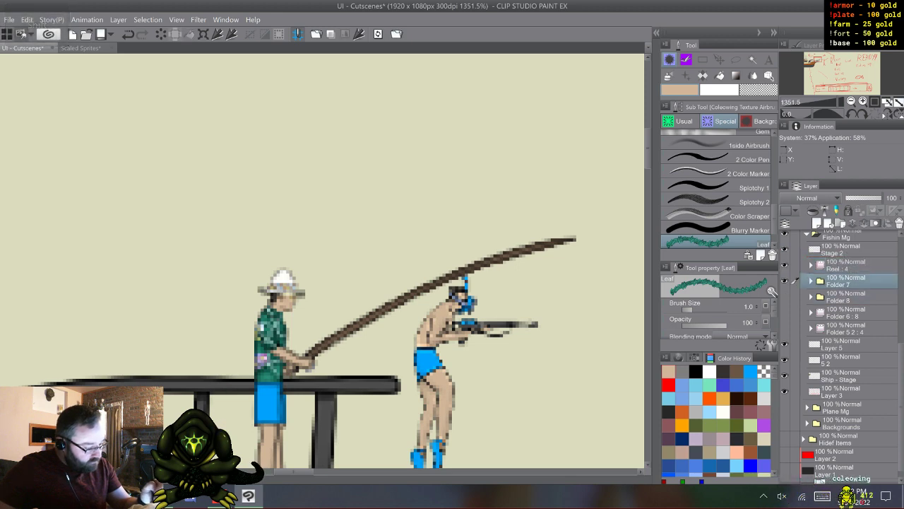
pyautogui.click(841, 296)
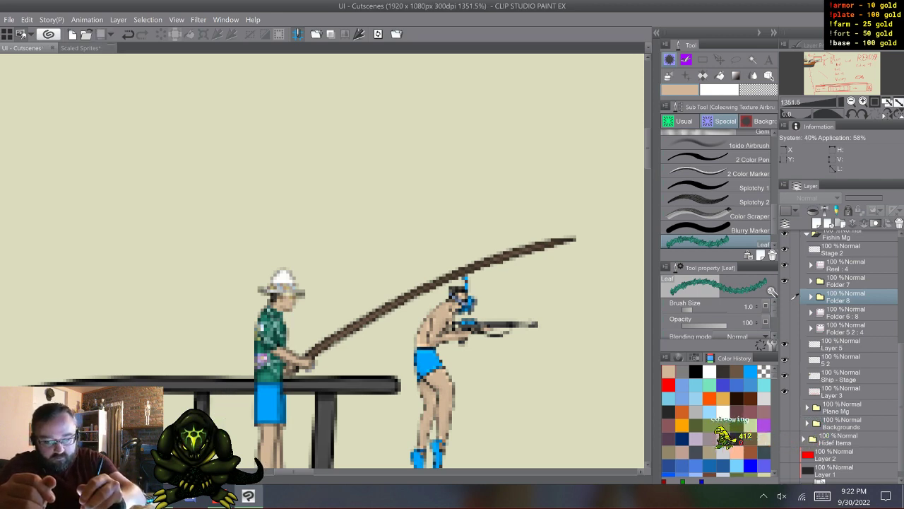
# - Close the Scaled Sprites document
pyautogui.click(109, 48)
pyautogui.click(471, 189)
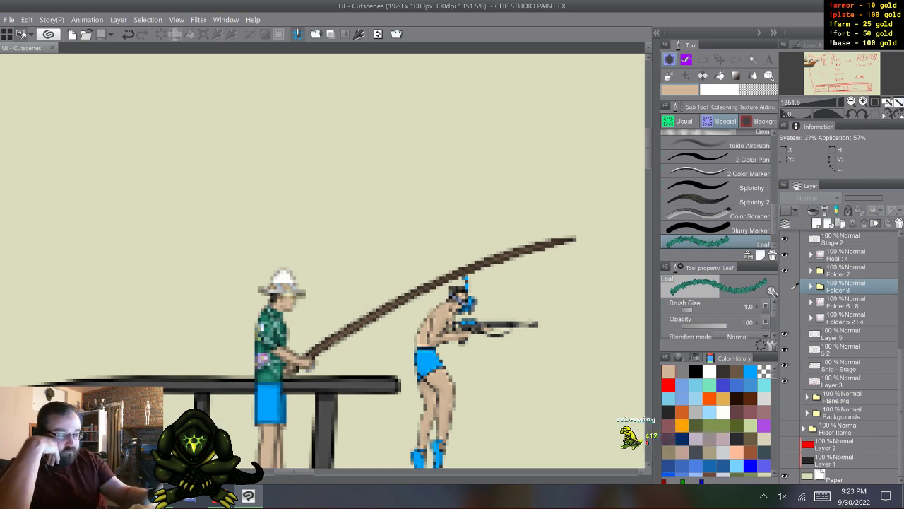
# - Hide the Reel arm animation and place the visible Folder 8 directly above Folder 7
pyautogui.moveTo(294, 471); pyautogui.dragTo(288, 471)
pyautogui.scroll(-2, 323, 261)
pyautogui.scroll(1, 322, 260)
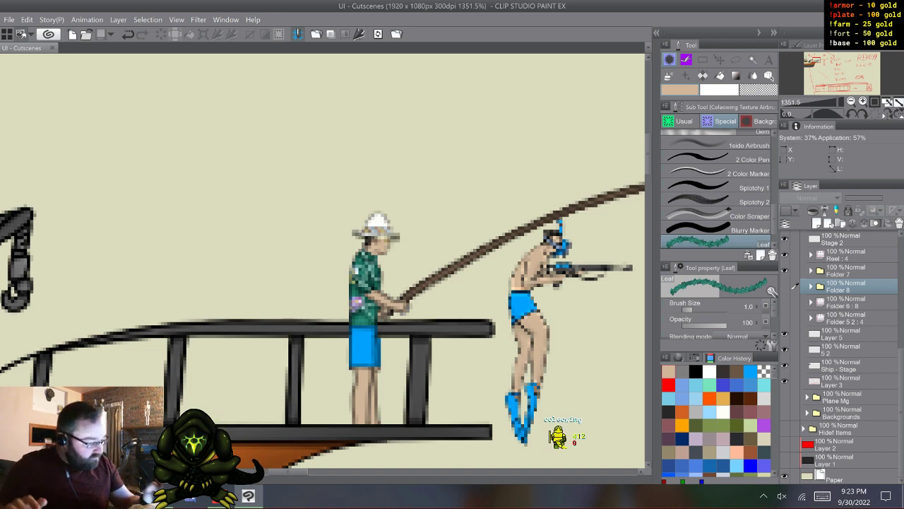
pyautogui.click(855, 271)
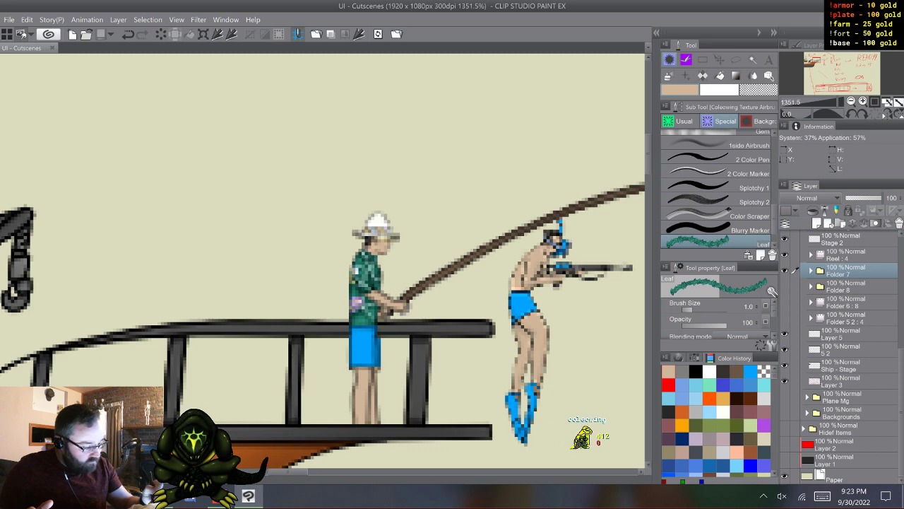
pyautogui.click(785, 254)
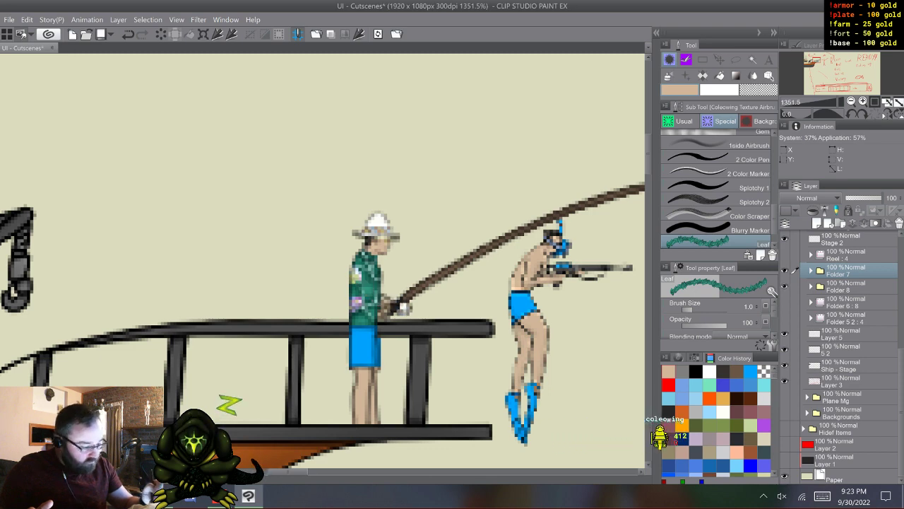
pyautogui.moveTo(852, 286); pyautogui.dragTo(852, 263)
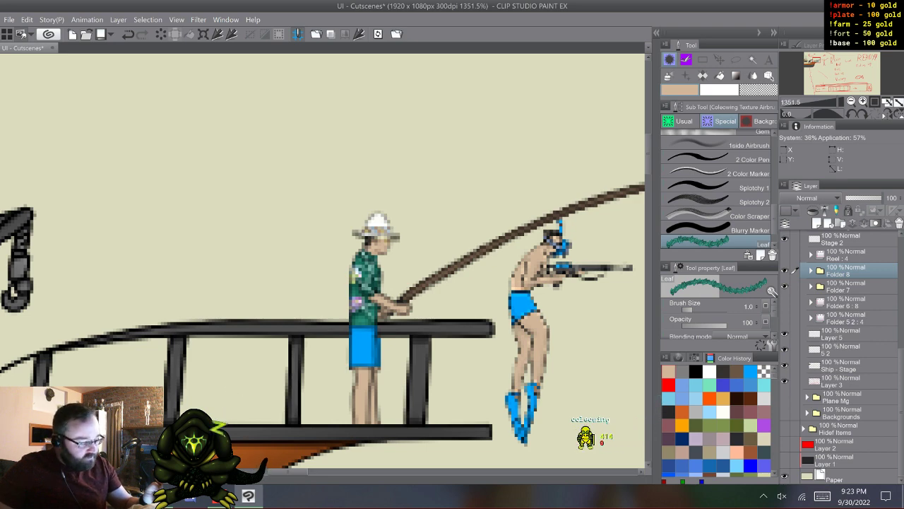
# - Group Stage 2, Reel, Folder 8 and Folder 7 in a new folder inside Fishin Mg and collapse it
pyautogui.click(852, 239)
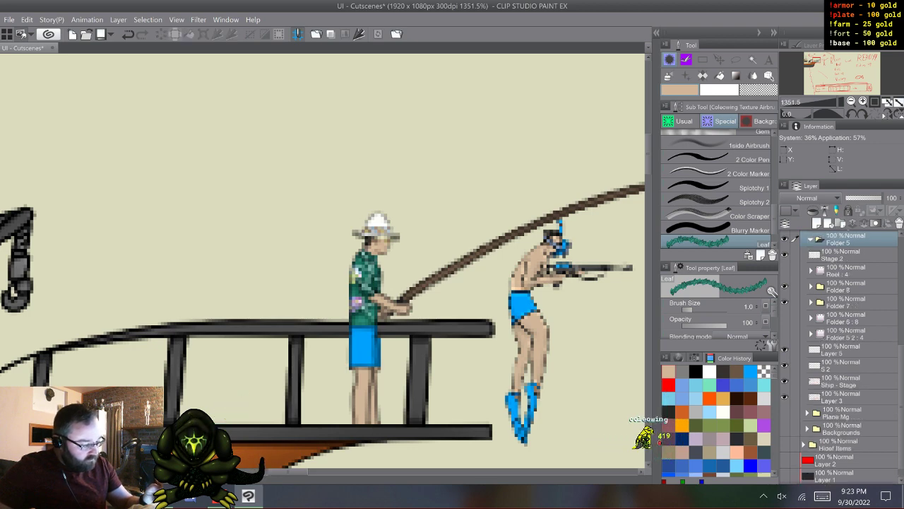
pyautogui.hotkey('ctrl', 'g')
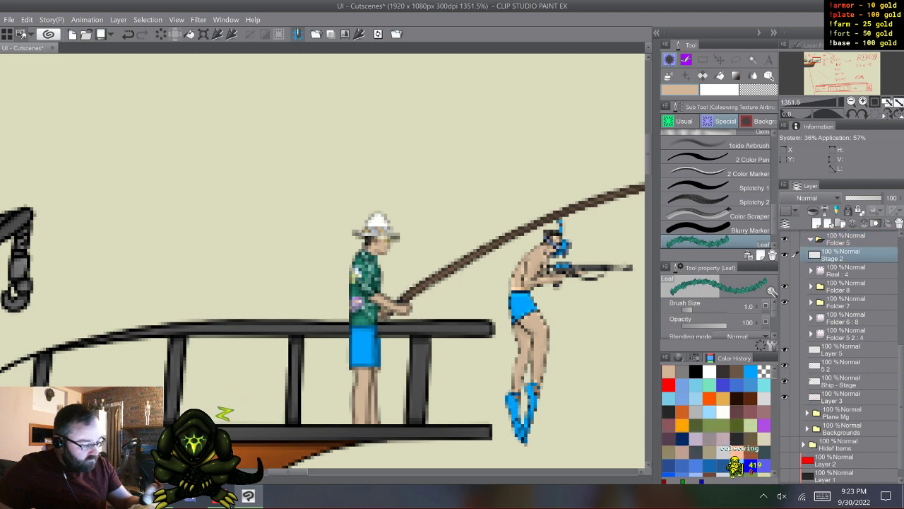
pyautogui.keyDown('shift'); pyautogui.click(844, 301); pyautogui.keyUp('shift')
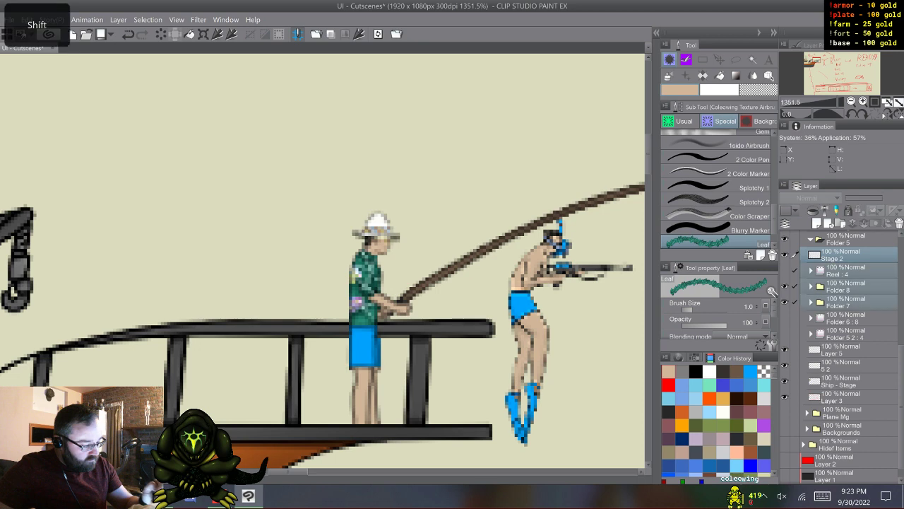
pyautogui.moveTo(845, 255); pyautogui.dragTo(842, 239)
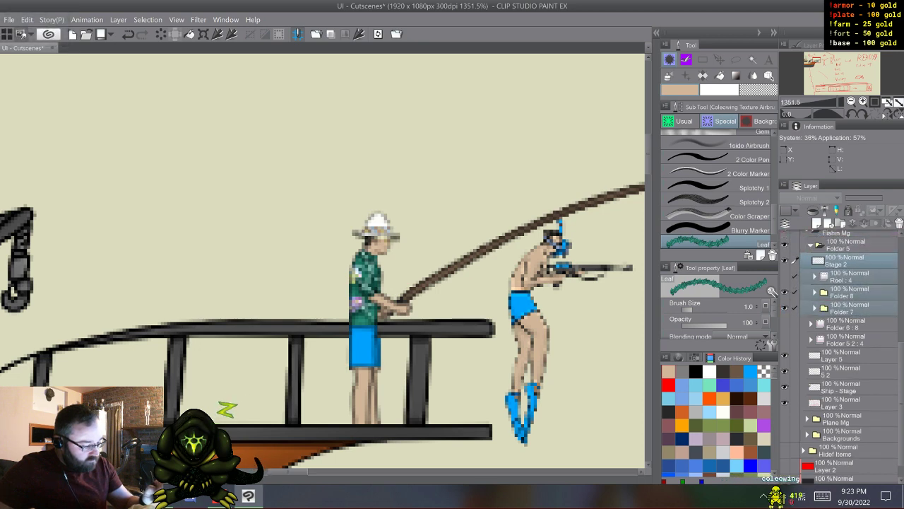
pyautogui.click(811, 245)
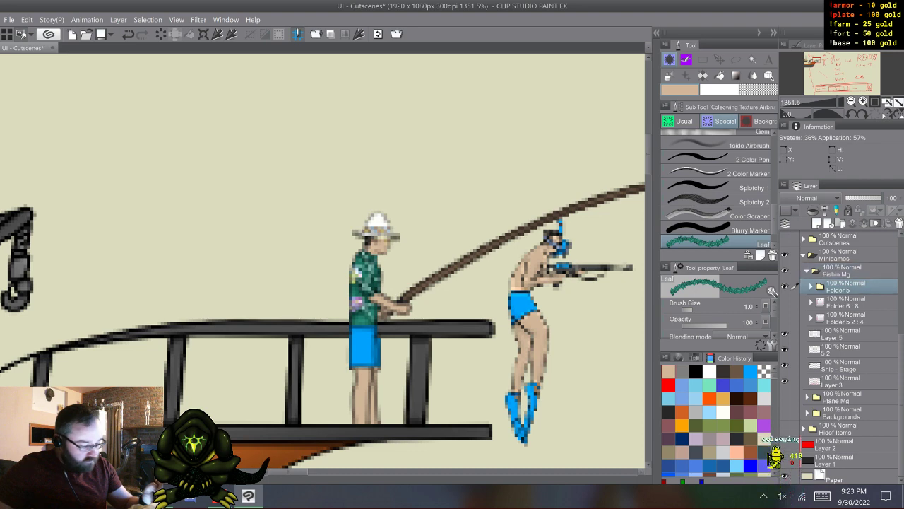
# - Duplicate the fisherman's Folder 5, merge the copy into a single layer and place it below the visible original
pyautogui.press('F9')
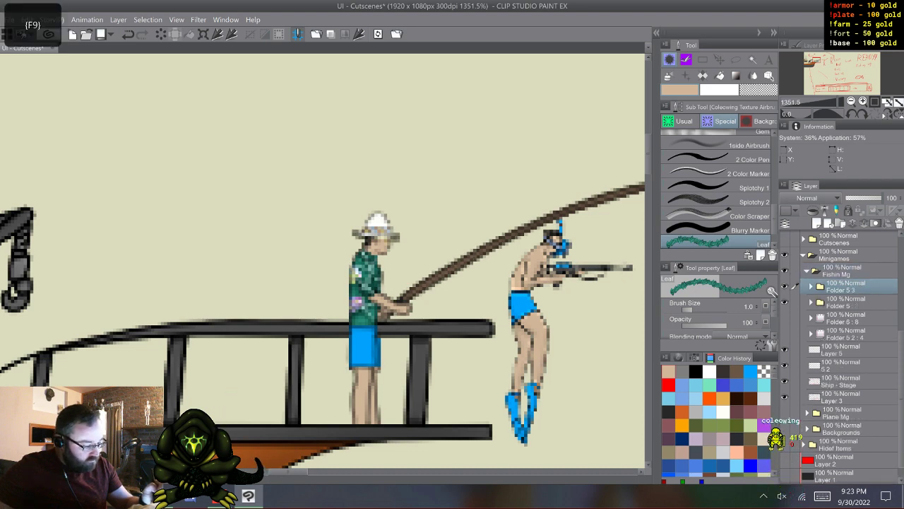
pyautogui.rightClick(841, 289)
pyautogui.click(841, 290)
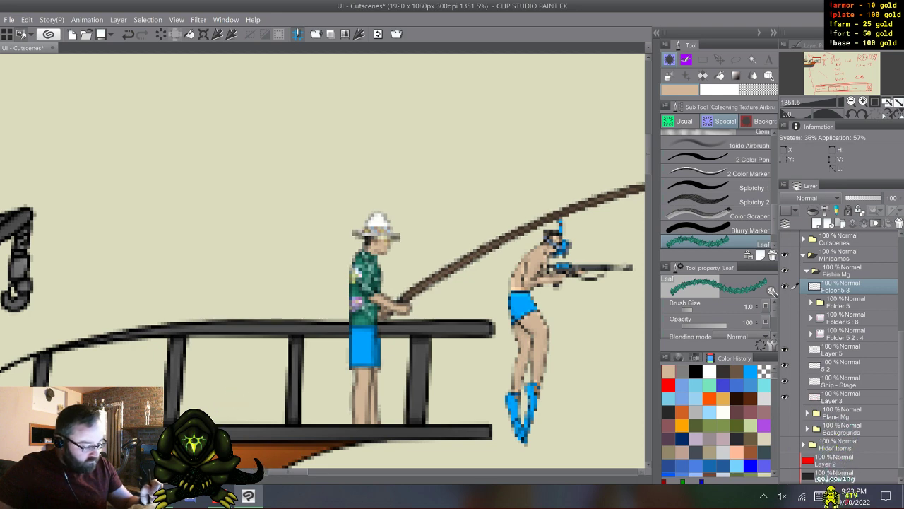
pyautogui.click(785, 303)
pyautogui.moveTo(841, 288); pyautogui.dragTo(840, 310)
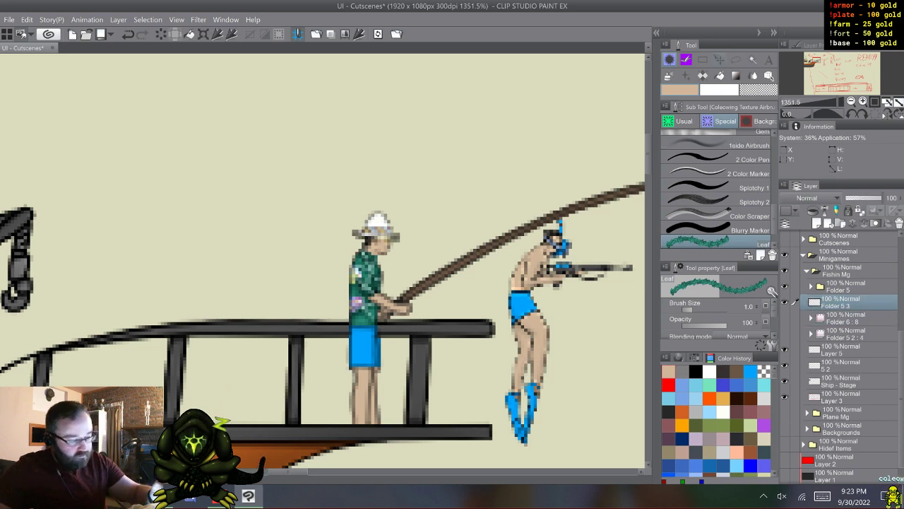
# - Rotate the merged fisherman copy backwards with Transform until he lies flat on the deck behind the standing original
pyautogui.hotkey('ctrl', 't')
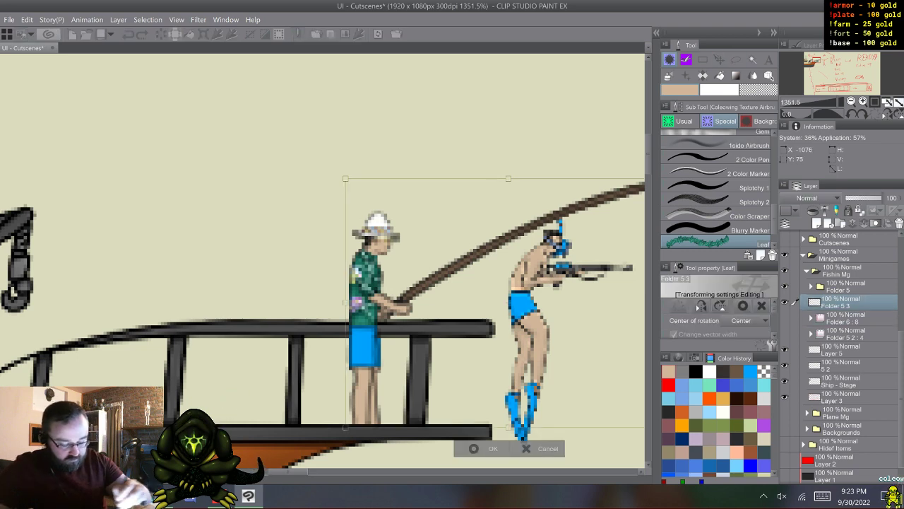
pyautogui.moveTo(537, 141); pyautogui.dragTo(386, 195)
pyautogui.moveTo(510, 262); pyautogui.dragTo(267, 218)
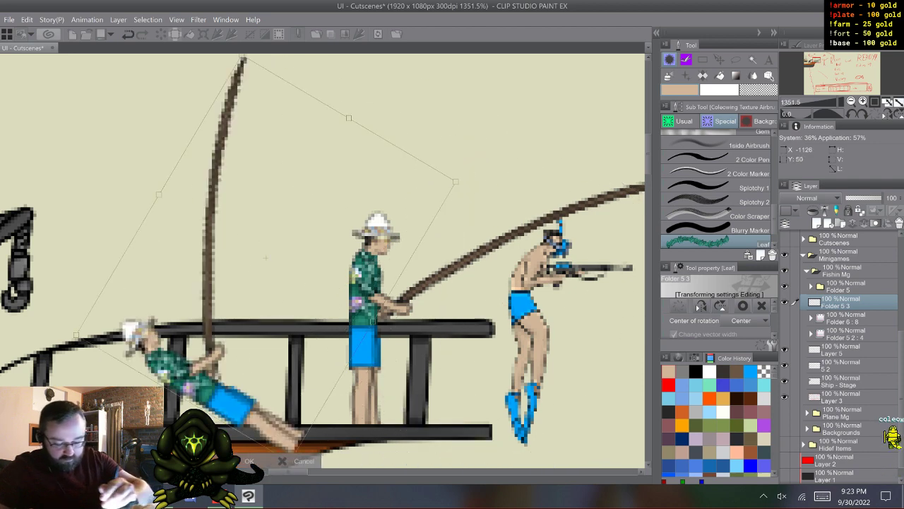
pyautogui.moveTo(481, 212); pyautogui.dragTo(443, 129)
pyautogui.moveTo(318, 244); pyautogui.dragTo(251, 240)
pyautogui.moveTo(367, 265)
pyautogui.mouseDown()
pyautogui.moveTo(367, 238)
pyautogui.moveTo(367, 255)
pyautogui.mouseUp()
pyautogui.moveTo(251, 241); pyautogui.dragTo(255, 251)
pyautogui.moveTo(367, 265); pyautogui.dragTo(367, 252)
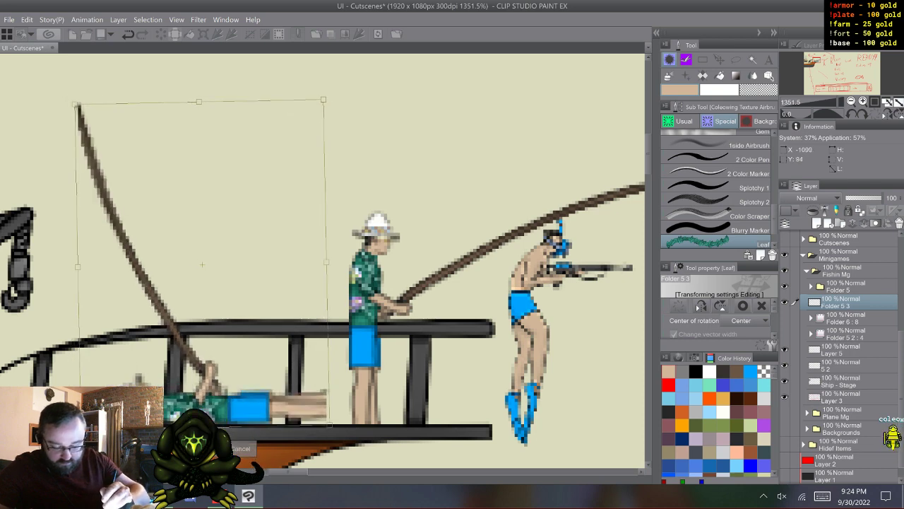
pyautogui.moveTo(255, 251); pyautogui.dragTo(251, 251)
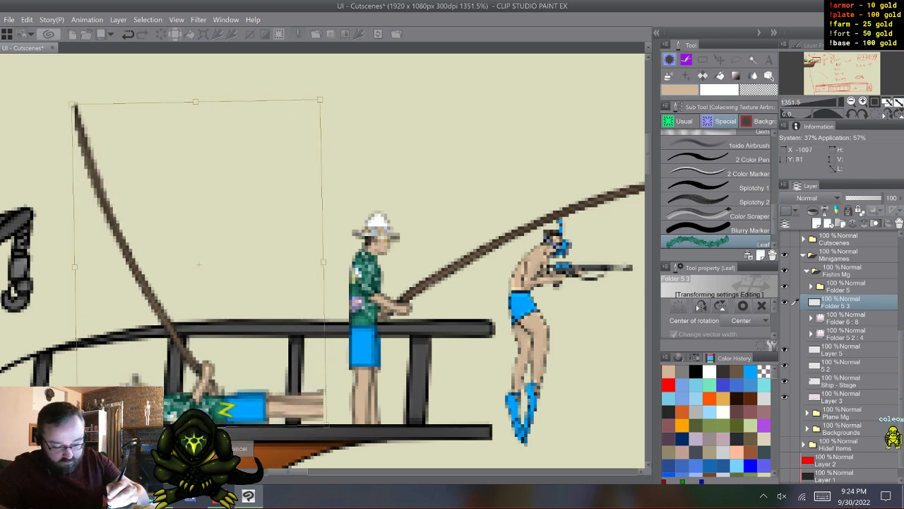
pyautogui.press('Return')
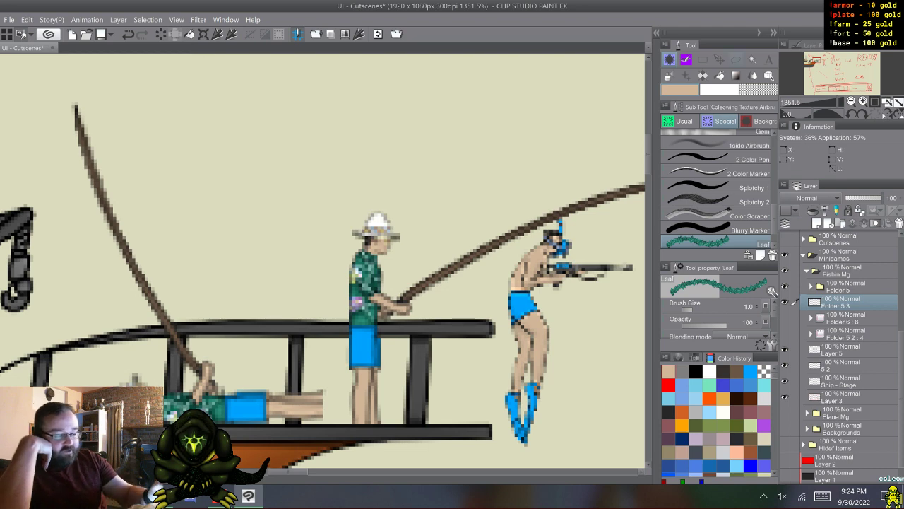
pyautogui.press('m')
pyautogui.moveTo(358, 269)
pyautogui.mouseDown()
pyautogui.moveTo(249, 317)
pyautogui.moveTo(211, 360)
pyautogui.mouseUp()
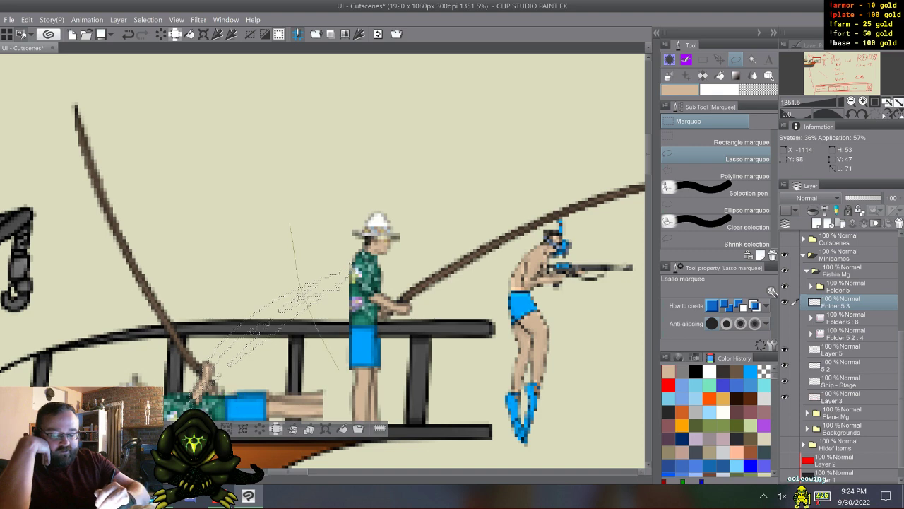
pyautogui.moveTo(345, 378); pyautogui.dragTo(346, 379)
pyautogui.moveTo(226, 261); pyautogui.dragTo(284, 367)
pyautogui.moveTo(178, 294); pyautogui.dragTo(255, 384)
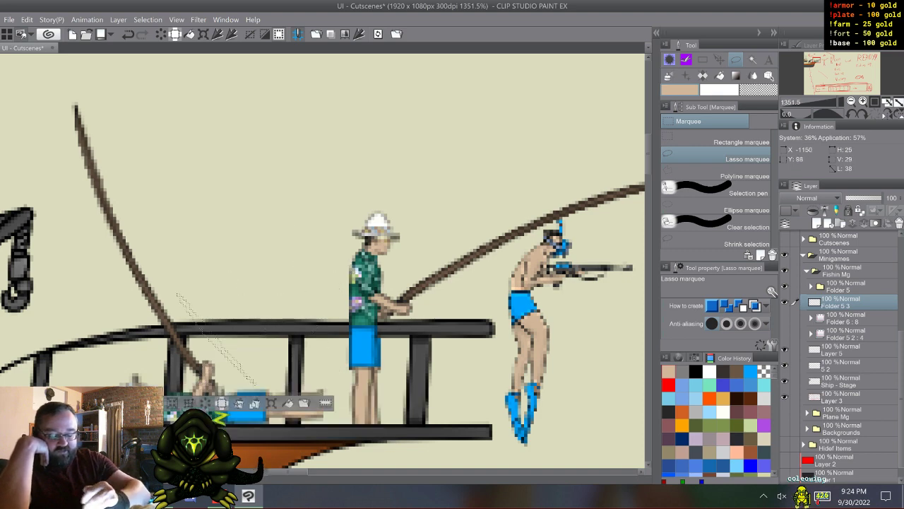
pyautogui.moveTo(129, 361); pyautogui.dragTo(181, 380)
pyautogui.hotkey('ctrl', 'd')
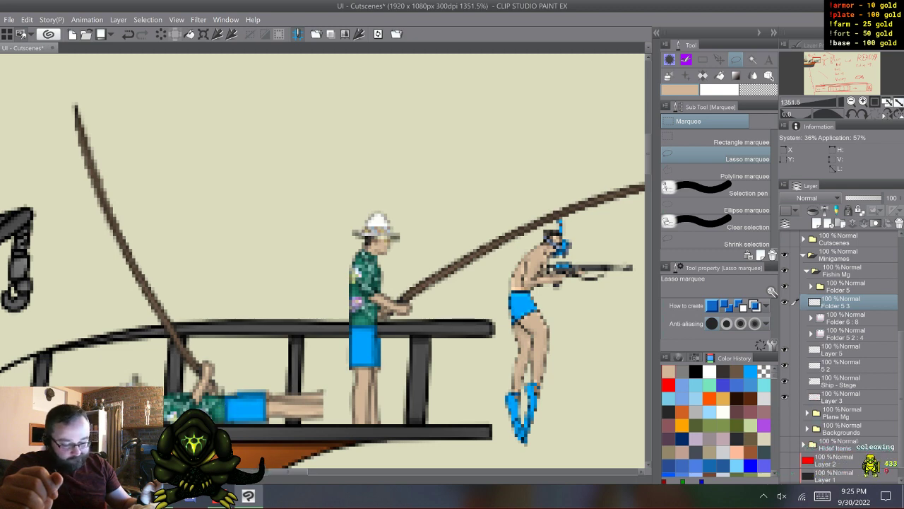
pyautogui.moveTo(242, 400); pyautogui.dragTo(131, 361)
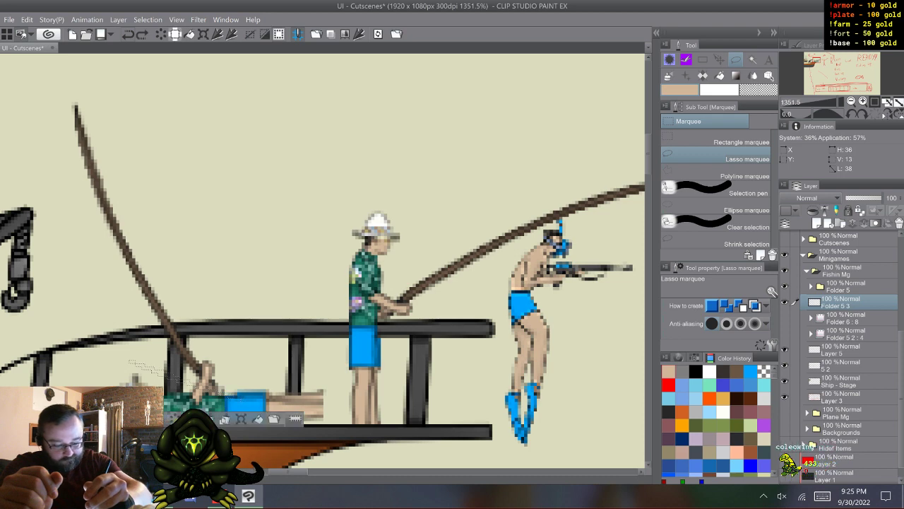
# - Undo the rotation of the merged fisherman copy and move the upright copy above and behind the original
pyautogui.hotkey('ctrl', 'z')
pyautogui.hotkey('ctrl', 'z')
pyautogui.hotkey('ctrl', 'z')
pyautogui.hotkey('ctrl', 'z')
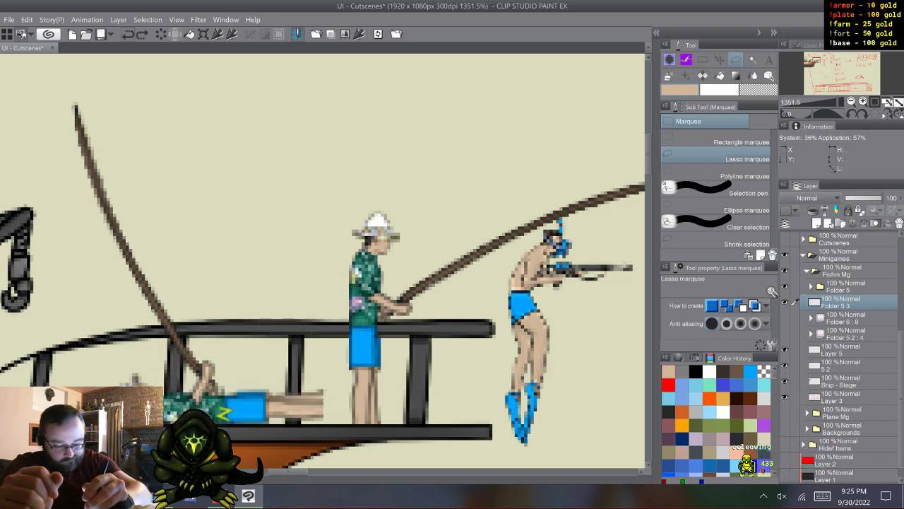
pyautogui.click(142, 34)
pyautogui.press('ctrl')
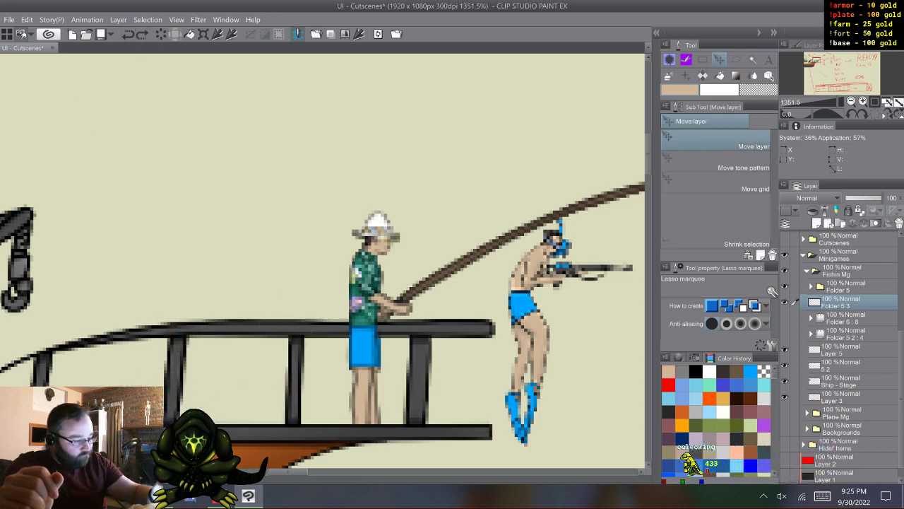
pyautogui.moveTo(367, 297); pyautogui.dragTo(230, 248)
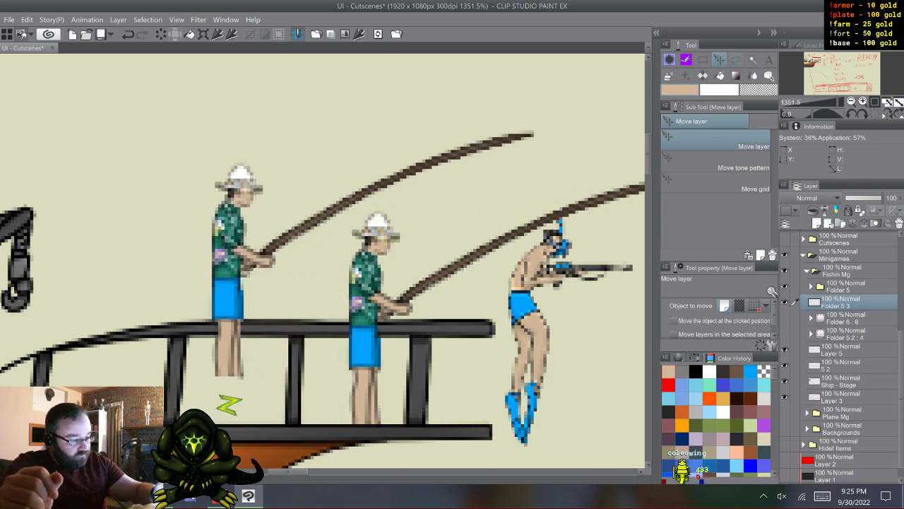
# - Delete the merged fisherman copy layer
pyautogui.press('m')
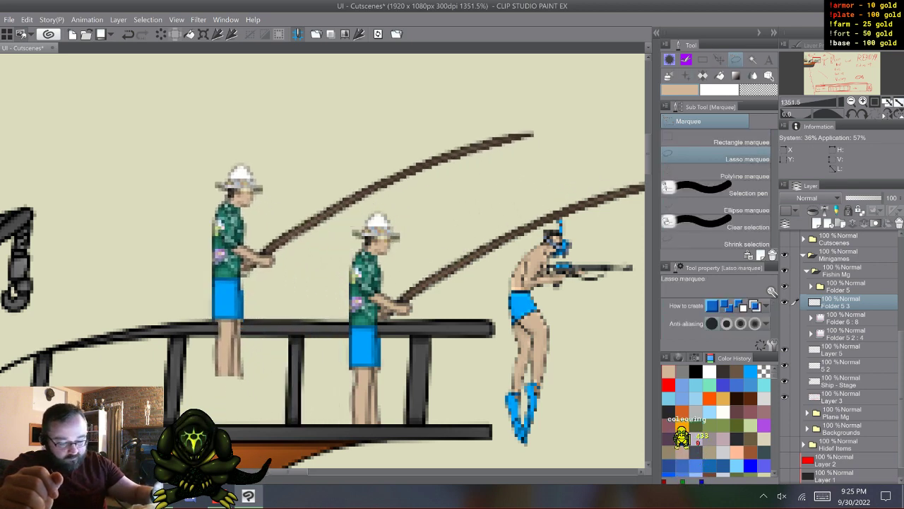
pyautogui.rightClick(841, 300)
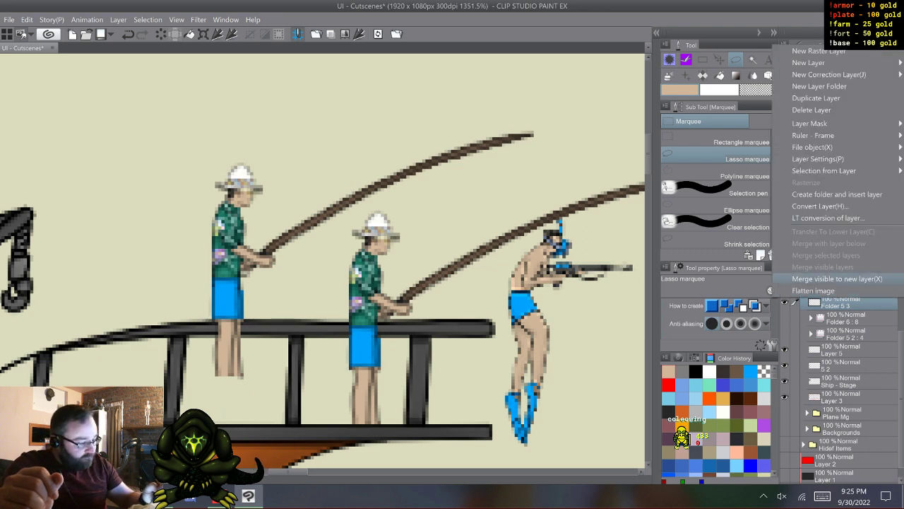
pyautogui.click(826, 108)
# - Duplicate the fisherman's Folder 5 with its separate parts kept as layers
pyautogui.click(841, 287)
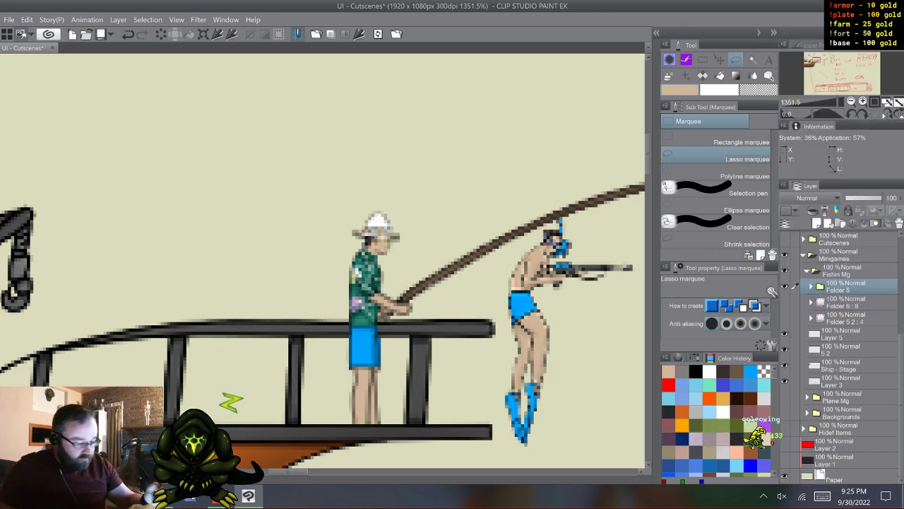
pyautogui.press('F9')
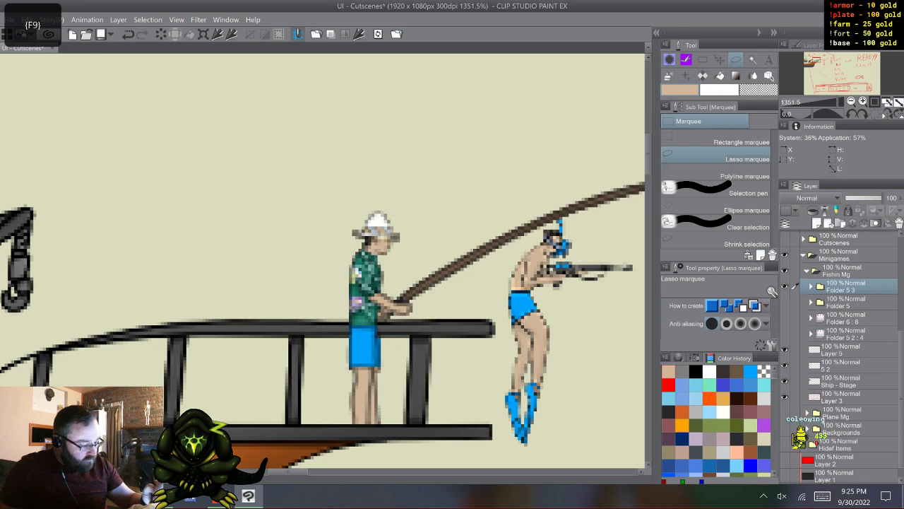
# - Delete the Reel animation folder from the duplicated fisherman's Folder 5 3, leaving its body part folders
pyautogui.click(812, 287)
pyautogui.click(842, 319)
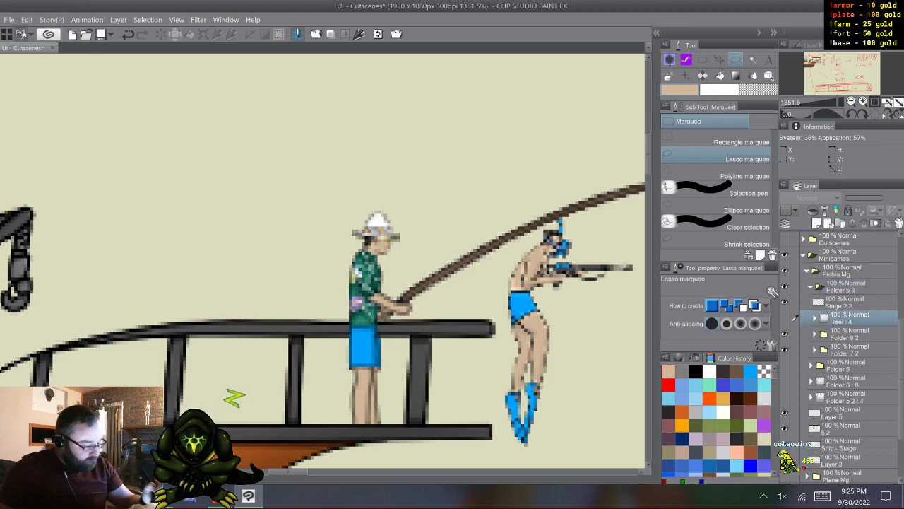
pyautogui.rightClick(795, 317)
pyautogui.click(812, 129)
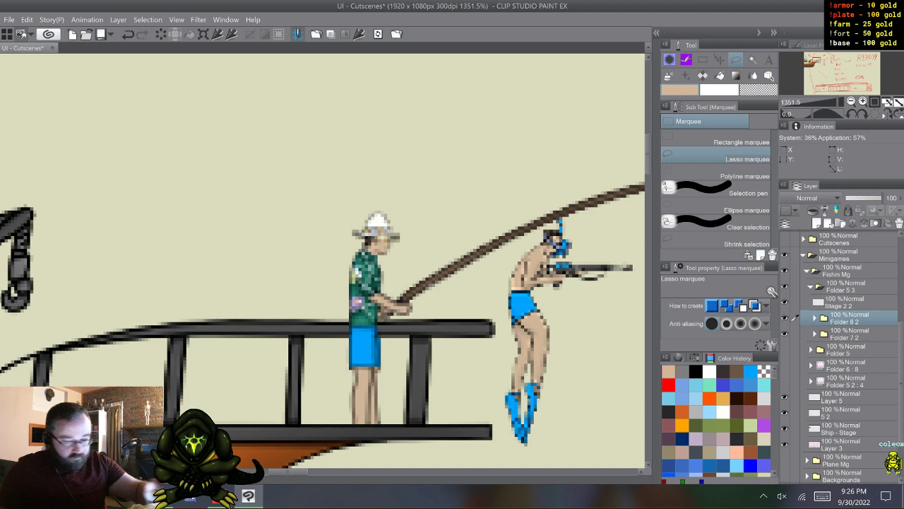
# - Rotate the Folder 8 2 arm upwards about the shoulder with Transform until the hand is raised in front of the fisherman's chest
pyautogui.hotkey('ctrl', 't')
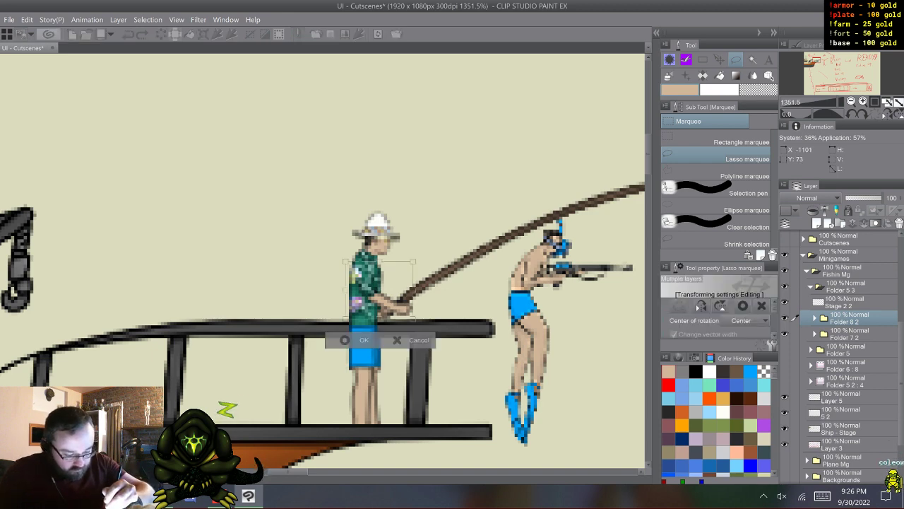
pyautogui.moveTo(379, 291); pyautogui.dragTo(363, 260)
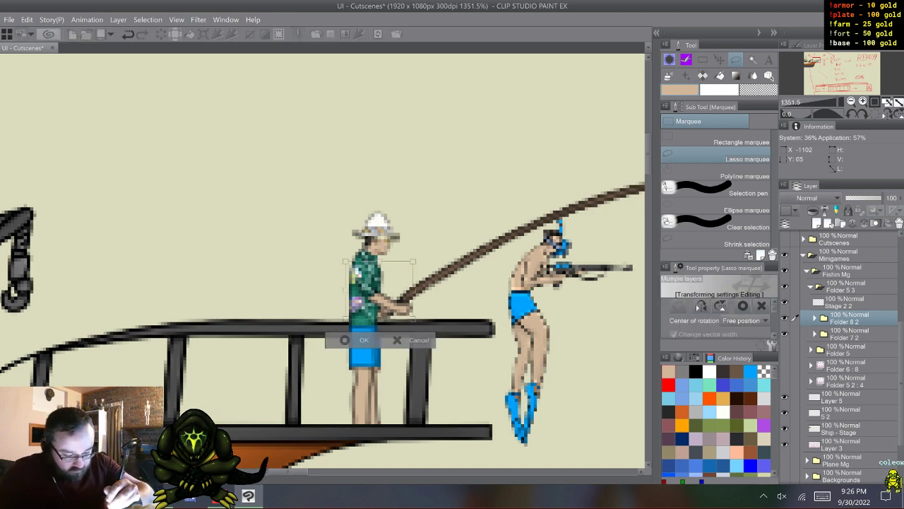
pyautogui.moveTo(453, 332); pyautogui.dragTo(450, 275)
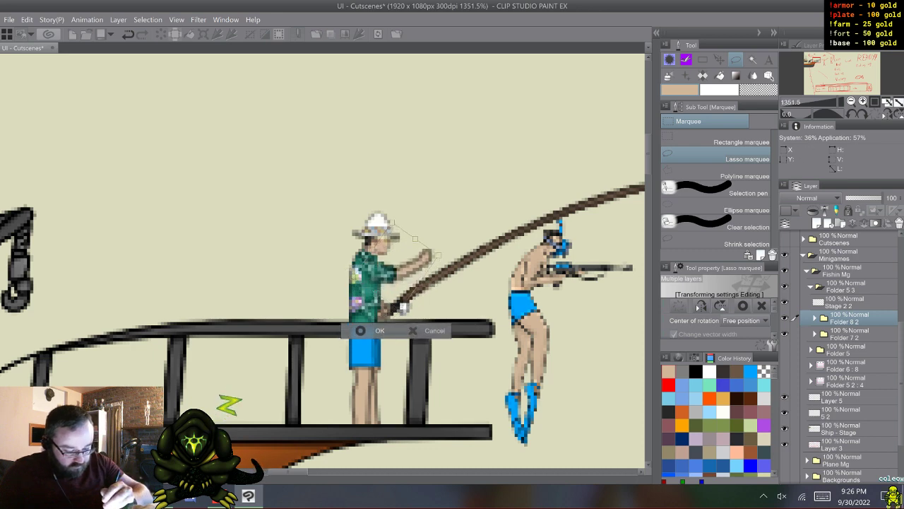
pyautogui.click(367, 330)
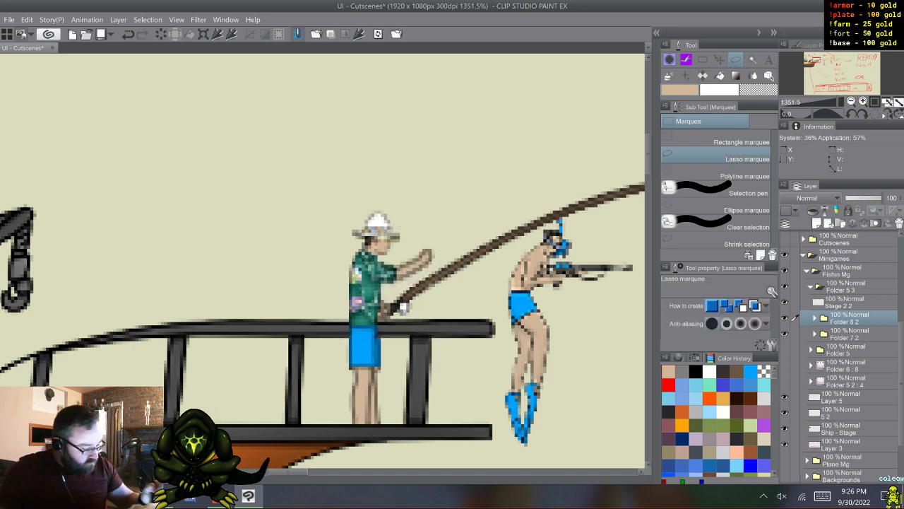
# - Merge Folder 7 2 and Folder 8 2 of the fisherman copy each into a single layer
pyautogui.click(794, 332)
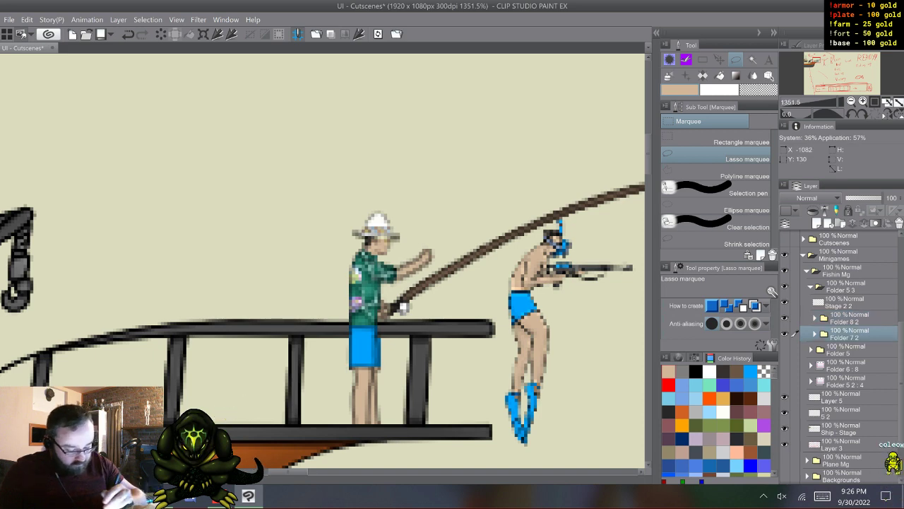
pyautogui.moveTo(288, 472); pyautogui.dragTo(297, 472)
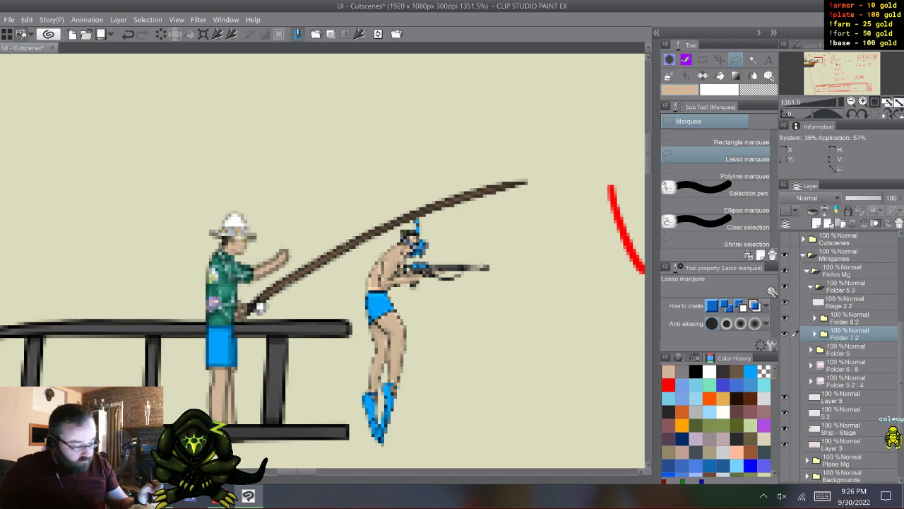
pyautogui.rightClick(845, 332)
pyautogui.click(834, 285)
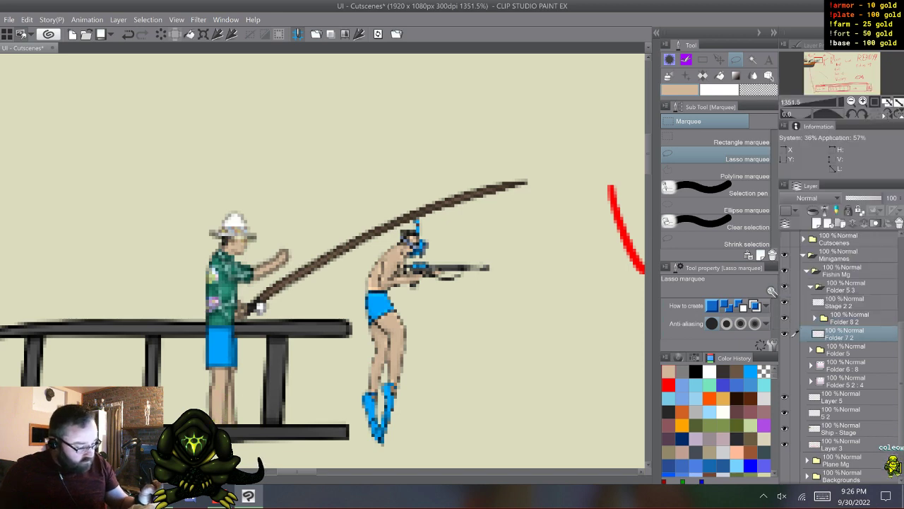
pyautogui.click(847, 319)
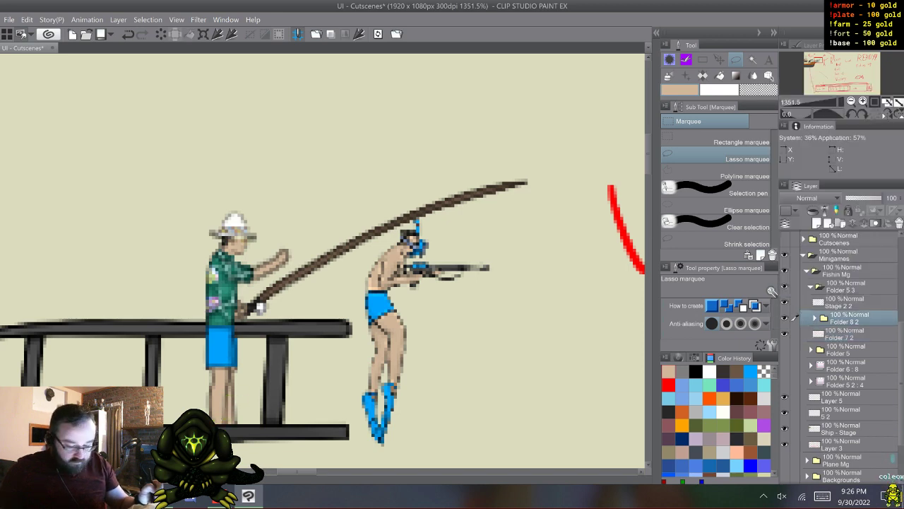
pyautogui.click(846, 334)
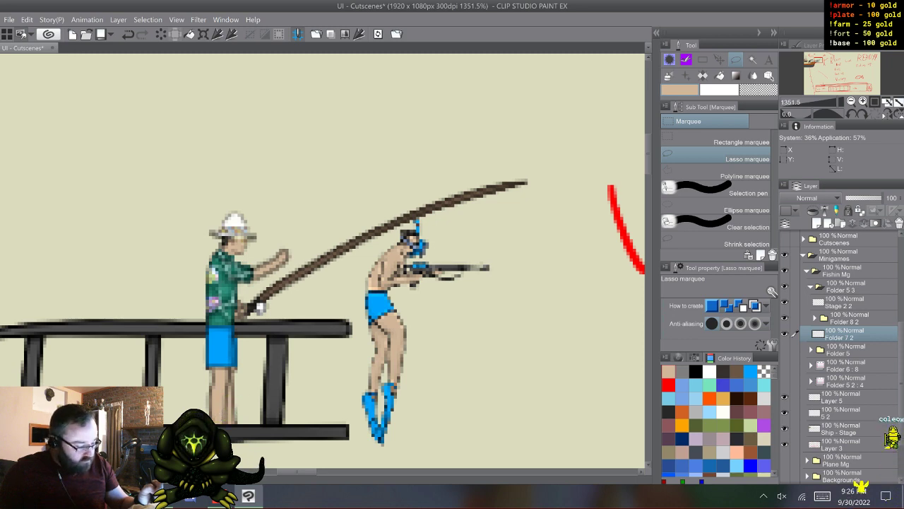
pyautogui.rightClick(845, 319)
pyautogui.click(819, 276)
# - Lasso the fishing rod on the Folder 7 2 layer, rotate it nearly upright into the raised hand, and clear the selection
pyautogui.click(845, 334)
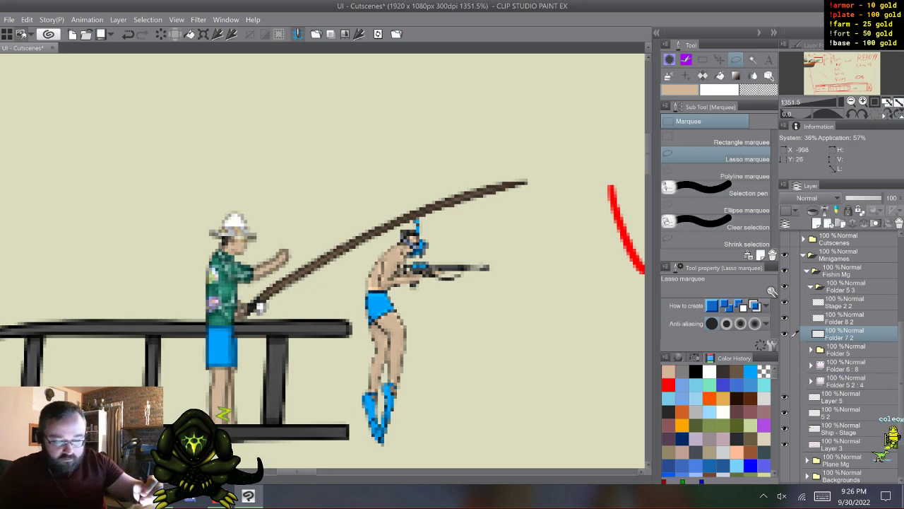
pyautogui.moveTo(552, 152)
pyautogui.mouseDown()
pyautogui.moveTo(563, 216)
pyautogui.moveTo(279, 346)
pyautogui.moveTo(249, 344)
pyautogui.moveTo(241, 324)
pyautogui.mouseUp()
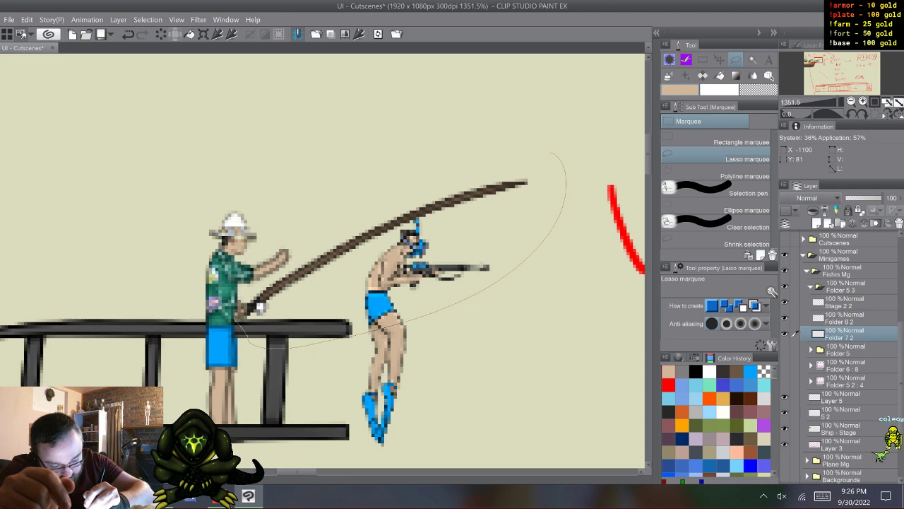
pyautogui.moveTo(235, 317)
pyautogui.mouseDown()
pyautogui.moveTo(247, 291)
pyautogui.moveTo(288, 272)
pyautogui.mouseUp()
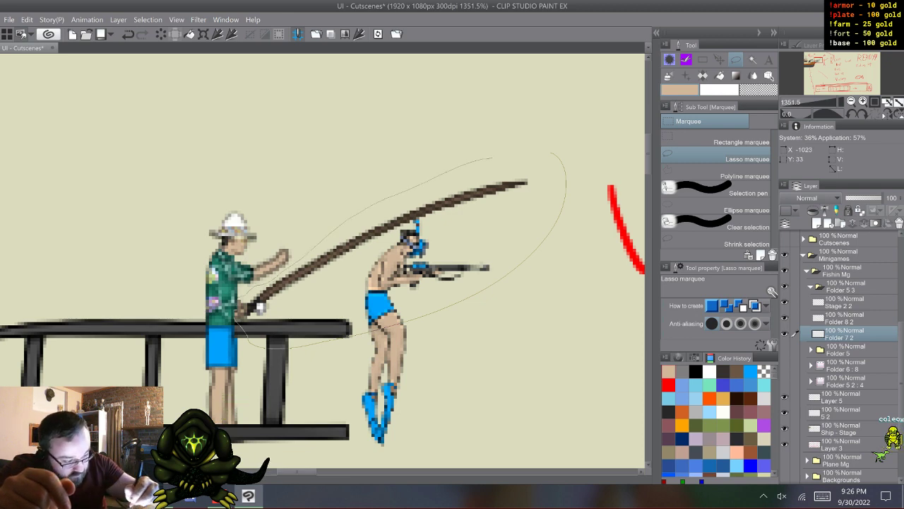
pyautogui.moveTo(492, 157); pyautogui.dragTo(527, 157)
pyautogui.hotkey('ctrl', 't')
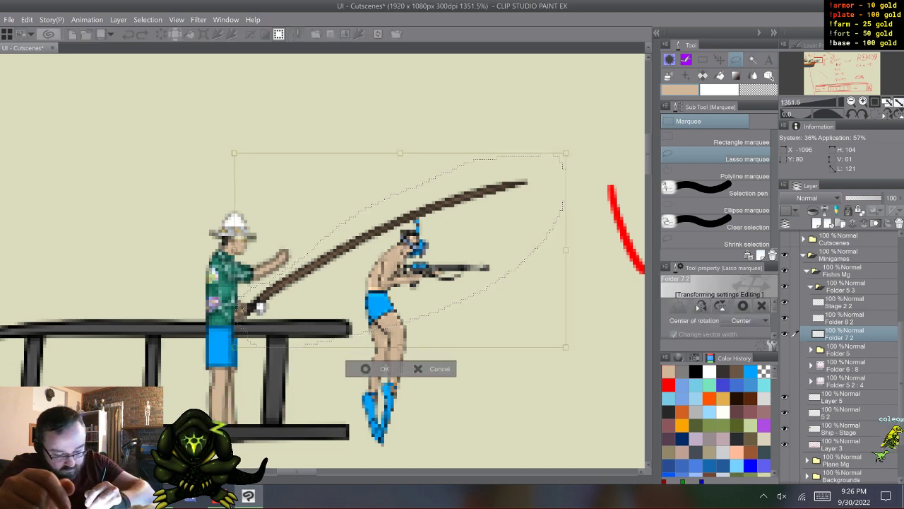
pyautogui.moveTo(276, 310); pyautogui.dragTo(317, 255)
pyautogui.moveTo(395, 391); pyautogui.dragTo(460, 275)
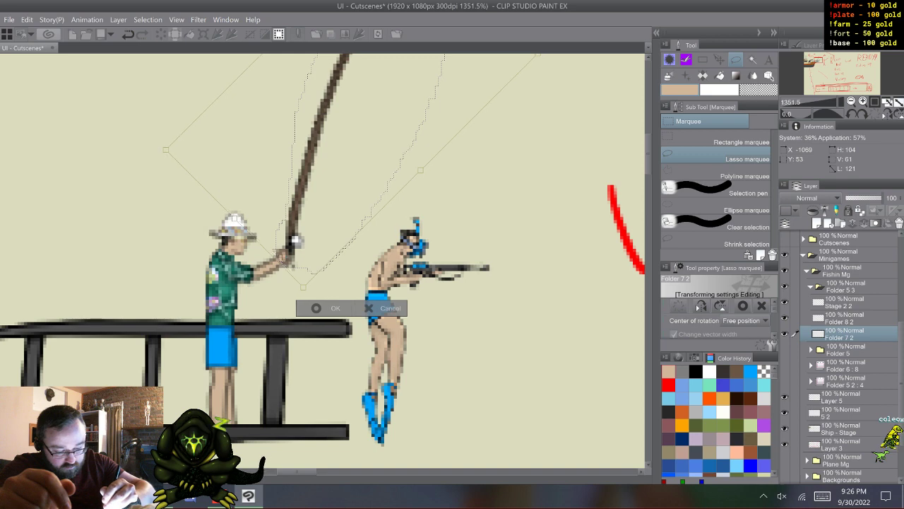
pyautogui.click(319, 308)
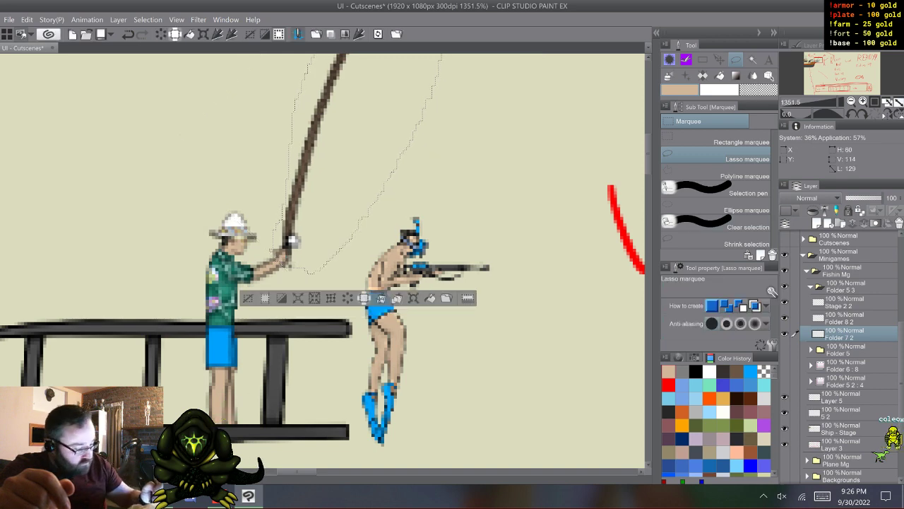
pyautogui.hotkey('ctrl', 'd')
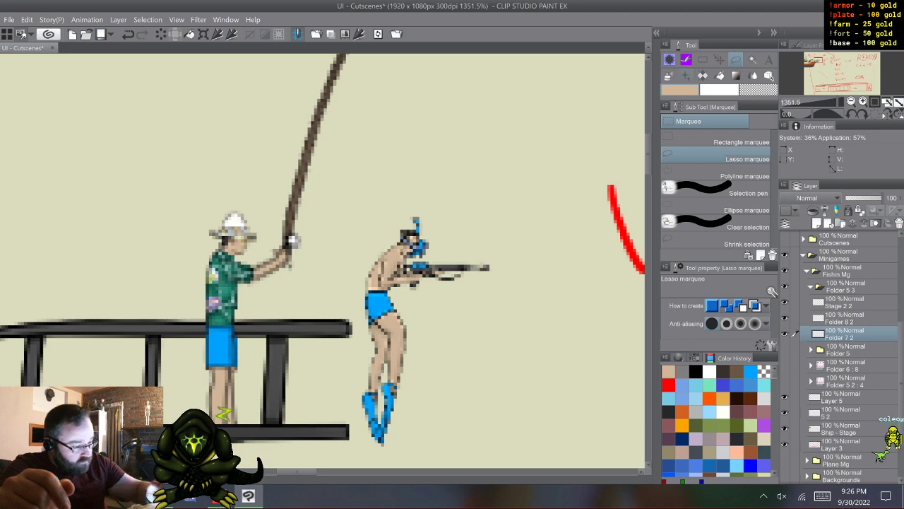
# - Draw the second arm's outline from the shirt to the raised rod hand with the Coleowing G-Pen in black
pyautogui.press('p')
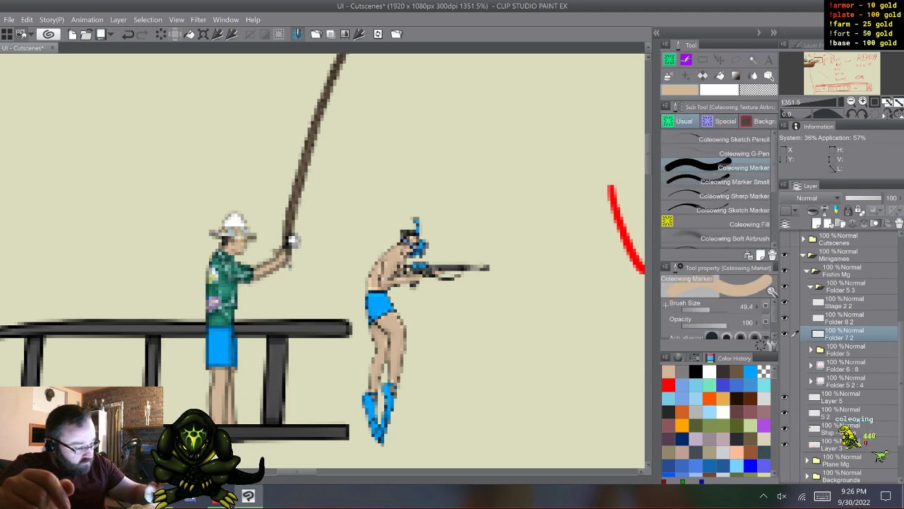
pyautogui.press('p')
pyautogui.click(694, 357)
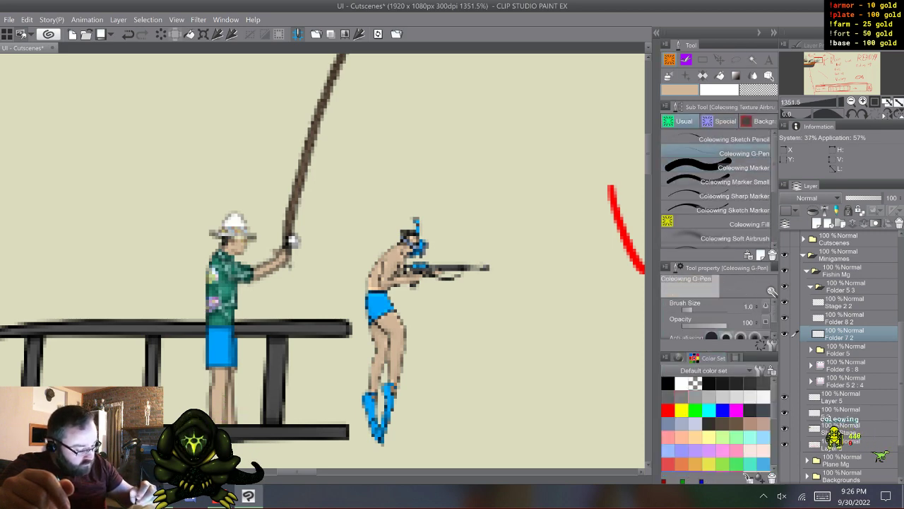
pyautogui.click(668, 384)
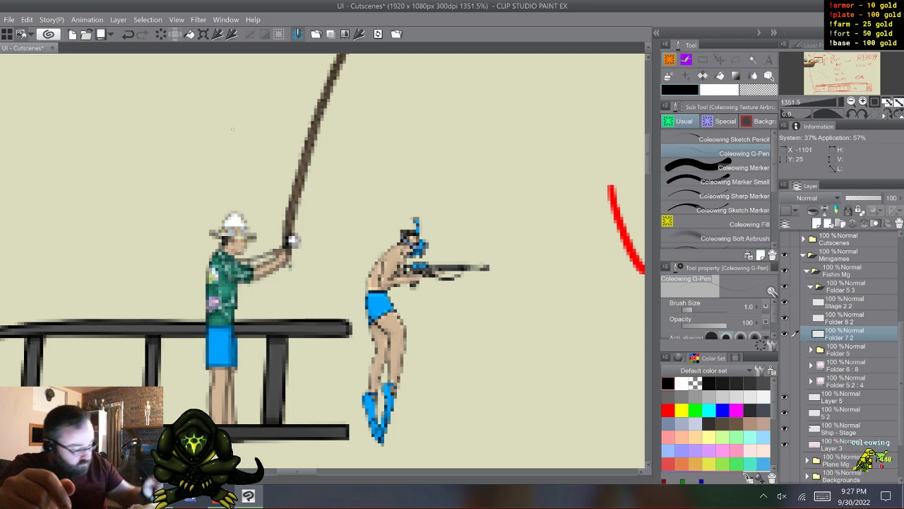
# - Add a new layer beneath Folder 7 2 and outline the rod's butt end below the hands on Folder 7 2
pyautogui.hotkey('ctrl', 'shift', 'n')
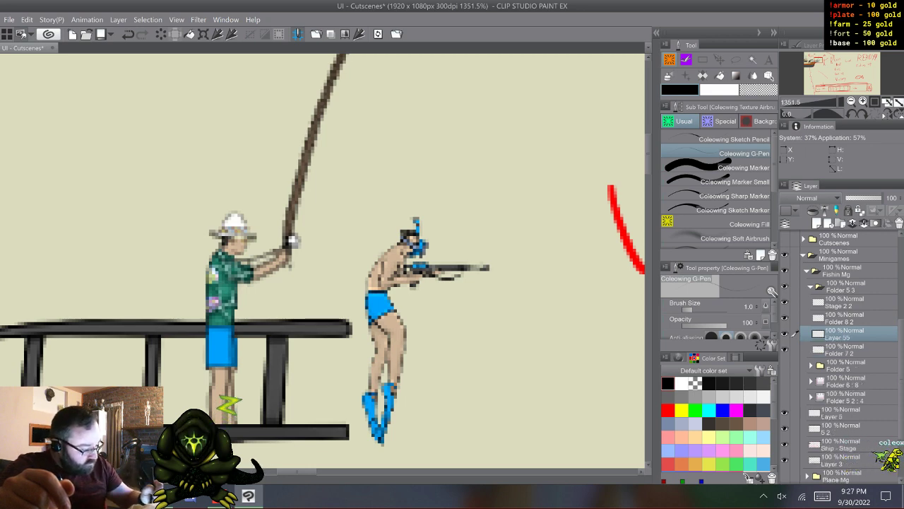
pyautogui.moveTo(848, 351); pyautogui.dragTo(848, 353)
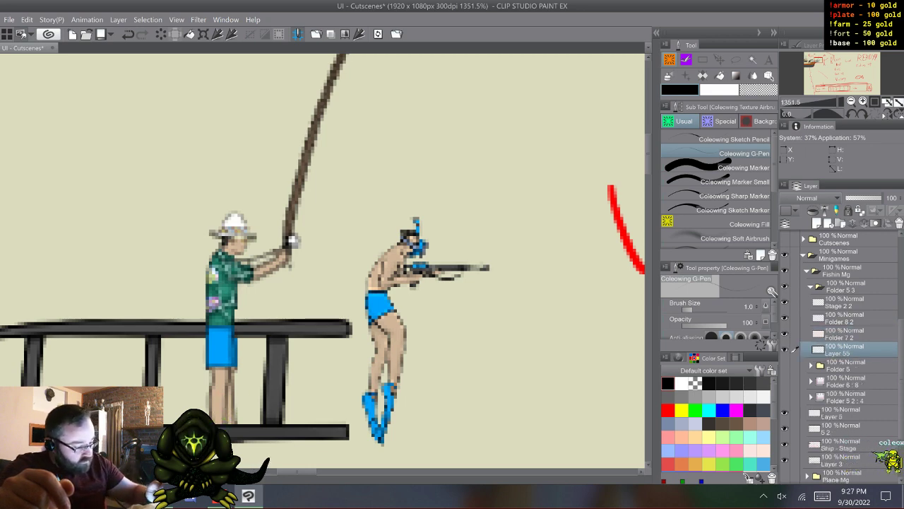
pyautogui.click(785, 334)
pyautogui.click(785, 333)
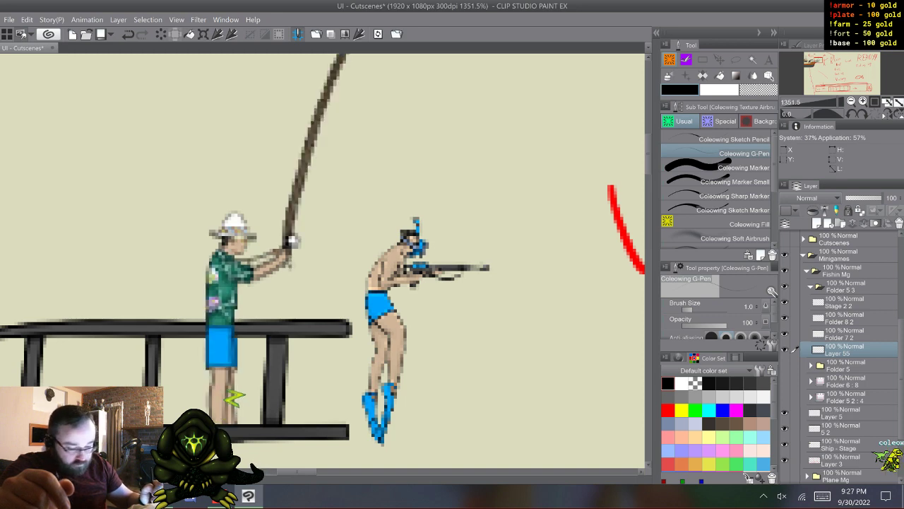
pyautogui.click(847, 334)
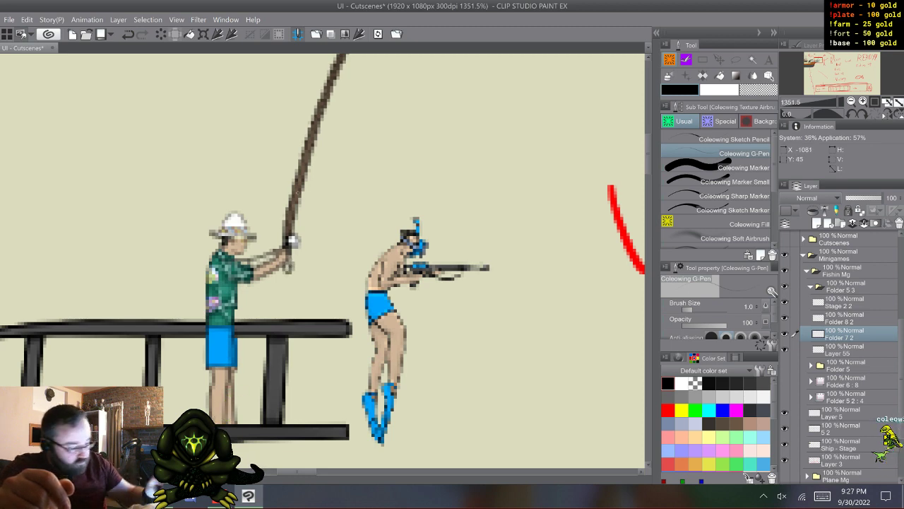
pyautogui.click(848, 350)
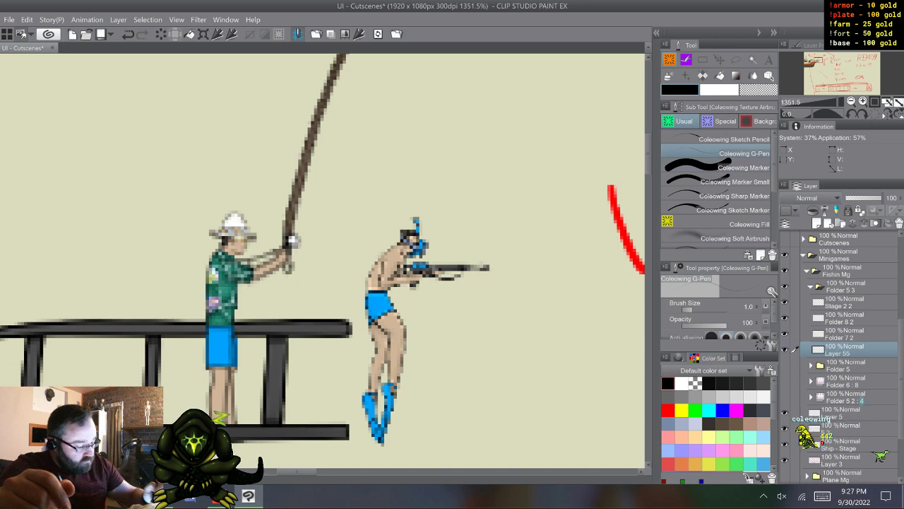
# - Add a clipped layer above Layer 55 and set its blending mode to Overlay
pyautogui.click(817, 223)
pyautogui.click(808, 199)
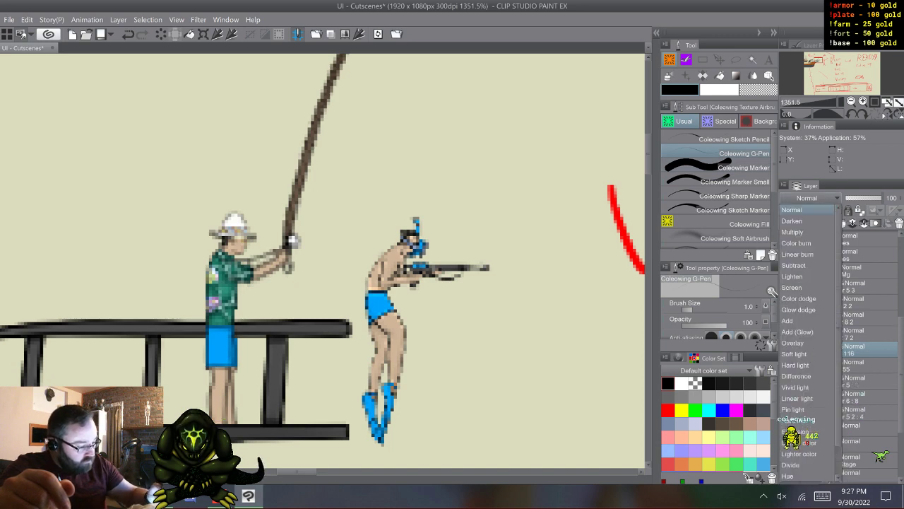
pyautogui.click(809, 341)
# - Fill the outlined second arm and rod butt on Layer 55 with grey using the Coleowing Marker
pyautogui.click(840, 366)
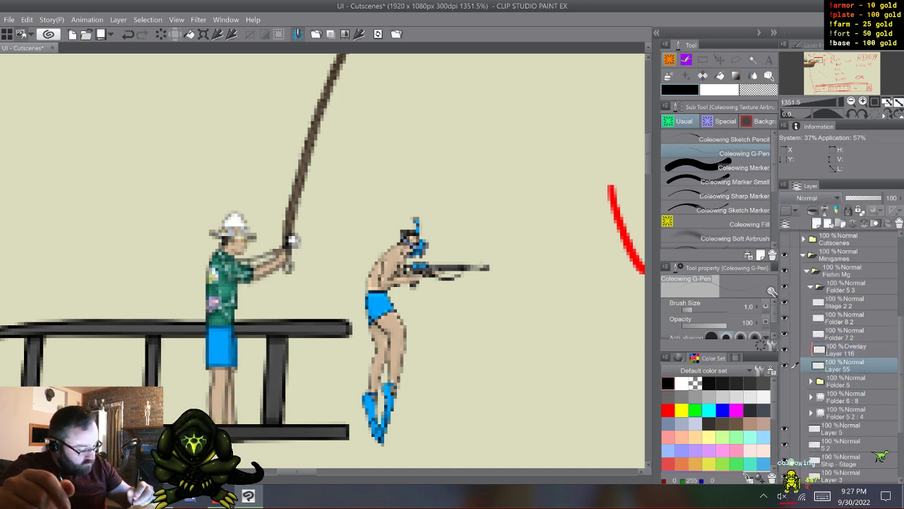
pyautogui.click(683, 397)
pyautogui.click(735, 167)
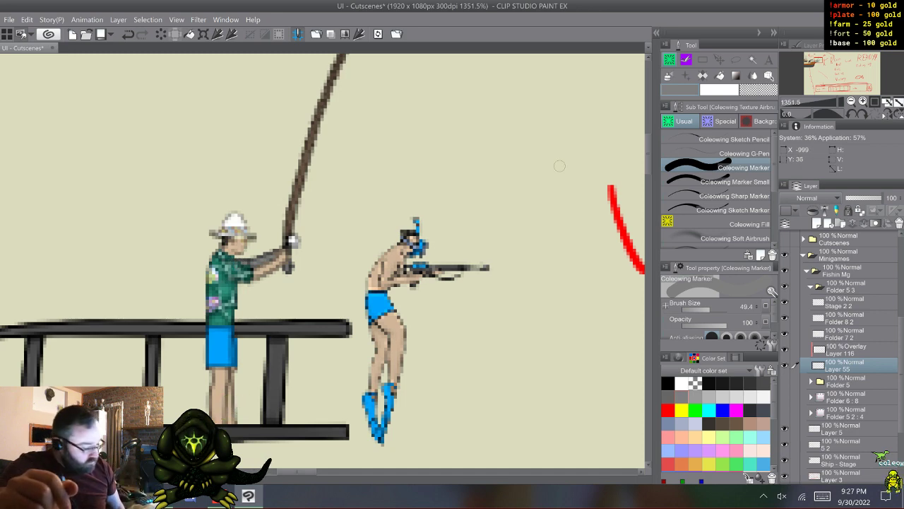
# - Paint the rod butt brown, the second arm skin-coloured and its sleeve shirt green on the Overlay layer
pyautogui.click(847, 349)
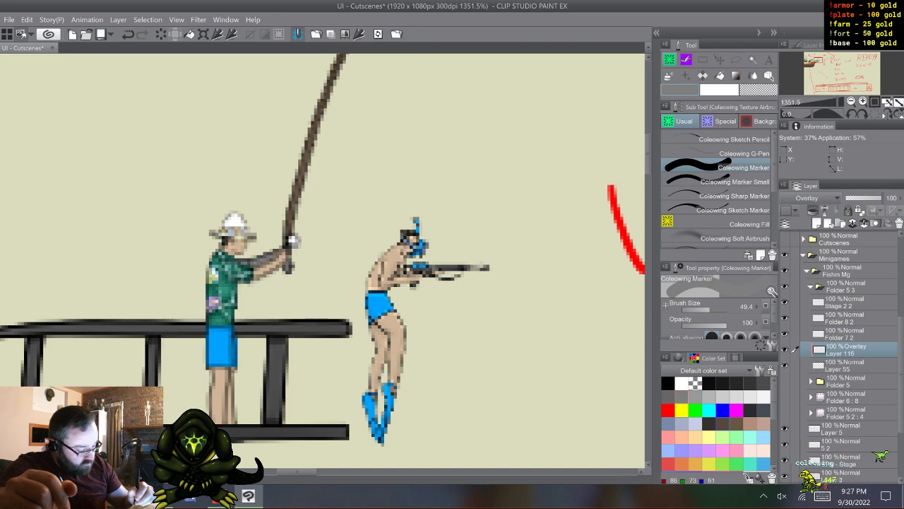
pyautogui.click(723, 424)
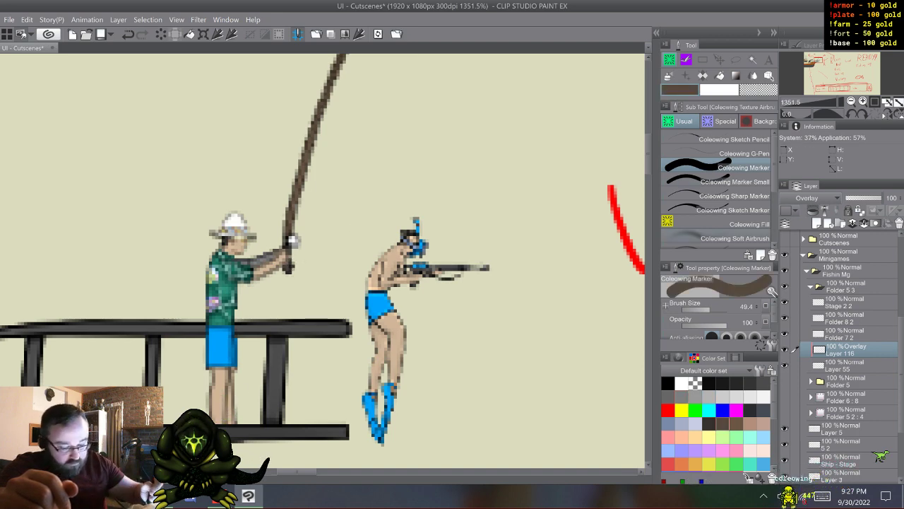
pyautogui.click(735, 359)
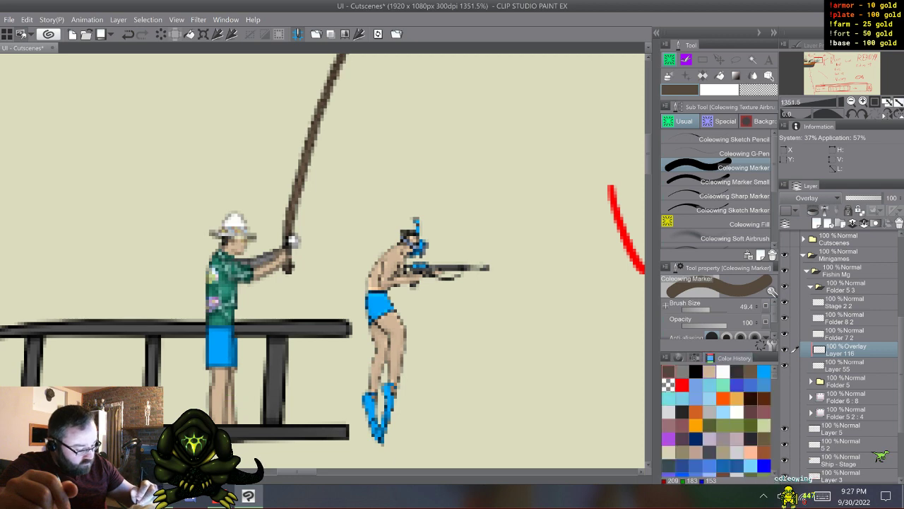
pyautogui.click(710, 372)
pyautogui.moveTo(275, 250)
pyautogui.mouseDown()
pyautogui.moveTo(254, 260)
pyautogui.moveTo(260, 250)
pyautogui.mouseUp()
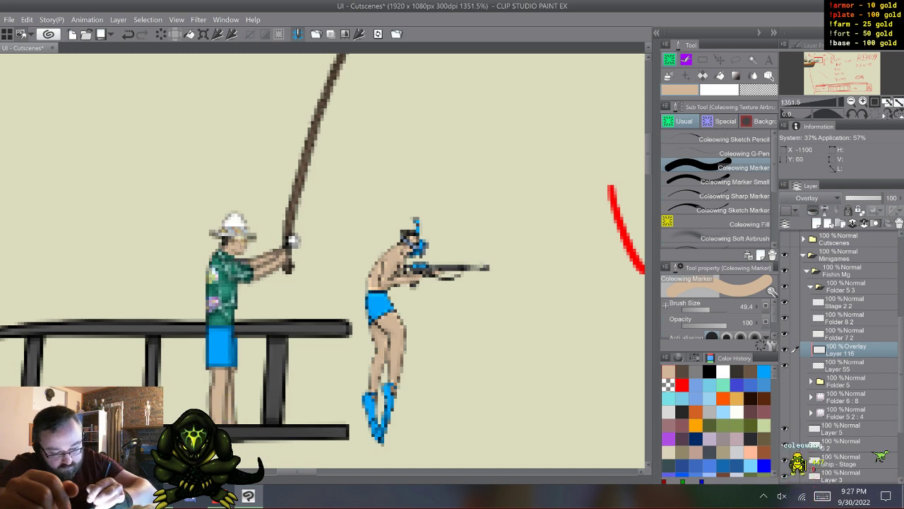
pyautogui.keyDown('alt'); pyautogui.click(238, 260); pyautogui.keyUp('alt')
pyautogui.click(243, 264)
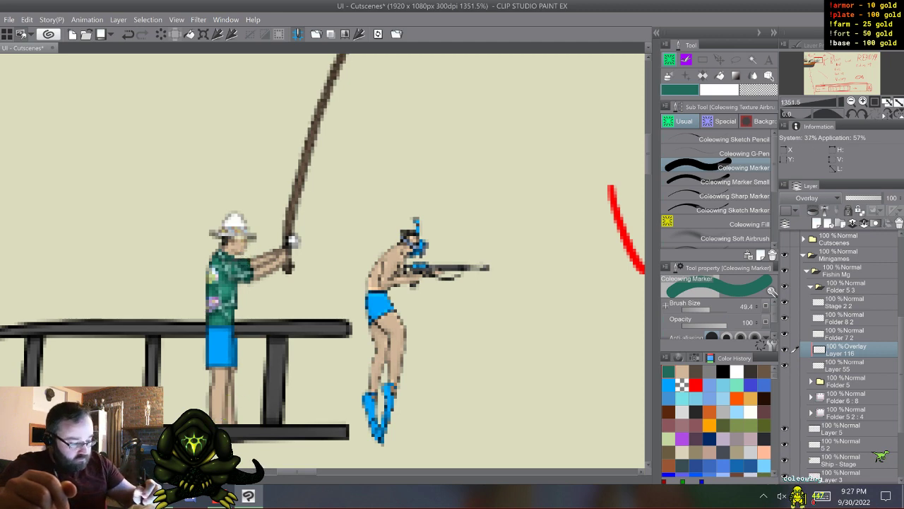
# - Lasso the fisherman's shorts and legs on Folder 7 2 and rotate them slightly so the feet swing forward toward the diver
pyautogui.moveTo(648, 154)
pyautogui.mouseDown()
pyautogui.moveTo(649, 142)
pyautogui.moveTo(649, 165)
pyautogui.moveTo(649, 156)
pyautogui.mouseUp()
pyautogui.click(842, 365)
pyautogui.click(842, 334)
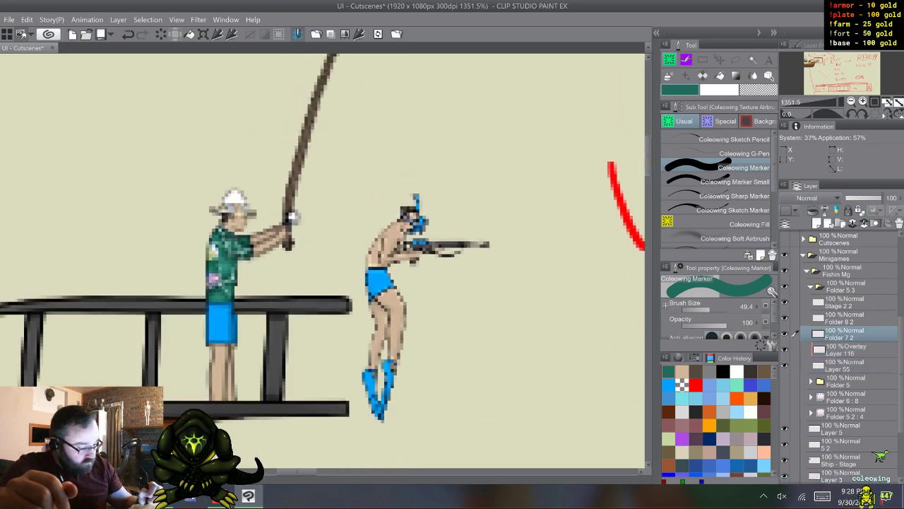
pyautogui.click(796, 349)
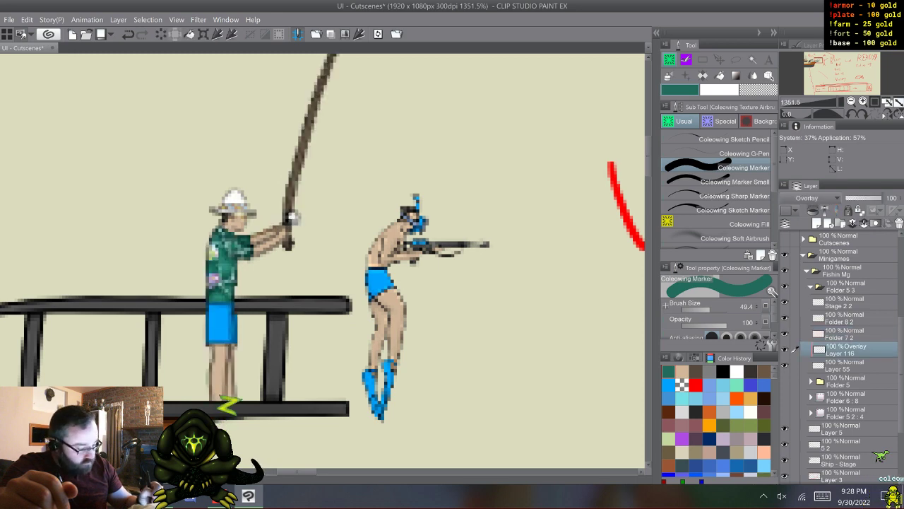
pyautogui.click(796, 332)
pyautogui.press('m')
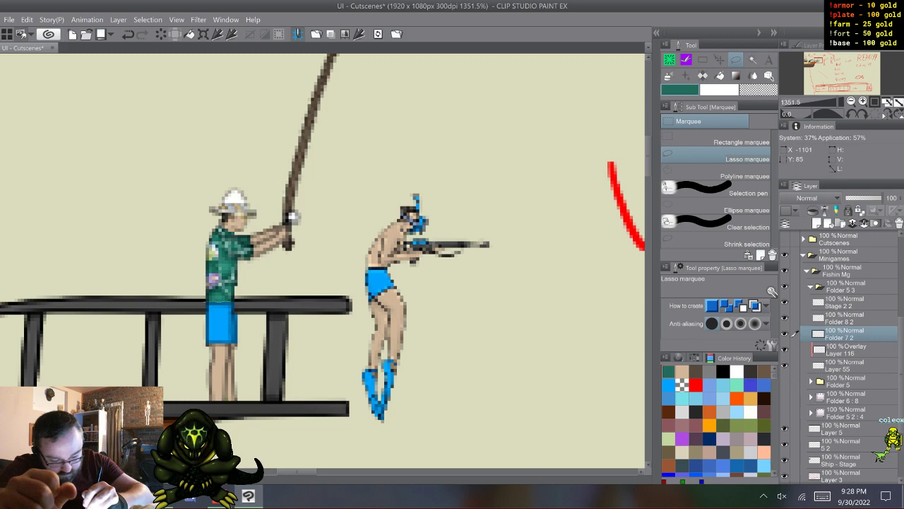
pyautogui.moveTo(216, 302); pyautogui.dragTo(252, 373)
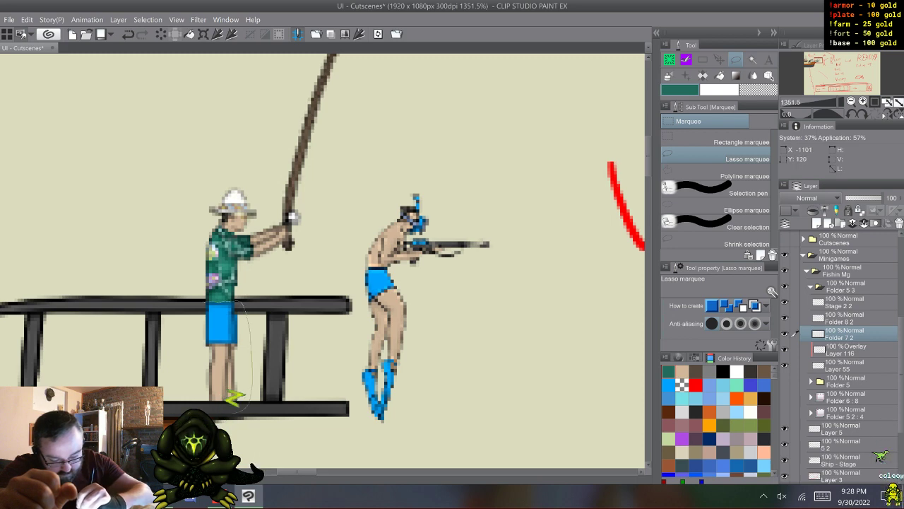
pyautogui.moveTo(187, 338); pyautogui.dragTo(202, 305)
pyautogui.click(275, 430)
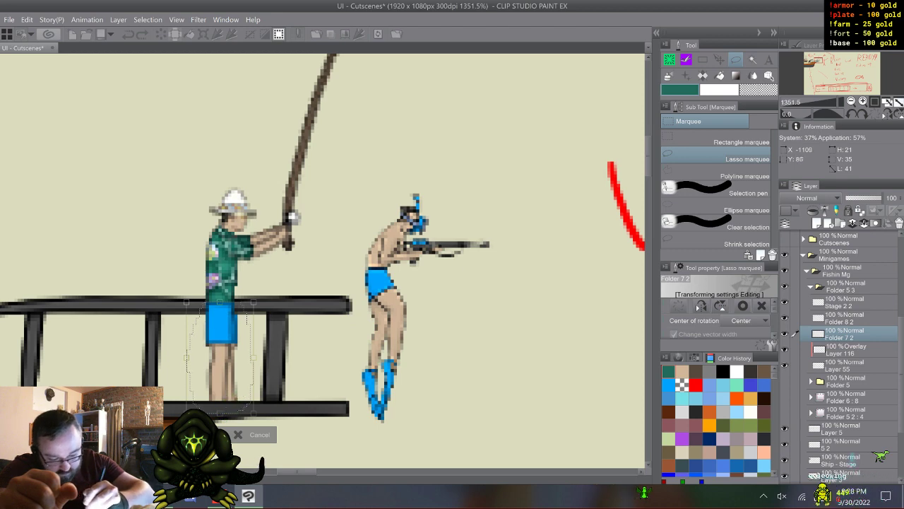
pyautogui.moveTo(220, 358); pyautogui.dragTo(204, 304)
pyautogui.moveTo(295, 388); pyautogui.dragTo(309, 369)
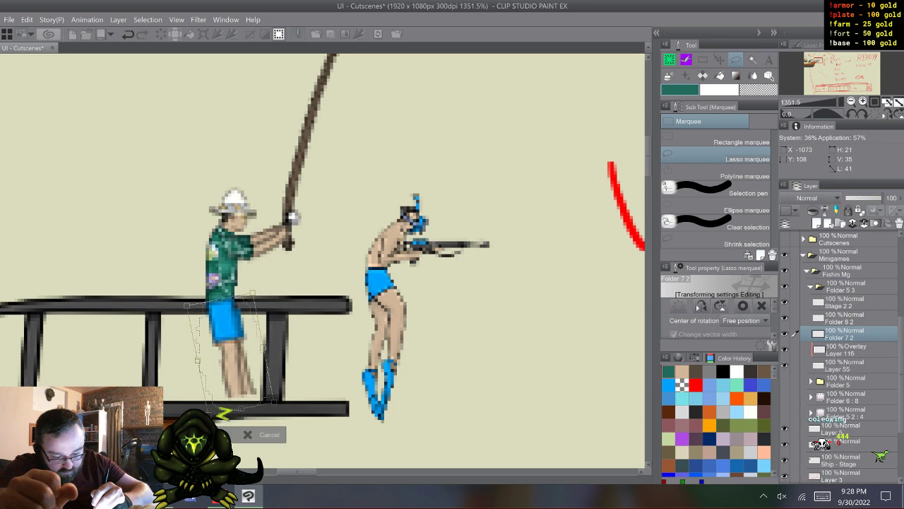
pyautogui.press('Return')
pyautogui.hotkey('ctrl', 'd')
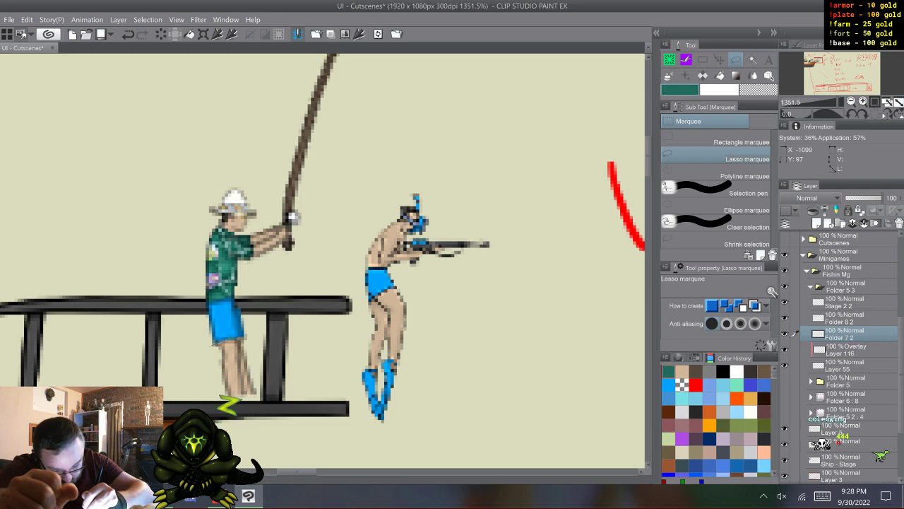
# - Lasso the fisherman's legs below the shorts, rotate them so the feet point backward, and shift them down clear of the shorts
pyautogui.moveTo(246, 337)
pyautogui.mouseDown()
pyautogui.moveTo(275, 394)
pyautogui.moveTo(228, 415)
pyautogui.moveTo(211, 346)
pyautogui.mouseUp()
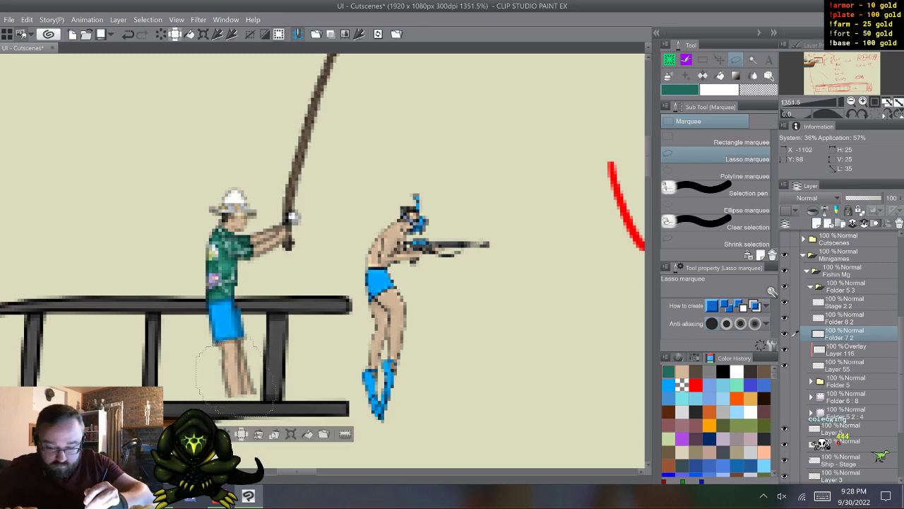
pyautogui.press('shift')
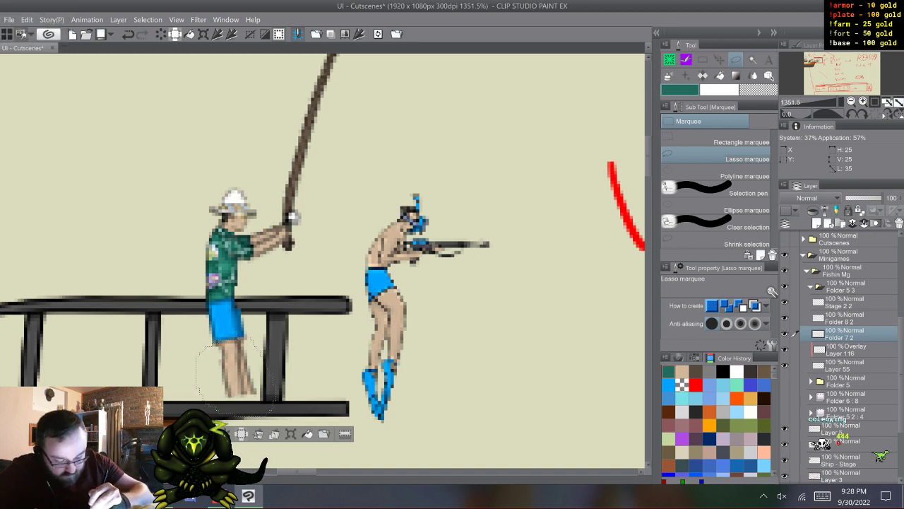
pyautogui.hotkey('ctrl', 't')
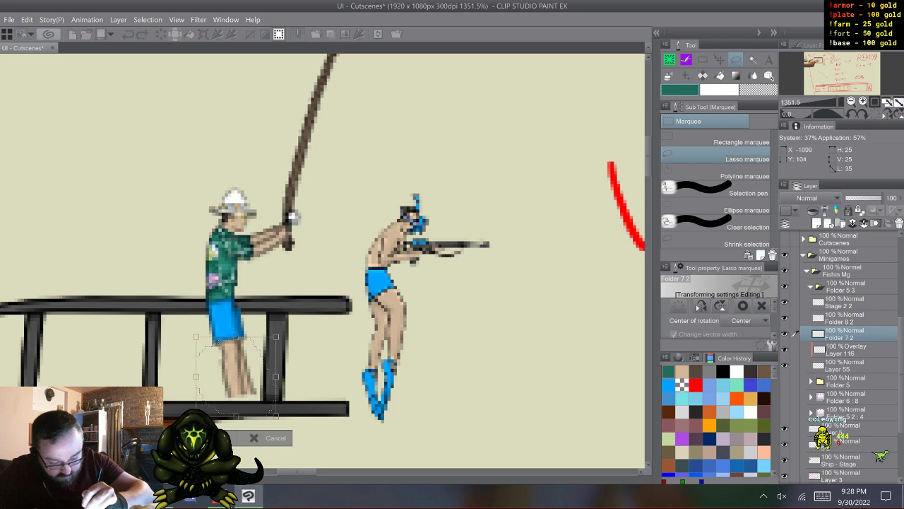
pyautogui.moveTo(236, 377); pyautogui.dragTo(245, 336)
pyautogui.moveTo(309, 383); pyautogui.dragTo(274, 410)
pyautogui.moveTo(225, 361); pyautogui.dragTo(221, 387)
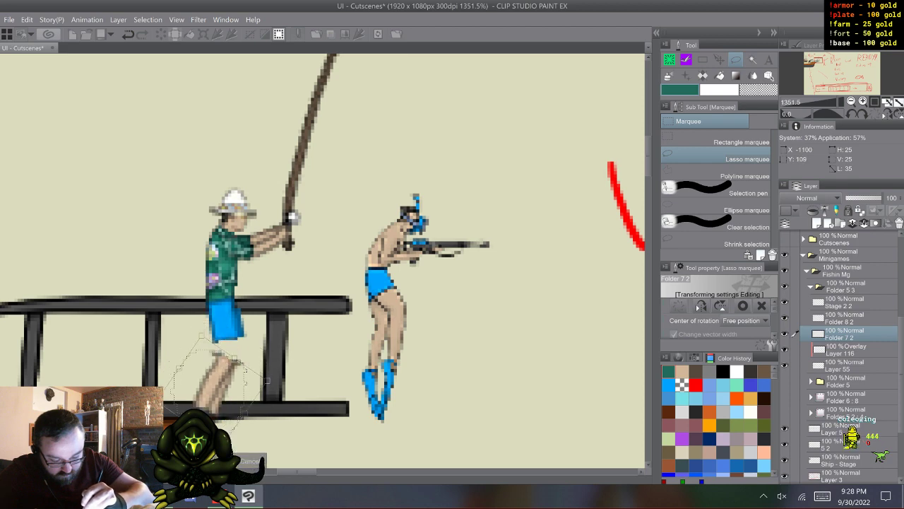
pyautogui.press('Return')
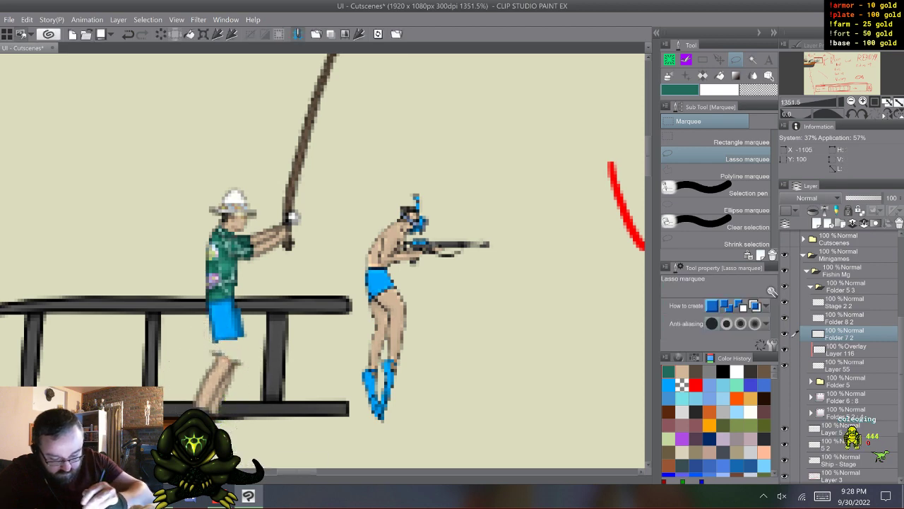
pyautogui.hotkey('ctrl', 'd')
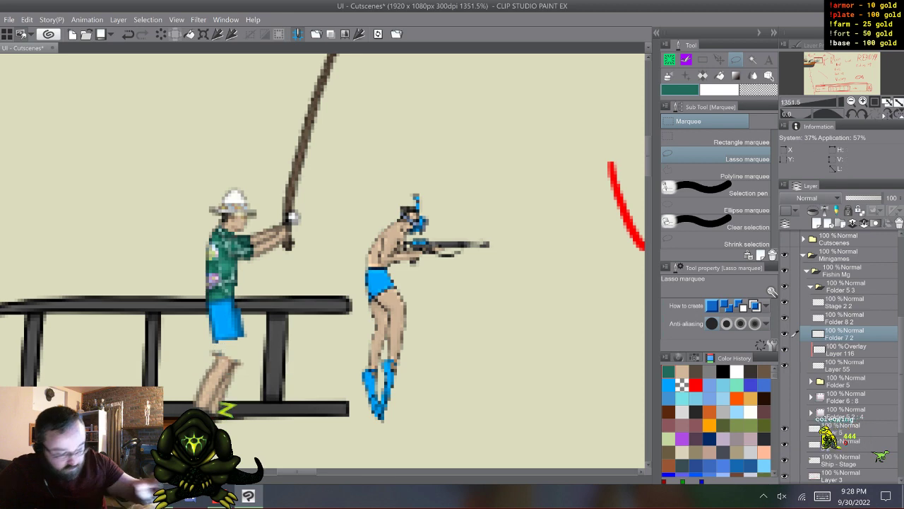
# - Erase the stray light pixels above the detached legs on Folder 7 2 with the Coleowing Marker in transparent colour
pyautogui.press('b')
pyautogui.press('c')
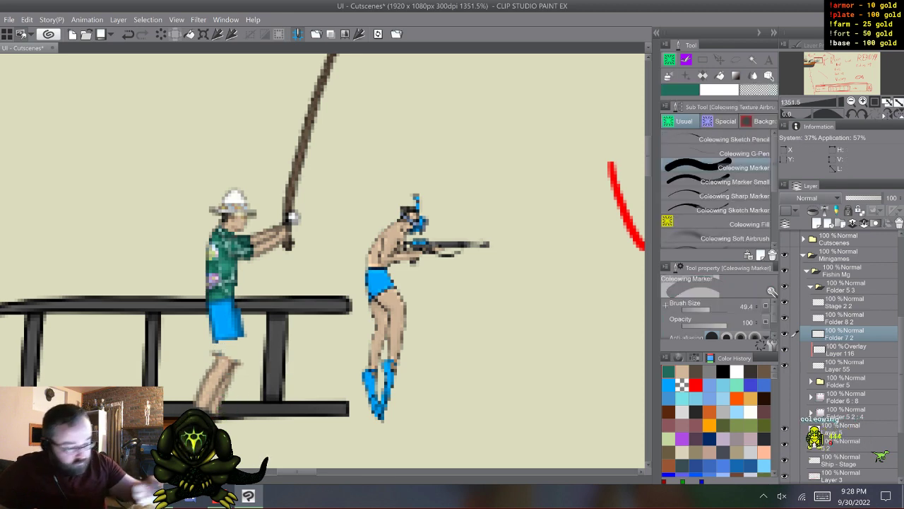
pyautogui.moveTo(209, 350); pyautogui.dragTo(222, 351)
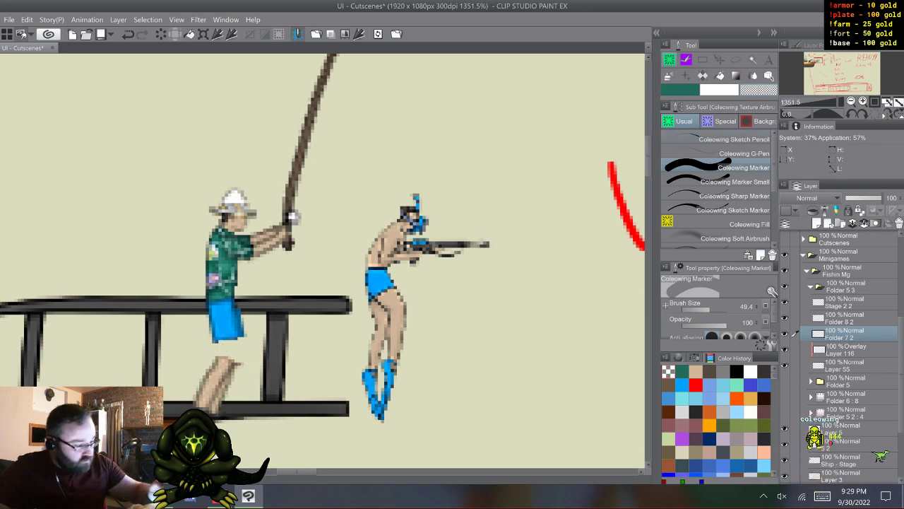
# - Transfer the lassoed legs from Folder 7 2 onto their own pasted layer and place that layer directly beneath Folder 7 2
pyautogui.press('m')
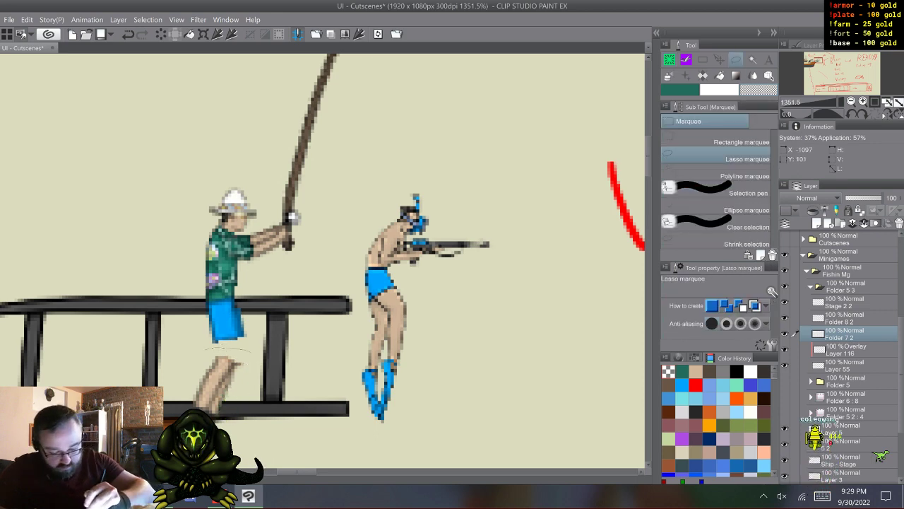
pyautogui.moveTo(212, 346)
pyautogui.mouseDown()
pyautogui.moveTo(230, 422)
pyautogui.moveTo(191, 359)
pyautogui.moveTo(210, 348)
pyautogui.mouseUp()
pyautogui.click(27, 19)
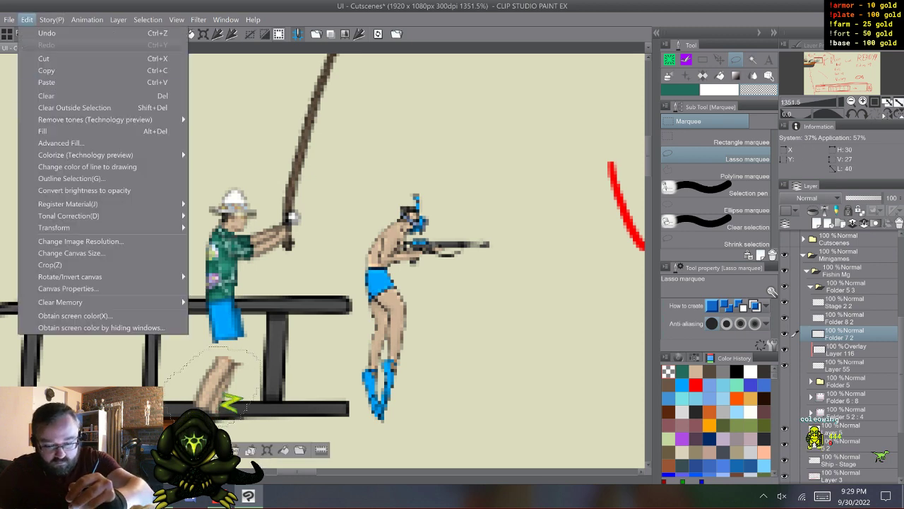
pyautogui.click(47, 71)
pyautogui.click(27, 20)
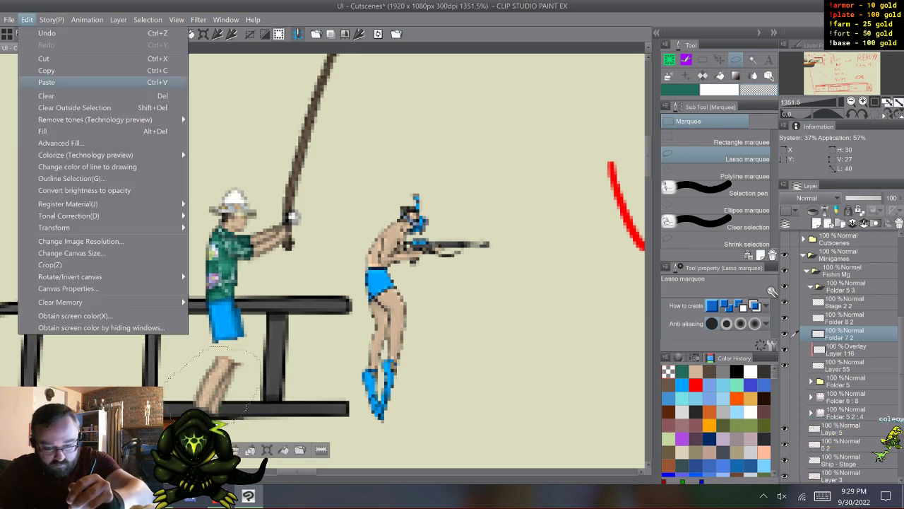
pyautogui.click(46, 82)
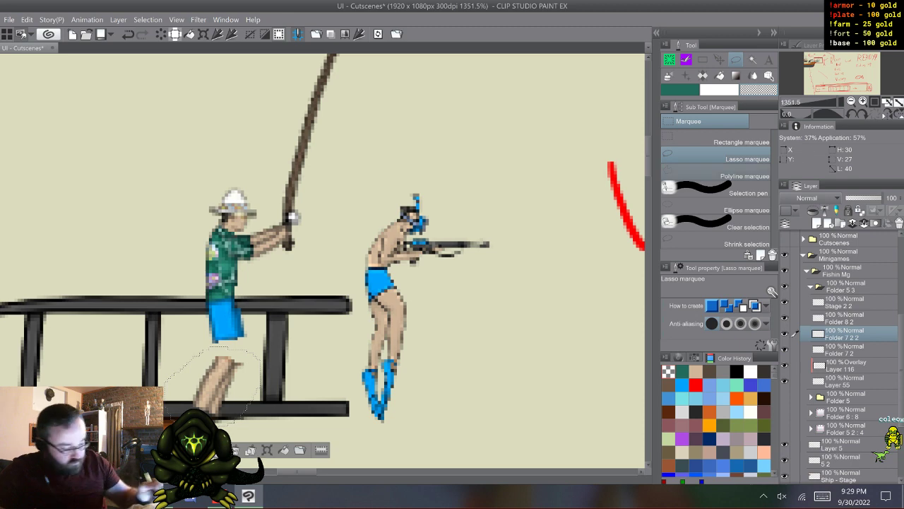
pyautogui.click(844, 350)
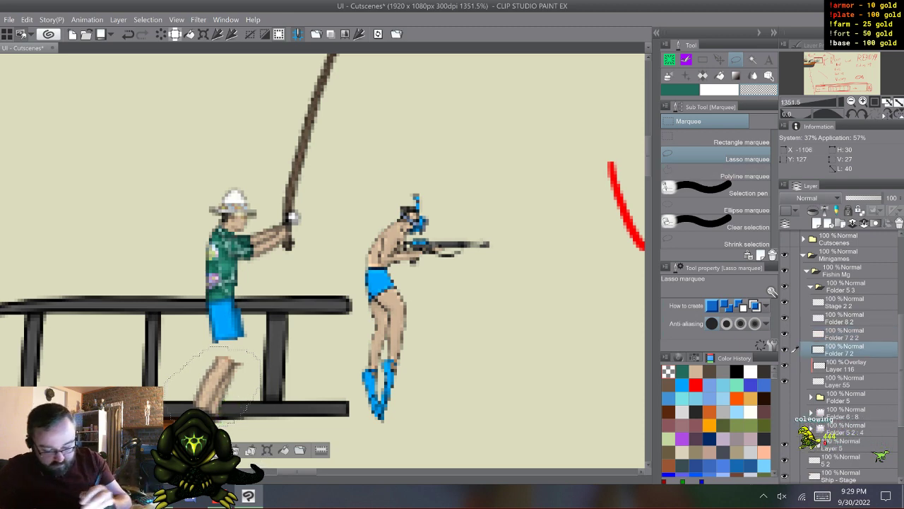
pyautogui.hotkey('ctrl', 'd')
pyautogui.click(844, 335)
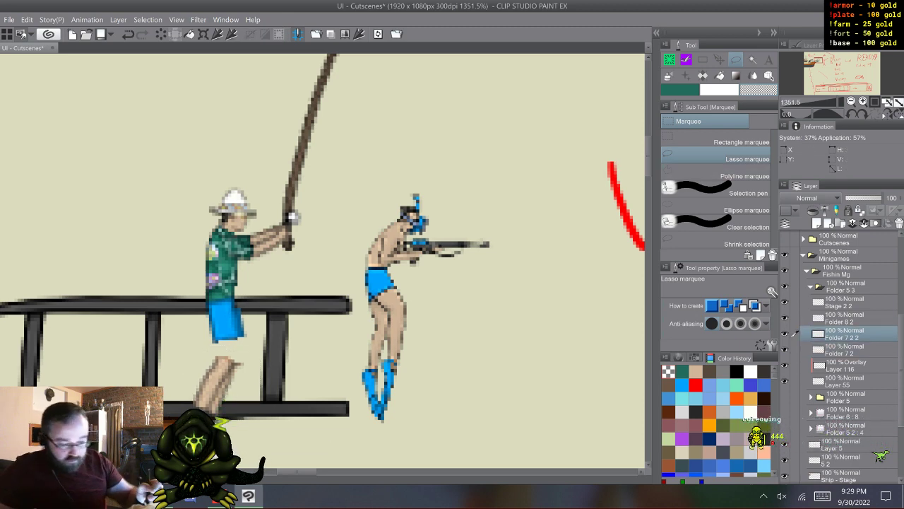
pyautogui.moveTo(844, 335); pyautogui.dragTo(845, 356)
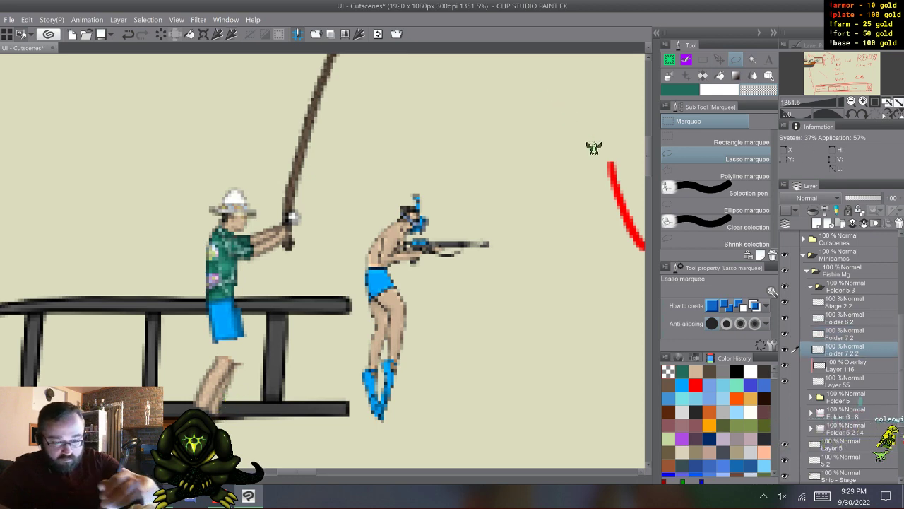
# - Move the separated legs up so their tops tuck behind the hem of the shorts
pyautogui.hotkey('ctrl', 't')
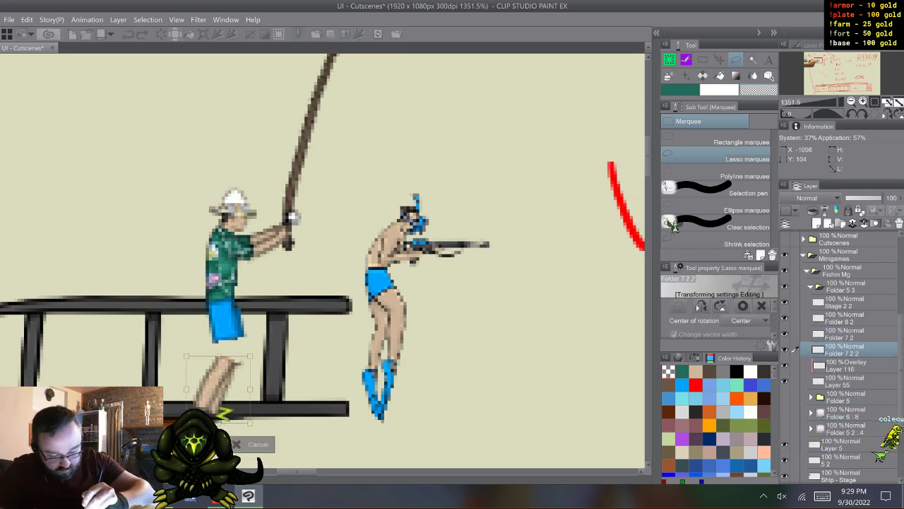
pyautogui.press('Up')
pyautogui.press('Up')
pyautogui.press('Up')
pyautogui.press('Up')
pyautogui.press('Up')
pyautogui.press('Up')
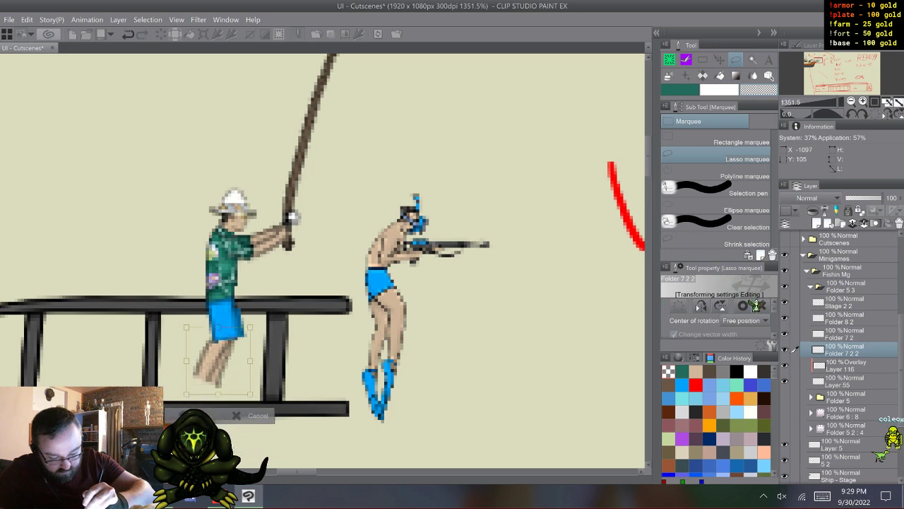
pyautogui.moveTo(250, 328); pyautogui.dragTo(247, 333)
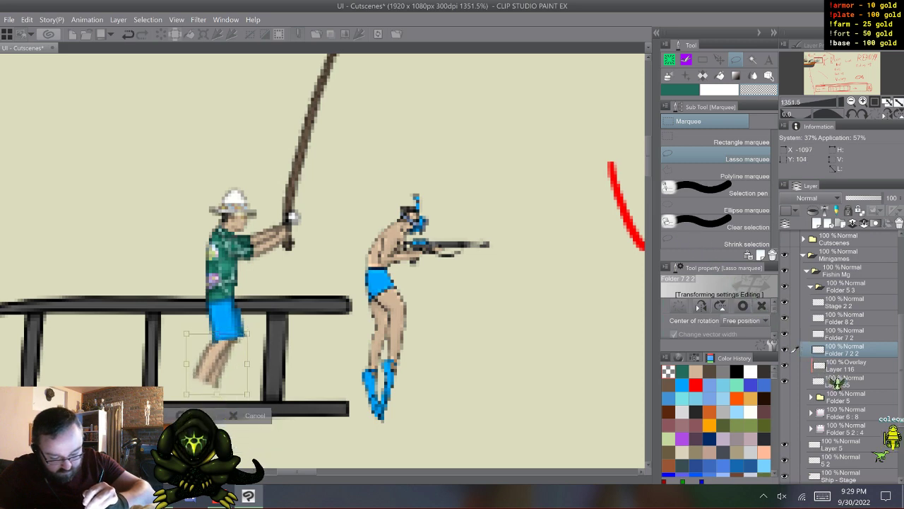
pyautogui.hotkey('ctrl', 'z')
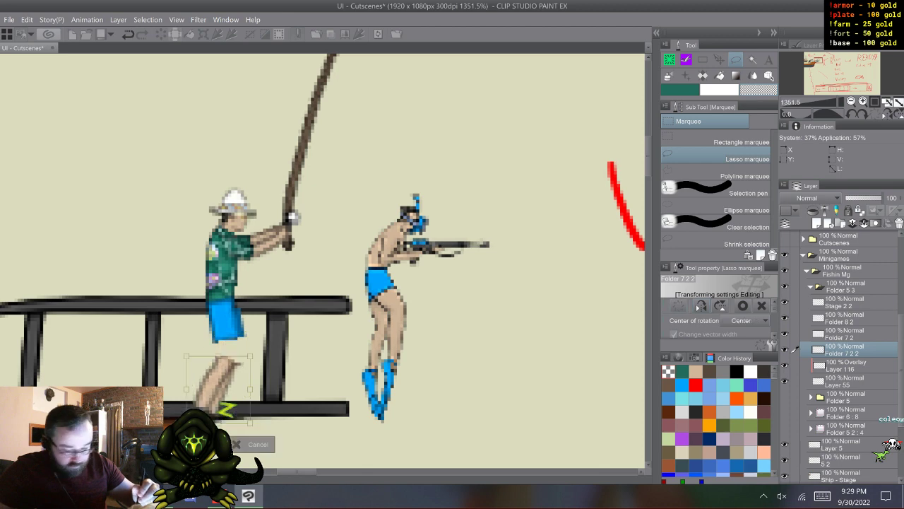
pyautogui.moveTo(218, 390); pyautogui.dragTo(221, 364)
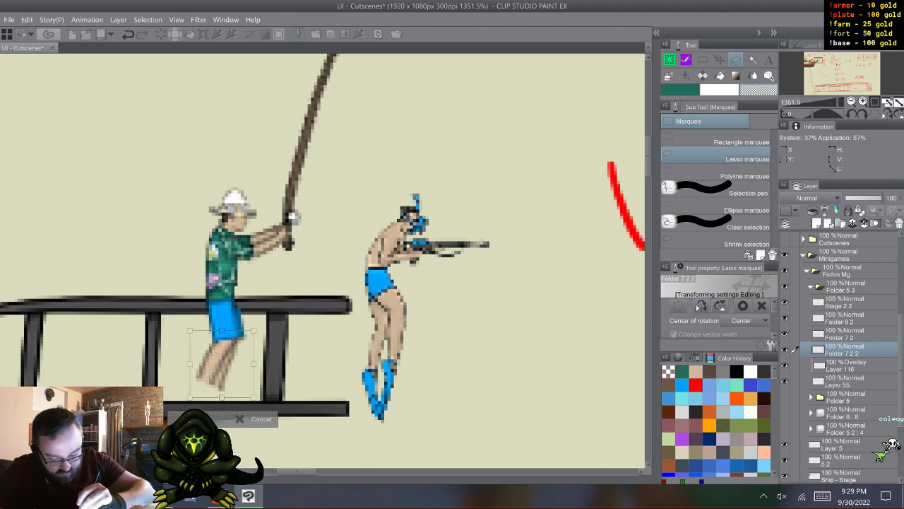
pyautogui.press('Return')
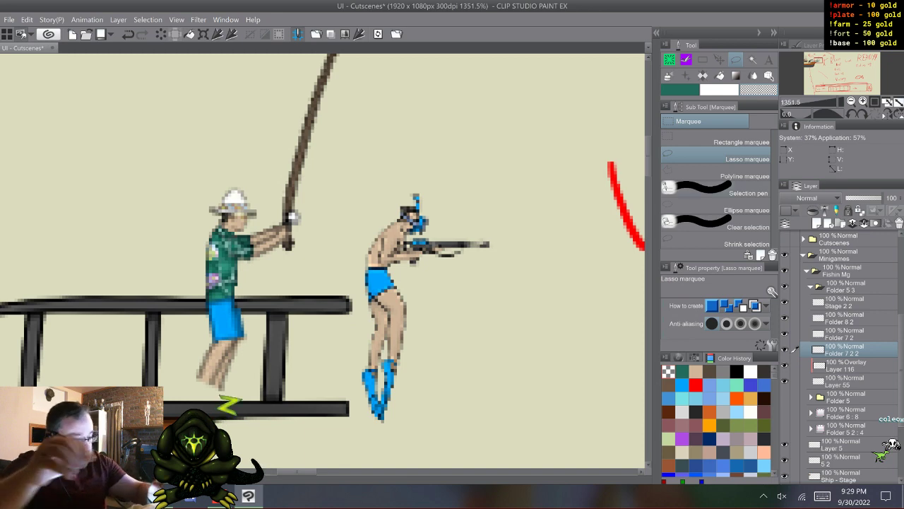
# - Outline the fisherman's feet in black on the legs layer using the Coleowing G-Pen at brush size 1.0
pyautogui.press('b')
pyautogui.click(727, 153)
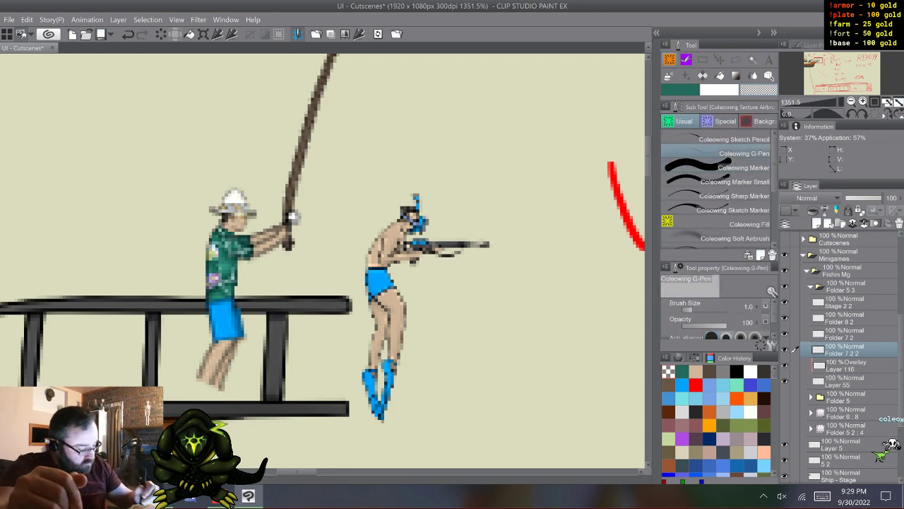
pyautogui.click(694, 359)
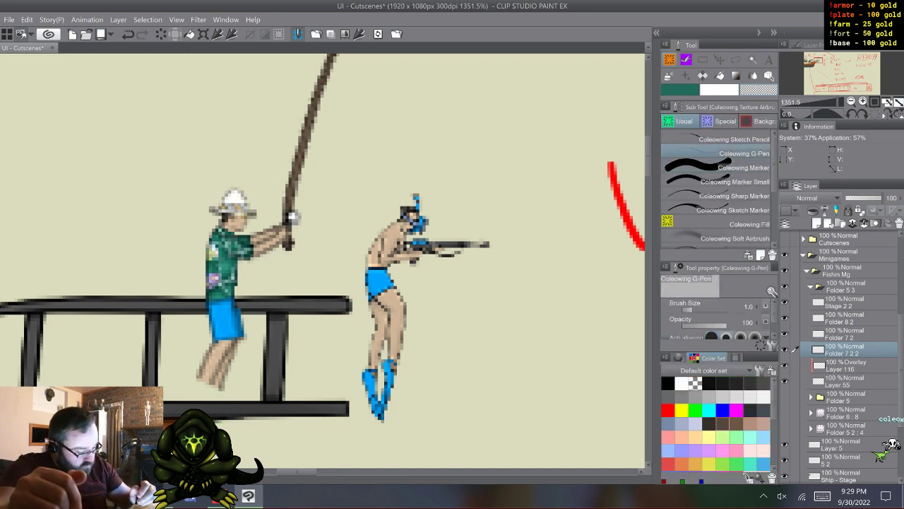
pyautogui.click(668, 384)
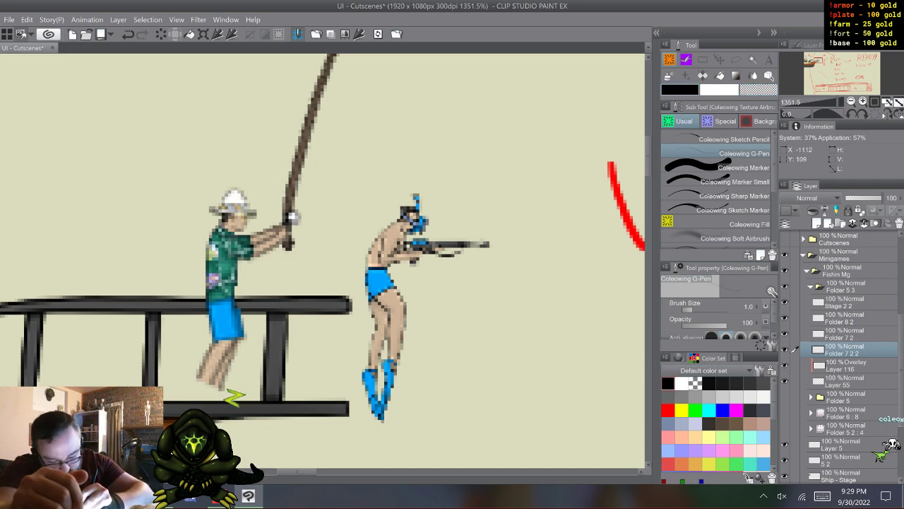
pyautogui.moveTo(194, 385); pyautogui.dragTo(215, 398)
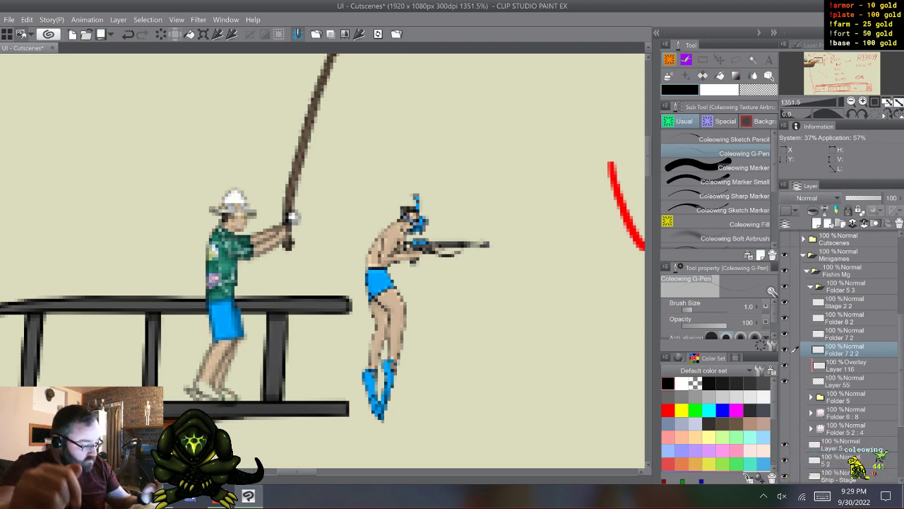
# - Move the whole fisherman in Folder 5 3 up so his feet sit higher above the lower rail
pyautogui.click(846, 286)
pyautogui.press('k')
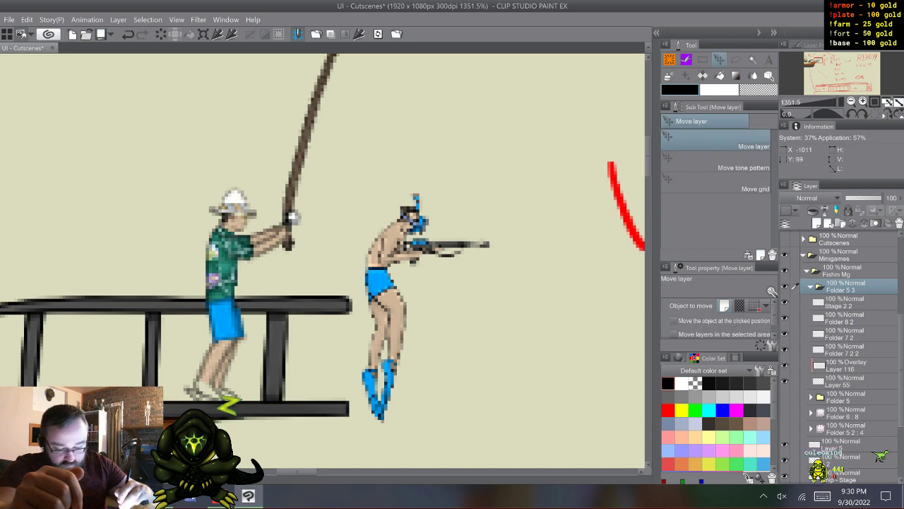
pyautogui.press('Up')
pyautogui.press('Up')
# - Return to the G-Pen, select Folder 7 2 2, and toggle its visibility to check which parts it contains
pyautogui.press('p')
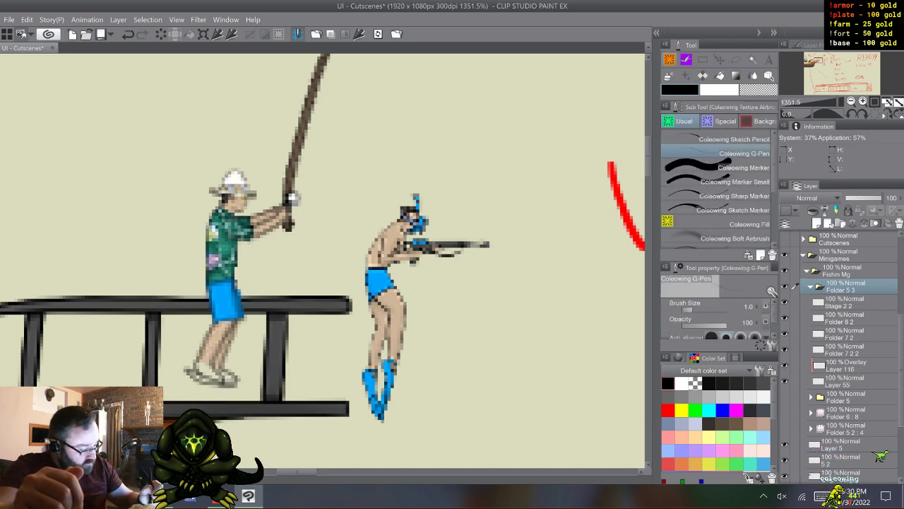
pyautogui.click(842, 349)
pyautogui.click(785, 349)
pyautogui.click(785, 349)
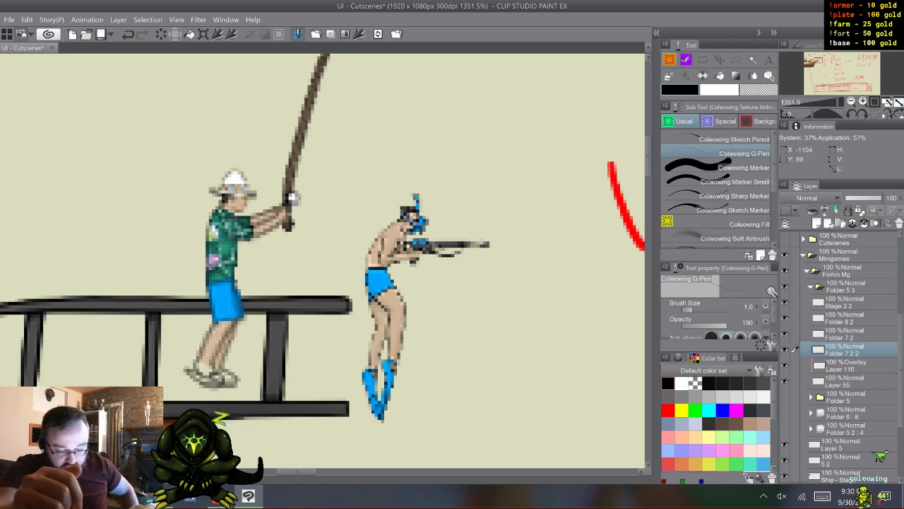
# - Paint the fisherman's feet gray on Layer 55 with the Coleowing Marker
pyautogui.click(845, 381)
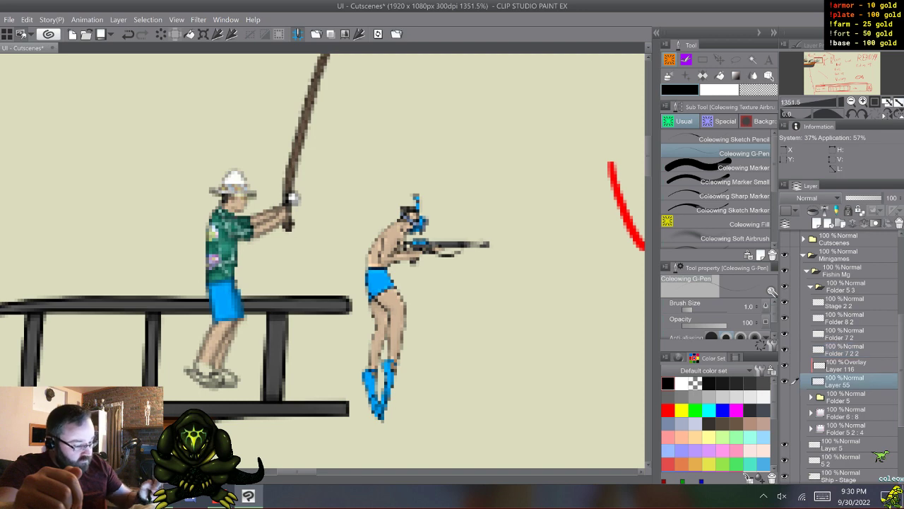
pyautogui.click(742, 167)
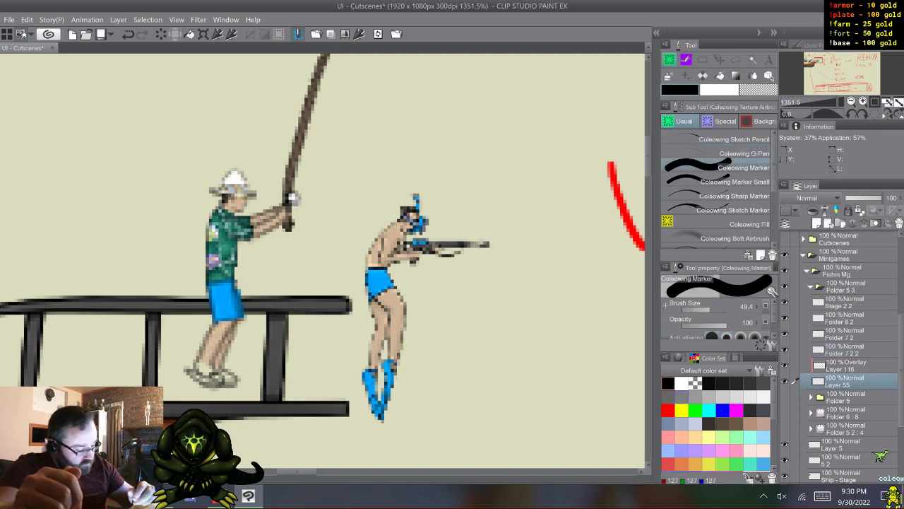
pyautogui.click(682, 397)
pyautogui.moveTo(198, 366); pyautogui.dragTo(211, 374)
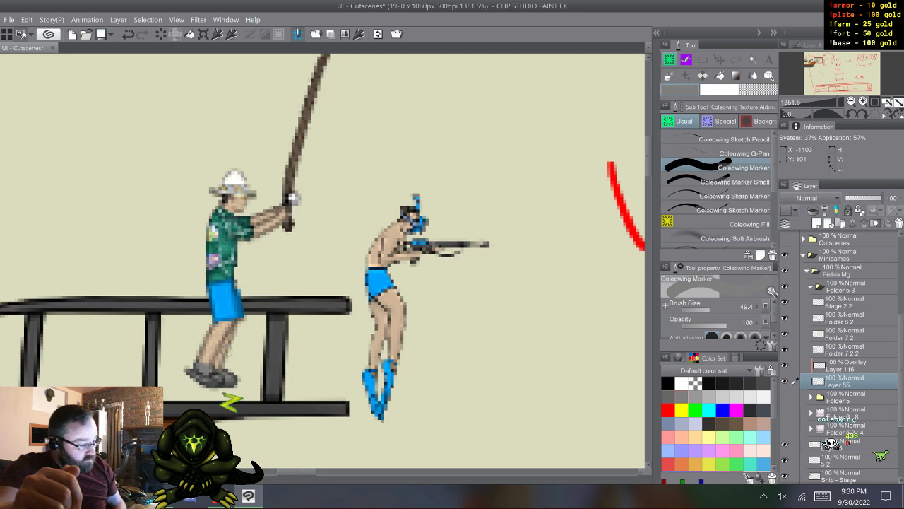
# - On overlay Layer 116, tint the feet skin tone, then color the sandals with the shorts' blue using the Coleowing Marker Small at size 15.0
pyautogui.click(845, 365)
pyautogui.click(736, 359)
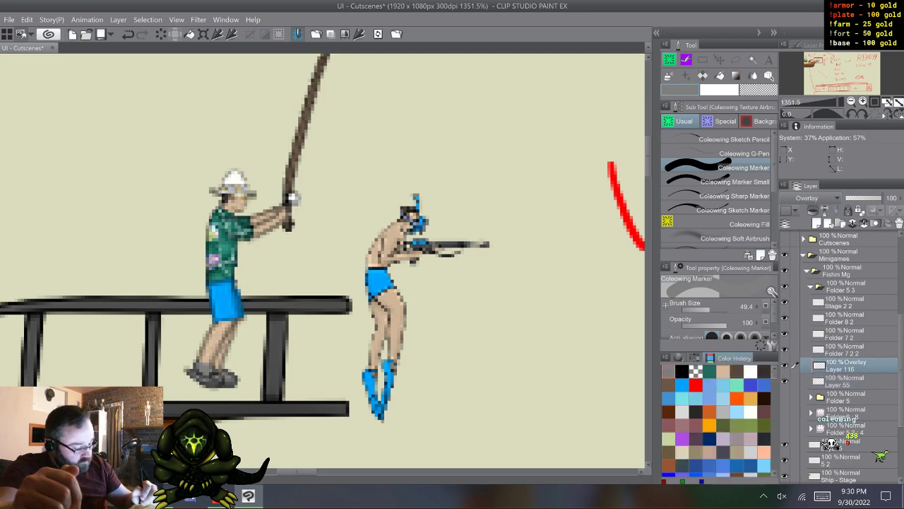
pyautogui.click(723, 372)
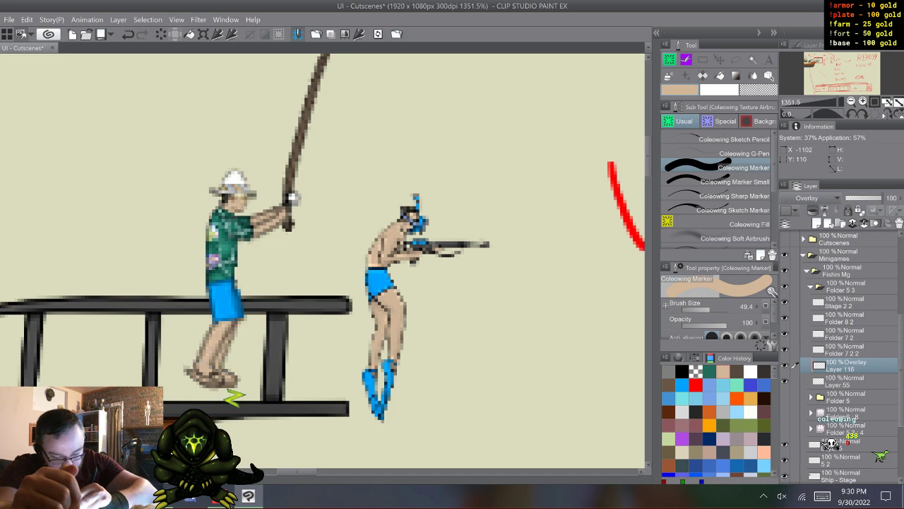
pyautogui.keyDown('alt'); pyautogui.click(223, 297); pyautogui.keyUp('alt')
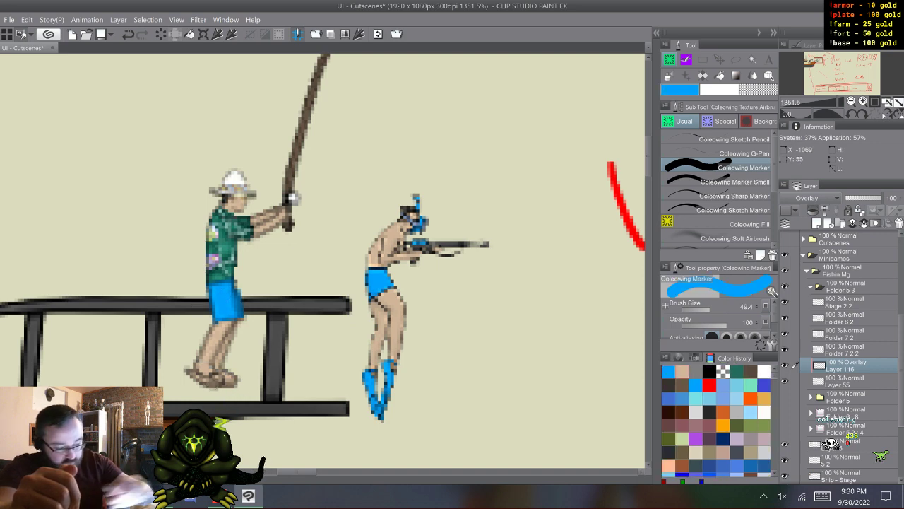
pyautogui.click(718, 182)
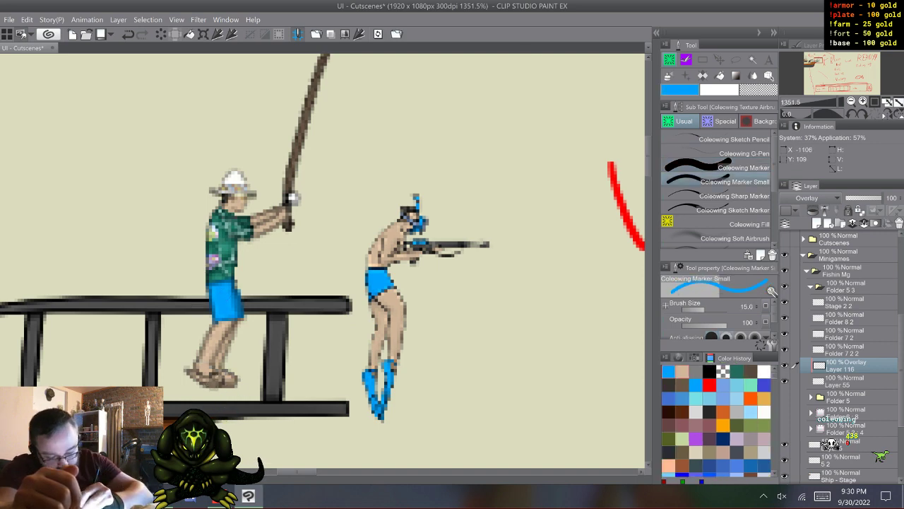
pyautogui.click(214, 377)
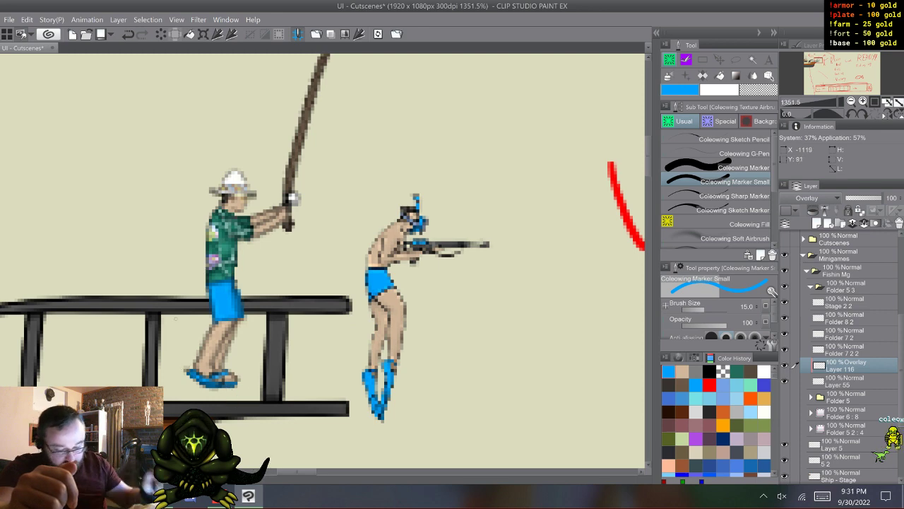
# - Set the drawing color back to gray, then collapse Folder 5 3 and keep it selected
pyautogui.click(848, 381)
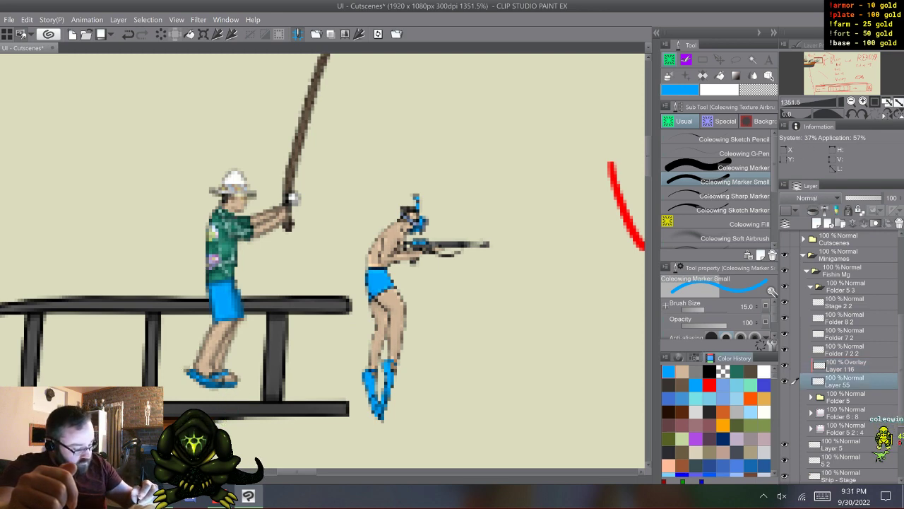
pyautogui.click(711, 358)
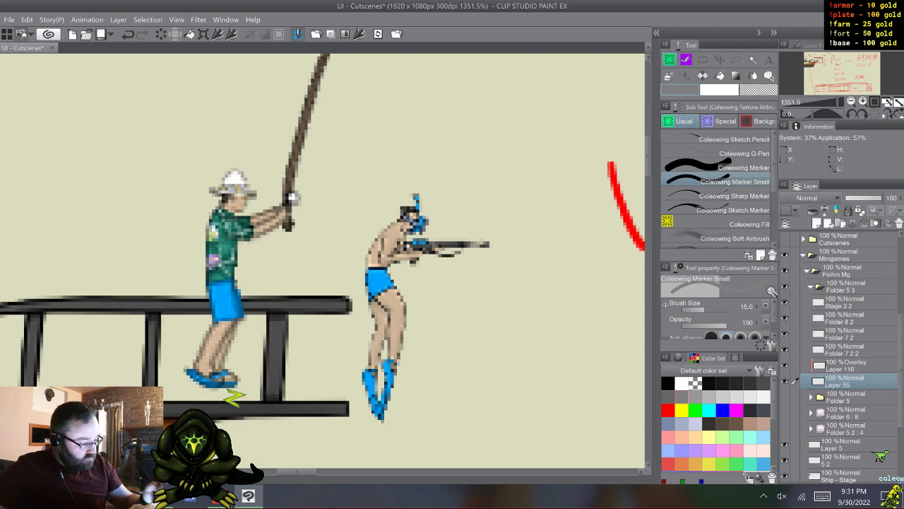
pyautogui.click(845, 287)
pyautogui.click(811, 287)
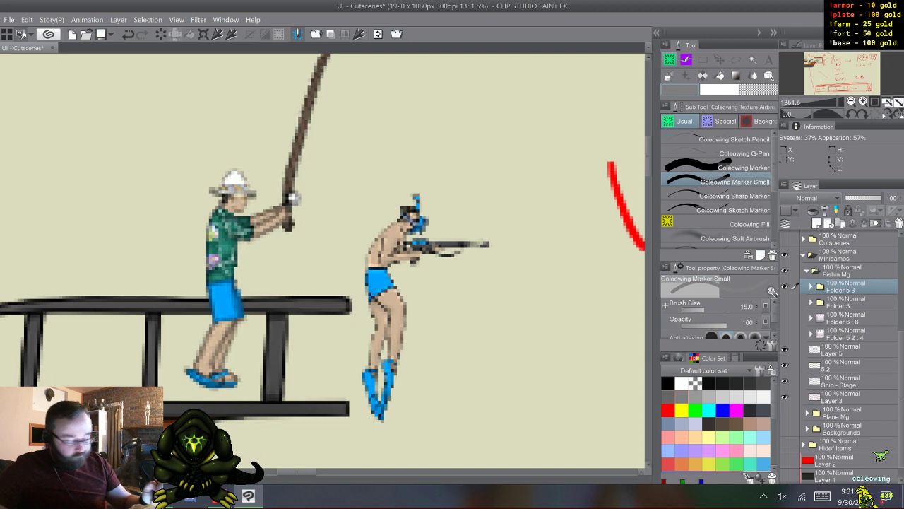
pyautogui.click(845, 302)
pyautogui.click(845, 287)
pyautogui.scroll(-1, 845, 318)
pyautogui.moveTo(367, 268); pyautogui.dragTo(329, 253)
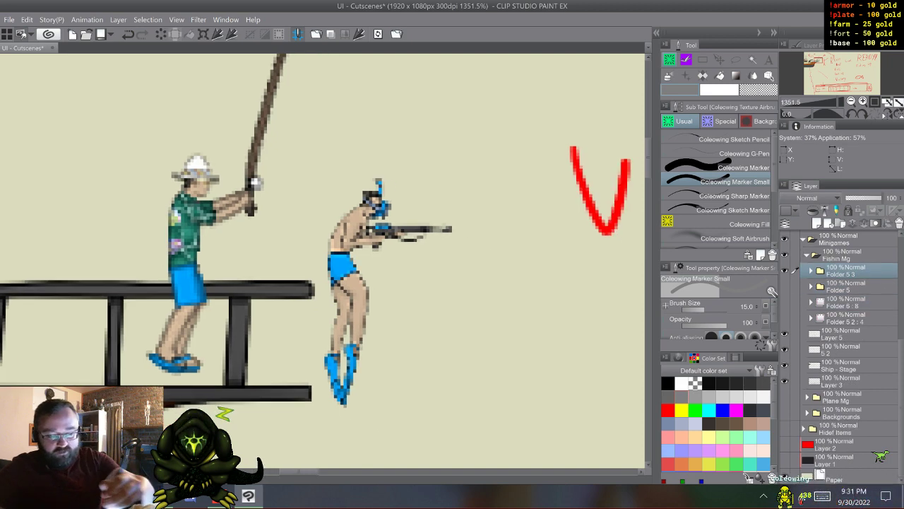
pyautogui.hotkey('ctrl', 't')
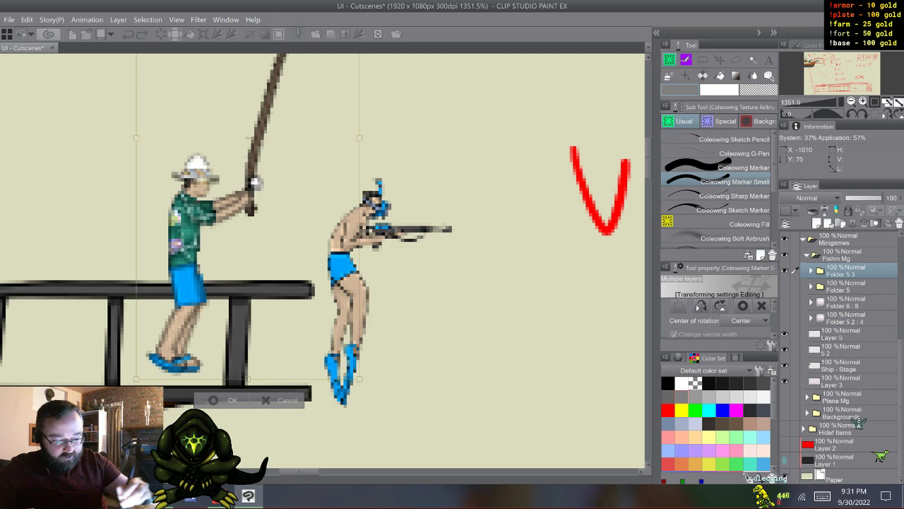
pyautogui.moveTo(248, 138); pyautogui.dragTo(237, 172)
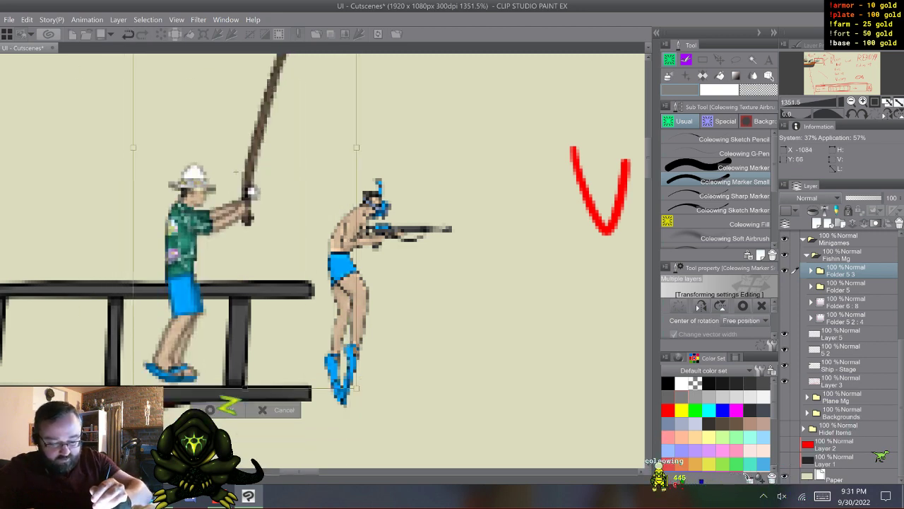
pyautogui.moveTo(328, 460); pyautogui.dragTo(450, 391)
pyautogui.moveTo(266, 396); pyautogui.dragTo(285, 261)
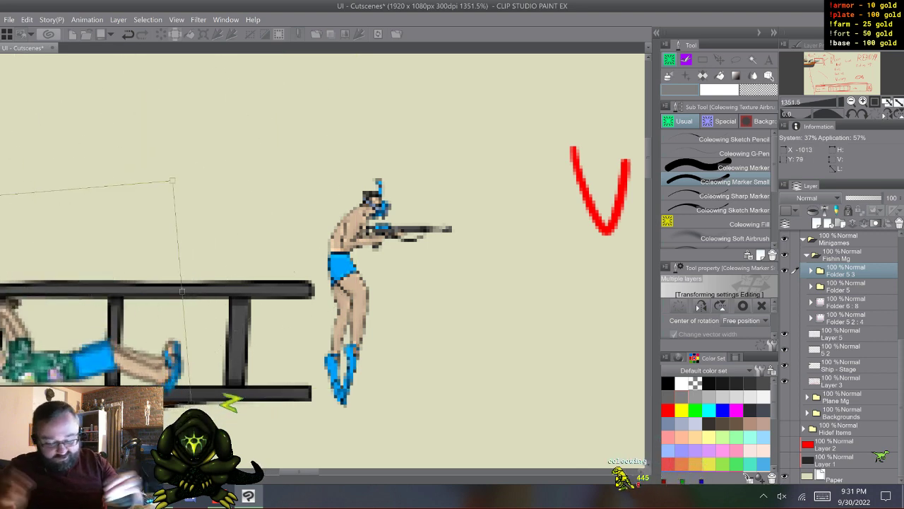
pyautogui.moveTo(92, 354); pyautogui.dragTo(92, 343)
pyautogui.moveTo(286, 260); pyautogui.dragTo(247, 231)
pyautogui.moveTo(91, 295); pyautogui.dragTo(108, 272)
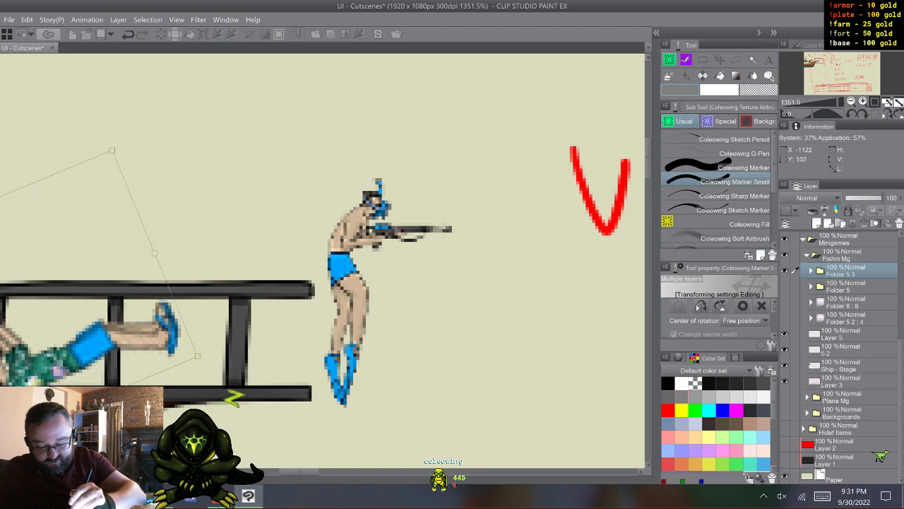
pyautogui.moveTo(299, 472)
pyautogui.mouseDown()
pyautogui.moveTo(269, 472)
pyautogui.moveTo(286, 471)
pyautogui.mouseUp()
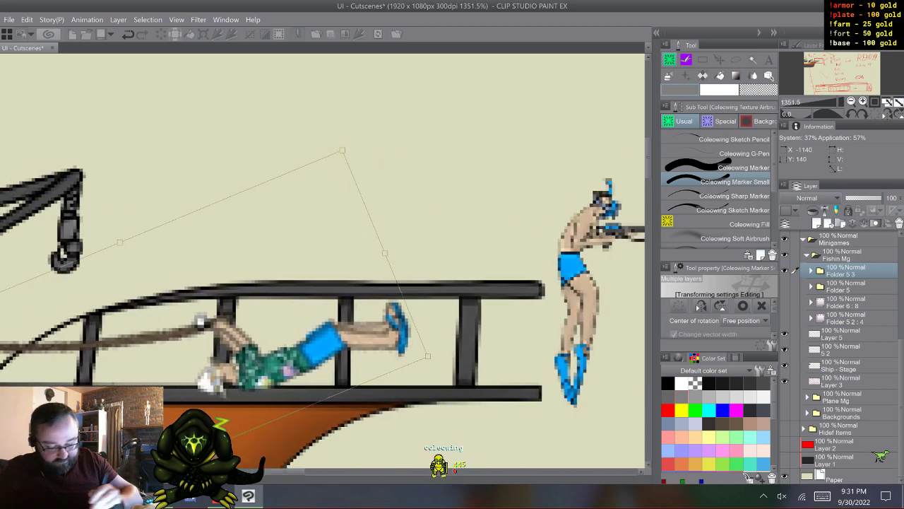
pyautogui.moveTo(259, 297); pyautogui.dragTo(261, 290)
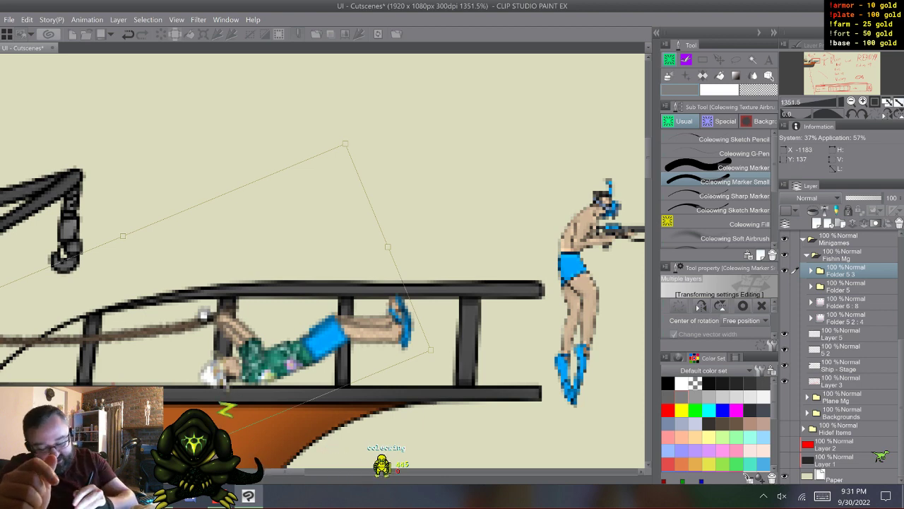
pyautogui.press('Escape')
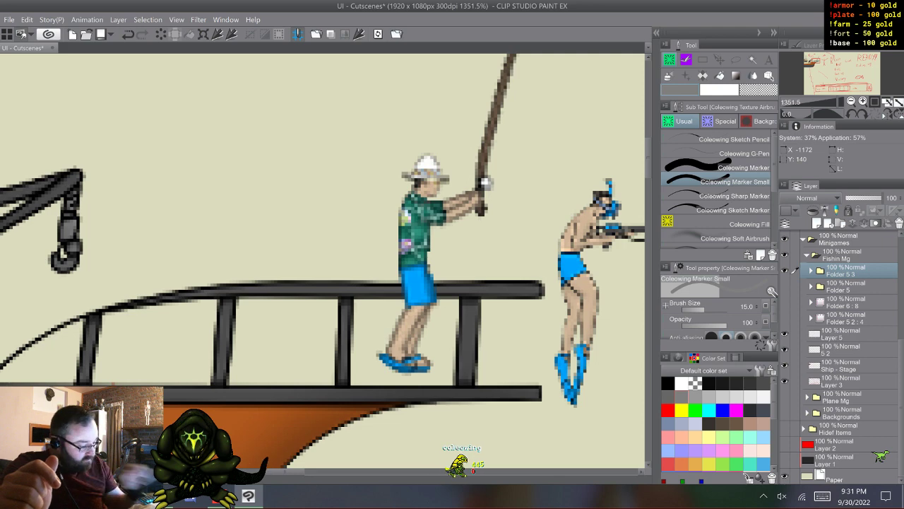
# - Compare the raised-rod pose in Folder 5 3 with the standing pose in Folder 5, and leave both visible with Folder 5 3 selected
pyautogui.click(784, 271)
pyautogui.click(784, 286)
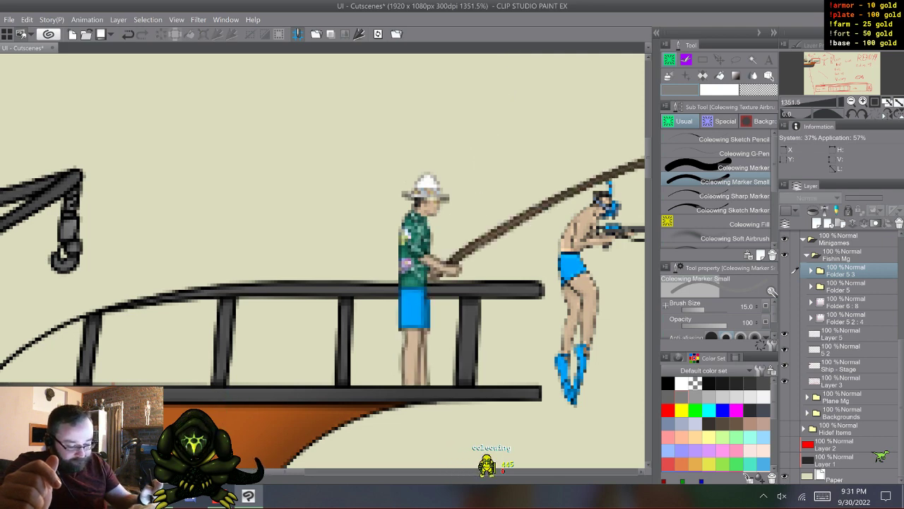
pyautogui.click(784, 270)
pyautogui.click(785, 271)
pyautogui.click(784, 286)
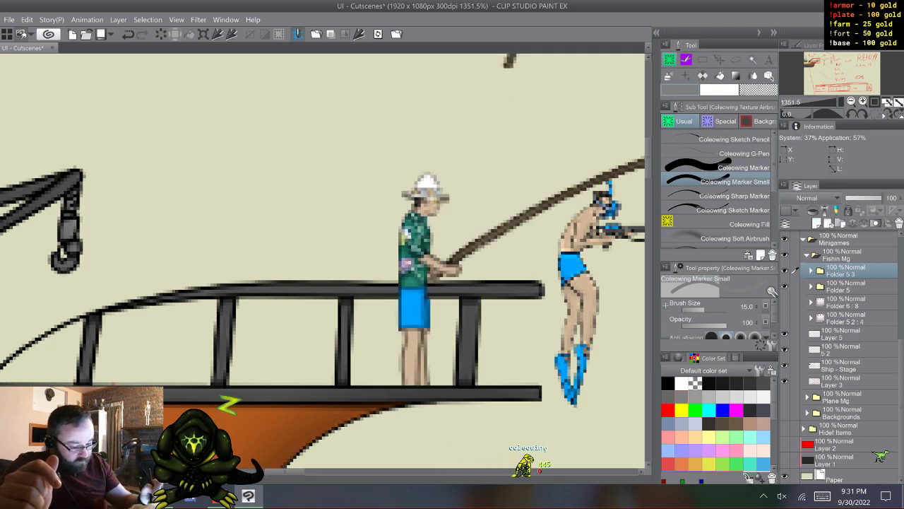
pyautogui.click(784, 271)
pyautogui.click(845, 286)
pyautogui.click(846, 271)
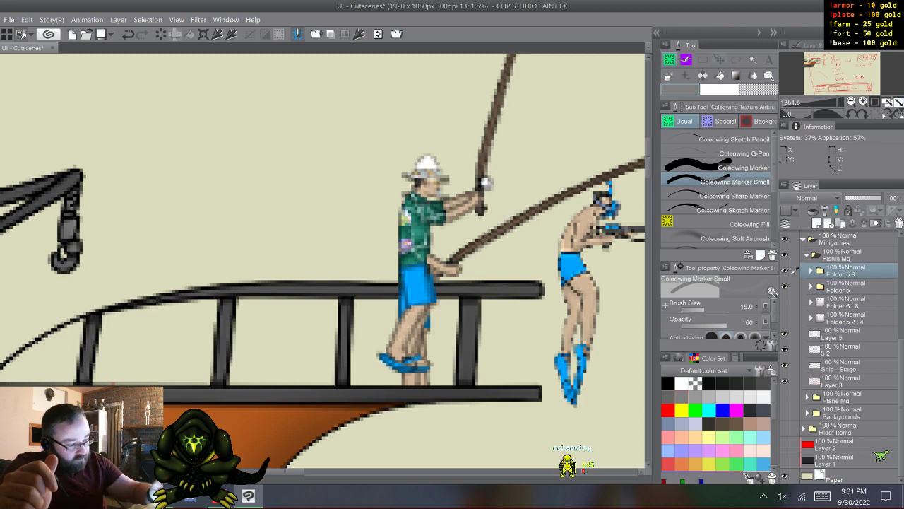
# - Nudge Folder 5 3 down and slightly right so the raised-rod fisherman's hat lines up with the standing pose
pyautogui.press('k')
pyautogui.press('Down')
pyautogui.press('Down')
pyautogui.press('Down')
pyautogui.press('Down')
pyautogui.press('Down')
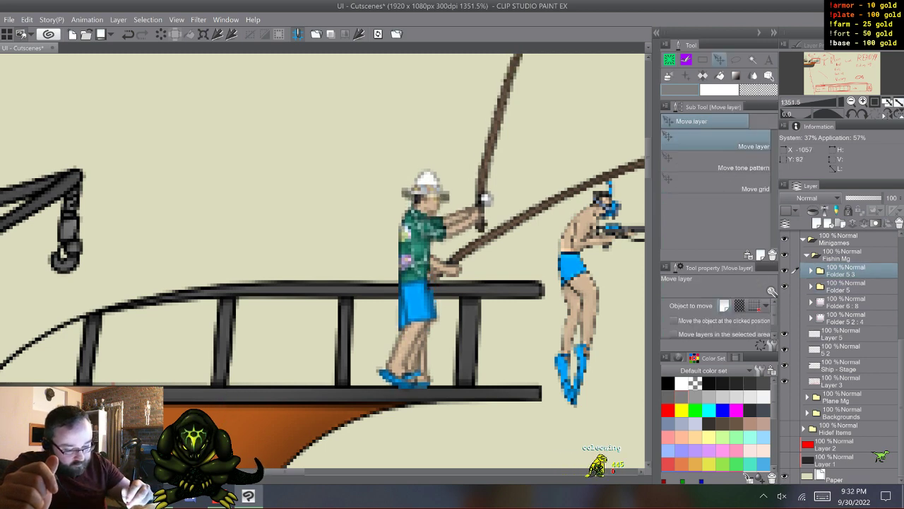
pyautogui.press('Down')
pyautogui.press('Right')
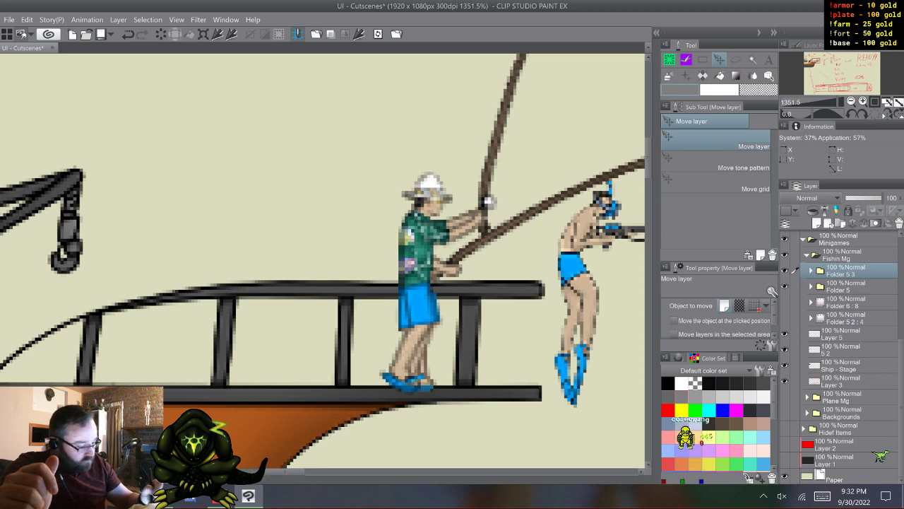
# - Alternate the visibility of Folder 5 3 and Folder 5 to check how the two fisherman poses flip between each other
pyautogui.click(785, 270)
pyautogui.click(784, 270)
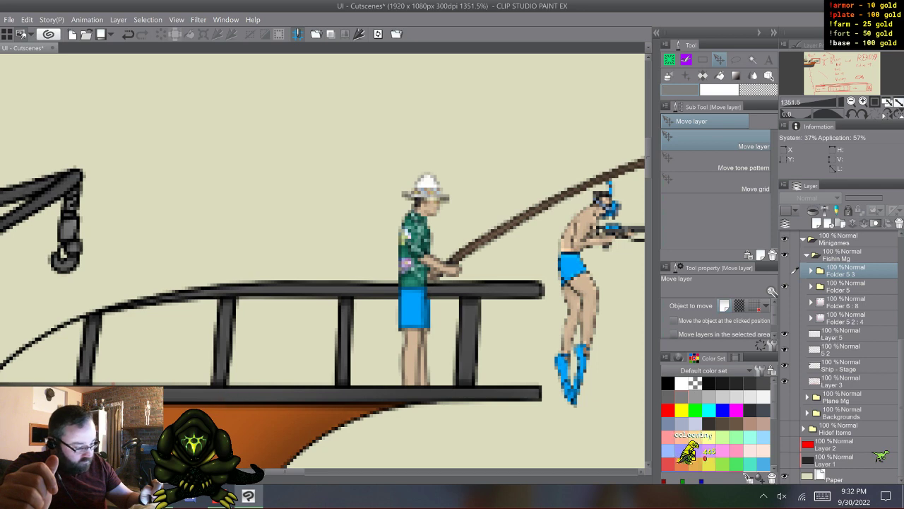
pyautogui.click(785, 286)
pyautogui.click(785, 302)
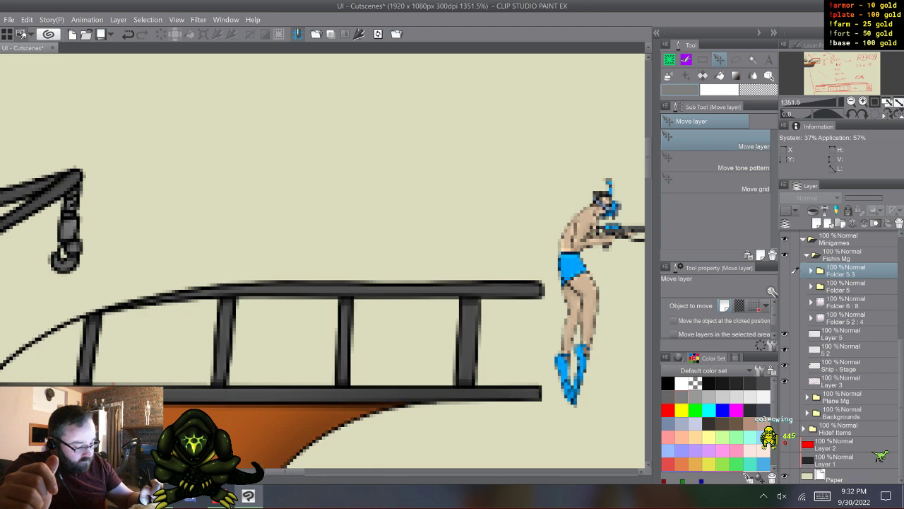
pyautogui.click(785, 286)
pyautogui.click(785, 287)
pyautogui.click(784, 271)
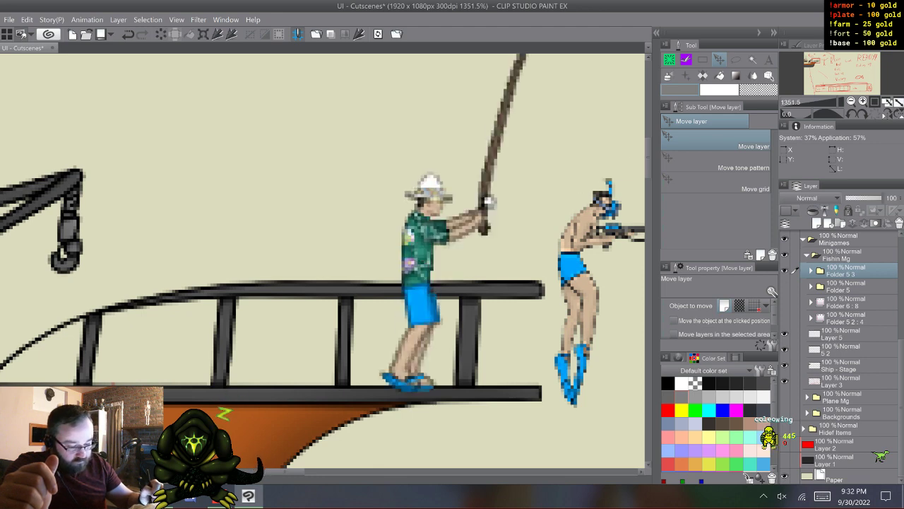
pyautogui.click(784, 270)
pyautogui.click(785, 286)
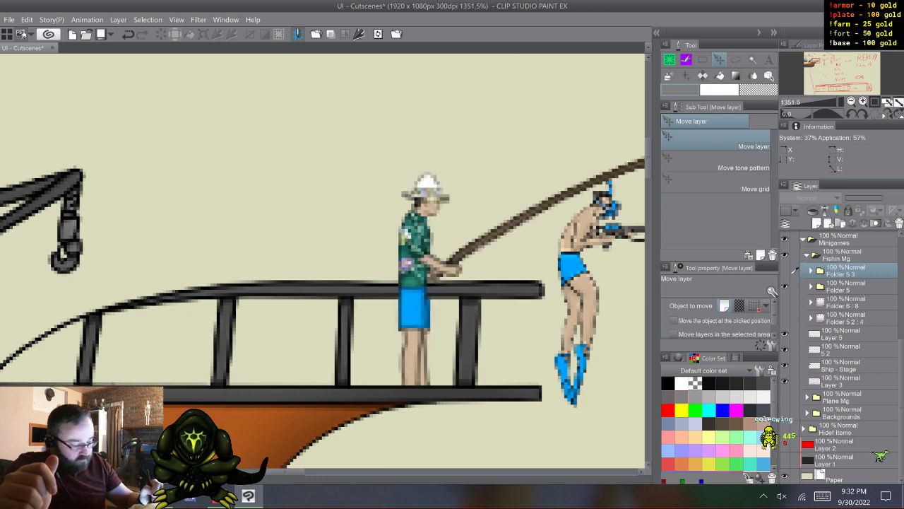
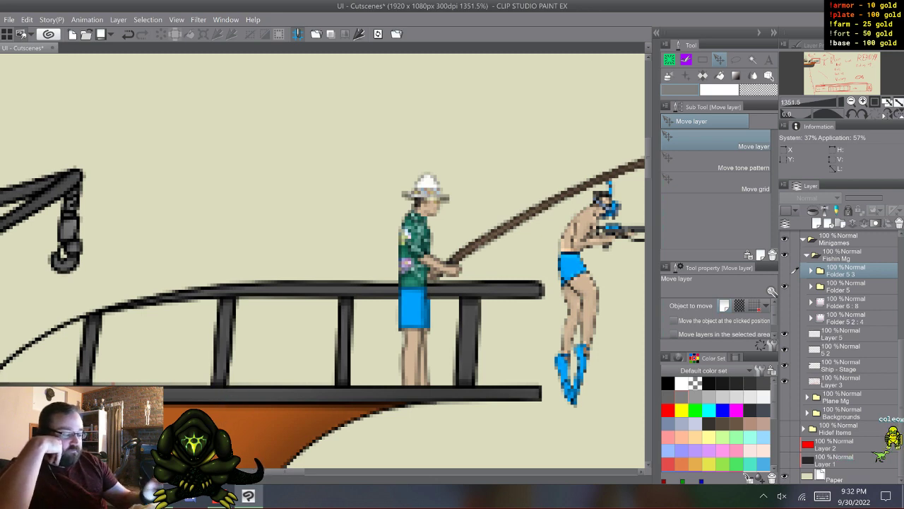
# - Compare the poses by showing and hiding Folder 5 3, then duplicate the standing-pose Folder 5 and expand the copy
pyautogui.click(784, 270)
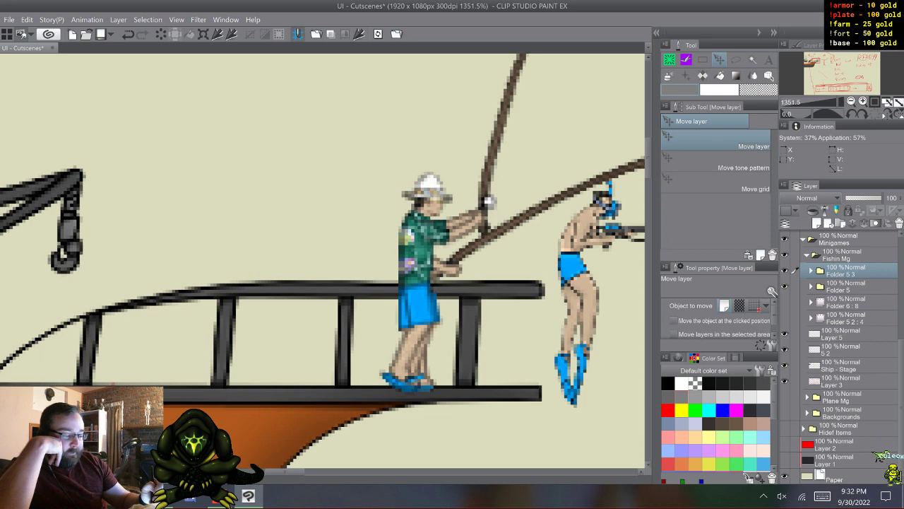
pyautogui.click(784, 271)
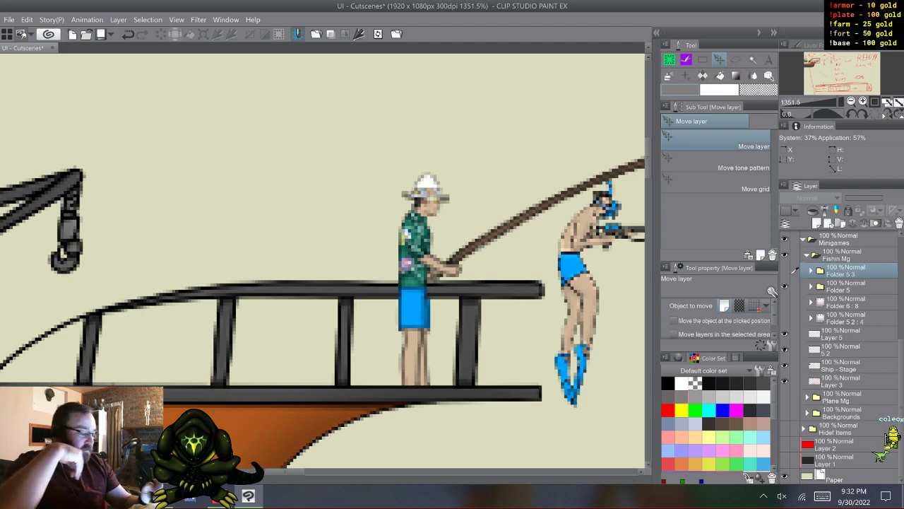
pyautogui.click(848, 286)
pyautogui.press('F9')
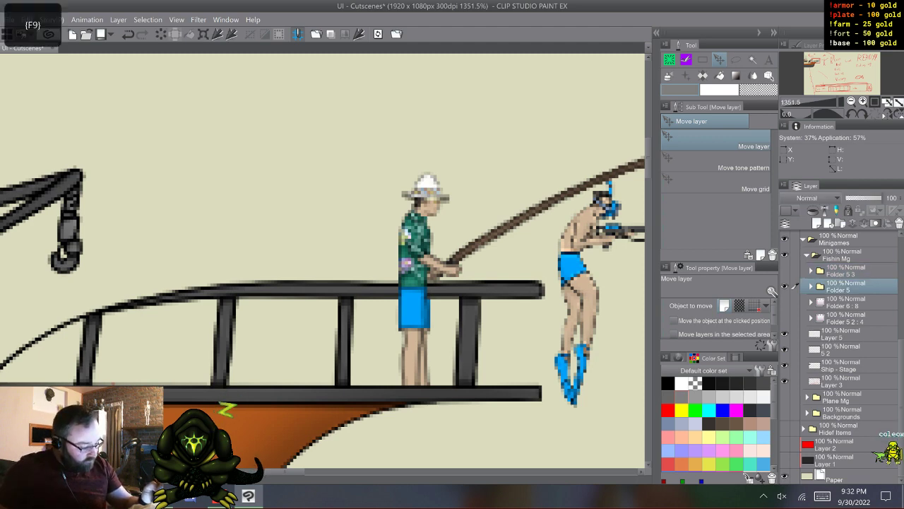
pyautogui.click(811, 286)
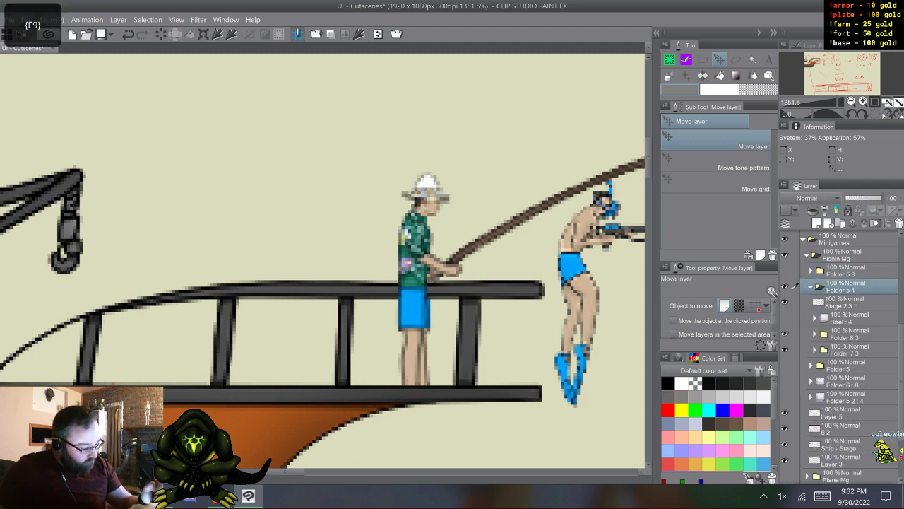
# - Delete the Reel : 4 layer from the duplicated fisherman folder, Folder 5 4
pyautogui.click(848, 302)
pyautogui.click(848, 317)
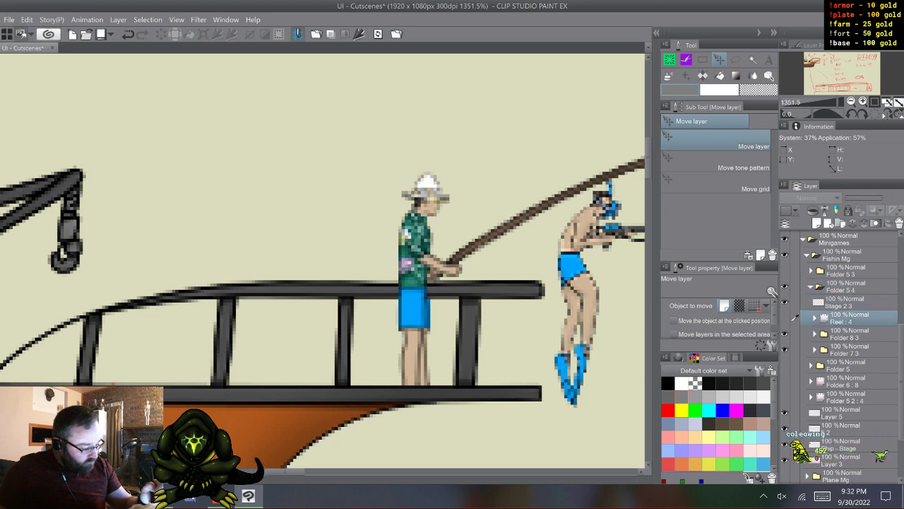
pyautogui.rightClick(848, 317)
pyautogui.click(819, 127)
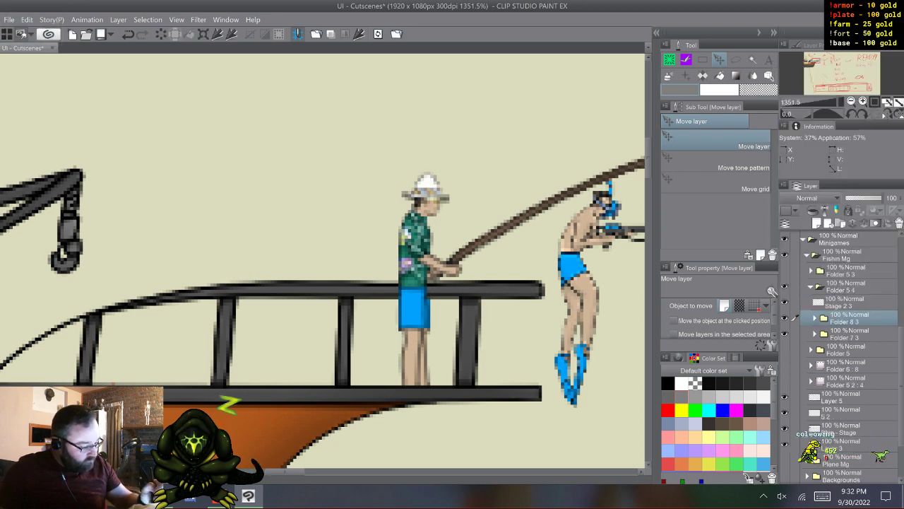
# - Merge the subfolders Folder 8 3 and Folder 7 3 inside Folder 5 4 into one layer each
pyautogui.click(848, 302)
pyautogui.click(848, 318)
pyautogui.rightClick(847, 316)
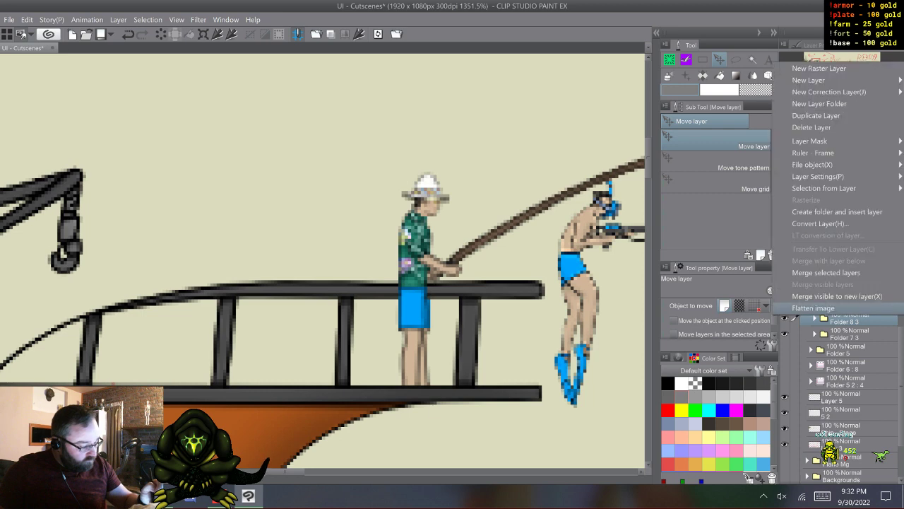
pyautogui.click(827, 273)
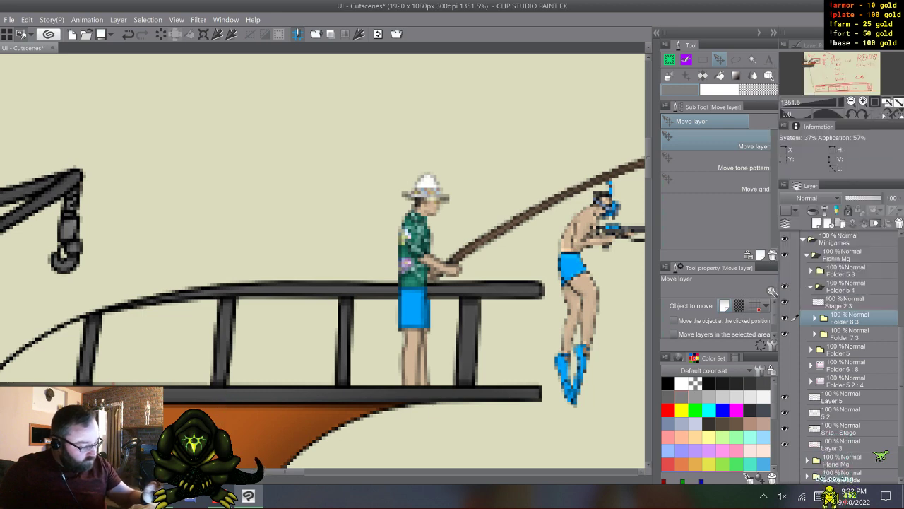
pyautogui.rightClick(848, 333)
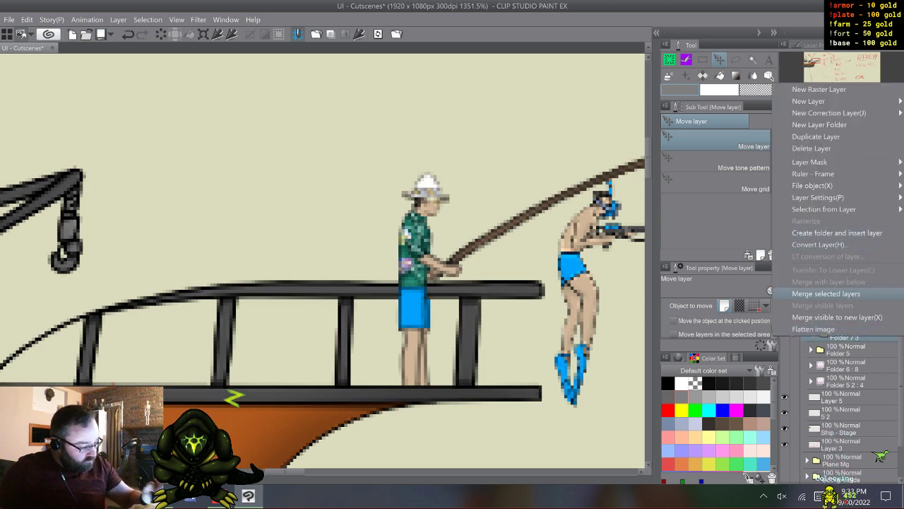
pyautogui.click(826, 292)
pyautogui.click(848, 317)
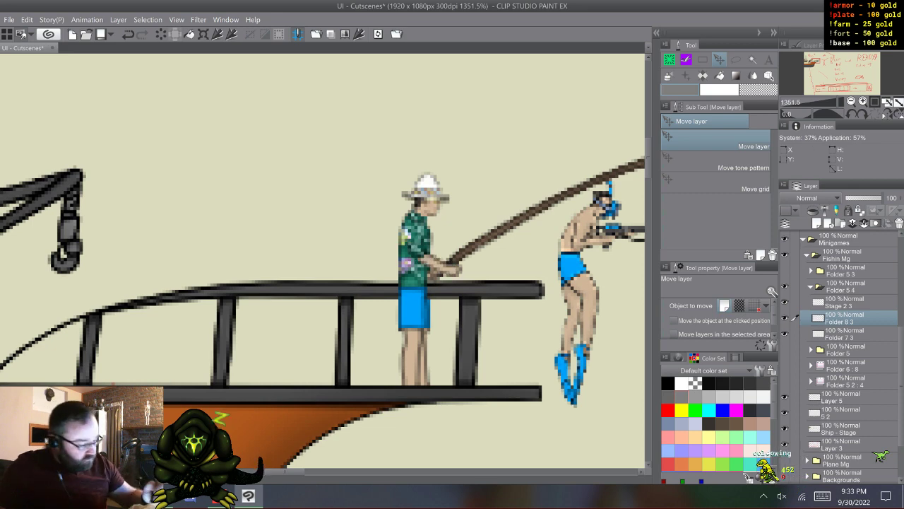
# - Hide the arm layer Folder 8 3 and lasso the fishing rod on layer Folder 7 3
pyautogui.click(847, 334)
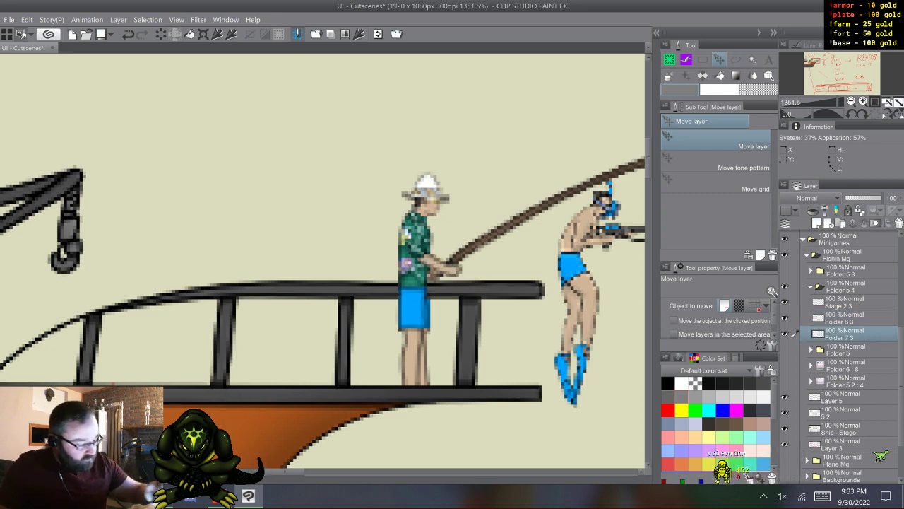
pyautogui.keyDown('ctrl'); pyautogui.click(848, 319); pyautogui.keyUp('ctrl')
pyautogui.click(785, 318)
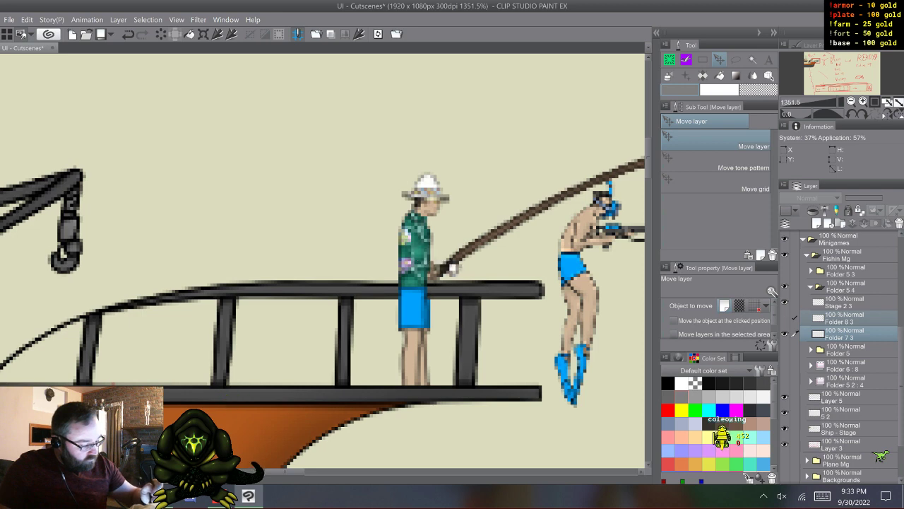
pyautogui.click(795, 318)
pyautogui.press('m')
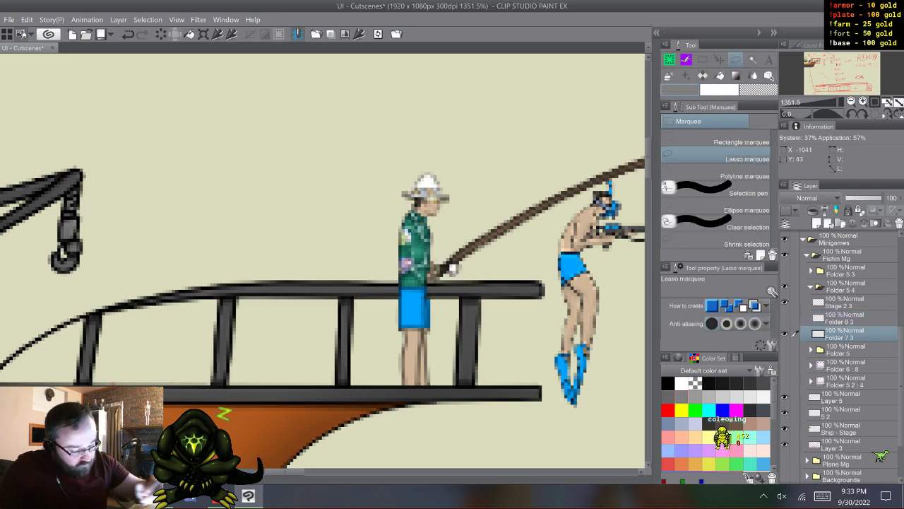
pyautogui.moveTo(293, 472); pyautogui.dragTo(305, 471)
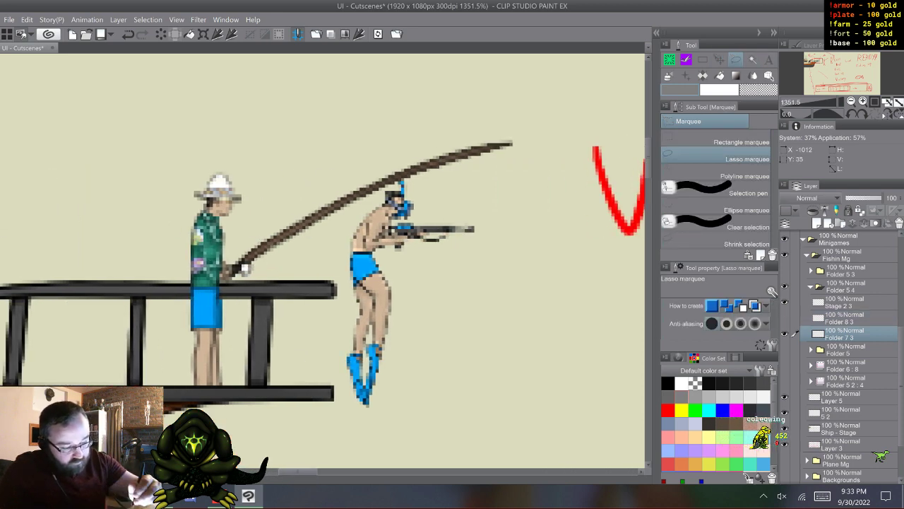
pyautogui.moveTo(512, 121)
pyautogui.mouseDown()
pyautogui.moveTo(519, 174)
pyautogui.moveTo(439, 232)
pyautogui.moveTo(310, 276)
pyautogui.moveTo(237, 291)
pyautogui.moveTo(222, 285)
pyautogui.moveTo(220, 271)
pyautogui.moveTo(344, 152)
pyautogui.moveTo(424, 121)
pyautogui.moveTo(505, 118)
pyautogui.mouseUp()
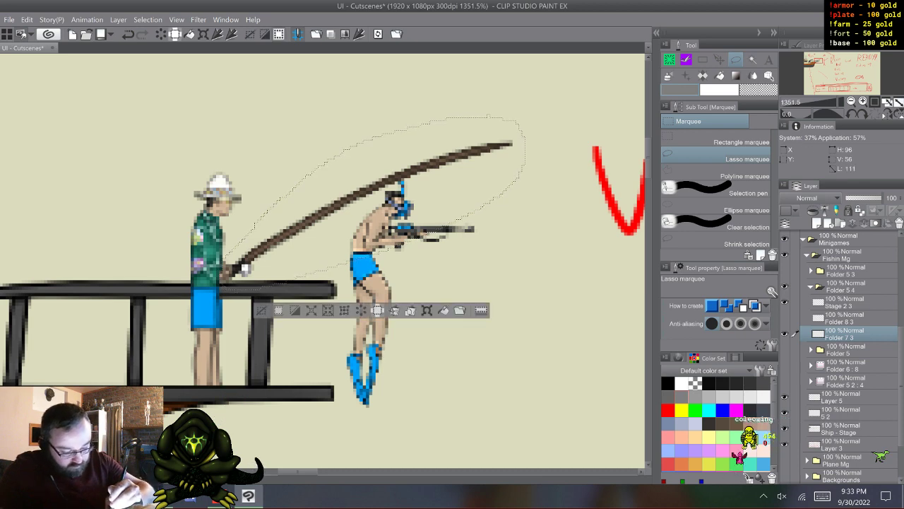
# - Rotate the selected rod up and back so its handle sits behind the fisherman's hat, apply the transformation and deselect
pyautogui.click(427, 310)
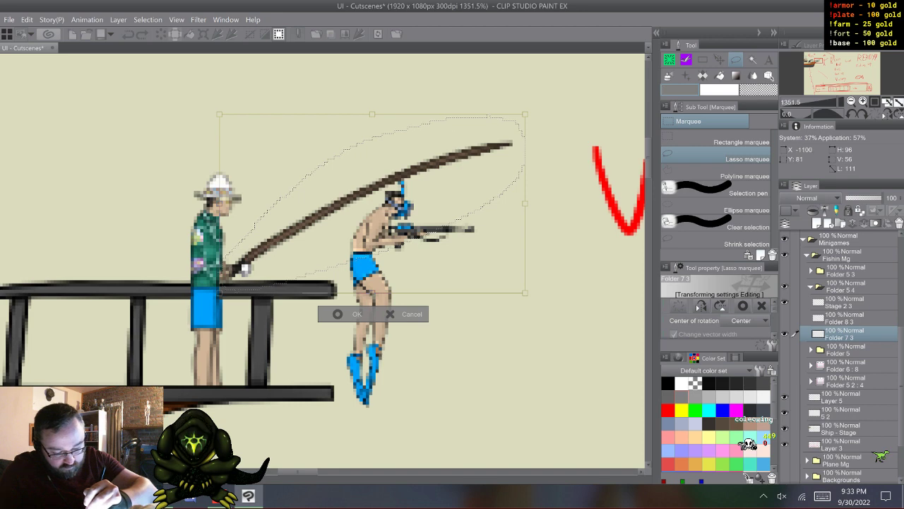
pyautogui.moveTo(178, 355); pyautogui.dragTo(313, 286)
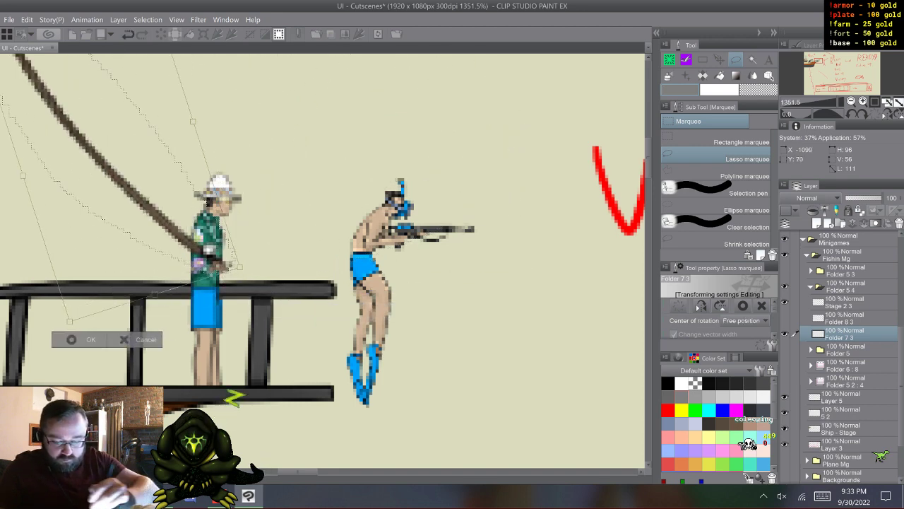
pyautogui.moveTo(162, 205); pyautogui.dragTo(133, 125)
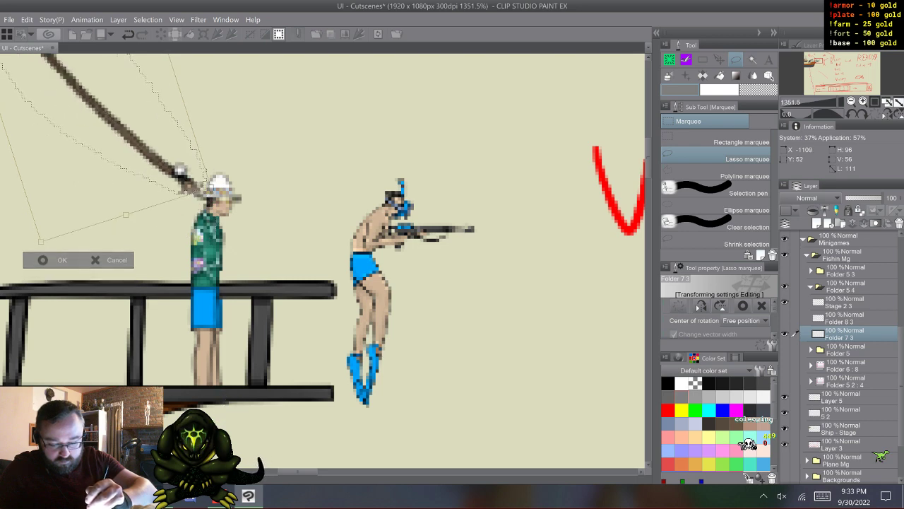
pyautogui.press('Up')
pyautogui.press('Down')
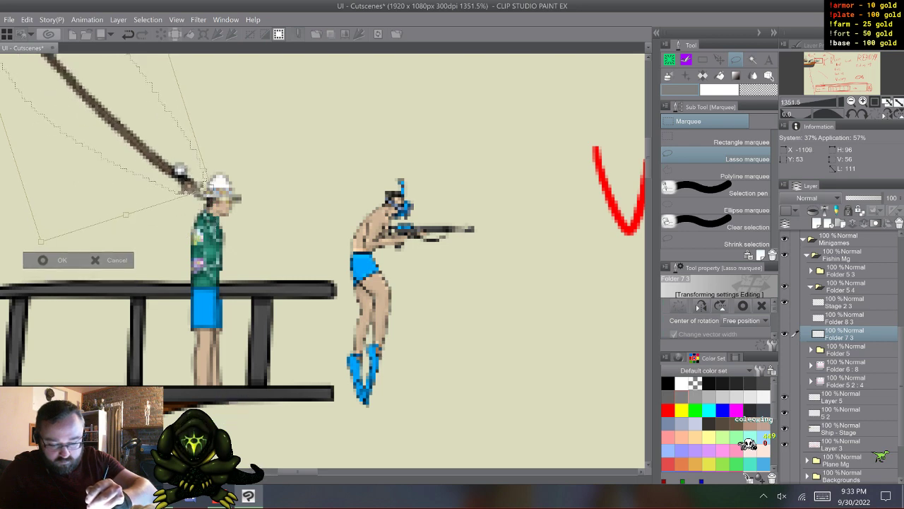
pyautogui.press('Up')
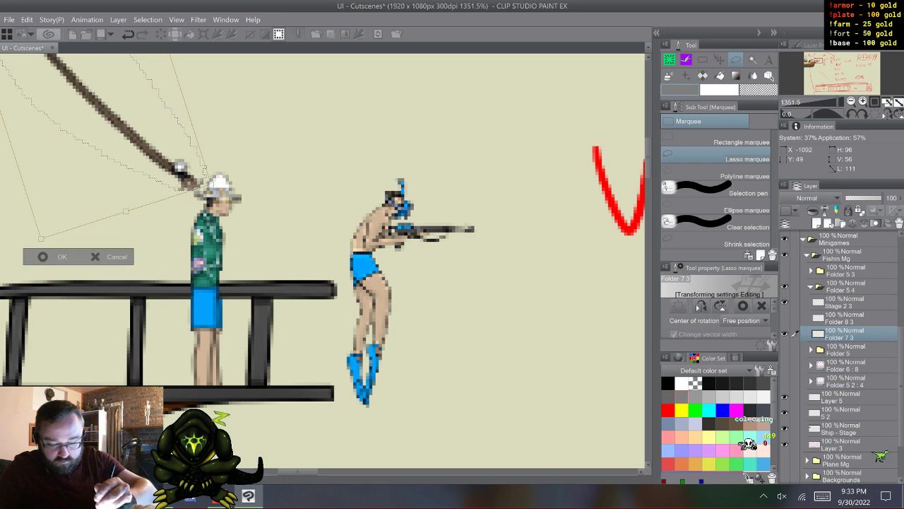
pyautogui.press('Return')
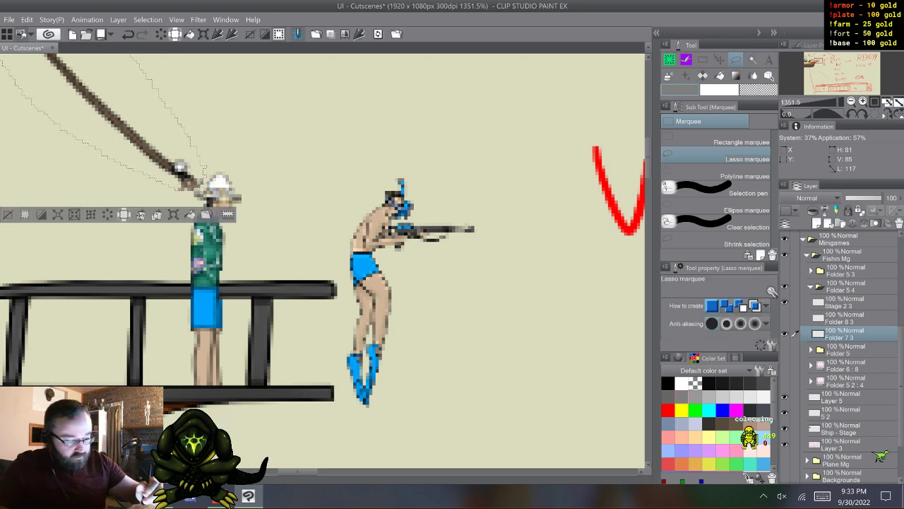
pyautogui.scroll(3, 323, 261)
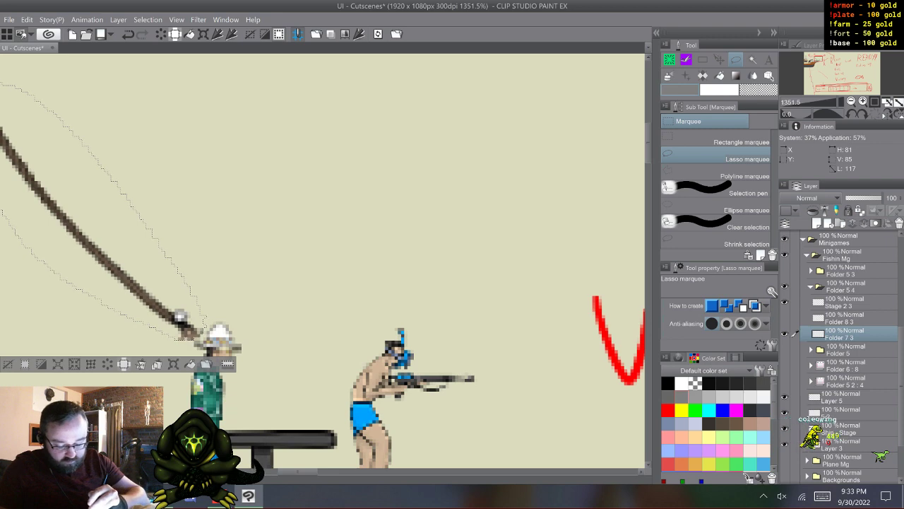
pyautogui.hscroll(-3, 322, 262)
pyautogui.hscroll(3, 322, 261)
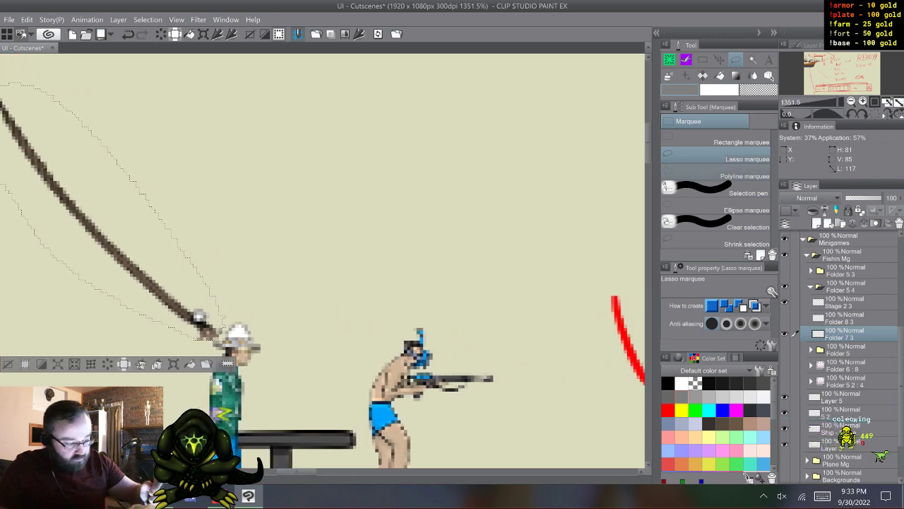
pyautogui.scroll(-1, 323, 261)
pyautogui.hotkey('ctrl', 'd')
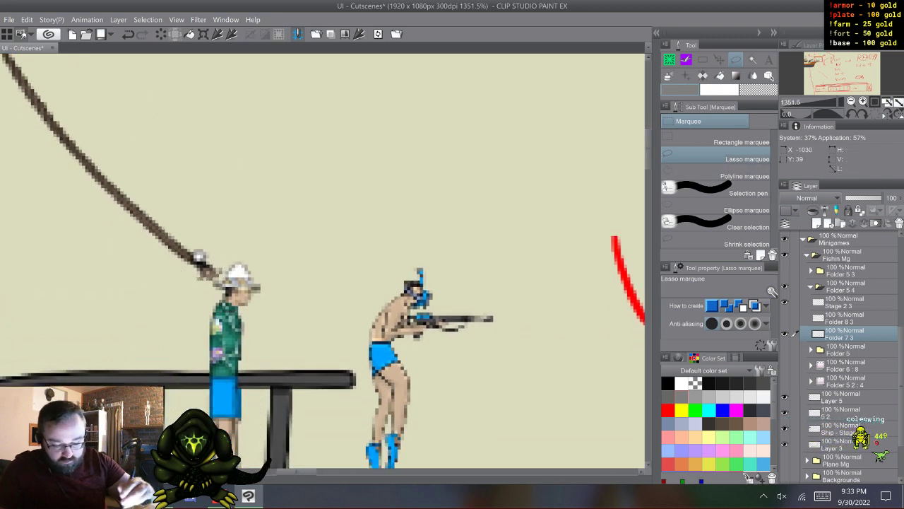
# - Switch to the Coleowing G-Pen brush with black as the drawing color
pyautogui.press('b')
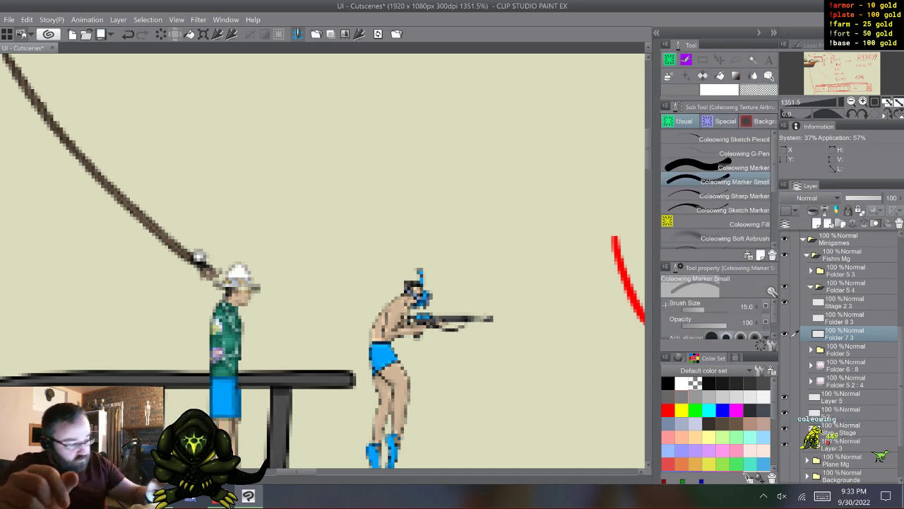
pyautogui.click(735, 154)
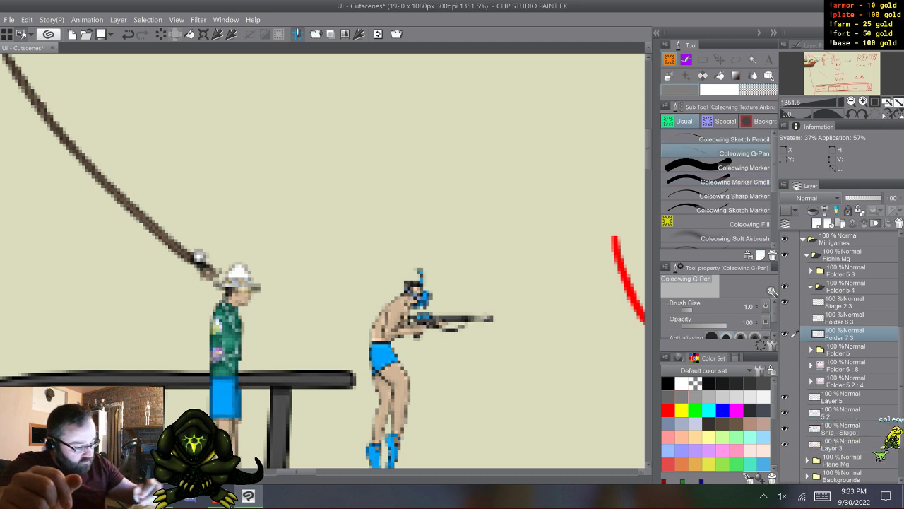
pyautogui.press('c')
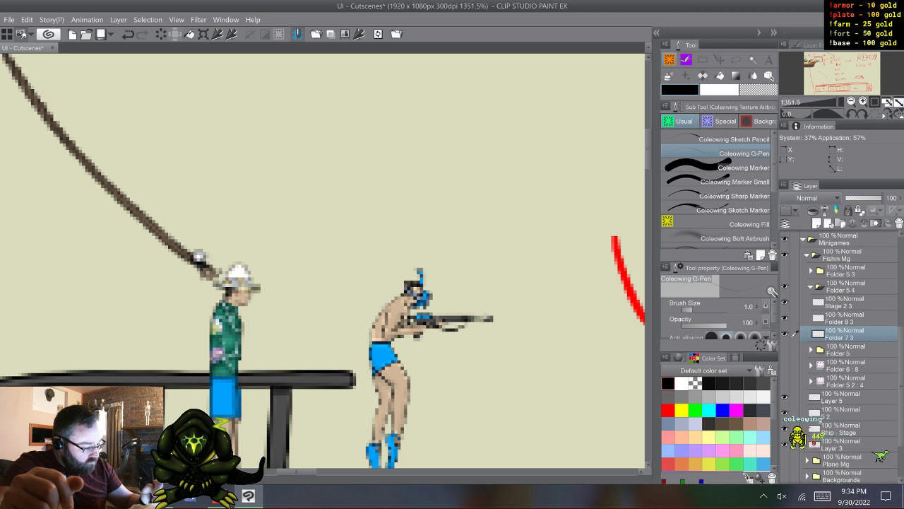
# - Show the arm layer Folder 8 3 and rotate the arm up from the shoulder so the hand grips the raised rod
pyautogui.click(785, 318)
pyautogui.click(845, 318)
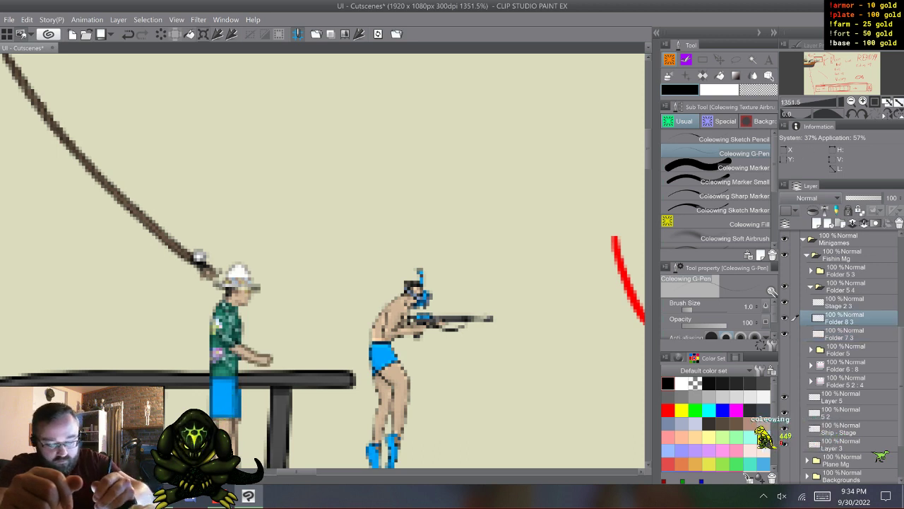
pyautogui.hotkey('ctrl', 't')
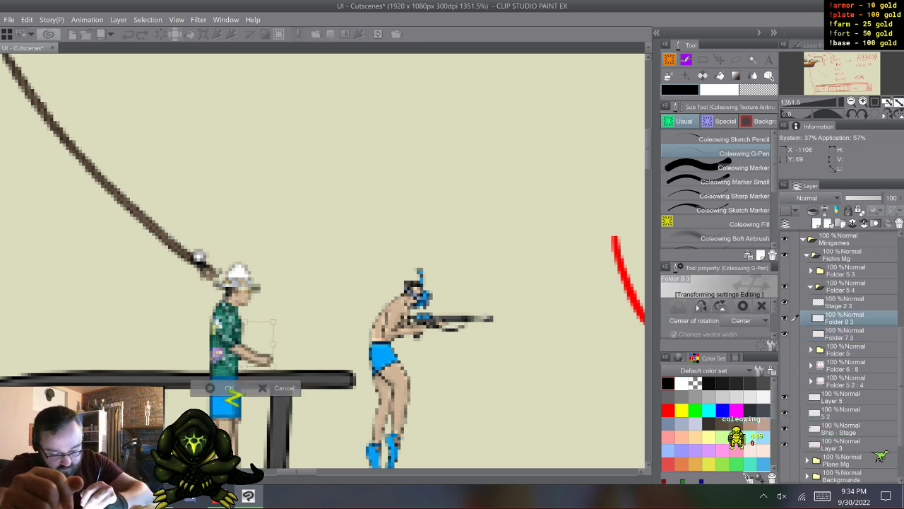
pyautogui.moveTo(245, 344); pyautogui.dragTo(224, 322)
pyautogui.moveTo(290, 360); pyautogui.dragTo(199, 258)
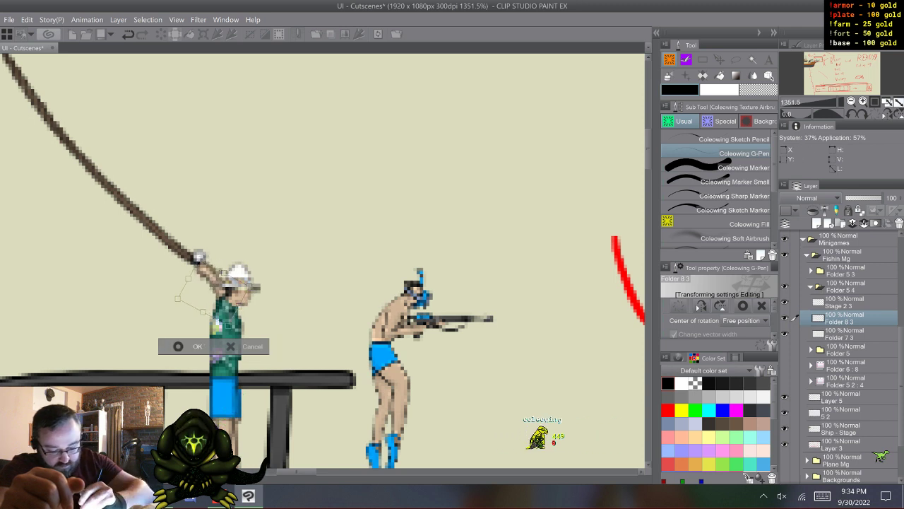
pyautogui.press('Return')
# - Reorder Stage 2 3 beneath the arm layer Folder 8 3, then collapse Folder 5 4
pyautogui.moveTo(842, 303); pyautogui.dragTo(842, 325)
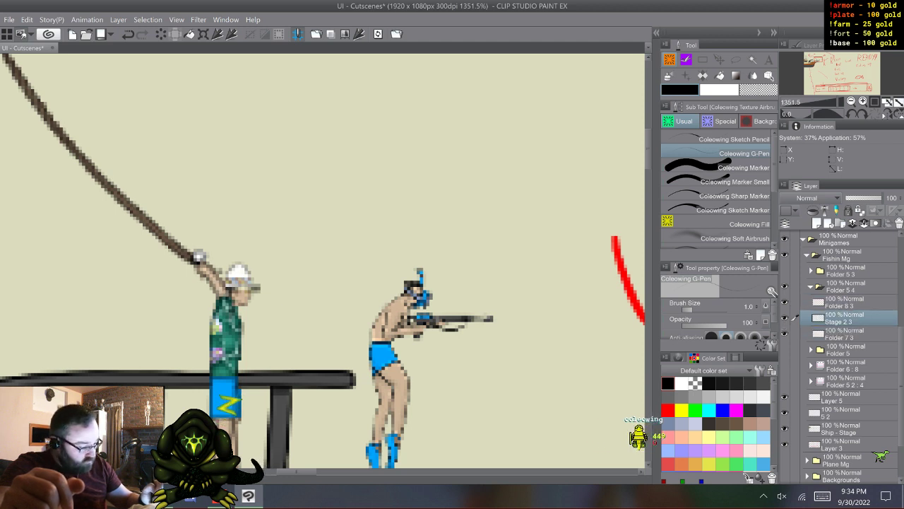
pyautogui.click(842, 334)
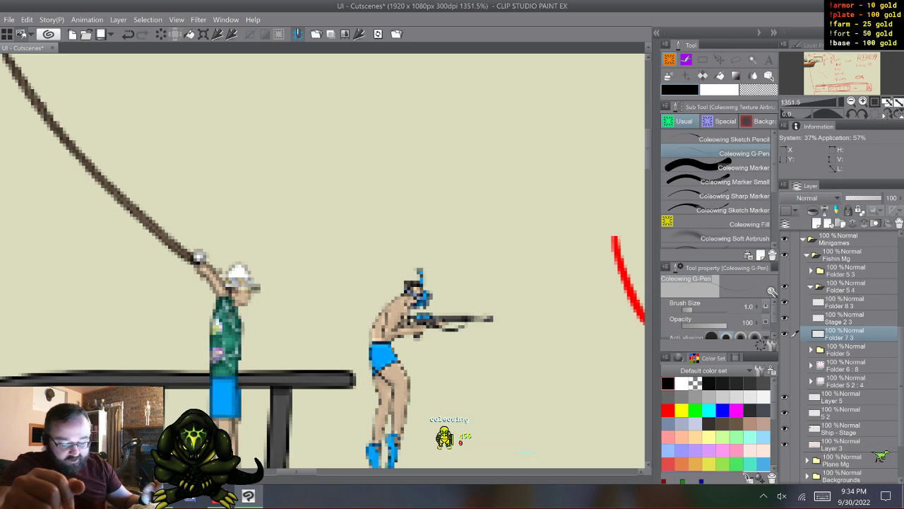
pyautogui.click(812, 286)
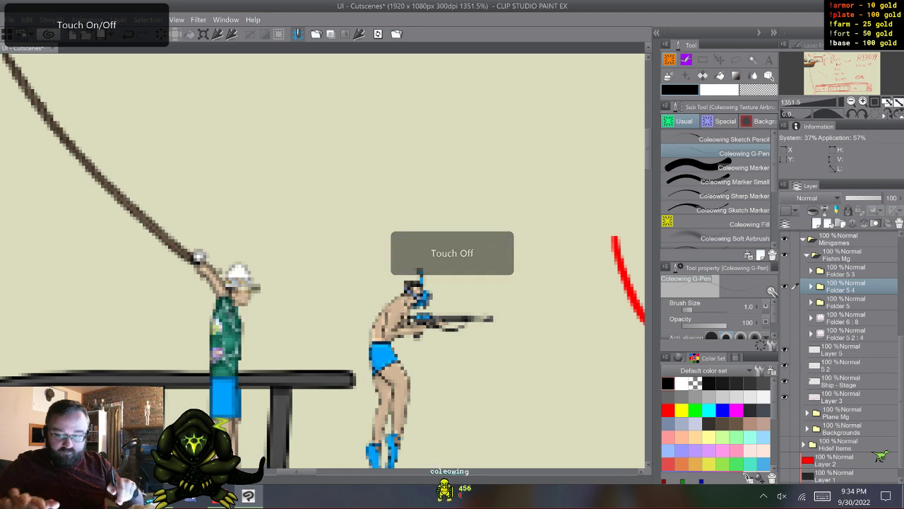
# - Activate the rod layer Folder 7 3 inside Folder 5 4 and lasso the rod shaft beyond the fisherman's hand
pyautogui.scroll(-3, 312, 362)
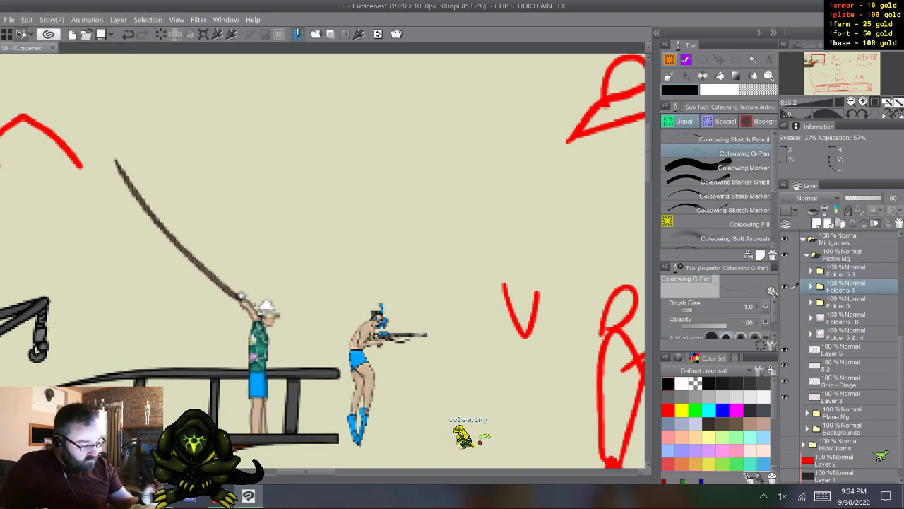
pyautogui.click(811, 286)
pyautogui.click(840, 302)
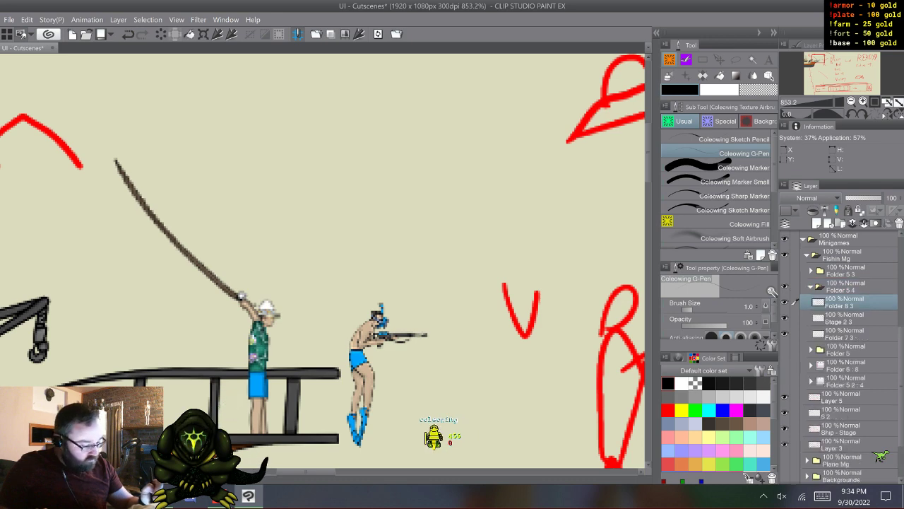
pyautogui.click(784, 318)
pyautogui.click(784, 333)
pyautogui.click(784, 318)
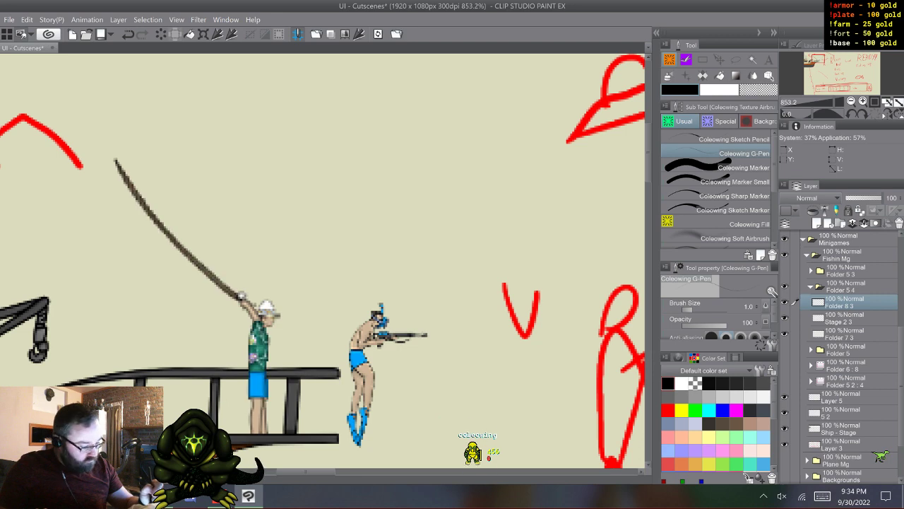
pyautogui.click(841, 334)
pyautogui.press('m')
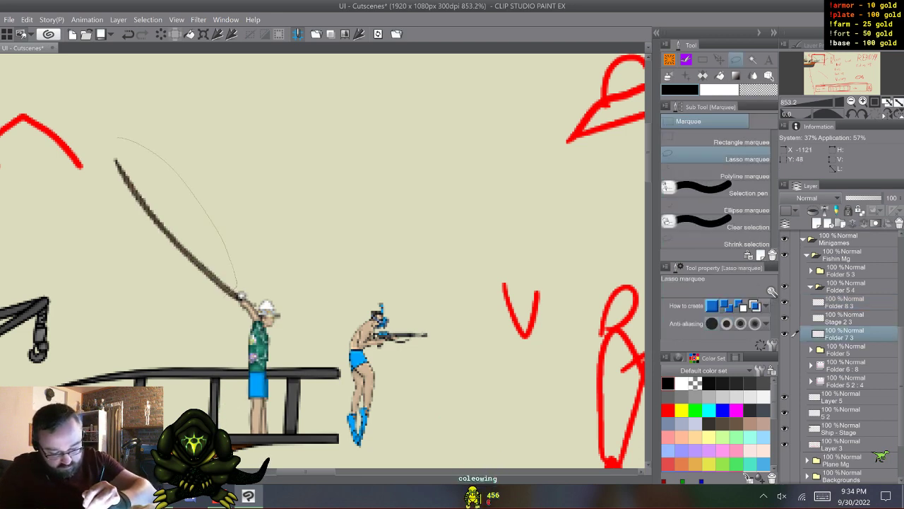
pyautogui.moveTo(93, 193); pyautogui.dragTo(95, 157)
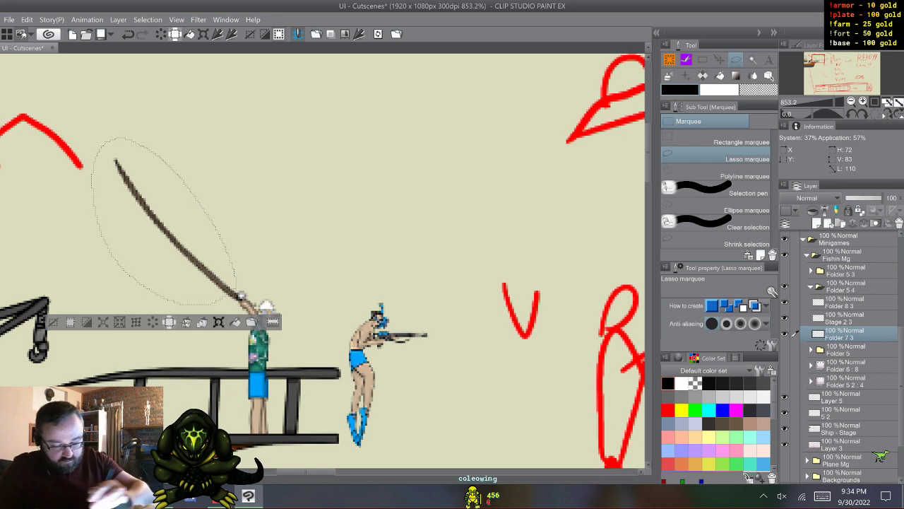
# - Try flipping the selected rod shaft horizontally and rotating it back into line with the hand, and undo that transformation
pyautogui.hotkey('ctrl', 't')
pyautogui.click(702, 306)
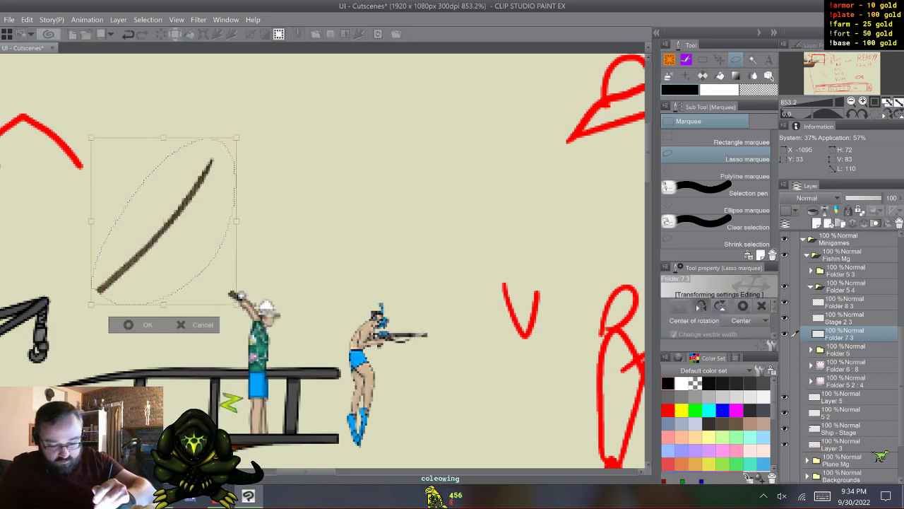
pyautogui.moveTo(247, 127); pyautogui.dragTo(67, 141)
pyautogui.moveTo(166, 222); pyautogui.dragTo(152, 237)
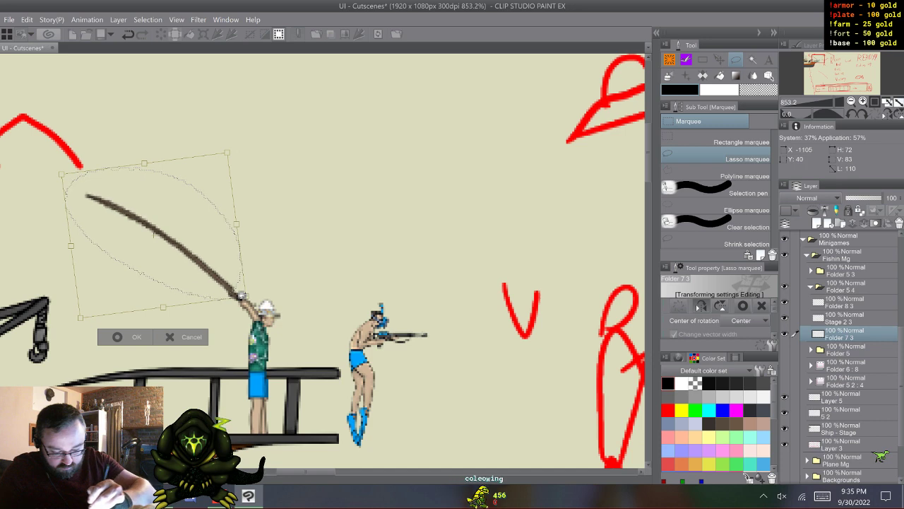
pyautogui.press('Left')
pyautogui.press('Down')
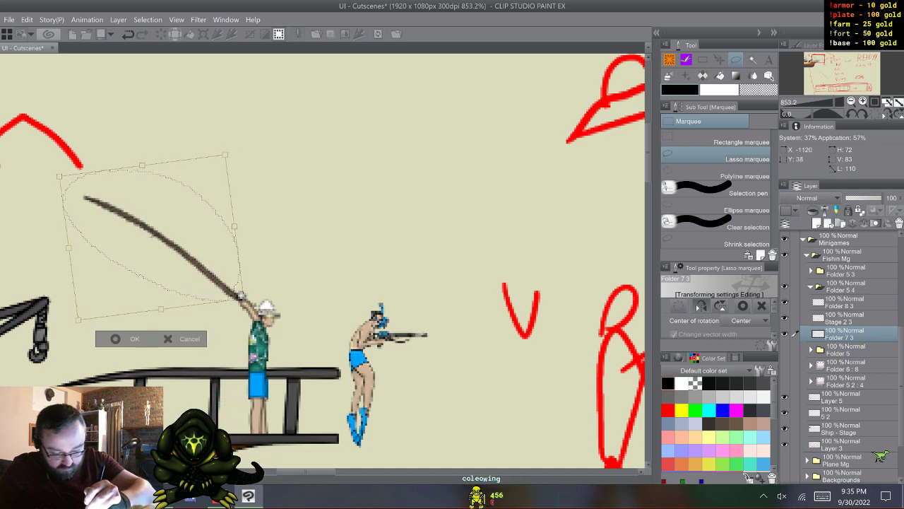
pyautogui.press('Up')
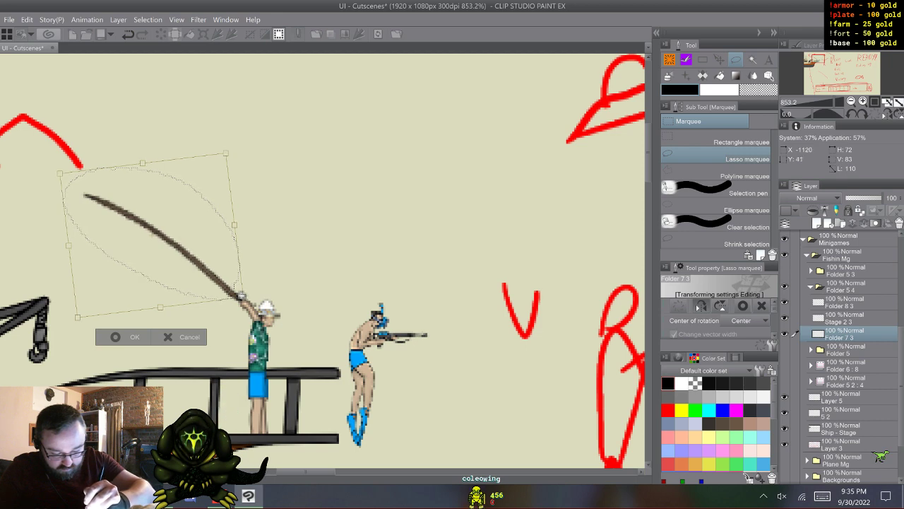
pyautogui.press('Down')
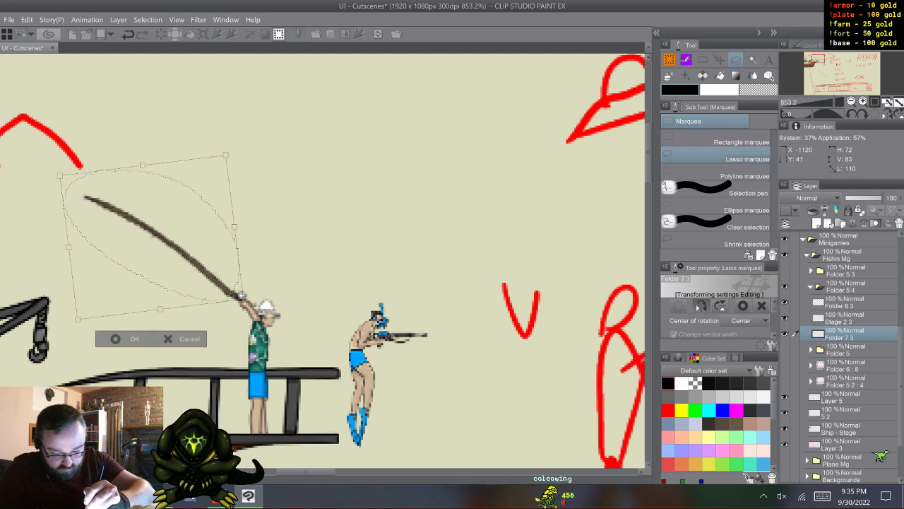
pyautogui.press('Return')
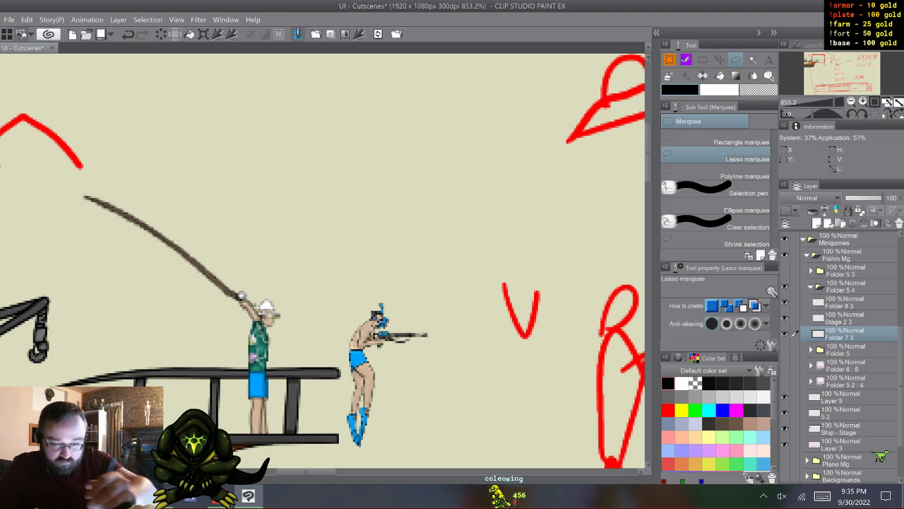
pyautogui.hotkey('ctrl', 'z')
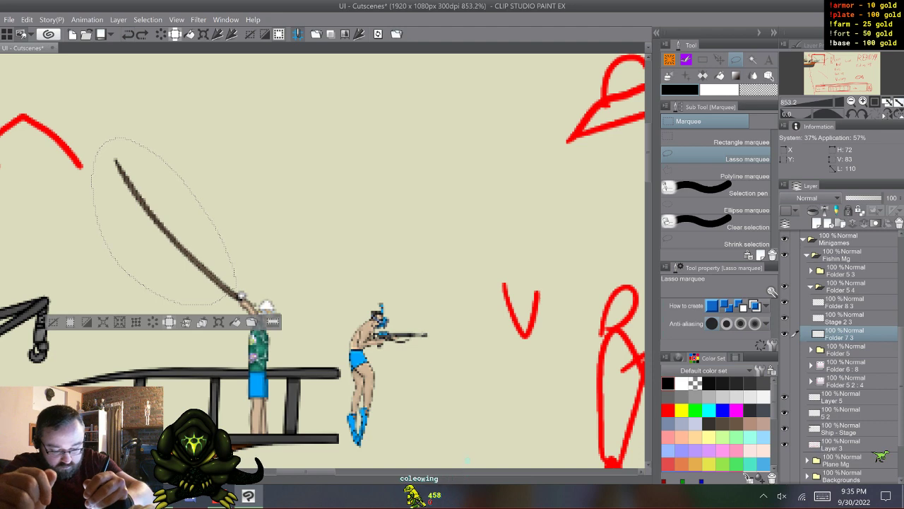
# - Flip the selected rod shaft horizontally, rotate it to curve down behind the fisherman from the handle, apply and deselect
pyautogui.hotkey('ctrl', 't')
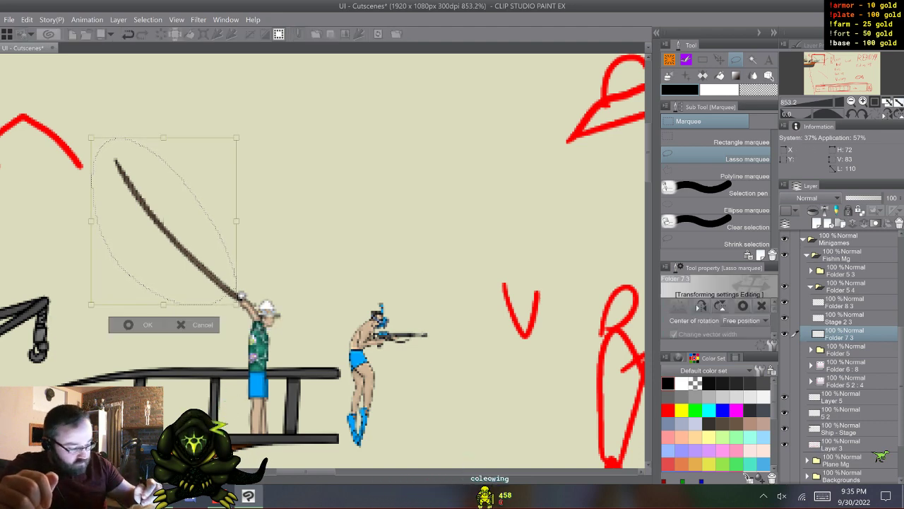
pyautogui.click(701, 306)
pyautogui.moveTo(268, 161); pyautogui.dragTo(125, 107)
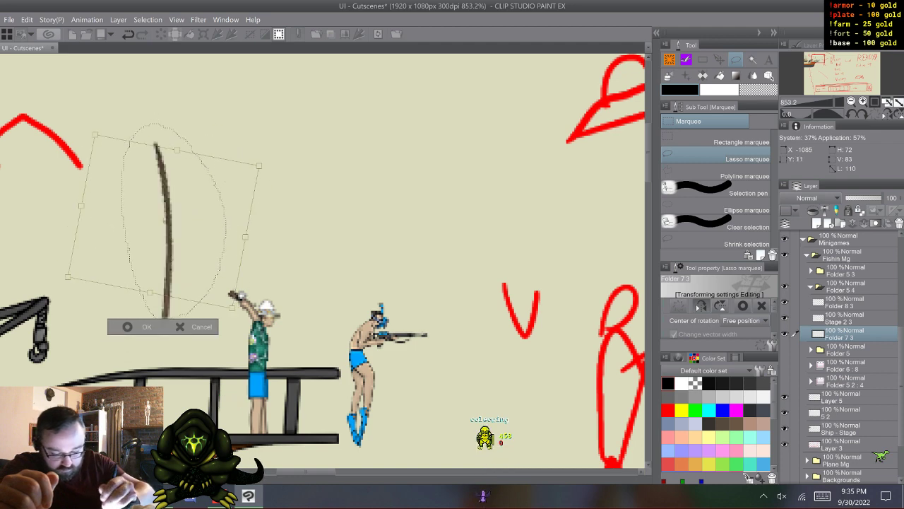
pyautogui.moveTo(294, 246); pyautogui.dragTo(294, 195)
pyautogui.moveTo(224, 253); pyautogui.dragTo(207, 274)
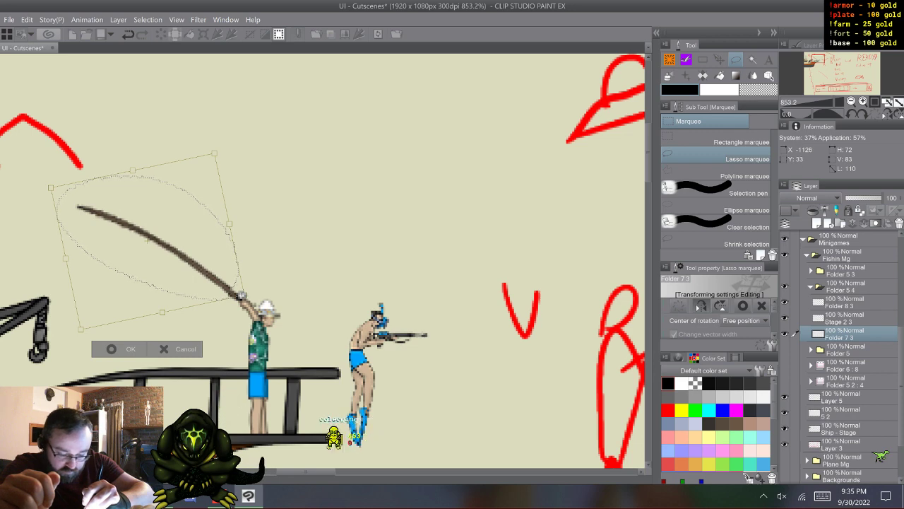
pyautogui.moveTo(207, 274); pyautogui.dragTo(209, 276)
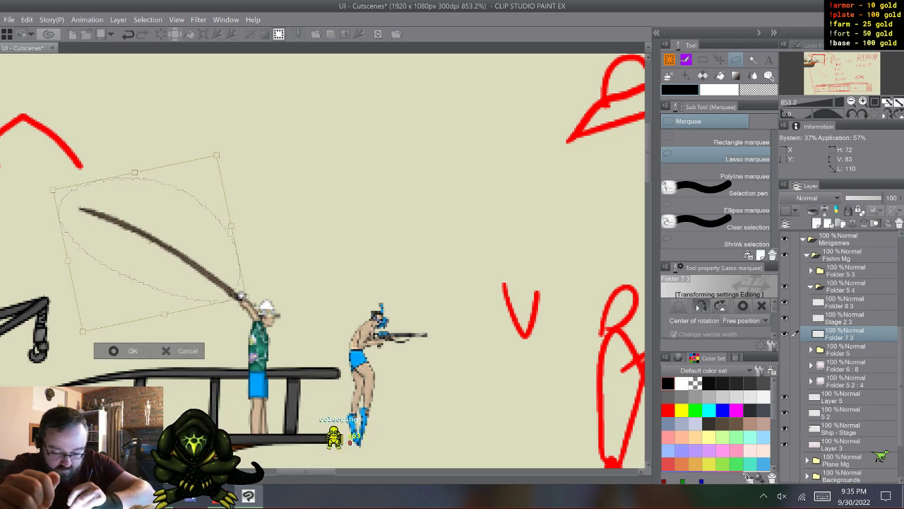
pyautogui.press('Return')
pyautogui.hotkey('ctrl', 'd')
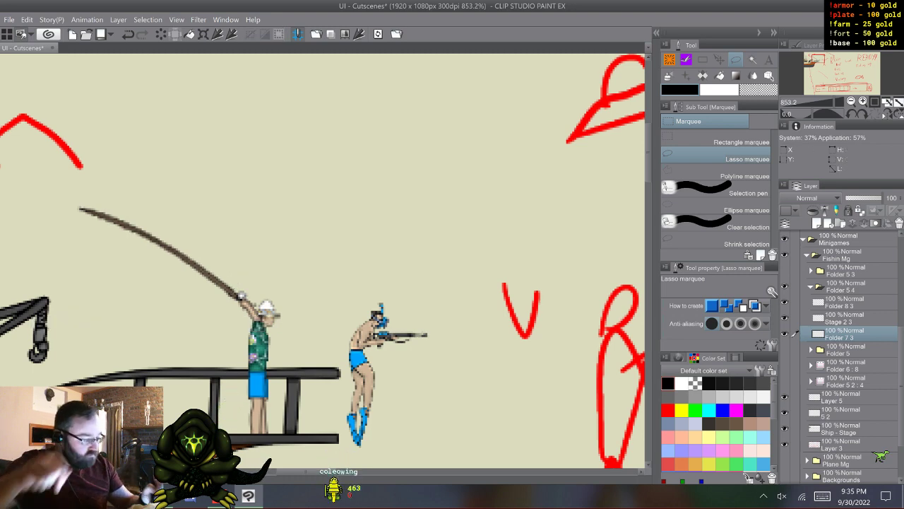
# - Compare the fisherman poses in Folder 5 3, Folder 5 4 and Folder 5, leaving only Folder 5 visible
pyautogui.click(812, 286)
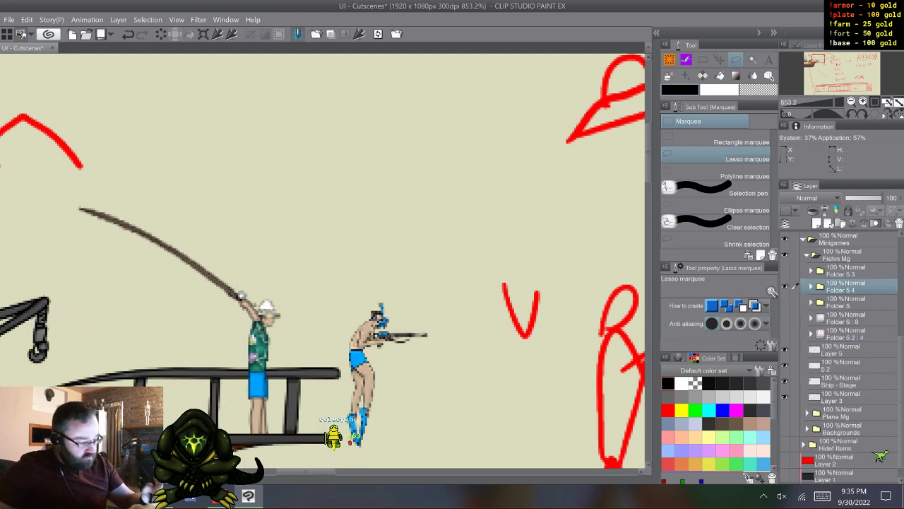
pyautogui.click(784, 286)
pyautogui.click(784, 301)
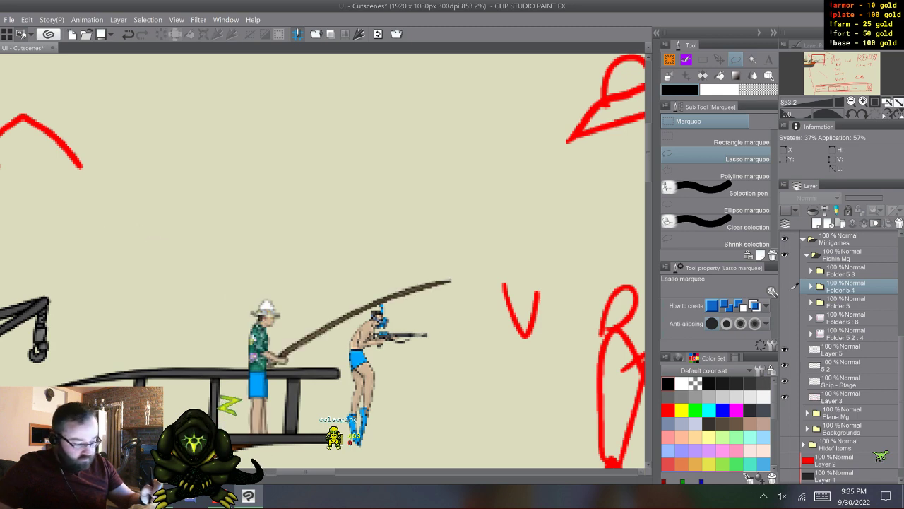
pyautogui.click(784, 286)
pyautogui.click(785, 286)
pyautogui.click(784, 270)
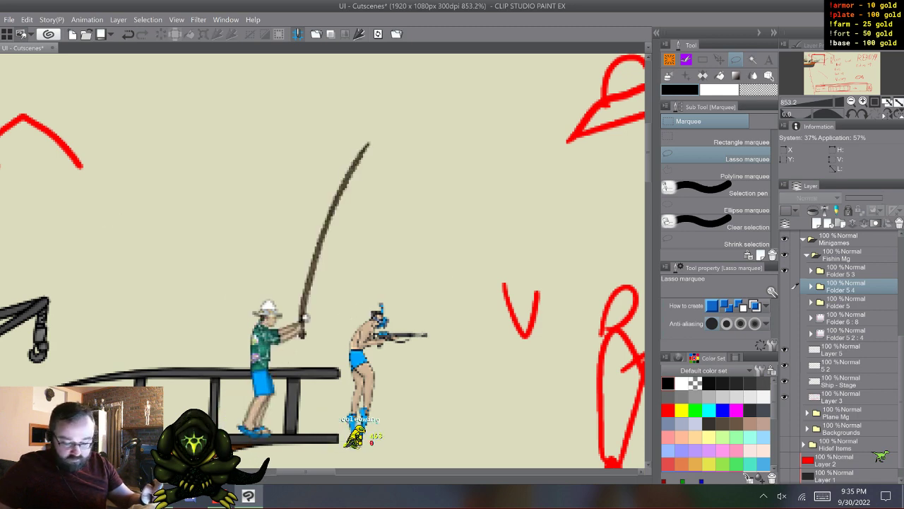
pyautogui.click(784, 270)
pyautogui.click(784, 286)
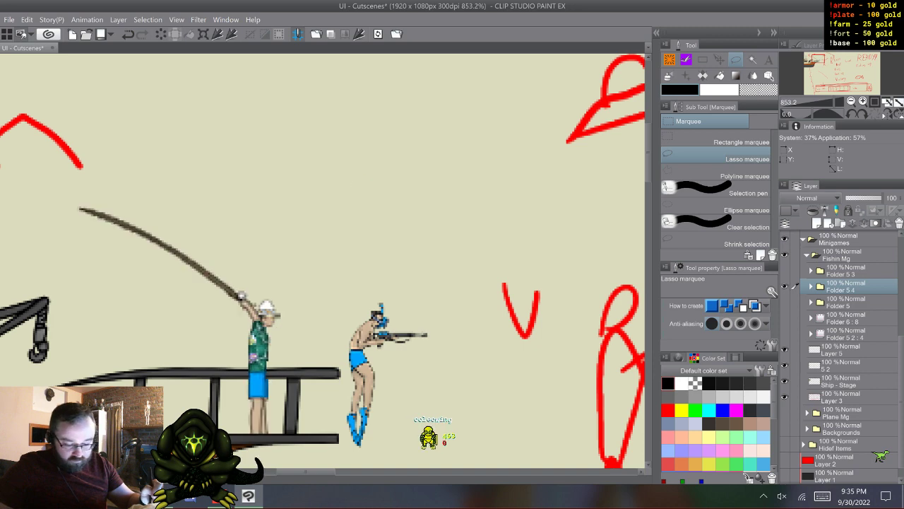
pyautogui.click(784, 286)
pyautogui.click(784, 302)
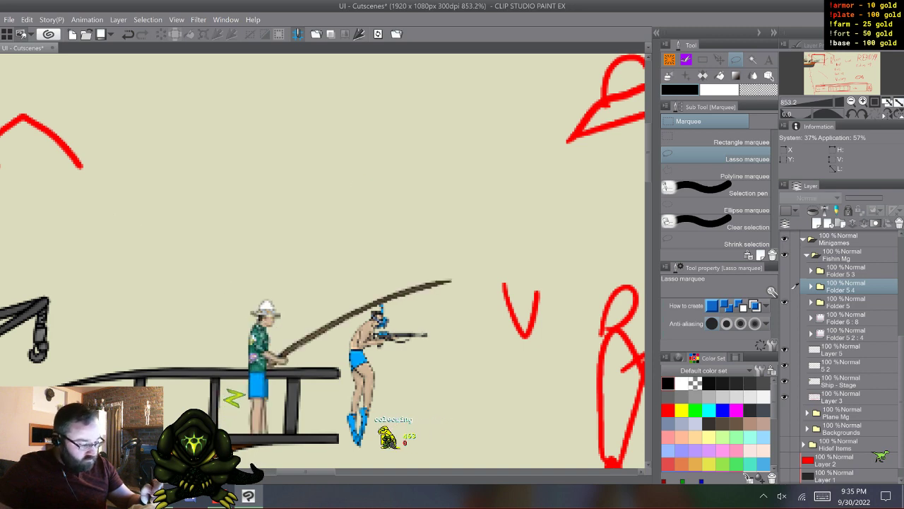
# - Delete the two unused hidden layers Folder 6 : 8 and Folder 5 2 : 4 from the Fishin Mg folder
pyautogui.click(847, 318)
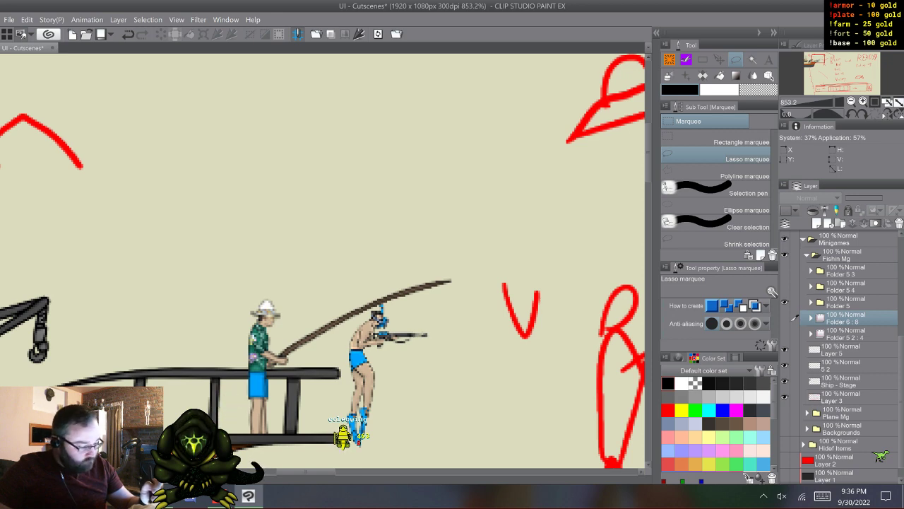
pyautogui.click(811, 302)
pyautogui.click(811, 303)
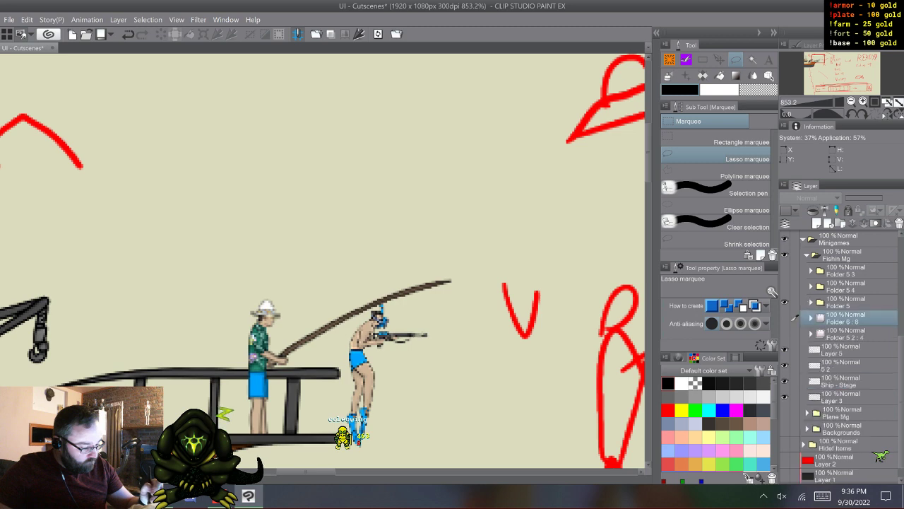
pyautogui.click(785, 302)
pyautogui.click(785, 302)
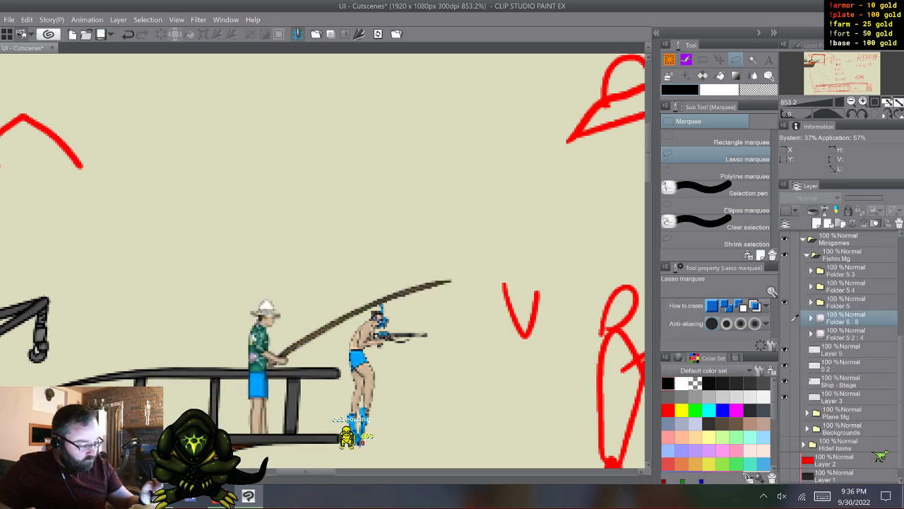
pyautogui.press('shift')
pyautogui.keyDown('shift'); pyautogui.rightClick(852, 330); pyautogui.keyUp('shift')
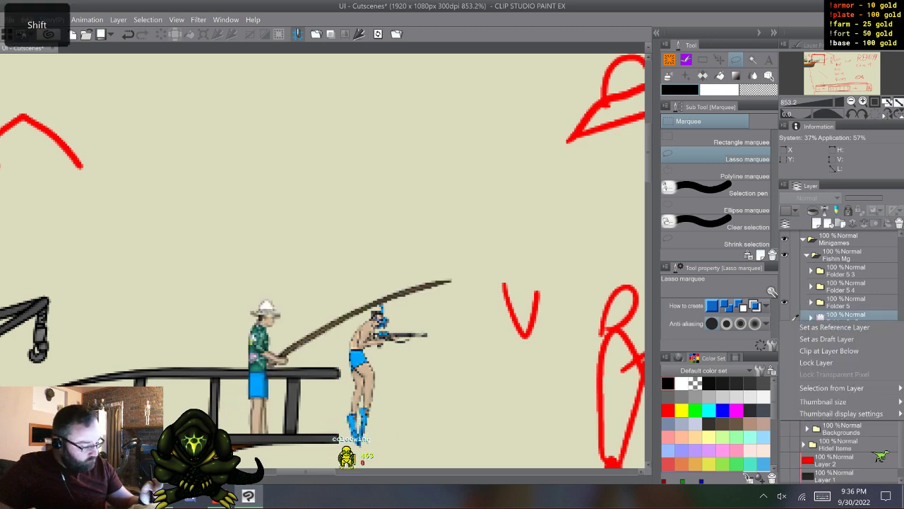
pyautogui.keyDown('shift'); pyautogui.click(851, 333); pyautogui.keyUp('shift')
pyautogui.rightClick(852, 325)
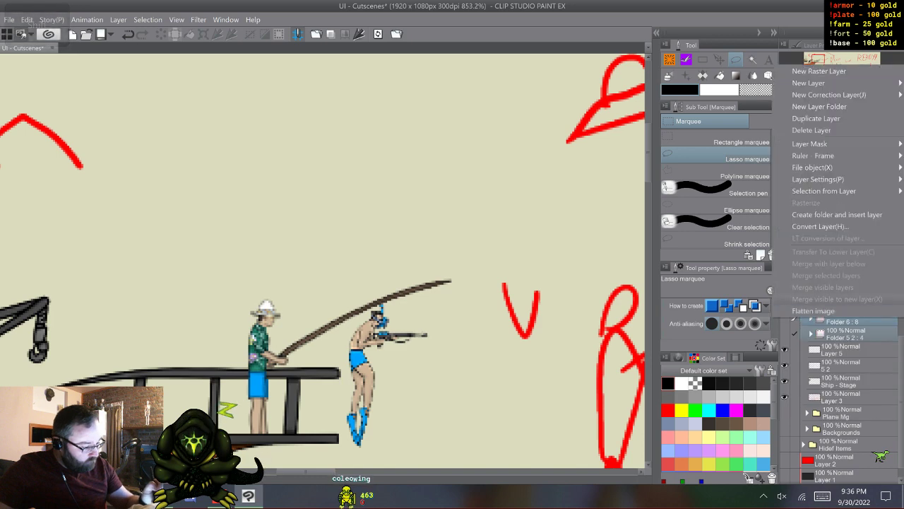
pyautogui.click(823, 128)
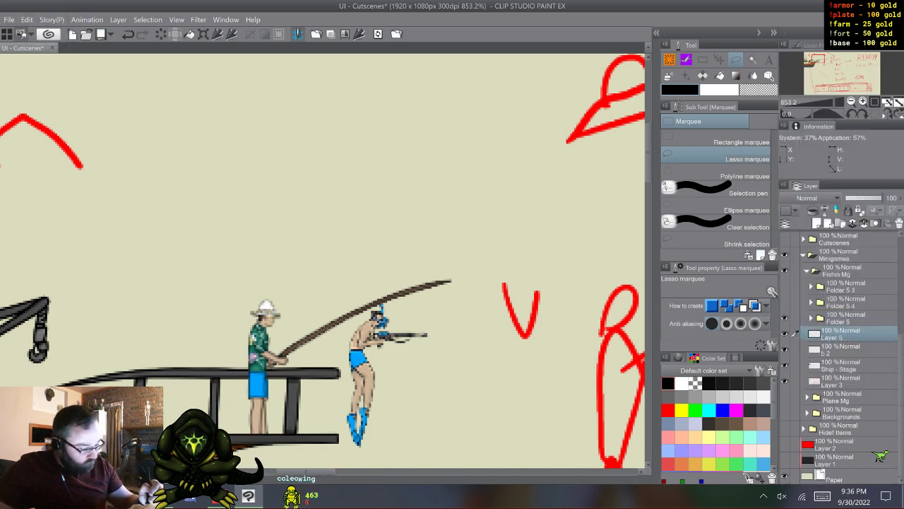
# - Check what the layers beneath the pose folders contain and hide Layer 3 with the red sketch lines
pyautogui.click(785, 334)
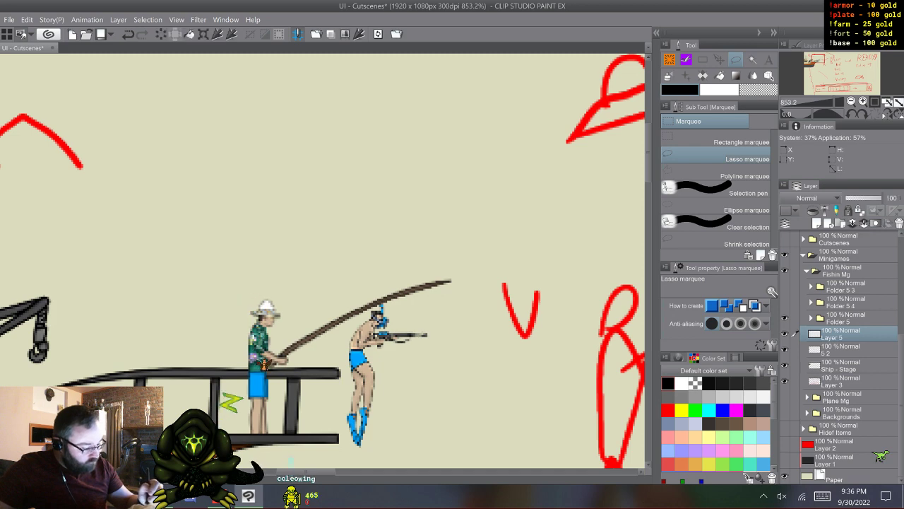
pyautogui.click(785, 350)
pyautogui.click(785, 349)
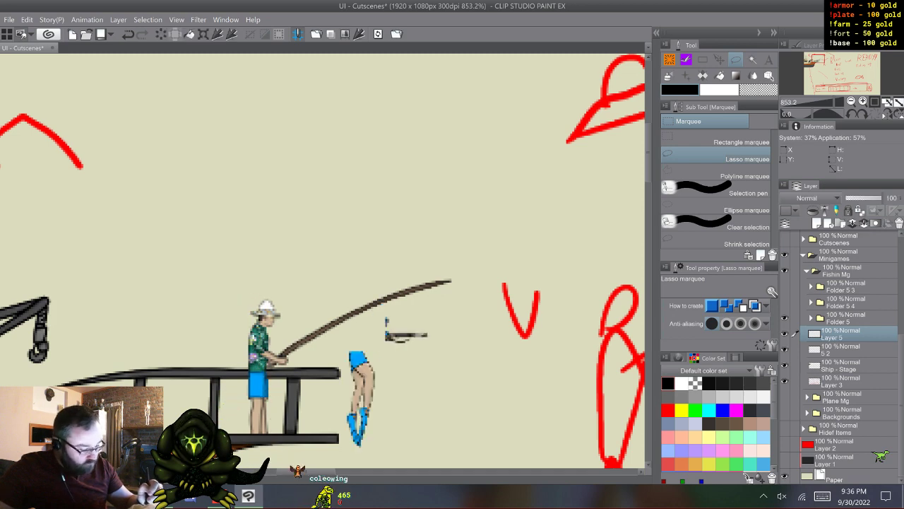
pyautogui.click(785, 365)
pyautogui.click(785, 365)
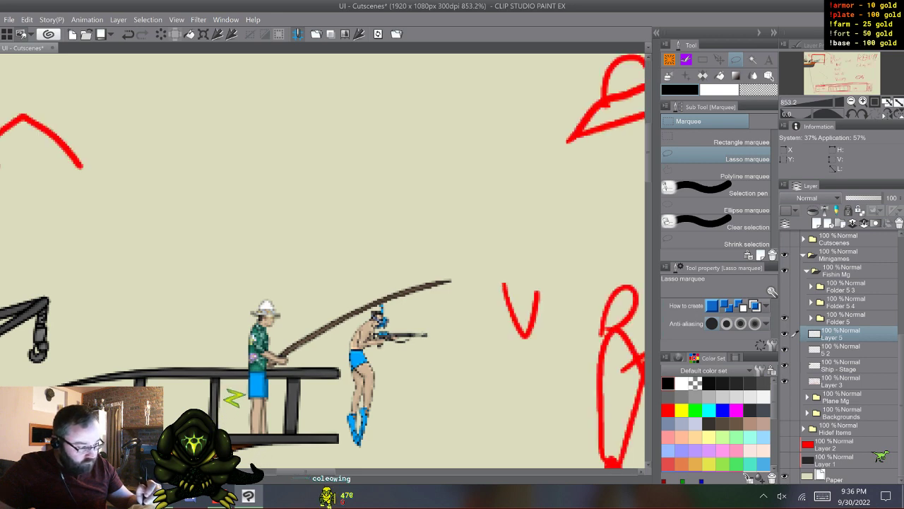
pyautogui.click(785, 382)
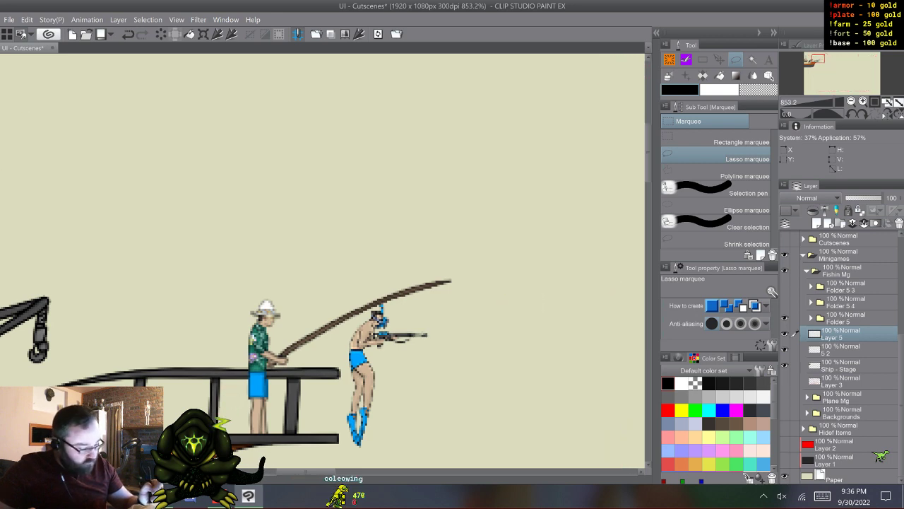
# - Save the document with Layer 5 active and switch to the Coleowing G-Pen brush
pyautogui.click(846, 318)
pyautogui.click(846, 334)
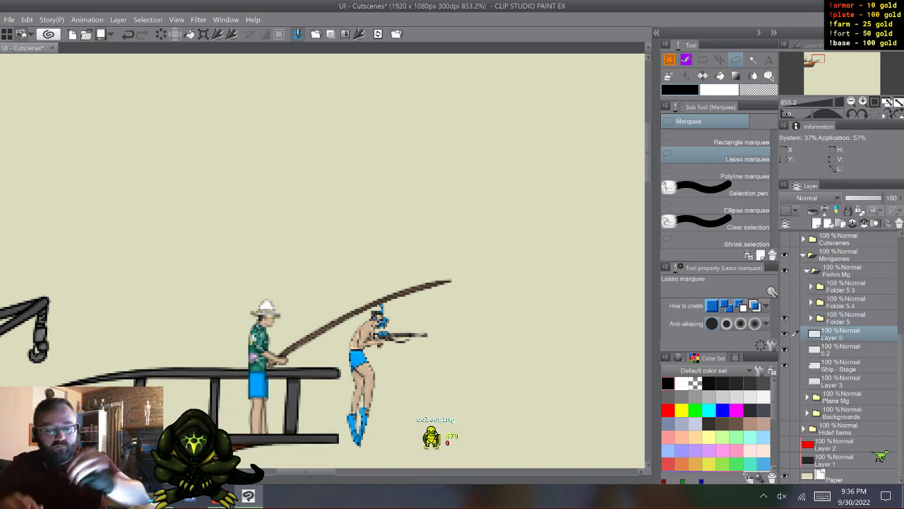
pyautogui.hotkey('ctrl', 's')
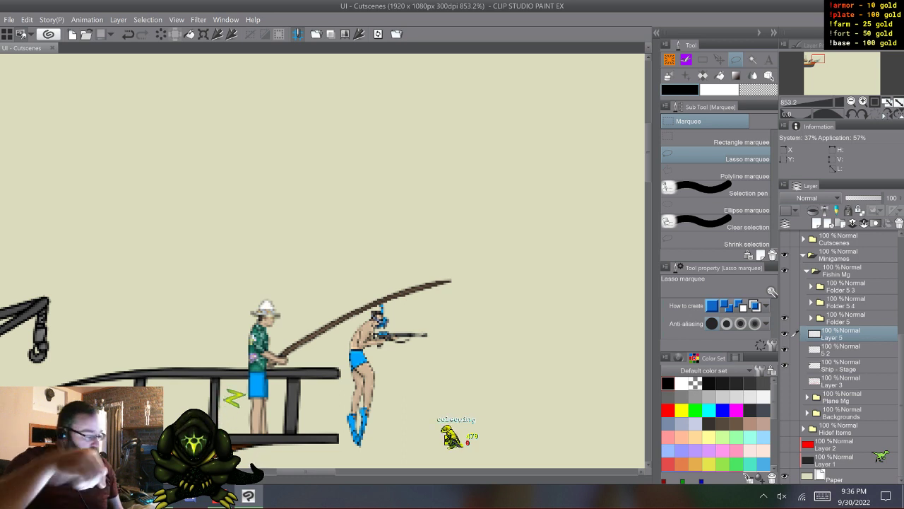
pyautogui.press('p')
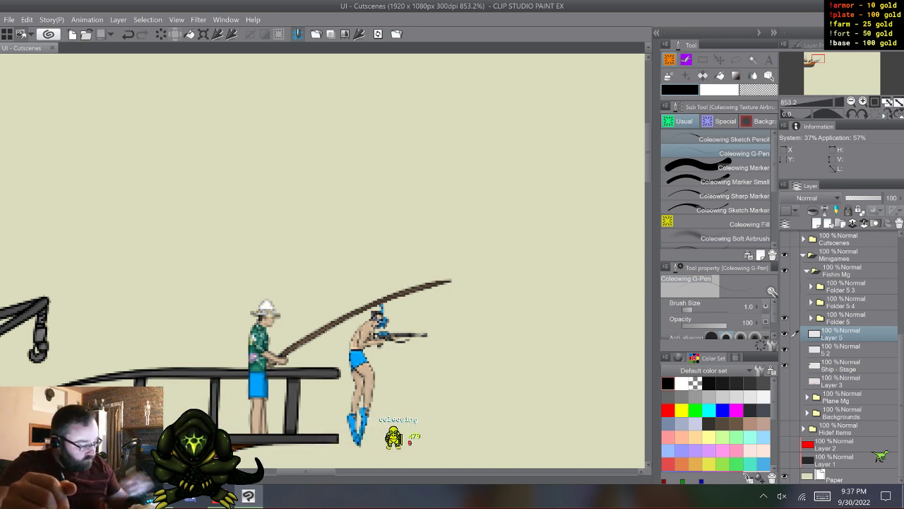
# - Duplicate the Stage 2 head layer from Folder 5, move the copy out beneath that folder, and hide Folder 5
pyautogui.click(811, 317)
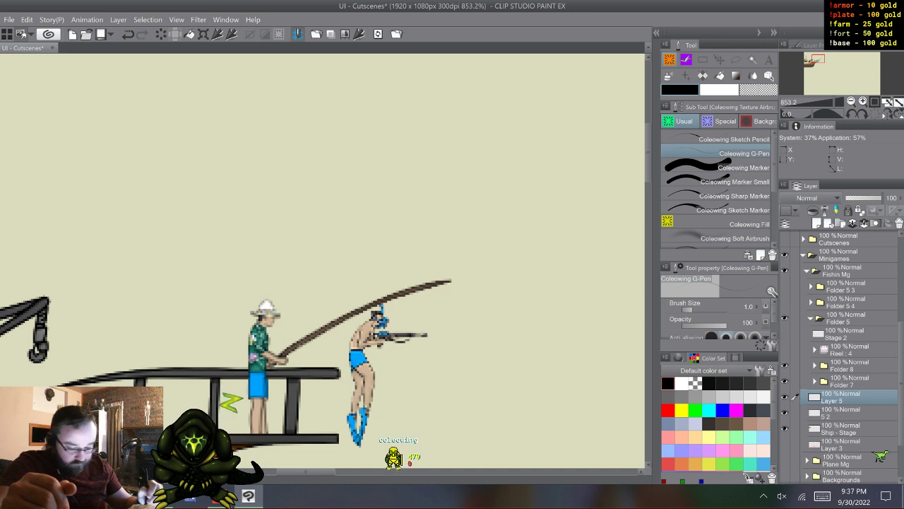
pyautogui.click(845, 334)
pyautogui.press('F9')
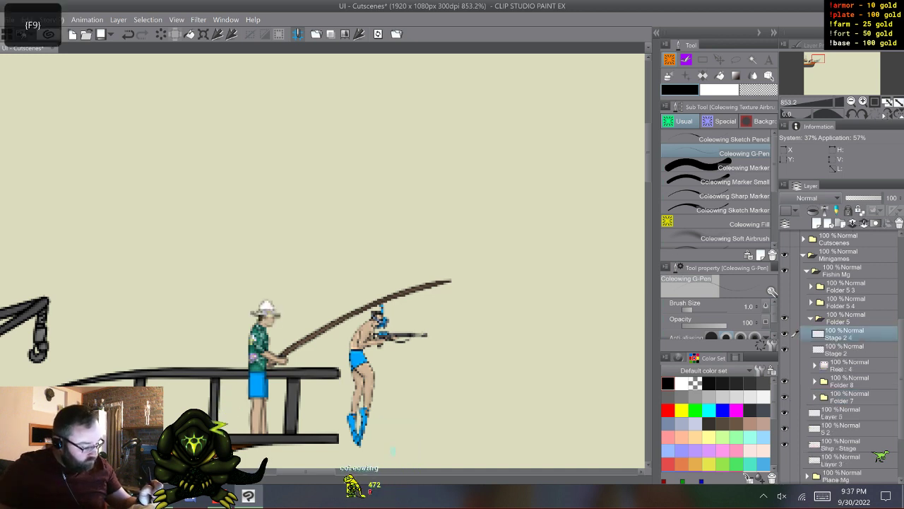
pyautogui.click(811, 334)
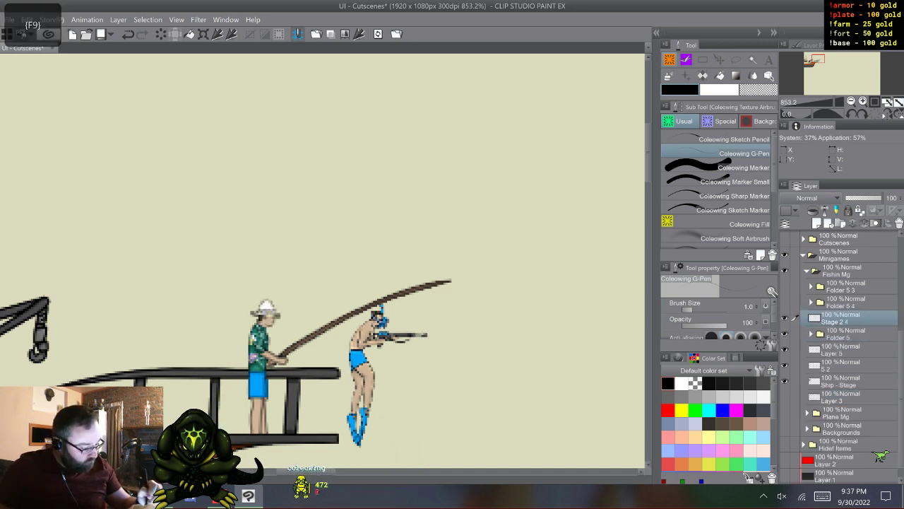
pyautogui.click(784, 334)
pyautogui.moveTo(842, 319); pyautogui.dragTo(842, 342)
pyautogui.click(842, 351)
pyautogui.click(842, 335)
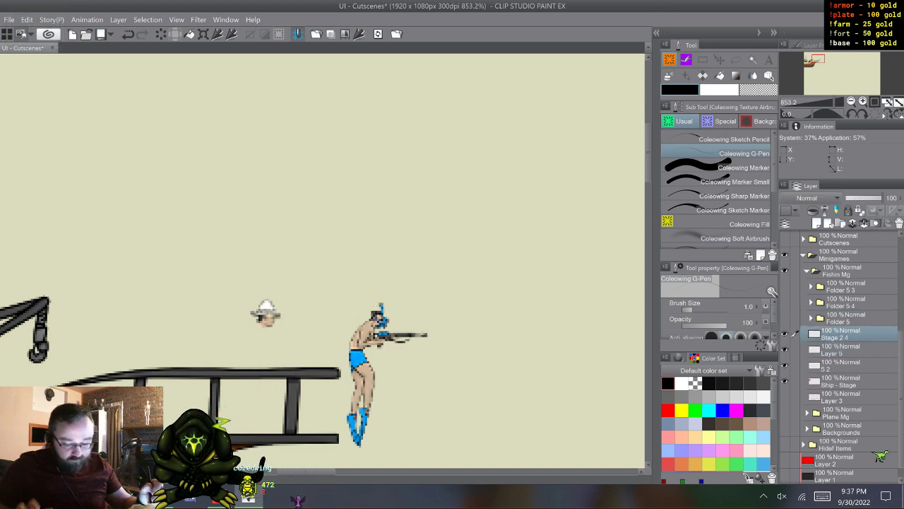
# - Erase the face from the copied head, leaving only the hat, and shift the hat left and slightly down
pyautogui.click(735, 168)
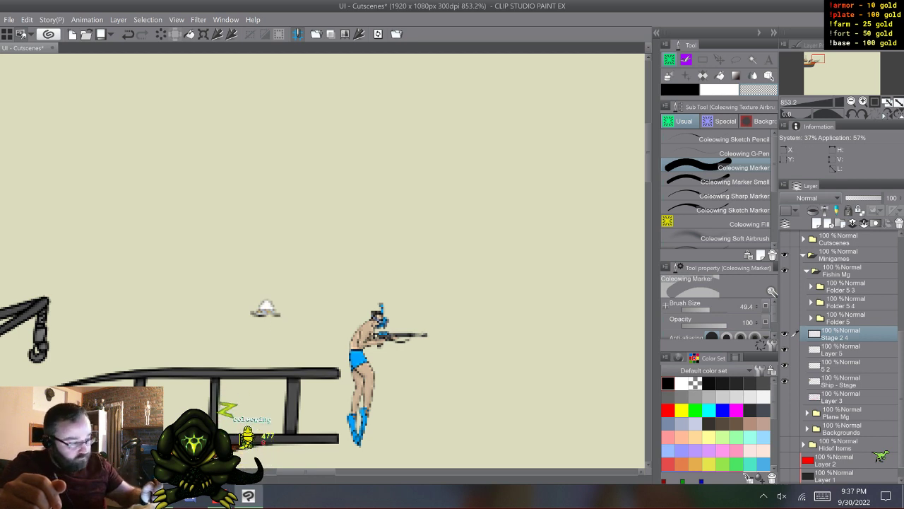
pyautogui.press('k')
pyautogui.press('Left')
pyautogui.press('Left')
pyautogui.press('Left')
pyautogui.press('Left')
pyautogui.press('Left')
pyautogui.press('Left')
pyautogui.press('Left')
pyautogui.press('Left')
pyautogui.press('Left')
pyautogui.press('Left')
pyautogui.press('Left')
pyautogui.press('Left')
pyautogui.press('Left')
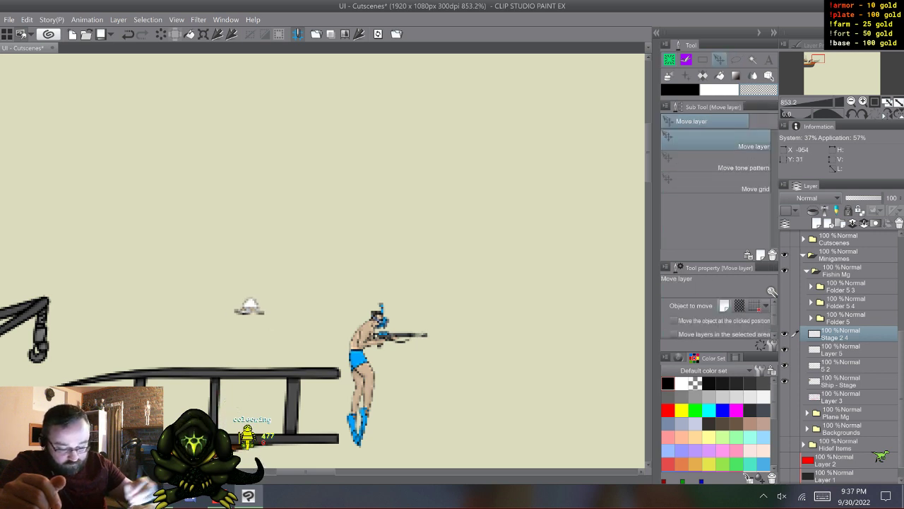
pyautogui.press('Down')
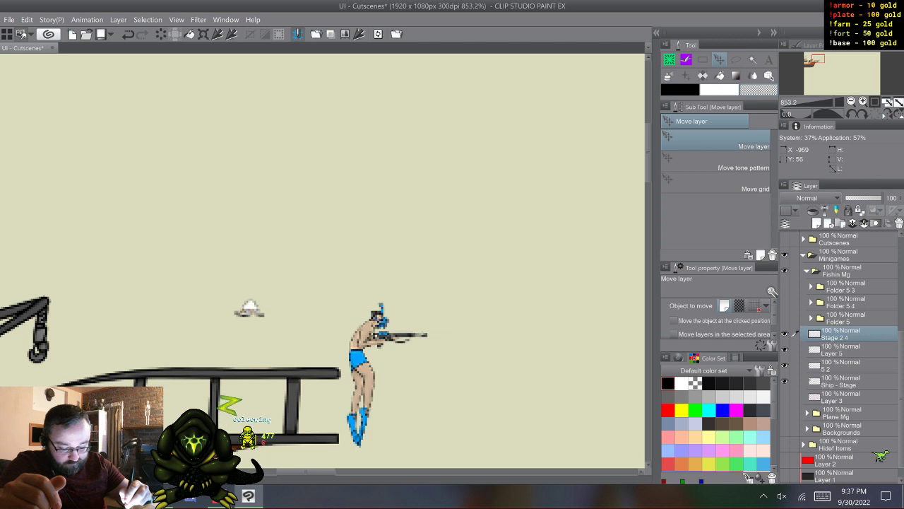
# - Draw a front-facing face under the hat and the fisherman's rounded shoulders with the G-Pen, redoing the left shoulder line
pyautogui.press('p')
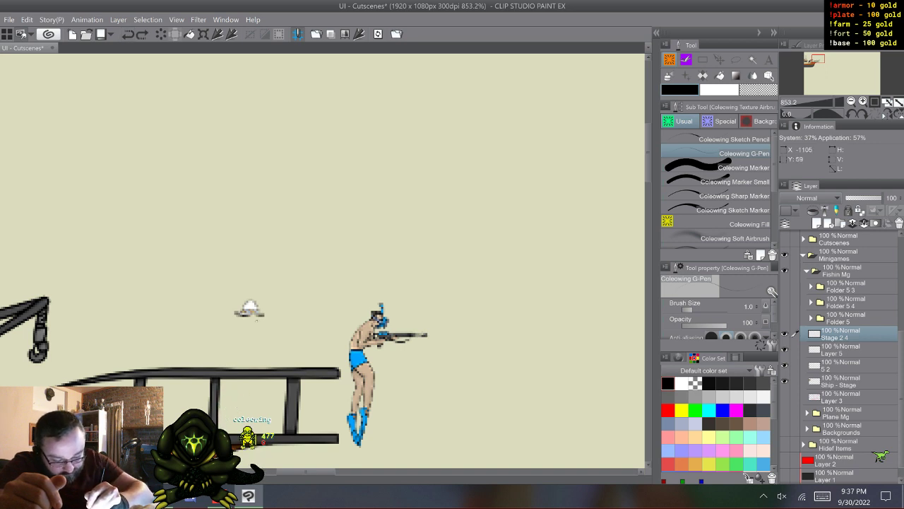
pyautogui.moveTo(254, 328); pyautogui.dragTo(243, 317)
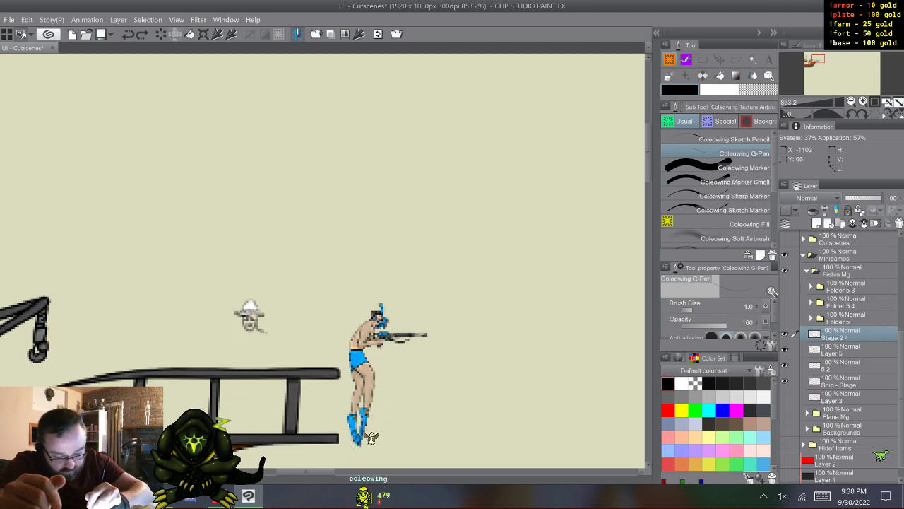
pyautogui.moveTo(271, 359); pyautogui.dragTo(272, 365)
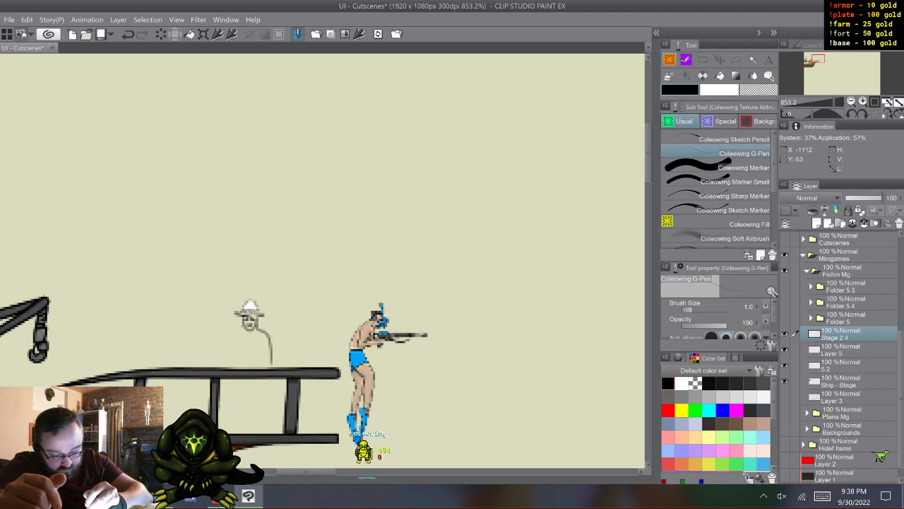
pyautogui.moveTo(231, 337); pyautogui.dragTo(223, 344)
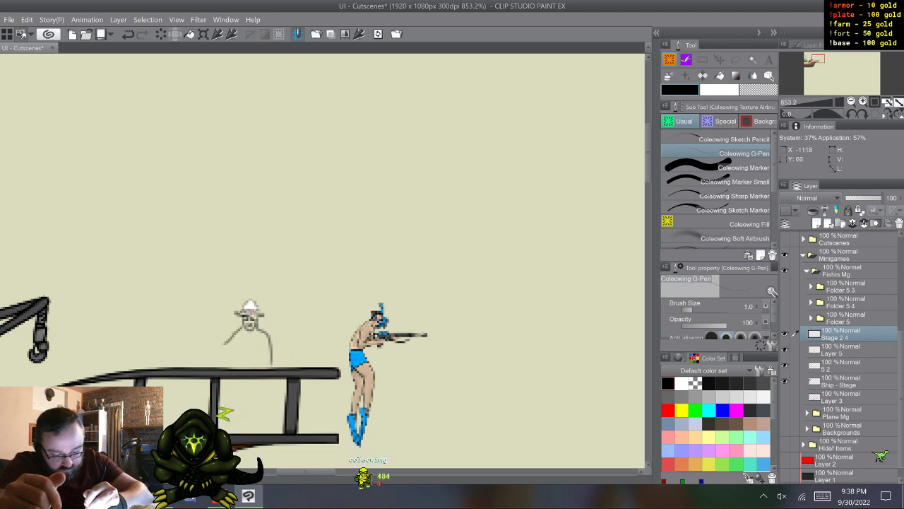
pyautogui.hotkey('ctrl', 'z')
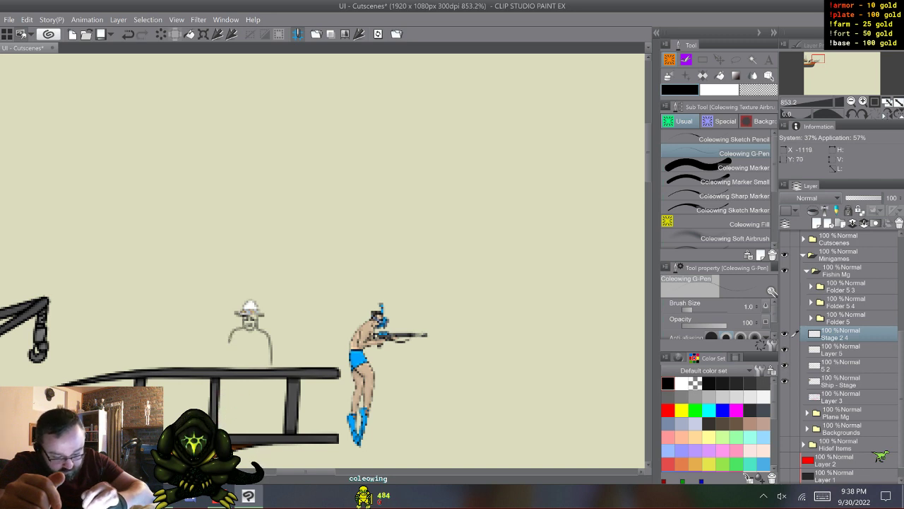
pyautogui.hotkey('ctrl', 'z')
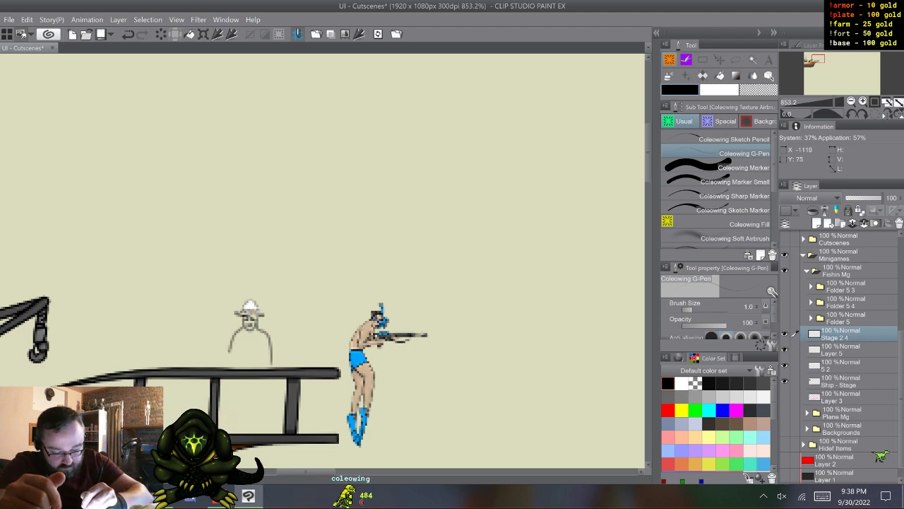
# - Sketch the bent, raised arm with an open hand on the figure's left, plus the inner line of the opposite sleeve
pyautogui.moveTo(229, 351); pyautogui.dragTo(215, 336)
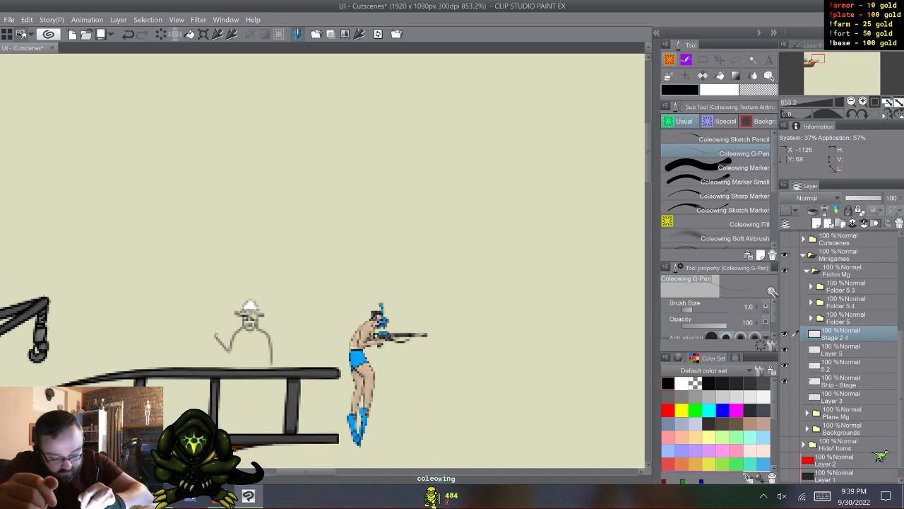
pyautogui.moveTo(216, 327); pyautogui.dragTo(207, 325)
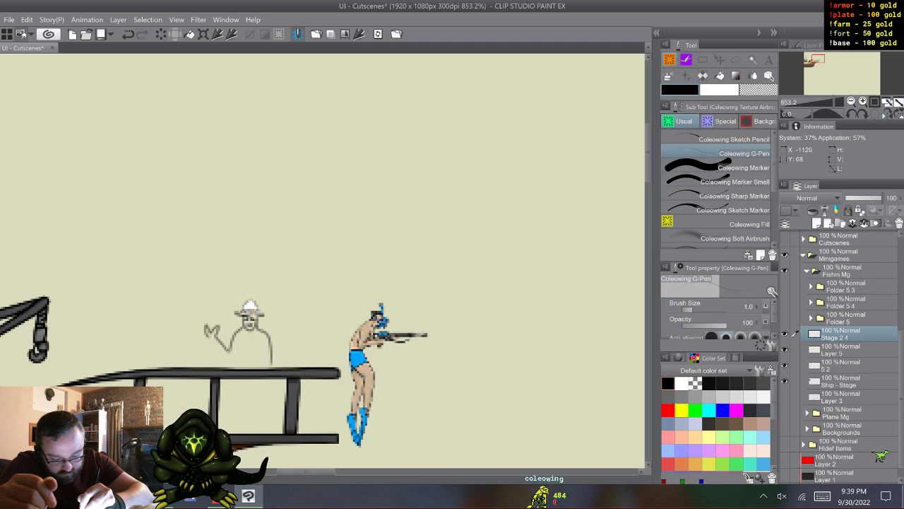
pyautogui.moveTo(210, 340); pyautogui.dragTo(215, 344)
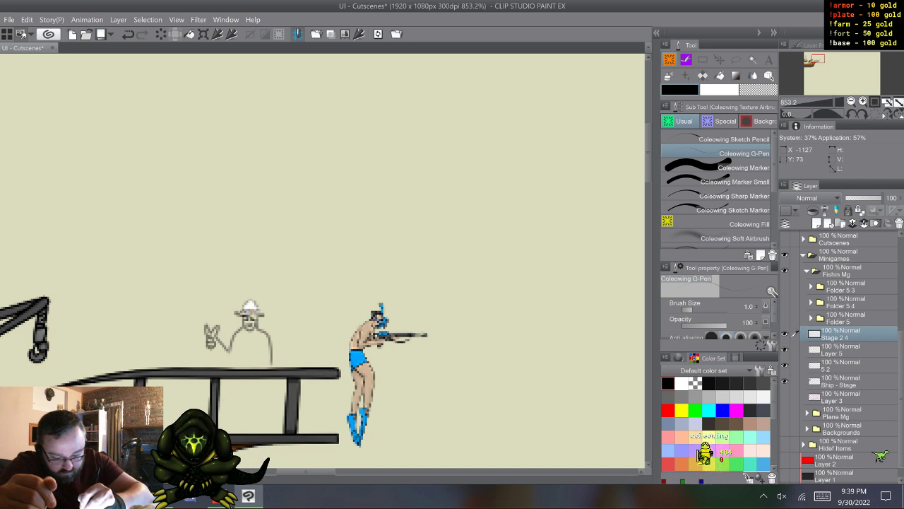
pyautogui.moveTo(219, 351); pyautogui.dragTo(231, 363)
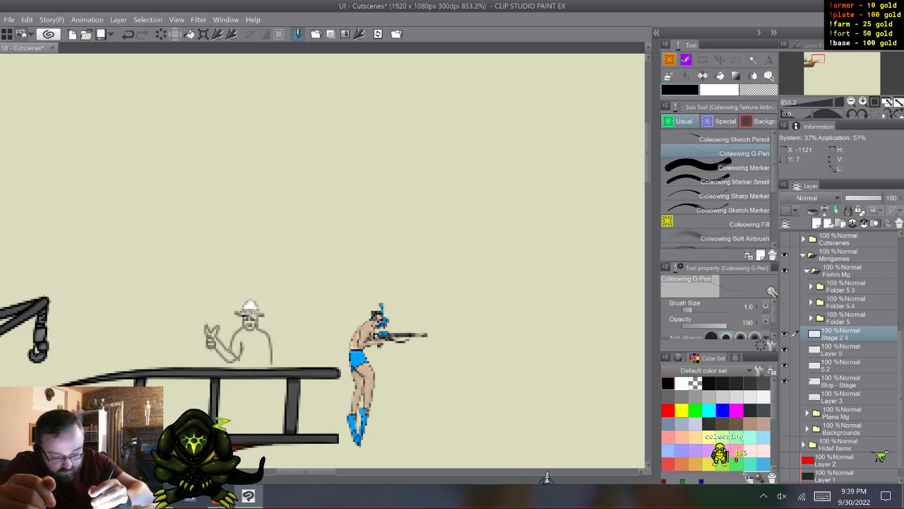
pyautogui.moveTo(258, 342); pyautogui.dragTo(263, 349)
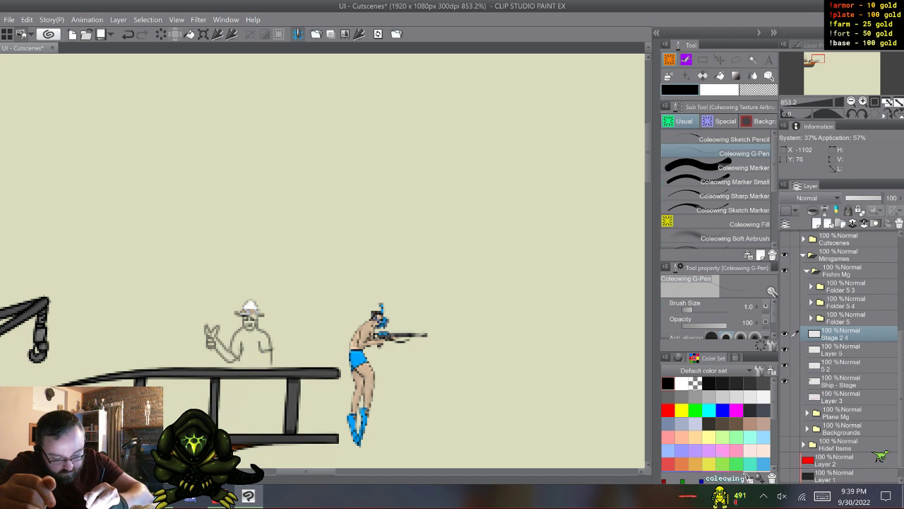
# - Undo the last stroke and touch up the face and arm line art, using the background colour and a transparent marker
pyautogui.hotkey('ctrl', 'z')
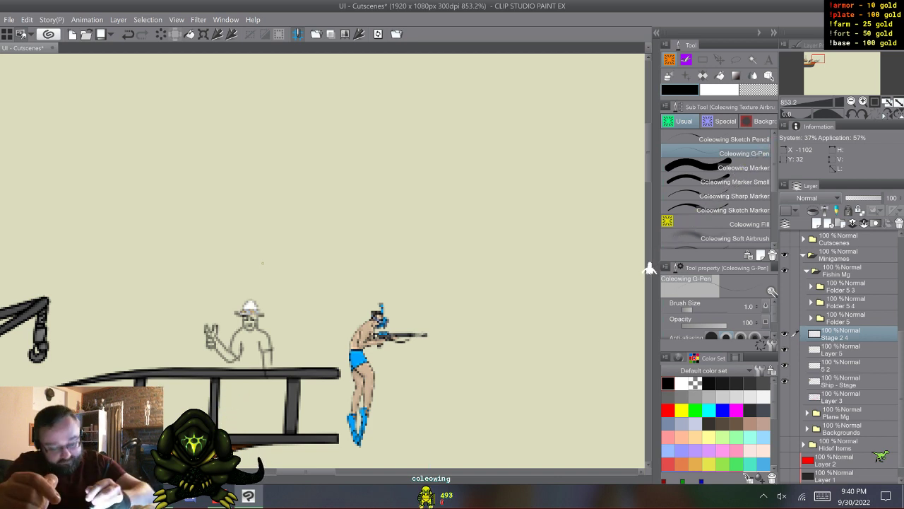
pyautogui.keyDown('alt'); pyautogui.click(620, 300); pyautogui.keyUp('alt')
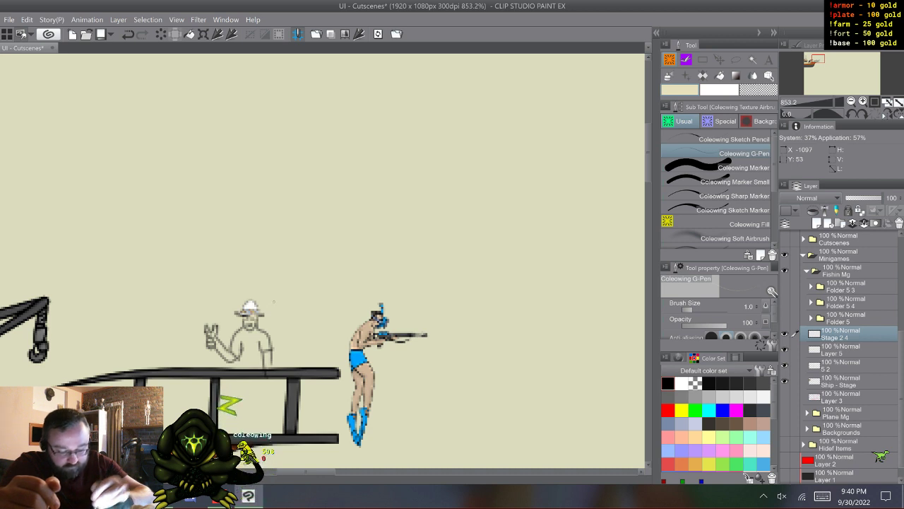
pyautogui.click(669, 382)
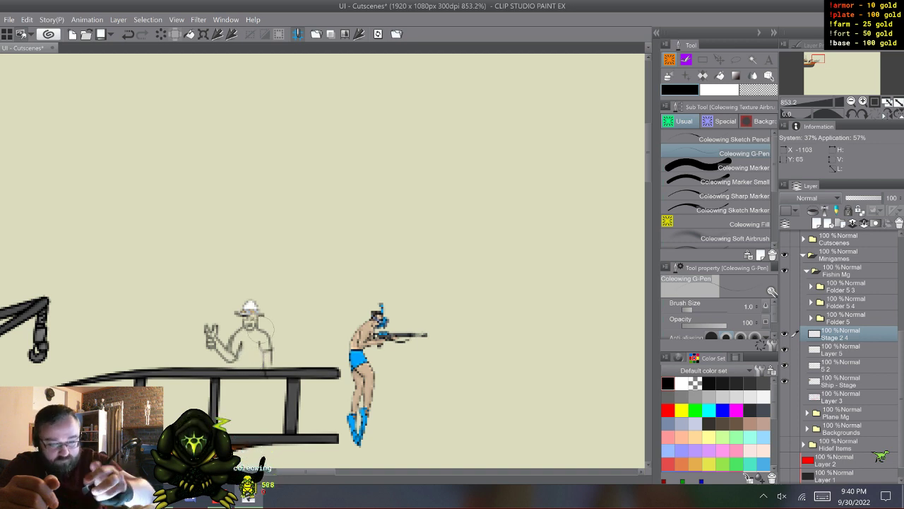
pyautogui.press('.')
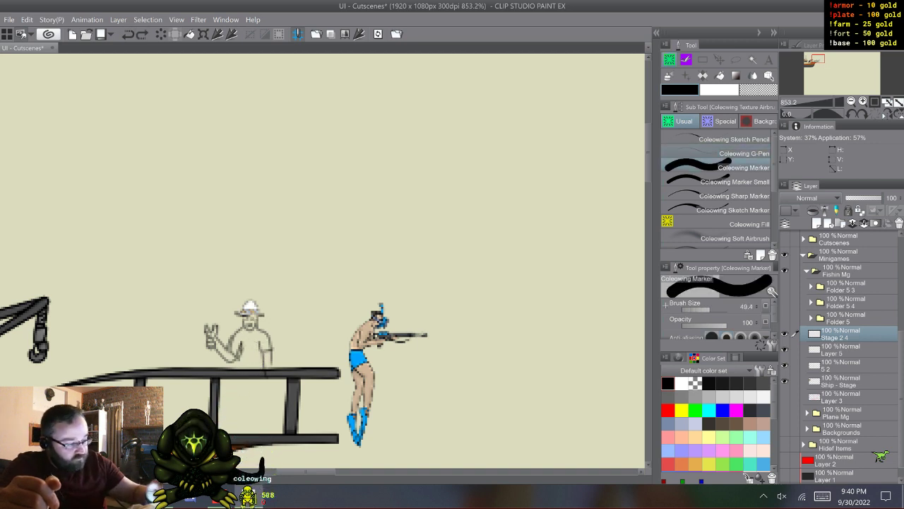
pyautogui.press('c')
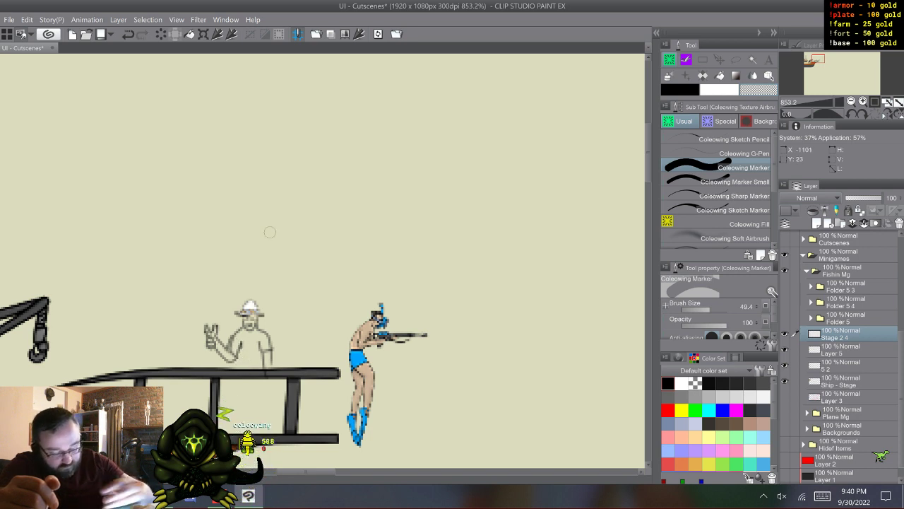
pyautogui.press('.')
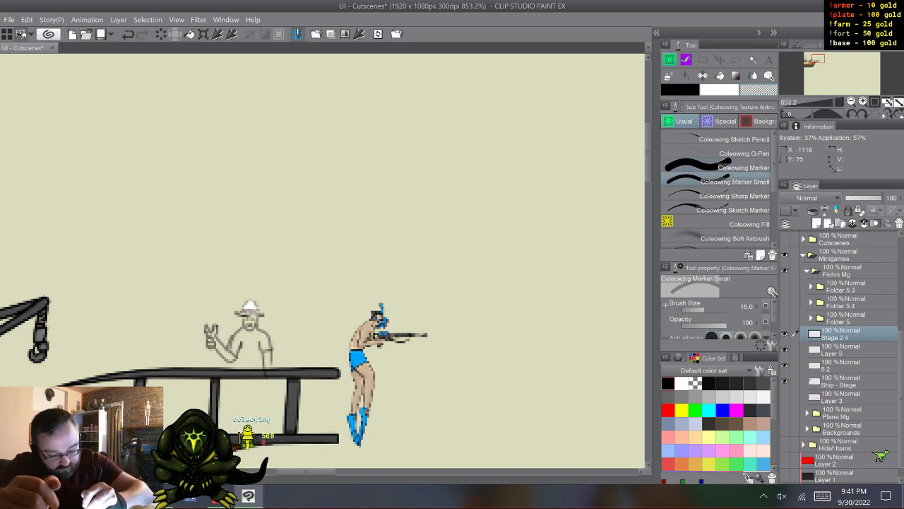
# - Draw the fisherman's shorts, both legs down to the deck, and the lowered hand with the Coleowing G-Pen
pyautogui.click(717, 153)
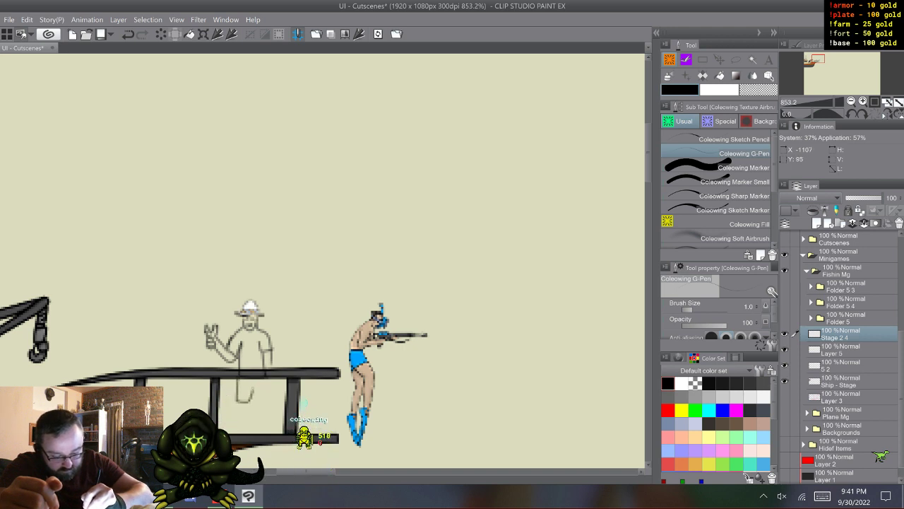
pyautogui.moveTo(256, 399)
pyautogui.mouseDown()
pyautogui.moveTo(272, 401)
pyautogui.moveTo(270, 378)
pyautogui.mouseUp()
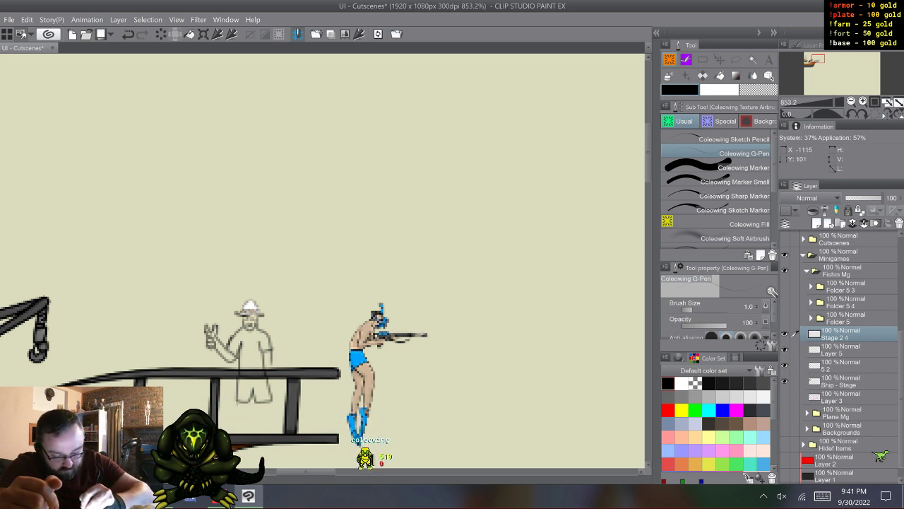
pyautogui.moveTo(237, 402); pyautogui.dragTo(238, 432)
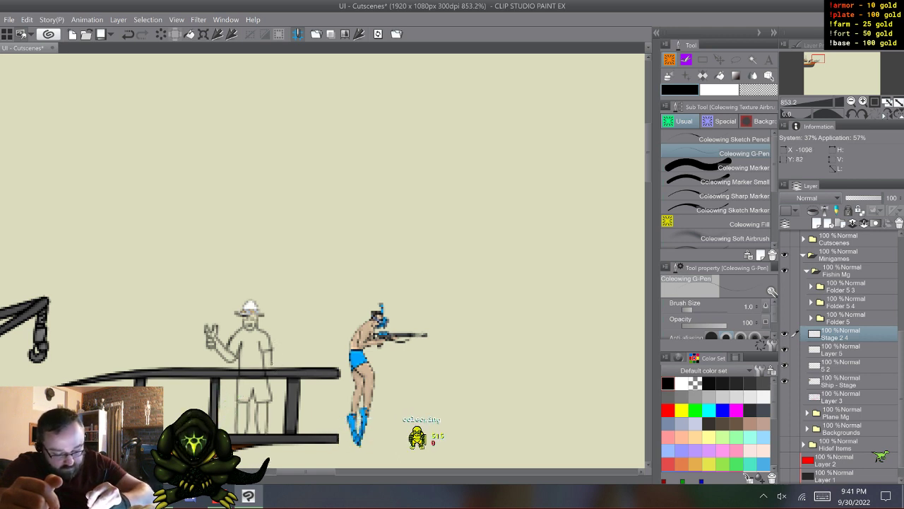
pyautogui.moveTo(274, 378); pyautogui.dragTo(272, 384)
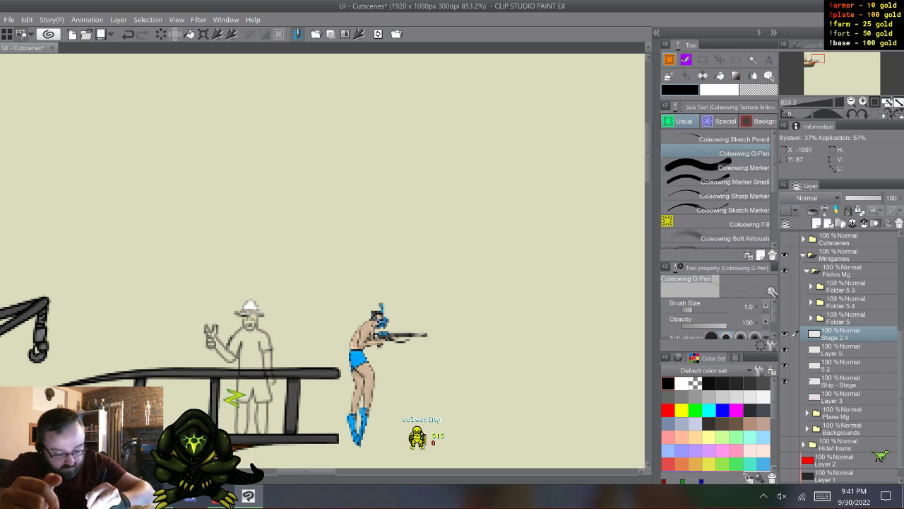
# - Draw one edge of the fishing rod curving up from the lowered hand past the diver's head, and compare with Folder 5
pyautogui.moveTo(277, 371); pyautogui.dragTo(378, 223)
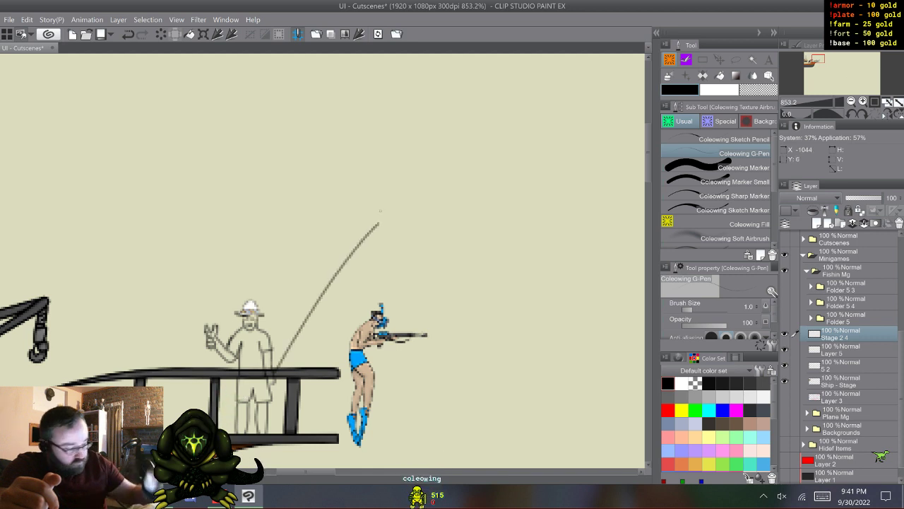
pyautogui.click(785, 317)
pyautogui.click(785, 318)
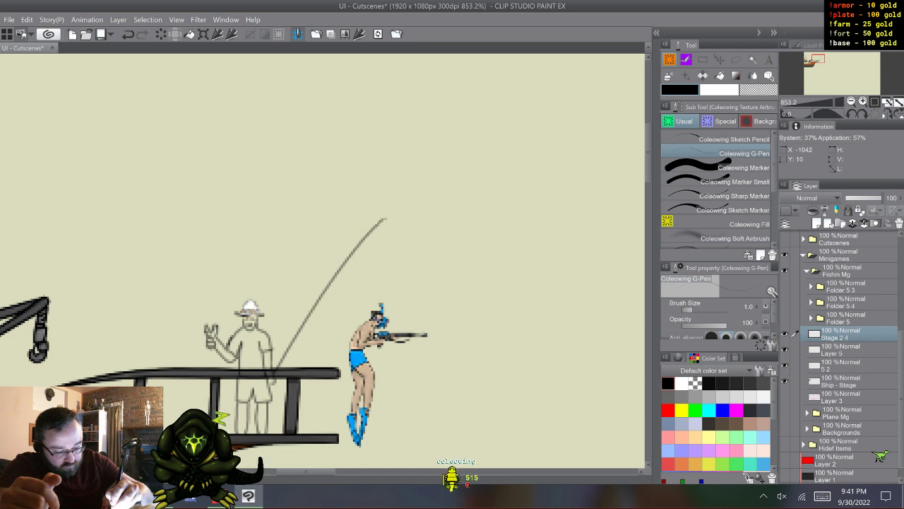
# - Draw the rod's second edge from its tip down to the hand, reworking the line so the rod tapers evenly
pyautogui.moveTo(385, 221); pyautogui.dragTo(279, 372)
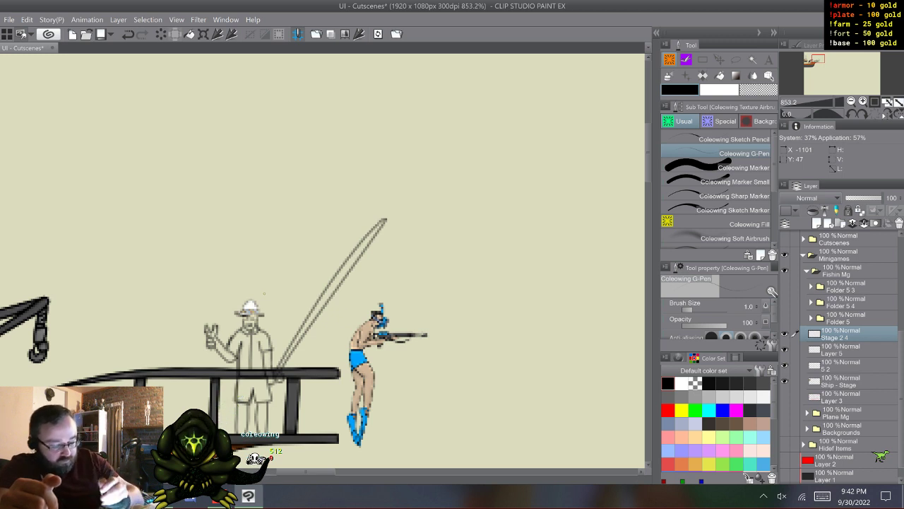
pyautogui.moveTo(309, 343)
pyautogui.mouseDown()
pyautogui.moveTo(329, 311)
pyautogui.moveTo(315, 339)
pyautogui.mouseUp()
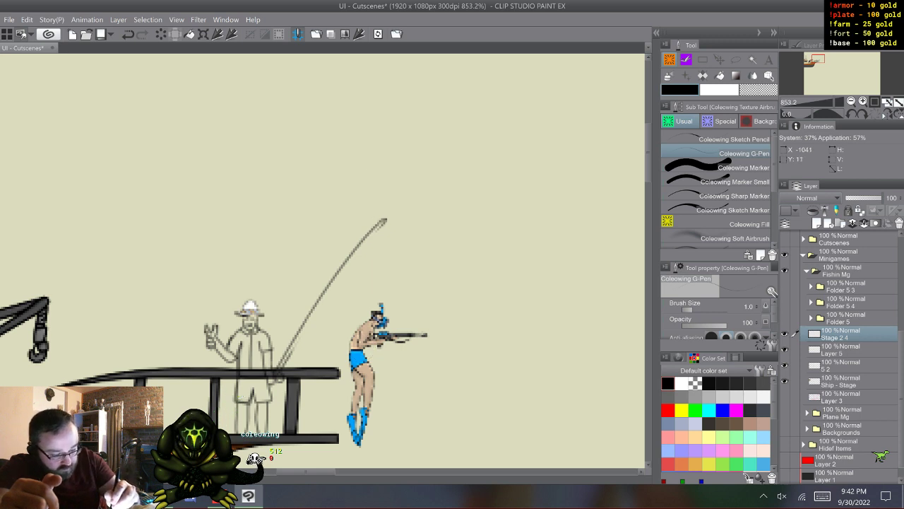
pyautogui.moveTo(383, 225); pyautogui.dragTo(350, 262)
pyautogui.moveTo(326, 296); pyautogui.dragTo(300, 335)
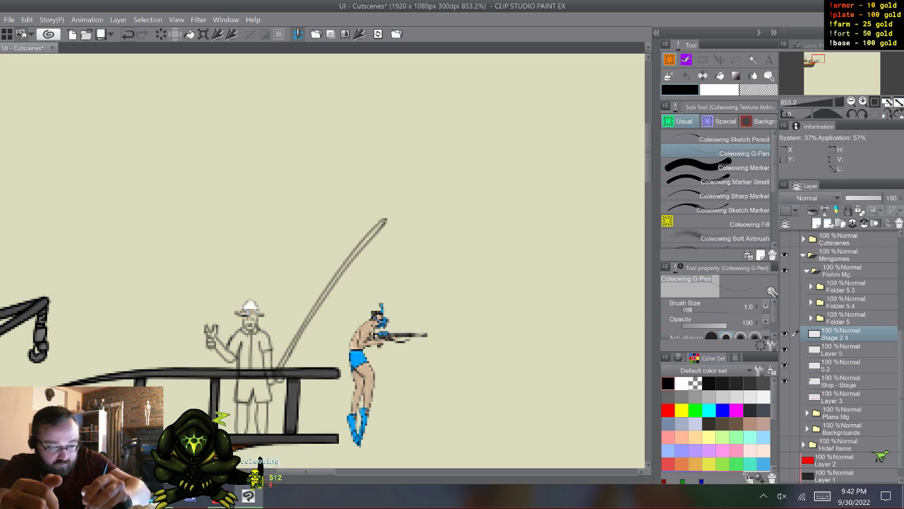
pyautogui.hotkey('ctrl', 'z')
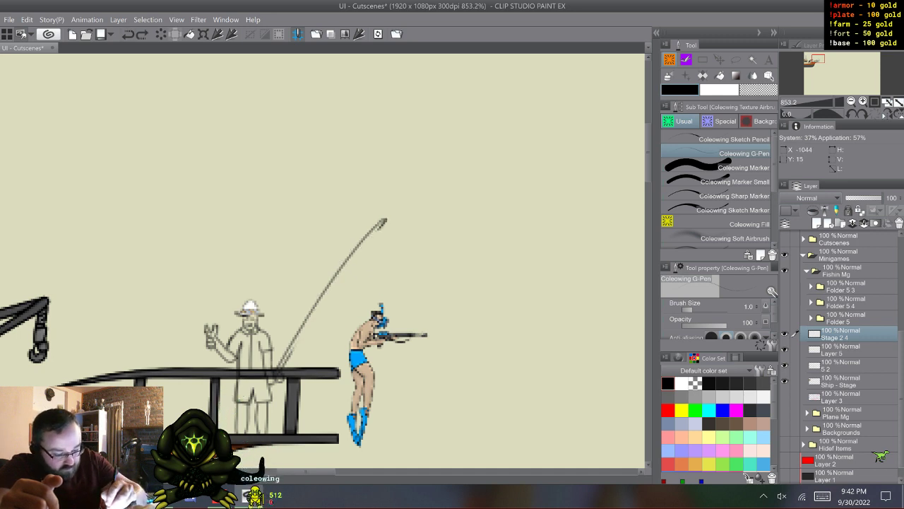
pyautogui.moveTo(348, 267); pyautogui.dragTo(279, 373)
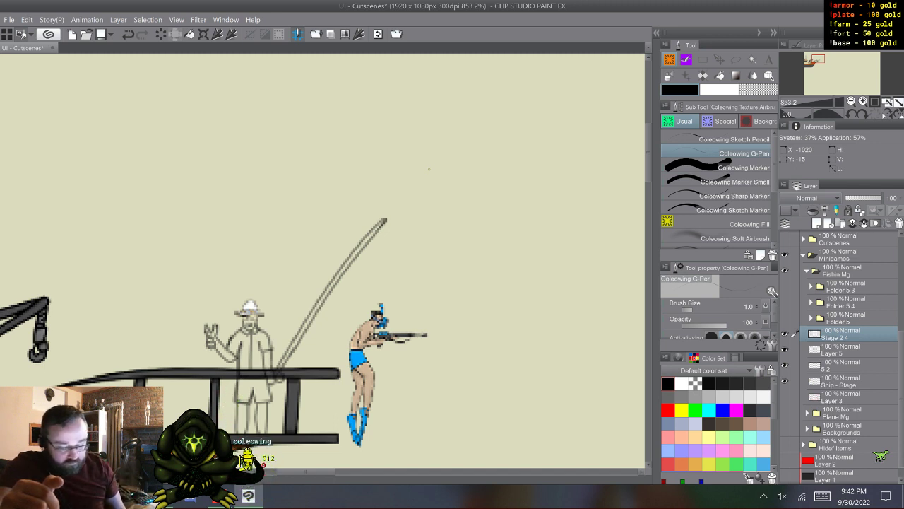
# - Add Normal and Overlay colouring layers beneath the fisherman's line art and delete the extra Hard light layer
pyautogui.click(842, 350)
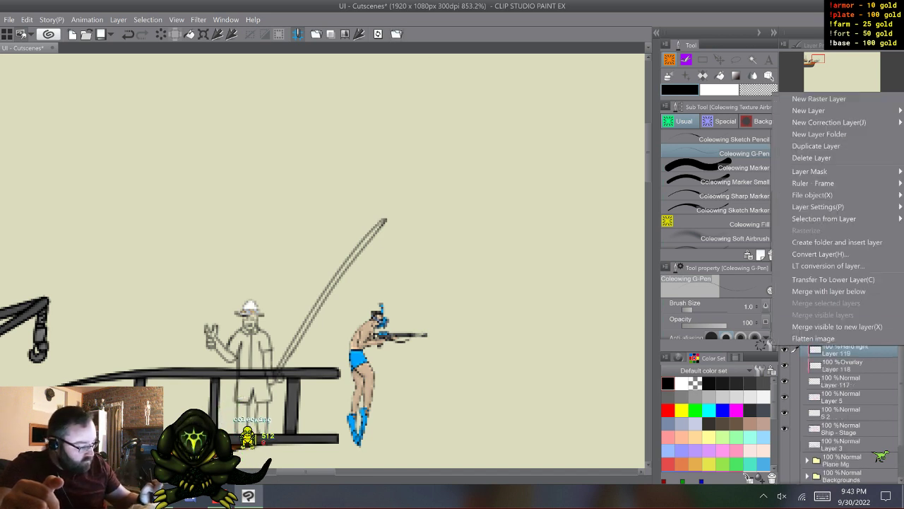
pyautogui.rightClick(841, 349)
pyautogui.click(812, 158)
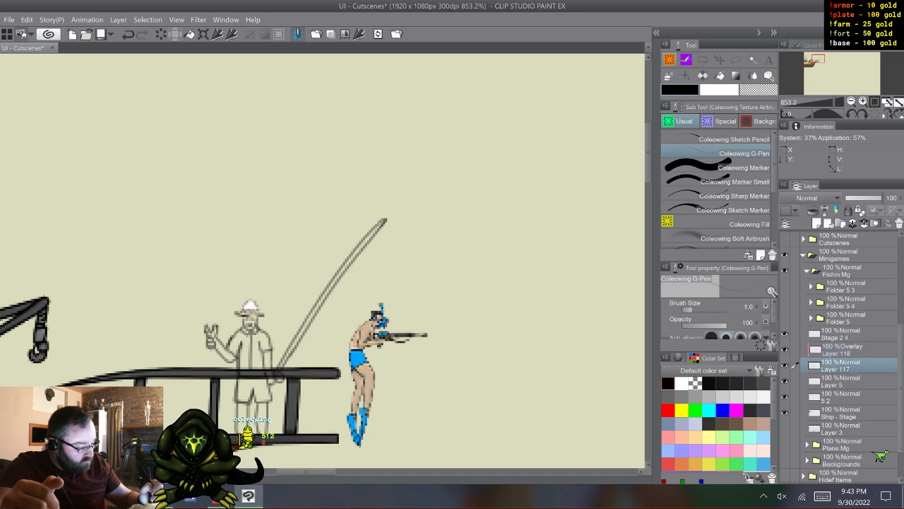
# - Fill the fisherman and the fishing rod with flat grey on the Normal layer, using Coleowing Marker and Marker Small for narrow areas
pyautogui.click(743, 167)
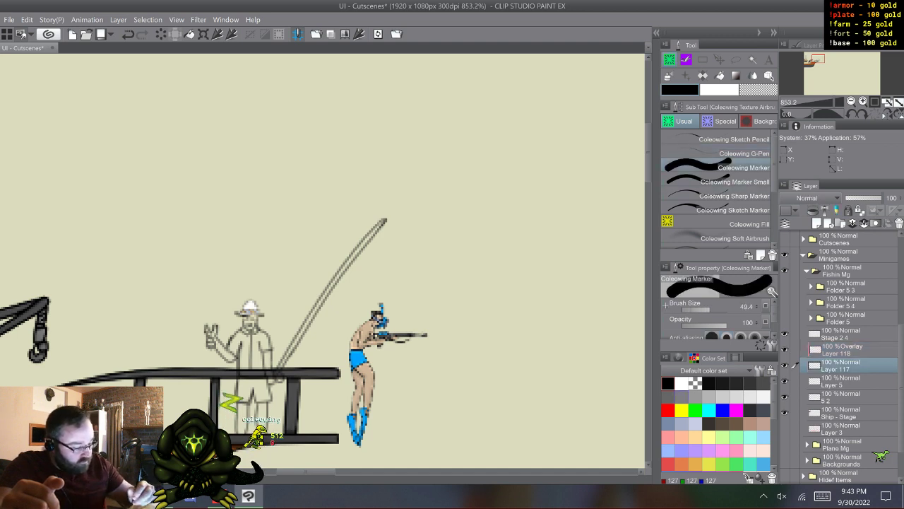
pyautogui.click(681, 397)
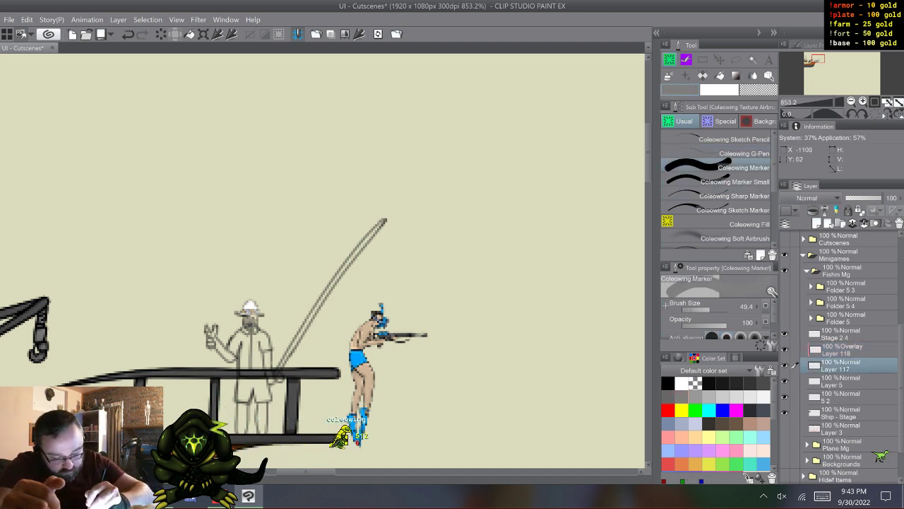
pyautogui.moveTo(253, 323); pyautogui.dragTo(267, 366)
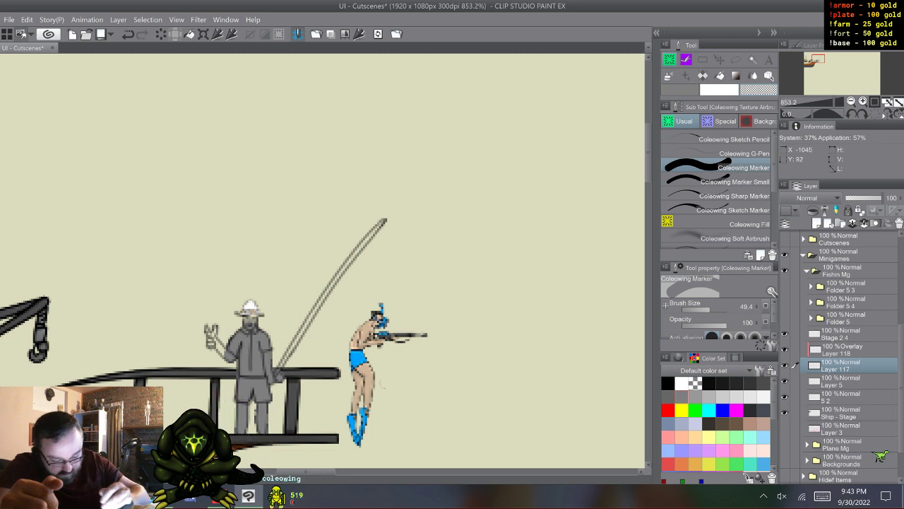
pyautogui.click(734, 182)
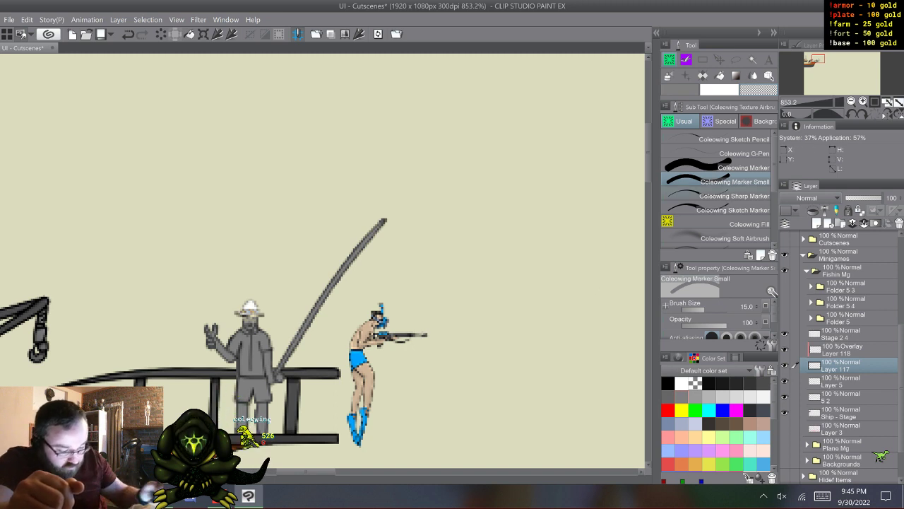
# - Paint the fisherman's face, both arms, hands and legs in tan skin colour on the Overlay layer with the Coleowing Marker
pyautogui.click(843, 349)
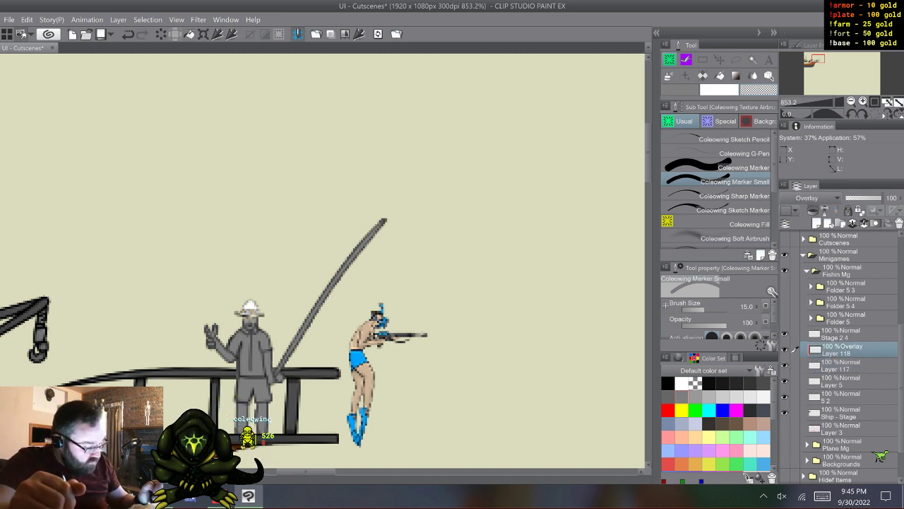
pyautogui.click(750, 384)
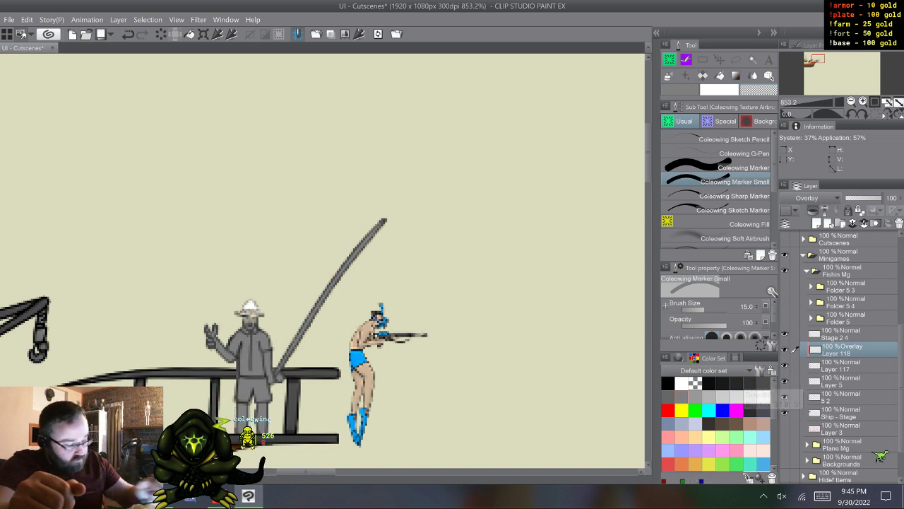
pyautogui.click(736, 358)
pyautogui.click(737, 371)
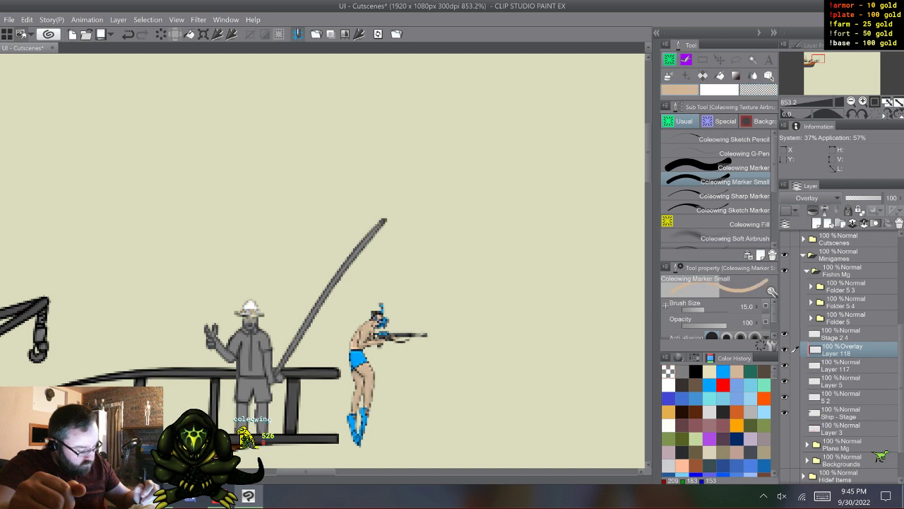
pyautogui.click(737, 168)
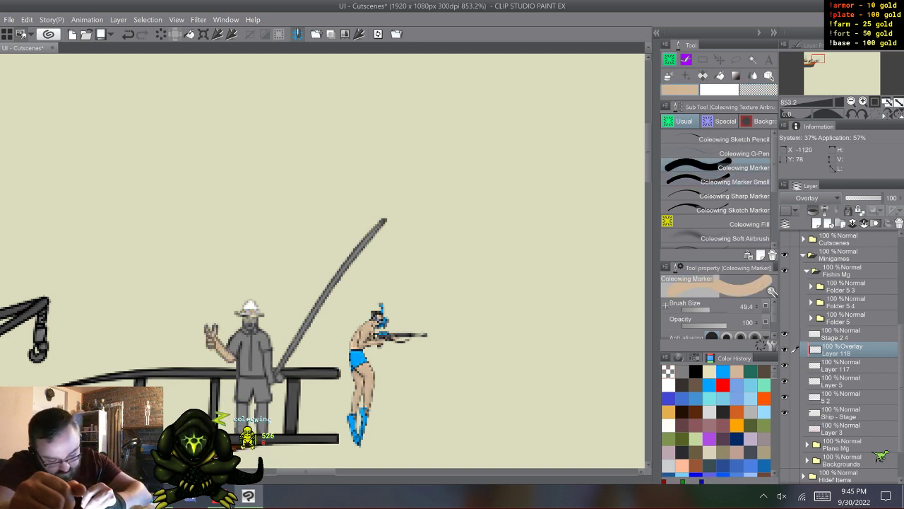
pyautogui.moveTo(228, 353); pyautogui.dragTo(232, 357)
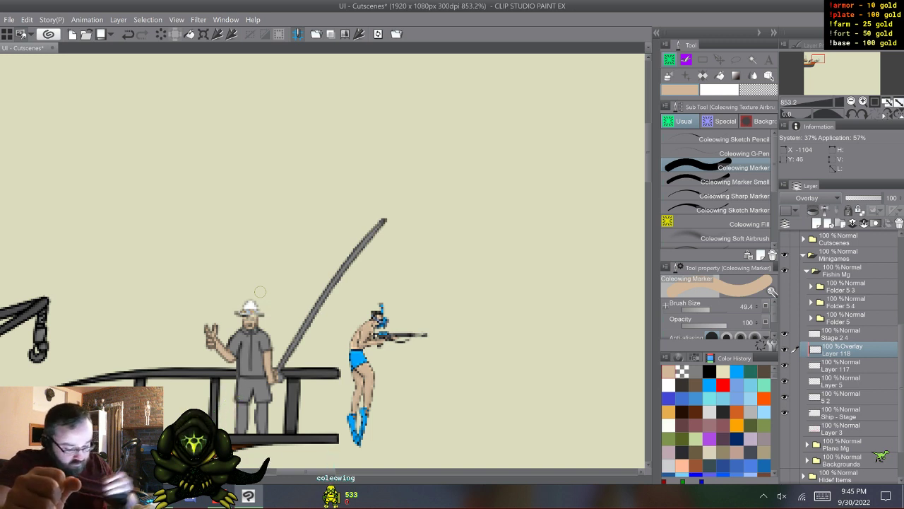
pyautogui.moveTo(260, 410); pyautogui.dragTo(260, 412)
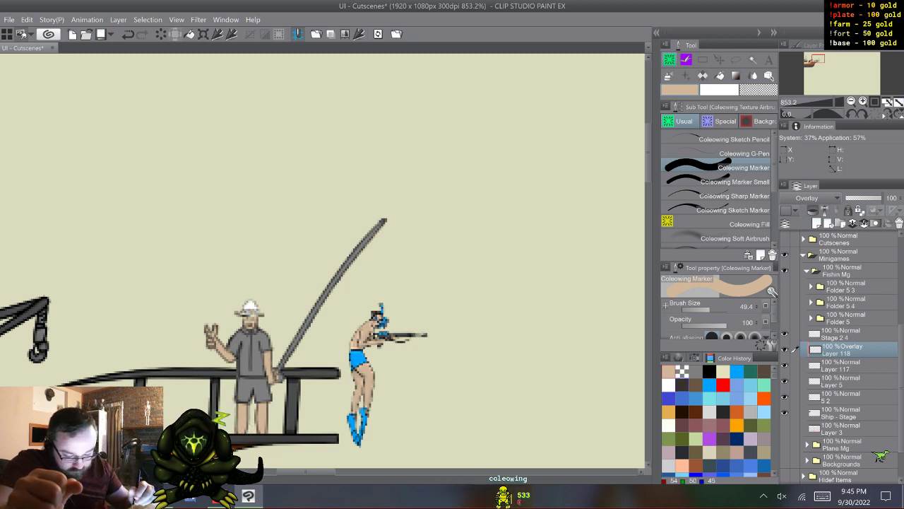
# - Colour the fishing rod brown and paint a small white reel beside the lowered hand
pyautogui.click(696, 386)
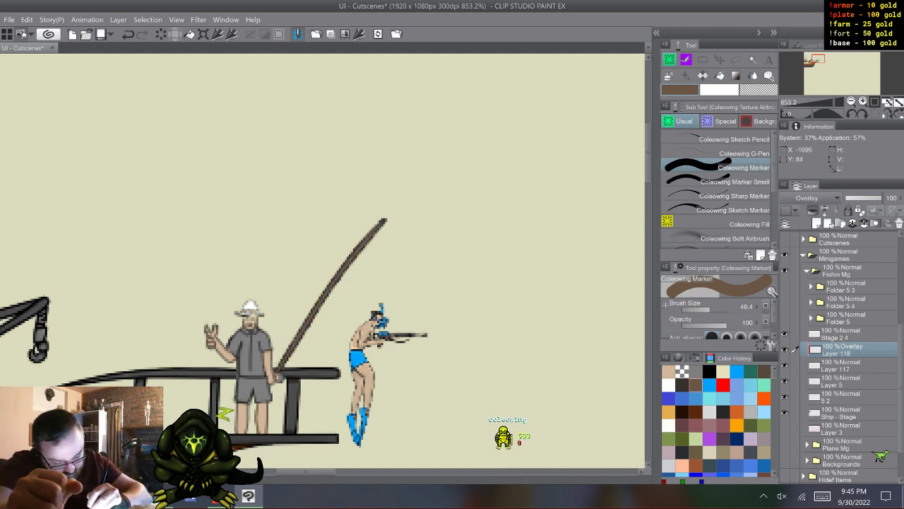
pyautogui.moveTo(279, 373); pyautogui.dragTo(280, 369)
pyautogui.click(735, 182)
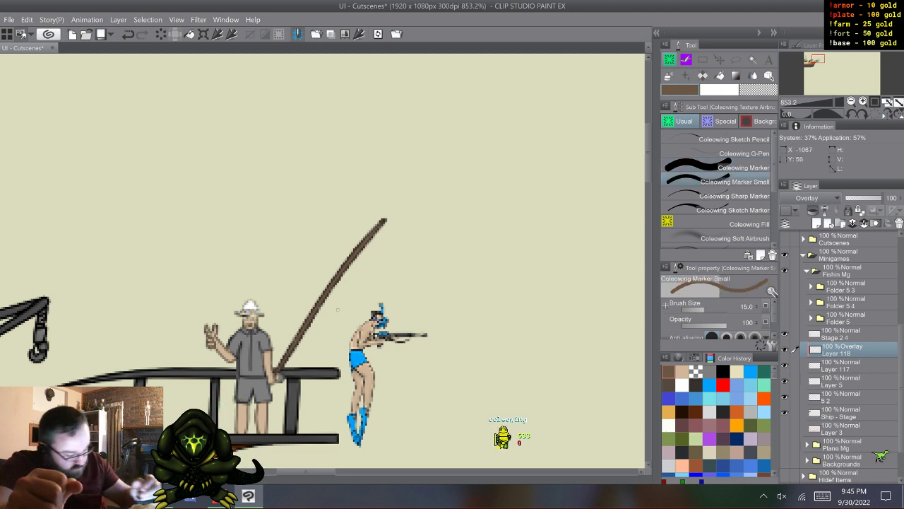
pyautogui.click(683, 385)
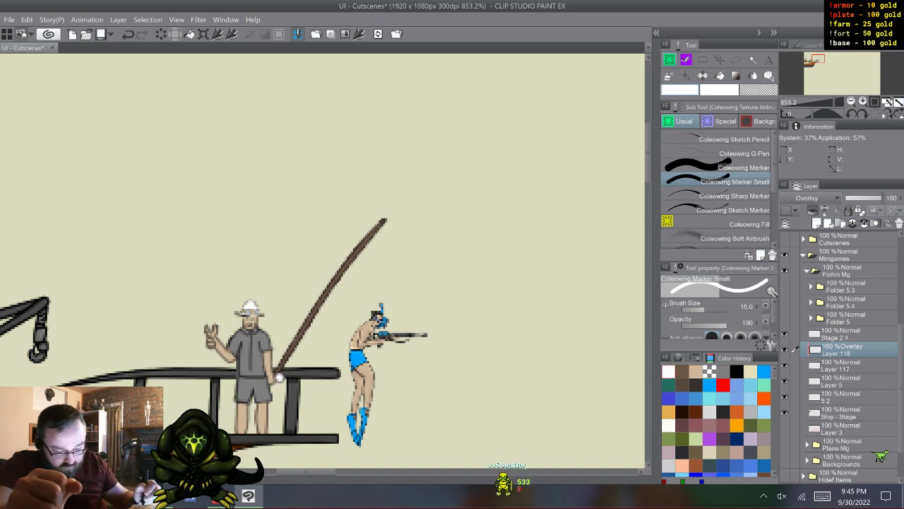
# - Paint the fisherman's shorts bright blue with the Coleowing Marker
pyautogui.click(764, 372)
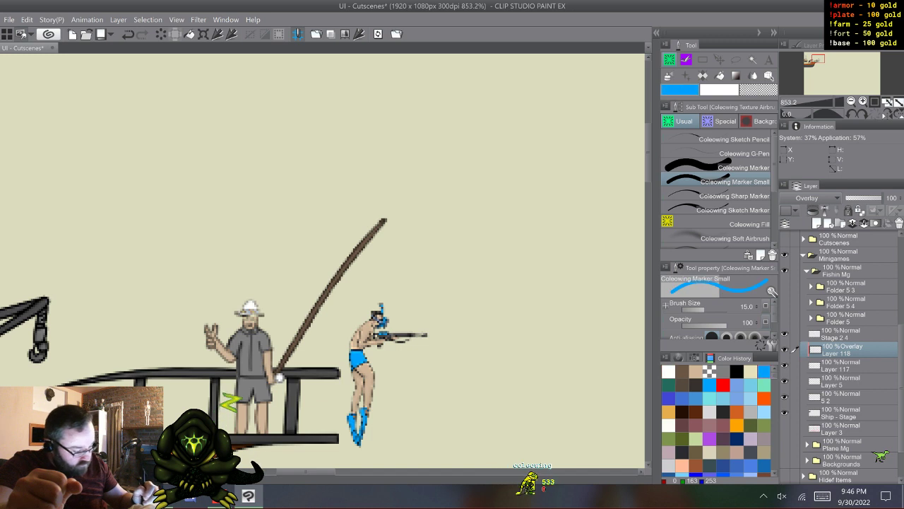
pyautogui.click(735, 168)
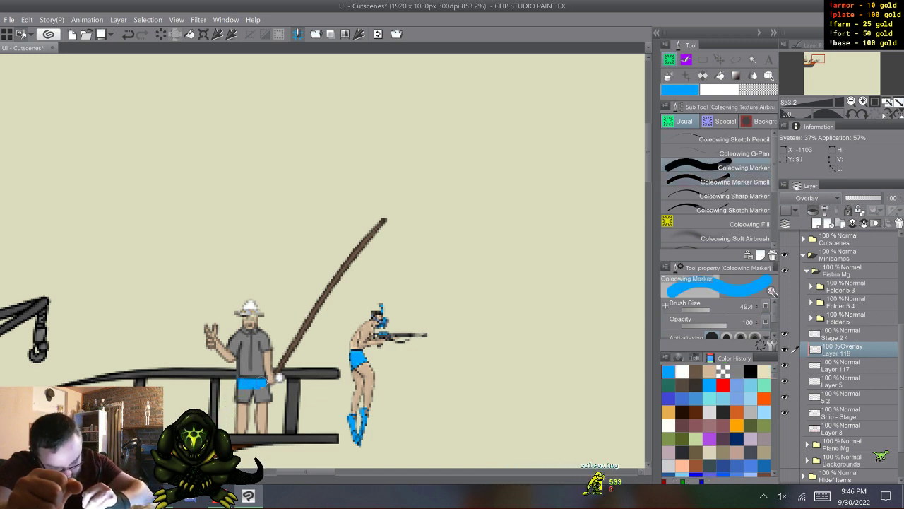
pyautogui.moveTo(265, 380); pyautogui.dragTo(262, 385)
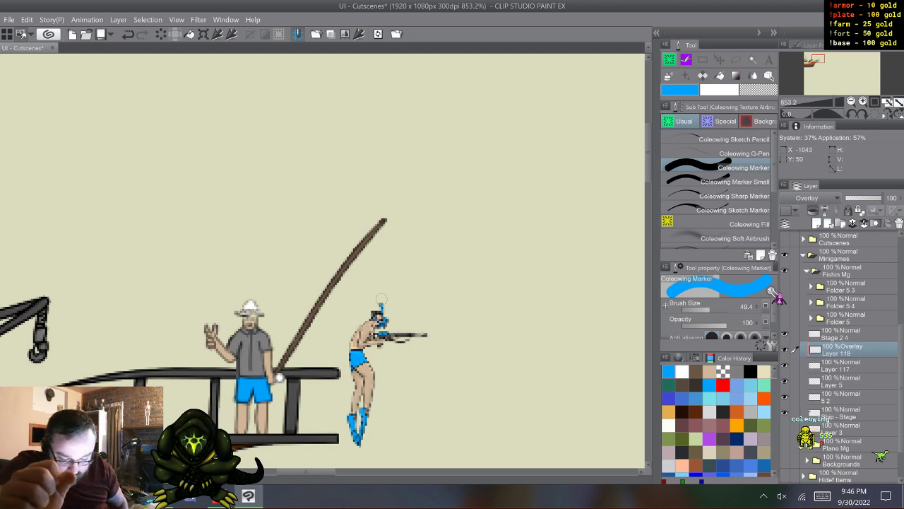
# - Lasso the fisherman's shirt and cover it with a green foliage texture using the Leaf brush at size 1.0
pyautogui.press('m')
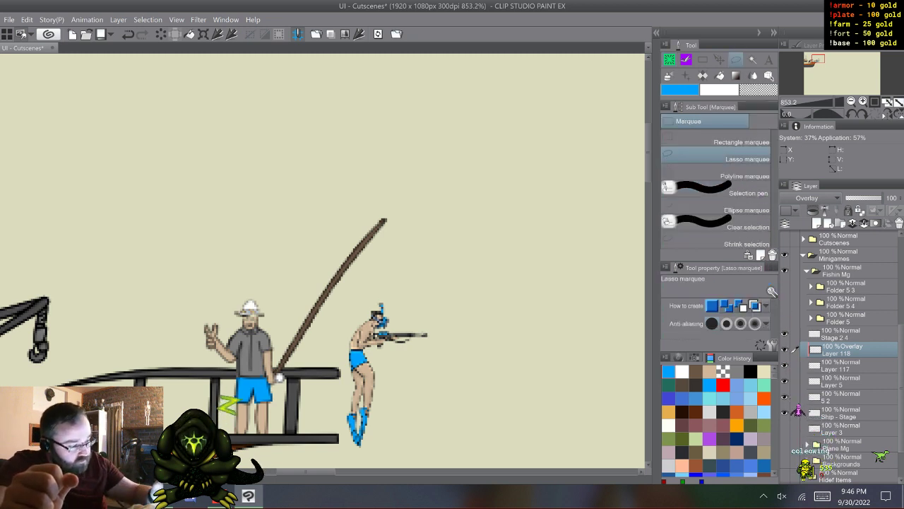
pyautogui.press('XF86TouchpadToggle')
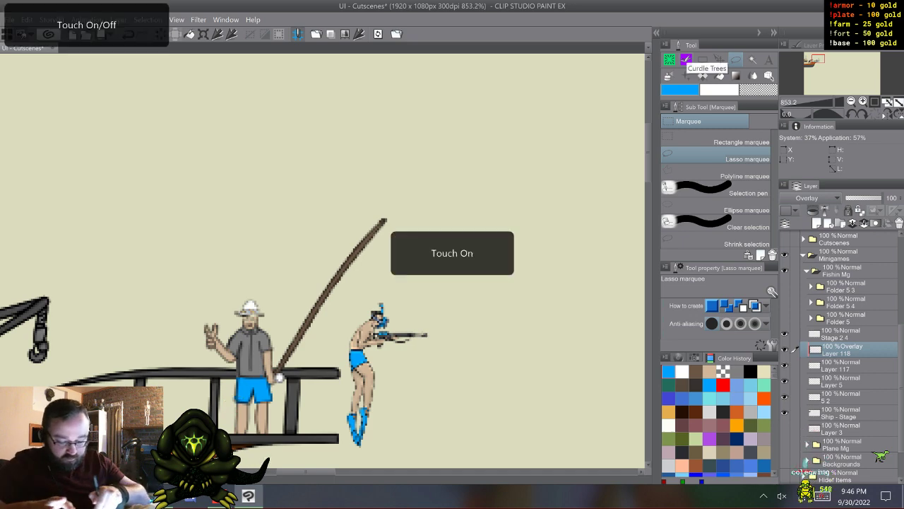
pyautogui.scroll(5, 249, 387)
pyautogui.press('XF86TouchpadToggle')
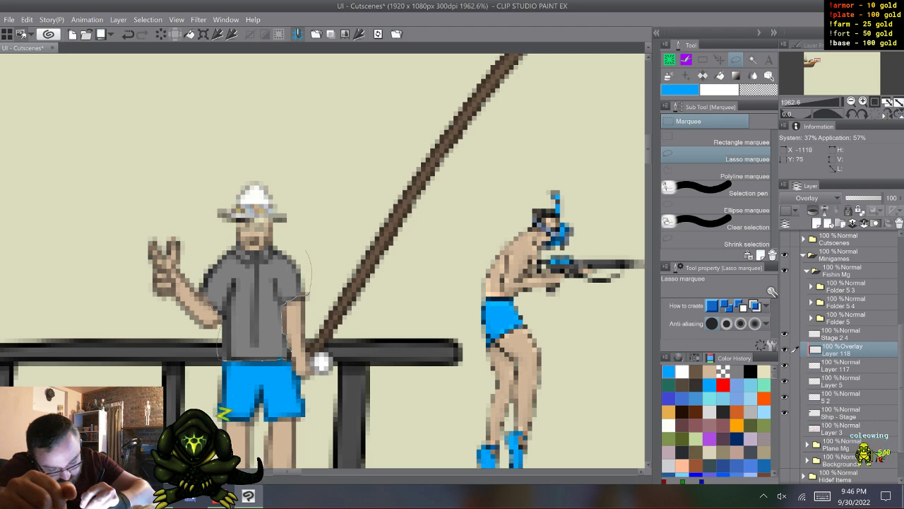
pyautogui.moveTo(206, 296)
pyautogui.mouseDown()
pyautogui.moveTo(196, 282)
pyautogui.moveTo(206, 246)
pyautogui.moveTo(232, 241)
pyautogui.mouseUp()
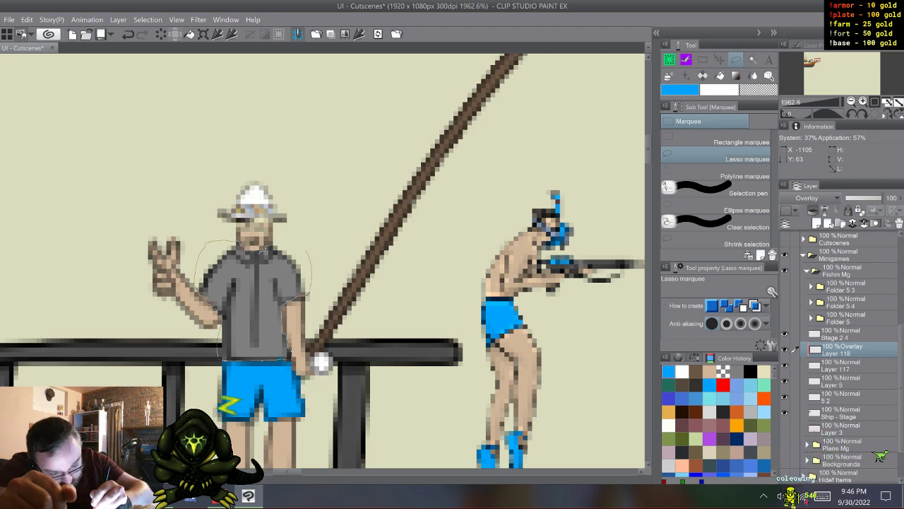
pyautogui.moveTo(306, 251); pyautogui.dragTo(294, 244)
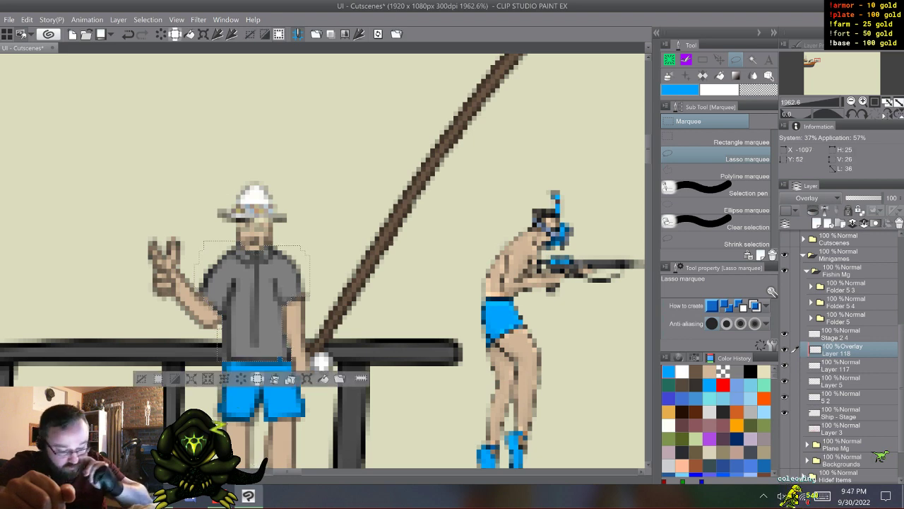
pyautogui.press('b')
pyautogui.press('b')
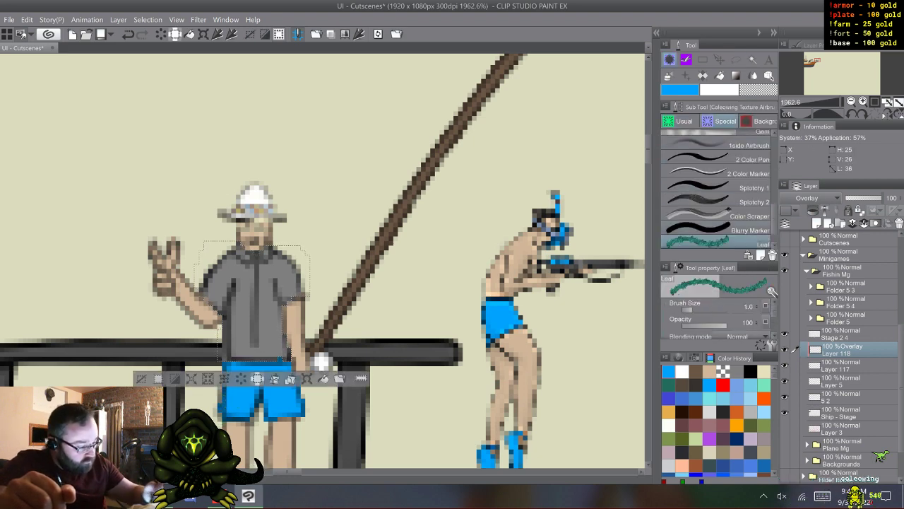
pyautogui.moveTo(282, 260)
pyautogui.mouseDown()
pyautogui.moveTo(243, 303)
pyautogui.moveTo(257, 318)
pyautogui.moveTo(254, 343)
pyautogui.moveTo(258, 283)
pyautogui.mouseUp()
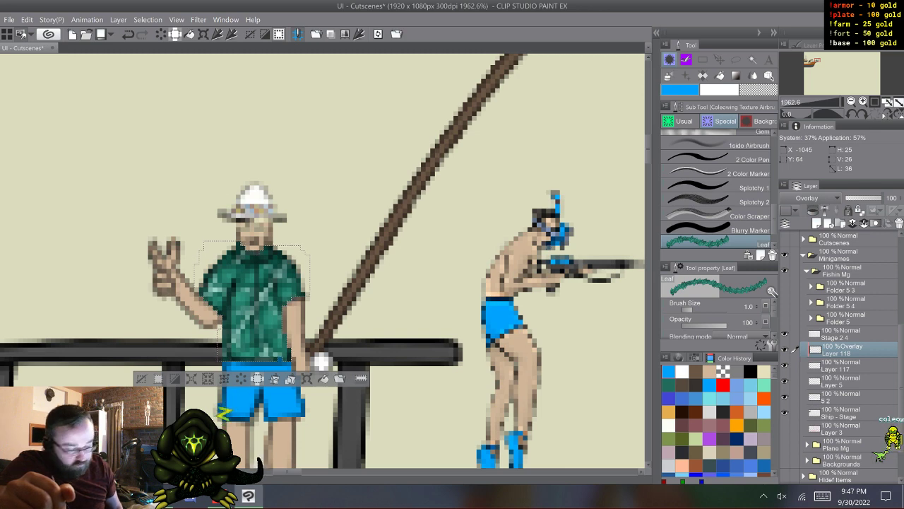
# - Decorate the shirt's shoulders and lower side with pink blossoms using the Seven petaled flower brush, and clear the selection
pyautogui.click(703, 76)
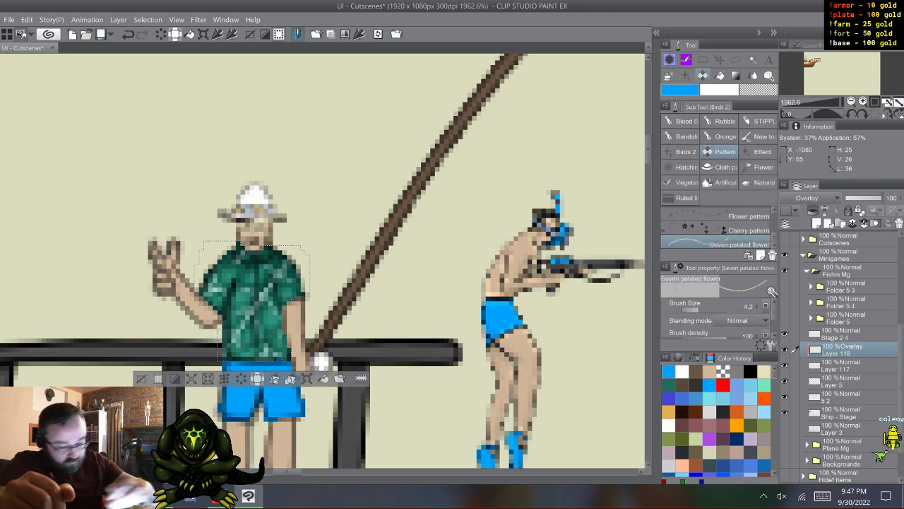
pyautogui.moveTo(233, 347); pyautogui.dragTo(232, 325)
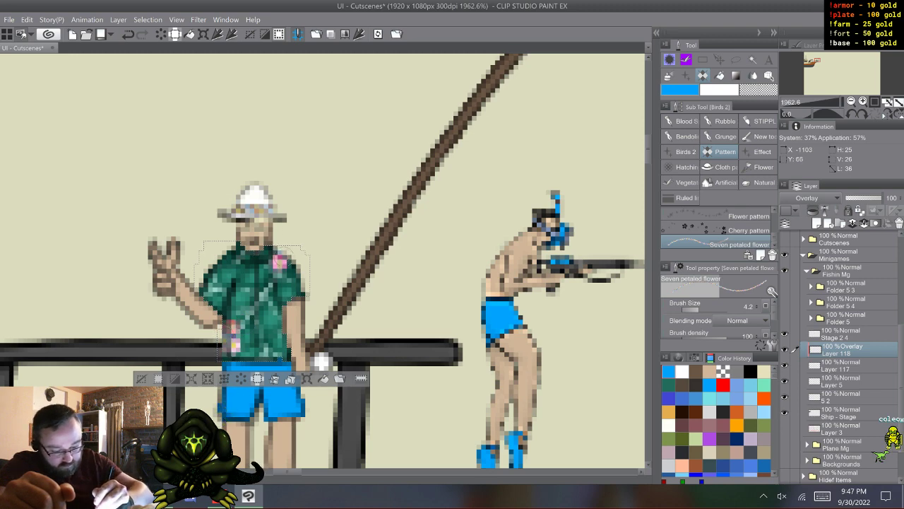
pyautogui.click(223, 264)
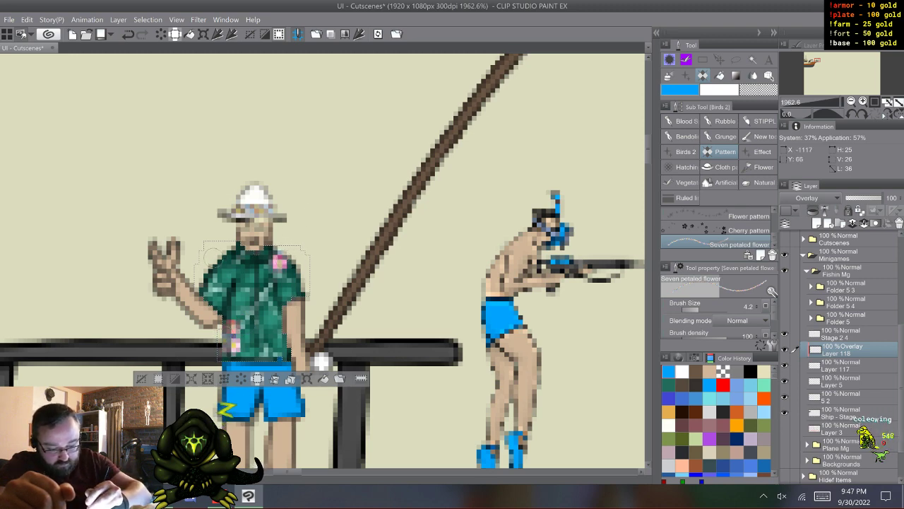
pyautogui.click(141, 378)
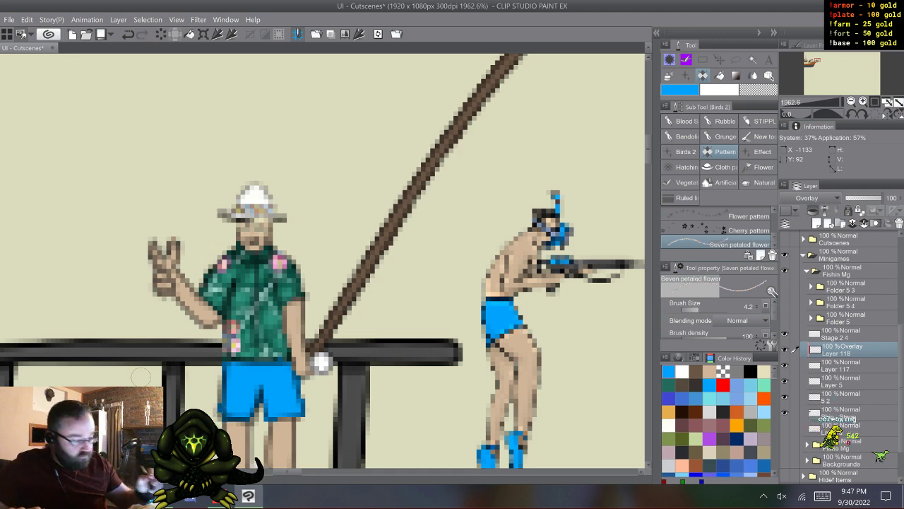
# - Shade the fisherman's face with brown and dab cream onto it using Coleowing Marker Small
pyautogui.click(669, 60)
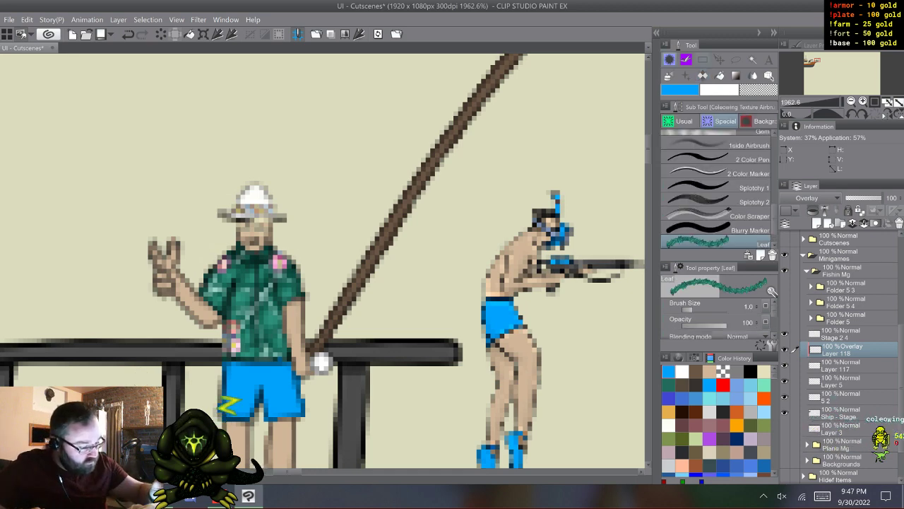
pyautogui.click(696, 372)
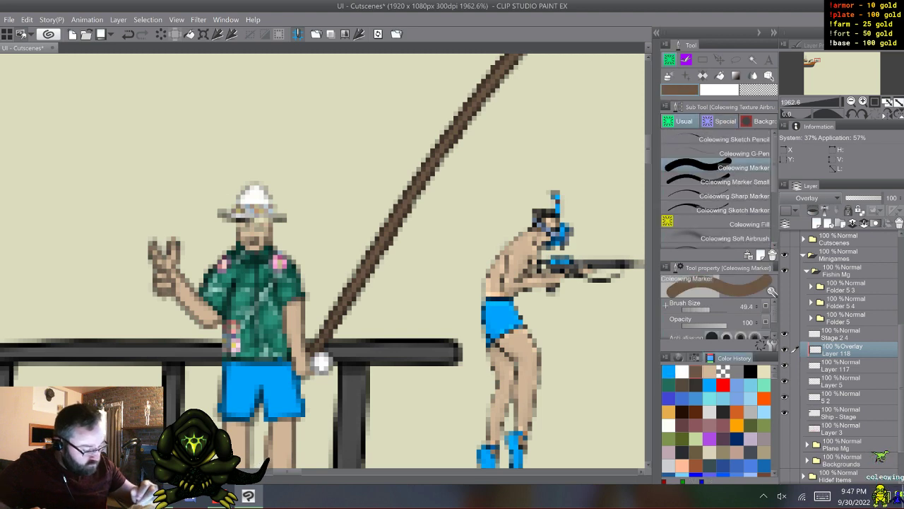
pyautogui.click(735, 182)
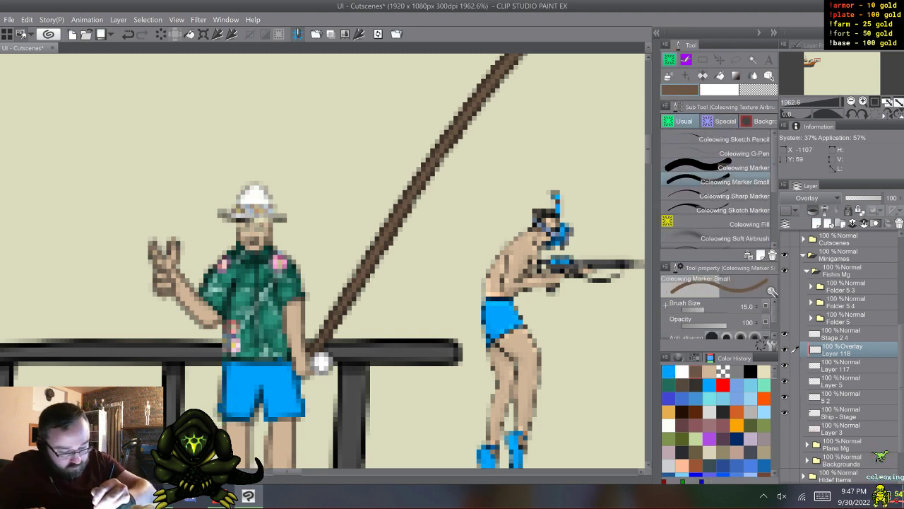
pyautogui.click(260, 224)
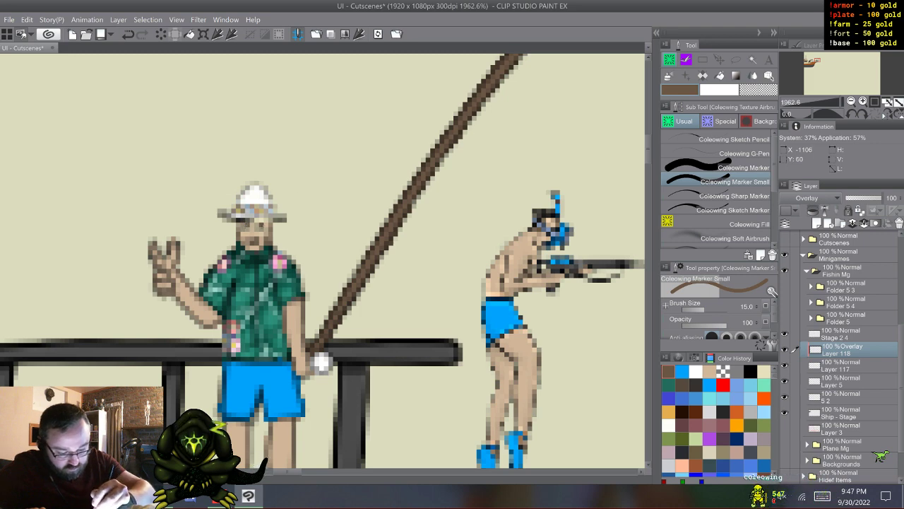
pyautogui.click(764, 372)
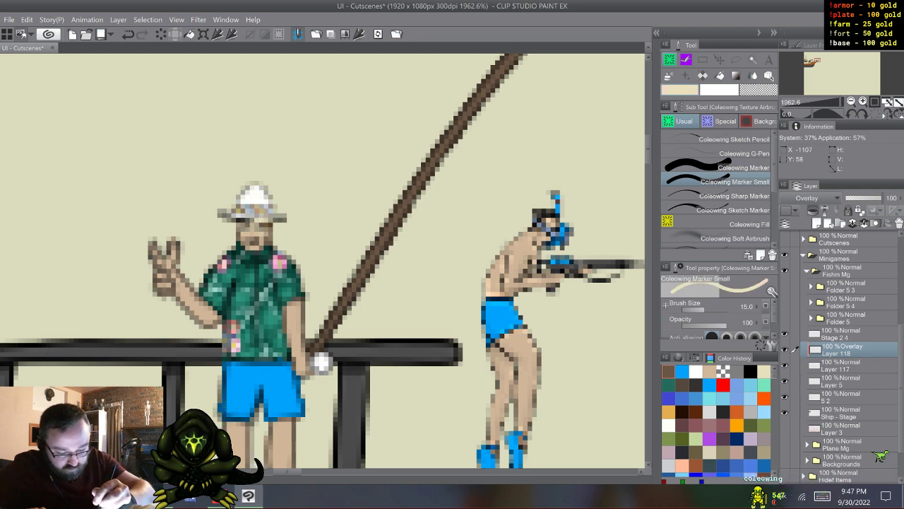
pyautogui.click(255, 224)
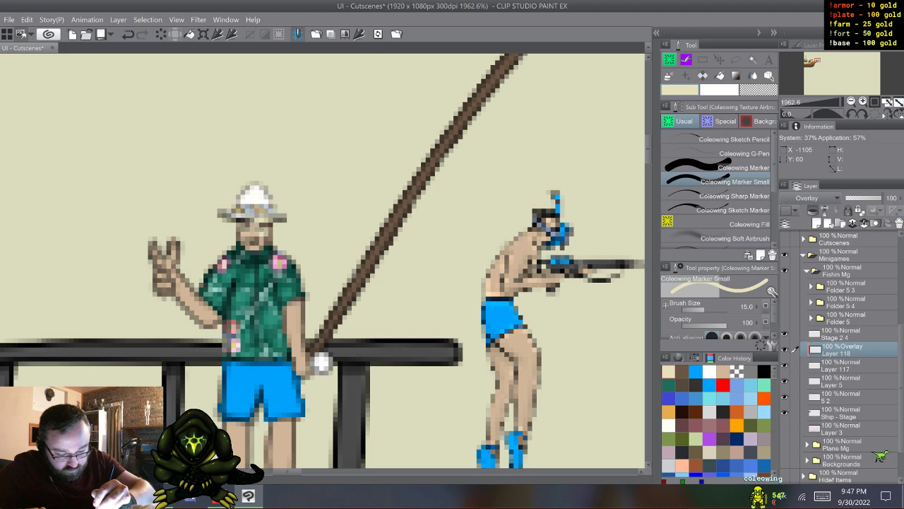
pyautogui.click(271, 224)
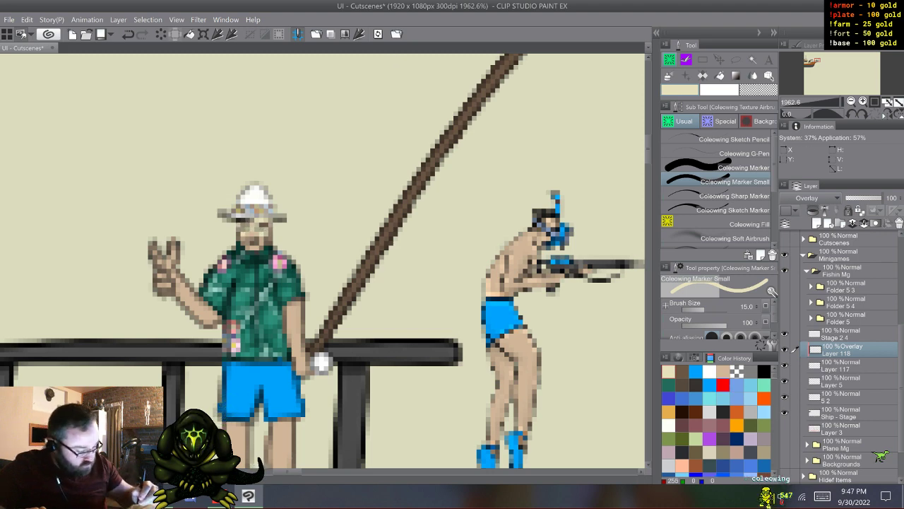
pyautogui.click(696, 385)
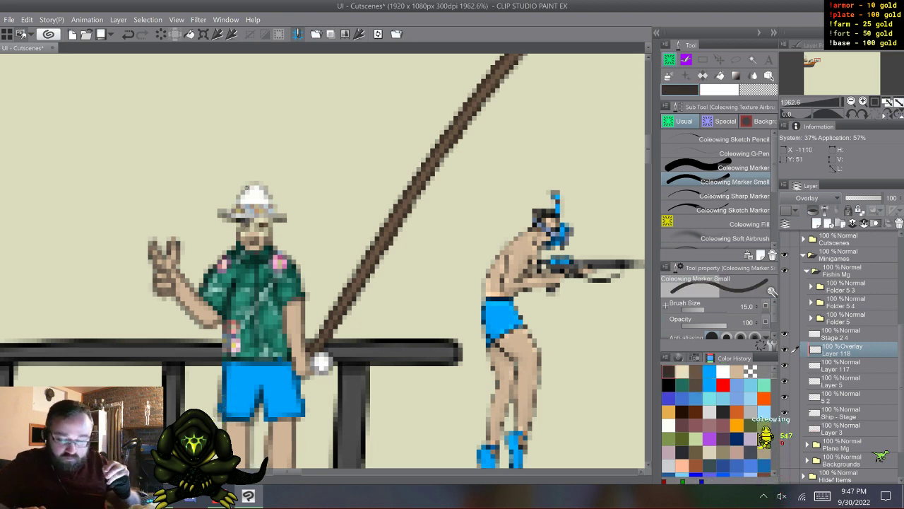
pyautogui.scroll(-4, 321, 358)
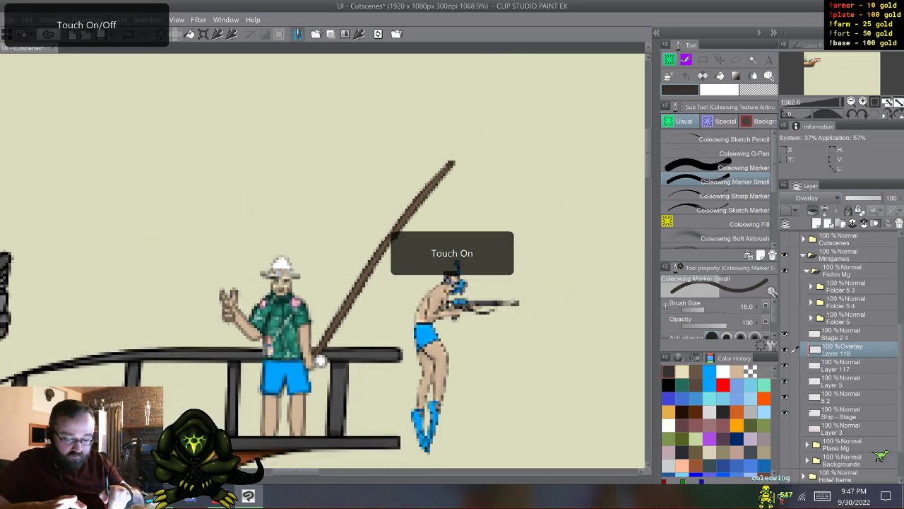
pyautogui.moveTo(321, 359); pyautogui.dragTo(380, 306)
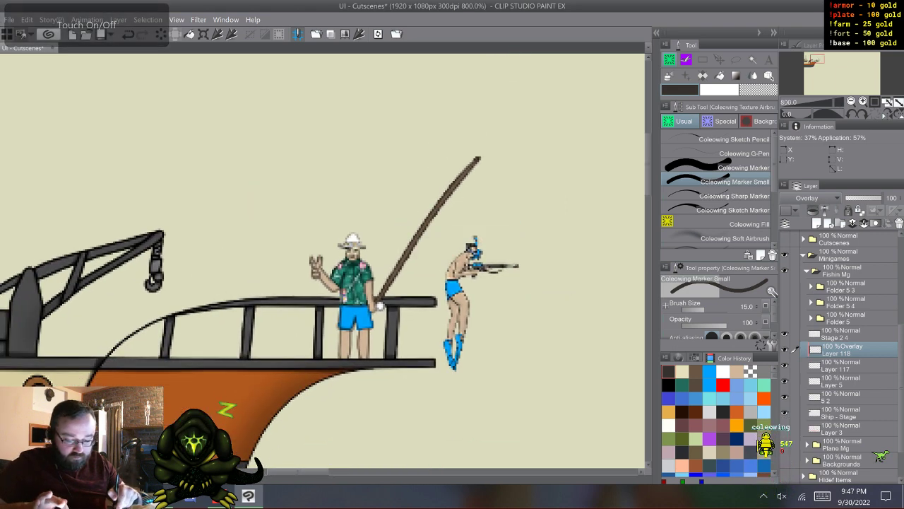
pyautogui.scroll(-1, 339, 353)
pyautogui.scroll(-1, 370, 319)
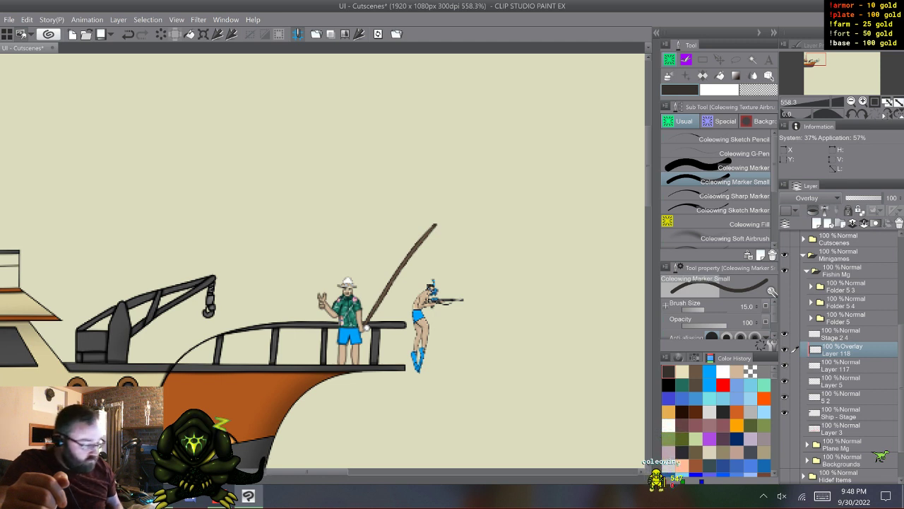
# - Merge Stage 2 4, Layer 118, Layer 117 and Layer 5 of the front-facing fisherman into one layer
pyautogui.click(841, 334)
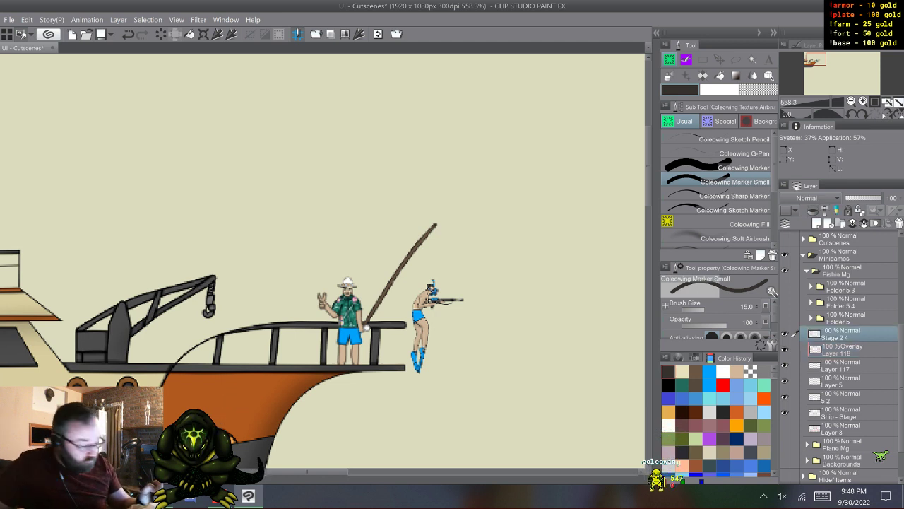
pyautogui.press('shift')
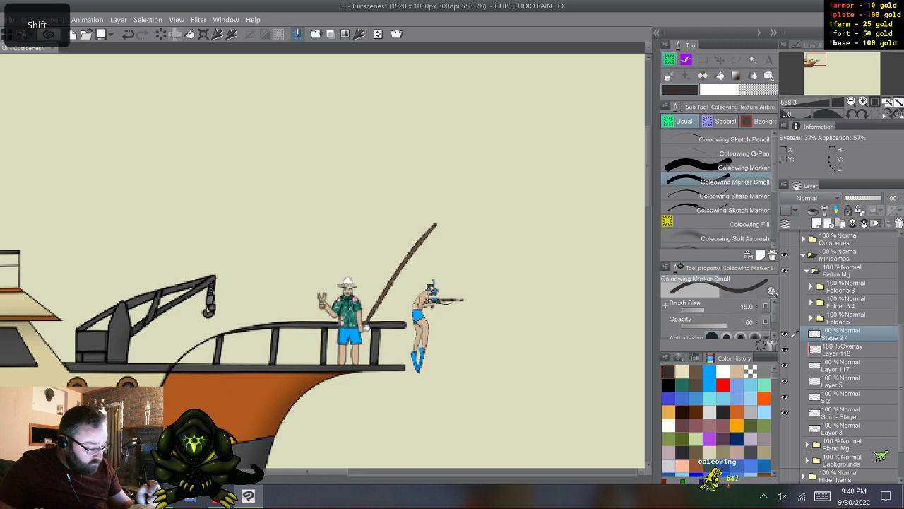
pyautogui.keyDown('shift'); pyautogui.click(841, 381); pyautogui.keyUp('shift')
pyautogui.keyDown('shift'); pyautogui.click(841, 365); pyautogui.keyUp('shift')
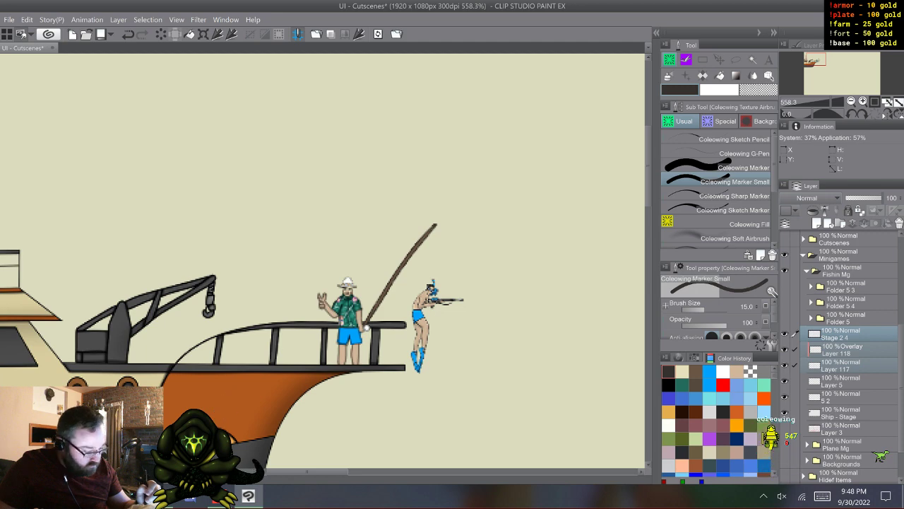
pyautogui.click(841, 380)
pyautogui.keyDown('shift'); pyautogui.click(841, 336); pyautogui.keyUp('shift')
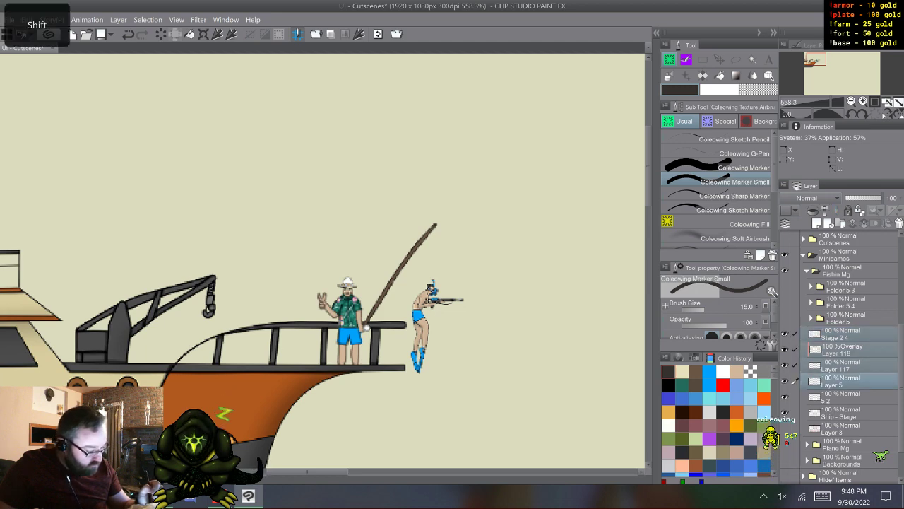
pyautogui.rightClick(840, 337)
pyautogui.click(825, 295)
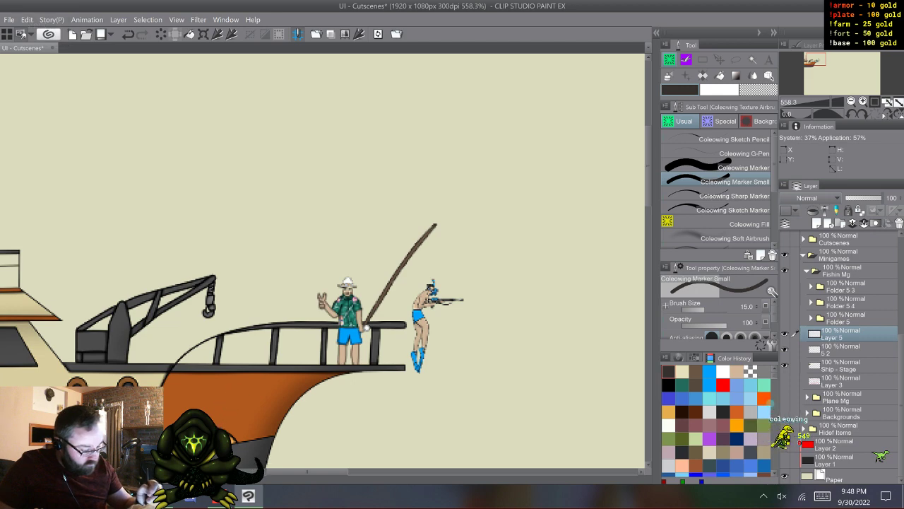
pyautogui.rightClick(841, 347)
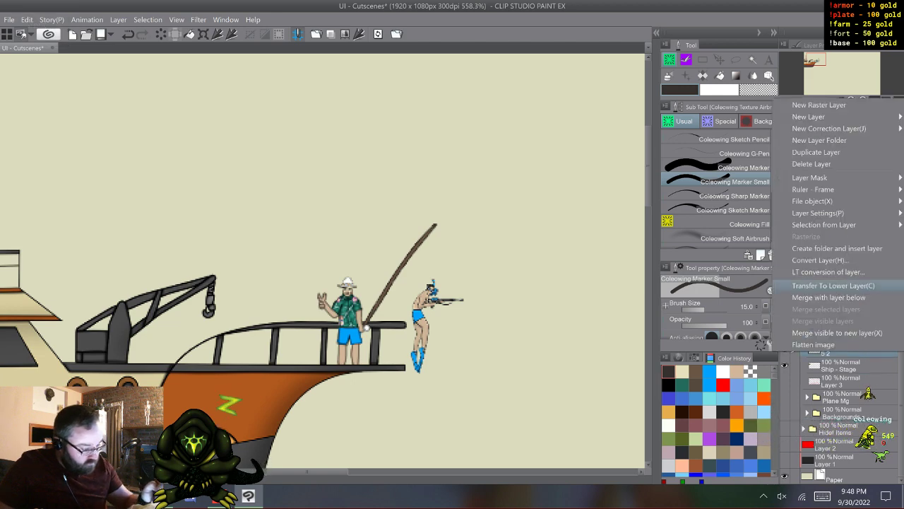
pyautogui.click(812, 164)
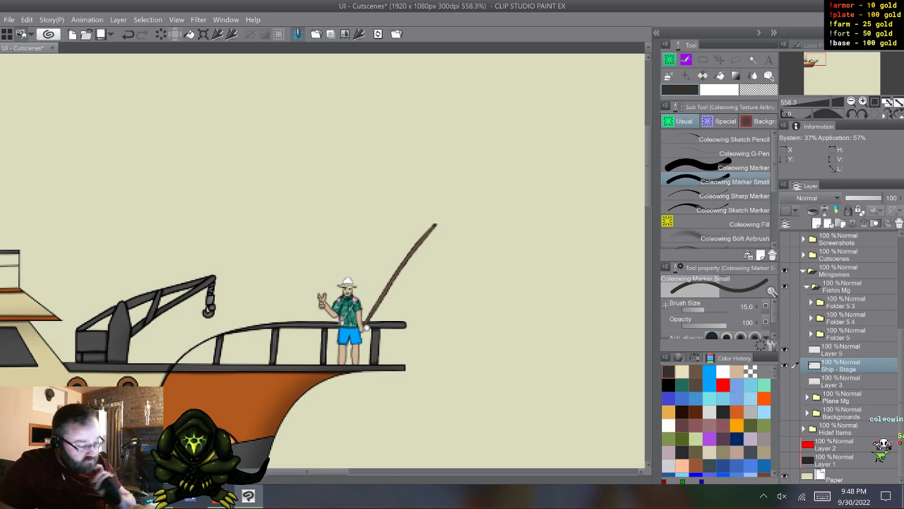
pyautogui.hotkey('ctrl', 'v')
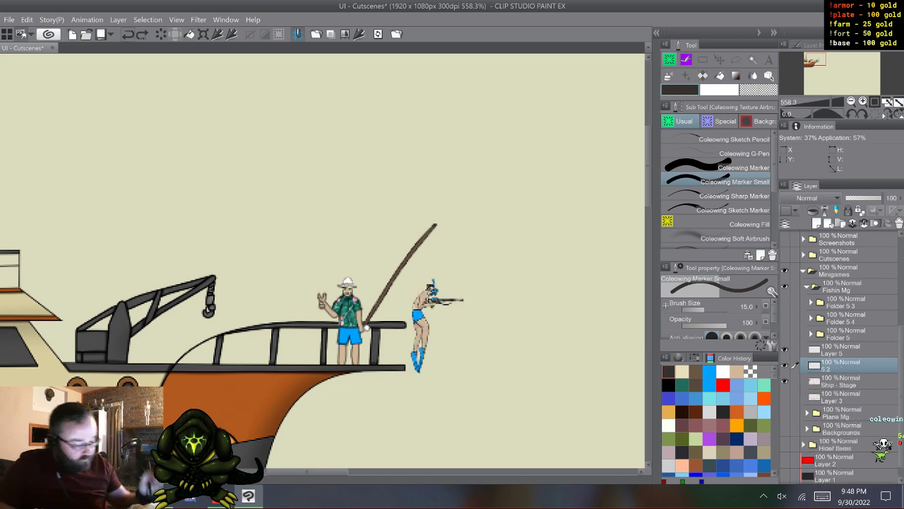
# - Hide the merged front-facing fisherman on Layer 5, then show Folder 5 and expand its contents
pyautogui.click(842, 349)
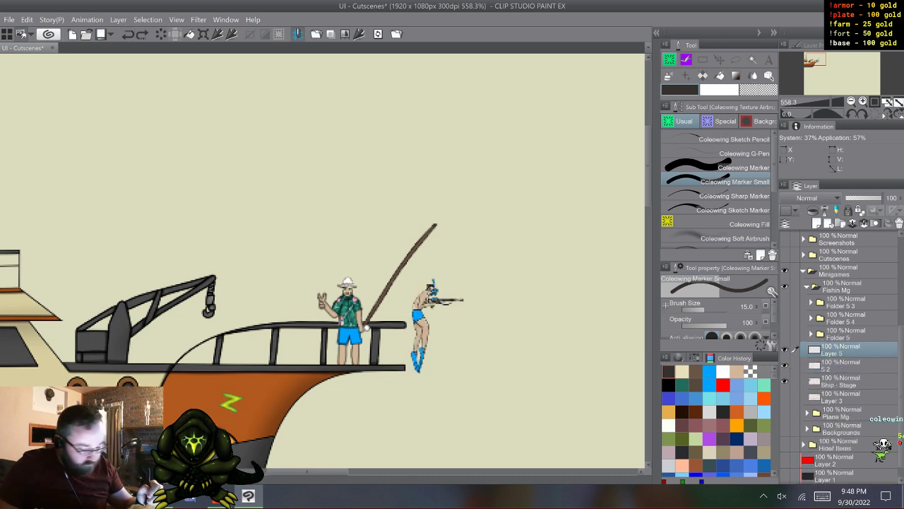
pyautogui.click(785, 333)
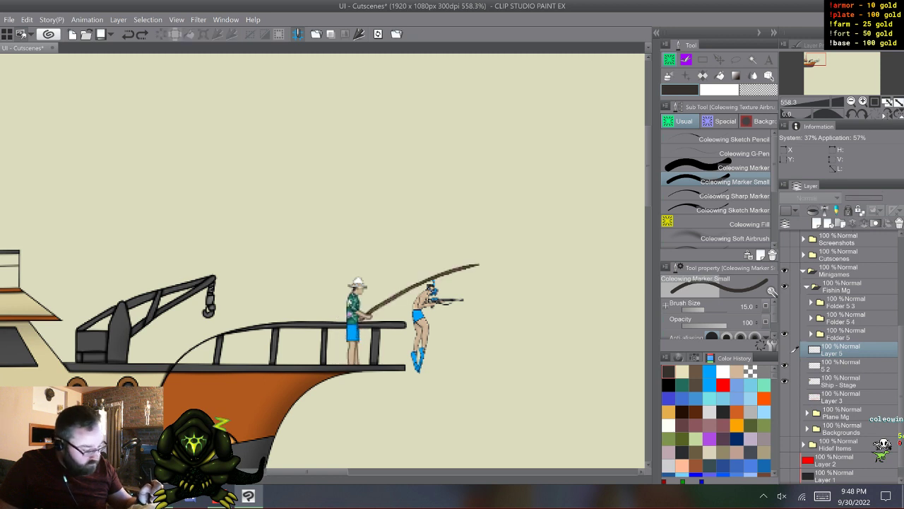
pyautogui.click(811, 333)
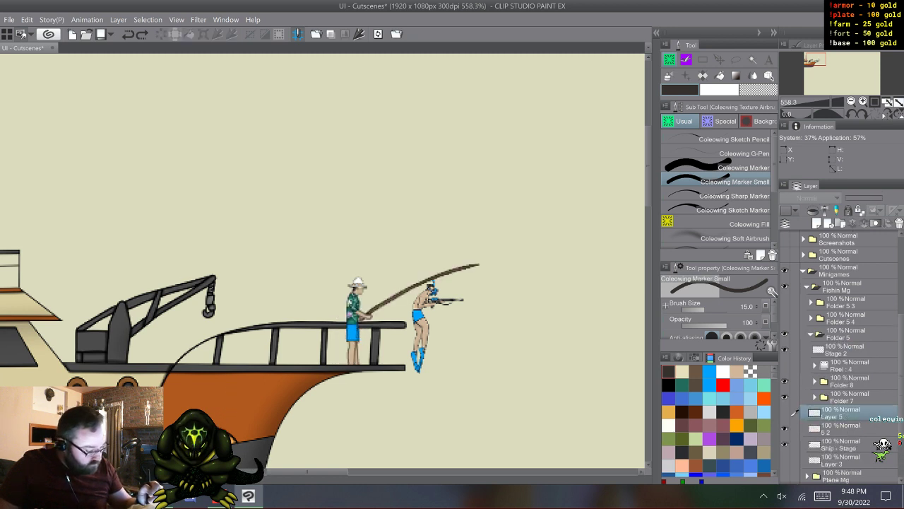
pyautogui.click(815, 366)
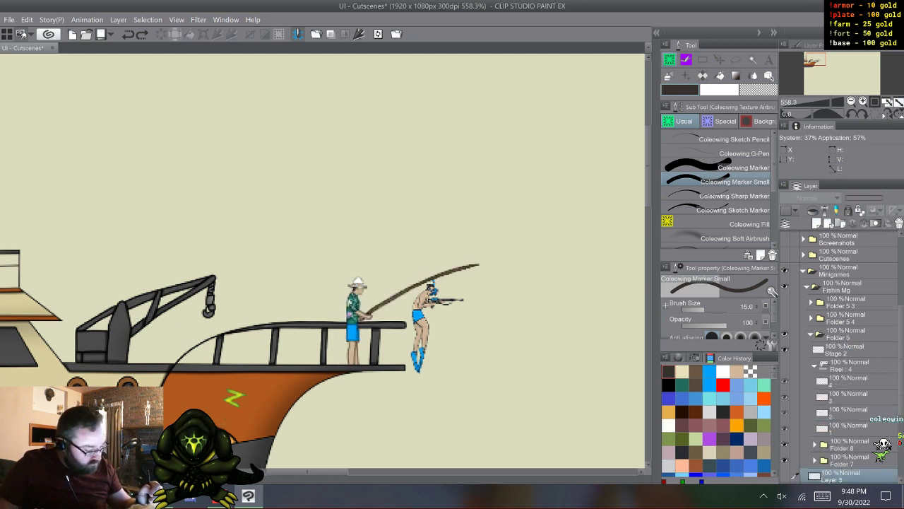
pyautogui.click(815, 365)
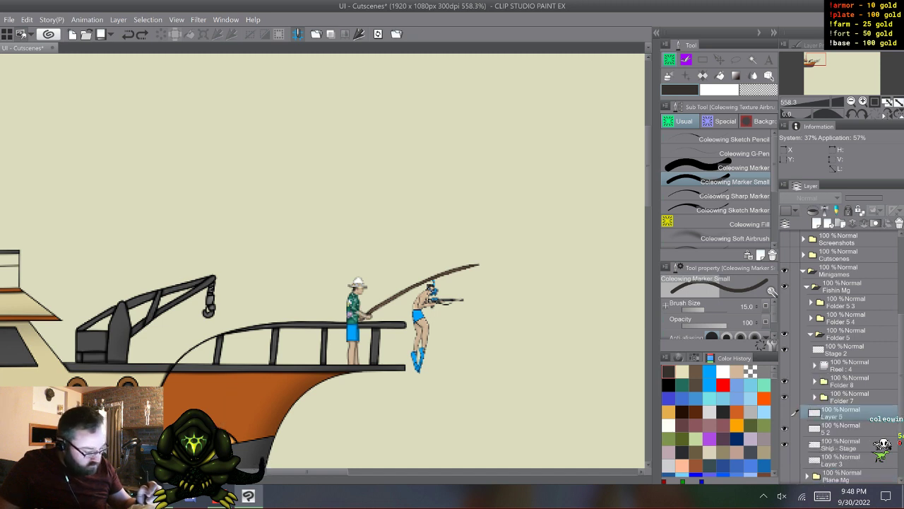
# - Delete Folder 8 from inside Folder 5
pyautogui.click(844, 381)
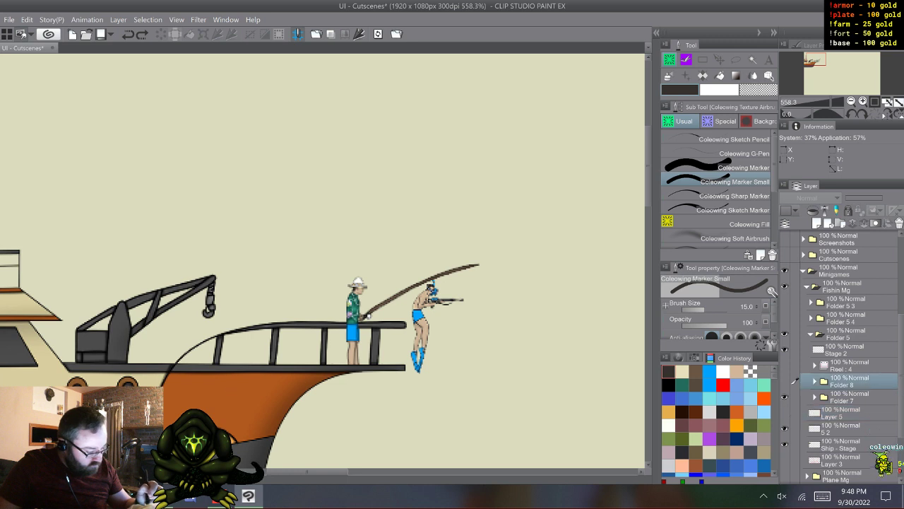
pyautogui.rightClick(844, 380)
pyautogui.press('Escape')
pyautogui.rightClick(844, 380)
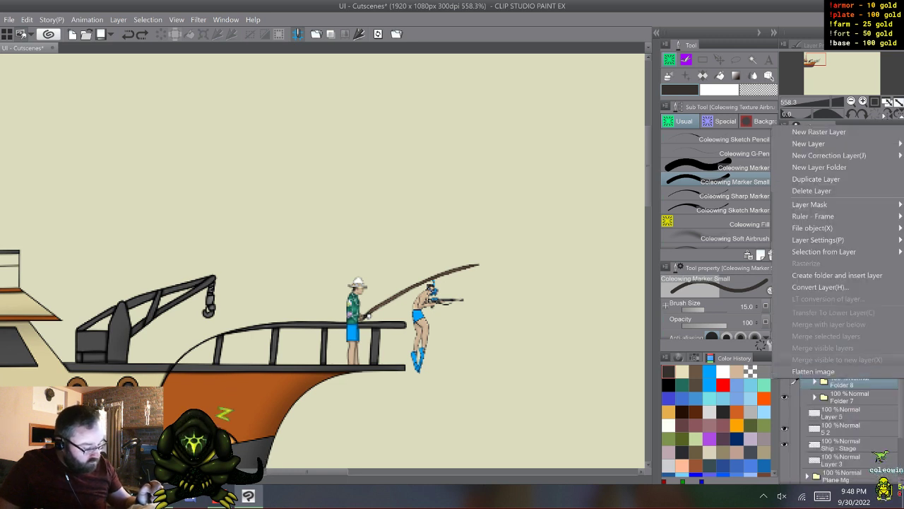
pyautogui.click(823, 190)
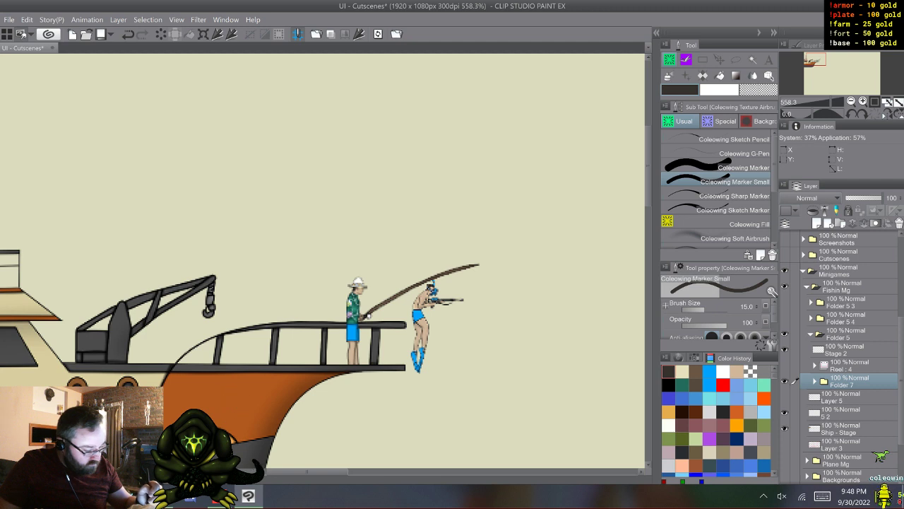
# - Move the Stage 2 layer beneath the Reel animation folder and merge it with Folder 7
pyautogui.moveTo(844, 350); pyautogui.dragTo(845, 373)
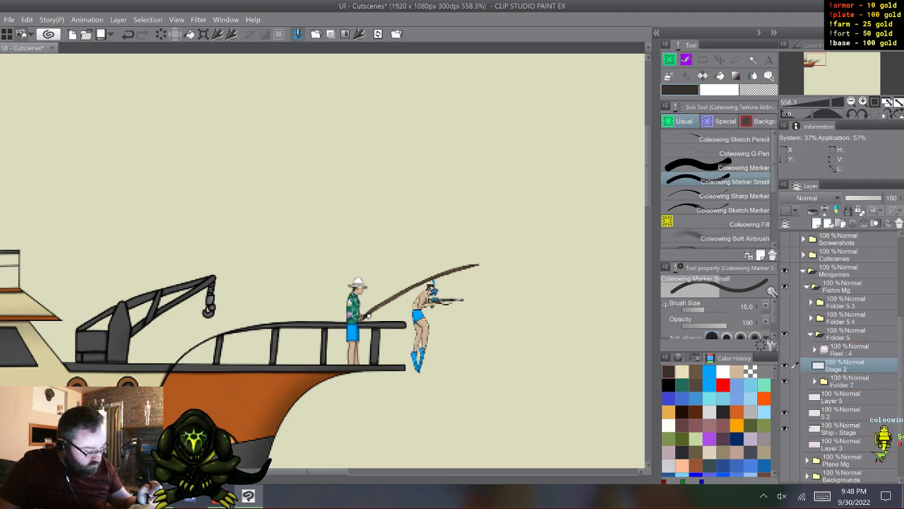
pyautogui.keyDown('shift'); pyautogui.click(845, 382); pyautogui.keyUp('shift')
pyautogui.rightClick(844, 369)
pyautogui.click(823, 324)
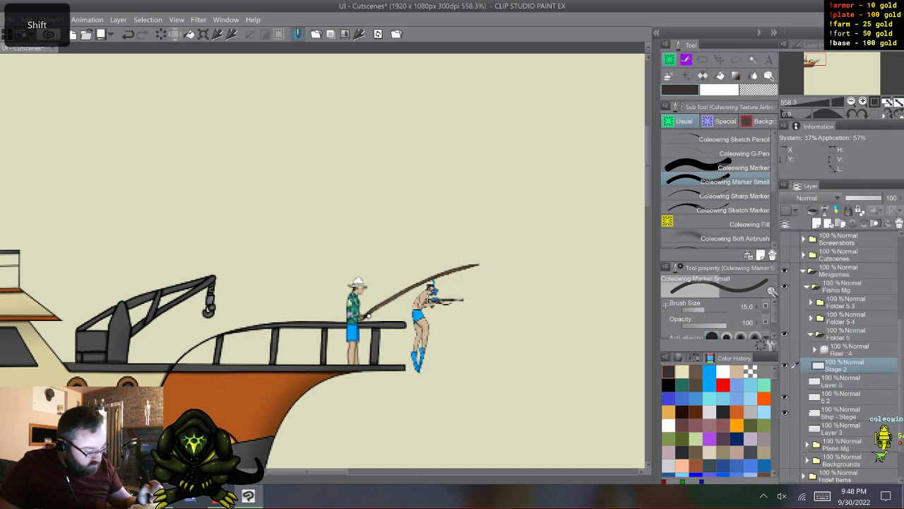
# - Move frames 1 to 4 out of the Reel animation folder, placing them directly above Stage 2
pyautogui.click(848, 412)
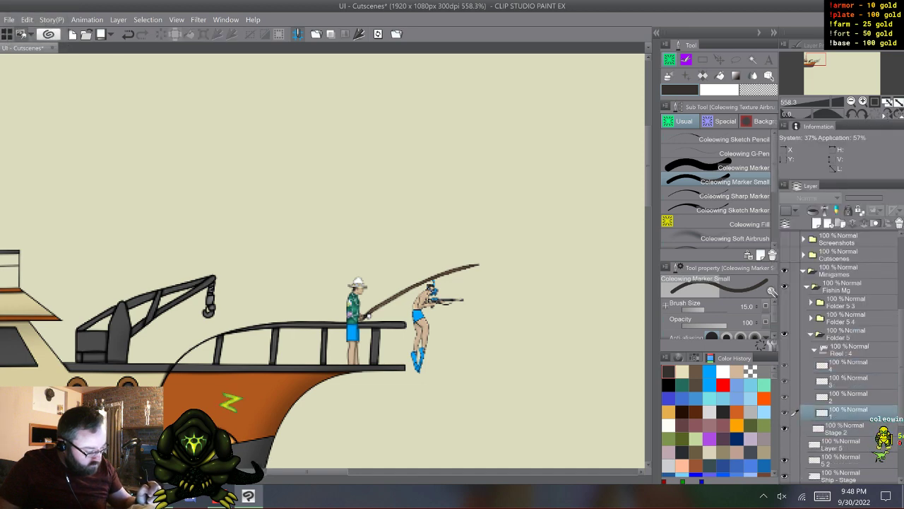
pyautogui.keyDown('shift'); pyautogui.click(848, 364); pyautogui.keyUp('shift')
pyautogui.moveTo(844, 412); pyautogui.dragTo(840, 421)
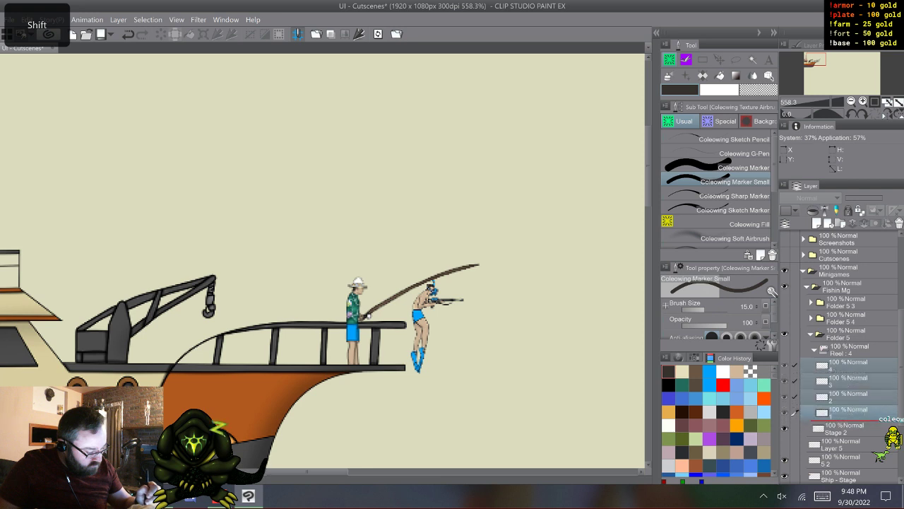
# - Duplicate Stage 2 three times and place one copy directly beneath each of frames 2, 3 and 4
pyautogui.click(845, 429)
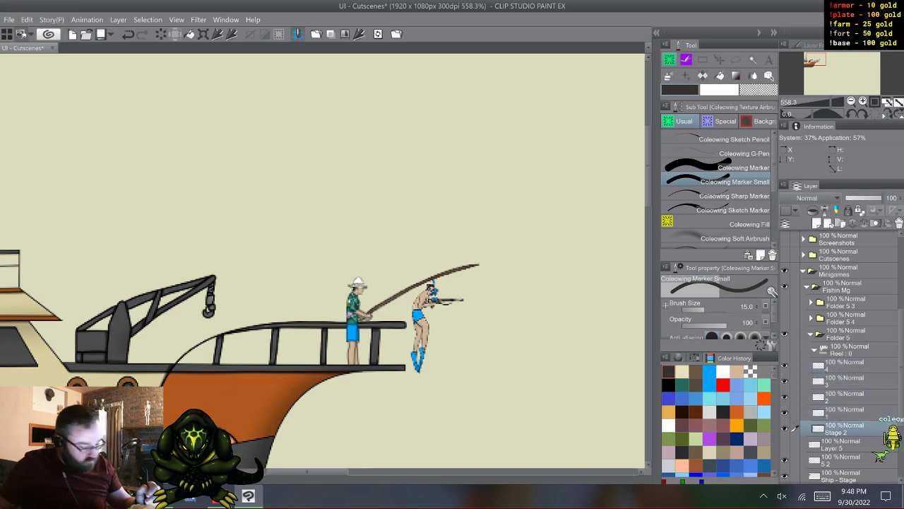
pyautogui.press('F9')
pyautogui.moveTo(844, 411); pyautogui.dragTo(844, 376)
pyautogui.press('F9')
pyautogui.press('F9')
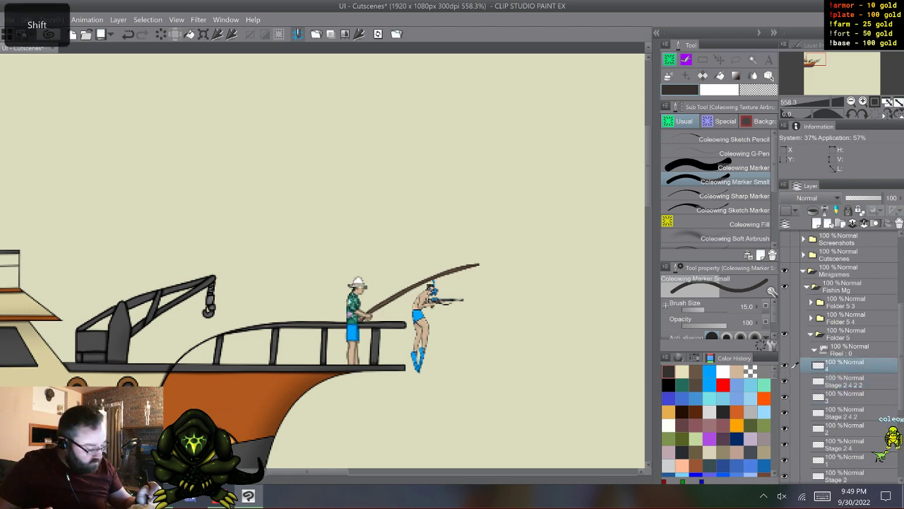
# - Merge each of frames 4, 3, 2 and 1 with the Stage 2 layer directly beneath it
pyautogui.keyDown('shift'); pyautogui.rightClick(795, 380); pyautogui.keyUp('shift')
pyautogui.click(826, 323)
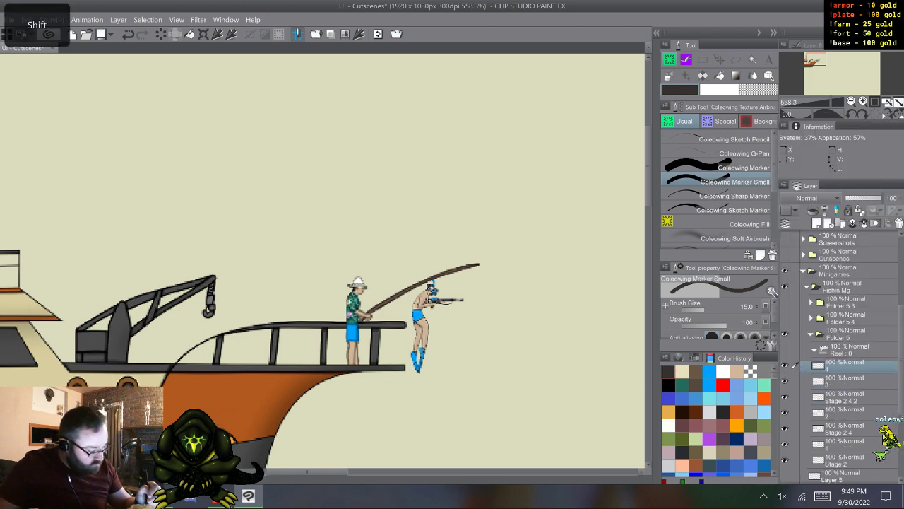
pyautogui.rightClick(840, 389)
pyautogui.click(830, 340)
pyautogui.click(844, 396)
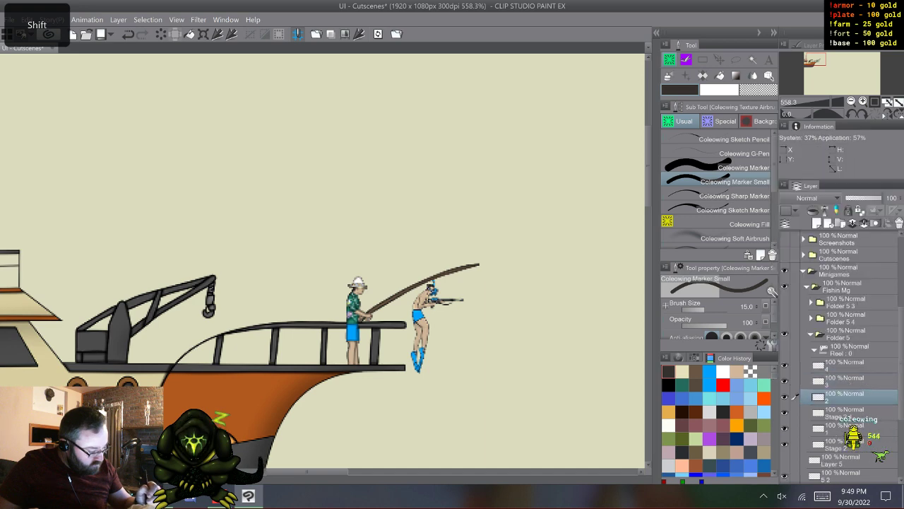
pyautogui.keyDown('shift'); pyautogui.click(845, 412); pyautogui.keyUp('shift')
pyautogui.rightClick(844, 412)
pyautogui.click(830, 342)
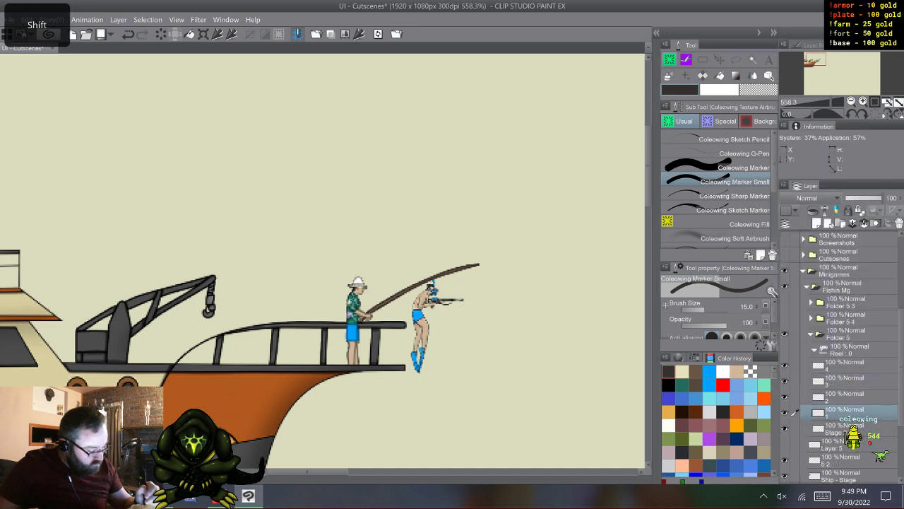
pyautogui.rightClick(844, 417)
pyautogui.click(830, 342)
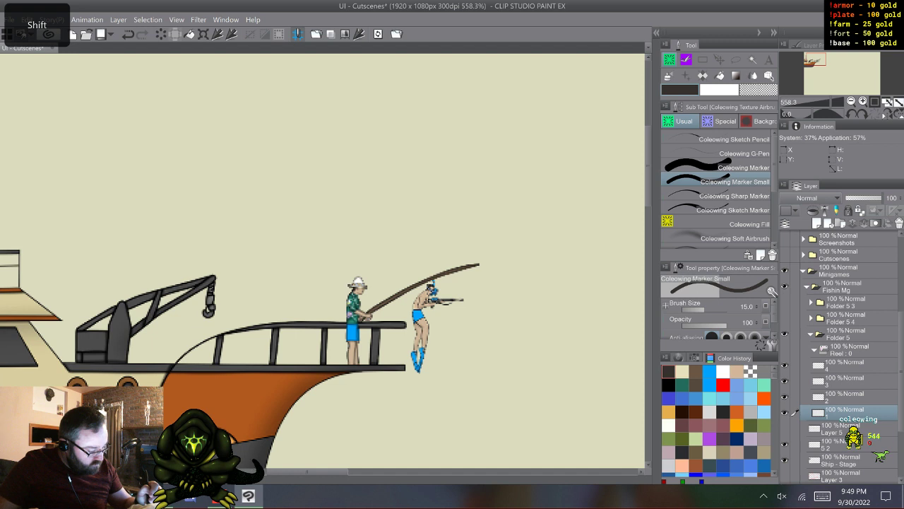
# - Return the four merged frames to the Reel animation folder, move it out of Folder 5 and make it visible
pyautogui.keyDown('shift'); pyautogui.click(844, 365); pyautogui.keyUp('shift')
pyautogui.moveTo(845, 365); pyautogui.dragTo(841, 349)
pyautogui.click(815, 350)
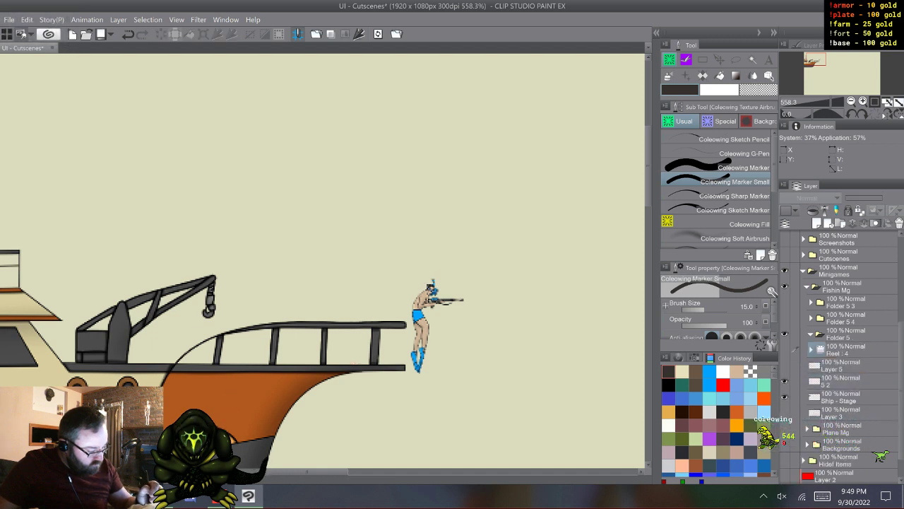
pyautogui.click(784, 349)
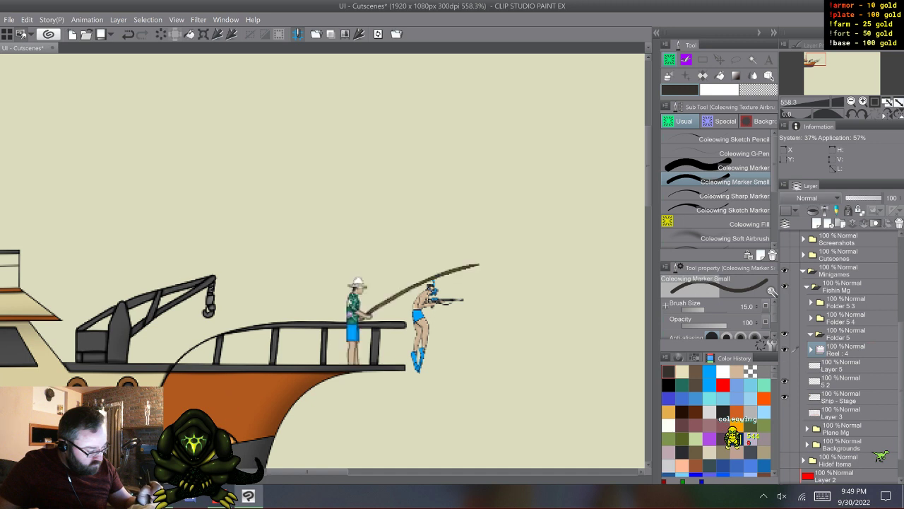
# - Delete the emptied Folder 5 and switch visibility from the Reel animation folder to Folder 5 4
pyautogui.click(844, 335)
pyautogui.rightClick(844, 336)
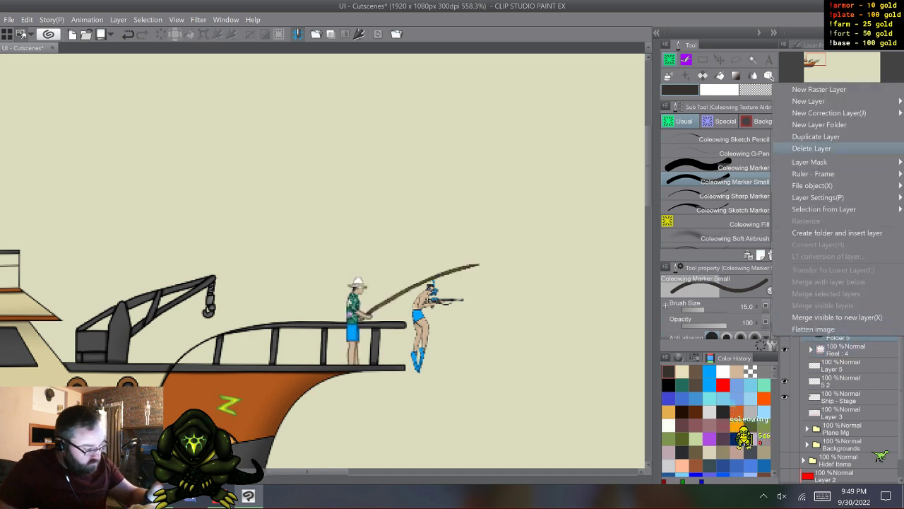
pyautogui.click(811, 147)
pyautogui.press('w')
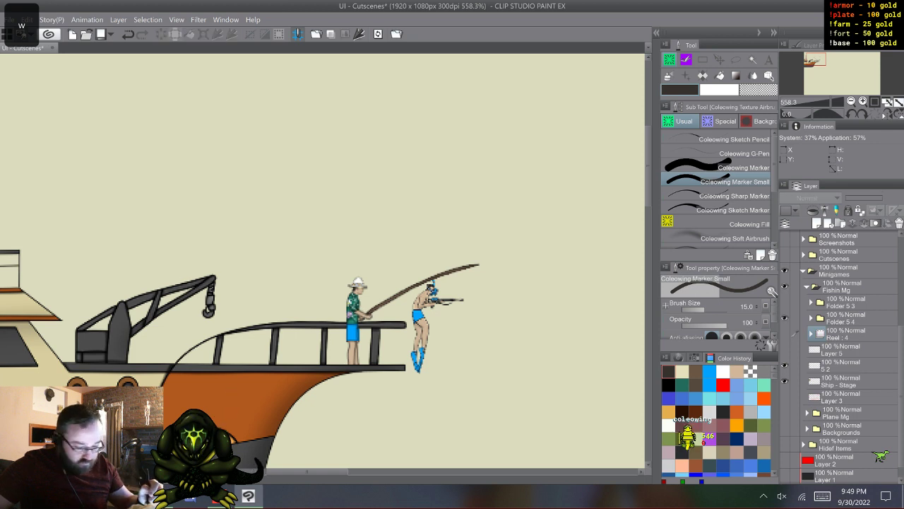
# - Merge Folder 5 4 and Folder 5 3 each into a single layer, switching visibility from the first to the second
pyautogui.rightClick(844, 317)
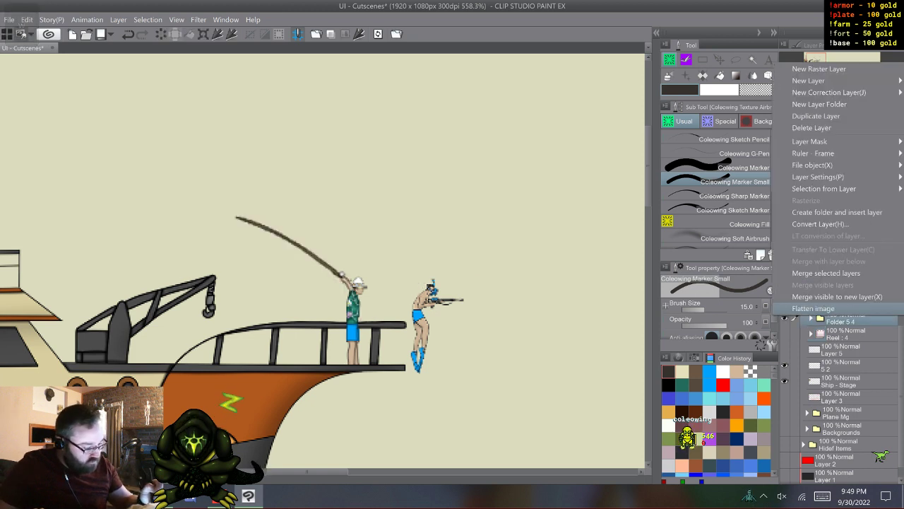
pyautogui.click(812, 272)
pyautogui.click(784, 318)
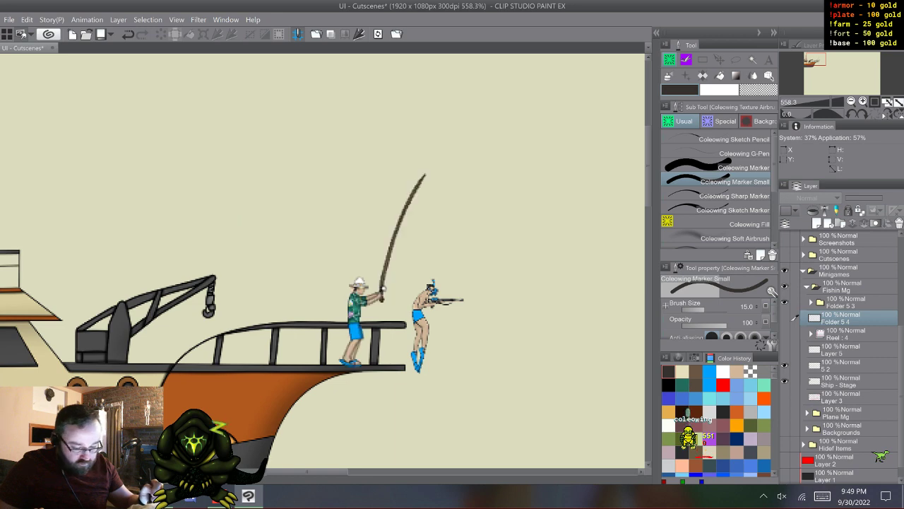
pyautogui.click(844, 301)
pyautogui.rightClick(844, 302)
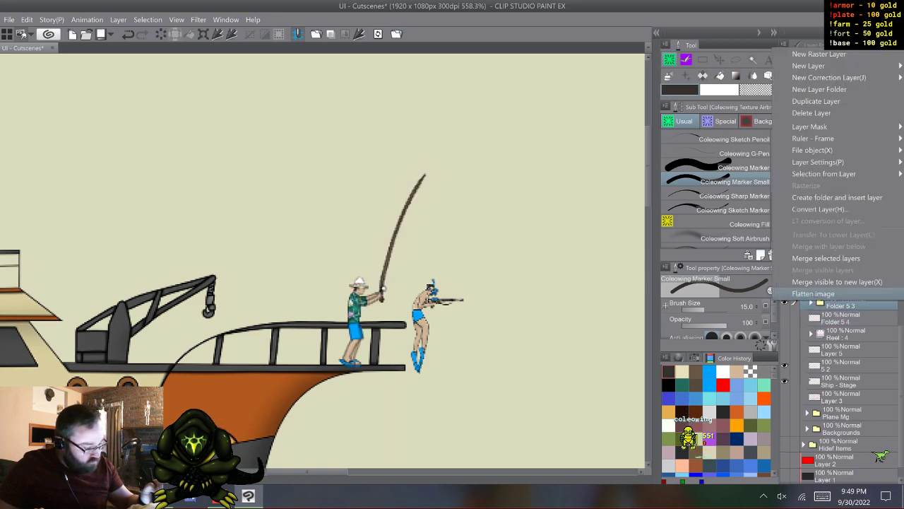
pyautogui.click(813, 256)
# - Rename the merged Folder 5 3 layer as Fall
pyautogui.doubleClick(837, 305)
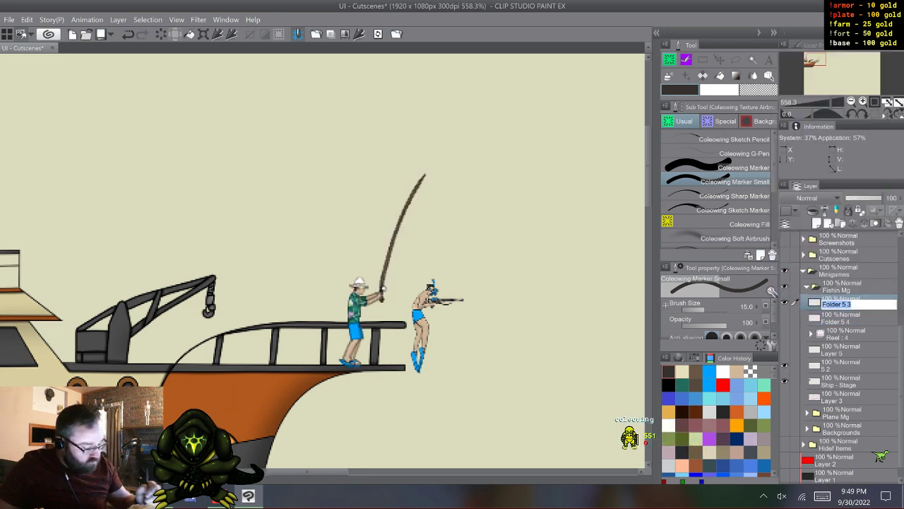
pyautogui.click(823, 496)
pyautogui.click(770, 455)
pyautogui.click(346, 418)
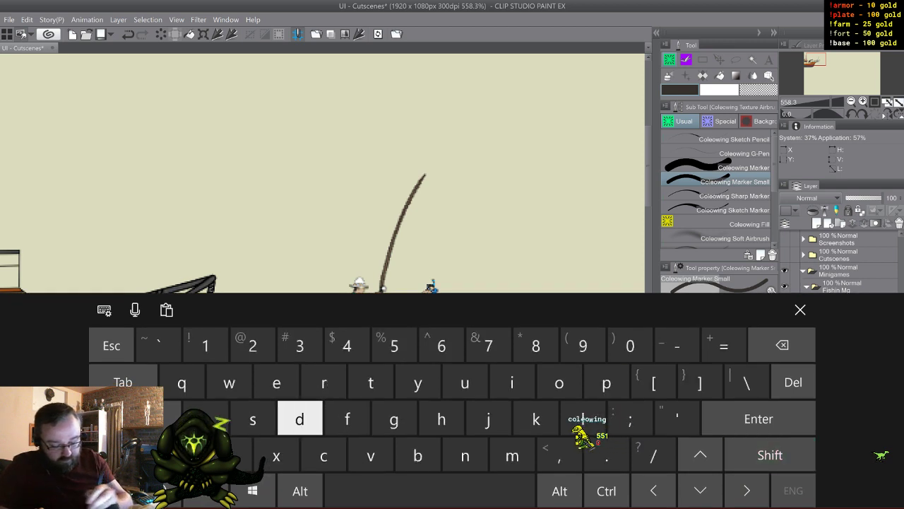
pyautogui.click(801, 309)
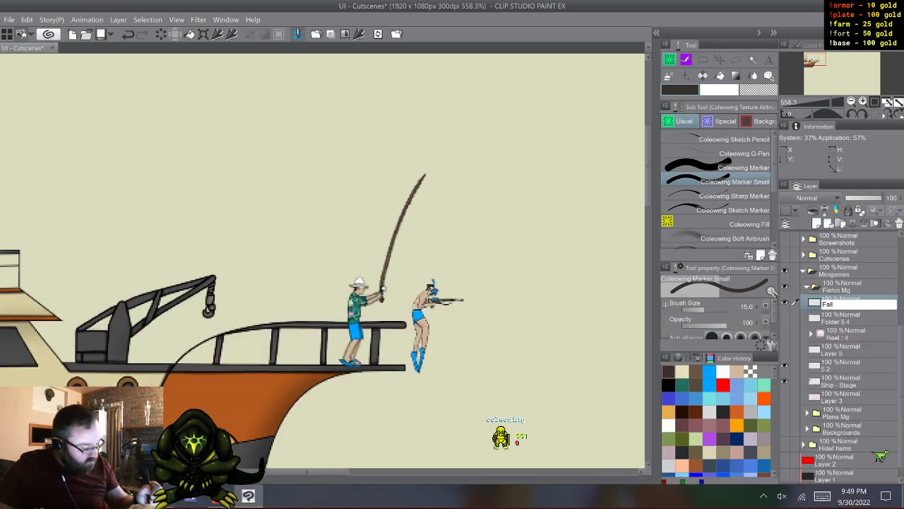
# - Switch visibility from the Fall layer to the merged Folder 5 4 layer and rename that layer as Cast
pyautogui.click(785, 318)
pyautogui.click(841, 319)
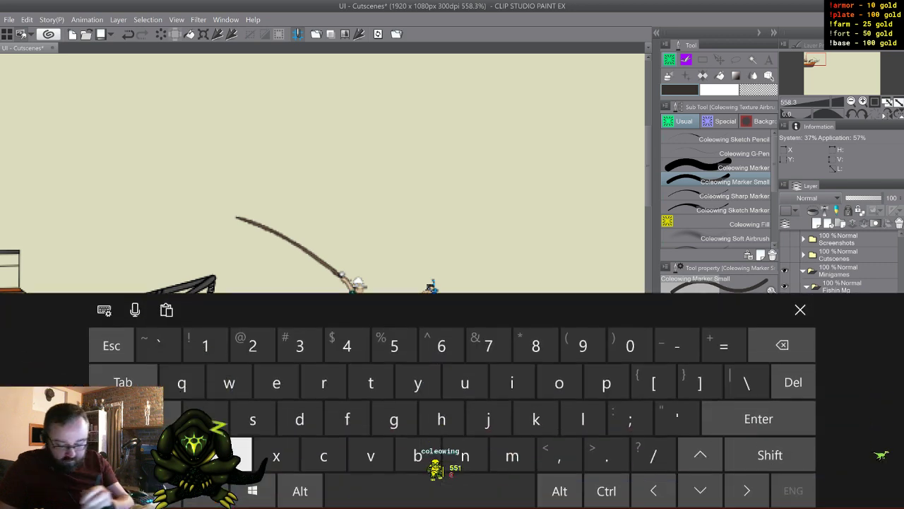
pyautogui.click(770, 455)
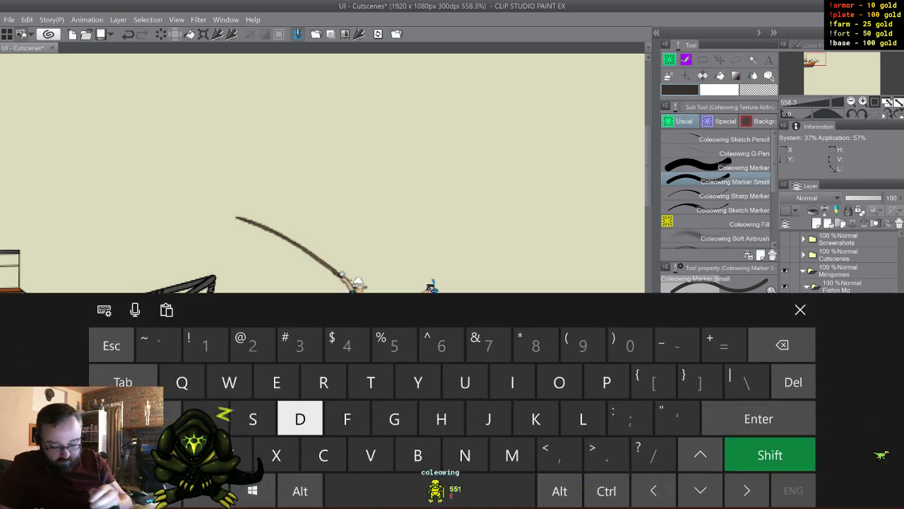
pyautogui.click(347, 418)
pyautogui.write('ast')
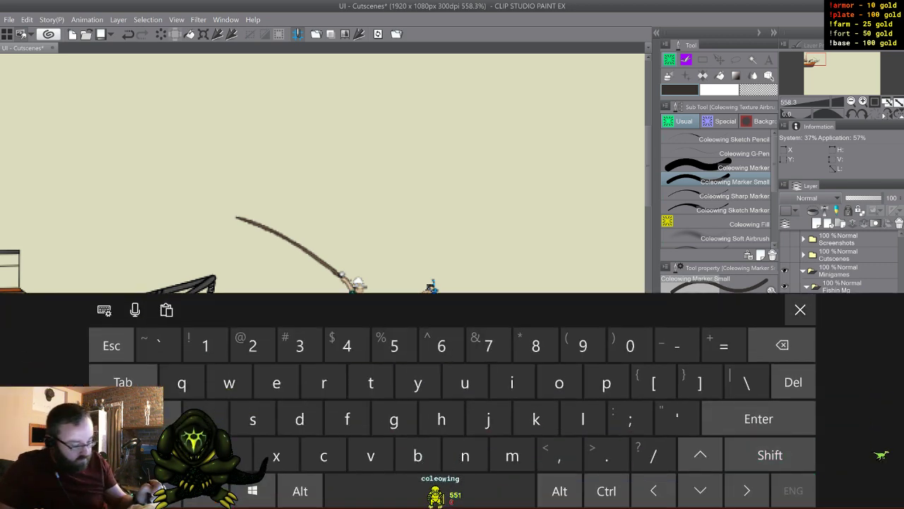
pyautogui.click(801, 310)
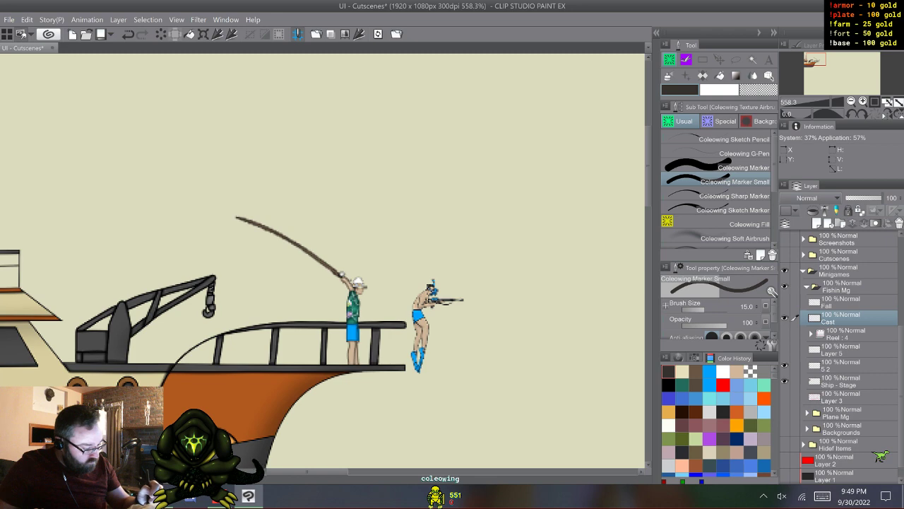
# - Switch visibility from Cast to Layer 5 and rename that layer as Victory
pyautogui.click(796, 349)
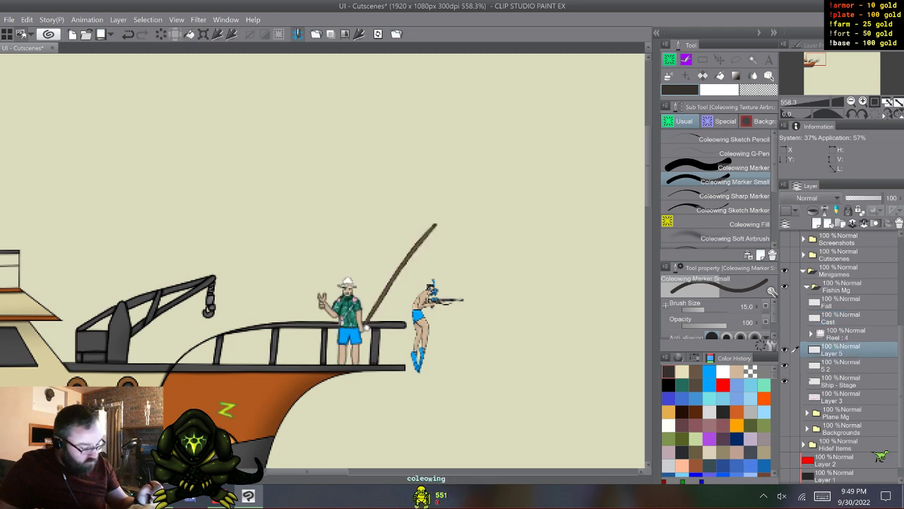
pyautogui.click(822, 496)
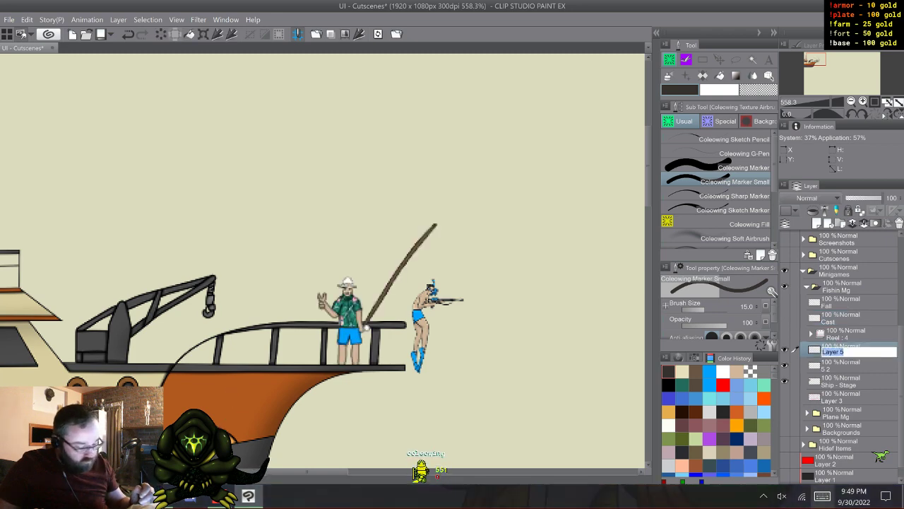
pyautogui.click(147, 455)
pyautogui.click(370, 454)
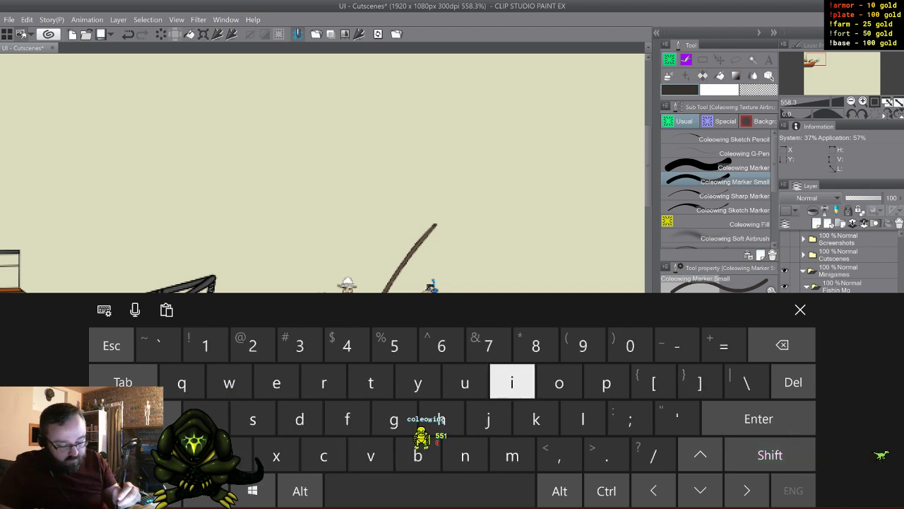
pyautogui.click(512, 382)
pyautogui.click(324, 455)
pyautogui.click(371, 382)
pyautogui.click(560, 382)
pyautogui.click(323, 382)
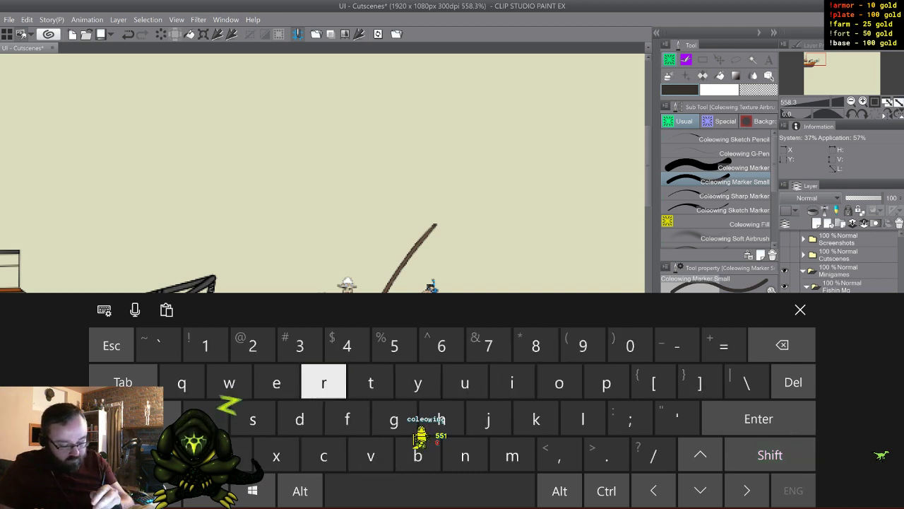
pyautogui.click(417, 383)
pyautogui.click(800, 309)
pyautogui.press('Return')
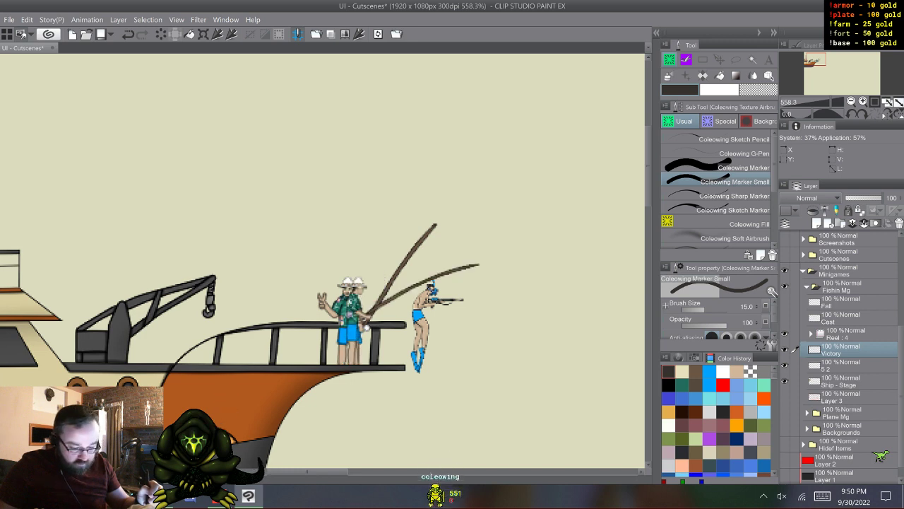
# - Check the Victory and 5 2 layers by toggling them, and show the Fall, Cast and Reel poses alongside Victory
pyautogui.click(734, 168)
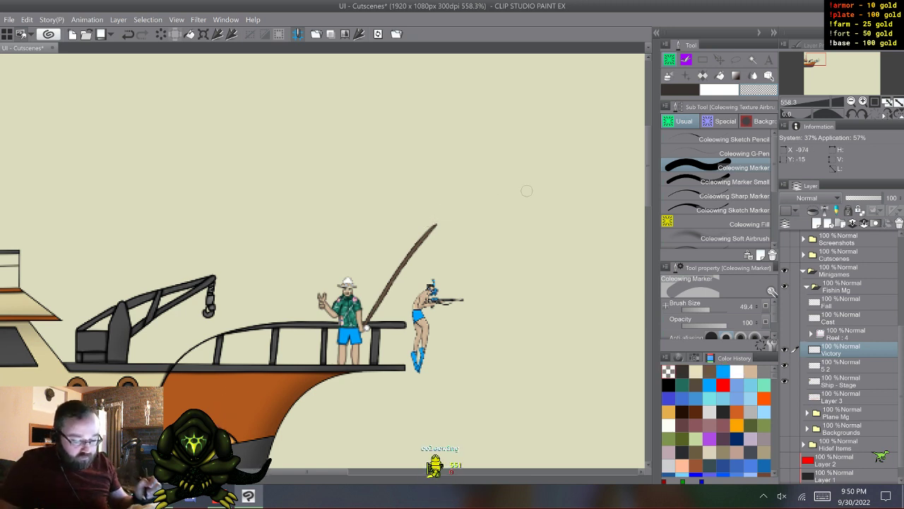
pyautogui.click(784, 350)
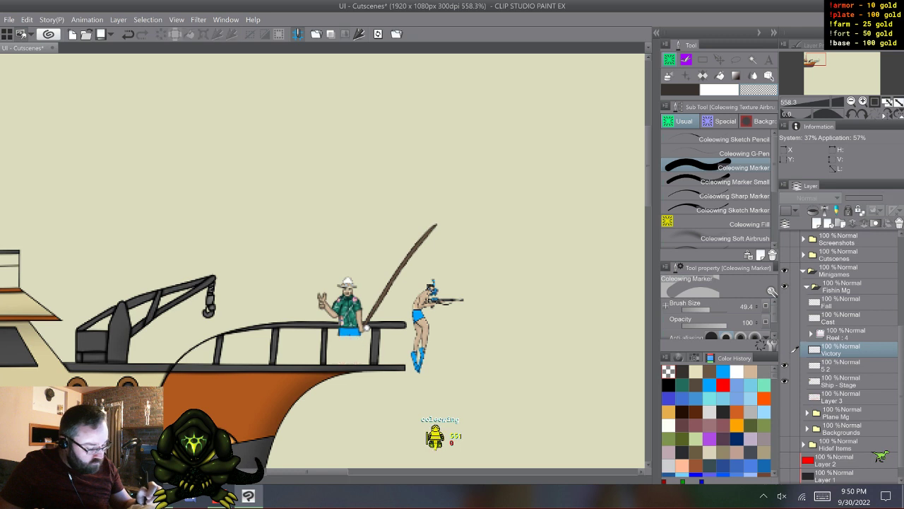
pyautogui.click(784, 365)
pyautogui.click(784, 365)
pyautogui.click(786, 350)
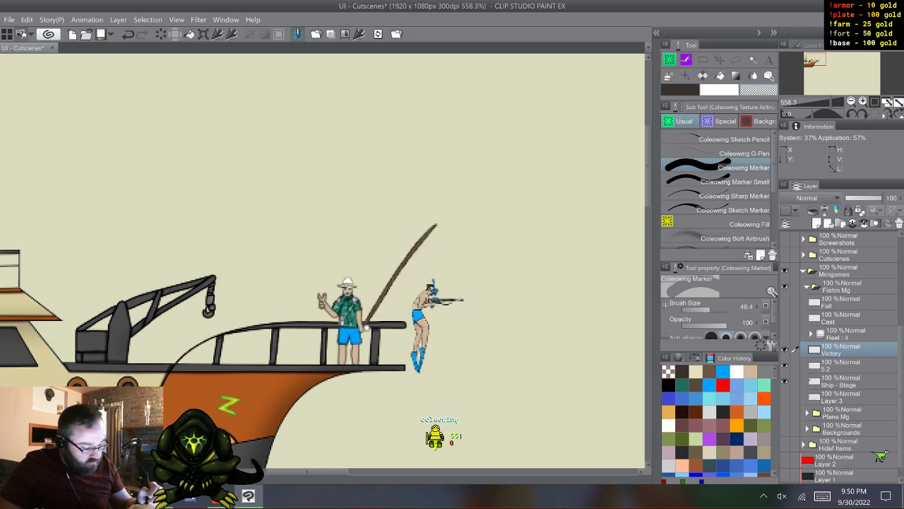
pyautogui.click(785, 318)
pyautogui.click(784, 303)
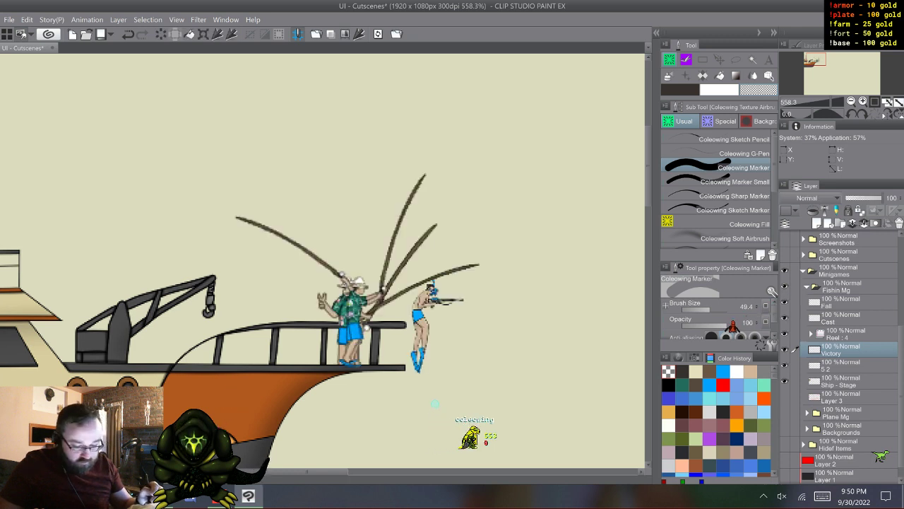
# - Create a layer folder directly above the Fall layer and name it Sheider
pyautogui.click(844, 303)
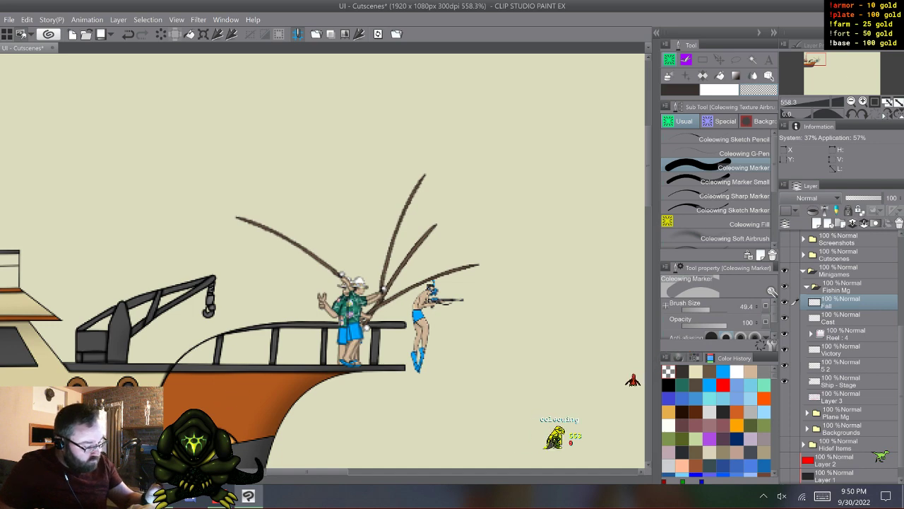
pyautogui.hotkey('ctrl', 'g')
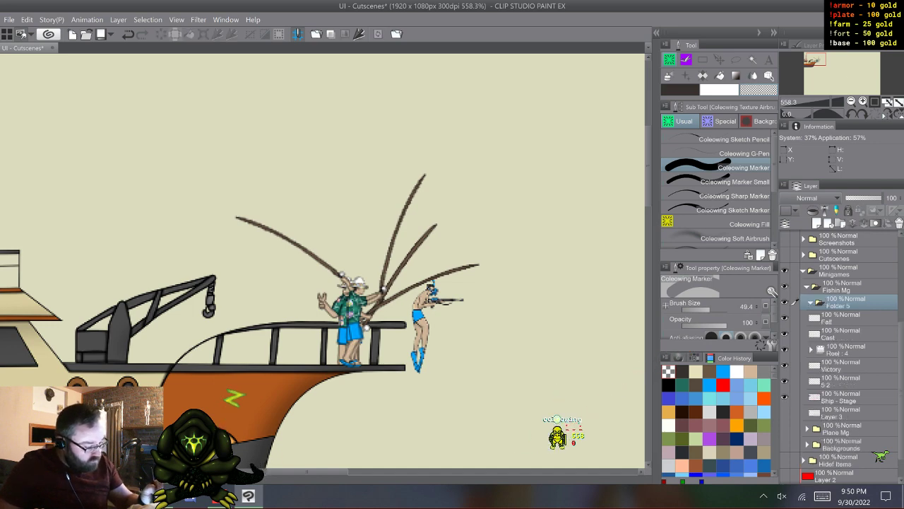
pyautogui.click(822, 496)
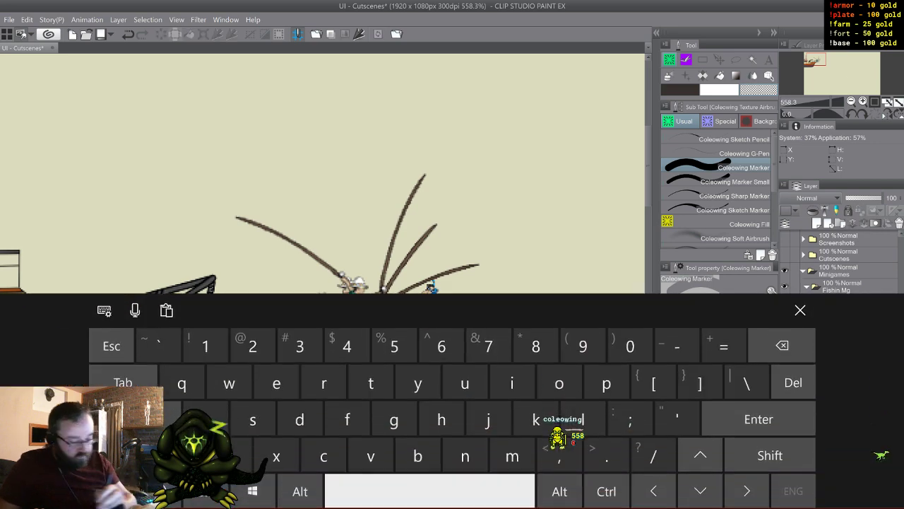
pyautogui.click(771, 455)
pyautogui.click(299, 419)
pyautogui.click(465, 382)
pyautogui.click(441, 419)
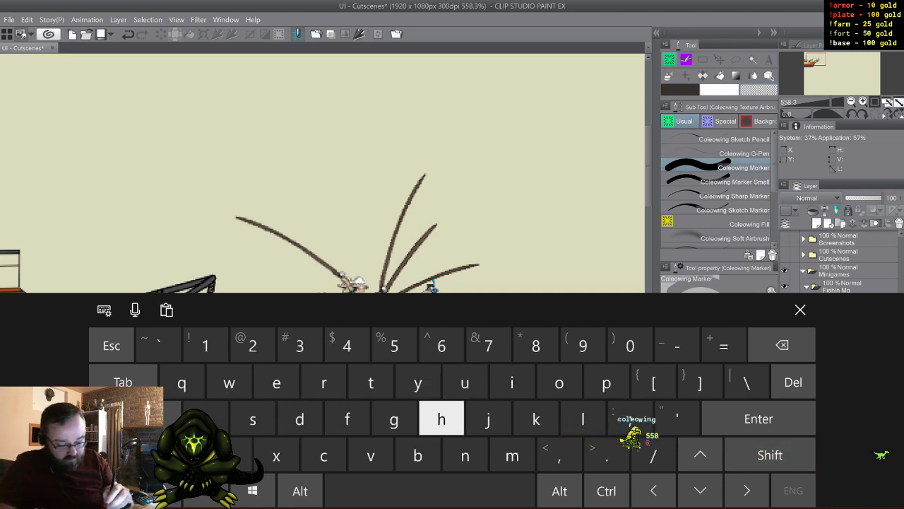
pyautogui.click(323, 382)
pyautogui.click(512, 383)
pyautogui.click(347, 419)
pyautogui.click(323, 382)
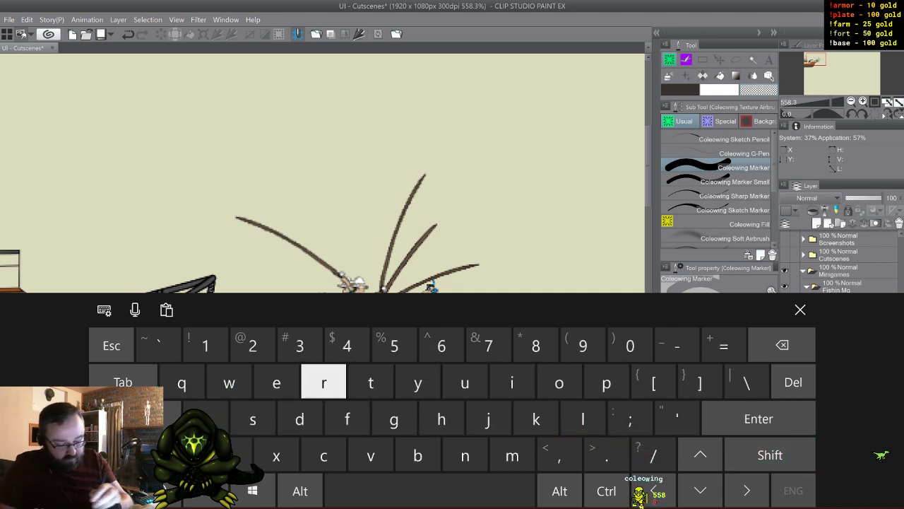
pyautogui.click(370, 382)
pyautogui.click(801, 310)
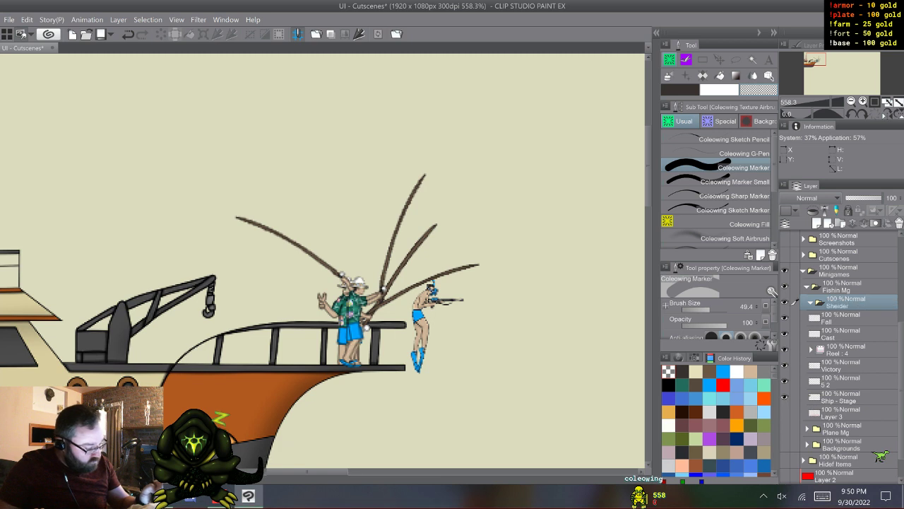
# - Move the Fall, Cast, Reel and Victory poses into the Sheider folder and collapse it
pyautogui.click(841, 318)
pyautogui.keyDown('shift'); pyautogui.click(840, 365); pyautogui.keyUp('shift')
pyautogui.moveTo(841, 318); pyautogui.dragTo(841, 304)
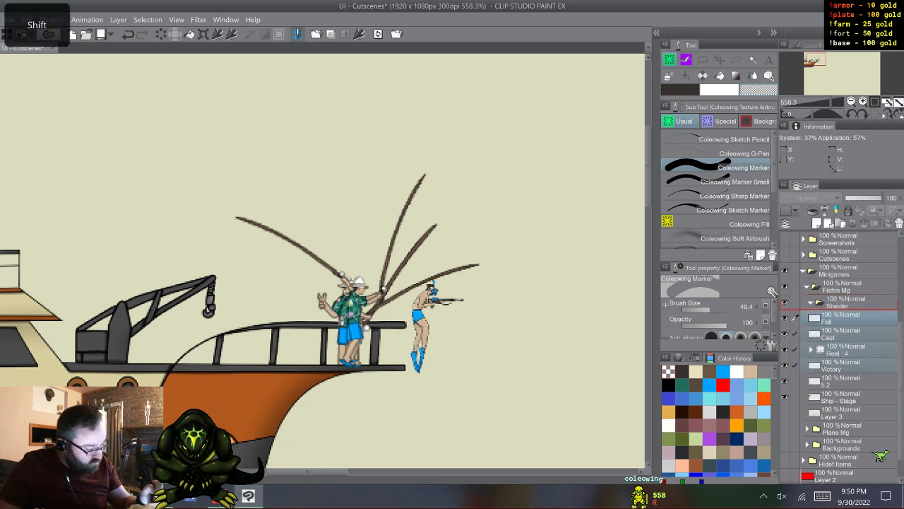
pyautogui.click(810, 303)
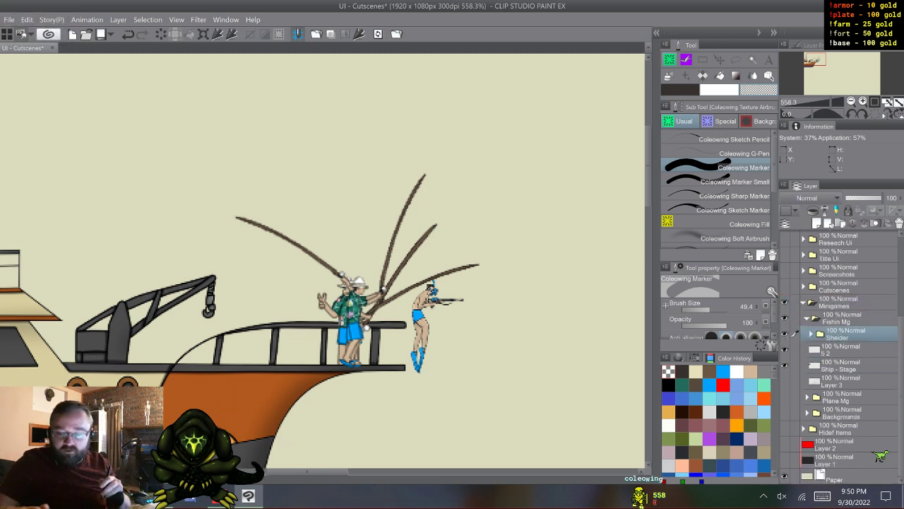
# - Show the red planning sketches on Layer 3 together with the ship and the fishing poses
pyautogui.press('XF86TouchpadToggle')
pyautogui.scroll(-2, 333, 401)
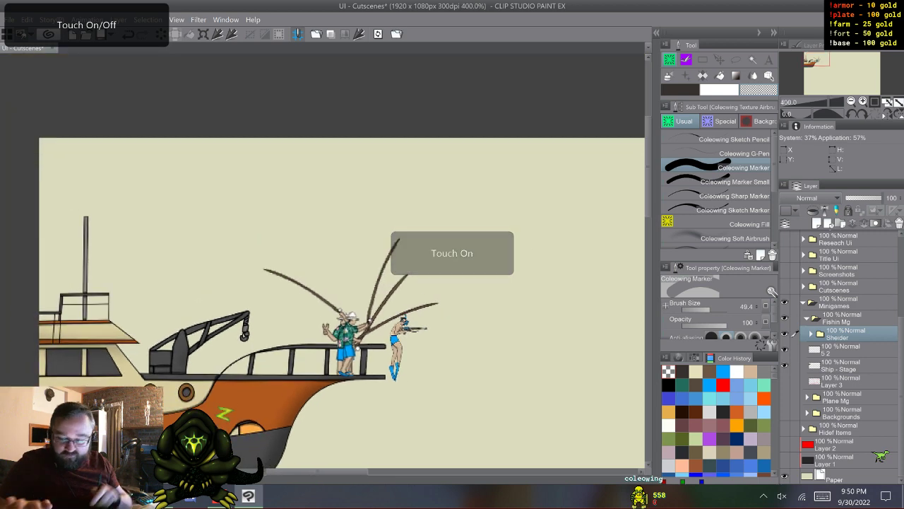
pyautogui.press('XF86TouchpadToggle')
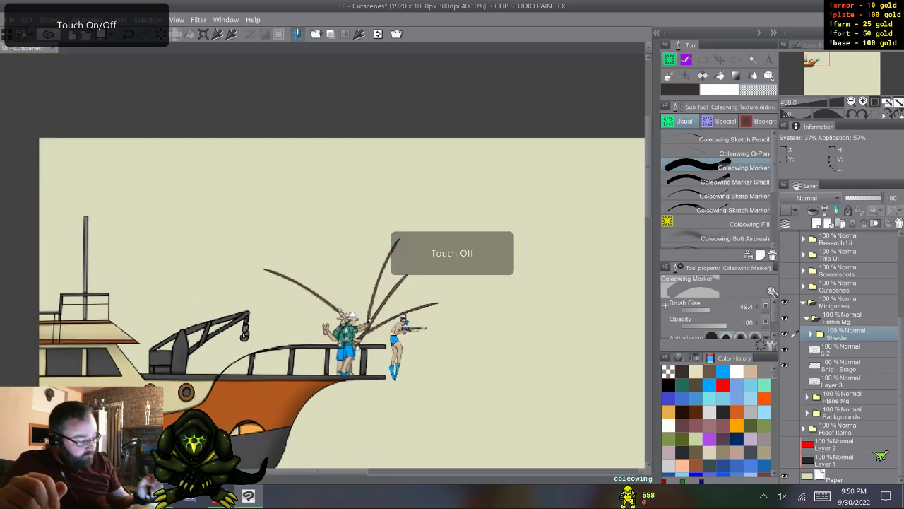
pyautogui.click(784, 349)
pyautogui.click(785, 381)
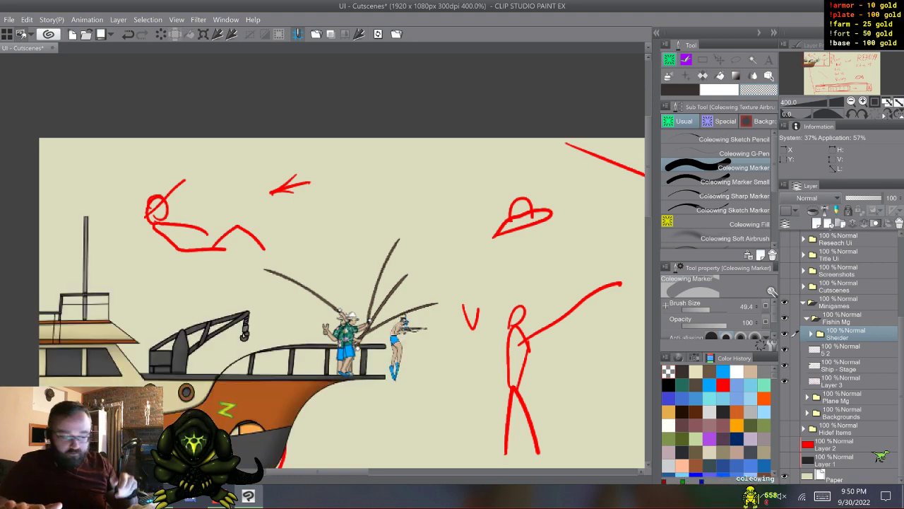
# - Examine the handwritten pose list in the red notes and the finished poses on the ship's bow
pyautogui.press('XF86TouchpadToggle')
pyautogui.scroll(-3, 344, 409)
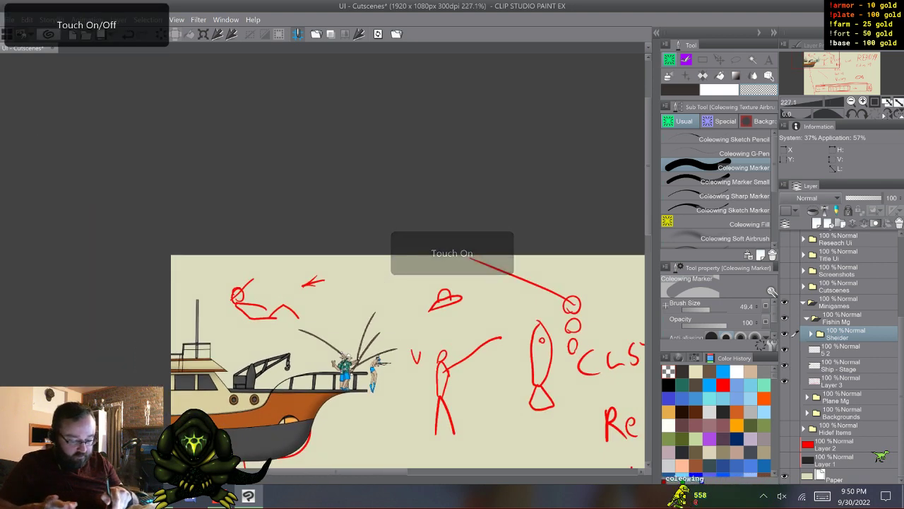
pyautogui.moveTo(452, 310); pyautogui.dragTo(297, 226)
pyautogui.moveTo(424, 297); pyautogui.dragTo(294, 185)
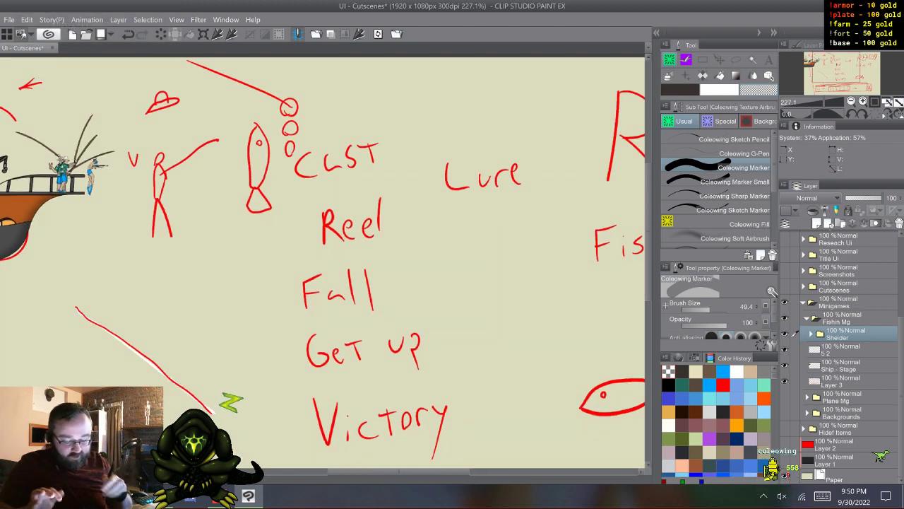
pyautogui.moveTo(395, 311)
pyautogui.mouseDown()
pyautogui.moveTo(380, 219)
pyautogui.moveTo(368, 318)
pyautogui.moveTo(289, 329)
pyautogui.moveTo(417, 332)
pyautogui.moveTo(569, 385)
pyautogui.mouseUp()
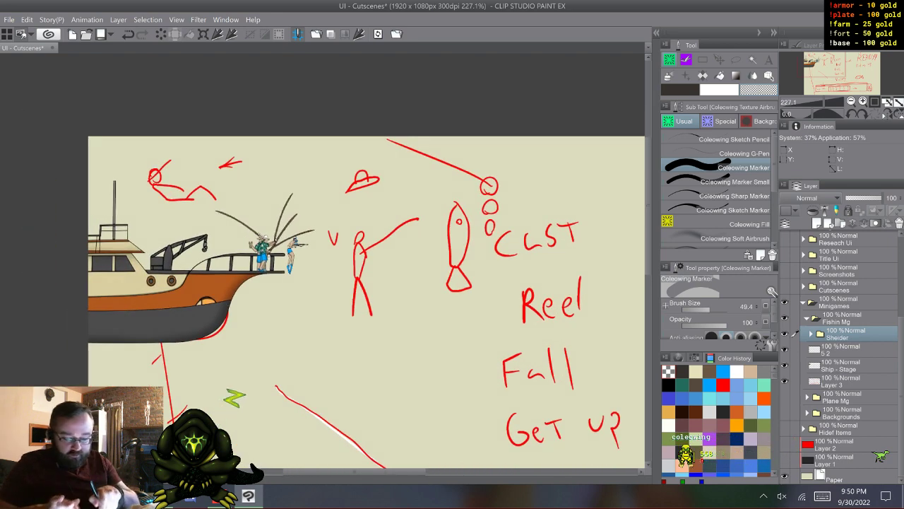
pyautogui.scroll(4, 301, 369)
pyautogui.moveTo(330, 254); pyautogui.dragTo(493, 350)
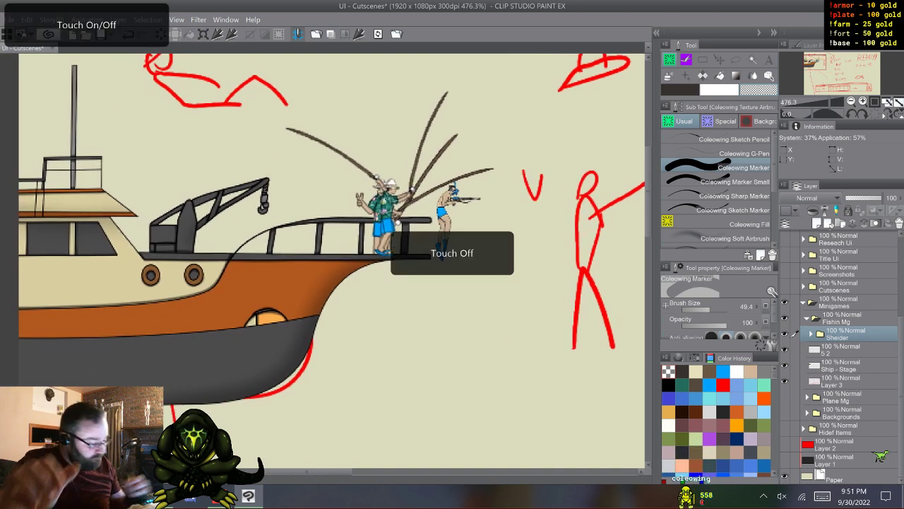
# - Add a new raster layer directly above layer 5 2 and set up the Coleowing G-Pen with black from the default color set
pyautogui.click(841, 349)
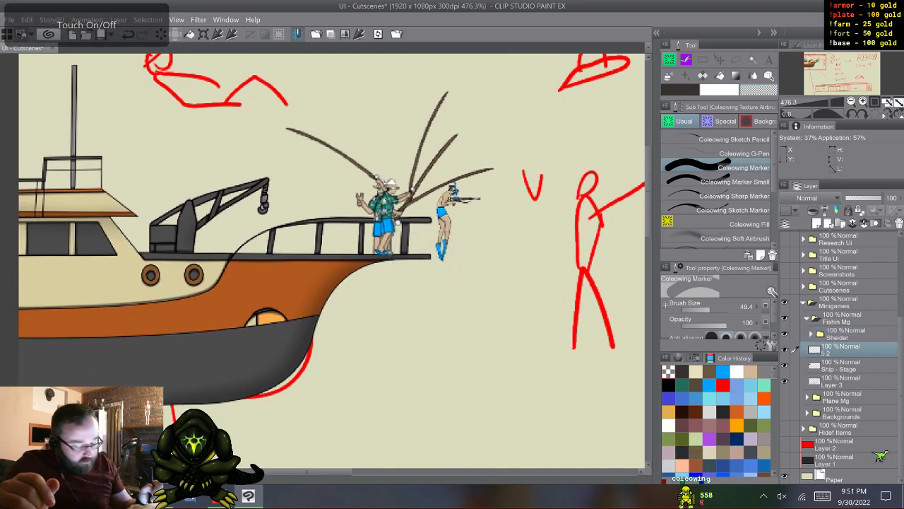
pyautogui.hotkey('ctrl', 'shift', 'n')
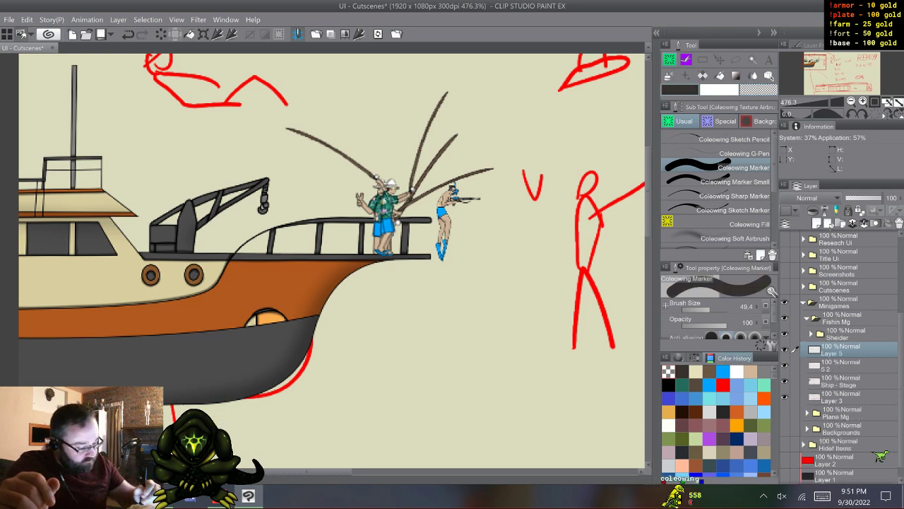
pyautogui.click(679, 357)
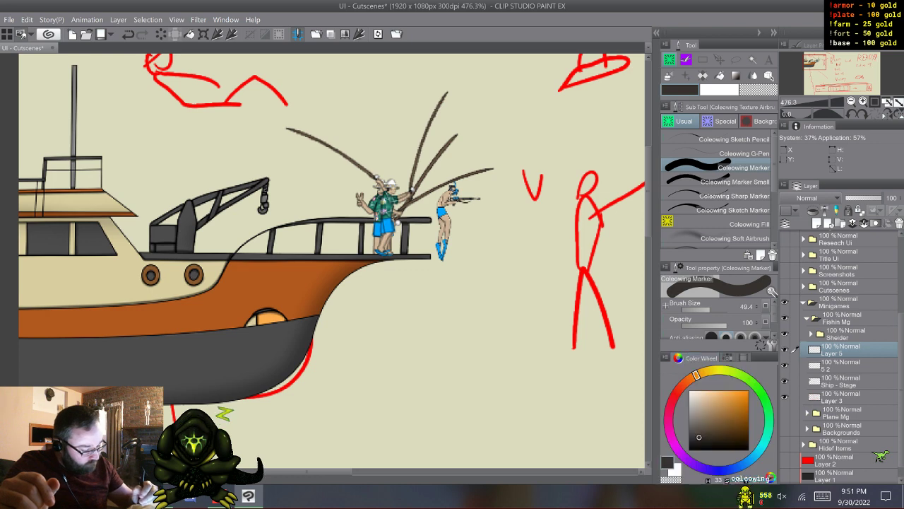
pyautogui.click(727, 358)
pyautogui.click(668, 383)
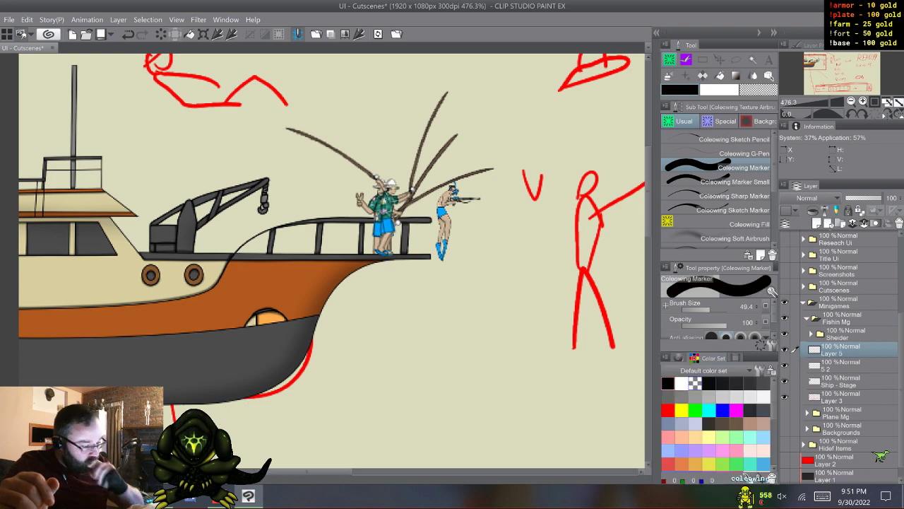
pyautogui.click(743, 153)
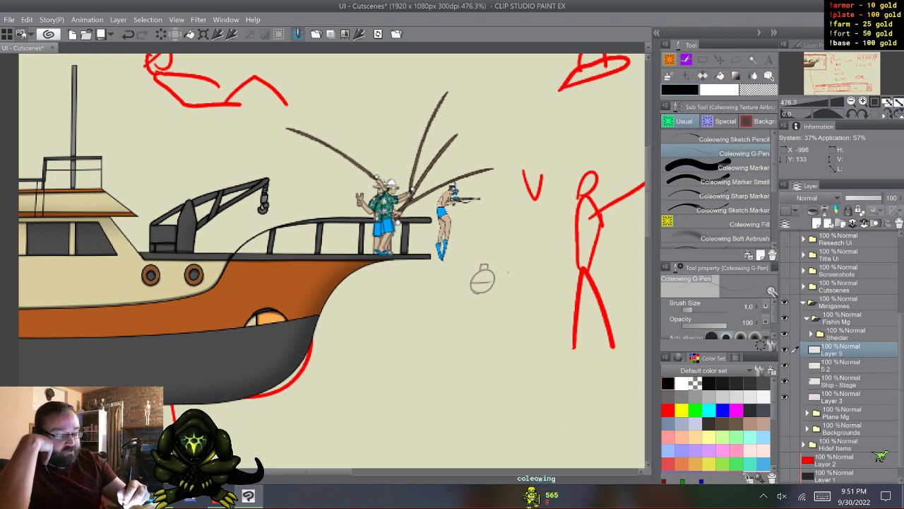
# - Sketch thin black outlines of a round bobber, a small angular lure and a slender fish-shaped lure in the empty area beyond the ship's bow
pyautogui.moveTo(508, 271)
pyautogui.mouseDown()
pyautogui.moveTo(548, 277)
pyautogui.moveTo(516, 274)
pyautogui.mouseUp()
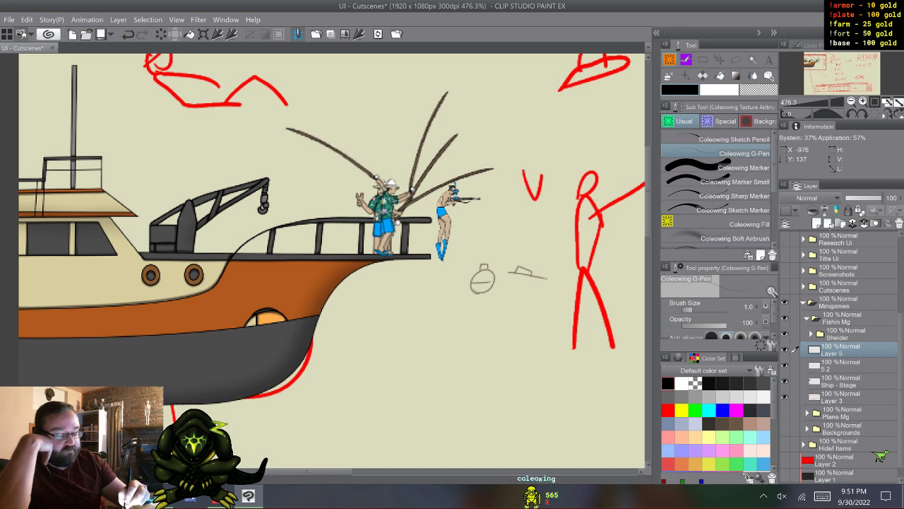
pyautogui.moveTo(516, 271); pyautogui.dragTo(516, 281)
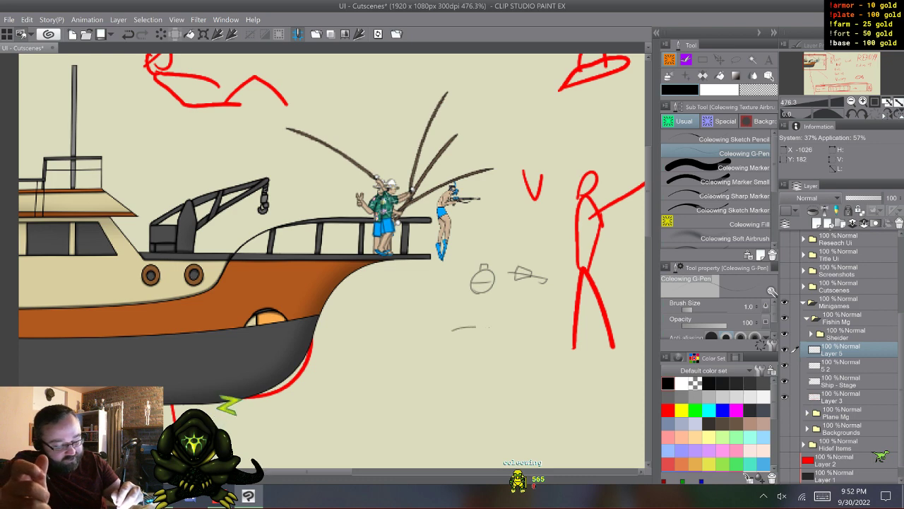
pyautogui.moveTo(477, 327)
pyautogui.mouseDown()
pyautogui.moveTo(494, 327)
pyautogui.moveTo(450, 329)
pyautogui.moveTo(503, 325)
pyautogui.moveTo(495, 332)
pyautogui.mouseUp()
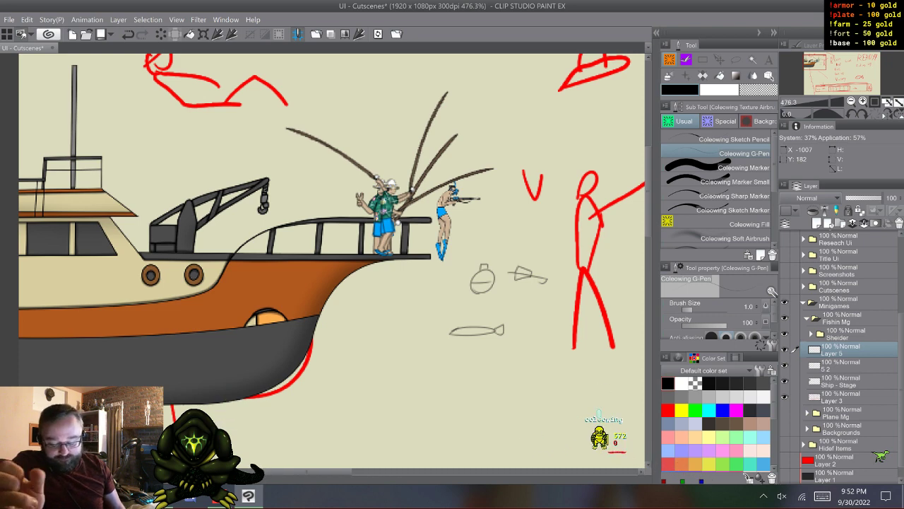
# - Look through the Gravitaws folder in File Explorer, return to Clip Studio Paint and delete the sketch layer Layer 5
pyautogui.hotkey('alt', 'Tab')
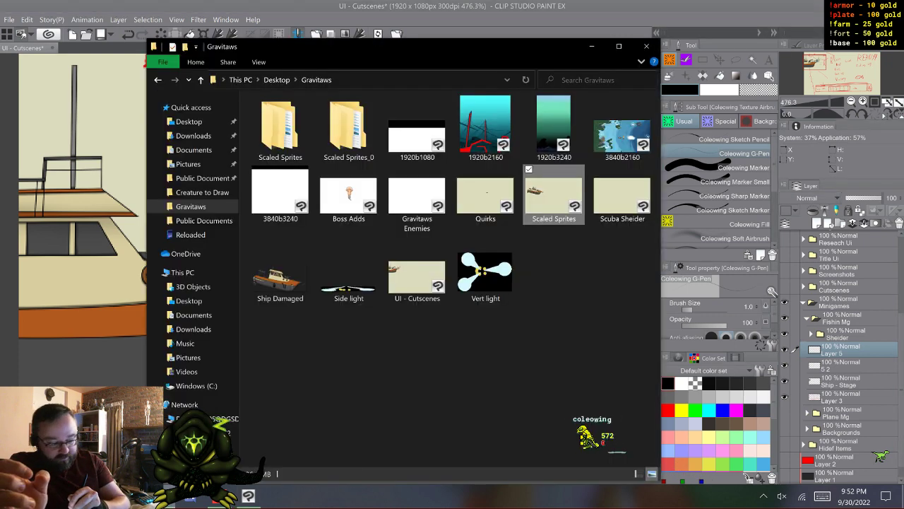
pyautogui.hotkey('alt', 'Tab')
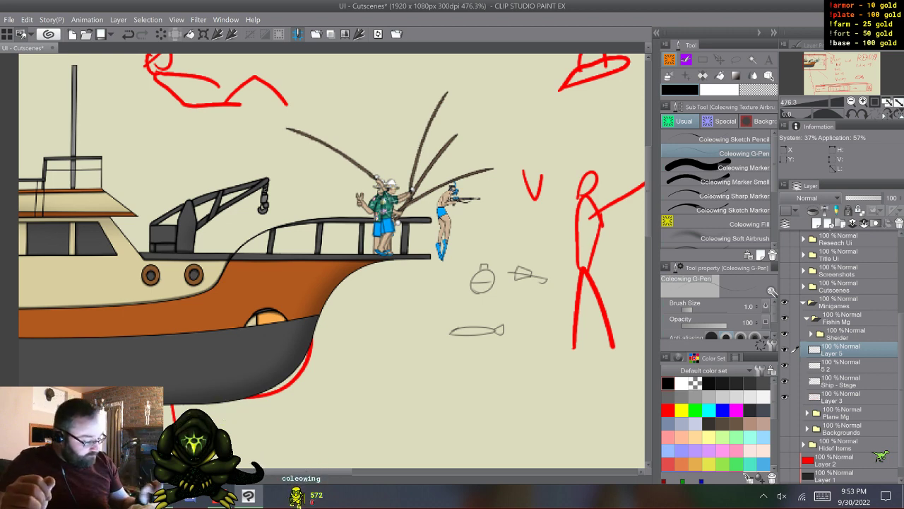
pyautogui.rightClick(795, 349)
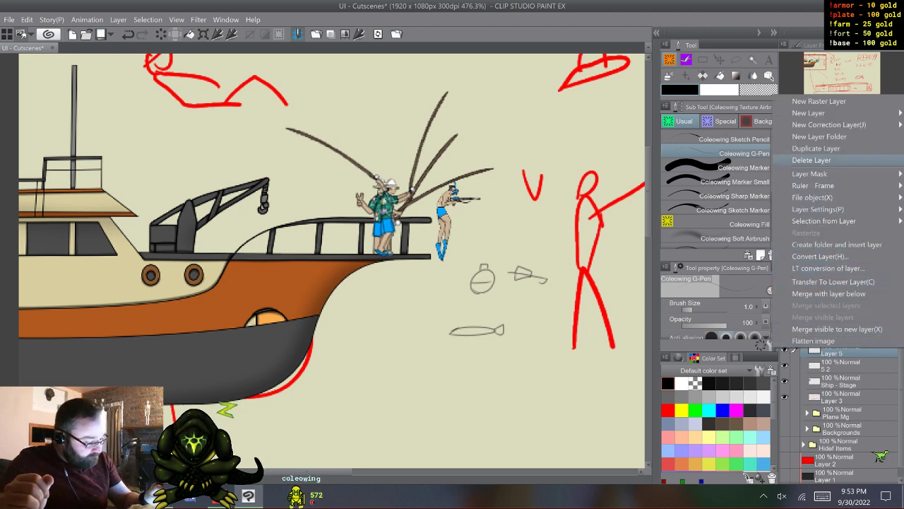
pyautogui.click(812, 160)
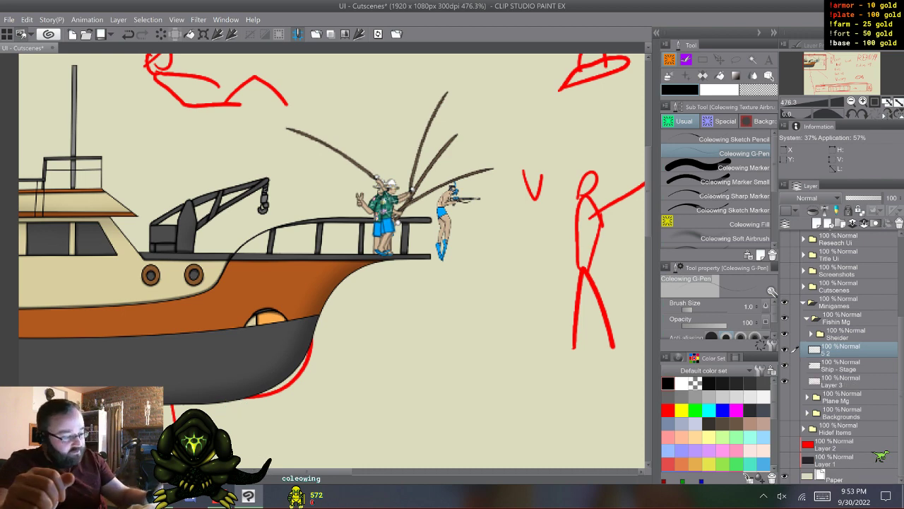
pyautogui.moveTo(339, 255)
pyautogui.mouseDown()
pyautogui.moveTo(404, 300)
pyautogui.moveTo(406, 327)
pyautogui.mouseUp()
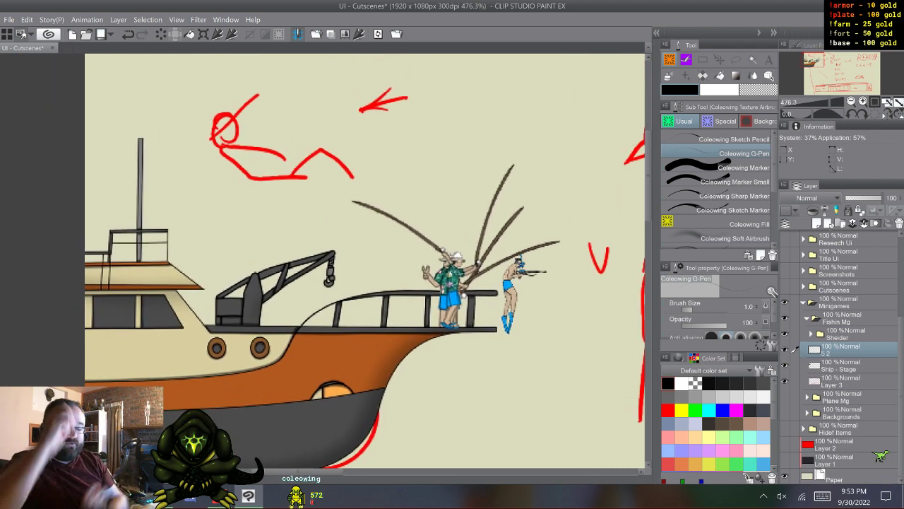
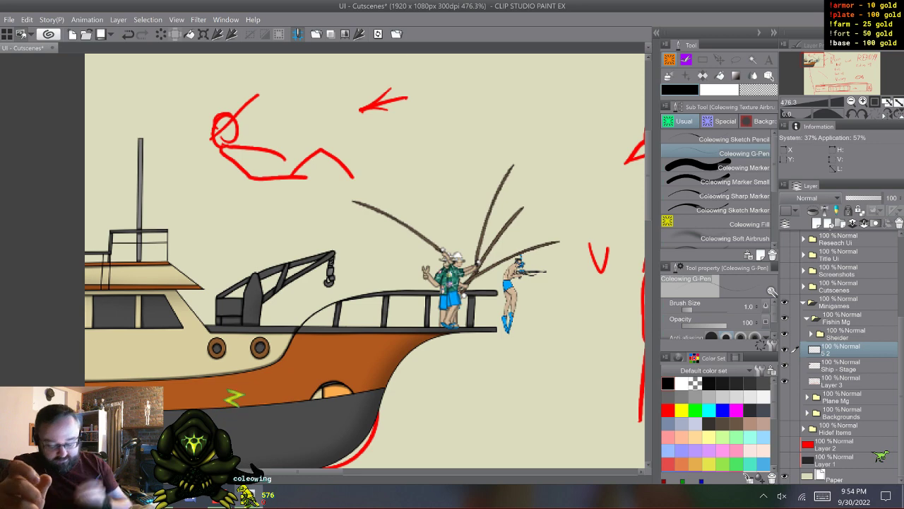
# - Switch to File Explorer and open the man-in-deck-chair photo from the Public Documents folder in Clip Studio Paint
pyautogui.hotkey('alt', 'Tab')
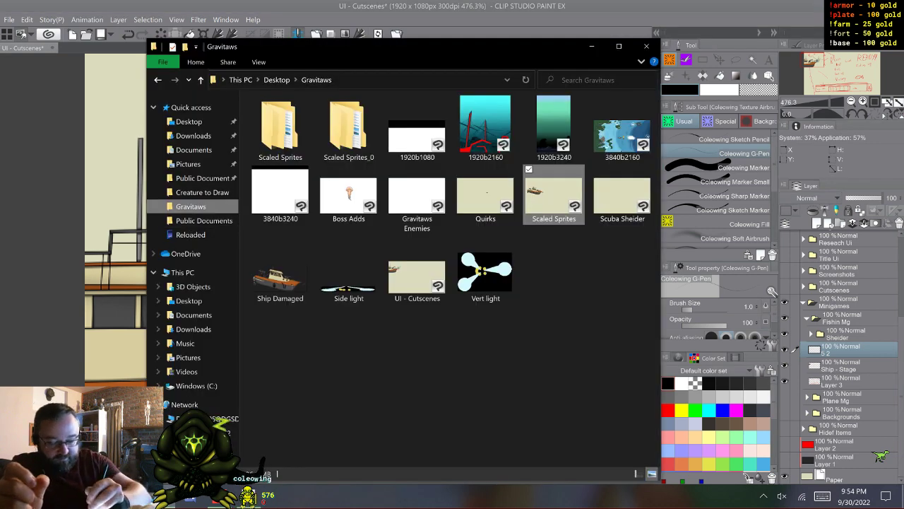
pyautogui.click(203, 178)
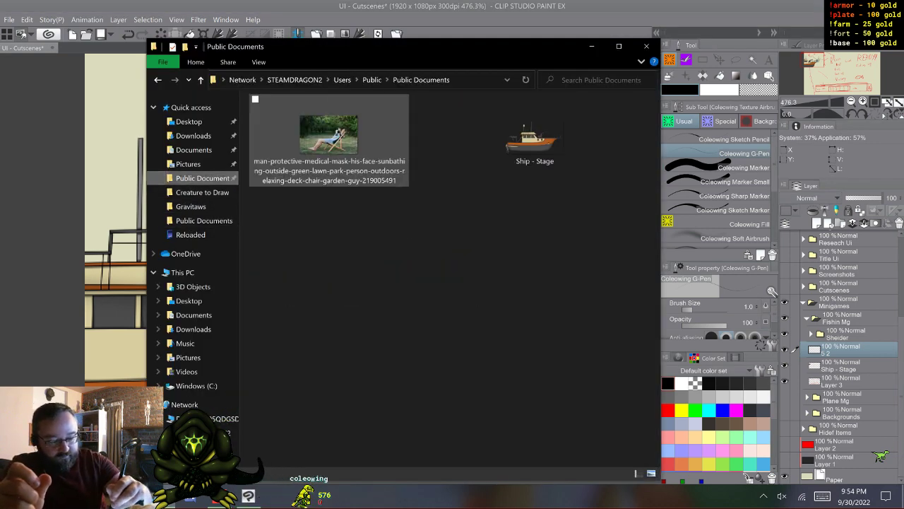
pyautogui.moveTo(330, 134); pyautogui.dragTo(106, 268)
pyautogui.hotkey('alt', 'Tab')
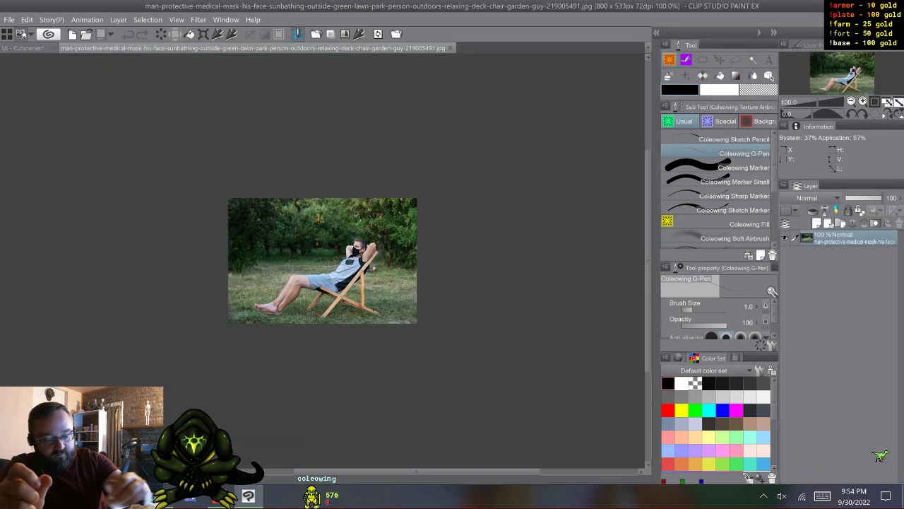
# - Copy the deck chair photo and paste it into the UI - Cutscenes canvas above layer 5 2
pyautogui.click(27, 20)
pyautogui.moveTo(51, 19)
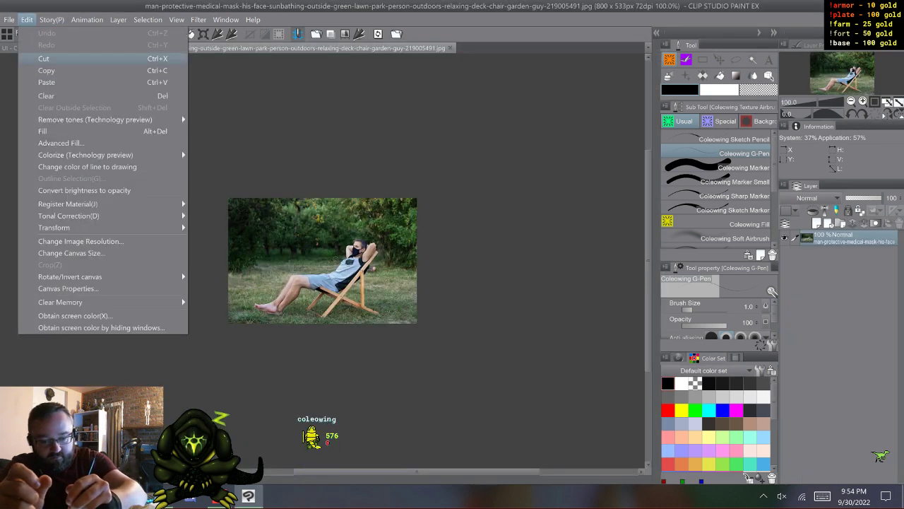
pyautogui.click(46, 70)
pyautogui.click(20, 48)
pyautogui.click(27, 20)
pyautogui.click(47, 82)
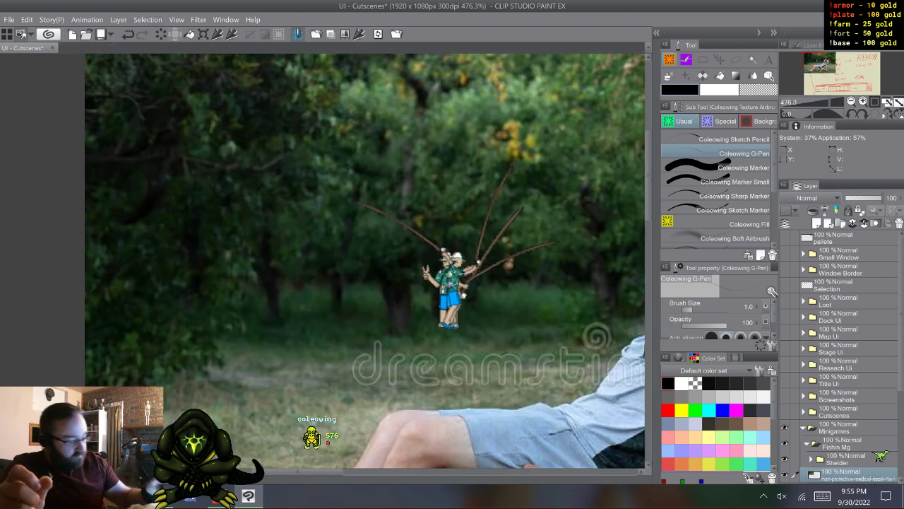
# - Flip the pasted photo horizontally and scale it down beside the fisherman until the reclining man matches his size
pyautogui.hotkey('ctrl', 't')
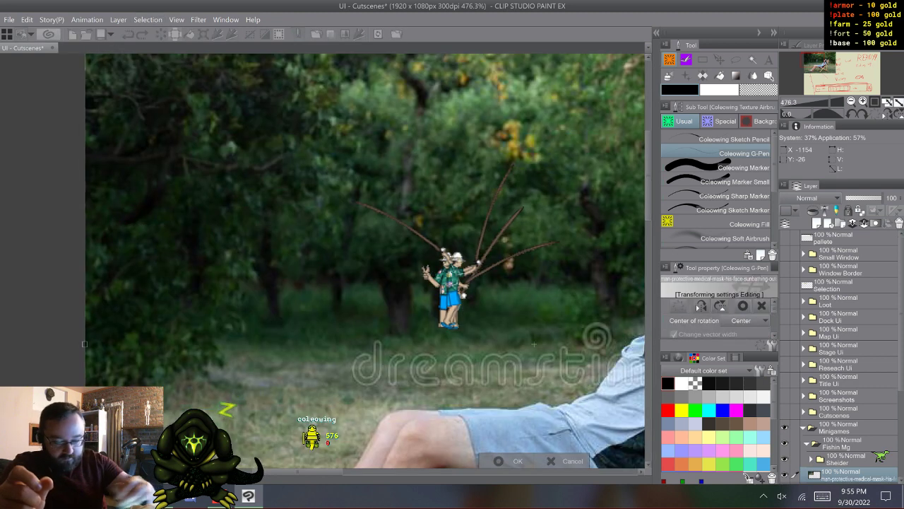
pyautogui.moveTo(583, 322); pyautogui.dragTo(270, 265)
pyautogui.click(701, 306)
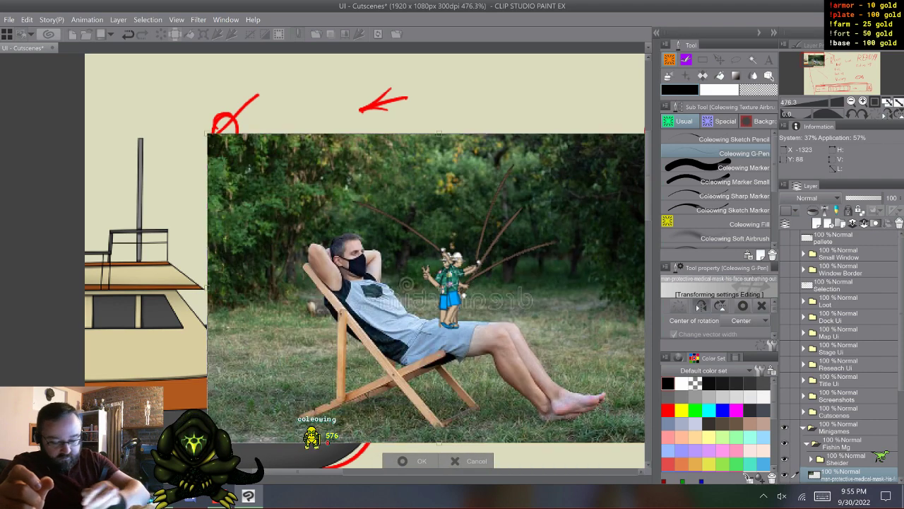
pyautogui.moveTo(207, 288); pyautogui.dragTo(521, 287)
pyautogui.moveTo(583, 287); pyautogui.dragTo(362, 274)
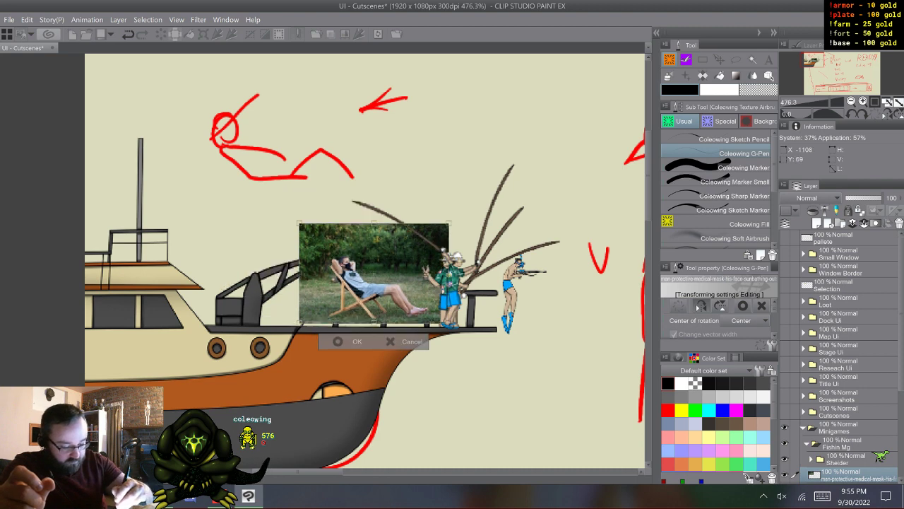
pyautogui.moveTo(449, 274); pyautogui.dragTo(432, 274)
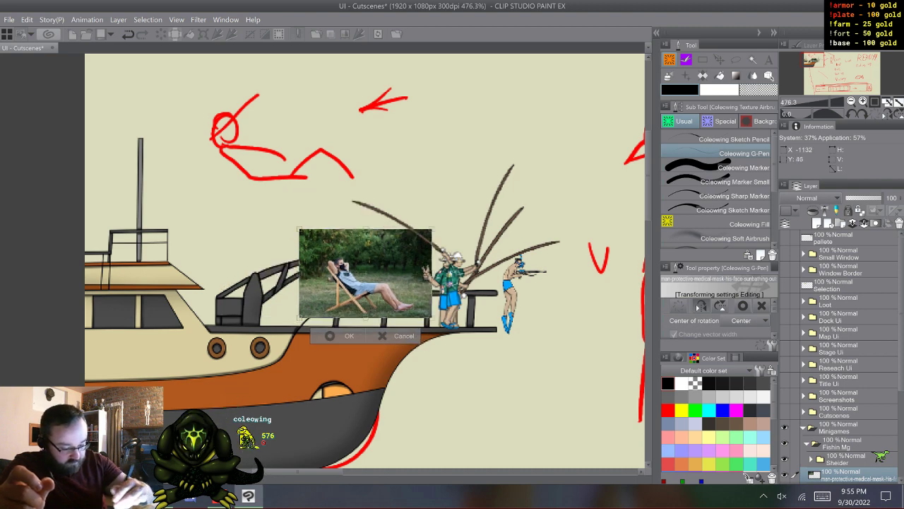
pyautogui.moveTo(365, 273); pyautogui.dragTo(441, 289)
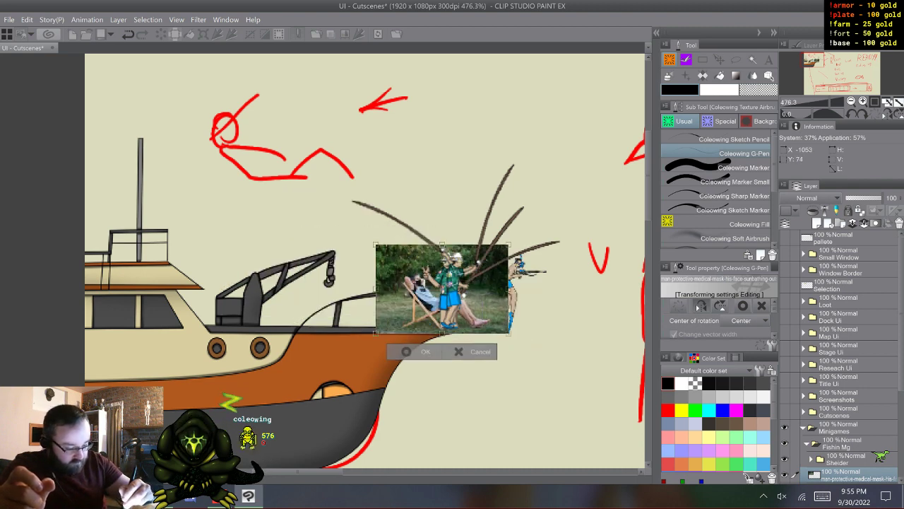
pyautogui.moveTo(509, 289); pyautogui.dragTo(494, 291)
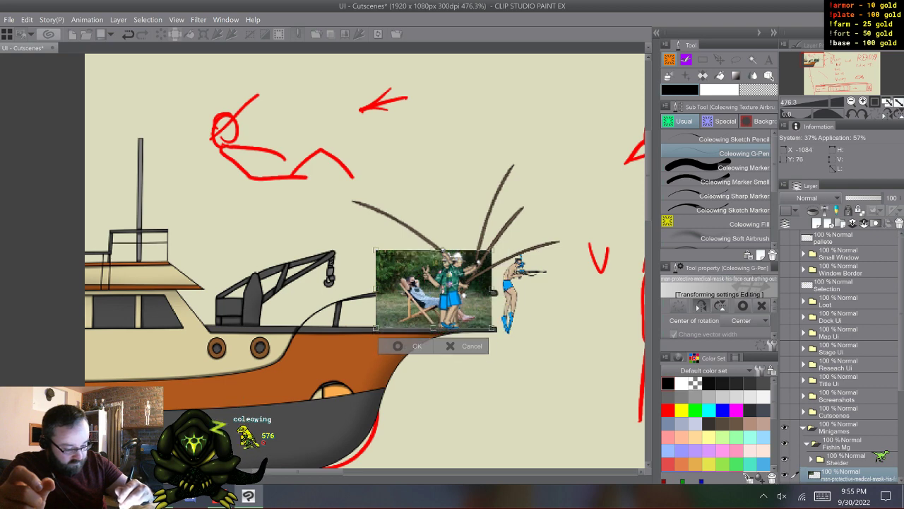
# - Place the photo above the ship's cabin roof at the canvas edge, shrink it slightly and apply the transformation
pyautogui.moveTo(434, 290); pyautogui.dragTo(139, 224)
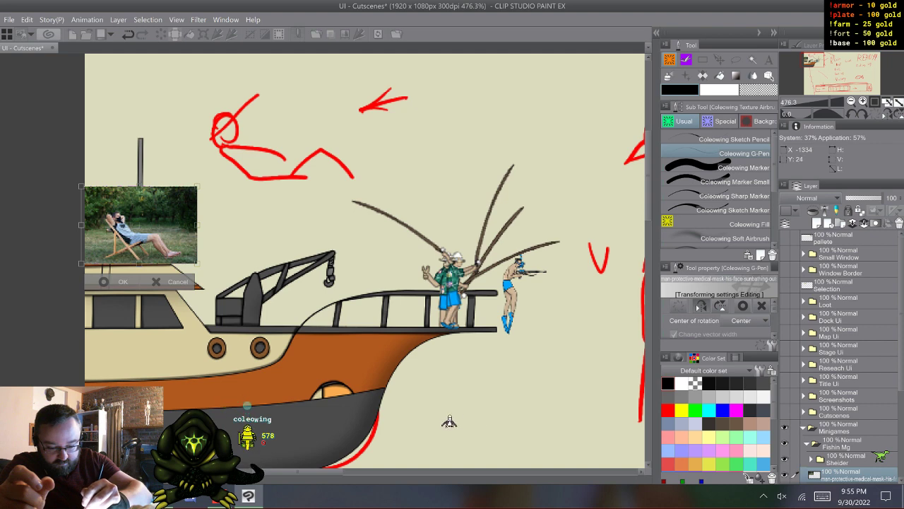
pyautogui.moveTo(197, 186); pyautogui.dragTo(189, 193)
pyautogui.moveTo(135, 228); pyautogui.dragTo(133, 226)
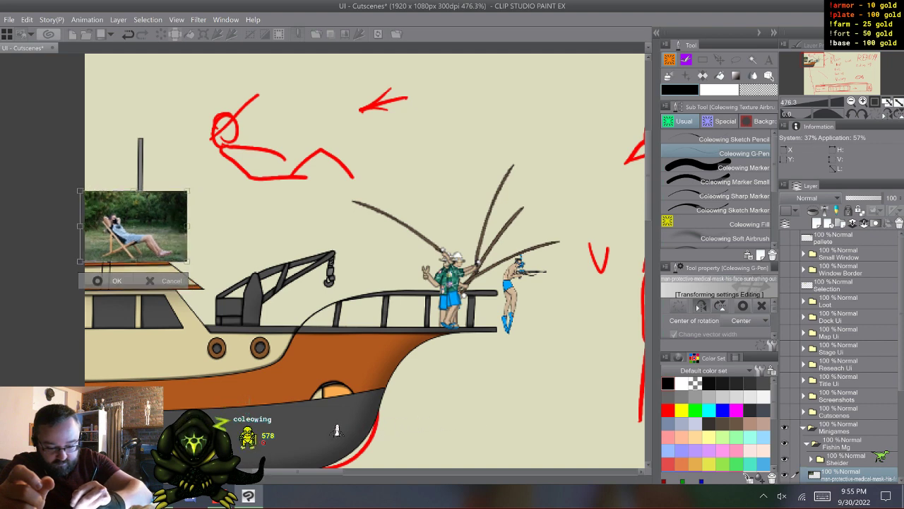
pyautogui.press('Return')
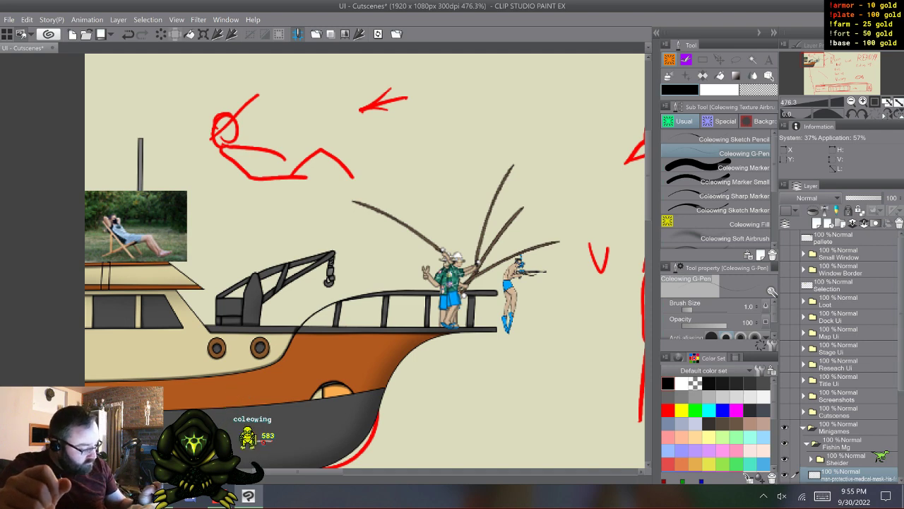
# - Add a new raster layer directly above the deck chair photo layer
pyautogui.scroll(-2, 840, 353)
pyautogui.scroll(-1, 841, 353)
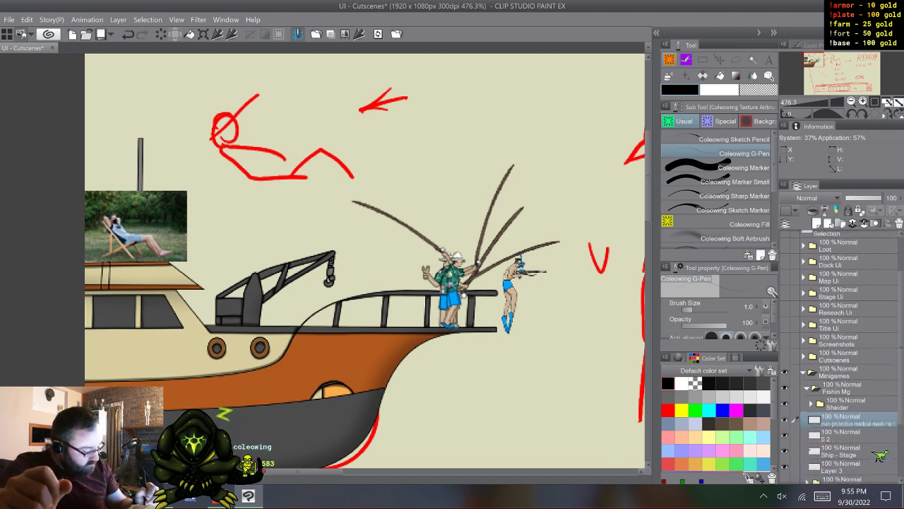
pyautogui.click(819, 223)
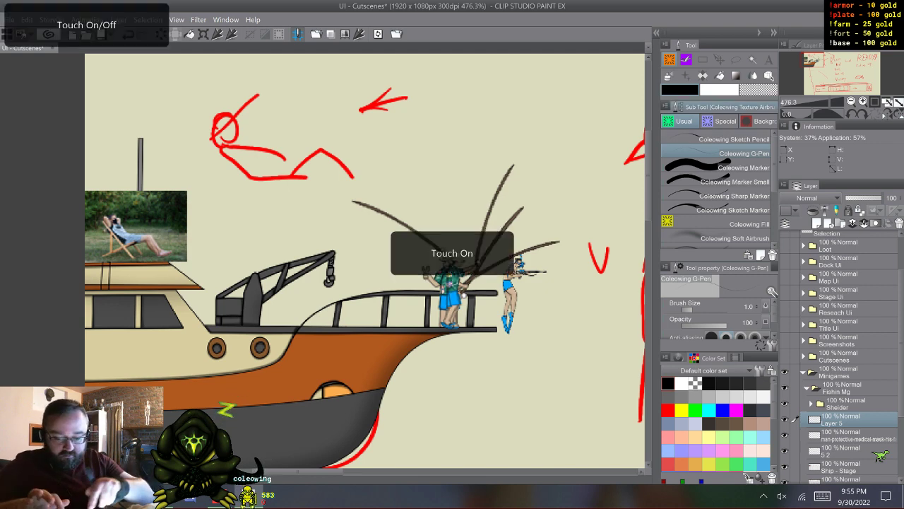
# - Trace the photo's deck chair with 1.0 straight lines and the reclining man with the Coleowing G-Pen in black, and hide the photo
pyautogui.hscroll(-1, 365, 261)
pyautogui.hscroll(-4, 373, 262)
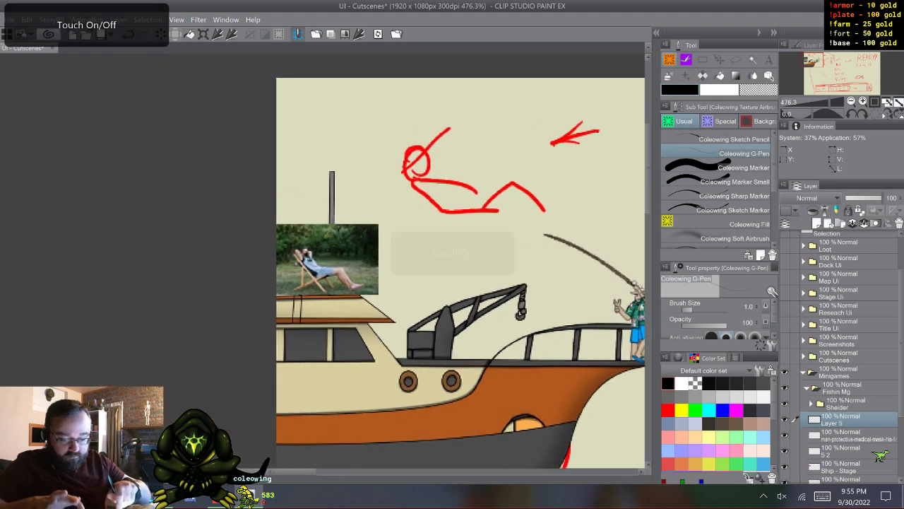
pyautogui.scroll(4, 355, 316)
pyautogui.scroll(2, 351, 314)
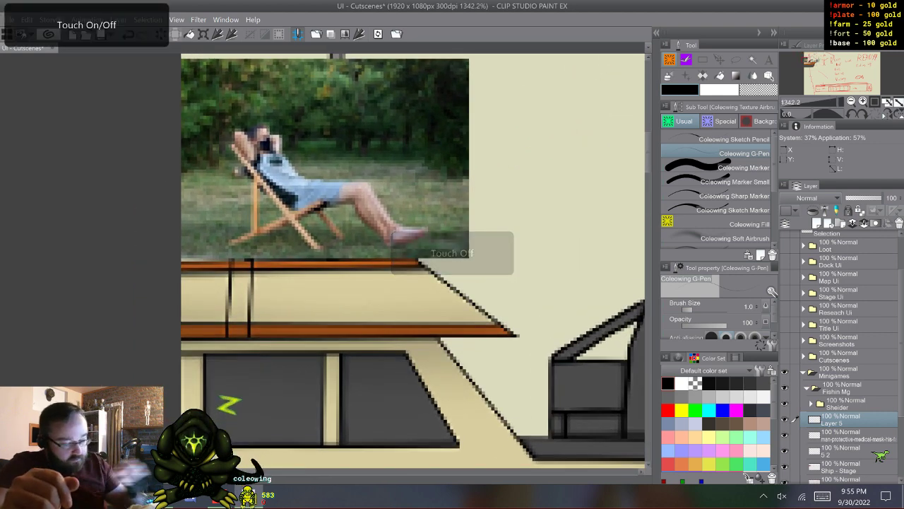
pyautogui.press('u')
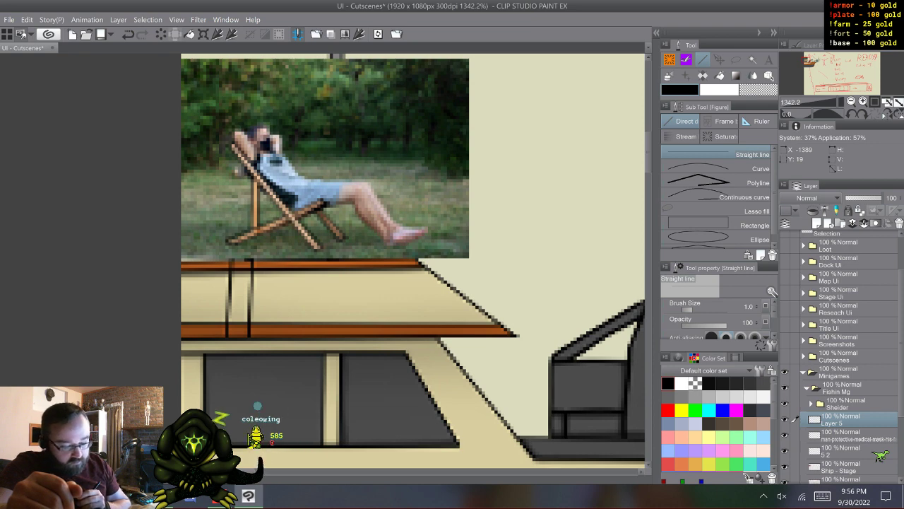
pyautogui.press('p')
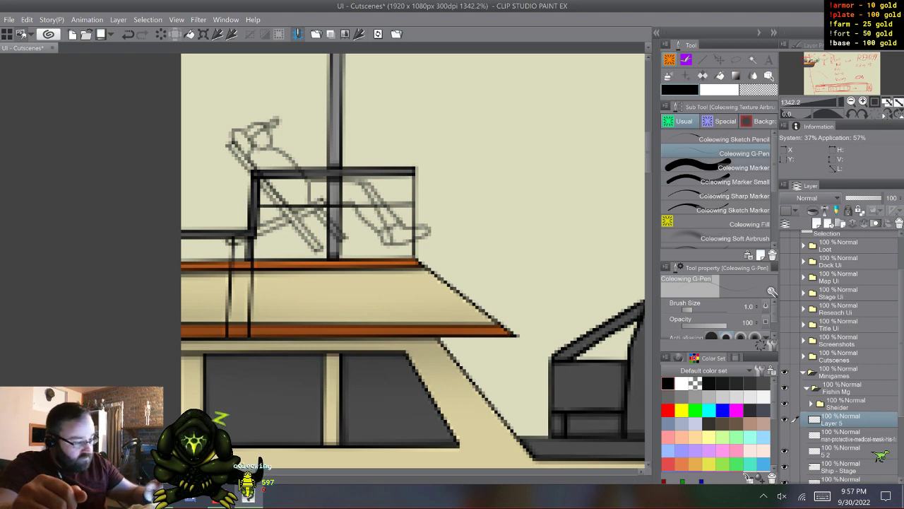
# - Move the traced sketch into the empty area above the crane and add the shorts and leg outlines with the Coleowing G-Pen
pyautogui.press('k')
pyautogui.moveTo(332, 183)
pyautogui.mouseDown()
pyautogui.moveTo(500, 167)
pyautogui.moveTo(546, 174)
pyautogui.moveTo(342, 174)
pyautogui.mouseUp()
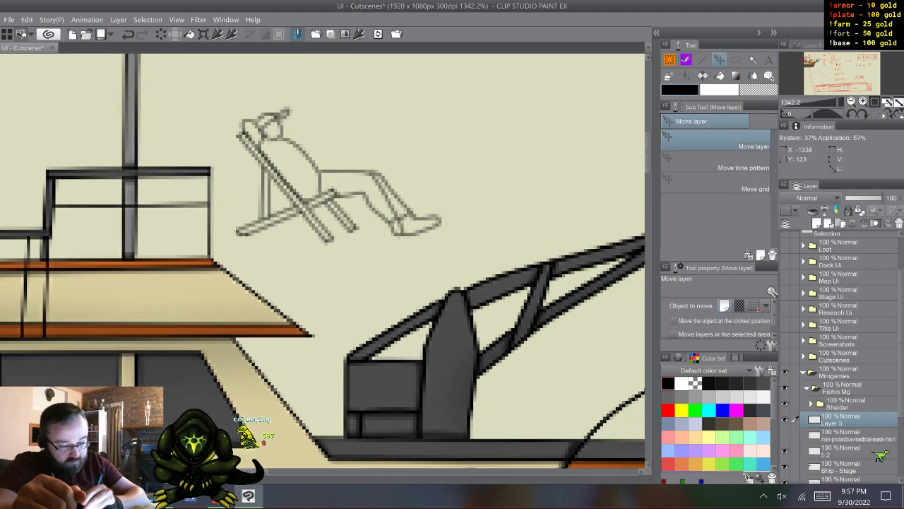
pyautogui.press('p')
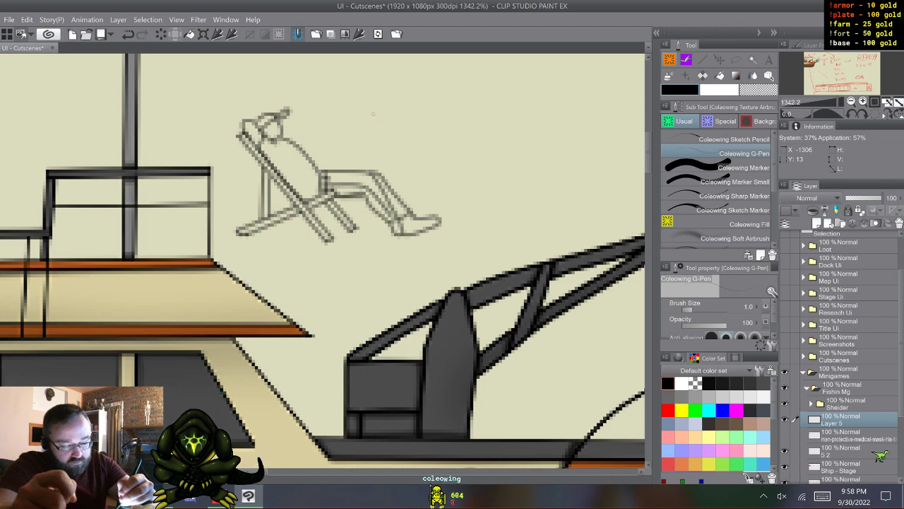
# - Add a raster layer above the deck chair sketch and another one between it and the sketch layer
pyautogui.hotkey('ctrl', 'shift', 'n')
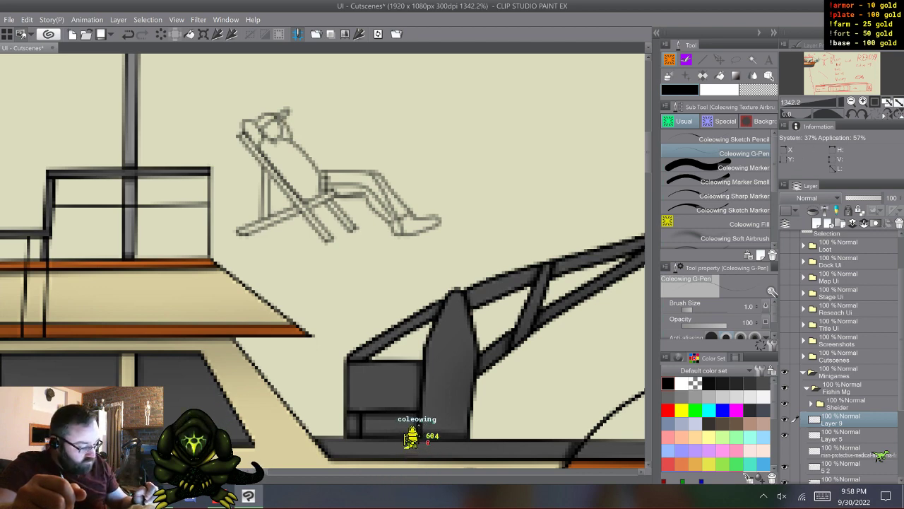
pyautogui.click(842, 435)
pyautogui.click(817, 223)
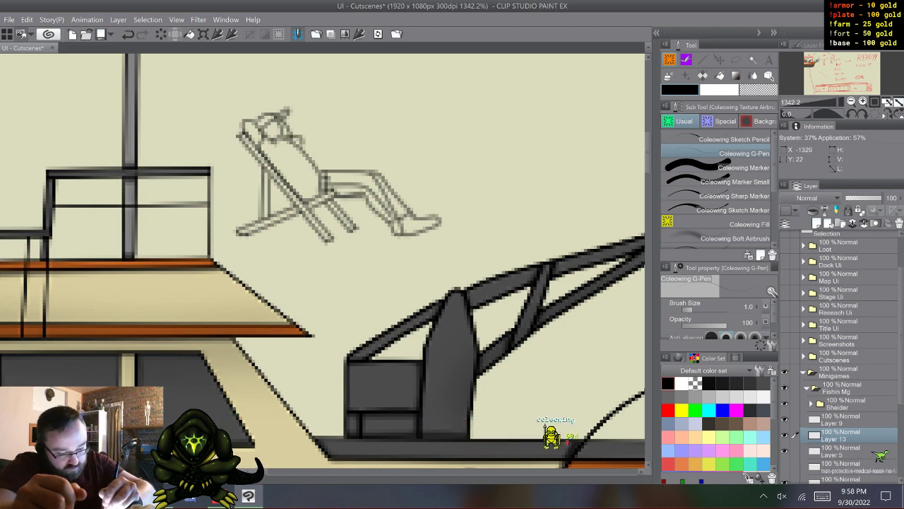
# - Draw the man's outstretched arm with a thumbs-up on the middle layer, compare the sketch with and without it, and hide that layer
pyautogui.moveTo(305, 143)
pyautogui.mouseDown()
pyautogui.moveTo(341, 143)
pyautogui.moveTo(345, 131)
pyautogui.moveTo(337, 157)
pyautogui.mouseUp()
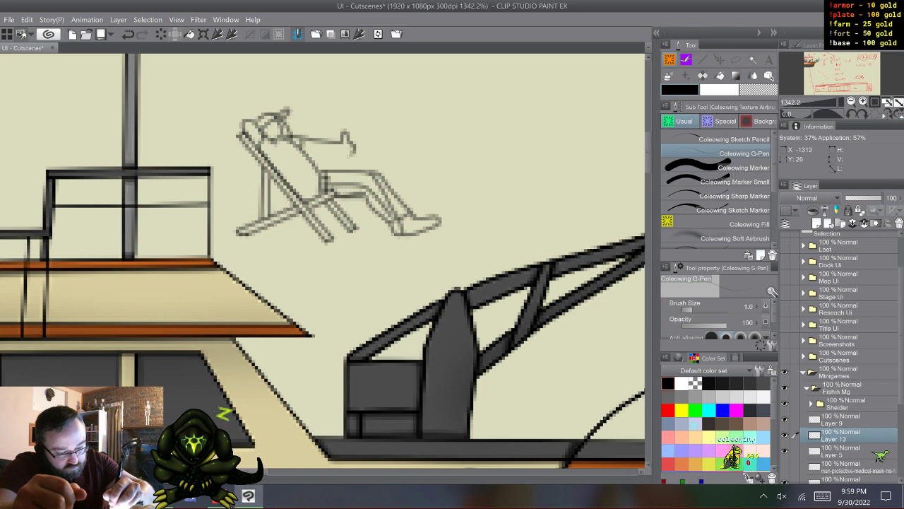
pyautogui.moveTo(351, 153); pyautogui.dragTo(322, 154)
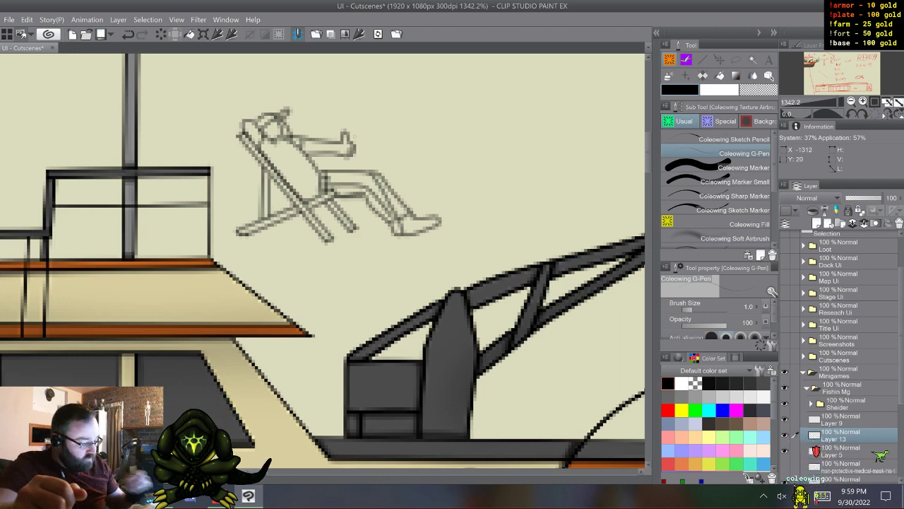
pyautogui.click(785, 435)
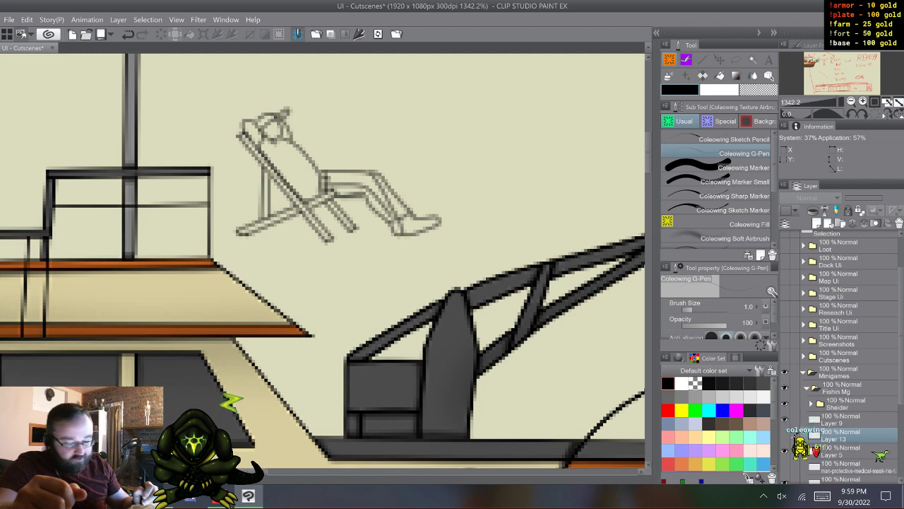
pyautogui.click(785, 435)
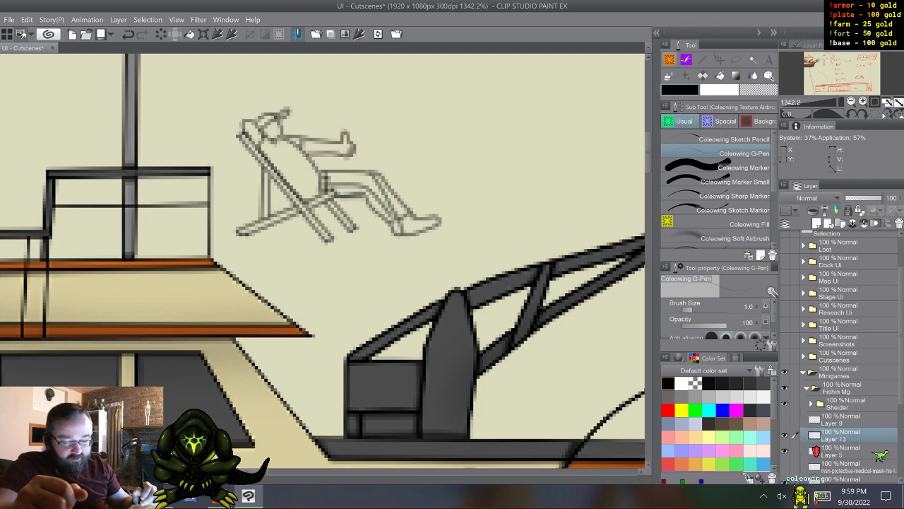
pyautogui.click(785, 434)
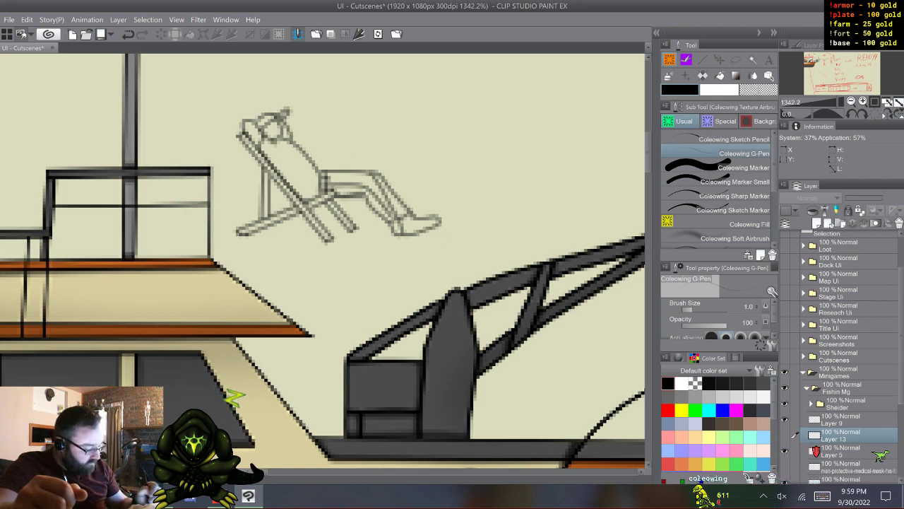
# - Delete the hidden deck chair photo layer and make the deck chair sketch layer active
pyautogui.scroll(-2, 841, 353)
pyautogui.click(845, 417)
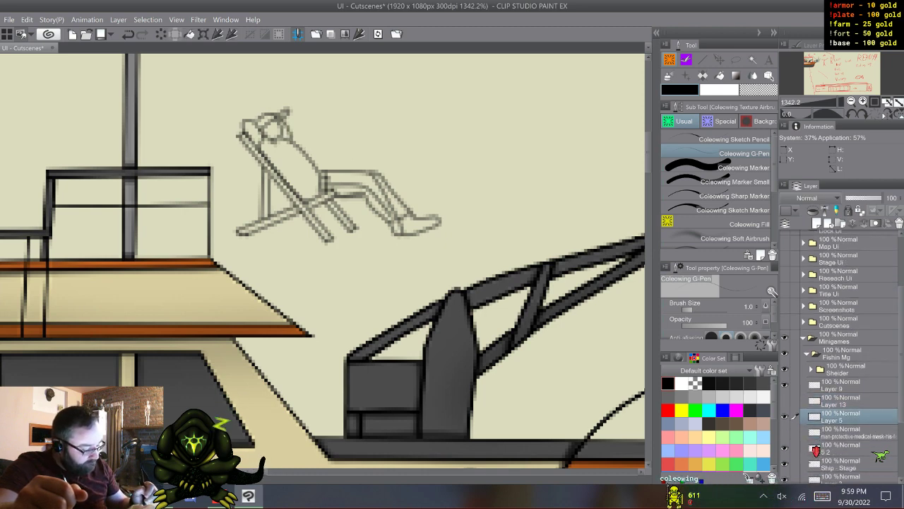
pyautogui.click(844, 432)
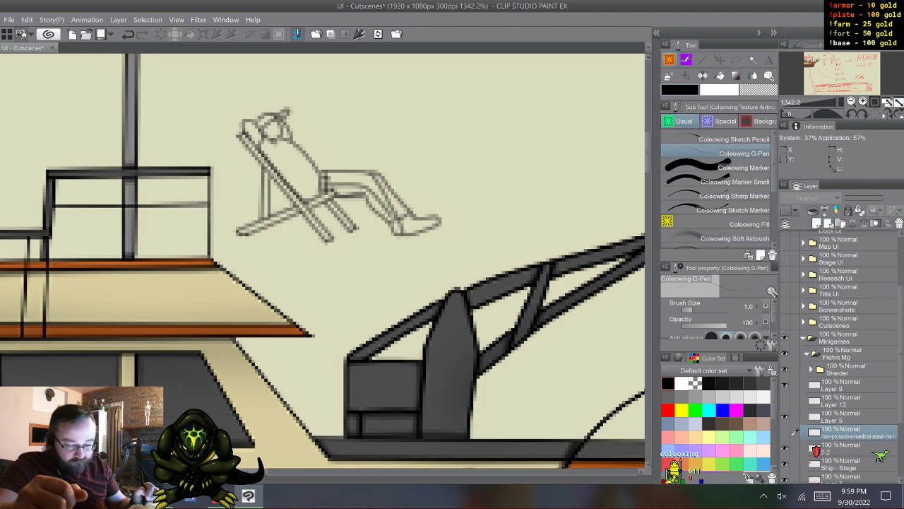
pyautogui.rightClick(840, 432)
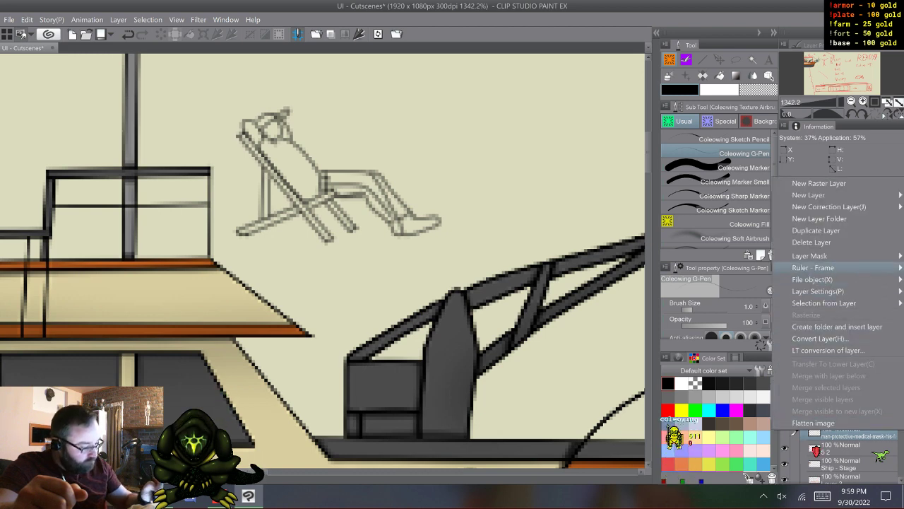
pyautogui.click(823, 242)
pyautogui.click(841, 417)
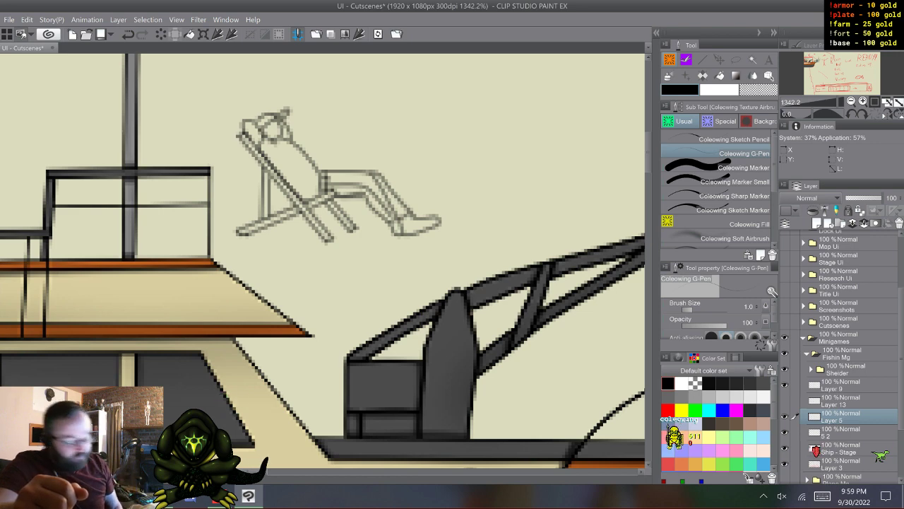
# - Delete the layer 5 2 beneath the deck chair sketch layer and hide the Ship - Stage layer
pyautogui.click(840, 432)
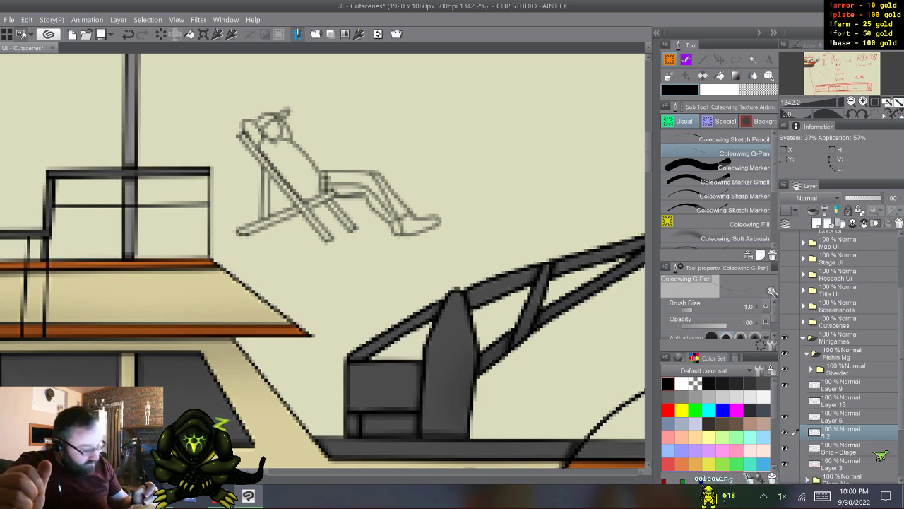
pyautogui.rightClick(841, 431)
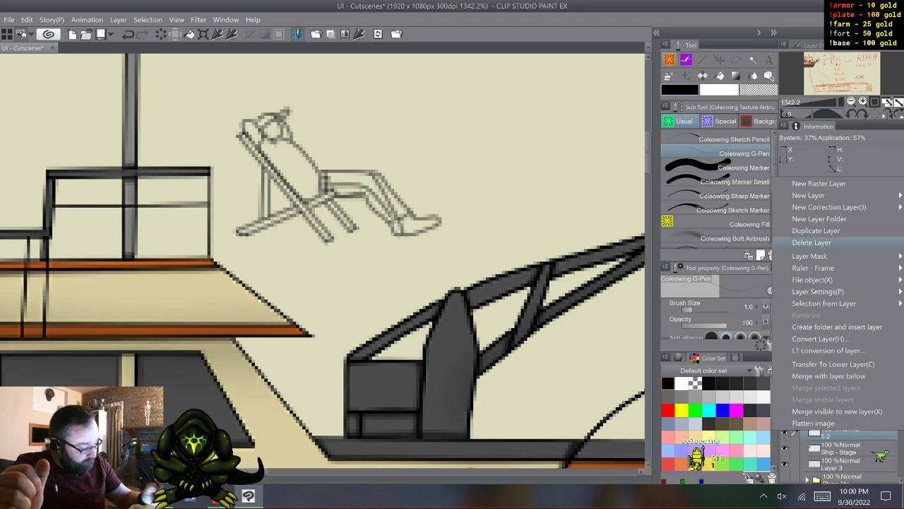
pyautogui.click(813, 242)
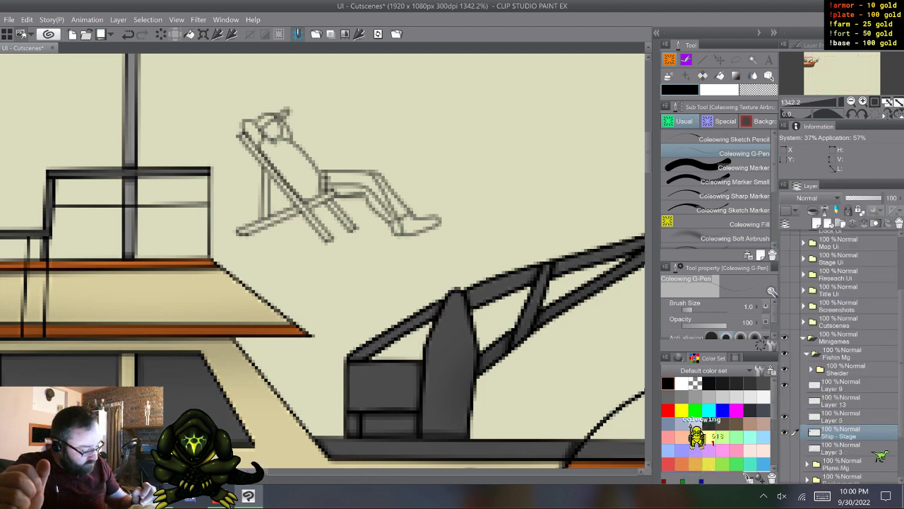
pyautogui.click(785, 432)
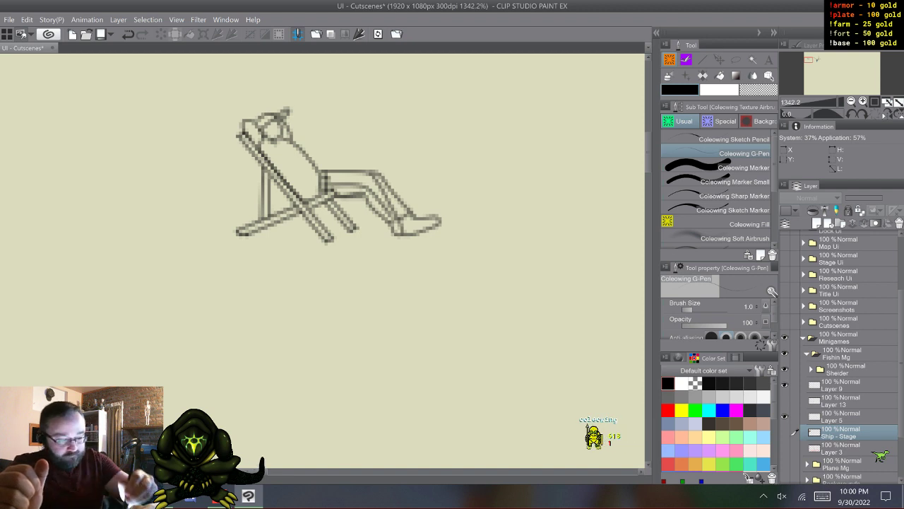
# - Add the set of colouring layers beneath the deck chair sketch layer and delete its topmost layer, Layer 57
pyautogui.hotkey('ctrl', 'z')
pyautogui.rightClick(848, 430)
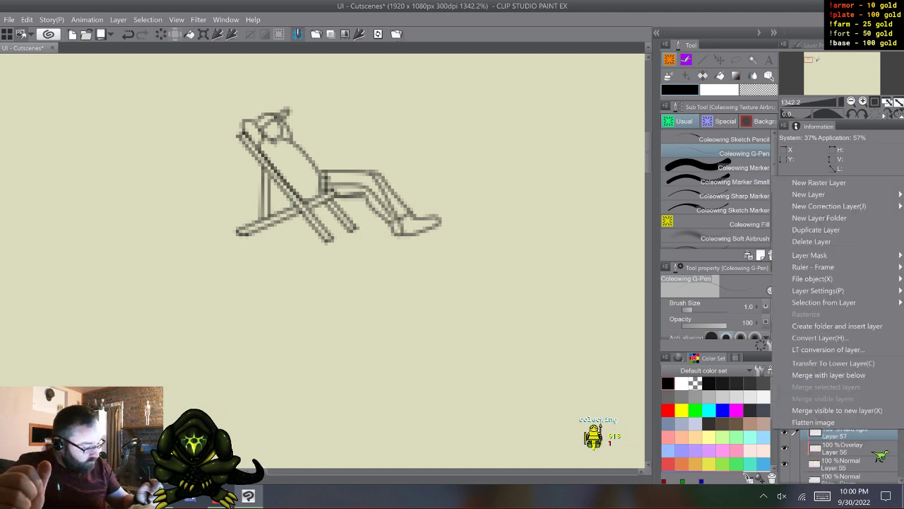
pyautogui.click(819, 241)
# - Duplicate the Overlay layer 56 together with the Normal layer 55 beneath the deck chair sketch
pyautogui.click(844, 448)
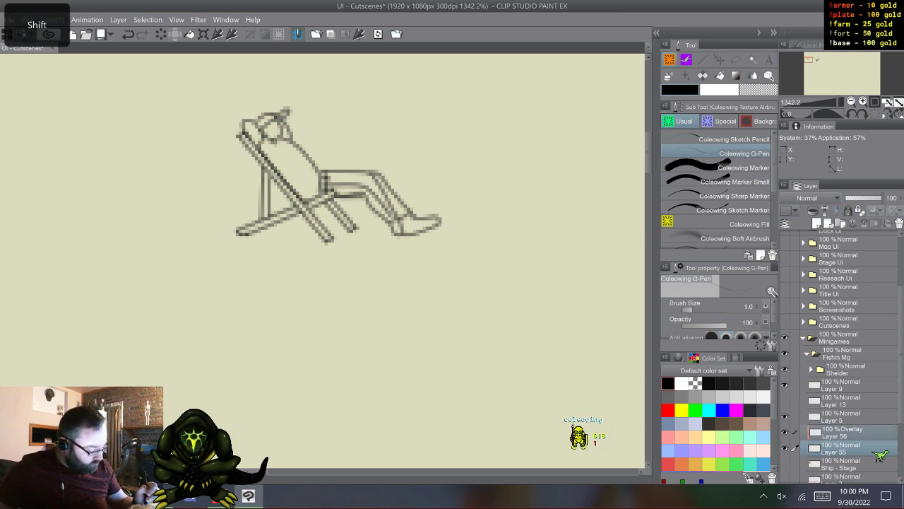
pyautogui.keyDown('shift'); pyautogui.click(845, 432); pyautogui.keyUp('shift')
pyautogui.press('F9')
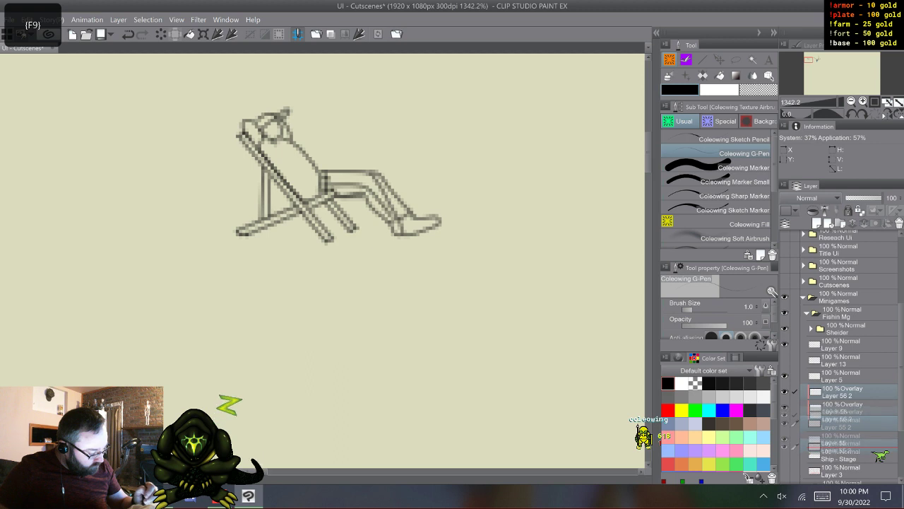
# - Duplicate the Layer 56 and Layer 55 pair twice more, placing one copy above Layer 5 and one above Layer 13
pyautogui.click(845, 376)
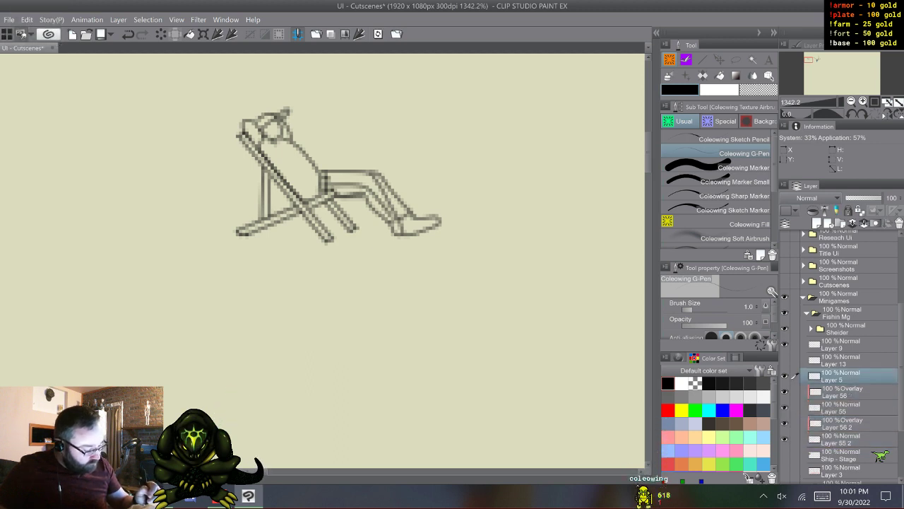
pyautogui.click(845, 391)
pyautogui.press('shift')
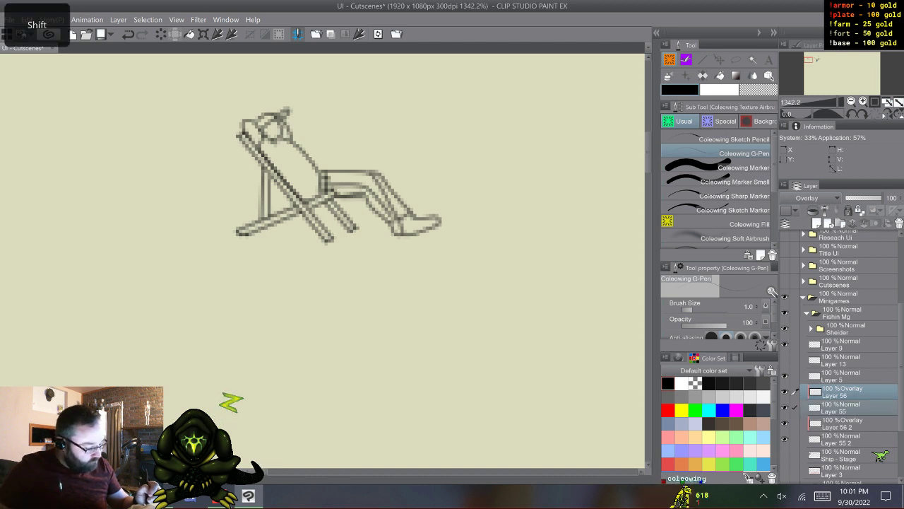
pyautogui.press('F9')
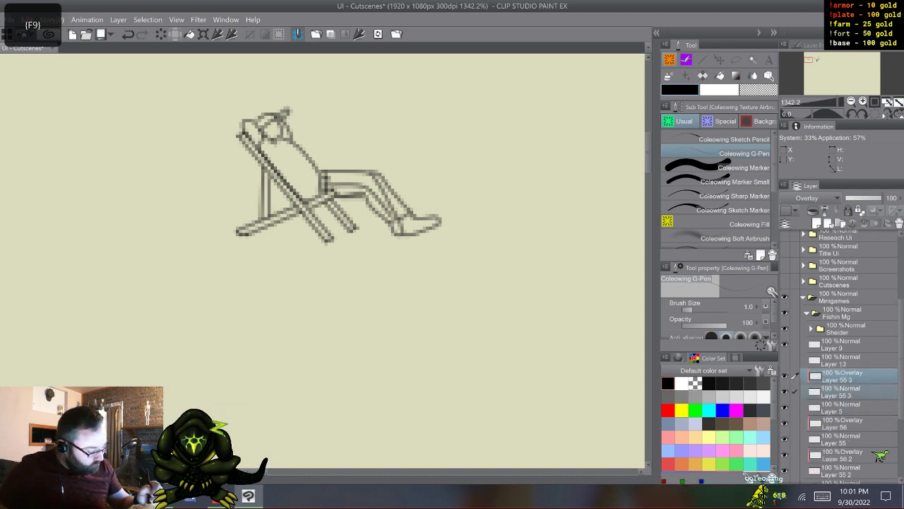
pyautogui.press('F9')
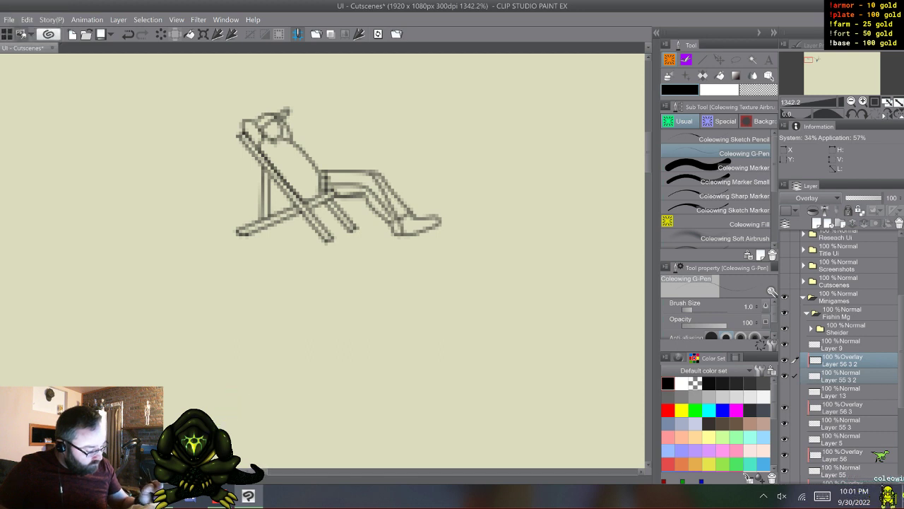
# - Paint the deck chair's long diagonal back rail mid-gray on Layer 55 2 with the Coleowing Marker
pyautogui.scroll(-3, 840, 360)
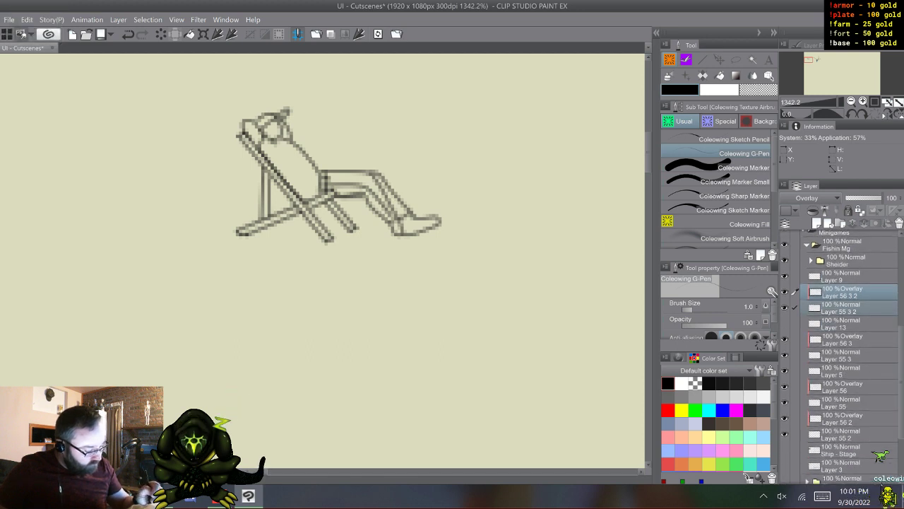
pyautogui.click(848, 339)
pyautogui.click(848, 434)
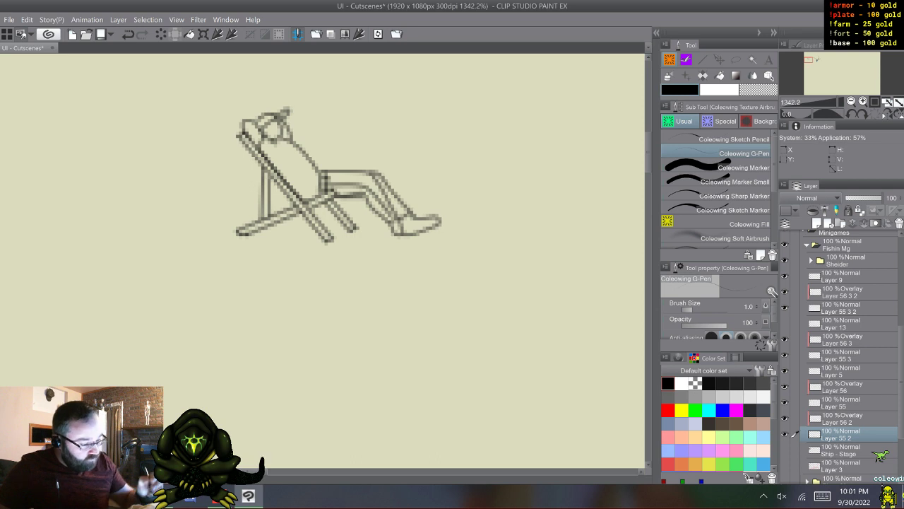
pyautogui.click(717, 167)
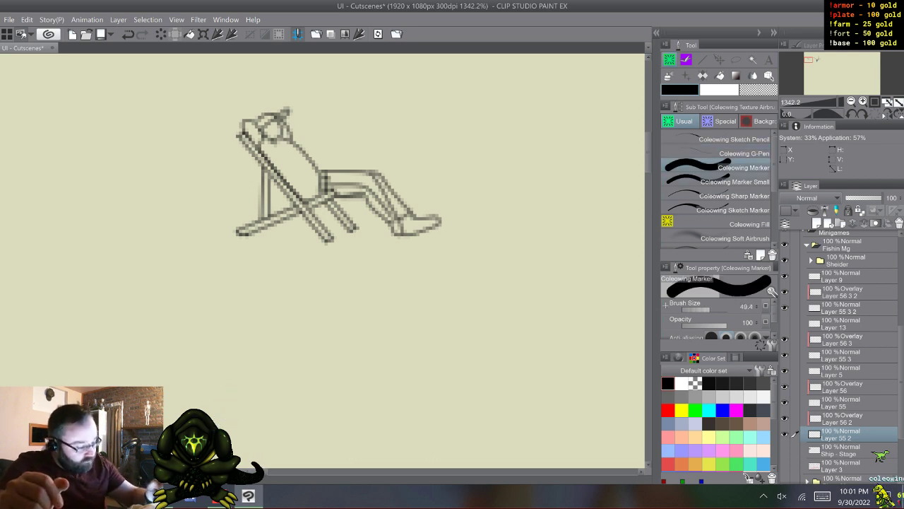
pyautogui.click(682, 397)
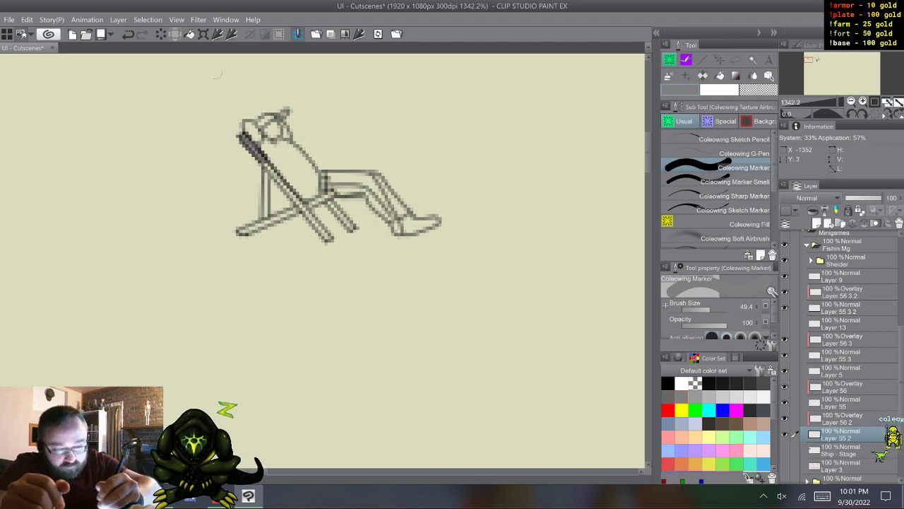
pyautogui.hotkey('ctrl', 'z')
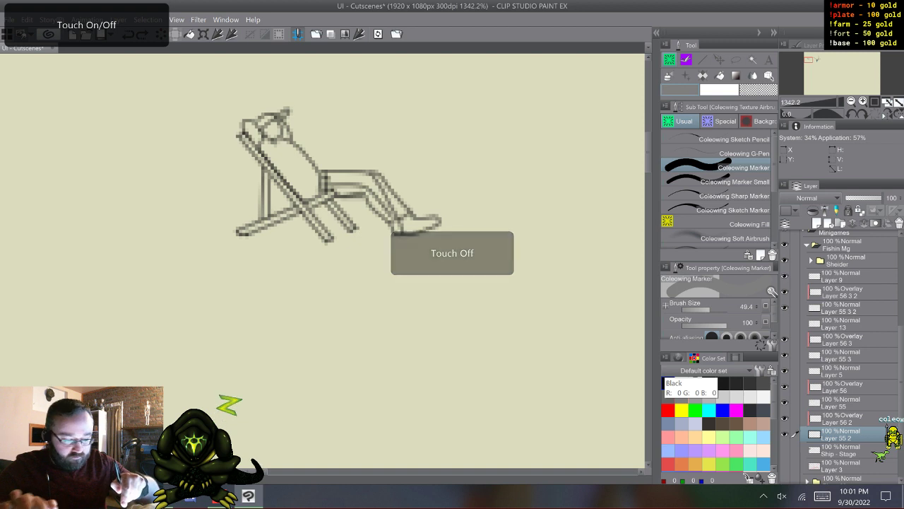
pyautogui.scroll(3, 336, 196)
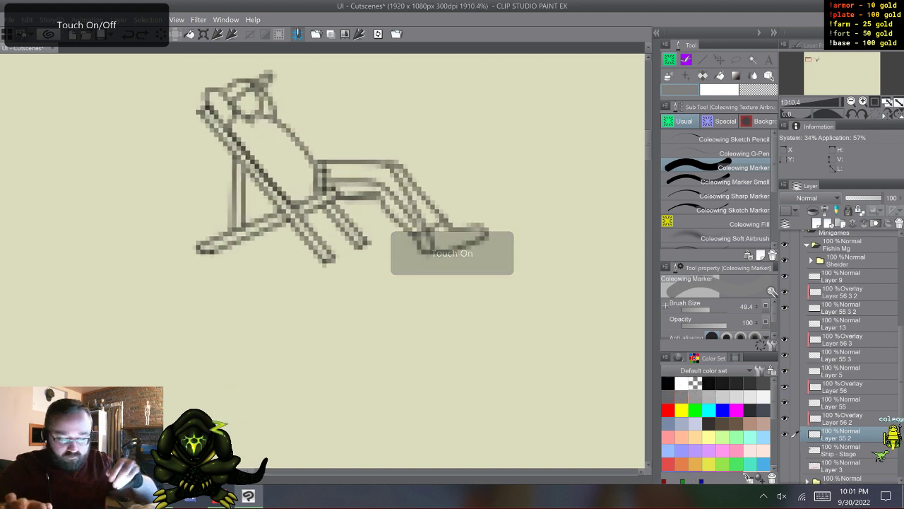
pyautogui.moveTo(211, 108)
pyautogui.mouseDown()
pyautogui.moveTo(206, 116)
pyautogui.moveTo(258, 175)
pyautogui.mouseUp()
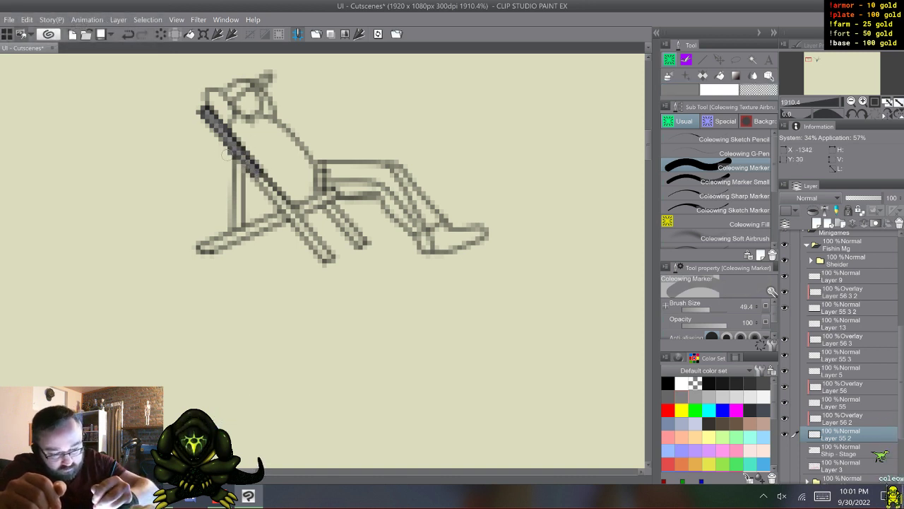
pyautogui.press('c')
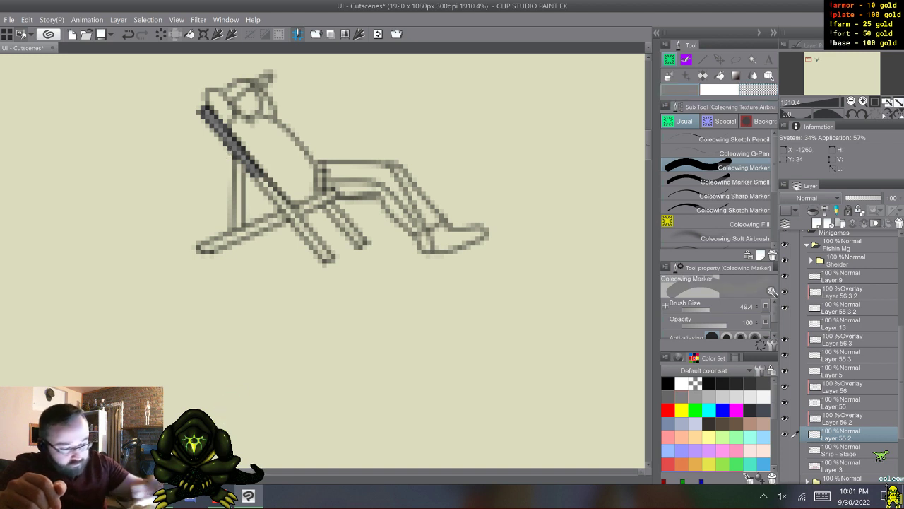
pyautogui.moveTo(277, 192); pyautogui.dragTo(298, 221)
pyautogui.moveTo(315, 242); pyautogui.dragTo(332, 260)
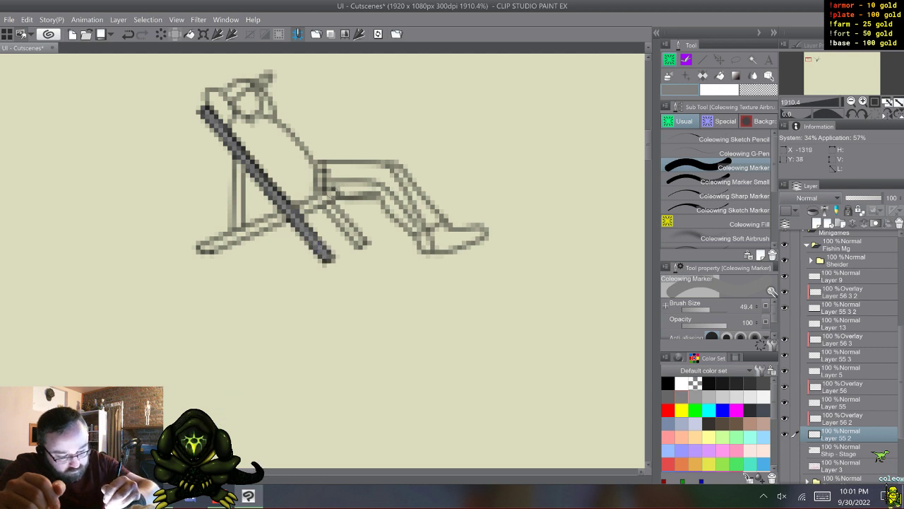
# - Fill the deck chair's crossing beam, vertical rear support and short front leg with the same gray
pyautogui.moveTo(295, 211); pyautogui.dragTo(260, 225)
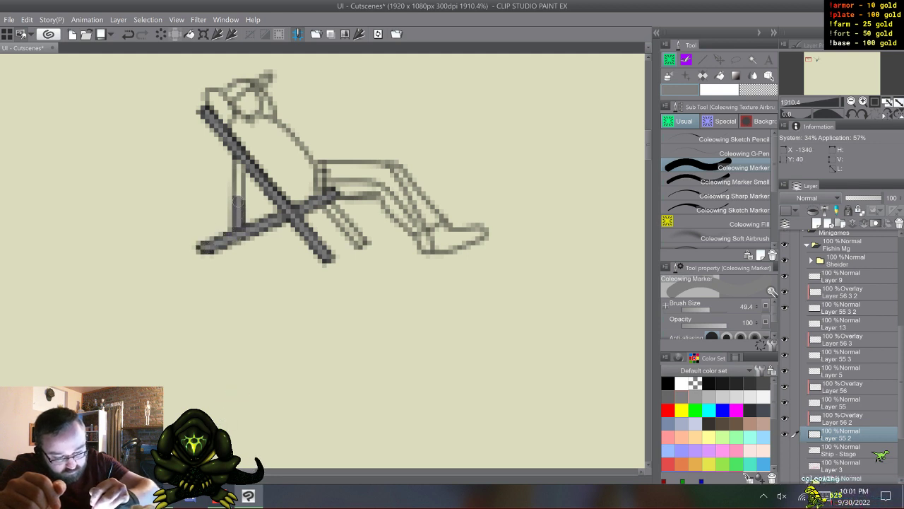
pyautogui.moveTo(237, 224); pyautogui.dragTo(237, 157)
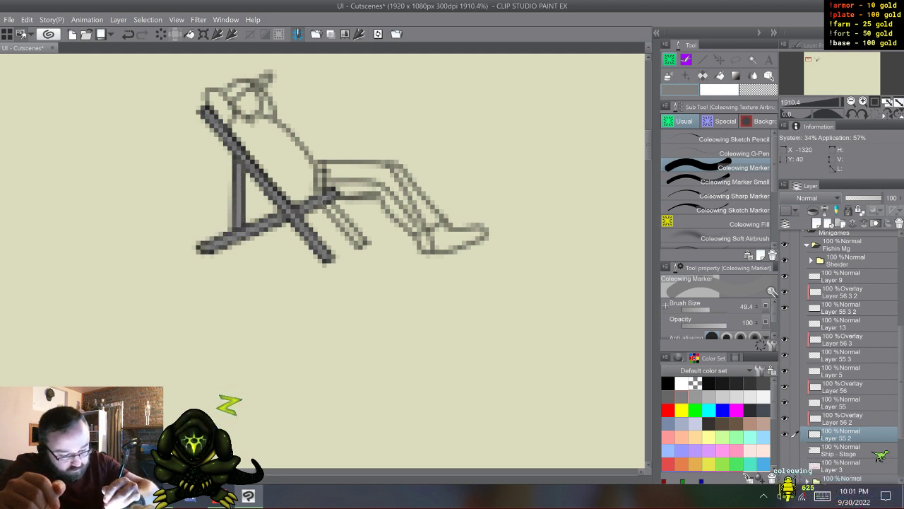
pyautogui.moveTo(330, 206); pyautogui.dragTo(365, 243)
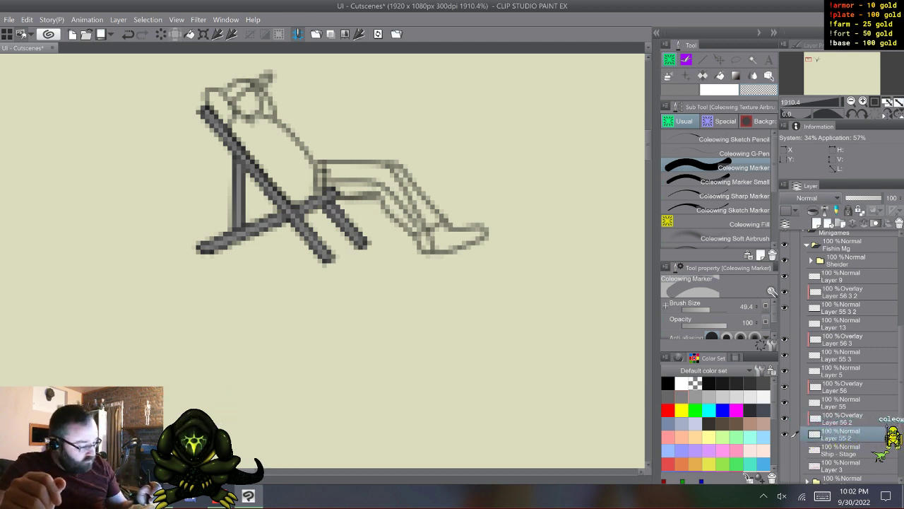
# - Add the sole and heel lines to the man's foot in black on Layer 5 with the Coleowing G-Pen
pyautogui.click(847, 371)
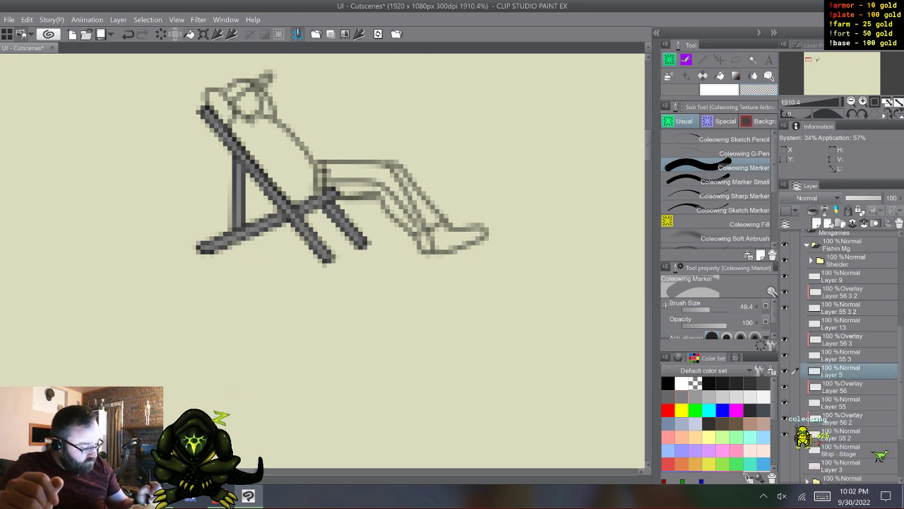
pyautogui.click(785, 370)
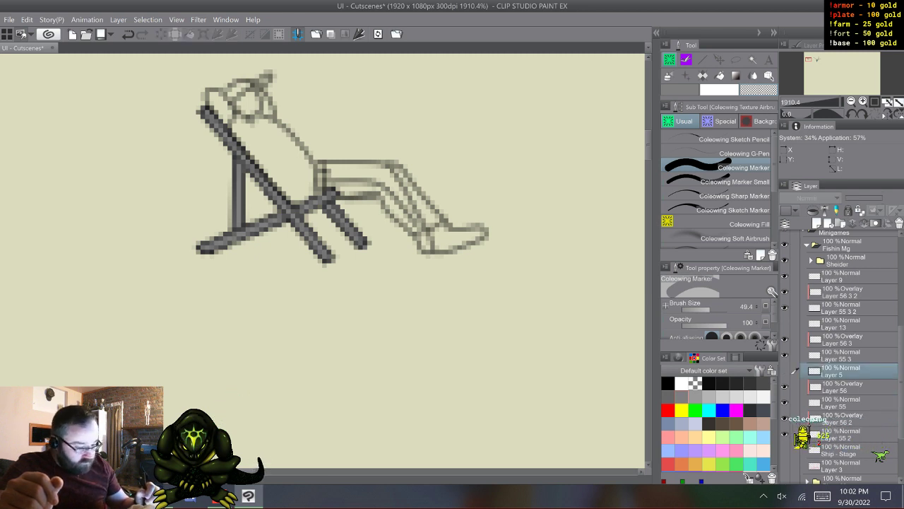
pyautogui.click(785, 370)
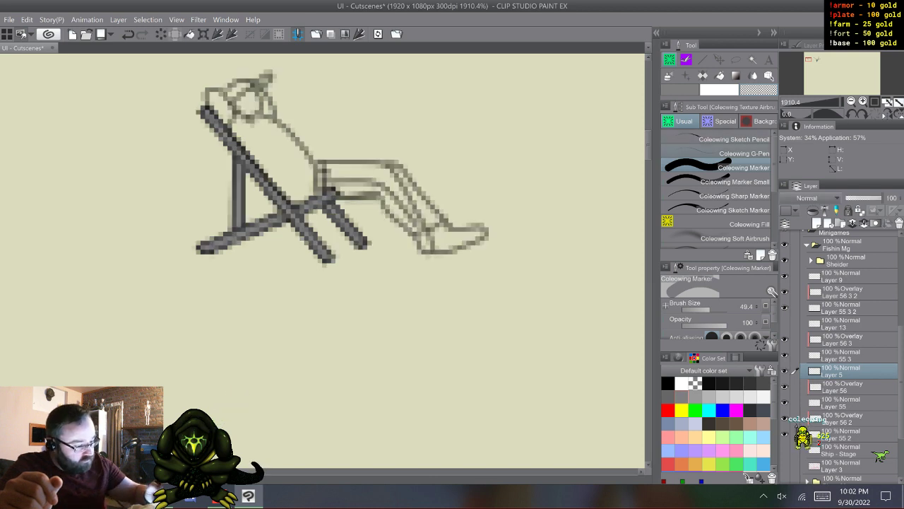
pyautogui.click(720, 153)
pyautogui.click(668, 384)
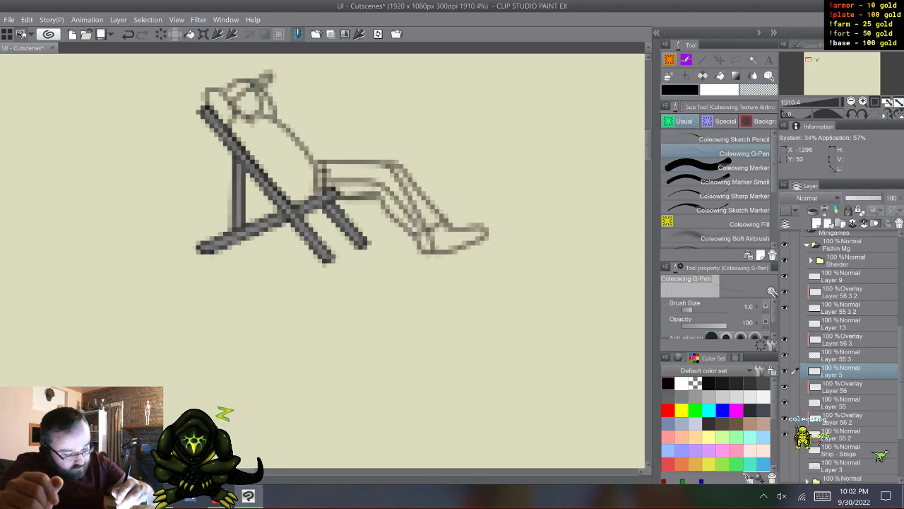
pyautogui.moveTo(449, 244); pyautogui.dragTo(487, 222)
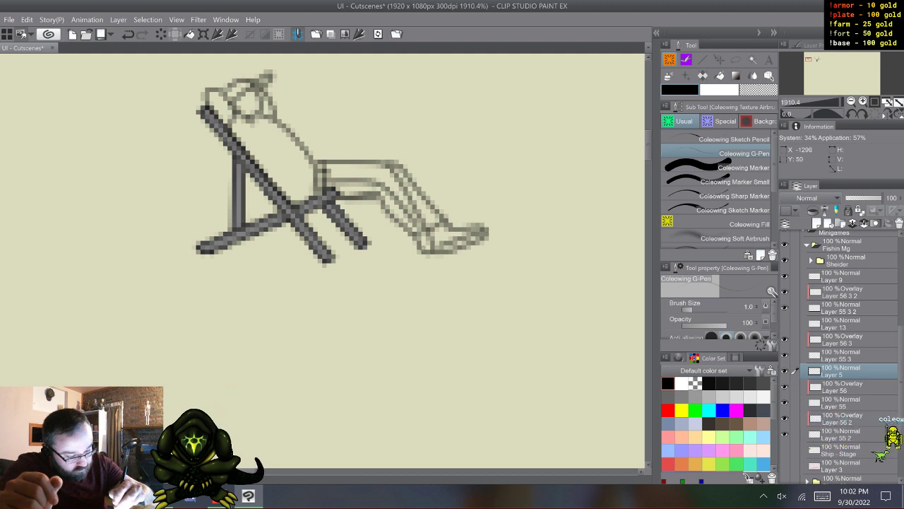
pyautogui.moveTo(424, 249); pyautogui.dragTo(433, 241)
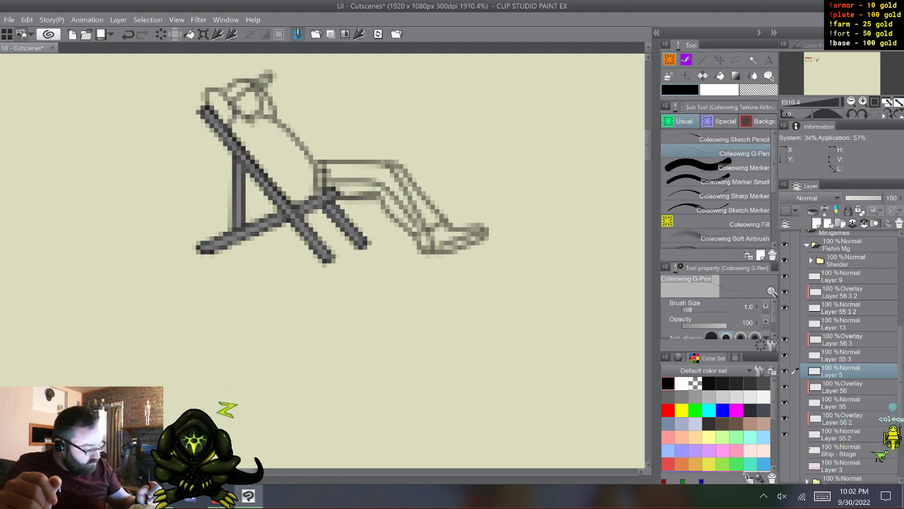
# - Paint the lounging man's raised arm, hat and head mid-gray on Layer 55 with the Coleowing Marker
pyautogui.click(848, 403)
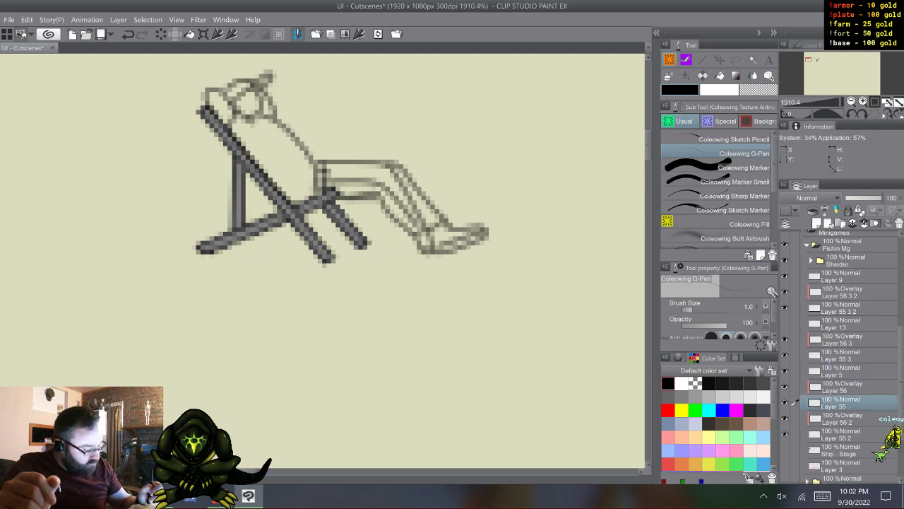
pyautogui.click(735, 168)
pyautogui.click(669, 397)
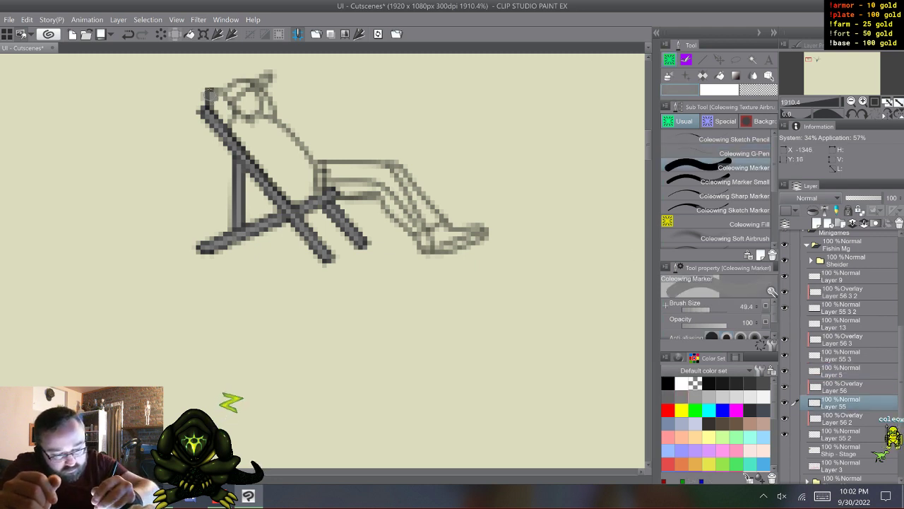
pyautogui.moveTo(215, 106)
pyautogui.mouseDown()
pyautogui.moveTo(236, 106)
pyautogui.moveTo(233, 86)
pyautogui.moveTo(268, 77)
pyautogui.mouseUp()
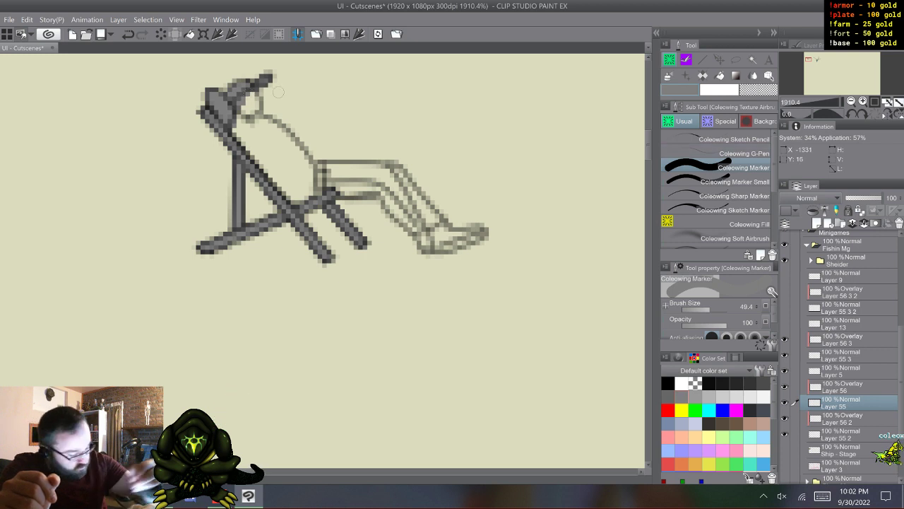
pyautogui.moveTo(247, 90)
pyautogui.mouseDown()
pyautogui.moveTo(256, 106)
pyautogui.moveTo(243, 126)
pyautogui.mouseUp()
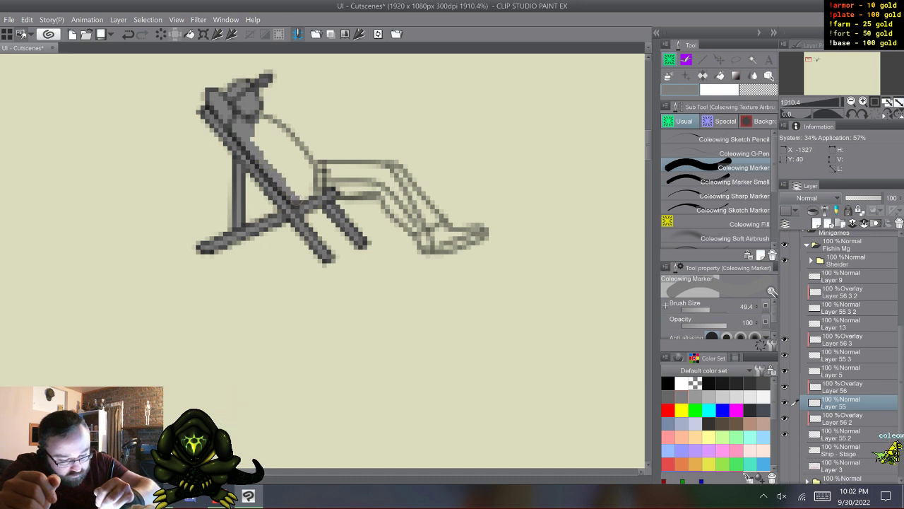
# - Fill the man's torso, legs and feet with the same mid-gray inside the outline
pyautogui.moveTo(296, 199)
pyautogui.mouseDown()
pyautogui.moveTo(322, 177)
pyautogui.moveTo(318, 191)
pyautogui.moveTo(390, 195)
pyautogui.mouseUp()
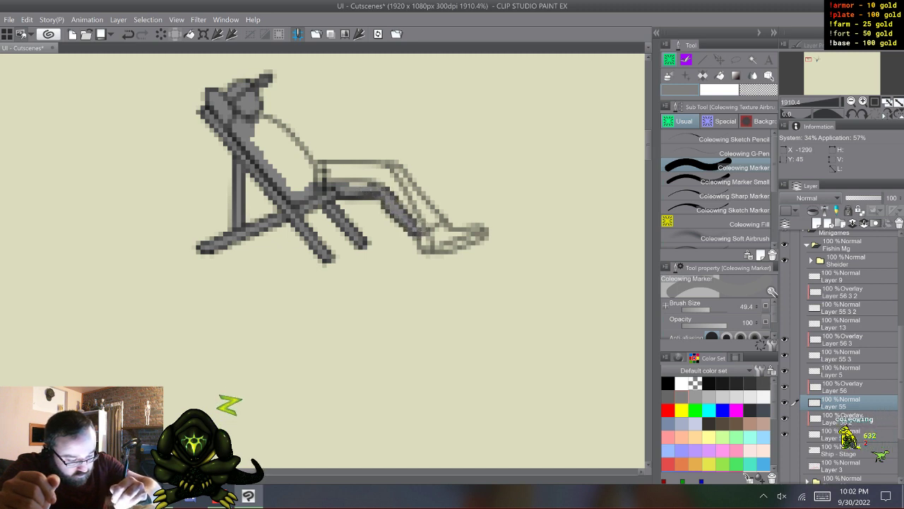
pyautogui.moveTo(422, 247)
pyautogui.mouseDown()
pyautogui.moveTo(484, 231)
pyautogui.moveTo(430, 230)
pyautogui.moveTo(423, 210)
pyautogui.moveTo(414, 214)
pyautogui.moveTo(396, 185)
pyautogui.moveTo(399, 169)
pyautogui.moveTo(386, 168)
pyautogui.moveTo(382, 182)
pyautogui.moveTo(368, 169)
pyautogui.moveTo(376, 165)
pyautogui.moveTo(306, 173)
pyautogui.moveTo(277, 130)
pyautogui.moveTo(297, 139)
pyautogui.moveTo(275, 118)
pyautogui.moveTo(256, 118)
pyautogui.moveTo(277, 167)
pyautogui.moveTo(299, 187)
pyautogui.mouseUp()
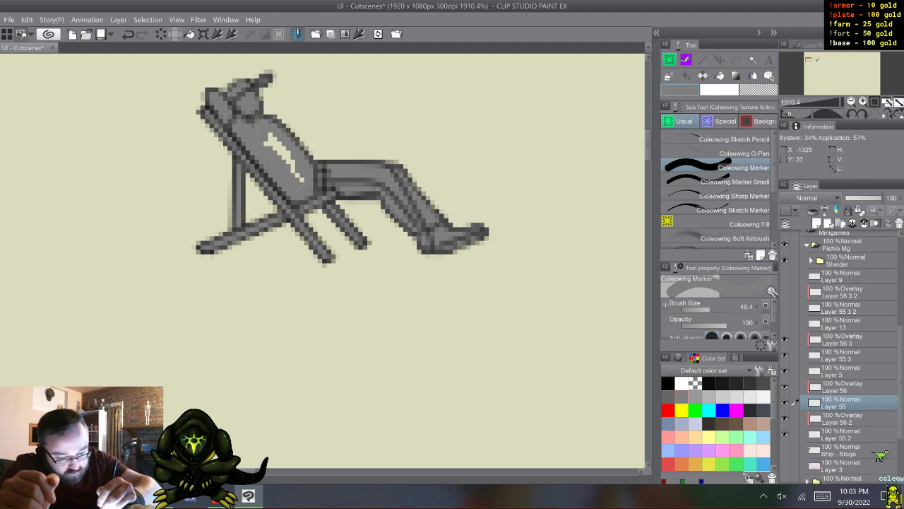
pyautogui.hotkey('ctrl', 'z')
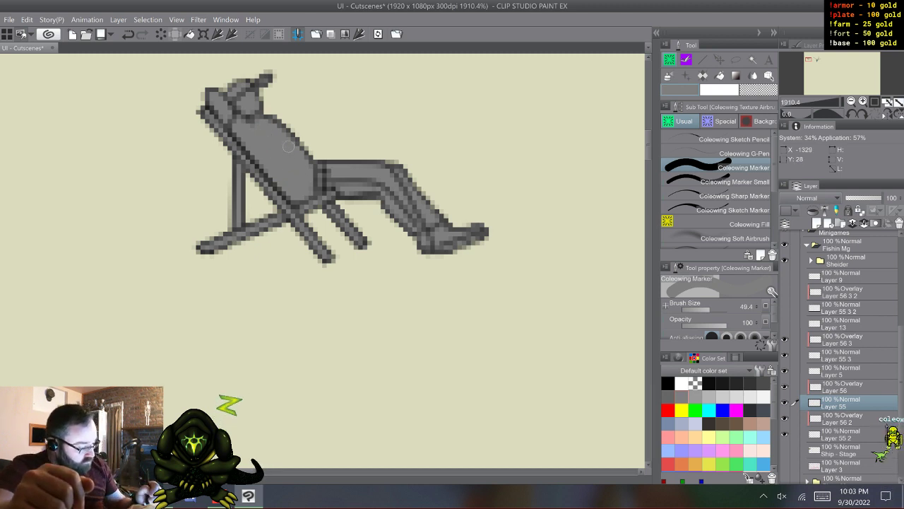
# - Add small facial detail lines to the man's head in black on Layer 5 with the Coleowing G-Pen
pyautogui.click(842, 371)
pyautogui.click(669, 383)
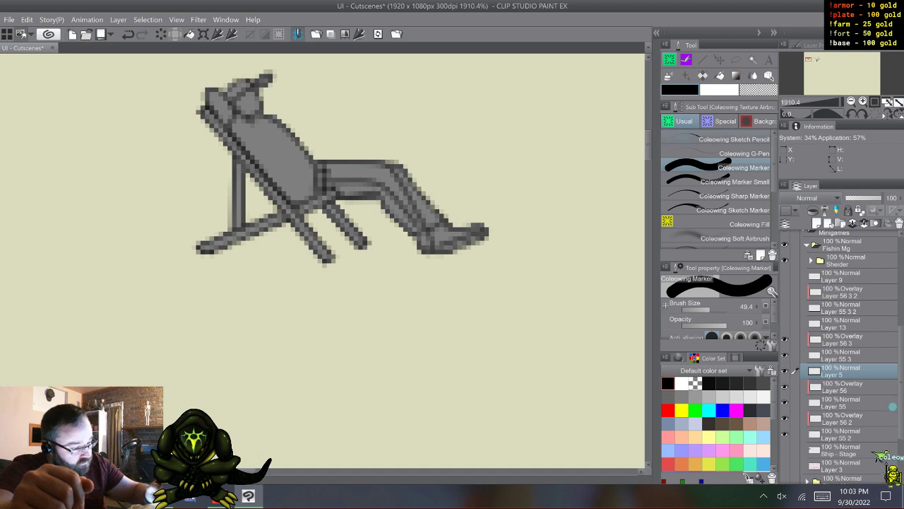
pyautogui.click(734, 140)
pyautogui.click(734, 153)
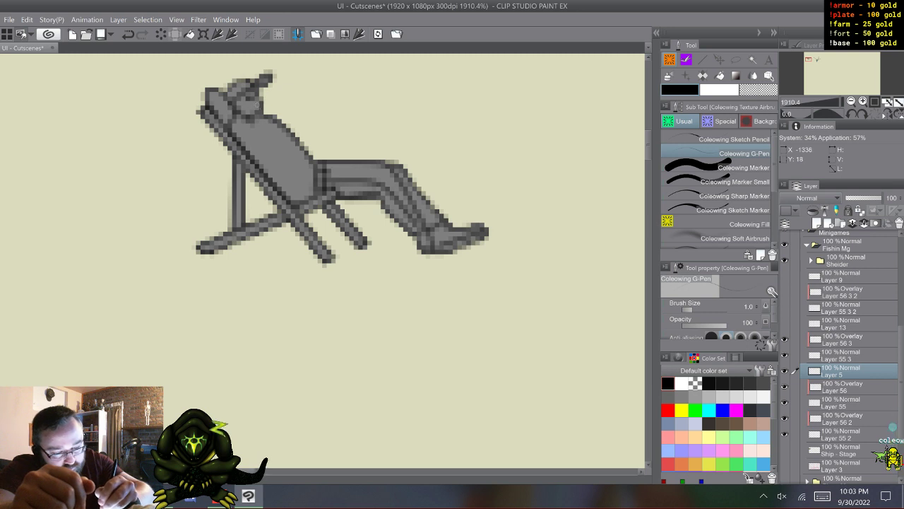
pyautogui.moveTo(257, 106); pyautogui.dragTo(252, 109)
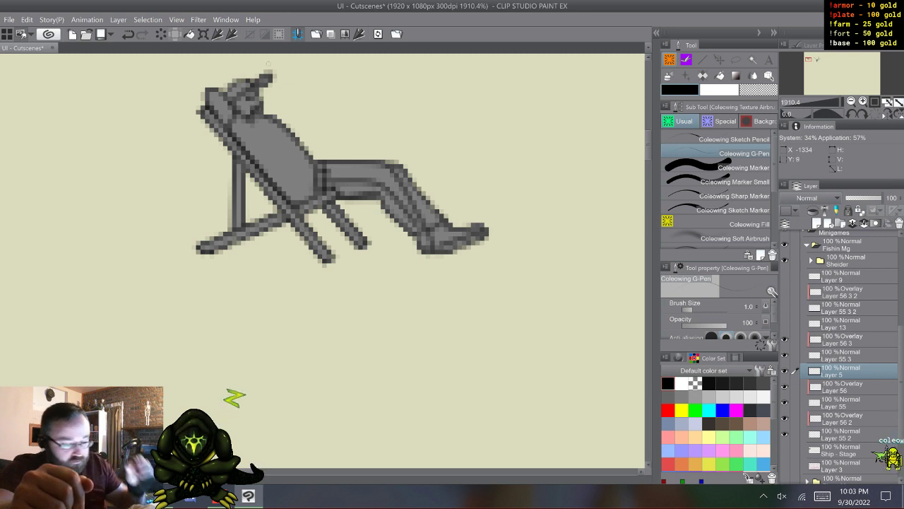
# - Move the deck chair layers, Layer 56 2 and Layer 55 2, above Layer 56 in the layer stack
pyautogui.click(848, 403)
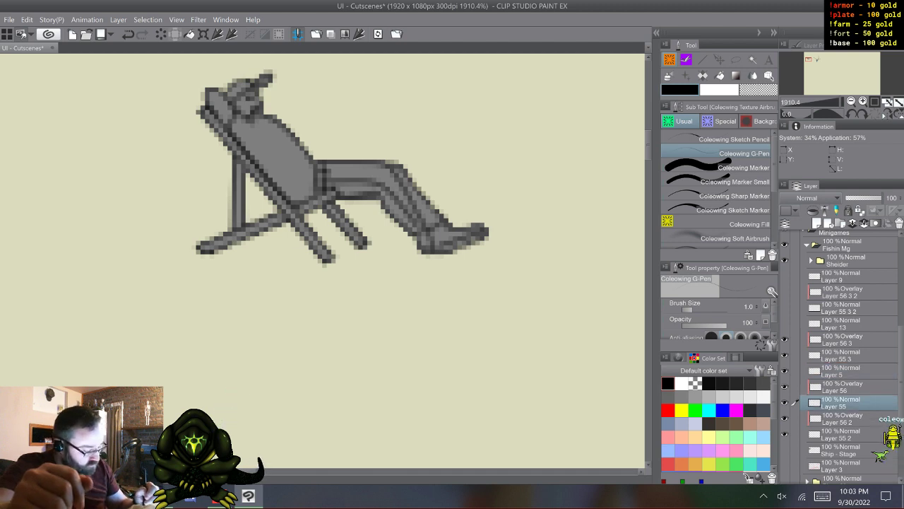
pyautogui.click(848, 435)
pyautogui.keyDown('shift'); pyautogui.click(848, 418); pyautogui.keyUp('shift')
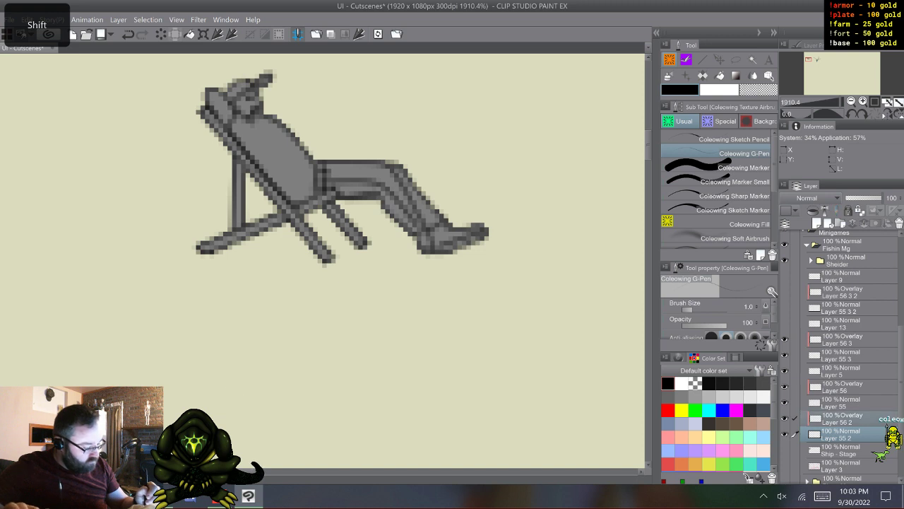
pyautogui.moveTo(848, 418); pyautogui.dragTo(848, 382)
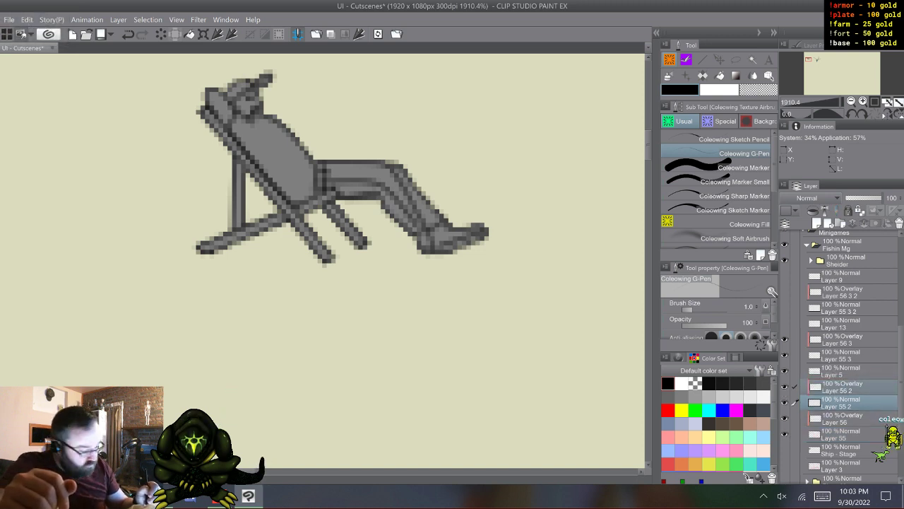
pyautogui.click(848, 403)
# - Mix a light tan wood colour and fill the deck chair frame with it on Layer 56 2 using Coleowing Fill
pyautogui.click(847, 386)
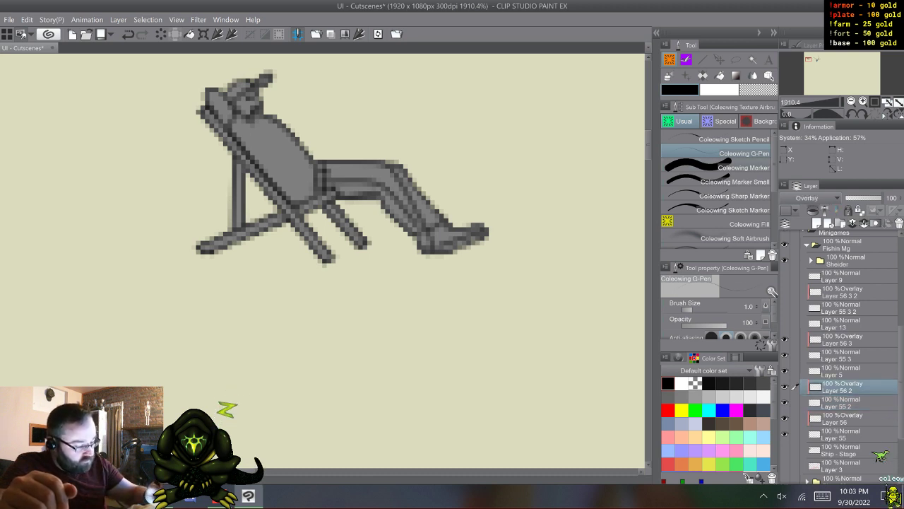
pyautogui.click(720, 167)
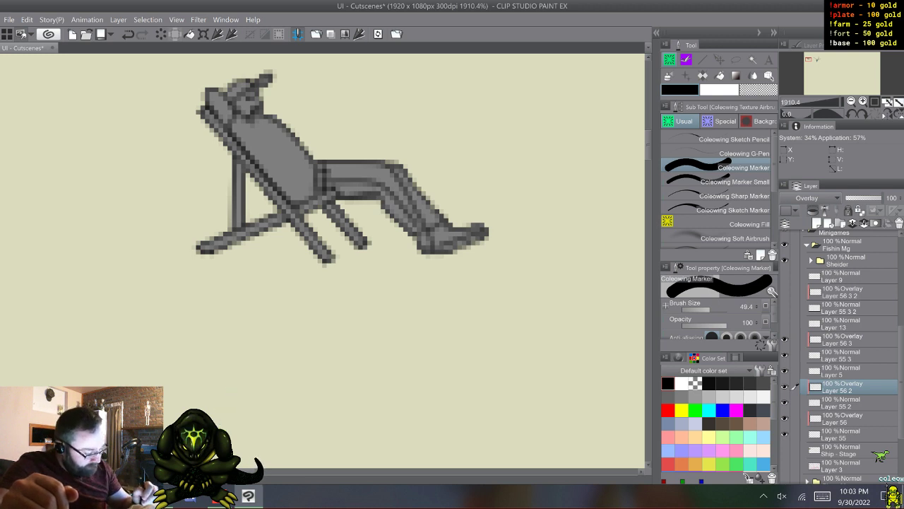
pyautogui.scroll(-1, 716, 424)
pyautogui.click(763, 405)
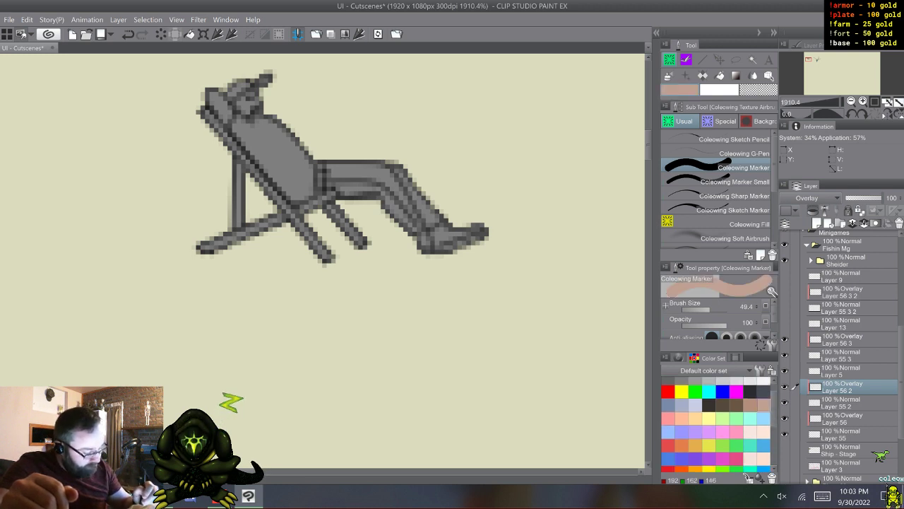
pyautogui.click(679, 358)
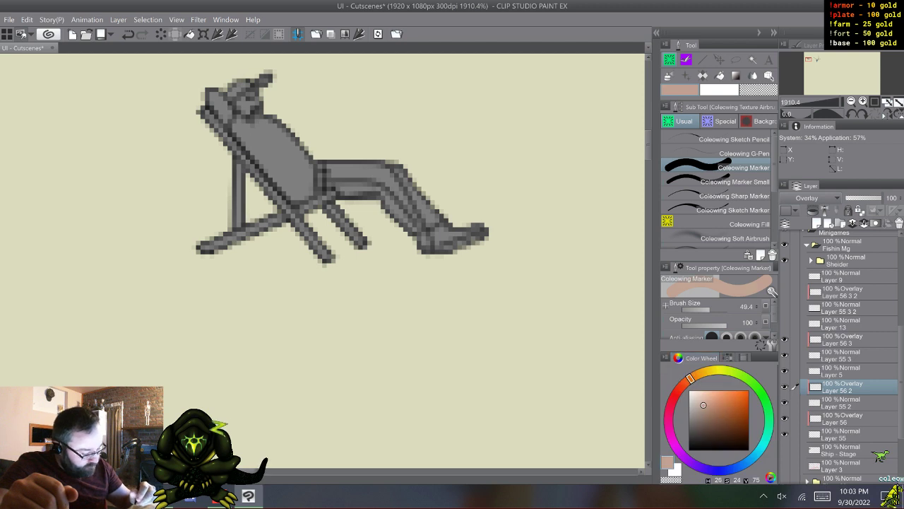
pyautogui.click(710, 371)
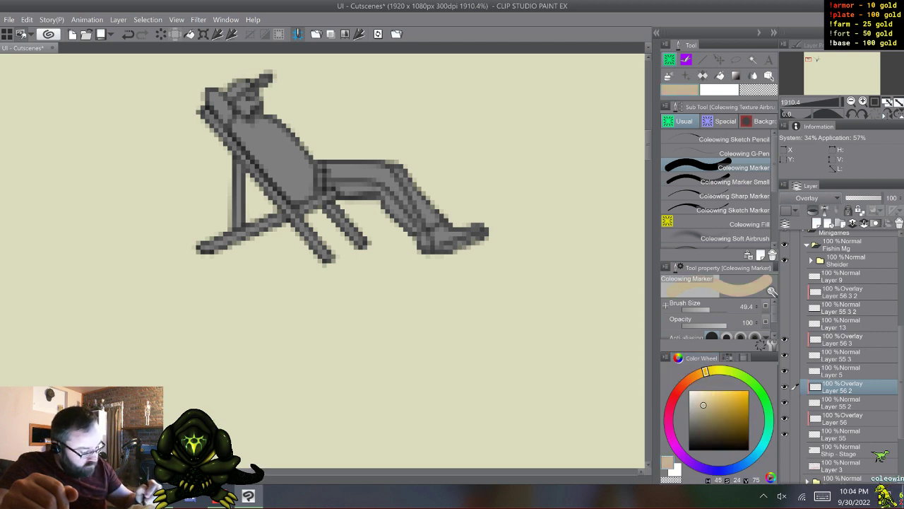
pyautogui.click(722, 357)
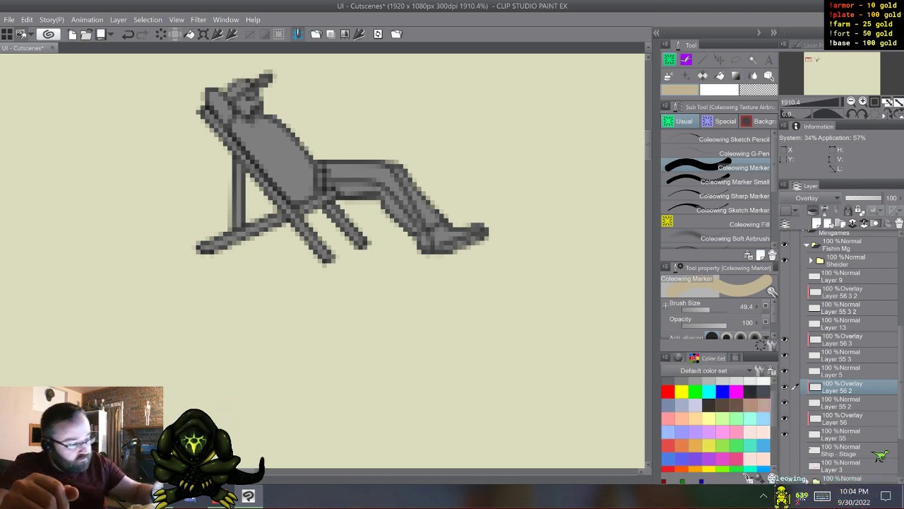
pyautogui.click(717, 224)
pyautogui.click(282, 212)
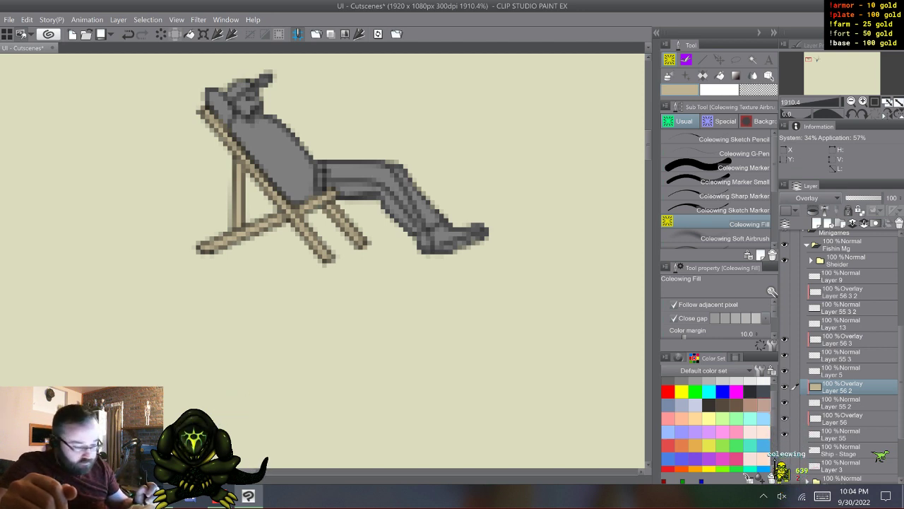
# - Paint the man's raised arm brown on Layer 56 with the Coleowing Marker, sampling the skin colour from the existing art
pyautogui.click(848, 434)
pyautogui.click(847, 418)
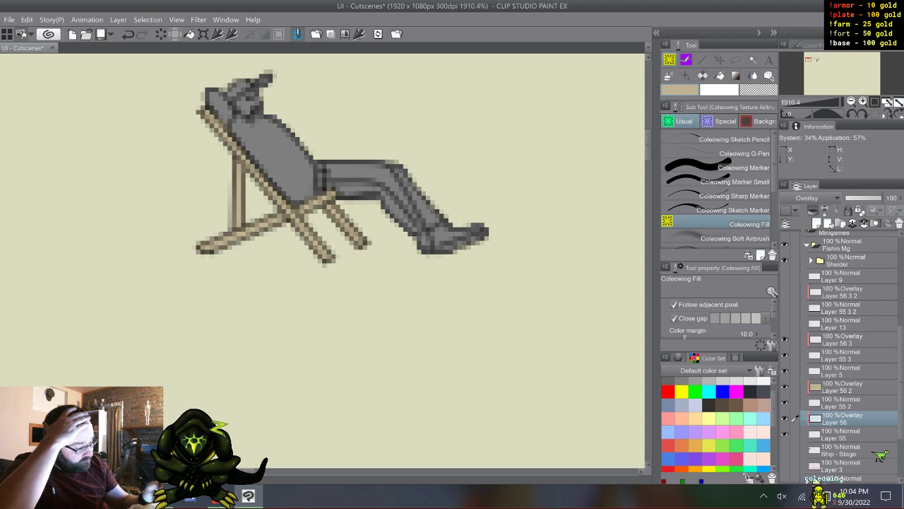
pyautogui.scroll(5, 841, 353)
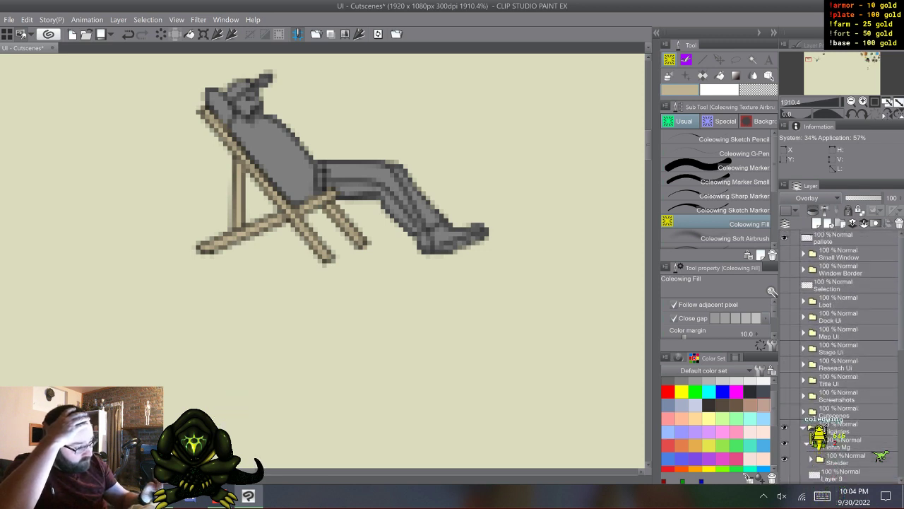
pyautogui.moveTo(871, 58); pyautogui.dragTo(811, 61)
pyautogui.click(735, 168)
pyautogui.moveTo(868, 68)
pyautogui.mouseDown()
pyautogui.moveTo(869, 57)
pyautogui.moveTo(808, 58)
pyautogui.mouseUp()
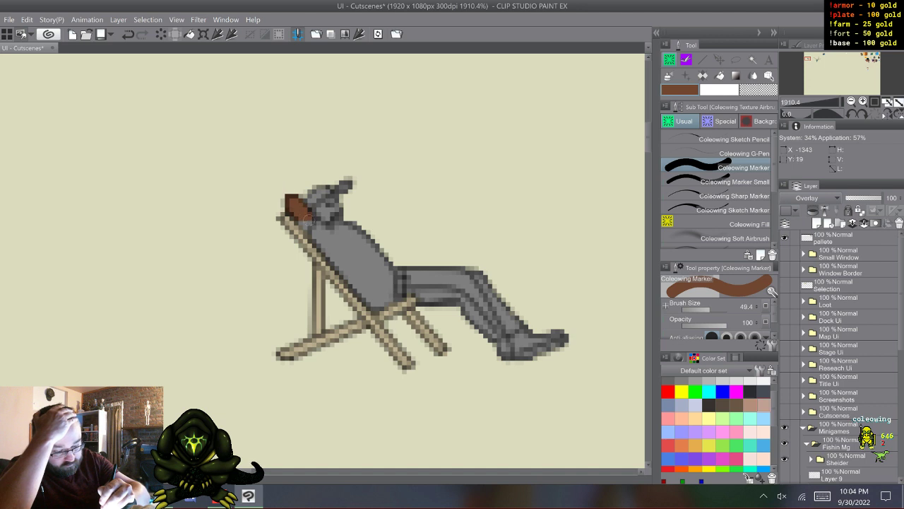
pyautogui.click(299, 216)
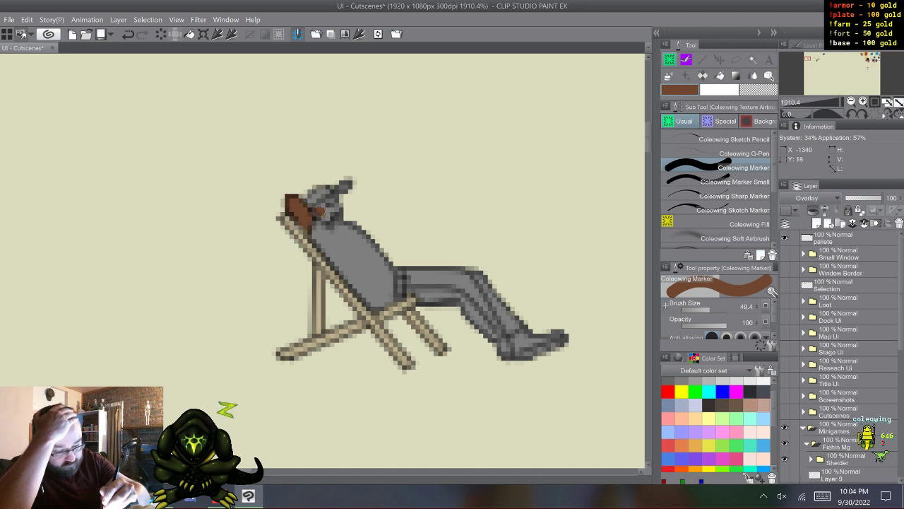
# - Paint the man's face and chin in the same brown skin colour
pyautogui.moveTo(319, 210); pyautogui.dragTo(337, 198)
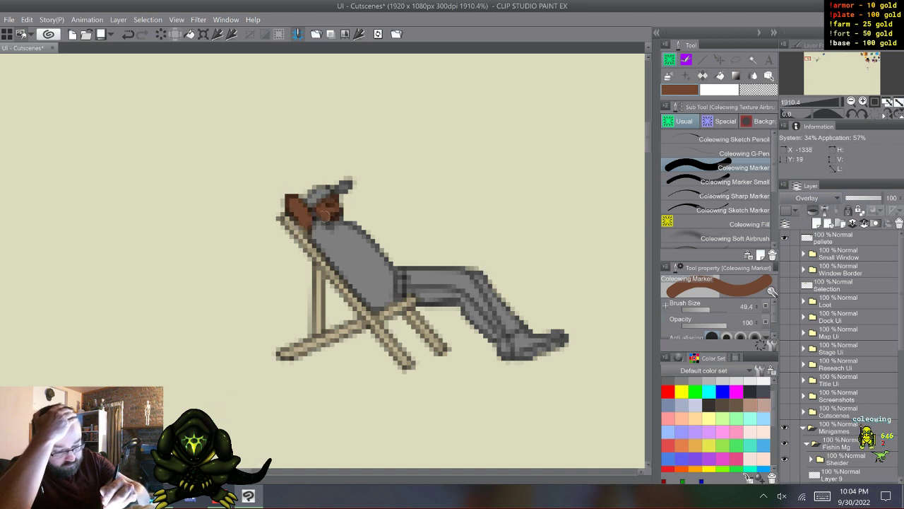
pyautogui.click(335, 205)
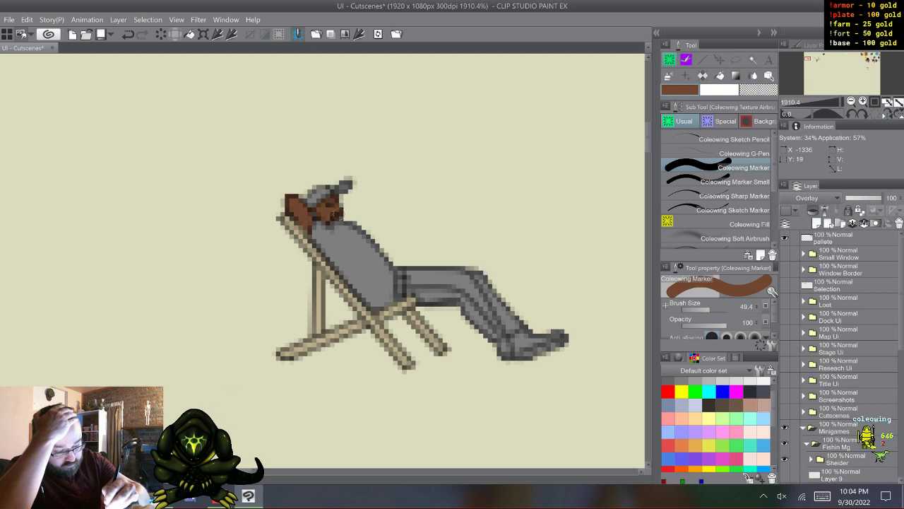
pyautogui.click(330, 218)
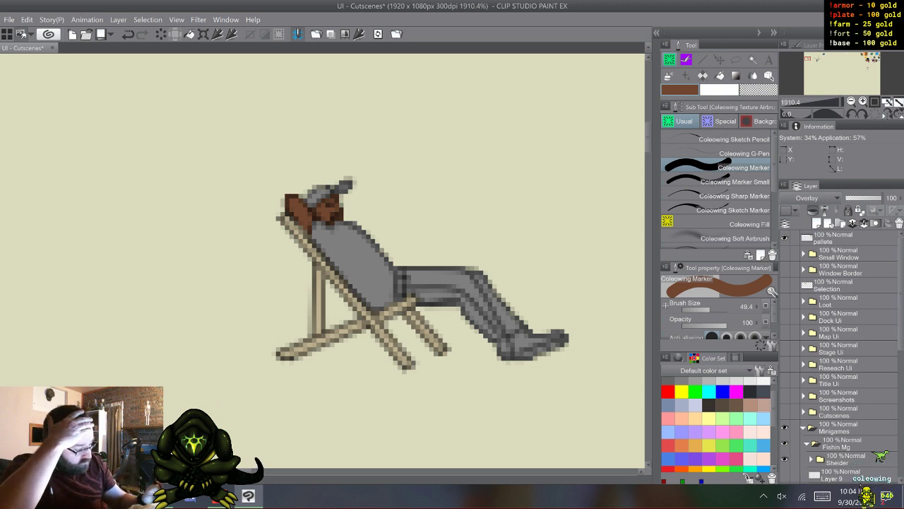
pyautogui.scroll(-3, 840, 353)
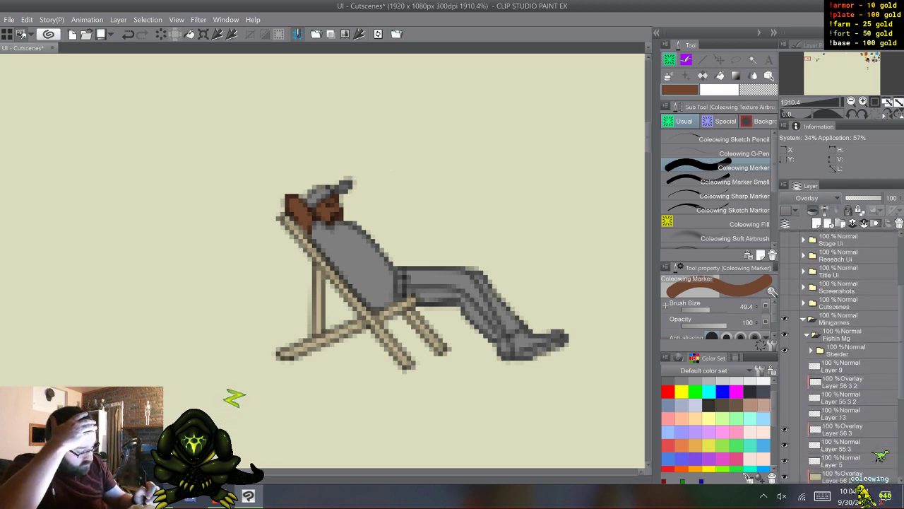
pyautogui.click(784, 366)
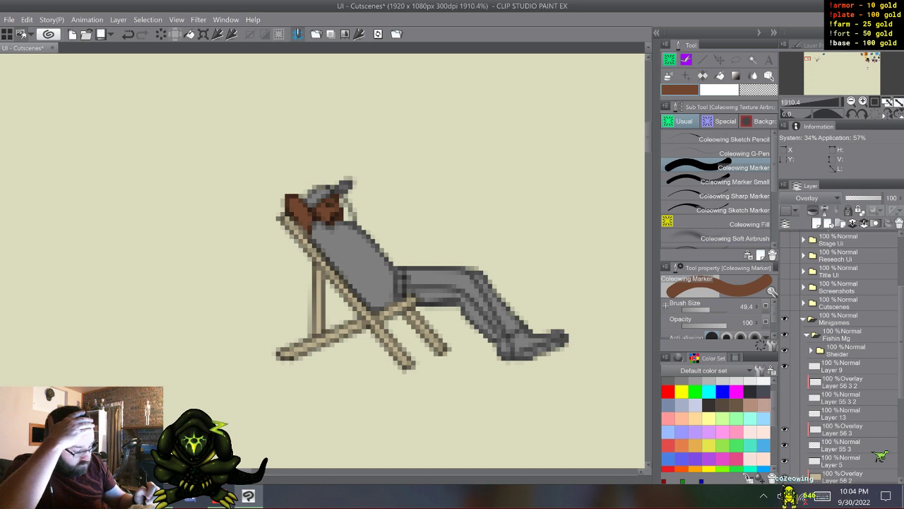
pyautogui.click(784, 382)
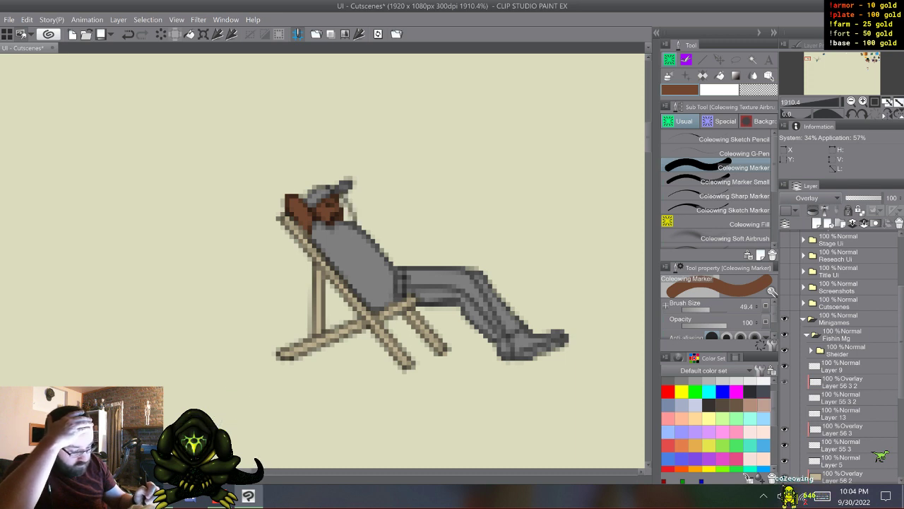
pyautogui.click(784, 366)
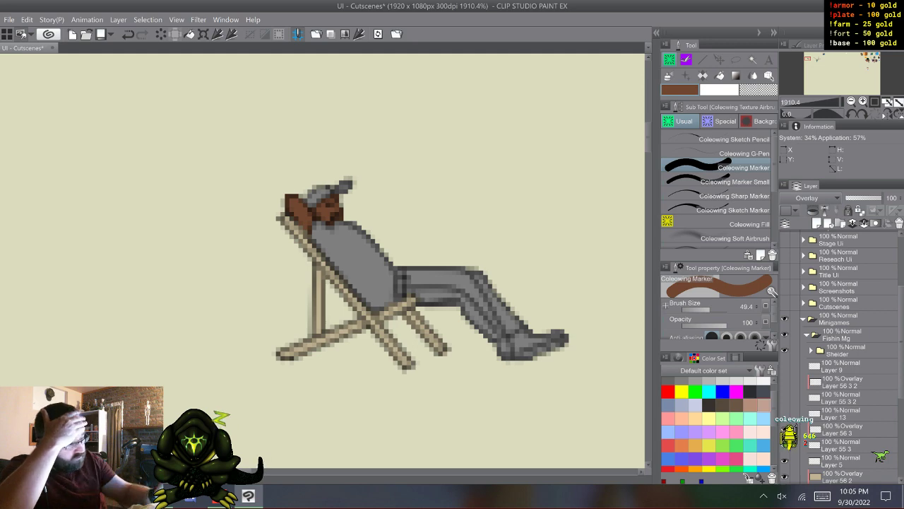
# - Sample a lighter reddish-brown and add skin highlights to the man's arm and face with the Coleowing Marker Small
pyautogui.click(869, 57)
pyautogui.moveTo(877, 56); pyautogui.dragTo(808, 58)
pyautogui.keyDown('alt'); pyautogui.click(416, 283); pyautogui.keyUp('alt')
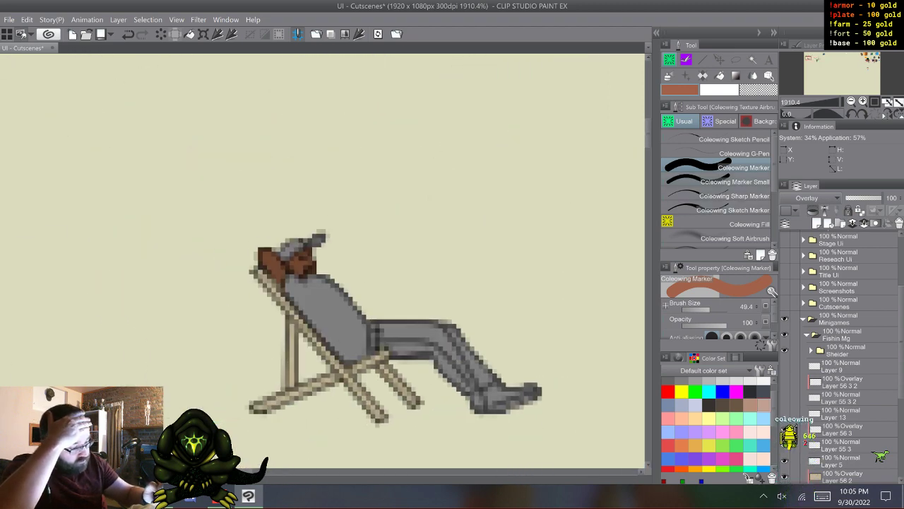
pyautogui.click(720, 181)
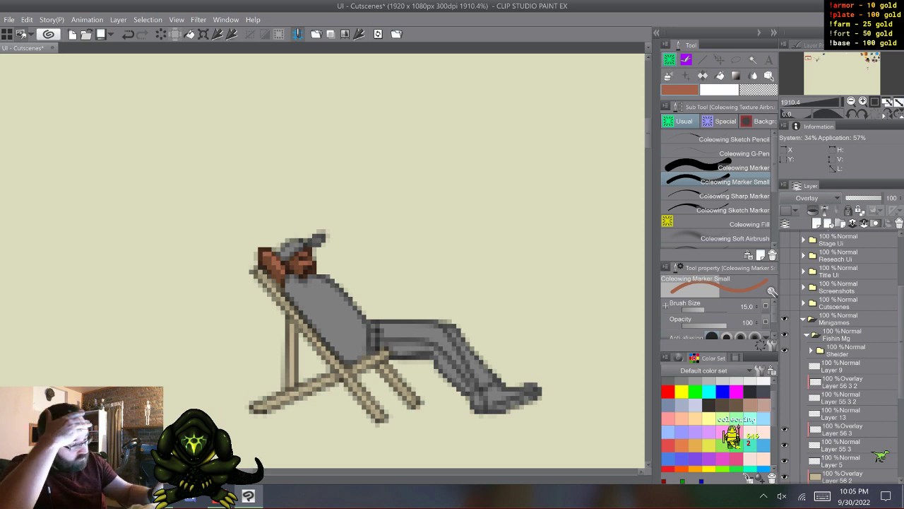
# - Sample a dark green from the existing art and paint the man's cap with it on Layer 56 using the Coleowing Marker
pyautogui.moveTo(862, 55)
pyautogui.mouseDown()
pyautogui.moveTo(874, 58)
pyautogui.moveTo(809, 59)
pyautogui.mouseUp()
pyautogui.keyDown('alt'); pyautogui.click(301, 205); pyautogui.keyUp('alt')
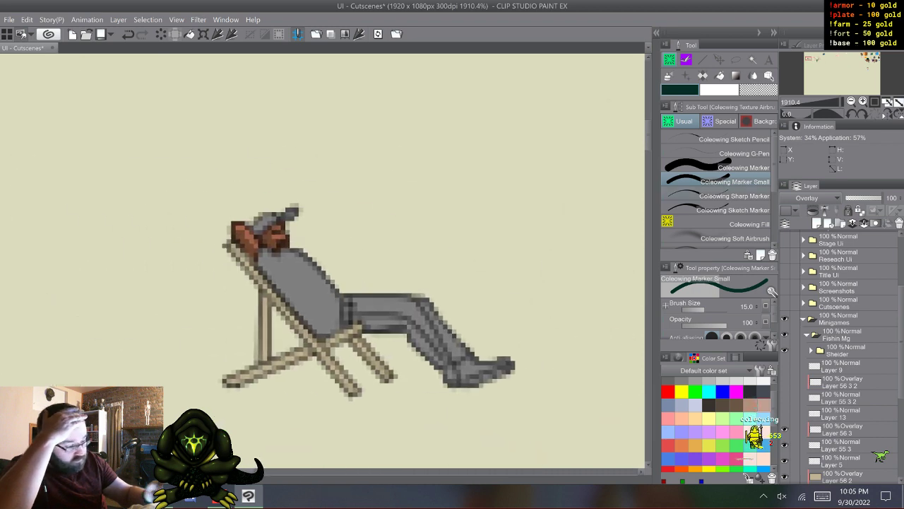
pyautogui.click(734, 167)
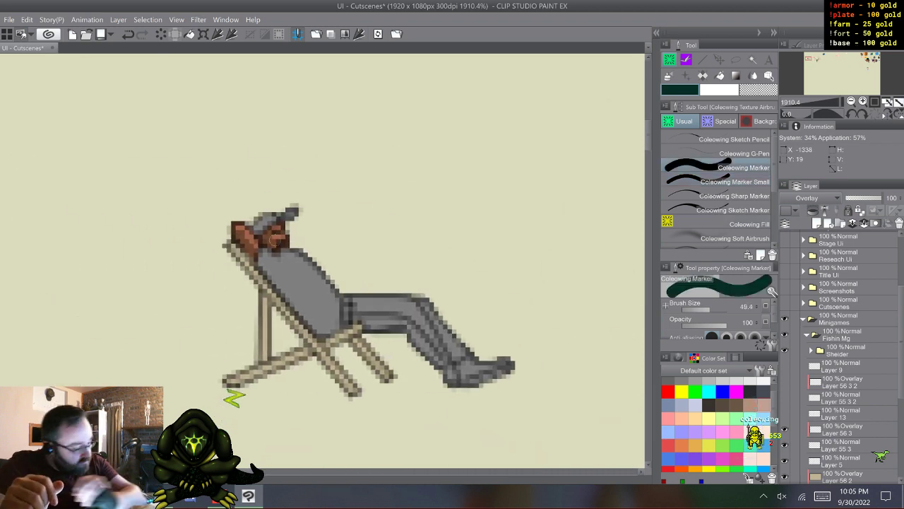
pyautogui.moveTo(901, 339); pyautogui.dragTo(901, 371)
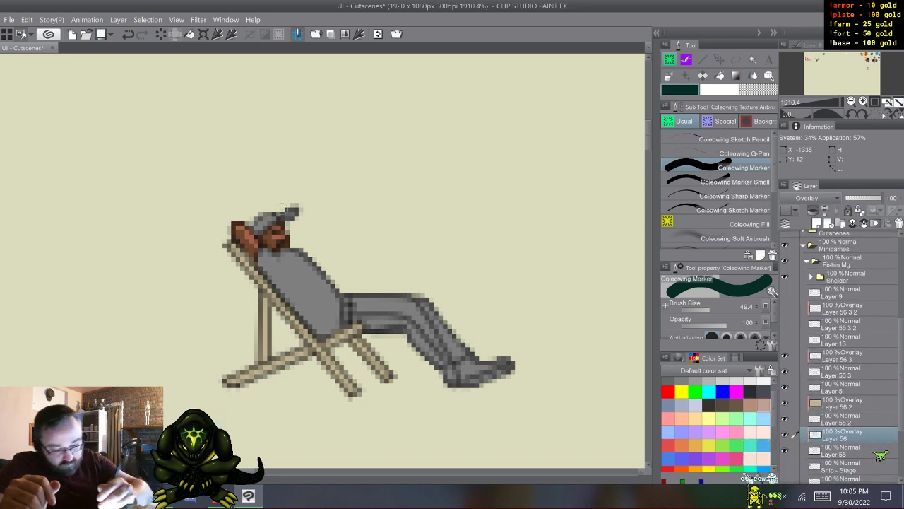
pyautogui.moveTo(296, 204)
pyautogui.mouseDown()
pyautogui.moveTo(291, 217)
pyautogui.moveTo(254, 225)
pyautogui.mouseUp()
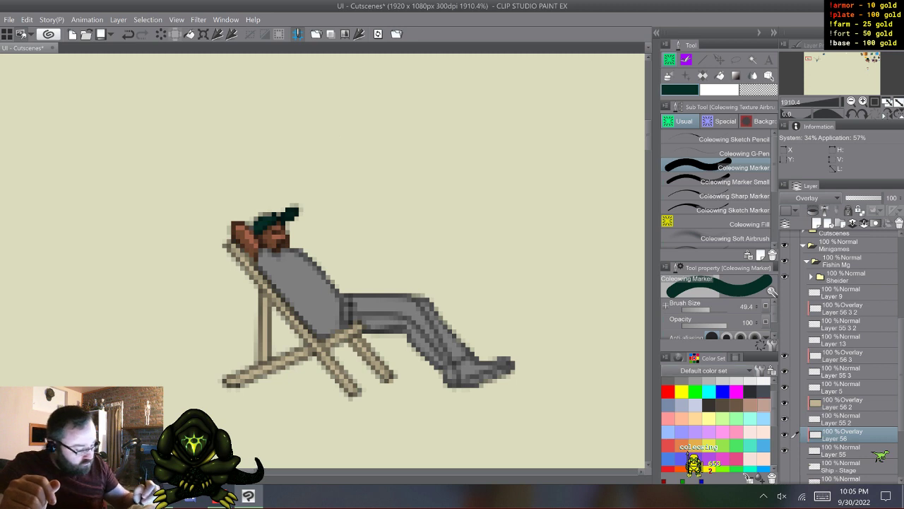
pyautogui.click(736, 358)
pyautogui.click(696, 372)
pyautogui.click(735, 181)
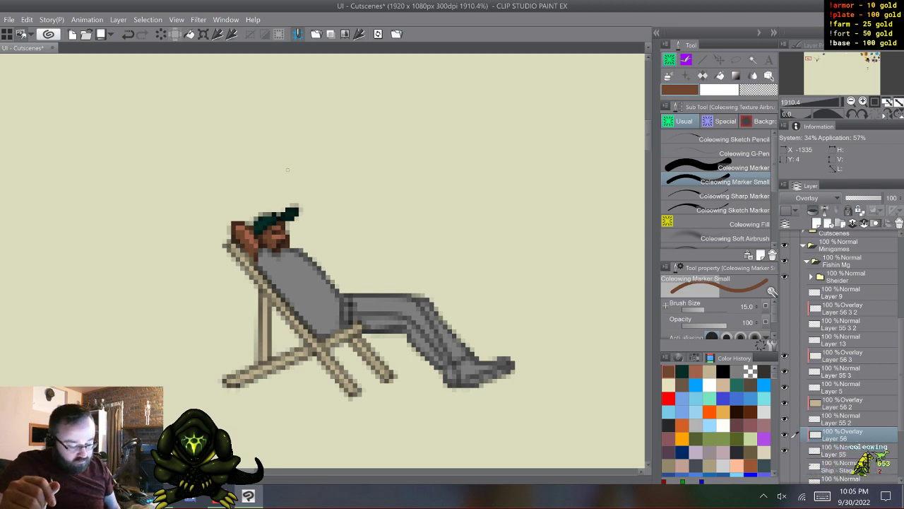
# - Paint the man's shirt light grey on Layer 56 with the Coleowing Marker, using a swatch from the default color set
pyautogui.click(695, 358)
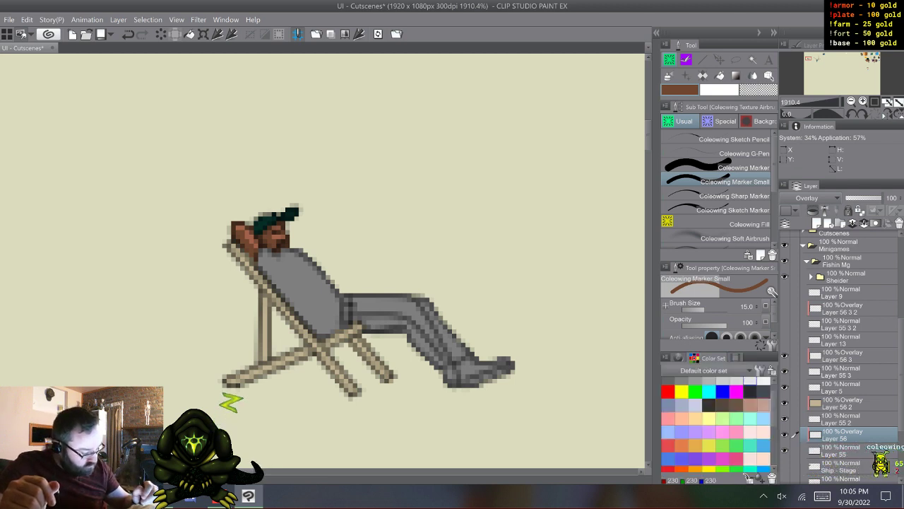
pyautogui.moveTo(775, 410); pyautogui.dragTo(774, 392)
pyautogui.click(736, 397)
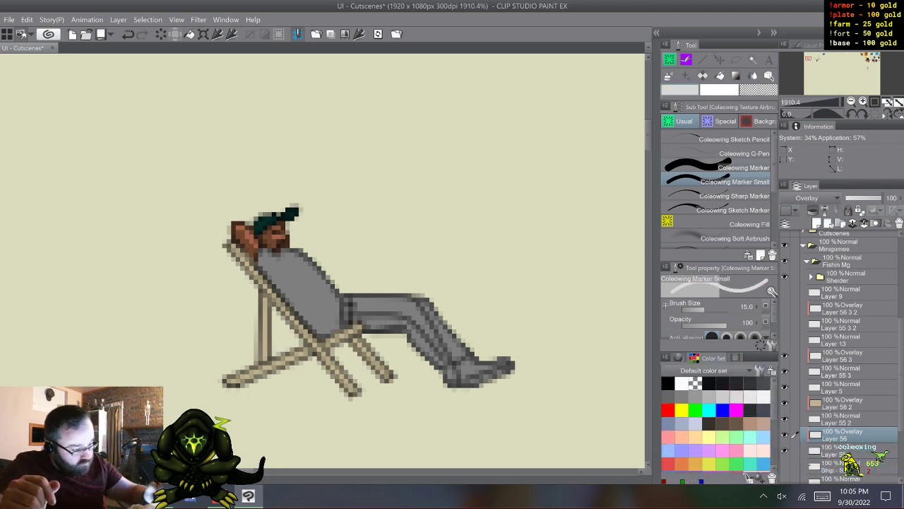
pyautogui.click(742, 167)
pyautogui.moveTo(334, 309)
pyautogui.mouseDown()
pyautogui.moveTo(332, 324)
pyautogui.moveTo(327, 286)
pyautogui.moveTo(314, 311)
pyautogui.mouseUp()
pyautogui.moveTo(332, 257)
pyautogui.mouseDown()
pyautogui.moveTo(304, 296)
pyautogui.moveTo(308, 260)
pyautogui.mouseUp()
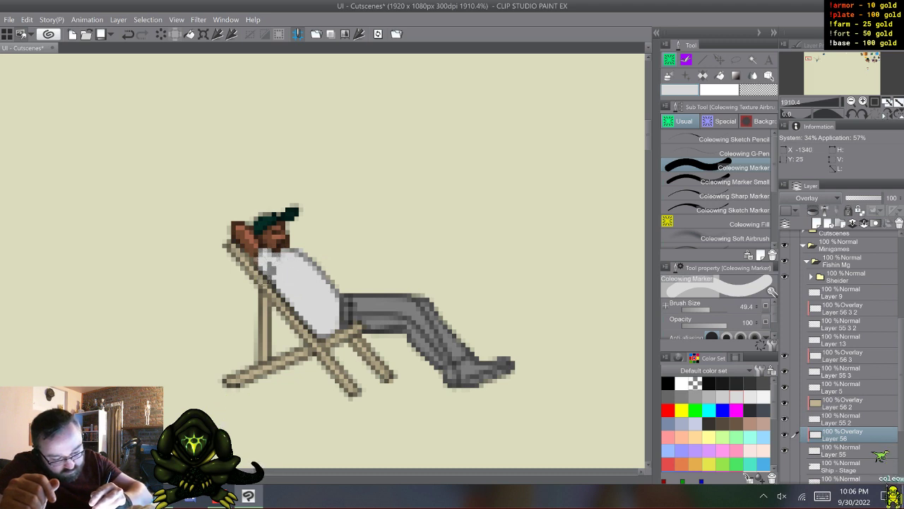
pyautogui.moveTo(270, 269); pyautogui.dragTo(275, 290)
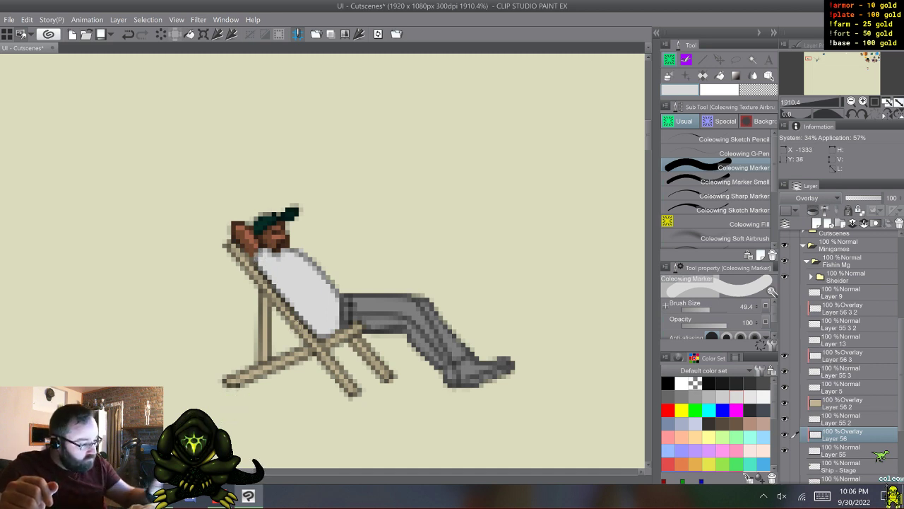
# - Sample navy blue from the painted colour swatches and colour the man's trousers with it on Layer 56
pyautogui.moveTo(864, 54); pyautogui.dragTo(868, 61)
pyautogui.keyDown('alt'); pyautogui.click(492, 315); pyautogui.keyUp('alt')
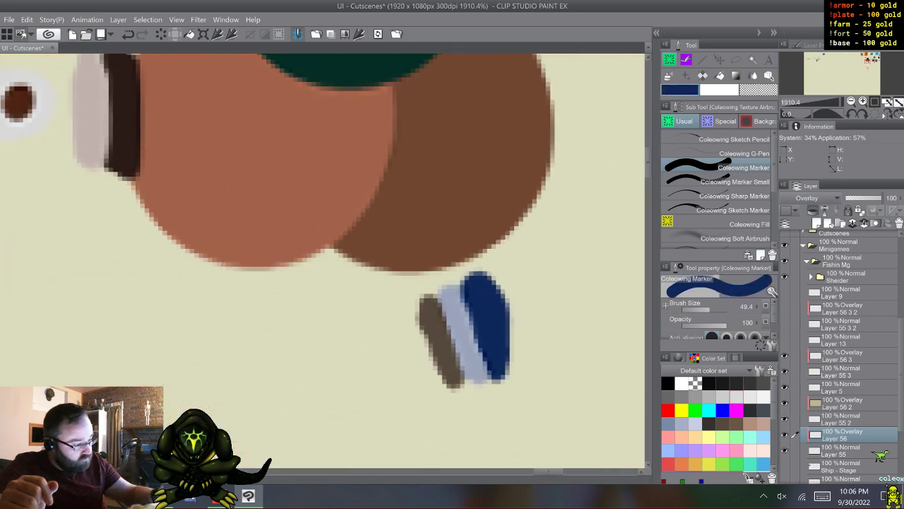
pyautogui.moveTo(814, 56); pyautogui.dragTo(806, 60)
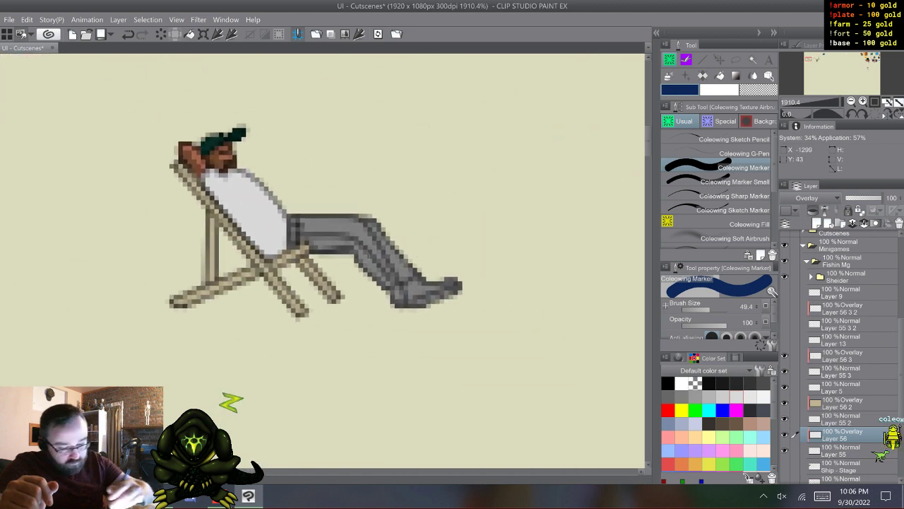
pyautogui.click(307, 238)
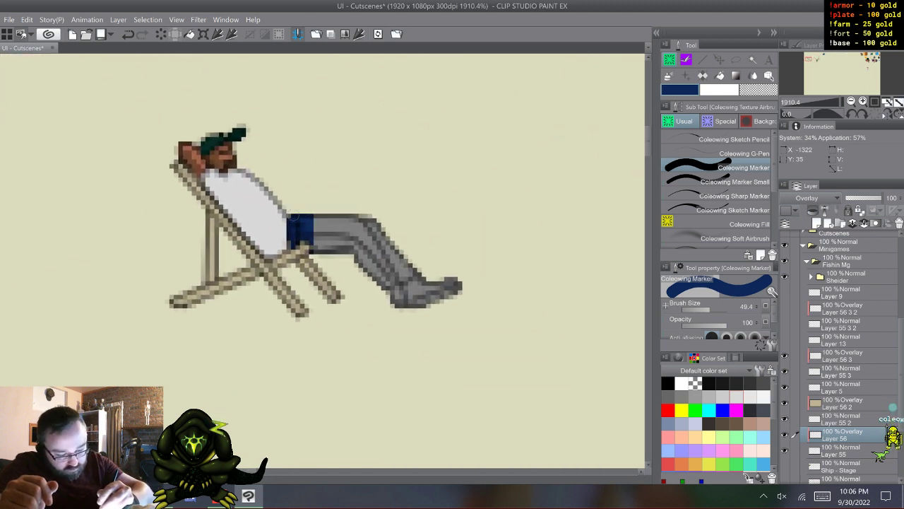
pyautogui.moveTo(318, 247)
pyautogui.mouseDown()
pyautogui.moveTo(339, 203)
pyautogui.moveTo(349, 211)
pyautogui.moveTo(360, 277)
pyautogui.moveTo(362, 202)
pyautogui.moveTo(391, 235)
pyautogui.moveTo(385, 276)
pyautogui.mouseUp()
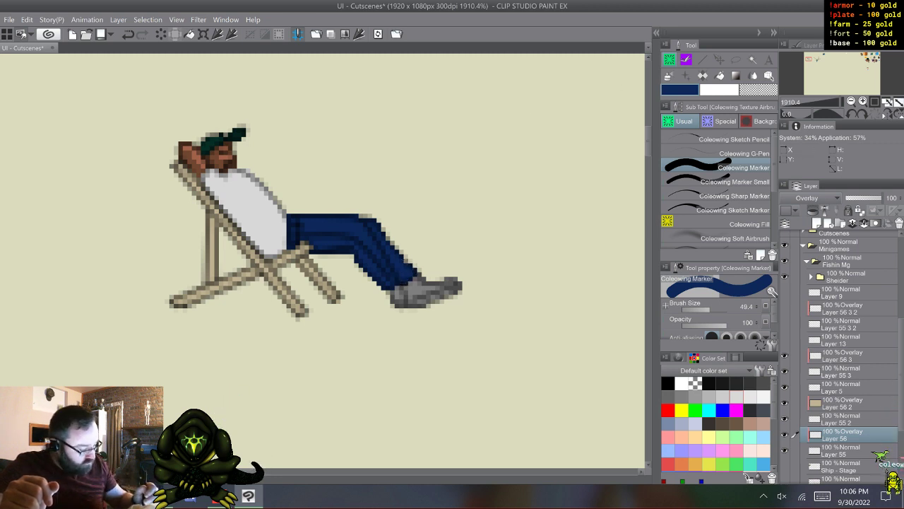
# - Sample dark brown and paint the man's shoes on Layer 56 with the Coleowing Marker, undoing the stroke made on Layer 55
pyautogui.click(840, 451)
pyautogui.click(682, 397)
pyautogui.click(734, 182)
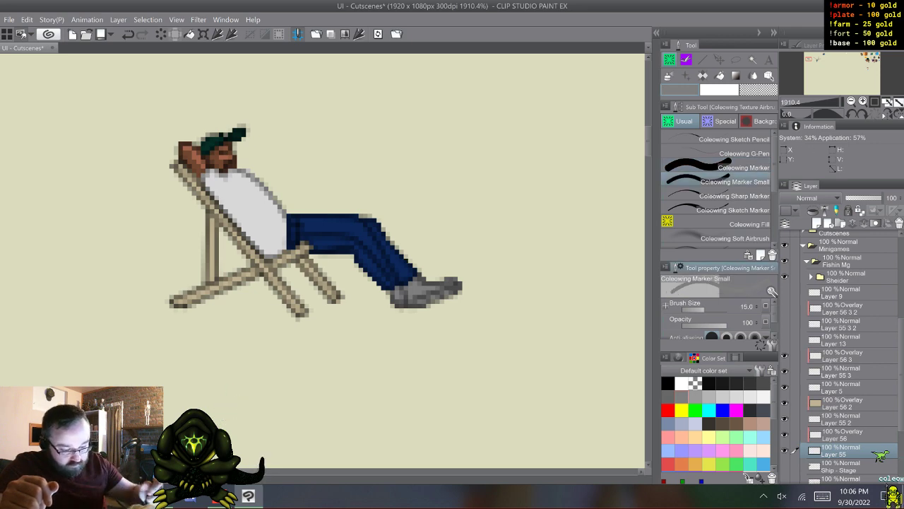
pyautogui.moveTo(861, 62)
pyautogui.mouseDown()
pyautogui.moveTo(870, 58)
pyautogui.moveTo(809, 60)
pyautogui.mouseUp()
pyautogui.keyDown('alt'); pyautogui.click(495, 291); pyautogui.keyUp('alt')
pyautogui.click(719, 168)
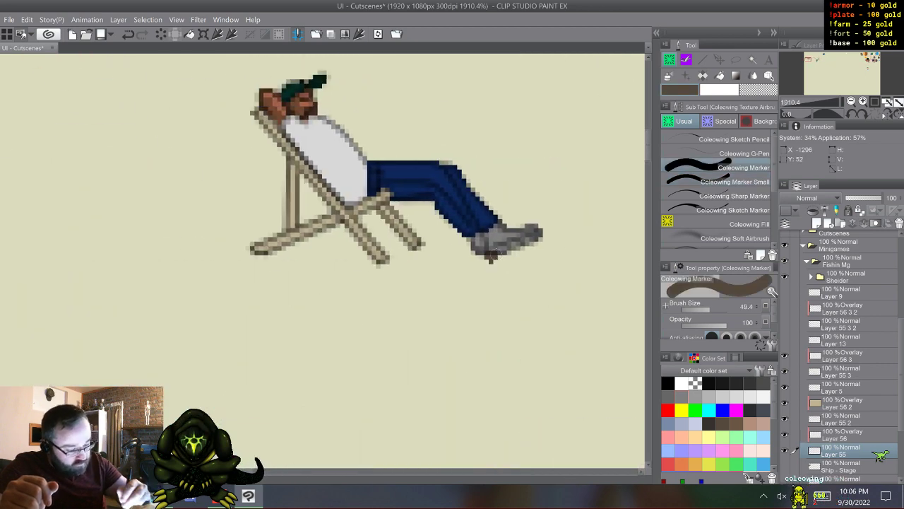
pyautogui.moveTo(493, 253); pyautogui.dragTo(556, 225)
pyautogui.hotkey('ctrl', 'z')
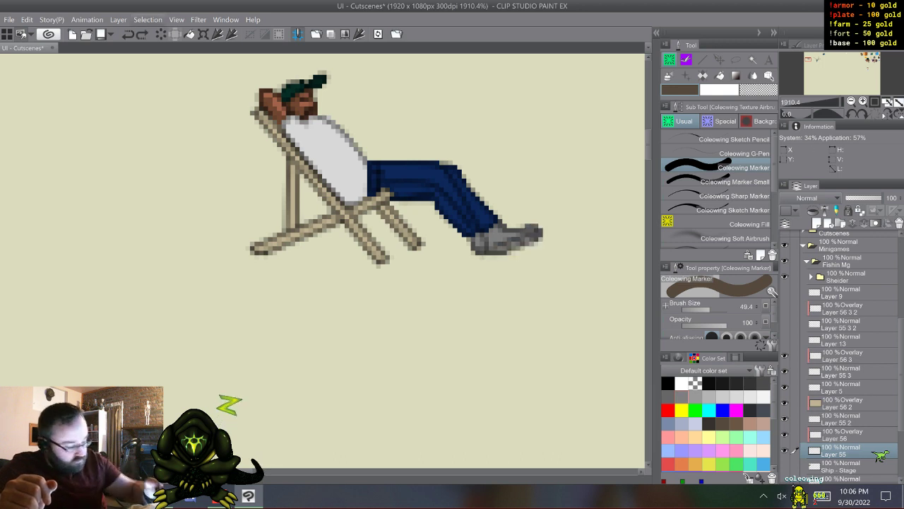
pyautogui.click(848, 434)
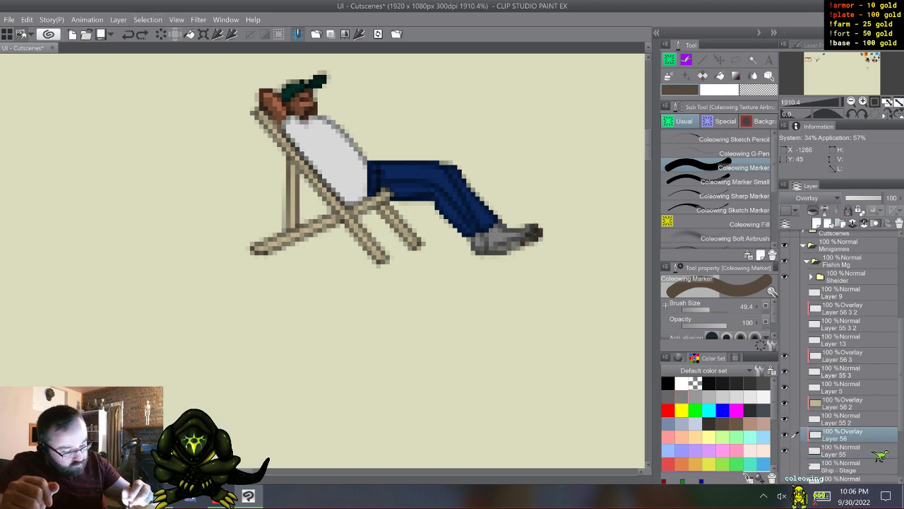
pyautogui.moveTo(498, 230); pyautogui.dragTo(475, 246)
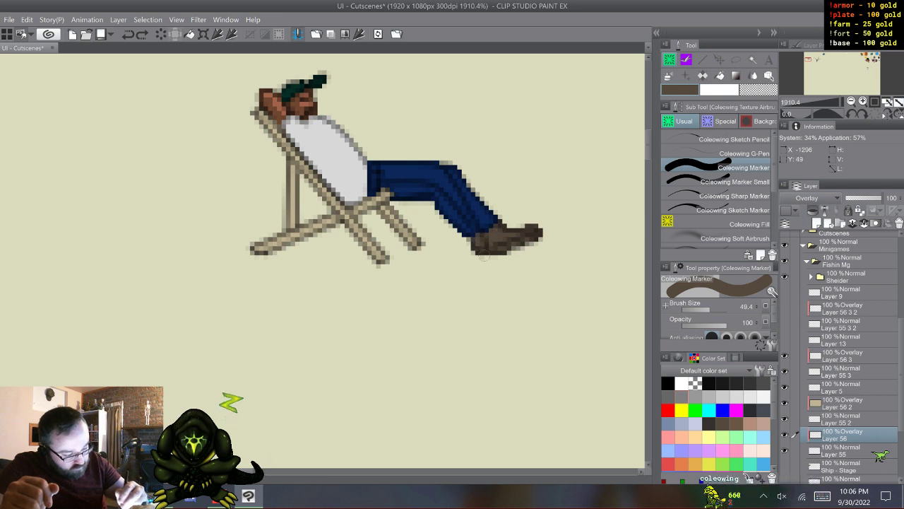
# - Sample pale blue and add highlight and seam details to the trousers with the Coleowing Marker Small
pyautogui.moveTo(870, 58); pyautogui.dragTo(807, 58)
pyautogui.keyDown('alt'); pyautogui.click(357, 229); pyautogui.keyUp('alt')
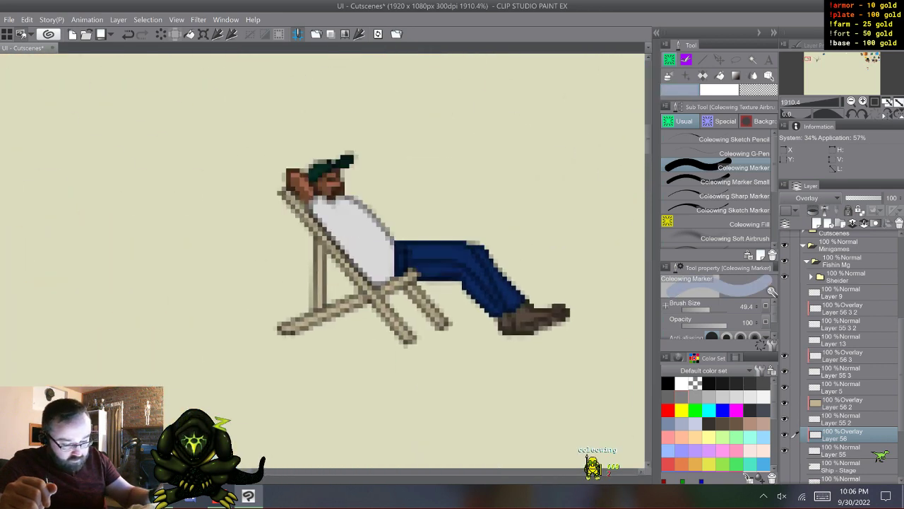
pyautogui.click(715, 194)
pyautogui.click(715, 180)
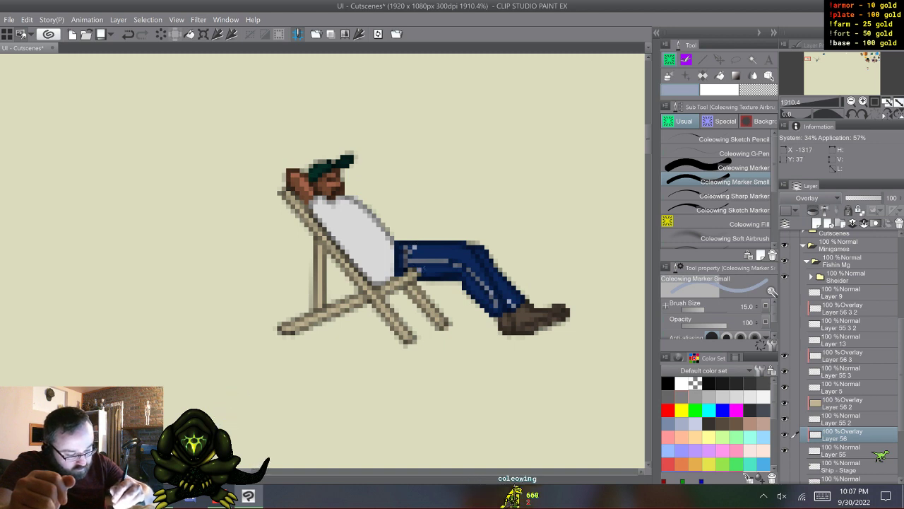
# - Paint a dark brown belt at the man's waist and show the far arm's Layer 56 3 2 and Layer 55 3 2
pyautogui.moveTo(861, 63)
pyautogui.mouseDown()
pyautogui.moveTo(873, 58)
pyautogui.moveTo(808, 59)
pyautogui.mouseUp()
pyautogui.rightClick(436, 332)
pyautogui.scroll(1, 386, 345)
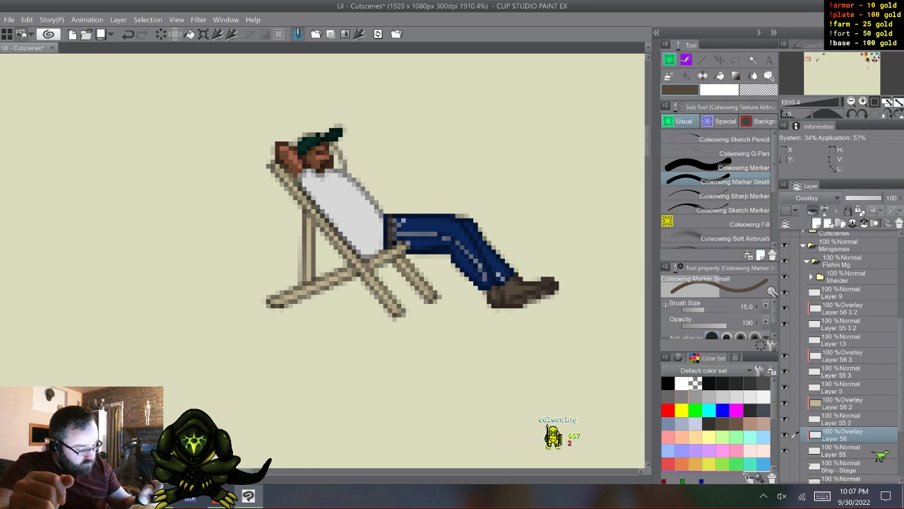
# - Choose grey and the Coleowing Marker, and move Layer 9, Layer 56 3 2, Layer 55 3 2 and Layer 13 below Layer 55
pyautogui.click(840, 324)
pyautogui.click(682, 397)
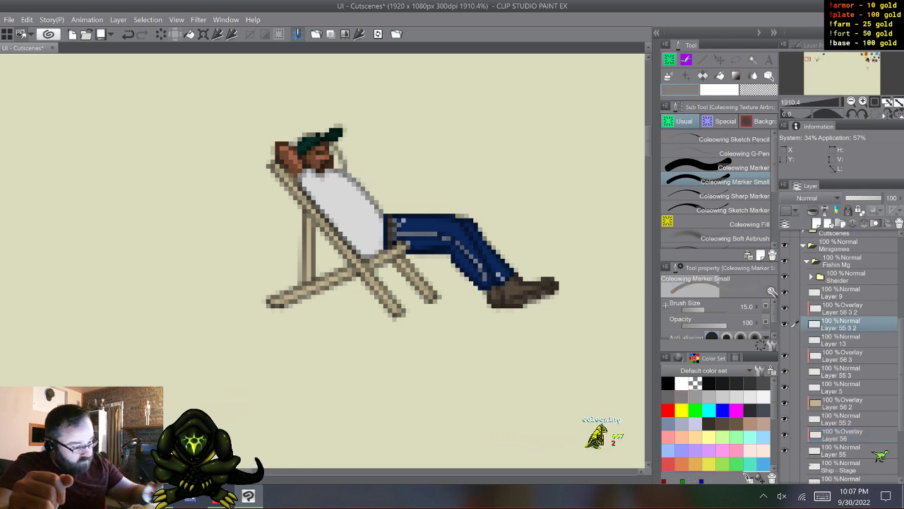
pyautogui.click(719, 168)
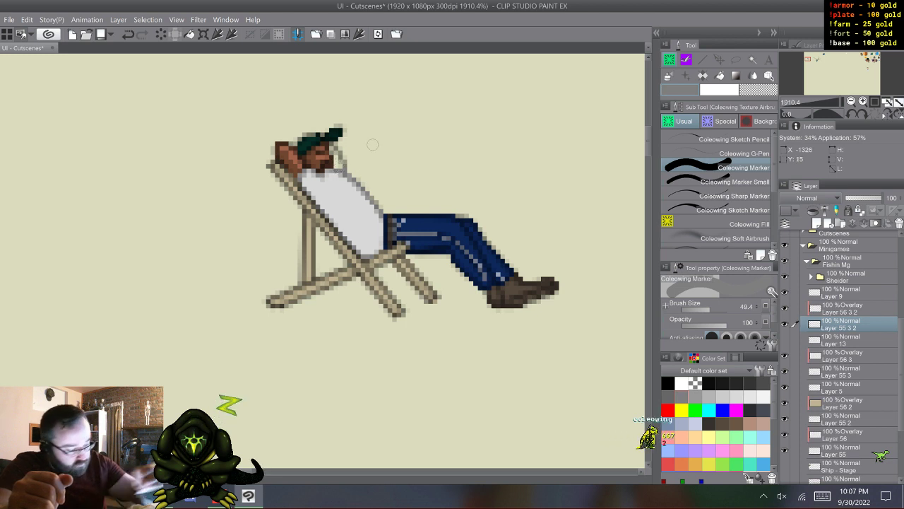
pyautogui.click(841, 292)
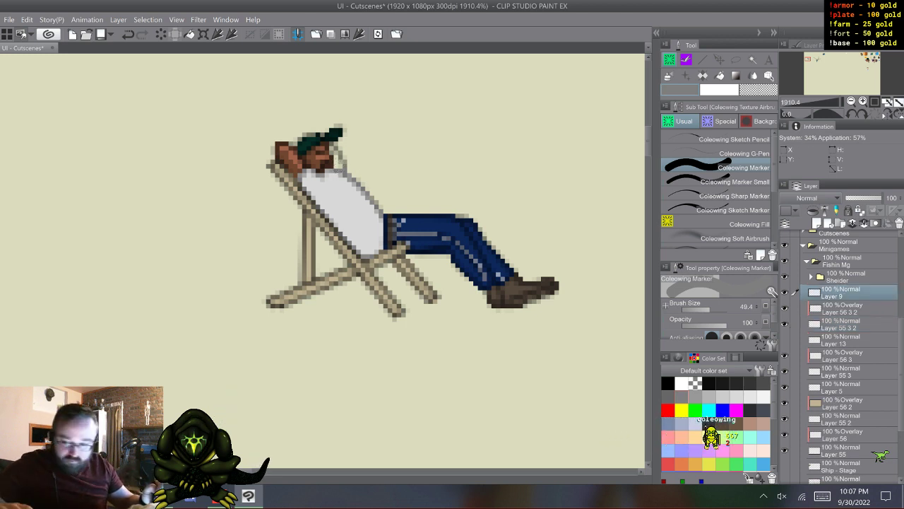
pyautogui.keyDown('shift'); pyautogui.click(841, 340); pyautogui.keyUp('shift')
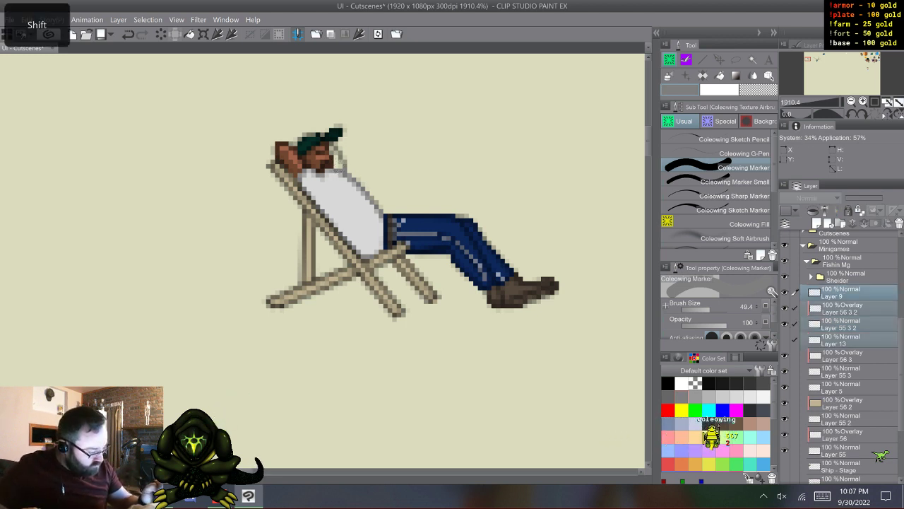
pyautogui.scroll(-2, 841, 353)
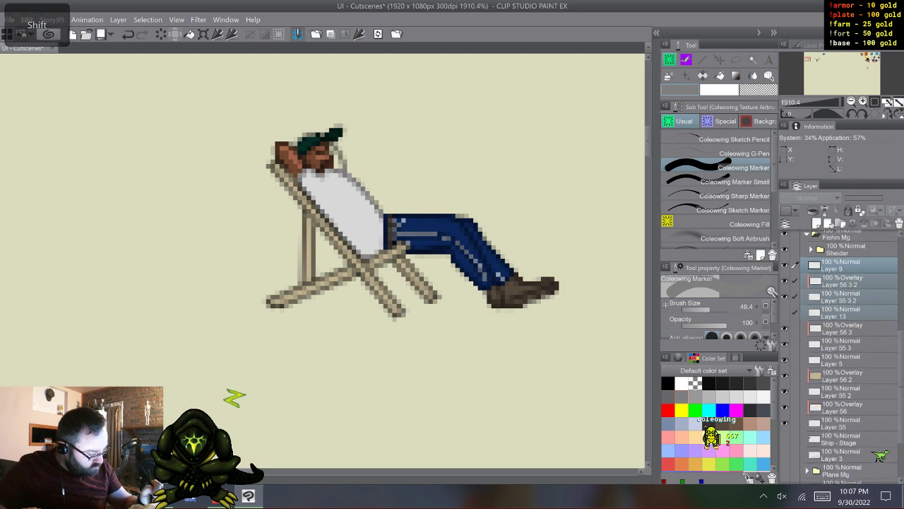
pyautogui.moveTo(841, 311); pyautogui.dragTo(841, 431)
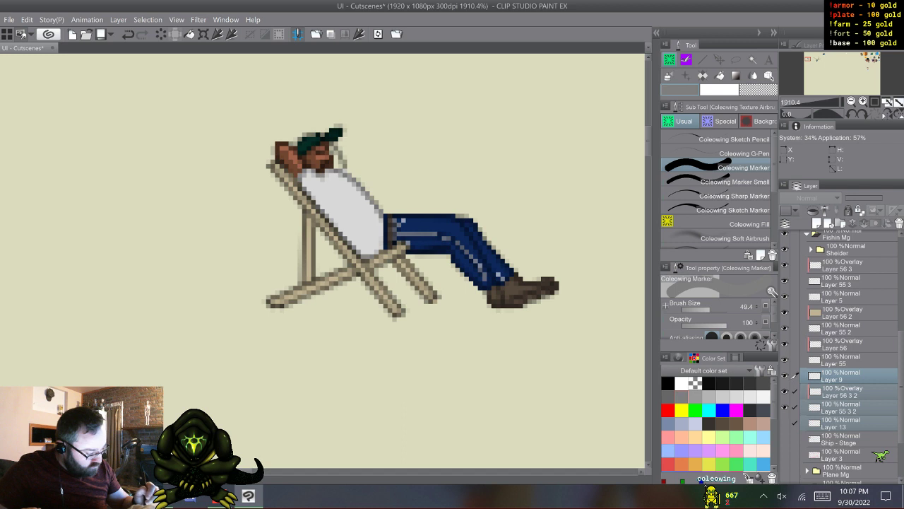
# - Move Layer 56 3 and Layer 55 3 together to between Layer 55 3 2 and Layer 13
pyautogui.click(841, 407)
pyautogui.click(840, 265)
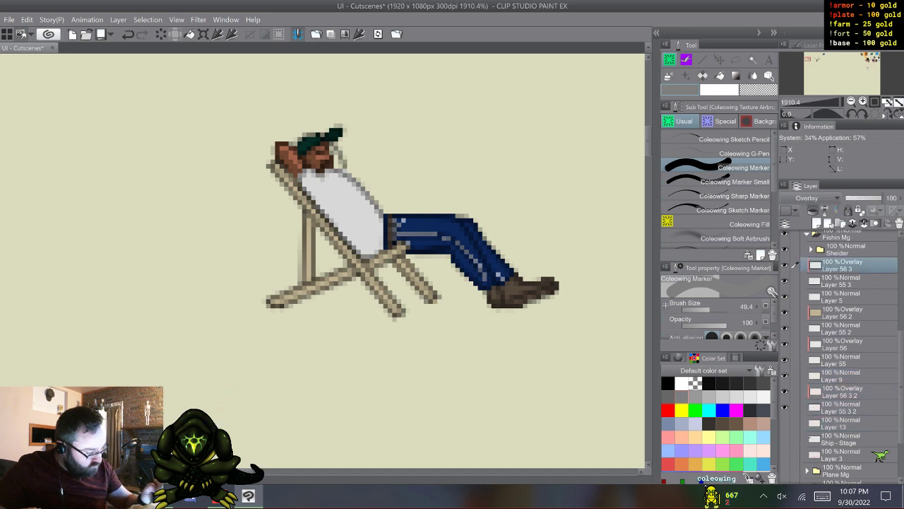
pyautogui.keyDown('shift'); pyautogui.click(841, 280); pyautogui.keyUp('shift')
pyautogui.moveTo(840, 281); pyautogui.dragTo(841, 419)
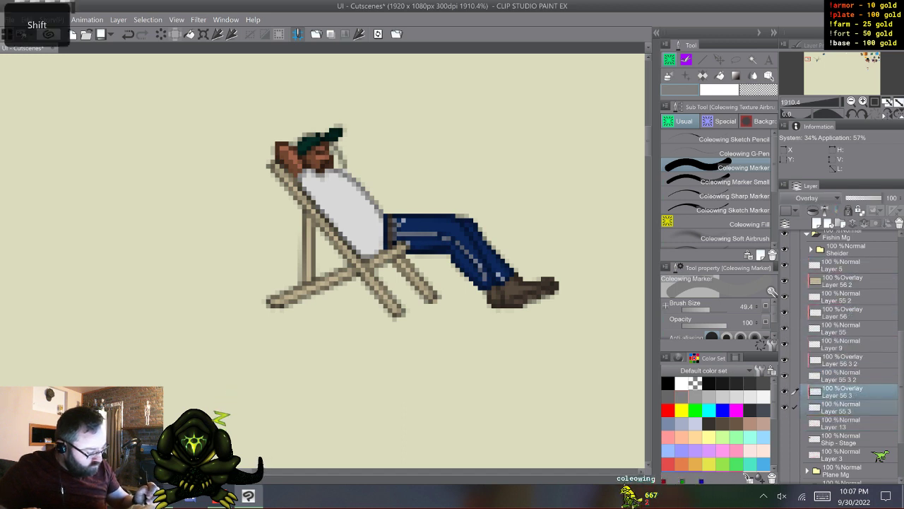
# - Fill the far arm grey on Layer 55 3 2 and colour it with sampled skin brown on Layer 56 3 2
pyautogui.click(841, 344)
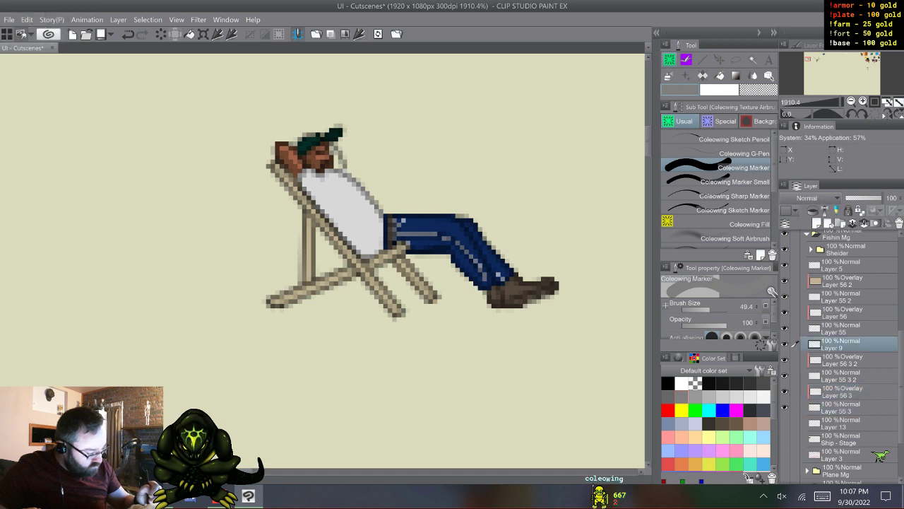
pyautogui.click(840, 376)
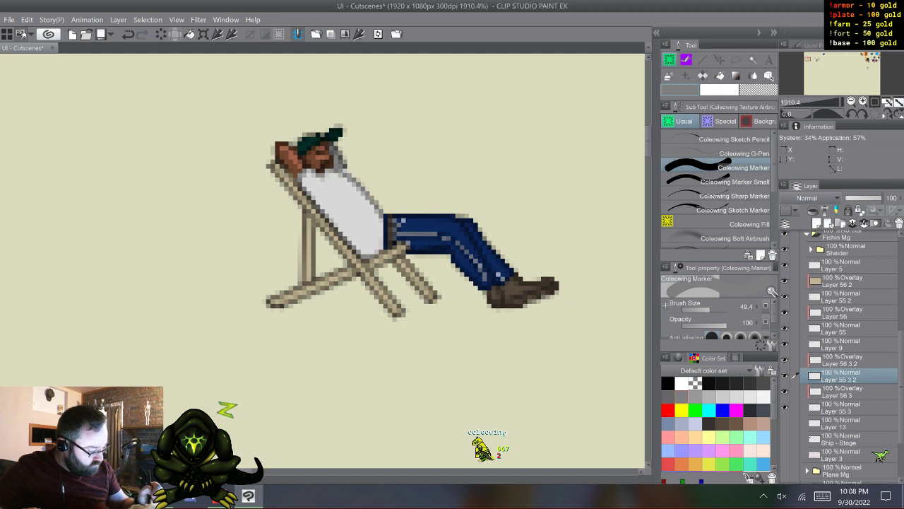
pyautogui.click(848, 360)
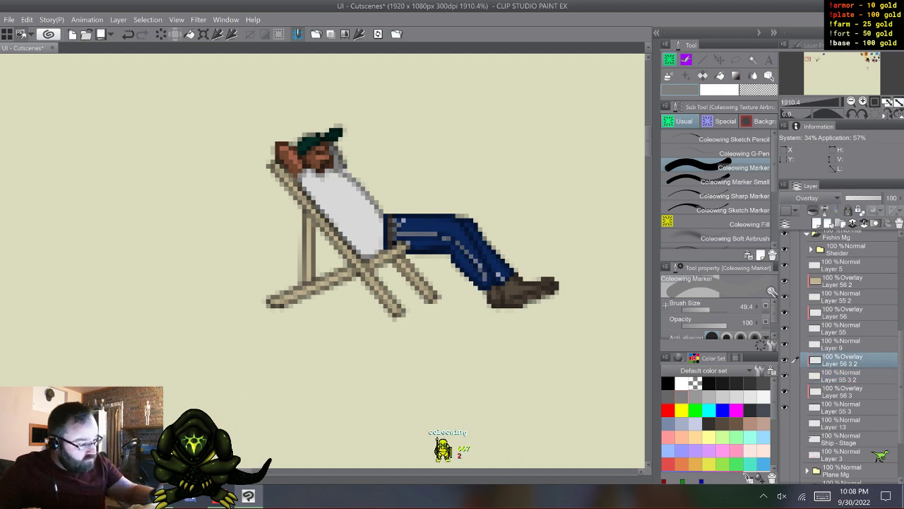
pyautogui.moveTo(865, 59); pyautogui.dragTo(807, 59)
pyautogui.keyDown('alt'); pyautogui.click(618, 336); pyautogui.keyUp('alt')
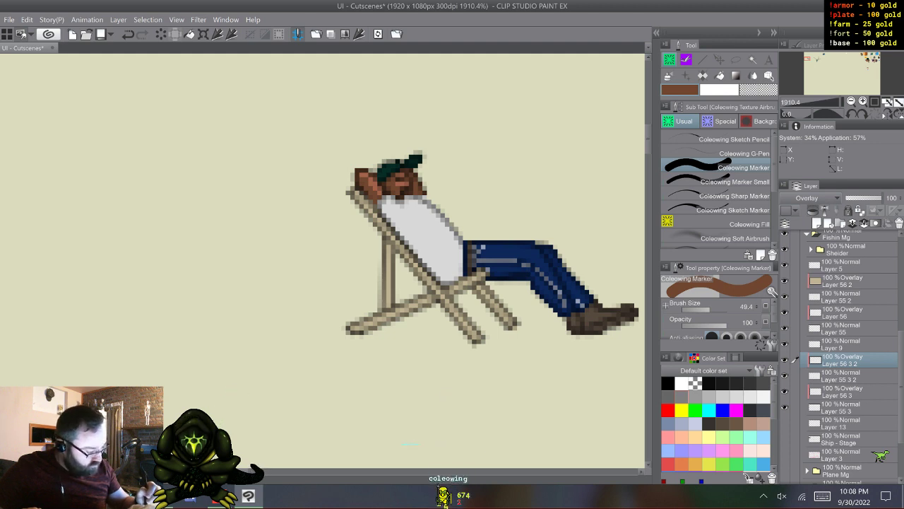
# - Hide Layer 9, Layer 56 3 2 and Layer 55 3 2, show Layer 13 and move it directly above Layer 56 3
pyautogui.click(784, 376)
pyautogui.click(848, 407)
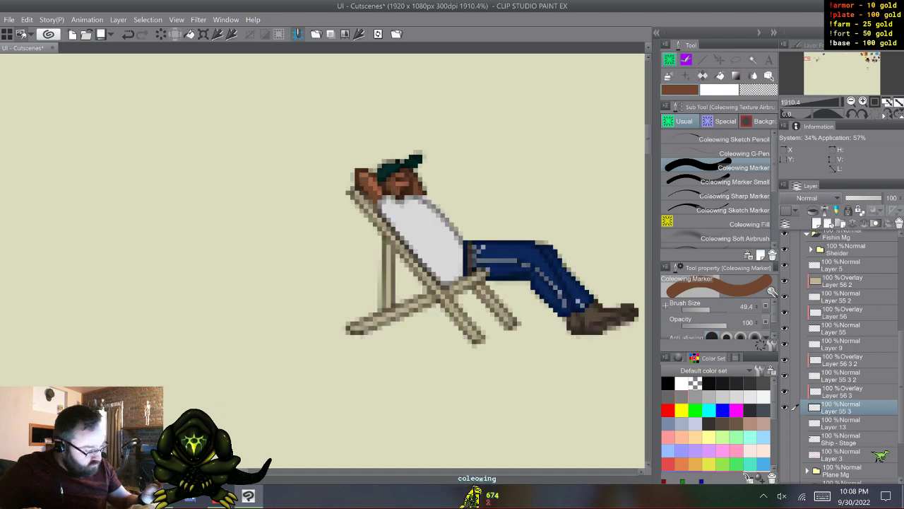
pyautogui.click(784, 423)
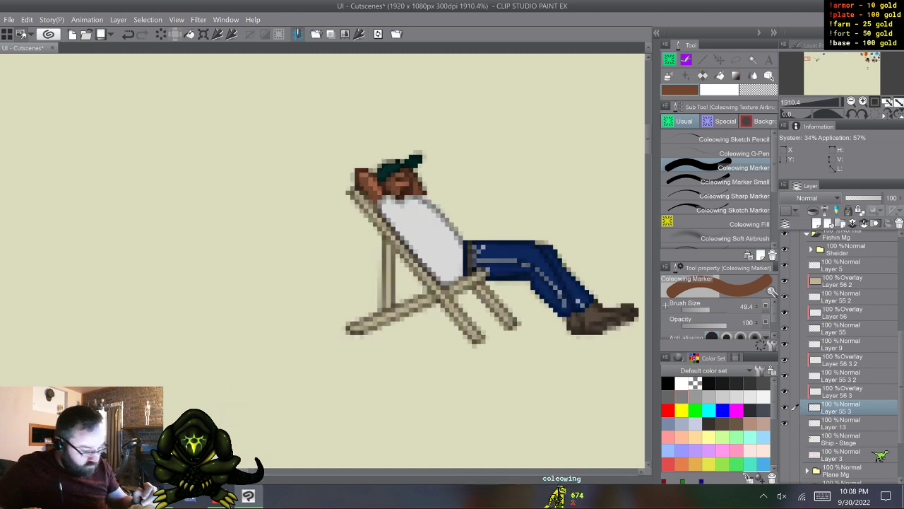
pyautogui.click(845, 423)
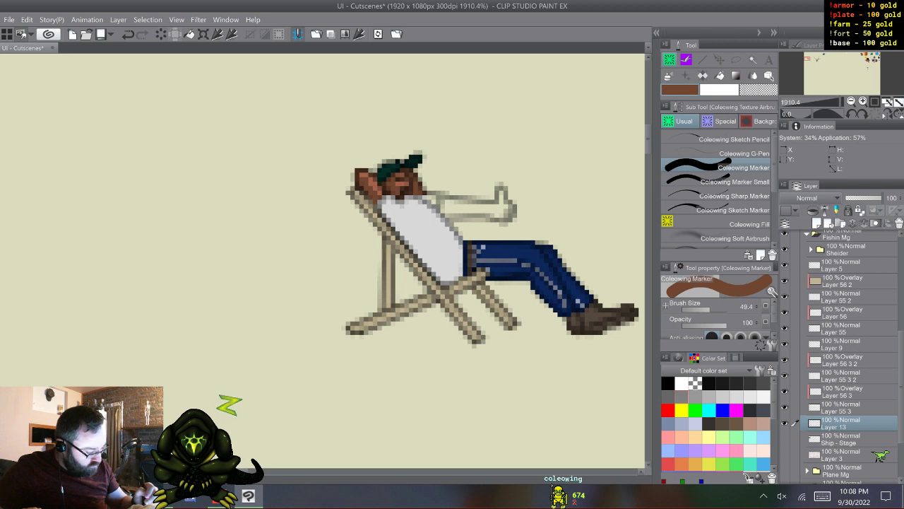
pyautogui.moveTo(845, 423); pyautogui.dragTo(845, 385)
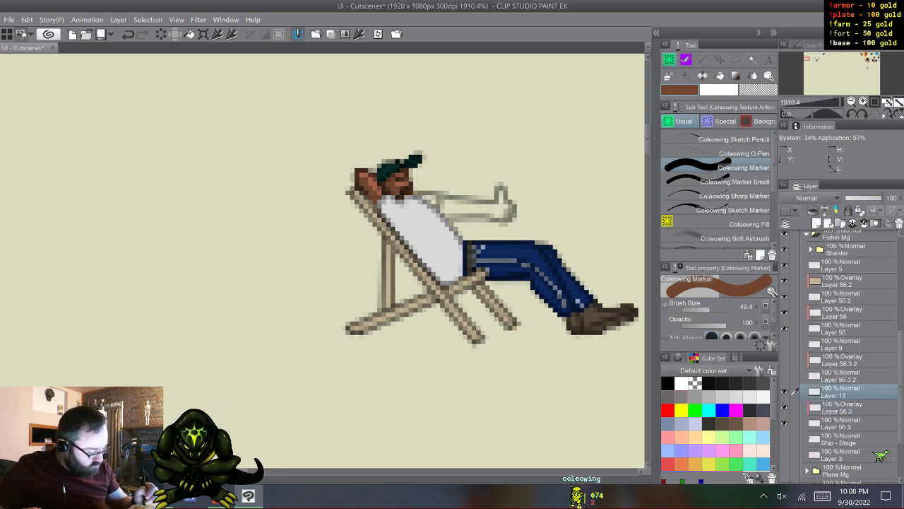
# - Fill the thumbs-up arm with grey on Layer 55 3
pyautogui.click(841, 423)
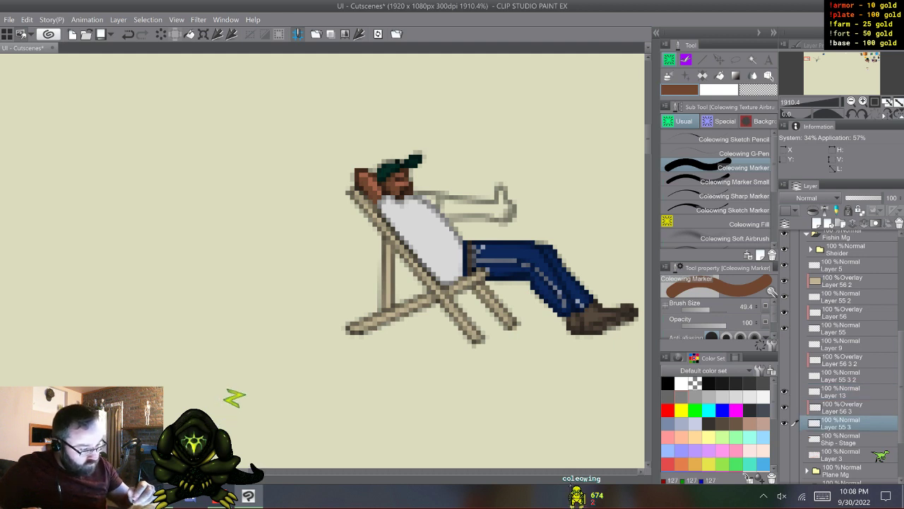
pyautogui.press('c')
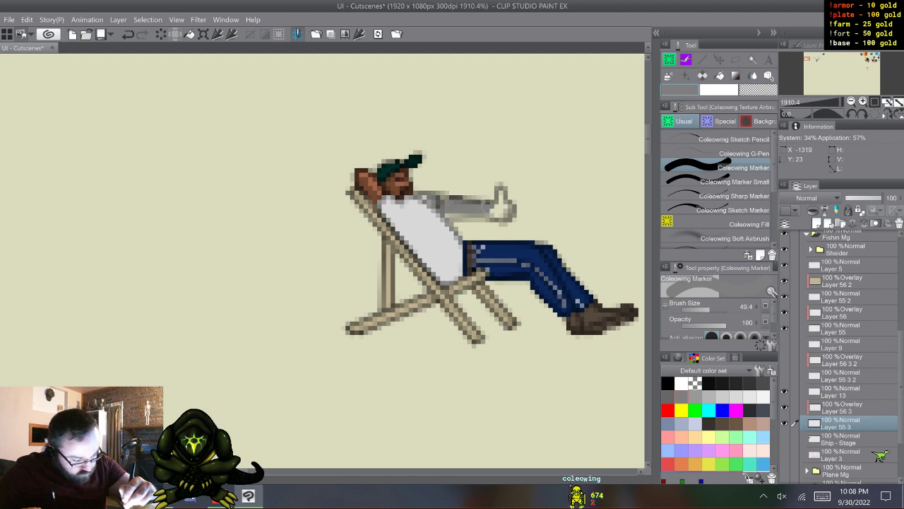
pyautogui.moveTo(488, 207)
pyautogui.mouseDown()
pyautogui.moveTo(505, 205)
pyautogui.moveTo(501, 193)
pyautogui.moveTo(502, 220)
pyautogui.moveTo(471, 208)
pyautogui.mouseUp()
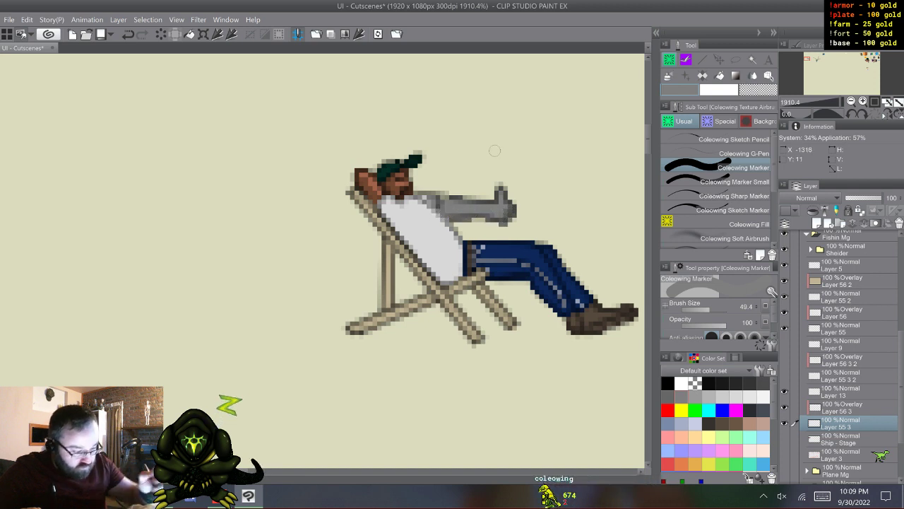
# - Sample the dark and light skin browns from the colour swatches and paint the thumbs-up arm dark brown on Layer 56 3
pyautogui.click(842, 408)
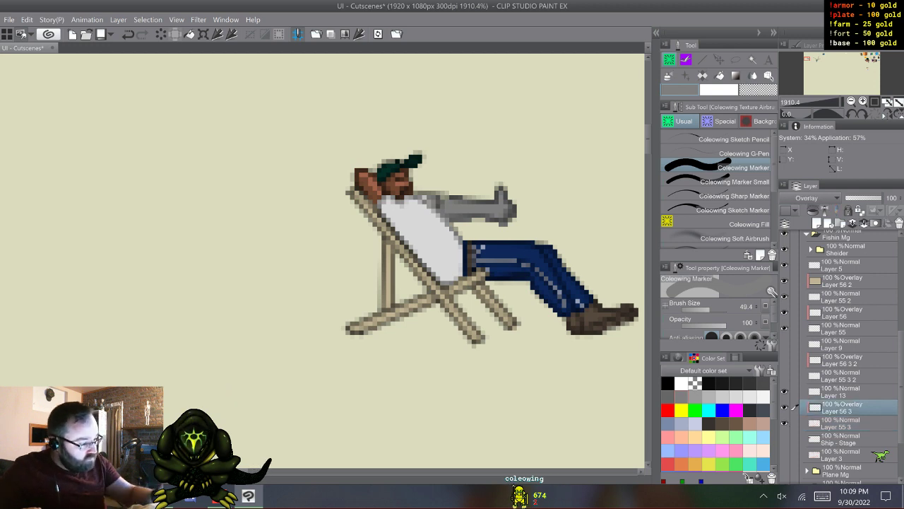
pyautogui.click(871, 60)
pyautogui.moveTo(872, 59); pyautogui.dragTo(870, 61)
pyautogui.keyDown('alt'); pyautogui.click(514, 198); pyautogui.keyUp('alt')
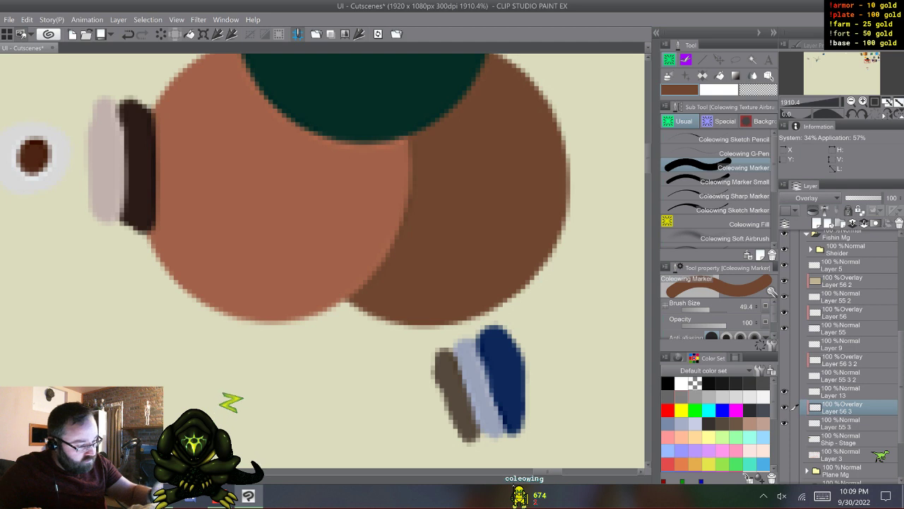
pyautogui.click(719, 90)
pyautogui.keyDown('alt'); pyautogui.click(332, 208); pyautogui.keyUp('alt')
pyautogui.moveTo(866, 59); pyautogui.dragTo(808, 58)
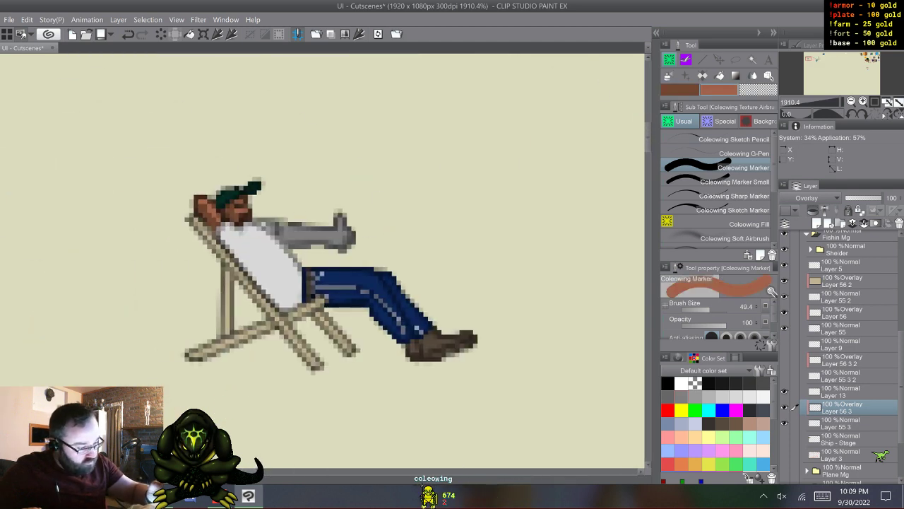
pyautogui.press('x')
pyautogui.moveTo(335, 238); pyautogui.dragTo(325, 221)
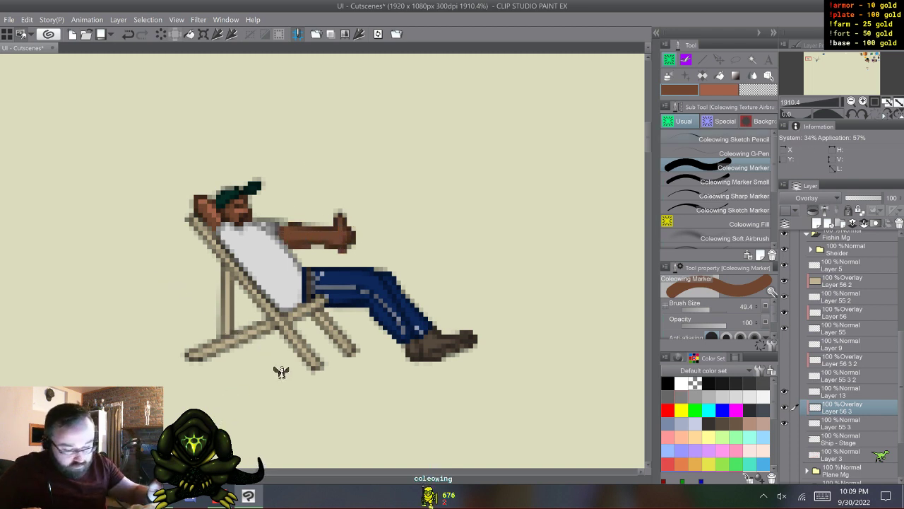
# - Add lighter brown highlights along the thumbs-up arm and paint its shirt sleeve light grey with the Coleowing Marker
pyautogui.click(720, 90)
pyautogui.click(741, 181)
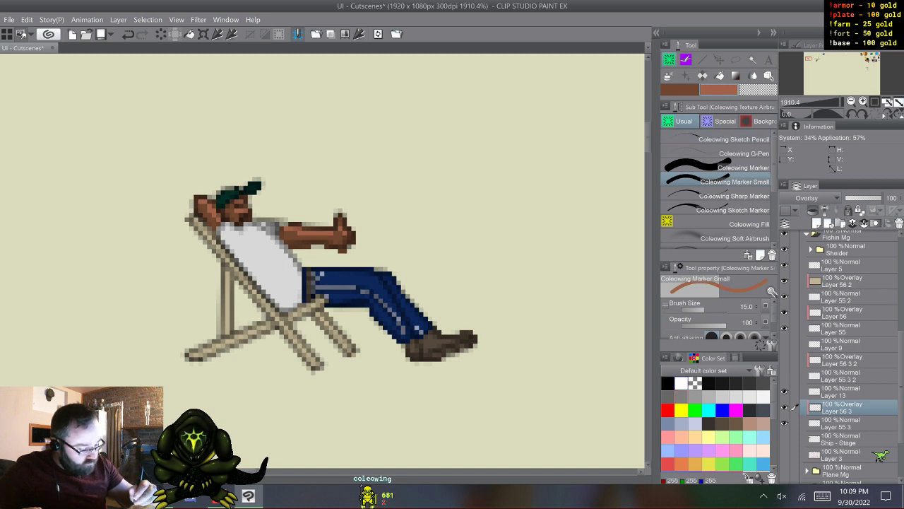
pyautogui.click(681, 383)
pyautogui.press('x')
pyautogui.press('x')
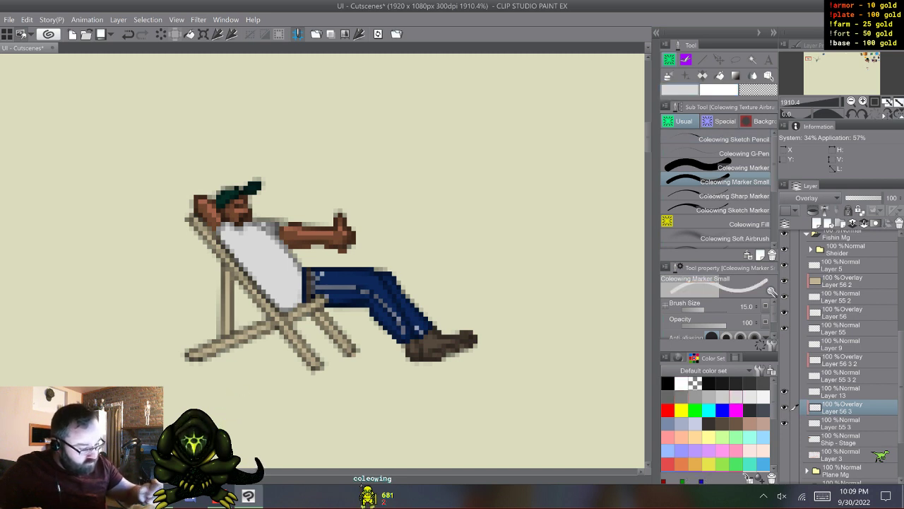
pyautogui.click(743, 168)
pyautogui.moveTo(277, 224); pyautogui.dragTo(270, 231)
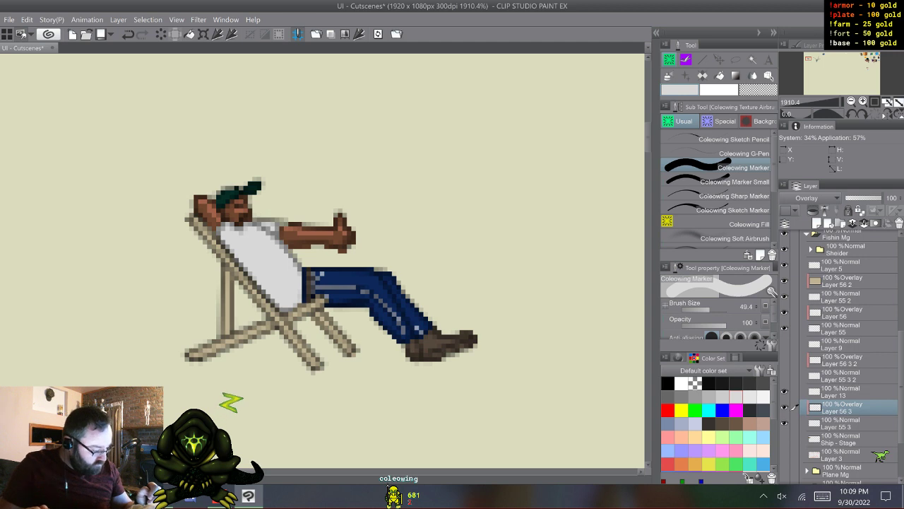
# - Merge Layer 13, Layer 56 3 and Layer 55 3 into a single thumbs-up arm layer
pyautogui.click(841, 392)
pyautogui.keyDown('shift'); pyautogui.click(841, 424); pyautogui.keyUp('shift')
pyautogui.rightClick(840, 393)
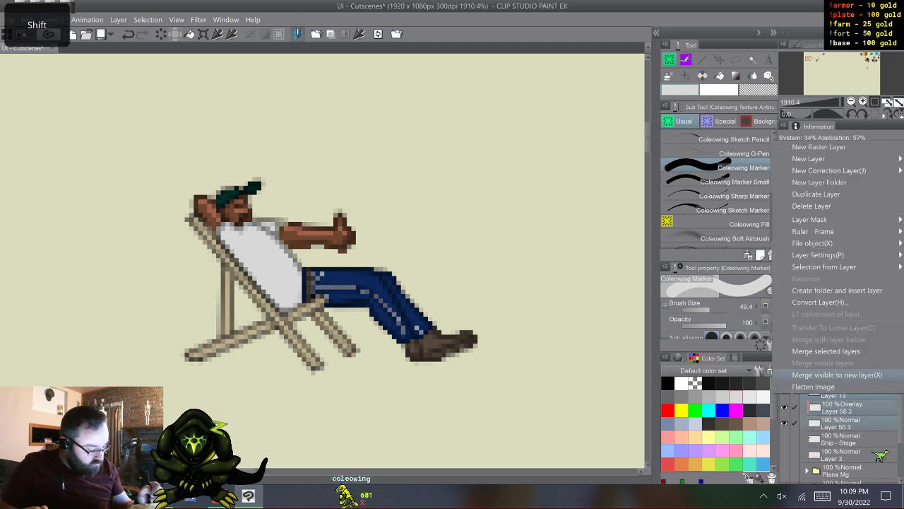
pyautogui.click(827, 351)
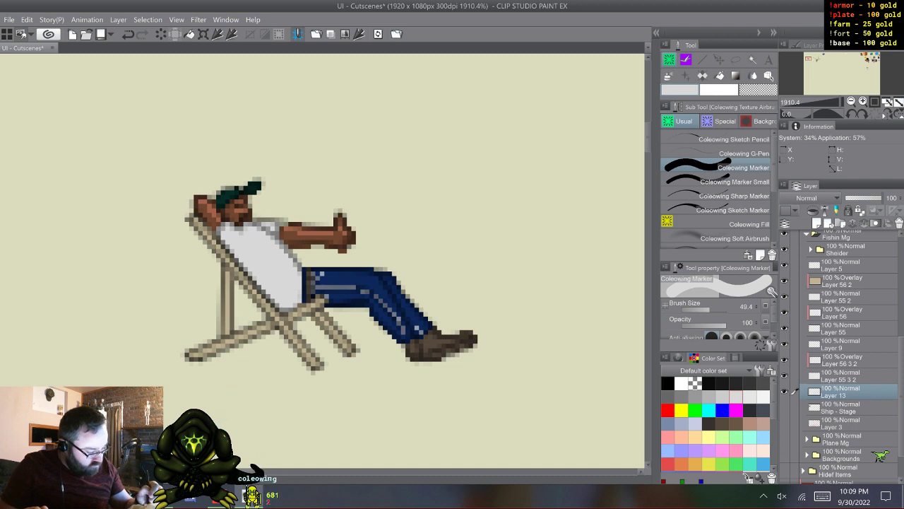
# - Show Layer 9, Layer 56 3 2 and Layer 55 3 2 and merge them into one arm layer
pyautogui.moveTo(784, 344); pyautogui.dragTo(784, 376)
pyautogui.click(841, 346)
pyautogui.keyDown('shift'); pyautogui.click(841, 377); pyautogui.keyUp('shift')
pyautogui.rightClick(839, 347)
pyautogui.click(826, 305)
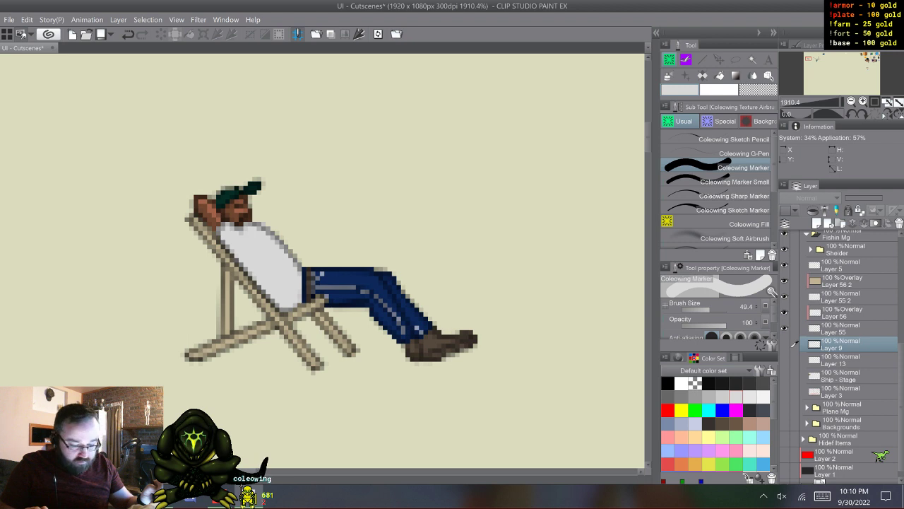
# - Group Layer 5, Layer 56 2, Layer 55 2, Layer 56 and Layer 55 in a new folder and collapse it
pyautogui.click(848, 266)
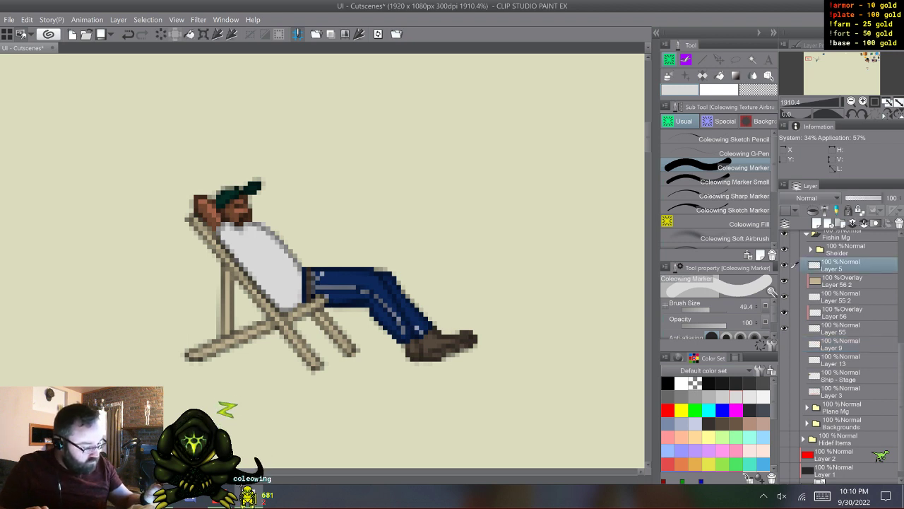
pyautogui.click(840, 224)
pyautogui.click(848, 281)
pyautogui.keyDown('shift'); pyautogui.click(848, 344); pyautogui.keyUp('shift')
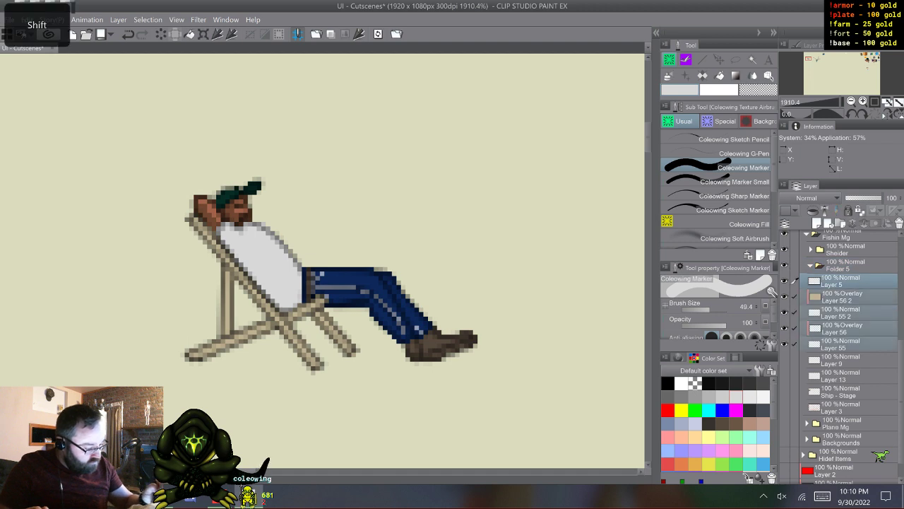
pyautogui.moveTo(848, 343); pyautogui.dragTo(841, 266)
pyautogui.click(811, 266)
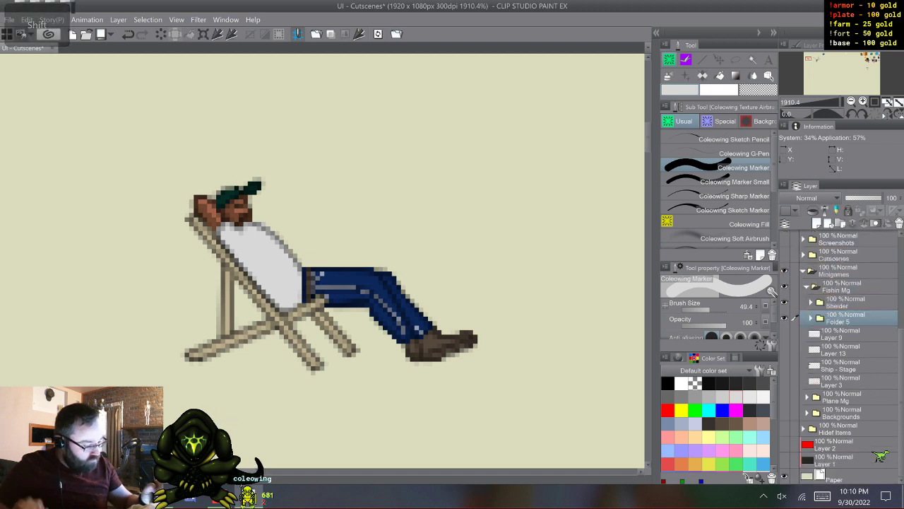
# - Duplicate Folder 5 twice, with one copy between Layer 9 and Layer 13, and show Layer 9
pyautogui.press('F9')
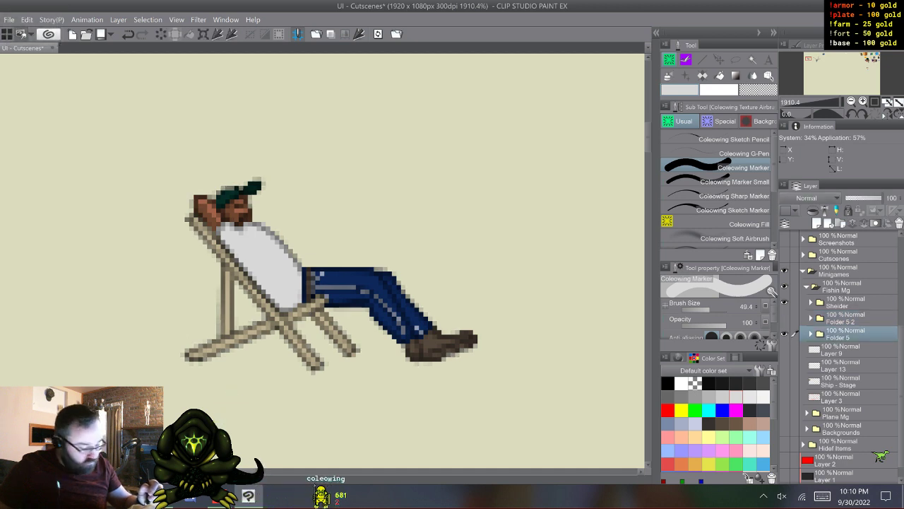
pyautogui.click(784, 349)
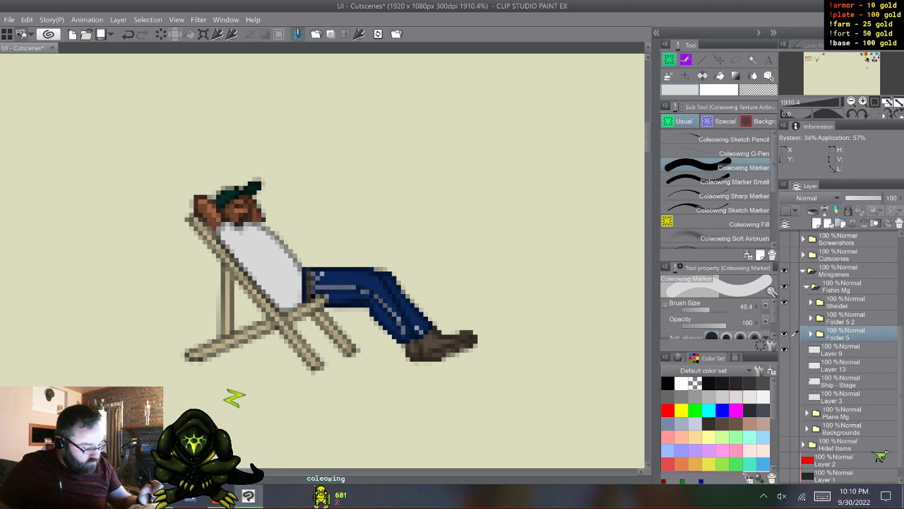
pyautogui.press('F9')
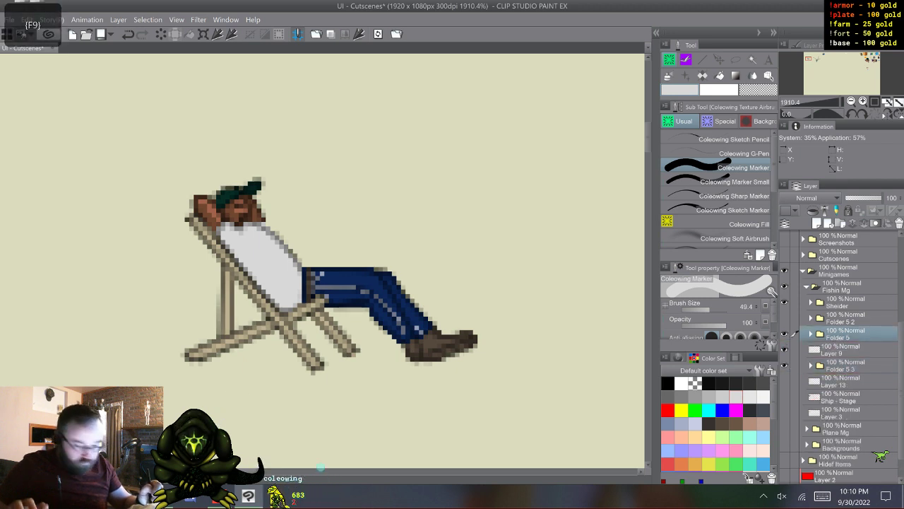
# - Merge Folder 5 with Layer 9 into one layer
pyautogui.keyDown('shift'); pyautogui.click(840, 347); pyautogui.keyUp('shift')
pyautogui.rightClick(841, 336)
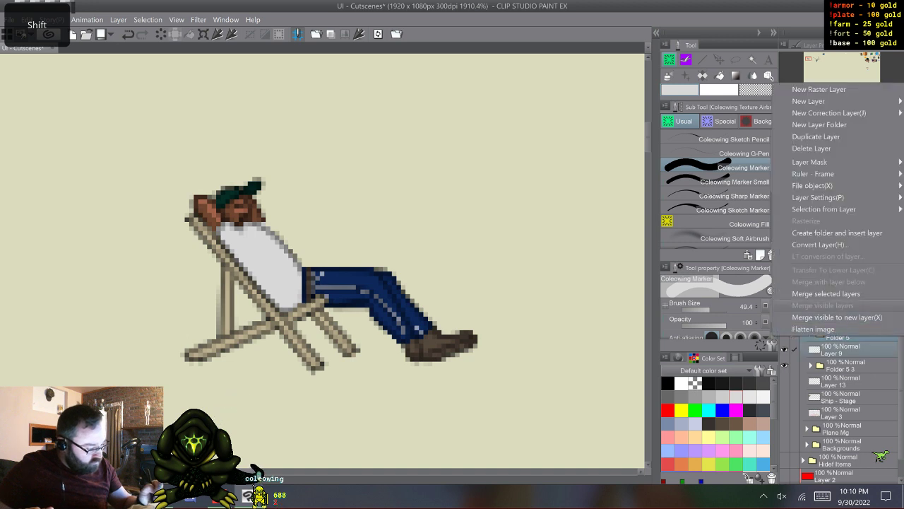
pyautogui.click(833, 291)
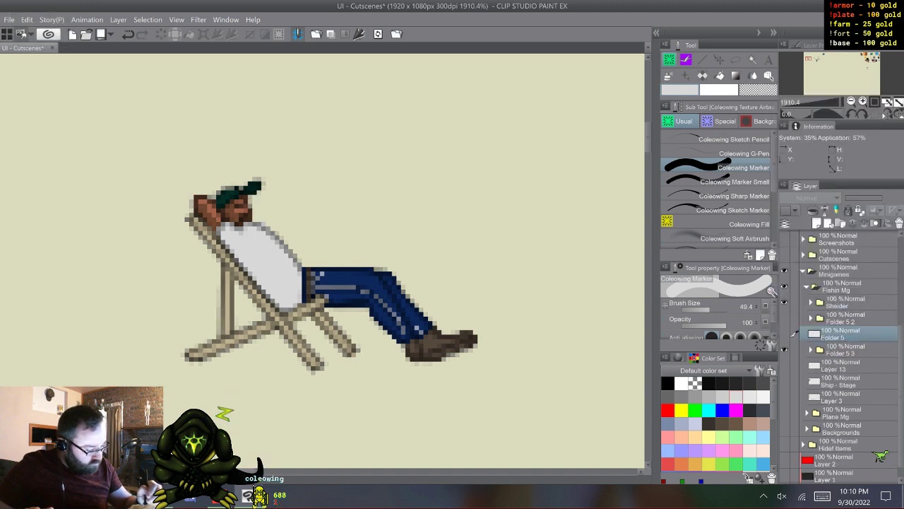
# - Merge Folder 5 3 with Layer 13 into one layer
pyautogui.click(840, 350)
pyautogui.keyDown('shift'); pyautogui.click(840, 365); pyautogui.keyUp('shift')
pyautogui.rightClick(841, 351)
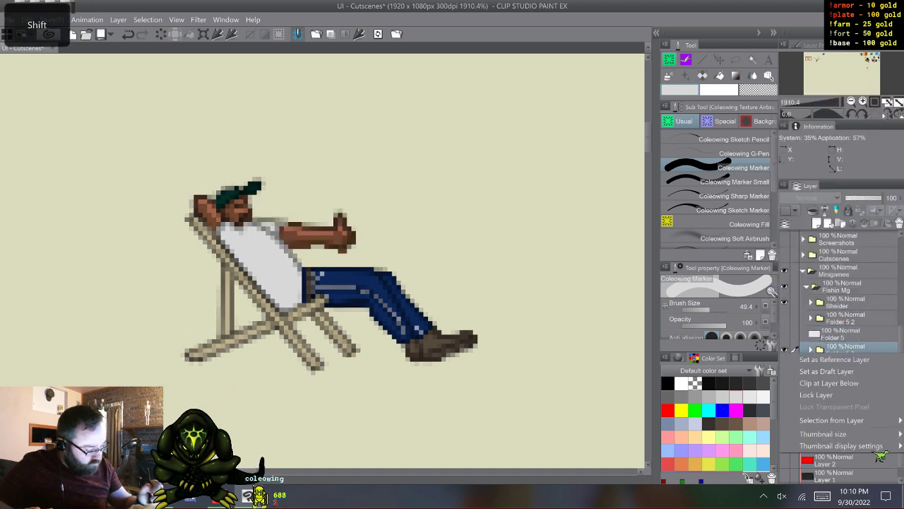
pyautogui.click(833, 307)
pyautogui.rightClick(841, 350)
pyautogui.click(834, 307)
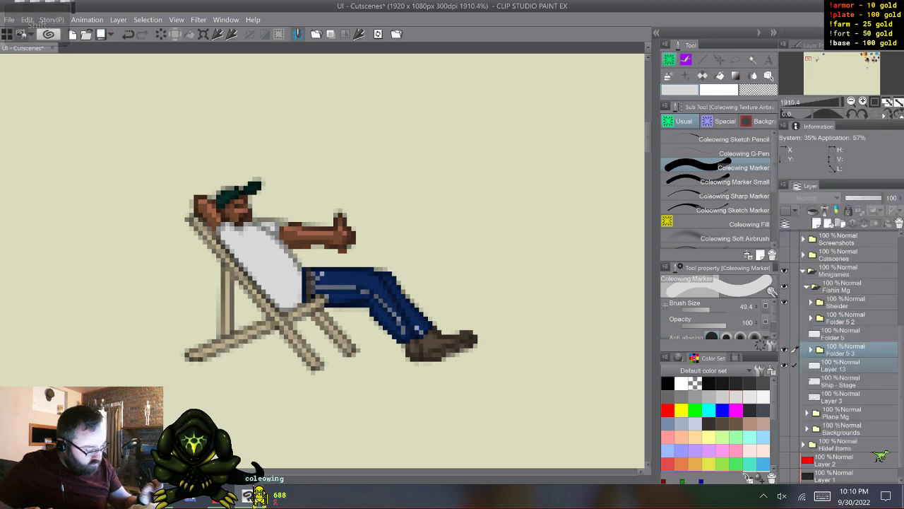
# - Compare the lounging poses by switching the visibility between Folder 5, Folder 5 3 and Folder 5 2
pyautogui.click(784, 350)
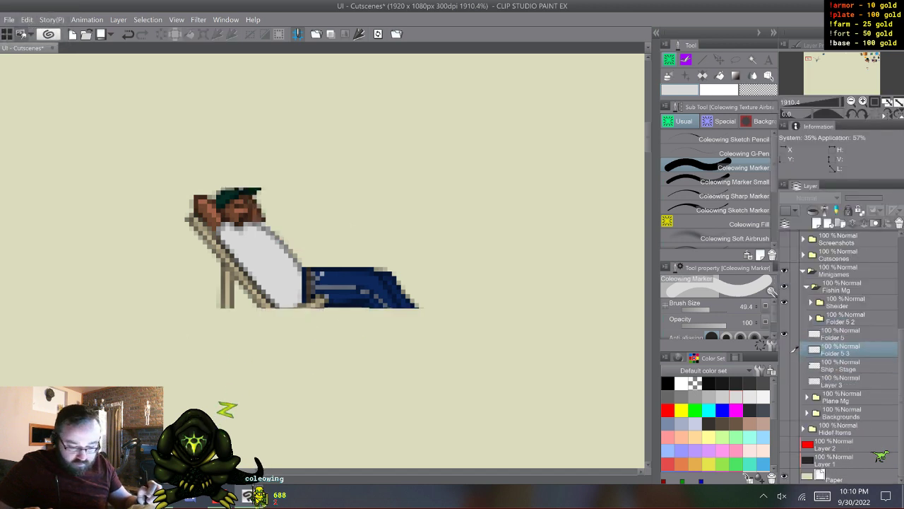
pyautogui.click(784, 349)
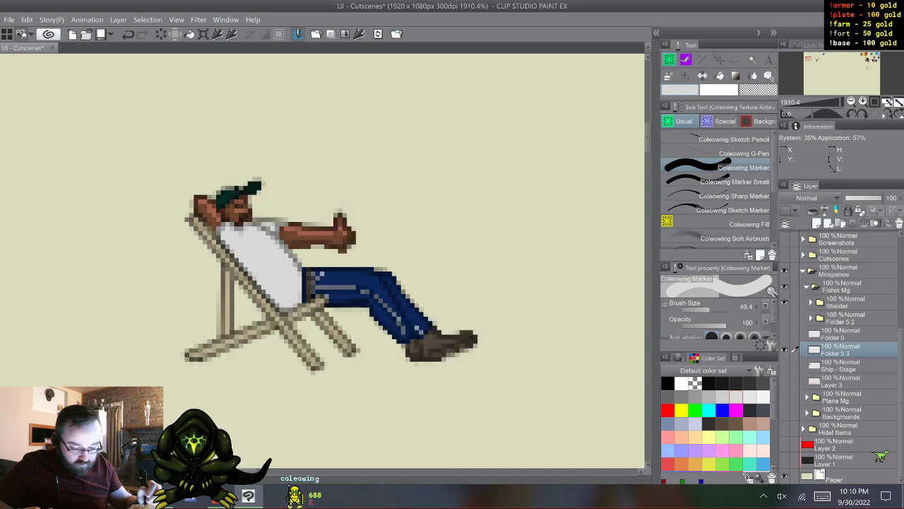
pyautogui.click(784, 286)
pyautogui.click(784, 286)
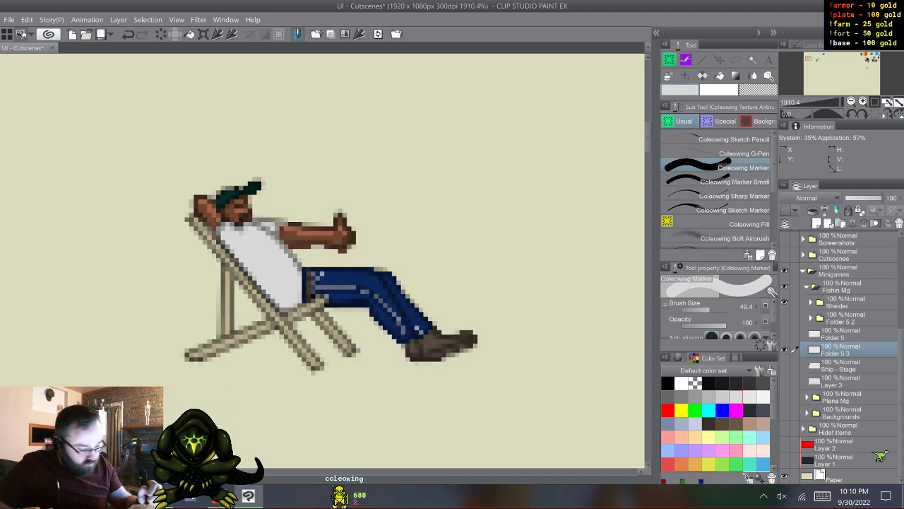
pyautogui.click(784, 350)
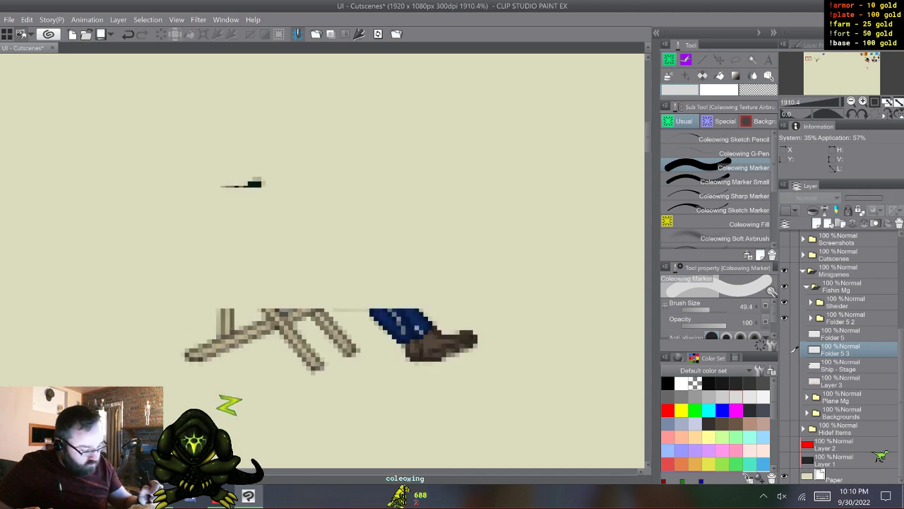
pyautogui.click(794, 319)
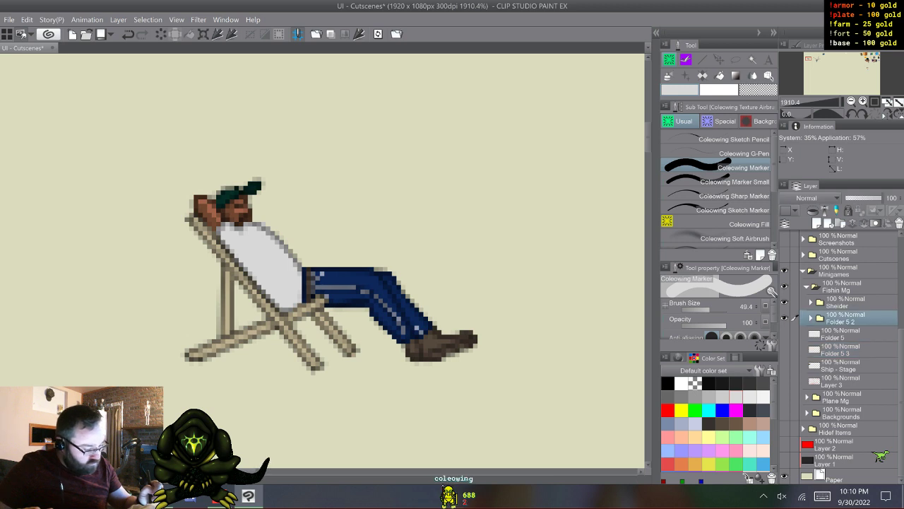
pyautogui.click(784, 334)
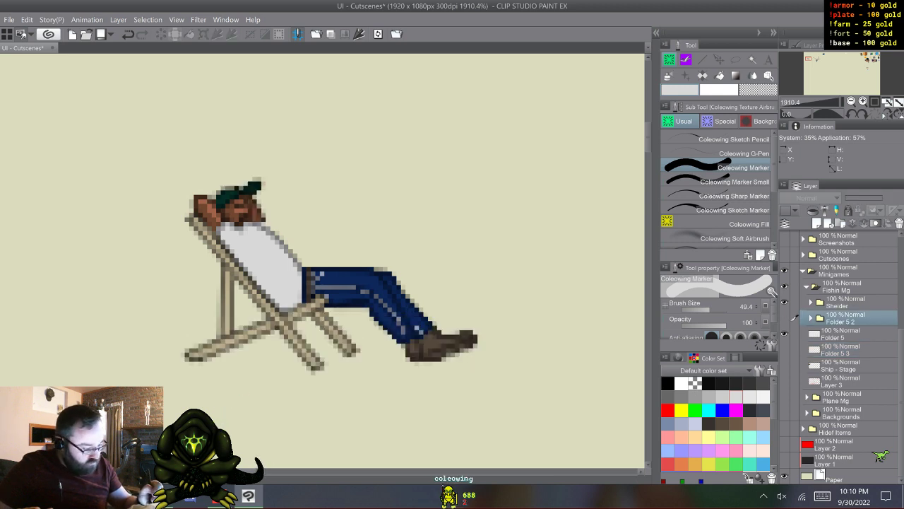
pyautogui.click(840, 334)
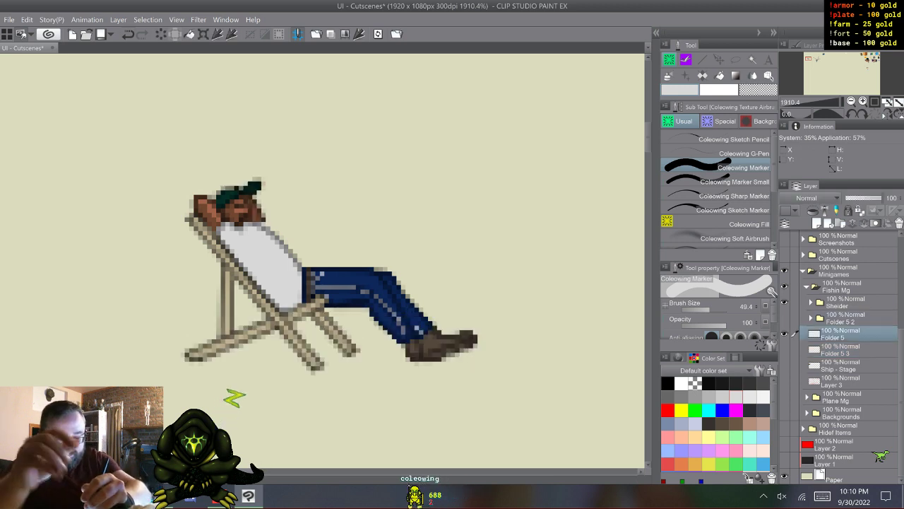
# - Undo both folder merges, duplicate Layer 9 and Layer 13, and place the copies directly above Folder 5
pyautogui.hotkey('ctrl', 'z')
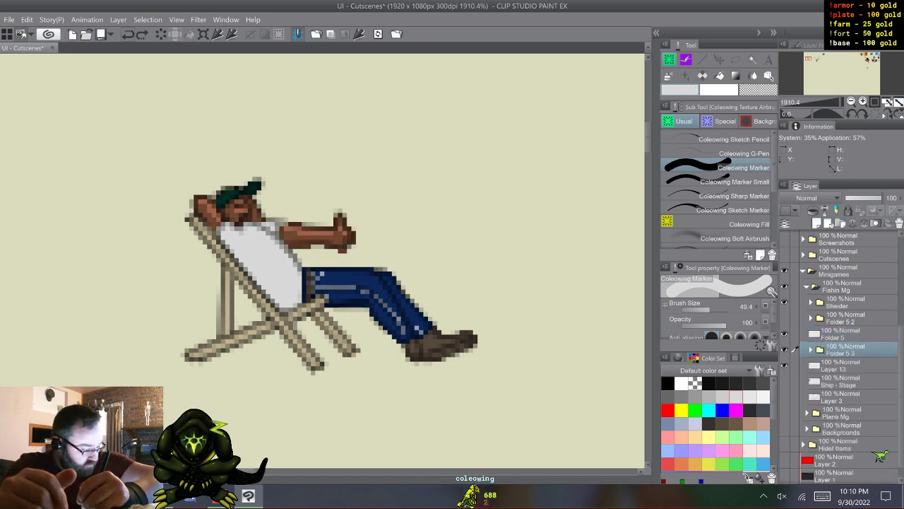
pyautogui.hotkey('ctrl', 'z')
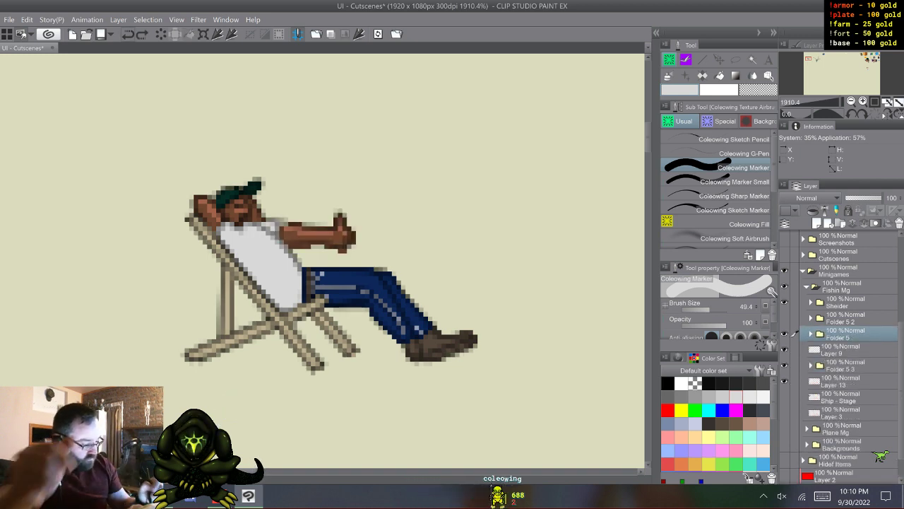
pyautogui.click(841, 381)
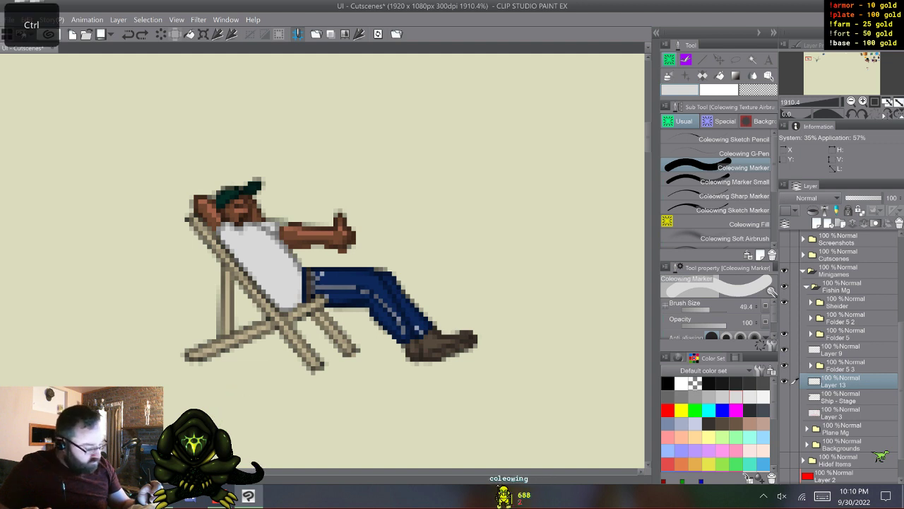
pyautogui.keyDown('ctrl'); pyautogui.click(844, 350); pyautogui.keyUp('ctrl')
pyautogui.press('F9')
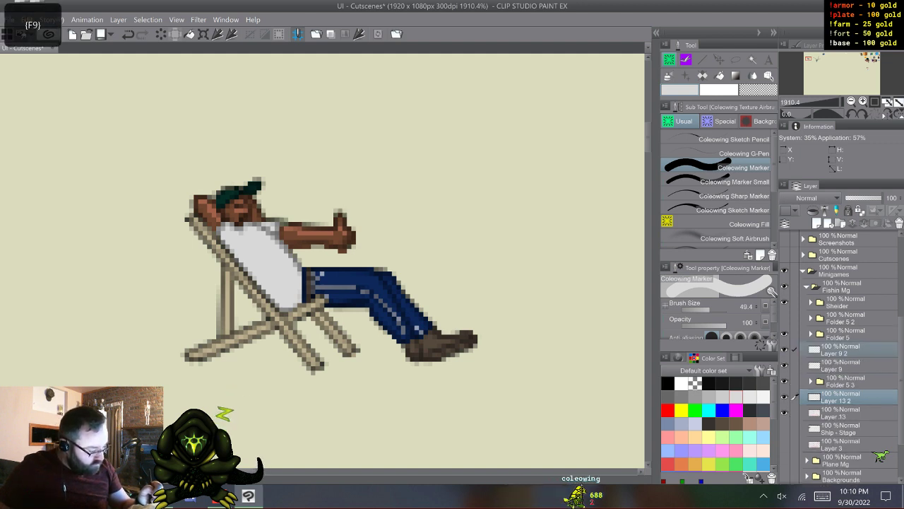
pyautogui.moveTo(844, 349); pyautogui.dragTo(844, 326)
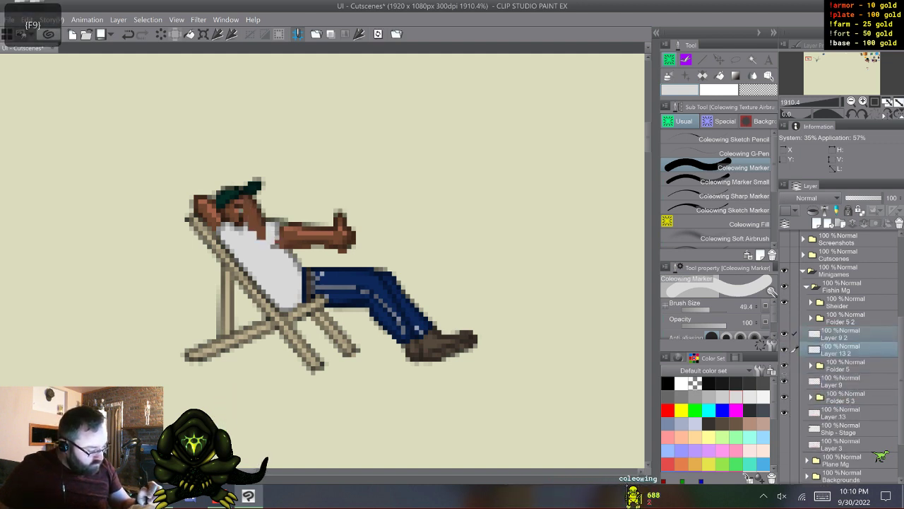
# - Hide Layer 9 2 and Layer 13 2, and merge Folder 5 with Layer 9
pyautogui.click(784, 334)
pyautogui.click(785, 349)
pyautogui.click(845, 365)
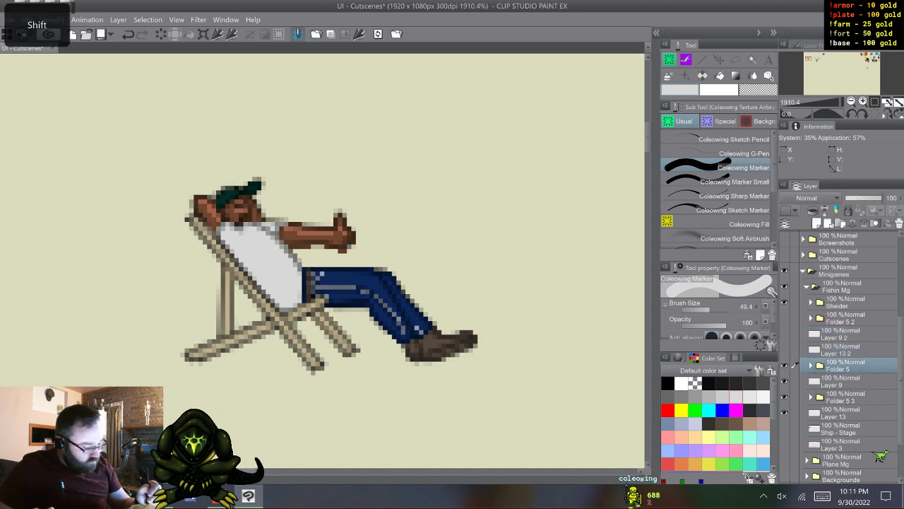
pyautogui.keyDown('shift'); pyautogui.click(845, 381); pyautogui.keyUp('shift')
pyautogui.rightClick(845, 365)
pyautogui.click(820, 318)
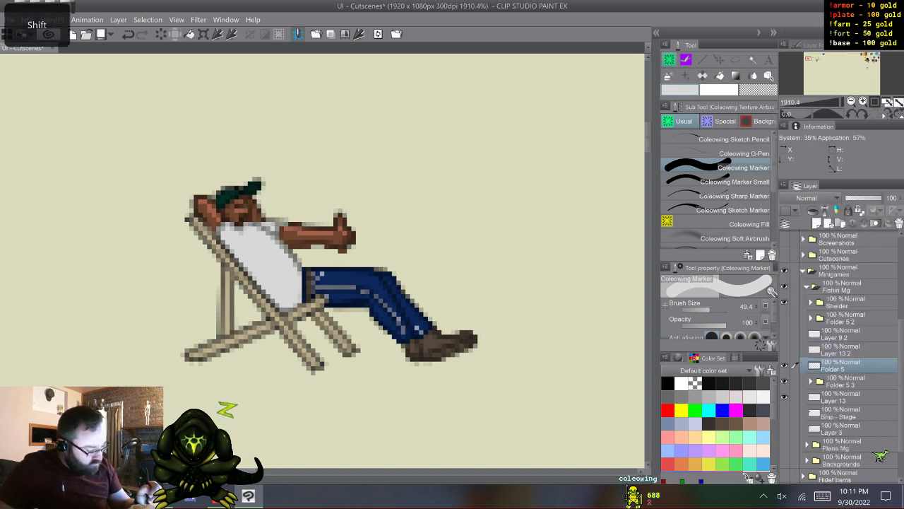
# - Merge Folder 5 3 with Layer 13 into a single layer
pyautogui.click(845, 382)
pyautogui.keyDown('shift'); pyautogui.click(845, 397); pyautogui.keyUp('shift')
pyautogui.rightClick(845, 382)
pyautogui.click(826, 339)
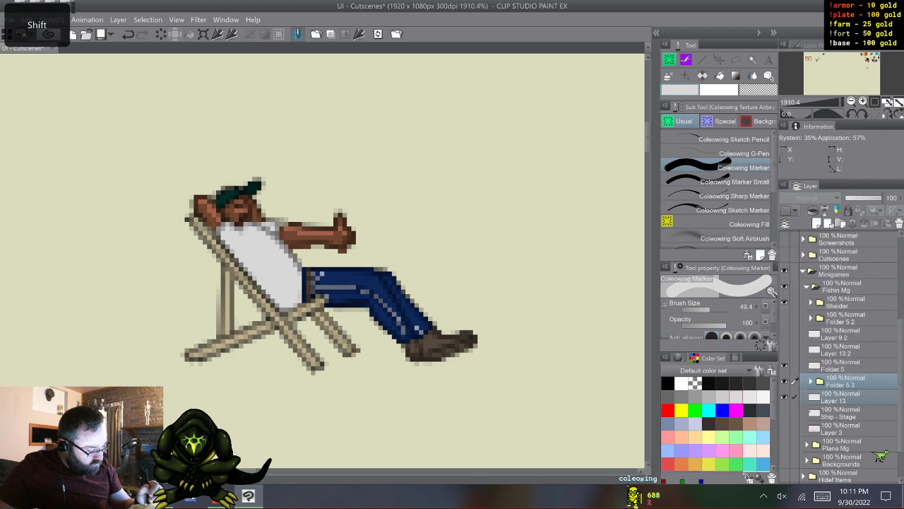
# - Inspect Folder 5 2, Layer 9 2 and Layer 13 2 separately by switching their visibility, leaving only Folder 5 2 shown
pyautogui.click(784, 318)
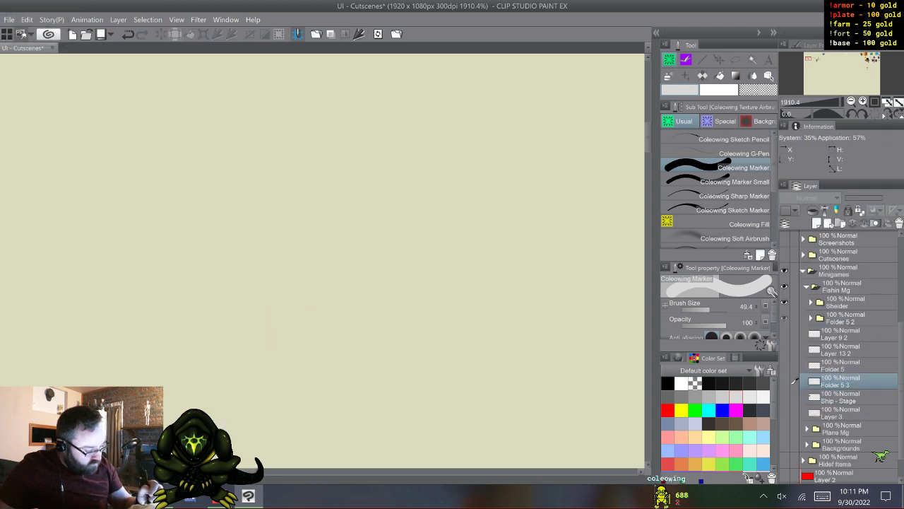
pyautogui.click(794, 319)
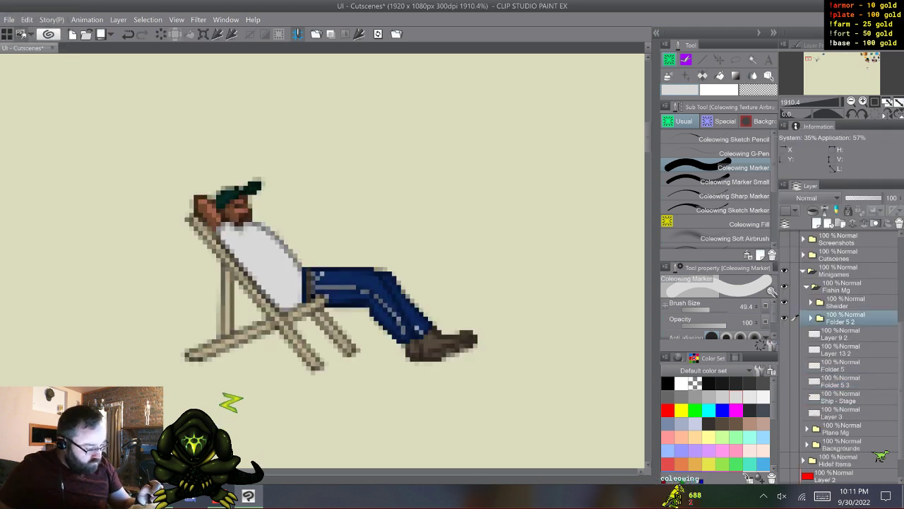
pyautogui.click(784, 318)
pyautogui.click(784, 333)
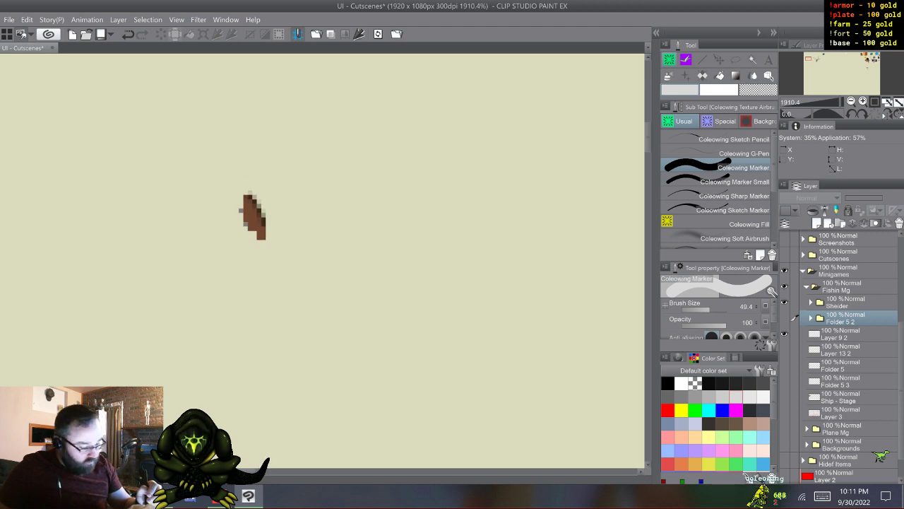
pyautogui.click(784, 349)
pyautogui.click(785, 334)
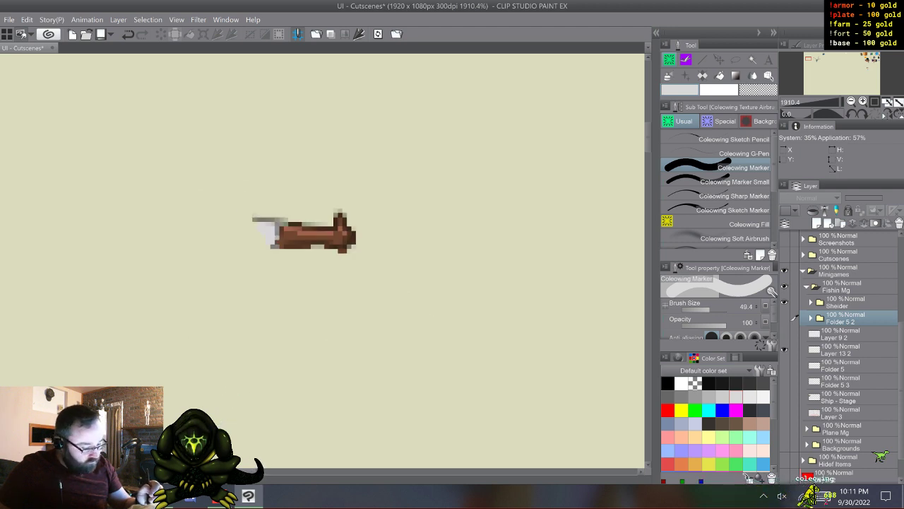
pyautogui.click(785, 349)
pyautogui.click(784, 318)
# - Apply the blue layer color effect to Layer 56 3 inside Folder 5 2
pyautogui.click(811, 318)
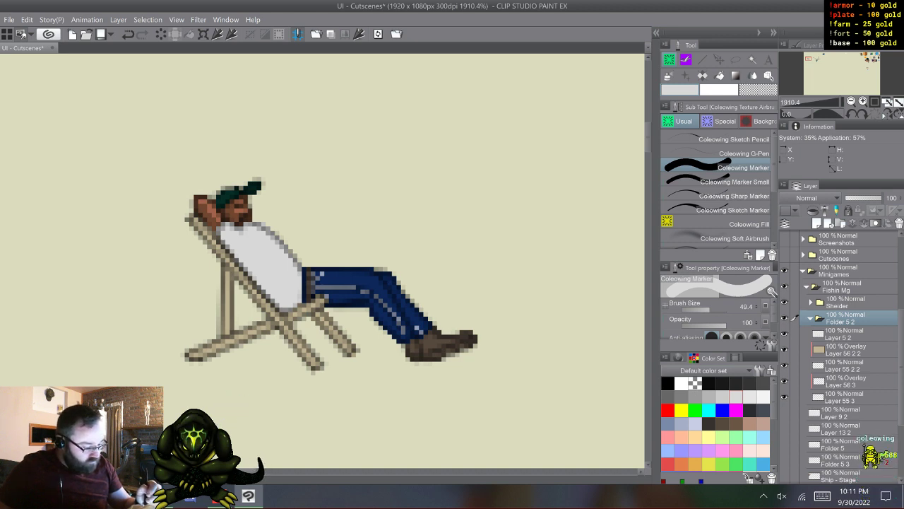
pyautogui.click(794, 398)
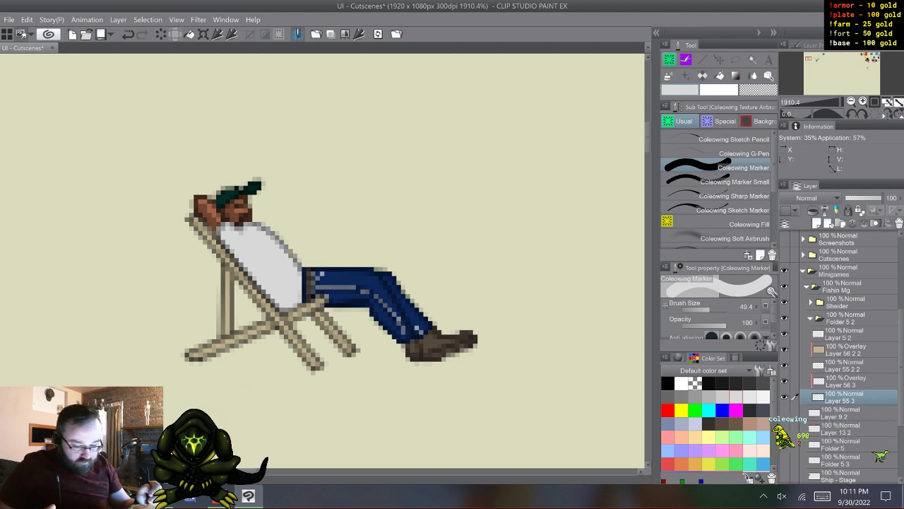
pyautogui.click(794, 381)
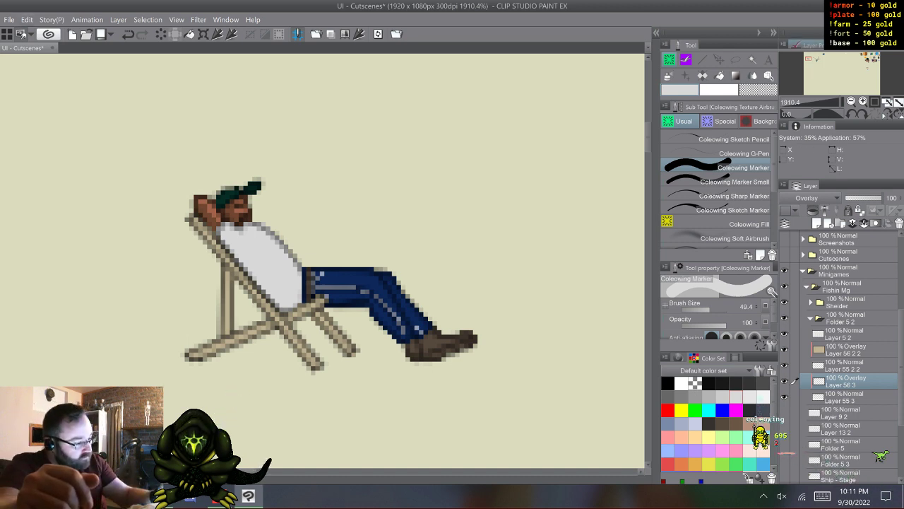
pyautogui.click(810, 45)
pyautogui.click(881, 66)
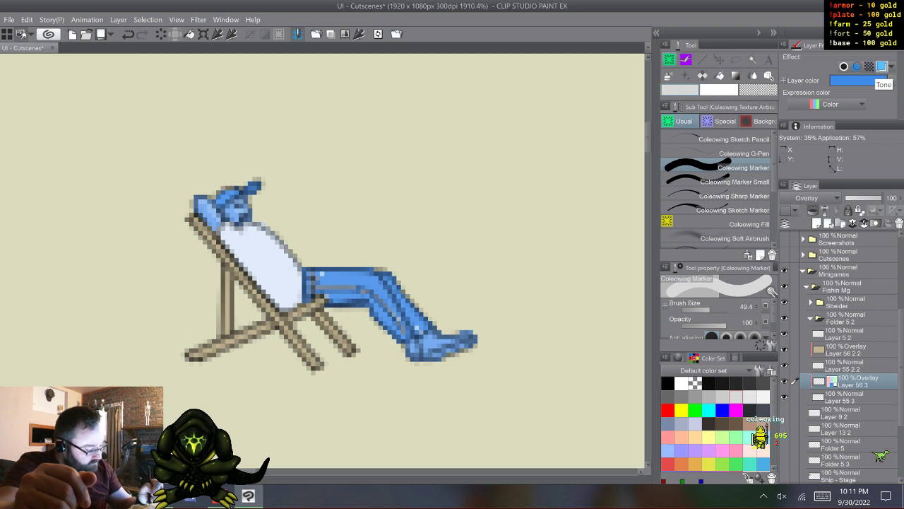
# - Show Layer 9 2 and Layer 13 2 and apply the blue layer color effect to each
pyautogui.click(811, 318)
pyautogui.click(785, 333)
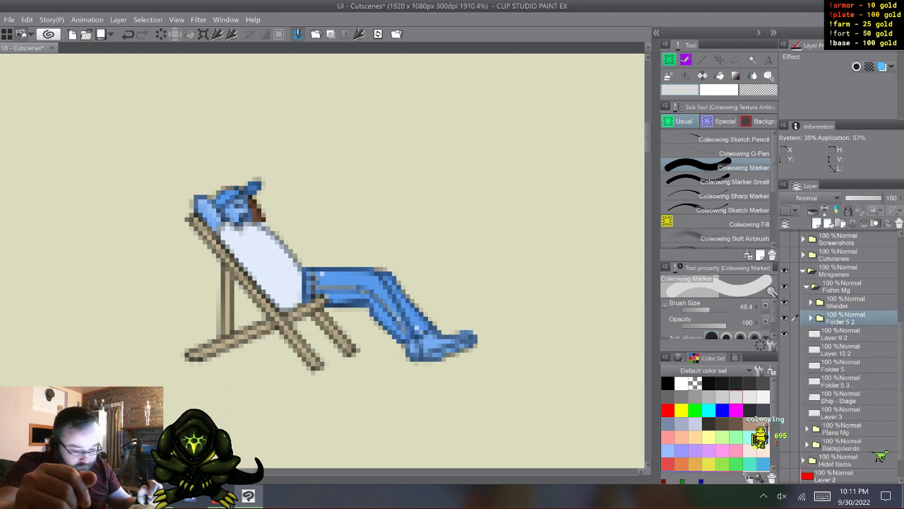
pyautogui.click(882, 67)
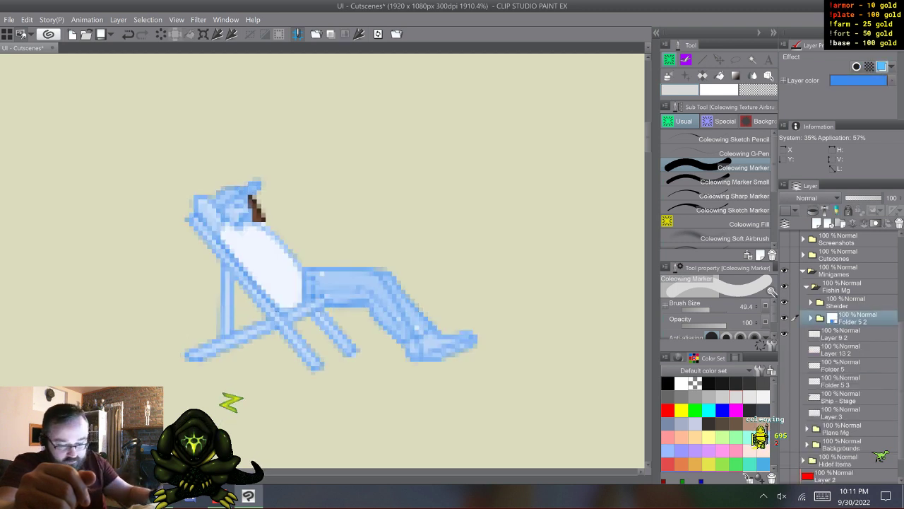
pyautogui.click(882, 66)
pyautogui.click(840, 334)
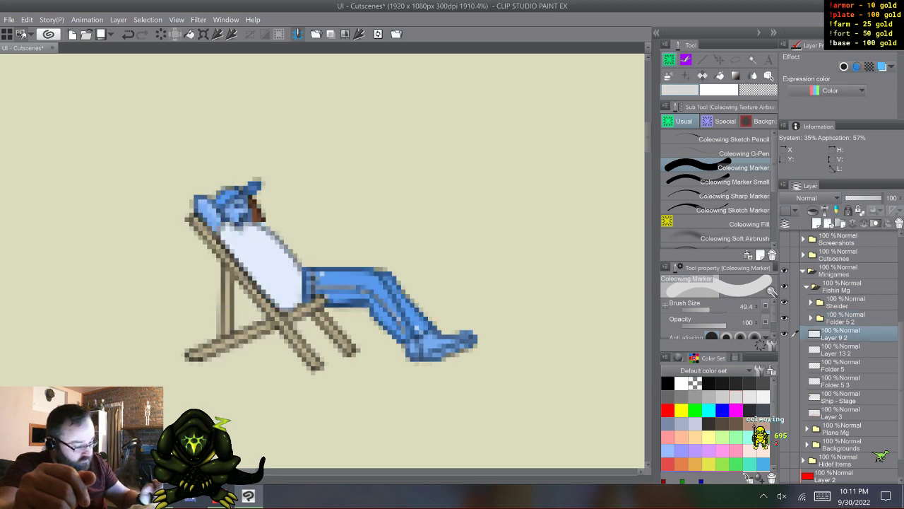
pyautogui.click(882, 66)
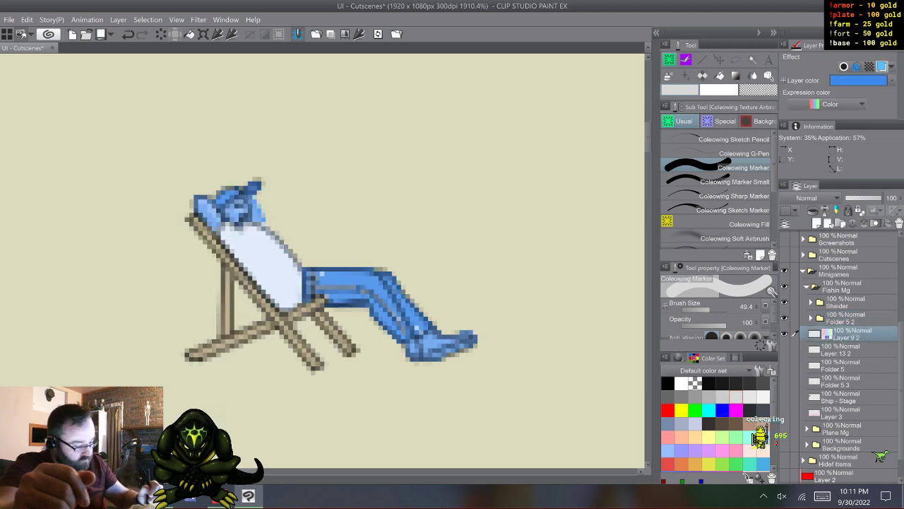
pyautogui.click(784, 350)
pyautogui.click(841, 350)
pyautogui.click(882, 66)
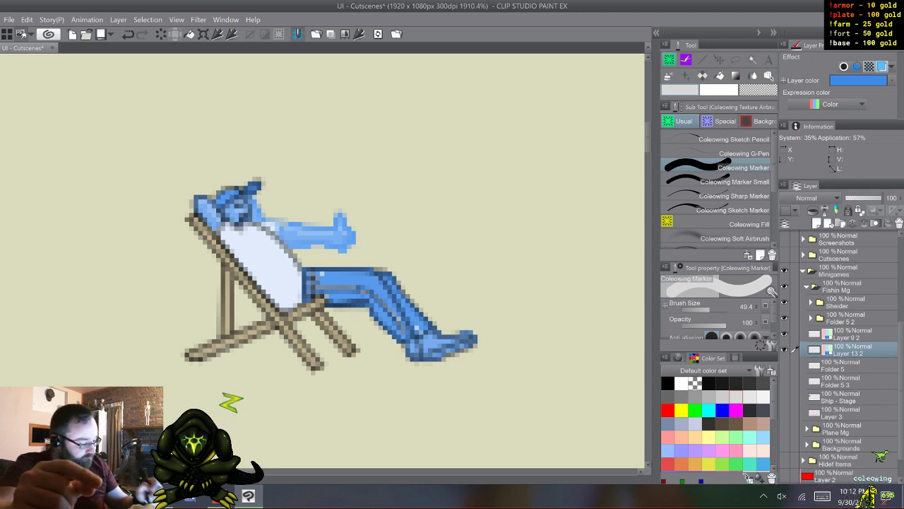
# - Remove the blue layer color from Layer 9 2 and Layer 13 2, checking the merged Folder 5 and Folder 5 3 layers
pyautogui.click(794, 365)
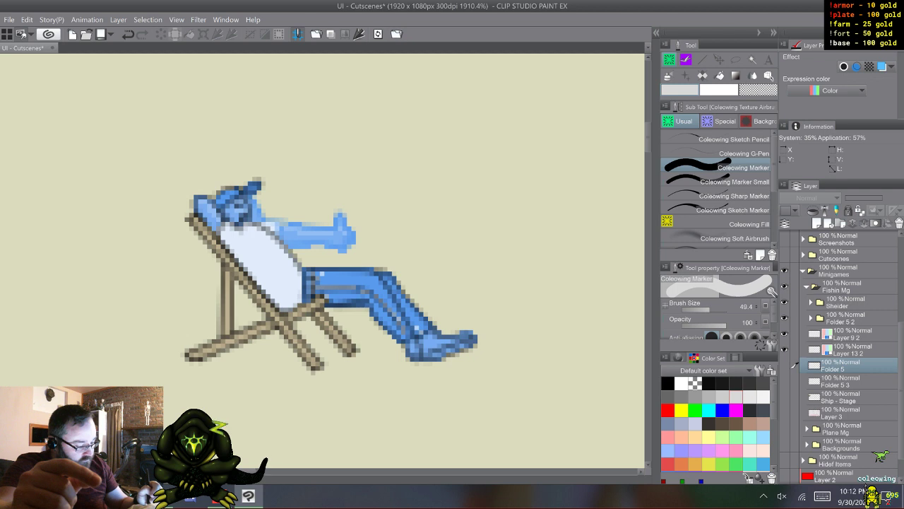
pyautogui.click(795, 334)
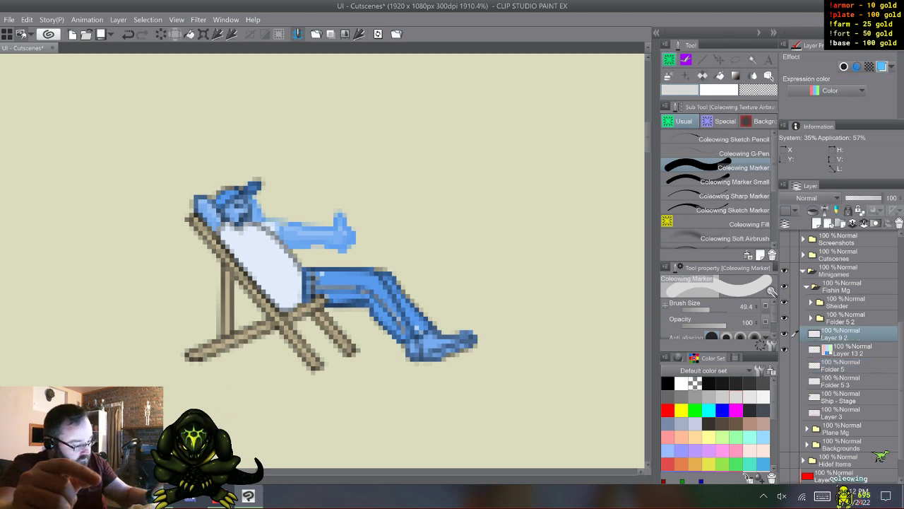
pyautogui.click(794, 349)
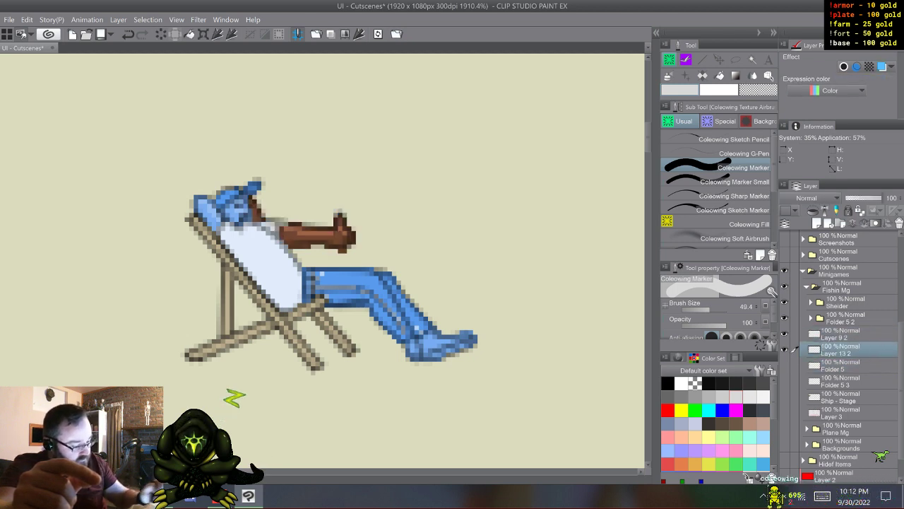
pyautogui.click(794, 365)
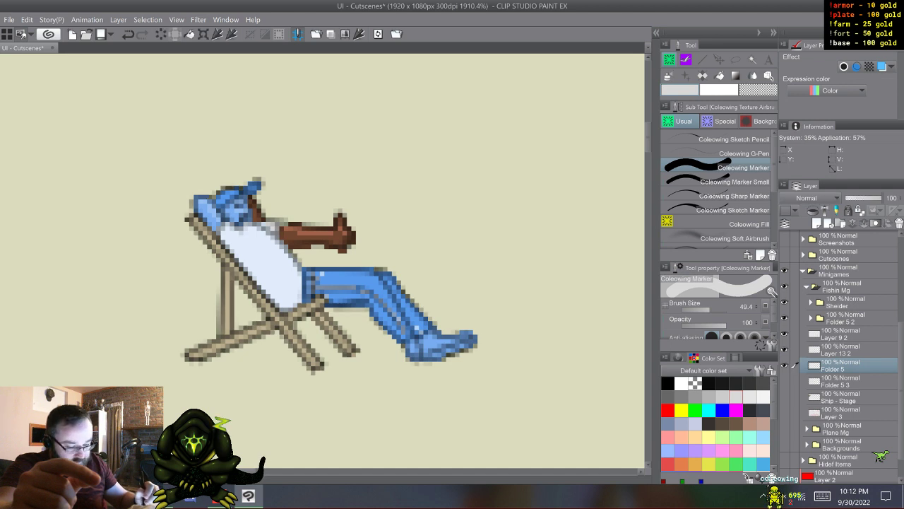
pyautogui.click(794, 381)
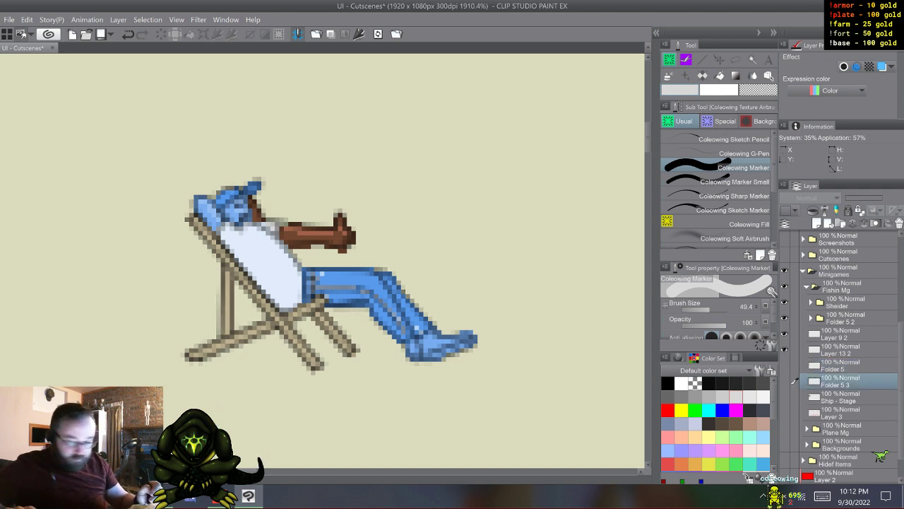
pyautogui.press('shift')
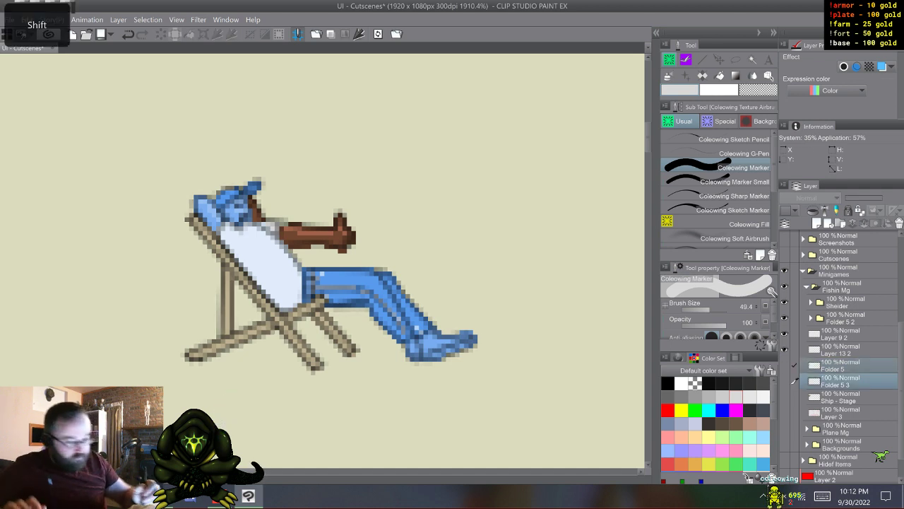
pyautogui.click(27, 19)
pyautogui.click(47, 70)
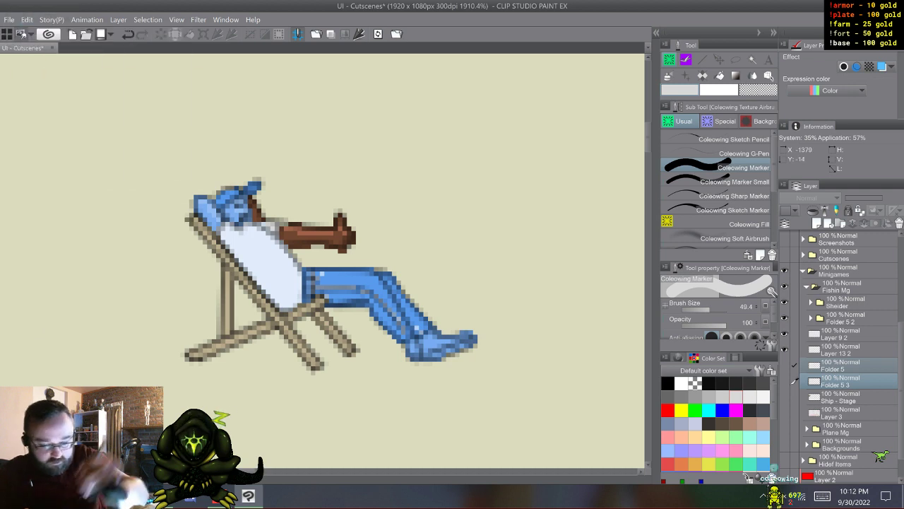
pyautogui.click(794, 348)
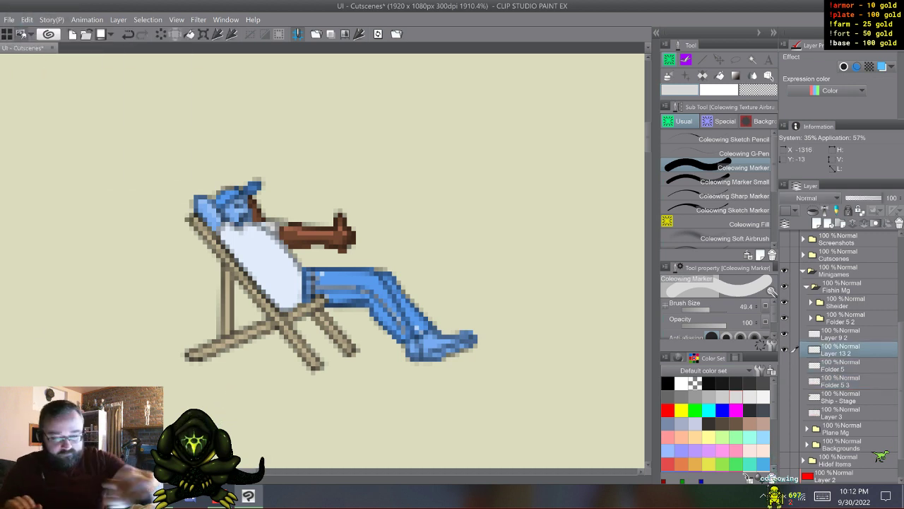
# - Undo all the layer color changes on the deck-chair man's layers
pyautogui.hotkey('ctrl', 'z')
pyautogui.hotkey('ctrl', 'z')
pyautogui.hotkey('ctrl', 'z')
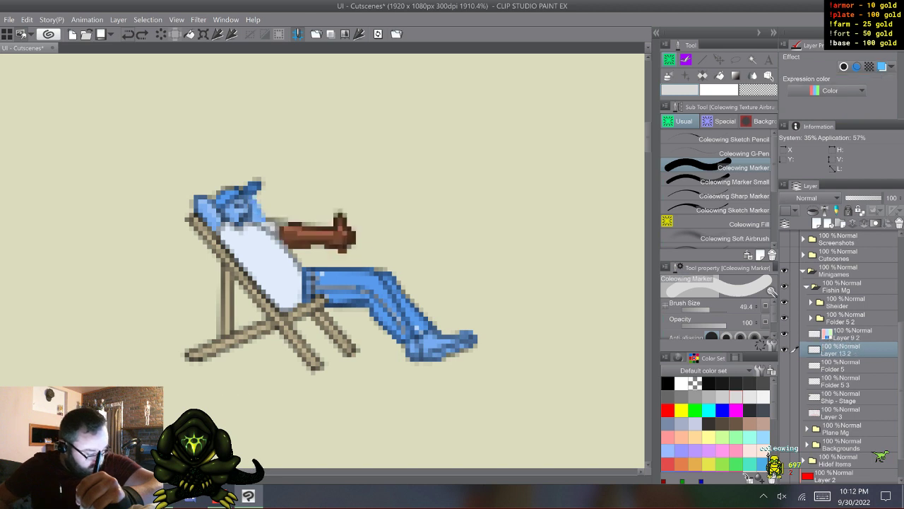
pyautogui.hotkey('ctrl', 'z')
pyautogui.hotkey('ctrl', 'z')
pyautogui.hotkey('ctrl', 'z')
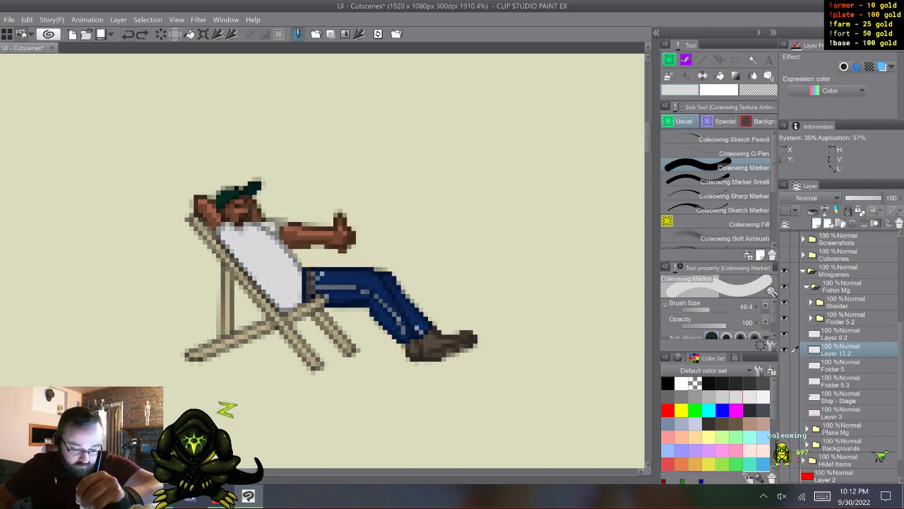
# - Undo the merges, the layer and folder copies, and the grouping of the deck-chair man's layers into Folder 5
pyautogui.hotkey('ctrl', 'z')
pyautogui.hotkey('ctrl', 'z')
pyautogui.hotkey('ctrl', 'z')
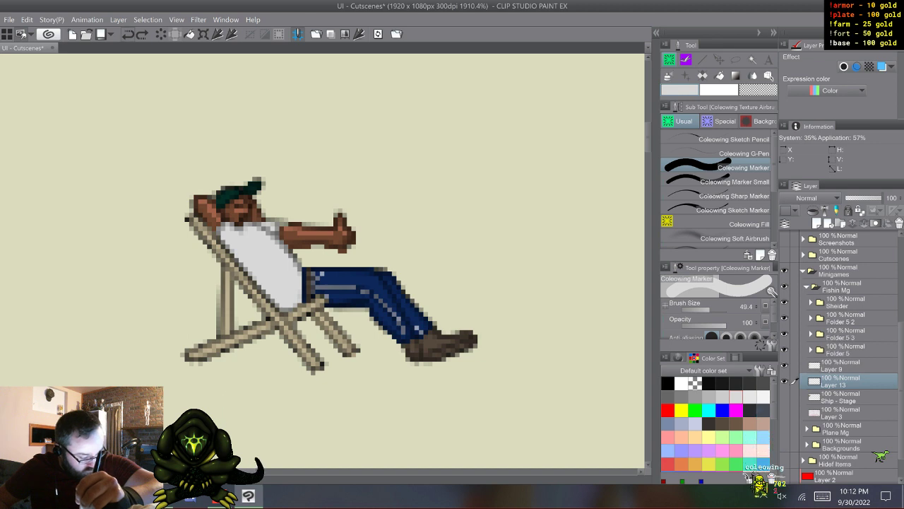
pyautogui.hotkey('ctrl', 'z')
pyautogui.hotkey('ctrl', 'z')
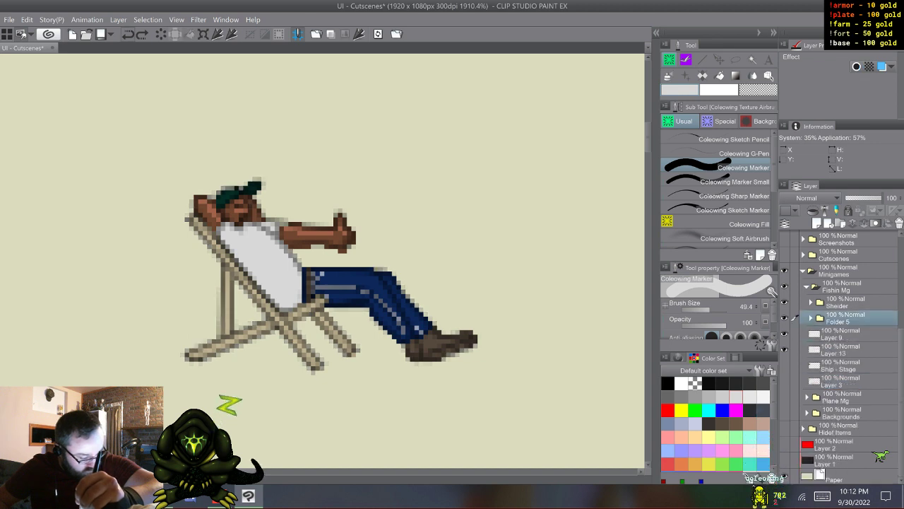
pyautogui.hotkey('ctrl', 'z')
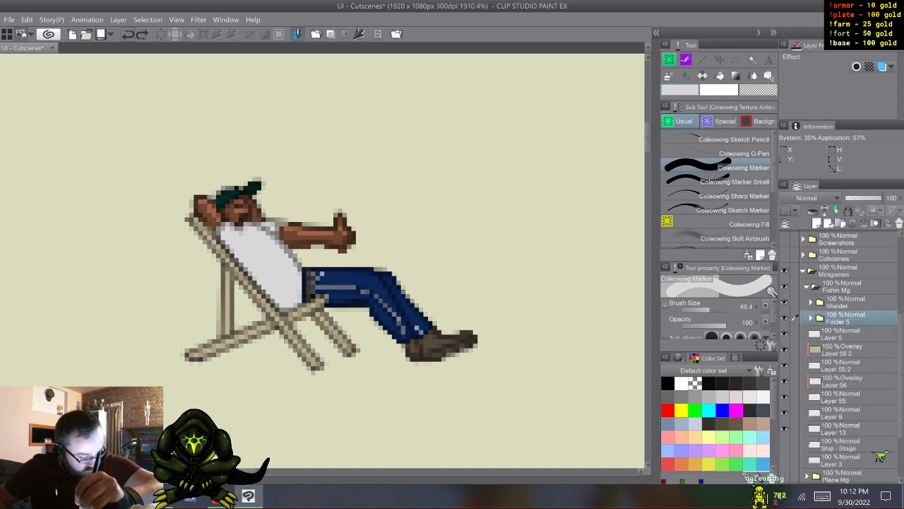
pyautogui.hotkey('ctrl', 'z')
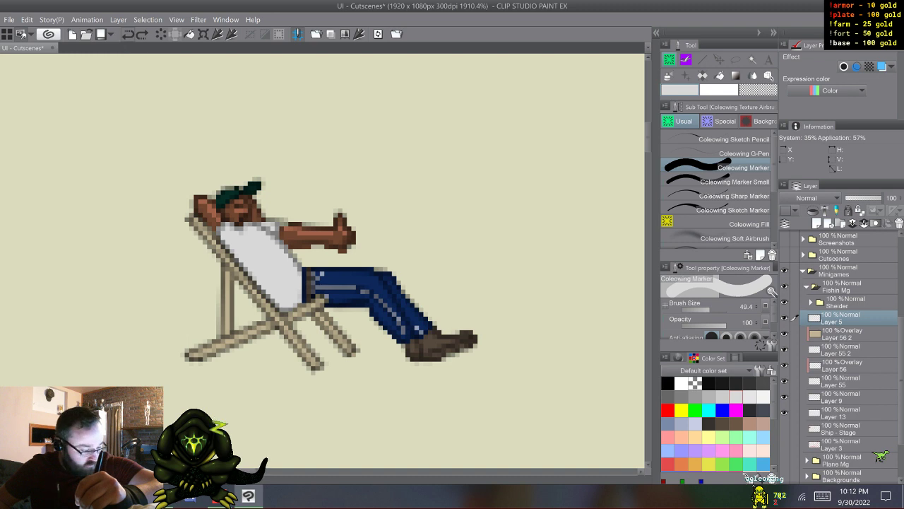
# - Undo the remaining merges of the man's arm and face layers, and paste the copied Folder 5 and Folder 5 3 layers above Ship - Stage
pyautogui.hotkey('ctrl', 'z')
pyautogui.hotkey('ctrl', 'z')
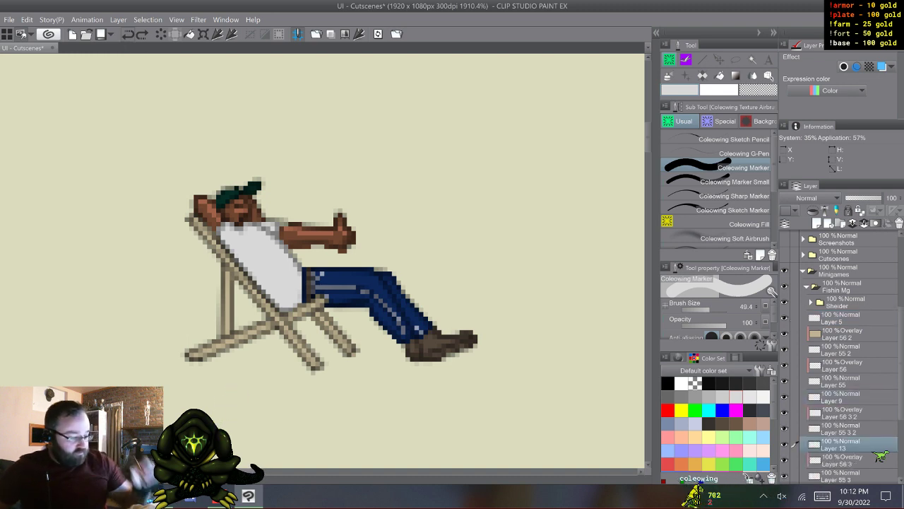
pyautogui.scroll(-2, 841, 357)
pyautogui.scroll(-2, 841, 357)
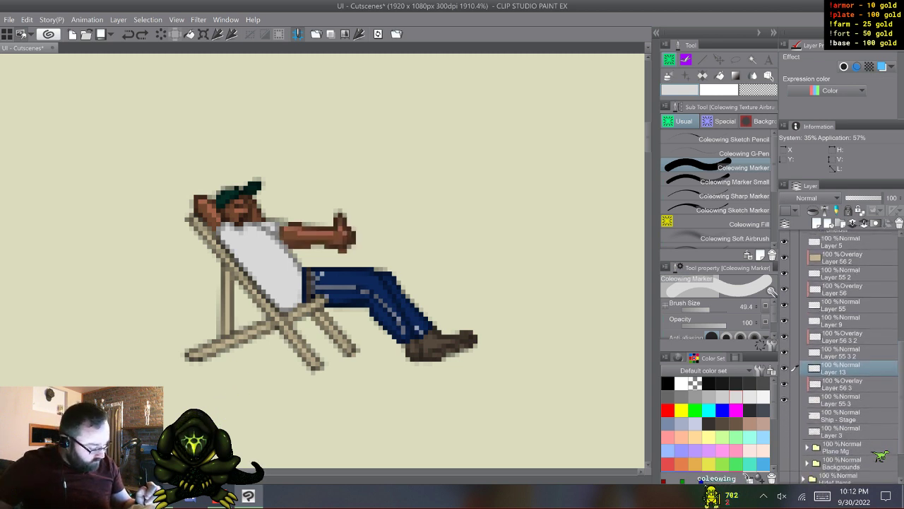
pyautogui.click(794, 415)
pyautogui.click(26, 20)
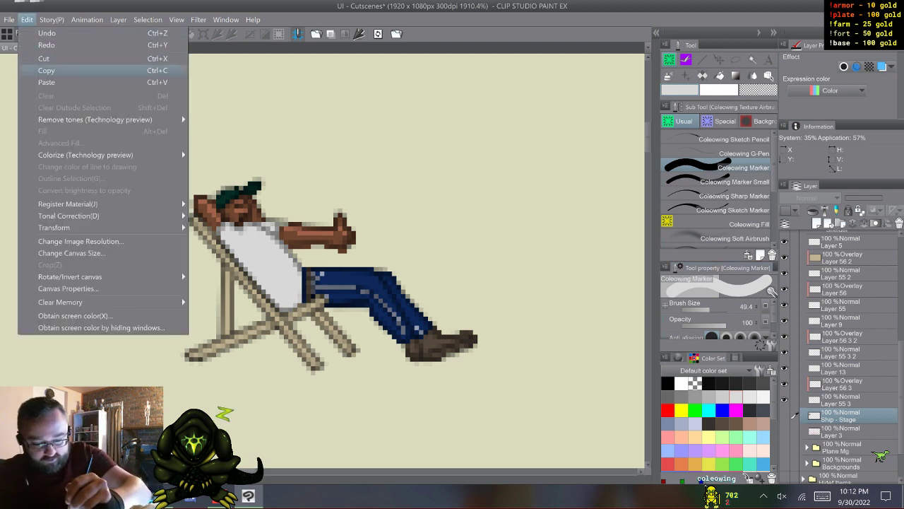
pyautogui.click(42, 81)
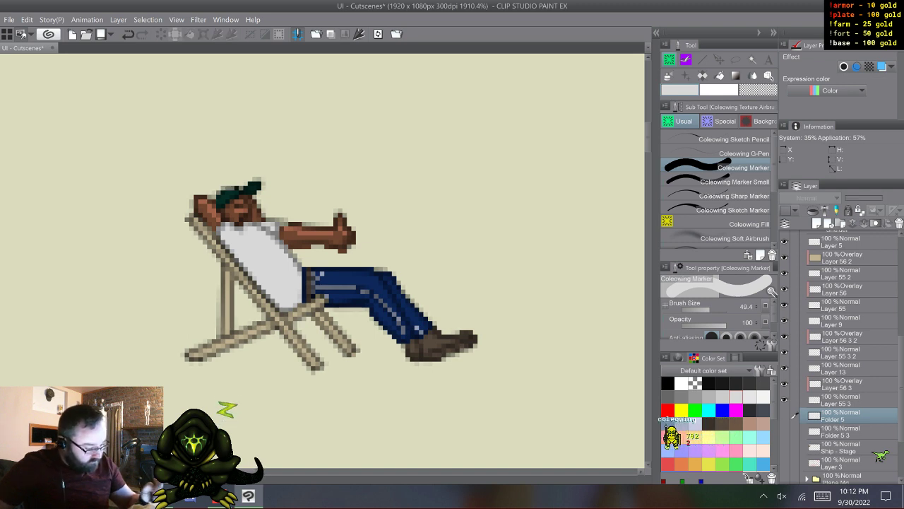
# - Hide the deck-chair man's layers, check Folder 5 alone, and leave only Layer 13, Layer 56 3 and Layer 55 3 showing
pyautogui.scroll(2, 841, 357)
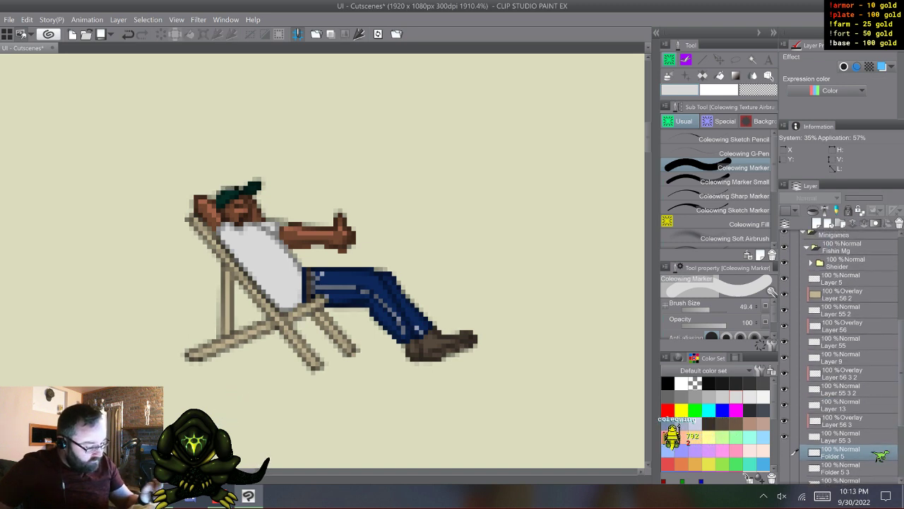
pyautogui.moveTo(784, 437); pyautogui.dragTo(784, 294)
pyautogui.click(784, 452)
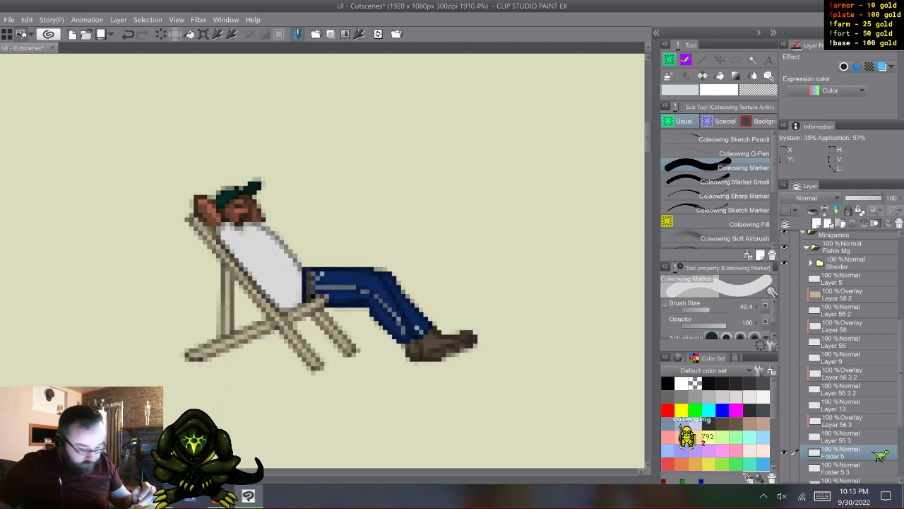
pyautogui.click(784, 453)
pyautogui.click(784, 437)
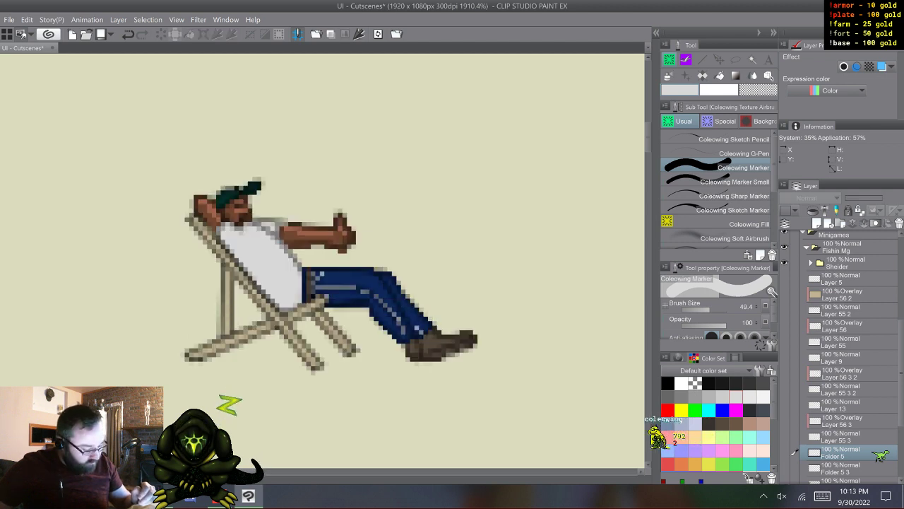
pyautogui.click(784, 437)
pyautogui.click(785, 436)
pyautogui.click(784, 420)
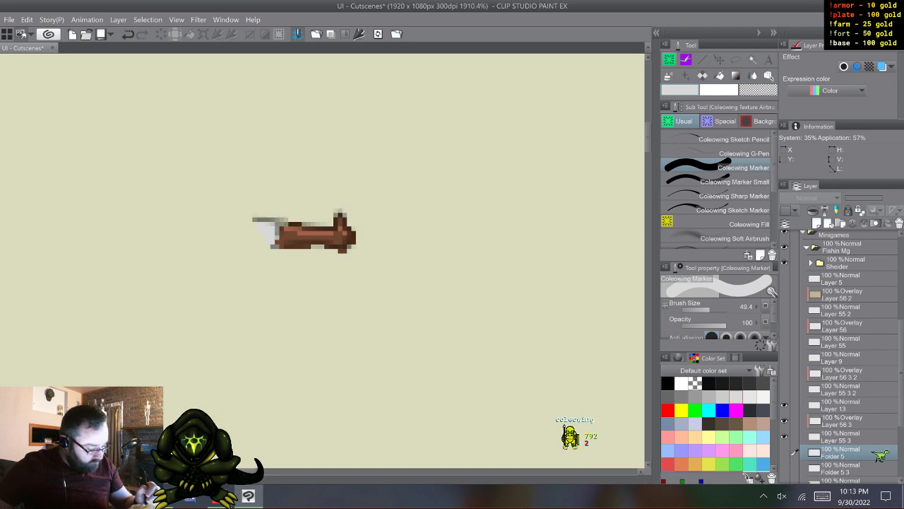
# - Apply the blue layer color effect to Layer 55 3 and merge it with Layer 13 and Layer 56 3
pyautogui.click(795, 404)
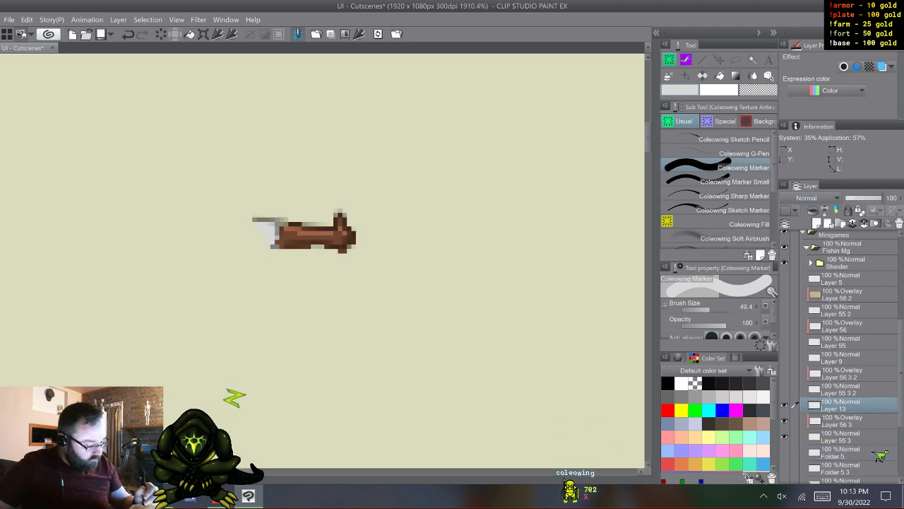
pyautogui.click(844, 436)
pyautogui.click(882, 67)
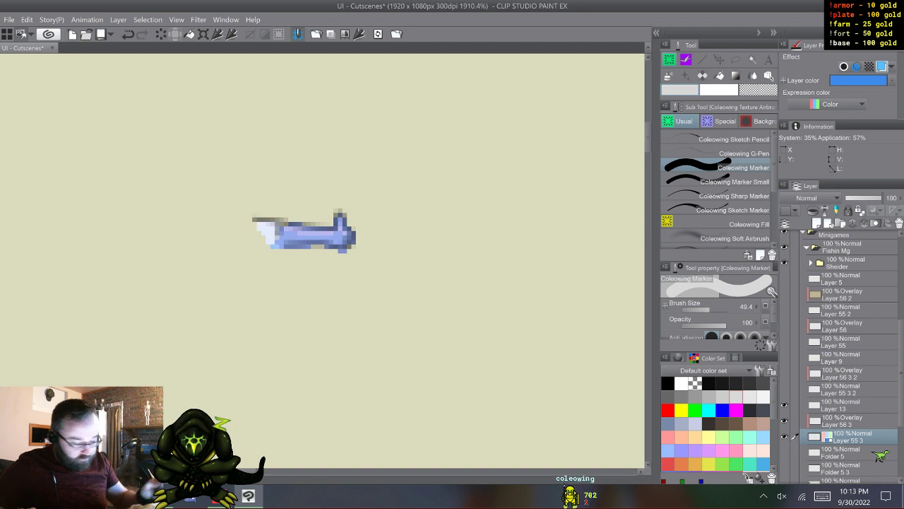
pyautogui.click(848, 405)
pyautogui.keyDown('shift'); pyautogui.click(851, 436); pyautogui.keyUp('shift')
pyautogui.rightClick(847, 409)
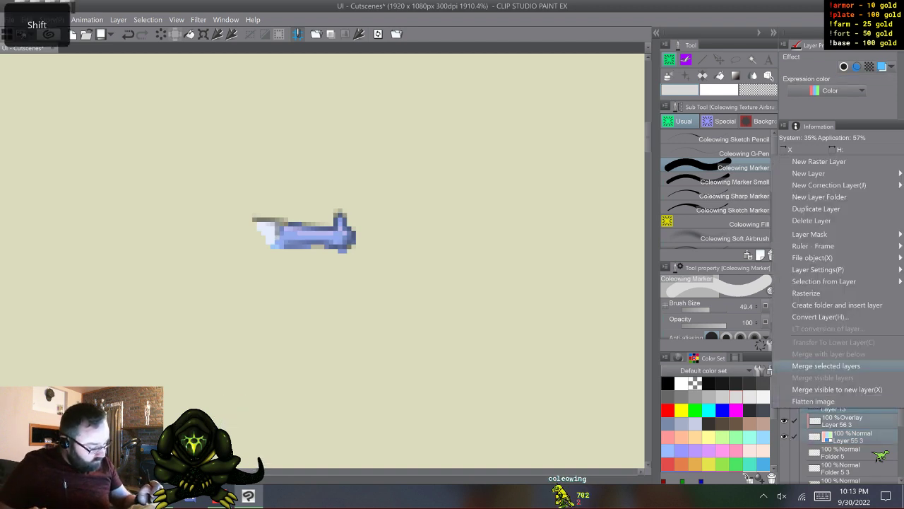
pyautogui.click(826, 371)
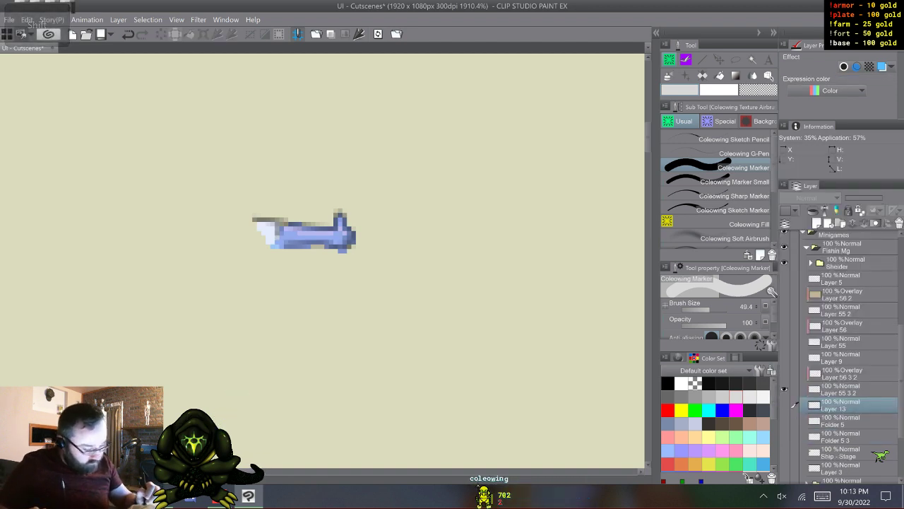
# - Isolate the face variant, apply the blue layer color to Layer 56 3 2, and merge it with Layer 9 and Layer 55 3 2
pyautogui.click(784, 405)
pyautogui.click(784, 389)
pyautogui.click(784, 358)
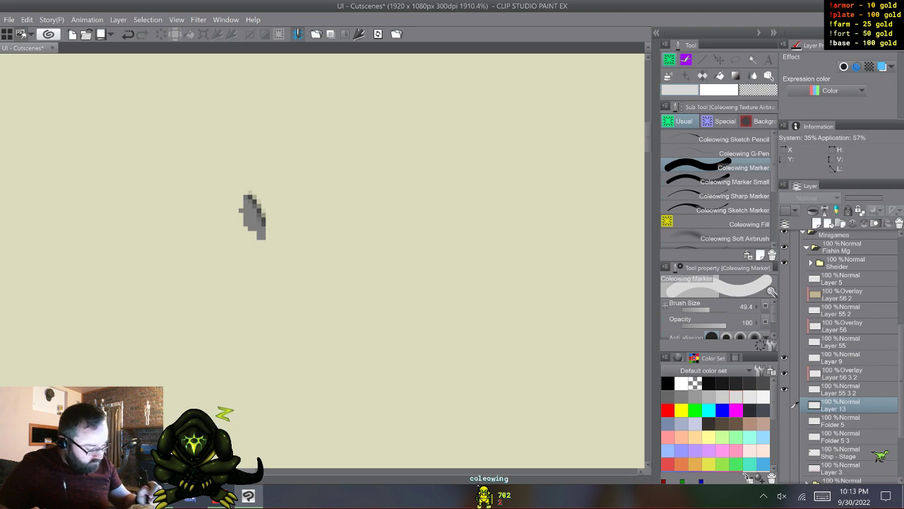
pyautogui.click(848, 373)
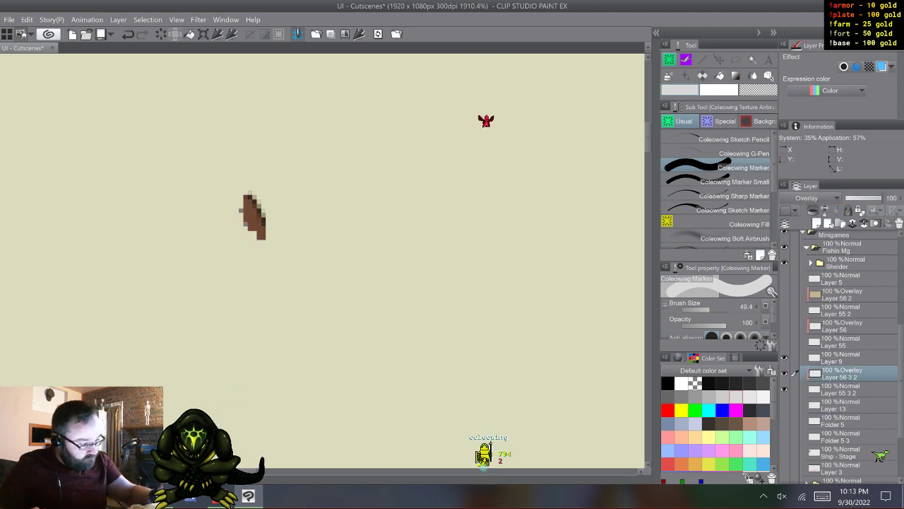
pyautogui.click(882, 66)
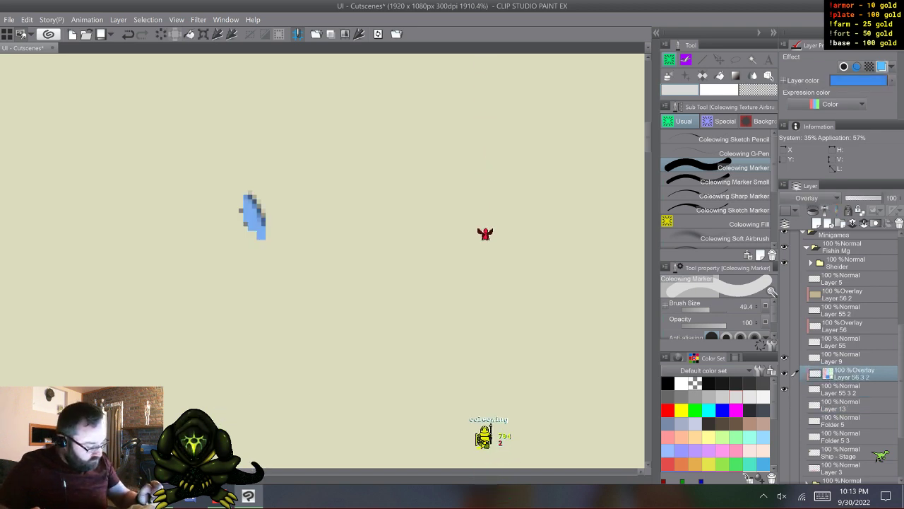
pyautogui.click(848, 358)
pyautogui.keyDown('shift'); pyautogui.click(847, 389); pyautogui.keyUp('shift')
pyautogui.rightClick(847, 358)
pyautogui.click(833, 314)
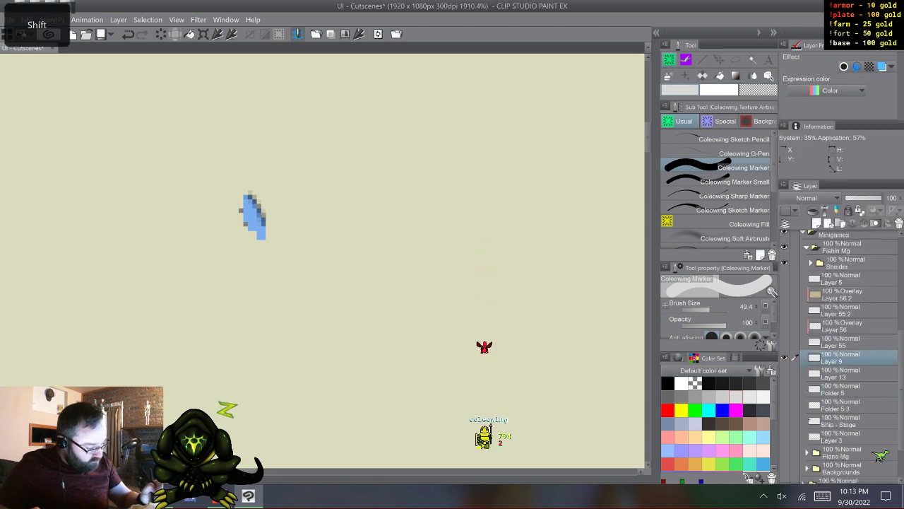
# - Show Layer 55 and Layer 56 and apply the blue layer color effect to Layer 56
pyautogui.click(784, 357)
pyautogui.click(784, 342)
pyautogui.click(784, 326)
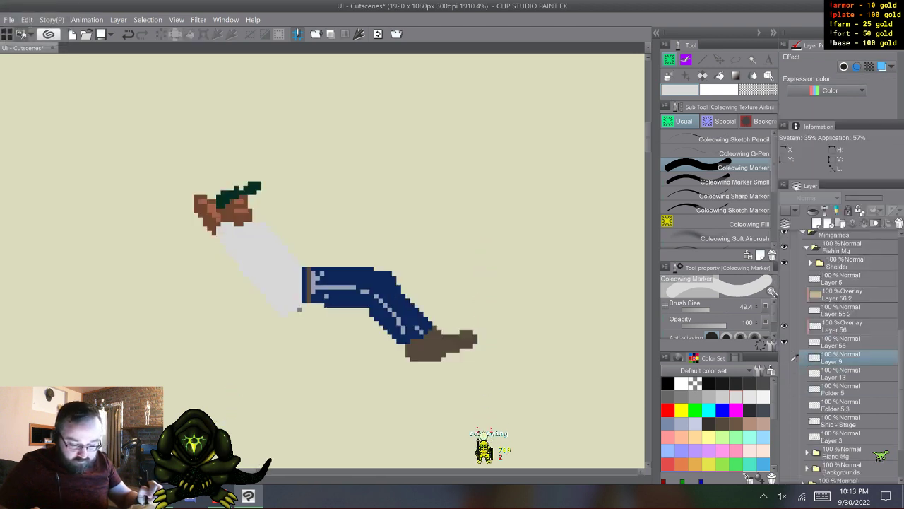
pyautogui.click(848, 326)
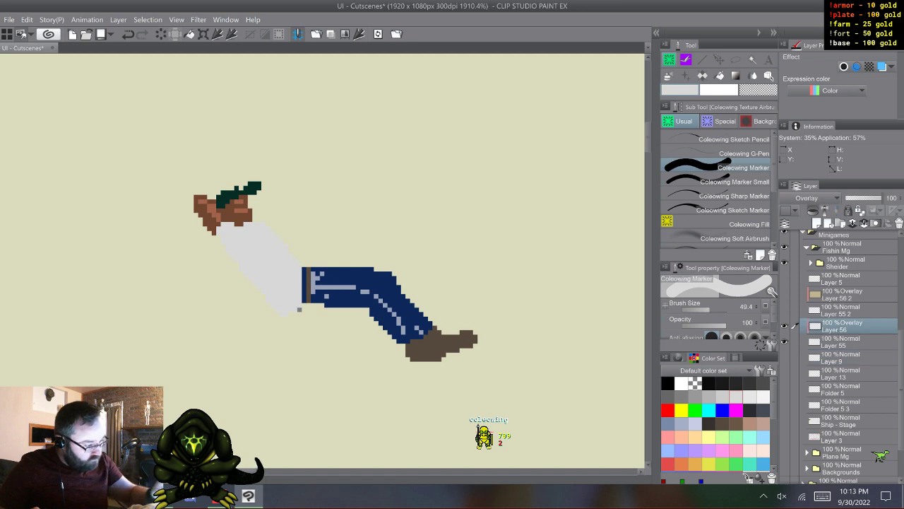
pyautogui.click(882, 67)
# - Show Layer 55 2, Layer 56 2 and Layer 5, merge them with Layer 56 and Layer 55, and show Layer 13
pyautogui.click(784, 310)
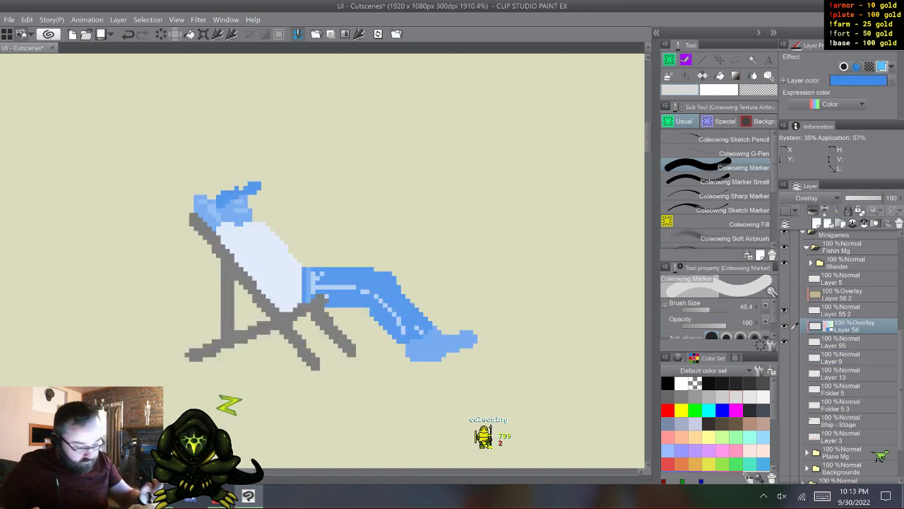
pyautogui.click(785, 294)
pyautogui.click(785, 279)
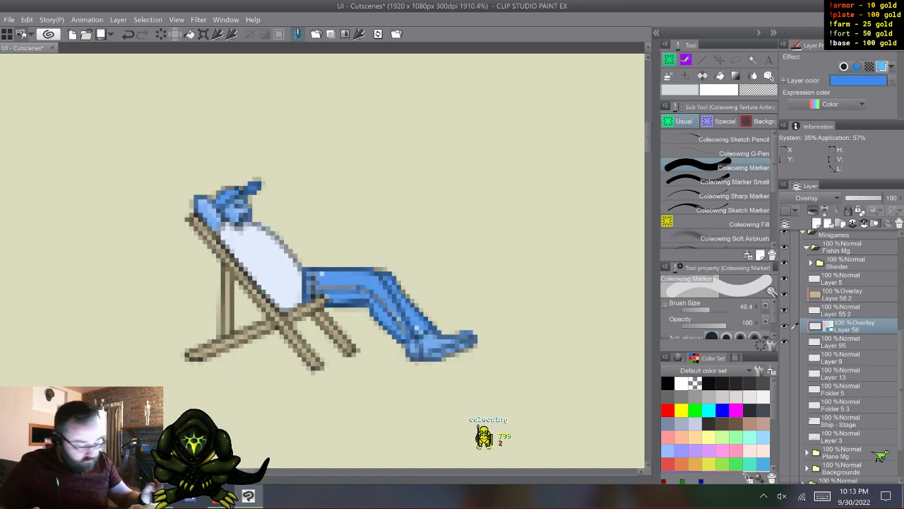
pyautogui.keyDown('shift'); pyautogui.click(794, 279); pyautogui.keyUp('shift')
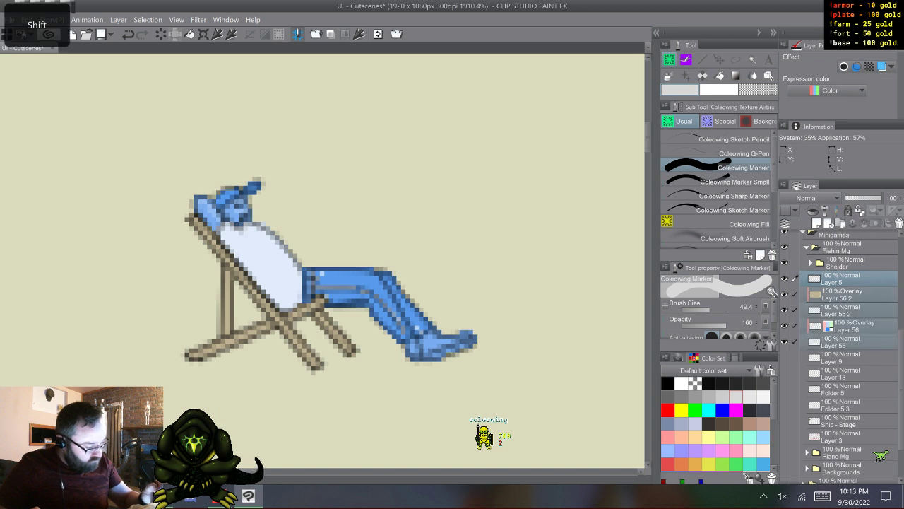
pyautogui.rightClick(841, 281)
pyautogui.click(841, 238)
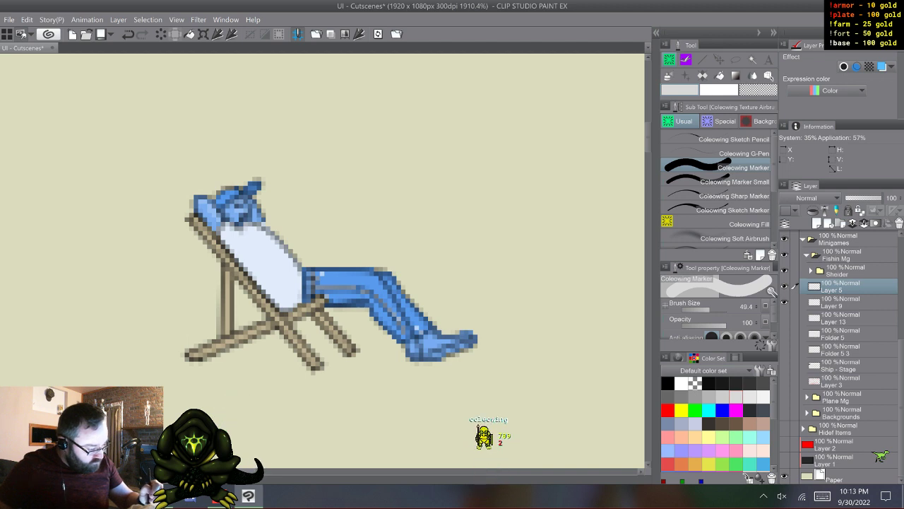
pyautogui.click(784, 317)
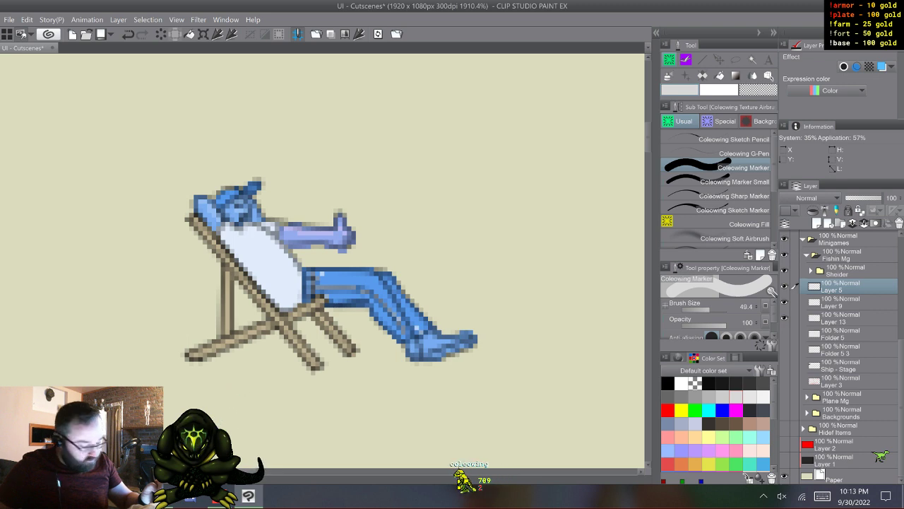
# - Undo the body, face and arm layer merges and their blue layer color changes
pyautogui.hotkey('ctrl', 'z')
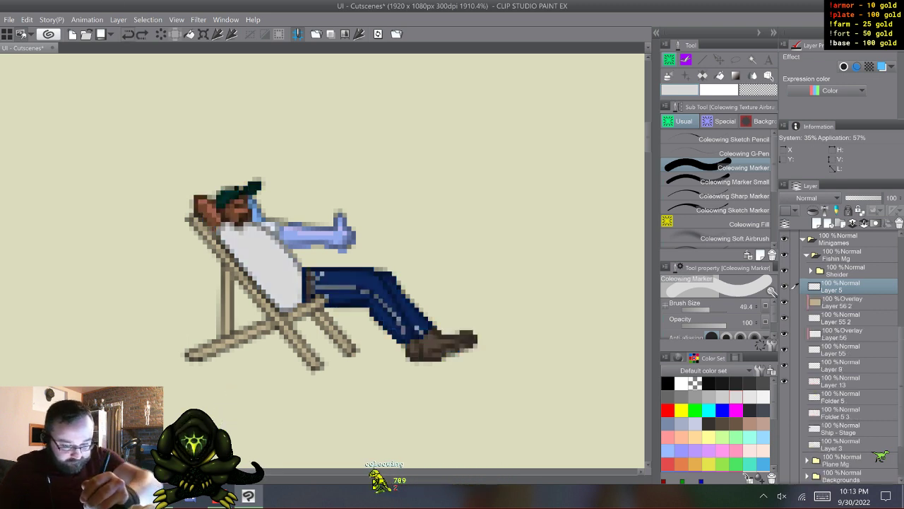
pyautogui.hotkey('ctrl', 'z')
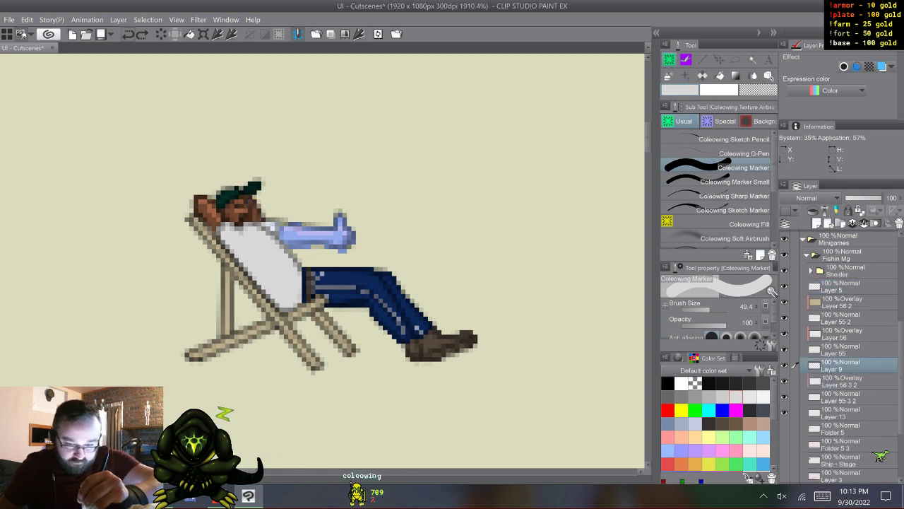
pyautogui.hotkey('ctrl', 'z')
pyautogui.hotkey('ctrl', 'z')
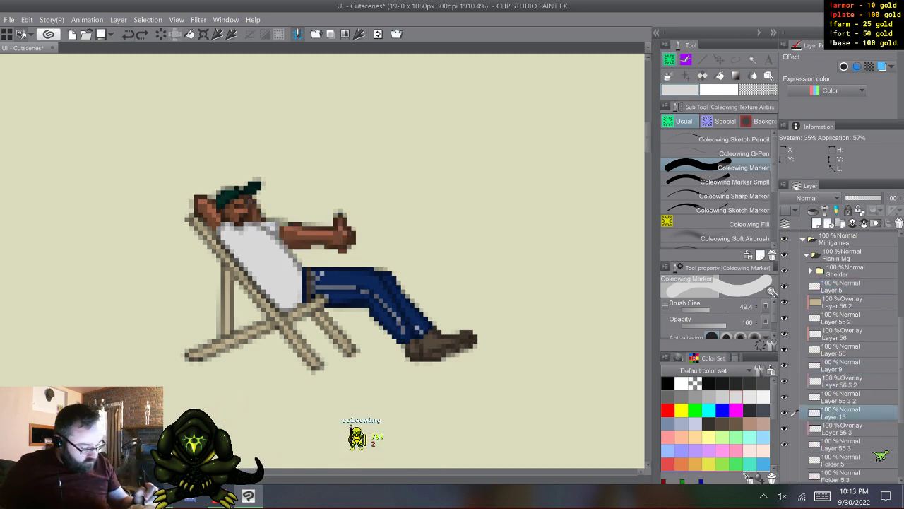
# - Apply the blue layer color effect to Layer 56 3 and merge it with Layer 13 and Layer 55 3
pyautogui.click(842, 428)
pyautogui.click(882, 66)
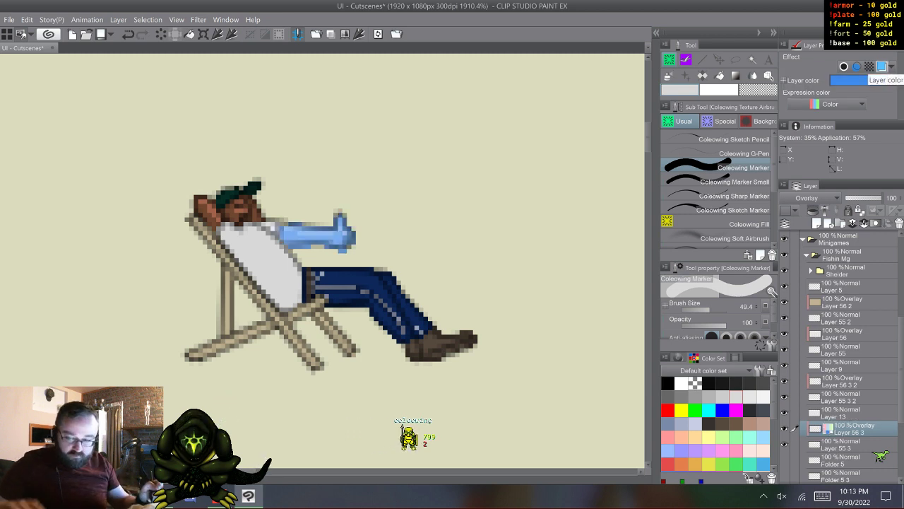
pyautogui.click(842, 412)
pyautogui.keyDown('shift'); pyautogui.click(842, 445); pyautogui.keyUp('shift')
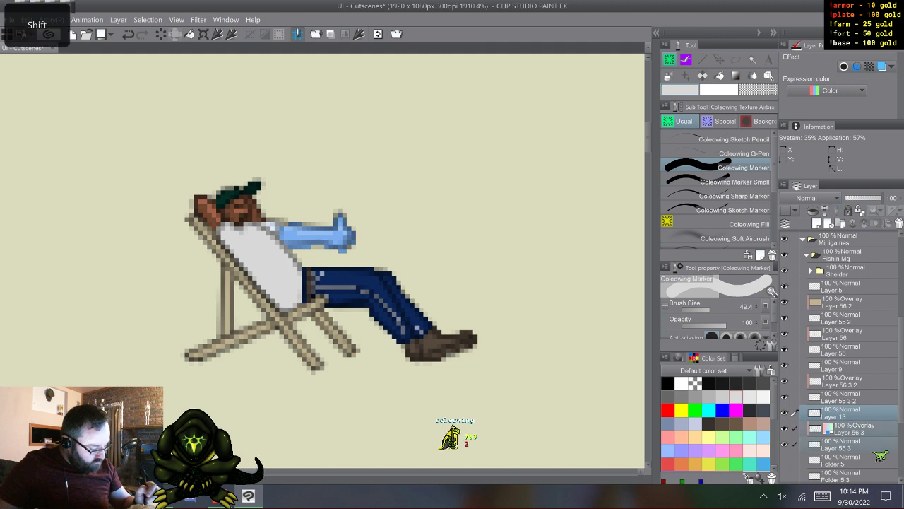
pyautogui.rightClick(841, 414)
pyautogui.click(820, 369)
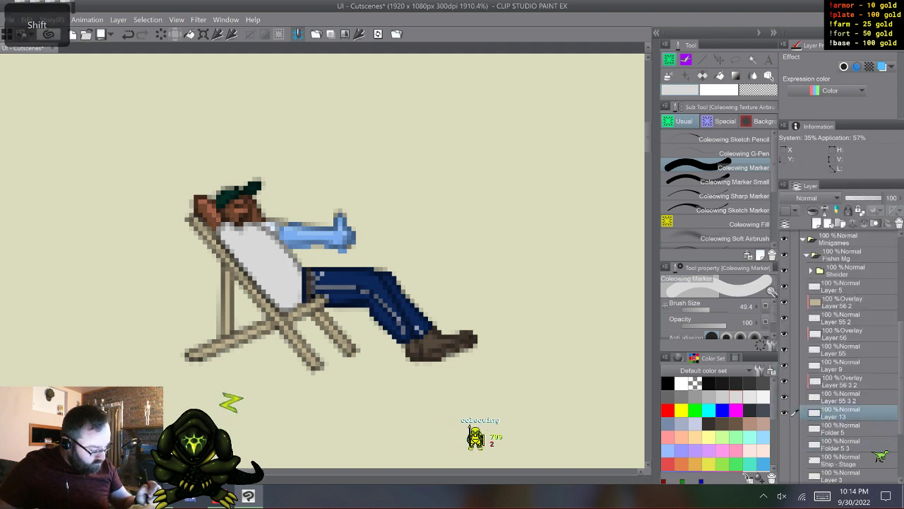
# - Apply the blue layer color effect to Layer 56 3 2 and merge it with Layer 9 and Layer 55 3 2
pyautogui.click(842, 381)
pyautogui.click(882, 66)
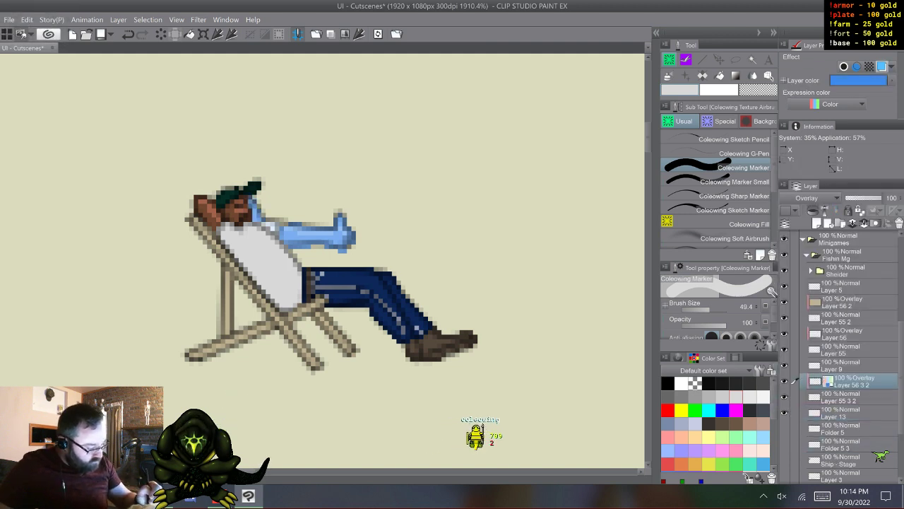
pyautogui.click(842, 365)
pyautogui.keyDown('shift'); pyautogui.click(842, 397); pyautogui.keyUp('shift')
pyautogui.rightClick(841, 368)
pyautogui.click(826, 325)
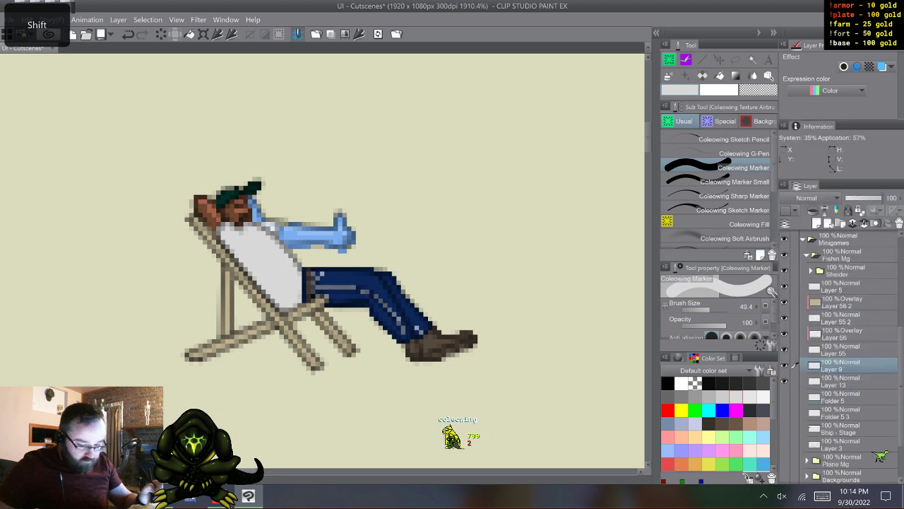
# - Apply the blue layer color effect to Layer 56 and merge all layers from Layer 5 down to Layer 55
pyautogui.click(842, 333)
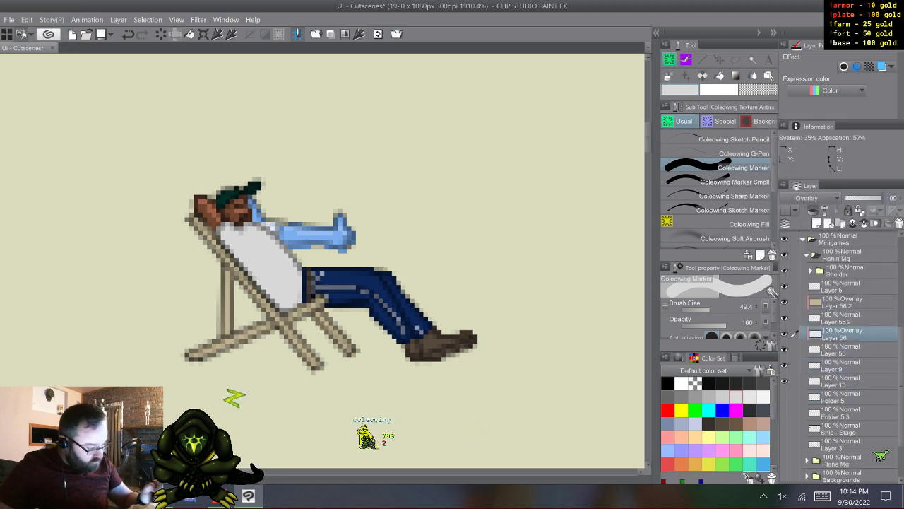
pyautogui.click(882, 66)
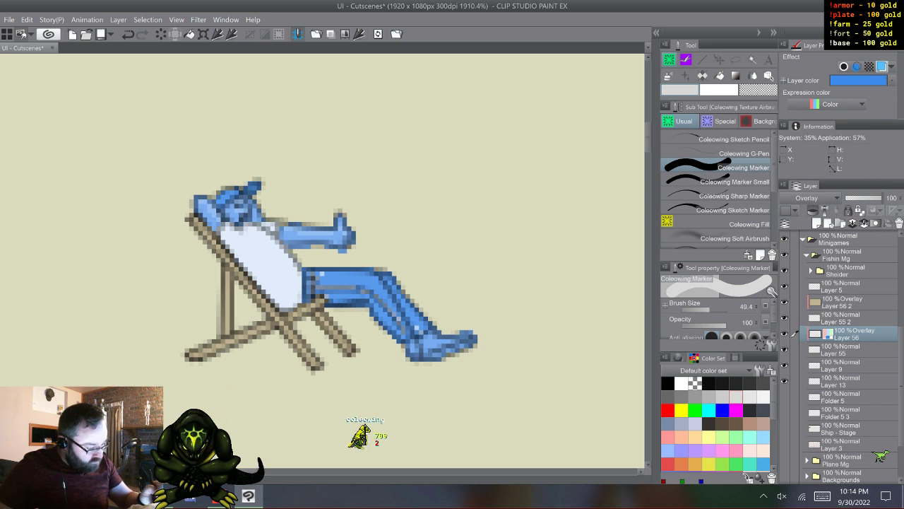
pyautogui.click(842, 286)
pyautogui.keyDown('shift'); pyautogui.click(842, 350); pyautogui.keyUp('shift')
pyautogui.rightClick(842, 318)
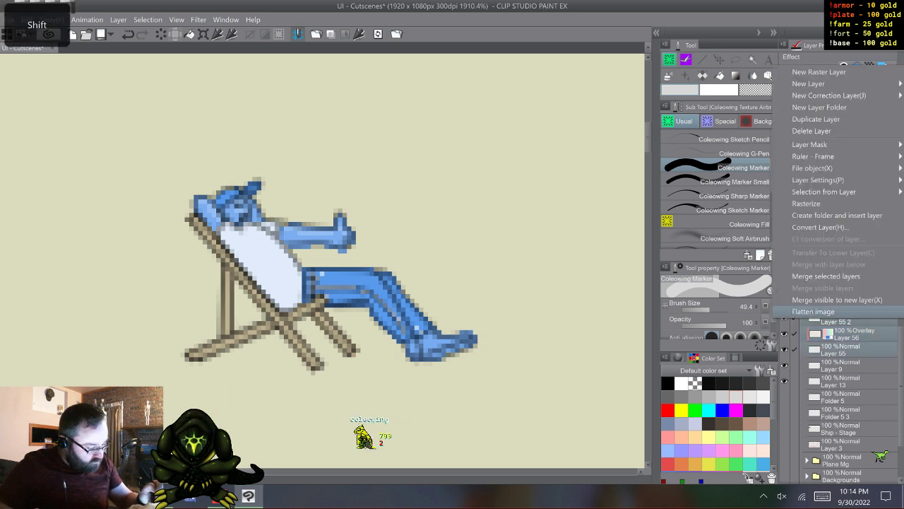
pyautogui.click(838, 274)
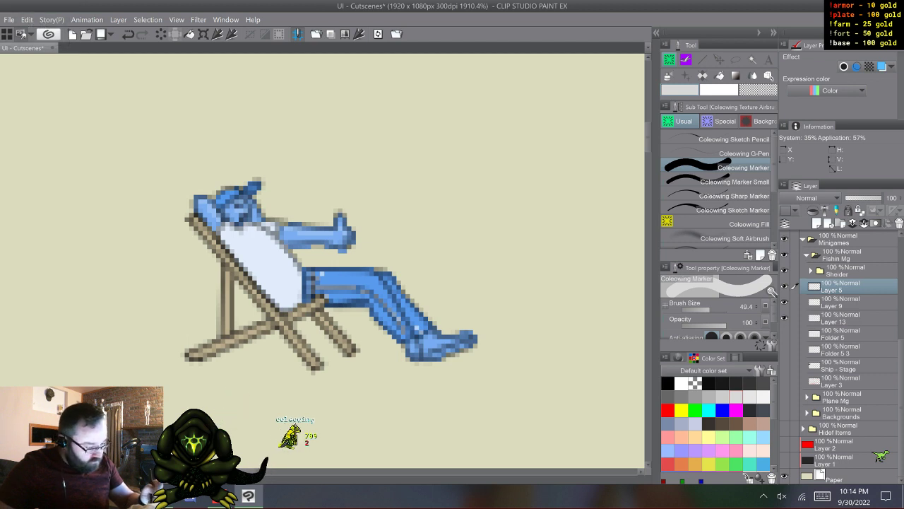
# - Duplicate Layer 5, place the copy above Layer 13, and merge the original Layer 5 with Layer 9
pyautogui.press('F9')
pyautogui.moveTo(841, 287); pyautogui.dragTo(841, 325)
pyautogui.click(841, 287)
pyautogui.keyDown('shift'); pyautogui.click(841, 303); pyautogui.keyUp('shift')
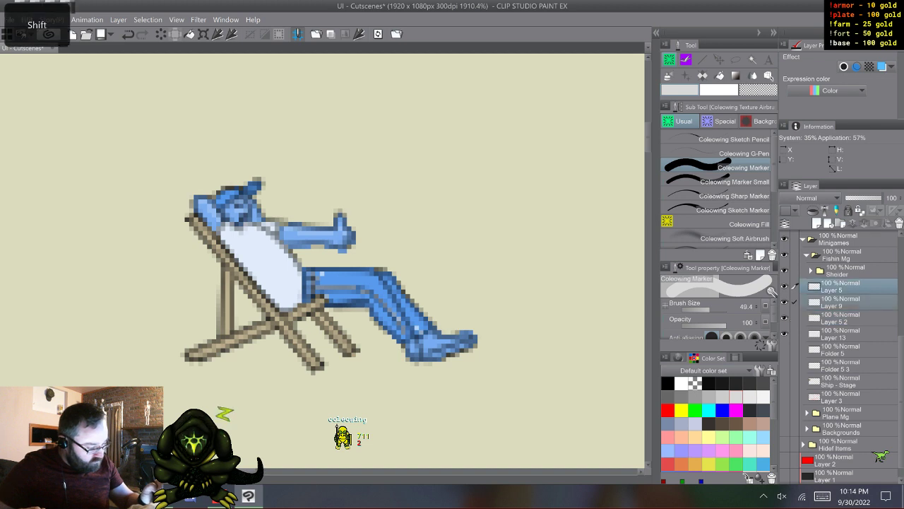
pyautogui.rightClick(840, 288)
pyautogui.click(825, 244)
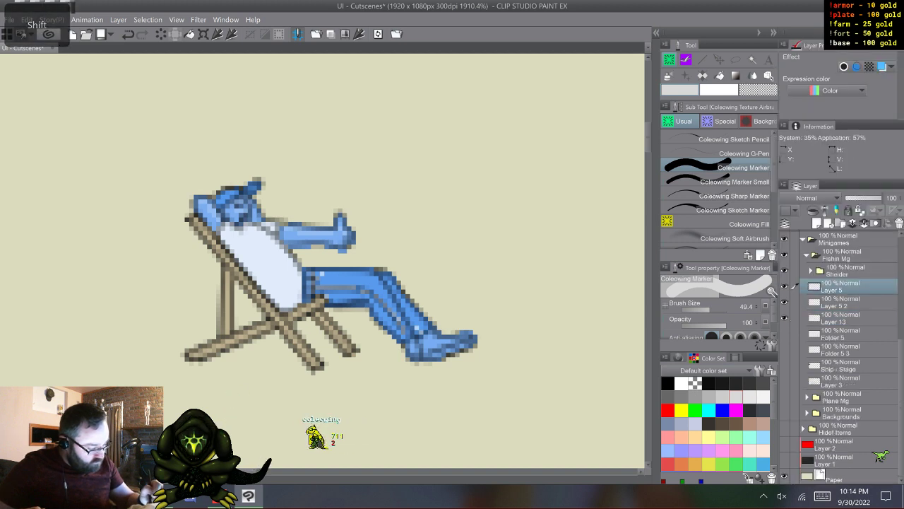
# - Hide Layer 5 and merge Layer 5 2 with Layer 13
pyautogui.click(784, 286)
pyautogui.click(841, 303)
pyautogui.keyDown('shift'); pyautogui.click(841, 319); pyautogui.keyUp('shift')
pyautogui.rightClick(840, 302)
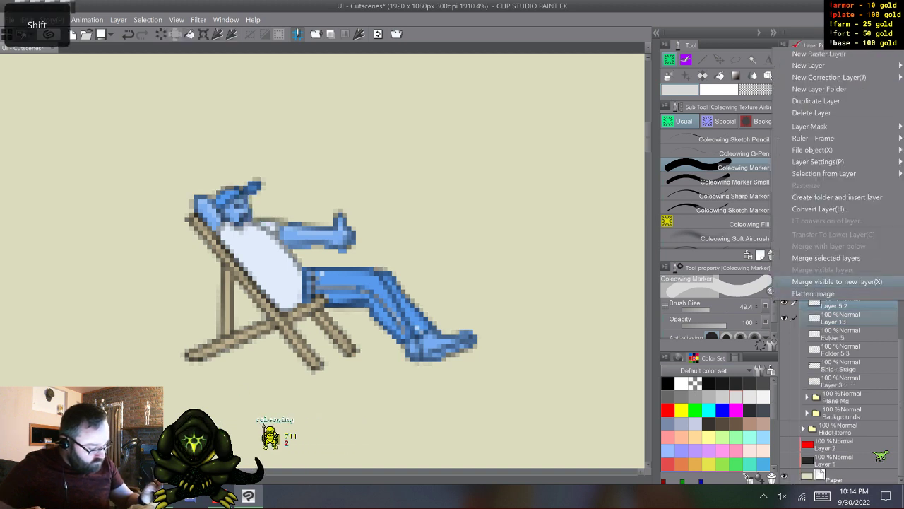
pyautogui.click(825, 256)
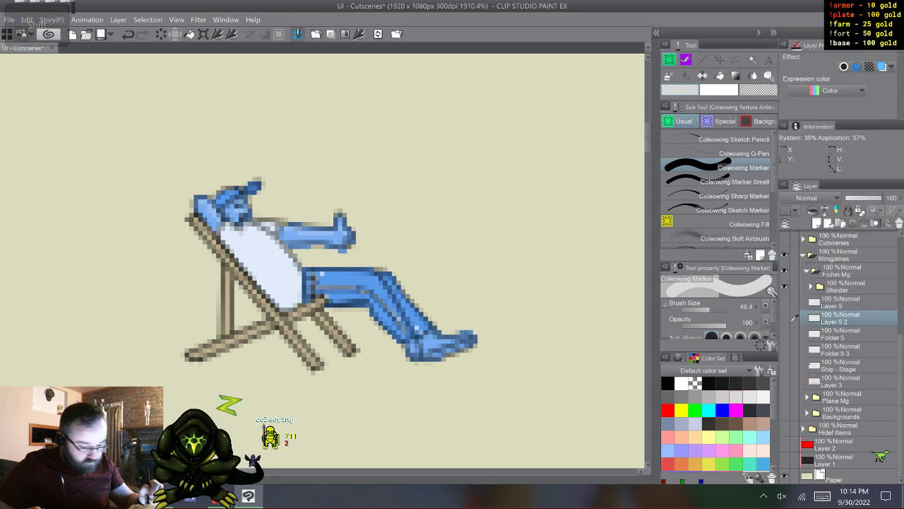
# - Compare the blue Layer 5 and Layer 5 2 poses with the normal Folder 5 and Folder 5 3 poses by toggling their visibility
pyautogui.click(784, 318)
pyautogui.click(784, 302)
pyautogui.click(784, 302)
pyautogui.click(784, 318)
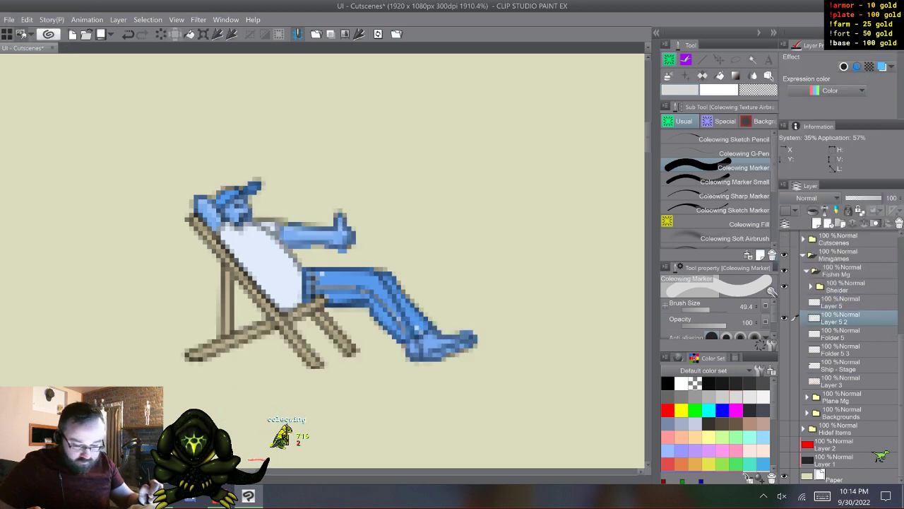
pyautogui.click(784, 318)
pyautogui.click(784, 333)
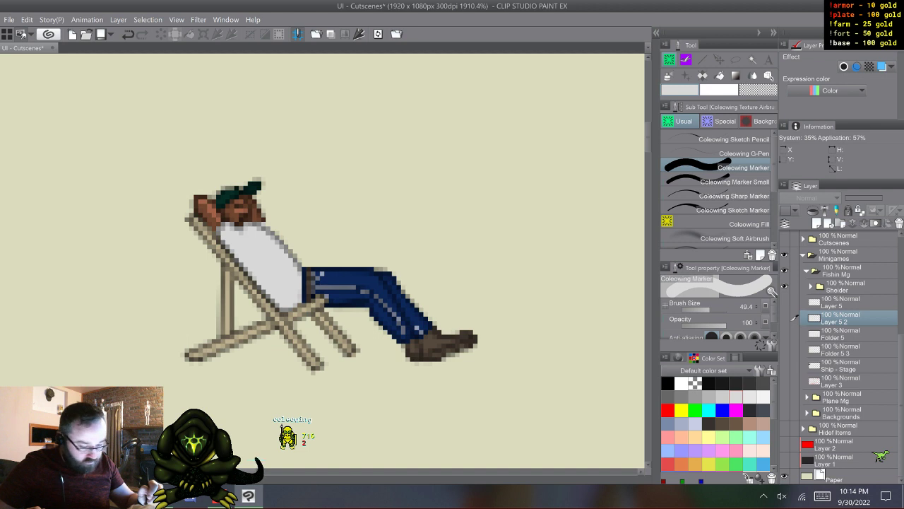
pyautogui.click(784, 349)
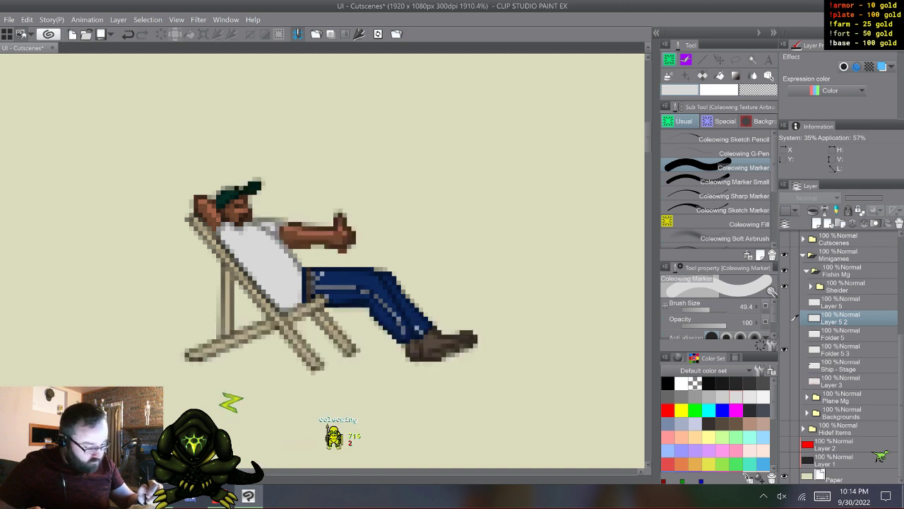
pyautogui.click(785, 318)
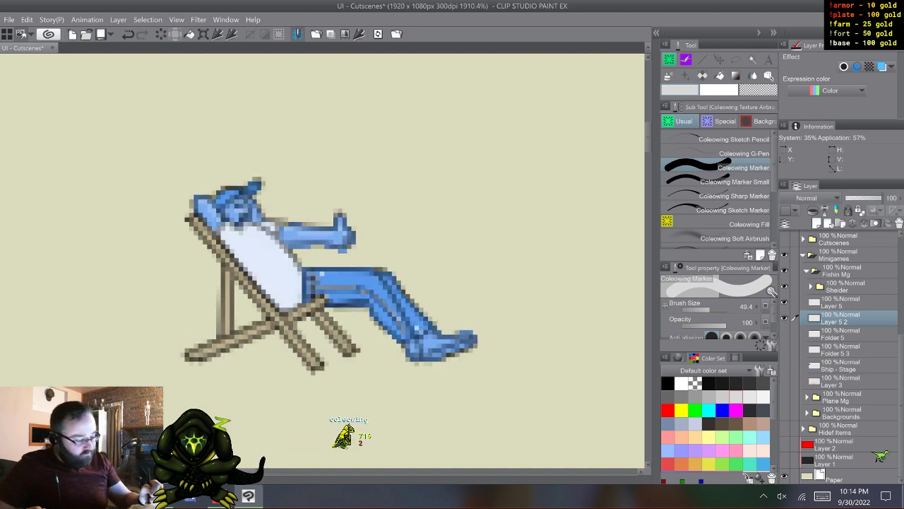
pyautogui.click(784, 303)
pyautogui.click(784, 317)
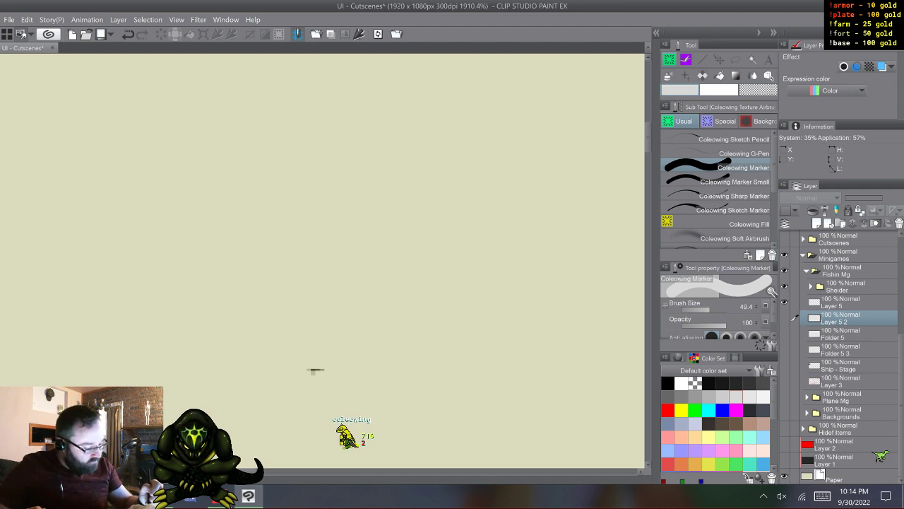
pyautogui.click(784, 303)
# - Show Layer 5 2 and create a layer folder named Shaw above Layer 5
pyautogui.click(793, 302)
pyautogui.click(784, 318)
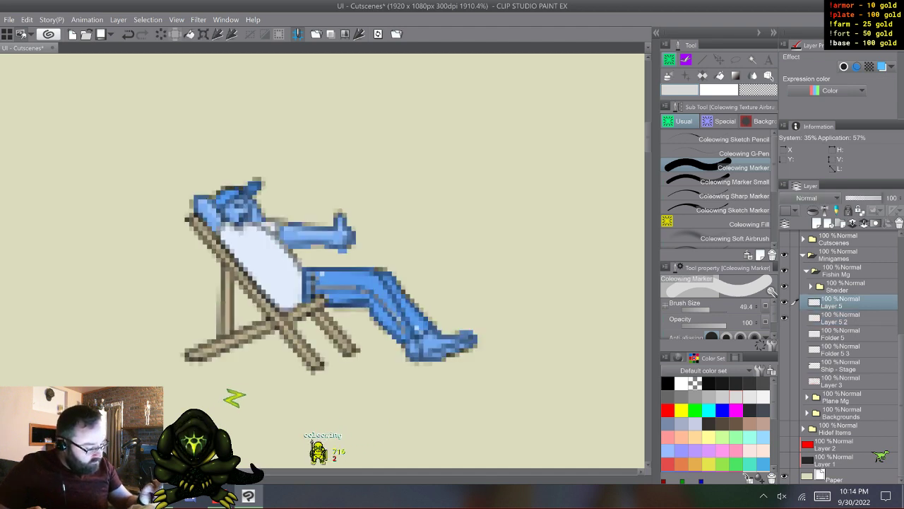
pyautogui.hotkey('ctrl', 'g')
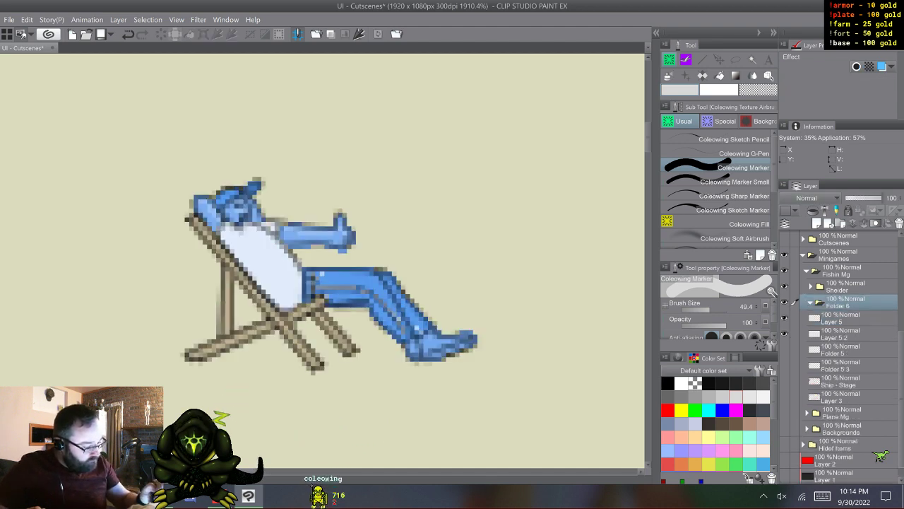
pyautogui.doubleClick(839, 306)
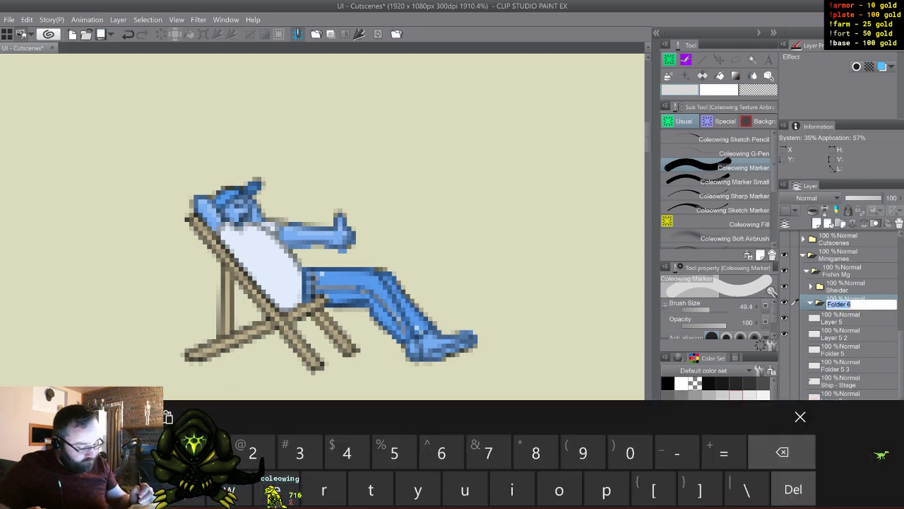
pyautogui.click(147, 455)
pyautogui.click(253, 418)
pyautogui.click(442, 419)
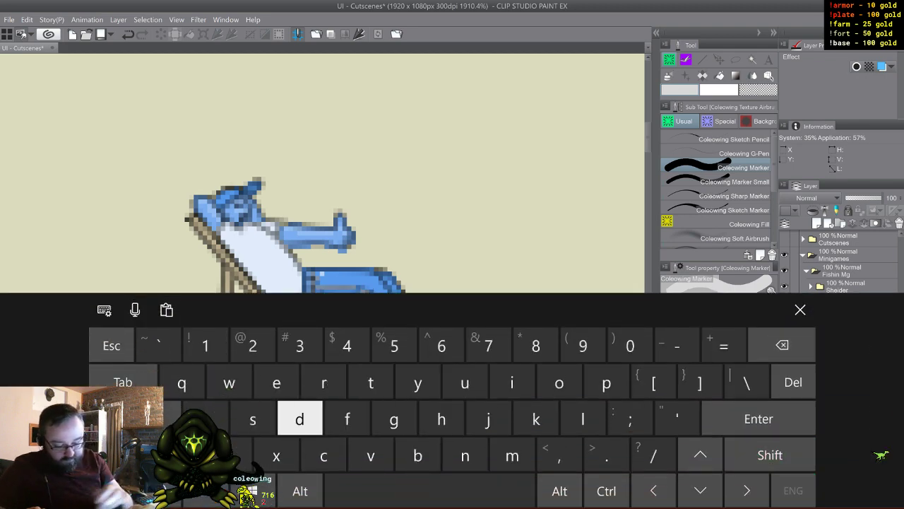
pyautogui.click(205, 417)
pyautogui.click(801, 310)
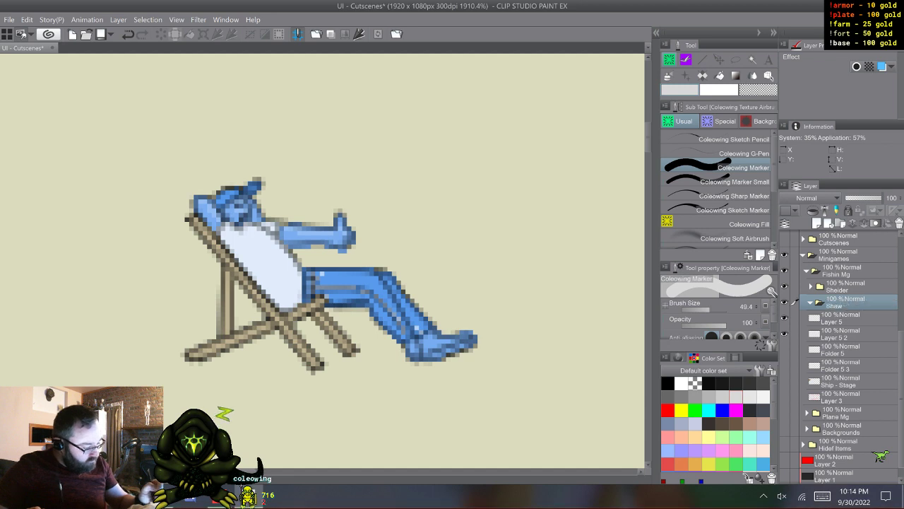
# - Move Layer 5, Layer 5 2, Folder 5 and Folder 5 3 into the Shaw folder
pyautogui.click(845, 318)
pyautogui.keyDown('shift'); pyautogui.click(845, 366); pyautogui.keyUp('shift')
pyautogui.moveTo(844, 319); pyautogui.dragTo(845, 303)
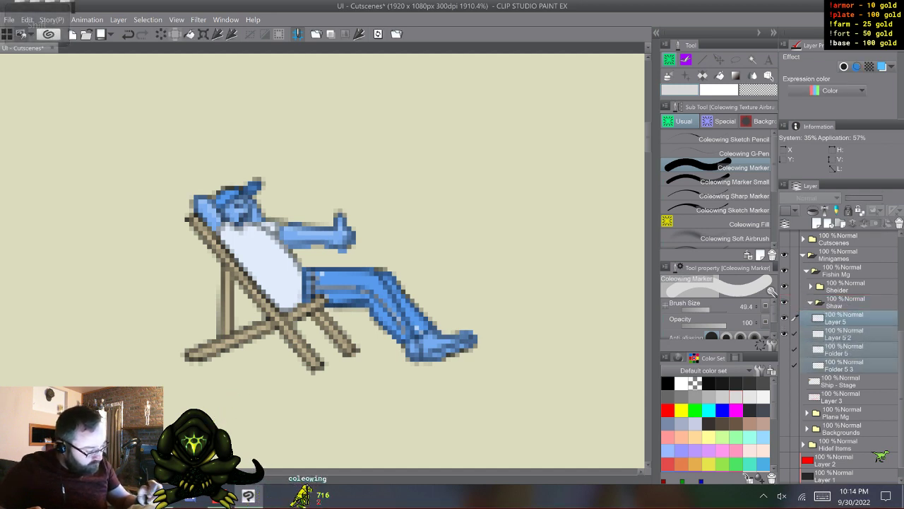
# - Make Folder 5 and Folder 5 3 visible and move them above Layer 5 inside the Shaw folder
pyautogui.click(844, 334)
pyautogui.click(844, 351)
pyautogui.keyDown('shift'); pyautogui.click(844, 365); pyautogui.keyUp('shift')
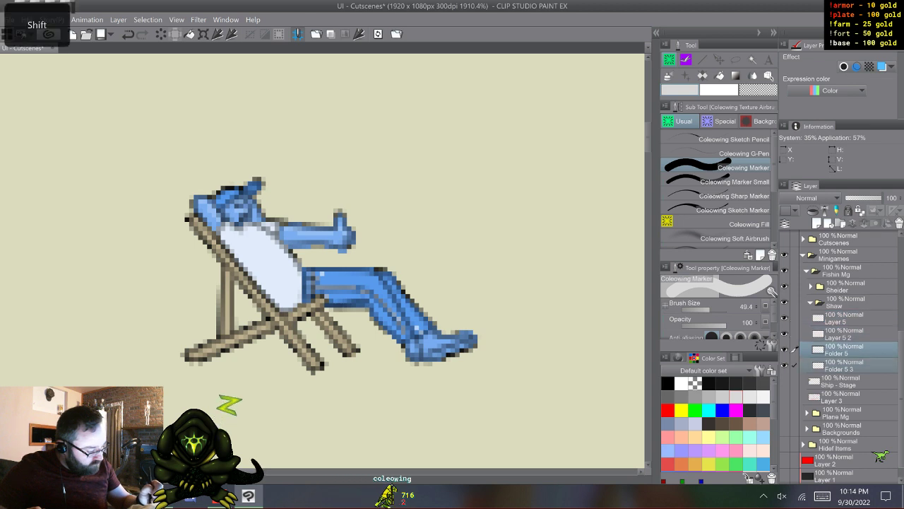
pyautogui.moveTo(845, 352); pyautogui.dragTo(844, 312)
pyautogui.click(844, 334)
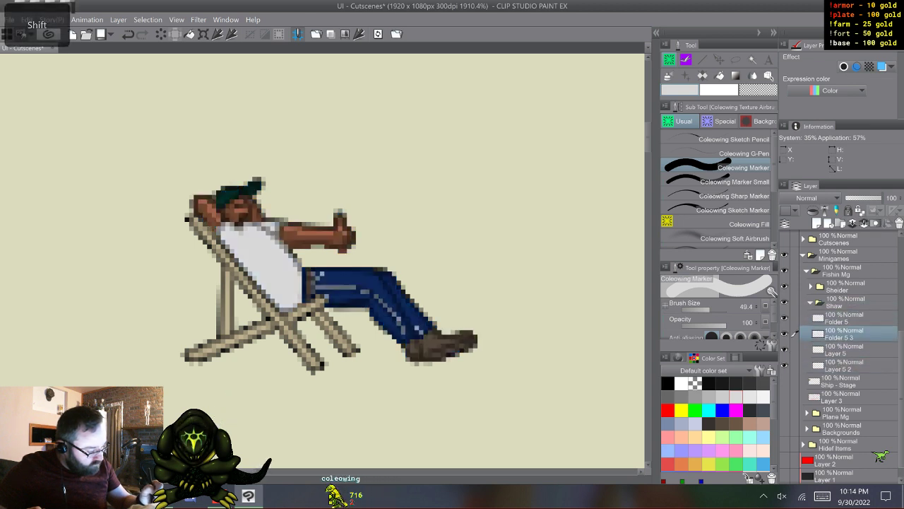
# - Rename the Folder 5 layer as 1 and the Folder 5 3 layer as 2
pyautogui.click(844, 318)
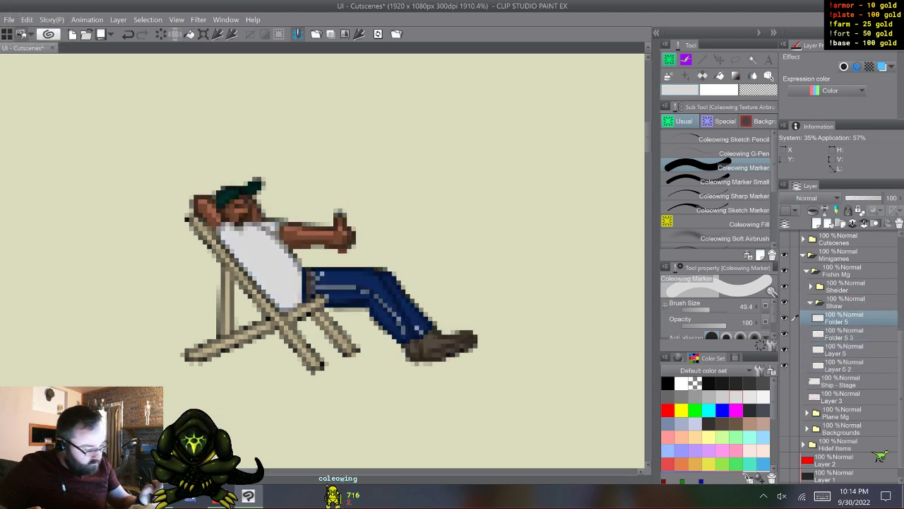
pyautogui.doubleClick(839, 321)
pyautogui.click(823, 496)
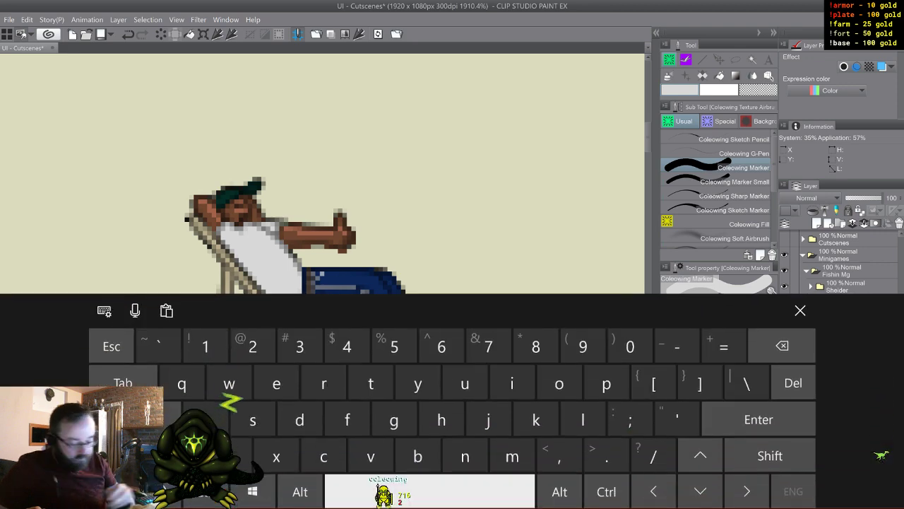
pyautogui.write('14')
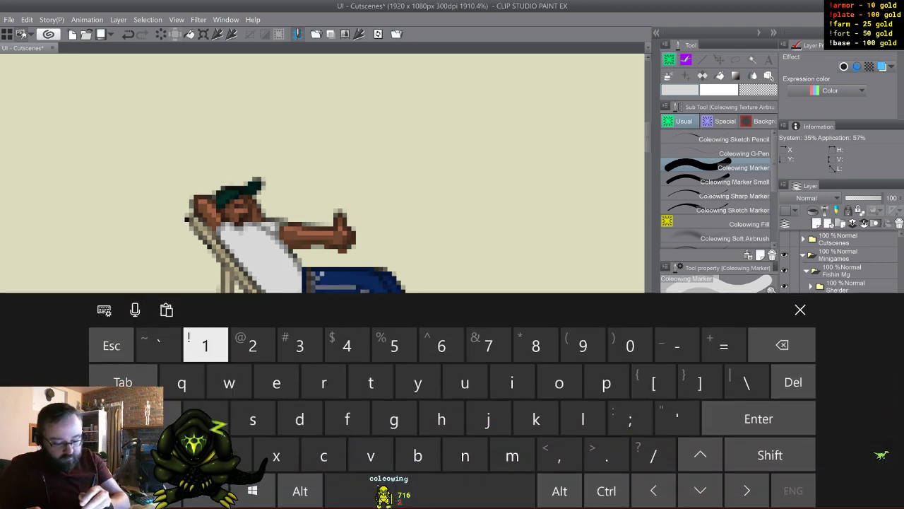
pyautogui.click(801, 310)
pyautogui.doubleClick(839, 337)
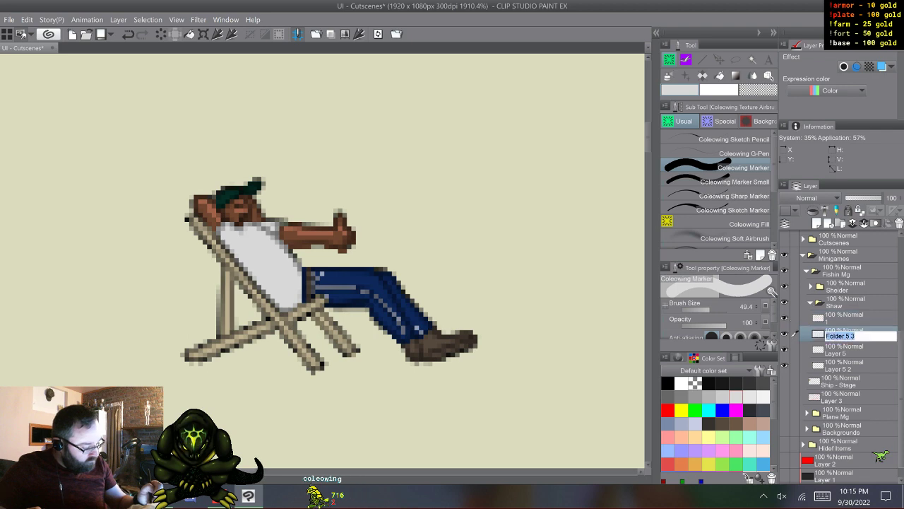
pyautogui.click(822, 496)
pyautogui.click(800, 310)
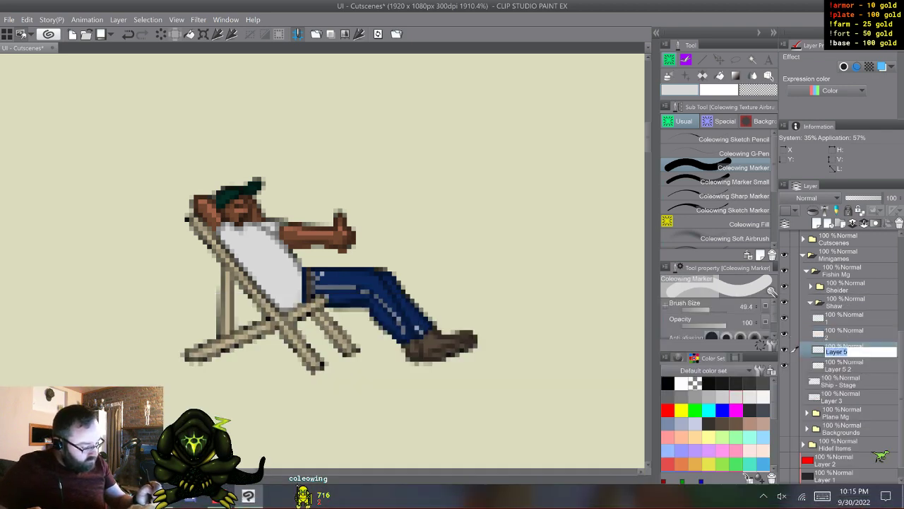
# - Rename the blue pose layers Layer 5 as 1g and Layer 5 2 as 2g
pyautogui.click(823, 496)
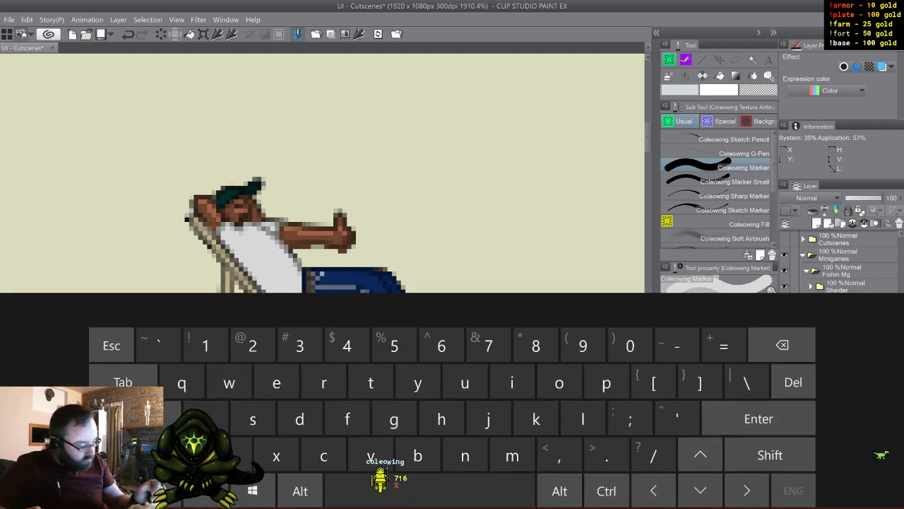
pyautogui.click(801, 309)
pyautogui.click(839, 368)
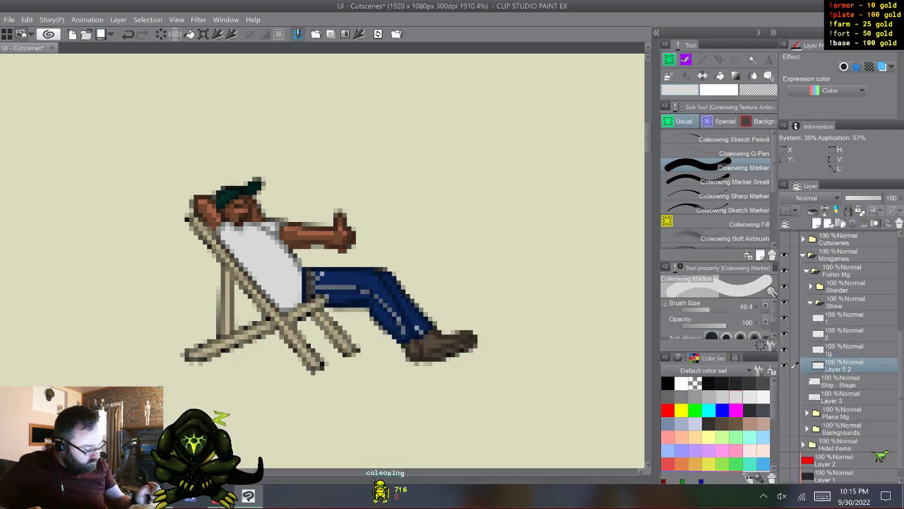
pyautogui.doubleClick(839, 368)
pyautogui.click(823, 496)
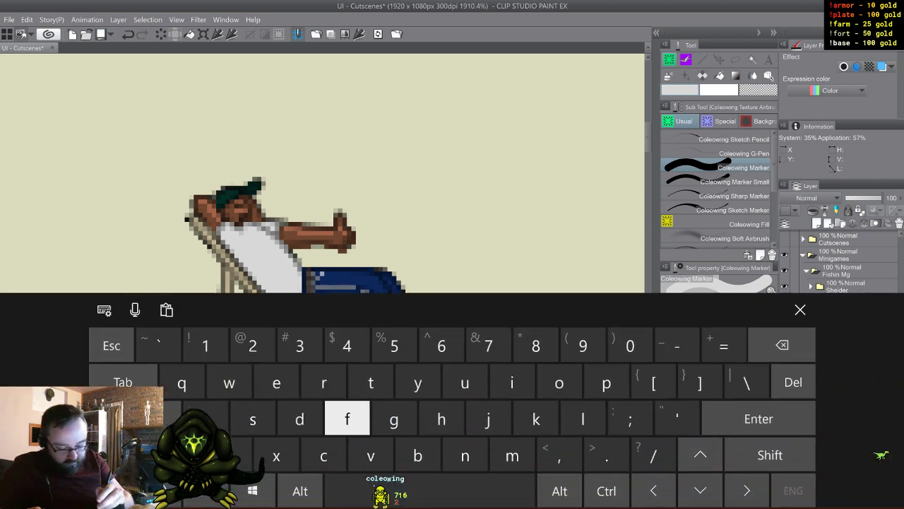
pyautogui.click(801, 310)
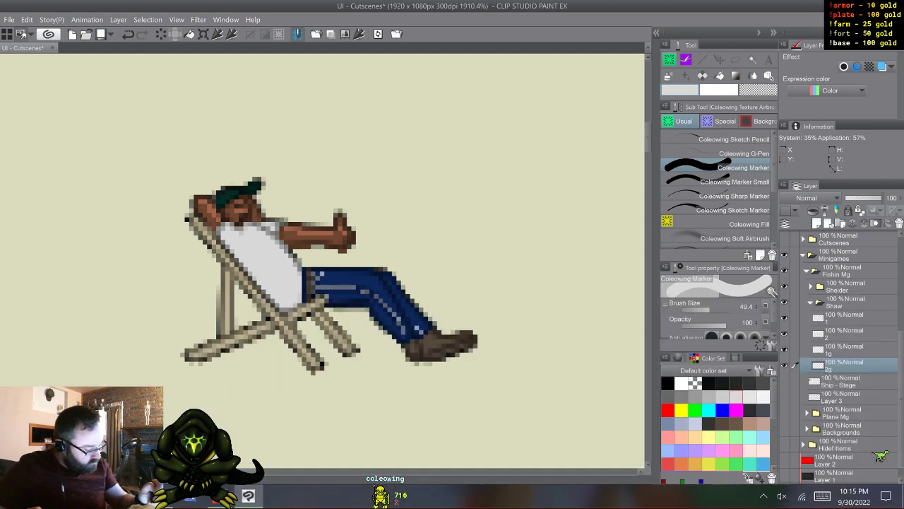
# - Collapse the Shaw folder, show the Ship - Stage layer, and select the Sheider and Shaw folders together
pyautogui.click(846, 334)
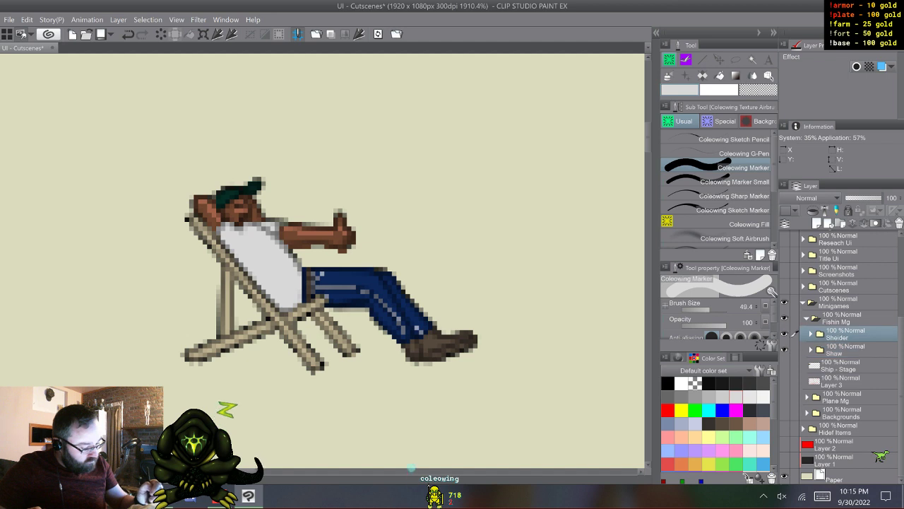
pyautogui.click(845, 350)
pyautogui.click(846, 334)
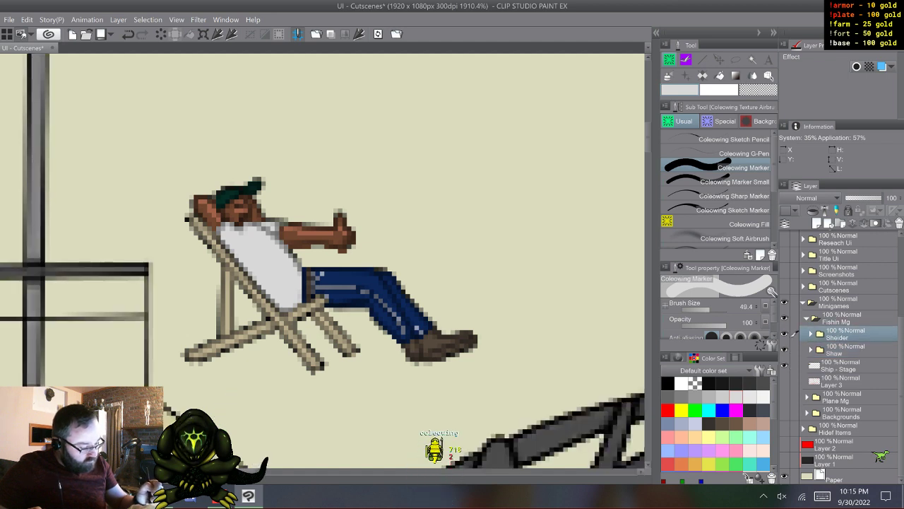
pyautogui.keyDown('shift'); pyautogui.click(846, 350); pyautogui.keyUp('shift')
pyautogui.click(839, 45)
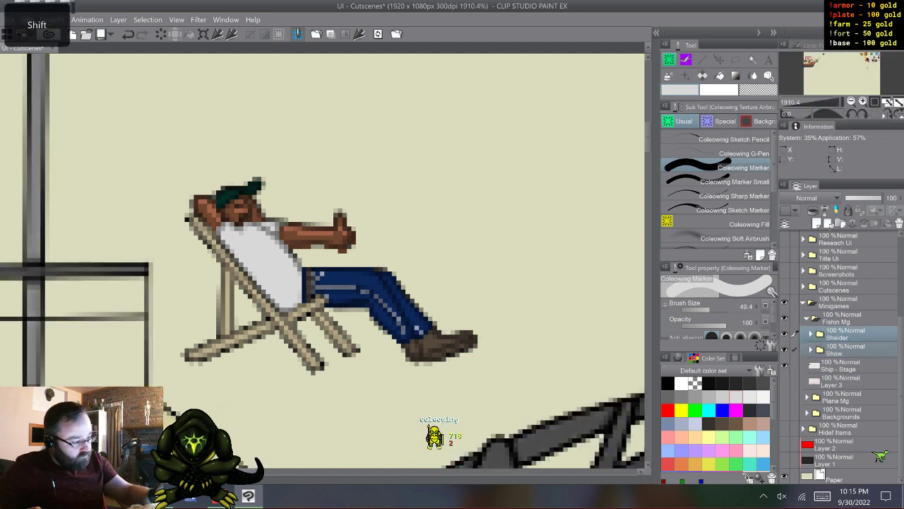
# - Move only the Shaw folder so the deck-chair man rests on the ship's upper deck in front of the railing
pyautogui.moveTo(824, 73); pyautogui.dragTo(808, 60)
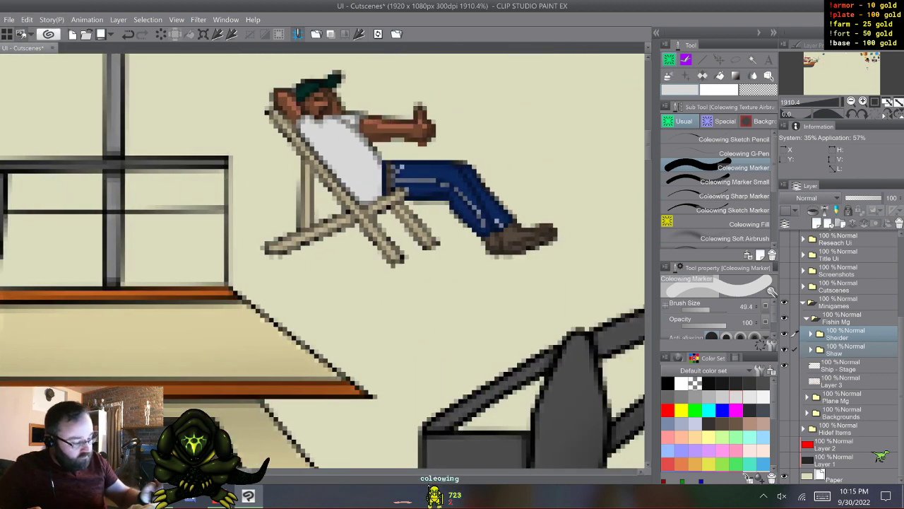
pyautogui.click(846, 349)
pyautogui.press('k')
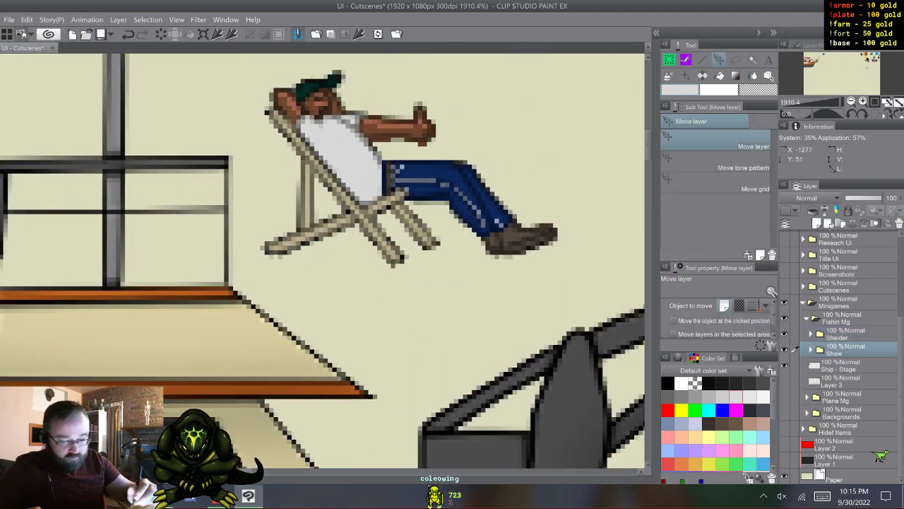
pyautogui.moveTo(424, 180)
pyautogui.mouseDown()
pyautogui.moveTo(198, 180)
pyautogui.moveTo(422, 180)
pyautogui.moveTo(392, 188)
pyautogui.moveTo(351, 220)
pyautogui.mouseUp()
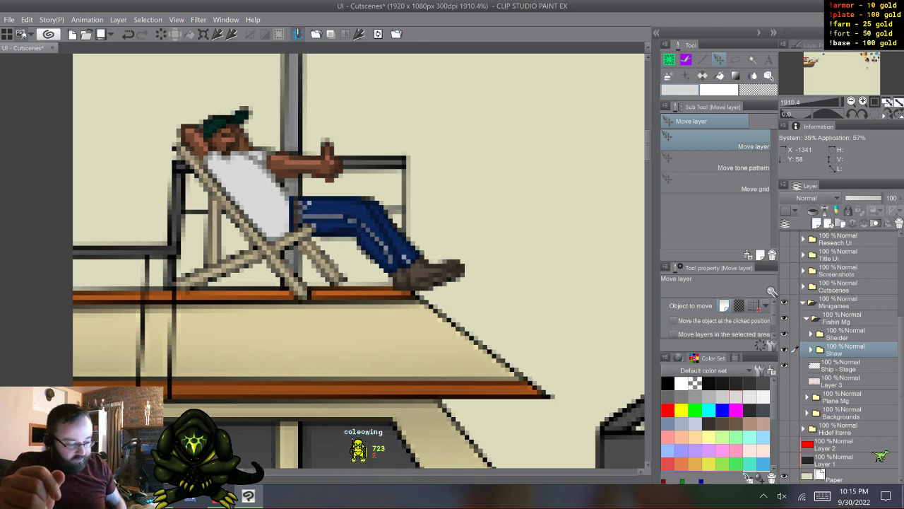
pyautogui.scroll(-5, 359, 260)
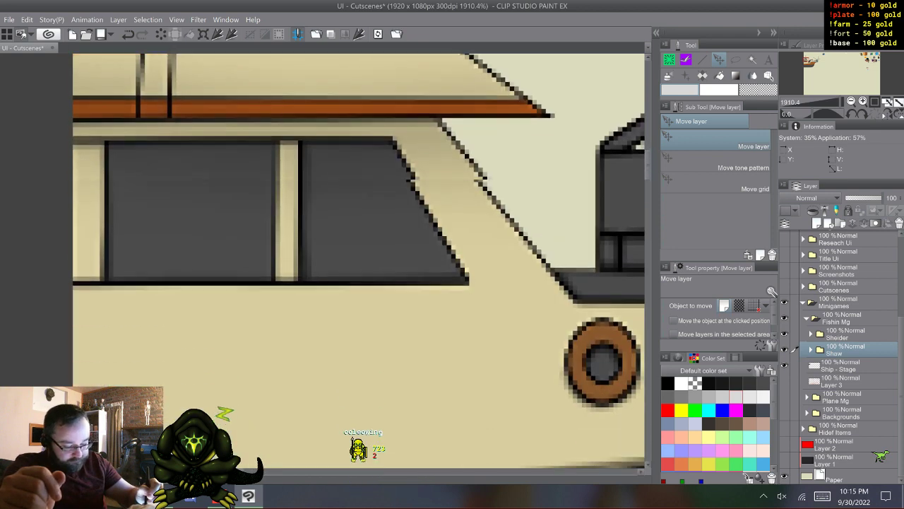
pyautogui.scroll(2, 359, 260)
pyautogui.scroll(3, 359, 260)
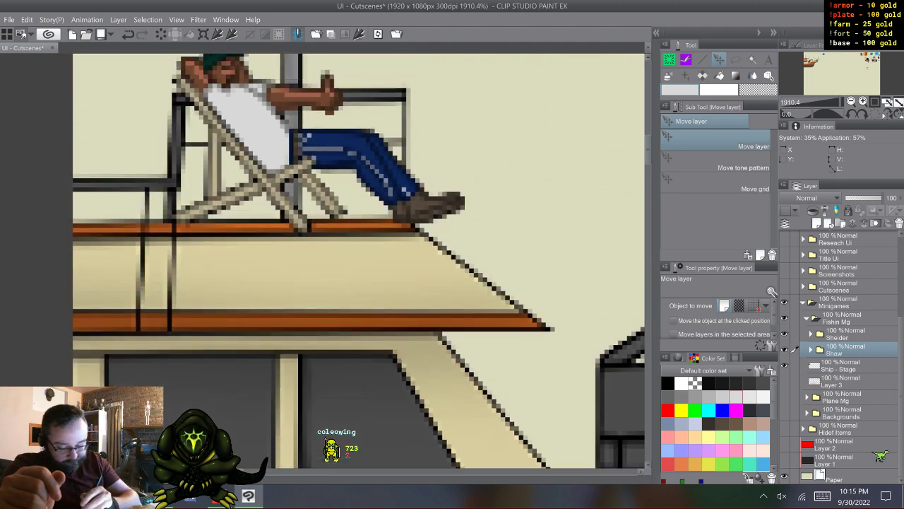
pyautogui.scroll(8, 359, 260)
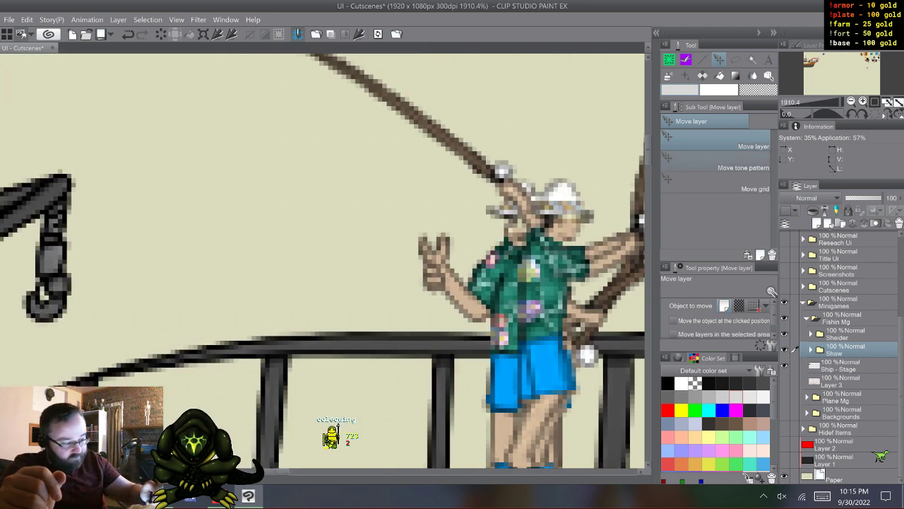
# - Move the deck-chair man down from the cabin roof onto the main deck, in front of the crane base
pyautogui.scroll(-7, 359, 260)
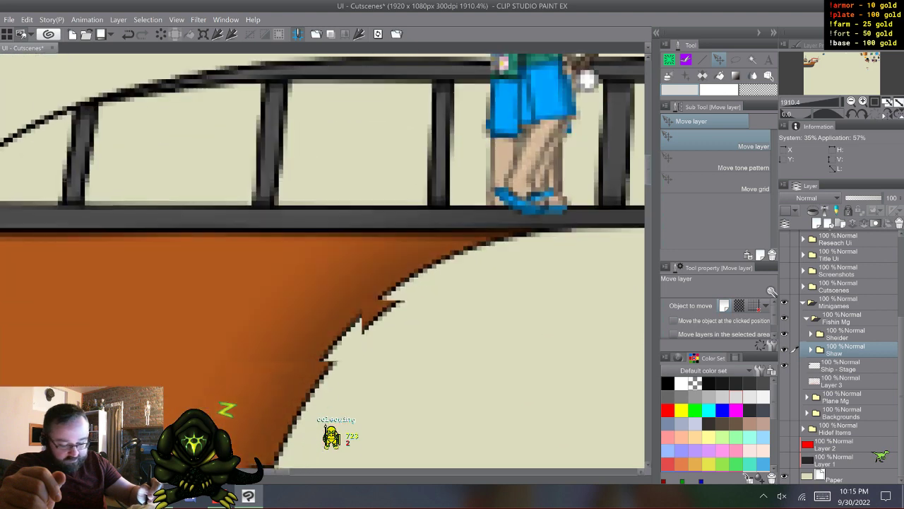
pyautogui.scroll(4, 359, 260)
pyautogui.hscroll(-10, 359, 260)
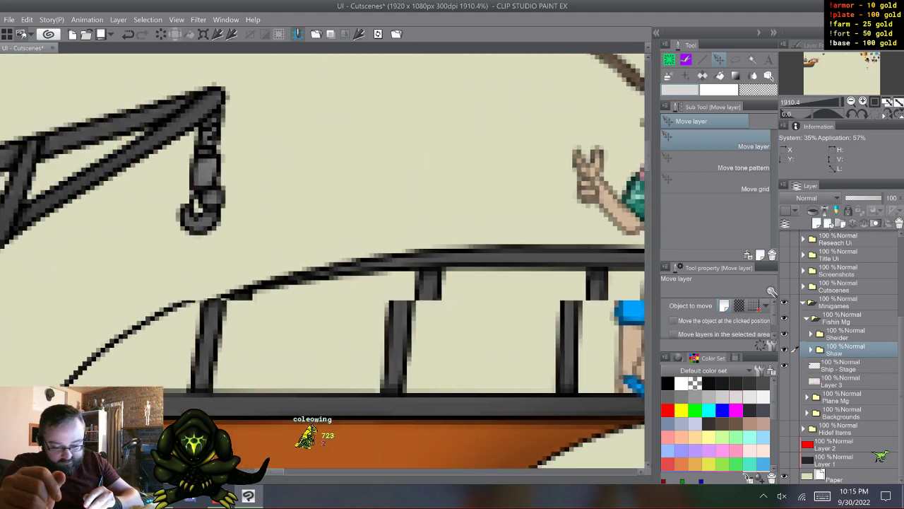
pyautogui.hscroll(-2, 359, 260)
pyautogui.hscroll(-4, 359, 260)
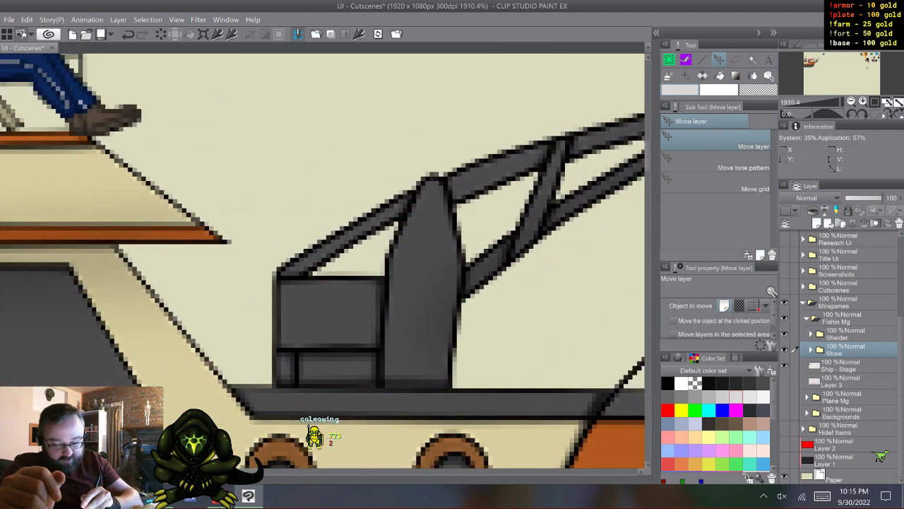
pyautogui.moveTo(113, 120); pyautogui.dragTo(486, 380)
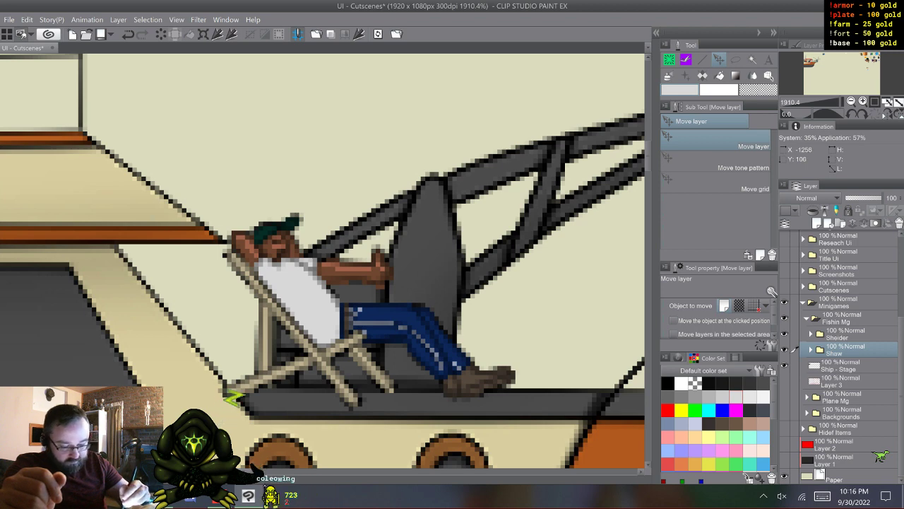
pyautogui.moveTo(486, 381); pyautogui.dragTo(495, 379)
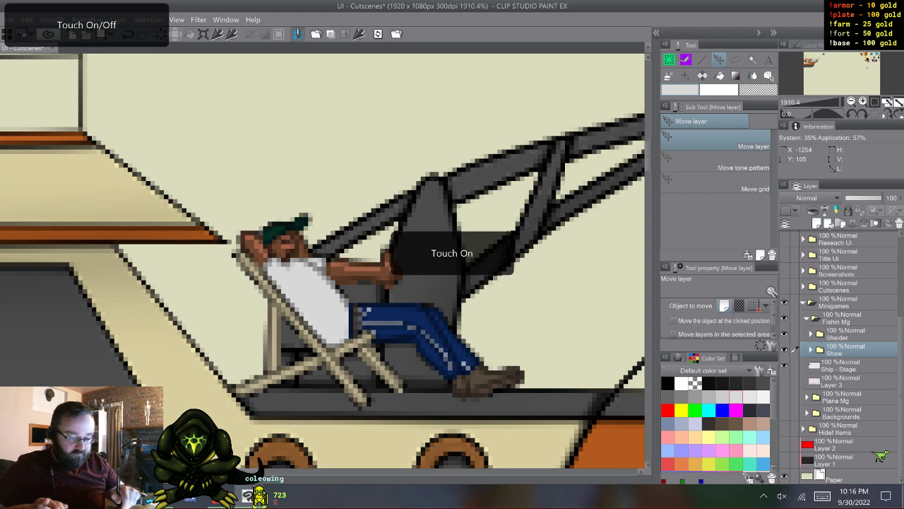
# - Keep the Shaw folder selected and show the red planning sketch on Layer 3 together with the ship
pyautogui.scroll(-4, 345, 393)
pyautogui.scroll(-3, 350, 380)
pyautogui.moveTo(452, 339); pyautogui.dragTo(315, 213)
pyautogui.moveTo(452, 339); pyautogui.dragTo(391, 277)
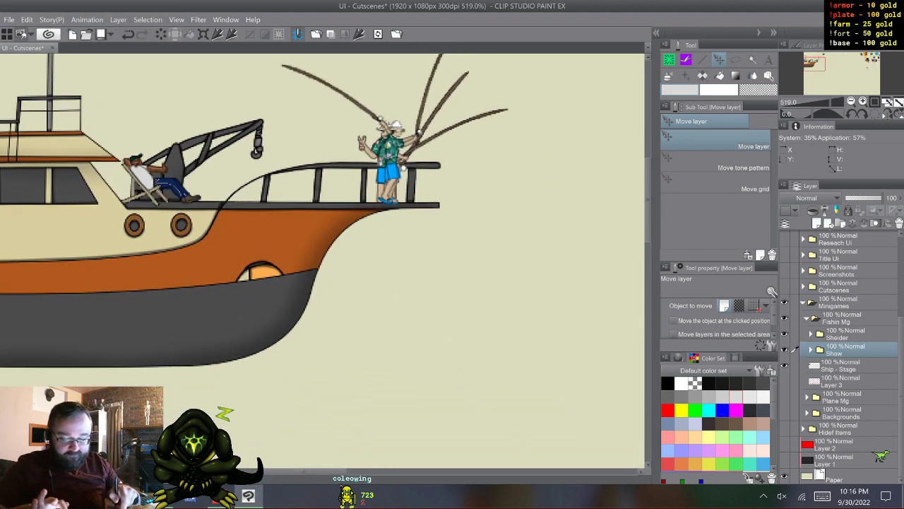
pyautogui.scroll(-2, 366, 407)
pyautogui.scroll(-1, 366, 411)
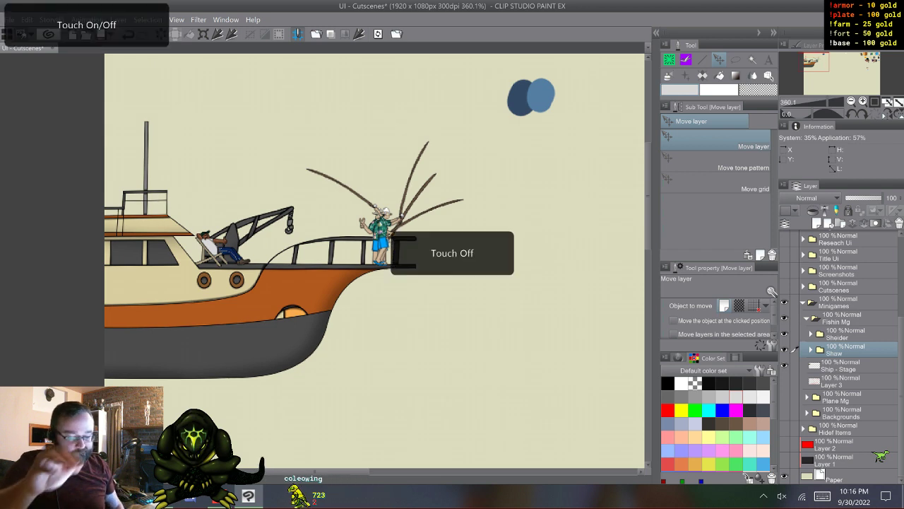
pyautogui.click(846, 334)
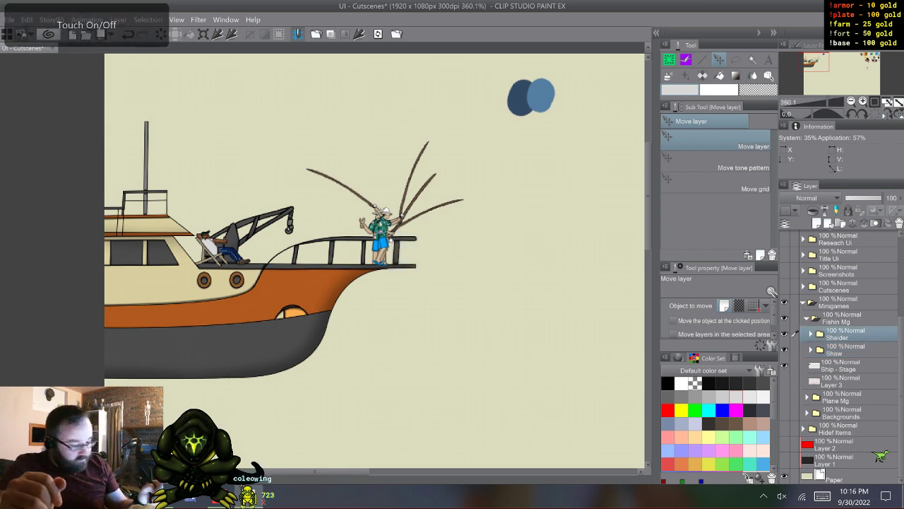
pyautogui.click(847, 350)
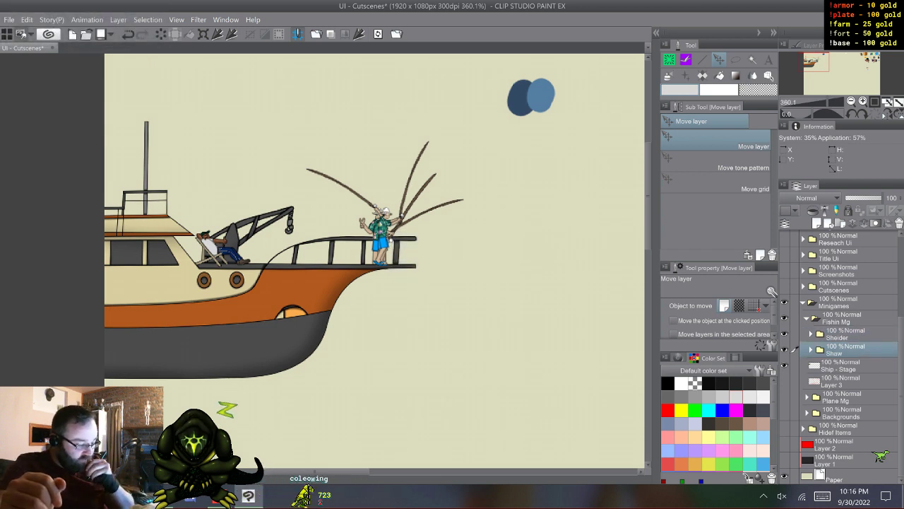
pyautogui.click(784, 380)
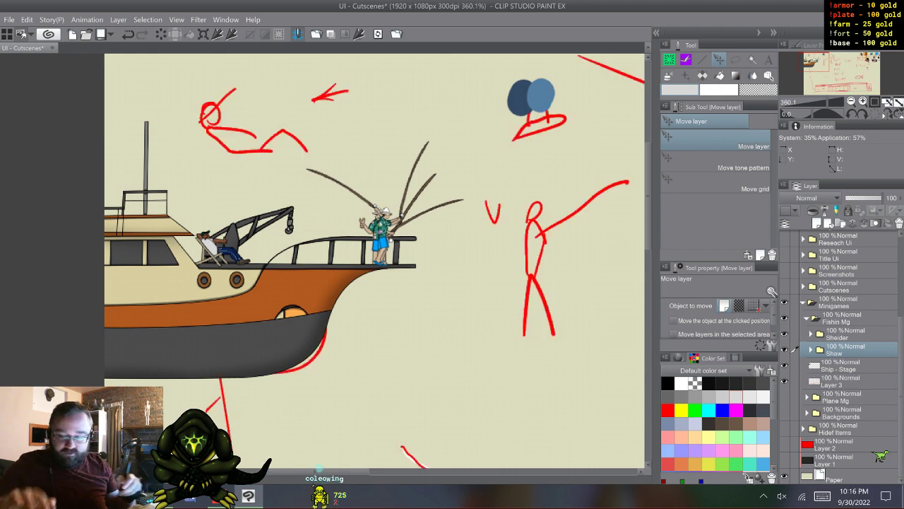
# - Examine the red planning sketch across the whole canvas, including the pose list, lure, fish and fishing UI notes
pyautogui.moveTo(452, 296); pyautogui.dragTo(288, 228)
pyautogui.scroll(-3, 370, 354)
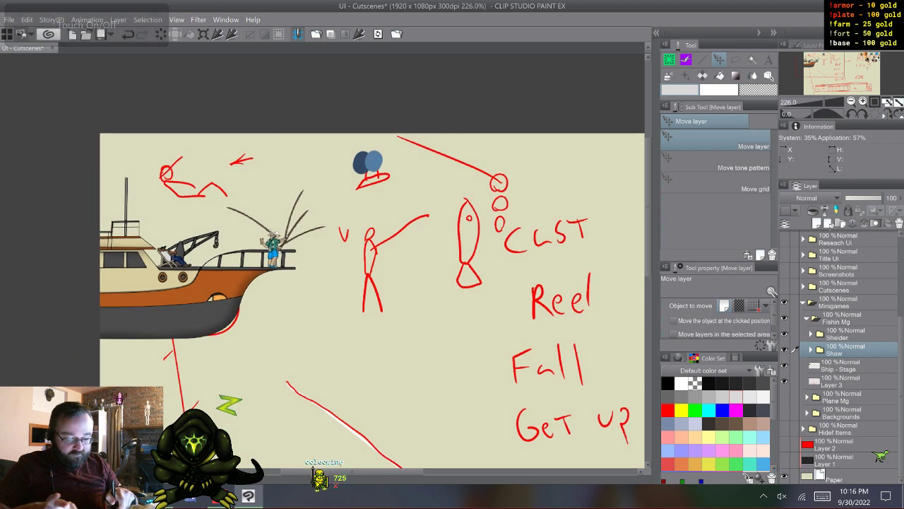
pyautogui.moveTo(424, 297); pyautogui.dragTo(333, 207)
pyautogui.scroll(-3, 379, 389)
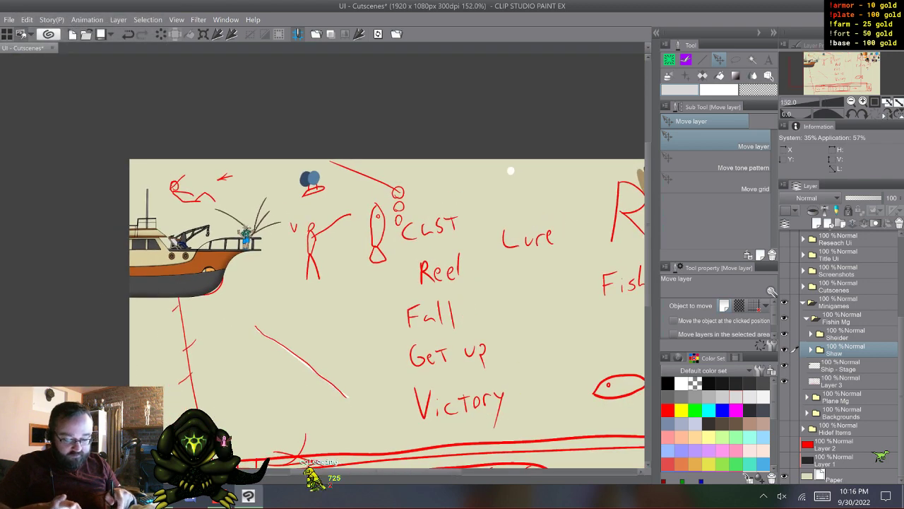
pyautogui.moveTo(424, 297); pyautogui.dragTo(279, 223)
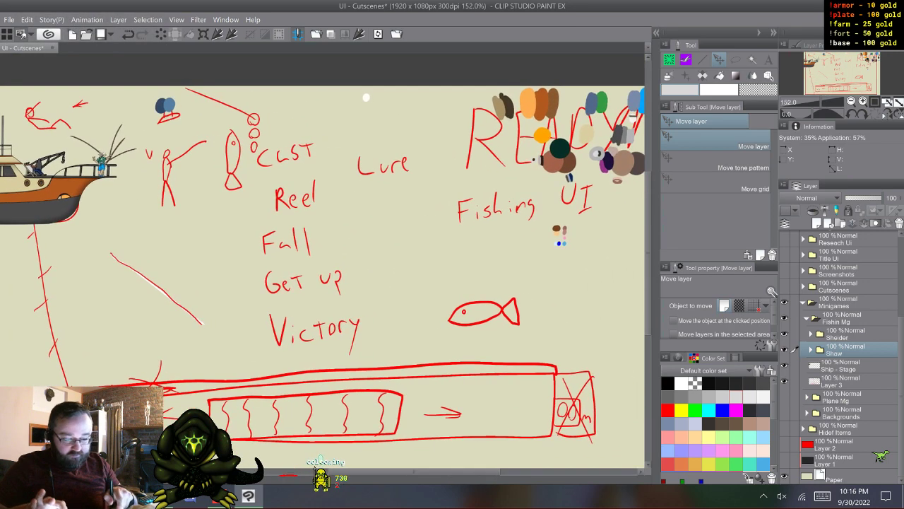
pyautogui.scroll(-2, 331, 383)
pyautogui.scroll(1, 331, 383)
pyautogui.scroll(1, 330, 383)
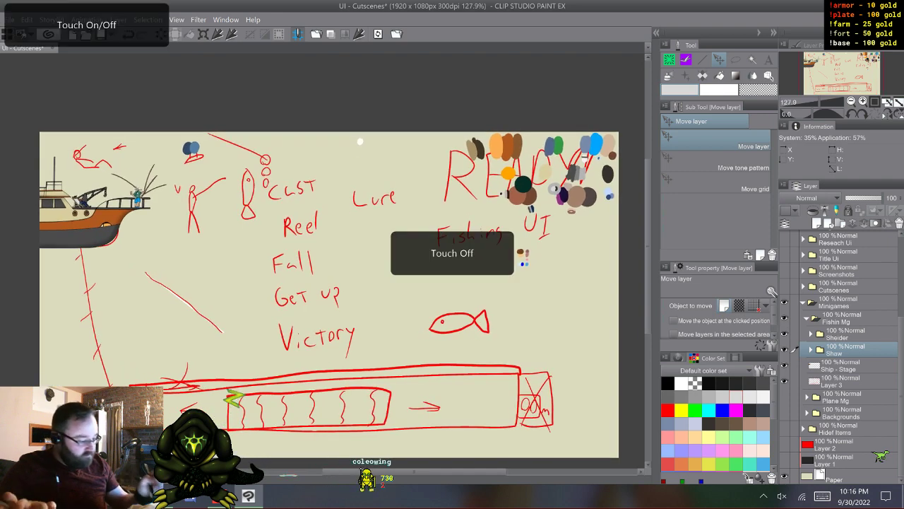
# - Hide the pallete layer and select the Sheider folder inside Fishin Mg
pyautogui.scroll(4, 840, 353)
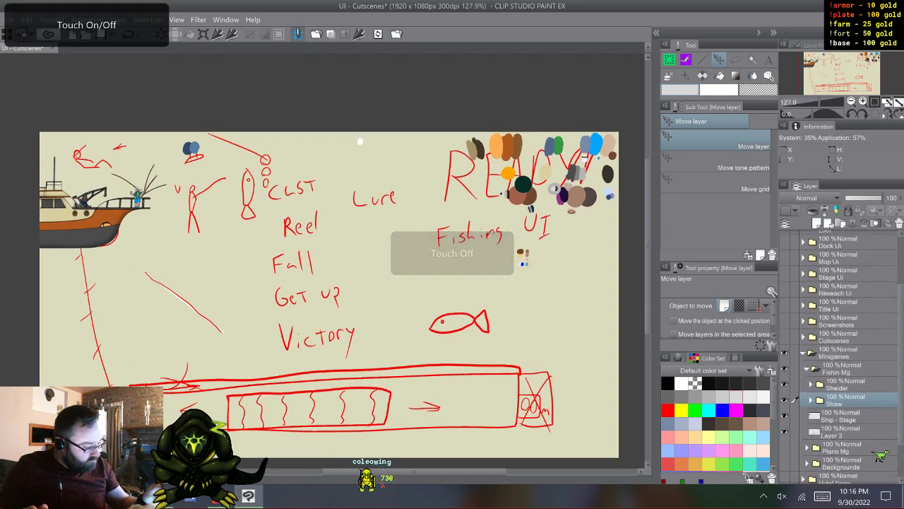
pyautogui.click(784, 238)
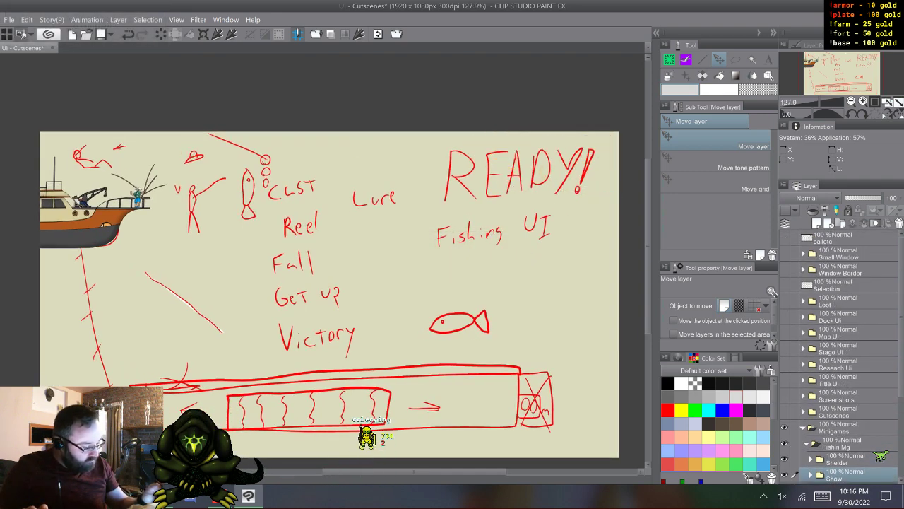
pyautogui.scroll(-1, 841, 353)
pyautogui.scroll(-3, 841, 353)
pyautogui.click(841, 352)
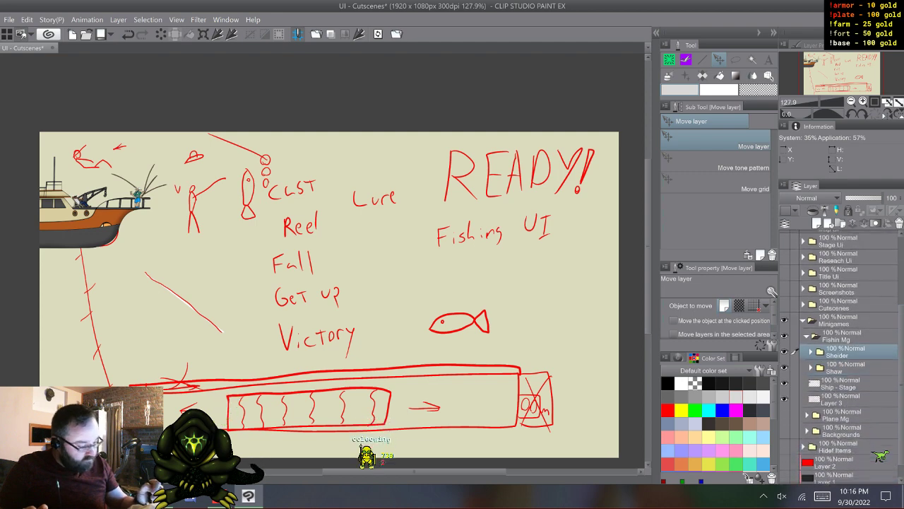
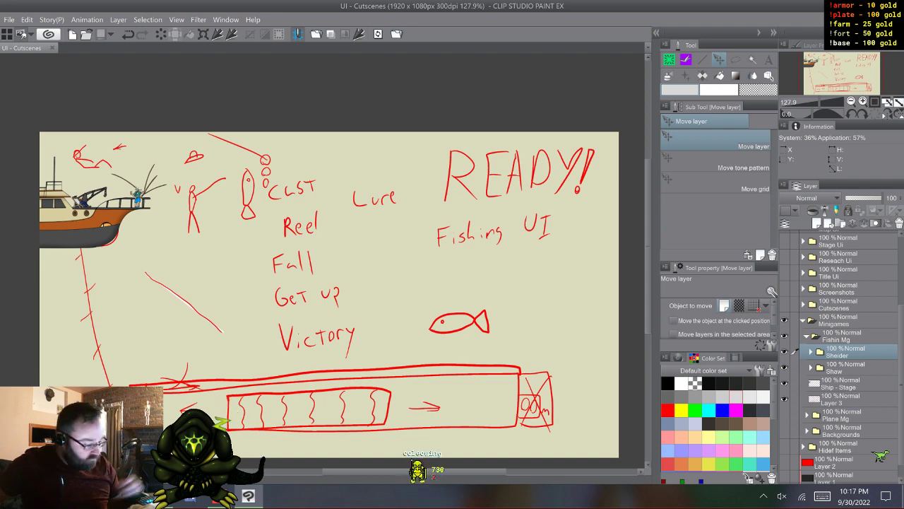
# - Delete the Ship - Stage layer from the Fishin Mg folder
pyautogui.click(841, 383)
pyautogui.rightClick(841, 383)
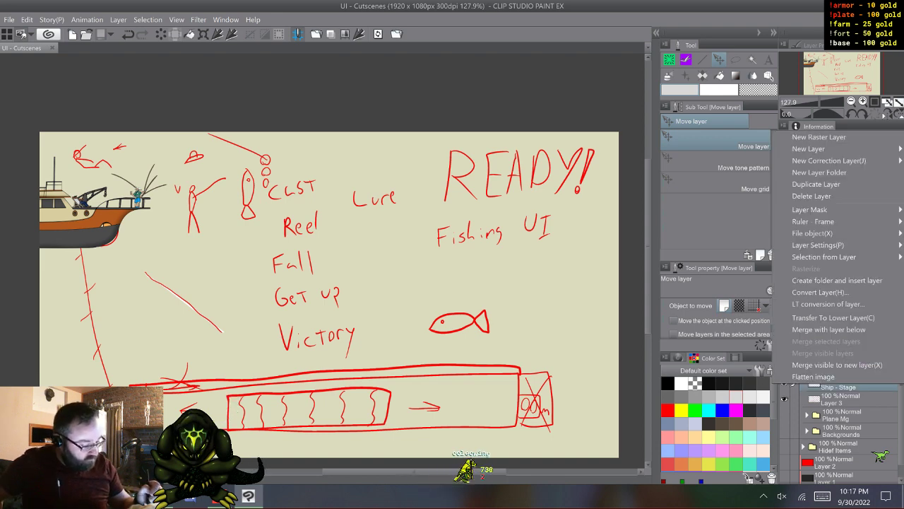
pyautogui.click(834, 137)
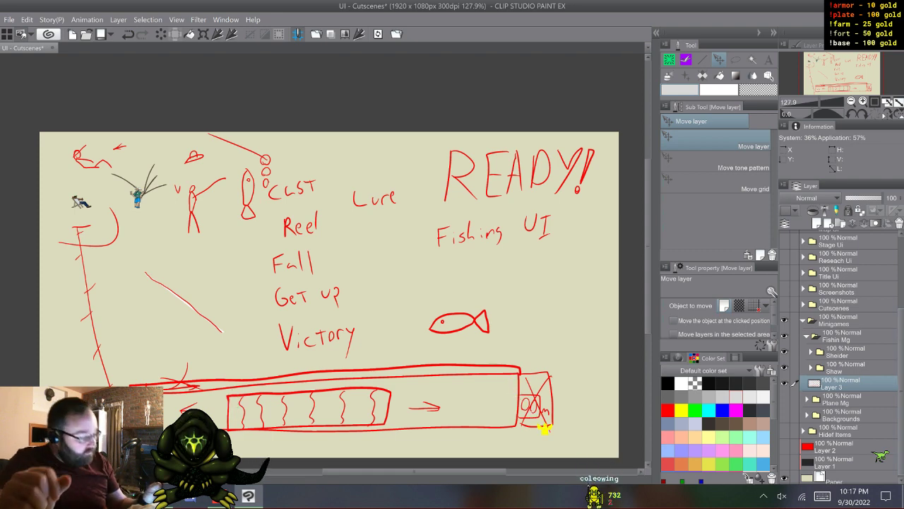
# - Show the Title Ui folder with only its Gravitaws logo in Folder 1, hiding the button folders and Options Window
pyautogui.scroll(3, 839, 357)
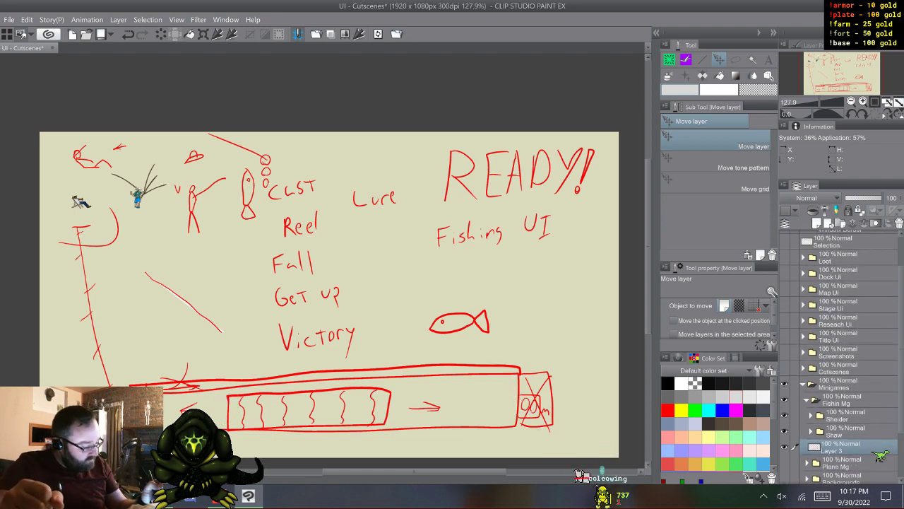
pyautogui.click(784, 337)
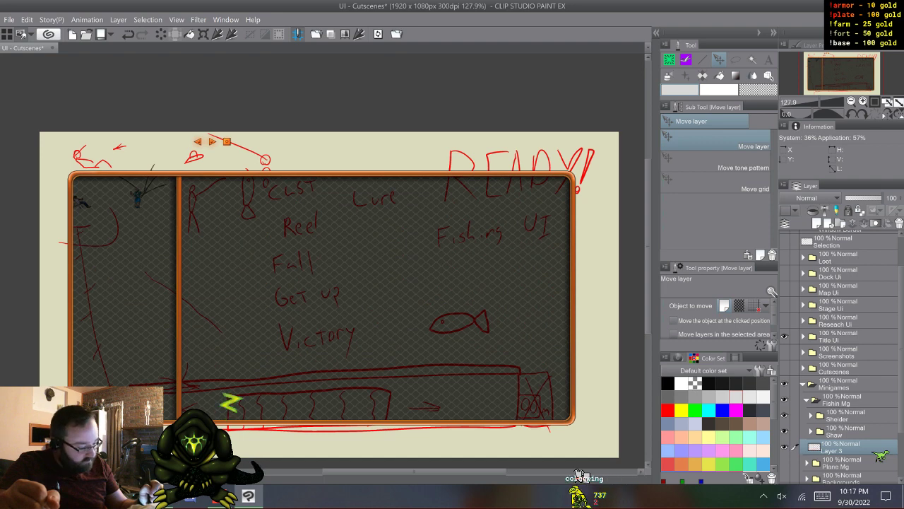
pyautogui.click(803, 337)
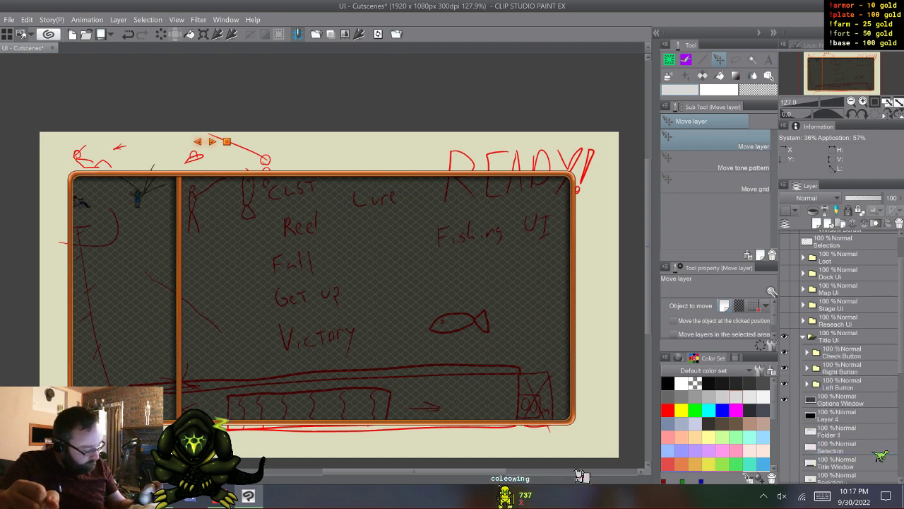
pyautogui.scroll(-3, 839, 357)
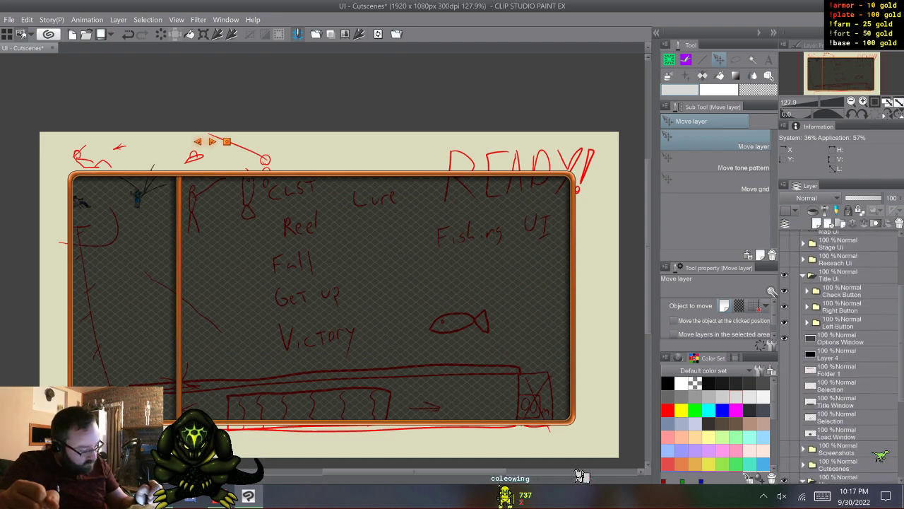
pyautogui.moveTo(784, 291); pyautogui.dragTo(784, 337)
pyautogui.moveTo(784, 386)
pyautogui.mouseDown()
pyautogui.moveTo(784, 433)
pyautogui.moveTo(784, 386)
pyautogui.mouseUp()
pyautogui.click(784, 369)
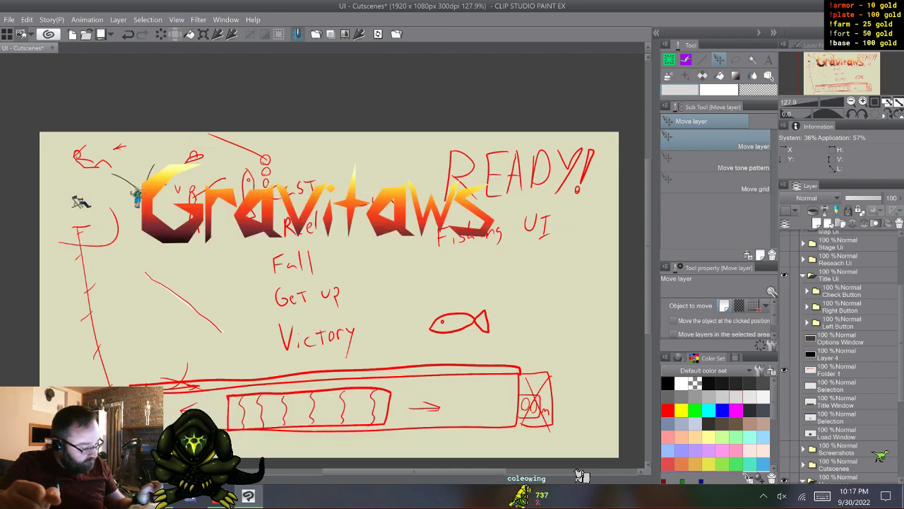
# - Create a new raster layer directly below Folder 1 and set up the Polyline marquee with magenta as the drawing colour
pyautogui.click(798, 385)
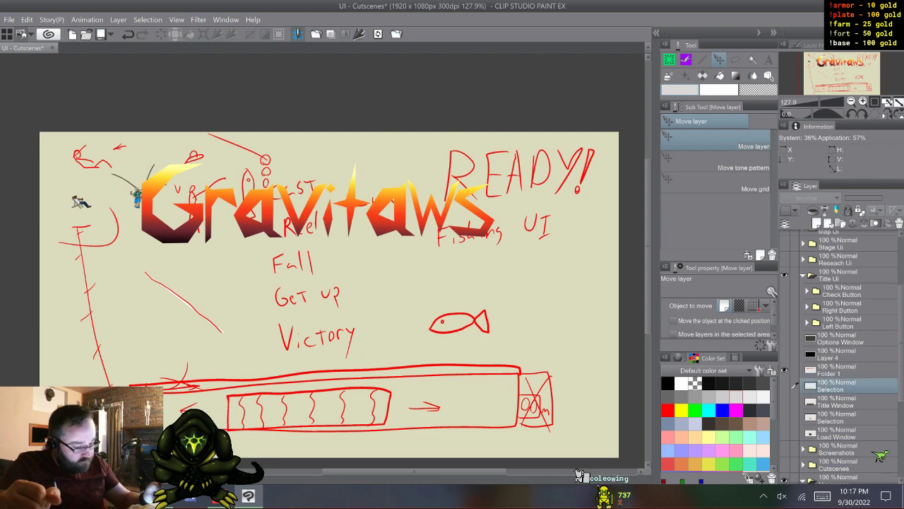
pyautogui.click(818, 223)
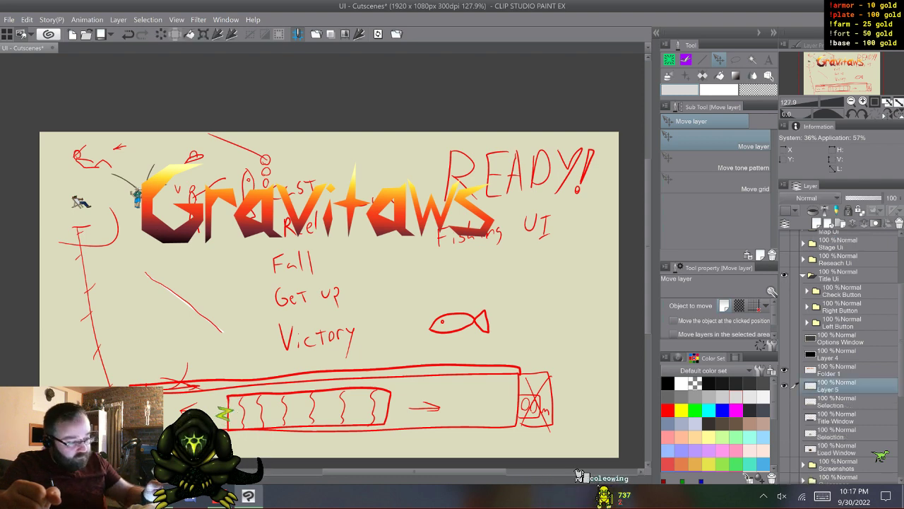
pyautogui.press('b')
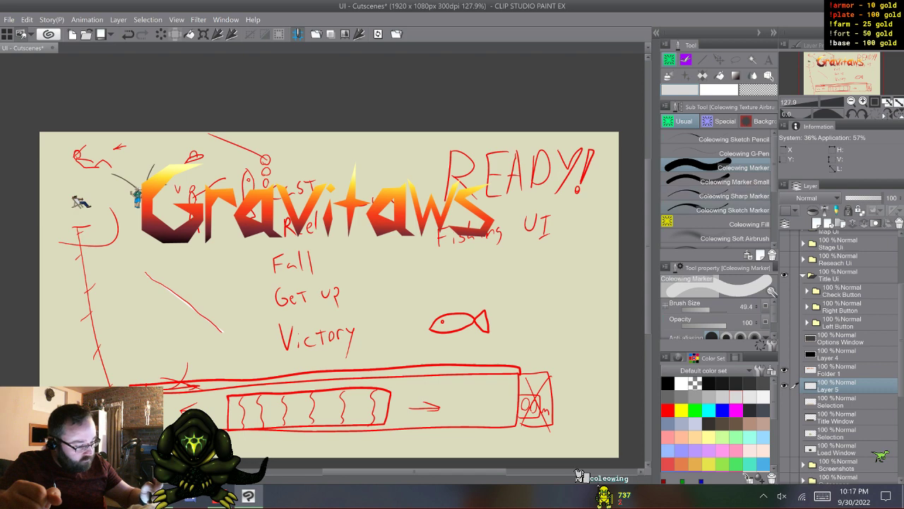
pyautogui.press('m')
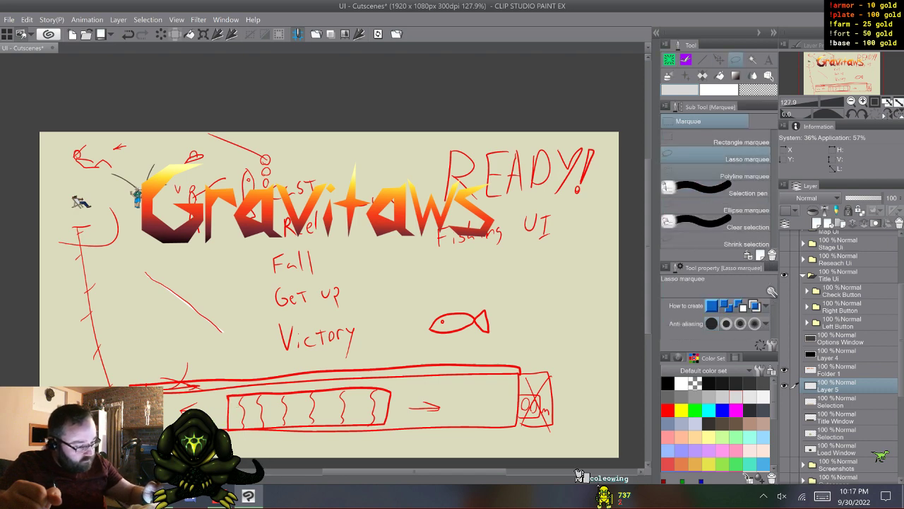
pyautogui.press('m')
pyautogui.click(736, 410)
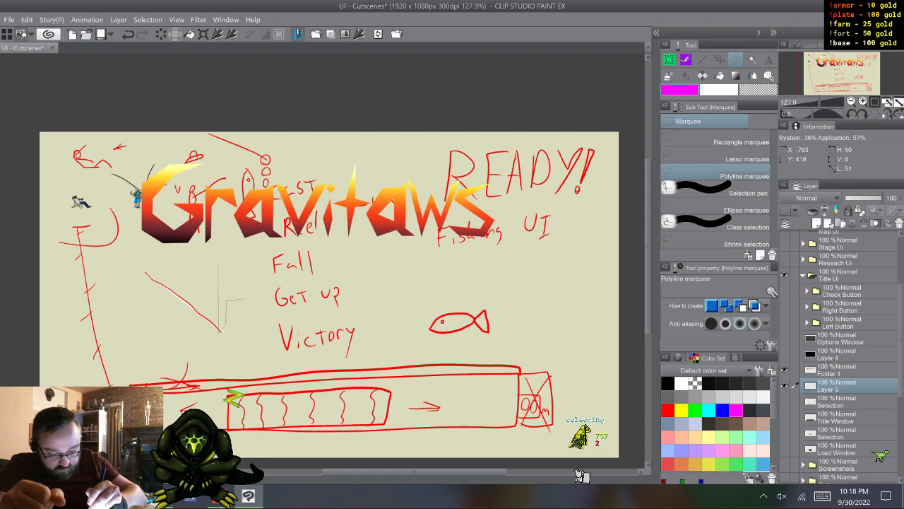
# - Outline an angular capital R and lowercase e as selections below the Gravitaws logo, cutting out their inner openings
pyautogui.click(226, 301)
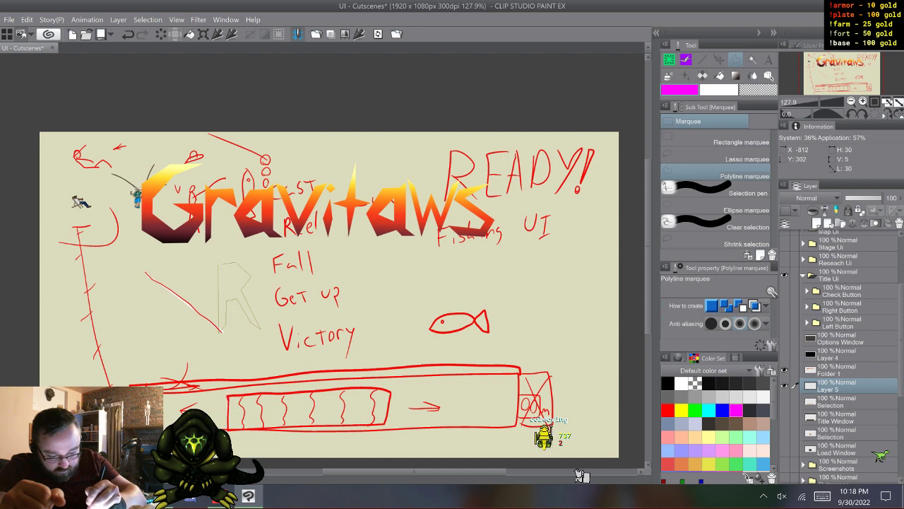
pyautogui.click(235, 263)
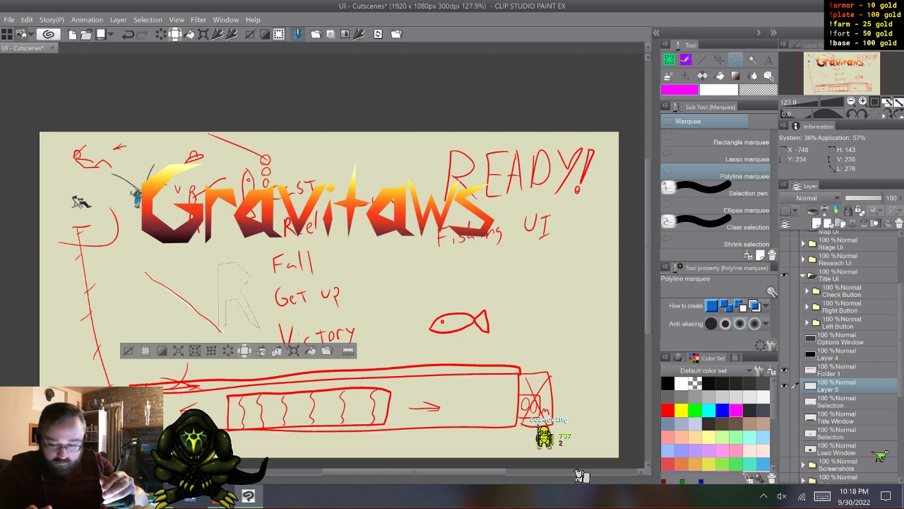
pyautogui.press('alt')
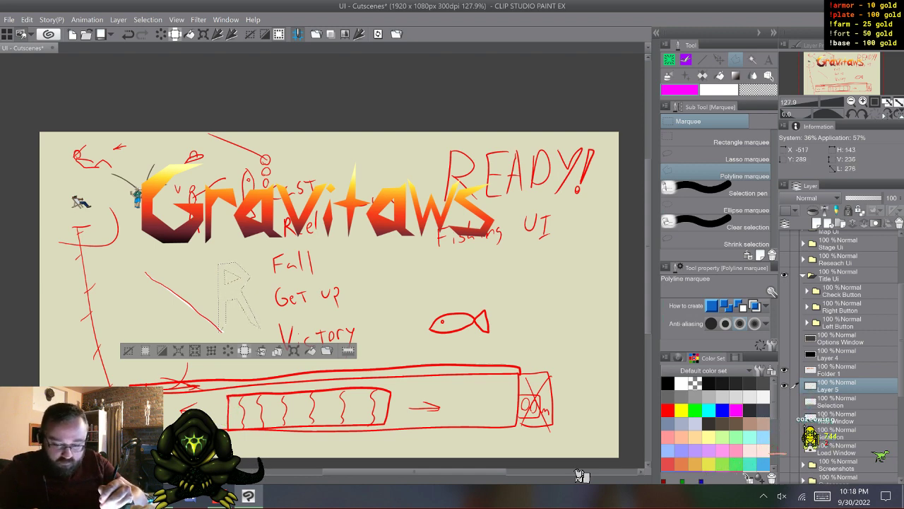
pyautogui.press('shift')
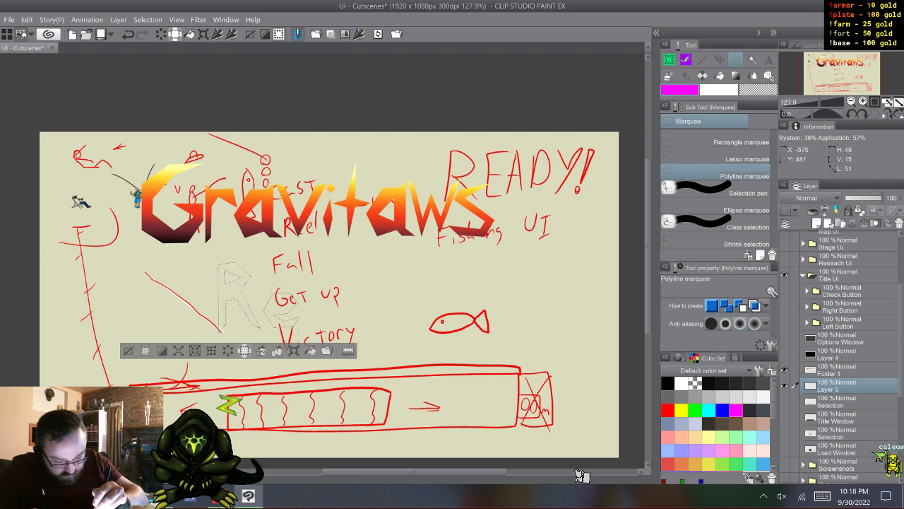
pyautogui.click(281, 311)
pyautogui.press('alt')
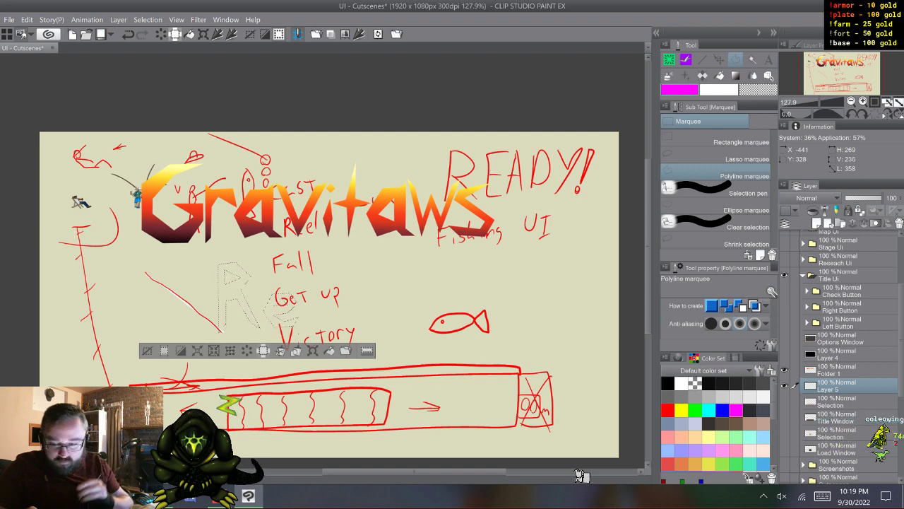
# - Add angular lowercase letters a and d to the selection after the e, cutting out the opening of the a
pyautogui.press('shift')
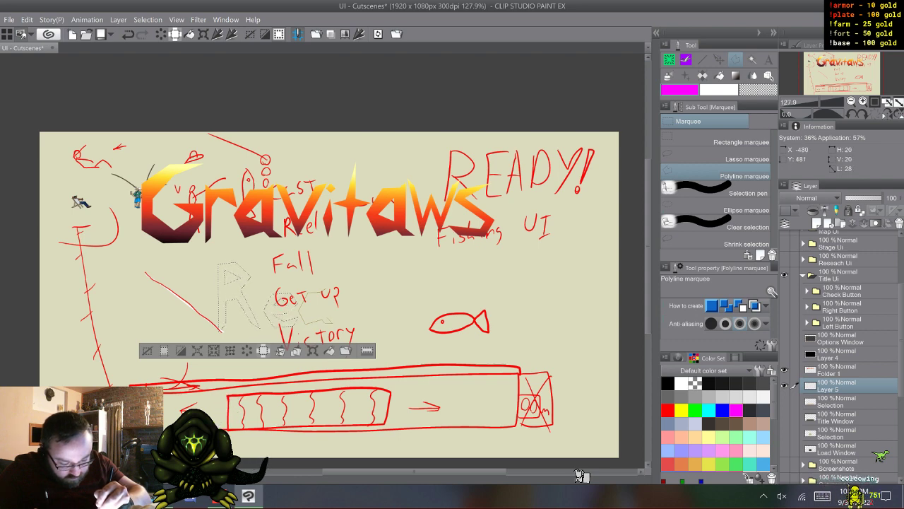
pyautogui.click(329, 294)
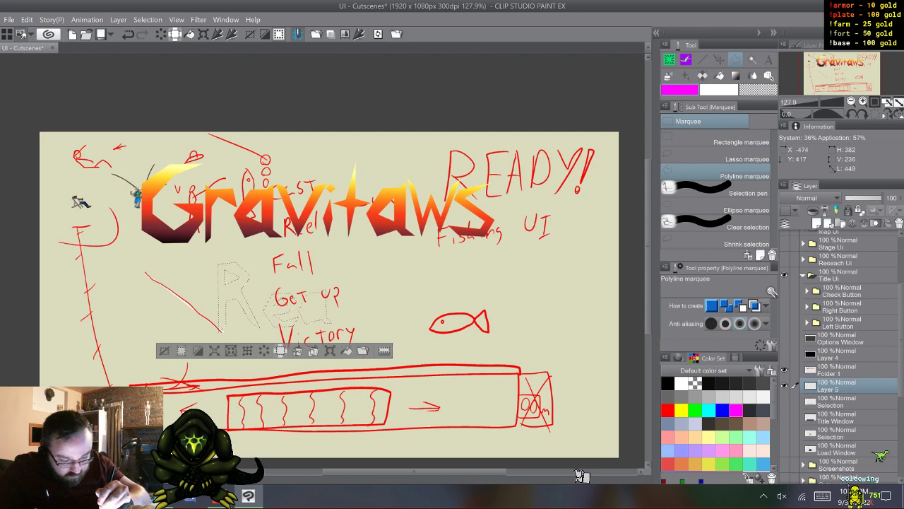
pyautogui.press('shift')
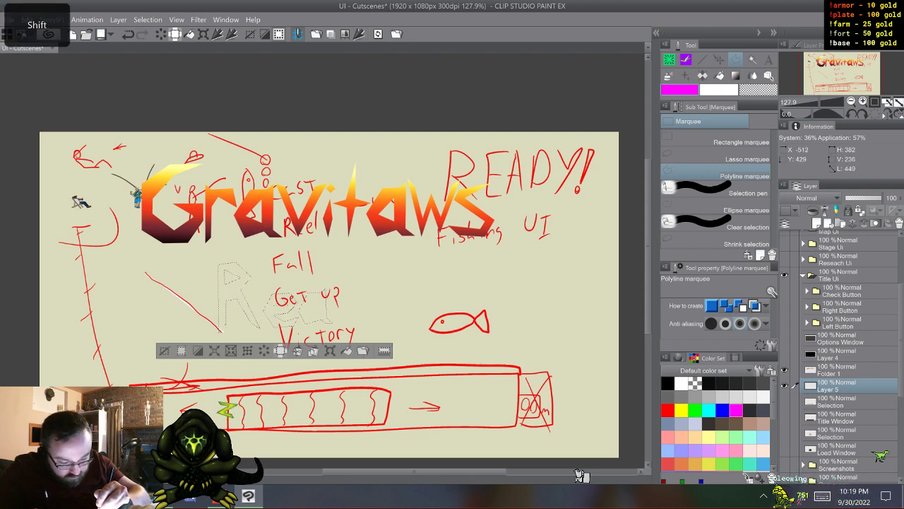
pyautogui.press('alt')
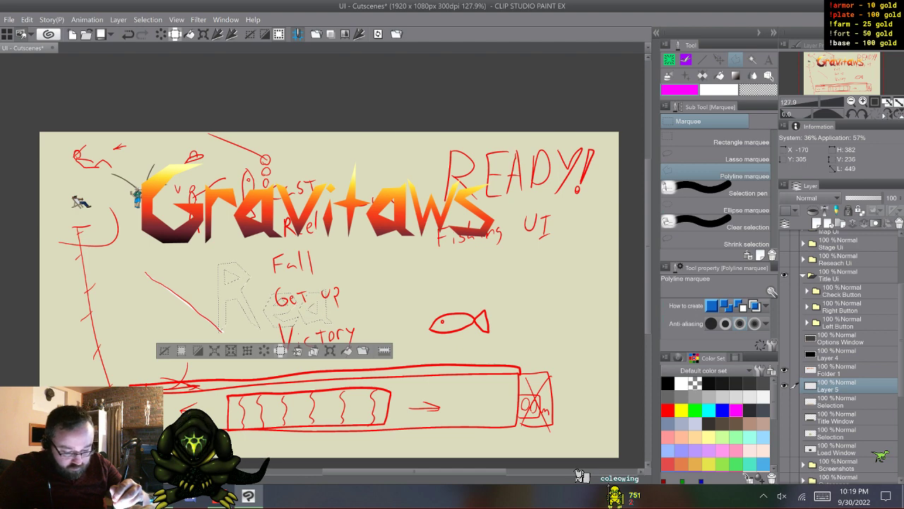
pyautogui.press('shift')
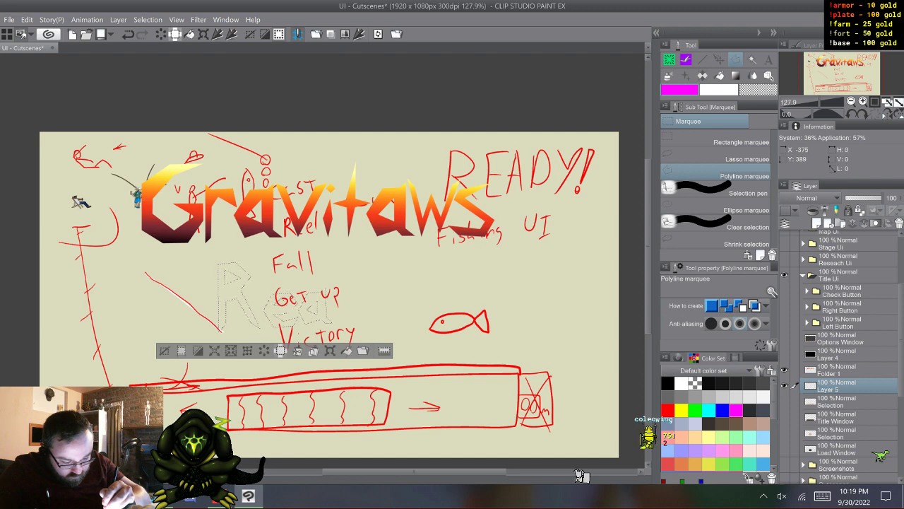
pyautogui.click(359, 289)
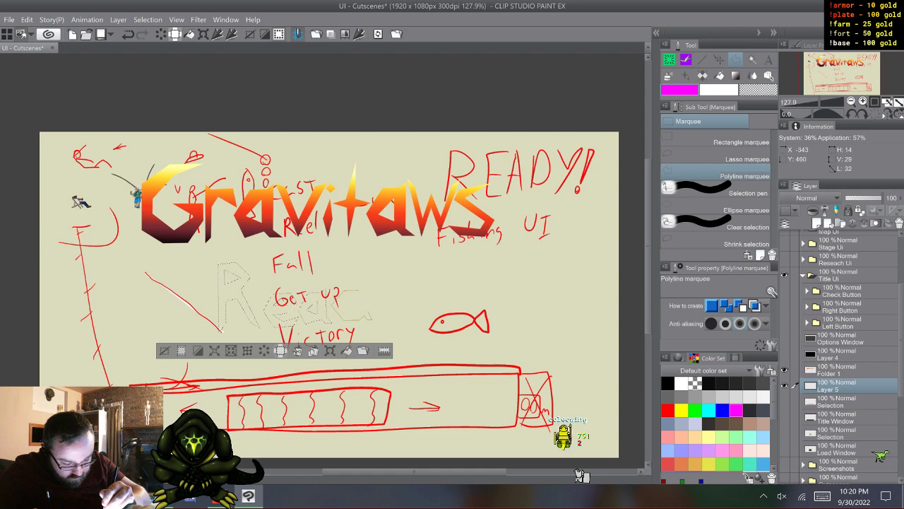
pyautogui.click(368, 311)
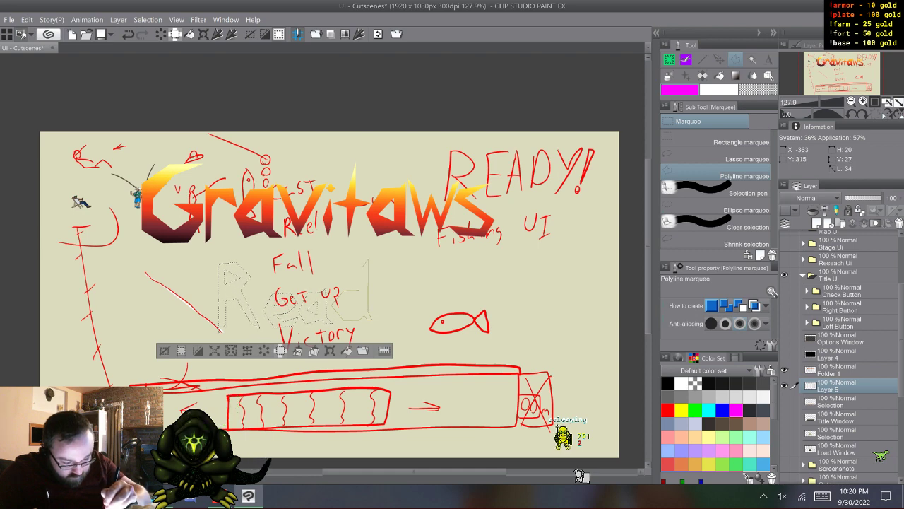
pyautogui.click(361, 290)
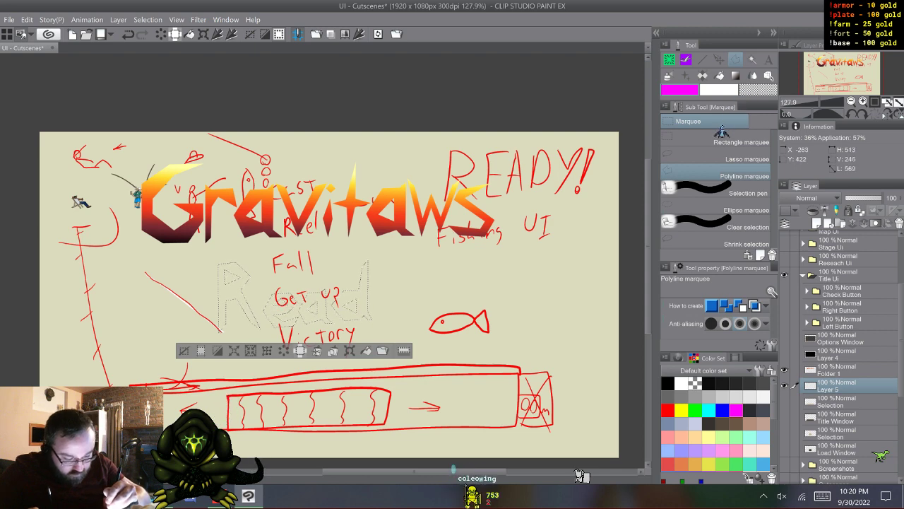
# - Complete the Ready! selection with a y and an exclamation mark, then fill the lettering with magenta and deselect it
pyautogui.press('shift')
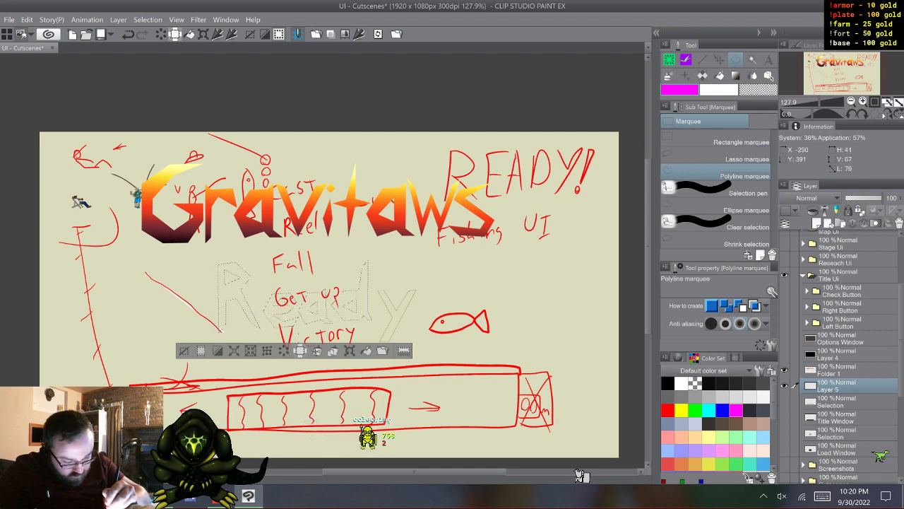
pyautogui.click(379, 291)
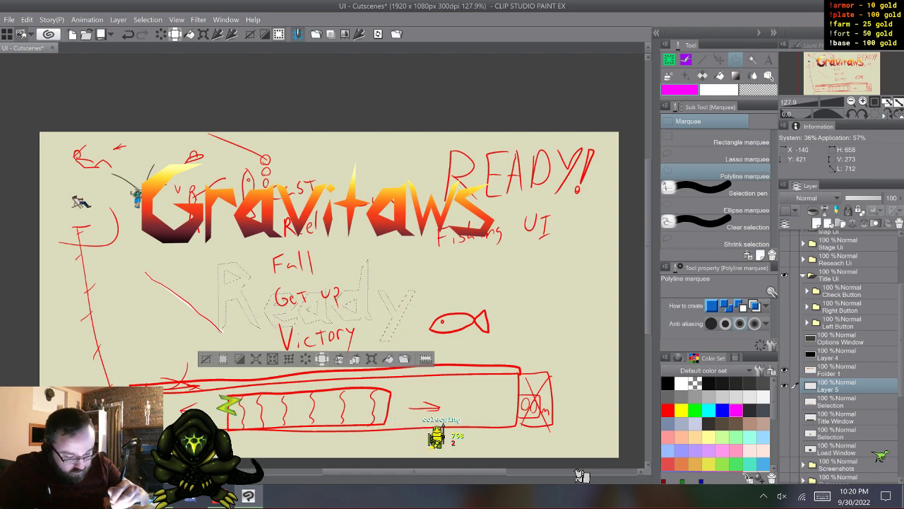
pyautogui.press('shift')
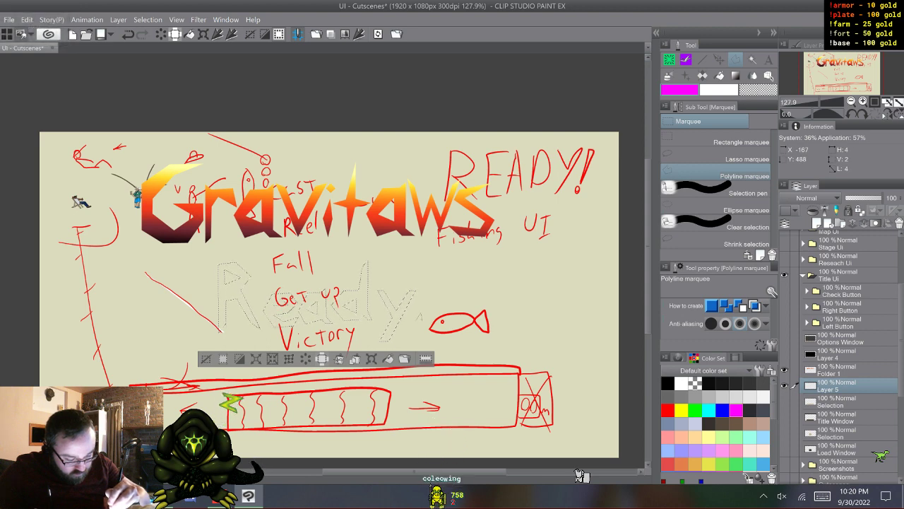
pyautogui.press('shift')
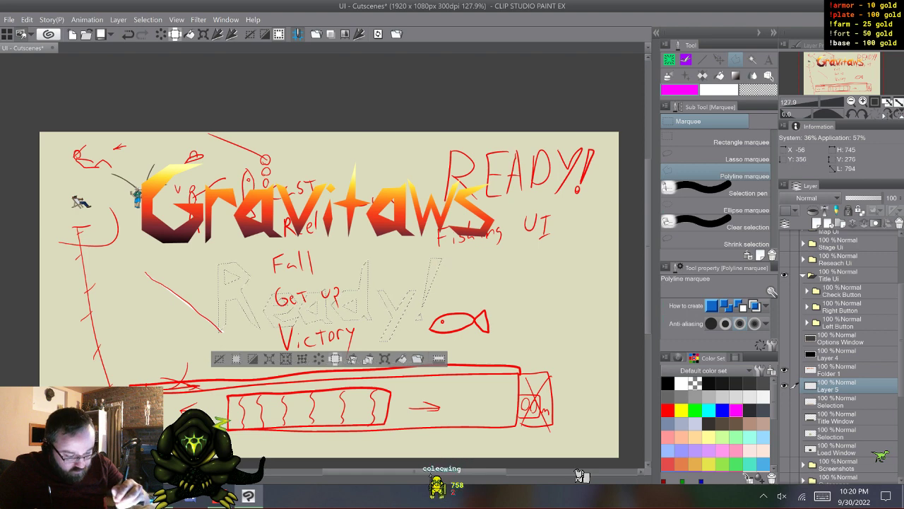
pyautogui.hotkey('alt', 'BackSpace')
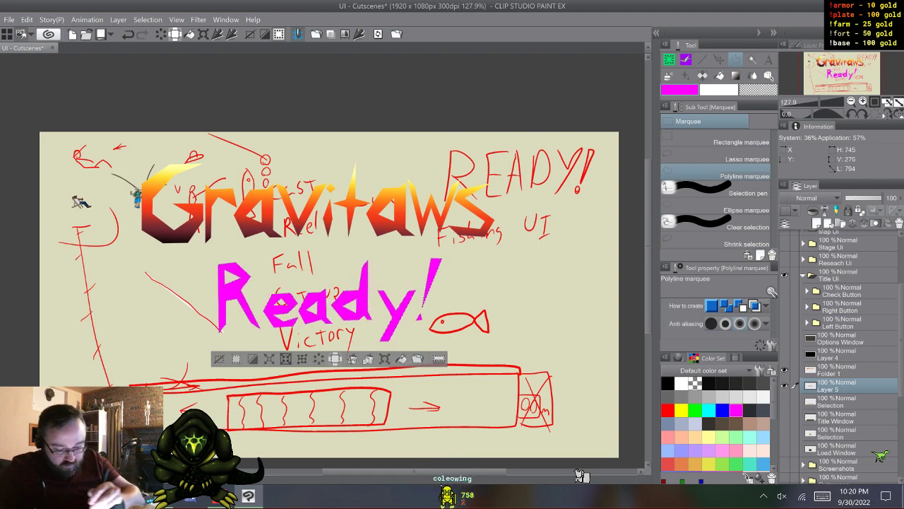
pyautogui.hotkey('ctrl', 'd')
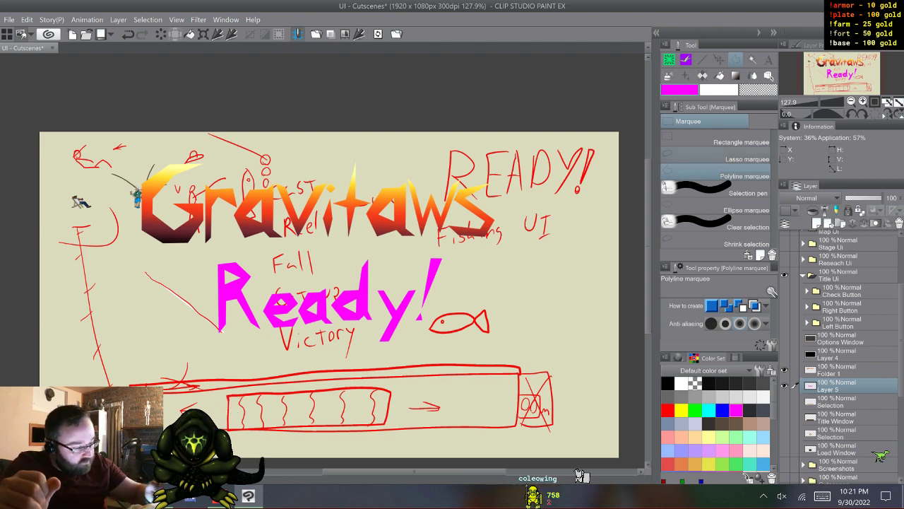
# - Tighten the lettering by lassoing the "eady!" part and shifting it closer to the R, then deselect
pyautogui.click(717, 155)
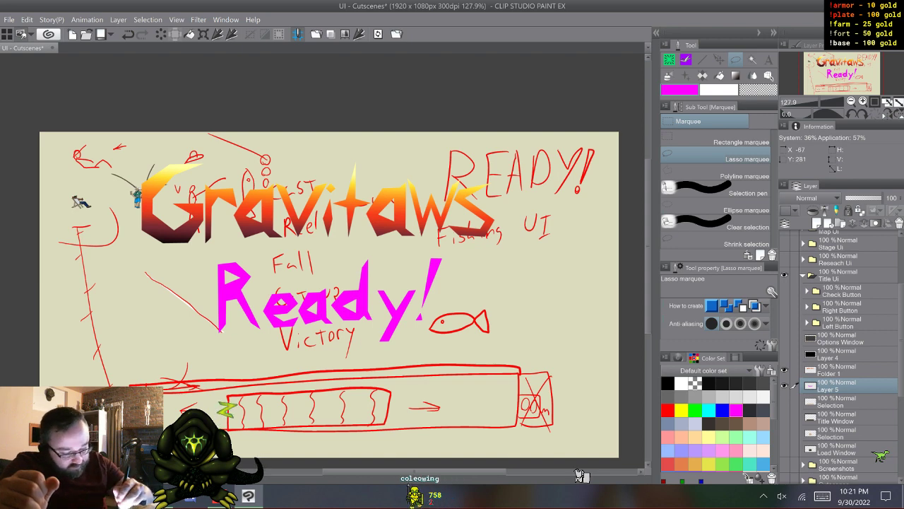
pyautogui.moveTo(459, 256); pyautogui.dragTo(405, 362)
pyautogui.moveTo(259, 291)
pyautogui.mouseDown()
pyautogui.moveTo(297, 259)
pyautogui.moveTo(356, 252)
pyautogui.mouseUp()
pyautogui.hotkey('ctrl', 't')
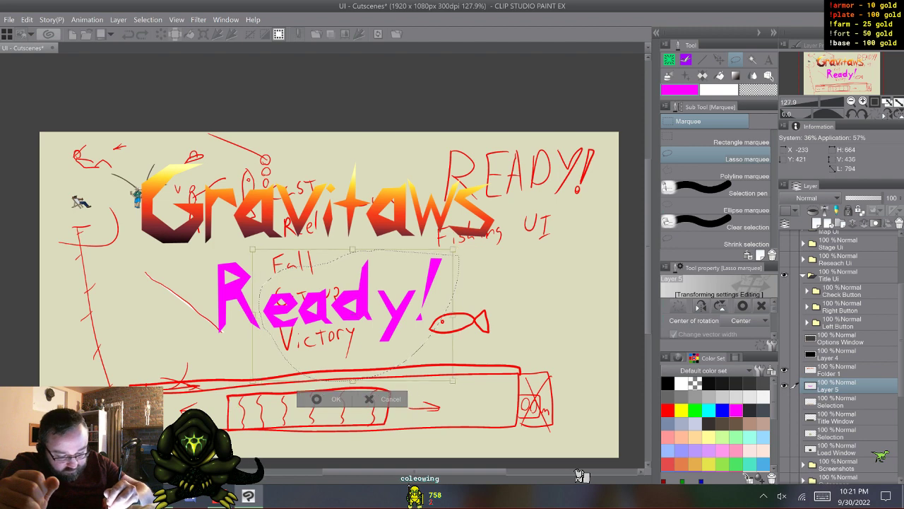
pyautogui.press('Return')
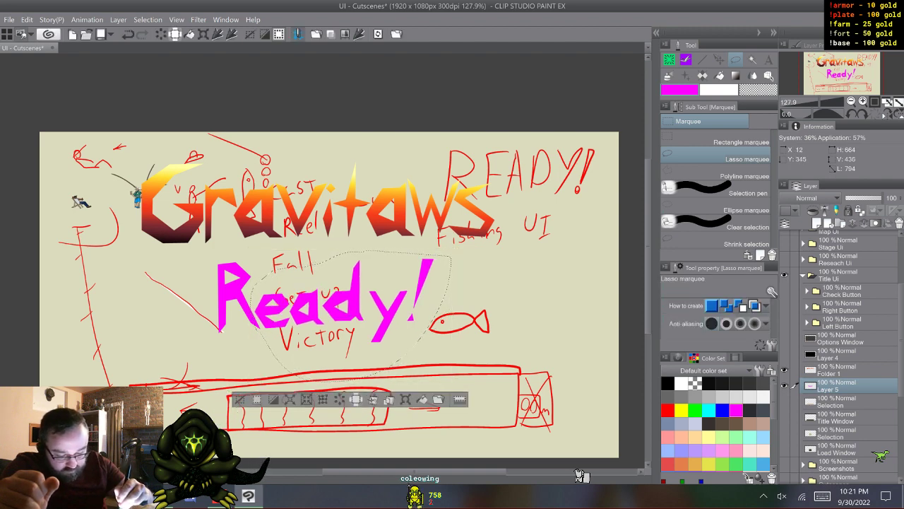
pyautogui.hotkey('ctrl', 'd')
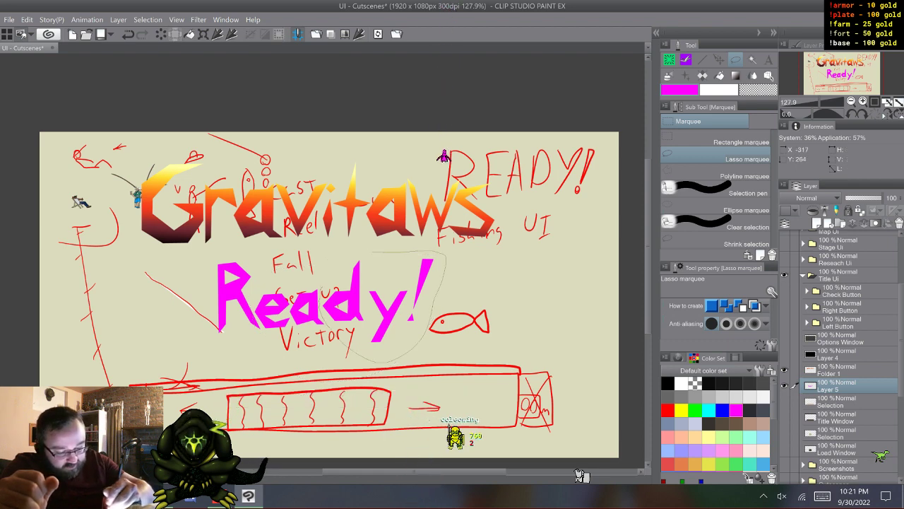
# - Select the "dy!" part of the lettering and nudge it closer to the a and slightly down
pyautogui.hotkey('ctrl', 'shift', 'd')
pyautogui.hotkey('ctrl', 't')
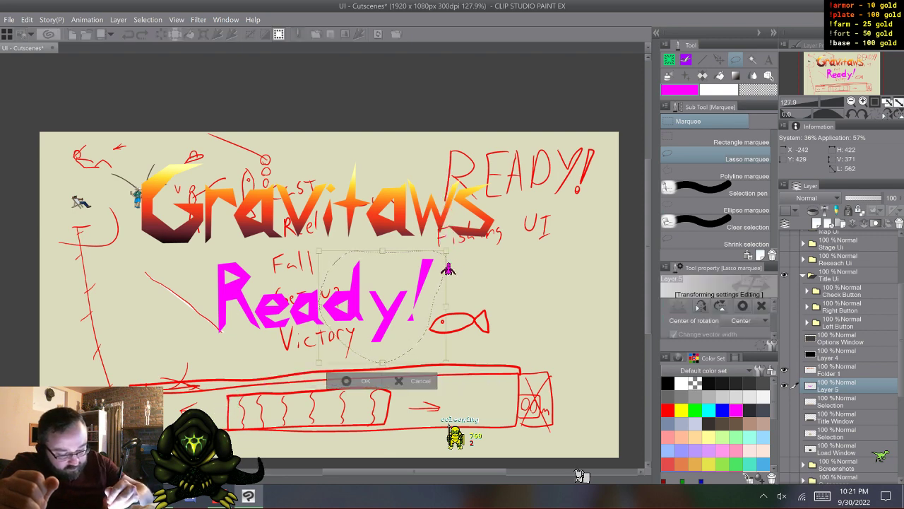
pyautogui.press('Down')
pyautogui.press('Down')
pyautogui.press('Down')
pyautogui.press('Down')
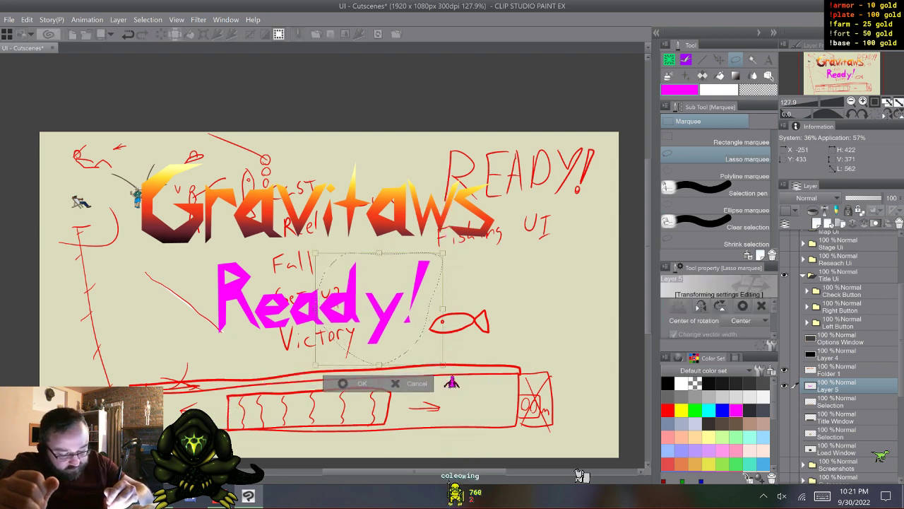
pyautogui.press('Right')
pyautogui.press('Right')
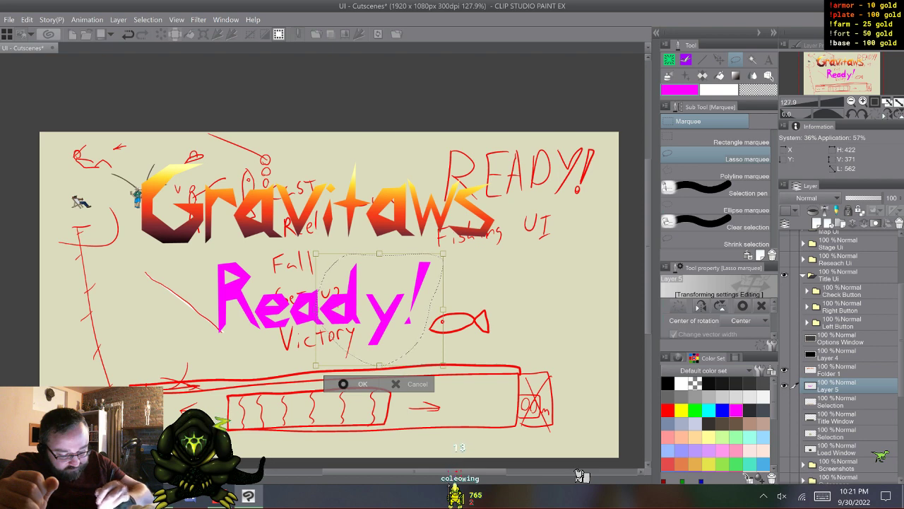
pyautogui.press('Return')
# - Lasso the y and exclamation mark, shift them closer to the d, and deselect
pyautogui.moveTo(425, 338)
pyautogui.mouseDown()
pyautogui.moveTo(362, 341)
pyautogui.moveTo(366, 302)
pyautogui.moveTo(386, 268)
pyautogui.moveTo(450, 265)
pyautogui.moveTo(426, 338)
pyautogui.mouseUp()
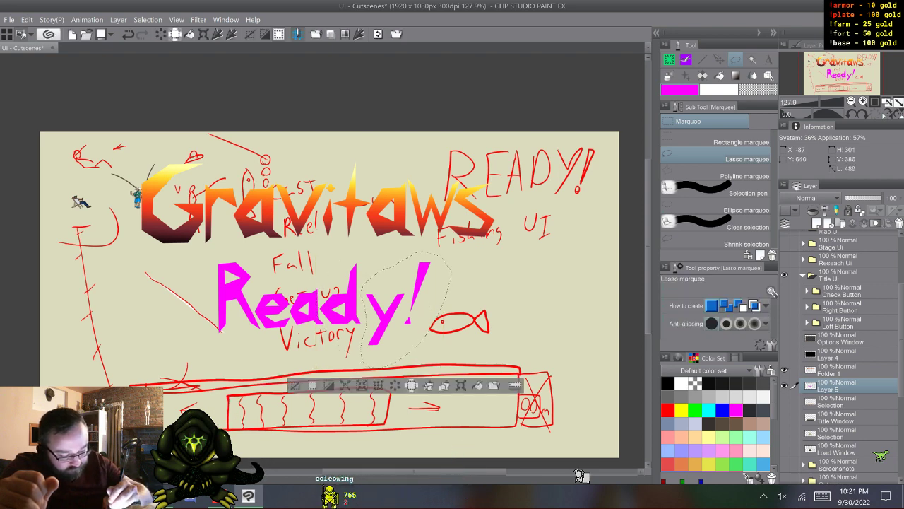
pyautogui.hotkey('ctrl', 't')
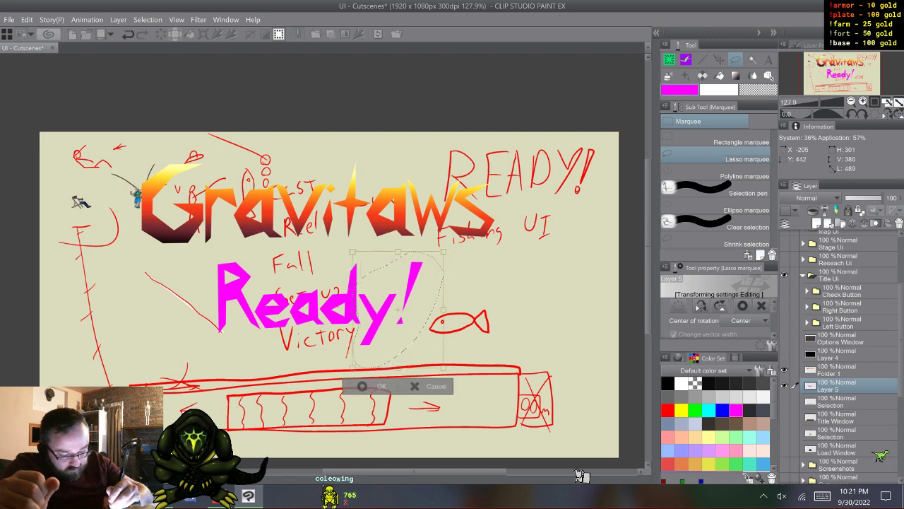
pyautogui.click(368, 386)
pyautogui.hotkey('ctrl', 'd')
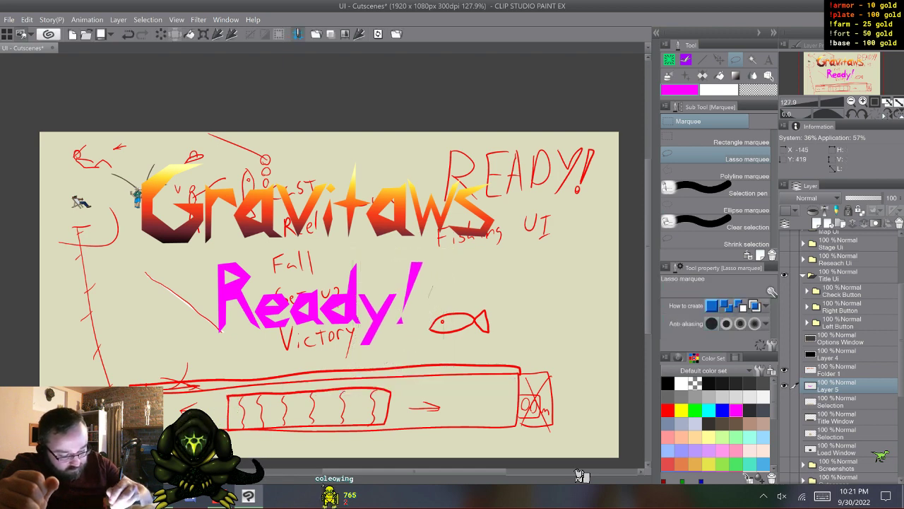
# - Lasso the exclamation mark alone, move it closer to the y, and deselect it
pyautogui.moveTo(400, 283); pyautogui.dragTo(432, 284)
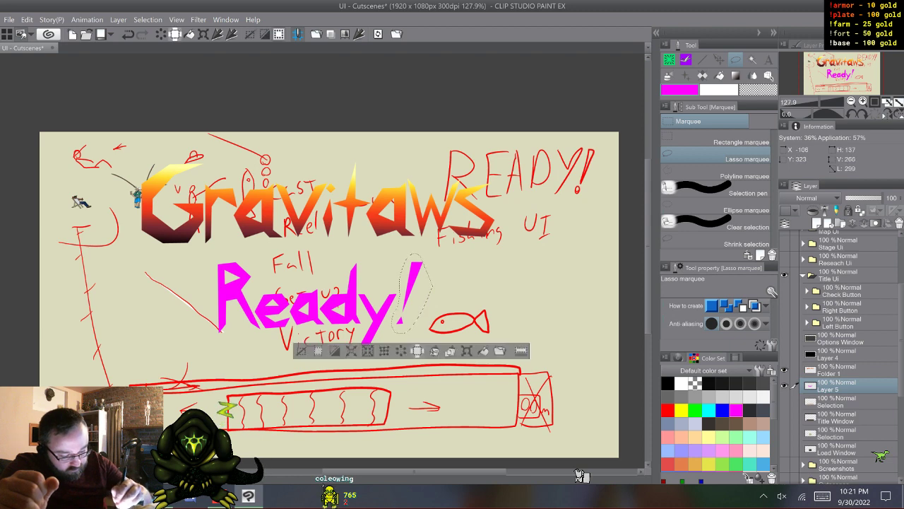
pyautogui.hotkey('ctrl', 'd')
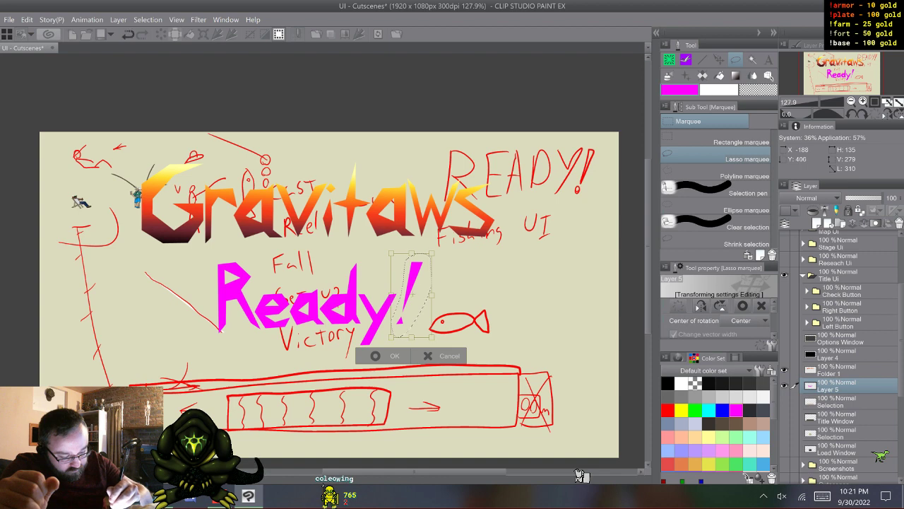
pyautogui.moveTo(412, 294); pyautogui.dragTo(406, 294)
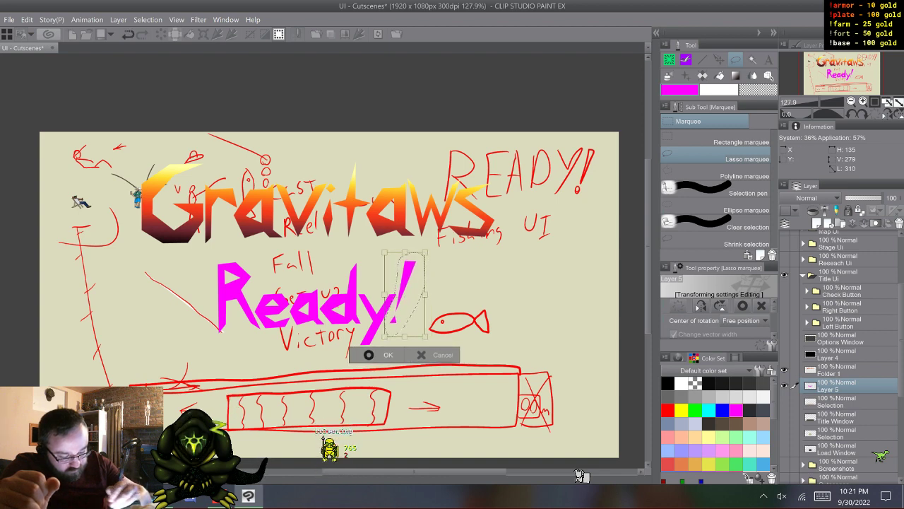
pyautogui.press('Return')
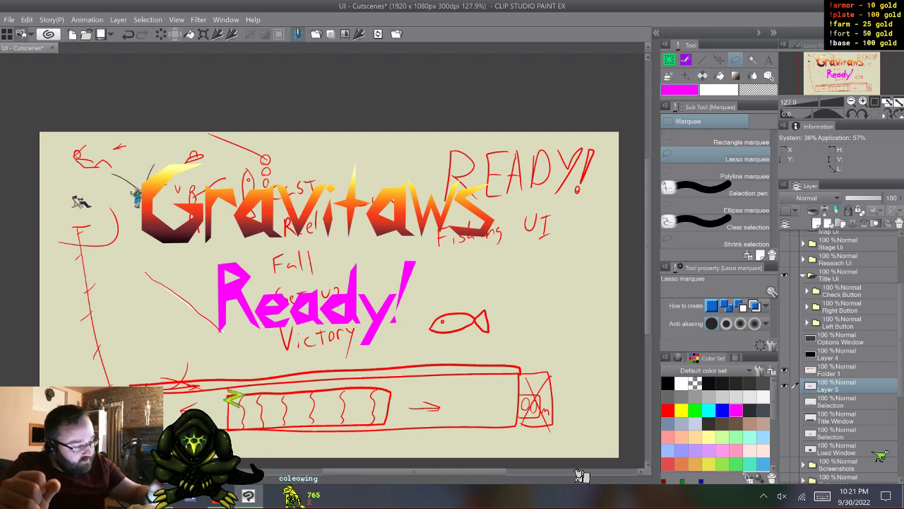
# - Apply a vertical Sunset glow gradient on a new layer clipped to the Ready! lettering, yellow above and dark below
pyautogui.press('b')
pyautogui.press('g')
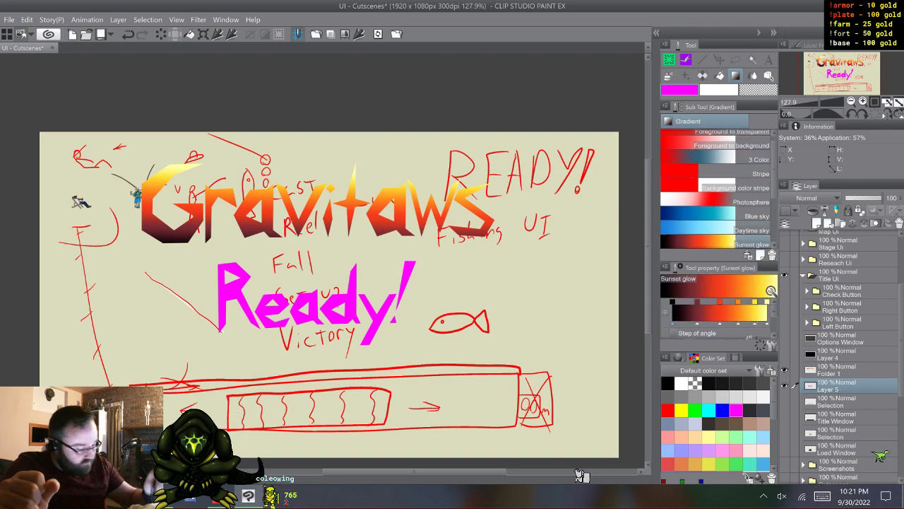
pyautogui.click(817, 224)
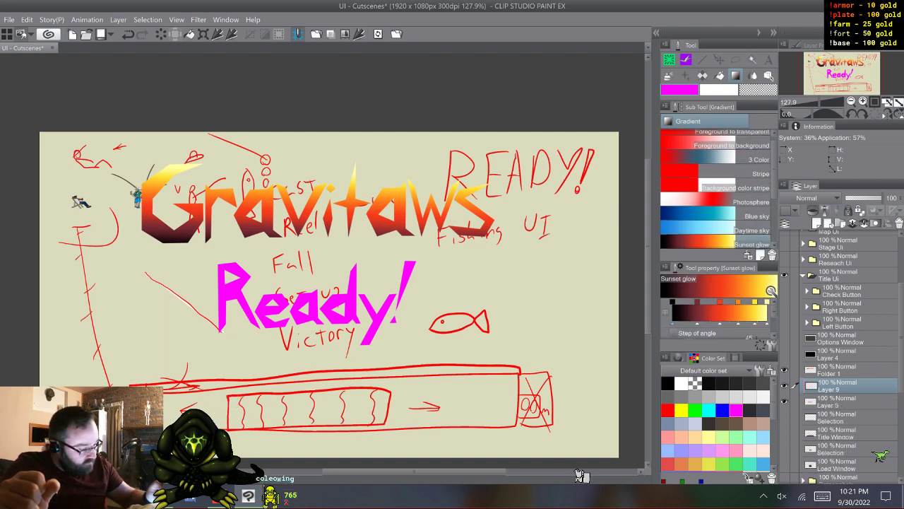
pyautogui.moveTo(309, 266); pyautogui.dragTo(309, 331)
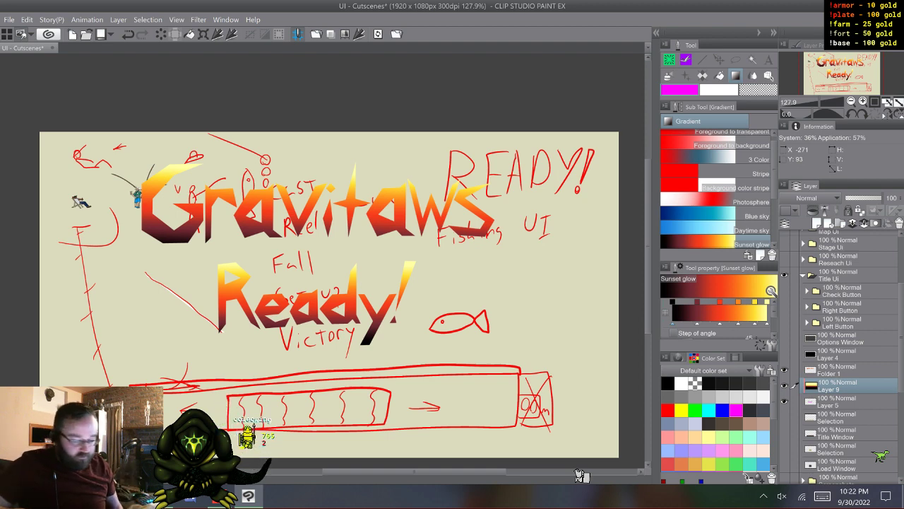
# - Merge the gradient layer with the Ready! lettering layer
pyautogui.keyDown('shift'); pyautogui.click(847, 401); pyautogui.keyUp('shift')
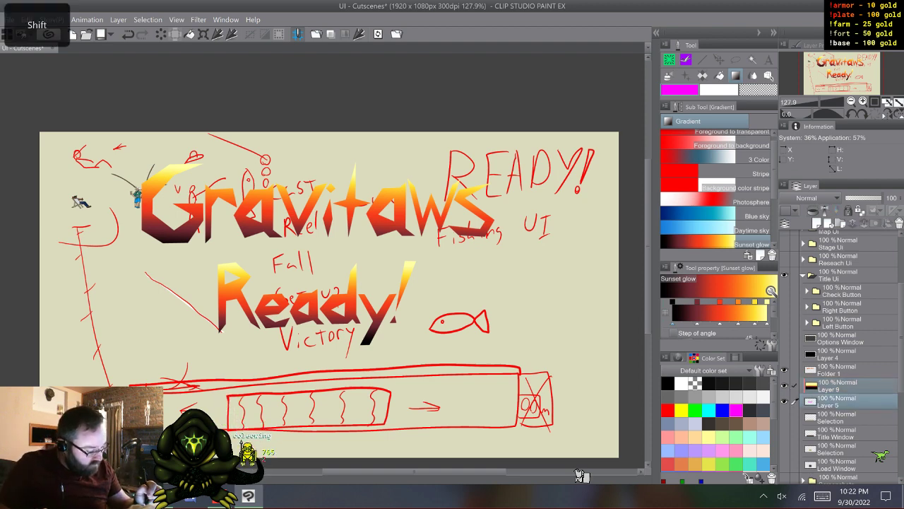
pyautogui.rightClick(848, 386)
pyautogui.click(837, 341)
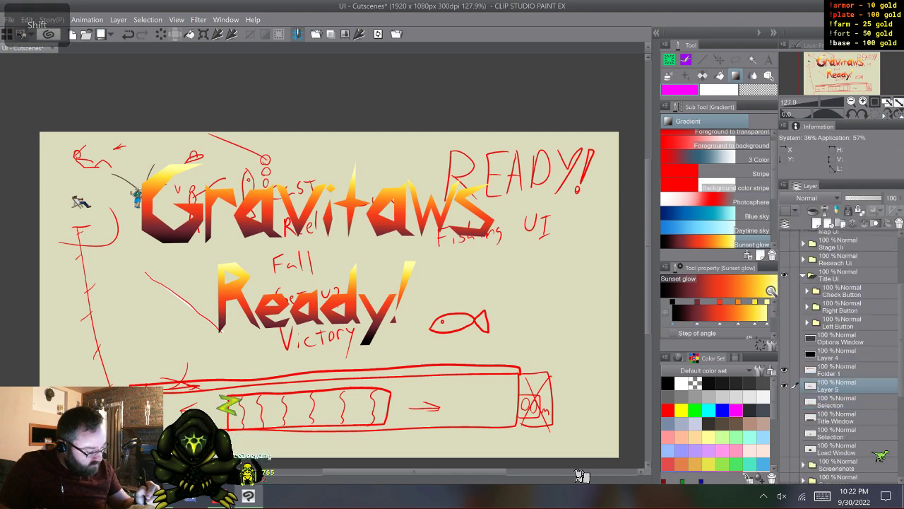
# - Move the lettering layer into the Minigames folder above Layer 3, collapse and hide Title Ui, and check the lettering by toggling its visibility
pyautogui.moveTo(837, 267); pyautogui.dragTo(837, 387)
pyautogui.click(803, 291)
pyautogui.click(784, 291)
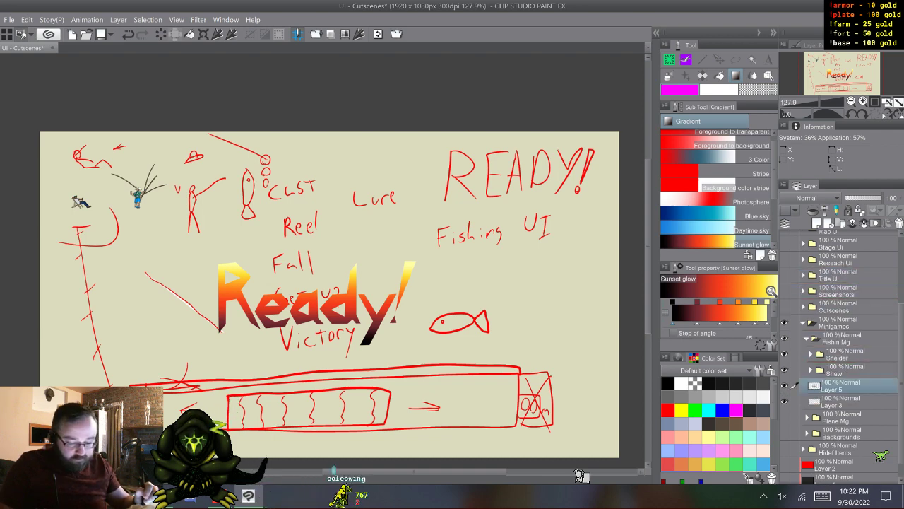
pyautogui.click(784, 386)
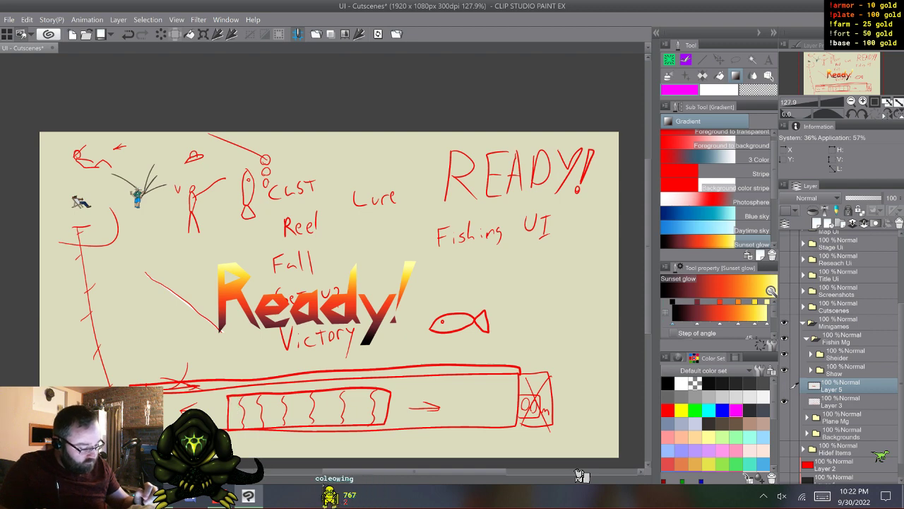
pyautogui.click(784, 386)
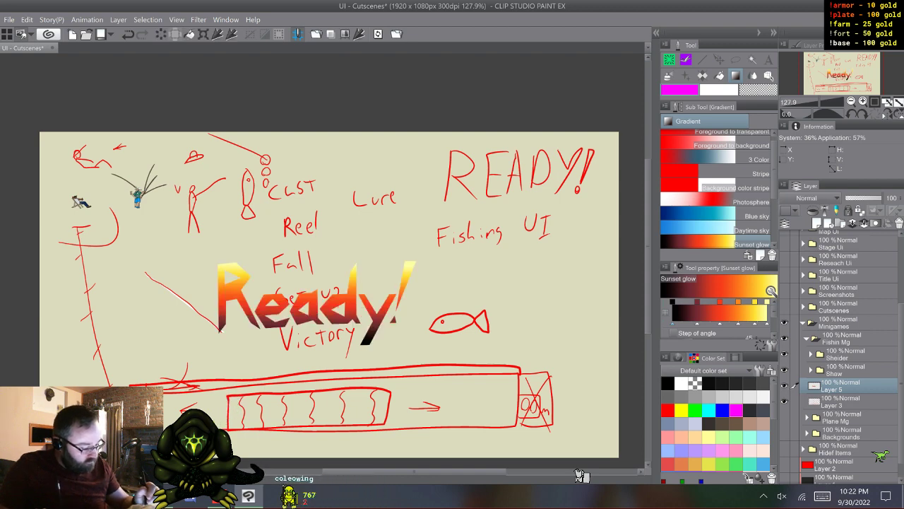
# - Rename the lettering layer as Ready! using the on-screen keyboard
pyautogui.doubleClick(833, 389)
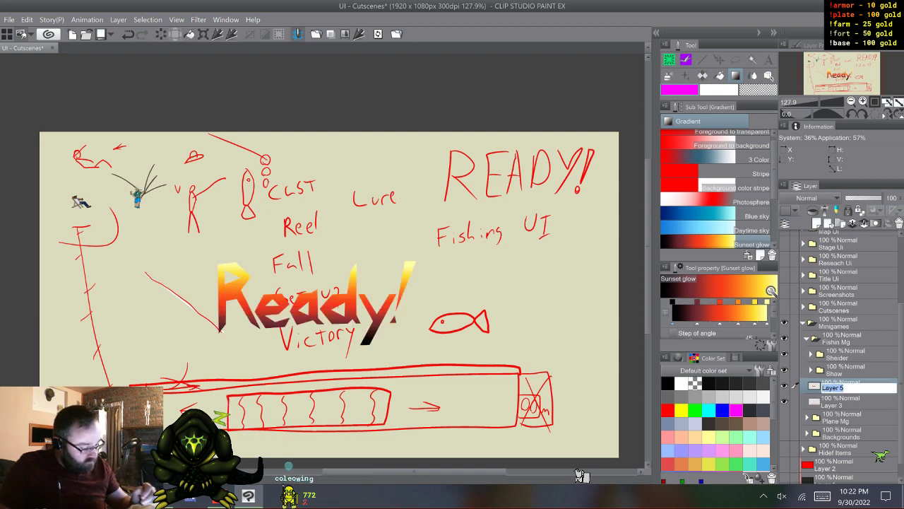
pyautogui.click(823, 496)
pyautogui.click(770, 455)
pyautogui.click(324, 382)
pyautogui.click(276, 383)
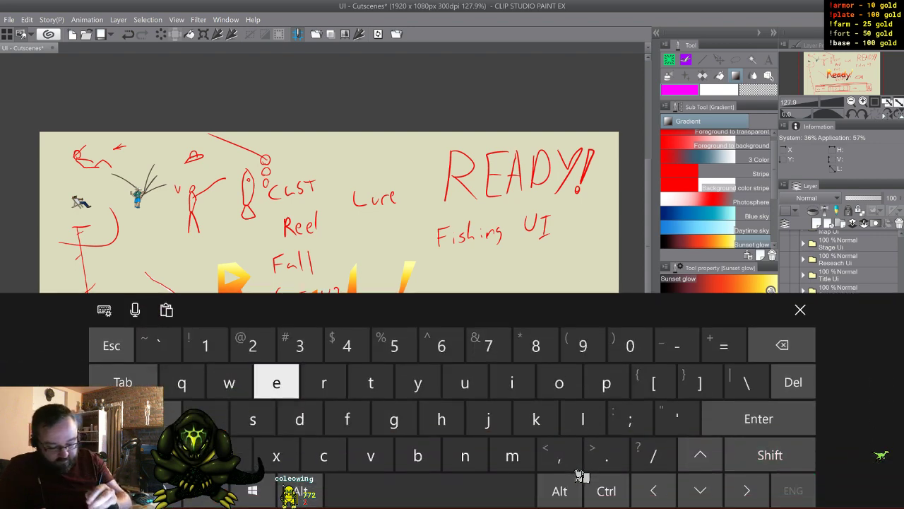
pyautogui.click(206, 418)
pyautogui.click(299, 419)
pyautogui.click(417, 383)
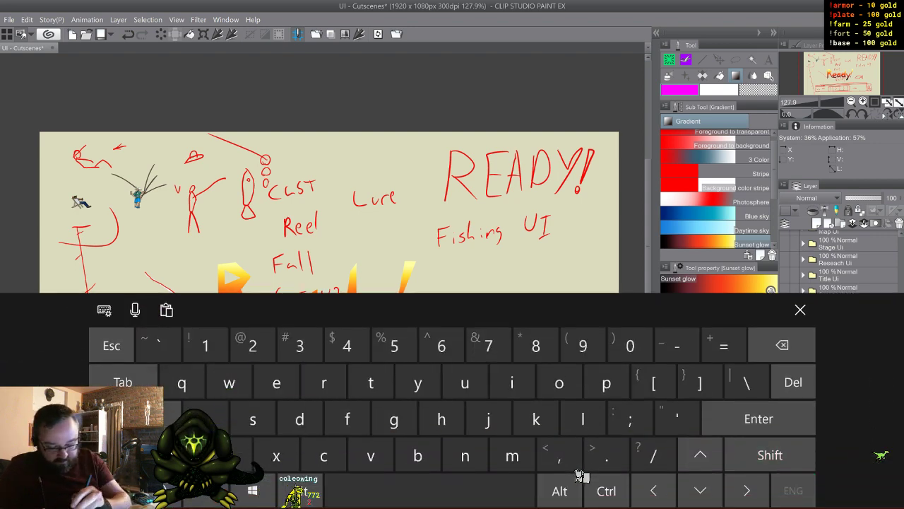
pyautogui.click(770, 455)
pyautogui.click(205, 346)
pyautogui.click(801, 310)
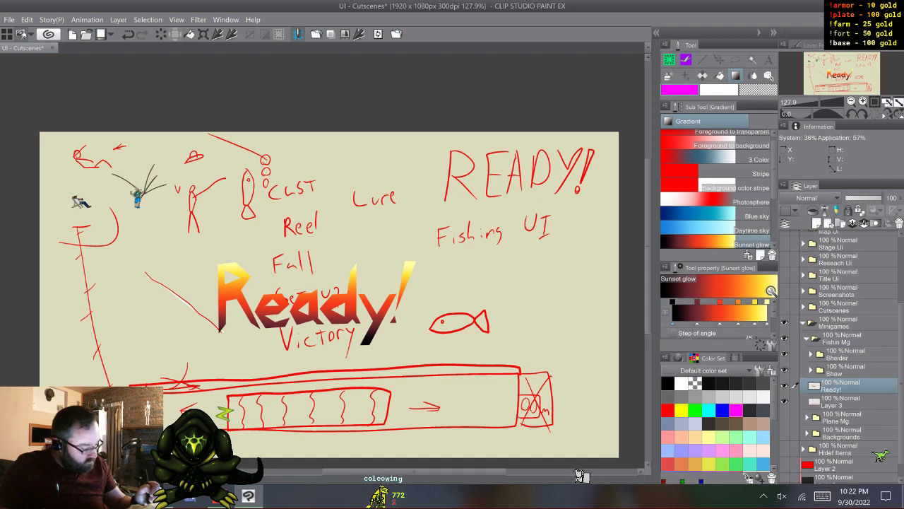
# - Collapse the Minigames folder and hide its contents
pyautogui.click(841, 402)
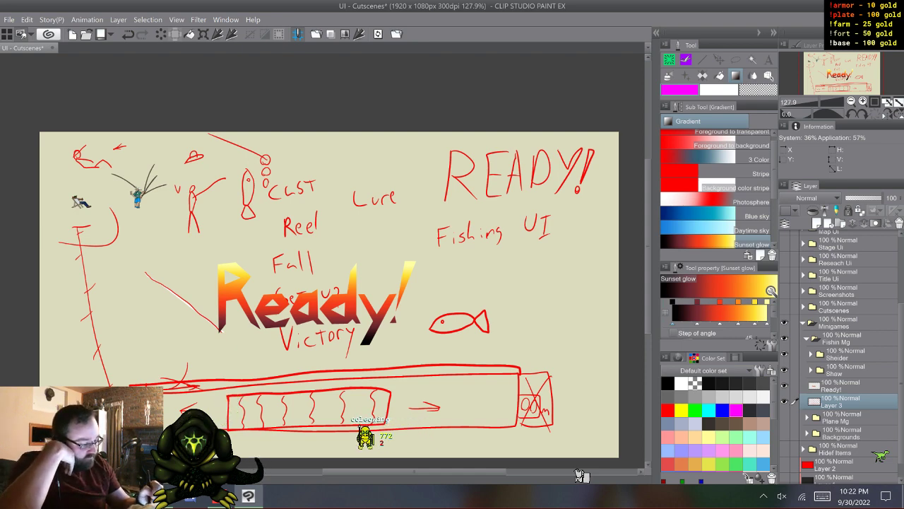
pyautogui.click(803, 323)
pyautogui.click(784, 413)
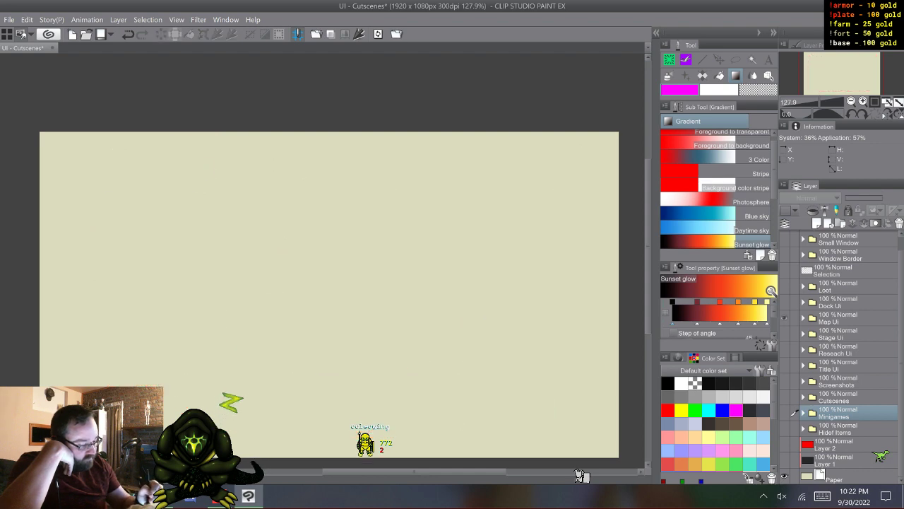
# - Check the Map Ui and Dock Ui artwork, then duplicate the Selection layer below Window Border and move the copy into Minigames
pyautogui.click(784, 318)
pyautogui.click(784, 317)
pyautogui.click(784, 301)
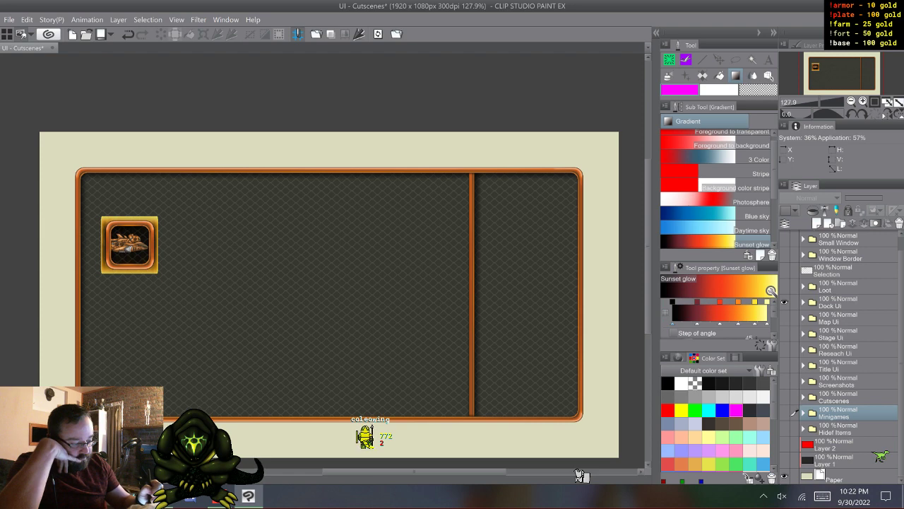
pyautogui.click(784, 302)
pyautogui.click(784, 270)
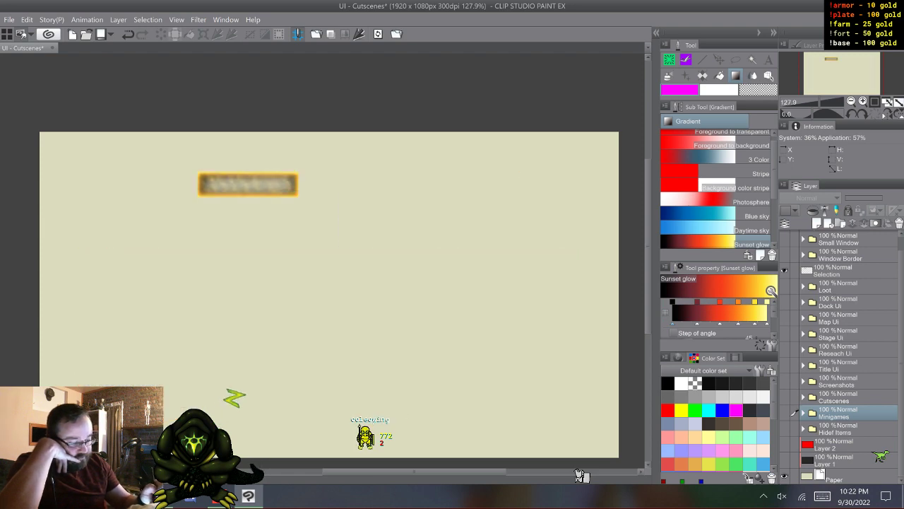
pyautogui.click(848, 272)
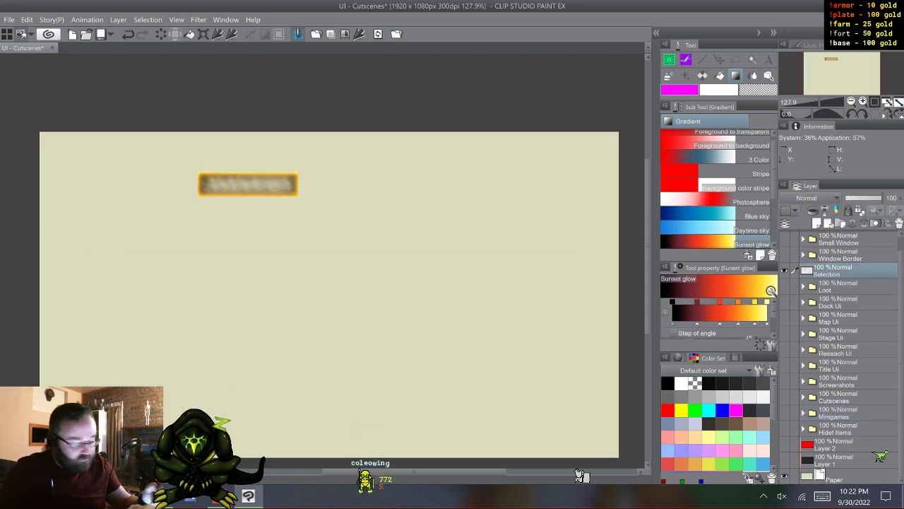
pyautogui.press('F9')
pyautogui.moveTo(847, 272); pyautogui.dragTo(848, 429)
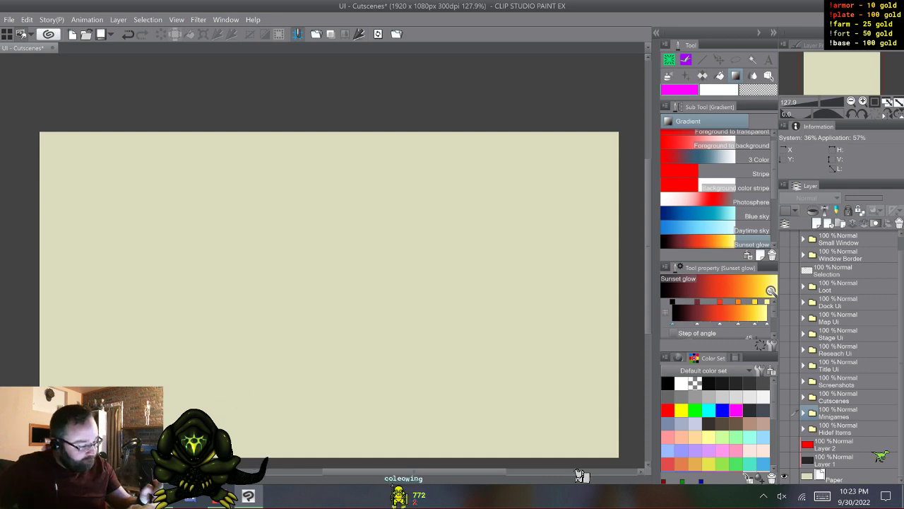
# - Preview the Small Window, Window Border, Dock Ui and Map Ui folders in turn, leaving only the Stage Ui artwork shown
pyautogui.click(785, 239)
pyautogui.click(784, 239)
pyautogui.click(784, 255)
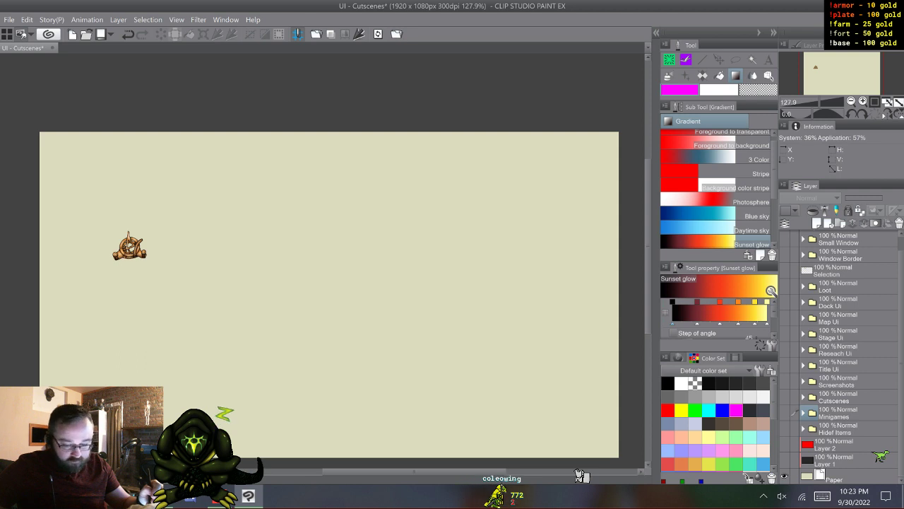
pyautogui.click(783, 302)
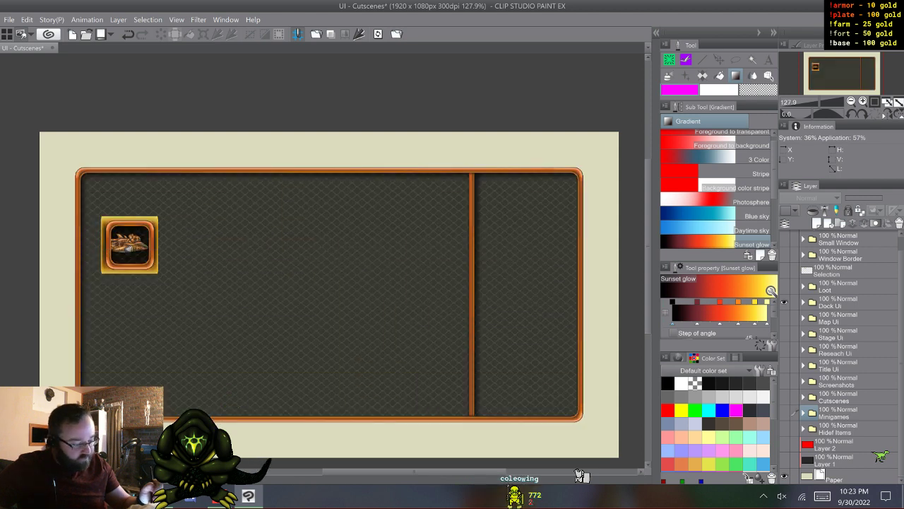
pyautogui.click(784, 318)
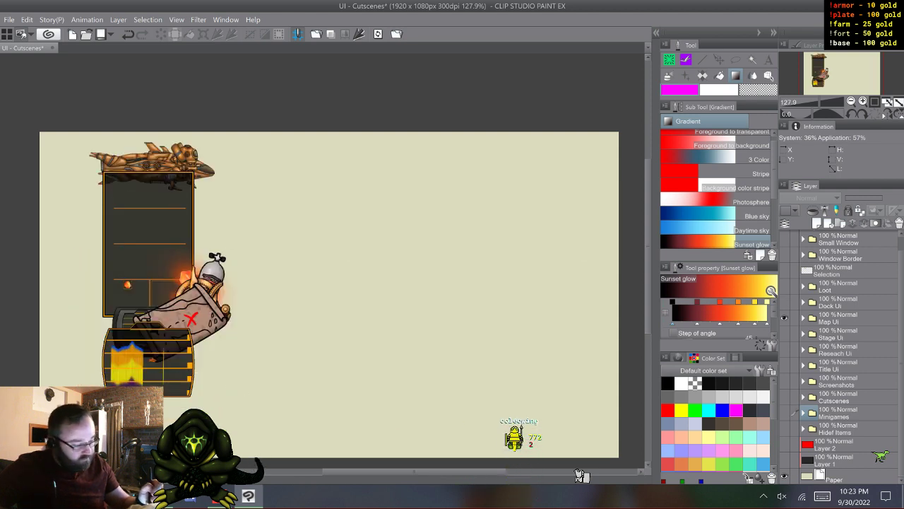
pyautogui.click(784, 334)
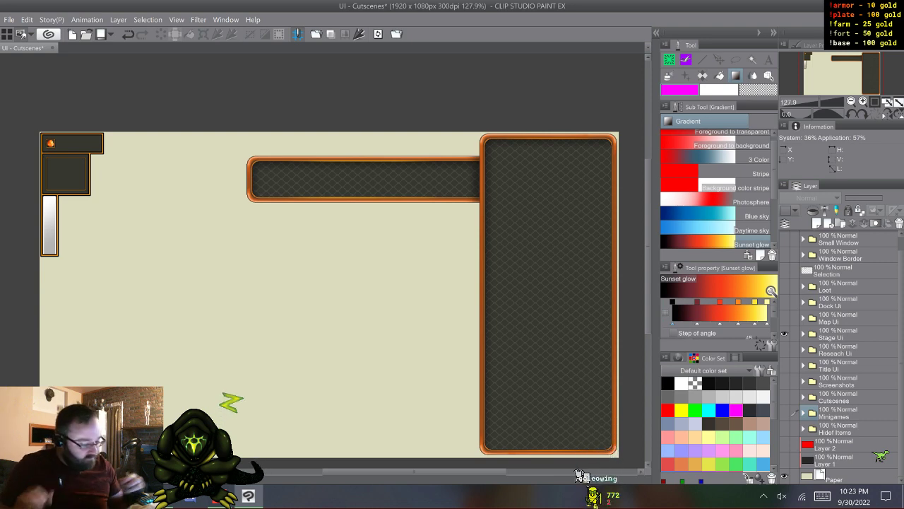
# - Expand the Stage Ui folder, identify the Quit Window layer by toggling its visibility, and duplicate it
pyautogui.click(803, 334)
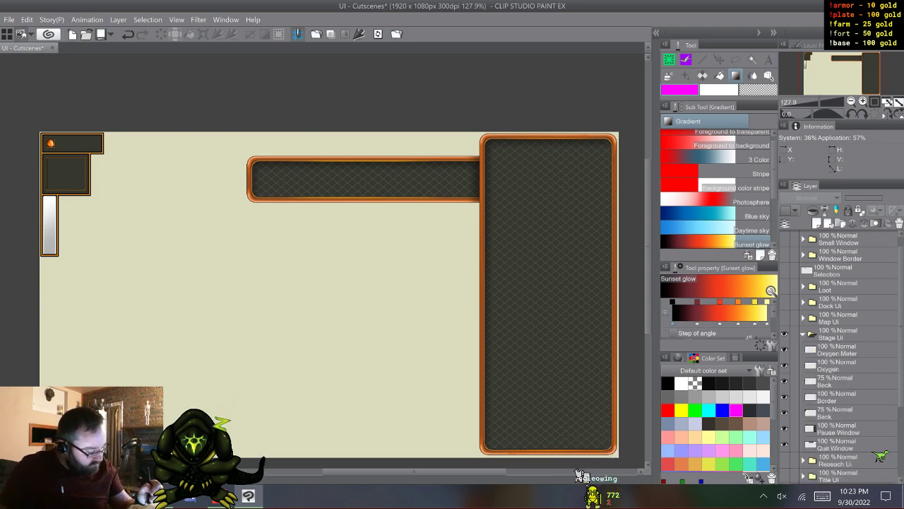
pyautogui.click(784, 444)
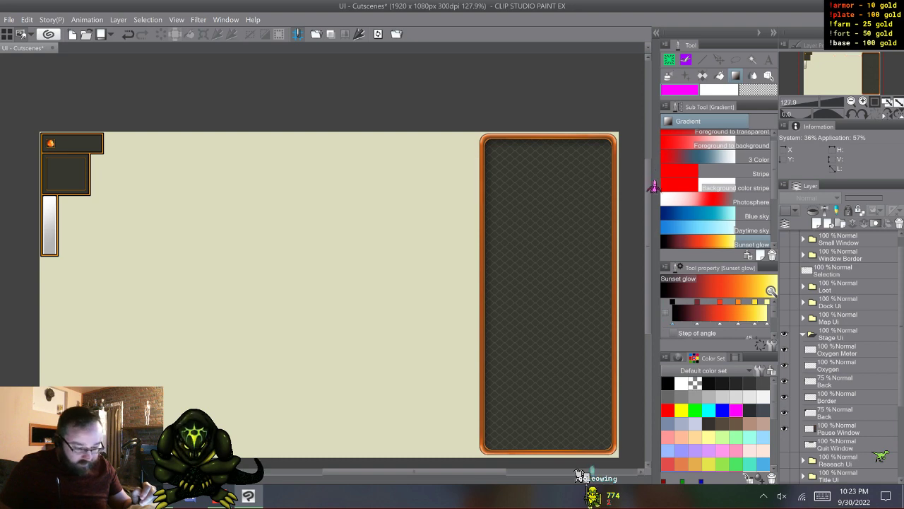
pyautogui.click(785, 444)
pyautogui.click(836, 445)
pyautogui.press('F9')
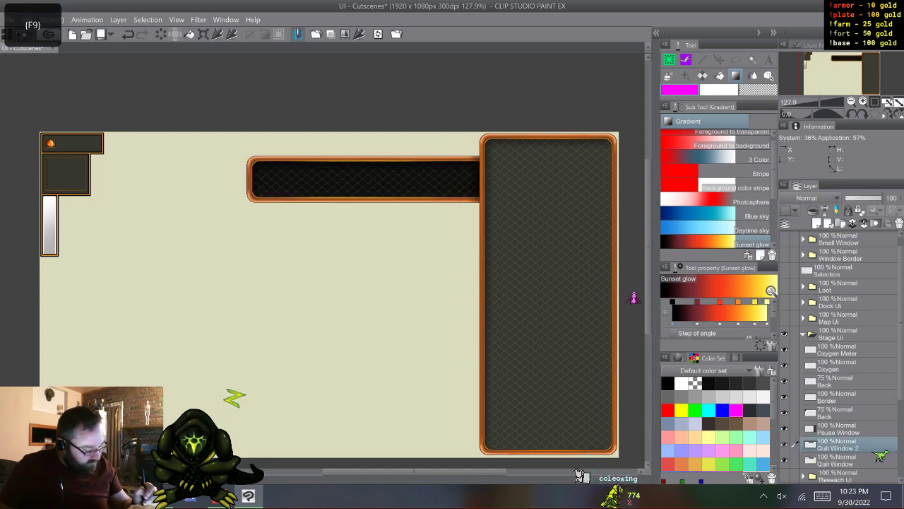
# - Move the Quit Window 2 copy into the Minigames folder, collapse and hide Stage Ui, and show the Minigames artwork
pyautogui.moveTo(837, 445)
pyautogui.mouseDown()
pyautogui.moveTo(836, 327)
pyautogui.moveTo(836, 429)
pyautogui.mouseUp()
pyautogui.click(803, 349)
pyautogui.click(785, 350)
pyautogui.click(803, 412)
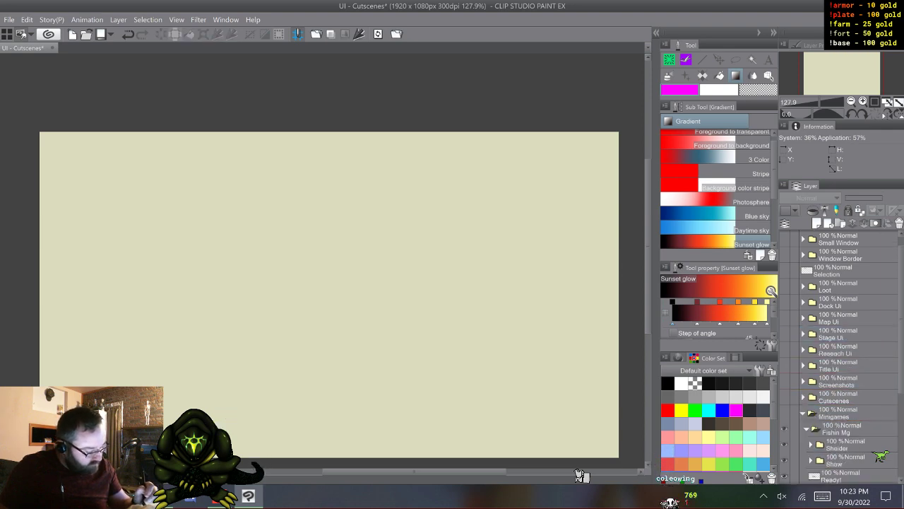
pyautogui.scroll(-3, 838, 357)
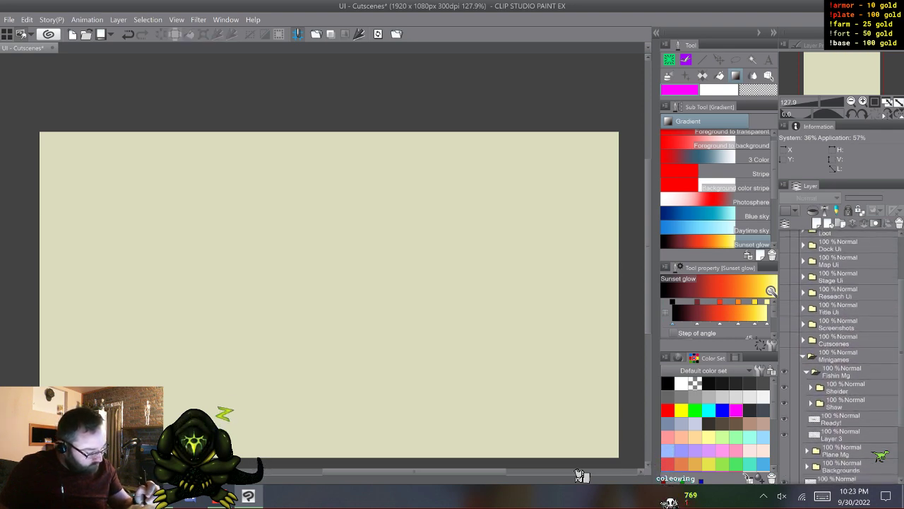
pyautogui.click(784, 360)
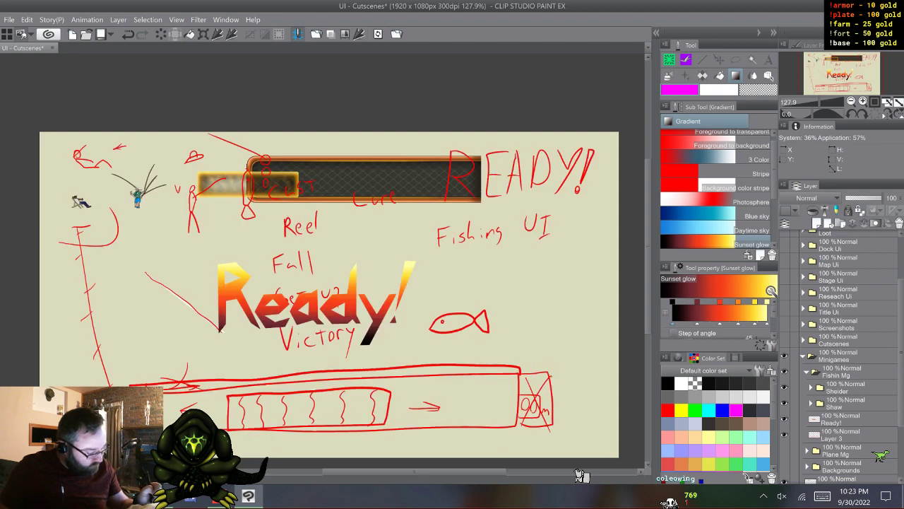
# - Move the Selection 2 and Quit Window 2 layers into the Fishin Mg folder, between Ready! and Layer 3
pyautogui.scroll(-2, 839, 357)
pyautogui.click(878, 454)
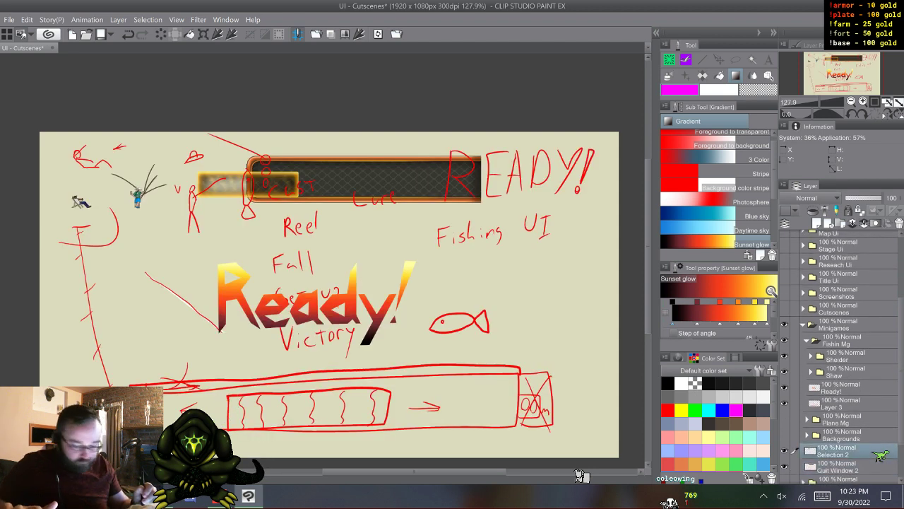
pyautogui.press('shift')
pyautogui.moveTo(851, 452); pyautogui.dragTo(851, 396)
pyautogui.click(851, 419)
pyautogui.click(851, 404)
pyautogui.click(851, 419)
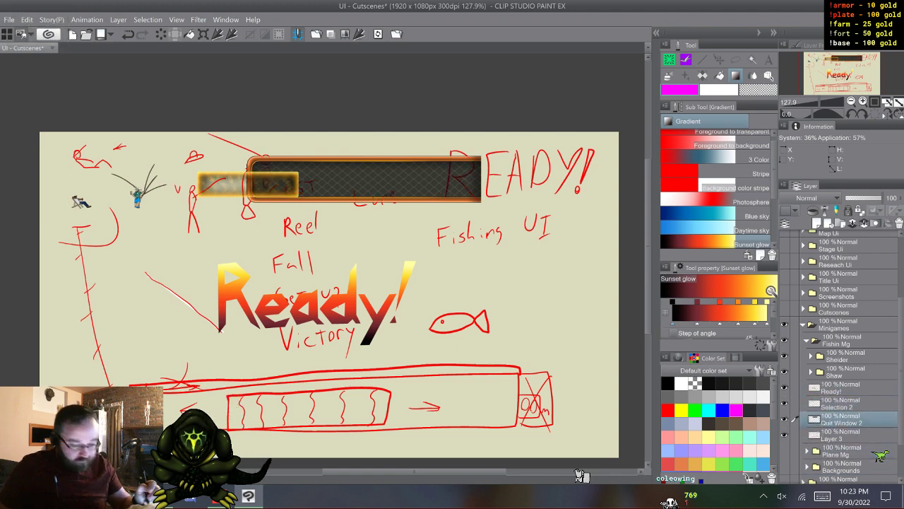
# - Cover the sketched lower bar with Quit Window 2 and a horizontally mirrored duplicate that overlaps it and forms the bar's right end
pyautogui.press('k')
pyautogui.moveTo(364, 180); pyautogui.dragTo(245, 411)
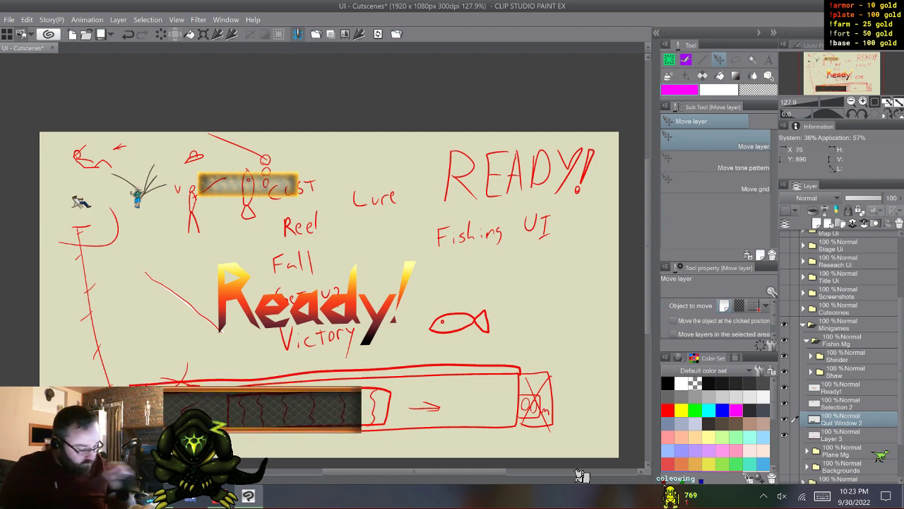
pyautogui.press('F9')
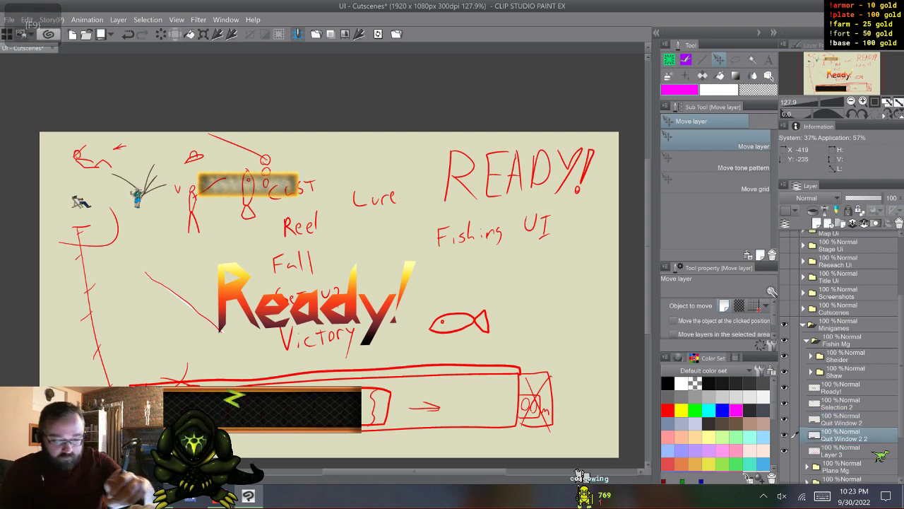
pyautogui.hotkey('ctrl', 't')
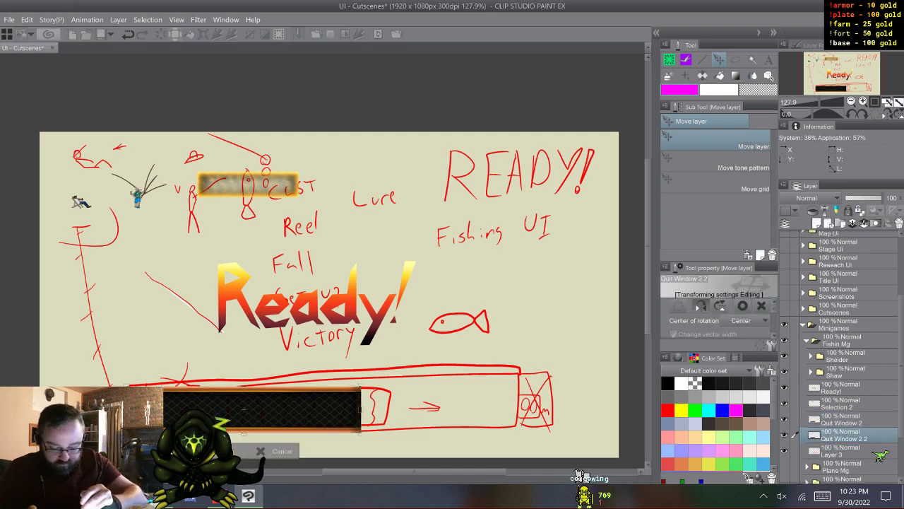
pyautogui.press('Return')
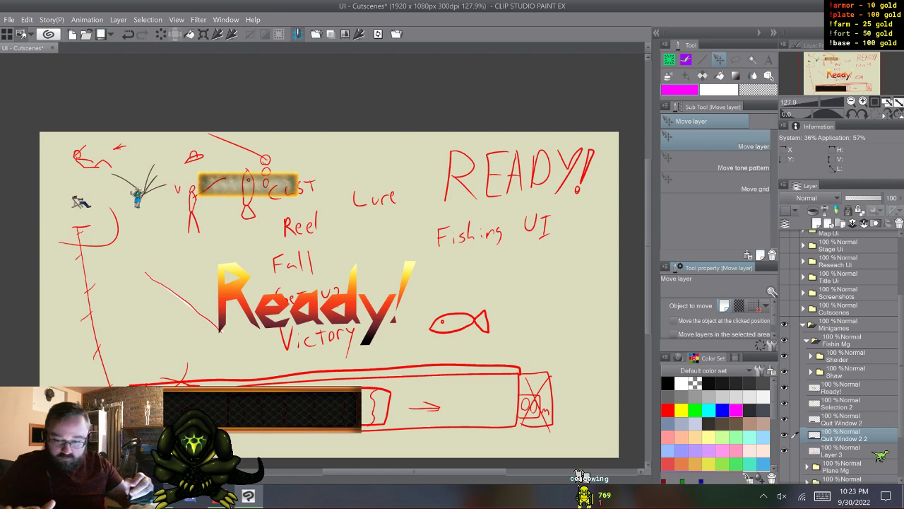
pyautogui.moveTo(144, 328); pyautogui.dragTo(331, 328)
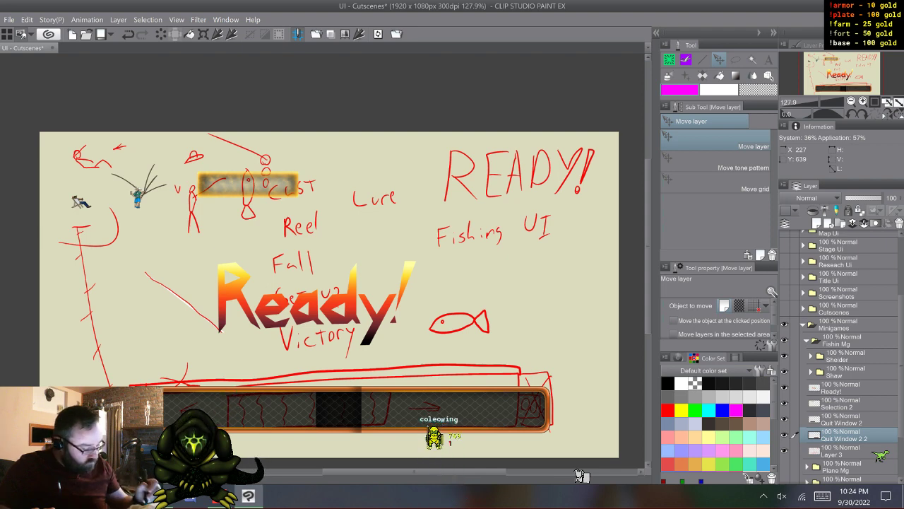
# - Try to trim the overlap using a rectangular selection about 714 by 243 px, clearing Quit Window 2 outside it and Quit Window 2 2 inside
pyautogui.click(841, 420)
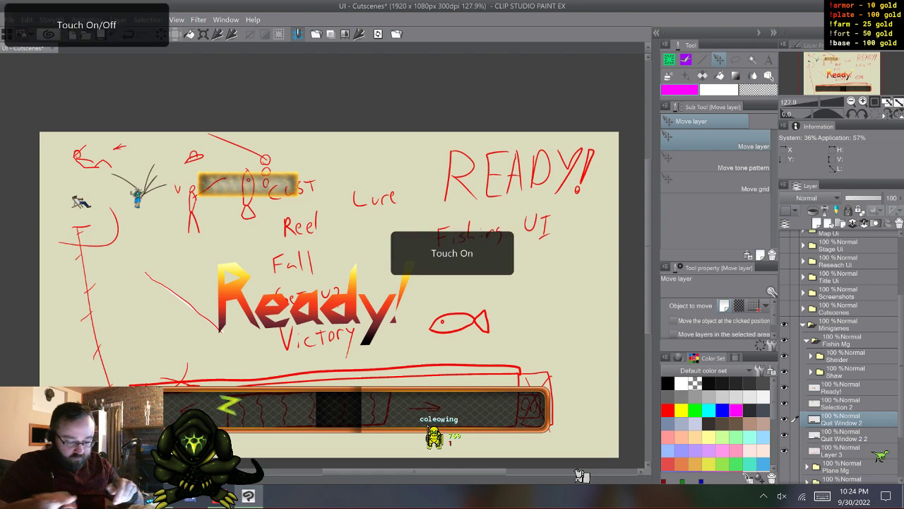
pyautogui.scroll(4, 363, 338)
pyautogui.scroll(-3, 363, 282)
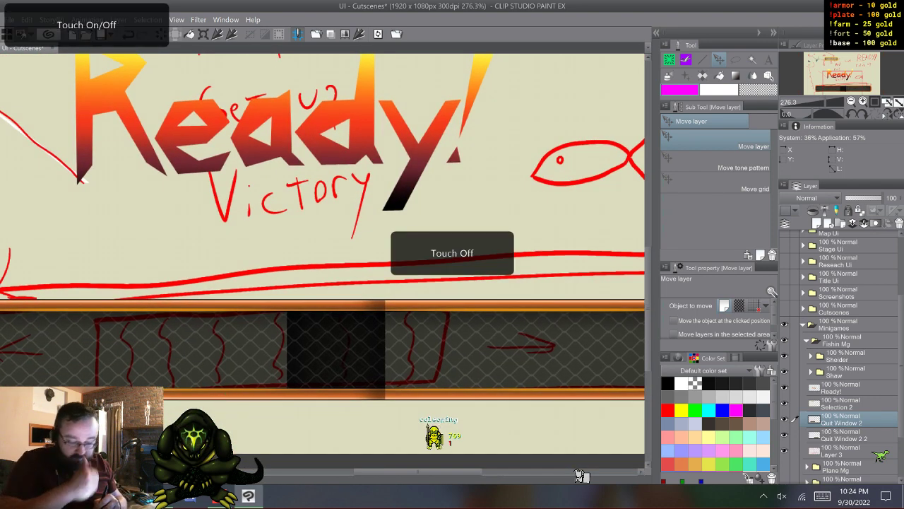
pyautogui.press('m')
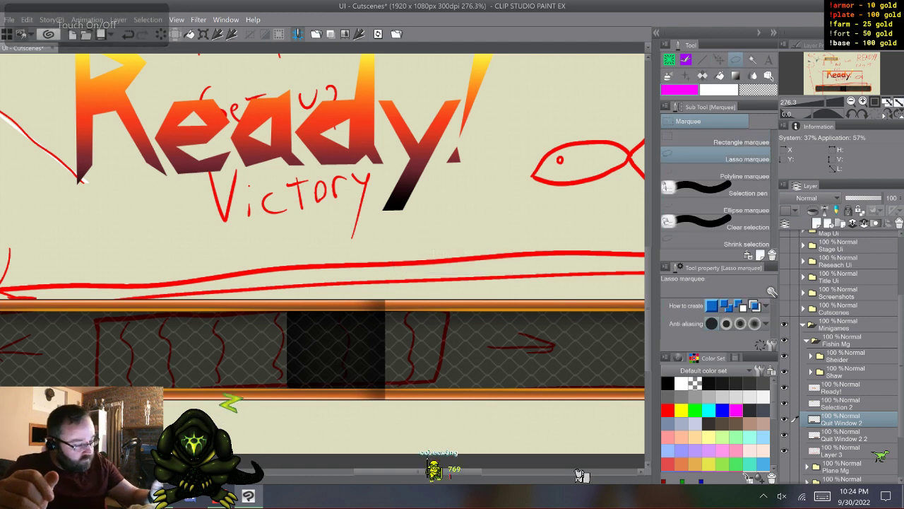
pyautogui.press('m')
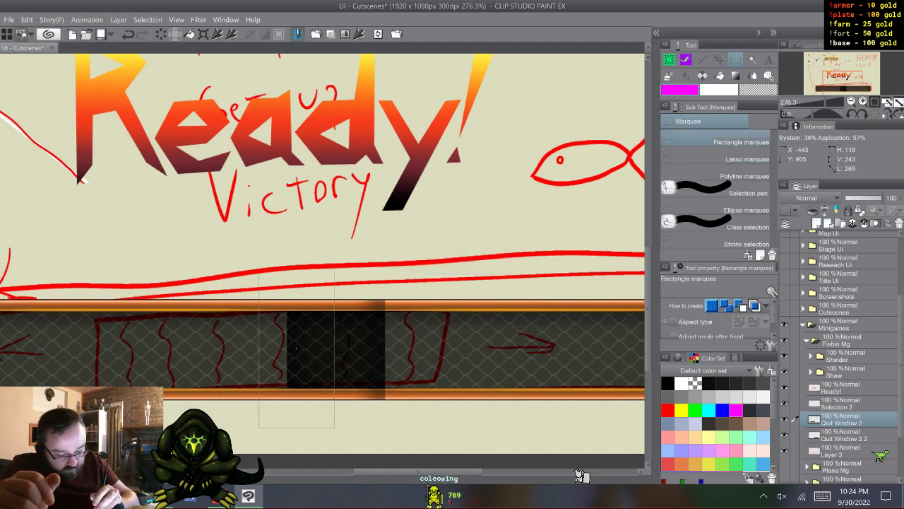
pyautogui.moveTo(259, 269); pyautogui.dragTo(333, 426)
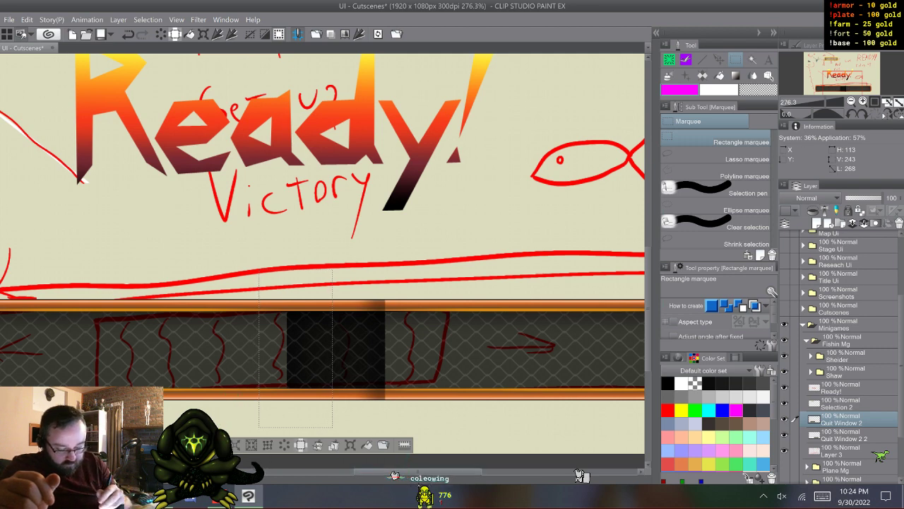
pyautogui.moveTo(418, 471); pyautogui.dragTo(378, 471)
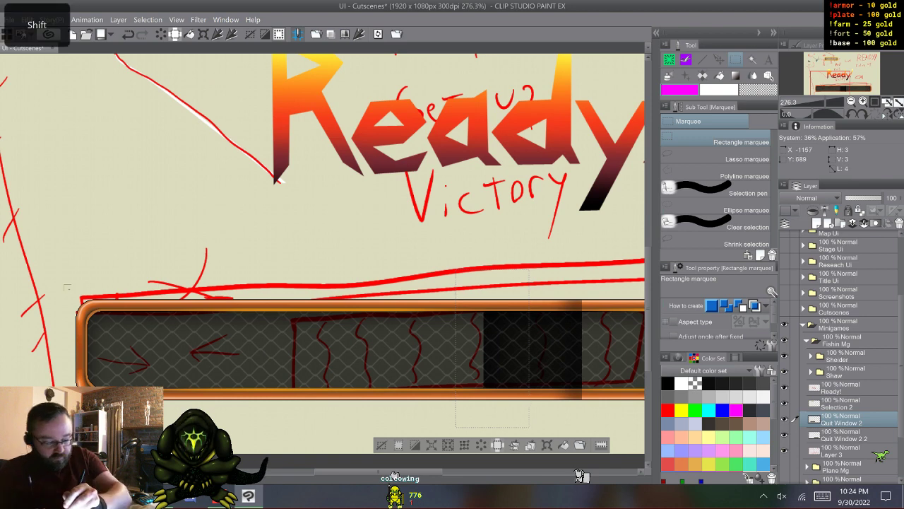
pyautogui.moveTo(64, 285); pyautogui.dragTo(486, 413)
pyautogui.moveTo(378, 471); pyautogui.dragTo(401, 471)
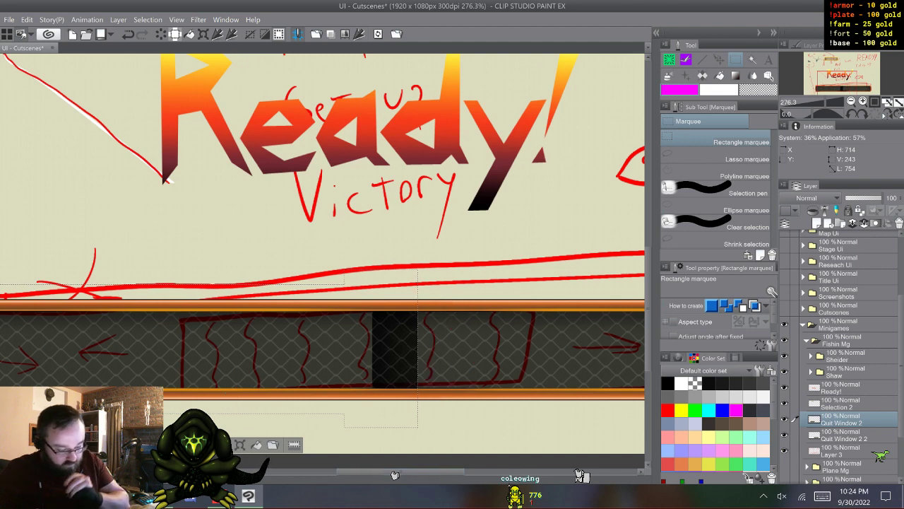
pyautogui.click(844, 435)
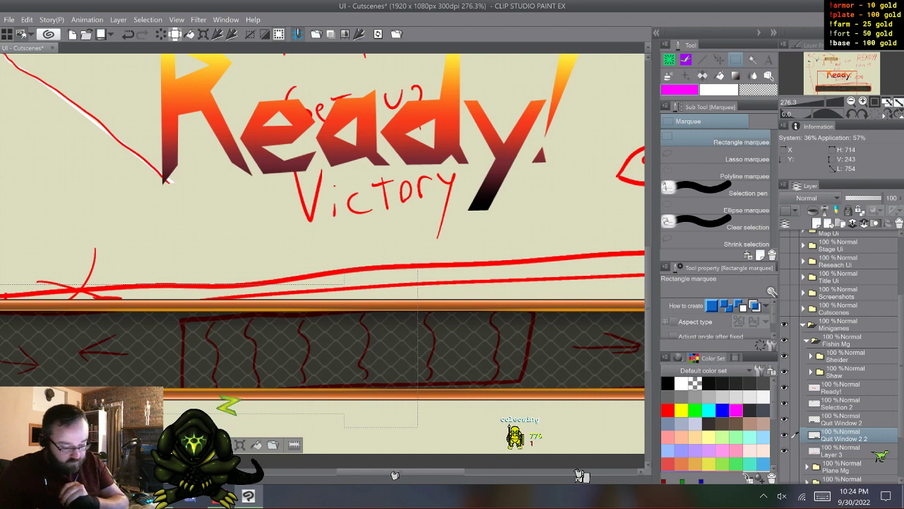
pyautogui.hotkey('ctrl', 'd')
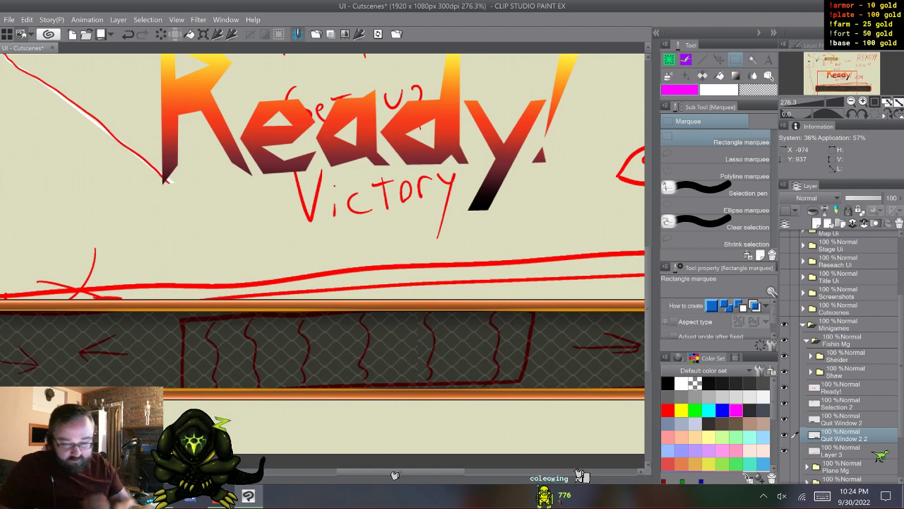
# - Undo the trimming of both Quit Window layers and clear the restored selection
pyautogui.hotkey('ctrl', 'z')
pyautogui.hotkey('ctrl', 'z')
pyautogui.hotkey('ctrl', 'z')
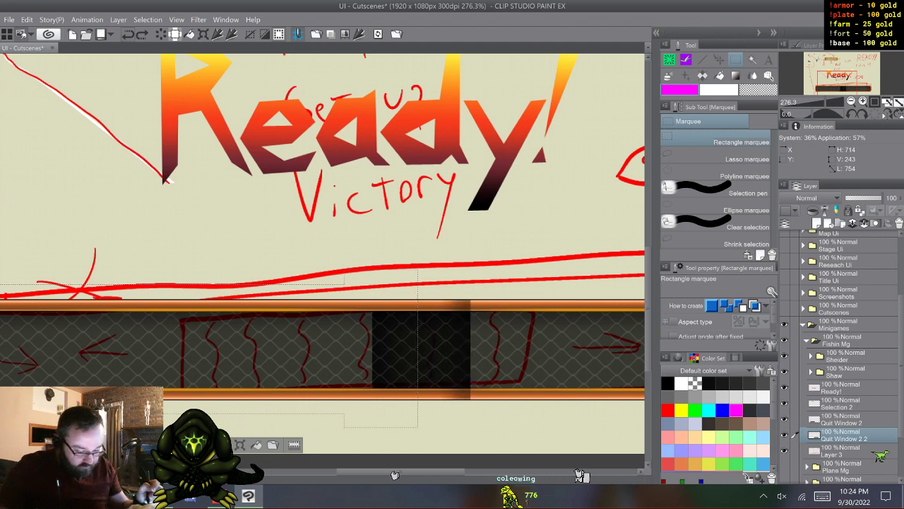
pyautogui.click(842, 419)
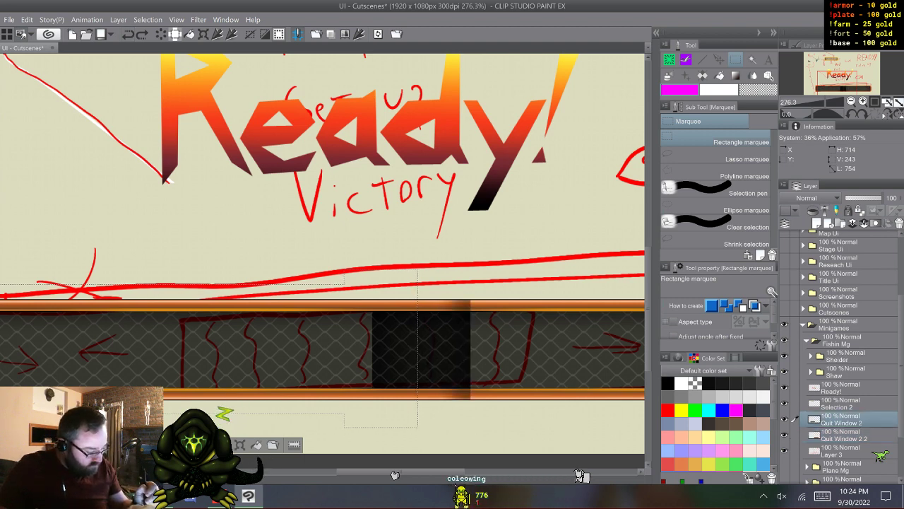
pyautogui.click(844, 435)
pyautogui.hotkey('ctrl', 'd')
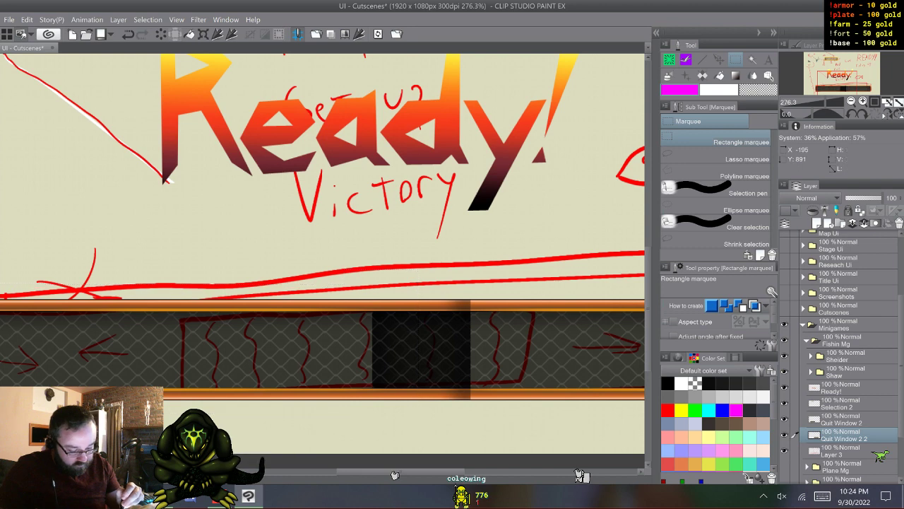
# - Nudge the mirrored Quit Window 2 2 layer slightly to the right to adjust how its mesh lines up
pyautogui.click(841, 420)
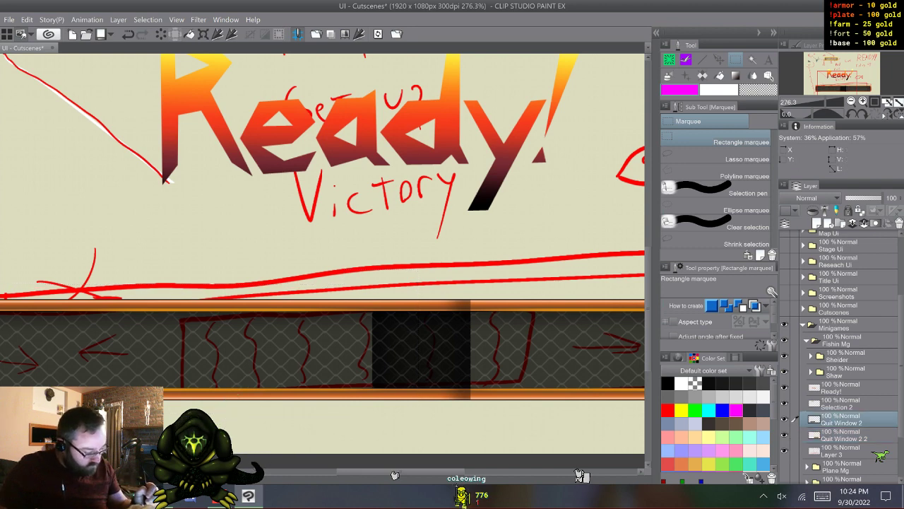
pyautogui.click(844, 435)
pyautogui.press('k')
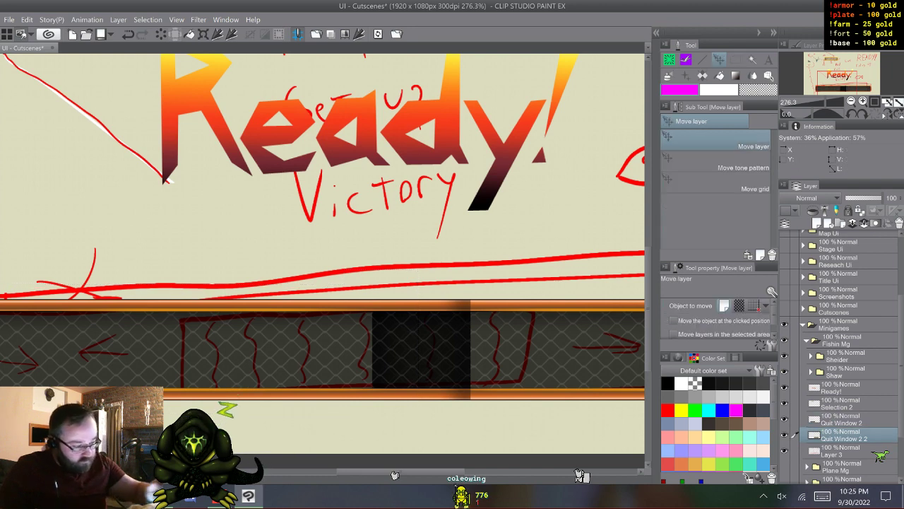
pyautogui.moveTo(421, 350); pyautogui.dragTo(427, 350)
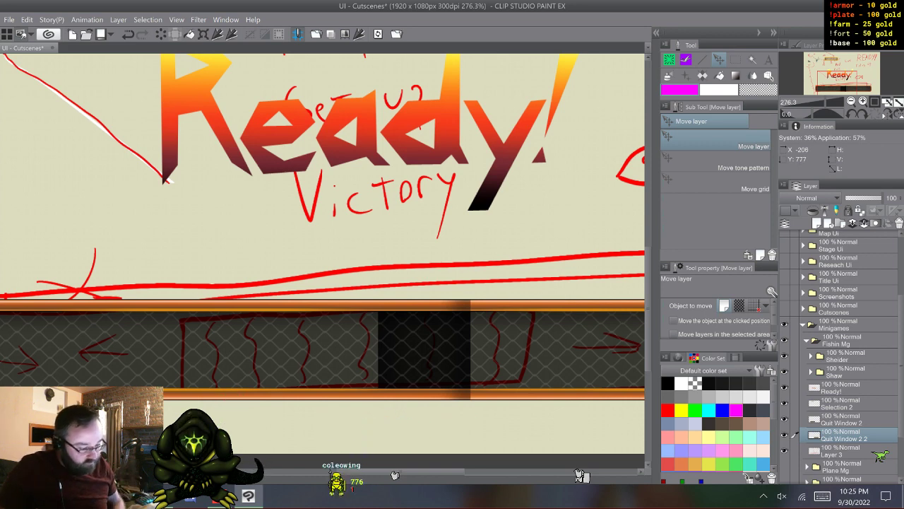
# - Try trimming the shifted overlap with a selection about 714 by 192 px, clearing Quit Window 2 2 inside and Quit Window 2 outside it
pyautogui.press('m')
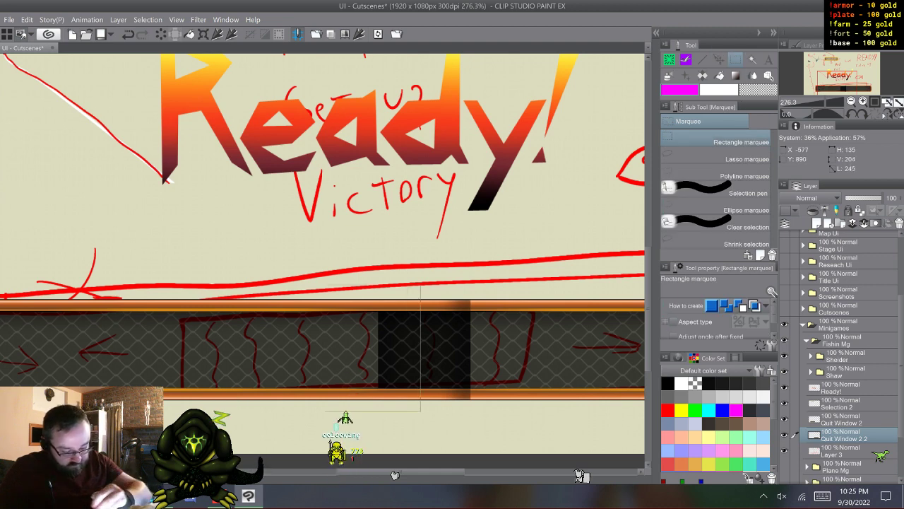
pyautogui.moveTo(125, 394); pyautogui.dragTo(2, 404)
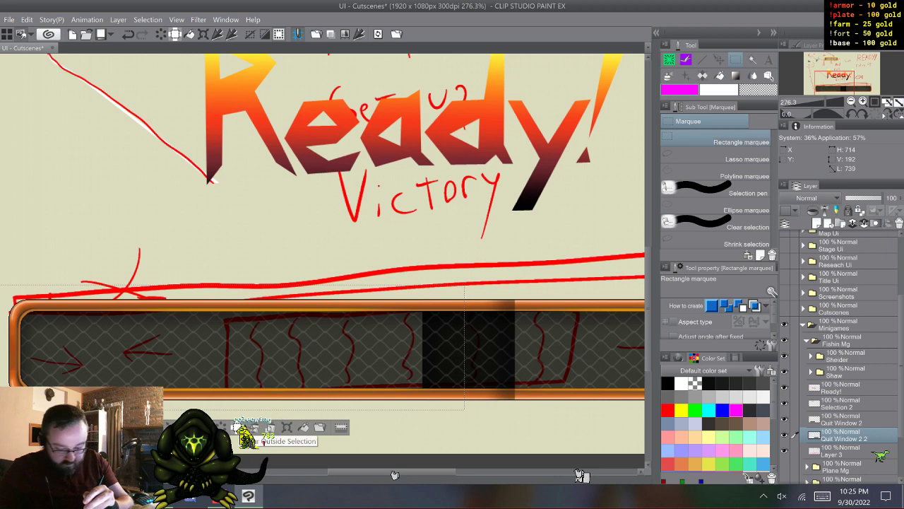
pyautogui.click(219, 427)
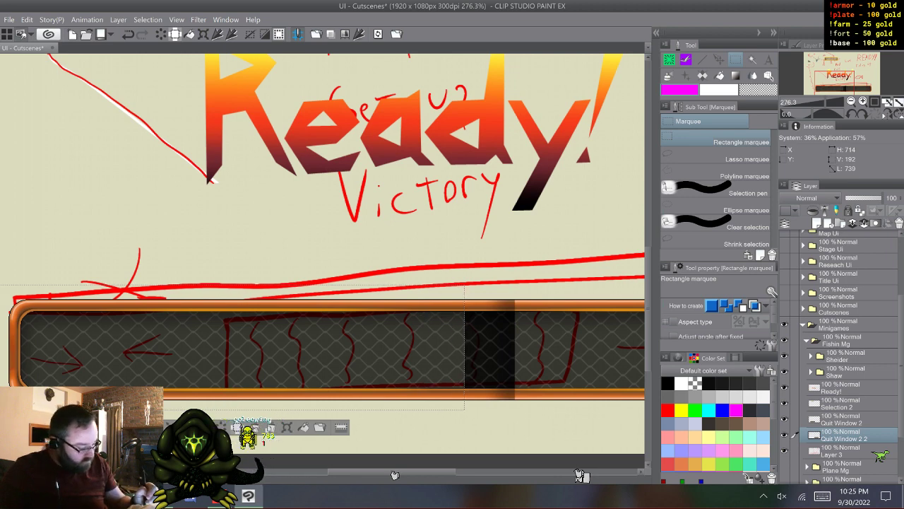
pyautogui.click(842, 419)
pyautogui.click(220, 427)
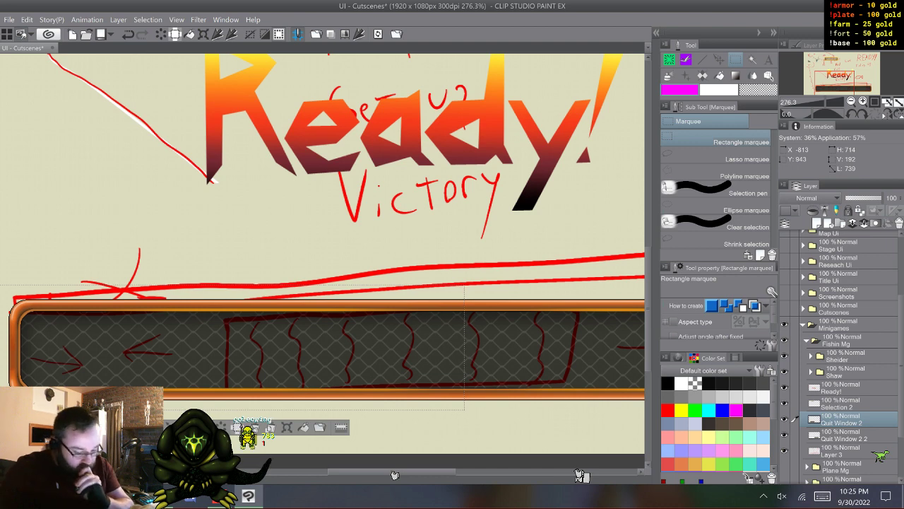
pyautogui.hotkey('ctrl', 'd')
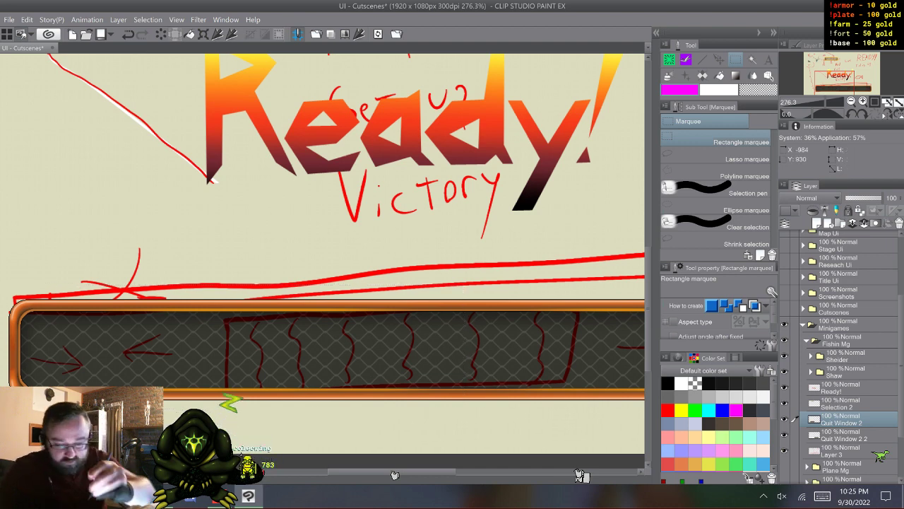
# - Undo the second overlap trim on both layers and drop the rectangular selection
pyautogui.hotkey('ctrl', 'z')
pyautogui.hotkey('ctrl', 'z')
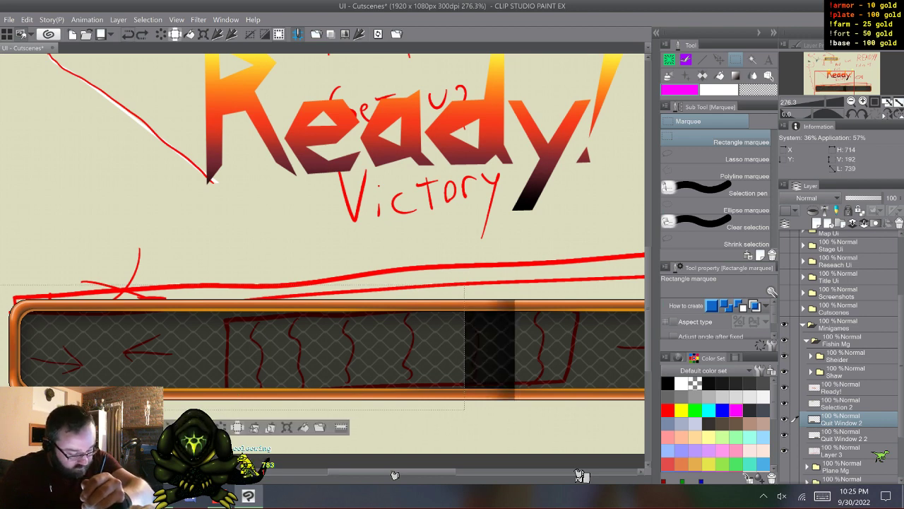
pyautogui.hotkey('ctrl', 'z')
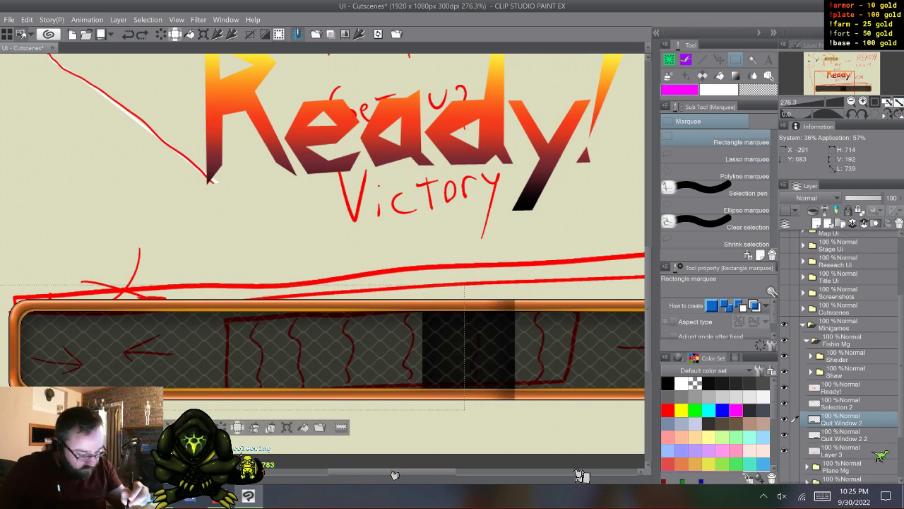
pyautogui.hotkey('ctrl', 'd')
# - Nudge the mirrored Quit Window 2 2 layer slightly to the left so its mesh lines up with Quit Window 2
pyautogui.press('XF86TouchpadToggle')
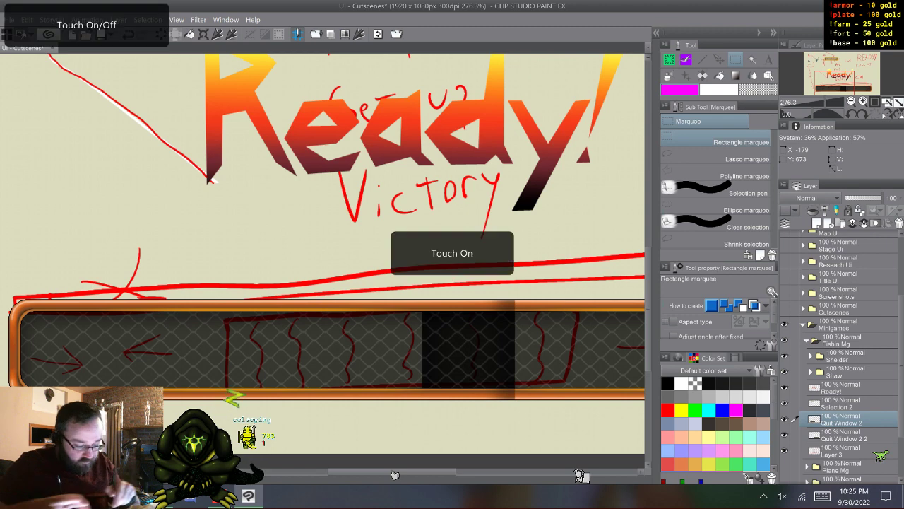
pyautogui.scroll(6, 453, 339)
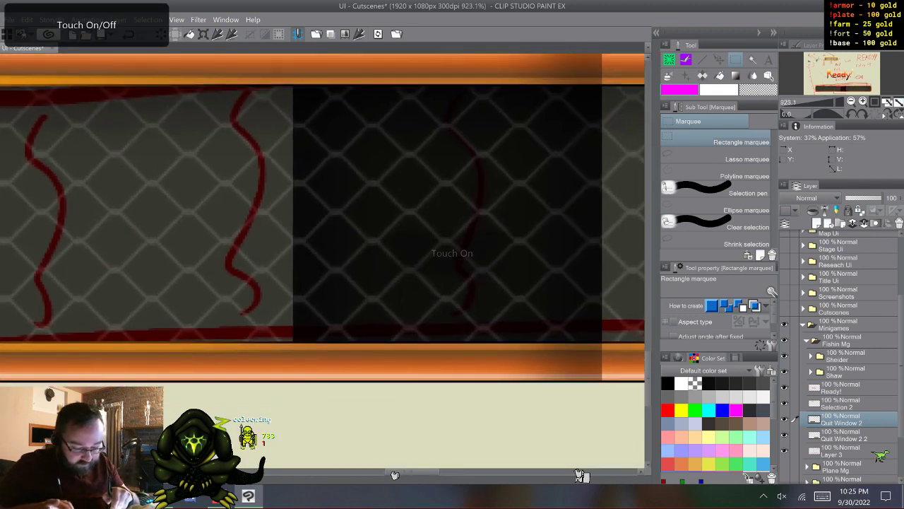
pyautogui.press('XF86TouchpadToggle')
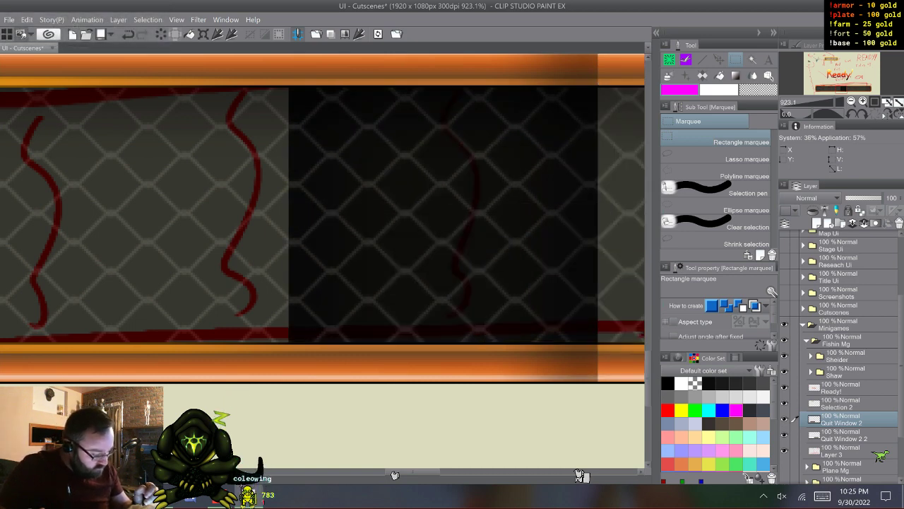
pyautogui.click(844, 435)
pyautogui.press('k')
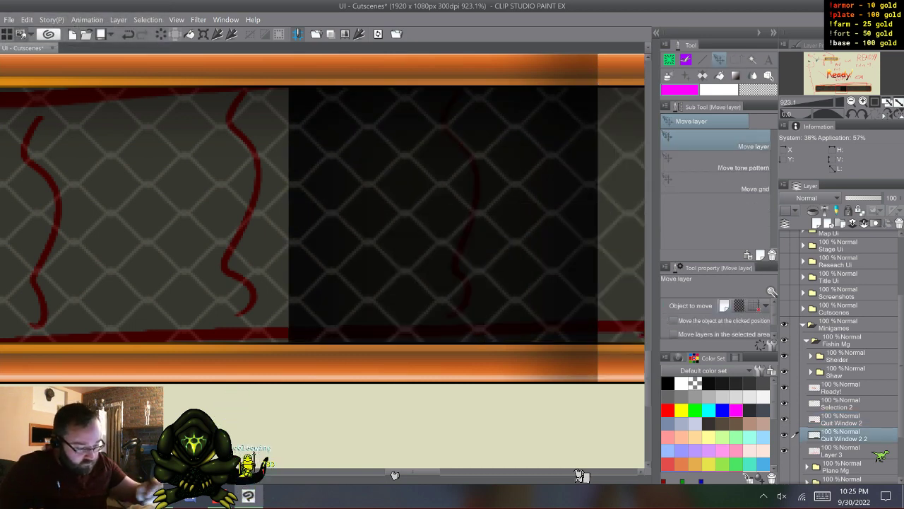
pyautogui.press('shift')
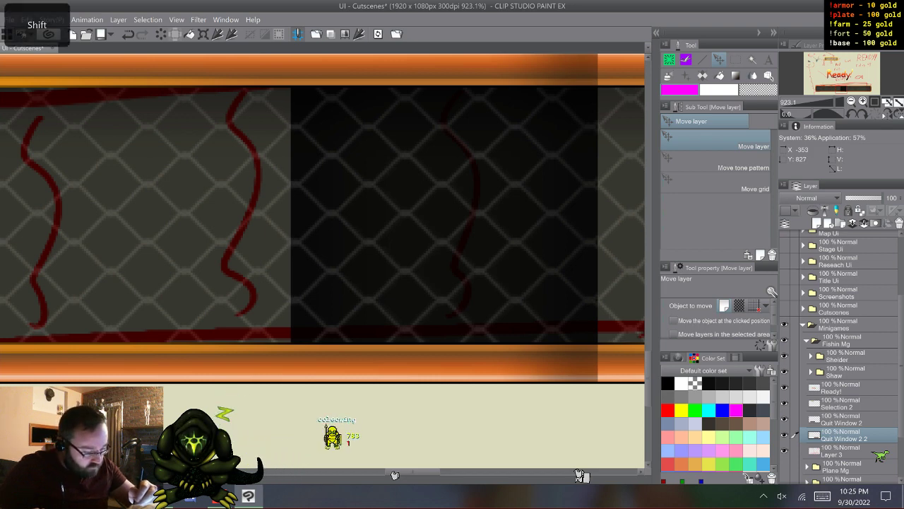
pyautogui.moveTo(291, 215); pyautogui.dragTo(286, 215)
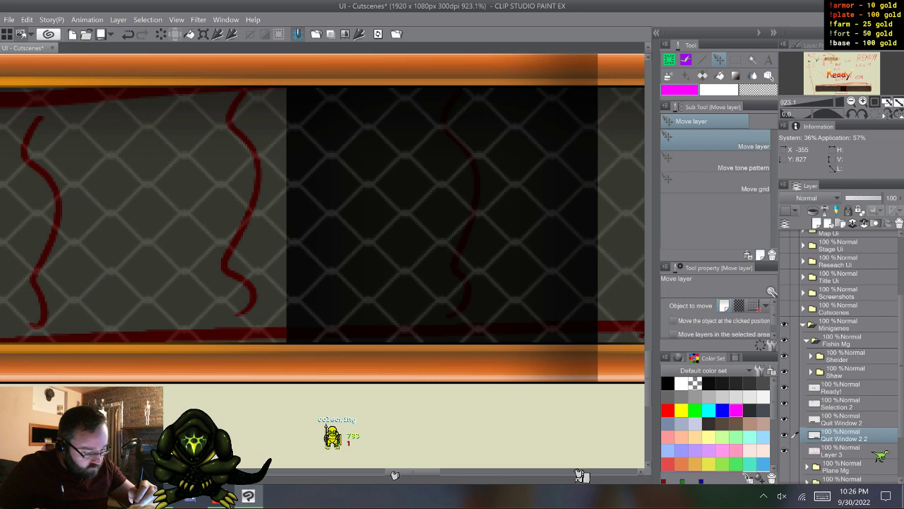
pyautogui.press('Left')
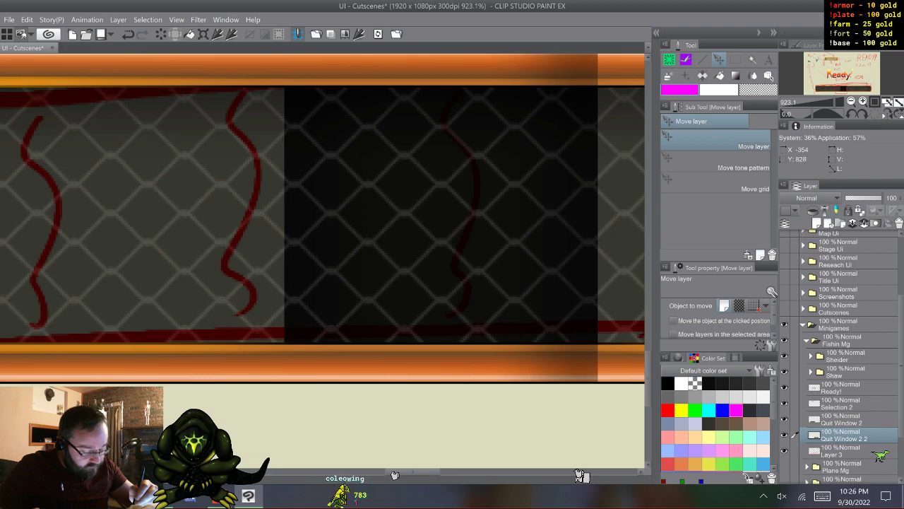
# - Trim the overlap with a selection about 721 by 199 px, clearing Quit Window 2 2 inside and Quit Window 2 outside it, then deselect
pyautogui.scroll(-5, 322, 258)
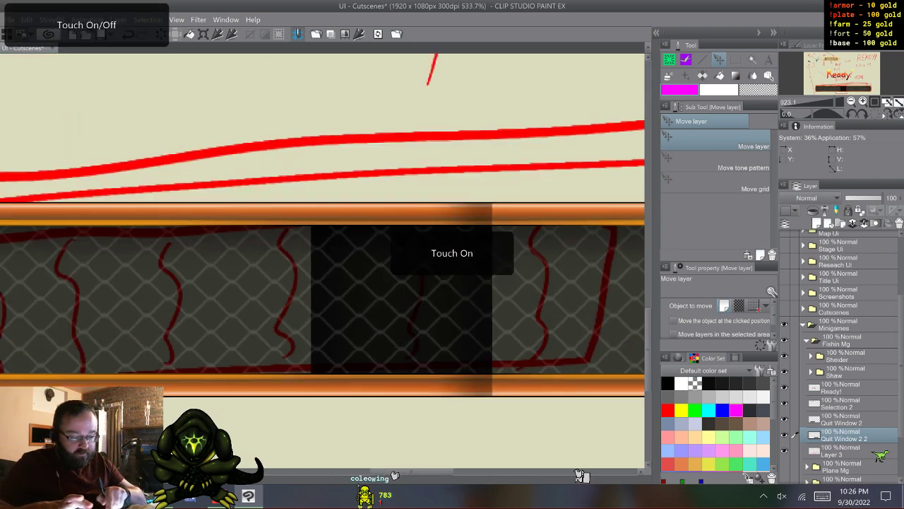
pyautogui.scroll(-2, 323, 258)
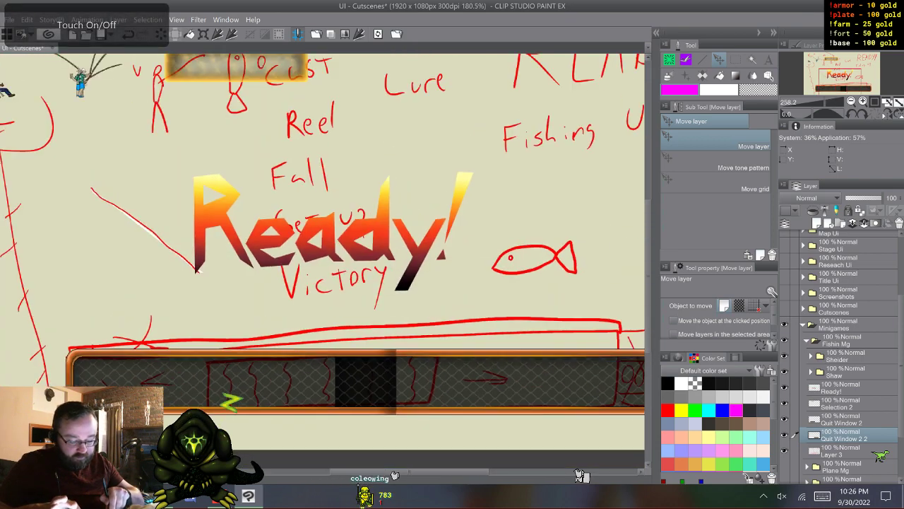
pyautogui.moveTo(323, 258); pyautogui.dragTo(280, 188)
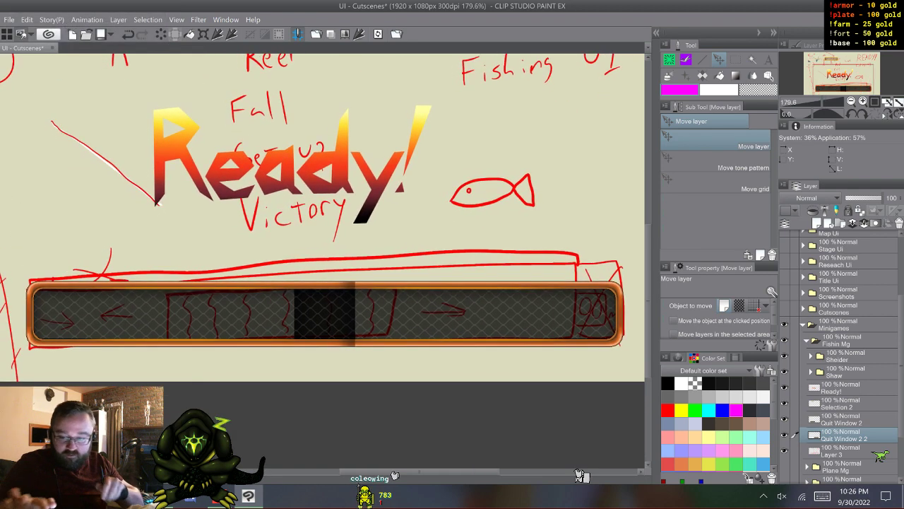
pyautogui.press('m')
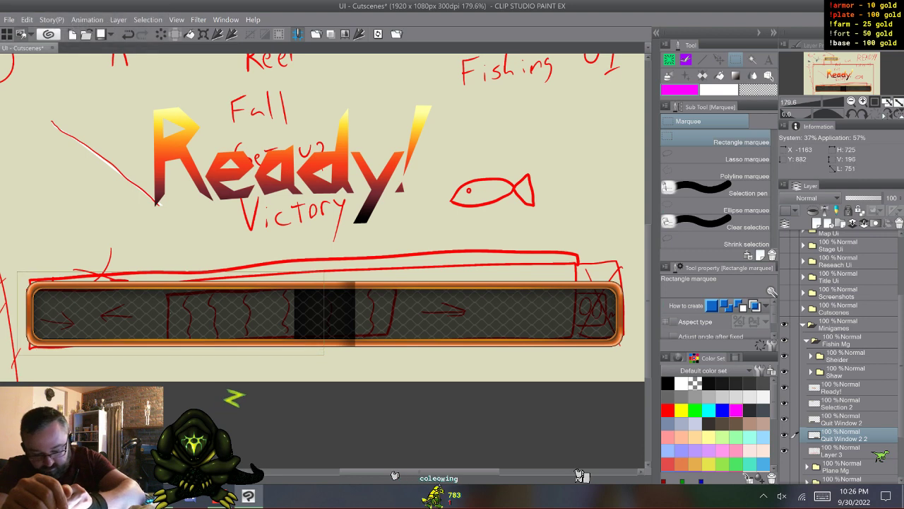
pyautogui.moveTo(19, 272); pyautogui.dragTo(324, 355)
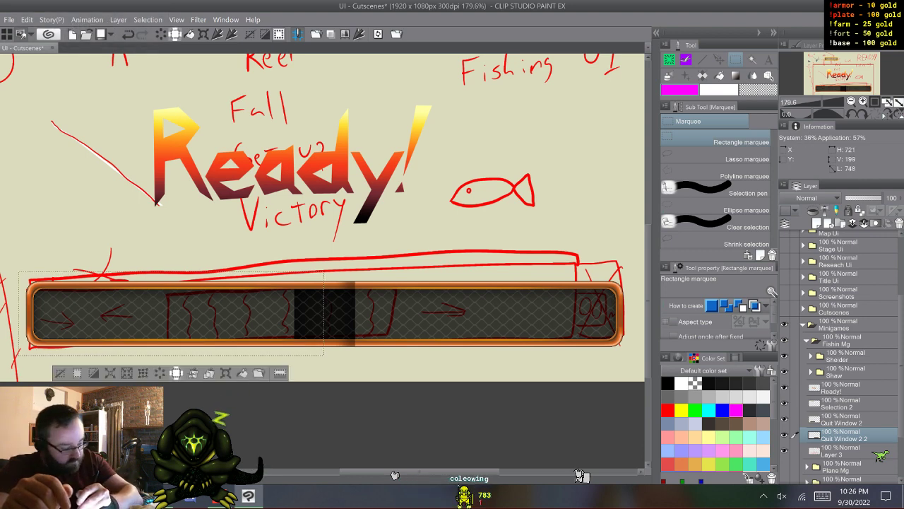
pyautogui.click(160, 373)
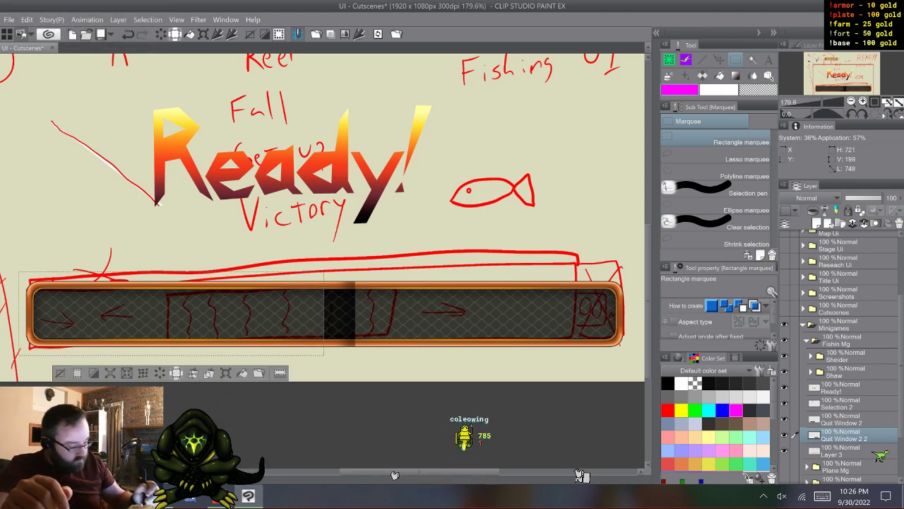
pyautogui.click(841, 419)
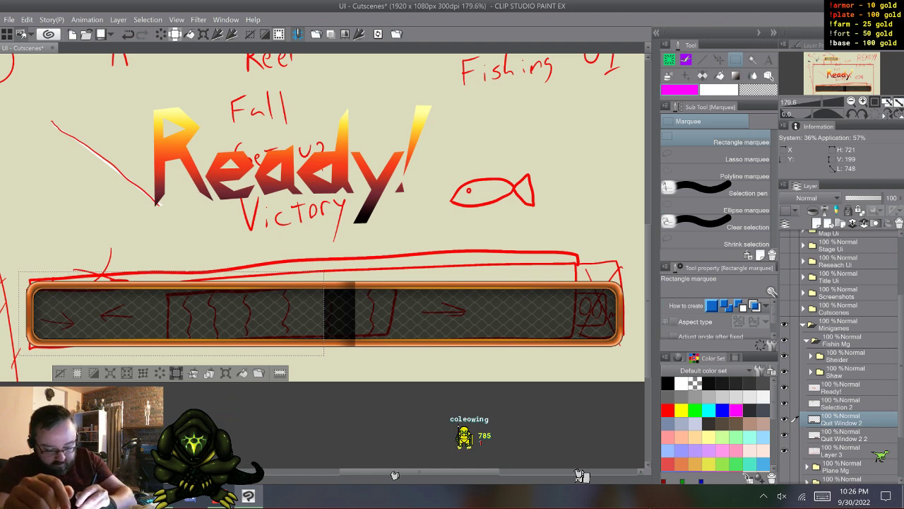
pyautogui.click(176, 373)
pyautogui.hotkey('ctrl', 'd')
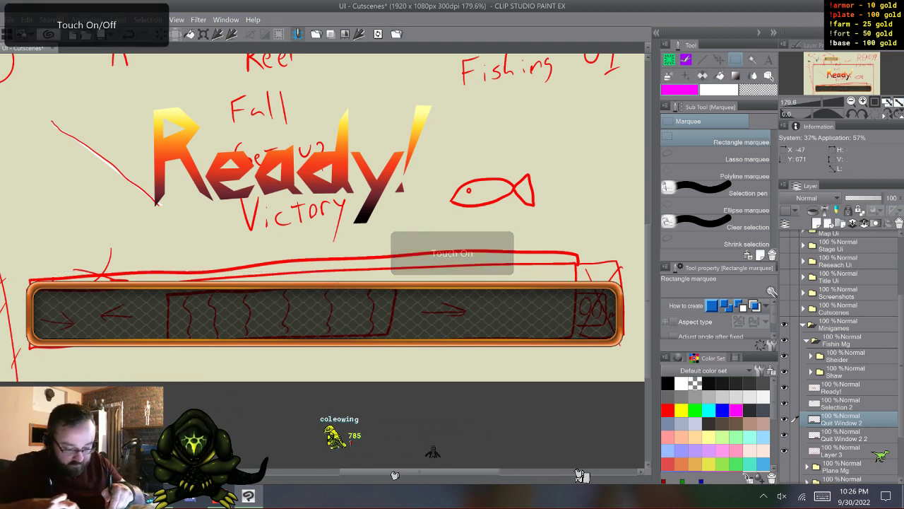
# - Inspect the seam between the two bar halves up close by hiding and showing Quit Window 2
pyautogui.scroll(5, 325, 282)
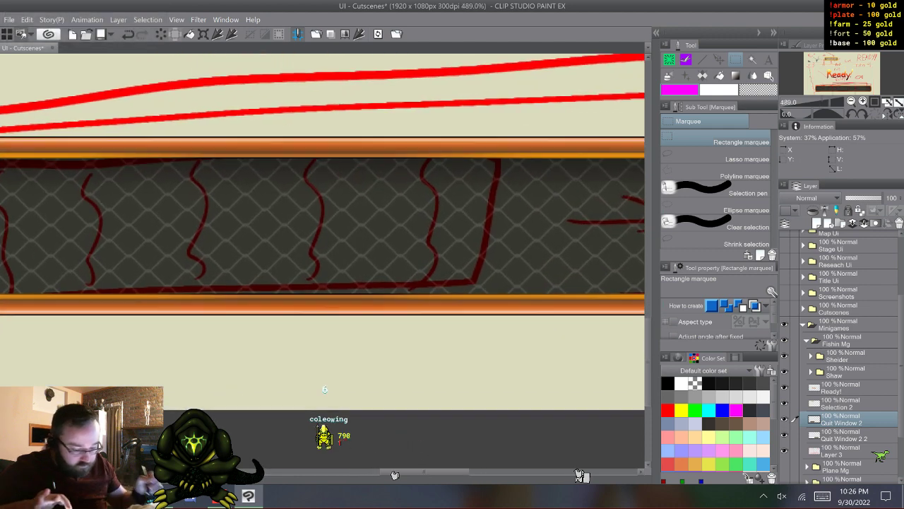
pyautogui.click(785, 419)
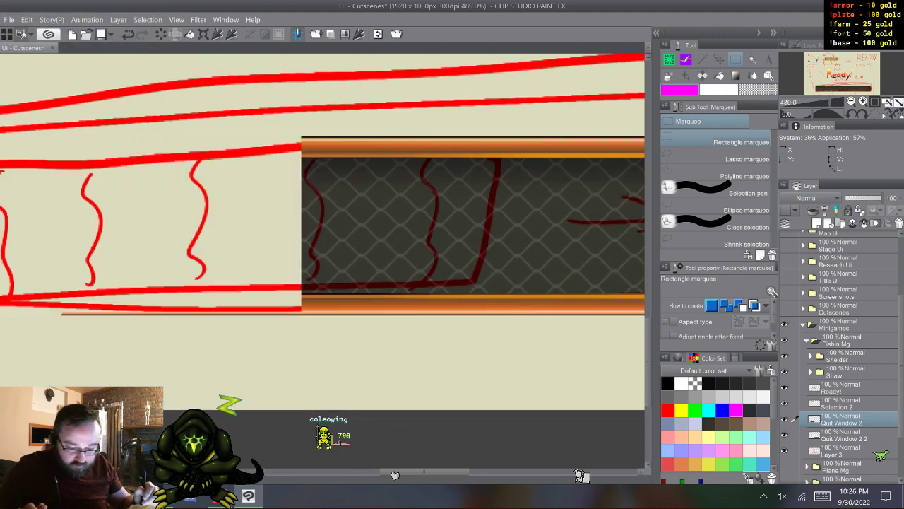
pyautogui.click(784, 419)
pyautogui.click(784, 419)
pyautogui.click(784, 419)
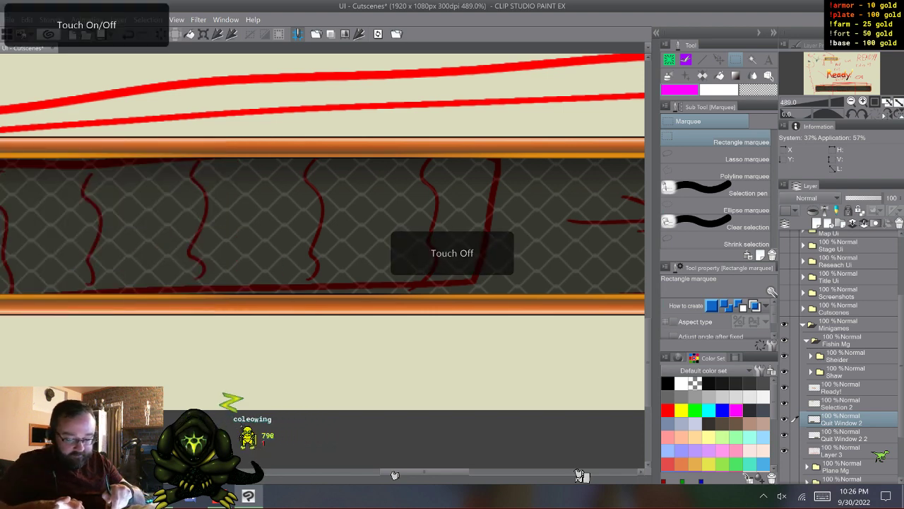
pyautogui.scroll(-5, 322, 261)
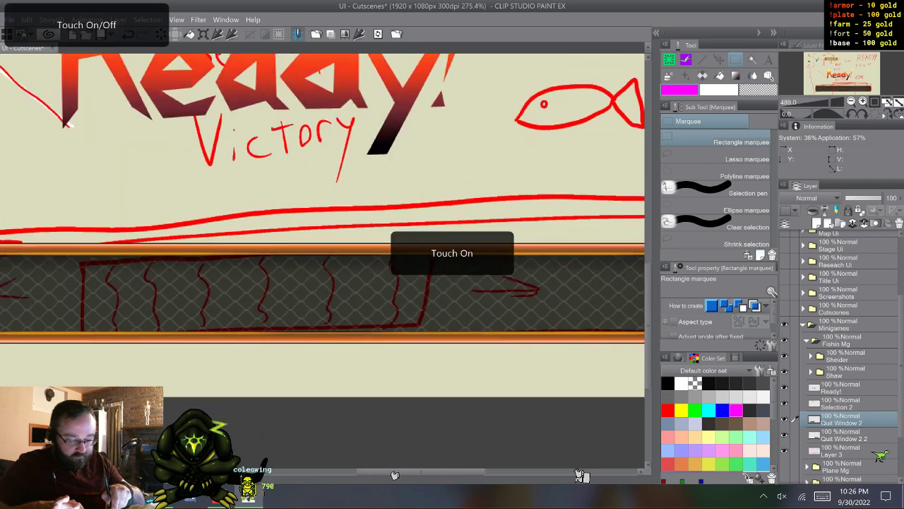
pyautogui.scroll(1, 353, 311)
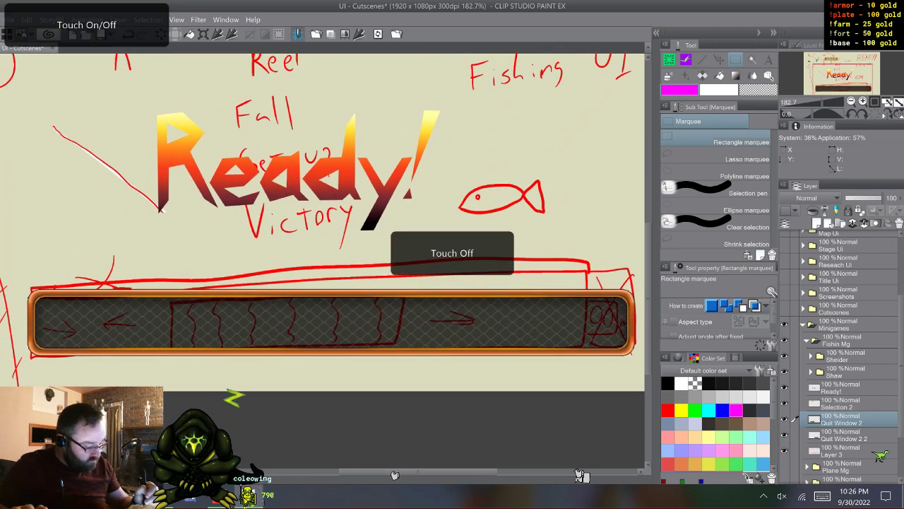
# - Merge the Quit Window 2 and Quit Window 2 2 layers into one layer
pyautogui.press('shift')
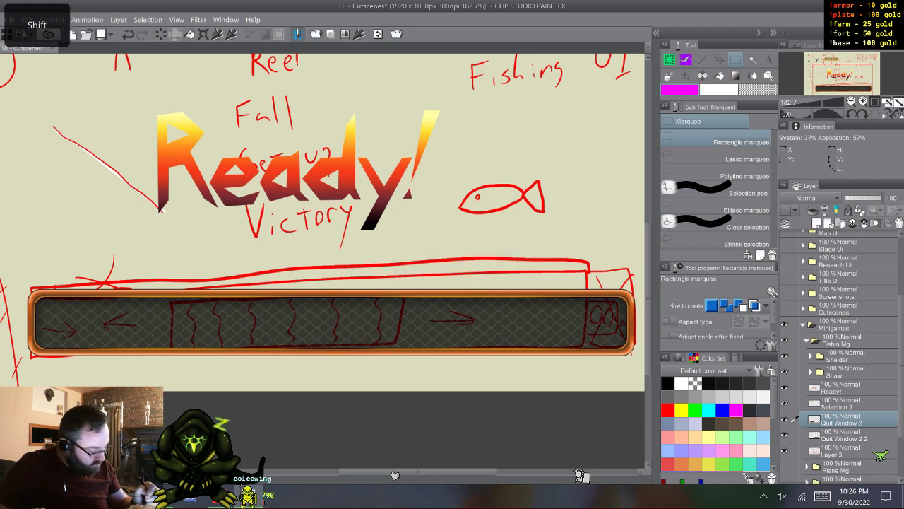
pyautogui.click(793, 431)
pyautogui.rightClick(842, 423)
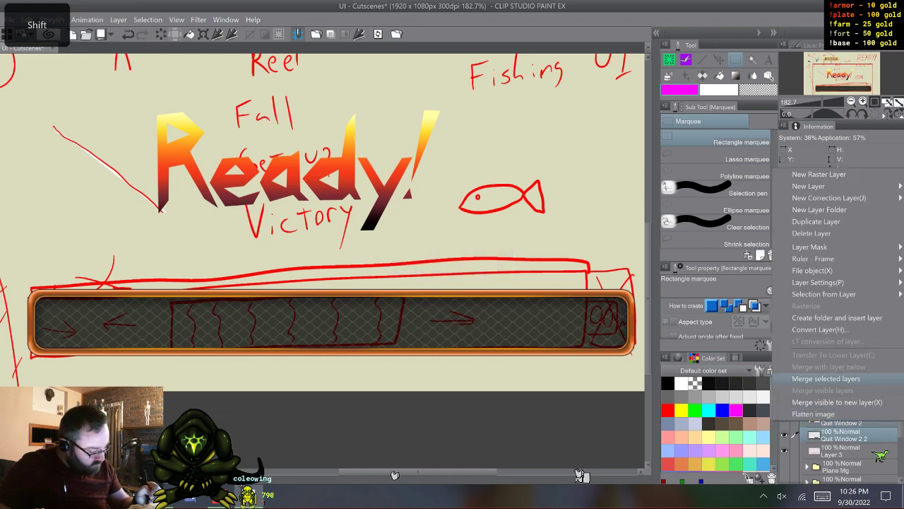
pyautogui.click(834, 378)
# - Rename the merged bar layer as Fish Window
pyautogui.doubleClick(844, 423)
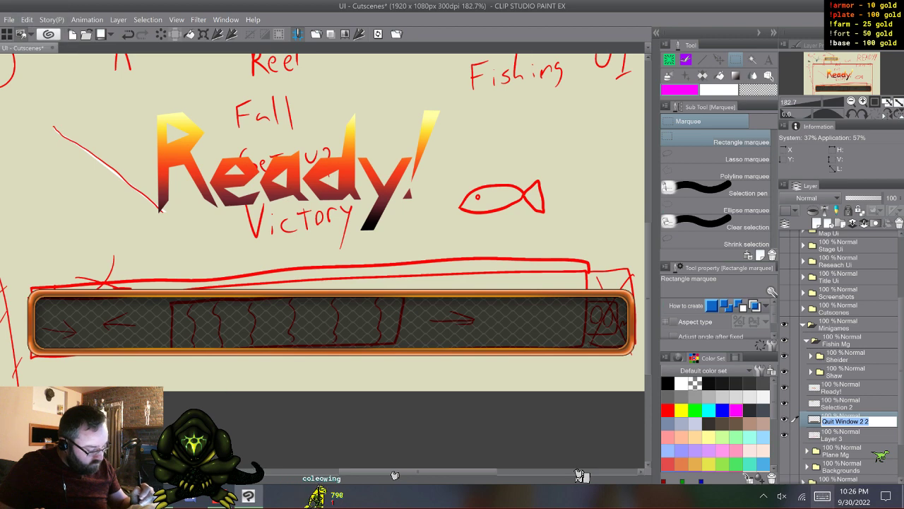
pyautogui.click(822, 496)
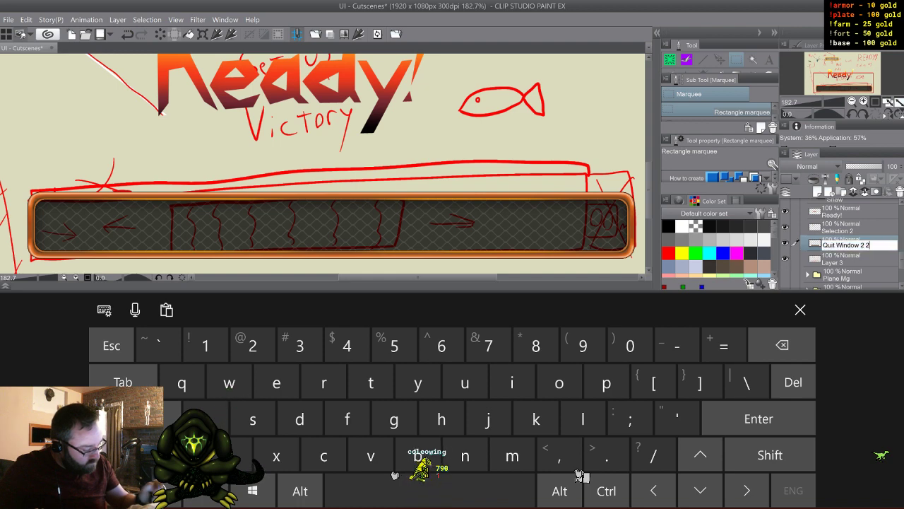
pyautogui.press('BackSpace')
pyautogui.press('BackSpace')
pyautogui.press('BackSpace')
pyautogui.press('BackSpace')
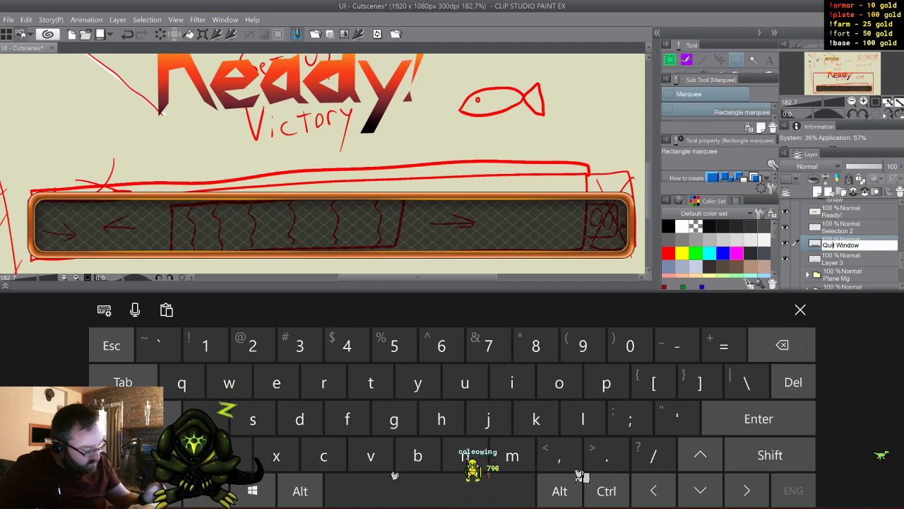
pyautogui.press('BackSpace')
pyautogui.press('BackSpace')
pyautogui.press('BackSpace')
pyautogui.press('BackSpace')
pyautogui.press('BackSpace')
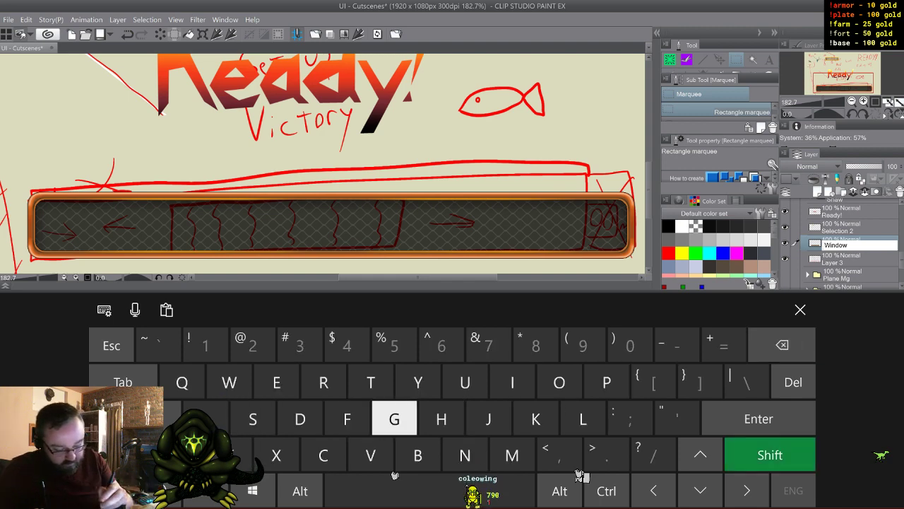
pyautogui.write('F')
pyautogui.write('ish')
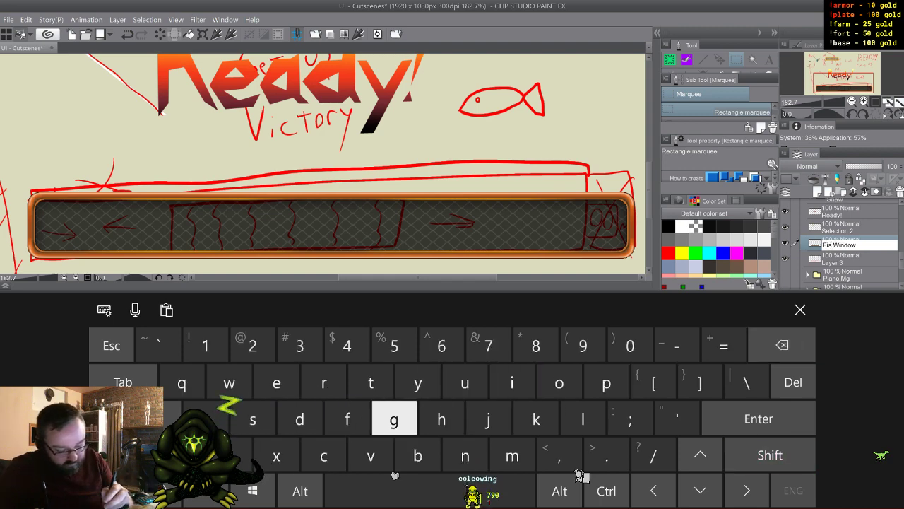
pyautogui.click(800, 310)
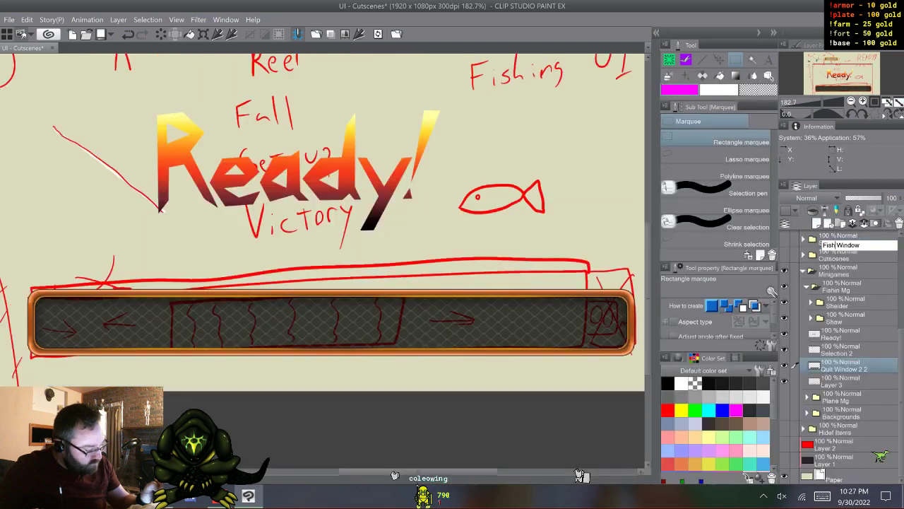
pyautogui.press('Return')
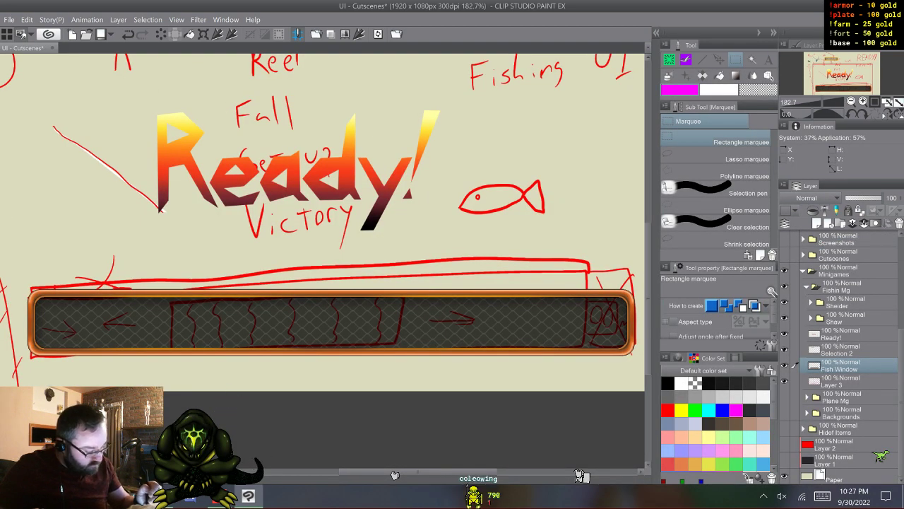
# - Move the glowing yellow Selection 2 box down onto the middle of the fishing bar
pyautogui.click(794, 349)
pyautogui.press('k')
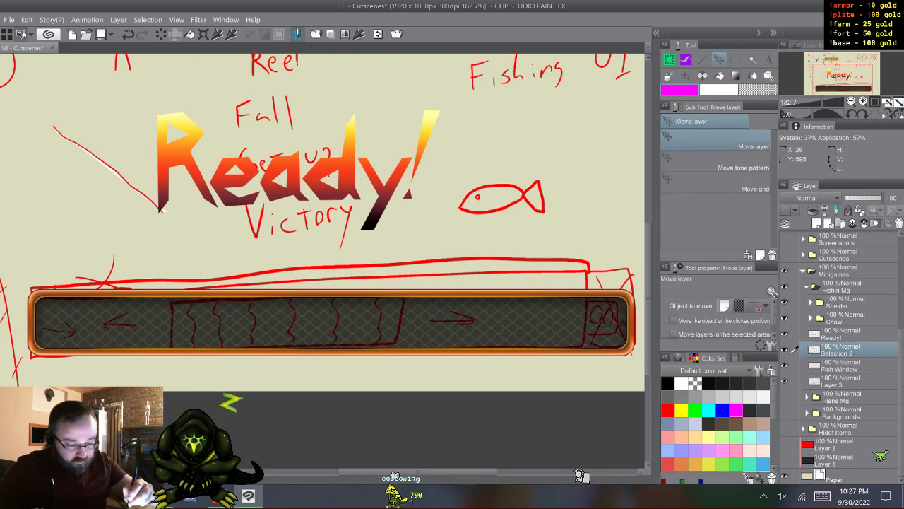
pyautogui.moveTo(191, 42); pyautogui.dragTo(320, 323)
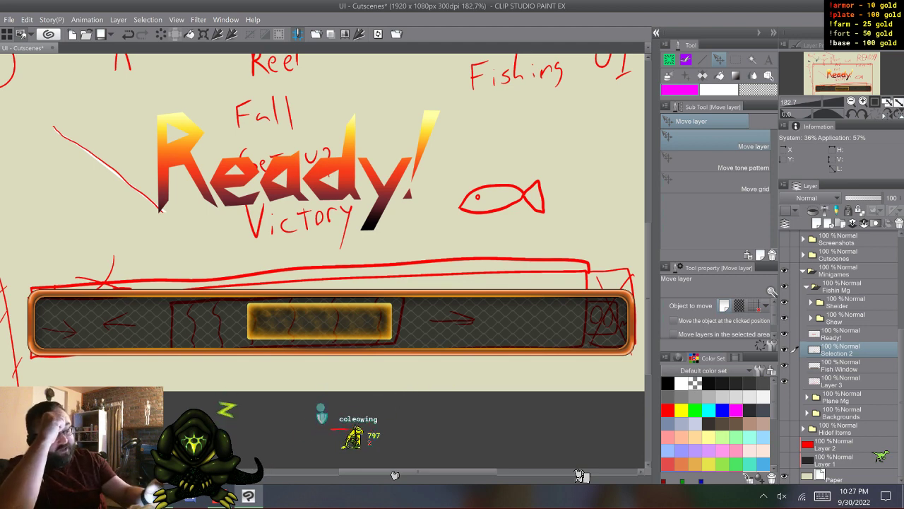
# - Open the material library and browse through its categories to the manga Effect line materials
pyautogui.click(656, 33)
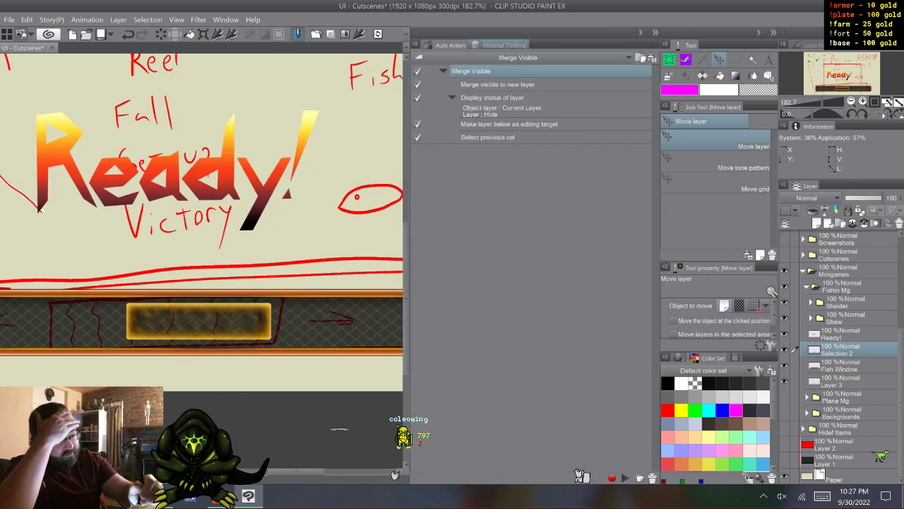
pyautogui.click(503, 45)
pyautogui.moveTo(482, 141); pyautogui.dragTo(482, 182)
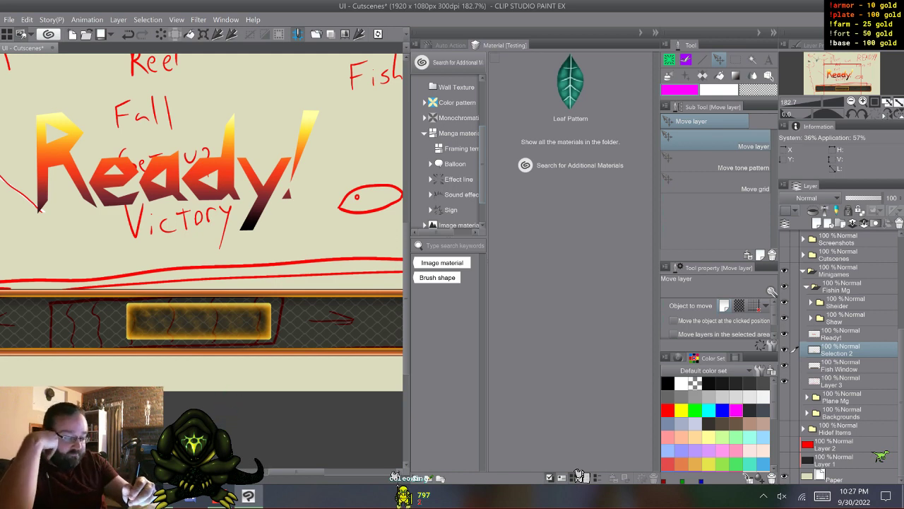
pyautogui.scroll(-2, 452, 148)
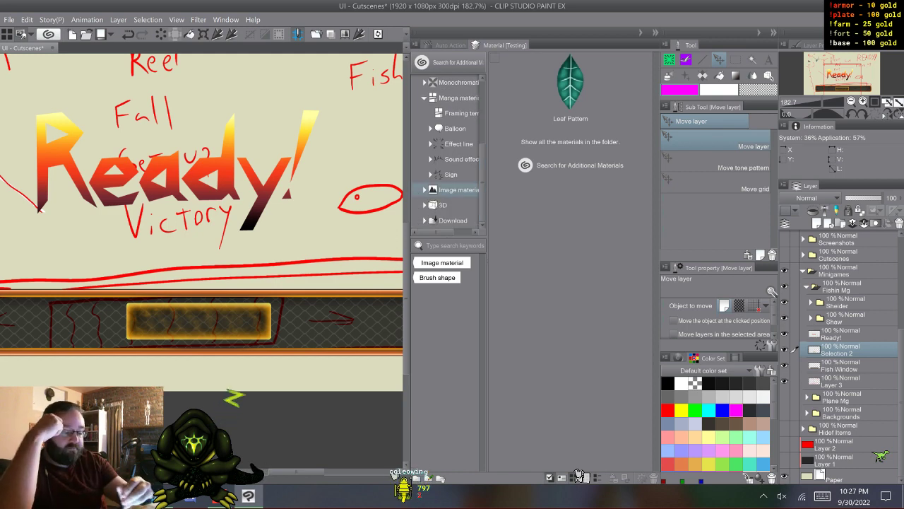
pyautogui.click(424, 190)
pyautogui.scroll(-1, 452, 177)
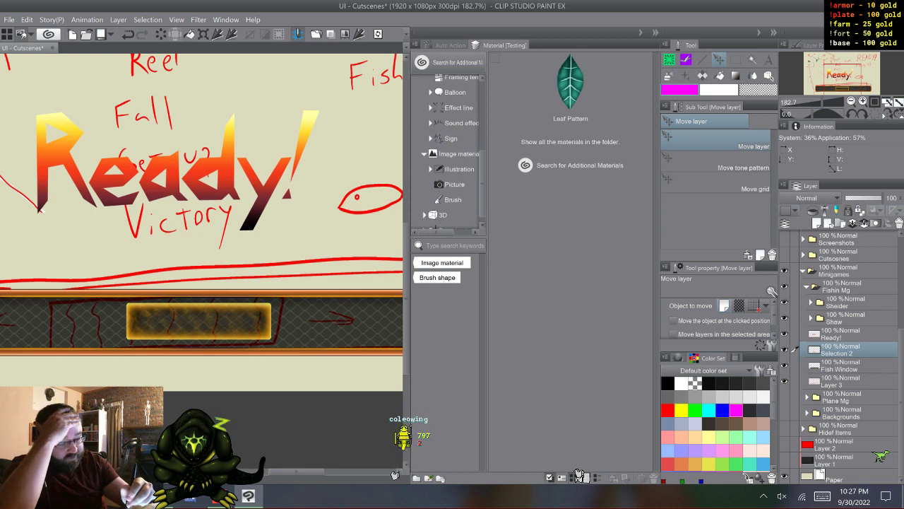
pyautogui.scroll(3, 453, 177)
pyautogui.click(425, 196)
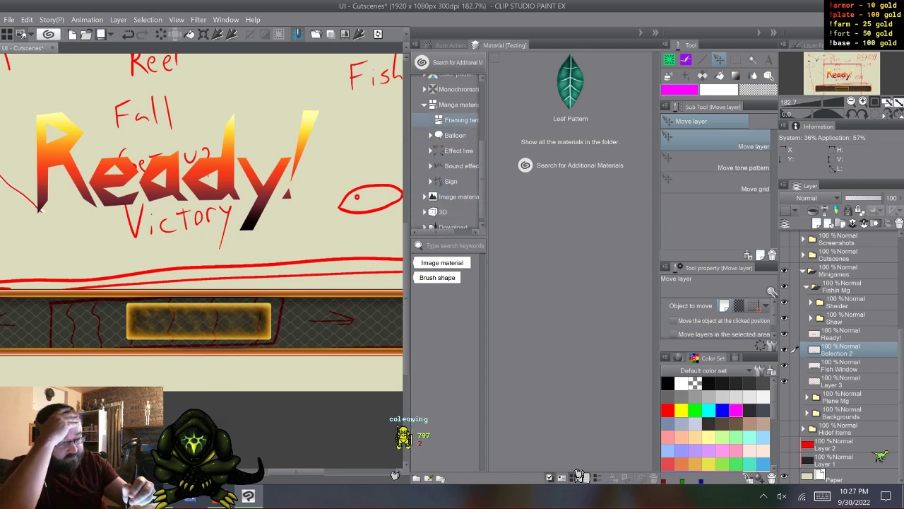
pyautogui.click(456, 150)
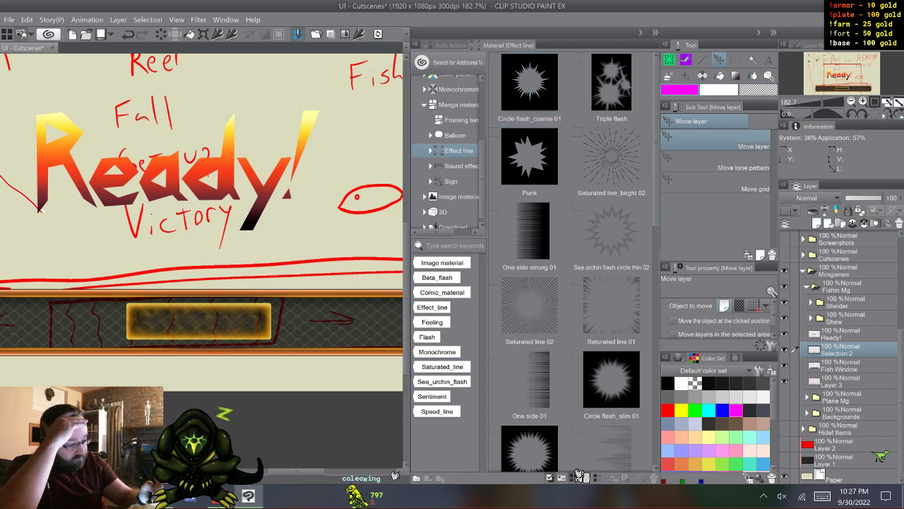
# - Look through the effect line materials and check the properties of the Separated 01 speed lines
pyautogui.scroll(-5, 573, 261)
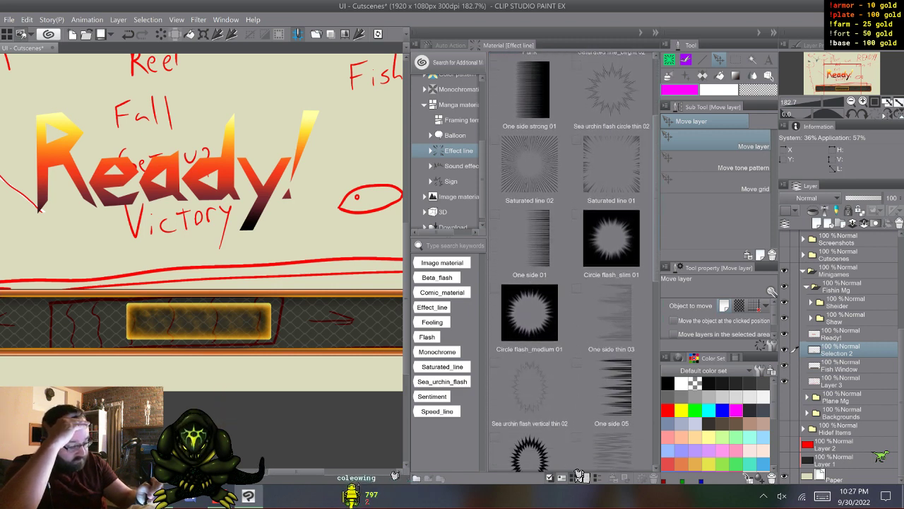
pyautogui.scroll(-3, 579, 466)
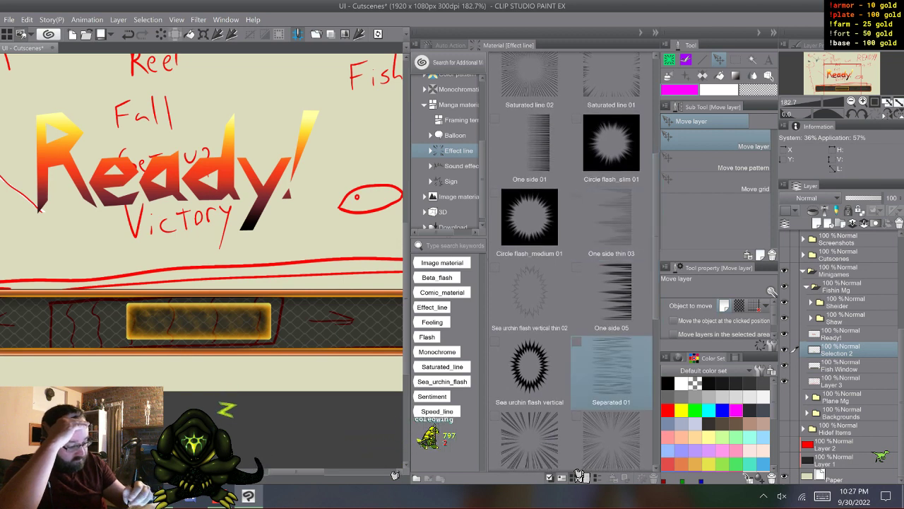
pyautogui.click(611, 368)
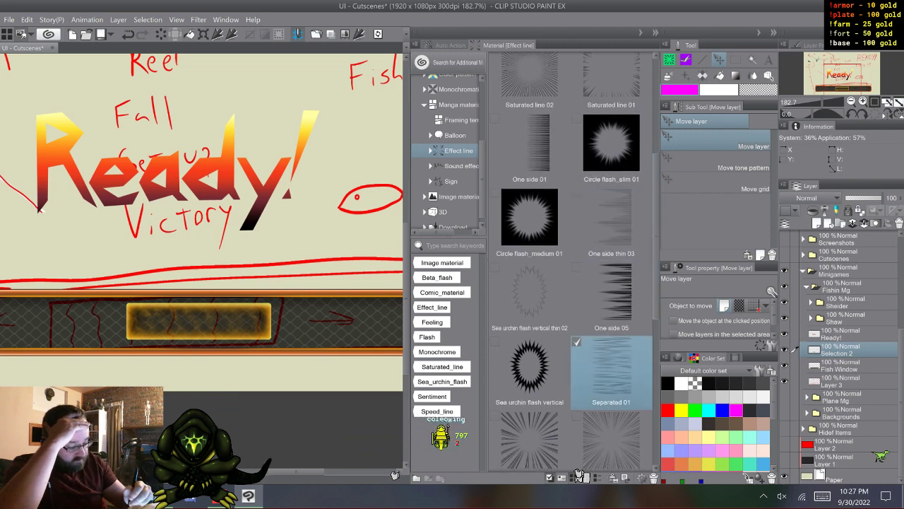
pyautogui.click(578, 474)
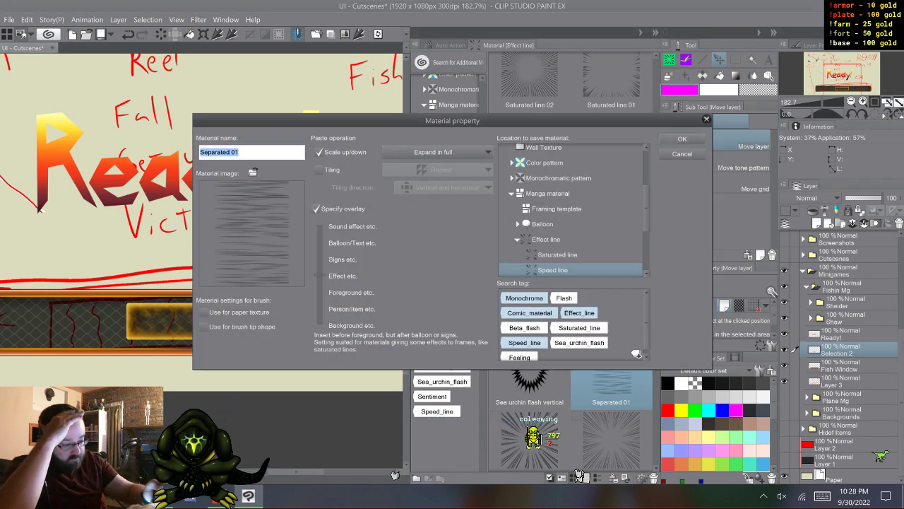
pyautogui.press('Return')
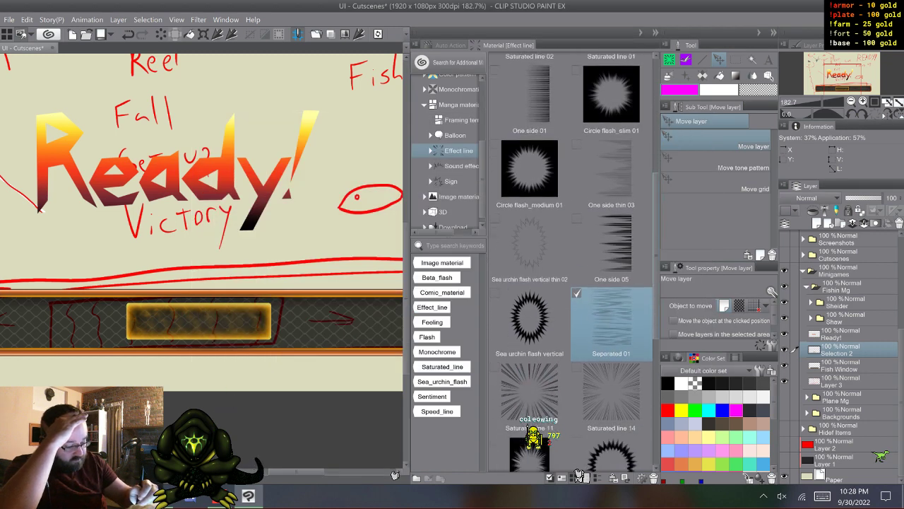
pyautogui.scroll(-5, 579, 283)
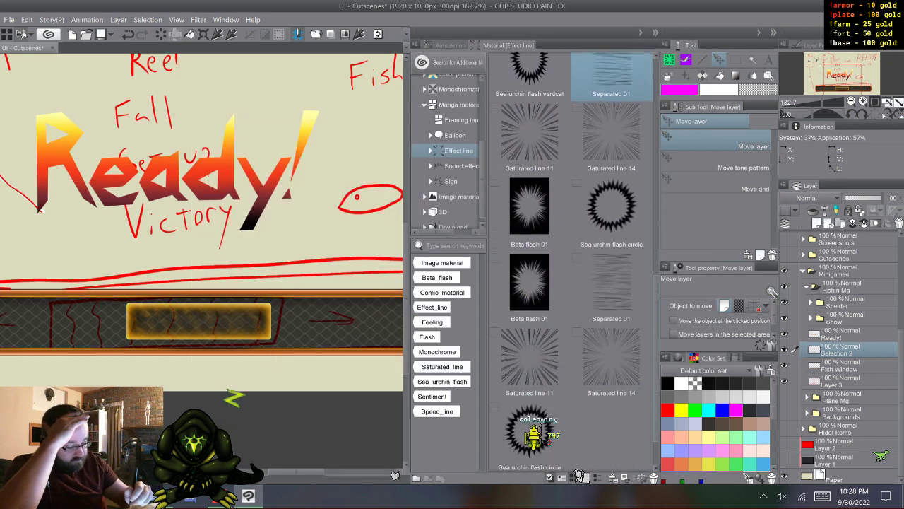
pyautogui.scroll(-2, 571, 261)
pyautogui.scroll(1, 570, 262)
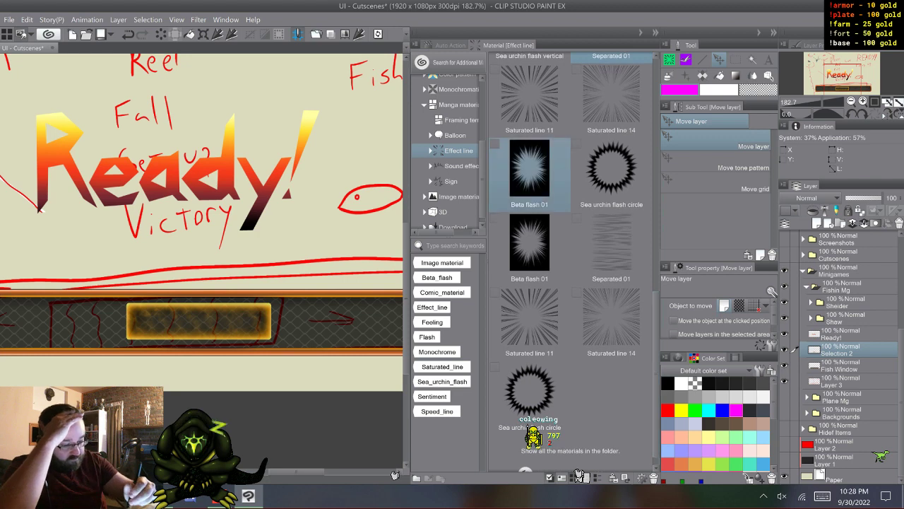
# - Browse the sound effect, sign, framing template and effect line materials, and close the material library
pyautogui.click(459, 166)
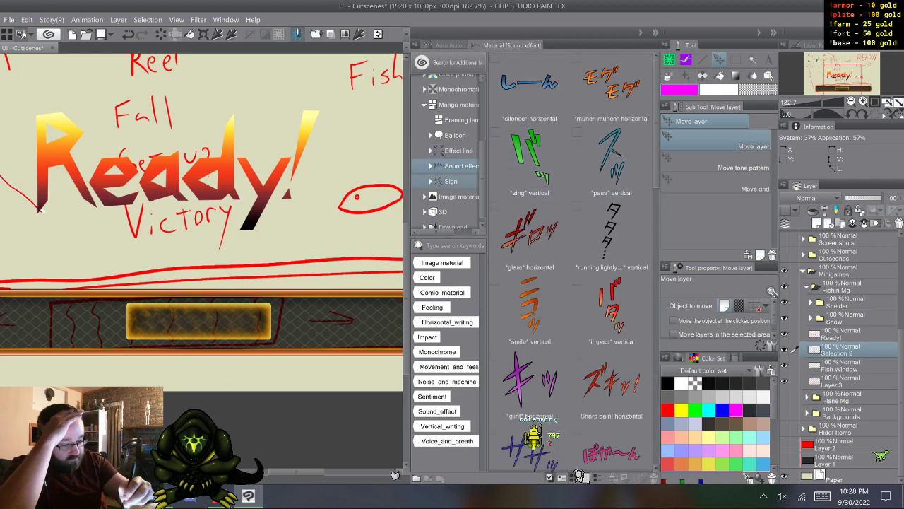
pyautogui.click(450, 181)
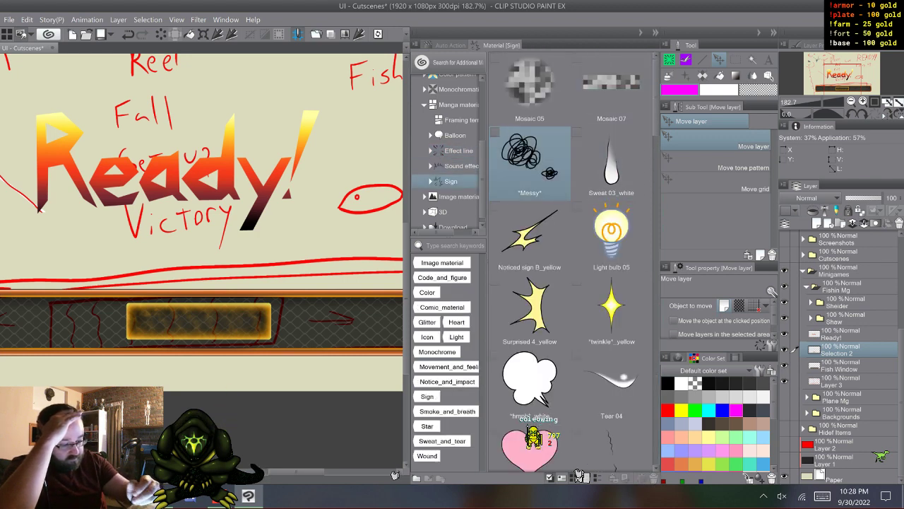
pyautogui.click(452, 119)
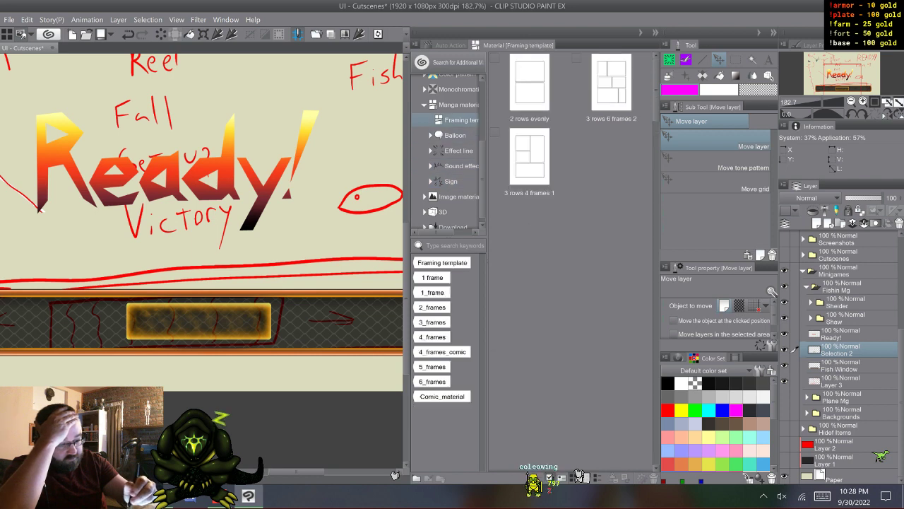
pyautogui.click(455, 151)
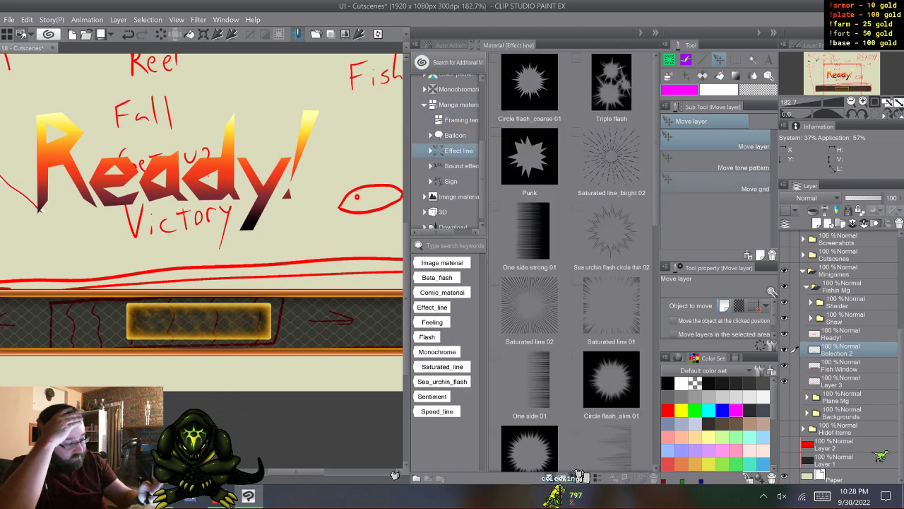
pyautogui.scroll(-1, 579, 472)
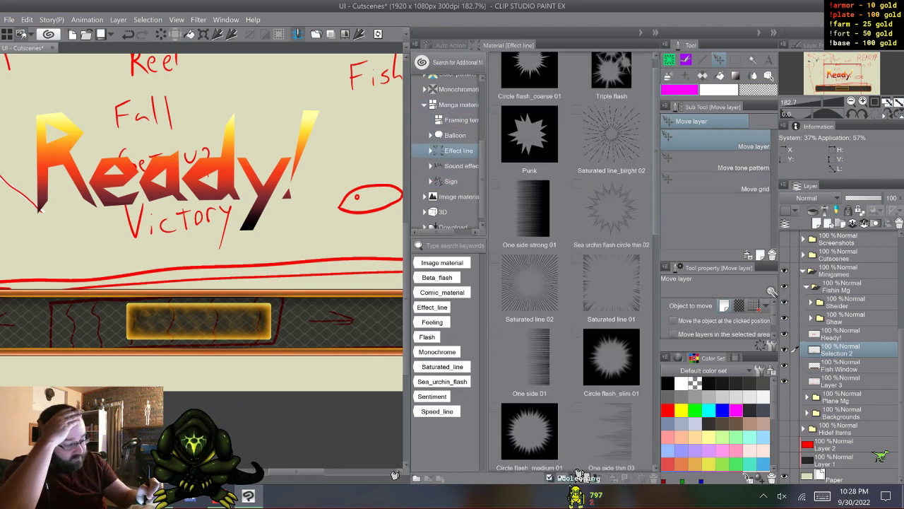
pyautogui.scroll(-1, 579, 472)
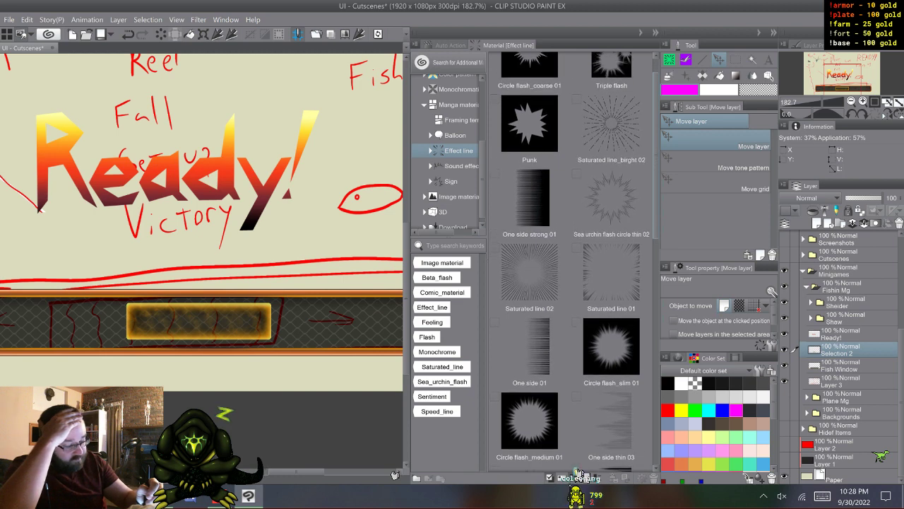
pyautogui.scroll(2, 578, 472)
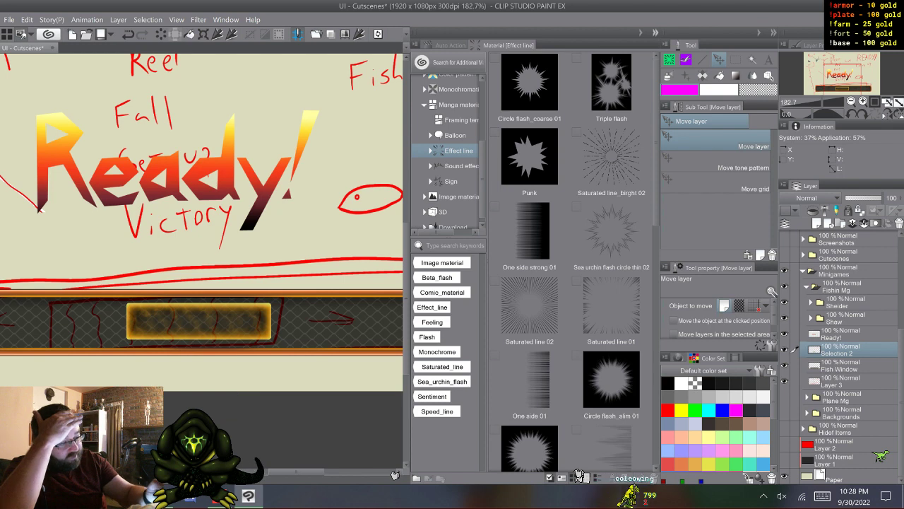
pyautogui.click(655, 32)
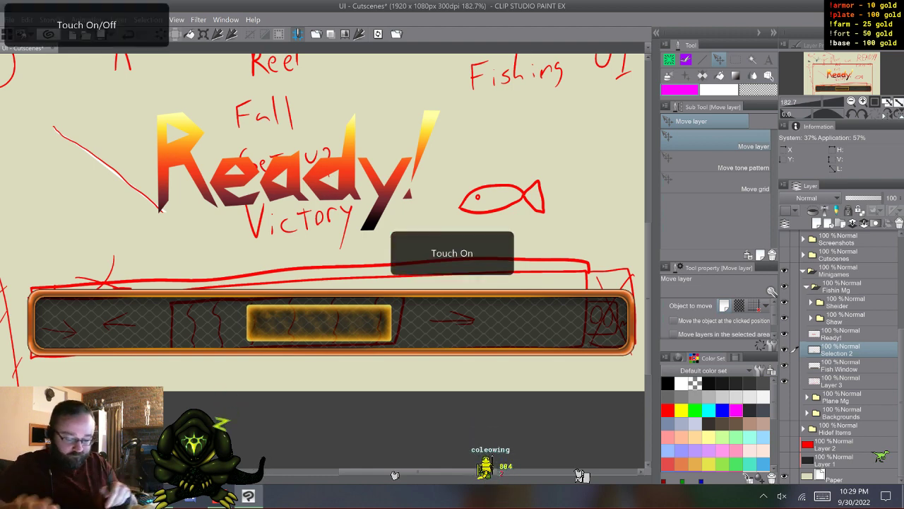
# - Choose the dv_nebulor decoration brush and add a new layer above Selection 2
pyautogui.scroll(4, 318, 323)
pyautogui.scroll(1, 316, 318)
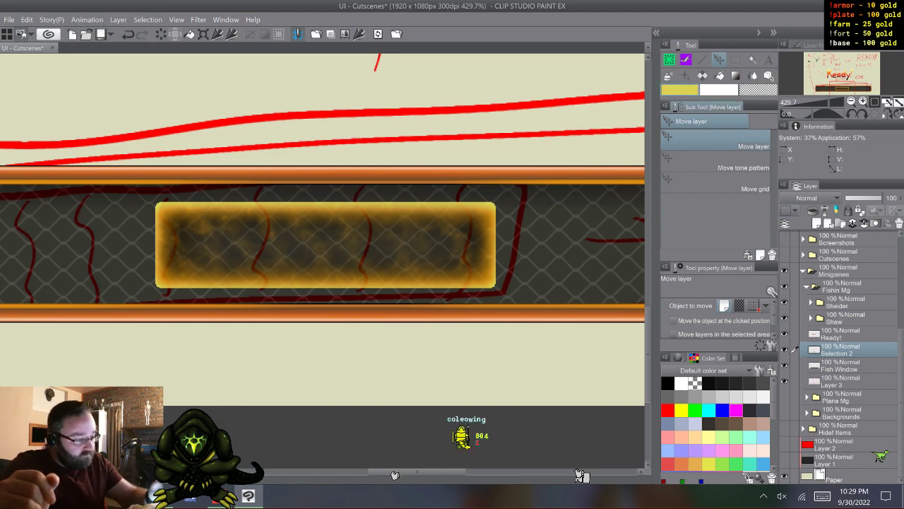
pyautogui.press('b')
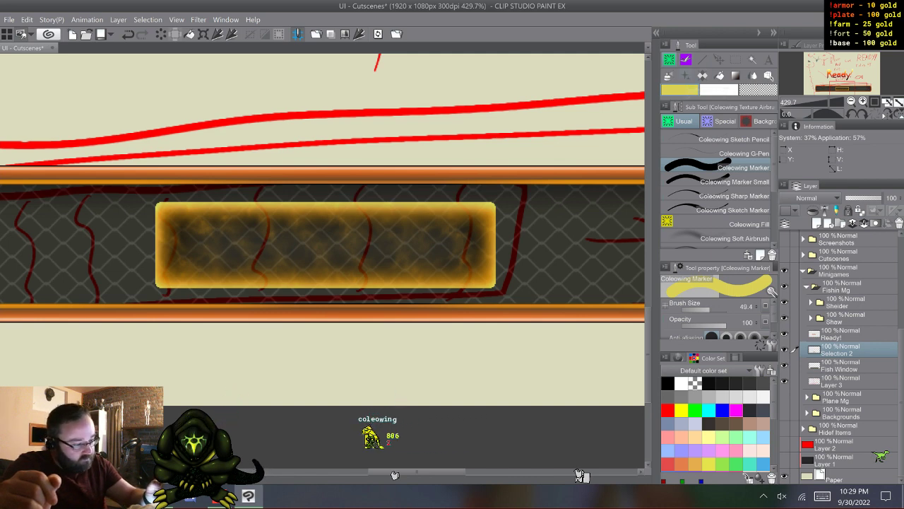
pyautogui.press('b')
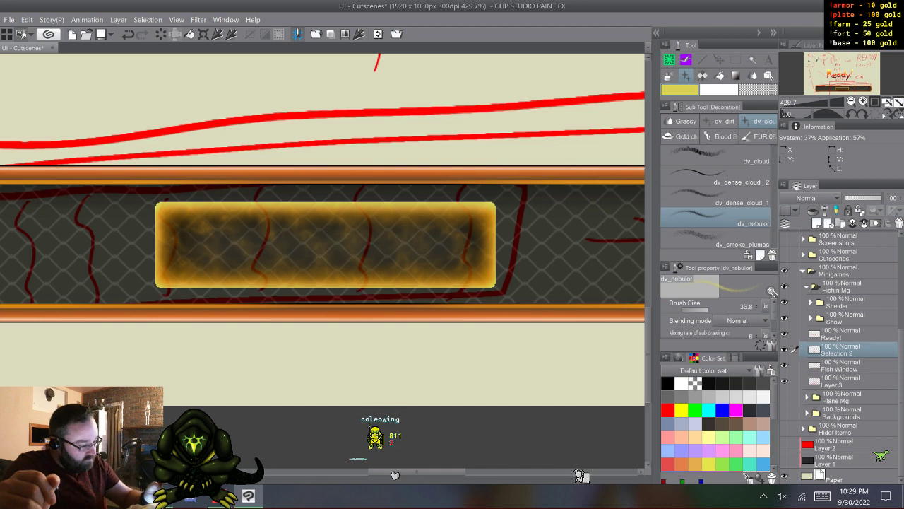
pyautogui.click(817, 223)
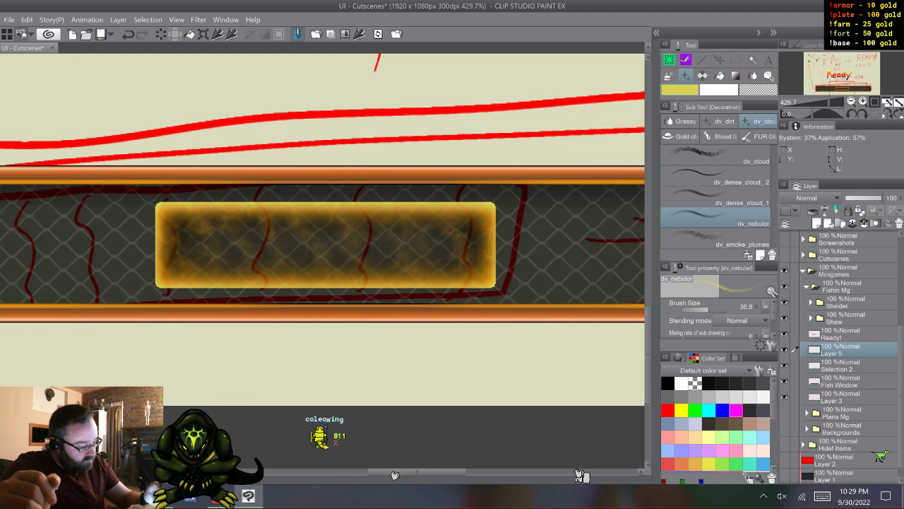
# - Auto-select the area surrounding the glowing box on Selection 2, and return to Layer 5 with the dv_nebulor brush
pyautogui.click(842, 366)
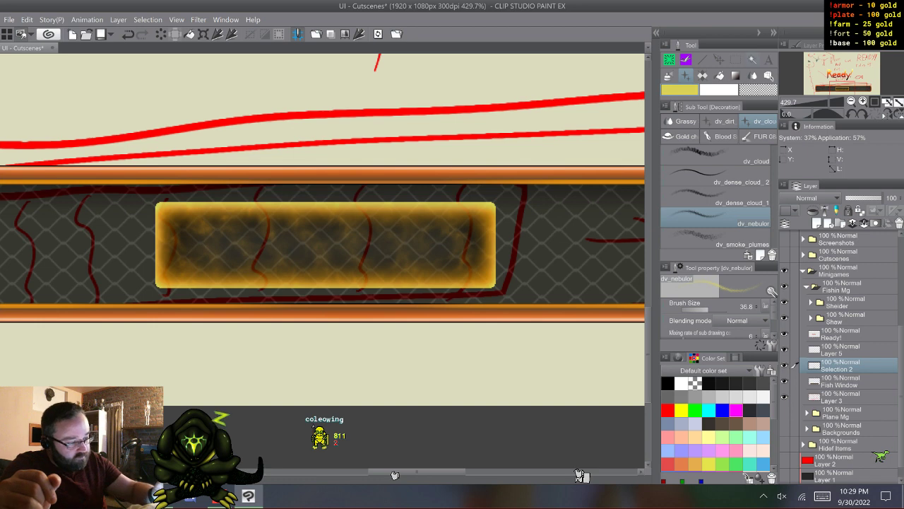
pyautogui.press('w')
pyautogui.click(325, 346)
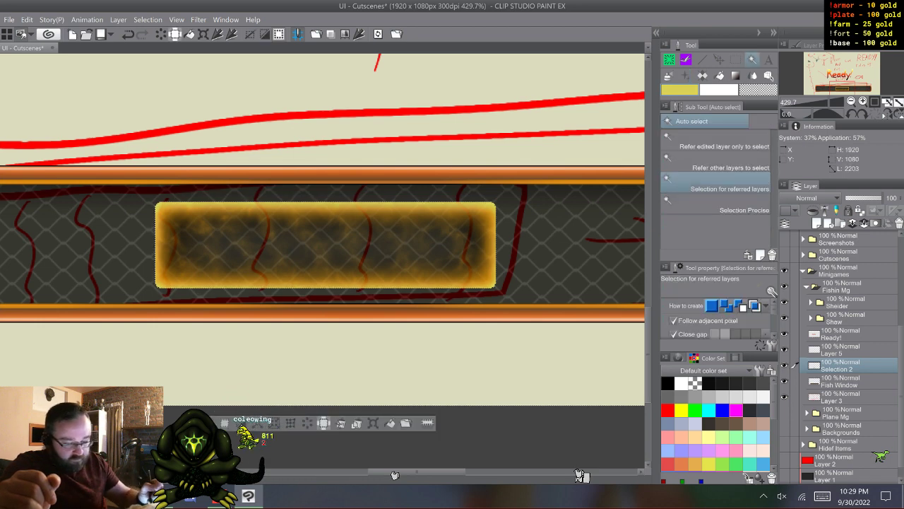
pyautogui.click(840, 350)
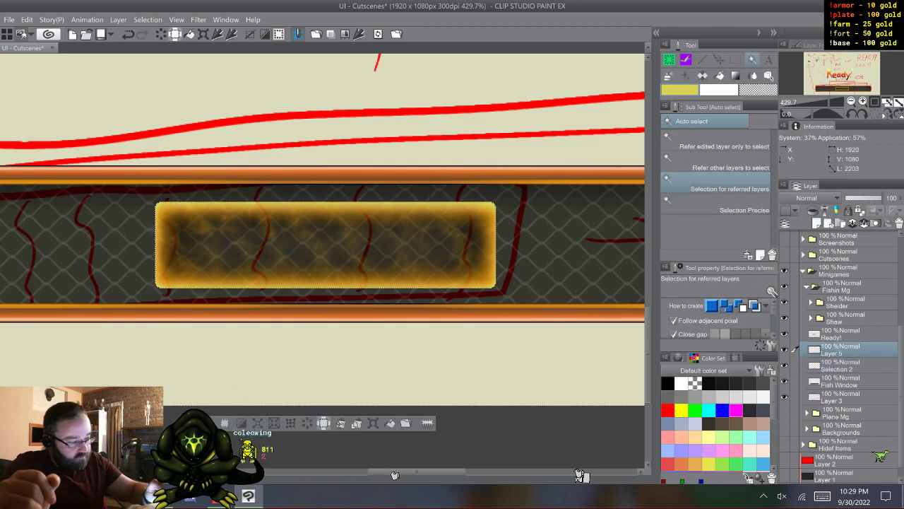
pyautogui.press('b')
pyautogui.press('b')
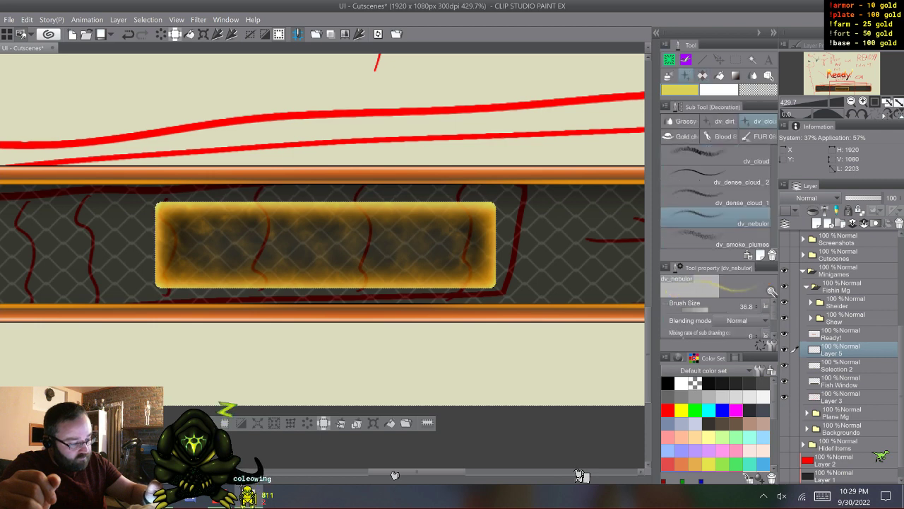
# - Try painting pale yellow nebula texture across the glowing box on Layer 5, and undo the strokes
pyautogui.moveTo(422, 202); pyautogui.dragTo(433, 206)
pyautogui.moveTo(426, 245); pyautogui.dragTo(427, 245)
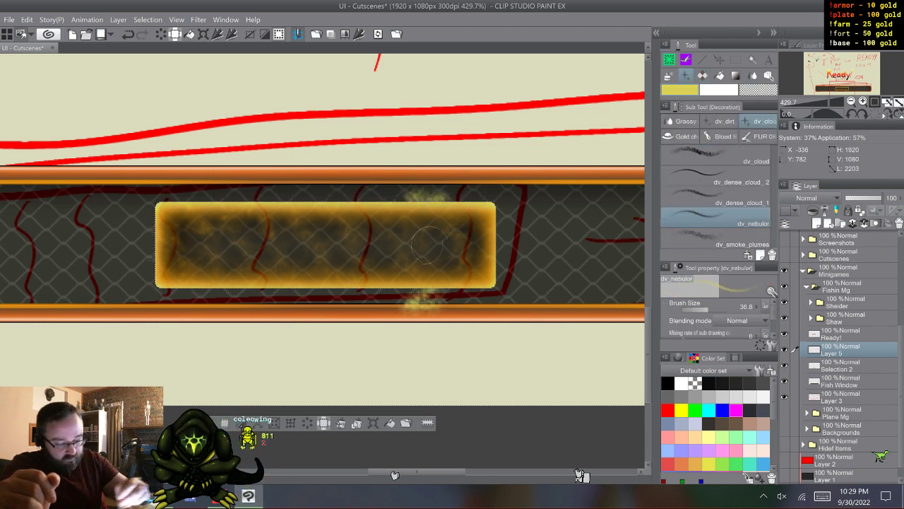
pyautogui.hotkey('ctrl', 'z')
pyautogui.hotkey('ctrl', 'z')
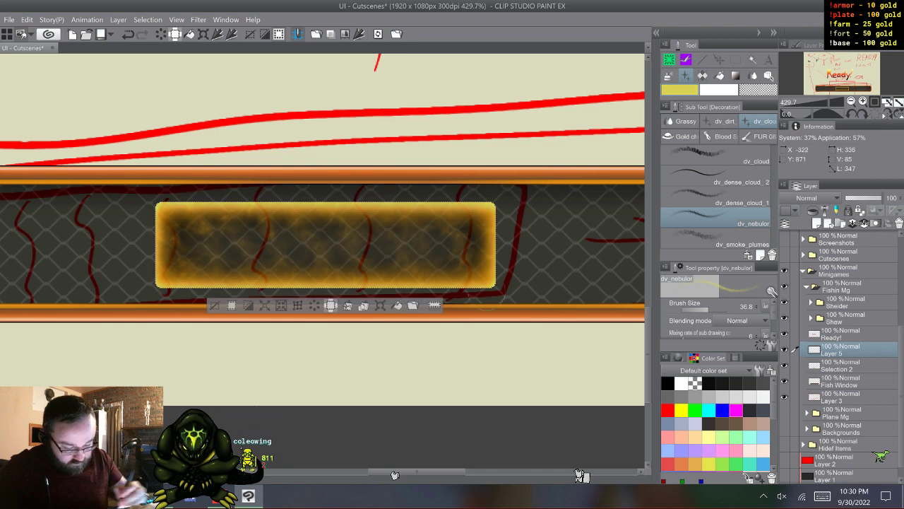
# - Try vertical cloud strokes inside the glowing box's right end, in pale yellow and in orange sampled from its border, undoing each
pyautogui.moveTo(455, 210); pyautogui.dragTo(455, 281)
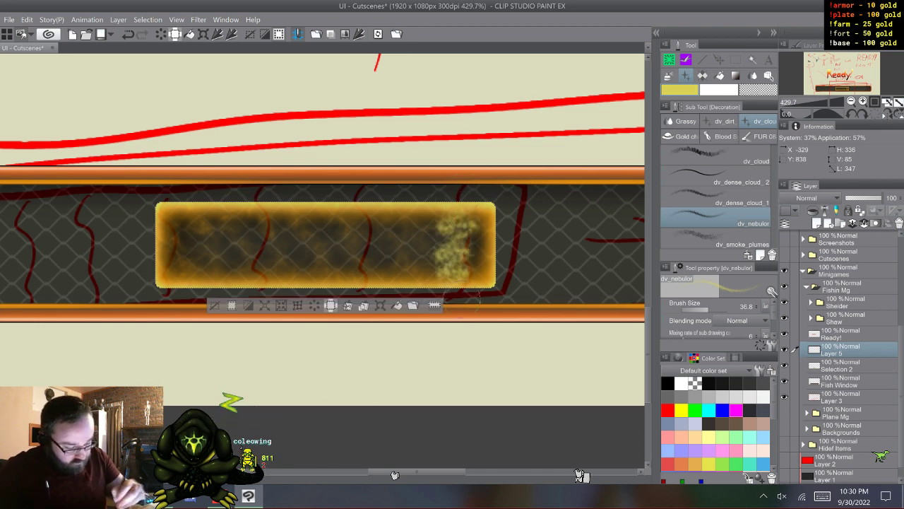
pyautogui.keyDown('alt'); pyautogui.click(491, 271); pyautogui.keyUp('alt')
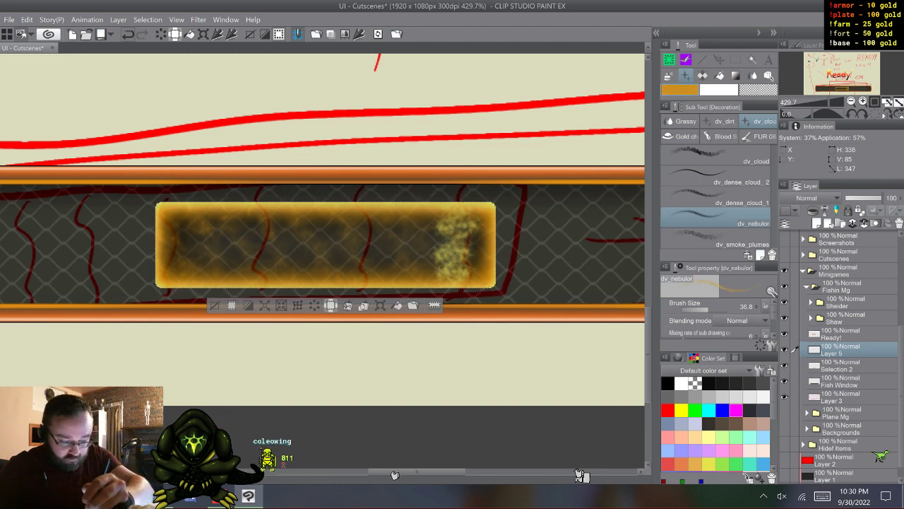
pyautogui.hotkey('ctrl', 'z')
pyautogui.moveTo(447, 218); pyautogui.dragTo(470, 288)
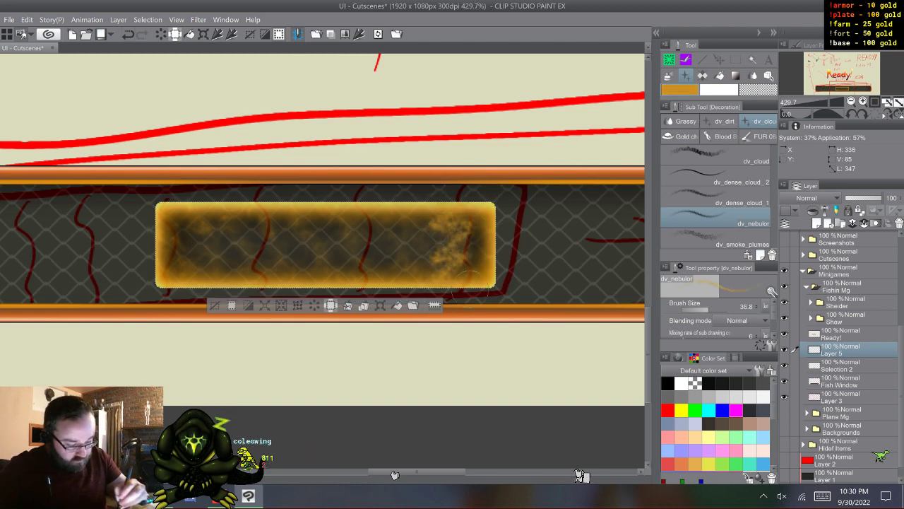
pyautogui.hotkey('ctrl', 'z')
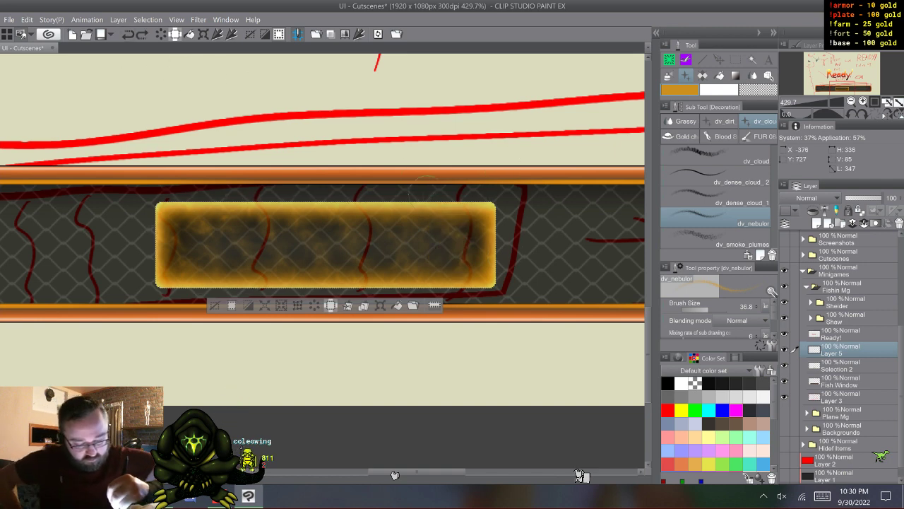
# - Try orange dv_nebulor cloud strokes inside the right end of the glowing box on Layer 5, undoing each
pyautogui.moveTo(470, 218)
pyautogui.mouseDown()
pyautogui.moveTo(416, 227)
pyautogui.moveTo(445, 254)
pyautogui.moveTo(450, 244)
pyautogui.mouseUp()
pyautogui.hotkey('ctrl', 'z')
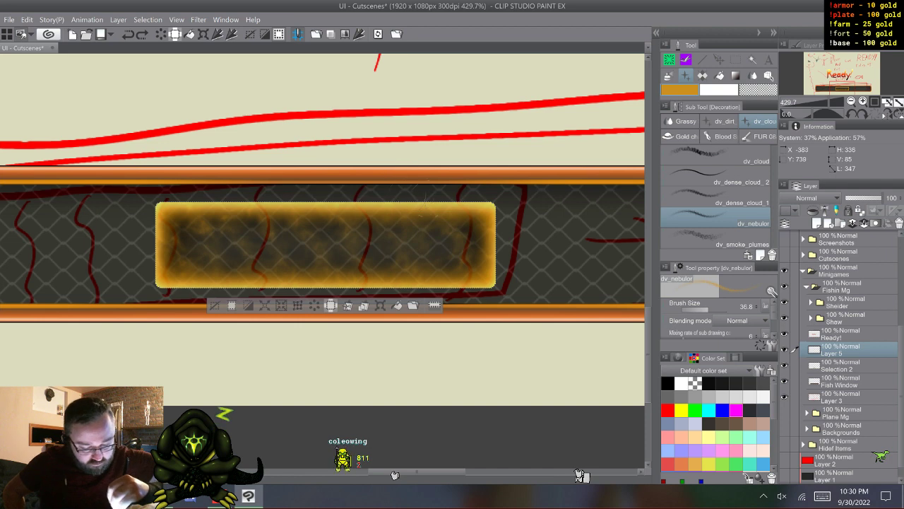
pyautogui.moveTo(381, 217); pyautogui.dragTo(467, 242)
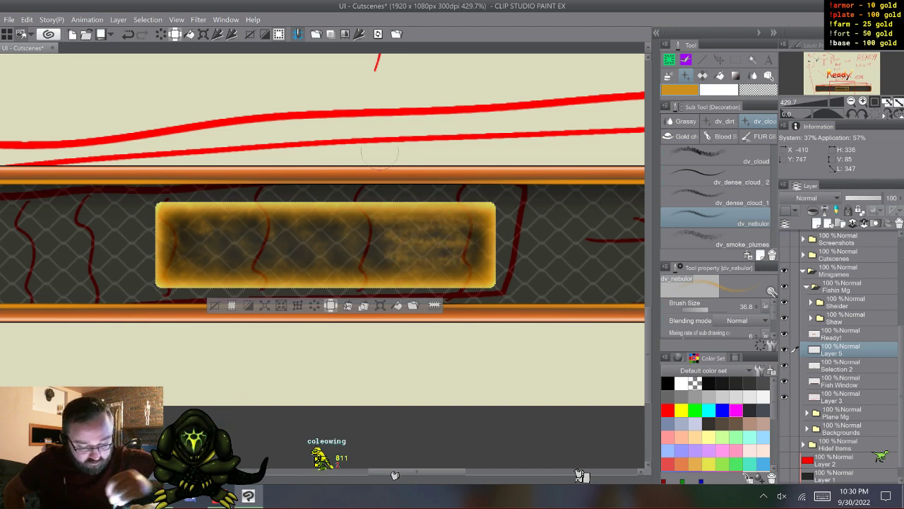
pyautogui.hotkey('ctrl', 'z')
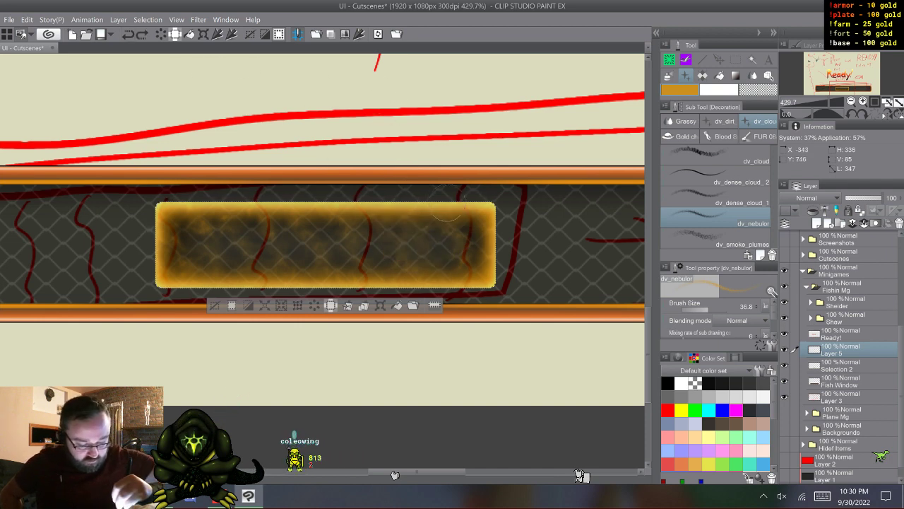
pyautogui.moveTo(452, 219)
pyautogui.mouseDown()
pyautogui.moveTo(475, 248)
pyautogui.moveTo(456, 268)
pyautogui.mouseUp()
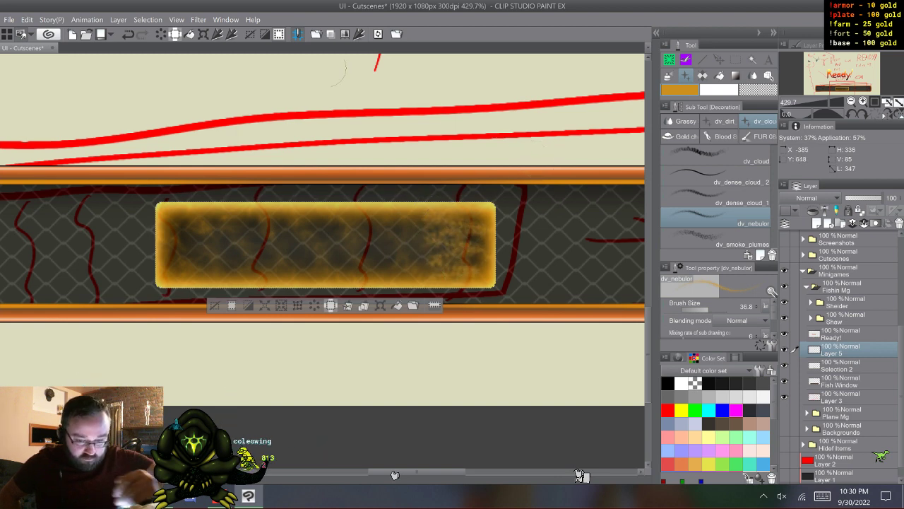
pyautogui.hotkey('ctrl', 'z')
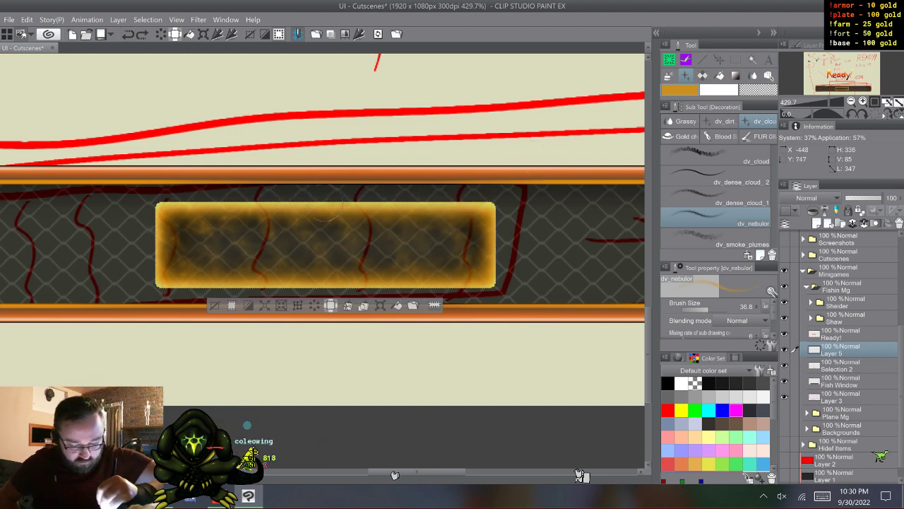
# - Try orange nebula texture in the middle of the glowing box, overlay it with yellow sampled from the border, and undo both
pyautogui.moveTo(329, 212)
pyautogui.mouseDown()
pyautogui.moveTo(281, 210)
pyautogui.moveTo(361, 227)
pyautogui.moveTo(320, 232)
pyautogui.moveTo(315, 242)
pyautogui.moveTo(349, 252)
pyautogui.moveTo(311, 278)
pyautogui.mouseUp()
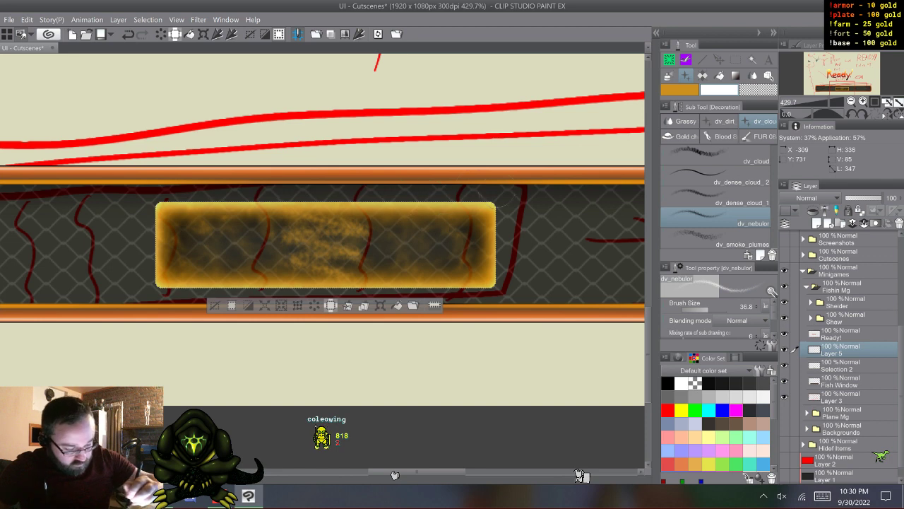
pyautogui.keyDown('alt'); pyautogui.click(492, 204); pyautogui.keyUp('alt')
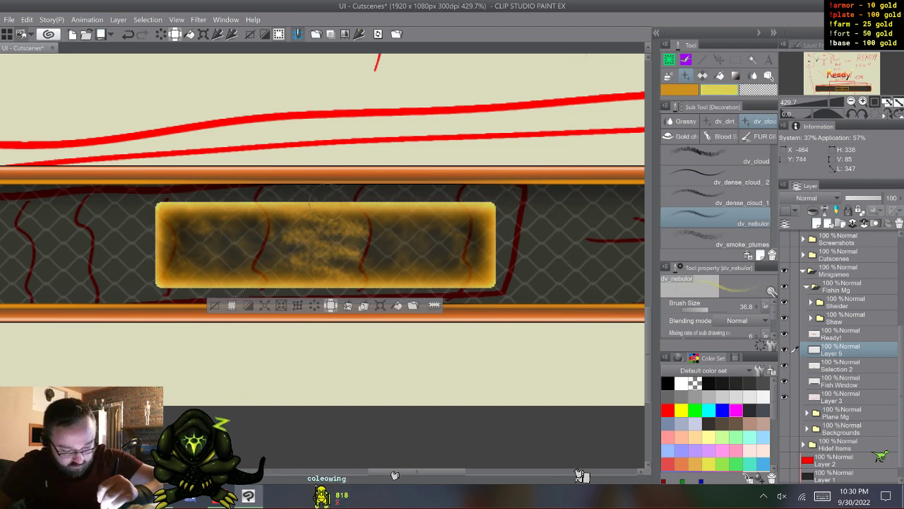
pyautogui.moveTo(350, 229)
pyautogui.mouseDown()
pyautogui.moveTo(291, 237)
pyautogui.moveTo(359, 252)
pyautogui.moveTo(330, 256)
pyautogui.mouseUp()
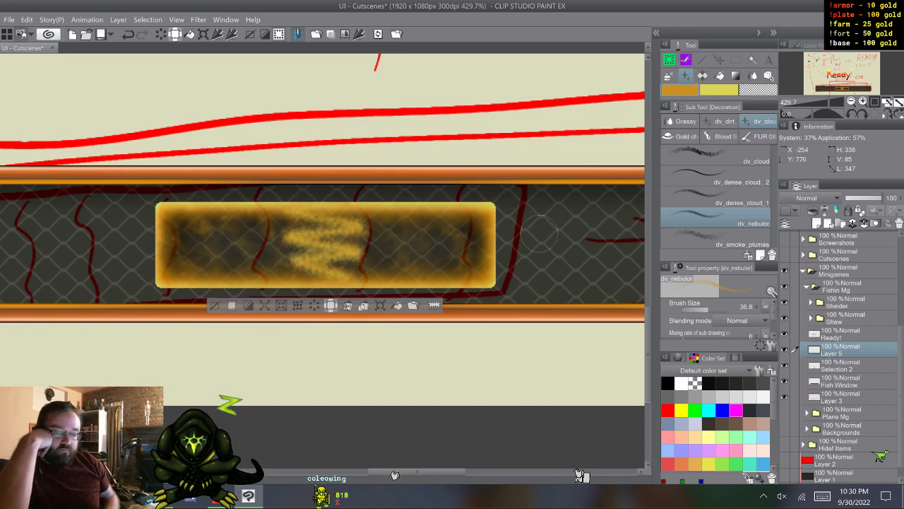
pyautogui.hotkey('ctrl', 'z')
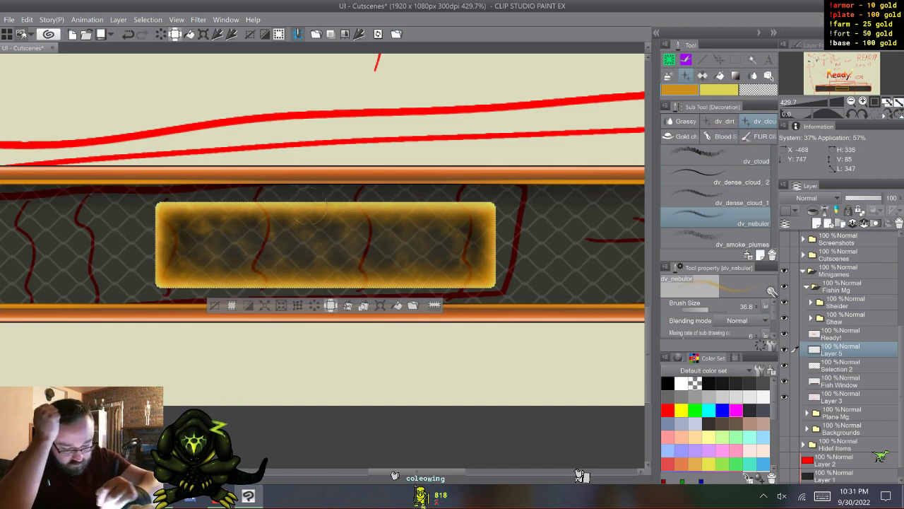
# - Try different zigzag and vertical nebula strokes in orange and yellow across the middle of the glowing box, undoing each
pyautogui.moveTo(311, 212)
pyautogui.mouseDown()
pyautogui.moveTo(359, 222)
pyautogui.moveTo(315, 234)
pyautogui.moveTo(378, 240)
pyautogui.moveTo(325, 247)
pyautogui.mouseUp()
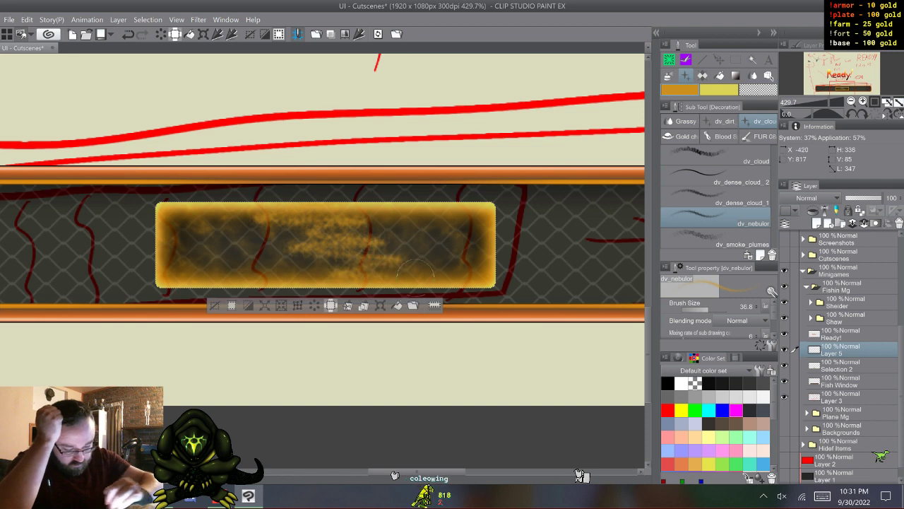
pyautogui.hotkey('ctrl', 'z')
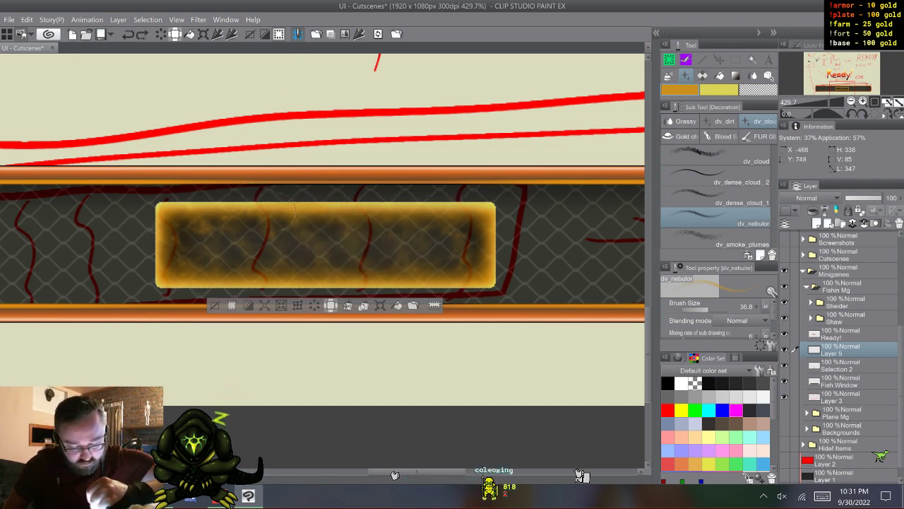
pyautogui.moveTo(286, 210)
pyautogui.mouseDown()
pyautogui.moveTo(278, 237)
pyautogui.moveTo(284, 269)
pyautogui.mouseUp()
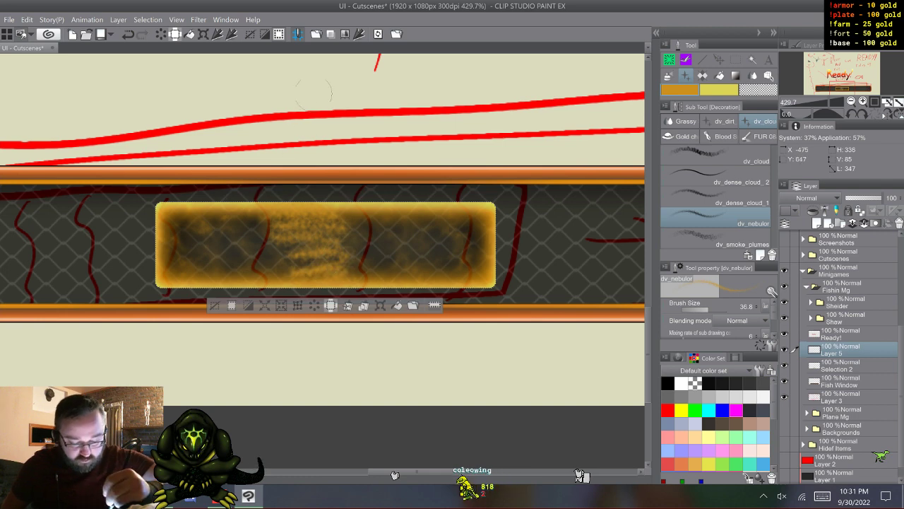
pyautogui.hotkey('ctrl', 'z')
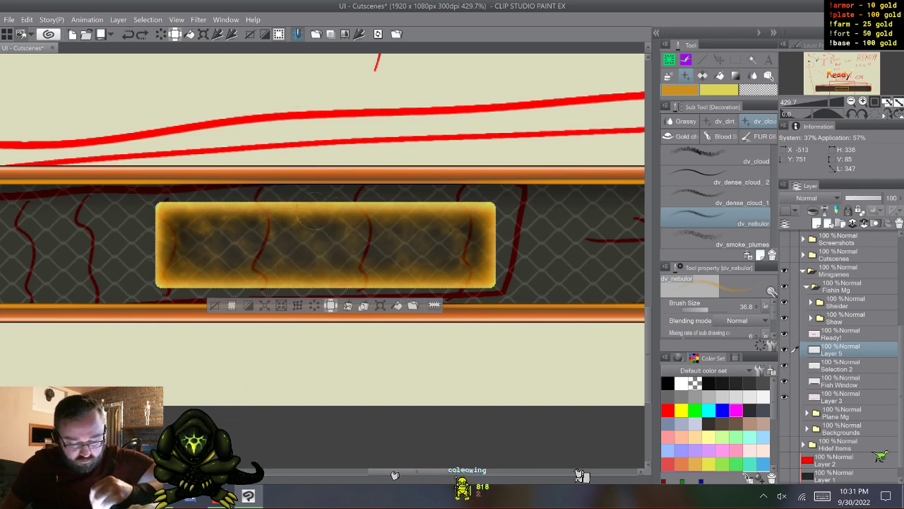
pyautogui.moveTo(310, 219); pyautogui.dragTo(339, 247)
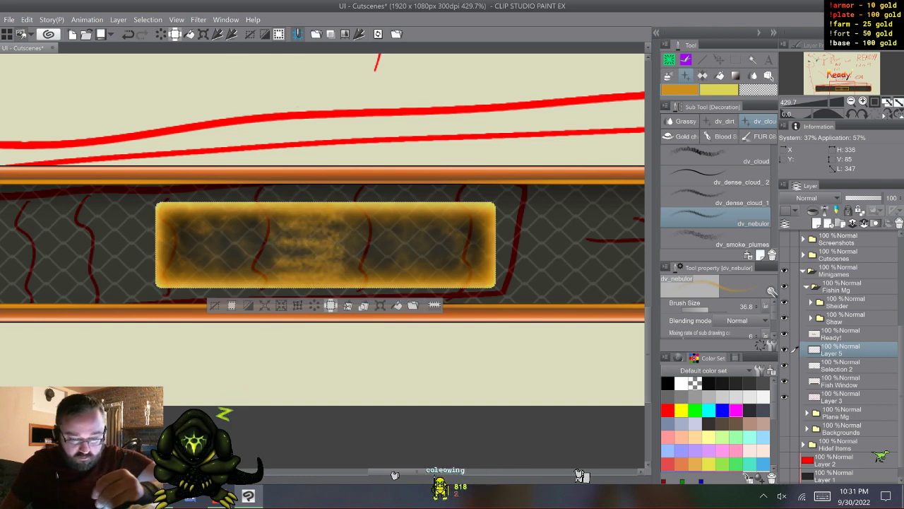
pyautogui.hotkey('ctrl', 'z')
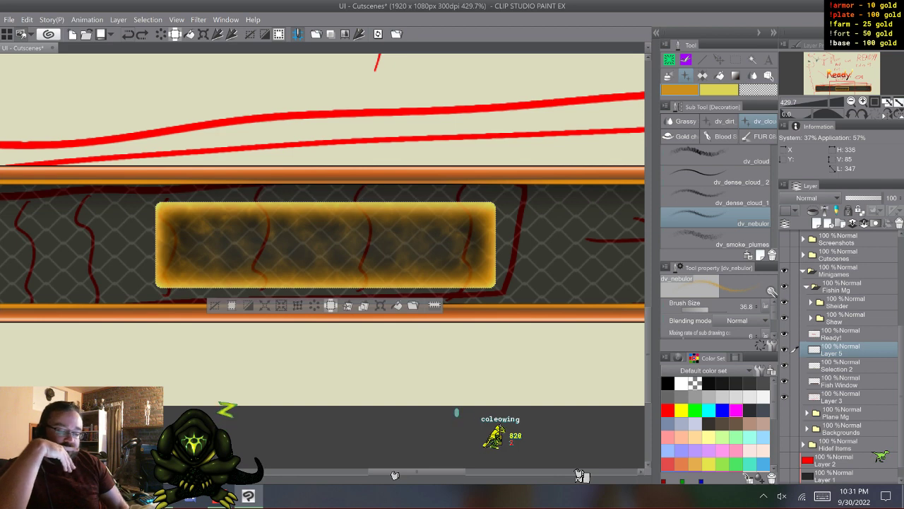
pyautogui.moveTo(327, 218); pyautogui.dragTo(332, 252)
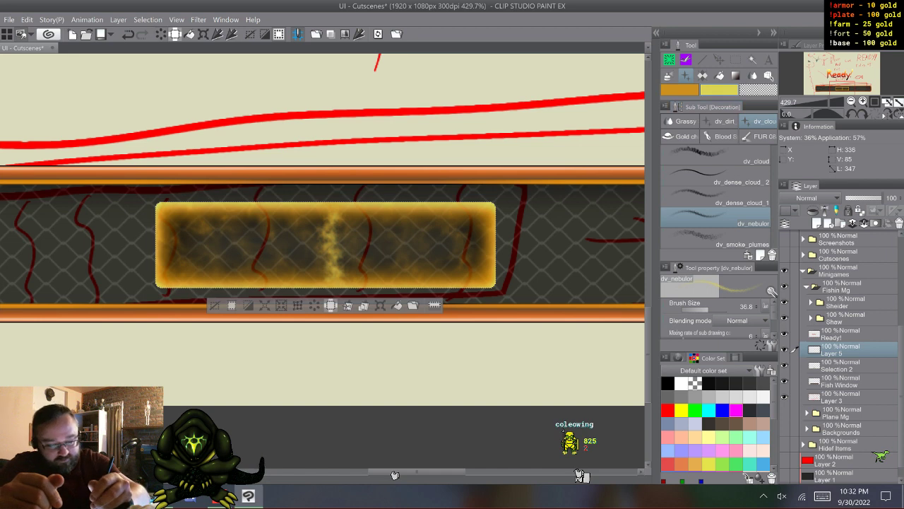
pyautogui.hotkey('ctrl', 'z')
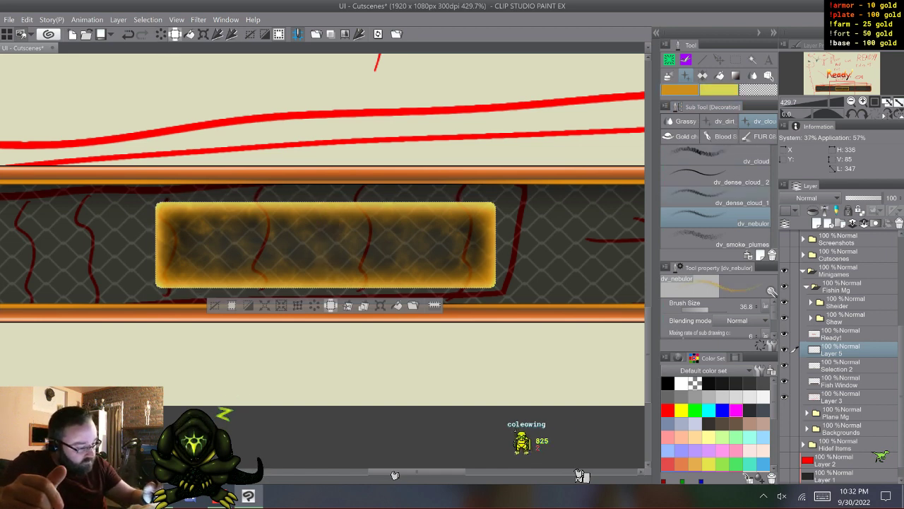
# - Compare the dv_dense_cloud, dv_cloud and dv_smoke_plumes brushes, and return to dv_nebulor
pyautogui.click(719, 197)
pyautogui.click(719, 176)
pyautogui.click(720, 156)
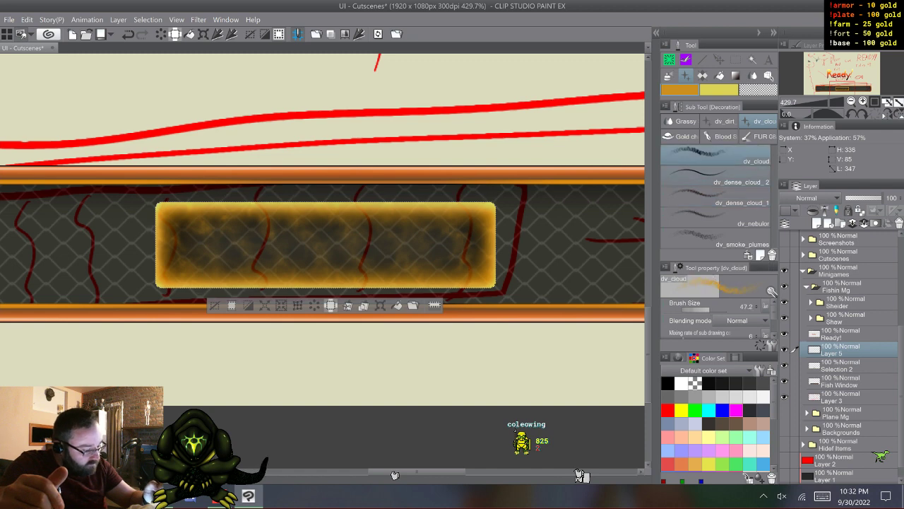
pyautogui.click(719, 218)
pyautogui.click(719, 238)
pyautogui.click(719, 217)
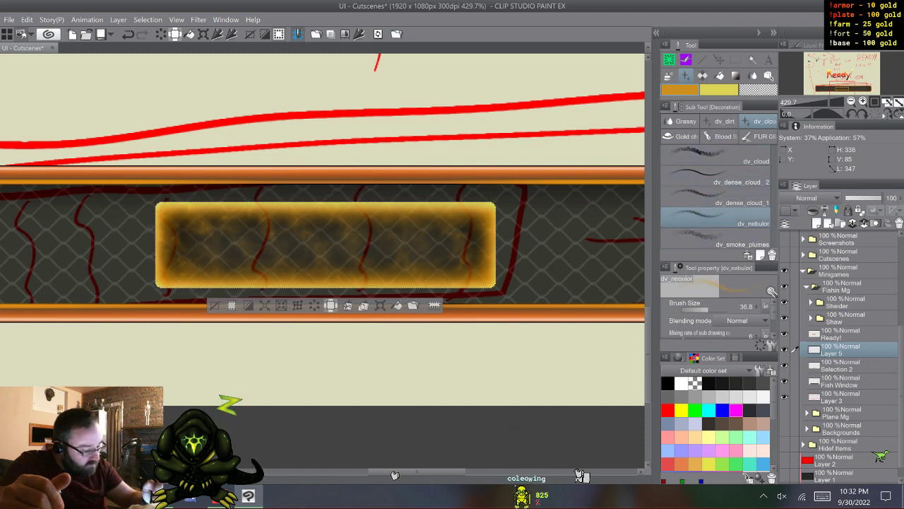
# - Enlarge the dv_nebulor brush to 147.6, try a vertical orange stroke right of the glowing box's middle, and undo it
pyautogui.scroll(-2, 717, 318)
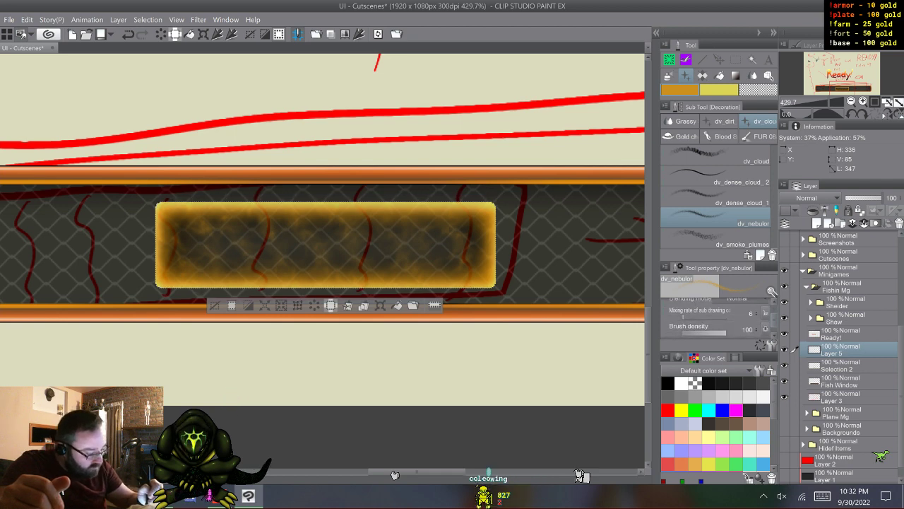
pyautogui.scroll(-1, 717, 318)
pyautogui.scroll(3, 717, 318)
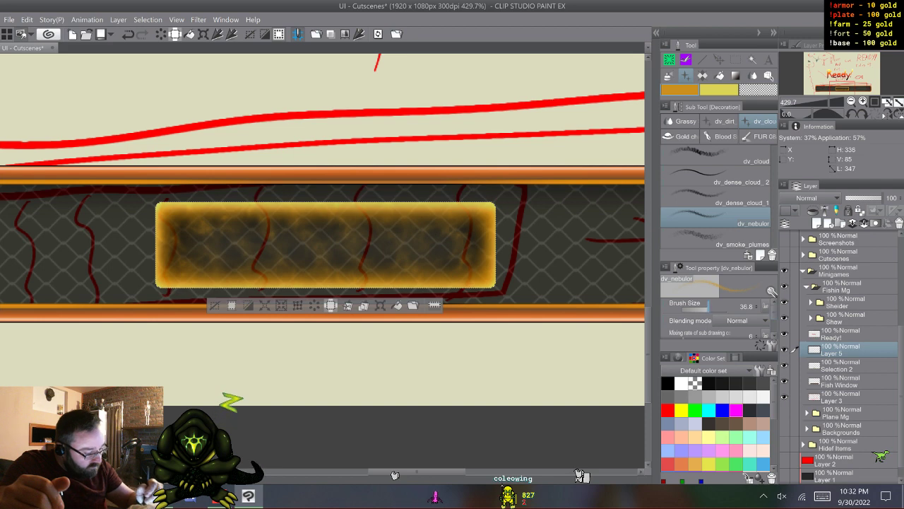
pyautogui.click(715, 307)
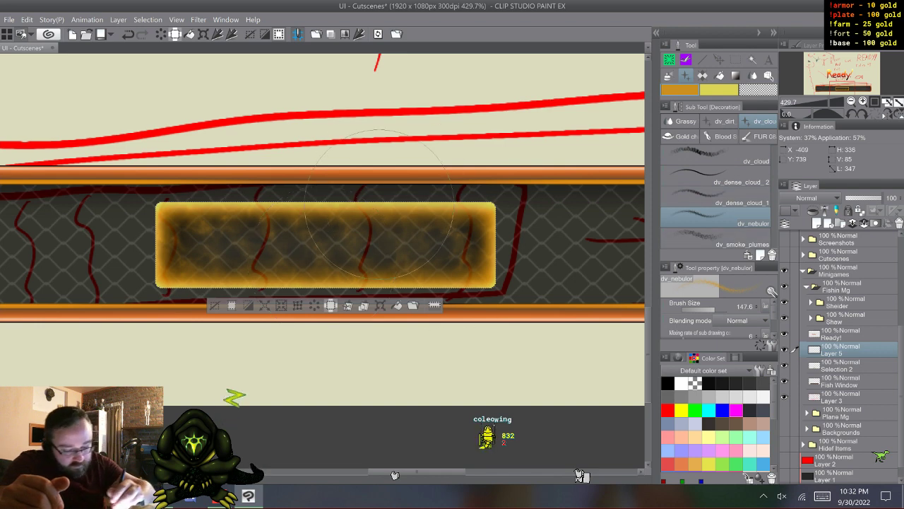
pyautogui.moveTo(367, 226); pyautogui.dragTo(368, 266)
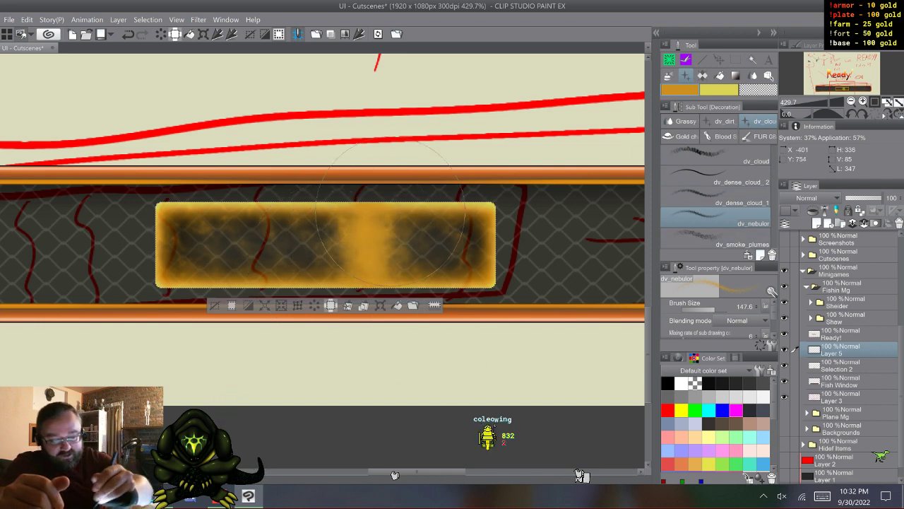
pyautogui.hotkey('ctrl', 'z')
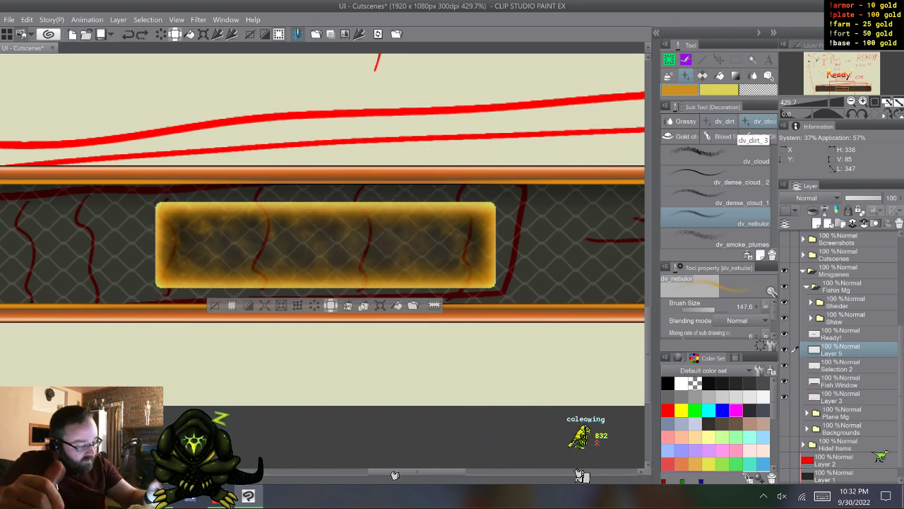
# - Look through the dirt, grass and gold chain decoration brush groups, and choose the dv_hem_ripple brush
pyautogui.scroll(-1, 717, 318)
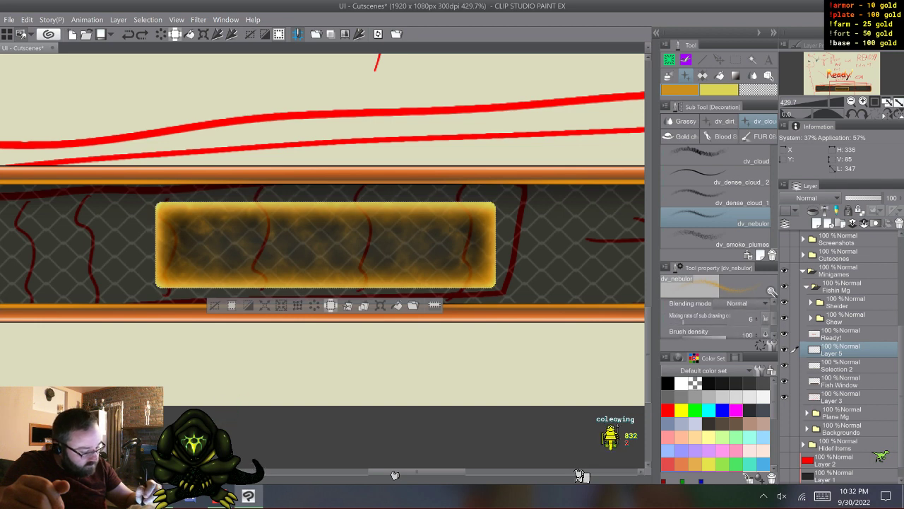
pyautogui.scroll(1, 717, 318)
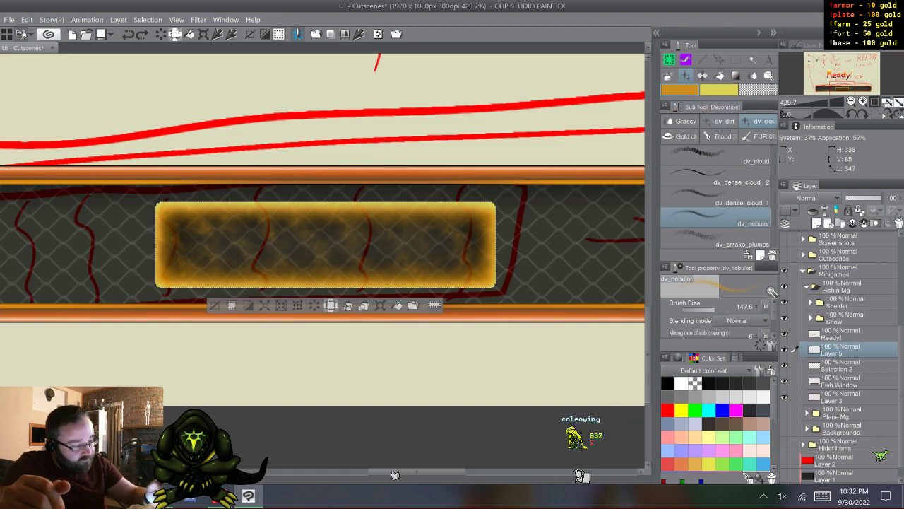
pyautogui.click(724, 121)
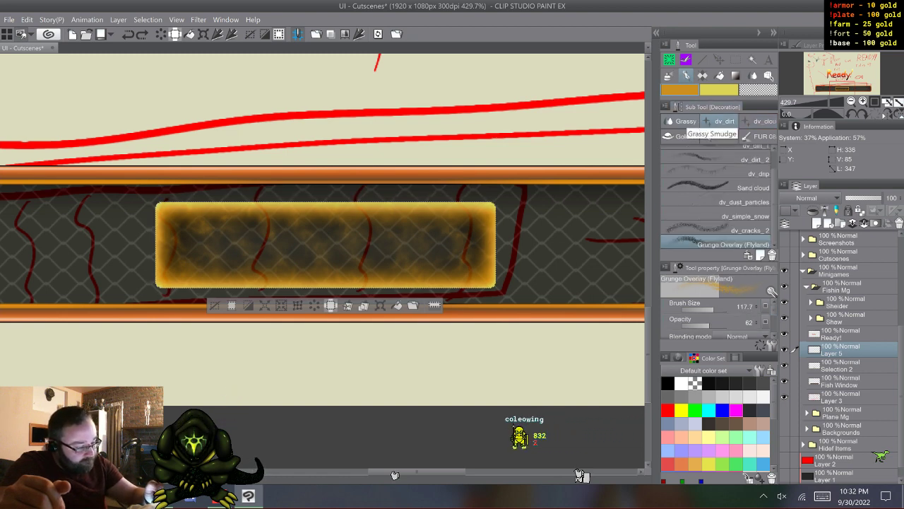
pyautogui.click(684, 121)
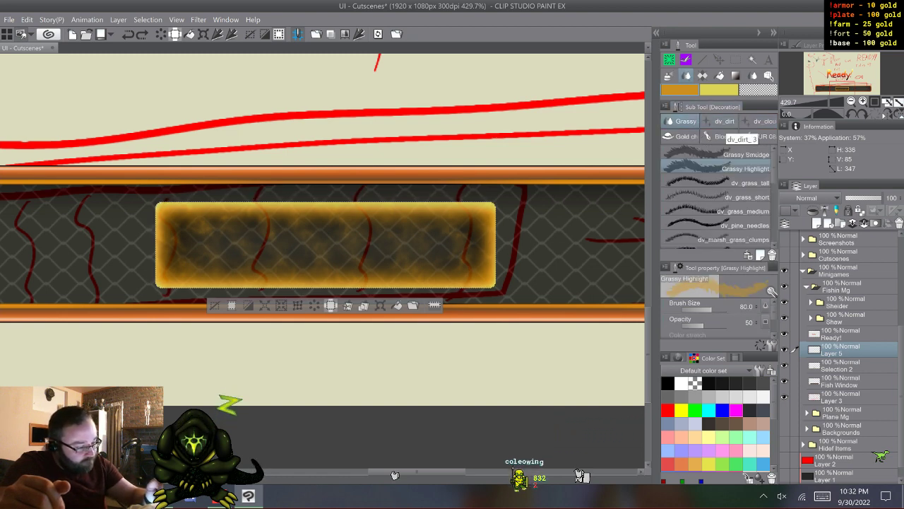
pyautogui.click(682, 136)
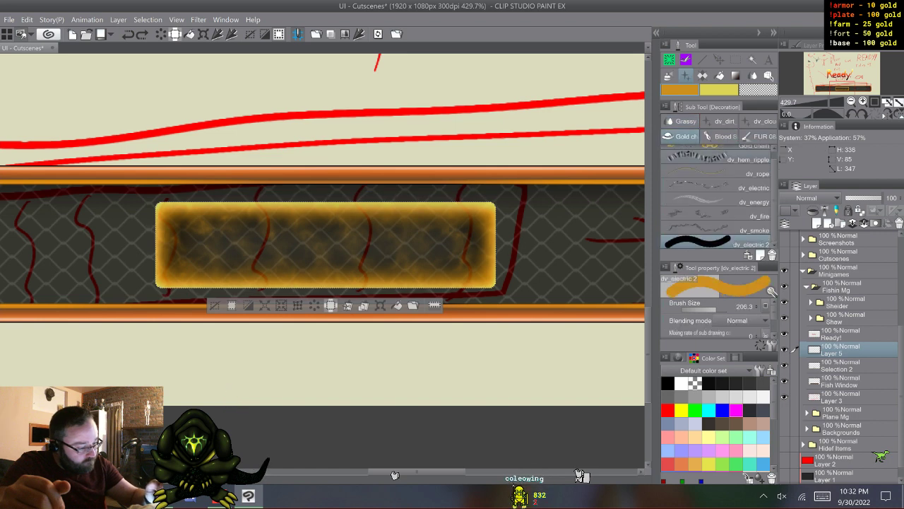
pyautogui.click(707, 155)
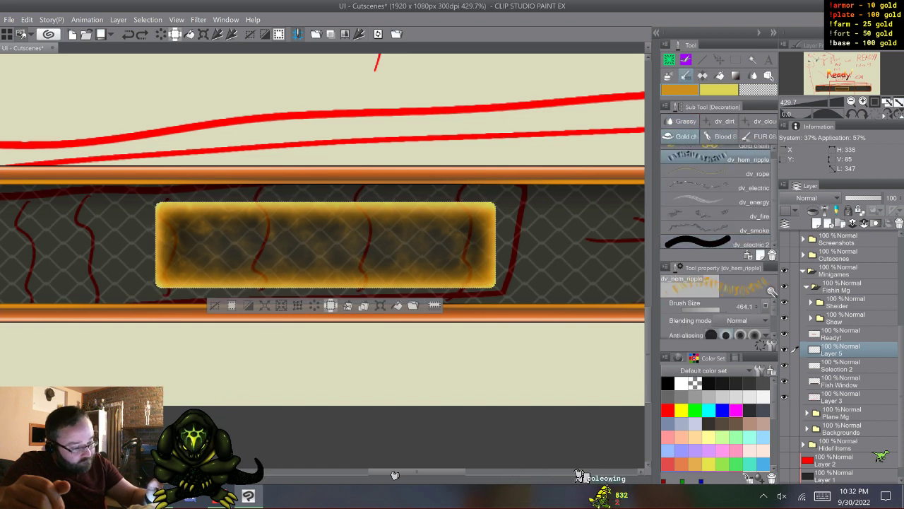
# - Try orange dv_hem_ripple strokes across the glowing box with brush size 79, and enlarge the brush to 90
pyautogui.moveTo(161, 228); pyautogui.dragTo(493, 227)
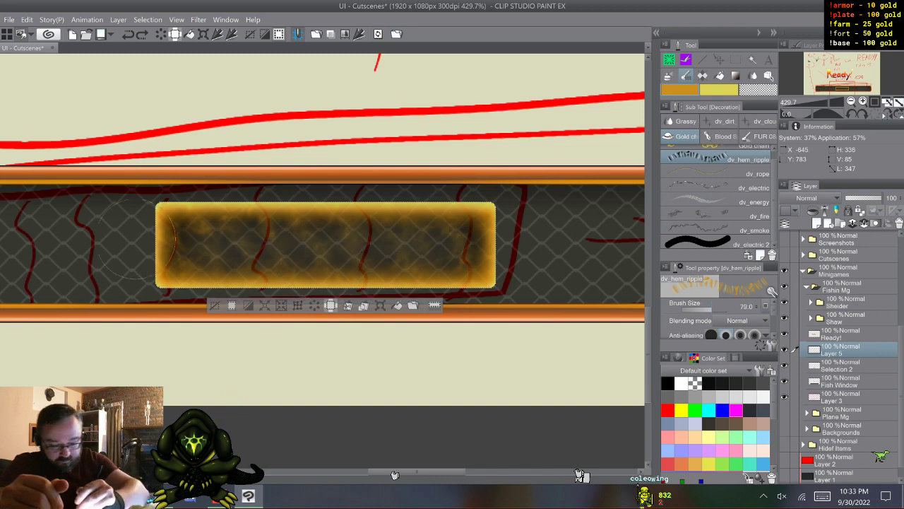
pyautogui.moveTo(108, 242); pyautogui.dragTo(491, 240)
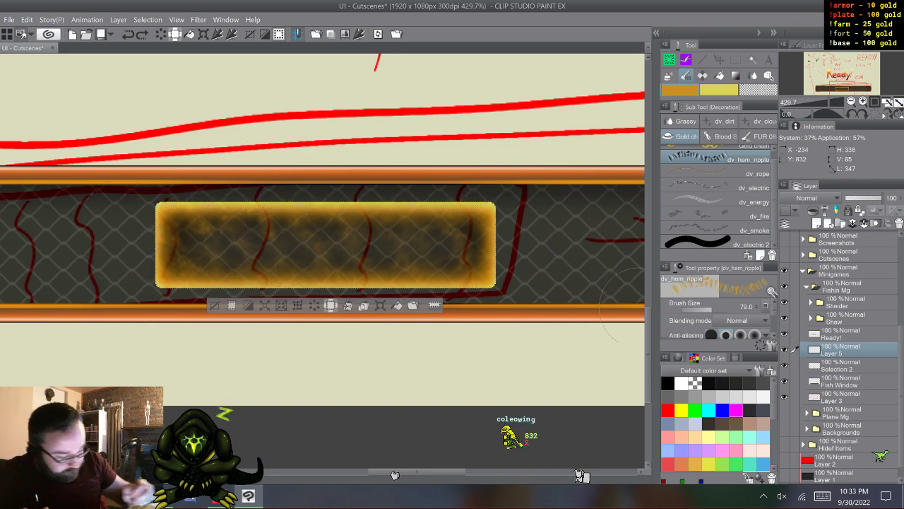
pyautogui.press(']')
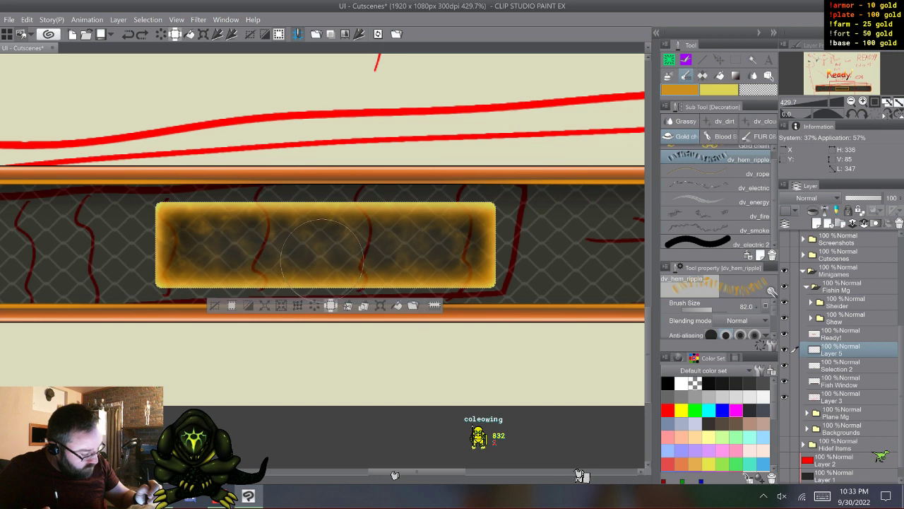
pyautogui.press(']')
pyautogui.press(']')
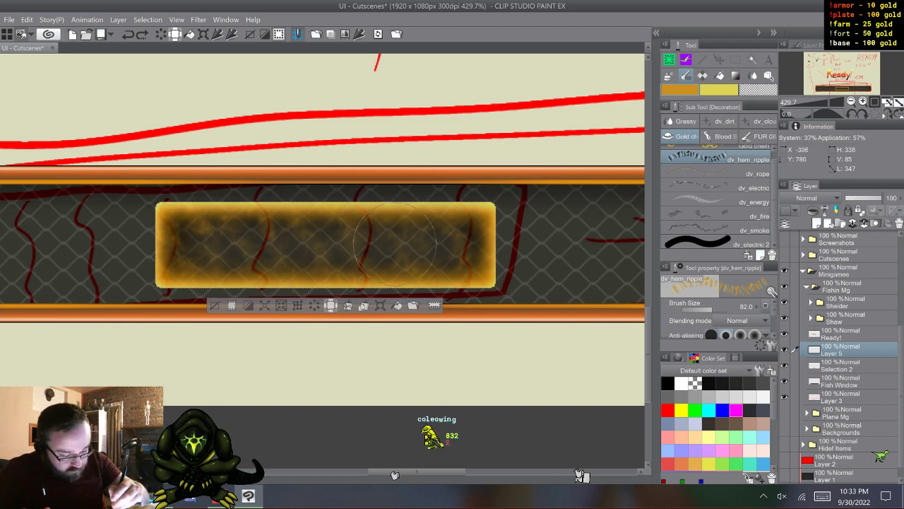
pyautogui.press(']')
pyautogui.press(']')
pyautogui.press(']')
pyautogui.press(']')
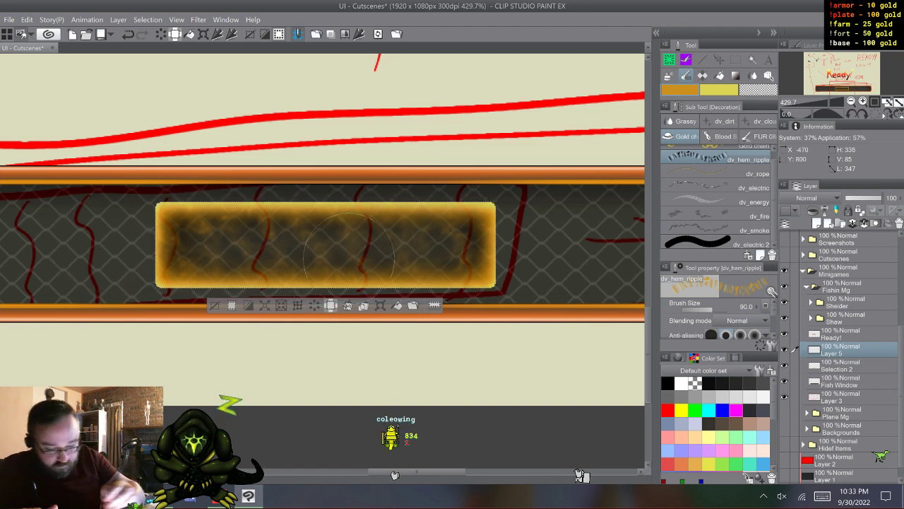
# - Add a straight orange dv_hem_ripple stroke across the glowing box on Layer 5
pyautogui.press('shift')
pyautogui.keyDown('shift'); pyautogui.click(530, 245); pyautogui.keyUp('shift')
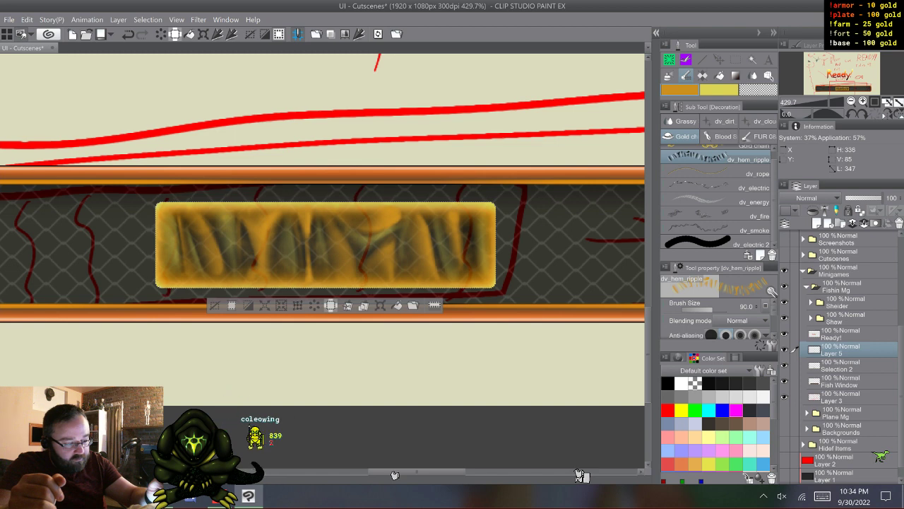
# - Expand the material library, and open the dv_hem_ripple brush's tip settings and its brush tip shape selection
pyautogui.click(655, 33)
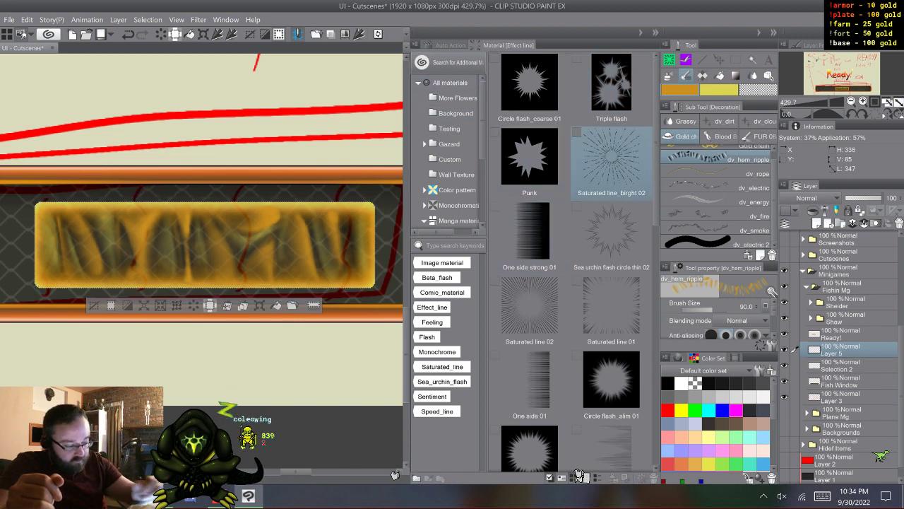
pyautogui.click(772, 345)
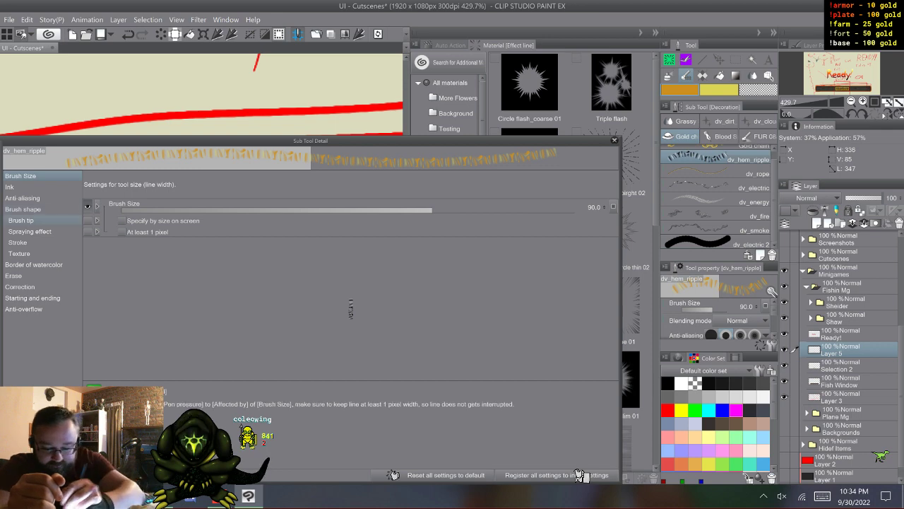
pyautogui.click(21, 220)
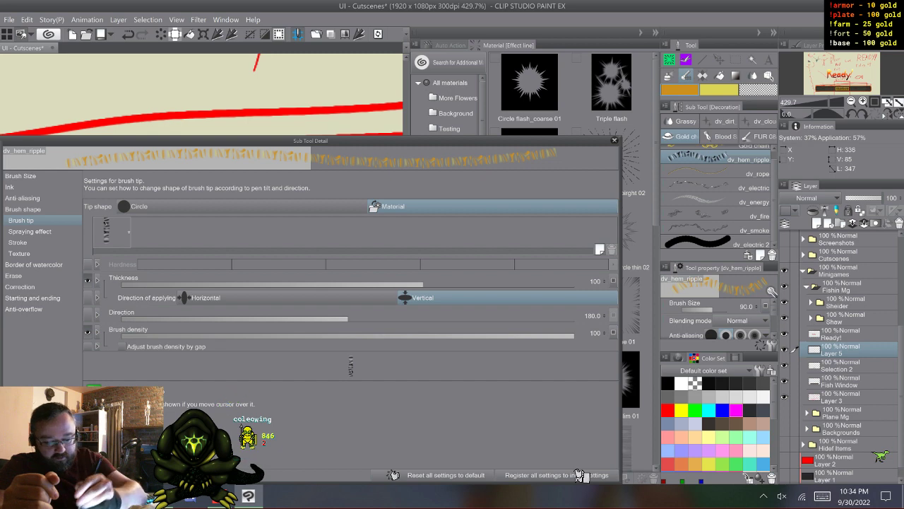
pyautogui.click(110, 232)
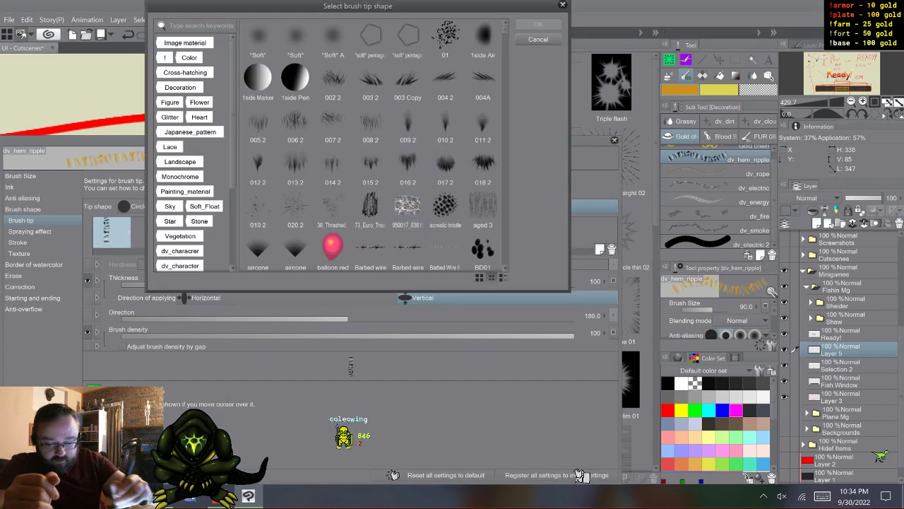
# - Search the brush tip shapes for "ripp", view the dv_hem_ripple entry's details, and close the brush settings without changing the tip
pyautogui.click(201, 26)
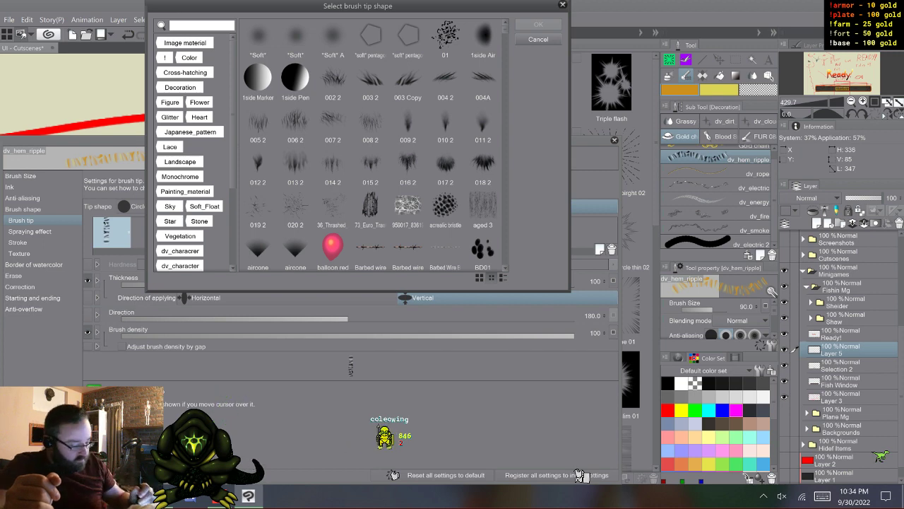
pyautogui.click(823, 496)
pyautogui.write('ripp')
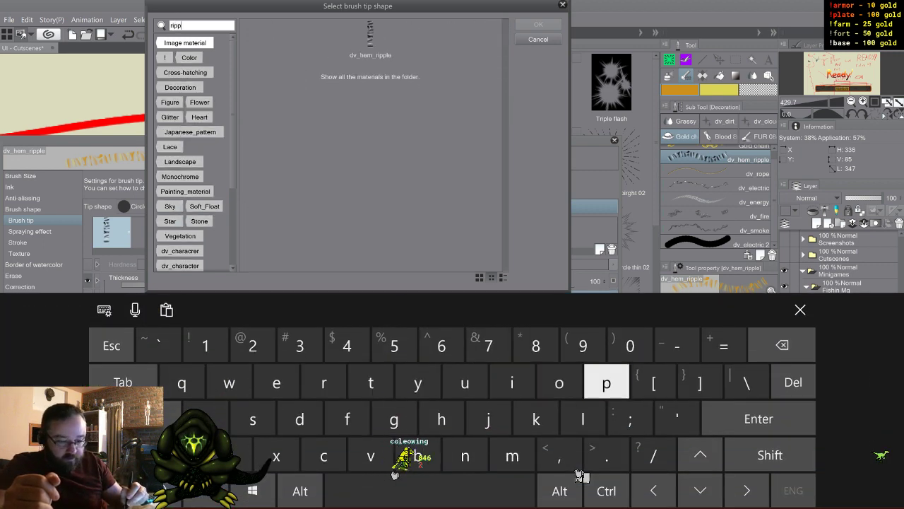
pyautogui.click(800, 309)
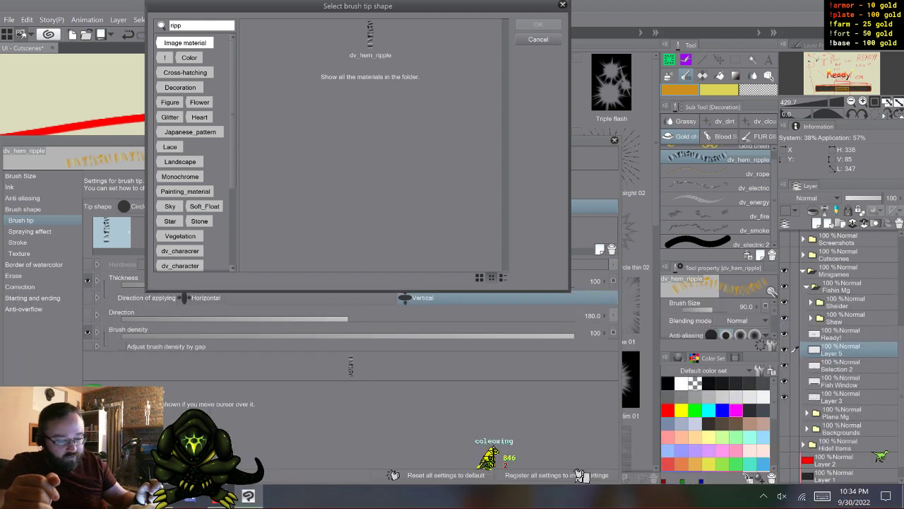
pyautogui.click(370, 40)
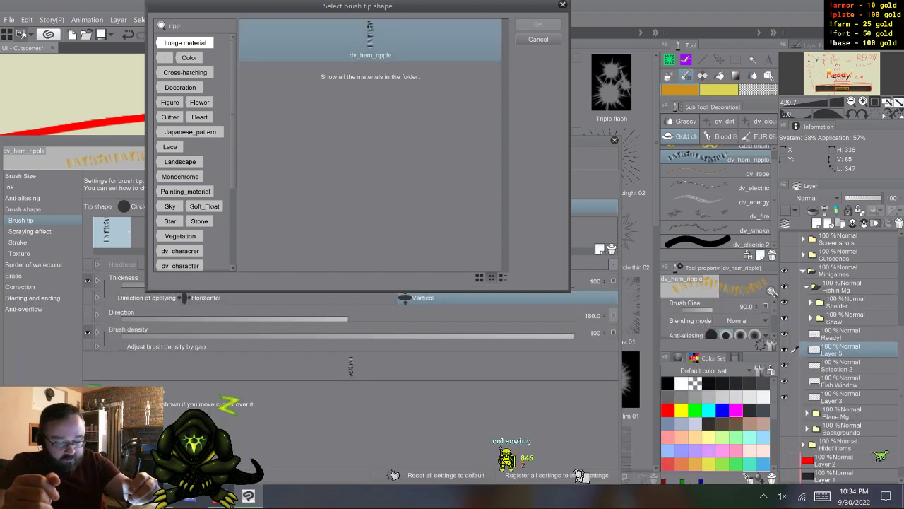
pyautogui.click(370, 40)
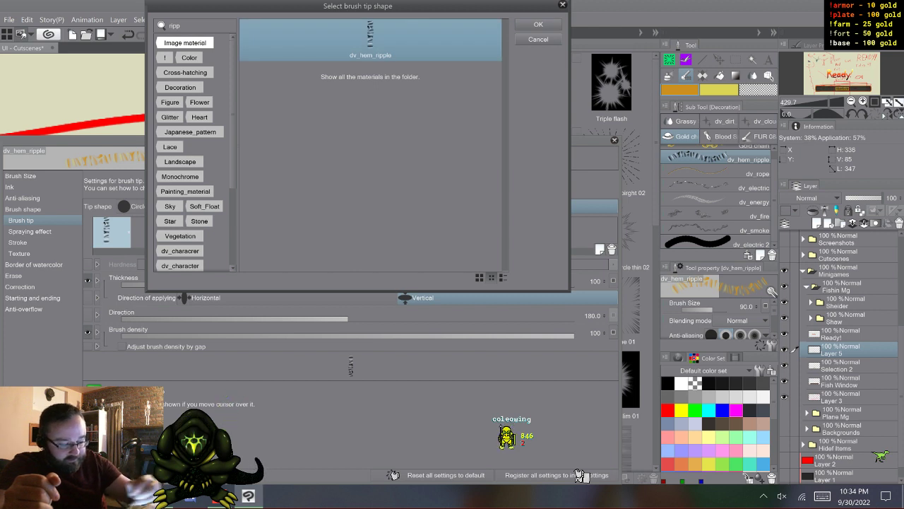
pyautogui.click(503, 277)
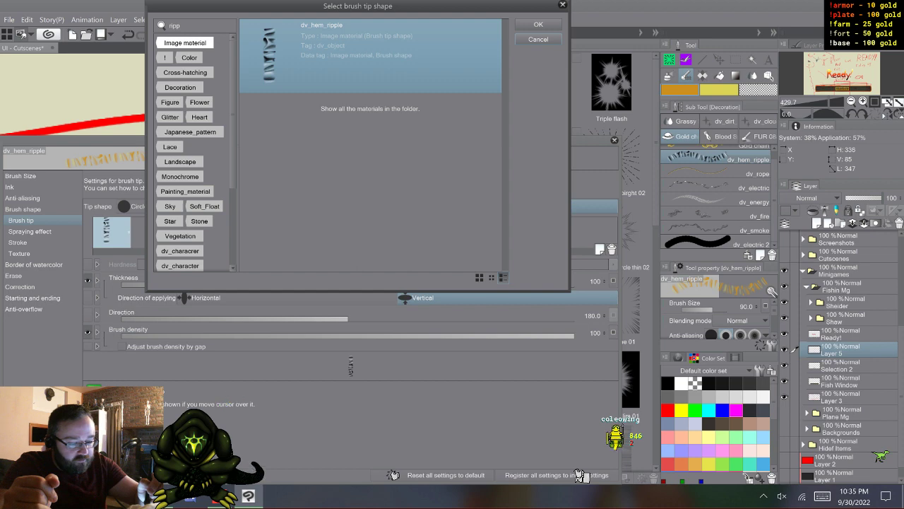
pyautogui.click(539, 40)
pyautogui.click(615, 140)
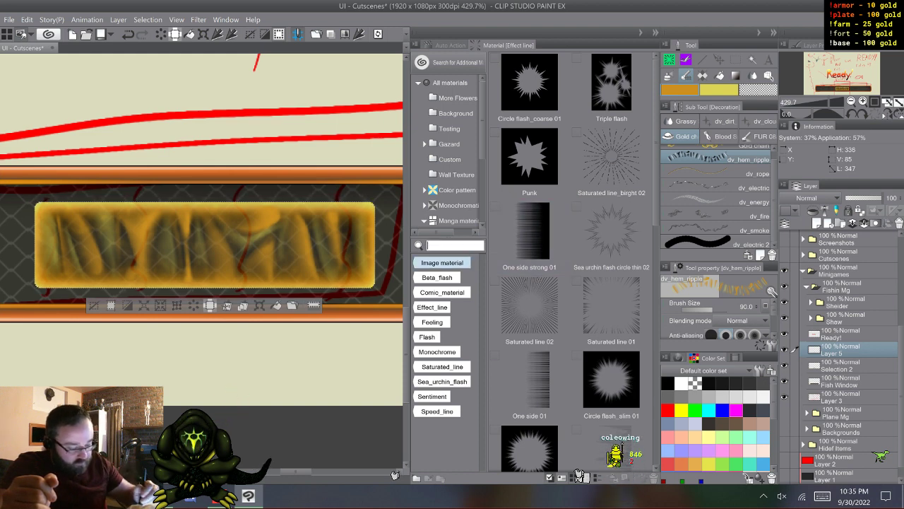
# - Search all materials for "dv" and filter the results by the Image material and Brush shape tags
pyautogui.click(822, 496)
pyautogui.write('br')
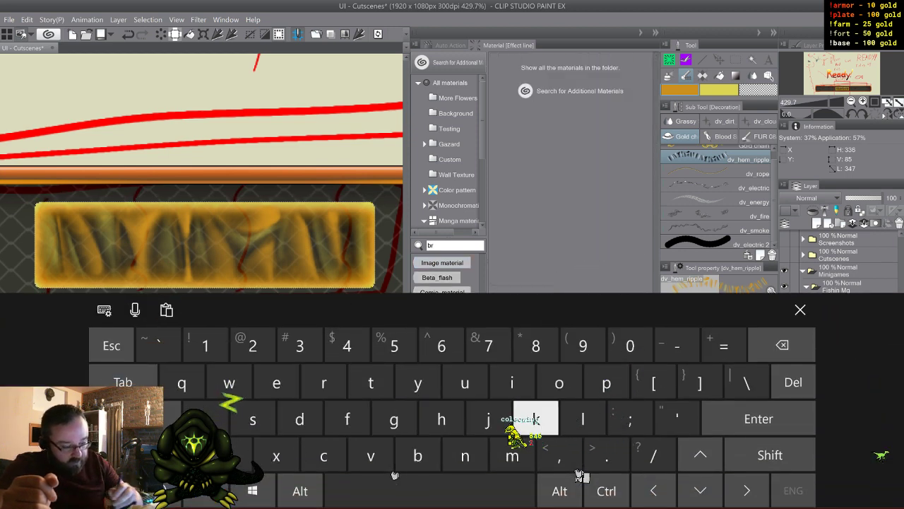
pyautogui.press('BackSpace')
pyautogui.write('dv')
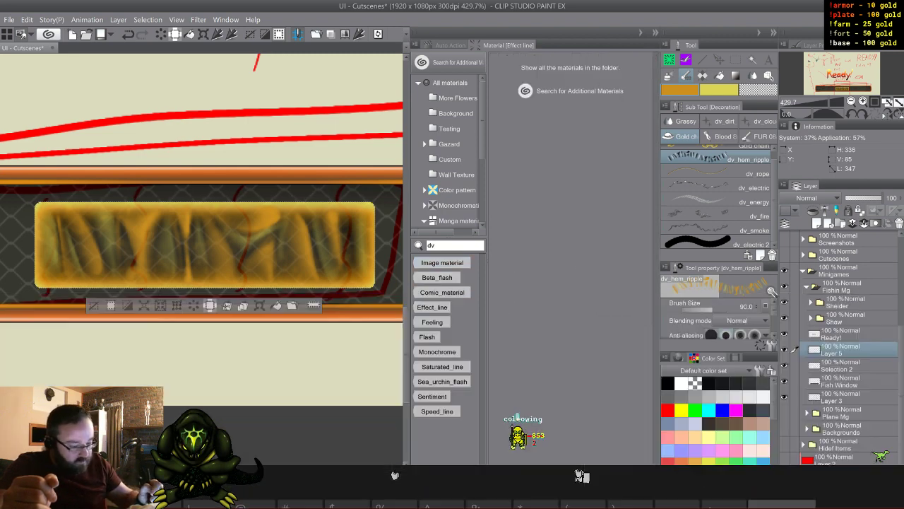
pyautogui.click(801, 309)
pyautogui.click(450, 82)
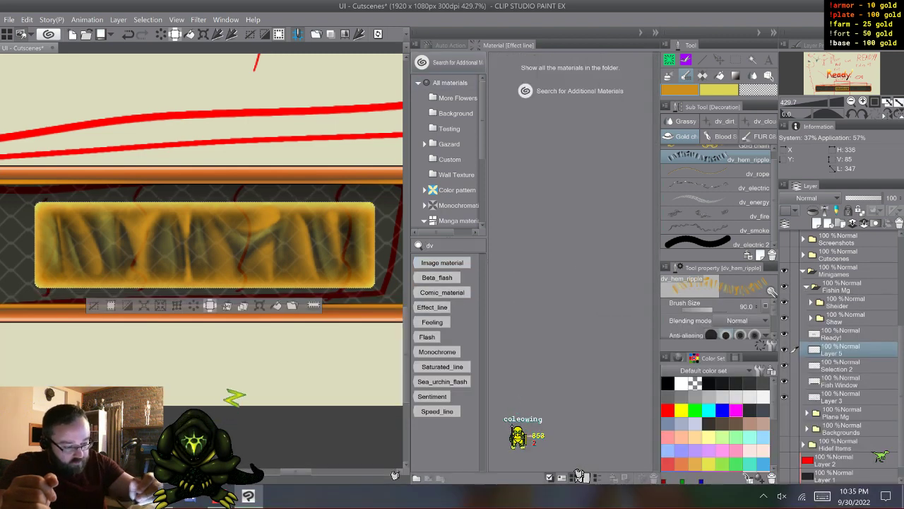
pyautogui.click(450, 83)
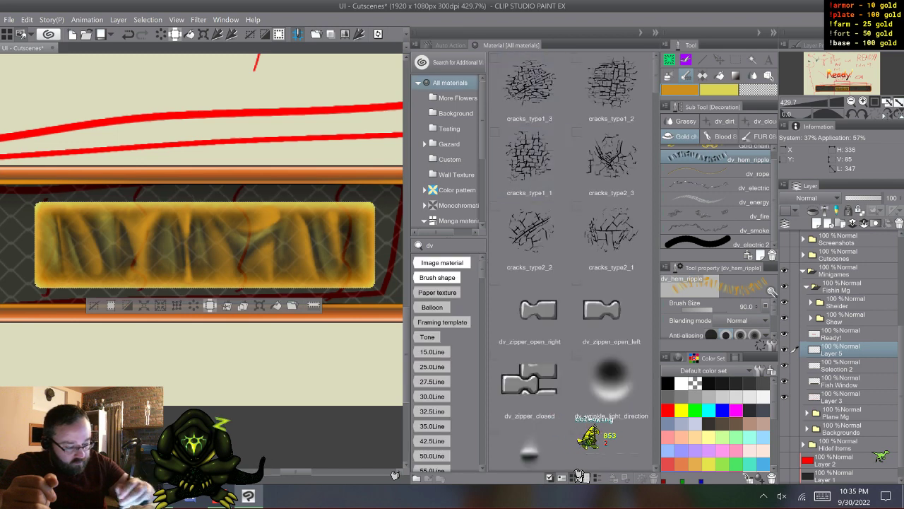
pyautogui.click(442, 262)
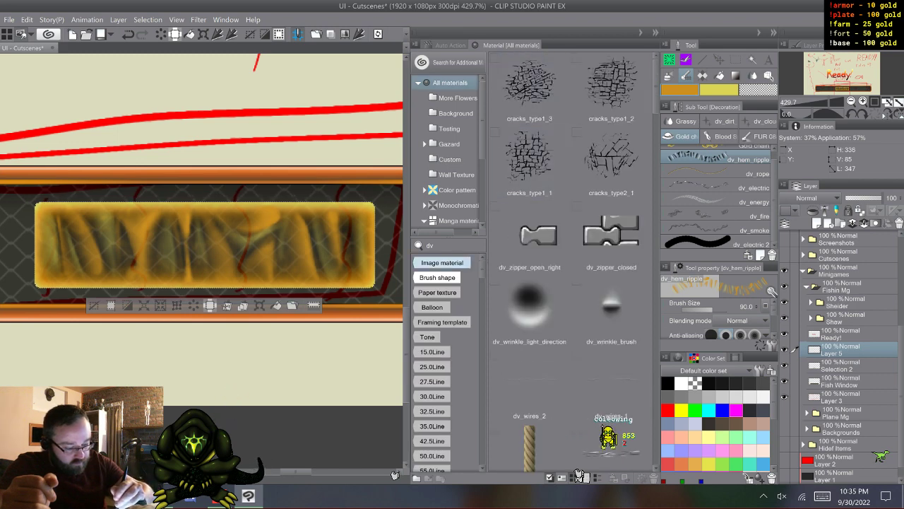
pyautogui.click(530, 163)
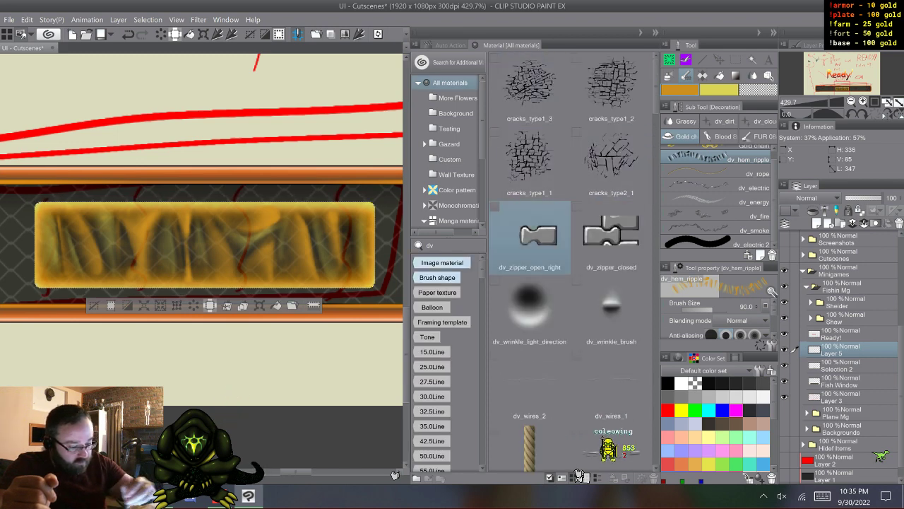
# - Clear and re-enter the "dv" material search, and find the dv_hem_ripple material among the results
pyautogui.click(454, 246)
pyautogui.click(822, 496)
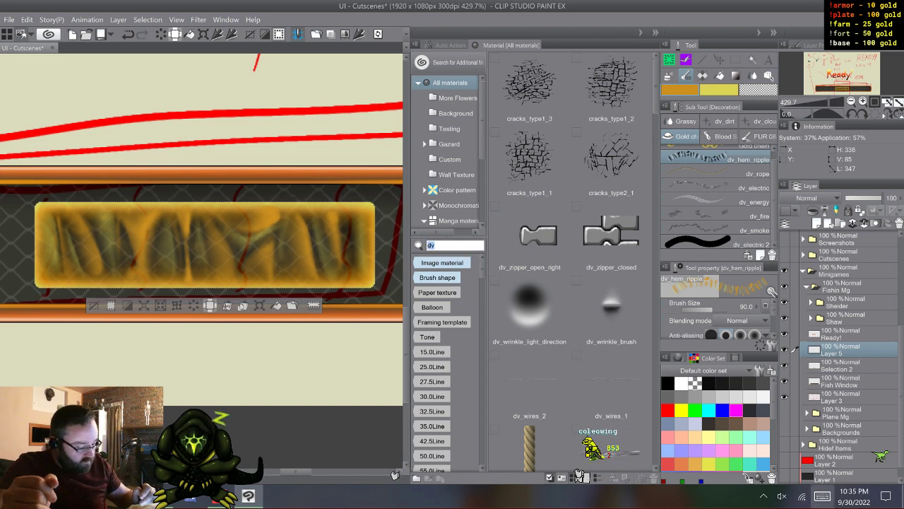
pyautogui.press('BackSpace')
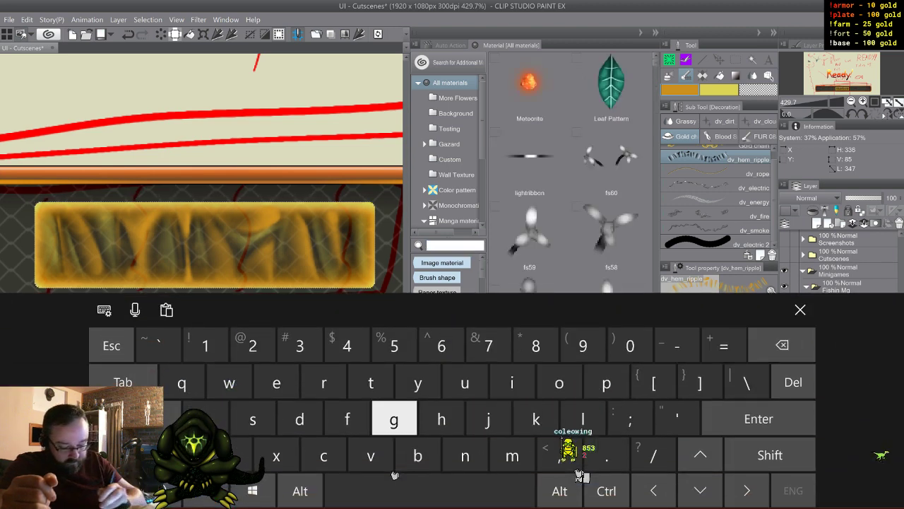
pyautogui.write('dv')
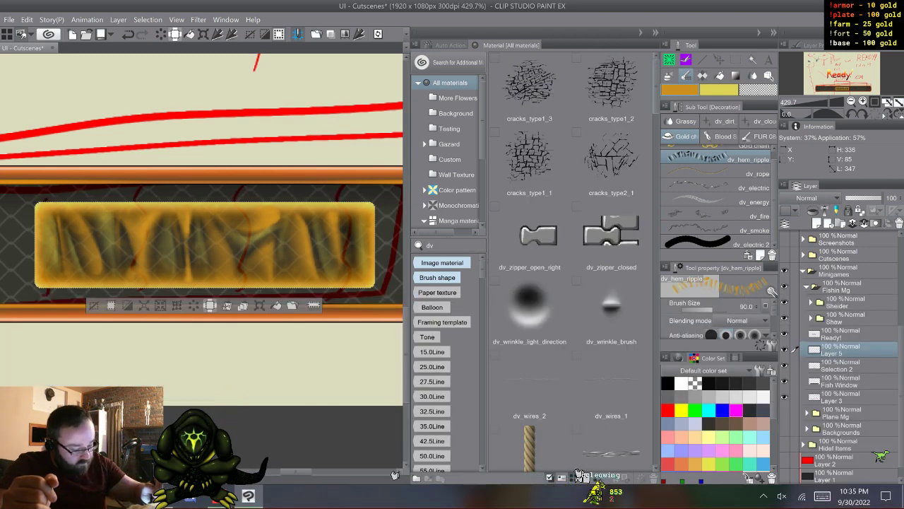
pyautogui.scroll(-5, 611, 293)
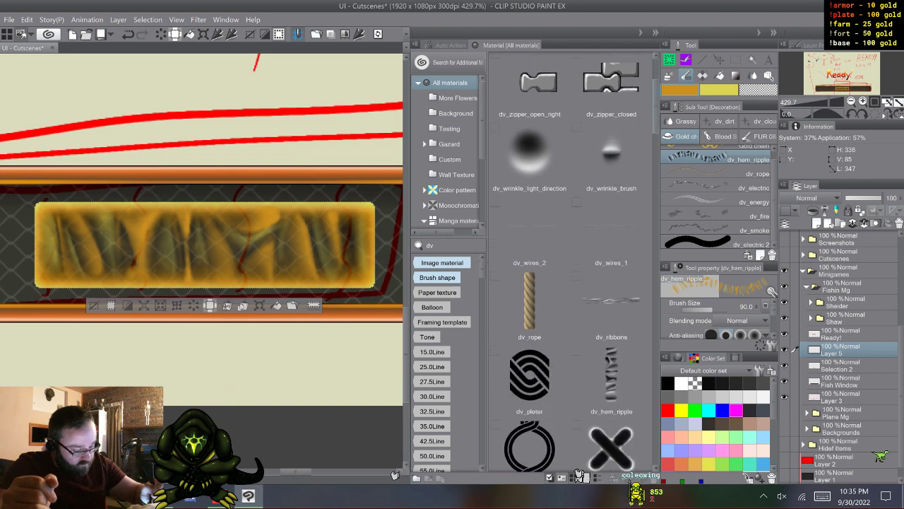
# - Place the dv_hem_ripple material over the glowing box, move its masked layer above Ready!, and compare the art with it hidden and shown
pyautogui.moveTo(611, 363); pyautogui.dragTo(284, 300)
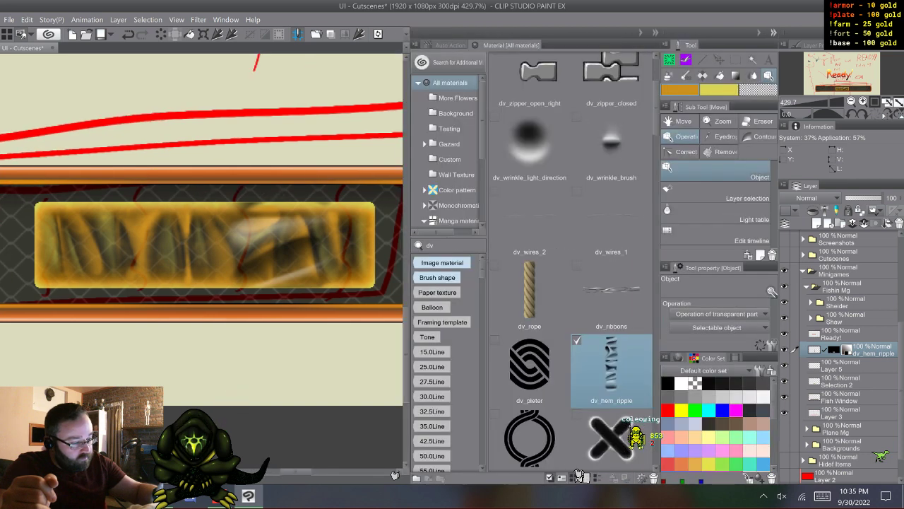
pyautogui.click(656, 32)
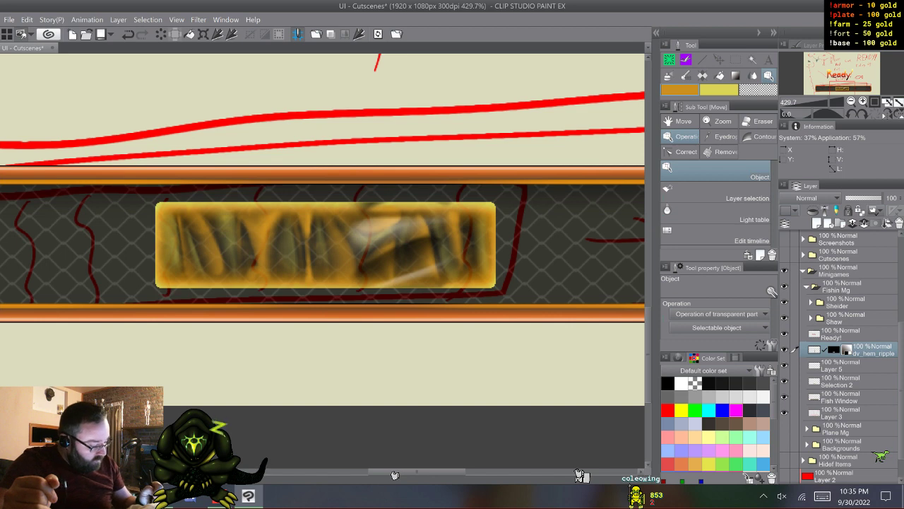
pyautogui.moveTo(873, 349); pyautogui.dragTo(873, 327)
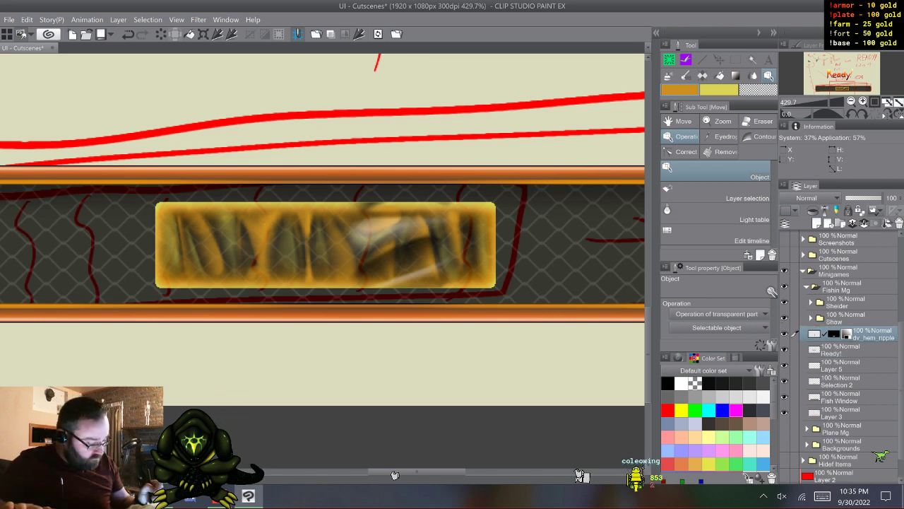
pyautogui.click(785, 334)
pyautogui.click(785, 333)
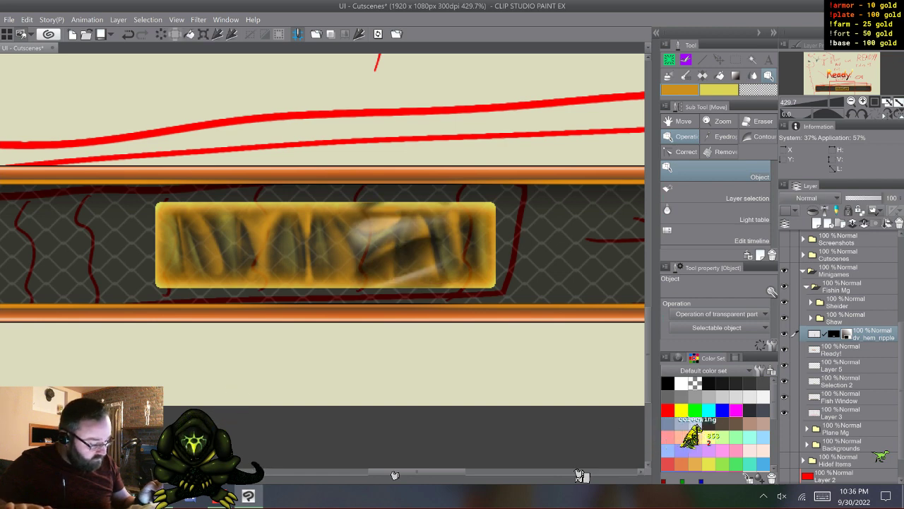
pyautogui.press('m')
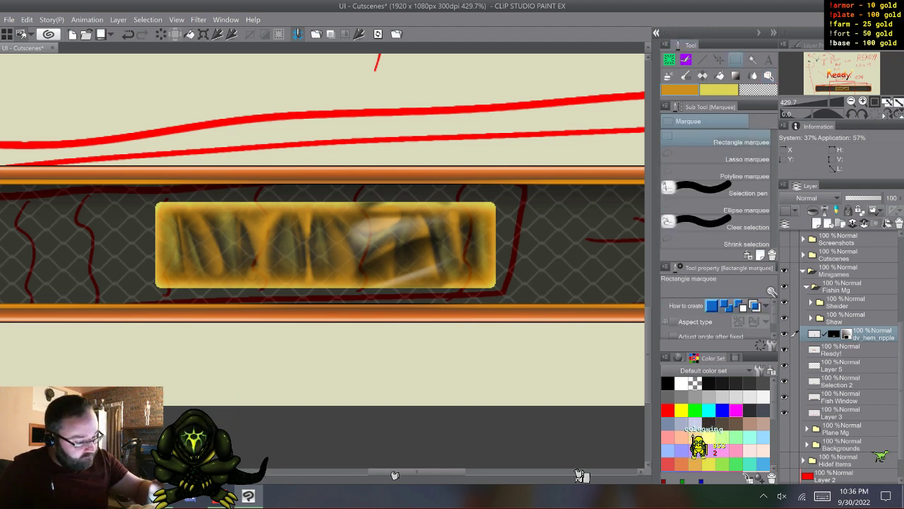
# - Place the dv_hem_ripple material on the canvas again without a mask, and delete the masked dv_hem_ripple layer
pyautogui.click(656, 32)
pyautogui.moveTo(607, 361); pyautogui.dragTo(307, 141)
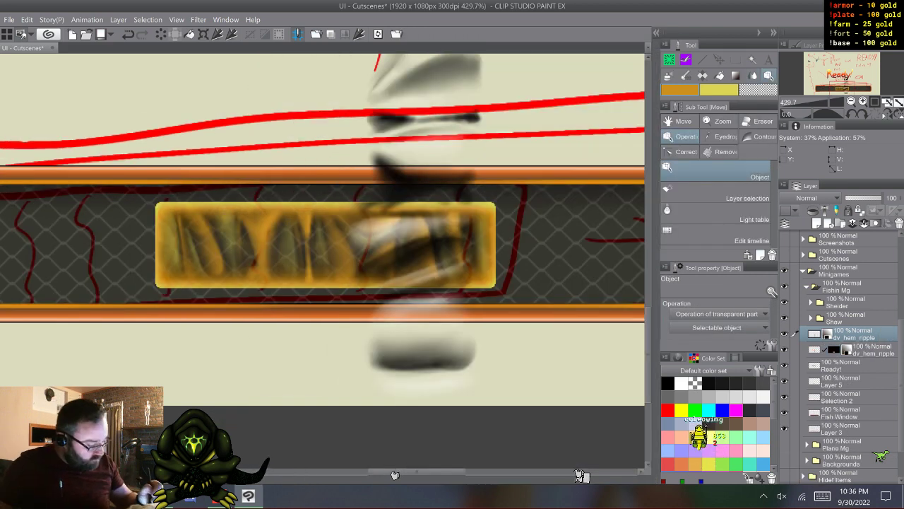
pyautogui.click(865, 350)
pyautogui.rightClick(865, 349)
pyautogui.click(823, 159)
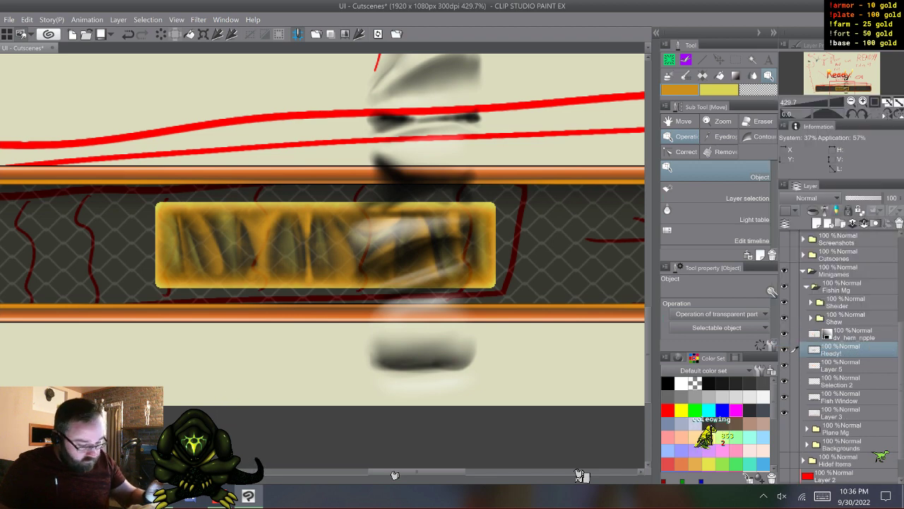
# - Rotate the unmasked dv_hem_ripple layer by 90 degrees so that it lies horizontally, and apply the transformation
pyautogui.click(864, 334)
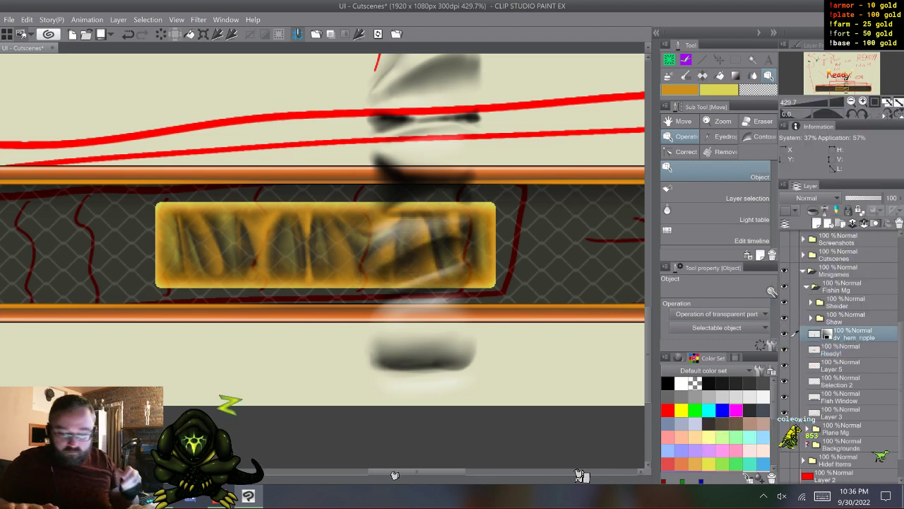
pyautogui.scroll(-4, 325, 240)
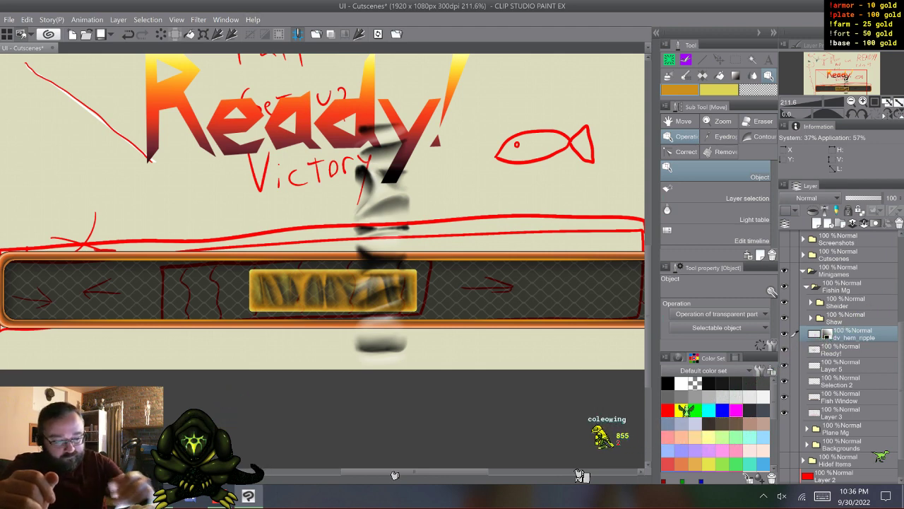
pyautogui.hotkey('ctrl', 't')
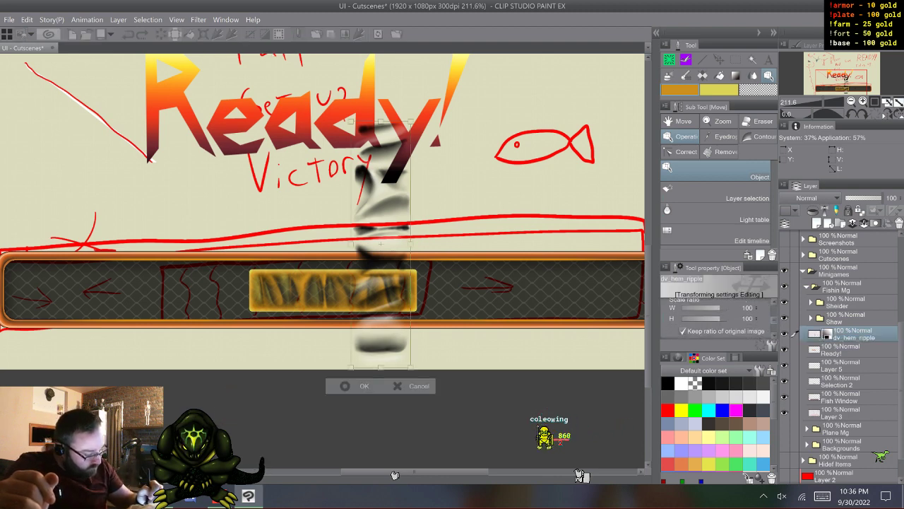
pyautogui.scroll(-3, 717, 318)
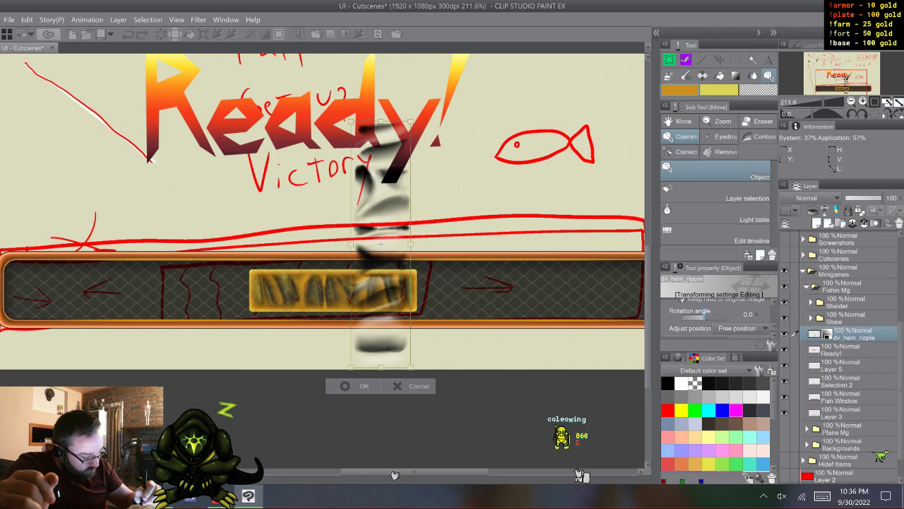
pyautogui.moveTo(704, 317); pyautogui.dragTo(716, 317)
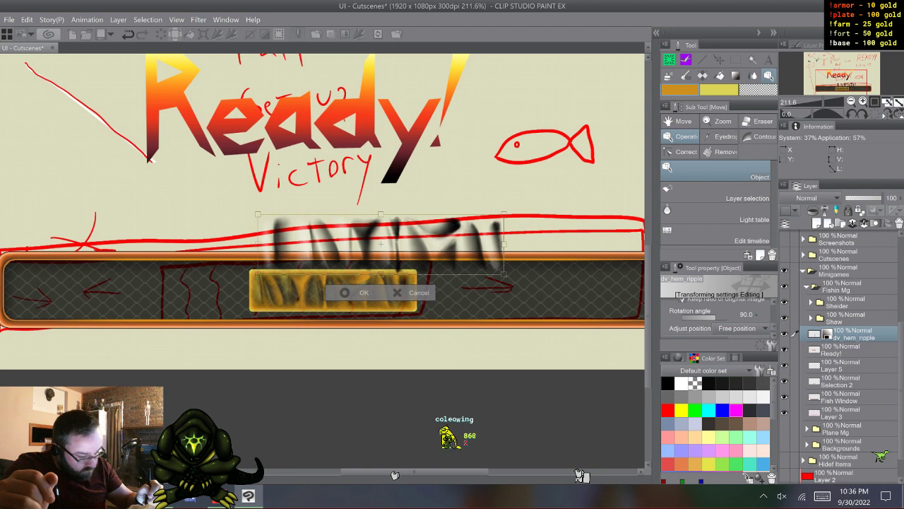
pyautogui.click(359, 292)
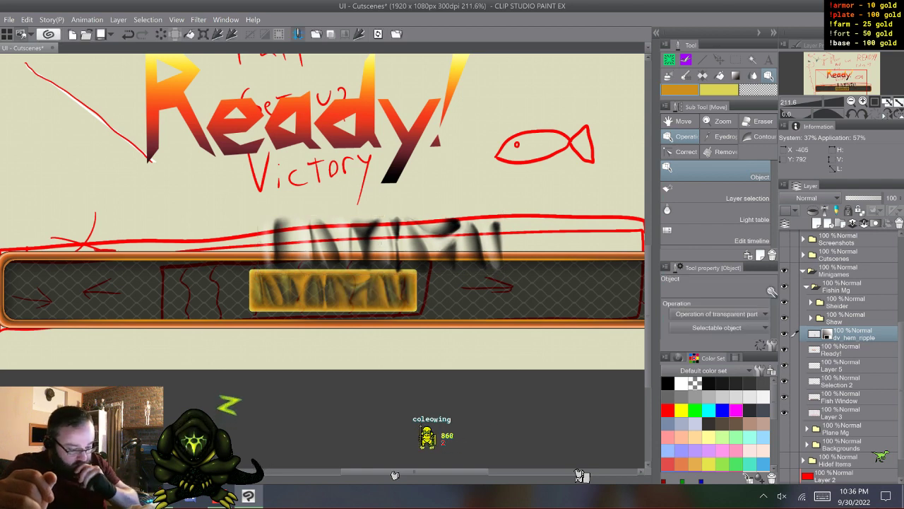
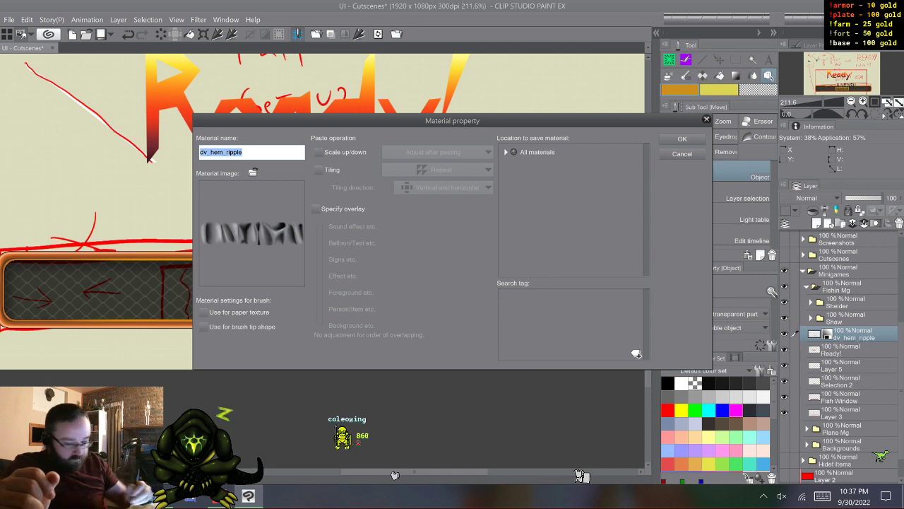
# - Shorten the material's name to "ripple" by removing the dv_hem_ prefix
pyautogui.click(227, 152)
pyautogui.click(821, 496)
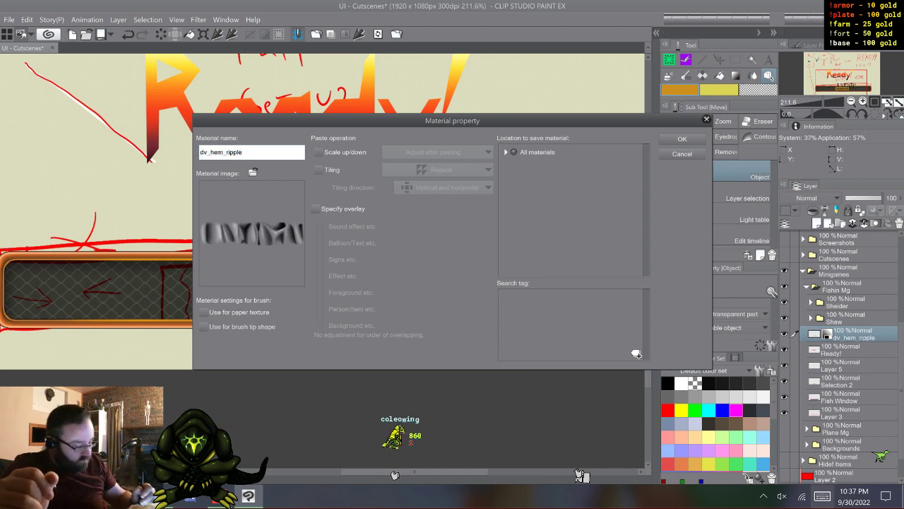
pyautogui.press('BackSpace')
pyautogui.press('BackSpace')
pyautogui.press('BackSpace')
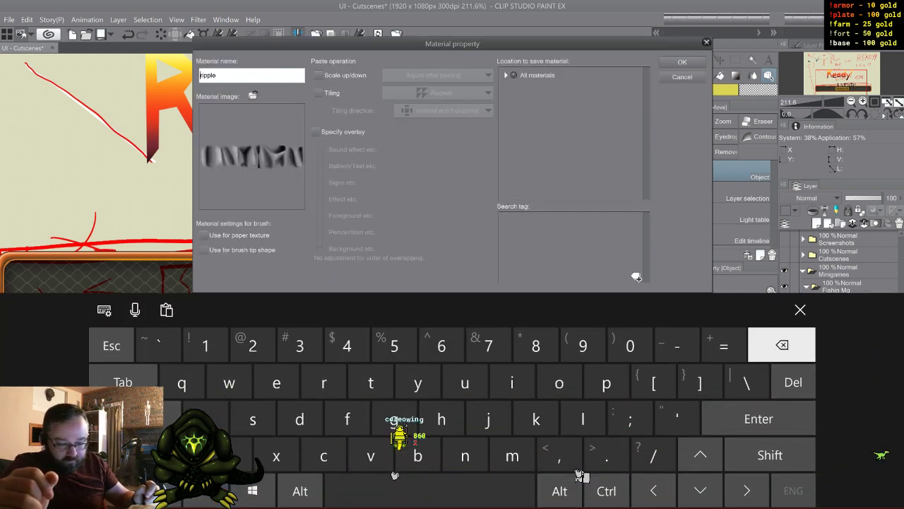
pyautogui.click(801, 309)
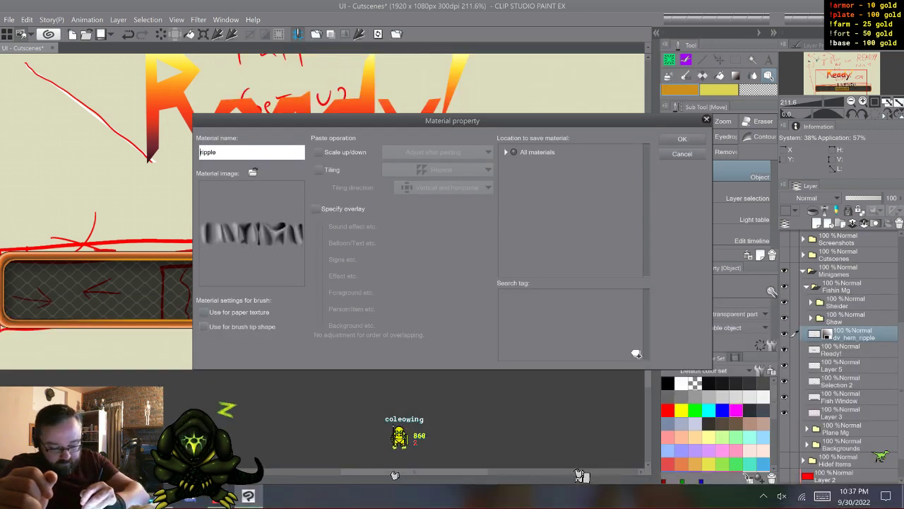
# - Register the ripple material for use as a brush tip shape, without tiling, in the Custom folder
pyautogui.click(204, 326)
pyautogui.click(319, 169)
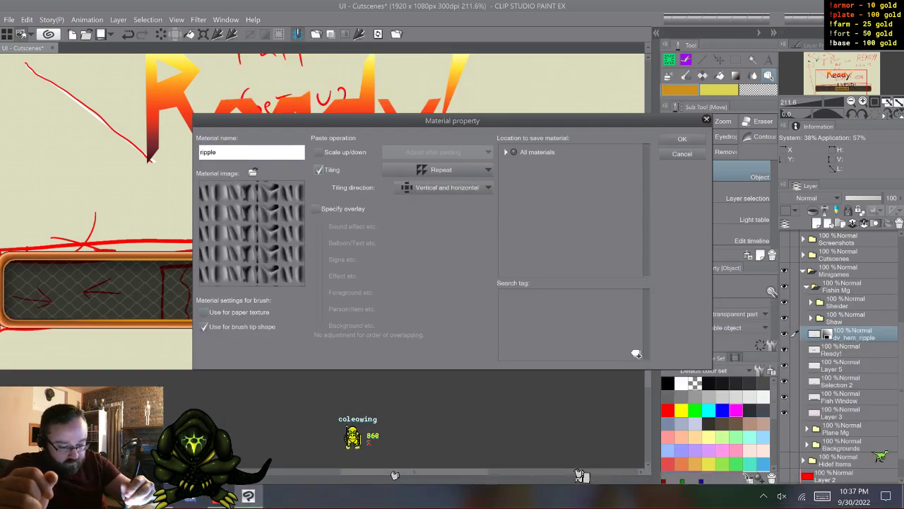
pyautogui.click(318, 169)
pyautogui.click(506, 152)
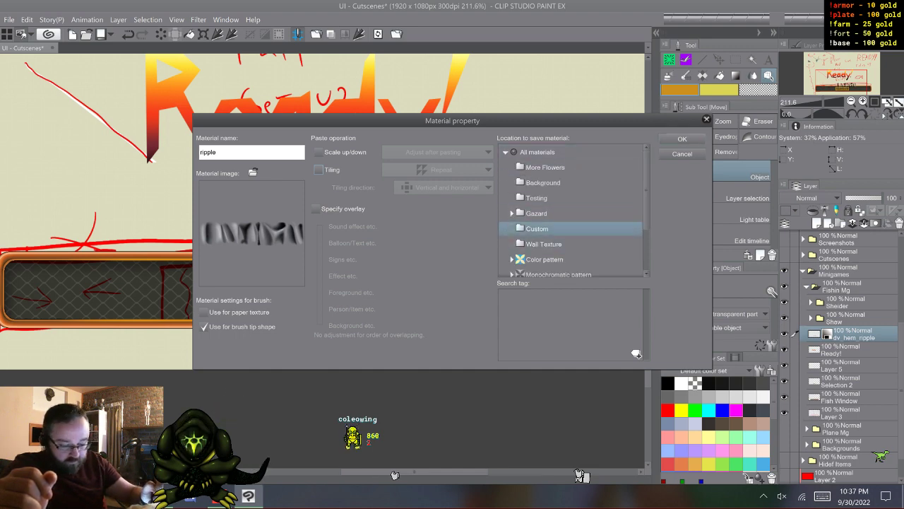
pyautogui.click(683, 139)
# - Select the Meteorite brush in the Special group and open its detailed settings
pyautogui.press('b')
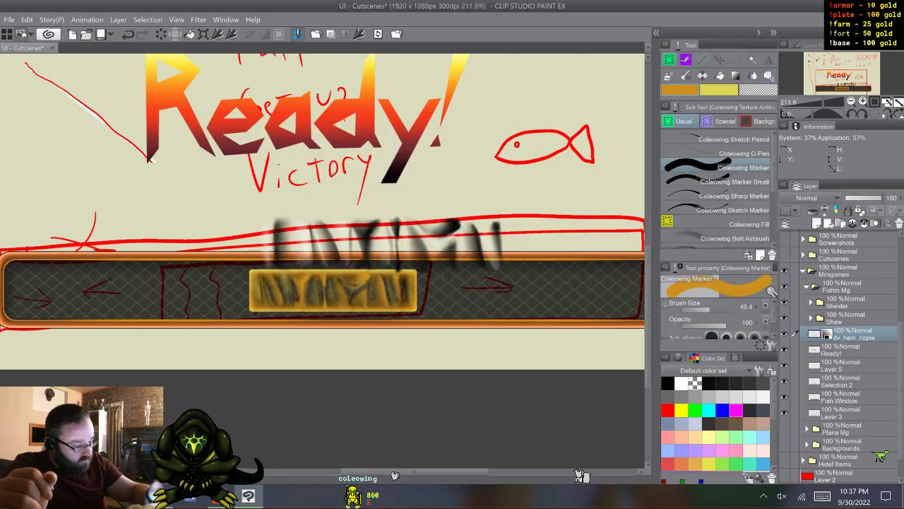
pyautogui.press('b')
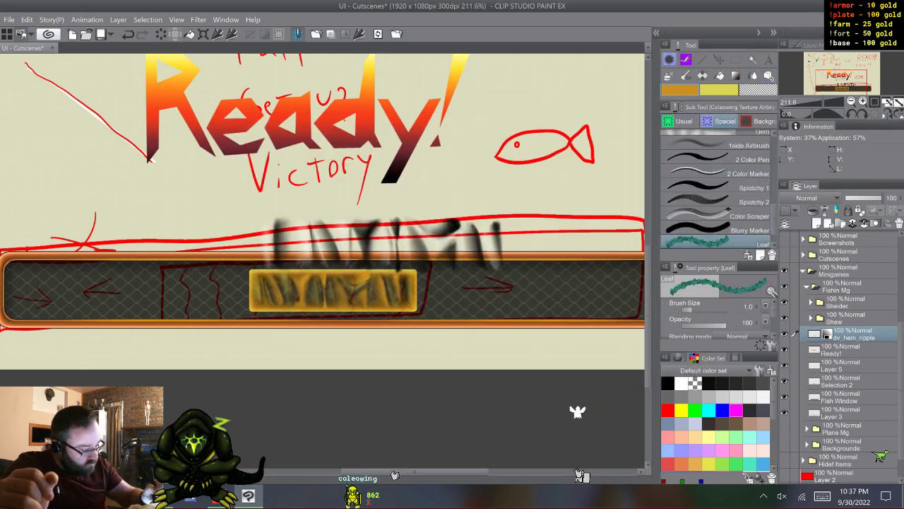
pyautogui.scroll(-1, 717, 191)
pyautogui.click(717, 243)
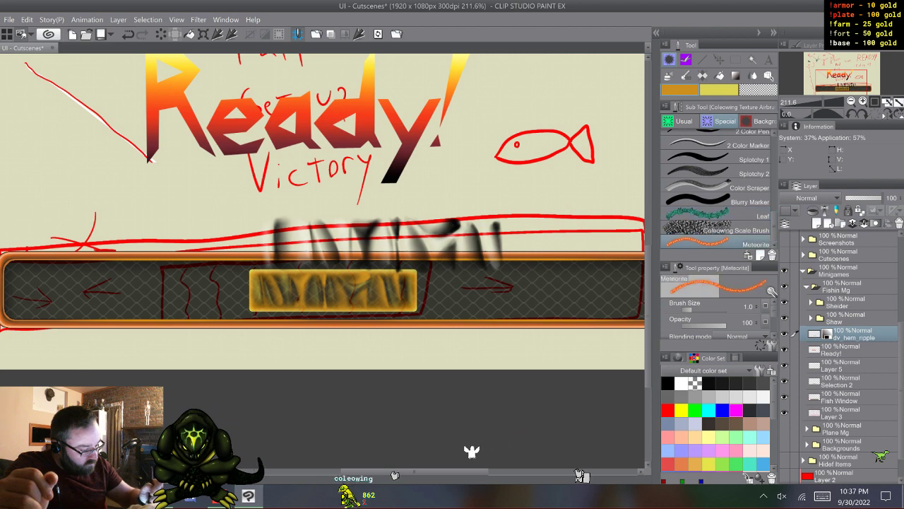
pyautogui.click(772, 345)
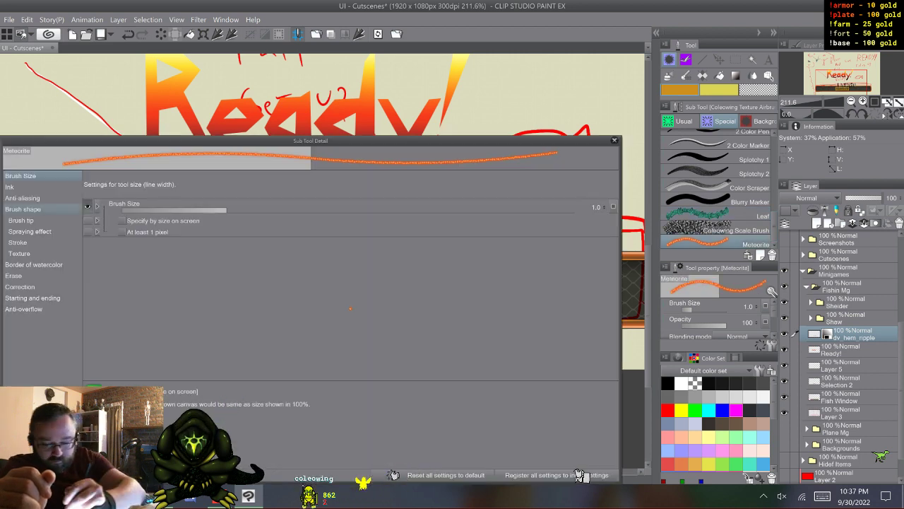
# - Search the brush tip materials for "ripp" and replace the Meteorite brush's tip with the ripple material
pyautogui.click(21, 186)
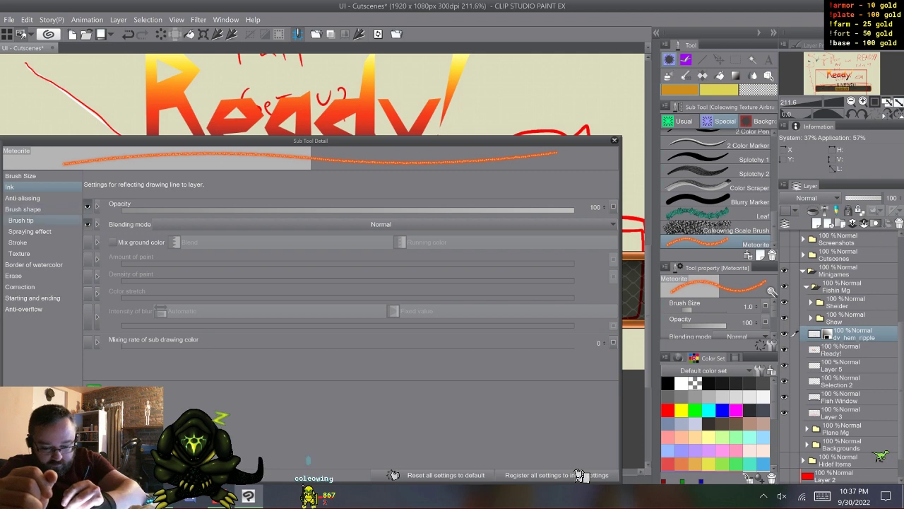
pyautogui.click(20, 220)
pyautogui.click(128, 232)
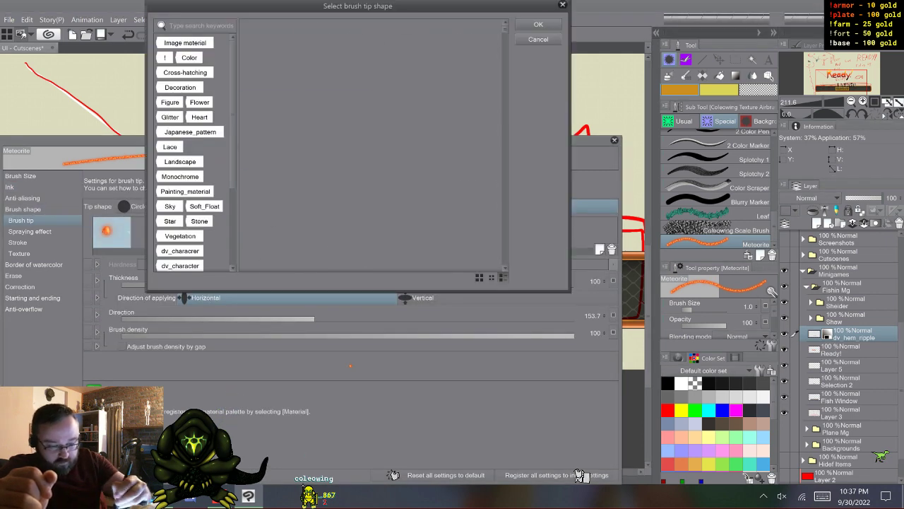
pyautogui.click(822, 496)
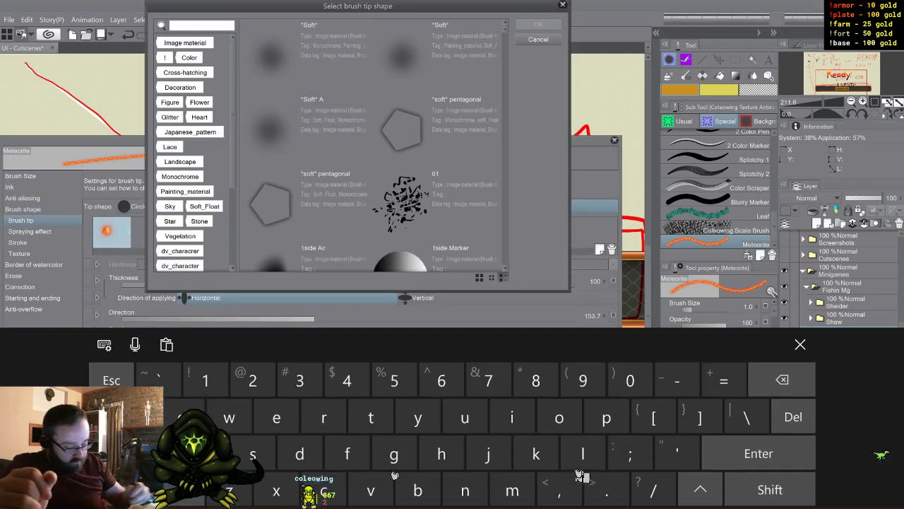
pyautogui.write('ripp')
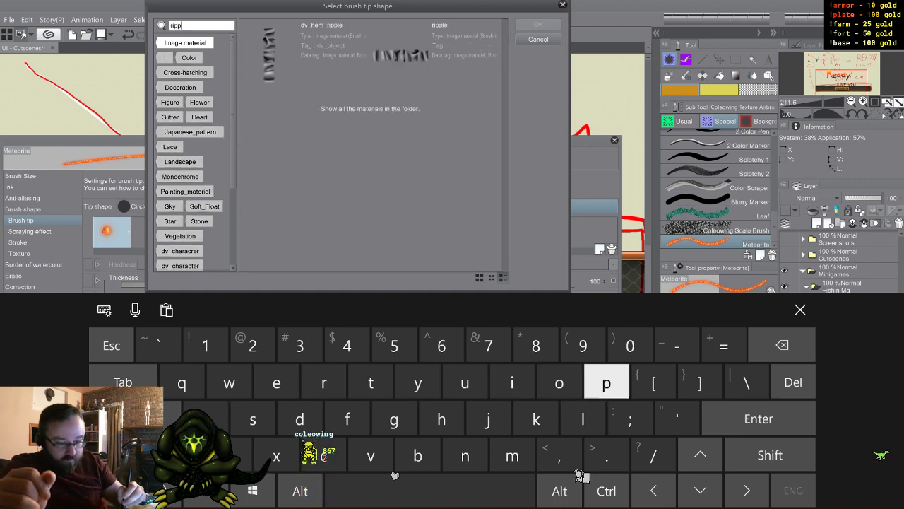
pyautogui.click(436, 55)
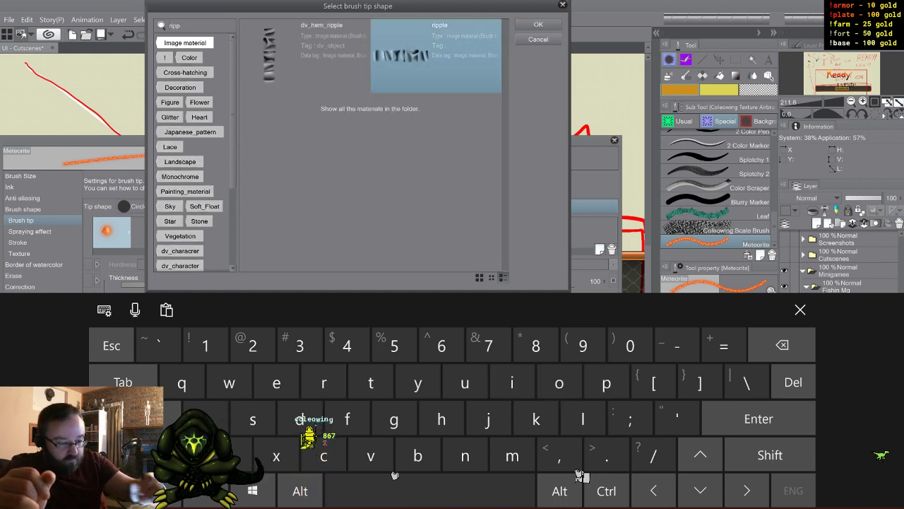
pyautogui.click(539, 25)
pyautogui.click(800, 309)
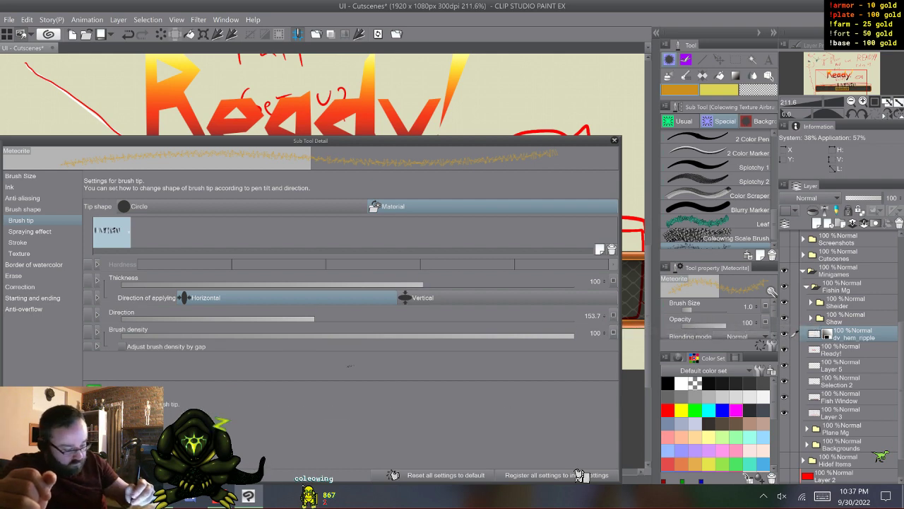
# - Set the brush tip direction to 0 and turn off the random influence on particle size and particle direction
pyautogui.moveTo(180, 318); pyautogui.dragTo(121, 318)
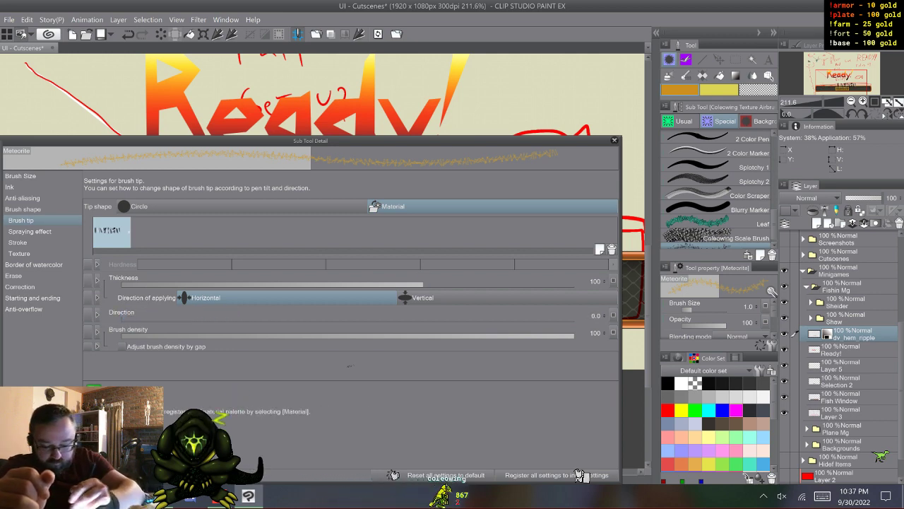
pyautogui.click(29, 232)
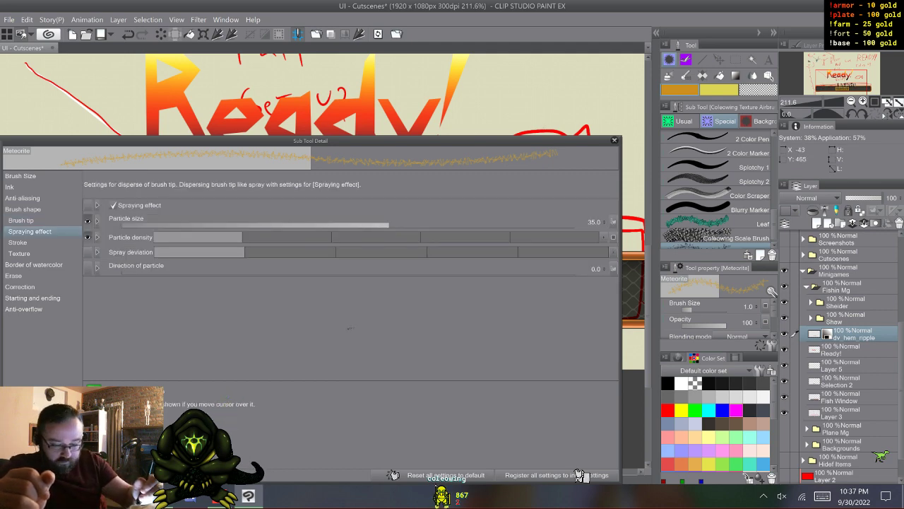
pyautogui.click(613, 221)
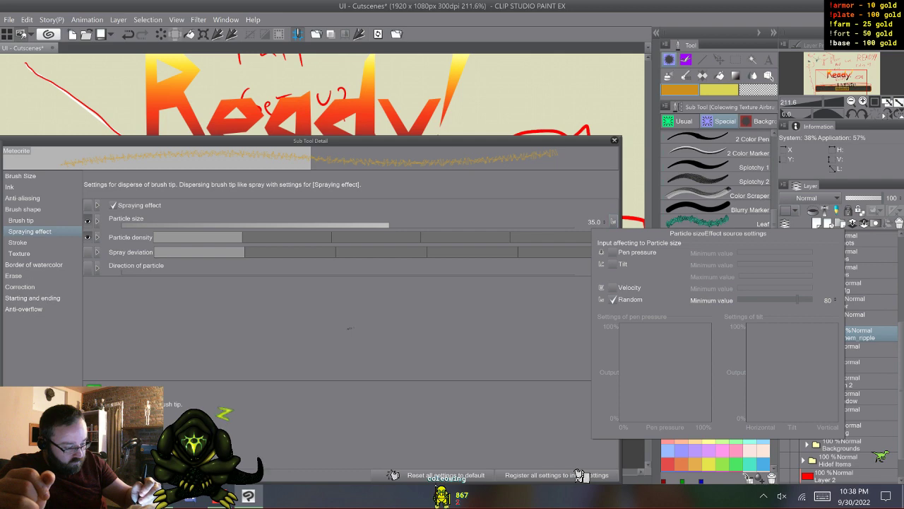
pyautogui.click(613, 300)
pyautogui.click(551, 205)
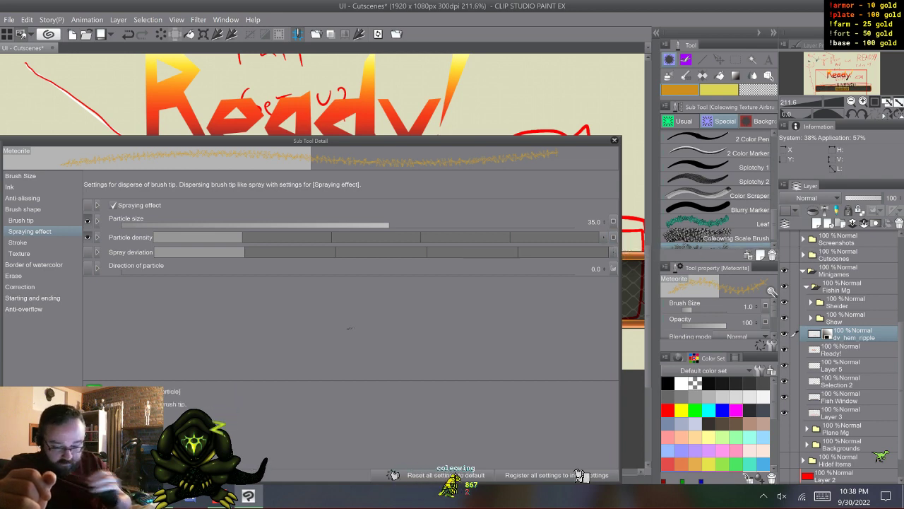
pyautogui.click(613, 269)
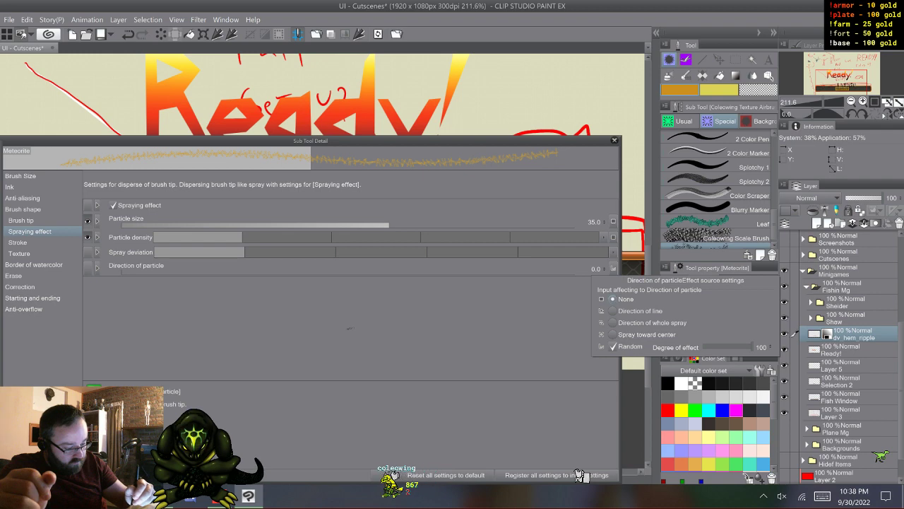
pyautogui.click(613, 346)
pyautogui.click(613, 268)
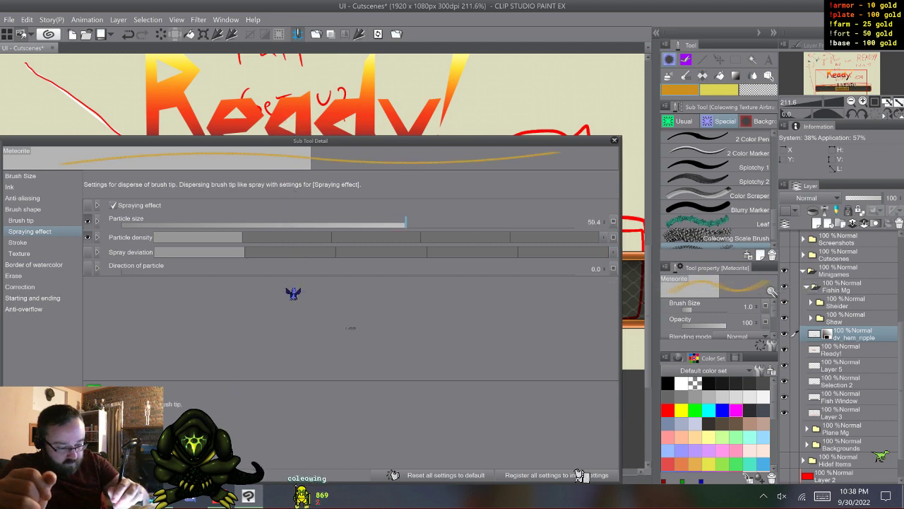
# - Increase the brush's particle size to about 239 and set the stroke's repeat method to One time only
pyautogui.moveTo(406, 224); pyautogui.dragTo(477, 224)
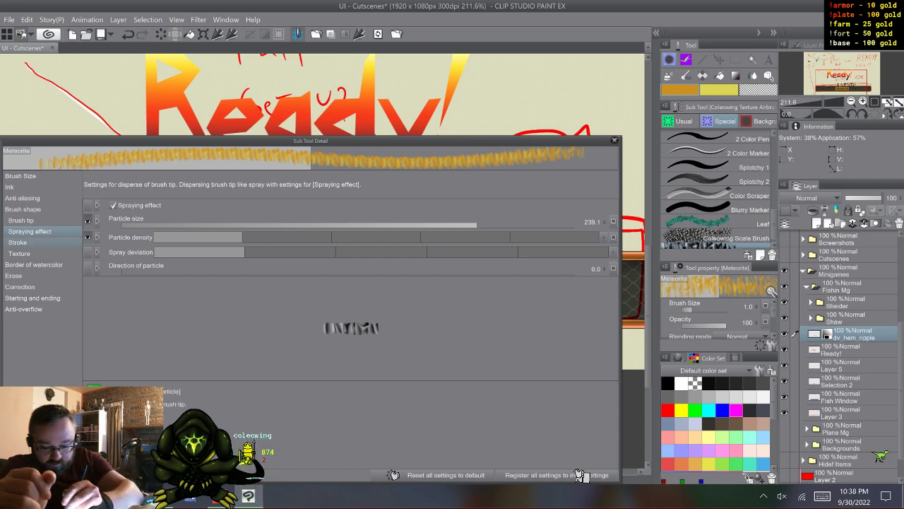
pyautogui.click(29, 242)
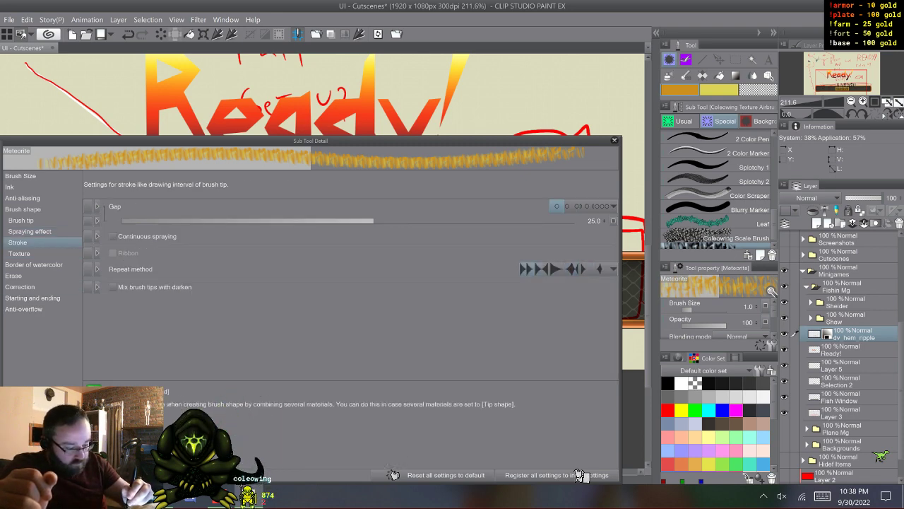
pyautogui.click(584, 269)
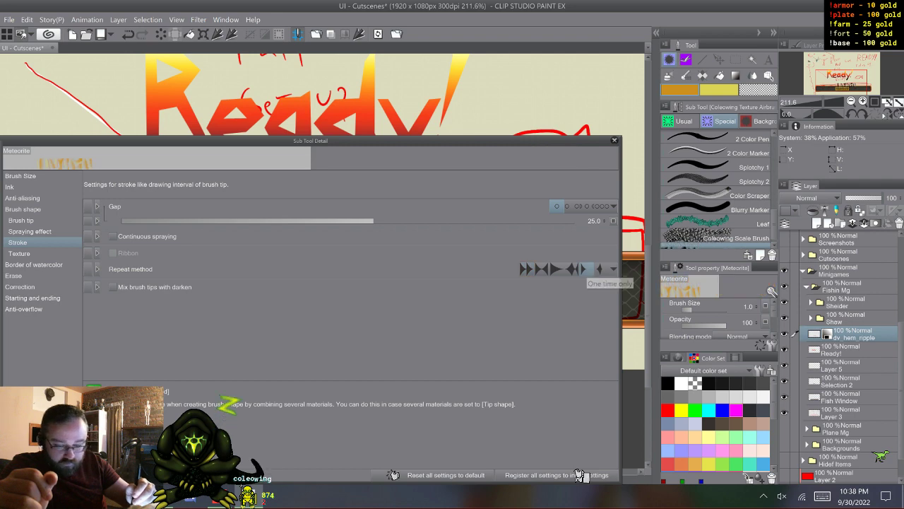
pyautogui.click(614, 141)
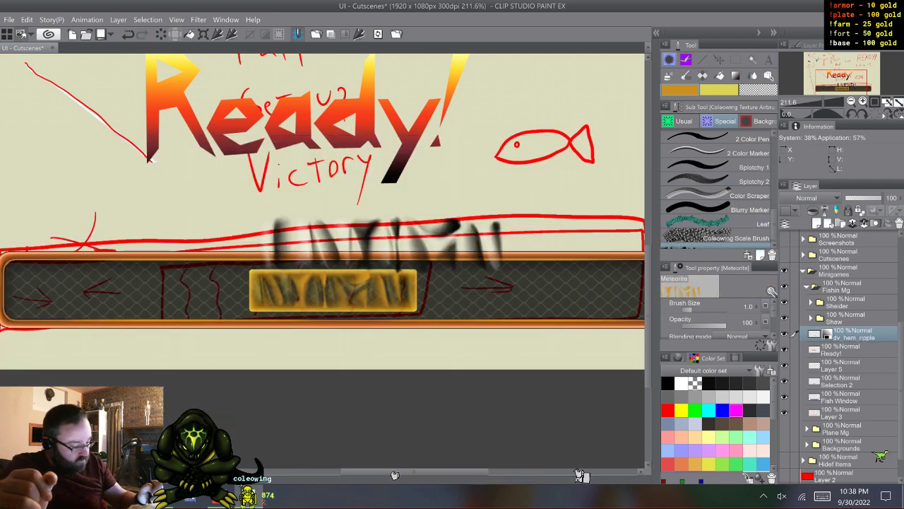
# - Add a new layer above Selection 2, try one ripple stamp near the Victory sketch, and undo the stamp
pyautogui.click(847, 365)
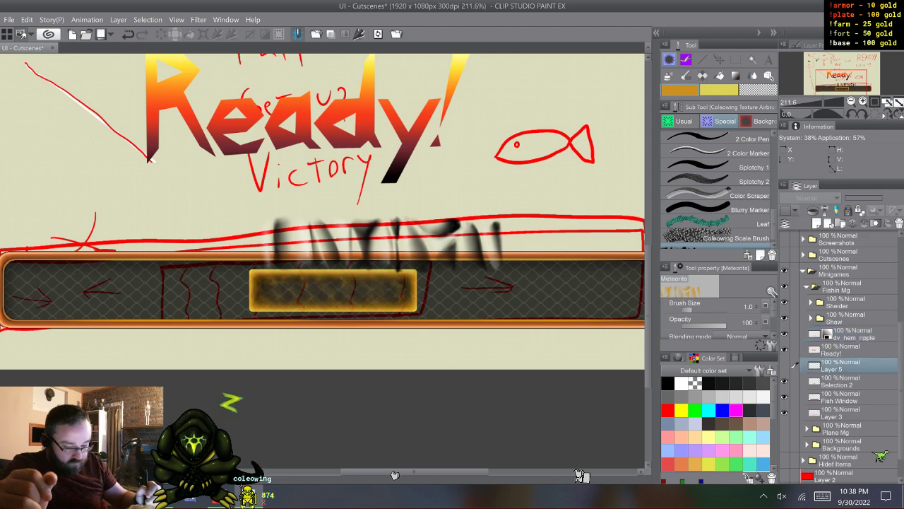
pyautogui.click(847, 382)
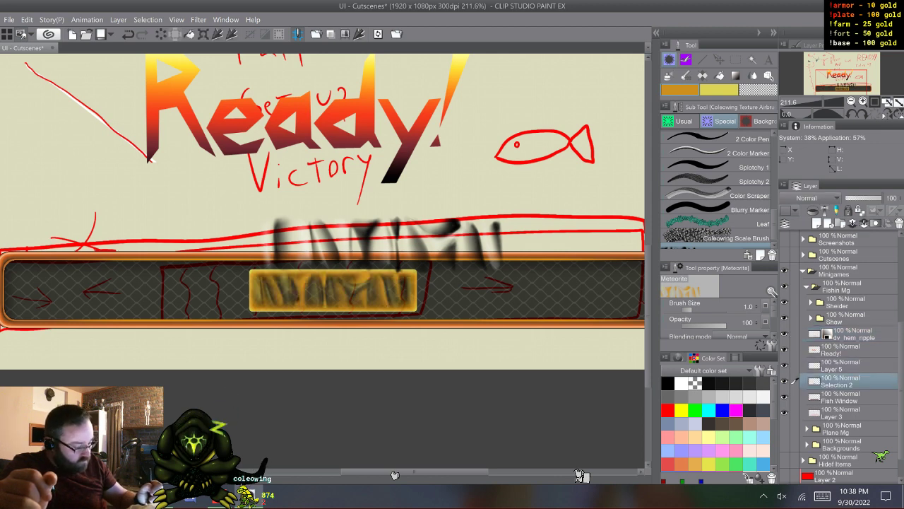
pyautogui.hotkey('ctrl', 'shift', 'n')
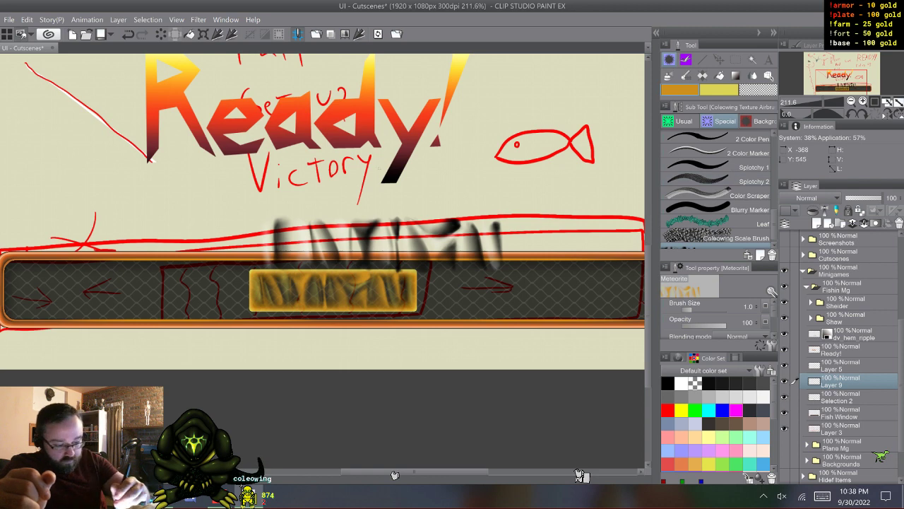
pyautogui.click(378, 170)
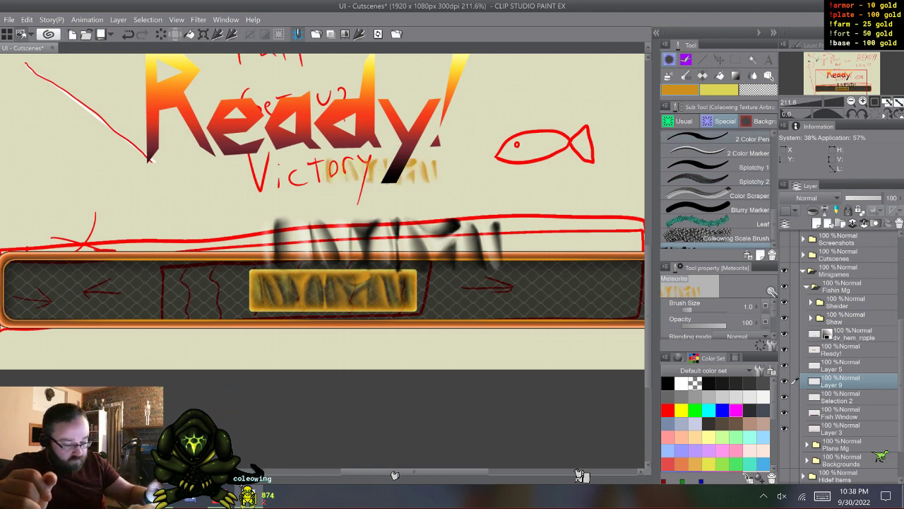
pyautogui.hotkey('ctrl', 'z')
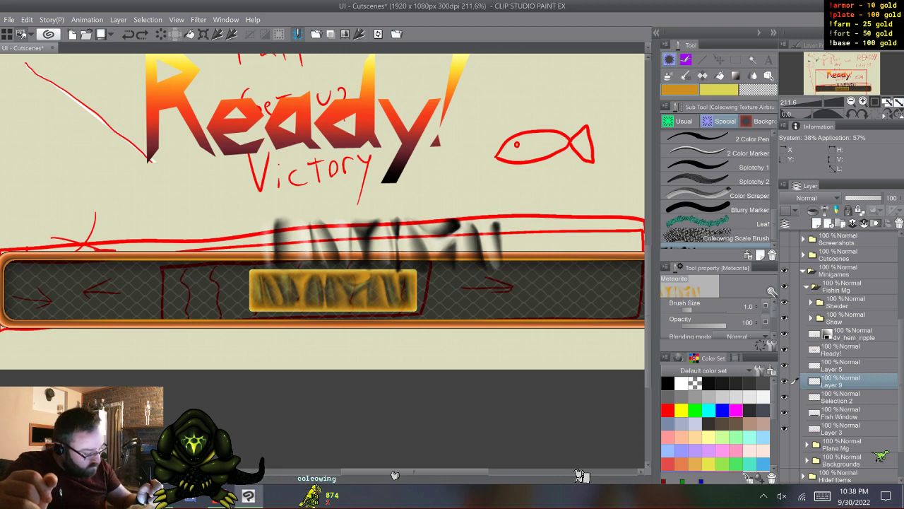
# - Set the brush's particle size to 300
pyautogui.scroll(-1, 715, 318)
pyautogui.scroll(-2, 715, 318)
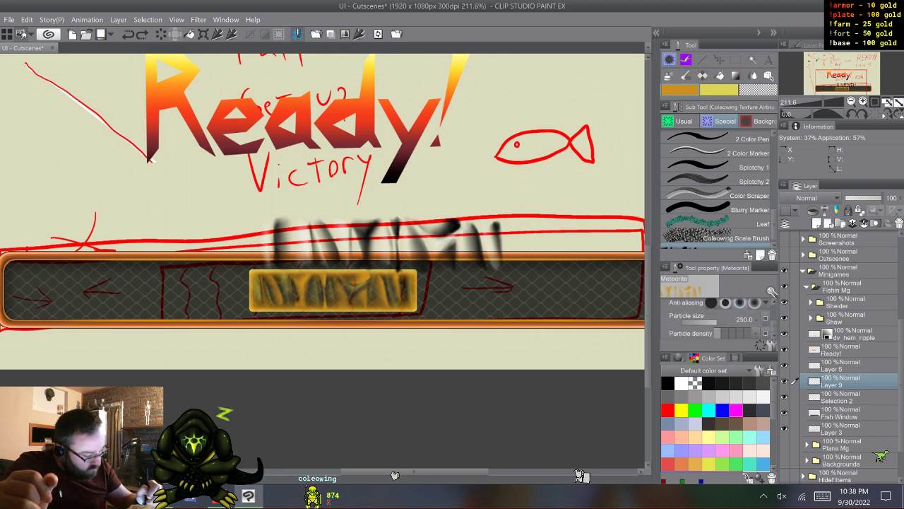
pyautogui.click(718, 322)
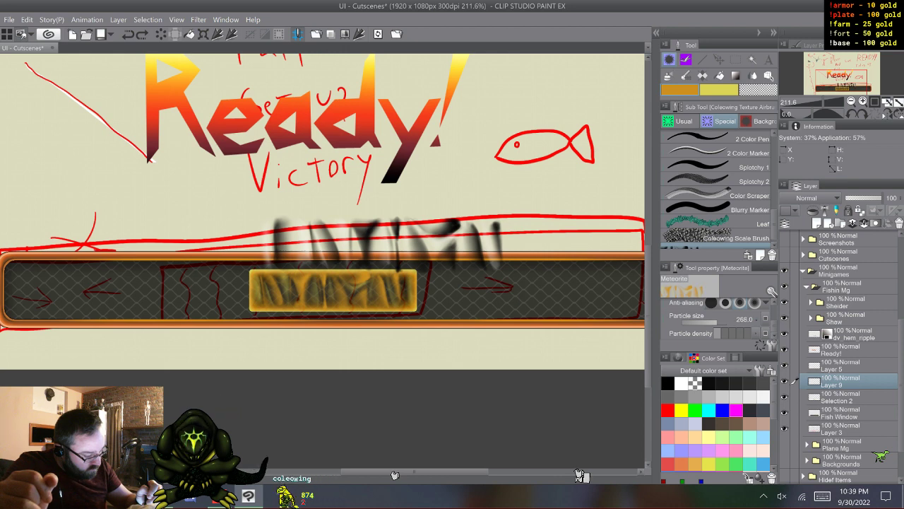
pyautogui.moveTo(717, 322); pyautogui.dragTo(718, 323)
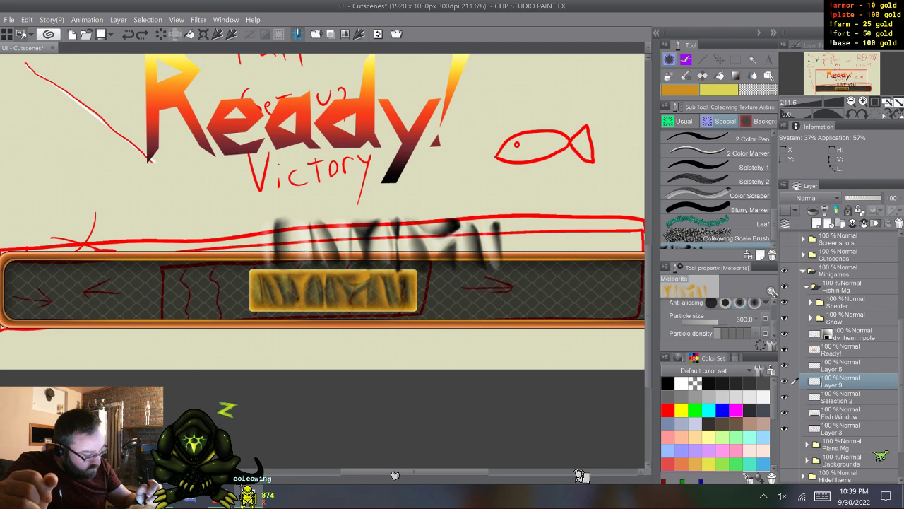
# - Stamp the gold ripple once below the Victory sketch and move its layer down onto the yellow block in the bar
pyautogui.click(335, 201)
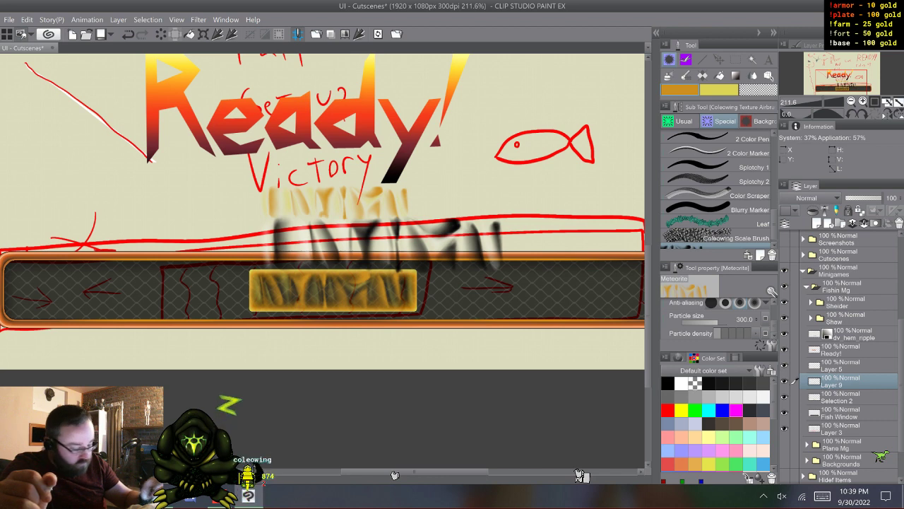
pyautogui.press('k')
pyautogui.moveTo(336, 203); pyautogui.dragTo(333, 290)
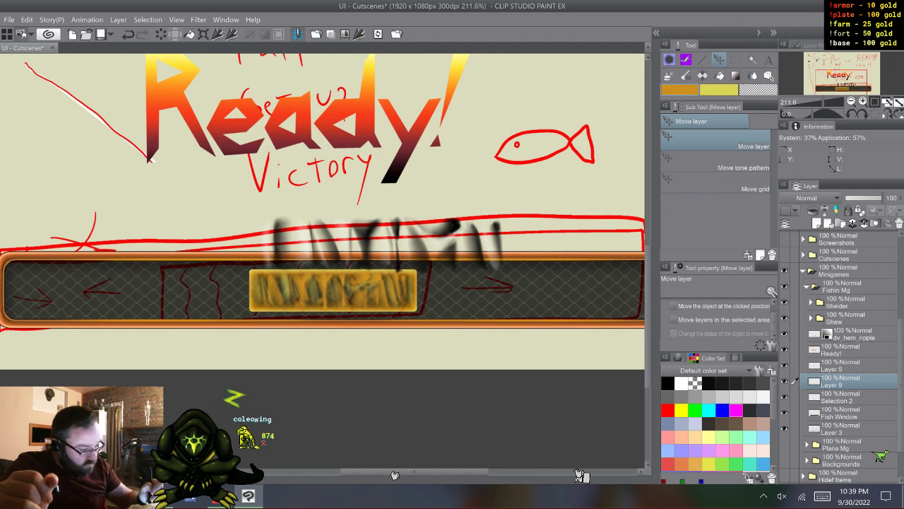
# - Set the Meteorite brush's particle size to 400 and stamp the ripple once in the bar beside the yellow block
pyautogui.press('b')
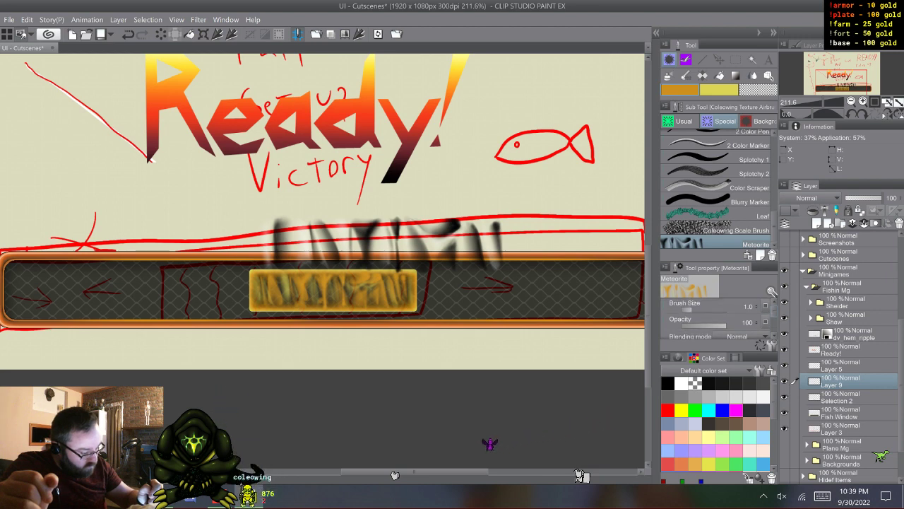
pyautogui.scroll(-3, 717, 320)
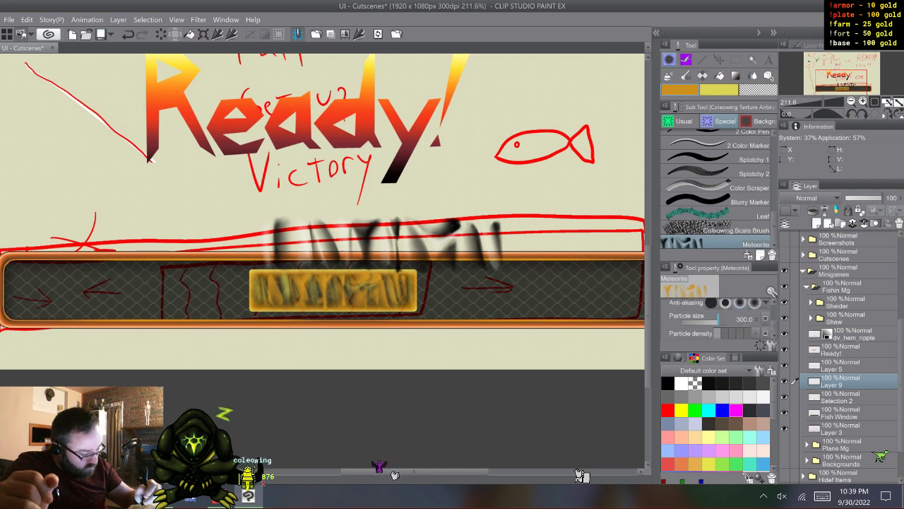
pyautogui.click(718, 322)
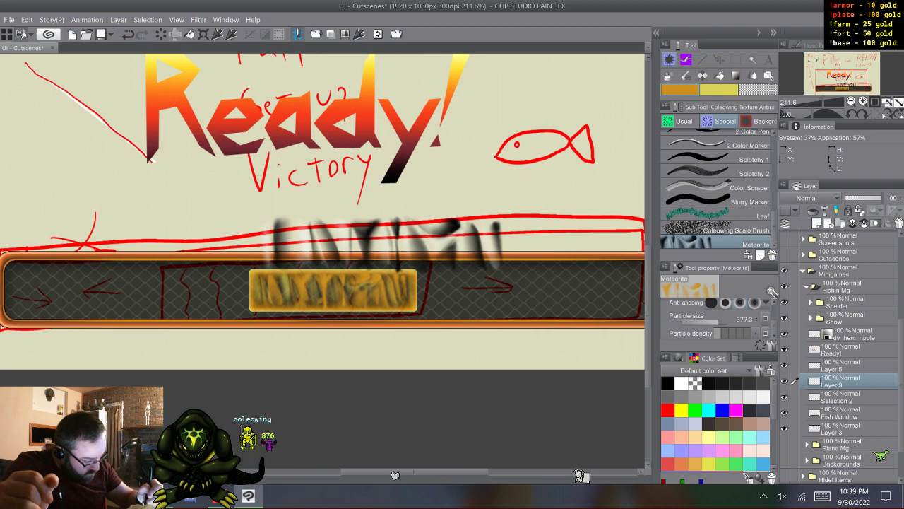
pyautogui.click(757, 318)
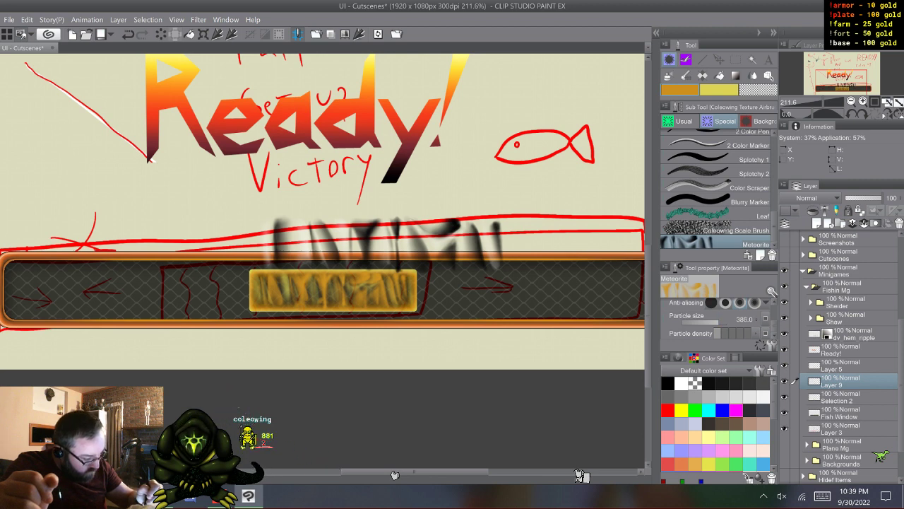
pyautogui.click(757, 318)
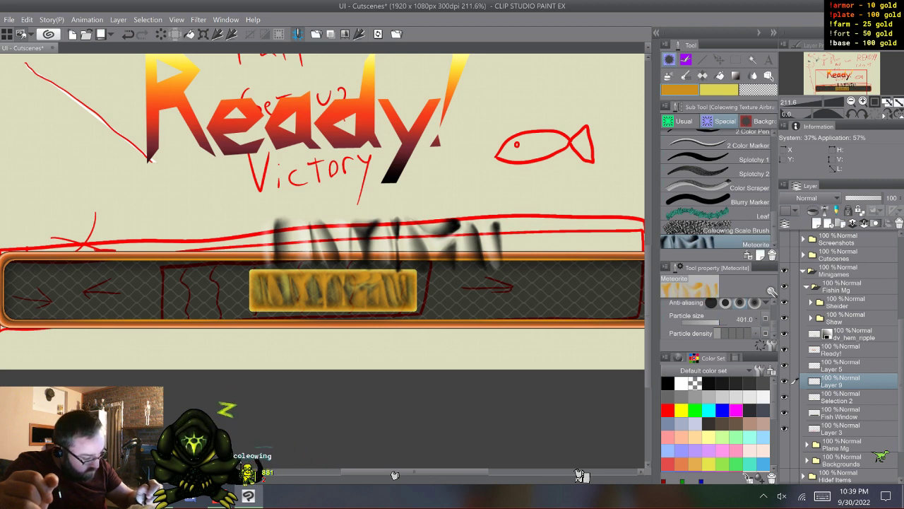
pyautogui.moveTo(431, 293); pyautogui.dragTo(580, 293)
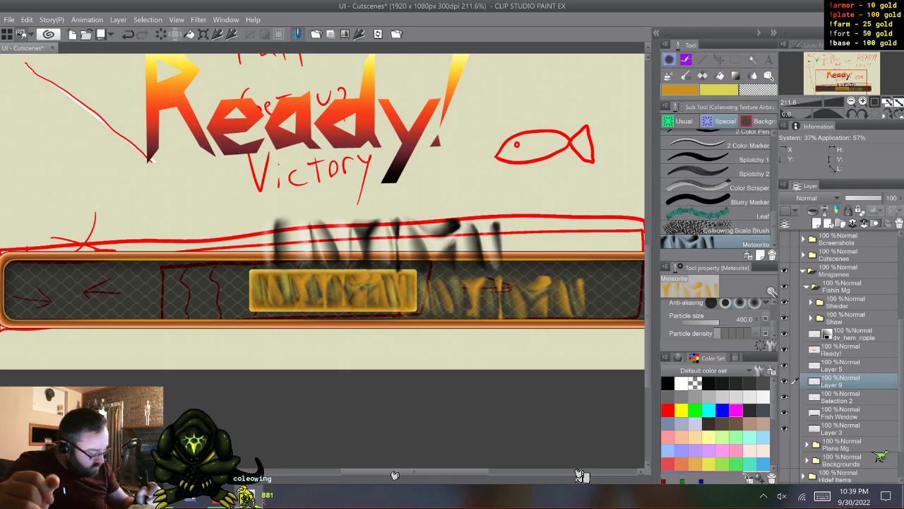
# - Toggle Layer 5's visibility to compare the block's texture, and delete the dv_hem_ripple layer and Layer 5
pyautogui.click(784, 365)
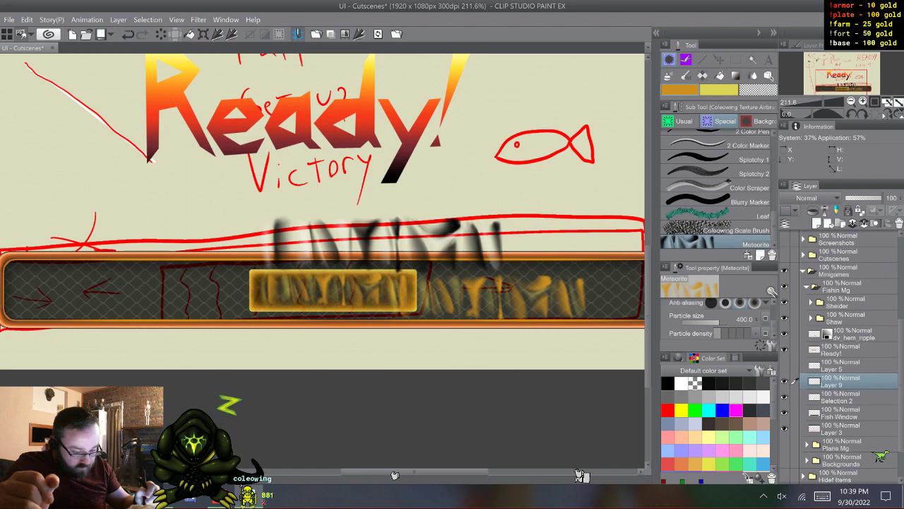
pyautogui.click(784, 365)
pyautogui.click(784, 381)
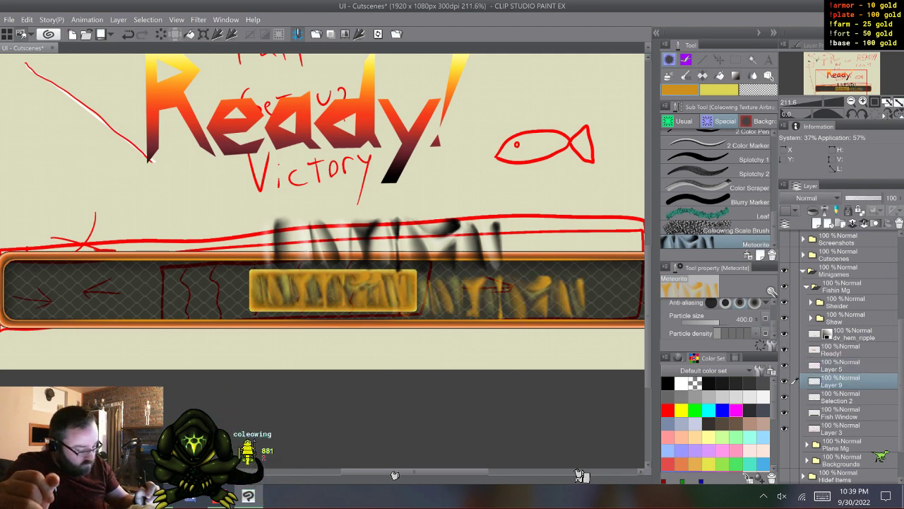
pyautogui.click(785, 366)
pyautogui.click(853, 333)
pyautogui.rightClick(853, 334)
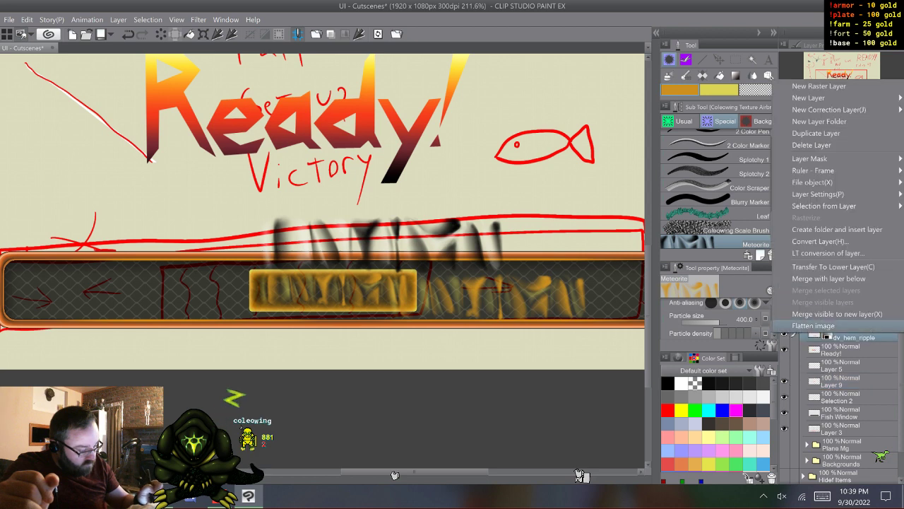
pyautogui.click(819, 145)
pyautogui.rightClick(847, 351)
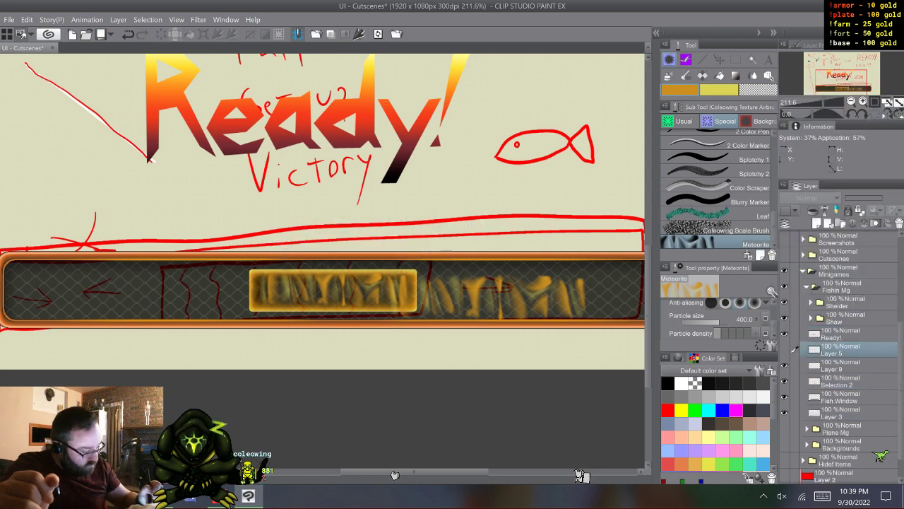
pyautogui.click(813, 162)
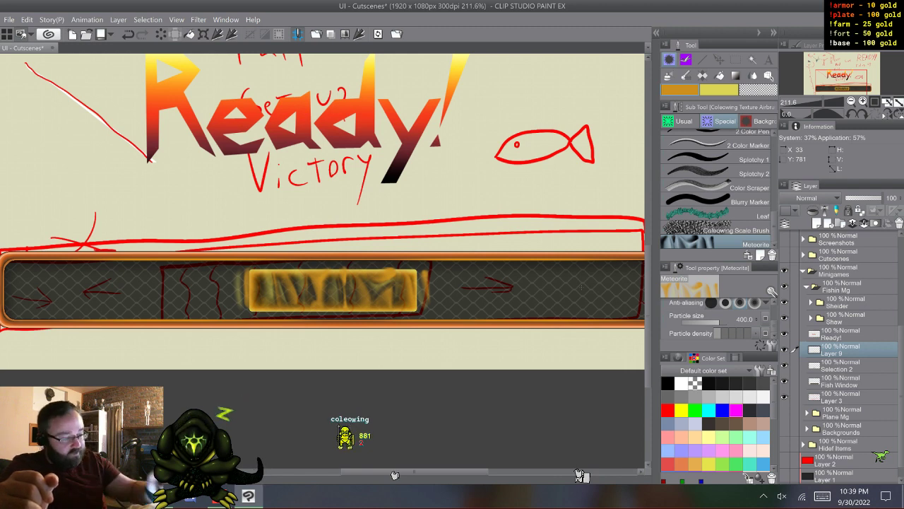
# - Move Layer 9's gold ripple off the yellow block to just below the Victory sketch
pyautogui.press('k')
pyautogui.moveTo(334, 290)
pyautogui.mouseDown()
pyautogui.moveTo(348, 191)
pyautogui.moveTo(337, 209)
pyautogui.mouseUp()
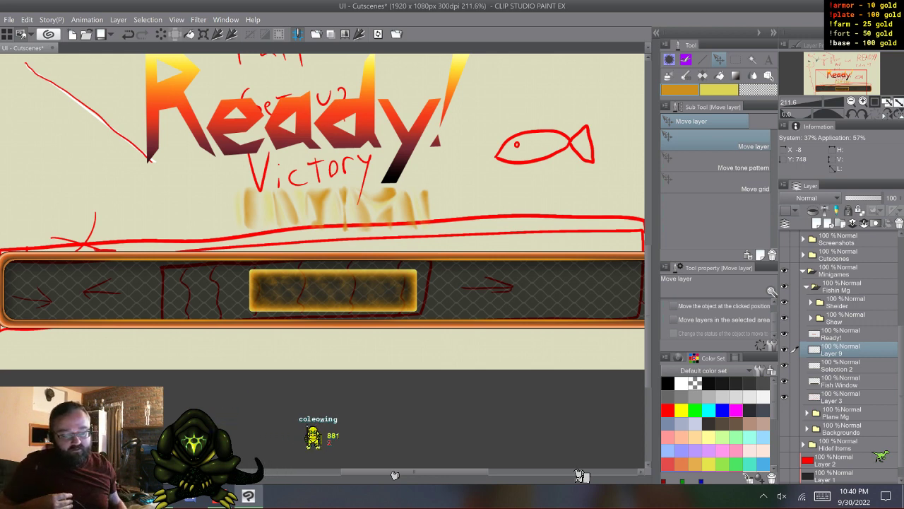
pyautogui.moveTo(334, 209); pyautogui.dragTo(334, 291)
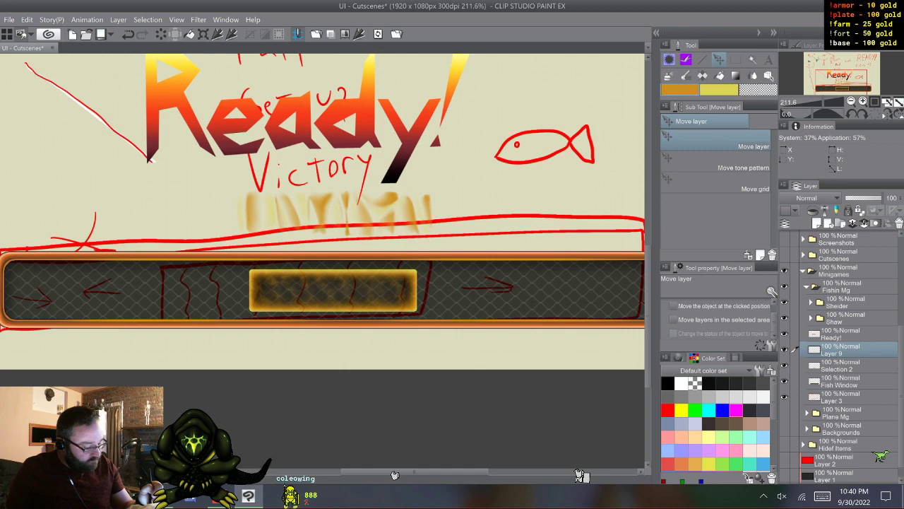
# - Rename Layer 9 as Ripple
pyautogui.doubleClick(833, 353)
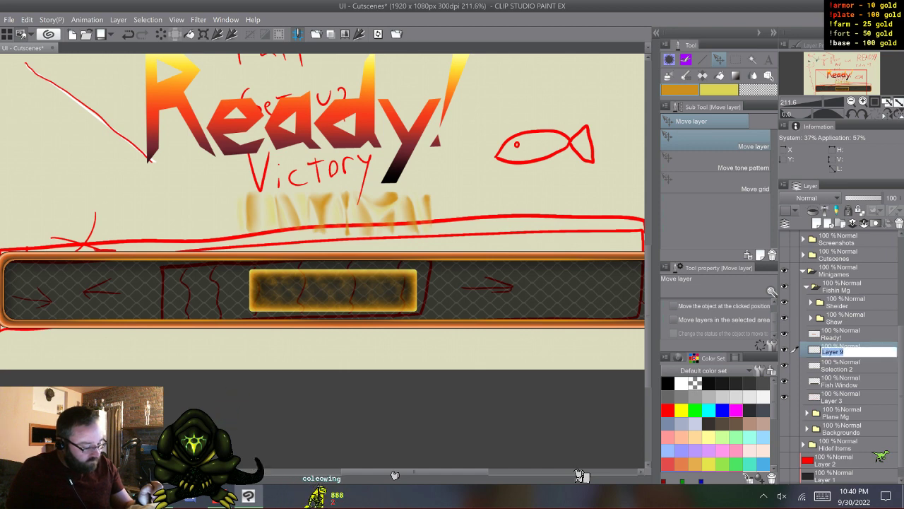
pyautogui.click(822, 496)
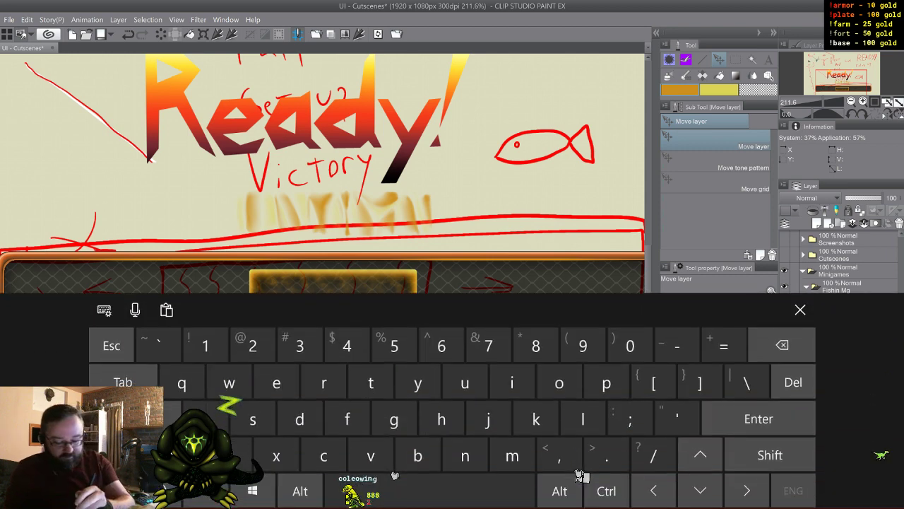
pyautogui.click(770, 454)
pyautogui.click(324, 382)
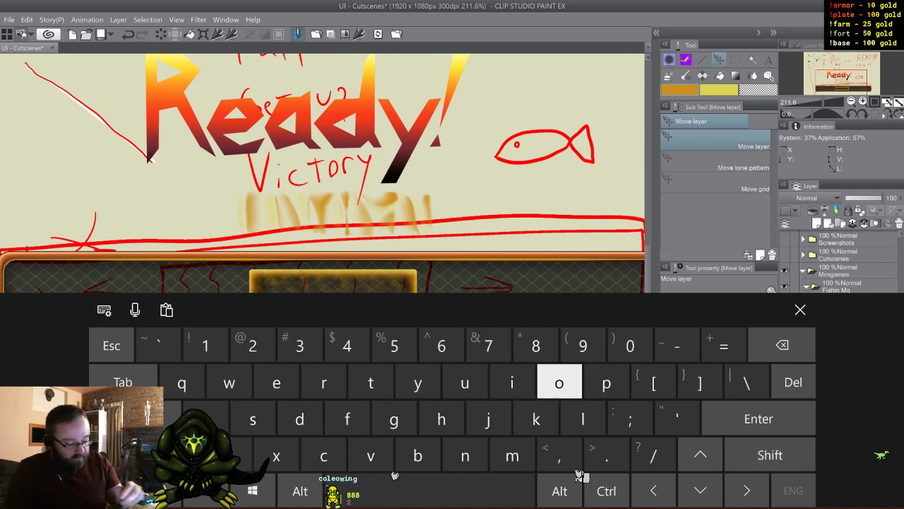
pyautogui.click(276, 382)
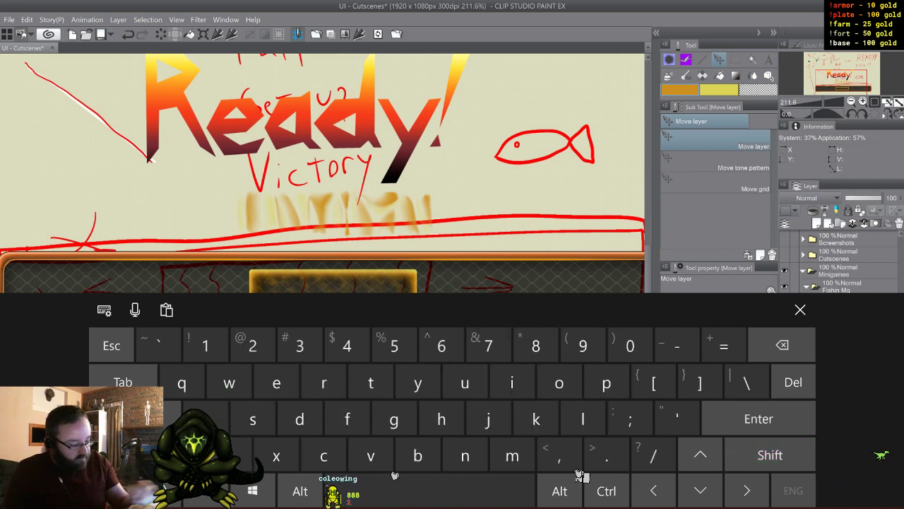
pyautogui.click(800, 309)
# - Move the Selection 2 layer above Ready! and add a new raster layer directly above Ready!
pyautogui.click(847, 365)
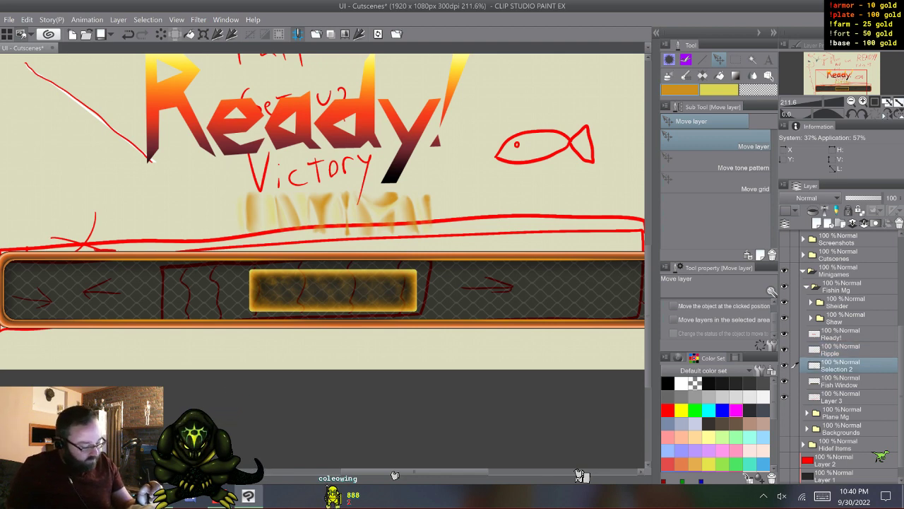
pyautogui.moveTo(848, 365); pyautogui.dragTo(847, 328)
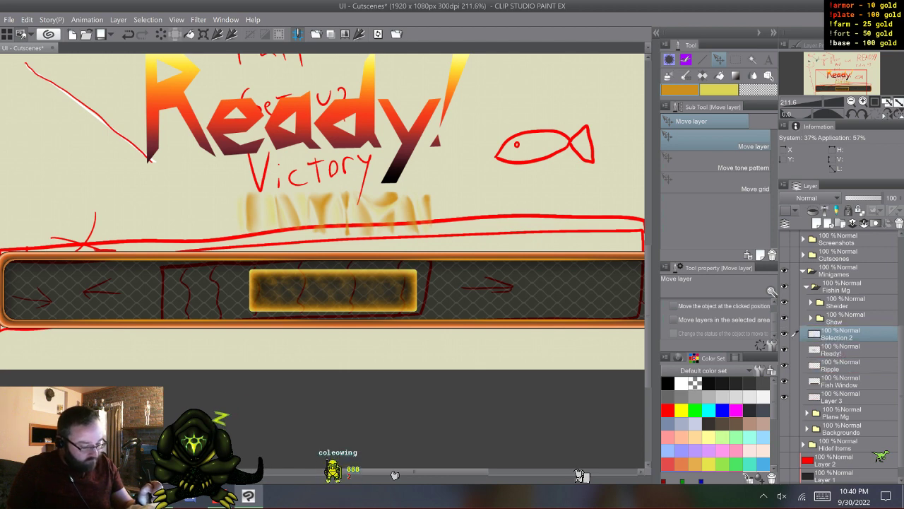
pyautogui.click(848, 350)
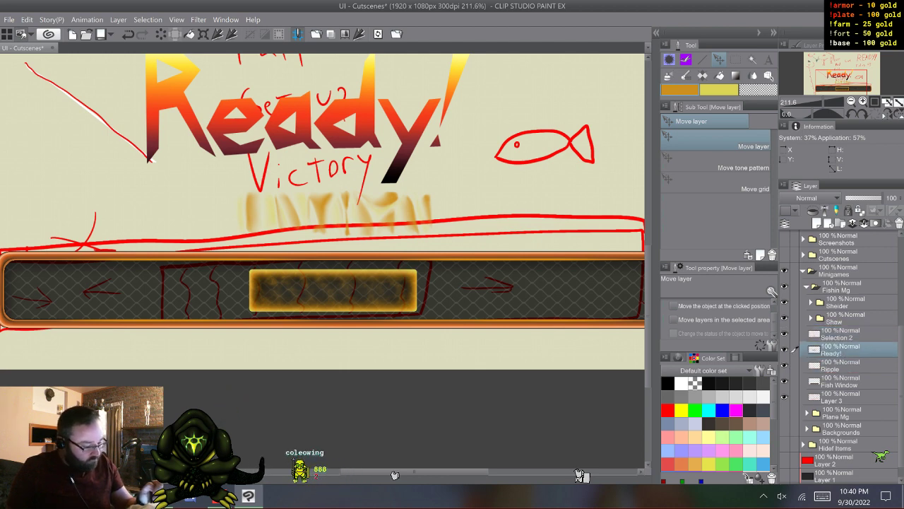
pyautogui.hotkey('ctrl', 'shift', 'n')
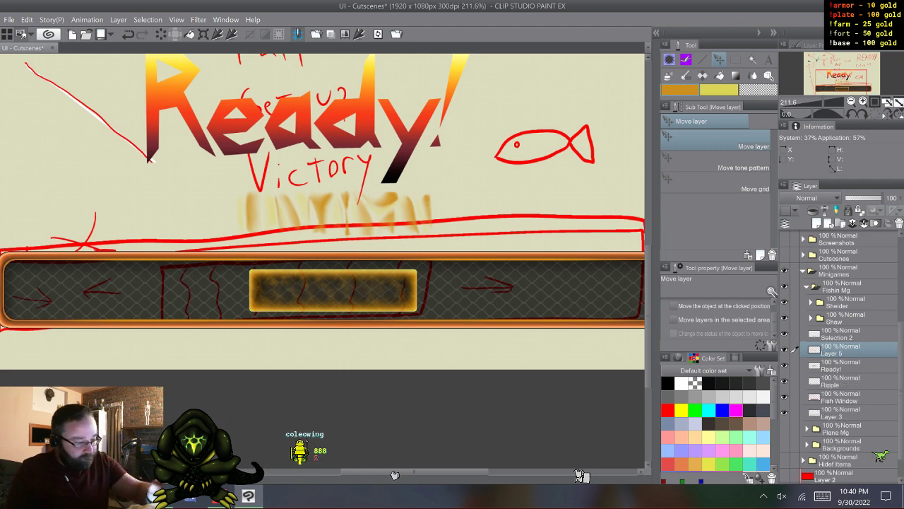
# - Switch to the Coleowing G-Pen brush in the Usual group
pyautogui.press('b')
pyautogui.click(680, 121)
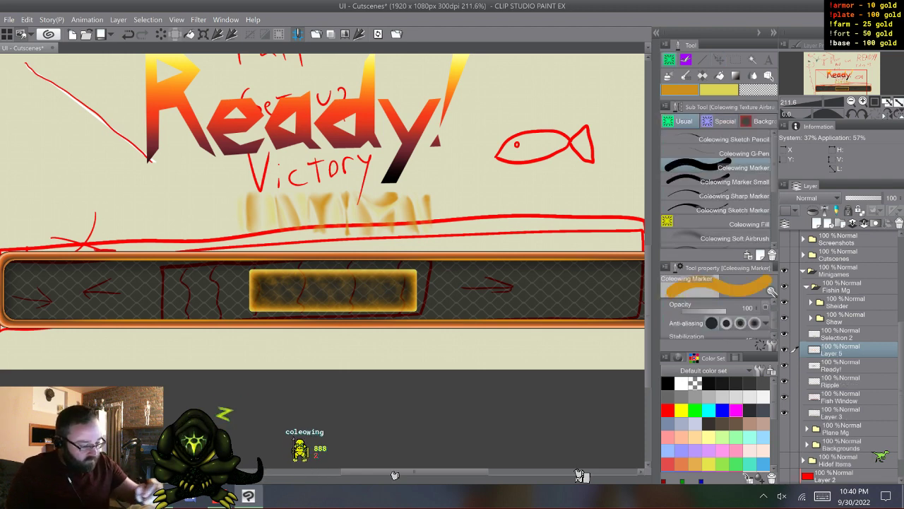
pyautogui.click(734, 154)
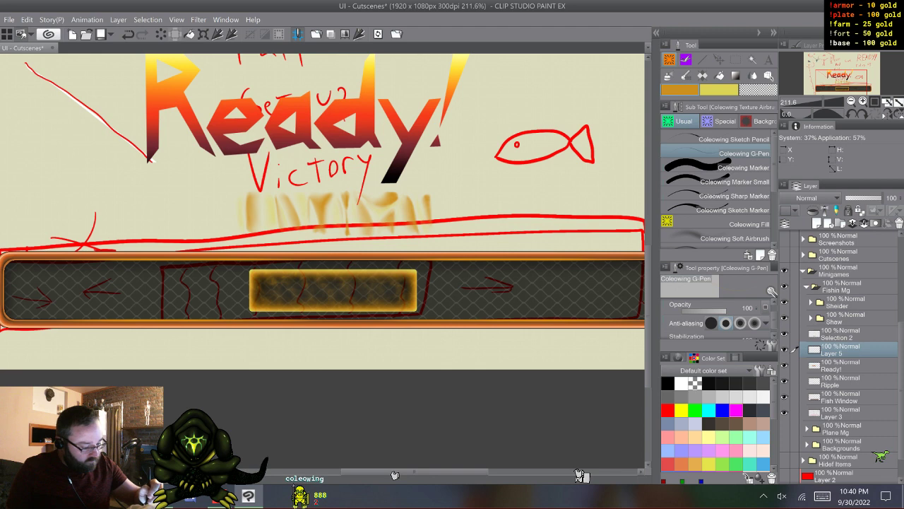
pyautogui.scroll(1, 715, 314)
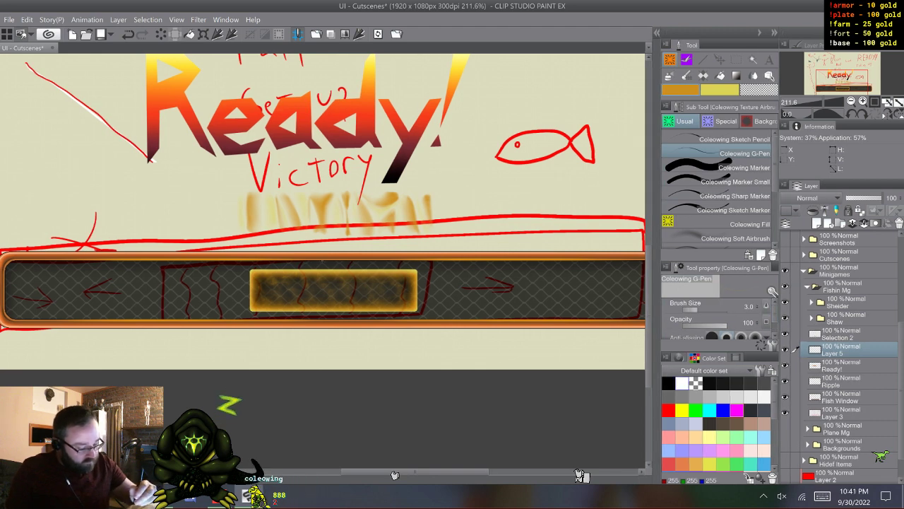
# - Set the main color to black and the sub color to white, with the main color active
pyautogui.click(667, 383)
pyautogui.click(719, 90)
pyautogui.click(682, 382)
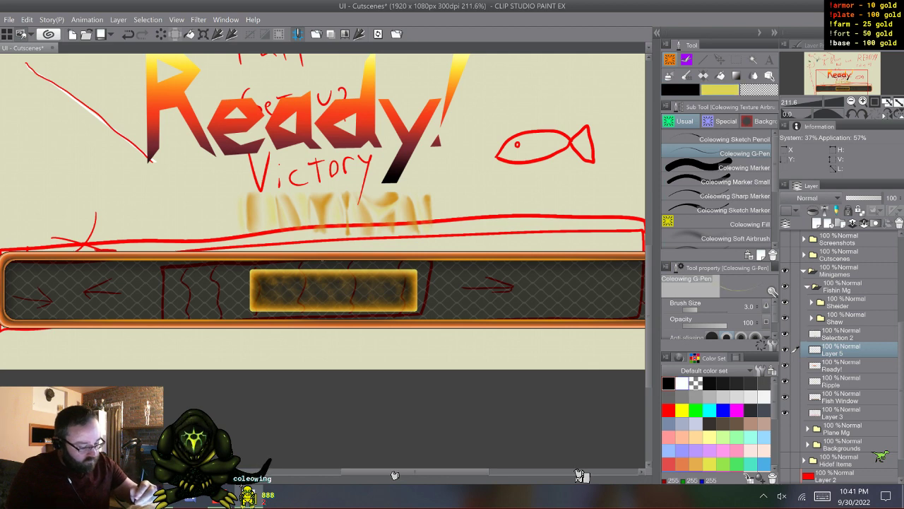
pyautogui.click(681, 90)
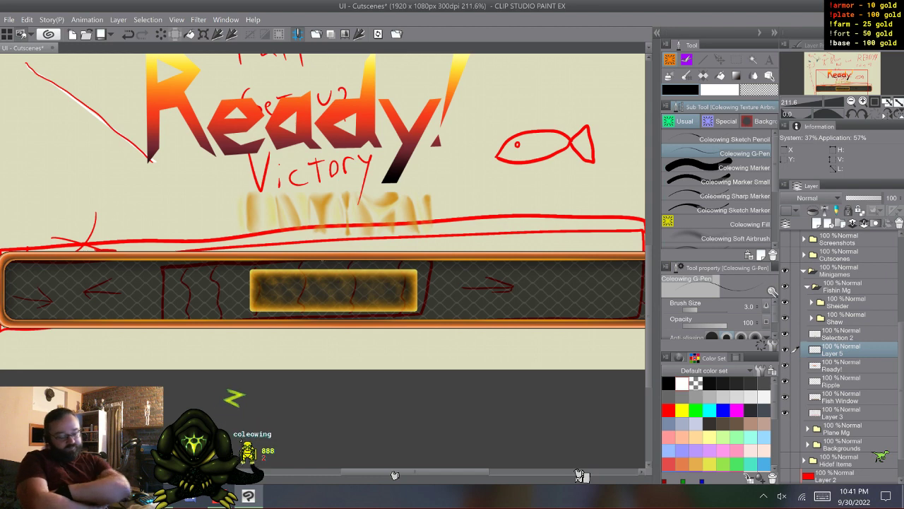
# - Look through the default color set and pick bright orange as the main color
pyautogui.moveTo(774, 400); pyautogui.dragTo(775, 425)
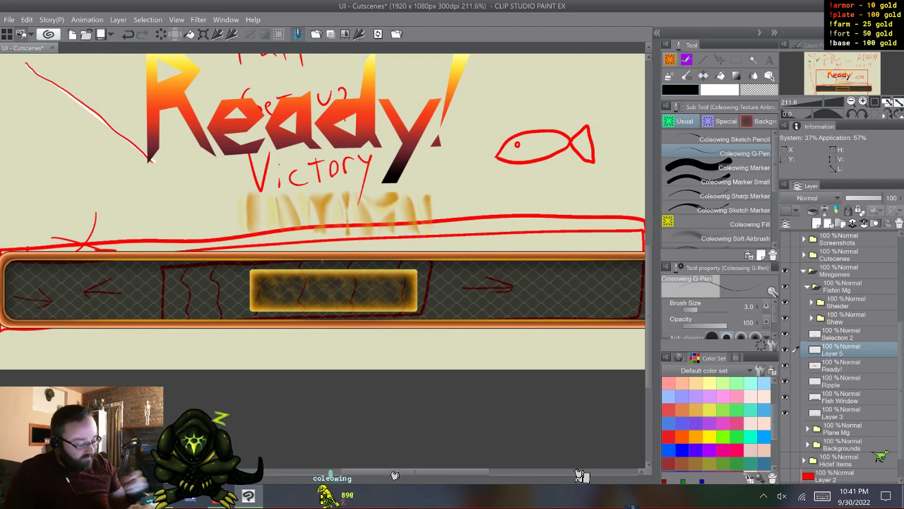
pyautogui.moveTo(775, 424); pyautogui.dragTo(775, 427)
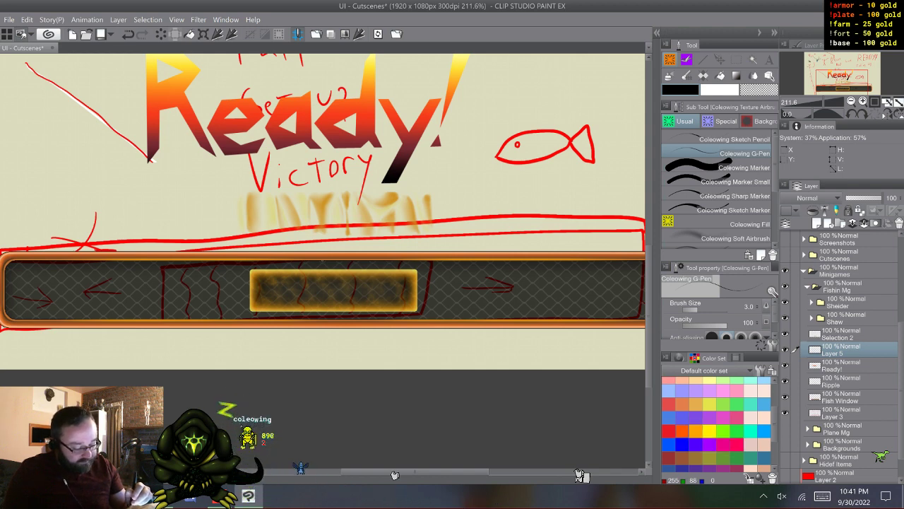
pyautogui.moveTo(774, 425); pyautogui.dragTo(775, 399)
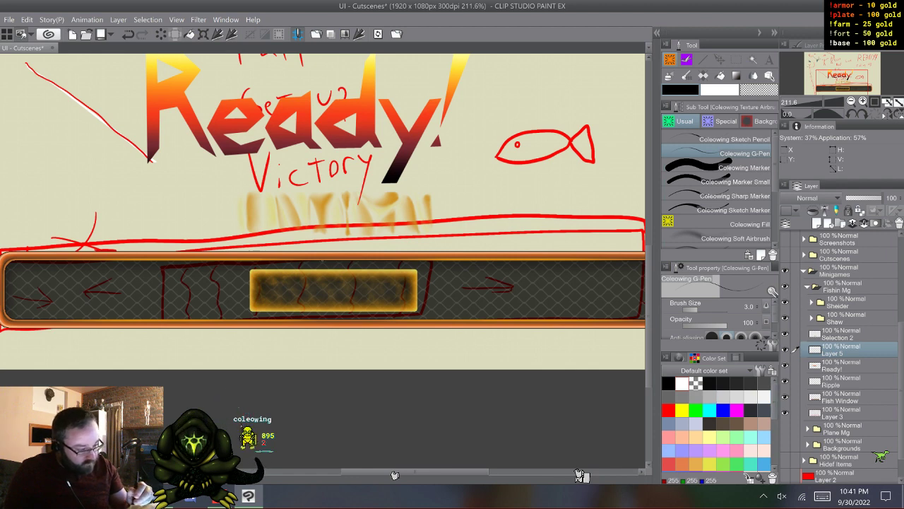
pyautogui.moveTo(774, 400); pyautogui.dragTo(775, 423)
pyautogui.click(681, 433)
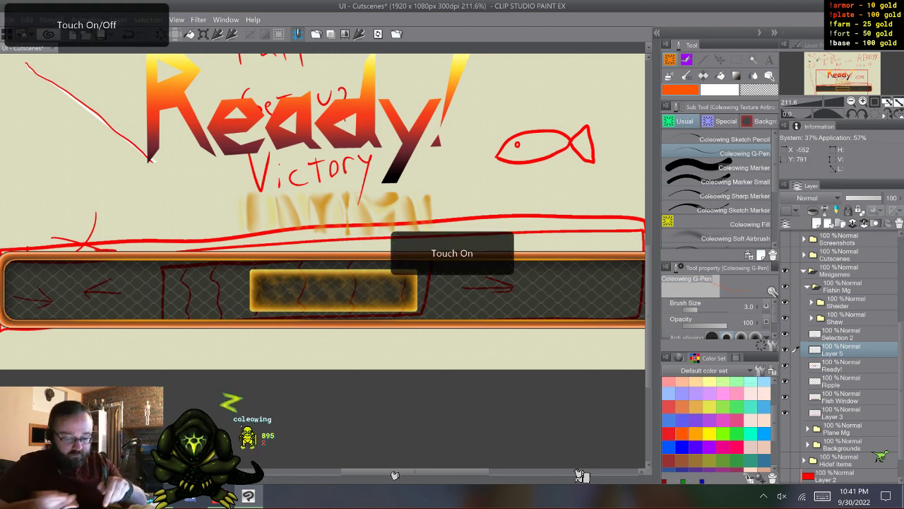
# - Try two thin orange arcs across the upper part of the yellow block, undoing each stroke
pyautogui.scroll(4, 327, 353)
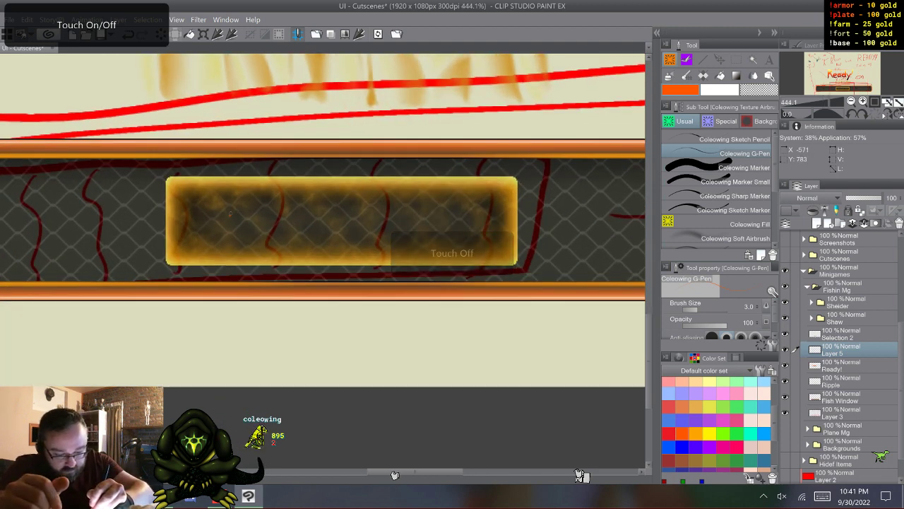
pyautogui.moveTo(230, 216); pyautogui.dragTo(286, 202)
pyautogui.moveTo(304, 216); pyautogui.dragTo(306, 216)
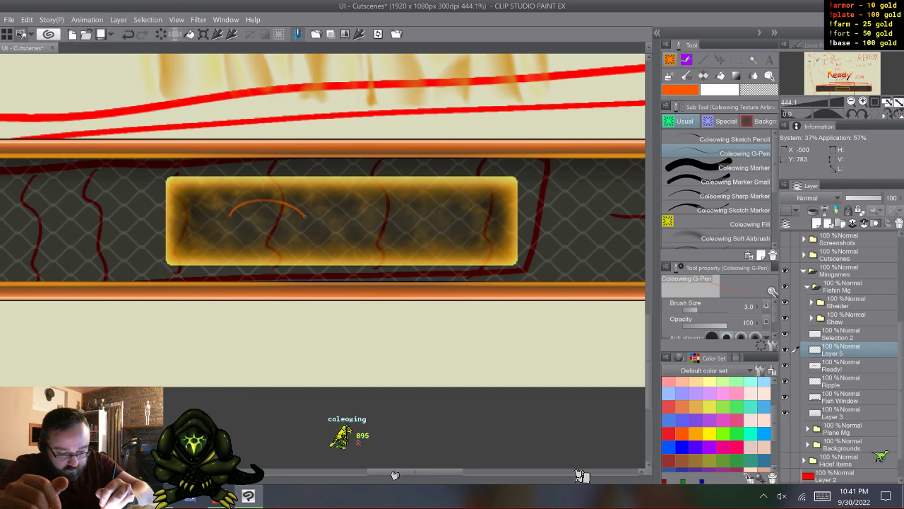
pyautogui.hotkey('ctrl', 'z')
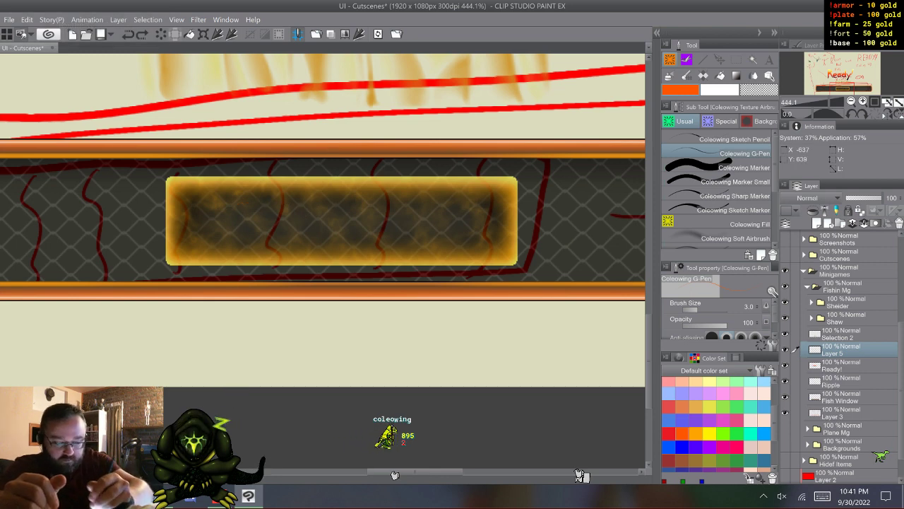
pyautogui.moveTo(223, 216)
pyautogui.mouseDown()
pyautogui.moveTo(262, 195)
pyautogui.moveTo(310, 194)
pyautogui.moveTo(345, 217)
pyautogui.mouseUp()
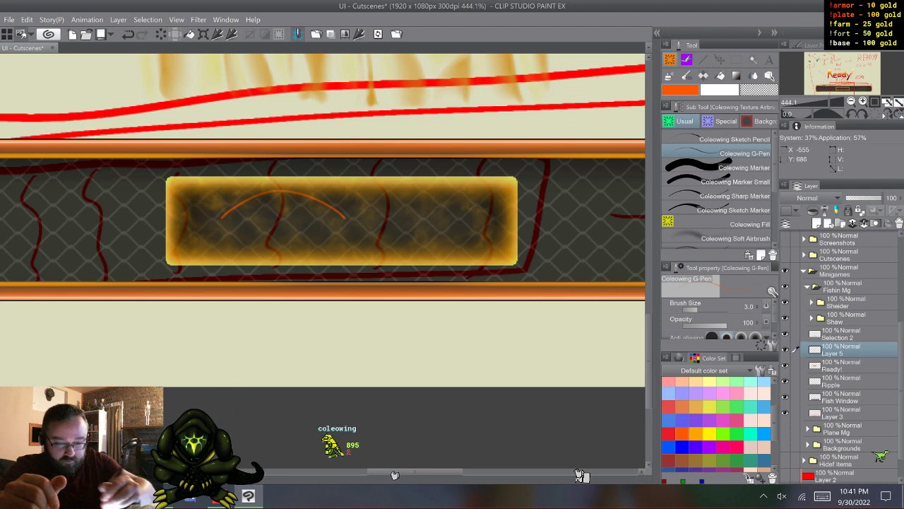
pyautogui.hotkey('ctrl', 'z')
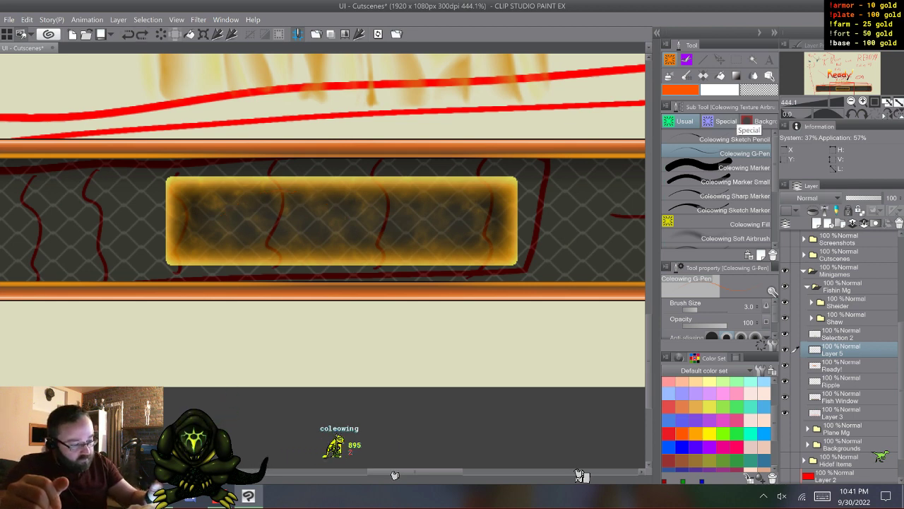
# - Draw a wide orange ellipse outline across the middle of the yellow block with brush size 3.0, undoing the first attempt
pyautogui.press('u')
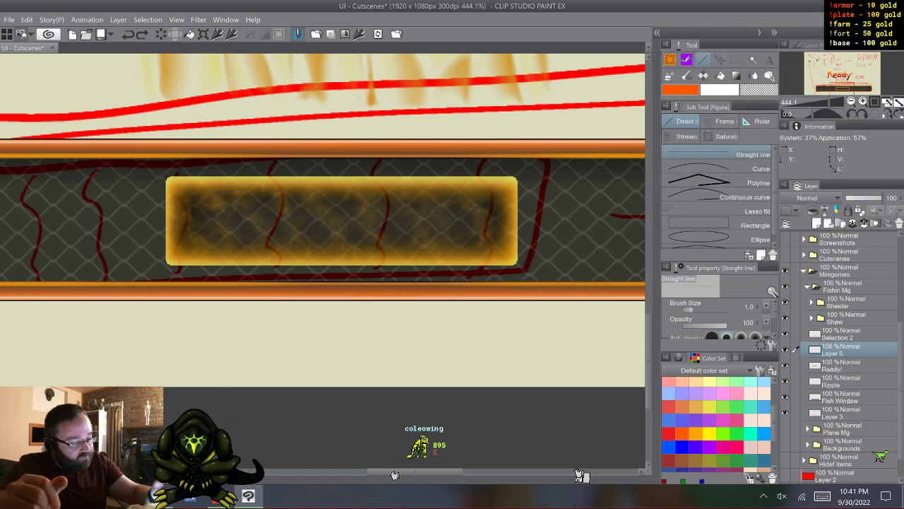
pyautogui.click(718, 237)
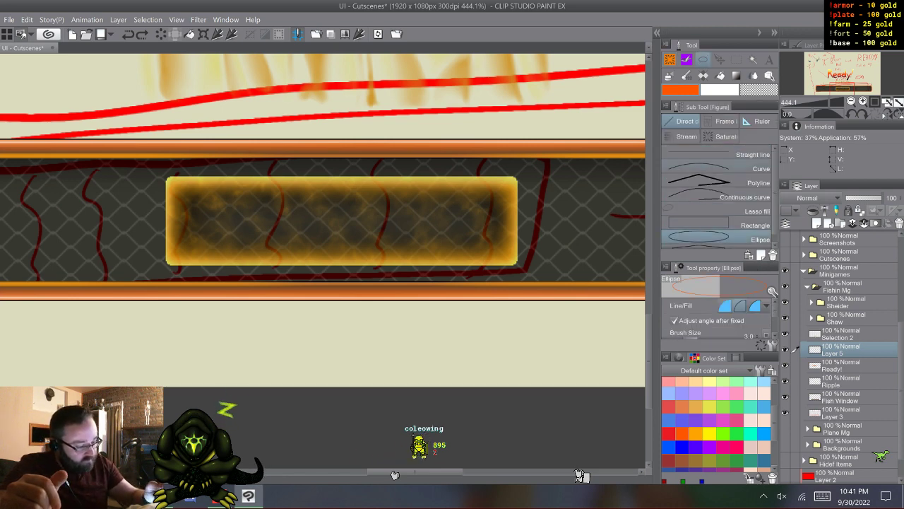
pyautogui.scroll(-3, 717, 318)
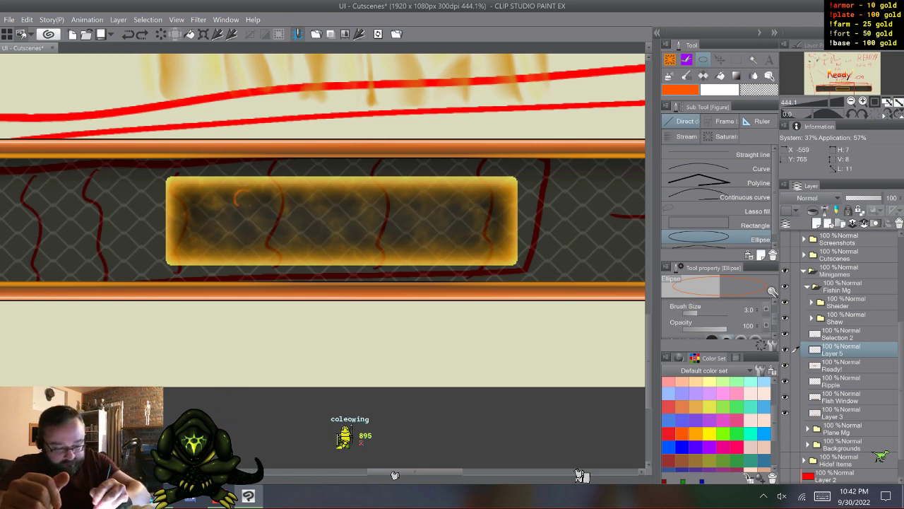
pyautogui.moveTo(244, 206); pyautogui.dragTo(386, 255)
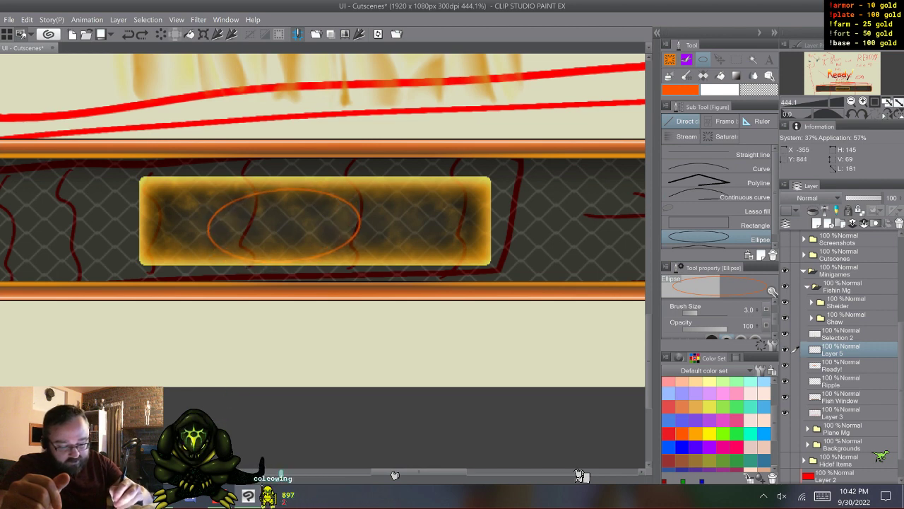
pyautogui.hotkey('ctrl', 'z')
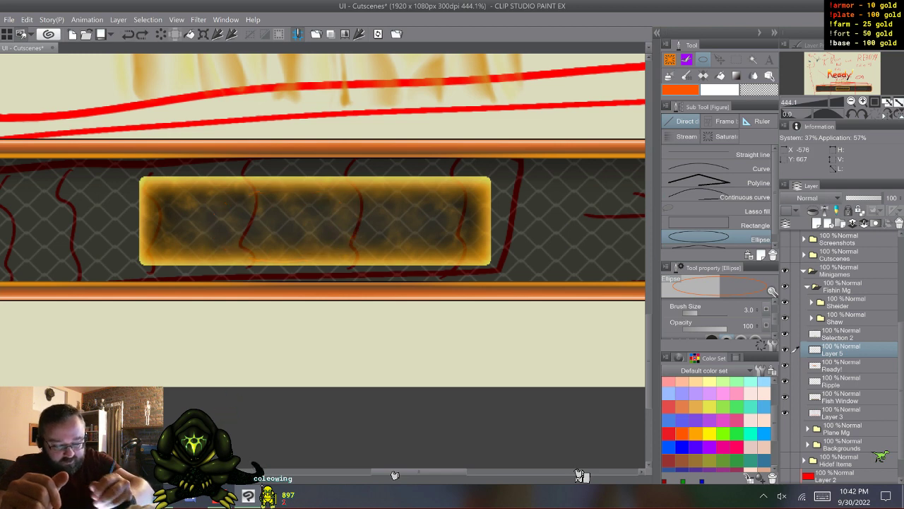
pyautogui.moveTo(219, 182); pyautogui.dragTo(395, 261)
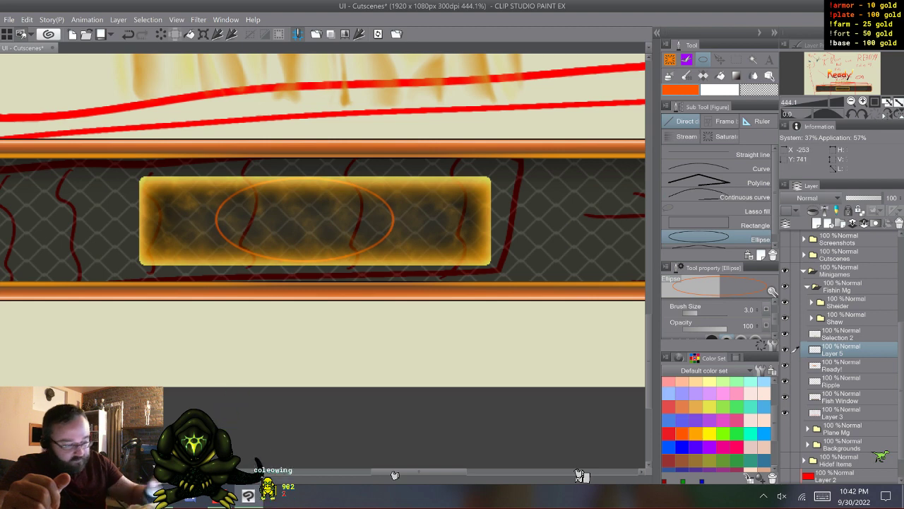
# - Select the ellipse's upper half and move it down over the lower half to form a pointed fish body, leaving nothing selected
pyautogui.press('m')
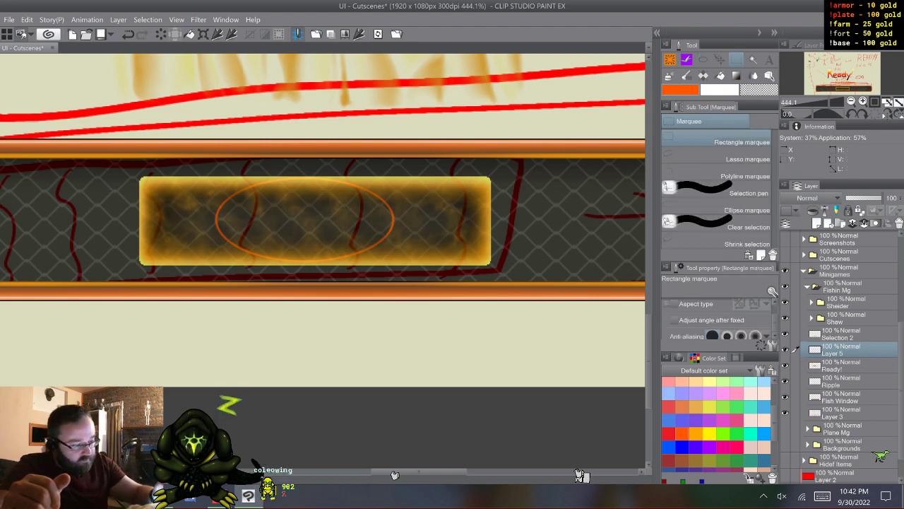
pyautogui.moveTo(188, 177); pyautogui.dragTo(434, 220)
pyautogui.hotkey('ctrl', 't')
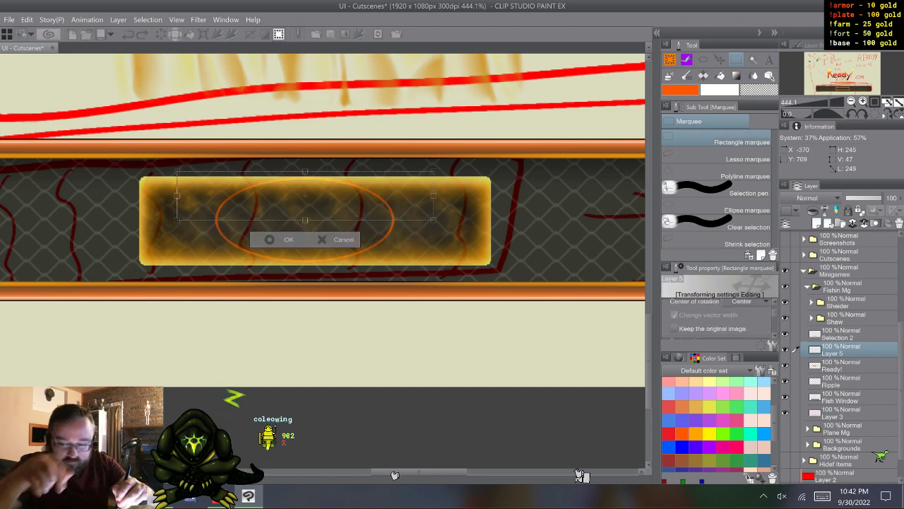
pyautogui.moveTo(305, 195); pyautogui.dragTo(306, 216)
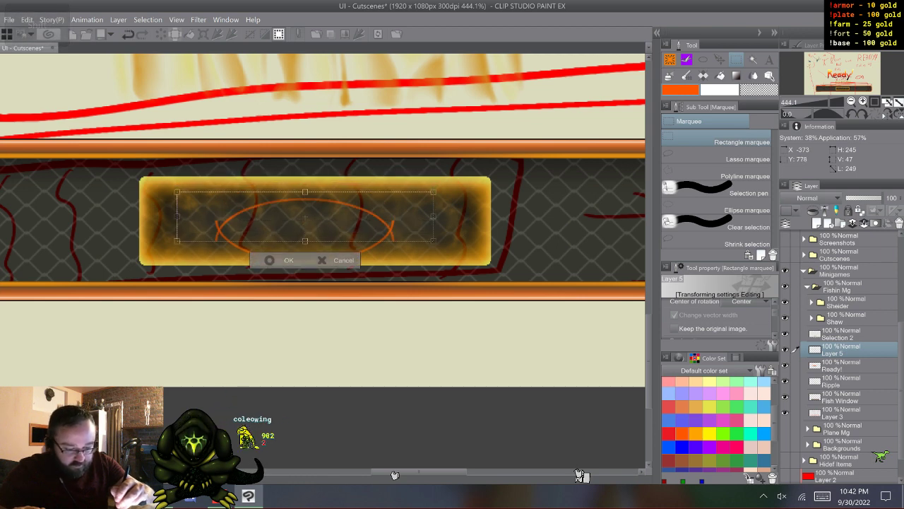
pyautogui.press('Down')
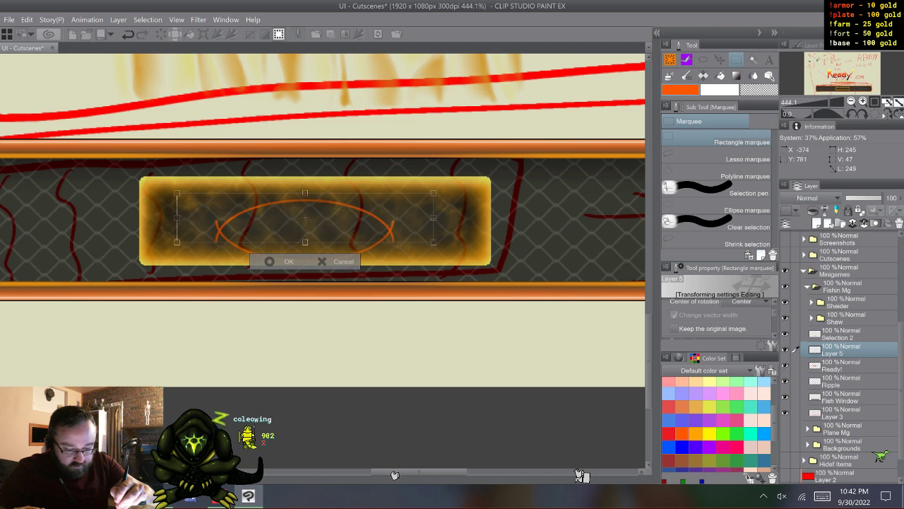
pyautogui.press('Up')
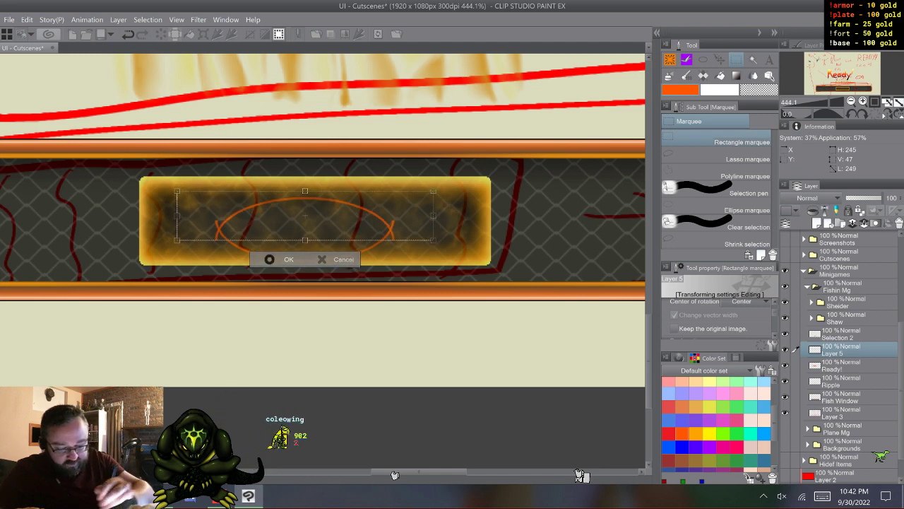
pyautogui.press('Return')
pyautogui.hotkey('ctrl', 'd')
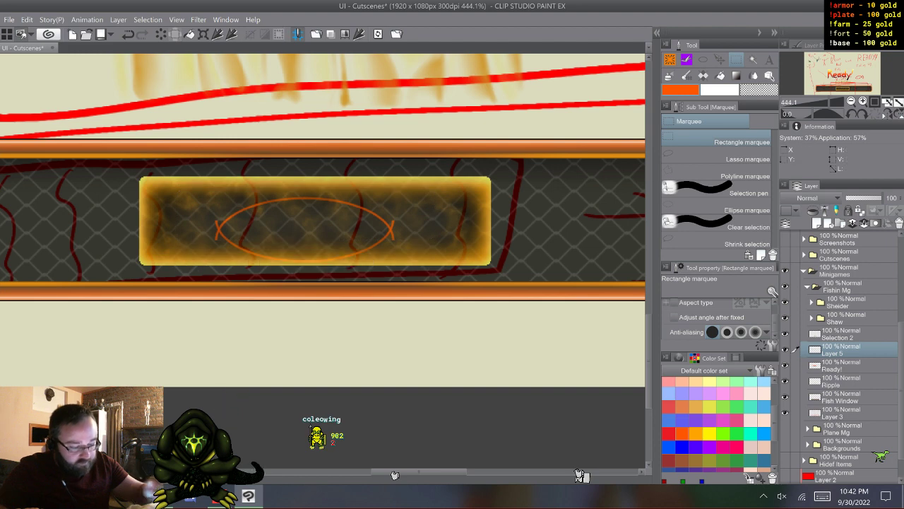
# - Erase the overhanging line stubs at both pointed ends of the fish body with the Coleowing Marker
pyautogui.press('b')
pyautogui.click(721, 167)
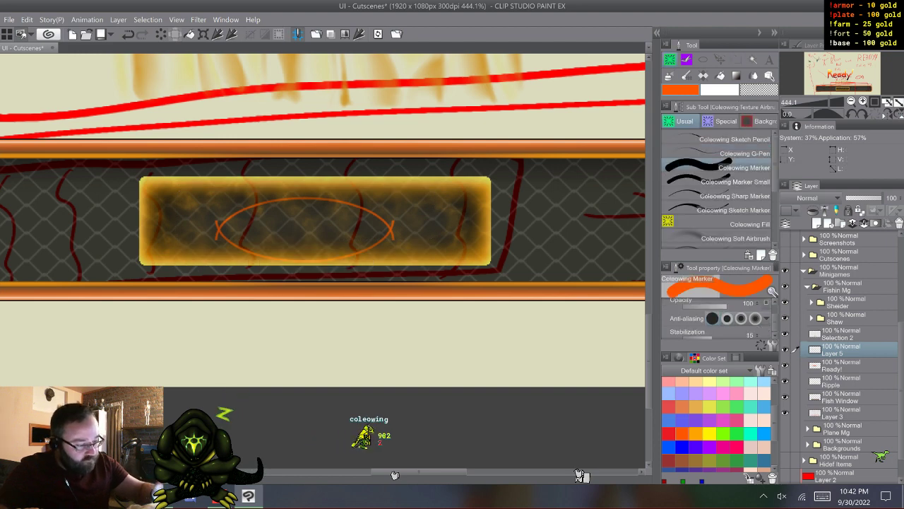
pyautogui.scroll(5, 337, 308)
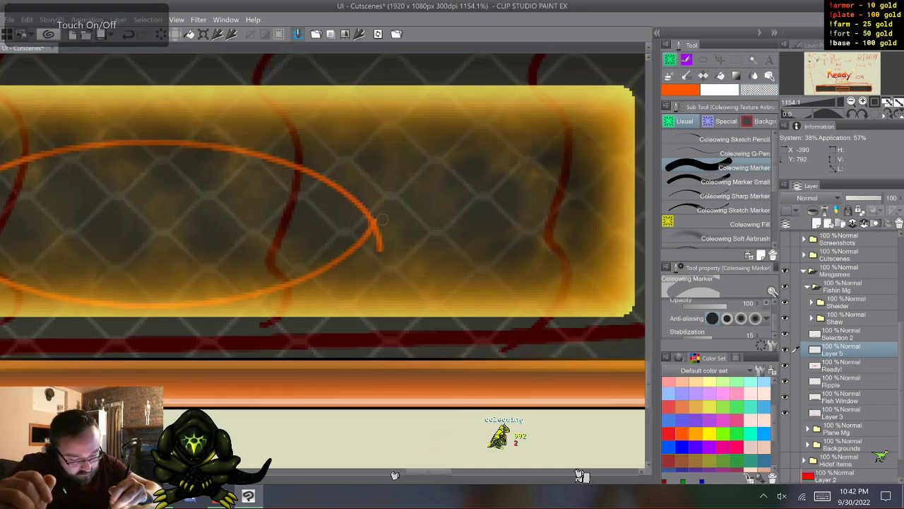
pyautogui.moveTo(383, 251); pyautogui.dragTo(376, 241)
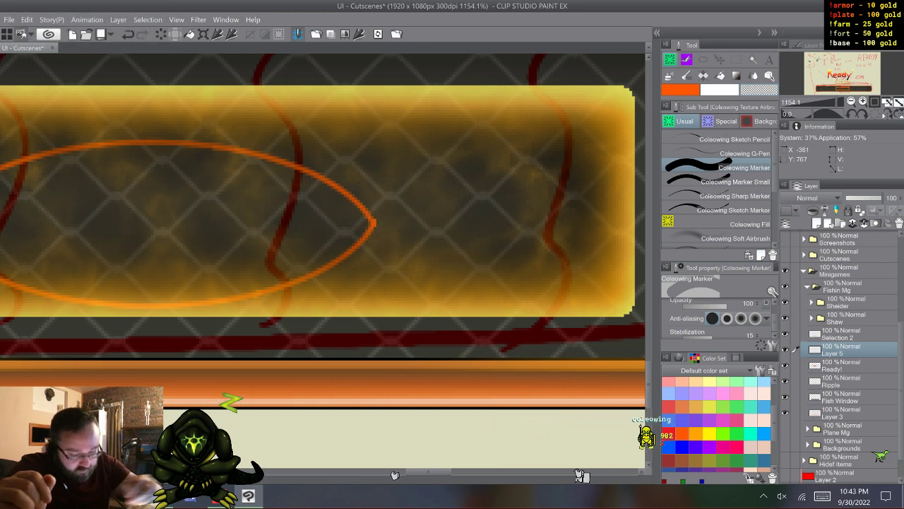
pyautogui.moveTo(84, 237)
pyautogui.mouseDown()
pyautogui.moveTo(618, 205)
pyautogui.moveTo(570, 238)
pyautogui.mouseUp()
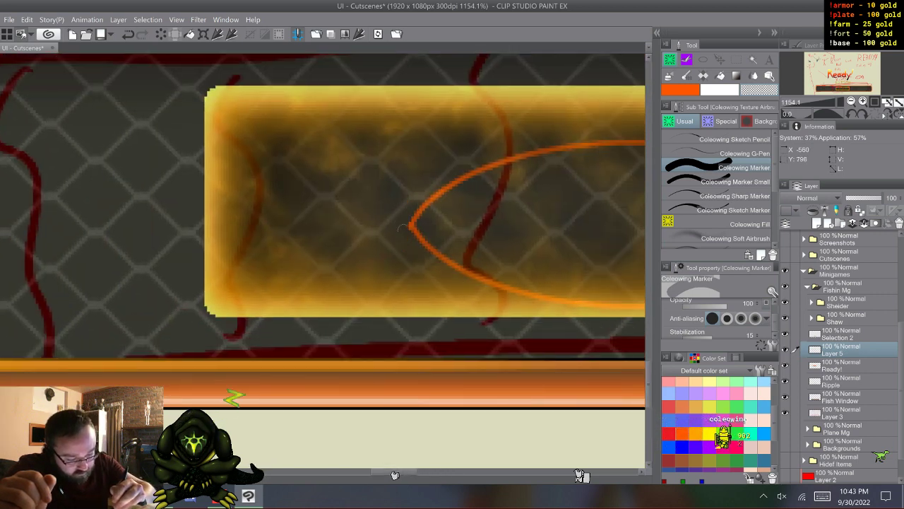
pyautogui.moveTo(394, 471); pyautogui.dragTo(423, 472)
# - Draw a triangular tail behind the fish body from three straight orange lines with brush size 3.0
pyautogui.click(735, 153)
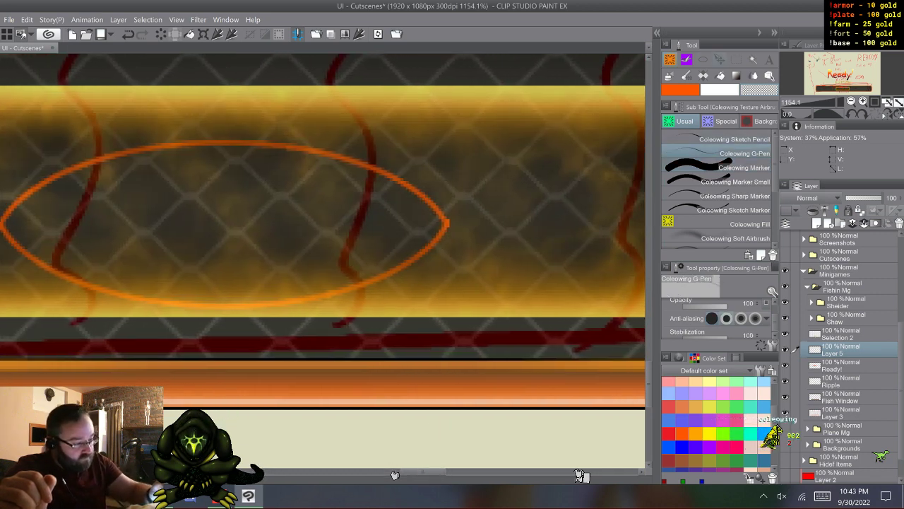
pyautogui.press('u')
pyautogui.click(735, 154)
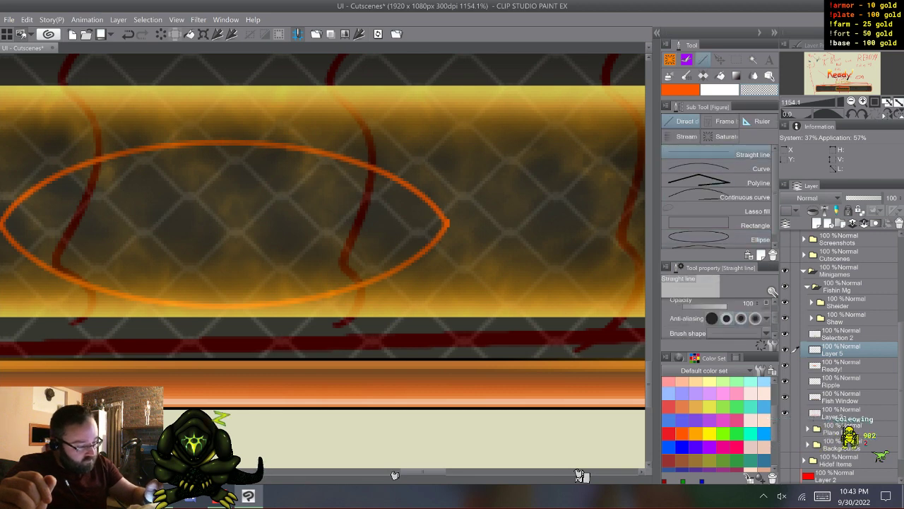
pyautogui.scroll(1, 717, 319)
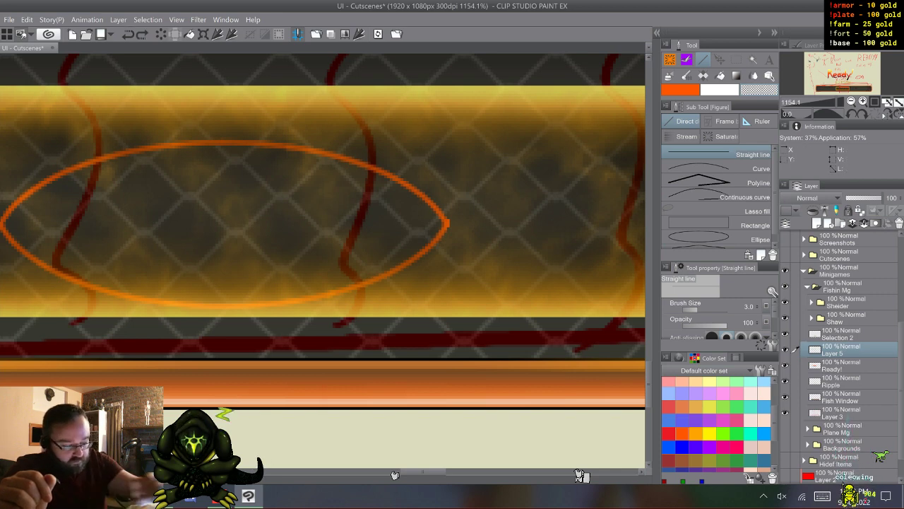
pyautogui.moveTo(428, 199); pyautogui.dragTo(537, 148)
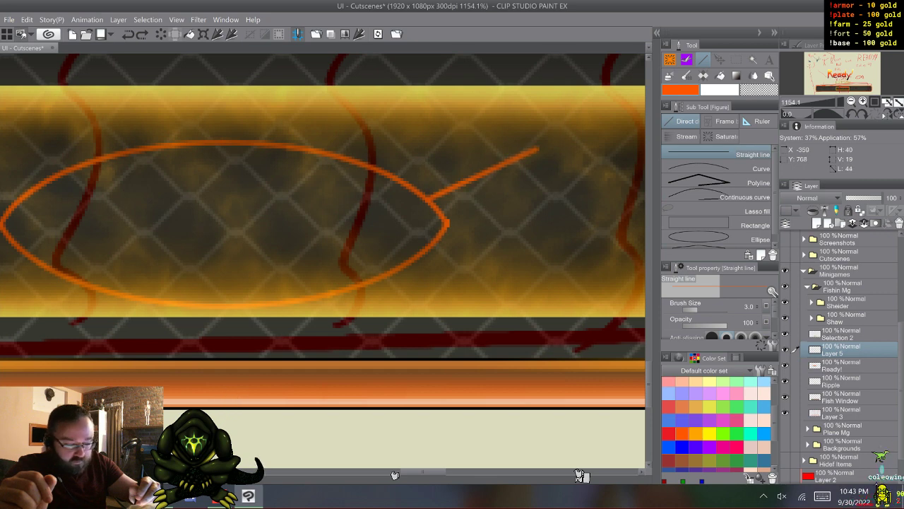
pyautogui.moveTo(537, 150); pyautogui.dragTo(537, 276)
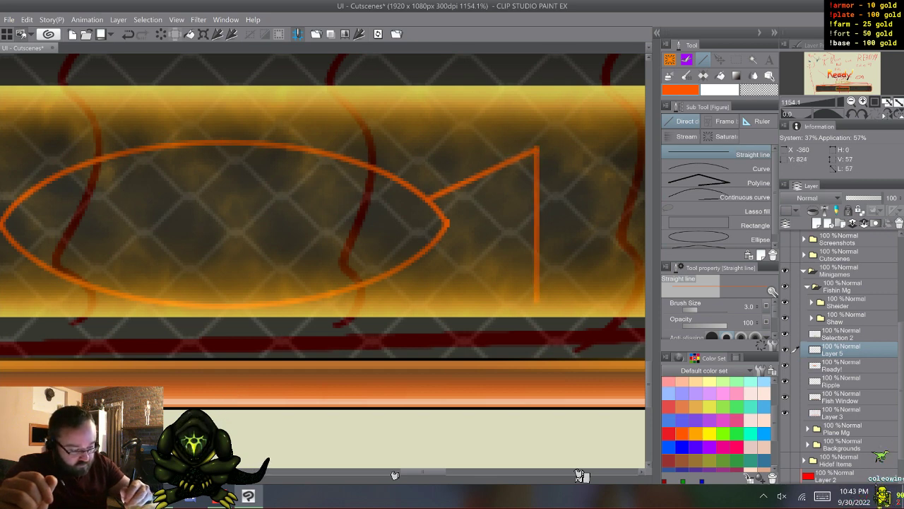
pyautogui.moveTo(537, 304); pyautogui.dragTo(462, 264)
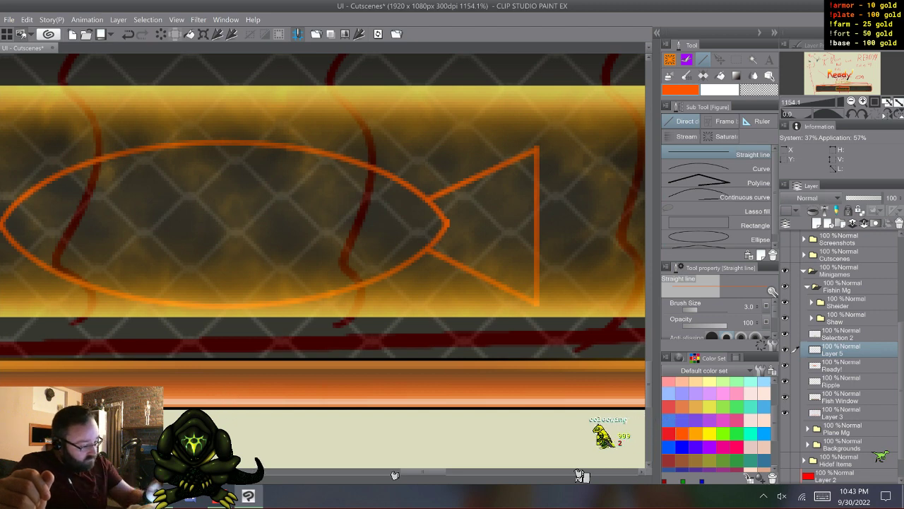
# - Recolor the fish outline black by filling a new layer clipped to Layer 5 with Coleowing Fill
pyautogui.hotkey('ctrl', 'shift', 'n')
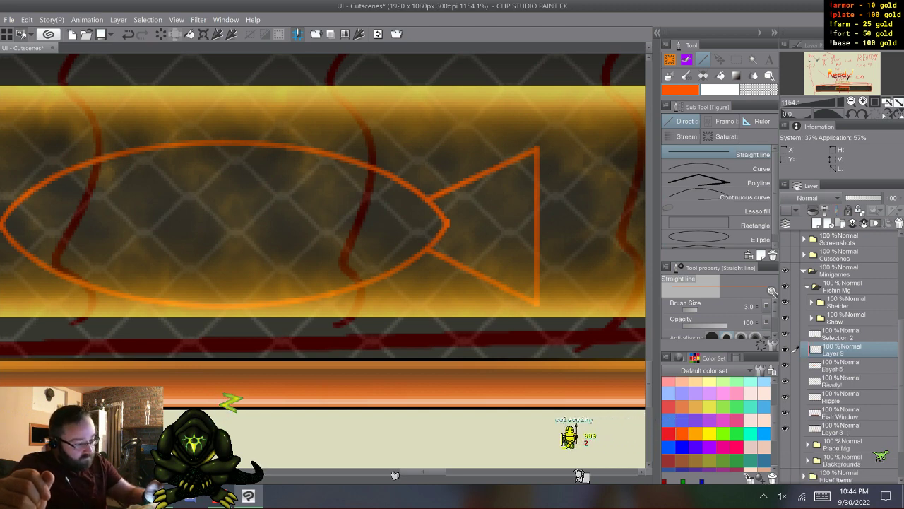
pyautogui.press('g')
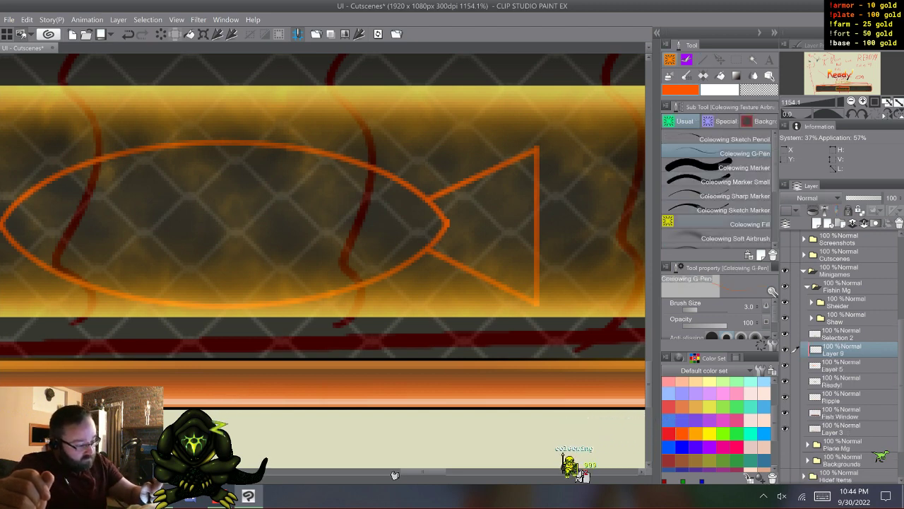
pyautogui.moveTo(774, 423); pyautogui.dragTo(774, 397)
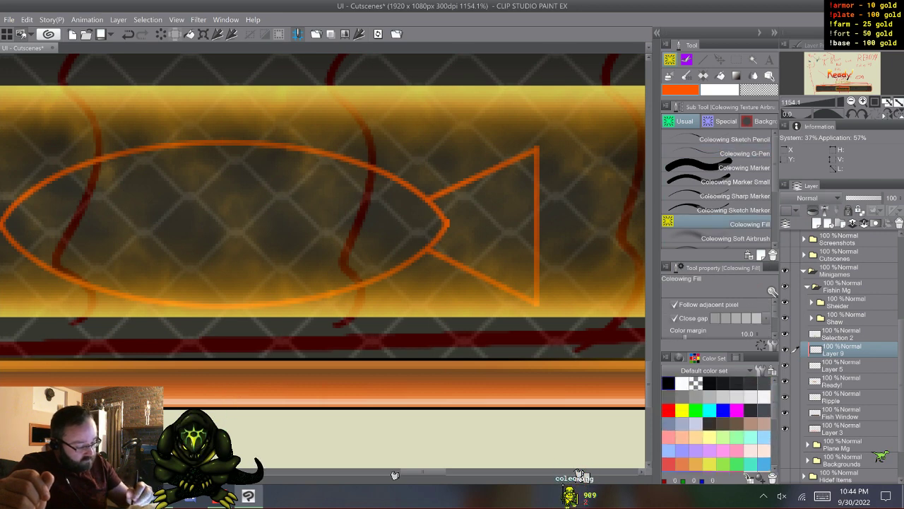
pyautogui.click(669, 383)
pyautogui.click(311, 223)
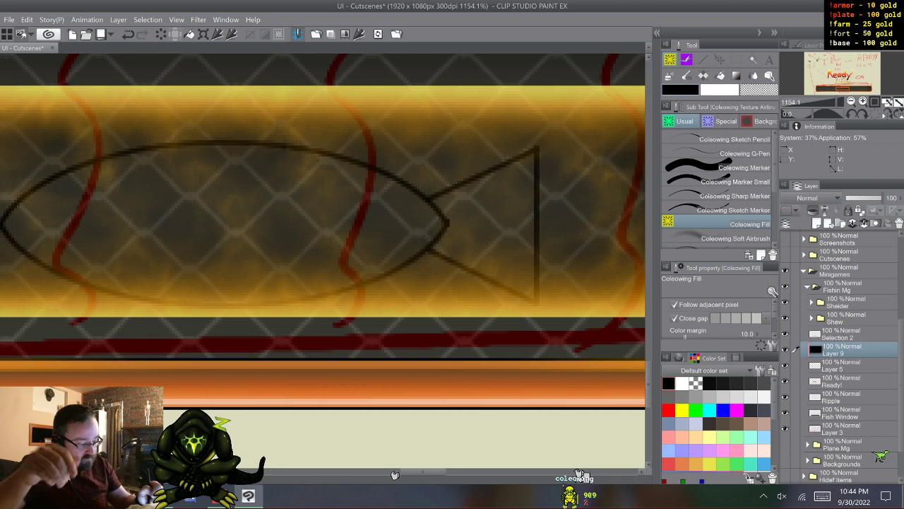
# - Merge the black fill layer and the fish outline's Layer 5 into one layer
pyautogui.click(842, 365)
pyautogui.keyDown('shift'); pyautogui.click(841, 349); pyautogui.keyUp('shift')
pyautogui.rightClick(841, 349)
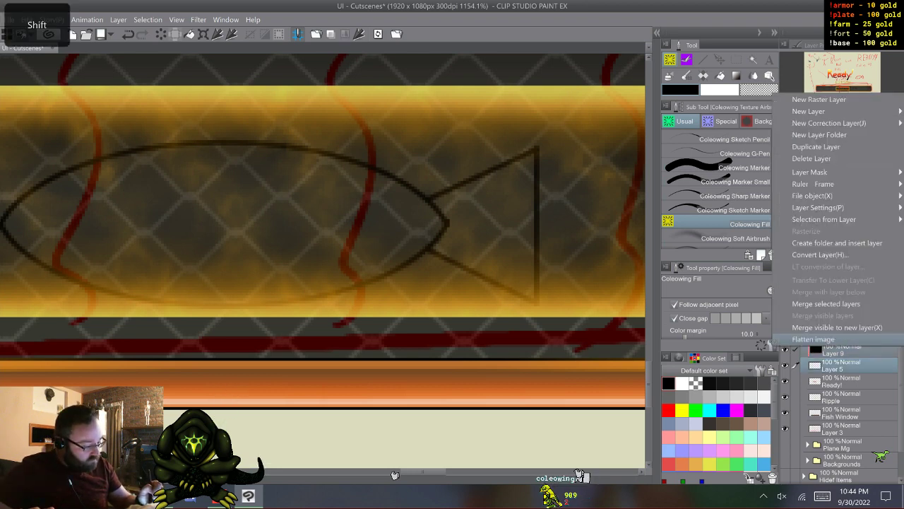
pyautogui.click(826, 304)
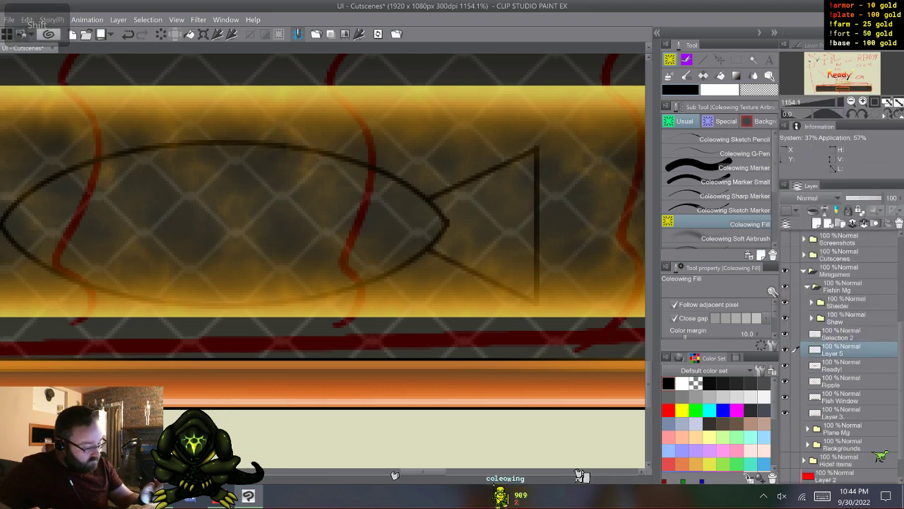
# - Erase the body's pointed tip inside the tail with the Coleowing Marker and draw two small straight-line fins along the belly
pyautogui.click(728, 168)
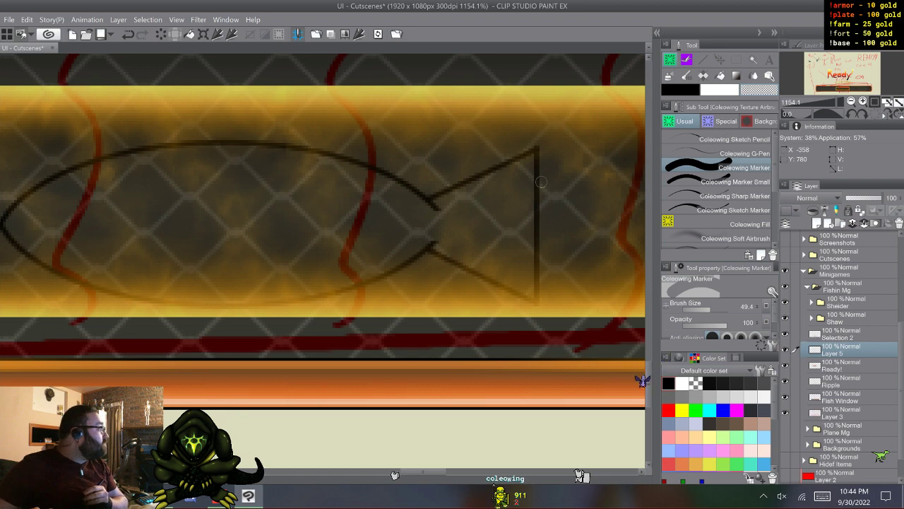
pyautogui.click(728, 153)
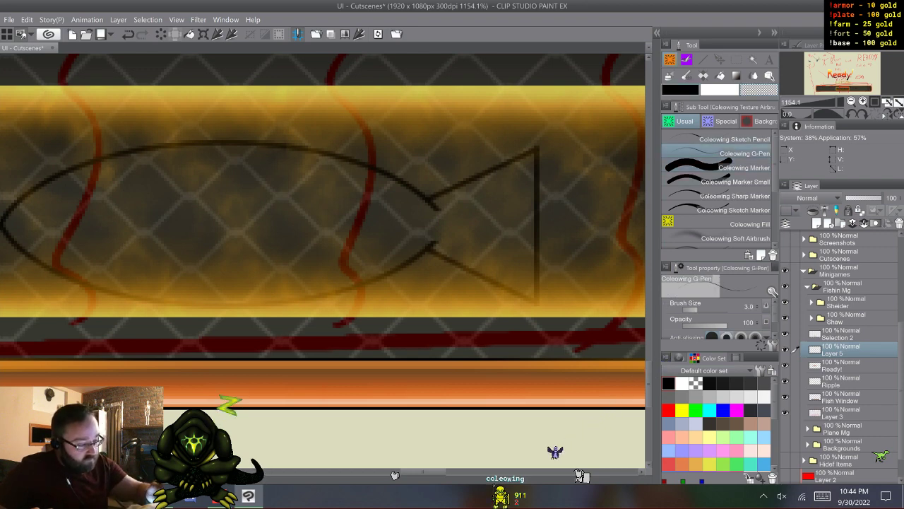
pyautogui.press('u')
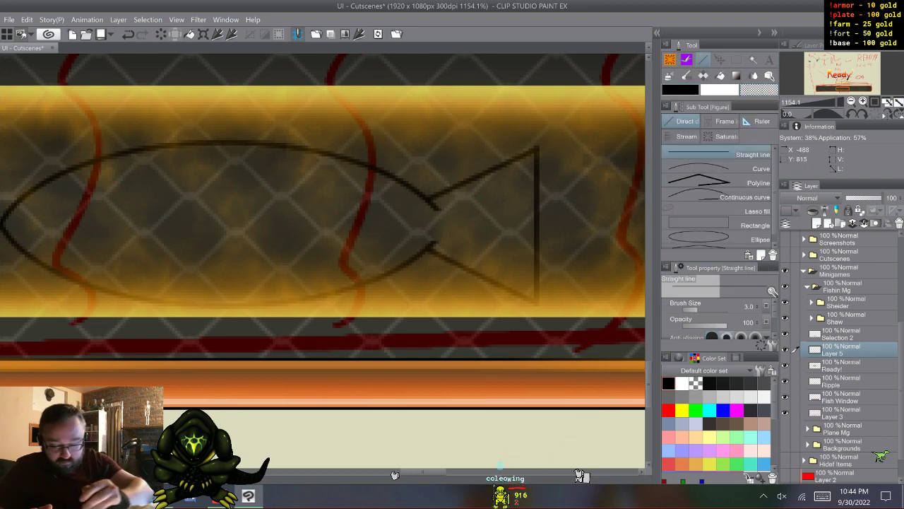
pyautogui.moveTo(142, 302)
pyautogui.mouseDown()
pyautogui.moveTo(209, 326)
pyautogui.moveTo(205, 288)
pyautogui.mouseUp()
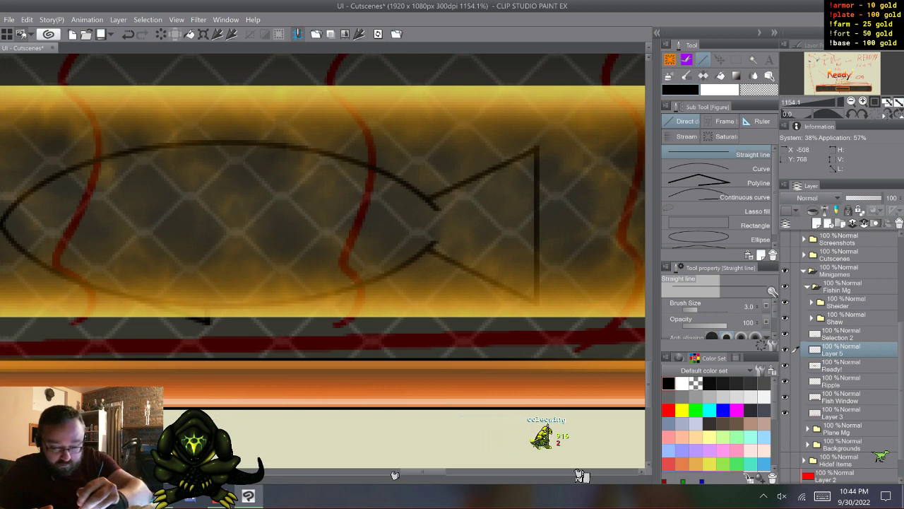
pyautogui.moveTo(32, 171); pyautogui.dragTo(189, 155)
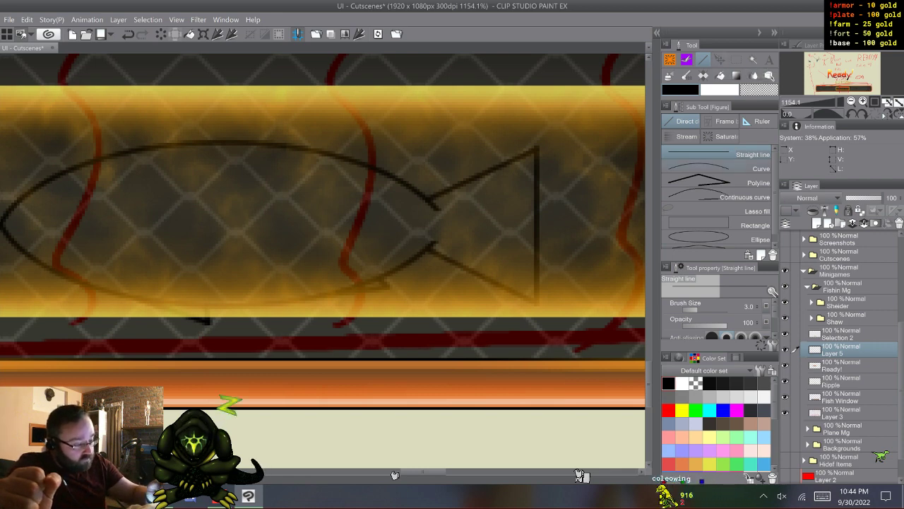
# - Draw a small round black eye near the front of the fish's head with the Ellipse tool
pyautogui.click(719, 239)
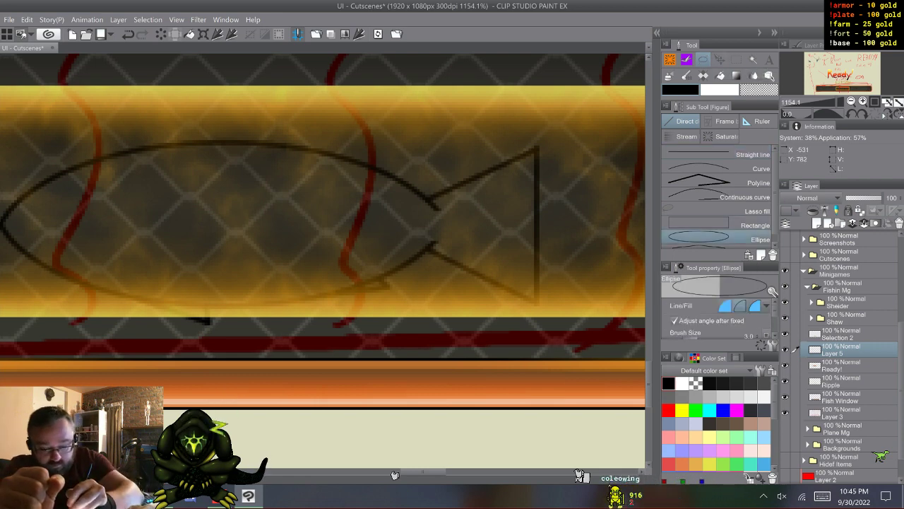
pyautogui.moveTo(68, 185); pyautogui.dragTo(104, 214)
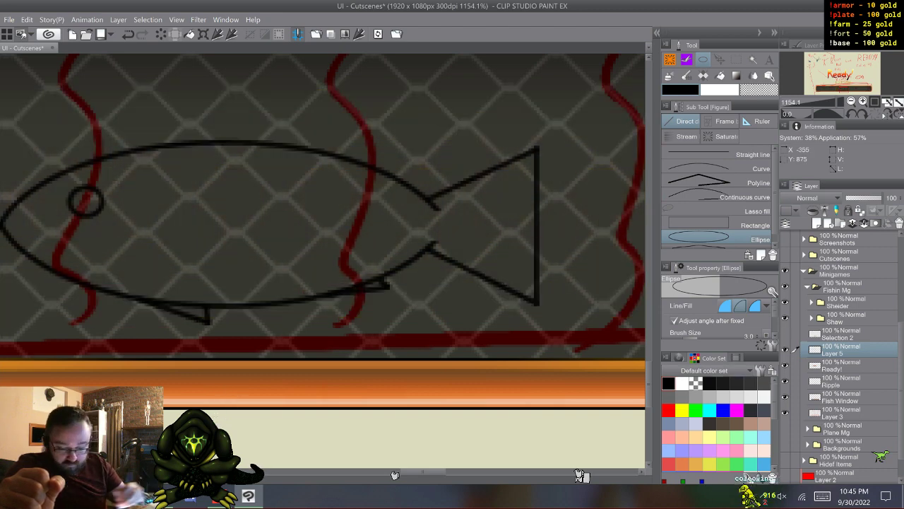
# - Hide the Fish Window layer and the red sketch on Layer 3 behind the fish outline
pyautogui.moveTo(422, 471); pyautogui.dragTo(402, 472)
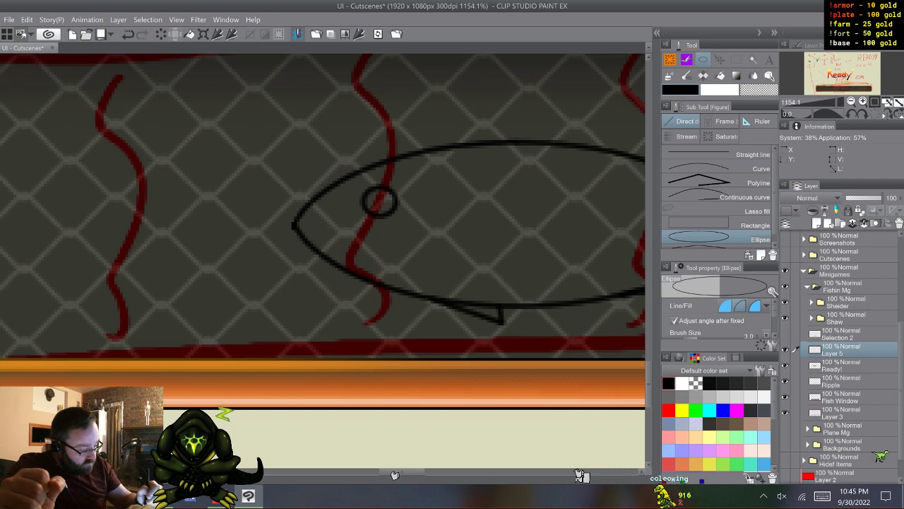
pyautogui.click(785, 398)
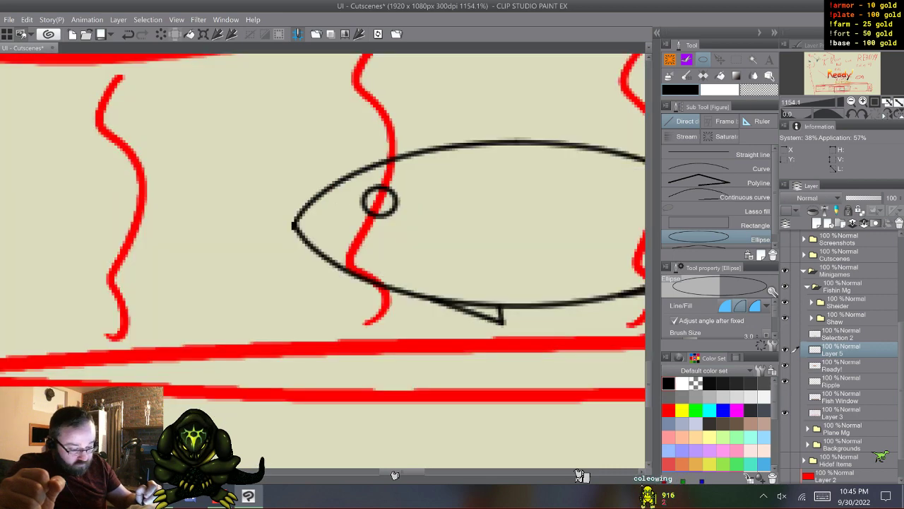
pyautogui.moveTo(403, 472); pyautogui.dragTo(421, 472)
pyautogui.click(785, 413)
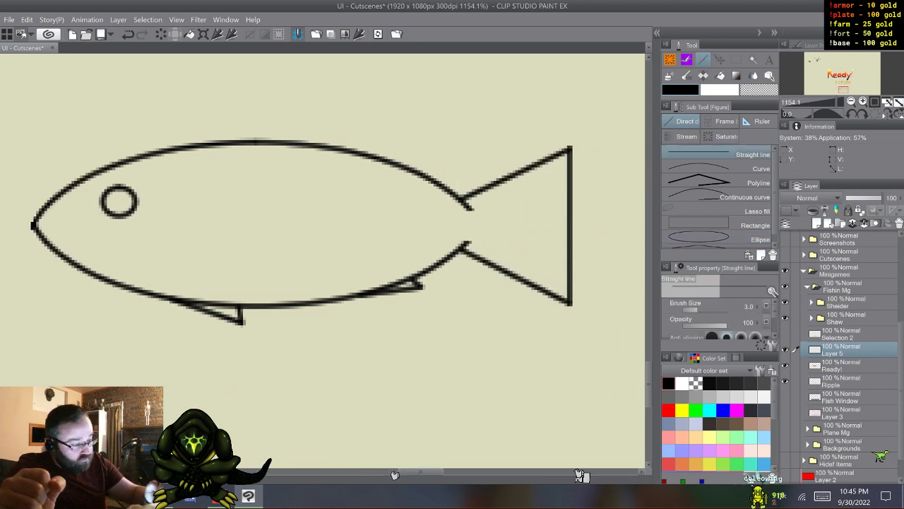
# - Extend the front belly fin into the body with short straight lines and erase the belly outline crossing it with the Coleowing Marker
pyautogui.click(710, 154)
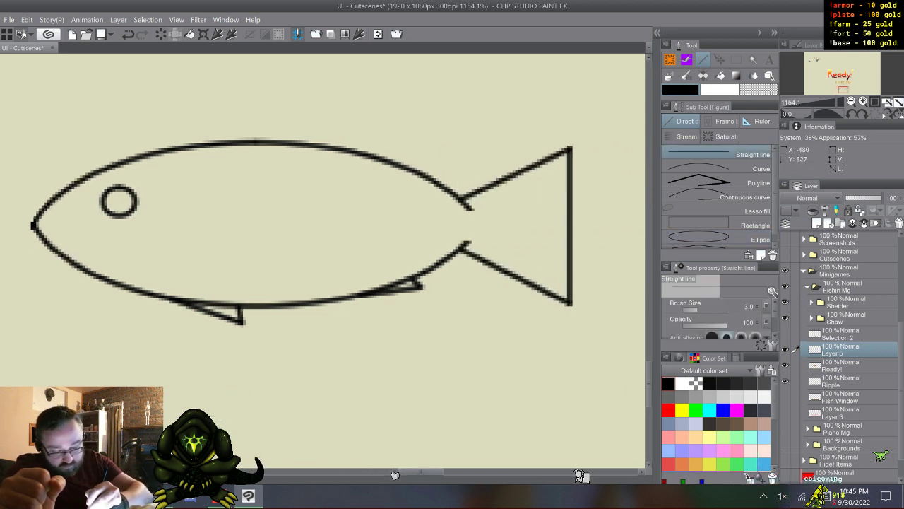
pyautogui.moveTo(240, 304)
pyautogui.mouseDown()
pyautogui.moveTo(228, 273)
pyautogui.moveTo(233, 286)
pyautogui.moveTo(206, 282)
pyautogui.mouseUp()
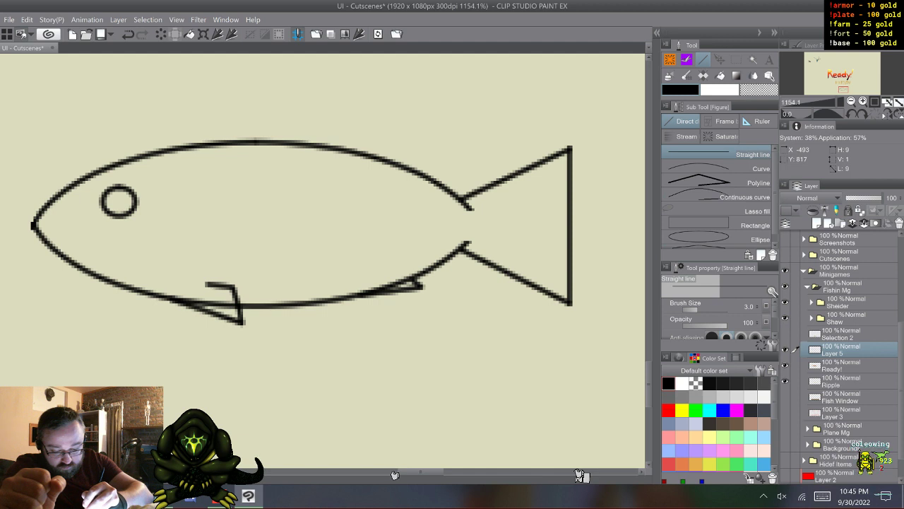
pyautogui.click(670, 60)
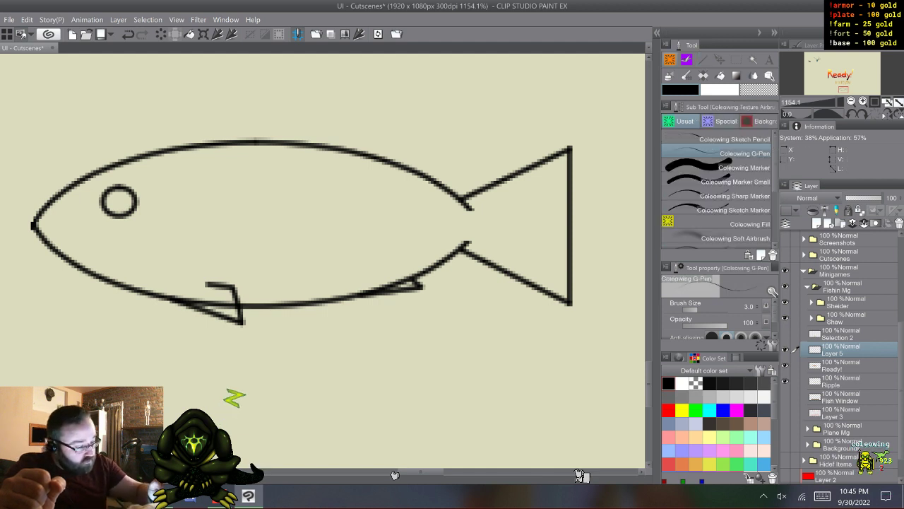
pyautogui.click(717, 168)
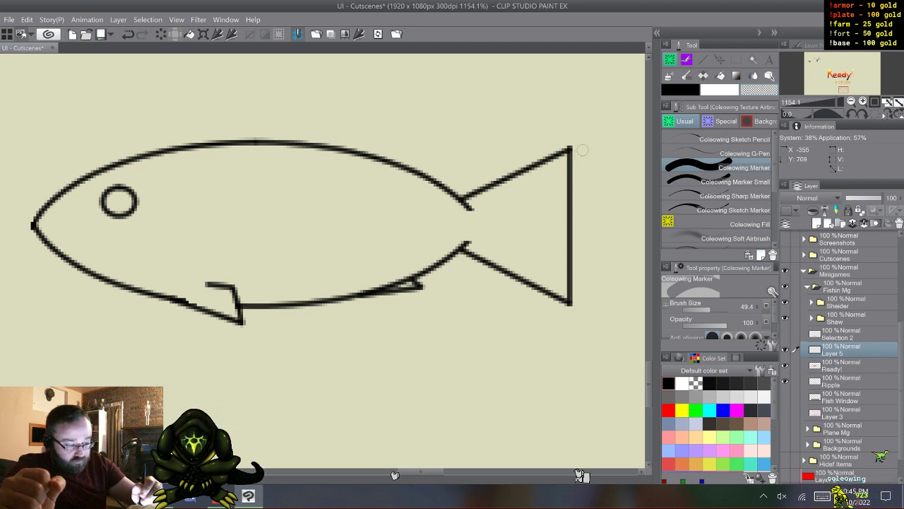
# - Replace the tail's straight back edge with an inward V notch of straight lines, and erase the body line crossing the rear belly fin
pyautogui.moveTo(576, 152); pyautogui.dragTo(571, 166)
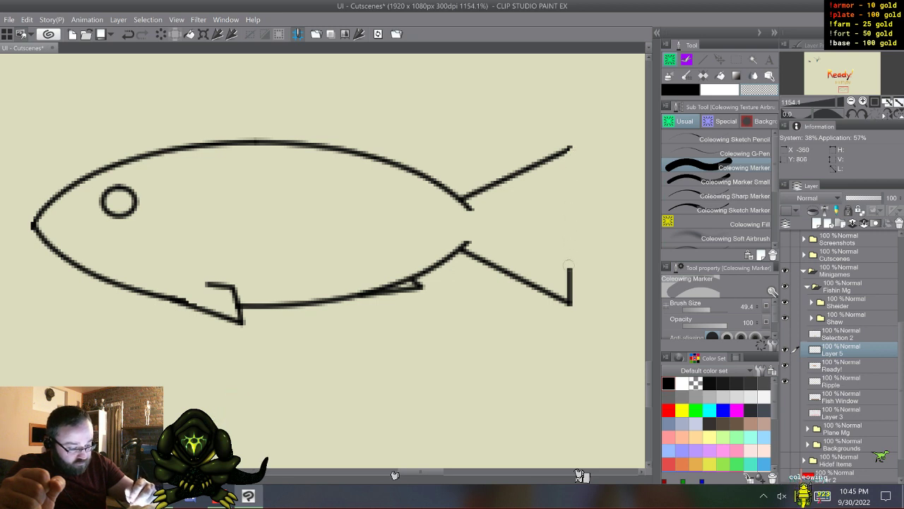
pyautogui.moveTo(569, 266); pyautogui.dragTo(573, 300)
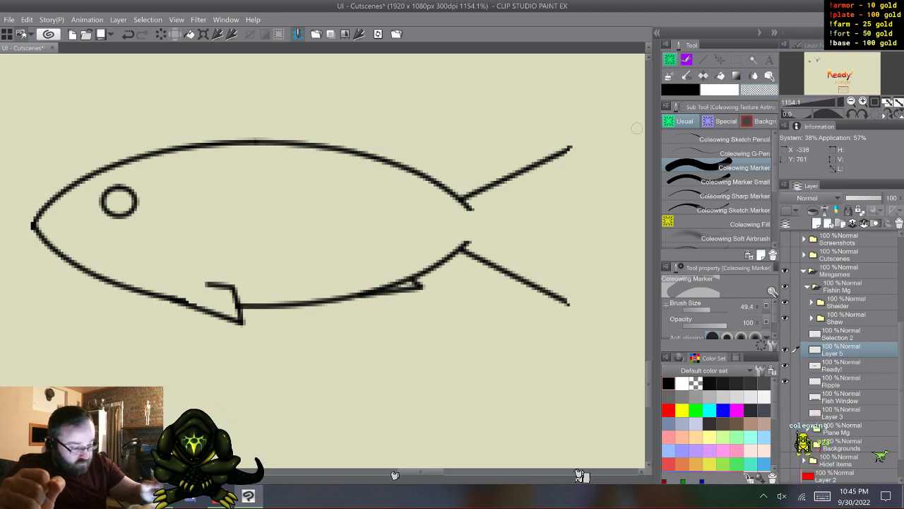
pyautogui.press('u')
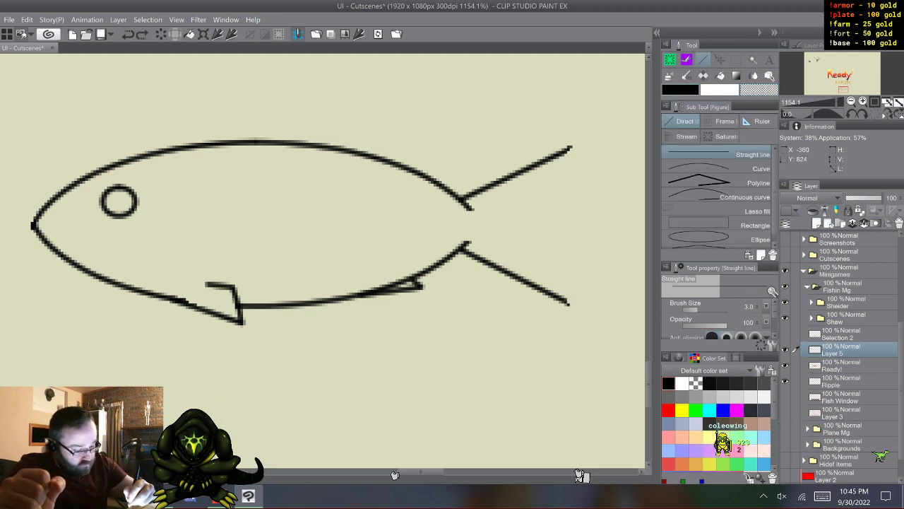
pyautogui.moveTo(544, 258); pyautogui.dragTo(531, 223)
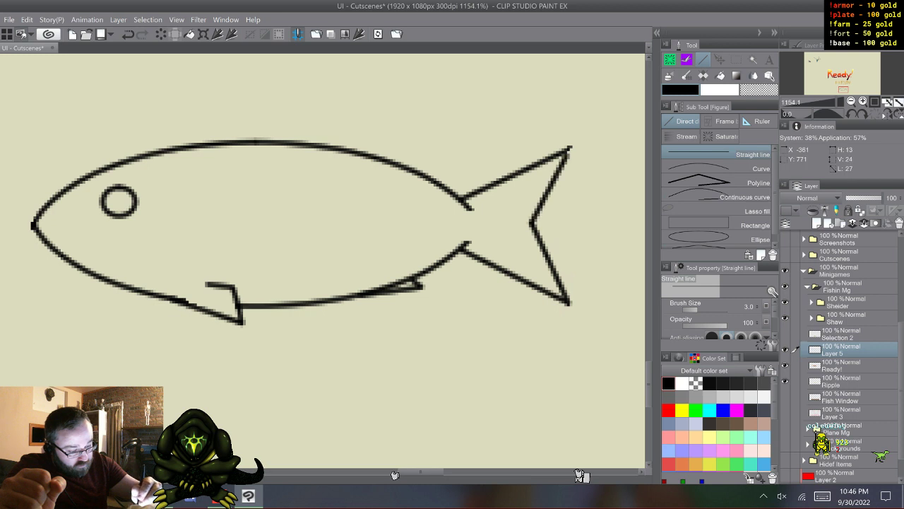
pyautogui.moveTo(570, 148); pyautogui.dragTo(571, 148)
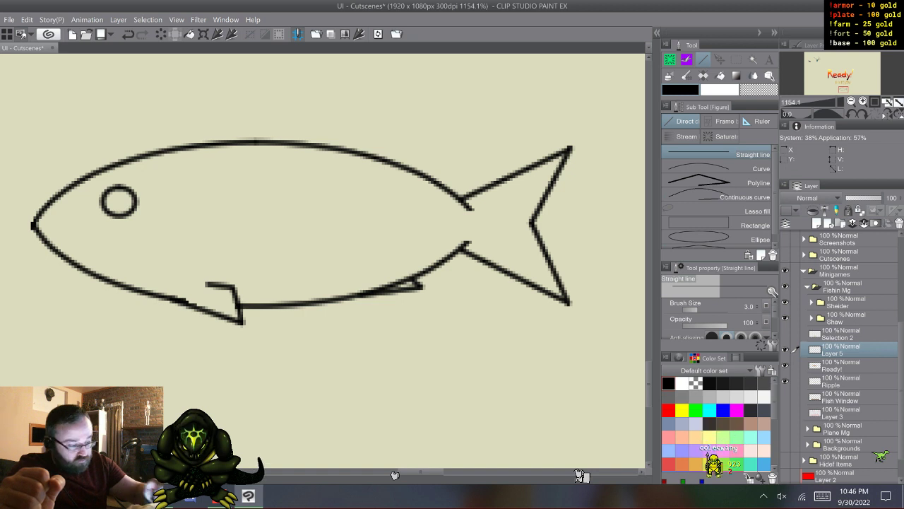
pyautogui.click(669, 60)
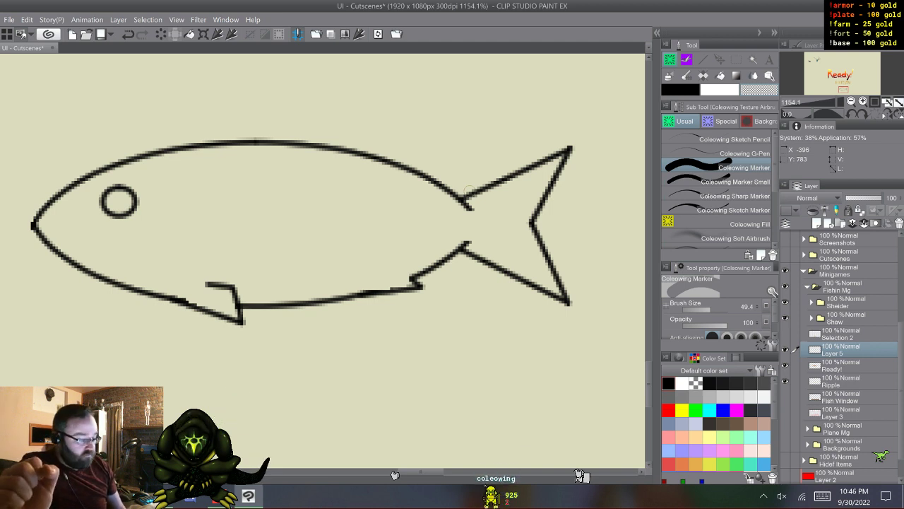
# - Paste the copied coloring layers above the Ready! layer and fill the fish's silhouette with medium gray on the pasted Layer 9
pyautogui.click(844, 365)
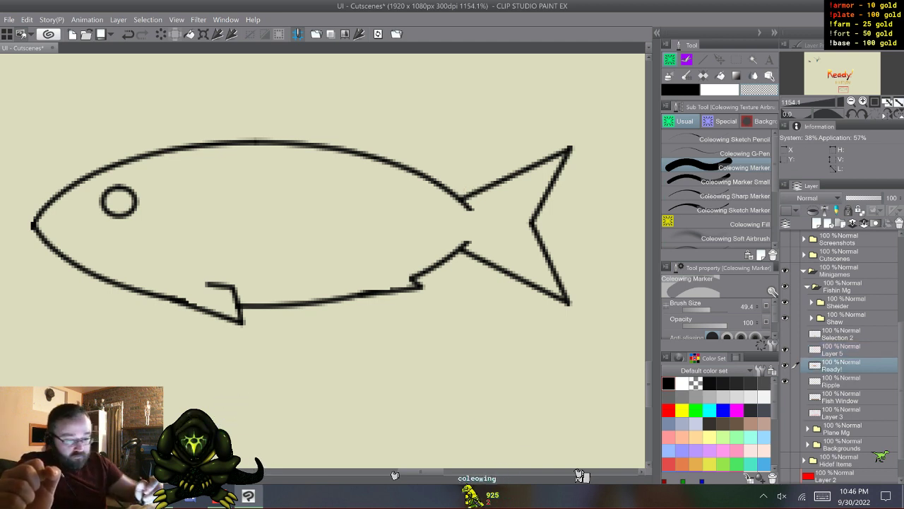
pyautogui.hotkey('ctrl', 'v')
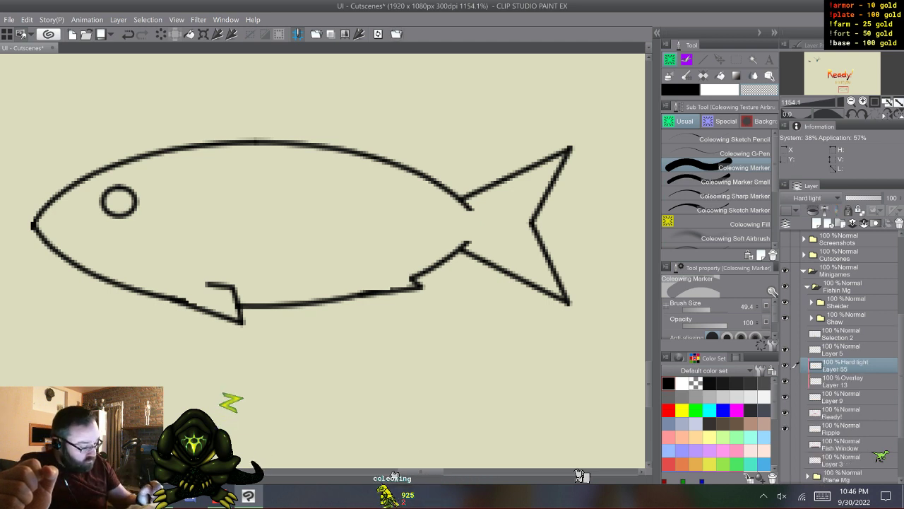
pyautogui.click(844, 350)
pyautogui.press('w')
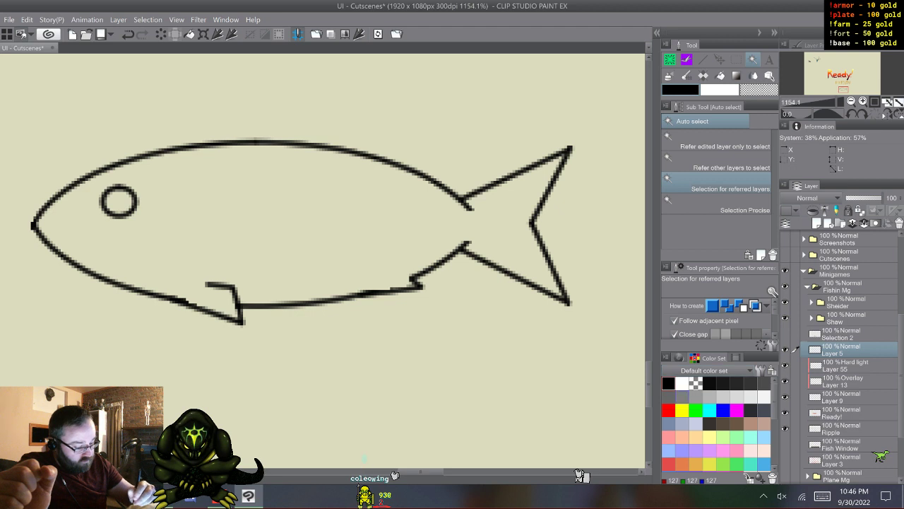
pyautogui.click(682, 397)
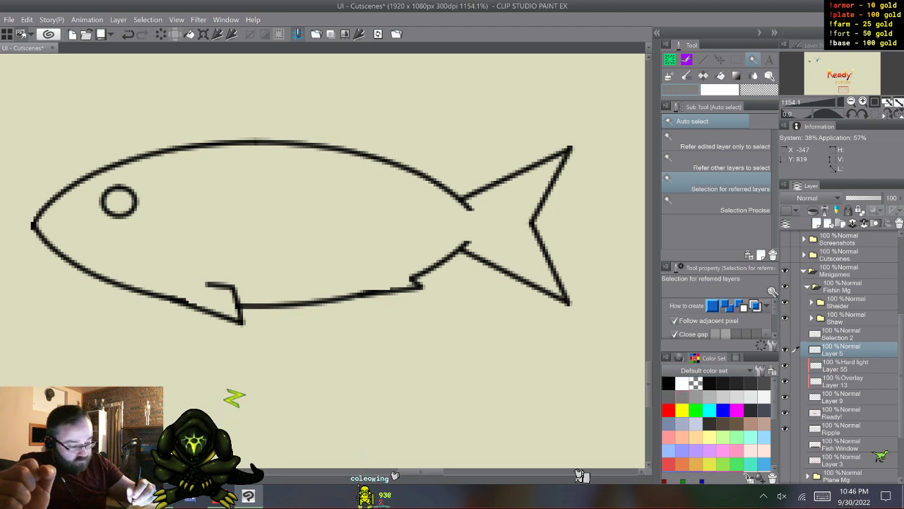
pyautogui.hotkey('ctrl', 'a')
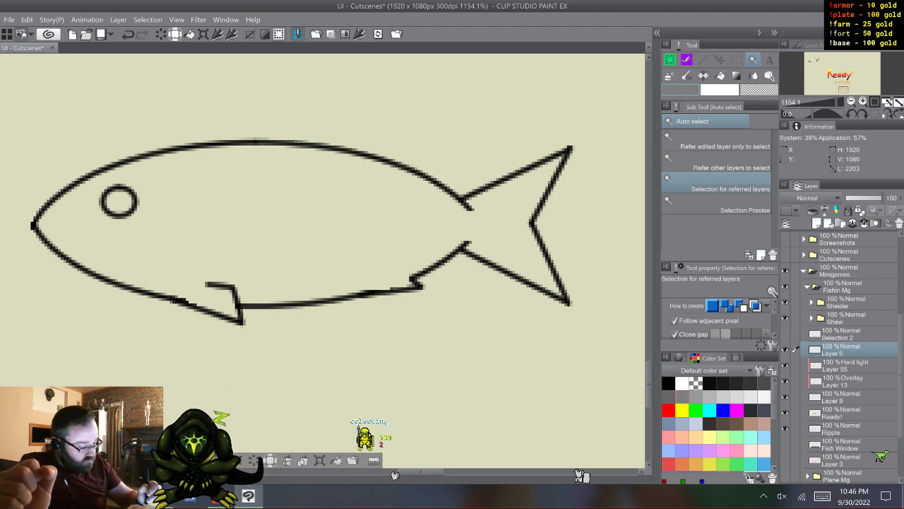
pyautogui.click(841, 397)
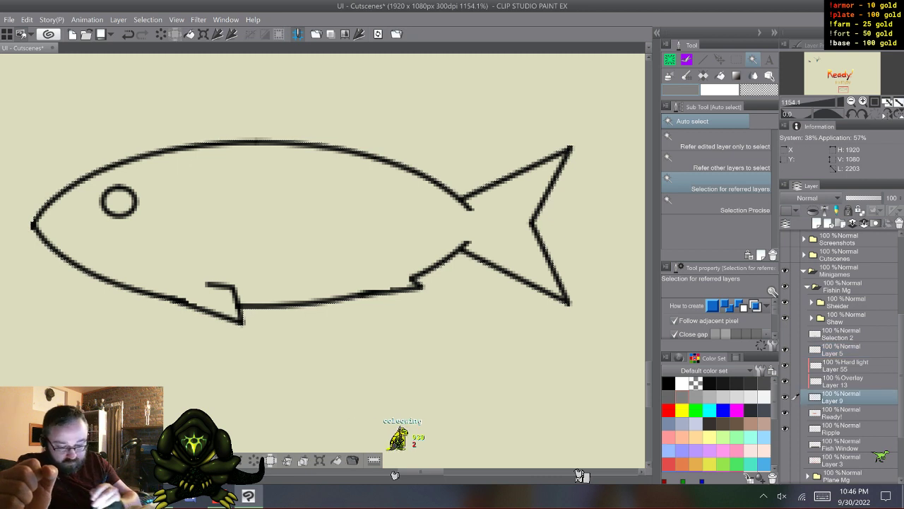
pyautogui.hotkey('ctrl', 'shift', 'i')
pyautogui.hotkey('alt', 'Delete')
pyautogui.hotkey('ctrl', 'd')
# - Color the fish dark brown (RGB 89, 39, 13) on the Overlay layer, Layer 13, with Coleowing Fill
pyautogui.click(841, 381)
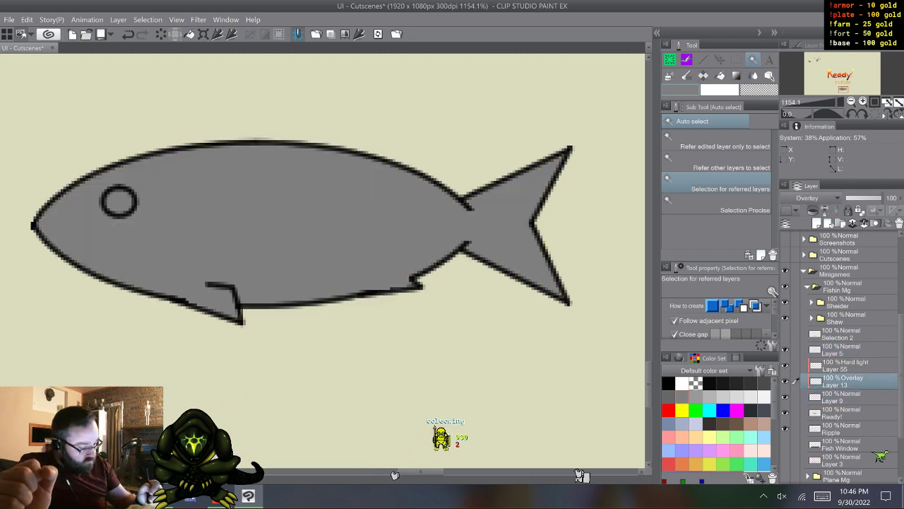
pyautogui.scroll(-5, 717, 424)
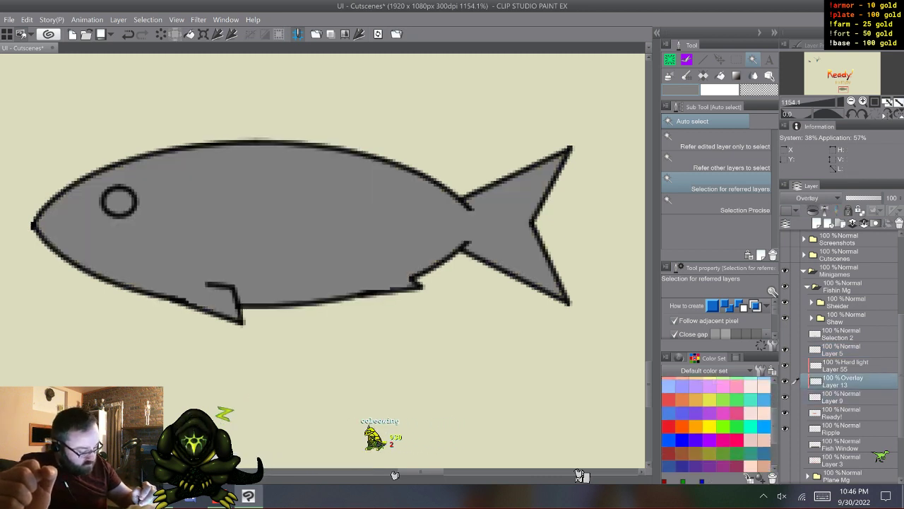
pyautogui.scroll(-4, 717, 423)
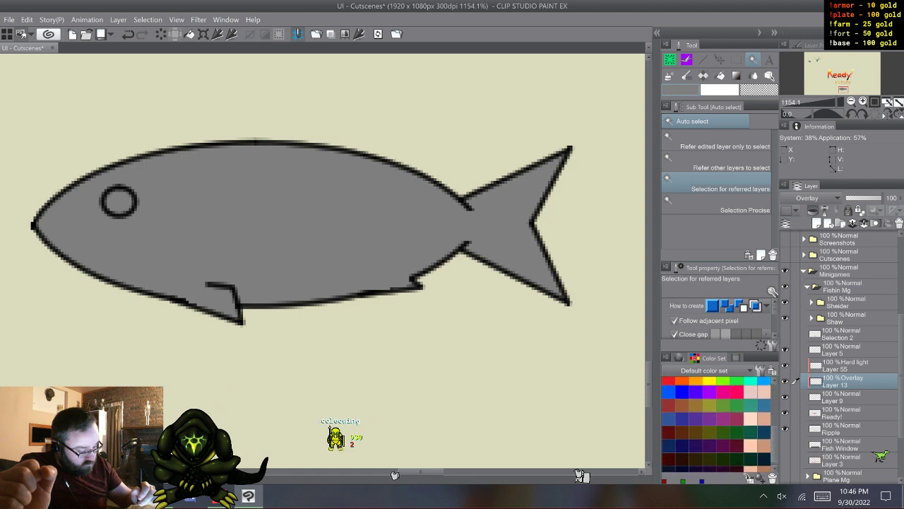
pyautogui.scroll(1, 717, 424)
pyautogui.click(682, 454)
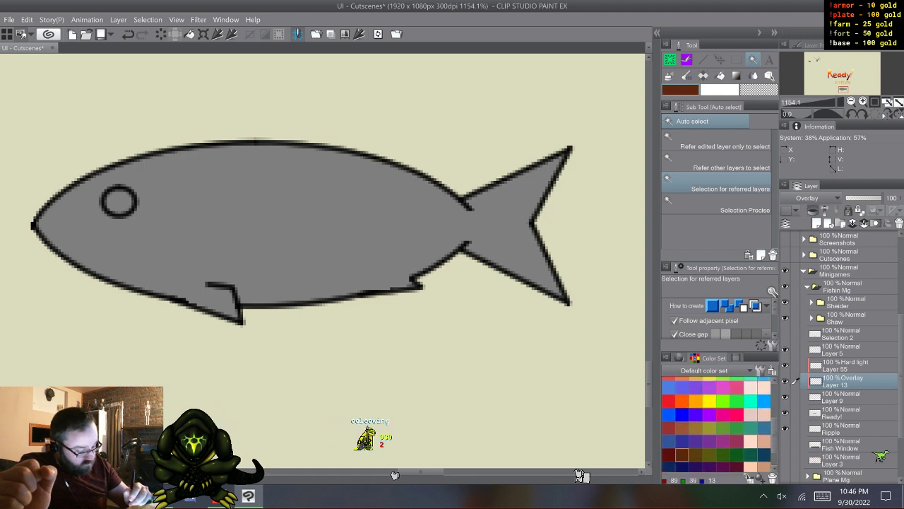
pyautogui.press('g')
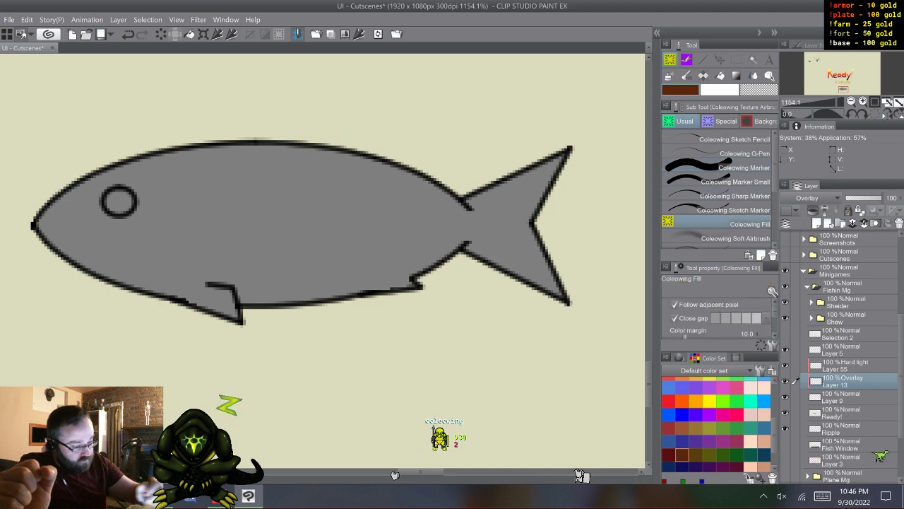
pyautogui.click(296, 219)
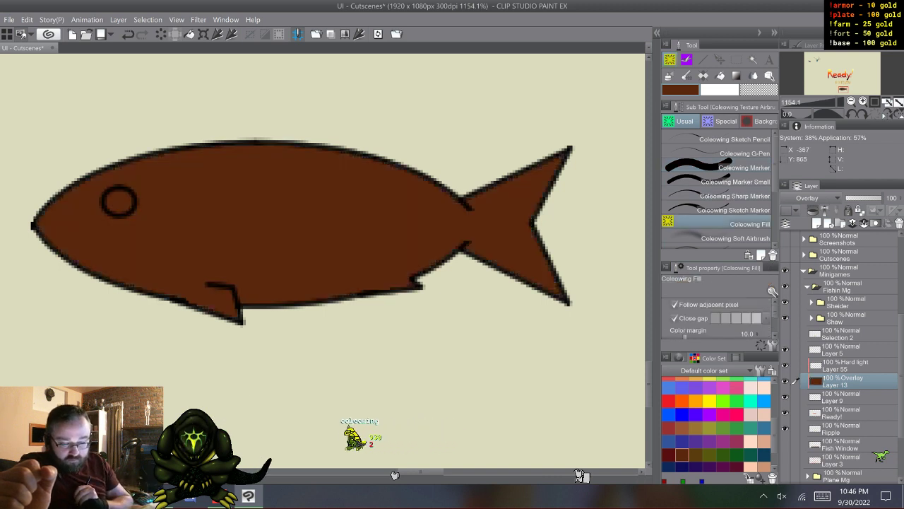
# - Make Layer 5 the reference layer and fill the fish's eye with bright orange on the Overlay layer, Layer 13
pyautogui.click(682, 401)
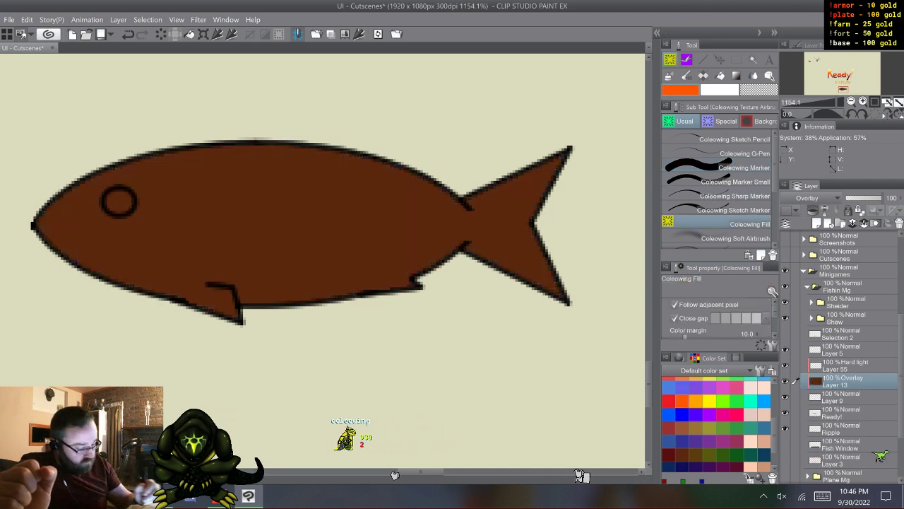
pyautogui.click(842, 350)
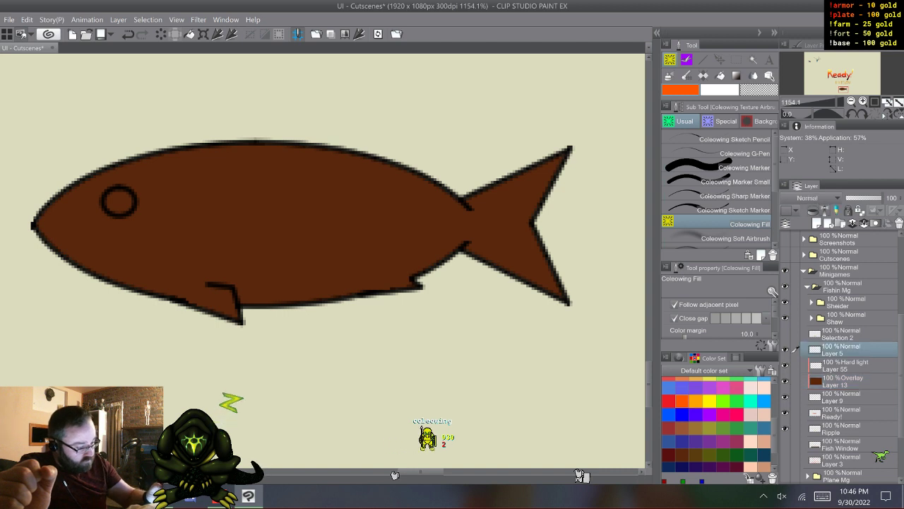
pyautogui.click(842, 382)
pyautogui.click(119, 202)
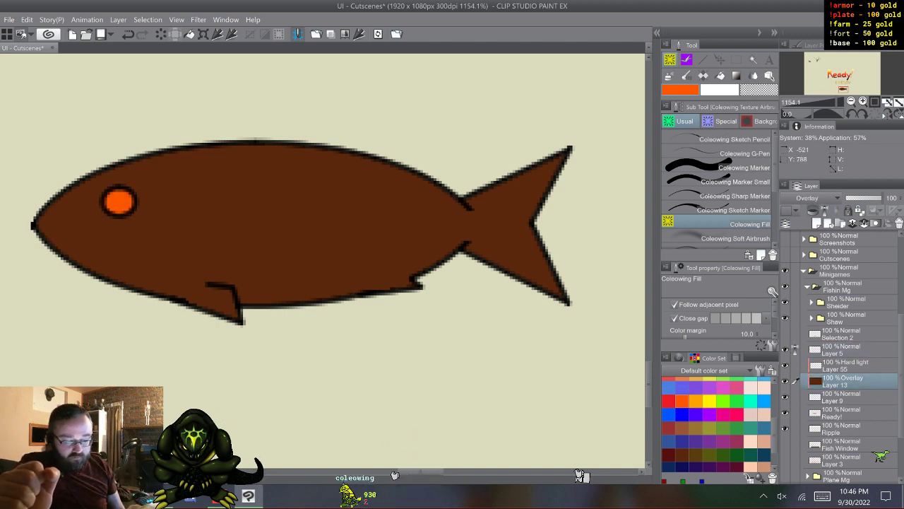
# - Shade around the front belly fin in dark gray with the Coleowing First Shade Airbrush on the Hard light layer, Layer 55
pyautogui.click(843, 350)
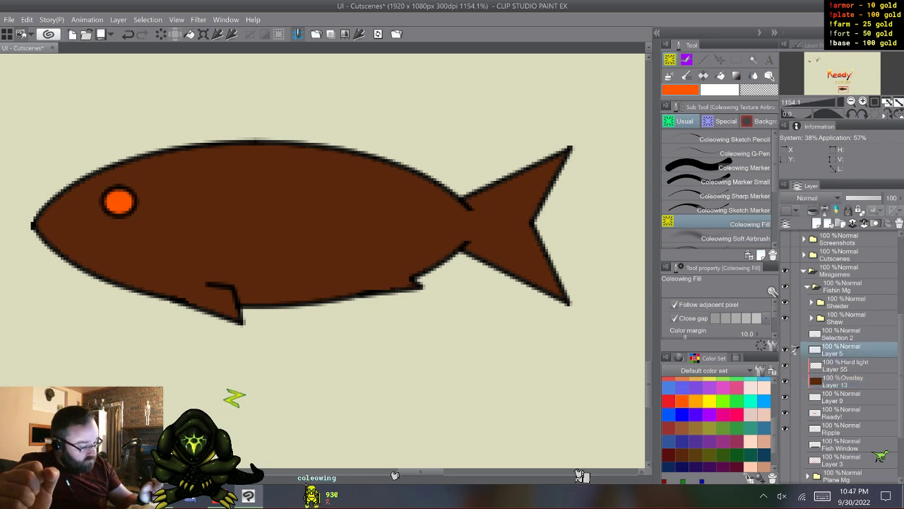
pyautogui.click(844, 365)
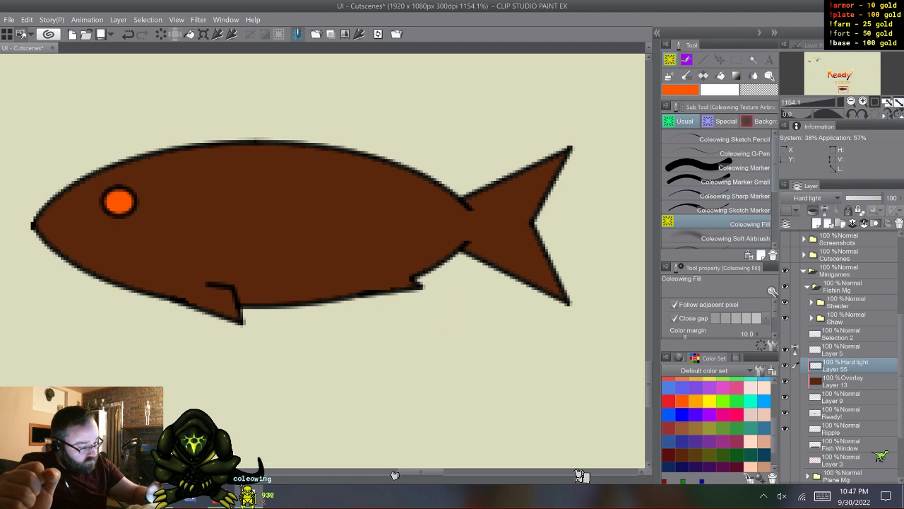
pyautogui.moveTo(775, 161); pyautogui.dragTo(775, 172)
pyautogui.click(733, 231)
pyautogui.moveTo(775, 435); pyautogui.dragTo(775, 392)
pyautogui.click(737, 383)
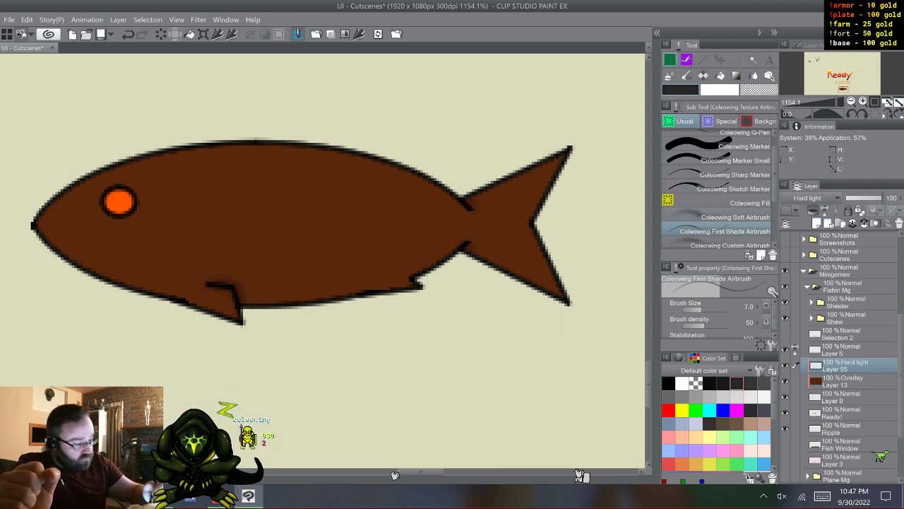
# - Softly shade the lower tail and the fish's underside in dark gray with the Coleowing Soft Airbrush
pyautogui.click(736, 217)
pyautogui.moveTo(555, 289); pyautogui.dragTo(556, 299)
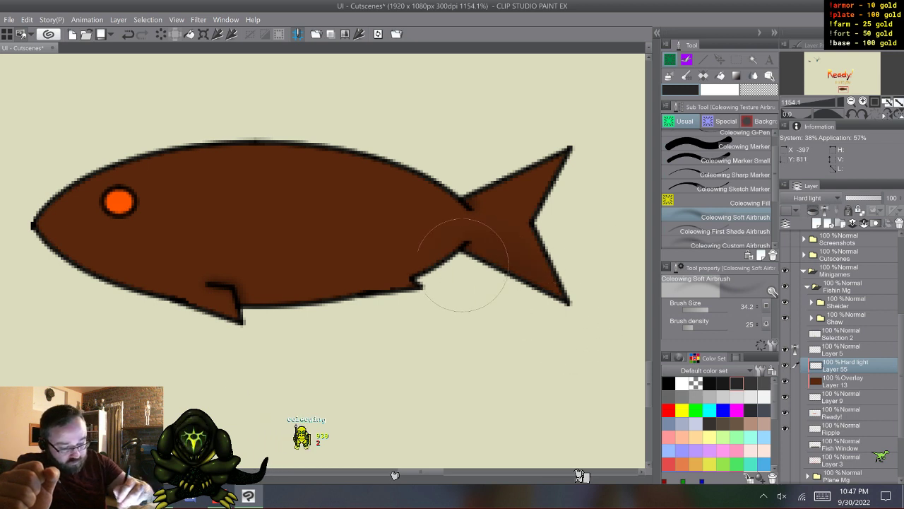
pyautogui.moveTo(463, 265)
pyautogui.mouseDown()
pyautogui.moveTo(333, 263)
pyautogui.moveTo(180, 296)
pyautogui.moveTo(49, 243)
pyautogui.mouseUp()
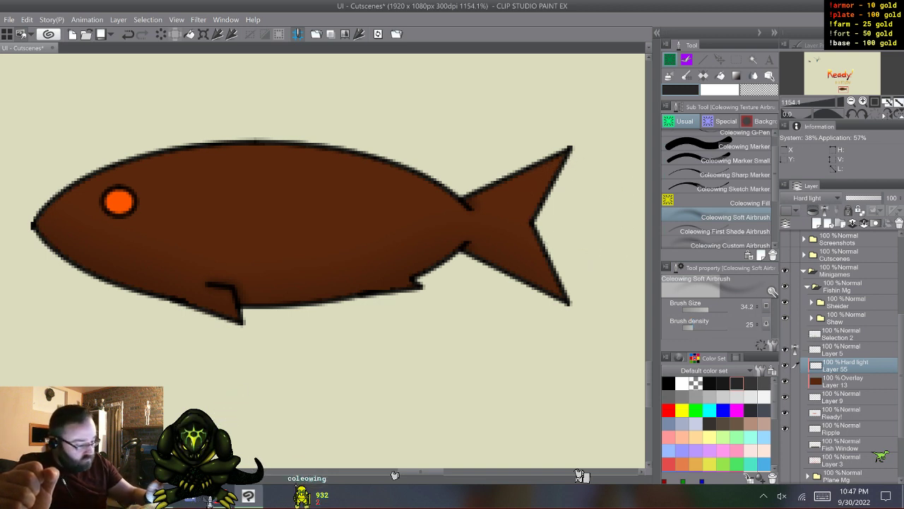
# - Create a layer above Layer 5 and set its blending mode to Add (Glow)
pyautogui.click(848, 350)
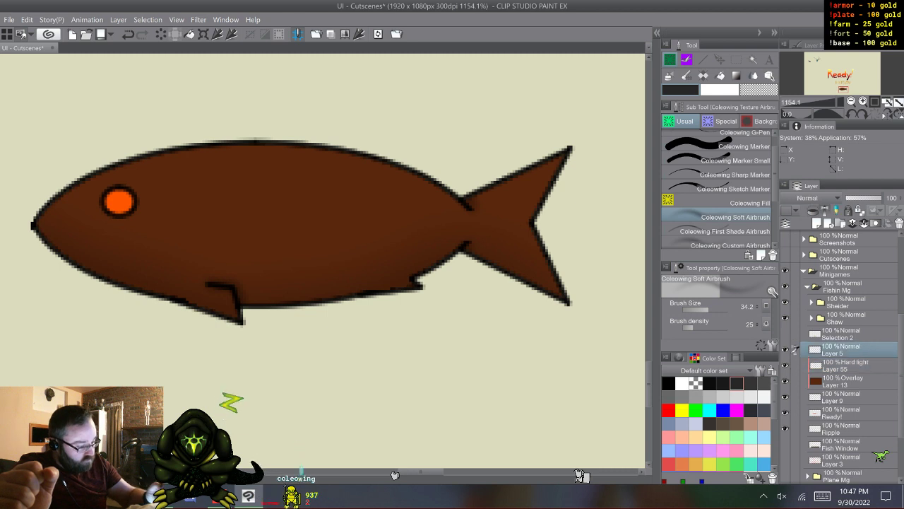
pyautogui.click(808, 198)
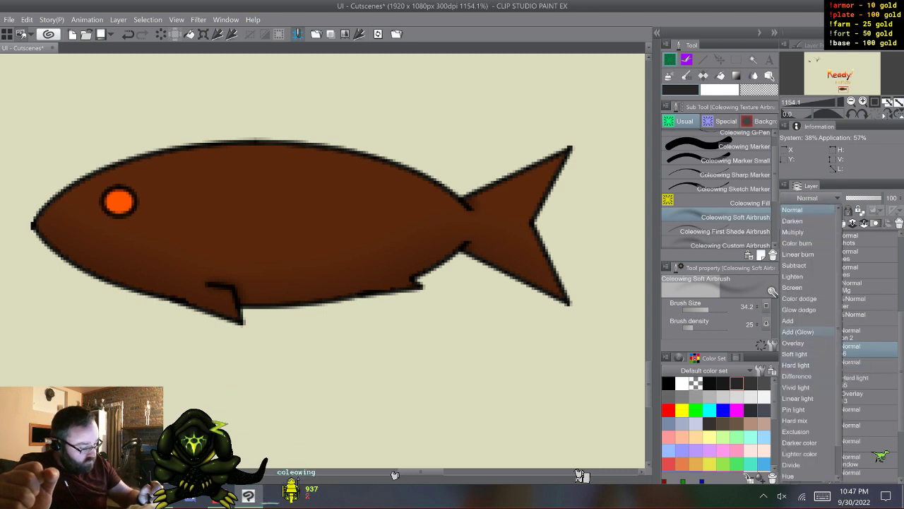
pyautogui.click(797, 331)
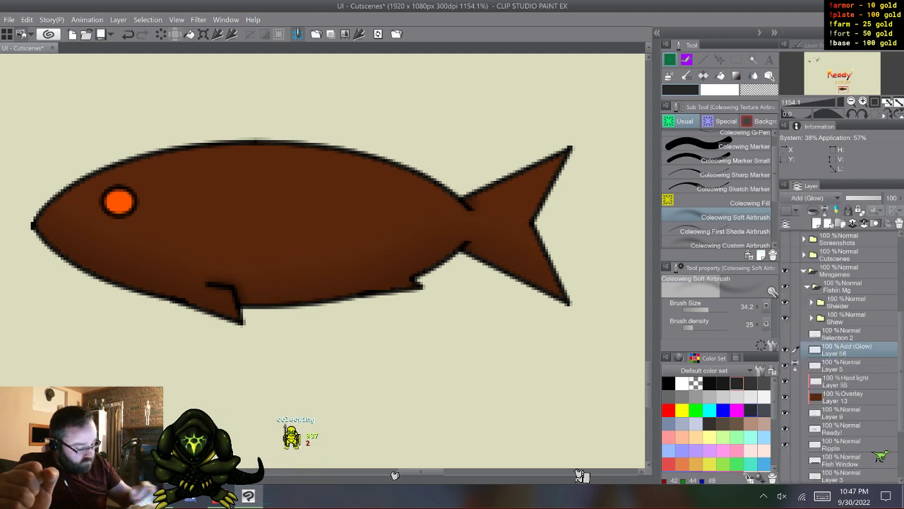
# - Airbrush a soft bright orange glow over the fish's eye with the Coleowing Soft Airbrush on the Add (Glow) layer
pyautogui.scroll(-3, 716, 424)
pyautogui.click(682, 453)
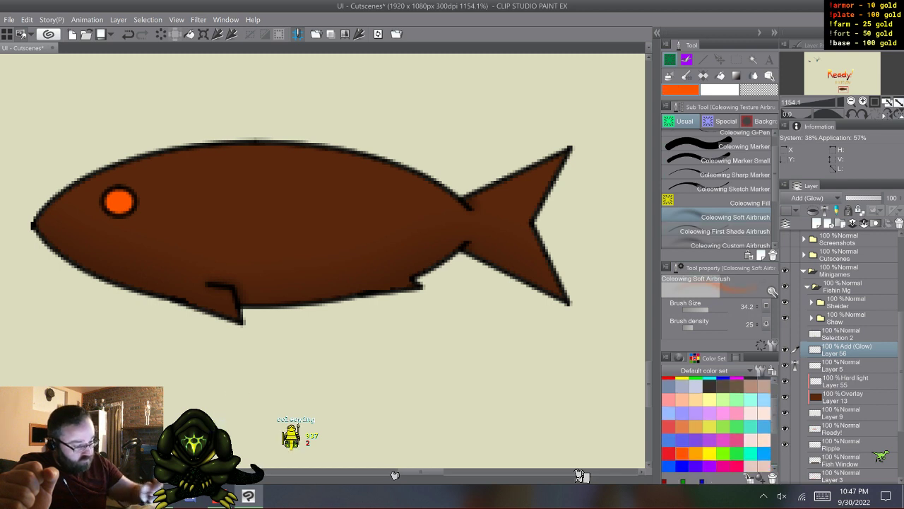
pyautogui.moveTo(433, 472); pyautogui.dragTo(410, 472)
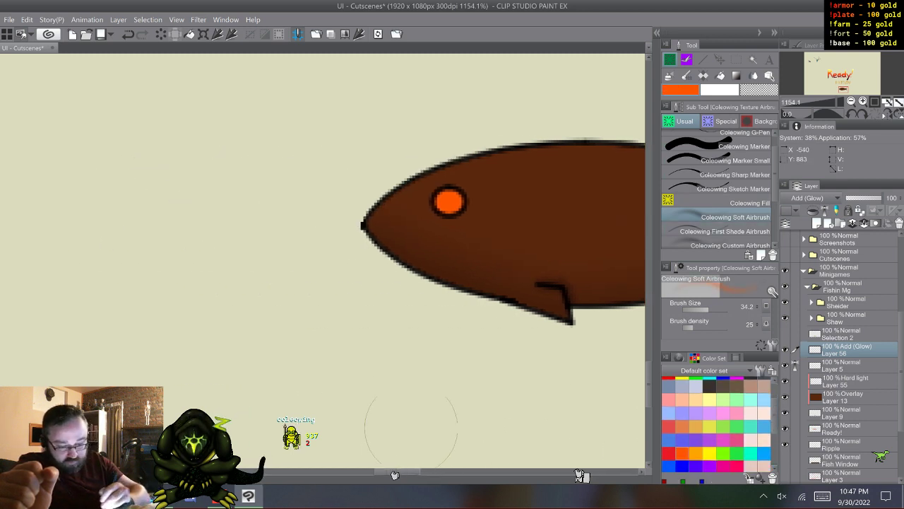
pyautogui.moveTo(451, 205)
pyautogui.mouseDown()
pyautogui.moveTo(451, 216)
pyautogui.moveTo(437, 191)
pyautogui.mouseUp()
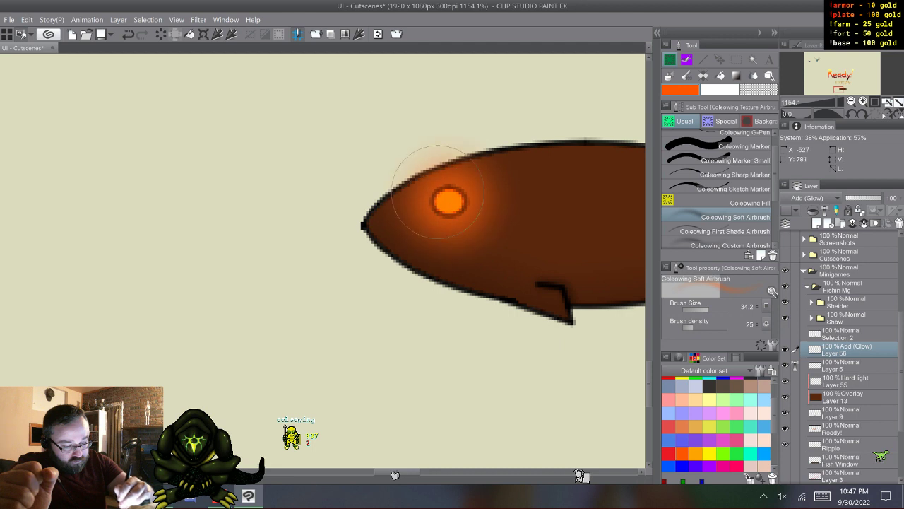
# - Brighten the eye's center with yellow-orange airbrushing and add a small white highlight with the Coleowing G-Pen
pyautogui.click(695, 454)
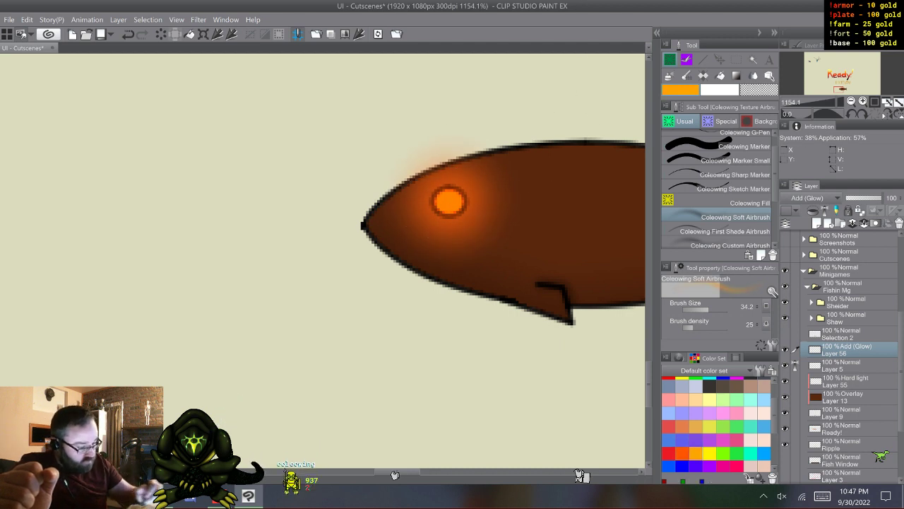
pyautogui.click(735, 231)
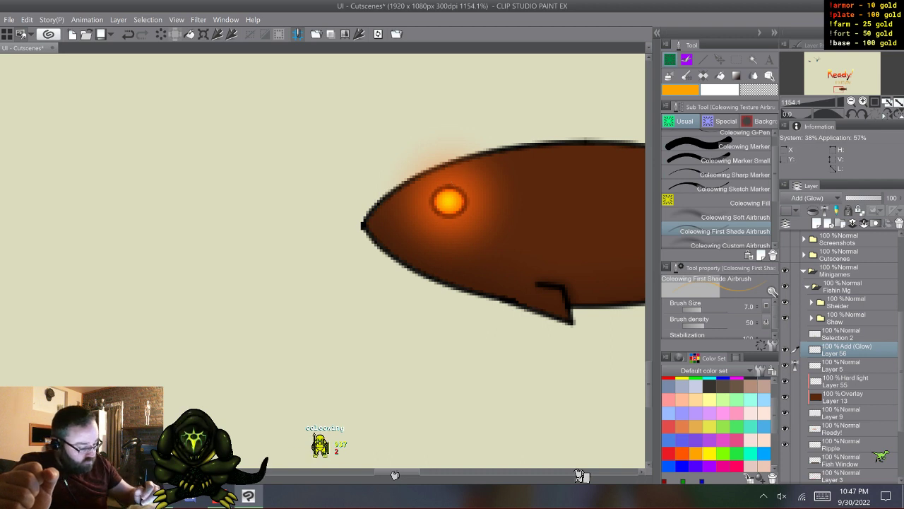
pyautogui.scroll(3, 716, 424)
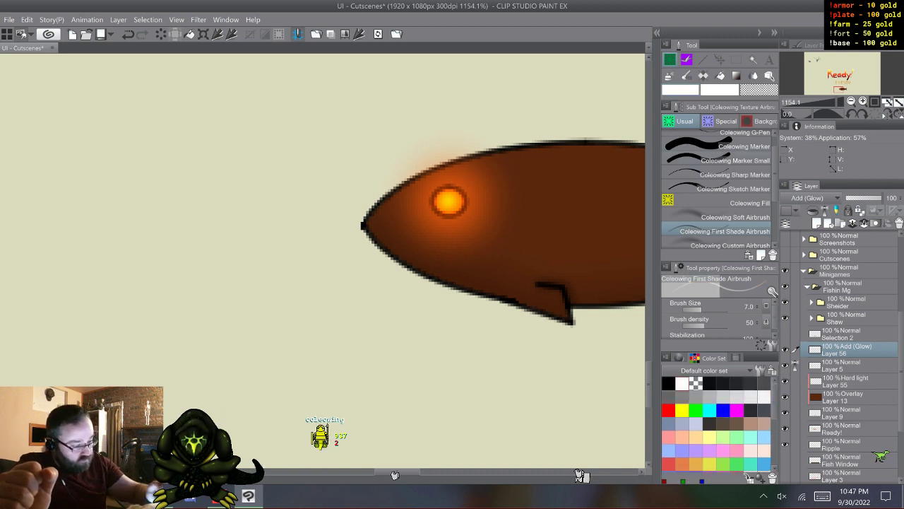
pyautogui.scroll(1, 717, 191)
pyautogui.click(735, 148)
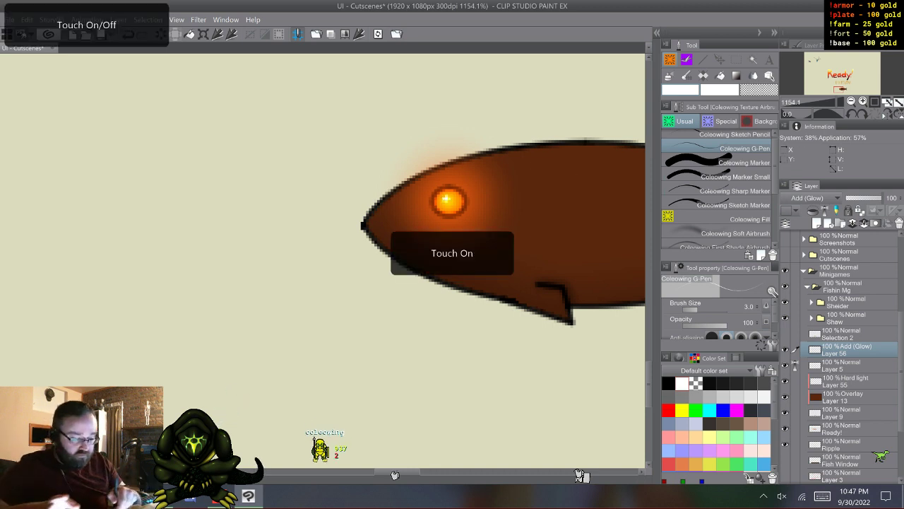
# - Try a lighter reddish brown for the fish's body on the Overlay layer, Layer 13, with Coleowing Fill
pyautogui.scroll(-5, 370, 318)
pyautogui.hscroll(2, 370, 318)
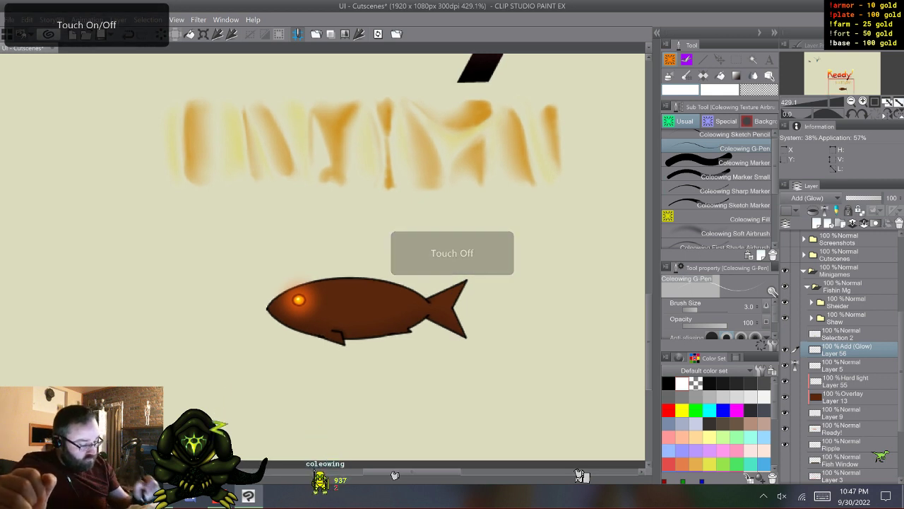
pyautogui.click(795, 397)
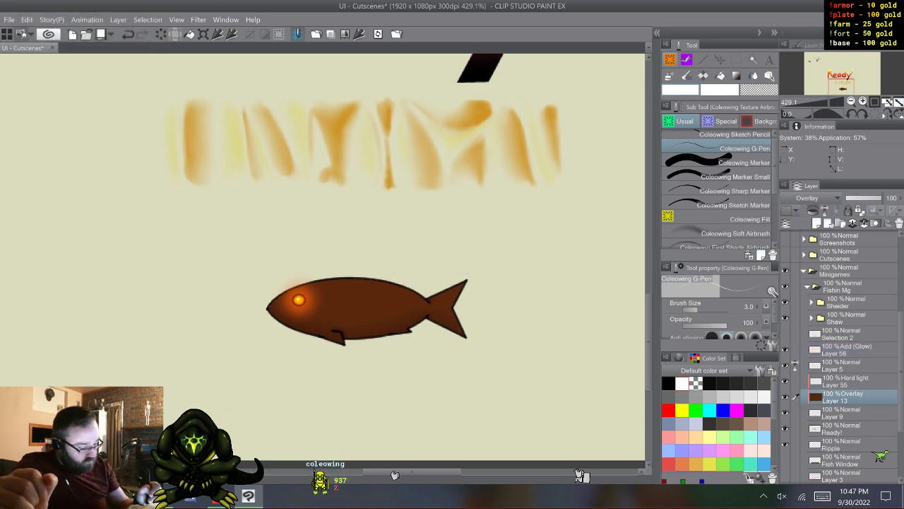
pyautogui.scroll(-4, 717, 423)
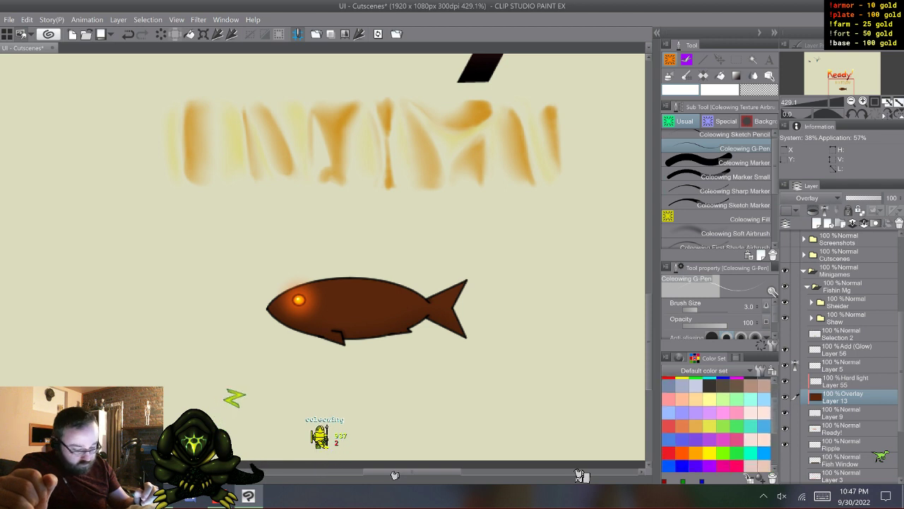
pyautogui.scroll(-3, 716, 424)
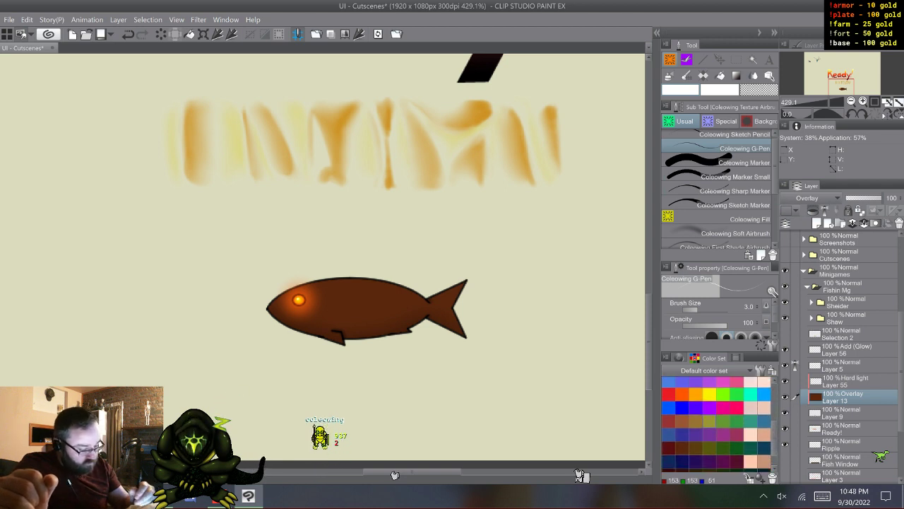
pyautogui.click(682, 421)
pyautogui.click(717, 219)
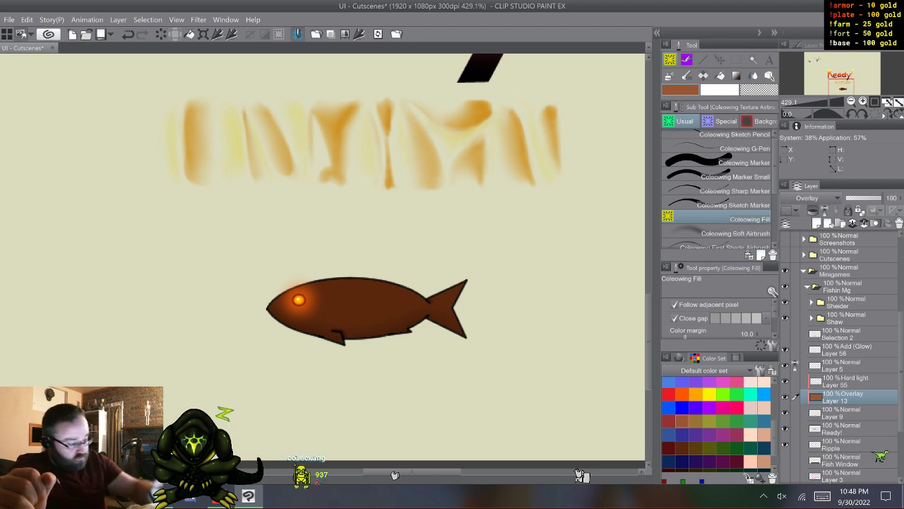
# - Undo the brown fills on the Overlay layer, Layer 13, and color the fish's body bright orange
pyautogui.hotkey('ctrl', 'z')
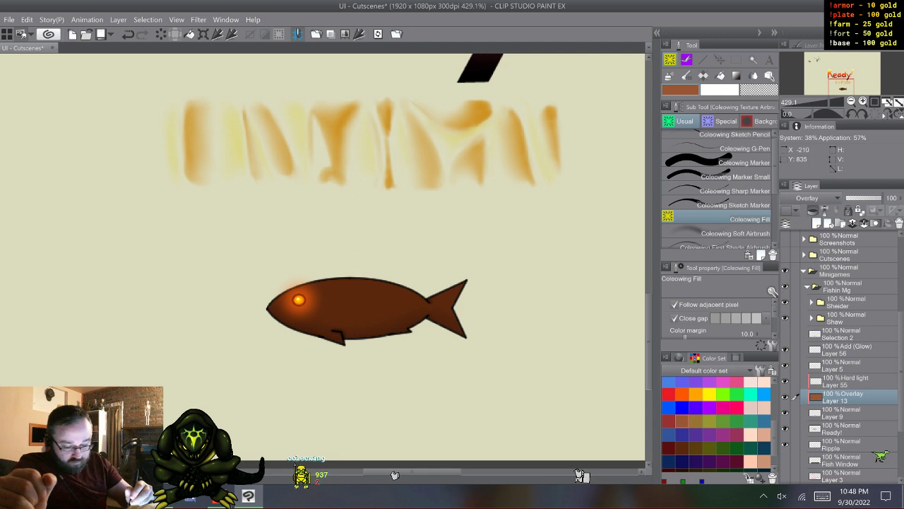
pyautogui.hotkey('ctrl', 'z')
pyautogui.hotkey('ctrl', 'z')
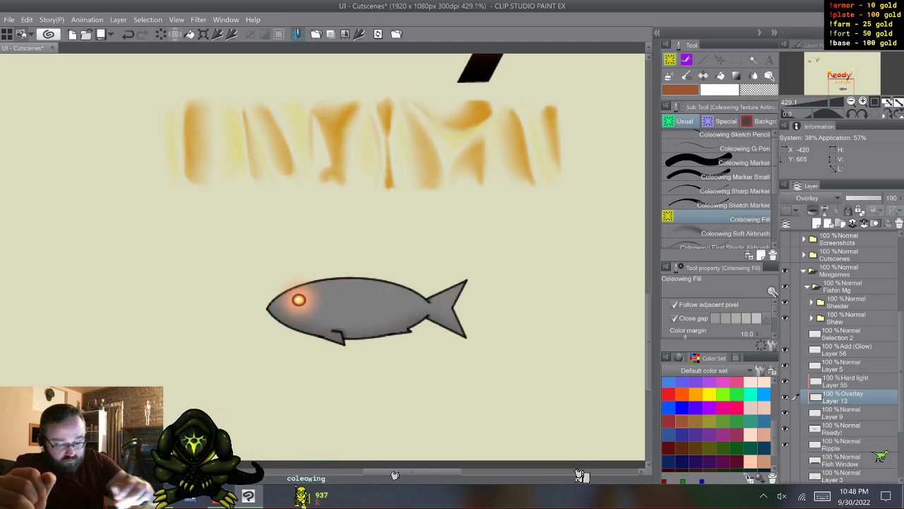
pyautogui.hotkey('ctrl', 'y')
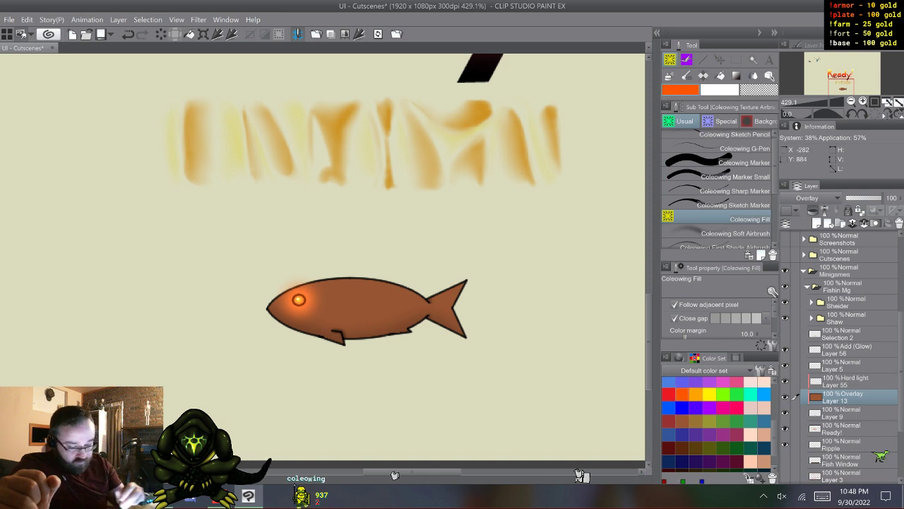
pyautogui.hotkey('ctrl', 'y')
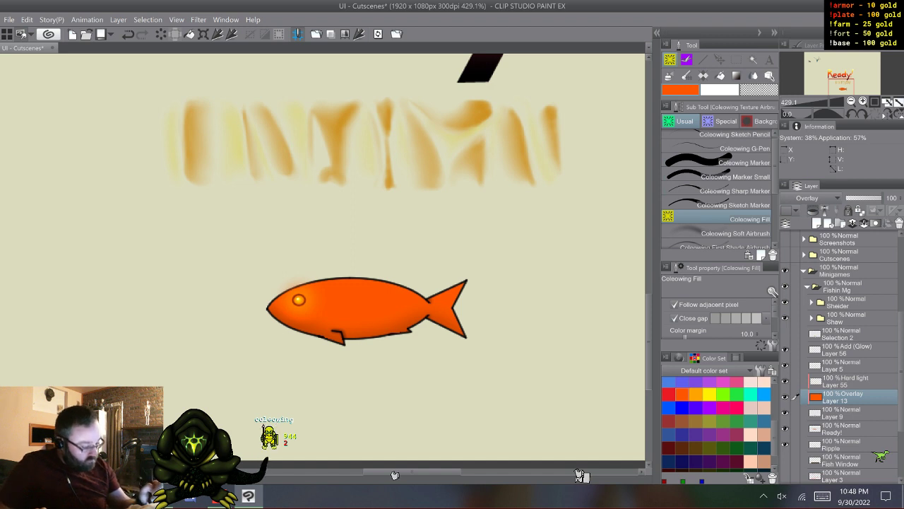
# - Merge the fish's layers, from the Add (Glow) Layer 56 down to Layer 9, into one layer
pyautogui.click(848, 350)
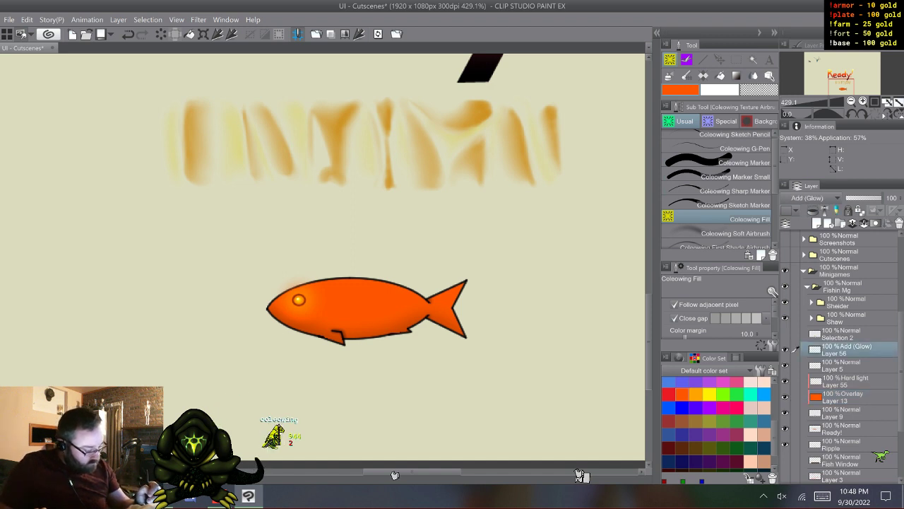
pyautogui.keyDown('shift'); pyautogui.click(847, 414); pyautogui.keyUp('shift')
pyautogui.rightClick(847, 349)
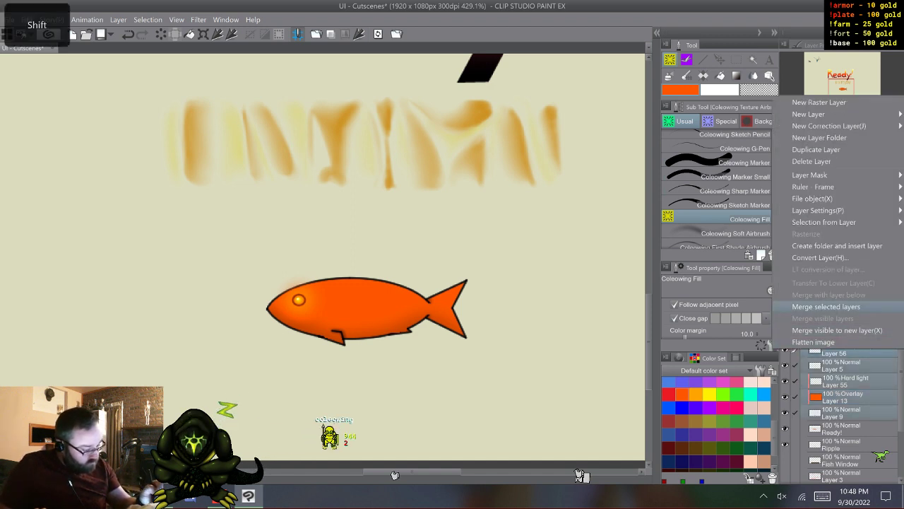
pyautogui.click(826, 307)
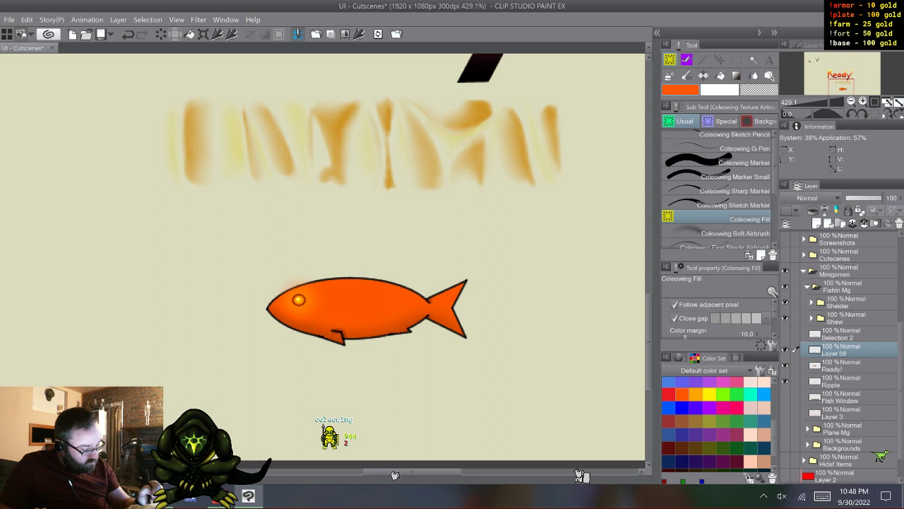
# - Rename the merged fish layer as Fish Icon using the on-screen keyboard
pyautogui.doubleClick(835, 352)
pyautogui.click(822, 496)
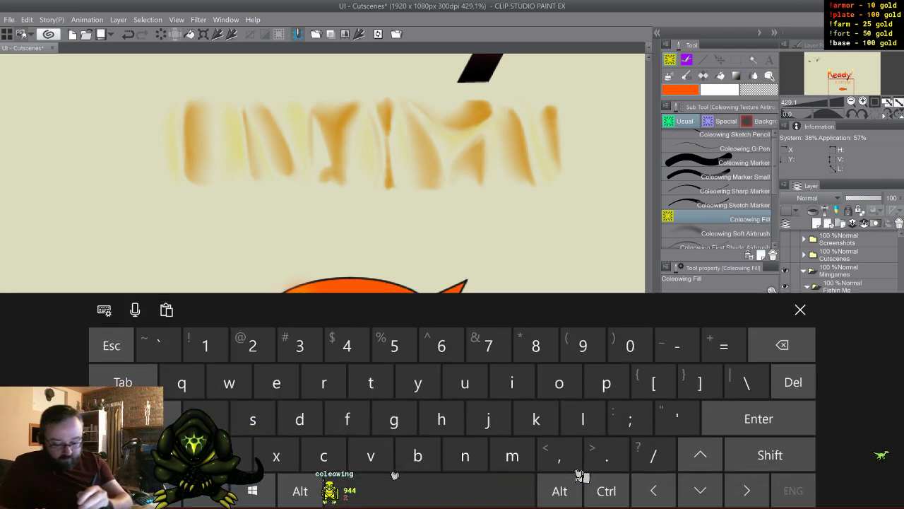
pyautogui.click(770, 455)
pyautogui.click(347, 419)
pyautogui.click(512, 382)
pyautogui.click(253, 418)
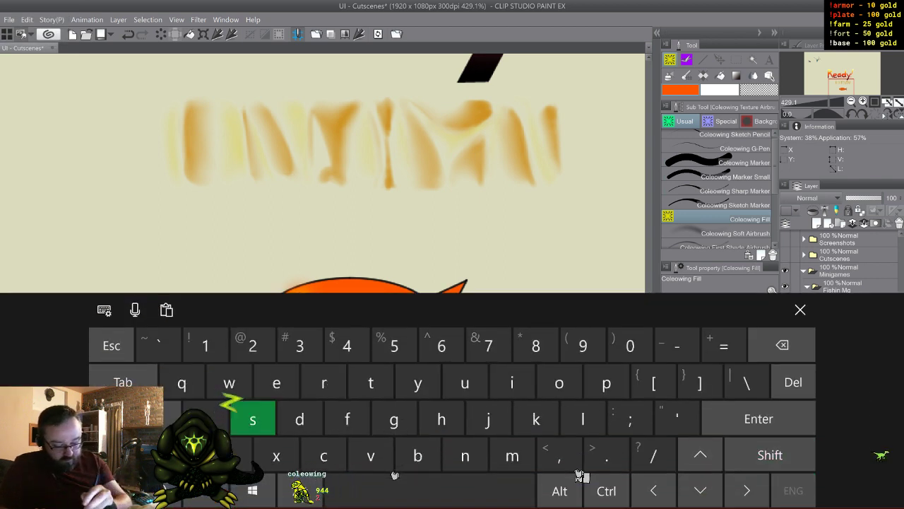
pyautogui.click(442, 419)
pyautogui.click(429, 490)
pyautogui.click(770, 455)
pyautogui.click(465, 382)
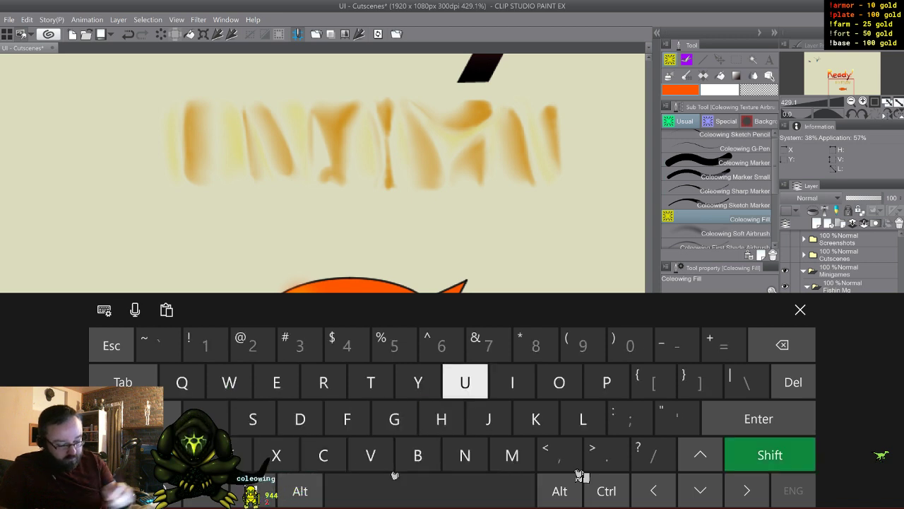
pyautogui.click(512, 382)
pyautogui.click(394, 419)
pyautogui.click(324, 455)
pyautogui.click(513, 382)
pyautogui.click(558, 382)
pyautogui.click(535, 419)
pyautogui.click(465, 455)
pyautogui.click(606, 382)
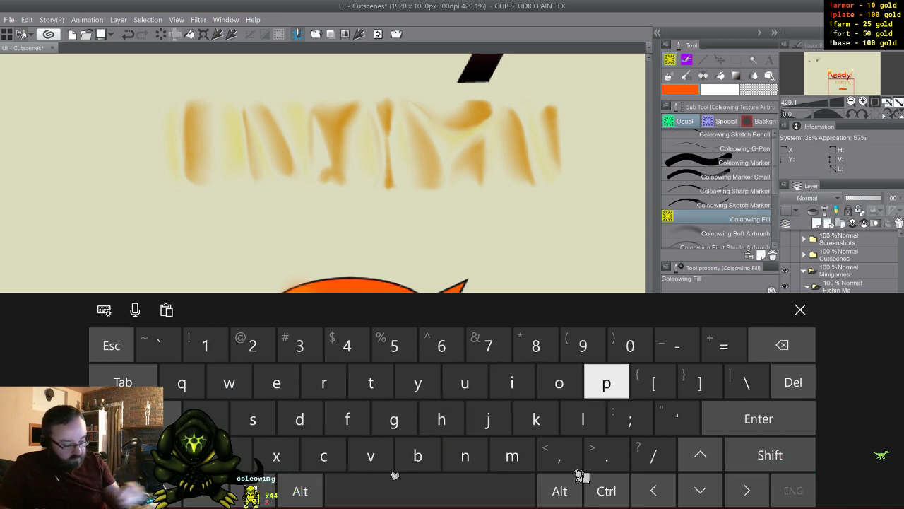
pyautogui.click(801, 309)
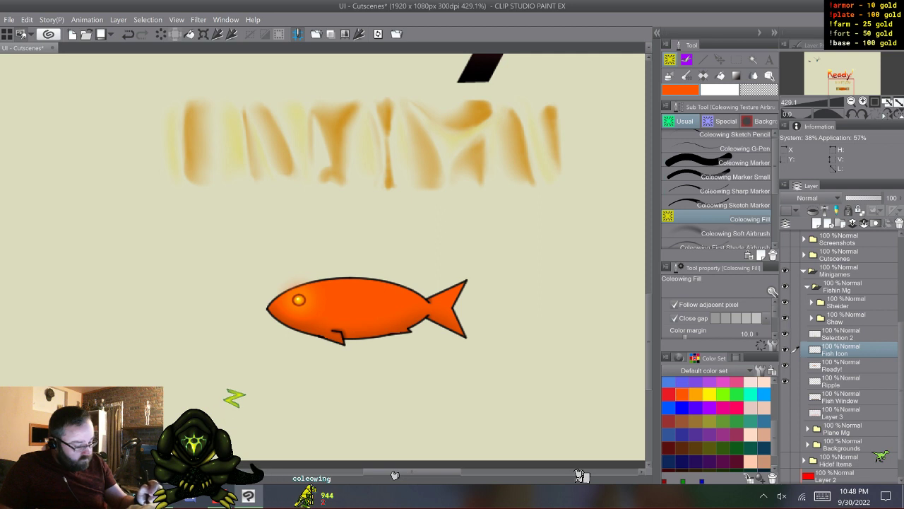
# - Show the Selection 2 layer and move the Fish Icon layer slightly up so the fish sits inside the glowing bar
pyautogui.click(841, 335)
pyautogui.click(840, 349)
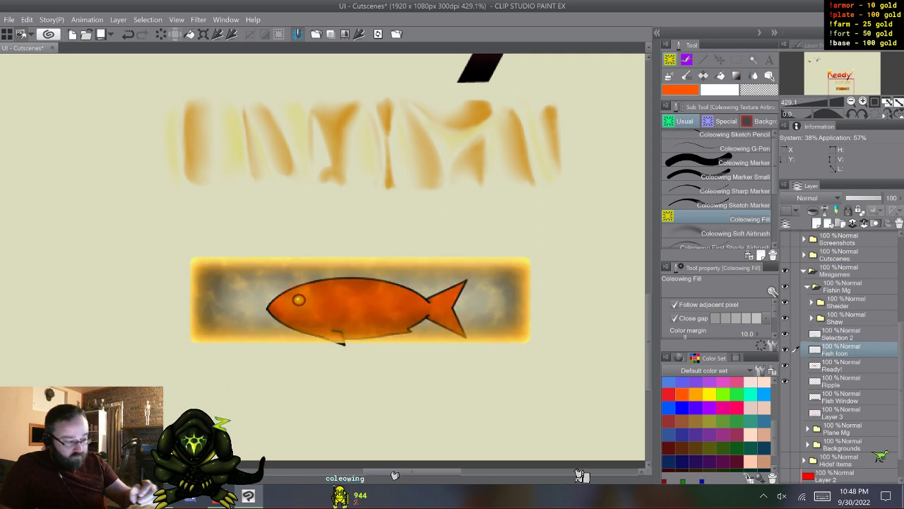
pyautogui.click(719, 59)
pyautogui.moveTo(361, 307); pyautogui.dragTo(360, 297)
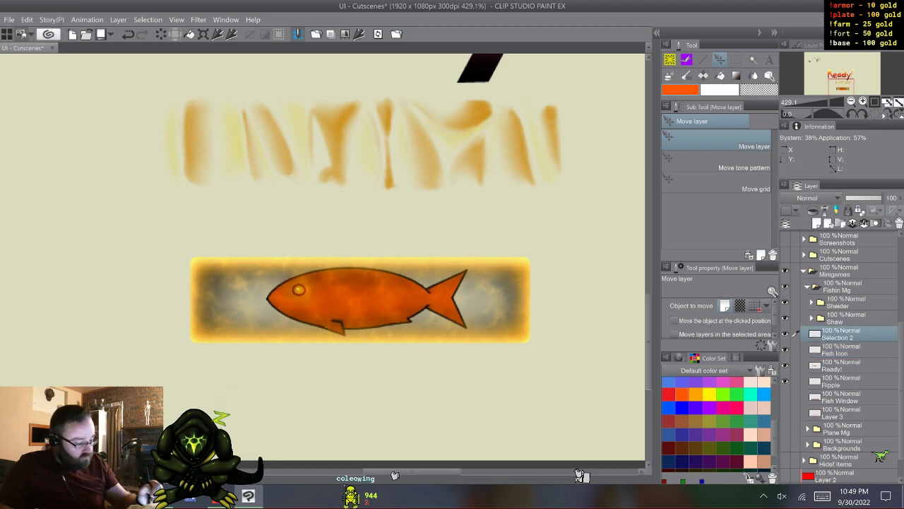
# - Try shifting the Fish Icon's hue to -164 and 173 with the Hue/Saturation/Luminosity correction
pyautogui.click(27, 20)
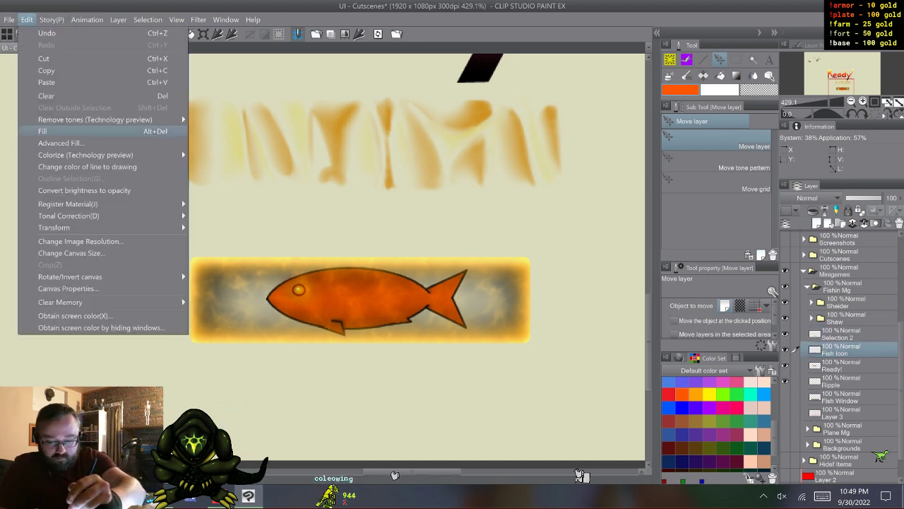
pyautogui.moveTo(99, 216)
pyautogui.click(252, 229)
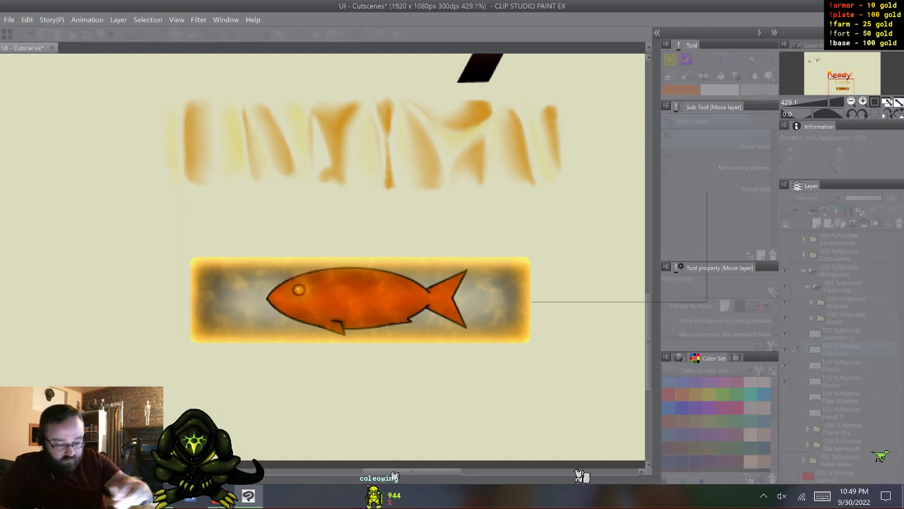
pyautogui.moveTo(592, 230); pyautogui.dragTo(573, 230)
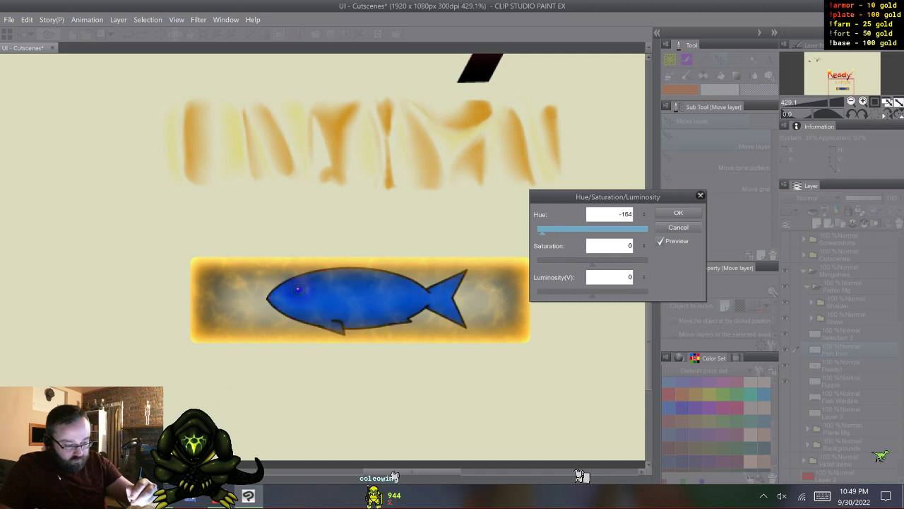
pyautogui.moveTo(541, 232); pyautogui.dragTo(646, 231)
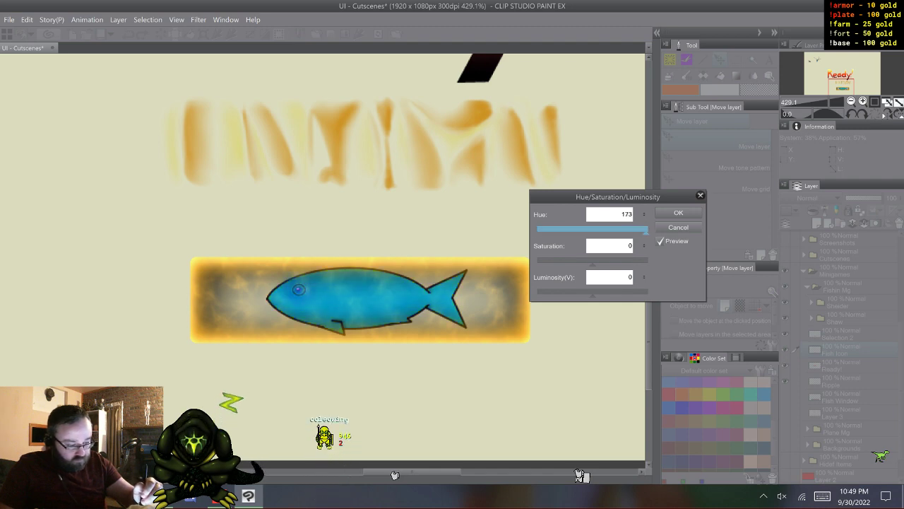
pyautogui.press('Escape')
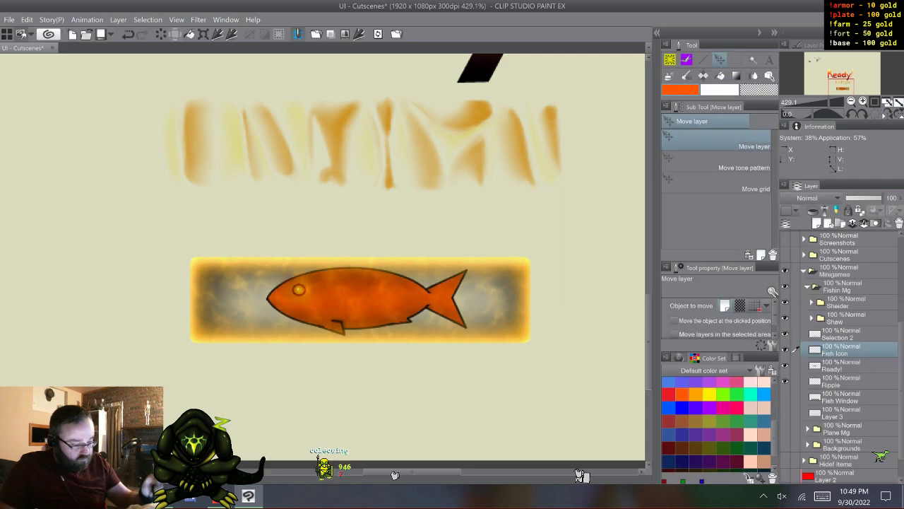
# - Shift the hue of the Selection 2 layer to 150 with the Hue/Saturation/Luminosity correction
pyautogui.click(27, 20)
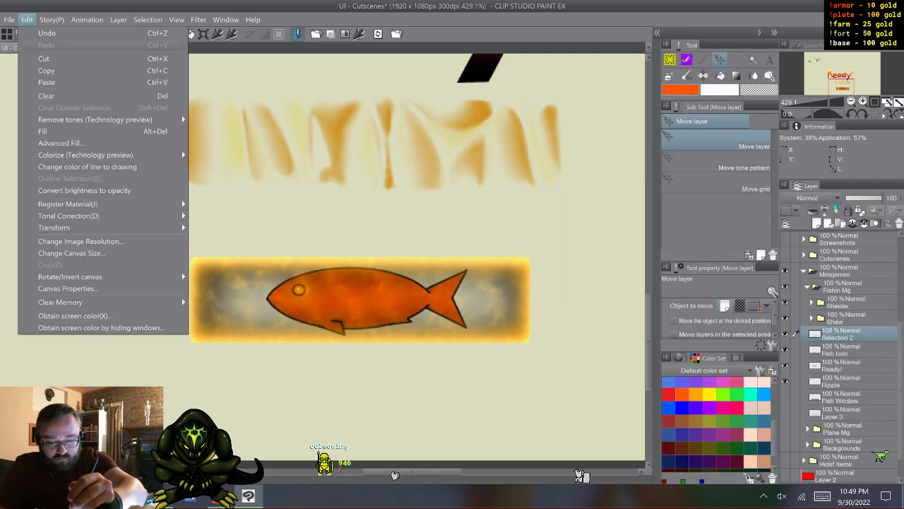
pyautogui.moveTo(68, 216)
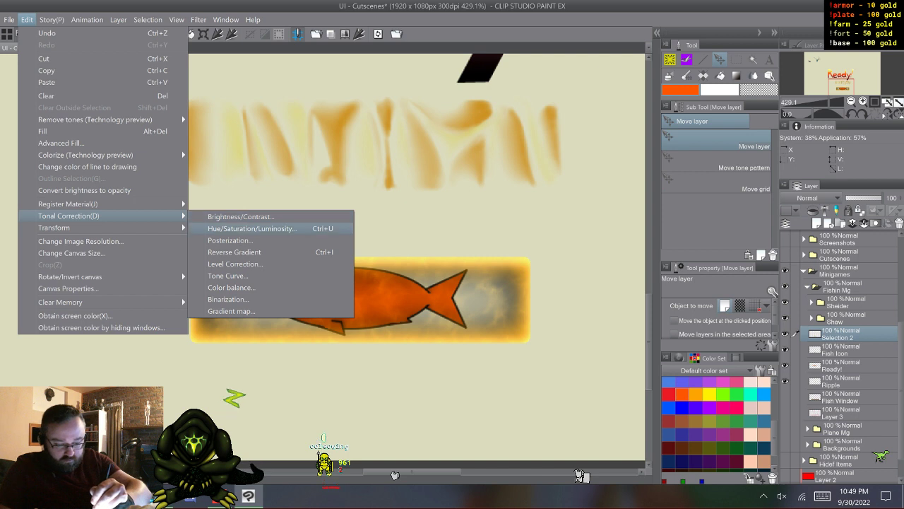
pyautogui.click(240, 228)
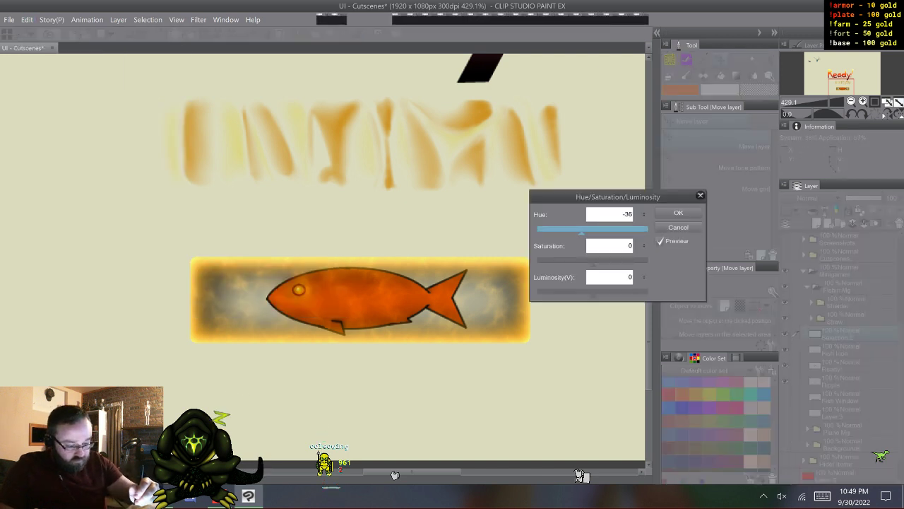
pyautogui.moveTo(581, 232); pyautogui.dragTo(545, 232)
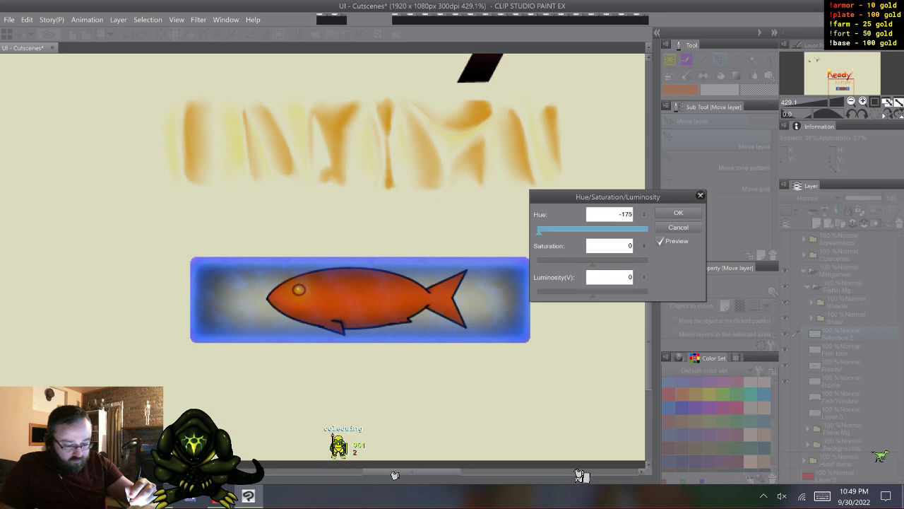
pyautogui.moveTo(539, 232); pyautogui.dragTo(638, 232)
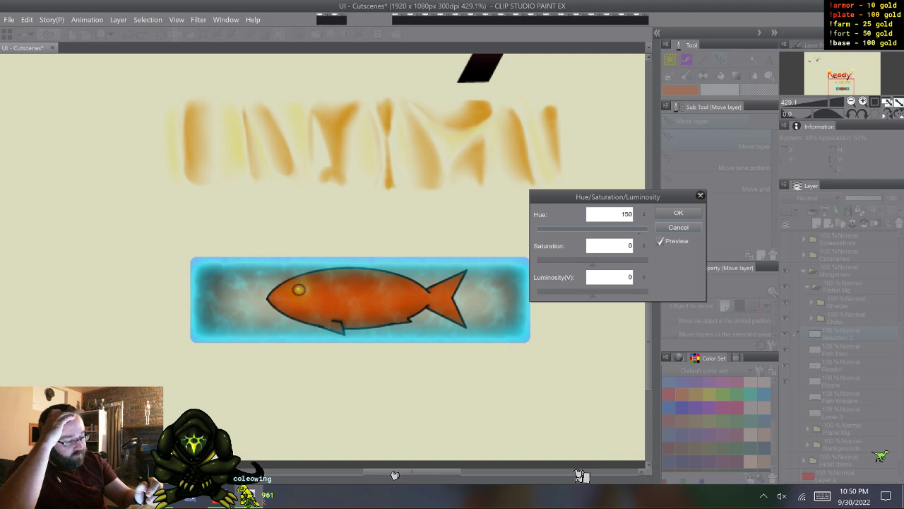
pyautogui.press('Return')
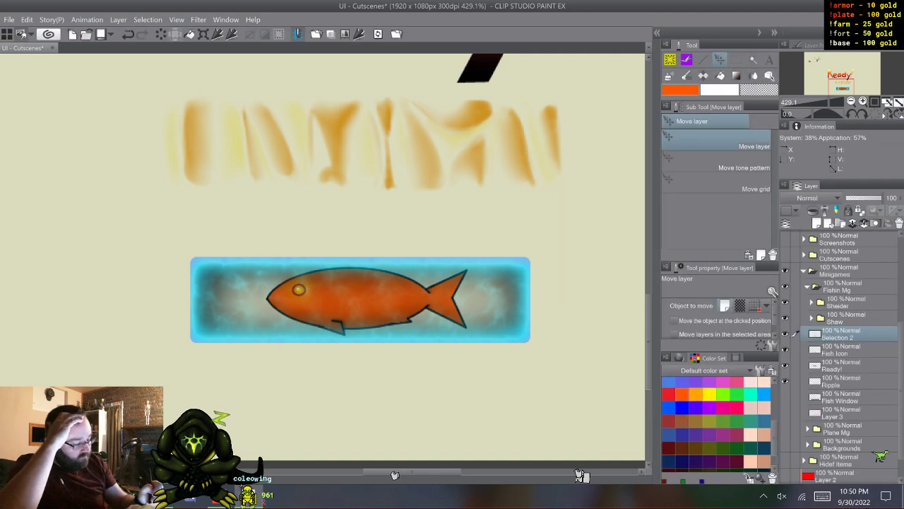
# - Duplicate the Ripple layer, hide the original, and shift the copy's hue to 150 with the Hue/Saturation/Luminosity correction
pyautogui.press('F9')
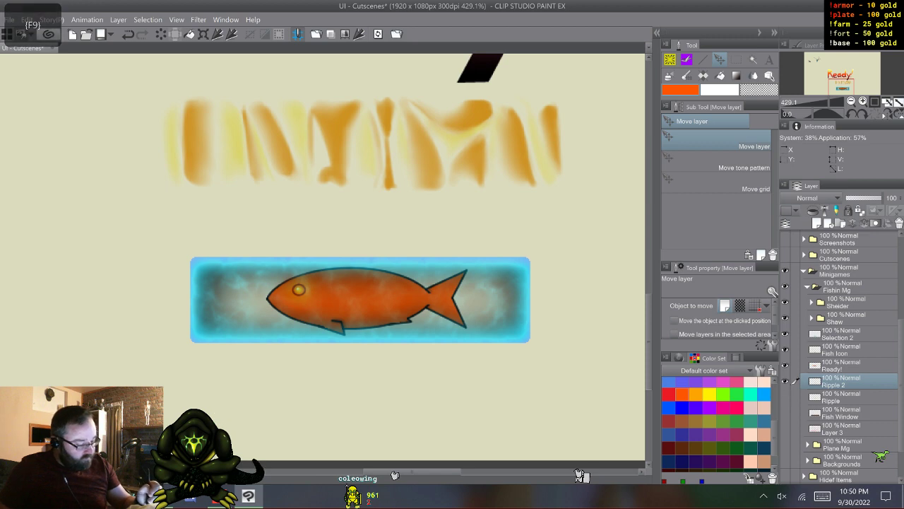
pyautogui.click(785, 397)
pyautogui.click(27, 20)
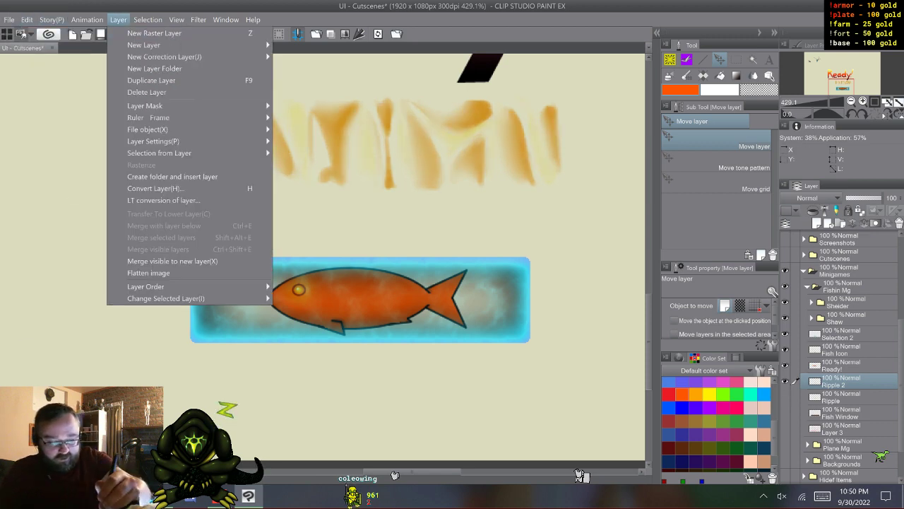
pyautogui.click(118, 20)
pyautogui.hotkey('ctrl', 'u')
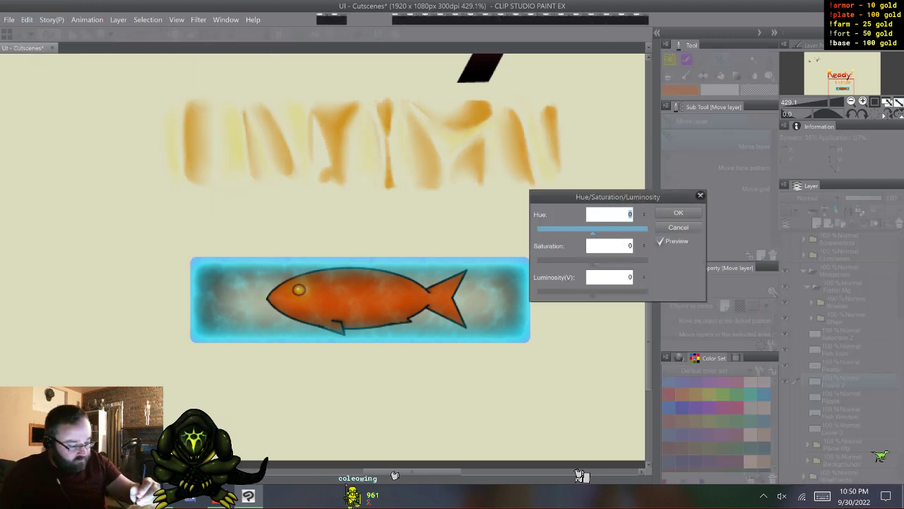
pyautogui.write('114')
pyautogui.moveTo(628, 233); pyautogui.dragTo(639, 233)
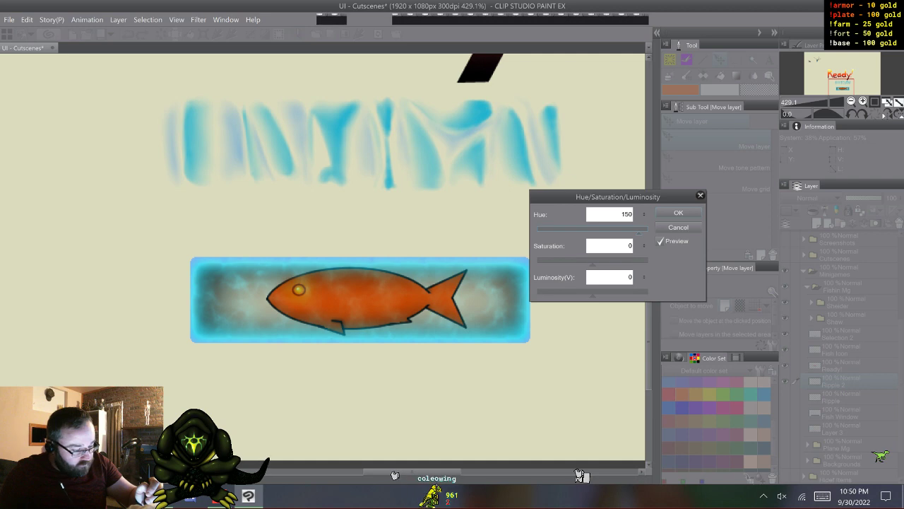
pyautogui.press('Return')
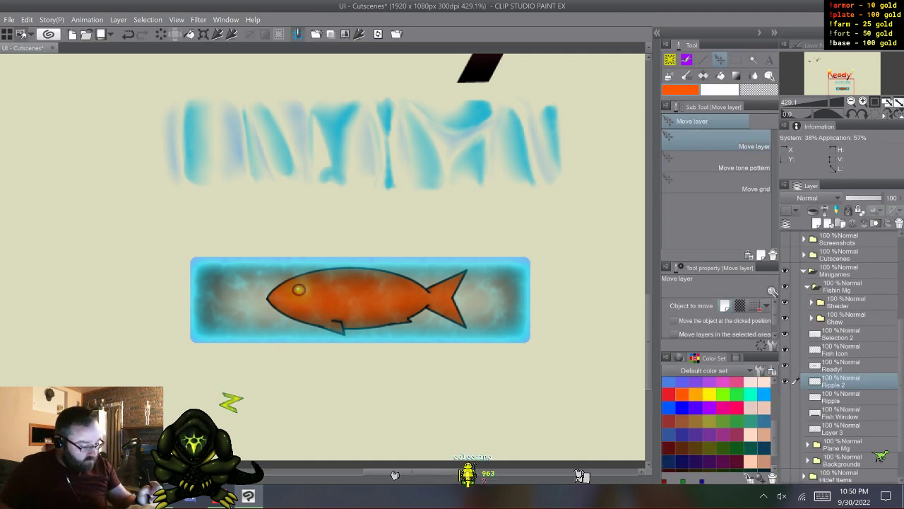
# - Reorder the layers so Ripple 2 and Ripple lie above Fish Icon, with Selection 2 beneath the fish
pyautogui.click(840, 334)
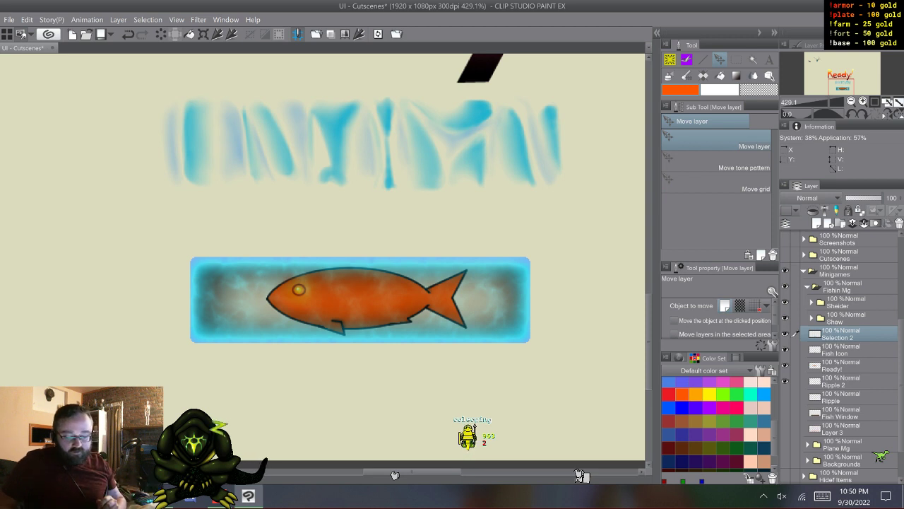
pyautogui.moveTo(841, 350); pyautogui.dragTo(841, 329)
pyautogui.moveTo(841, 382); pyautogui.dragTo(840, 328)
pyautogui.moveTo(840, 397); pyautogui.dragTo(841, 342)
# - Move the Ripple 2 and Ripple layers together down the canvas so the ripples overlay the fish bar
pyautogui.click(840, 334)
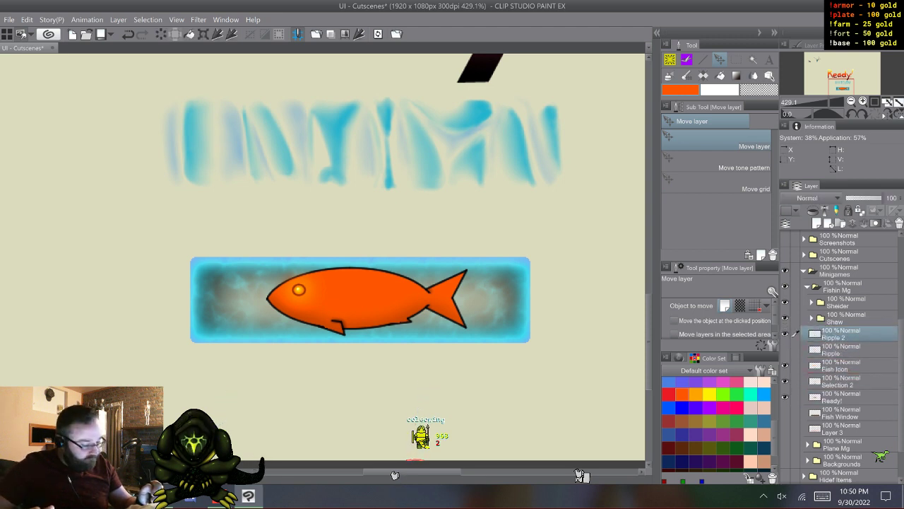
pyautogui.keyDown('shift'); pyautogui.click(841, 349); pyautogui.keyUp('shift')
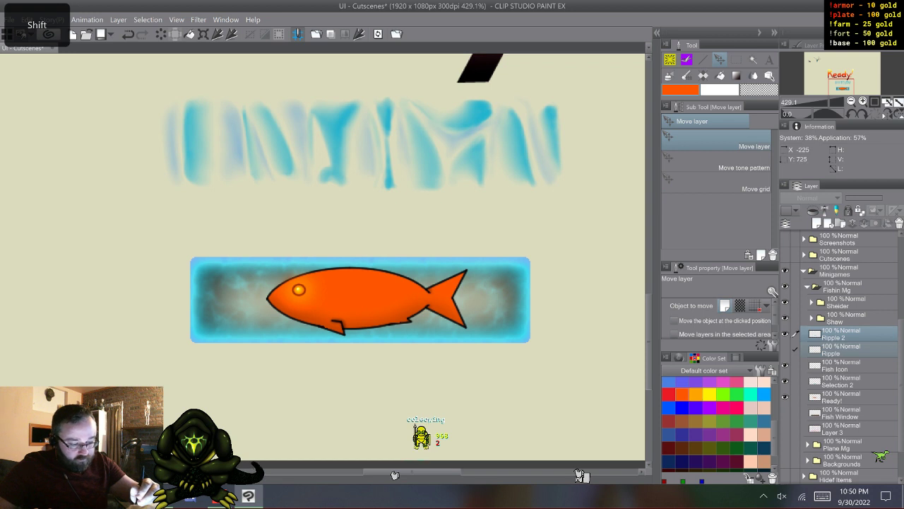
pyautogui.moveTo(627, 105); pyautogui.dragTo(623, 260)
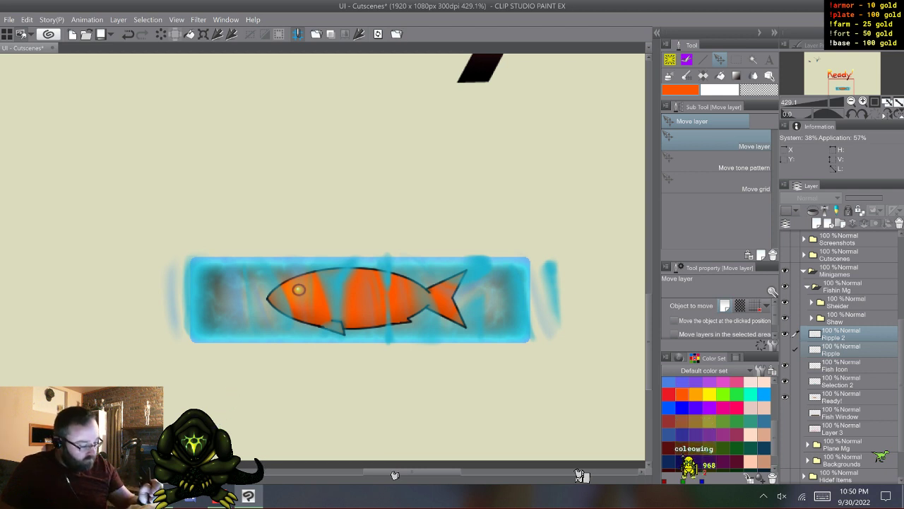
pyautogui.click(841, 334)
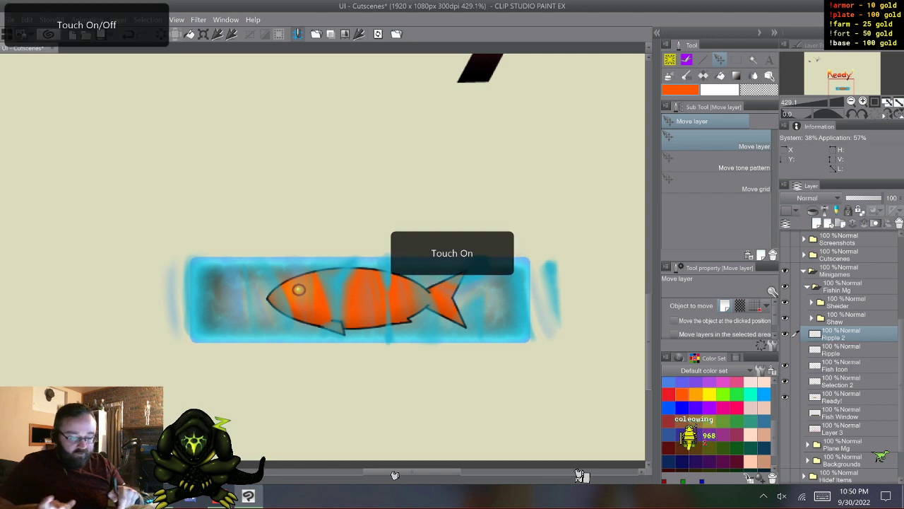
# - Show the Fish Window layer behind the blue fish bar, toggling its visibility to compare
pyautogui.scroll(-4, 346, 395)
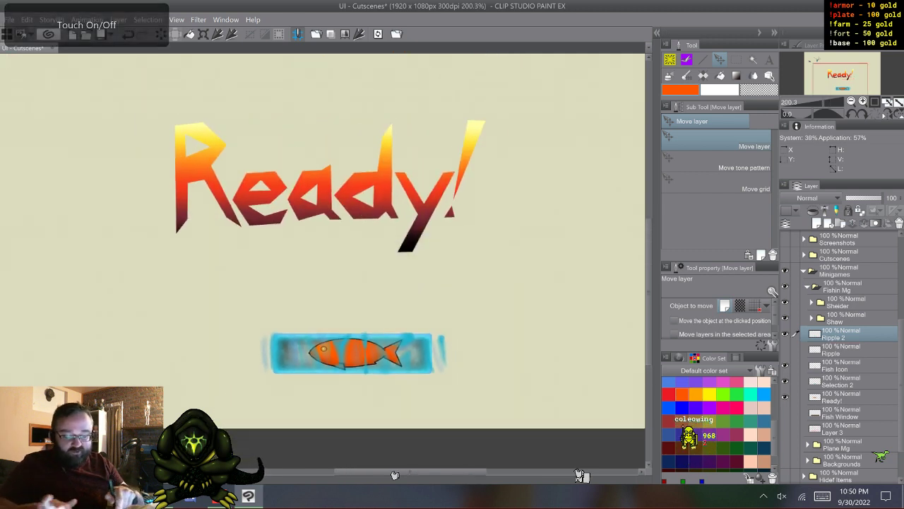
pyautogui.scroll(-2, 339, 385)
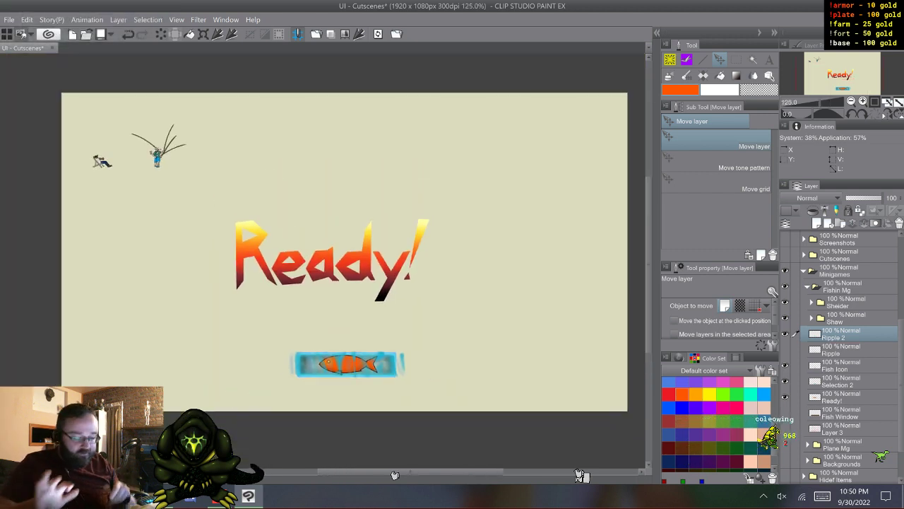
pyautogui.moveTo(339, 254)
pyautogui.mouseDown()
pyautogui.moveTo(314, 217)
pyautogui.moveTo(337, 230)
pyautogui.moveTo(338, 257)
pyautogui.mouseUp()
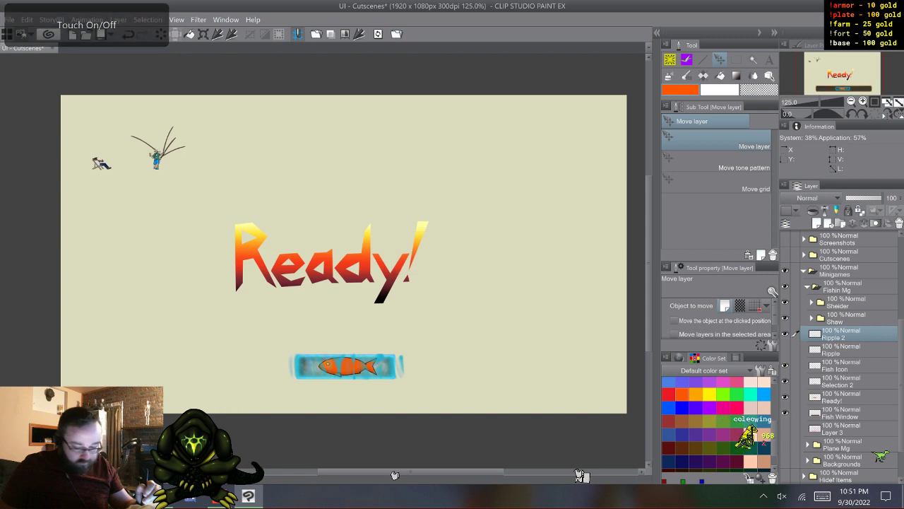
pyautogui.click(785, 413)
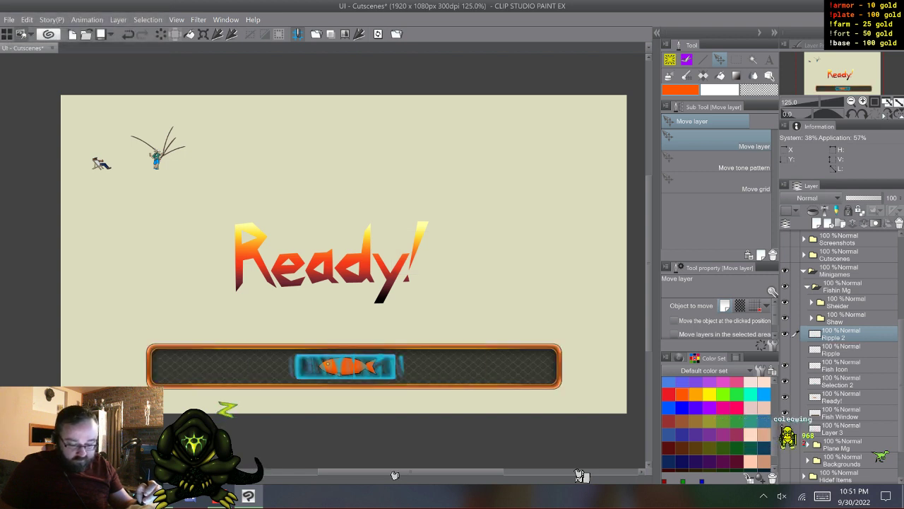
pyautogui.click(785, 412)
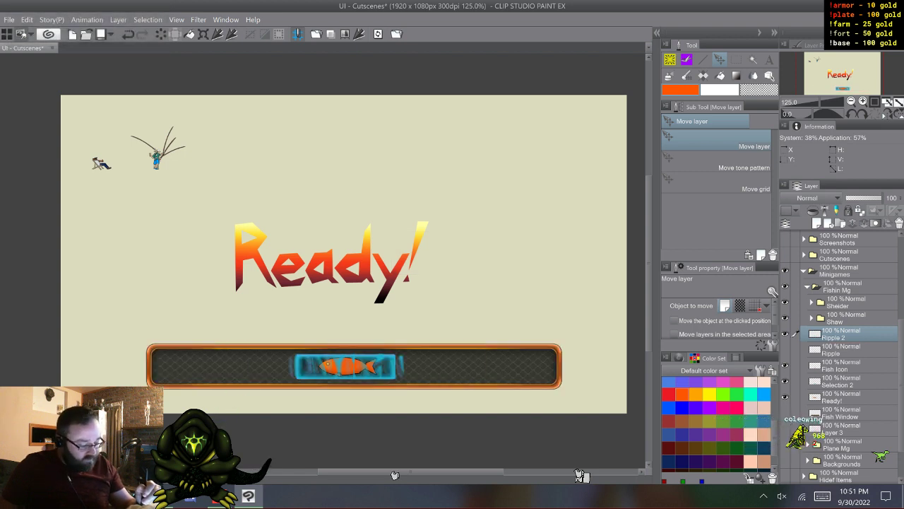
pyautogui.click(785, 413)
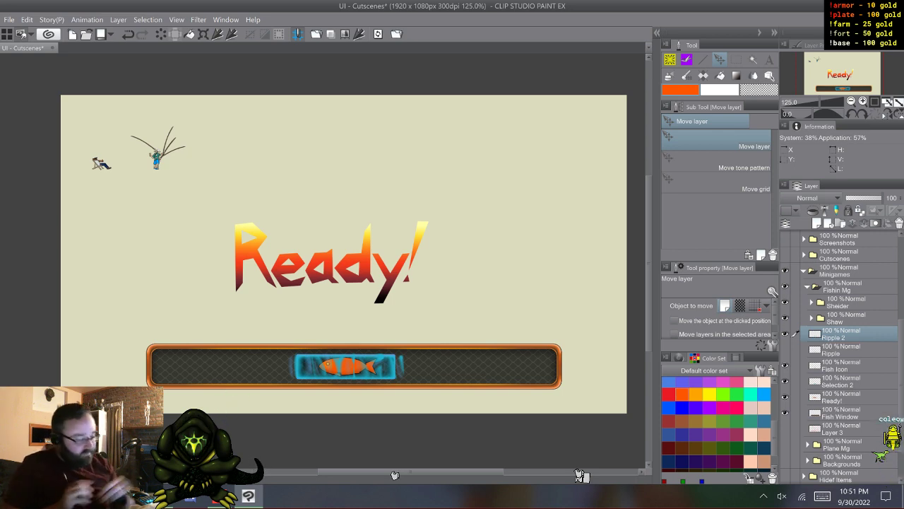
# - Collapse the Minigames folder, then show and expand the Small Window folder to reach its Border layer
pyautogui.click(804, 271)
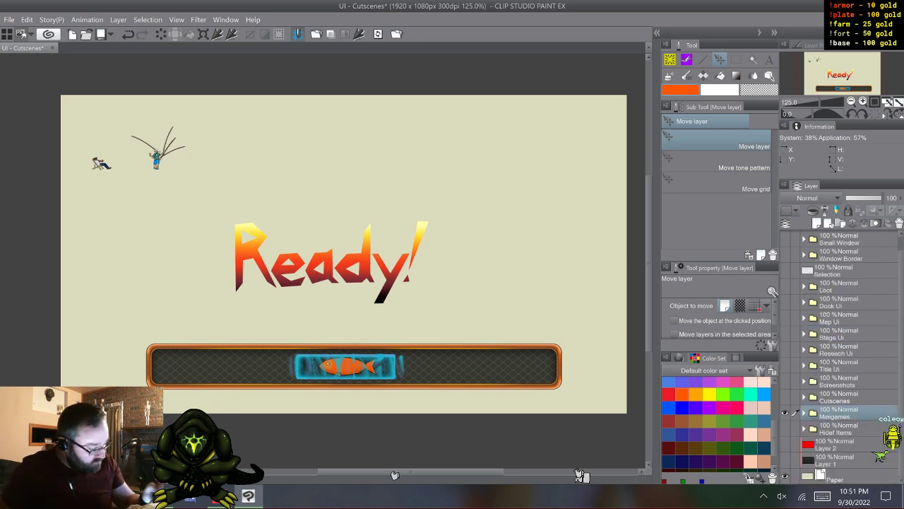
pyautogui.click(785, 239)
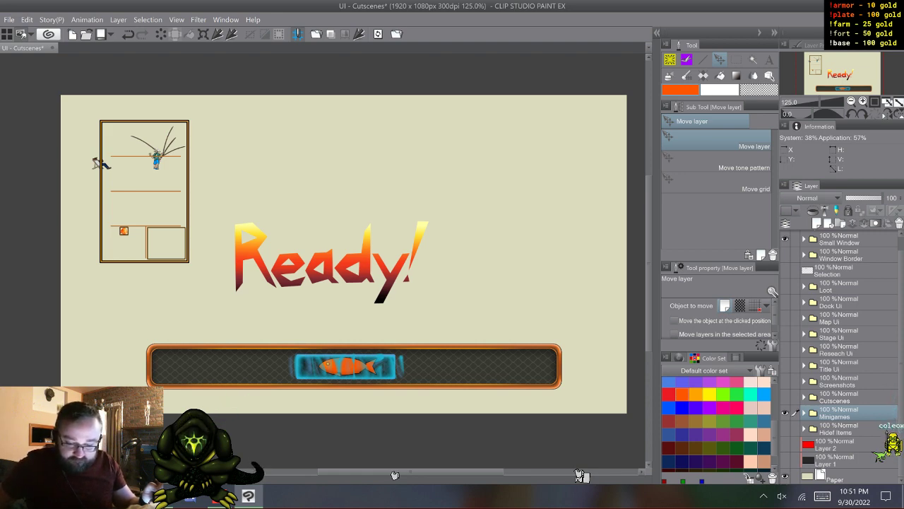
pyautogui.click(804, 240)
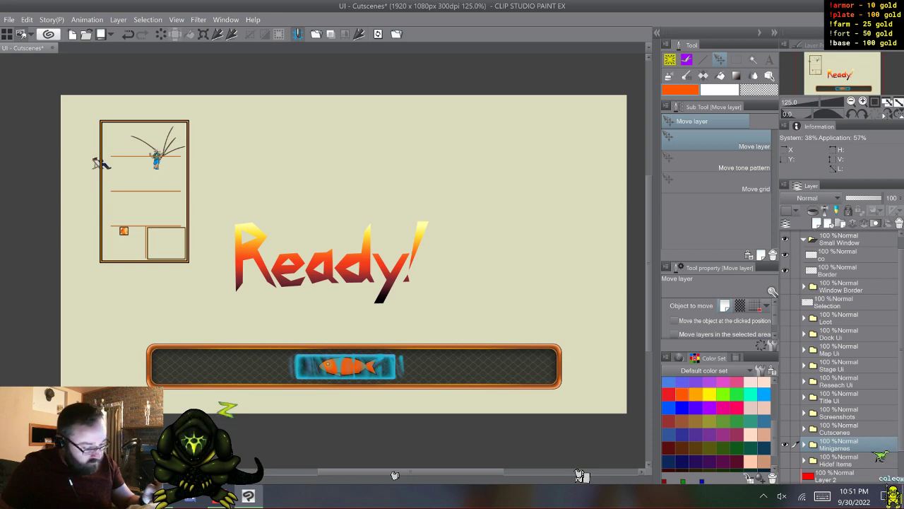
pyautogui.click(785, 271)
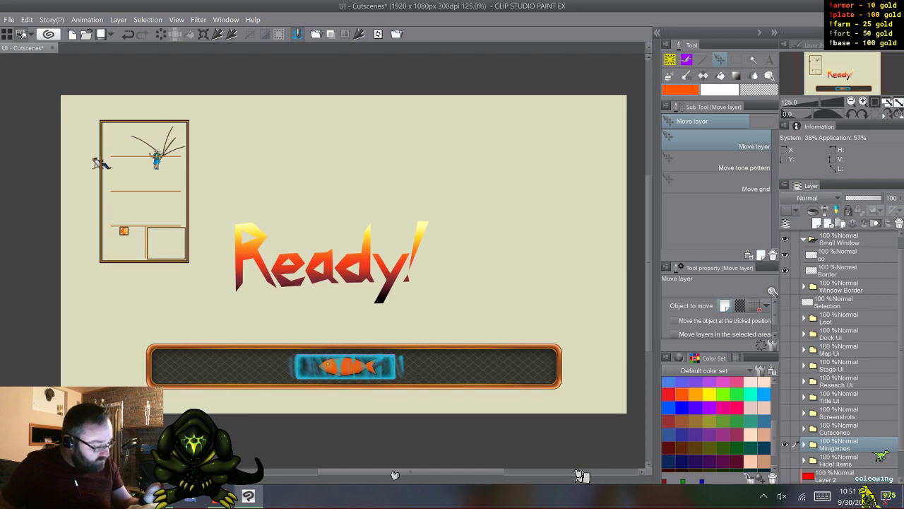
pyautogui.scroll(1, 840, 353)
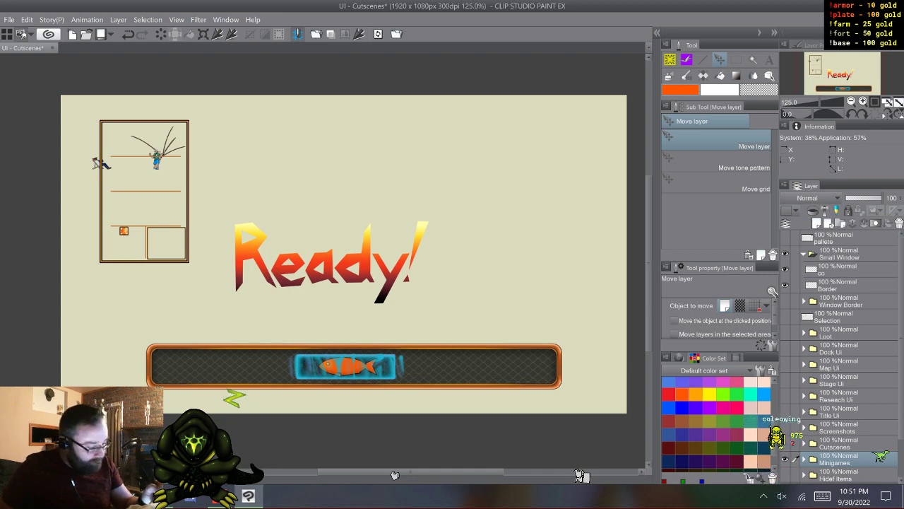
# - Duplicate the Border layer, place the copy above the Small Window folder, and hide that folder
pyautogui.click(804, 254)
pyautogui.click(804, 254)
pyautogui.click(838, 285)
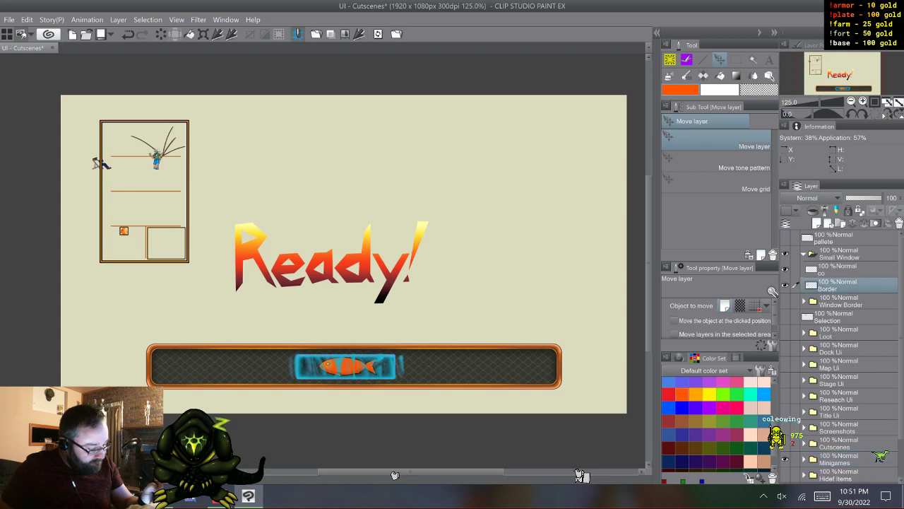
pyautogui.press('F9')
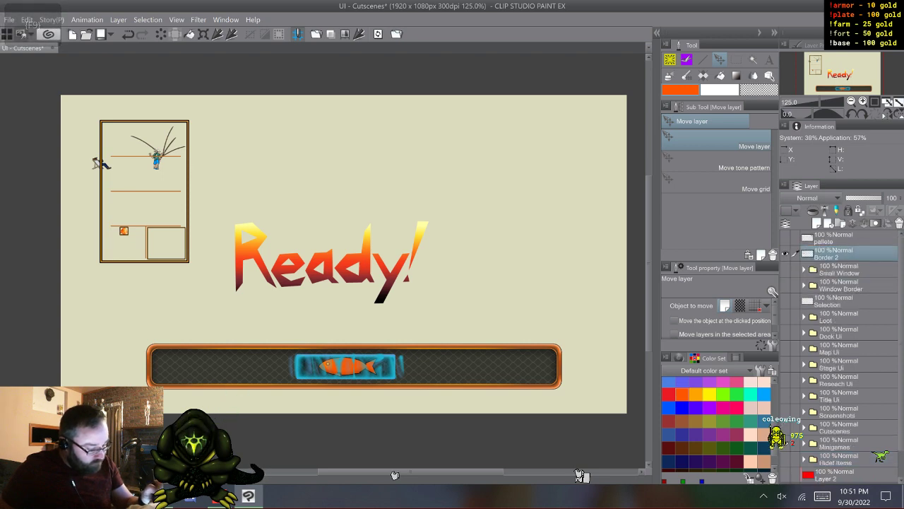
# - Move the Border 2 layer into the Minigames folder, directly below the Fish Window layer
pyautogui.moveTo(847, 249); pyautogui.dragTo(848, 270)
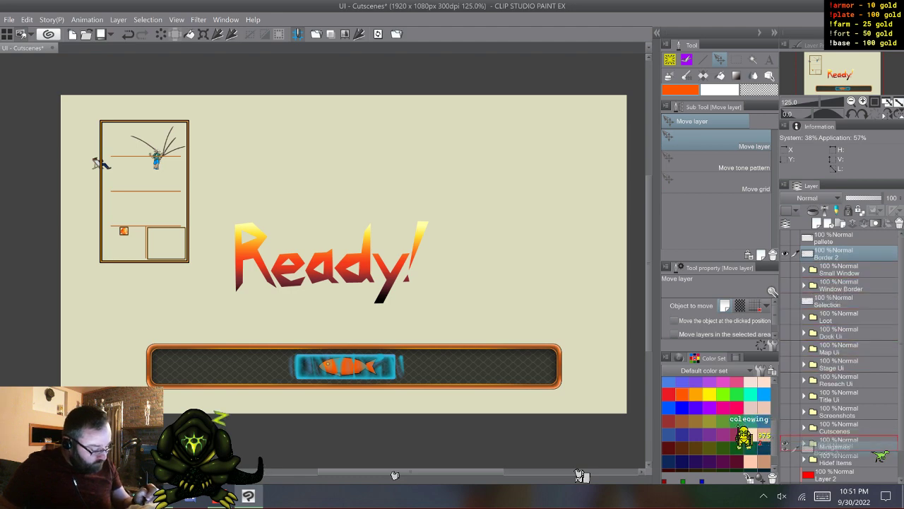
pyautogui.click(804, 428)
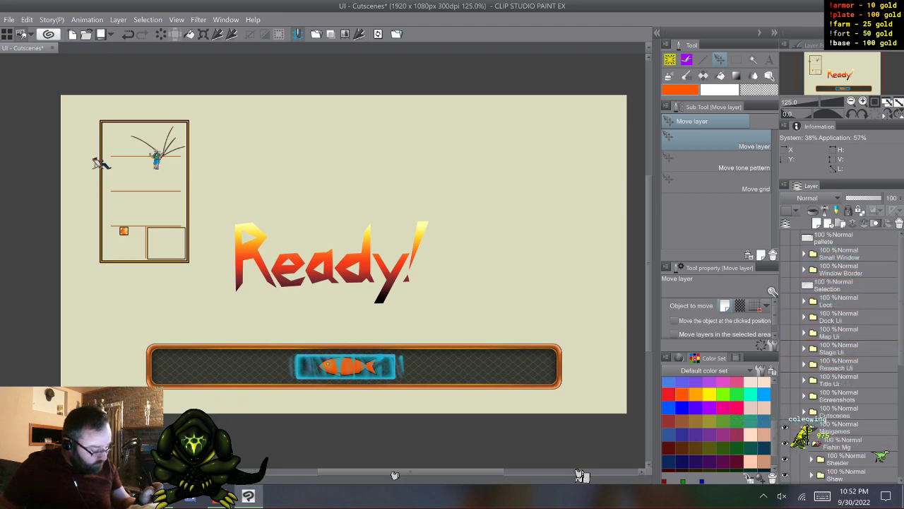
pyautogui.scroll(-5, 841, 353)
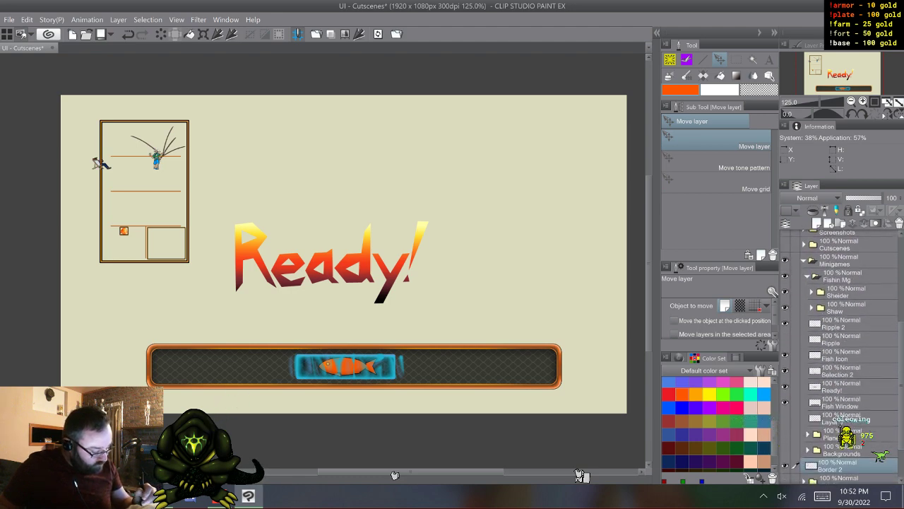
pyautogui.moveTo(848, 465); pyautogui.dragTo(847, 410)
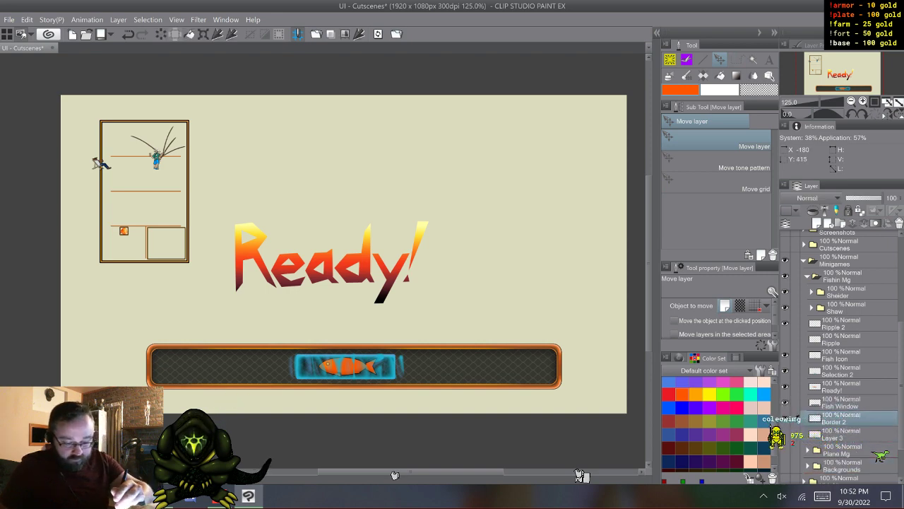
# - Move the Border 2 frame away from the fishing characters to the upper middle of the canvas, overlapping the Ready! text
pyautogui.moveTo(145, 190); pyautogui.dragTo(326, 178)
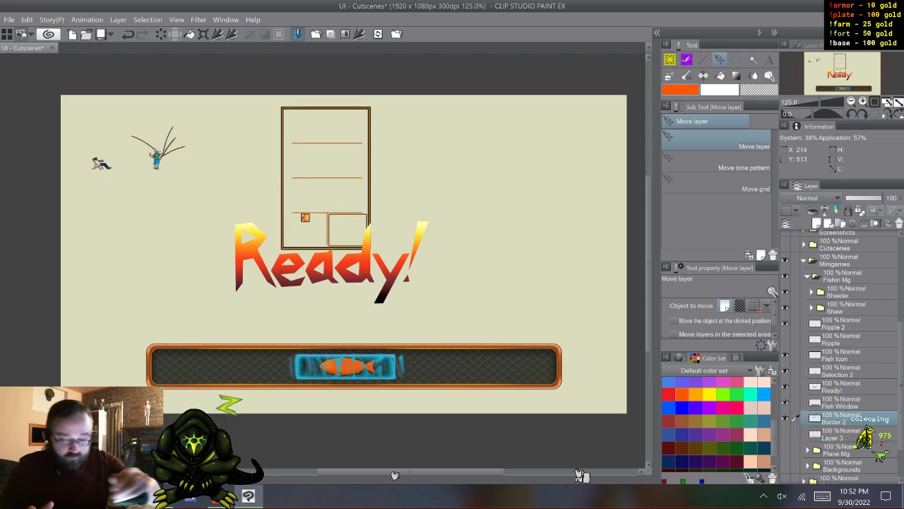
pyautogui.hotkey('alt', 'e')
pyautogui.press('Escape')
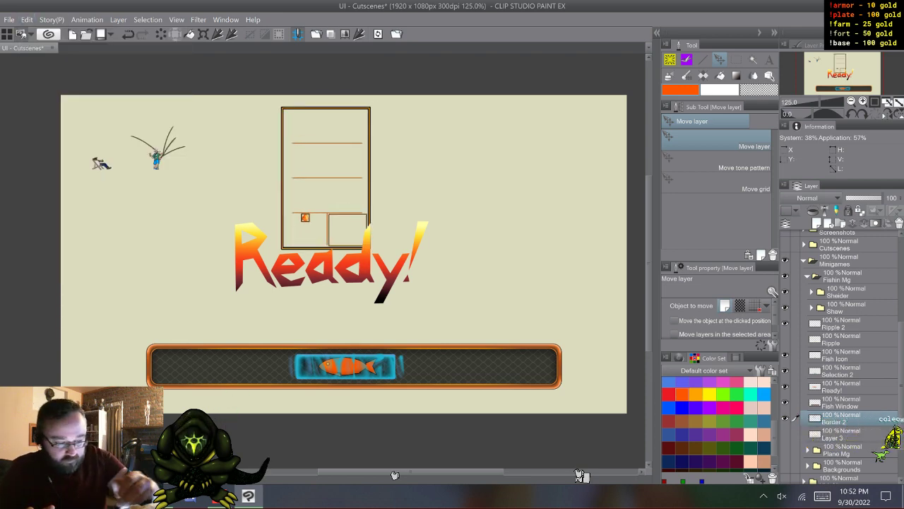
# - Try a hue shift of 144 on the Border 2 frame
pyautogui.hotkey('ctrl', 'u')
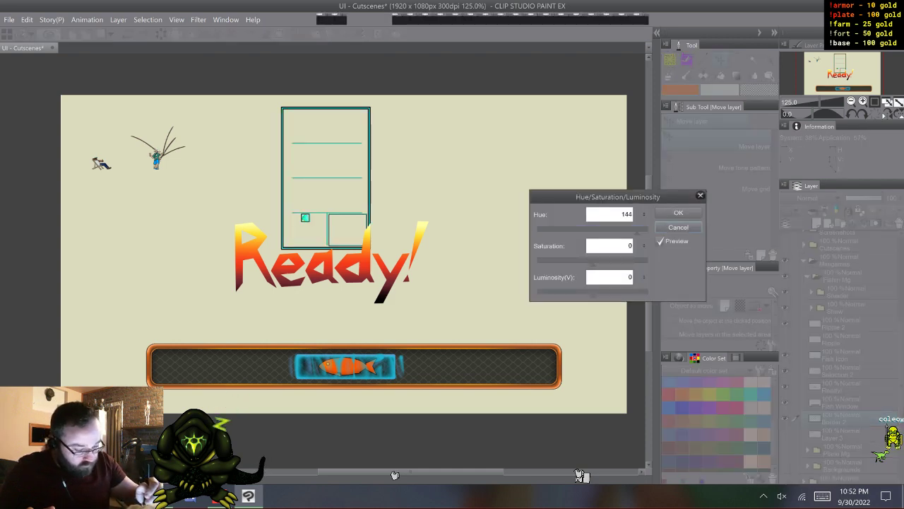
pyautogui.press('Escape')
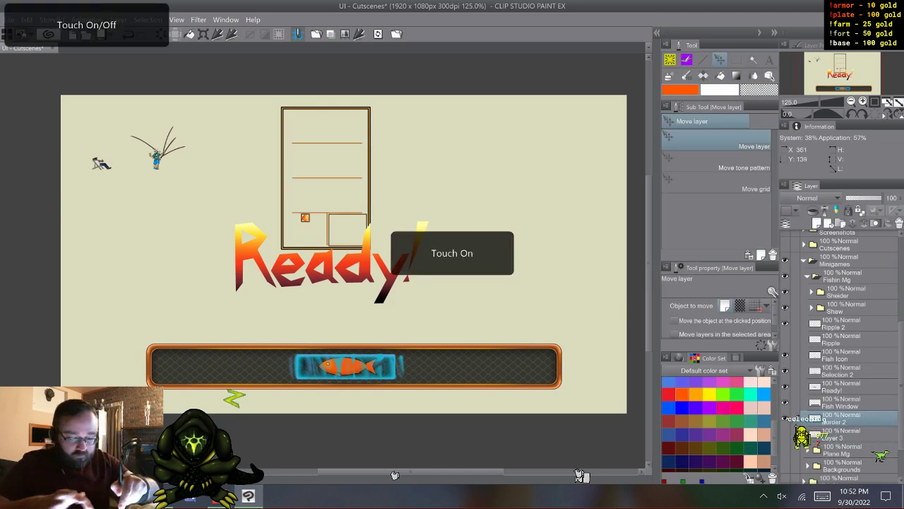
# - Clear all the divider lines and small boxes inside the Border 2 frame, keeping only its outer border
pyautogui.scroll(5, 326, 261)
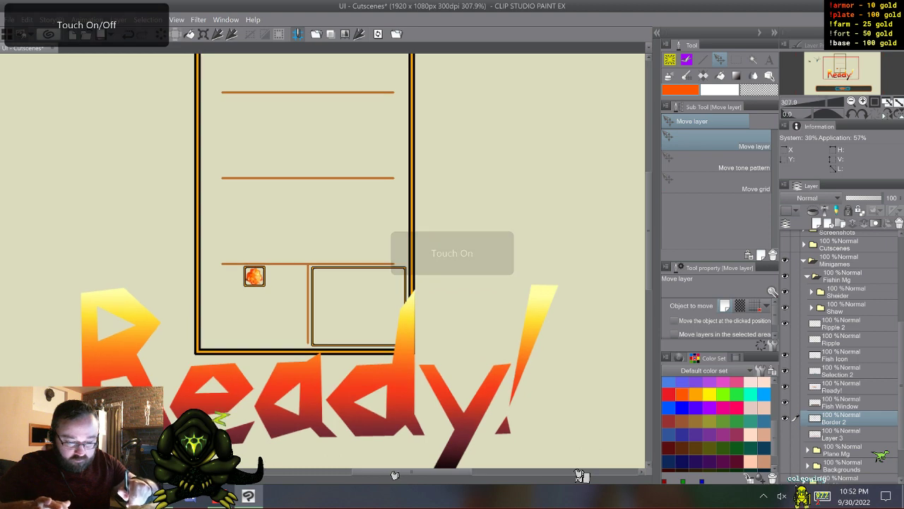
pyautogui.scroll(3, 323, 260)
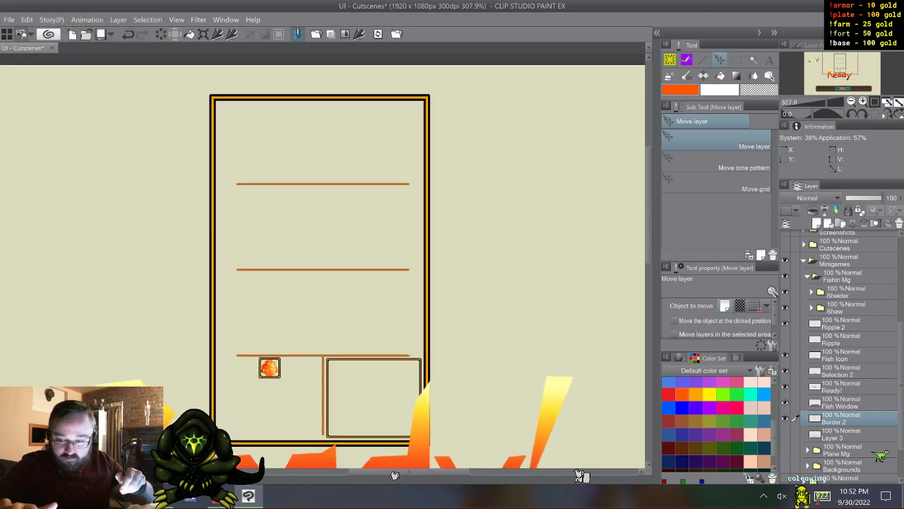
pyautogui.press('m')
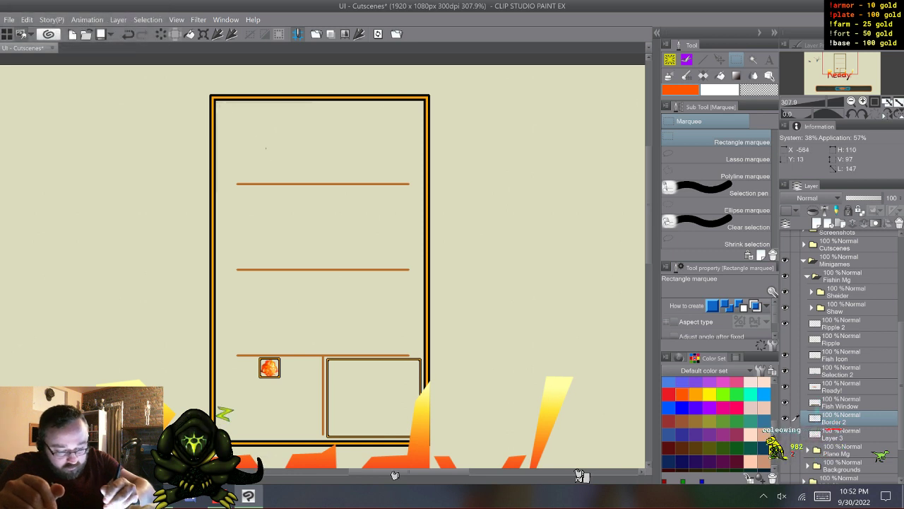
pyautogui.moveTo(217, 103); pyautogui.dragTo(424, 438)
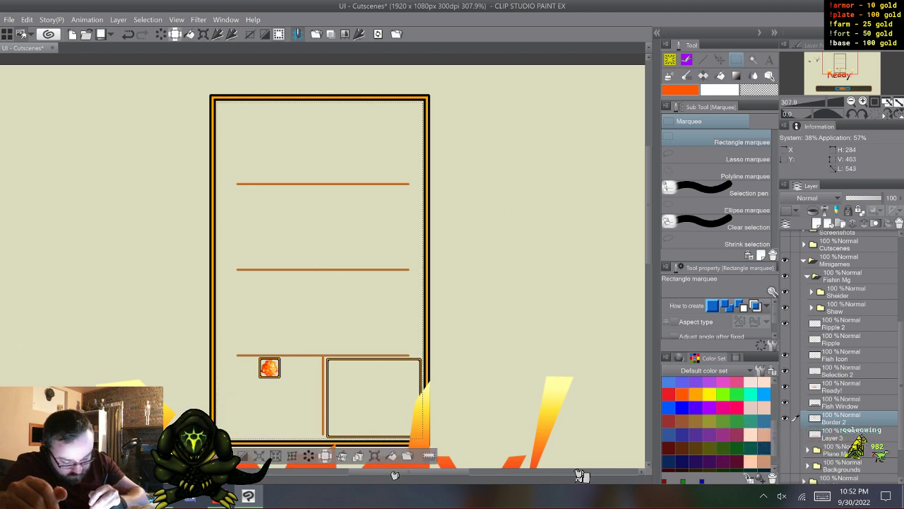
pyautogui.press('Delete')
pyautogui.hotkey('ctrl', 'd')
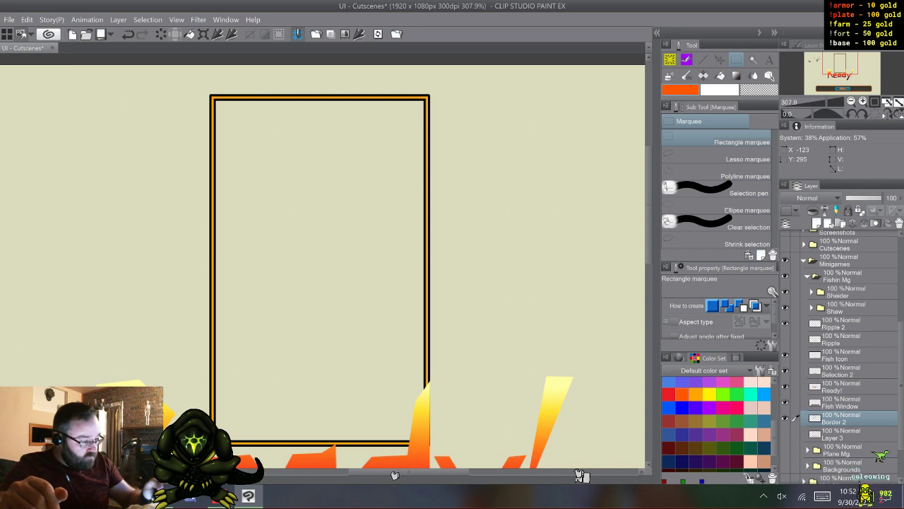
# - Move the emptied Border 2 frame down so its lower end overlaps the fish window around the fish icon
pyautogui.moveTo(318, 424); pyautogui.dragTo(597, 409)
pyautogui.press('k')
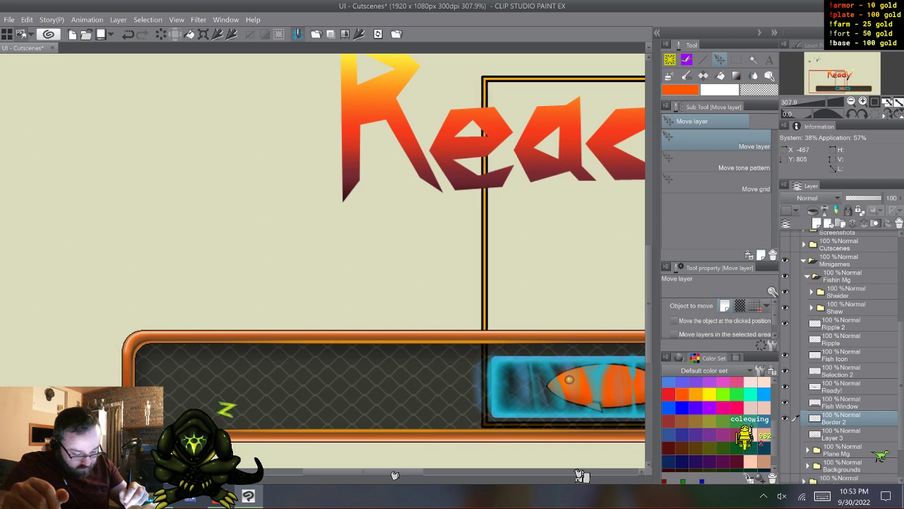
pyautogui.hscroll(5, 394, 475)
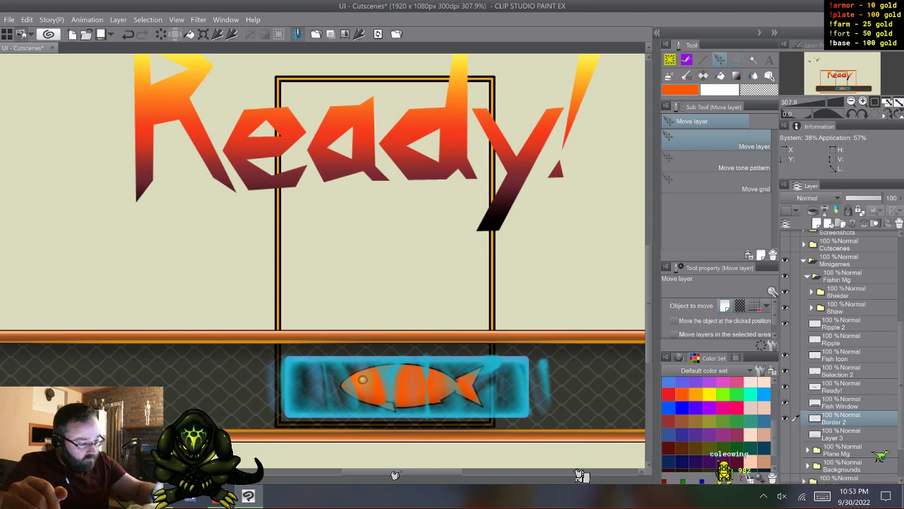
# - Rotate the Border 2 frame 90 degrees and place its bottom edge just inside the fish window's lower rim
pyautogui.hotkey('ctrl', 't')
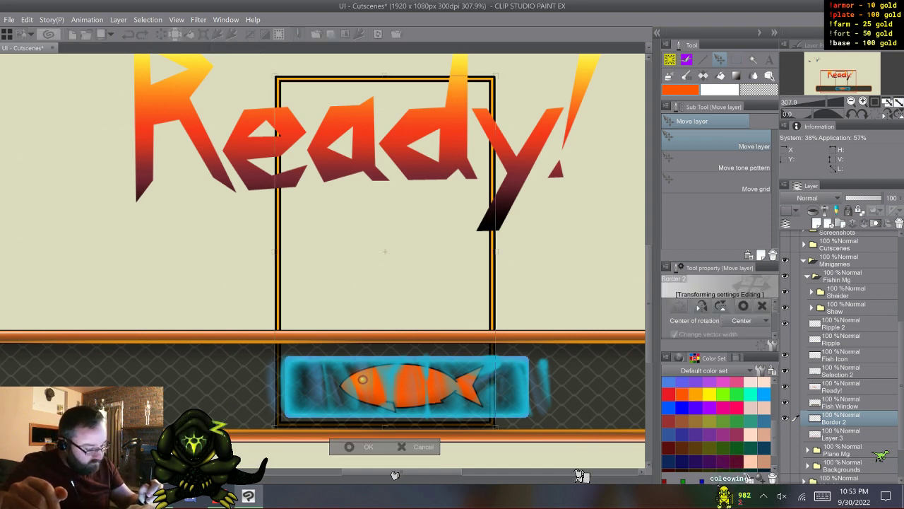
pyautogui.scroll(-5, 718, 318)
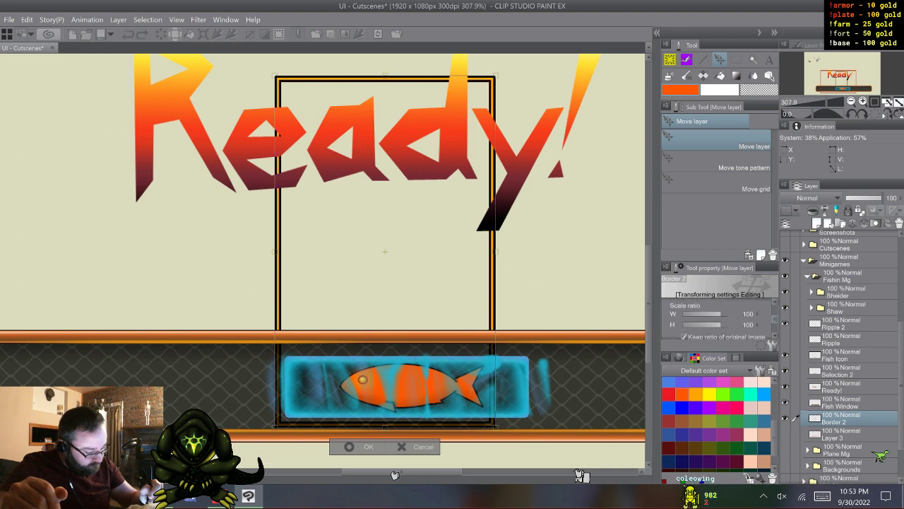
pyautogui.scroll(-1, 718, 318)
pyautogui.moveTo(705, 325); pyautogui.dragTo(717, 325)
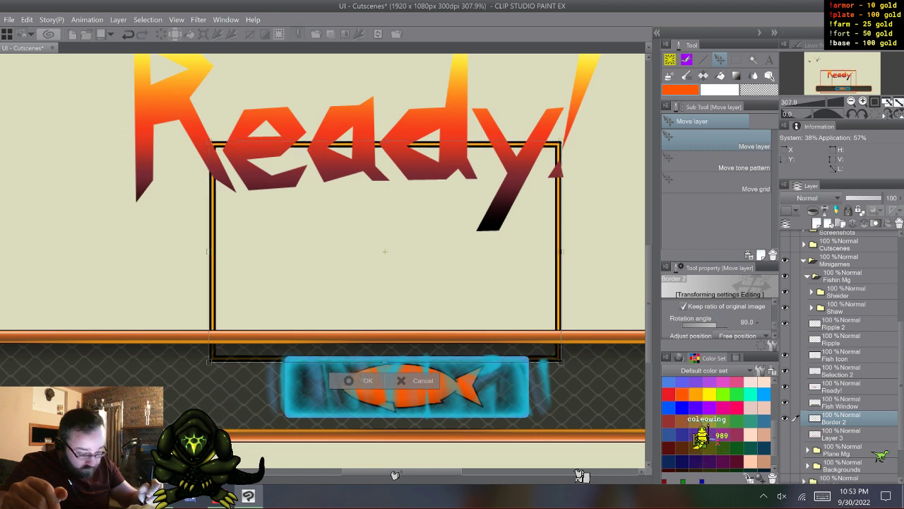
pyautogui.click(363, 380)
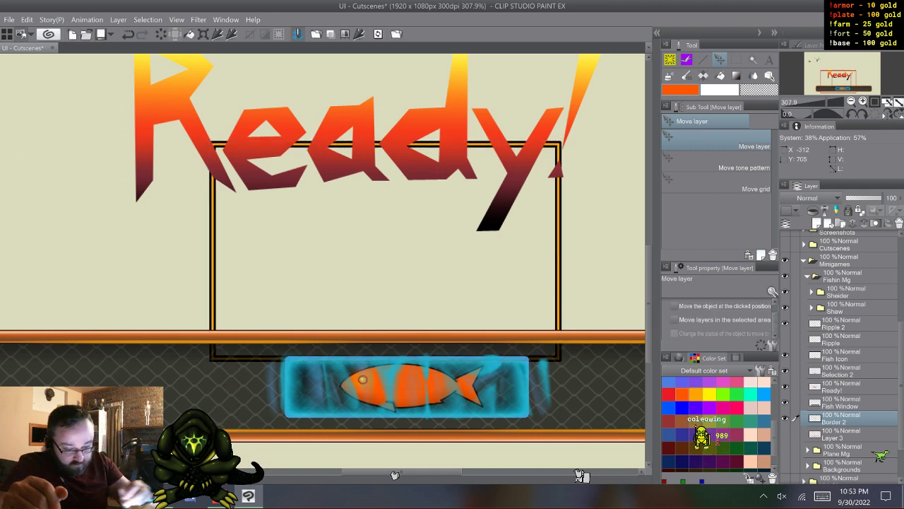
pyautogui.moveTo(386, 252); pyautogui.dragTo(451, 316)
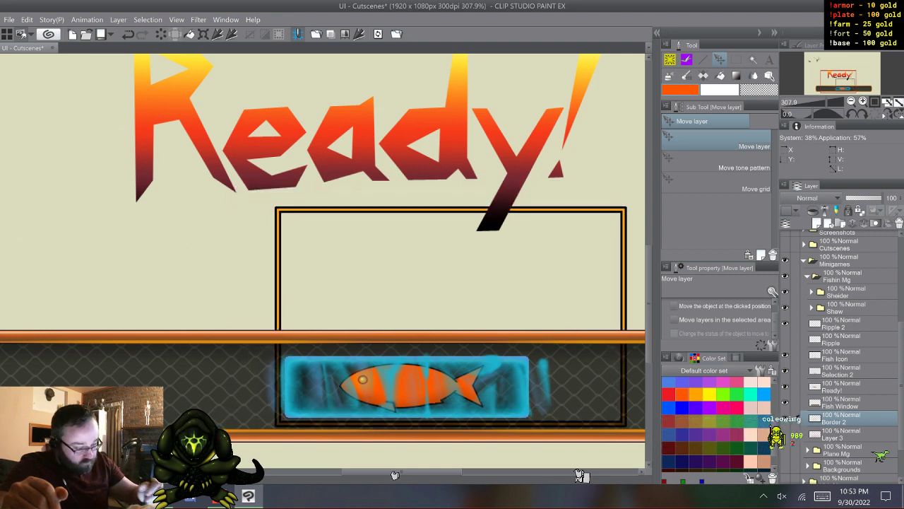
pyautogui.press('m')
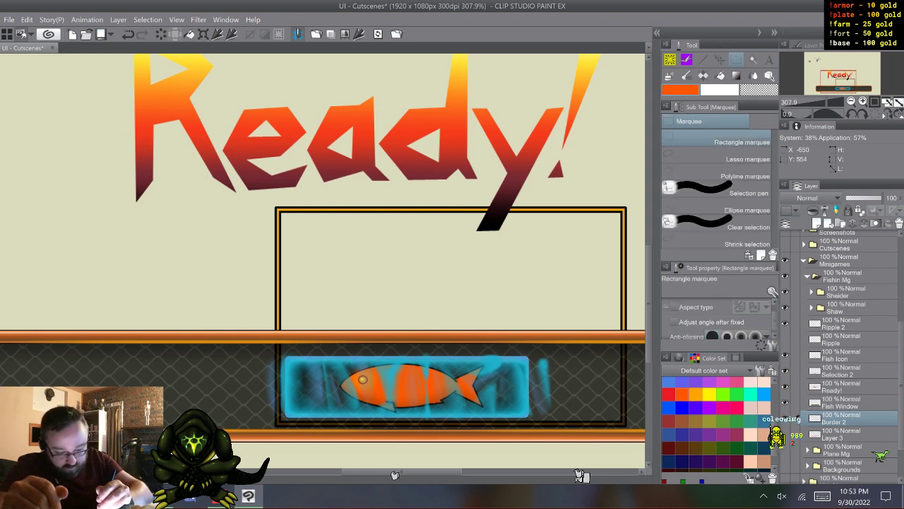
pyautogui.moveTo(271, 214); pyautogui.dragTo(483, 348)
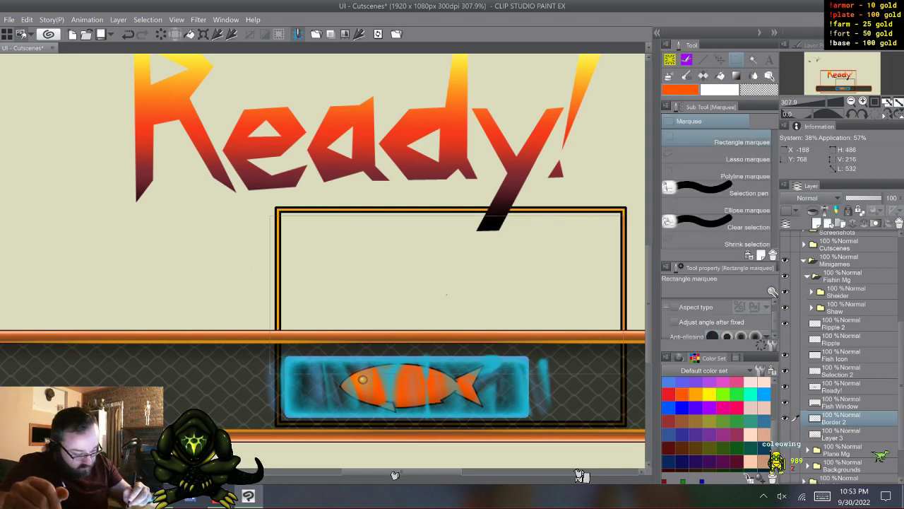
pyautogui.moveTo(622, 372); pyautogui.dragTo(636, 370)
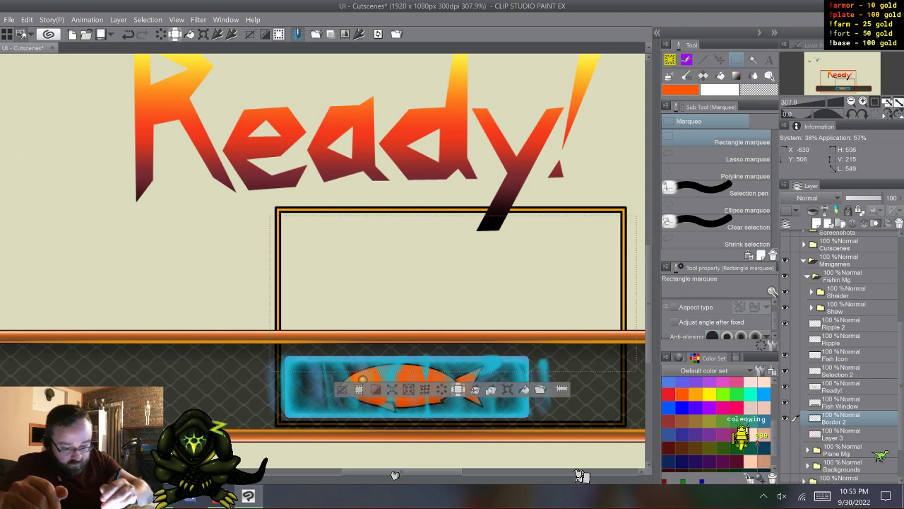
pyautogui.hotkey('ctrl', 'd')
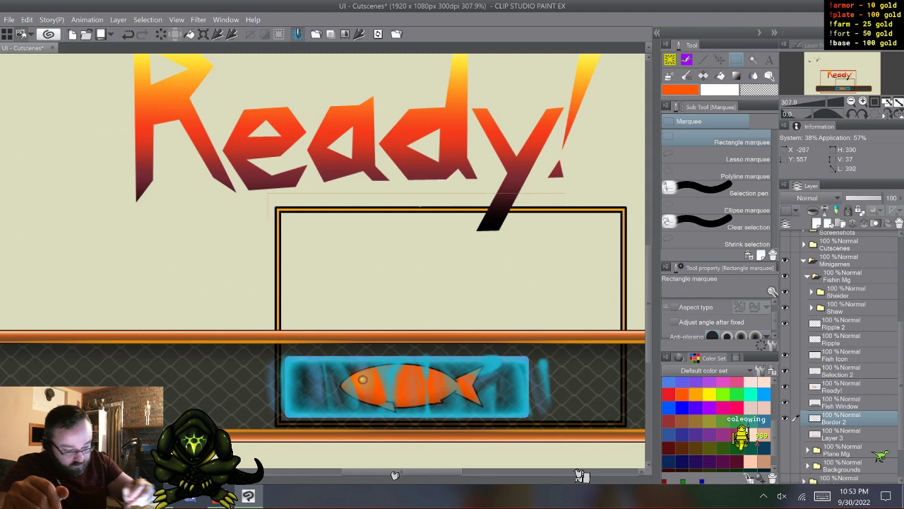
# - Select the frame's top edge with a rectangle about 507 by 27 px, remove it from Border 2 and paste it on its own layer
pyautogui.moveTo(565, 221); pyautogui.dragTo(636, 212)
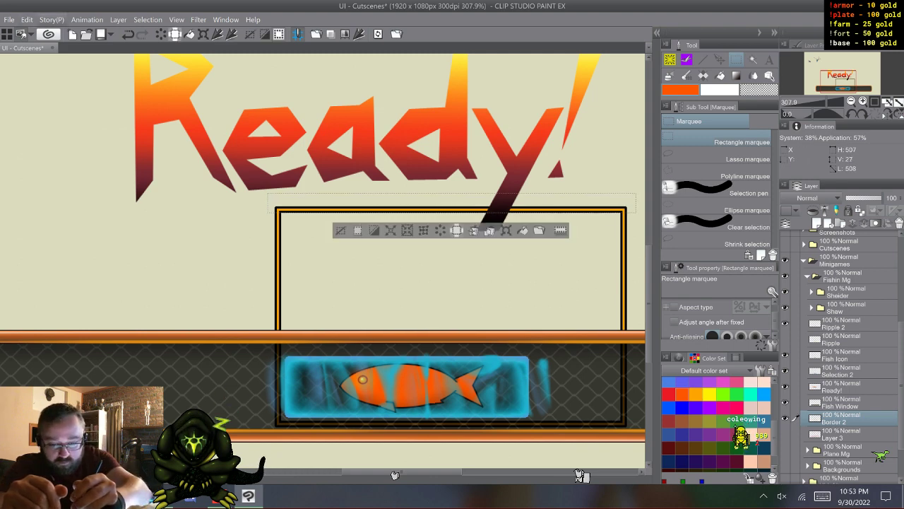
pyautogui.click(27, 19)
pyautogui.click(47, 70)
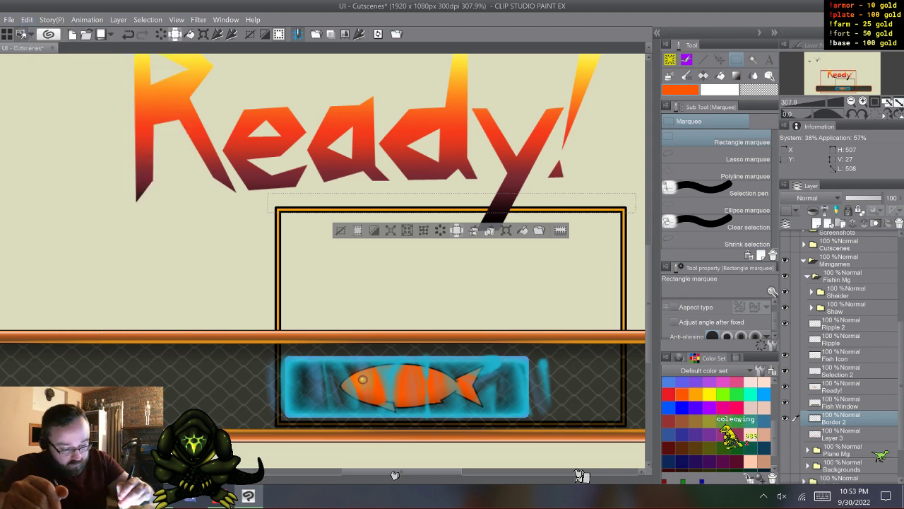
pyautogui.press('Delete')
pyautogui.click(26, 19)
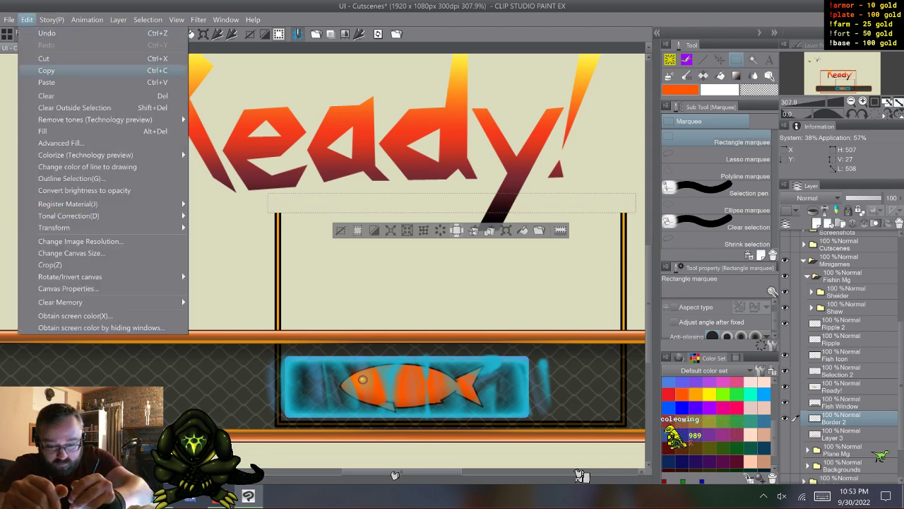
pyautogui.click(47, 70)
pyautogui.hotkey('ctrl', 'v')
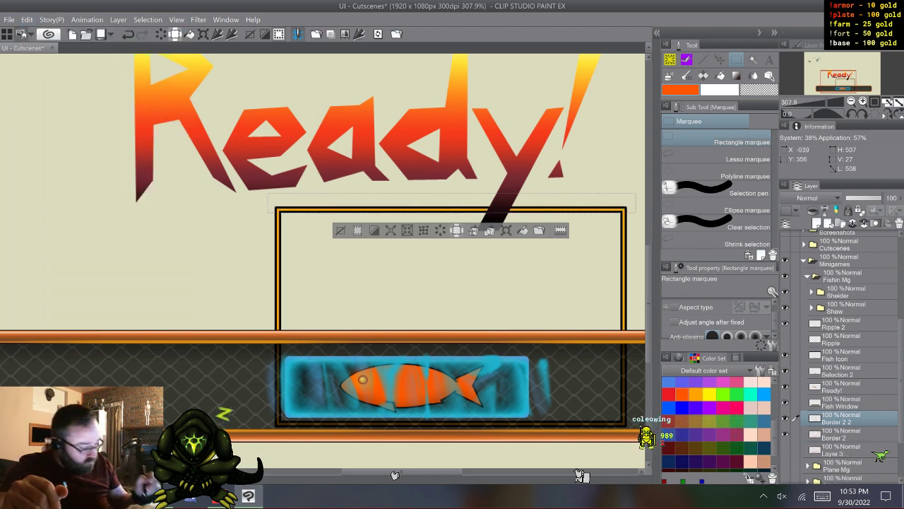
# - Deselect and move the pasted top edge down to just inside the fish window's upper rim, closing the frame around the fish bar
pyautogui.press('k')
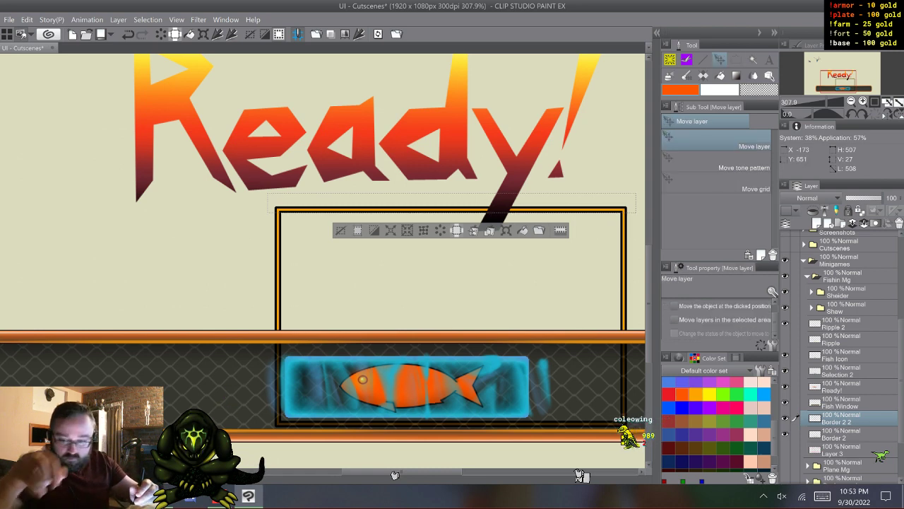
pyautogui.hotkey('ctrl', 'd')
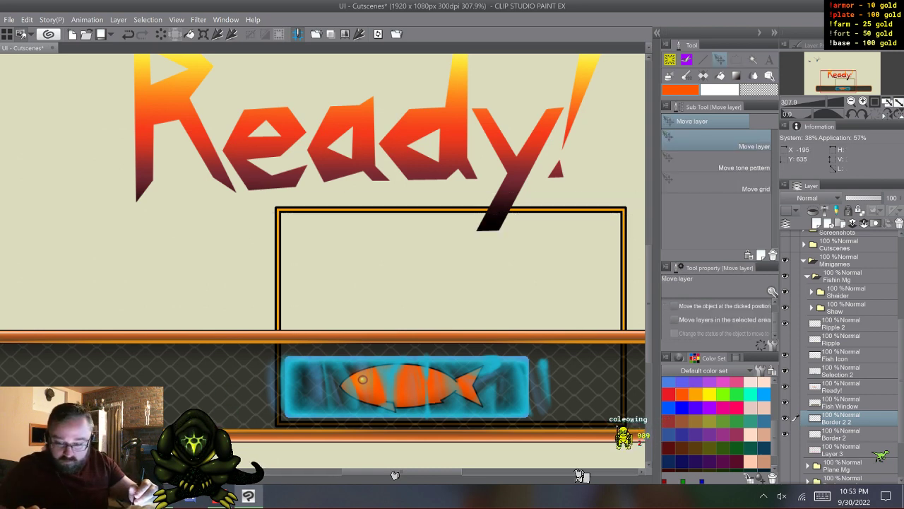
pyautogui.moveTo(452, 209); pyautogui.dragTo(452, 350)
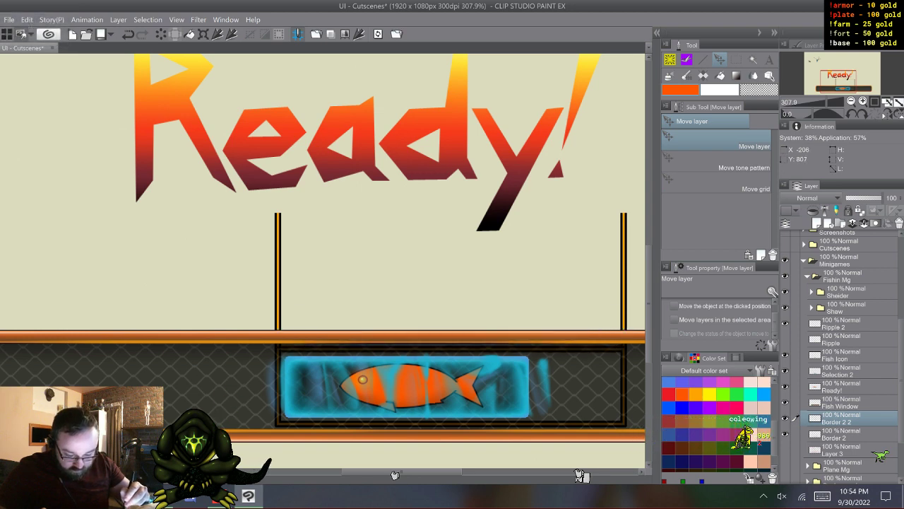
pyautogui.press('Up')
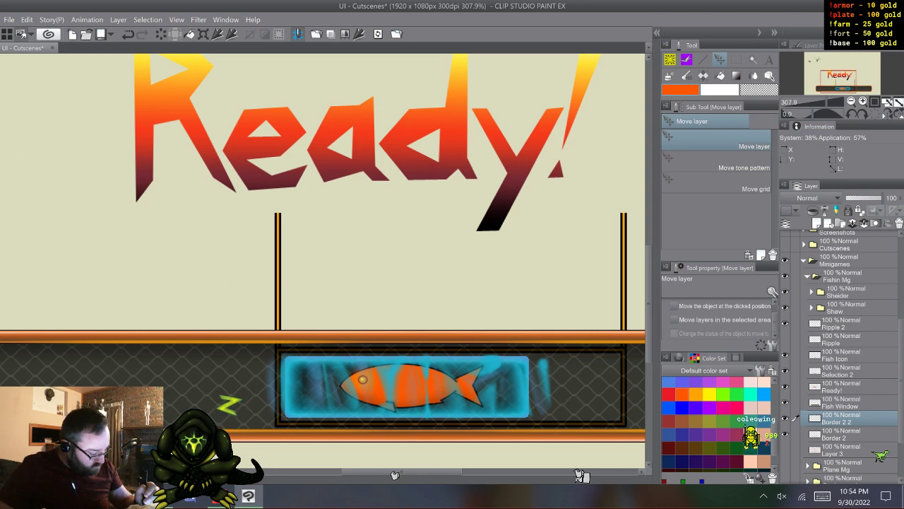
pyautogui.scroll(-2, 841, 353)
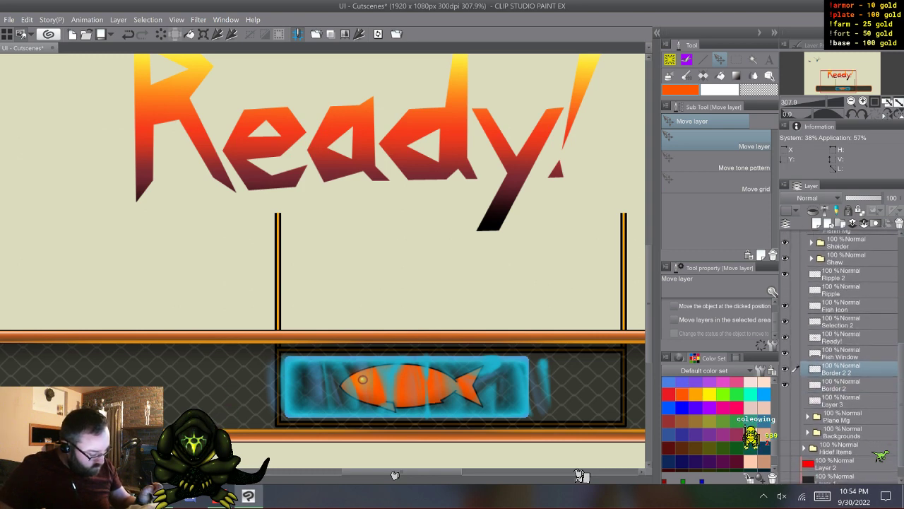
pyautogui.scroll(1, 841, 353)
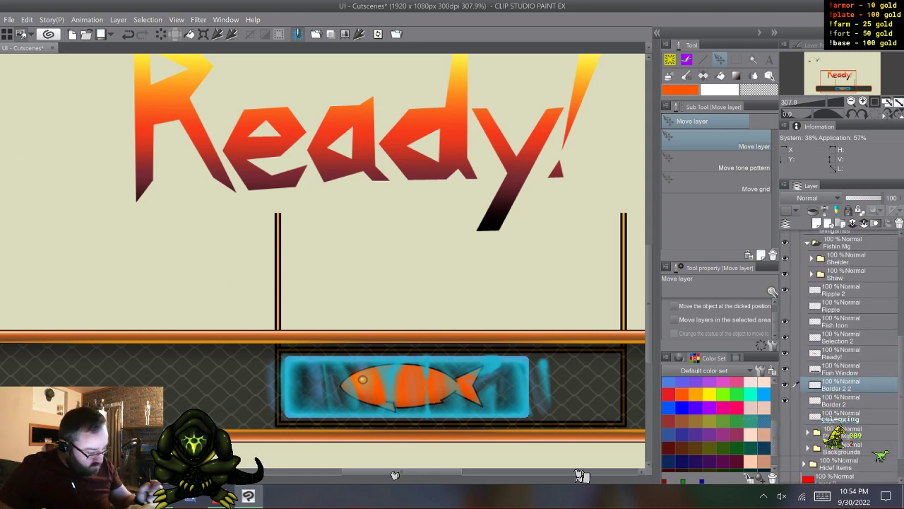
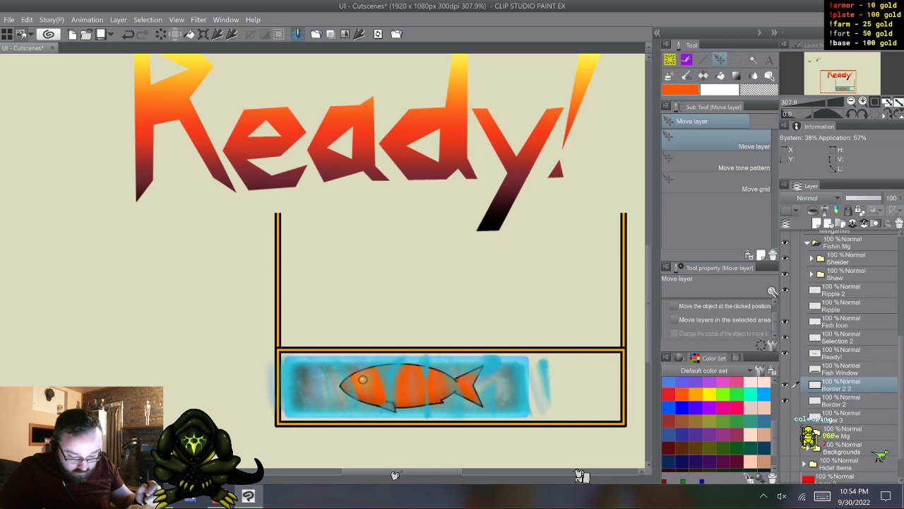
# - Select the side rails extending above the fish frame on Border 2 with a rectangle about 538 by 219 px, delete them and deselect
pyautogui.press('shift')
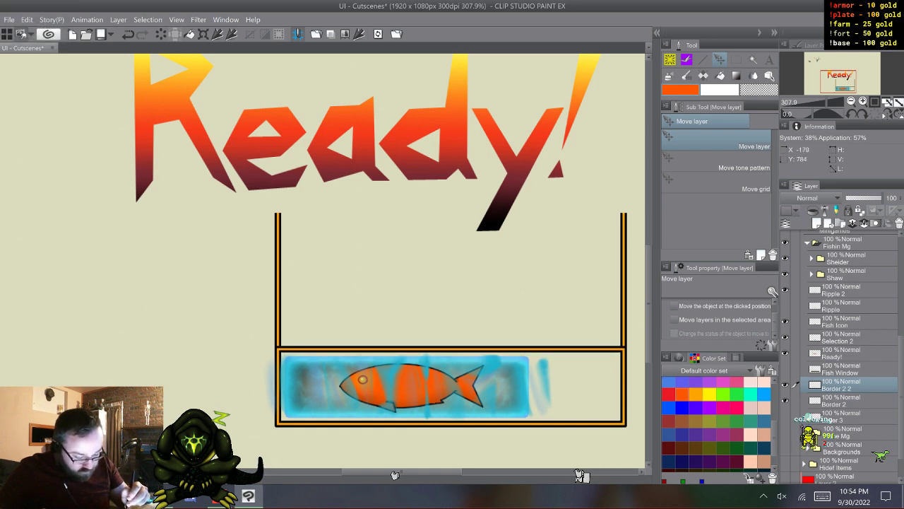
pyautogui.press('m')
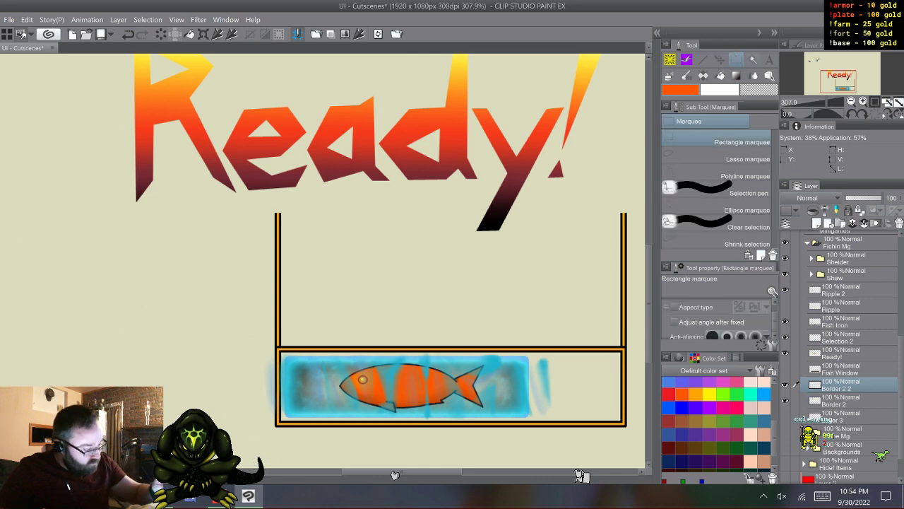
pyautogui.click(841, 400)
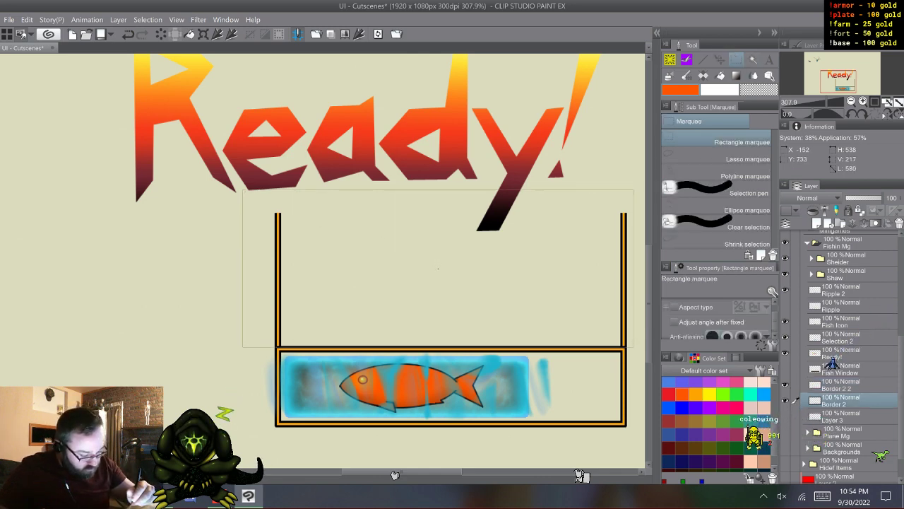
pyautogui.moveTo(634, 190); pyautogui.dragTo(242, 348)
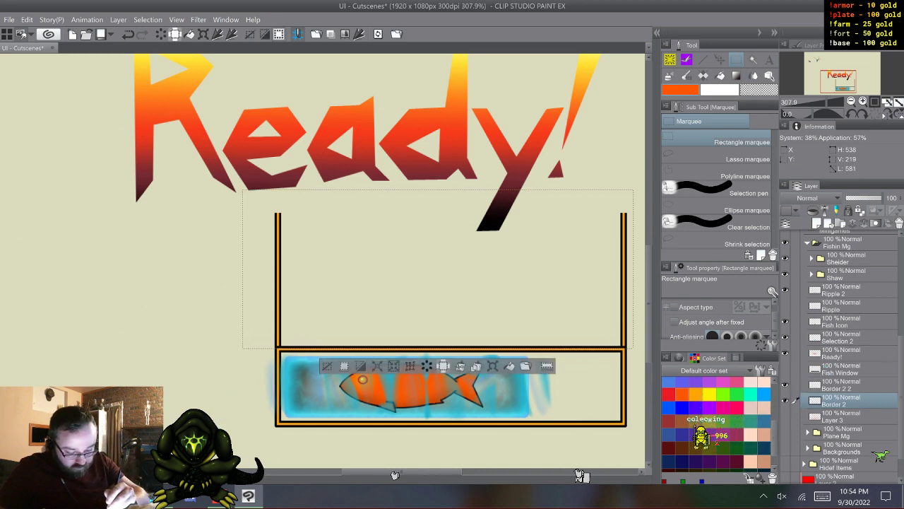
pyautogui.press('Delete')
pyautogui.hotkey('ctrl', 'd')
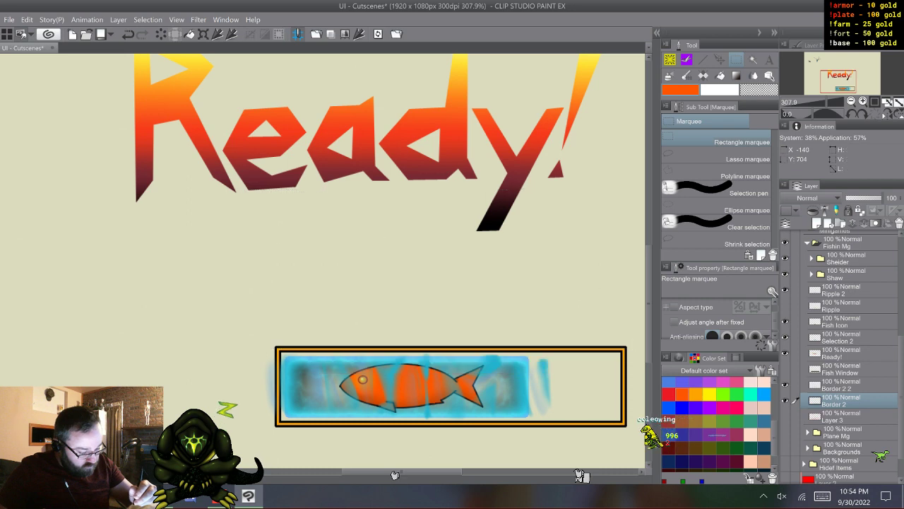
# - Merge the Border 2 2 layer holding the frame's top edge with the Border 2 layer beneath it
pyautogui.click(847, 416)
pyautogui.click(848, 400)
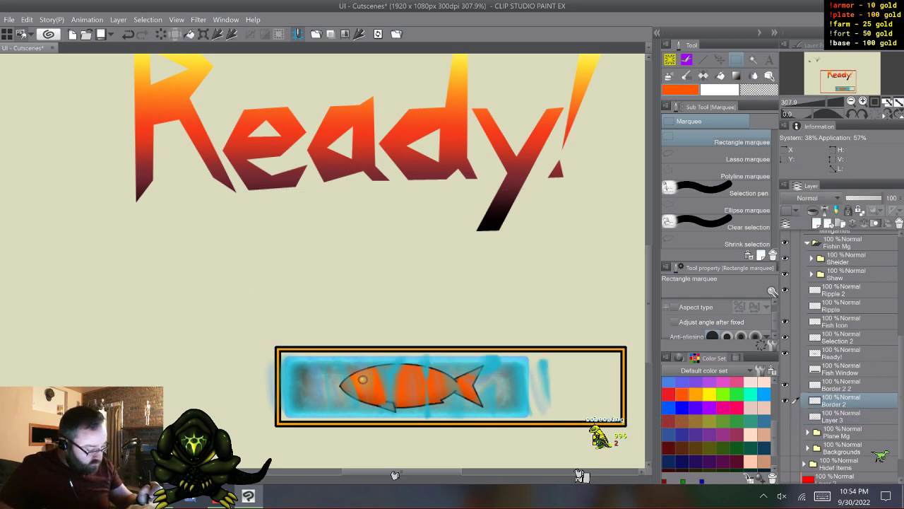
pyautogui.keyDown('shift'); pyautogui.click(848, 385); pyautogui.keyUp('shift')
pyautogui.rightClick(847, 386)
pyautogui.click(834, 340)
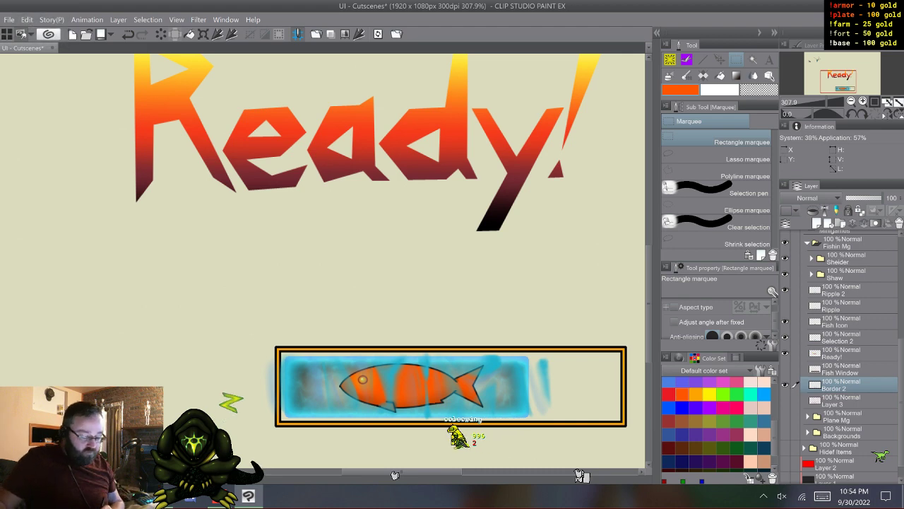
# - Show the Fish Window layer and move the Border 2 frame straight left to the inside of the fish window's left rim
pyautogui.scroll(-4, 323, 262)
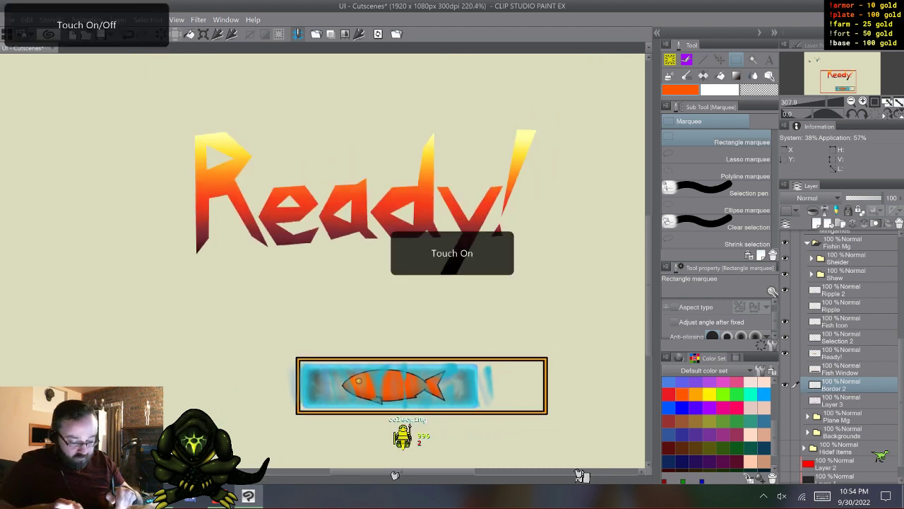
pyautogui.scroll(-1, 322, 262)
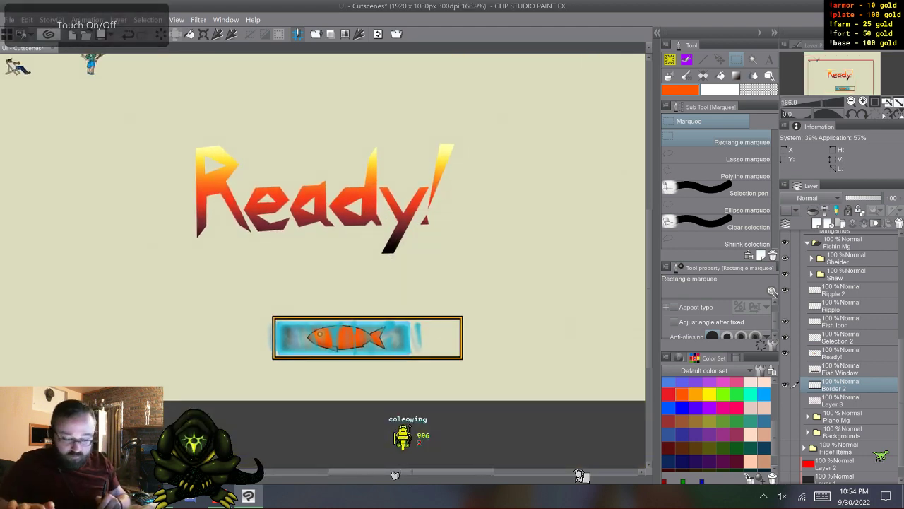
pyautogui.click(785, 369)
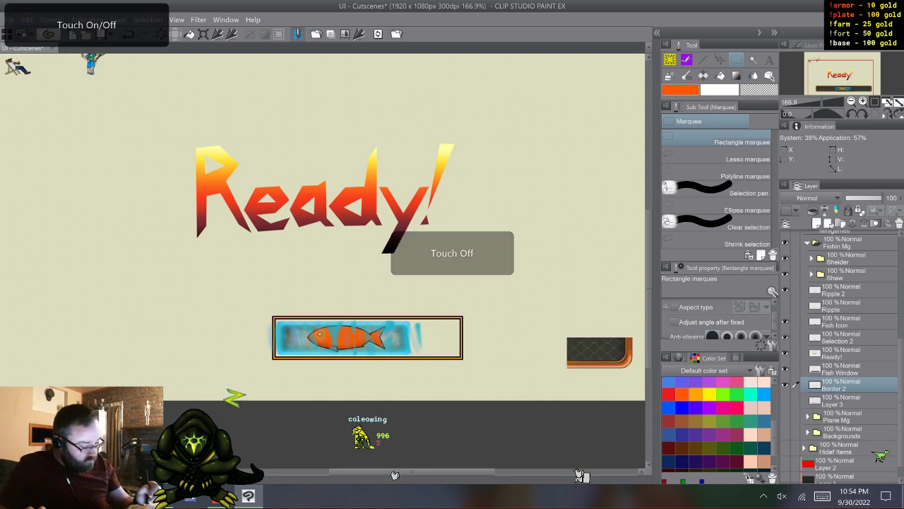
pyautogui.click(841, 370)
pyautogui.click(840, 385)
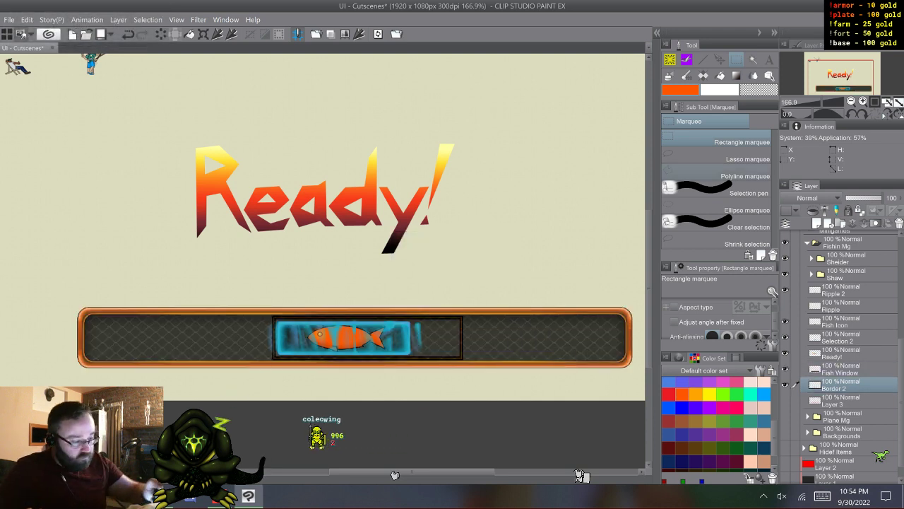
pyautogui.press('k')
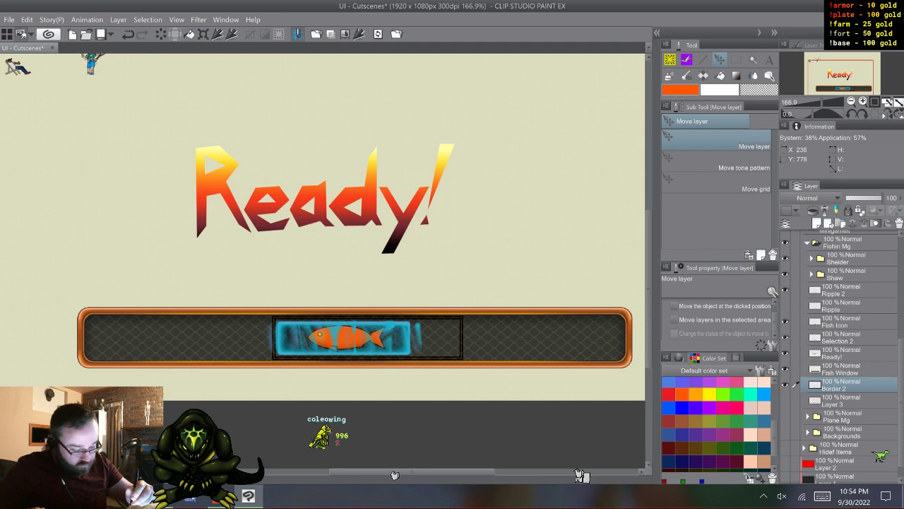
pyautogui.moveTo(244, 283); pyautogui.dragTo(54, 283)
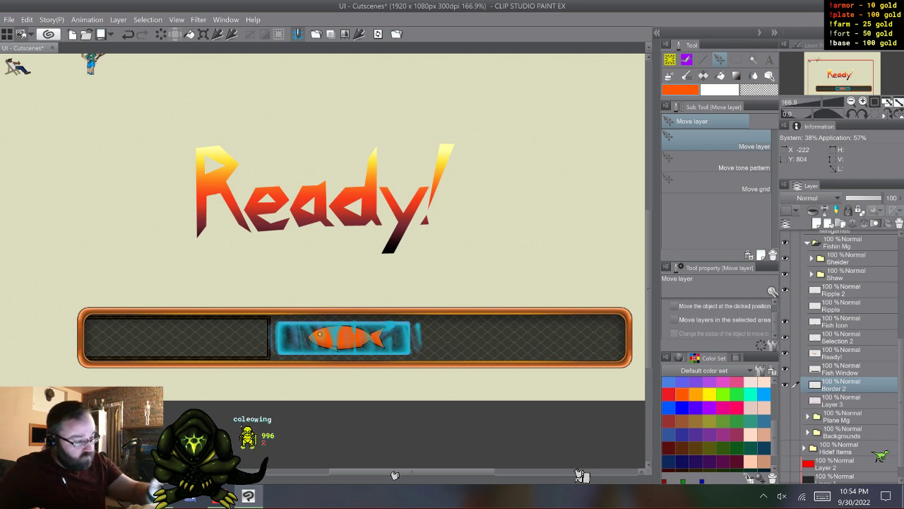
# - Select the frame's right edge with a rectangle about 53 by 173 px, move it horizontally to the fish window's right rim and deselect
pyautogui.press('m')
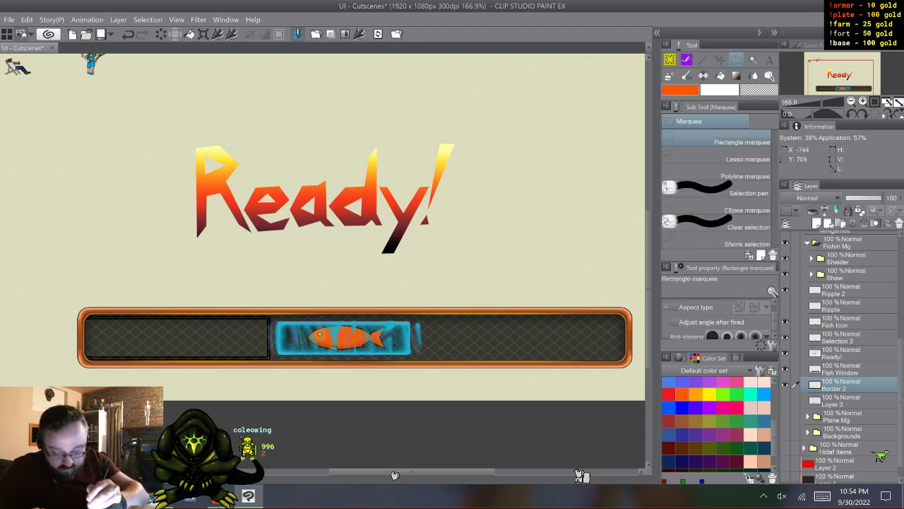
pyautogui.press('XF86TouchpadToggle')
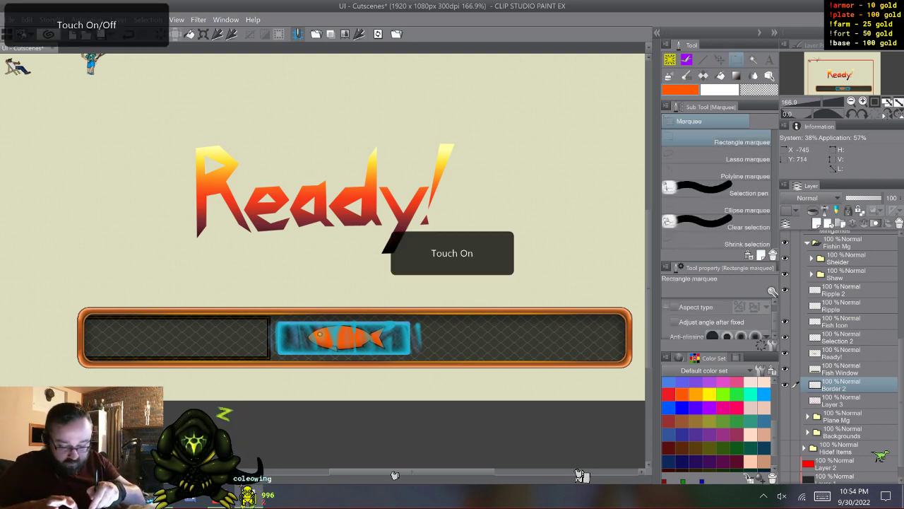
pyautogui.press('XF86TouchpadToggle')
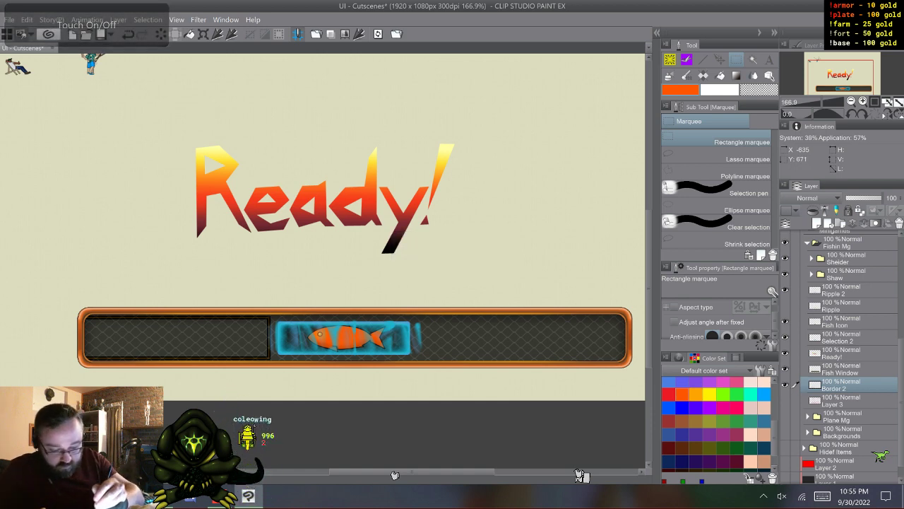
pyautogui.moveTo(269, 304); pyautogui.dragTo(287, 367)
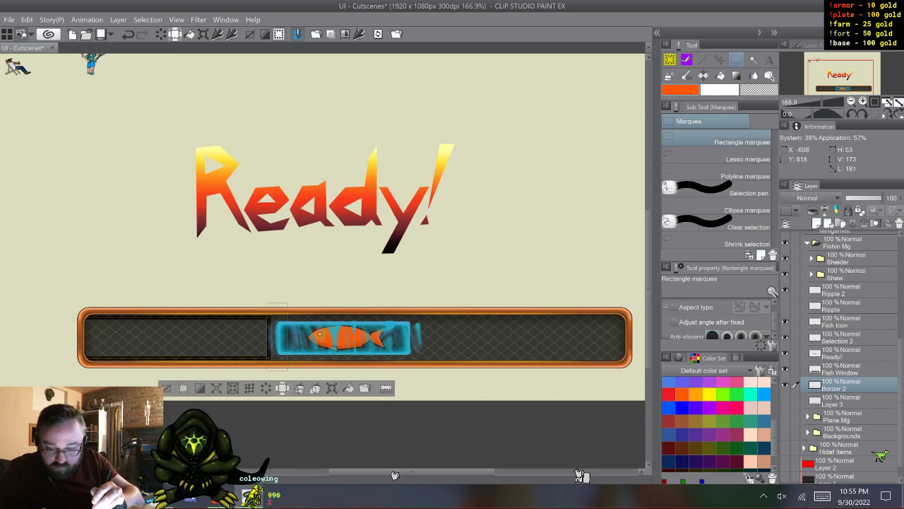
pyautogui.hotkey('ctrl', 't')
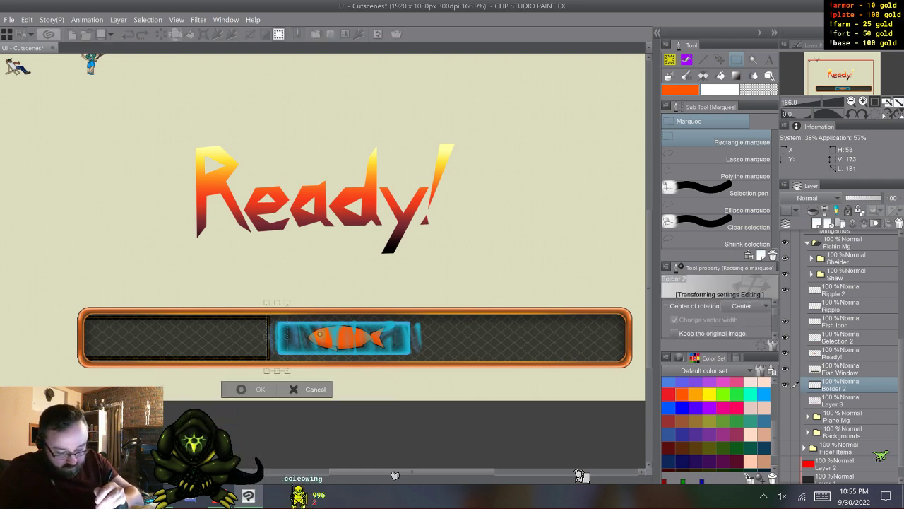
pyautogui.moveTo(277, 336); pyautogui.dragTo(624, 336)
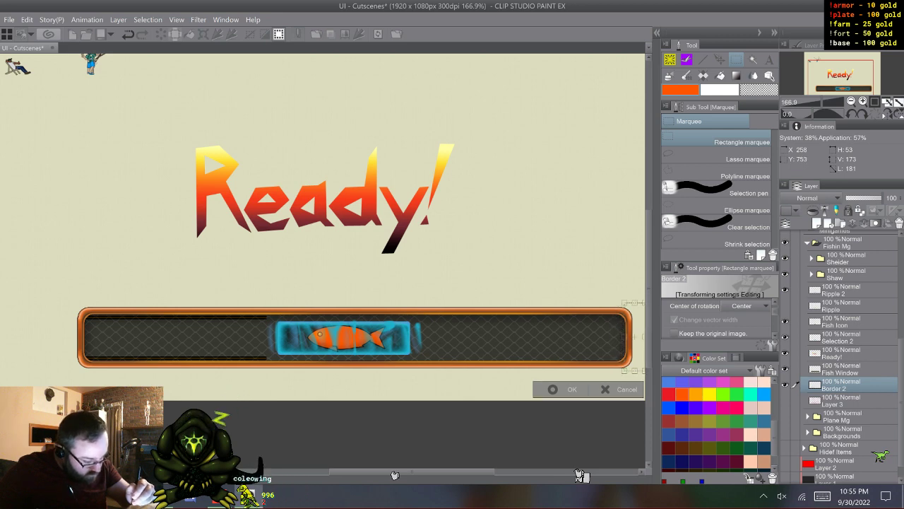
pyautogui.press('Return')
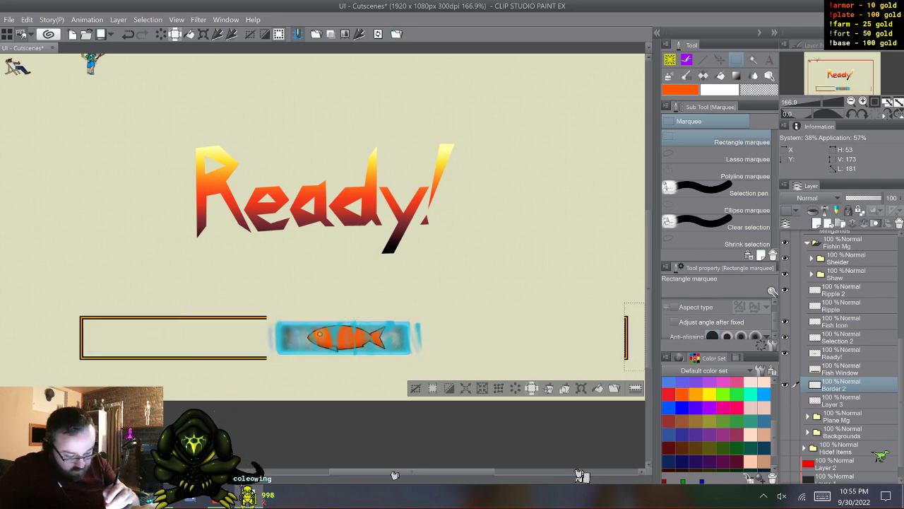
pyautogui.hotkey('ctrl', 'd')
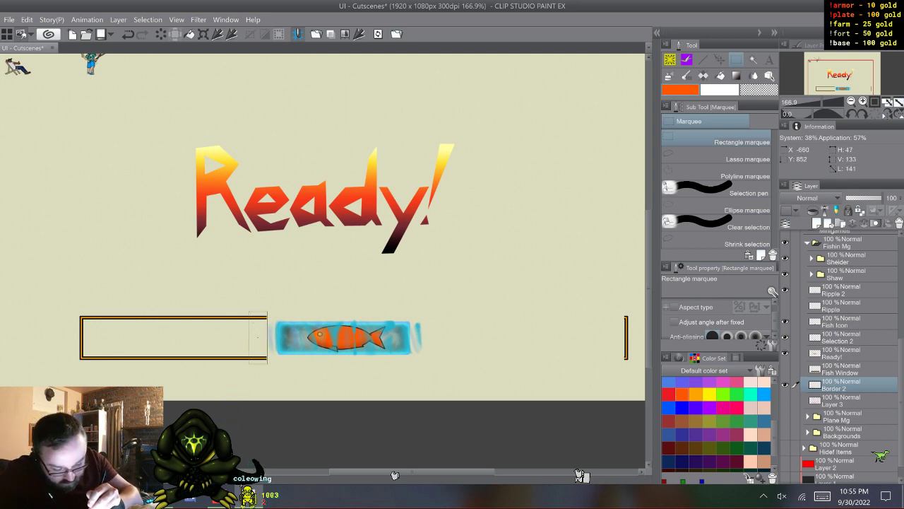
# - Select the rails' open ends, about 46 by 133 px, and stretch them without keeping proportions to the far right edge, closing the frame
pyautogui.moveTo(249, 311); pyautogui.dragTo(267, 364)
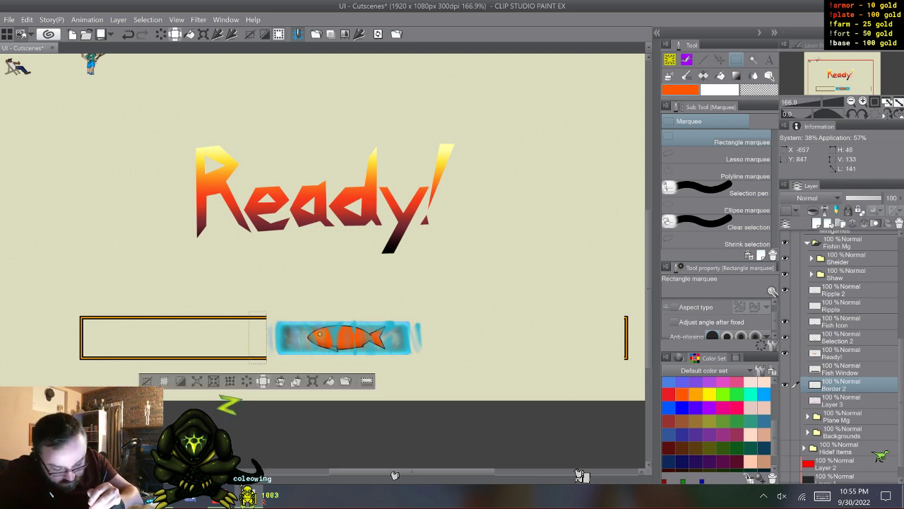
pyautogui.hotkey('ctrl', 't')
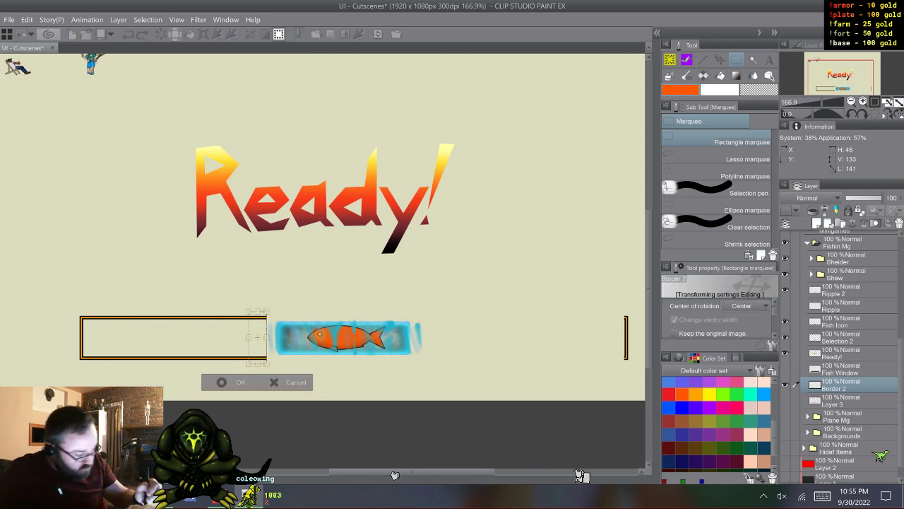
pyautogui.scroll(-1, 717, 319)
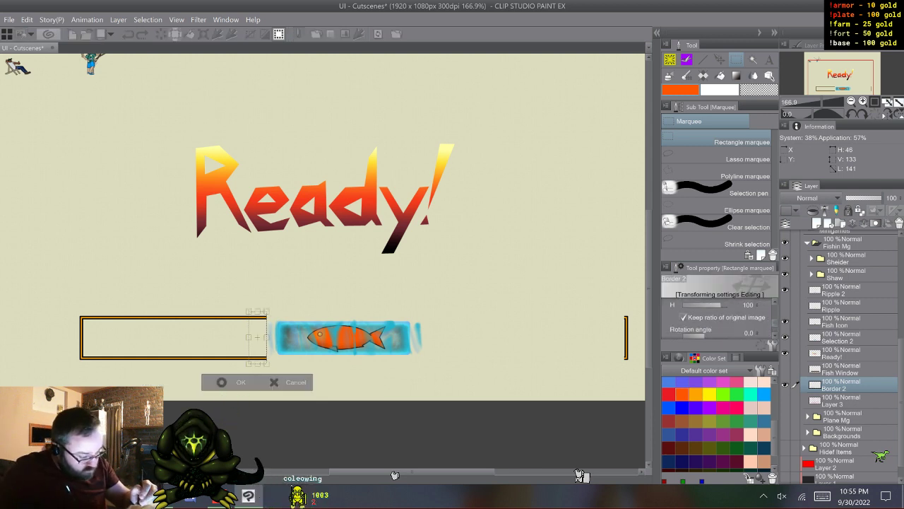
pyautogui.moveTo(267, 337); pyautogui.dragTo(625, 336)
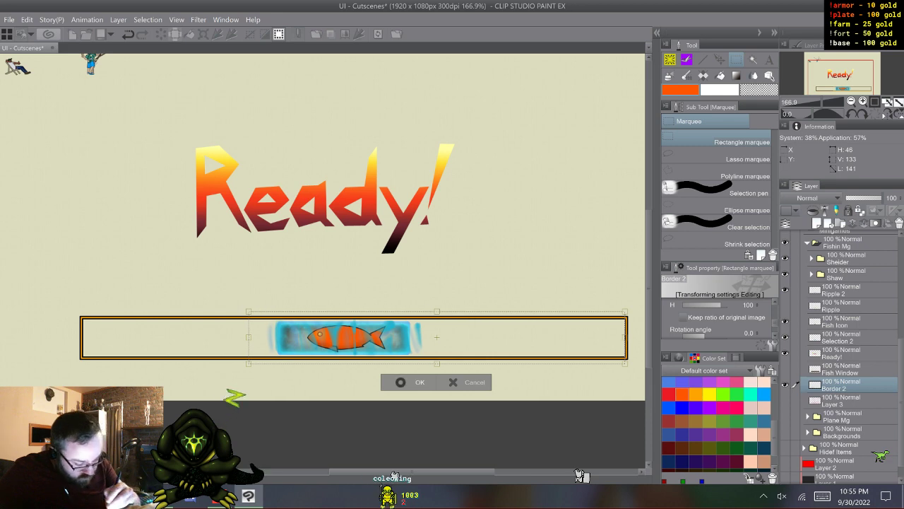
pyautogui.press('Return')
pyautogui.hotkey('ctrl', 'd')
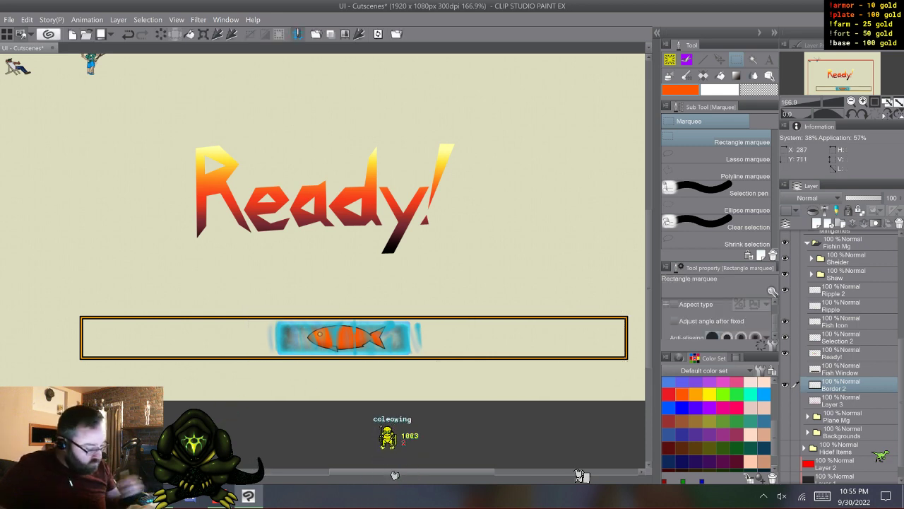
# - Add a new layer between Border 2 and Layer 3 and switch to the Coleowing Fill tool
pyautogui.click(847, 401)
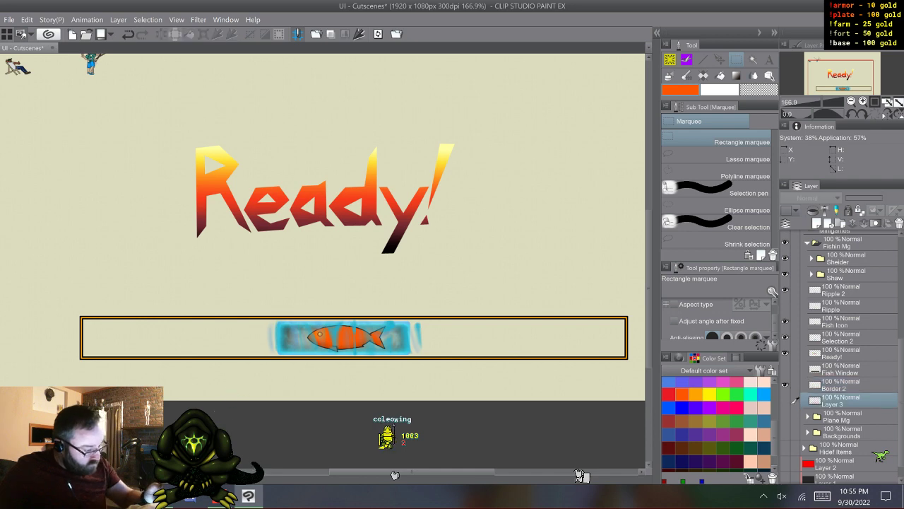
pyautogui.hotkey('ctrl', 'shift', 'n')
pyautogui.press('g')
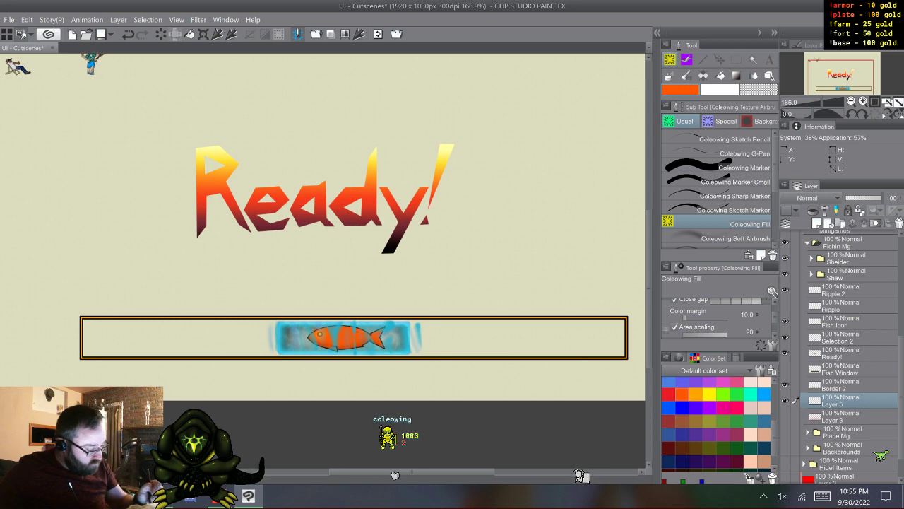
# - Show the Dock Ui group briefly to examine its window background, and hide it again
pyautogui.scroll(5, 795, 401)
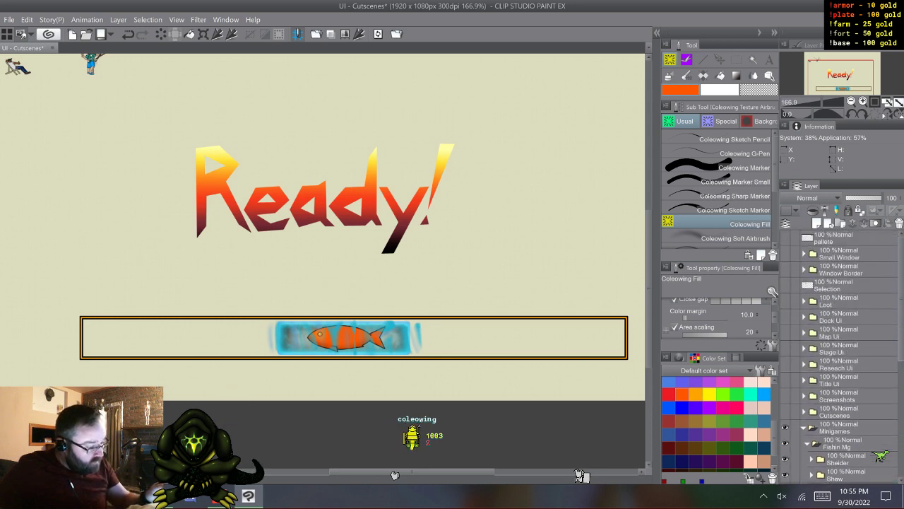
pyautogui.click(785, 254)
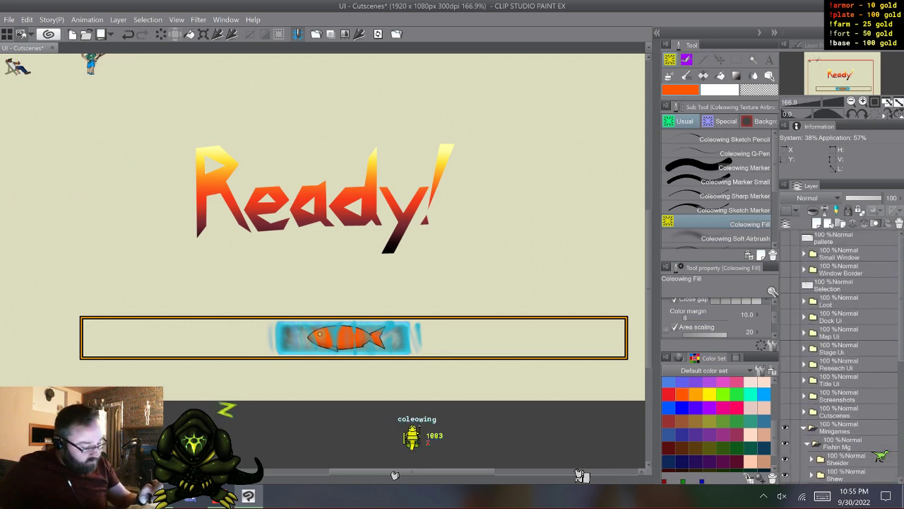
pyautogui.click(785, 300)
pyautogui.click(785, 316)
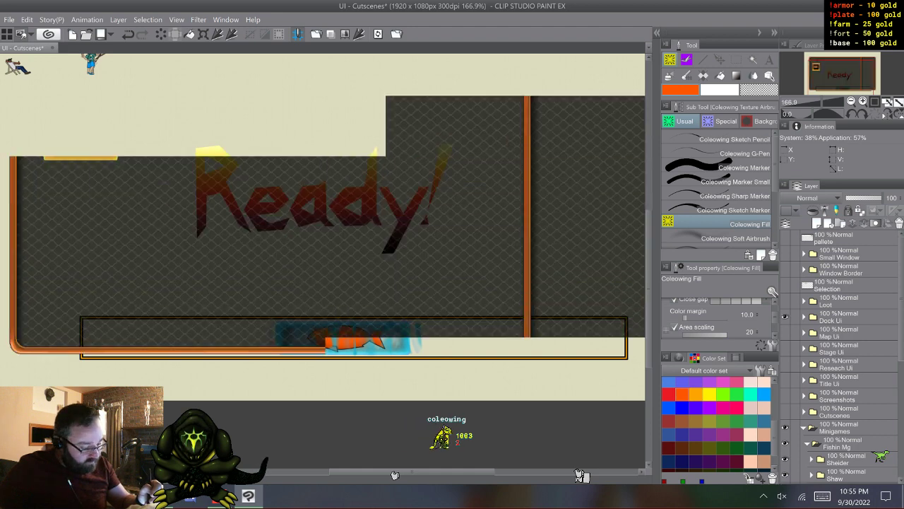
pyautogui.click(785, 316)
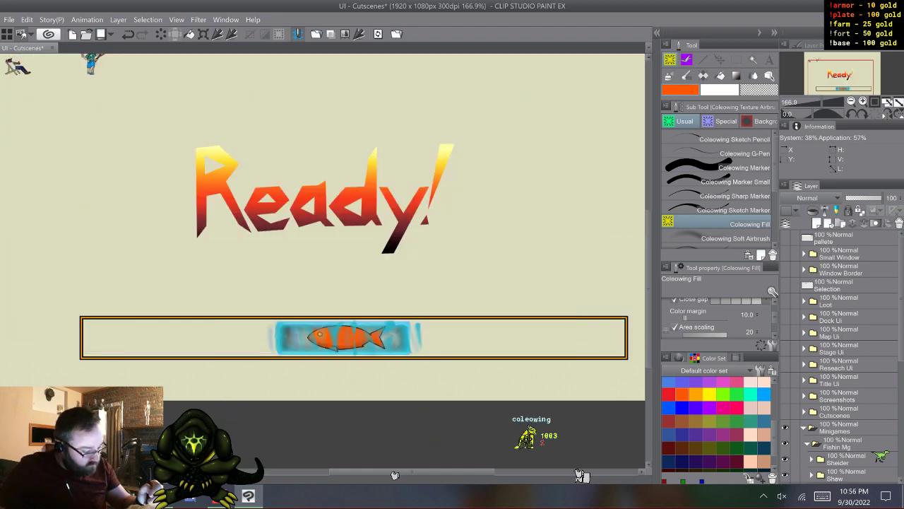
# - Show the Map Ui group and its Gps subgroup, and expand both to list their layers
pyautogui.click(785, 331)
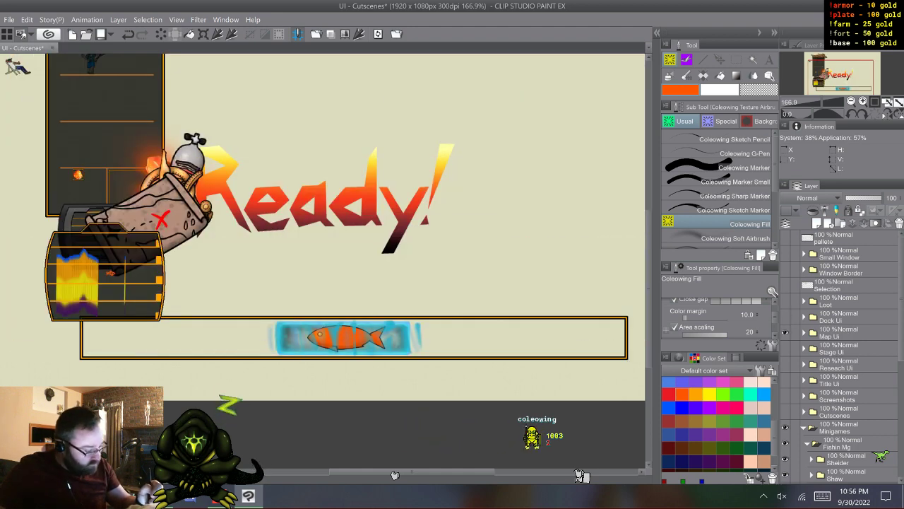
pyautogui.click(804, 332)
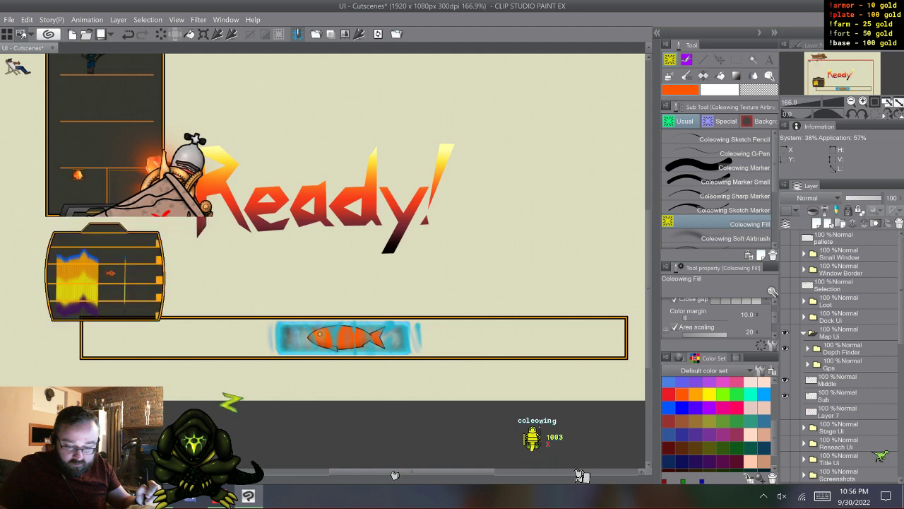
pyautogui.click(785, 364)
pyautogui.click(807, 365)
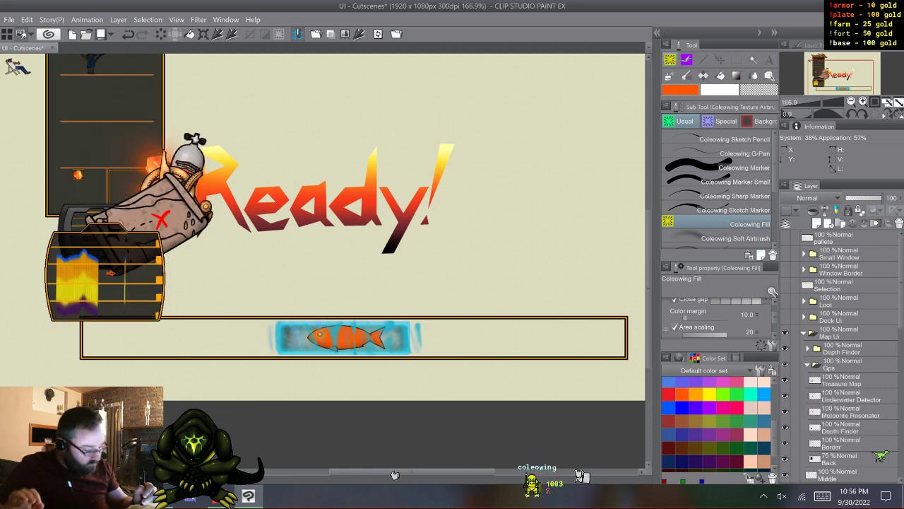
# - Duplicate the Gps group's Back layer, move the copy above the Map Ui group, and collapse Gps
pyautogui.click(880, 455)
pyautogui.press('F9')
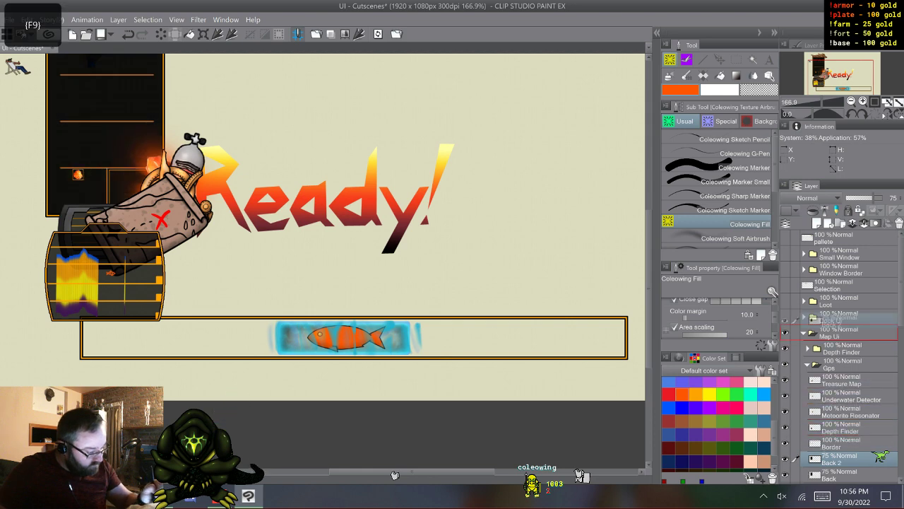
pyautogui.moveTo(841, 322); pyautogui.dragTo(841, 325)
pyautogui.click(808, 380)
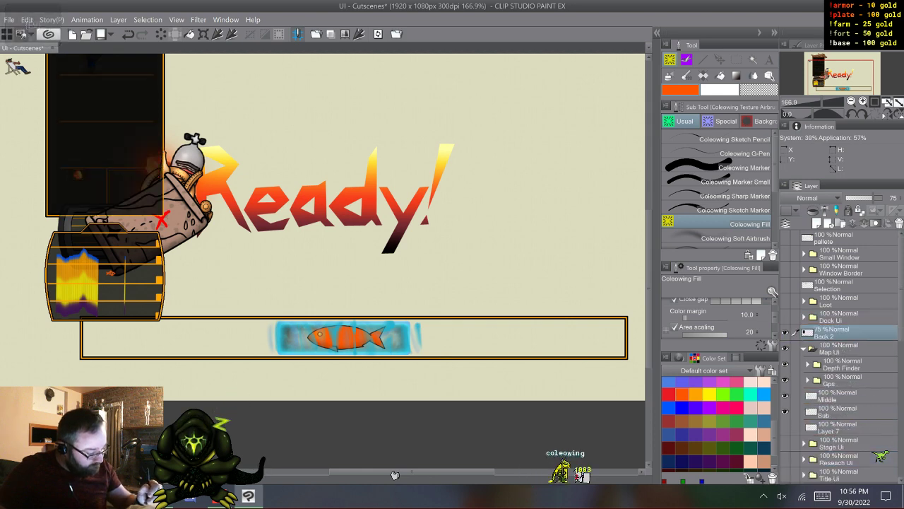
# - Collapse and hide the Map Ui group, and move the Back 2 layer directly below Border 2 in the Fishin Mg group
pyautogui.click(804, 349)
pyautogui.click(785, 349)
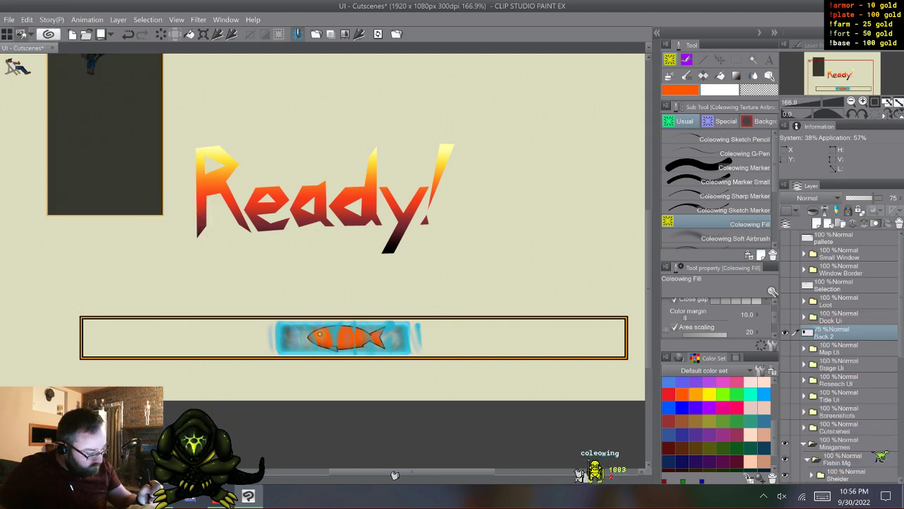
pyautogui.moveTo(841, 332)
pyautogui.mouseDown()
pyautogui.moveTo(839, 473)
pyautogui.moveTo(839, 447)
pyautogui.mouseUp()
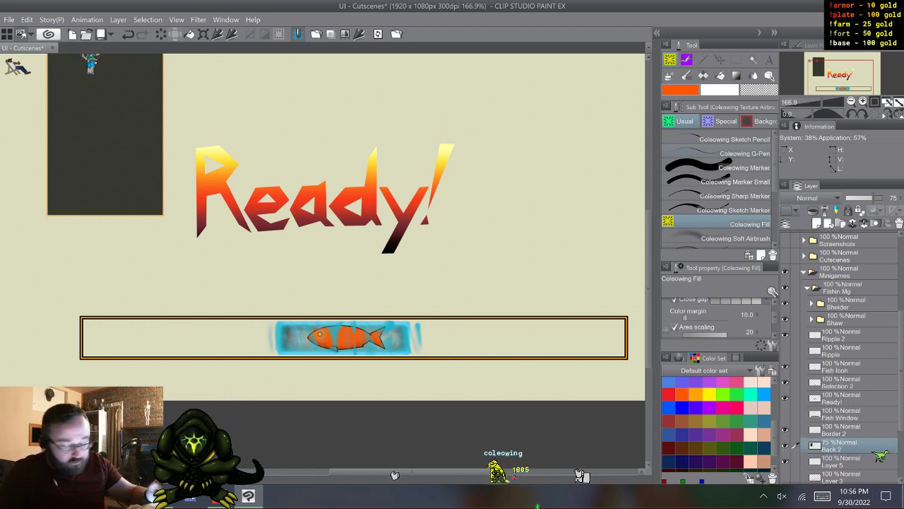
# - Rotate the Back 2 panel to 90° and align its lower left corner with the border frame's lower left corner
pyautogui.press('k')
pyautogui.moveTo(106, 142); pyautogui.dragTo(163, 254)
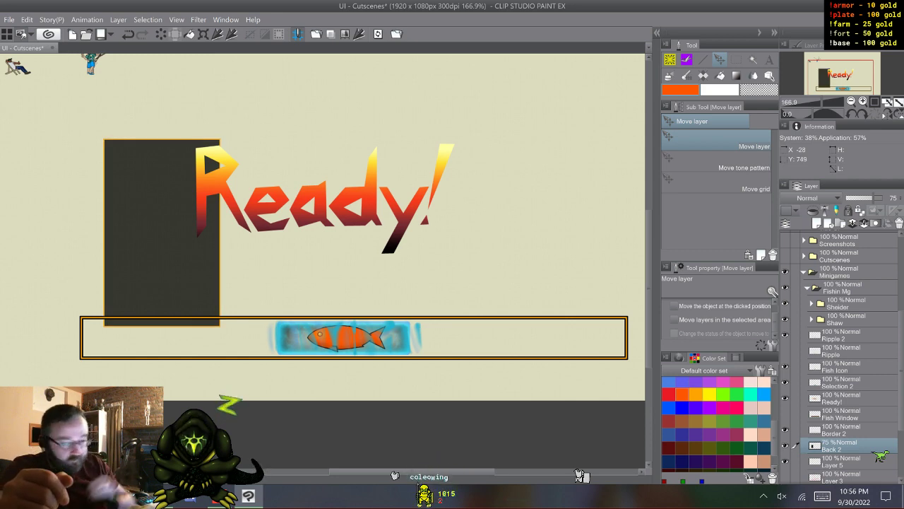
pyautogui.hotkey('ctrl', 't')
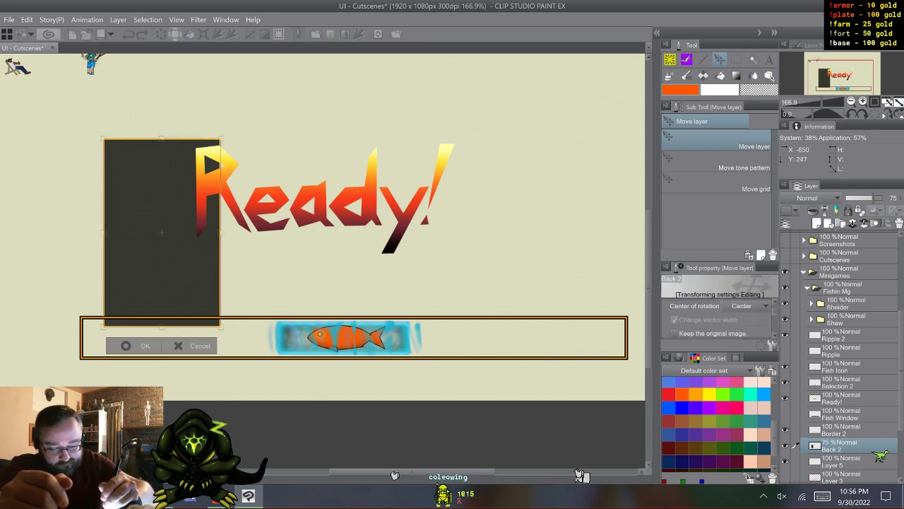
pyautogui.moveTo(255, 161); pyautogui.dragTo(266, 286)
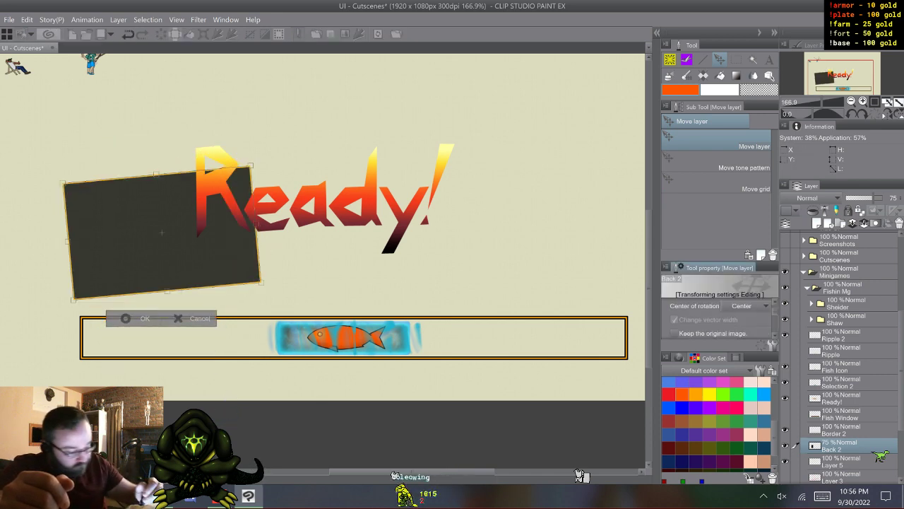
pyautogui.scroll(-1, 720, 318)
pyautogui.scroll(4, 719, 318)
pyautogui.scroll(-1, 719, 318)
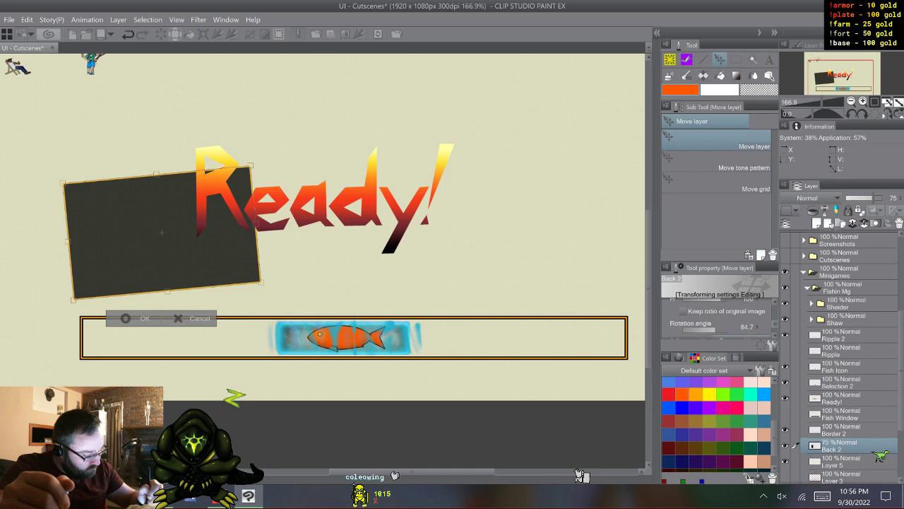
pyautogui.moveTo(712, 330); pyautogui.dragTo(716, 329)
pyautogui.moveTo(162, 232); pyautogui.dragTo(175, 301)
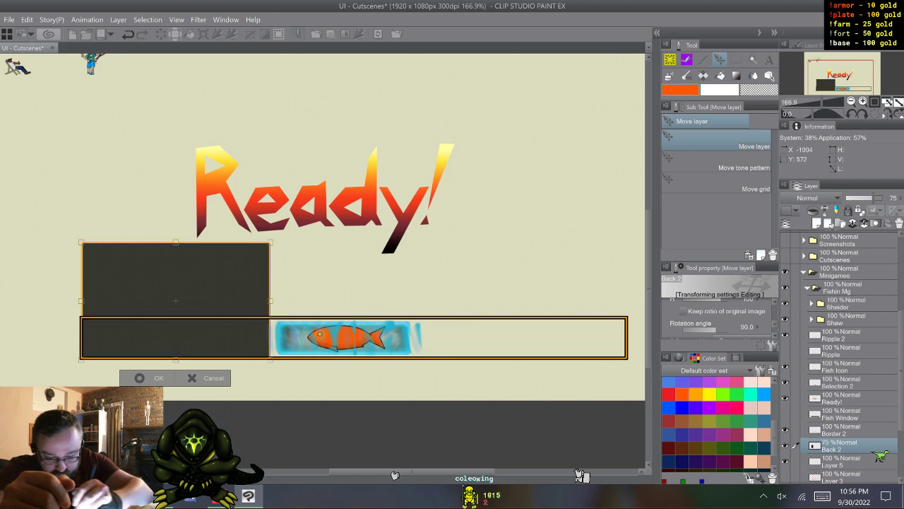
# - Squash the Back 2 panel to the frame's height and stretch it across the full width, slightly past both ends
pyautogui.moveTo(175, 243); pyautogui.dragTo(183, 316)
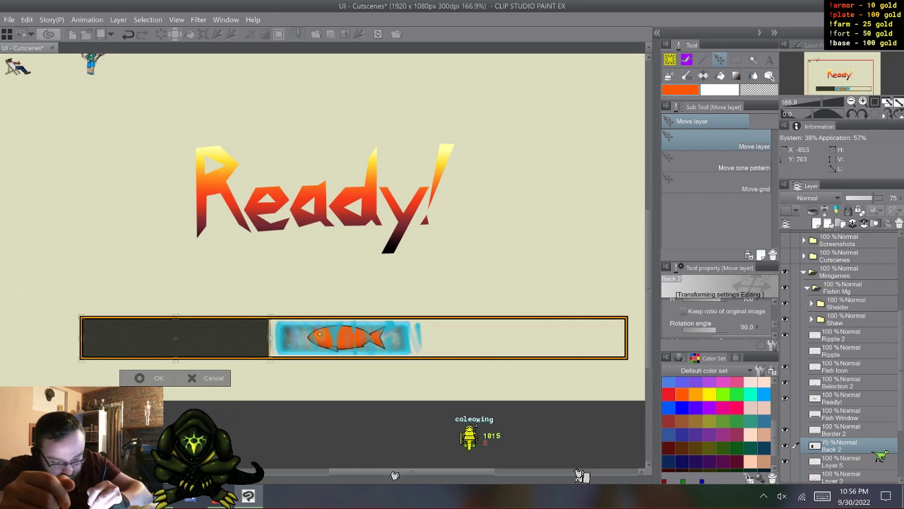
pyautogui.moveTo(272, 338); pyautogui.dragTo(626, 338)
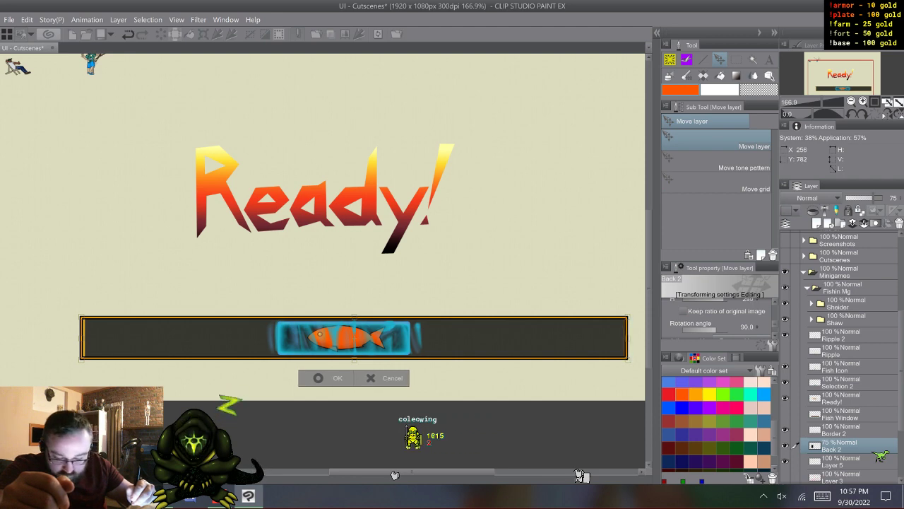
pyautogui.moveTo(628, 338); pyautogui.dragTo(637, 337)
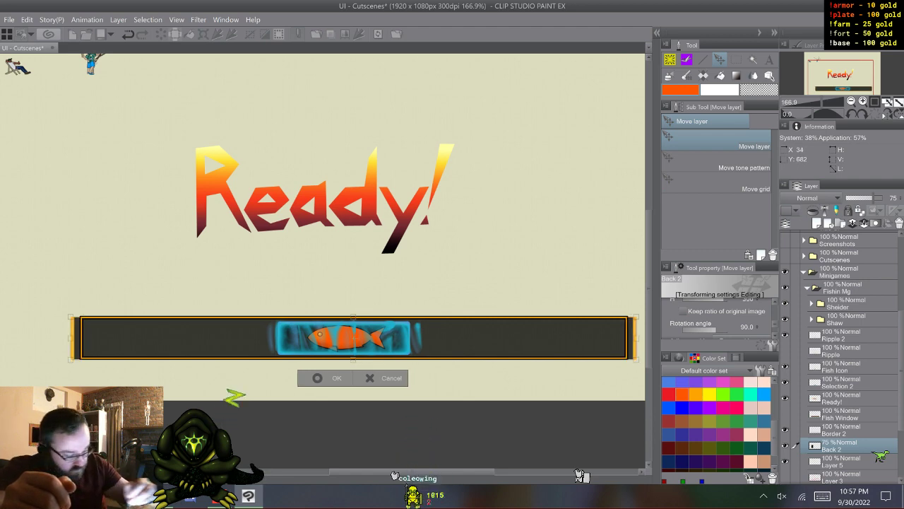
pyautogui.click(318, 377)
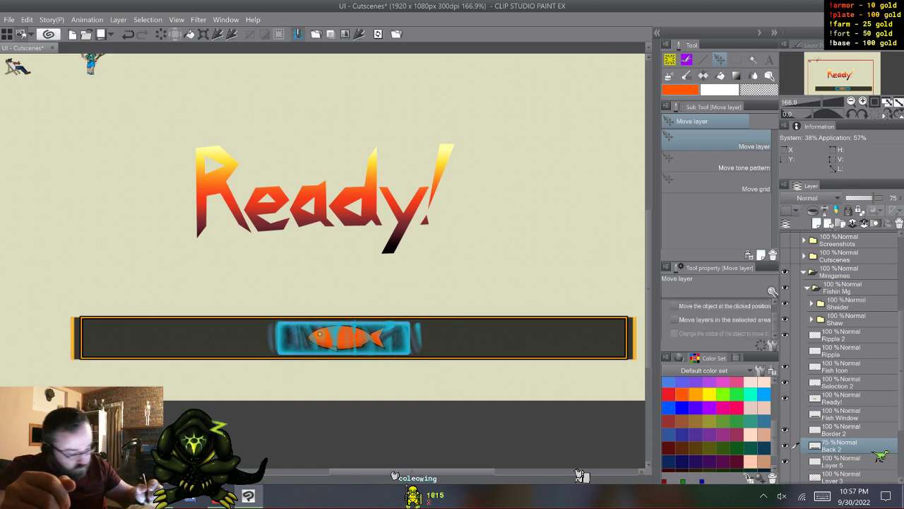
# - Delete the parts of Back 2 that overhang the frame's right and left ends, using rectangular selections, and deselect
pyautogui.press('m')
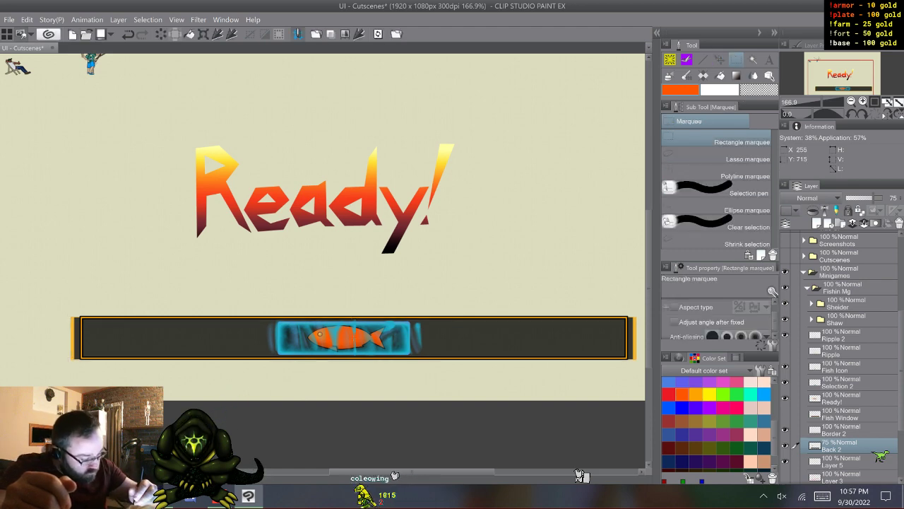
pyautogui.moveTo(628, 309); pyautogui.dragTo(644, 378)
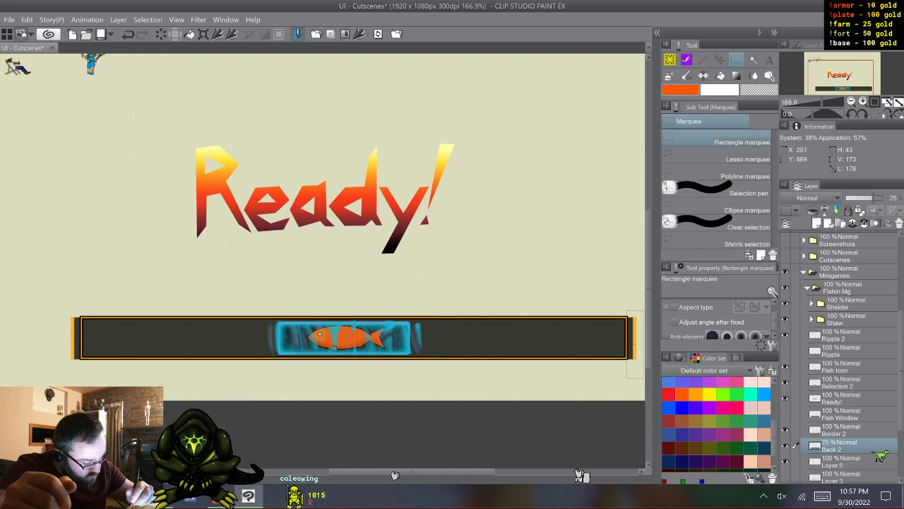
pyautogui.press('Delete')
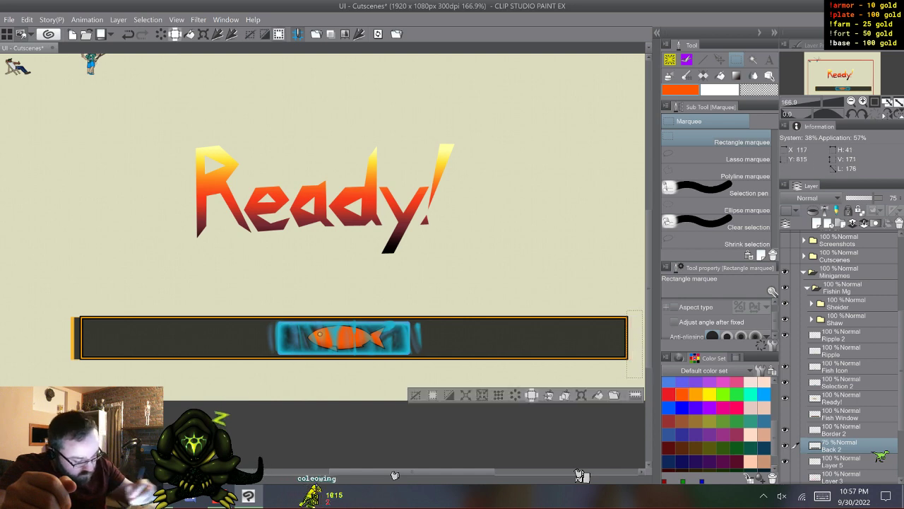
pyautogui.moveTo(53, 300)
pyautogui.mouseDown()
pyautogui.moveTo(85, 358)
pyautogui.moveTo(81, 371)
pyautogui.mouseUp()
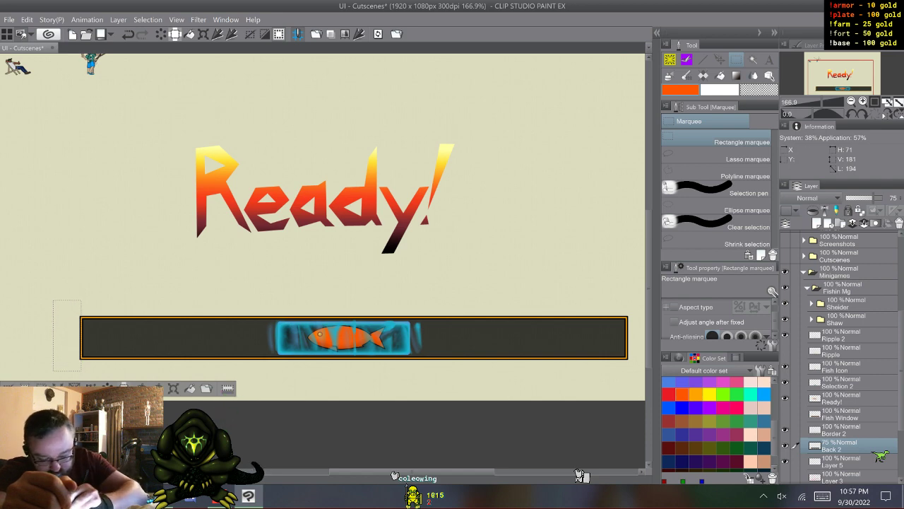
pyautogui.hotkey('ctrl', 'd')
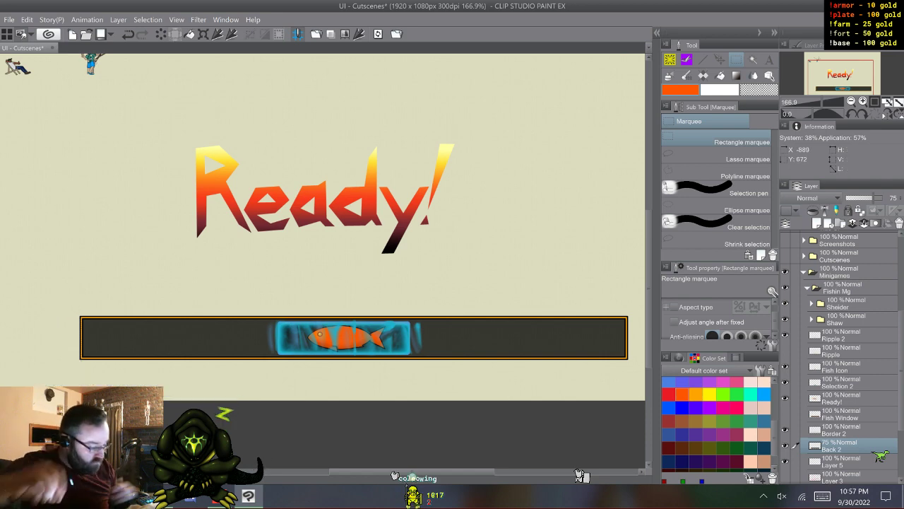
# - Select the Border 2 and Back 2 layers together and merge them into one layer
pyautogui.click(843, 430)
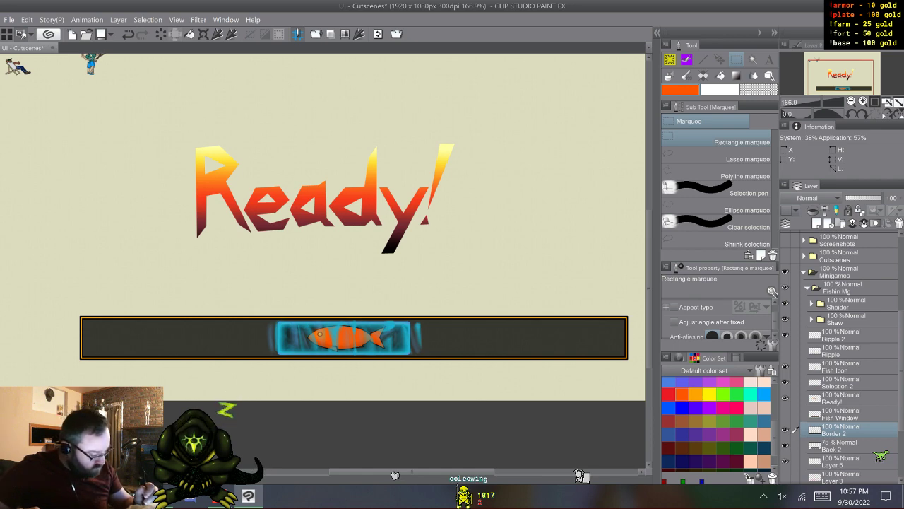
pyautogui.click(842, 446)
pyautogui.scroll(-3, 876, 453)
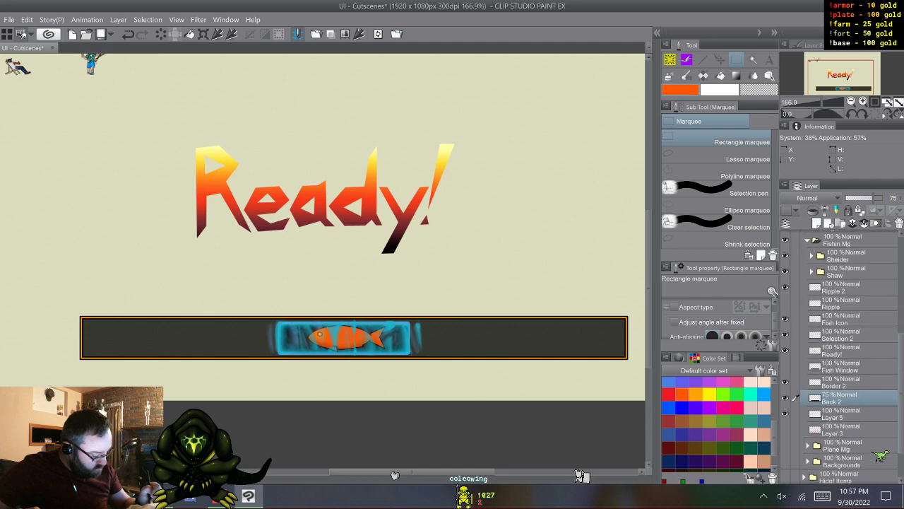
pyautogui.click(842, 382)
pyautogui.keyDown('shift'); pyautogui.click(842, 398); pyautogui.keyUp('shift')
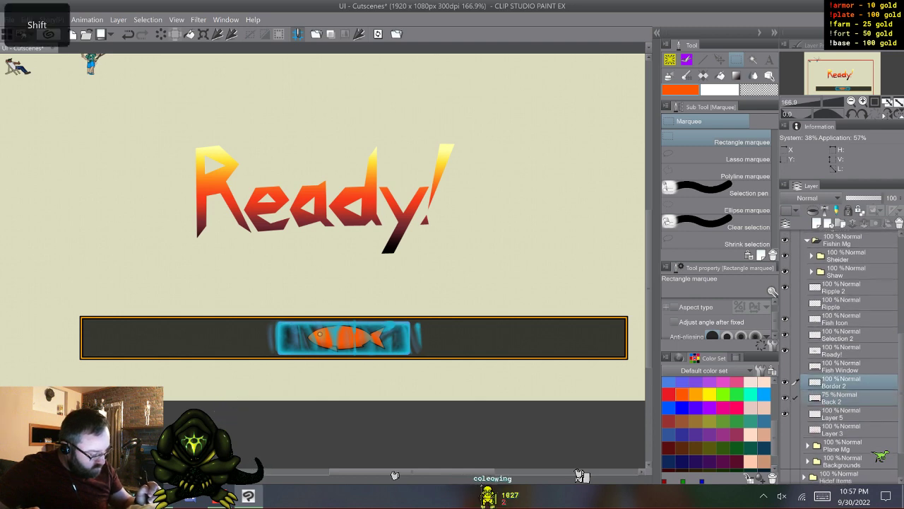
pyautogui.rightClick(841, 383)
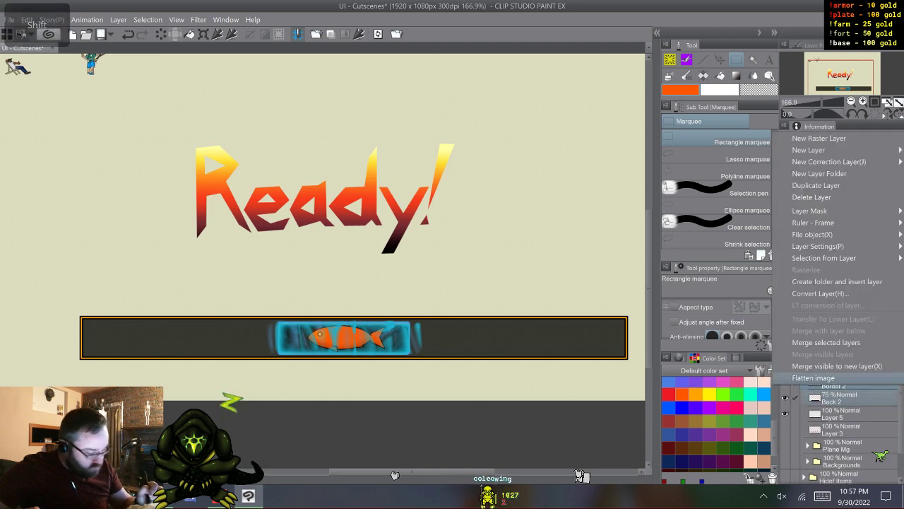
pyautogui.click(826, 341)
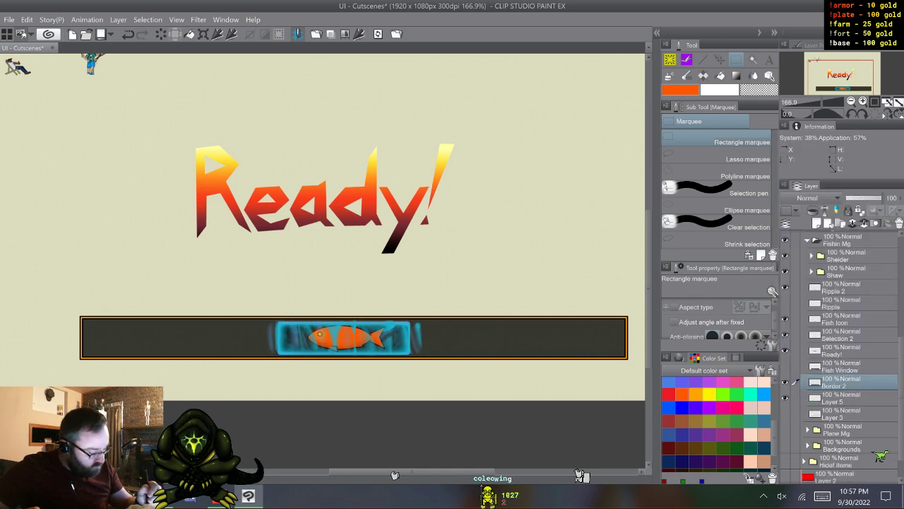
# - Hide Border 2, the Sheider and Shaw groups, and Ripple 2, and show the Ripple layer
pyautogui.click(785, 382)
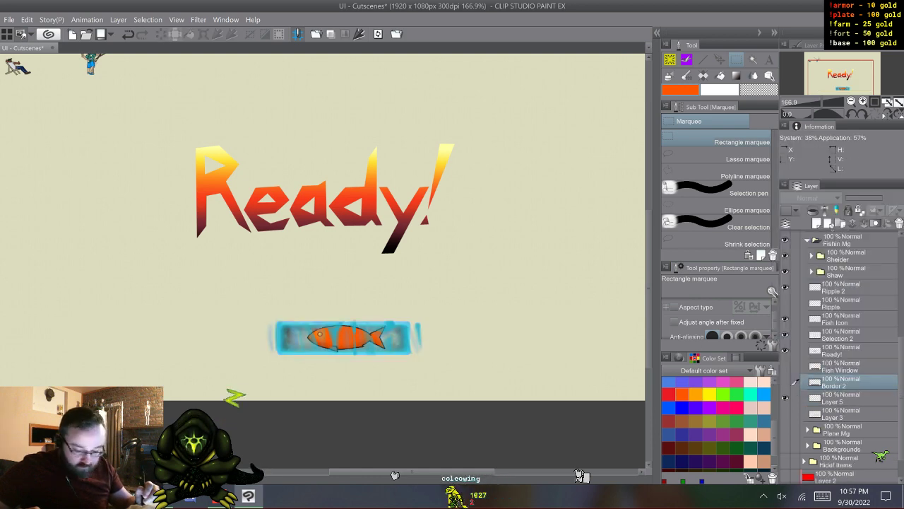
pyautogui.click(785, 398)
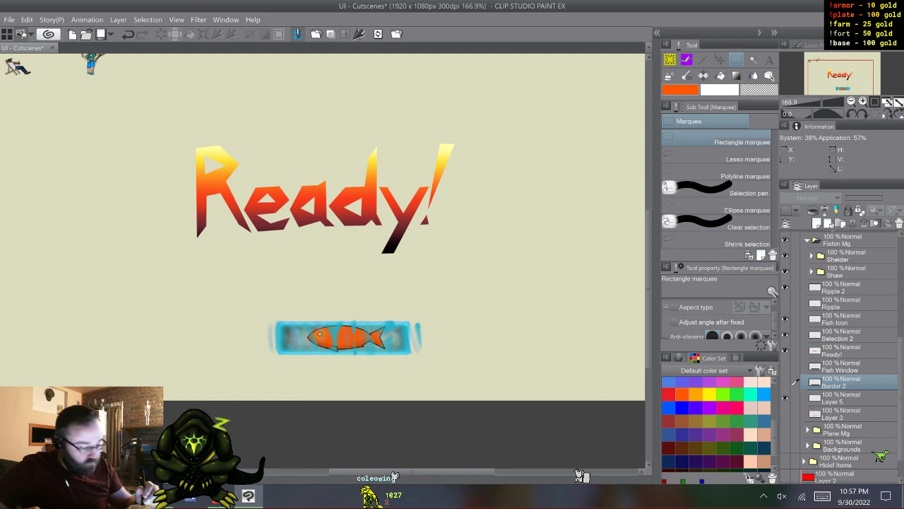
pyautogui.scroll(-3, 343, 354)
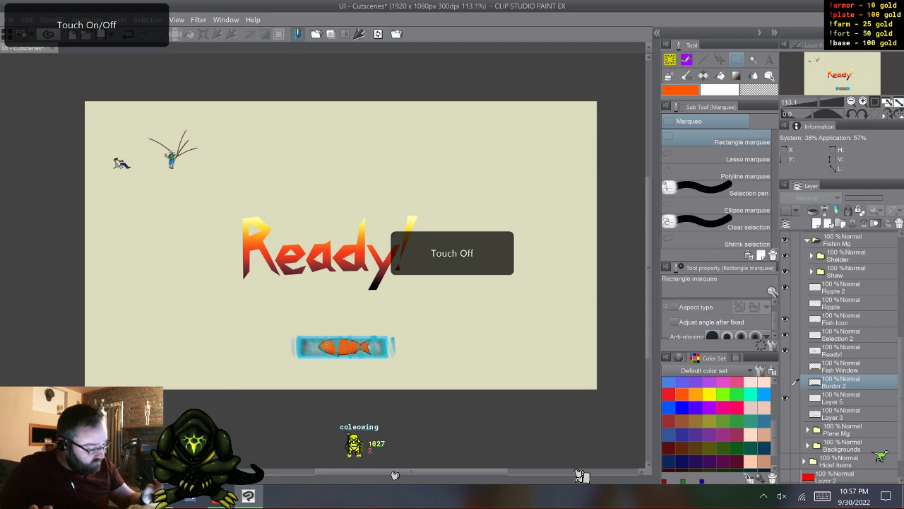
pyautogui.moveTo(786, 256); pyautogui.dragTo(785, 271)
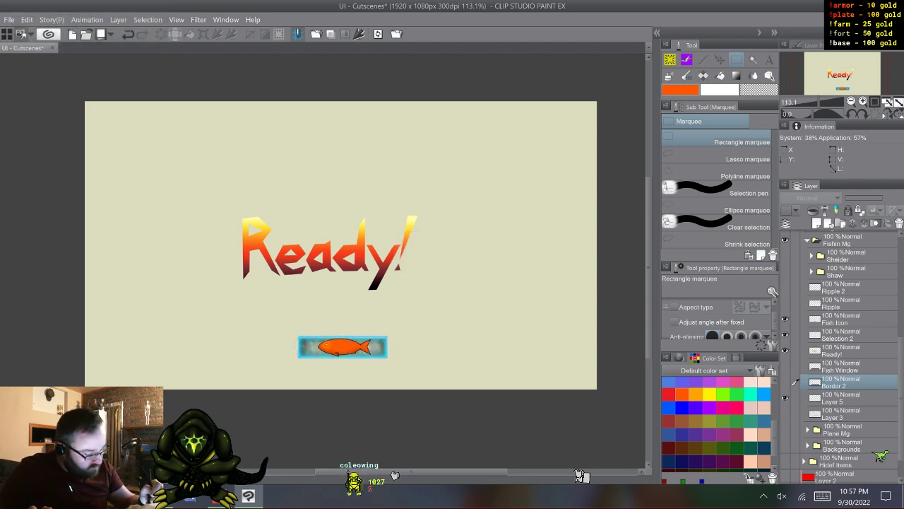
pyautogui.click(786, 303)
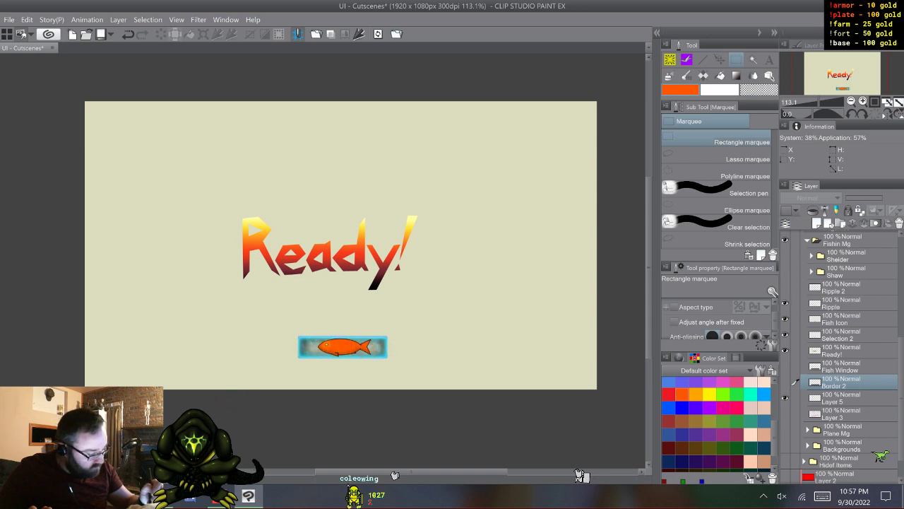
# - Rename the Ripple layer to "Ripple 1"
pyautogui.click(796, 302)
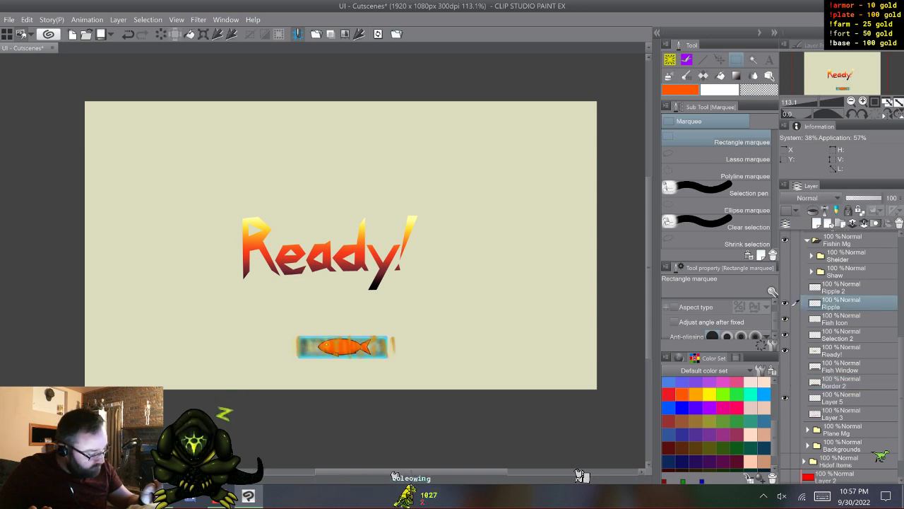
pyautogui.doubleClick(841, 305)
pyautogui.click(842, 306)
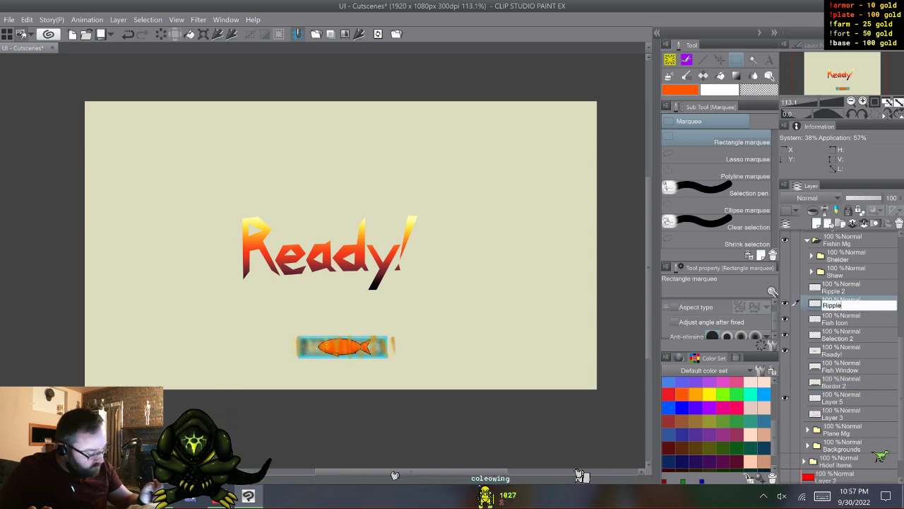
pyautogui.click(822, 496)
pyautogui.click(429, 490)
pyautogui.click(206, 345)
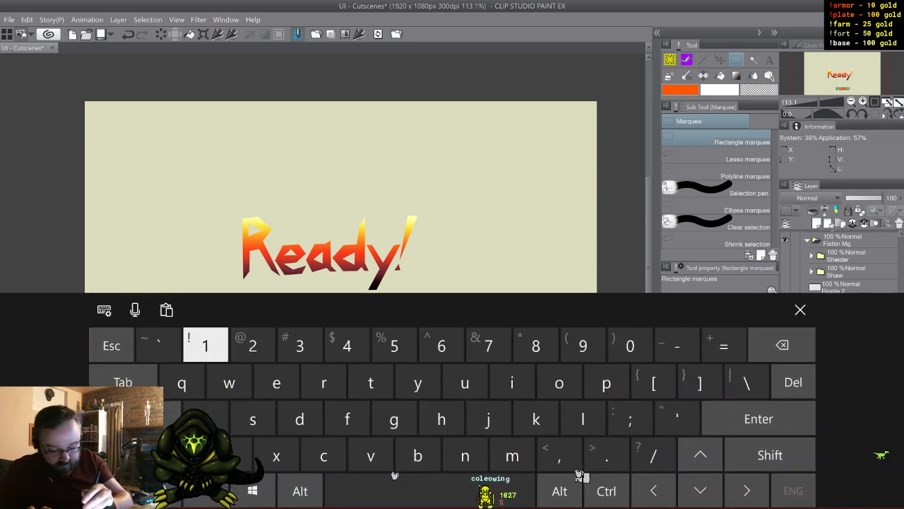
pyautogui.click(800, 309)
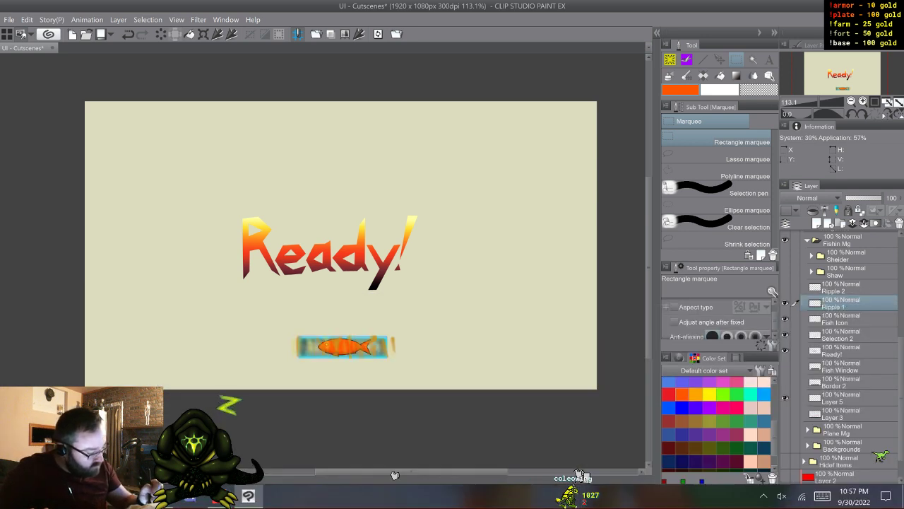
# - Hide Ripple 1, Fish Icon, Selection 2 and Ready!, show Fish Window briefly, and make Border 2 visible
pyautogui.click(785, 320)
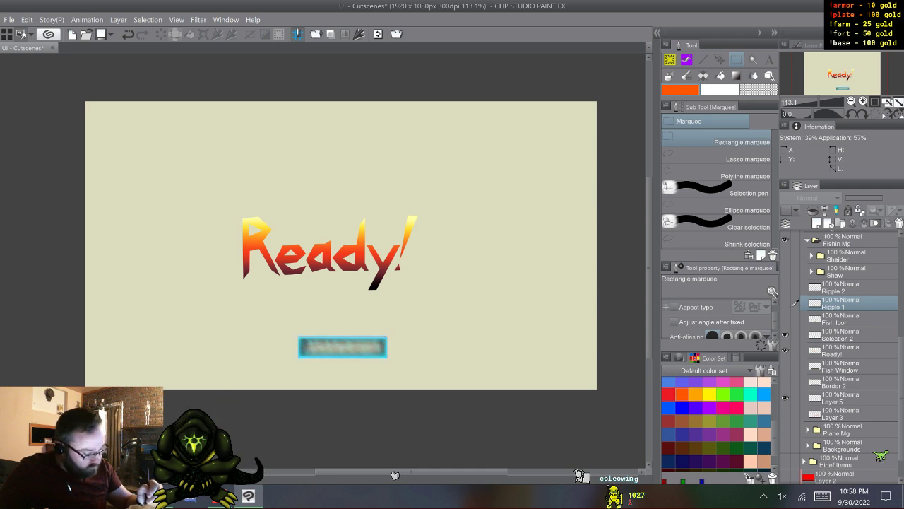
pyautogui.click(785, 351)
pyautogui.click(784, 350)
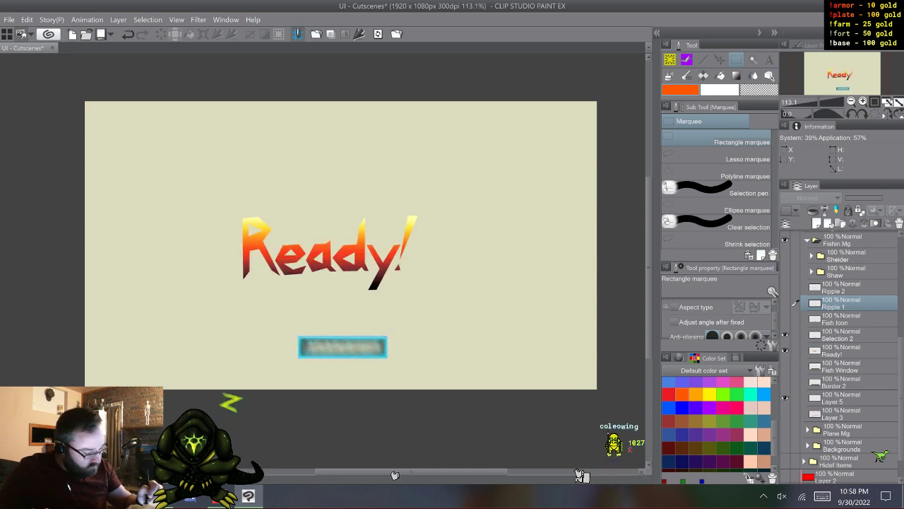
pyautogui.click(785, 335)
pyautogui.click(785, 350)
pyautogui.click(785, 366)
pyautogui.click(785, 366)
pyautogui.click(785, 383)
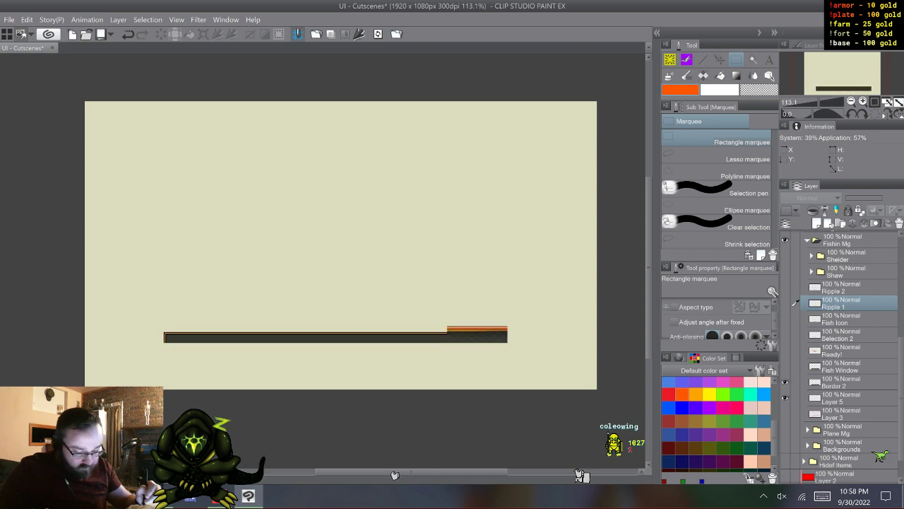
# - Hide Border 2 and delete Layer 5 and the sketch Layer 3
pyautogui.click(785, 383)
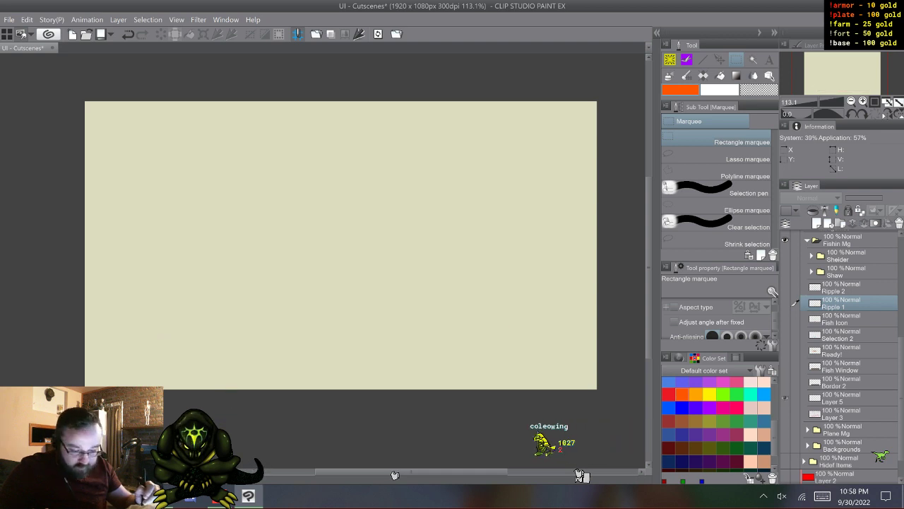
pyautogui.click(840, 398)
pyautogui.rightClick(841, 398)
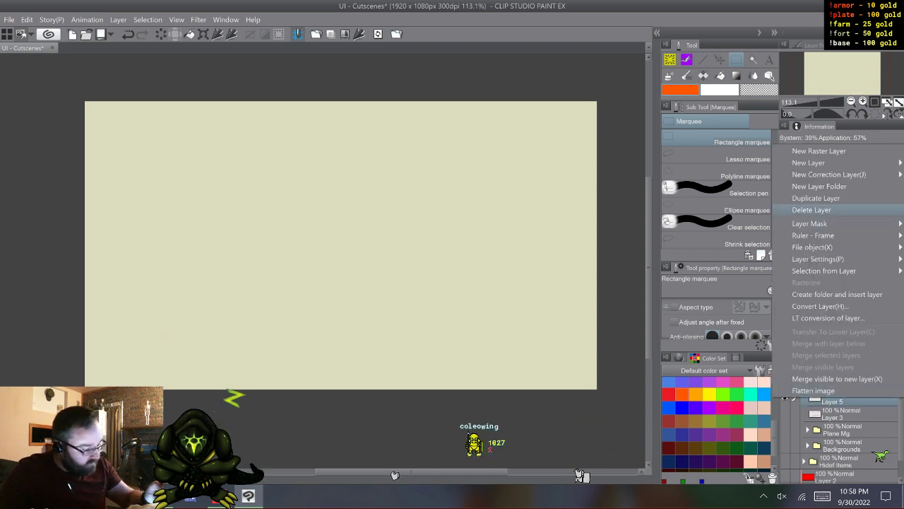
pyautogui.click(811, 210)
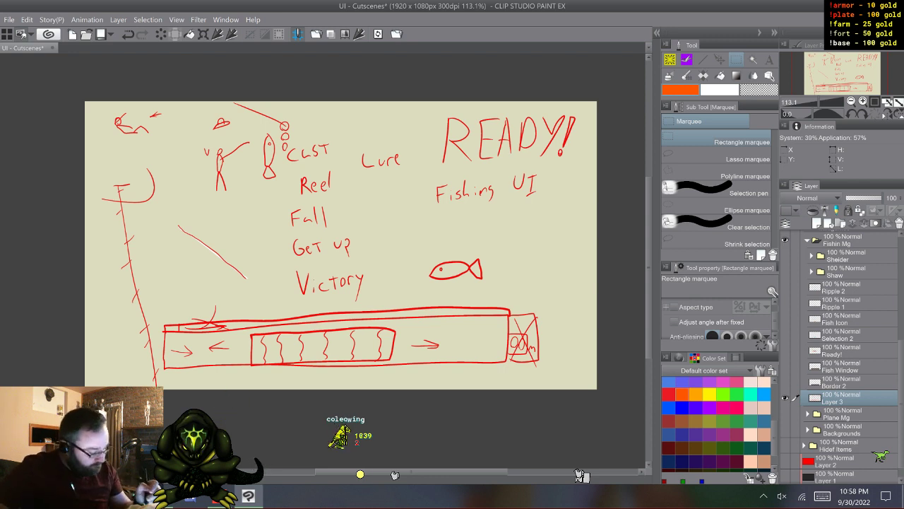
pyautogui.rightClick(841, 398)
pyautogui.click(811, 209)
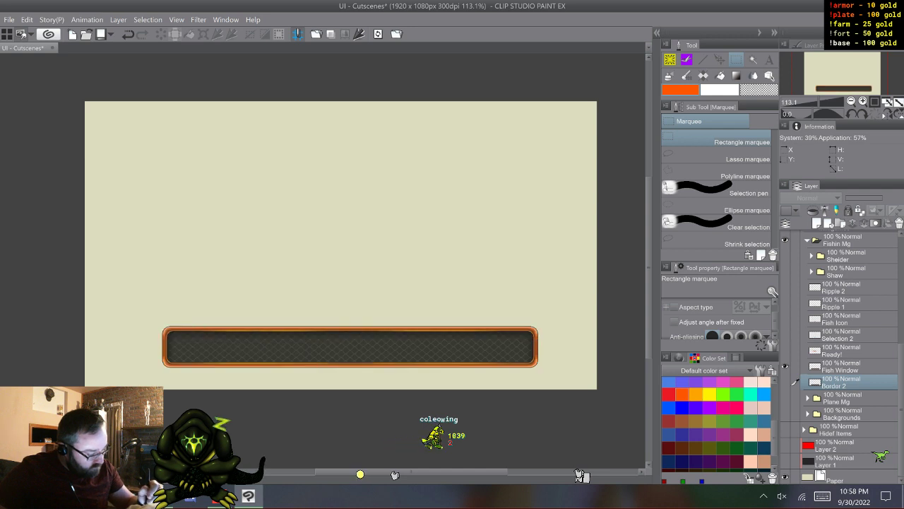
# - Make Ready!, Selection 2, Fish Icon, Ripple 2 and the Sheider and Shaw groups visible, keeping Ripple 1 hidden
pyautogui.click(785, 350)
pyautogui.click(785, 335)
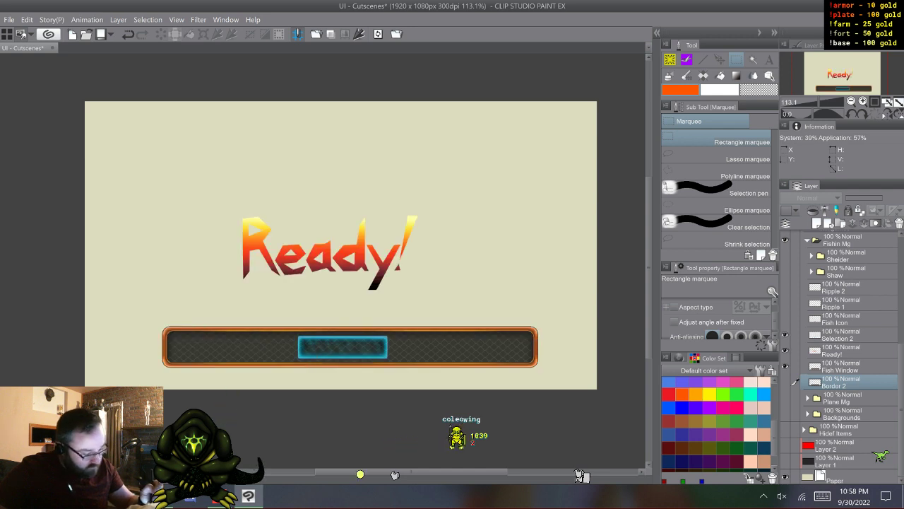
pyautogui.click(785, 319)
pyautogui.click(785, 303)
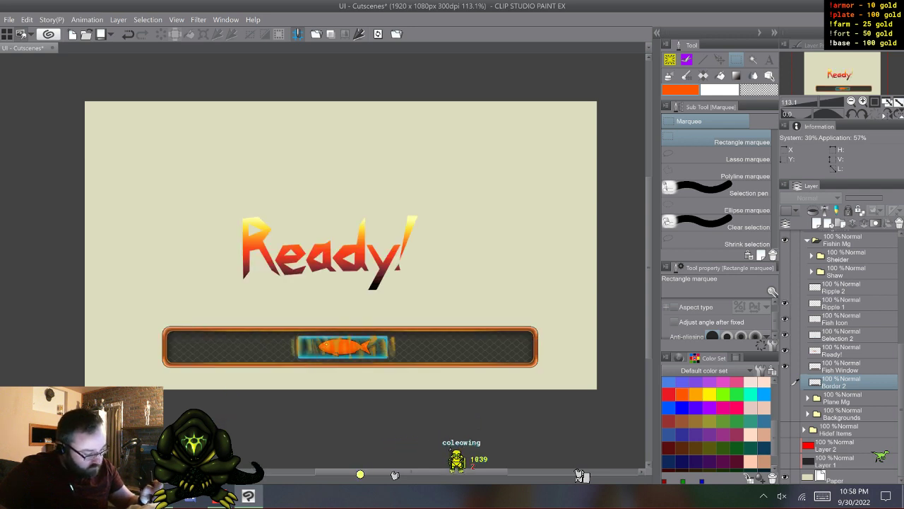
pyautogui.click(785, 303)
pyautogui.click(785, 288)
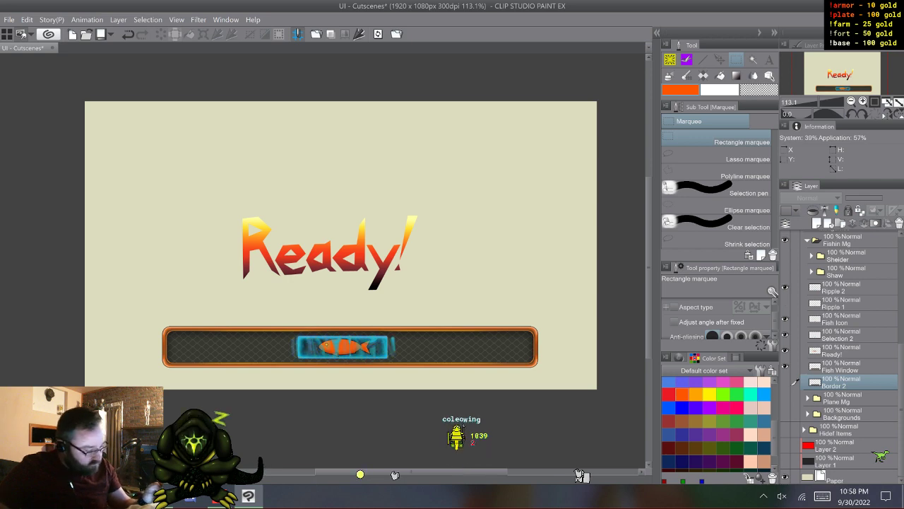
pyautogui.click(851, 350)
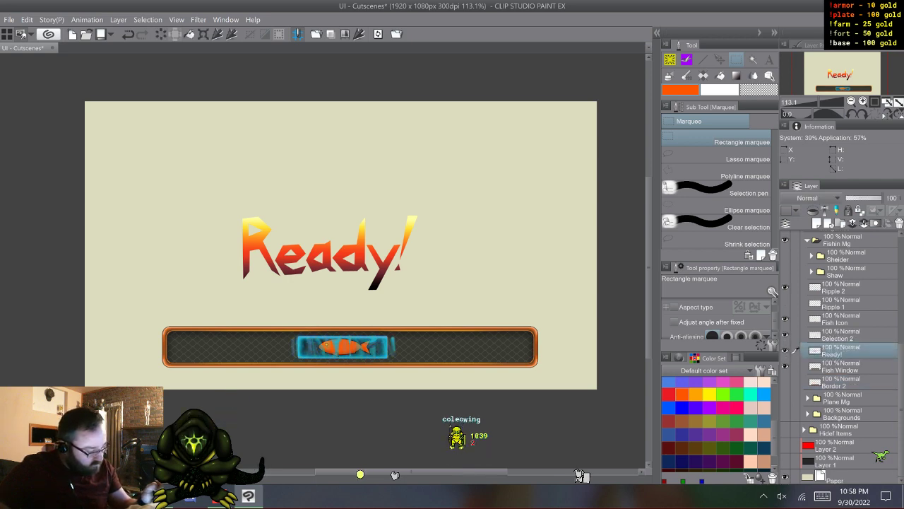
pyautogui.scroll(2, 839, 357)
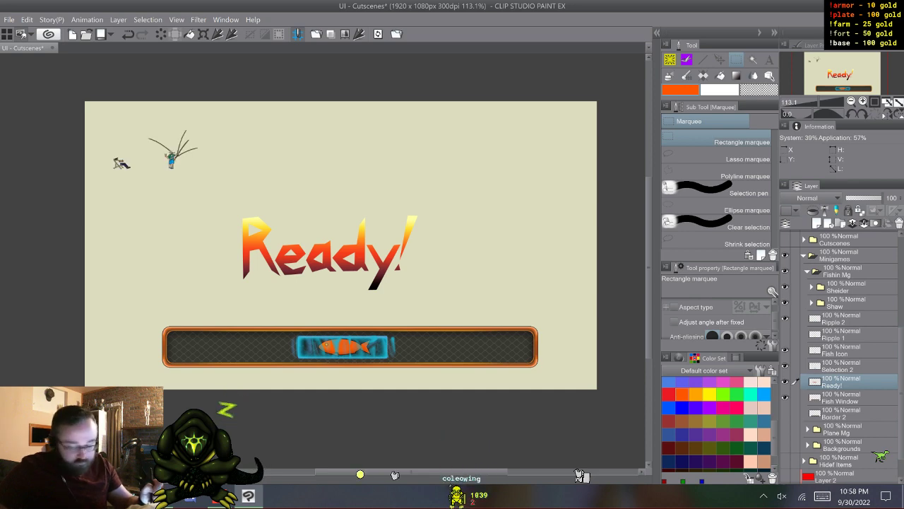
# - Collapse the Fishin Mg folder and save the document after previewing the Plane Mg and Backgrounds folders with Fishin Mg hidden
pyautogui.click(808, 272)
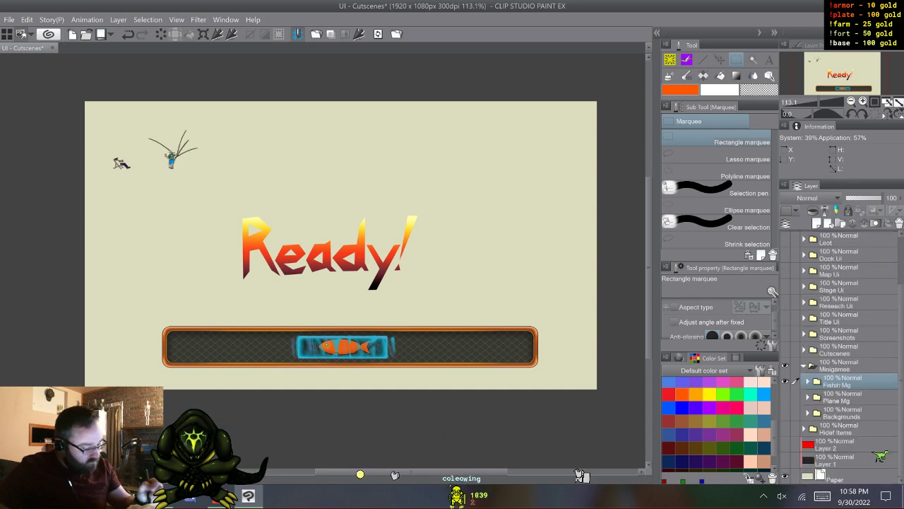
pyautogui.click(785, 381)
pyautogui.click(785, 397)
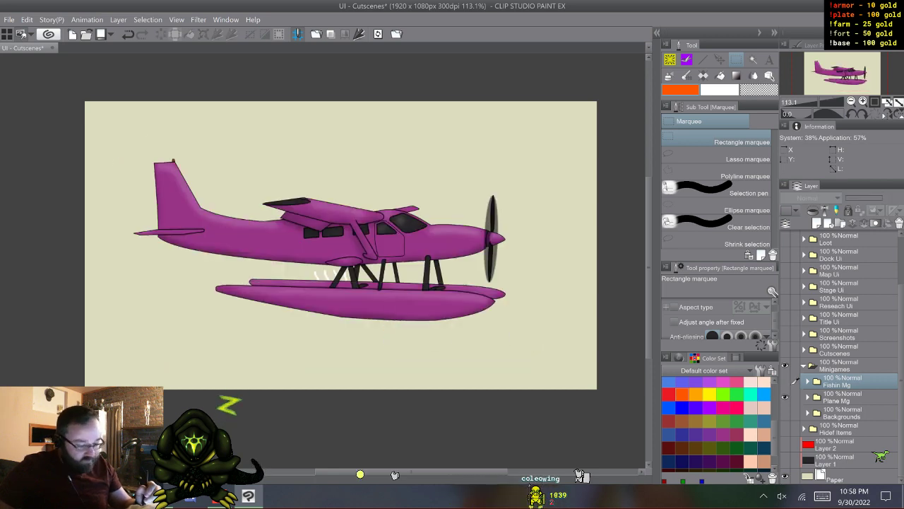
pyautogui.click(785, 397)
pyautogui.click(785, 412)
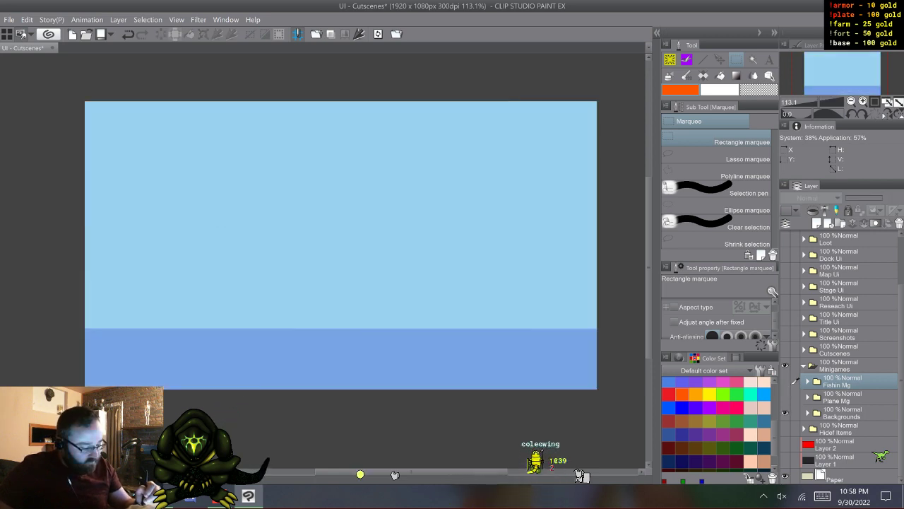
pyautogui.click(785, 397)
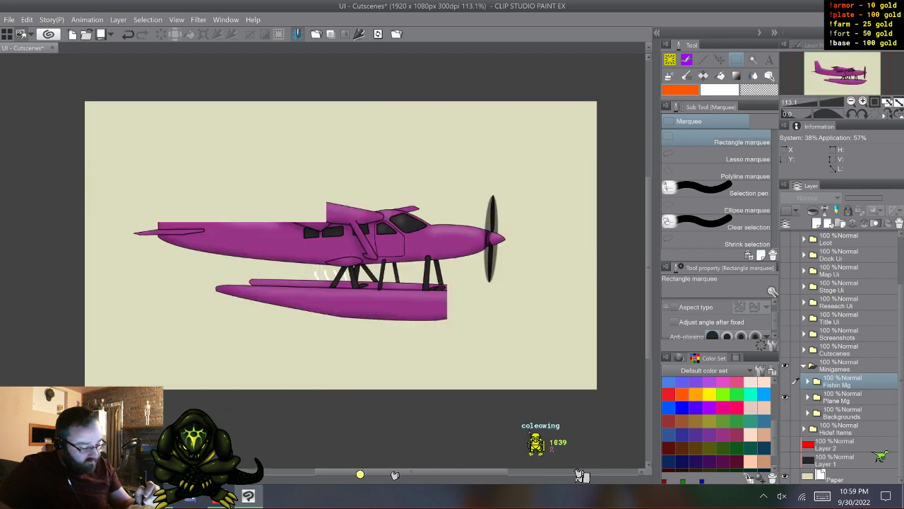
pyautogui.click(785, 397)
pyautogui.click(785, 381)
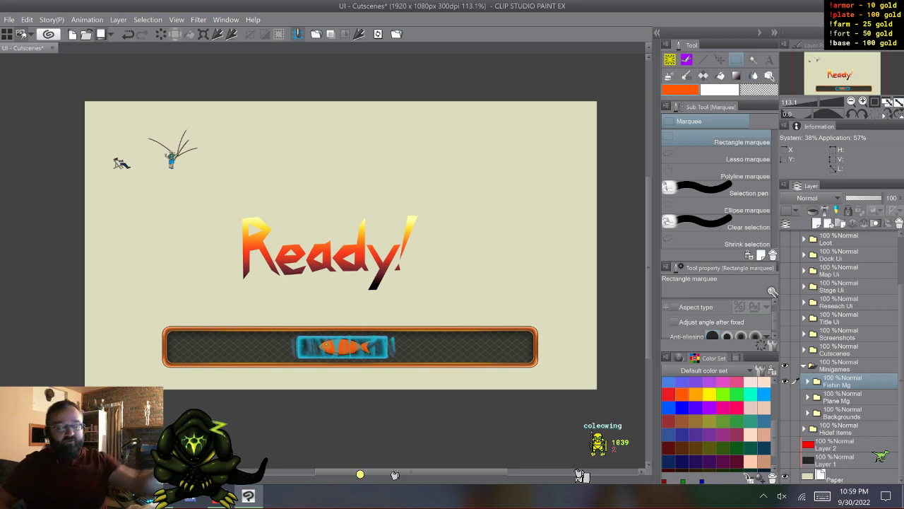
pyautogui.hotkey('ctrl', 's')
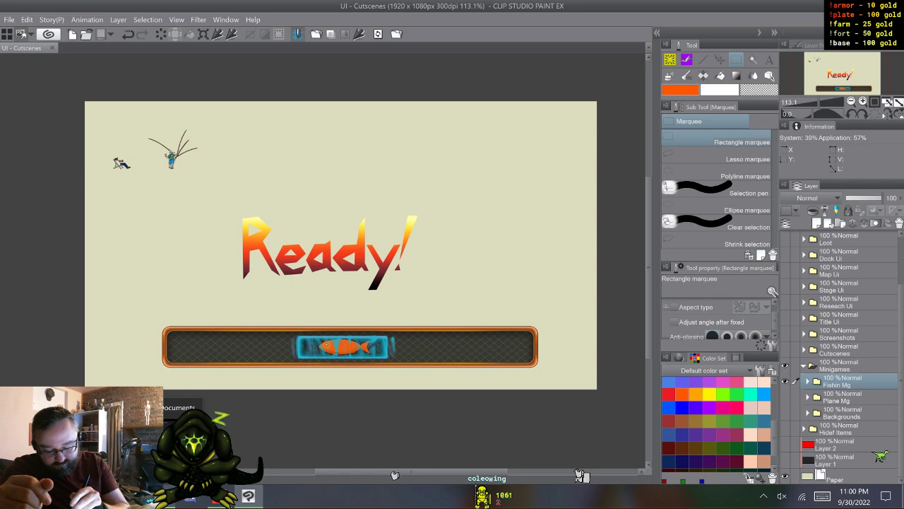
# - Switch to File Explorer and permanently delete the deck-chair photo and the Ship - Stage image from Public Documents
pyautogui.click(161, 496)
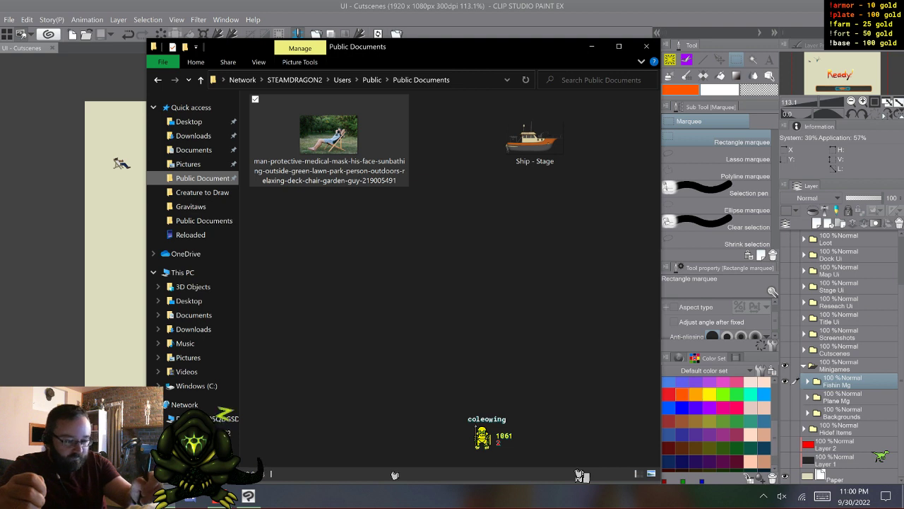
pyautogui.hotkey('alt', 'Tab')
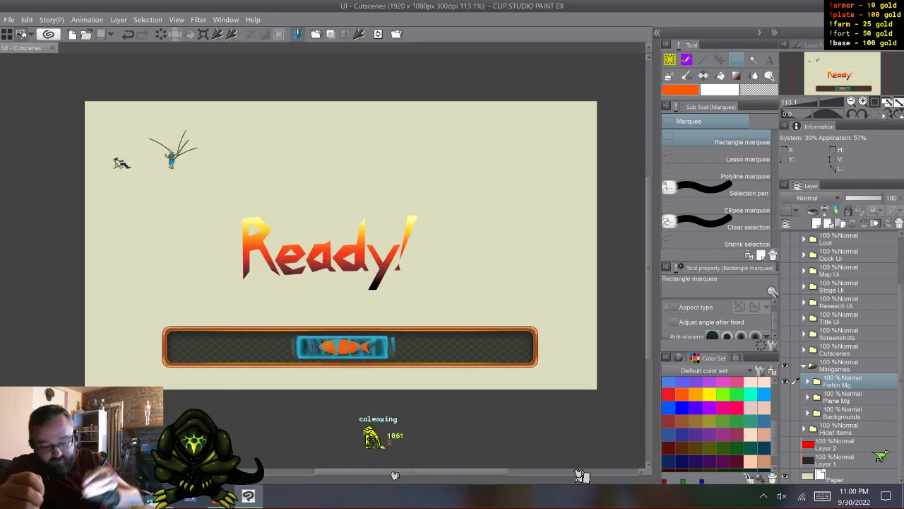
pyautogui.hotkey('alt', 'Tab')
pyautogui.moveTo(337, 228); pyautogui.dragTo(571, 135)
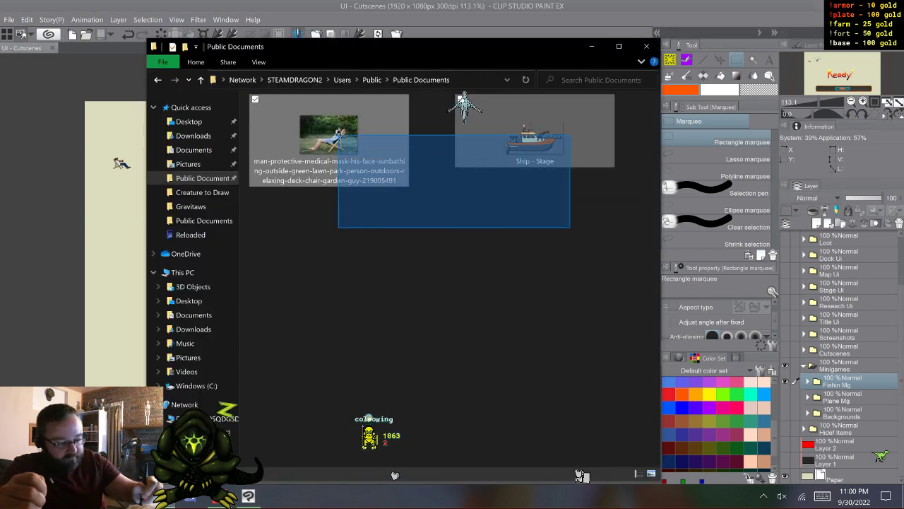
pyautogui.rightClick(592, 134)
pyautogui.rightClick(613, 121)
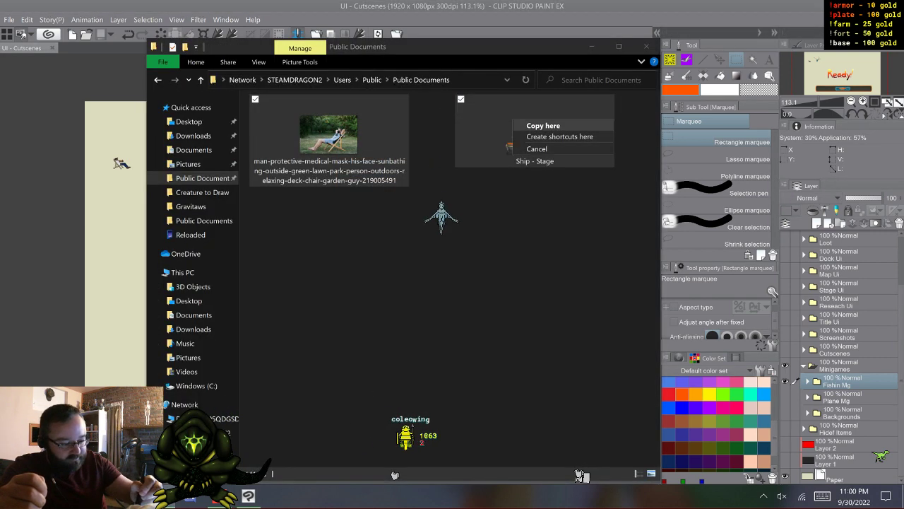
pyautogui.rightClick(532, 110)
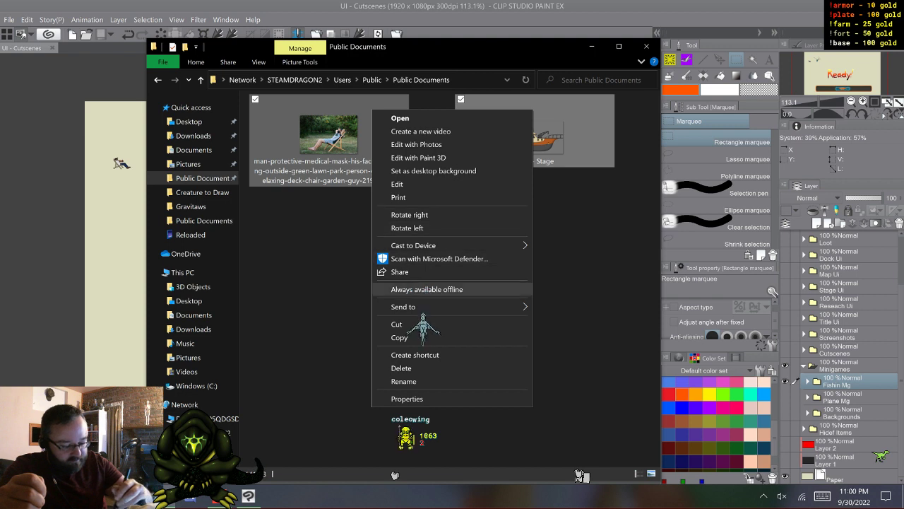
pyautogui.click(401, 368)
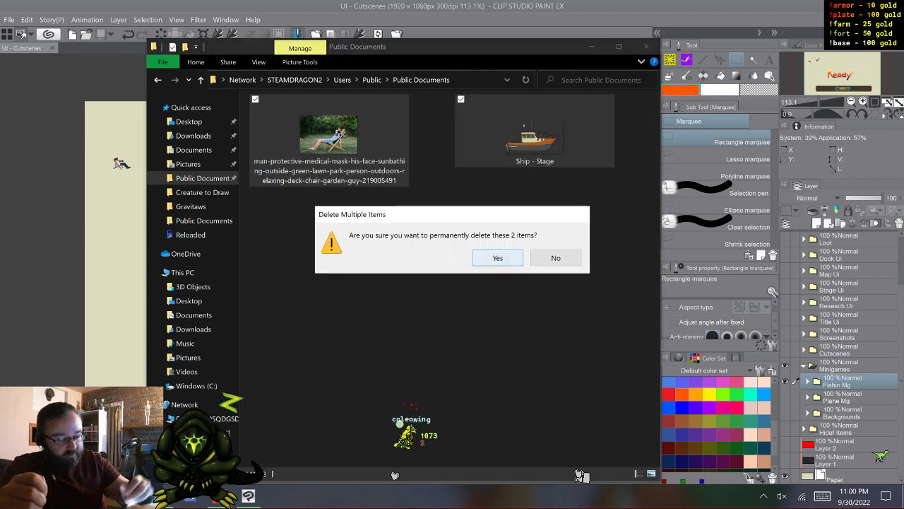
pyautogui.press('Return')
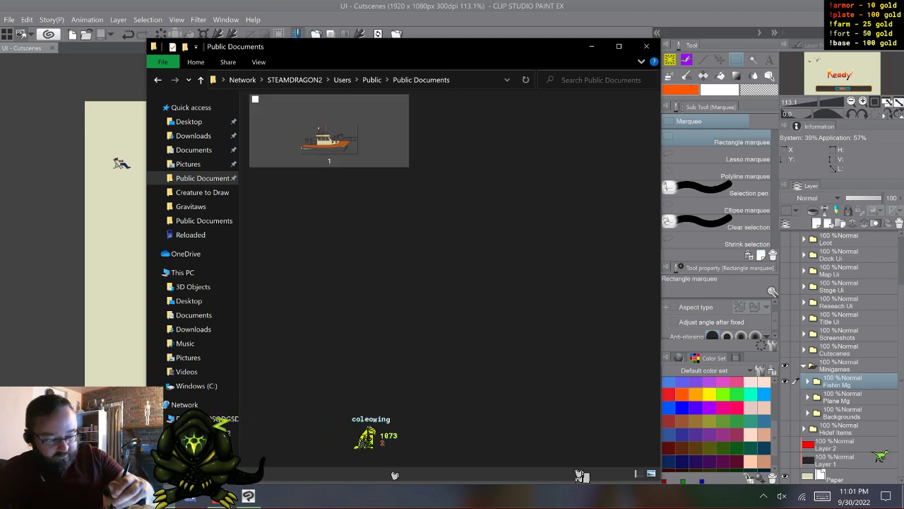
# - Open the boat image 1.png from Public Documents in Clip Studio Paint and copy it
pyautogui.click(329, 134)
pyautogui.doubleClick(328, 134)
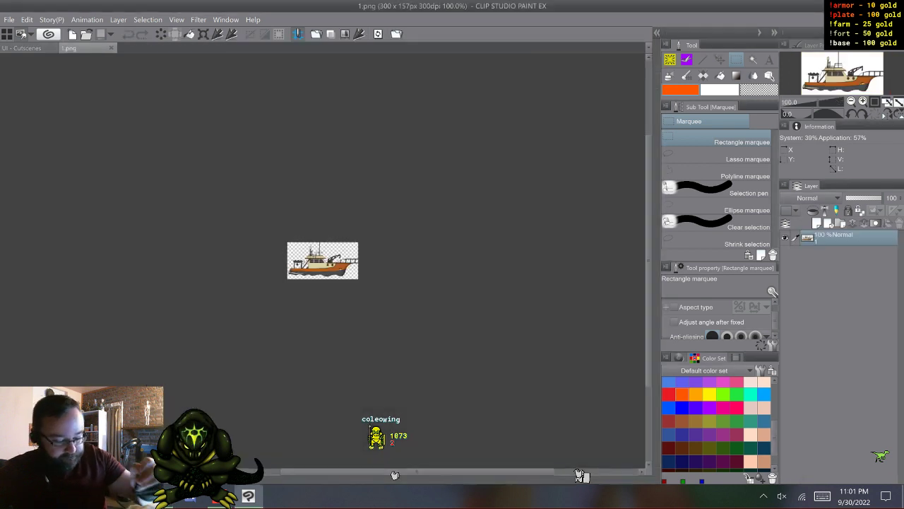
pyautogui.click(27, 20)
pyautogui.click(47, 70)
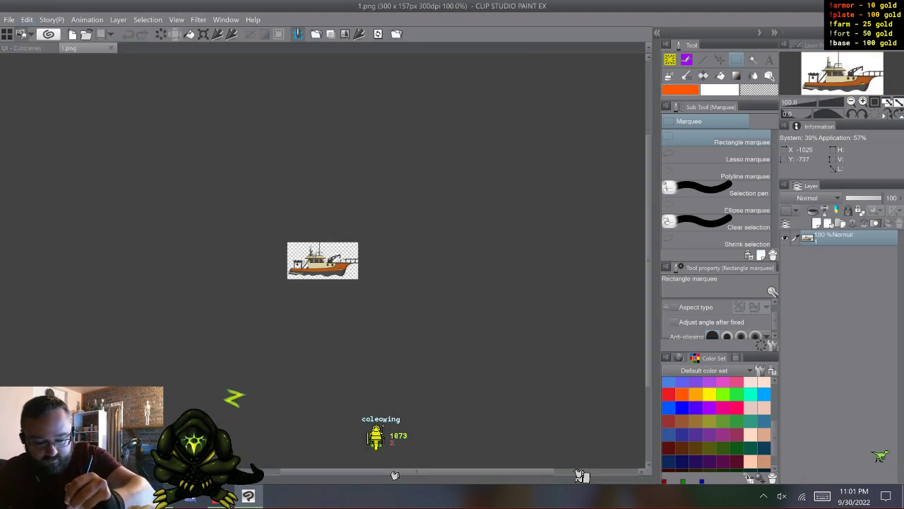
# - Paste the boat into the UI - Cutscenes document and move it above the Ready! lettering
pyautogui.click(23, 49)
pyautogui.click(27, 19)
pyautogui.click(46, 81)
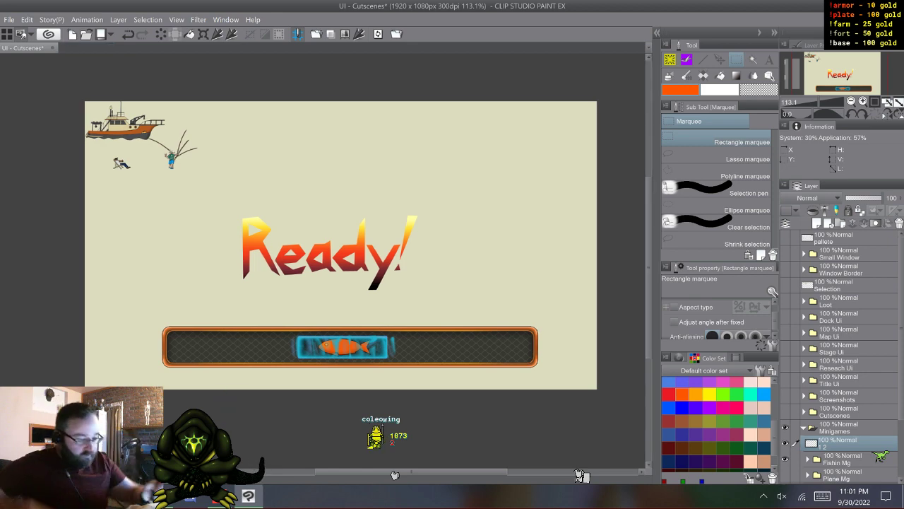
pyautogui.press('k')
pyautogui.moveTo(171, 275); pyautogui.dragTo(372, 323)
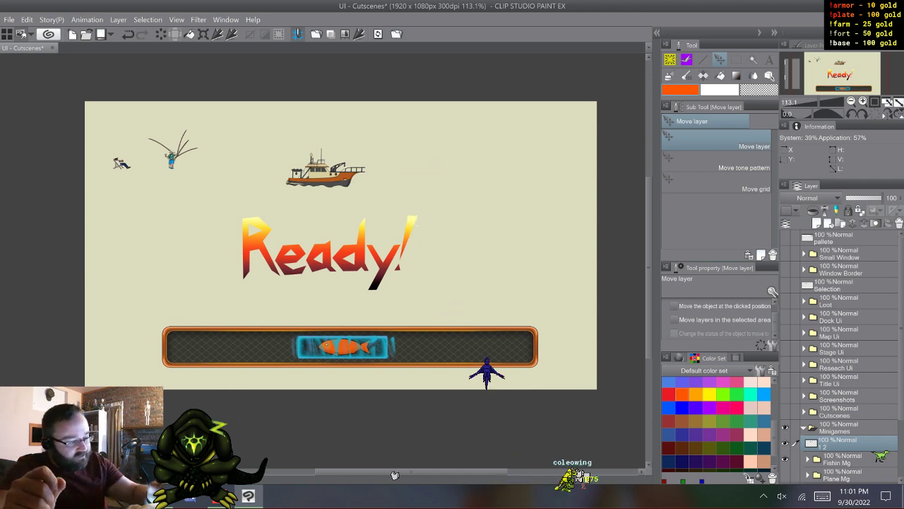
# - Add a new layer above the boat and draw a white circle outline about 298 px across around the boat with the Ellipse tool
pyautogui.press('g')
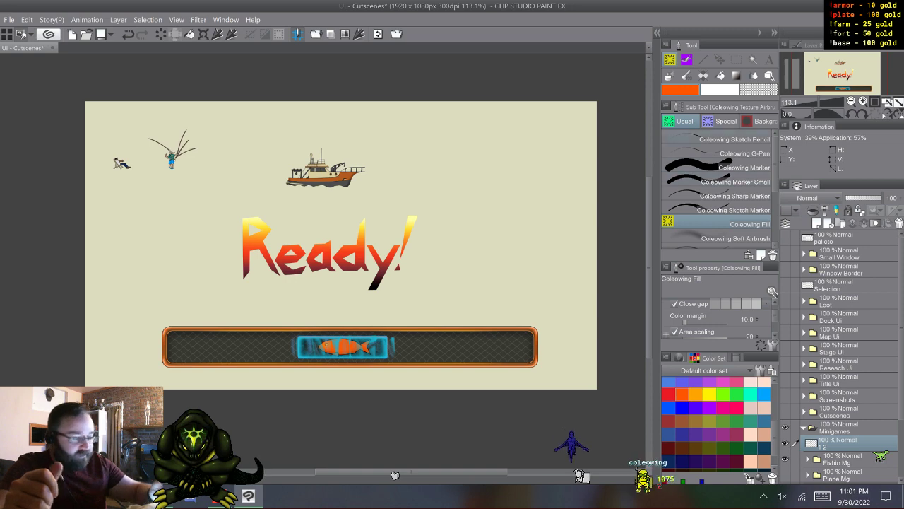
pyautogui.press('u')
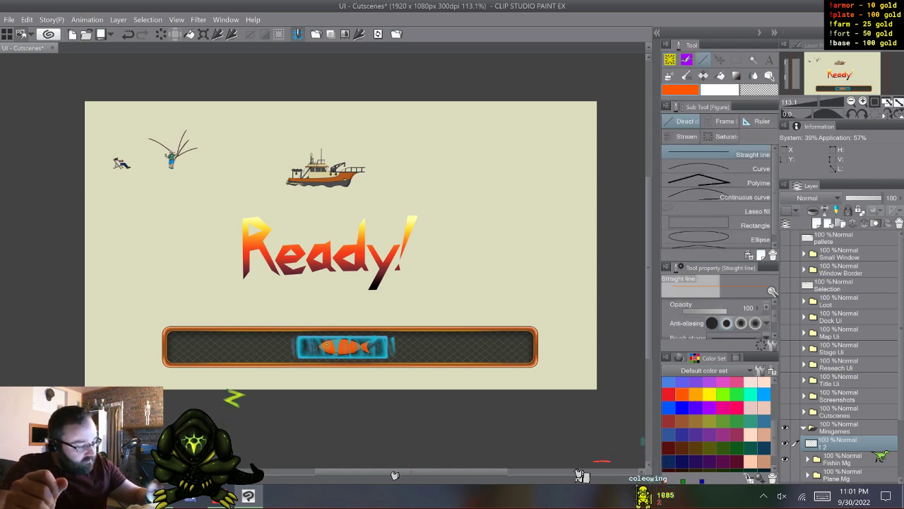
pyautogui.click(721, 239)
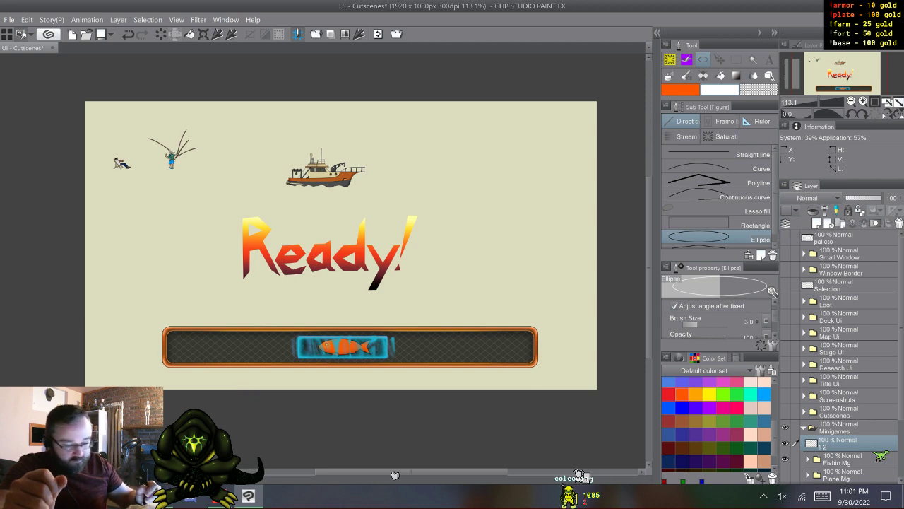
pyautogui.hotkey('ctrl', 'shift', 'n')
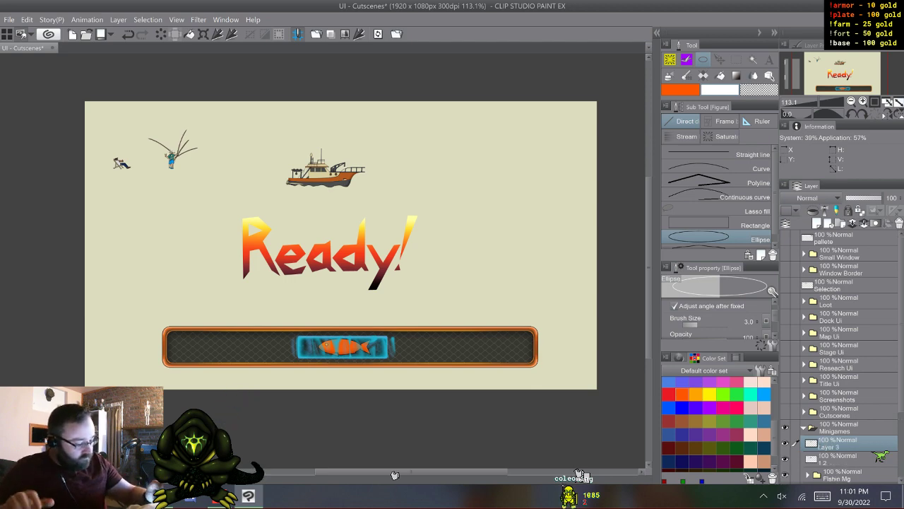
pyautogui.moveTo(340, 244); pyautogui.dragTo(368, 246)
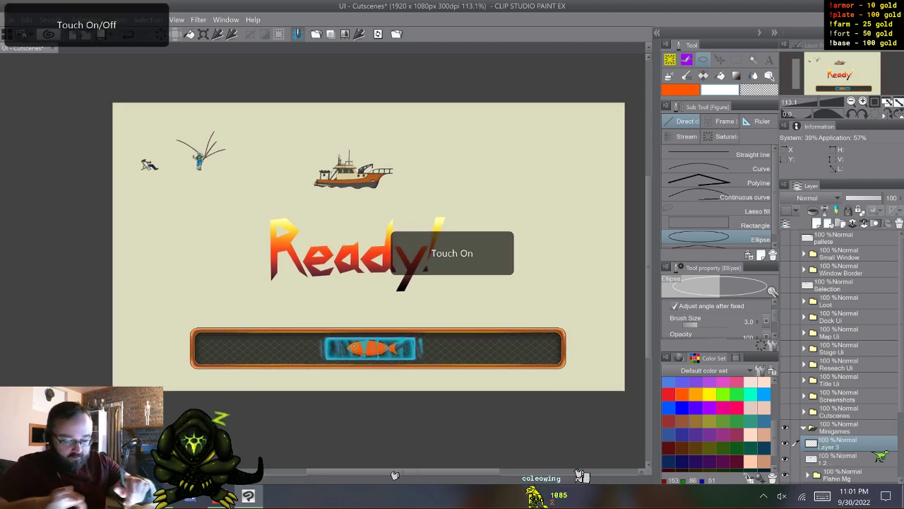
pyautogui.scroll(5, 347, 230)
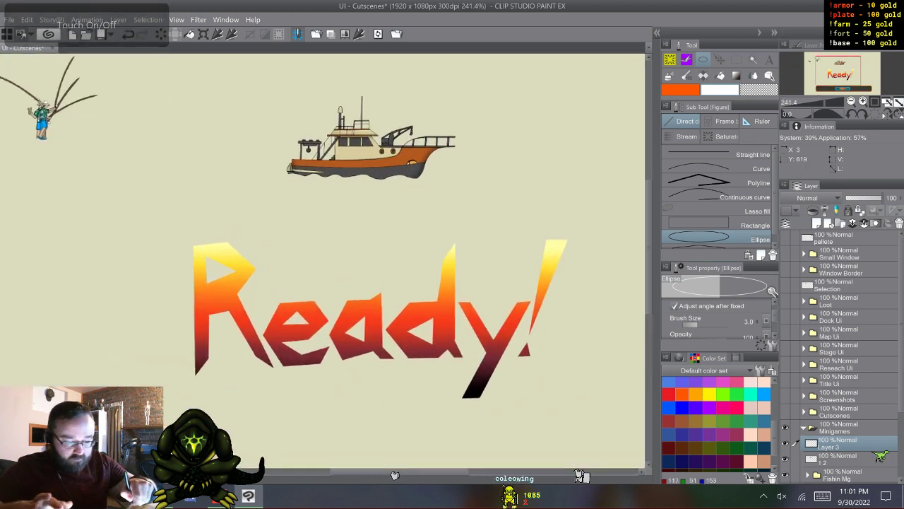
pyautogui.moveTo(347, 230); pyautogui.dragTo(322, 297)
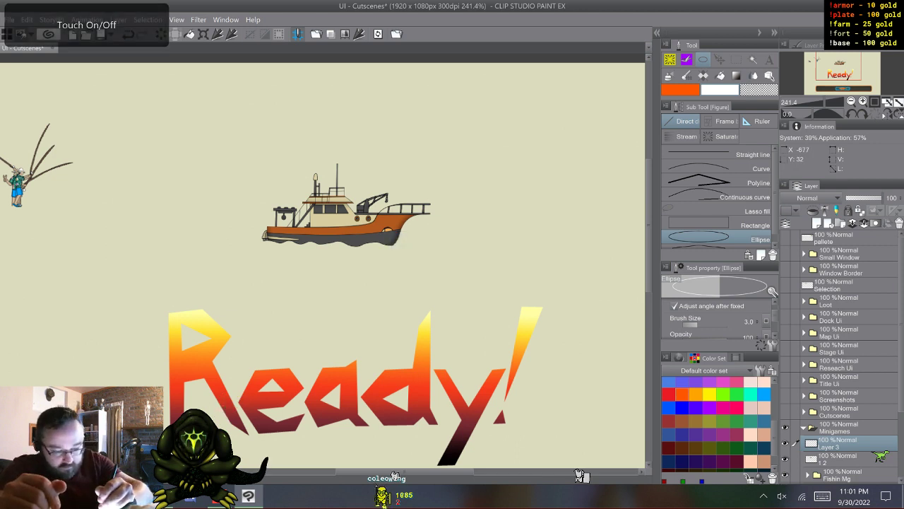
pyautogui.moveTo(256, 149); pyautogui.dragTo(438, 319)
pyautogui.press('shift')
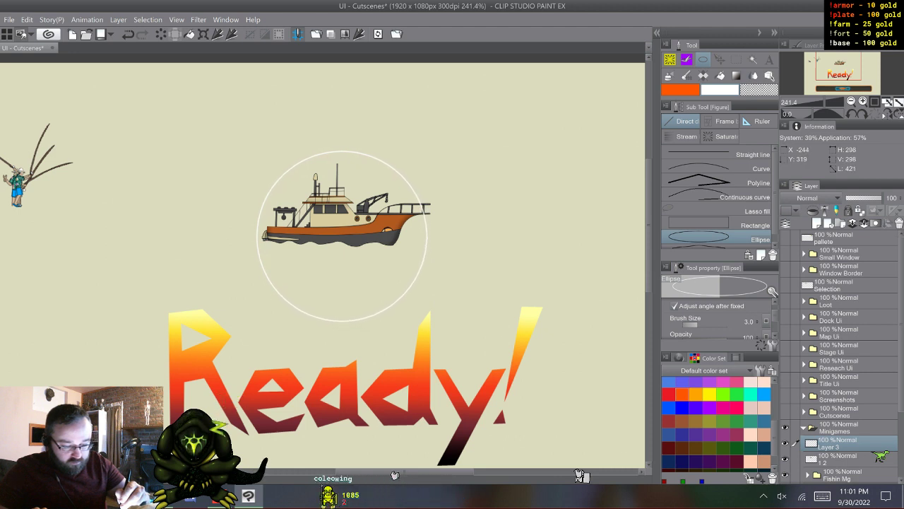
pyautogui.moveTo(438, 320); pyautogui.dragTo(438, 320)
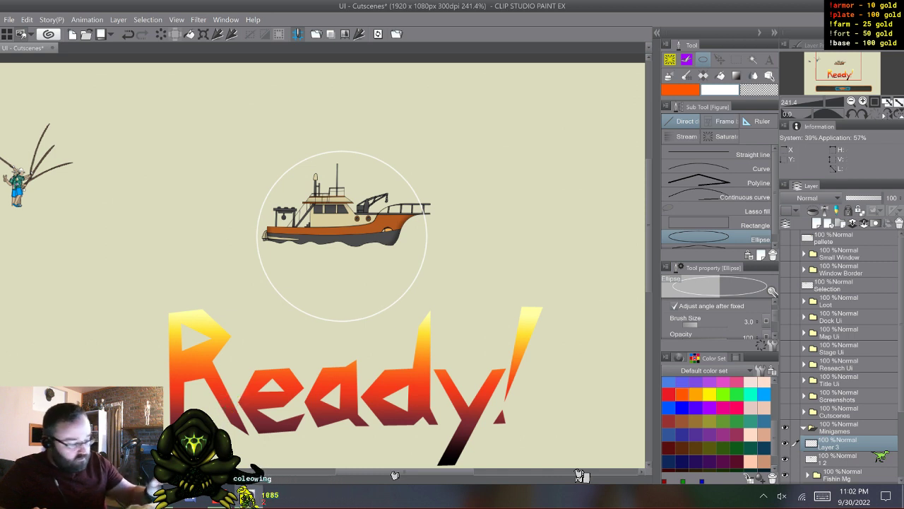
# - Duplicate the circle layer and shrink the copy proportionally about its center, forming a slightly smaller concentric circle
pyautogui.press('F9')
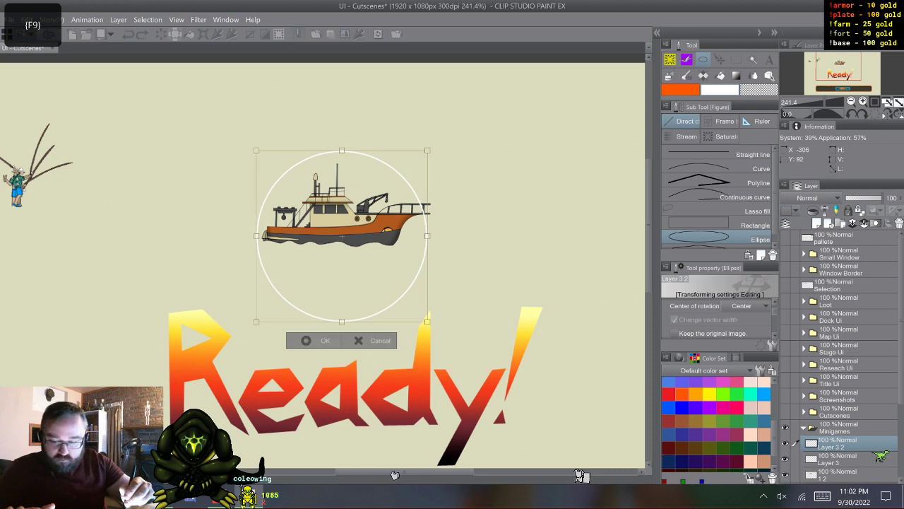
pyautogui.keyDown('alt'); pyautogui.moveTo(427, 236); pyautogui.dragTo(419, 236); pyautogui.keyUp('alt')
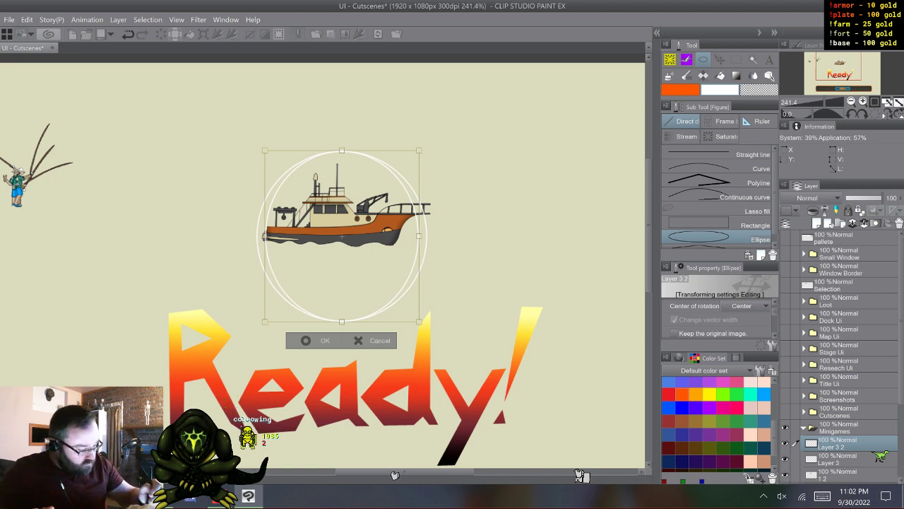
pyautogui.scroll(1, 719, 316)
pyautogui.hotkey('ctrl', 'z')
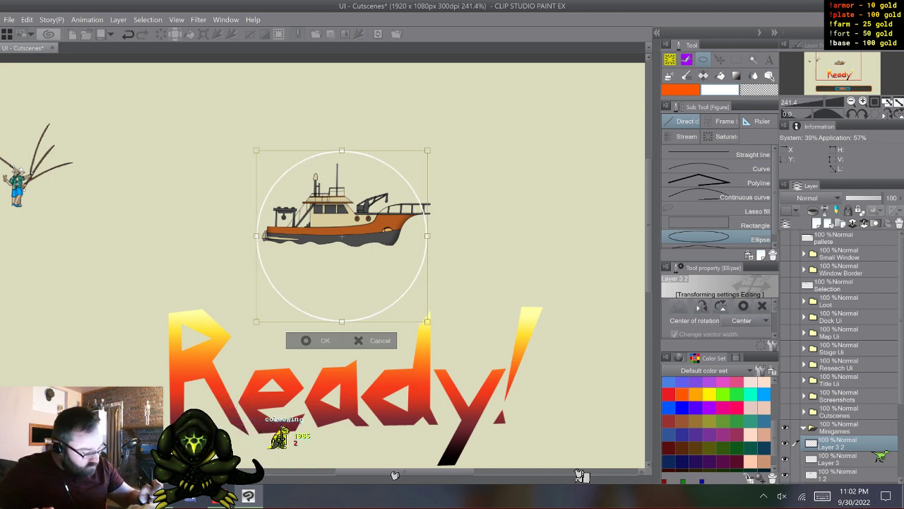
pyautogui.scroll(-3, 720, 317)
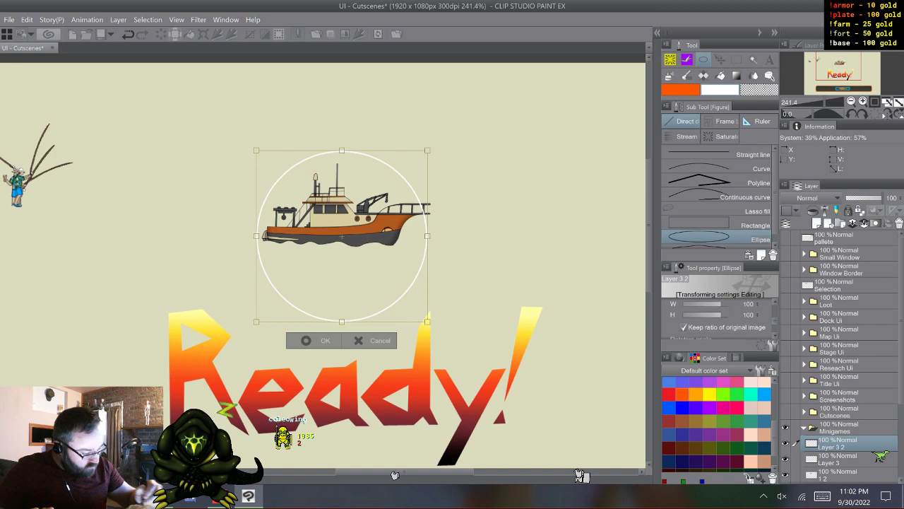
pyautogui.scroll(2, 720, 317)
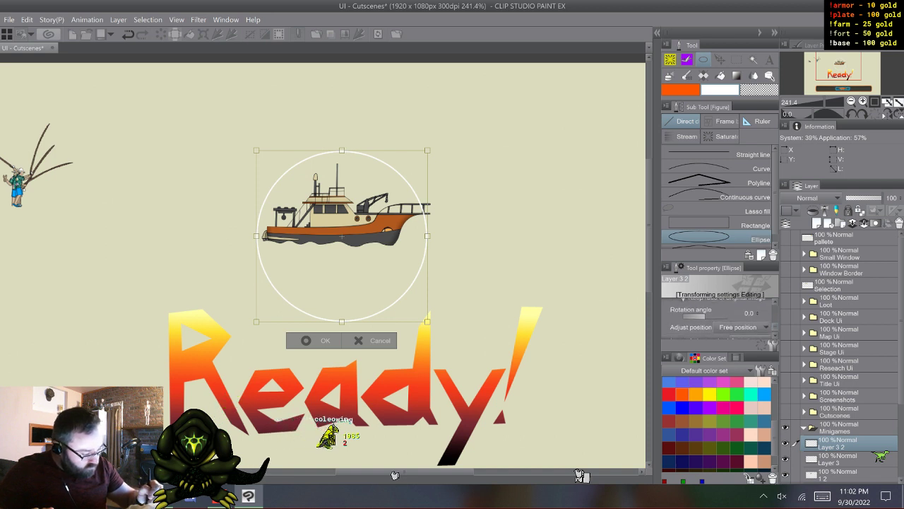
pyautogui.scroll(-3, 750, 318)
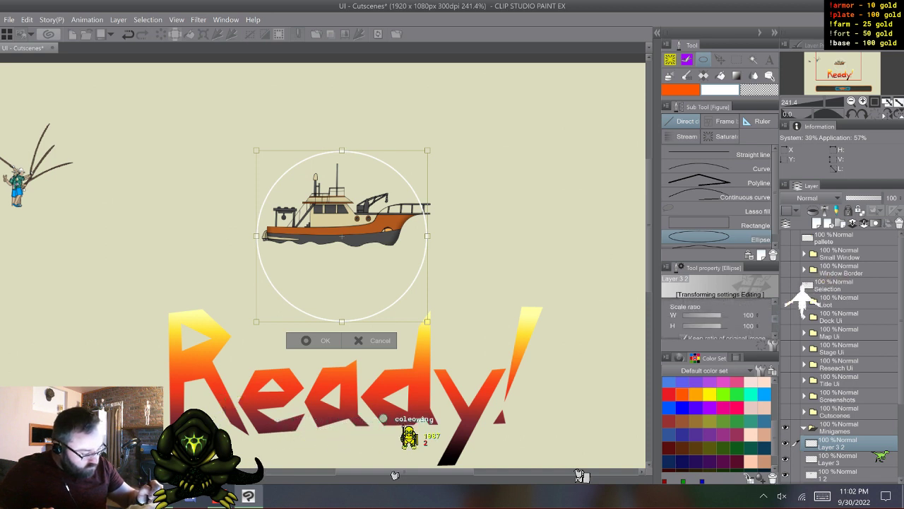
pyautogui.scroll(2, 750, 318)
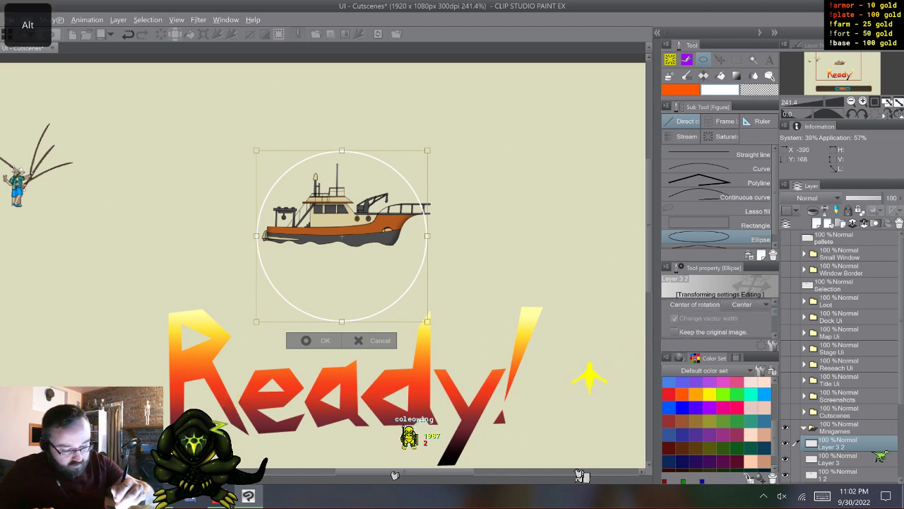
pyautogui.moveTo(342, 150); pyautogui.dragTo(342, 160)
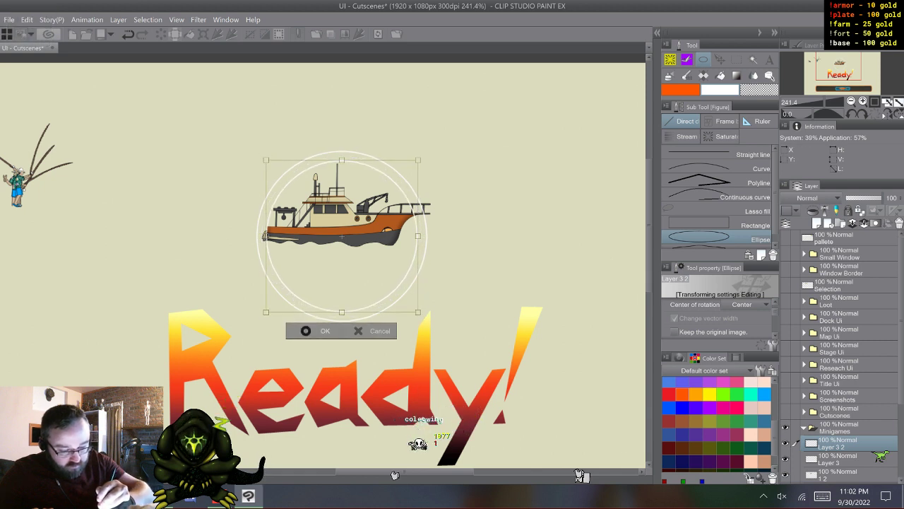
pyautogui.click(311, 331)
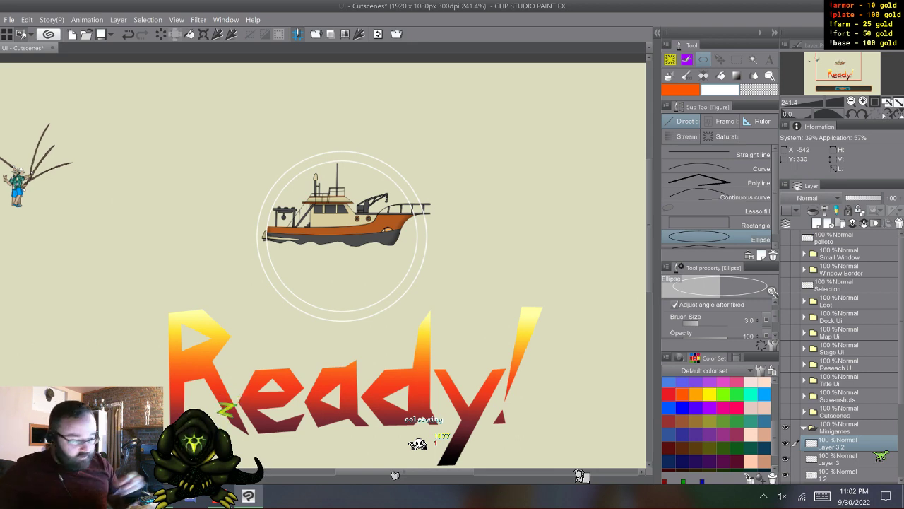
# - Merge the smaller circle's layer, Layer 3 2, with the original circle layer below it
pyautogui.press('w')
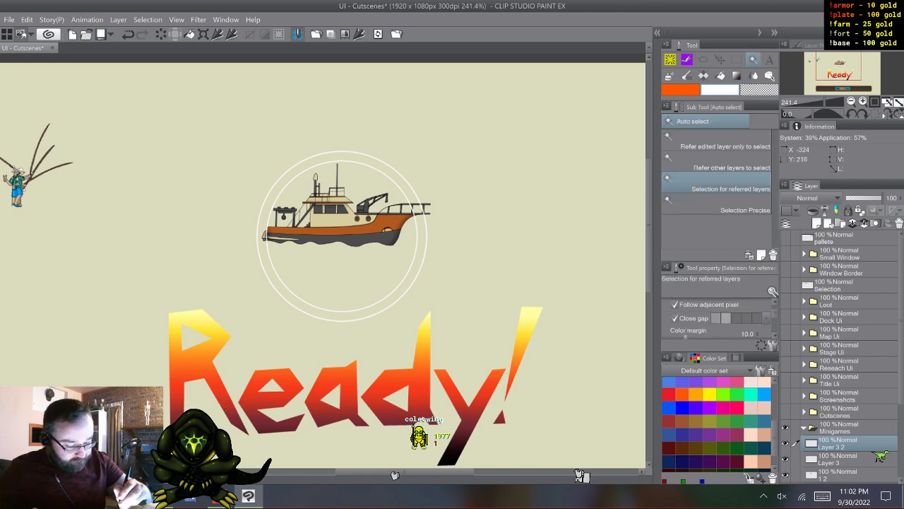
pyautogui.rightClick(841, 445)
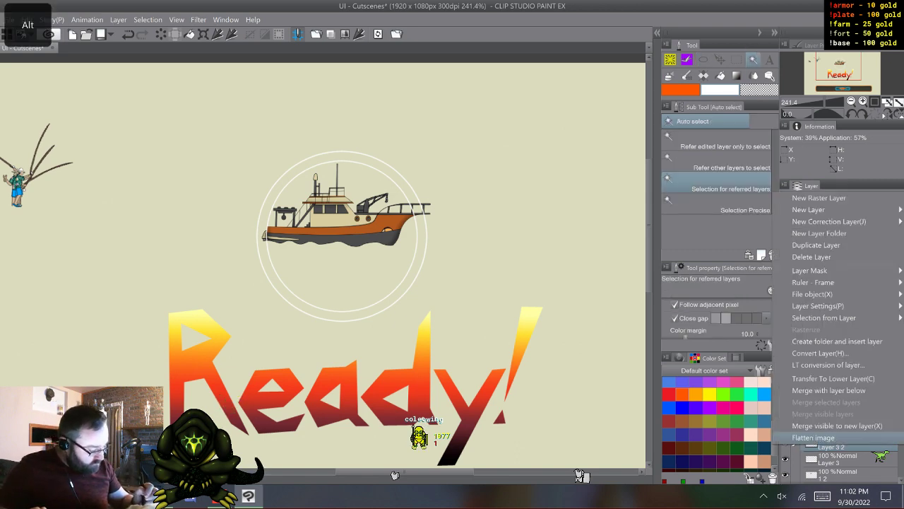
pyautogui.press('Escape')
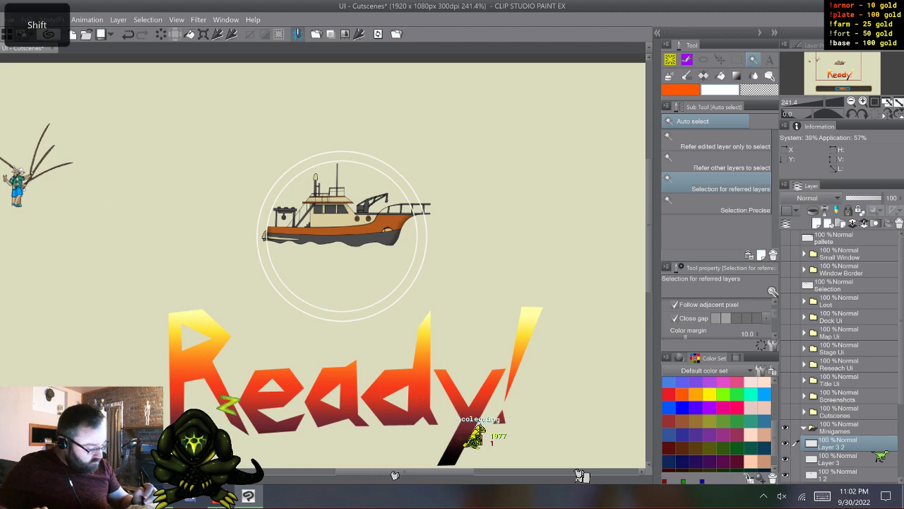
pyautogui.rightClick(840, 444)
pyautogui.click(825, 399)
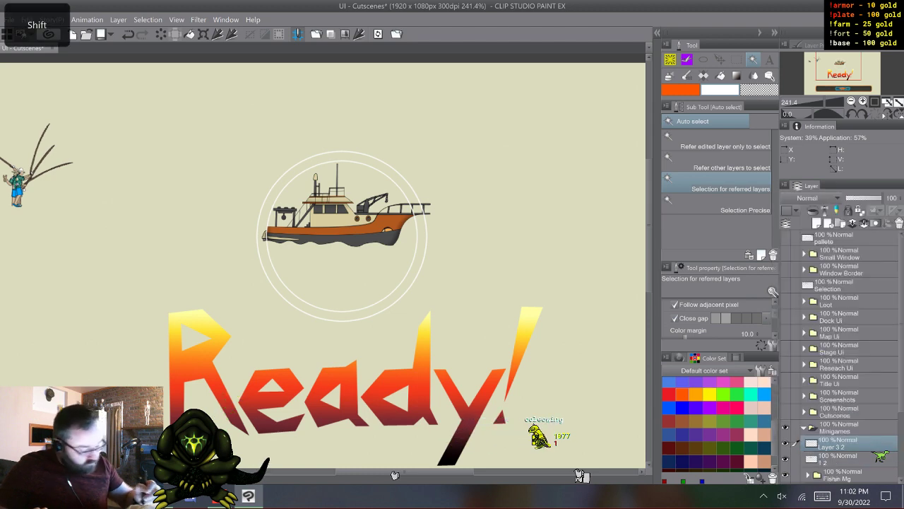
# - Use Auto select on the areas outside and inside the two circles to fill the band between them with solid white
pyautogui.click(452, 272)
pyautogui.keyDown('shift'); pyautogui.click(343, 279); pyautogui.keyUp('shift')
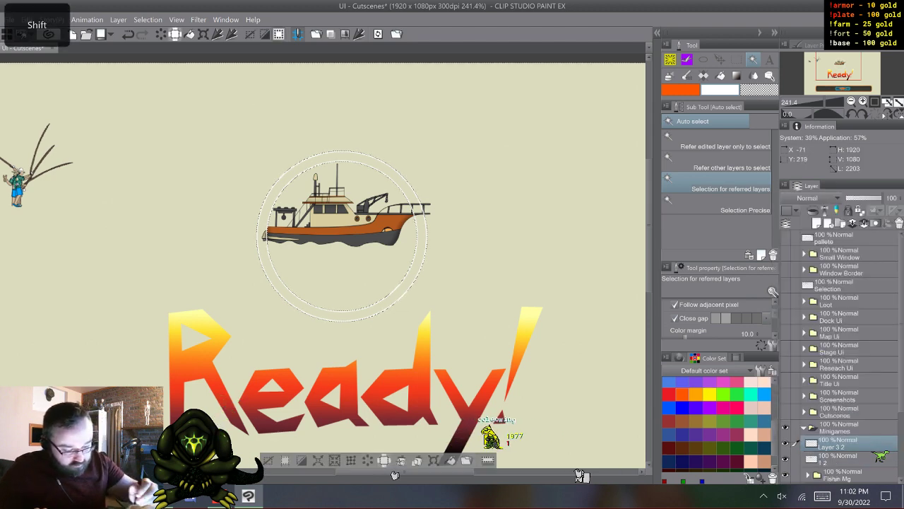
pyautogui.click(466, 460)
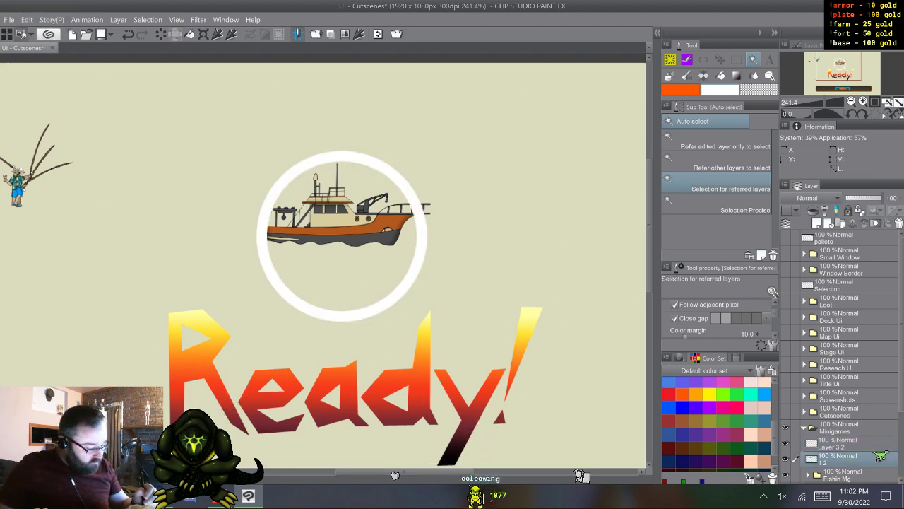
# - Select the boat layer and move the boat lower and slightly to the right within the white ring
pyautogui.scroll(-3, 394, 475)
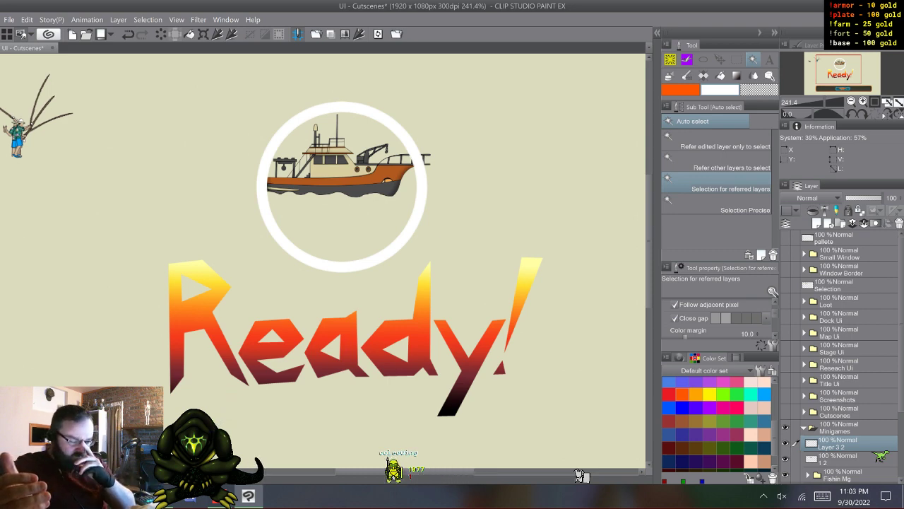
pyautogui.scroll(-3, 880, 455)
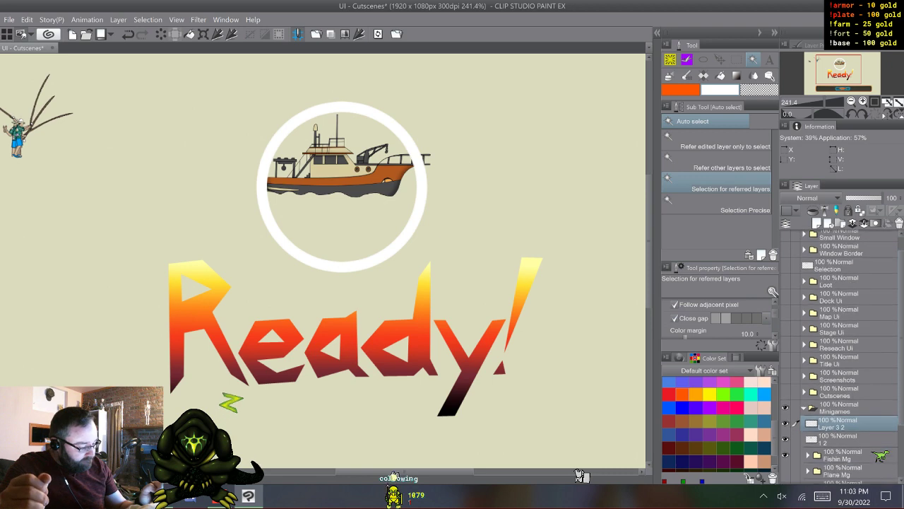
pyautogui.scroll(-1, 879, 456)
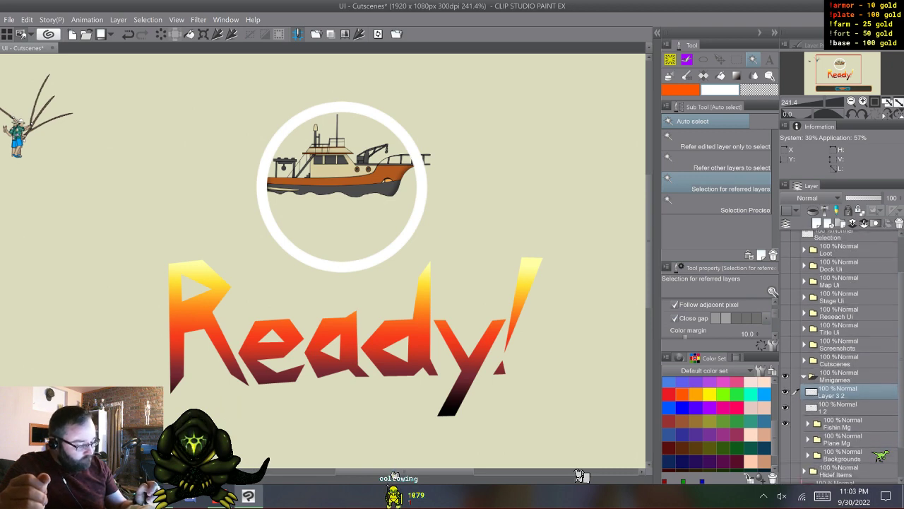
pyautogui.click(837, 407)
pyautogui.rightClick(837, 407)
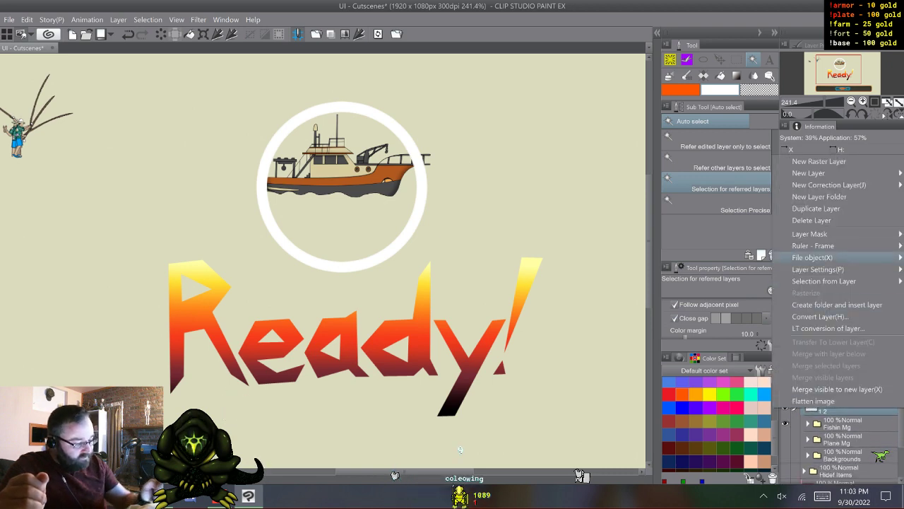
pyautogui.click(839, 410)
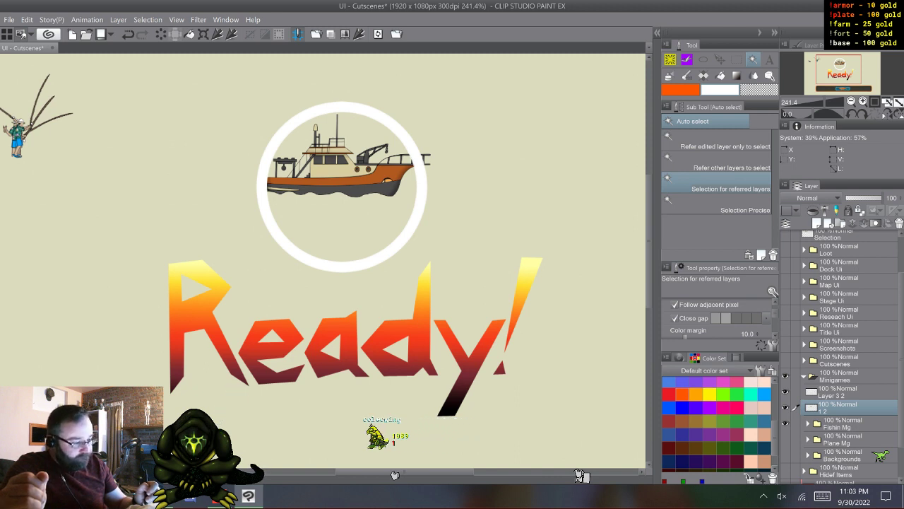
pyautogui.press('k')
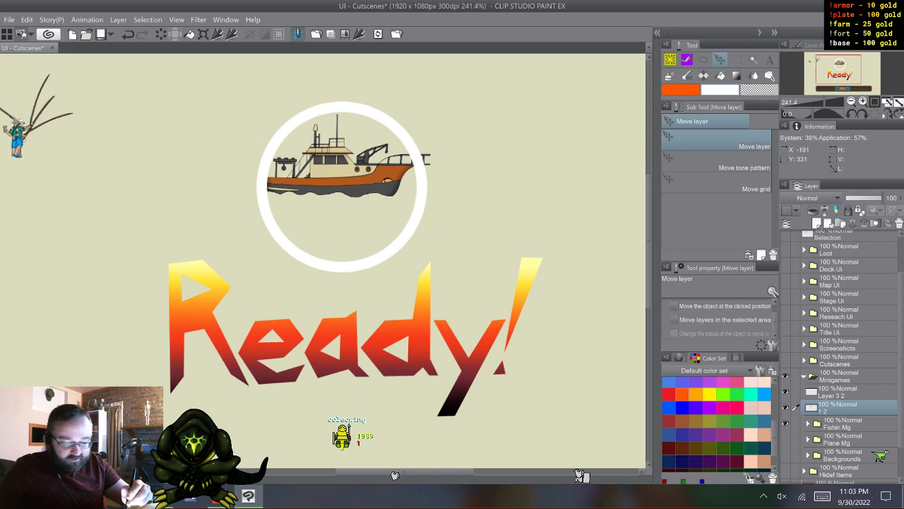
pyautogui.moveTo(339, 178); pyautogui.dragTo(341, 210)
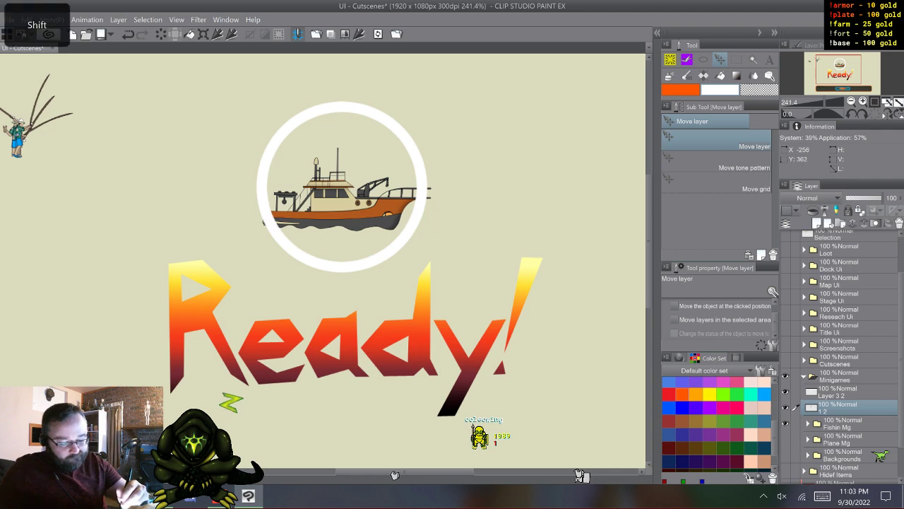
pyautogui.moveTo(339, 210); pyautogui.dragTo(345, 216)
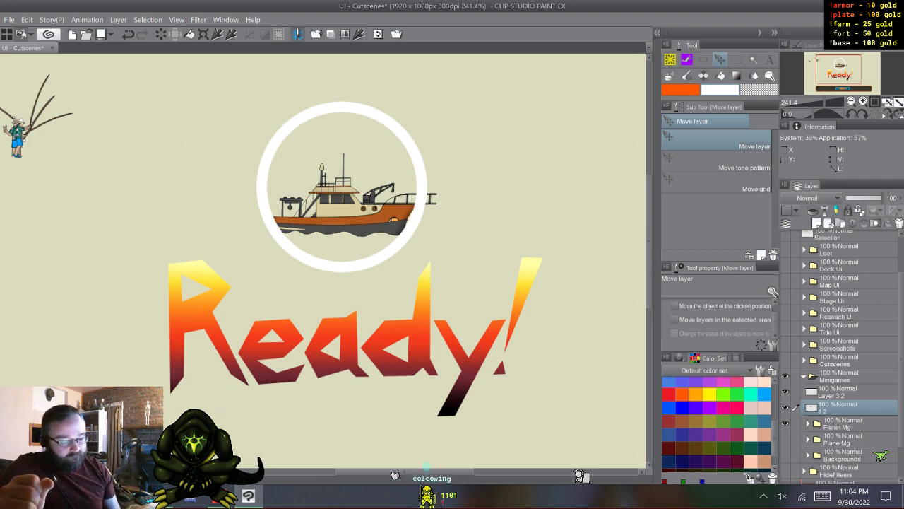
# - Delete the boat layer and expand the Fishin Mg folder
pyautogui.rightClick(840, 407)
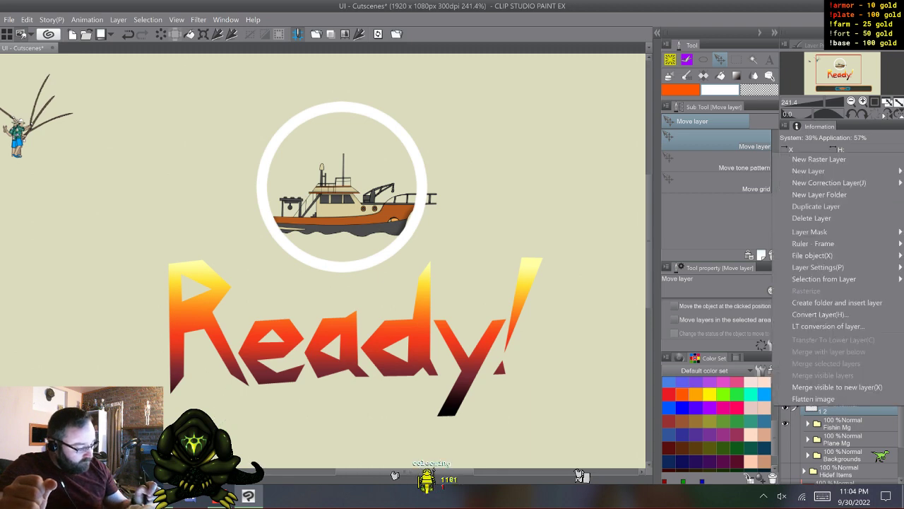
pyautogui.click(813, 218)
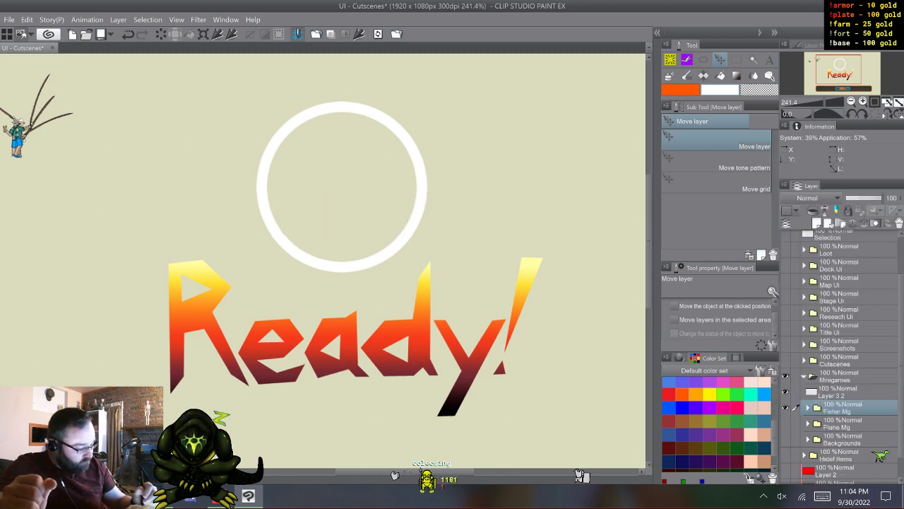
pyautogui.click(808, 408)
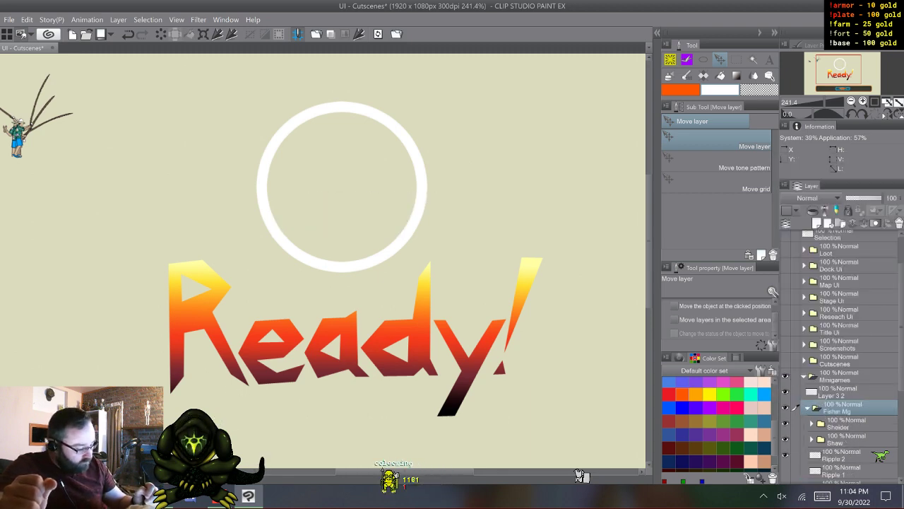
# - Collapse the Fishin Mg folder and draw a thin white fishing rod with a curling line inside the ring on Layer 3 2, using Coleowing G-Pen
pyautogui.click(808, 407)
pyautogui.click(841, 392)
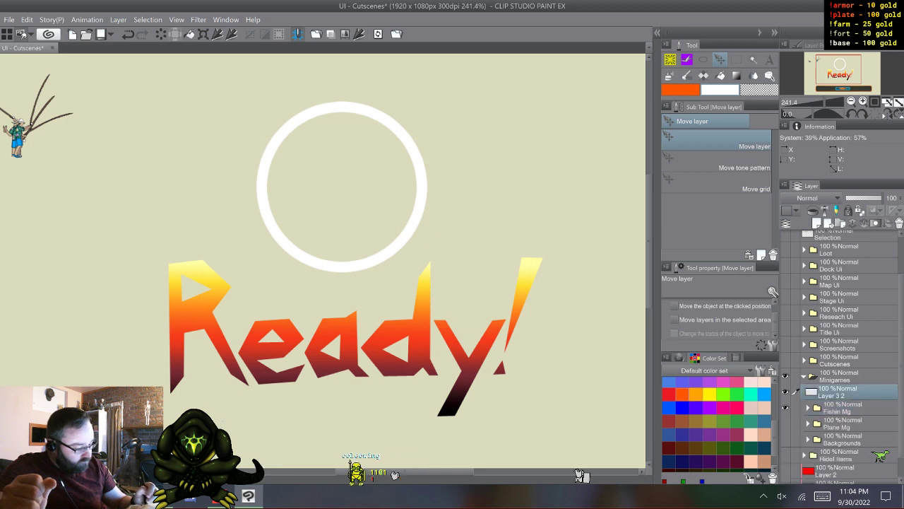
pyautogui.press('p')
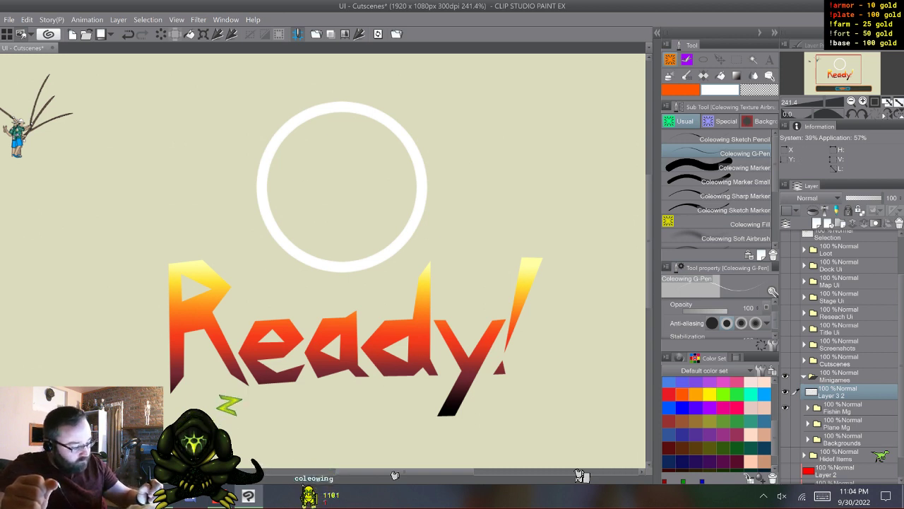
pyautogui.scroll(1, 717, 319)
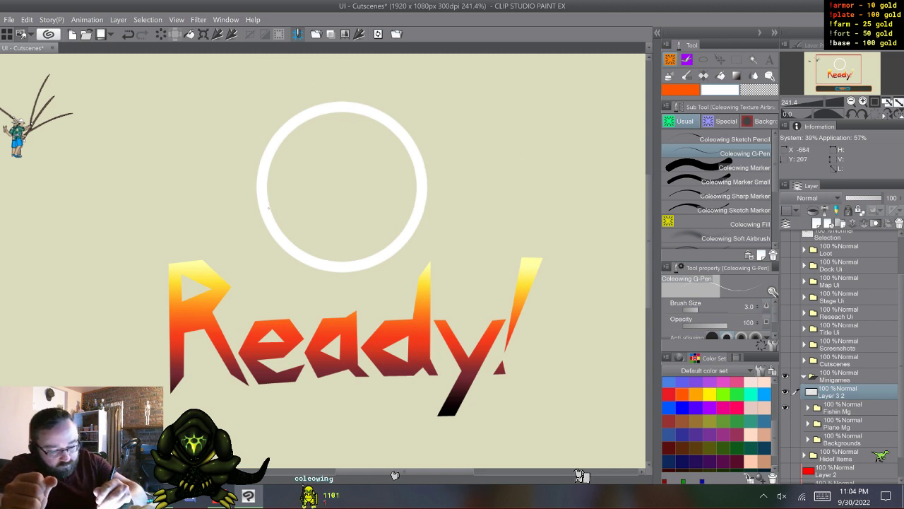
pyautogui.moveTo(267, 207)
pyautogui.mouseDown()
pyautogui.moveTo(325, 155)
pyautogui.moveTo(310, 173)
pyautogui.mouseUp()
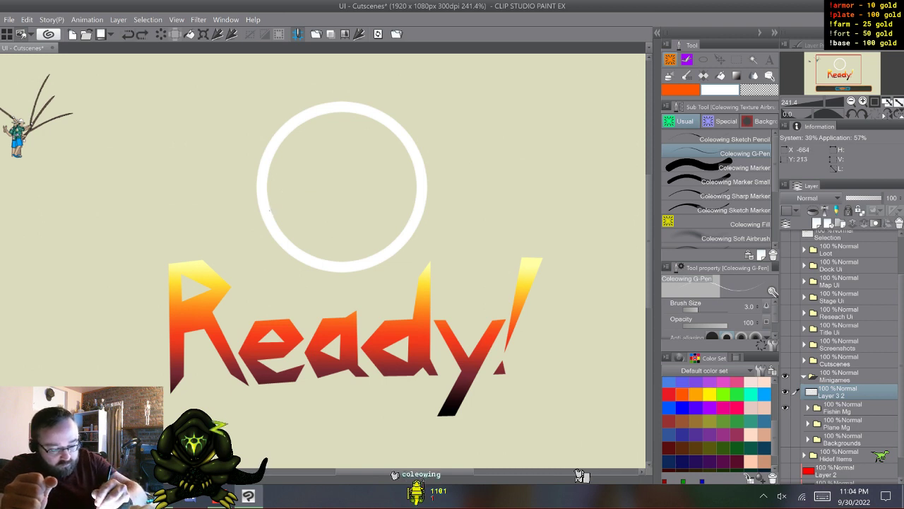
pyautogui.moveTo(271, 209); pyautogui.dragTo(332, 157)
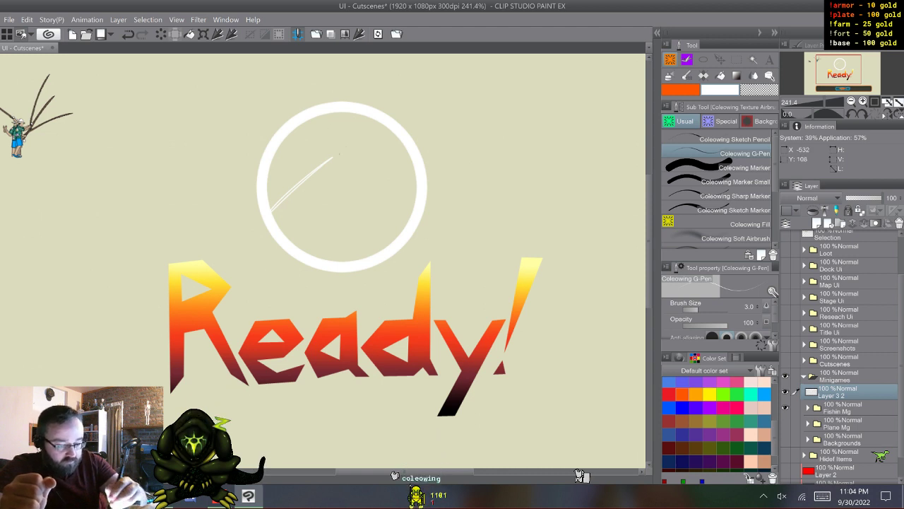
pyautogui.moveTo(330, 156)
pyautogui.mouseDown()
pyautogui.moveTo(358, 166)
pyautogui.moveTo(316, 210)
pyautogui.mouseUp()
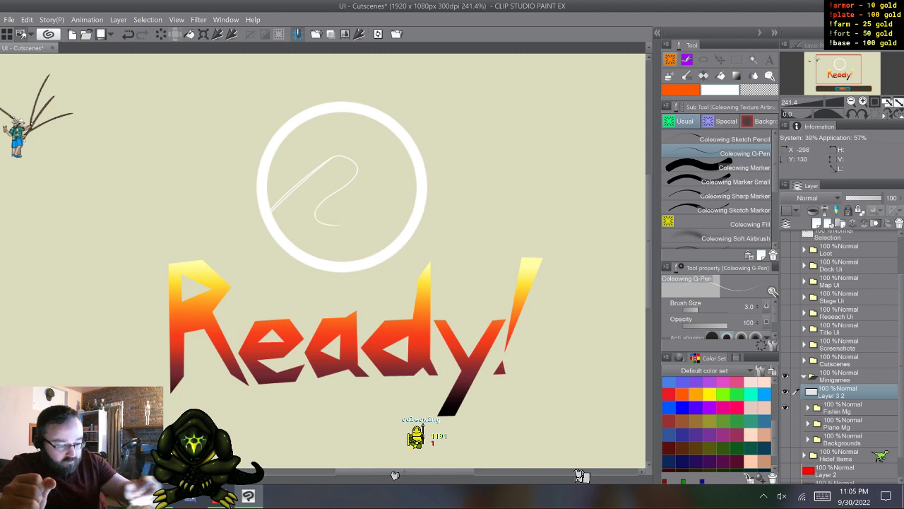
# - Duplicate the Fish Icon layer from the Fishin Mg folder and place the copy above that folder, directly below Layer 3 2
pyautogui.click(807, 408)
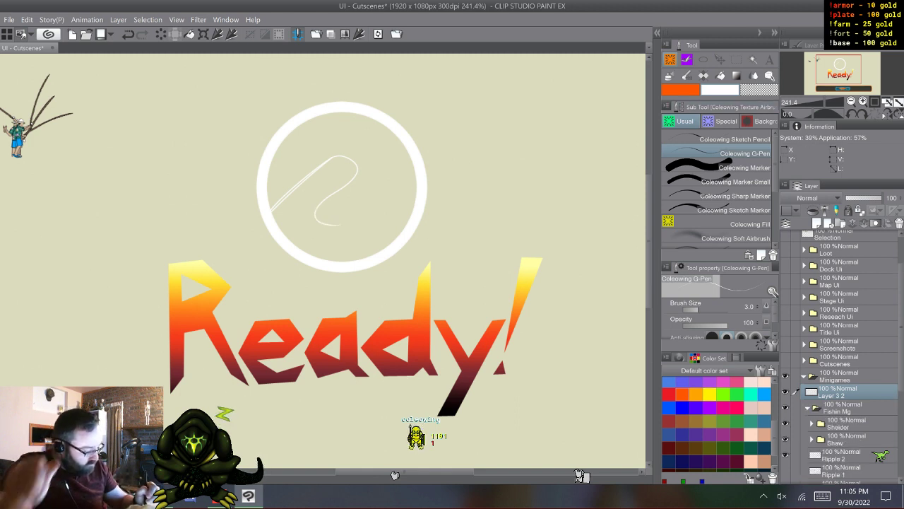
pyautogui.scroll(-5, 841, 353)
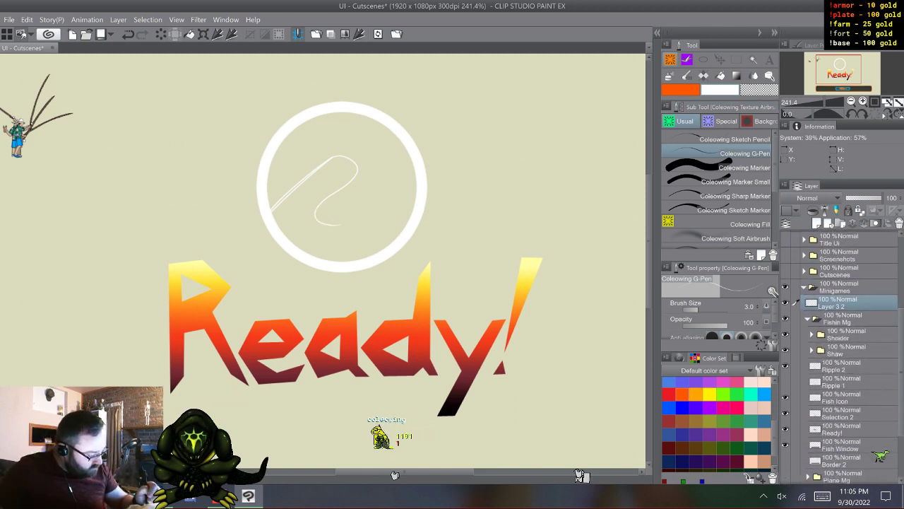
pyautogui.click(841, 429)
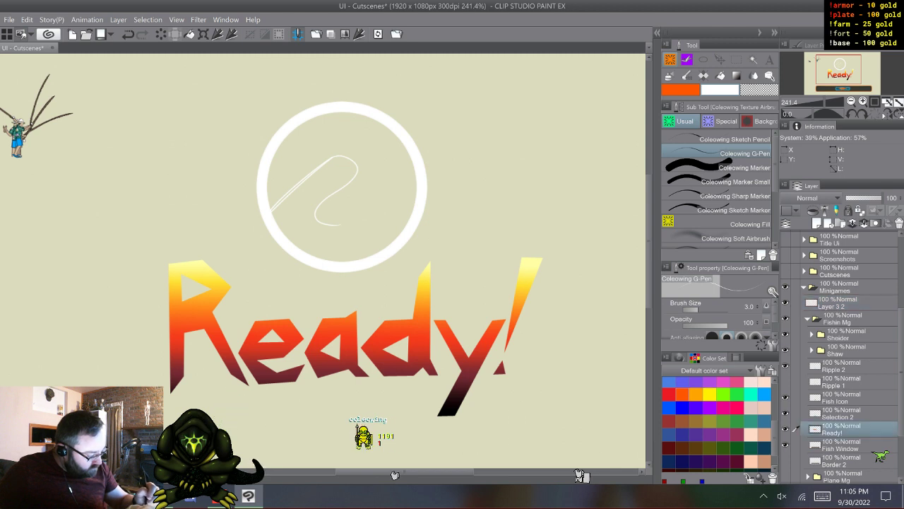
pyautogui.click(841, 398)
pyautogui.press('F9')
pyautogui.moveTo(841, 397); pyautogui.dragTo(840, 318)
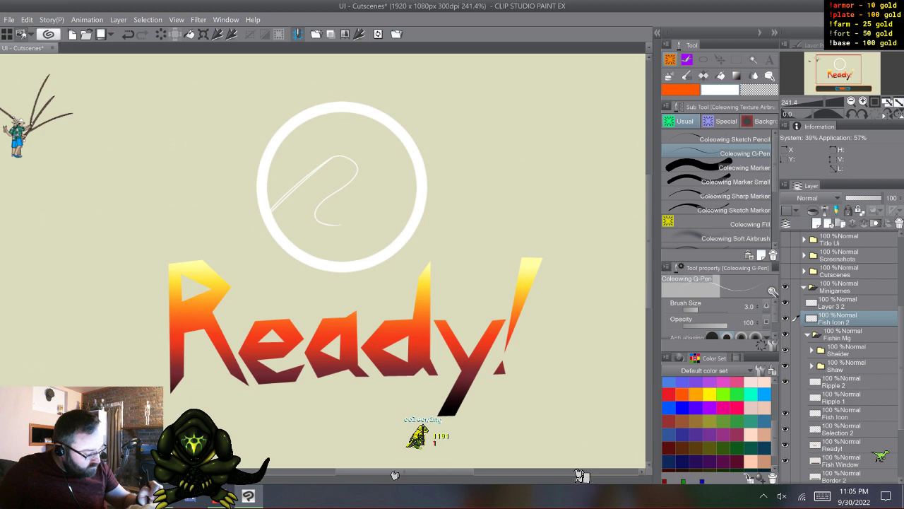
# - Collapse the Fishin Mg folder, select the Fish Icon 2 layer and hide the folder's artwork
pyautogui.click(808, 334)
pyautogui.click(841, 350)
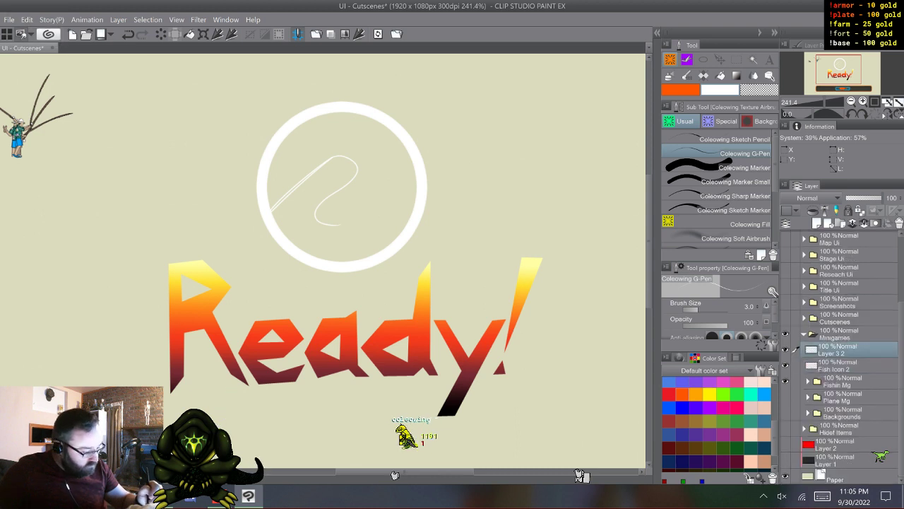
pyautogui.click(841, 365)
pyautogui.click(785, 382)
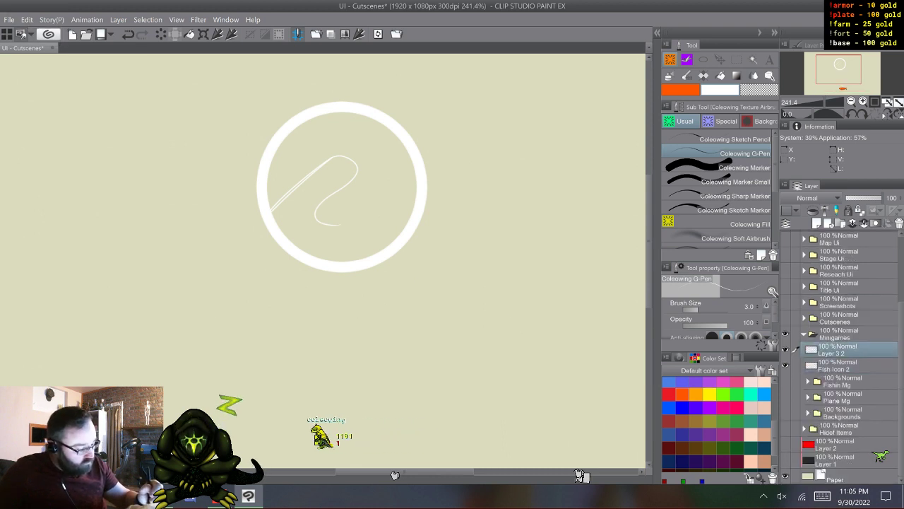
# - Move the orange fish on the Fish Icon 2 layer up the canvas to just below and right of the white ring
pyautogui.press('k')
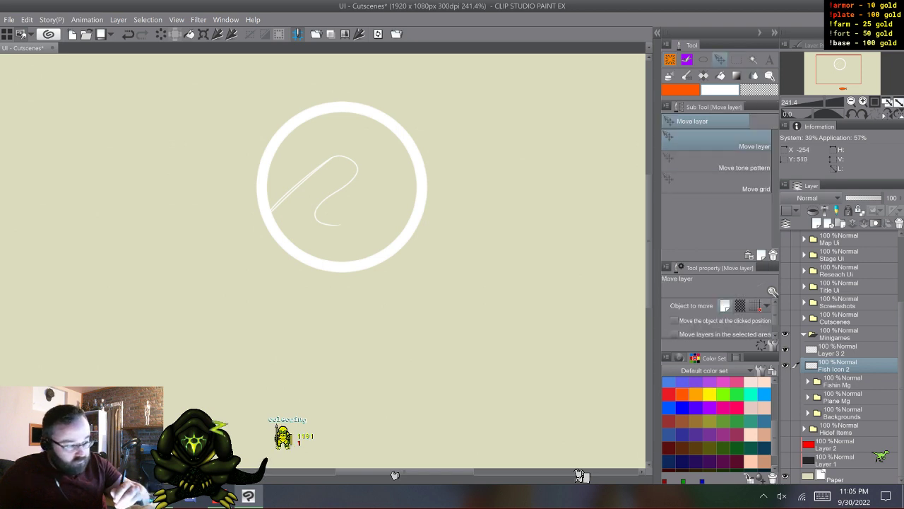
pyautogui.moveTo(383, 452); pyautogui.dragTo(363, 165)
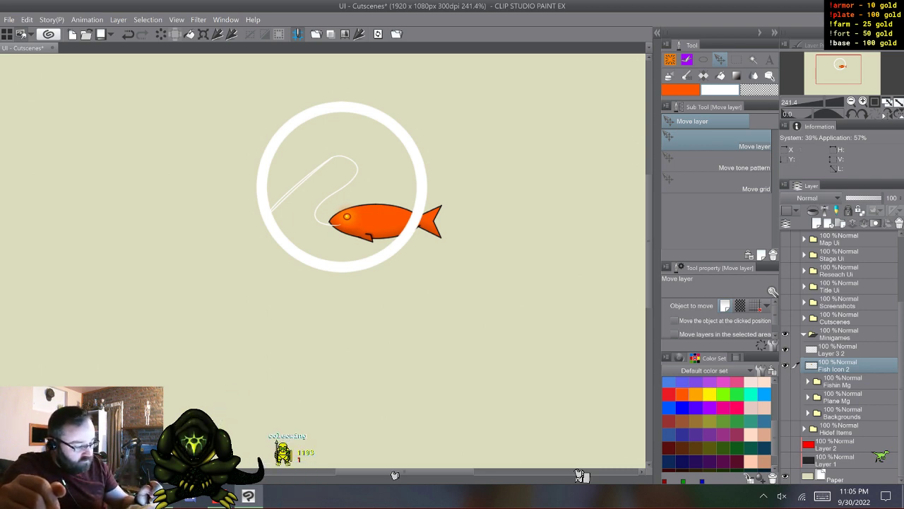
pyautogui.moveTo(385, 216); pyautogui.dragTo(411, 305)
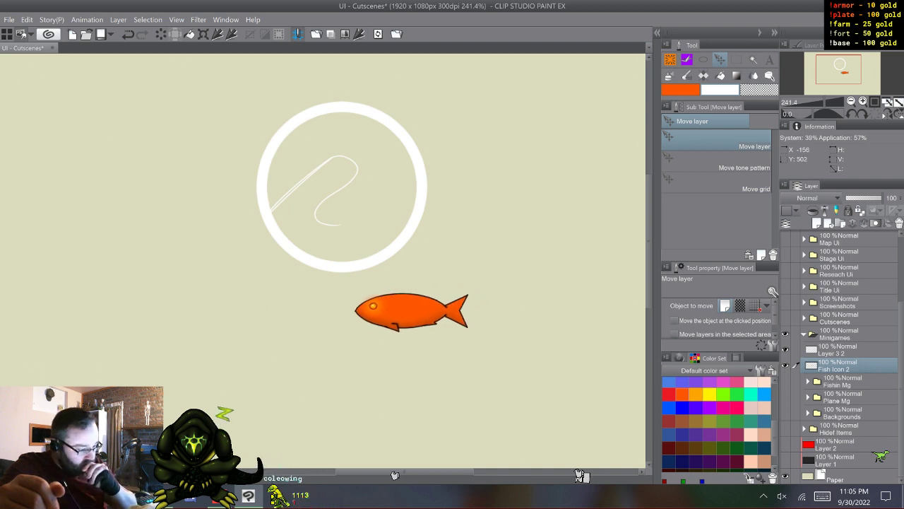
# - Add a new layer clipped to Fish Icon 2 and fill it with white over the fish using Coleowing Fill
pyautogui.hotkey('ctrl', 'shift', 'n')
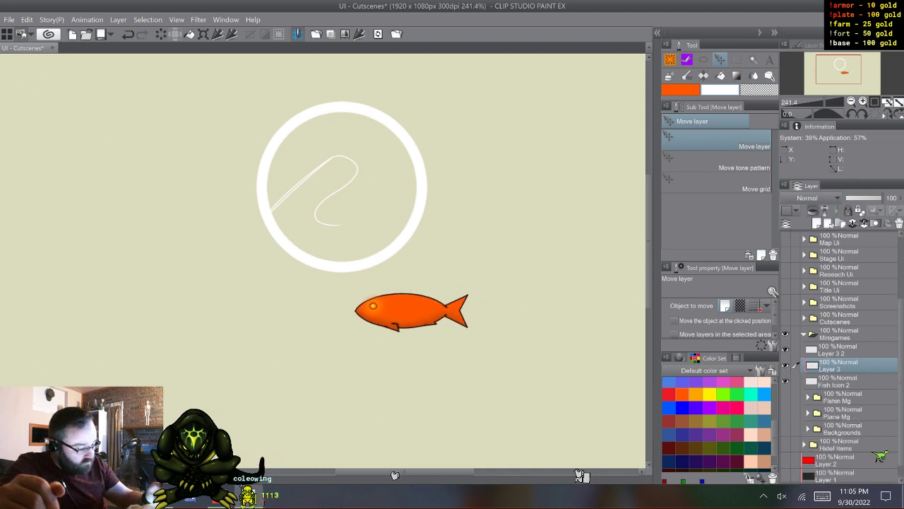
pyautogui.press('g')
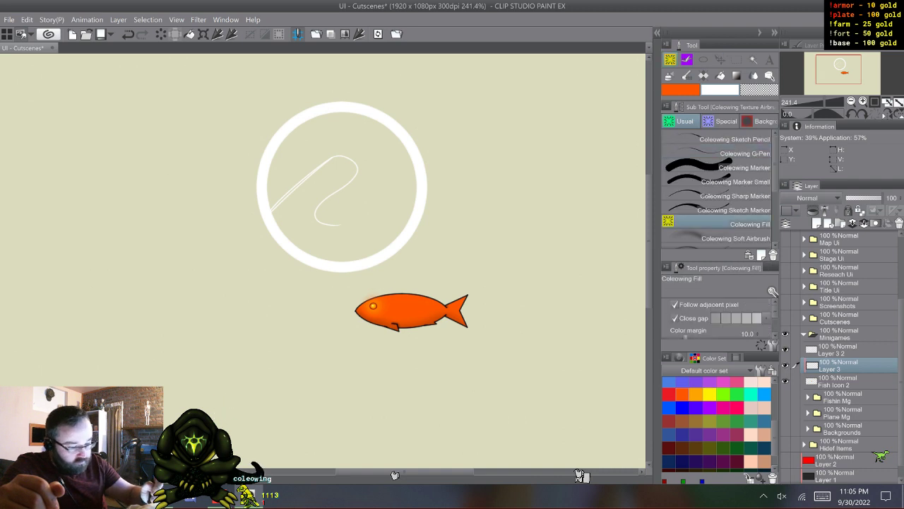
pyautogui.click(410, 311)
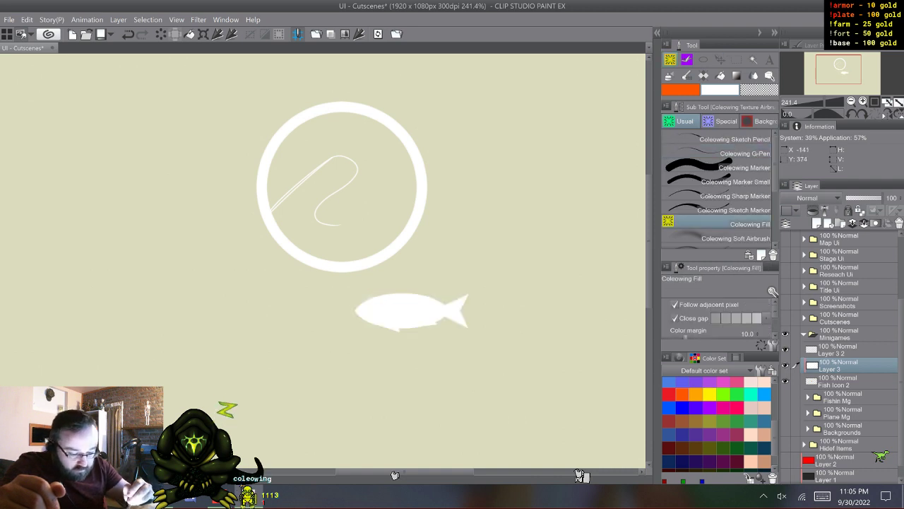
# - Cut out the fish's eye on the Fish Icon 2 layer using Coleowing Marker at brush size 29.1, hiding Layer 3 while working and showing it again
pyautogui.press('b')
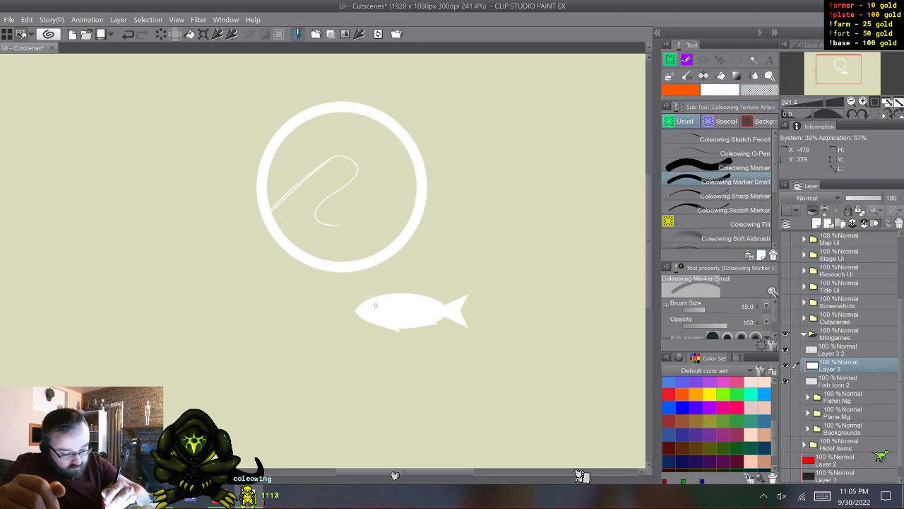
pyautogui.click(735, 168)
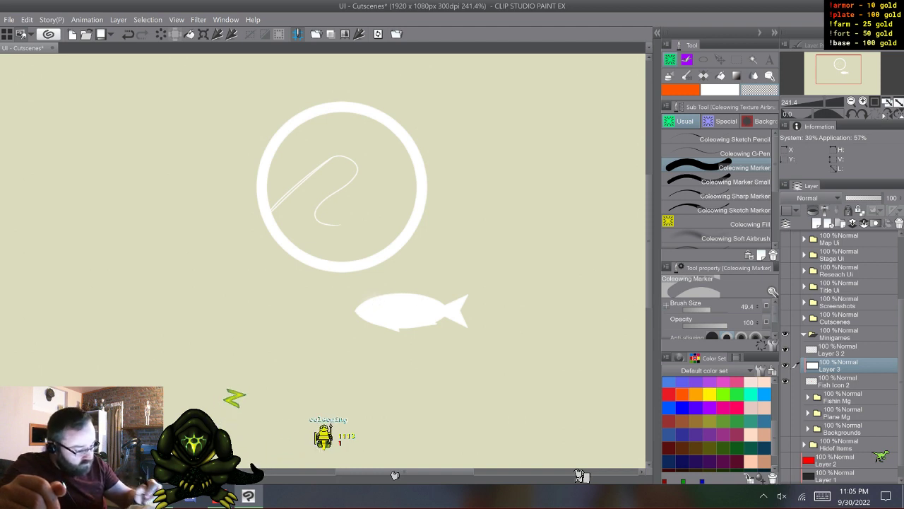
pyautogui.press('alt')
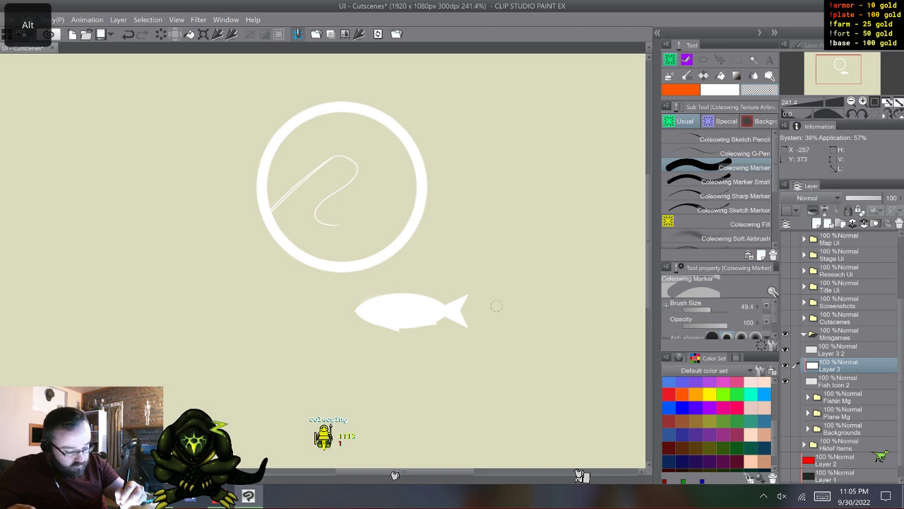
pyautogui.moveTo(497, 305); pyautogui.dragTo(497, 305)
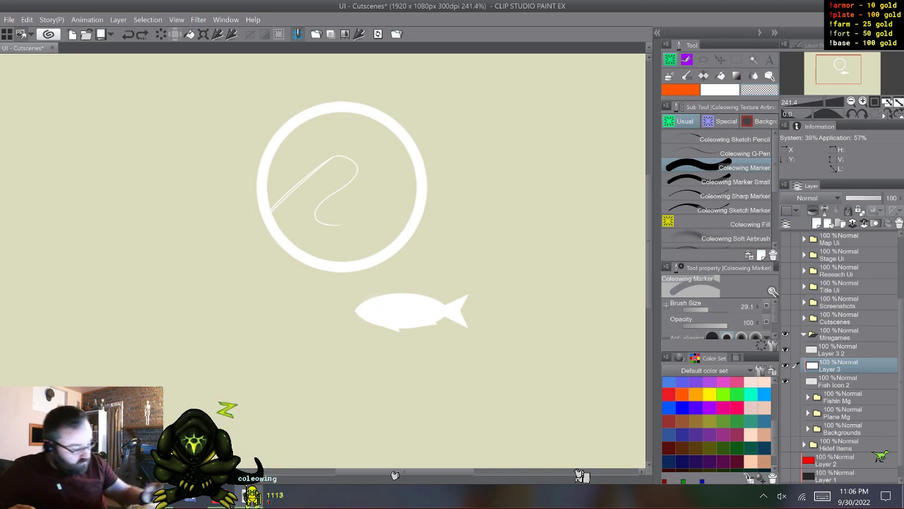
pyautogui.click(840, 381)
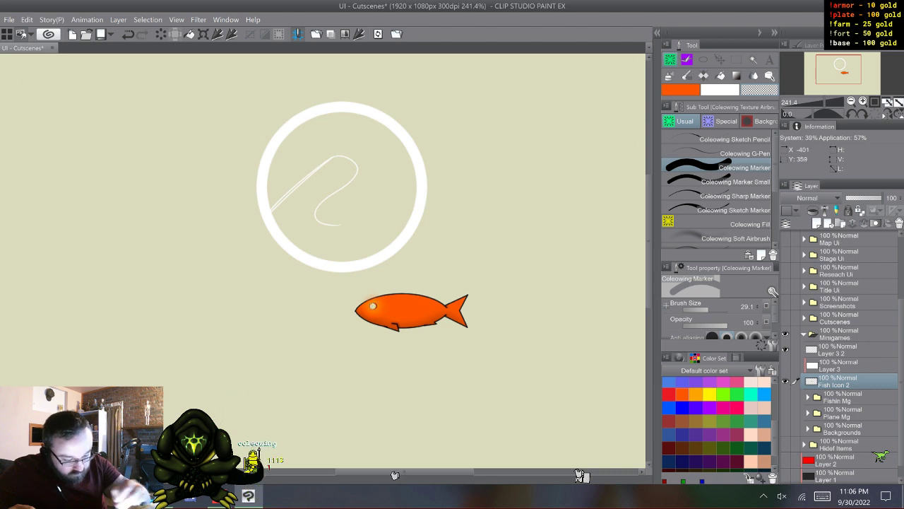
pyautogui.click(785, 365)
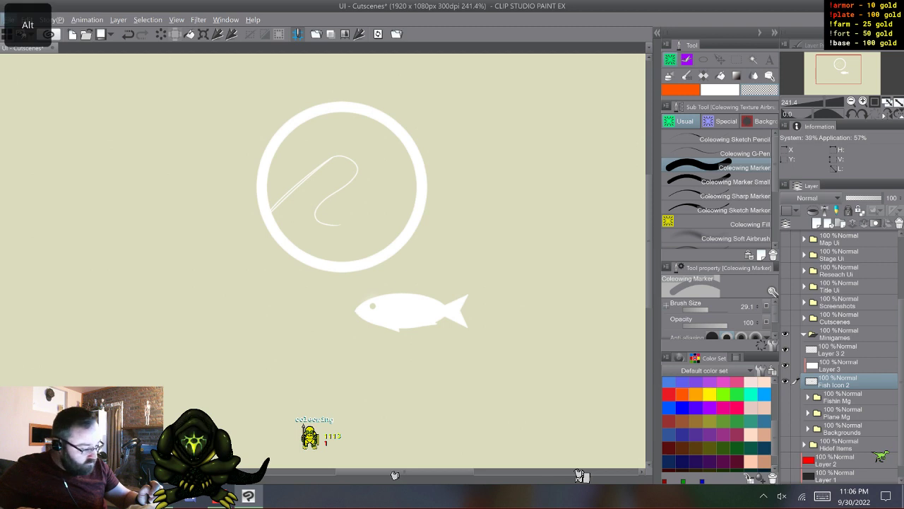
# - Merge the white clipped Layer 3 down into the Fish Icon 2 layer
pyautogui.keyDown('shift'); pyautogui.click(840, 366); pyautogui.keyUp('shift')
pyautogui.rightClick(841, 367)
pyautogui.click(827, 322)
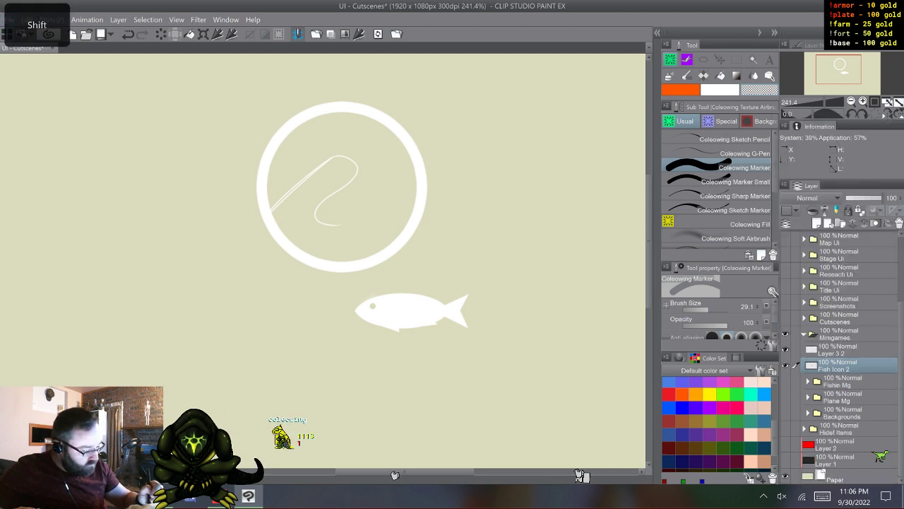
# - Move the white fish into the ring, shrink it and tilt its tail upward so its mouth meets the end of the fishing line
pyautogui.press('k')
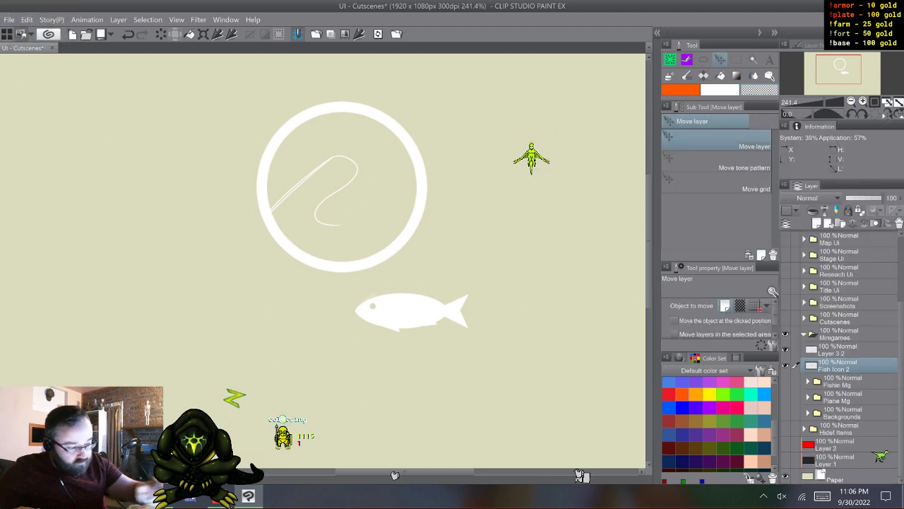
pyautogui.moveTo(412, 311)
pyautogui.mouseDown()
pyautogui.moveTo(416, 262)
pyautogui.moveTo(397, 224)
pyautogui.mouseUp()
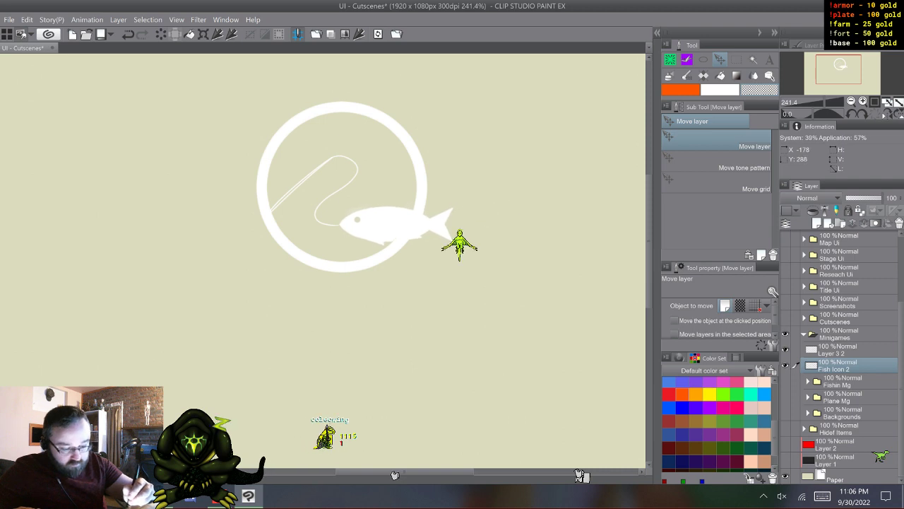
pyautogui.hotkey('ctrl', 't')
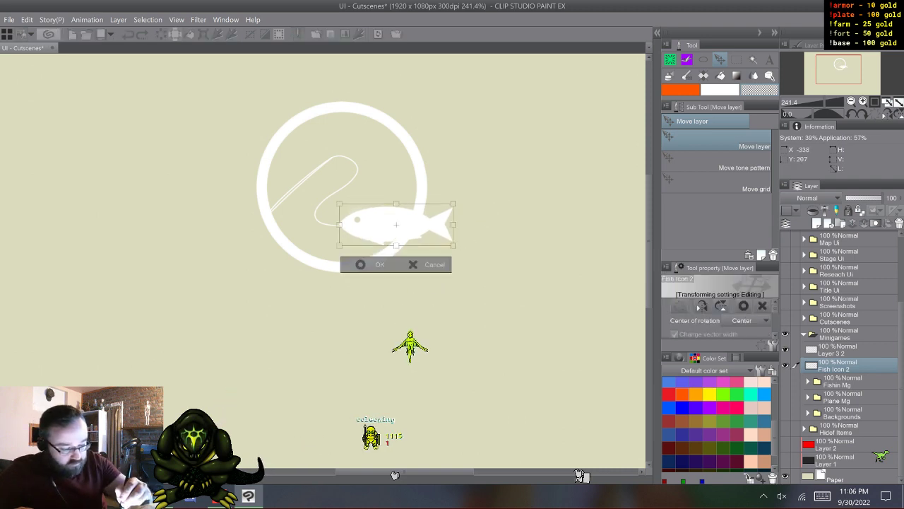
pyautogui.moveTo(381, 233); pyautogui.dragTo(407, 188)
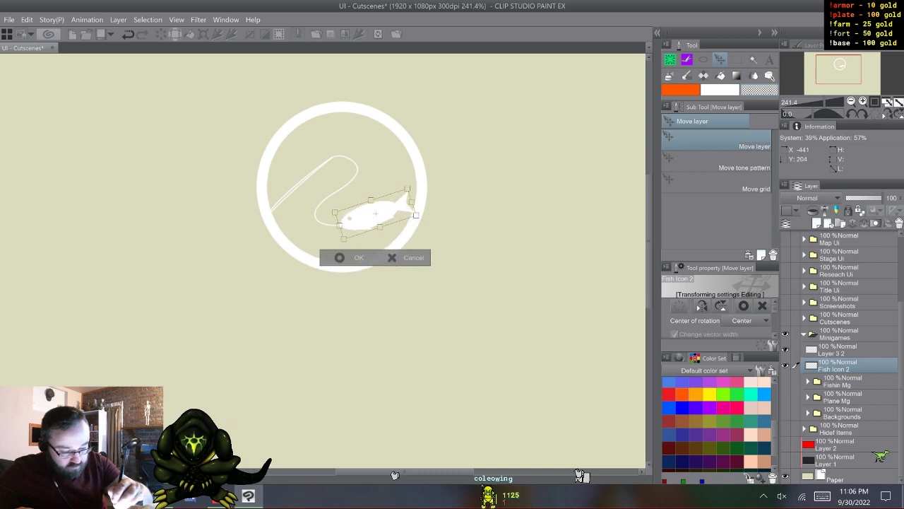
pyautogui.moveTo(376, 214); pyautogui.dragTo(373, 212)
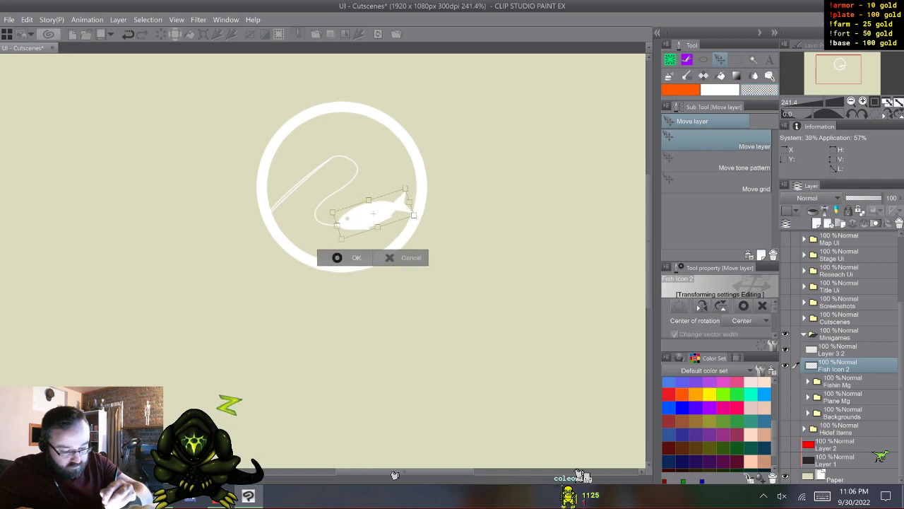
pyautogui.press('Return')
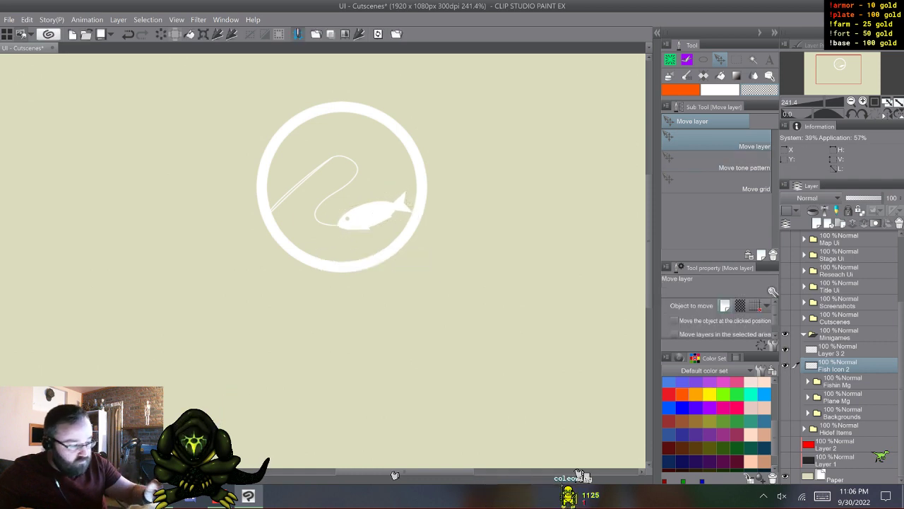
# - Fill the gap inside the fishing rod with white using Coleowing Marker Small at brush size 15.0
pyautogui.press('p')
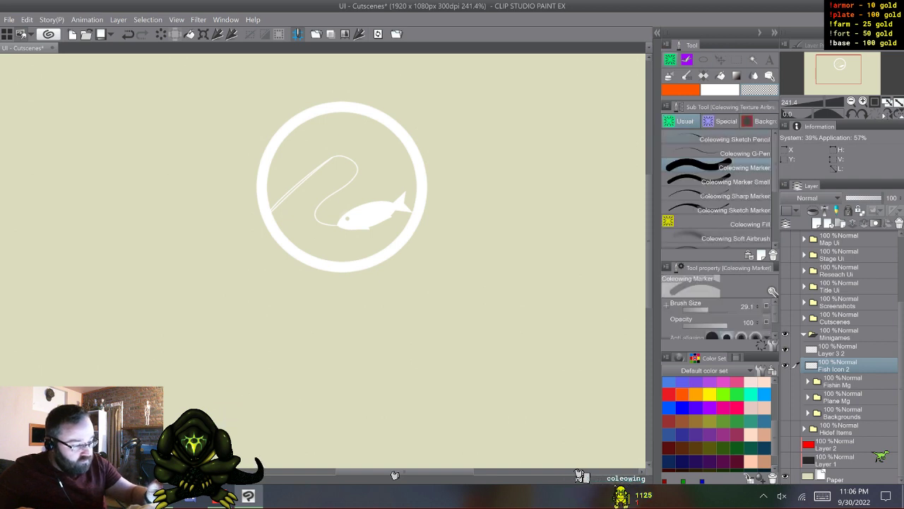
pyautogui.click(717, 181)
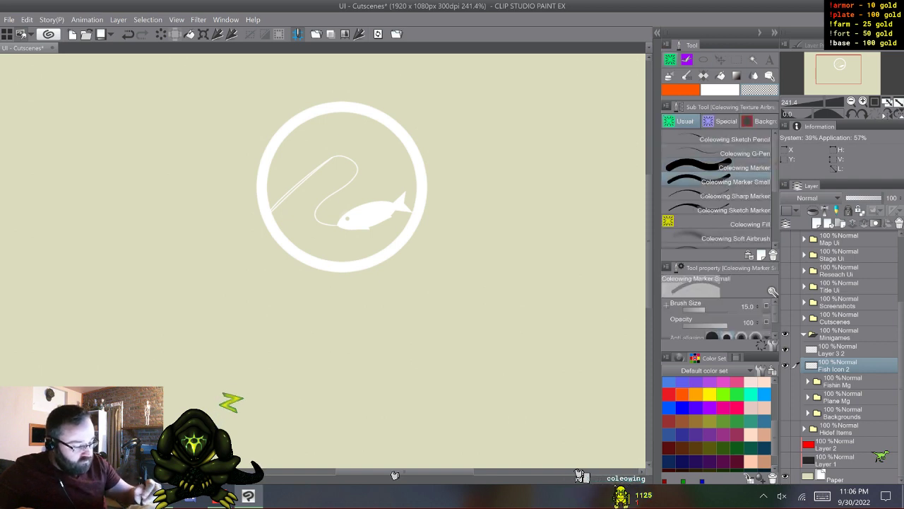
pyautogui.click(718, 168)
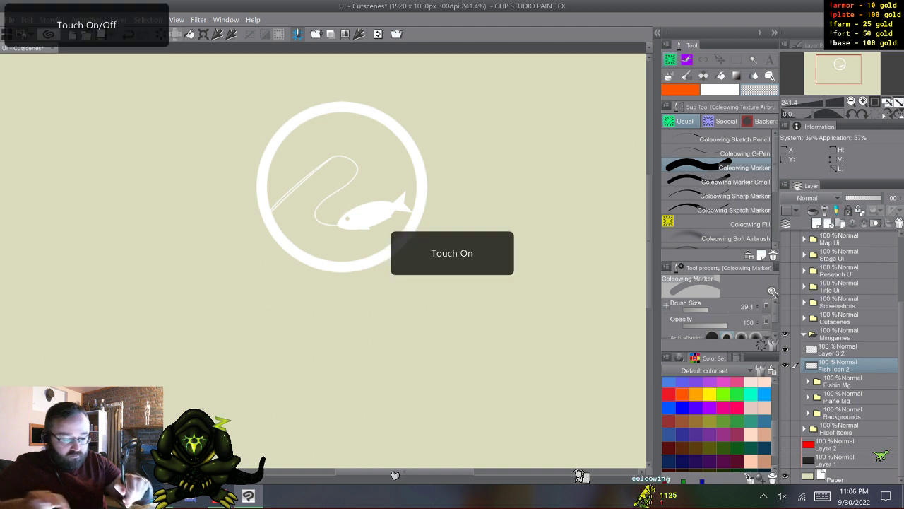
pyautogui.scroll(1, 323, 260)
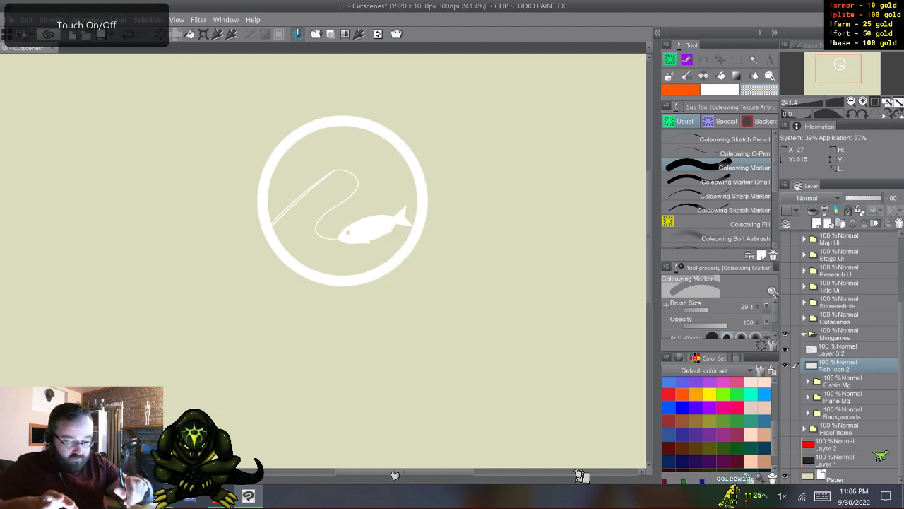
pyautogui.scroll(4, 323, 260)
pyautogui.scroll(2, 323, 340)
pyautogui.scroll(2, 320, 373)
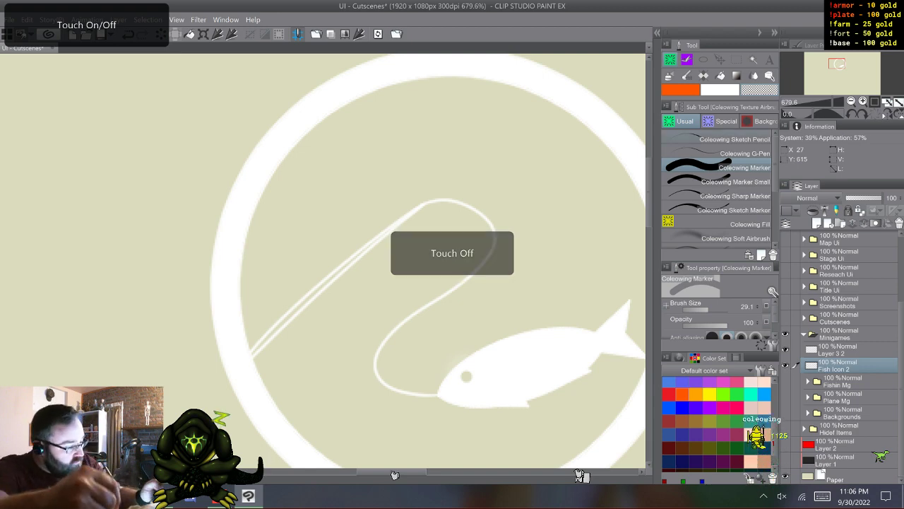
pyautogui.click(742, 181)
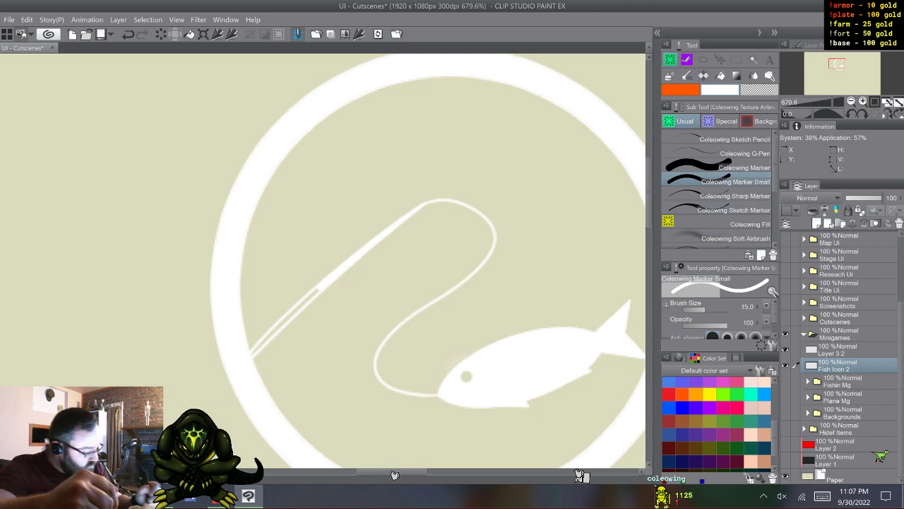
# - Show the red Layer 2 as background and firm up the soft edges of the ring, rod and line on Layer 3 2 using an auto selection
pyautogui.click(786, 445)
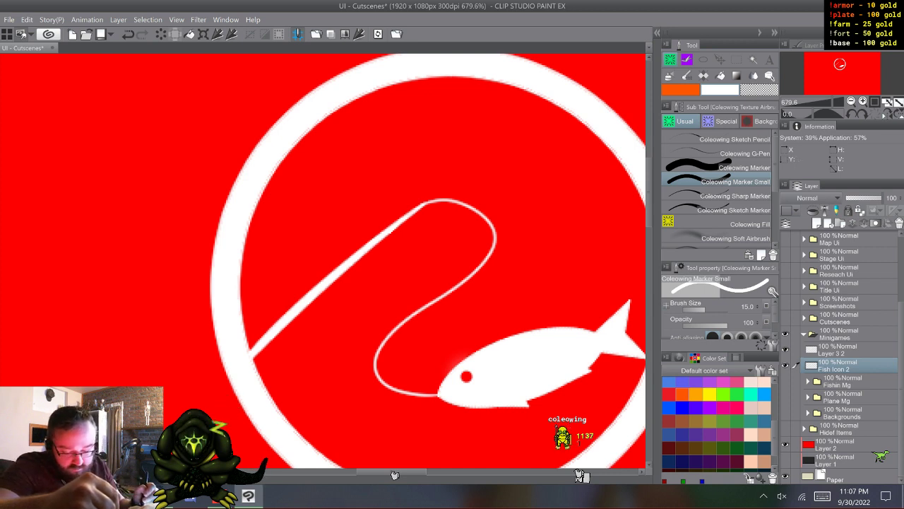
pyautogui.moveTo(407, 472); pyautogui.dragTo(421, 472)
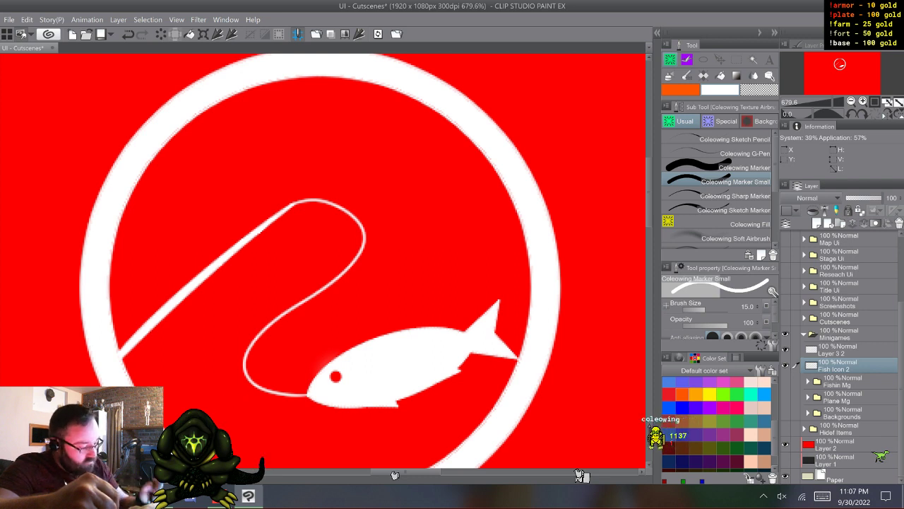
pyautogui.click(839, 350)
pyautogui.press('w')
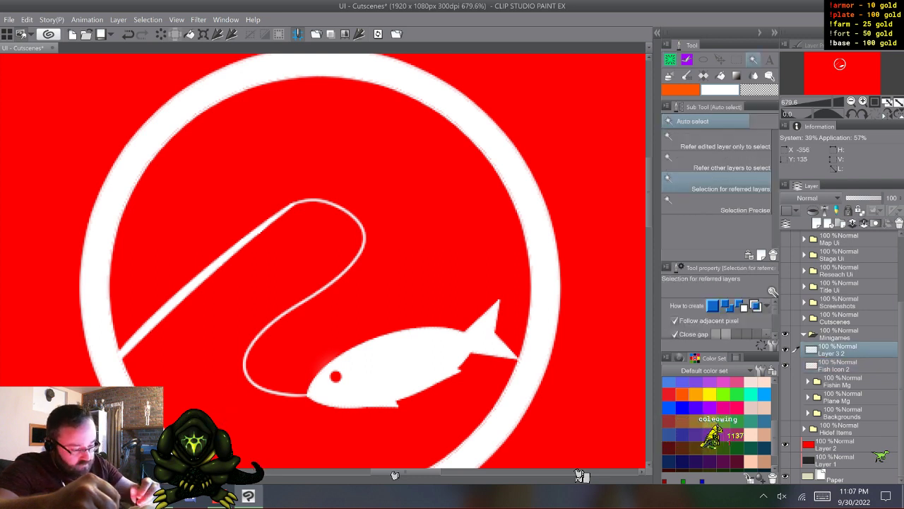
pyautogui.hotkey('ctrl', 'a')
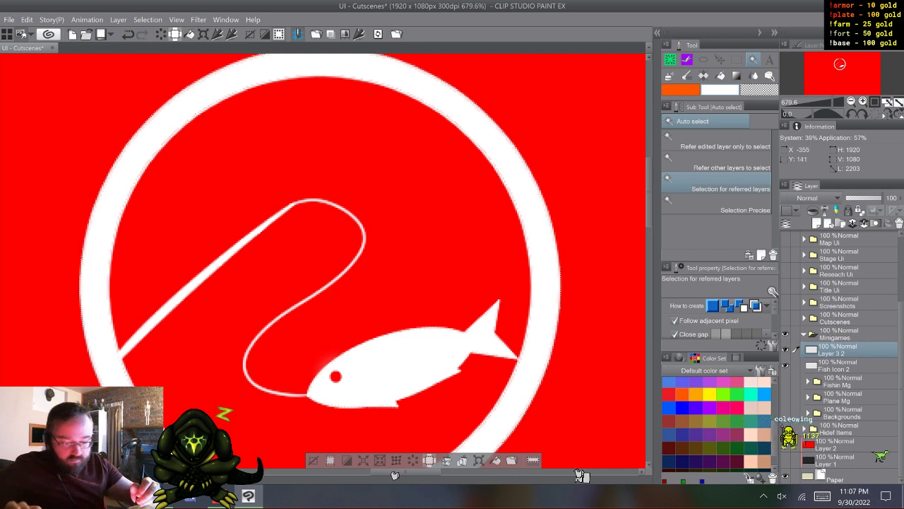
pyautogui.press('shift')
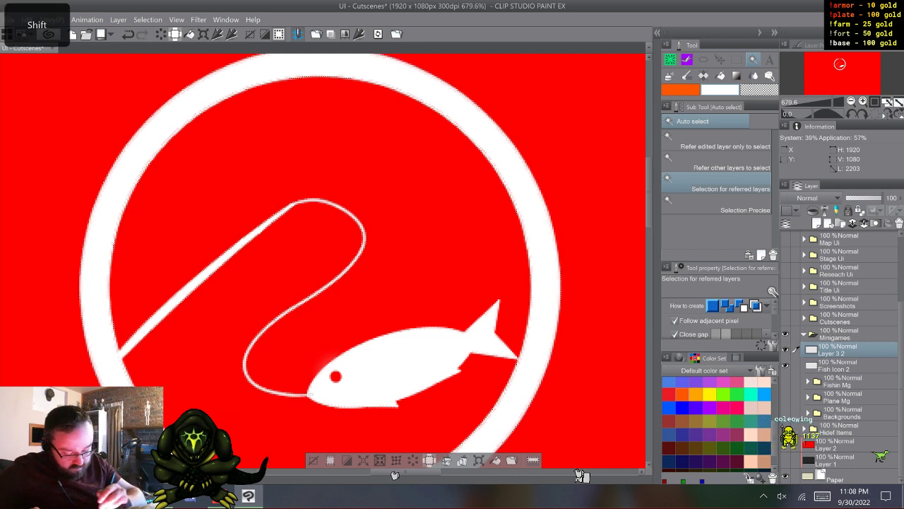
pyautogui.click(347, 460)
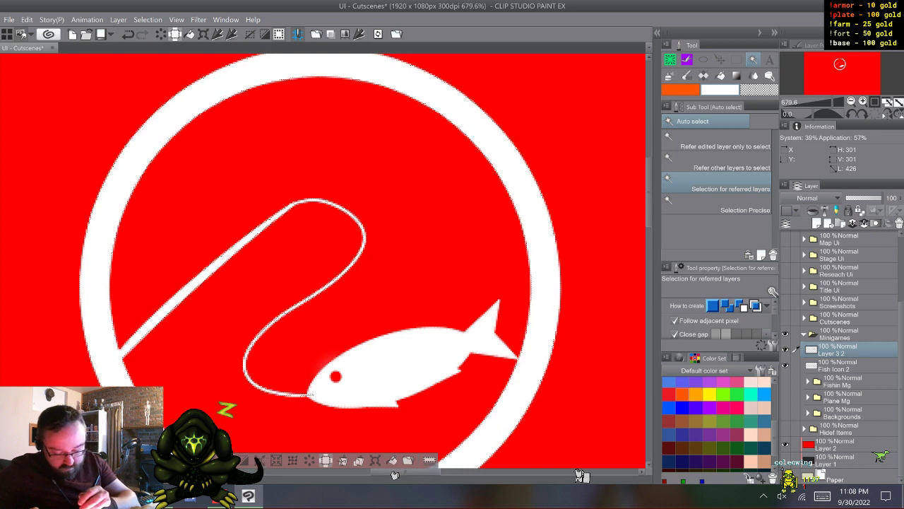
pyautogui.hotkey('ctrl', 'd')
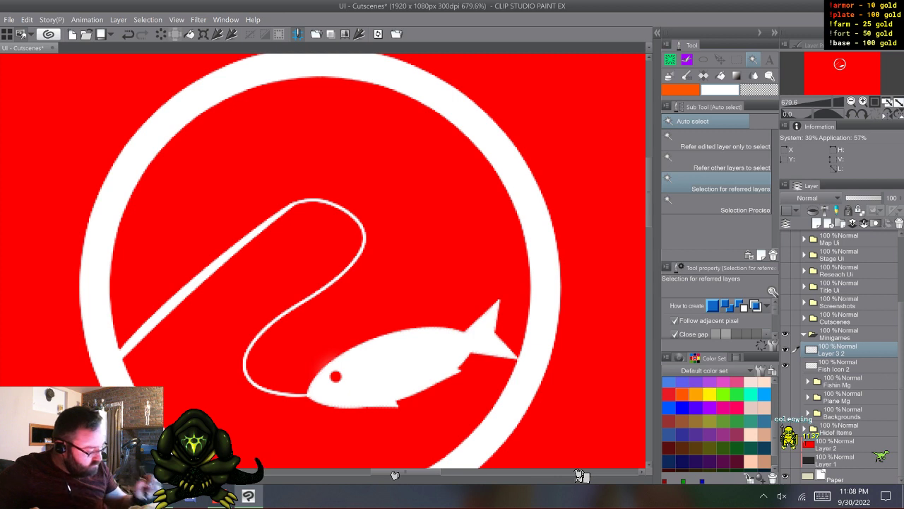
# - Add a new layer above Fish Icon 2 and hide both the new layer and Fish Icon 2
pyautogui.click(841, 365)
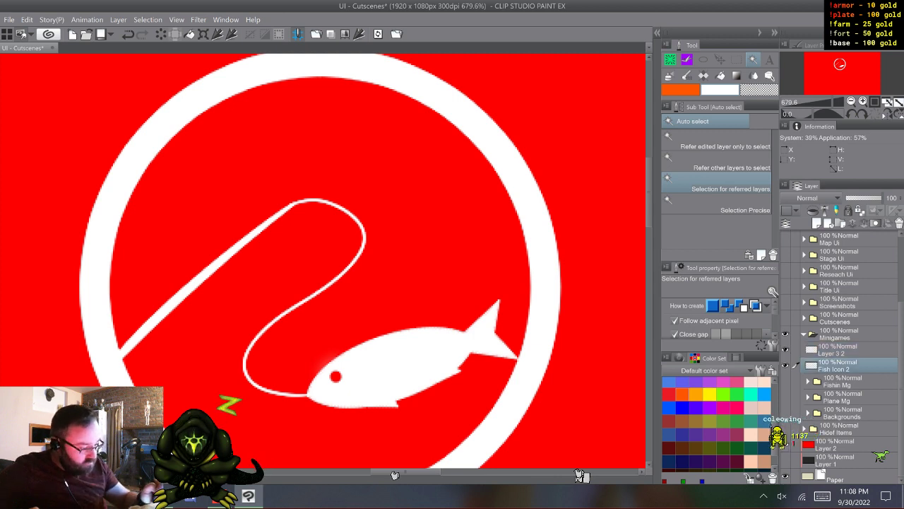
pyautogui.hotkey('ctrl', 'shift', 'n')
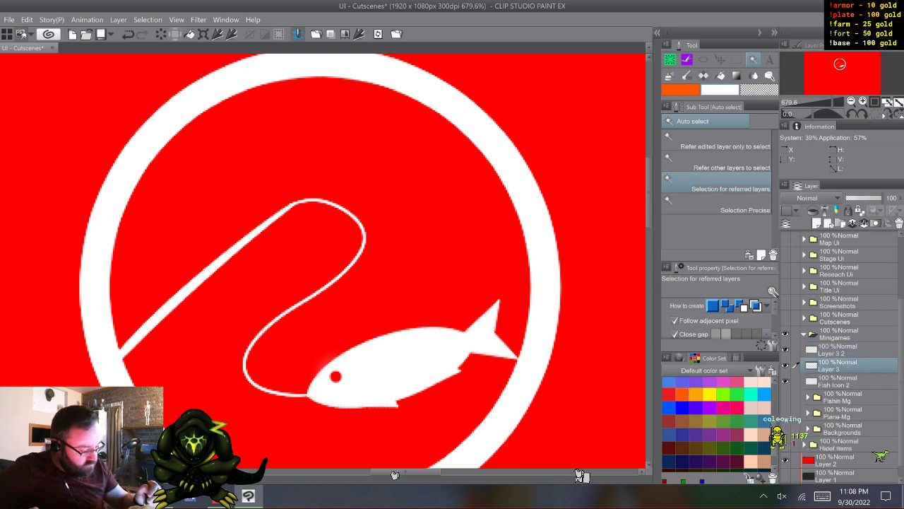
pyautogui.click(785, 381)
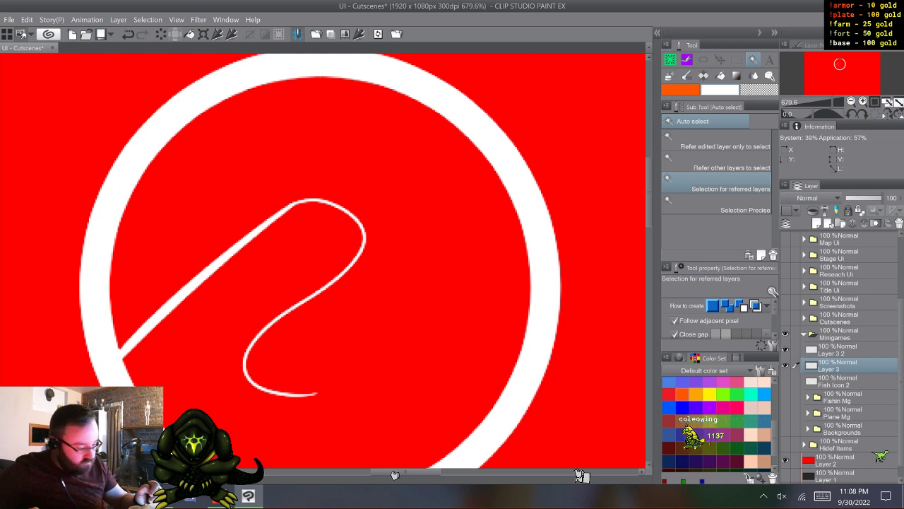
pyautogui.click(785, 350)
pyautogui.click(785, 350)
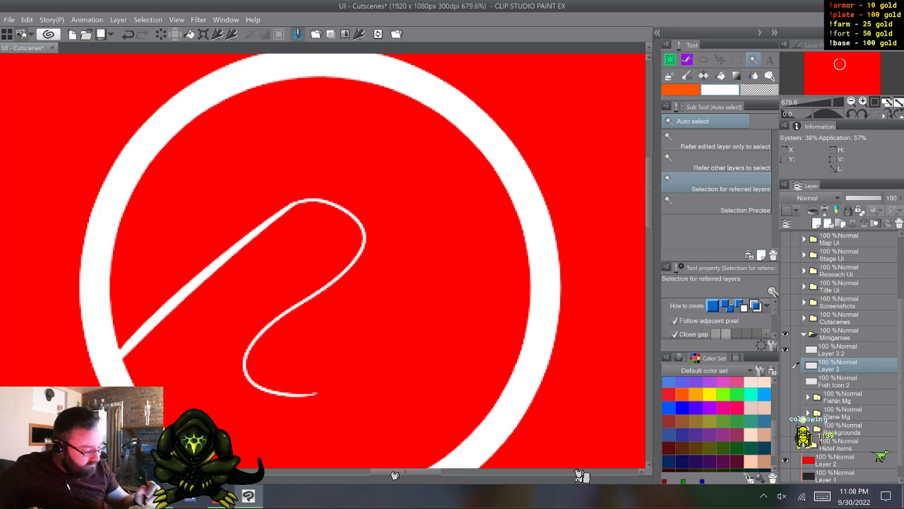
# - Duplicate the ring and rod layer Layer 3 2, hide the copy and make the original active
pyautogui.click(848, 350)
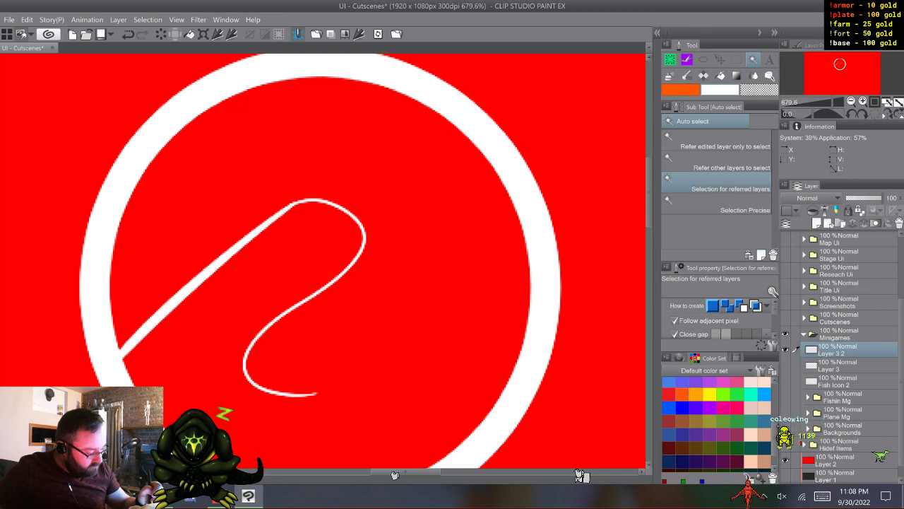
pyautogui.press('F9')
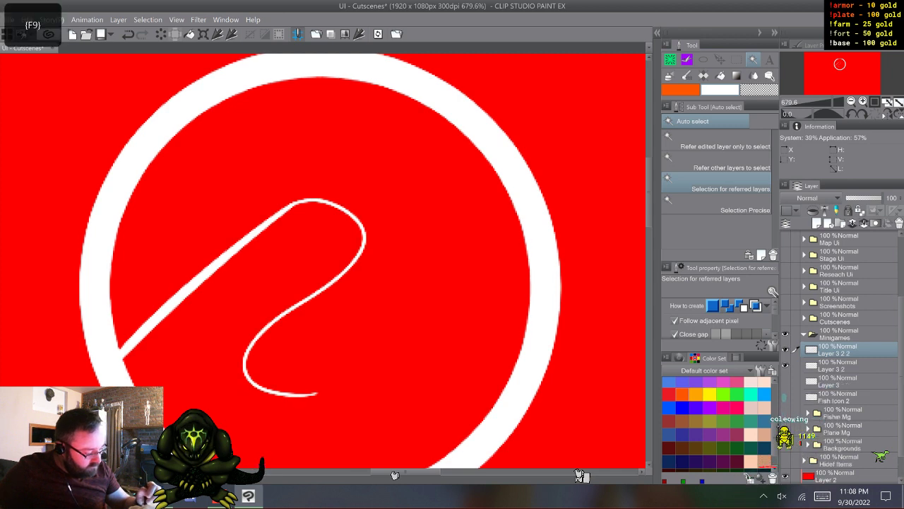
pyautogui.click(841, 365)
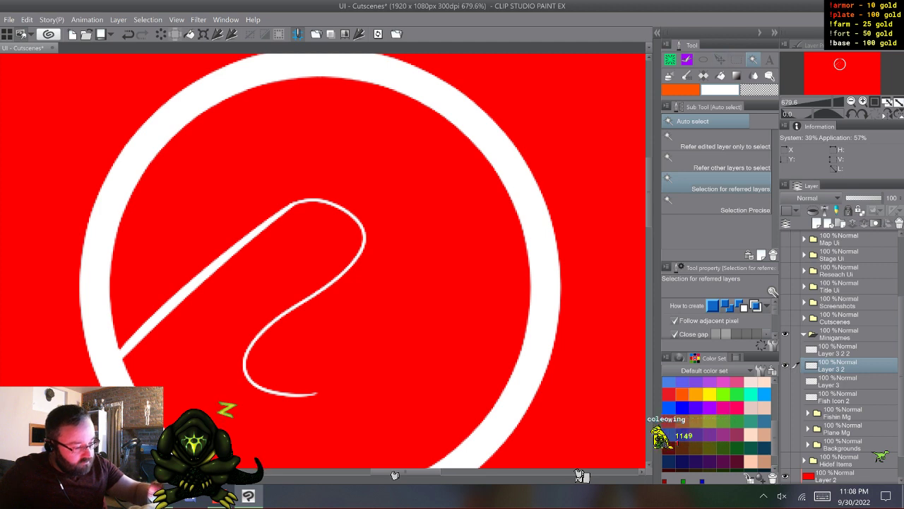
# - On Layer 3 2, cut the rod's base free of the ring with Coleowing Marker and clear everything outside a lasso around the rod and line
pyautogui.press('b')
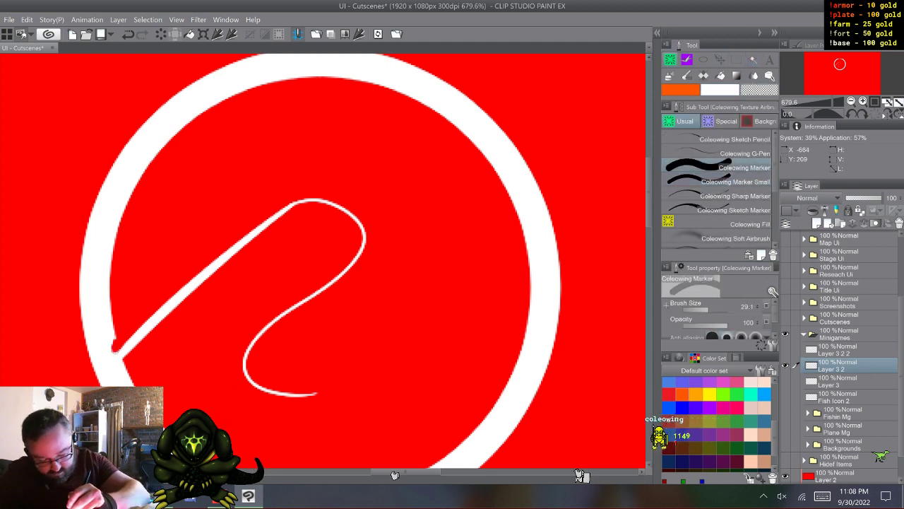
pyautogui.moveTo(115, 349); pyautogui.dragTo(124, 364)
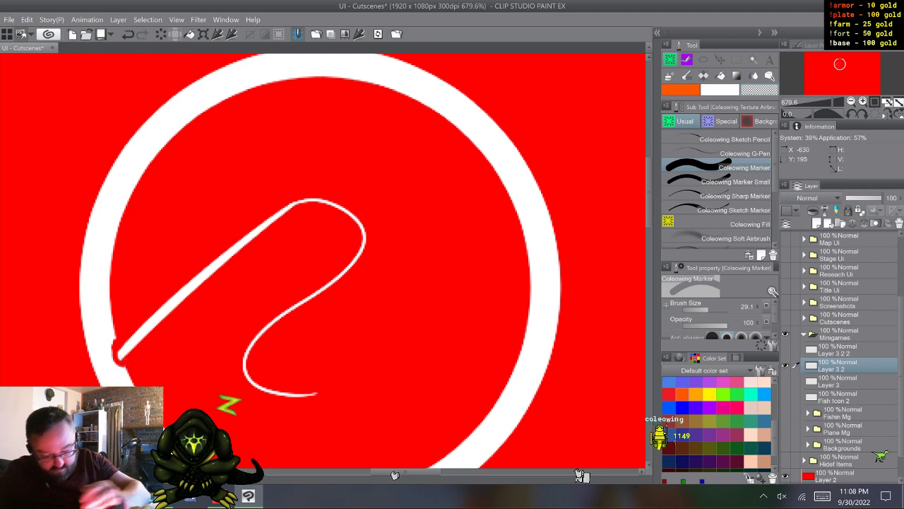
pyautogui.press('m')
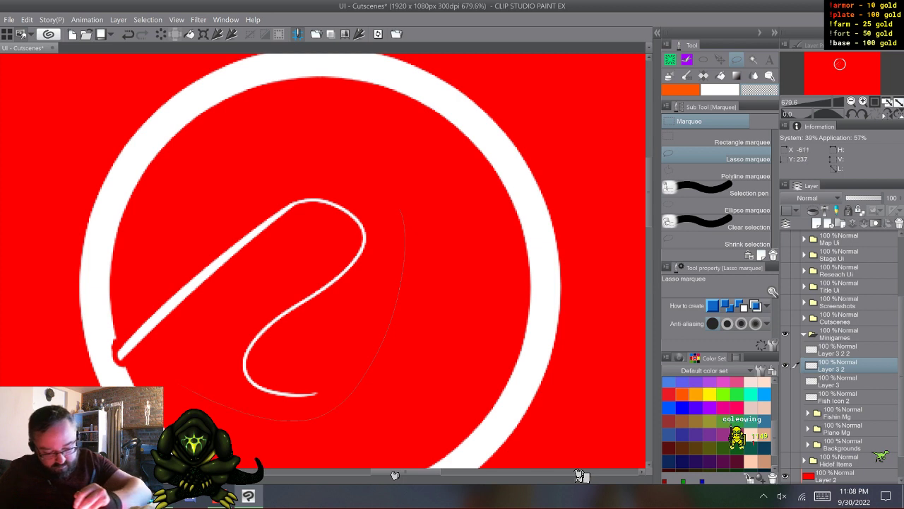
pyautogui.moveTo(296, 421)
pyautogui.mouseDown()
pyautogui.moveTo(233, 416)
pyautogui.moveTo(126, 361)
pyautogui.moveTo(240, 170)
pyautogui.moveTo(399, 205)
pyautogui.mouseUp()
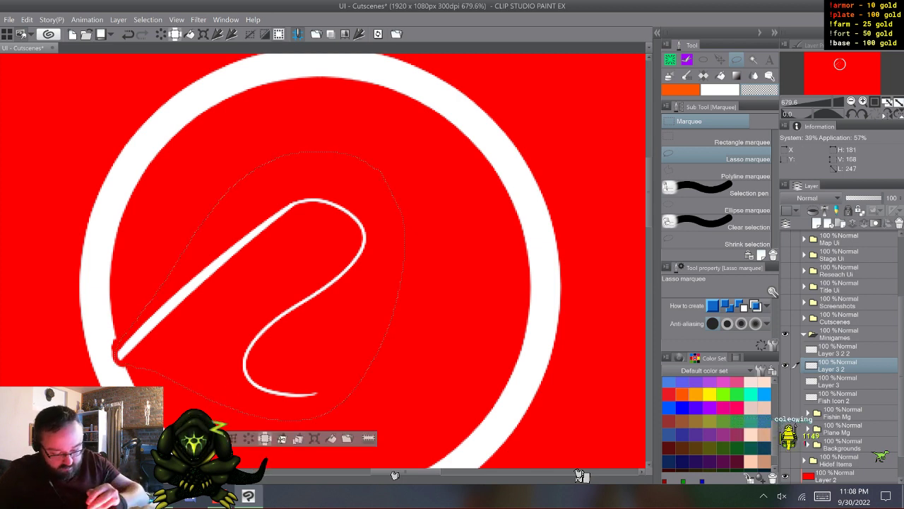
pyautogui.click(265, 438)
pyautogui.hotkey('ctrl', 'd')
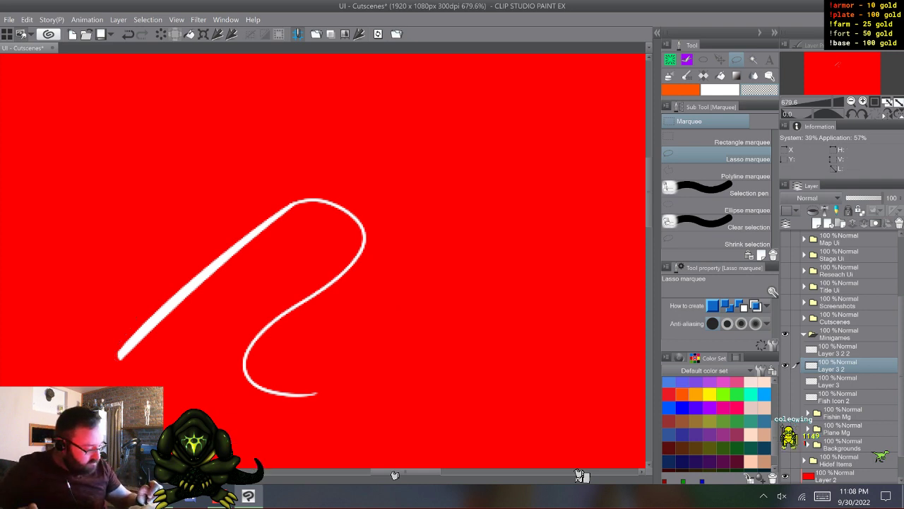
# - Show Fish Icon 2, move it directly below Layer 3 2 and merge the two layers into one
pyautogui.click(786, 397)
pyautogui.click(844, 397)
pyautogui.moveTo(844, 397); pyautogui.dragTo(844, 374)
pyautogui.click(844, 365)
pyautogui.keyDown('shift'); pyautogui.click(845, 381); pyautogui.keyUp('shift')
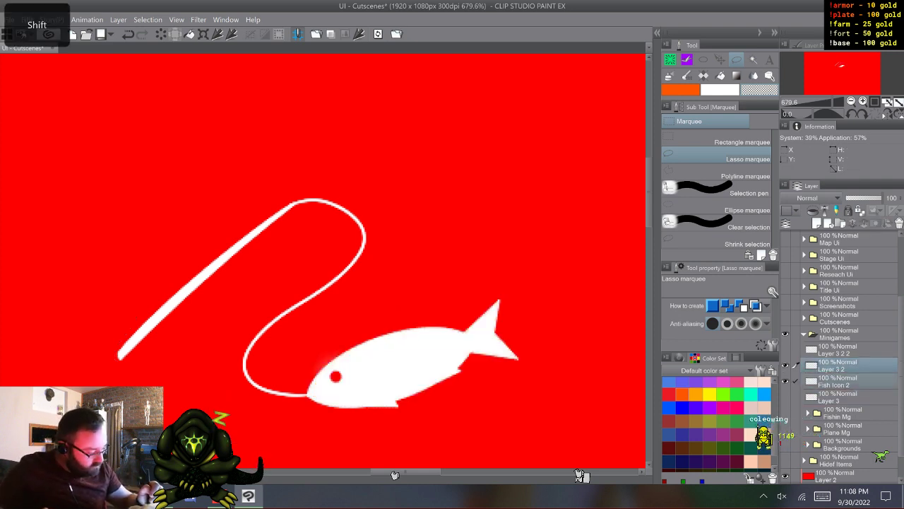
pyautogui.rightClick(845, 366)
pyautogui.click(826, 324)
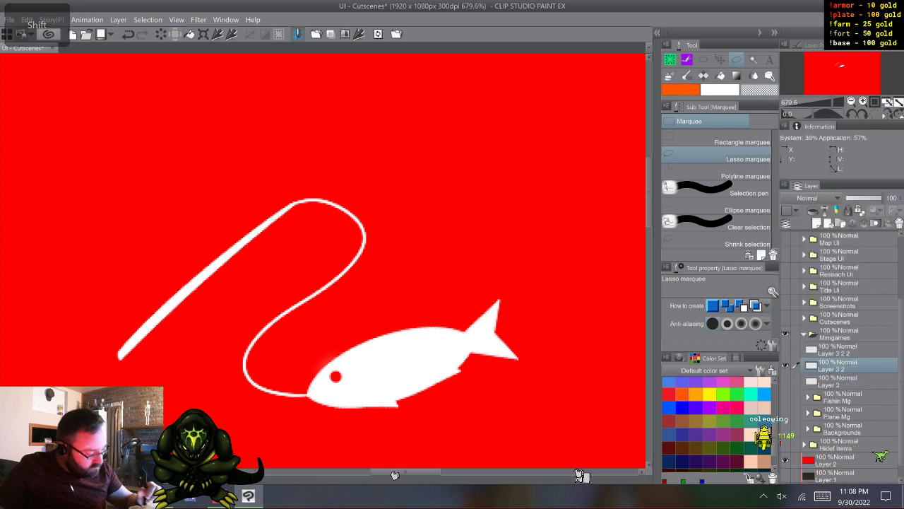
# - Show only the Layer 3 2 2 copy over the red background and delete the lassoed rod and line from inside the ring
pyautogui.click(796, 349)
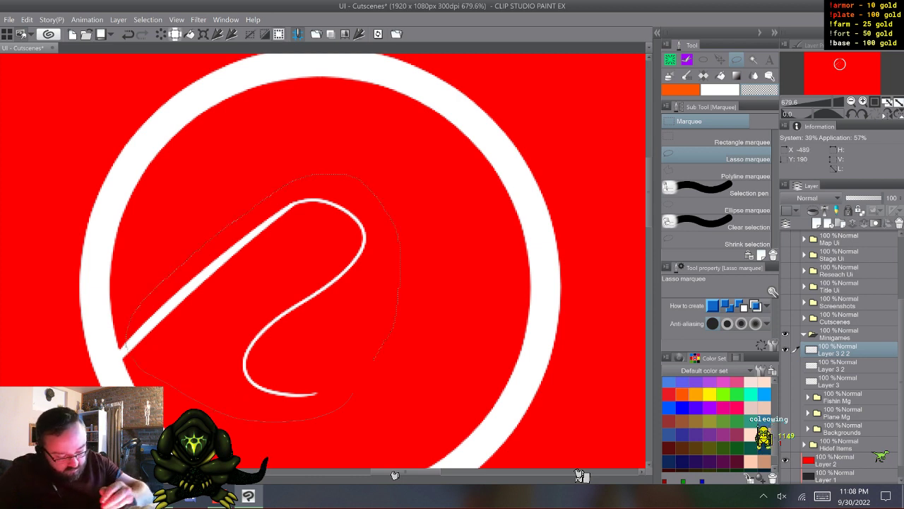
pyautogui.press('Delete')
pyautogui.hotkey('ctrl', 'd')
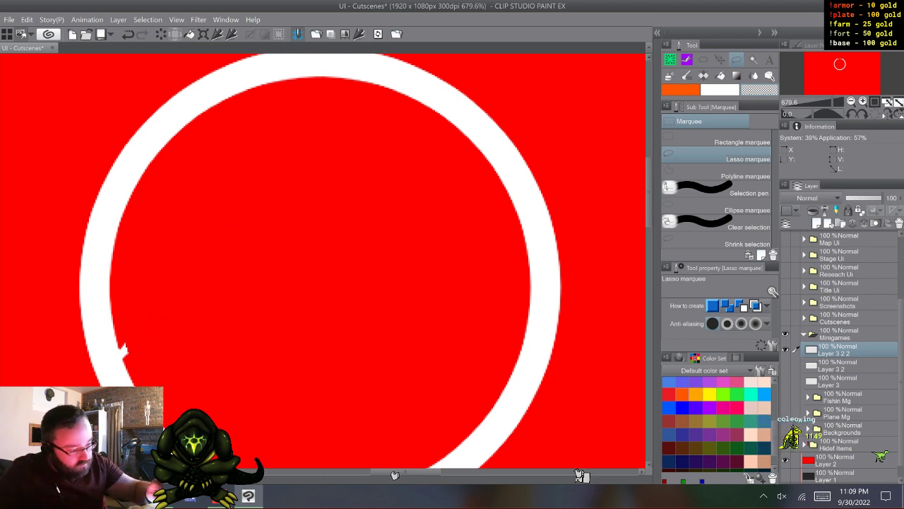
# - Erase the leftover rod stub from the ring's inner edge with Coleowing Marker at size 29.1 and show the rod and fish layer again
pyautogui.press('b')
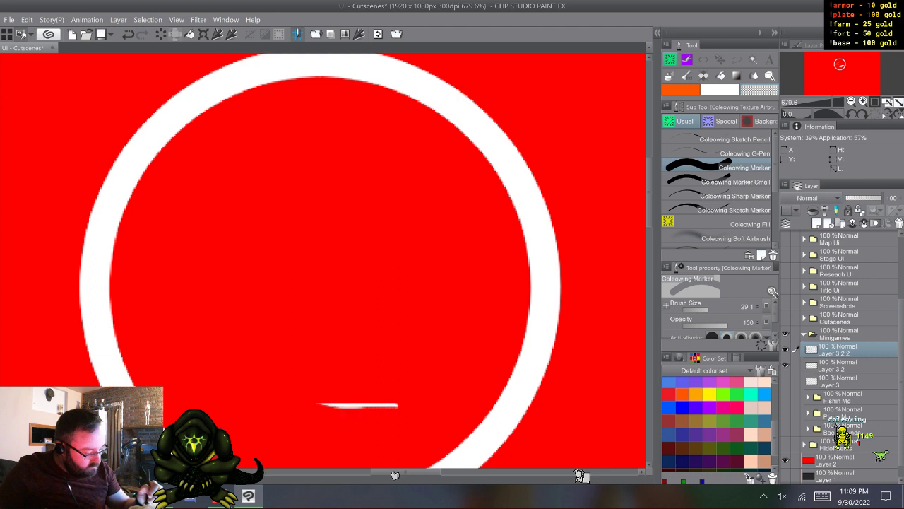
pyautogui.hotkey('ctrl', 'z')
pyautogui.click(786, 365)
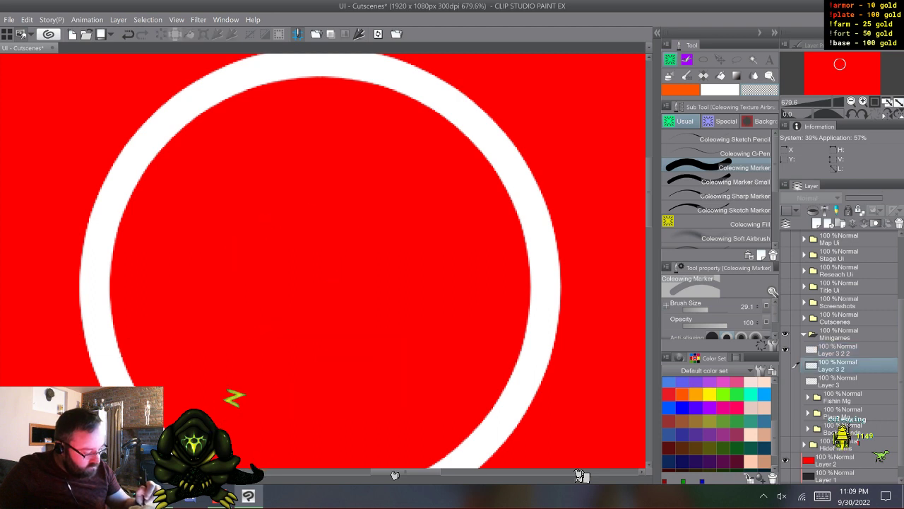
pyautogui.click(785, 365)
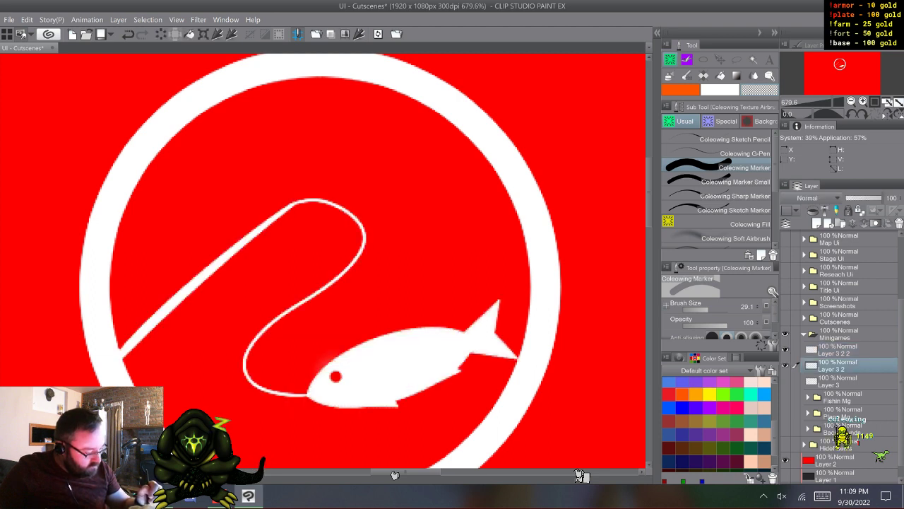
# - Duplicate the clean ring layer as a hidden spare and merge the visible ring with the rod and fish layer Layer 3 2
pyautogui.click(840, 351)
pyautogui.press('F9')
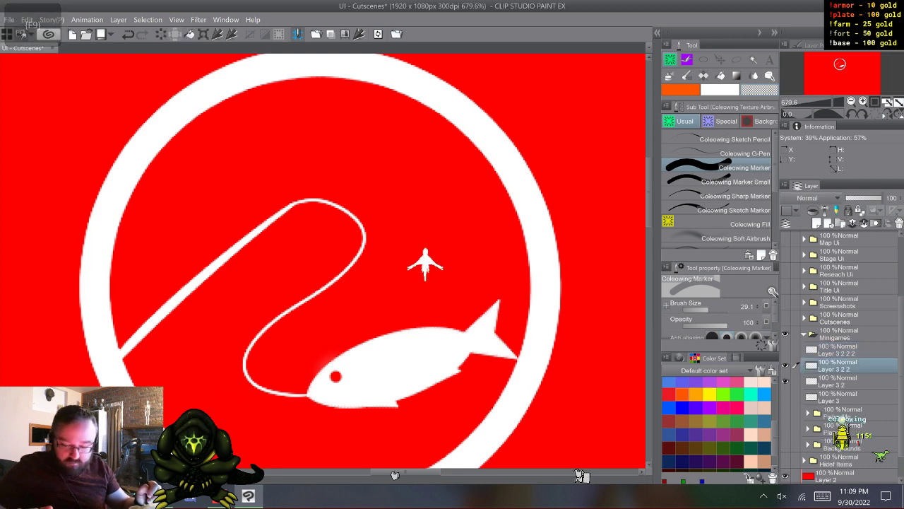
pyautogui.keyDown('shift'); pyautogui.click(840, 381); pyautogui.keyUp('shift')
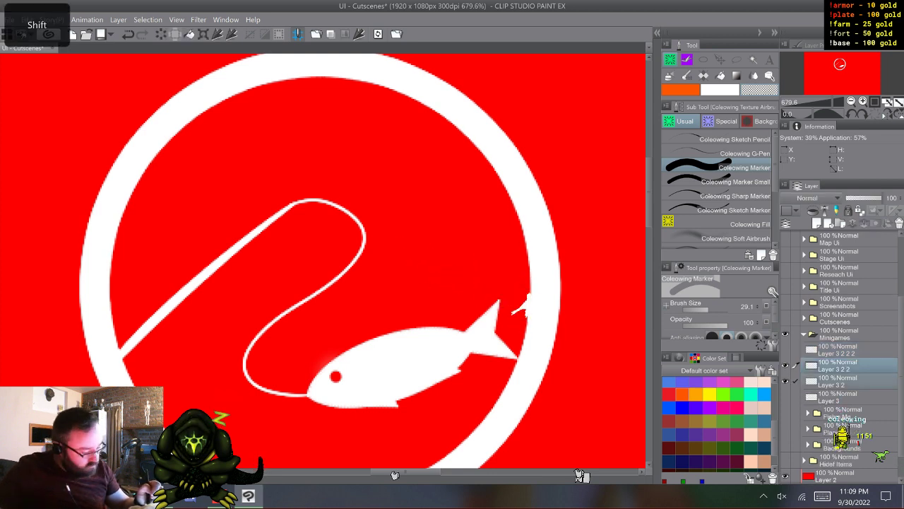
pyautogui.rightClick(840, 364)
pyautogui.click(826, 320)
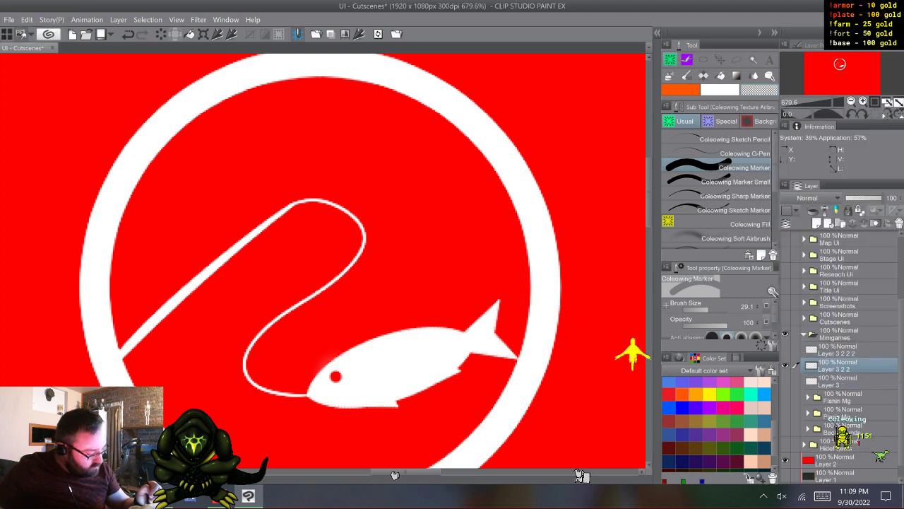
# - Rename the merged ring, rod and fish layer as Fishing Ow
pyautogui.doubleClick(836, 368)
pyautogui.click(822, 496)
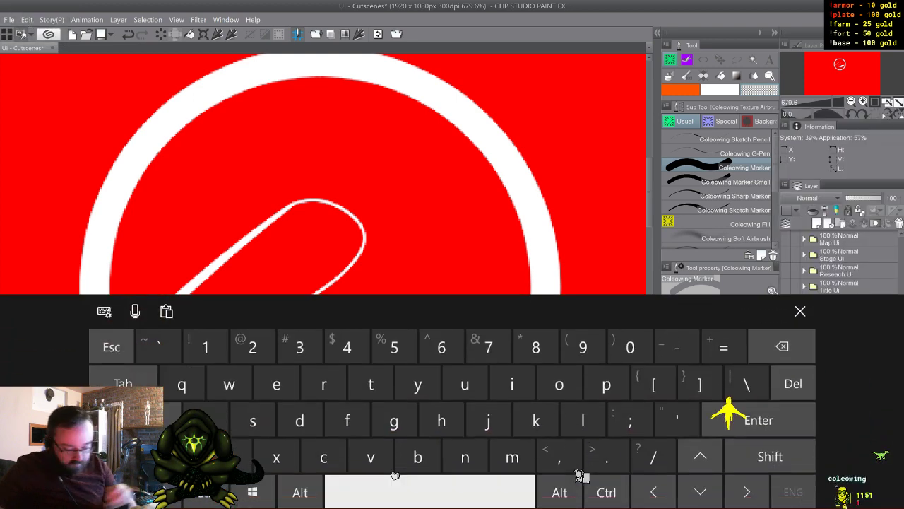
pyautogui.click(769, 454)
pyautogui.click(347, 418)
pyautogui.click(512, 381)
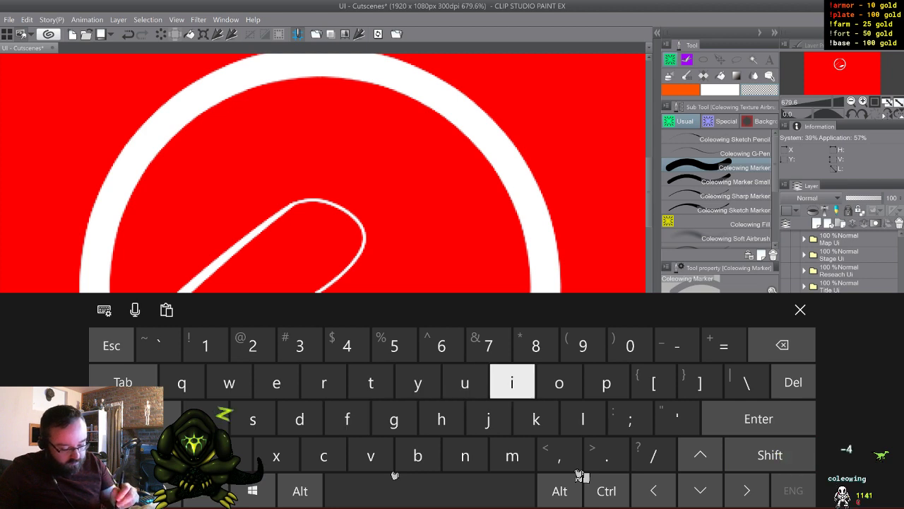
pyautogui.click(252, 419)
pyautogui.click(442, 418)
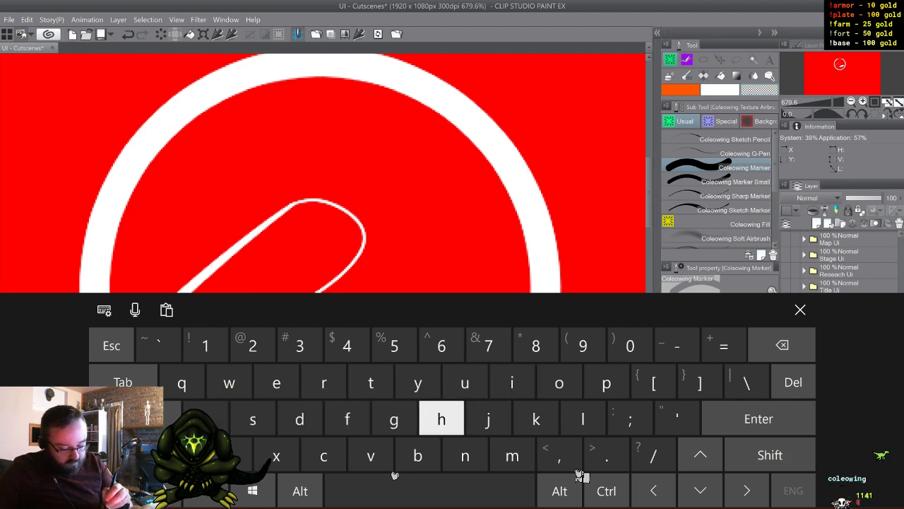
pyautogui.click(512, 382)
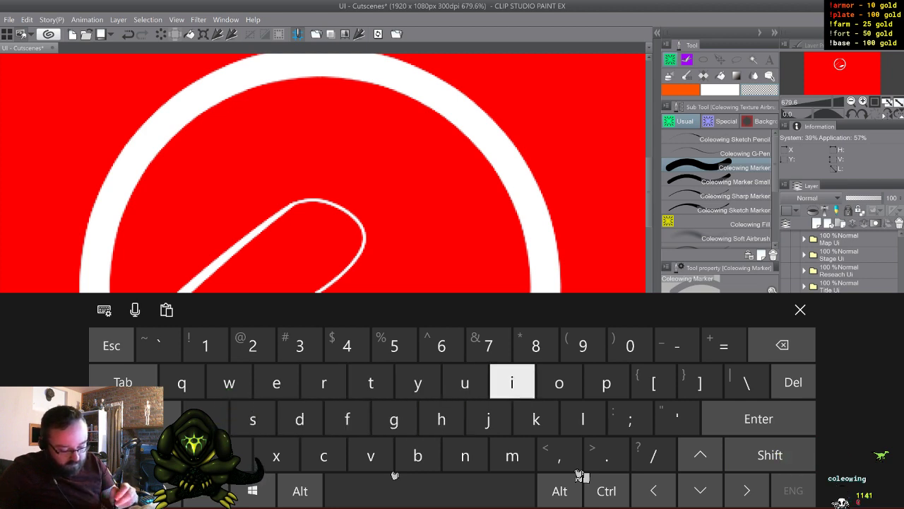
pyautogui.click(465, 455)
pyautogui.click(394, 418)
pyautogui.click(430, 490)
pyautogui.click(770, 455)
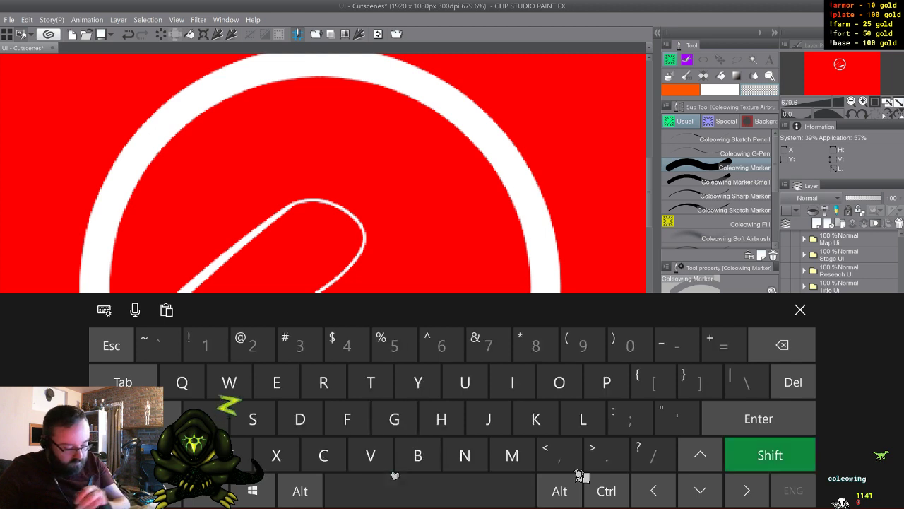
pyautogui.click(513, 382)
pyautogui.click(299, 418)
pyautogui.click(418, 455)
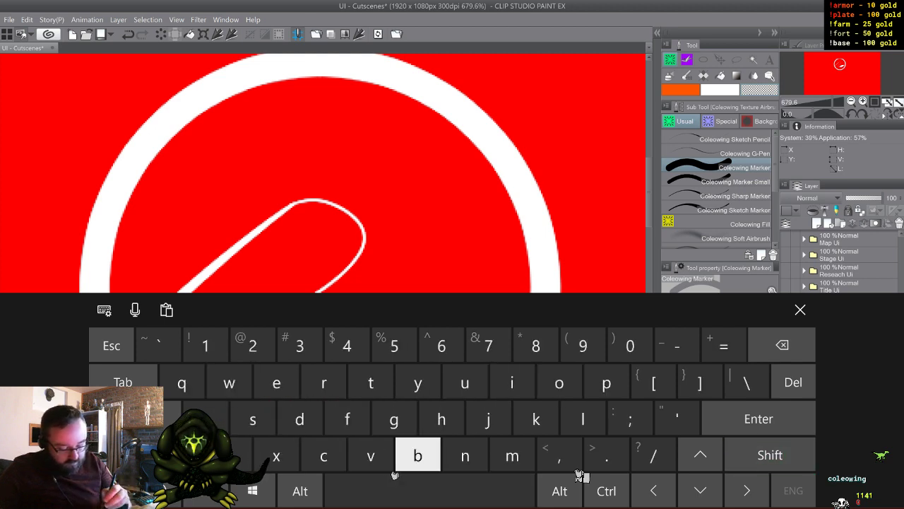
pyautogui.click(782, 345)
pyautogui.click(801, 309)
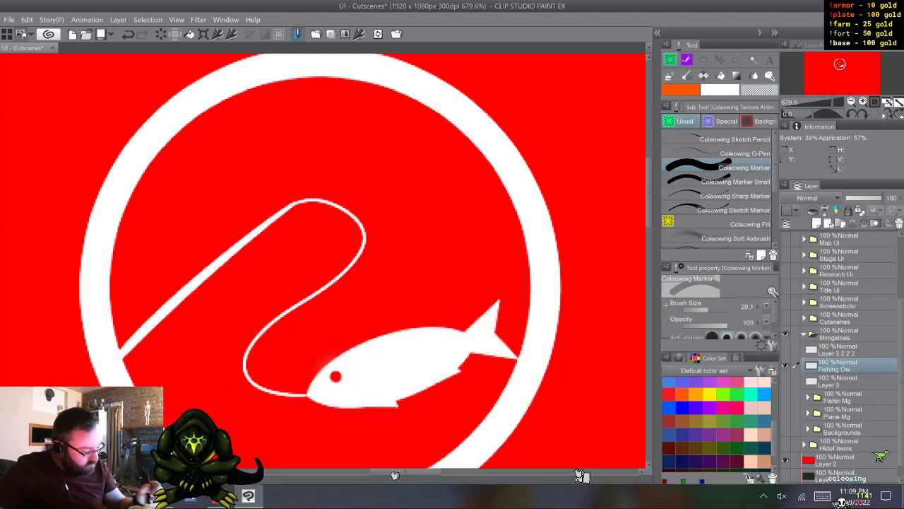
# - Move the Fishing Ow layer into the Fishin Mg folder and show the blank ring layer Layer 3 2 2 2 together with Layer 3
pyautogui.moveTo(851, 366); pyautogui.dragTo(851, 397)
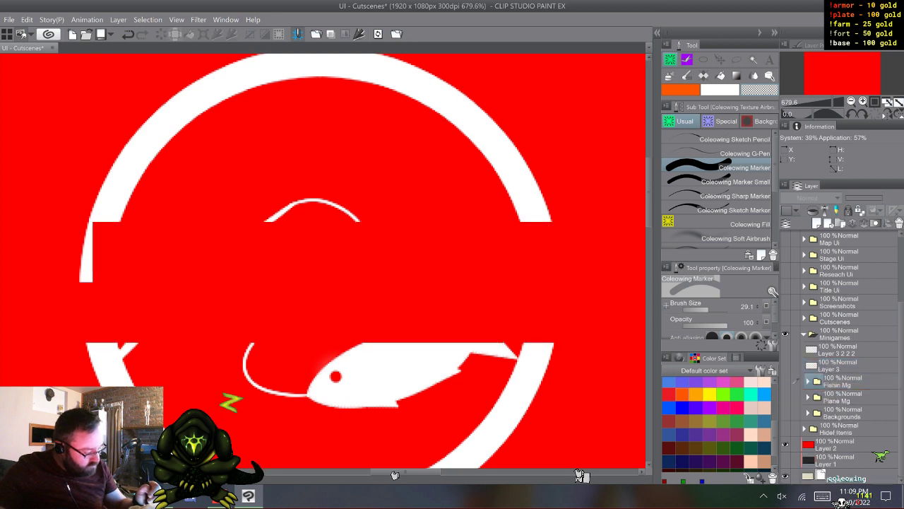
pyautogui.click(786, 365)
pyautogui.click(848, 365)
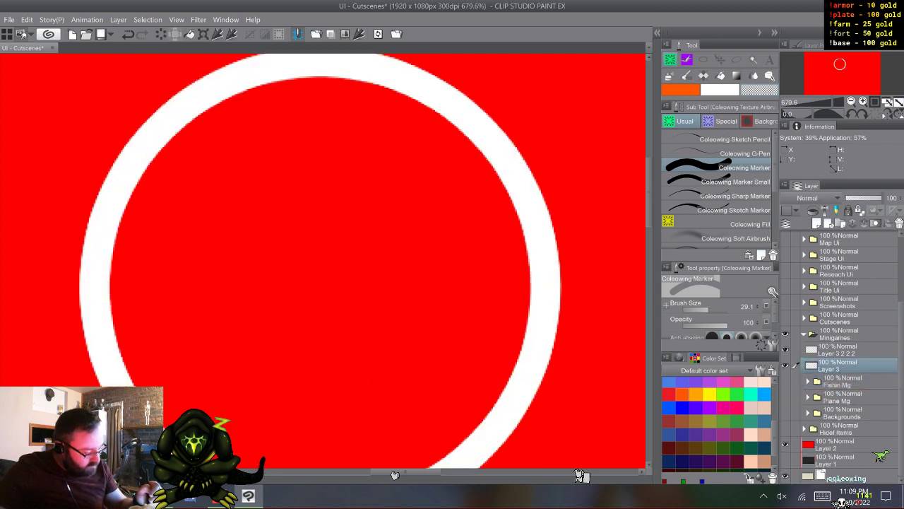
pyautogui.click(786, 349)
pyautogui.click(785, 350)
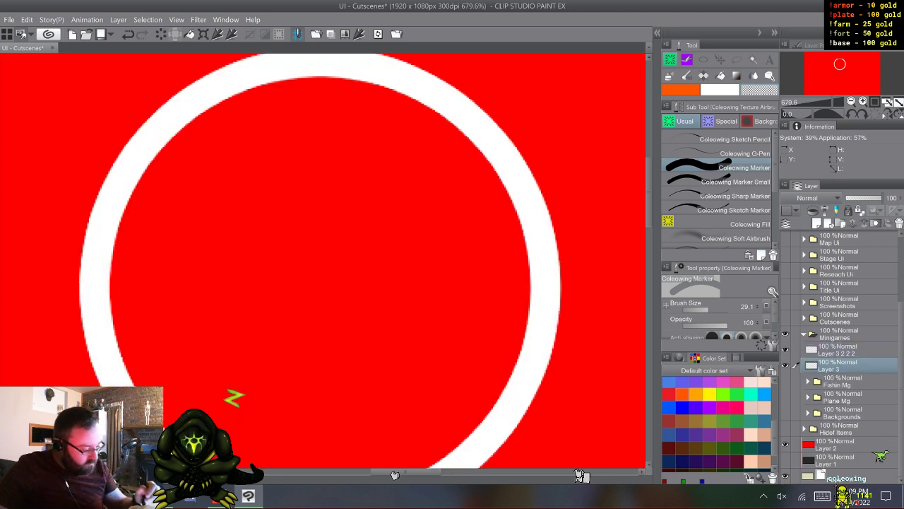
# - Show the Plane Mg folder over the red background and expand it and its Plane subfolder
pyautogui.click(785, 397)
pyautogui.click(809, 397)
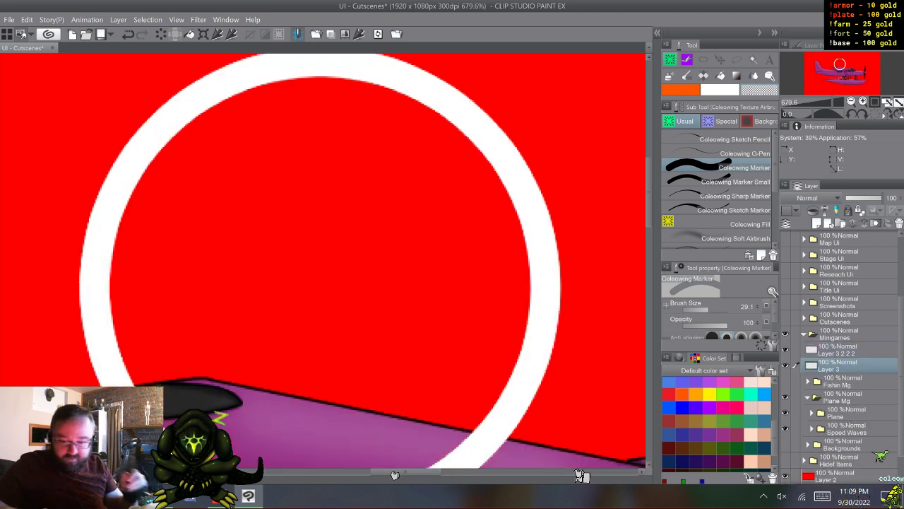
pyautogui.scroll(-5, 323, 261)
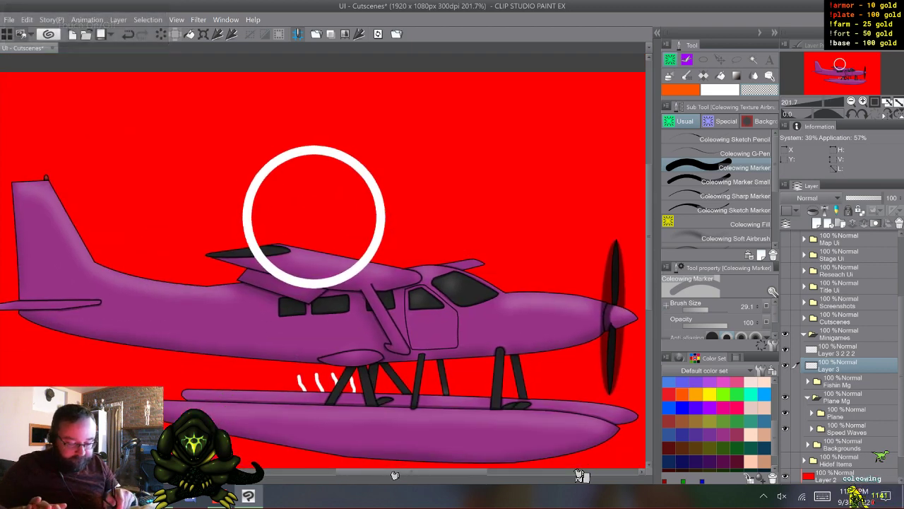
pyautogui.moveTo(315, 215); pyautogui.dragTo(278, 181)
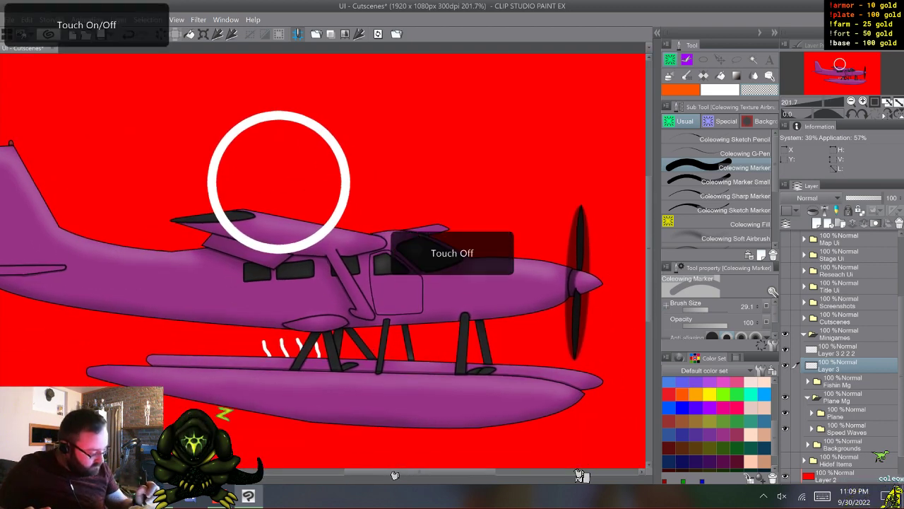
pyautogui.click(812, 412)
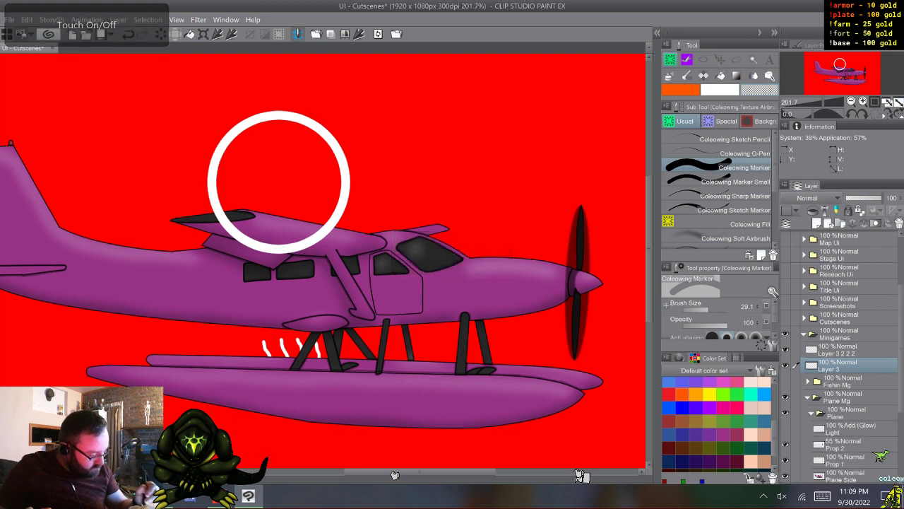
pyautogui.click(812, 413)
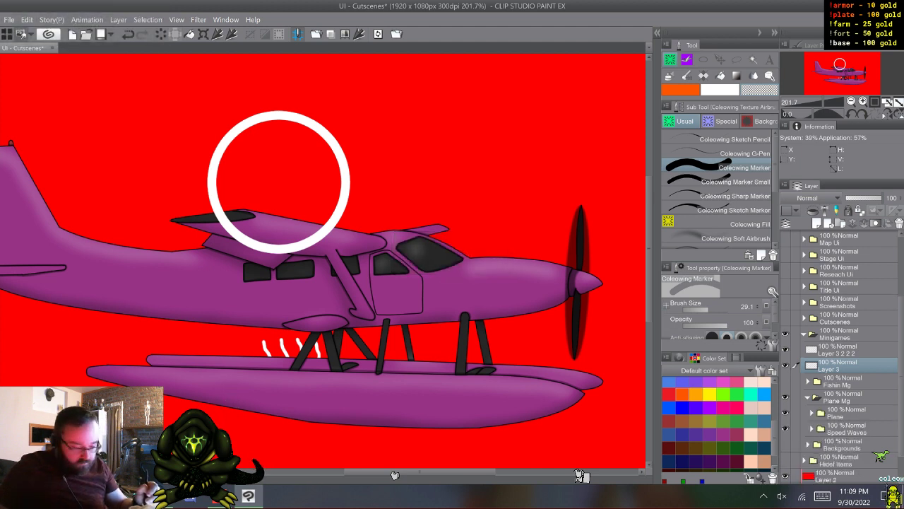
pyautogui.click(811, 413)
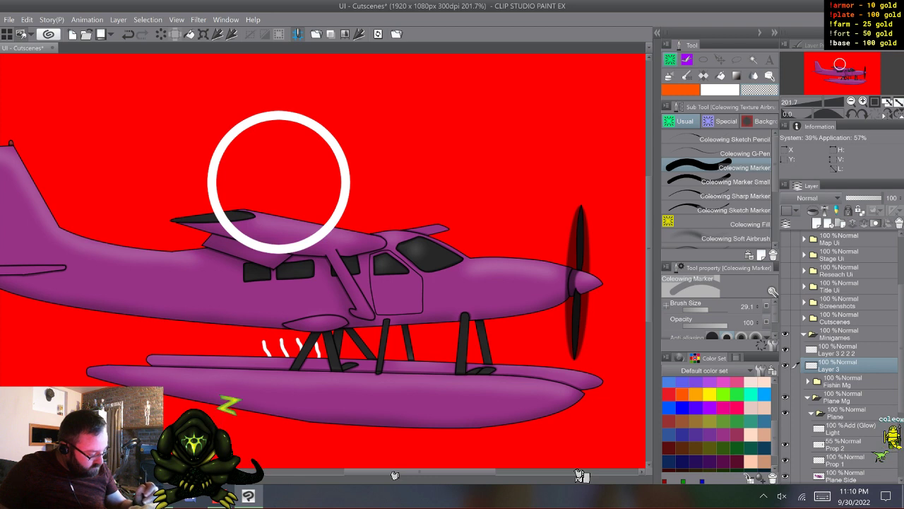
# - Hide Prop 1 and duplicate the Plane Side and Prop 2 layers to just above the Fishin Mg folder
pyautogui.click(842, 476)
pyautogui.moveTo(901, 366); pyautogui.dragTo(901, 384)
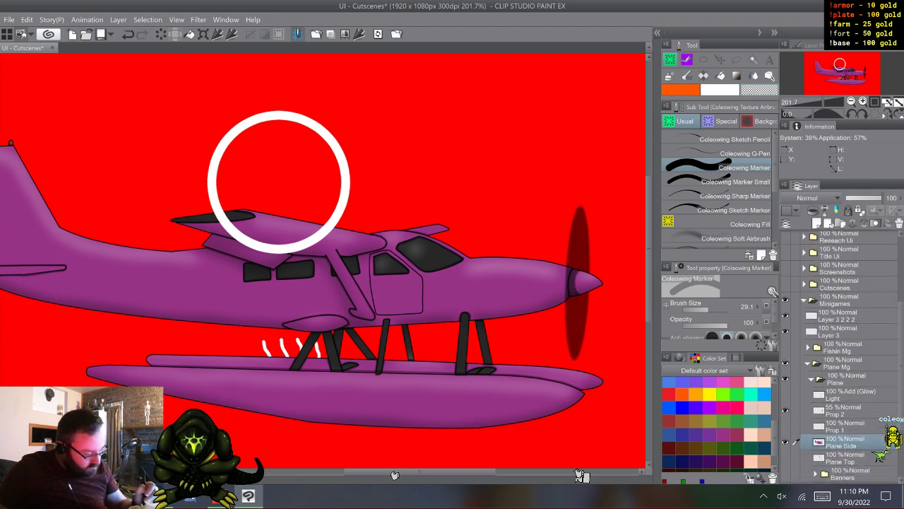
pyautogui.press('ctrl')
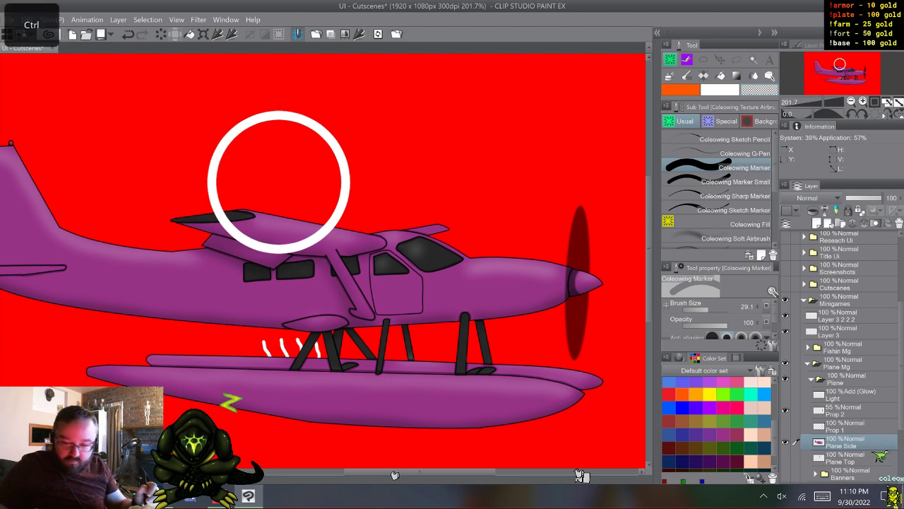
pyautogui.keyDown('ctrl'); pyautogui.click(848, 411); pyautogui.keyUp('ctrl')
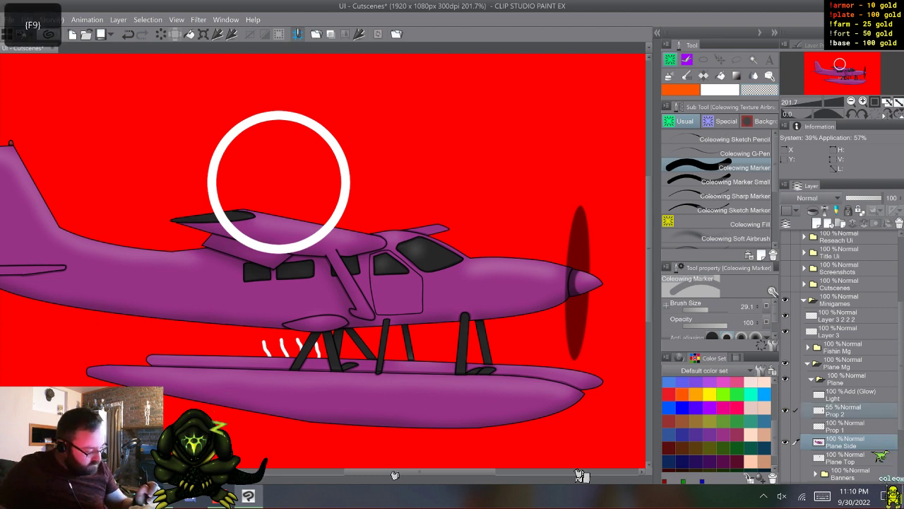
pyautogui.press('F9')
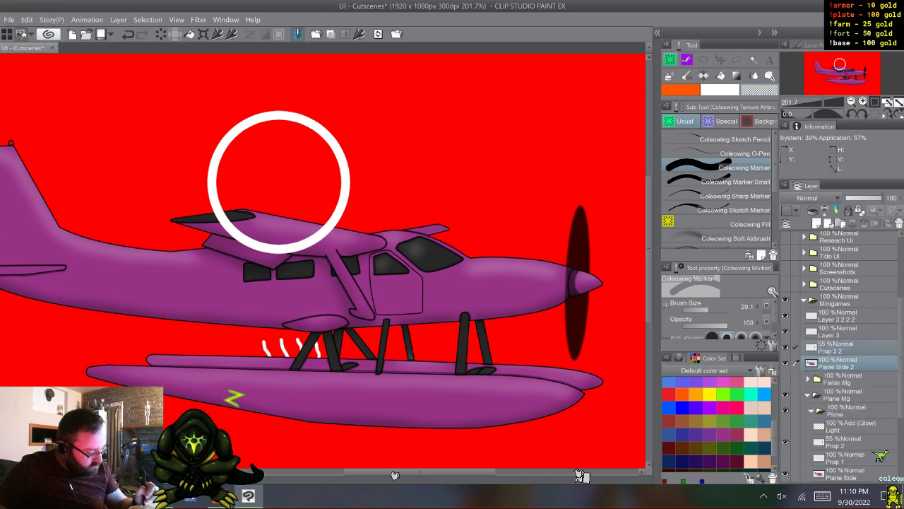
# - Collapse the Plane and Plane Mg folders and hide the original Plane Mg artwork
pyautogui.click(812, 411)
pyautogui.click(807, 395)
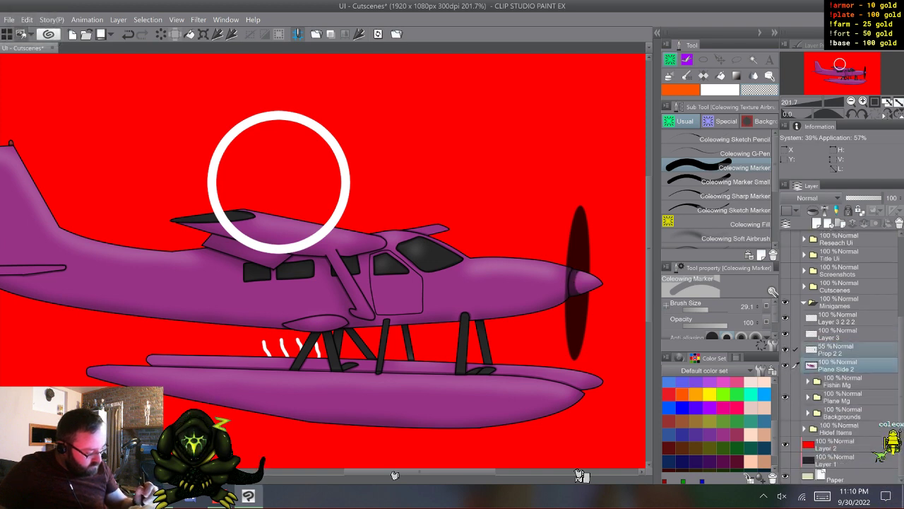
pyautogui.click(785, 397)
# - Delete the unneeded Layer 3 between the blank ring and the copied propeller layer
pyautogui.click(848, 351)
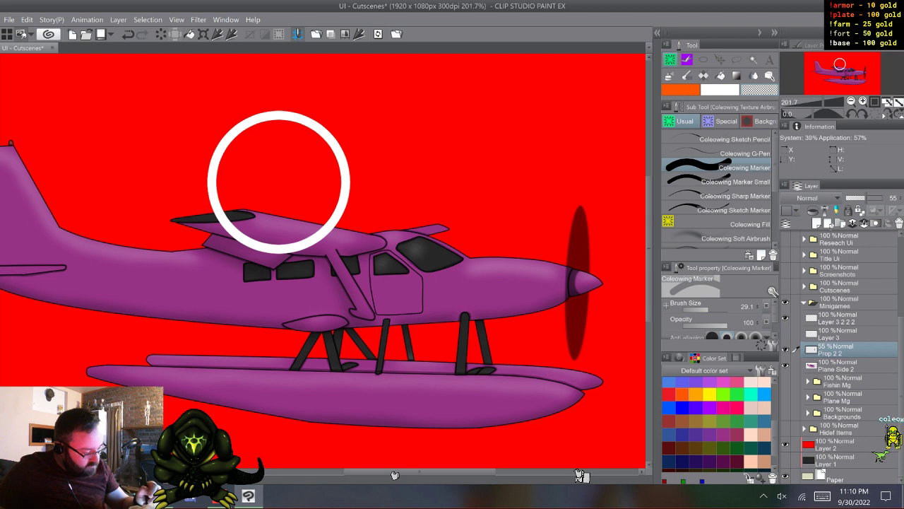
pyautogui.click(848, 334)
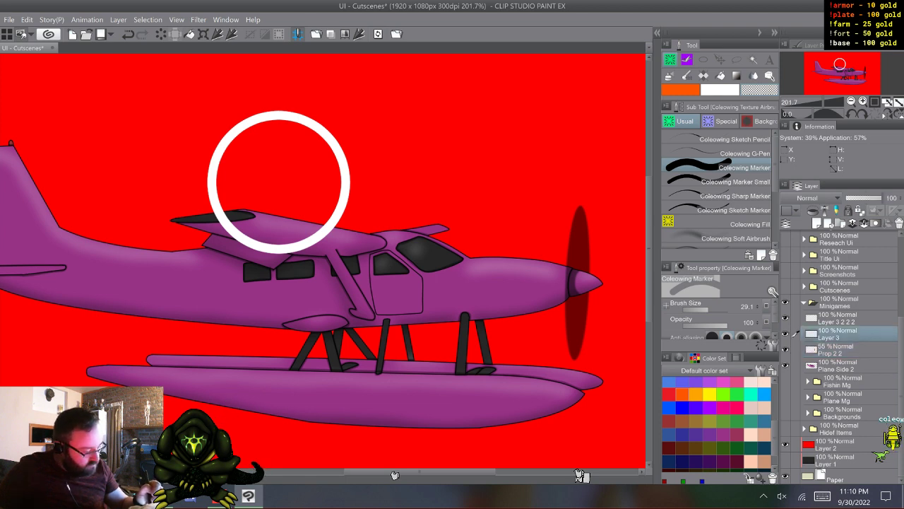
pyautogui.click(847, 350)
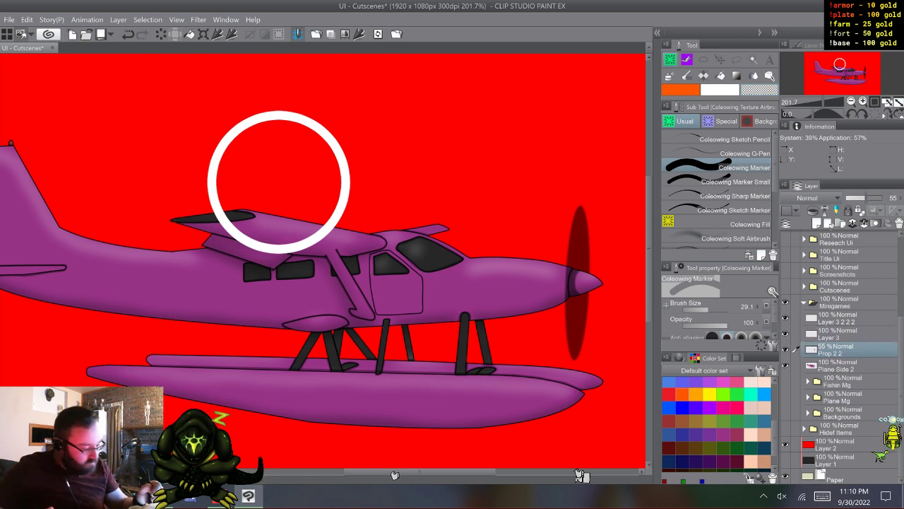
pyautogui.click(847, 335)
pyautogui.rightClick(848, 334)
pyautogui.click(823, 148)
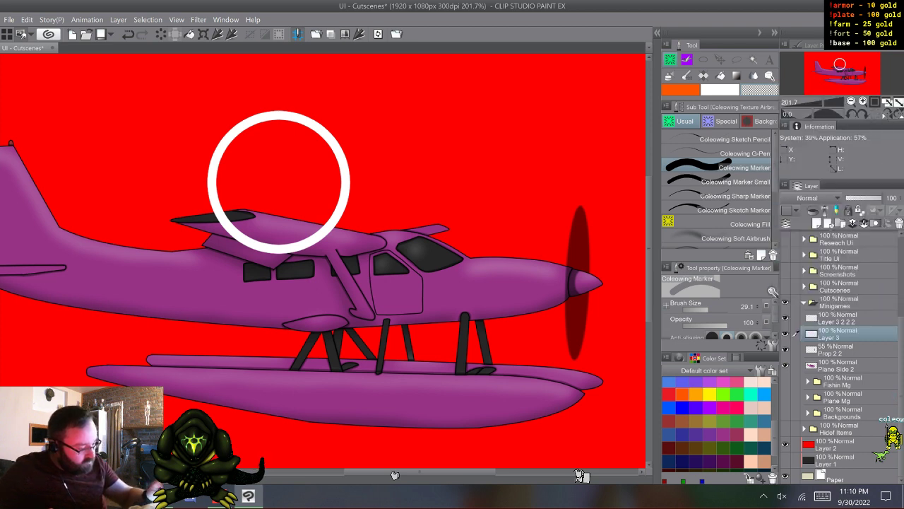
pyautogui.click(847, 334)
# - Merge the copied layers Prop 2 2 and Plane Side 2 into one layer
pyautogui.click(848, 350)
pyautogui.keyDown('shift'); pyautogui.click(848, 366); pyautogui.keyUp('shift')
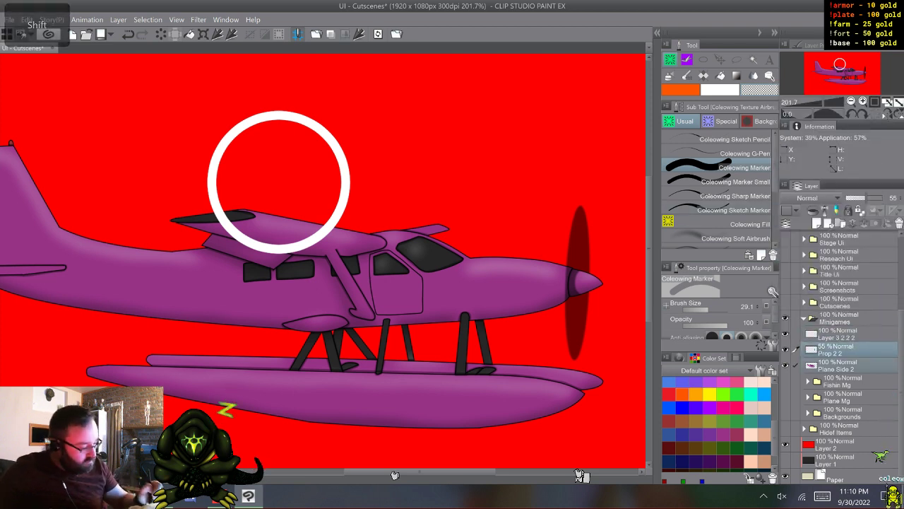
pyautogui.rightClick(848, 351)
pyautogui.click(823, 308)
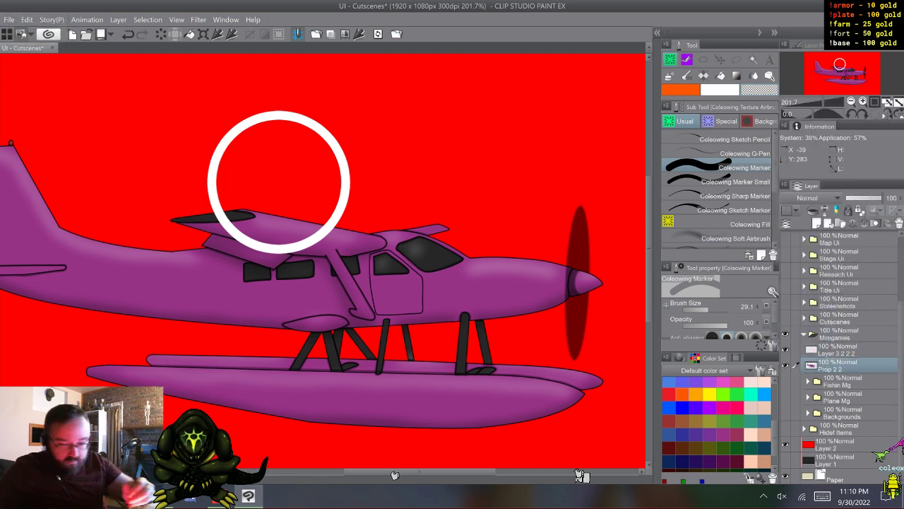
# - Transform the merged plane layer, shrinking the plane to slightly wider than the white ring and moving it over the ring
pyautogui.hotkey('ctrl', 't')
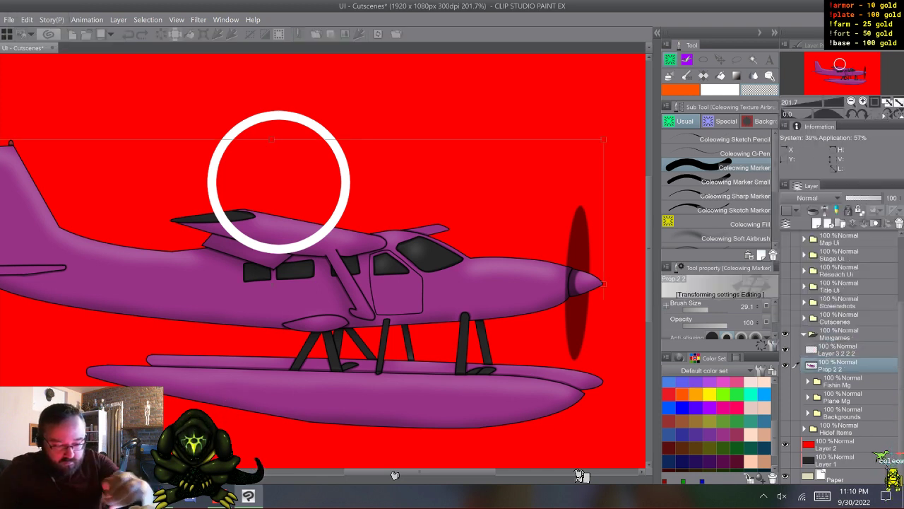
pyautogui.moveTo(604, 139); pyautogui.dragTo(126, 347)
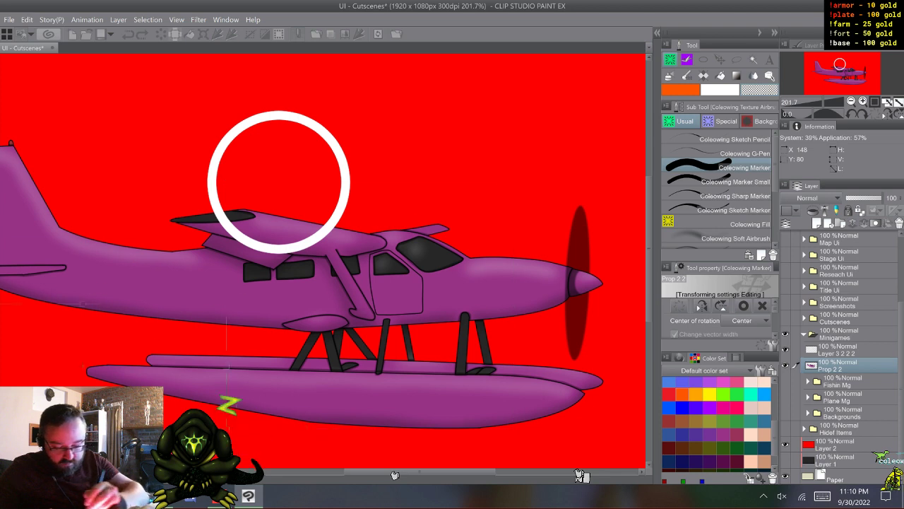
pyautogui.moveTo(33, 387); pyautogui.dragTo(284, 198)
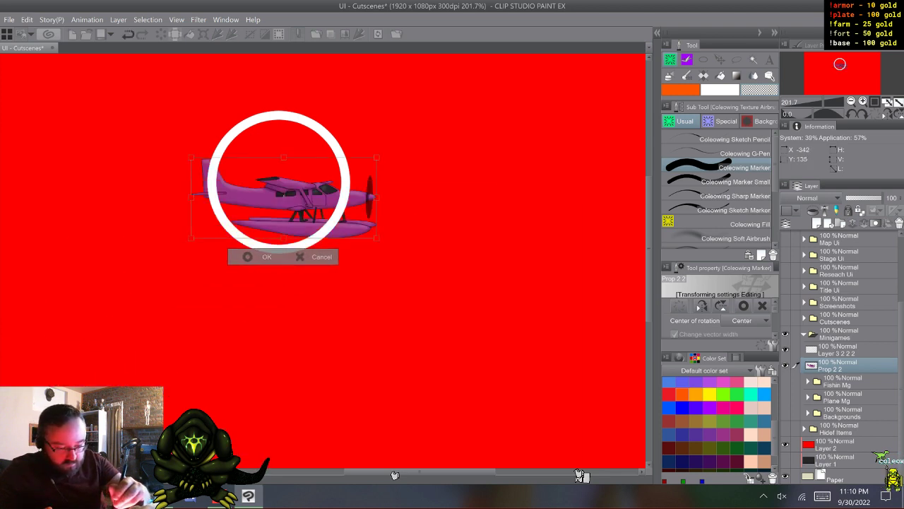
# - Scale the plane down until it fits inside the white ring, centre it there and apply the transformation
pyautogui.moveTo(376, 157); pyautogui.dragTo(339, 174)
pyautogui.moveTo(289, 210); pyautogui.dragTo(288, 186)
pyautogui.moveTo(335, 152); pyautogui.dragTo(314, 160)
pyautogui.moveTo(266, 188); pyautogui.dragTo(282, 184)
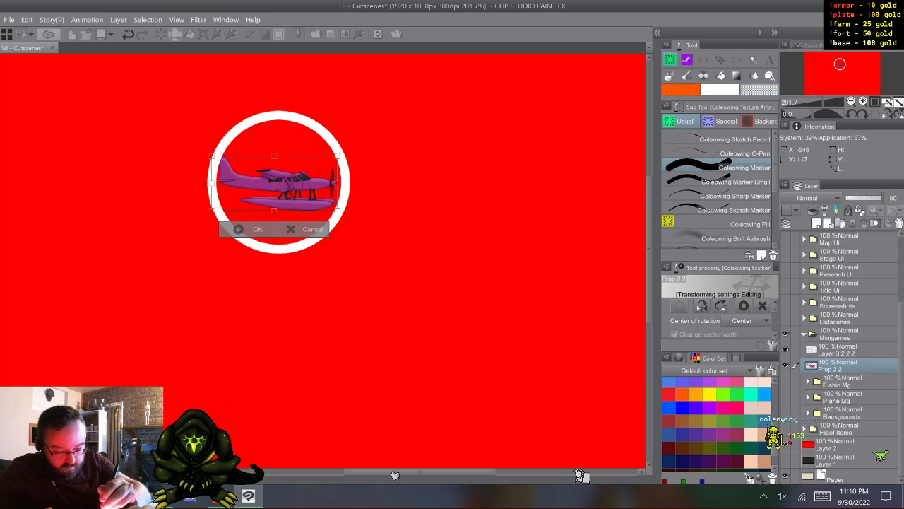
pyautogui.moveTo(282, 184); pyautogui.dragTo(284, 186)
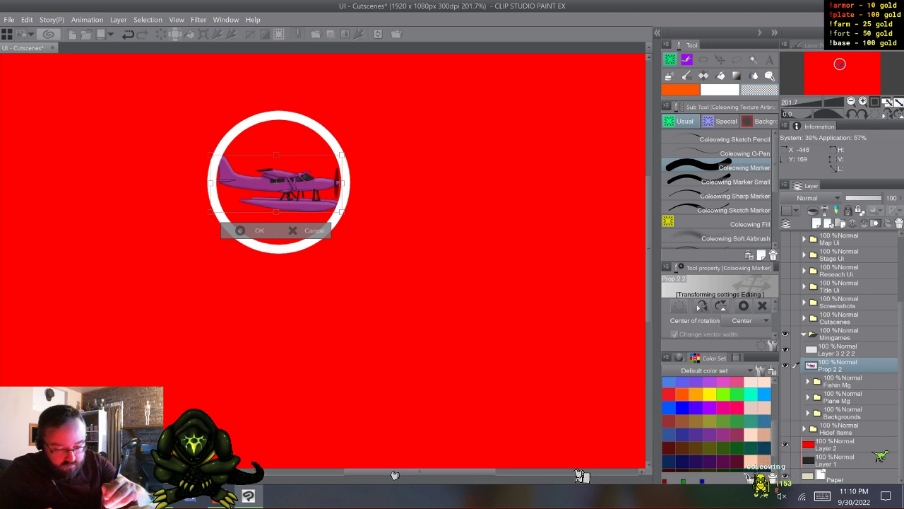
pyautogui.moveTo(342, 212); pyautogui.dragTo(326, 205)
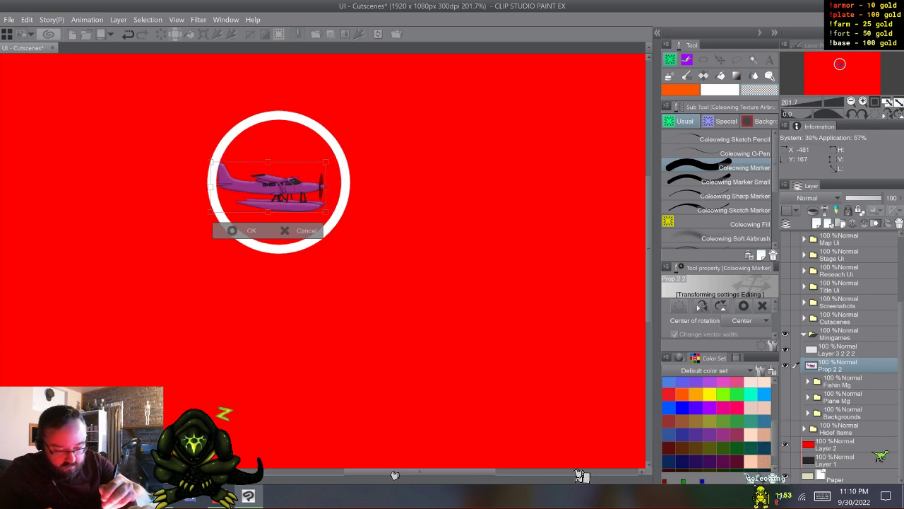
pyautogui.moveTo(274, 181); pyautogui.dragTo(285, 184)
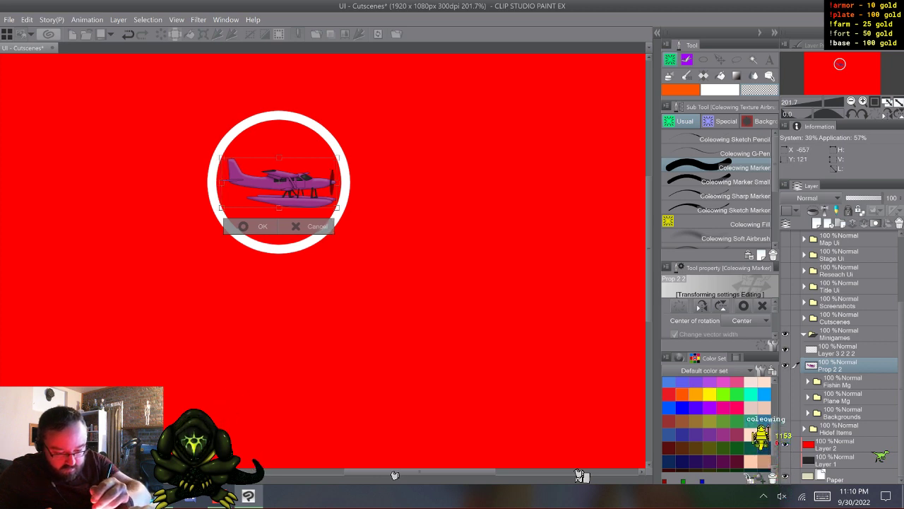
pyautogui.moveTo(222, 158); pyautogui.dragTo(218, 155)
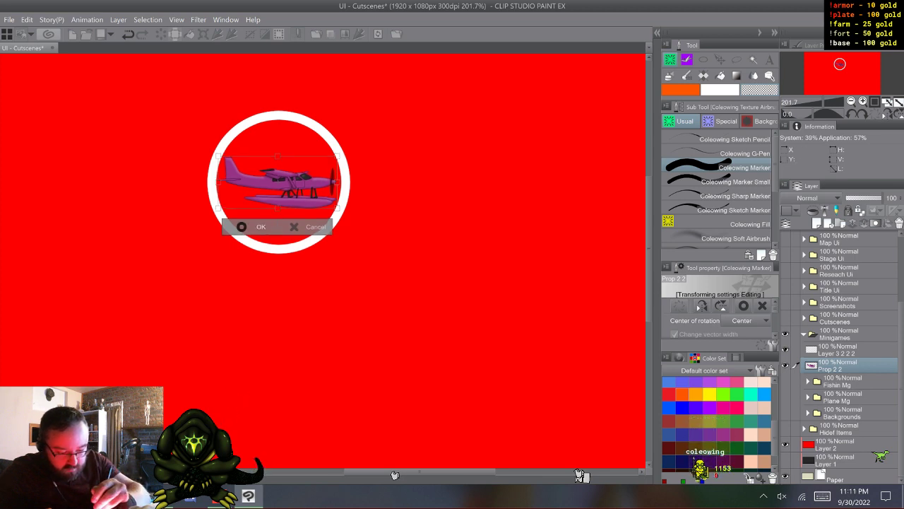
pyautogui.press('Return')
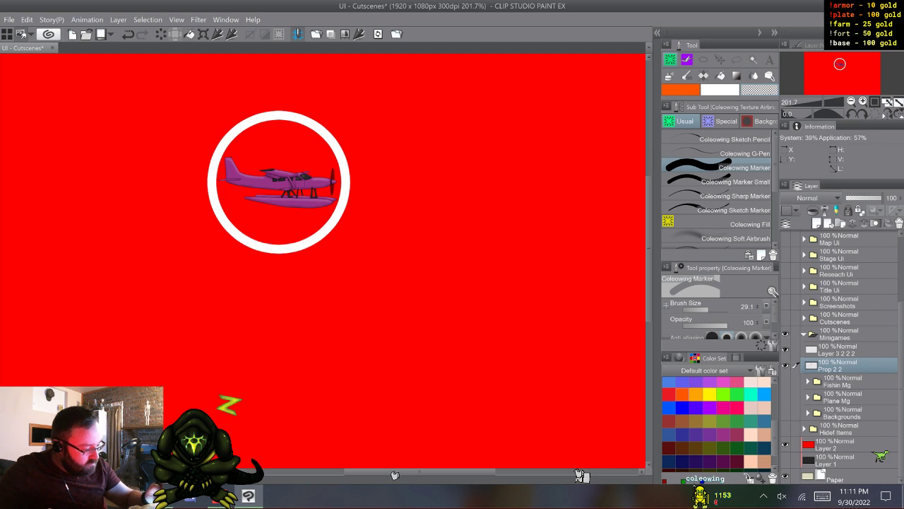
# - Add a new layer clipped to the plane layer and fill it with white to make a silhouette
pyautogui.hotkey('ctrl', 'shift', 'n')
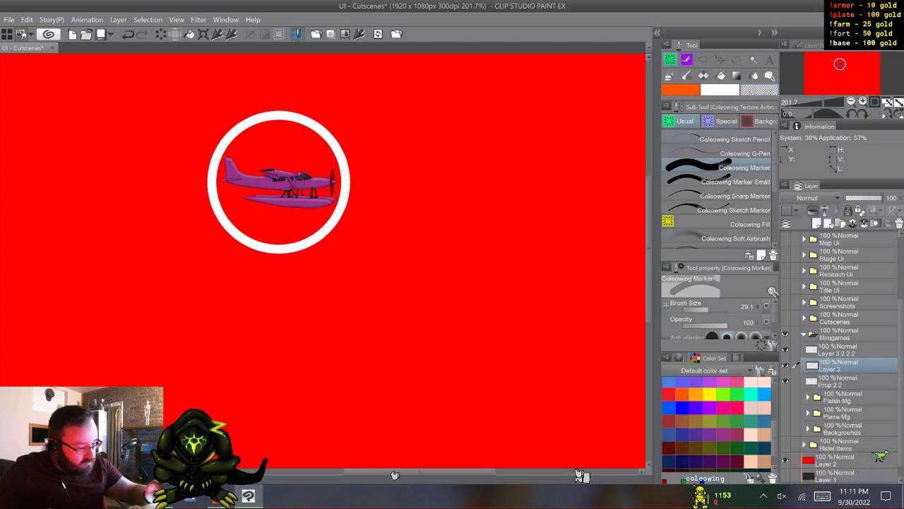
pyautogui.click(727, 224)
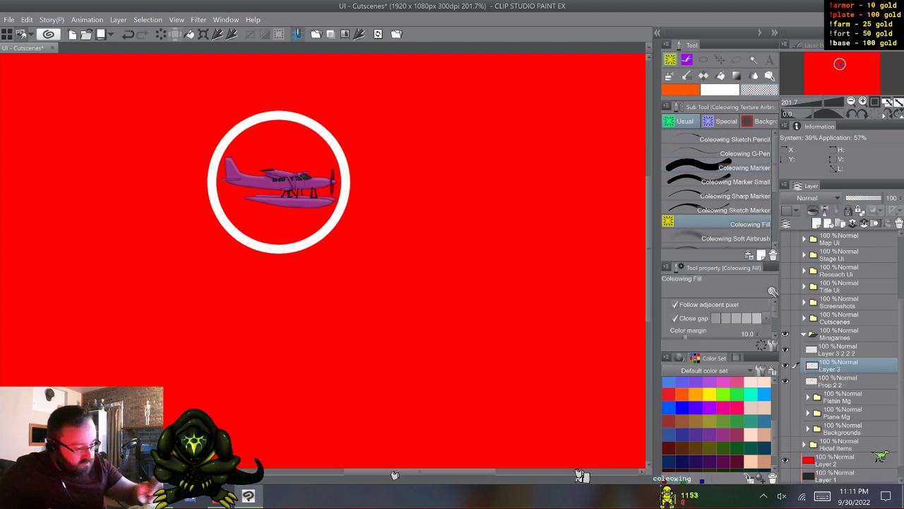
pyautogui.click(278, 182)
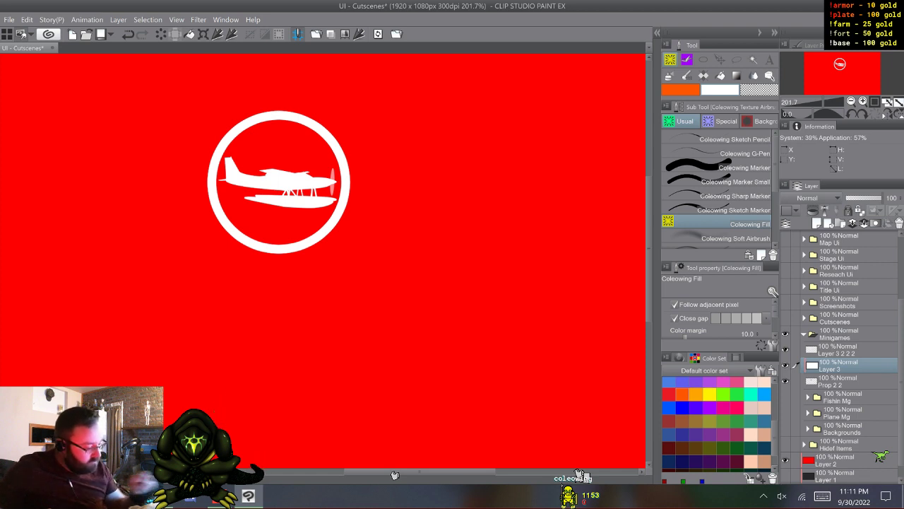
# - Switch to File Explorer and open the Scuba Sheider file from the Gravitaws folder
pyautogui.scroll(2, 841, 357)
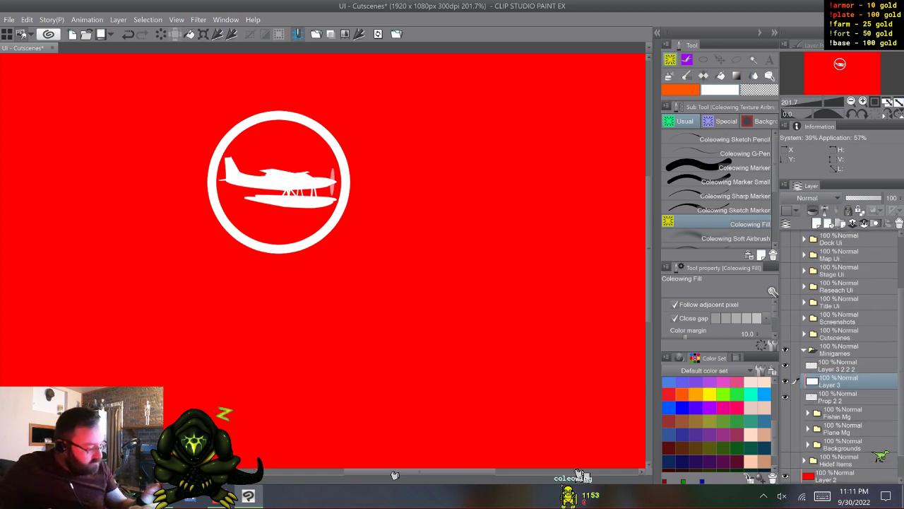
pyautogui.scroll(-1, 840, 357)
pyautogui.scroll(-1, 840, 356)
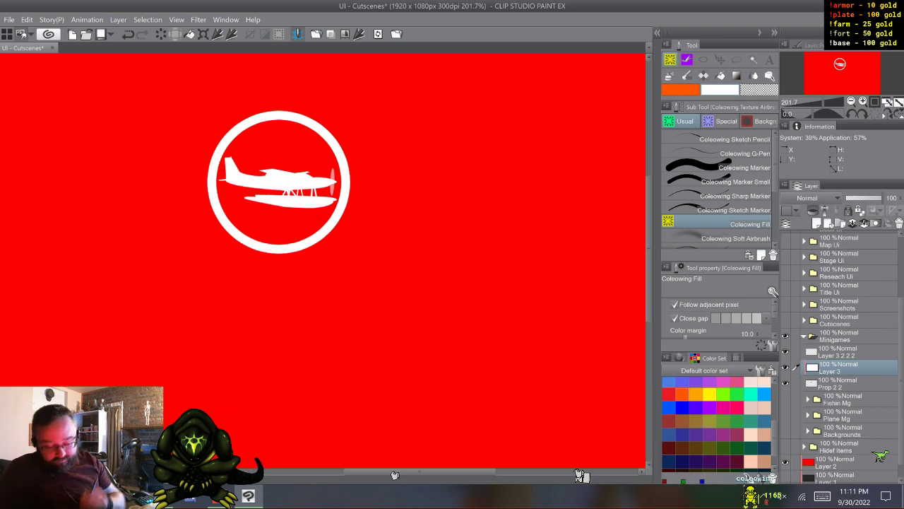
pyautogui.hotkey('alt', 'Tab')
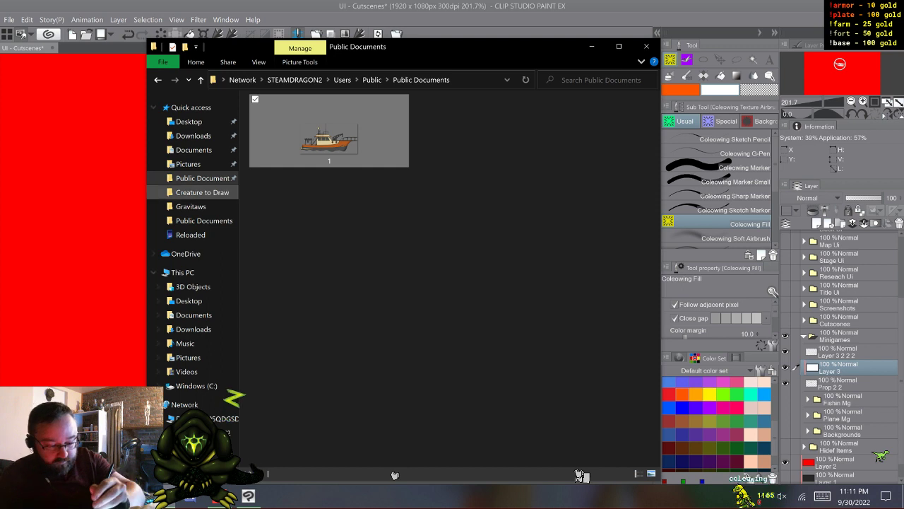
pyautogui.click(191, 207)
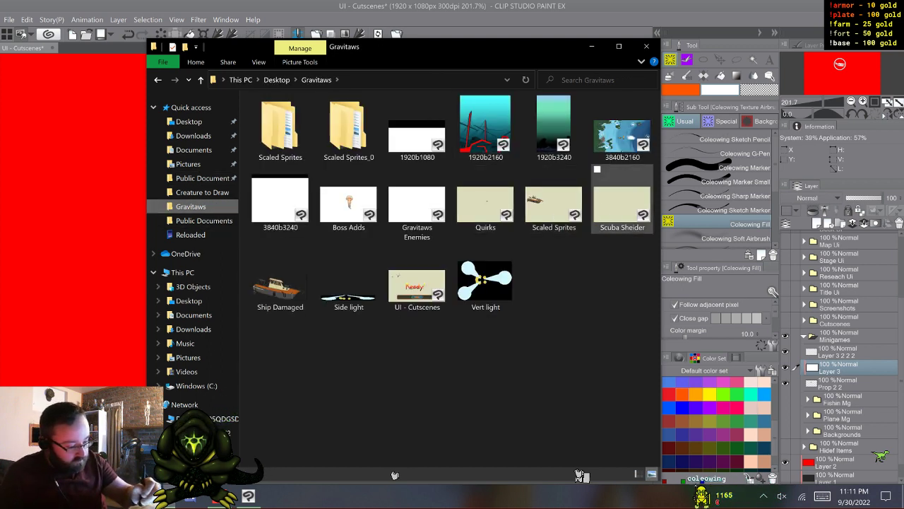
pyautogui.hotkey('alt', 'Tab')
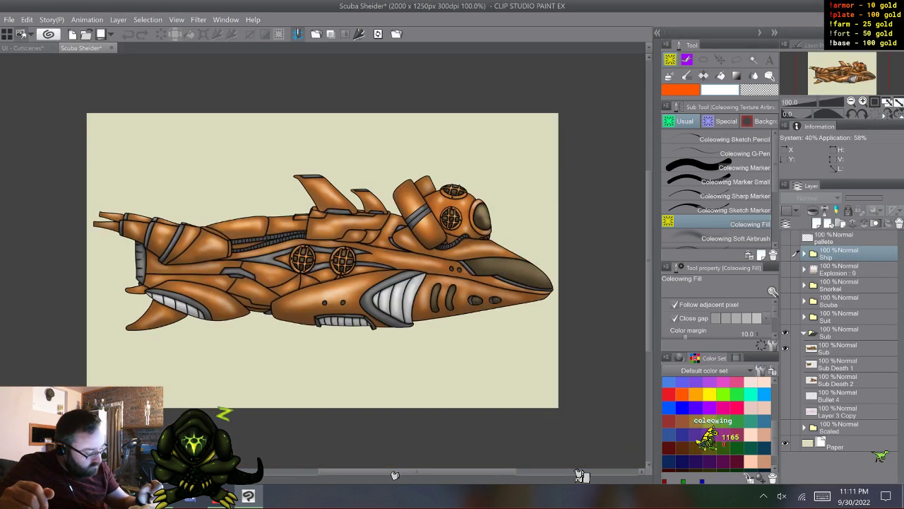
# - Copy the Bullet 4 layer from Scuba Sheider and paste it above Layer 3 in UI - Cutscenes
pyautogui.click(847, 397)
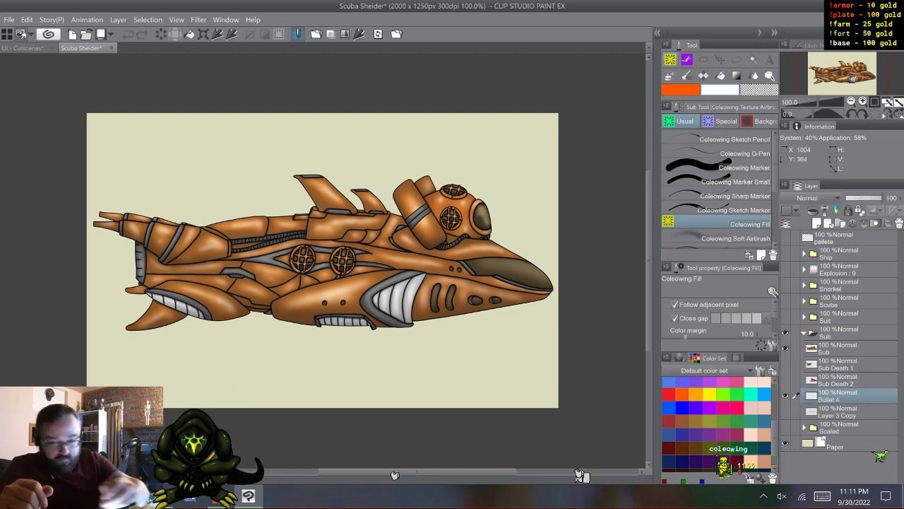
pyautogui.hotkey('alt', 'e')
pyautogui.press('Down')
pyautogui.press('Return')
pyautogui.hotkey('ctrl', 'Tab')
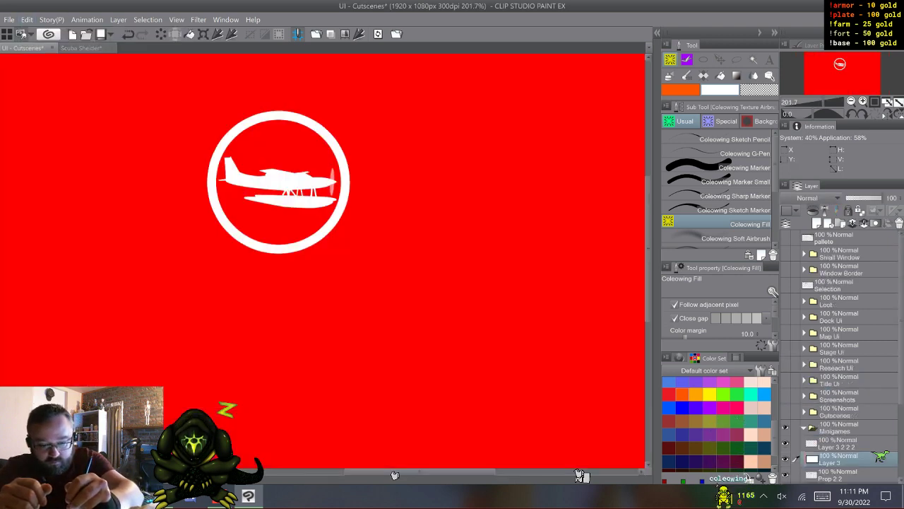
pyautogui.hotkey('alt', 'e')
pyautogui.press('Down')
pyautogui.press('Down')
pyautogui.press('Down')
pyautogui.press('Return')
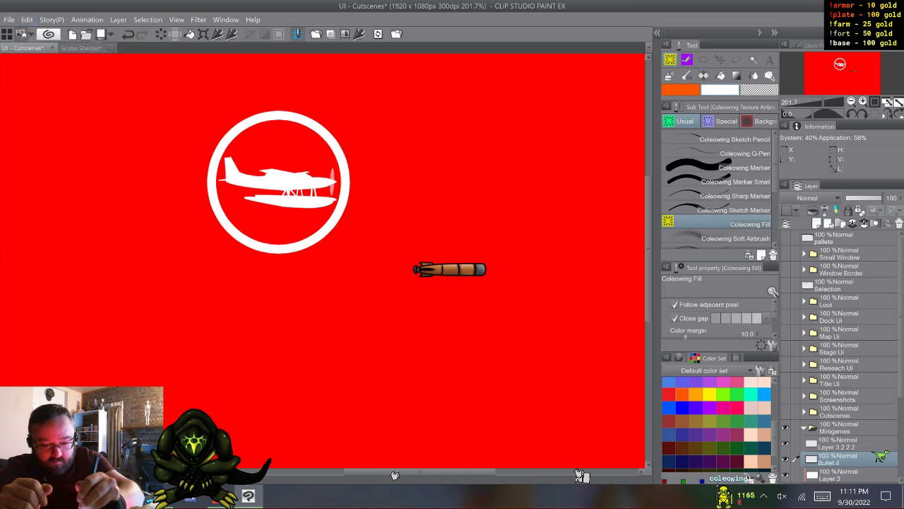
# - Close the Scuba Sheider document without saving its changes
pyautogui.hotkey('ctrl', 'Tab')
pyautogui.hotkey('ctrl', 'w')
pyautogui.press('n')
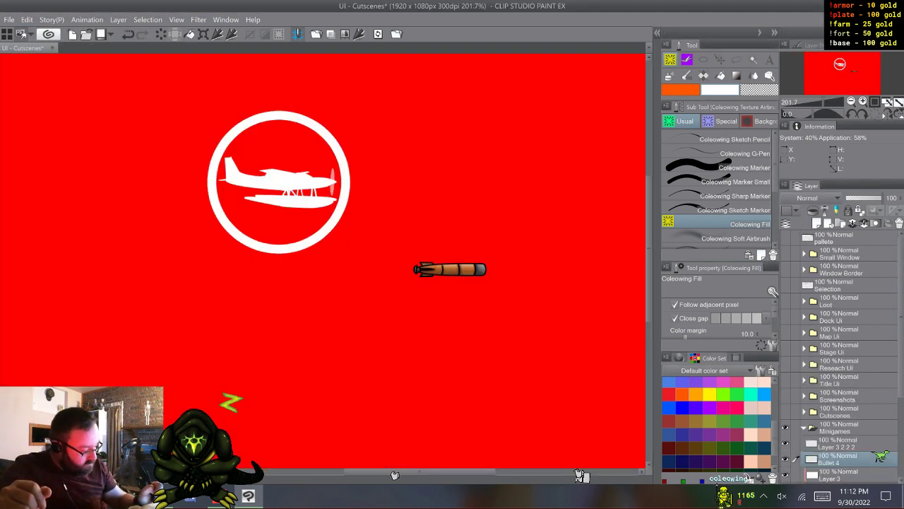
# - Transform the pasted torpedo, shrinking it, tilting its nose downward and placing it under the plane's float inside the ring
pyautogui.scroll(-3, 878, 456)
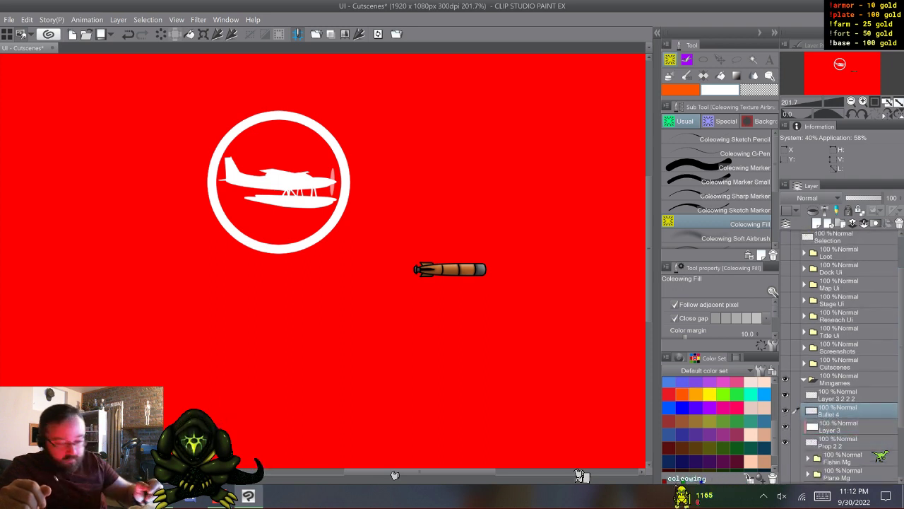
pyautogui.hotkey('ctrl', 't')
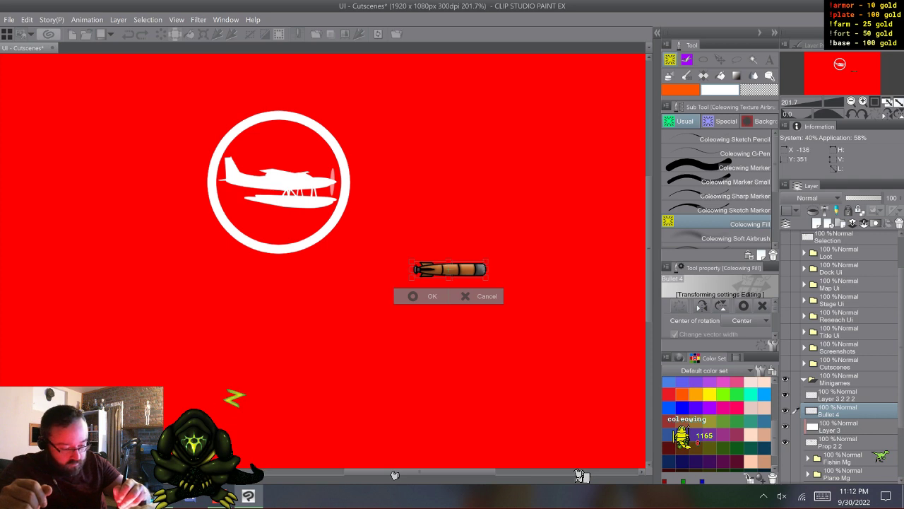
pyautogui.moveTo(450, 269); pyautogui.dragTo(273, 213)
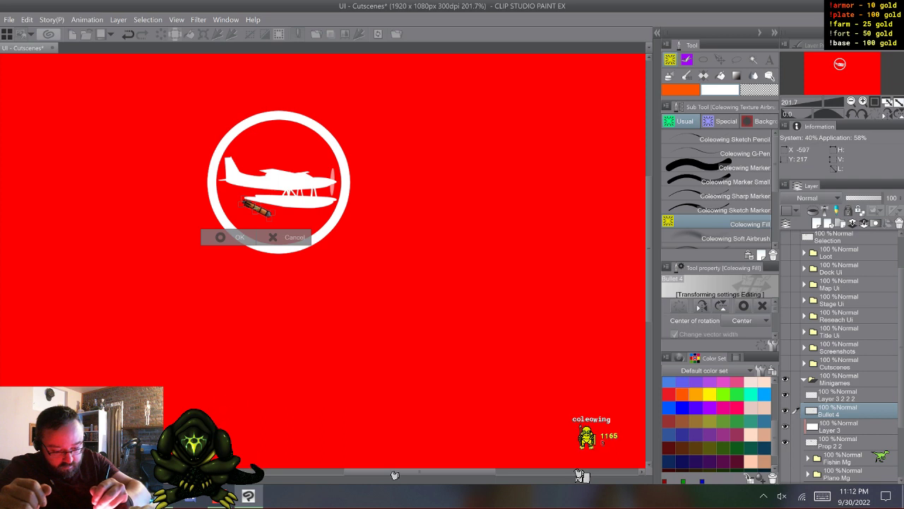
pyautogui.moveTo(242, 201); pyautogui.dragTo(287, 212)
pyautogui.click(266, 248)
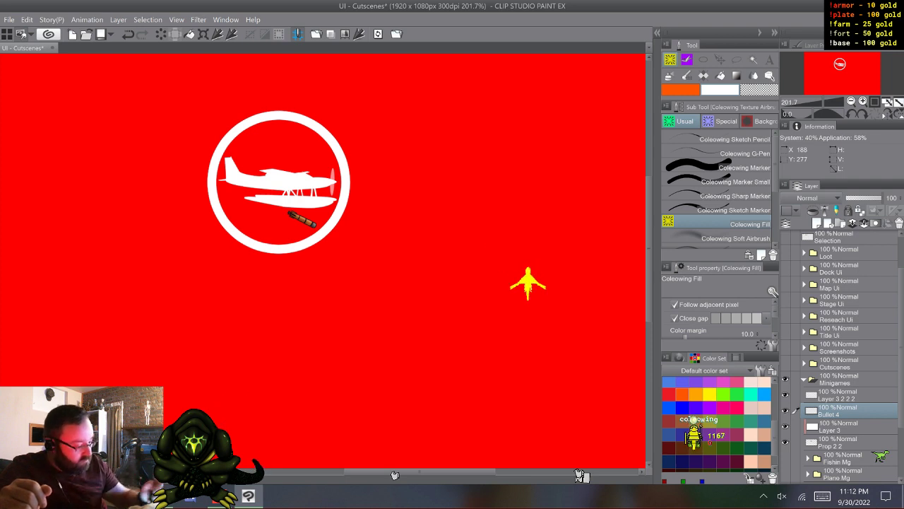
# - Duplicate the white clipping layer above Bullet 4 and merge all icon layers from Layer 3 2 2 2 down to Prop 2 2
pyautogui.press('F9')
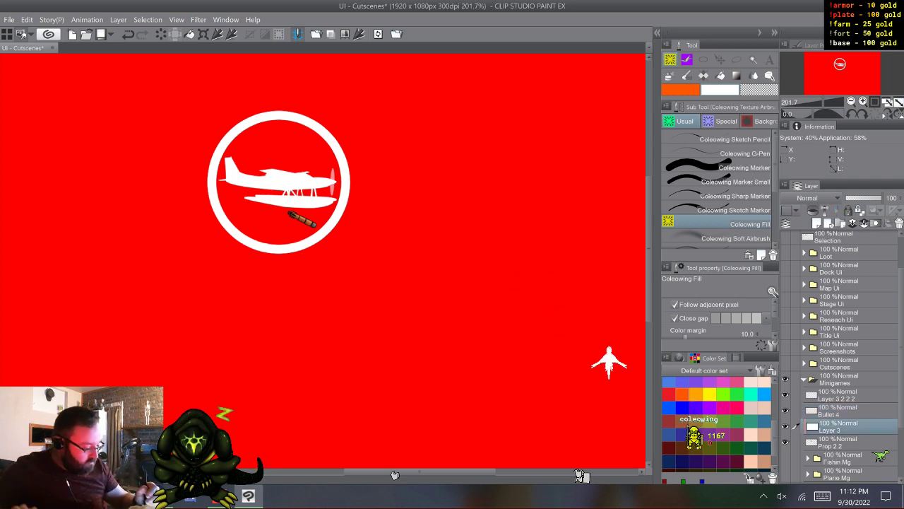
pyautogui.moveTo(839, 426); pyautogui.dragTo(839, 406)
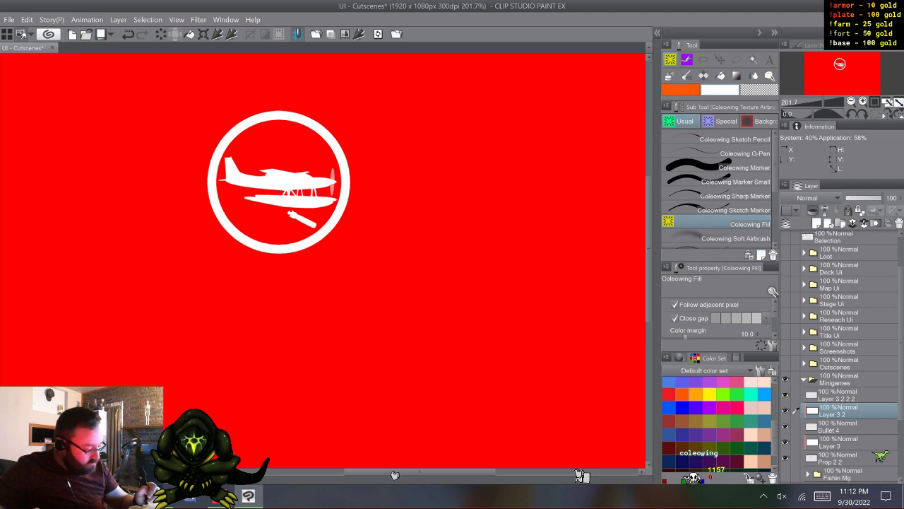
pyautogui.click(839, 396)
pyautogui.keyDown('shift'); pyautogui.click(840, 458); pyautogui.keyUp('shift')
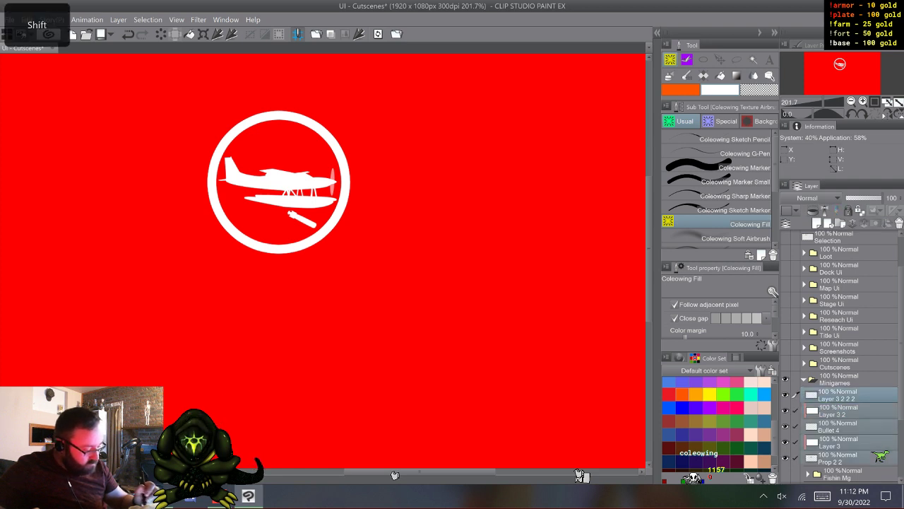
pyautogui.rightClick(839, 400)
pyautogui.click(826, 357)
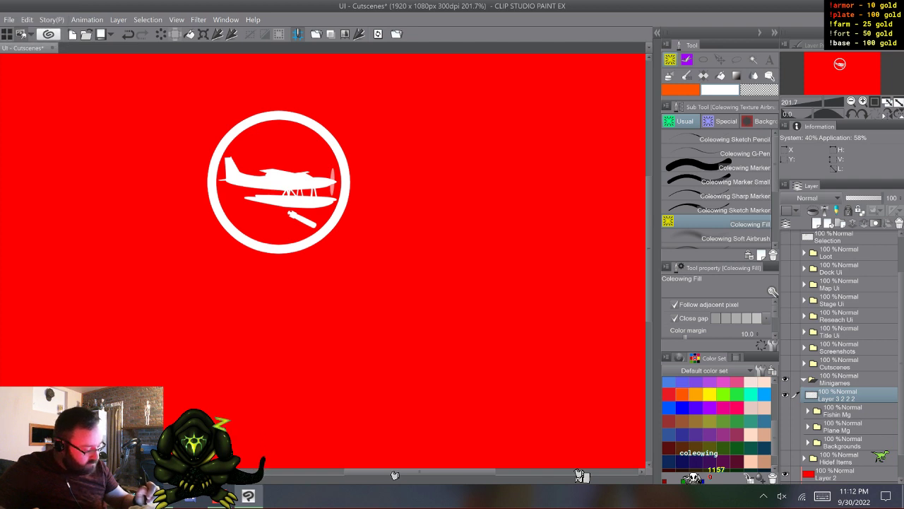
# - Rename the merged icon layer to "Plane Ow"
pyautogui.doubleClick(837, 399)
pyautogui.click(822, 496)
pyautogui.click(323, 455)
pyautogui.click(770, 455)
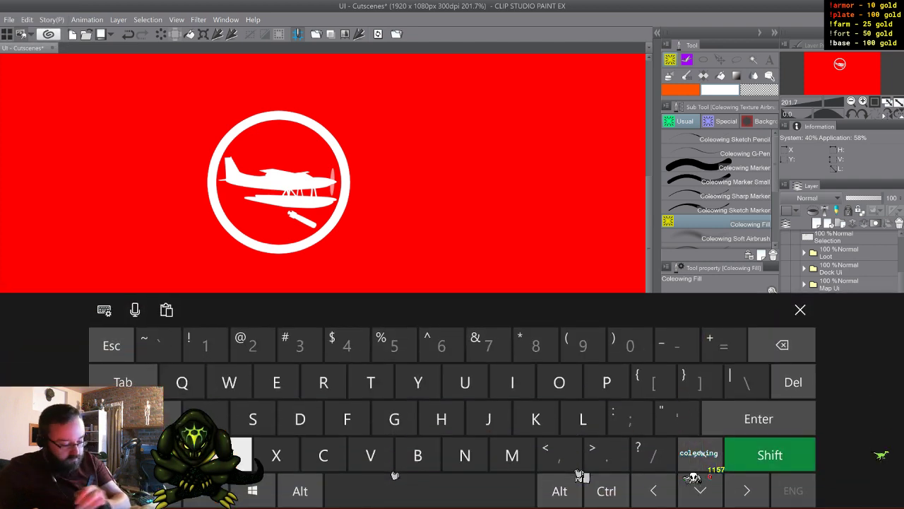
pyautogui.click(606, 382)
pyautogui.click(582, 419)
pyautogui.click(206, 419)
pyautogui.click(465, 456)
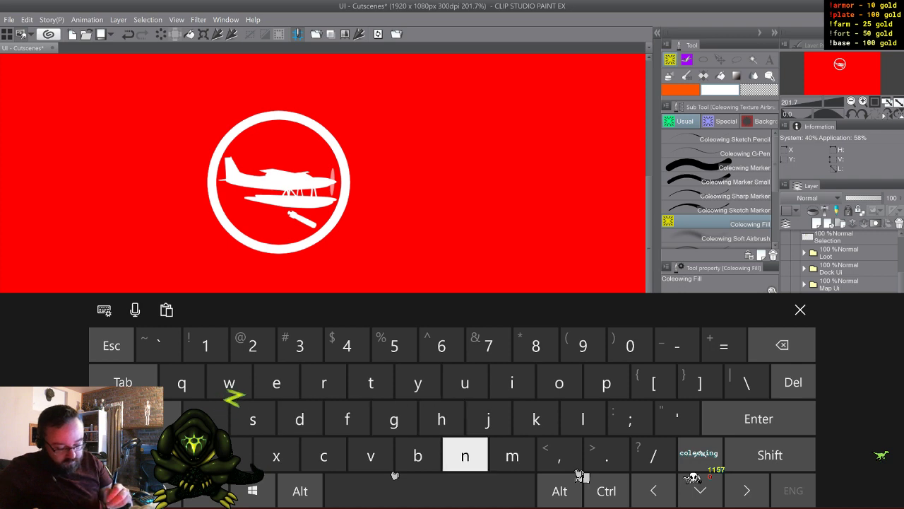
pyautogui.click(277, 382)
pyautogui.click(429, 490)
pyautogui.click(771, 455)
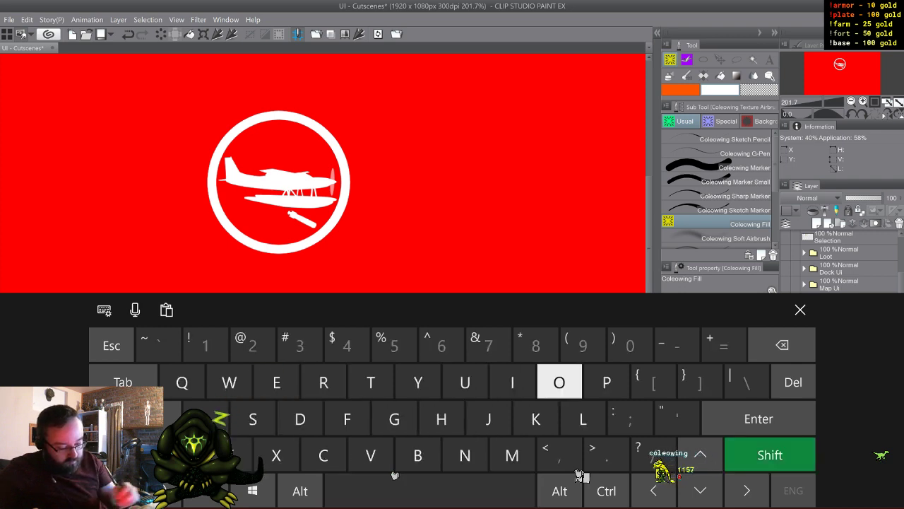
pyautogui.click(559, 382)
pyautogui.click(229, 383)
pyautogui.click(800, 309)
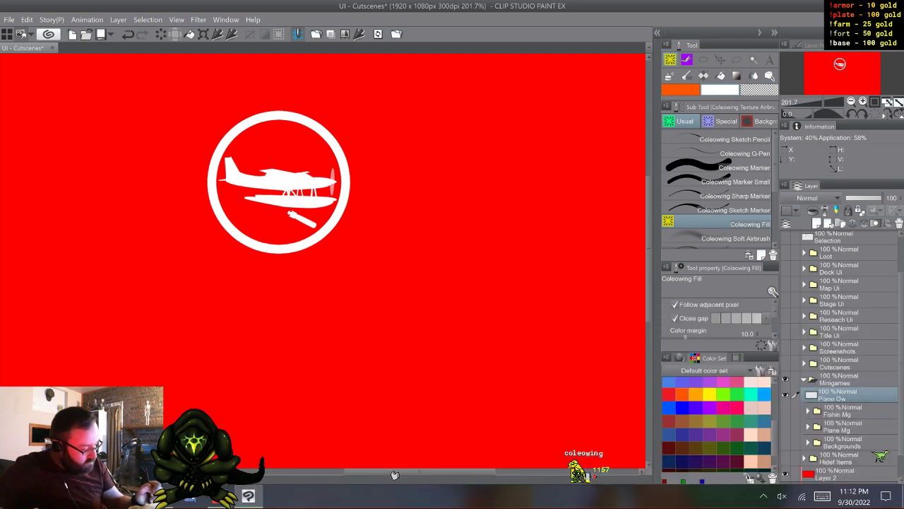
# - Move the Plane Ow layer into the Plane Mg folder and hide the red background Layer 2
pyautogui.moveTo(841, 395); pyautogui.dragTo(841, 426)
pyautogui.scroll(-6, 324, 282)
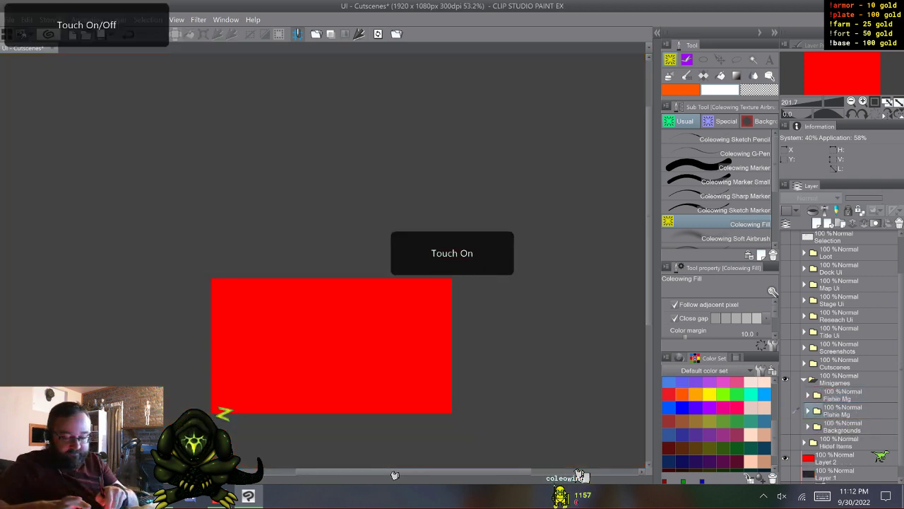
pyautogui.click(785, 458)
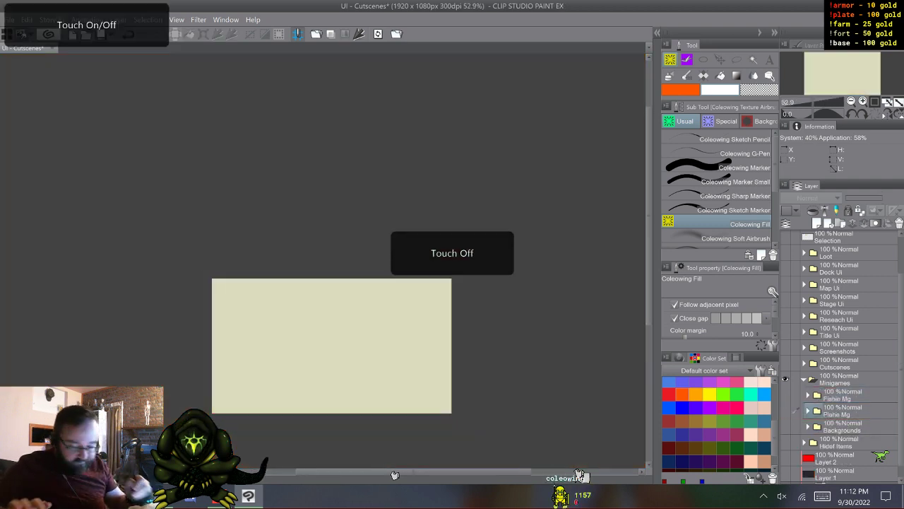
# - Check the Plane Mg artwork, leave only the Fishin Mg folder shown in Minigames, and save the document
pyautogui.scroll(3, 332, 345)
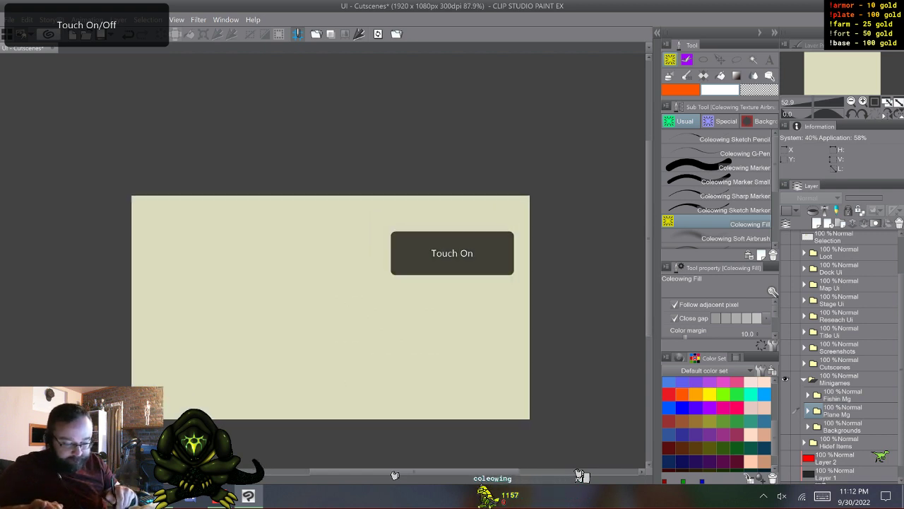
pyautogui.scroll(2, 318, 233)
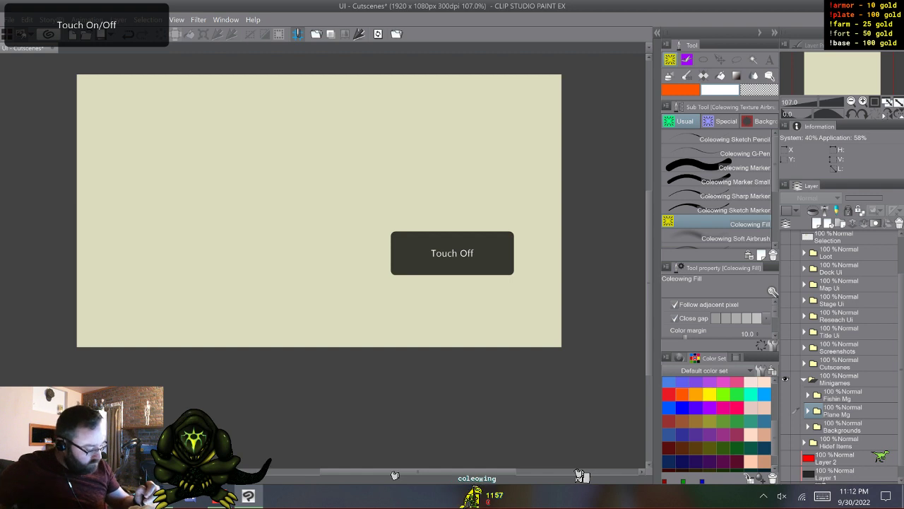
pyautogui.click(785, 410)
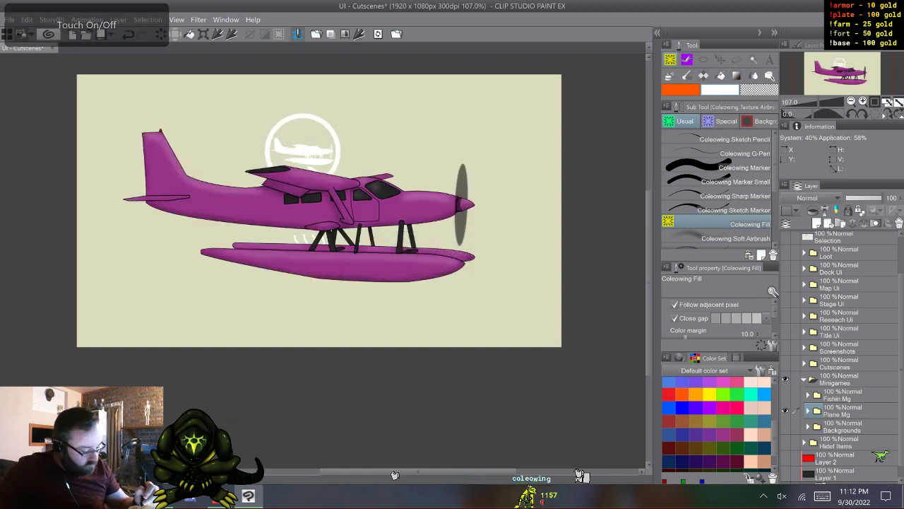
pyautogui.click(785, 410)
pyautogui.click(785, 395)
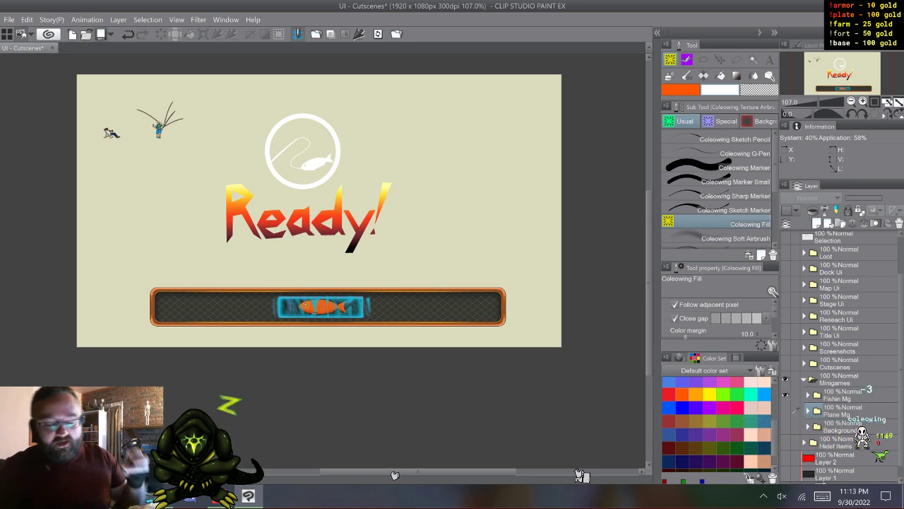
pyautogui.hotkey('ctrl', 's')
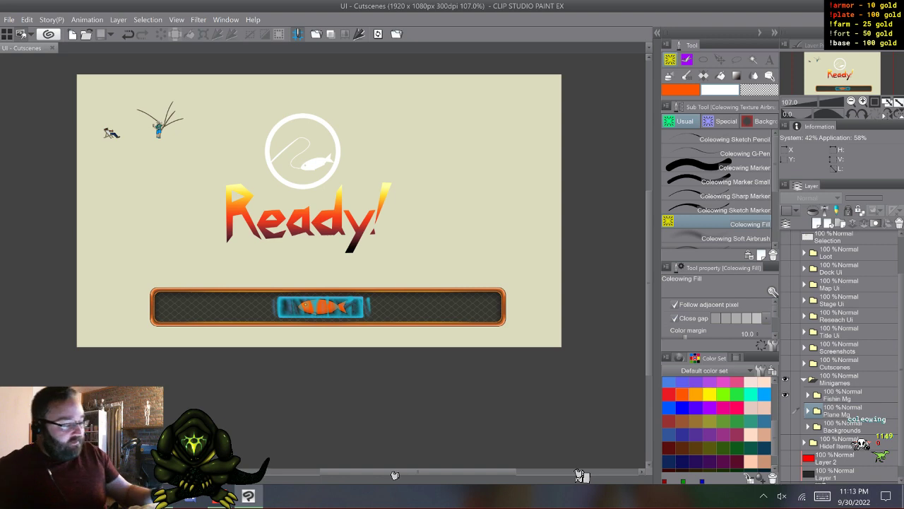